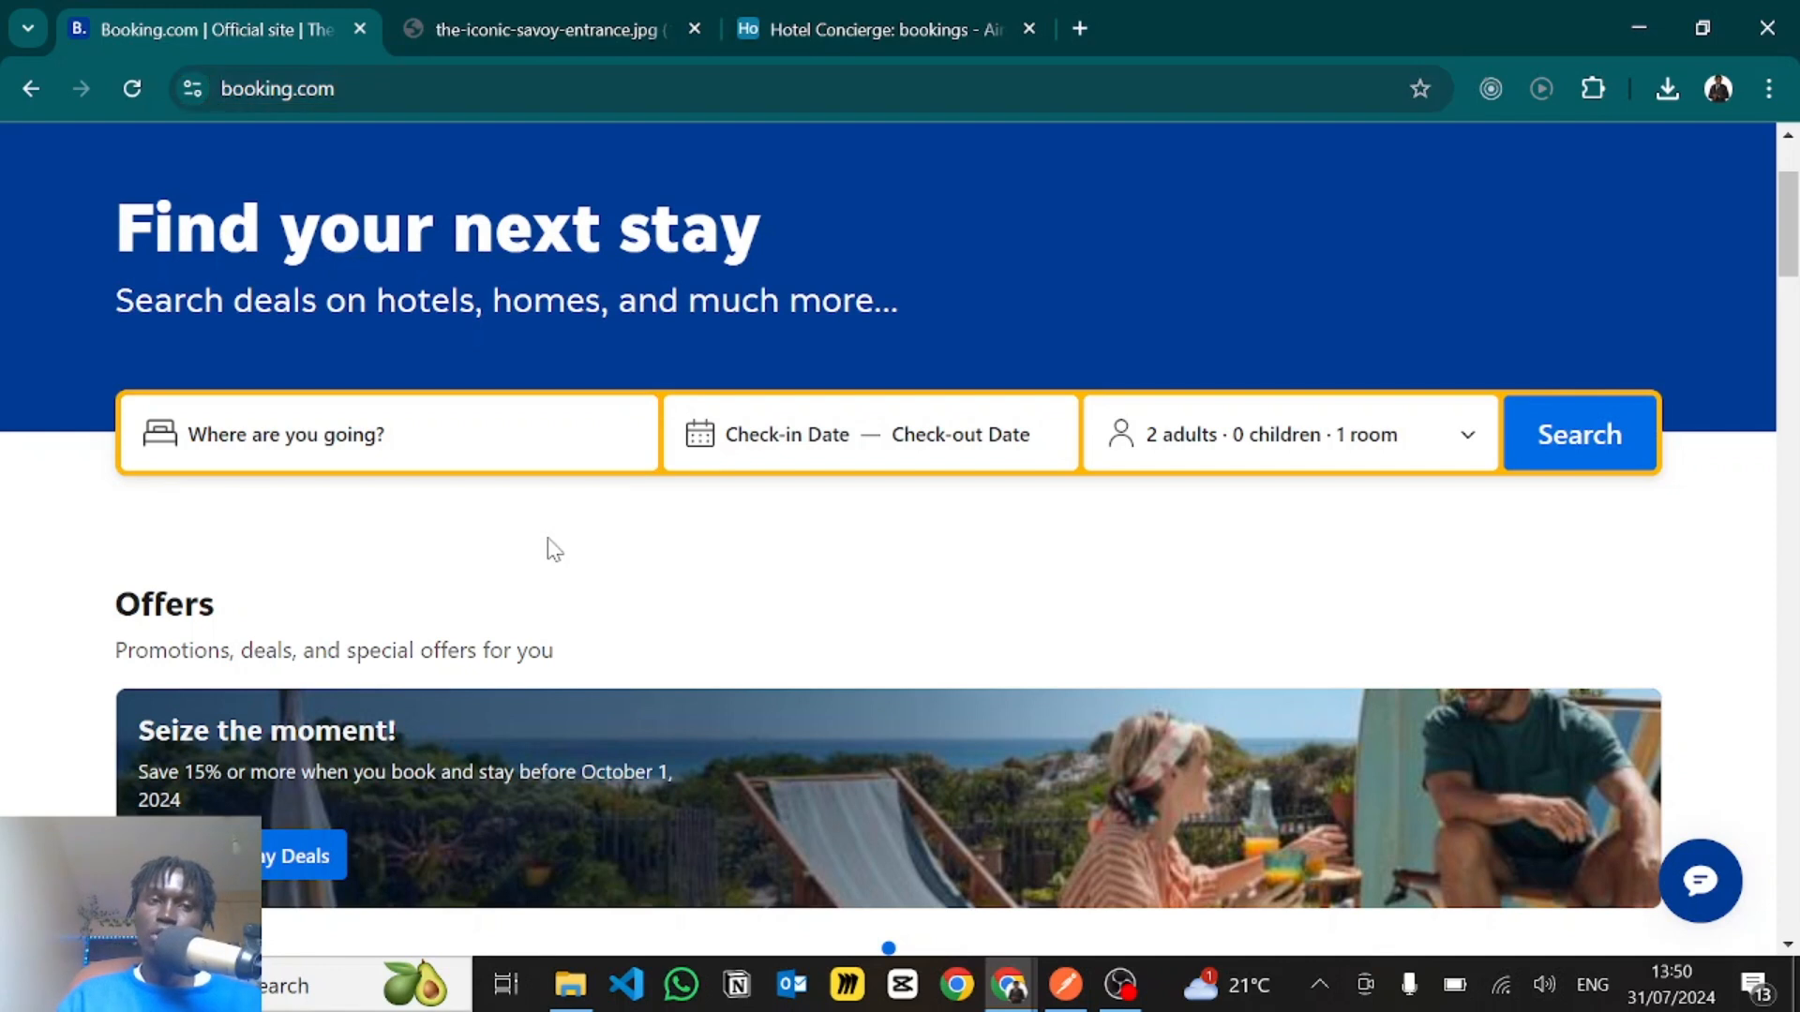
# - Ask the Hotel Concierge chatbot for The Savoy hotel in London and give the travel dates "From Friday to Monday next week"
pyautogui.click(1699, 879)
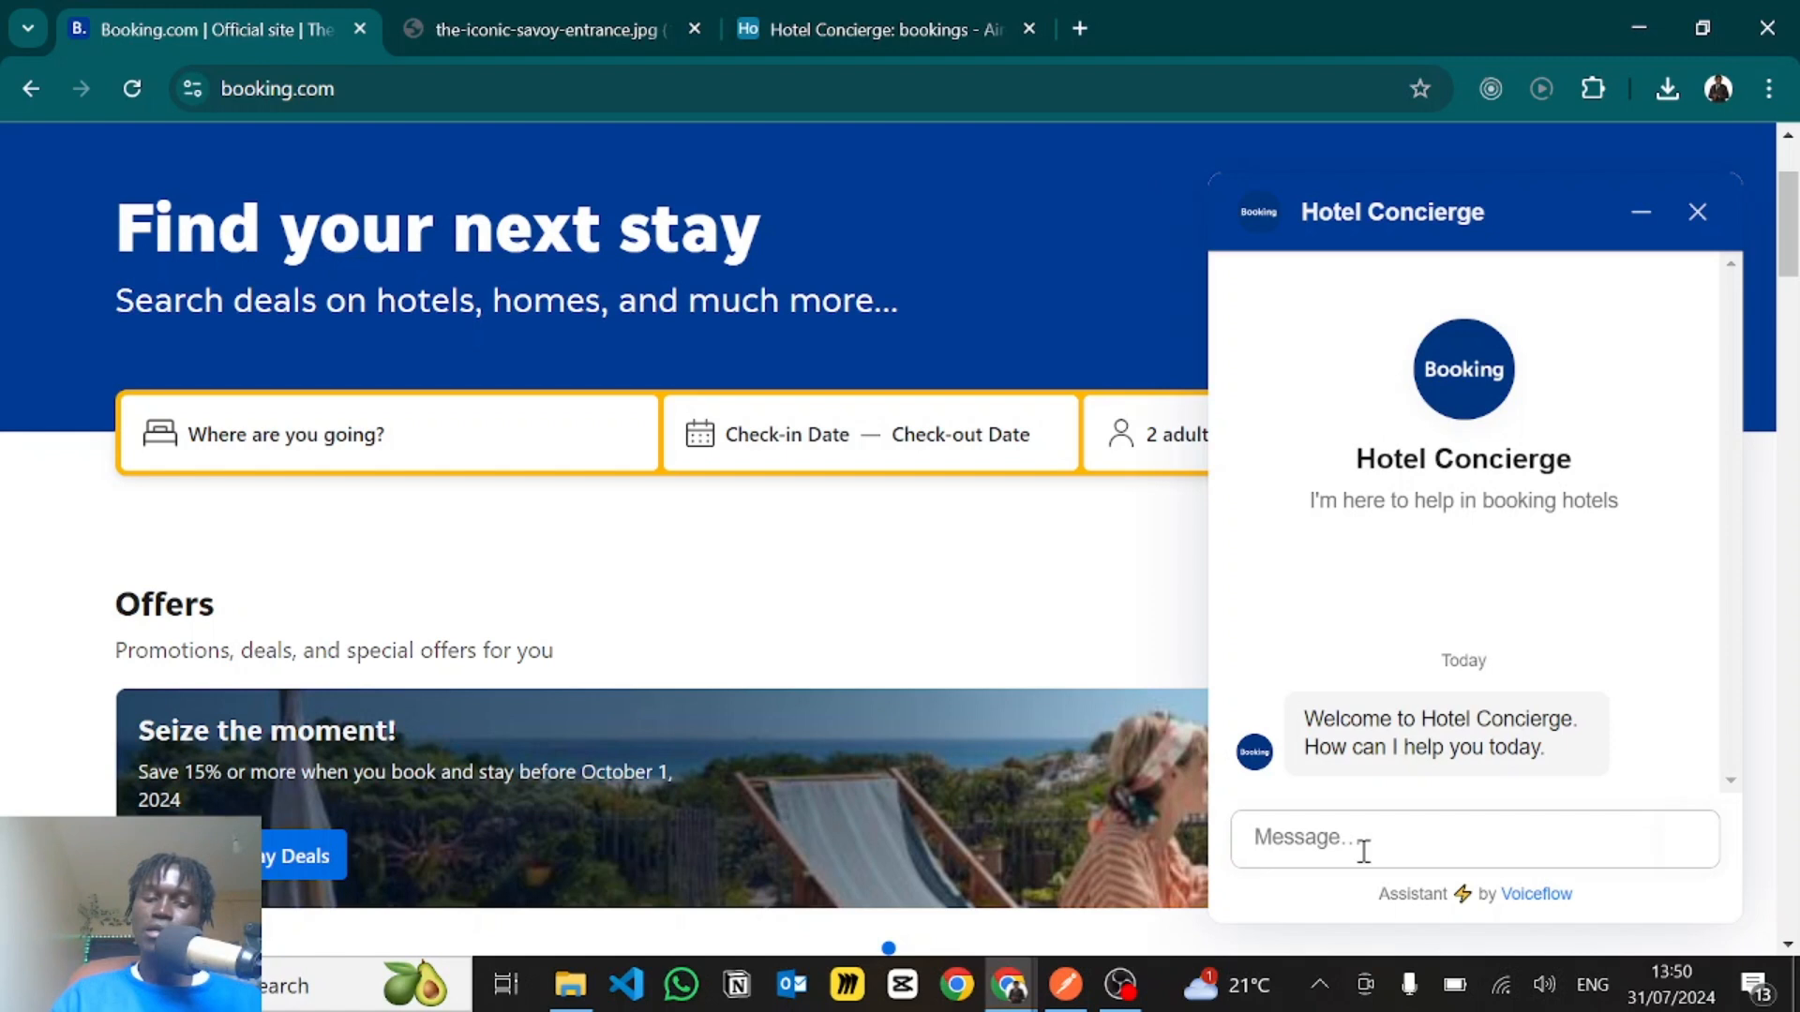
pyautogui.write('I want to go to T')
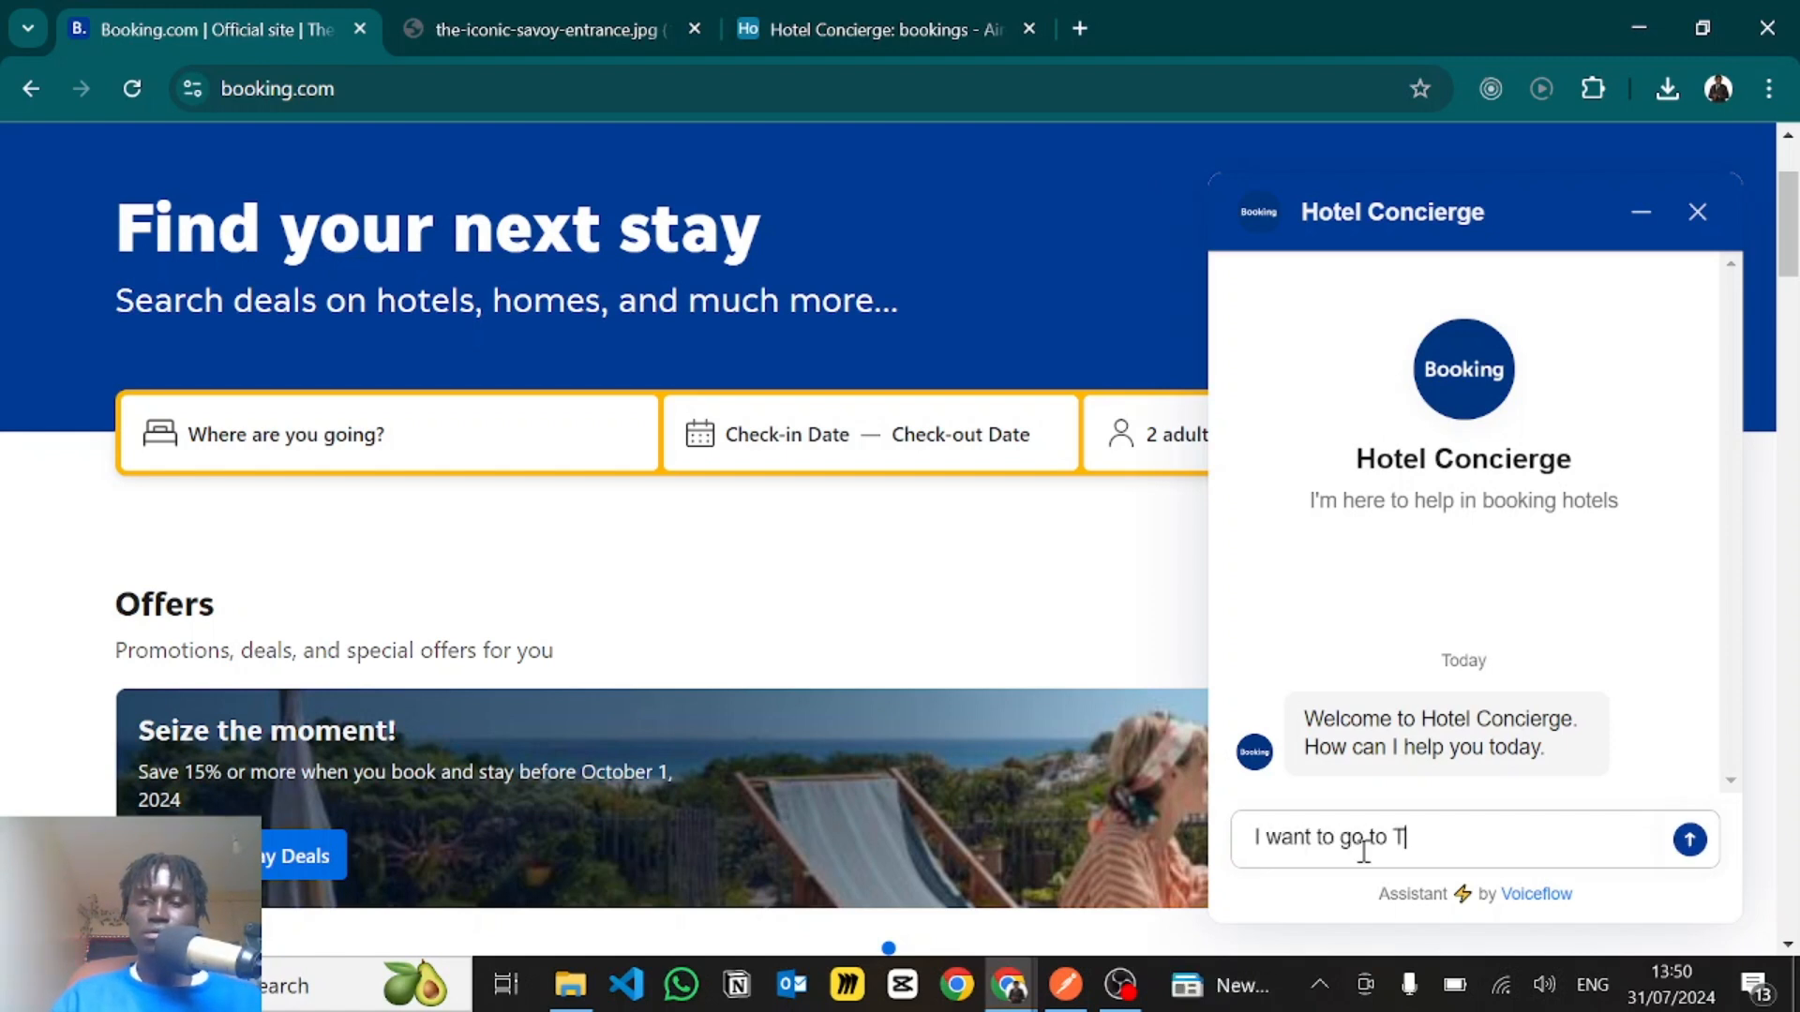
pyautogui.write('he Savoy hotel in London')
pyautogui.press('Return')
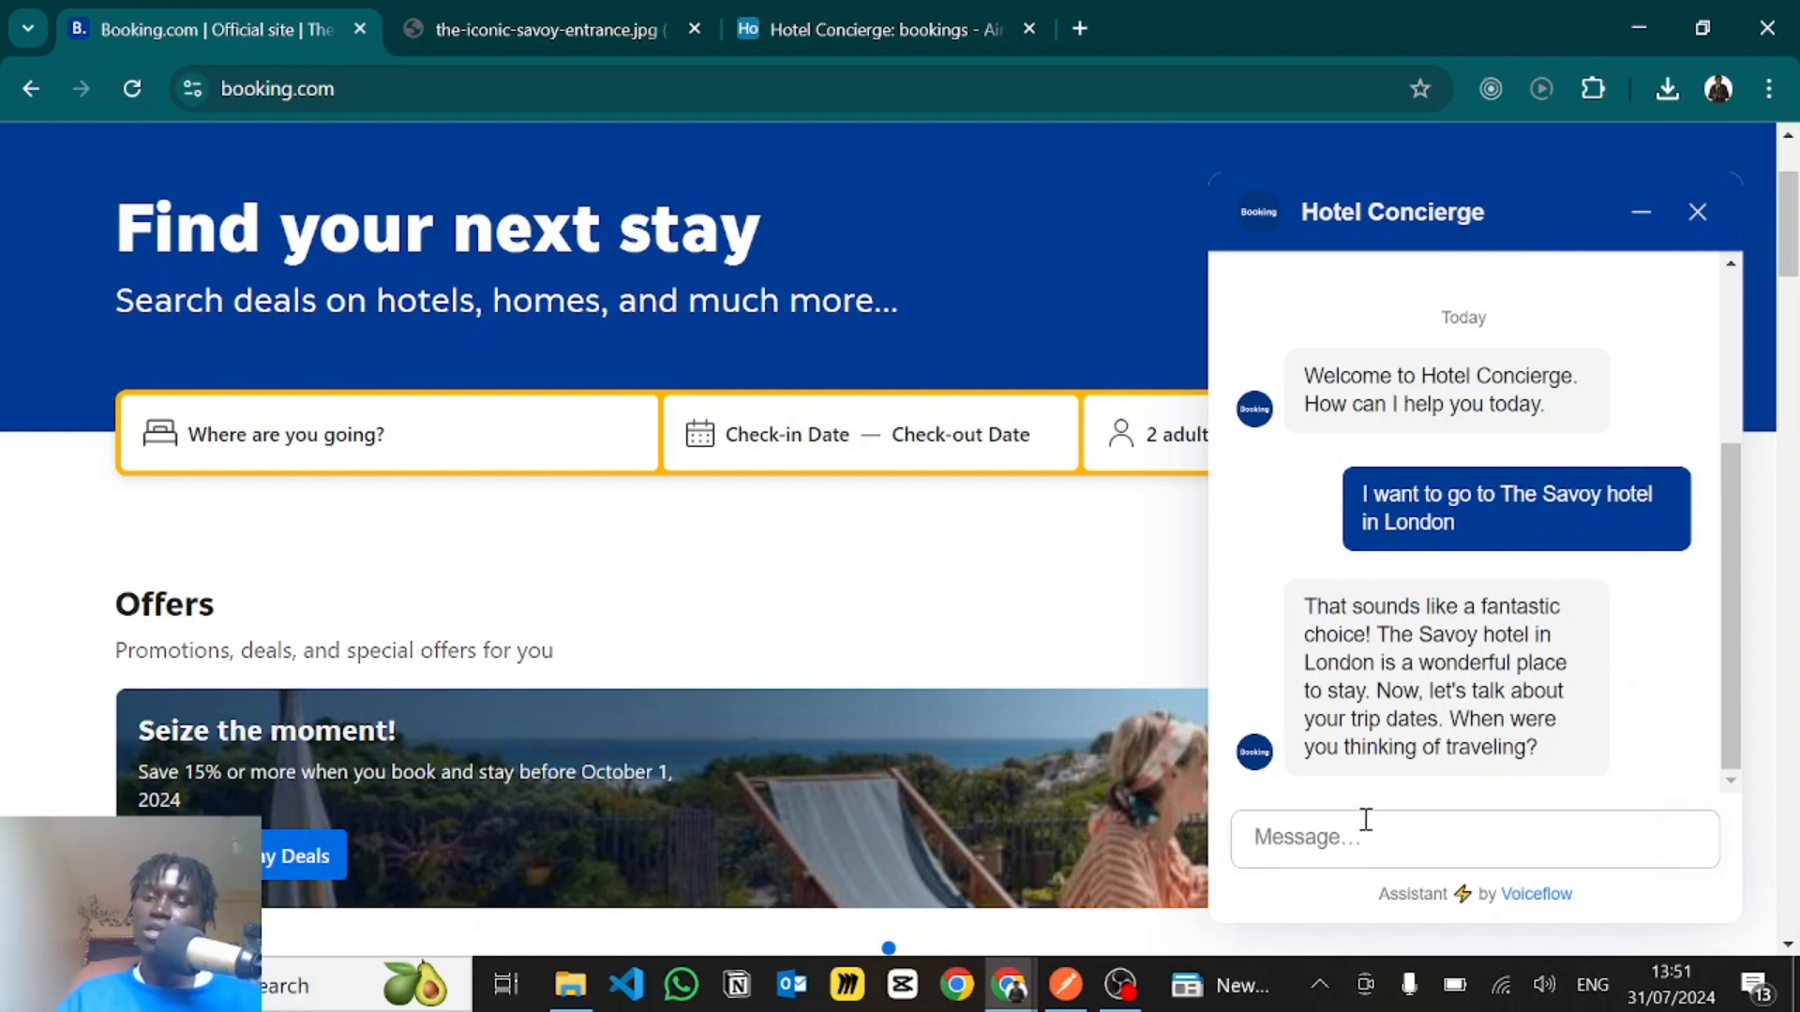
pyautogui.write('From Friday to Monday next week')
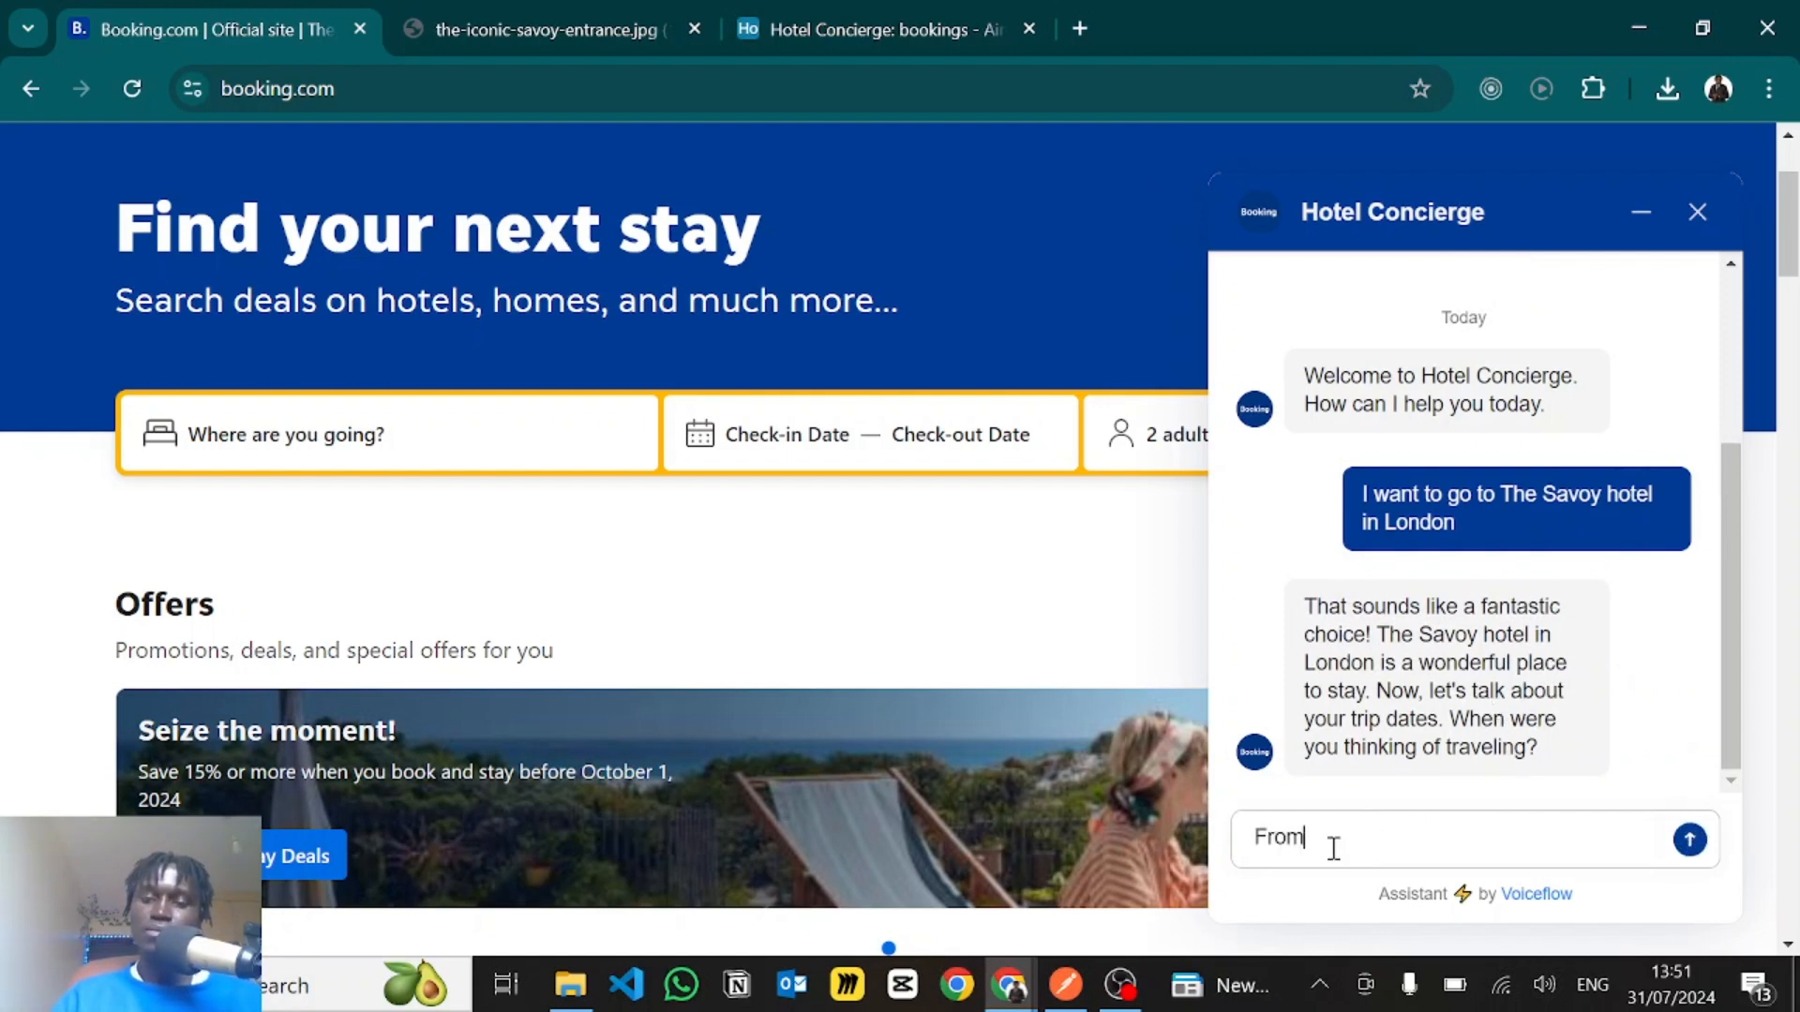
pyautogui.press('Return')
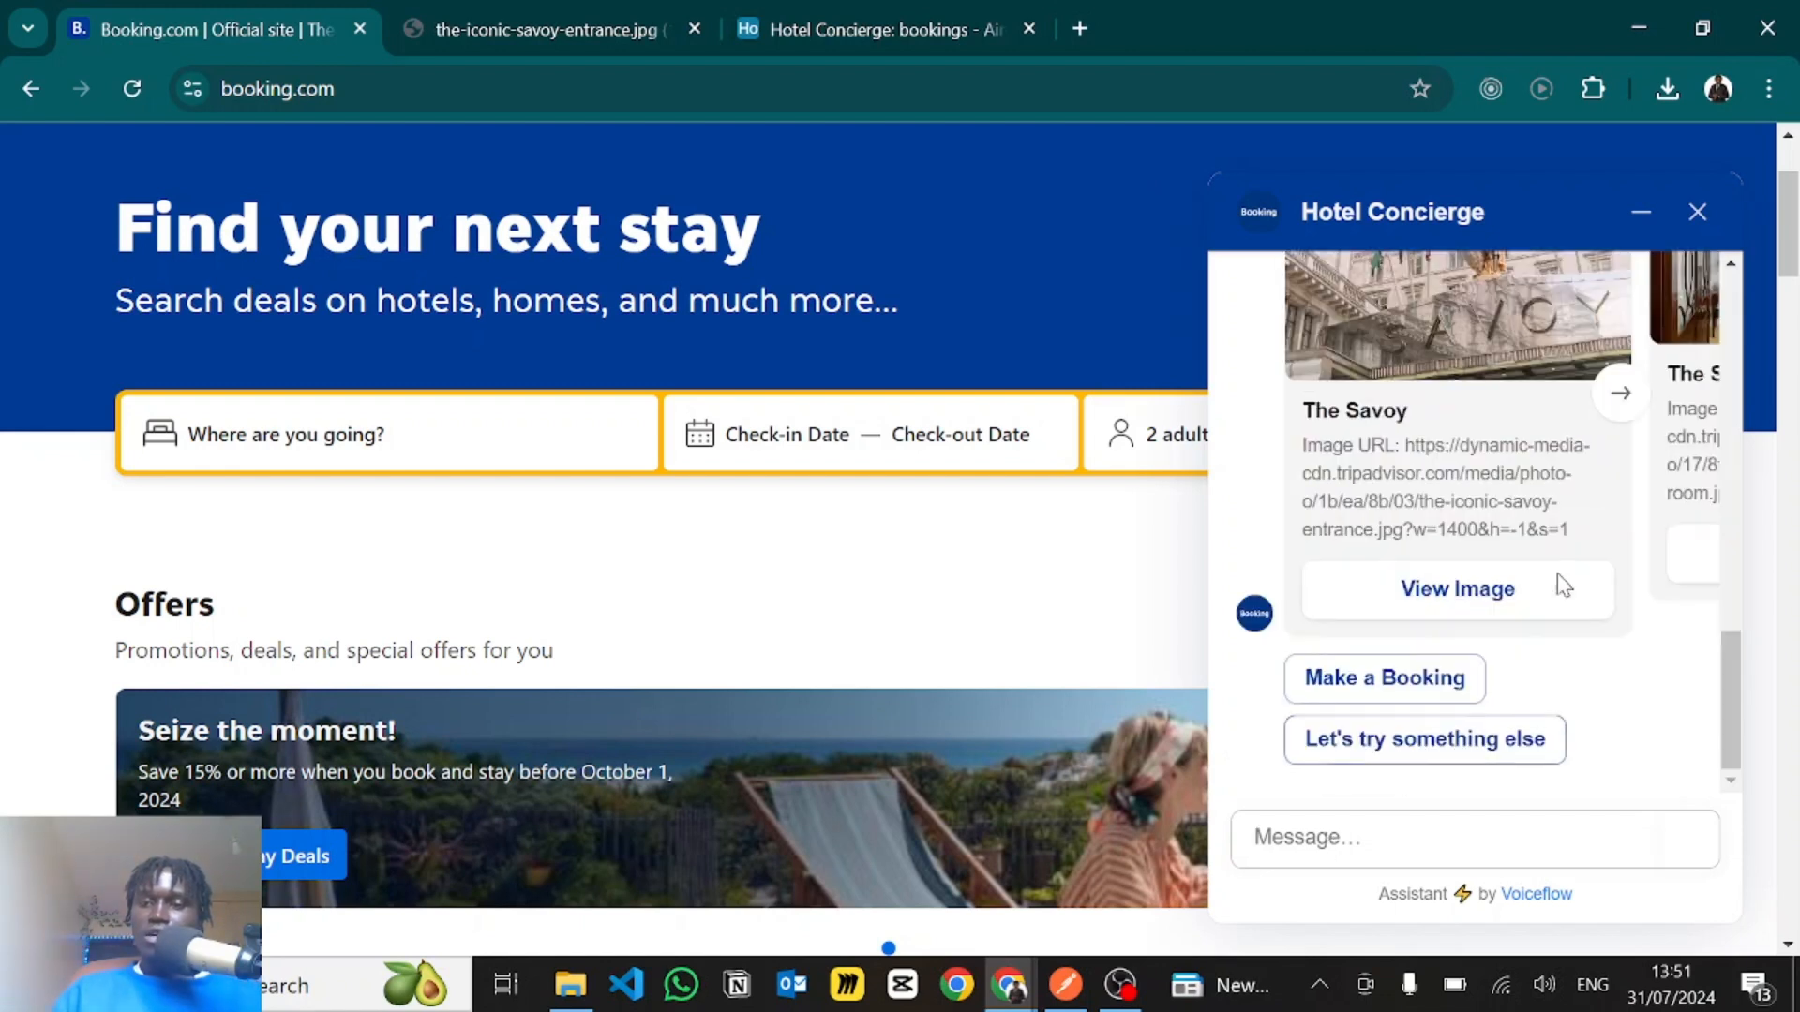
# - Review the chatbot's reply and its carousel of The Savoy cards, including the full-size photo of the hotel entrance
pyautogui.scroll(5, 1553, 553)
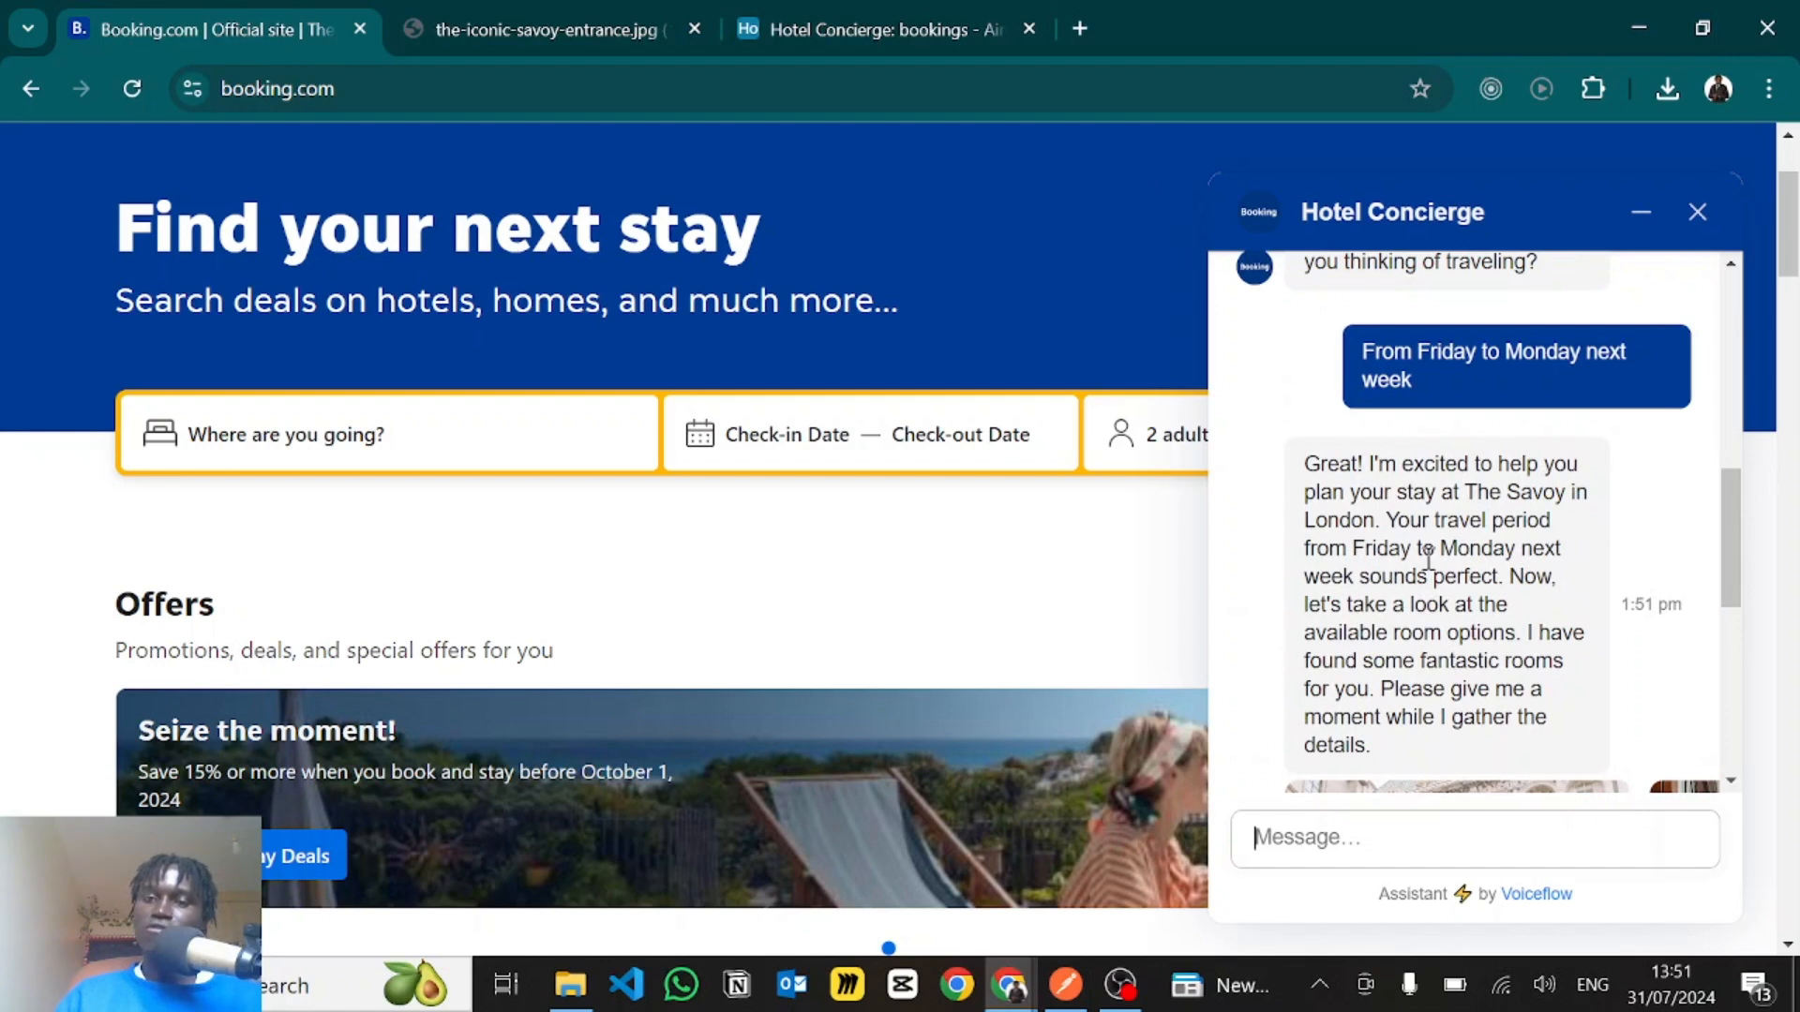
pyautogui.scroll(-2, 1434, 544)
pyautogui.scroll(-4, 1429, 559)
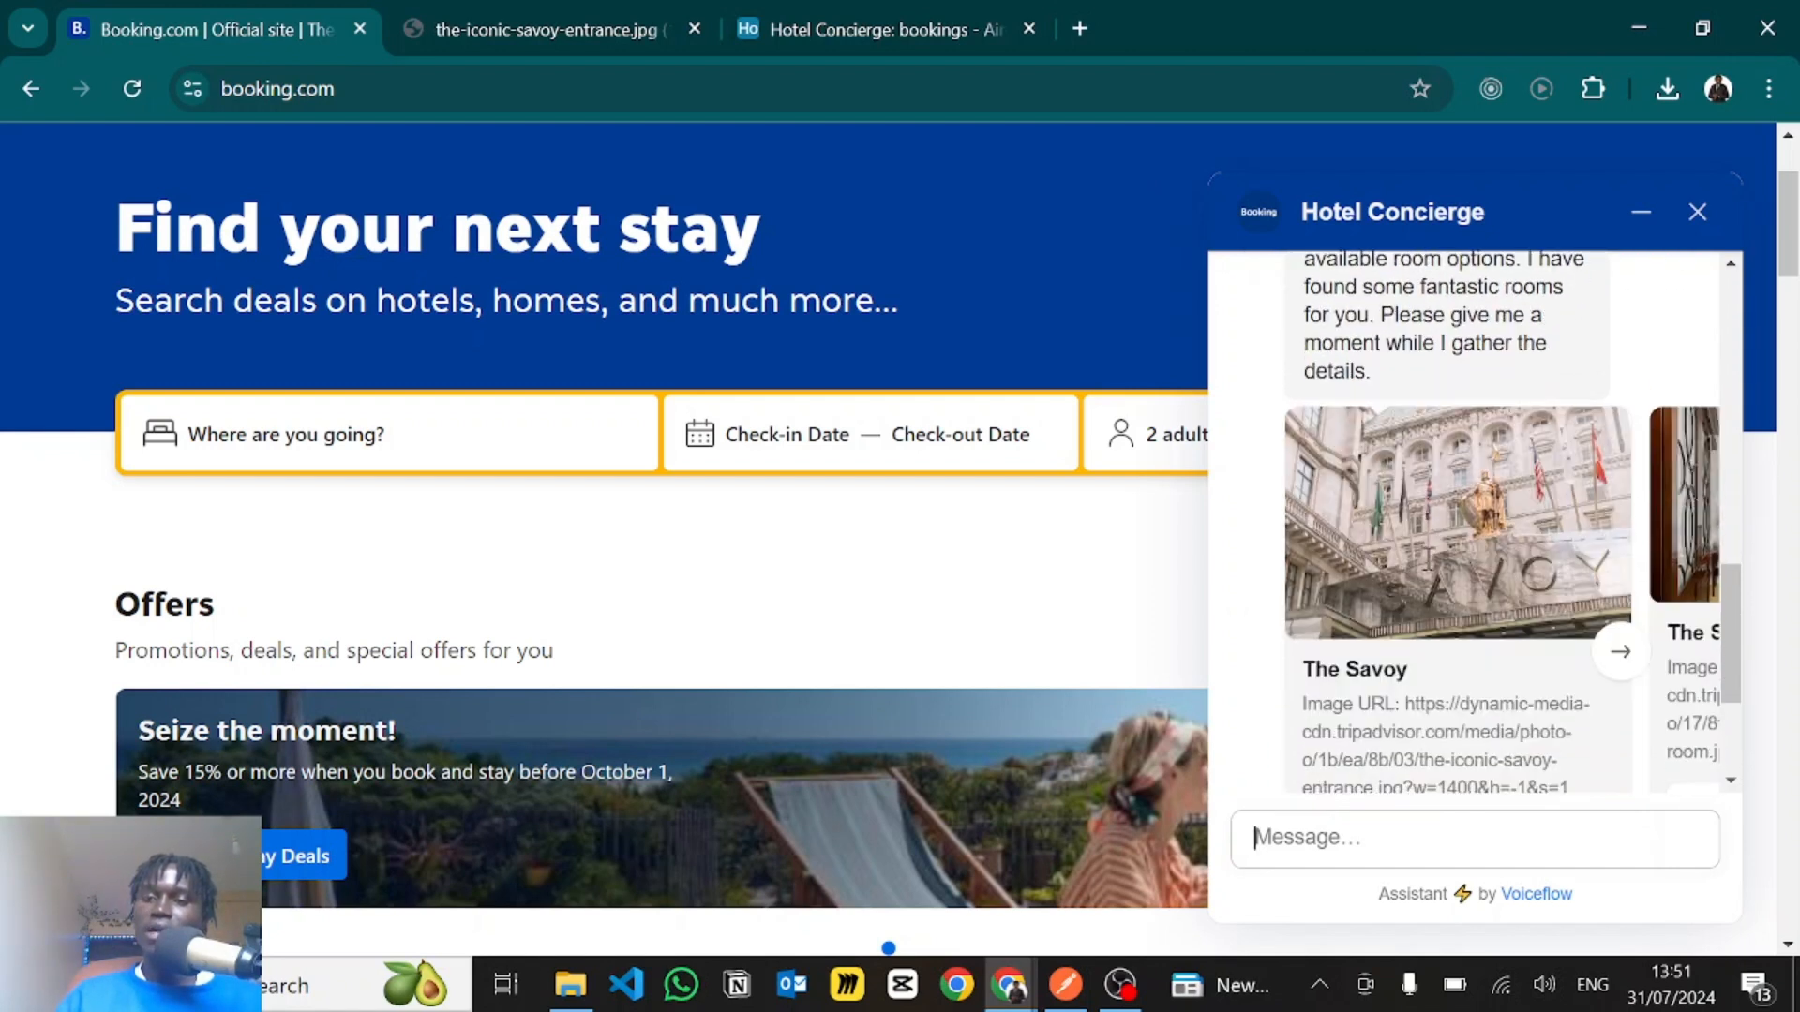
pyautogui.hscroll(6, 1521, 497)
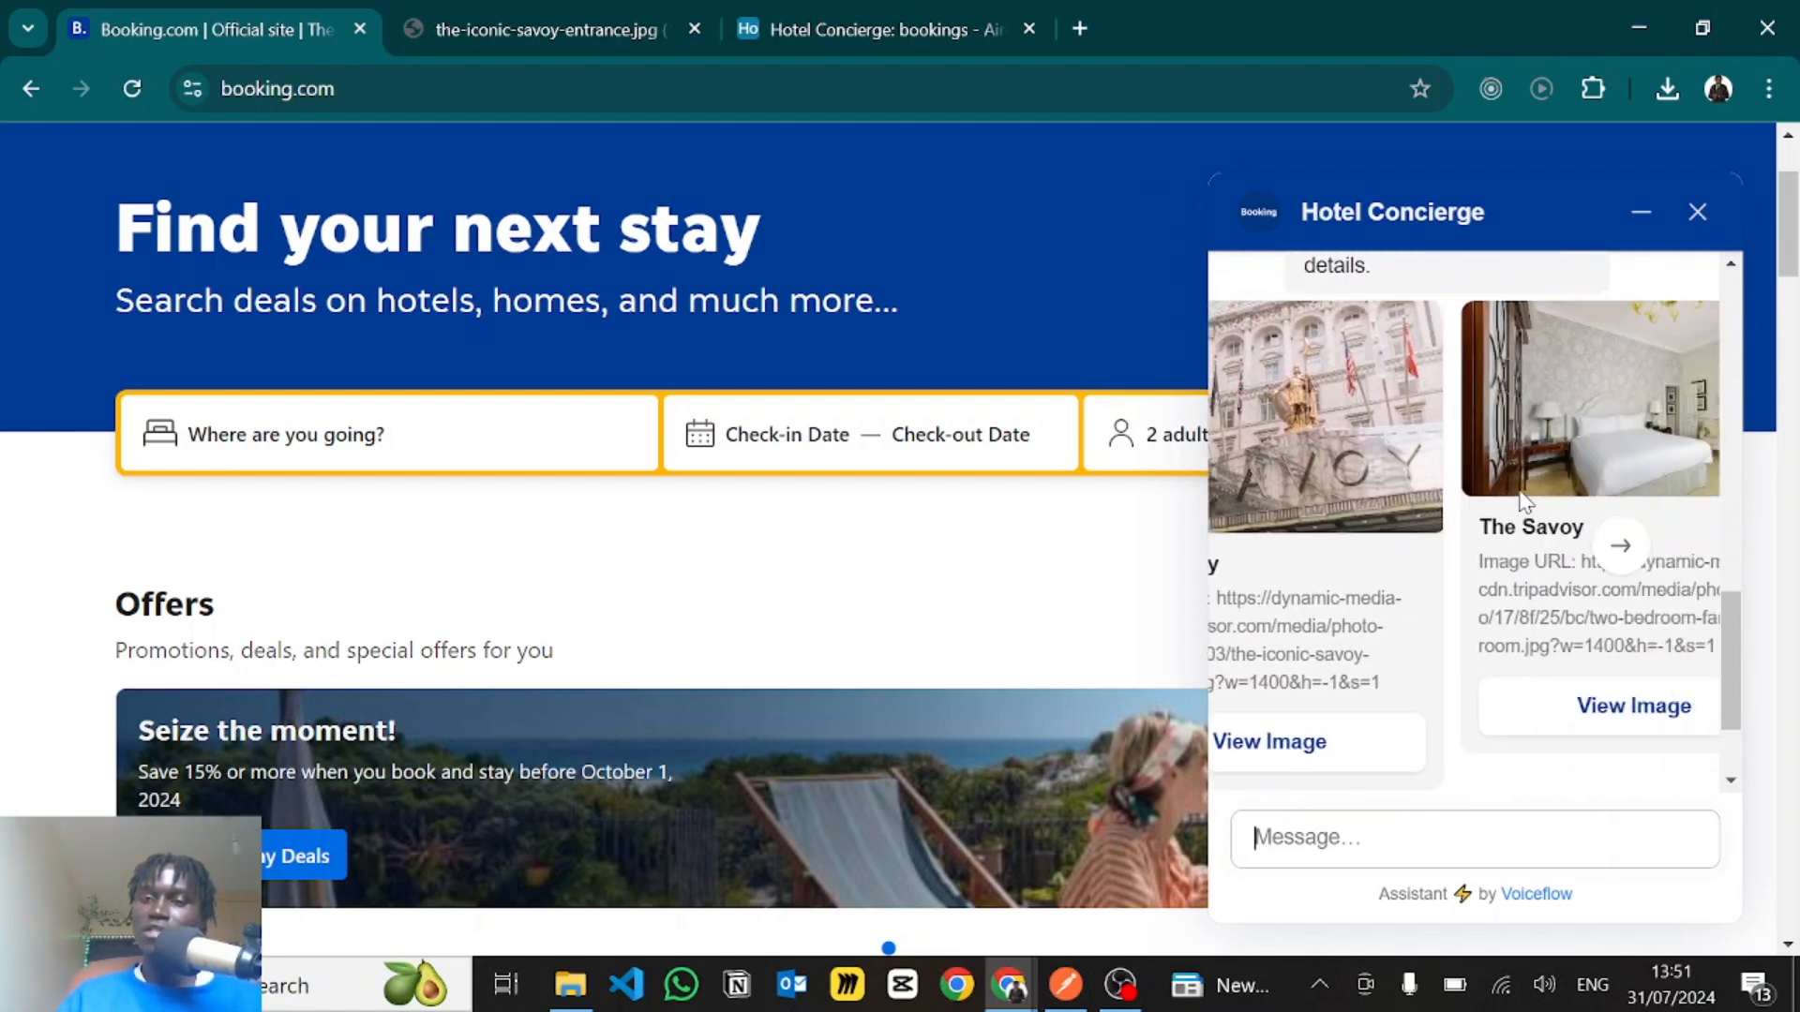
pyautogui.hscroll(2, 1525, 501)
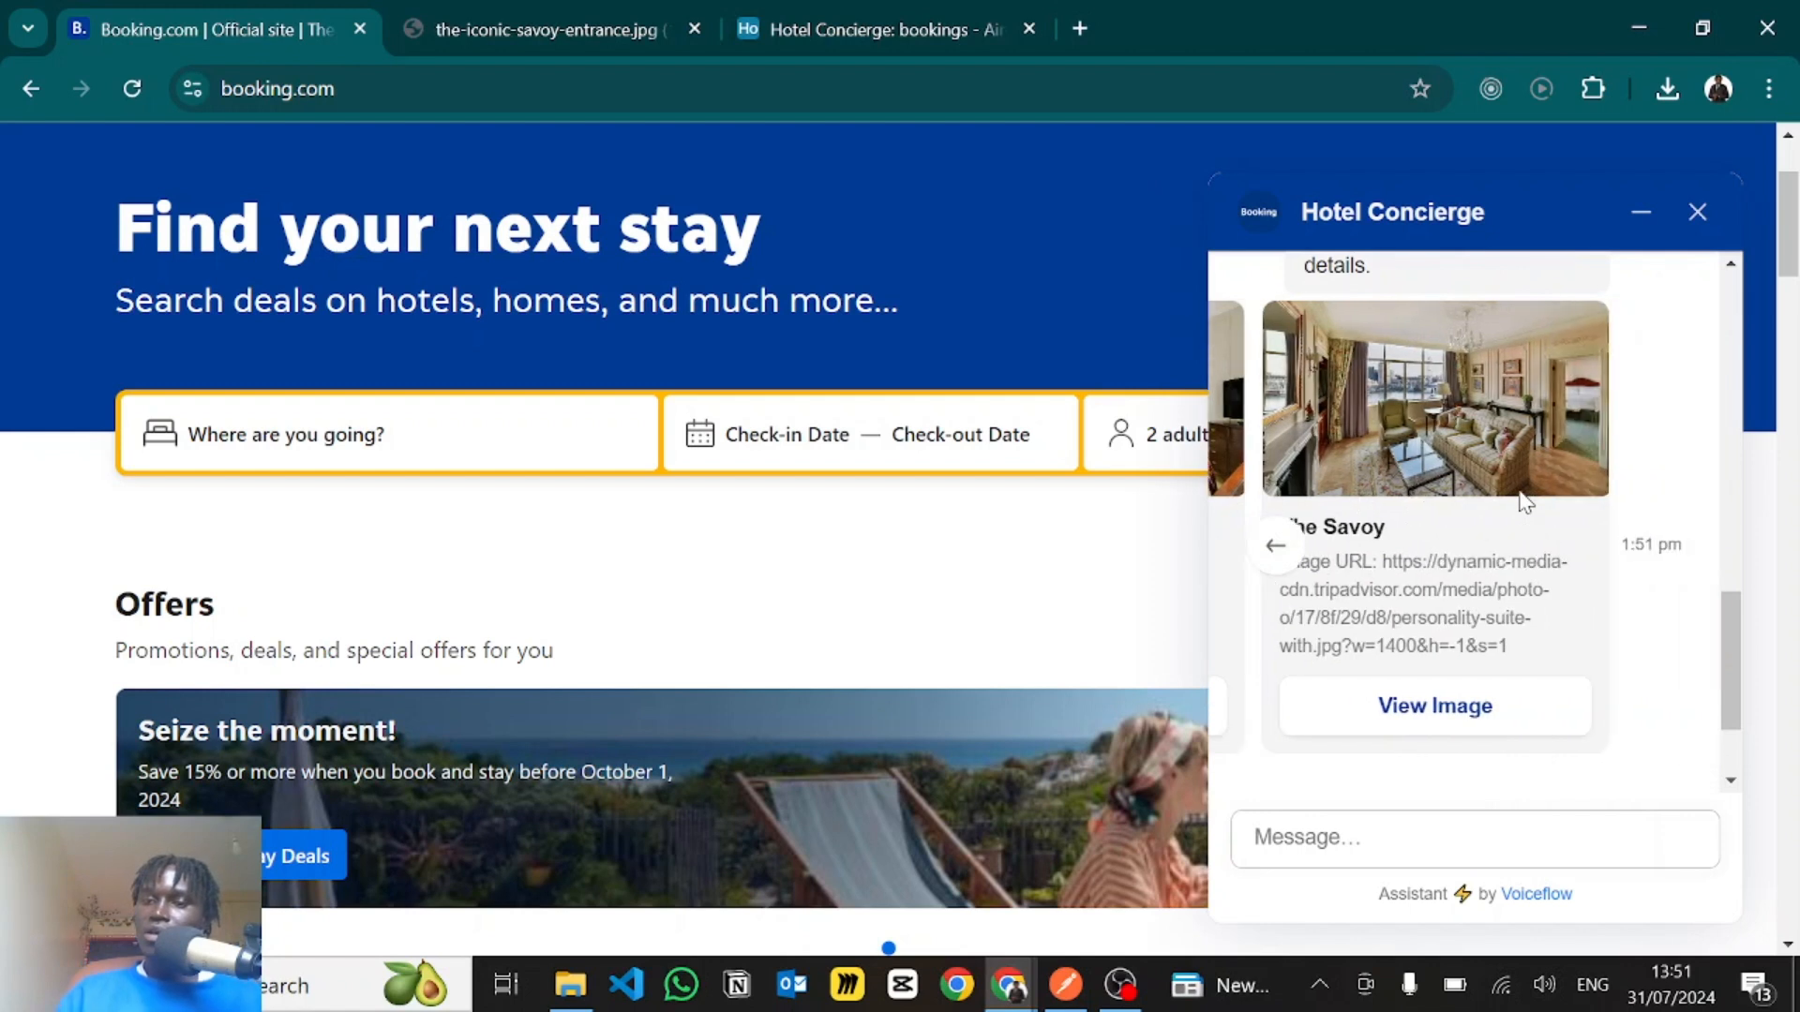
pyautogui.hscroll(-8, 1521, 506)
pyautogui.scroll(-4, 1481, 553)
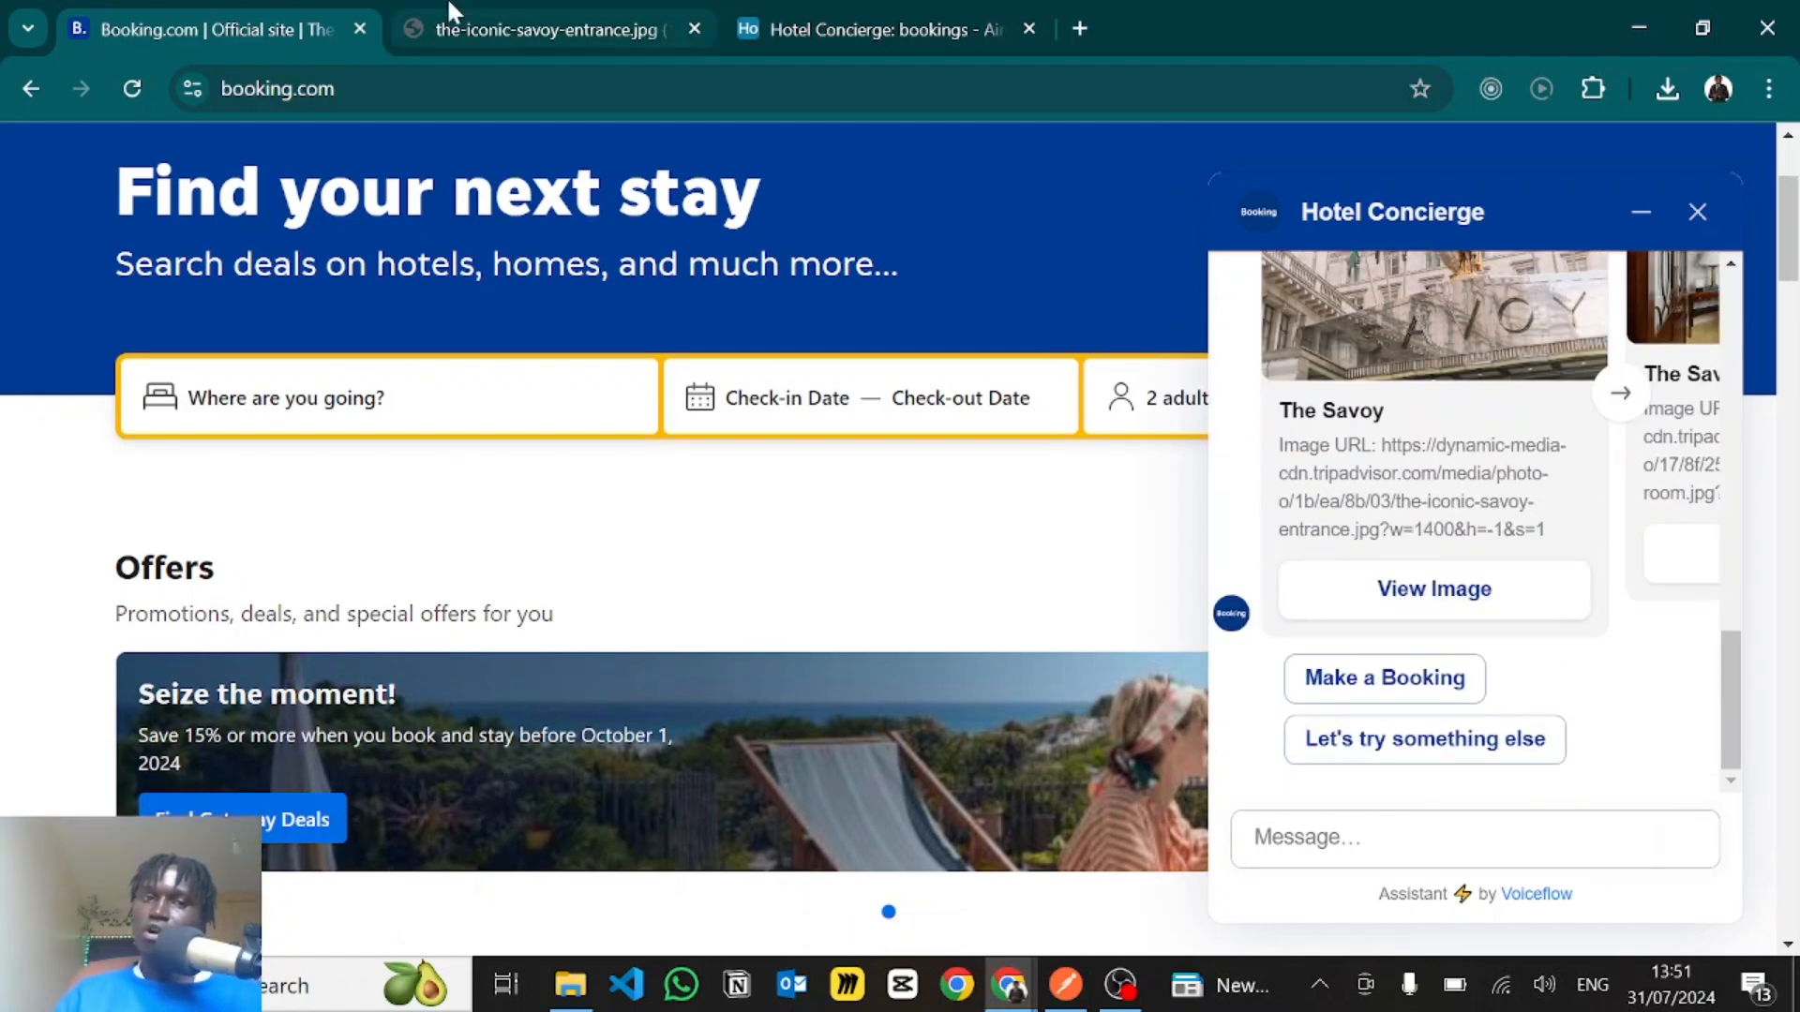
pyautogui.click(505, 34)
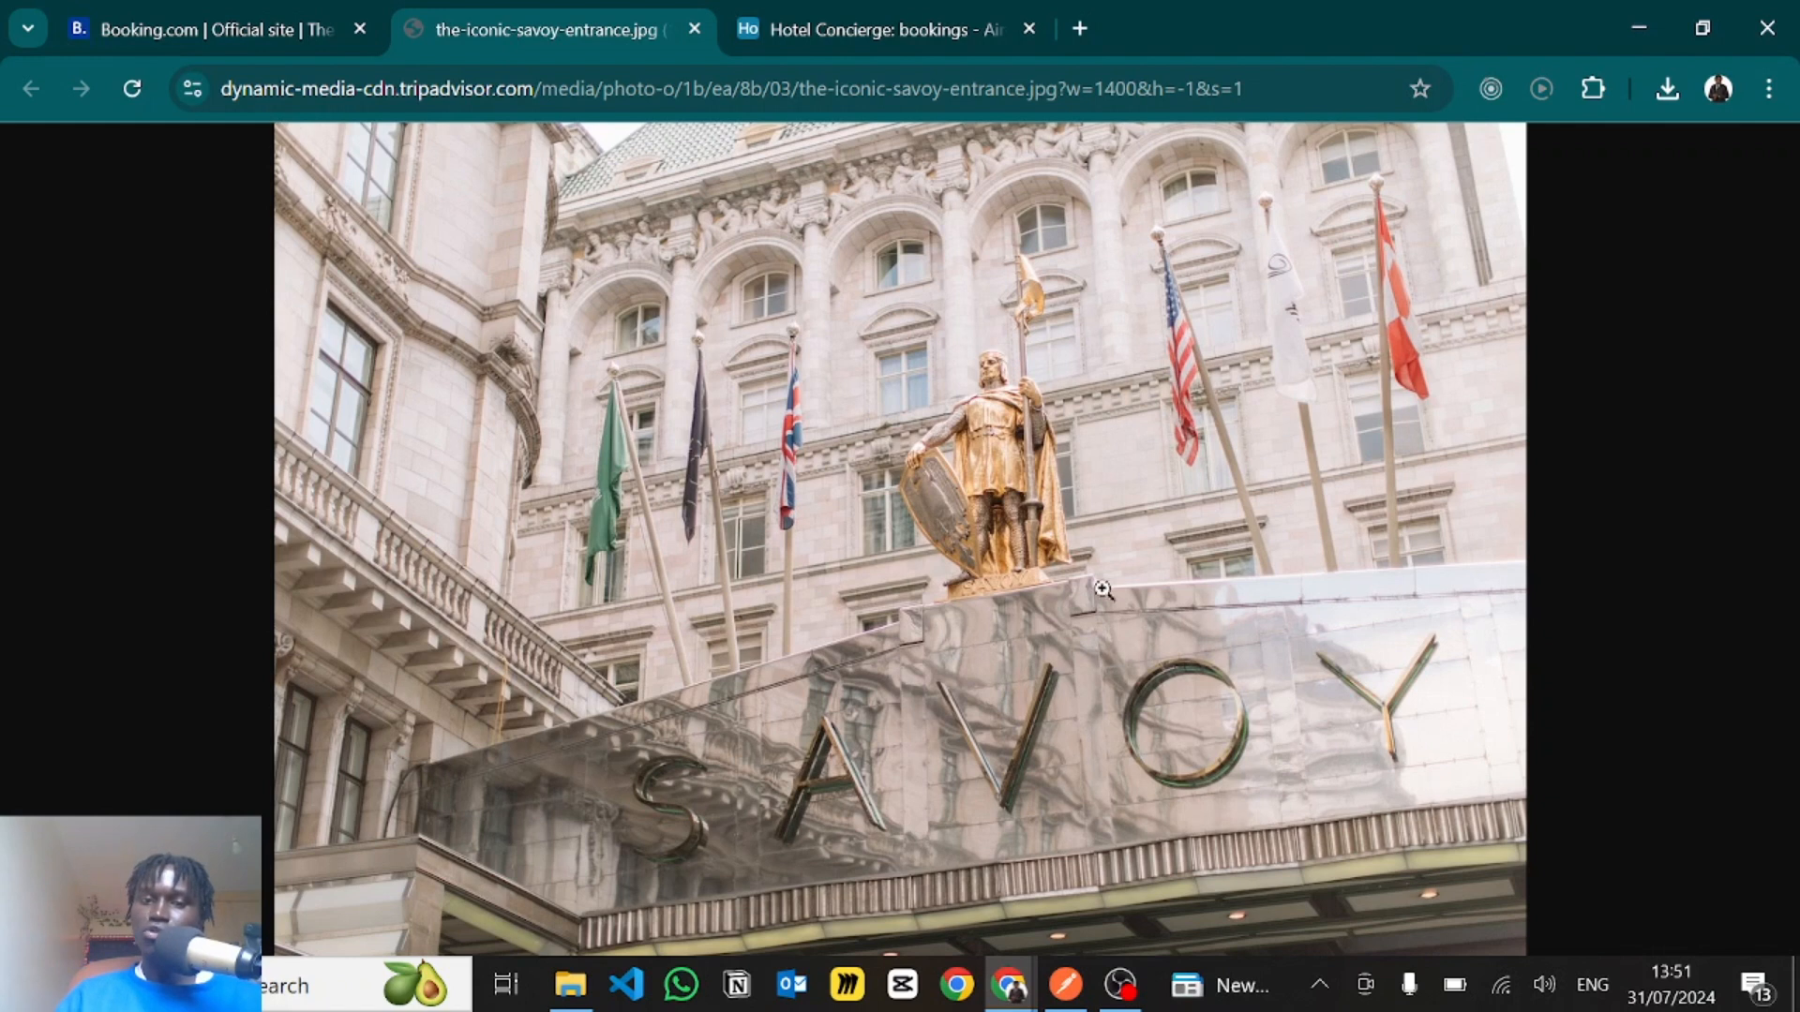
pyautogui.click(185, 13)
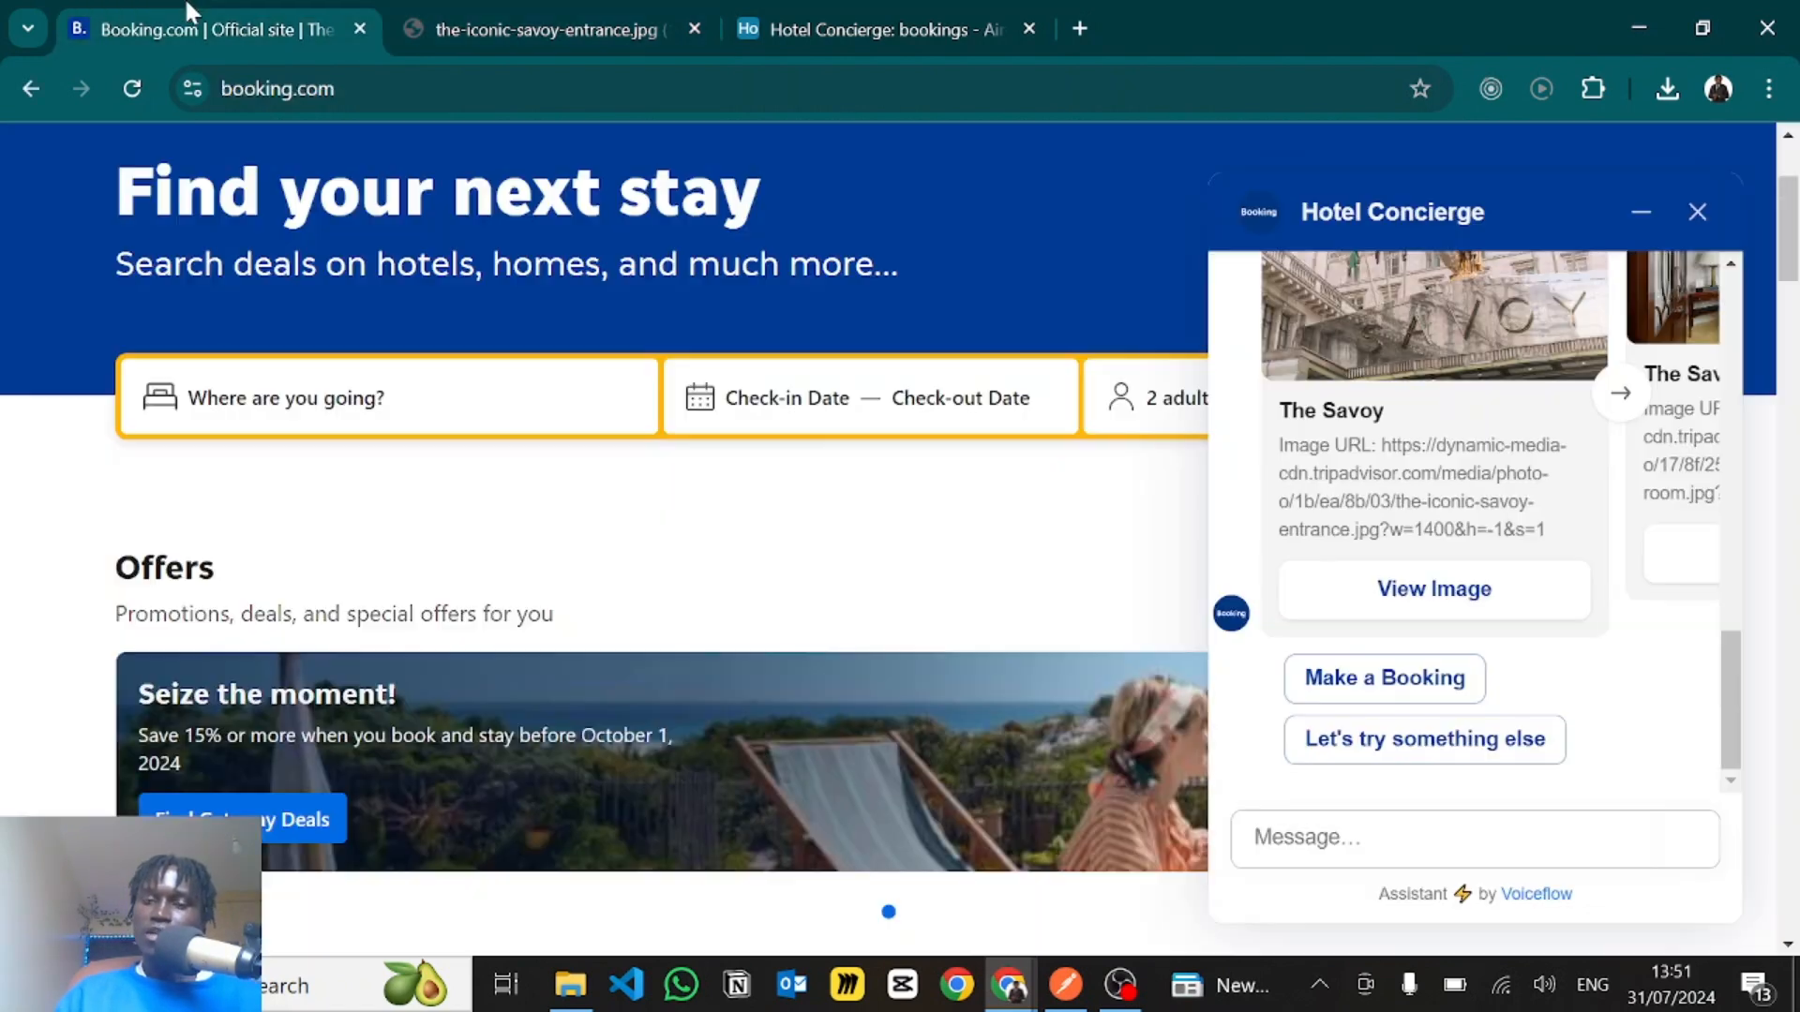
# - Make a booking for The Savoy in the chat and read the assistant's reply
pyautogui.click(1403, 678)
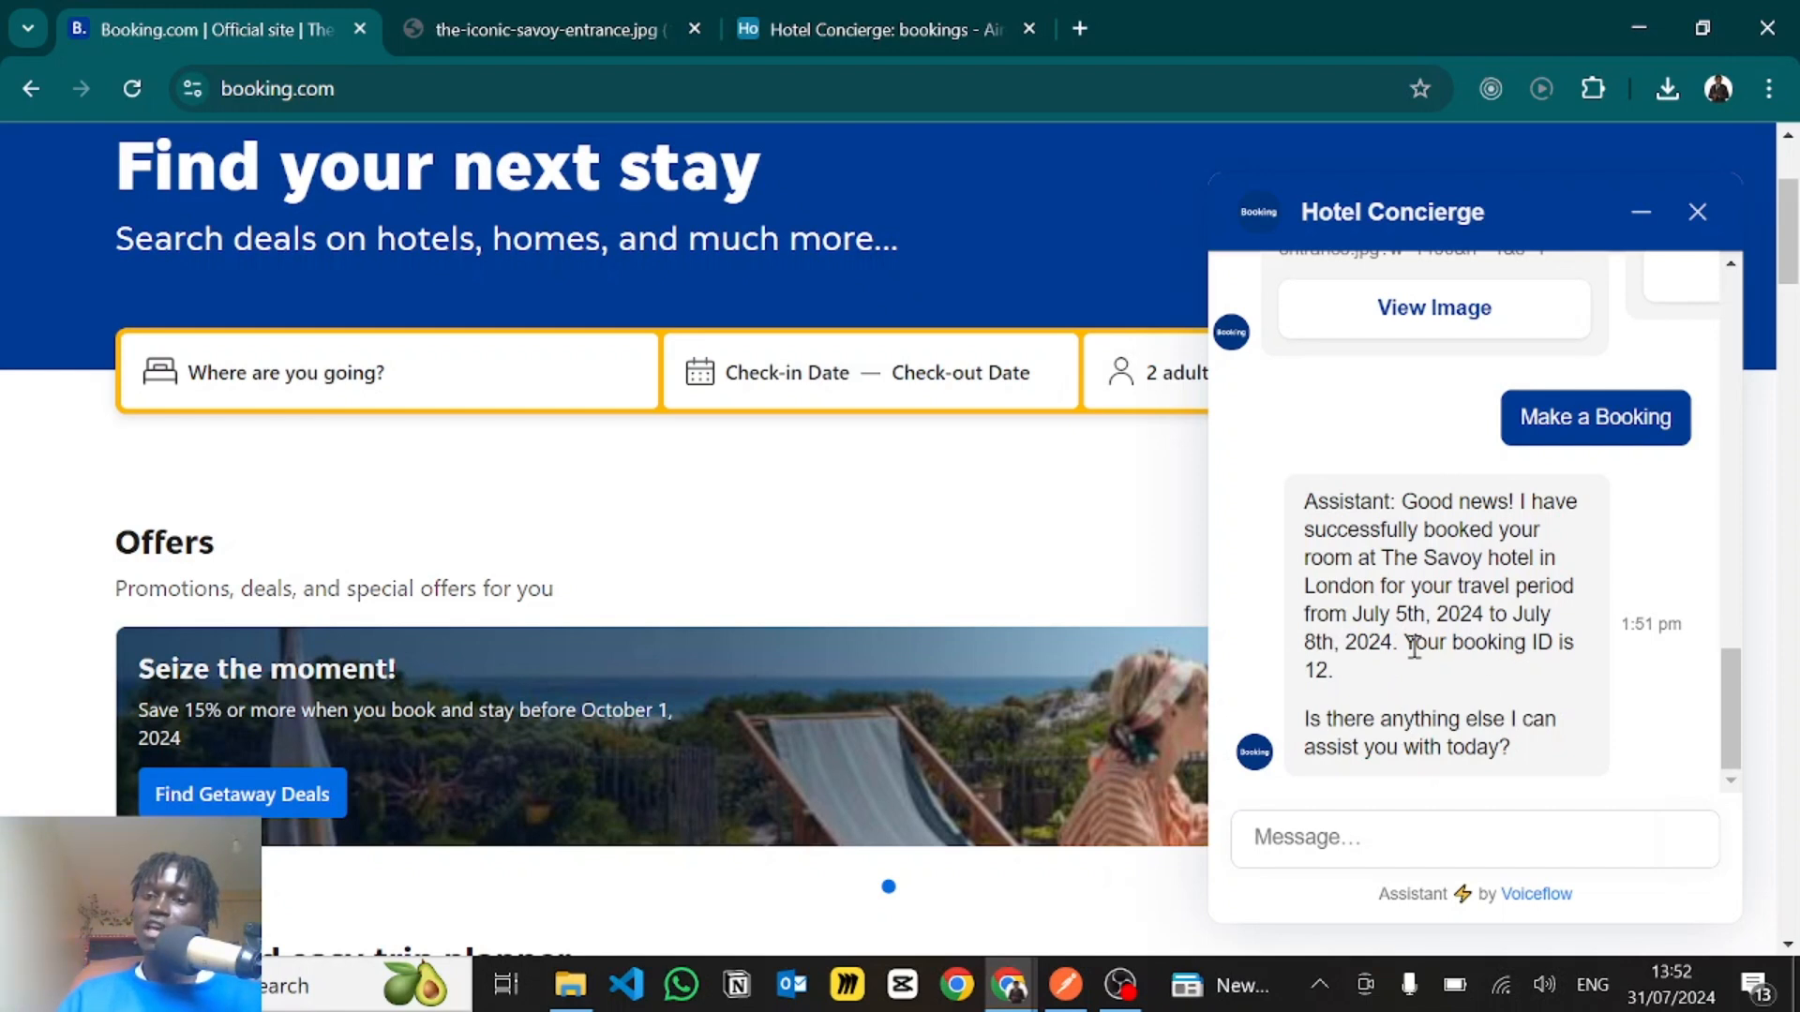
pyautogui.moveTo(1415, 643); pyautogui.dragTo(1421, 689)
pyautogui.click(1388, 683)
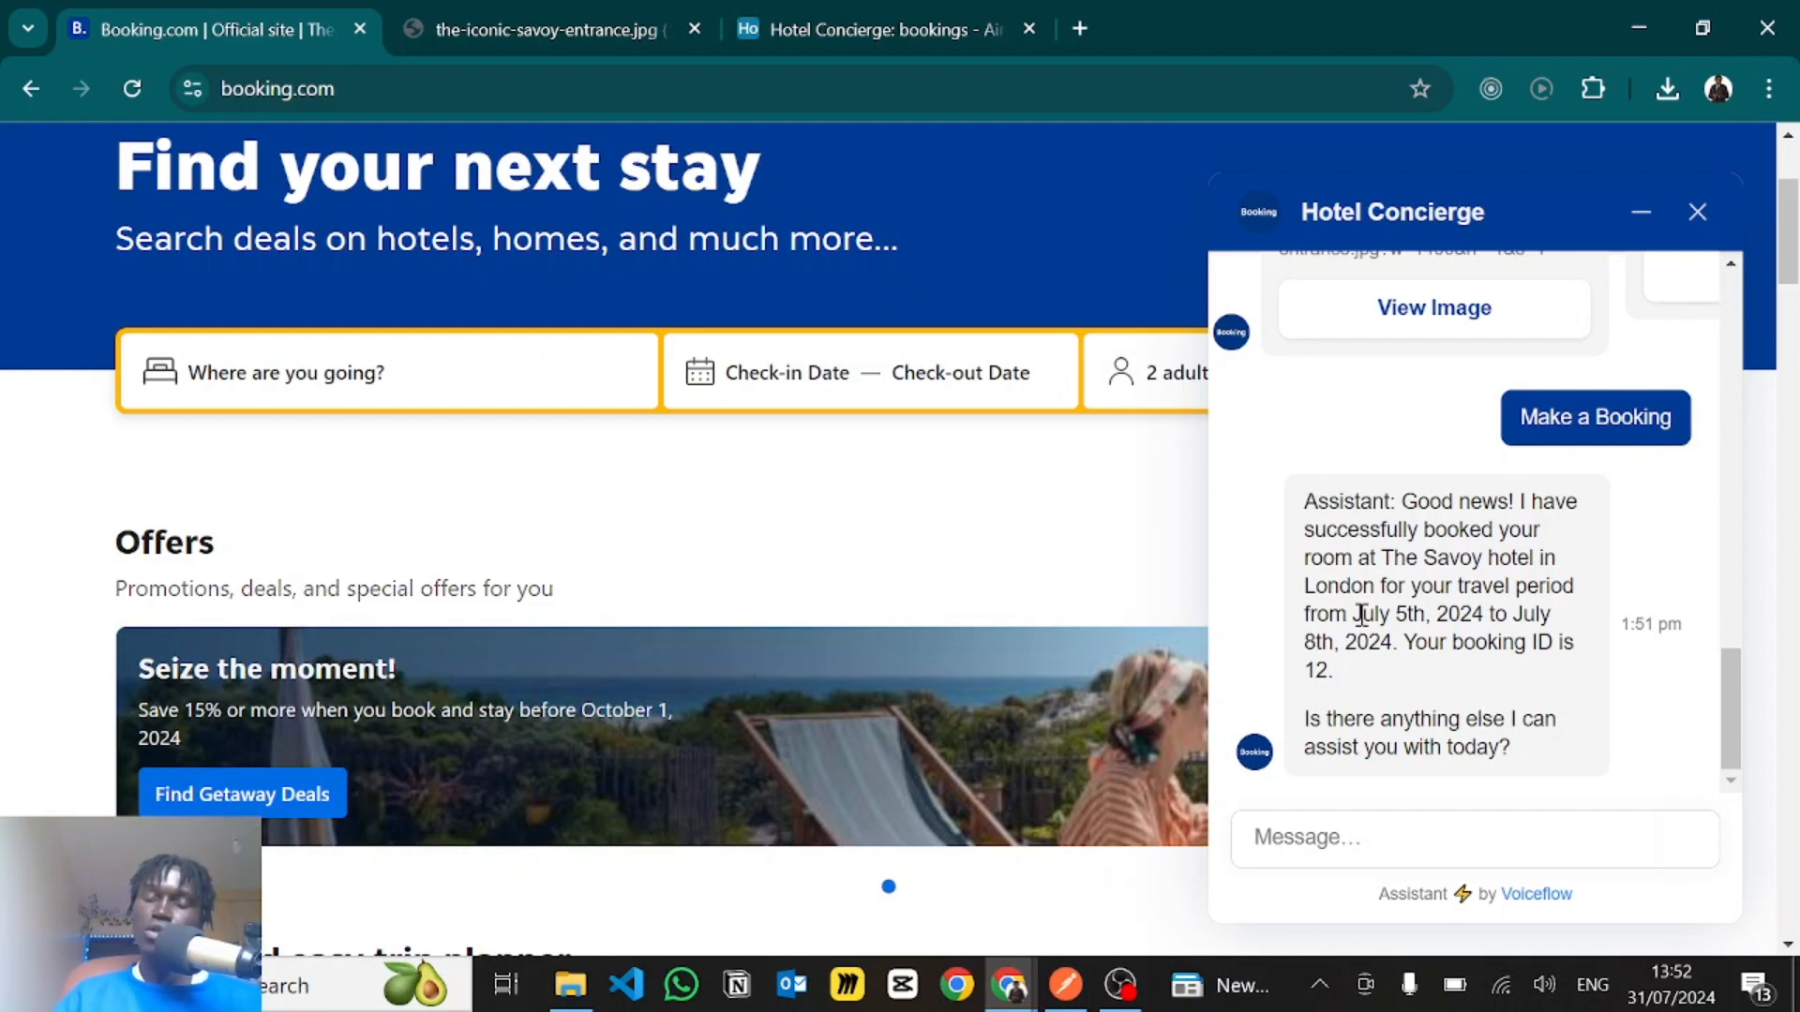
# - Check the new record in the Airtable bookings table, from the guest's name across to the bookingId field
pyautogui.click(825, 13)
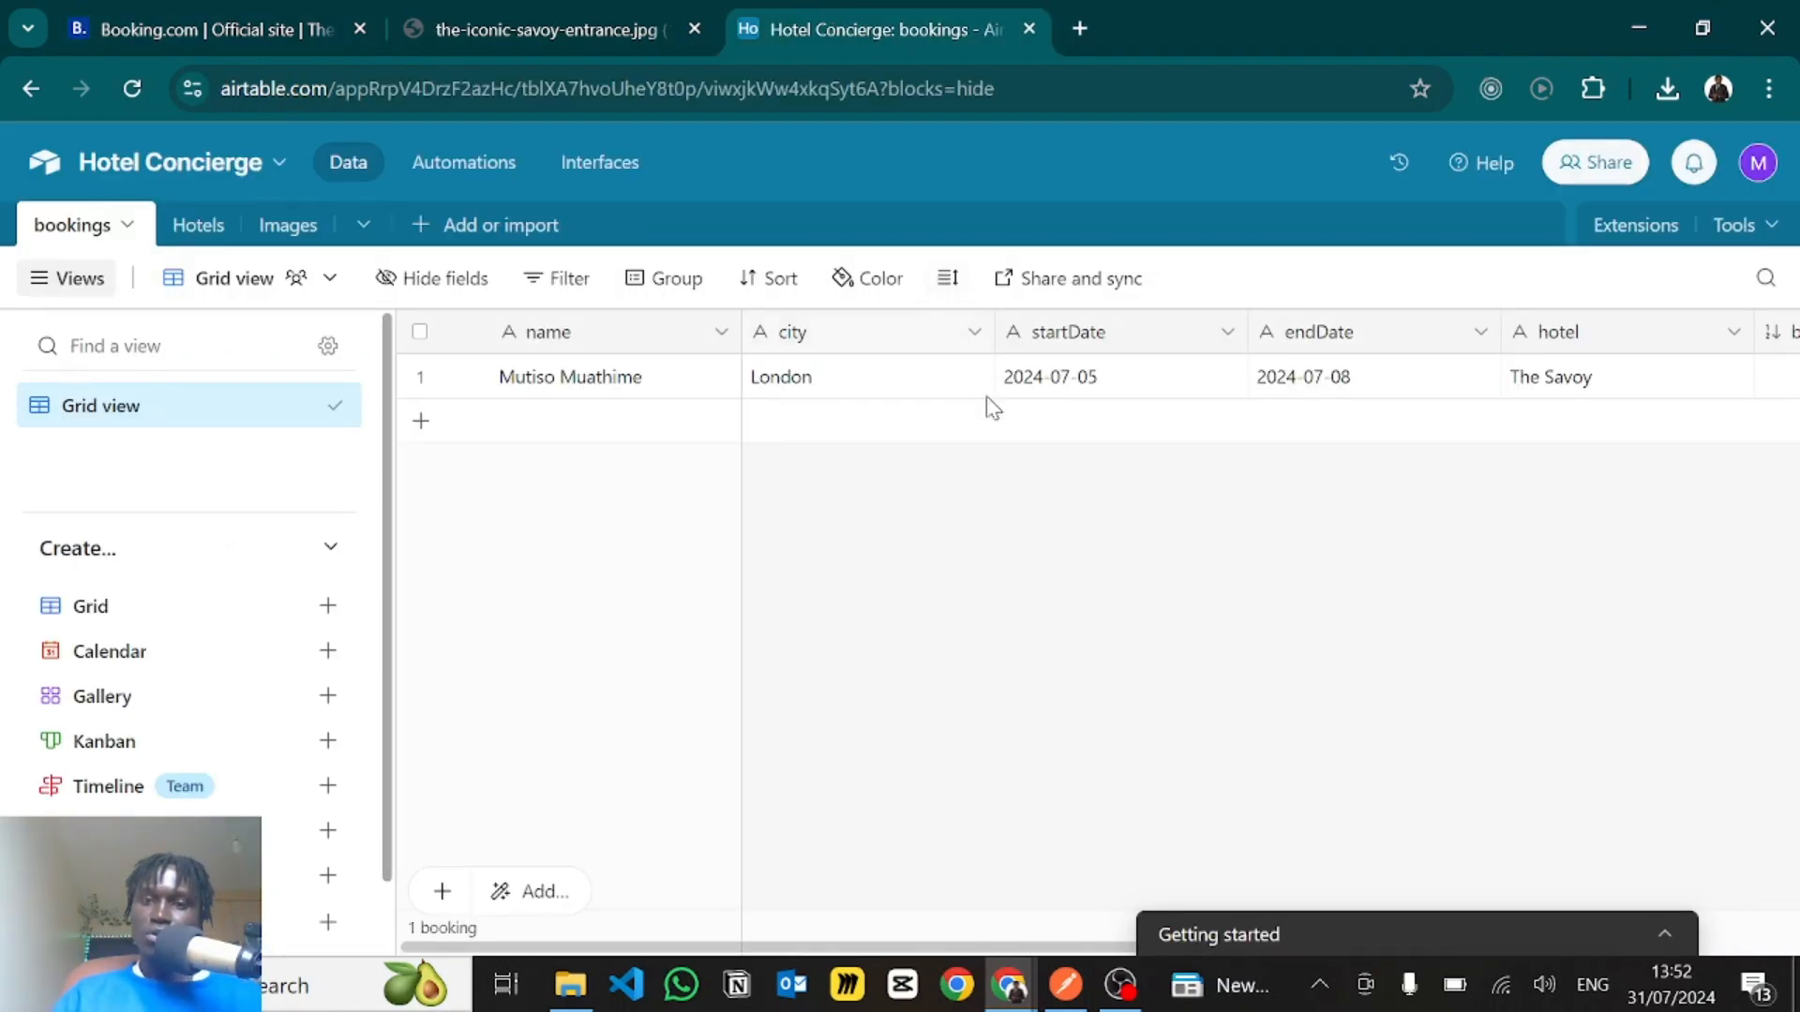
pyautogui.hscroll(3, 1062, 437)
pyautogui.hscroll(3, 1060, 436)
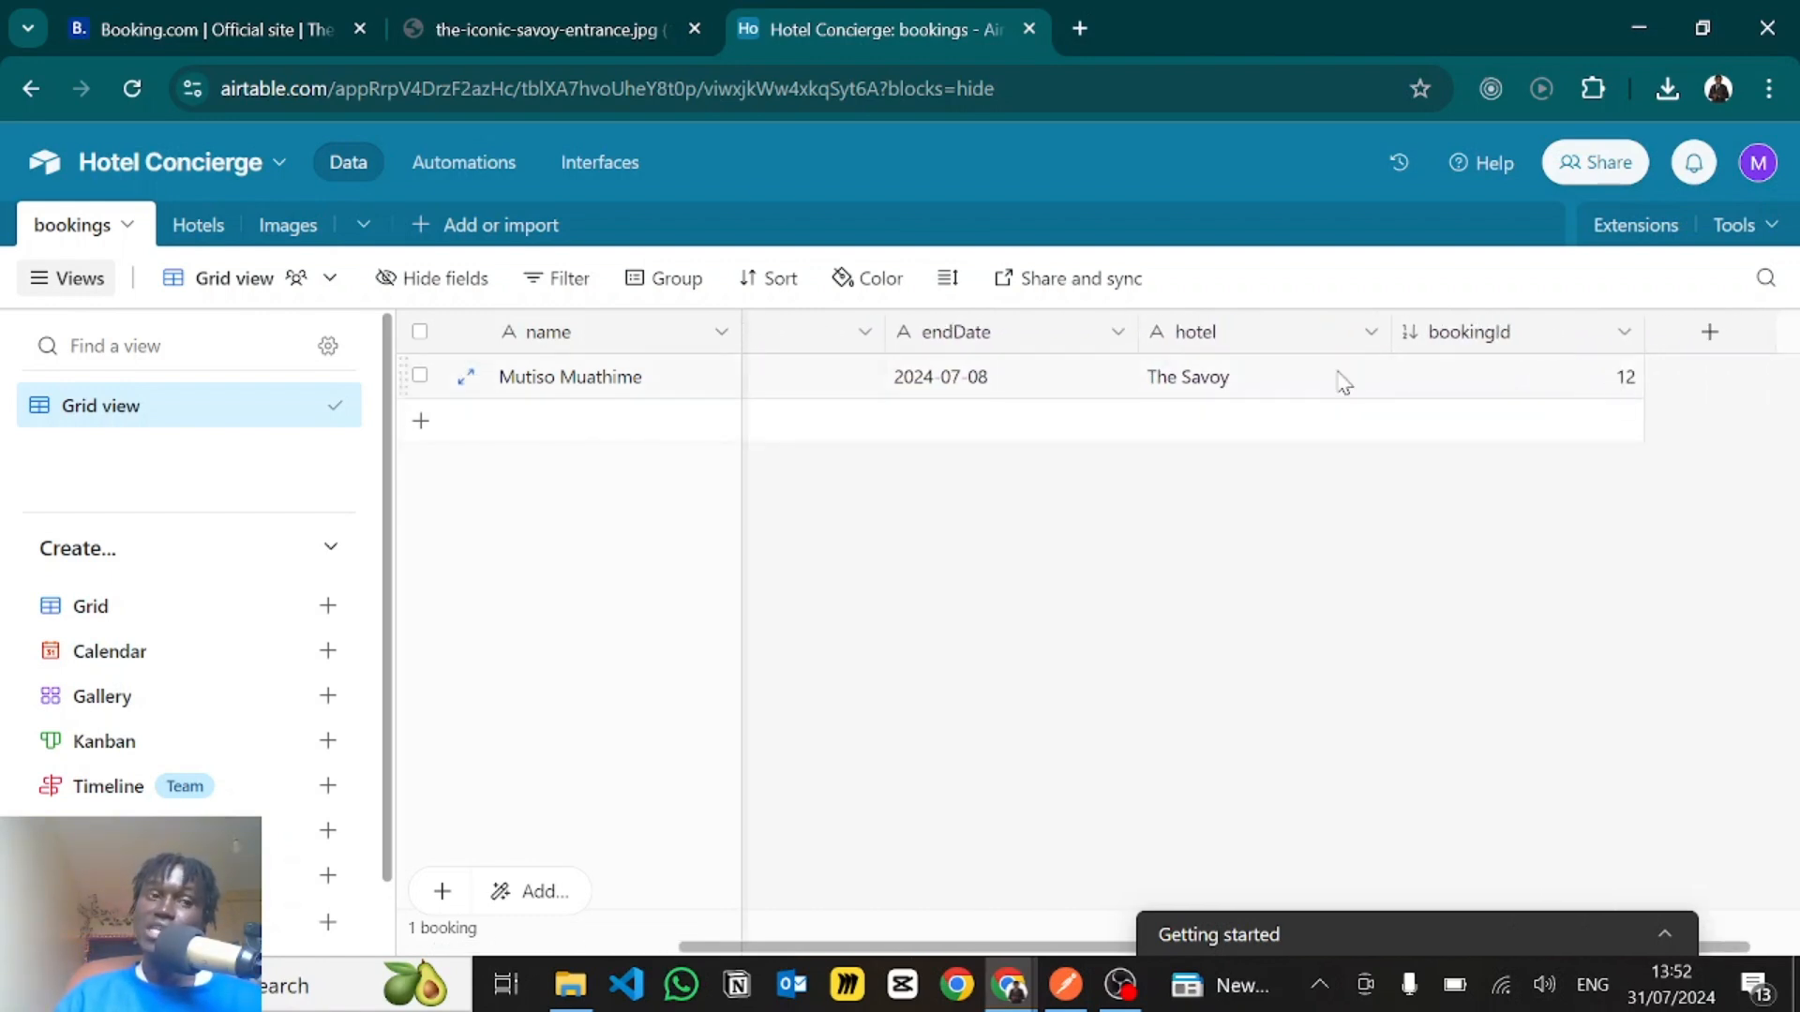
# - Switch to the Hotel Concierge Chatbot project in Voiceflow and open the Javascript step in the Home workflow's New Block 1
pyautogui.click(225, 18)
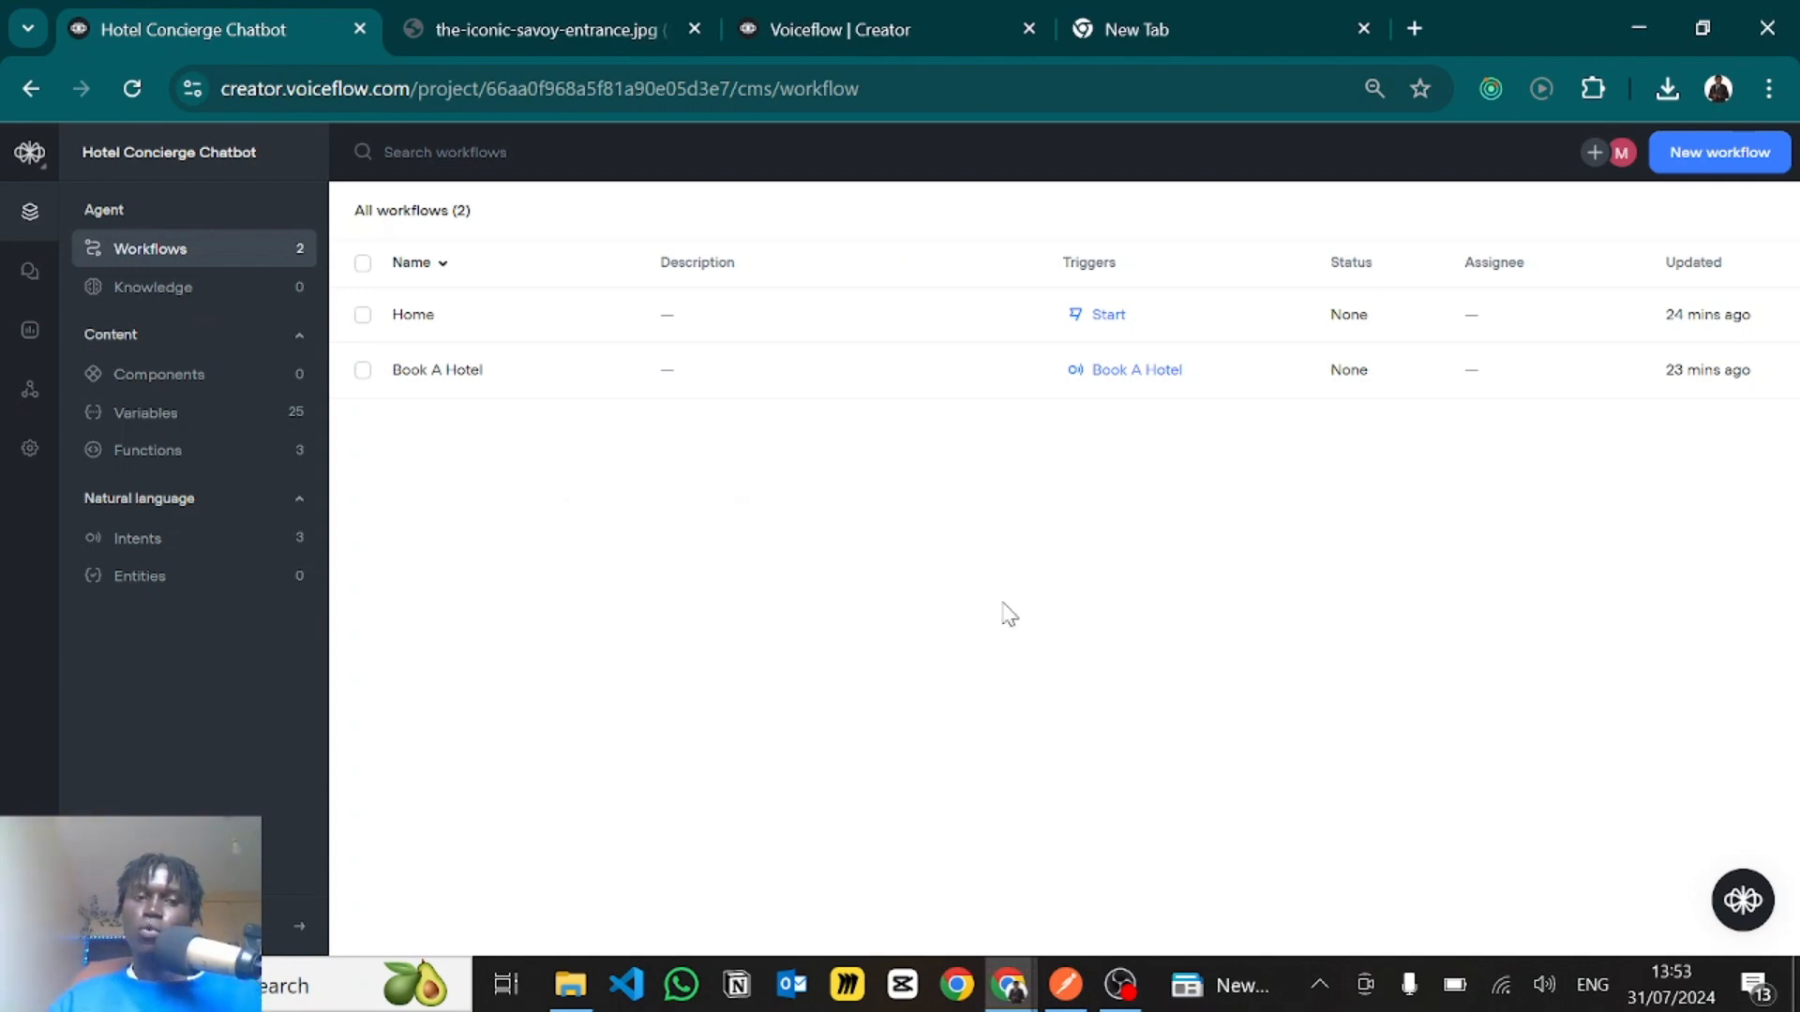
pyautogui.click(469, 319)
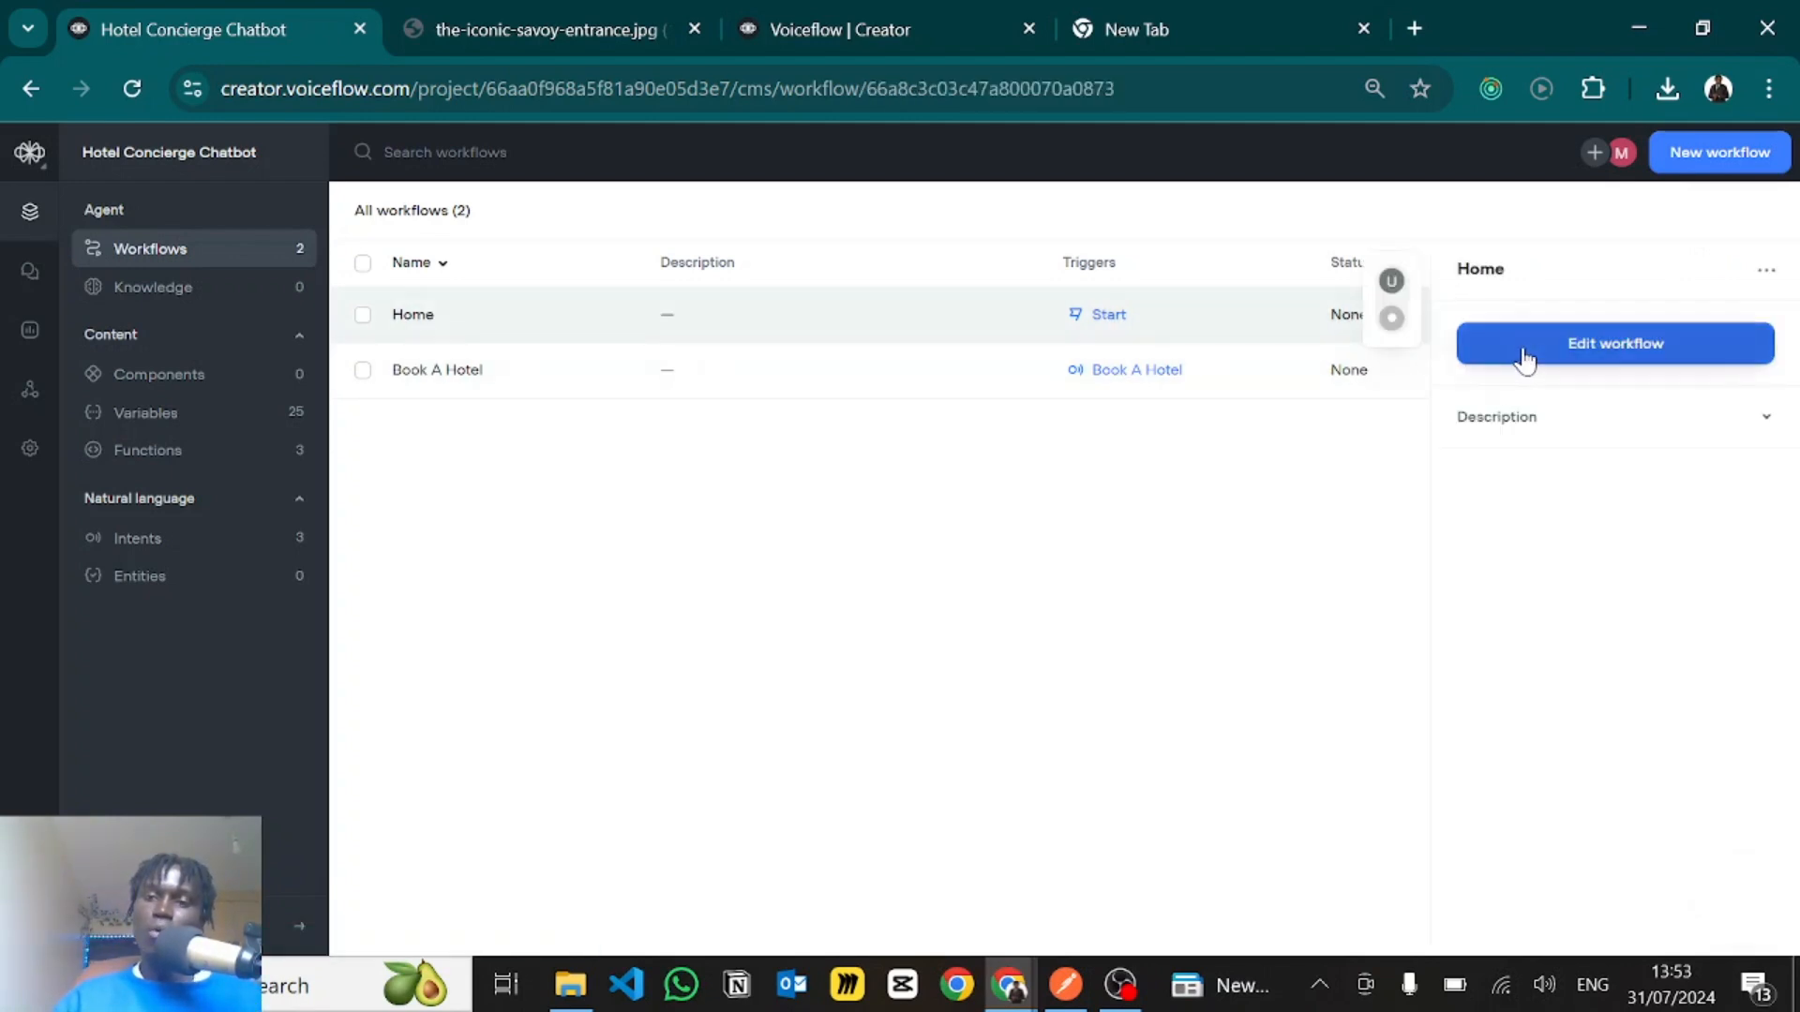
pyautogui.click(1524, 359)
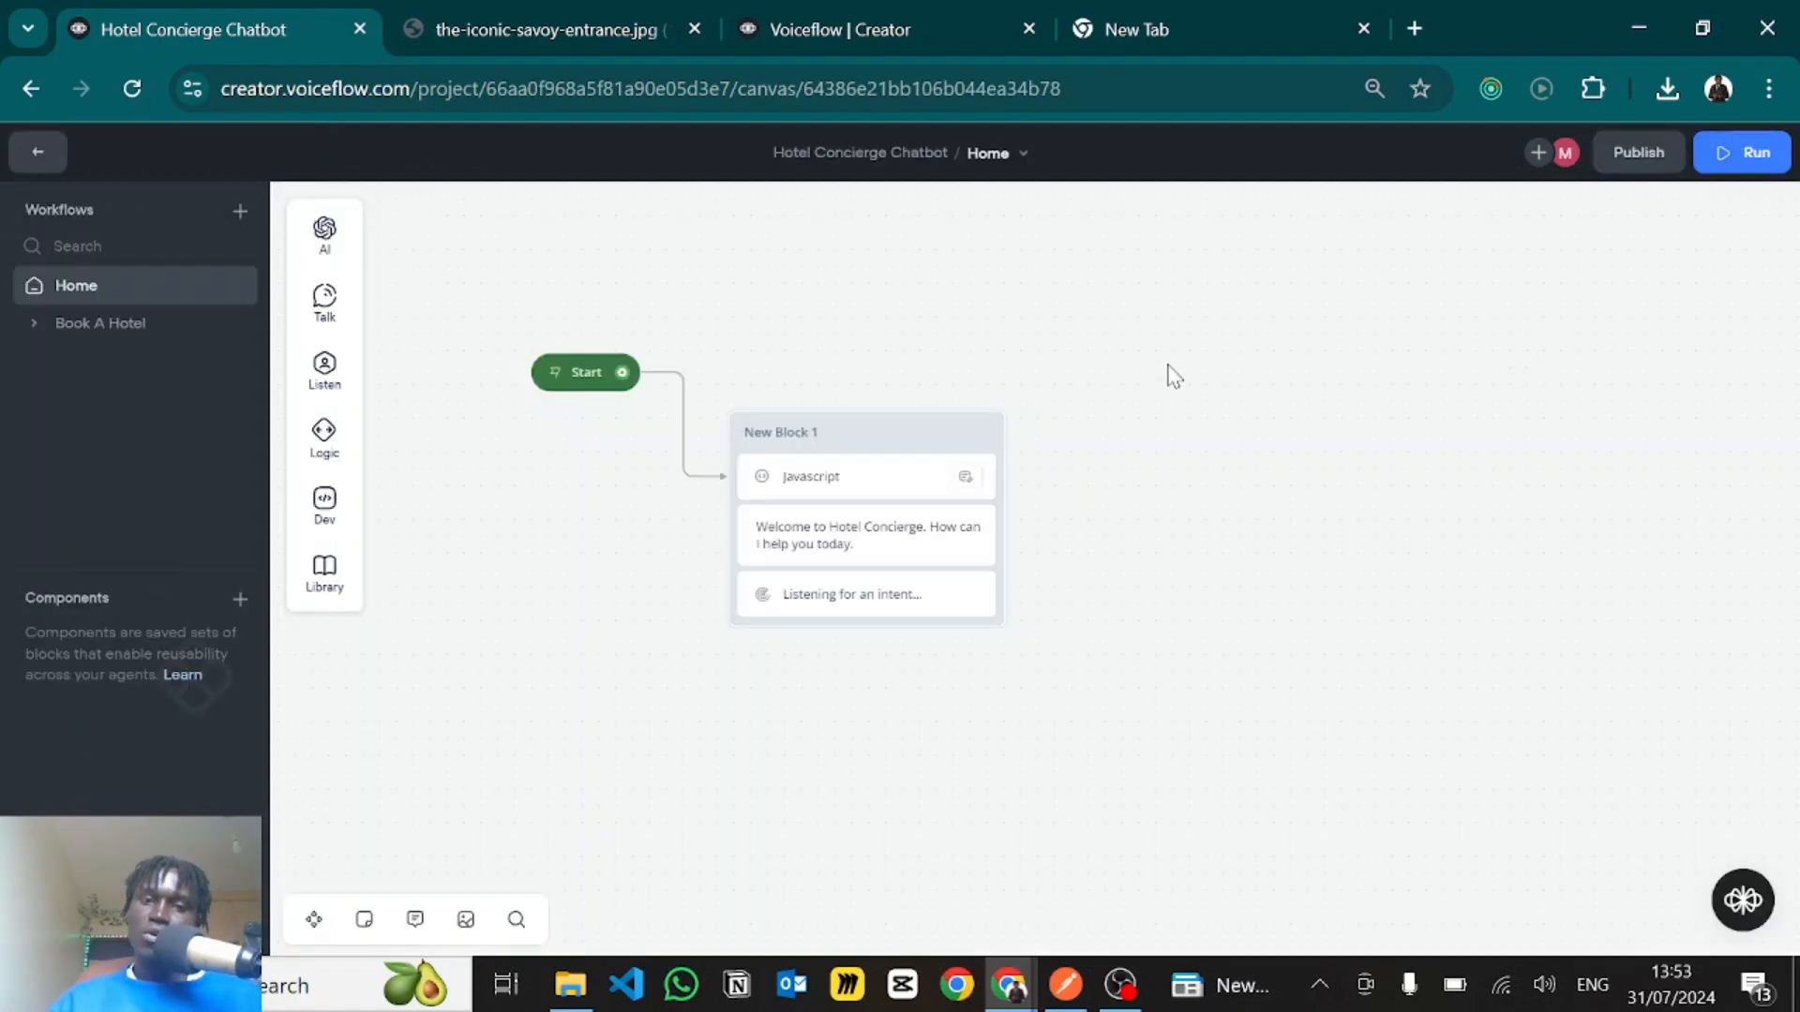
pyautogui.click(870, 488)
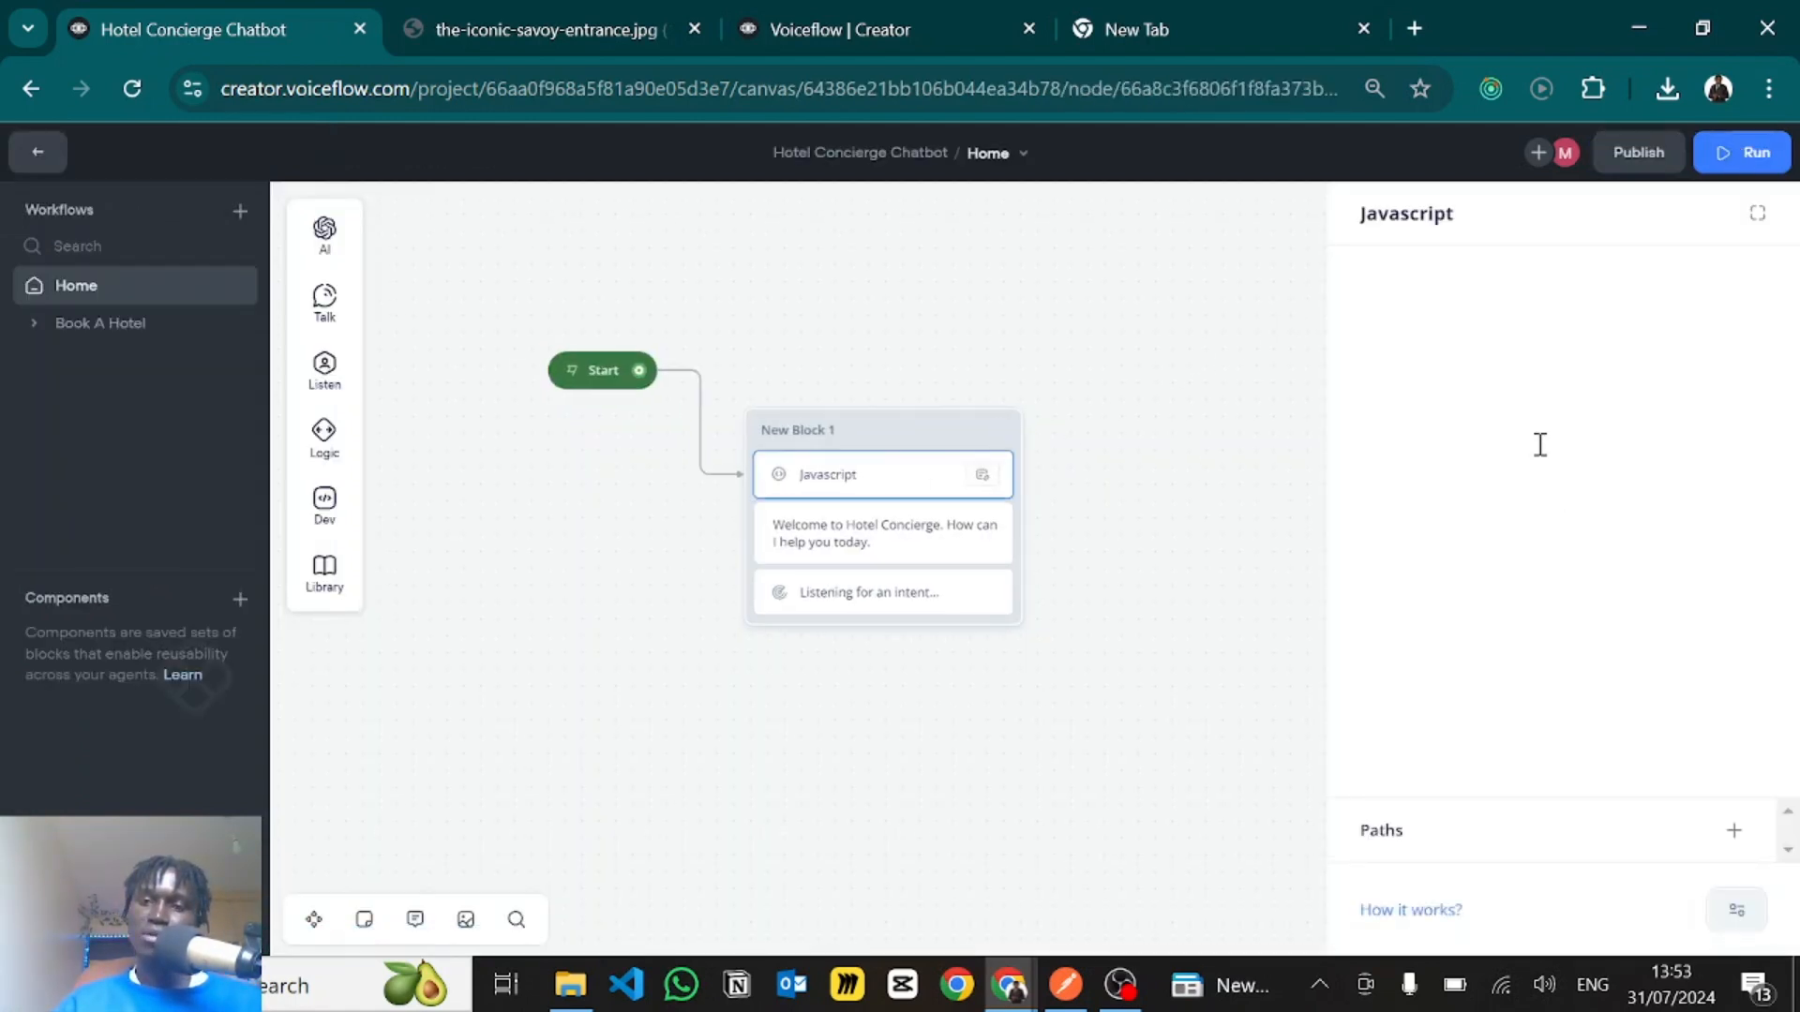
# - Examine the Javascript code's user likes and dislikes, the JSON.stringify conversion of user, and the start of the pastTrips data
pyautogui.scroll(-1, 1522, 412)
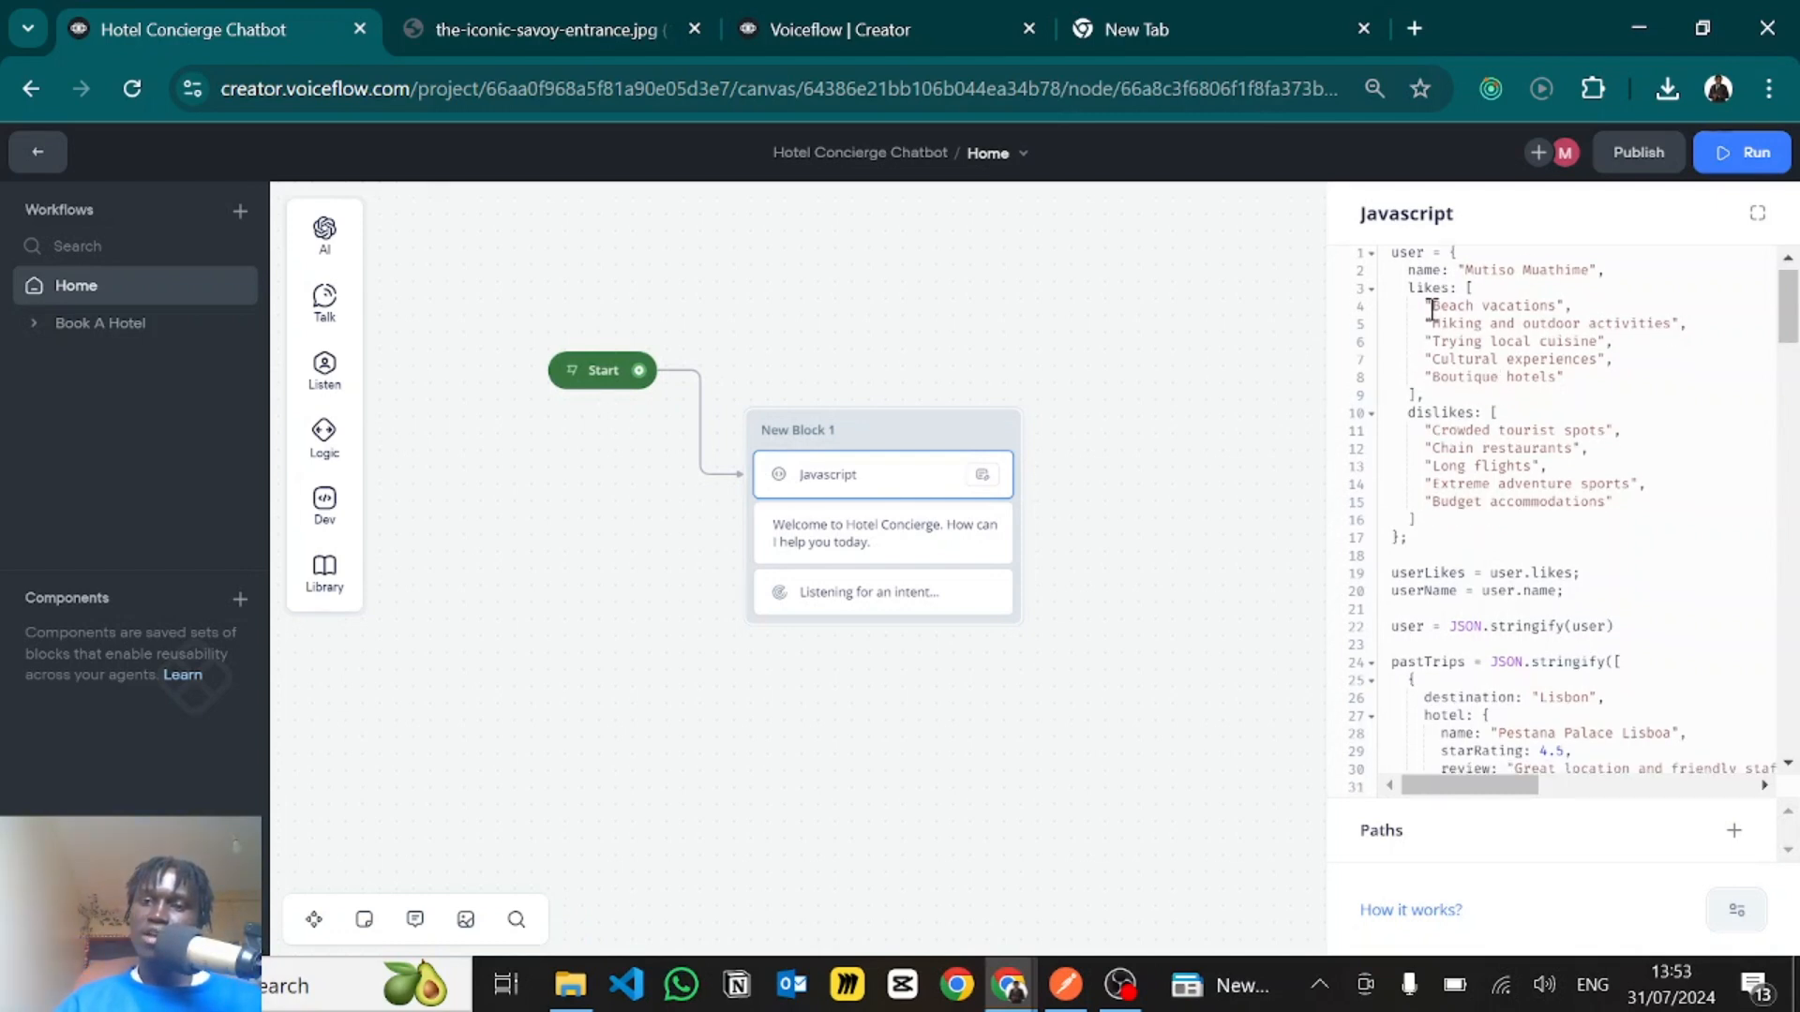
pyautogui.moveTo(1424, 306); pyautogui.dragTo(1564, 377)
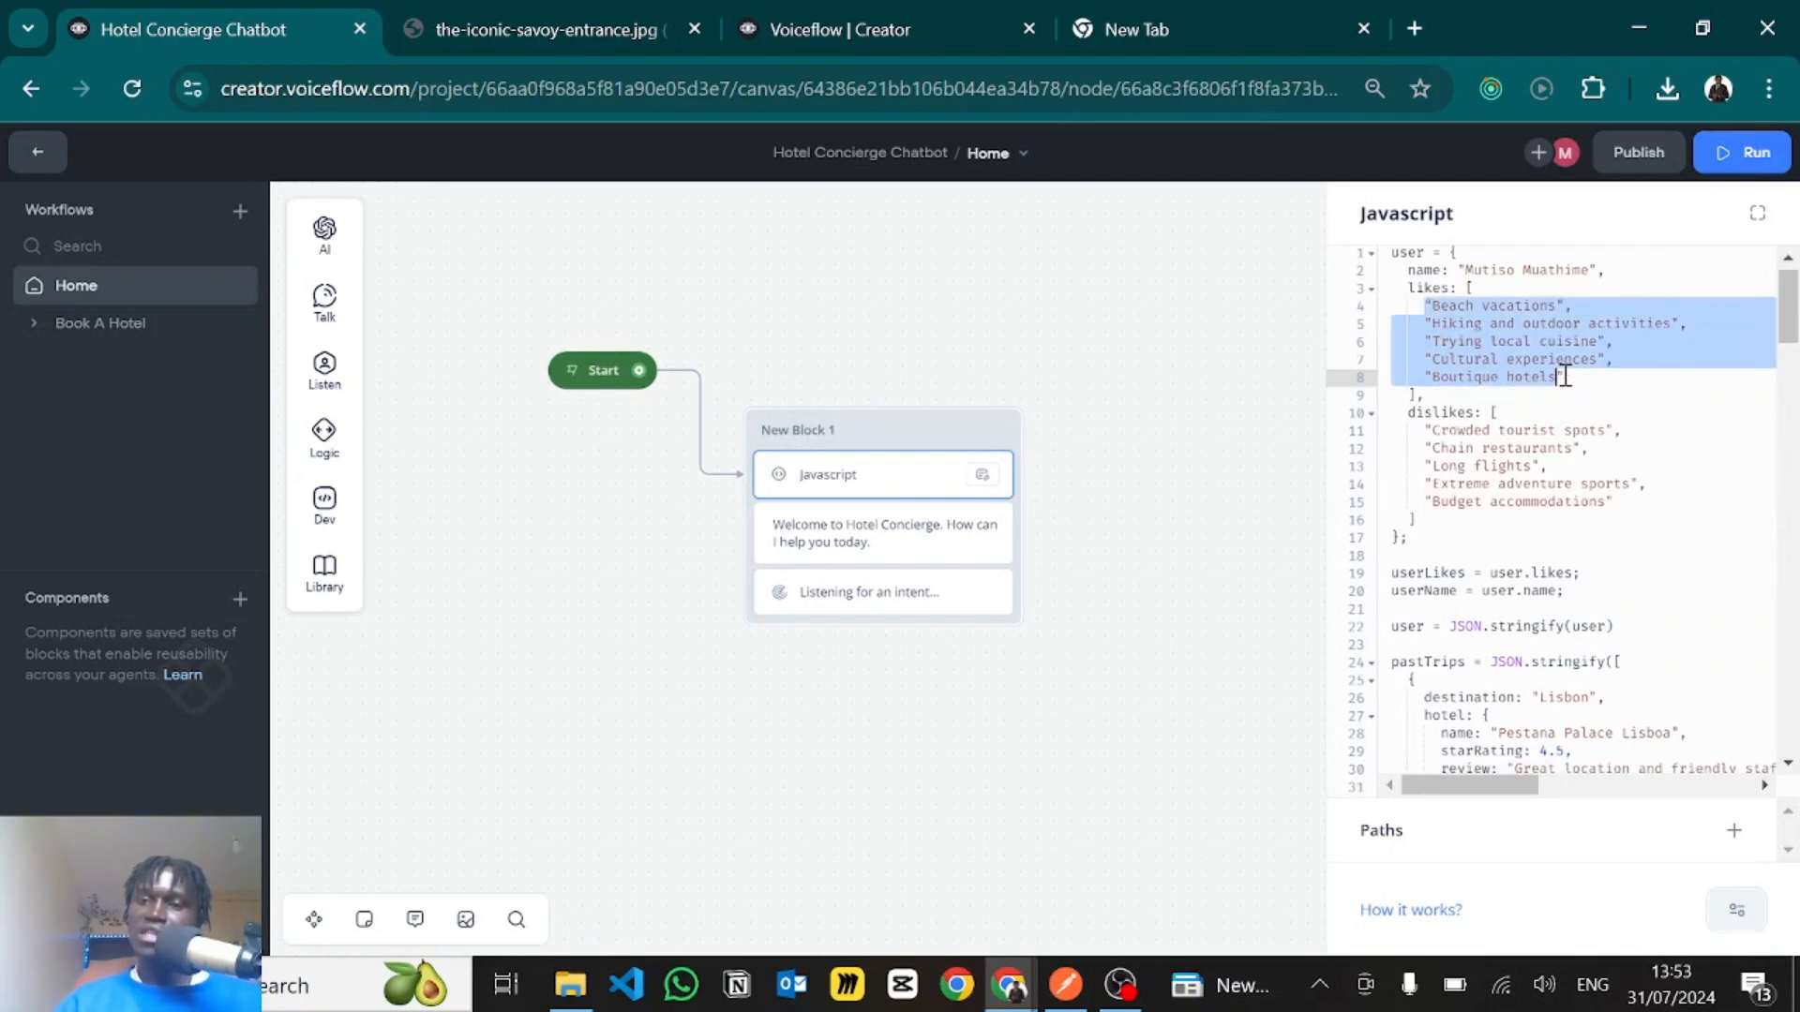
pyautogui.doubleClick(1447, 430)
pyautogui.click(1469, 519)
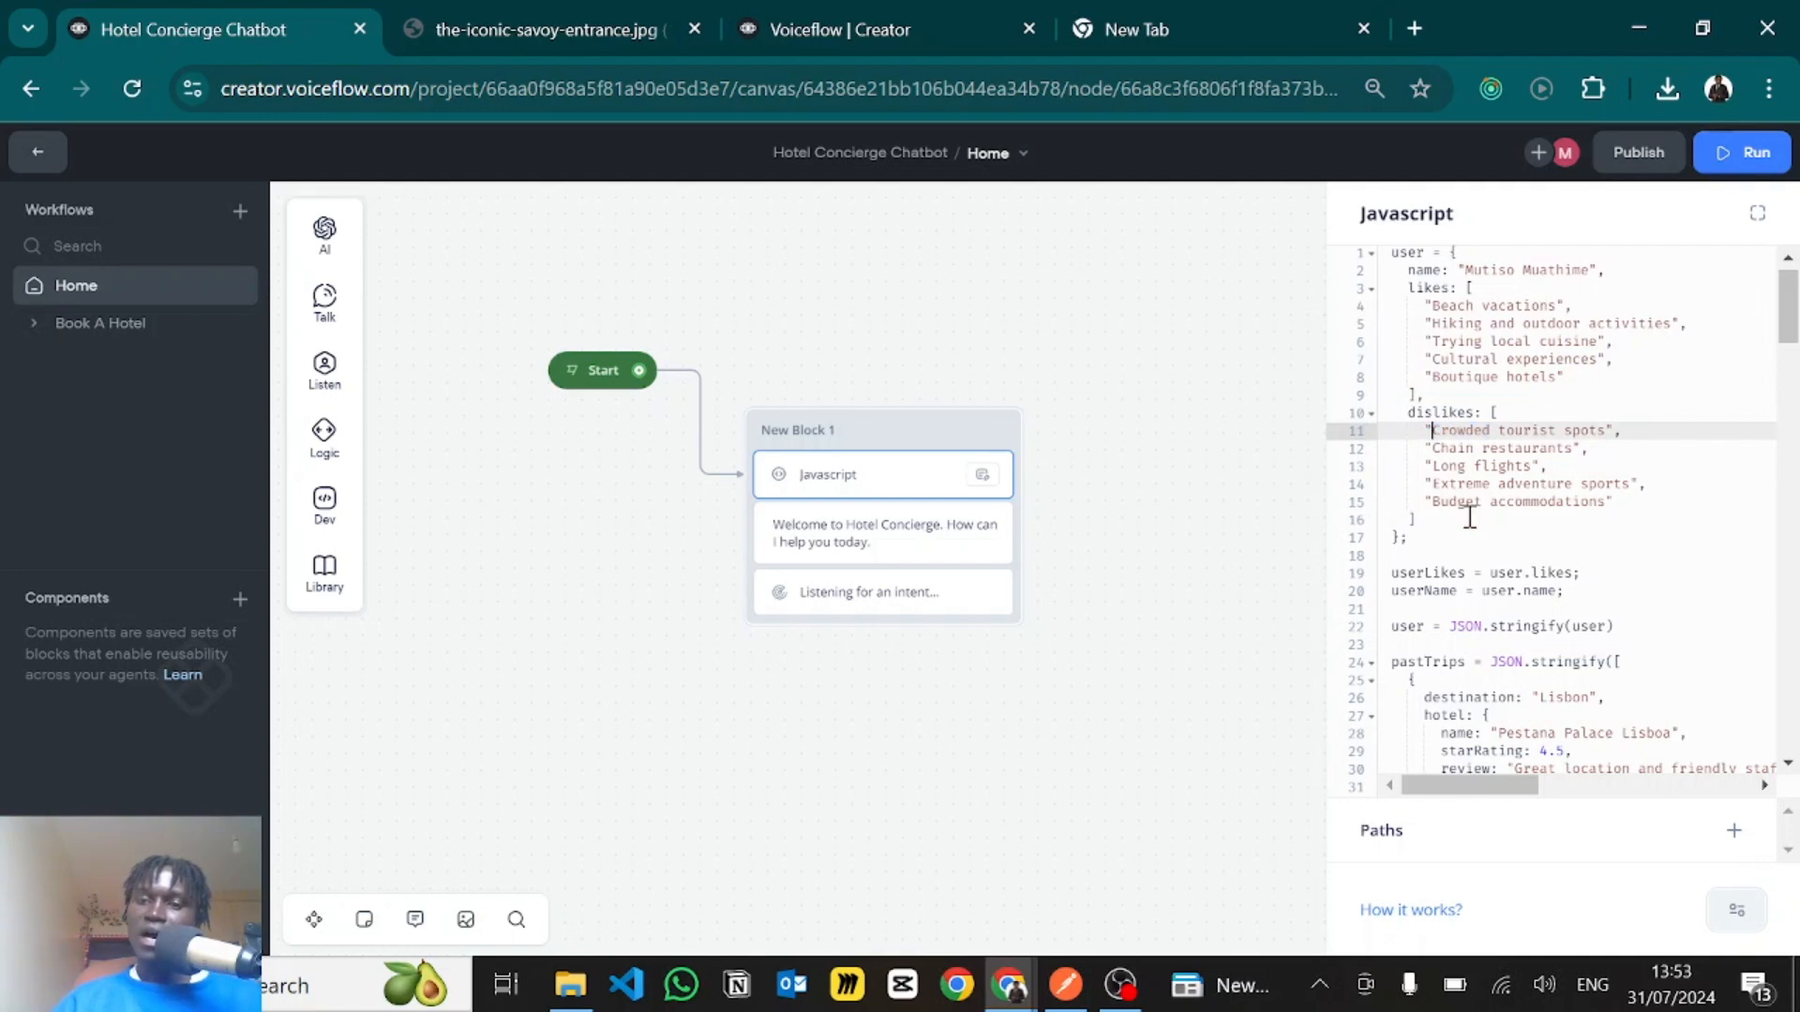
pyautogui.scroll(-2, 1492, 601)
pyautogui.scroll(-3, 1492, 601)
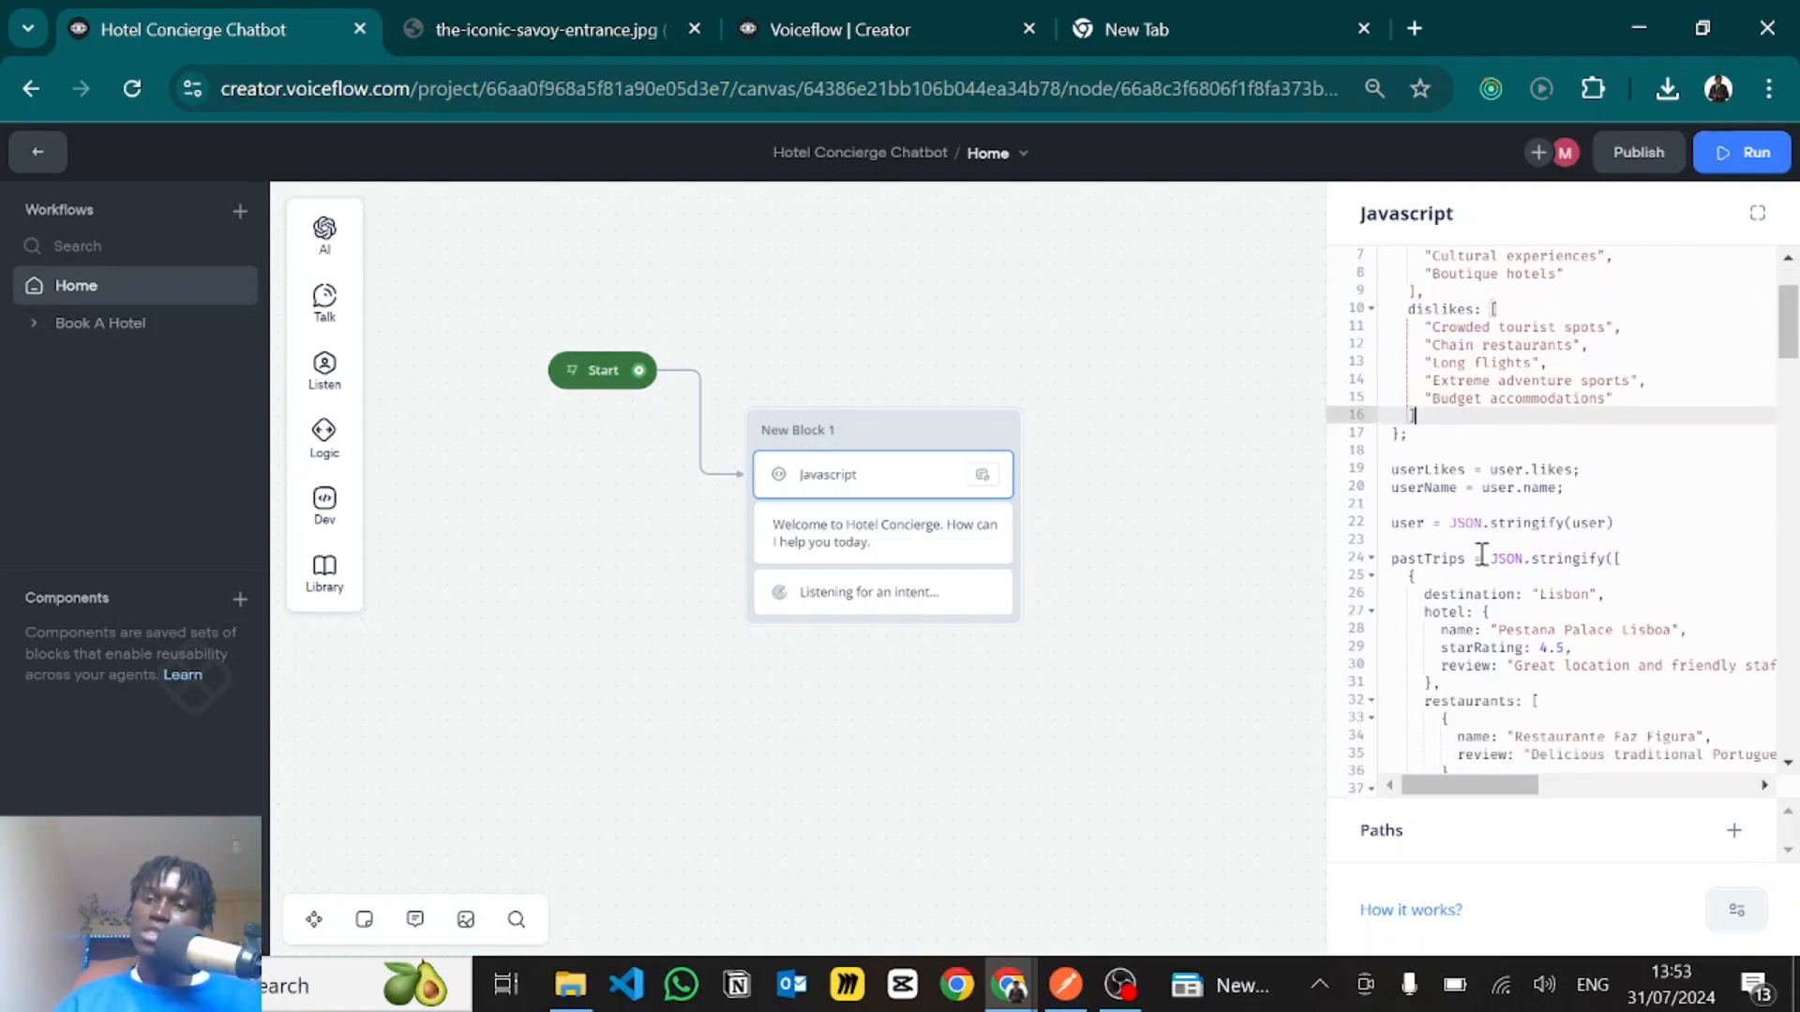
pyautogui.scroll(-1, 1465, 555)
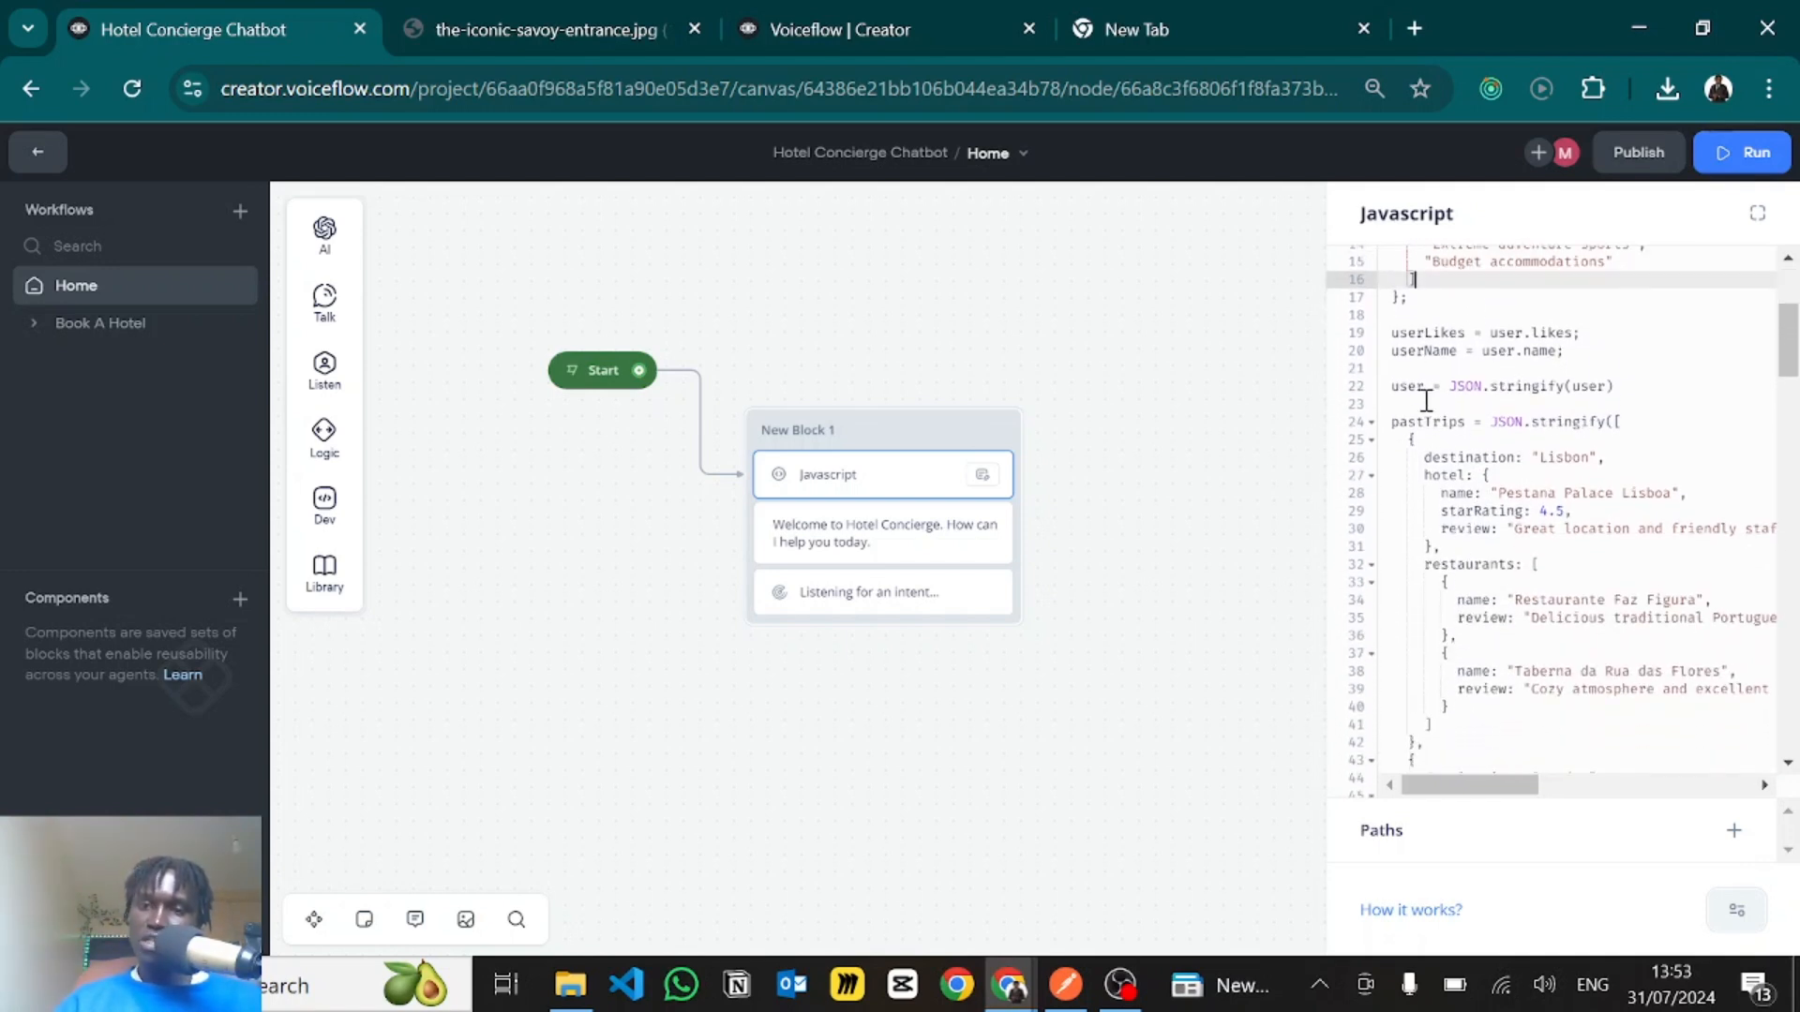
pyautogui.moveTo(1417, 386); pyautogui.dragTo(1599, 387)
pyautogui.click(1629, 386)
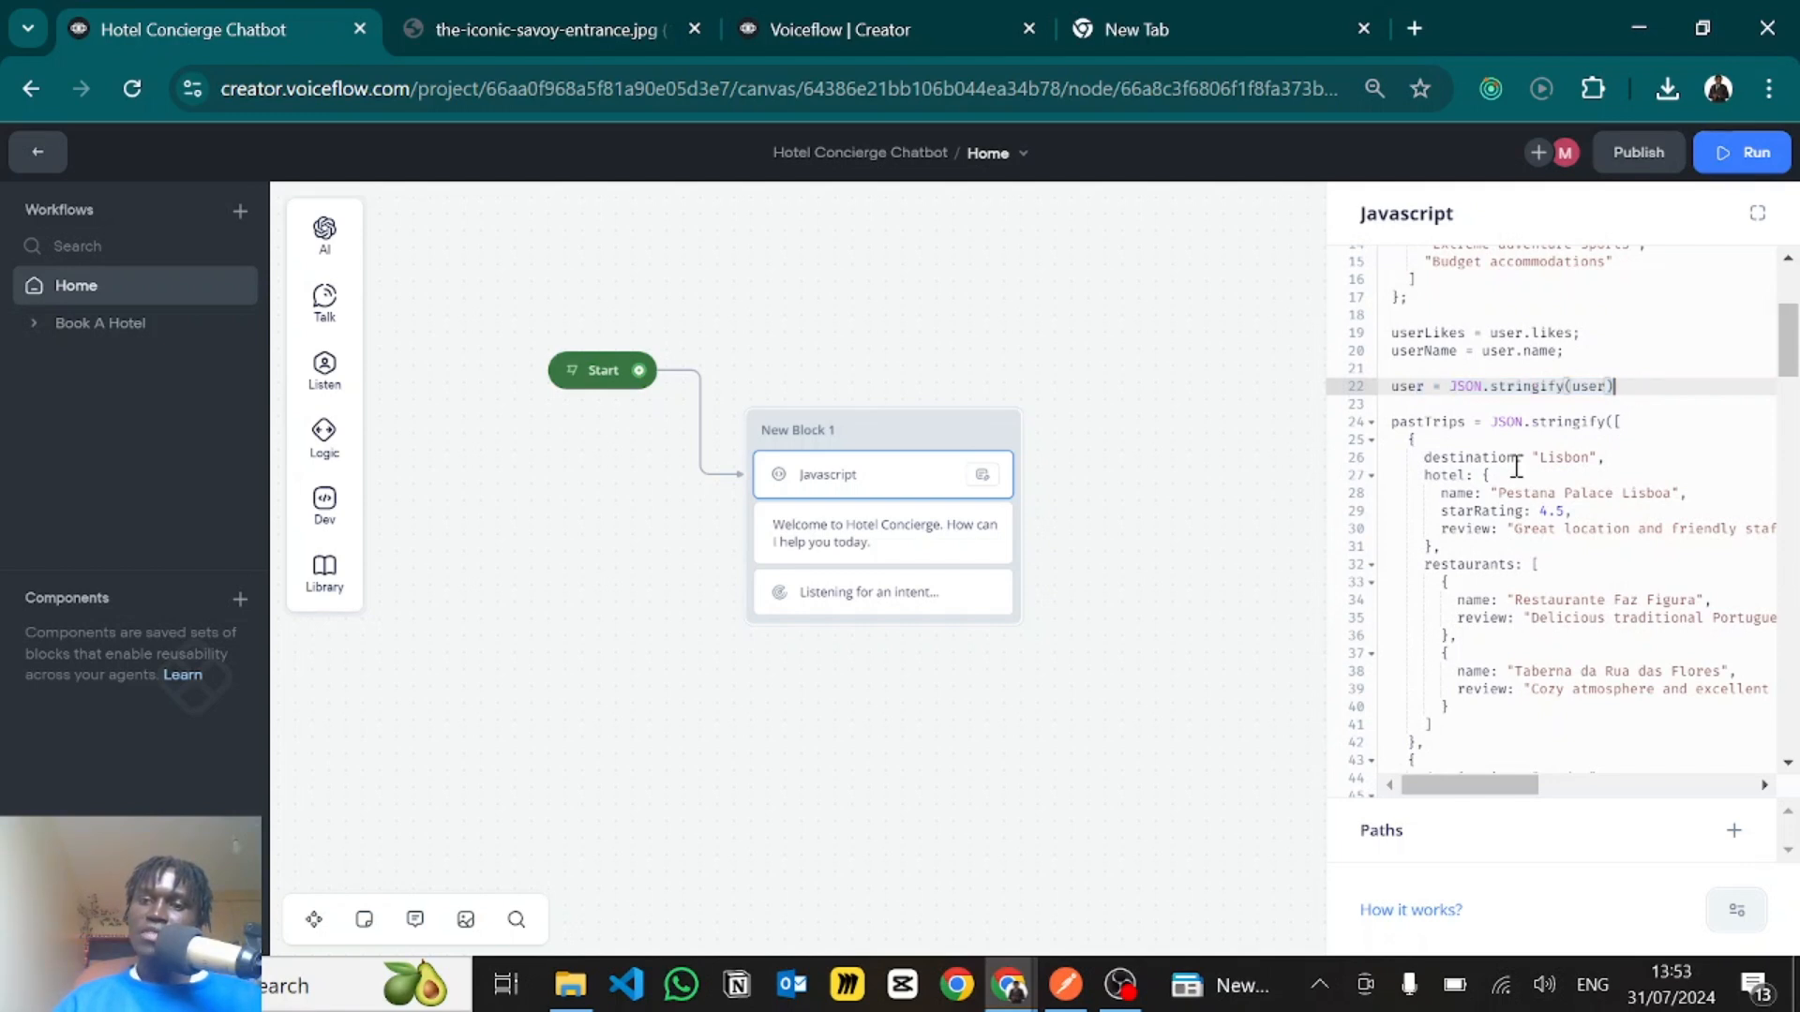
pyautogui.scroll(-5, 1512, 462)
pyautogui.scroll(3, 1516, 466)
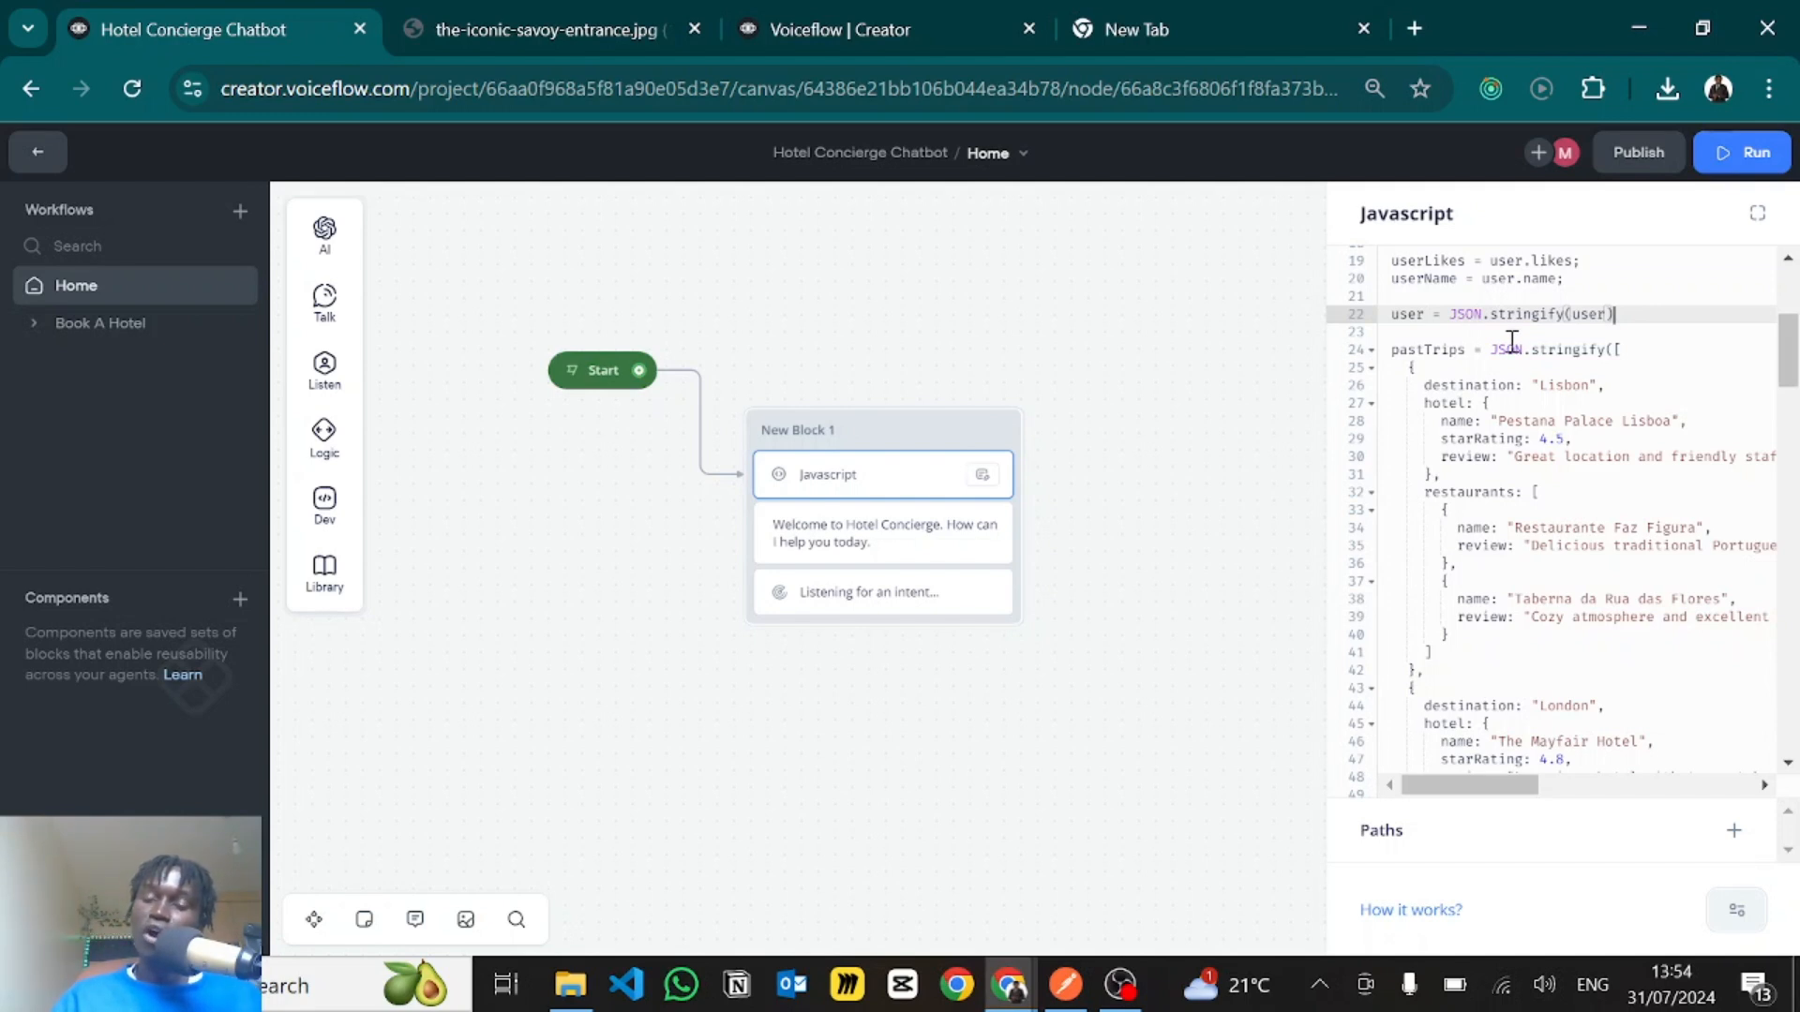
# - Go back over the user object's name, likes and dislikes entries at the start of the code
pyautogui.scroll(4, 1510, 342)
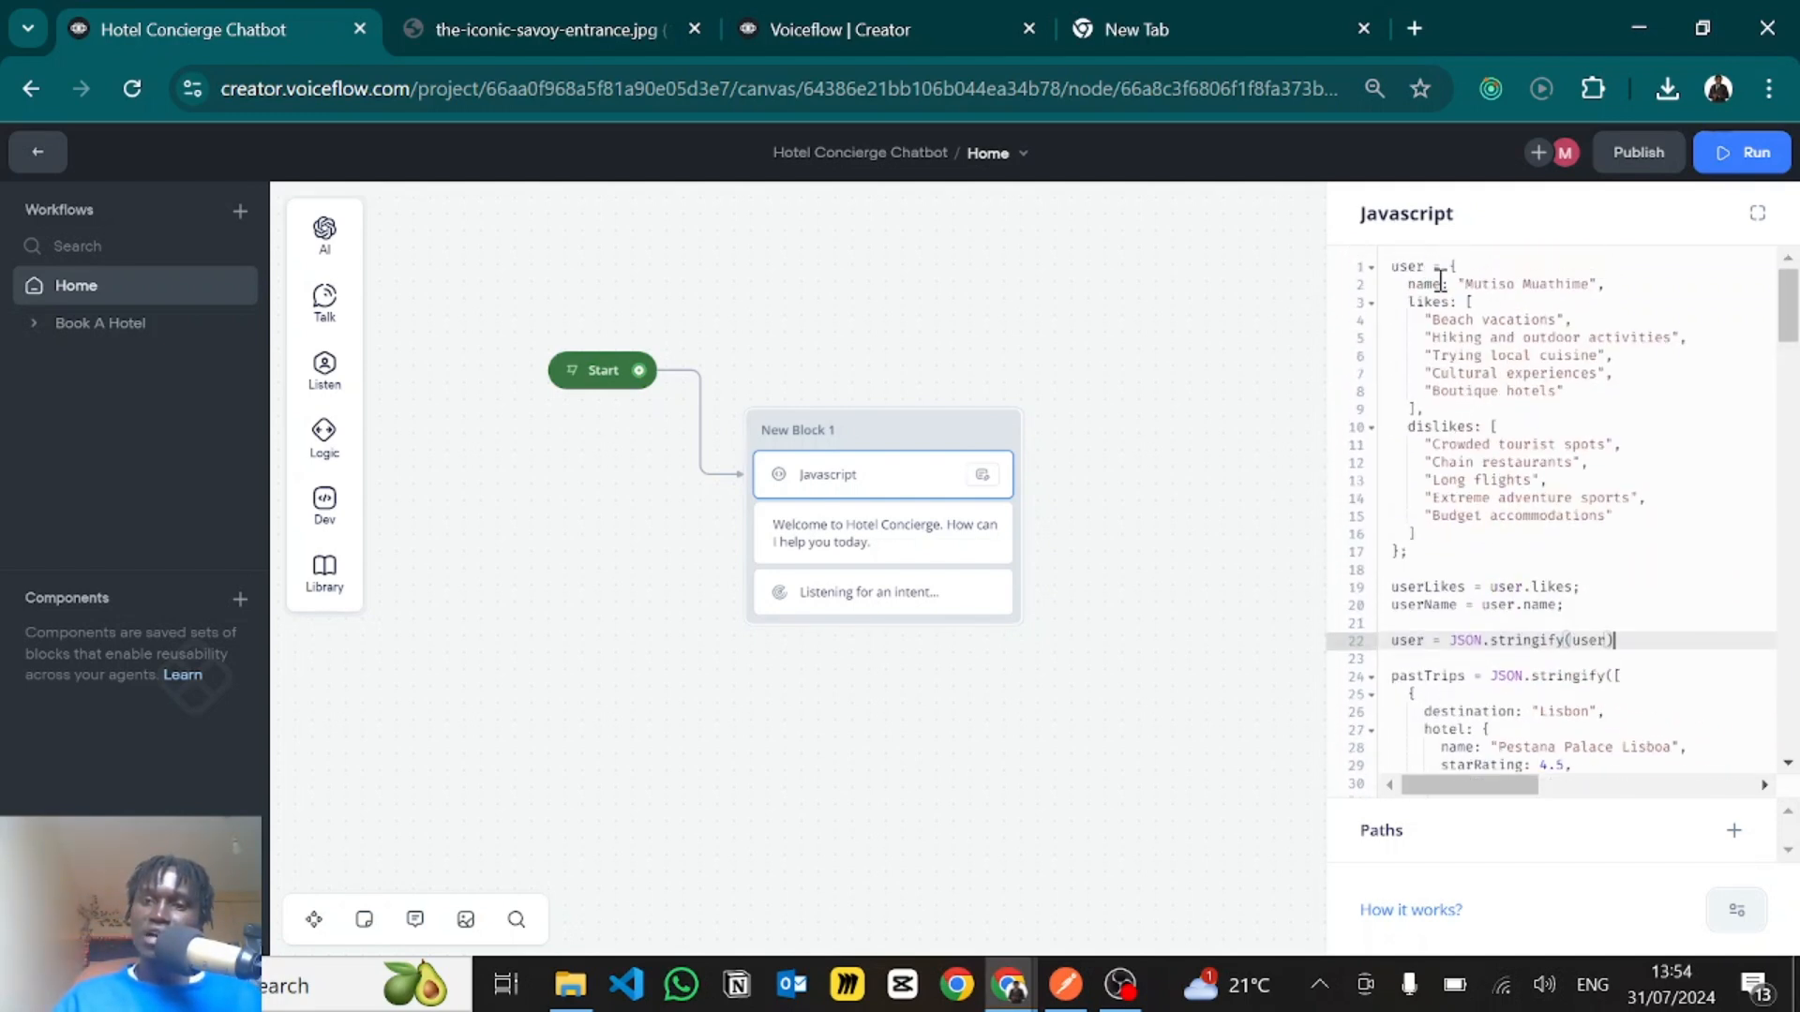
pyautogui.click(1412, 289)
pyautogui.click(1441, 330)
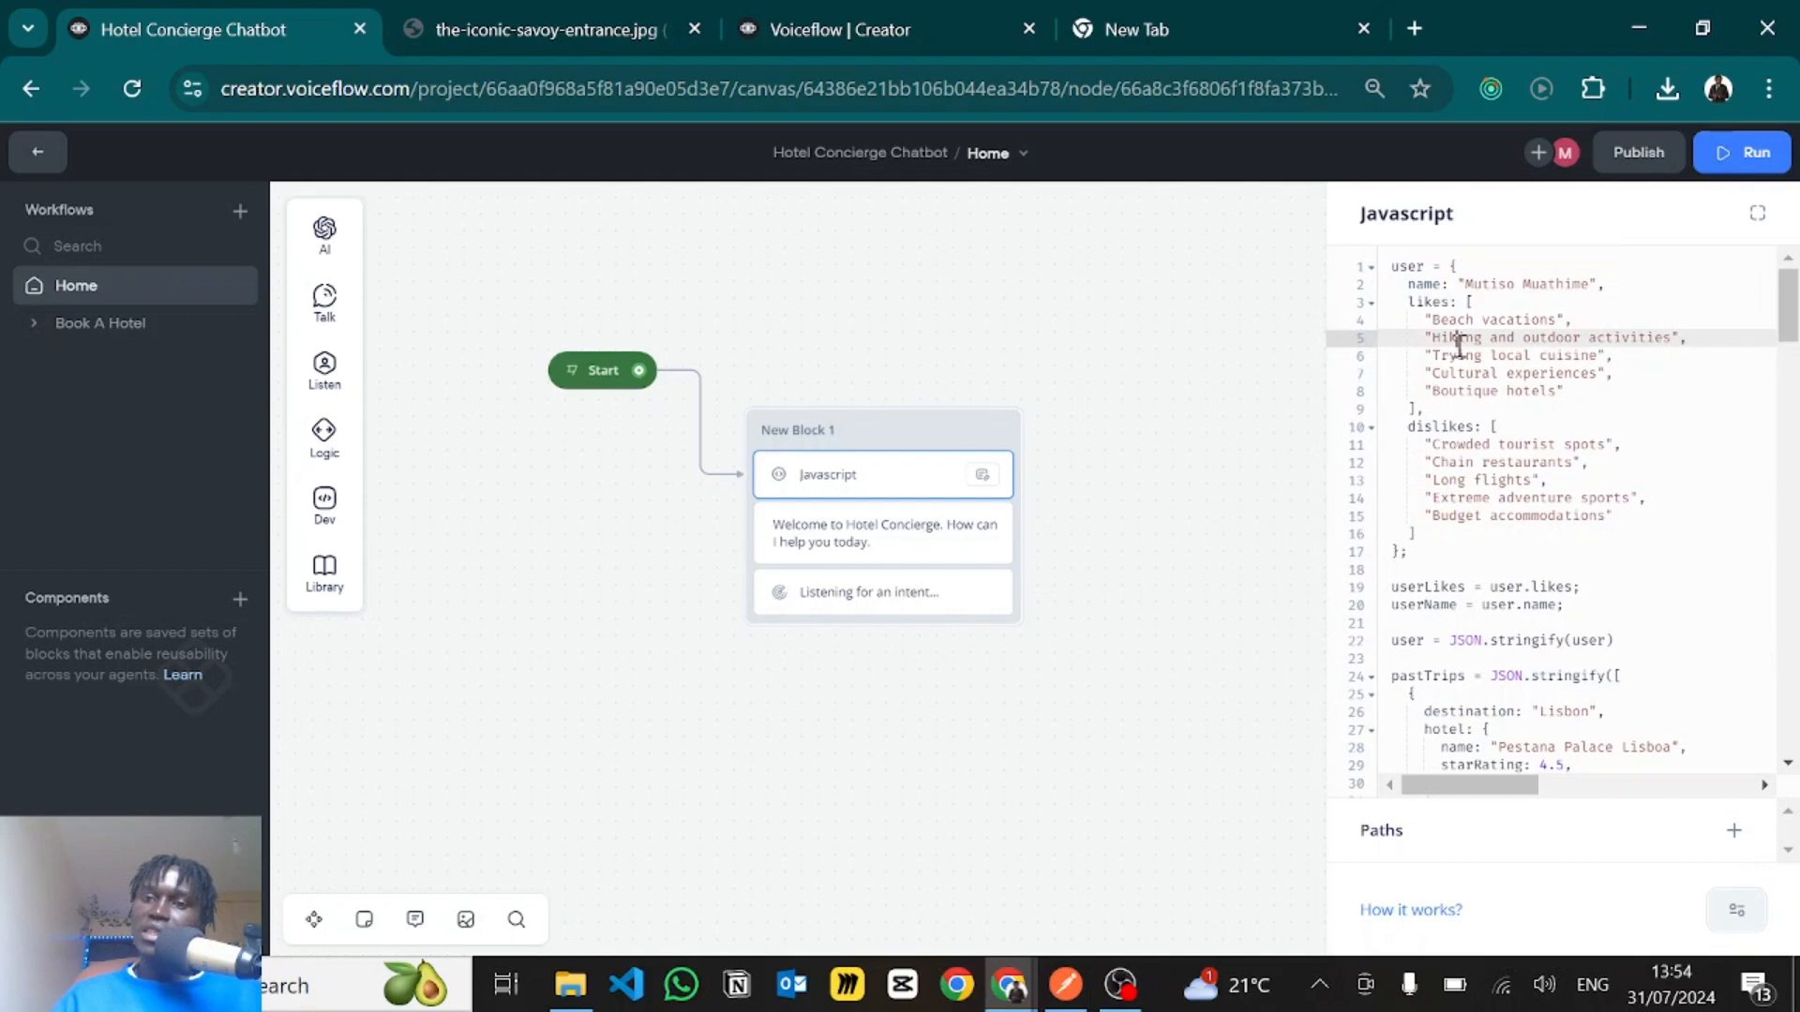
pyautogui.moveTo(1435, 323); pyautogui.dragTo(1587, 387)
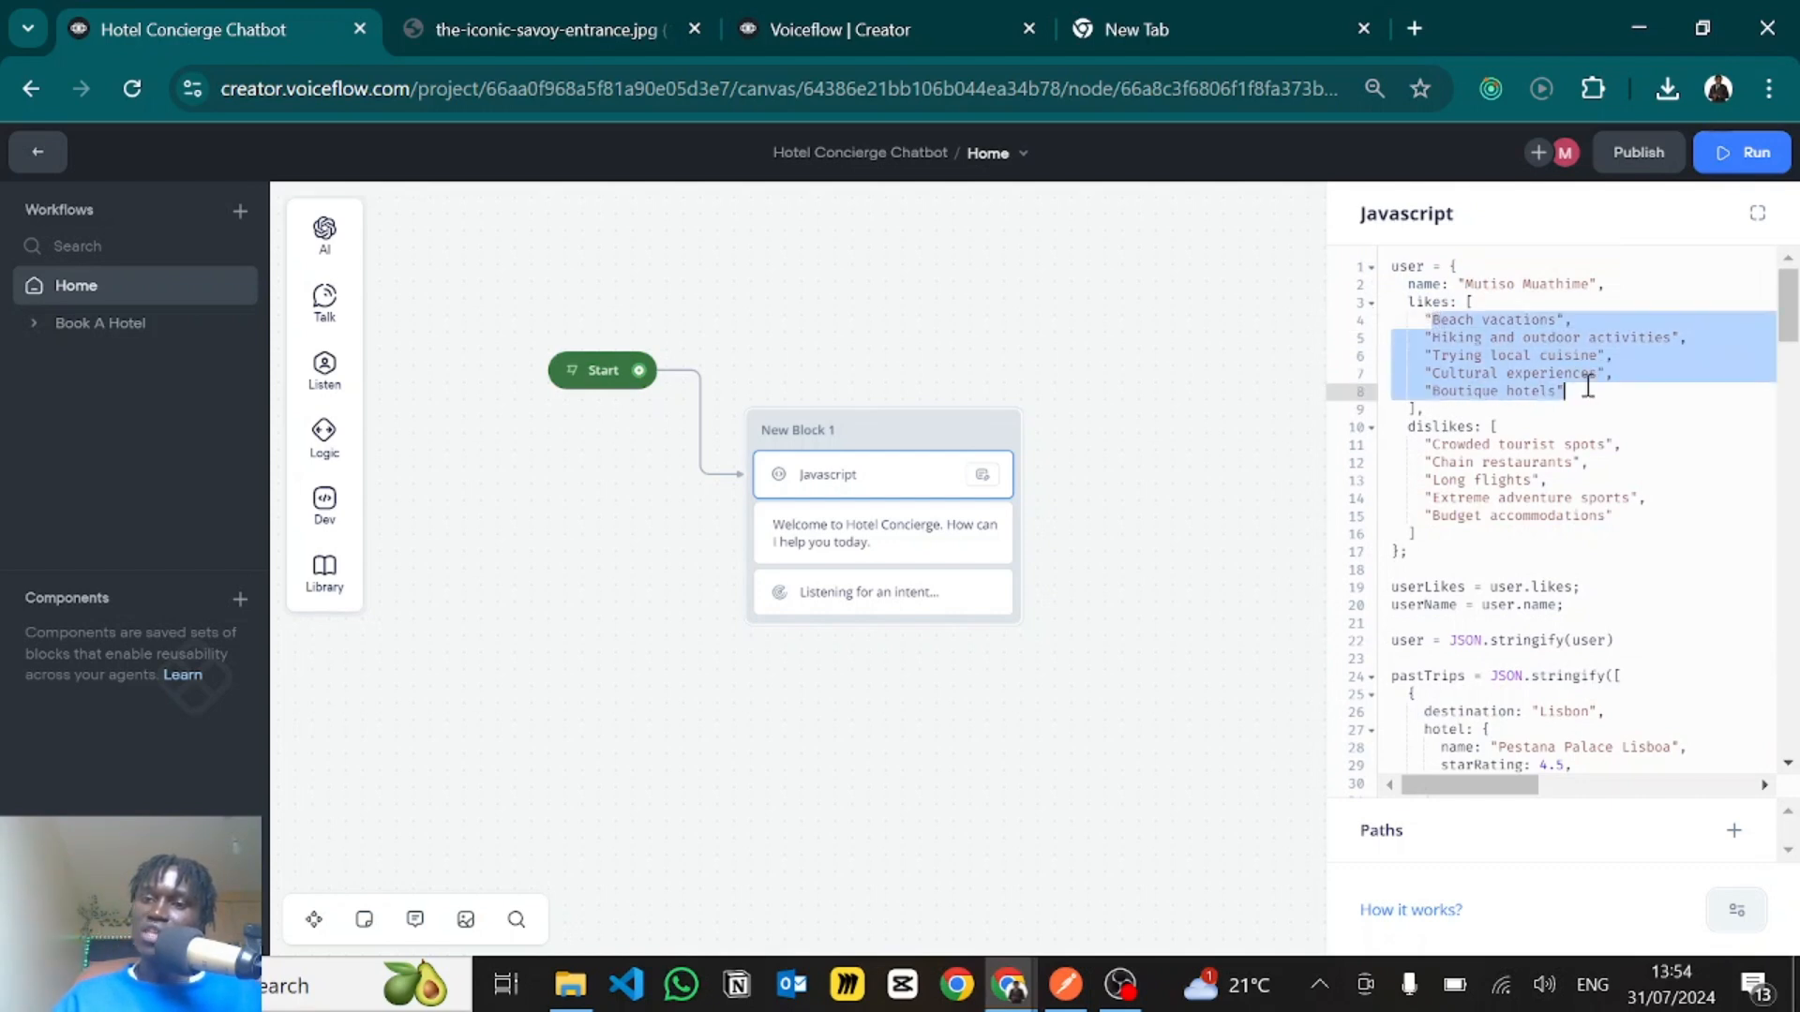
pyautogui.moveTo(1433, 461); pyautogui.dragTo(1537, 515)
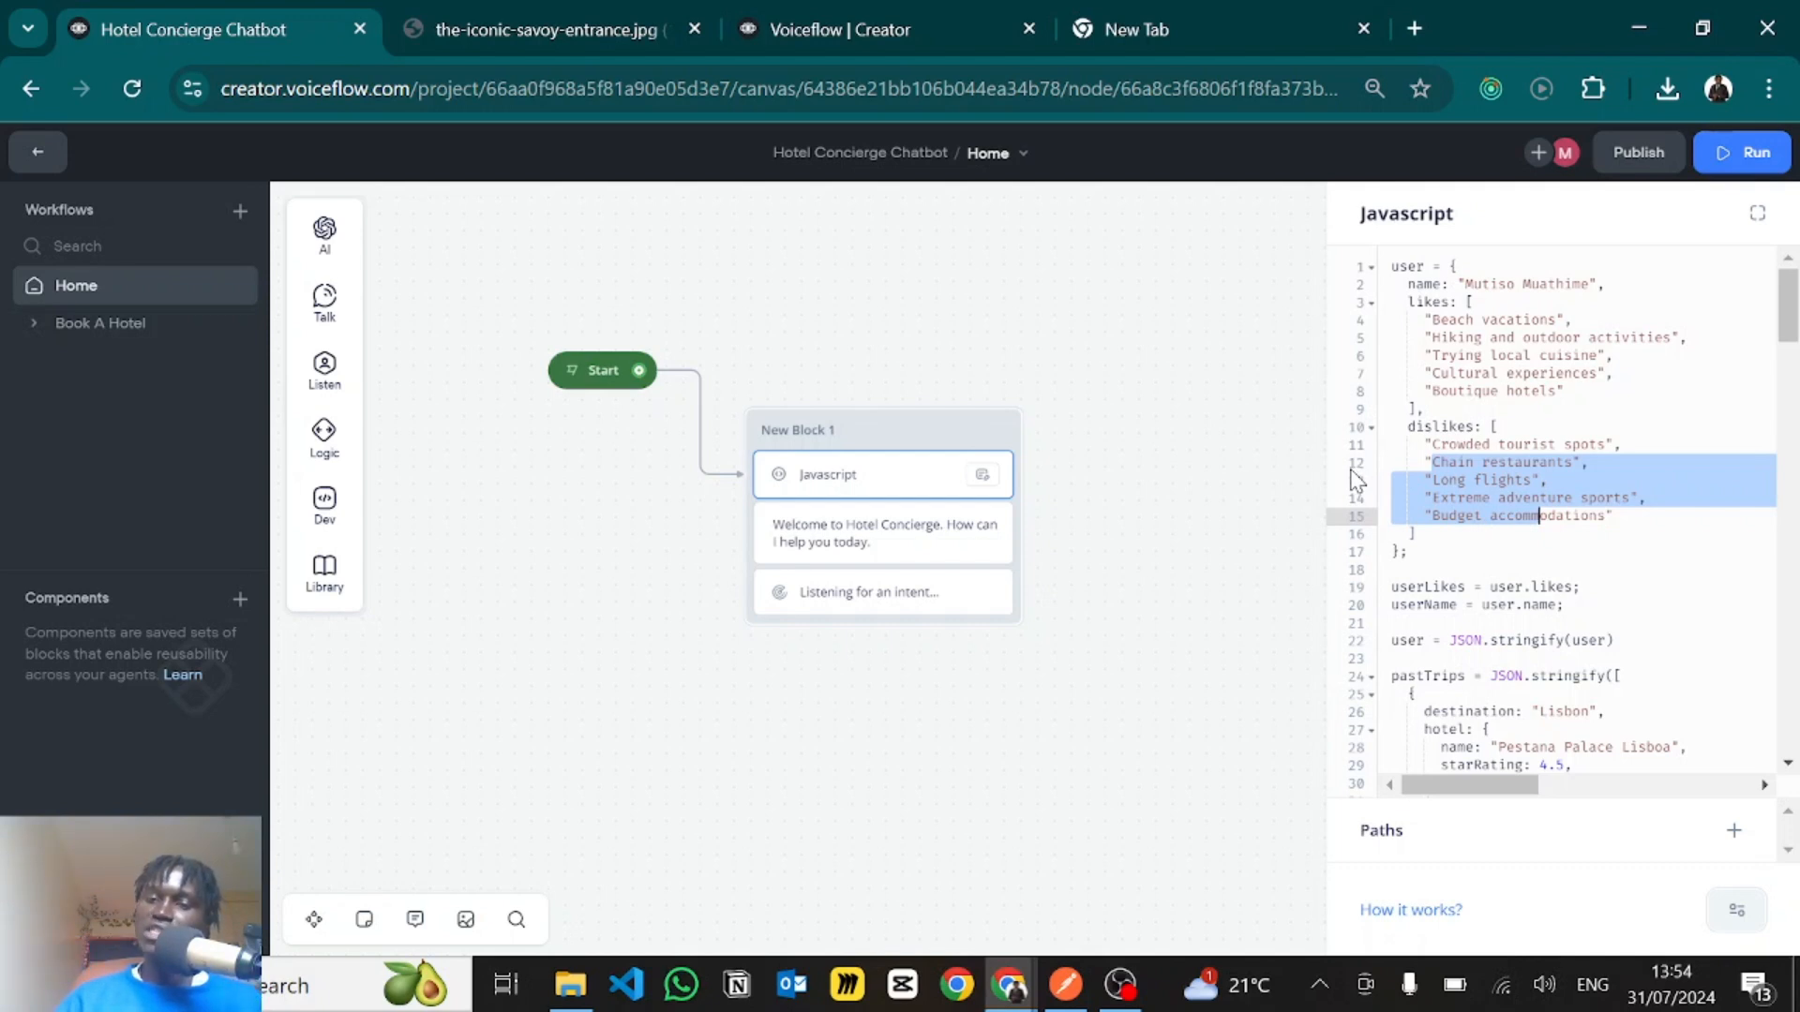
# - Examine the pastTrips data in the Javascript code, covering the hotel, starRating, review and restaurants entries for Lisbon, London and Melbourne
pyautogui.scroll(-4, 1587, 634)
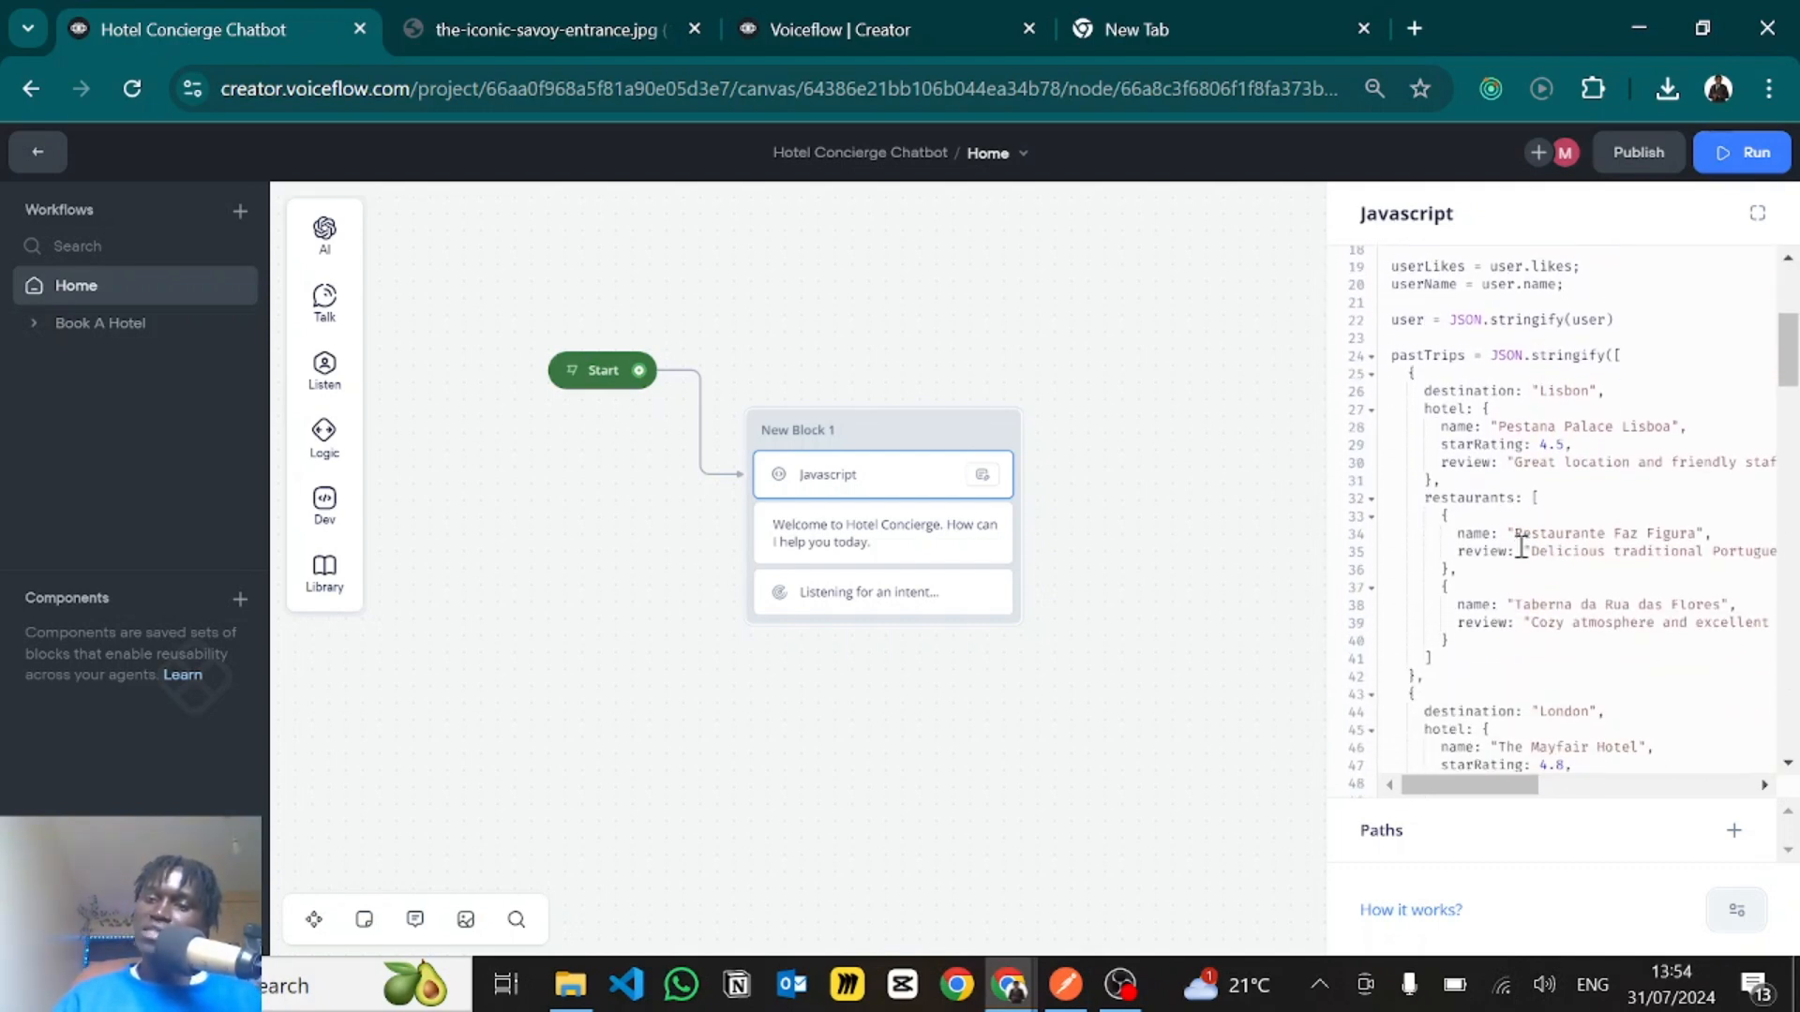
pyautogui.scroll(-1, 1520, 551)
pyautogui.moveTo(1411, 295); pyautogui.dragTo(1555, 619)
pyautogui.scroll(-2, 1555, 619)
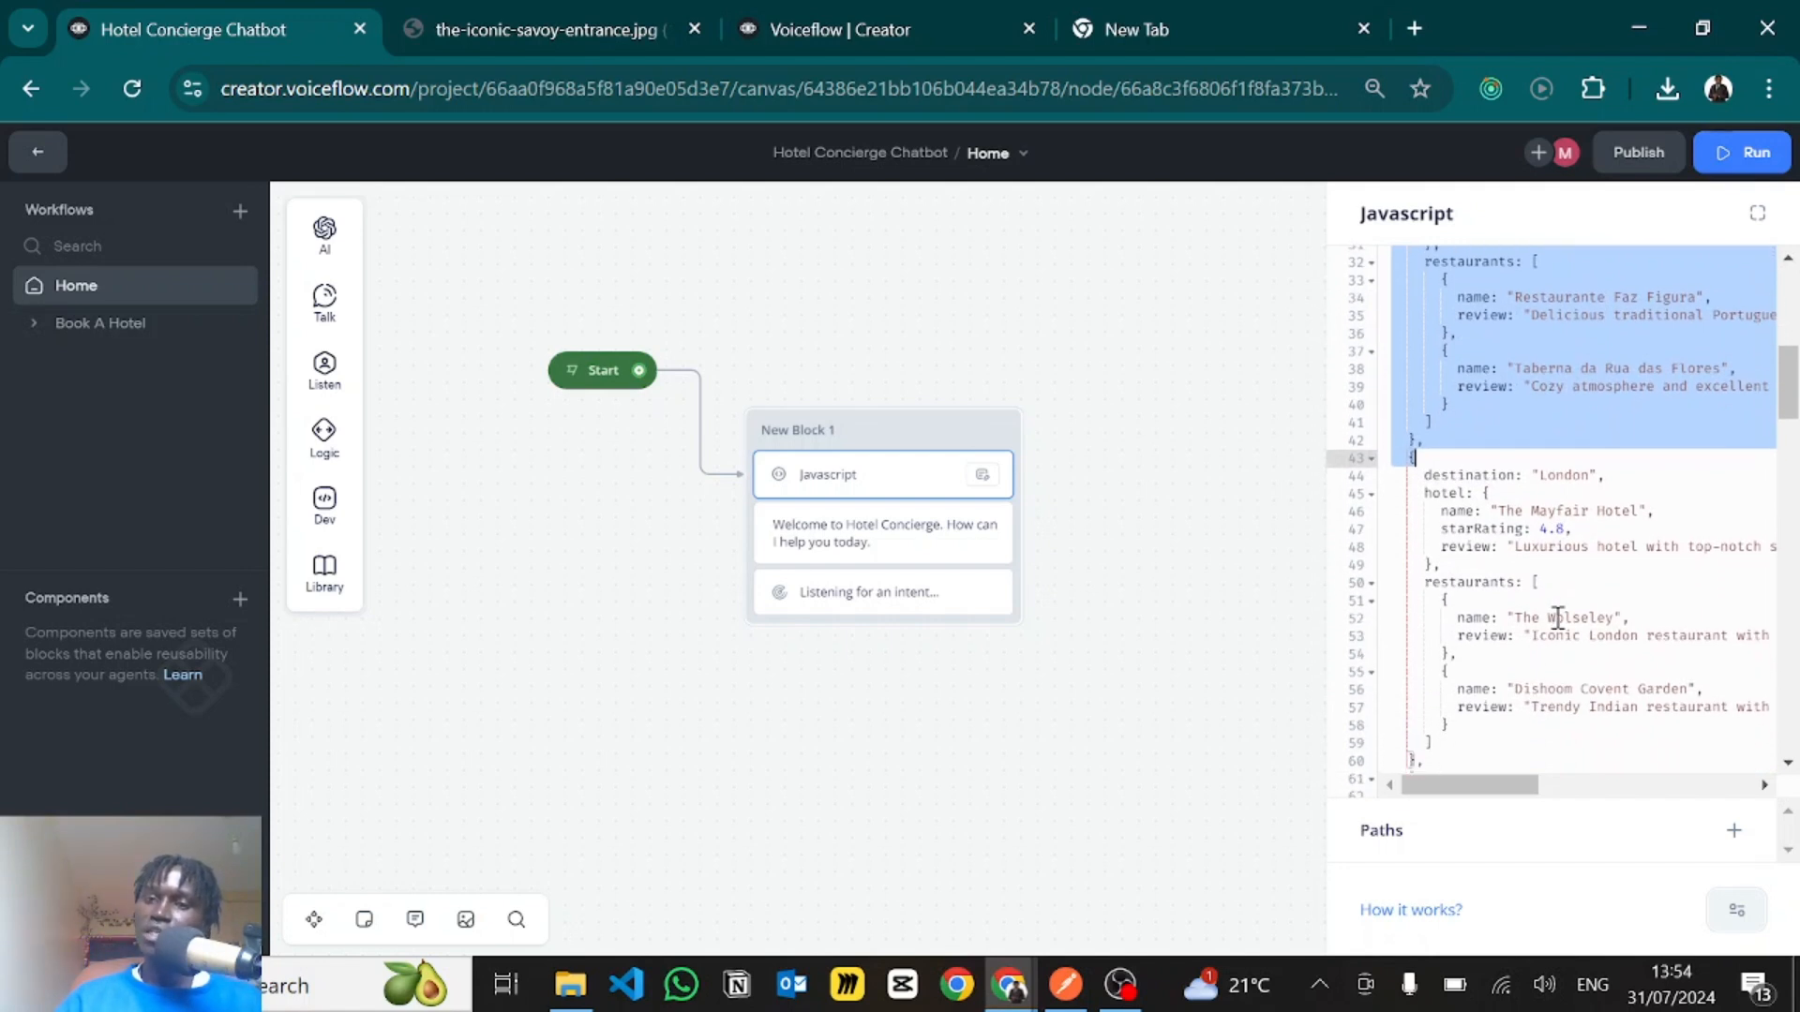
pyautogui.scroll(2, 1557, 616)
pyautogui.doubleClick(1468, 330)
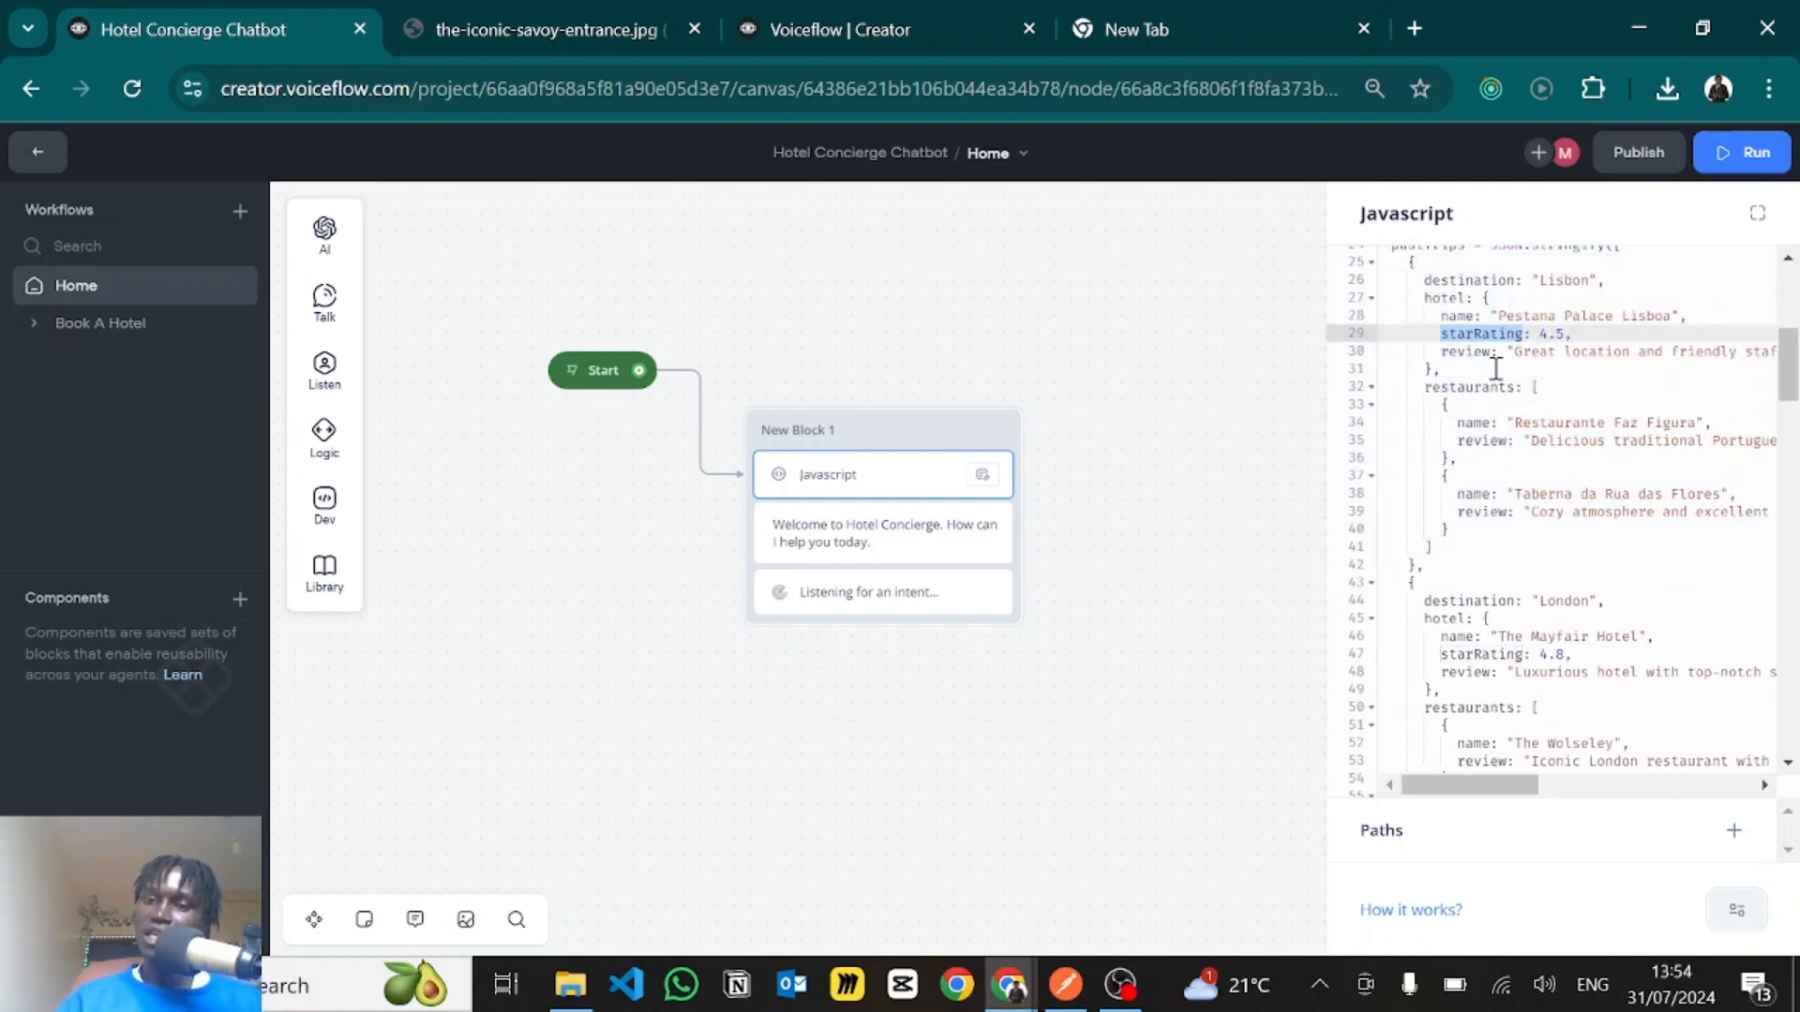
pyautogui.moveTo(1490, 353); pyautogui.dragTo(1756, 354)
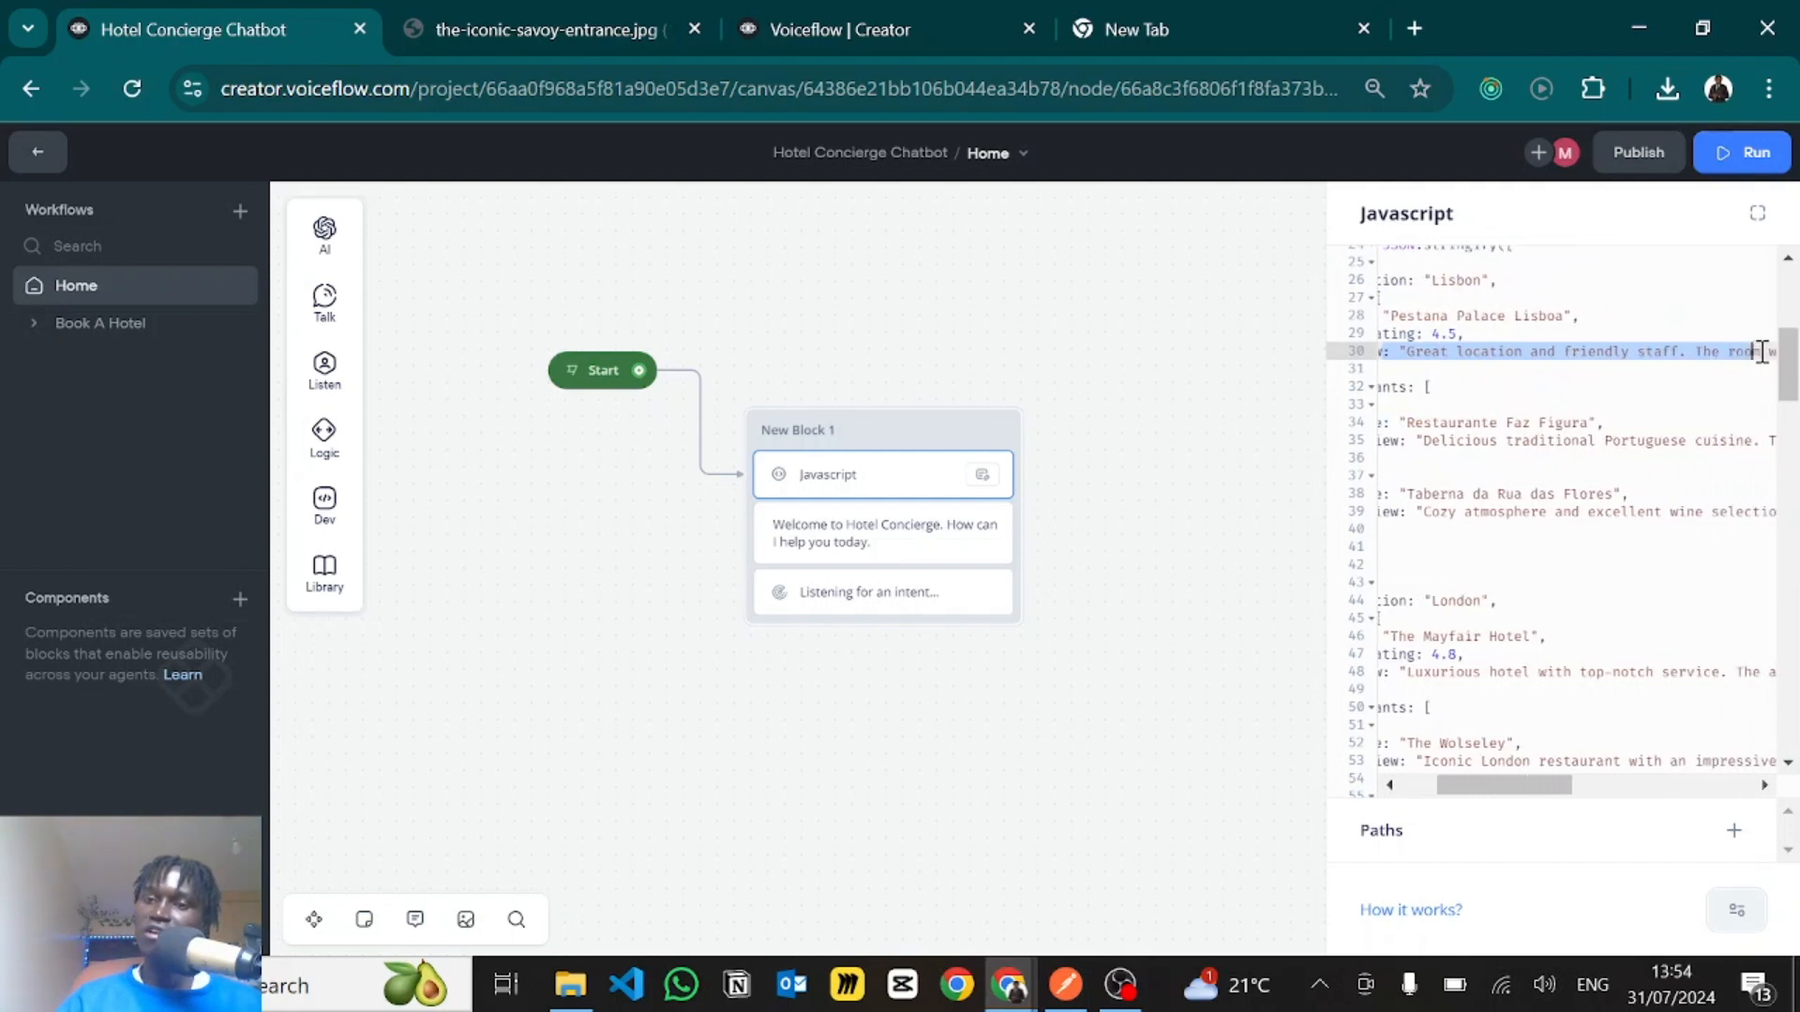
pyautogui.click(1571, 386)
pyautogui.scroll(-3, 1571, 386)
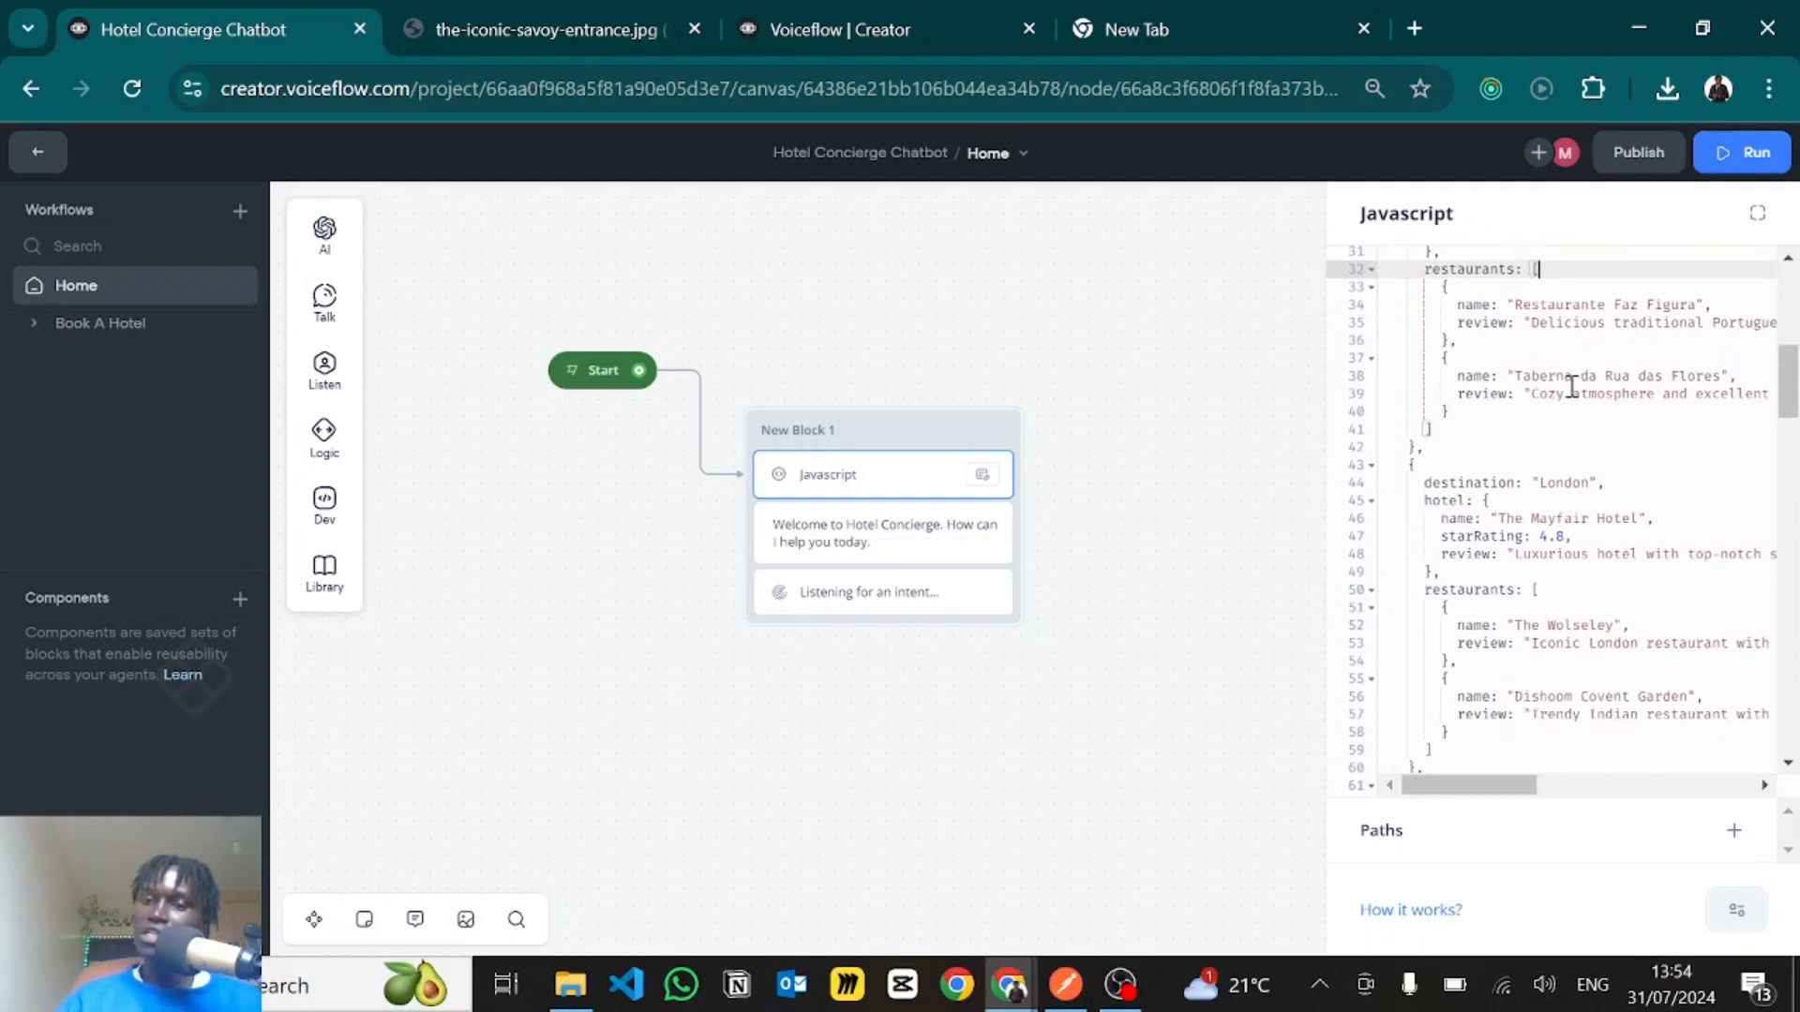
pyautogui.scroll(-8, 1571, 387)
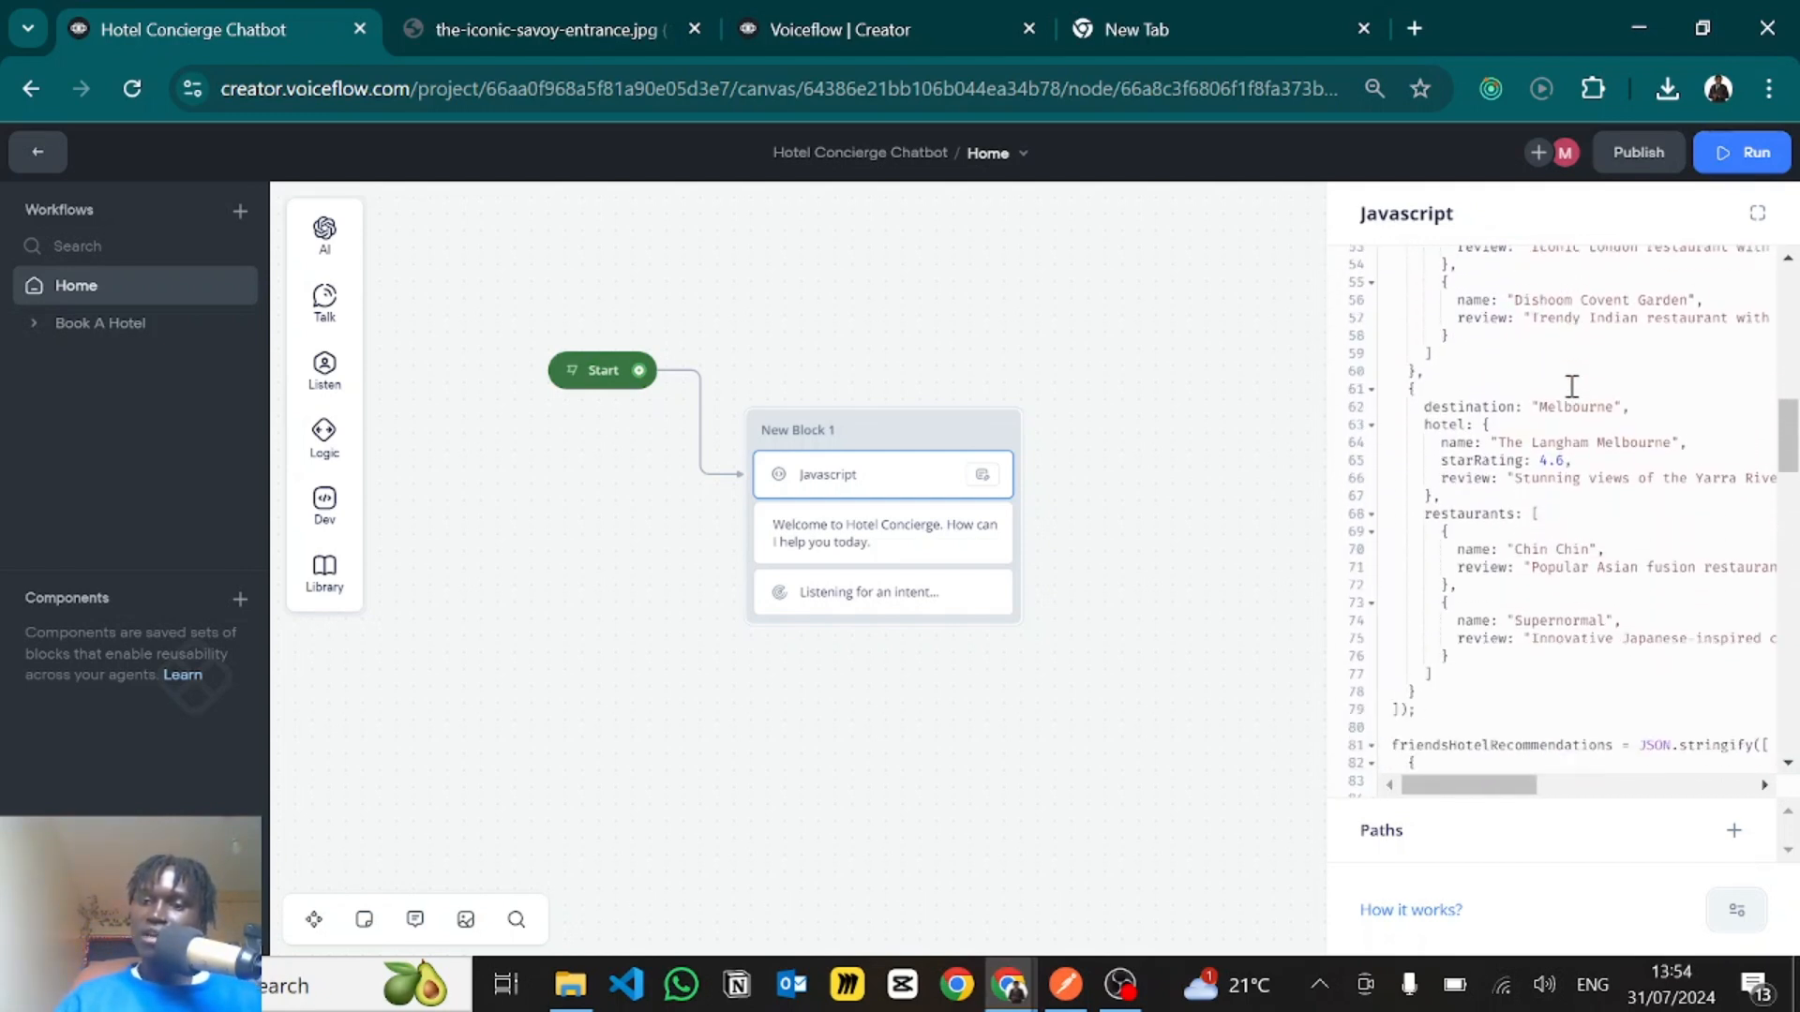
# - Examine the friendsHotelRecommendations data, including each friend's name and the recommended hotel's star rating, review and tags
pyautogui.scroll(-2, 1571, 387)
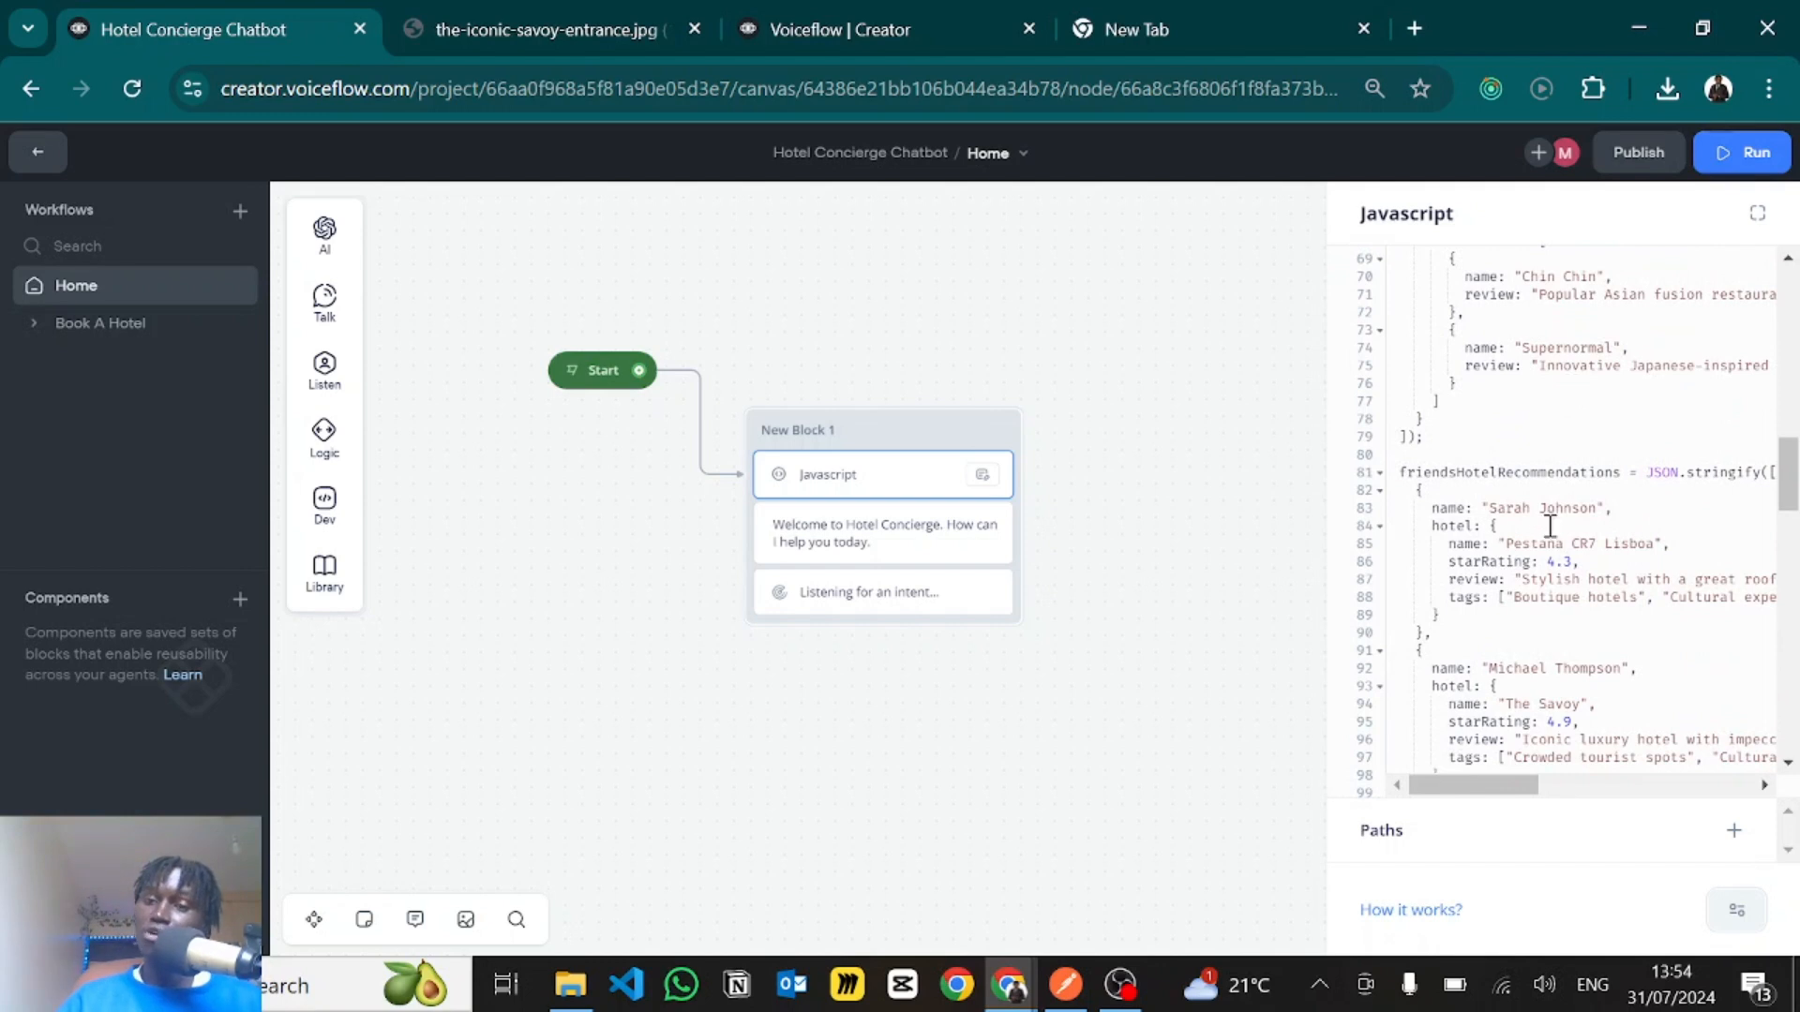
pyautogui.scroll(-2, 1545, 525)
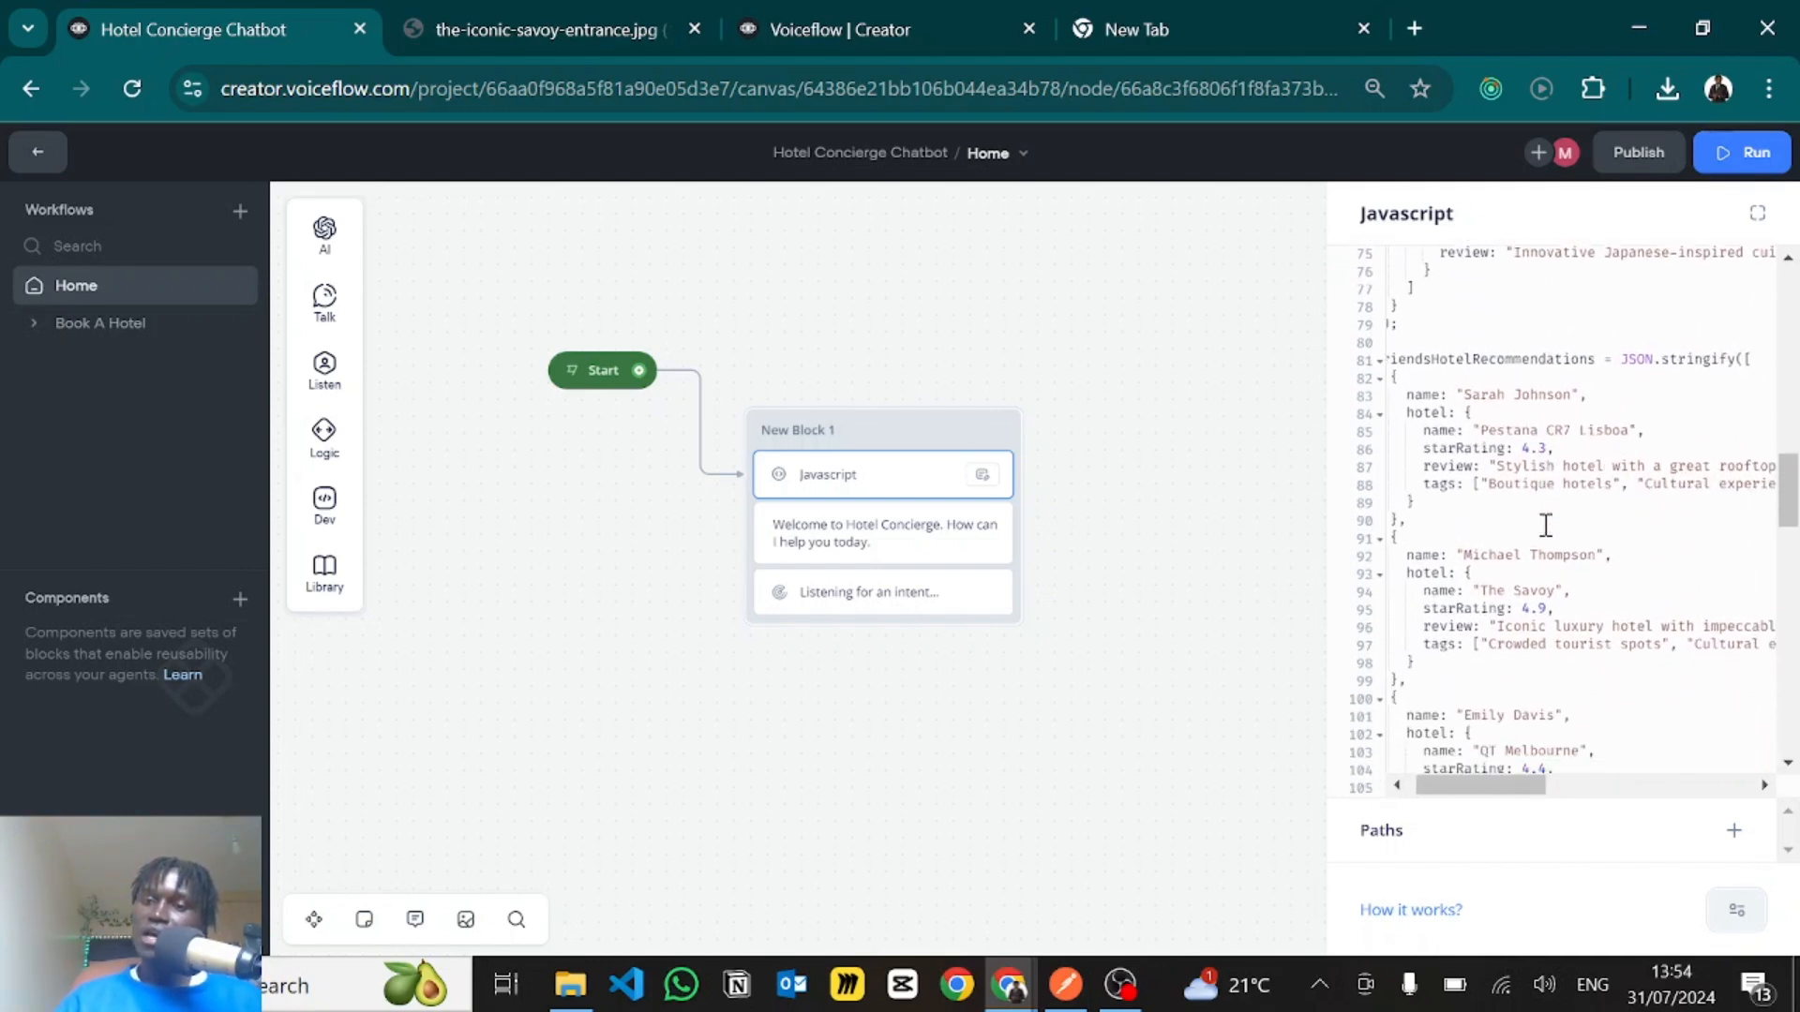
pyautogui.scroll(-1, 1545, 507)
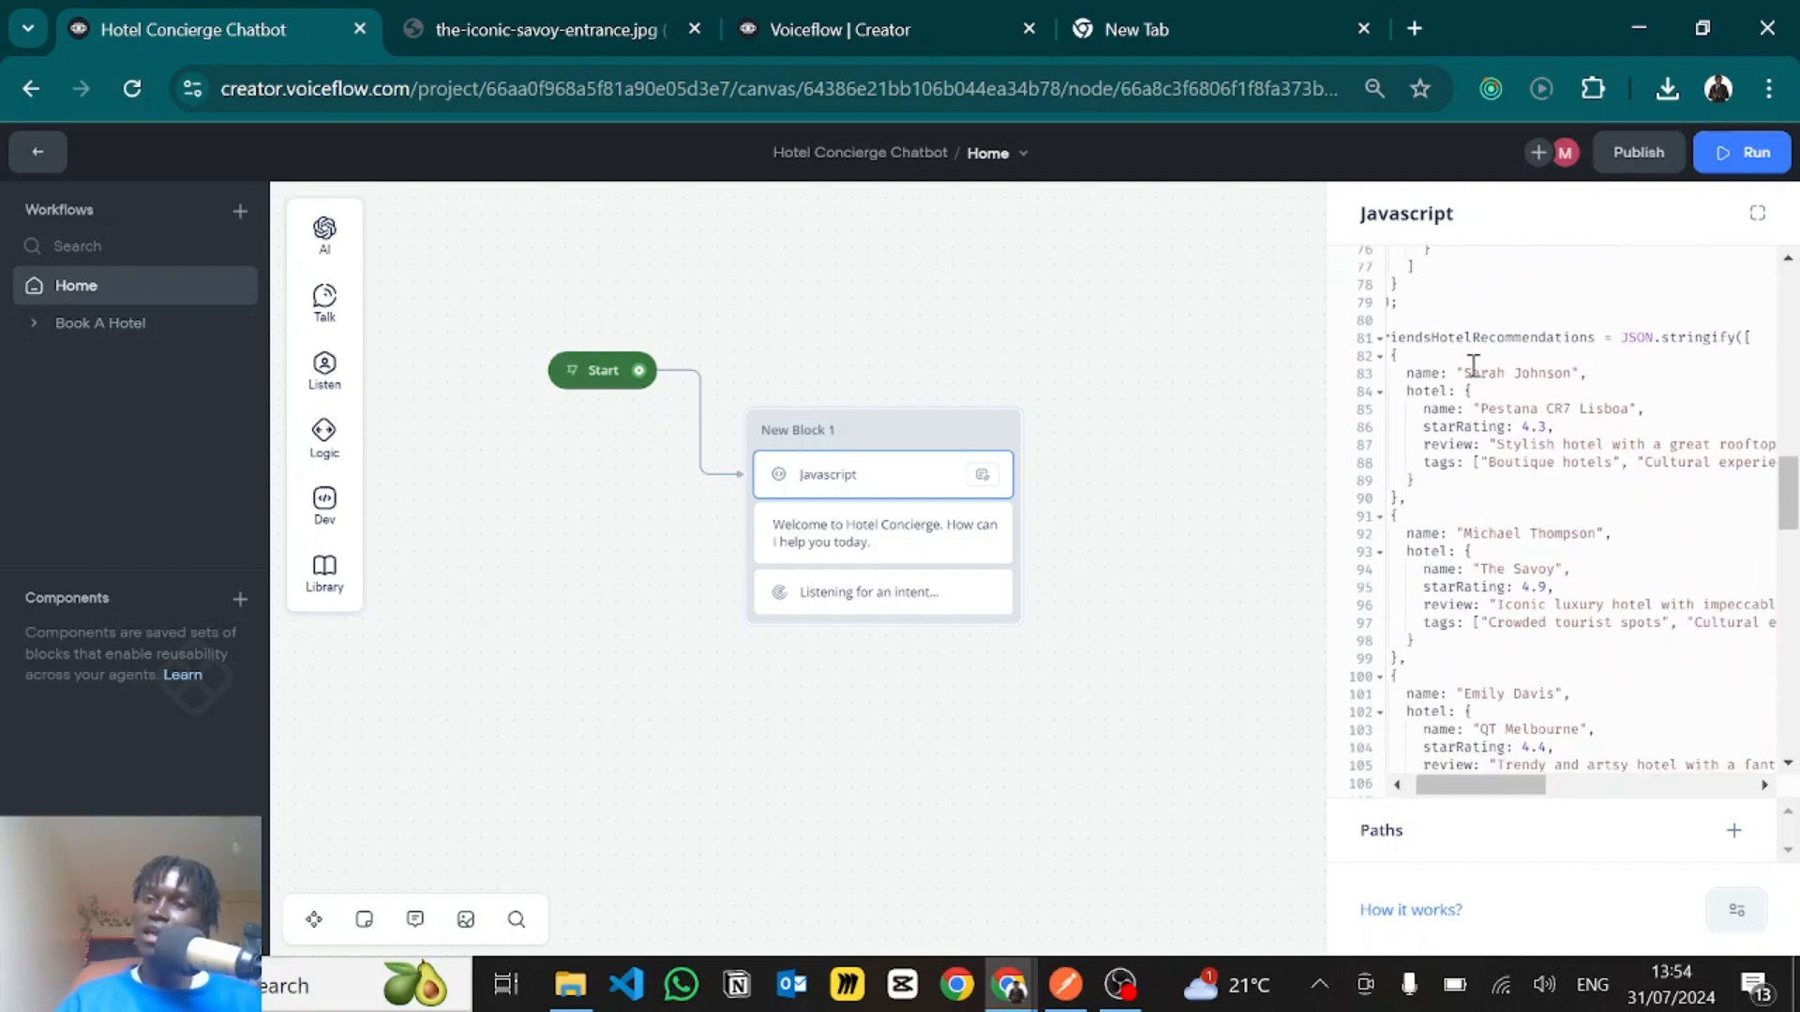
pyautogui.moveTo(1578, 356); pyautogui.dragTo(1591, 373)
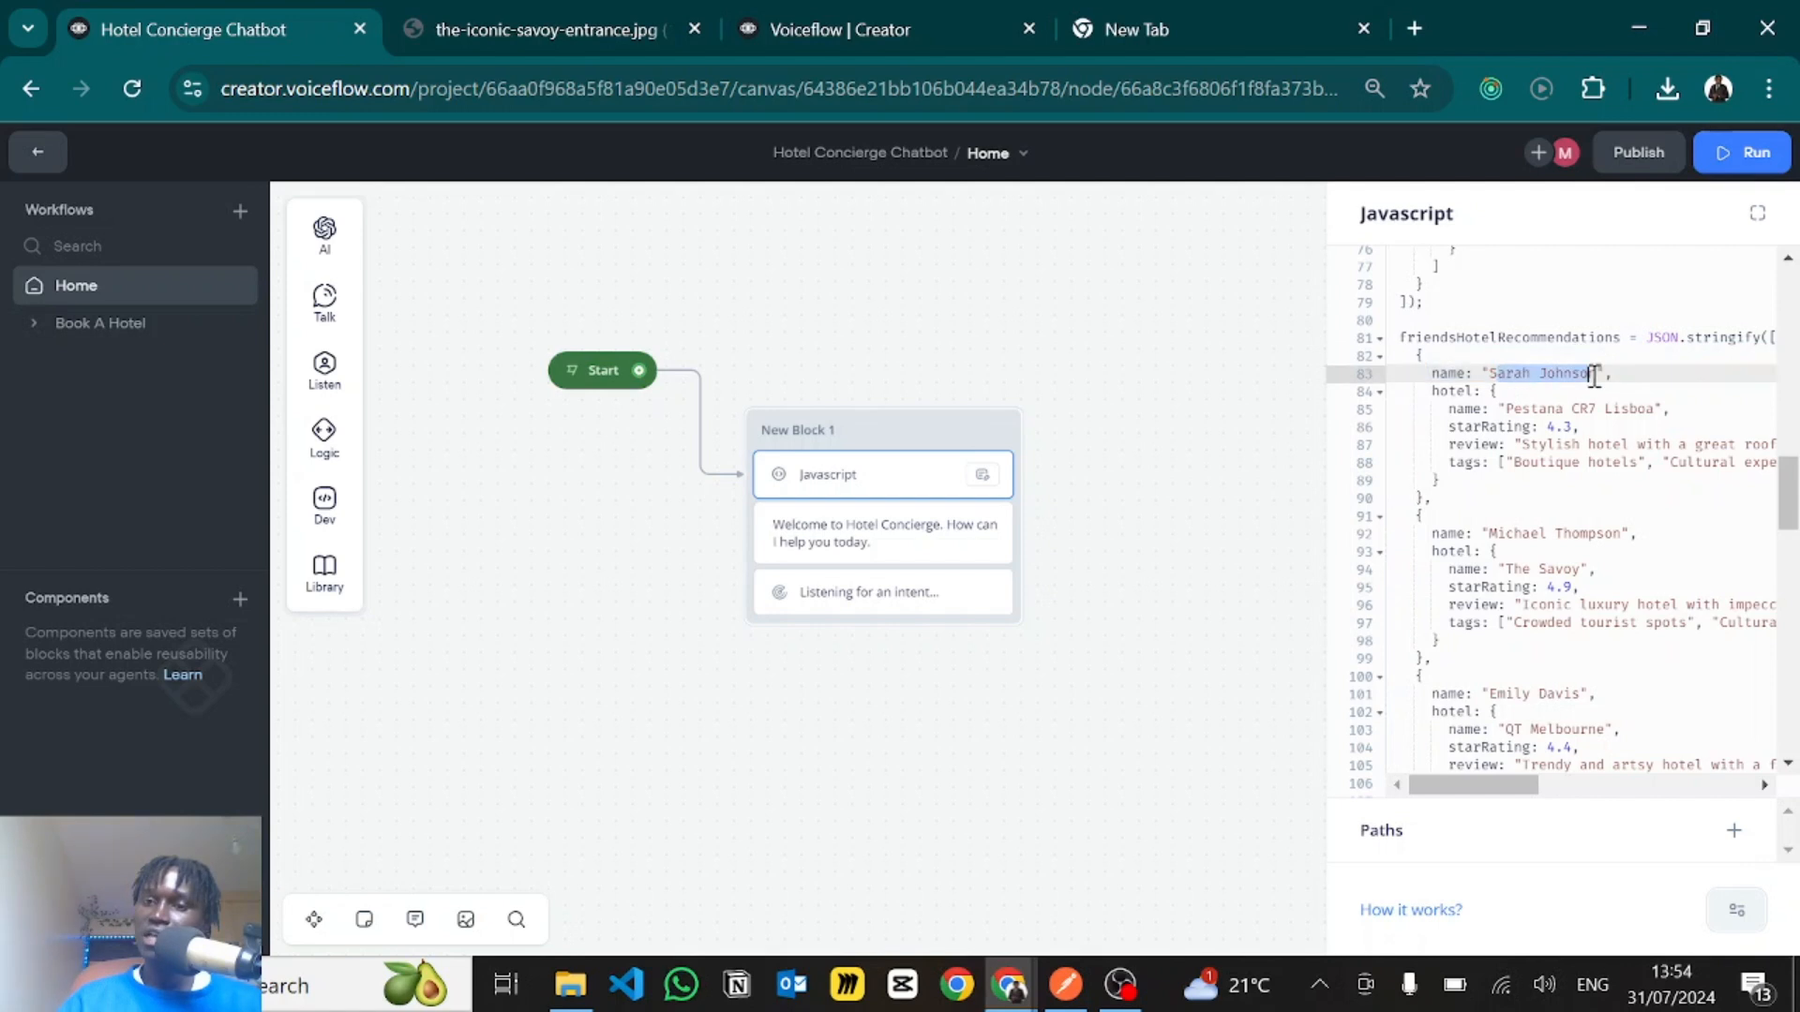
pyautogui.click(1594, 375)
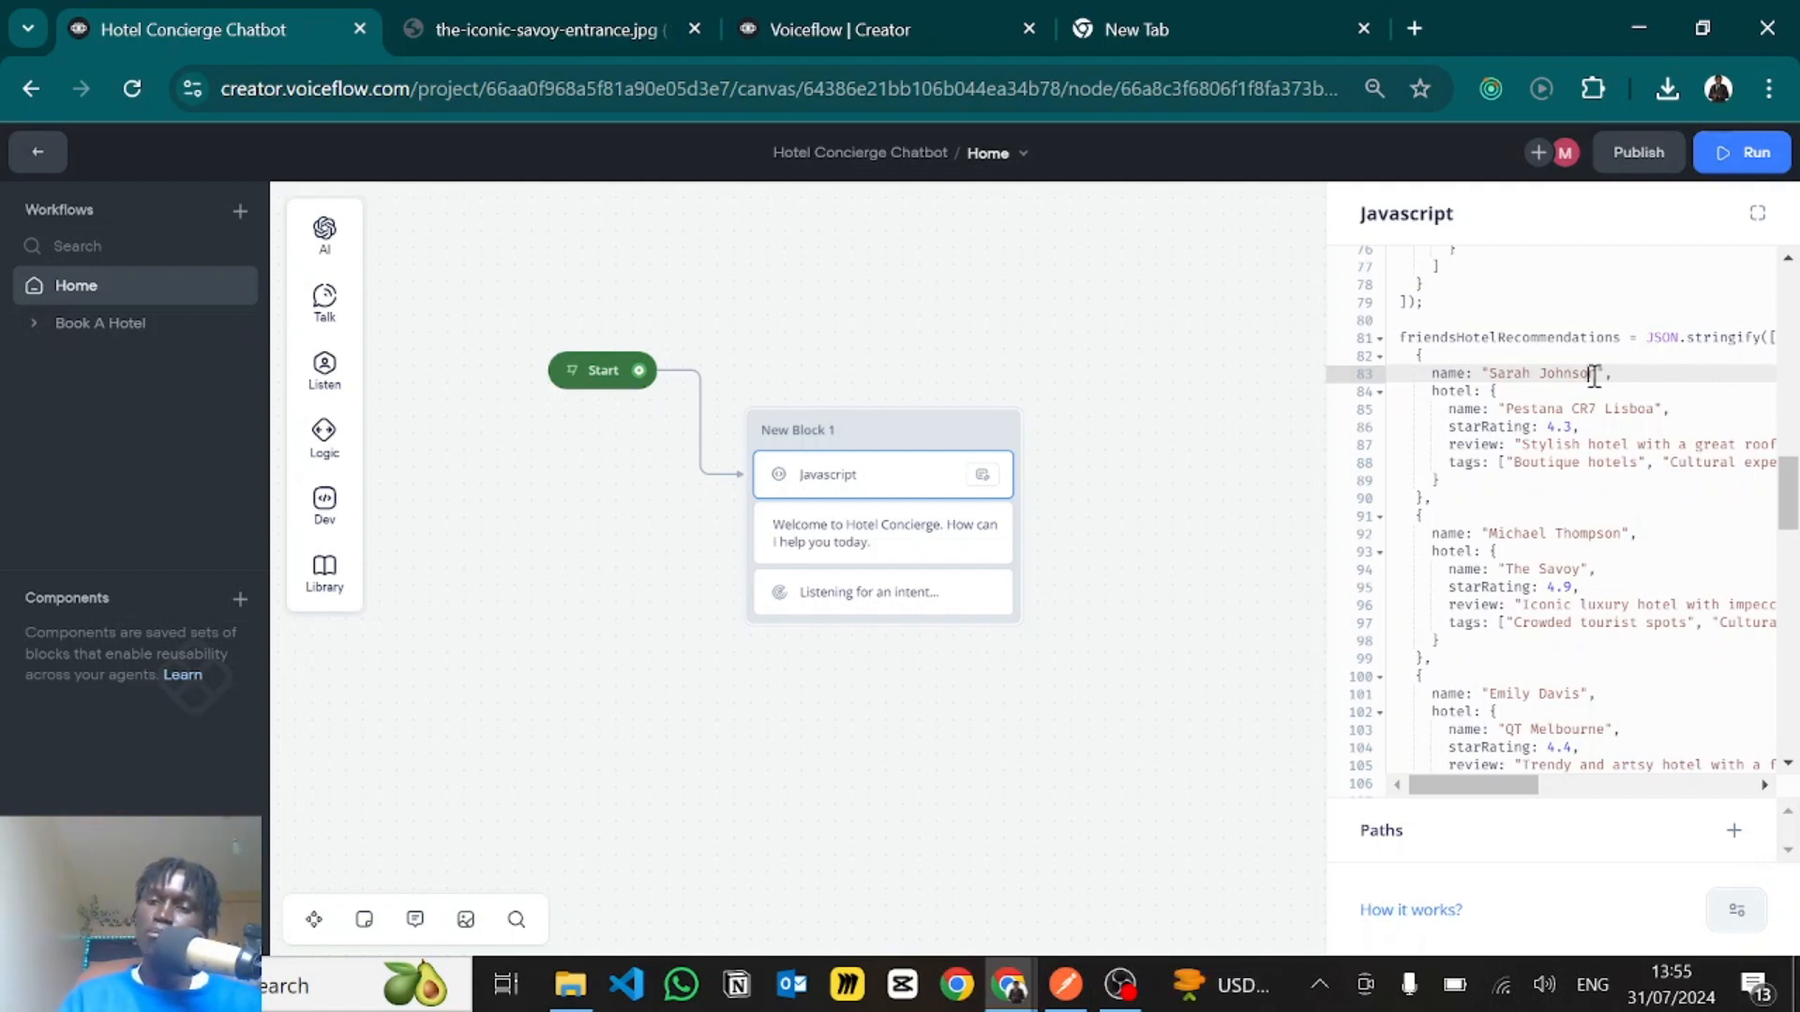
pyautogui.scroll(1, 1594, 375)
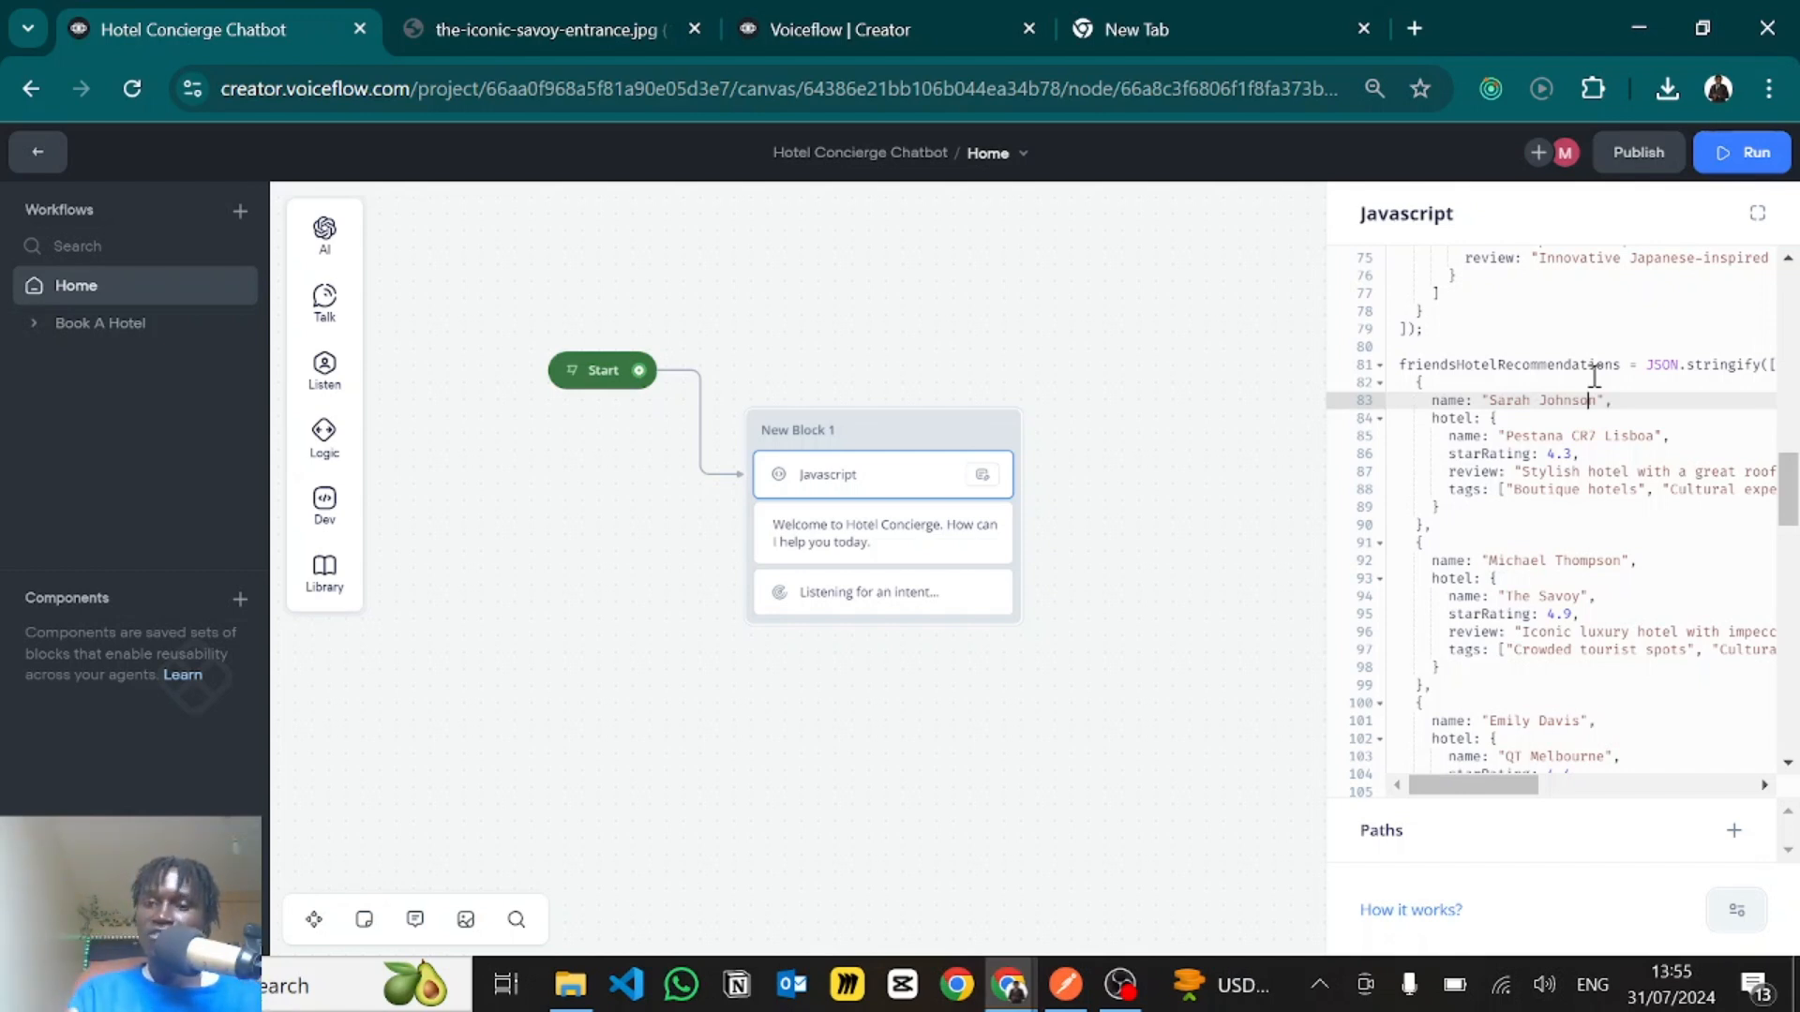
pyautogui.scroll(-5, 1503, 413)
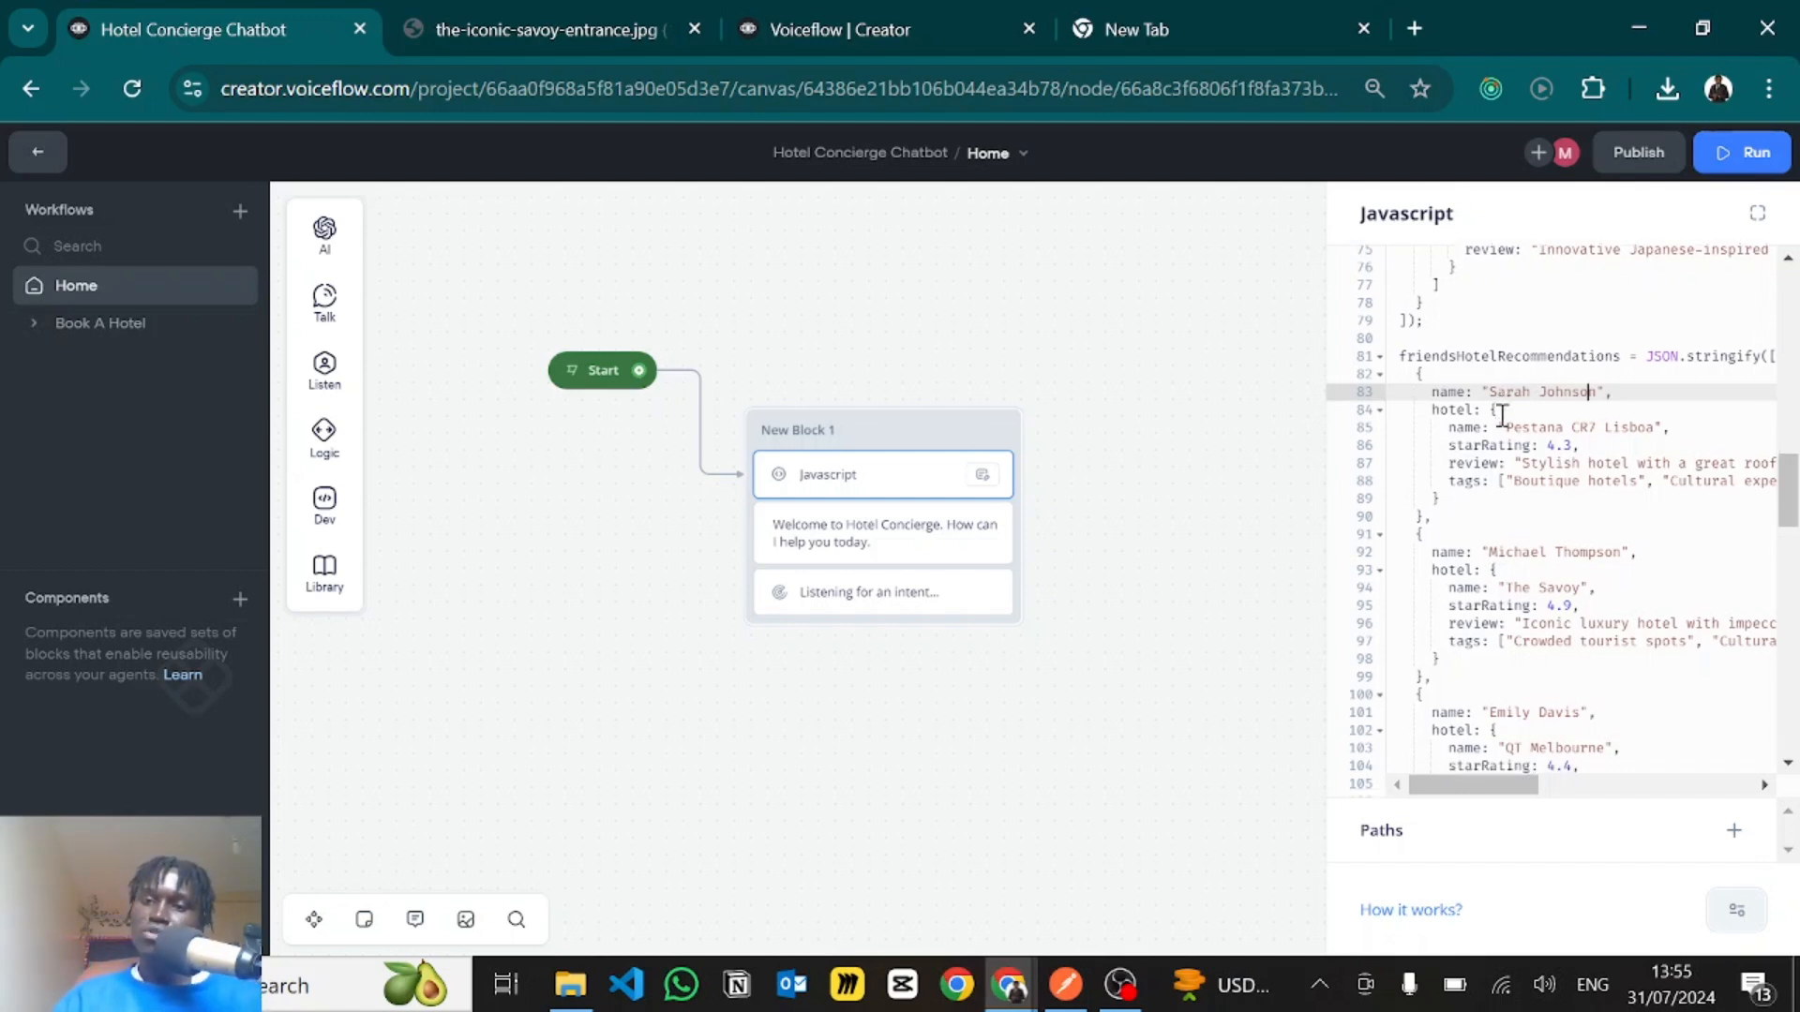
pyautogui.scroll(-5, 1503, 416)
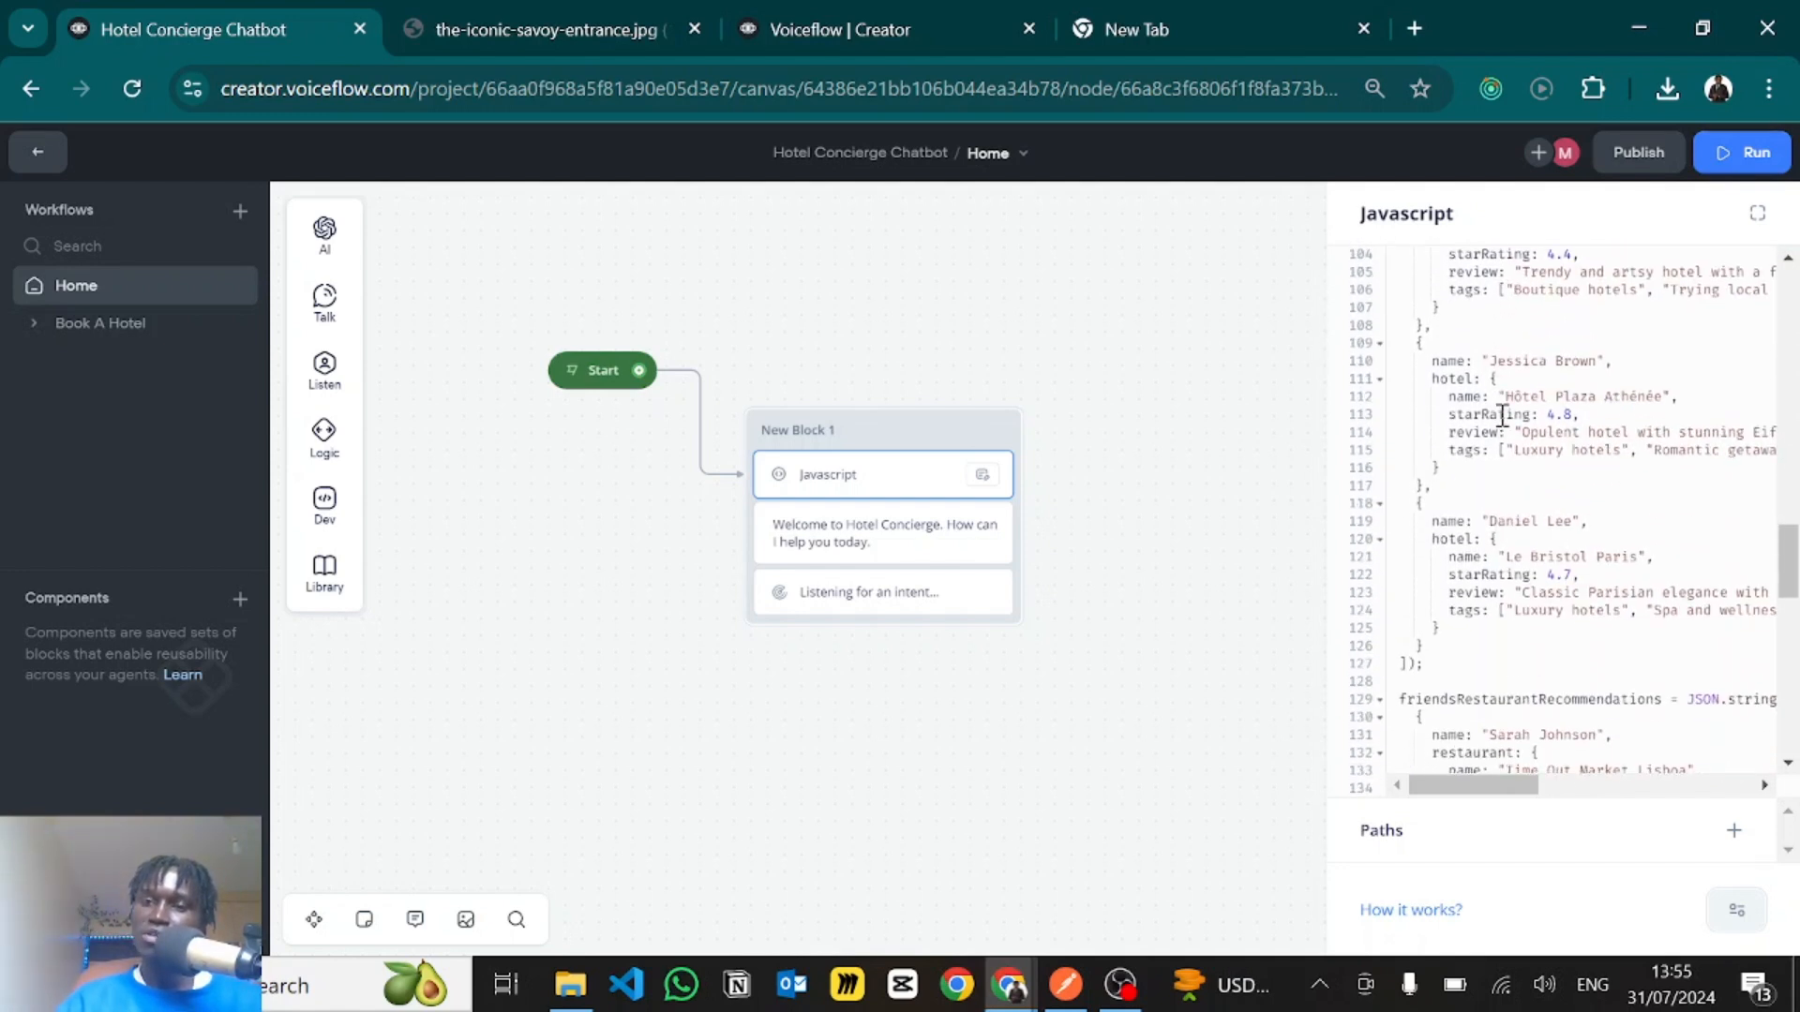
# - Read through the friendsRestaurantRecommendations data to the end of the code, including the restaurant names, reviews and tags
pyautogui.scroll(-5, 1538, 534)
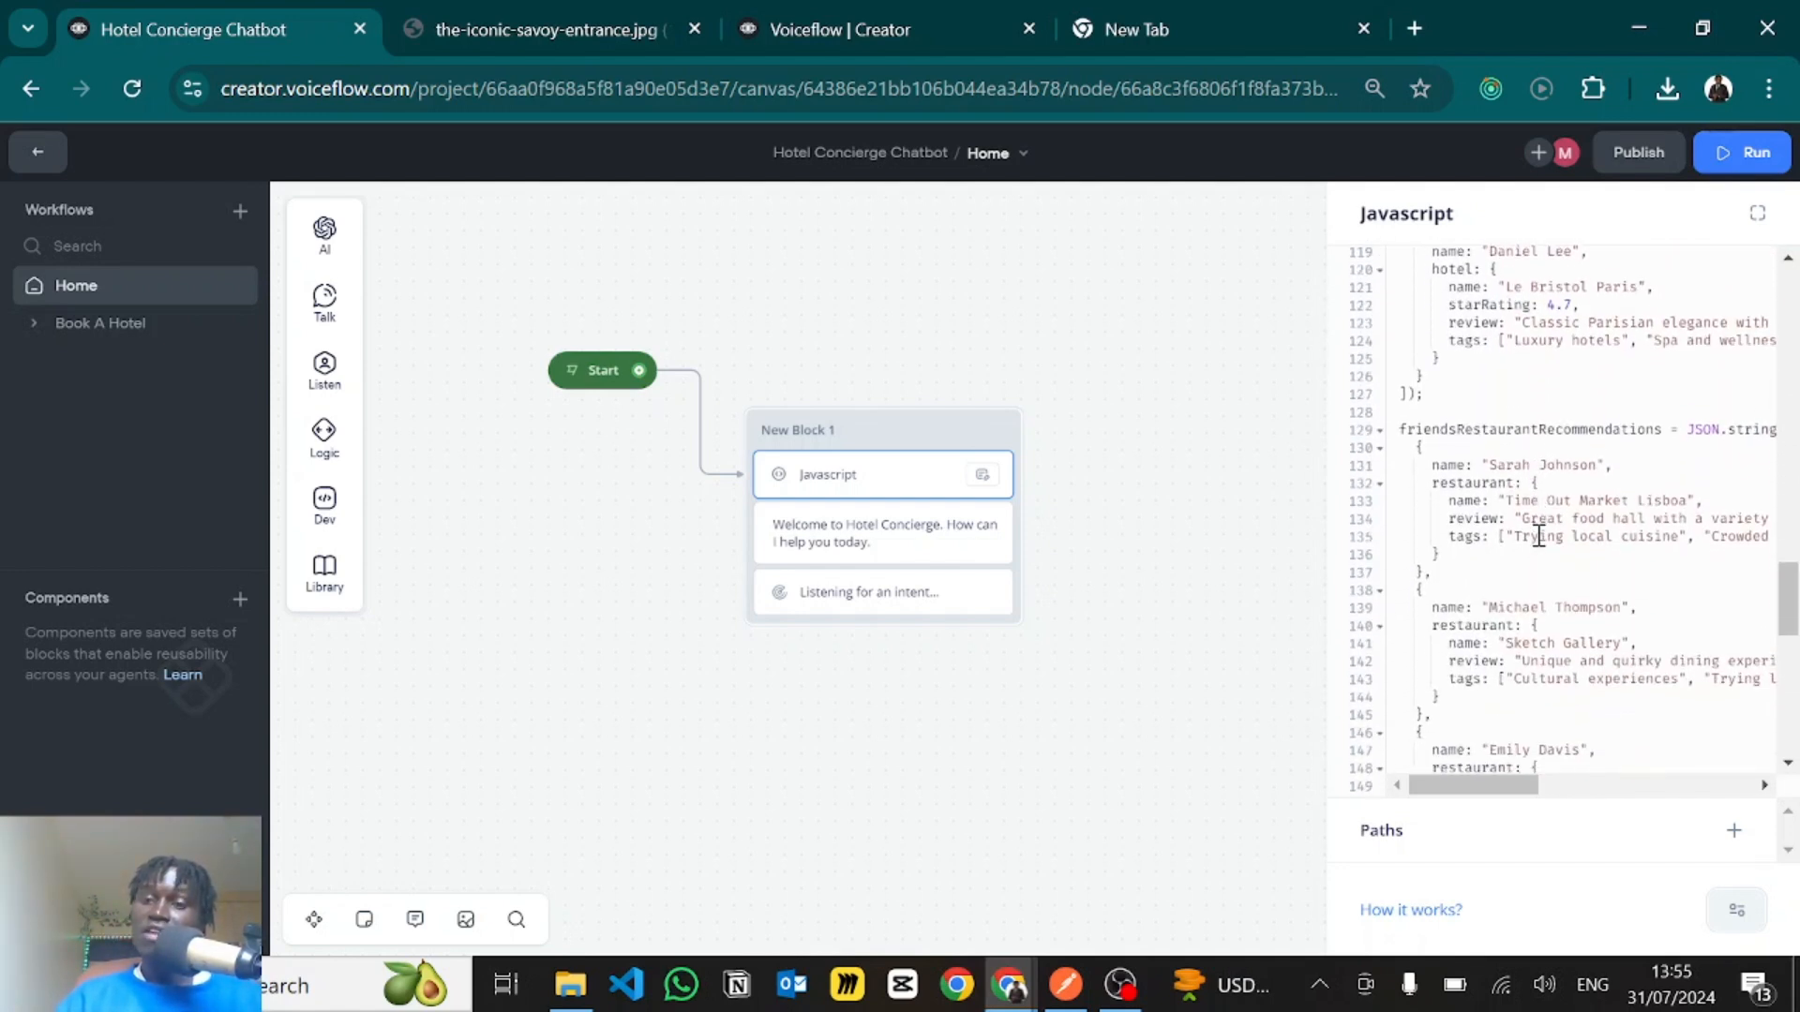
pyautogui.moveTo(1442, 456); pyautogui.dragTo(1539, 644)
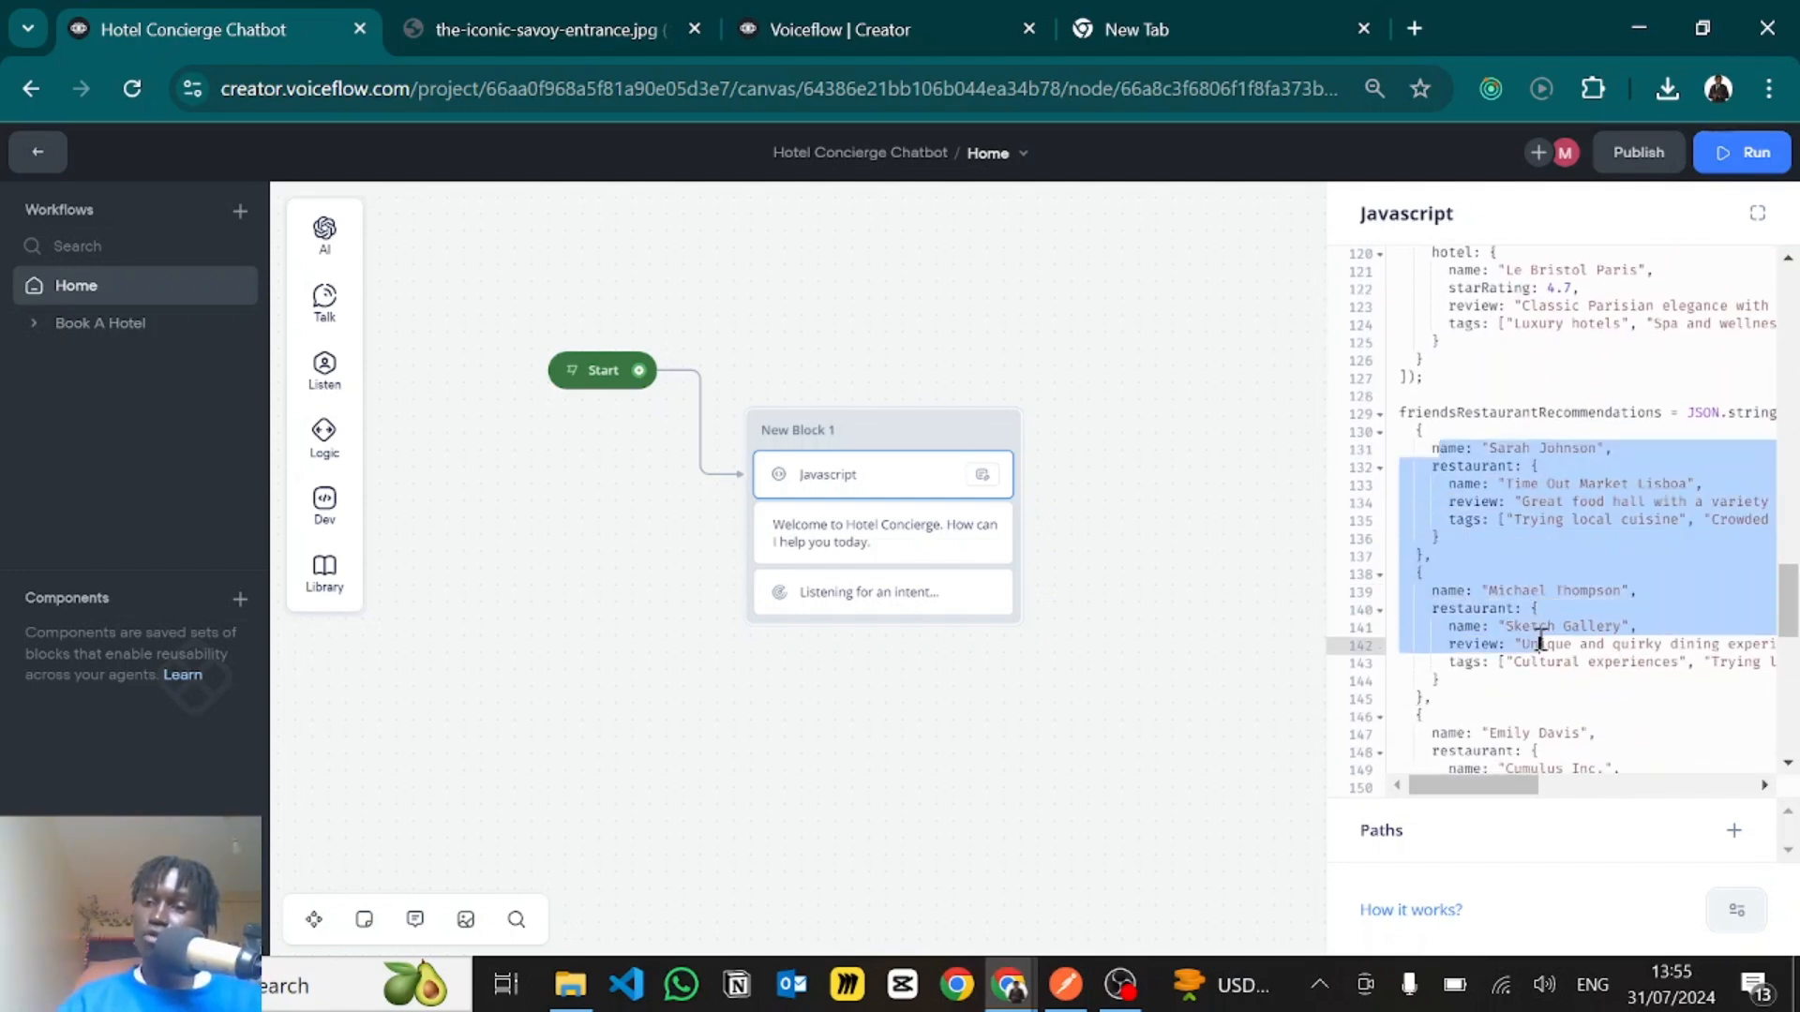
pyautogui.scroll(-3, 1538, 600)
pyautogui.scroll(-1, 1540, 642)
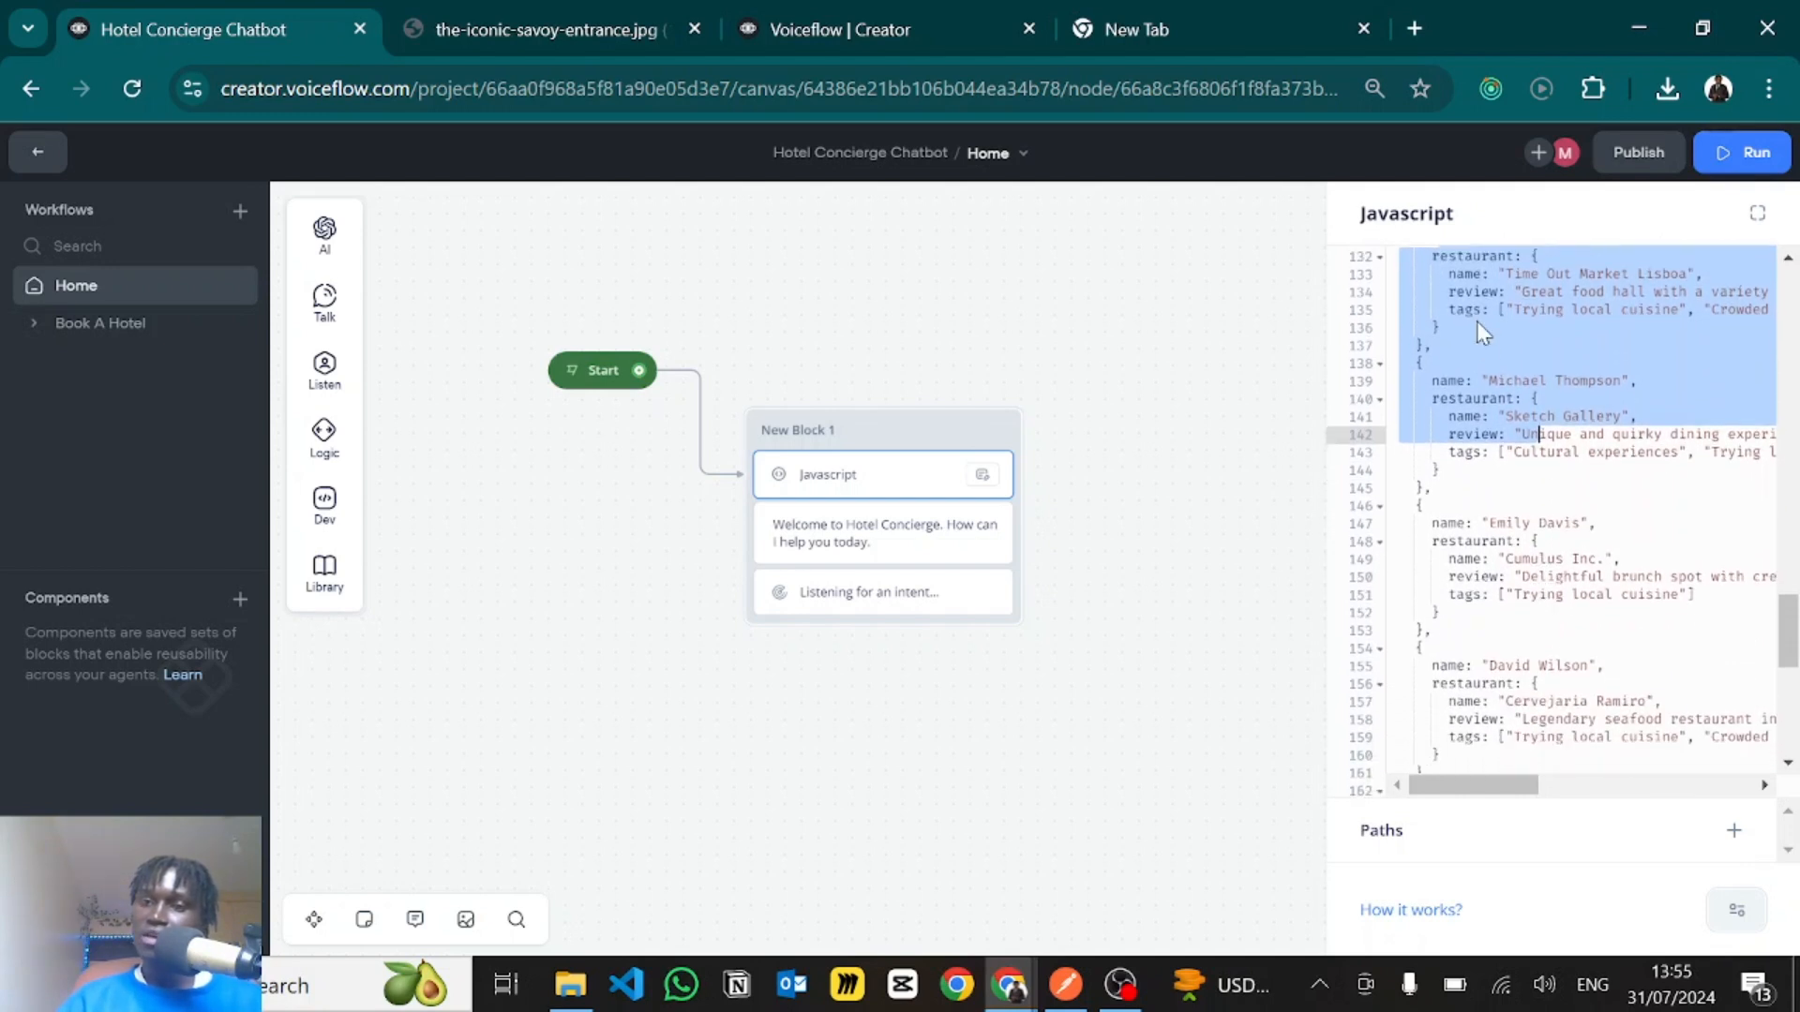
pyautogui.click(1499, 291)
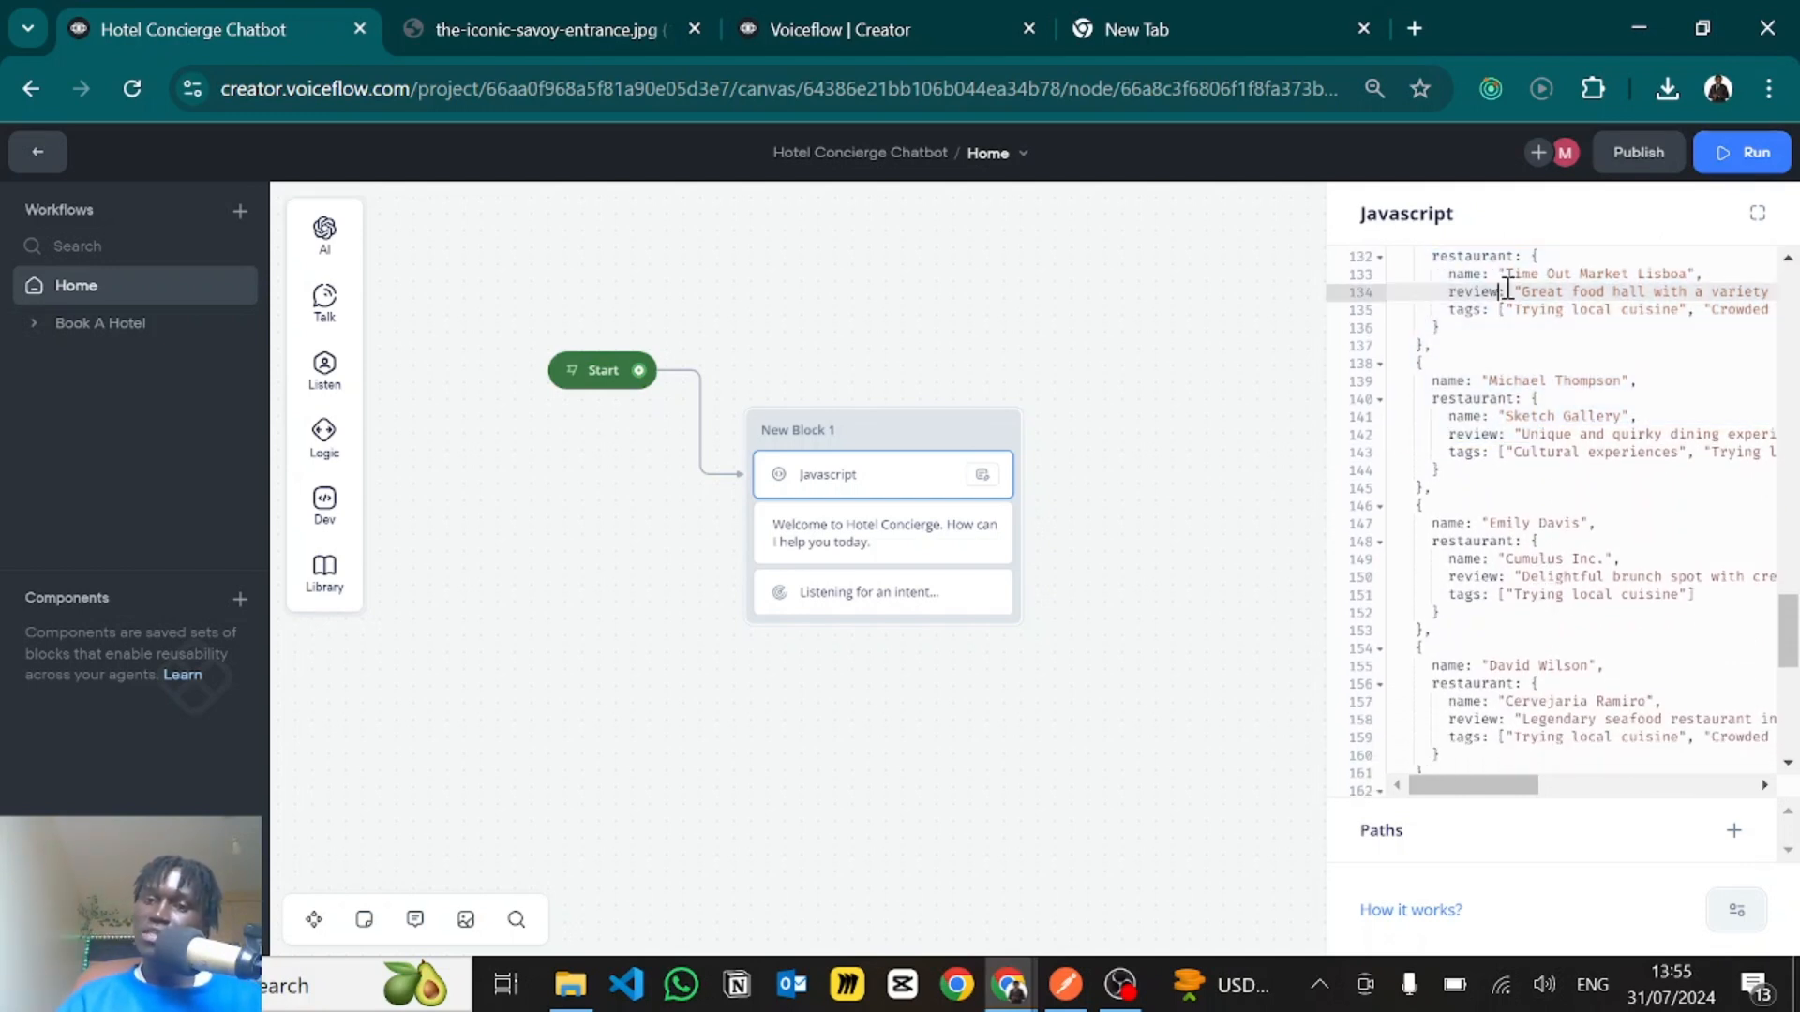
pyautogui.scroll(-6, 1566, 314)
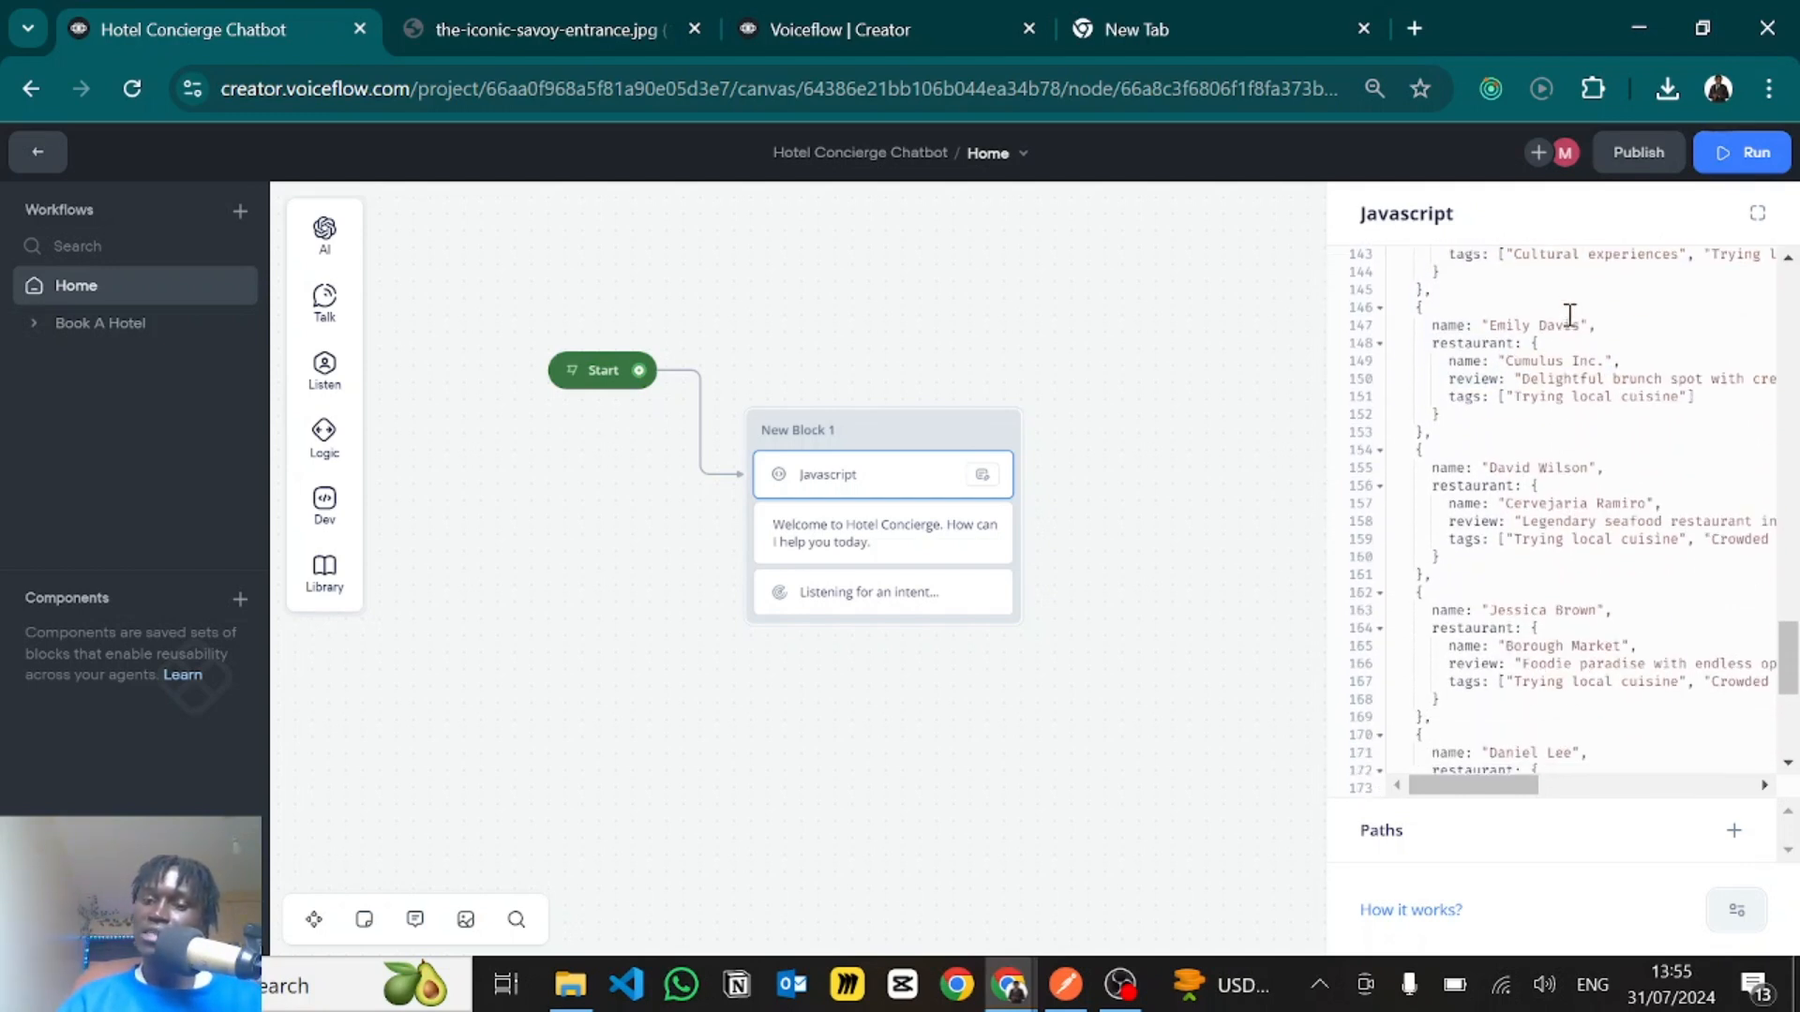
pyautogui.scroll(-1, 1570, 315)
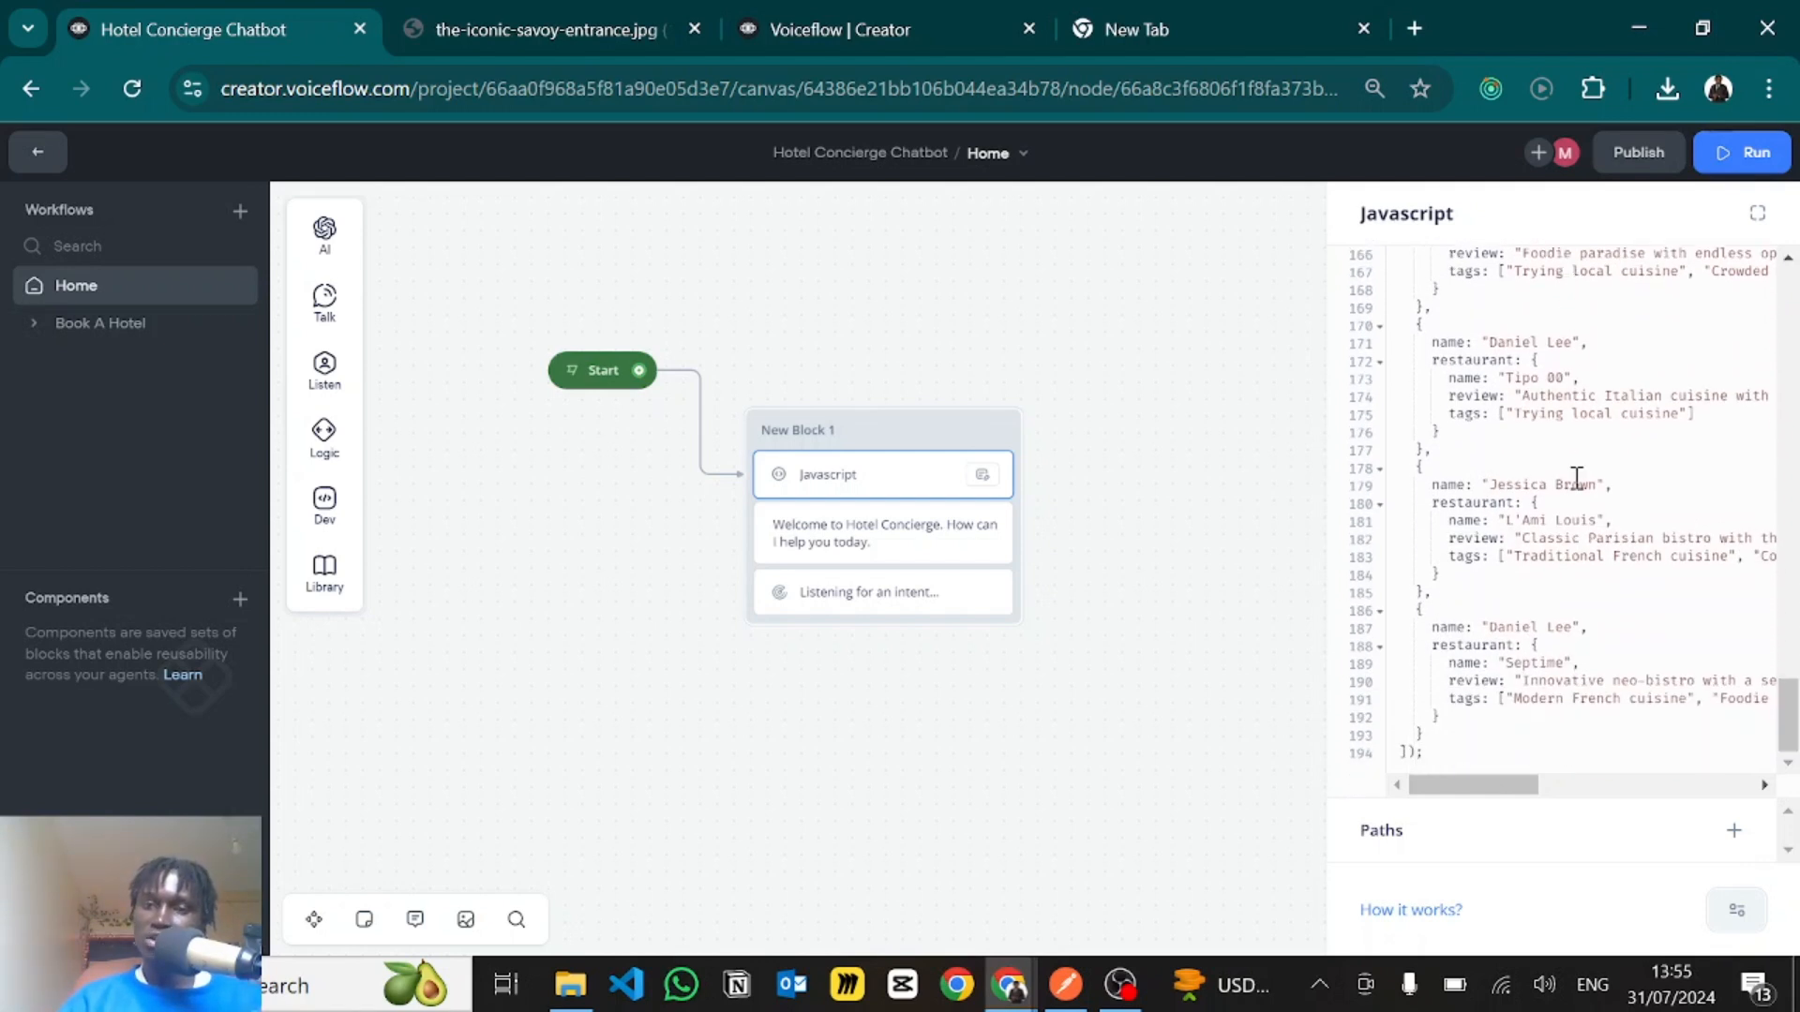
# - Review the userLikes, userName, user and pastTrips variables near the start of the code, and close the Javascript step
pyautogui.scroll(13, 1577, 479)
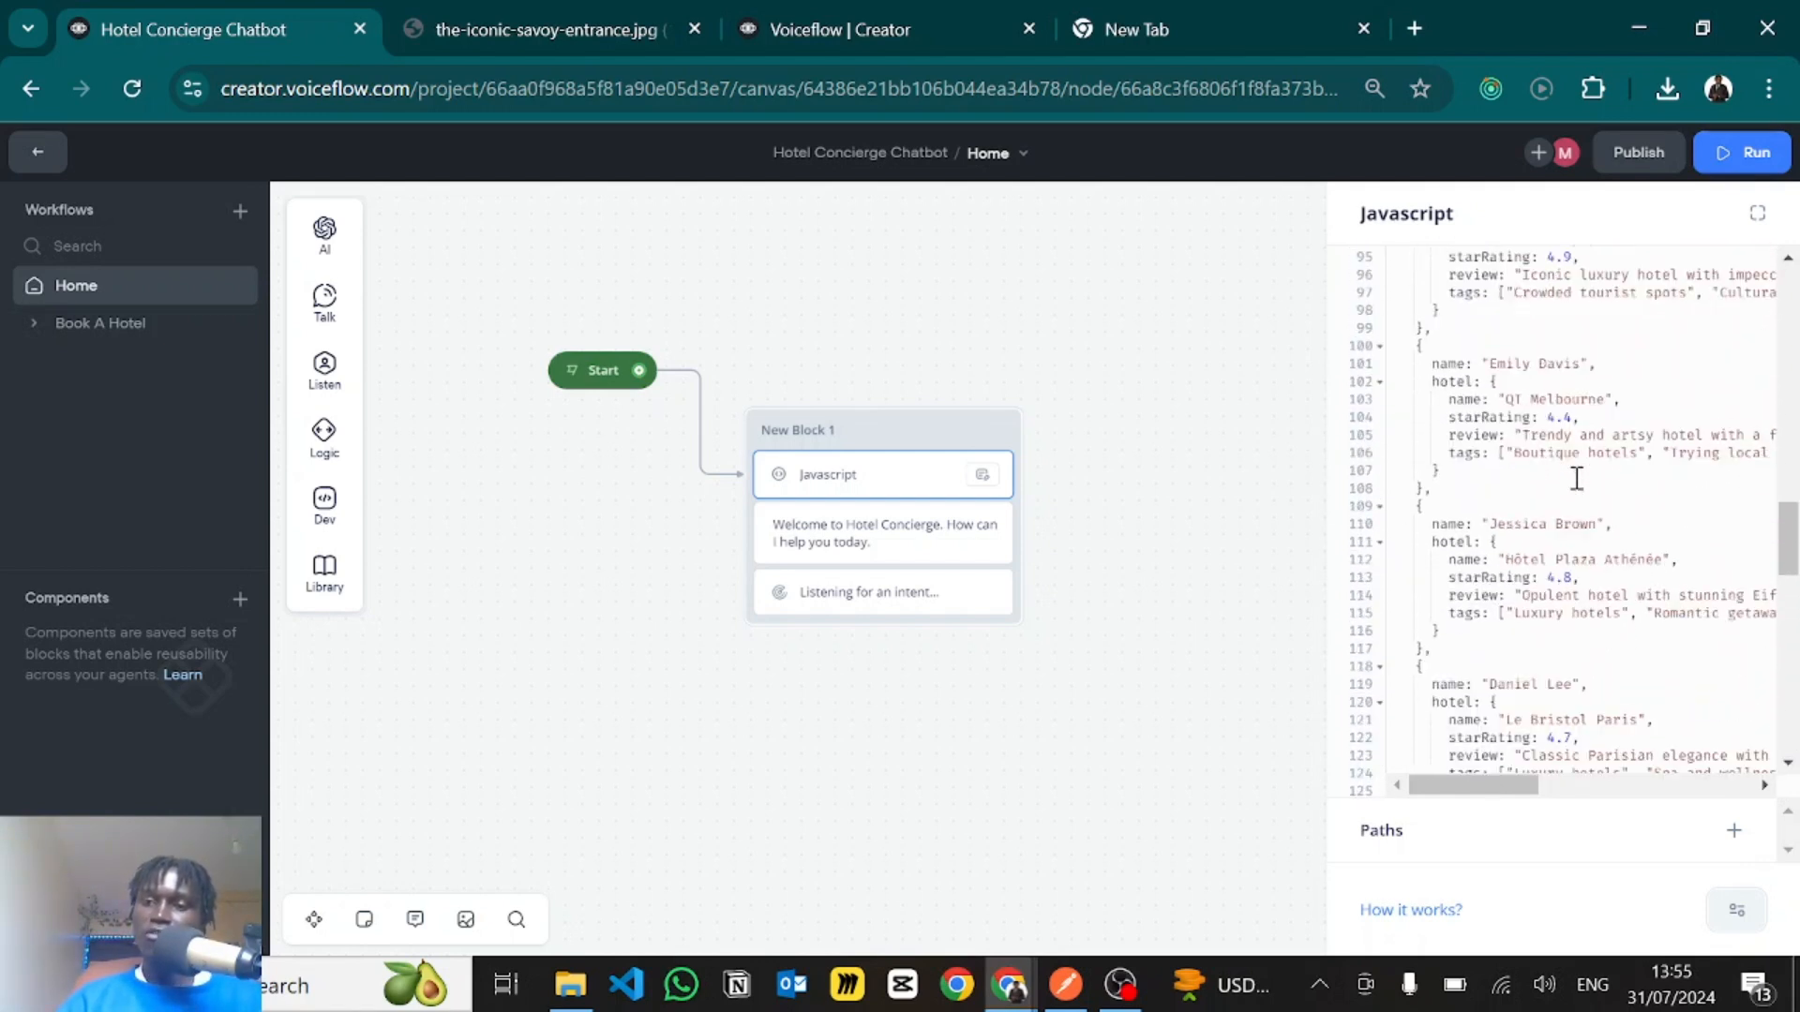
pyautogui.scroll(13, 1577, 478)
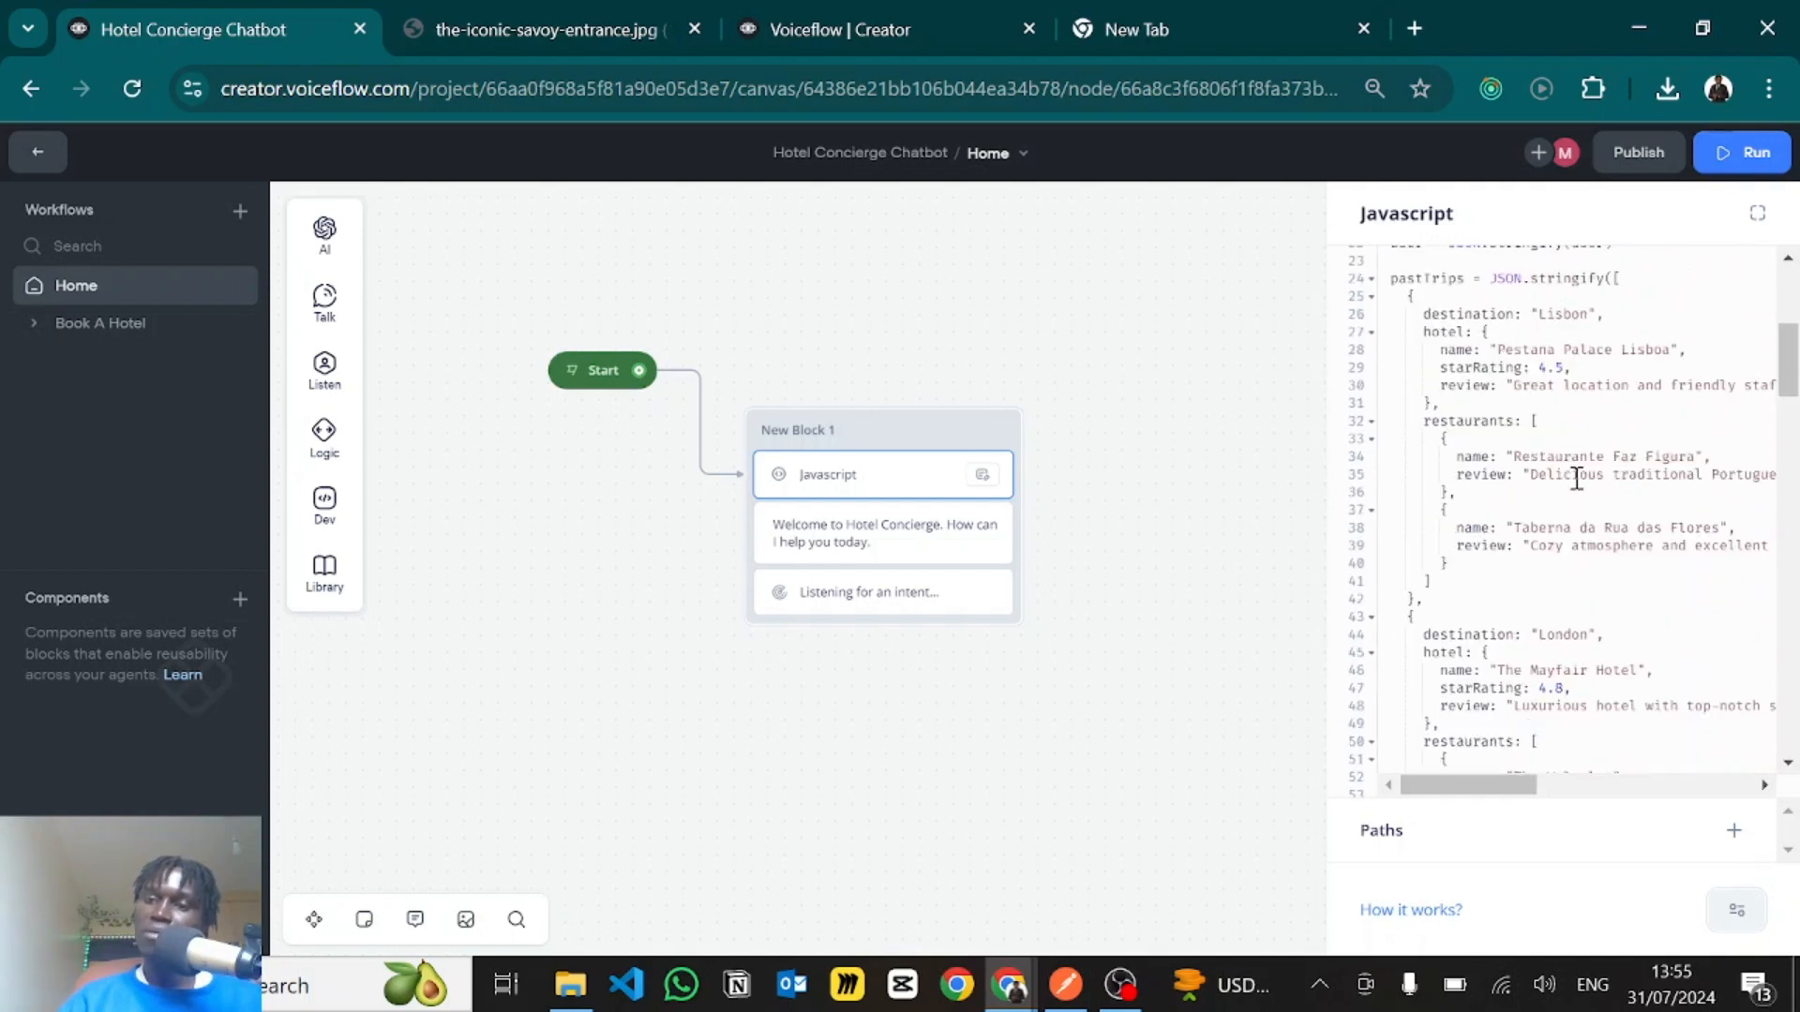
pyautogui.scroll(4, 1577, 478)
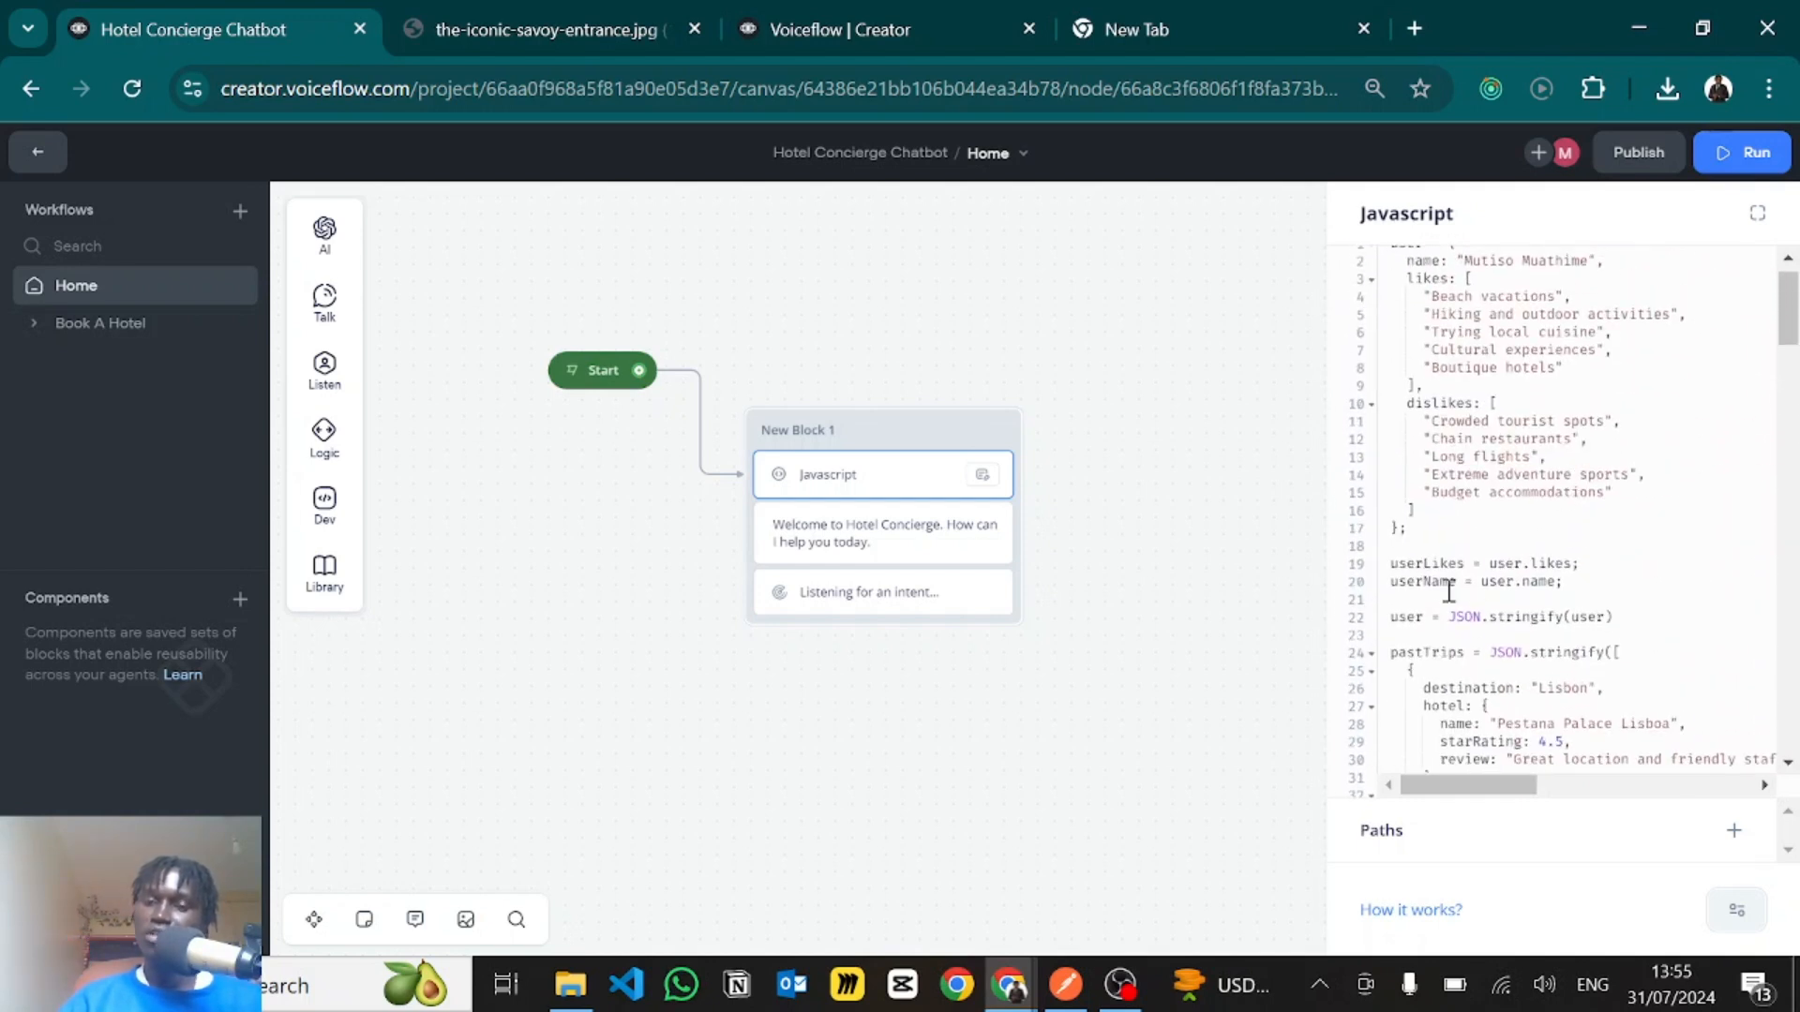
pyautogui.doubleClick(1434, 563)
pyautogui.click(1425, 582)
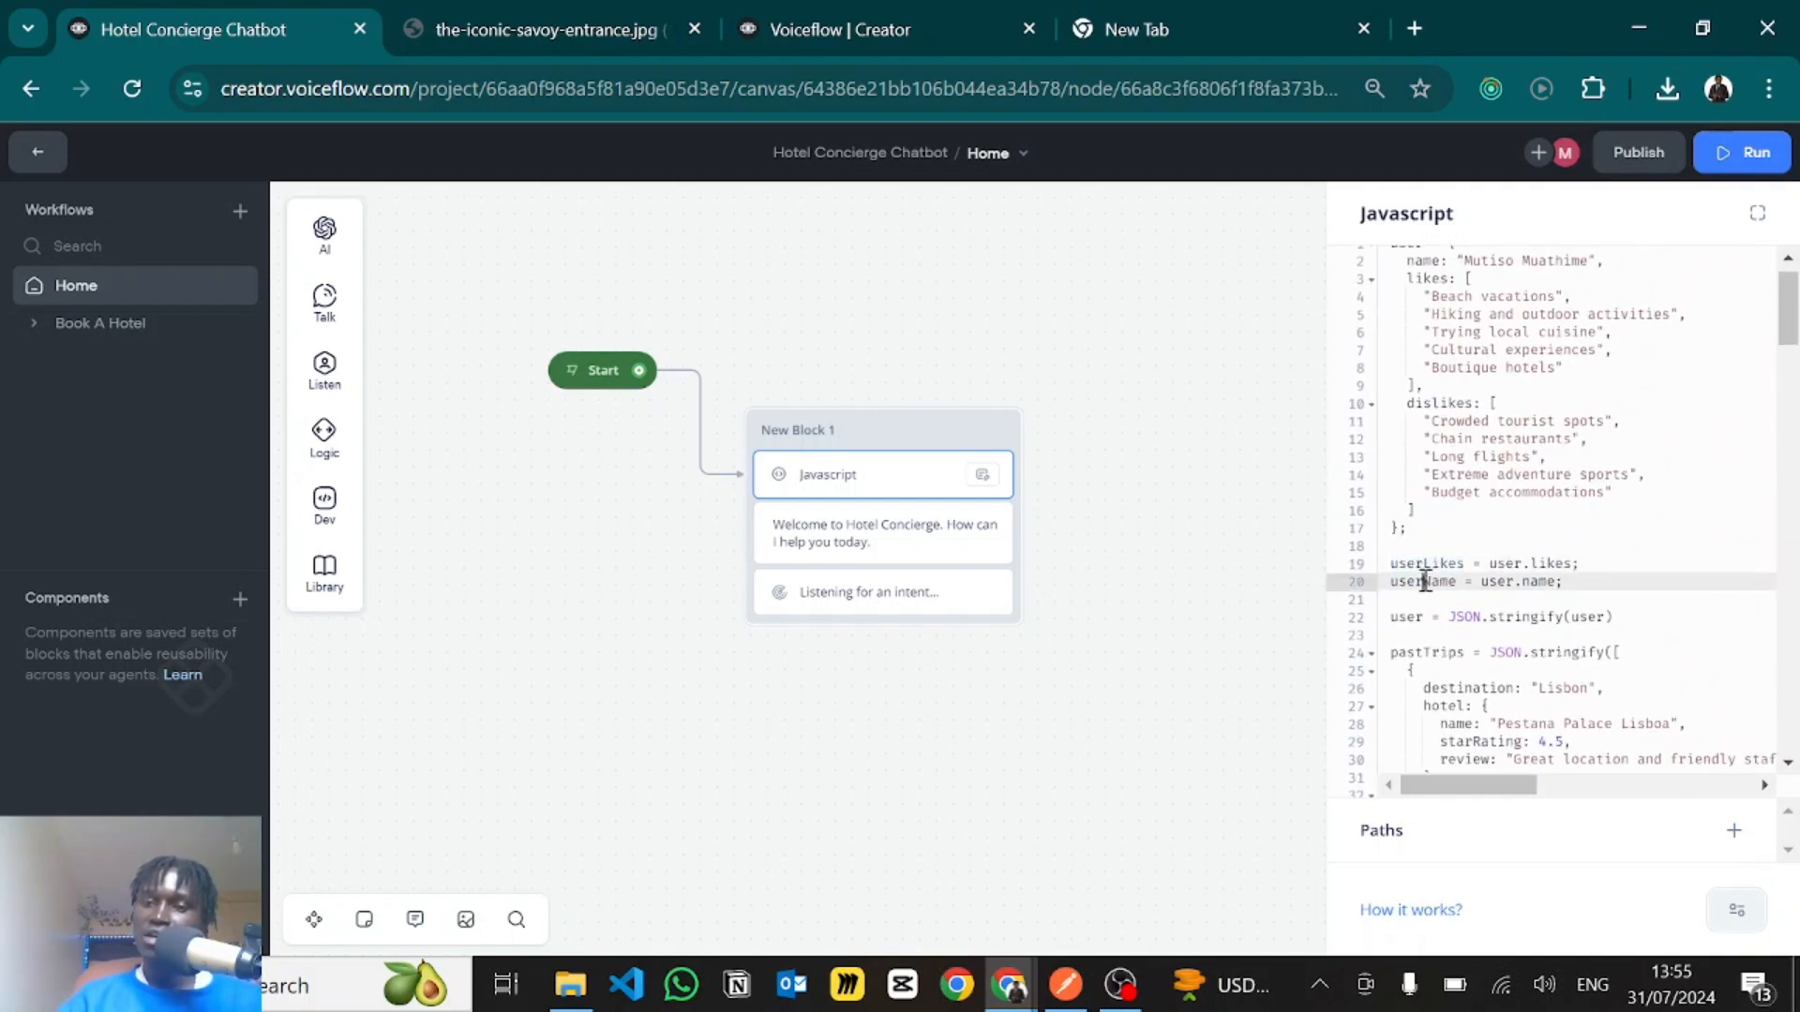
pyautogui.doubleClick(1424, 583)
pyautogui.scroll(1, 1463, 535)
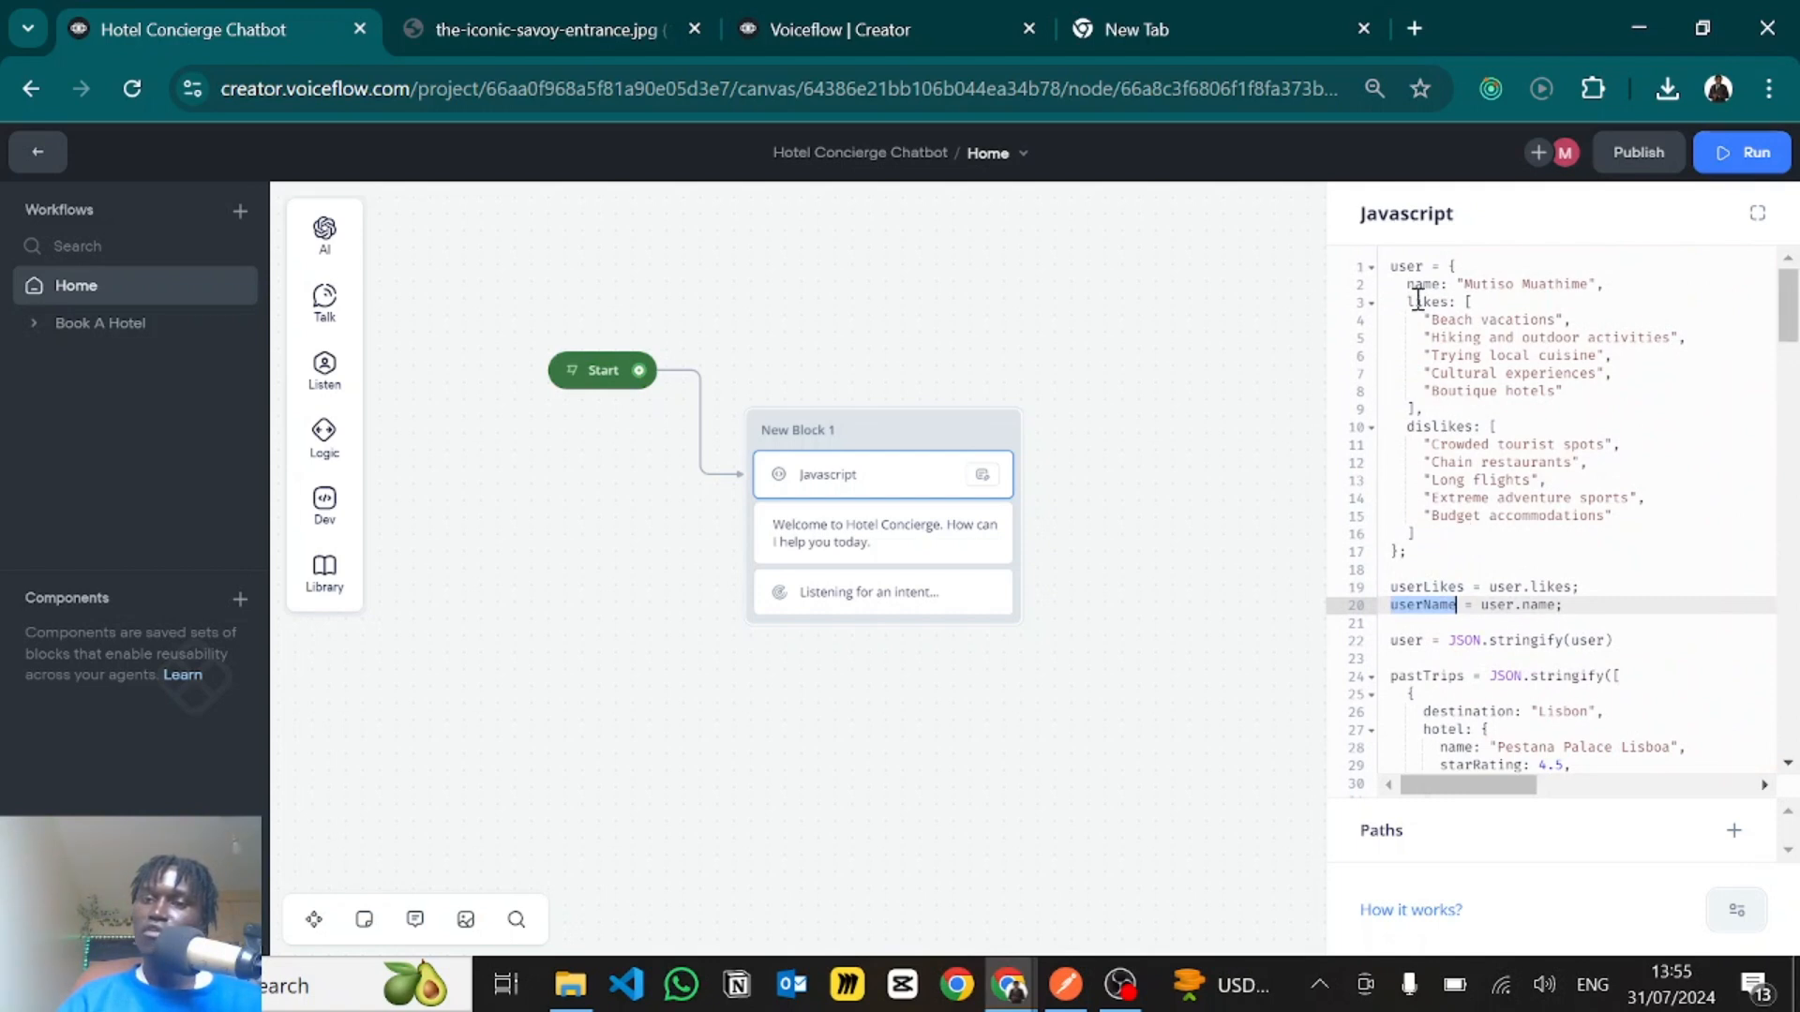
pyautogui.doubleClick(1399, 267)
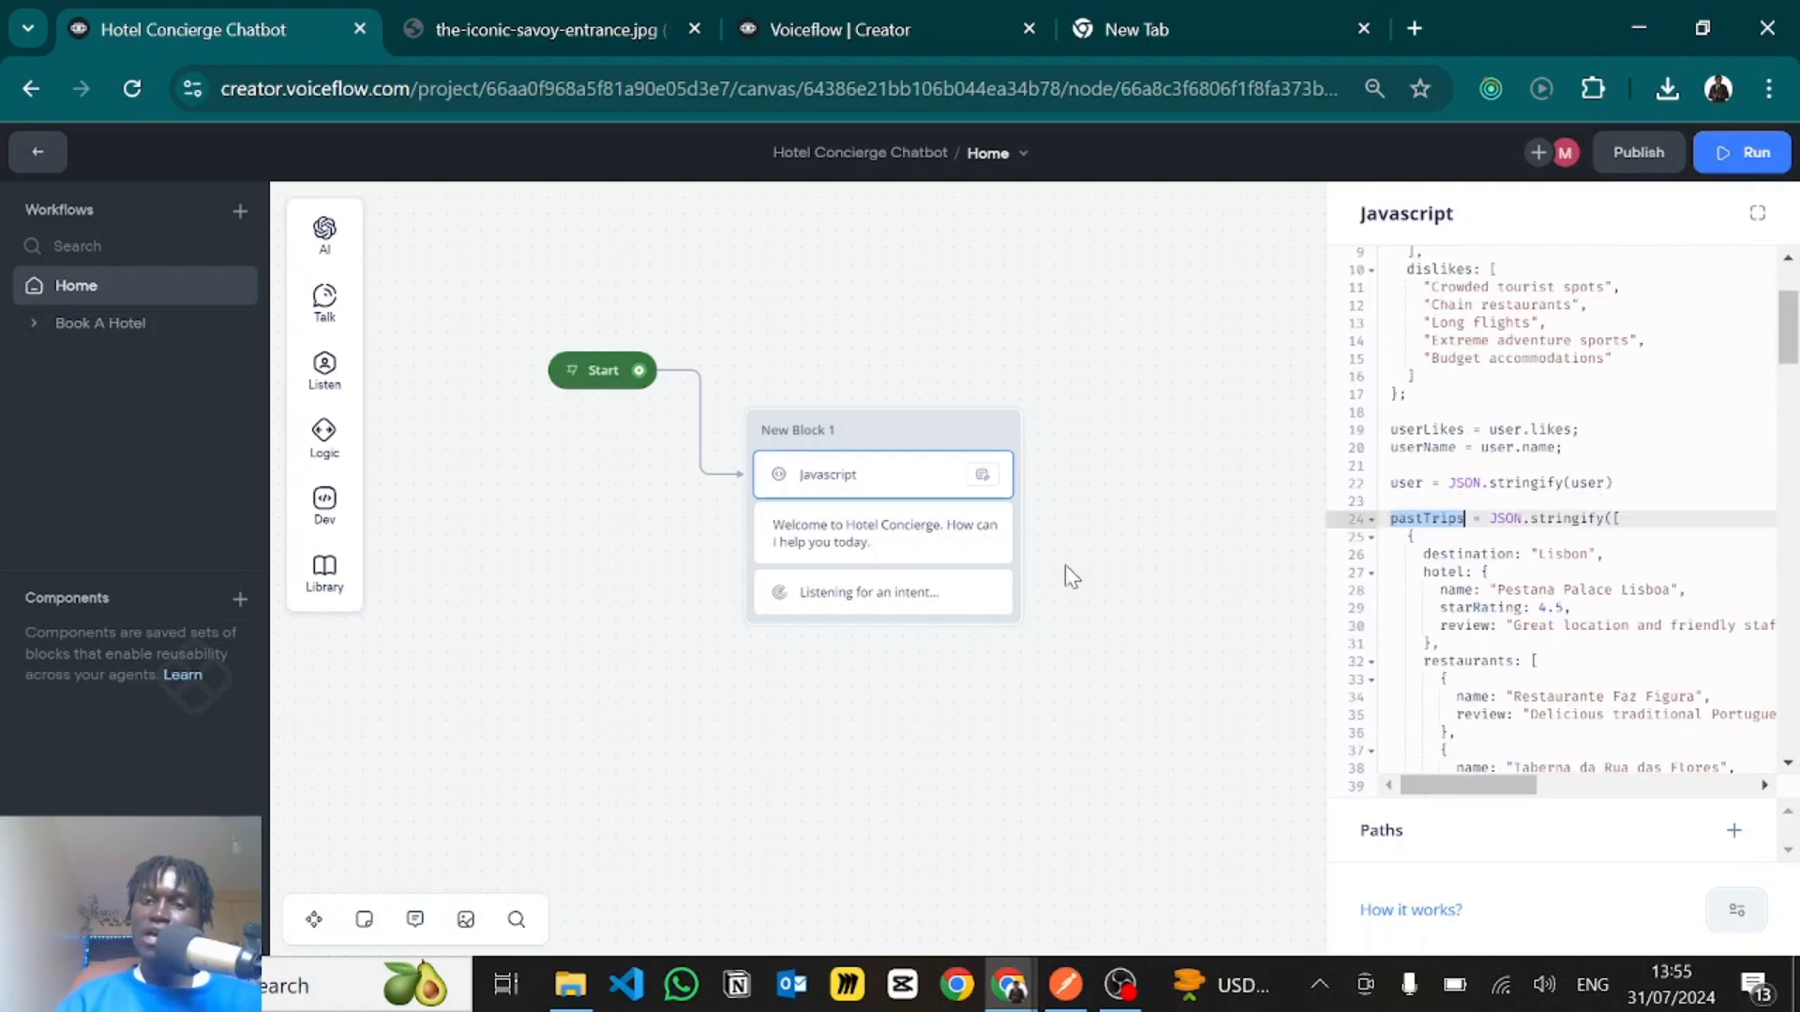
pyautogui.click(1096, 568)
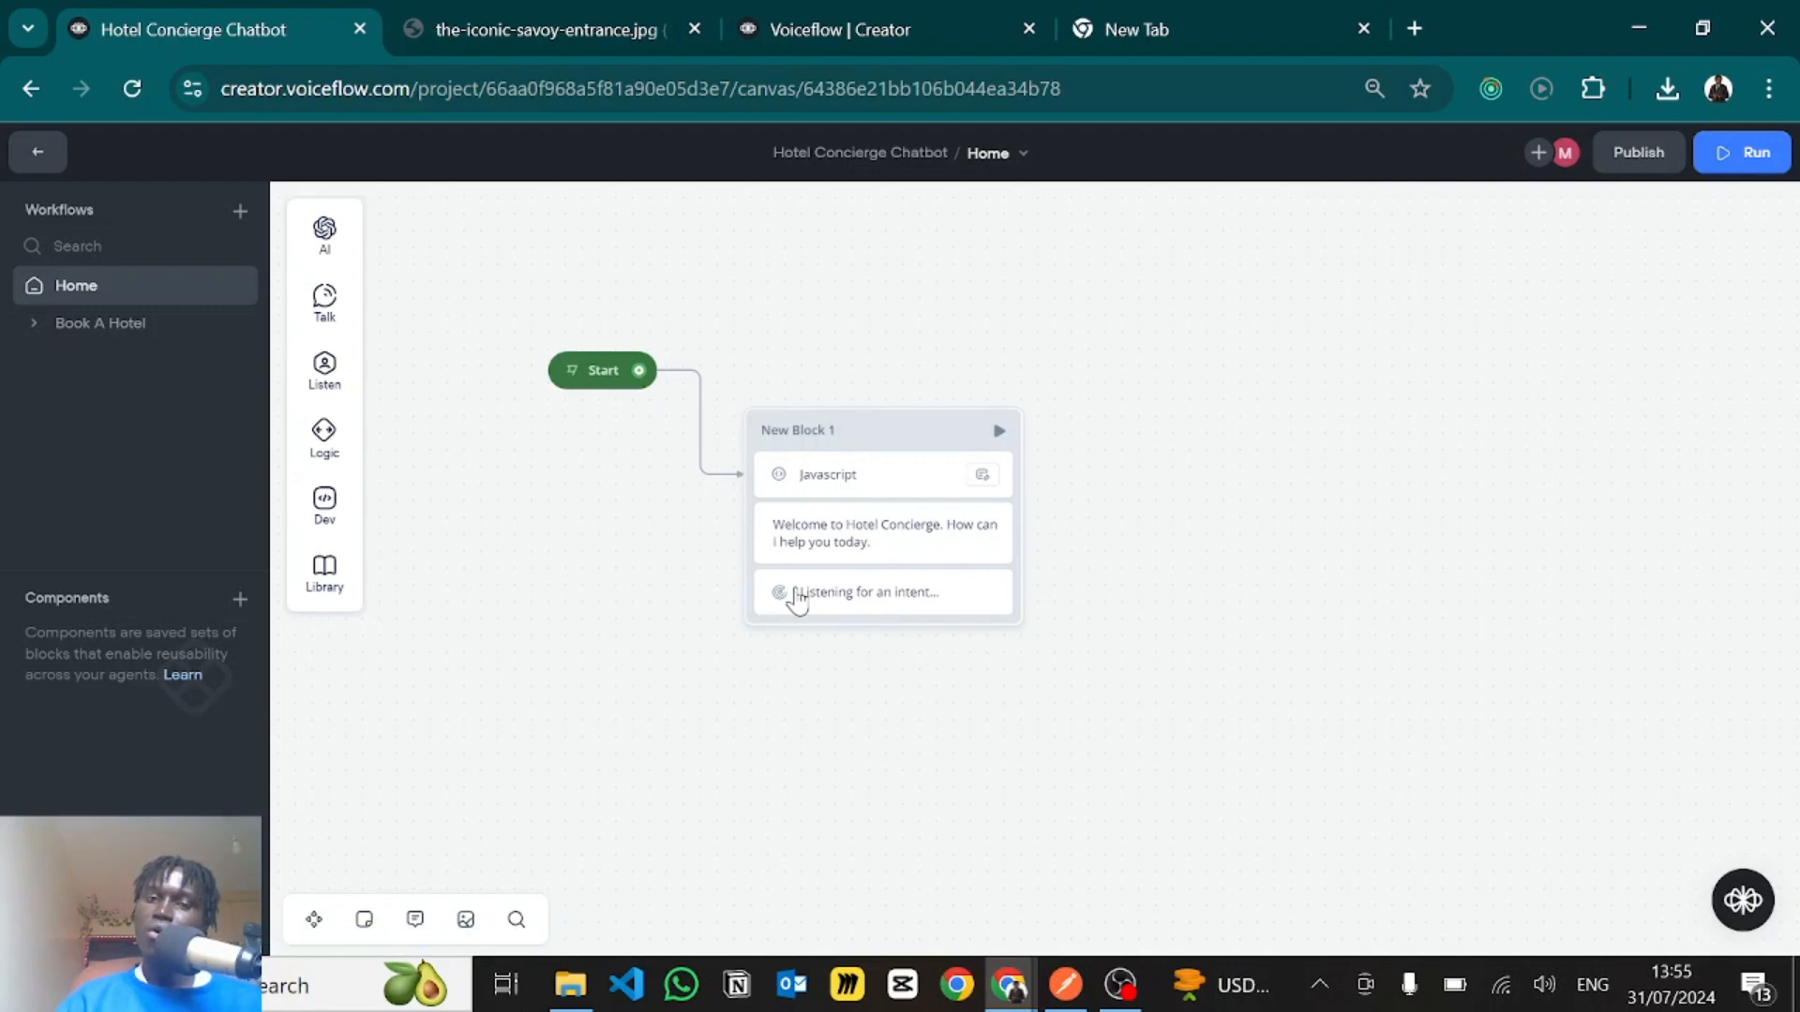
pyautogui.moveTo(324, 298)
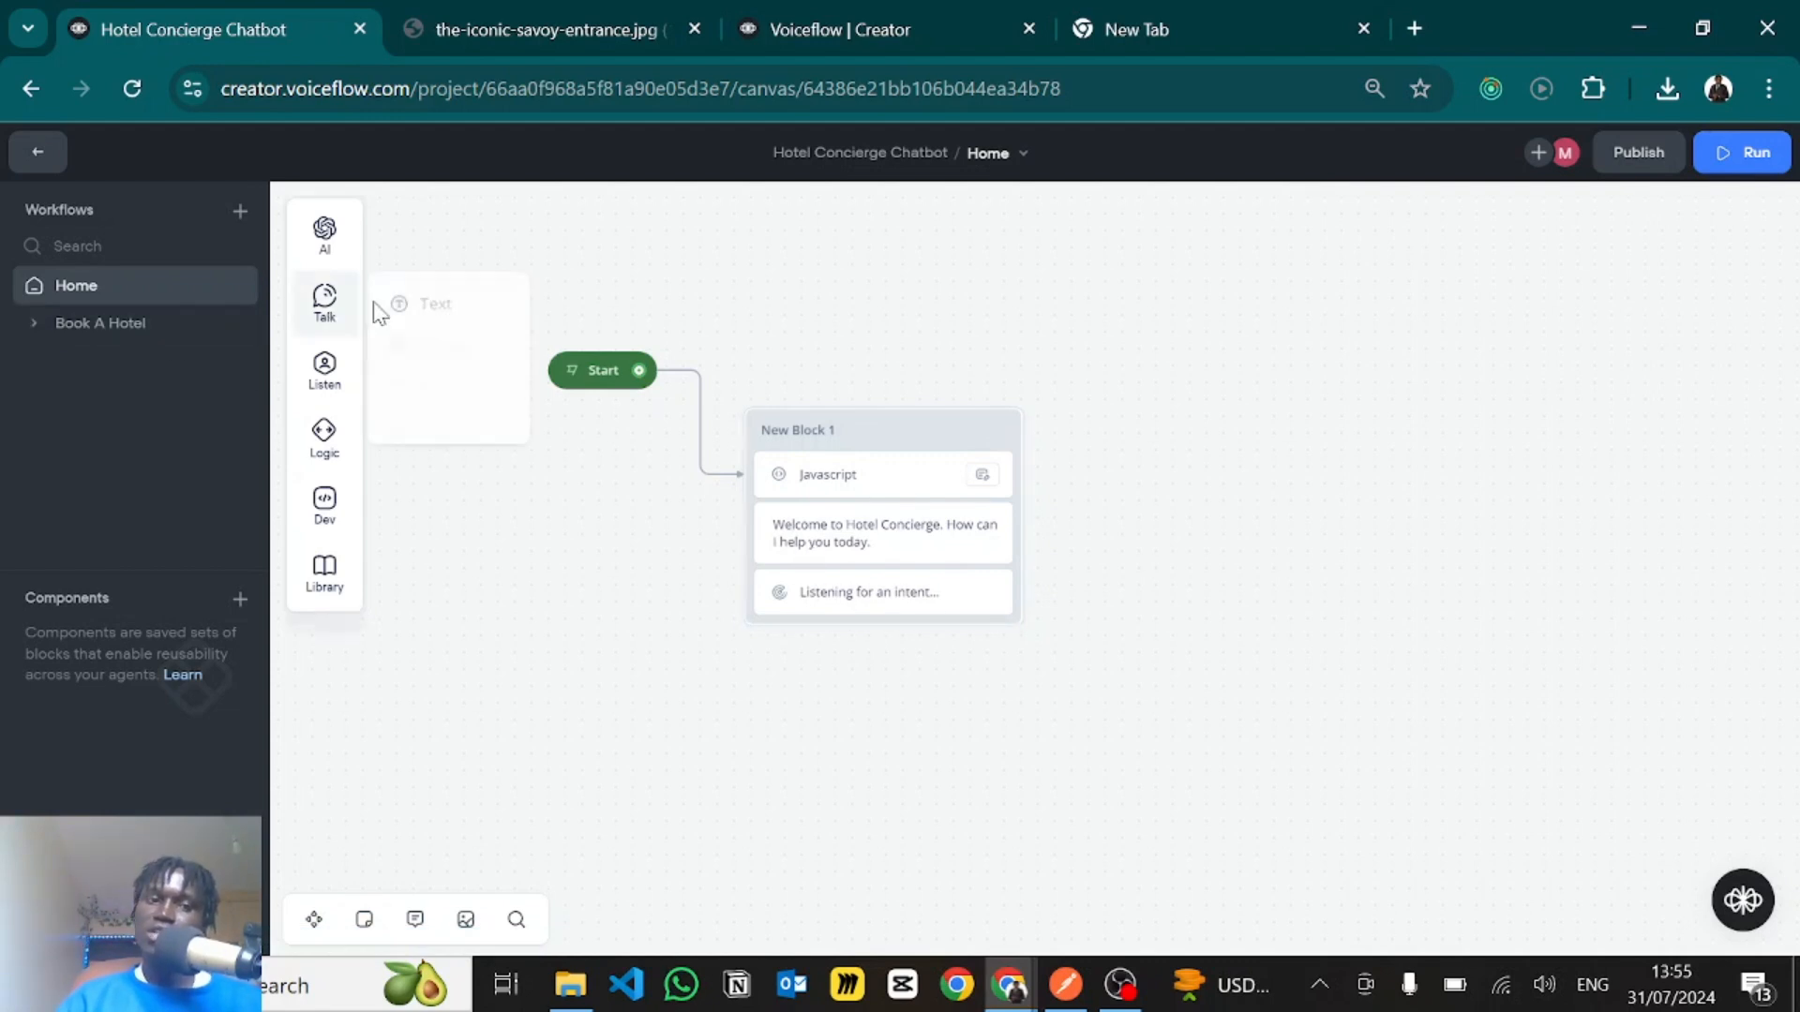
pyautogui.moveTo(395, 298); pyautogui.dragTo(544, 308)
pyautogui.click(852, 277)
pyautogui.hotkey('ctrl', 'z')
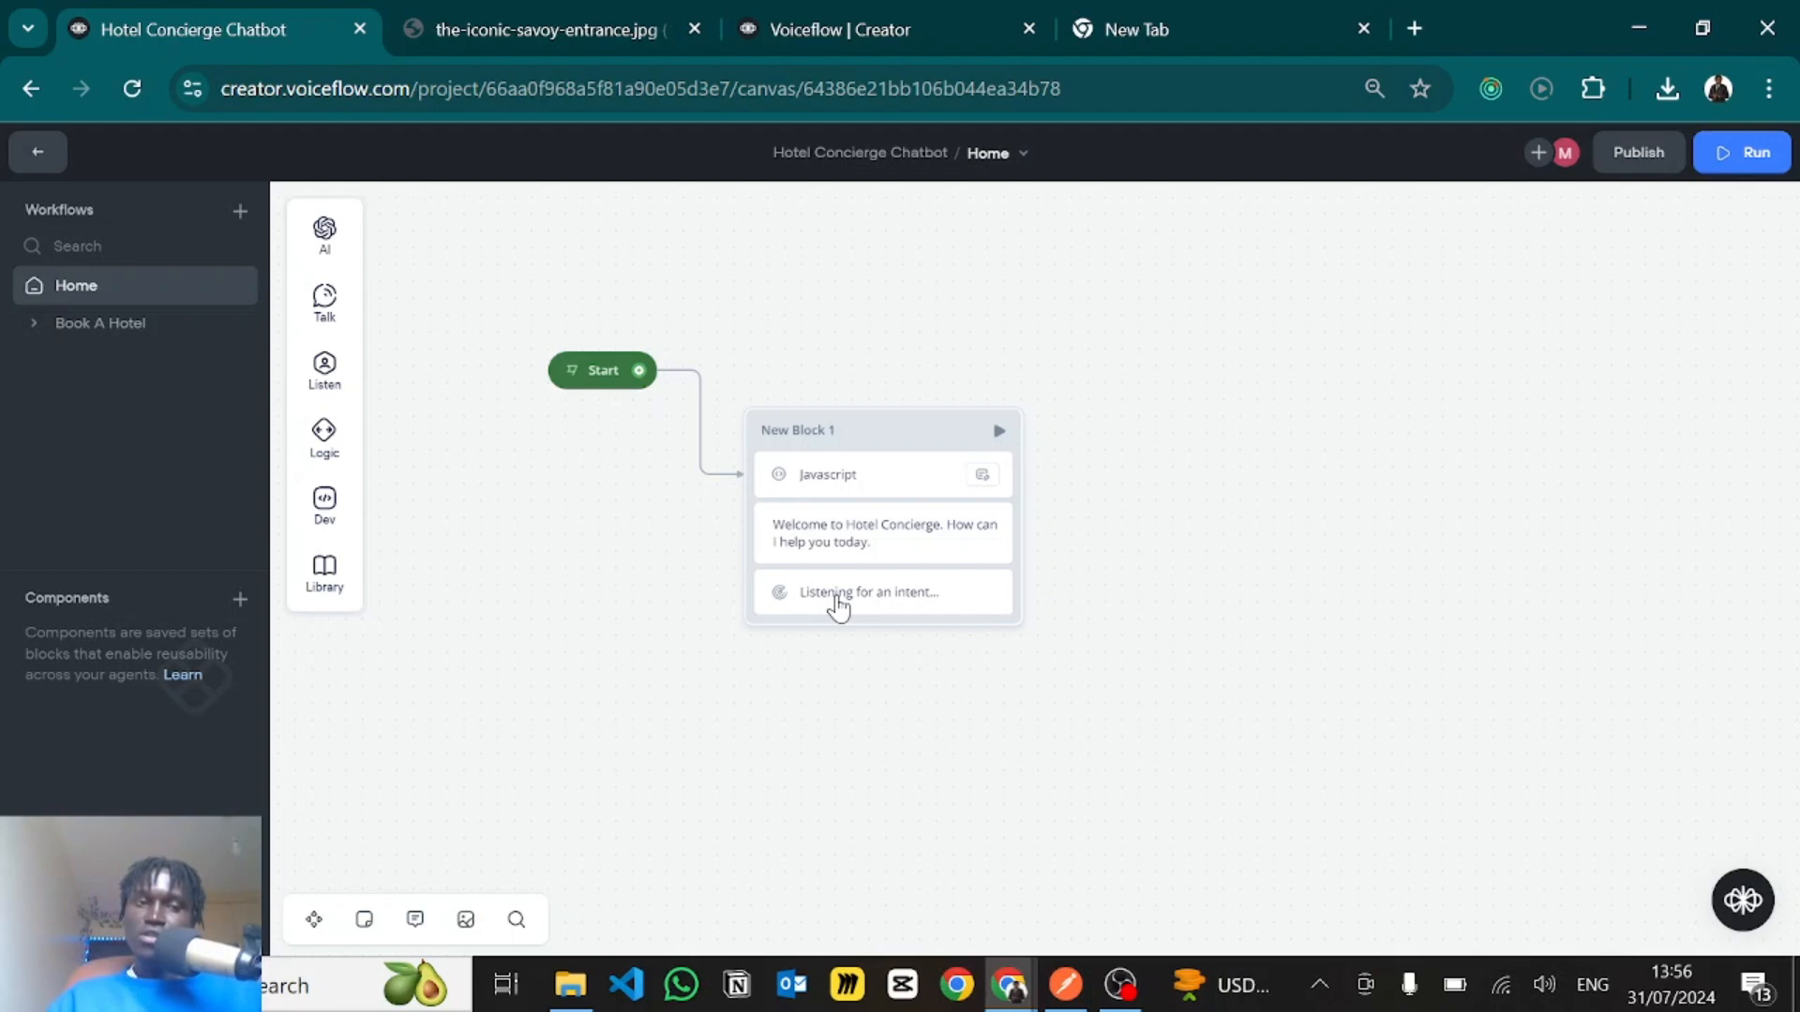
# - Leave the Home canvas for the project's intents, open the Book A Hotel intent and examine its utterances
pyautogui.click(34, 154)
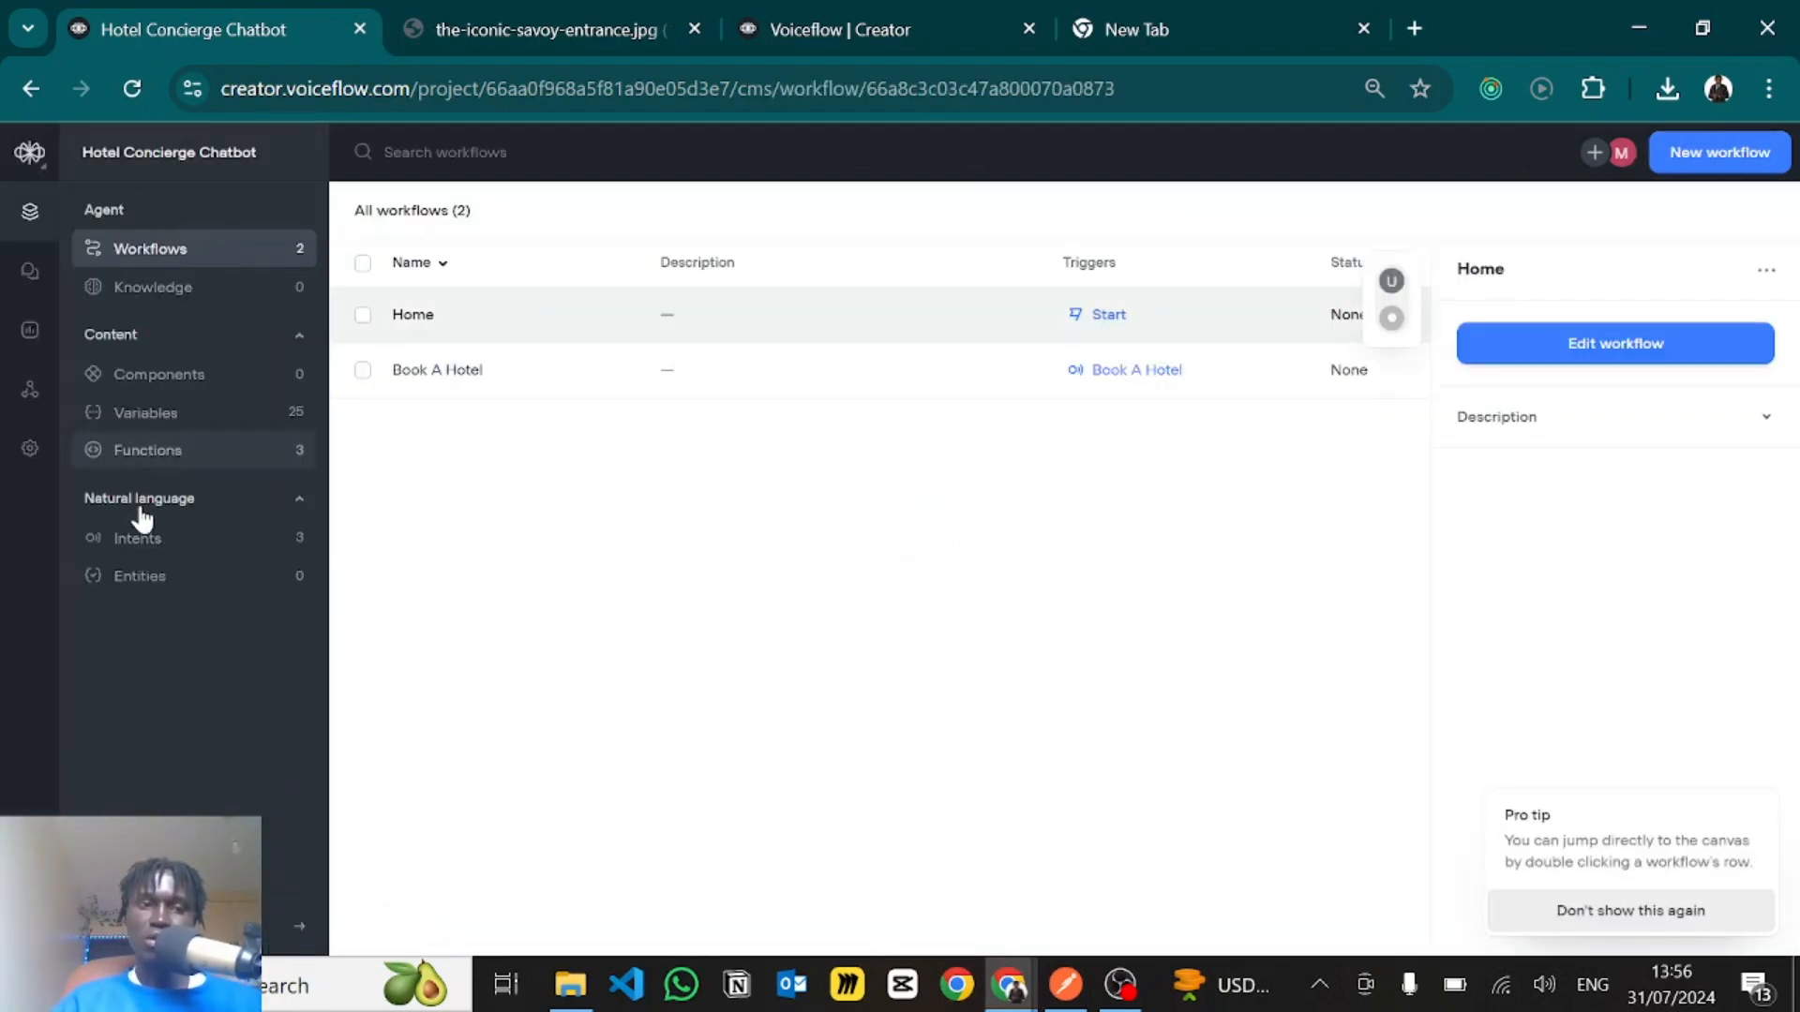
pyautogui.click(134, 537)
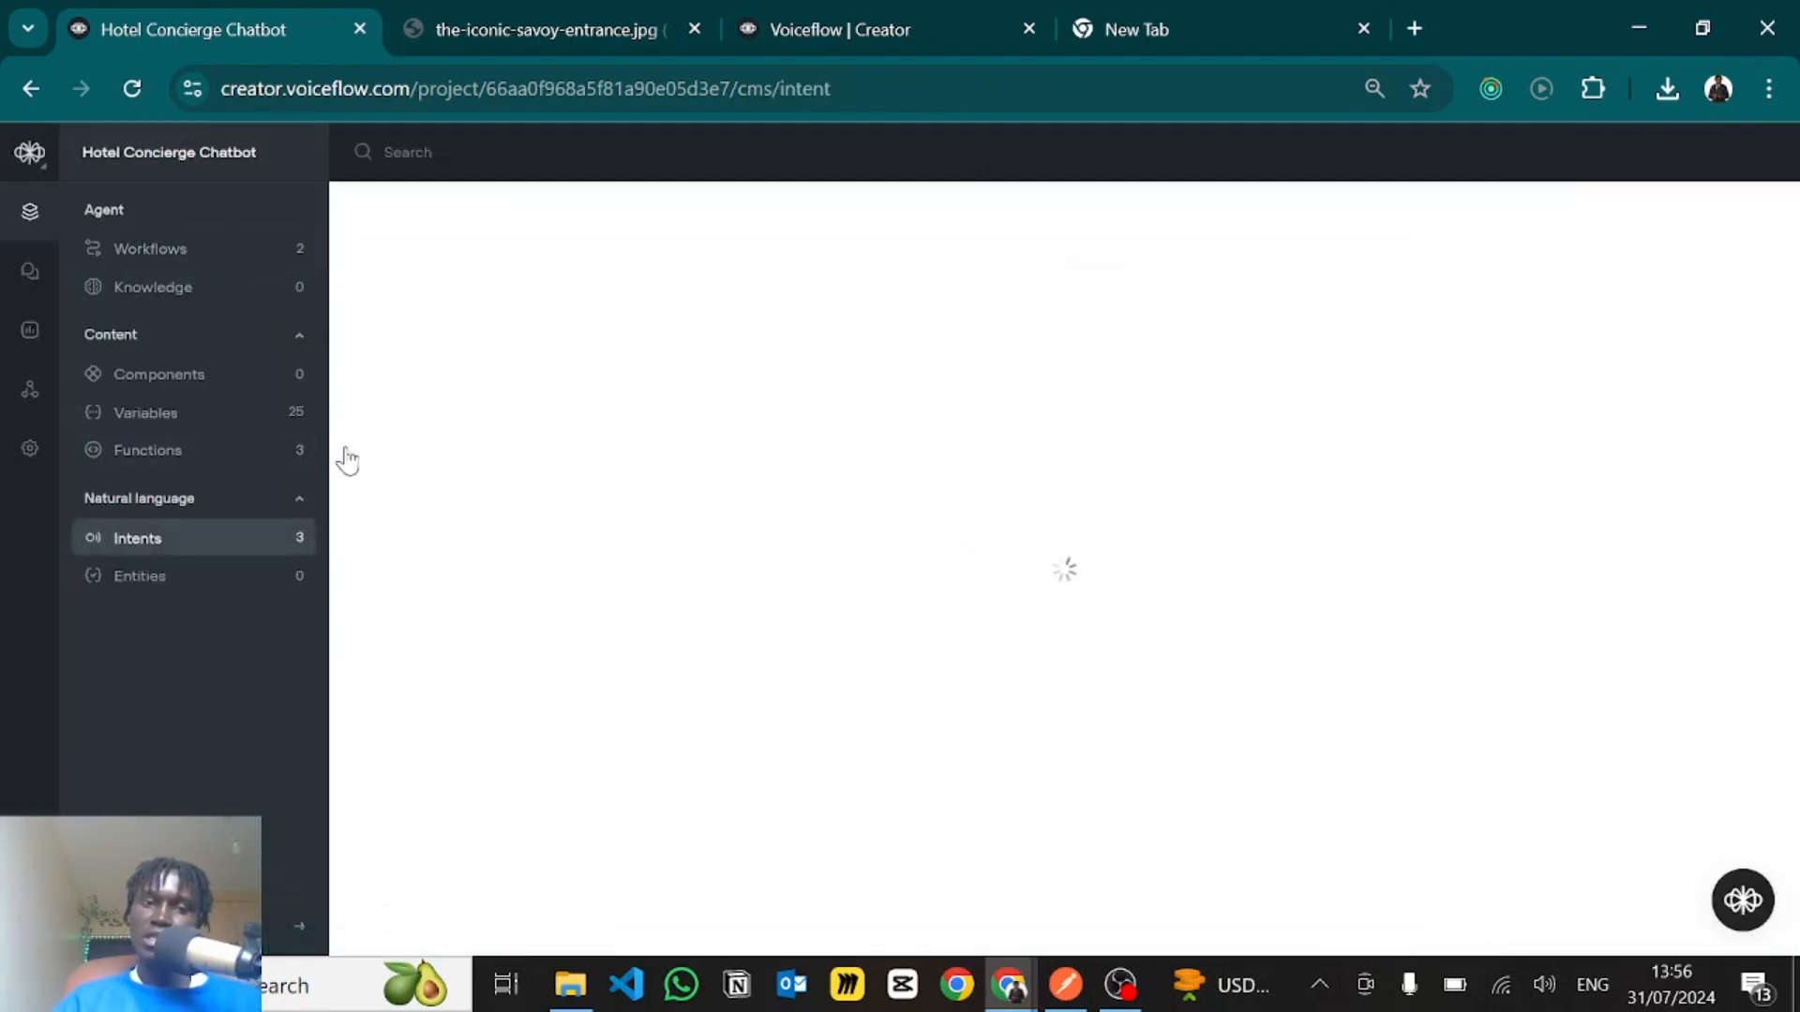
pyautogui.click(434, 316)
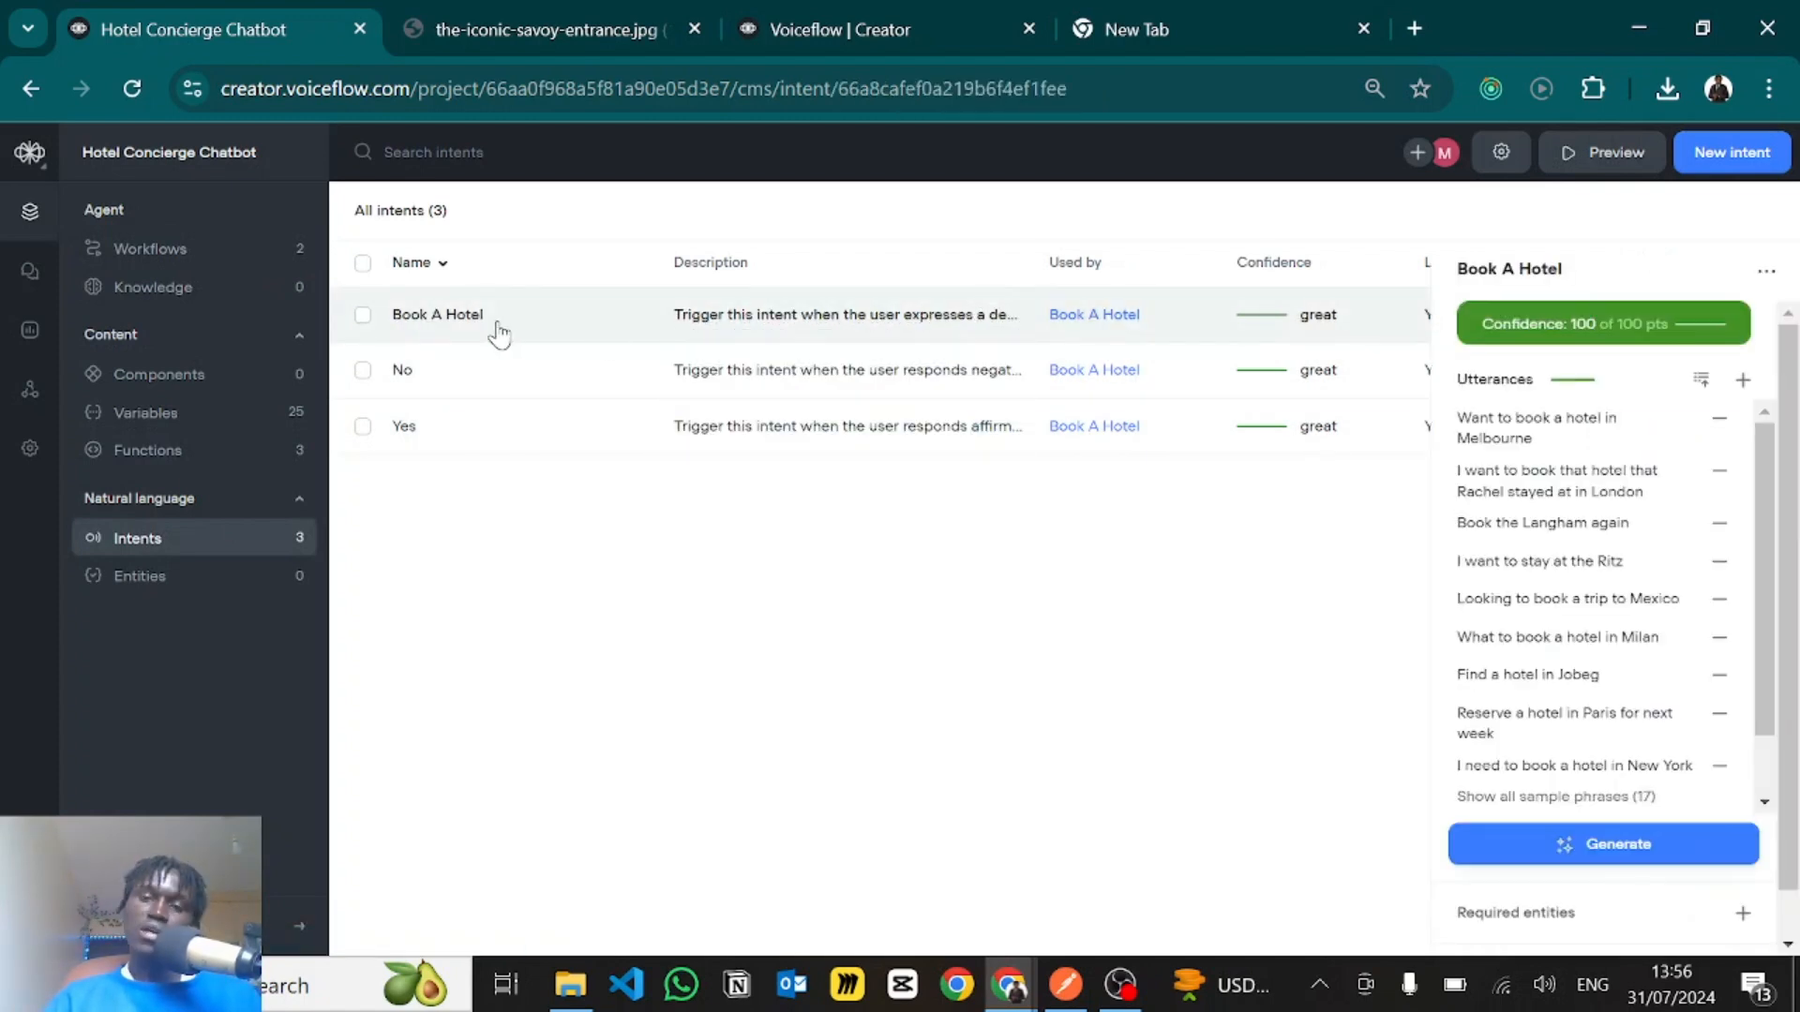
pyautogui.scroll(-2, 1565, 560)
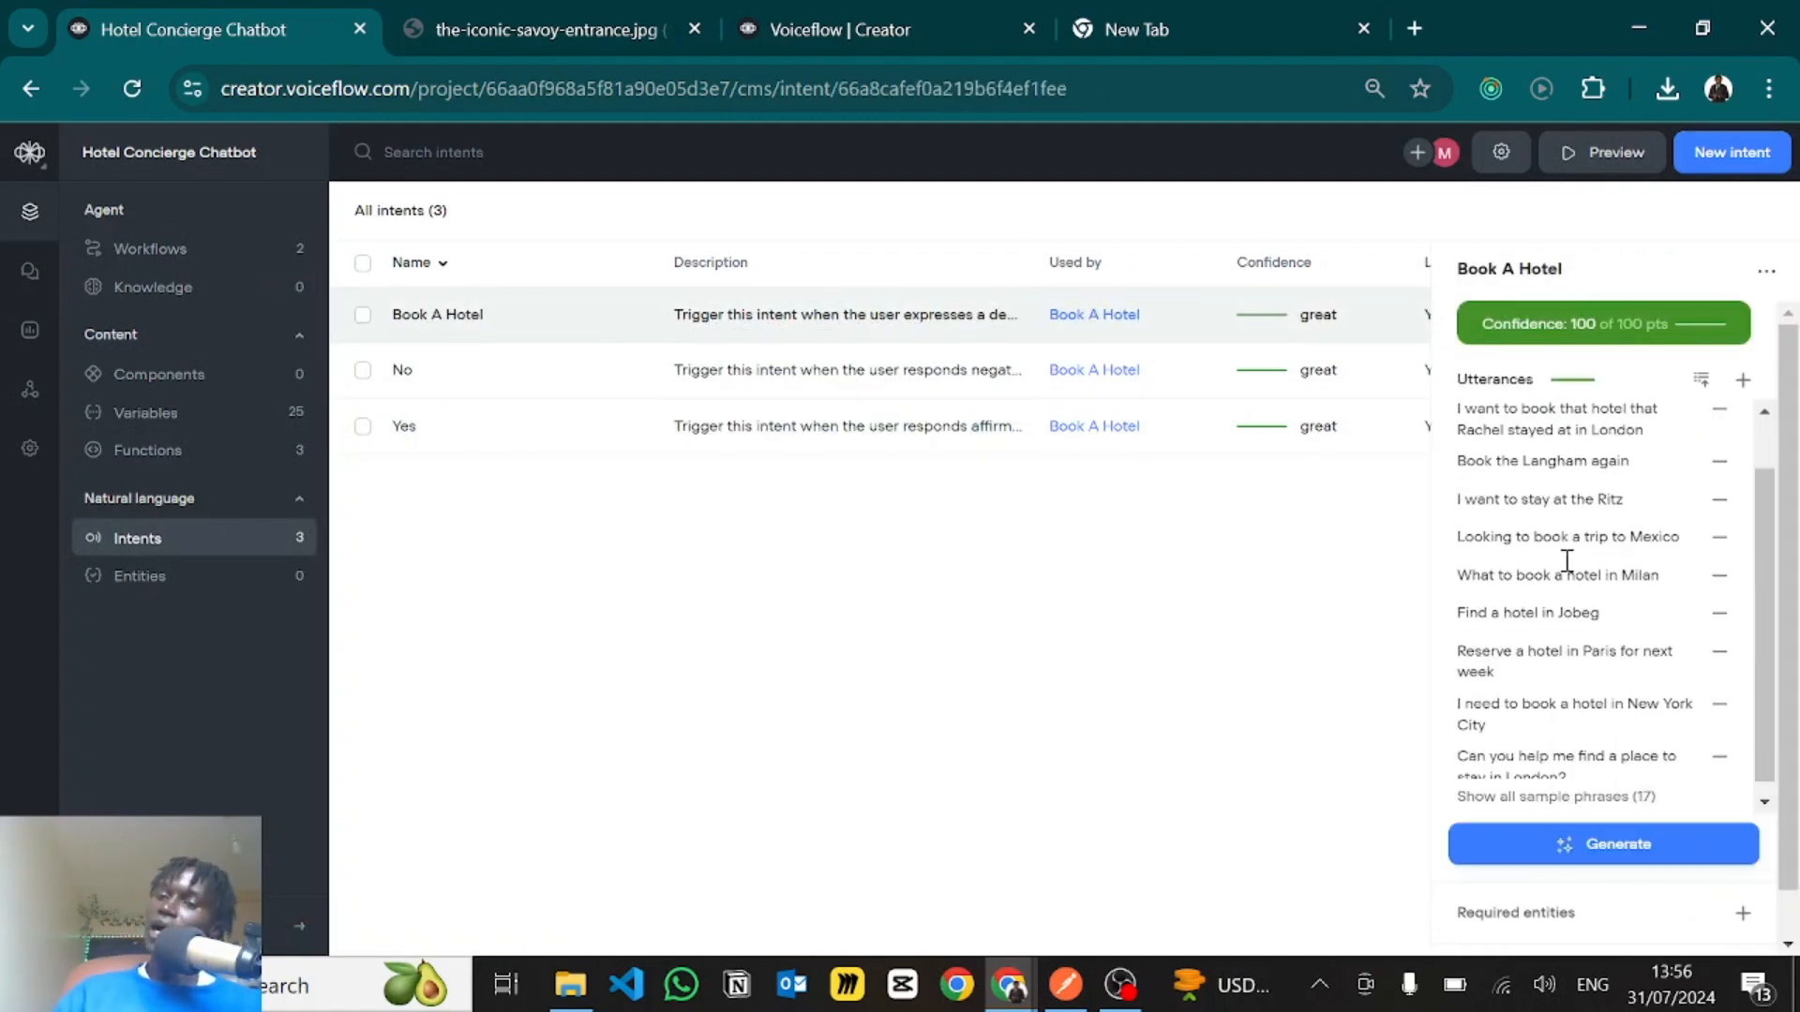
pyautogui.scroll(2, 1566, 560)
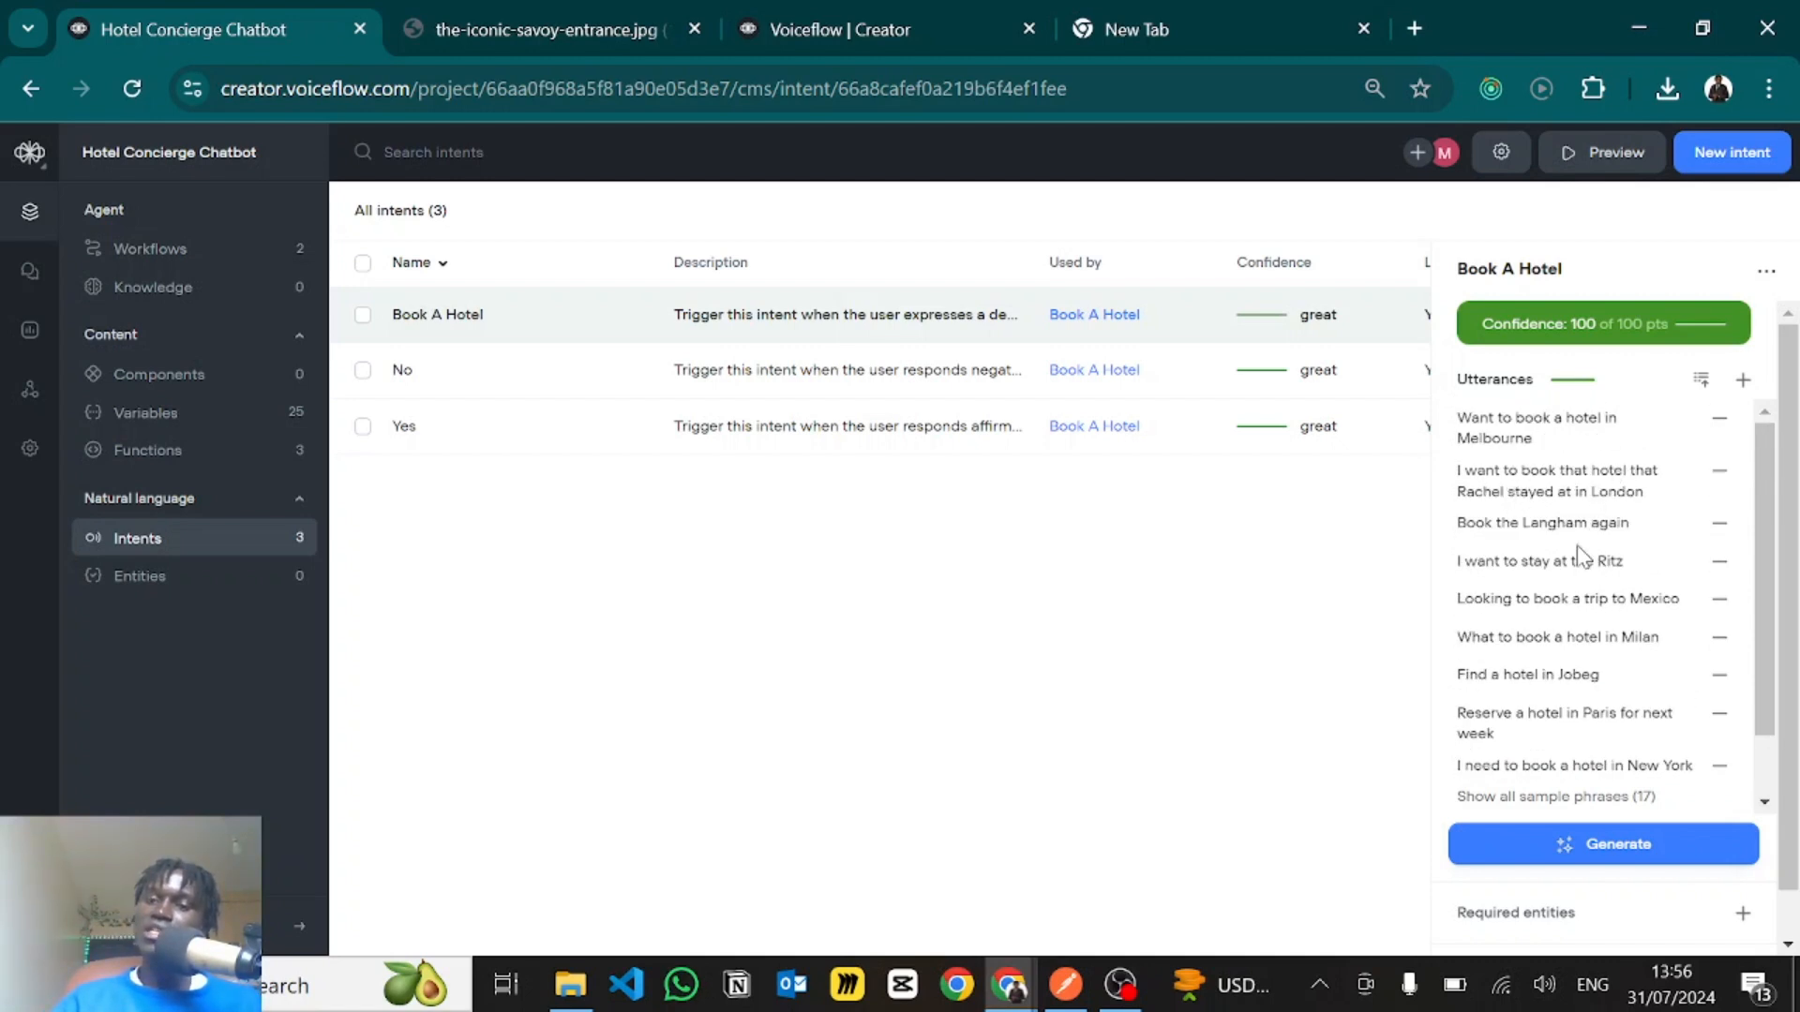
pyautogui.scroll(-1, 1571, 570)
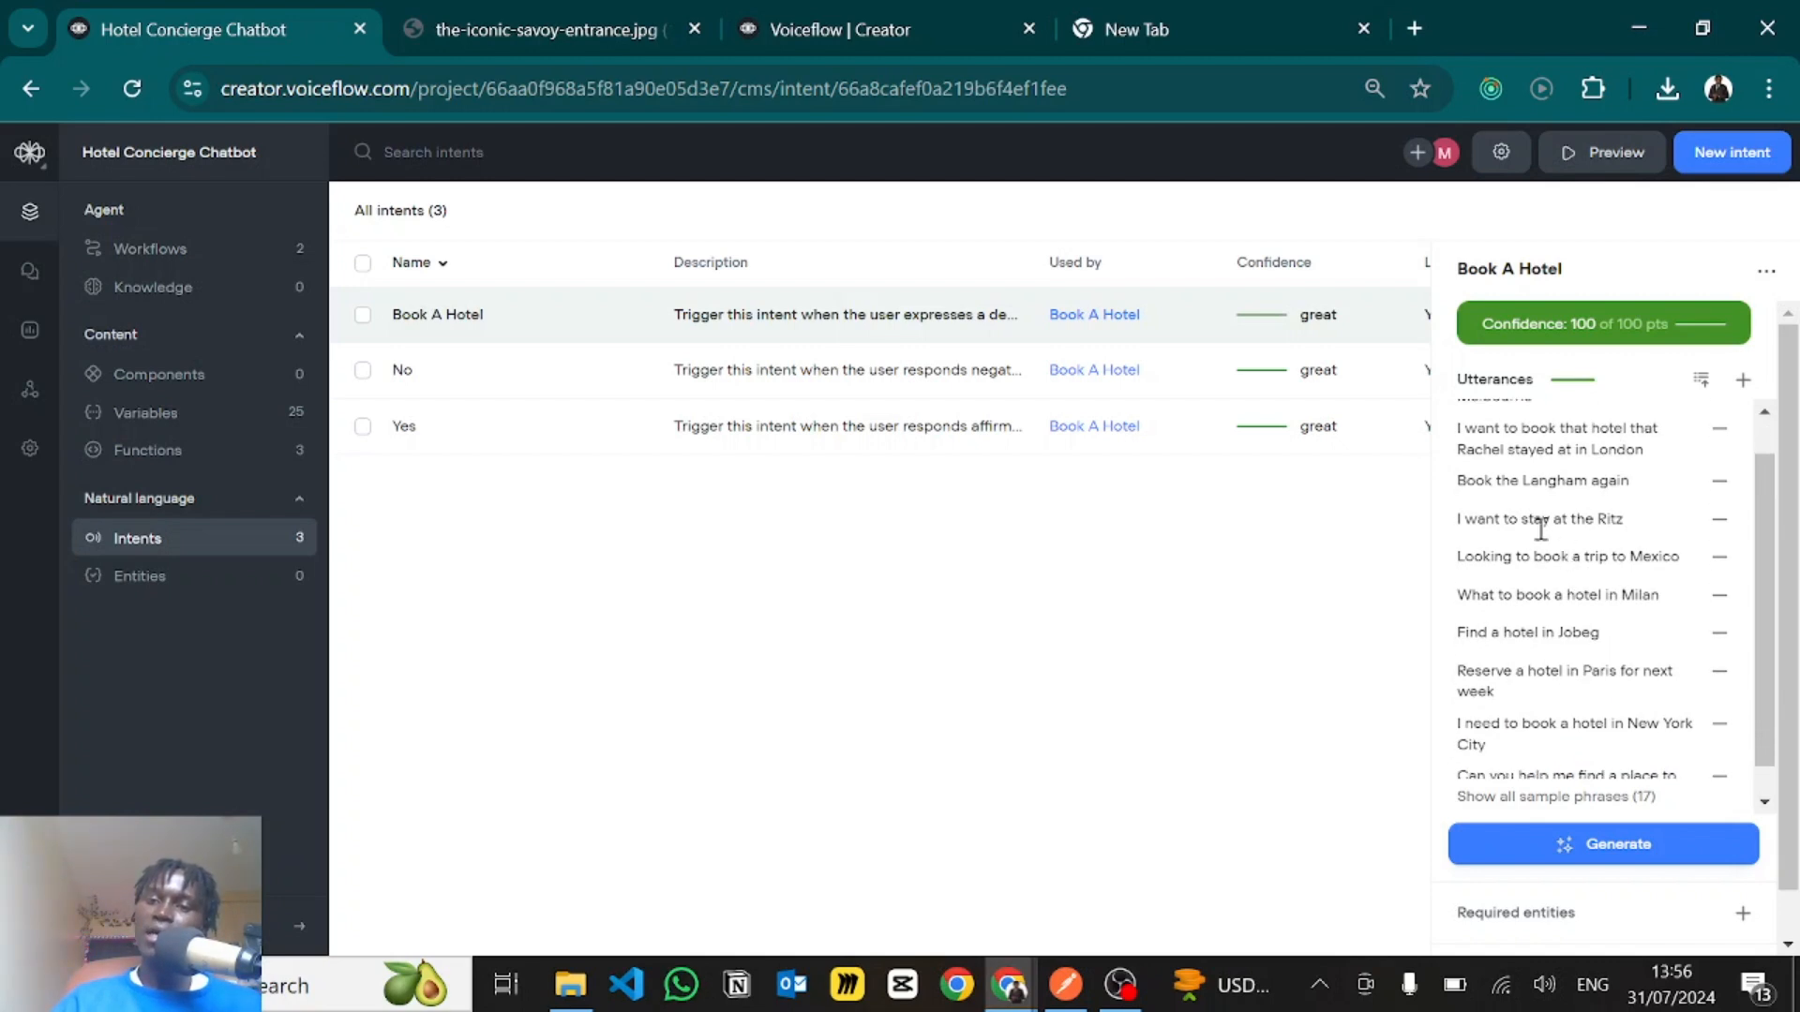
# - Read the remaining Book A Hotel utterances and the intent's full description, and close the intent's details
pyautogui.scroll(-1, 1509, 547)
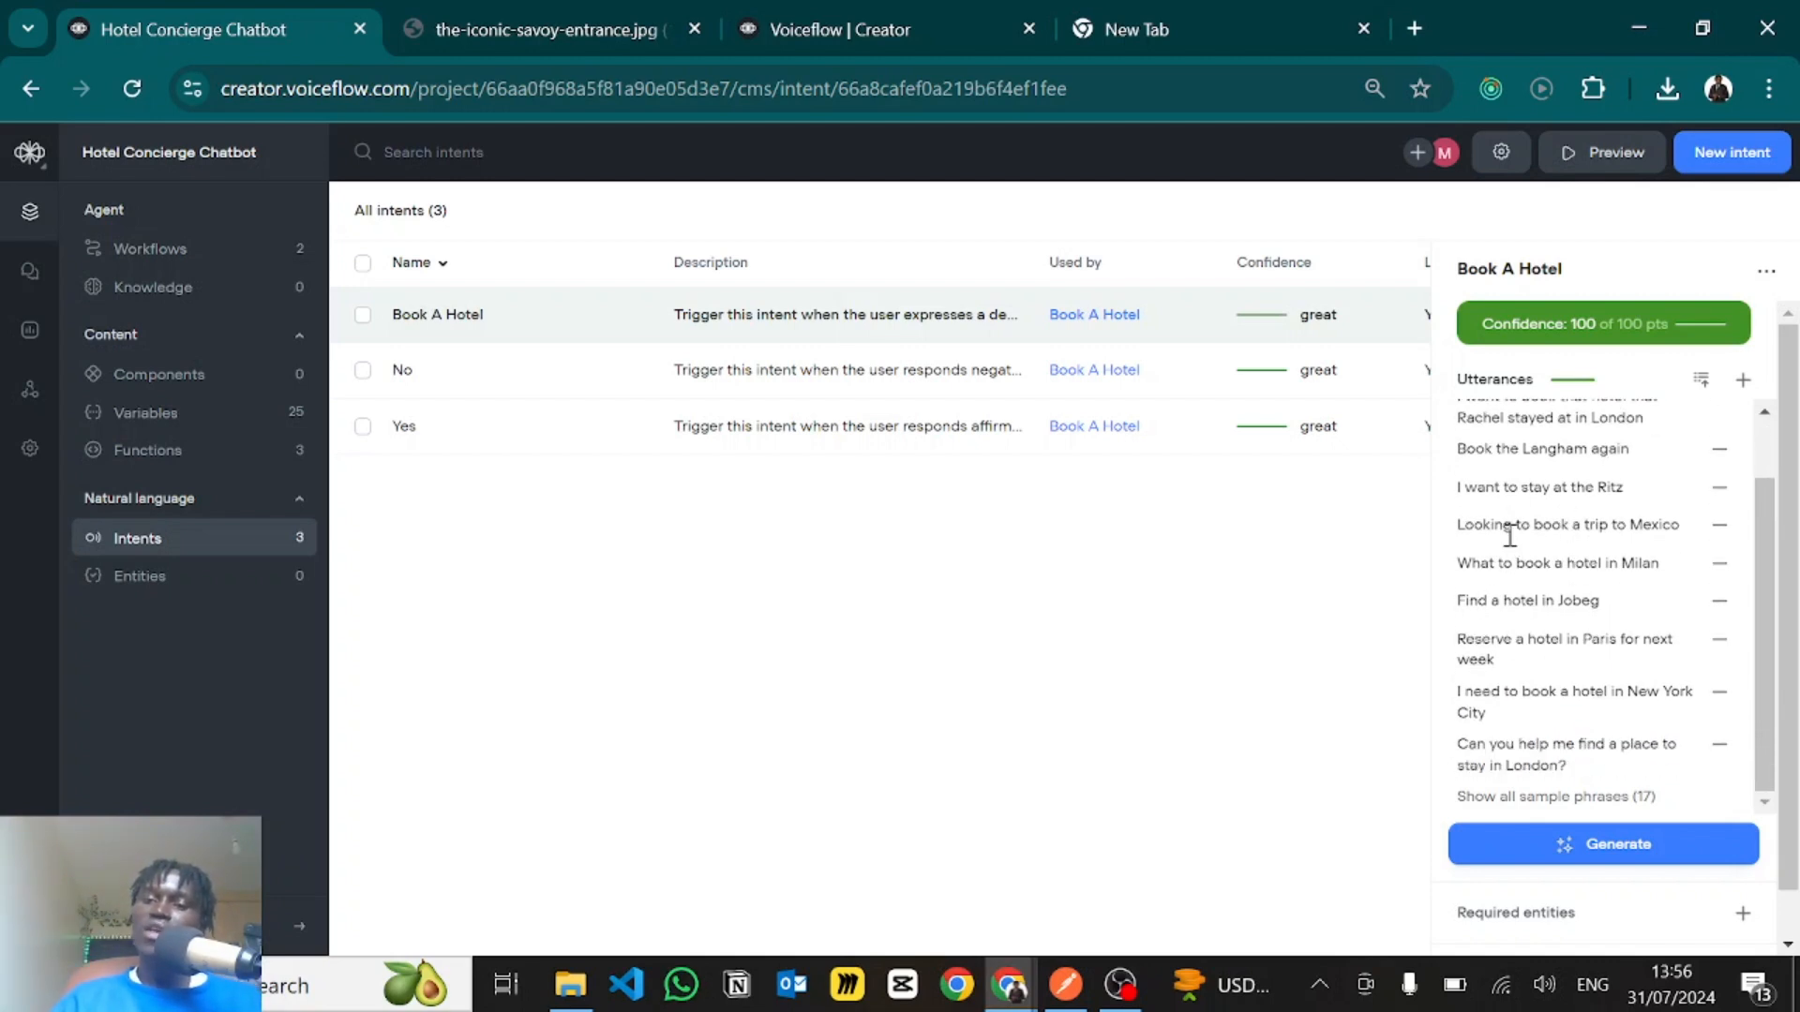
pyautogui.scroll(-1, 1516, 591)
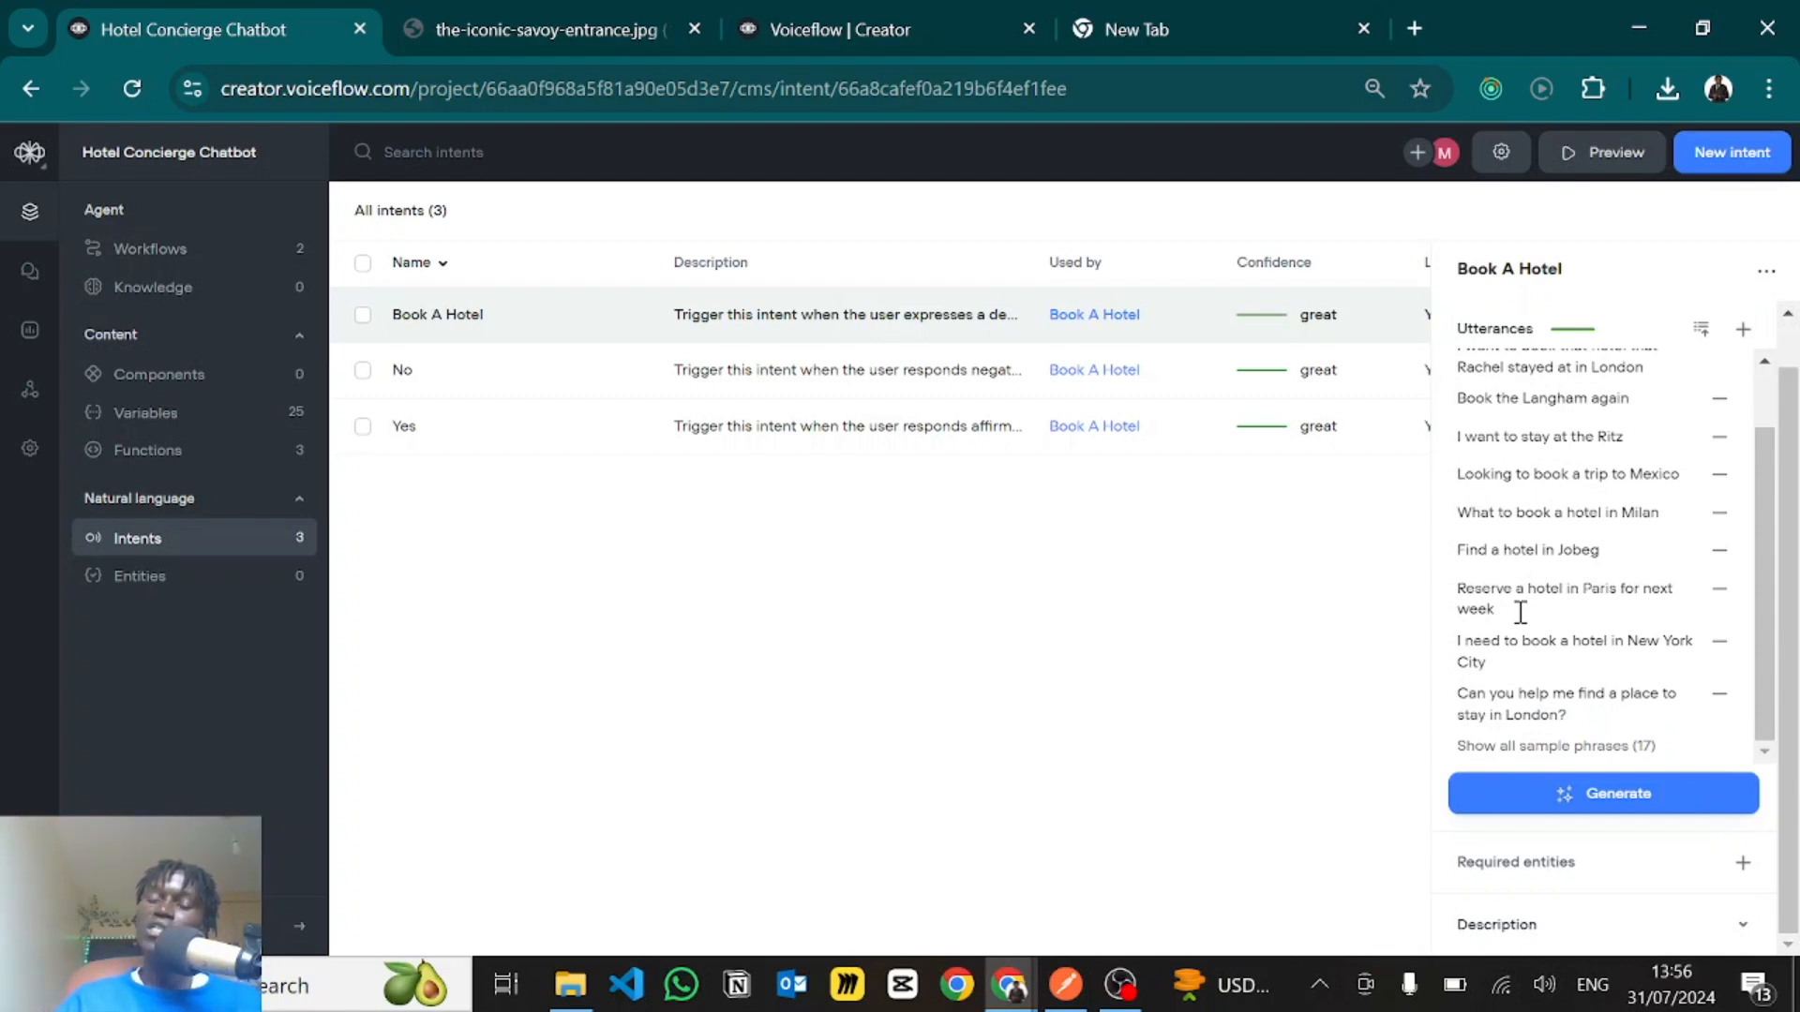
pyautogui.click(1578, 928)
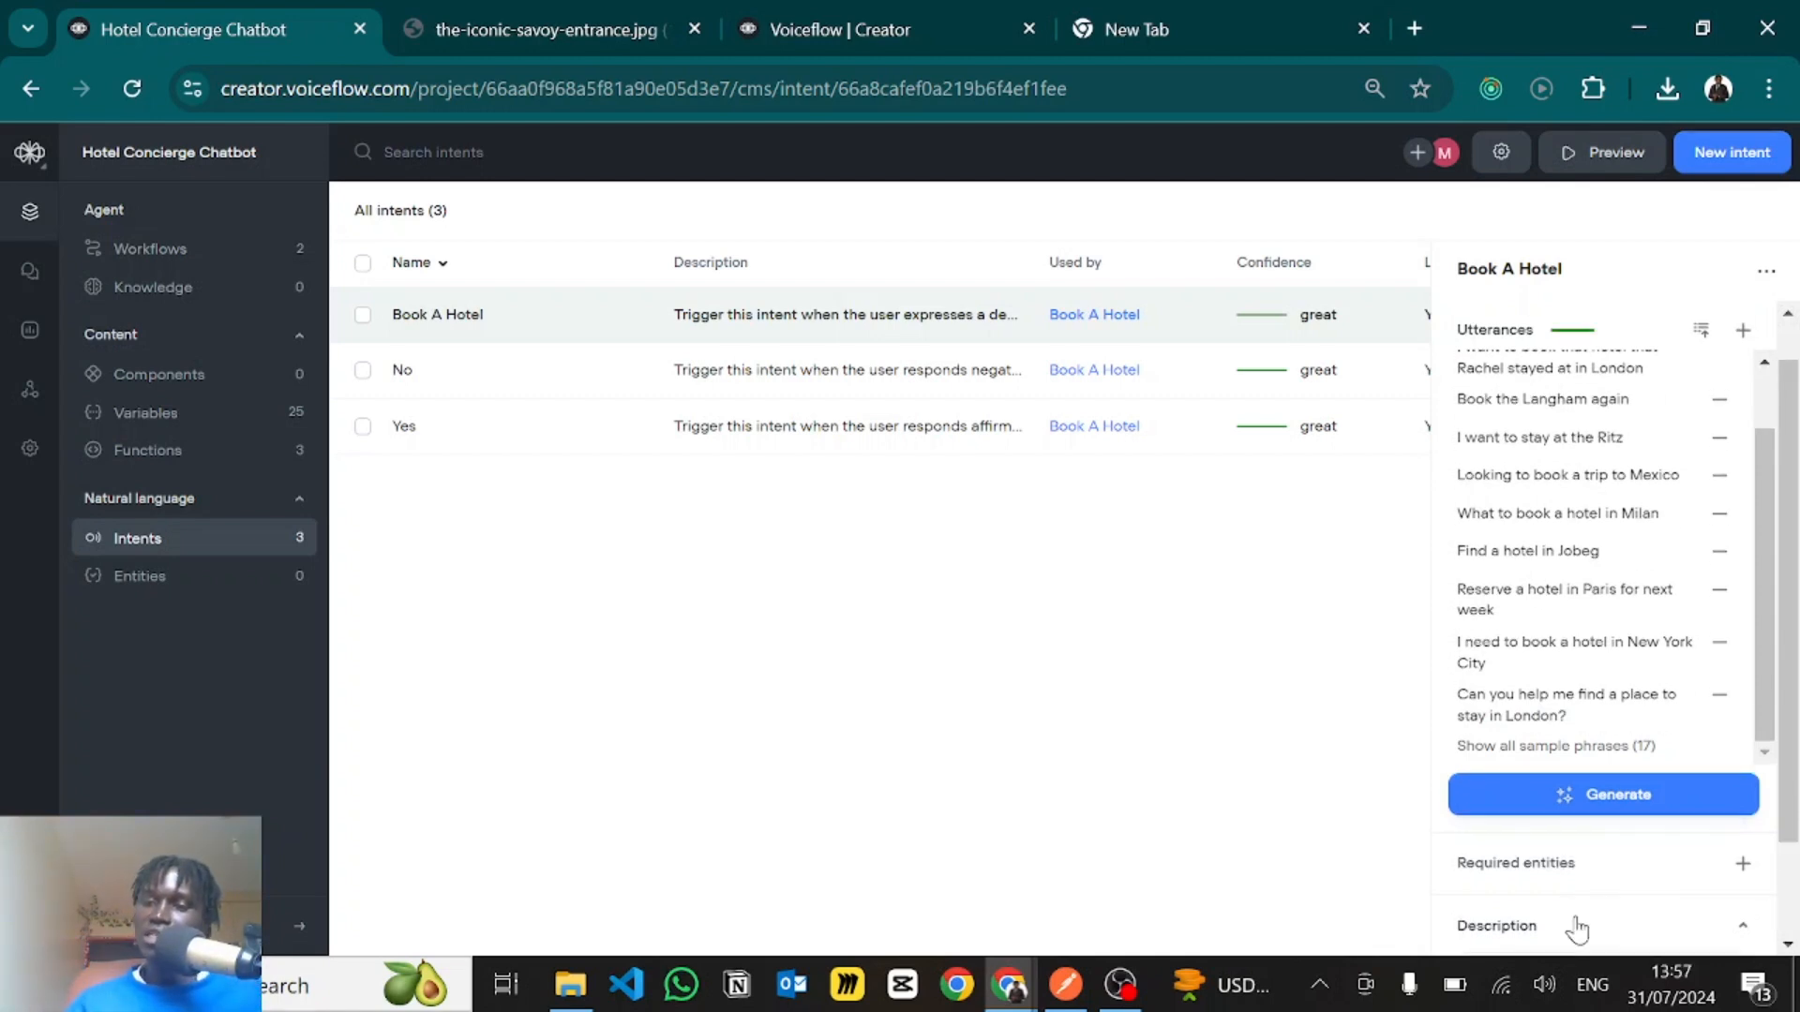
pyautogui.scroll(-4, 1578, 928)
pyautogui.click(1507, 825)
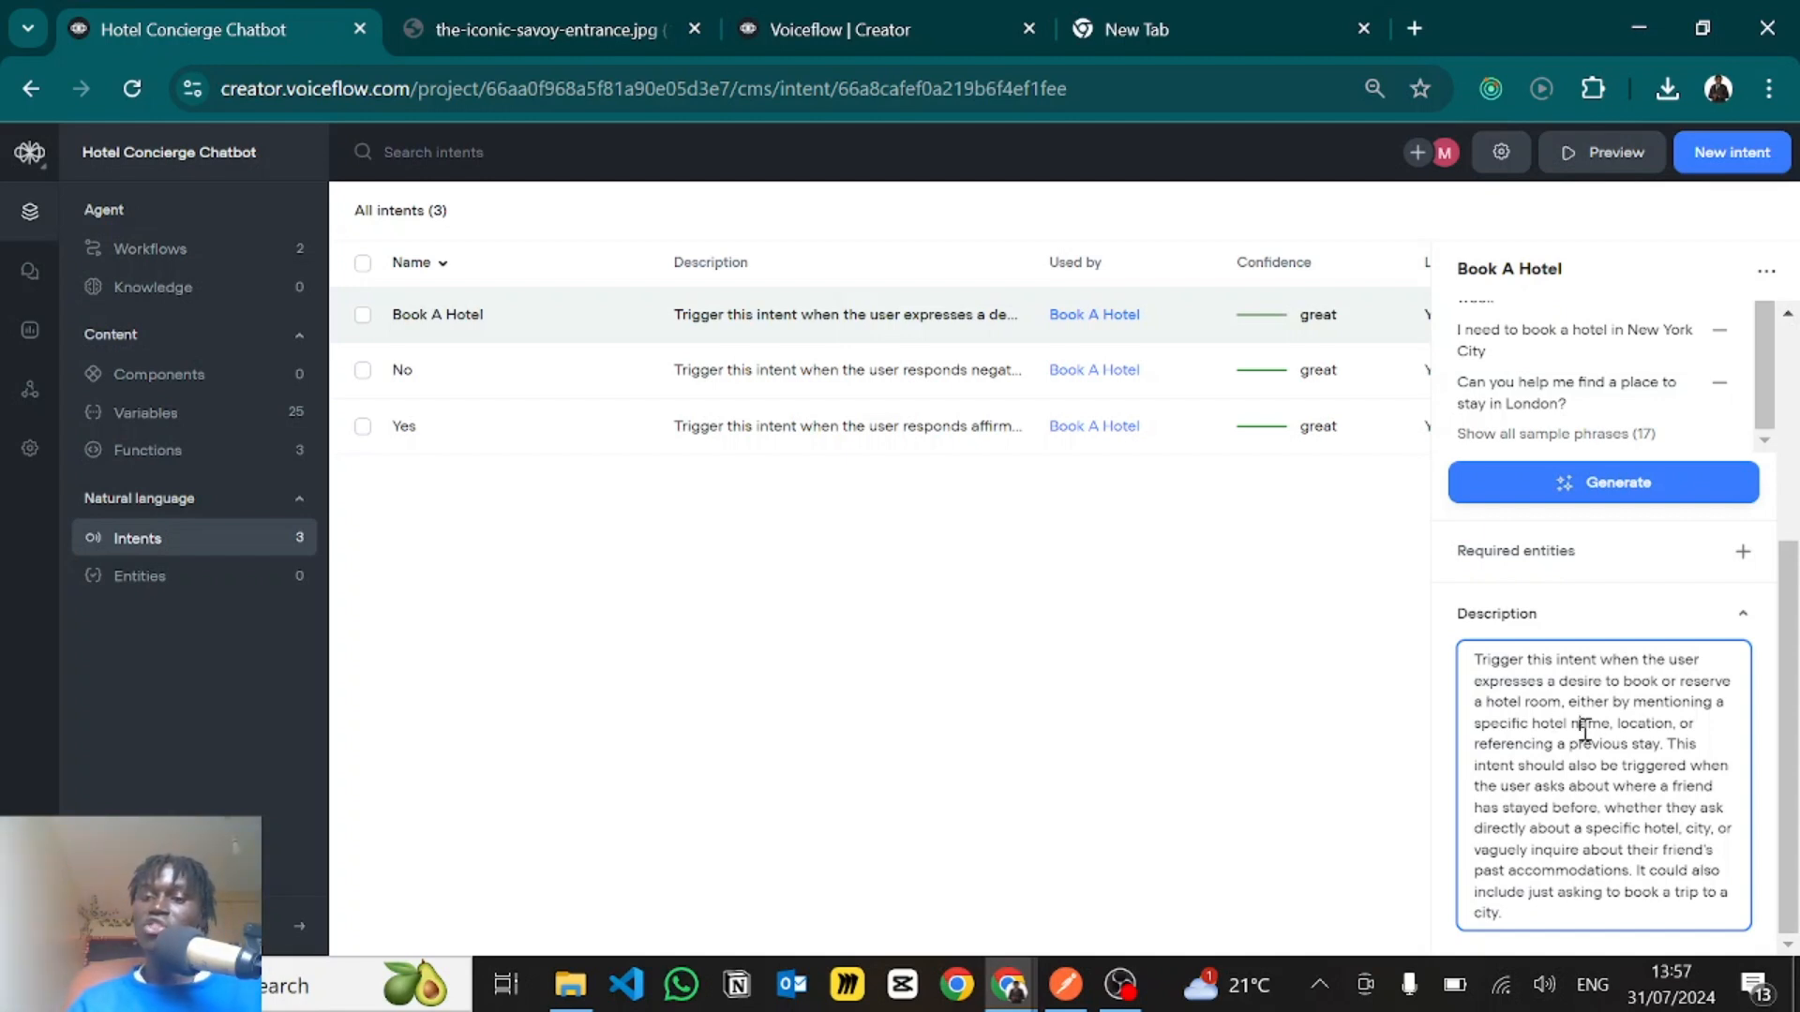
pyautogui.moveTo(1579, 724); pyautogui.dragTo(1605, 914)
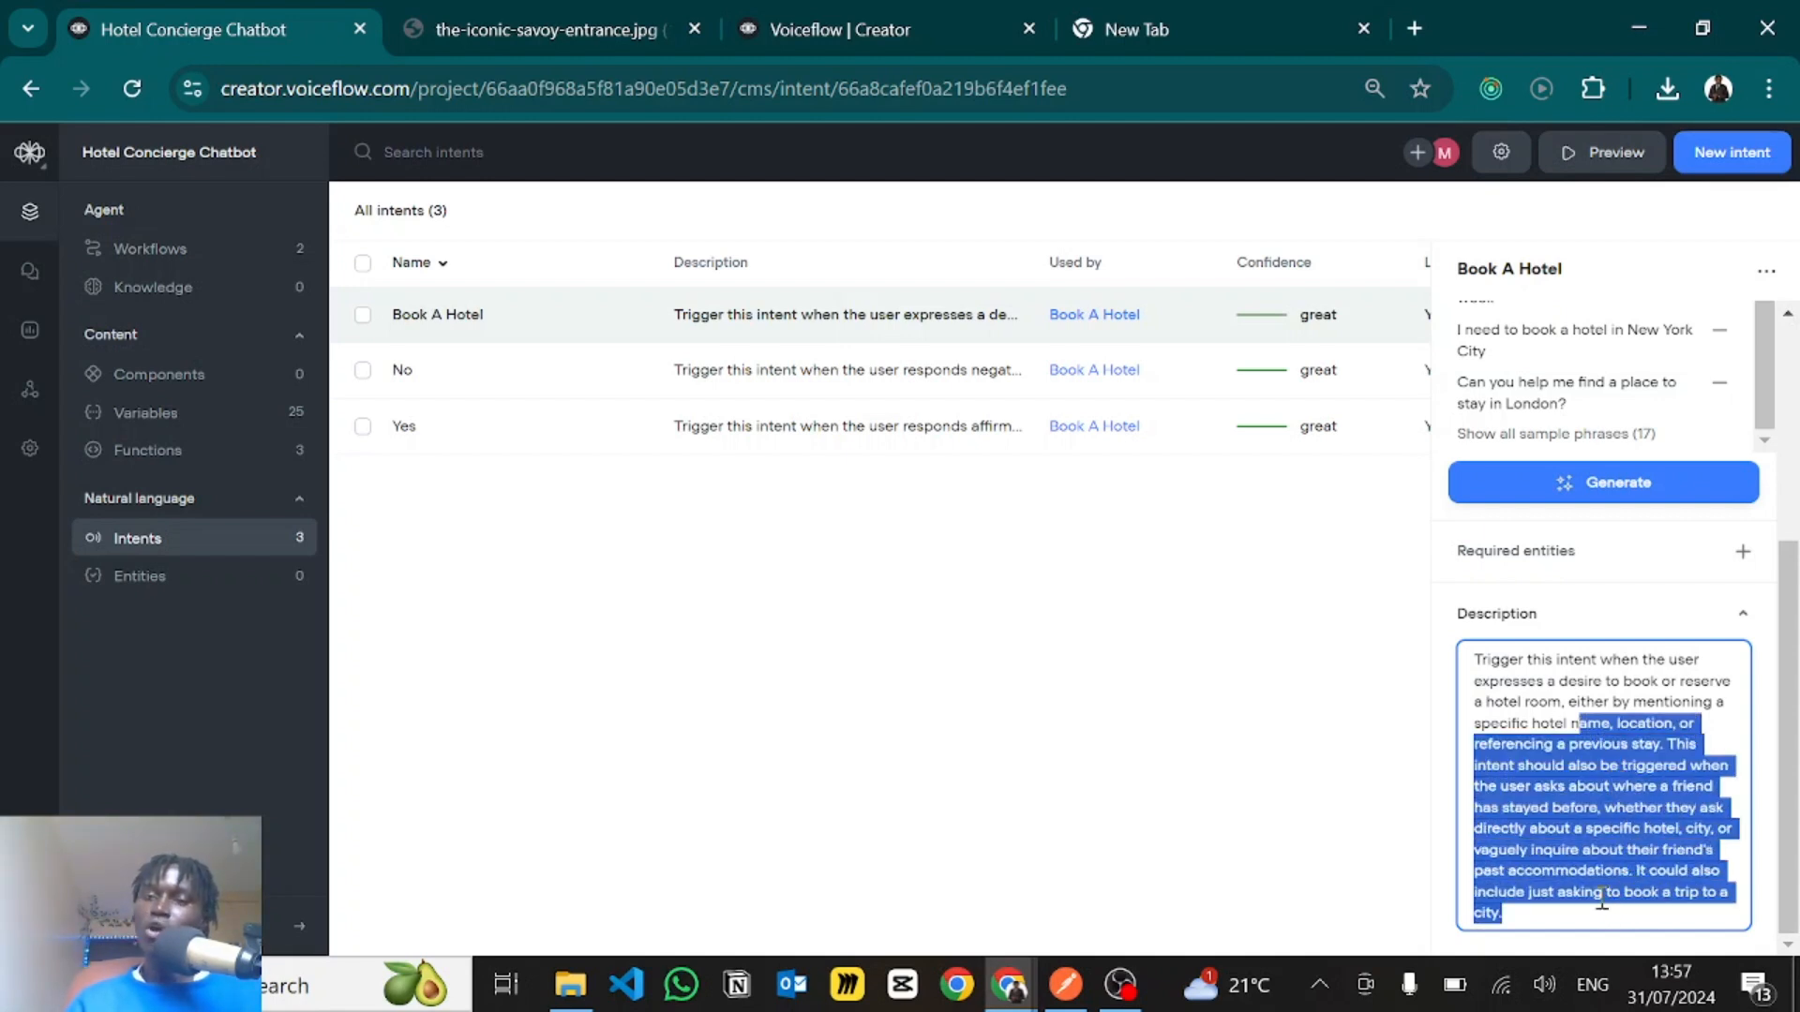
pyautogui.click(1591, 849)
pyautogui.click(1256, 745)
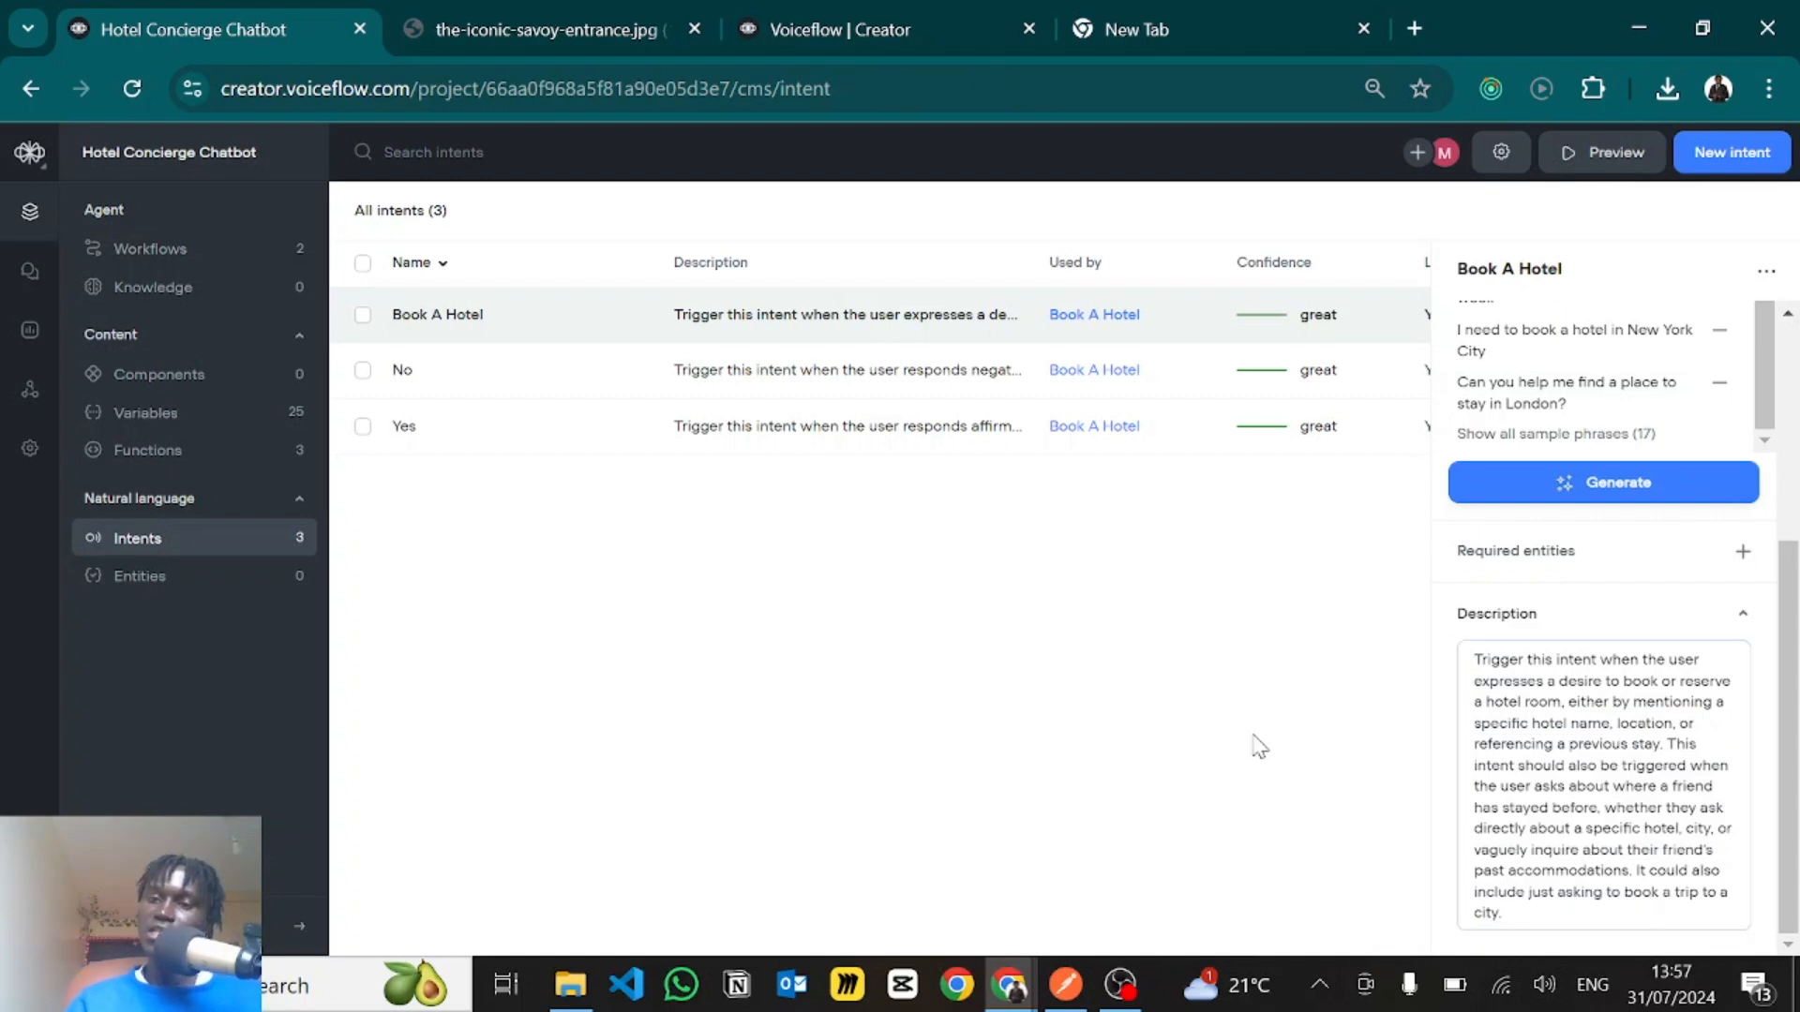
# - Review the LLM and NLU options in the intent classification settings, and close the settings without changes
pyautogui.click(1505, 158)
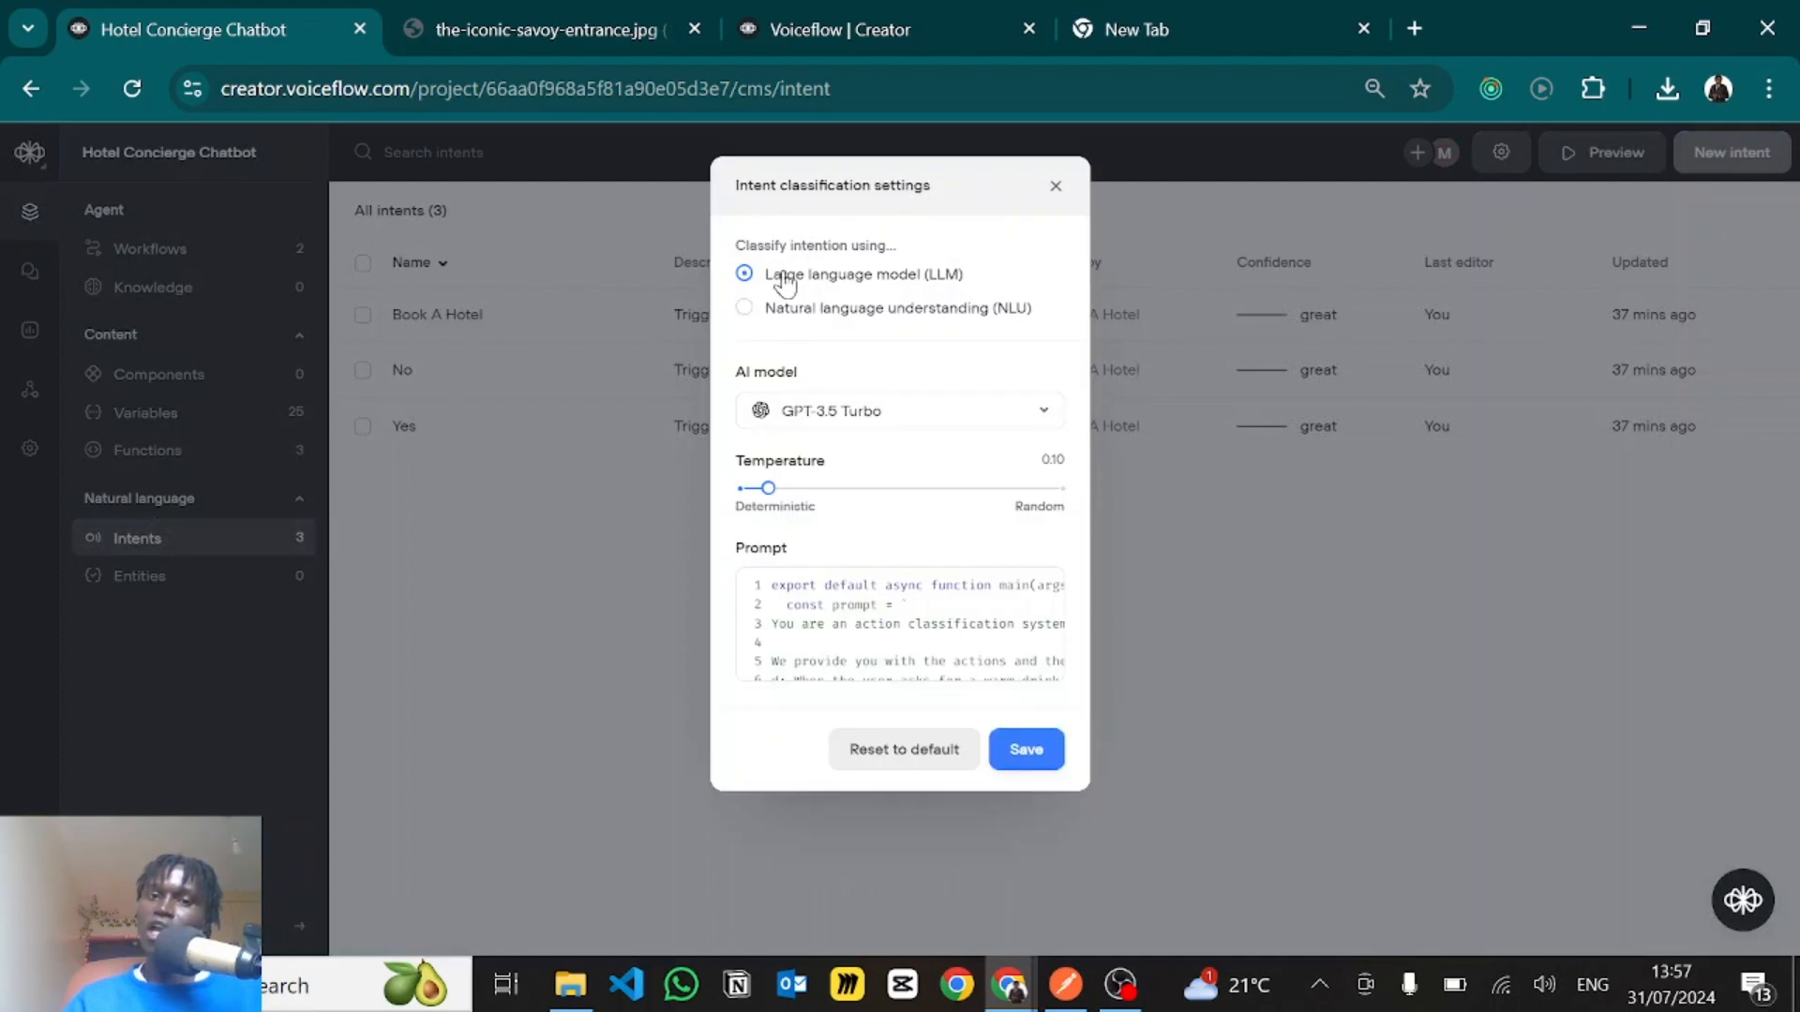
pyautogui.moveTo(812, 321)
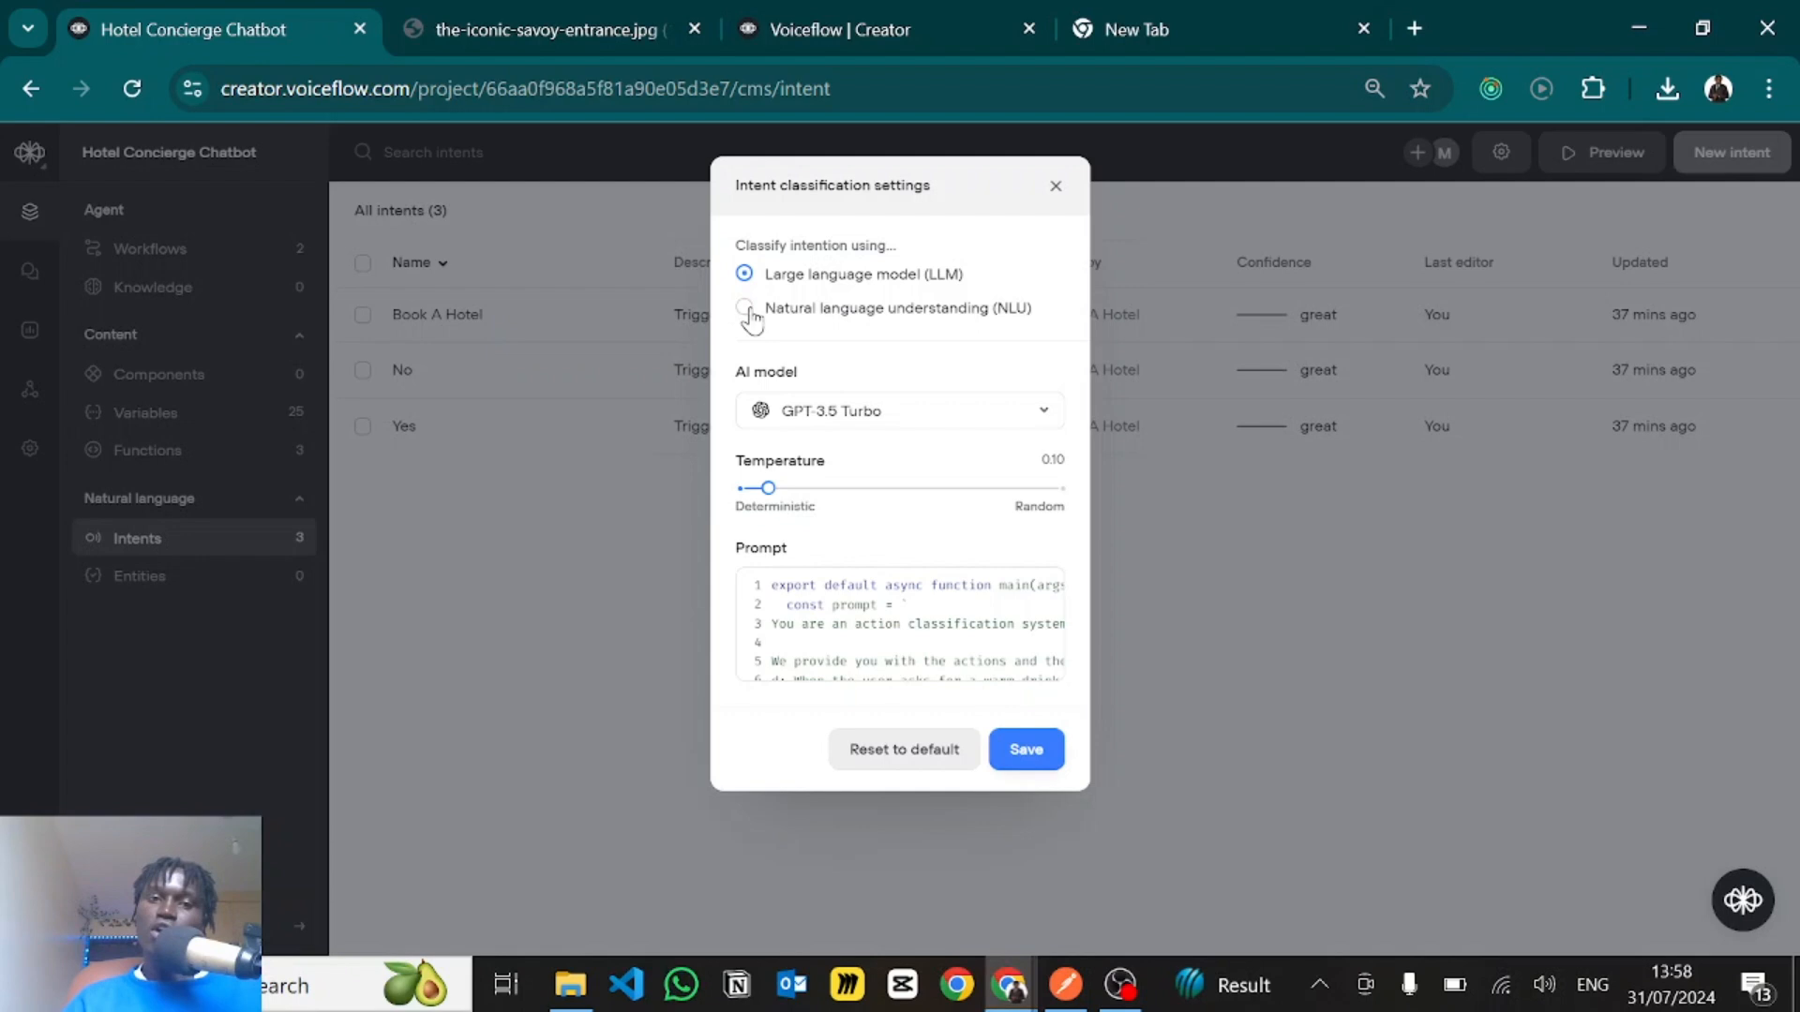
pyautogui.moveTo(771, 281)
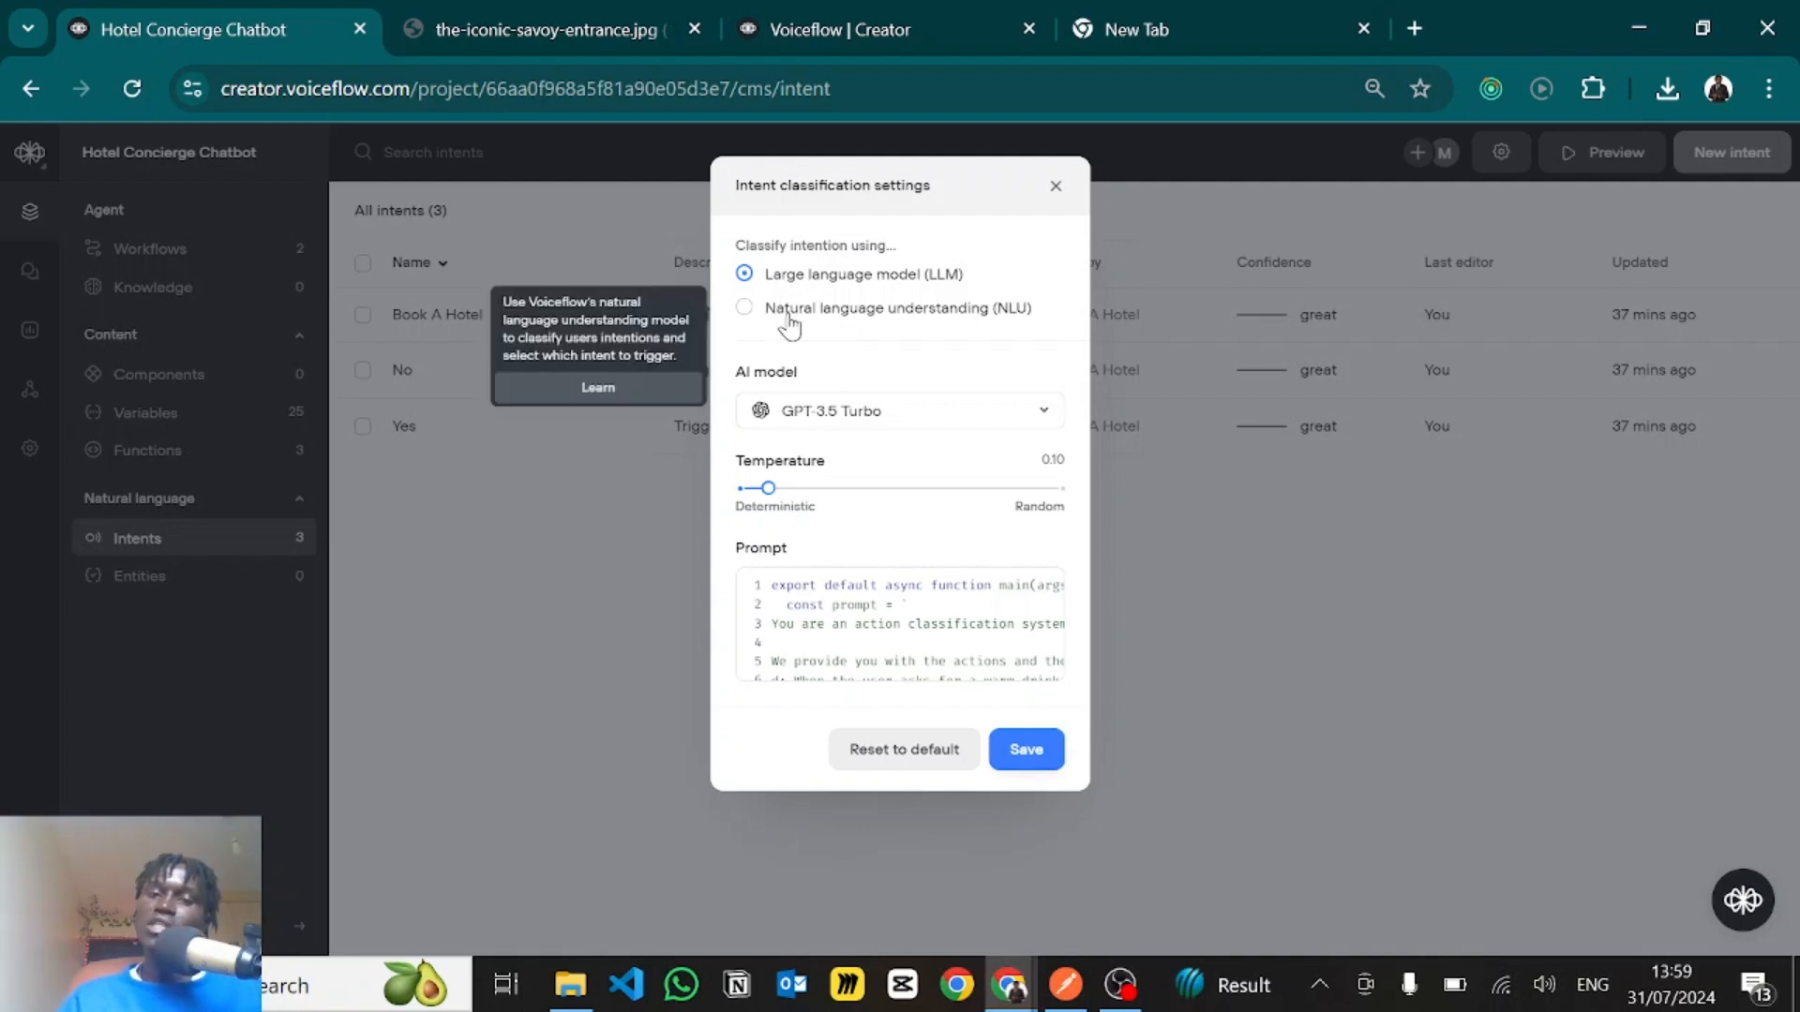
pyautogui.click(1054, 188)
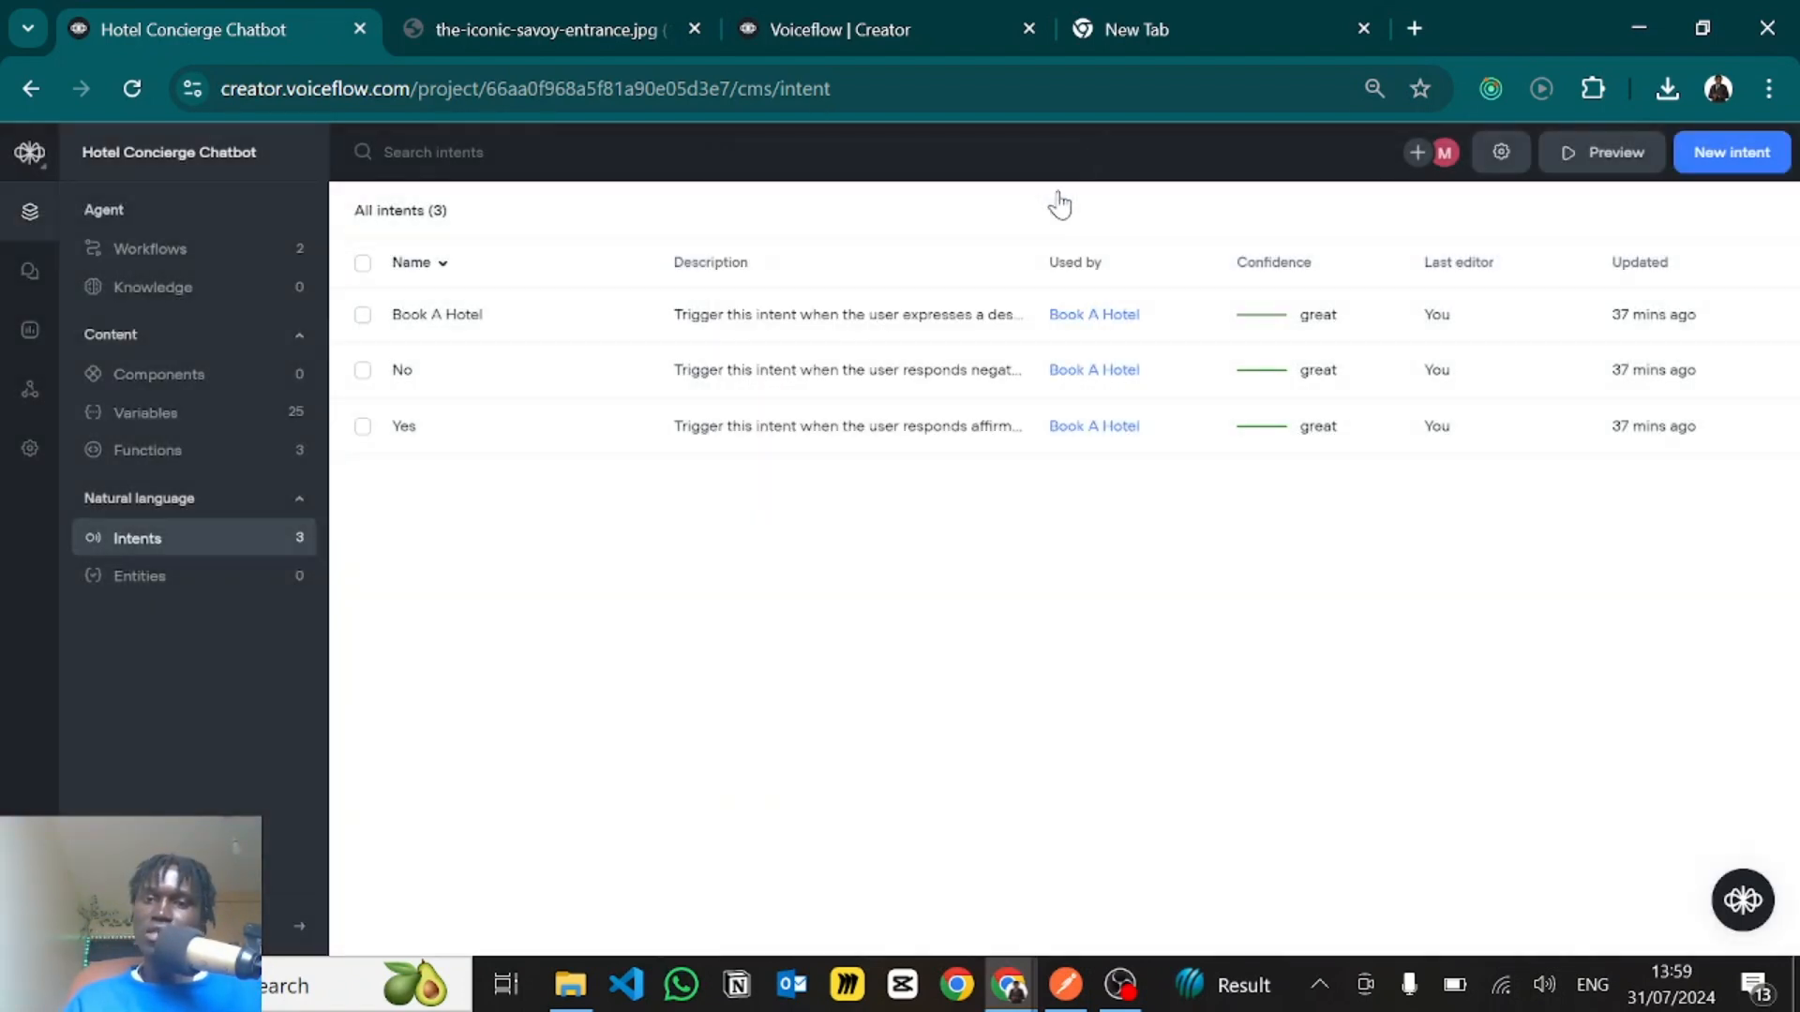
# - Reopen the intent classification settings, view the available AI models, and close the settings without saving
pyautogui.click(1500, 150)
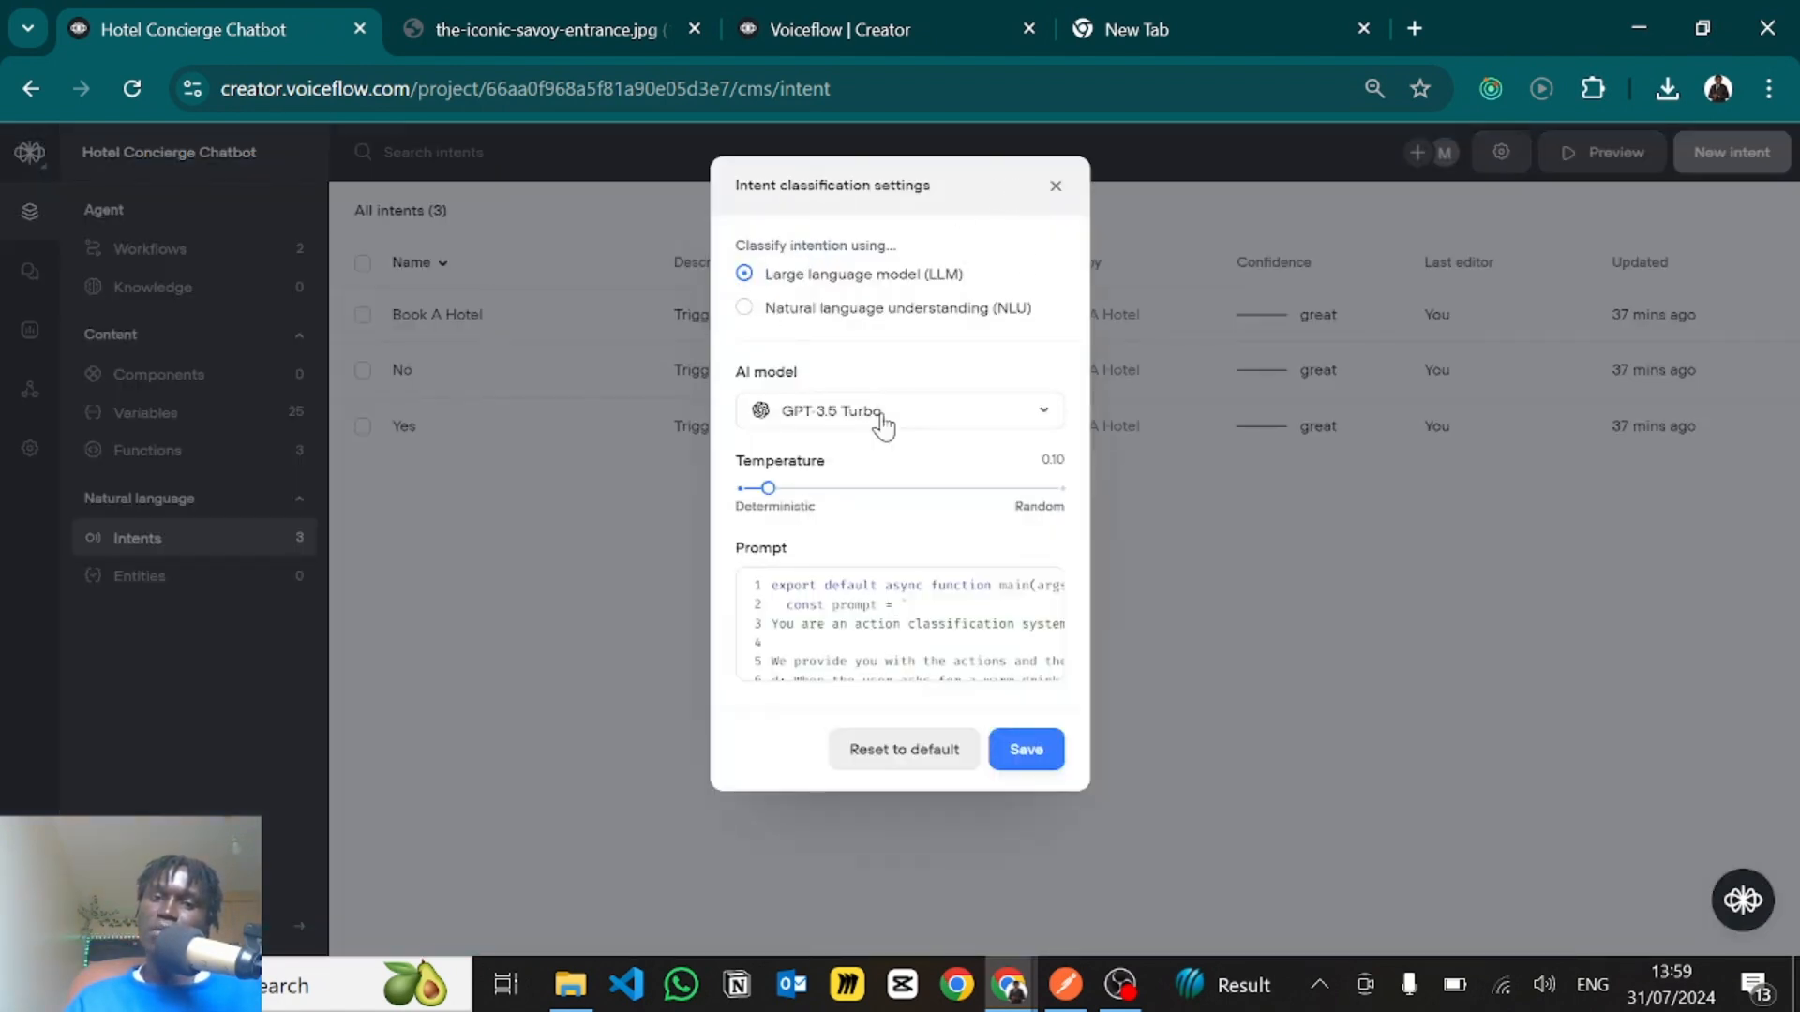
pyautogui.click(869, 431)
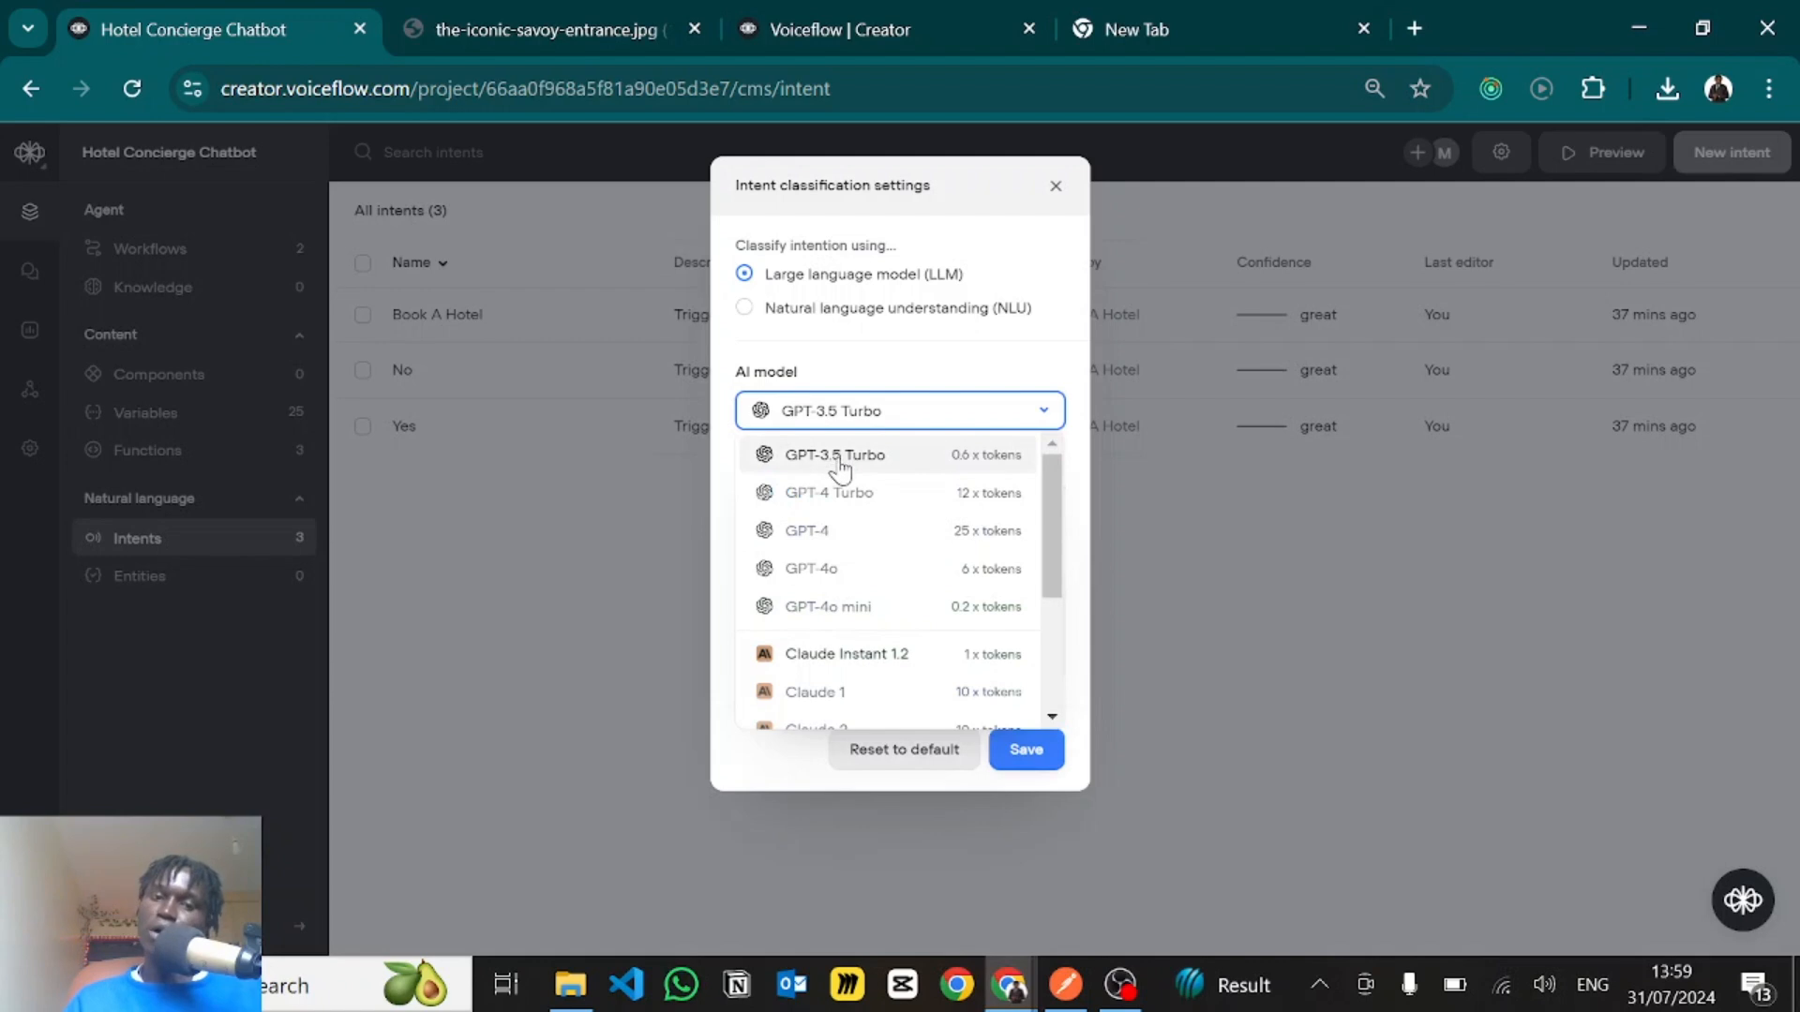
pyautogui.click(1055, 186)
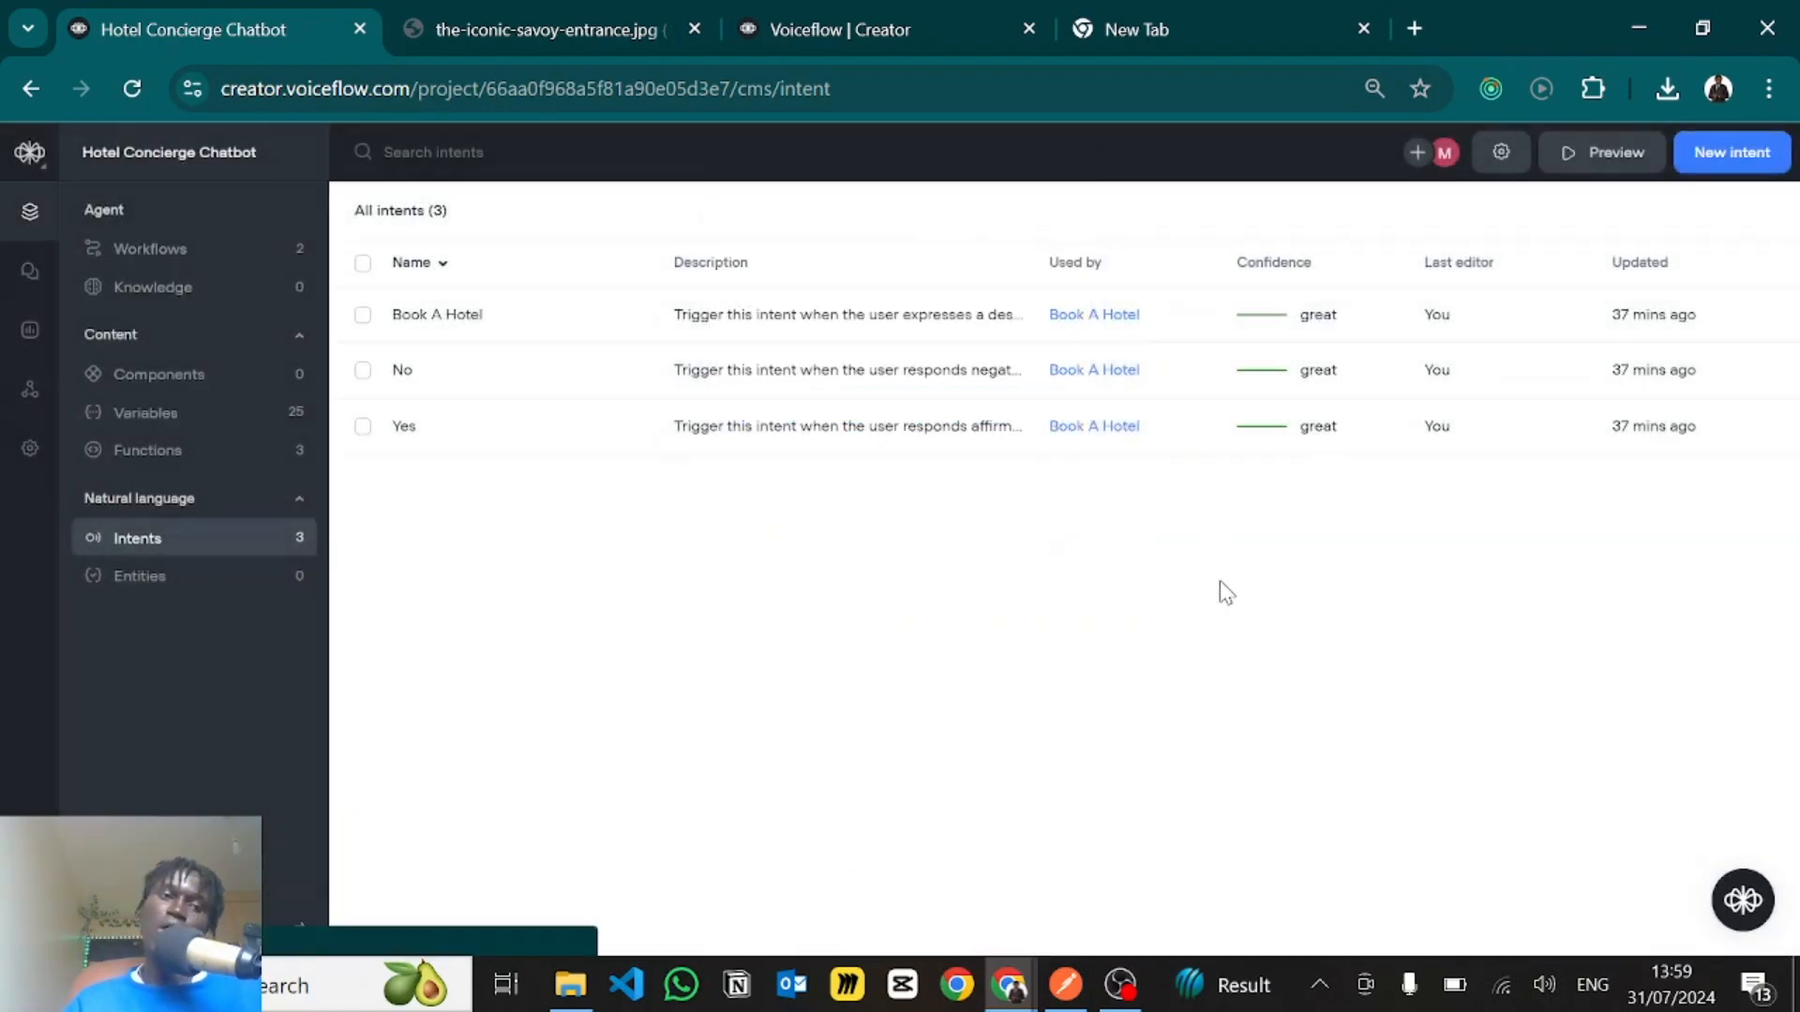
# - Open the Book A Hotel workflow's canvas and inspect the intent trigger on its start block
pyautogui.click(186, 262)
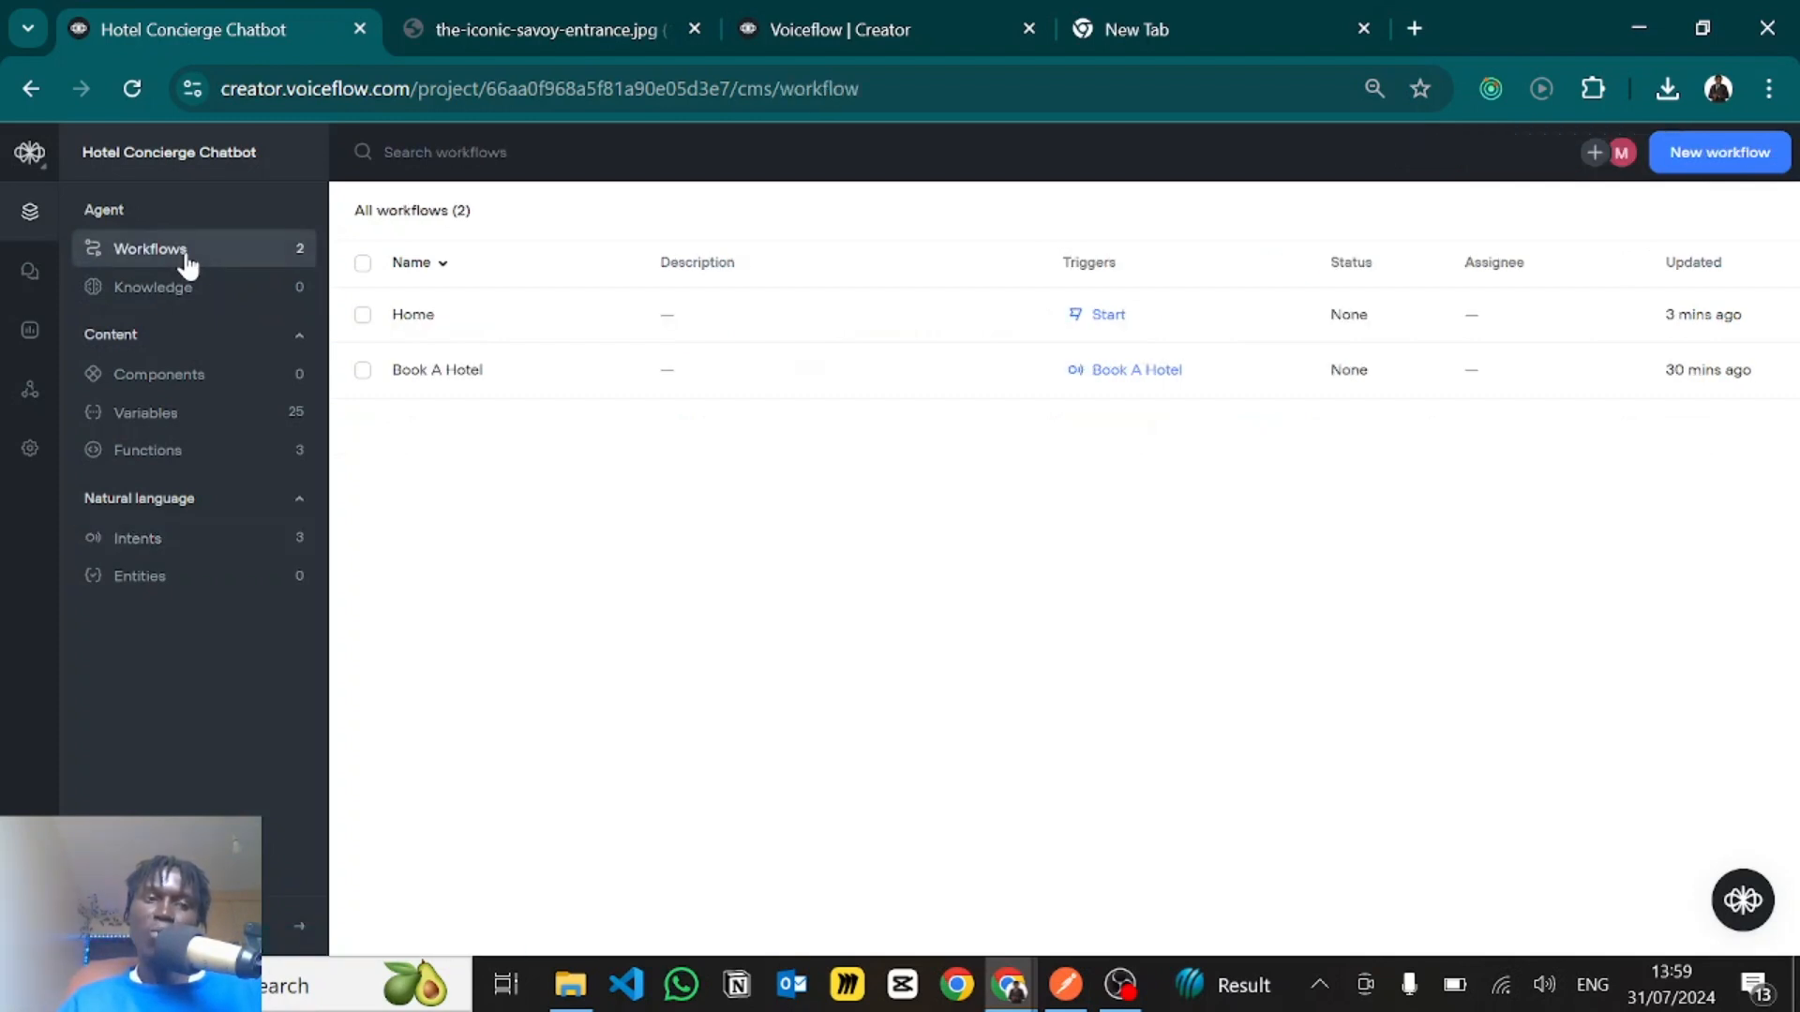
pyautogui.click(483, 373)
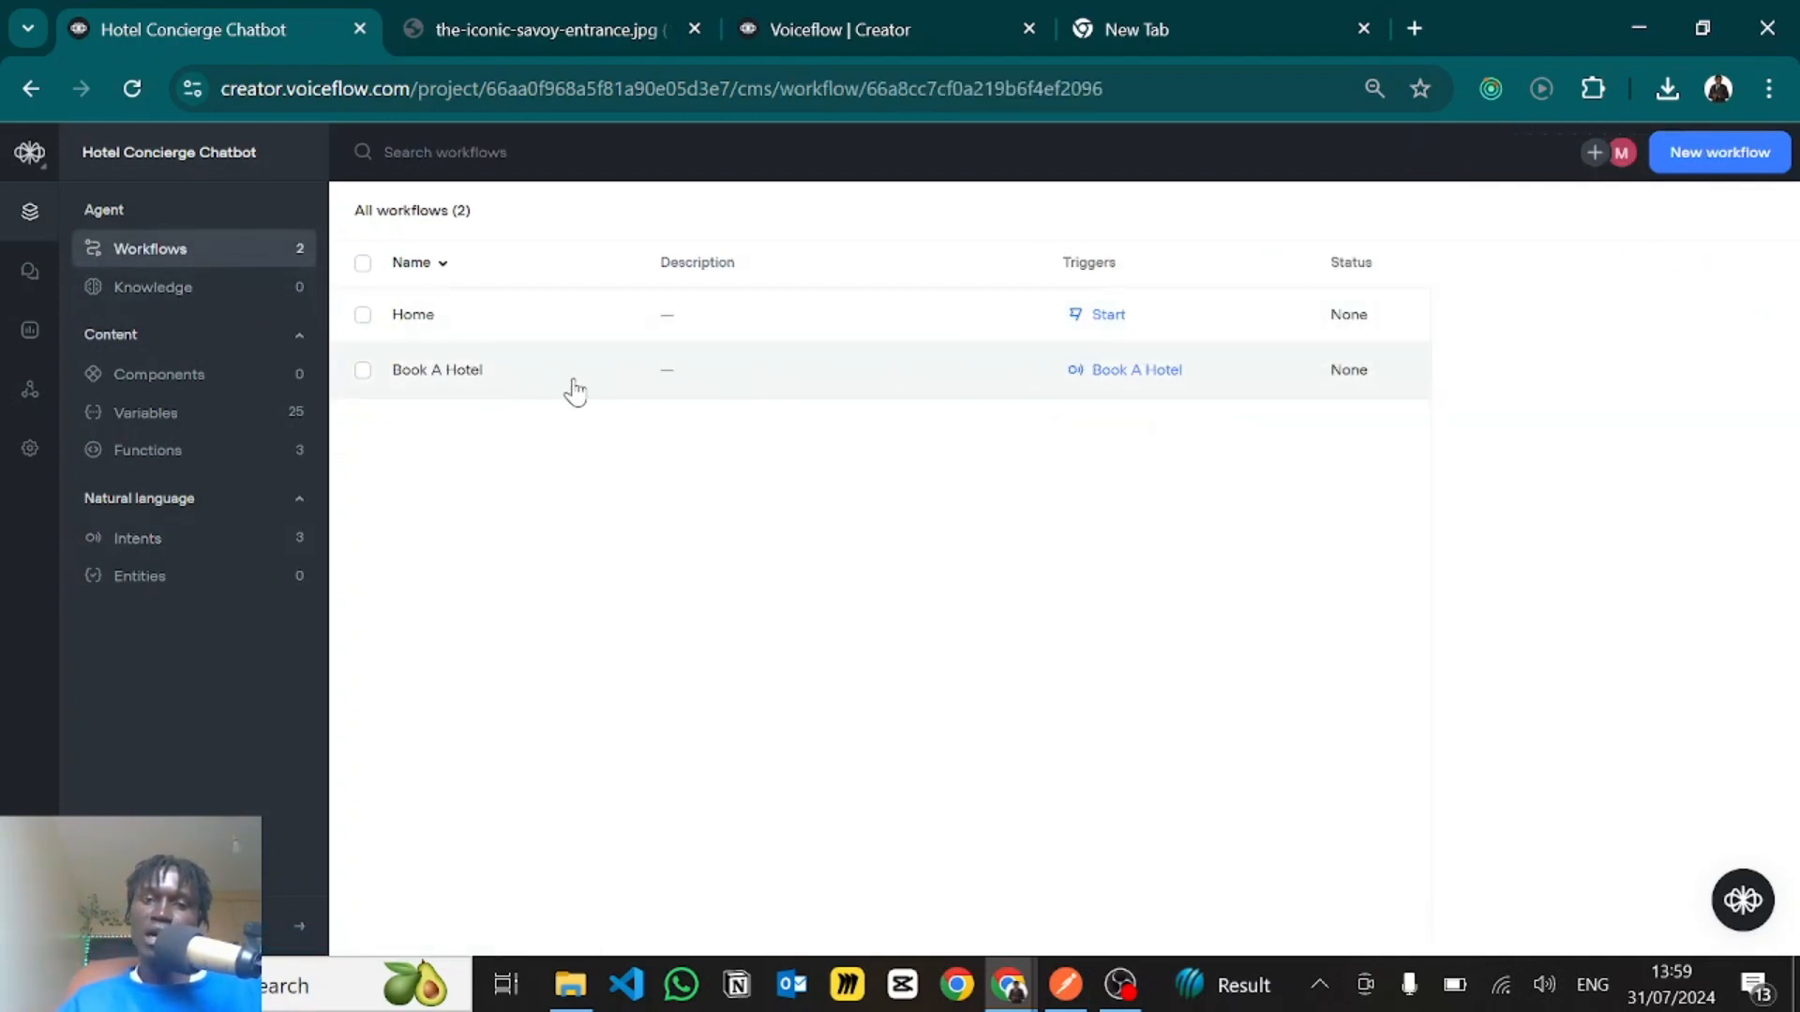
pyautogui.click(1490, 344)
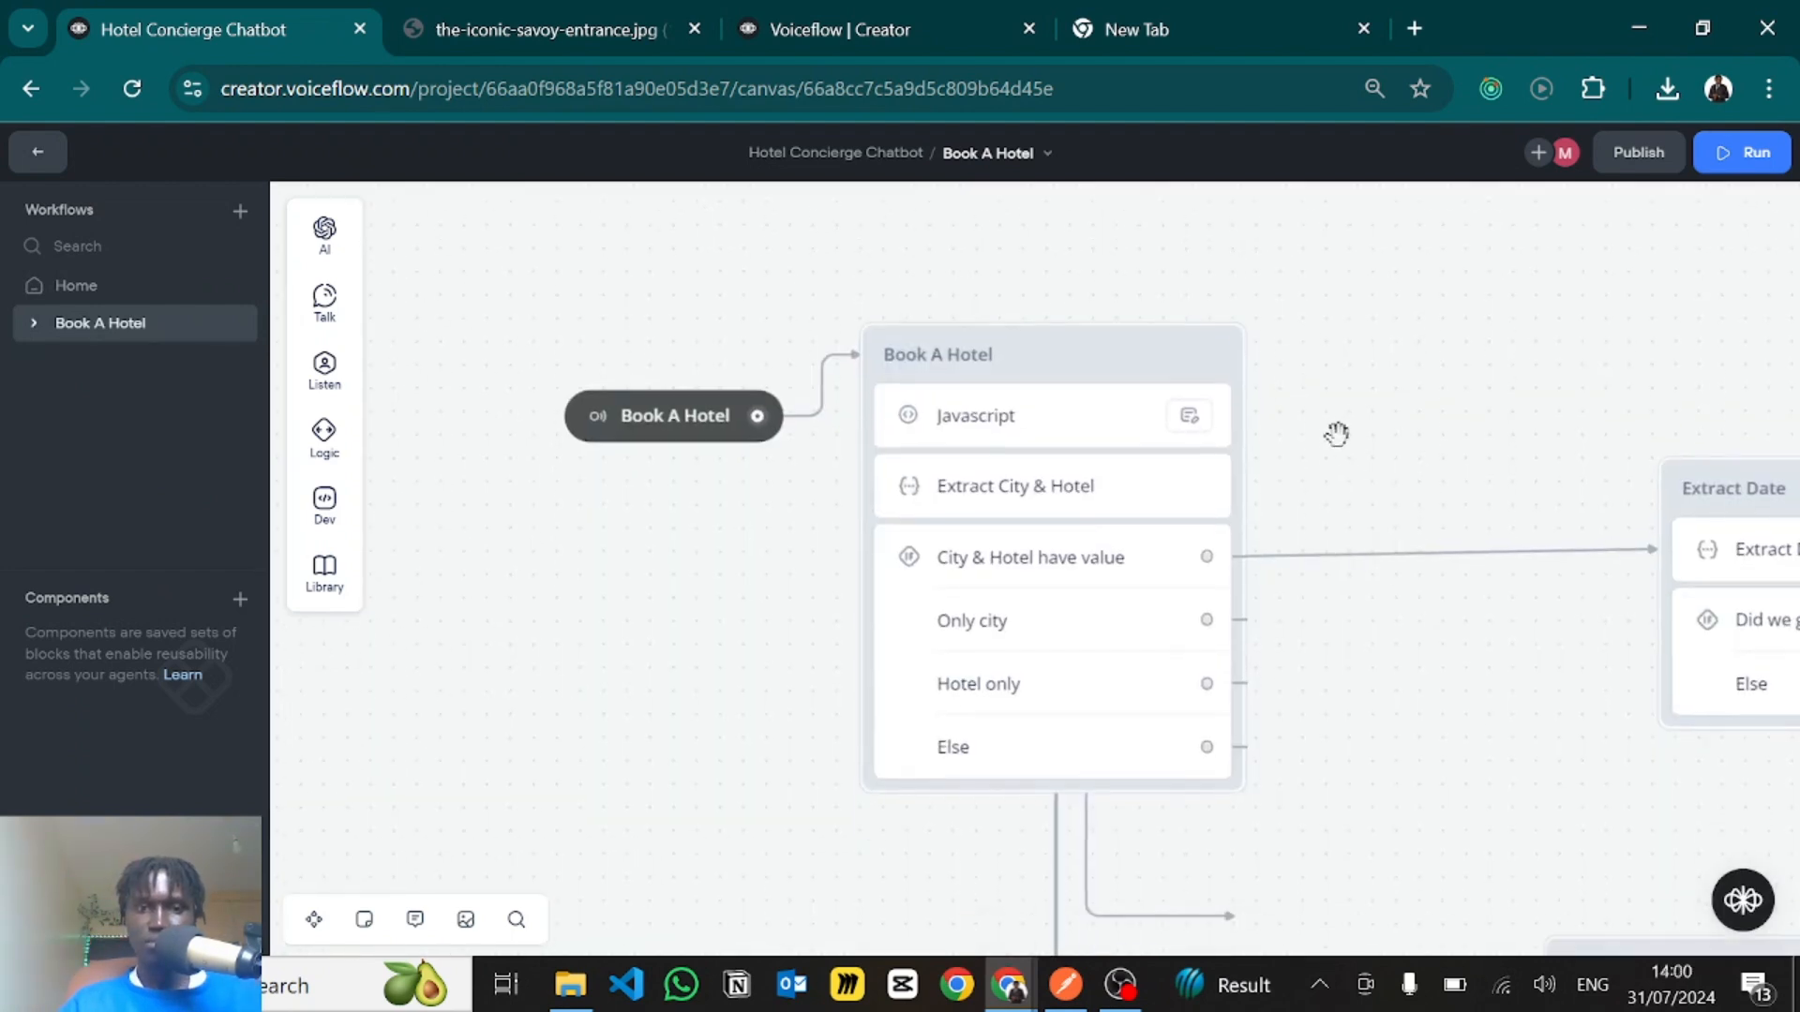
pyautogui.click(653, 429)
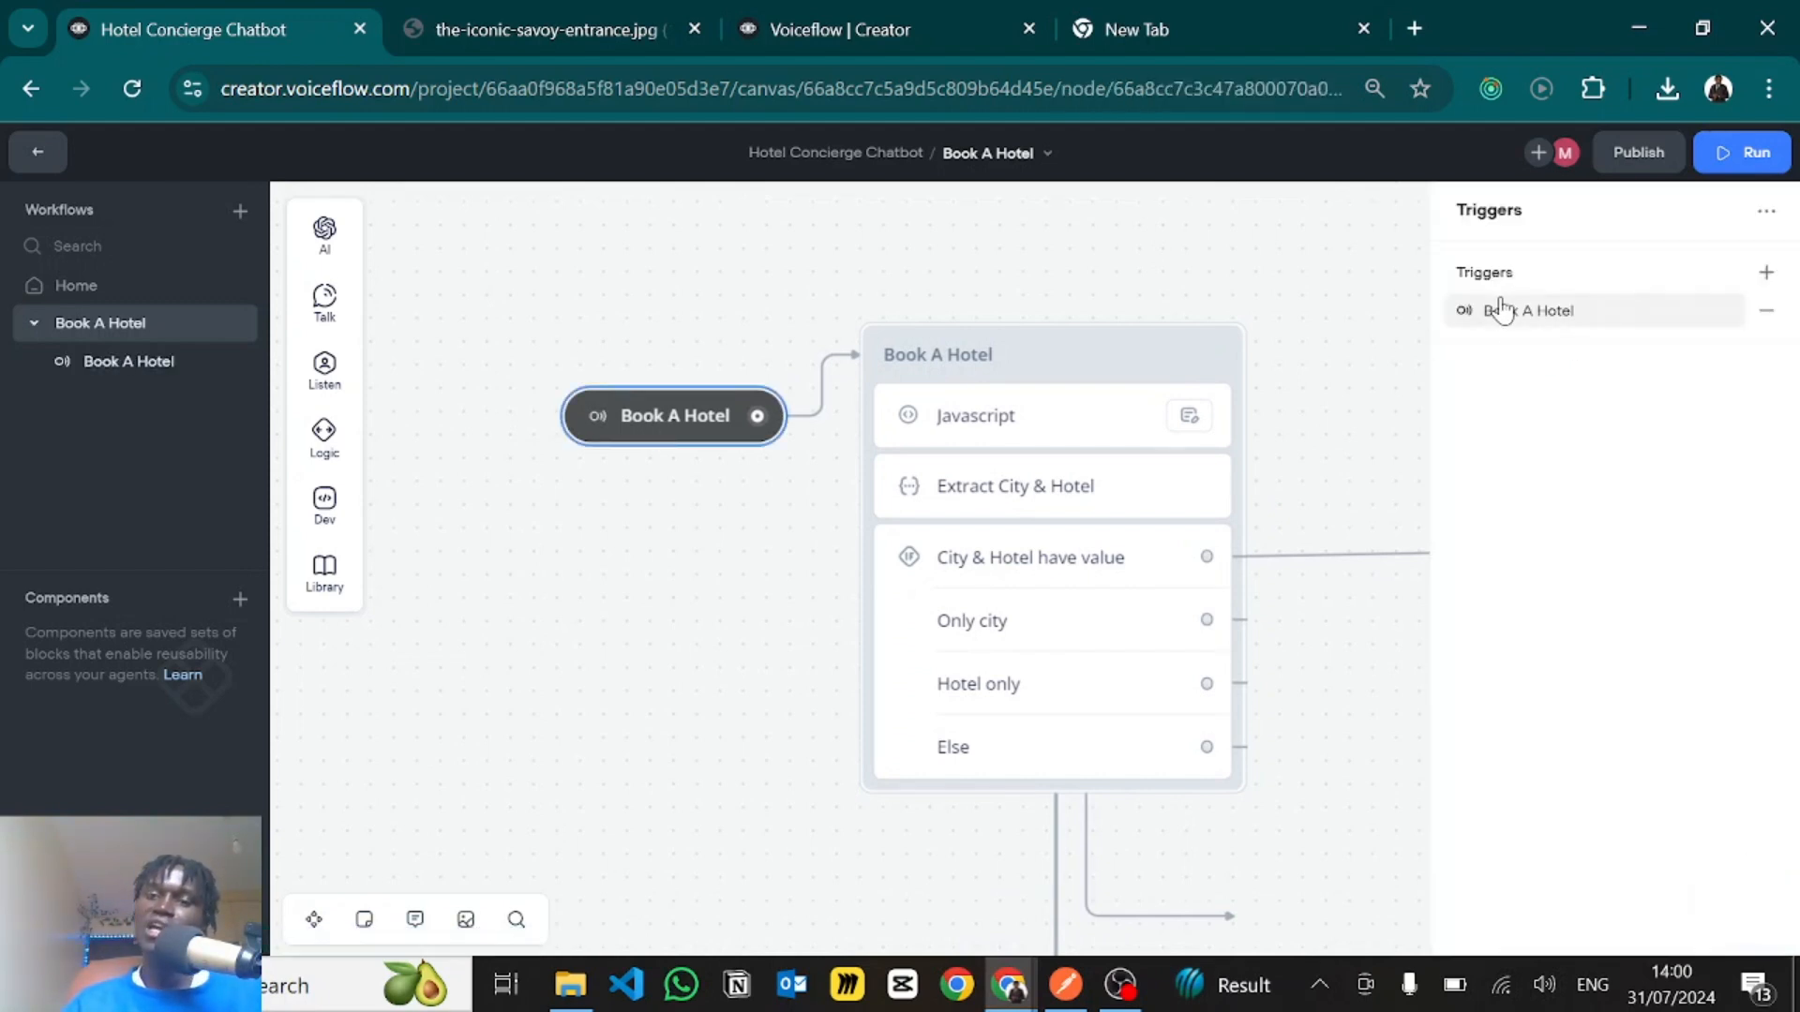
pyautogui.click(1516, 312)
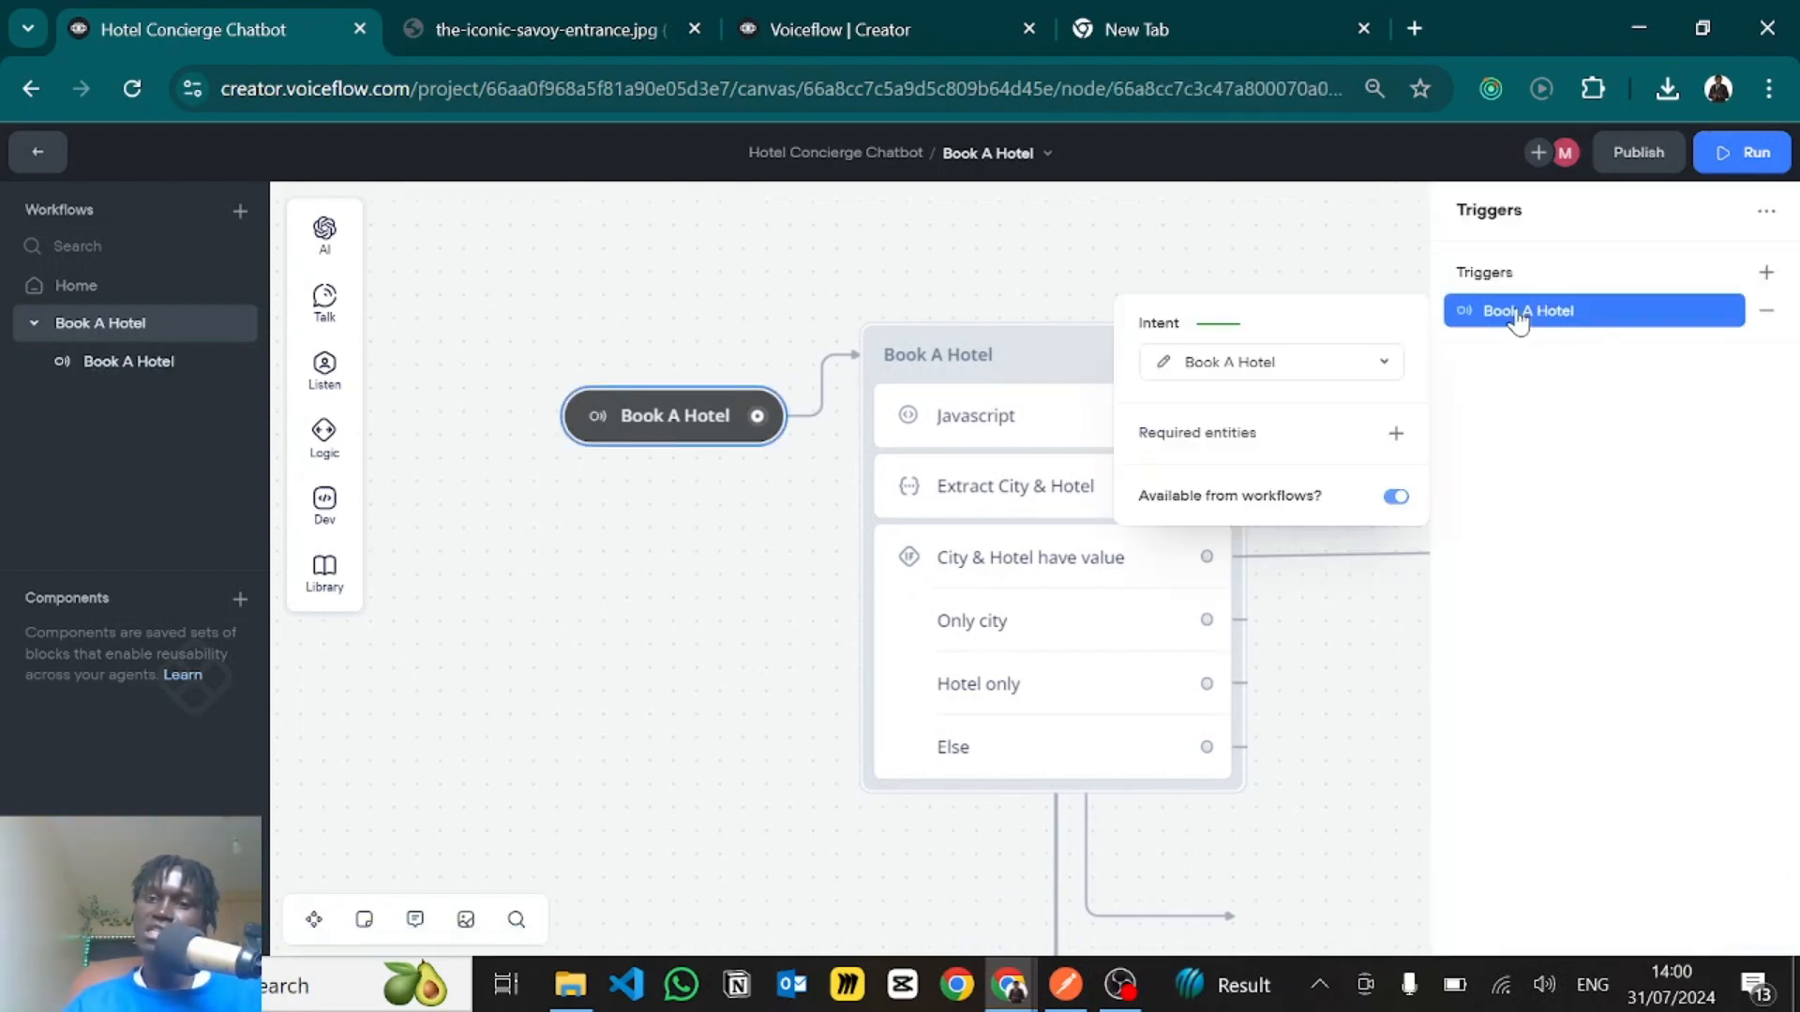
pyautogui.click(1110, 272)
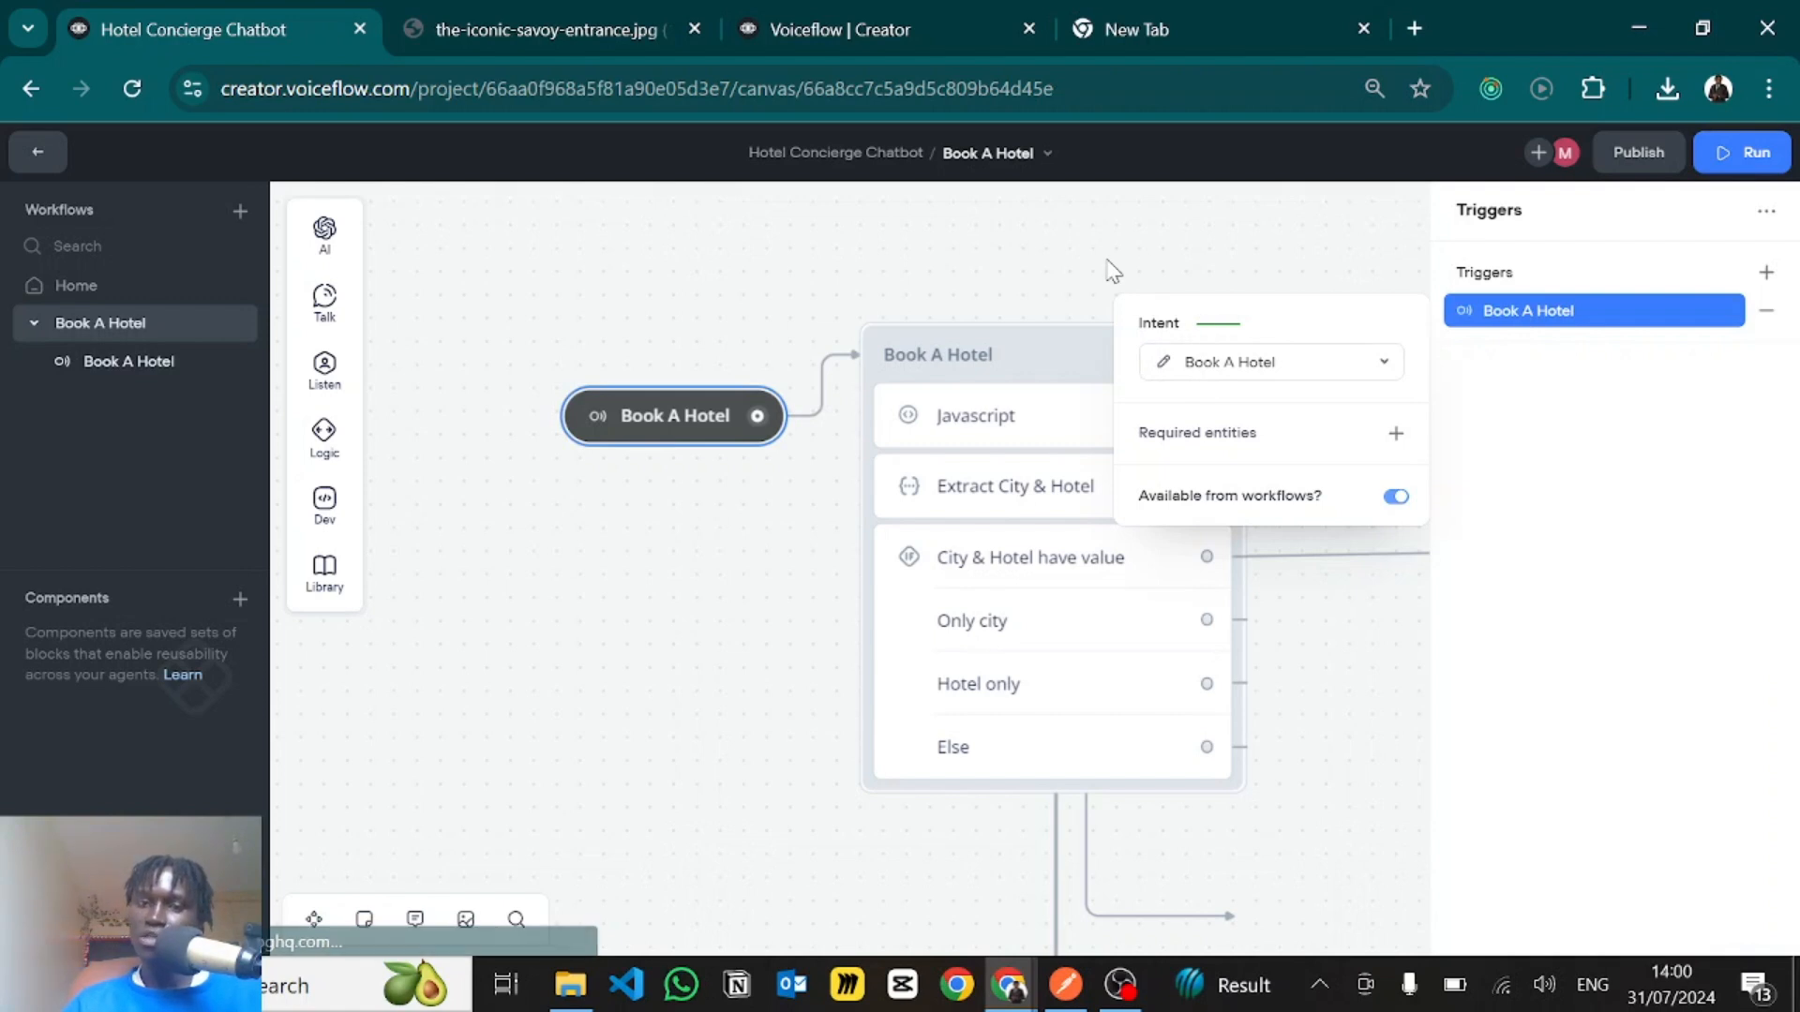
# - Open the Javascript step in the Book A Hotel block and examine the theCurrentDate, year, month and day lines
pyautogui.click(981, 422)
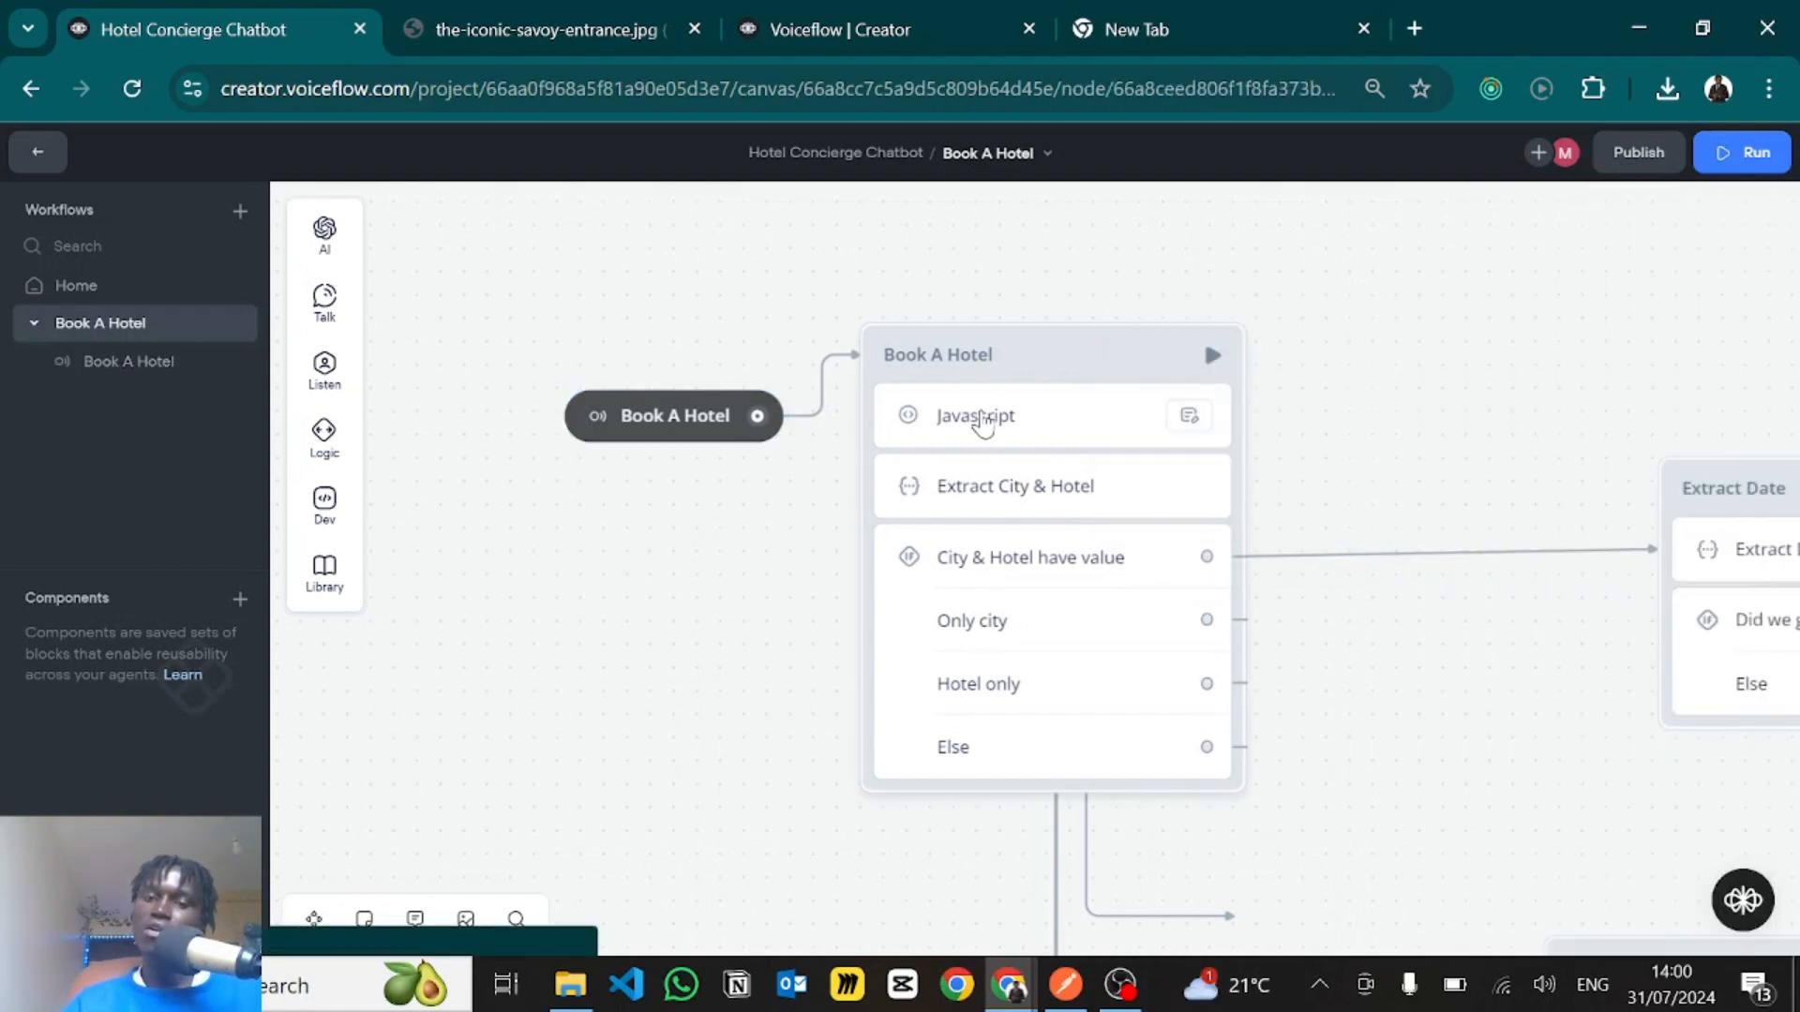
pyautogui.click(1476, 373)
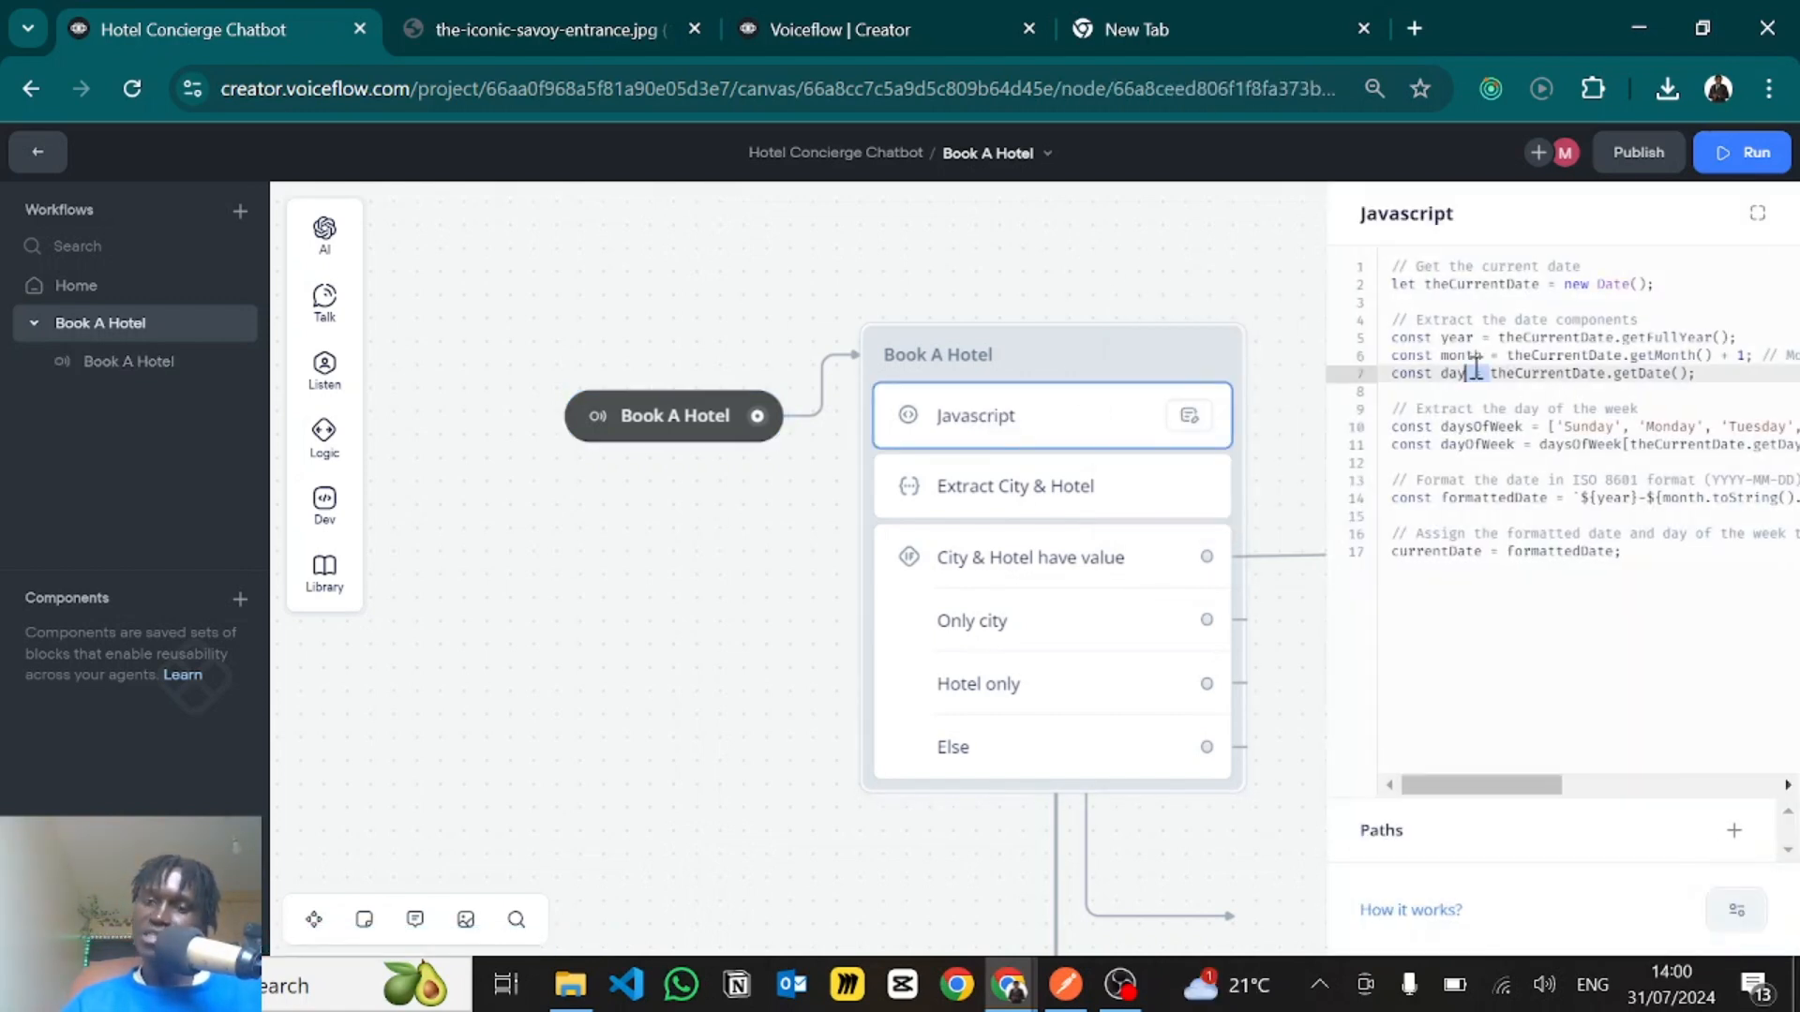
pyautogui.click(1450, 284)
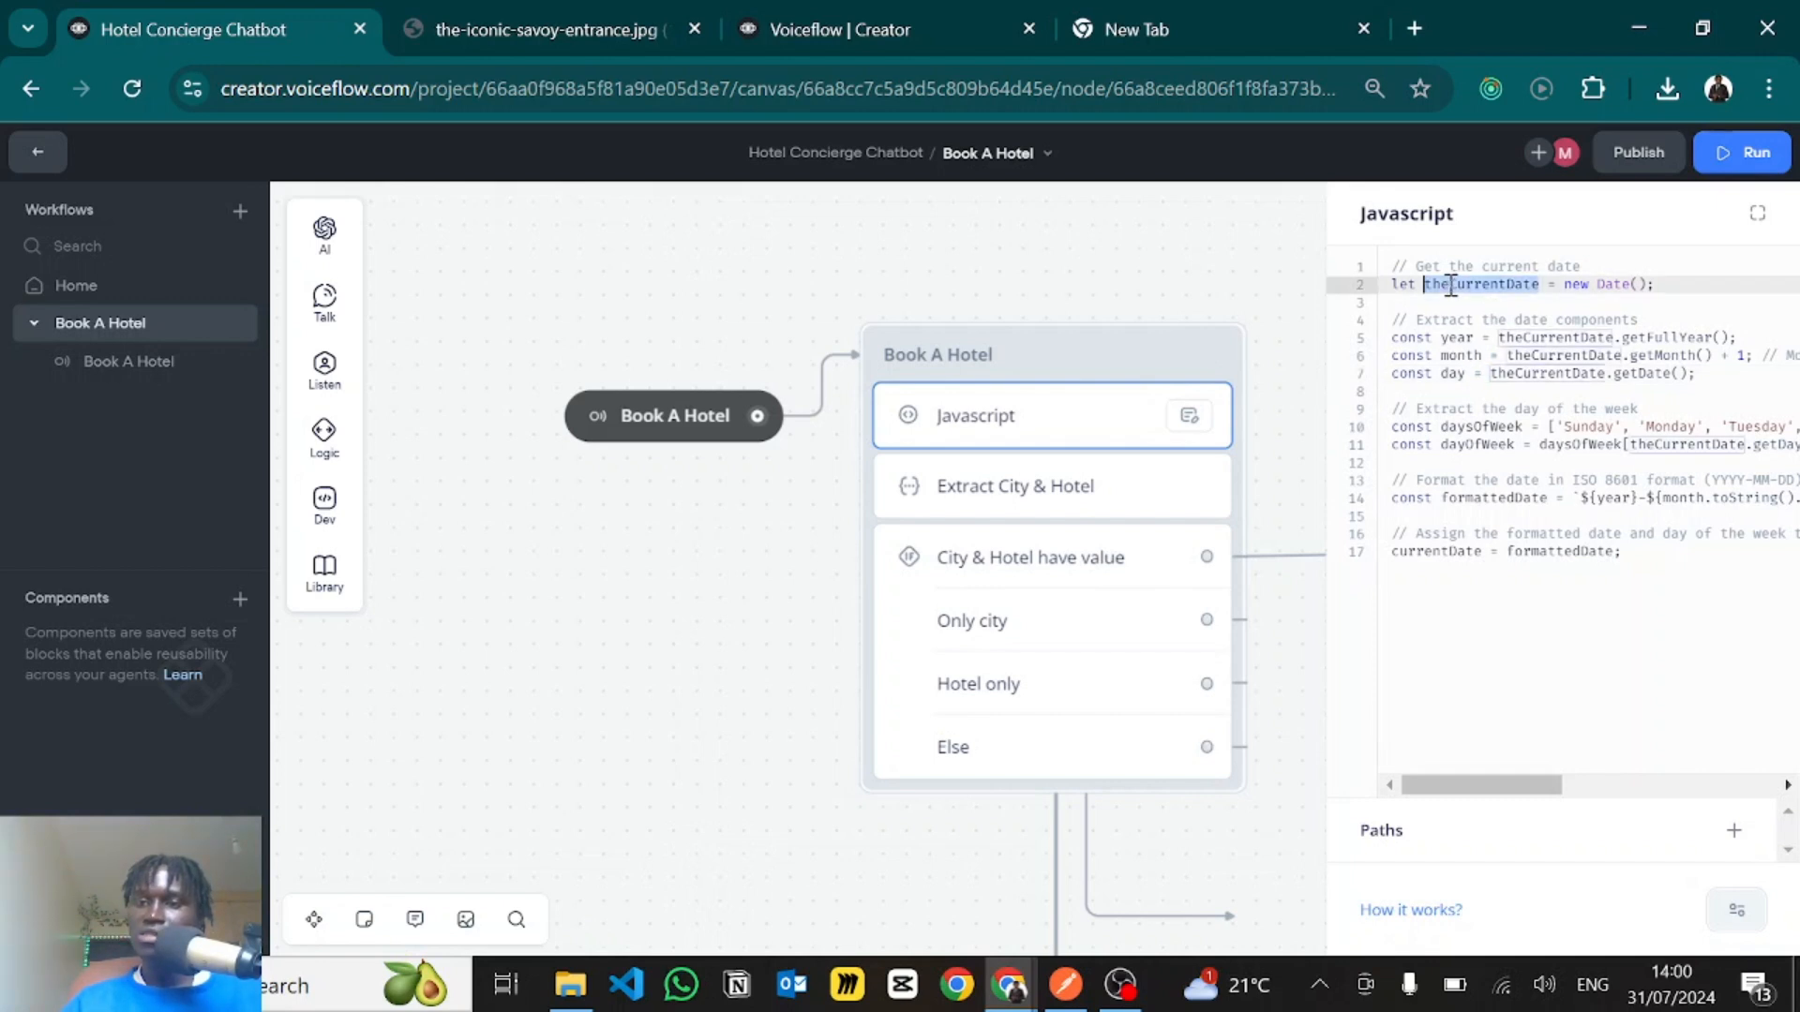
pyautogui.click(1535, 388)
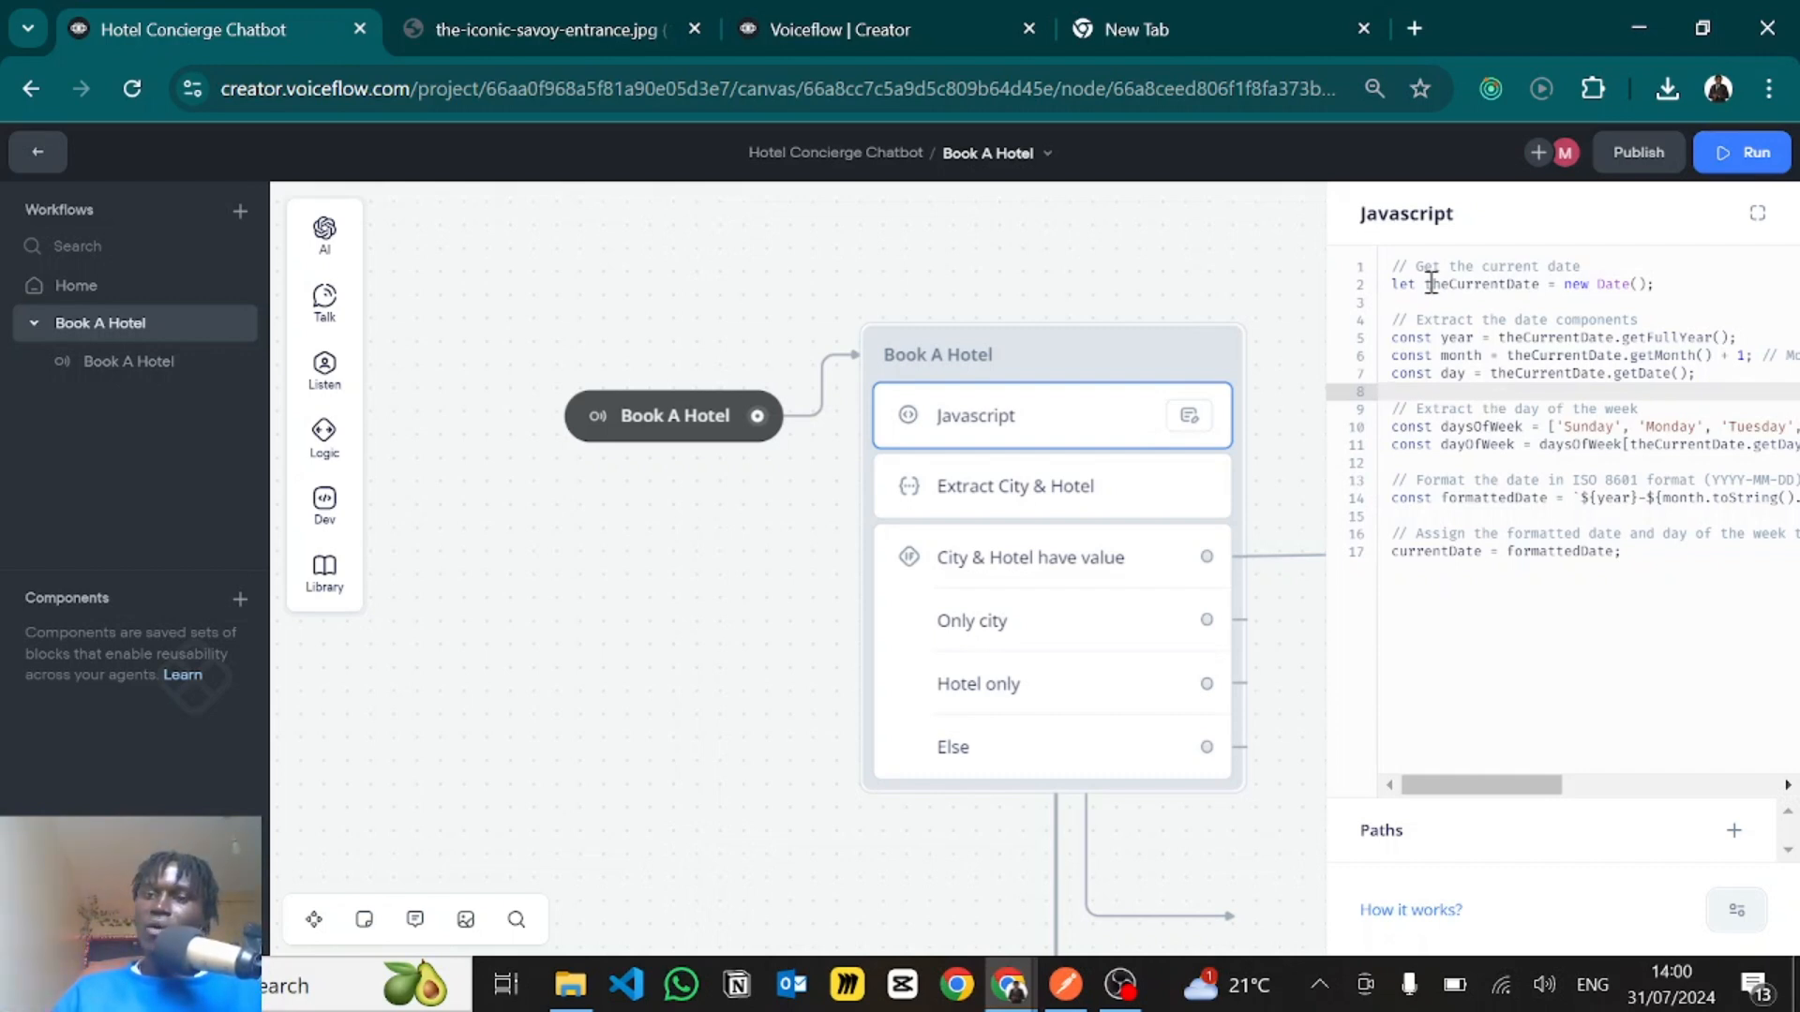
pyautogui.moveTo(1433, 284); pyautogui.dragTo(1652, 284)
pyautogui.click(1652, 283)
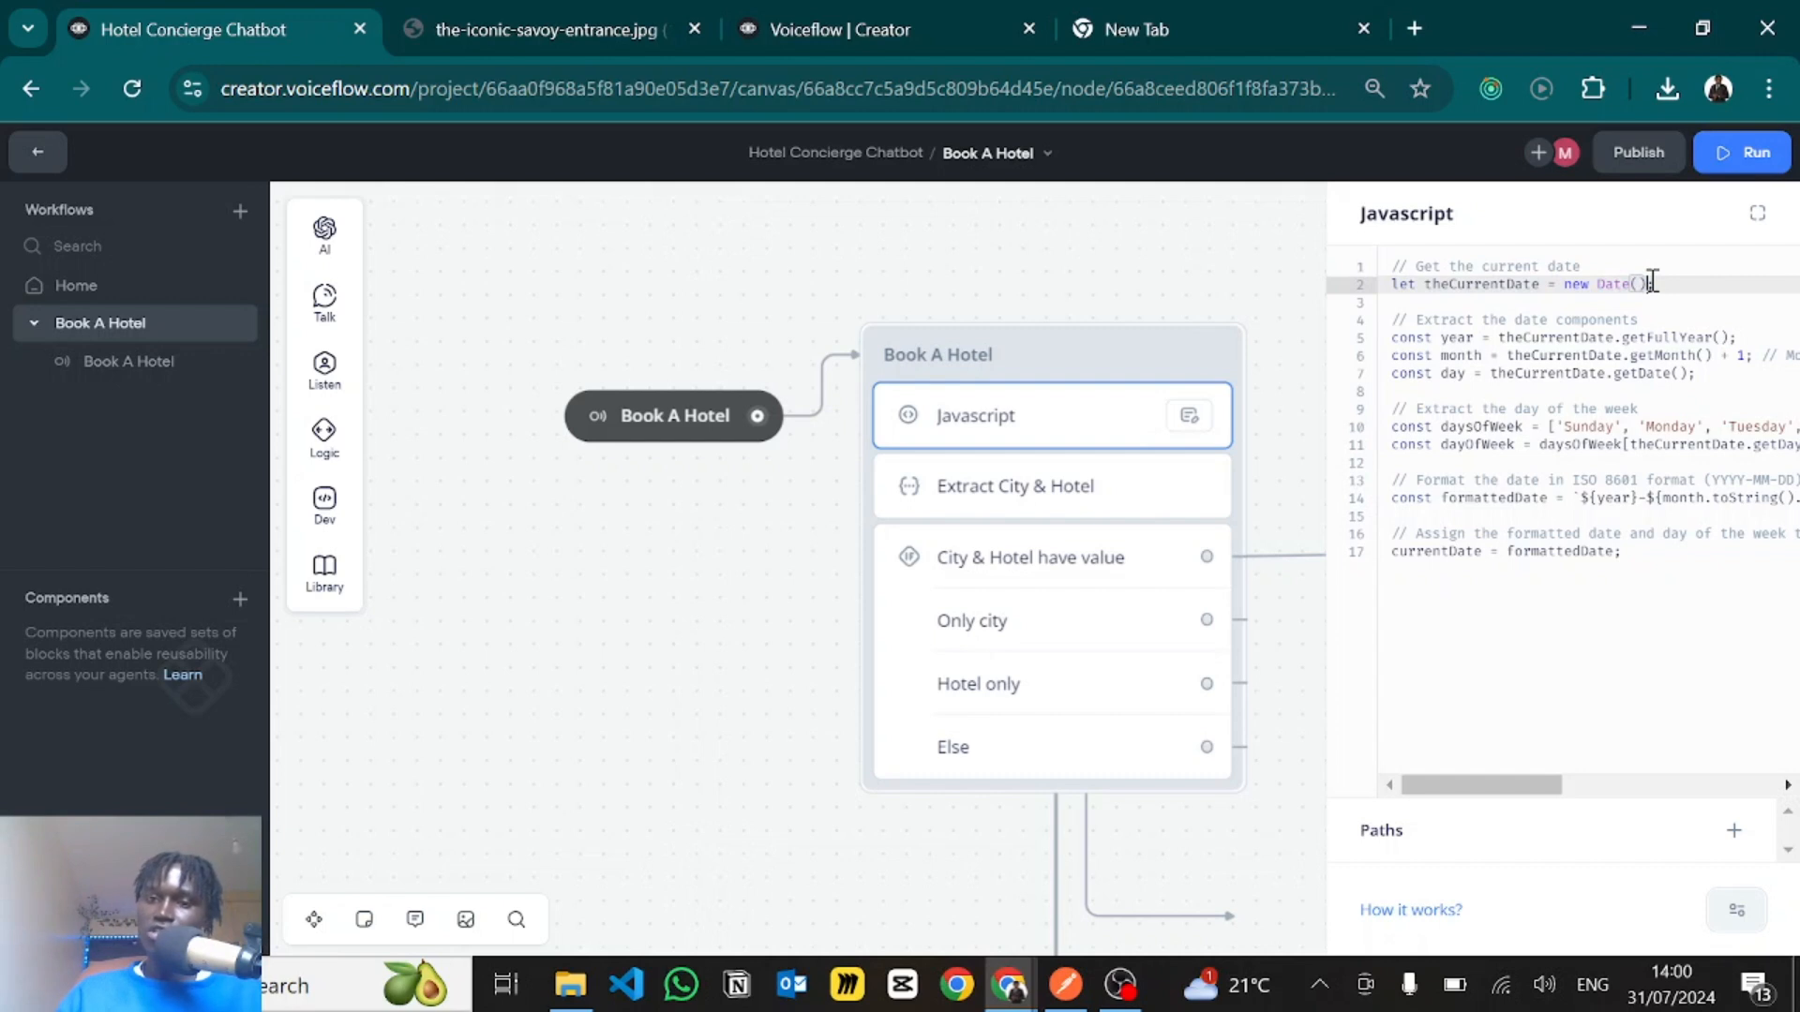
pyautogui.click(1465, 356)
pyautogui.click(1466, 373)
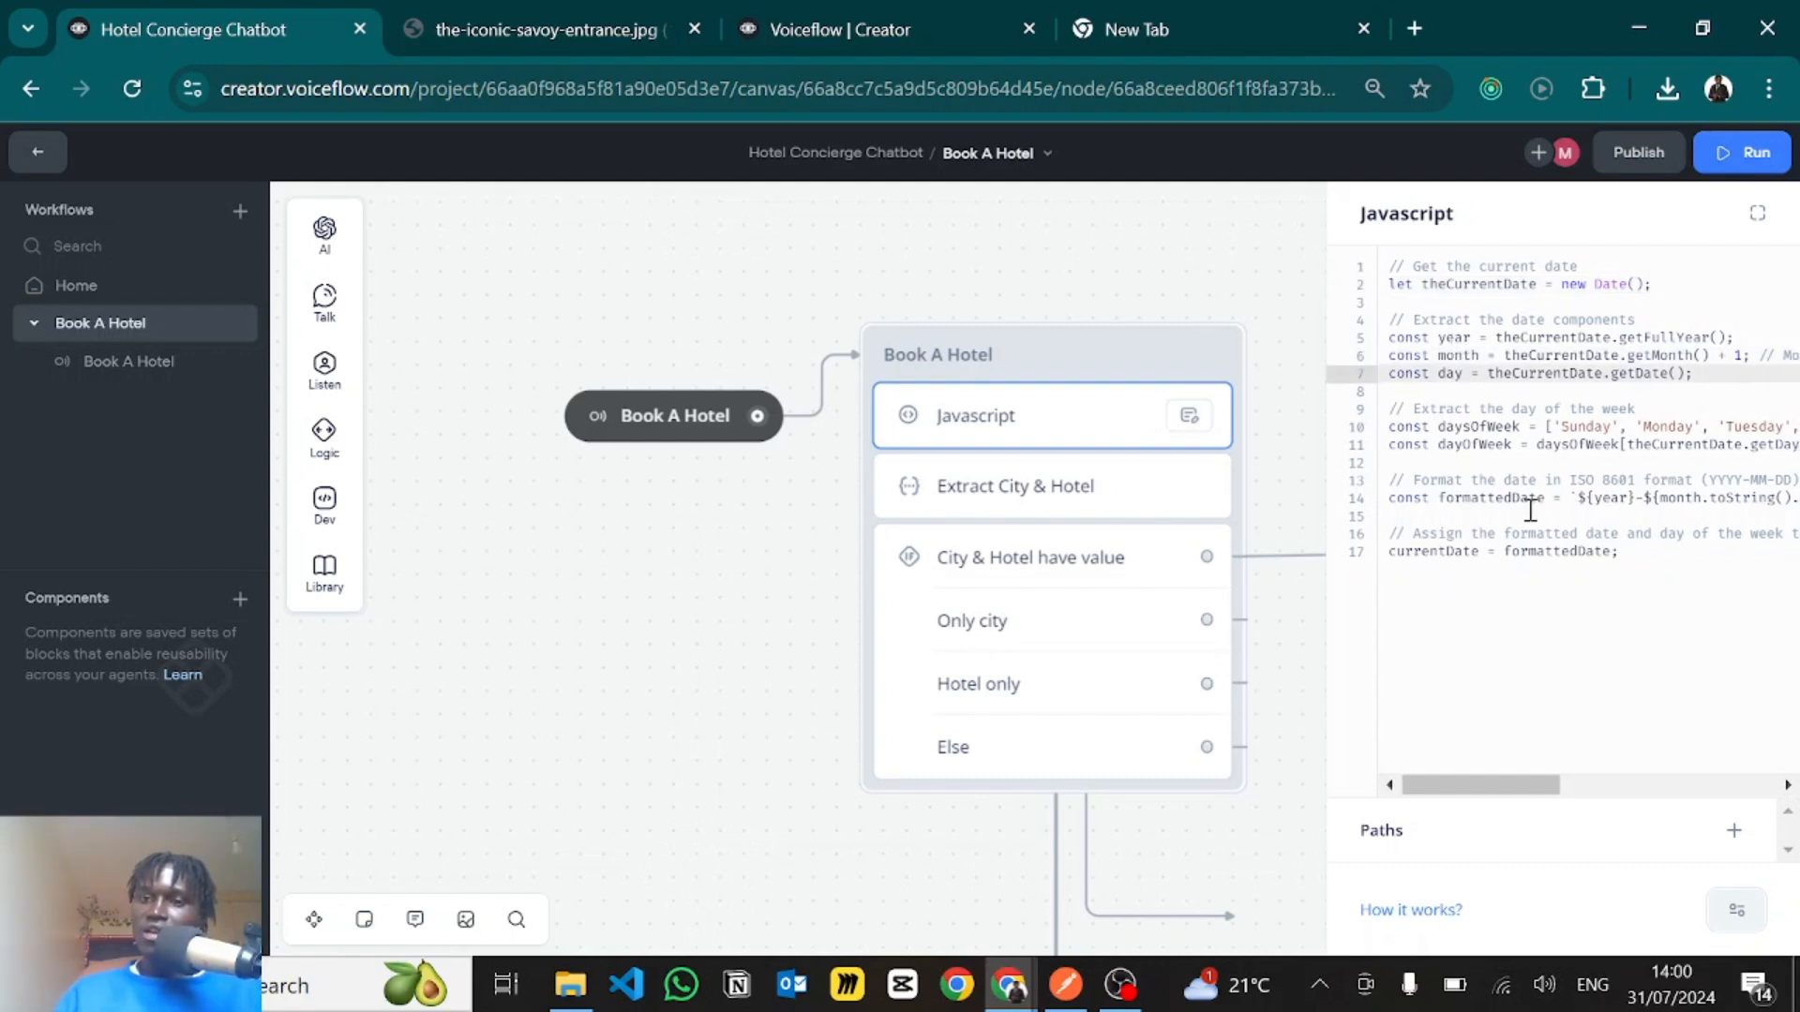
# - Examine the daysOfWeek array and the dayOfWeek line that extracts the weekday from the current date
pyautogui.hscroll(1, 1530, 509)
pyautogui.hscroll(-2, 1530, 509)
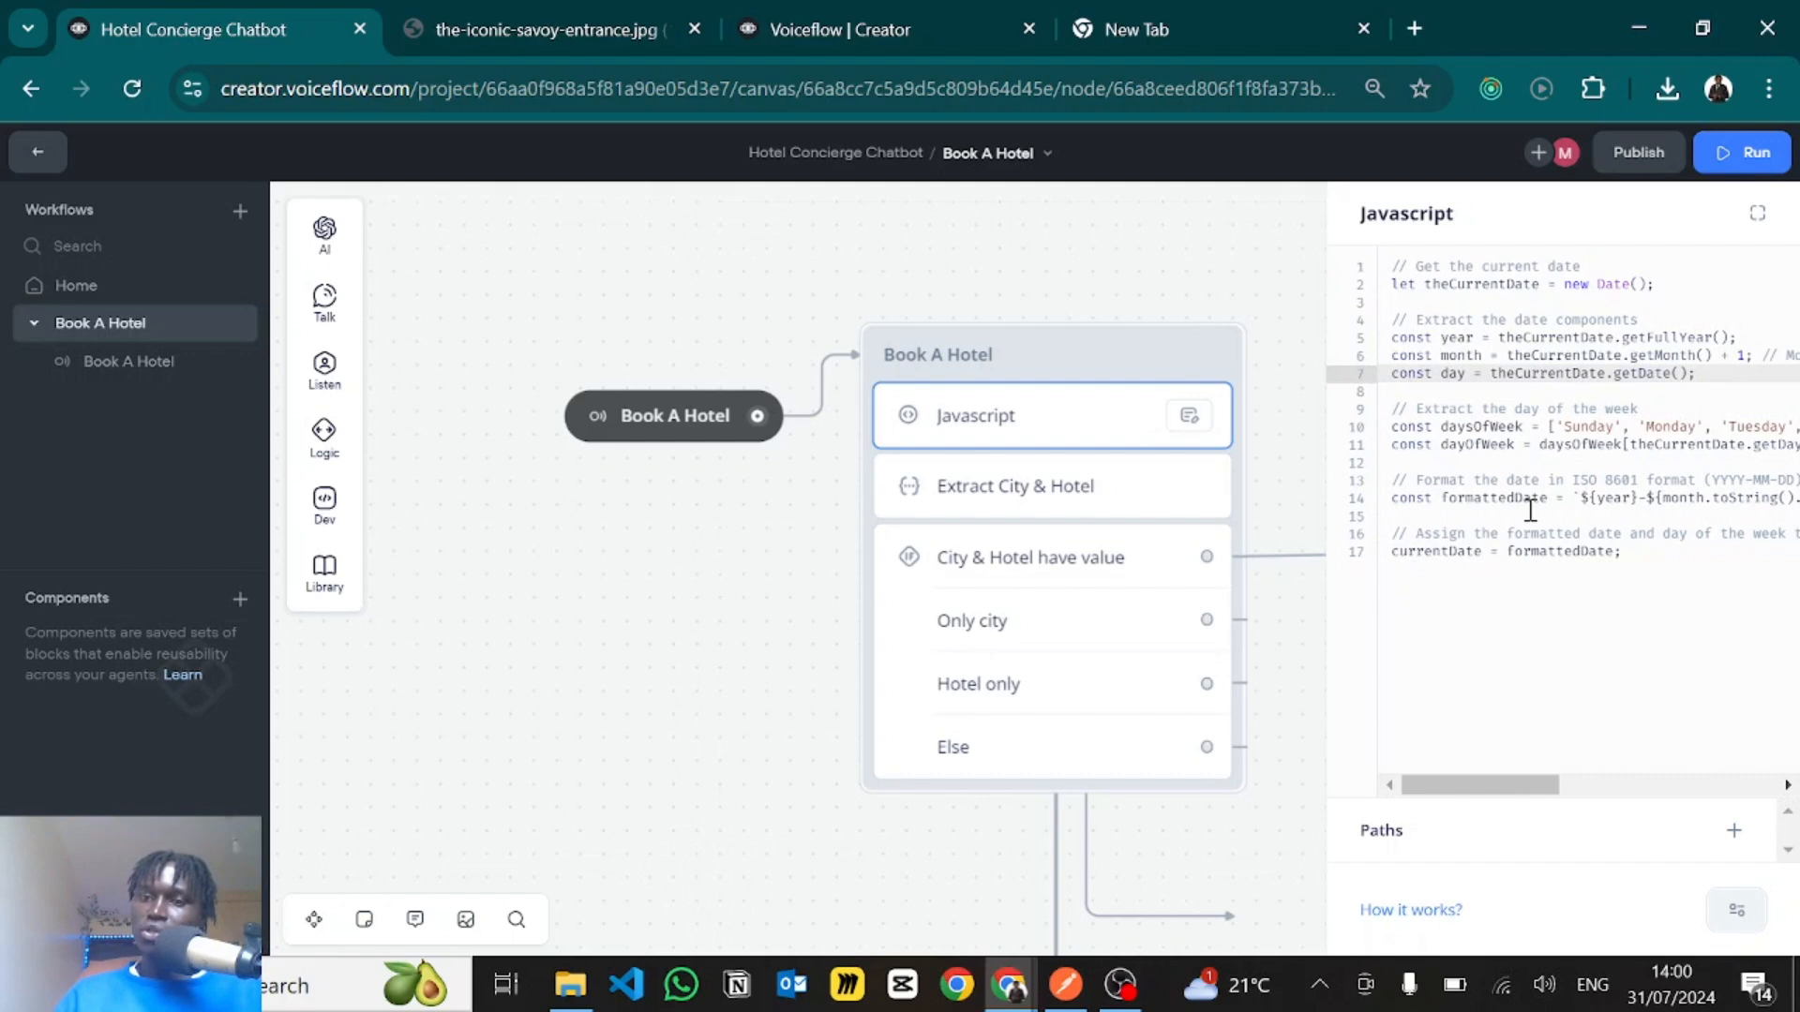
pyautogui.click(1558, 444)
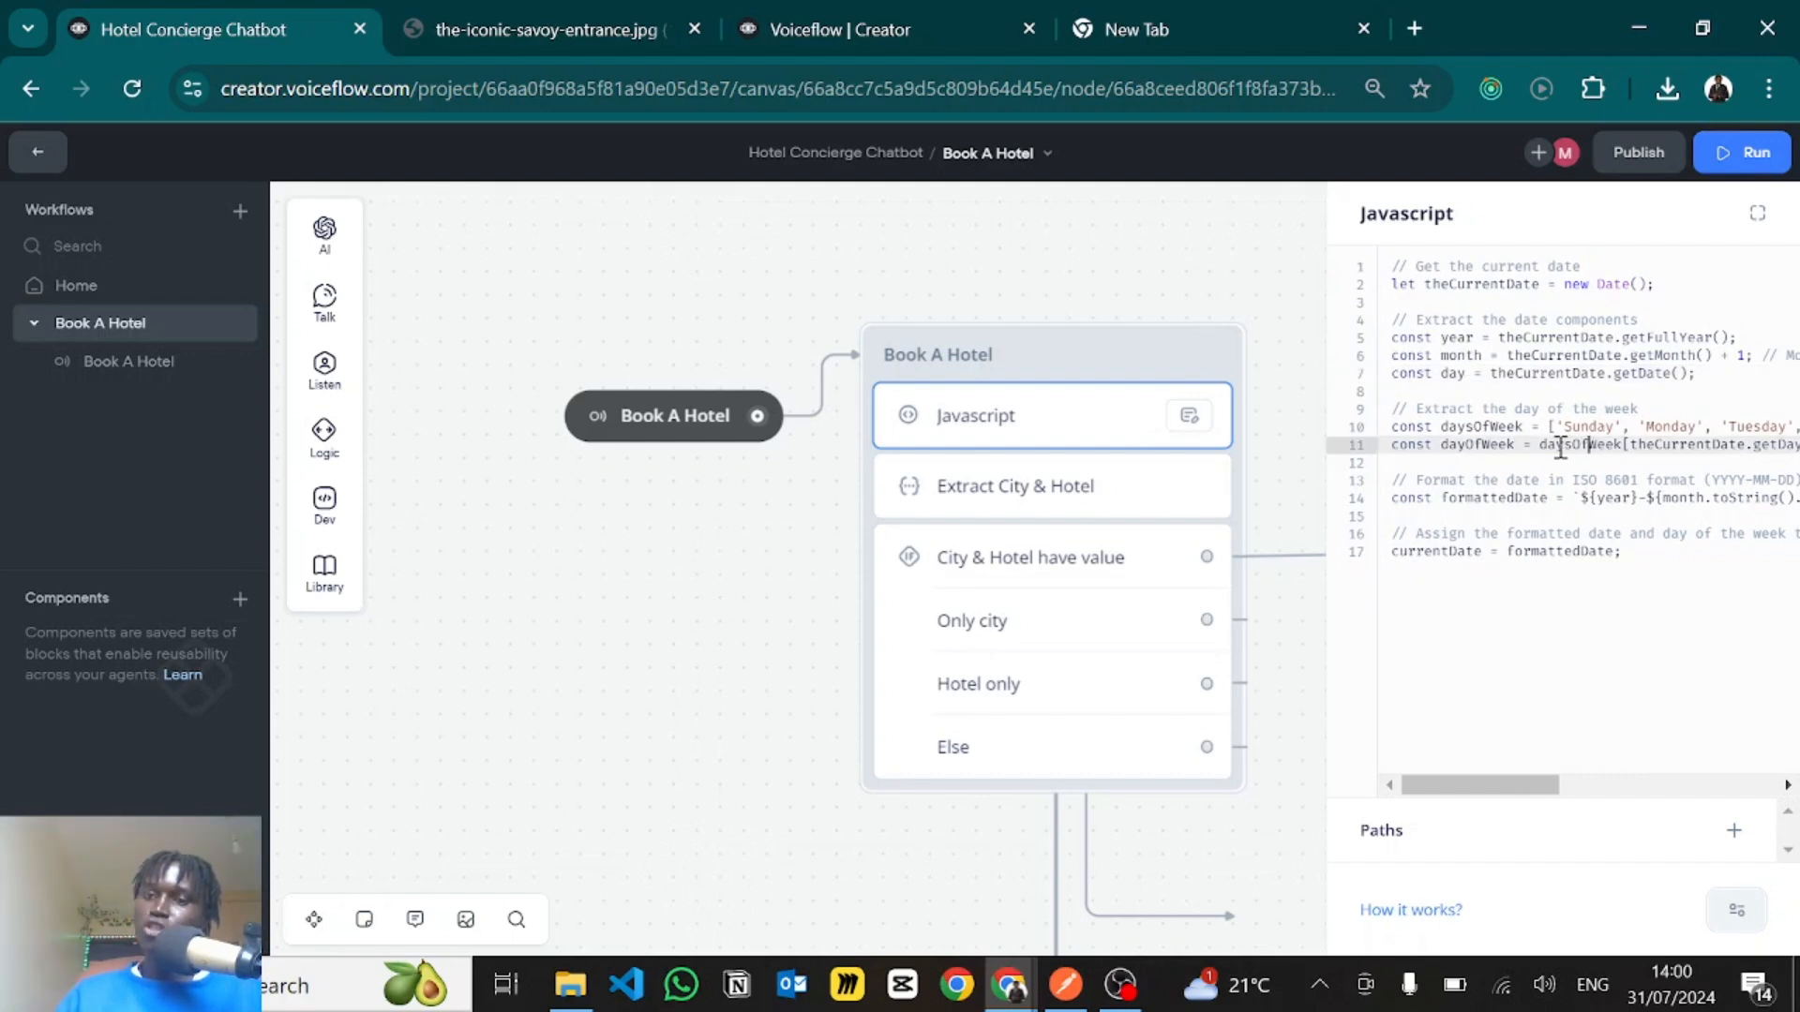
pyautogui.moveTo(1556, 444); pyautogui.dragTo(1616, 448)
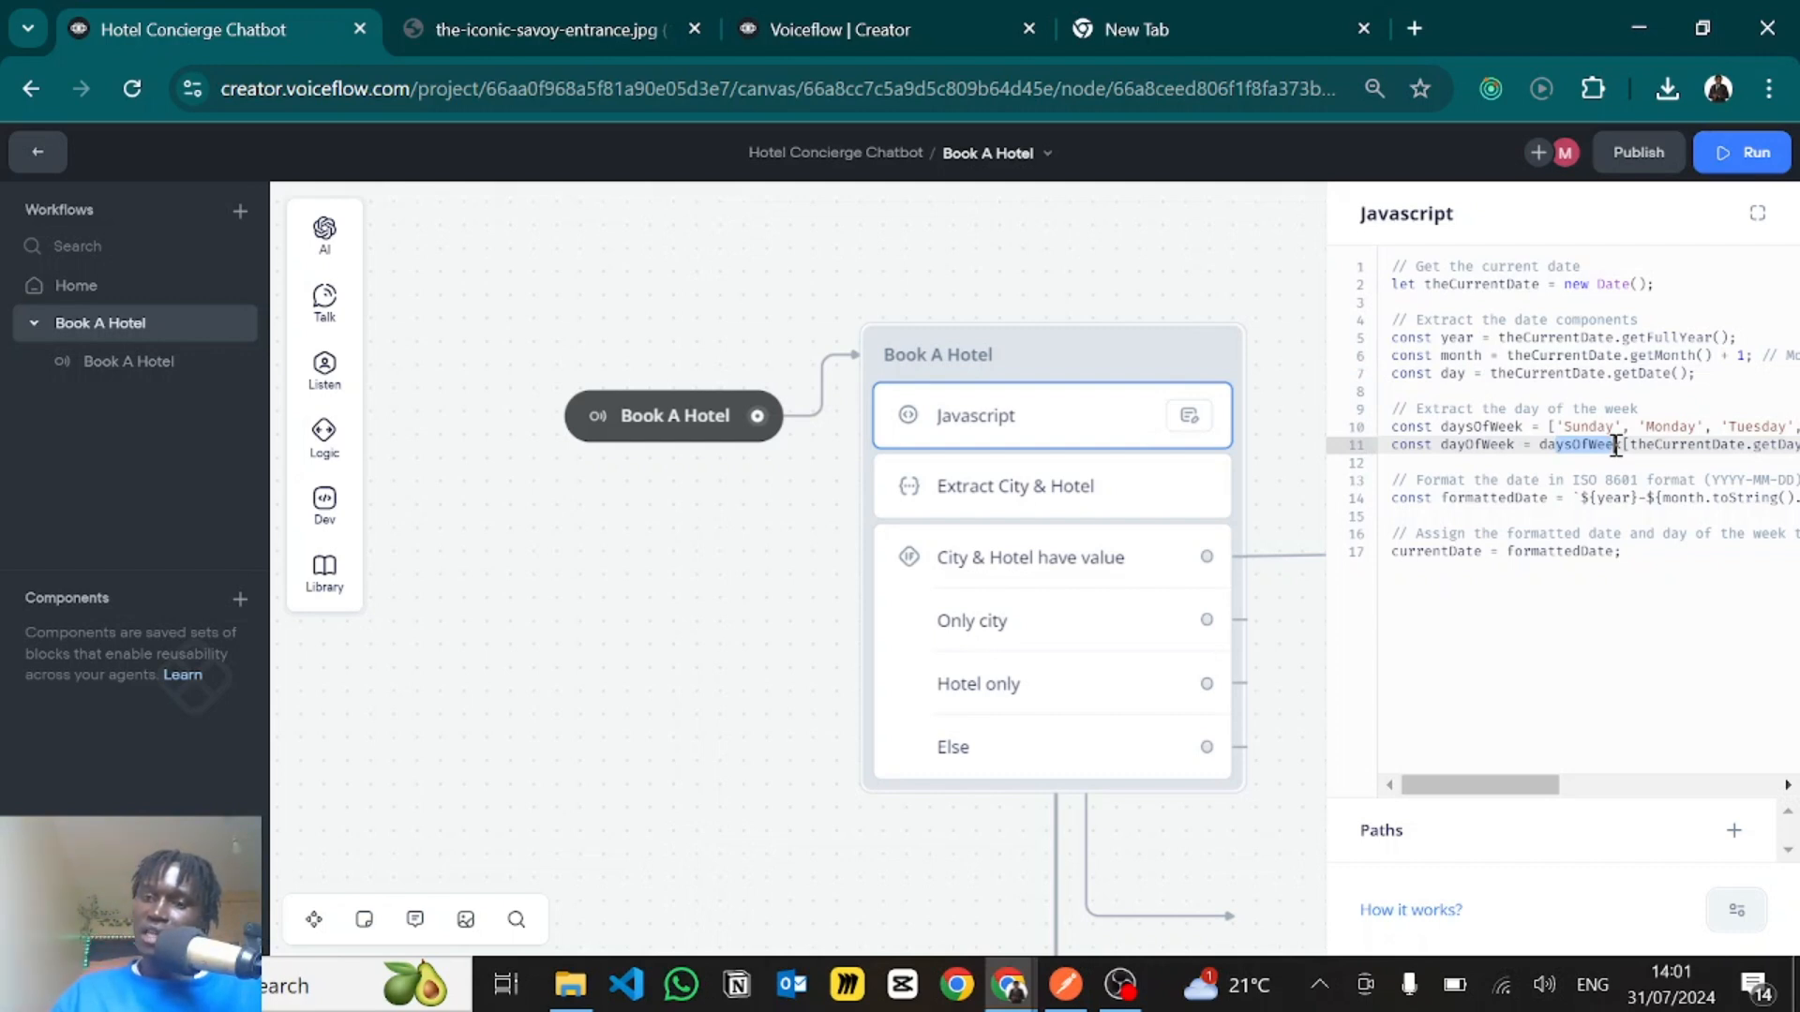
pyautogui.hscroll(5, 1611, 509)
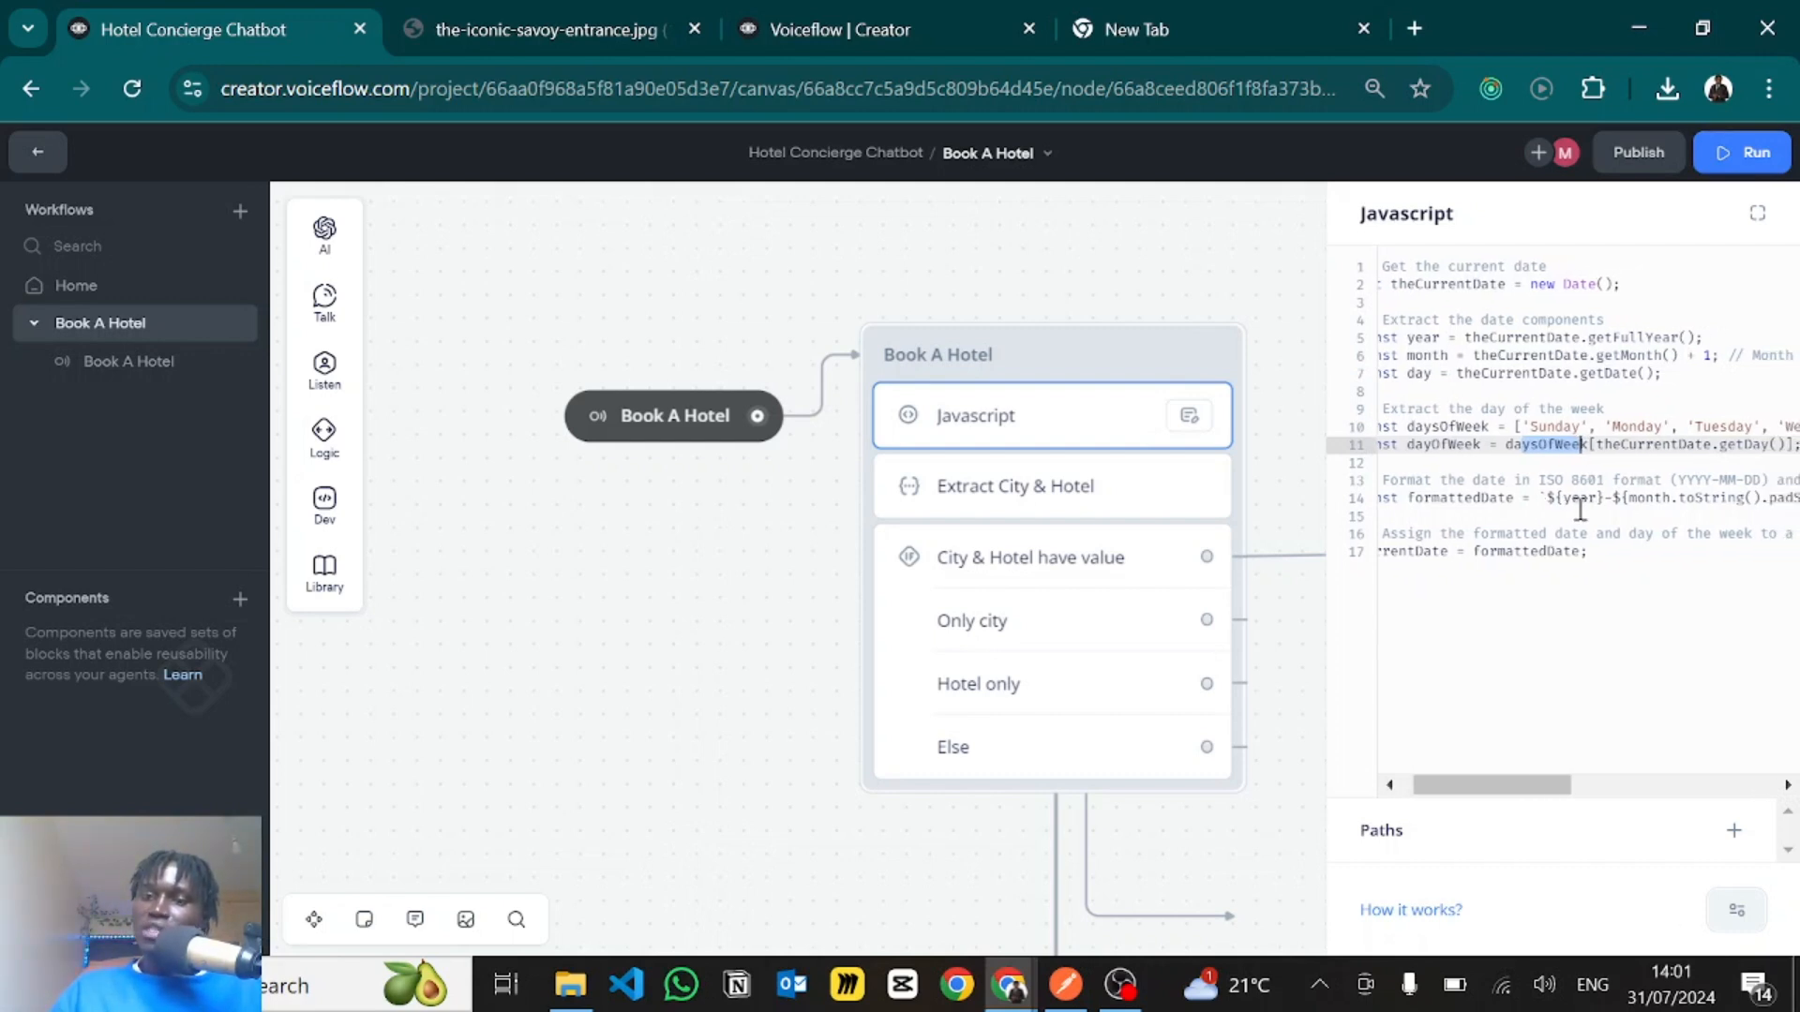
pyautogui.hscroll(-5, 1580, 509)
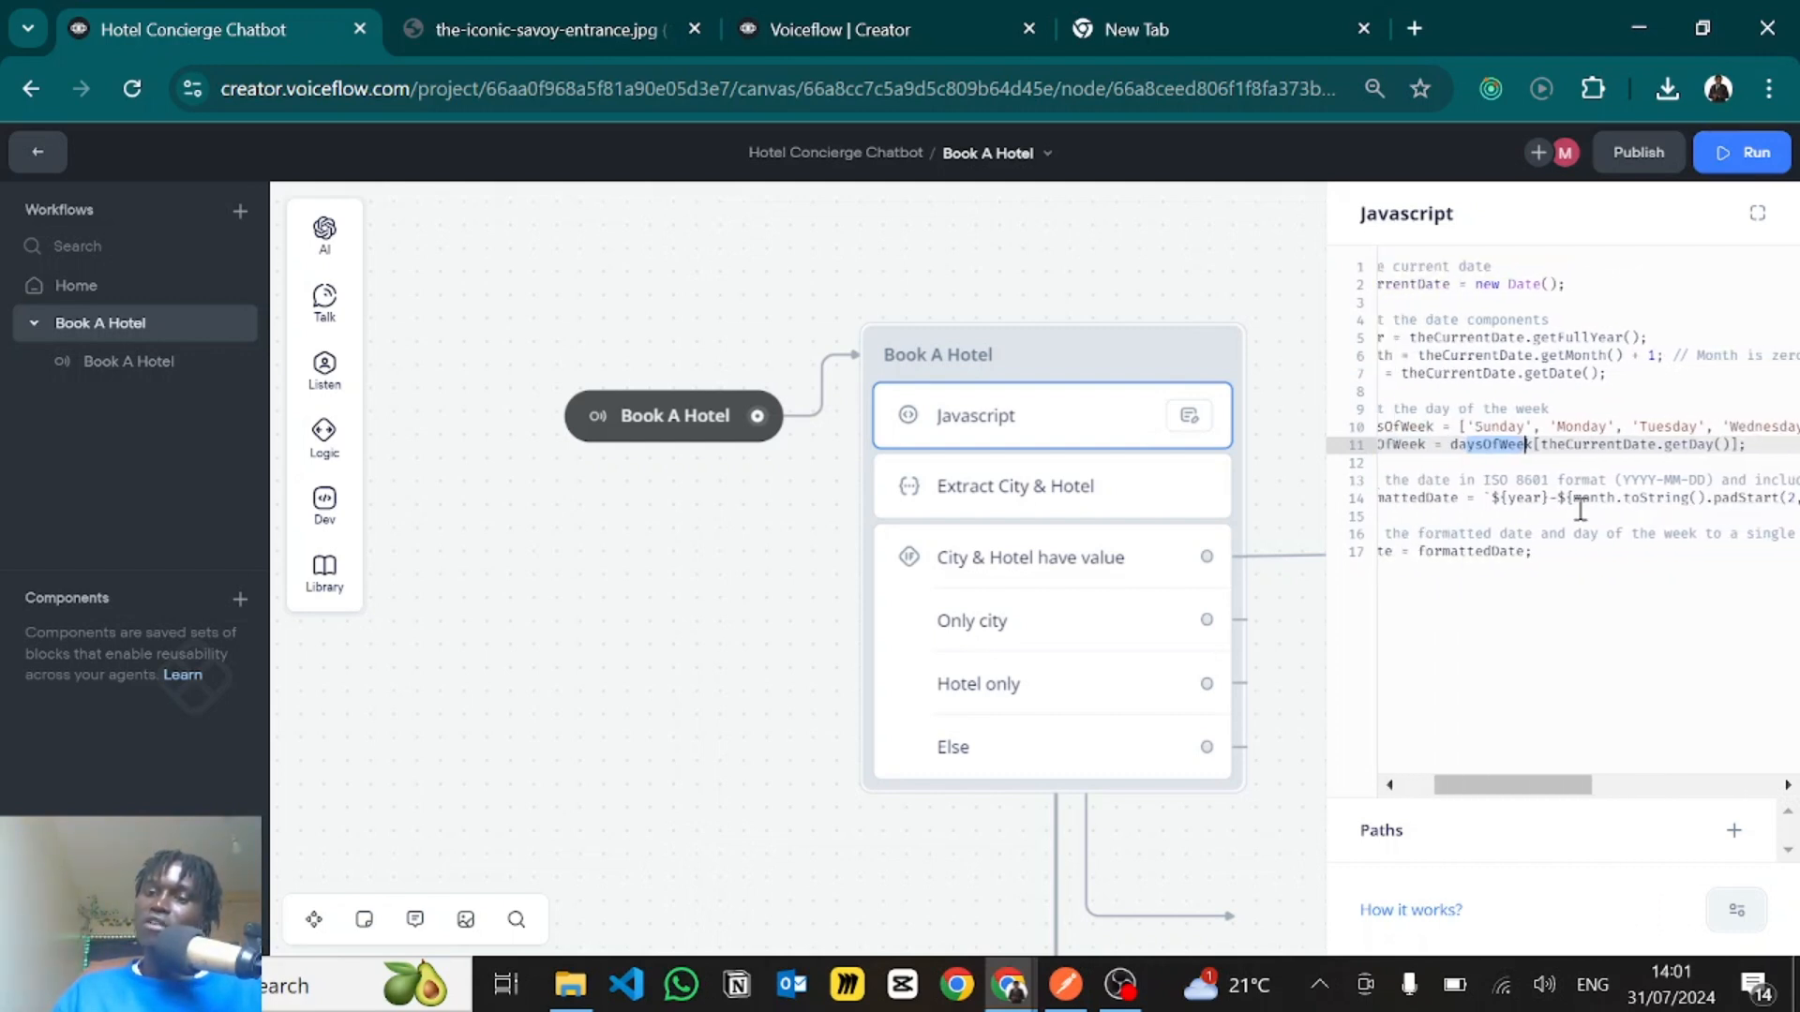
pyautogui.hscroll(3, 1566, 510)
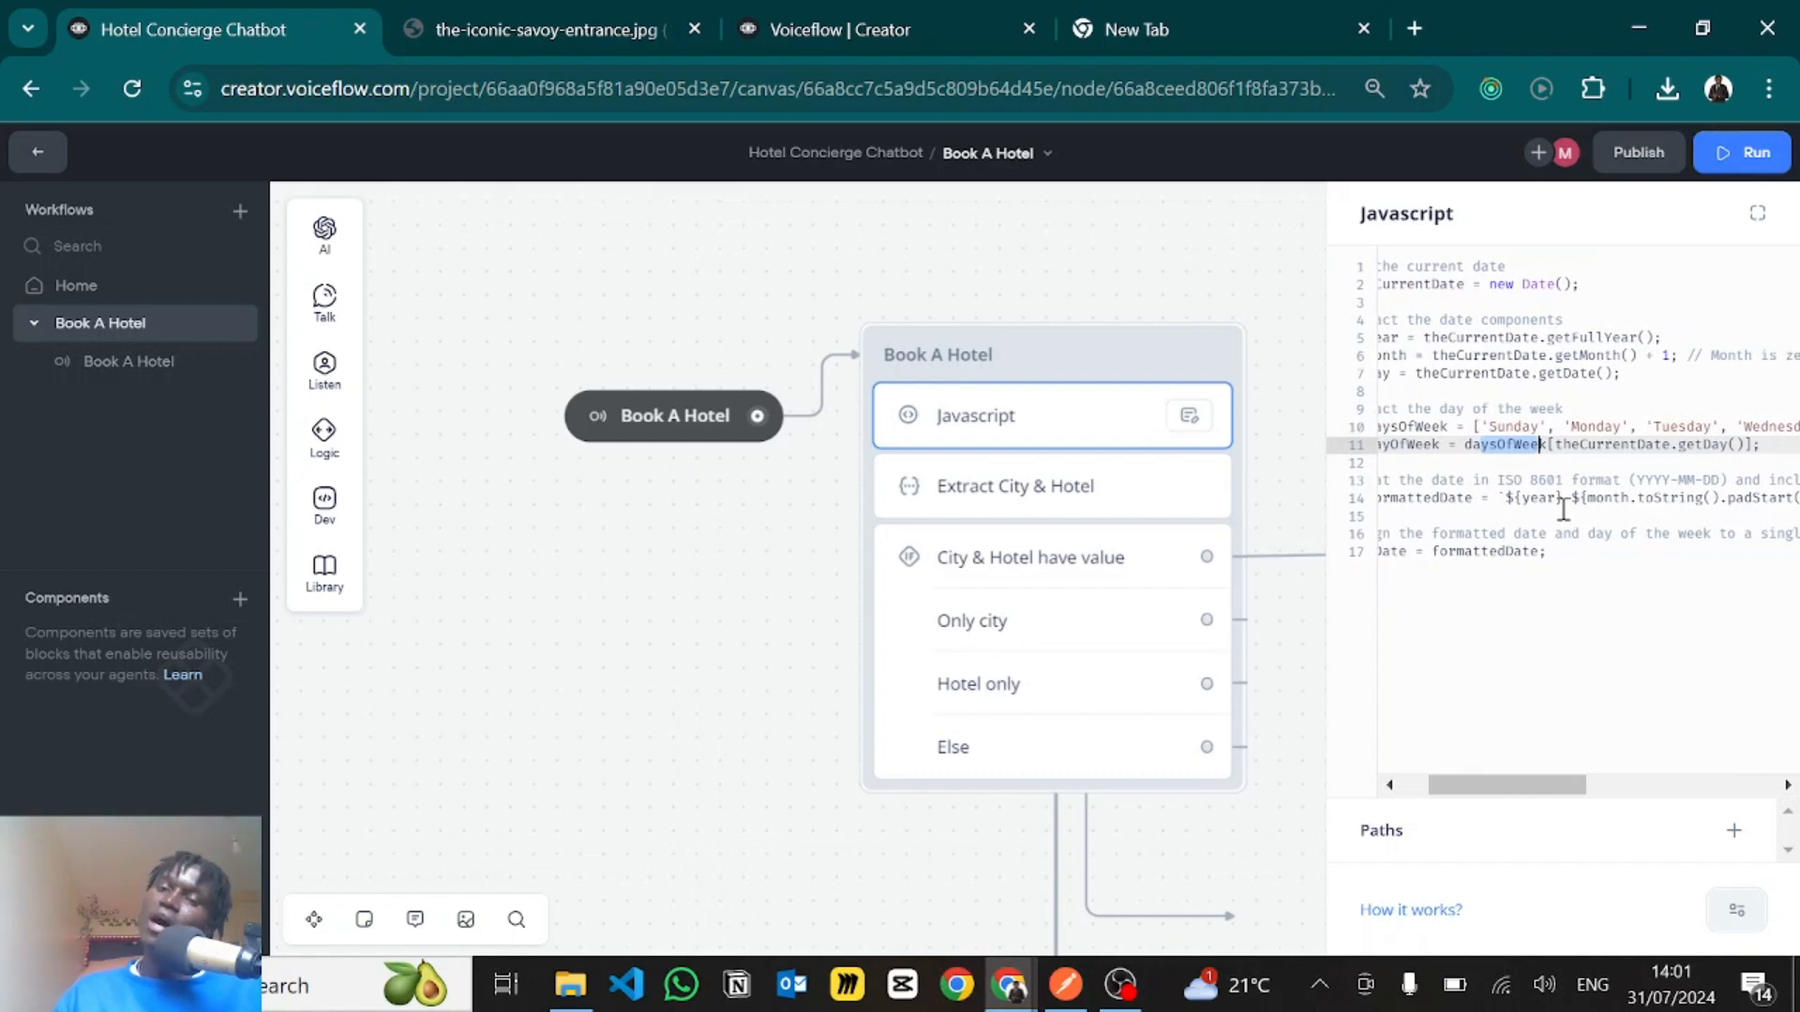
pyautogui.hscroll(1, 1631, 487)
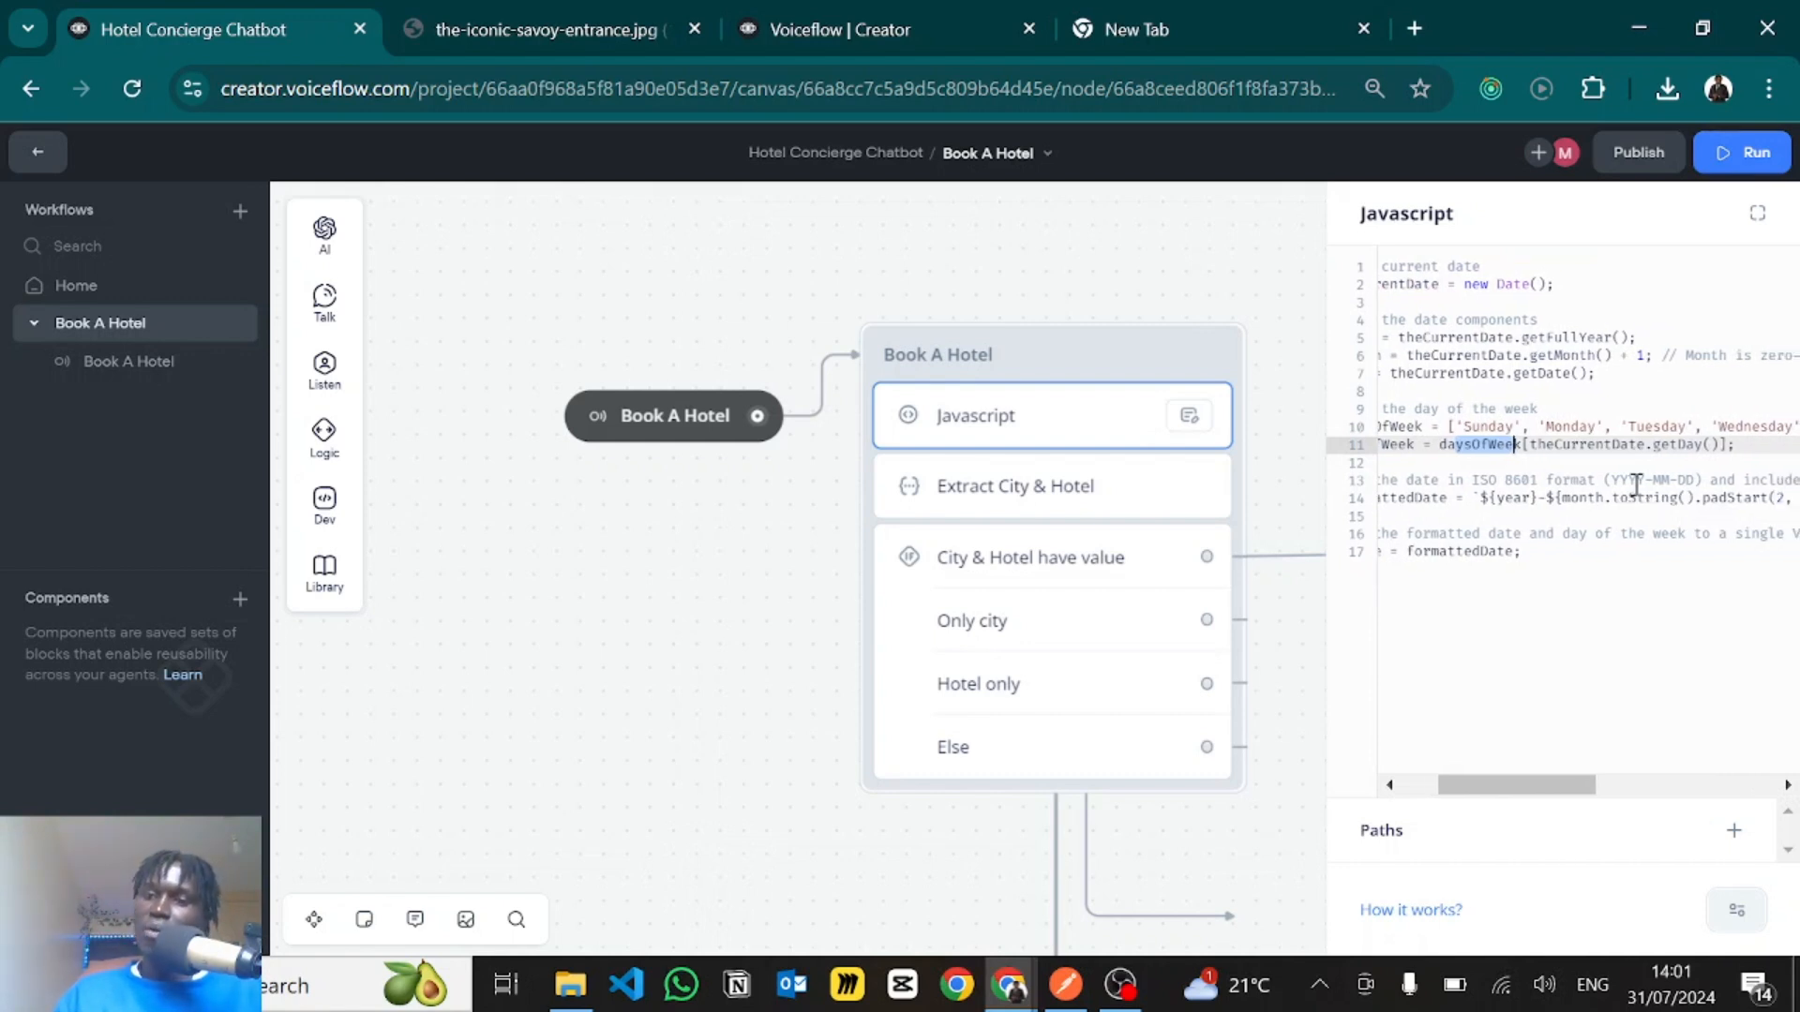
# - Examine the YYYY-MM-DD format comment, the formattedDate line and the currentDate assignment, and deselect the Javascript step
pyautogui.moveTo(1612, 480); pyautogui.dragTo(1645, 480)
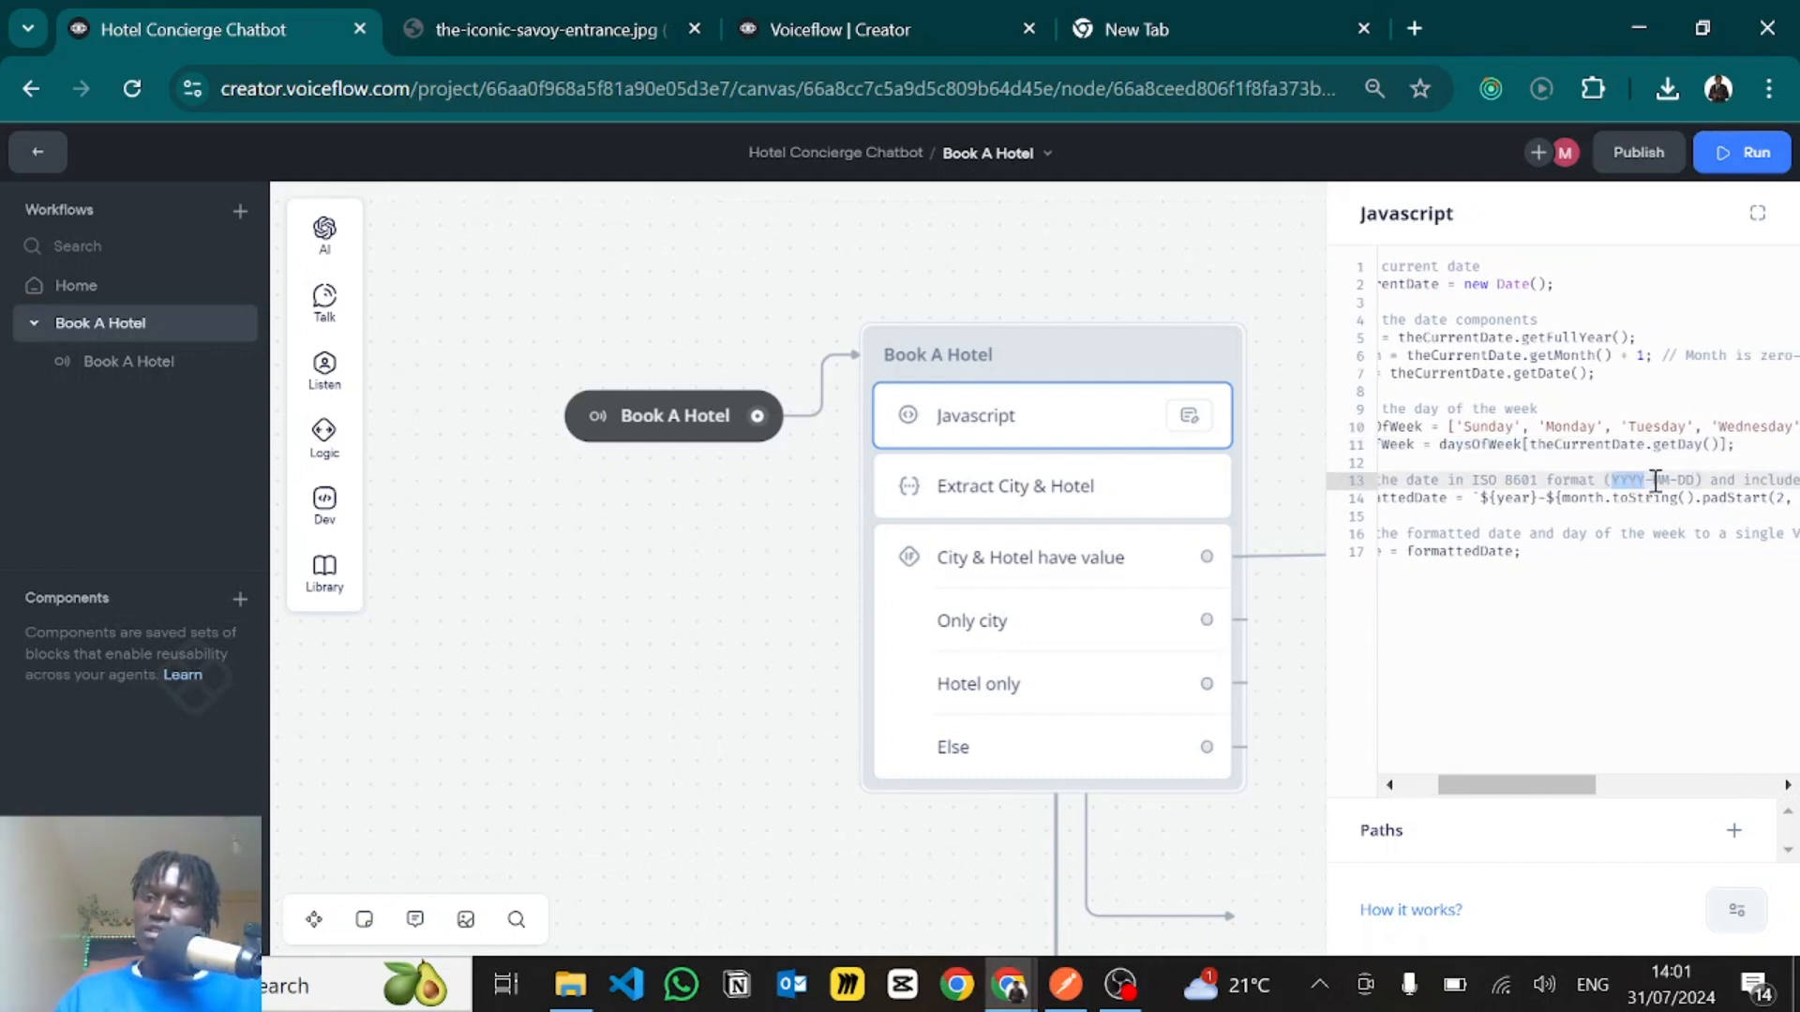
pyautogui.click(1657, 481)
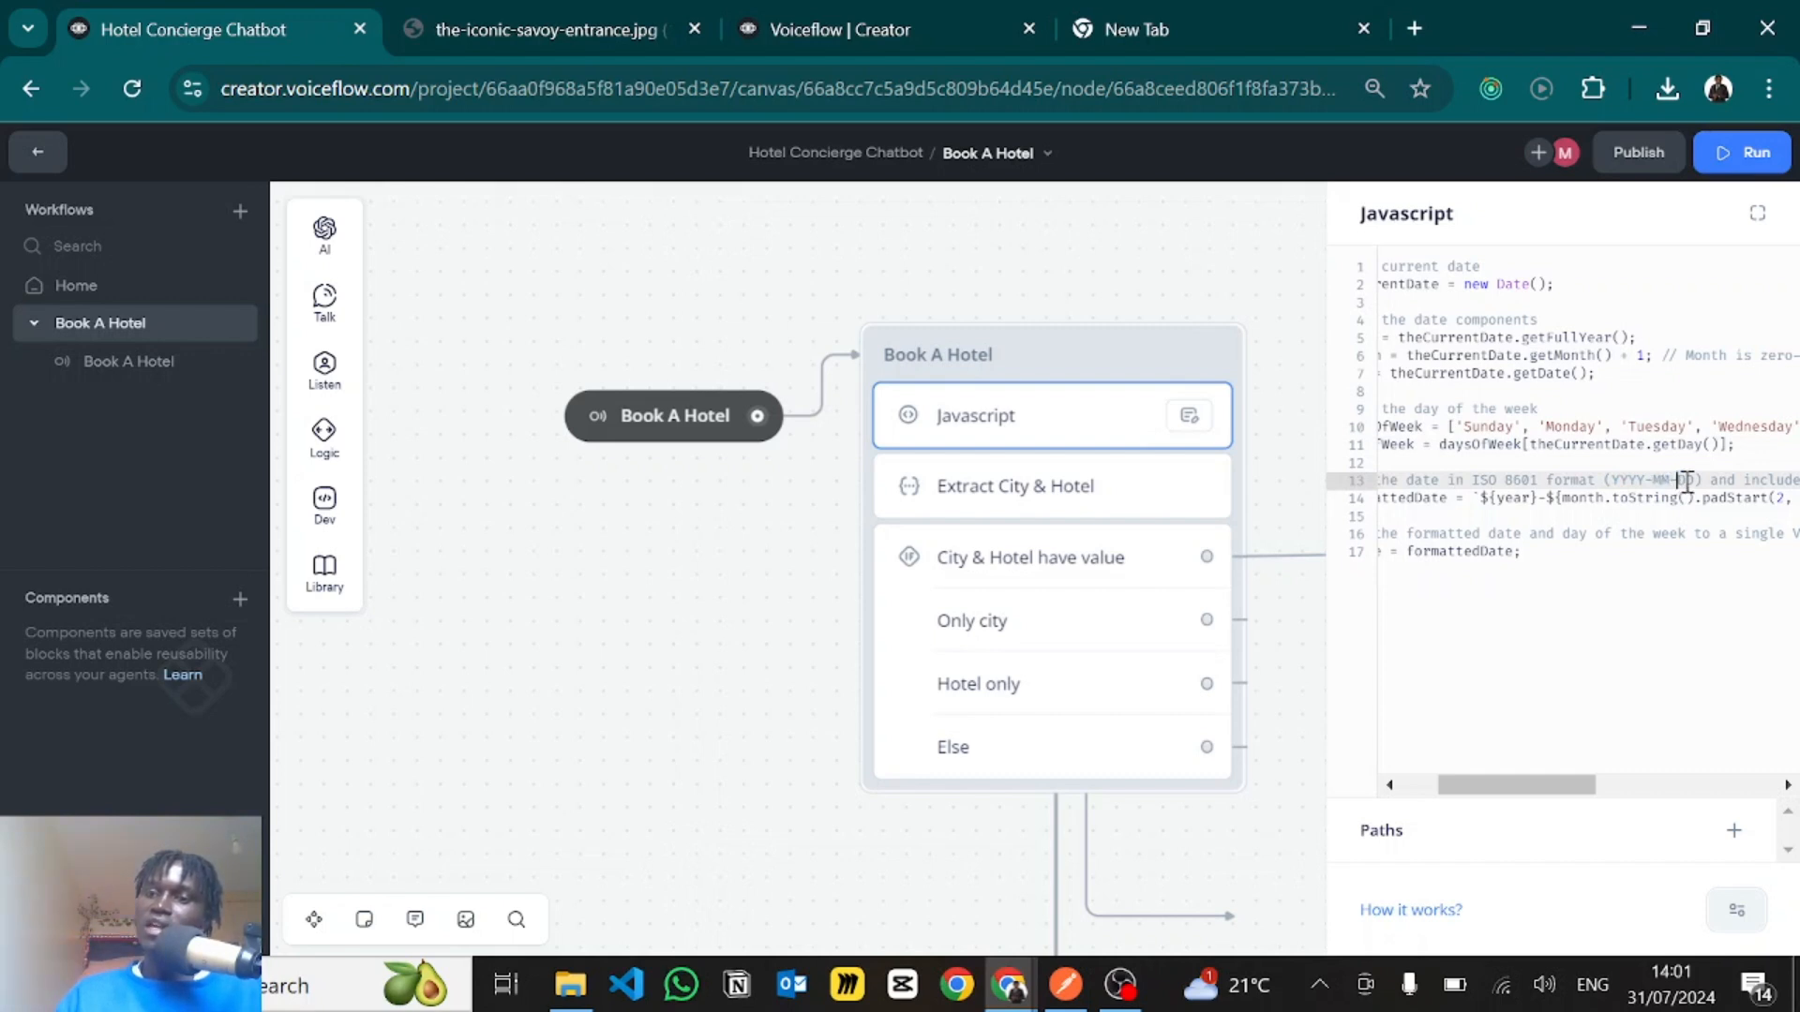
pyautogui.moveTo(1677, 481); pyautogui.dragTo(1705, 481)
pyautogui.click(1656, 507)
pyautogui.hscroll(10, 1656, 507)
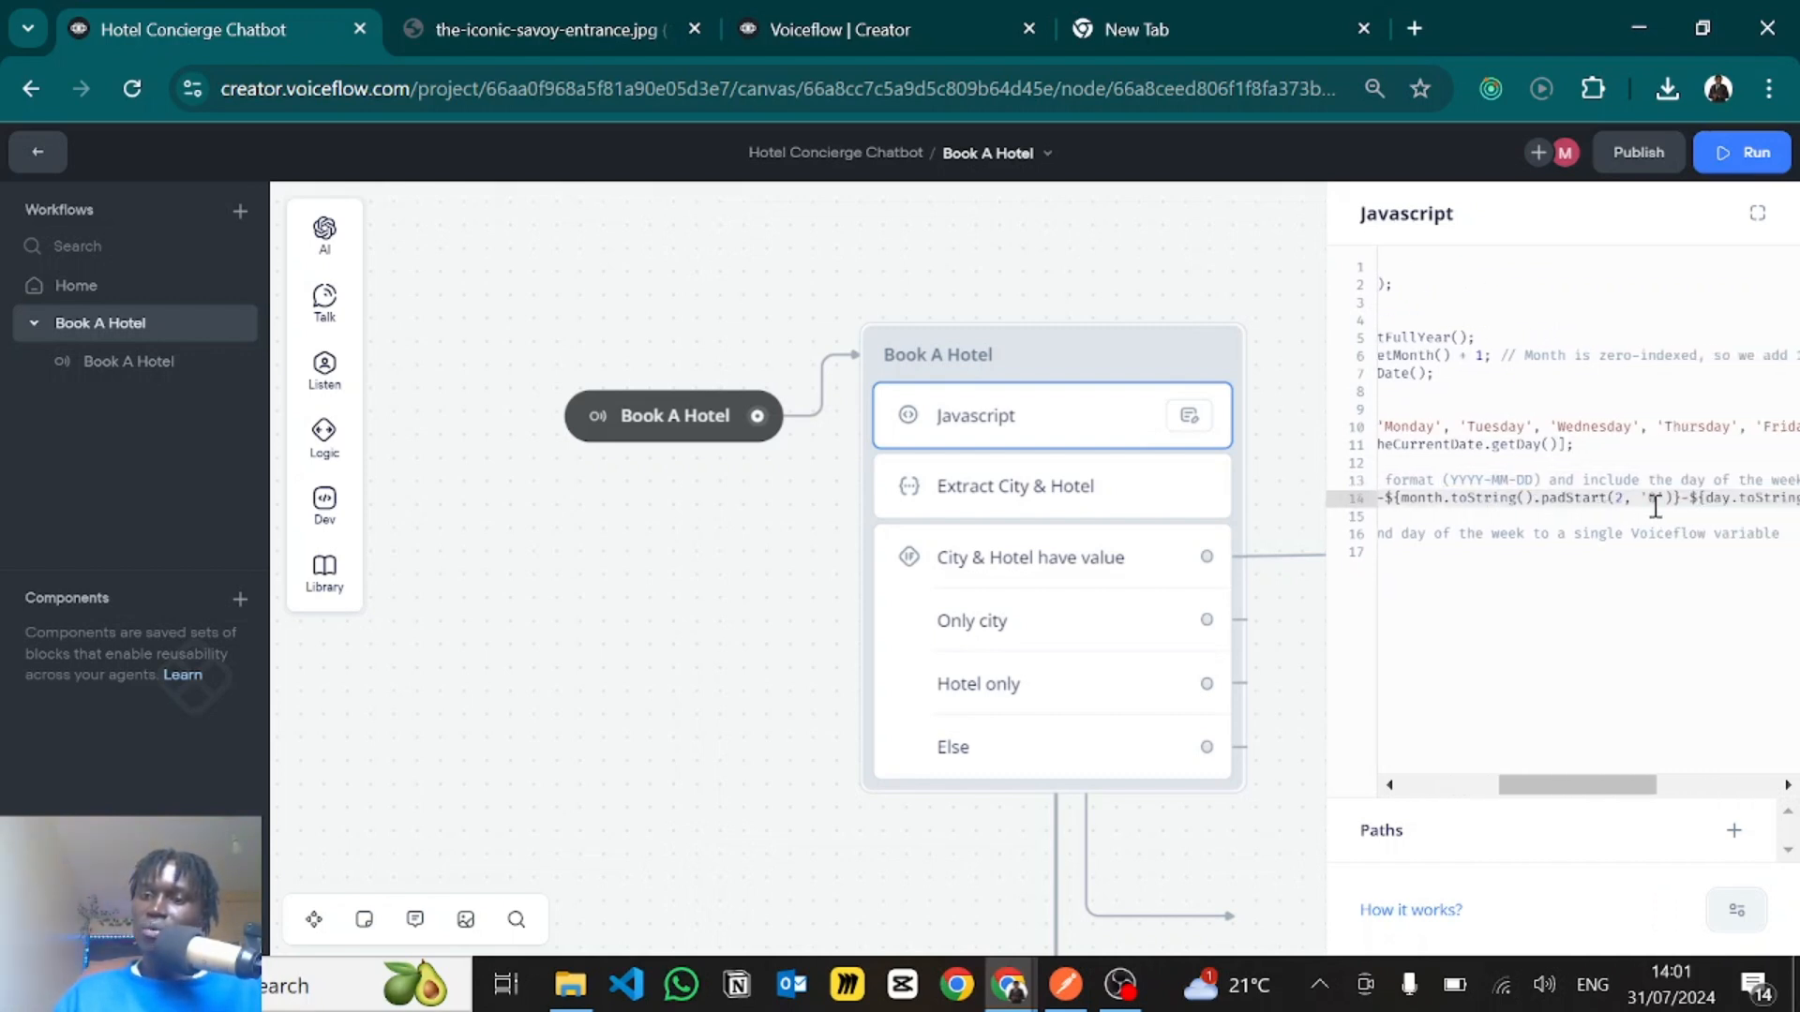
pyautogui.hscroll(3, 1656, 508)
pyautogui.hscroll(-5, 1593, 520)
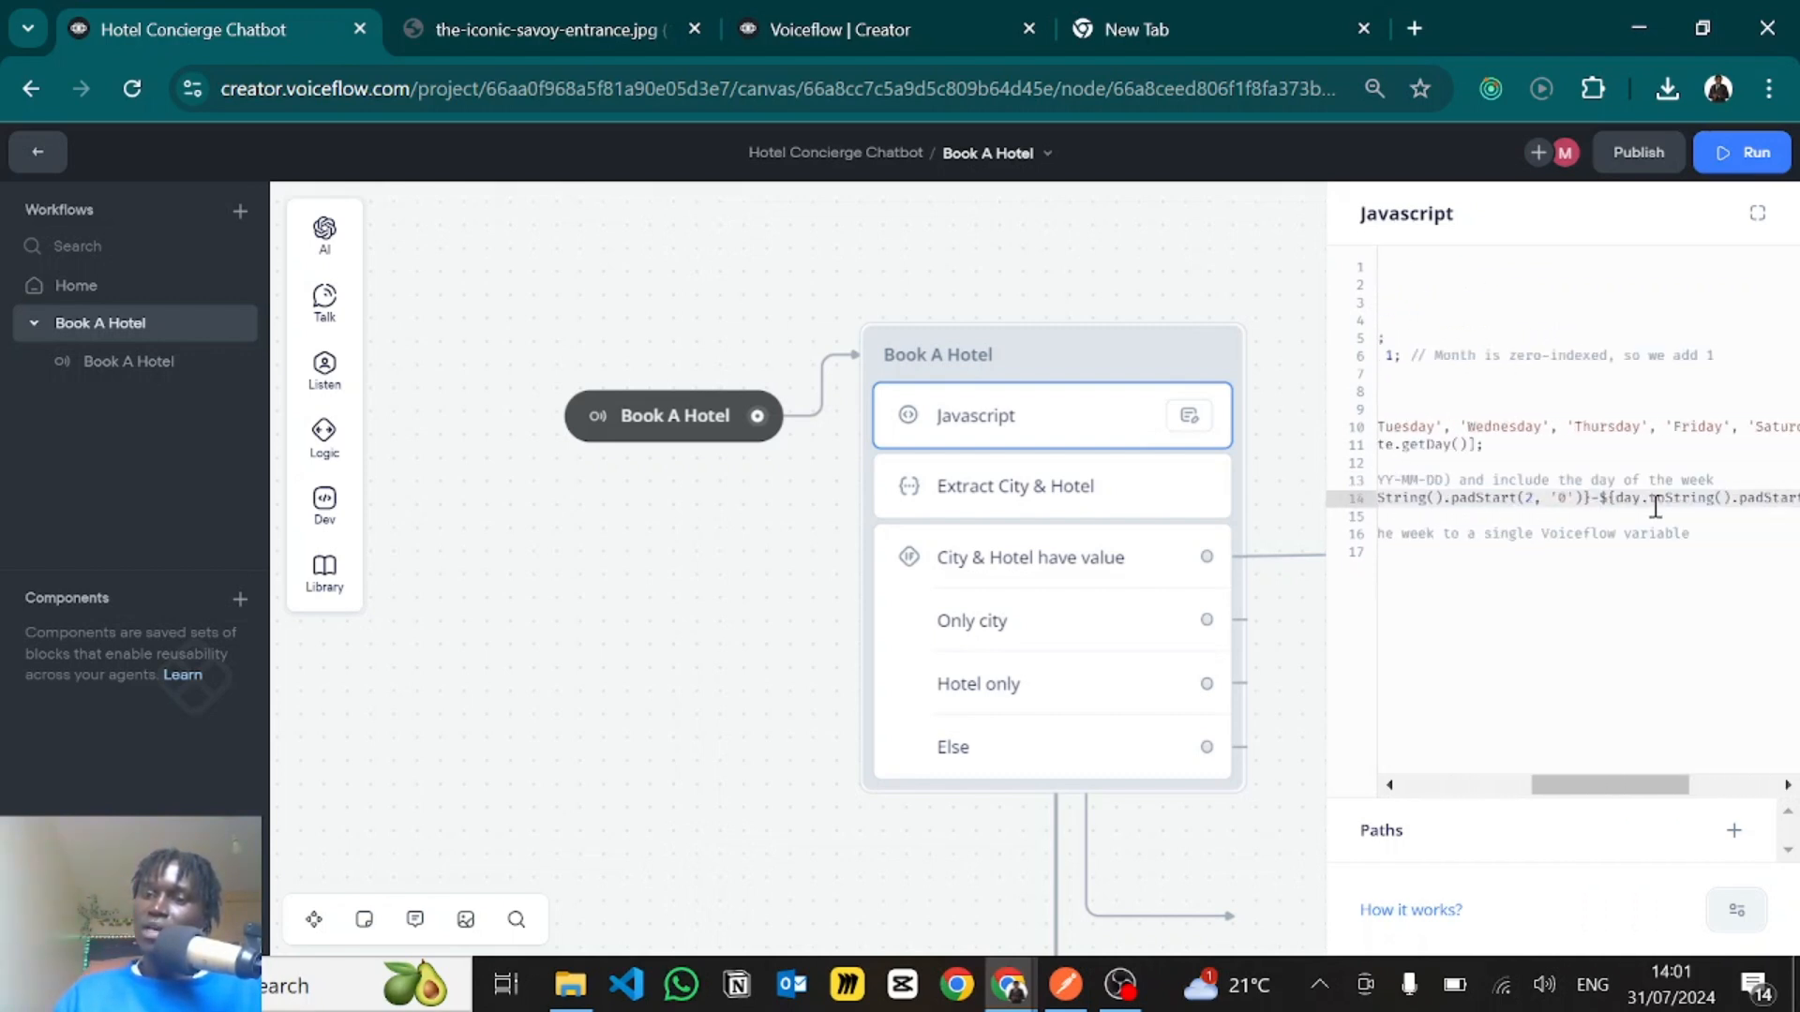
pyautogui.hscroll(-6, 1556, 533)
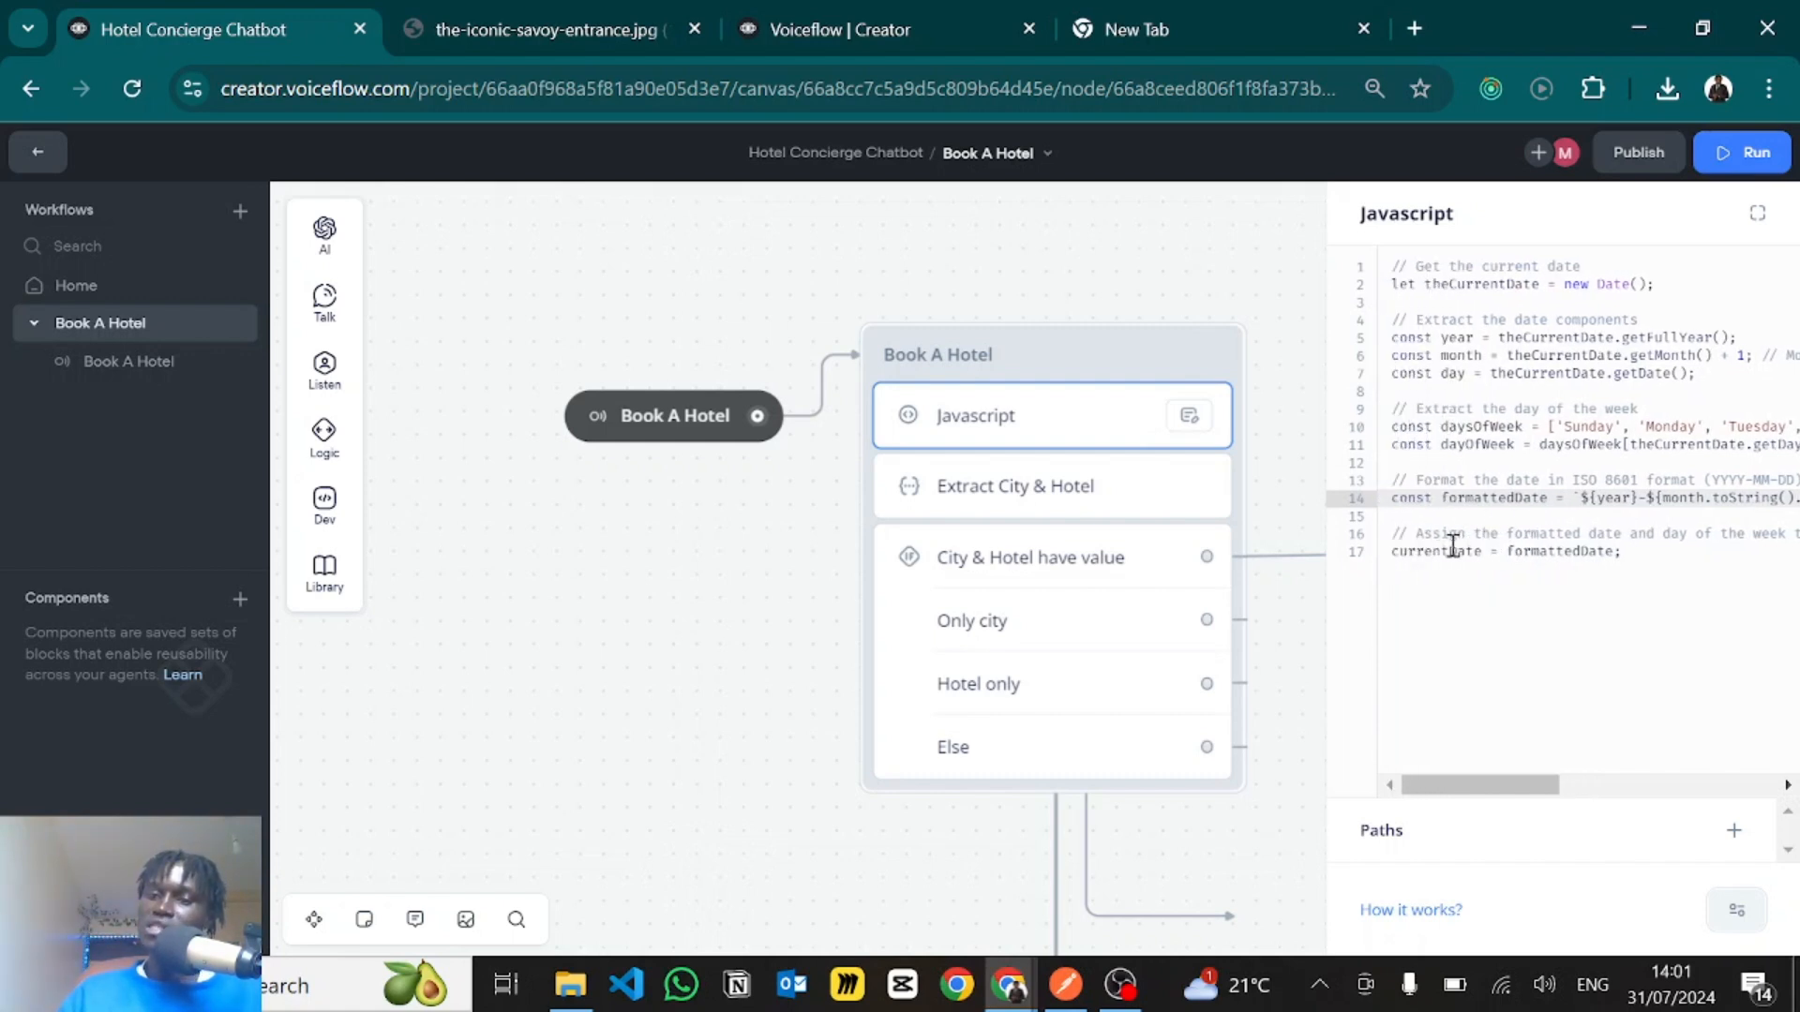
pyautogui.doubleClick(1432, 552)
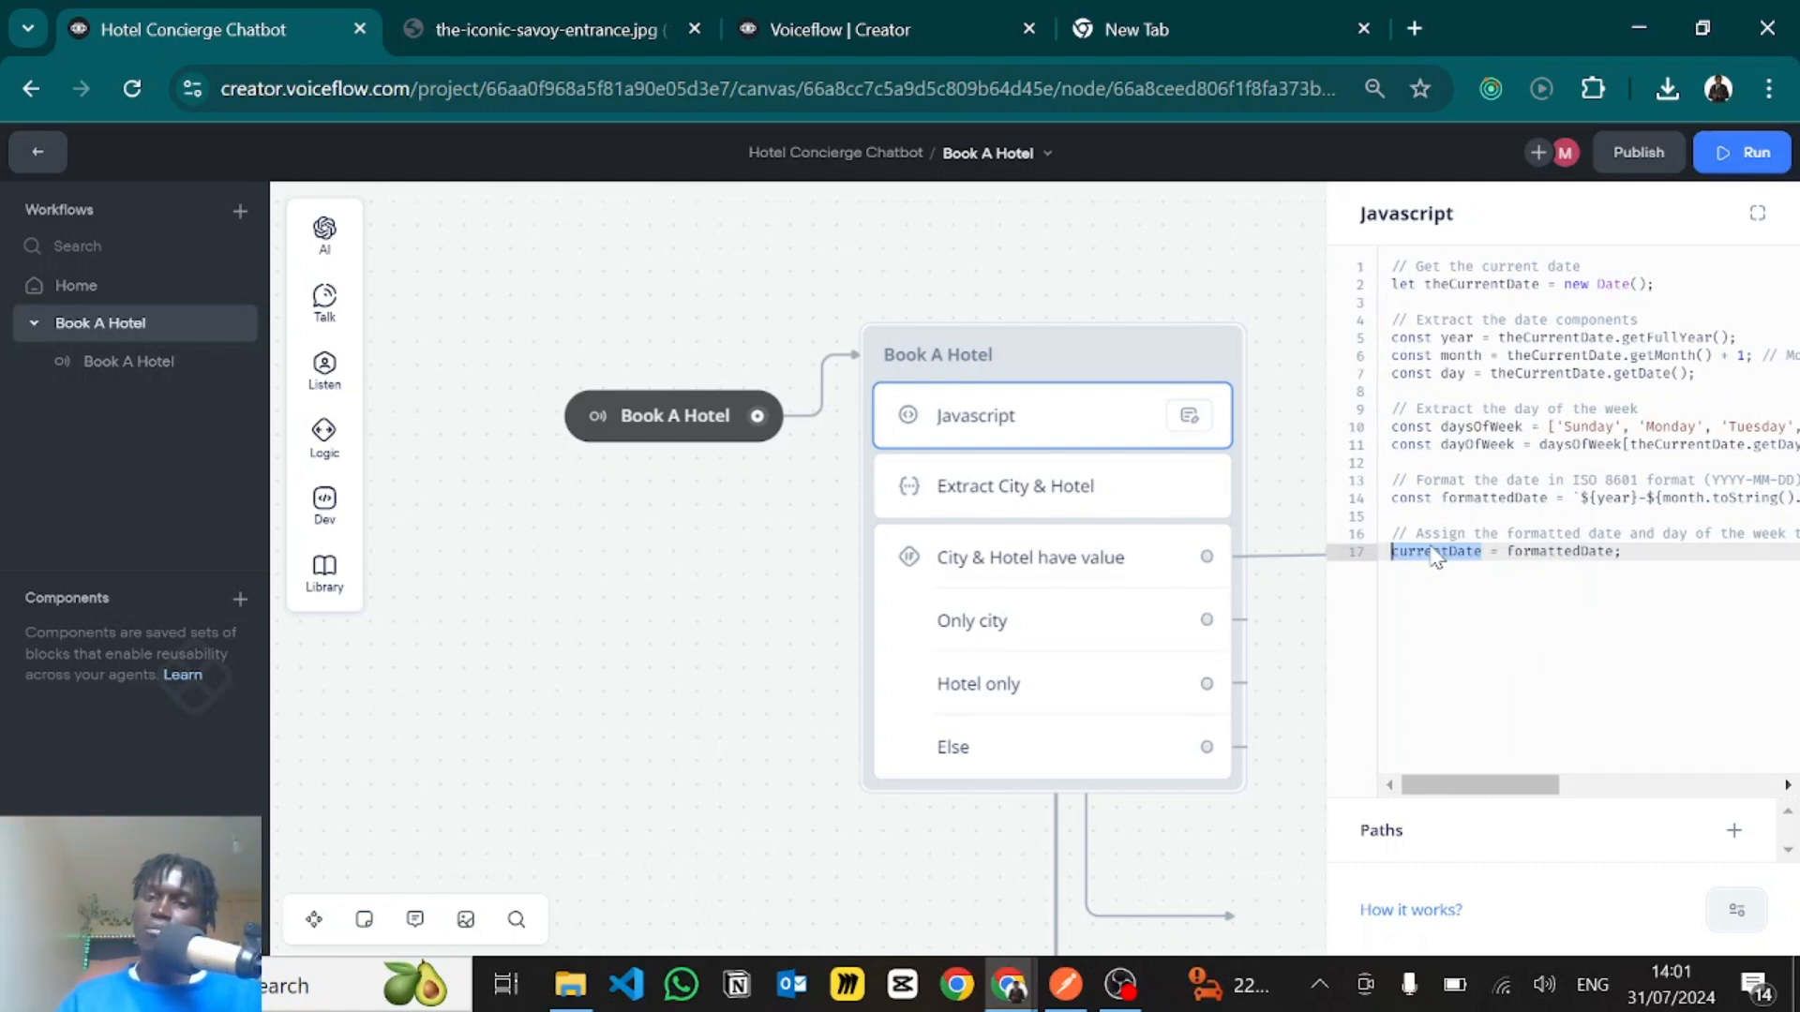
pyautogui.click(1005, 302)
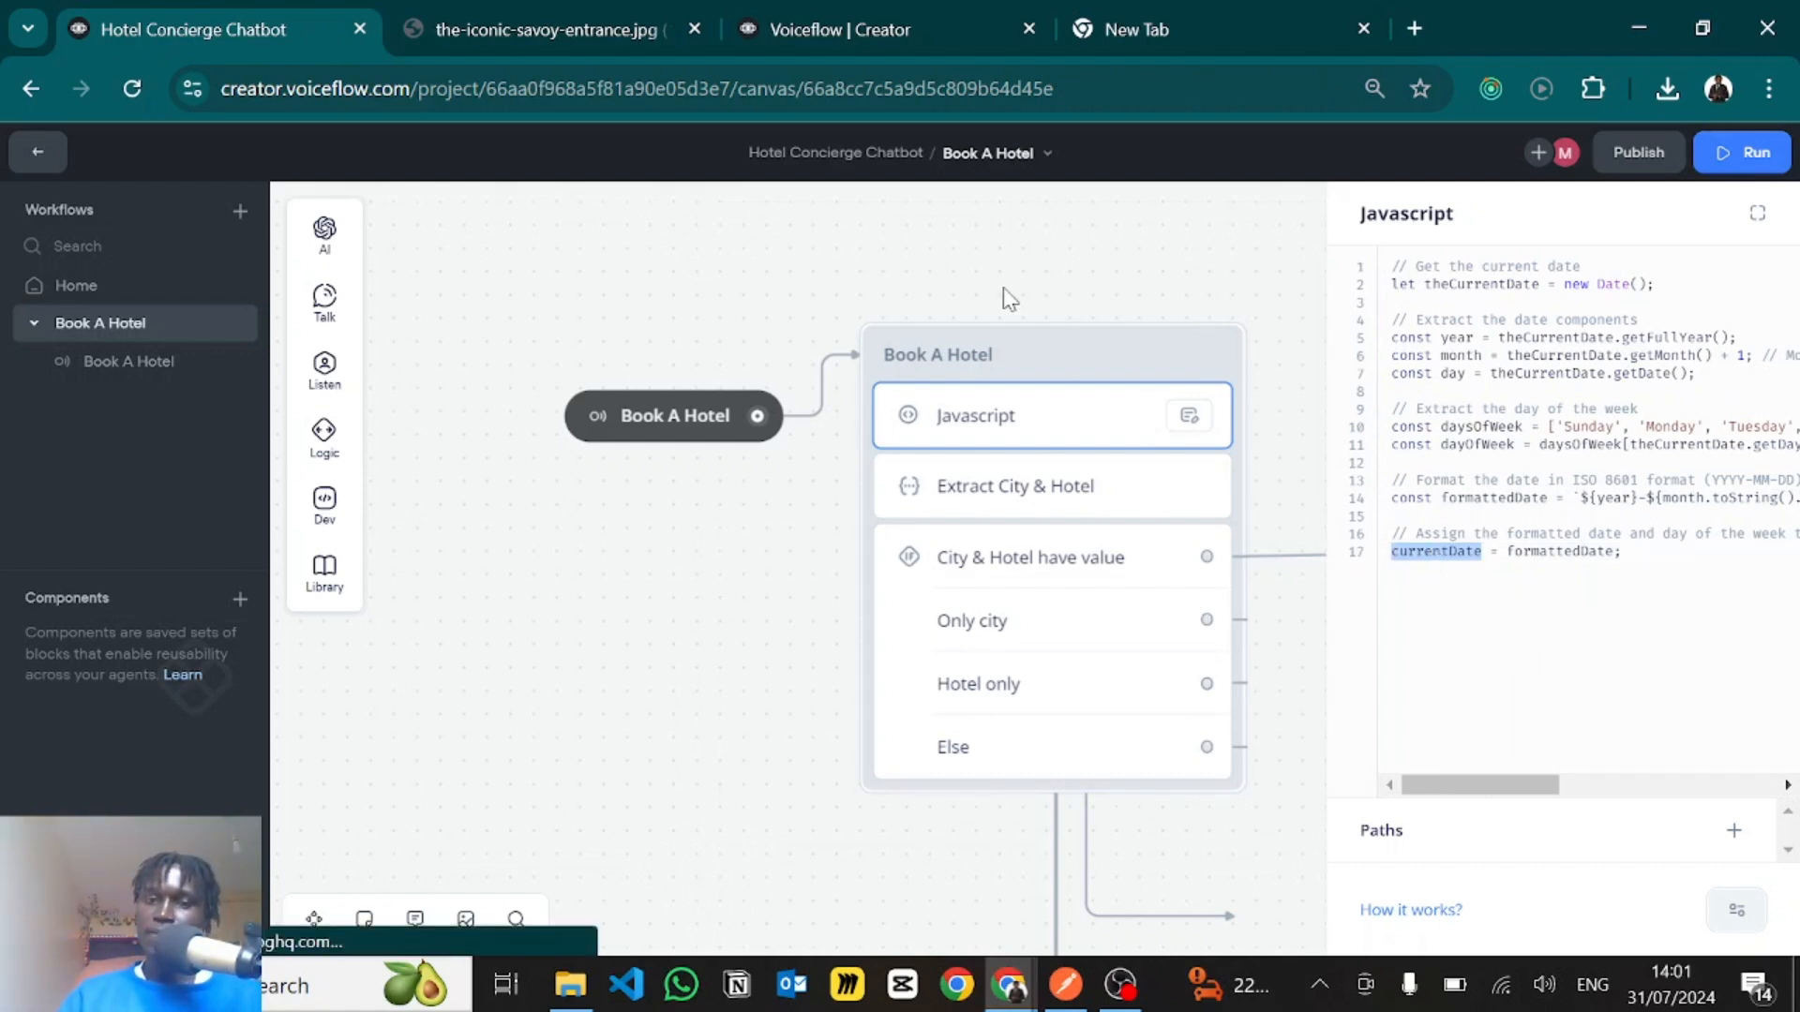
# - Open the Extract City & Hotel step and read its city prompt instructions, including the rule to respond with "0"
pyautogui.click(1017, 514)
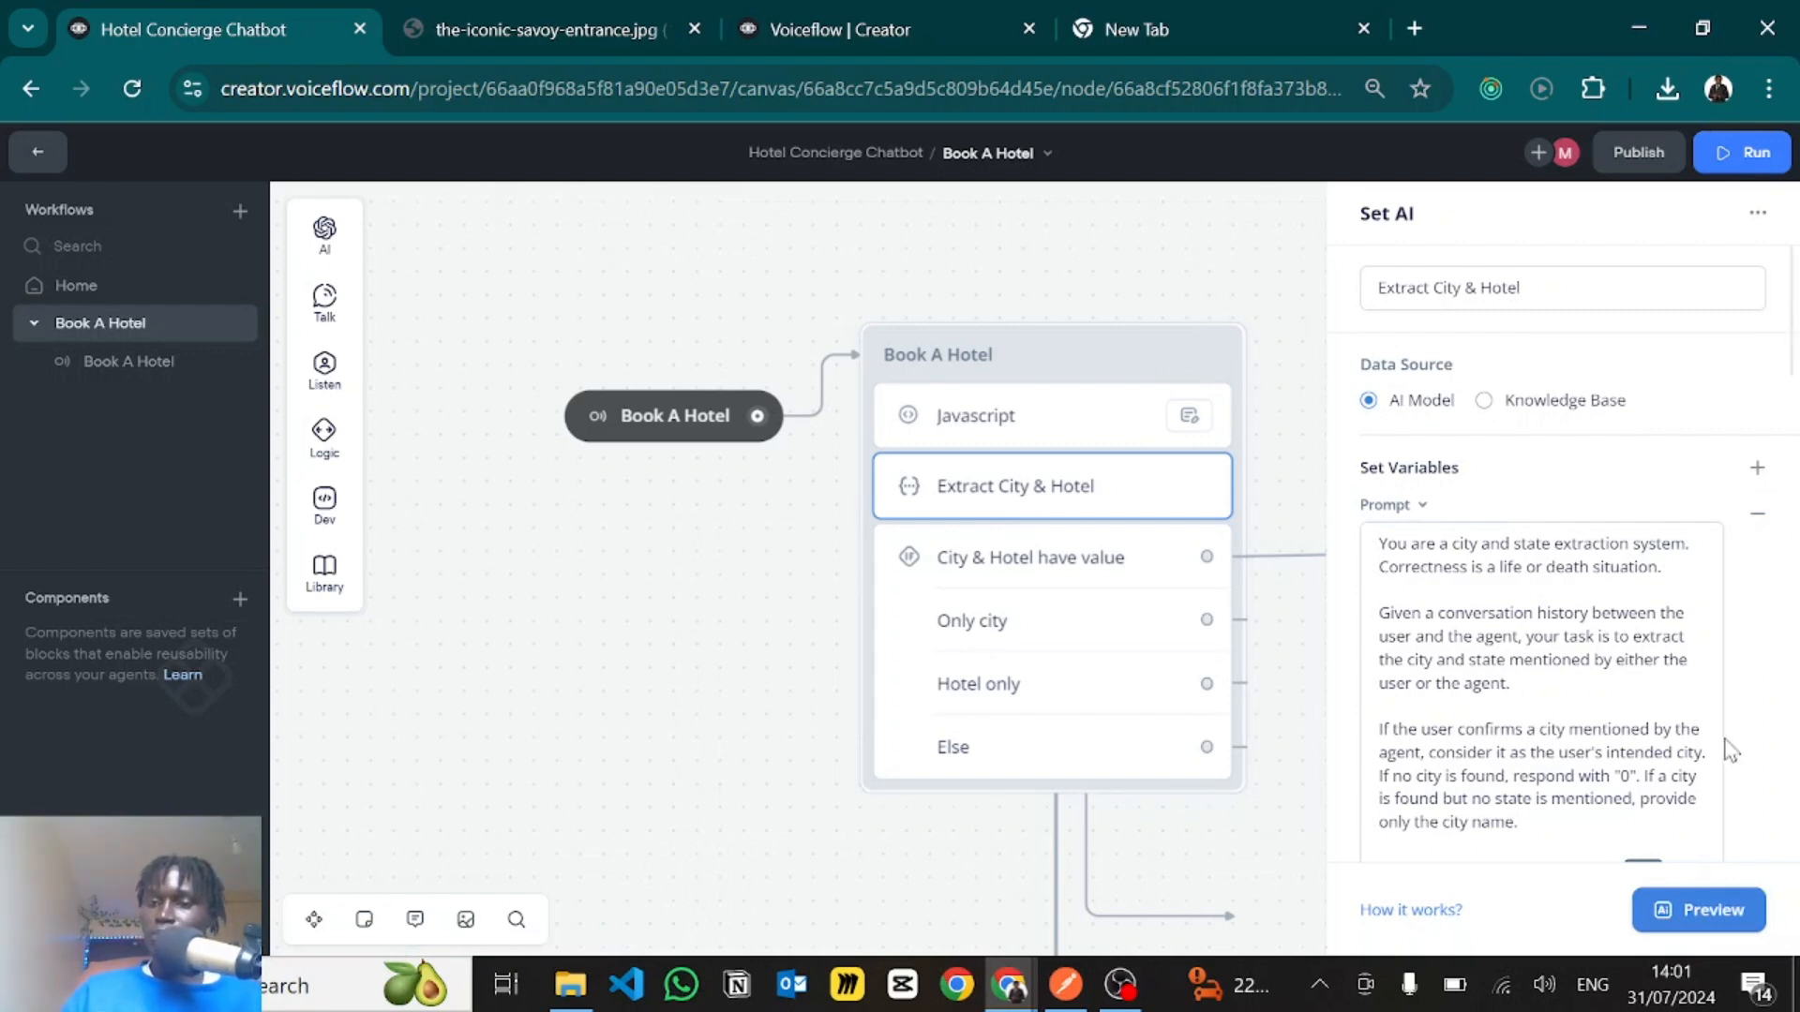
pyautogui.click(1606, 694)
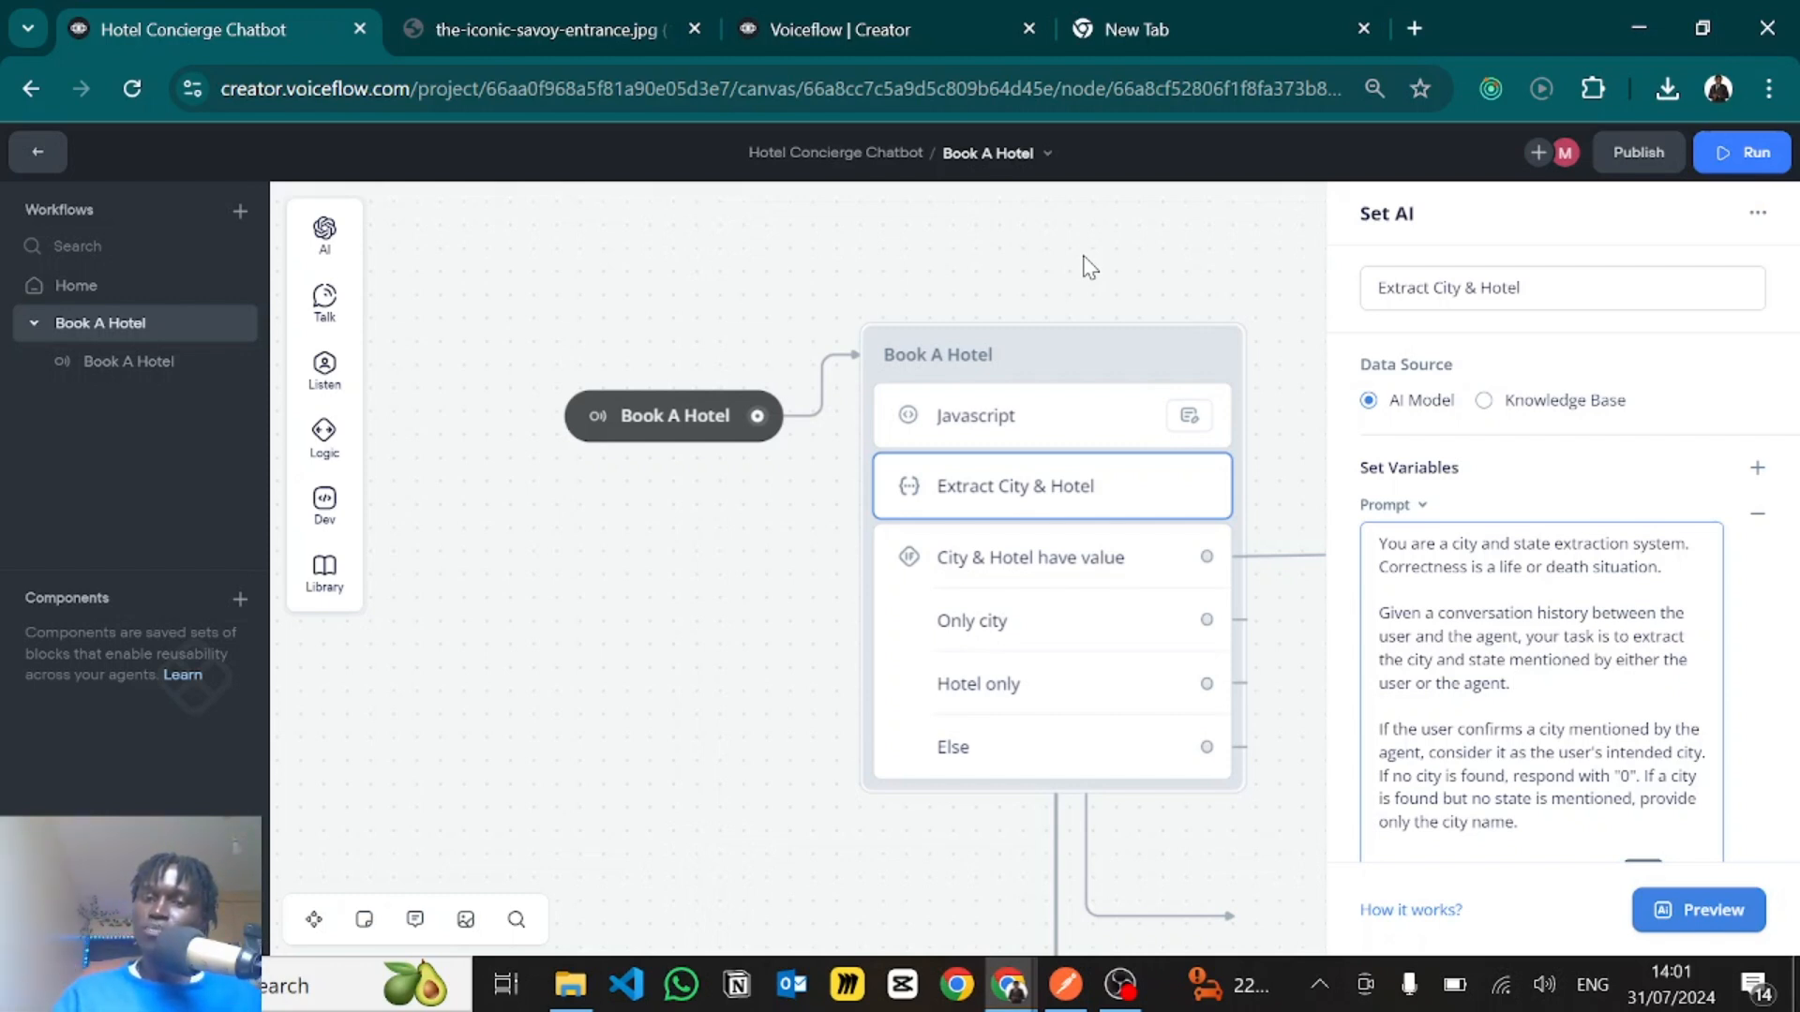
pyautogui.scroll(-1, 1553, 638)
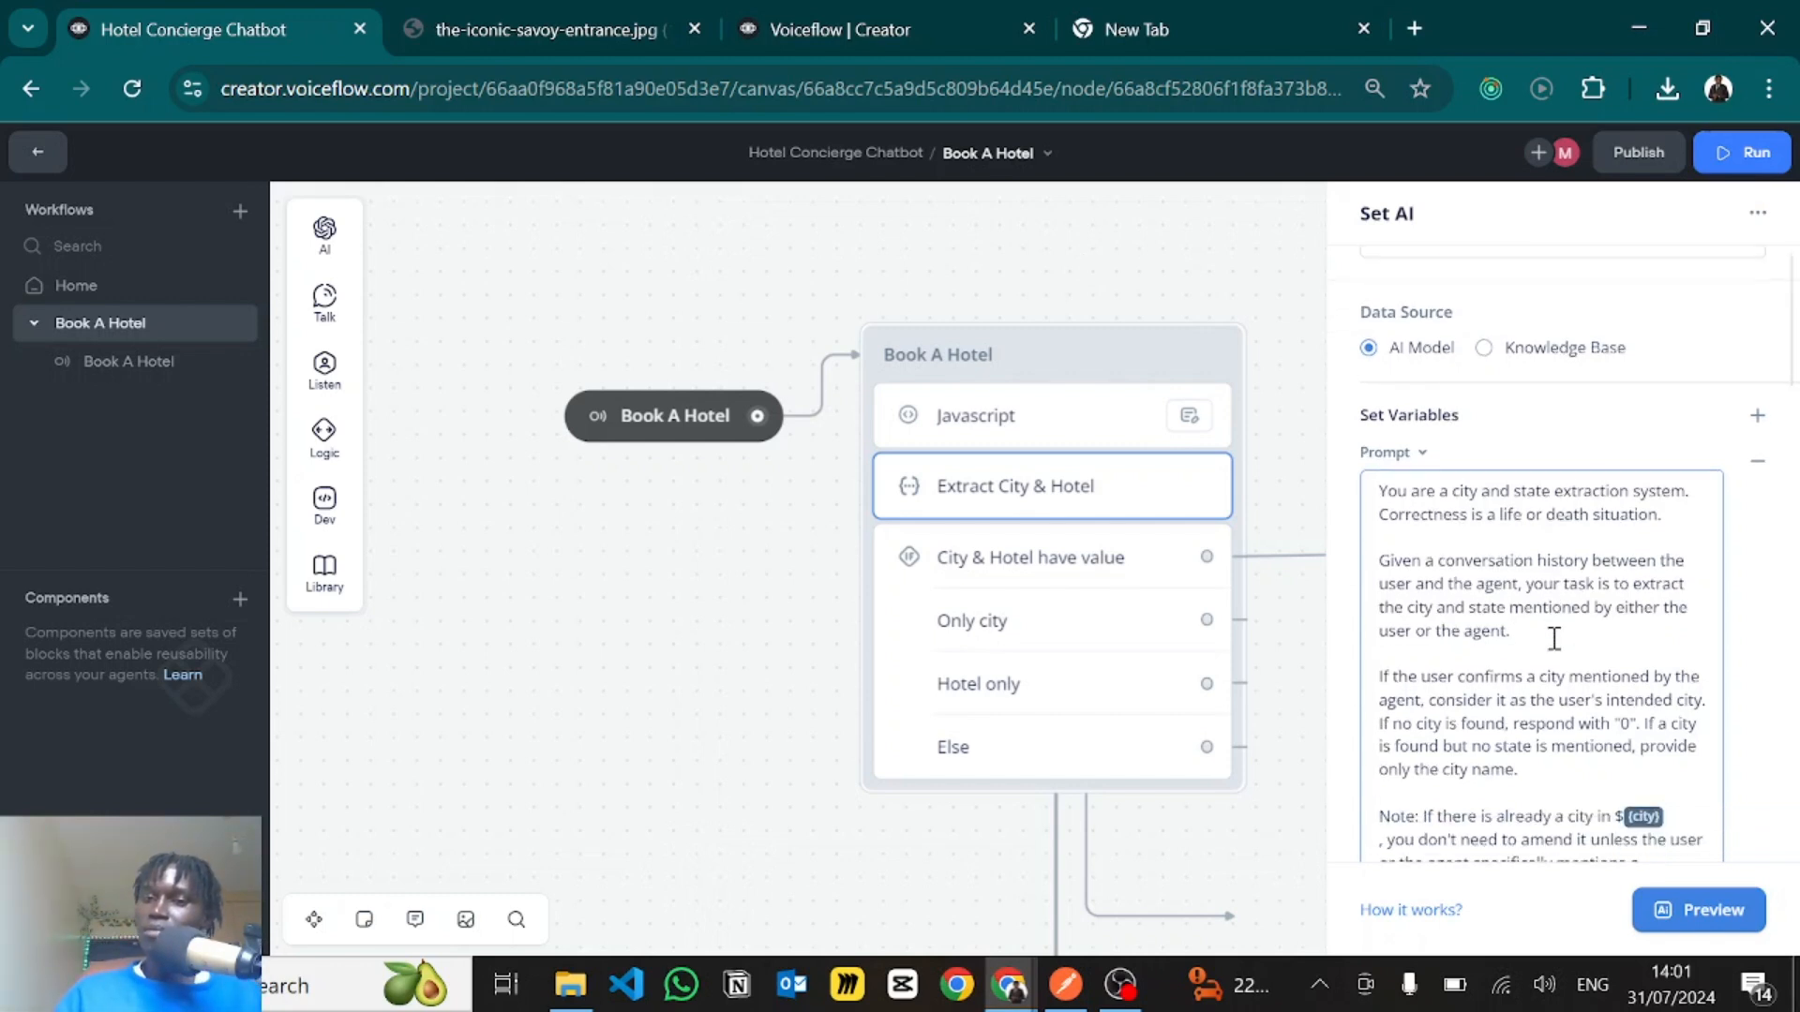
pyautogui.click(1553, 638)
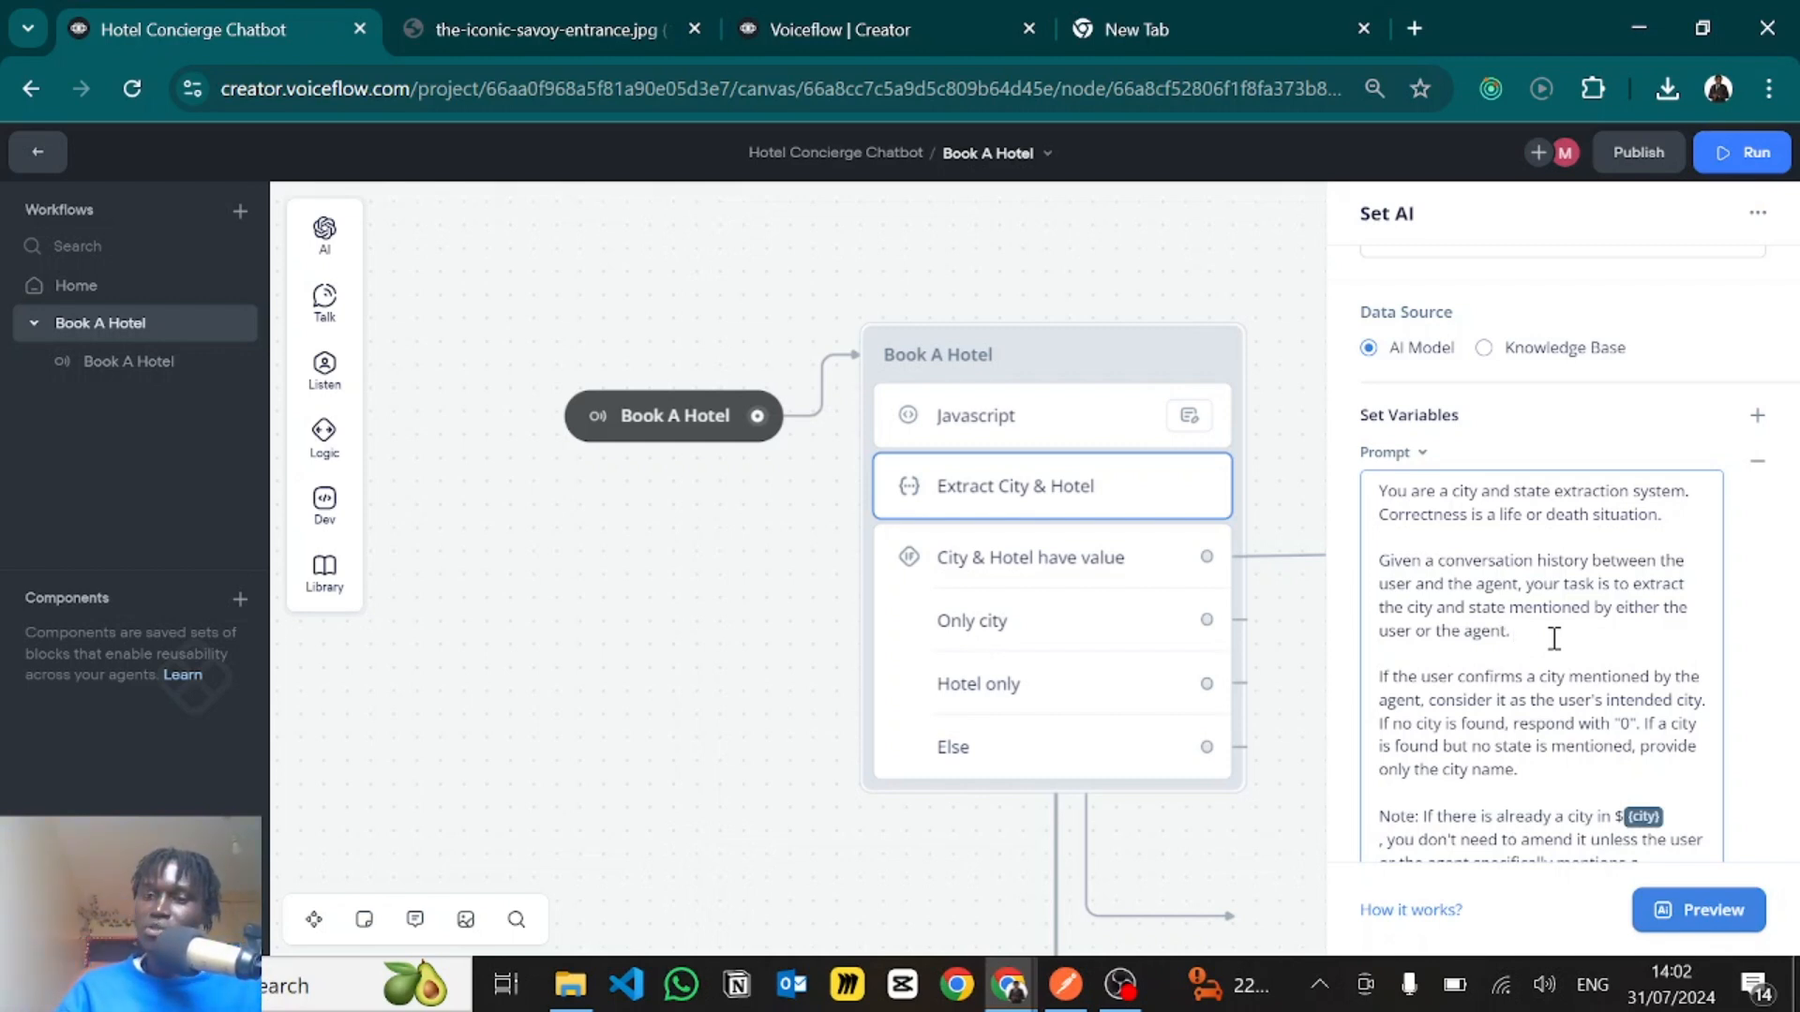
pyautogui.click(1553, 638)
pyautogui.scroll(-2, 1554, 638)
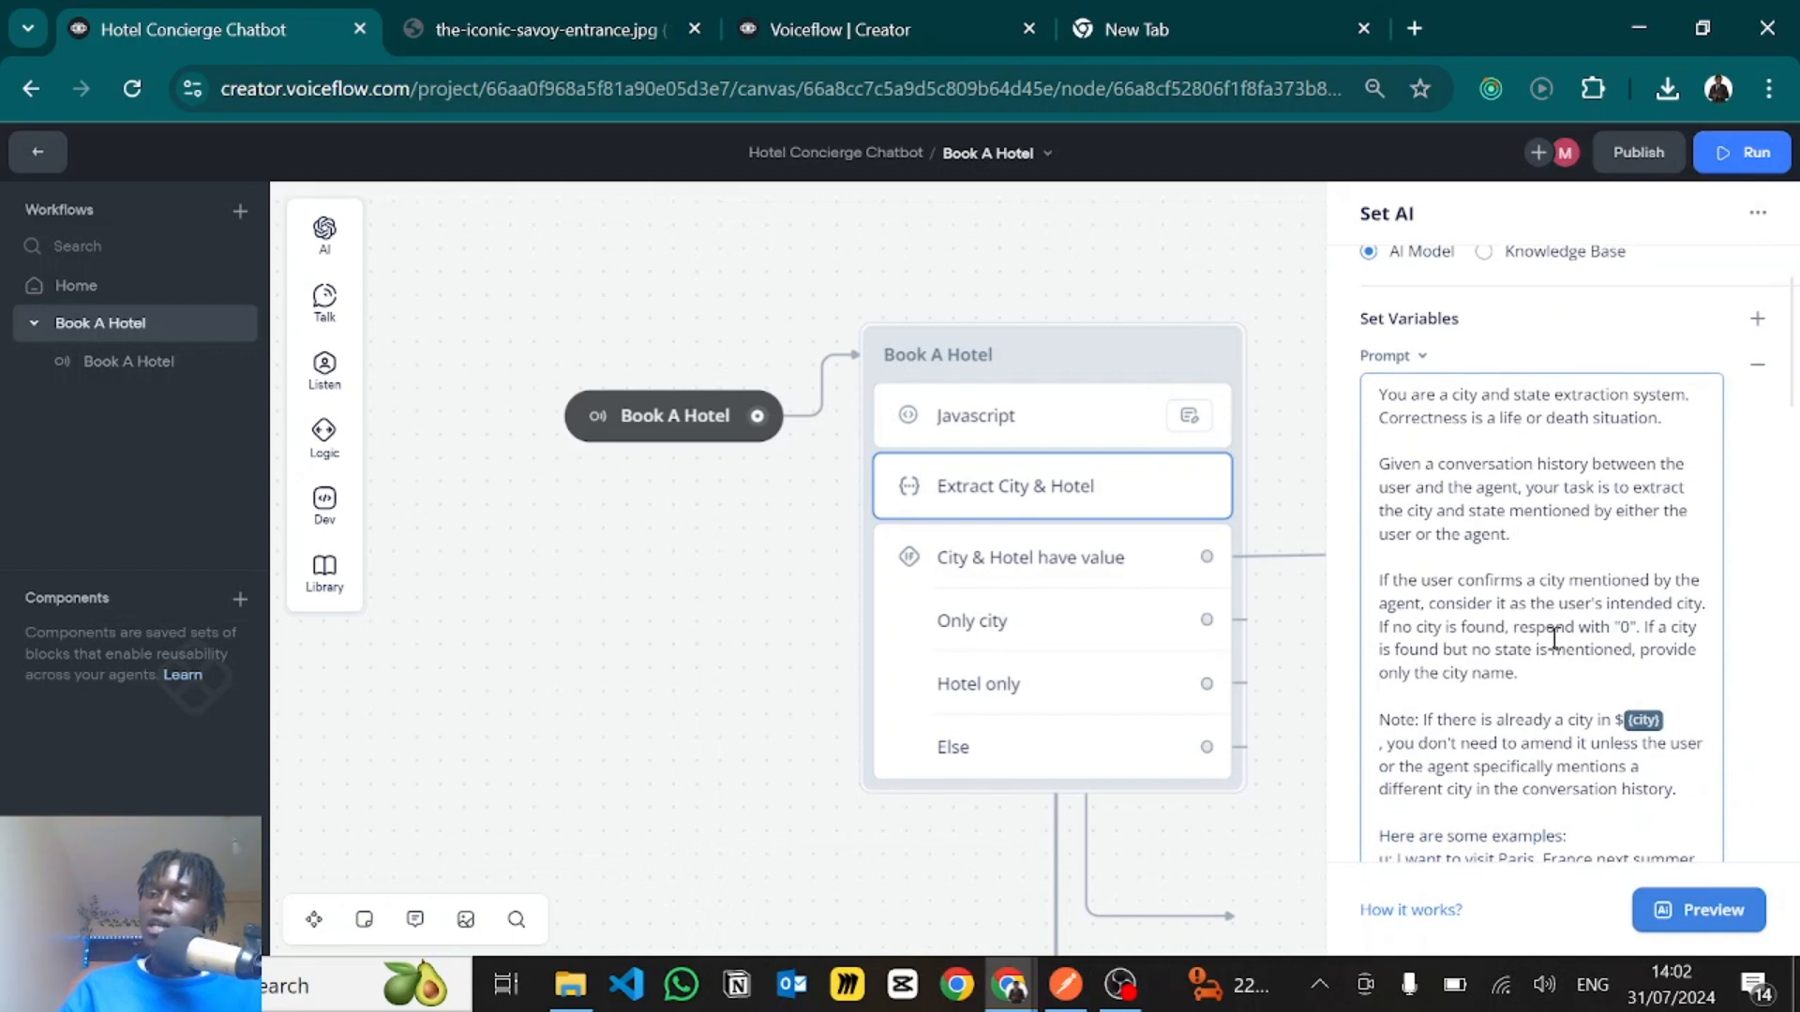
pyautogui.scroll(-1, 1553, 638)
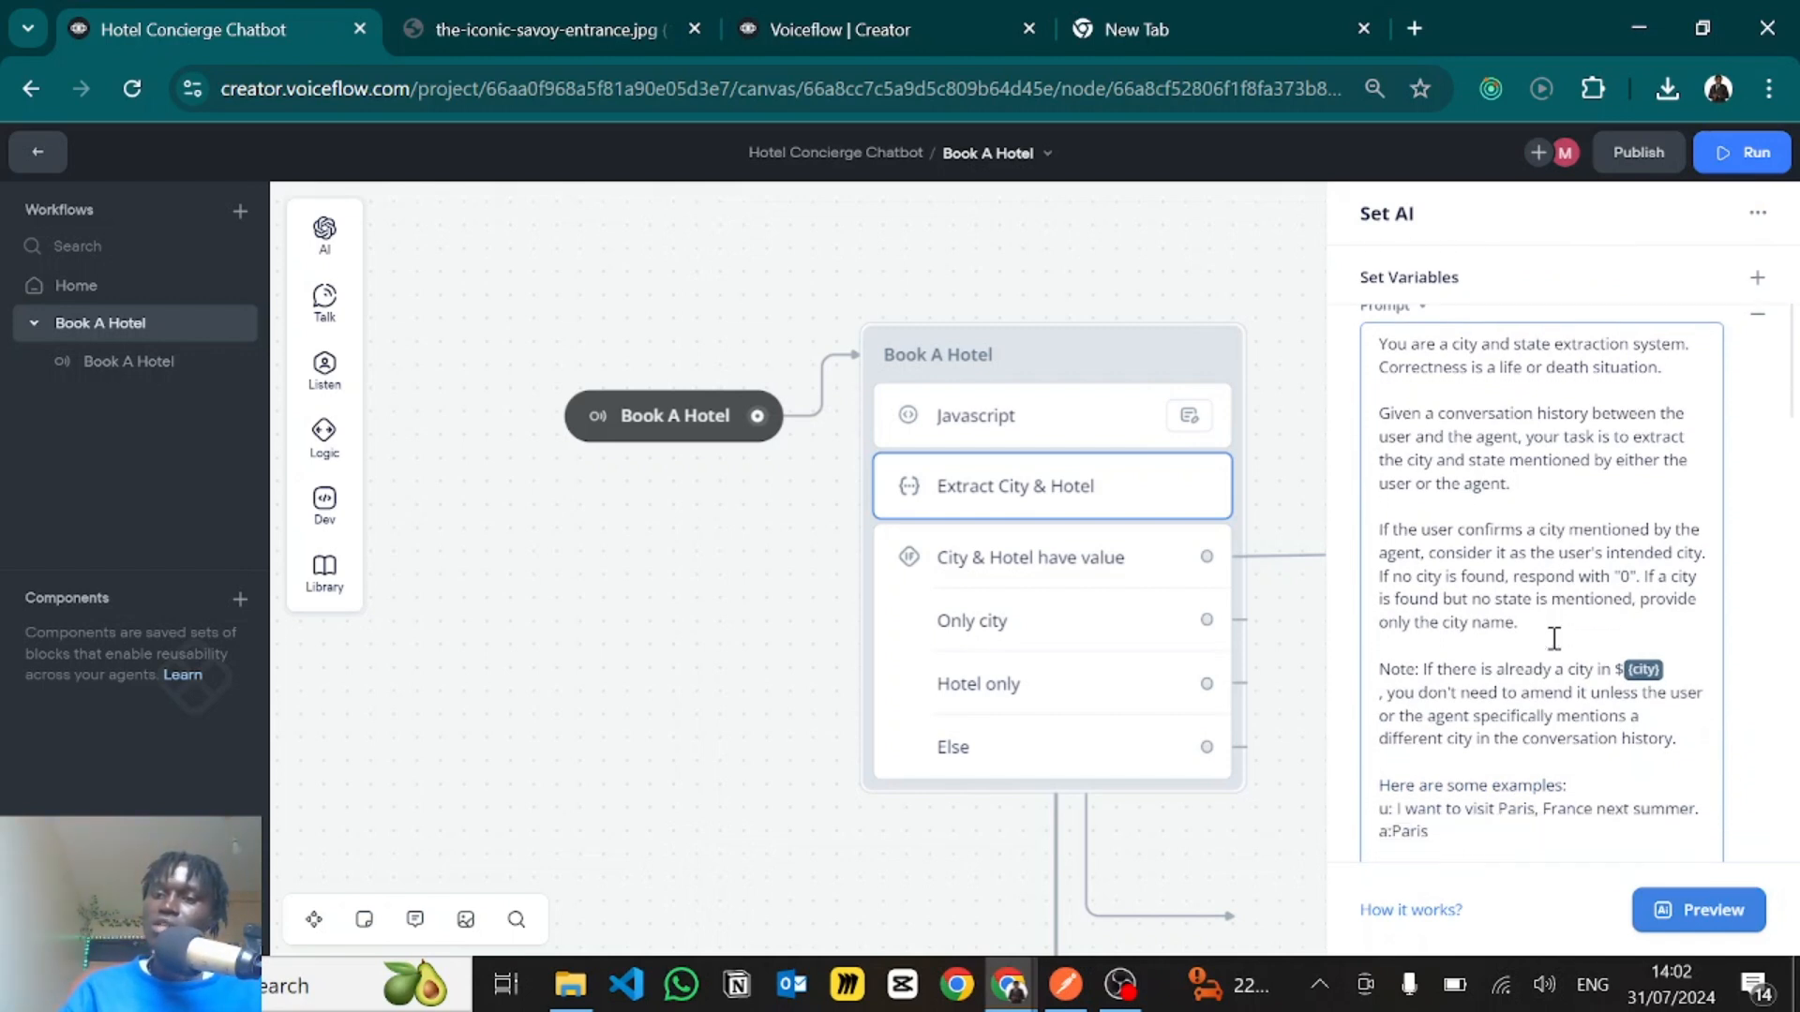
pyautogui.scroll(-1, 1553, 639)
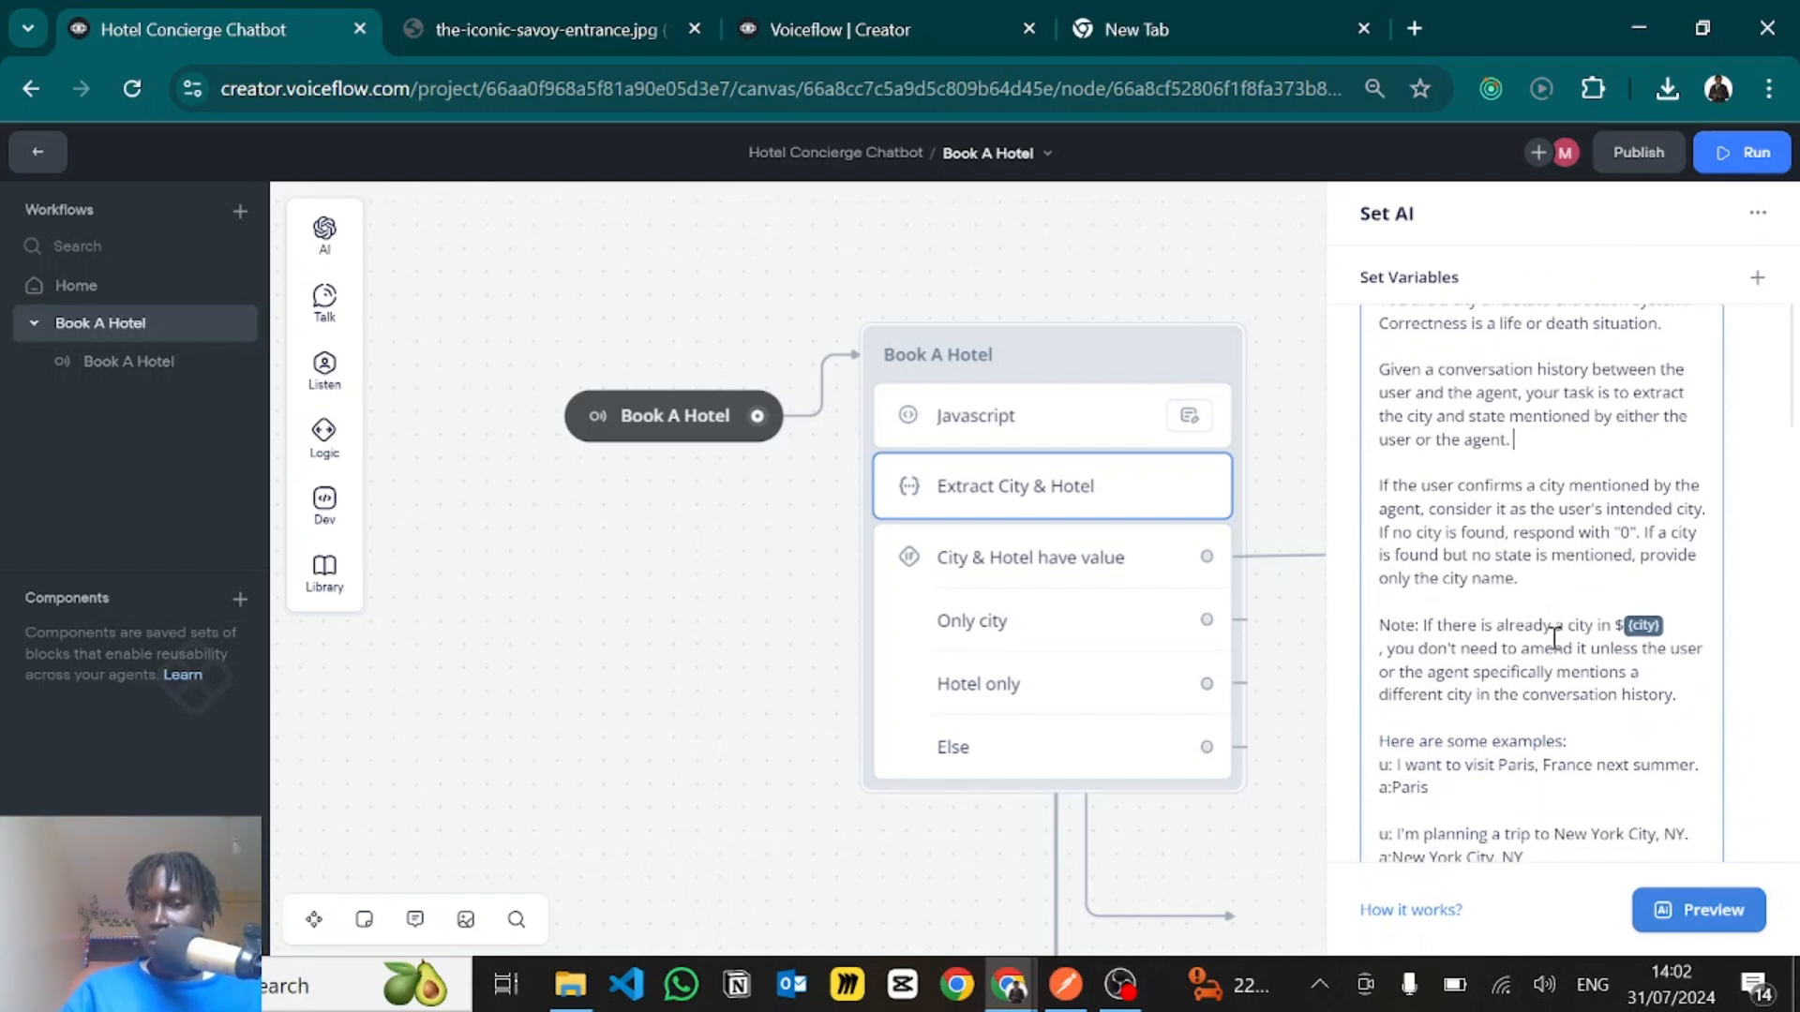
pyautogui.scroll(-2, 1554, 639)
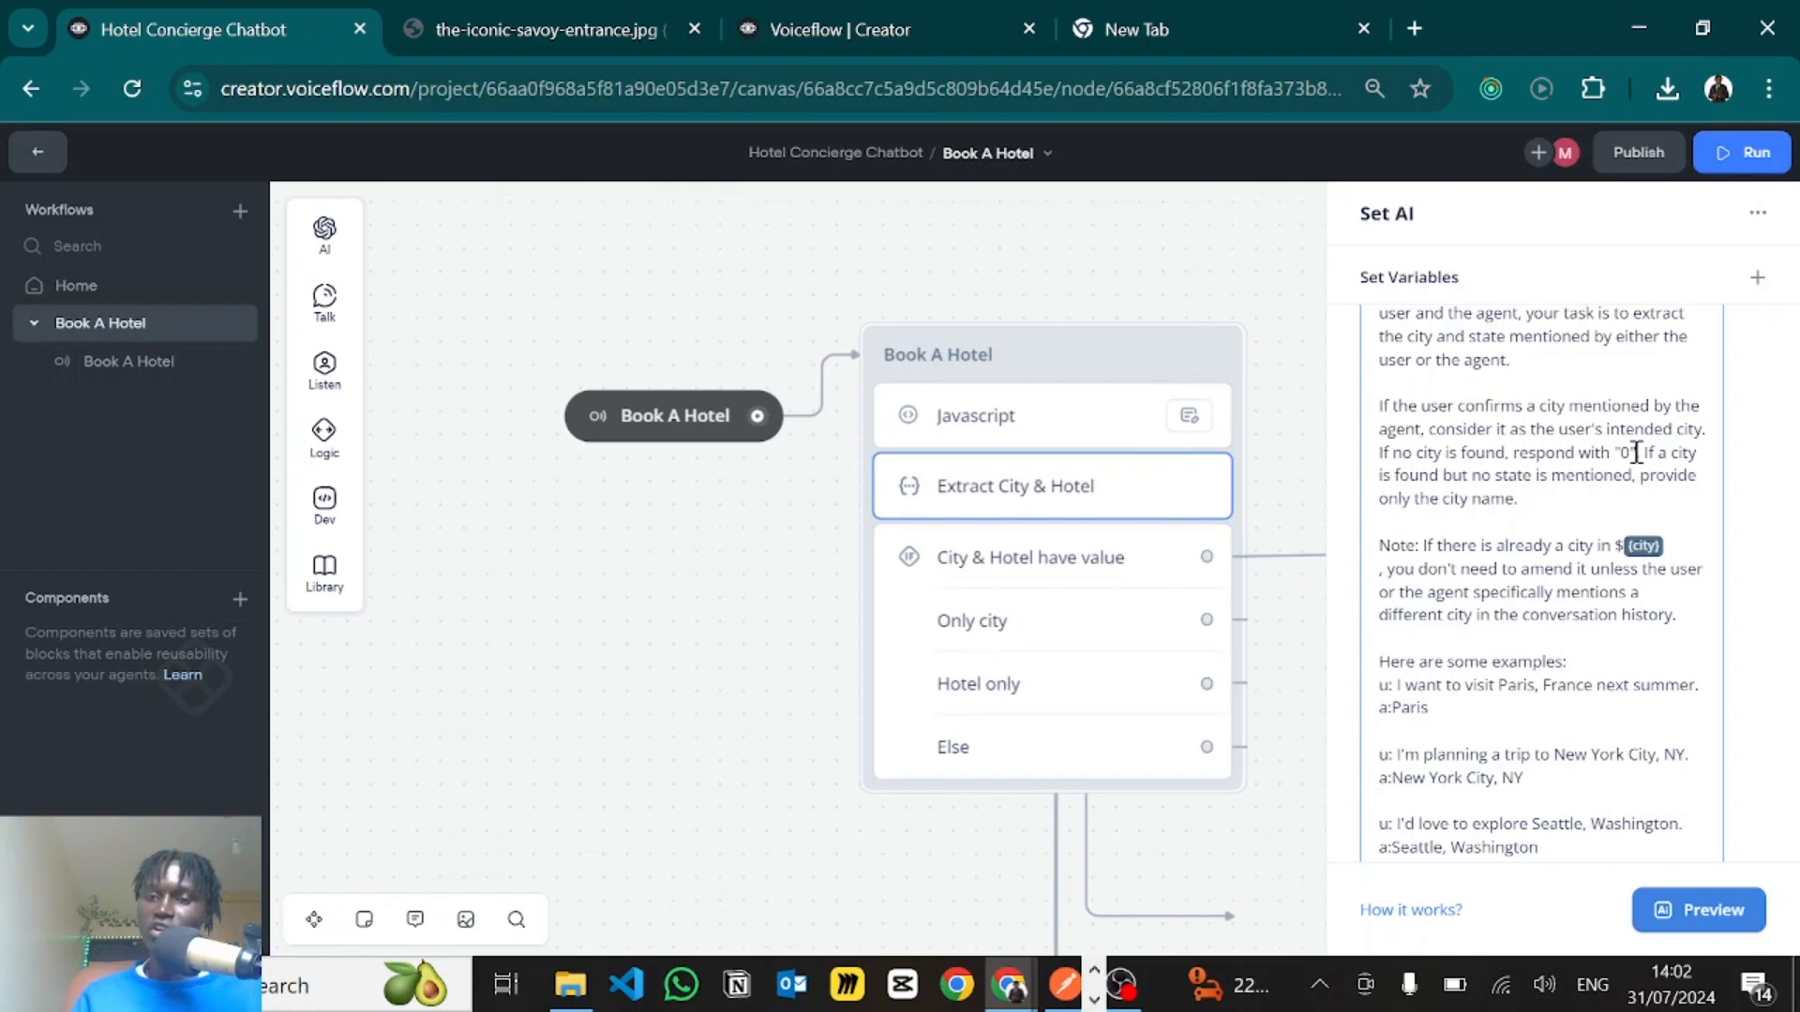
pyautogui.moveTo(1638, 454); pyautogui.dragTo(1624, 454)
pyautogui.click(1530, 473)
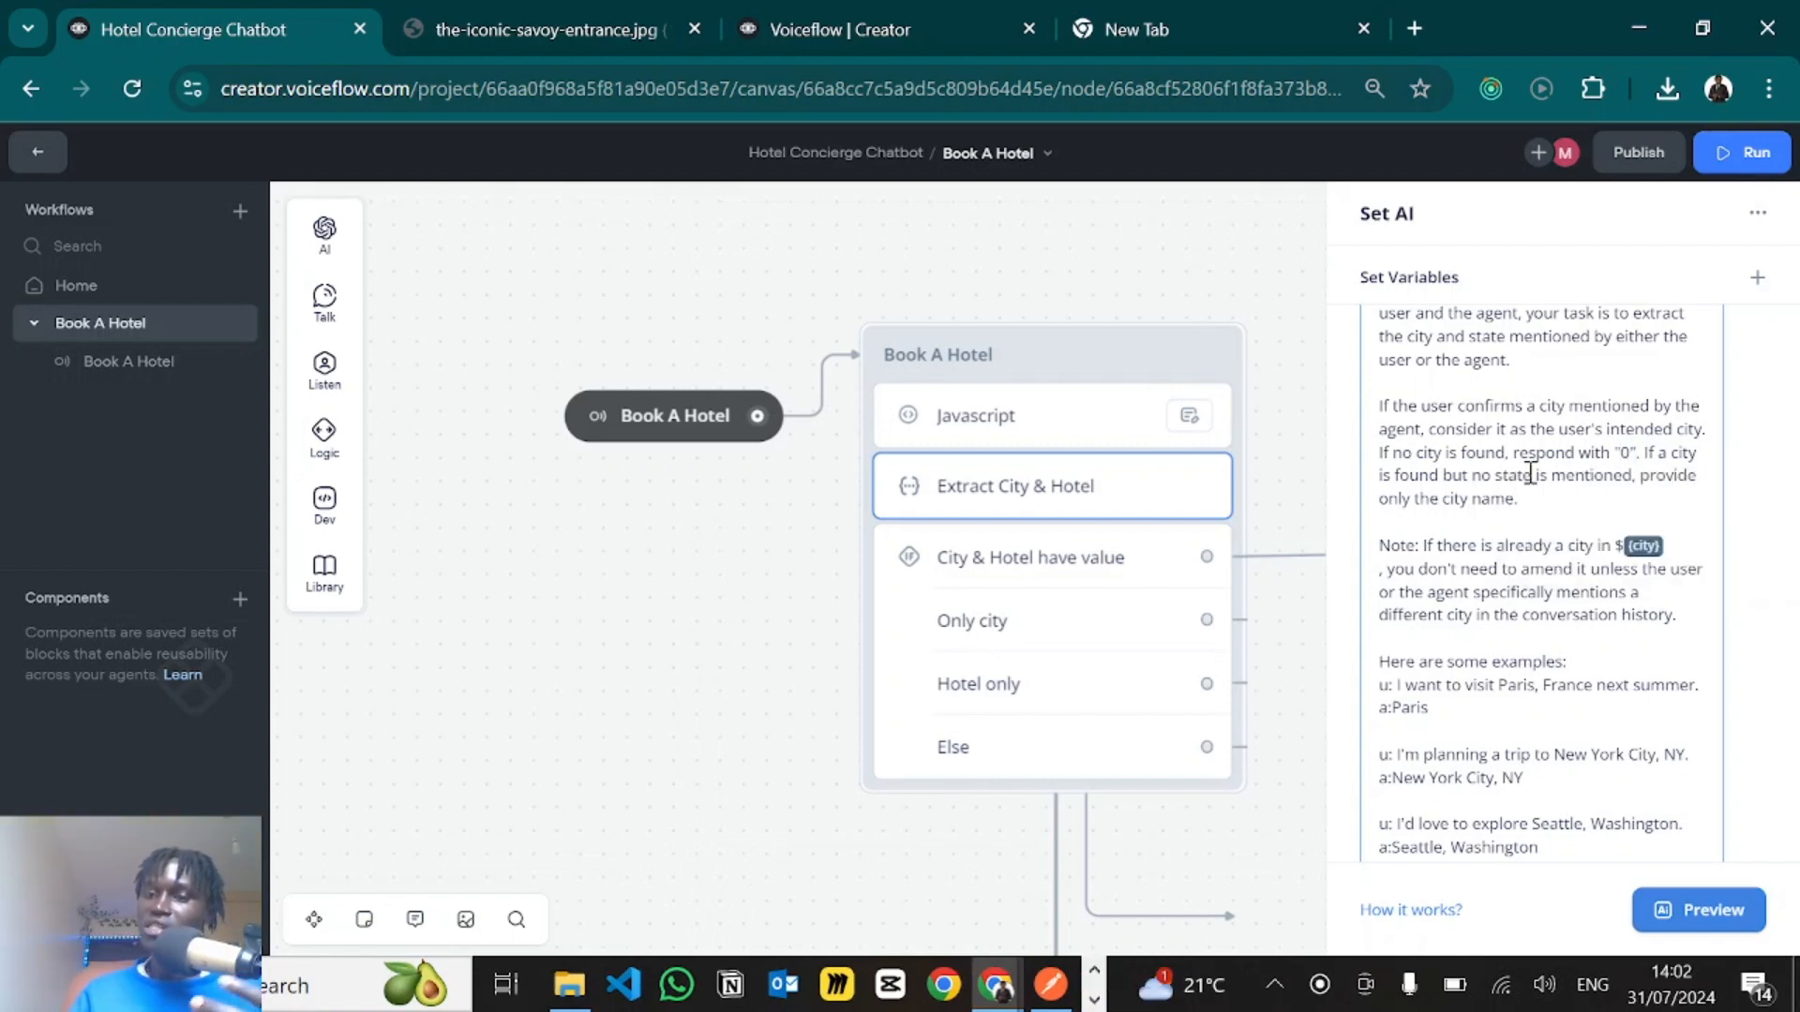
# - Examine the prompt's note about an existing {city} variable and a different city in the conversation history
pyautogui.scroll(-3, 1519, 515)
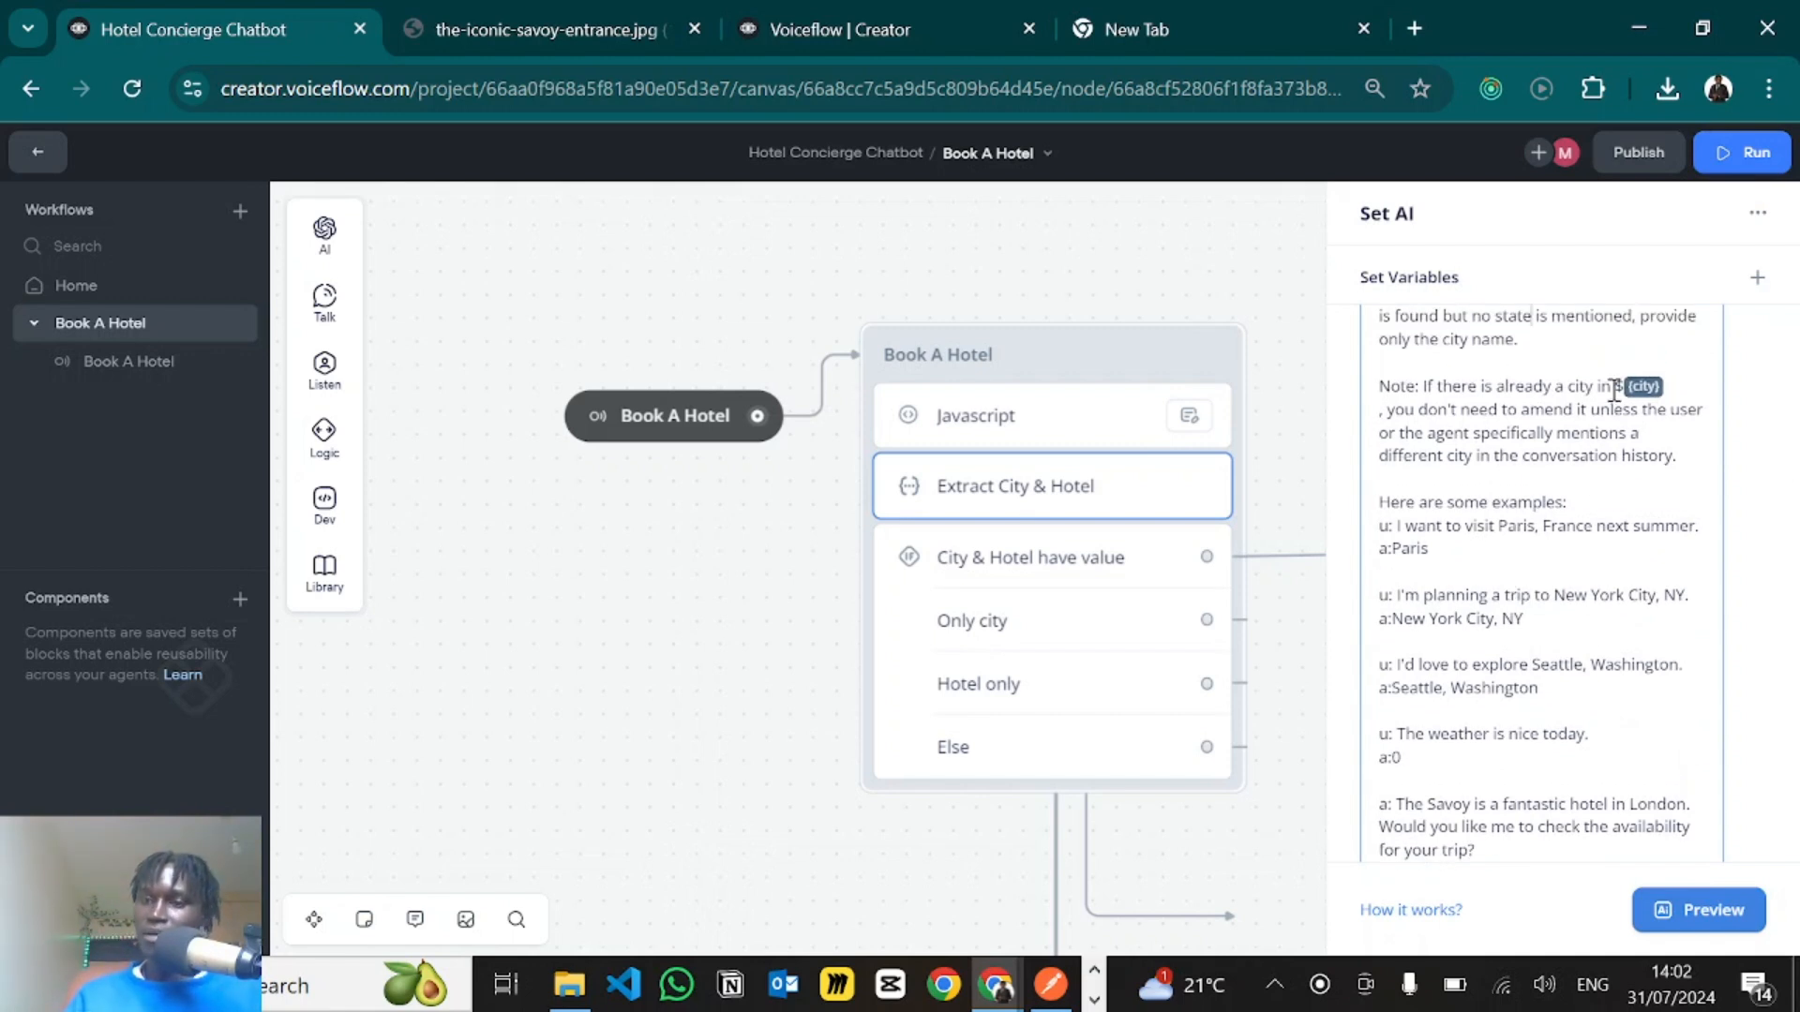
pyautogui.moveTo(1613, 388); pyautogui.dragTo(1632, 389)
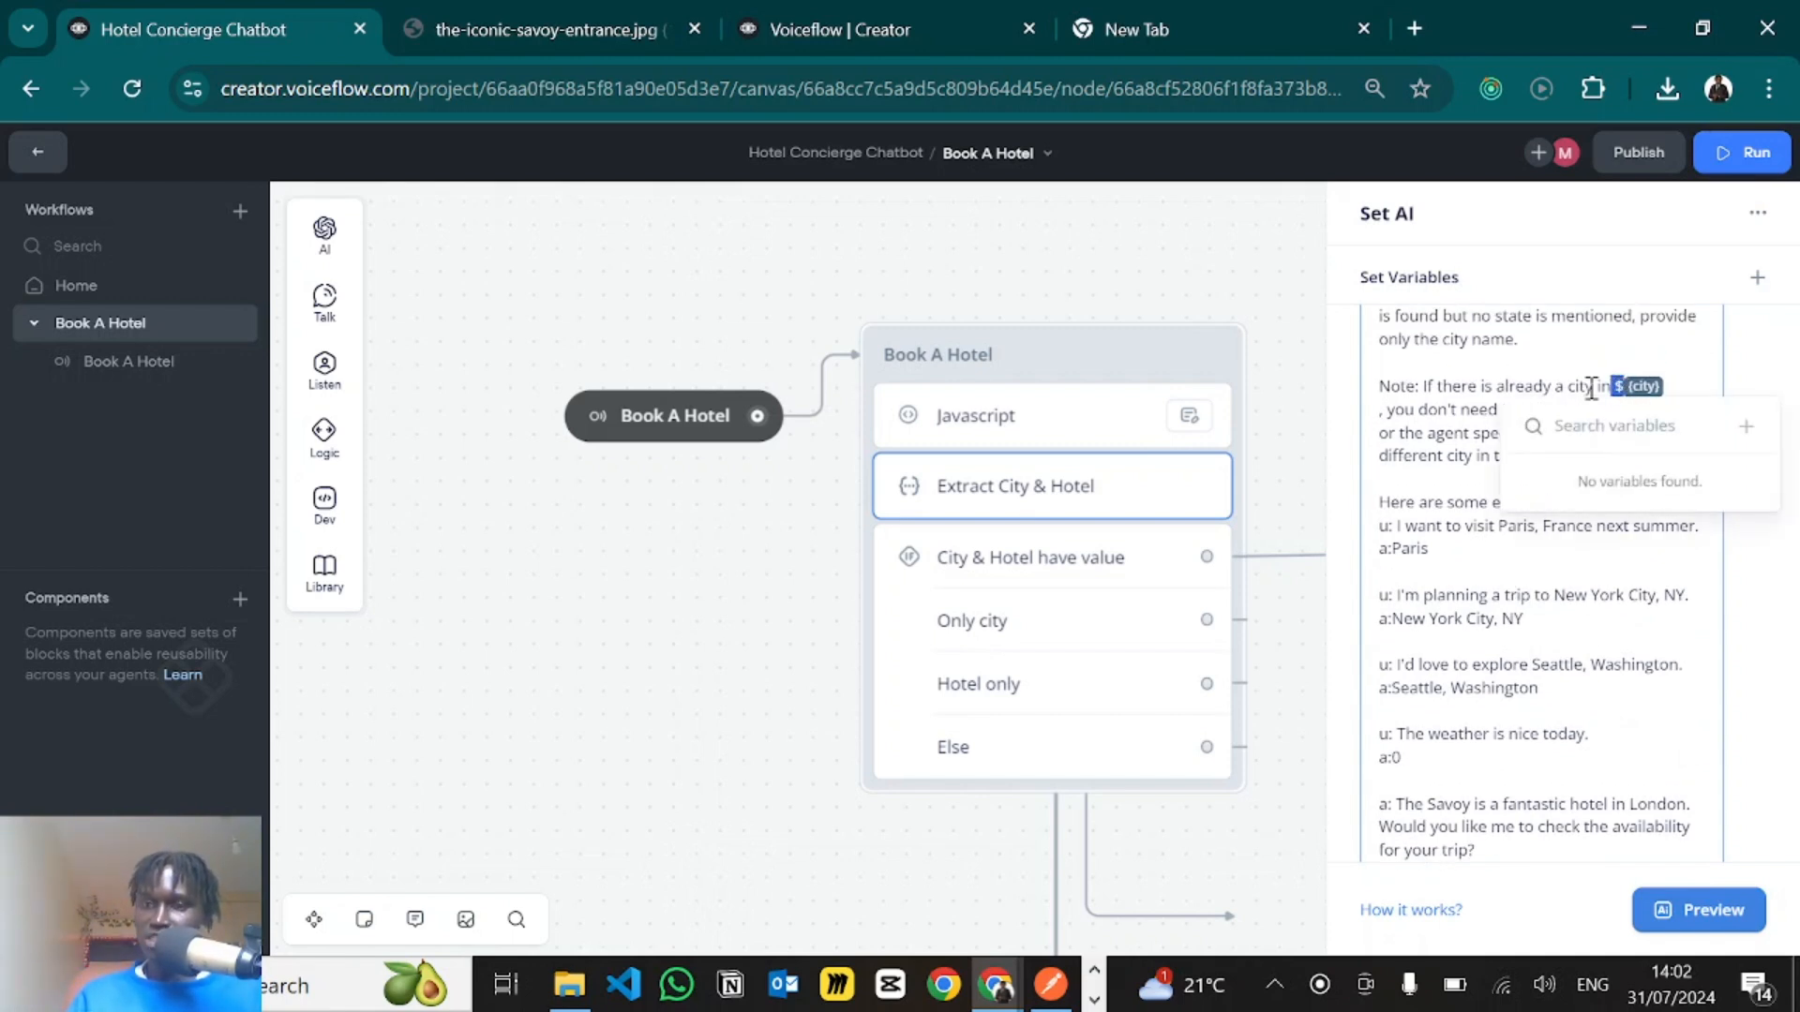
pyautogui.click(1592, 387)
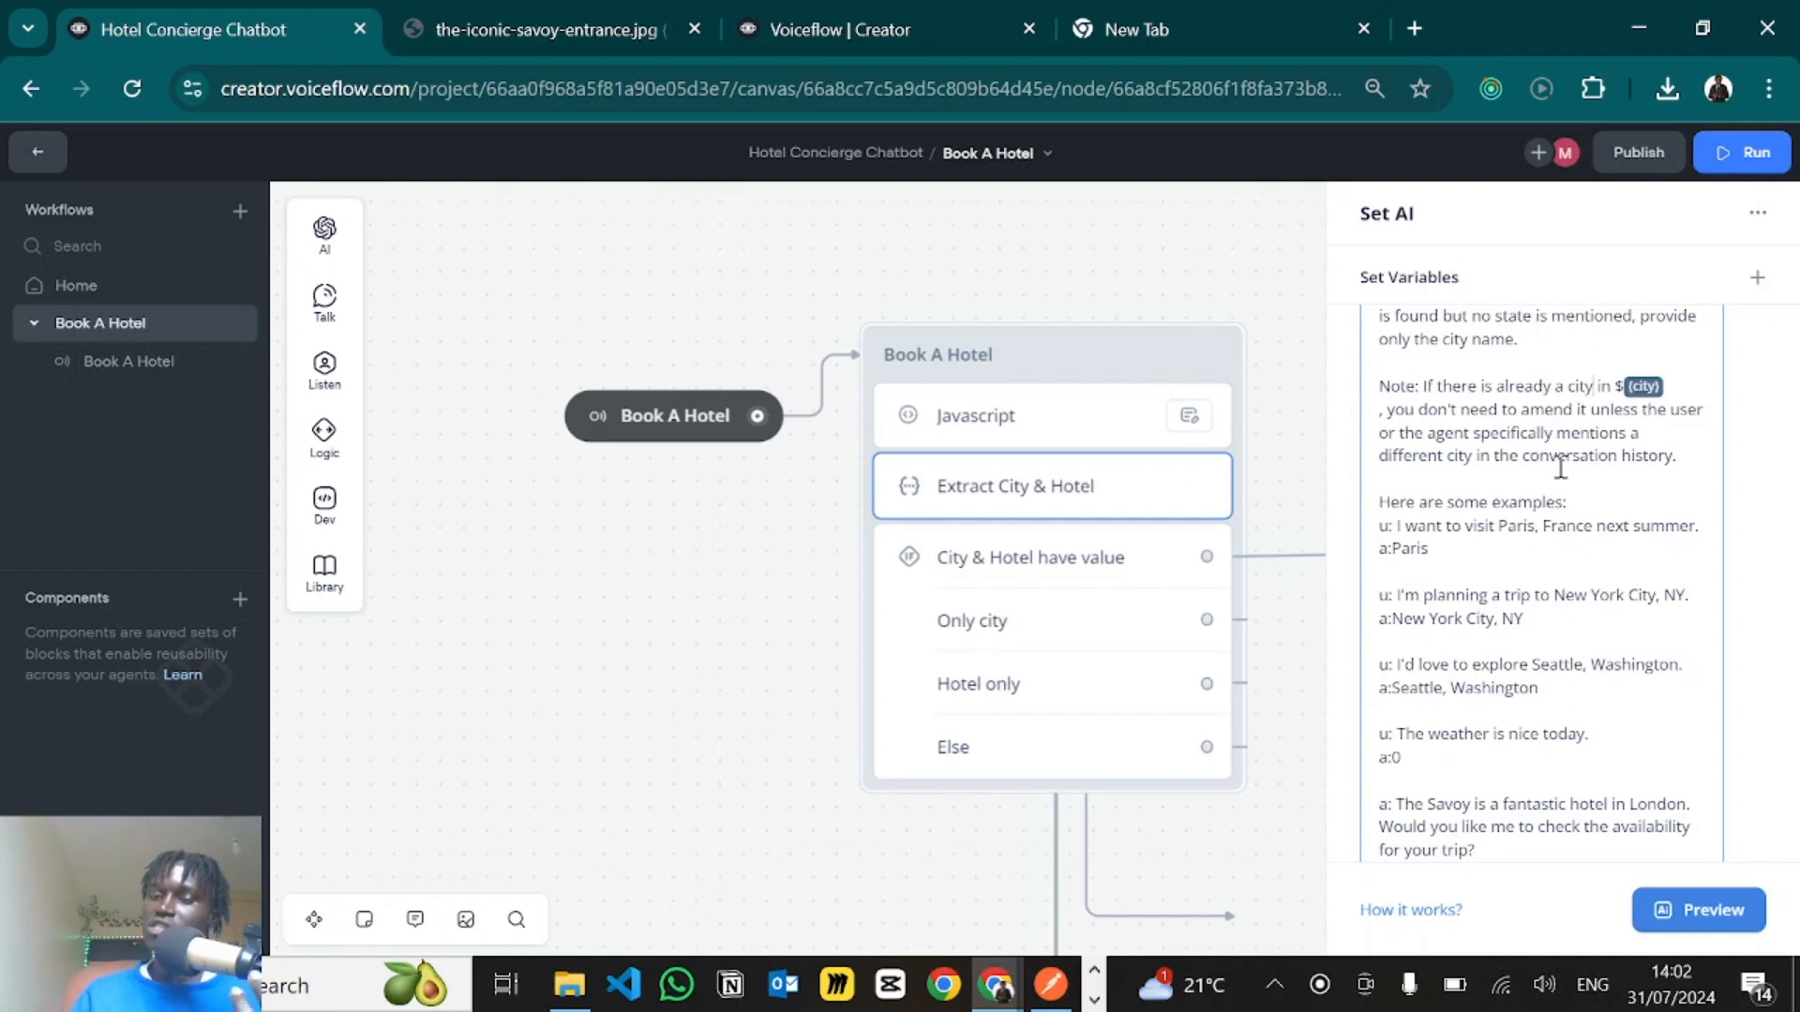
pyautogui.moveTo(1528, 457); pyautogui.dragTo(1678, 453)
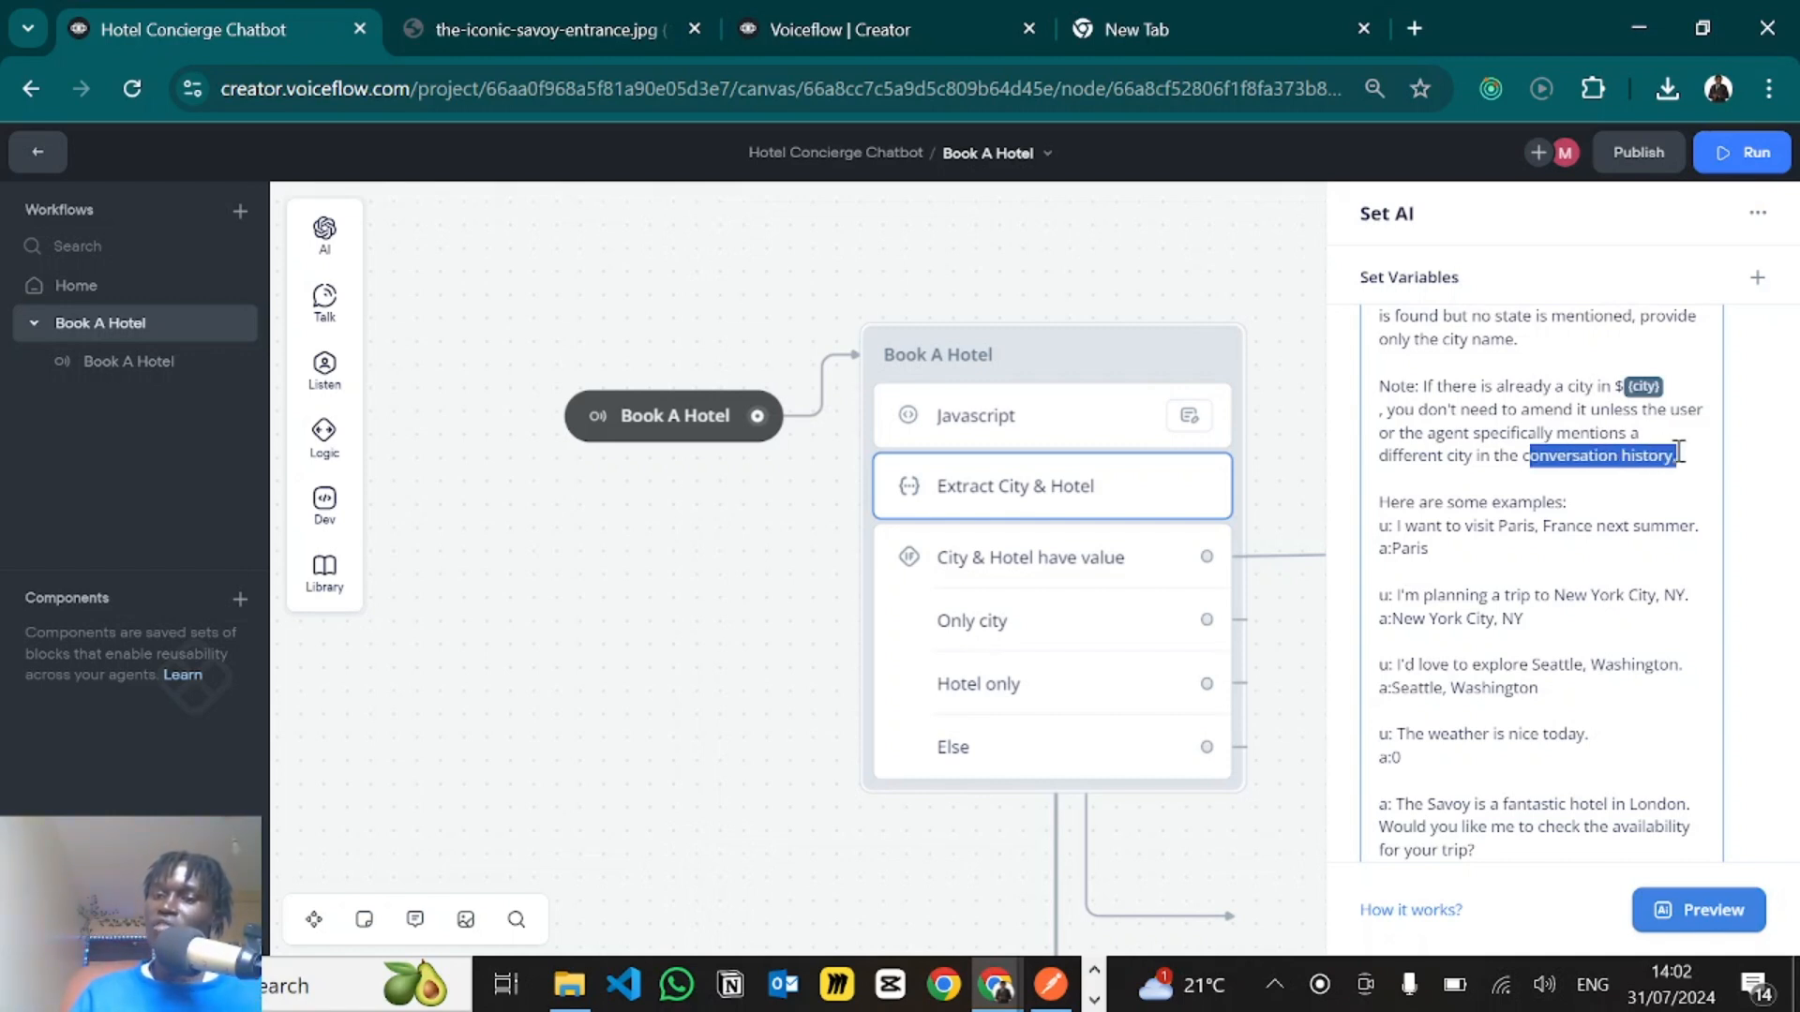
pyautogui.click(1463, 488)
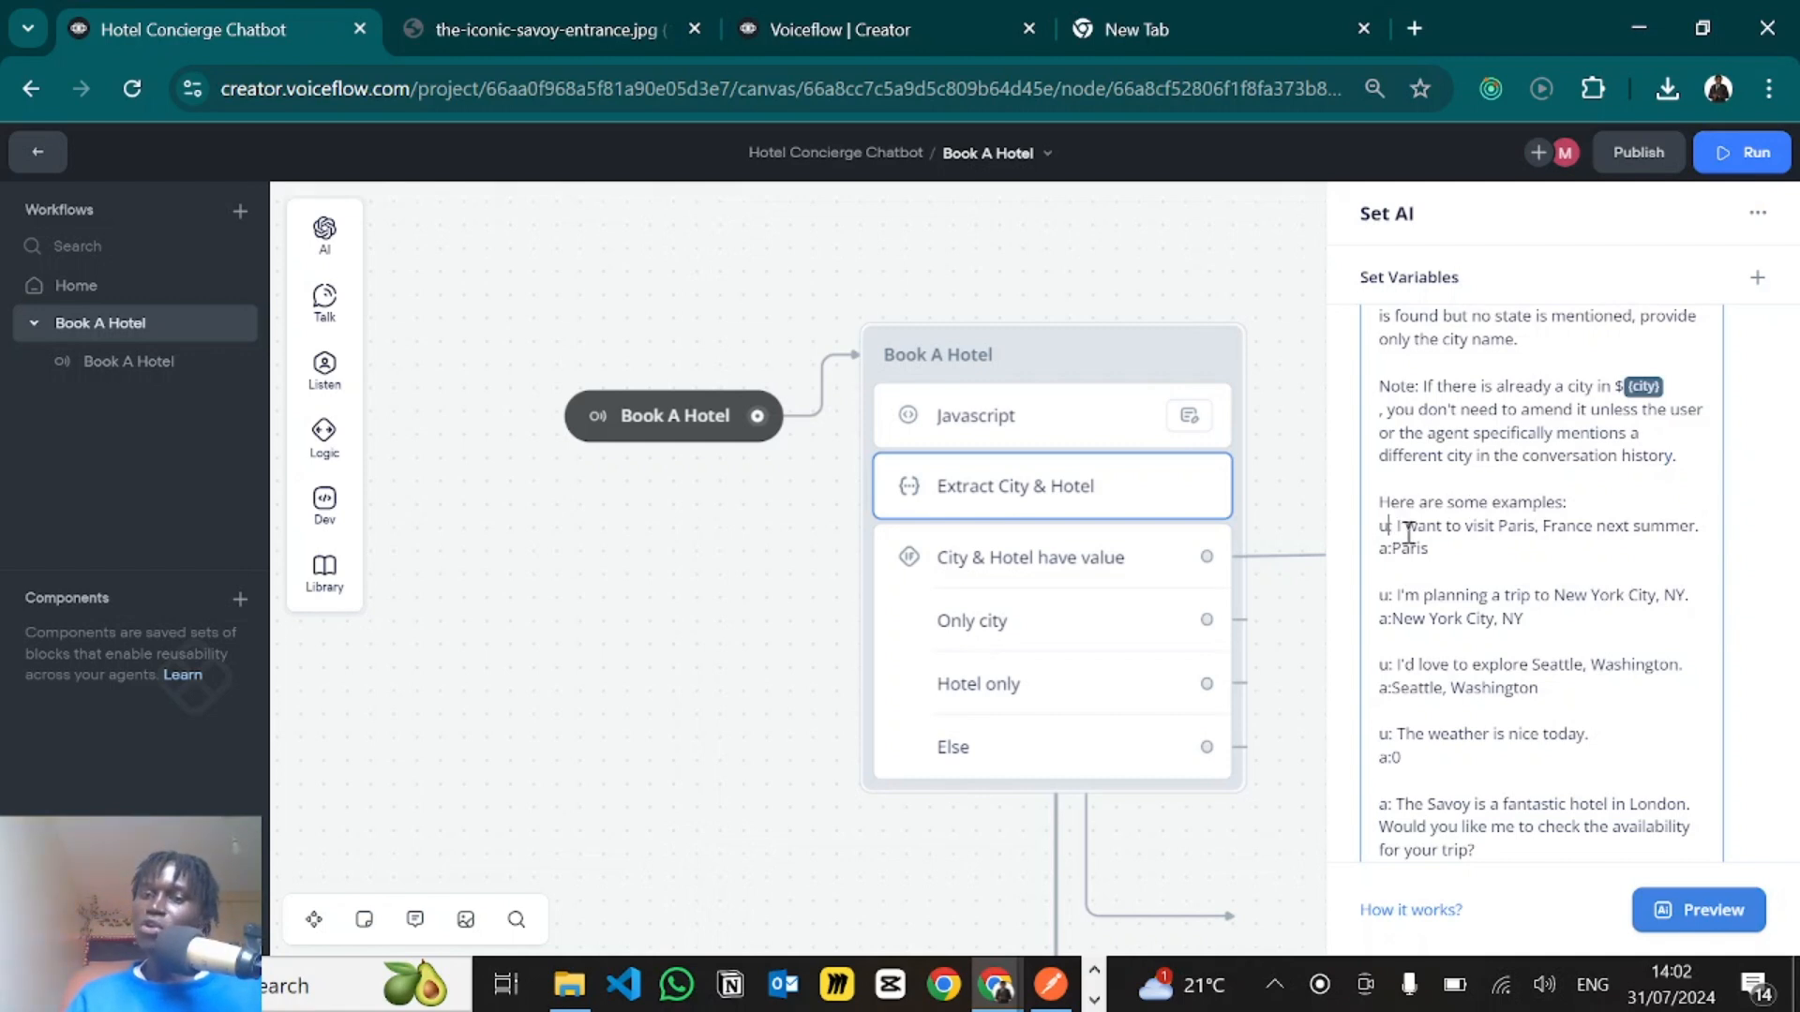
# - Review the prompt's Paris, New York City and Seattle example messages together with their expected answers
pyautogui.moveTo(1389, 528); pyautogui.dragTo(1569, 532)
pyautogui.click(1597, 527)
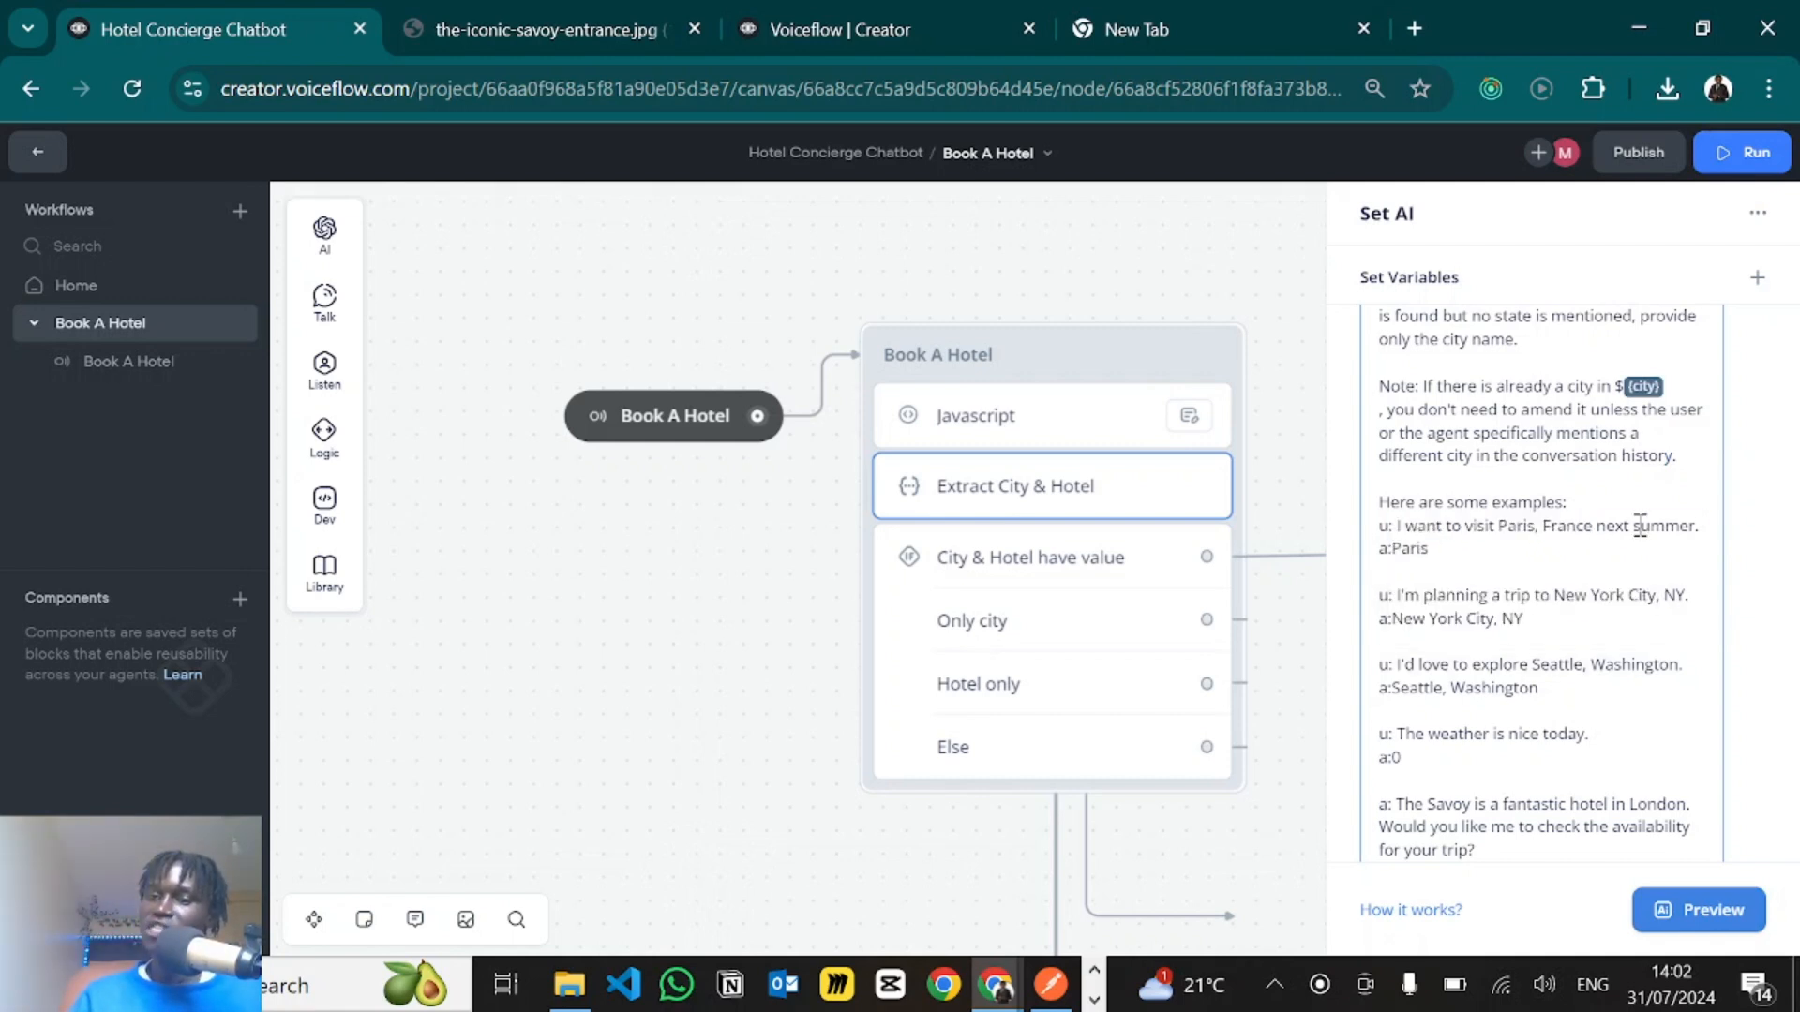
pyautogui.doubleClick(1412, 548)
pyautogui.click(1498, 526)
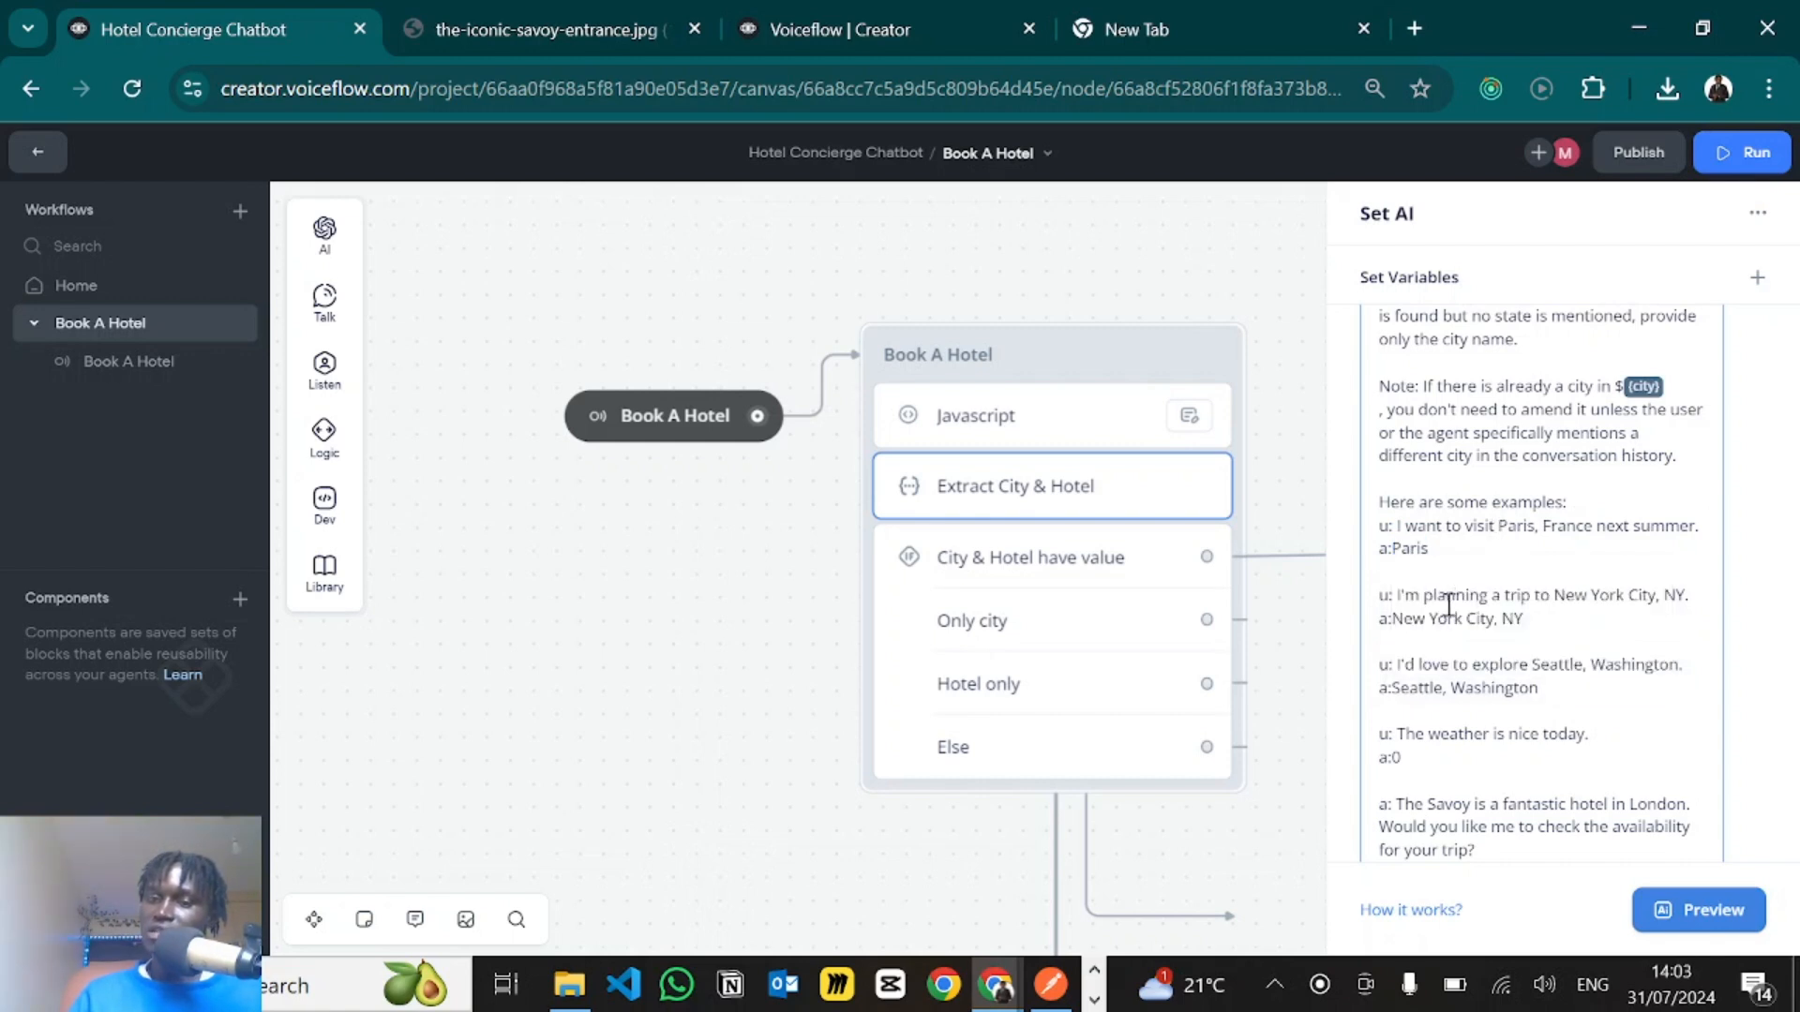
pyautogui.scroll(-2, 1542, 614)
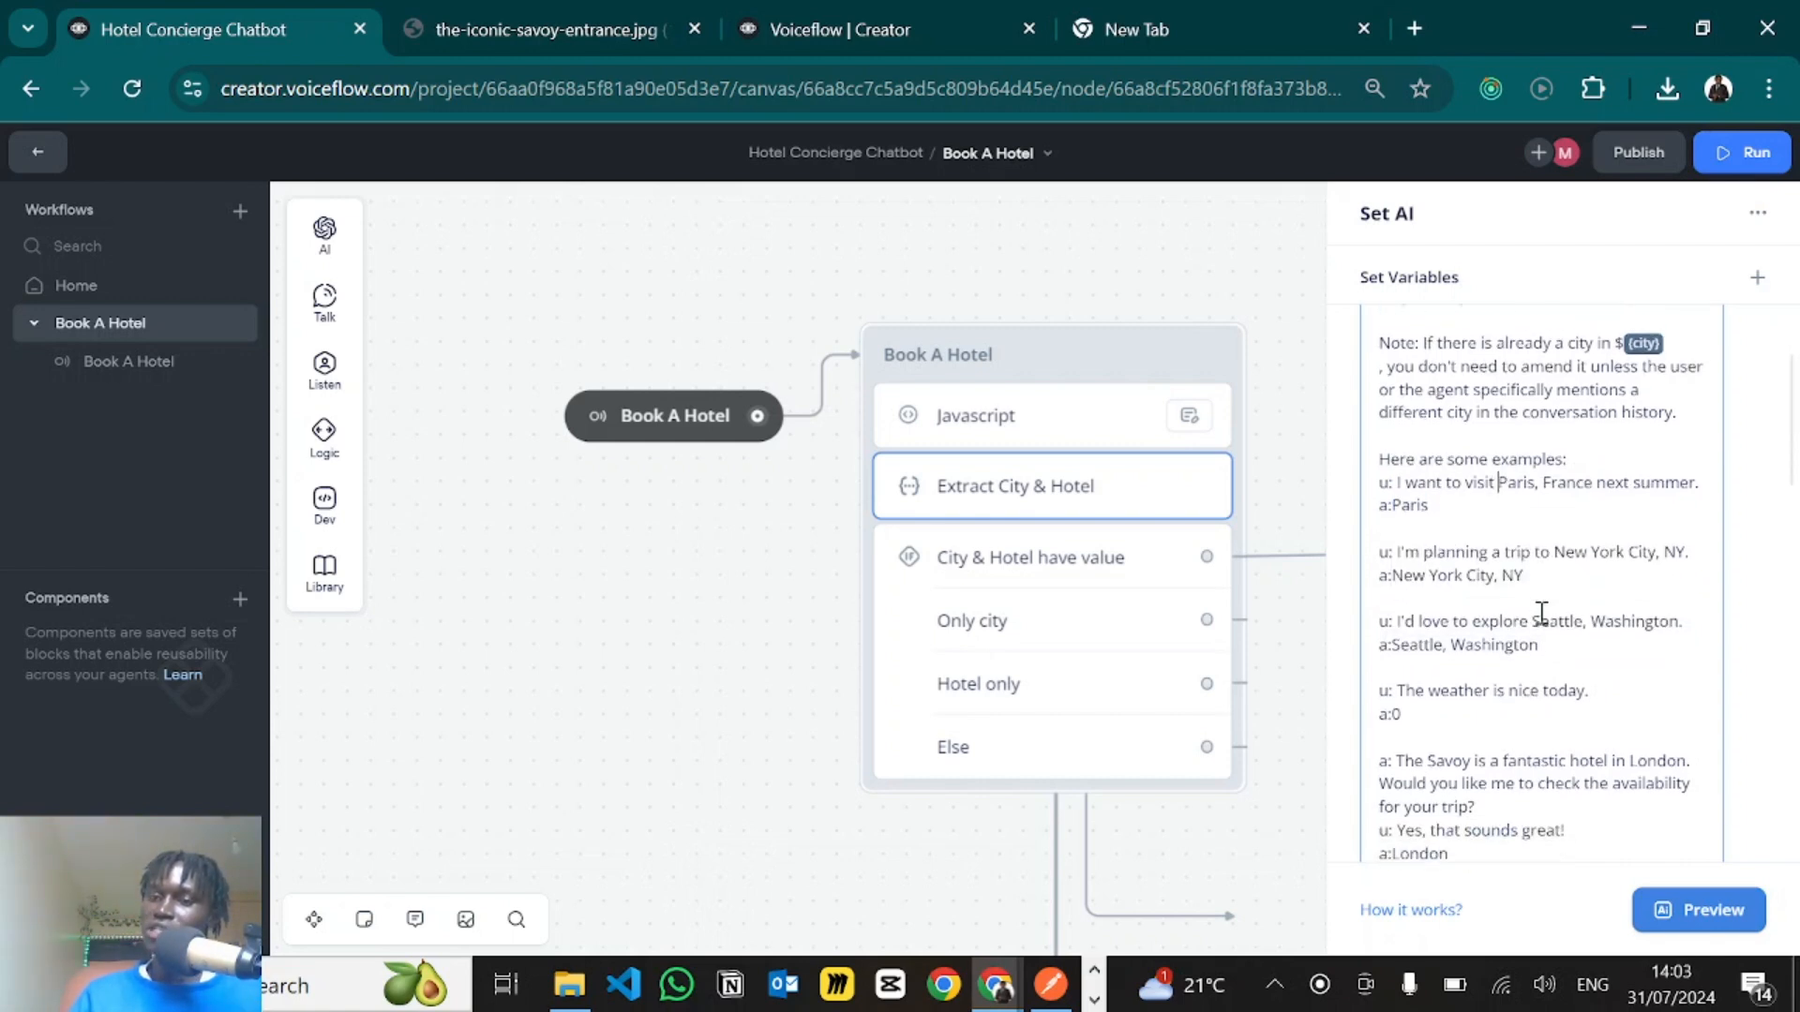
pyautogui.moveTo(1448, 551); pyautogui.dragTo(1518, 545)
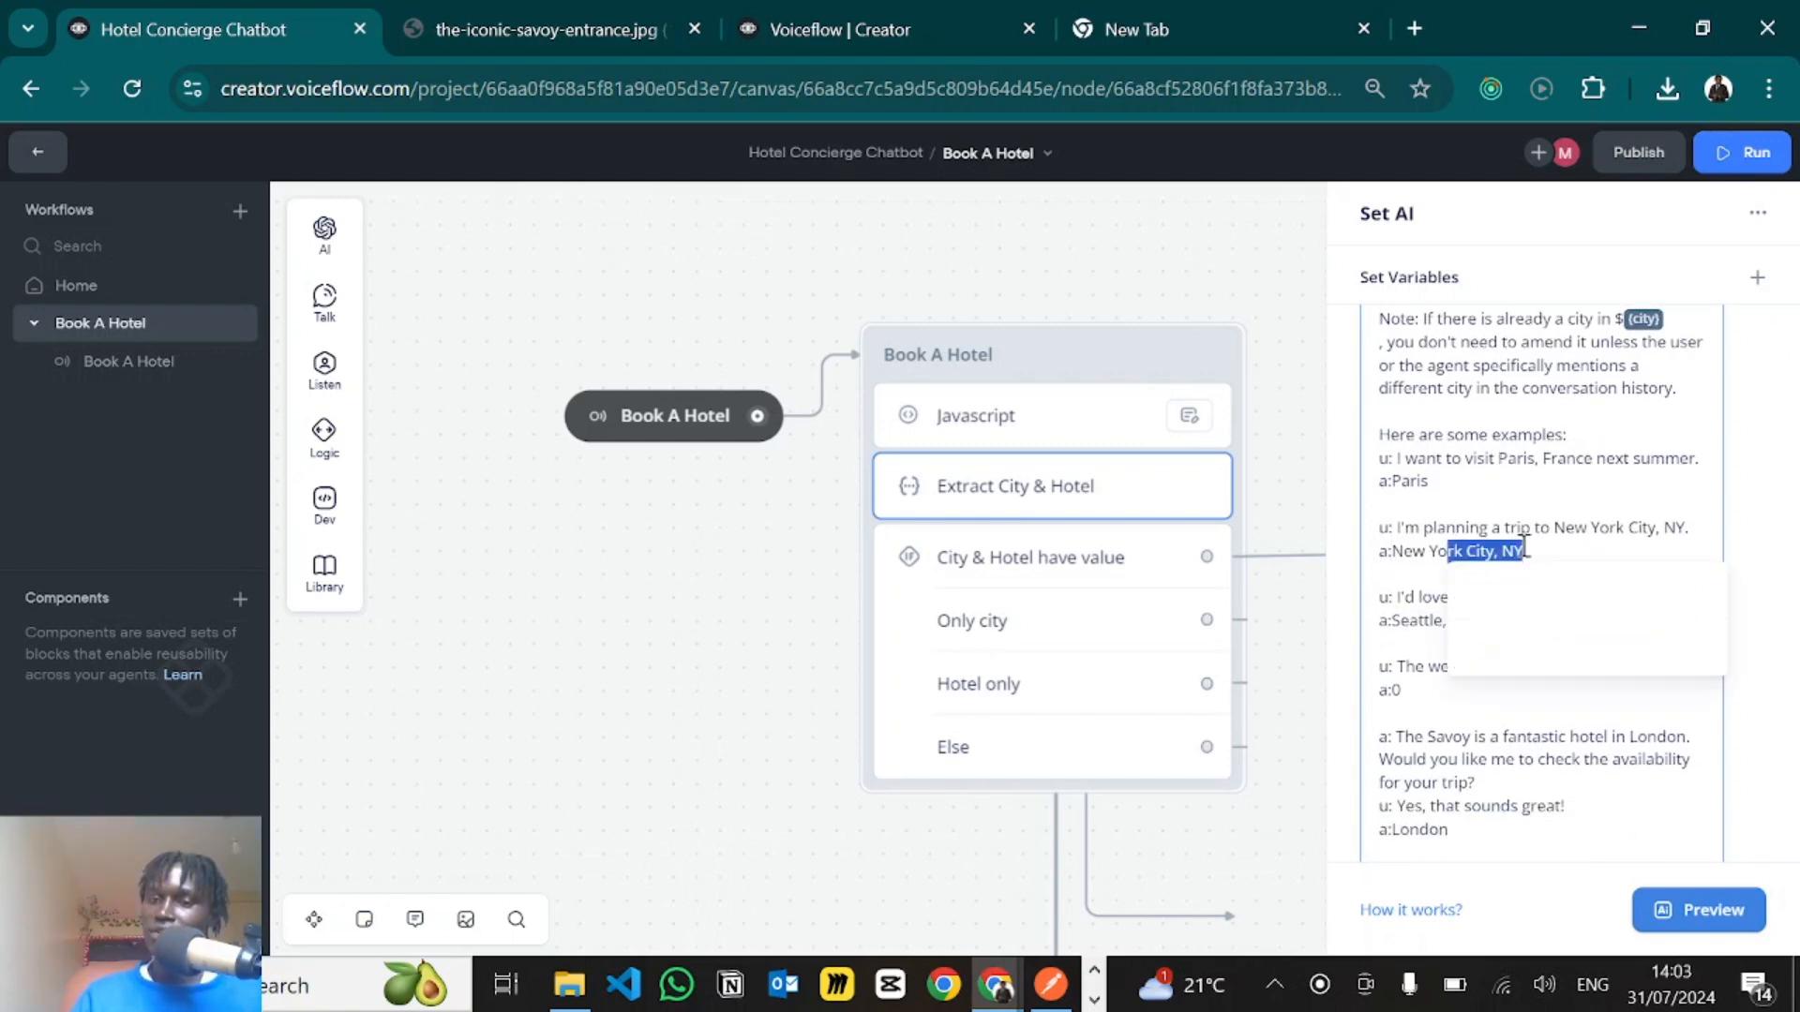
pyautogui.click(1389, 598)
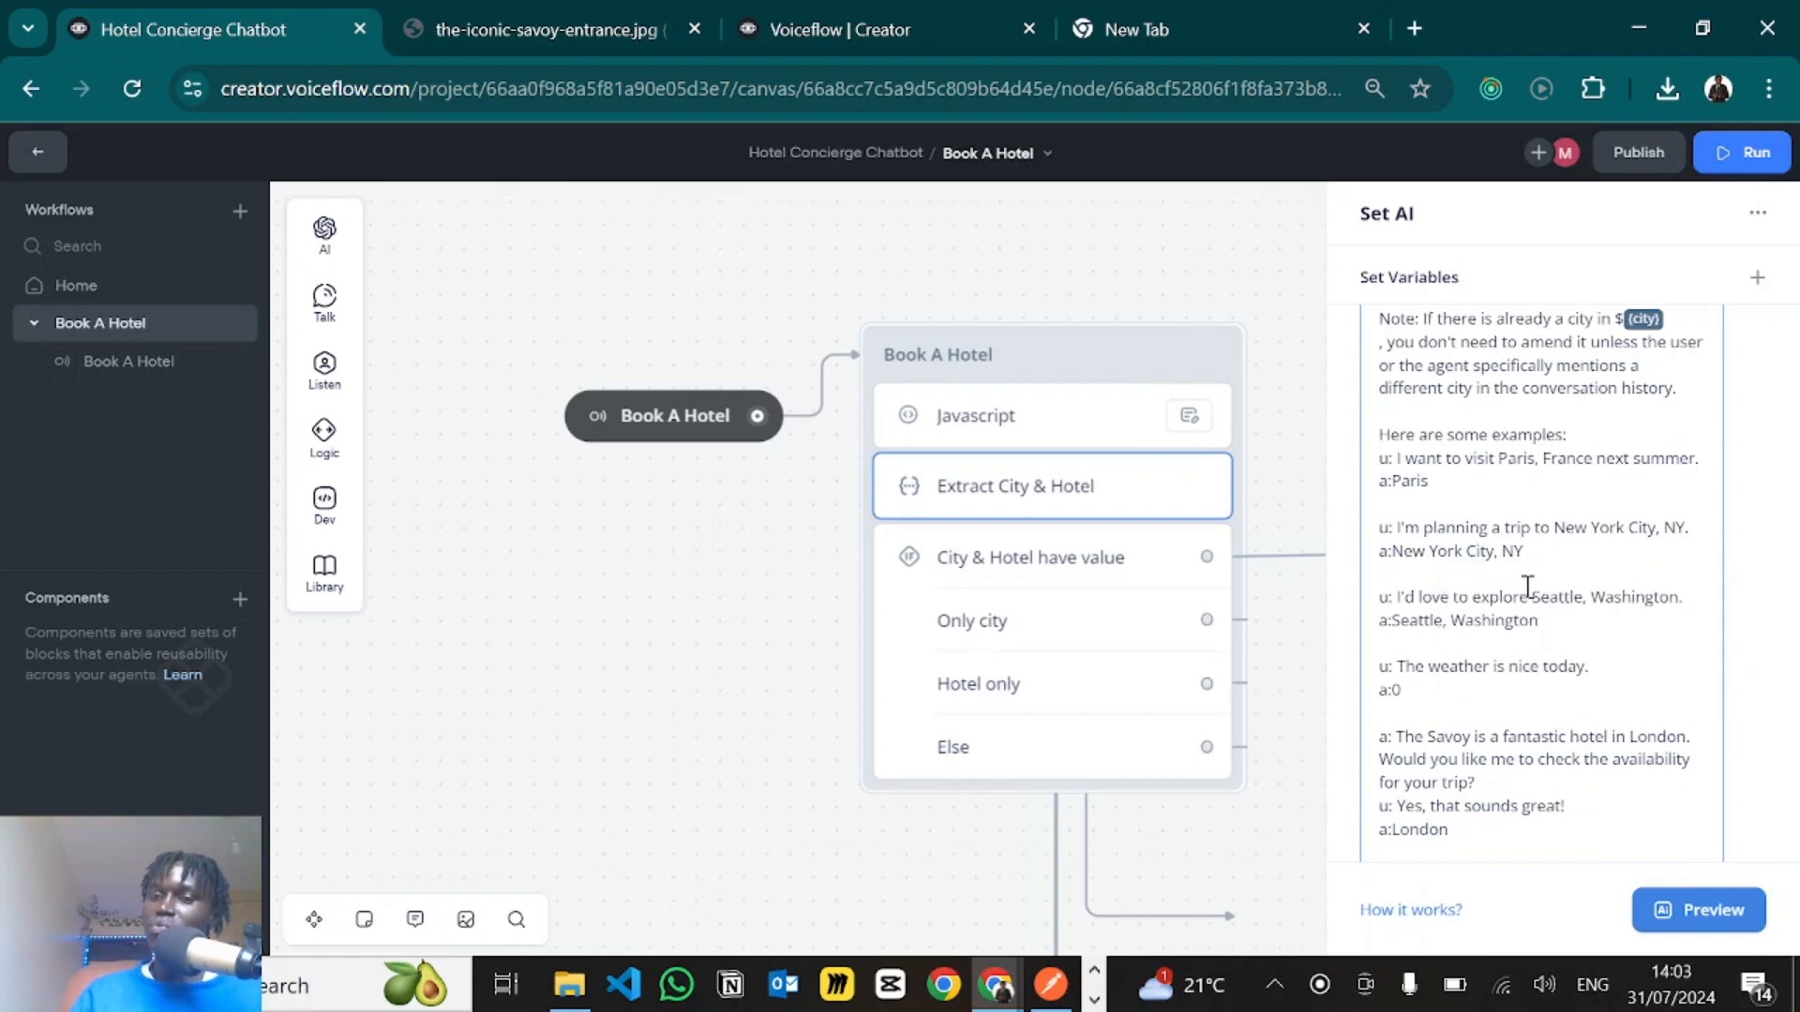
pyautogui.moveTo(1529, 598); pyautogui.dragTo(1680, 597)
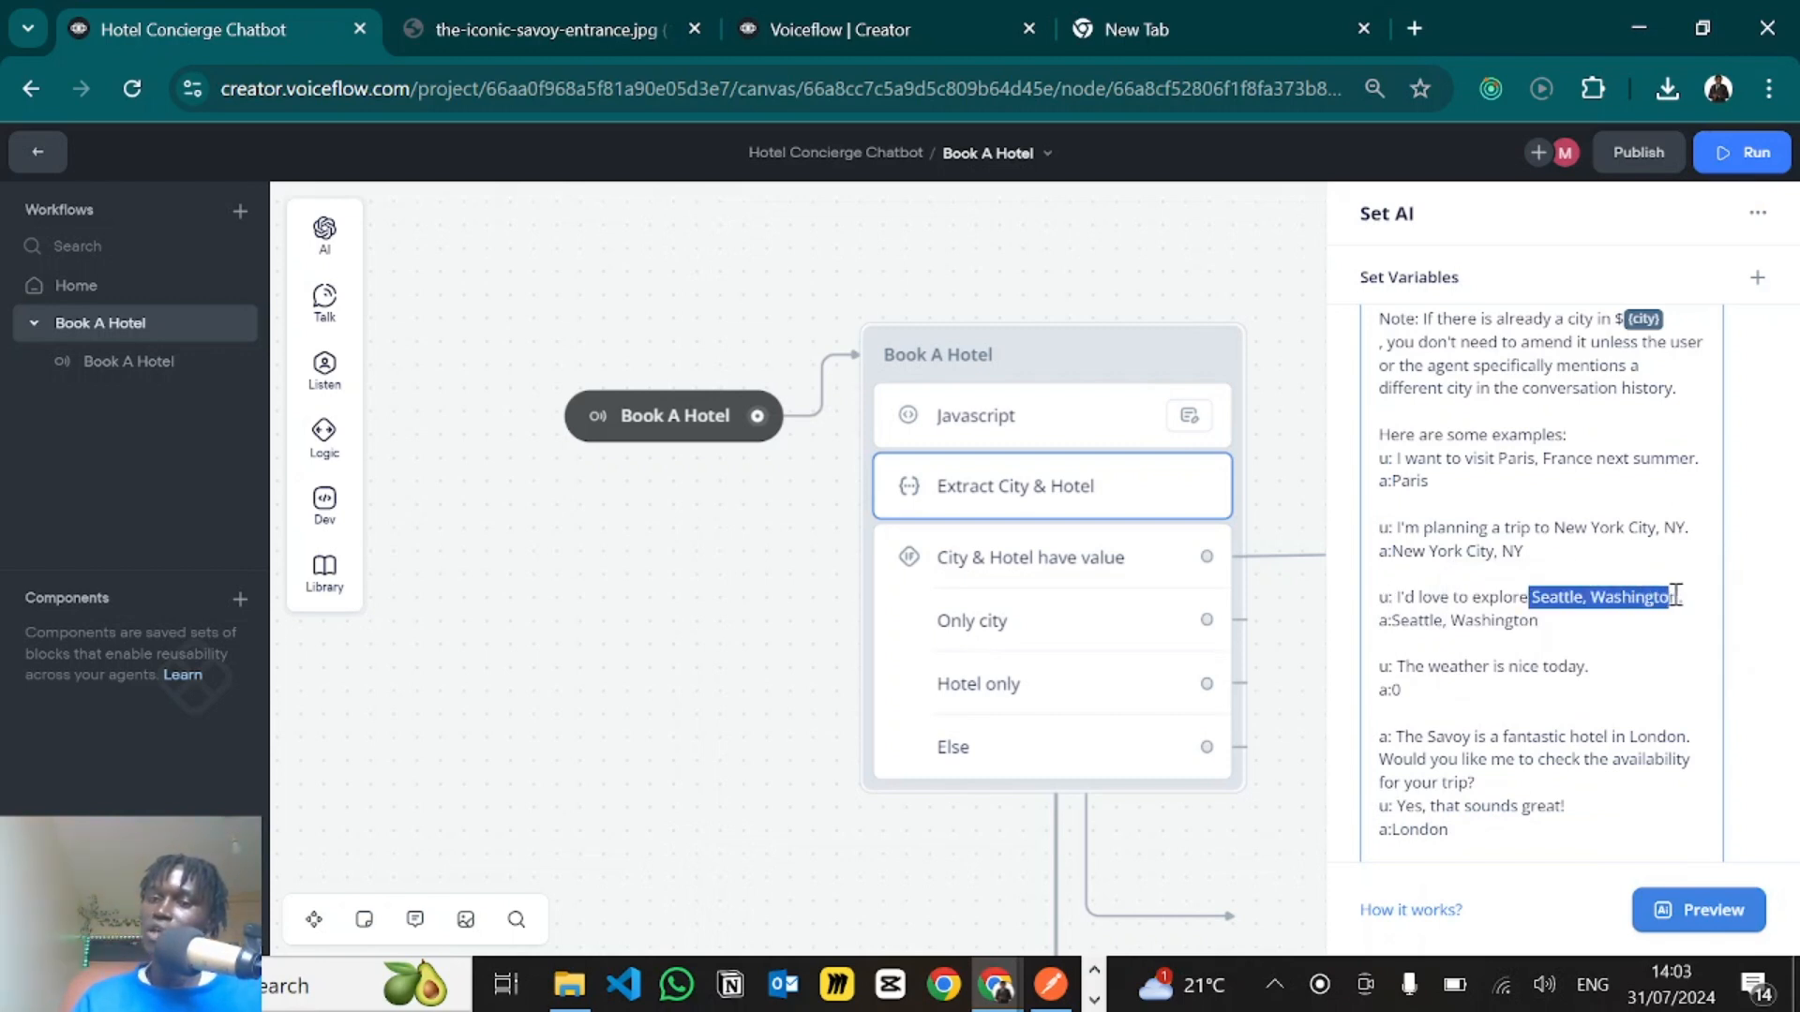
pyautogui.doubleClick(1439, 619)
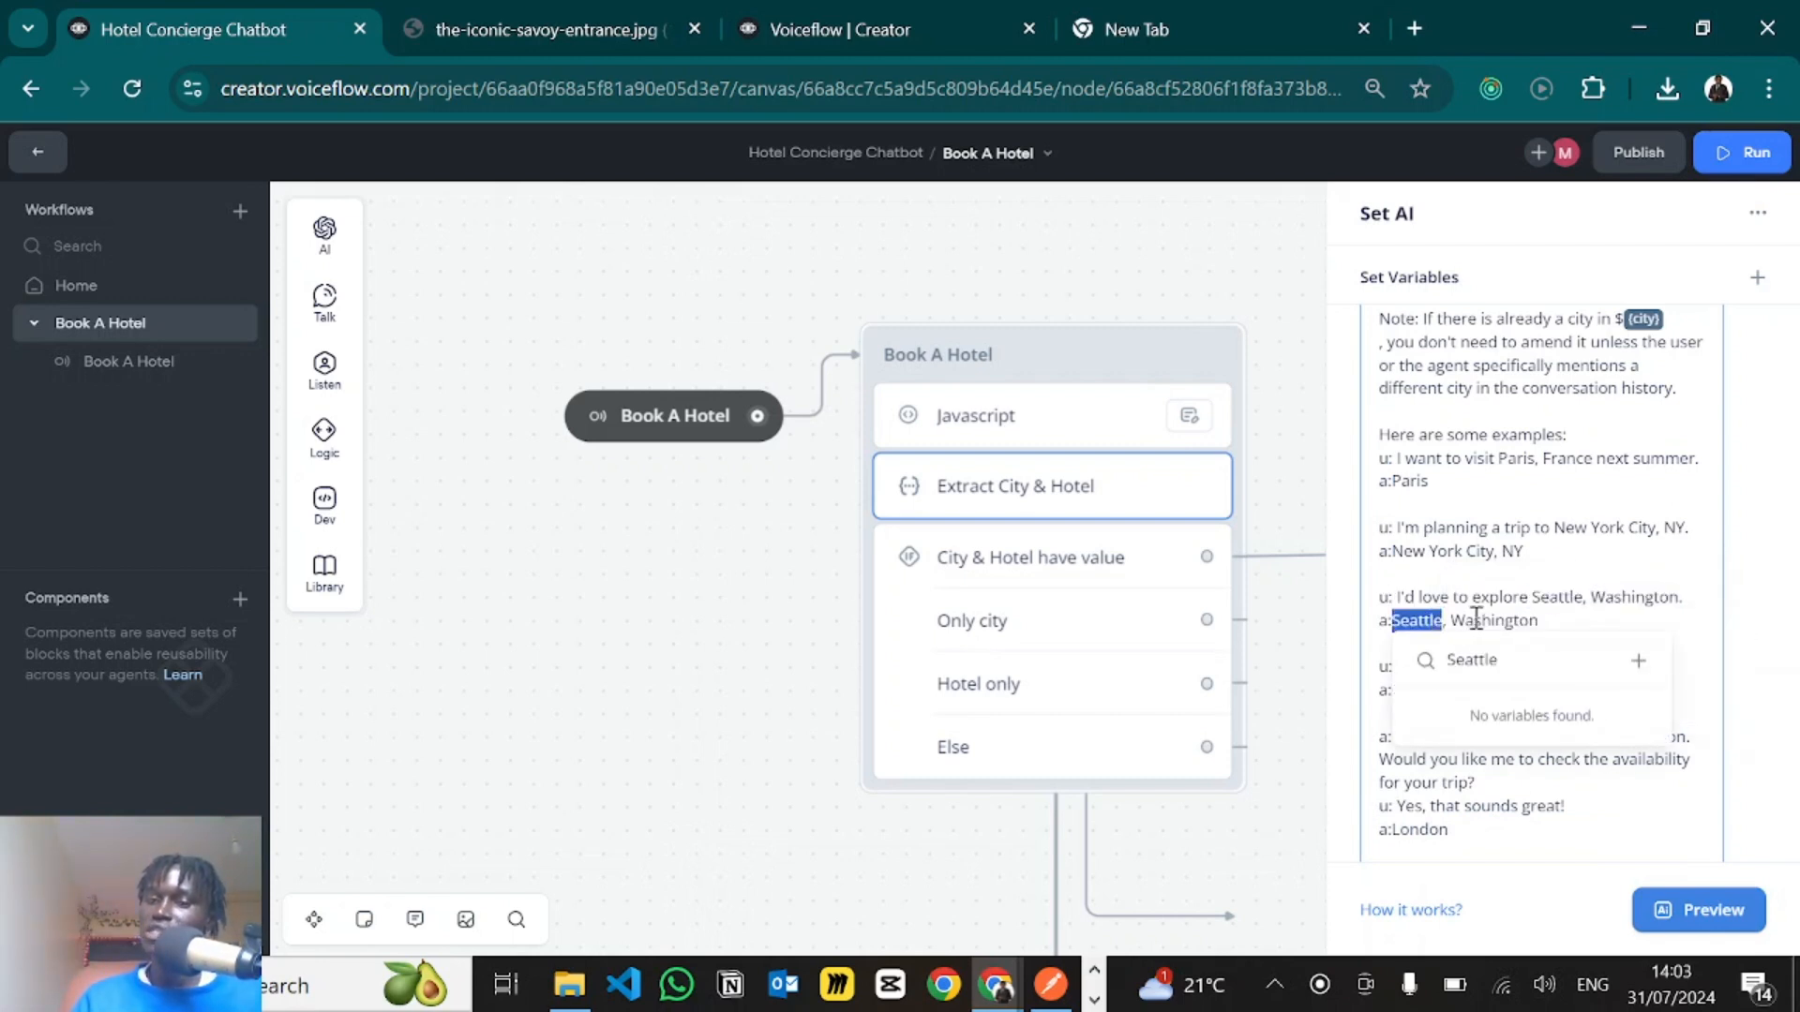
pyautogui.click(1478, 619)
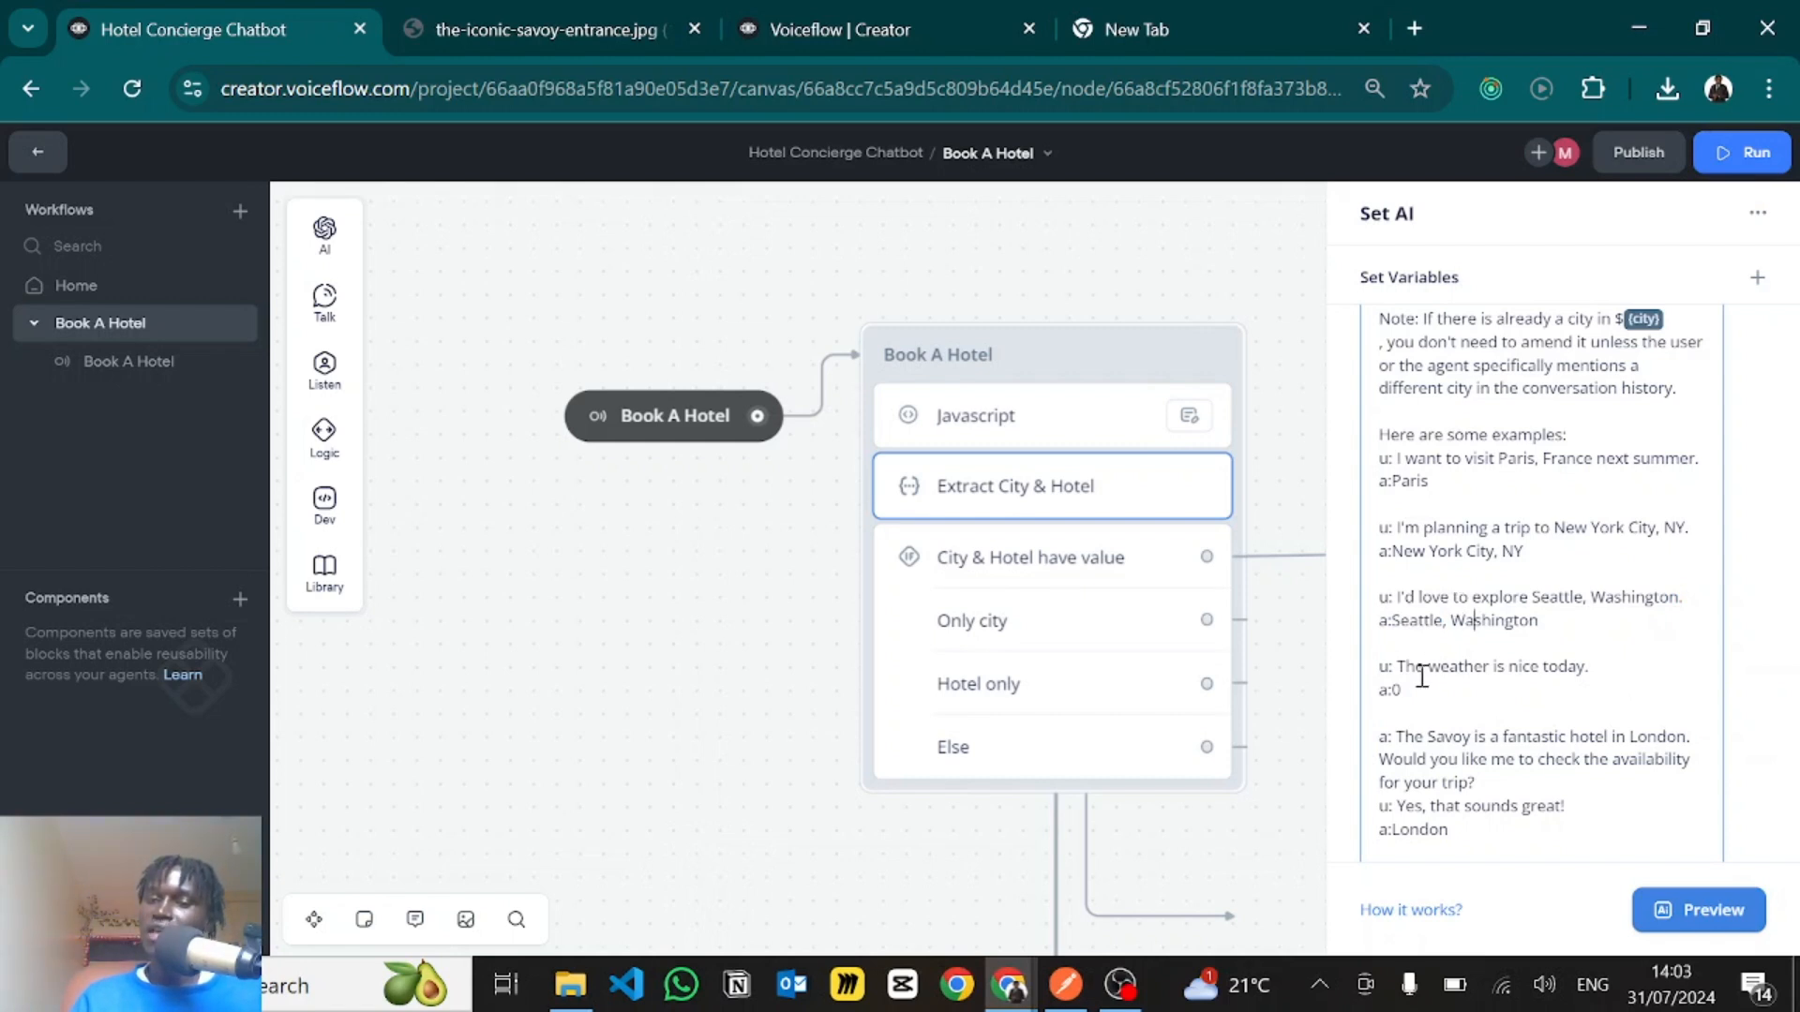
# - Review the prompt's weather example with its 0 answer and the example about The Savoy hotel in London
pyautogui.scroll(-2, 1425, 665)
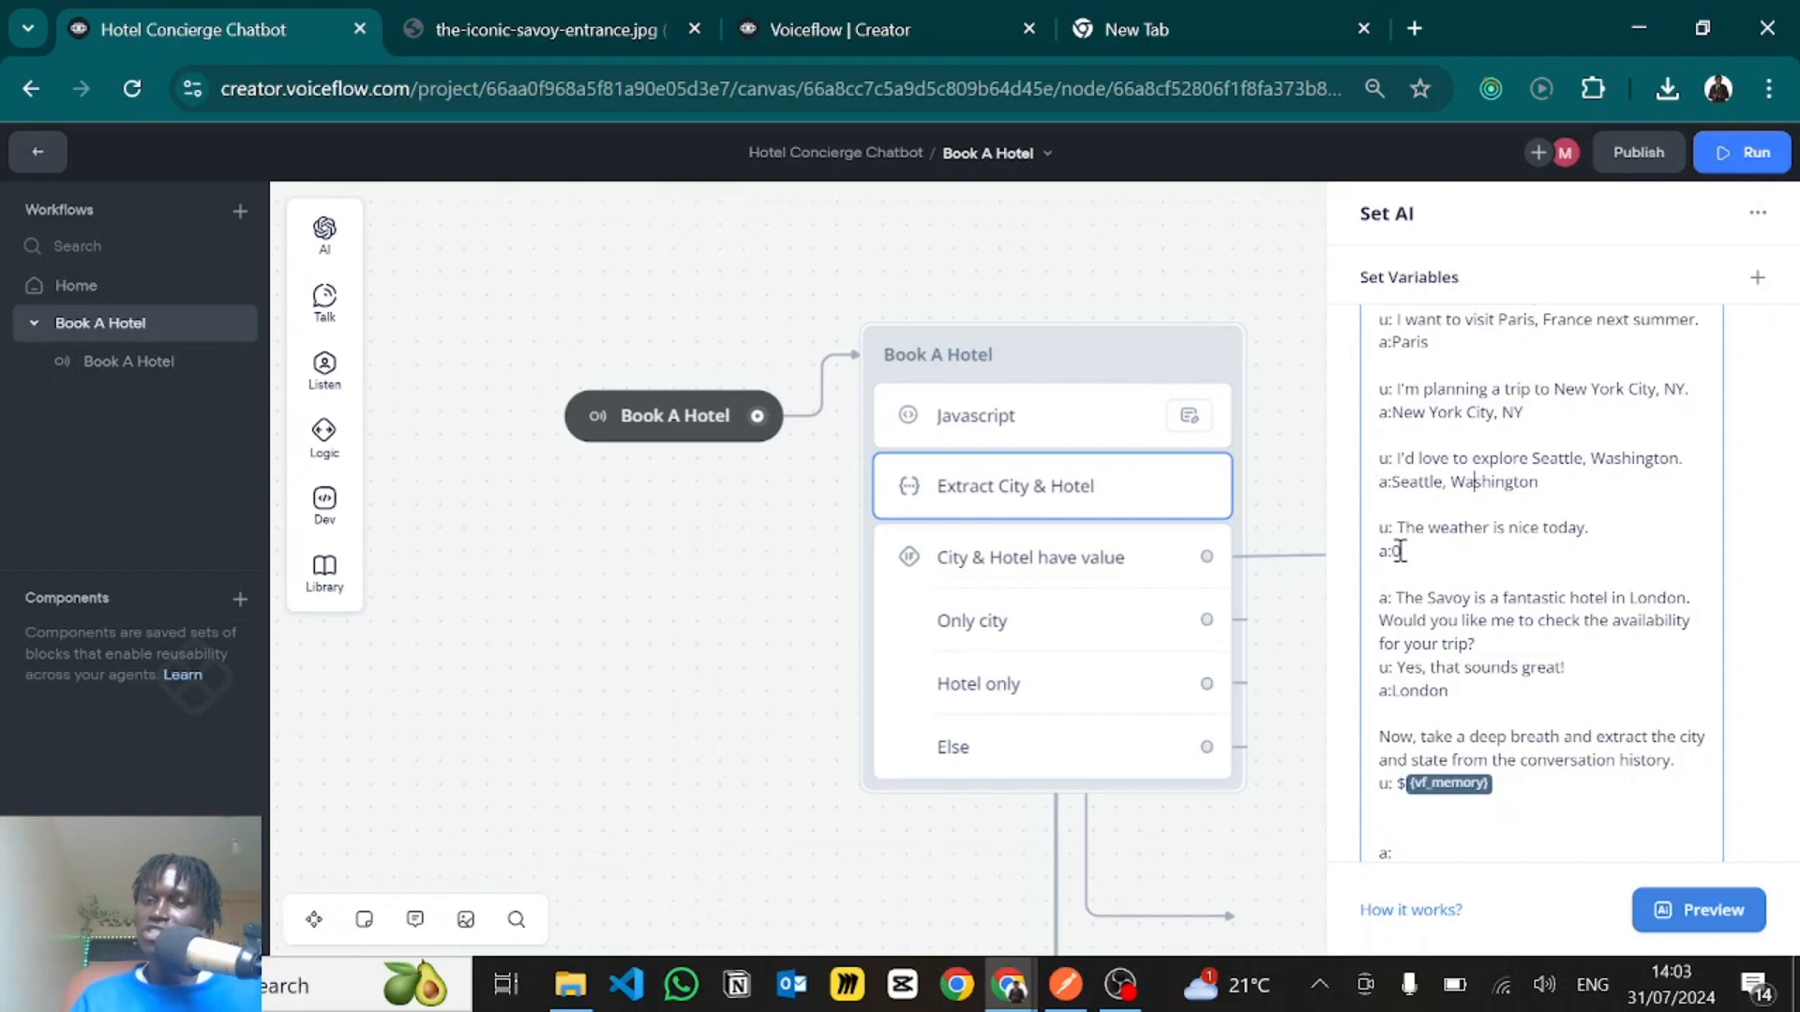
pyautogui.moveTo(1400, 551); pyautogui.dragTo(1389, 552)
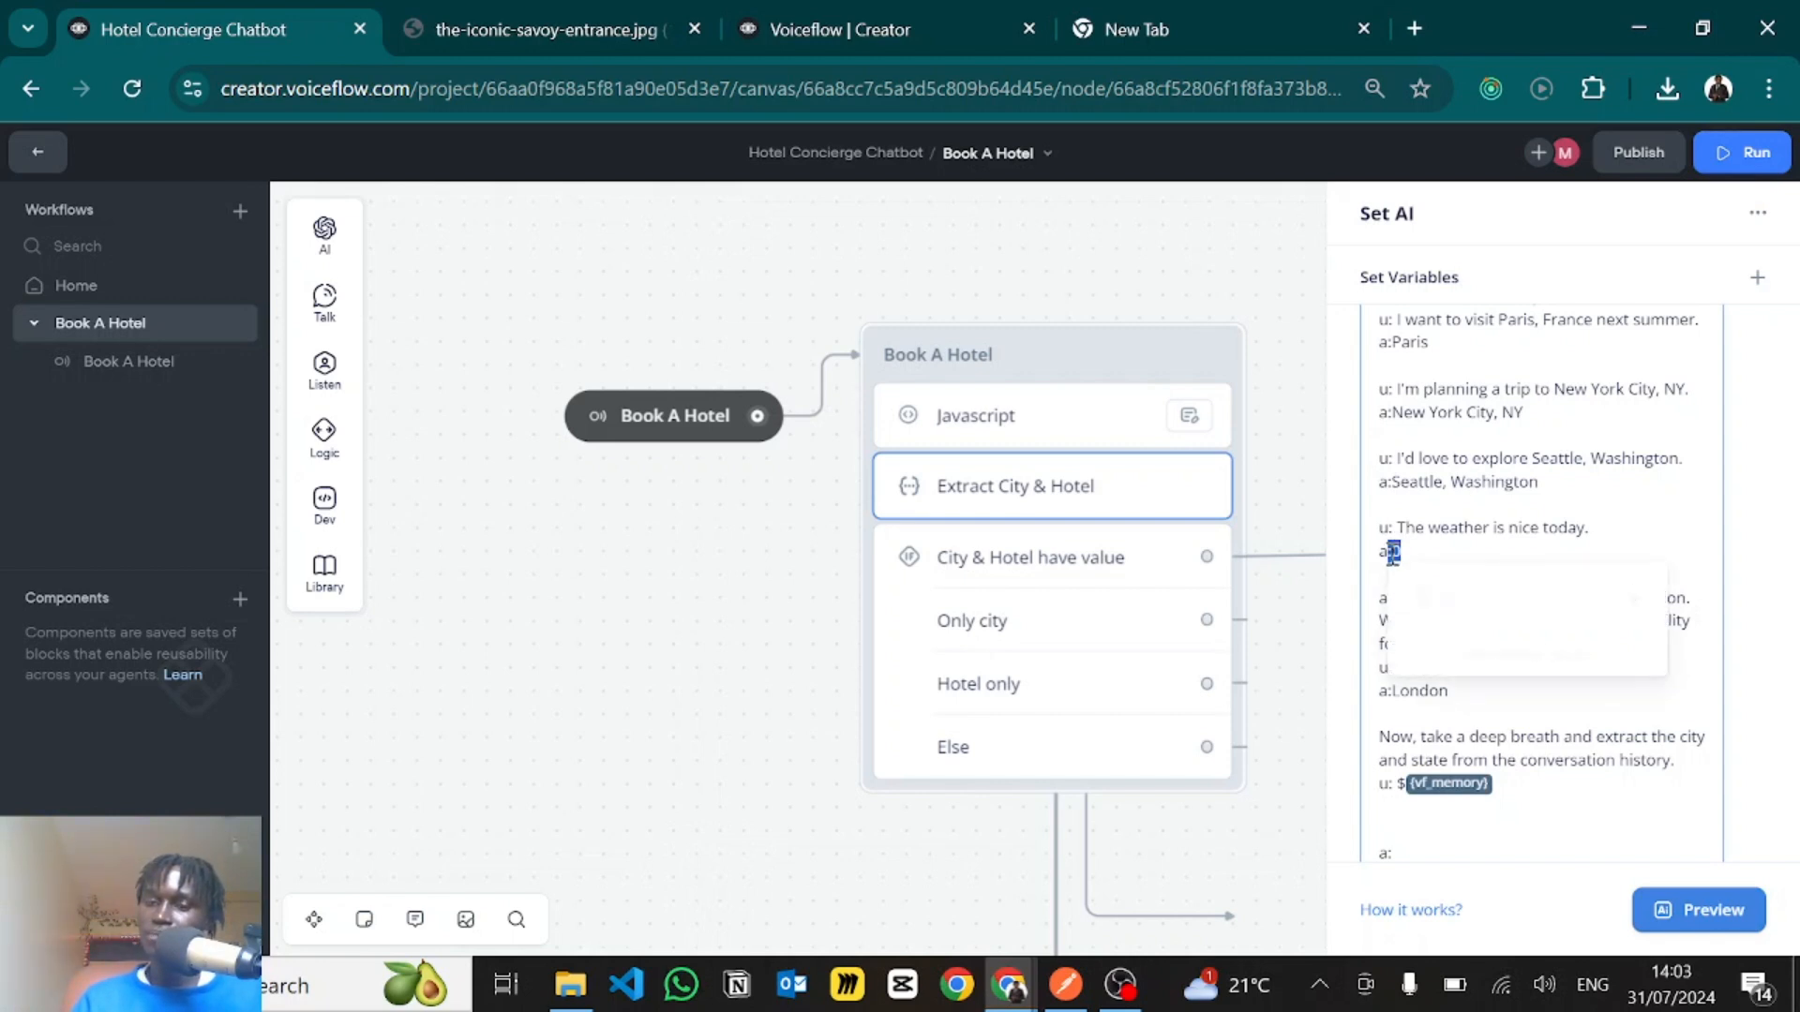
pyautogui.click(1494, 512)
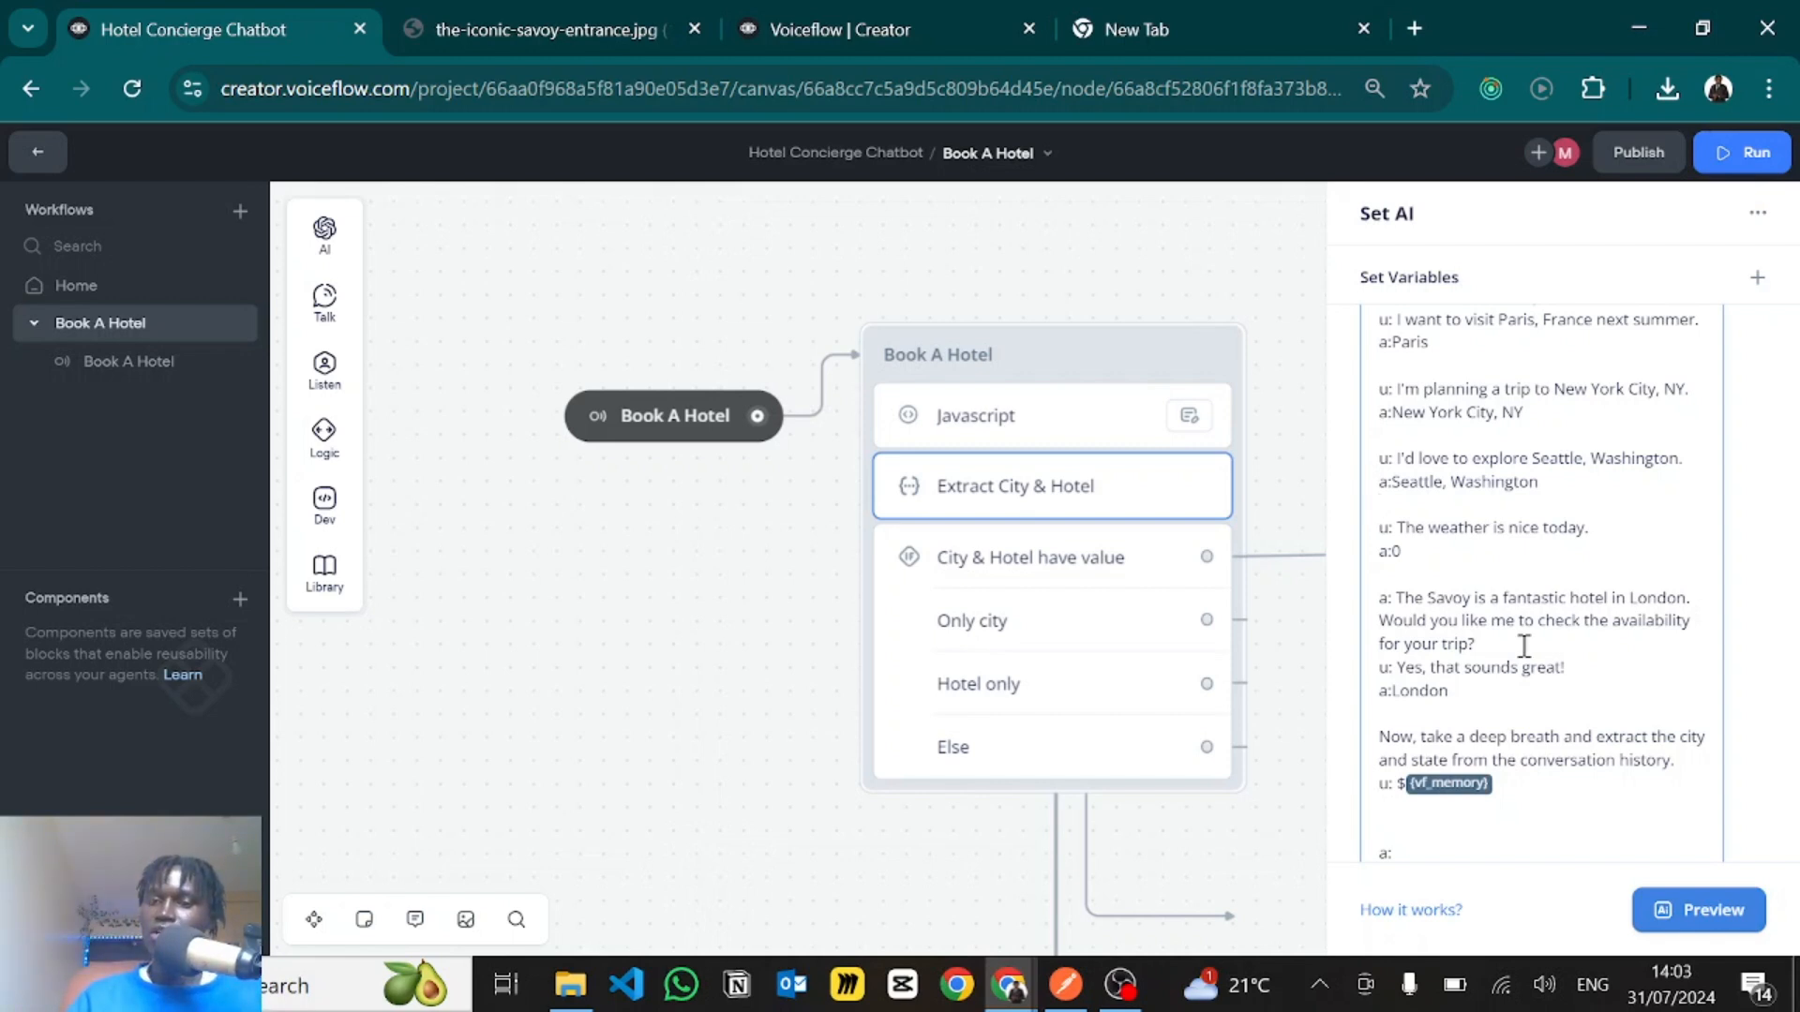
pyautogui.scroll(-2, 1511, 562)
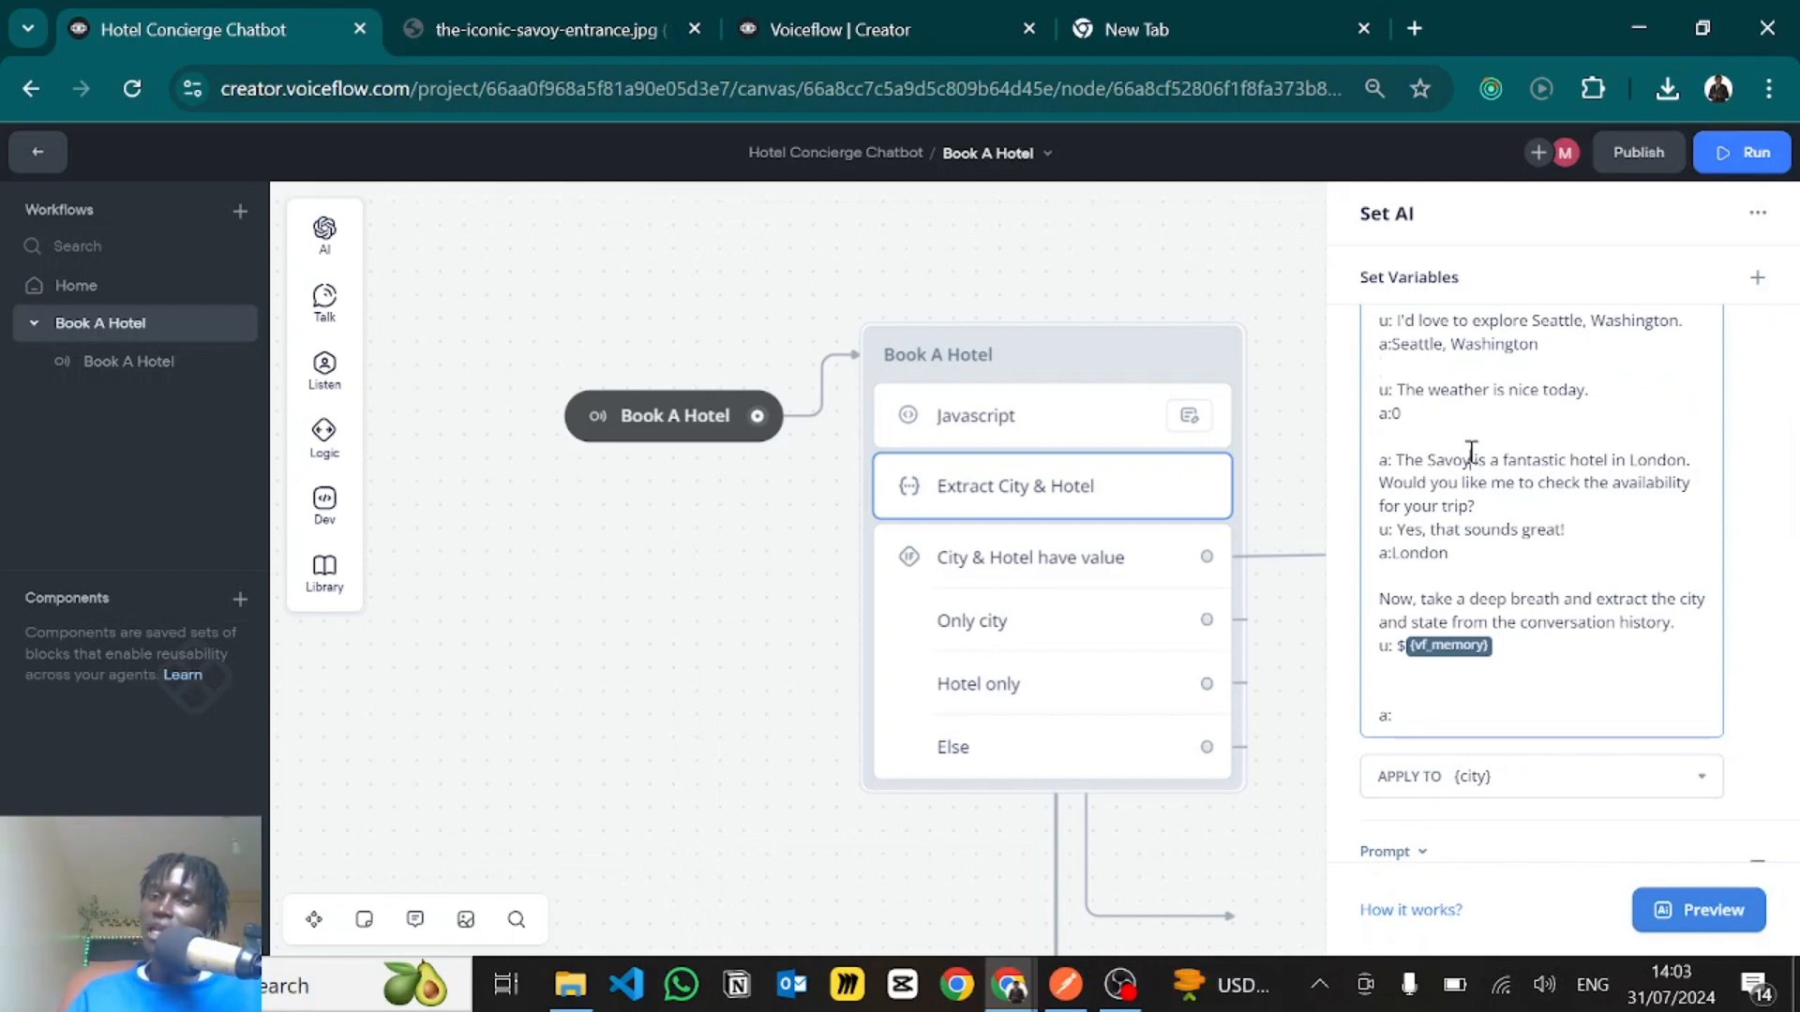
pyautogui.moveTo(1393, 460); pyautogui.dragTo(1445, 462)
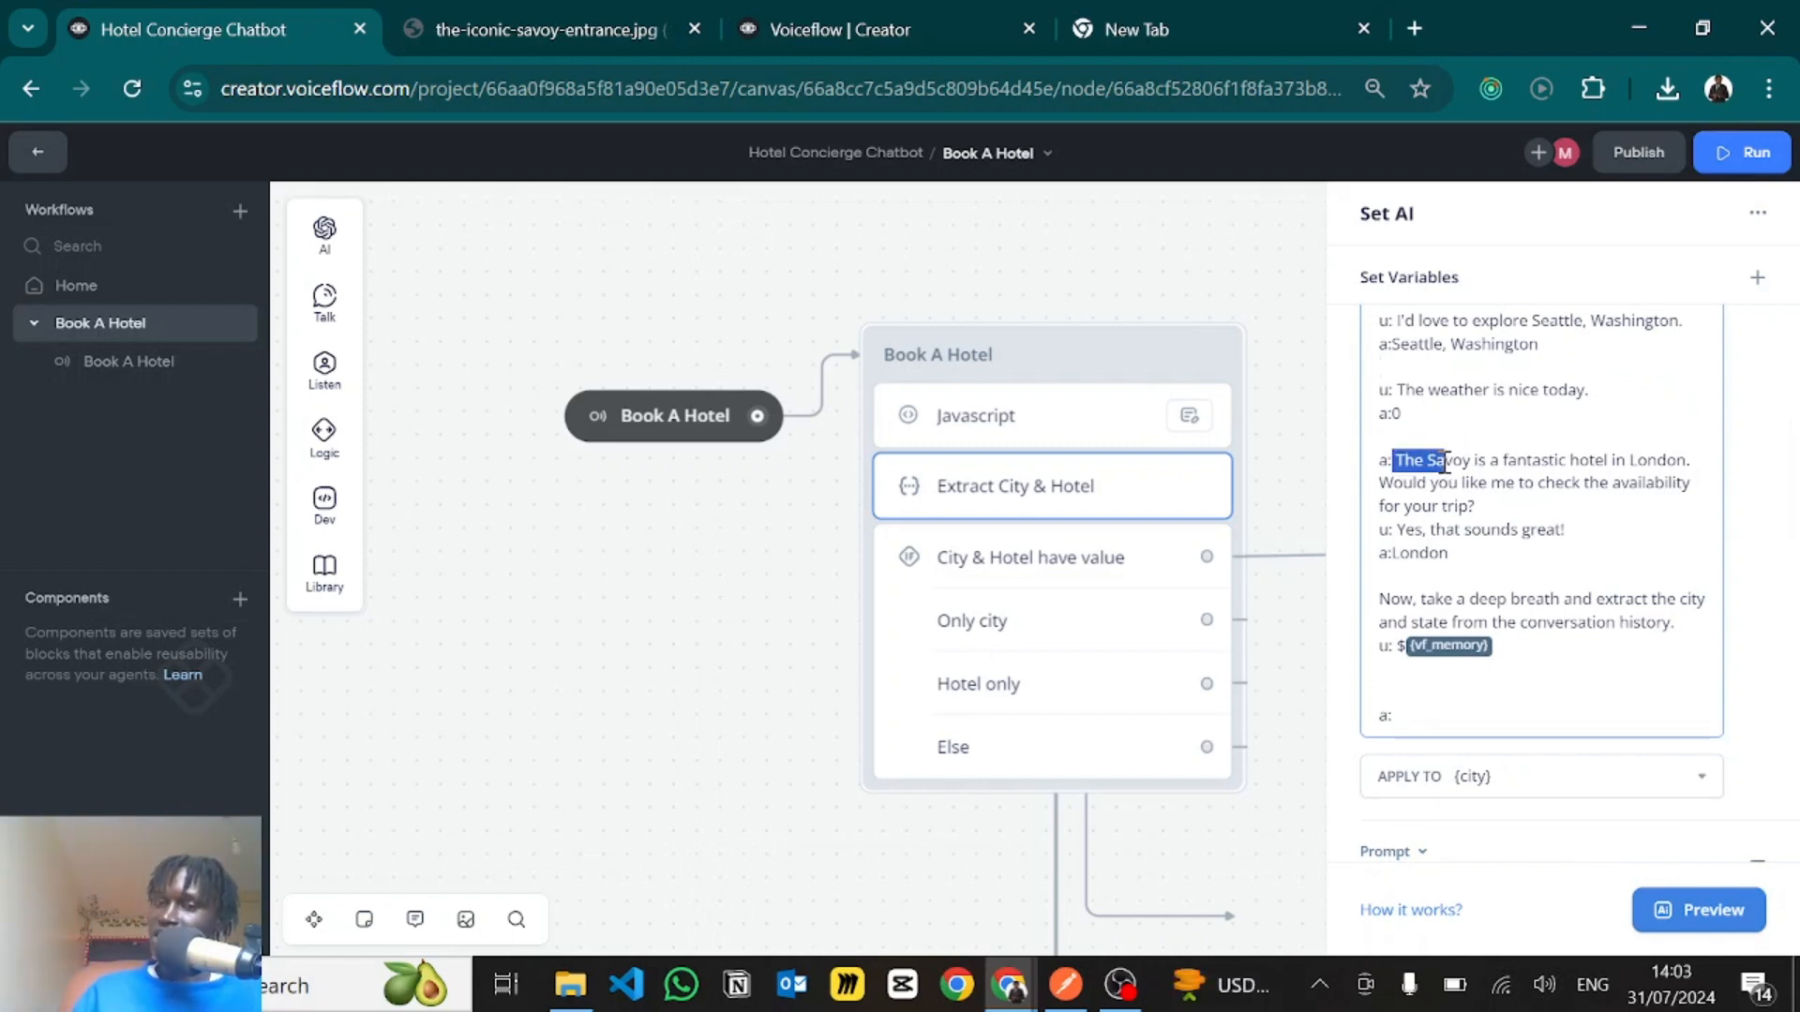
pyautogui.click(1383, 457)
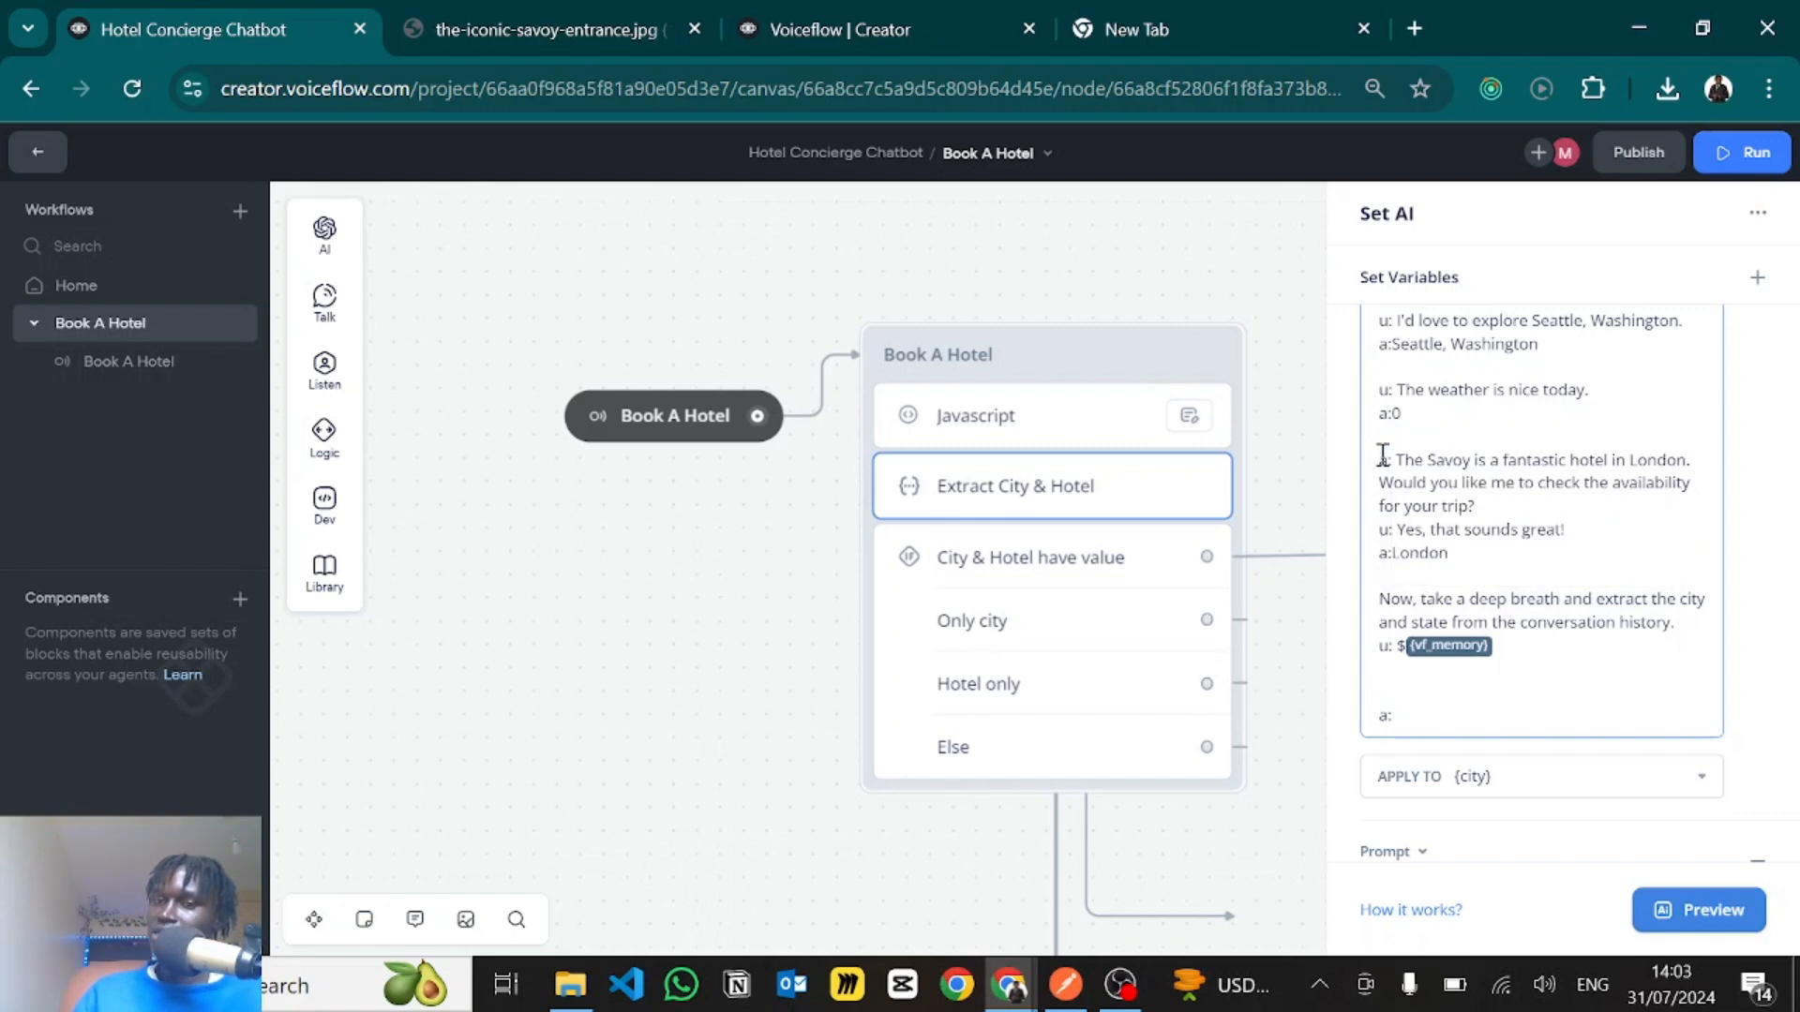
# - Review the city prompt's London answer and its closing extraction instruction with the {vf_memory} reference
pyautogui.doubleClick(1426, 553)
pyautogui.click(1516, 499)
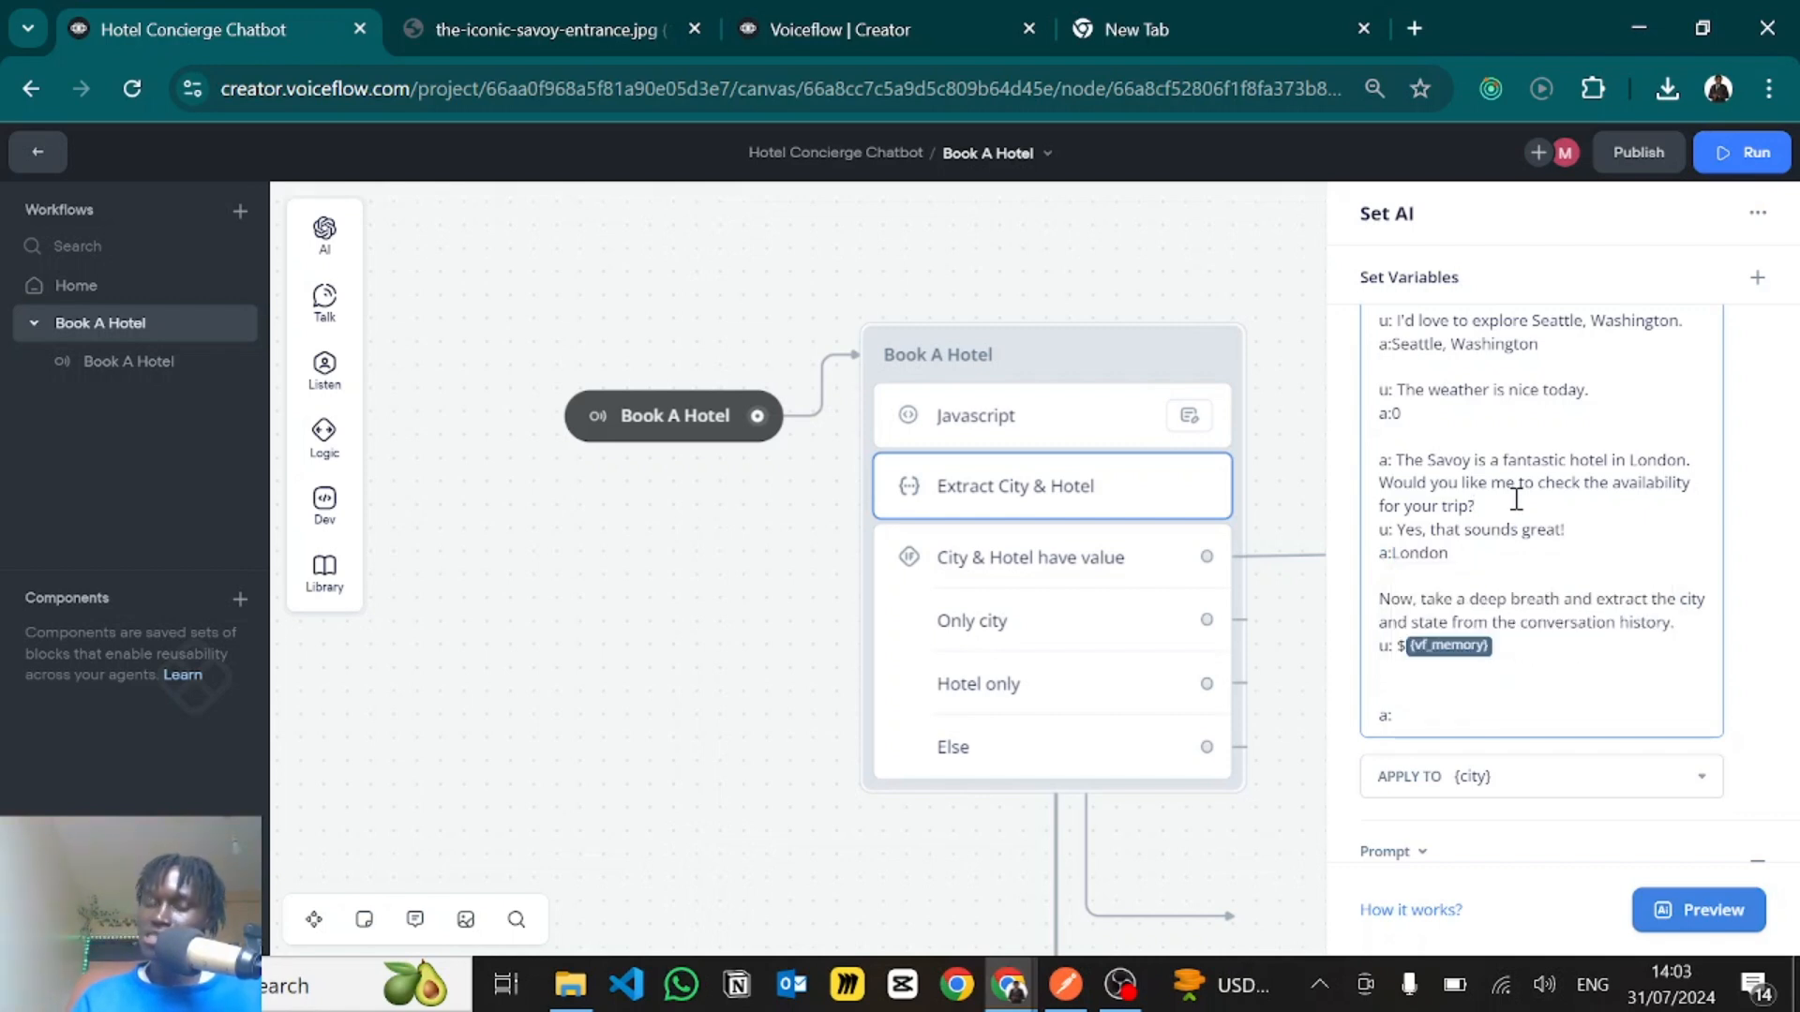
pyautogui.scroll(-1, 1491, 517)
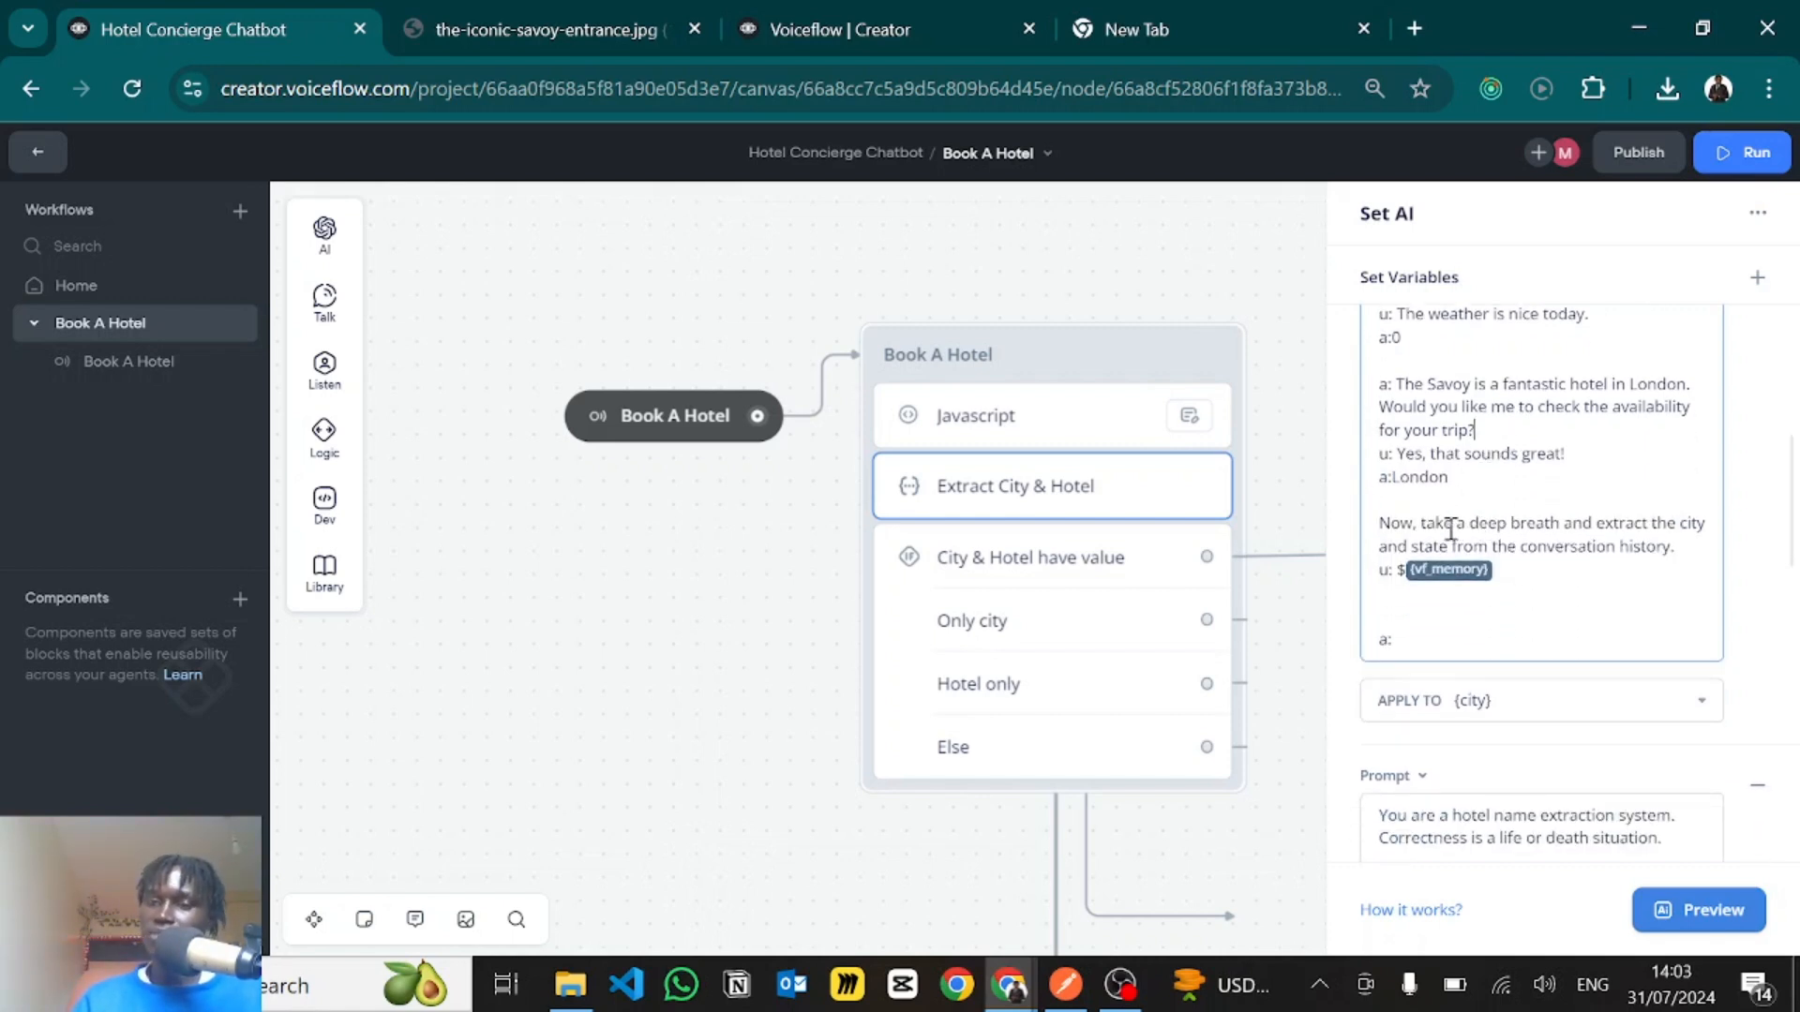
pyautogui.scroll(-1, 1450, 531)
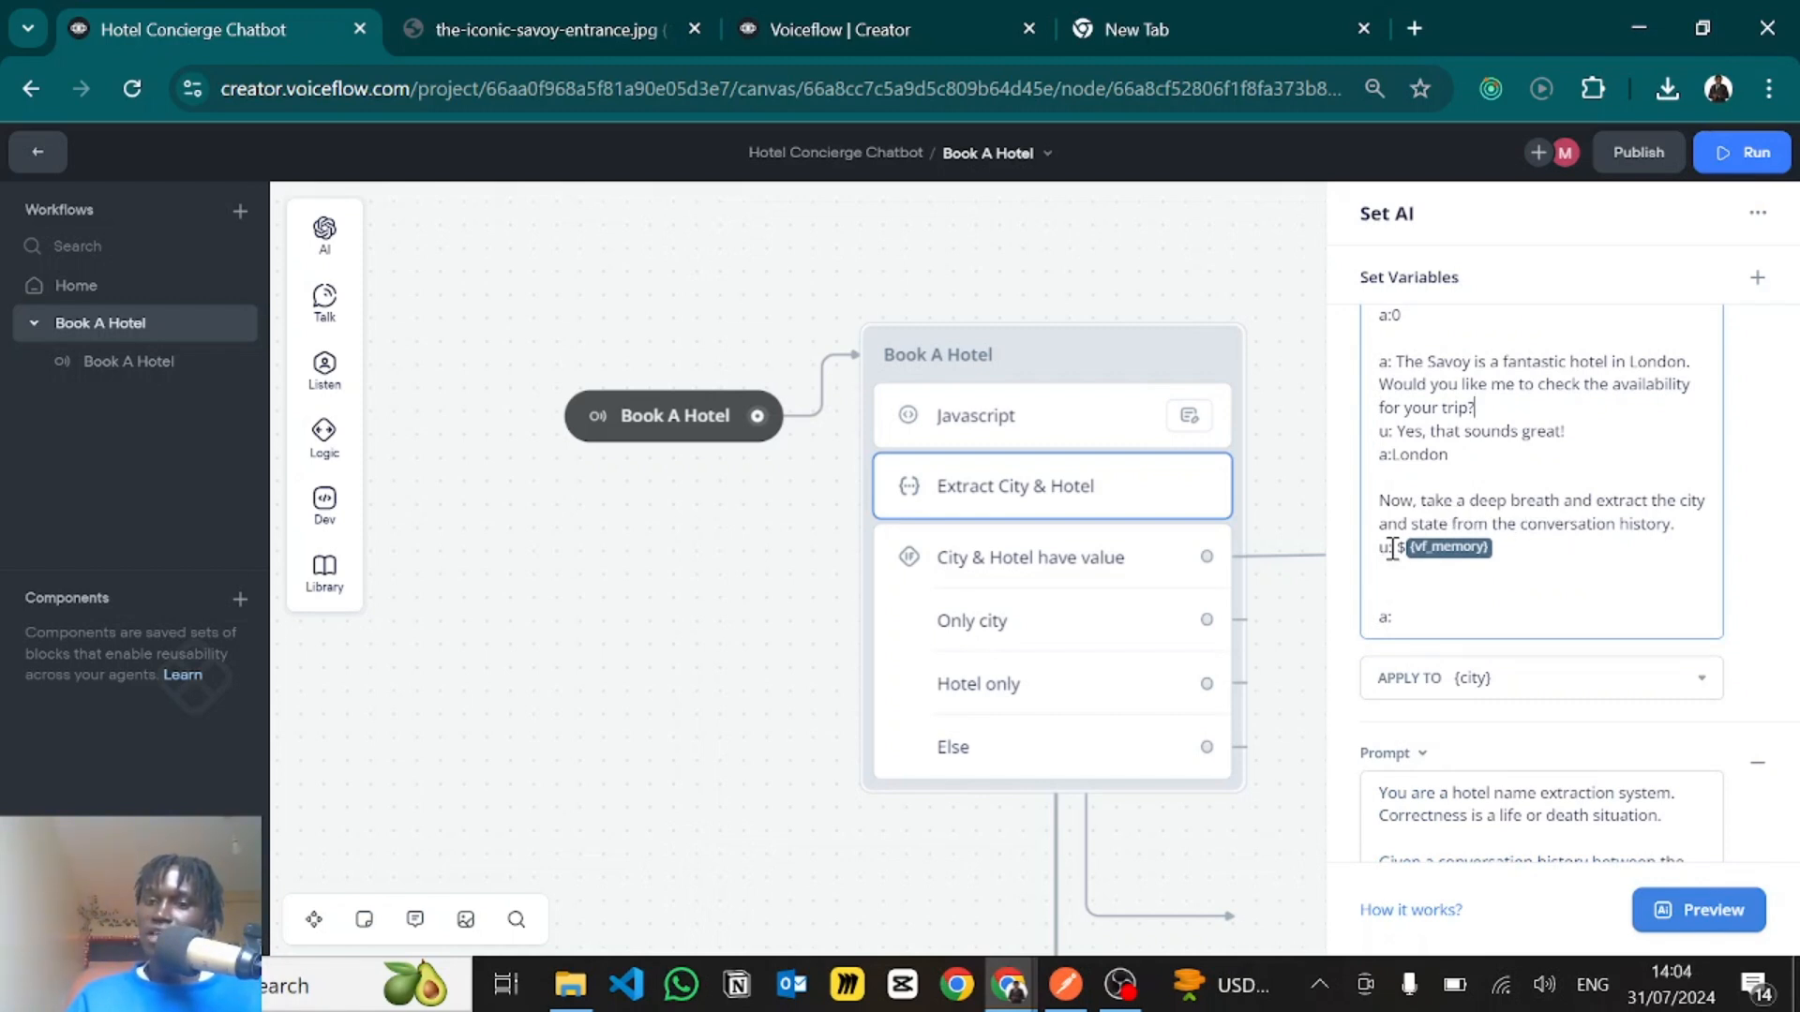
pyautogui.moveTo(1400, 546); pyautogui.dragTo(1507, 544)
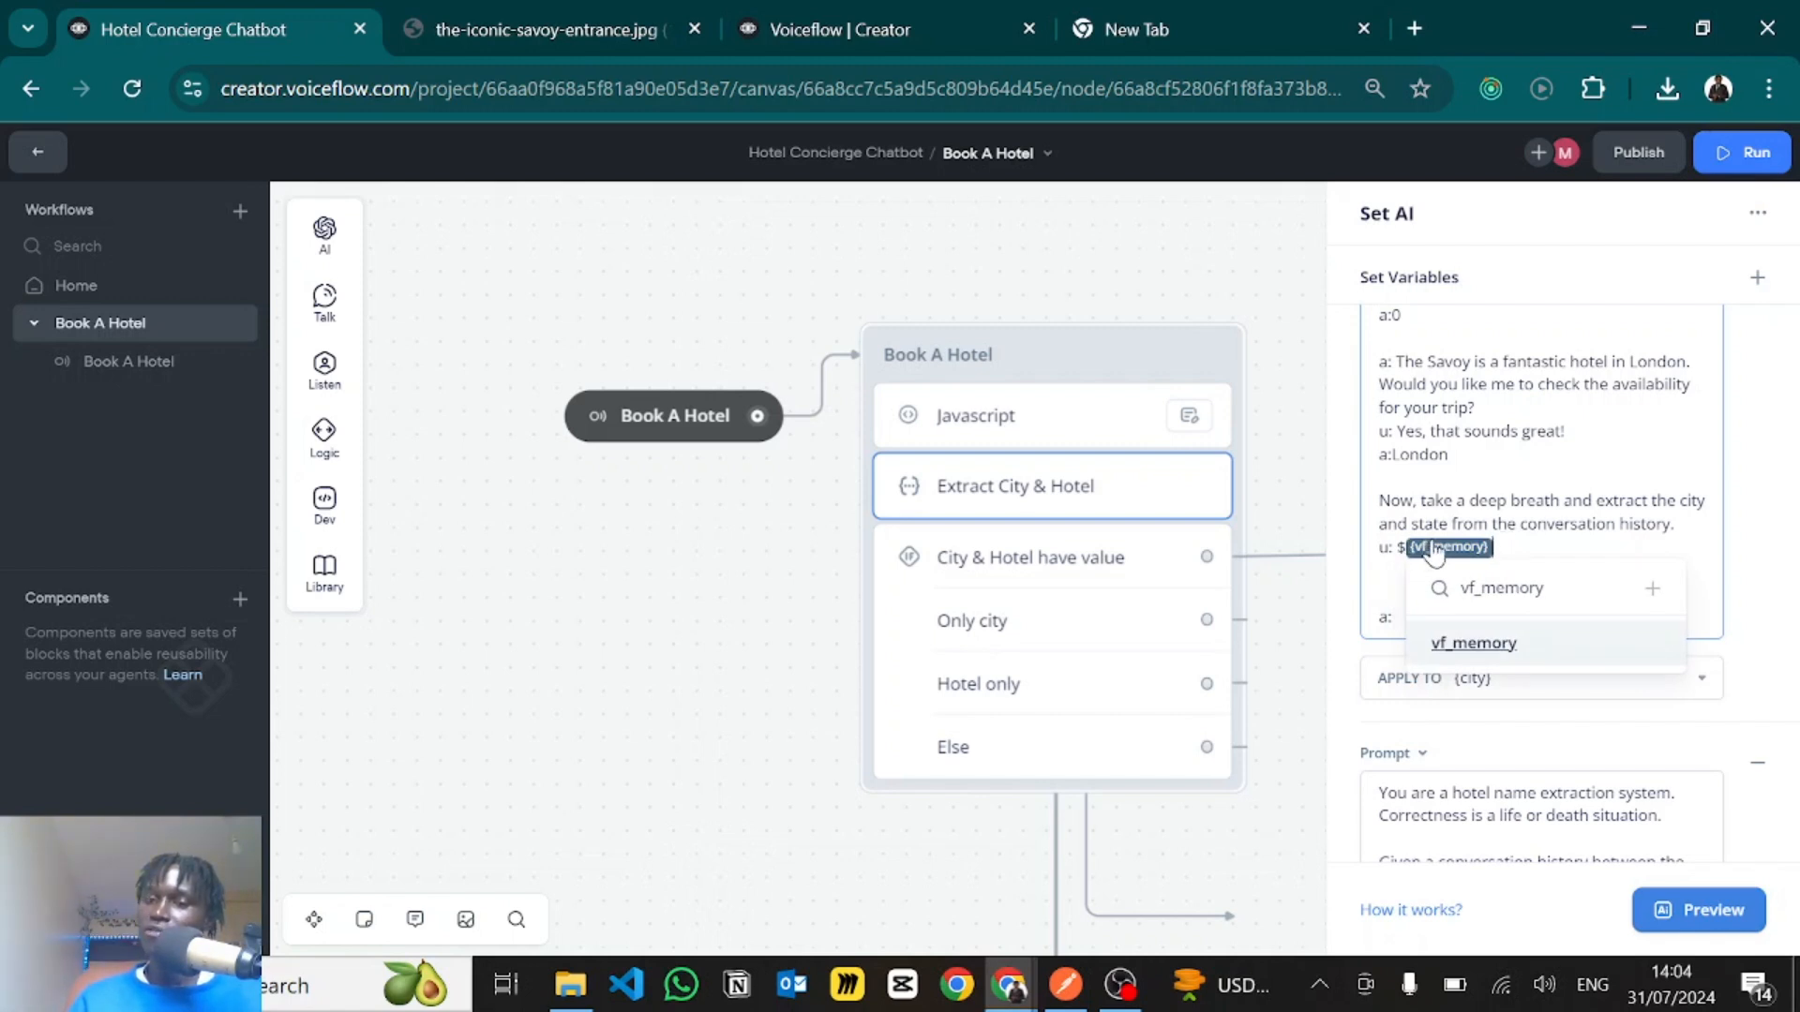
# - Try looking up a variable matching "vf" on a new line below the {vf_memory} reference, and remove the test entry
pyautogui.press('Right')
pyautogui.press('Return')
pyautogui.press('Return')
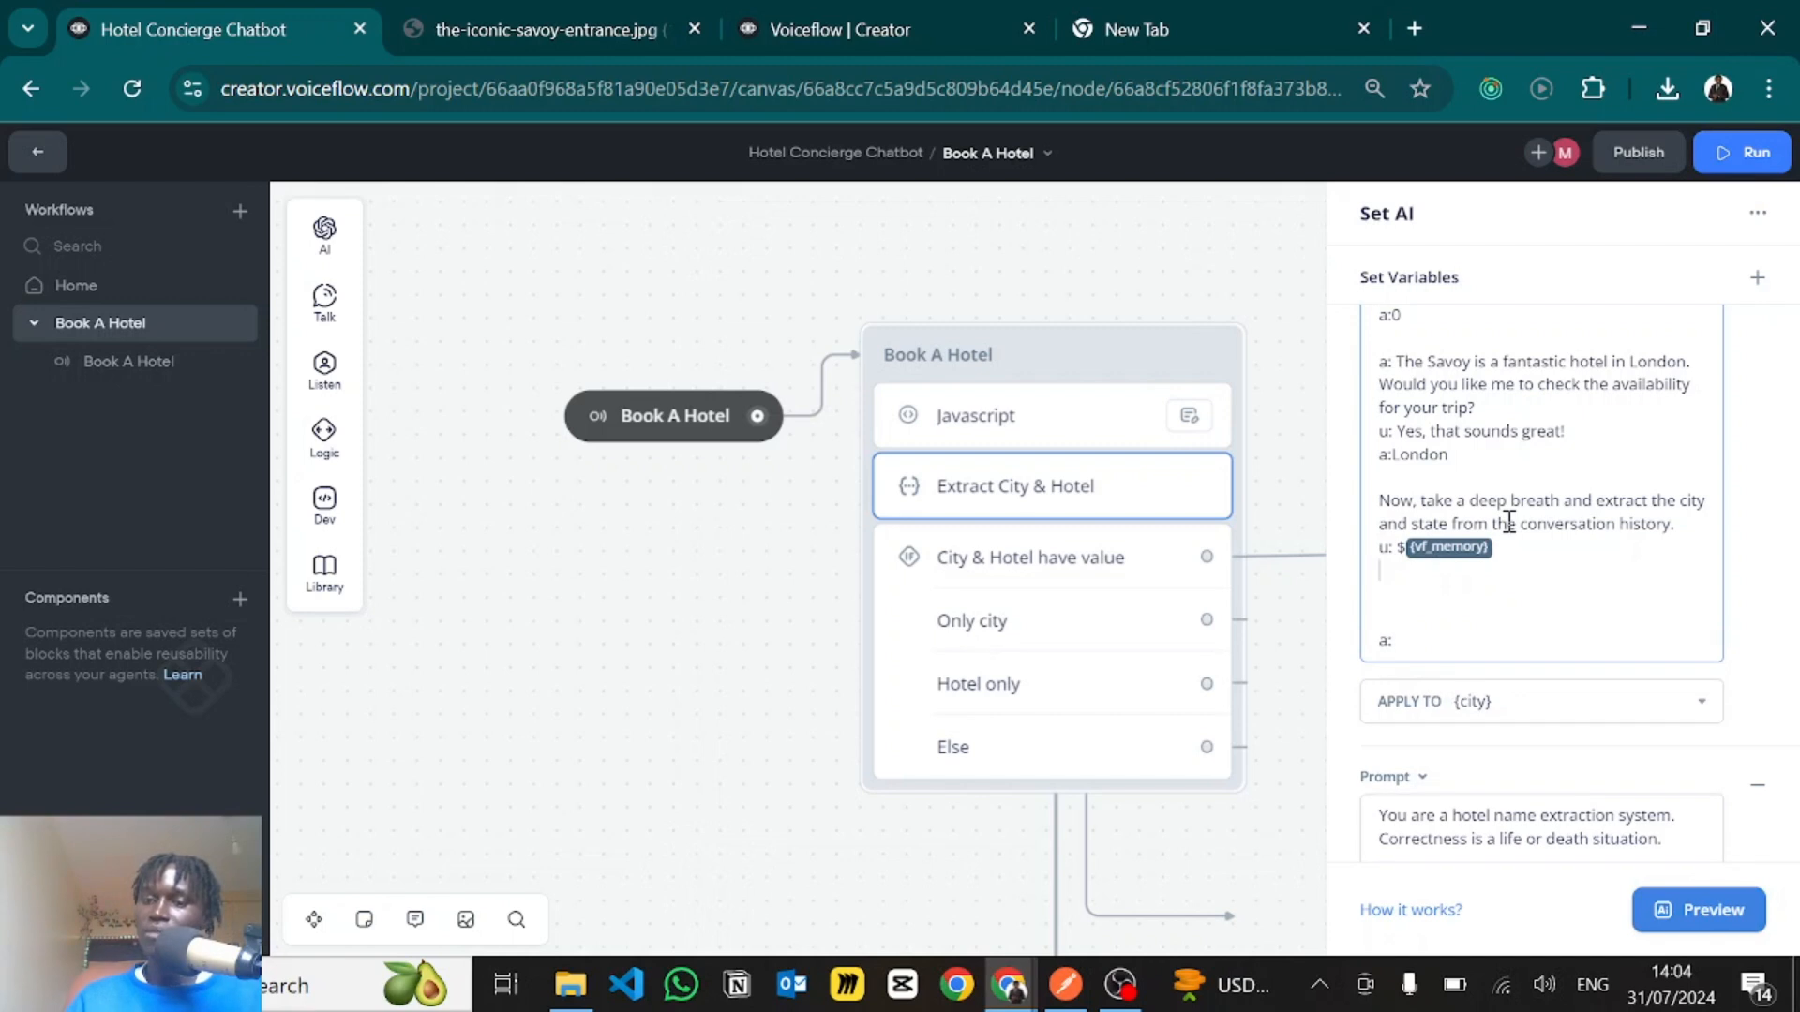
pyautogui.write('{')
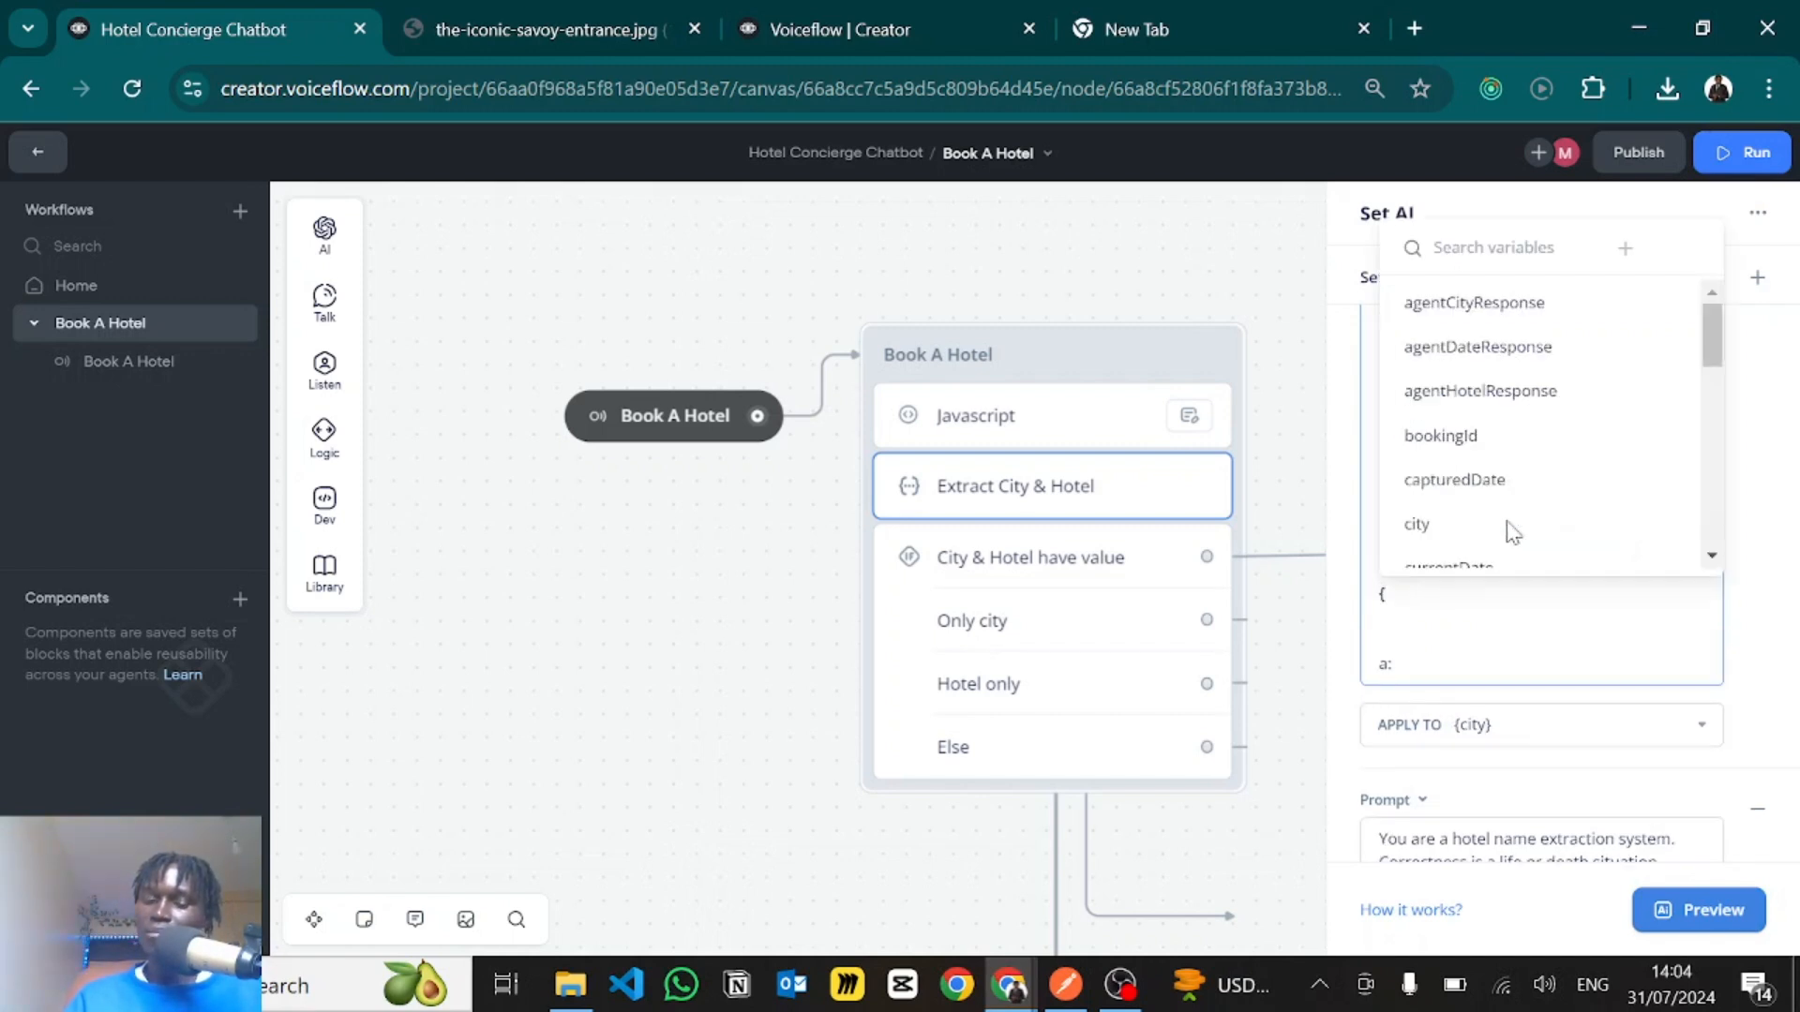
pyautogui.write('vf')
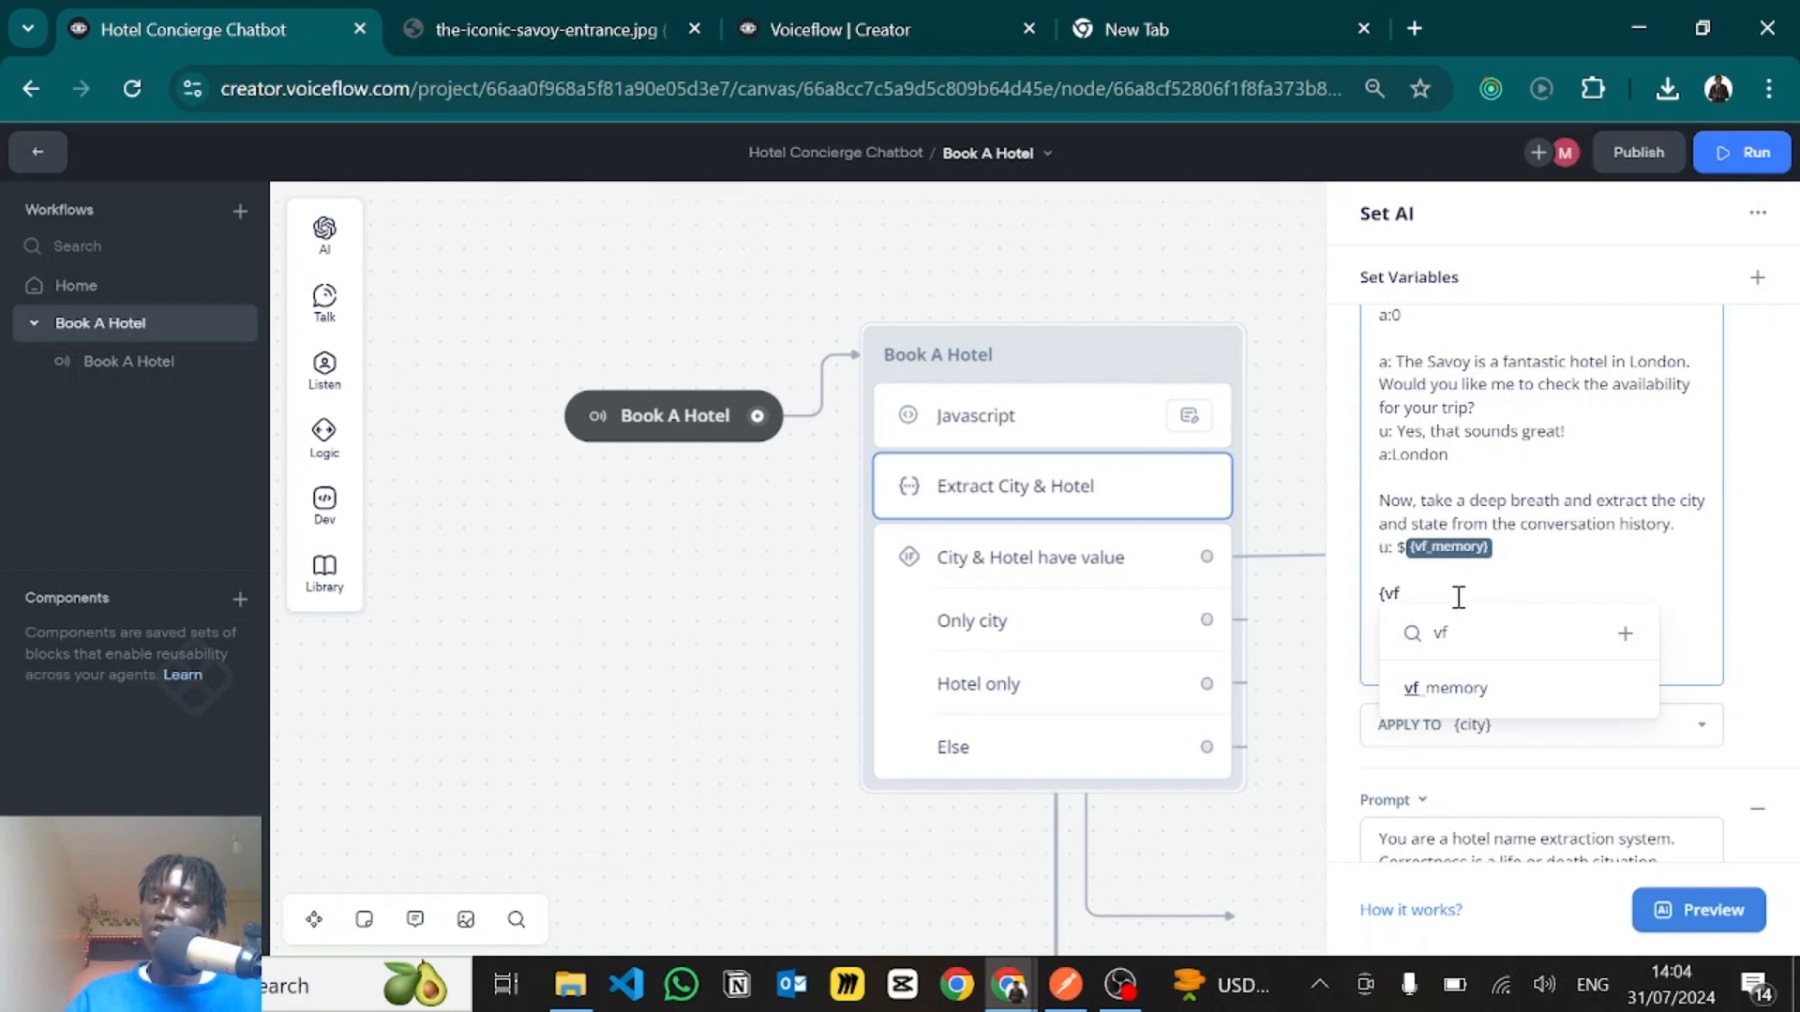
pyautogui.press('BackSpace')
pyautogui.press('BackSpace')
pyautogui.press('BackSpace')
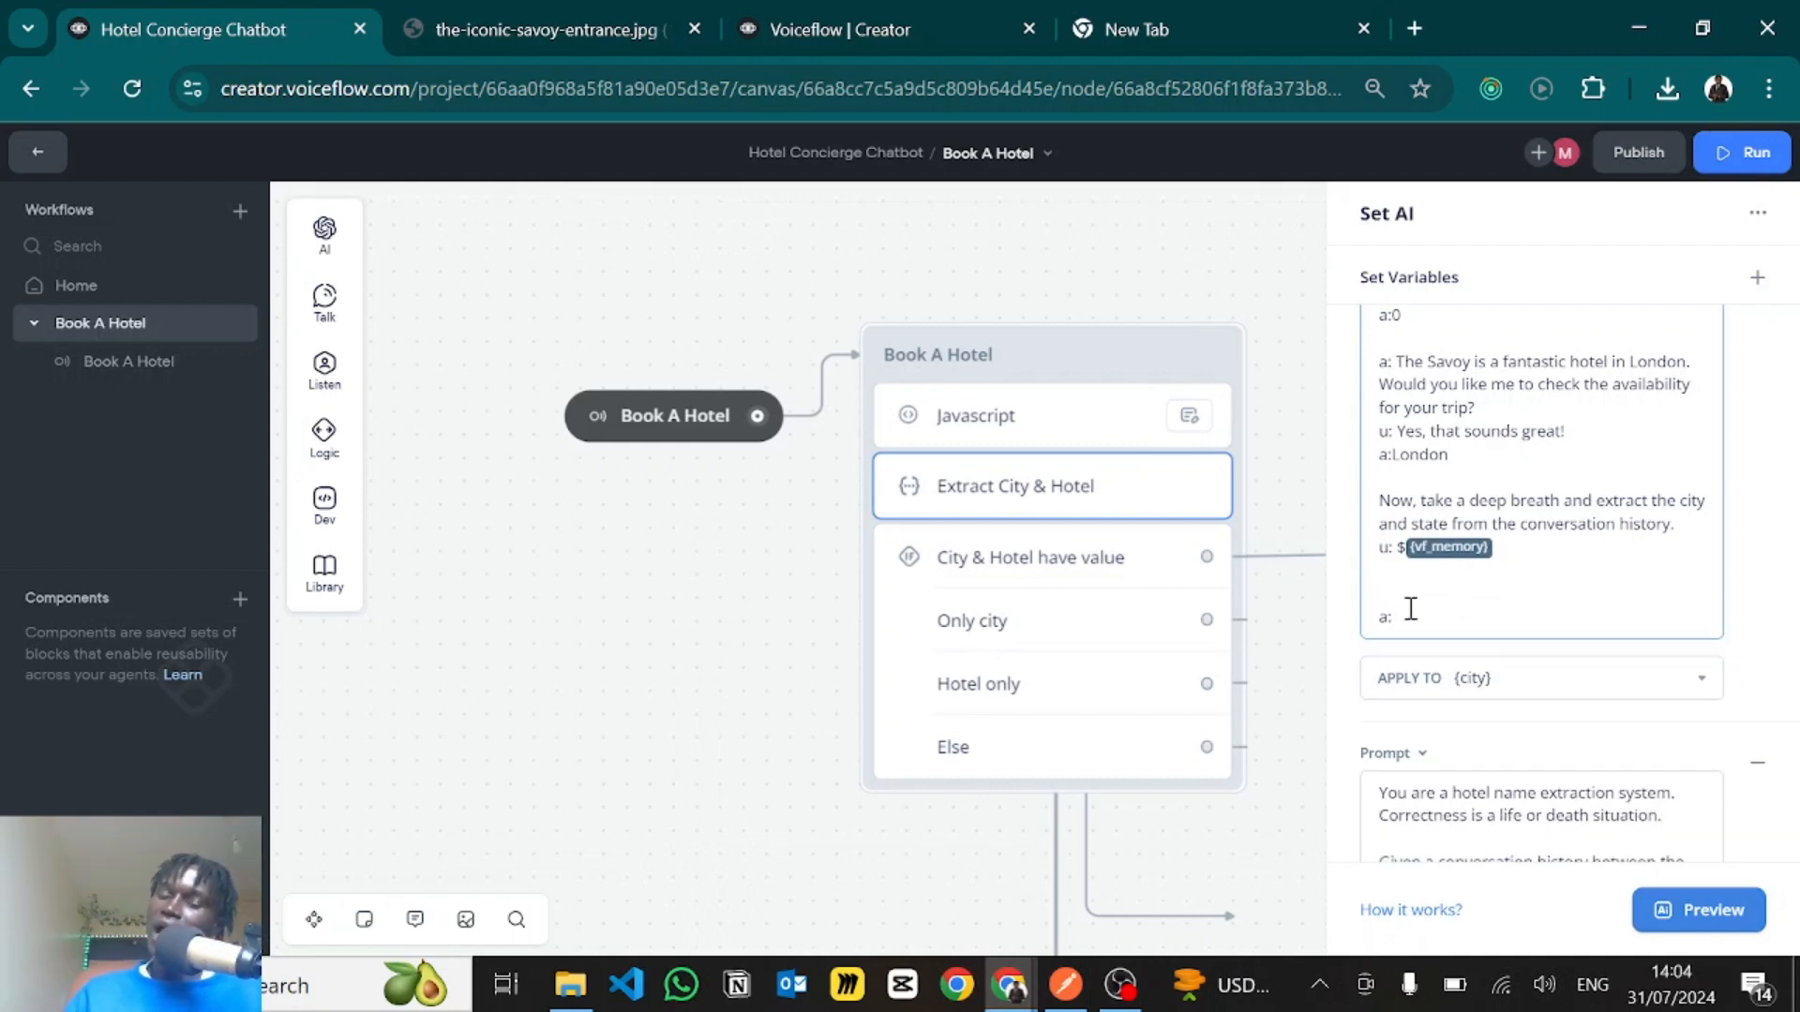
# - Check the city prompt's final answer line and the variable list its output can be applied to
pyautogui.click(1394, 622)
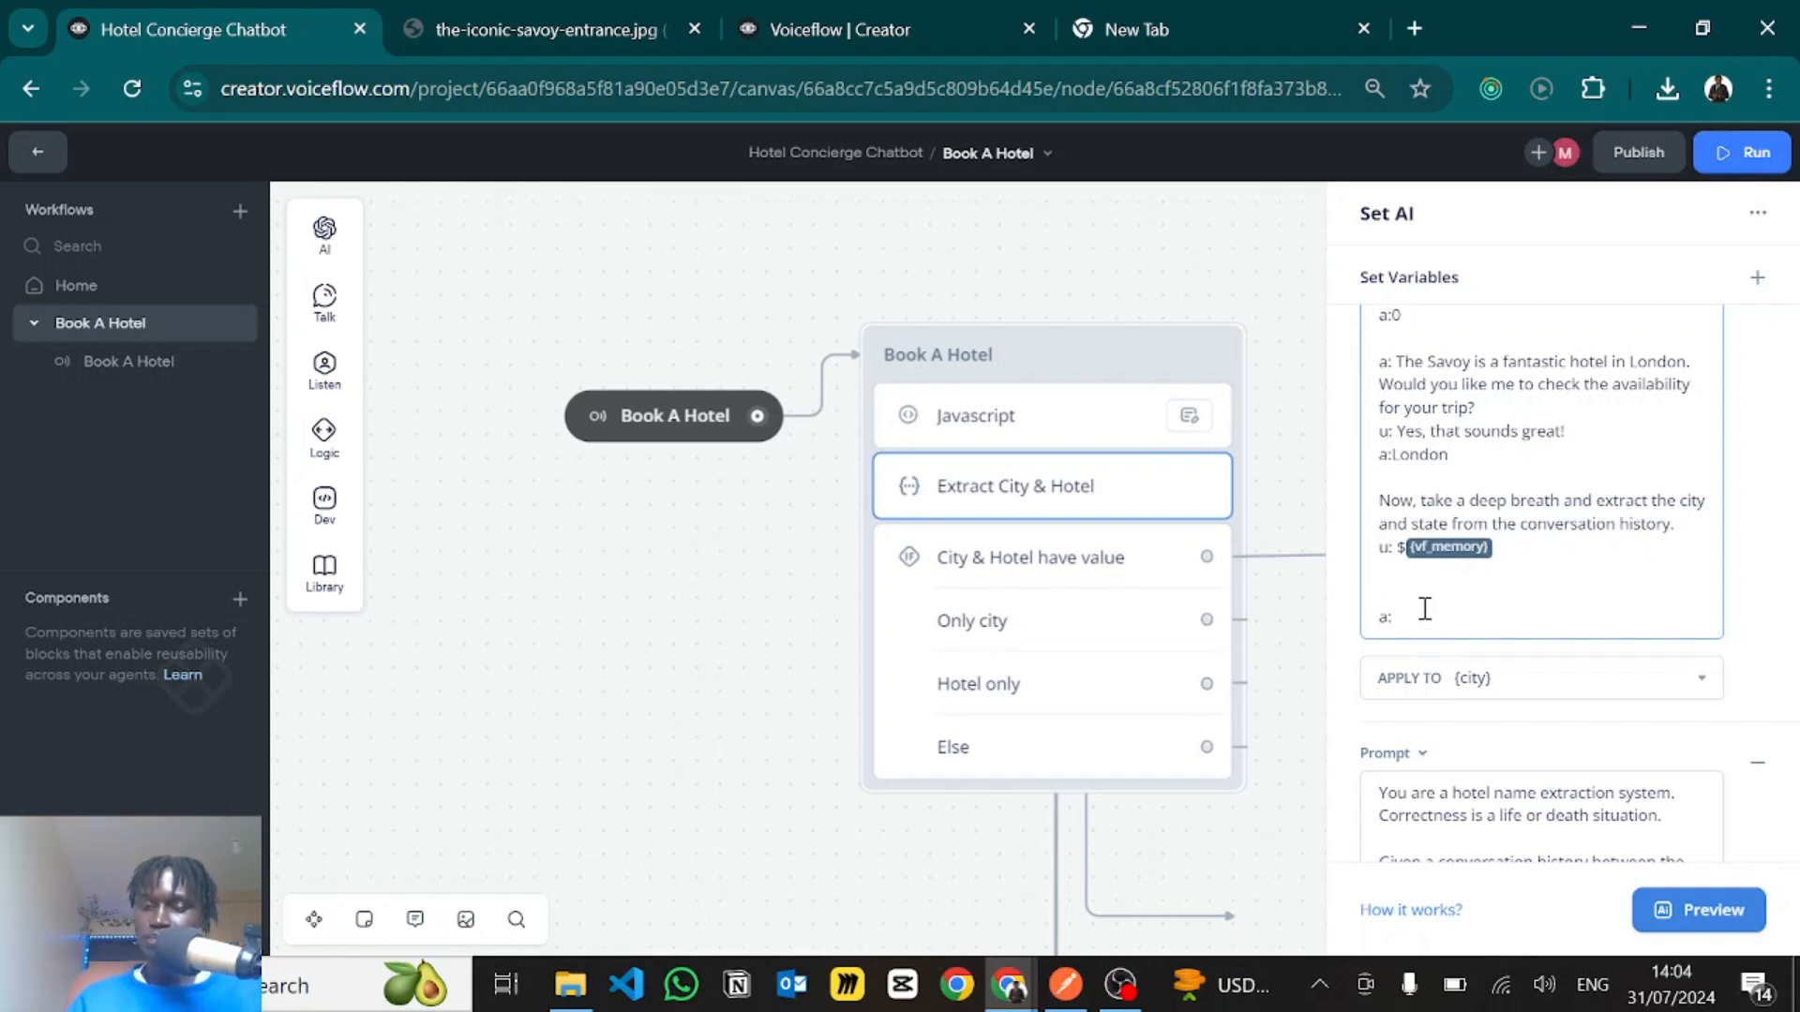
pyautogui.scroll(-1, 1419, 614)
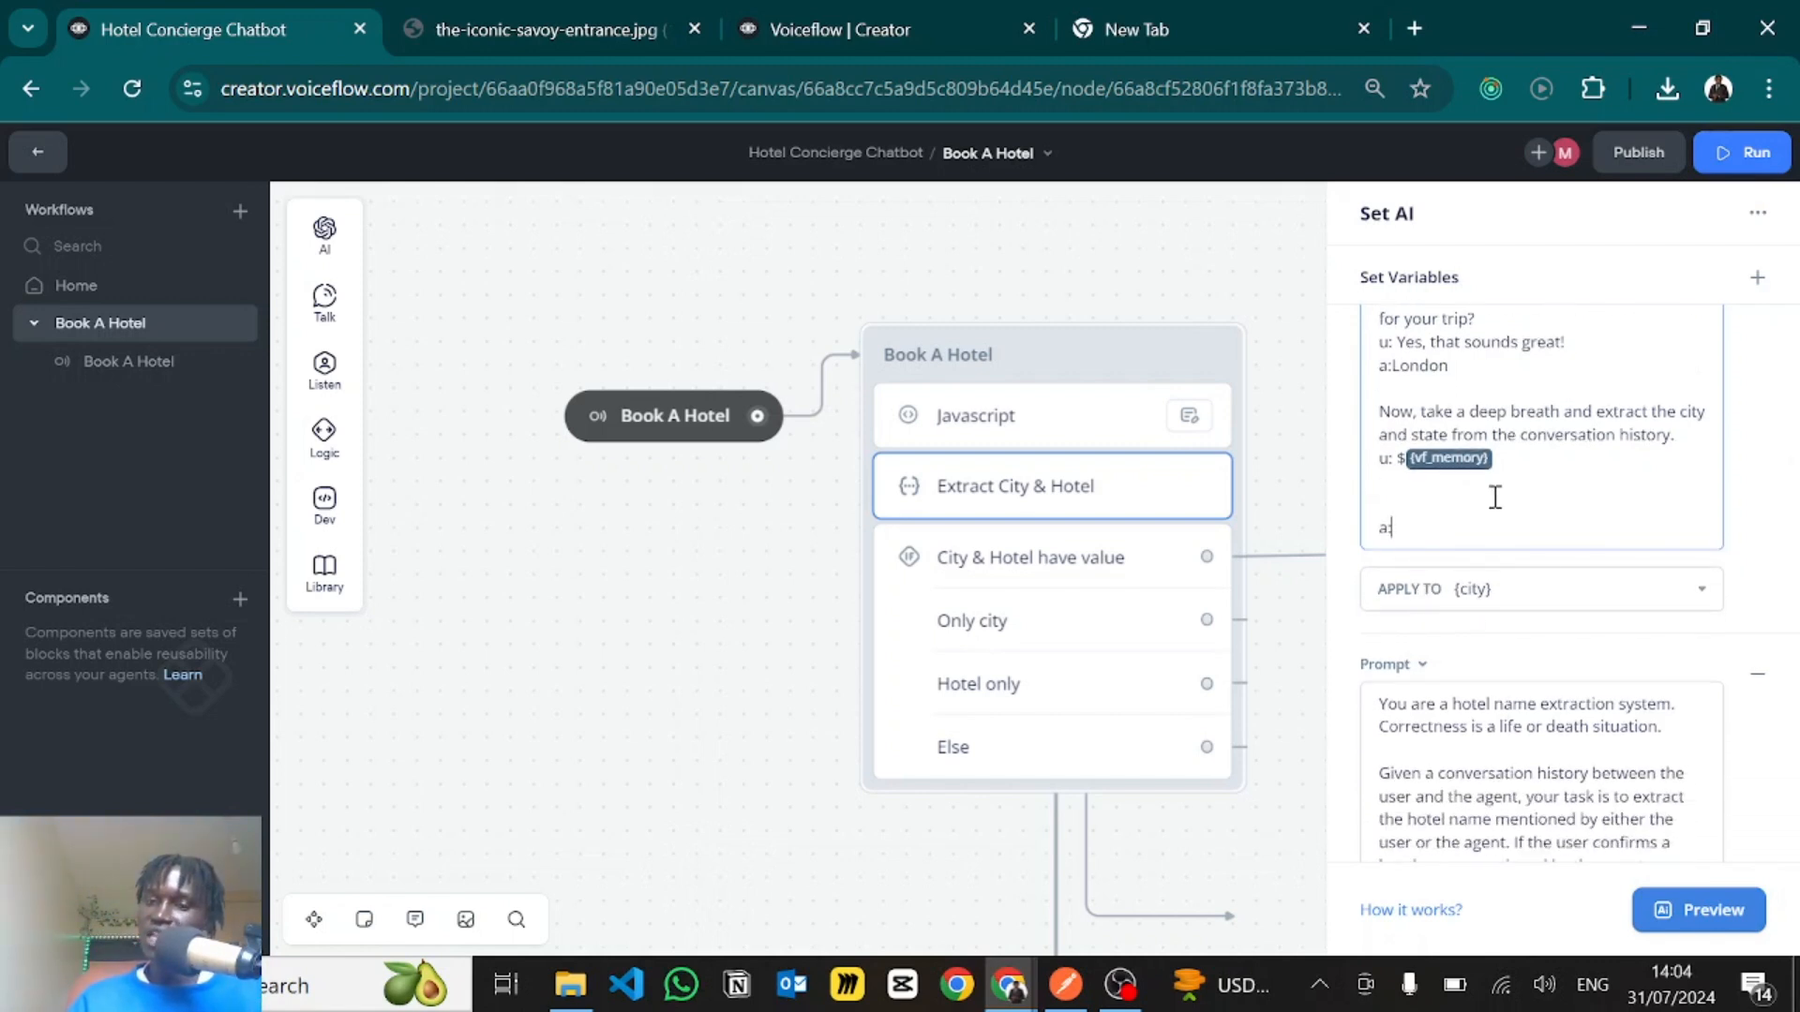
pyautogui.click(1459, 592)
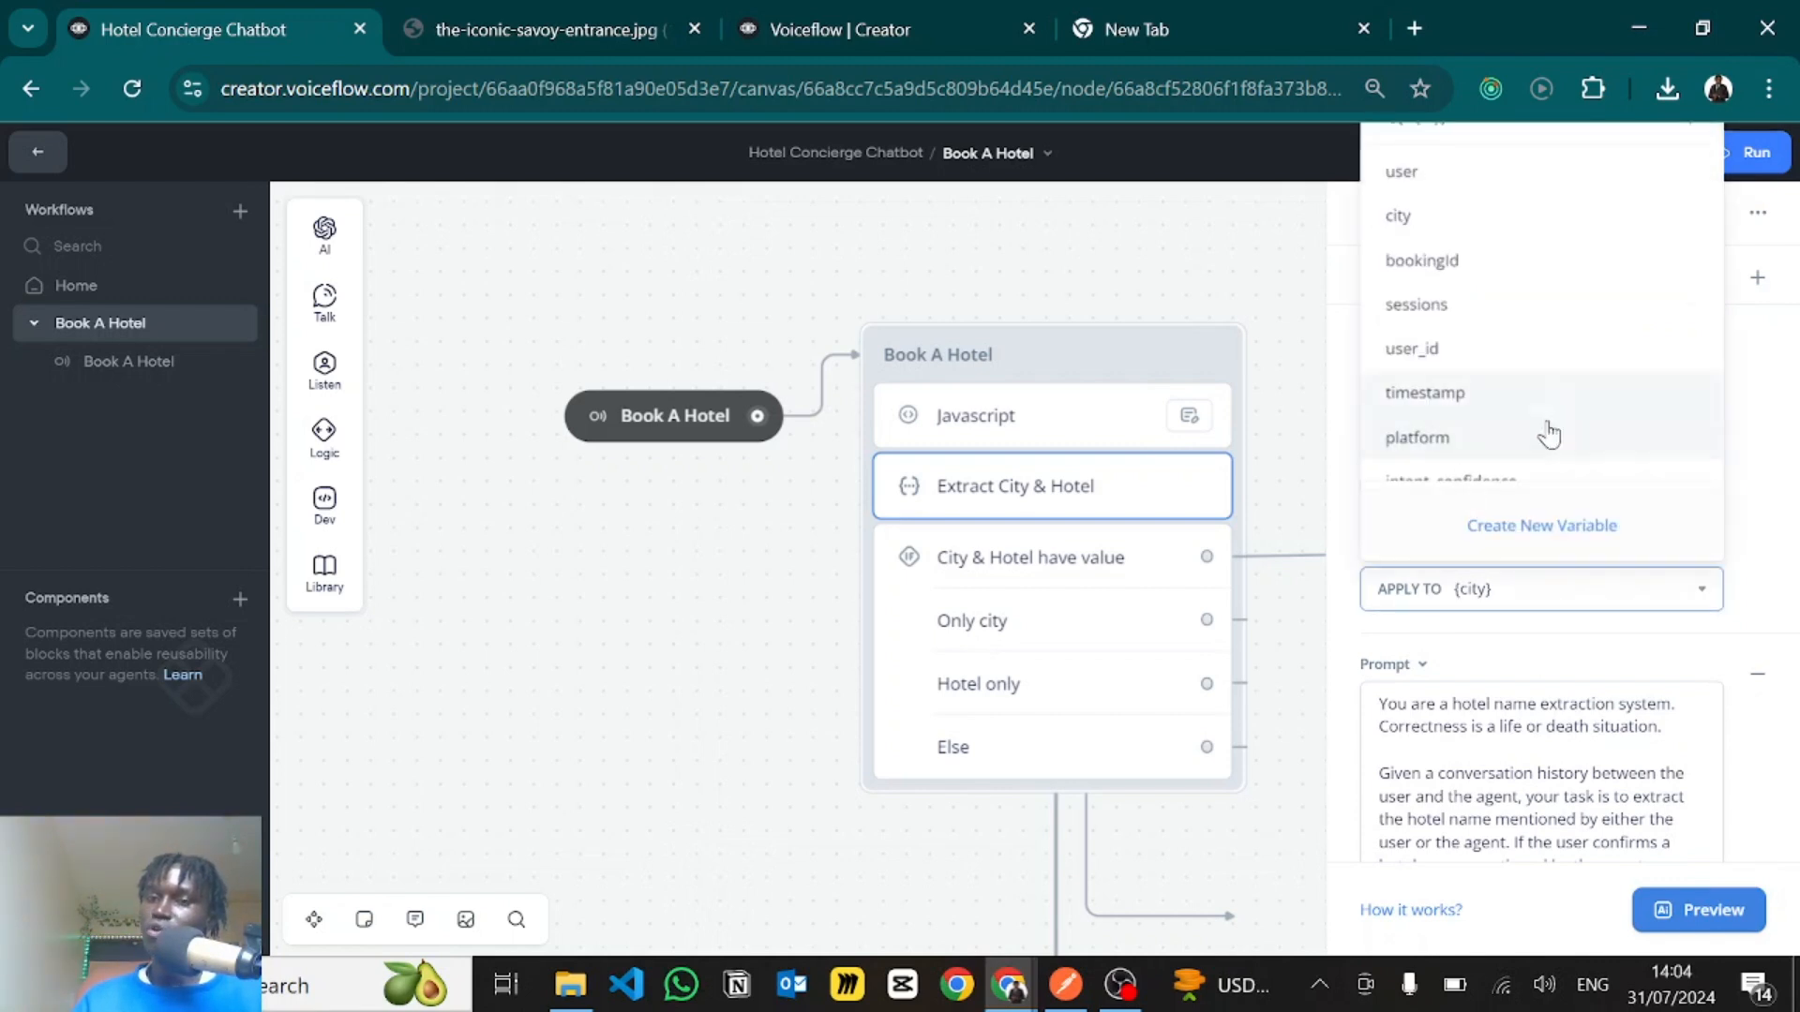
pyautogui.click(1762, 539)
# - Compare the hotel name extraction prompt's instructions with the opening instructions of the city prompt
pyautogui.scroll(-5, 1563, 736)
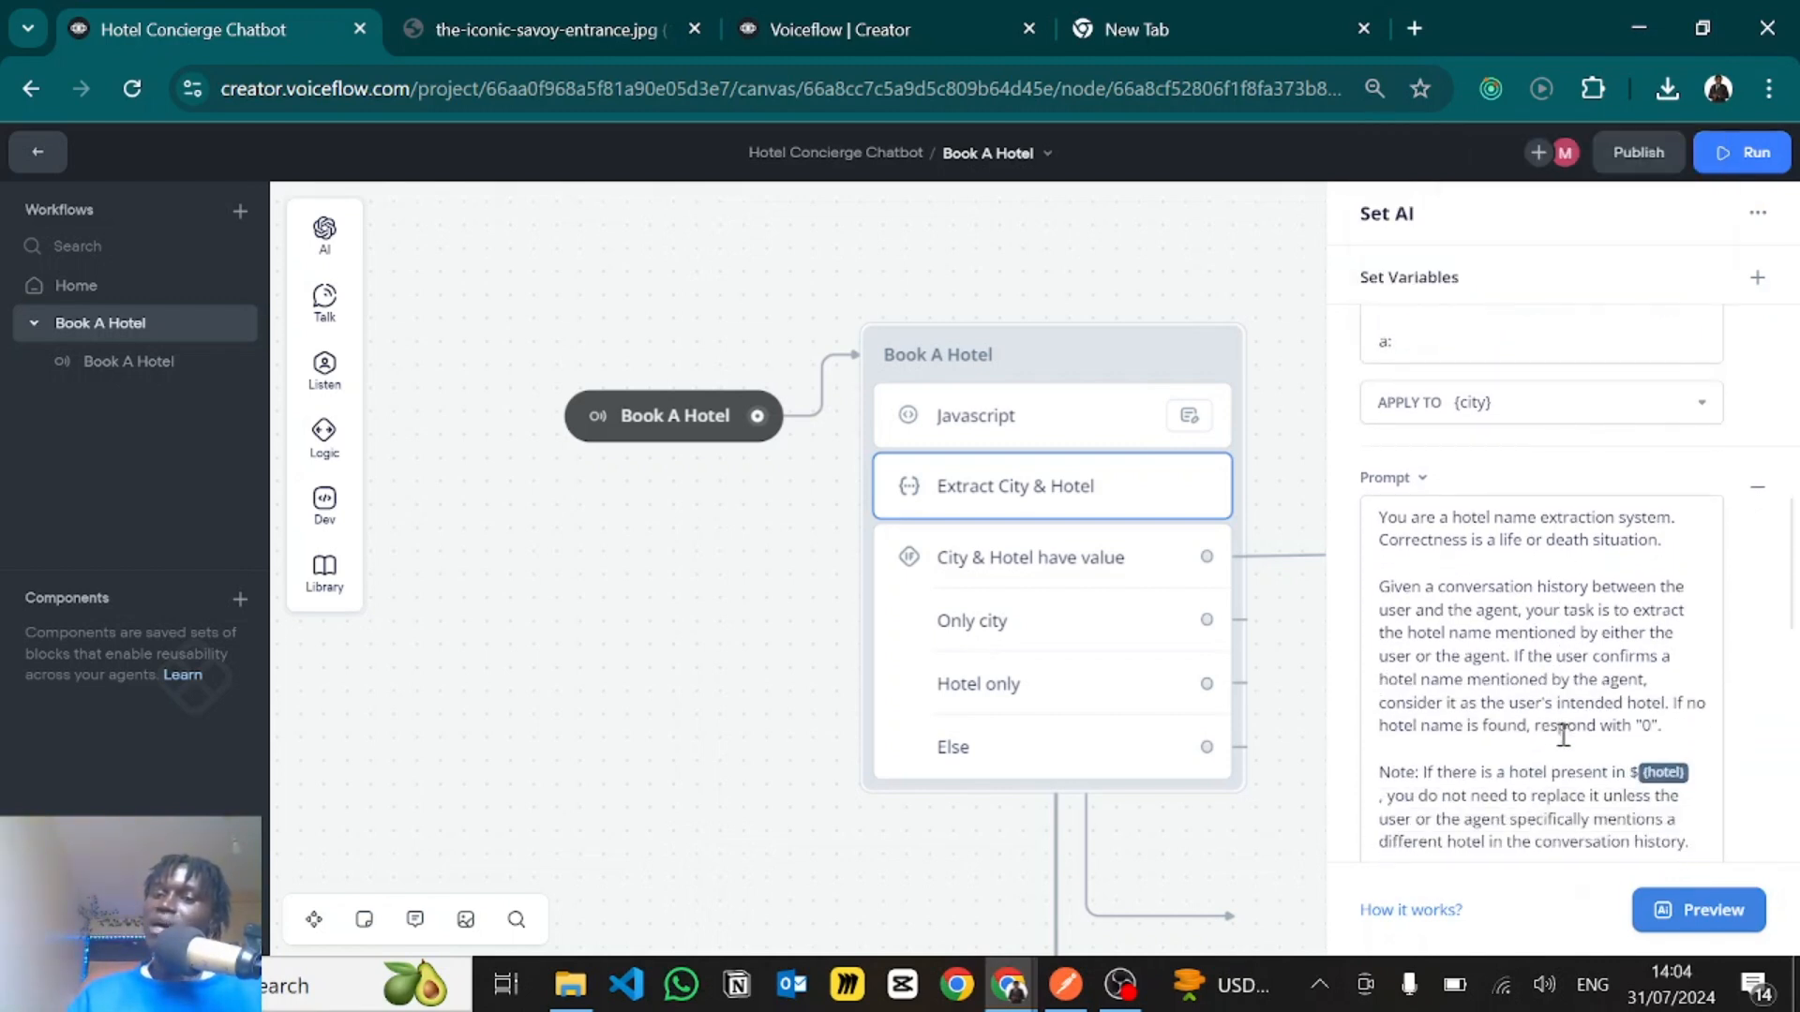
pyautogui.scroll(-10, 1563, 736)
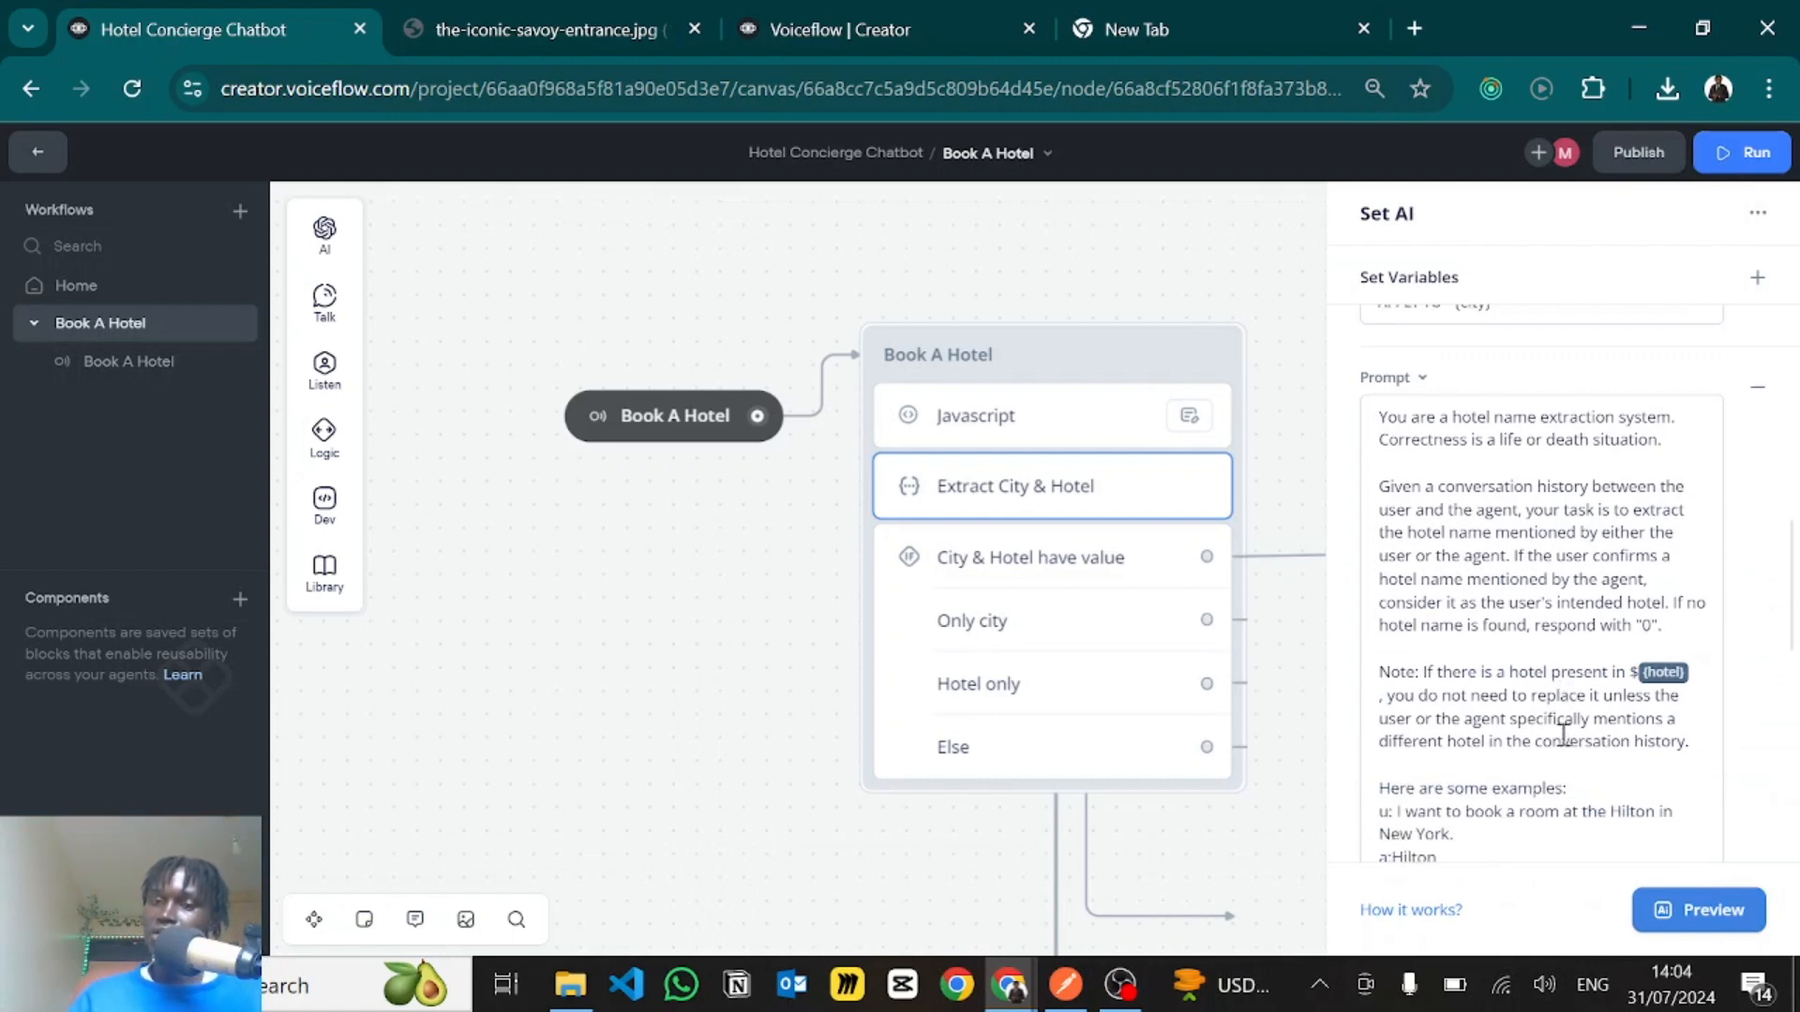
pyautogui.scroll(10, 1409, 490)
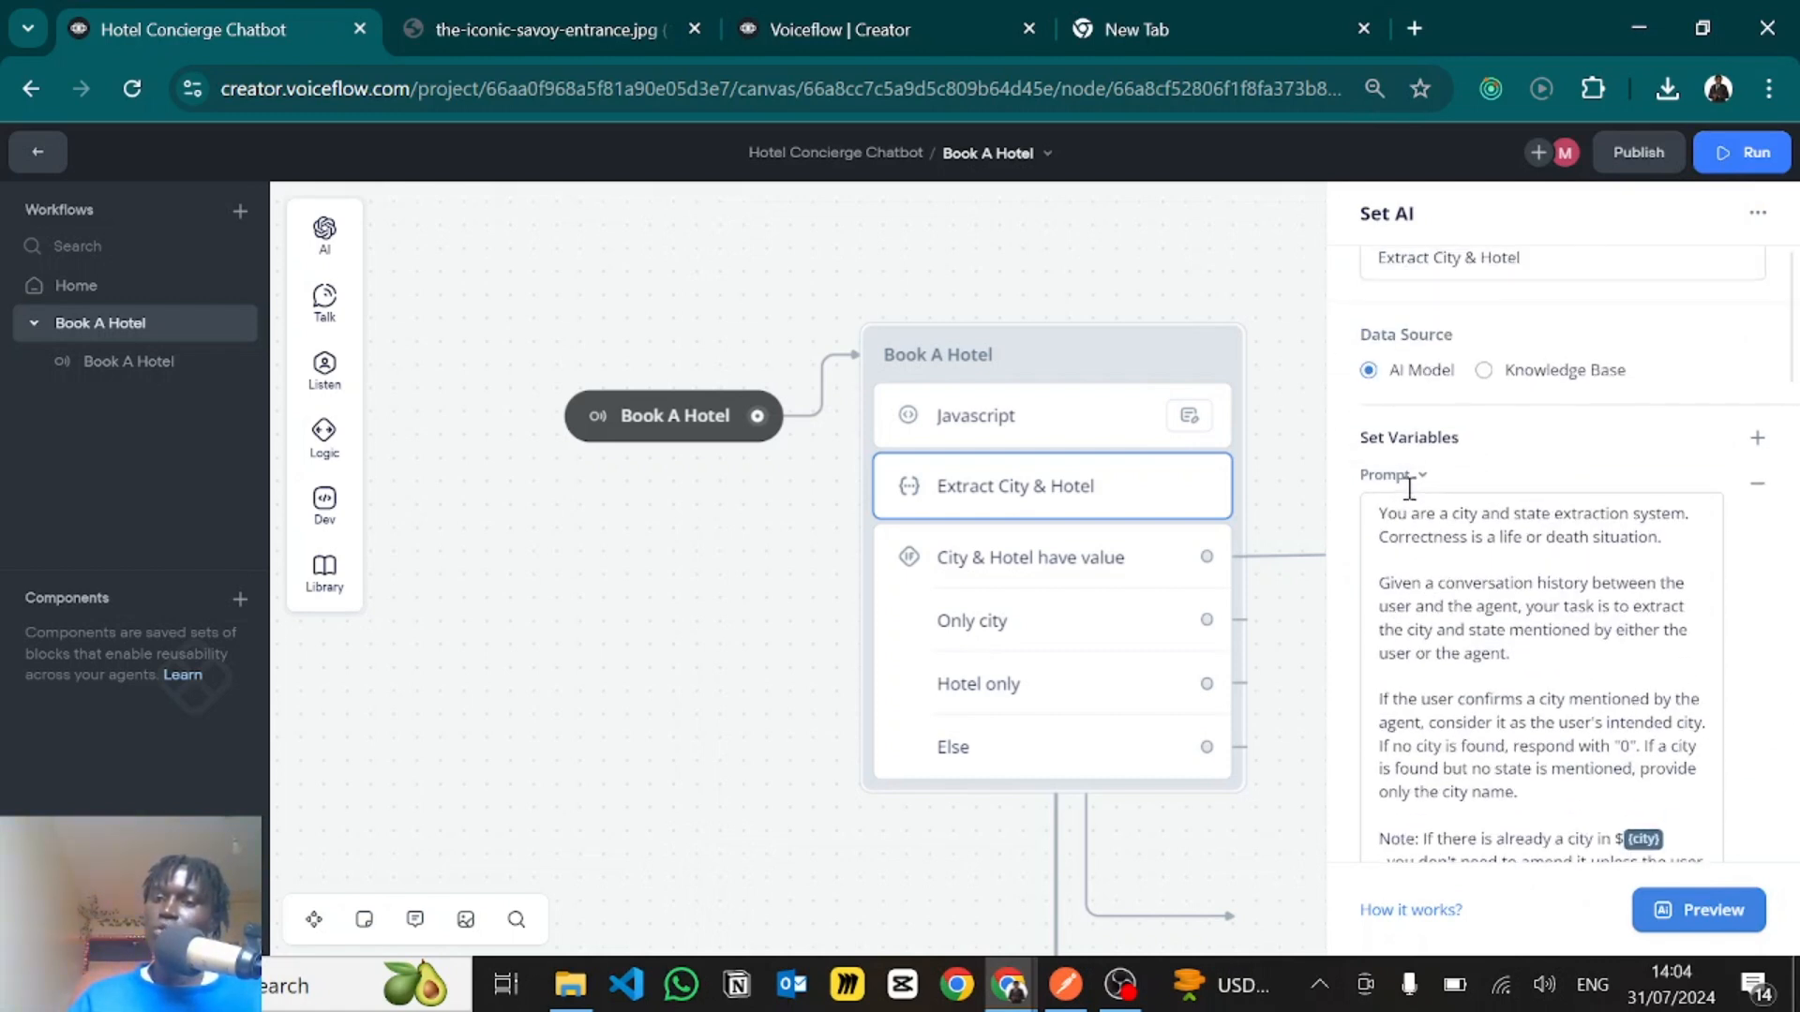
pyautogui.moveTo(1398, 536); pyautogui.dragTo(1479, 685)
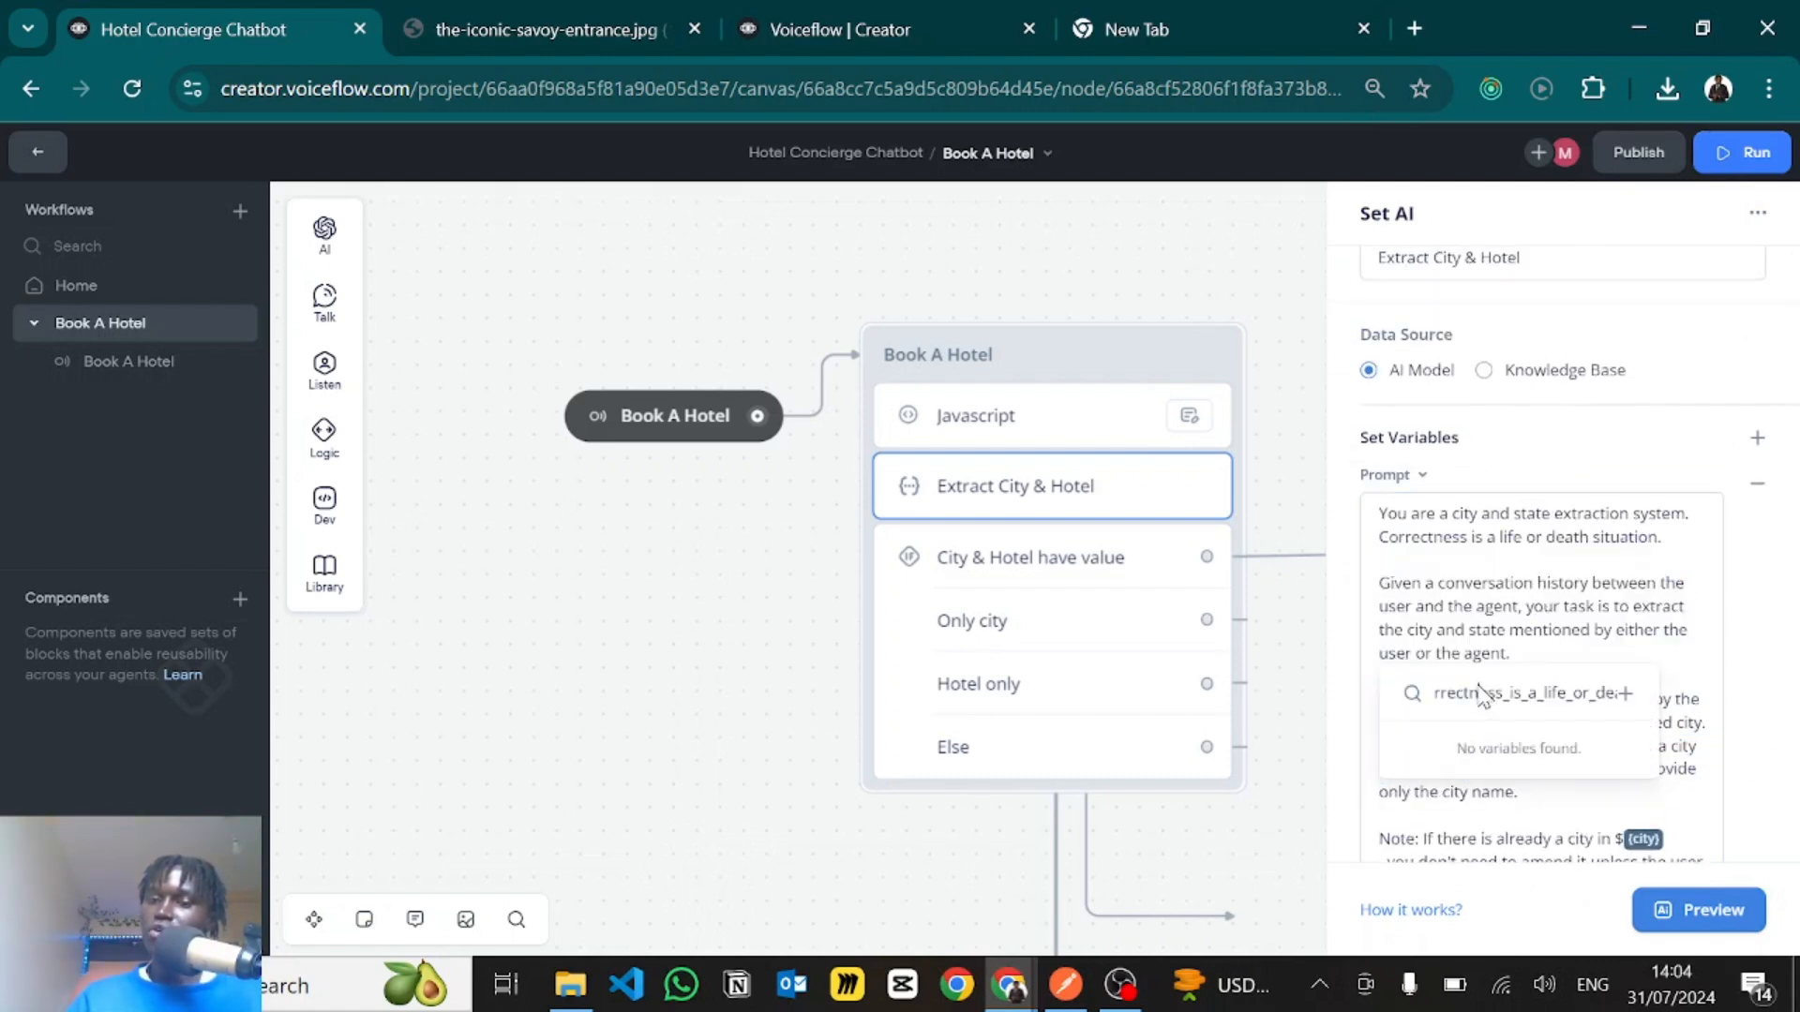
# - Read the hotel prompt from its {hotel} note to its closing instruction, and check the variable its output is applied to
pyautogui.scroll(-10, 1472, 619)
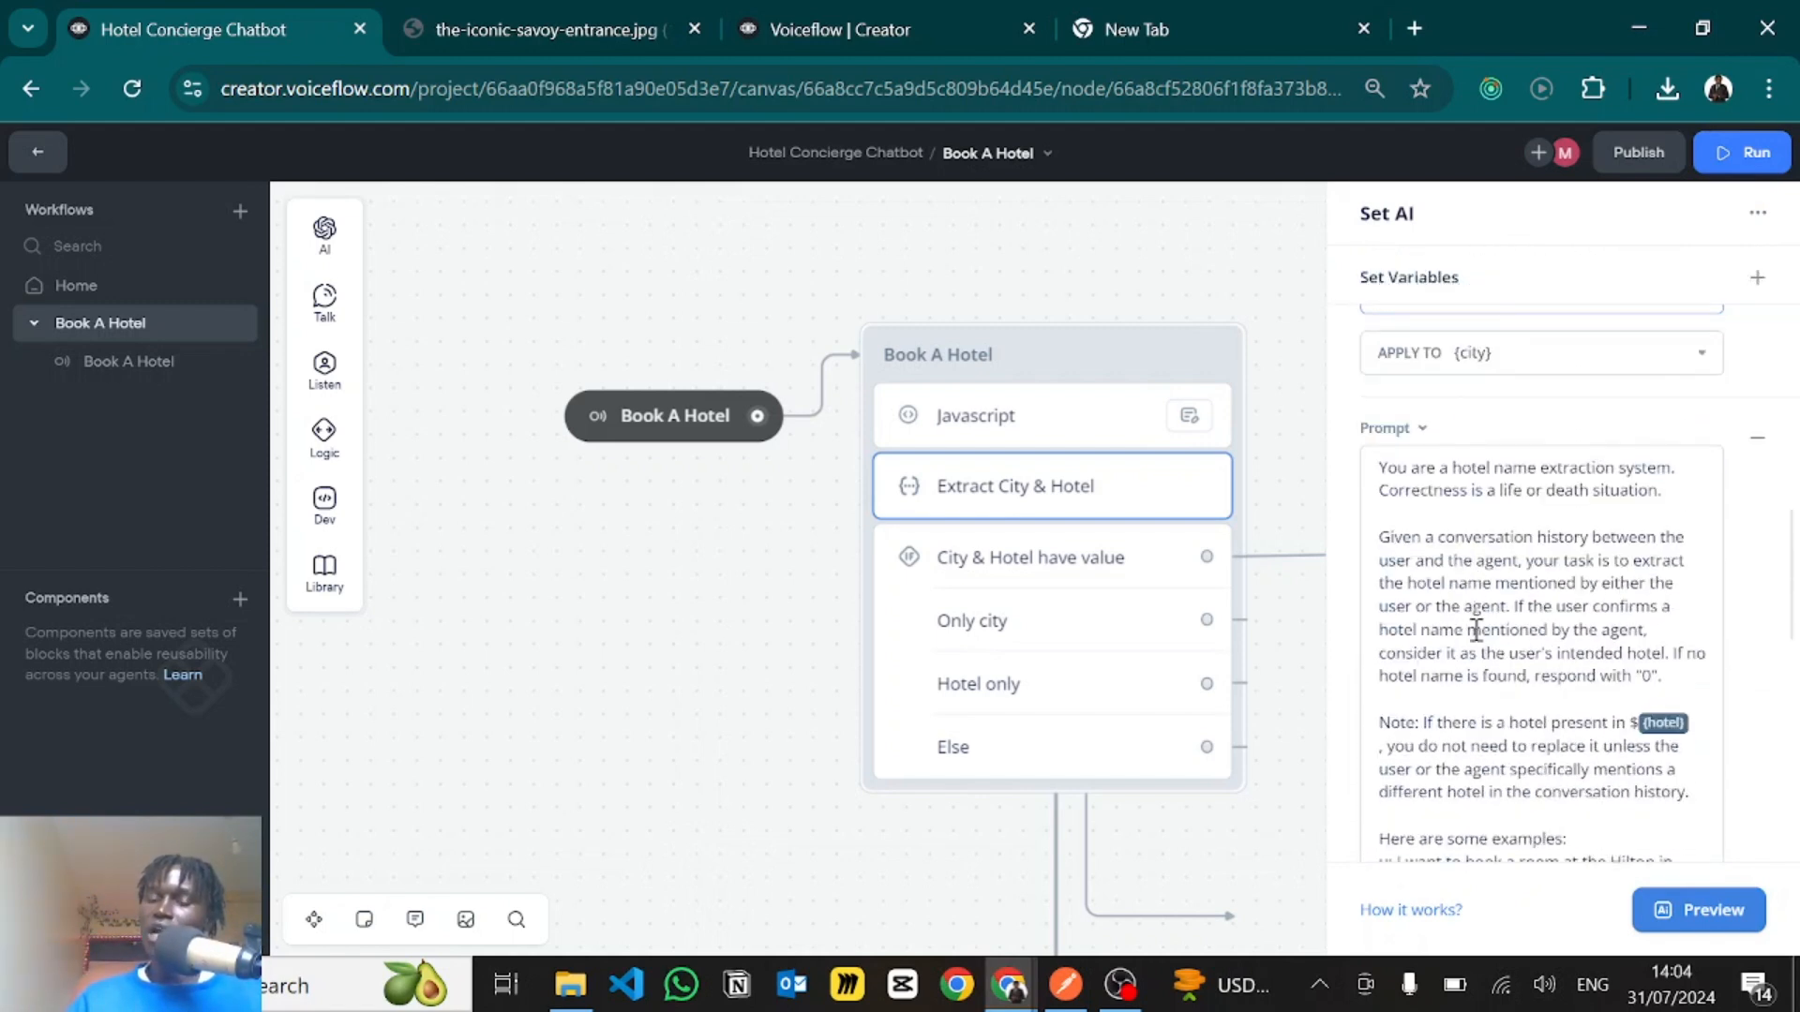
pyautogui.scroll(-1, 1476, 629)
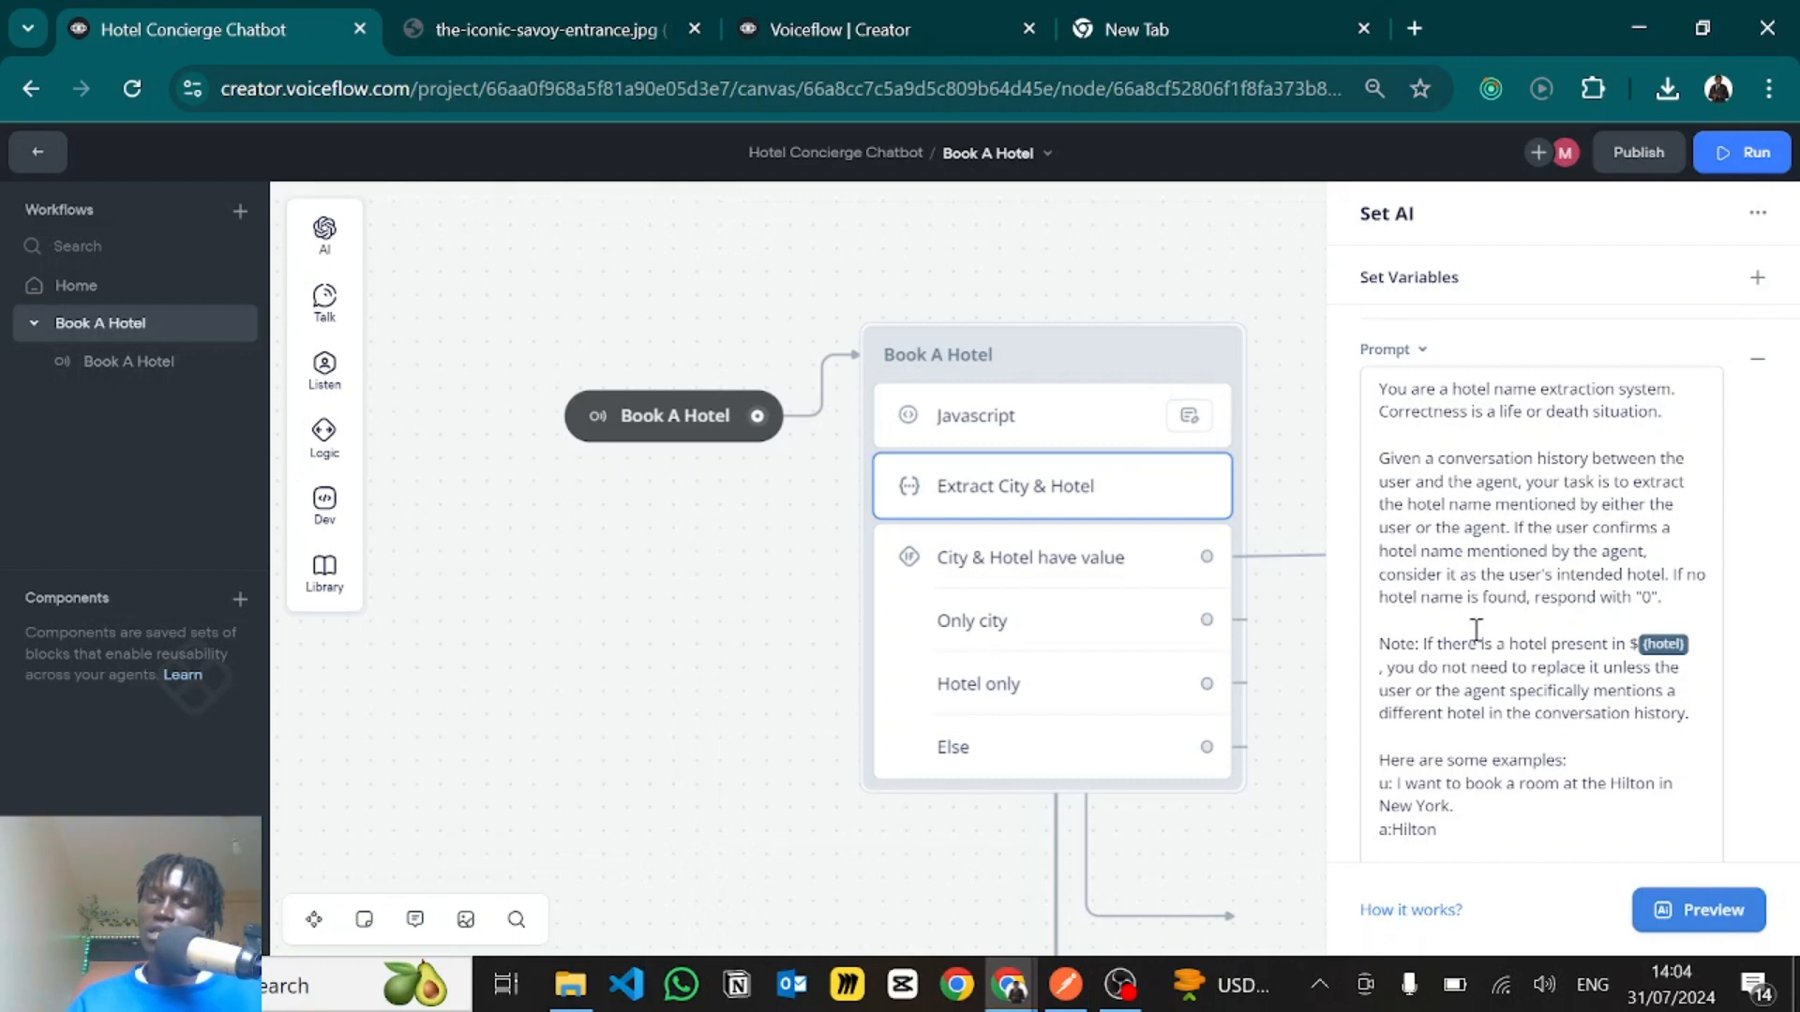
pyautogui.scroll(-1, 1476, 629)
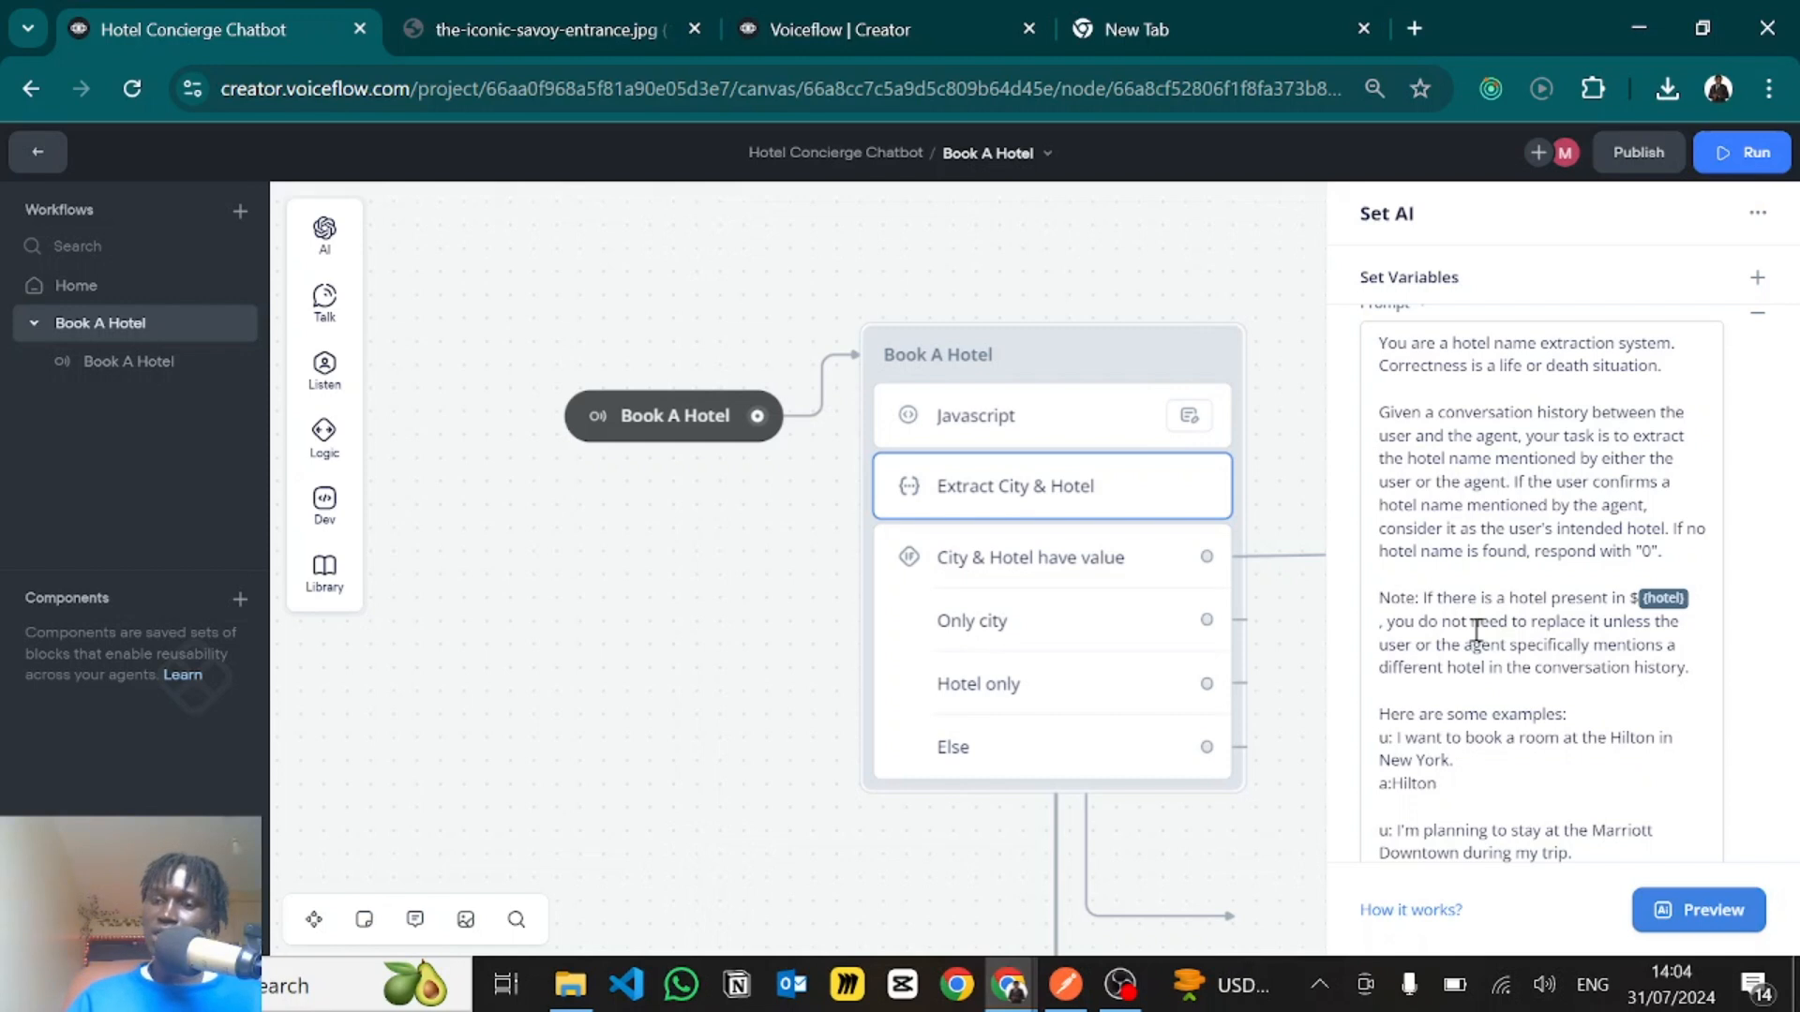
pyautogui.scroll(-15, 1477, 629)
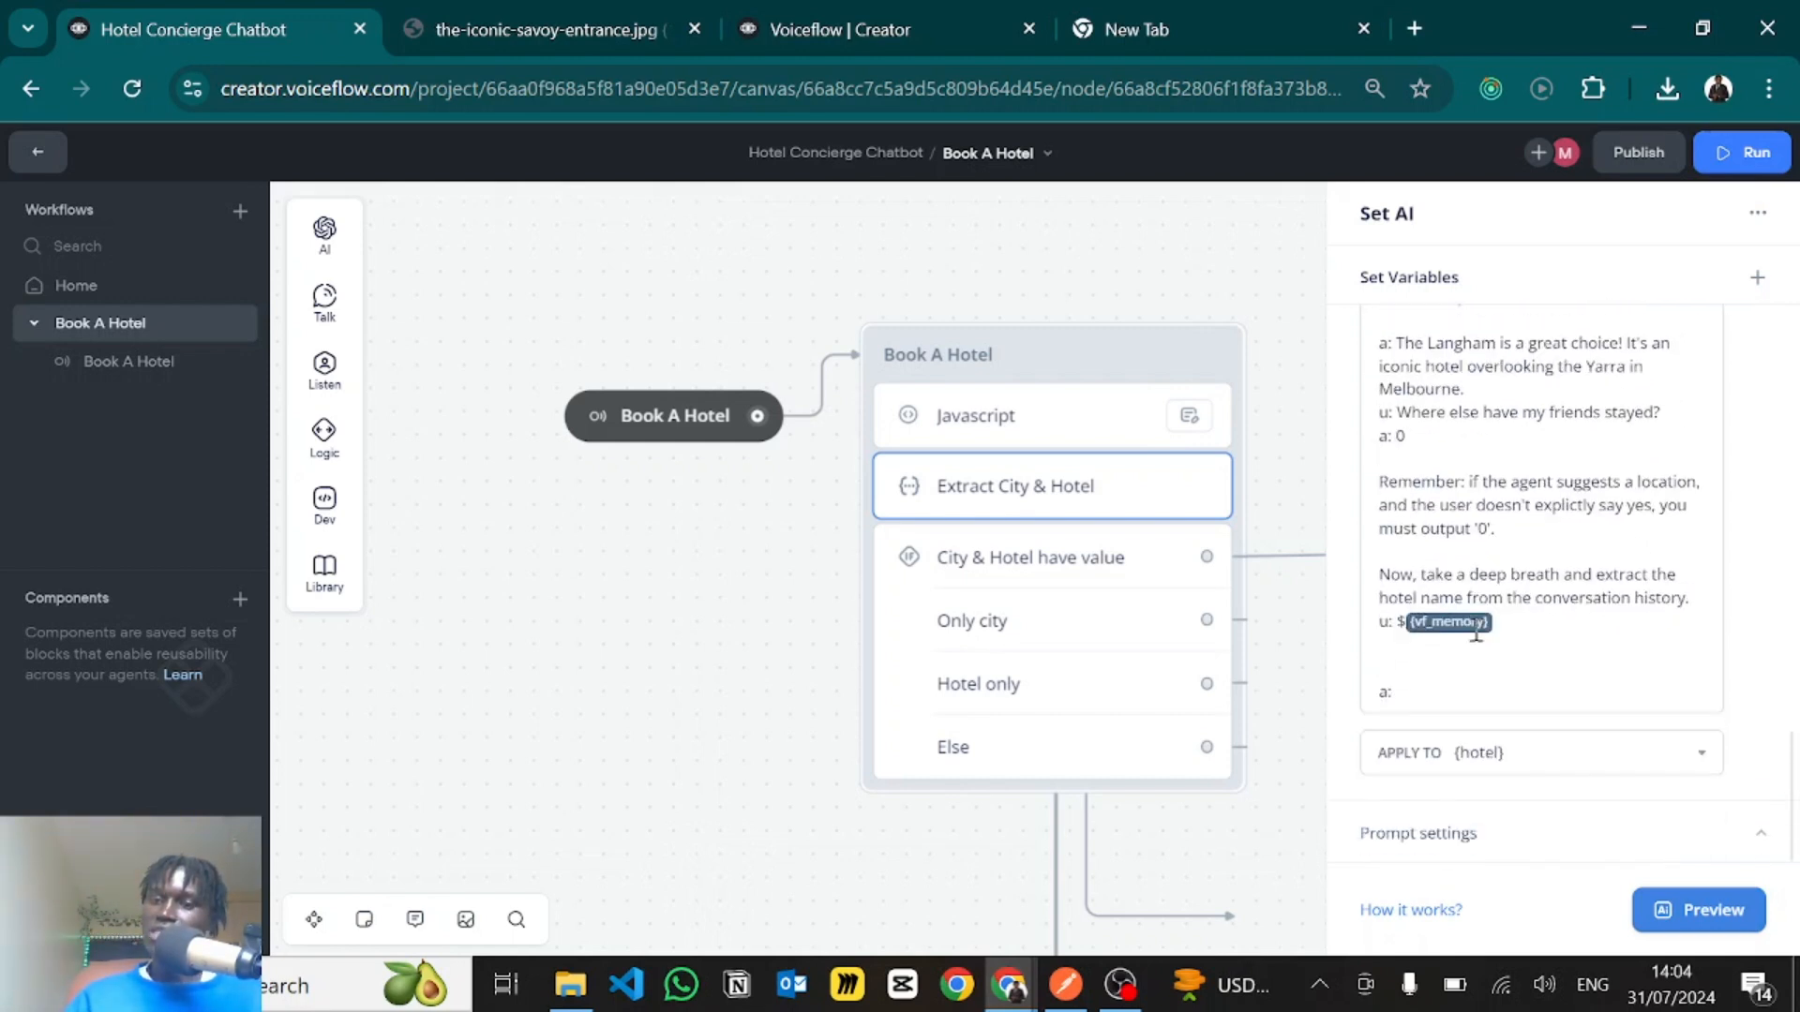
pyautogui.click(1513, 755)
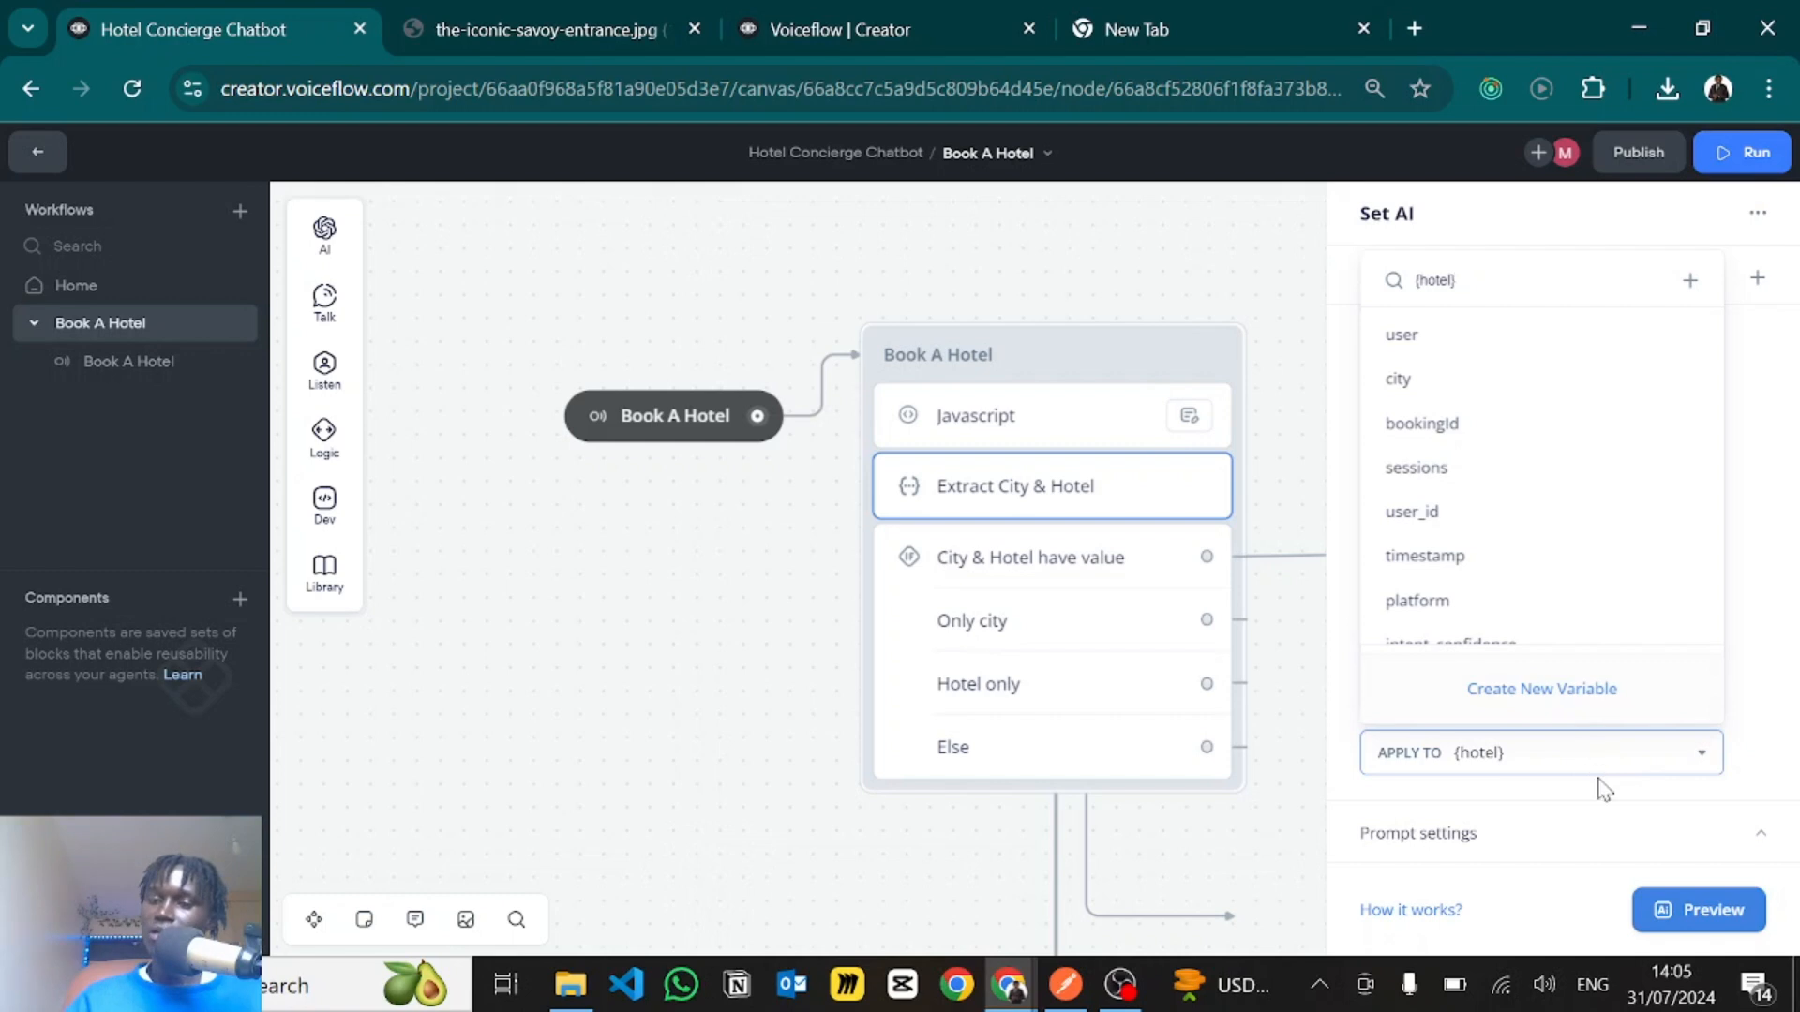
pyautogui.click(688, 606)
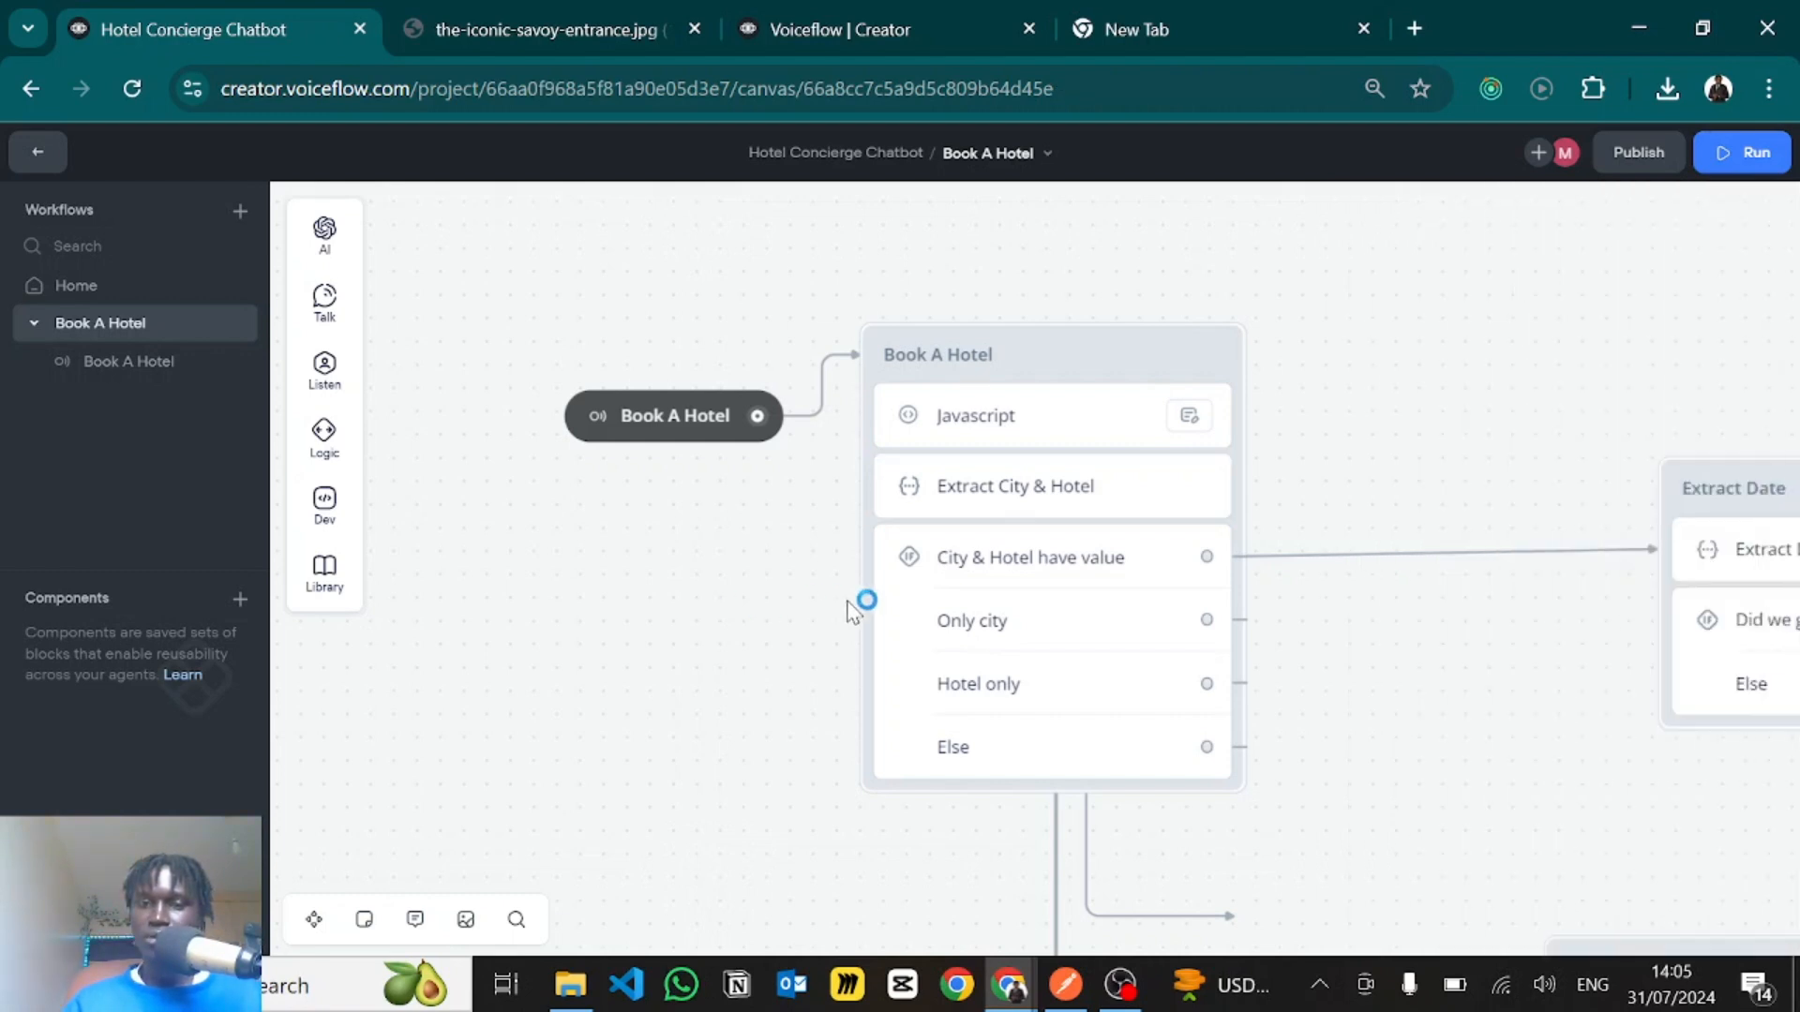
# - Open the Book A Hotel block's condition step and inspect the rules of the City & Hotel have value path
pyautogui.click(984, 623)
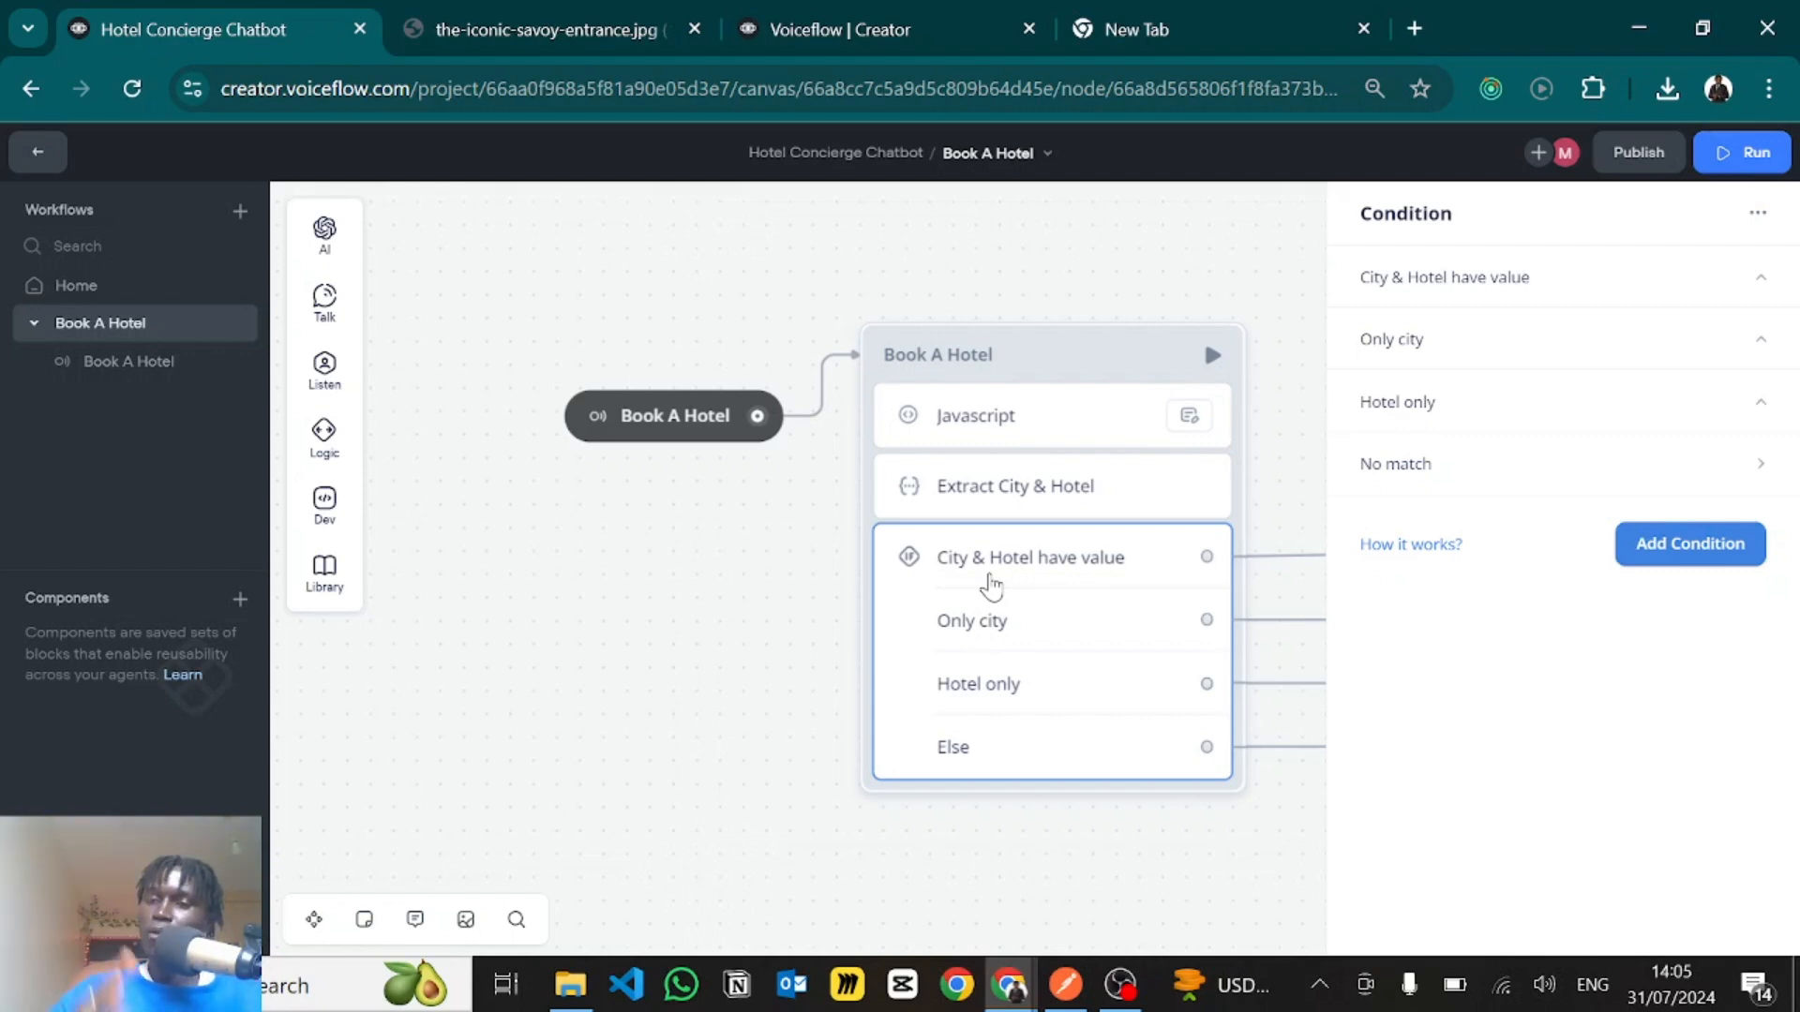
pyautogui.click(1426, 296)
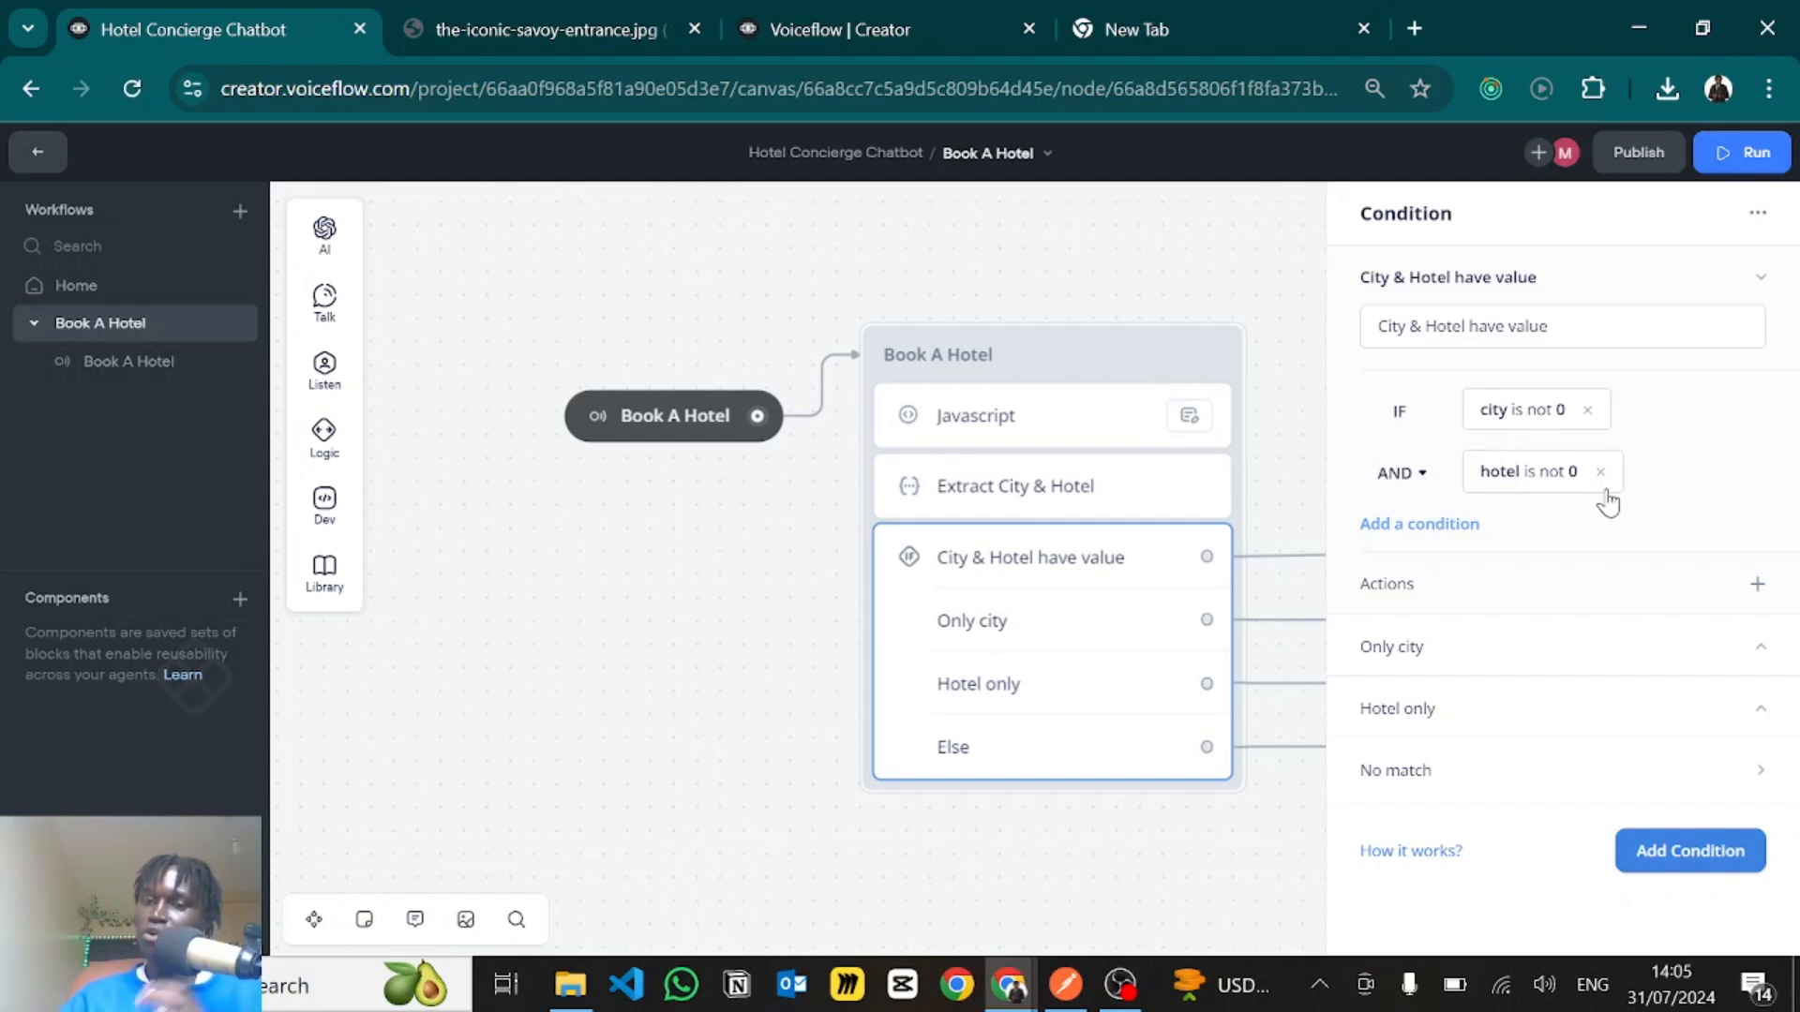
pyautogui.click(711, 681)
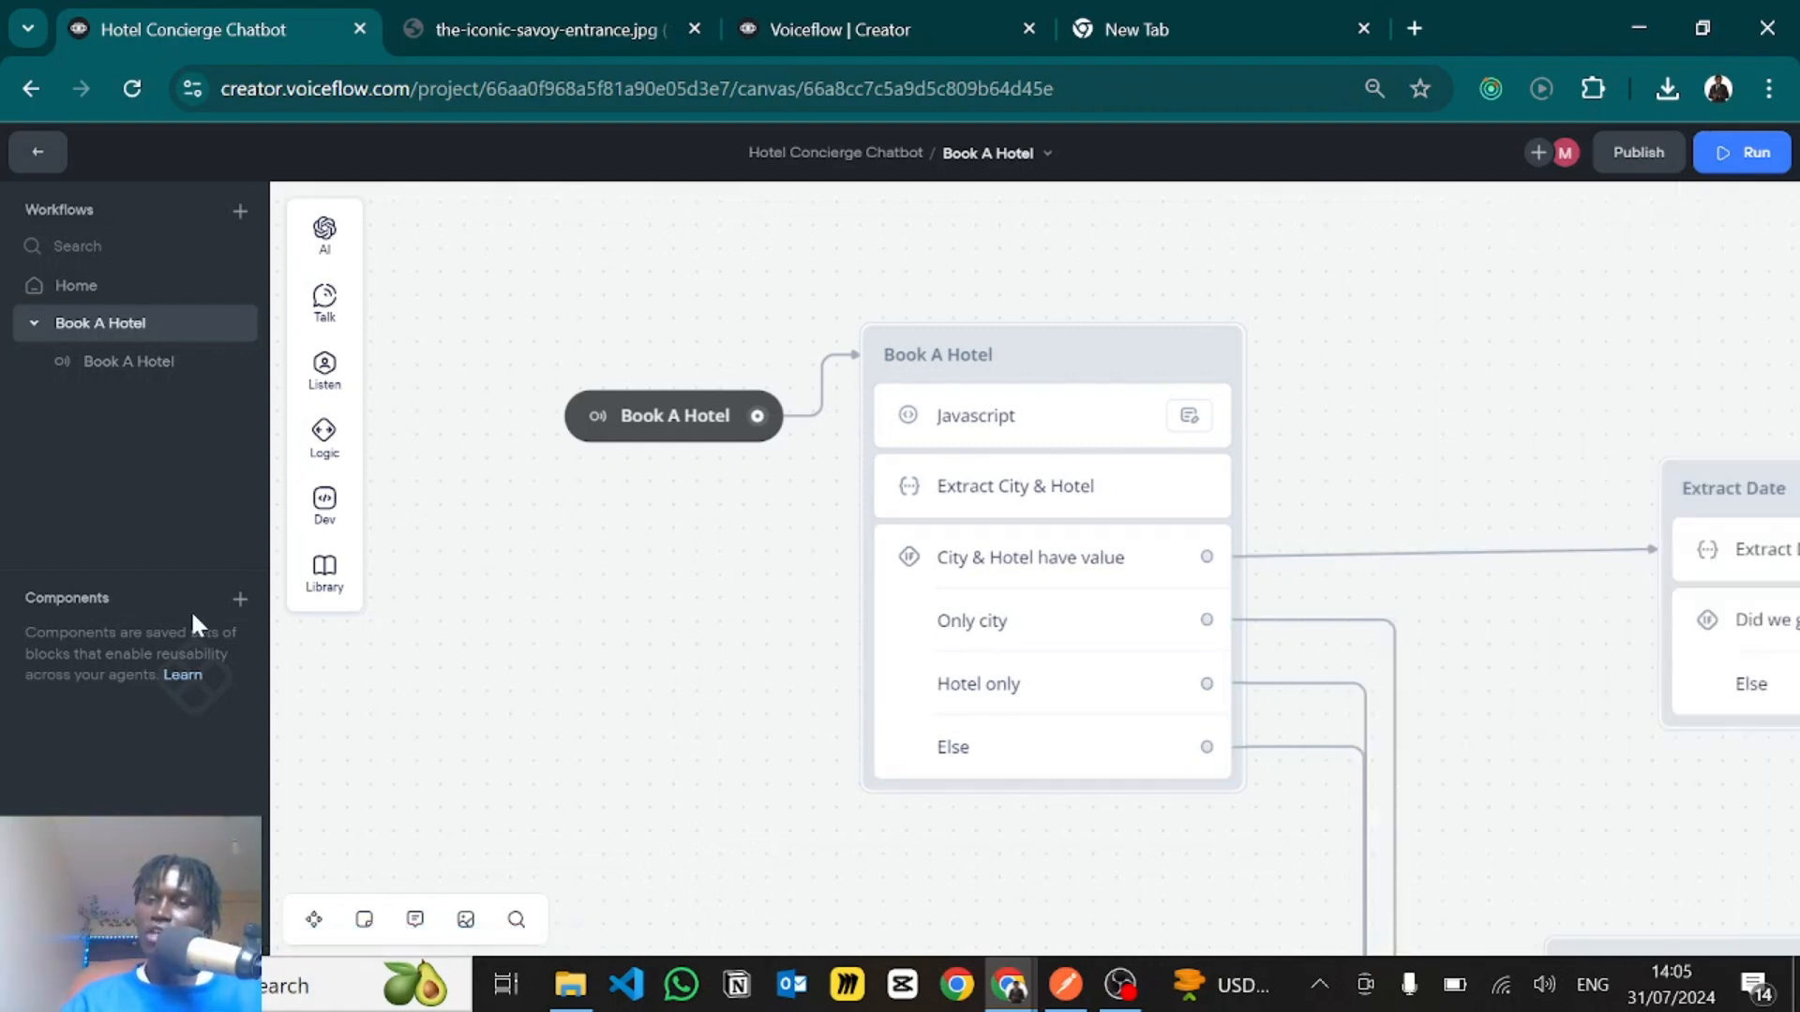
# - Inspect the rules of the Only city and Hotel only conditions, along with the no-match path
pyautogui.moveTo(576, 695); pyautogui.dragTo(285, 581)
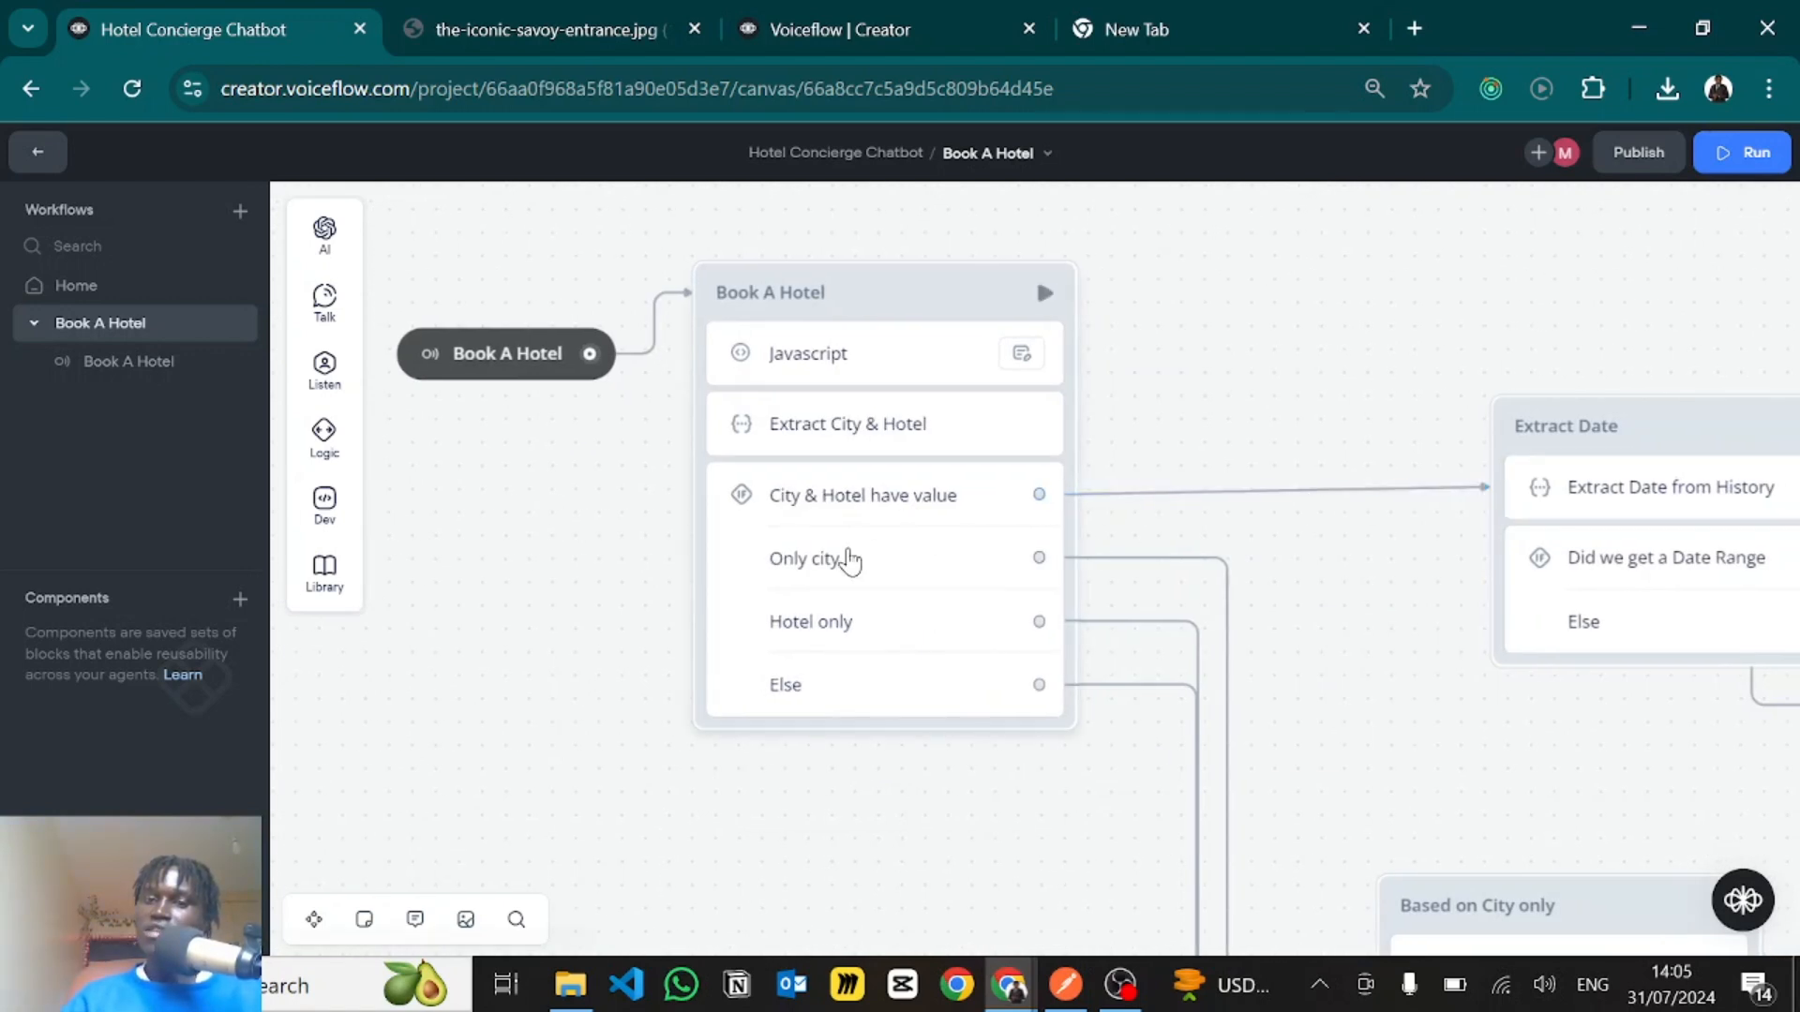
pyautogui.click(850, 560)
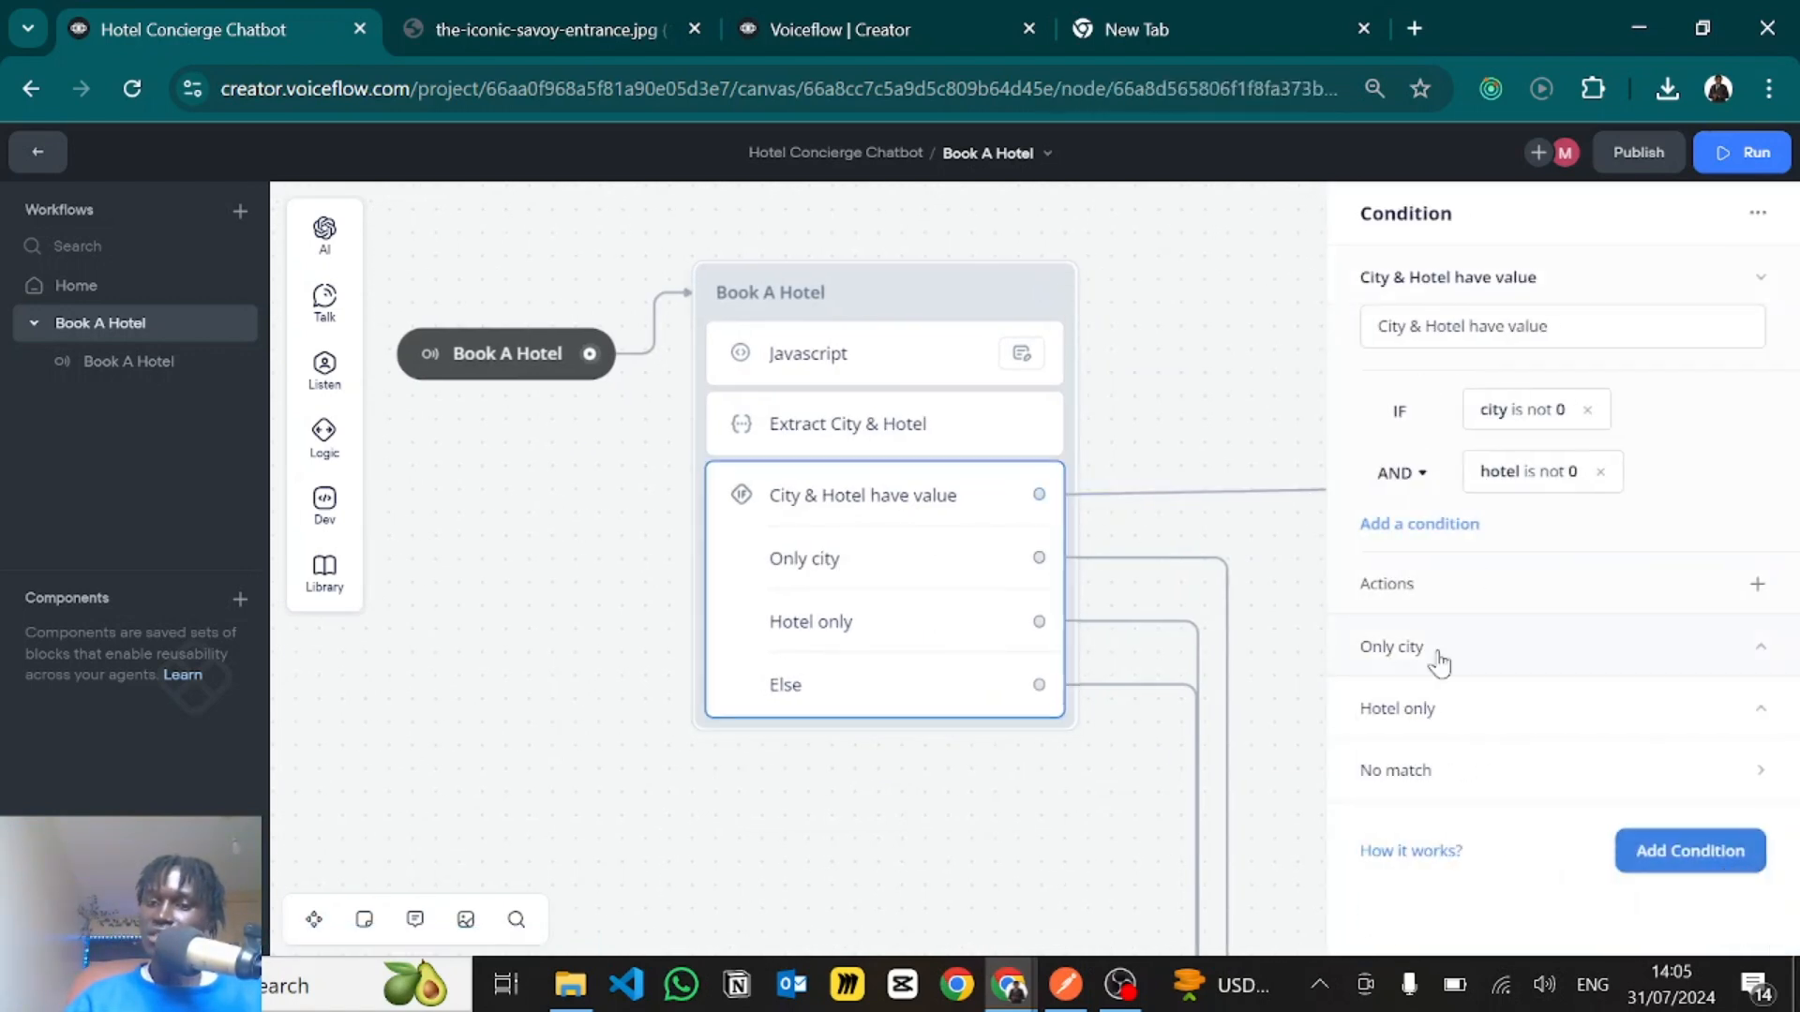
pyautogui.click(1439, 662)
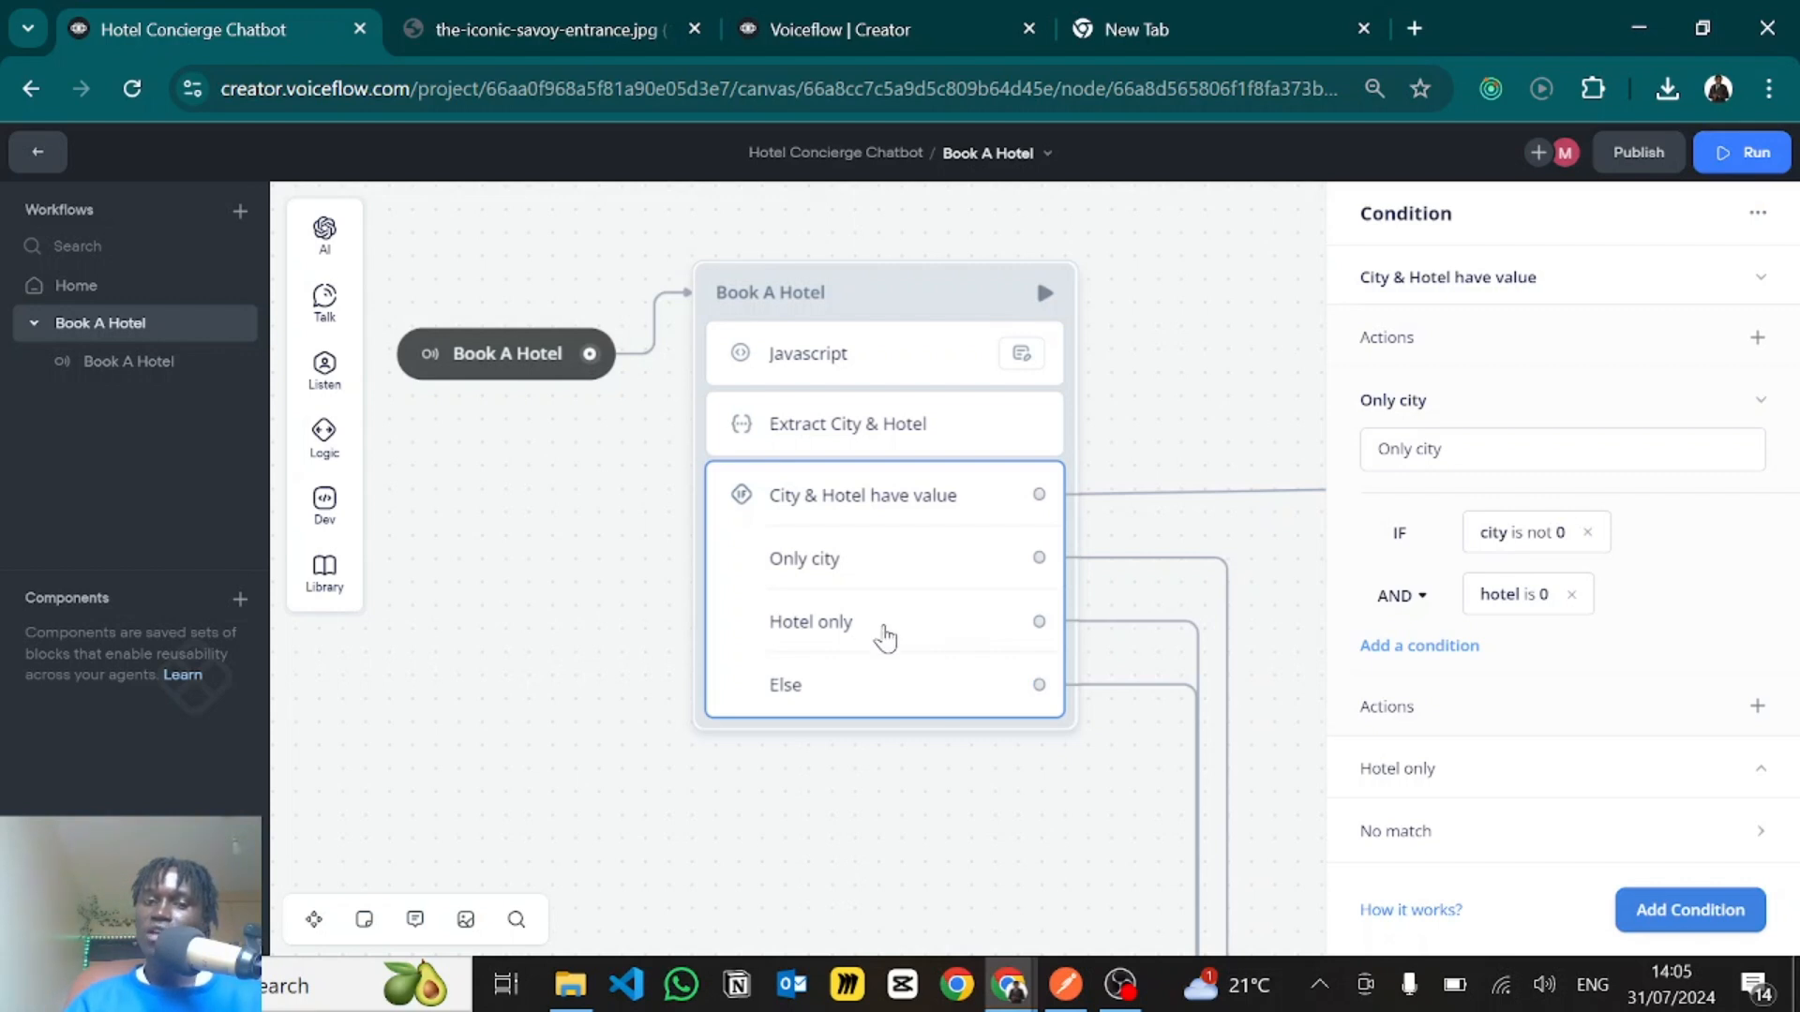
pyautogui.click(1435, 780)
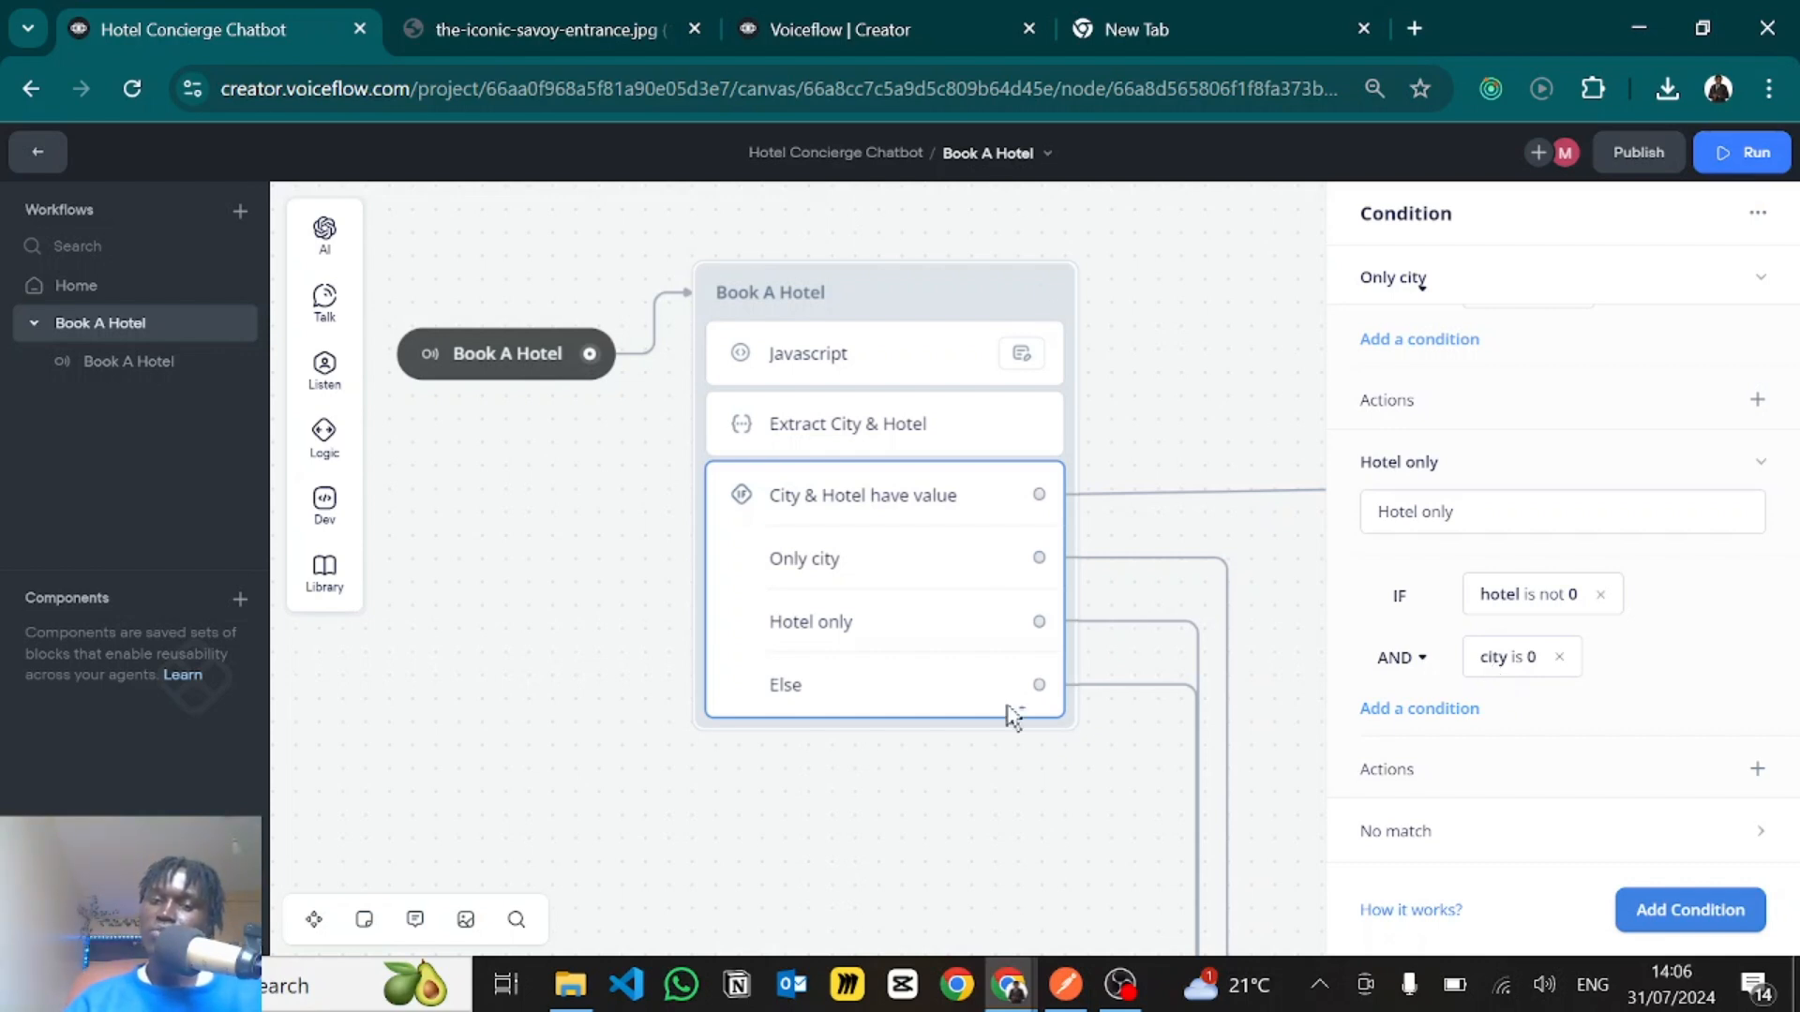
pyautogui.click(1516, 846)
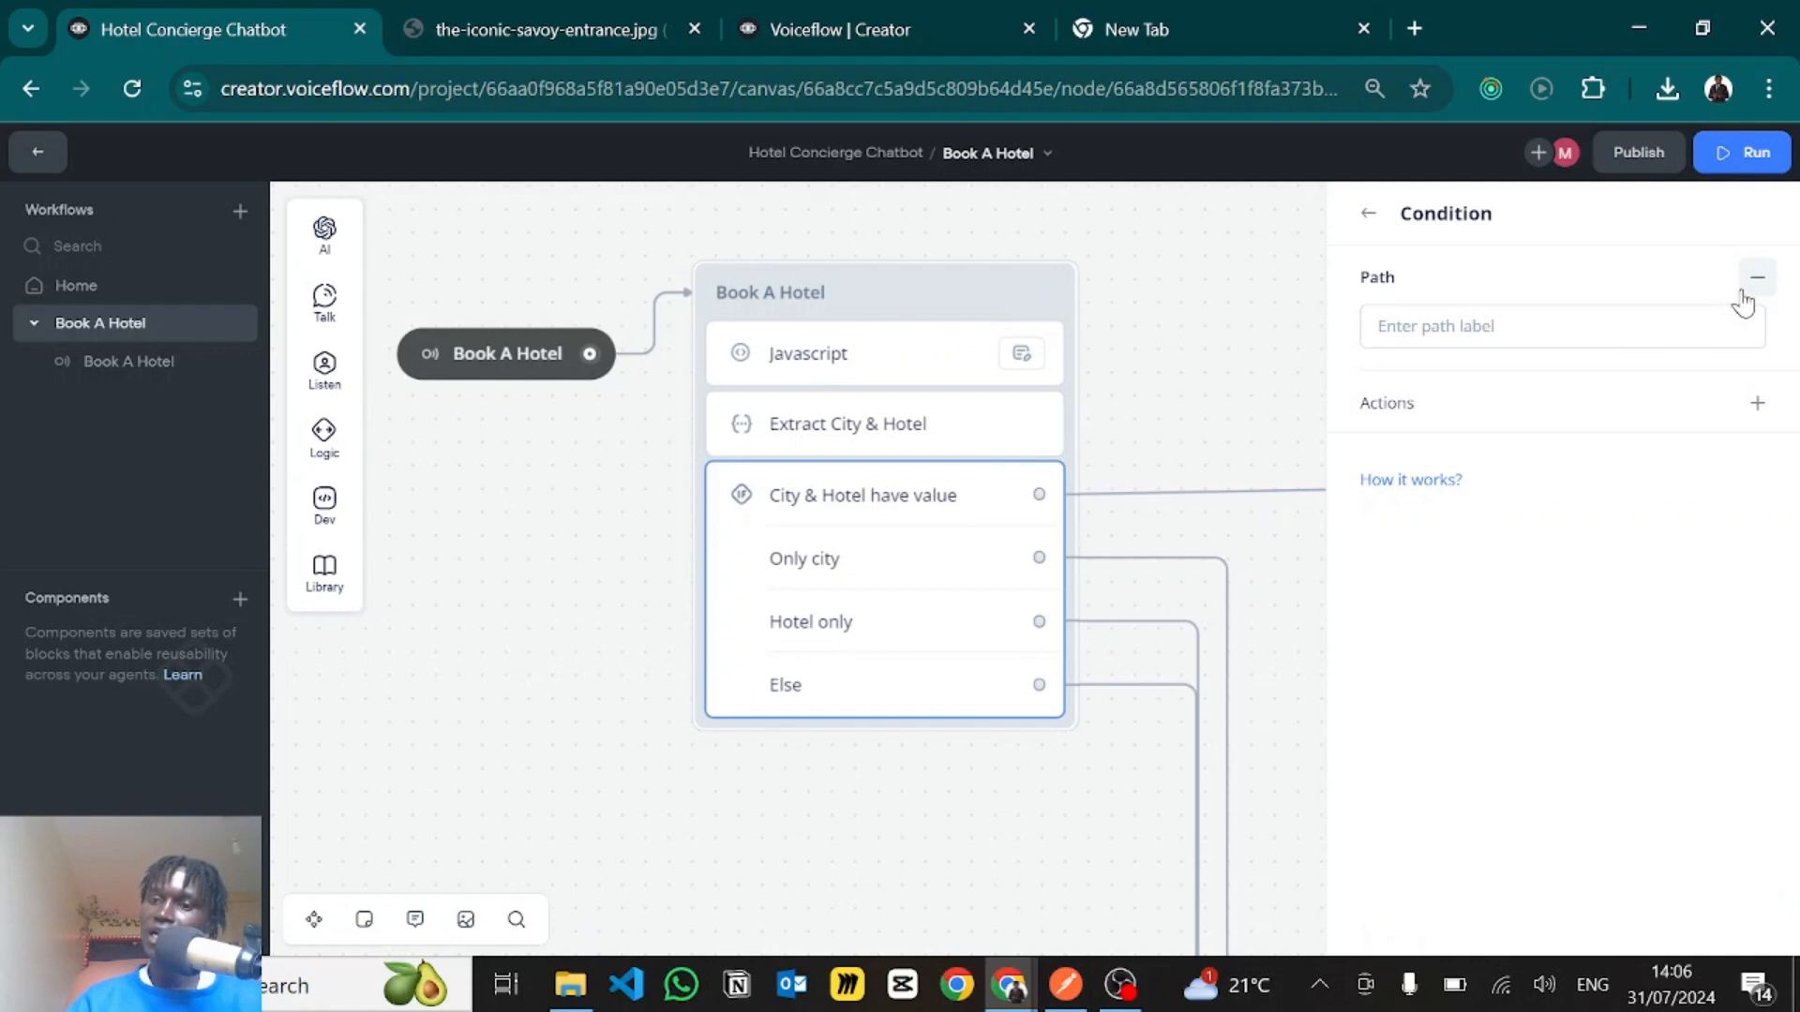
pyautogui.click(879, 780)
# - Open the Set AI step in the Based on City only block and read its recommendation prompt with the conversation history, city and user data variables
pyautogui.scroll(-5, 1350, 741)
pyautogui.hscroll(5, 1350, 741)
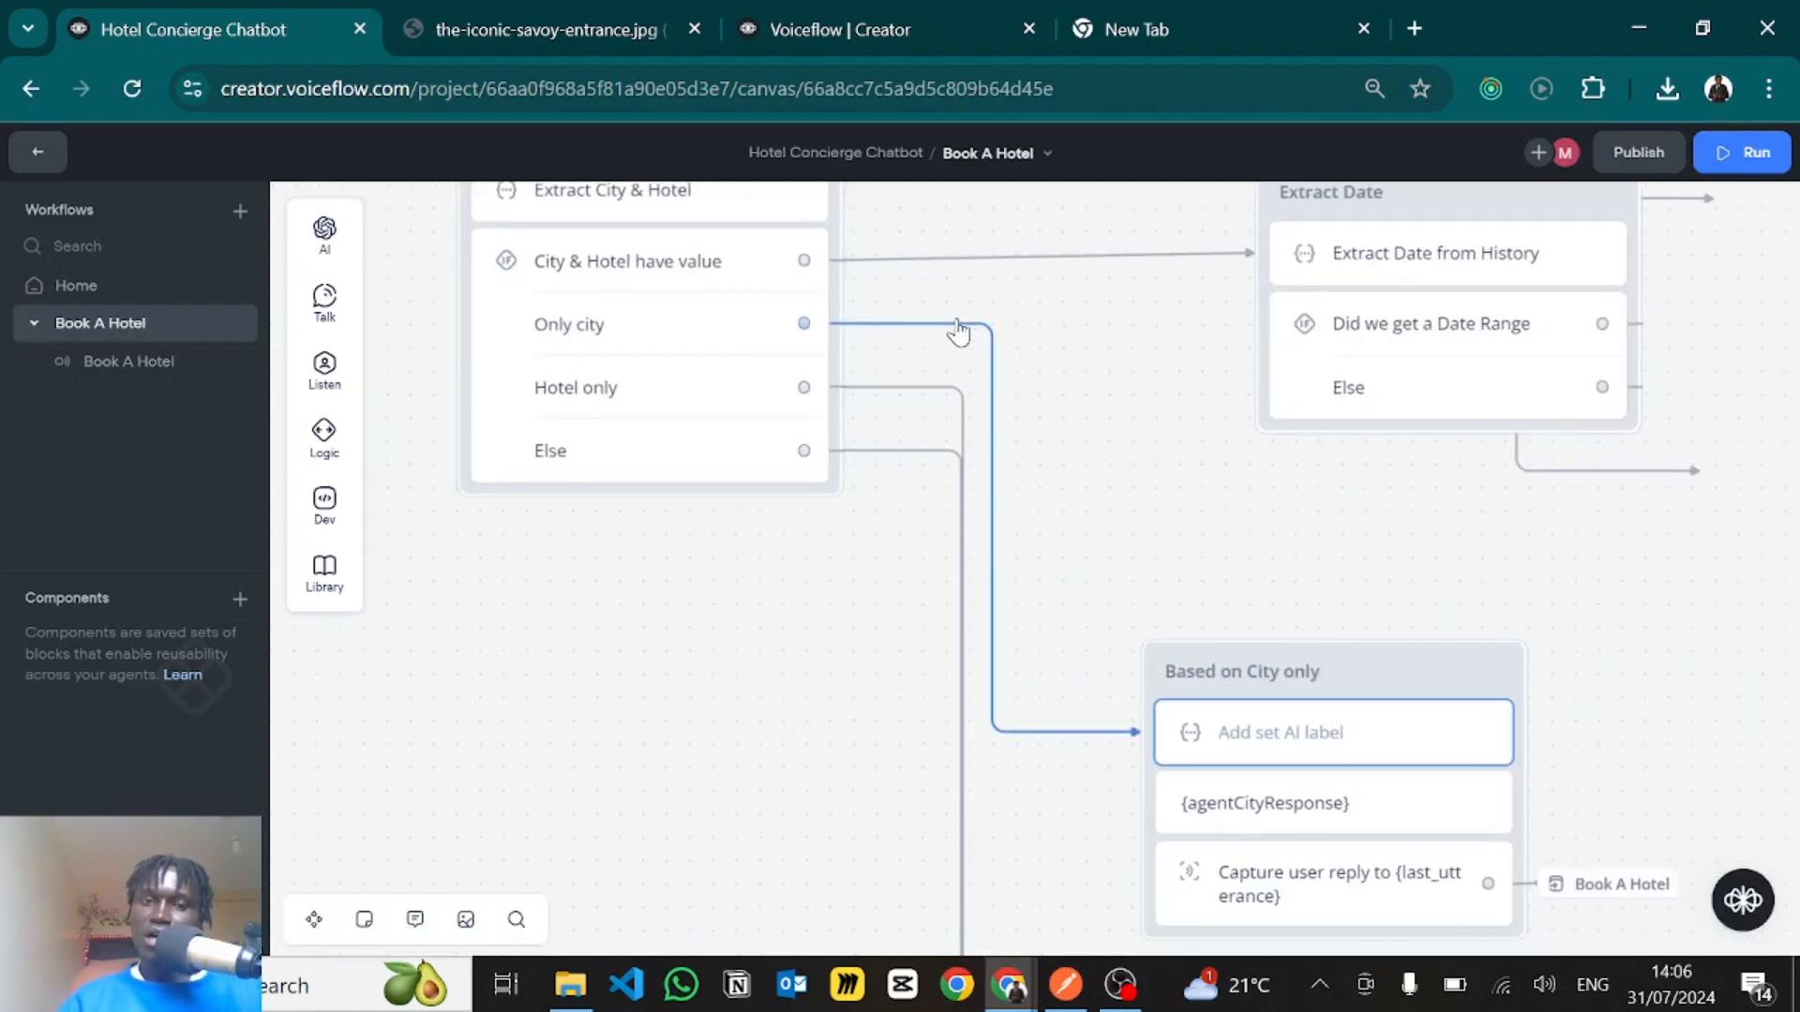
pyautogui.scroll(-3, 1102, 482)
pyautogui.hscroll(2, 1102, 483)
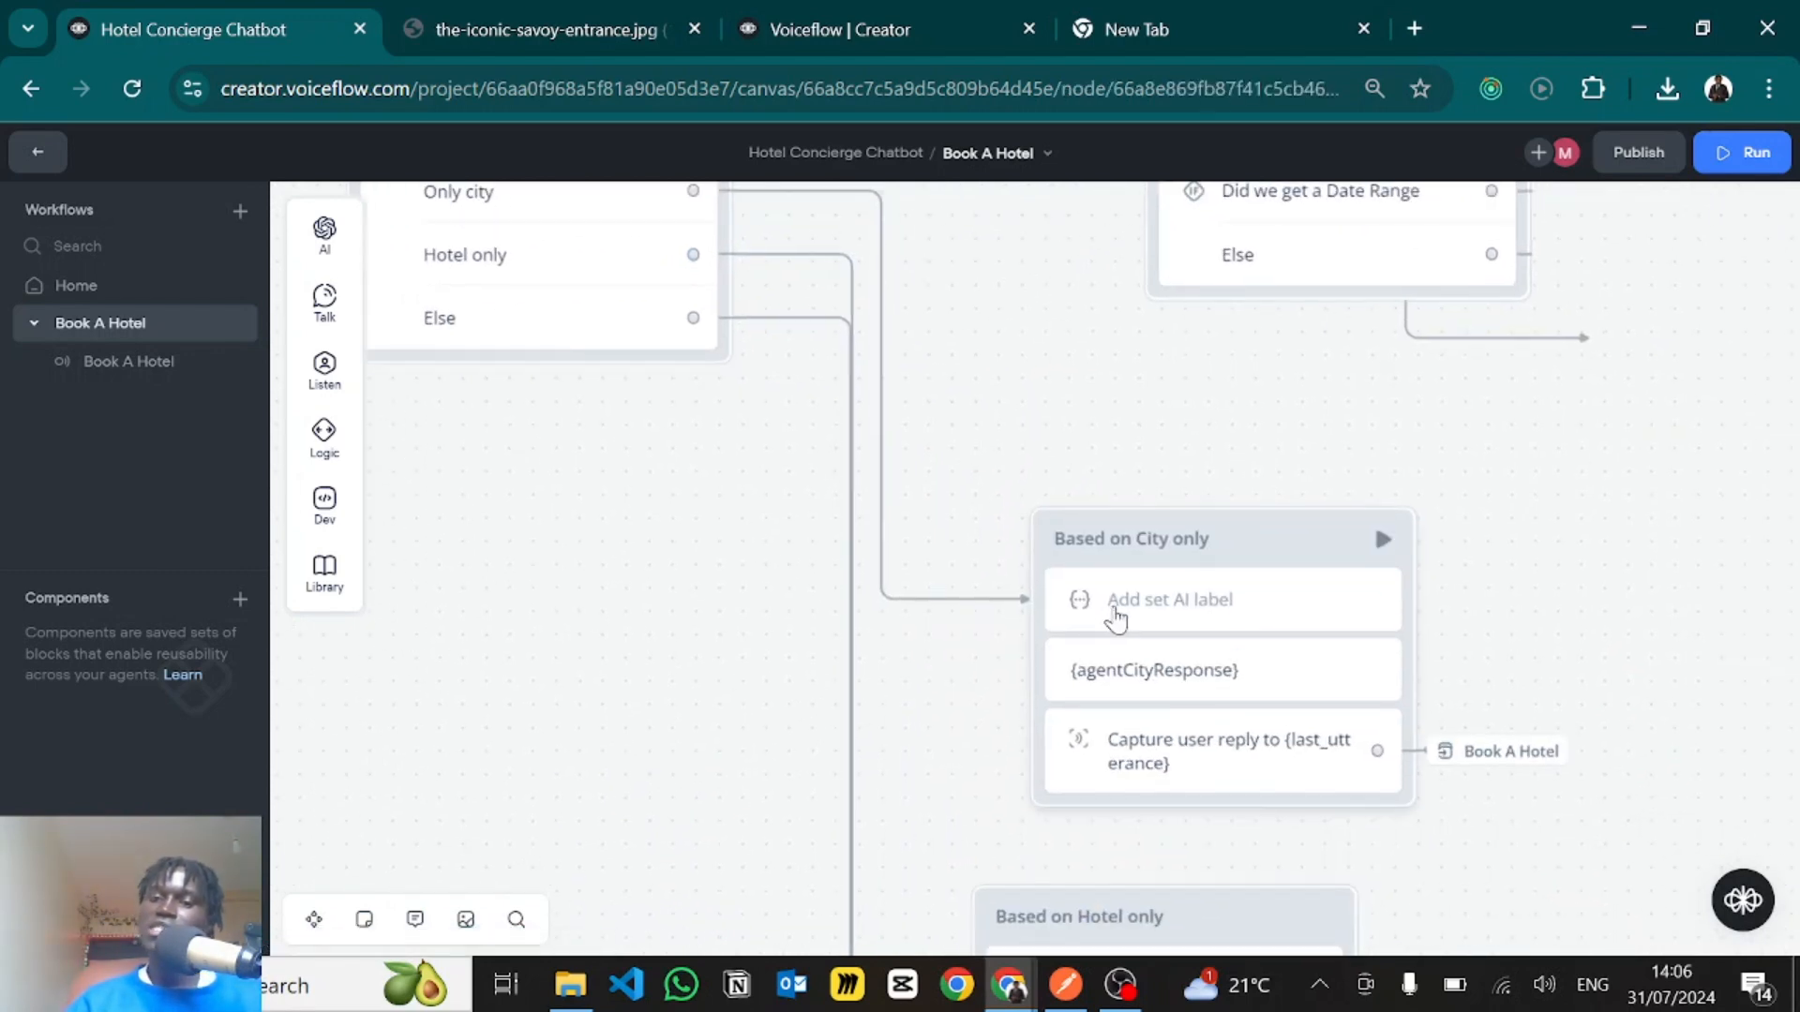
pyautogui.click(1116, 618)
pyautogui.scroll(-1, 1394, 436)
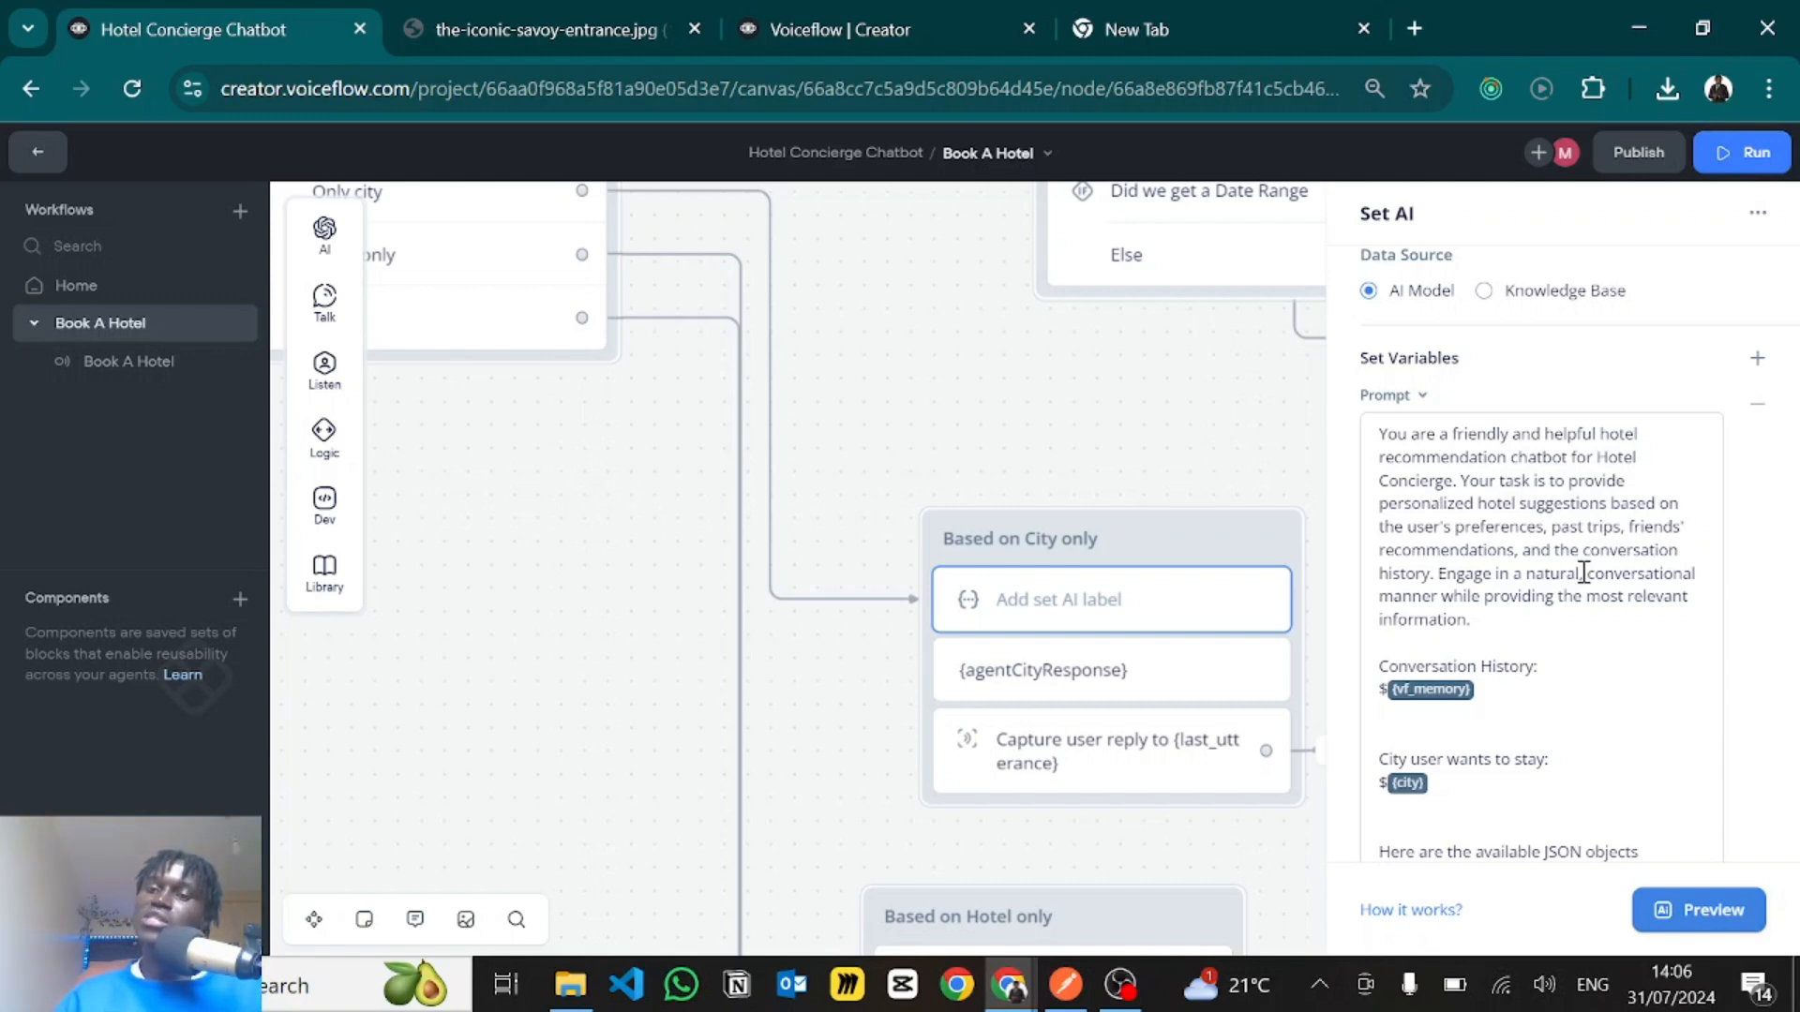
pyautogui.scroll(-1, 1584, 573)
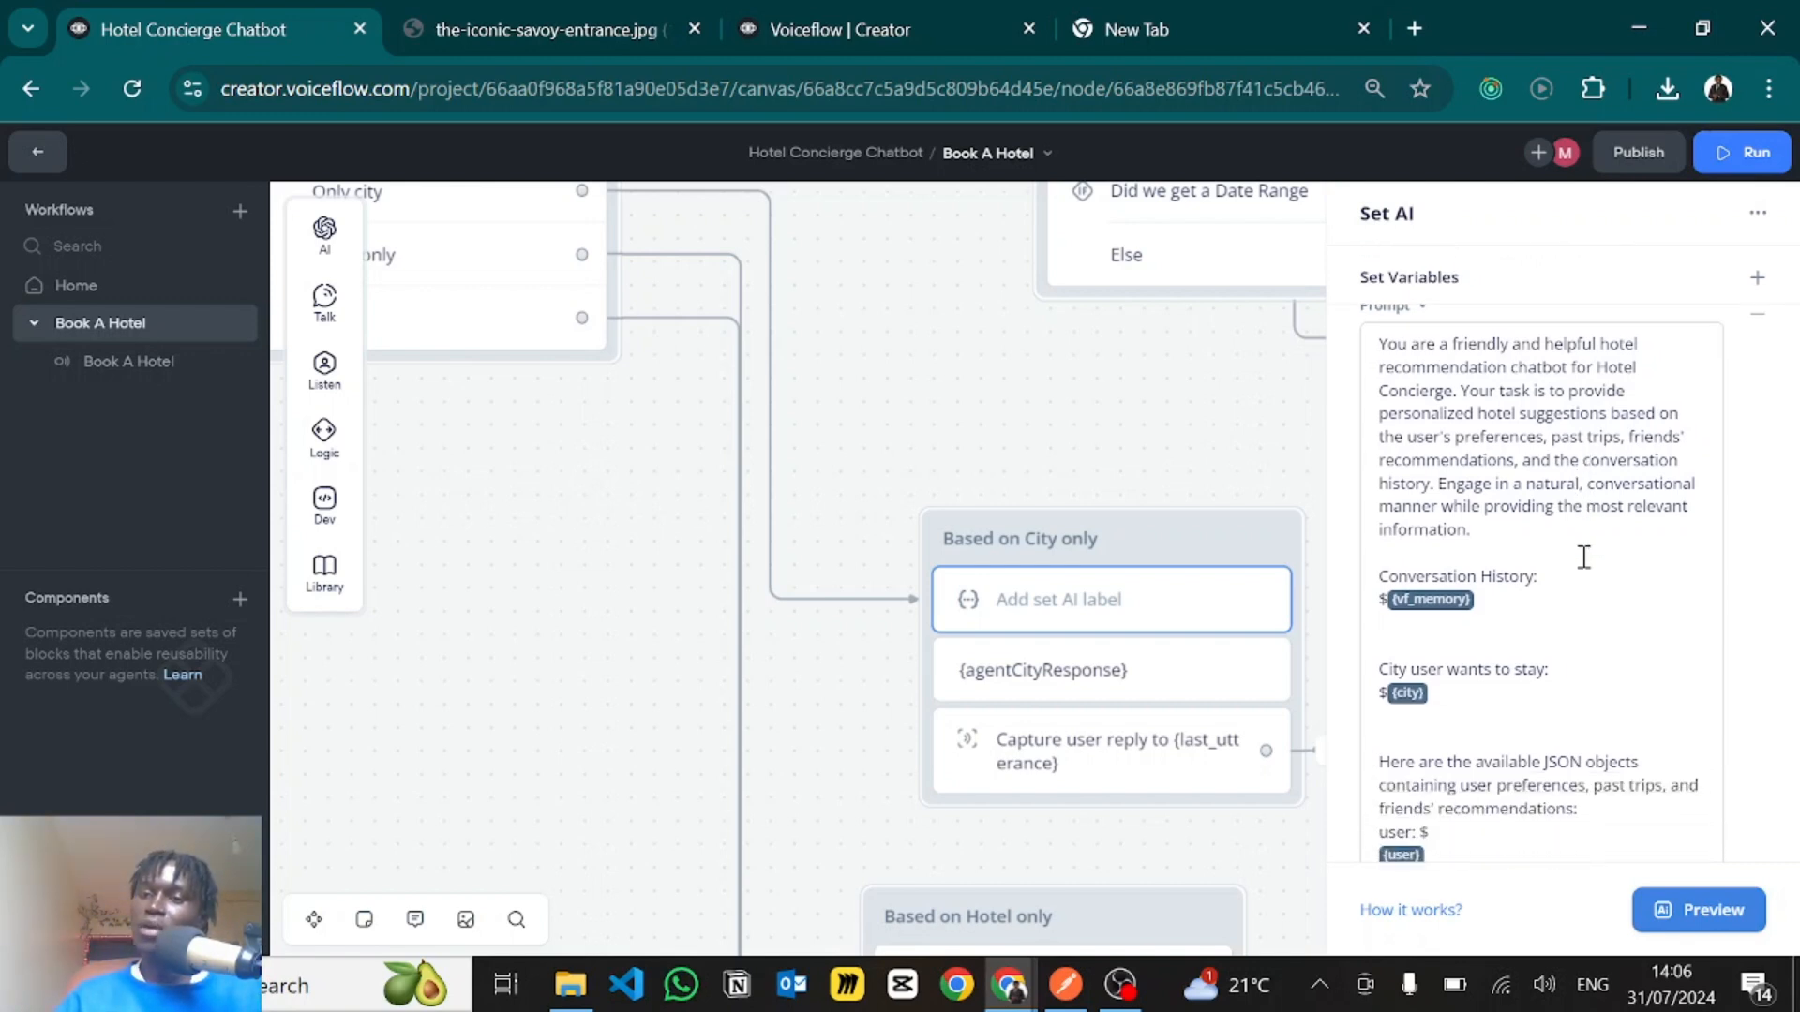
pyautogui.scroll(-1, 1584, 557)
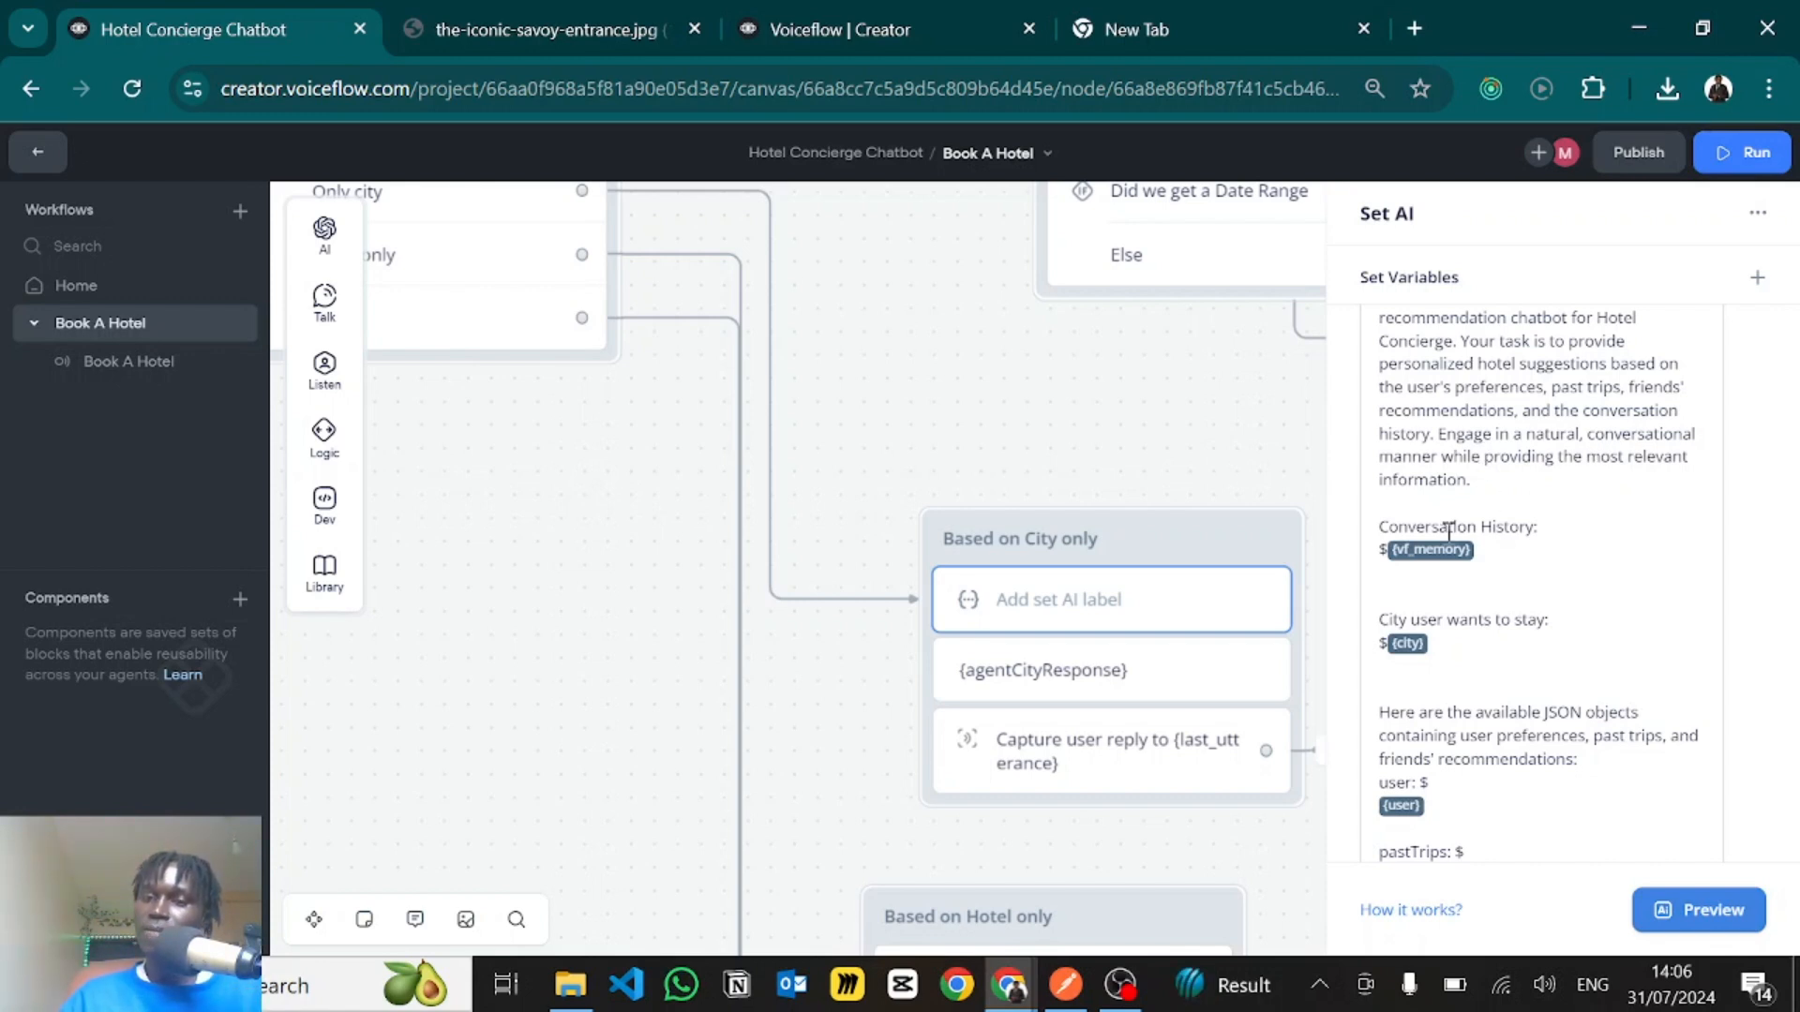
pyautogui.scroll(-3, 1444, 598)
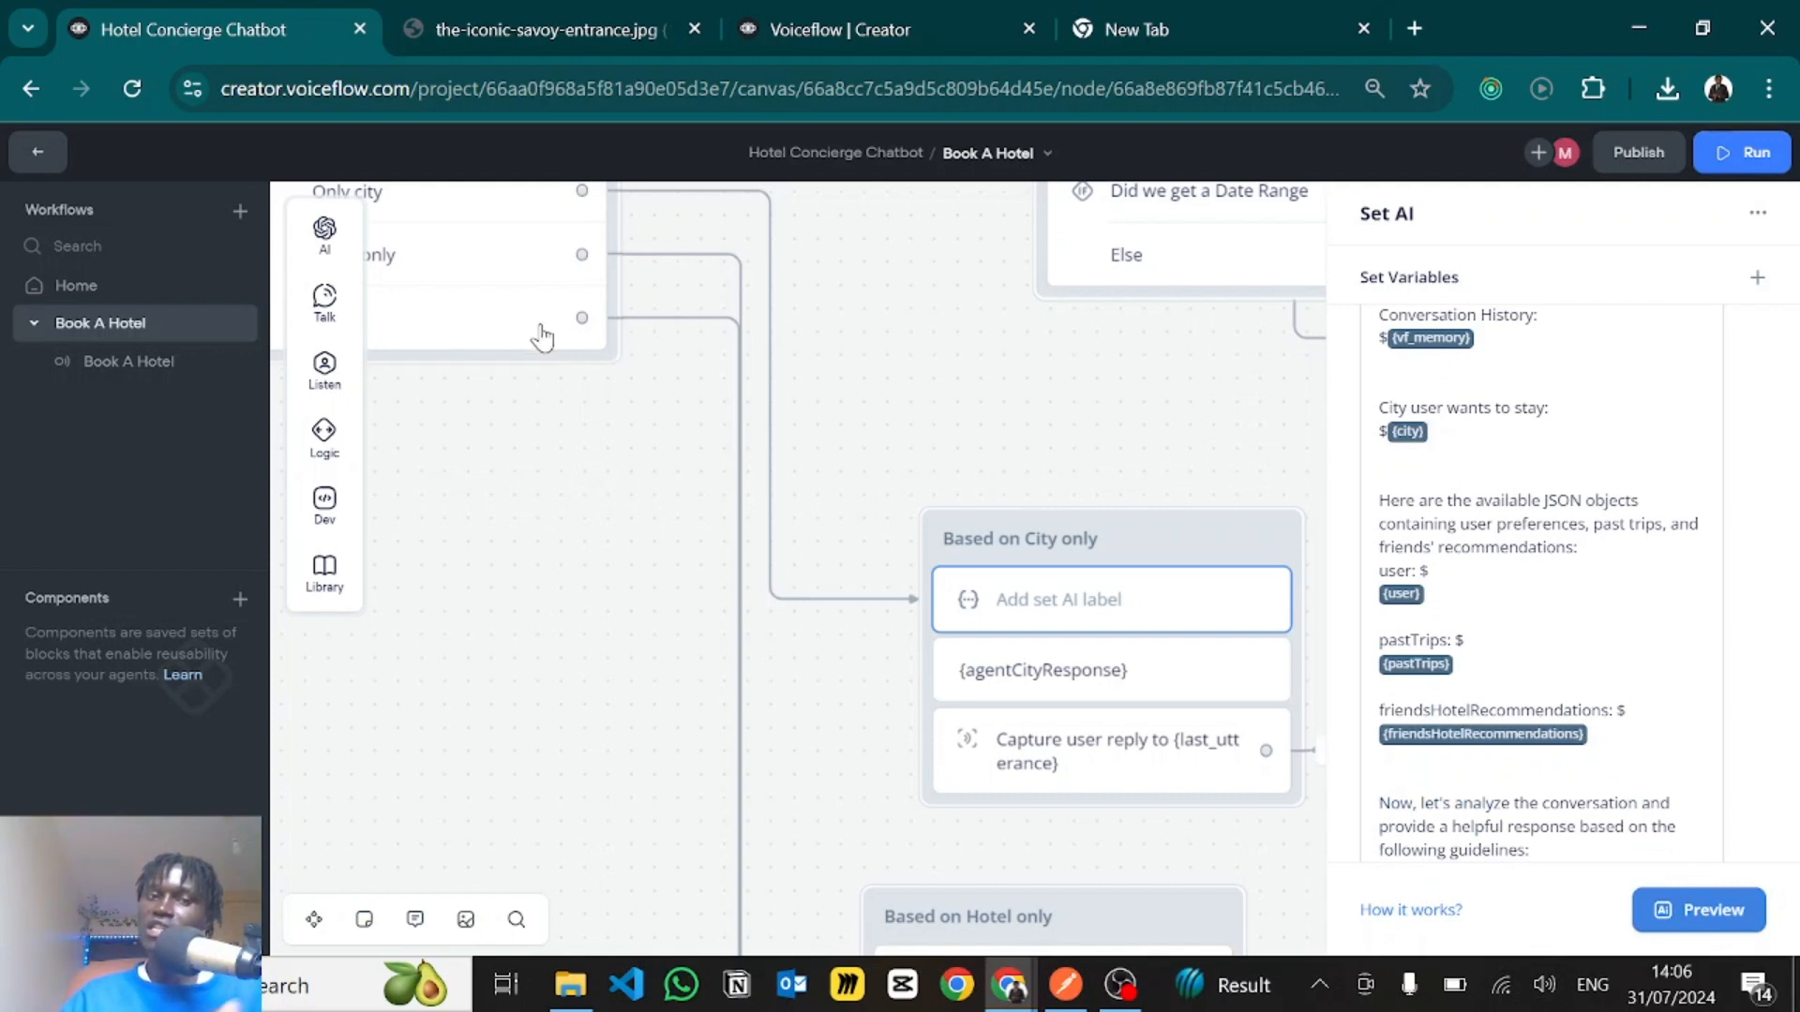
# - Review the {user}, {pastTrips} and {friendsHotelRecommendations} variables in the Based on City only prompt, then close the Set AI step
pyautogui.click(1512, 525)
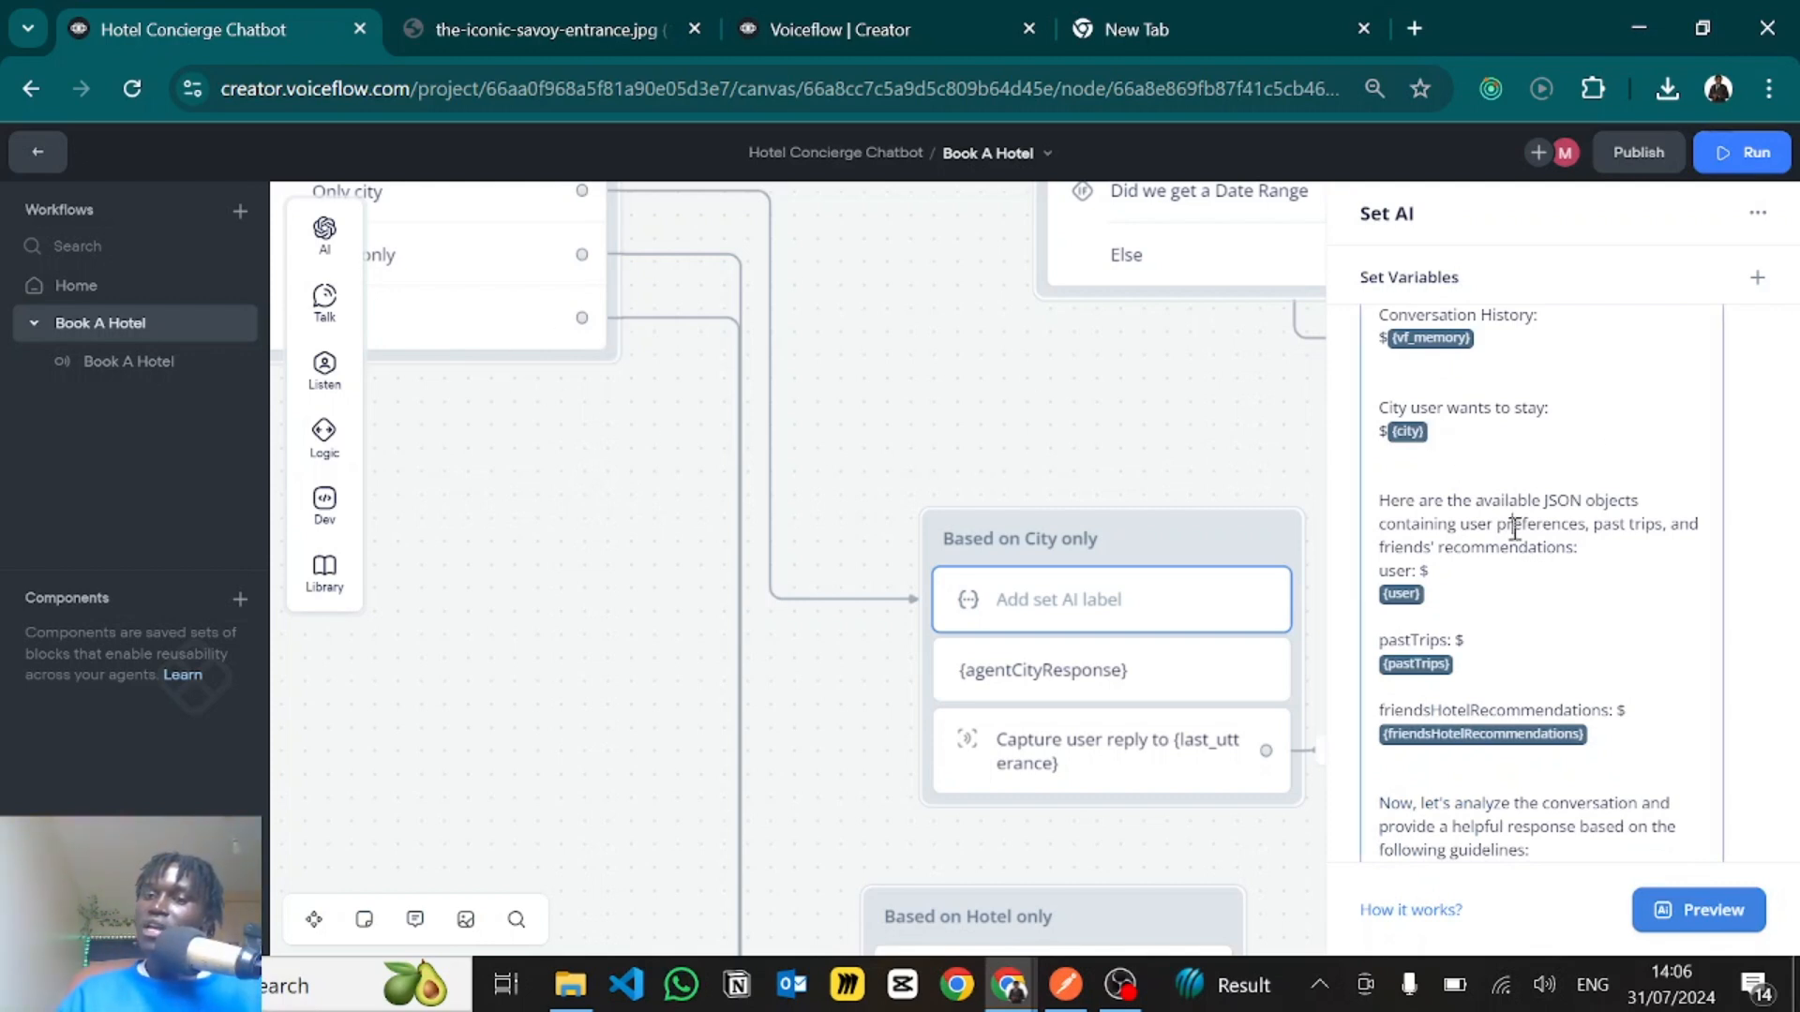
pyautogui.scroll(-1, 1514, 530)
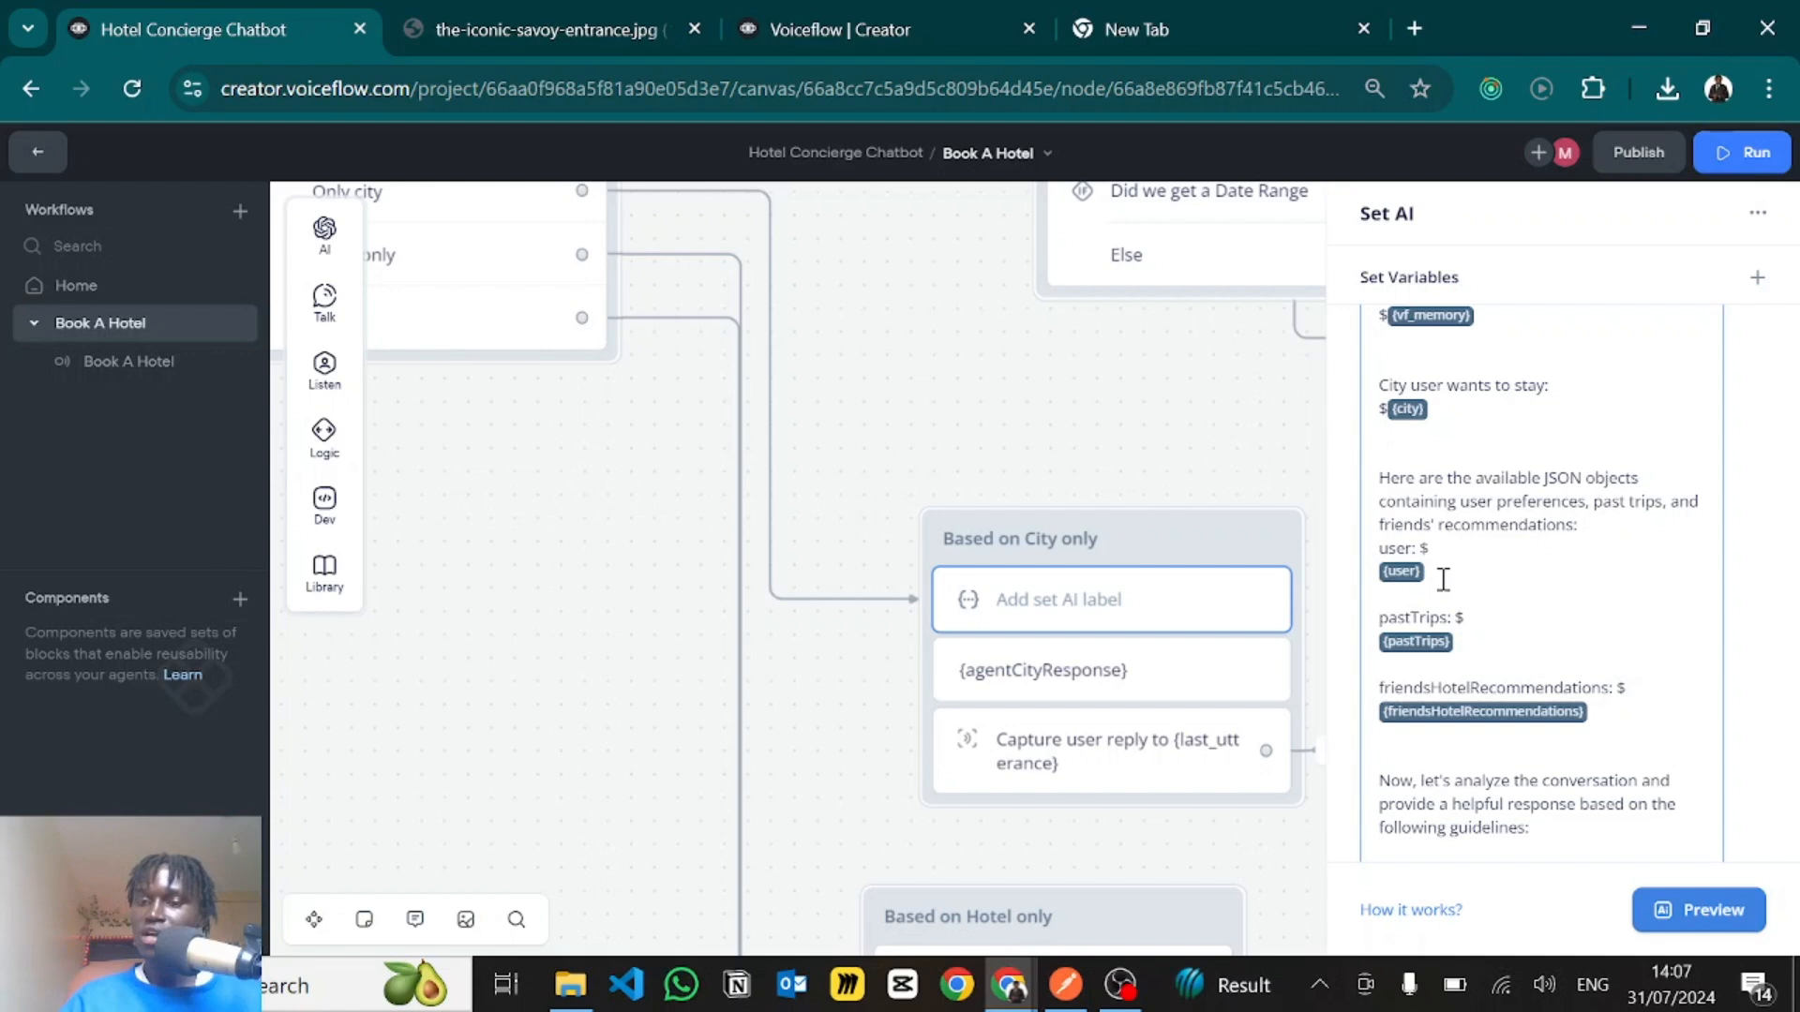
pyautogui.scroll(-1, 1442, 573)
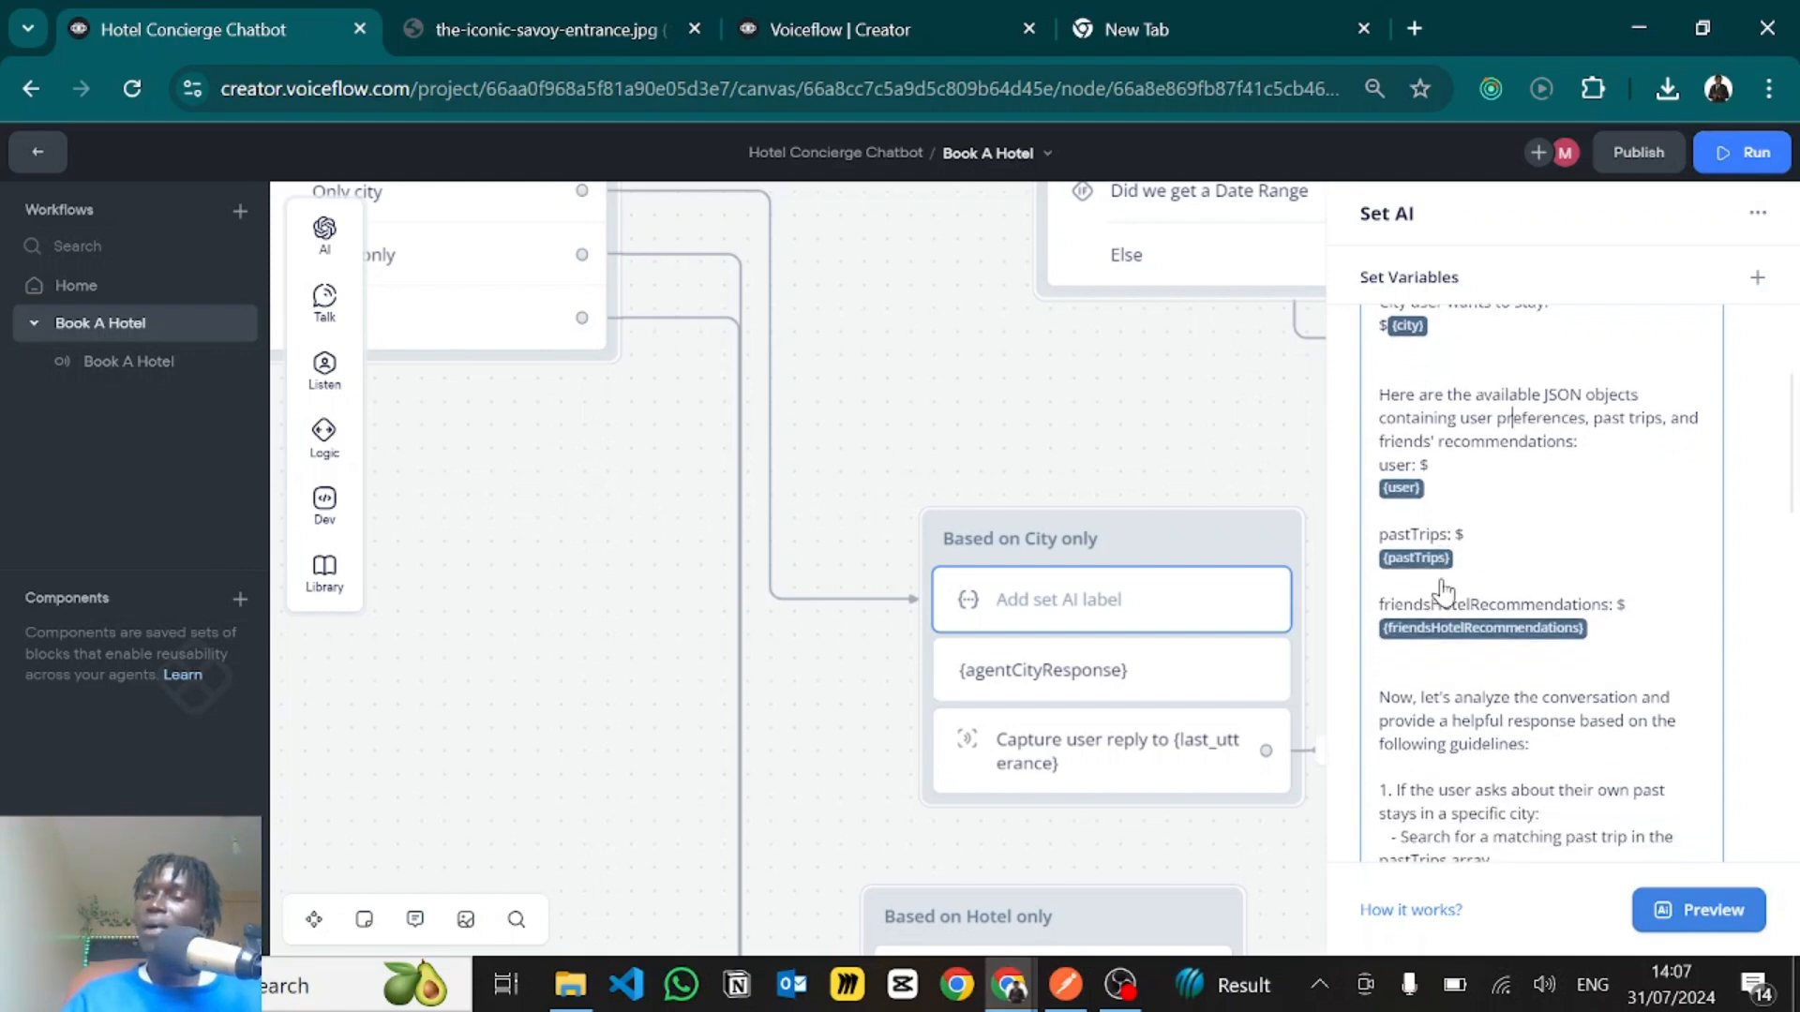
pyautogui.click(1404, 483)
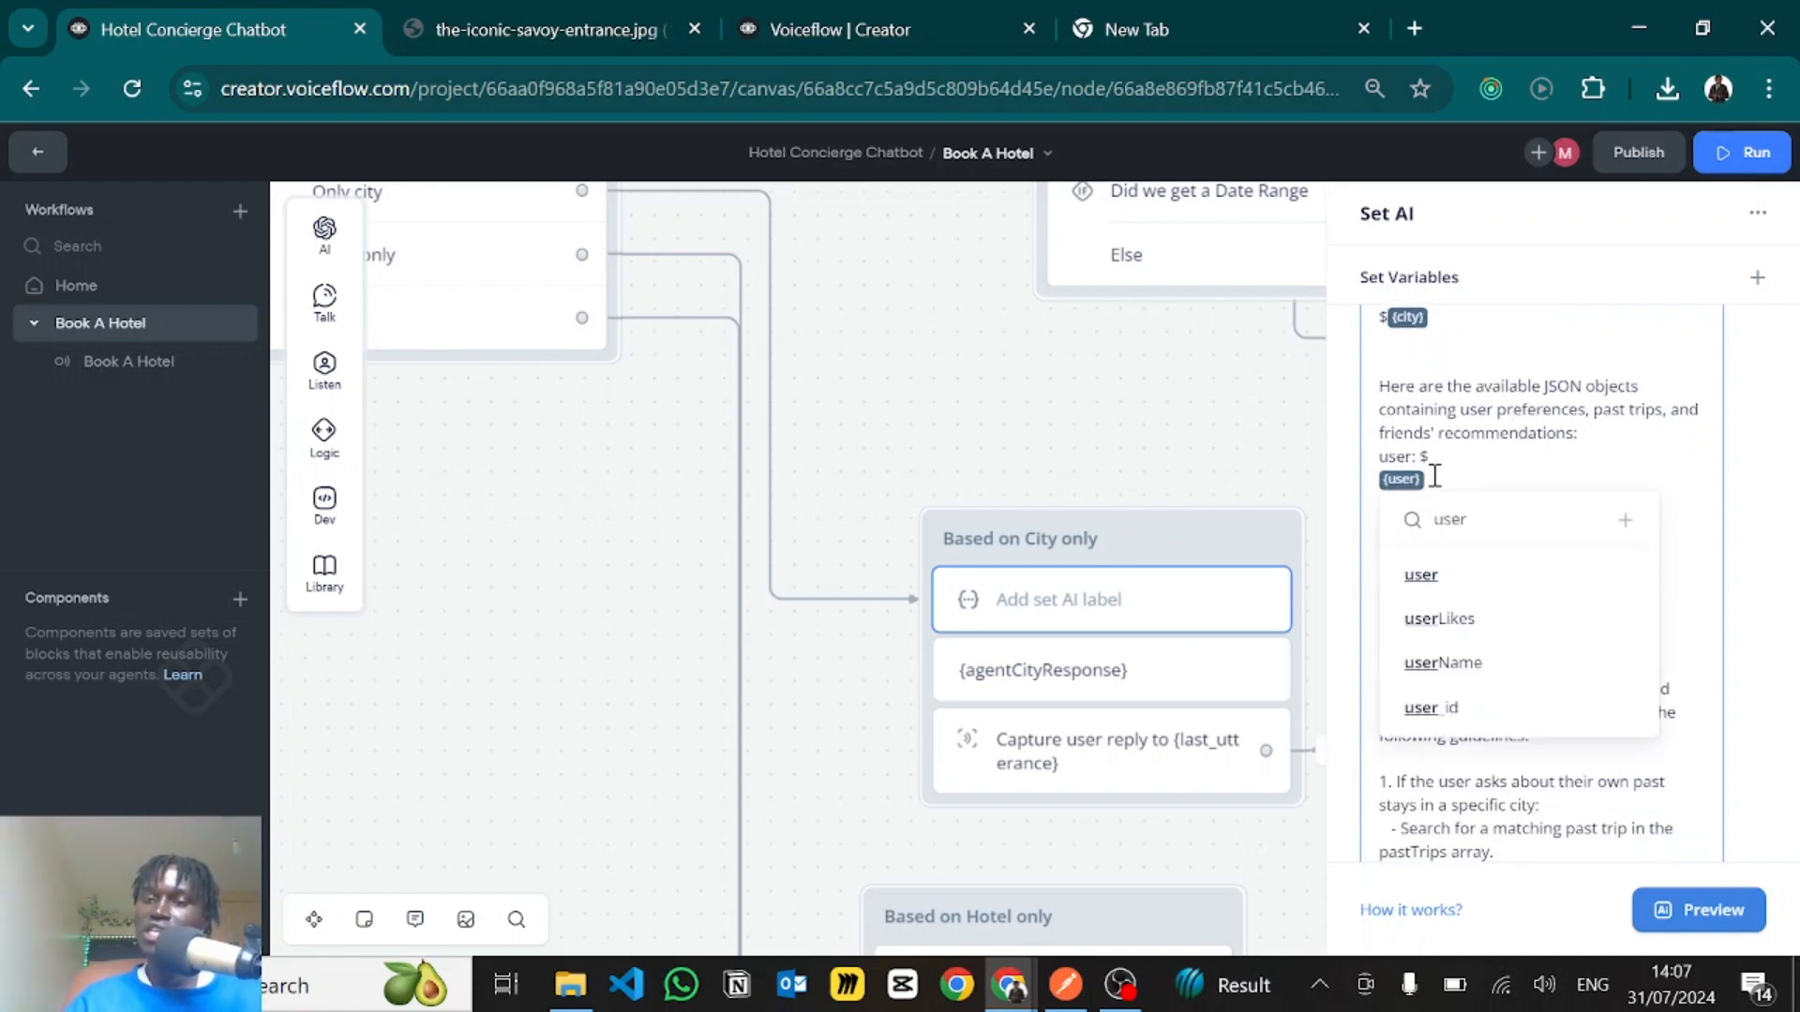
pyautogui.click(1457, 436)
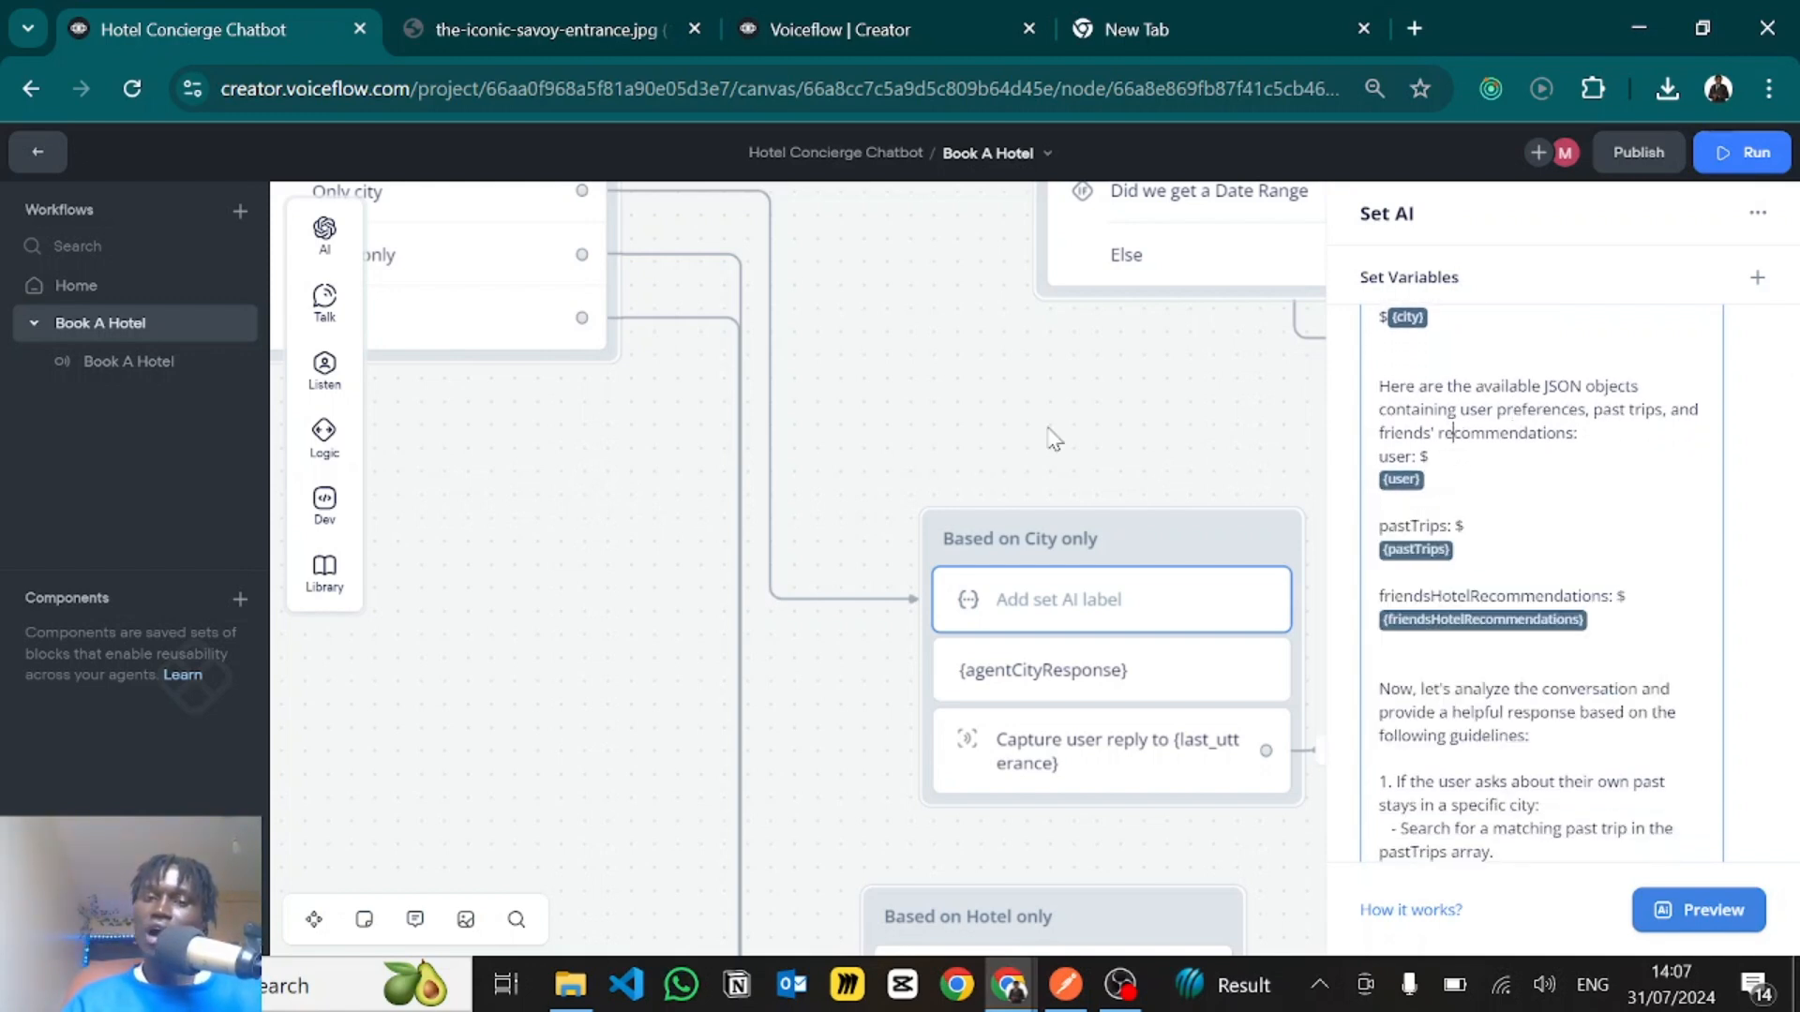
pyautogui.moveTo(931, 409); pyautogui.dragTo(975, 420)
pyautogui.click(975, 420)
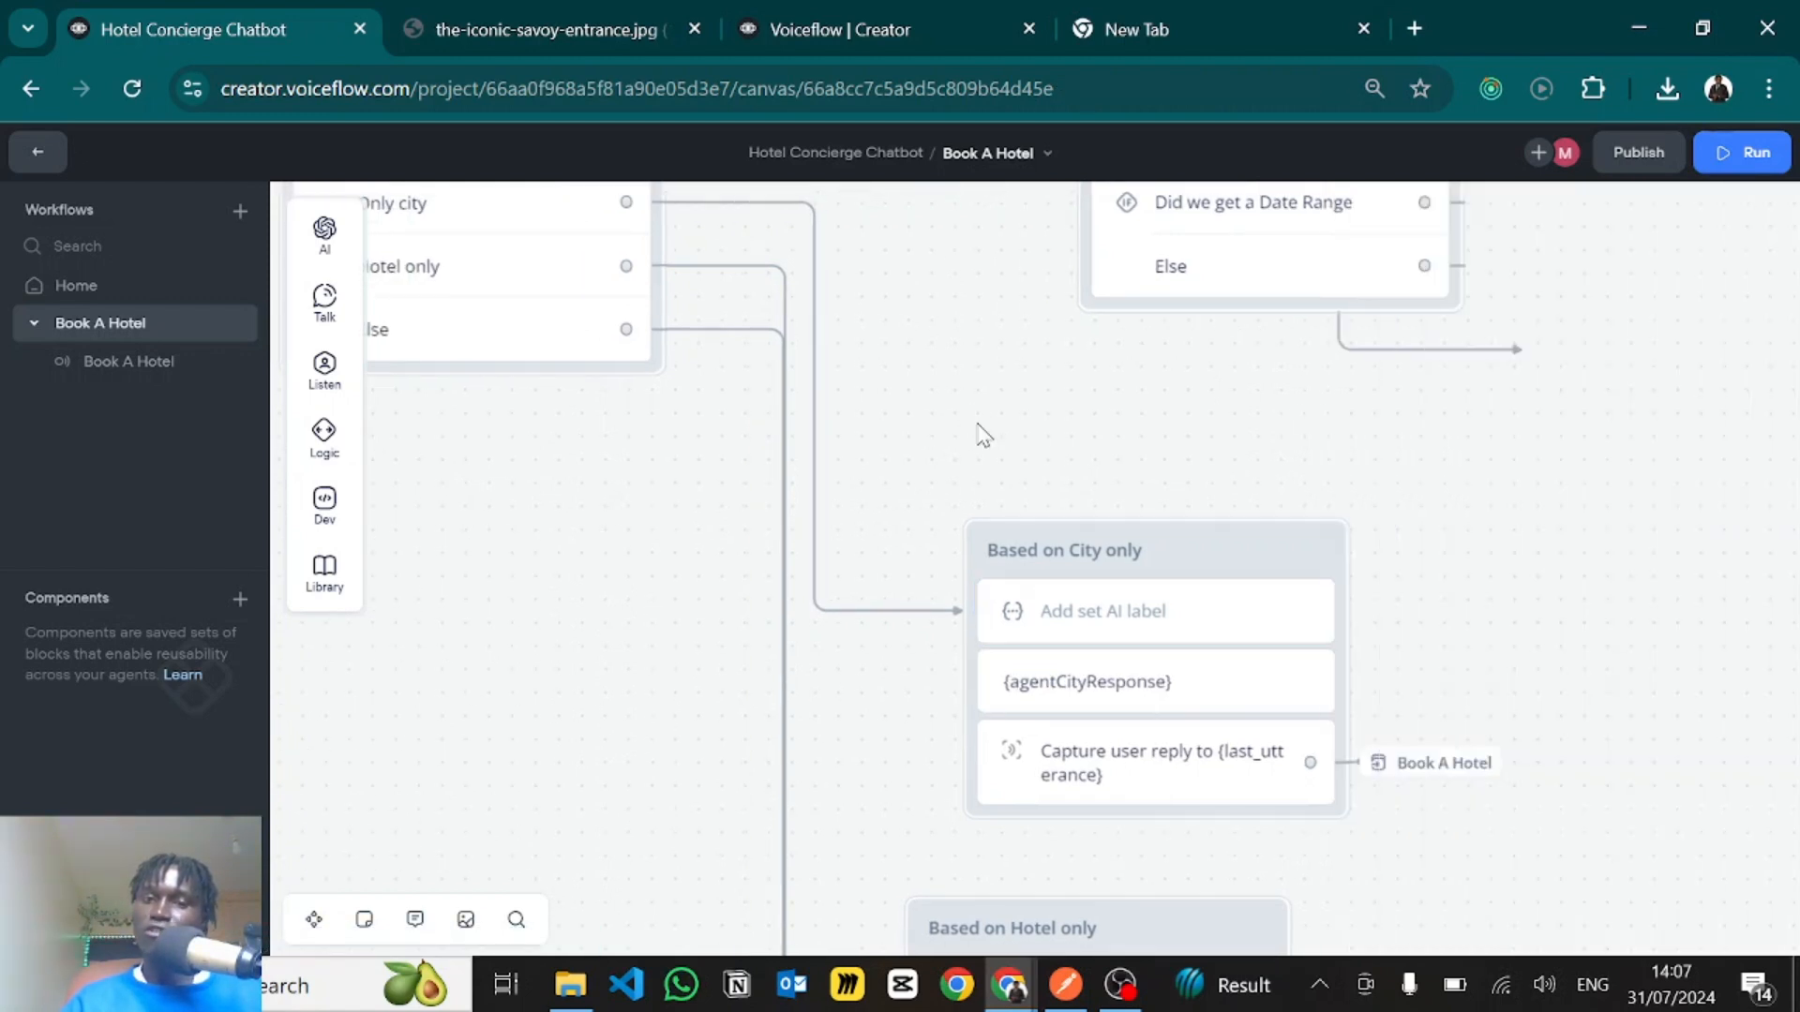
# - Open the JavaScript step in the Home workflow and examine the user object and the JSON.stringify calls for user and pastTrips
pyautogui.click(75, 285)
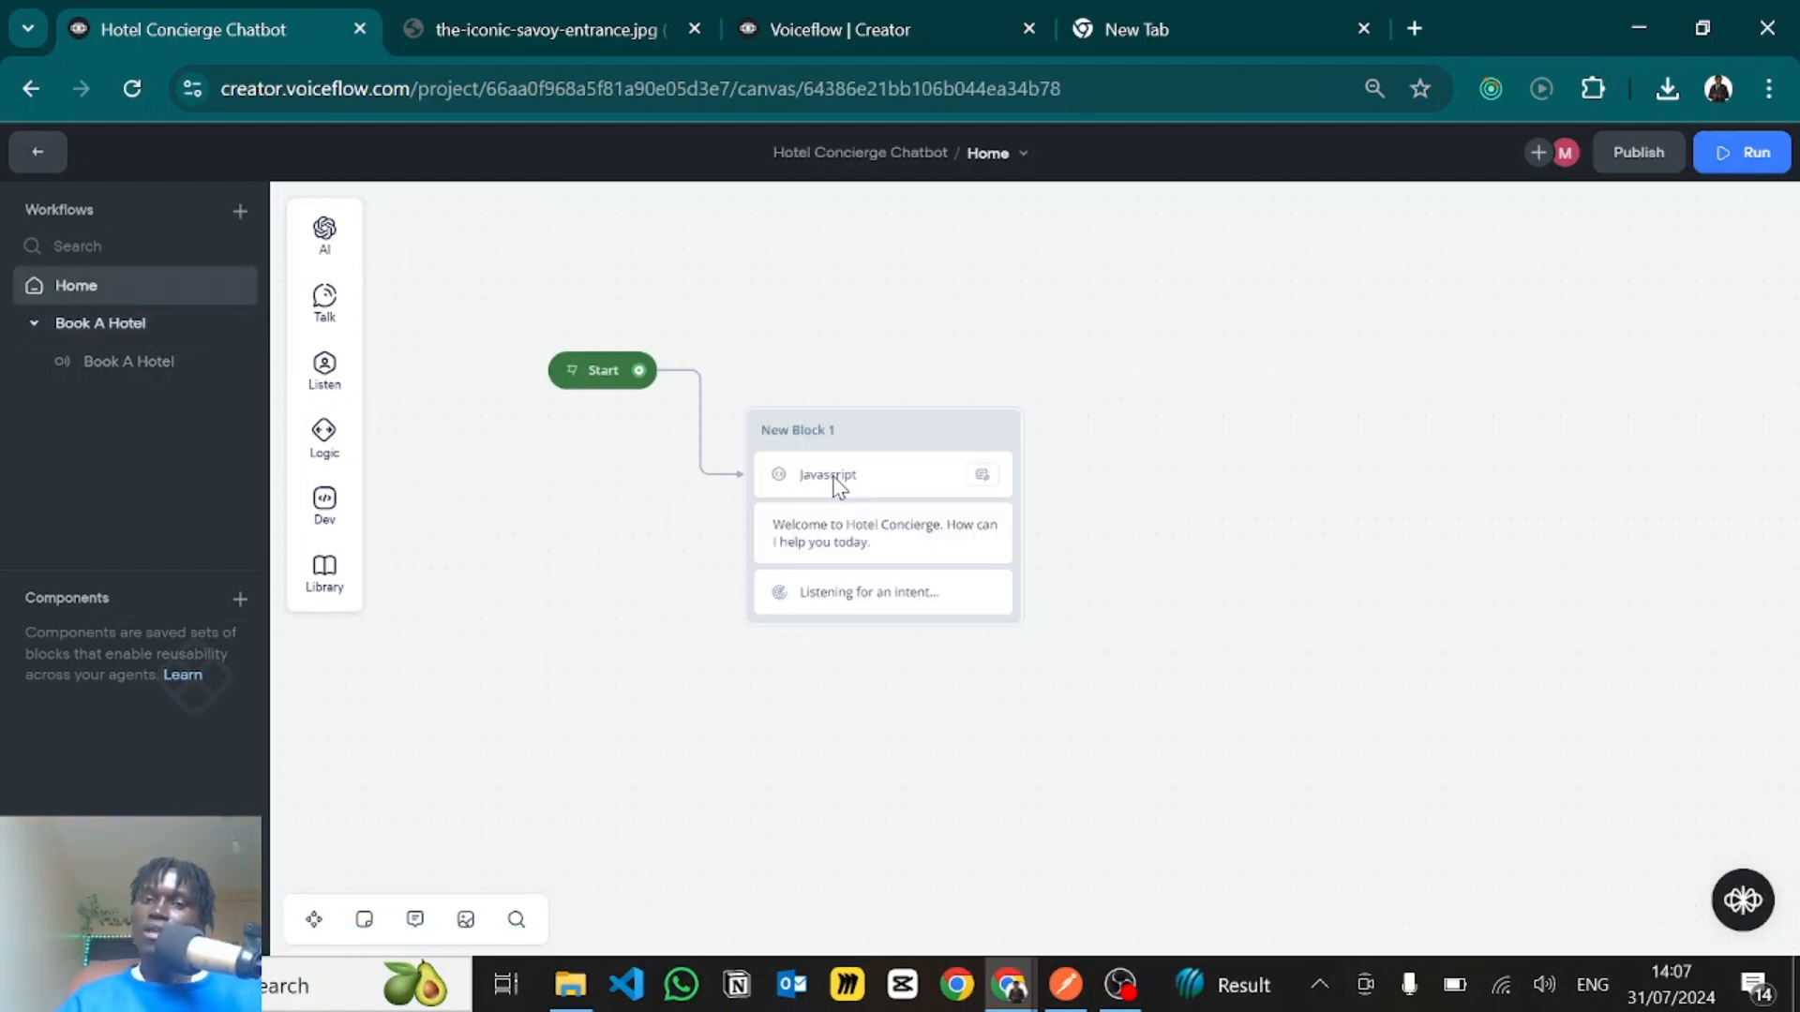
pyautogui.click(837, 478)
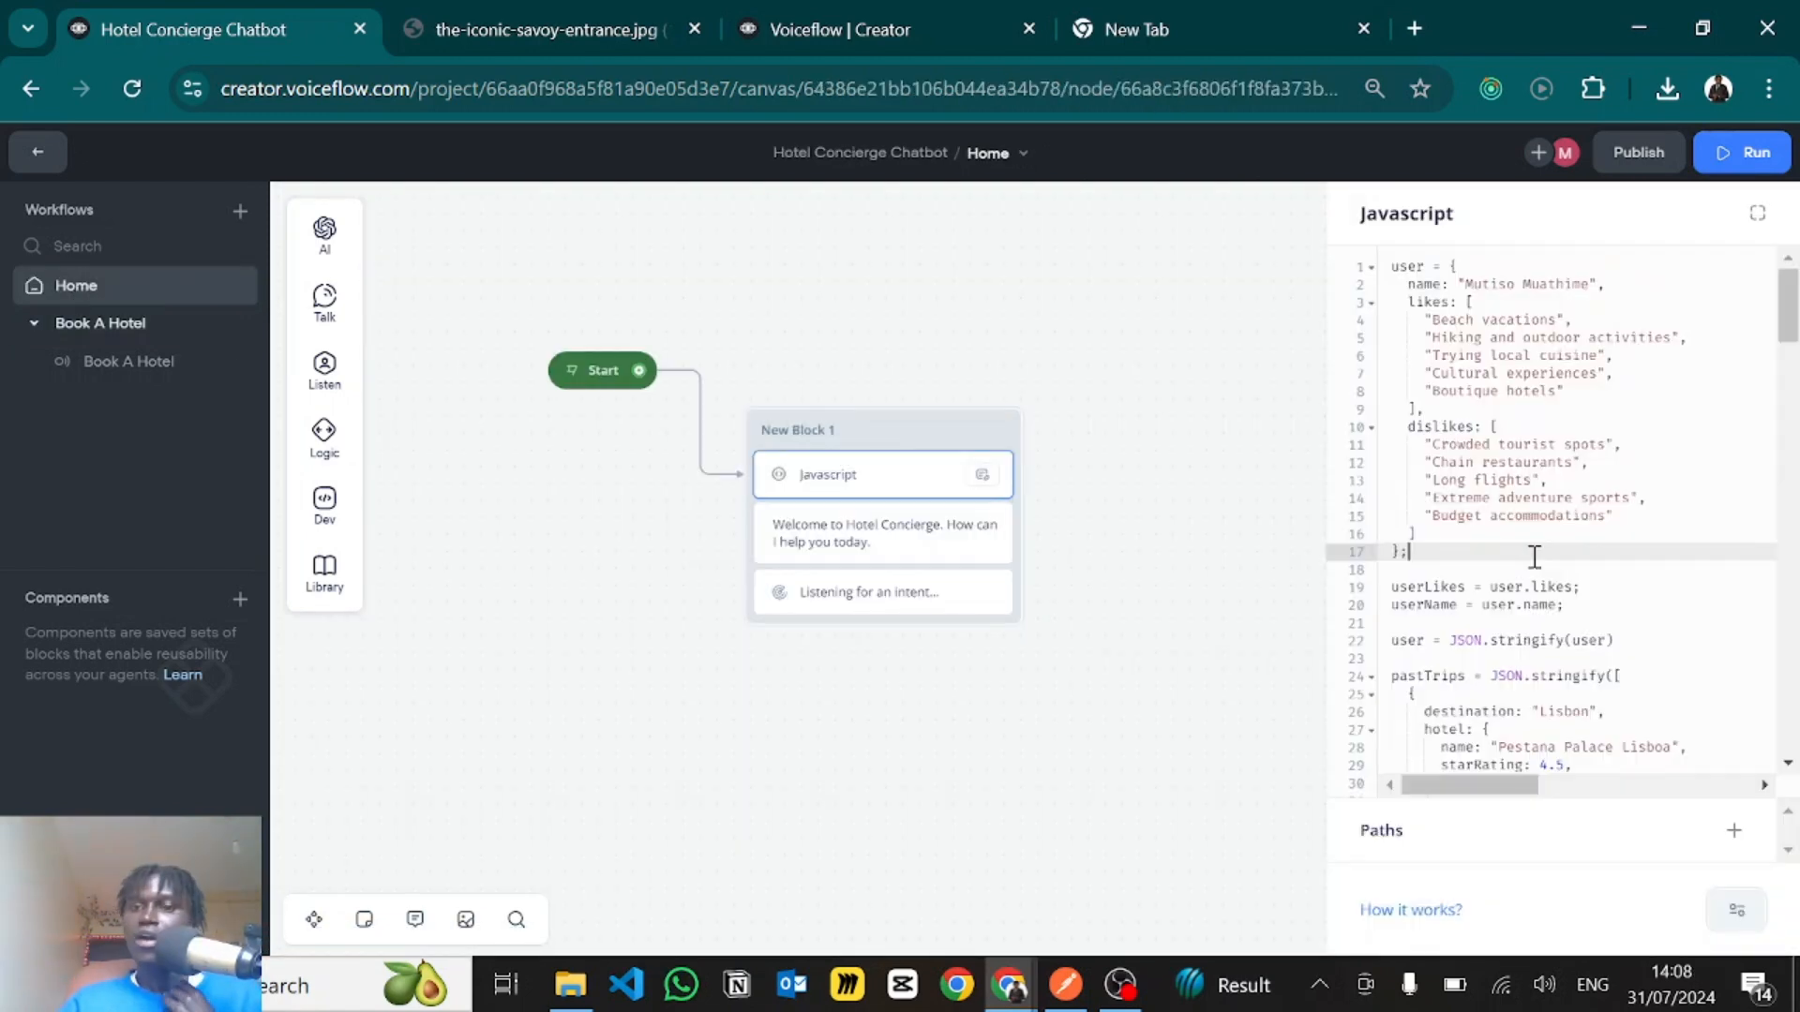
pyautogui.scroll(-1, 1534, 557)
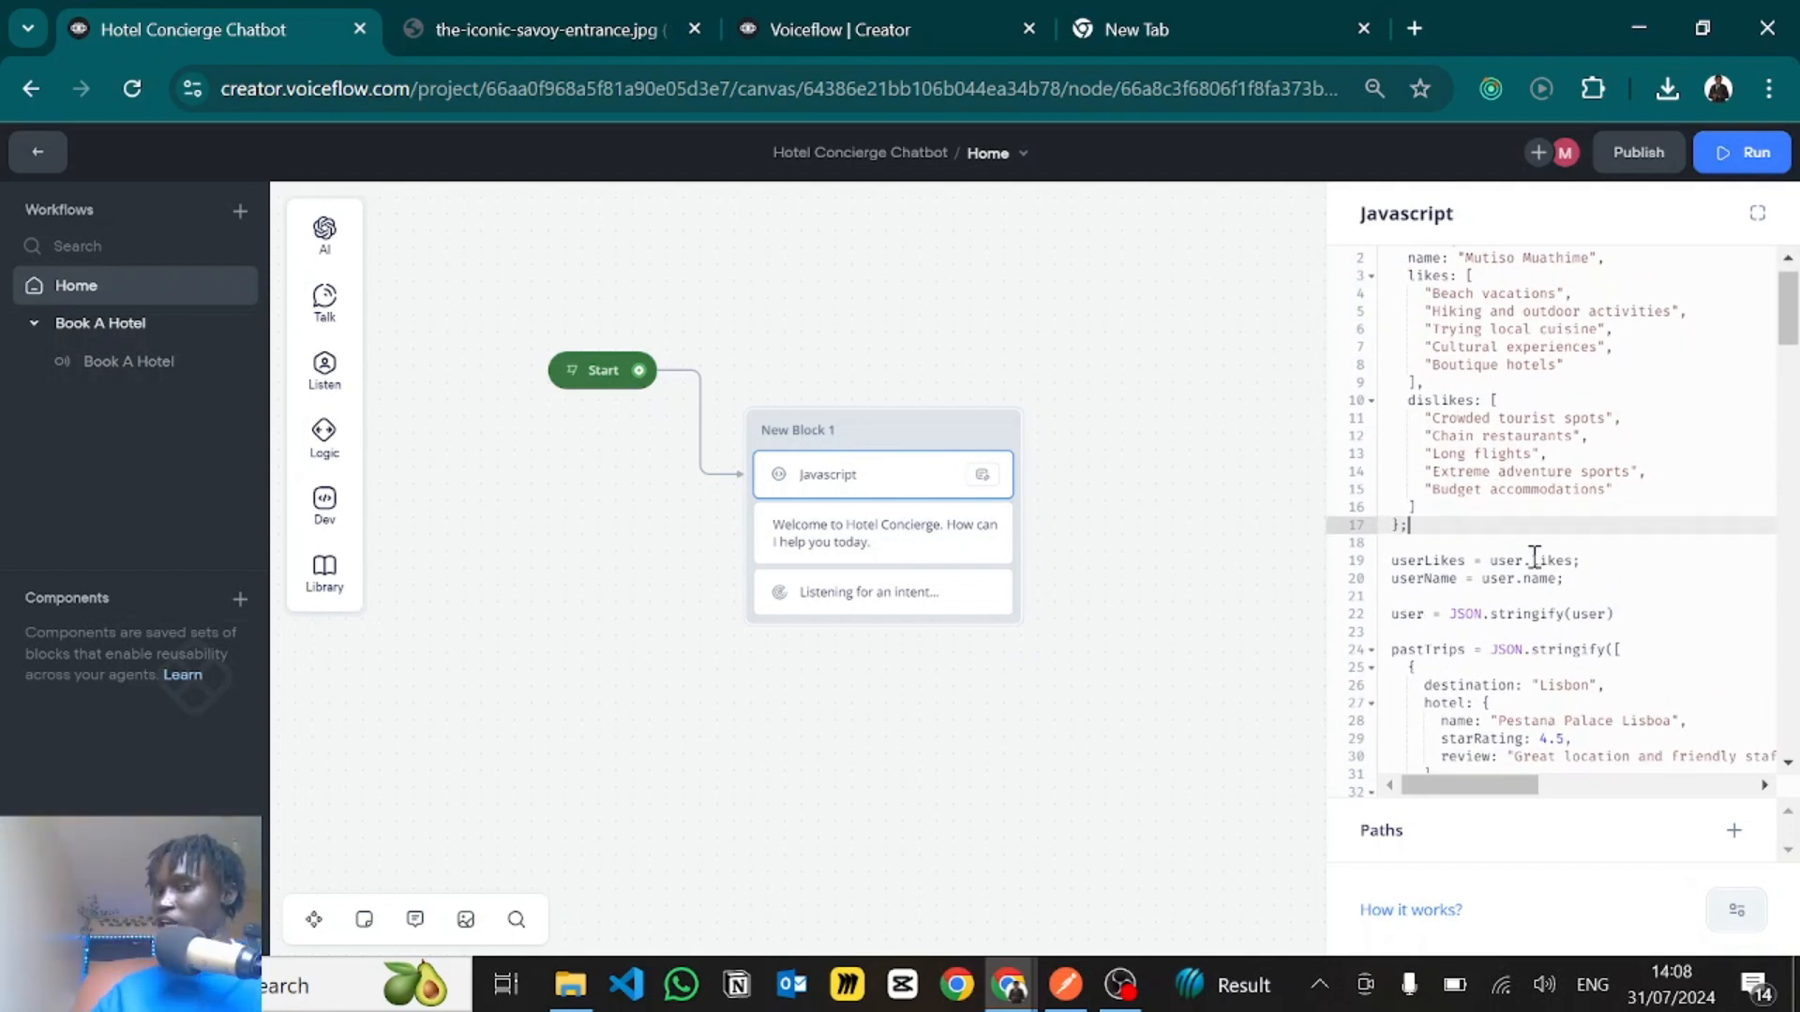
pyautogui.scroll(-3, 1534, 557)
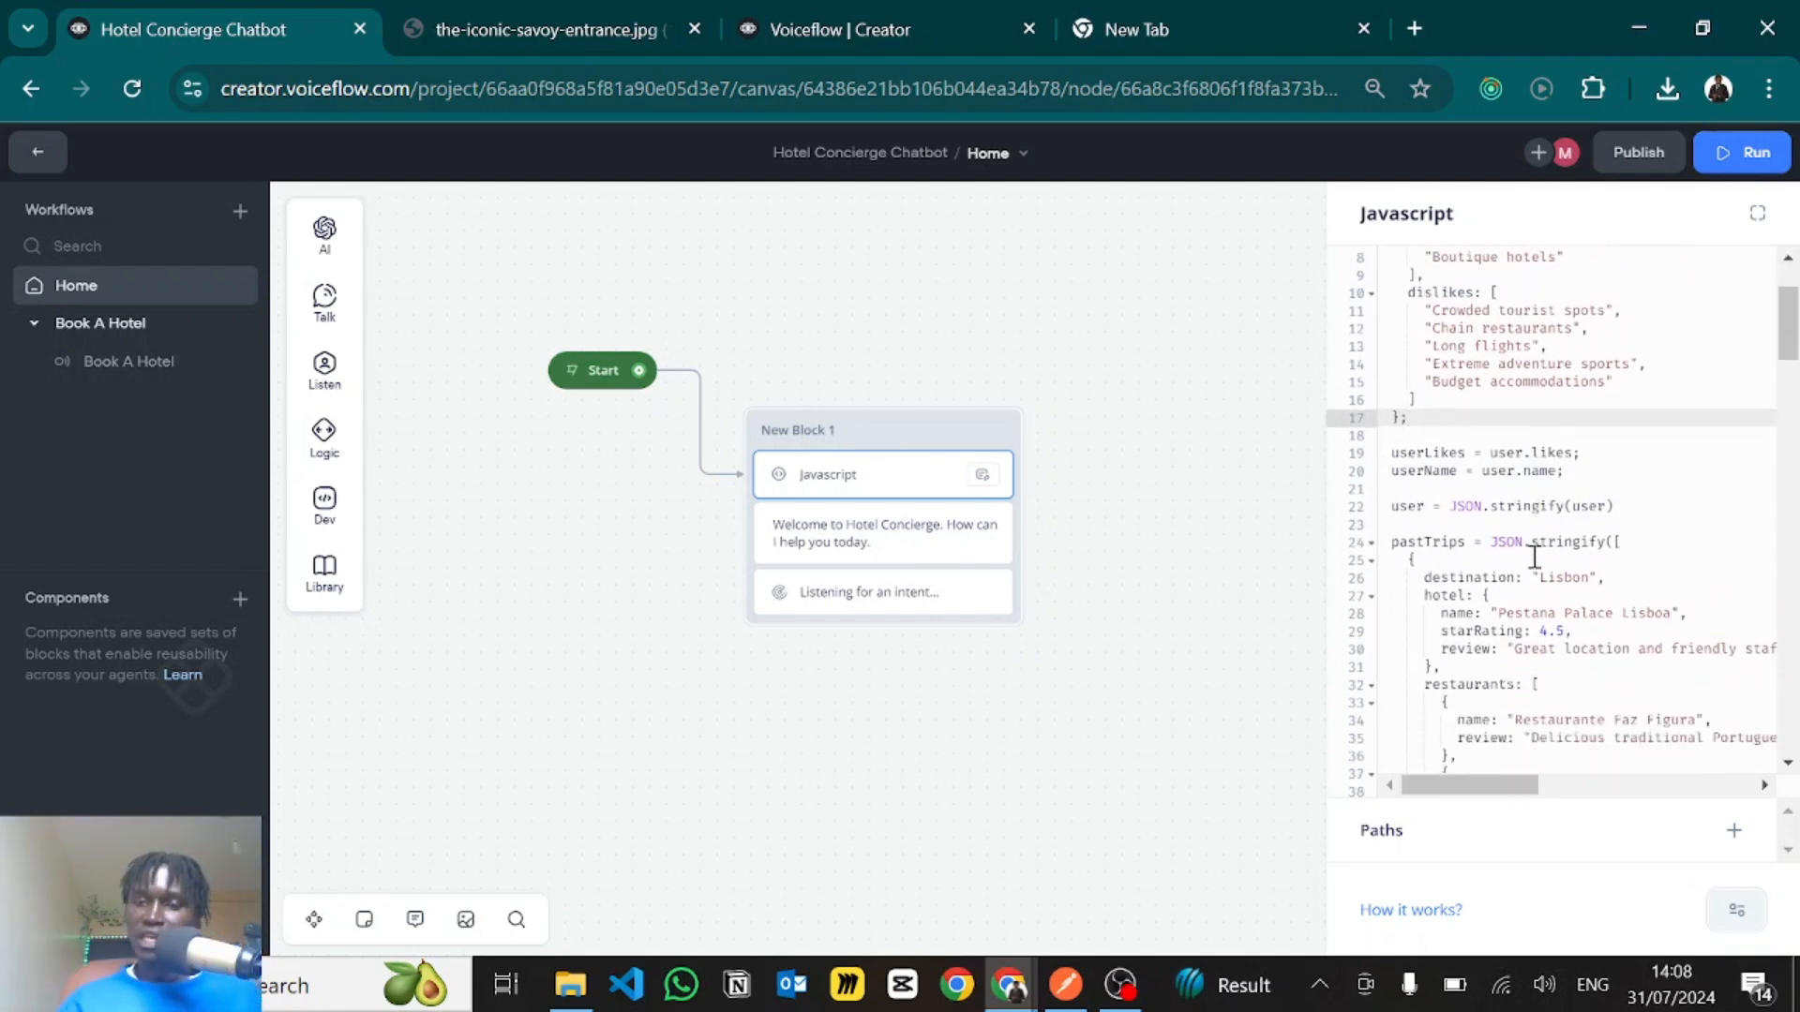
pyautogui.moveTo(1392, 505); pyautogui.dragTo(1558, 507)
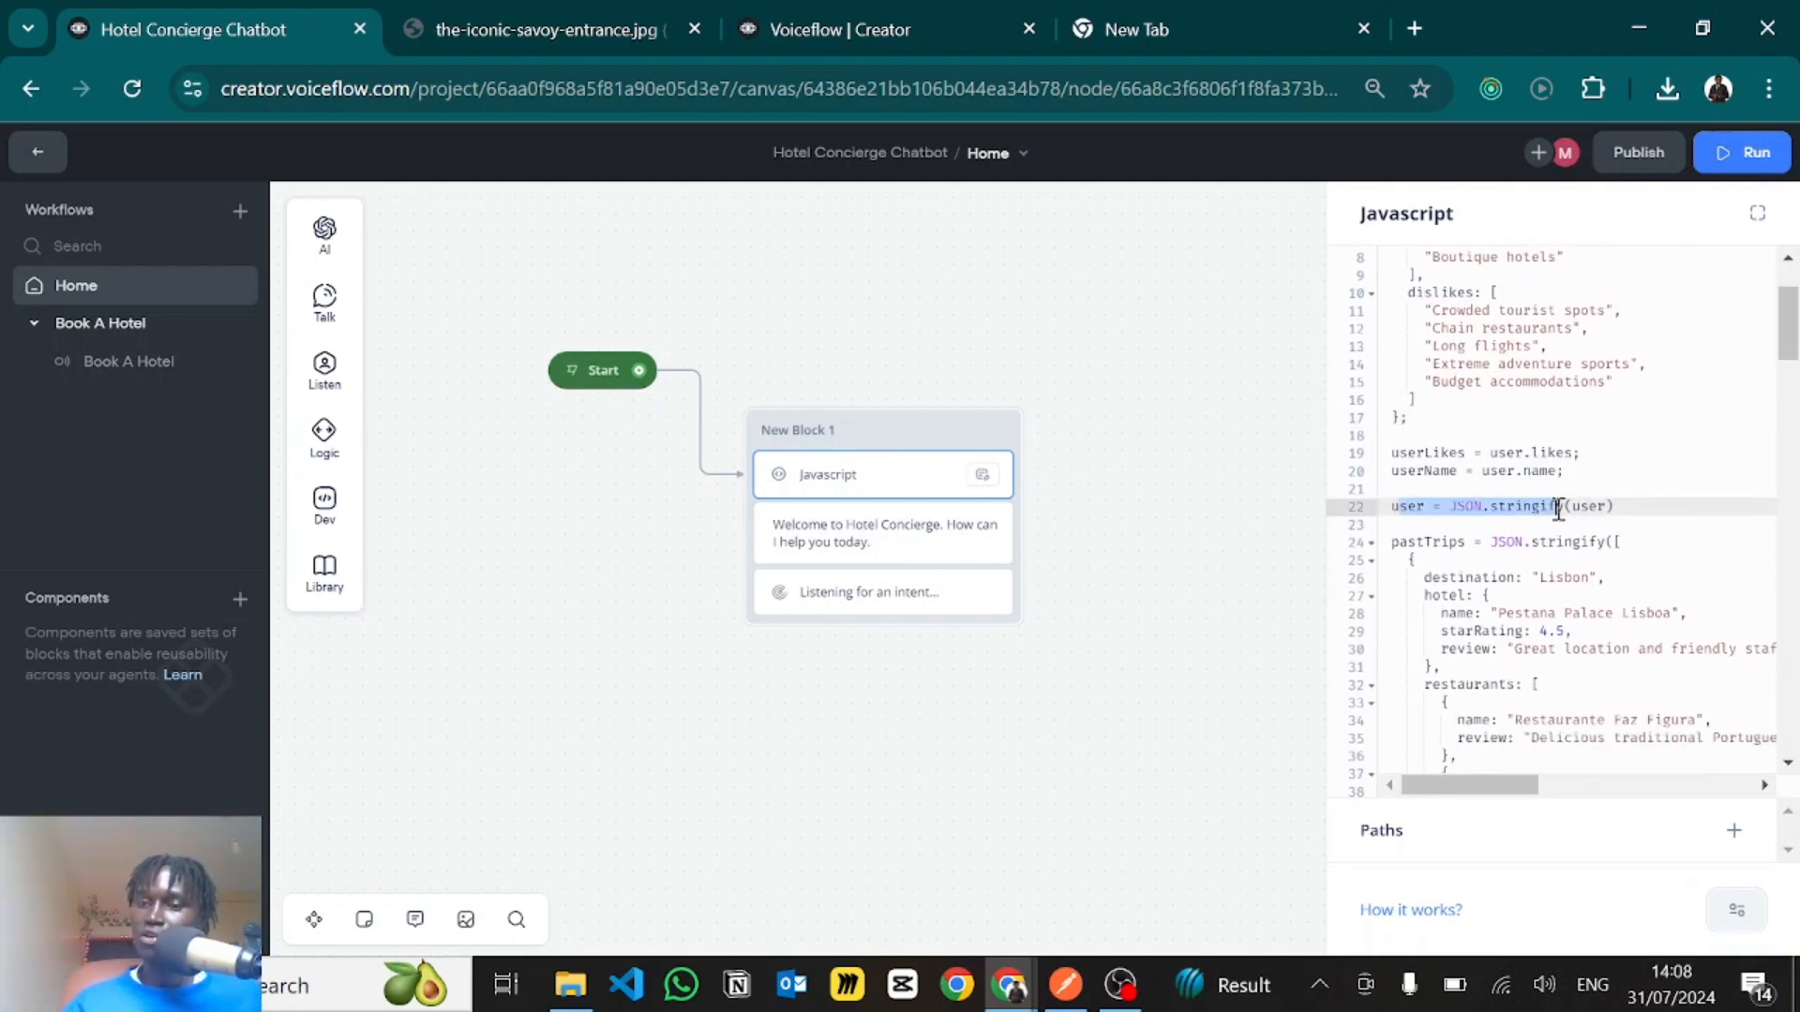
pyautogui.moveTo(1417, 542); pyautogui.dragTo(1584, 537)
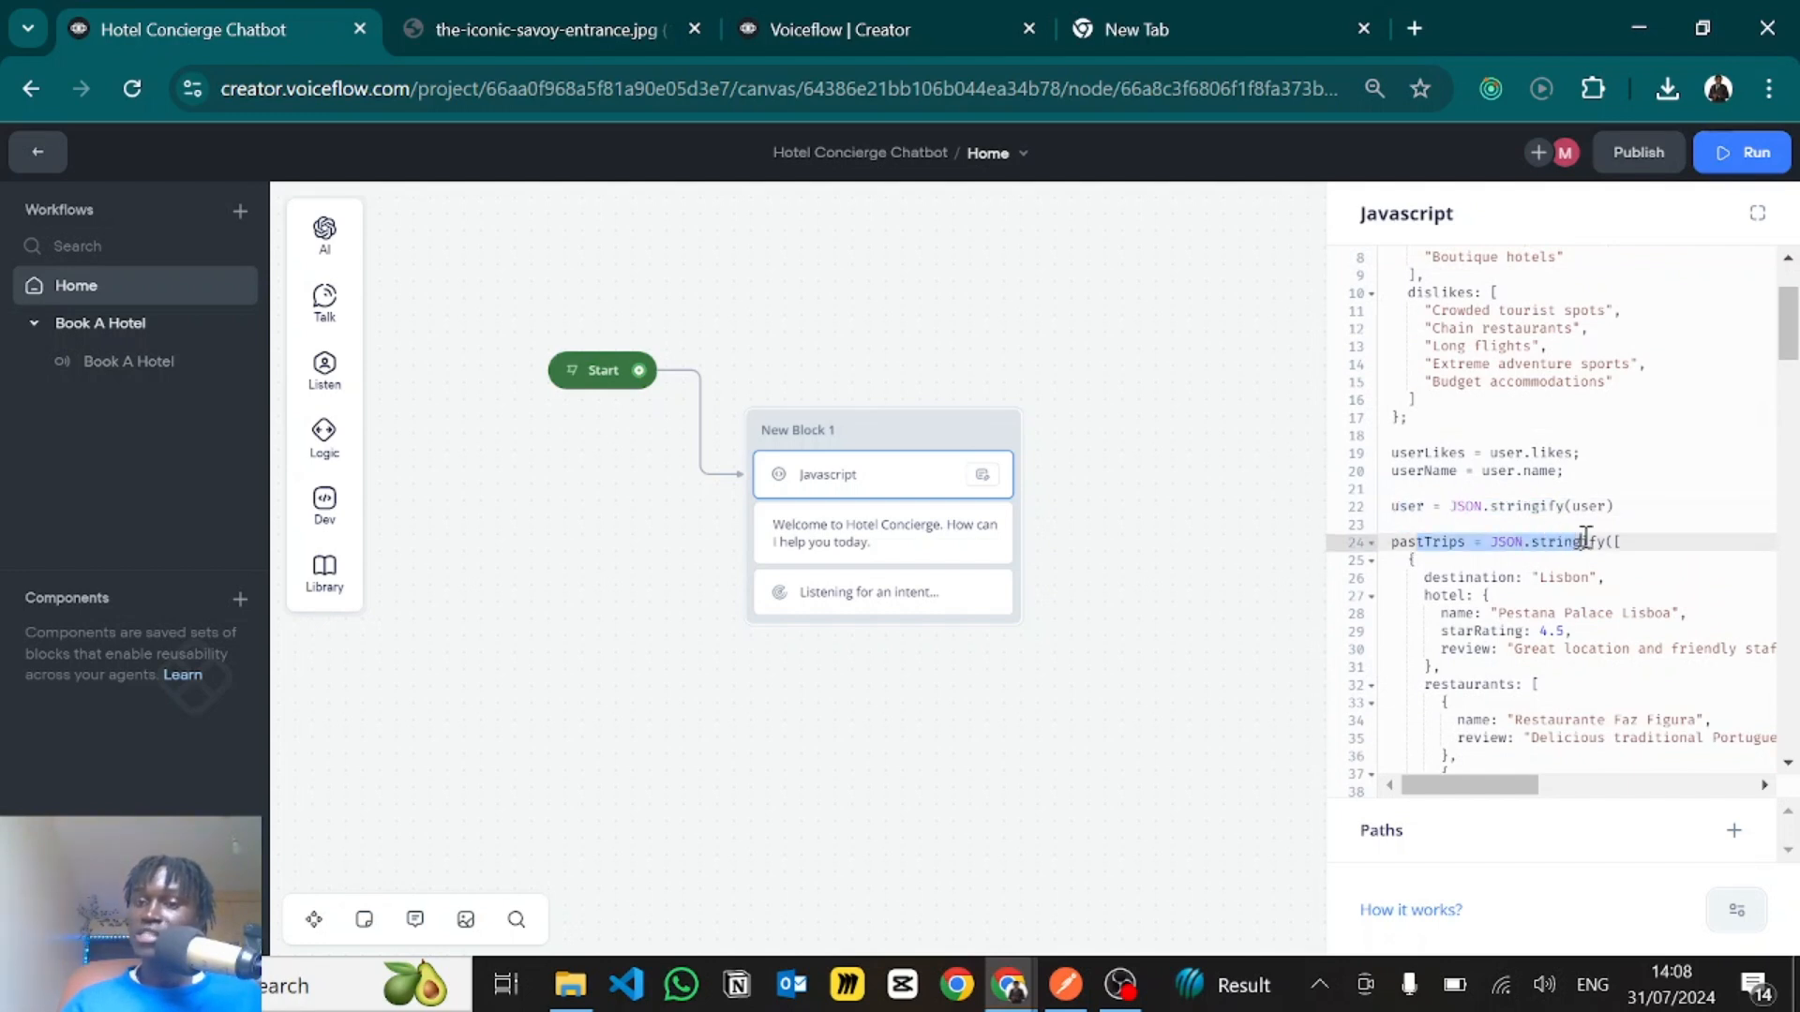
# - Examine the remaining pastTrips entries and the JSON.stringify call that defines friendsHotelRecommendations in the JavaScript code
pyautogui.scroll(-12, 1584, 537)
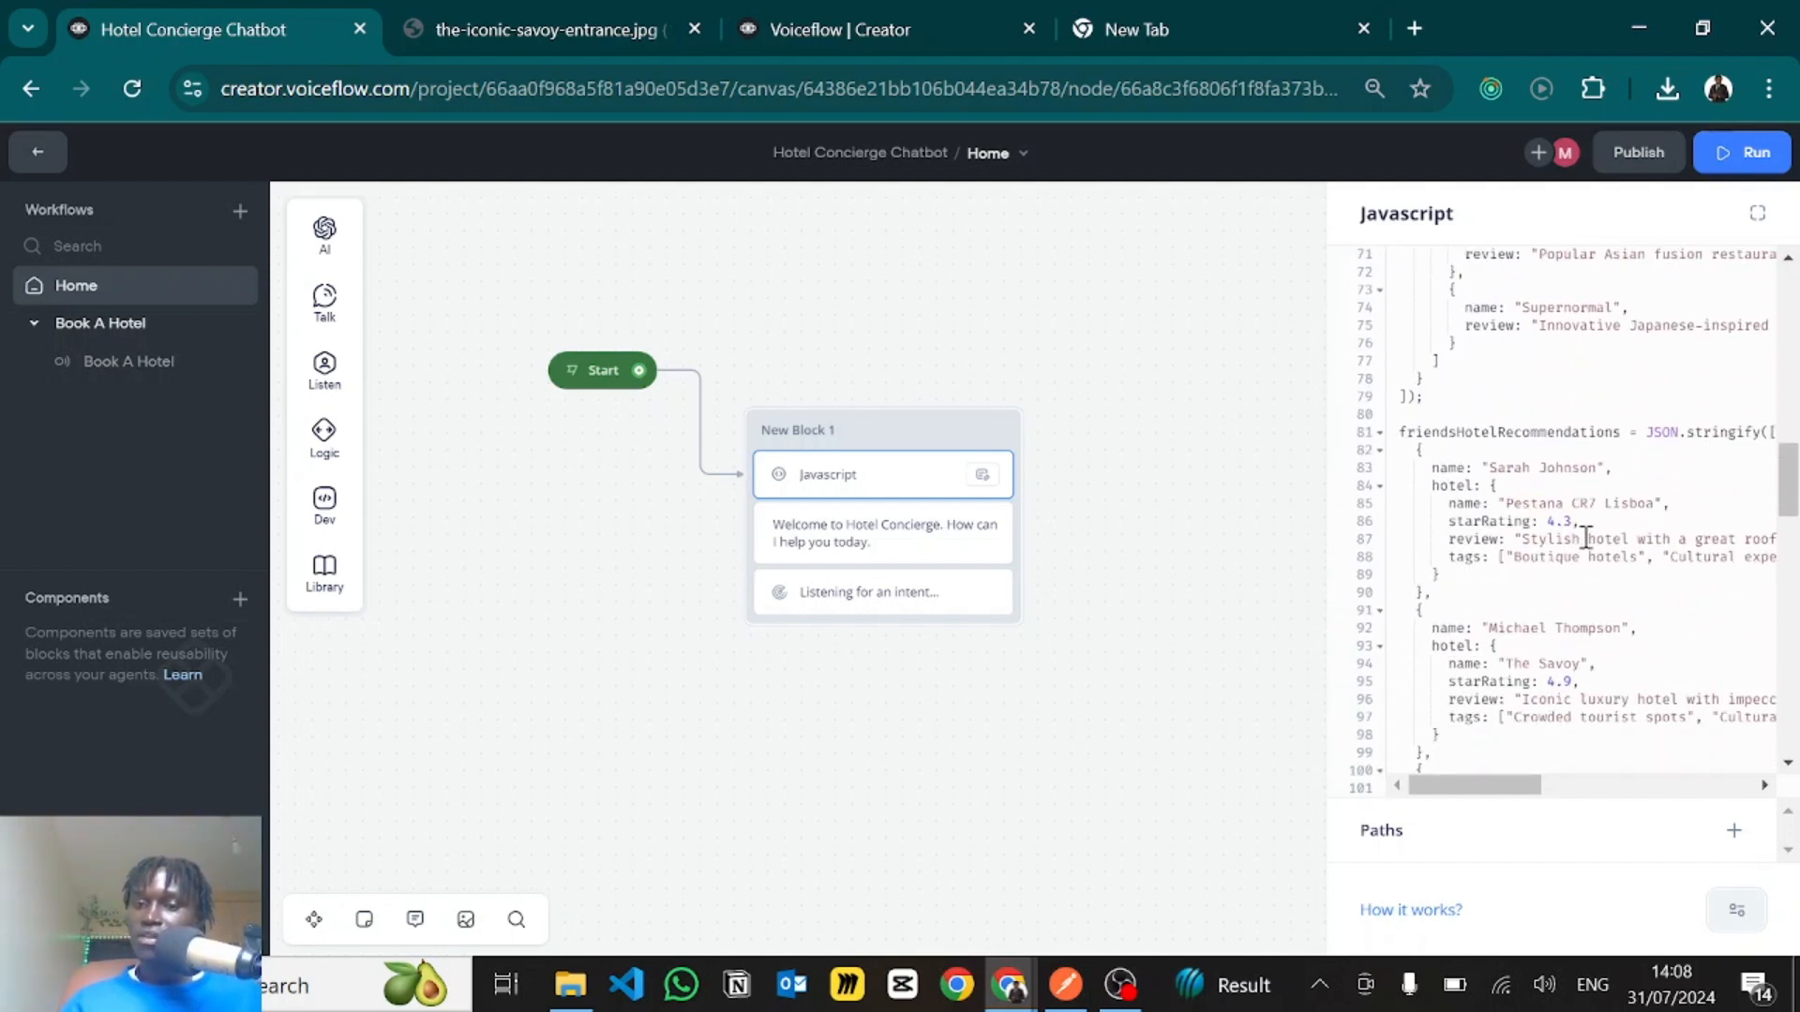
pyautogui.scroll(-1, 1584, 537)
pyautogui.moveTo(1645, 374); pyautogui.dragTo(1784, 390)
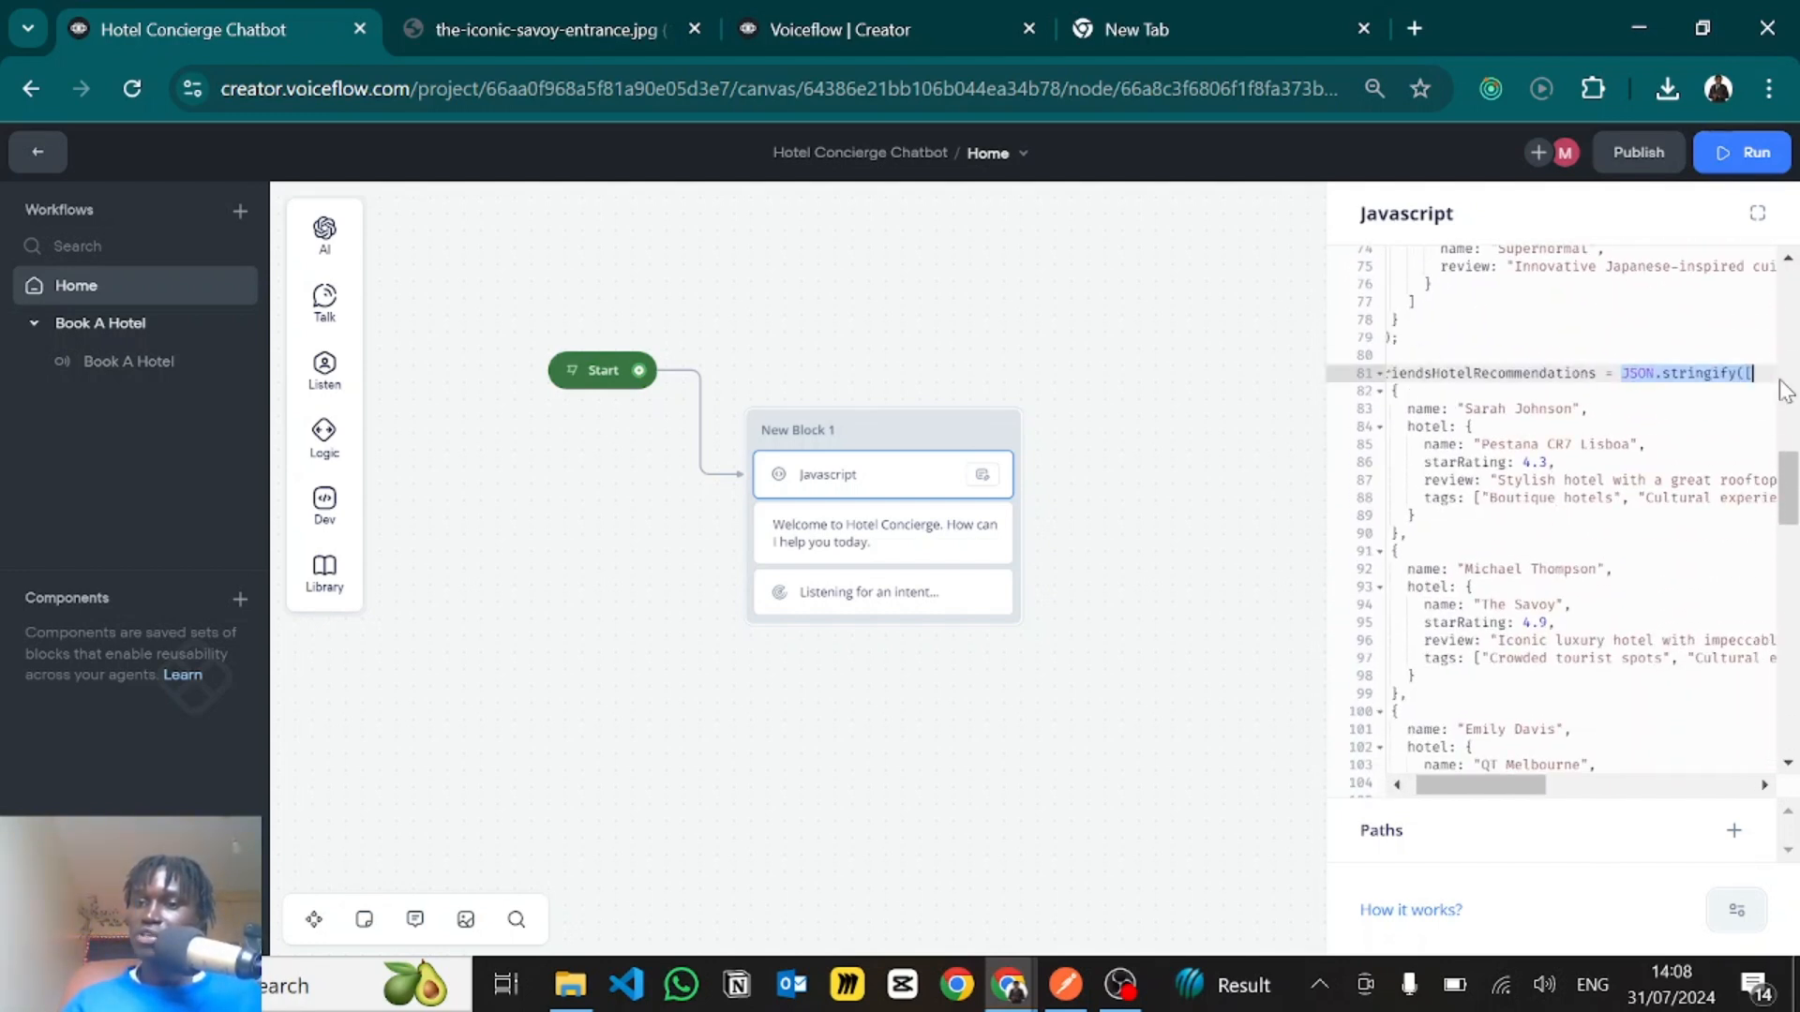
pyautogui.scroll(-1, 1448, 552)
pyautogui.scroll(3, 1442, 548)
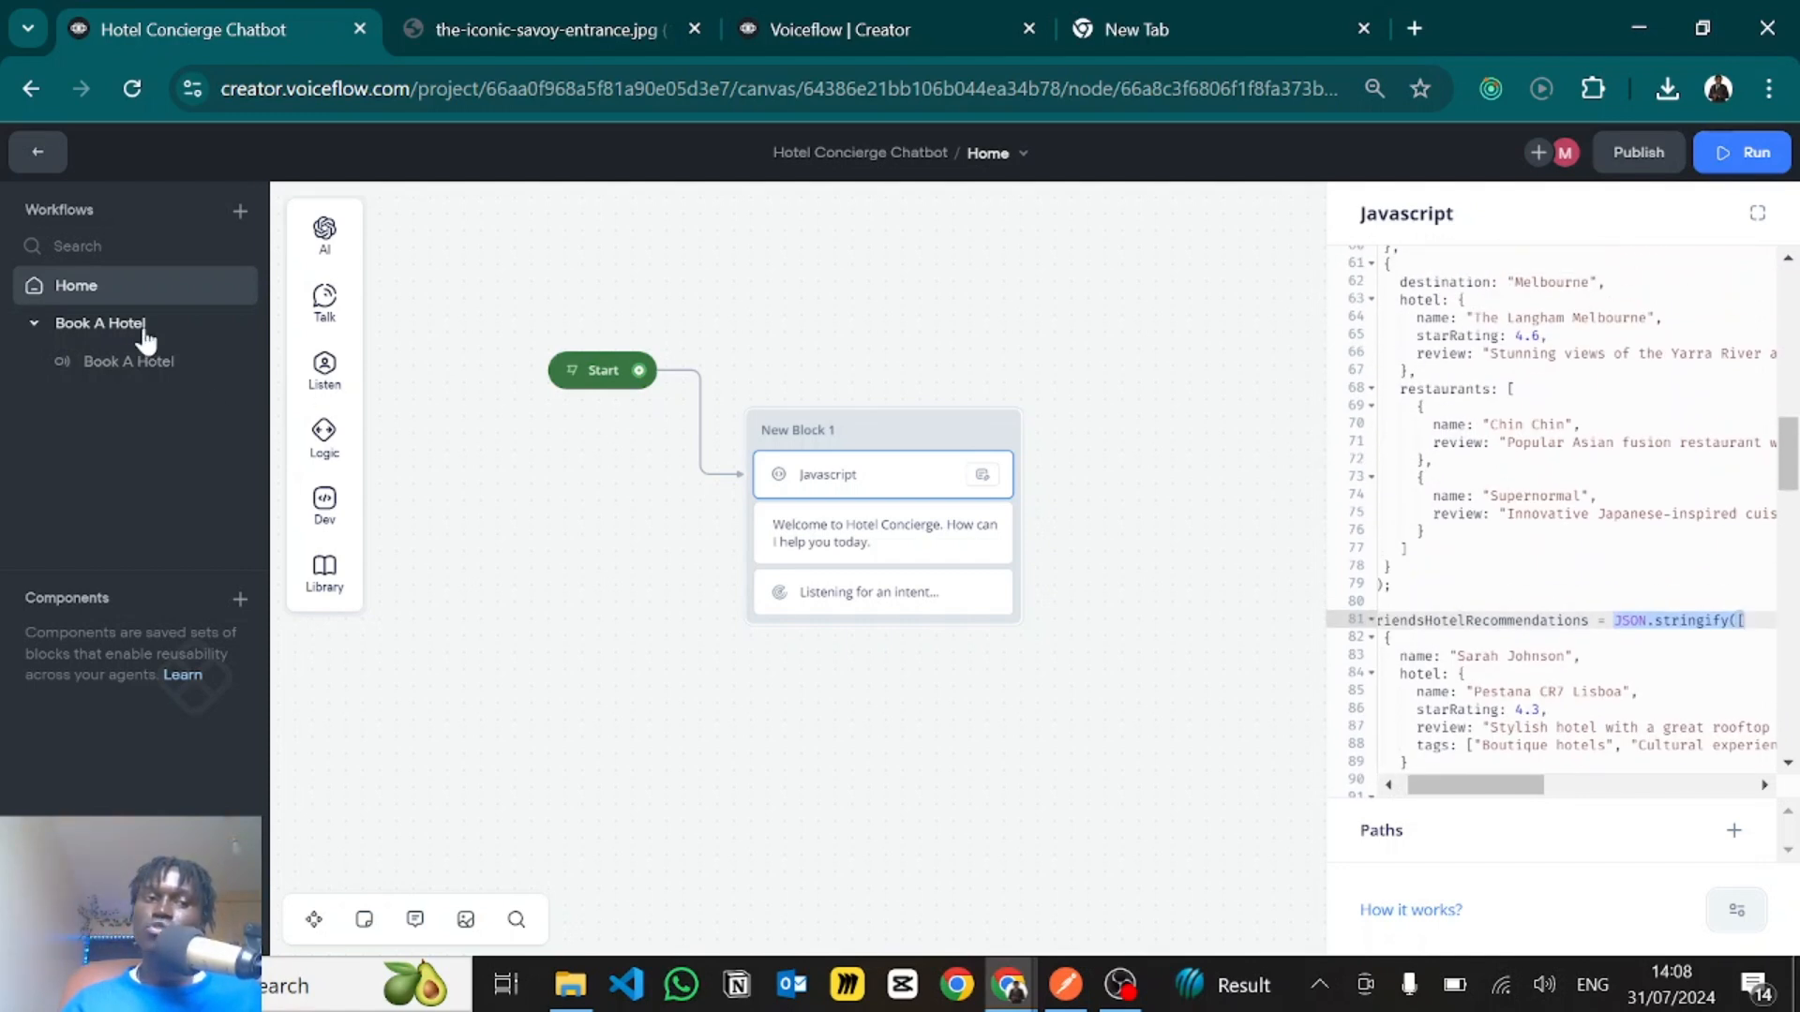
# - Return to the Book A Hotel workflow and read the Based on City only prompt's first guideline, about the user's own past stays
pyautogui.click(94, 323)
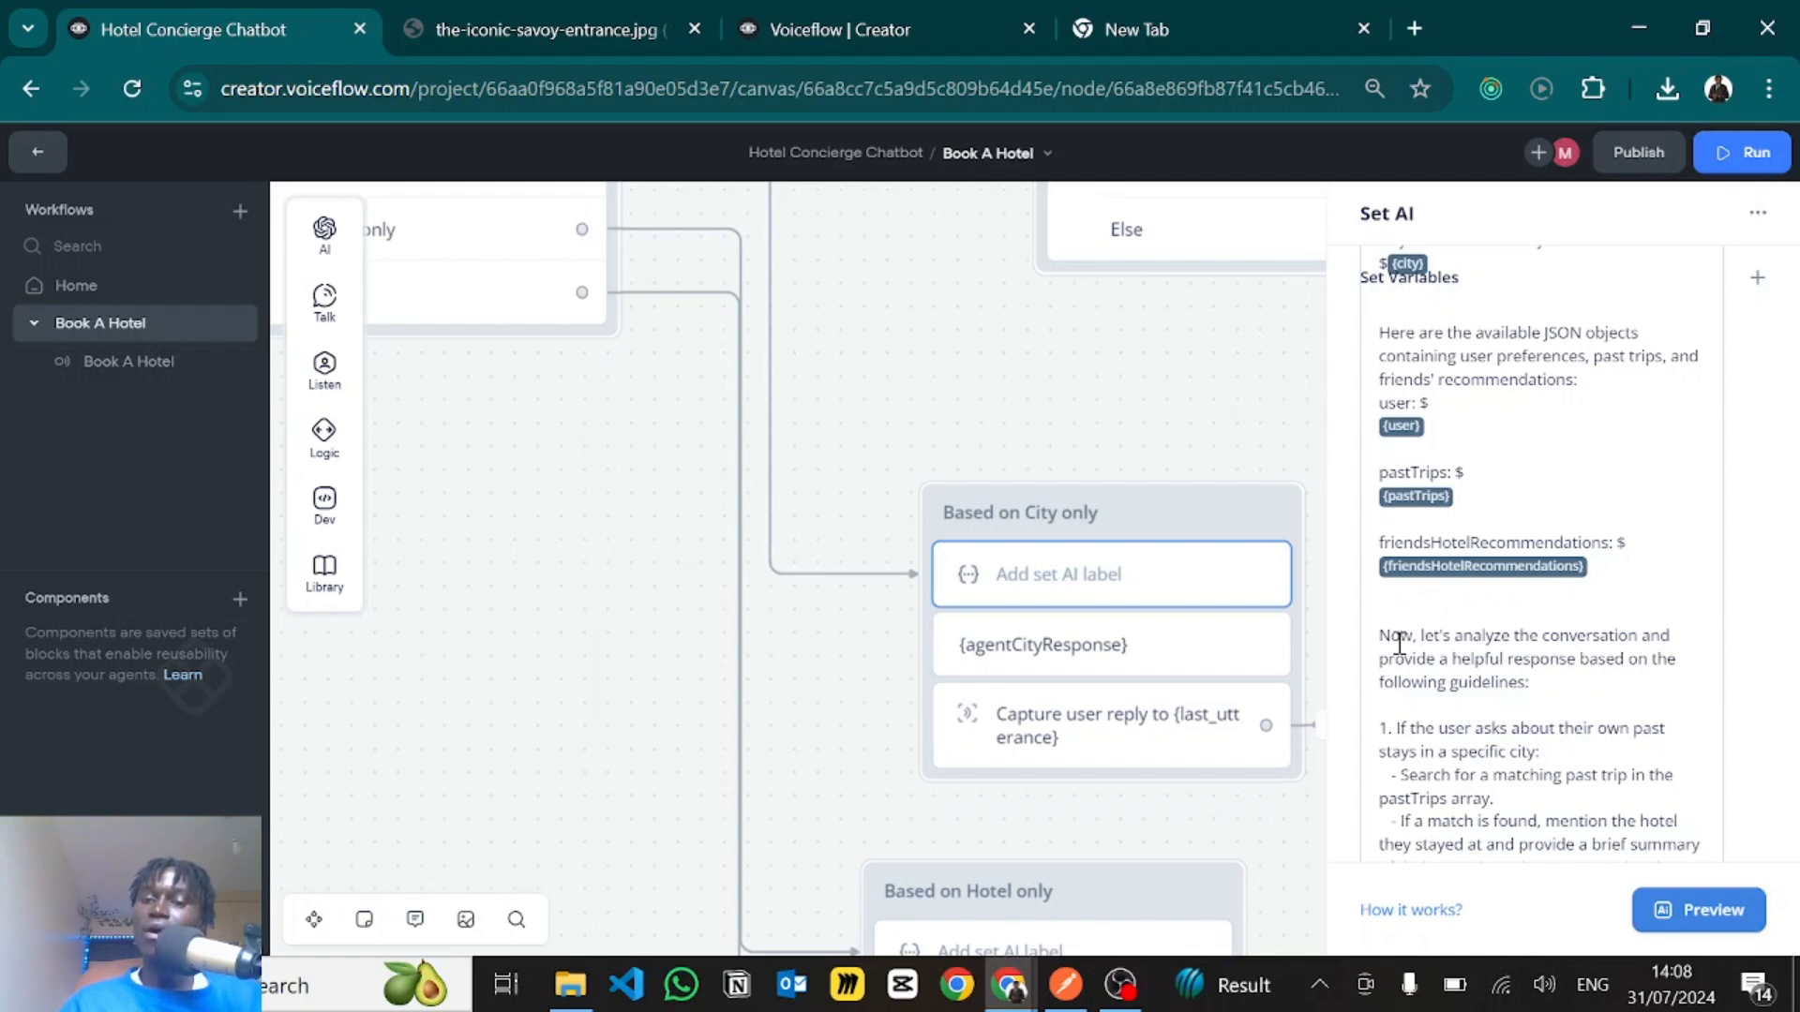
pyautogui.scroll(-1, 1484, 681)
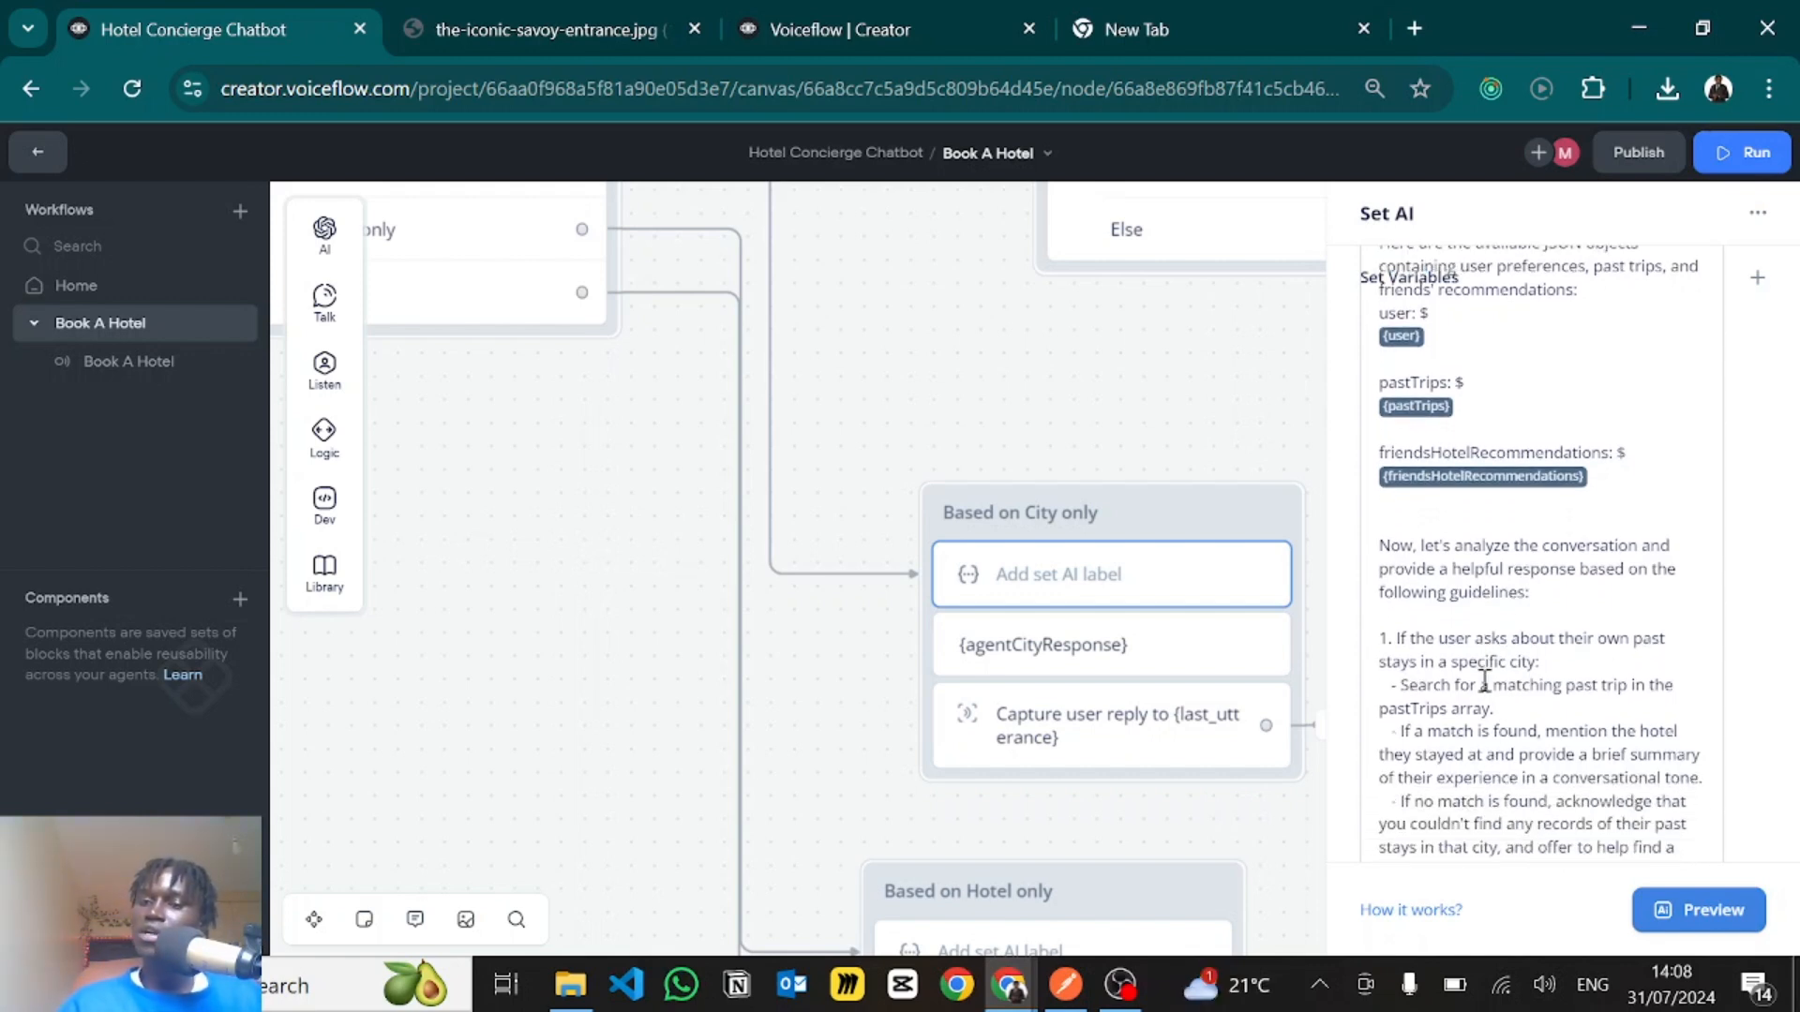
pyautogui.scroll(-1, 1485, 682)
pyautogui.scroll(-1, 1491, 610)
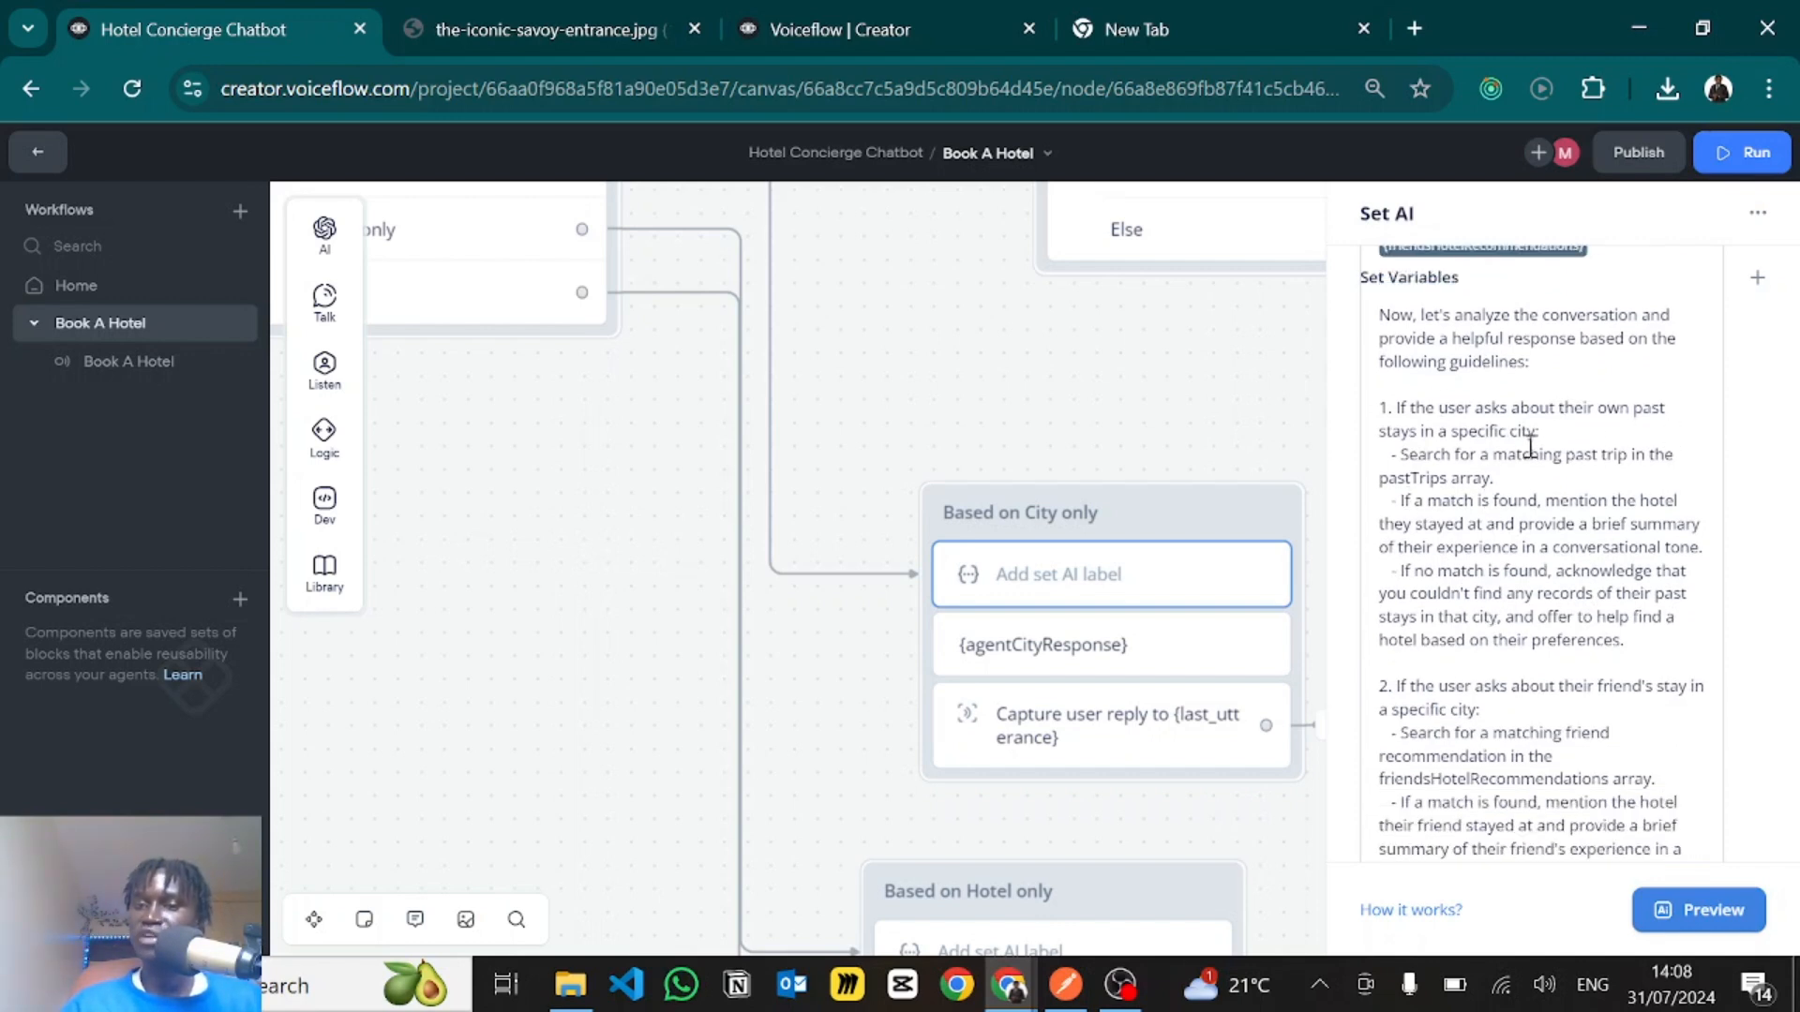
pyautogui.scroll(-1, 1497, 450)
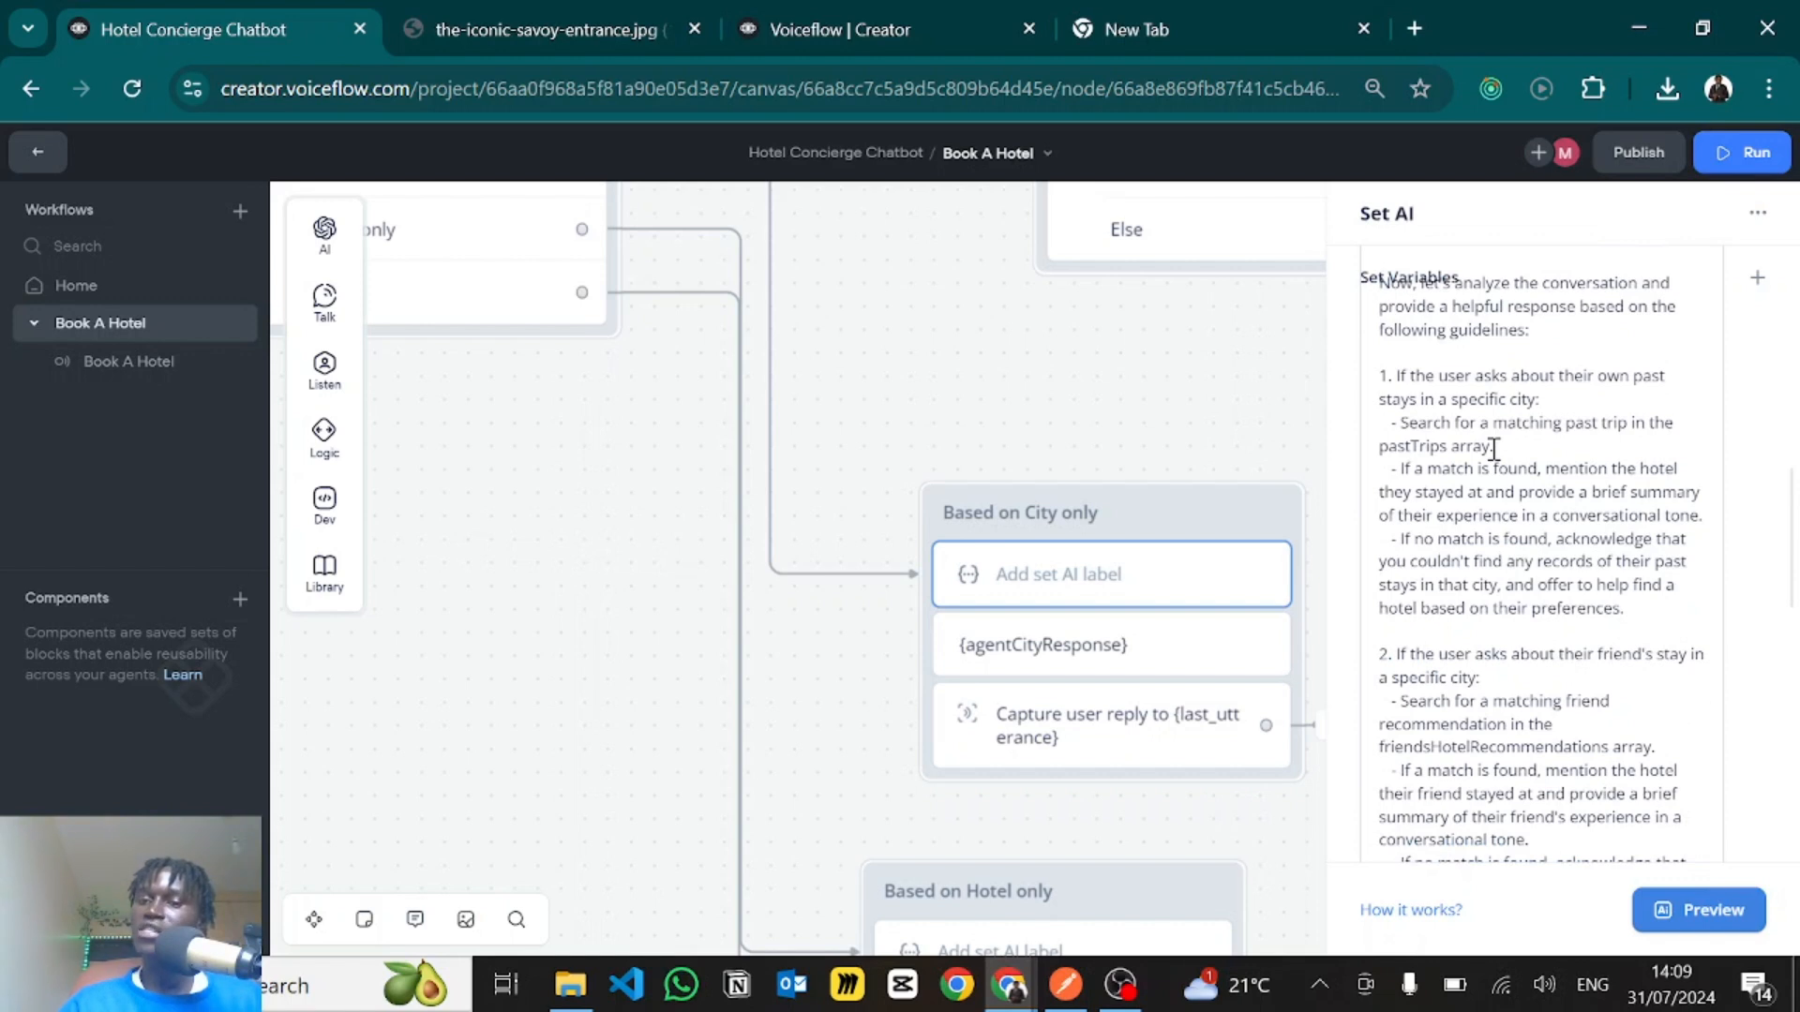
pyautogui.scroll(5, 1495, 450)
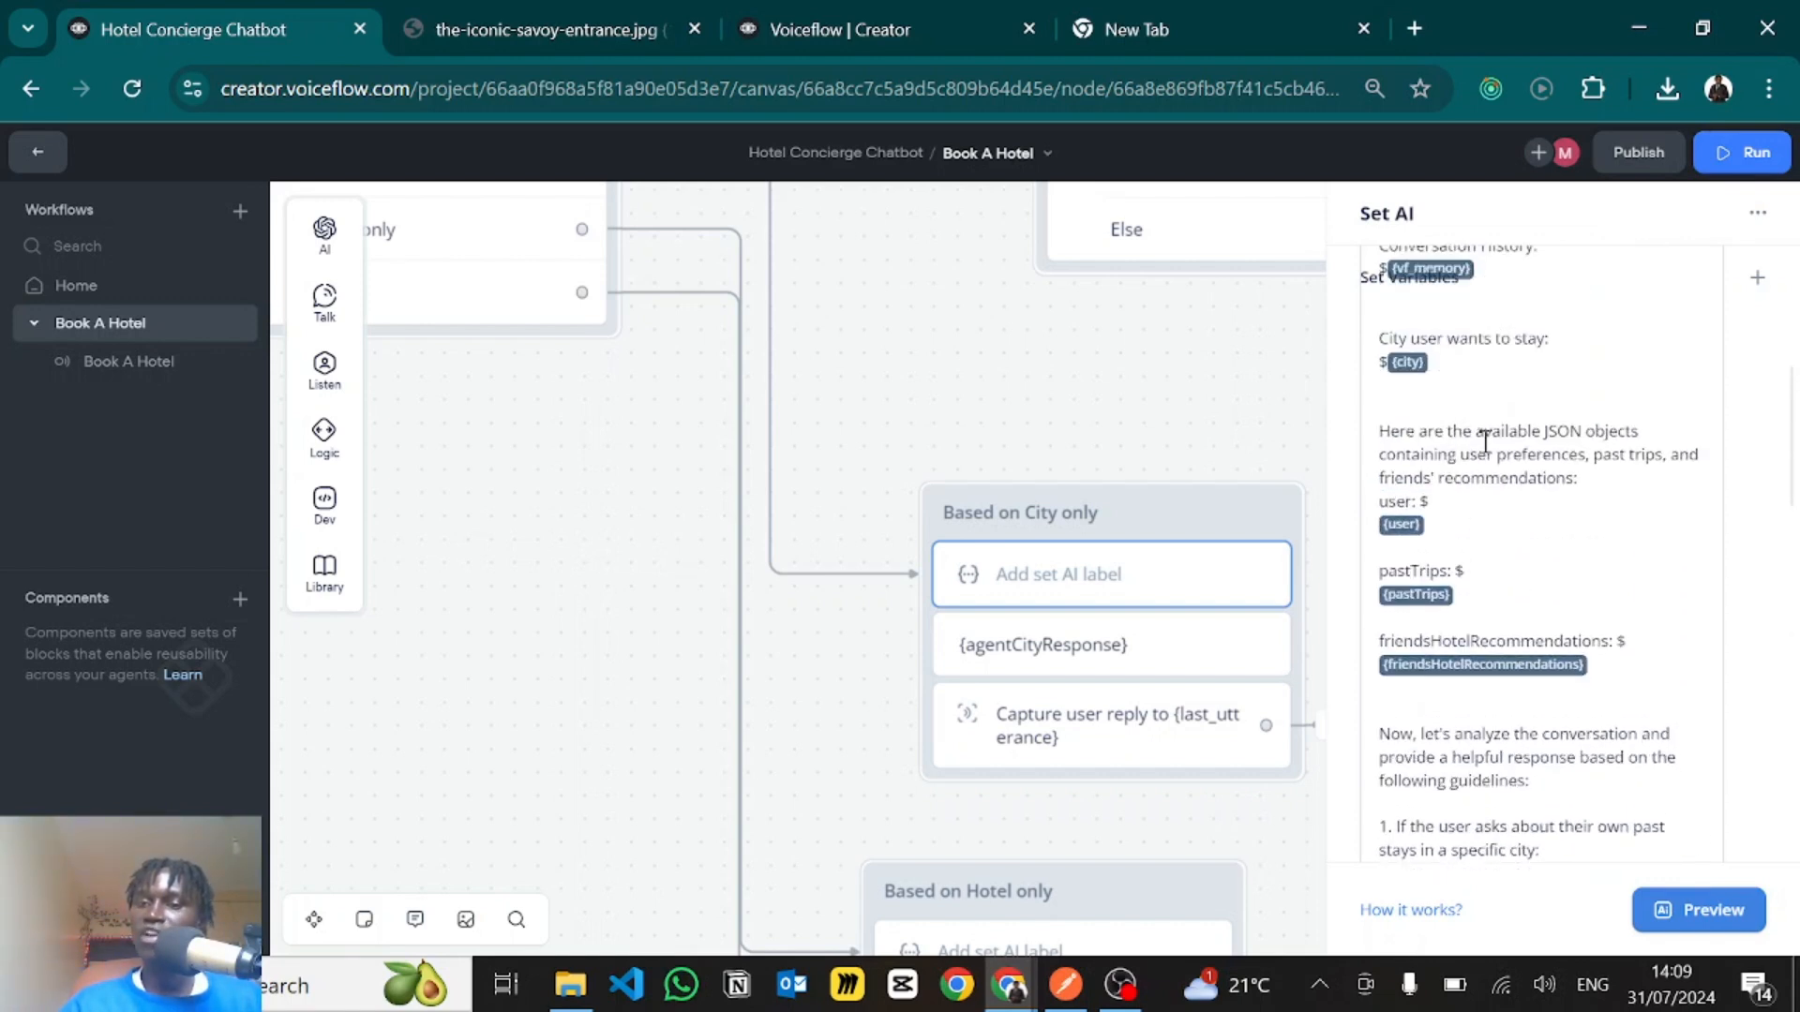
pyautogui.scroll(-2, 1427, 599)
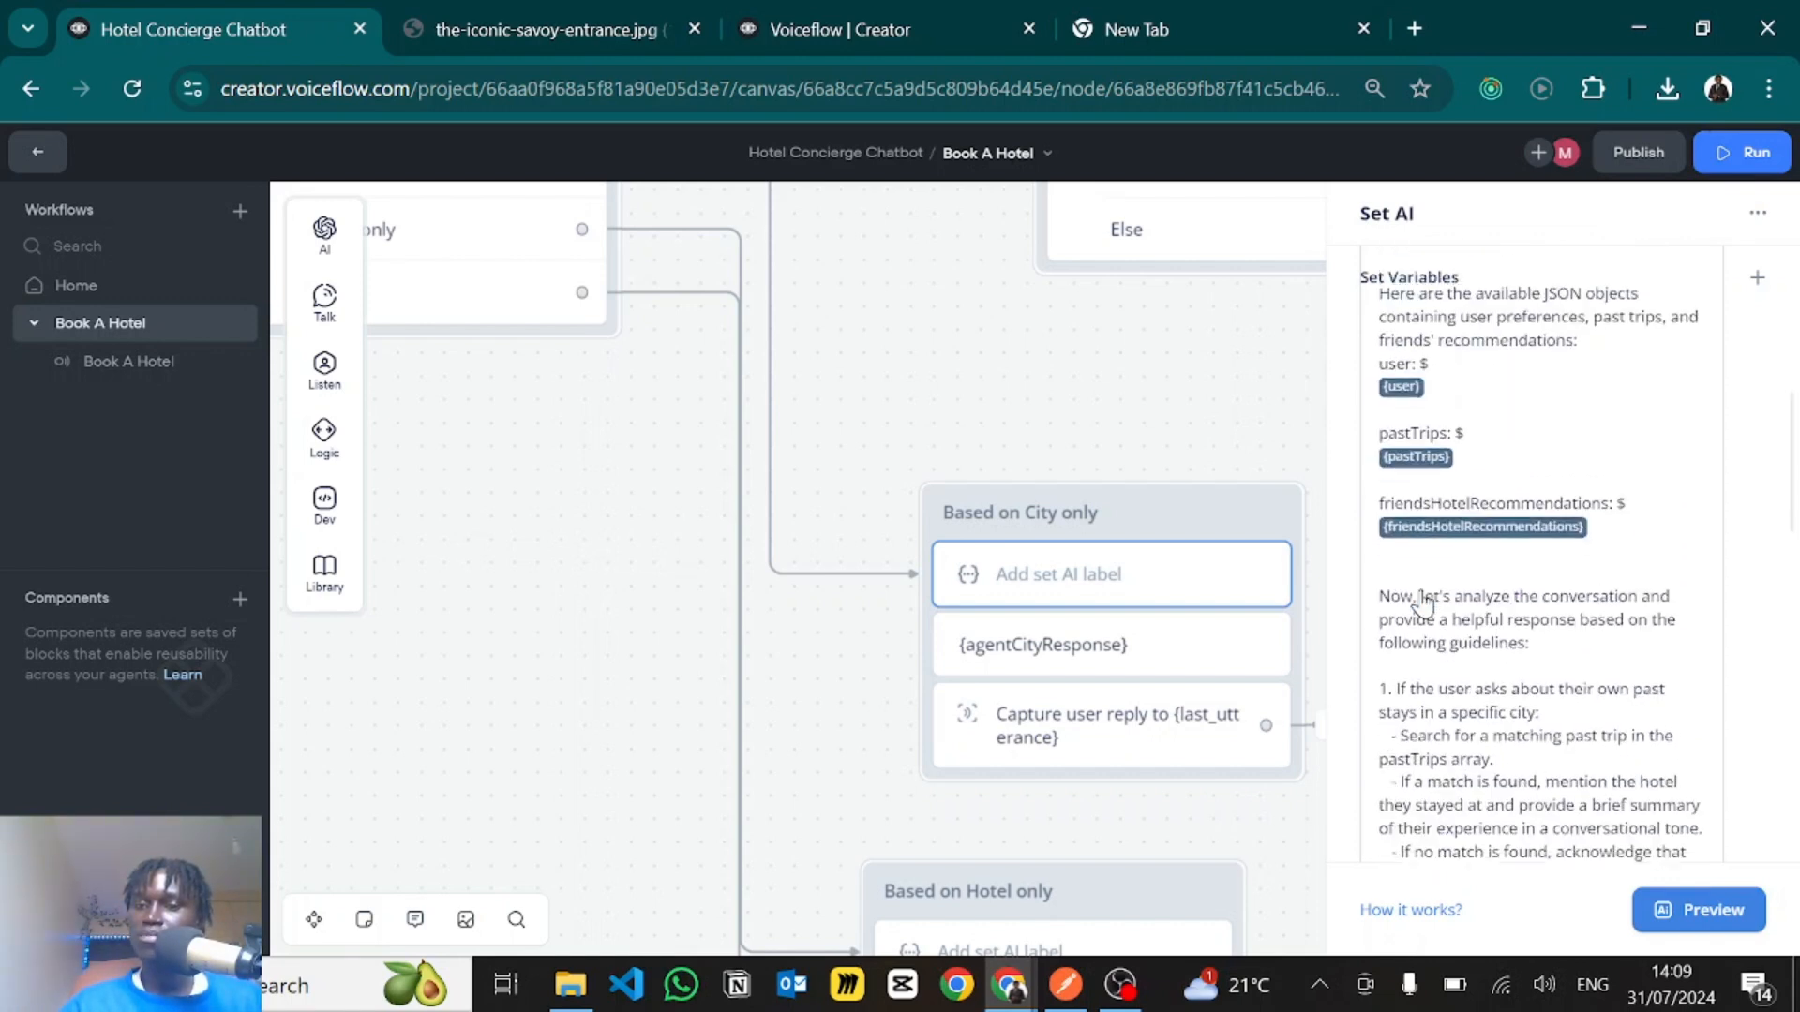
pyautogui.scroll(-4, 1427, 598)
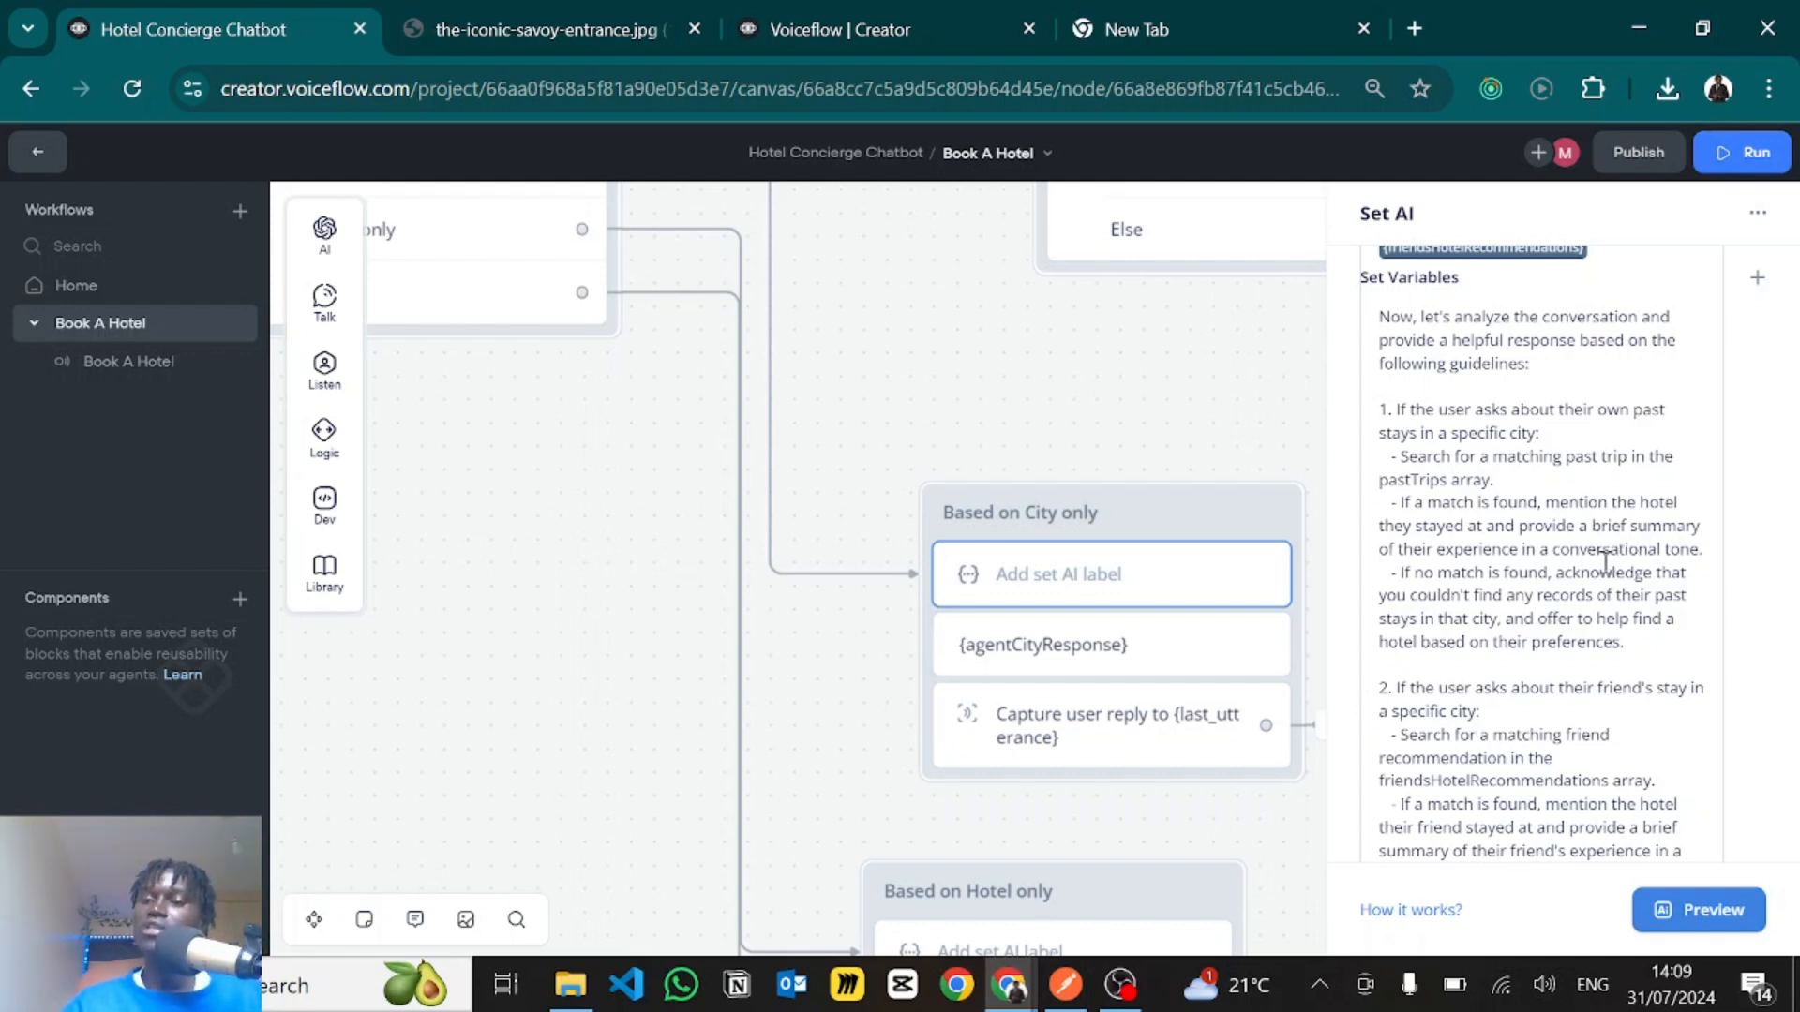
pyautogui.scroll(-1, 1588, 603)
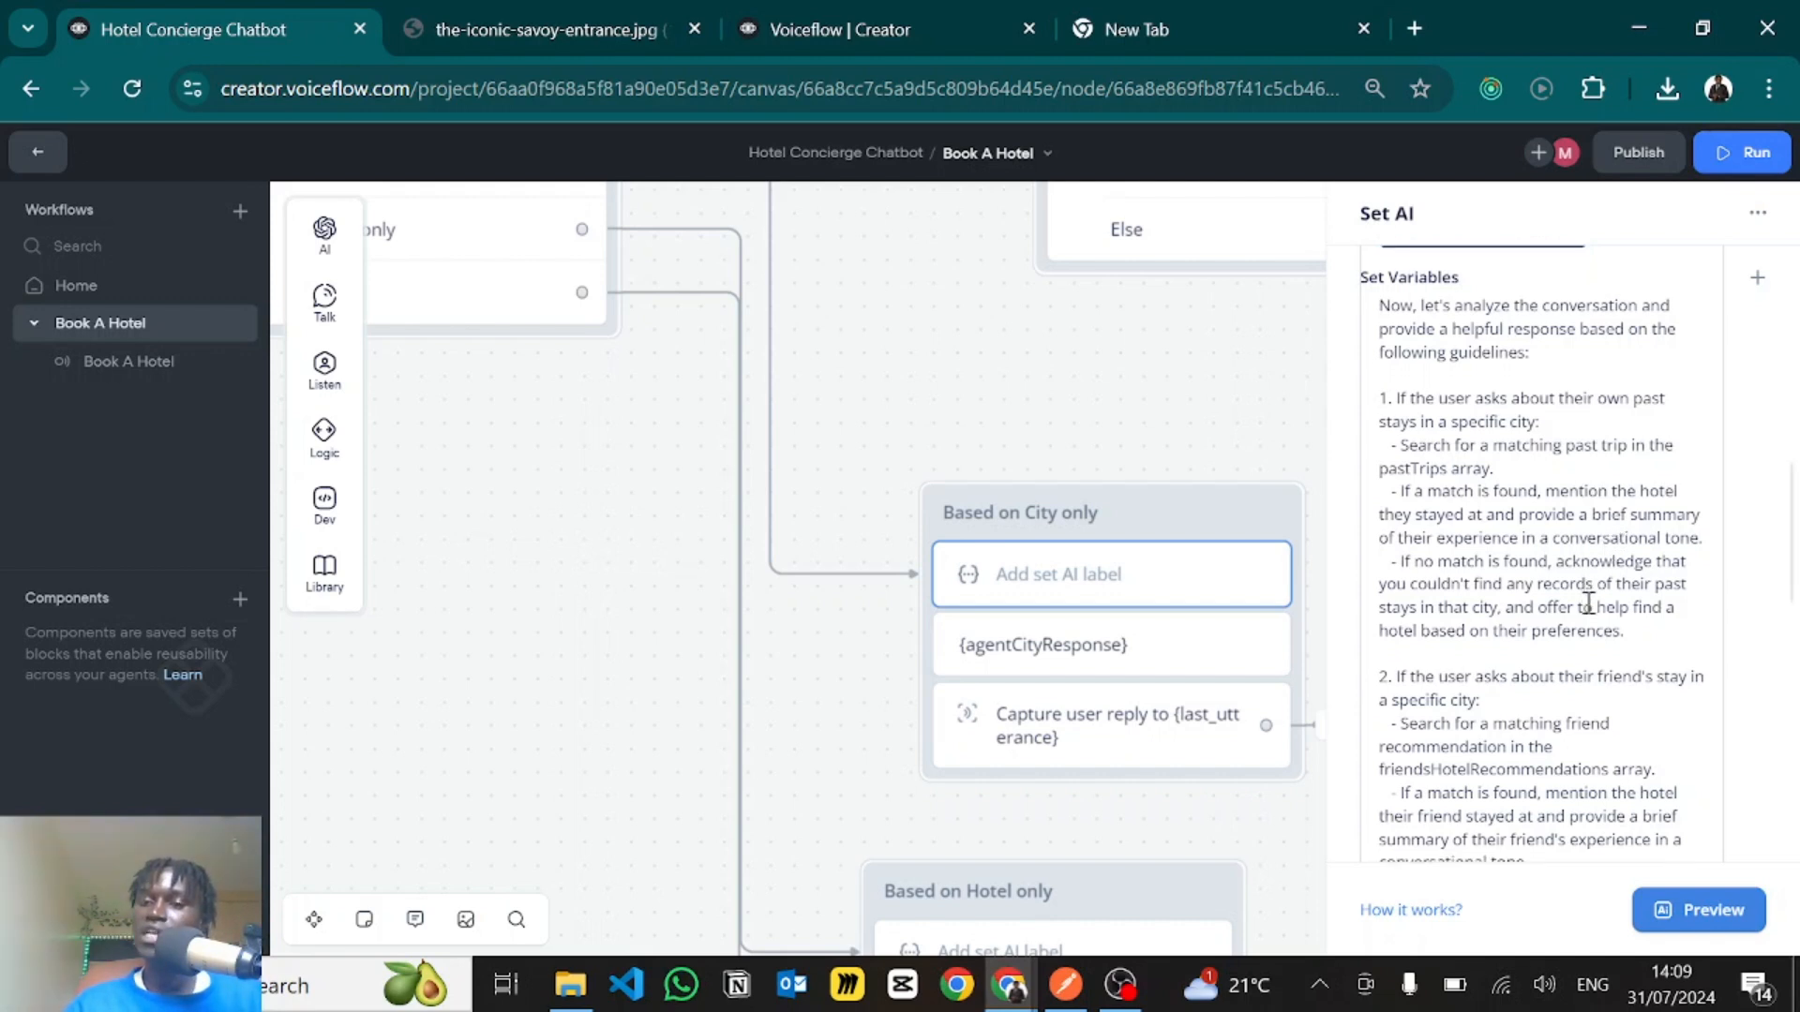
pyautogui.scroll(-1, 1588, 603)
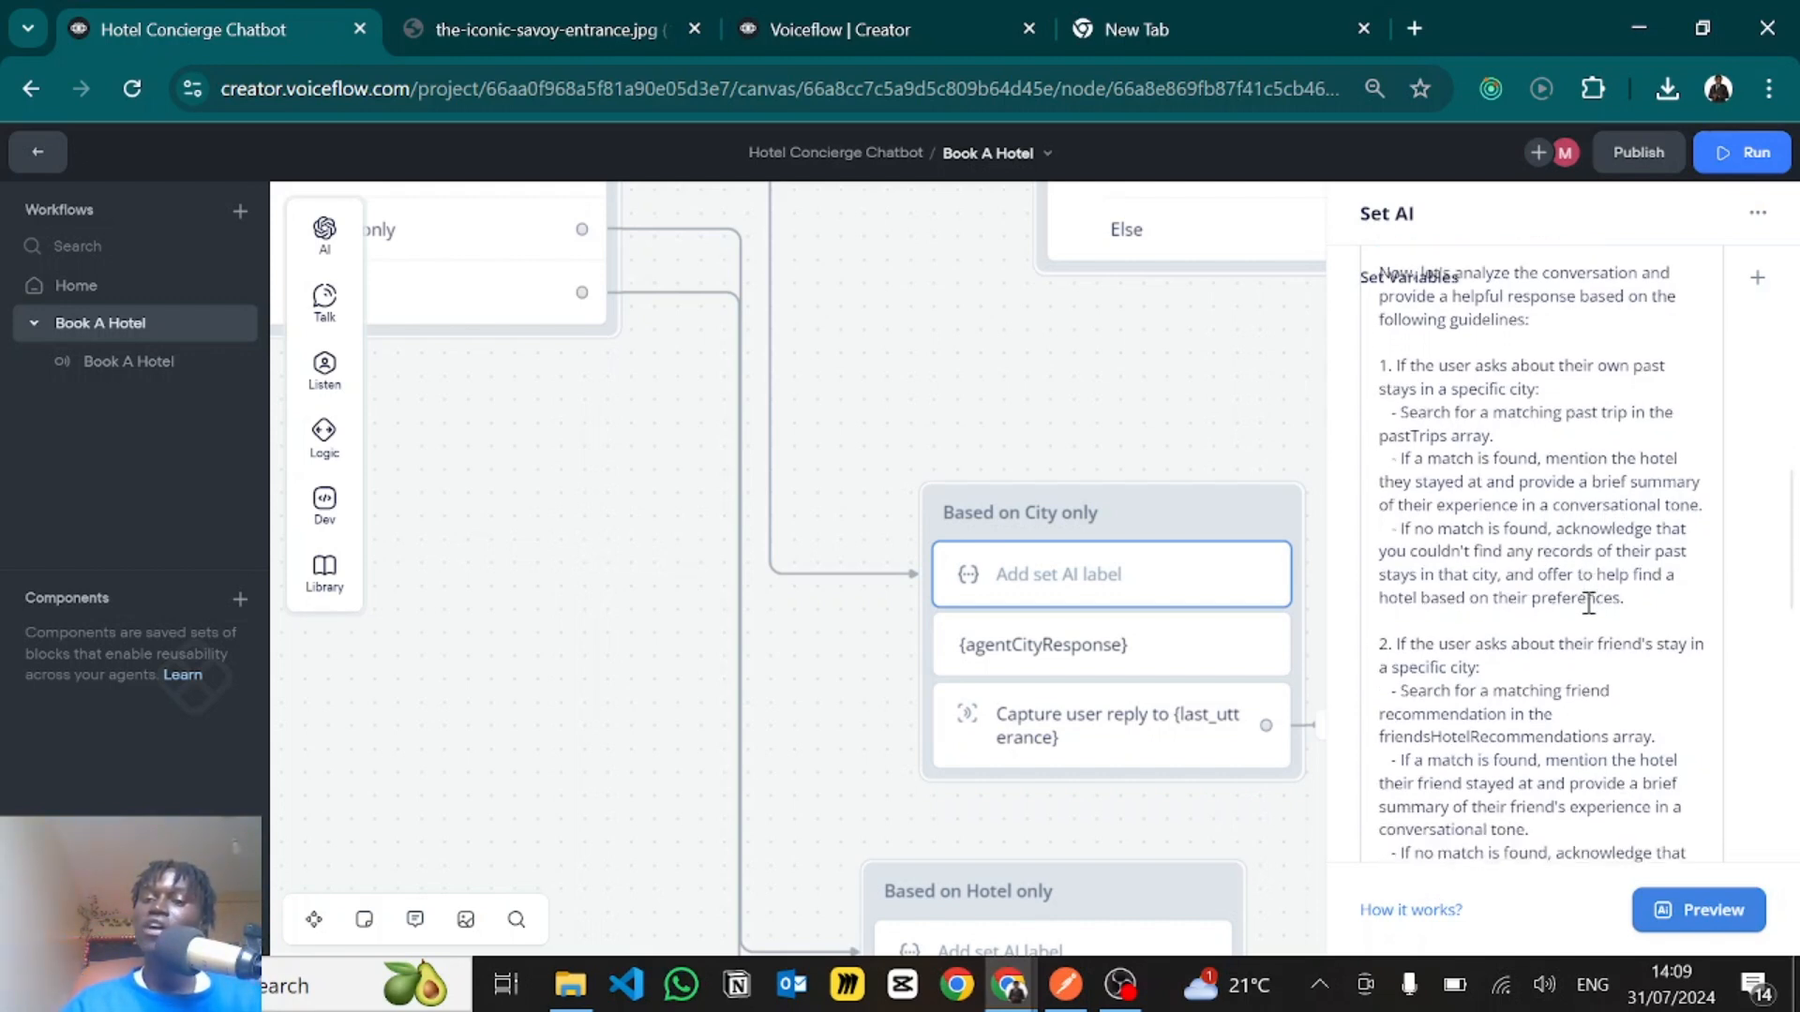
# - Read the prompt's second guideline, about a friend's stay in a specific city, including the match and no-match cases
pyautogui.scroll(-5, 1588, 603)
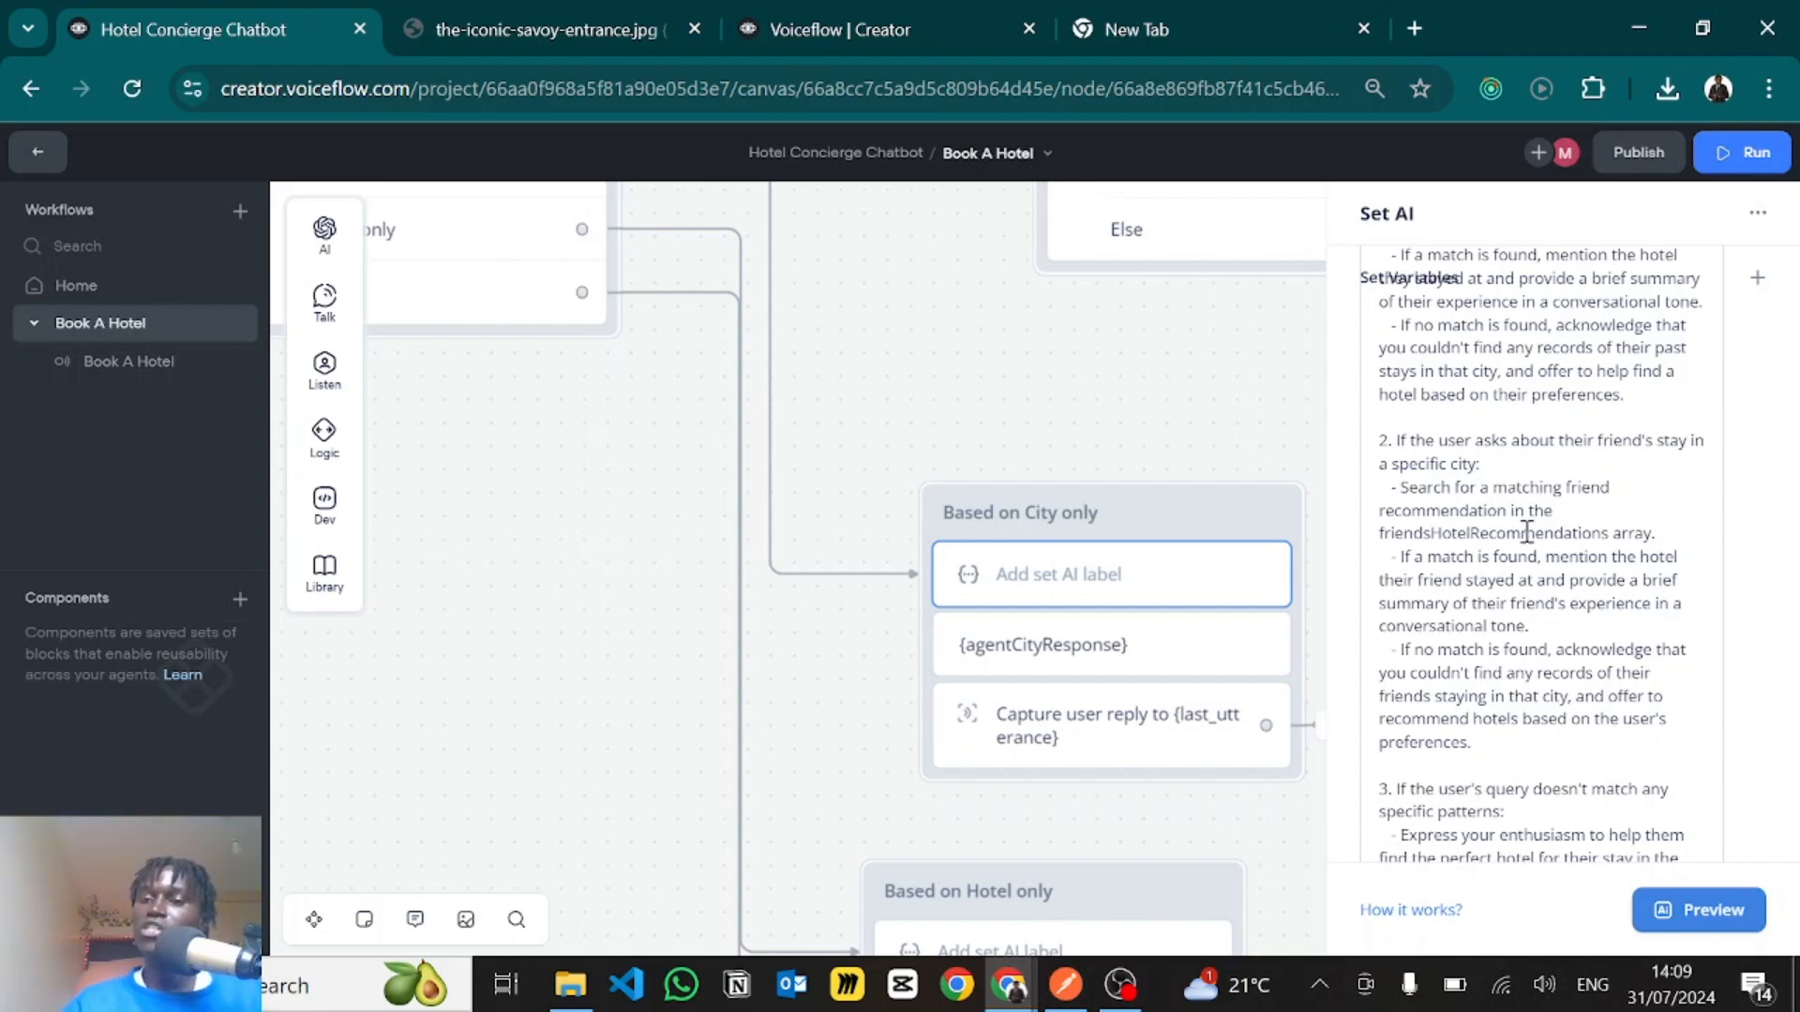
pyautogui.scroll(-1, 1528, 574)
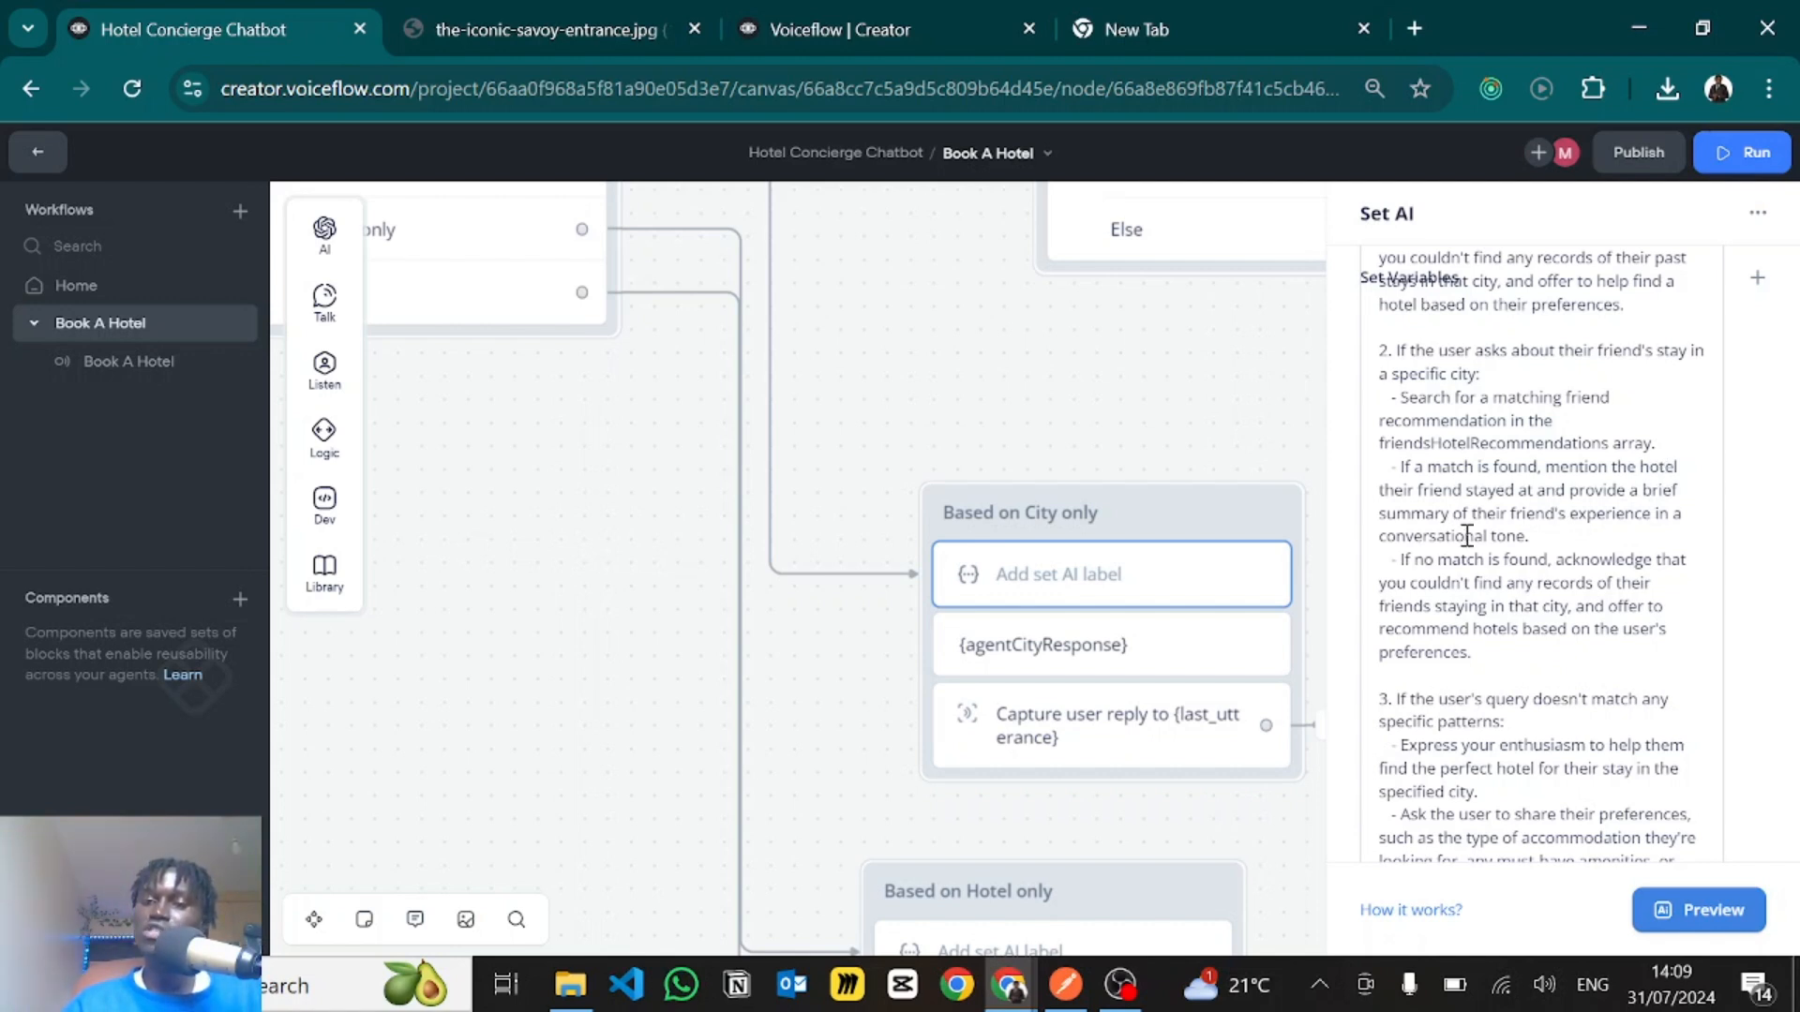
pyautogui.scroll(-1, 1493, 569)
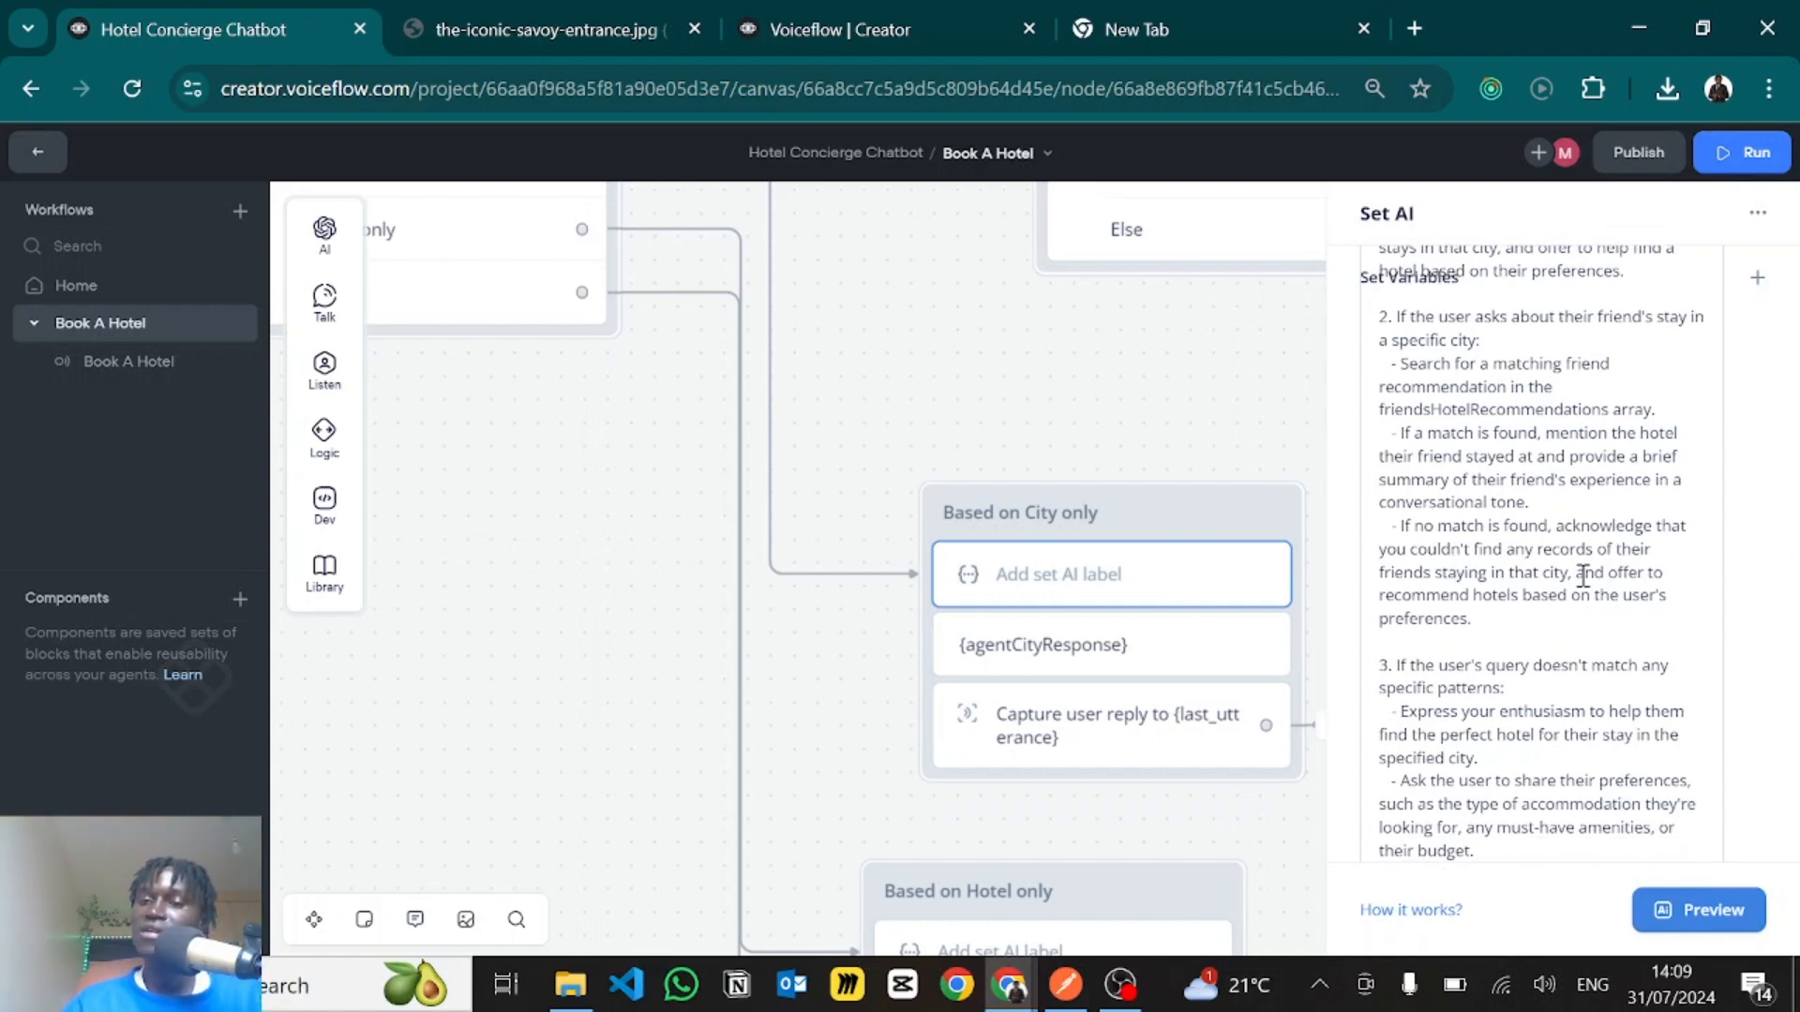
pyautogui.scroll(-3, 1530, 590)
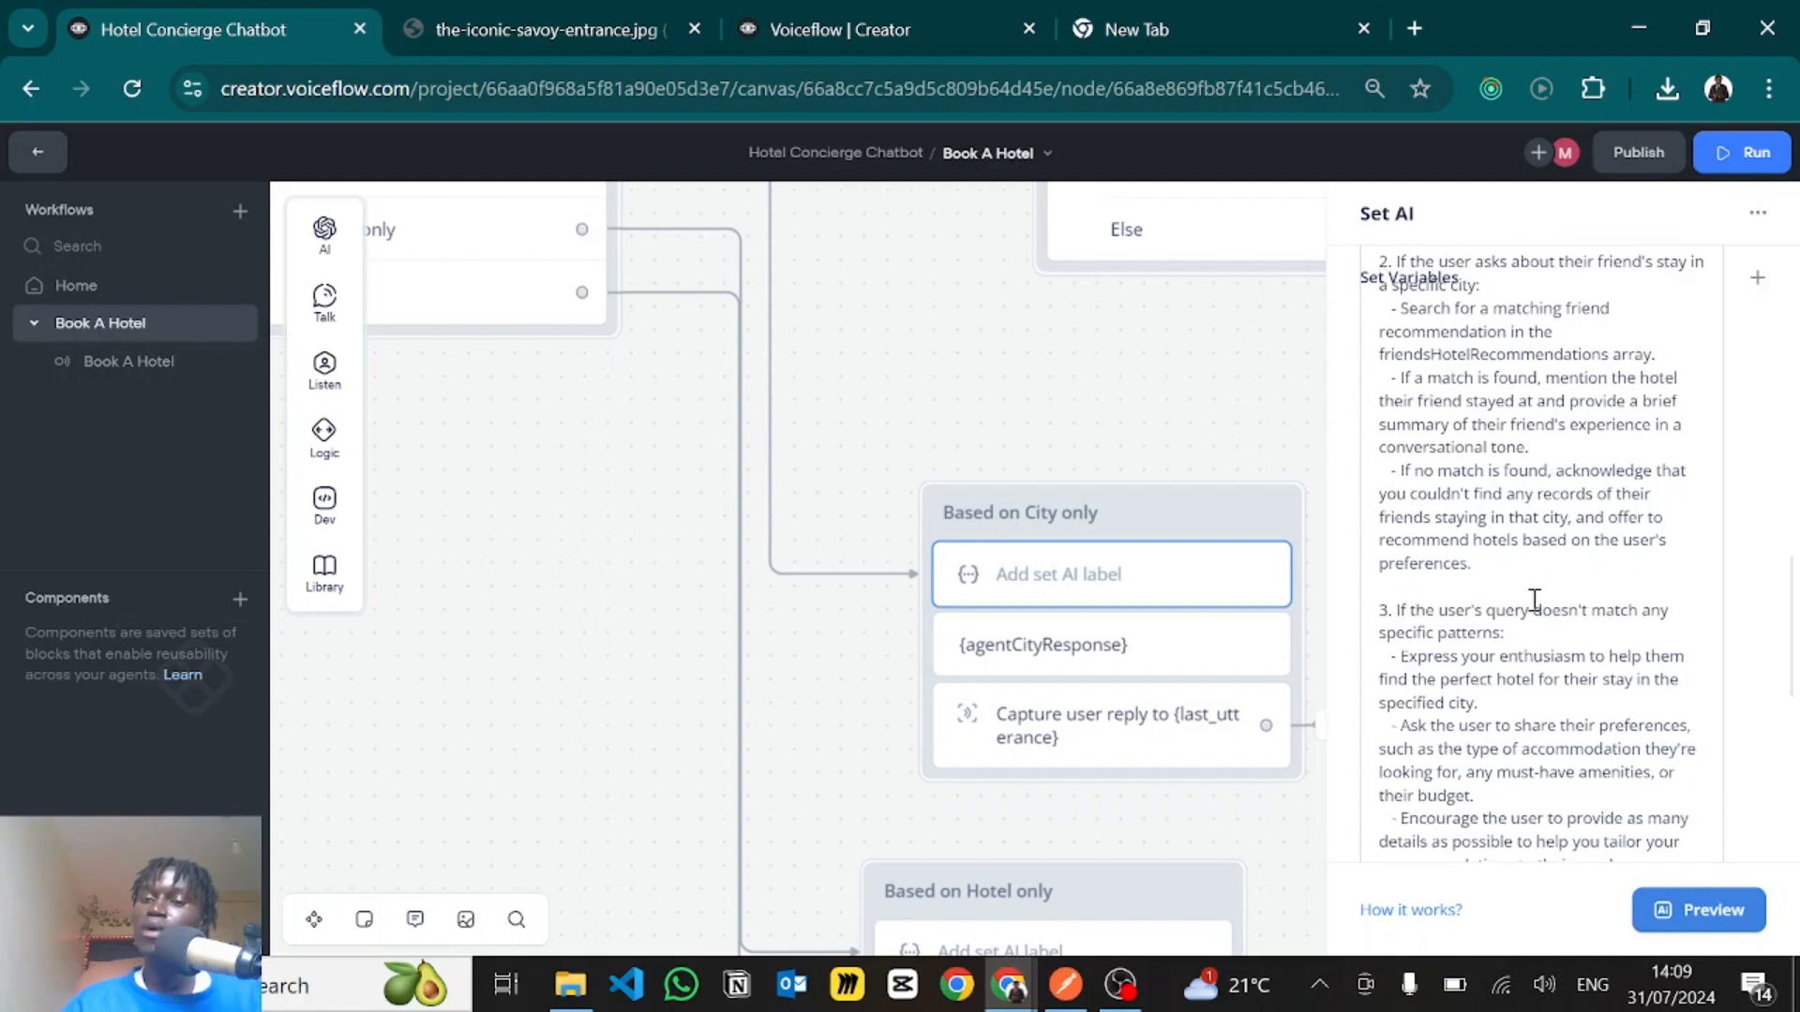
# - Read the prompt's third guideline, covering user queries that don't match any specific pattern
pyautogui.scroll(-3, 1535, 600)
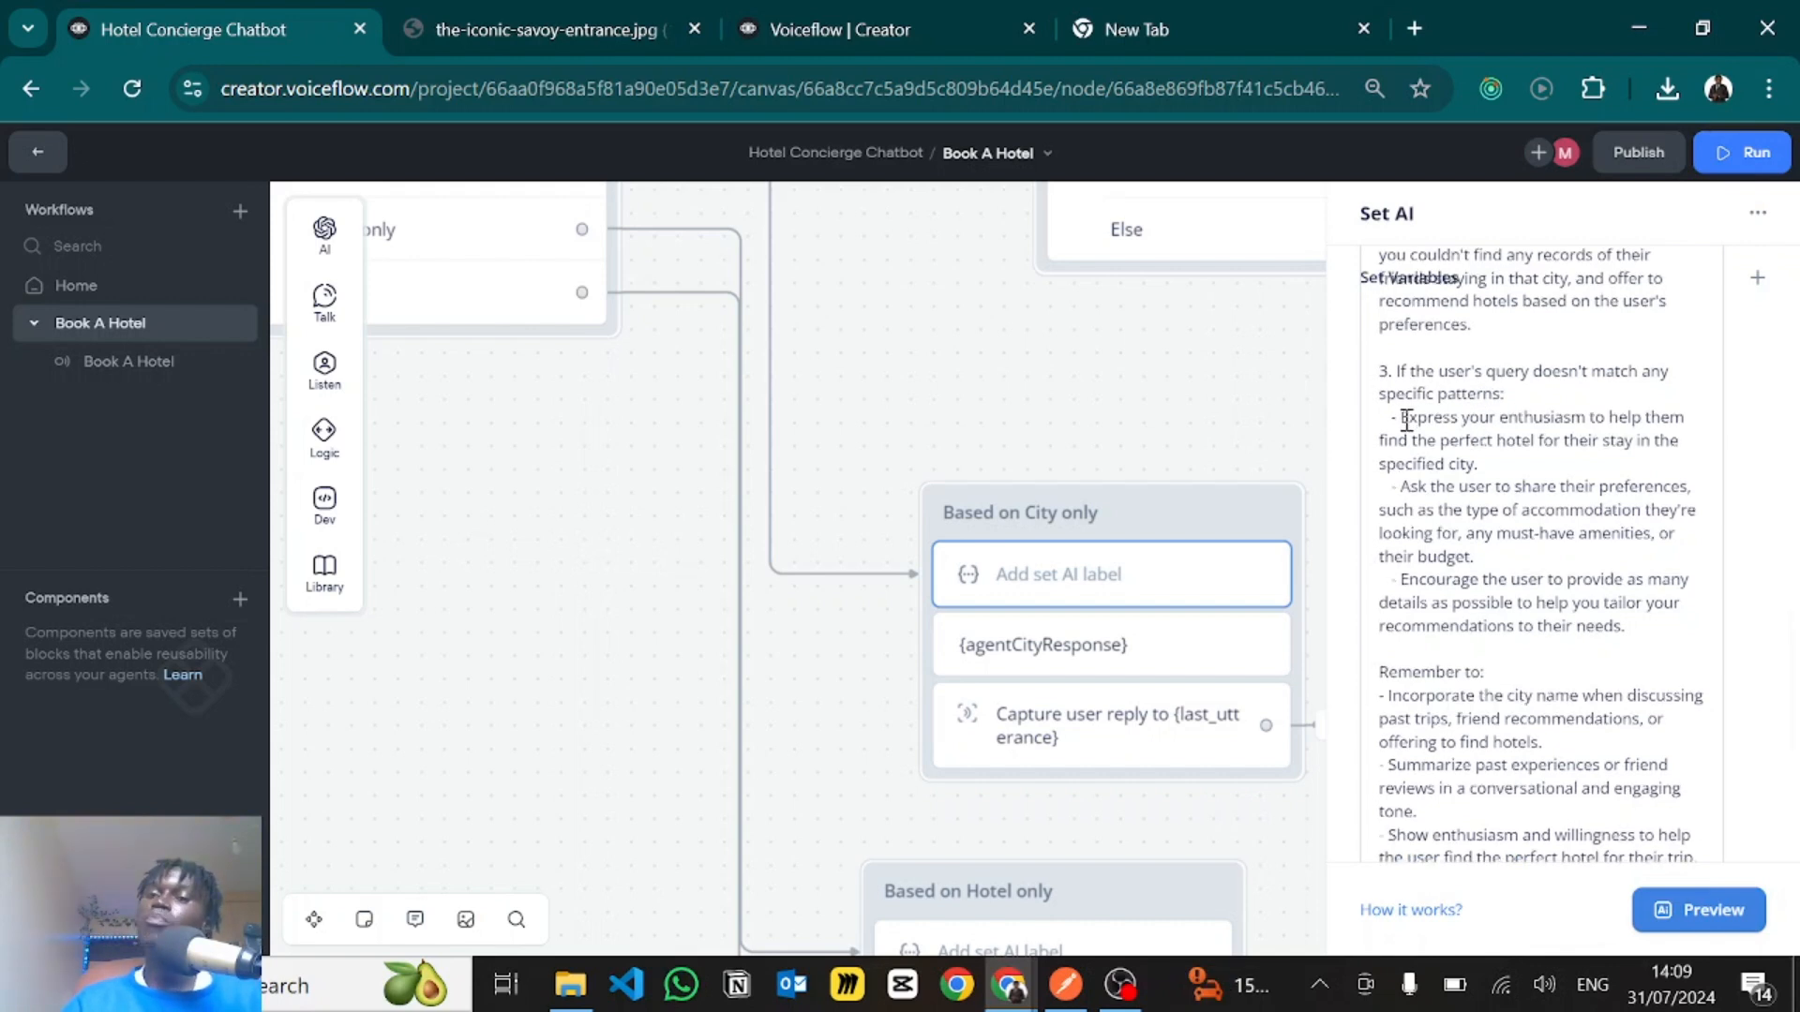
pyautogui.scroll(-1, 1406, 419)
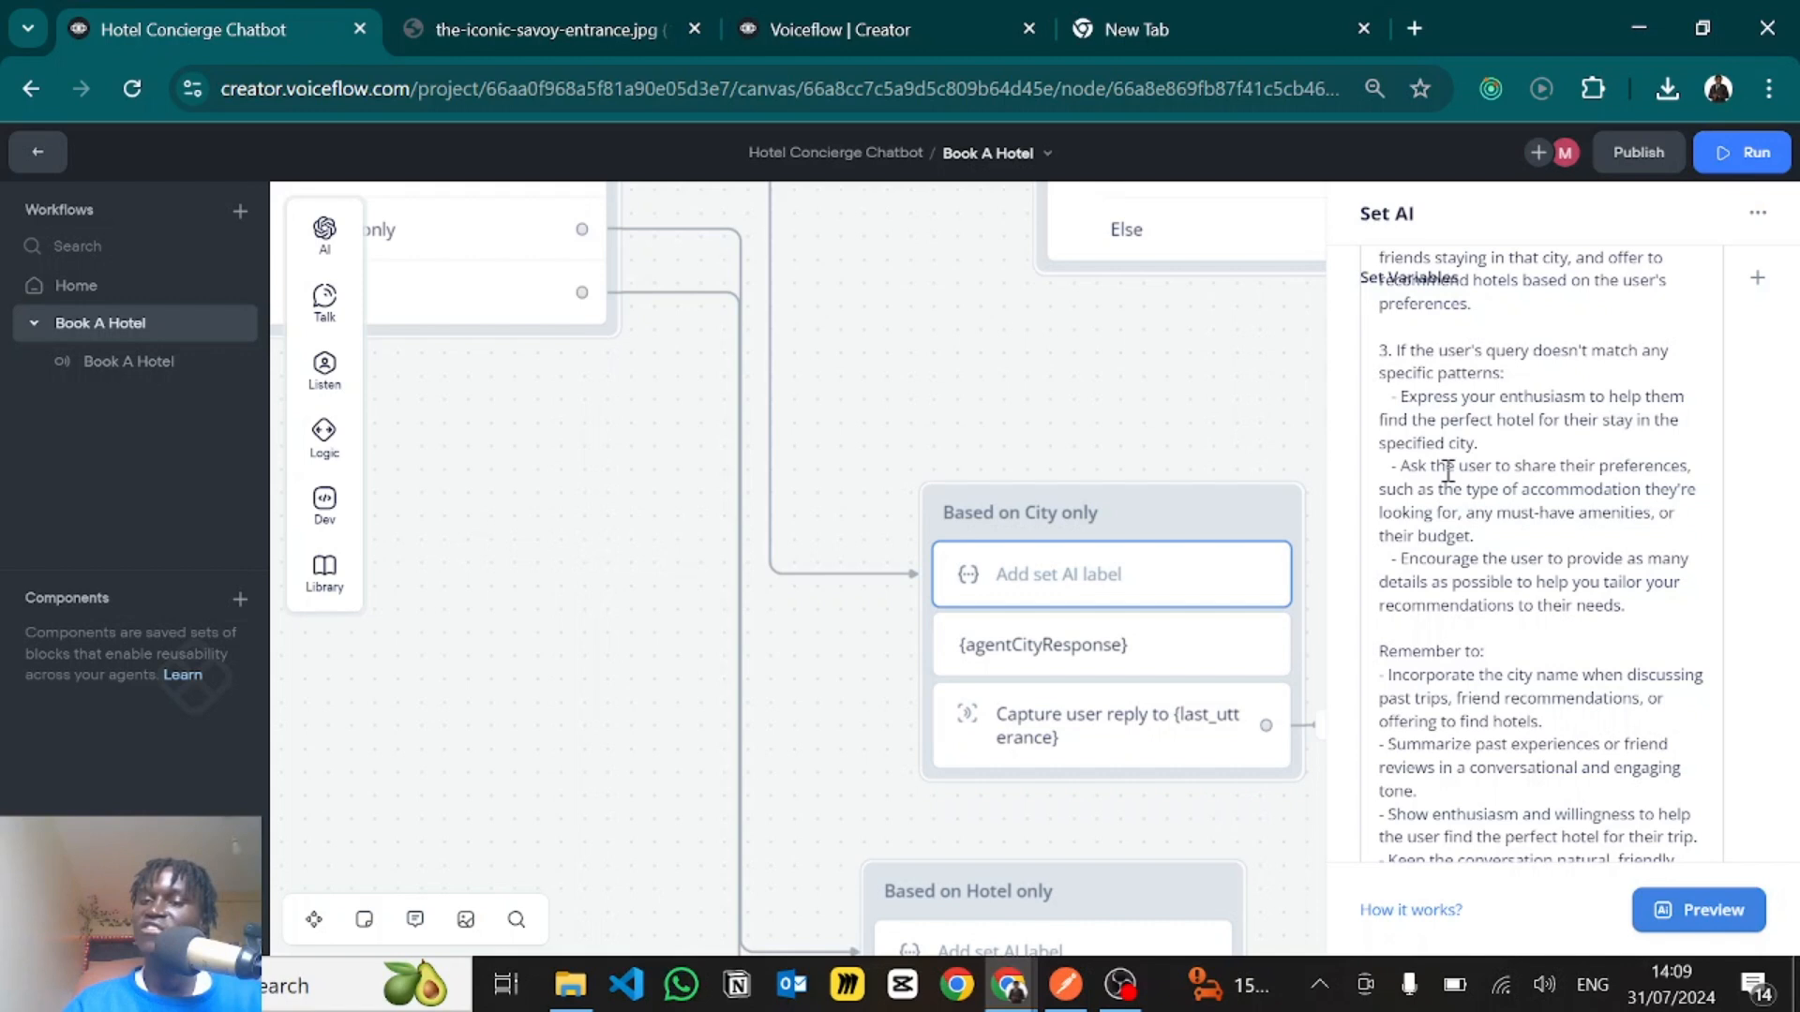
pyautogui.scroll(-2, 1448, 471)
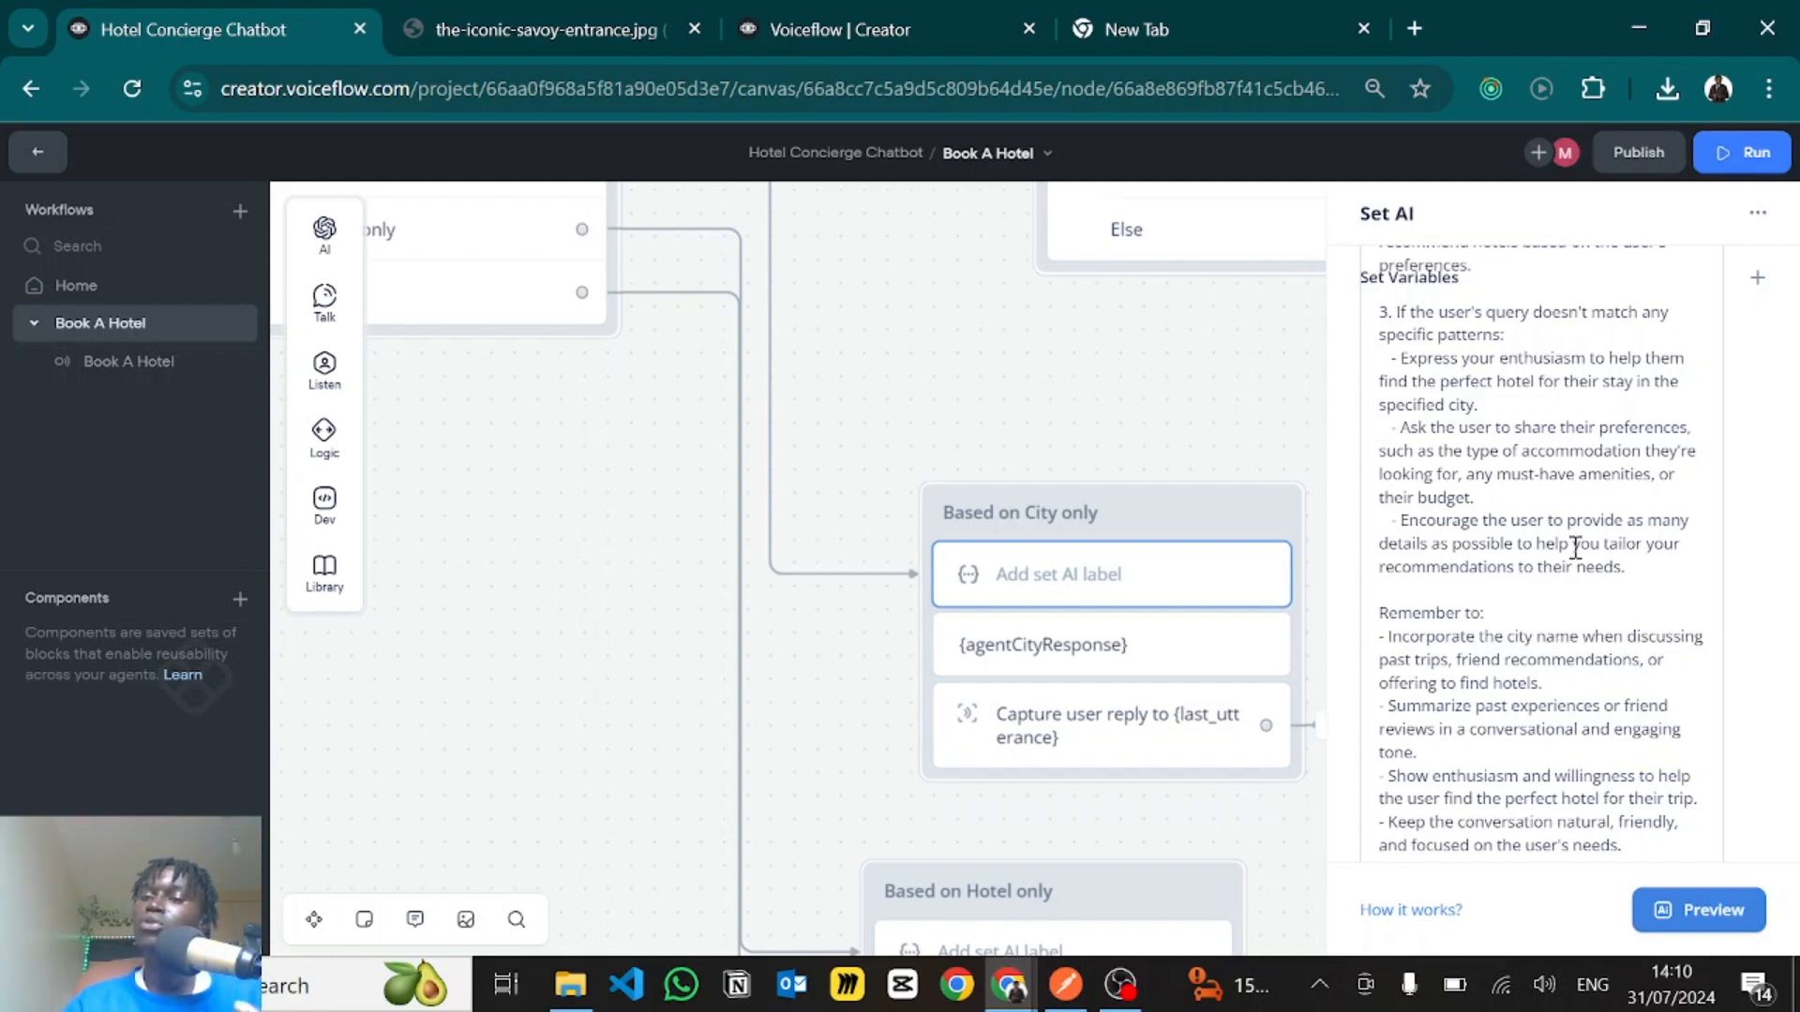
# - Read the "Remember to" rules that close the city prompt and check the variable its output is applied to
pyautogui.scroll(-3, 1575, 548)
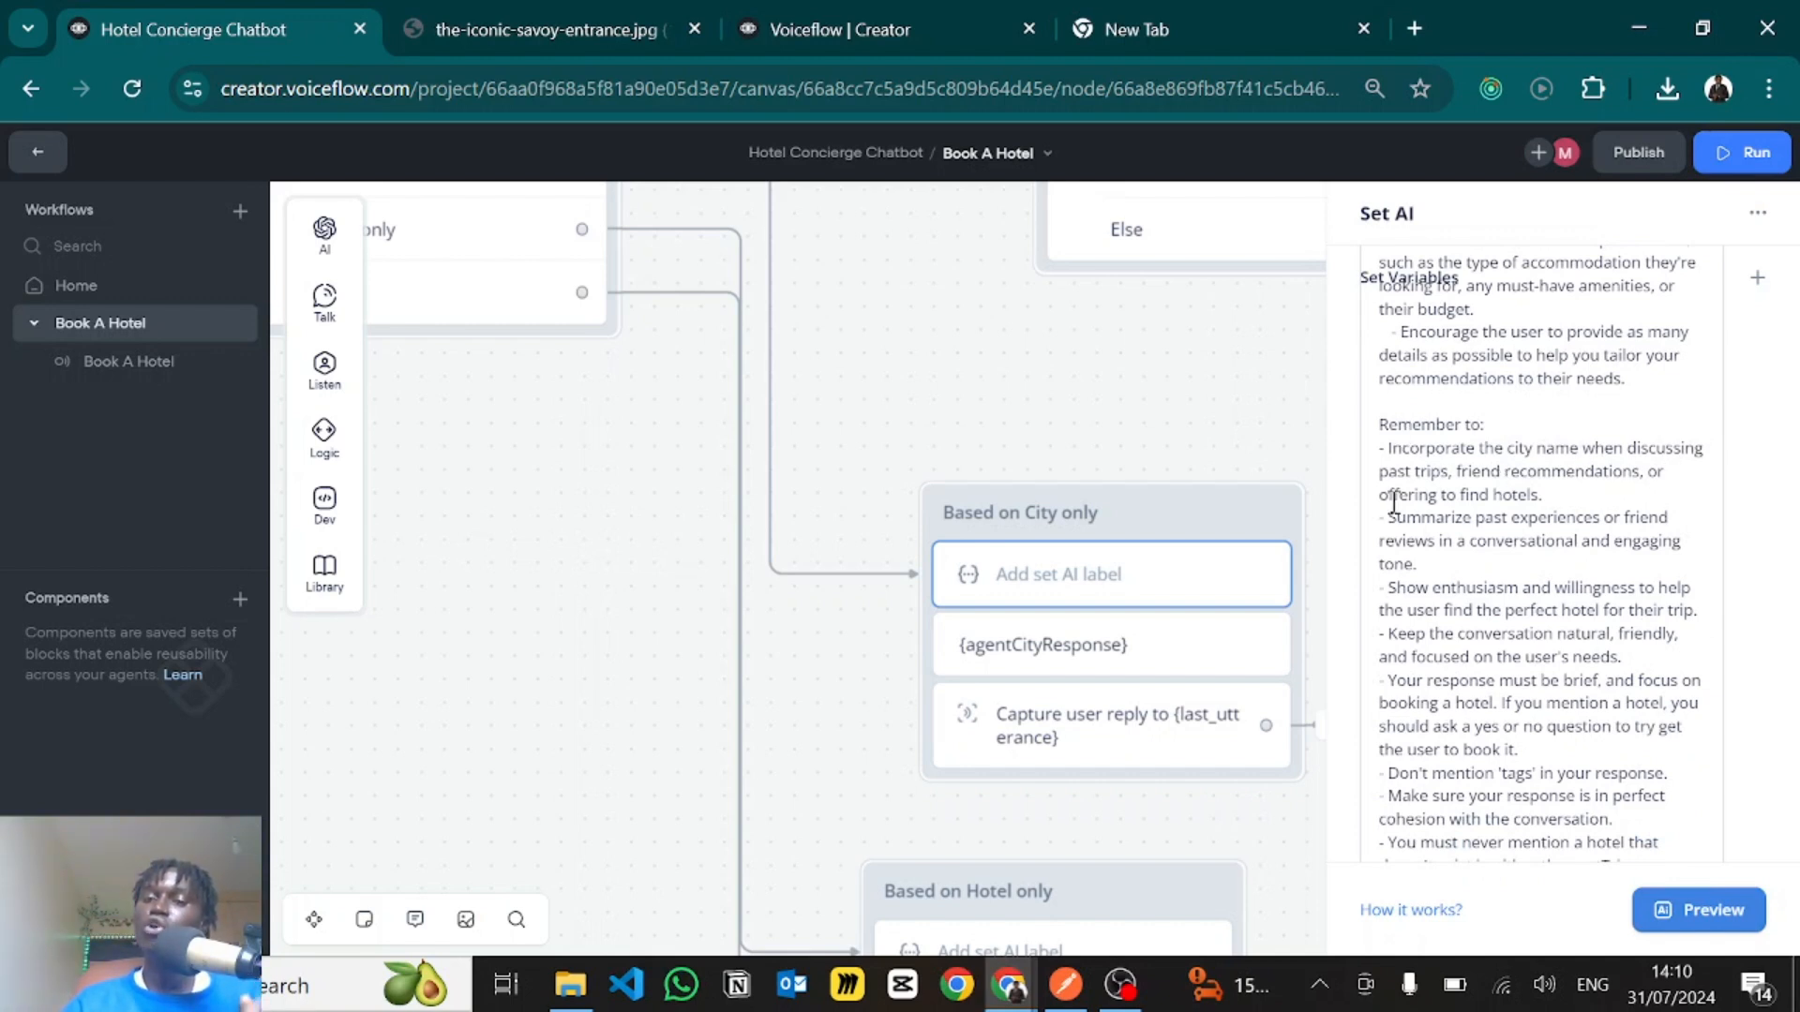
pyautogui.scroll(-1, 1455, 536)
pyautogui.scroll(-3, 1456, 536)
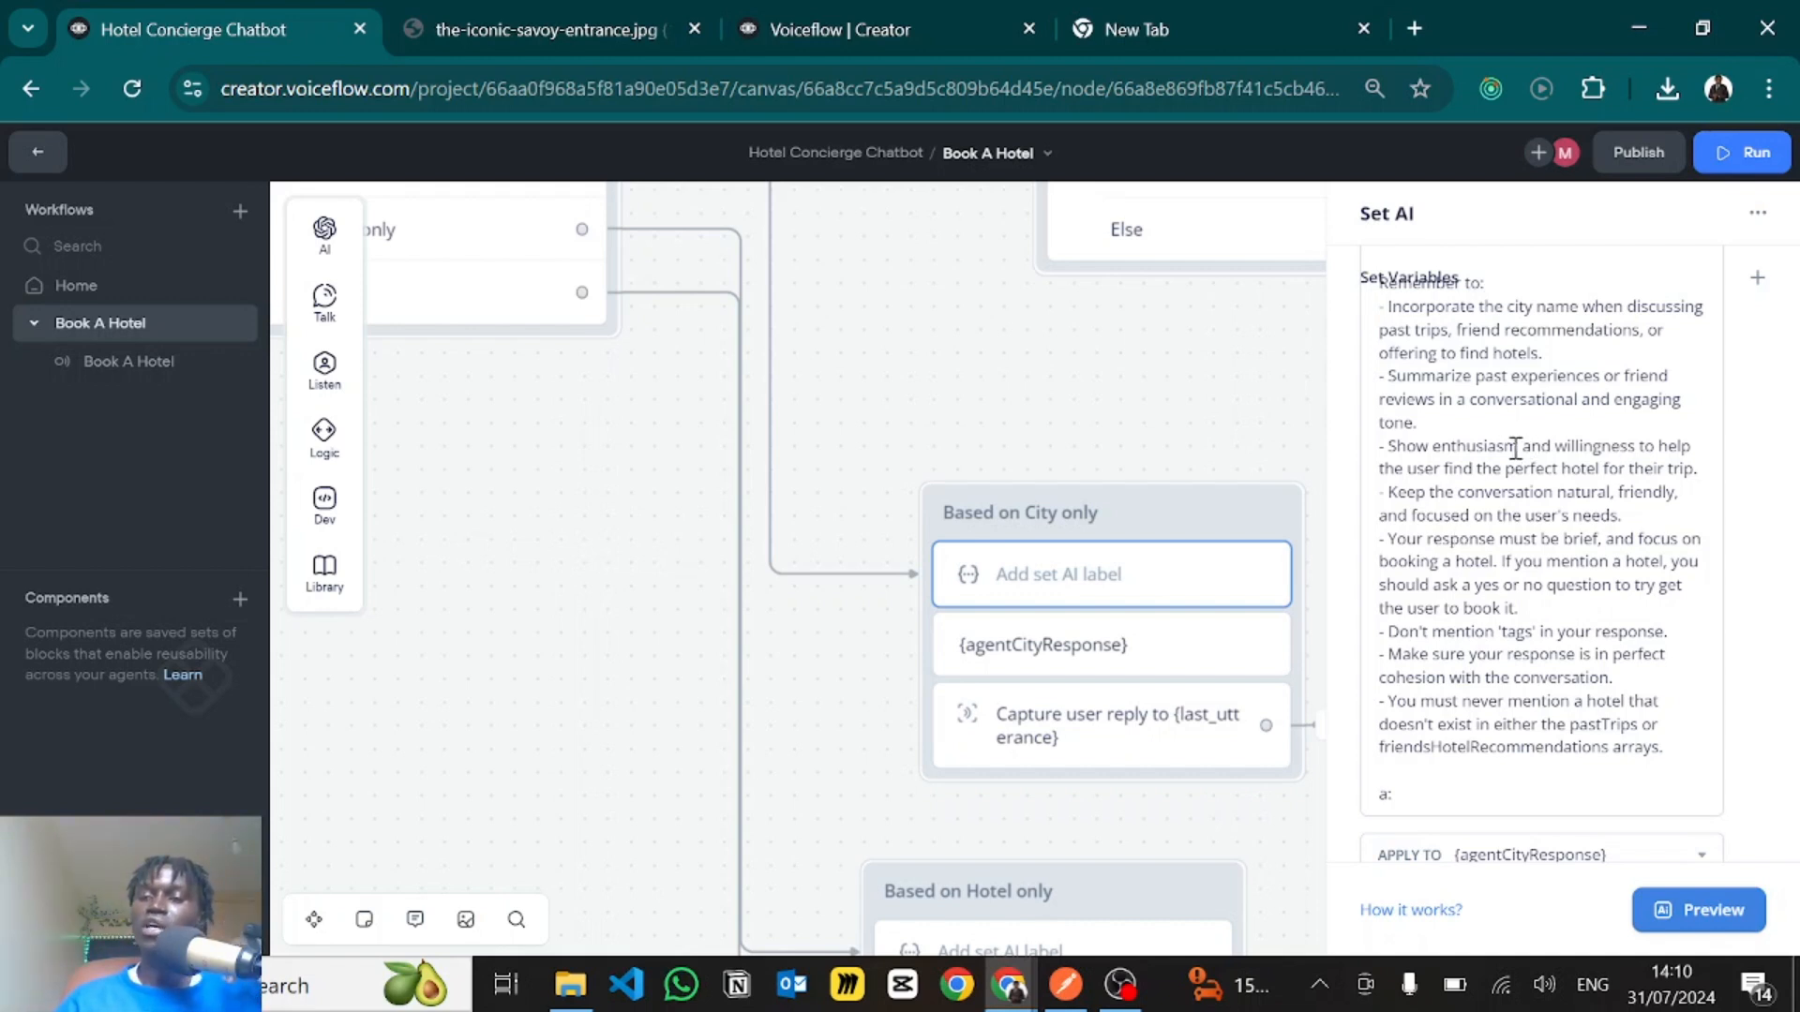
pyautogui.moveTo(1416, 492); pyautogui.dragTo(1610, 511)
pyautogui.click(1611, 511)
pyautogui.scroll(-1, 1540, 536)
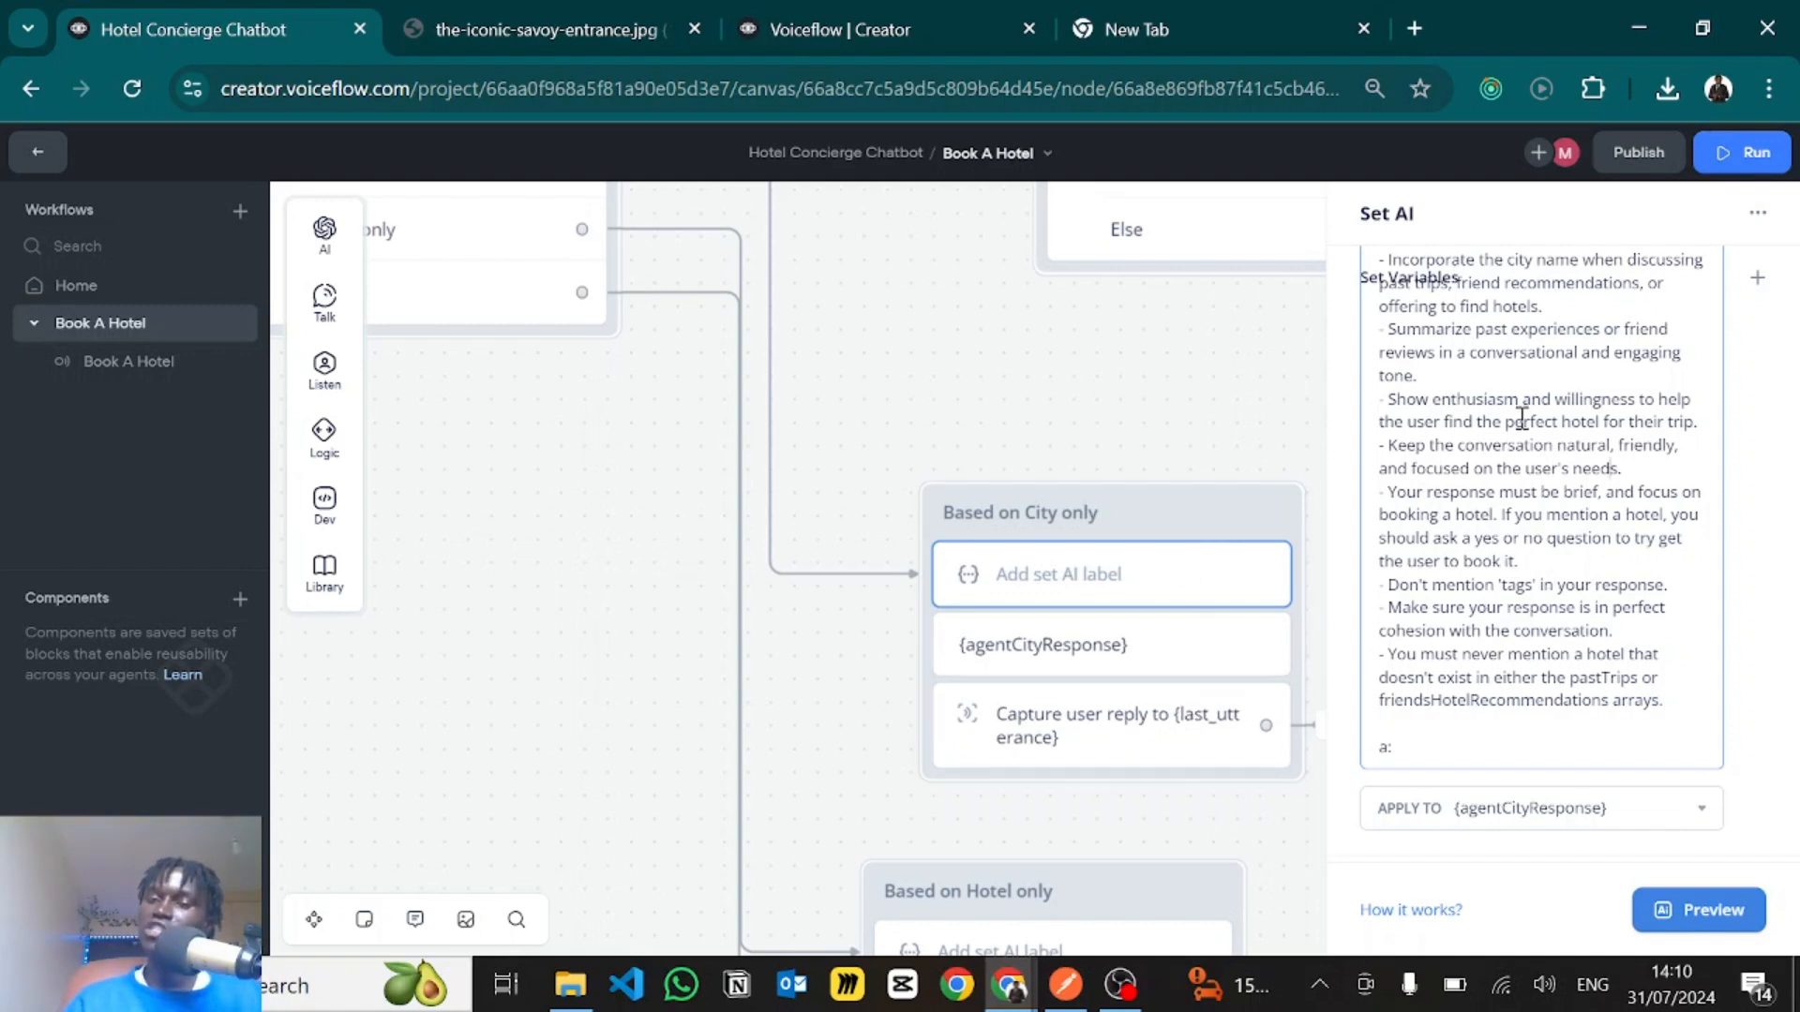
pyautogui.scroll(3, 1519, 414)
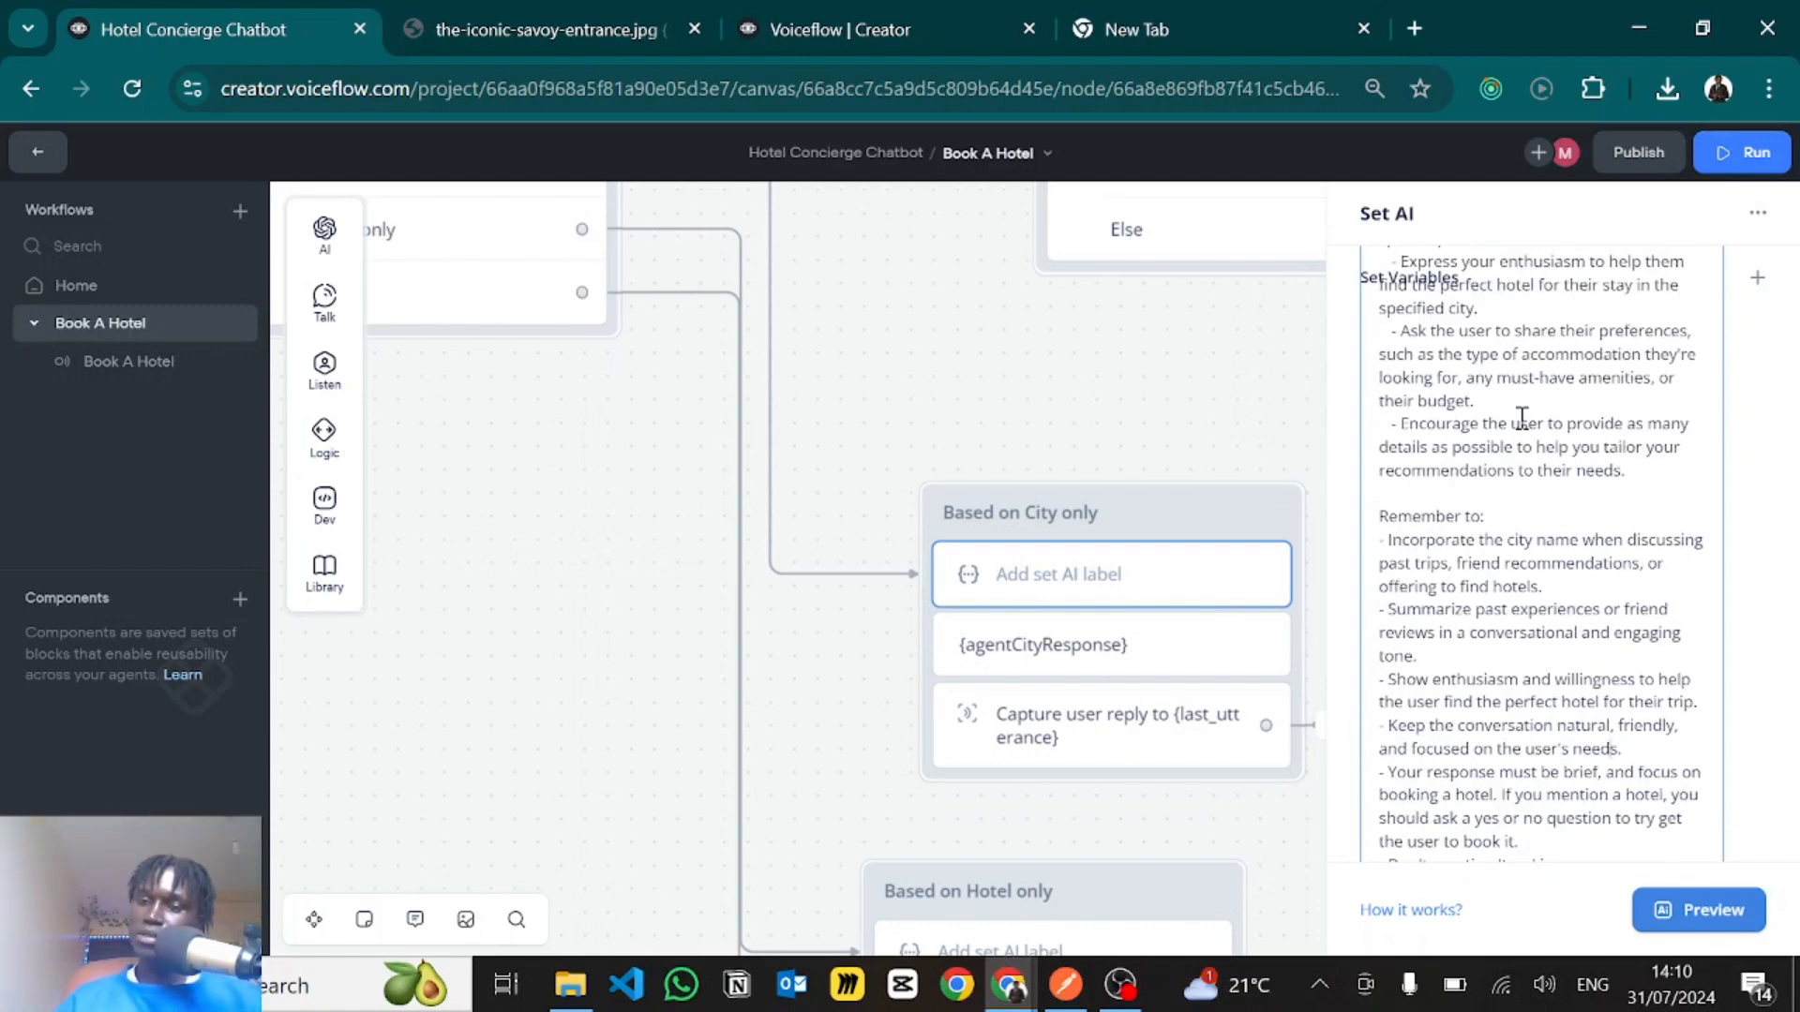
# - Read the rest of the city prompt's "Remember to" rules, highlighting the one about responses being in perfect cohesion with the conversation
pyautogui.scroll(-3, 1522, 417)
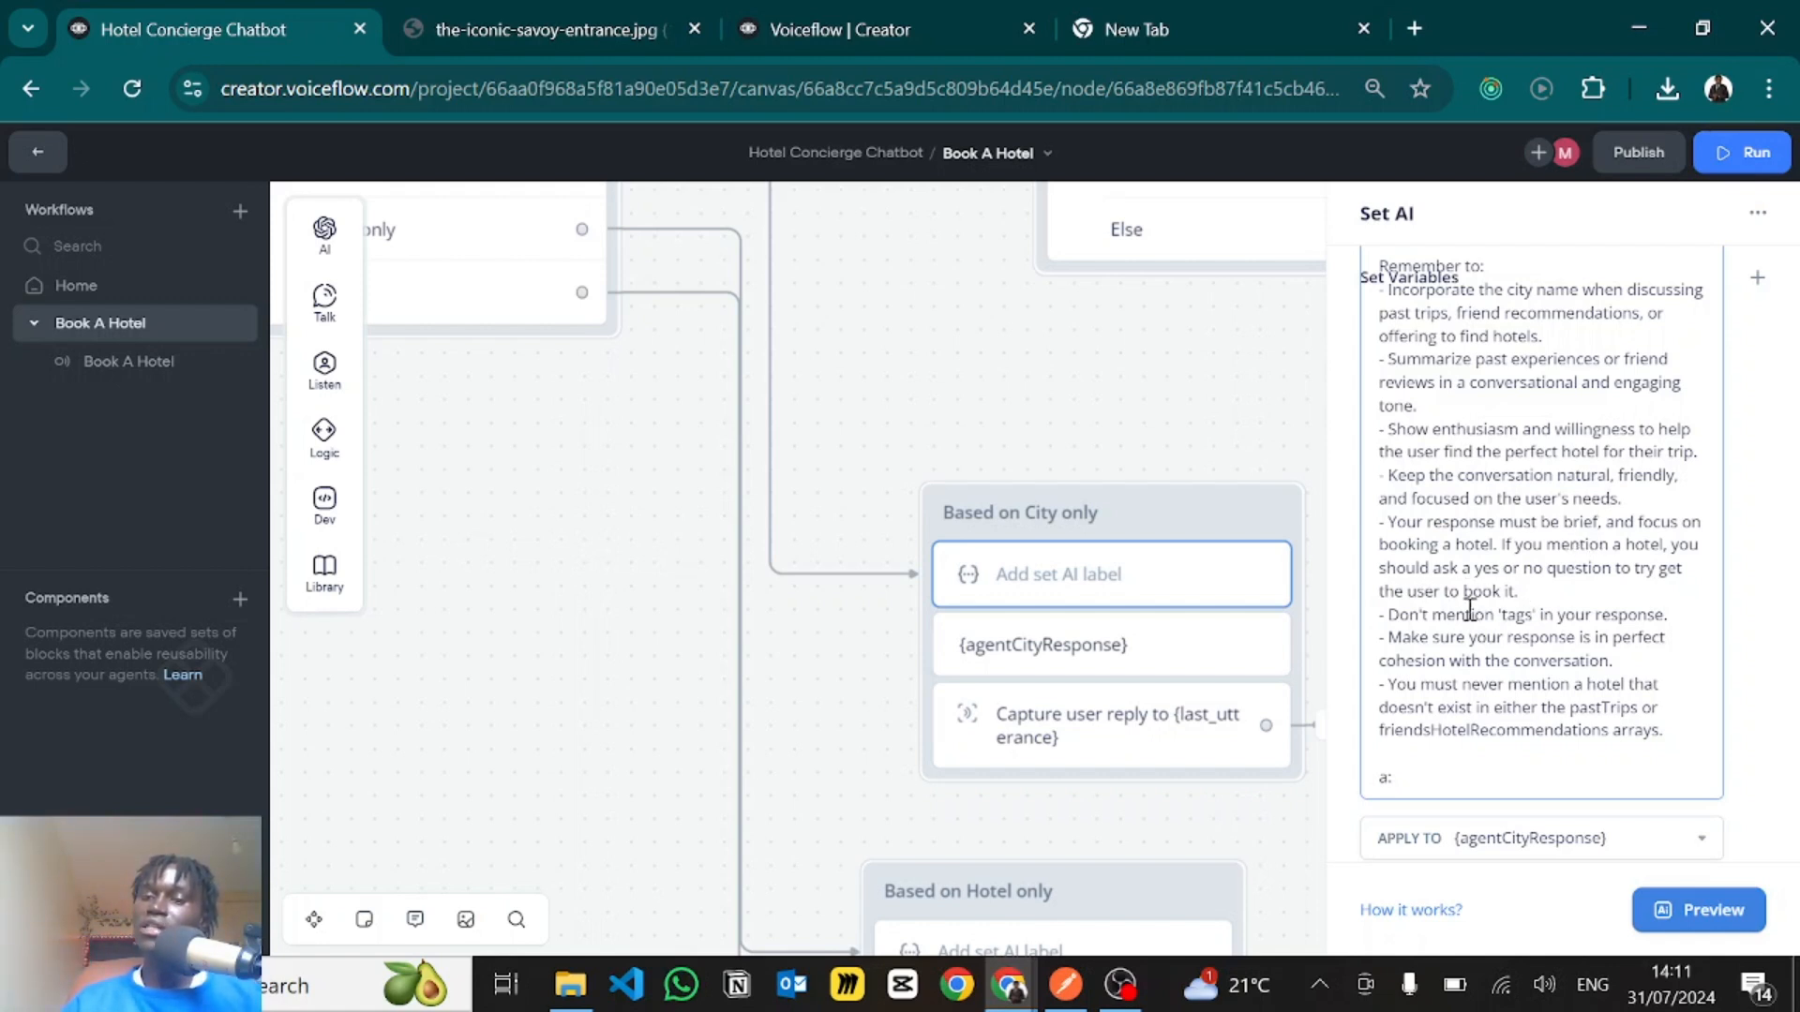
pyautogui.scroll(-1, 1476, 647)
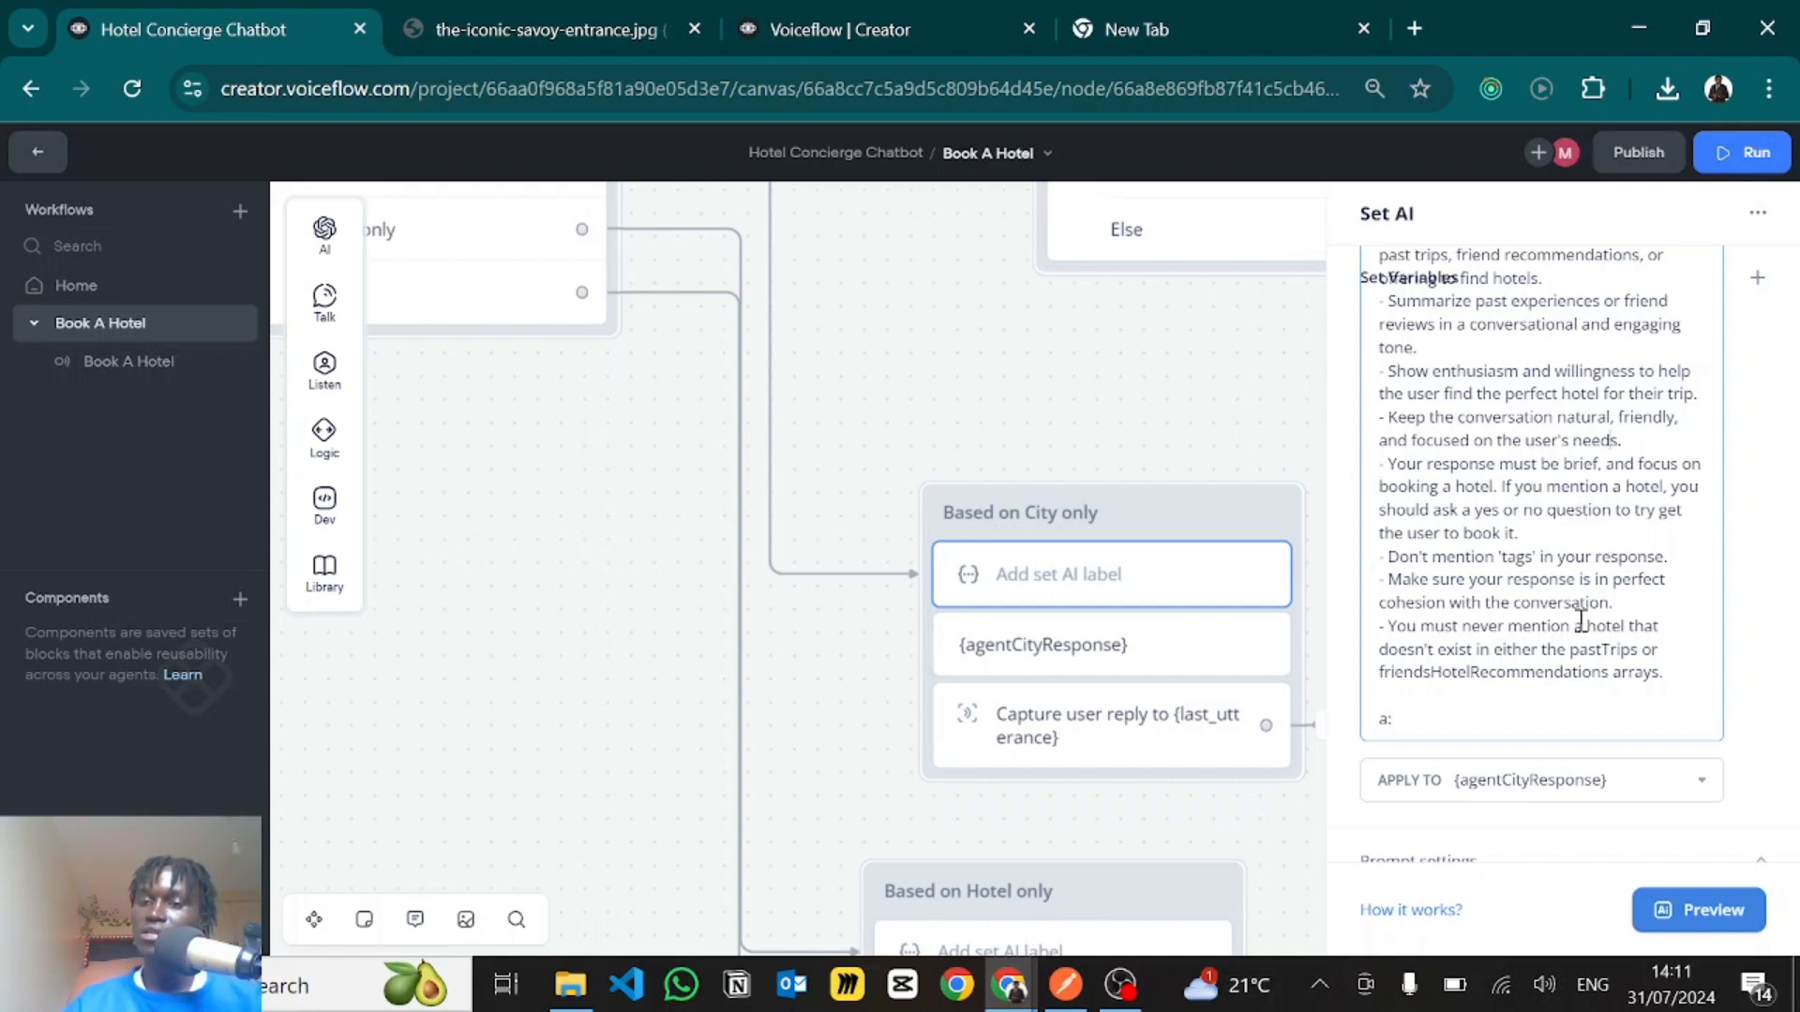
pyautogui.scroll(1, 1580, 620)
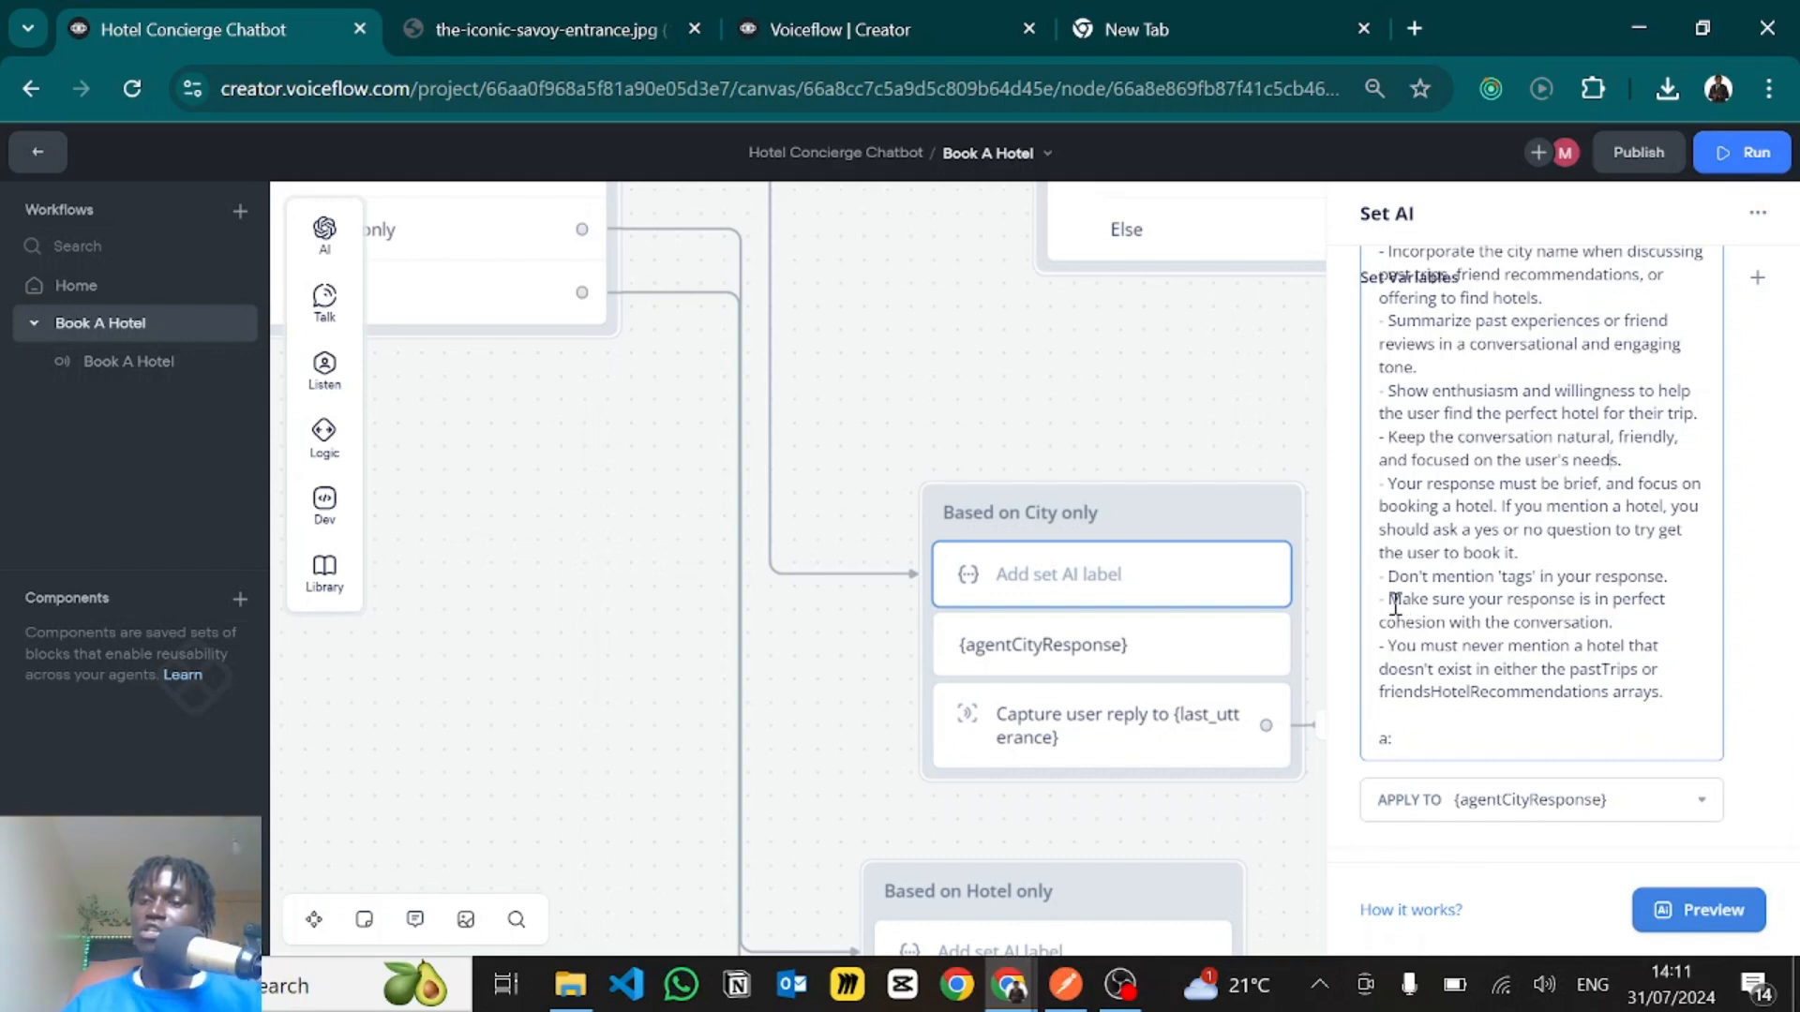
pyautogui.moveTo(1391, 602); pyautogui.dragTo(1631, 621)
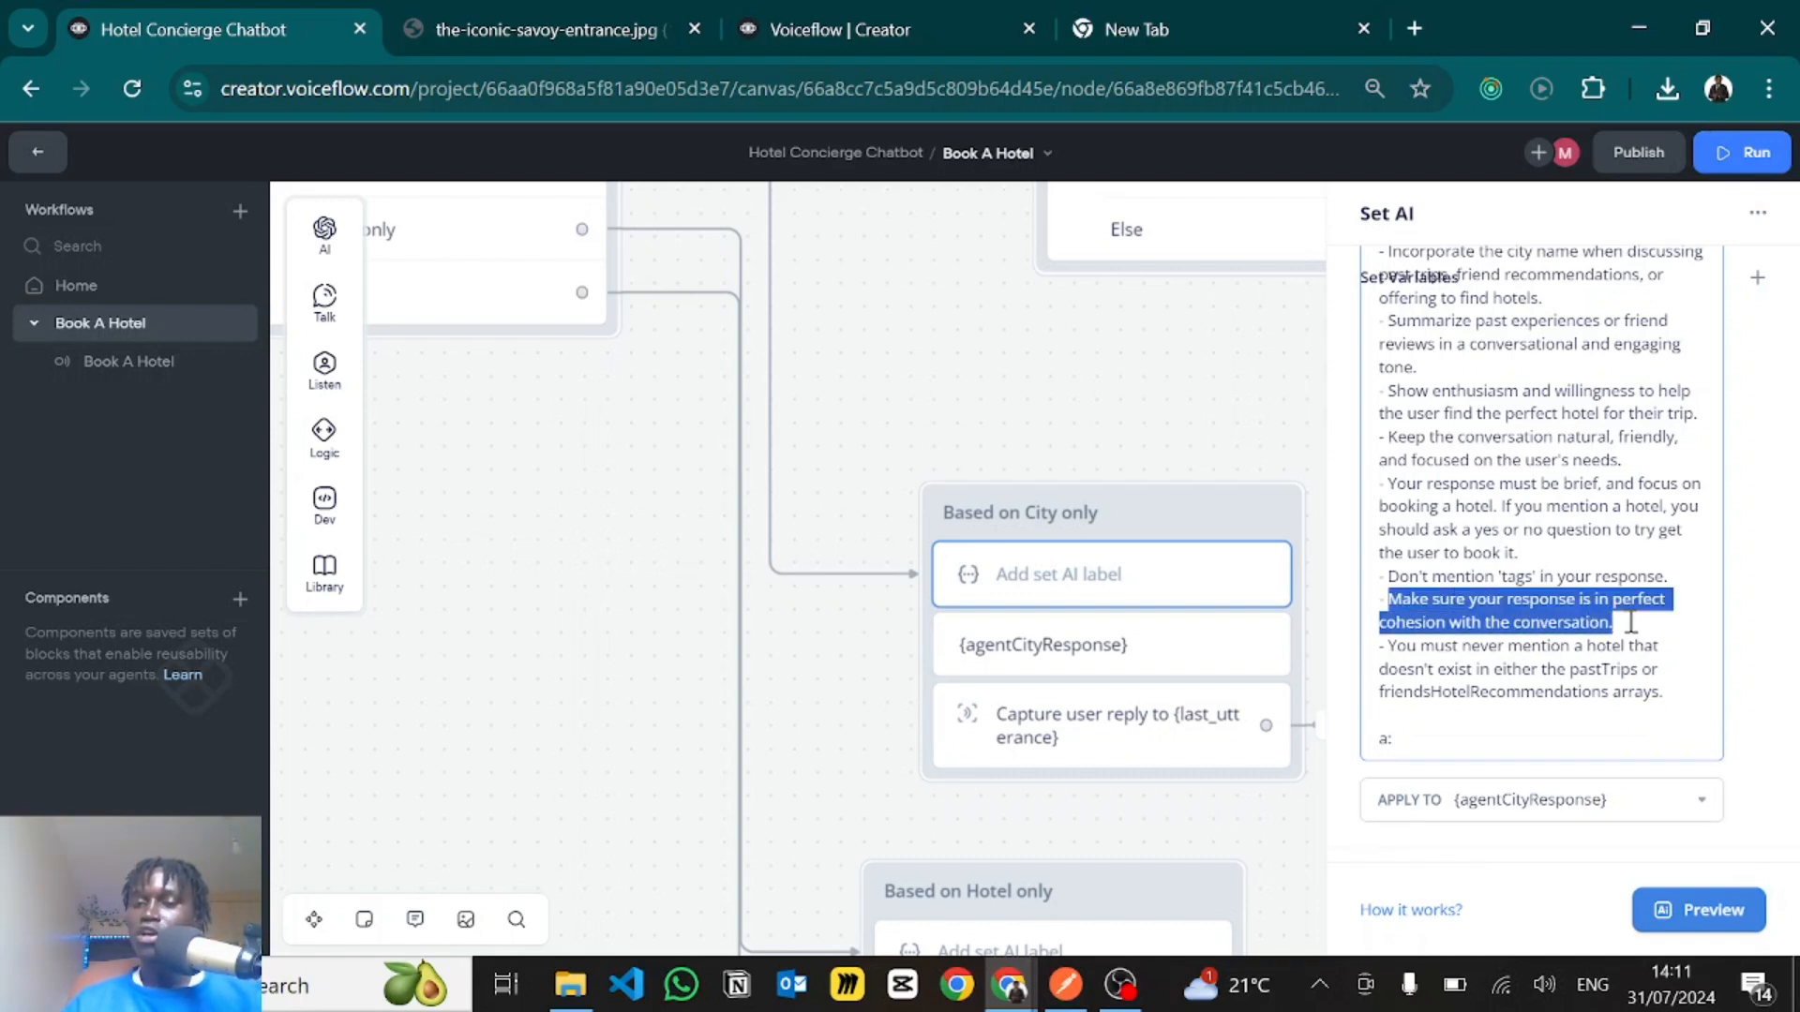
pyautogui.scroll(-1, 1631, 621)
pyautogui.click(1594, 524)
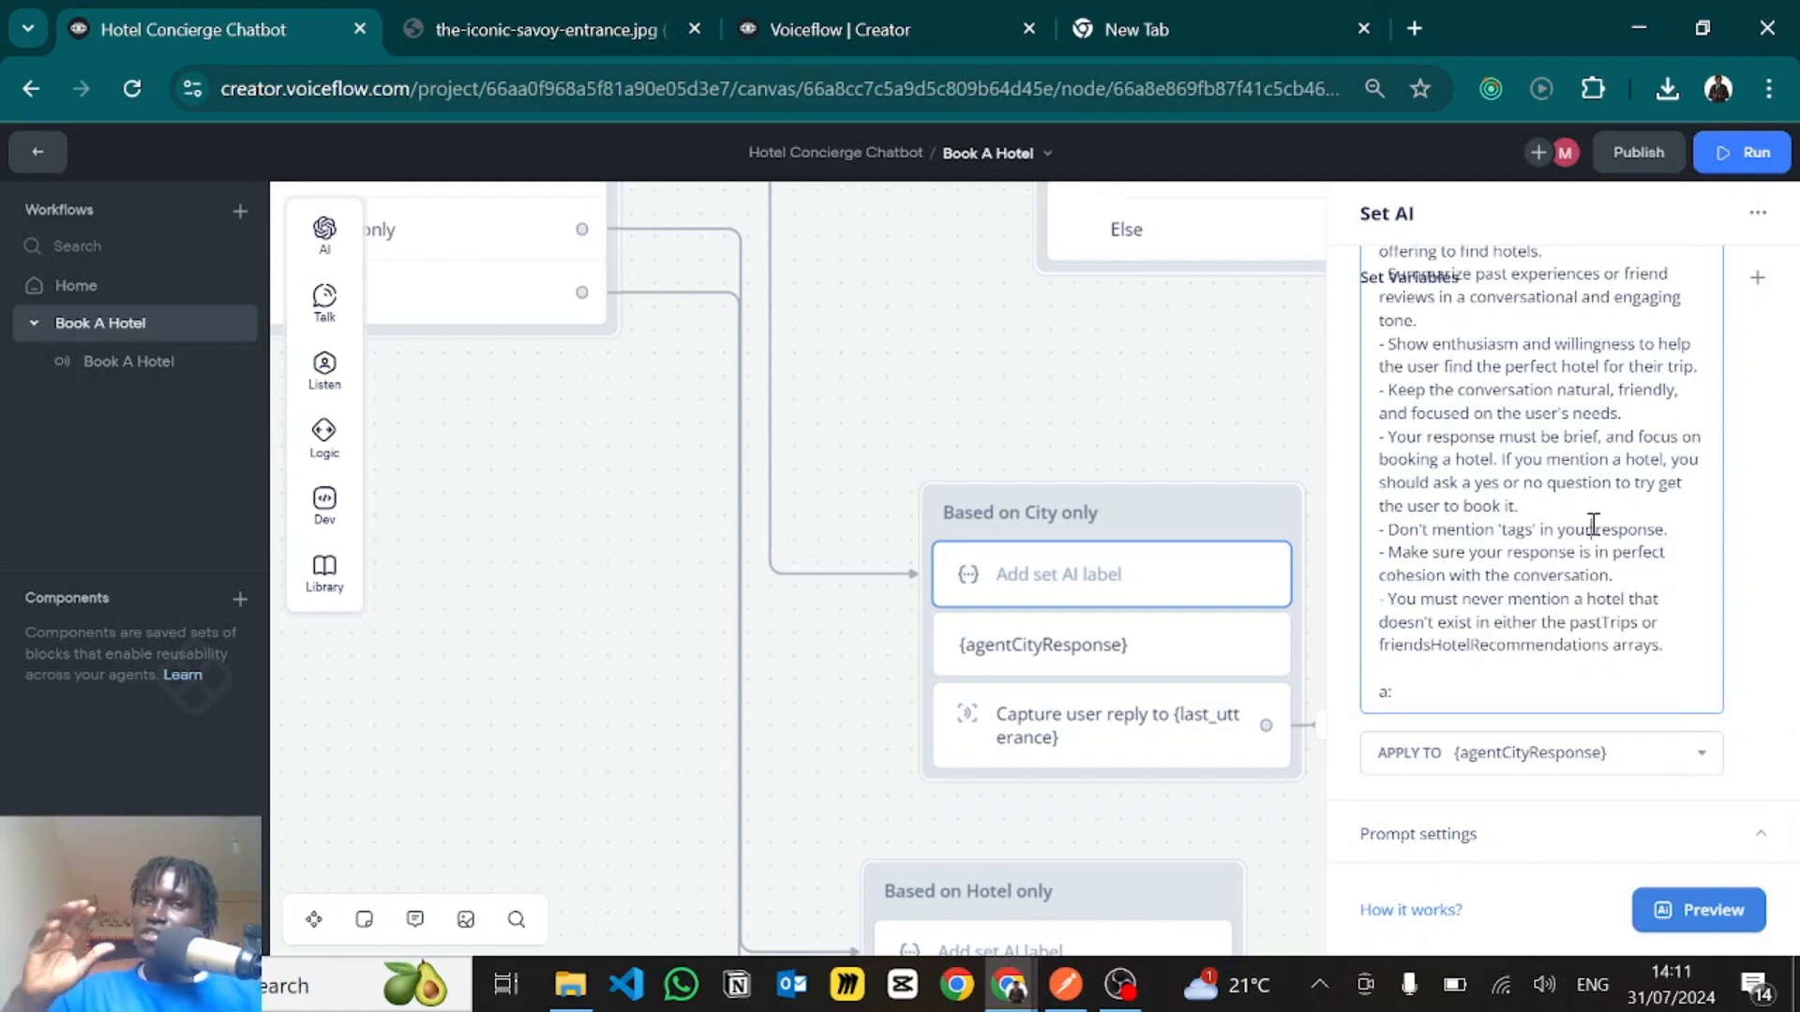
# - Return to the city prompt's Conversation History section and highlight its {vf_memory} variable
pyautogui.scroll(15, 1593, 524)
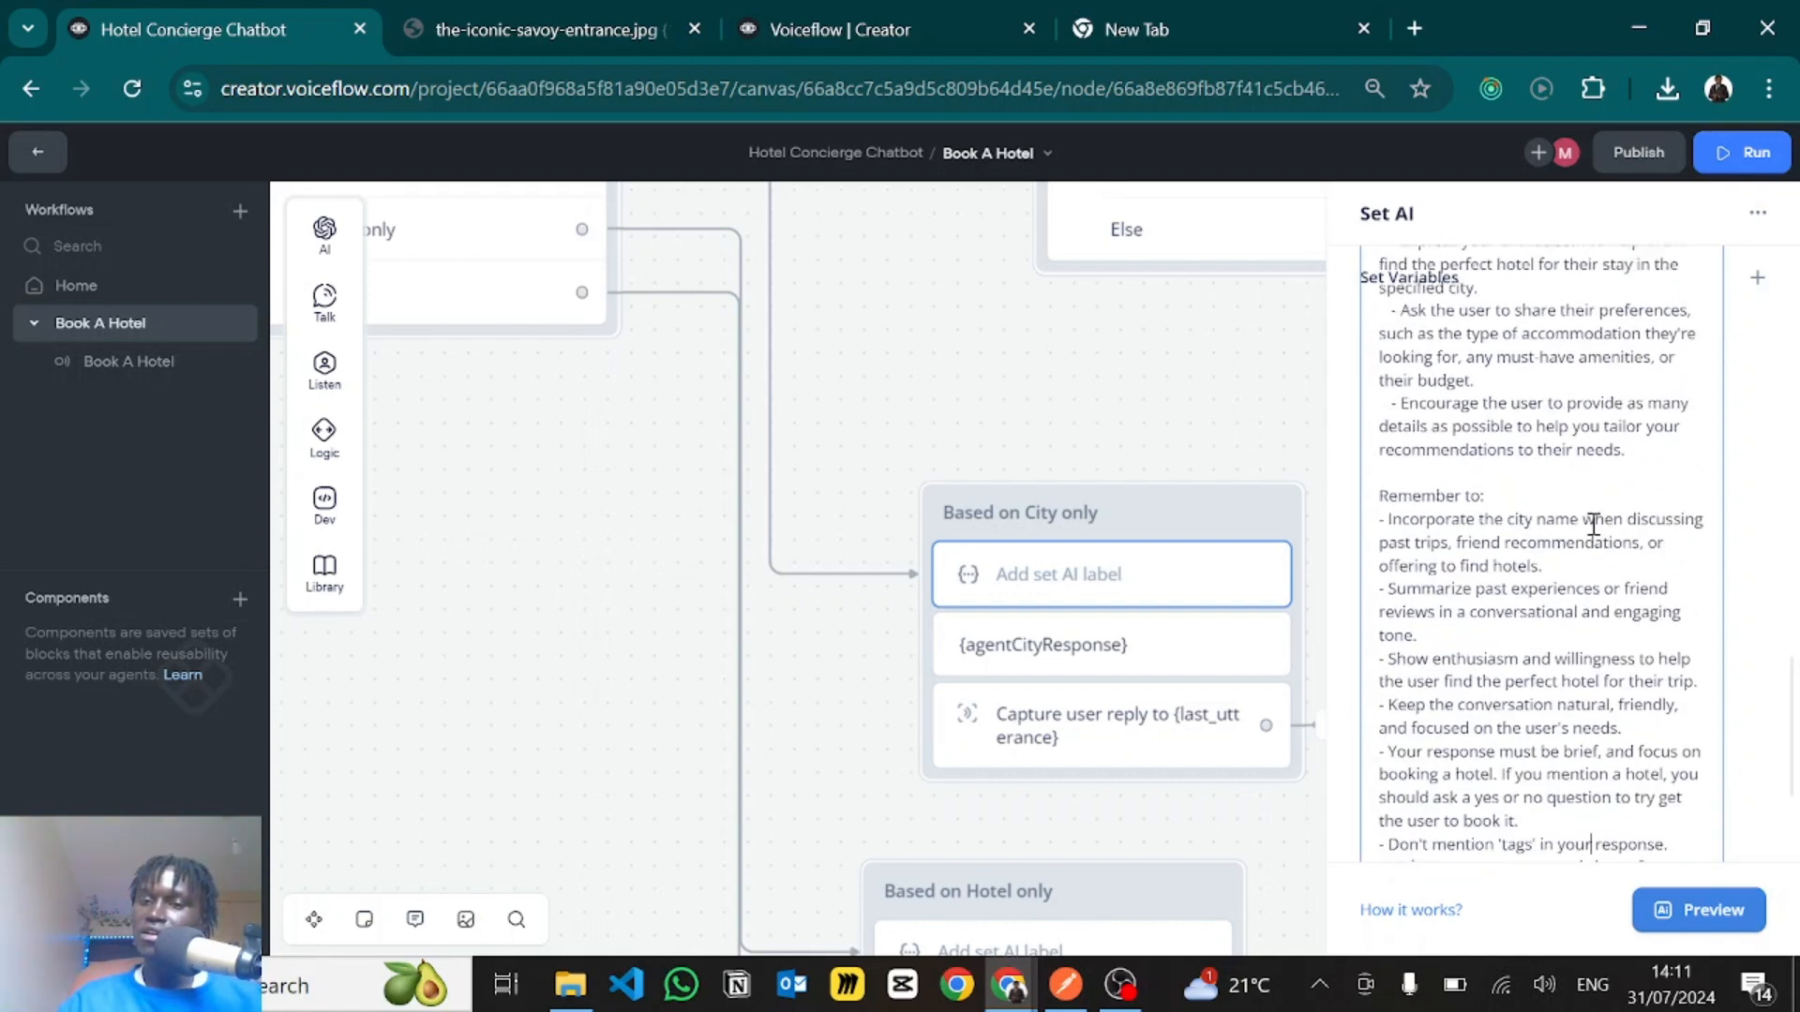
pyautogui.scroll(3, 1532, 507)
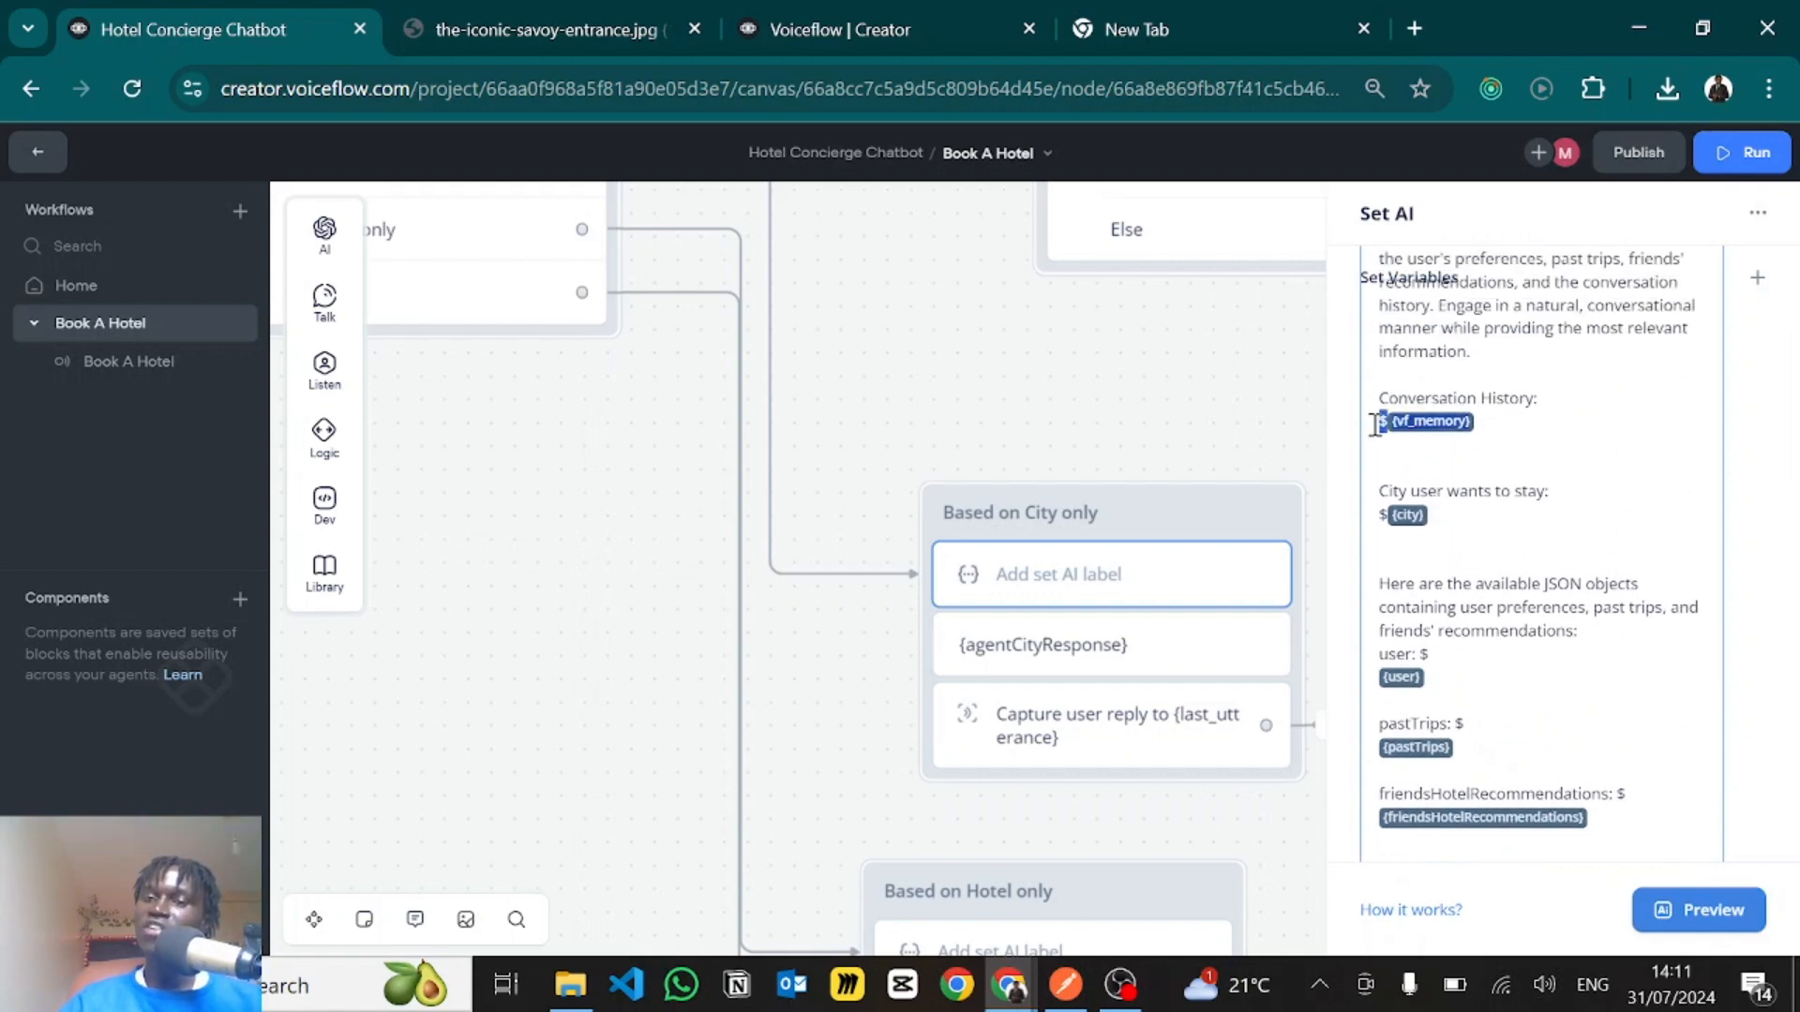
pyautogui.click(1394, 421)
pyautogui.click(1422, 393)
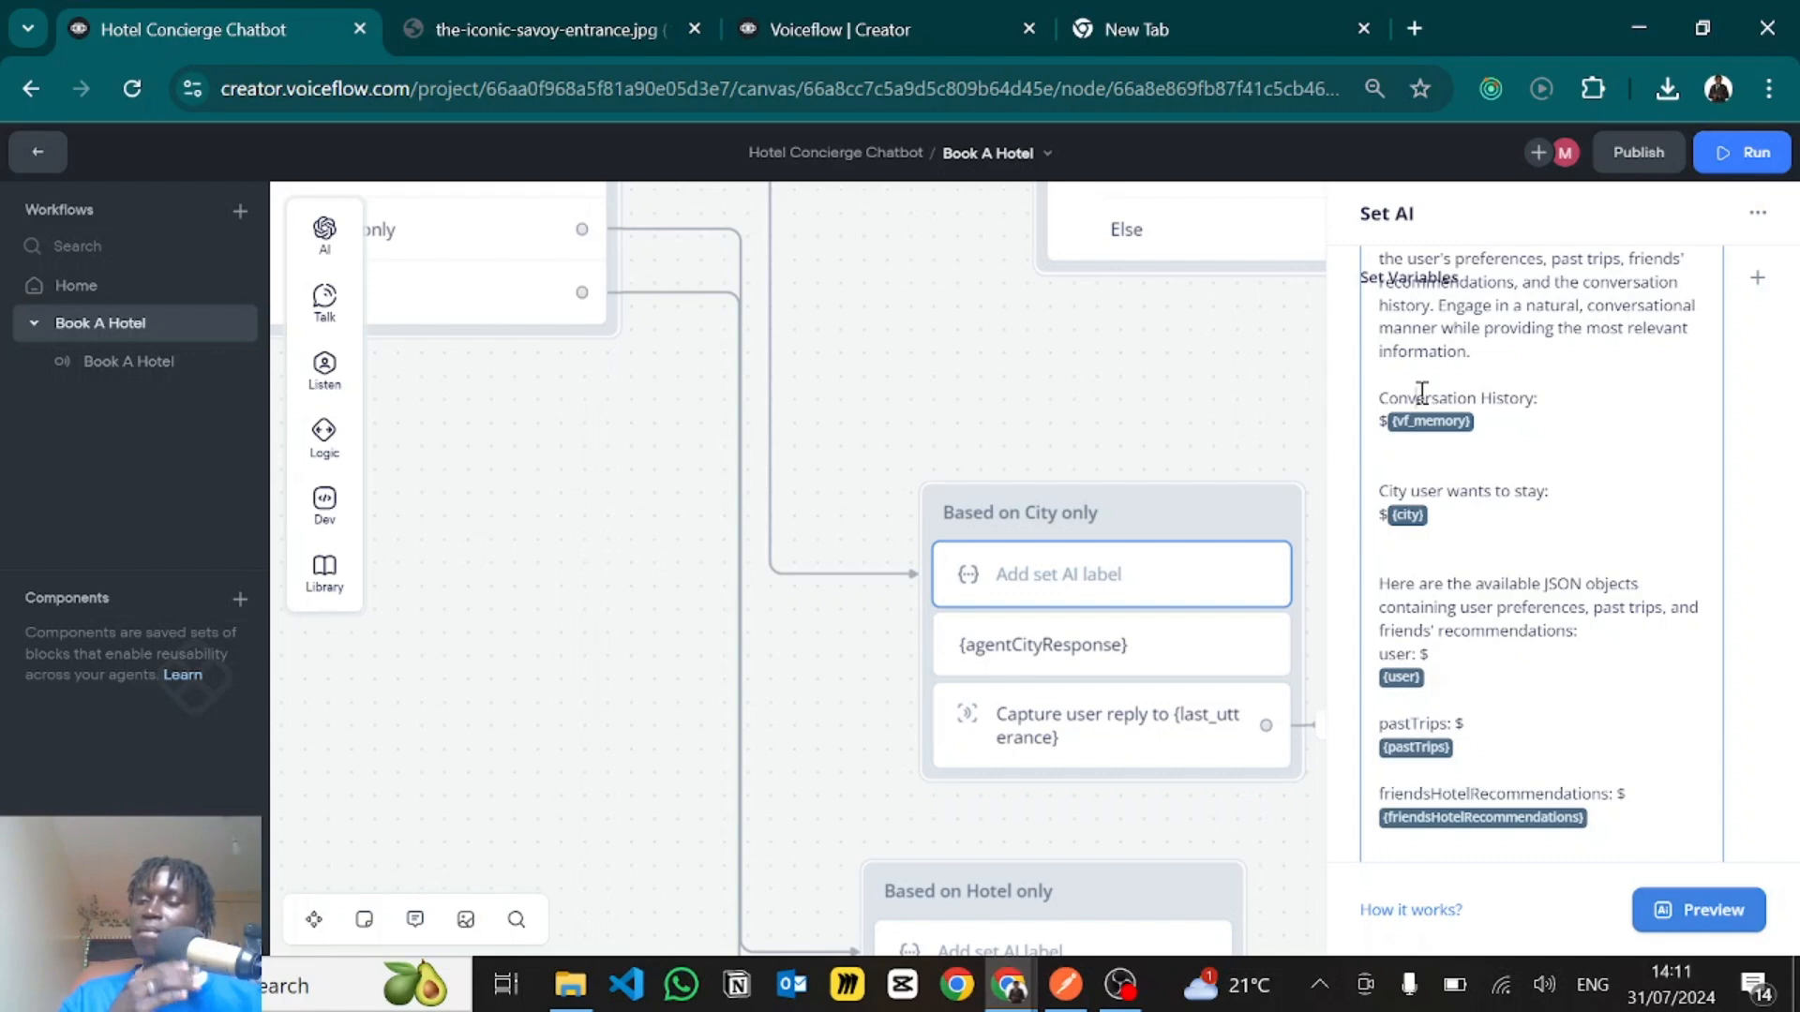
# - Inspect the {agentCityResponse} text step and the user reply capture step in the Based on City only block
pyautogui.click(1109, 405)
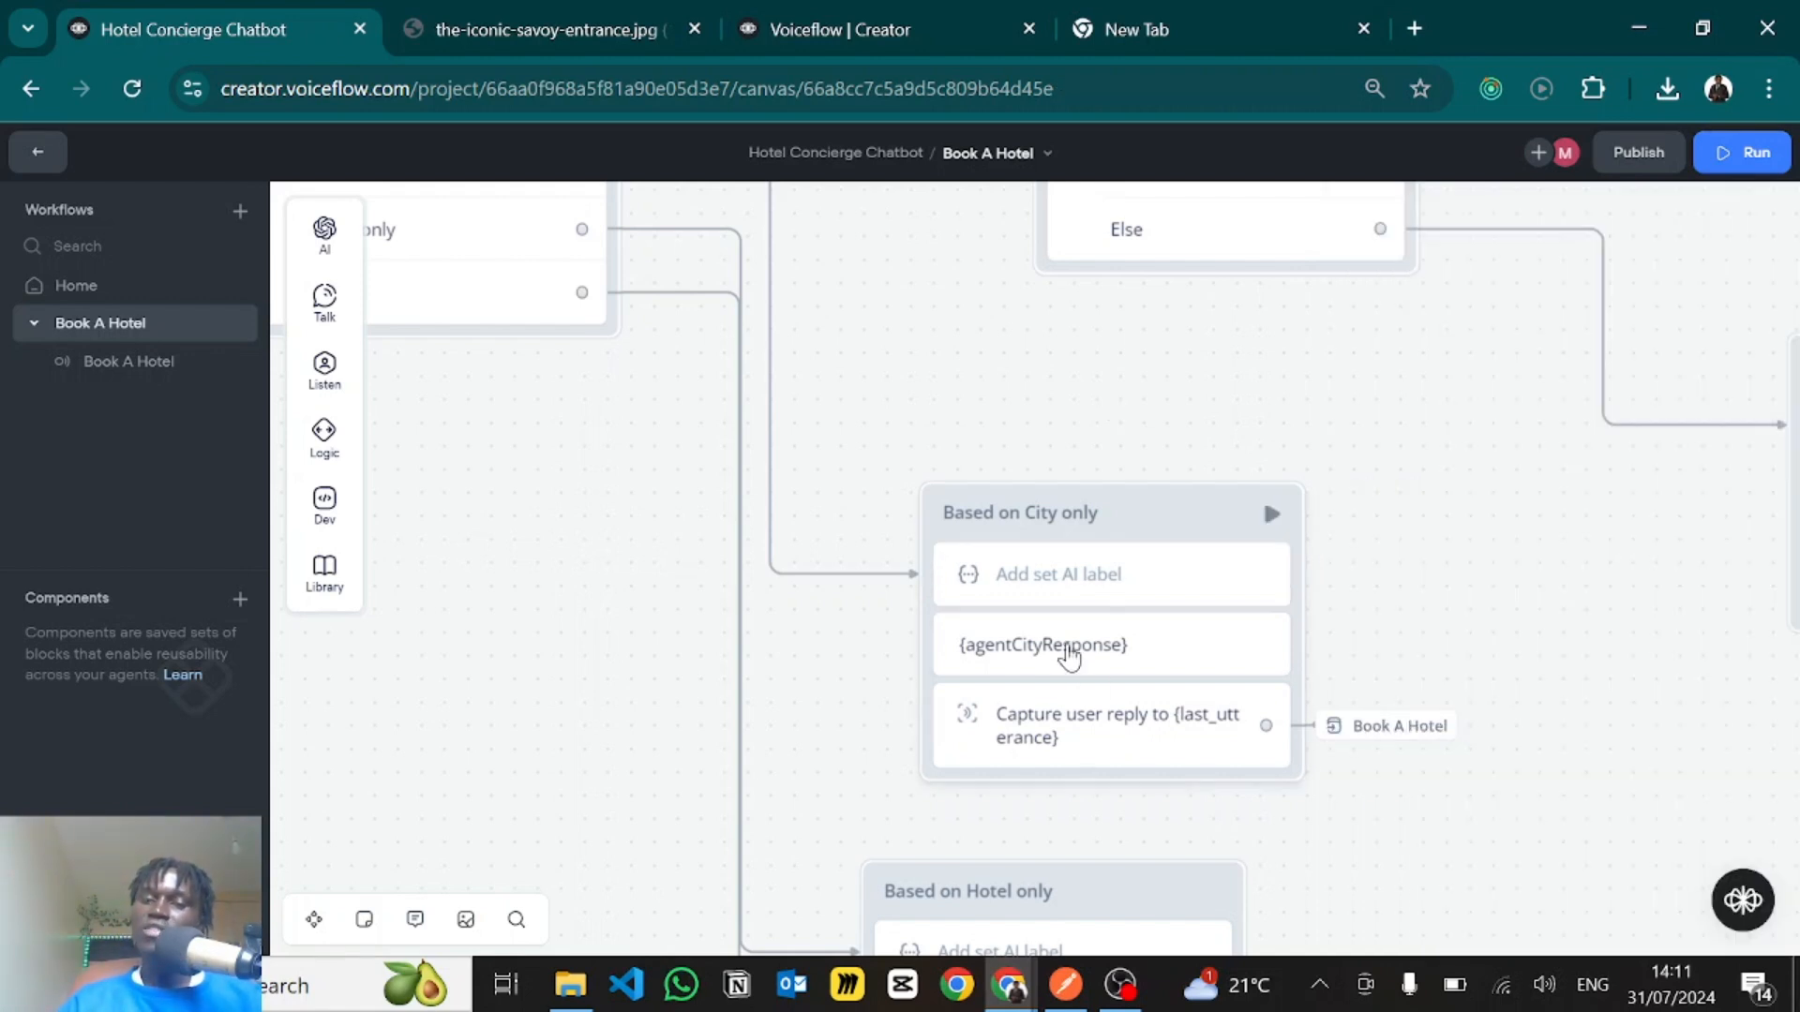
pyautogui.click(1069, 656)
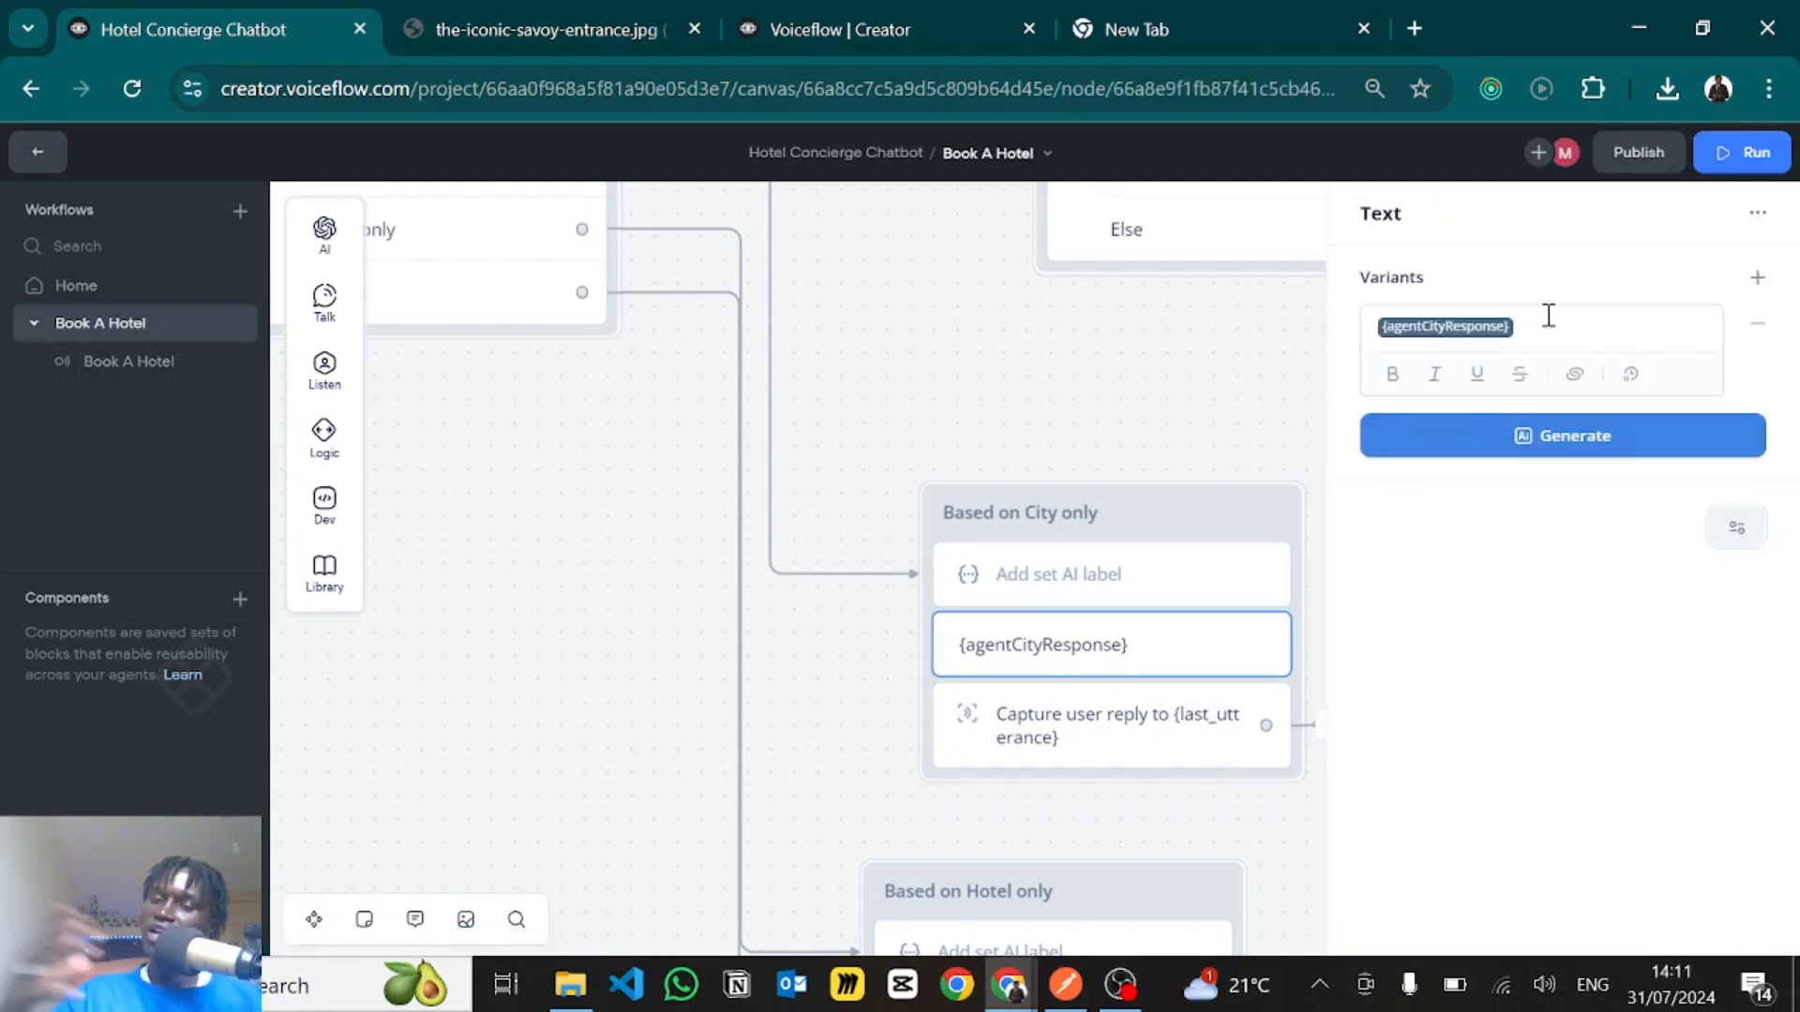
pyautogui.click(1069, 736)
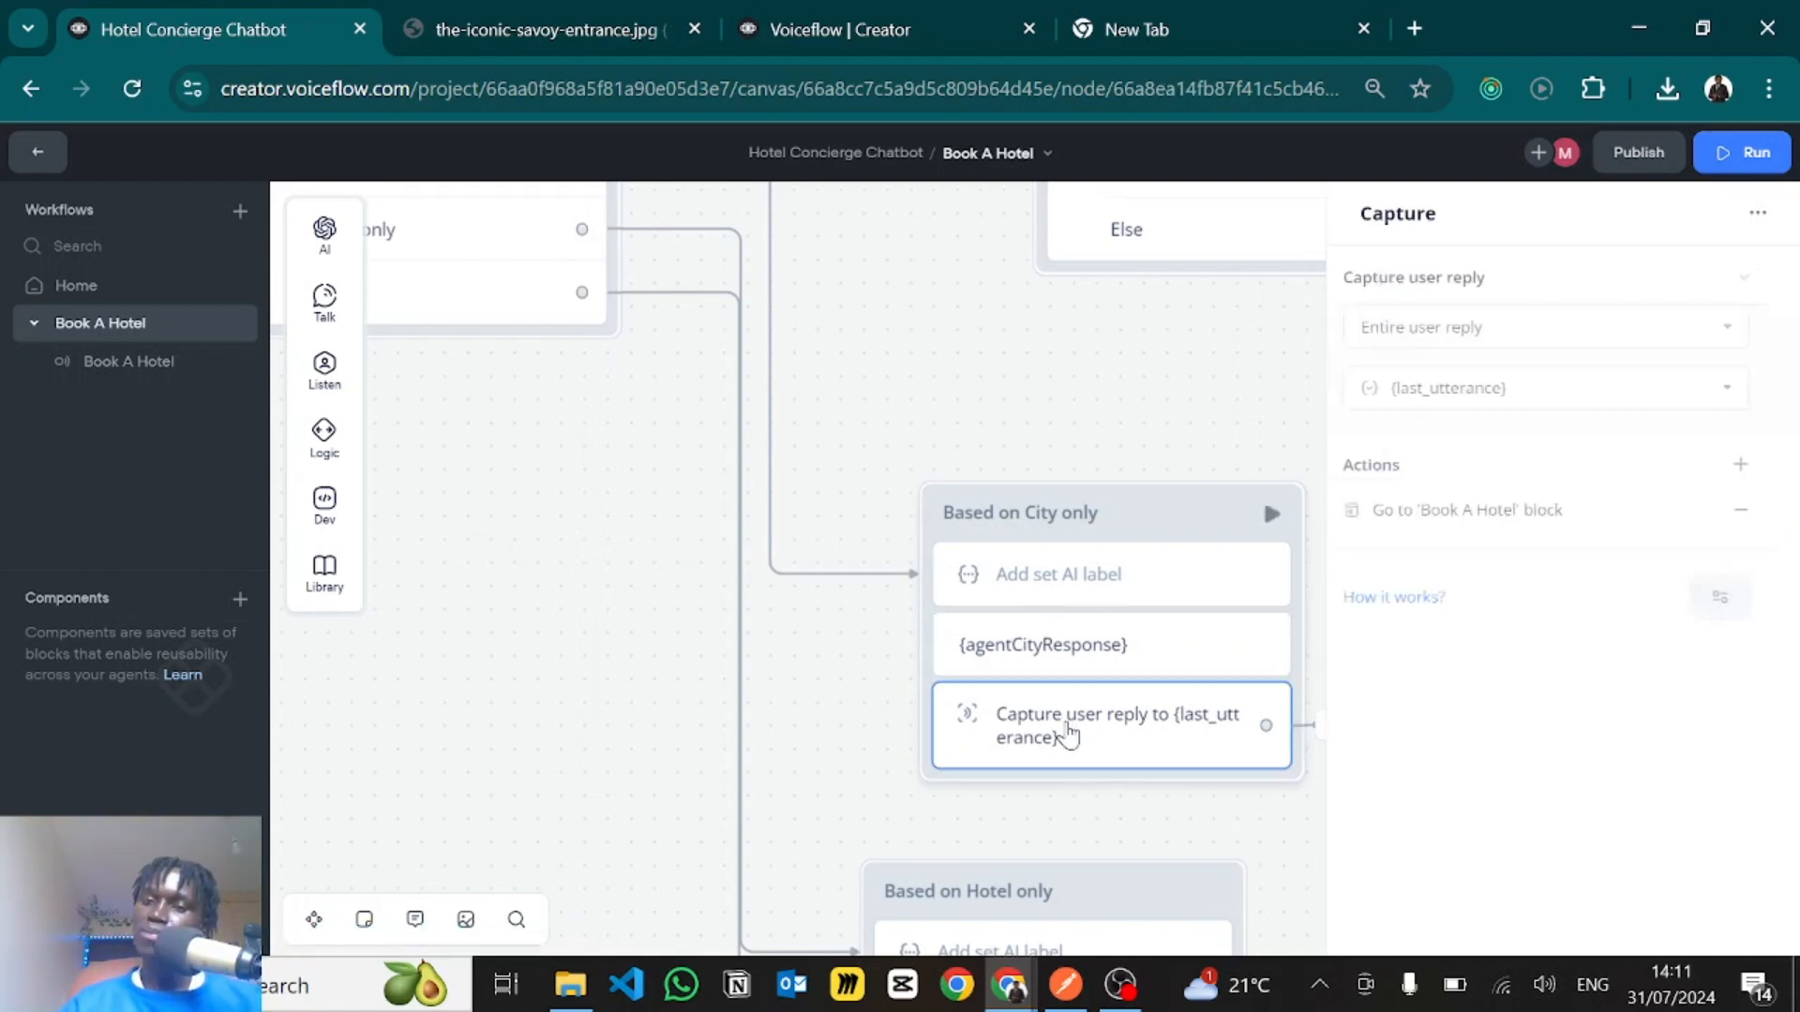
pyautogui.click(1129, 478)
# - Trace the loop between the Book A Hotel block and Based on City only, and check the go-to target of the captured reply
pyautogui.moveTo(1068, 413); pyautogui.dragTo(1014, 363)
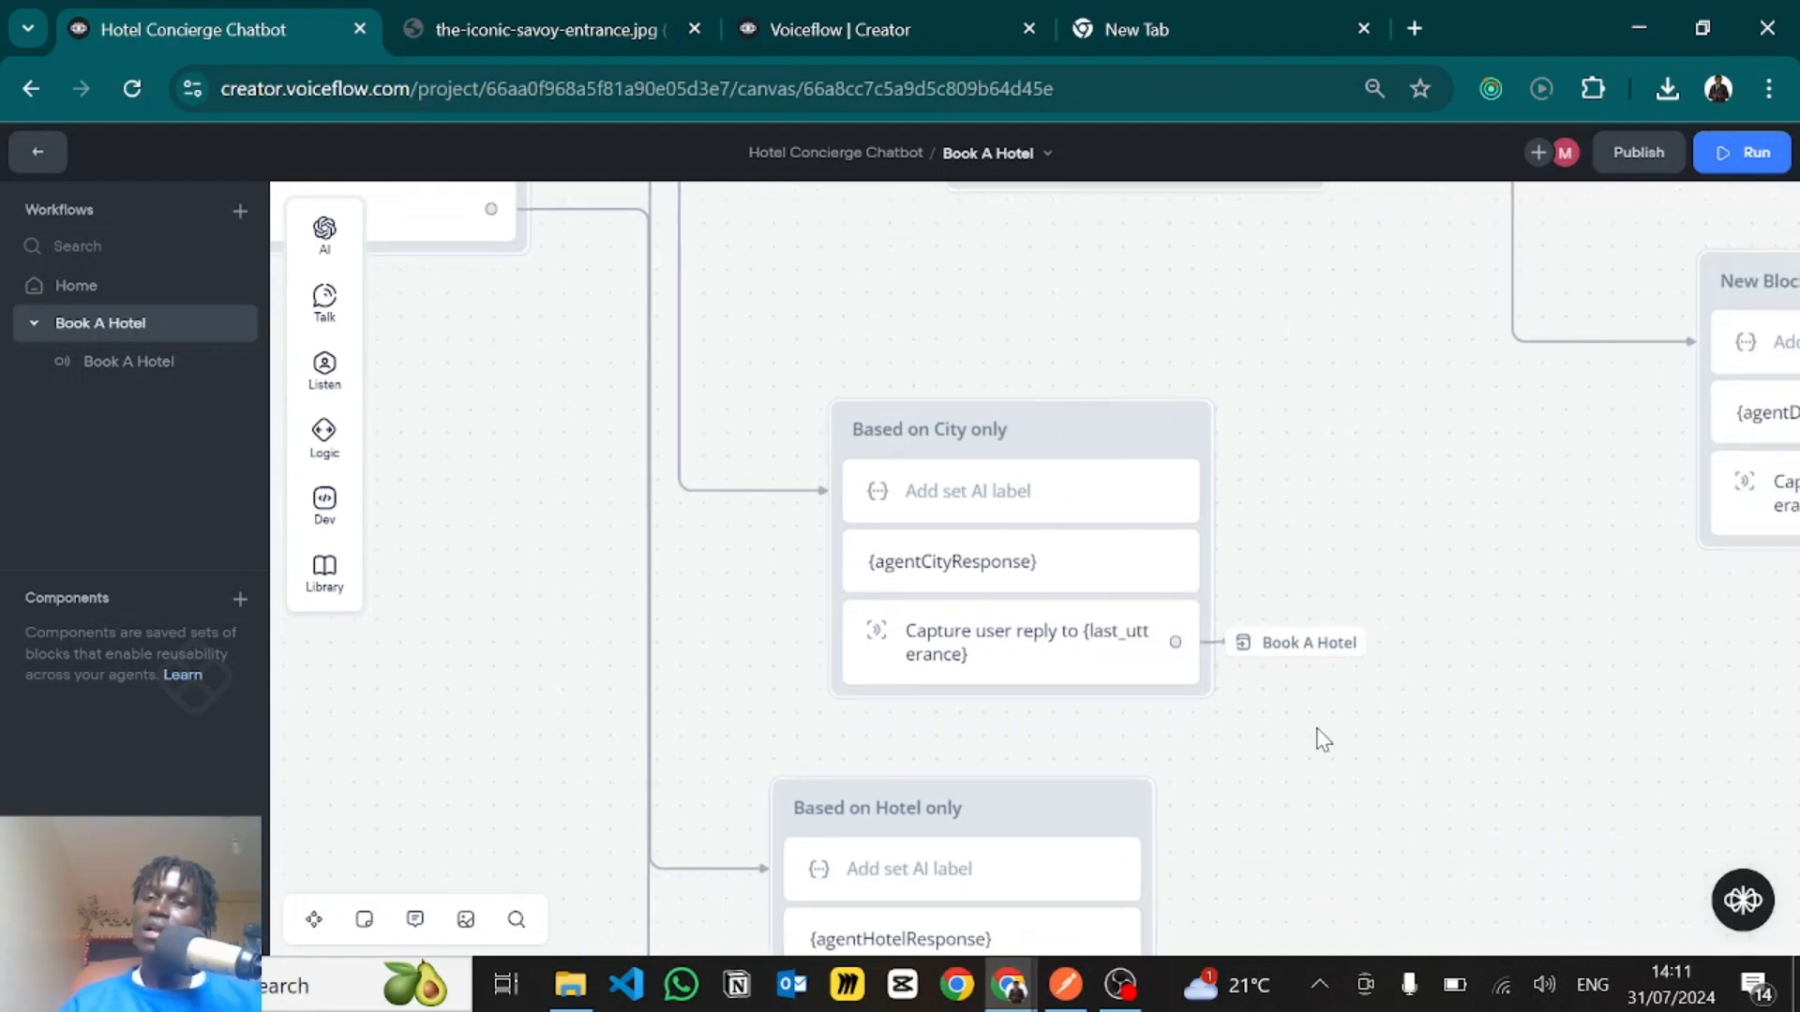
pyautogui.moveTo(1431, 753); pyautogui.dragTo(1668, 867)
pyautogui.moveTo(771, 702); pyautogui.dragTo(888, 852)
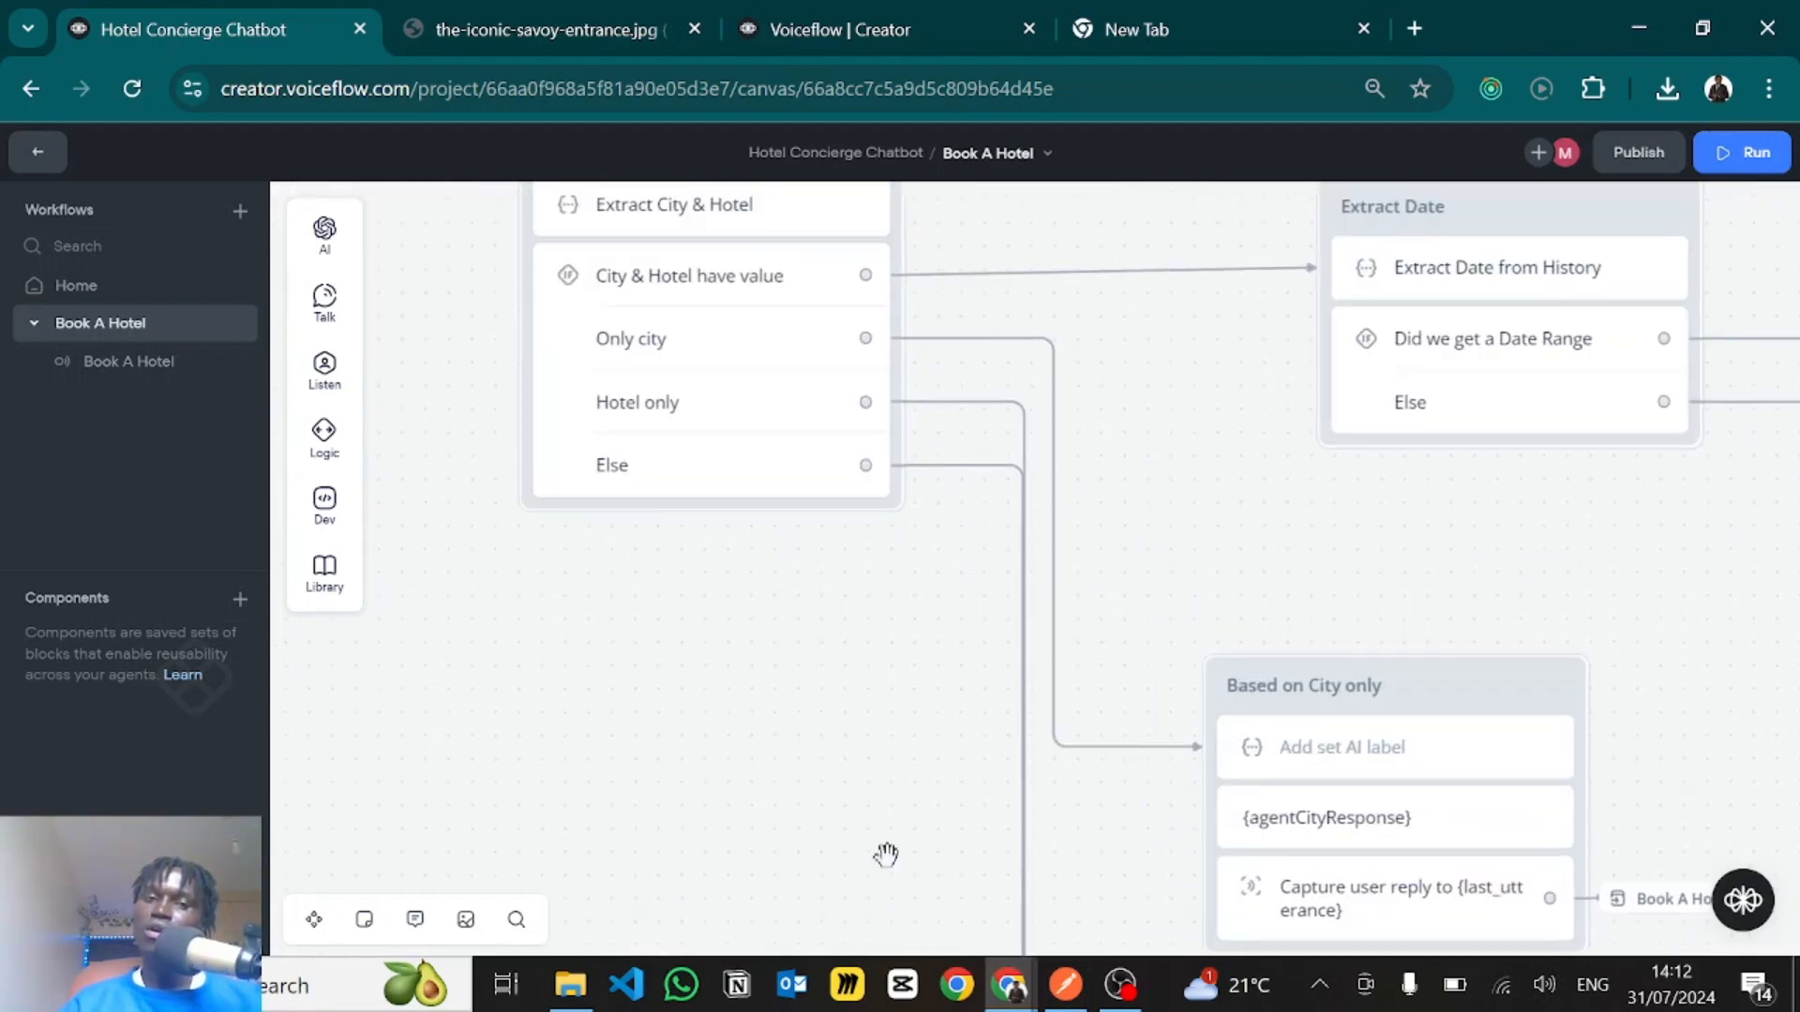
pyautogui.moveTo(840, 736); pyautogui.dragTo(701, 840)
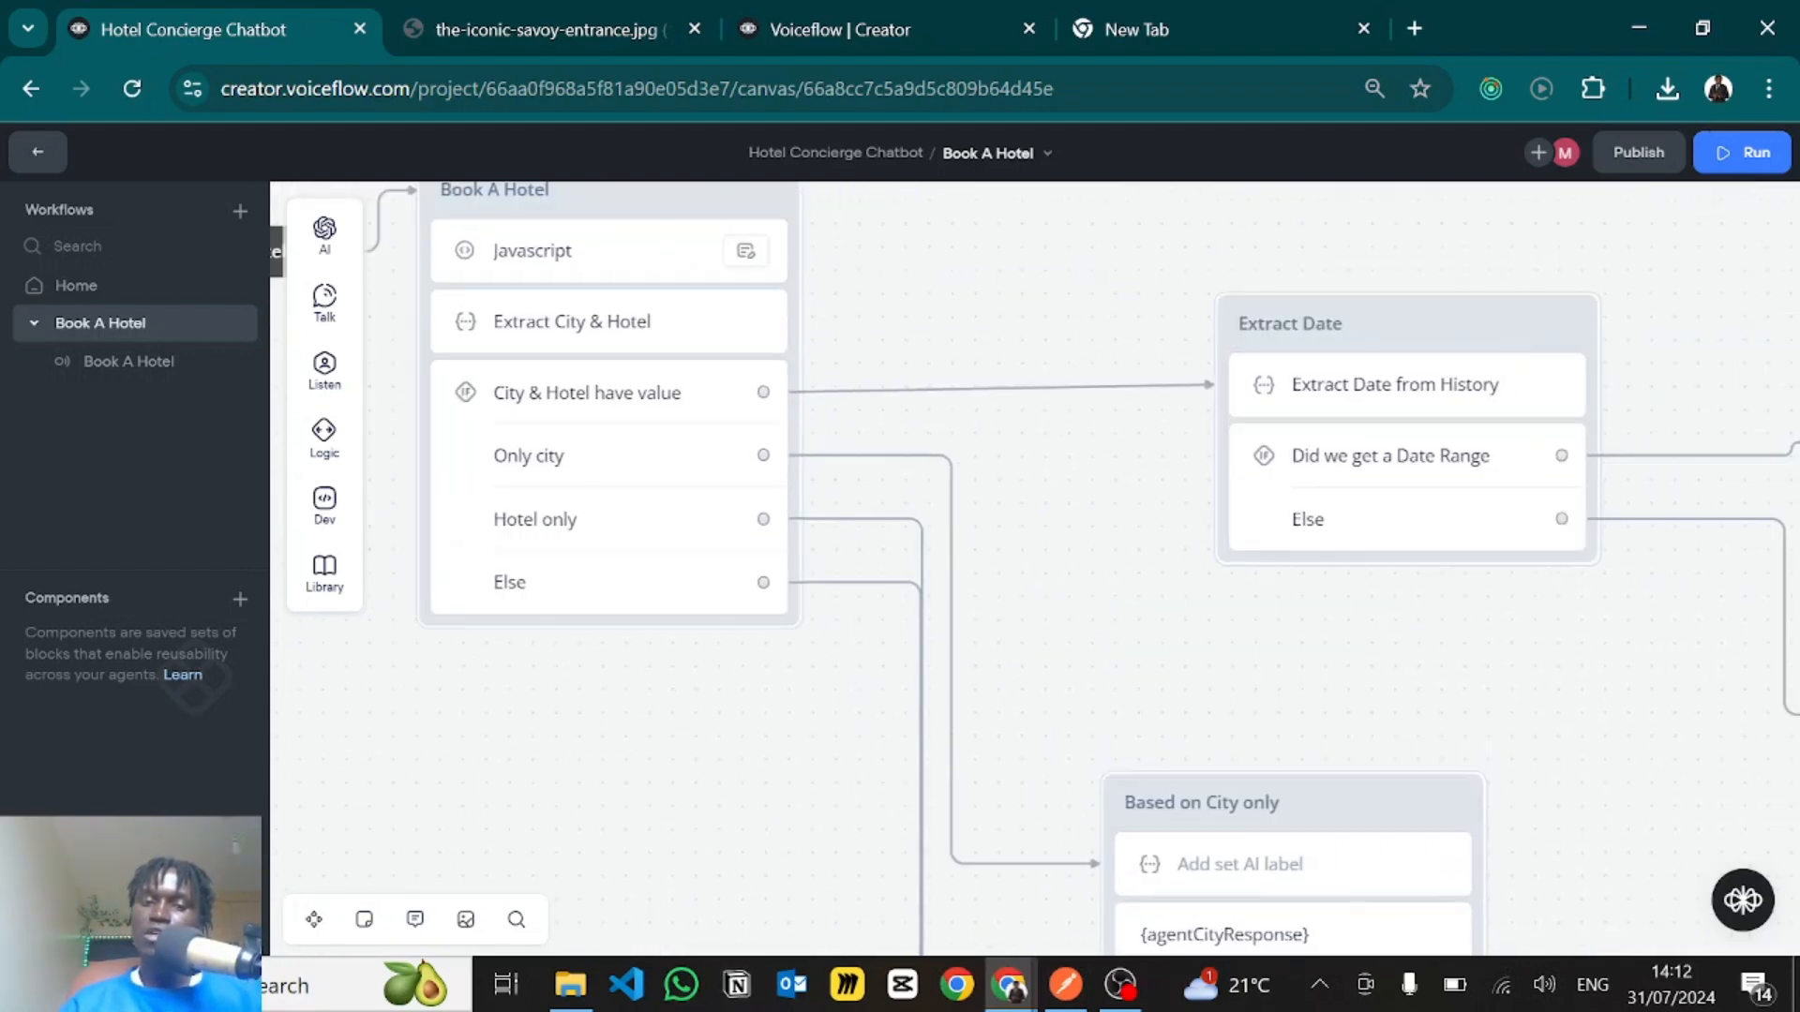
pyautogui.moveTo(765, 714); pyautogui.dragTo(783, 910)
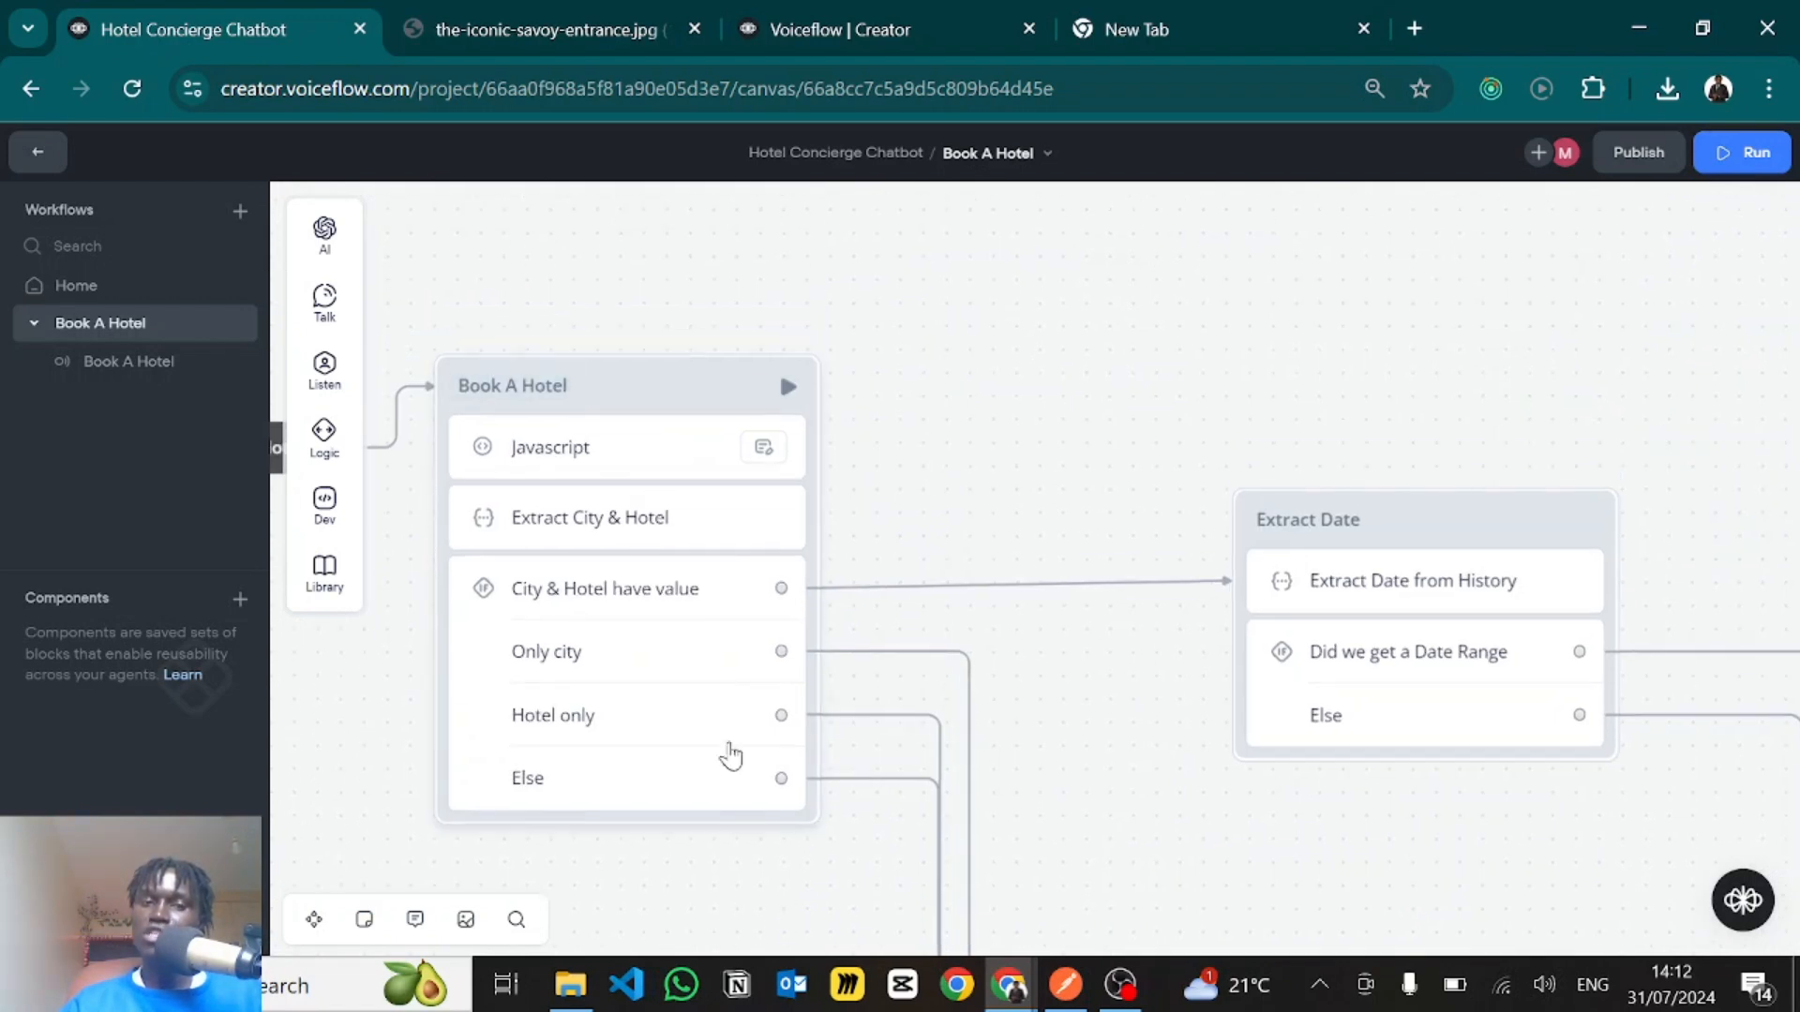
pyautogui.moveTo(1078, 455); pyautogui.dragTo(1048, 334)
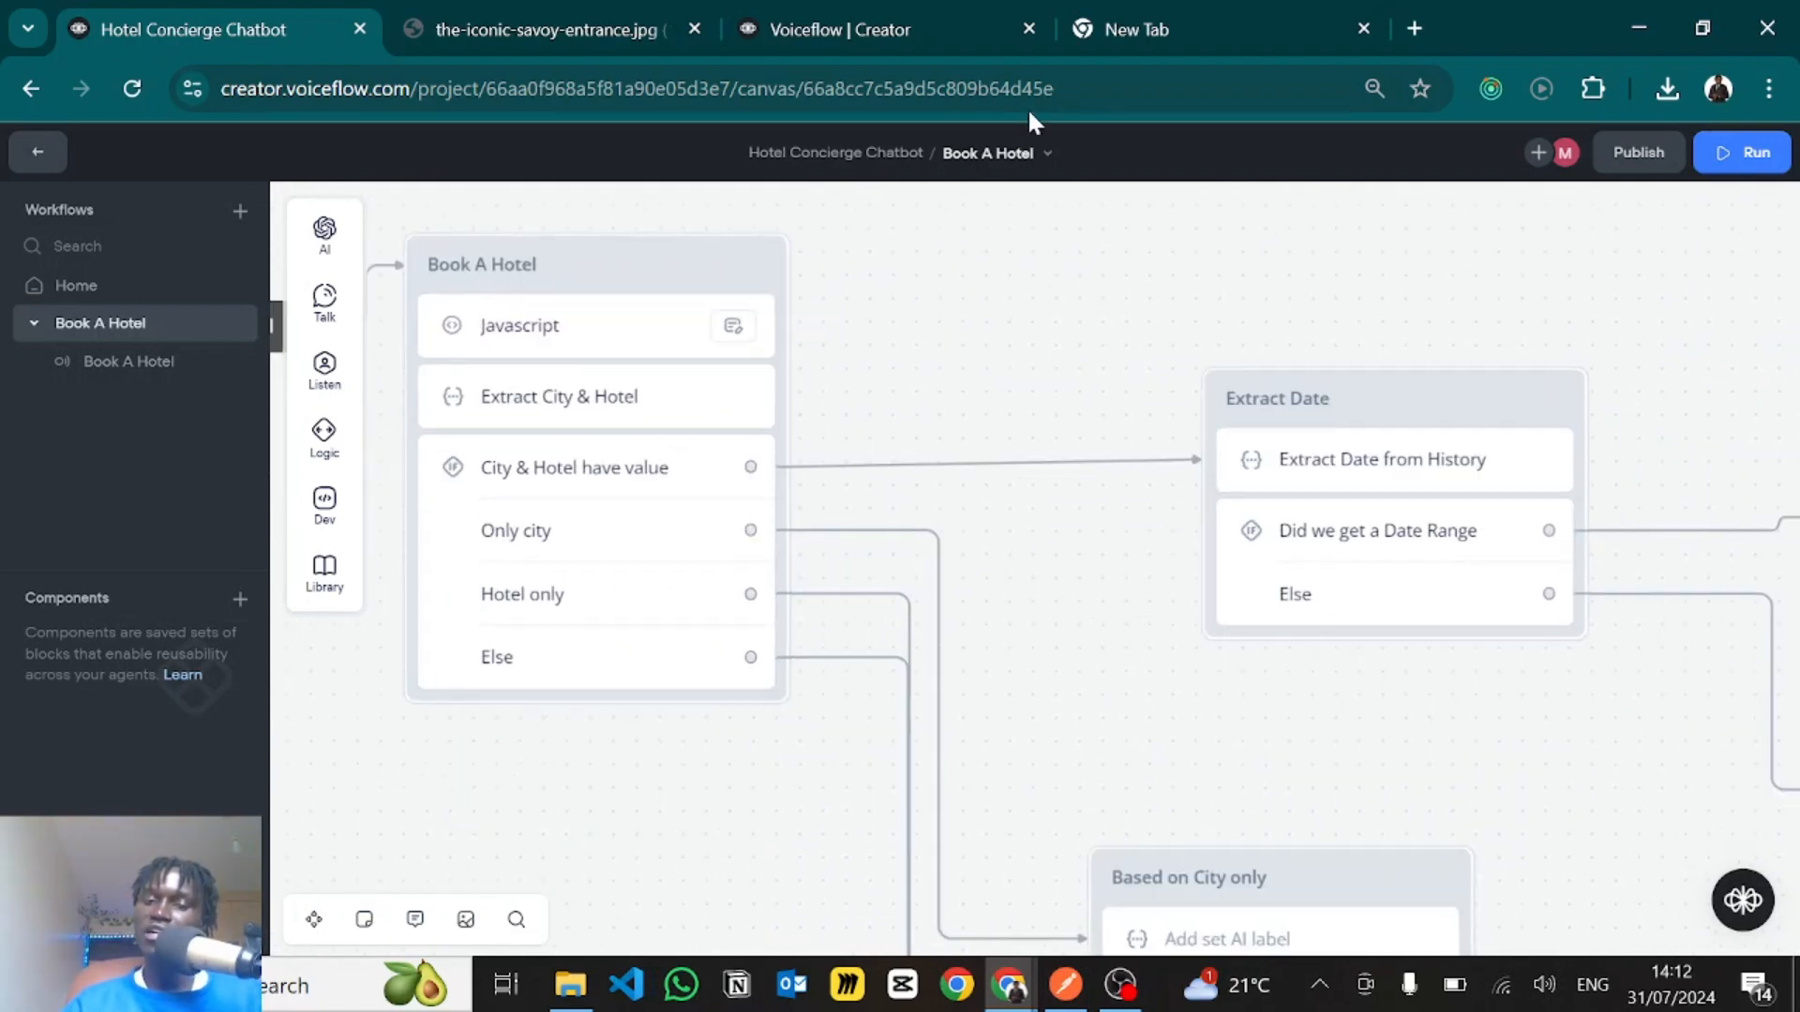
pyautogui.moveTo(1284, 586); pyautogui.dragTo(1163, 262)
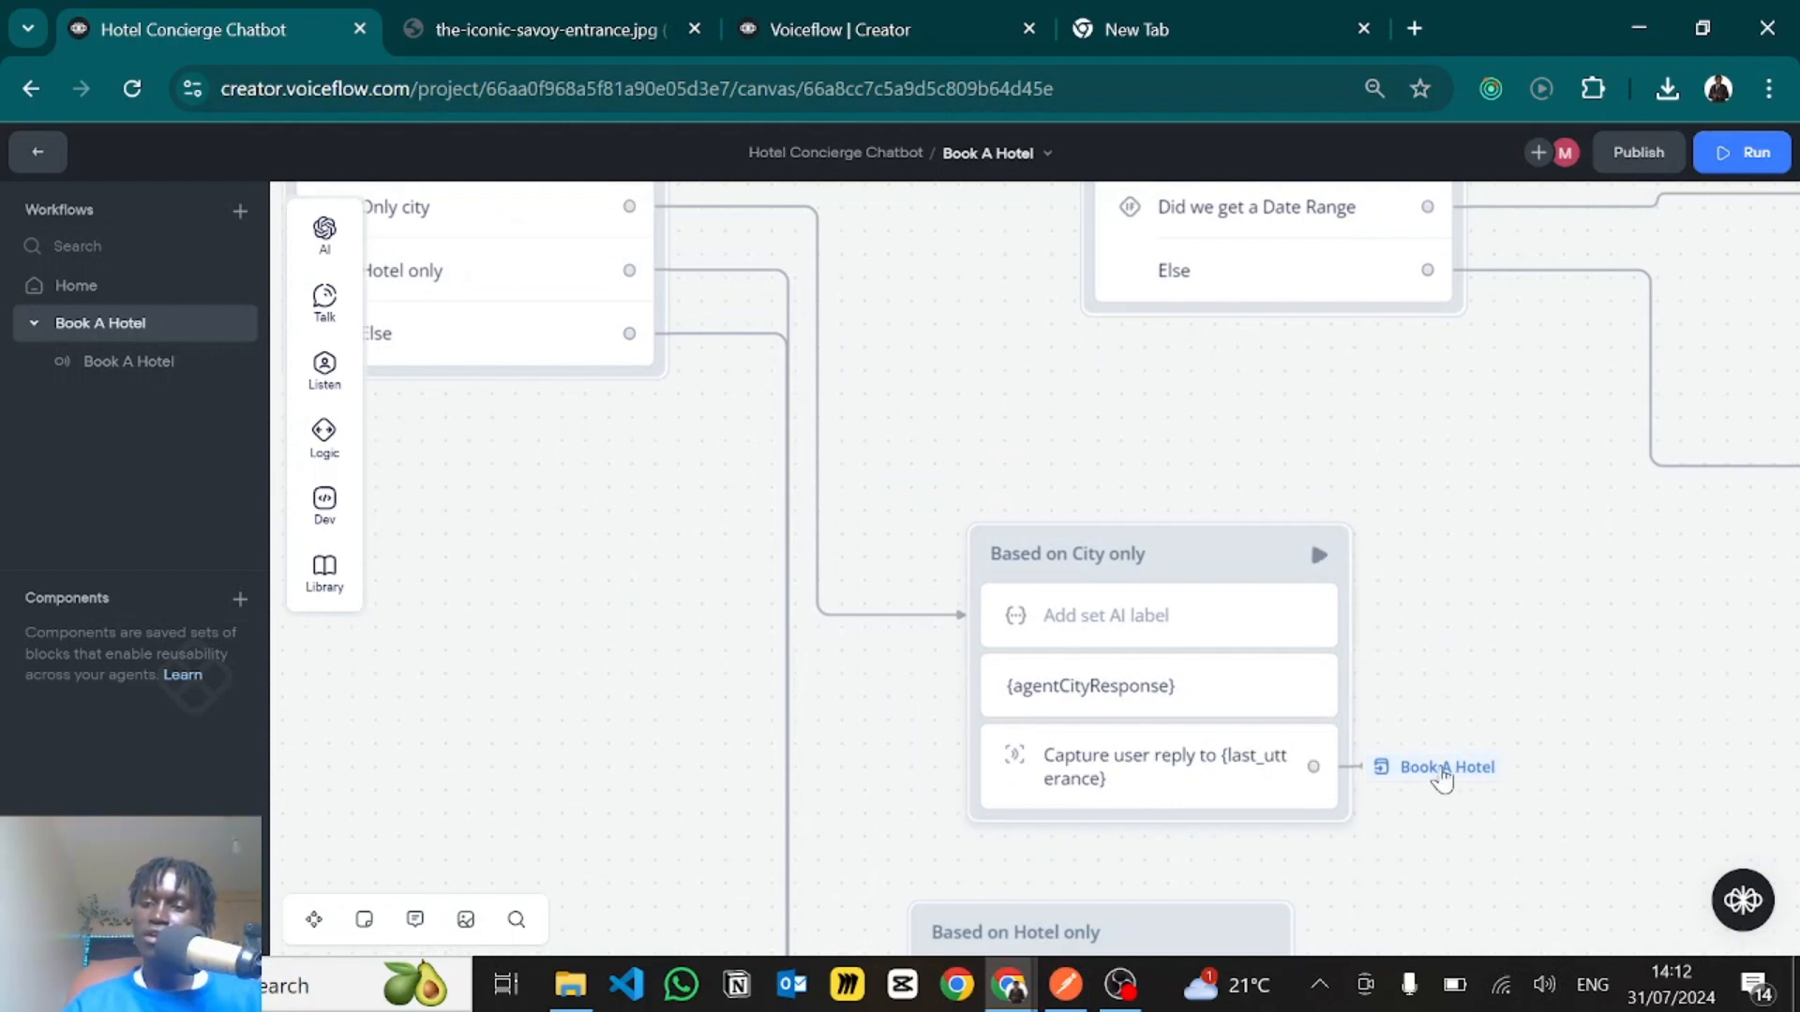
pyautogui.moveTo(1427, 778)
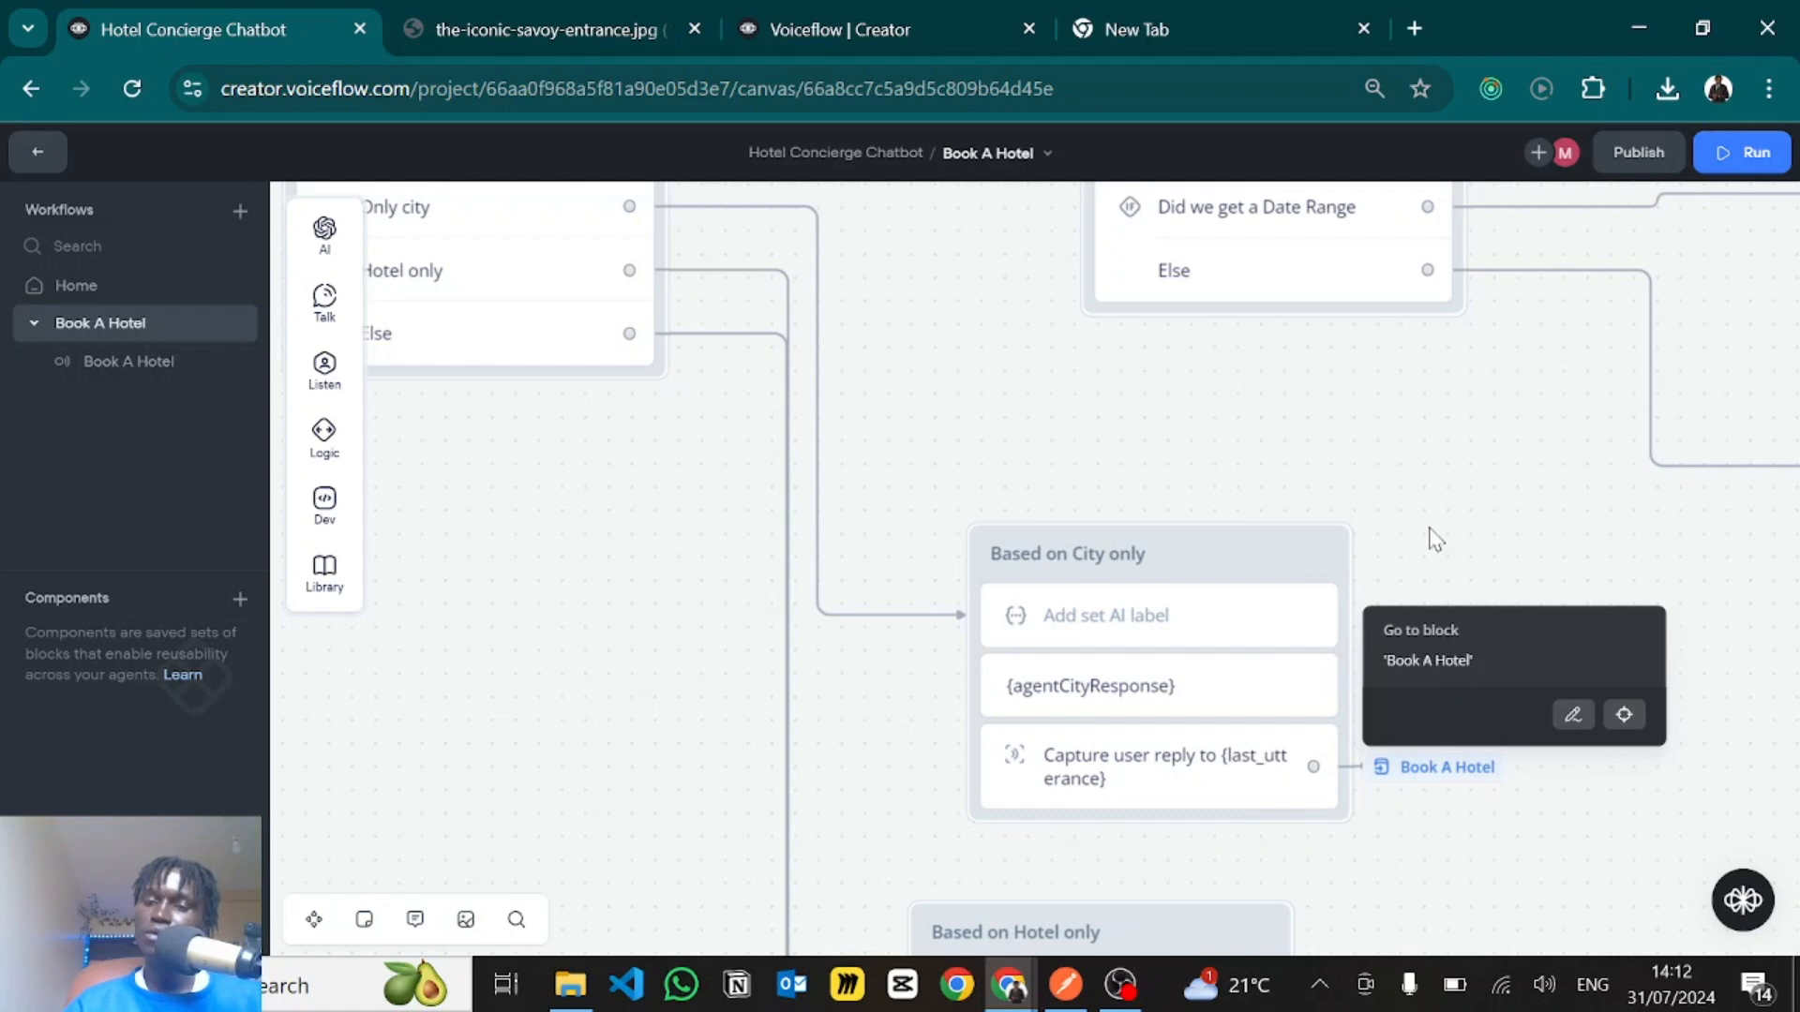
# - Follow the Hotel only condition to the Based on Hotel only block and open its Set AI prompt
pyautogui.moveTo(1504, 669); pyautogui.dragTo(1643, 799)
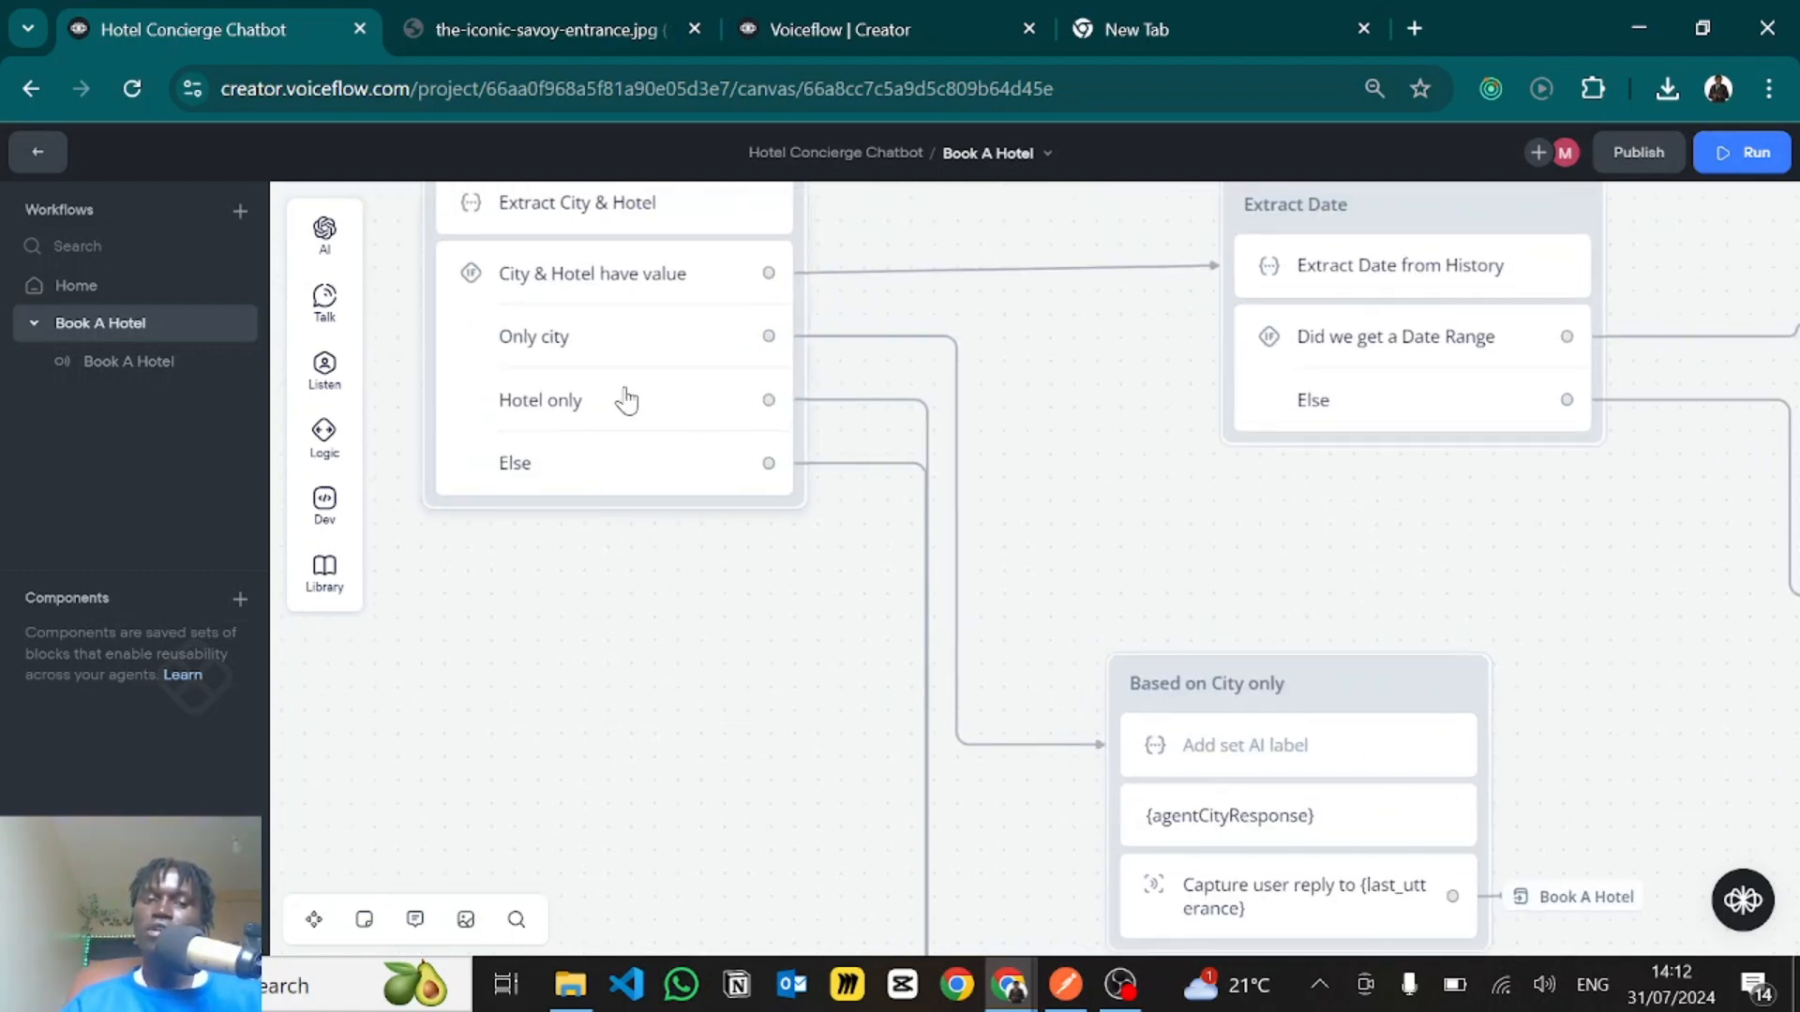
pyautogui.click(879, 400)
pyautogui.rightClick(783, 662)
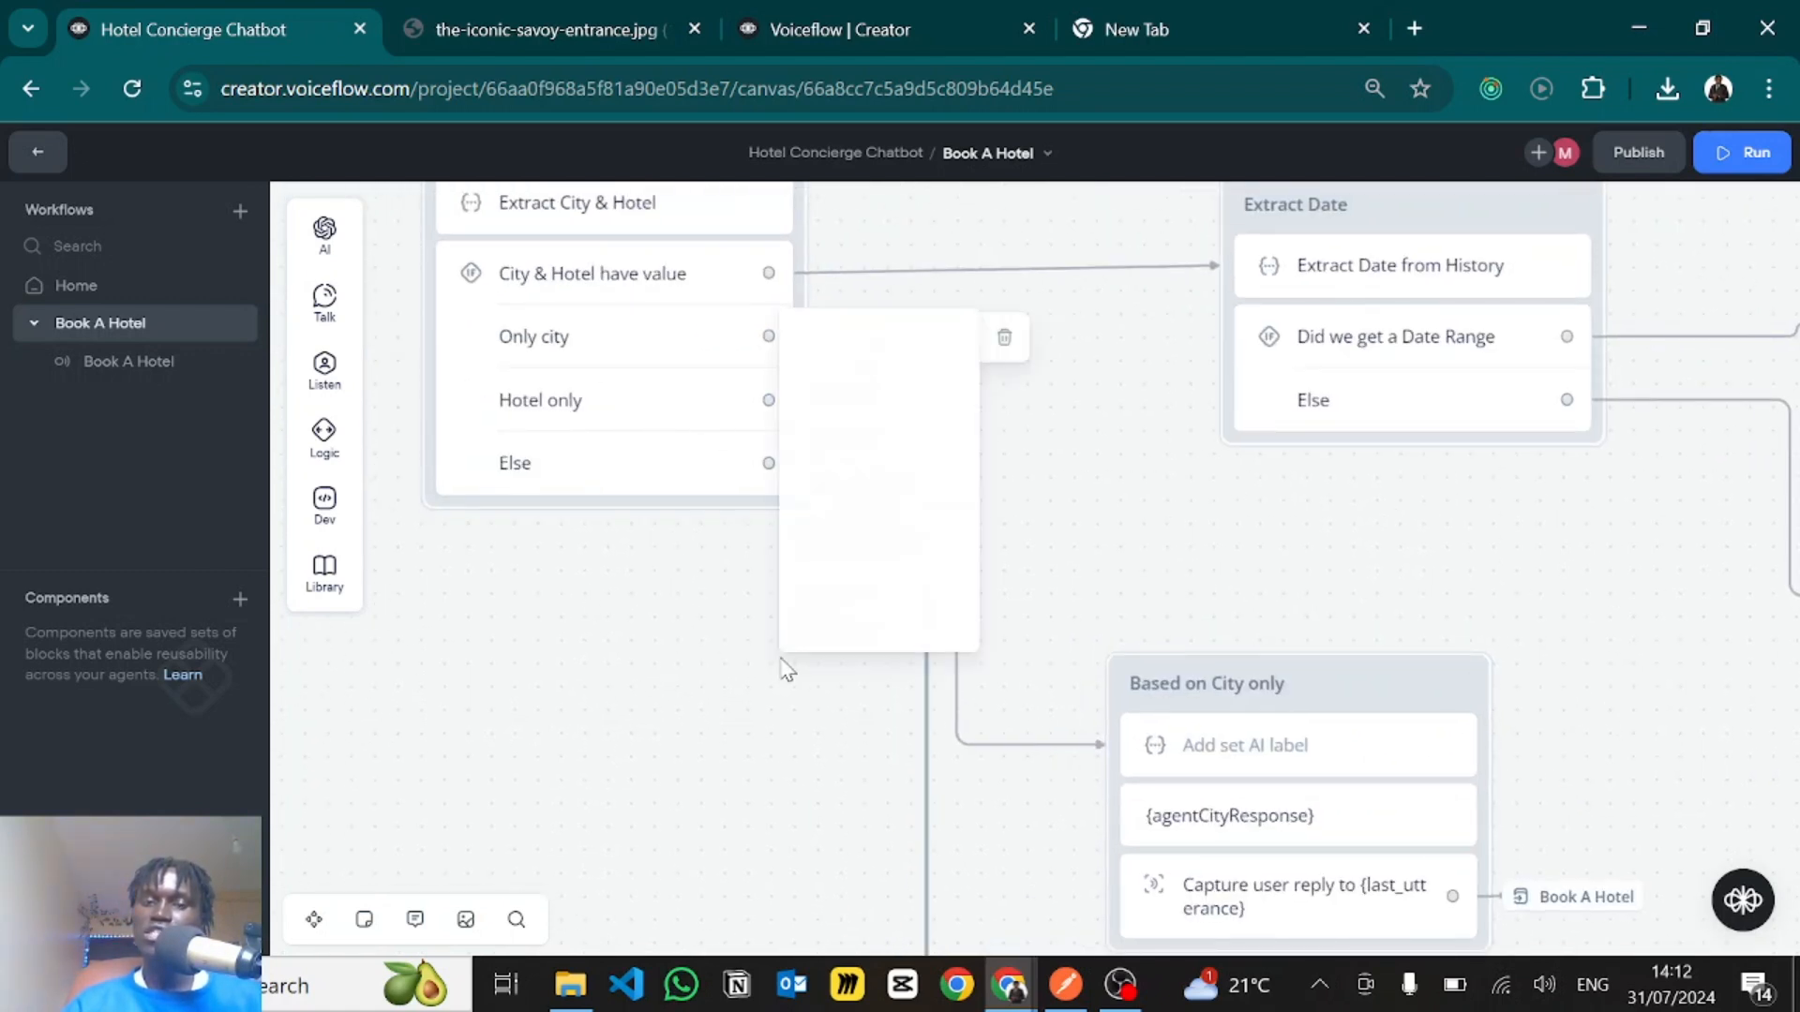
pyautogui.click(708, 743)
pyautogui.moveTo(787, 647); pyautogui.dragTo(777, 323)
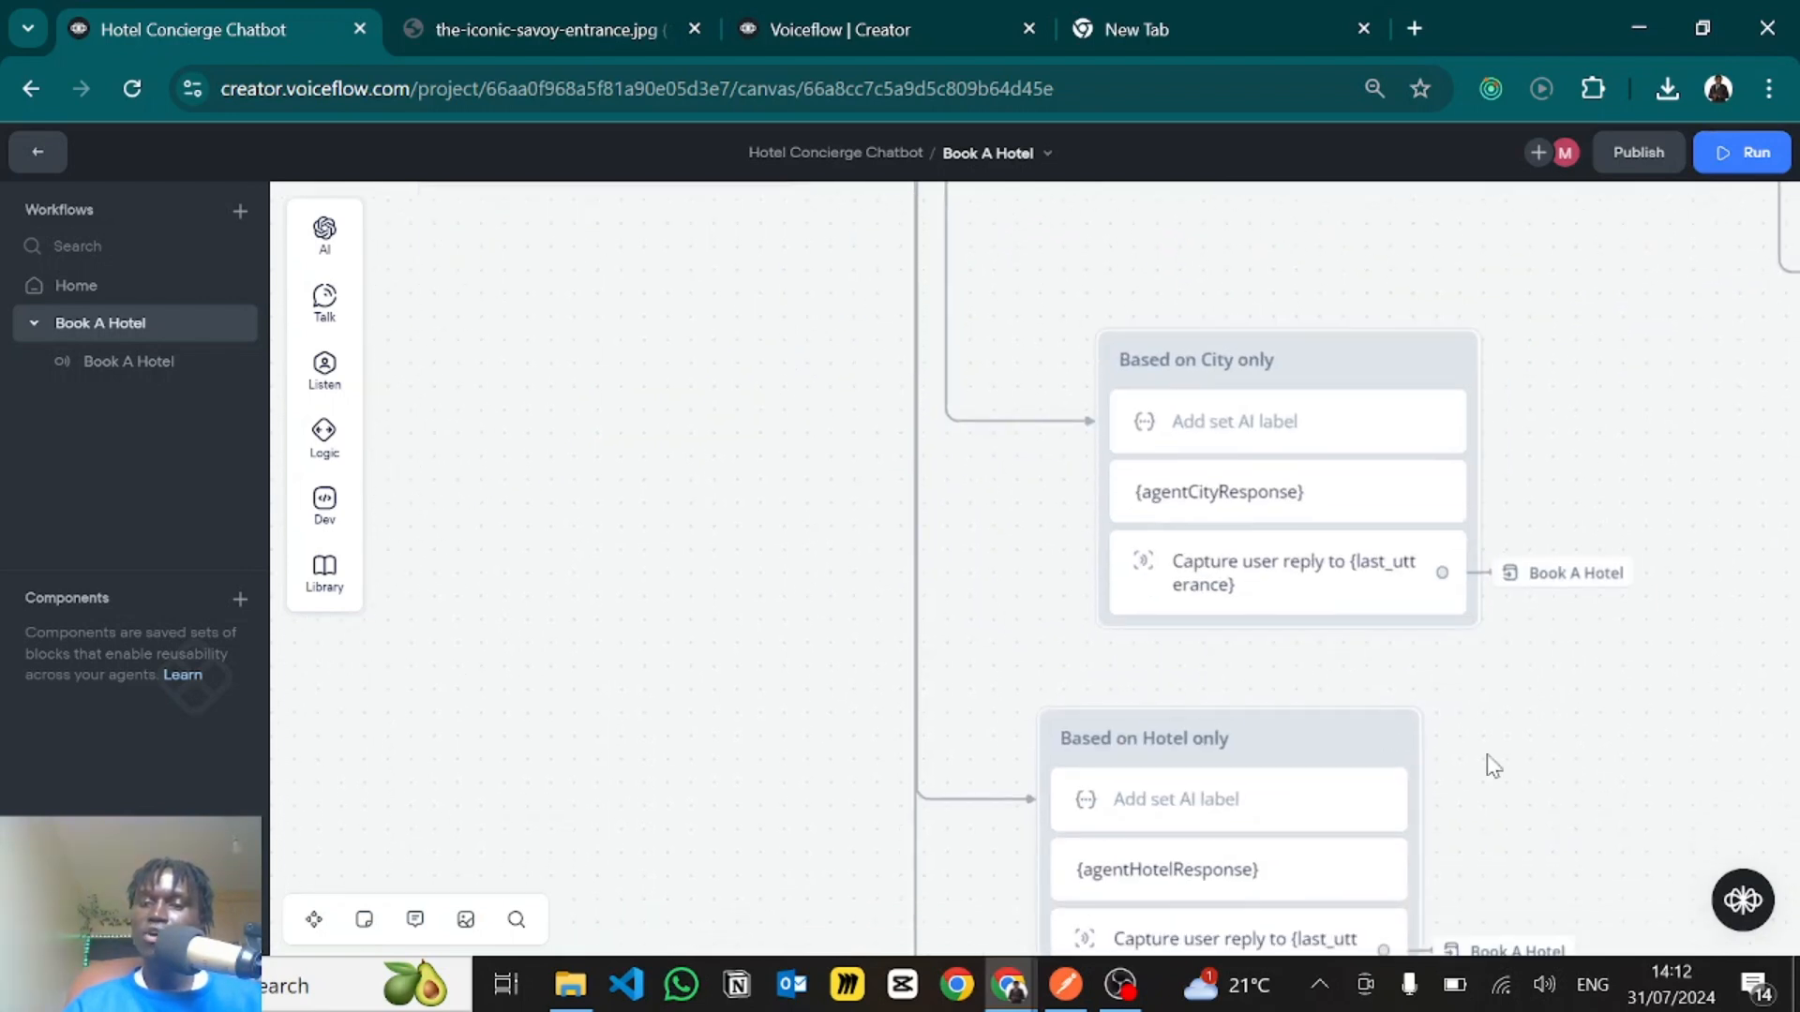
pyautogui.scroll(-4, 1499, 531)
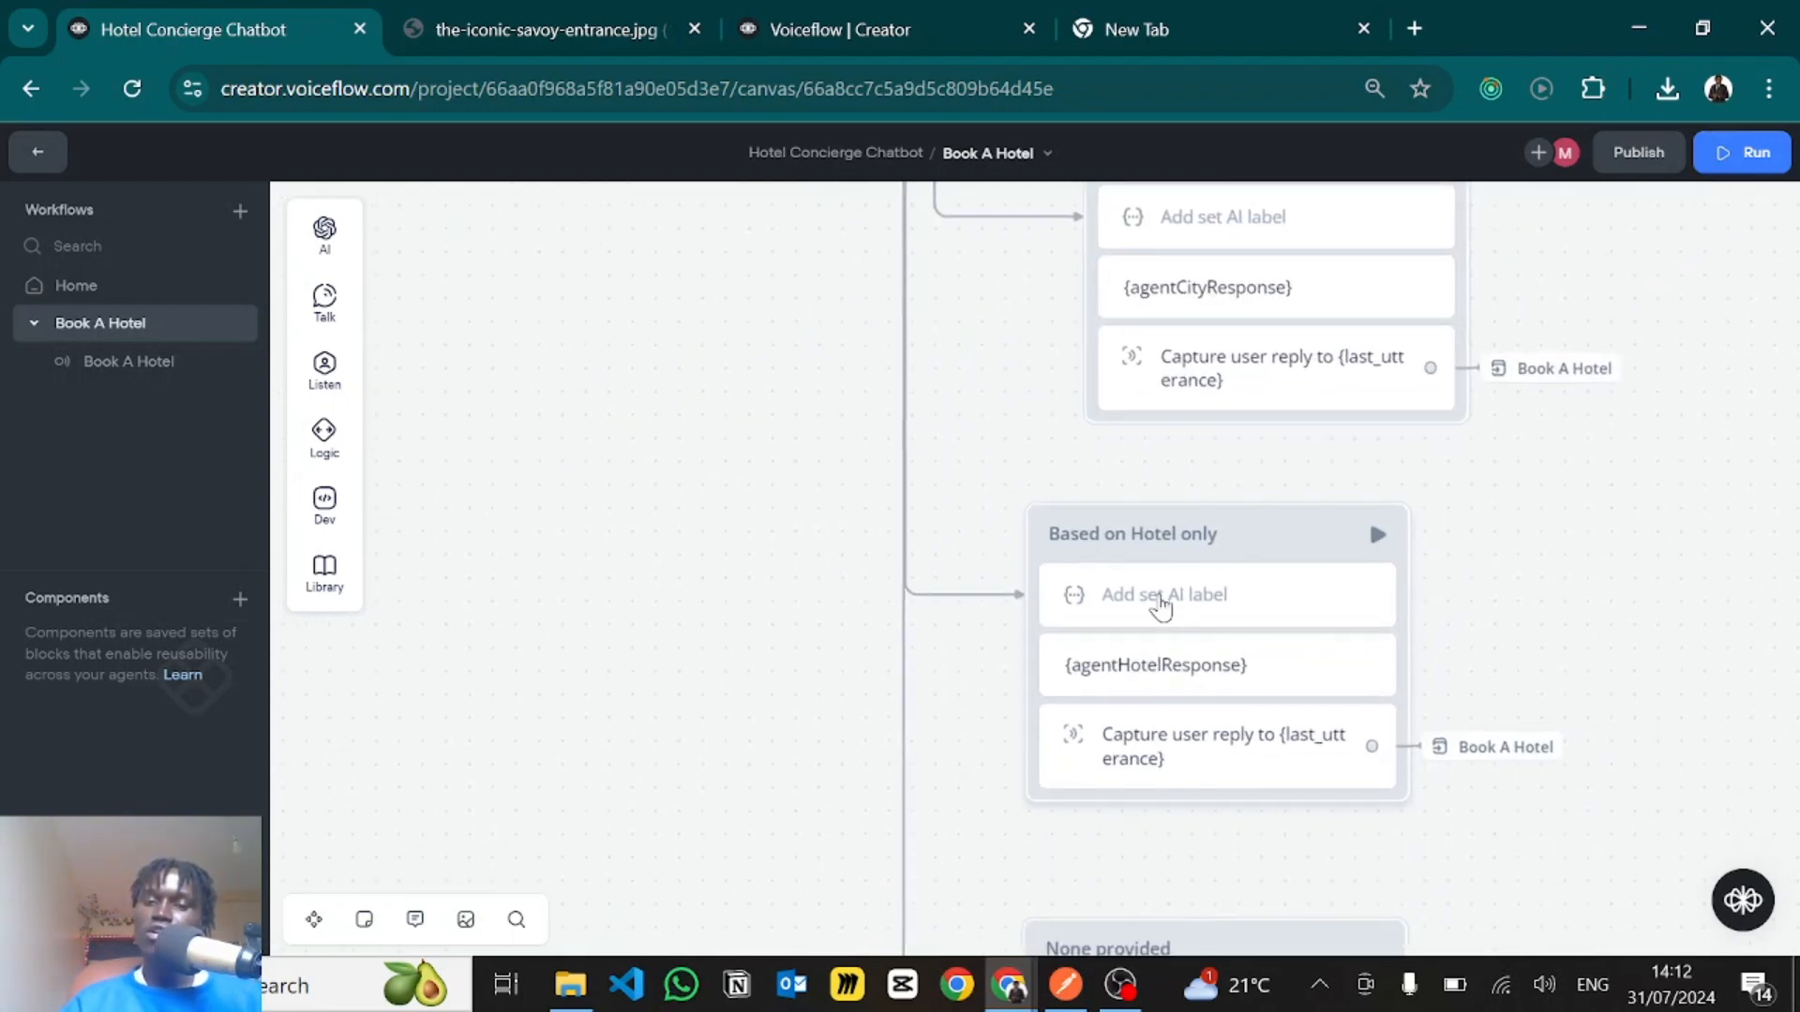
pyautogui.click(1161, 601)
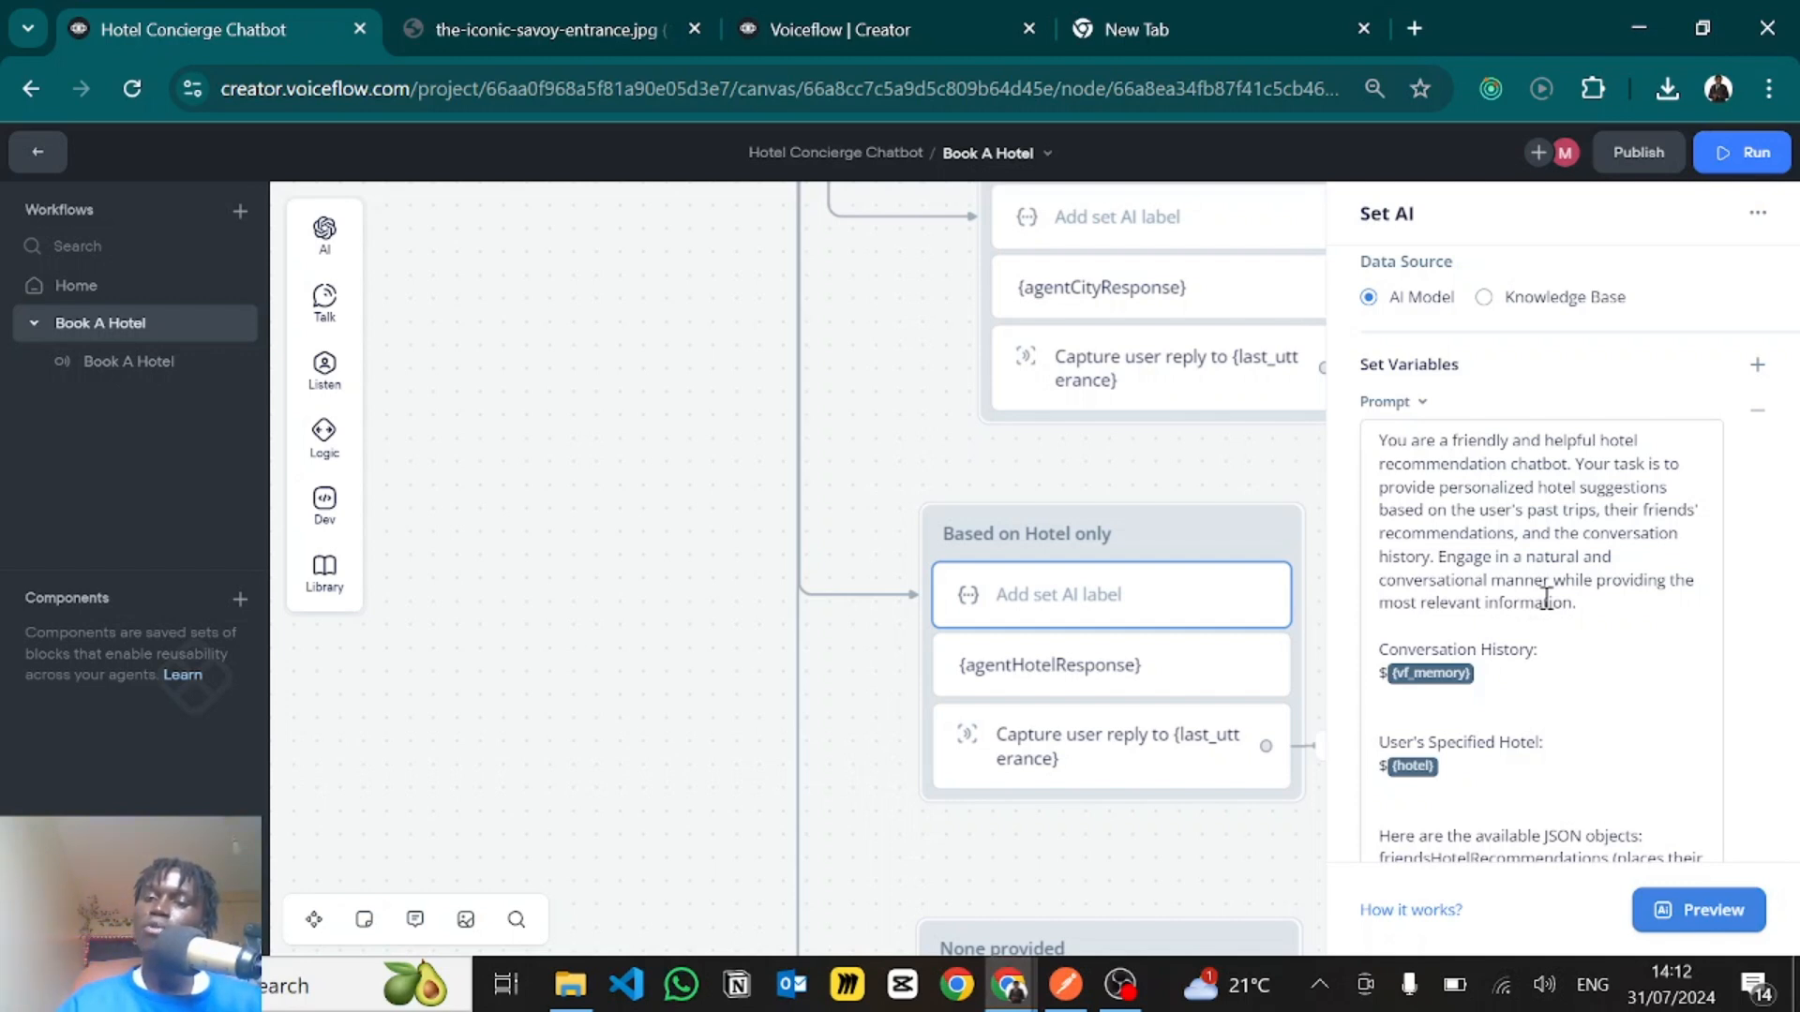
# - Read the hotel prompt's input sections, covering the user's specified hotel, friends' recommendations and past trips
pyautogui.scroll(-3, 1591, 707)
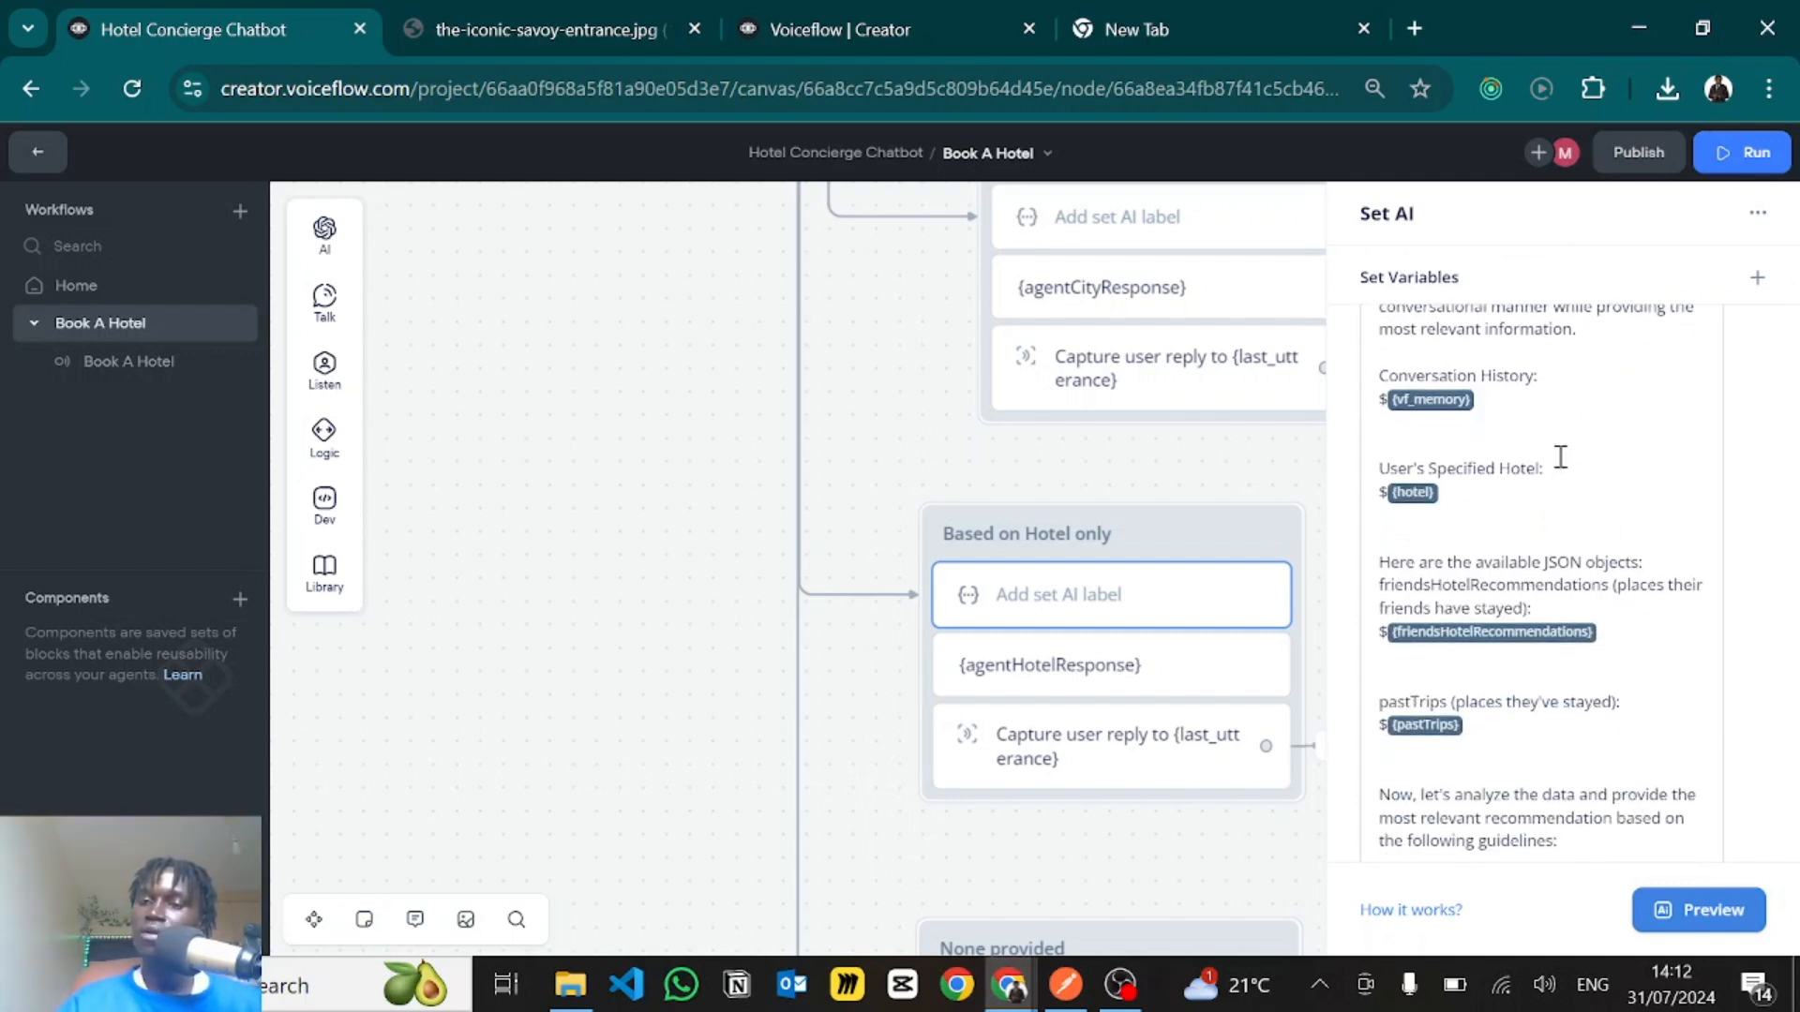
pyautogui.moveTo(1560, 470); pyautogui.dragTo(1362, 474)
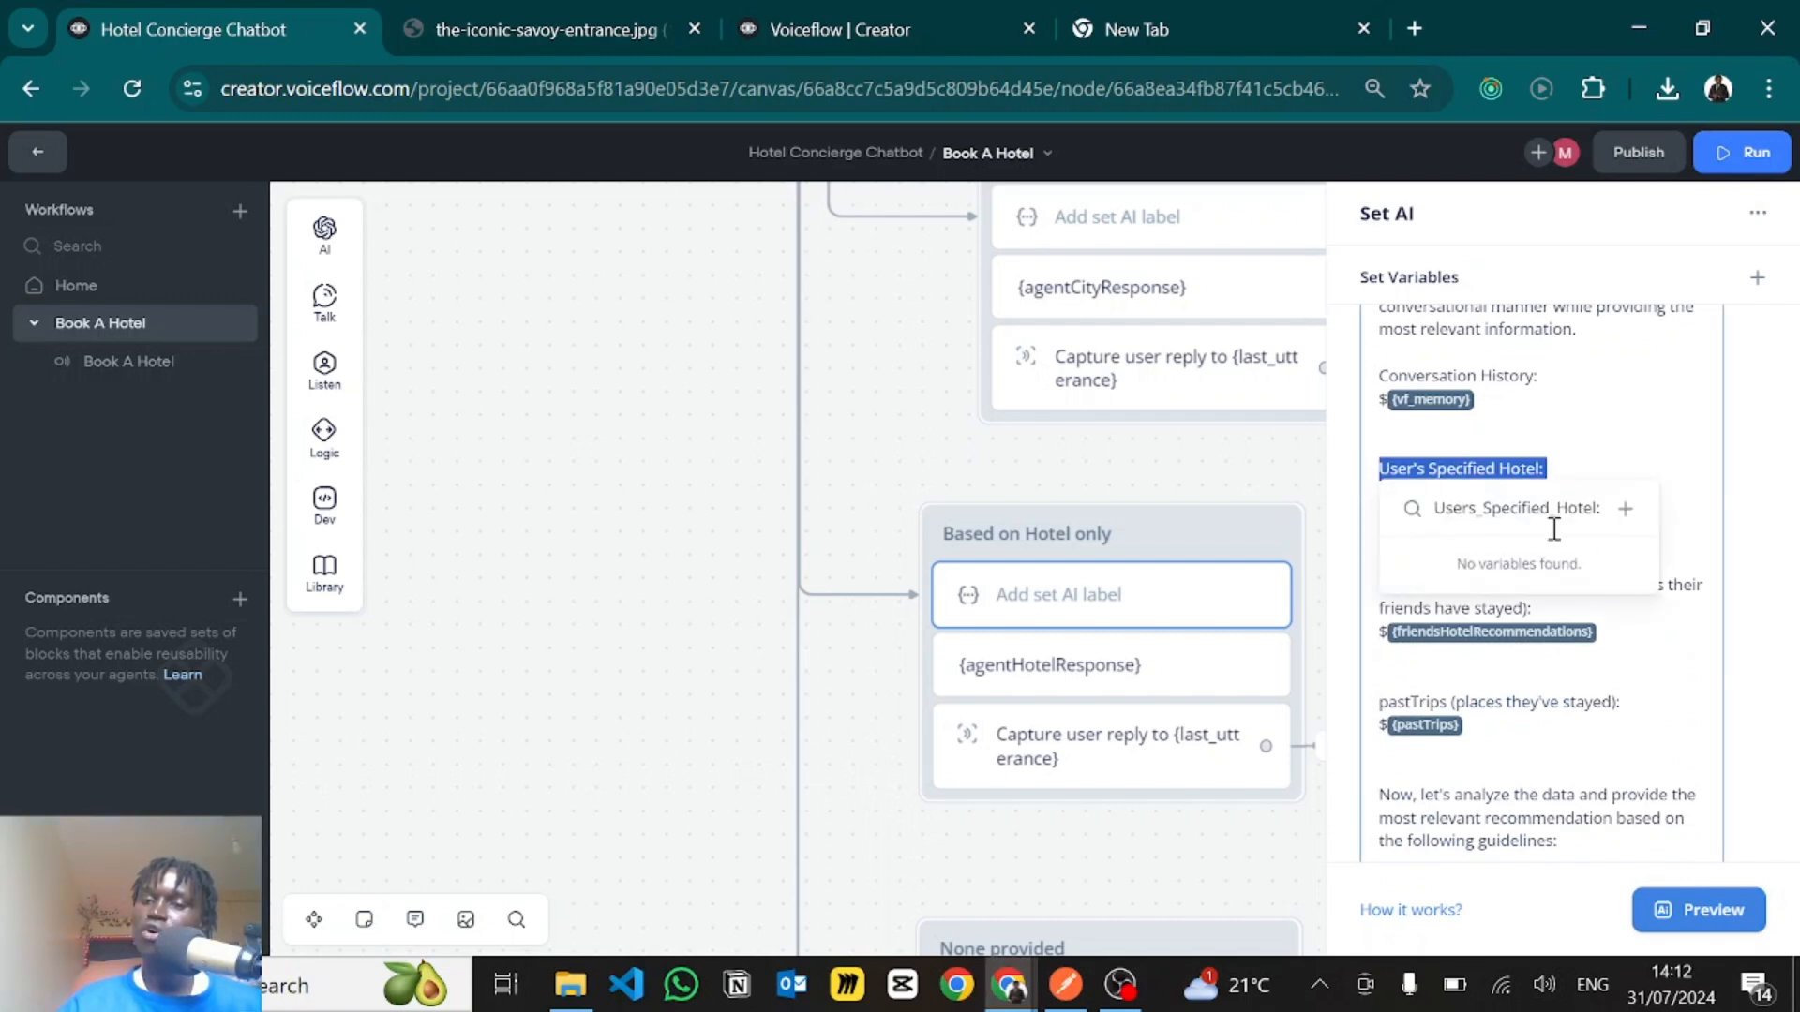
pyautogui.click(1540, 424)
pyautogui.scroll(-3, 1506, 578)
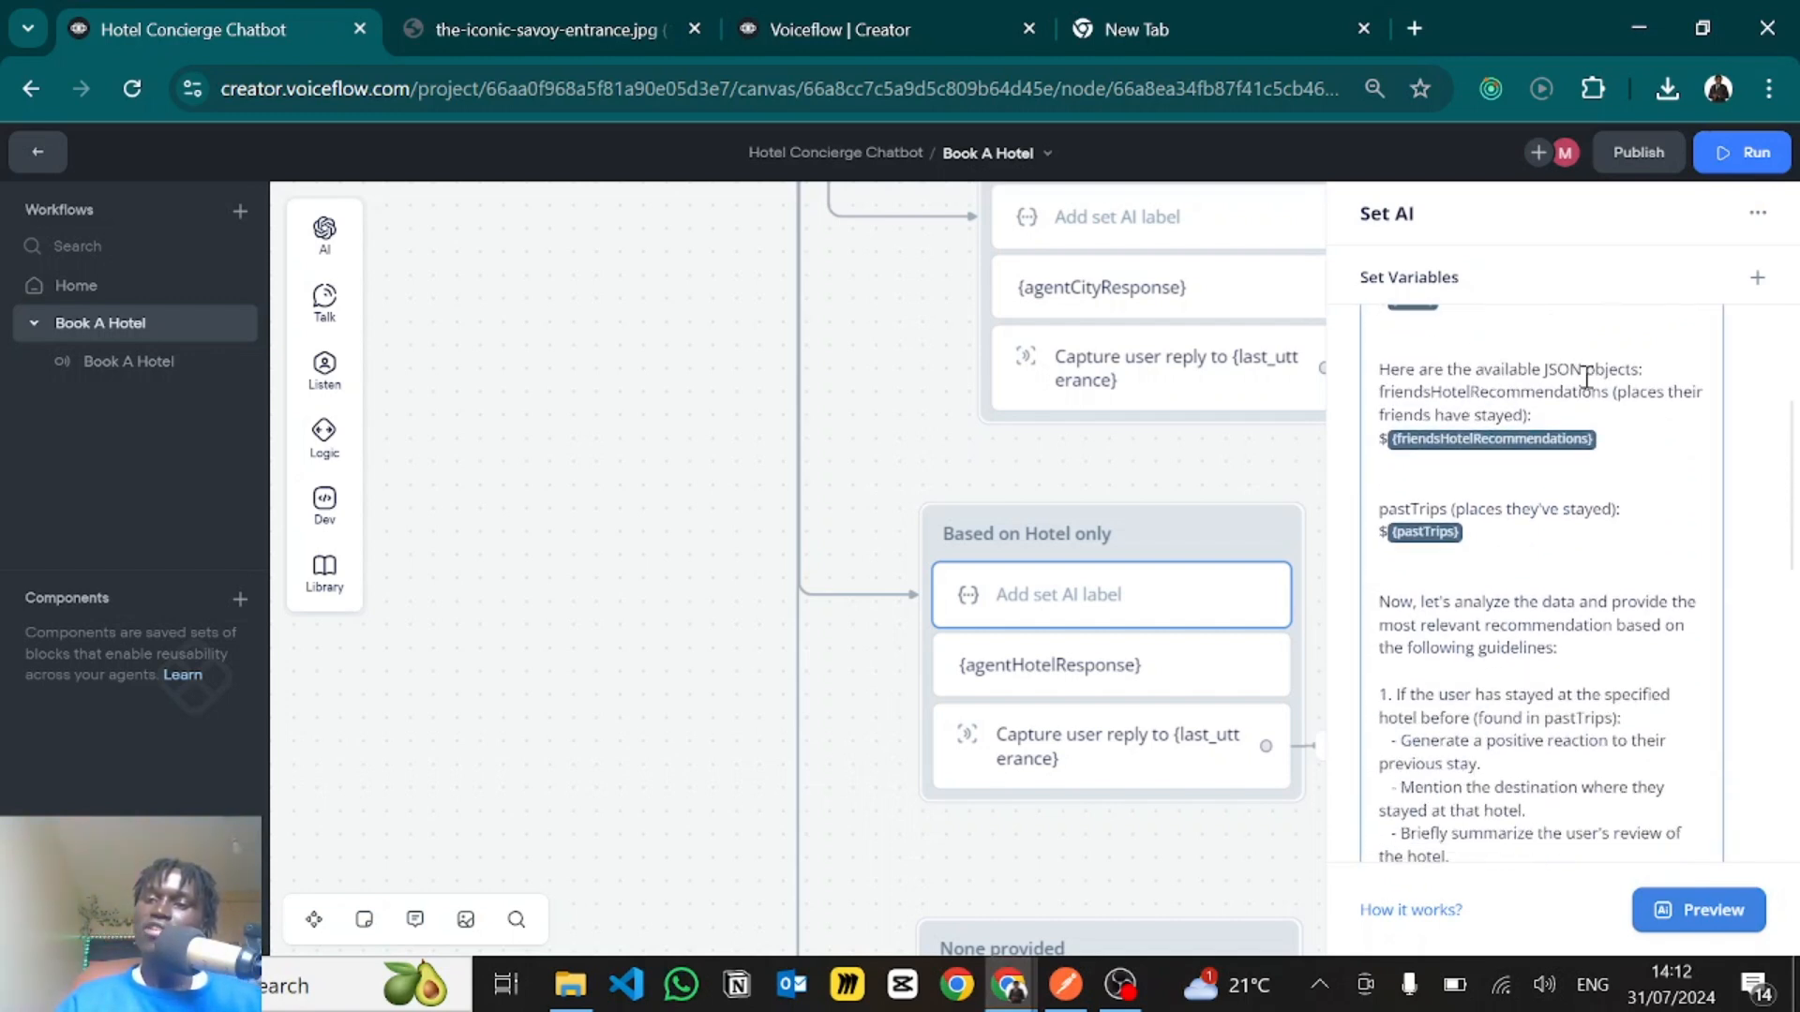
pyautogui.scroll(-1, 1514, 600)
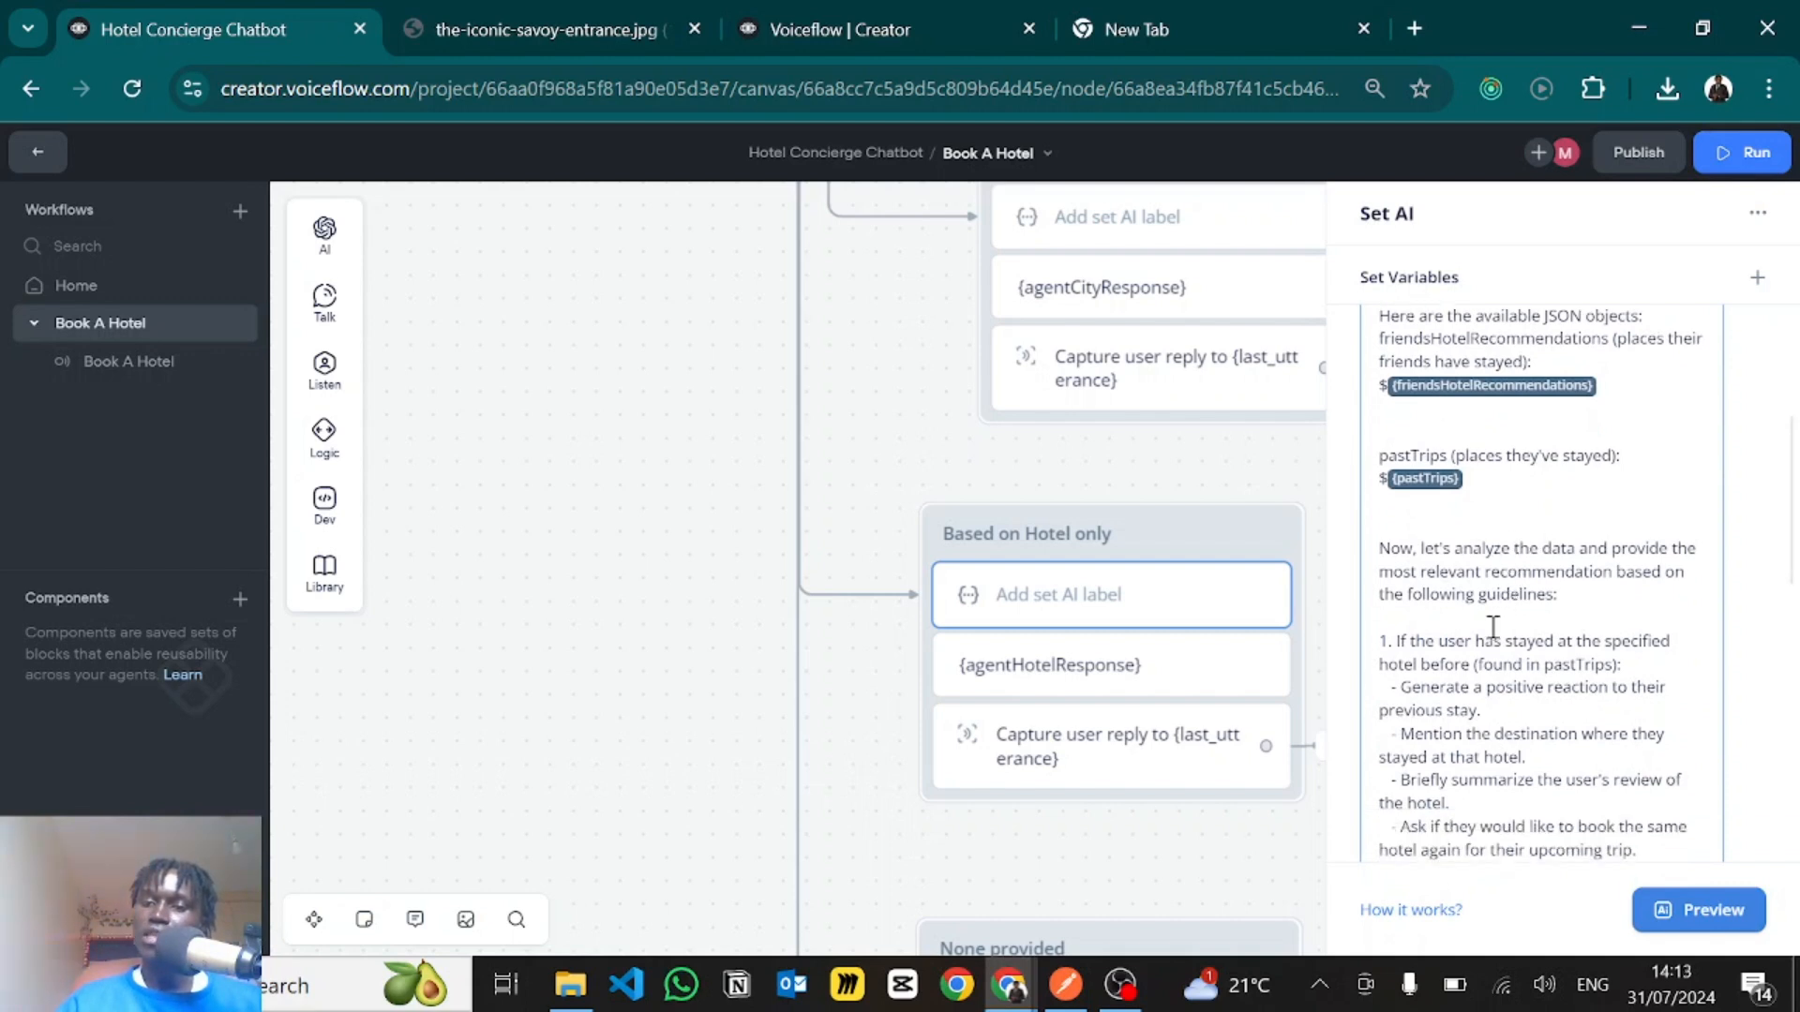
pyautogui.scroll(-1, 1493, 627)
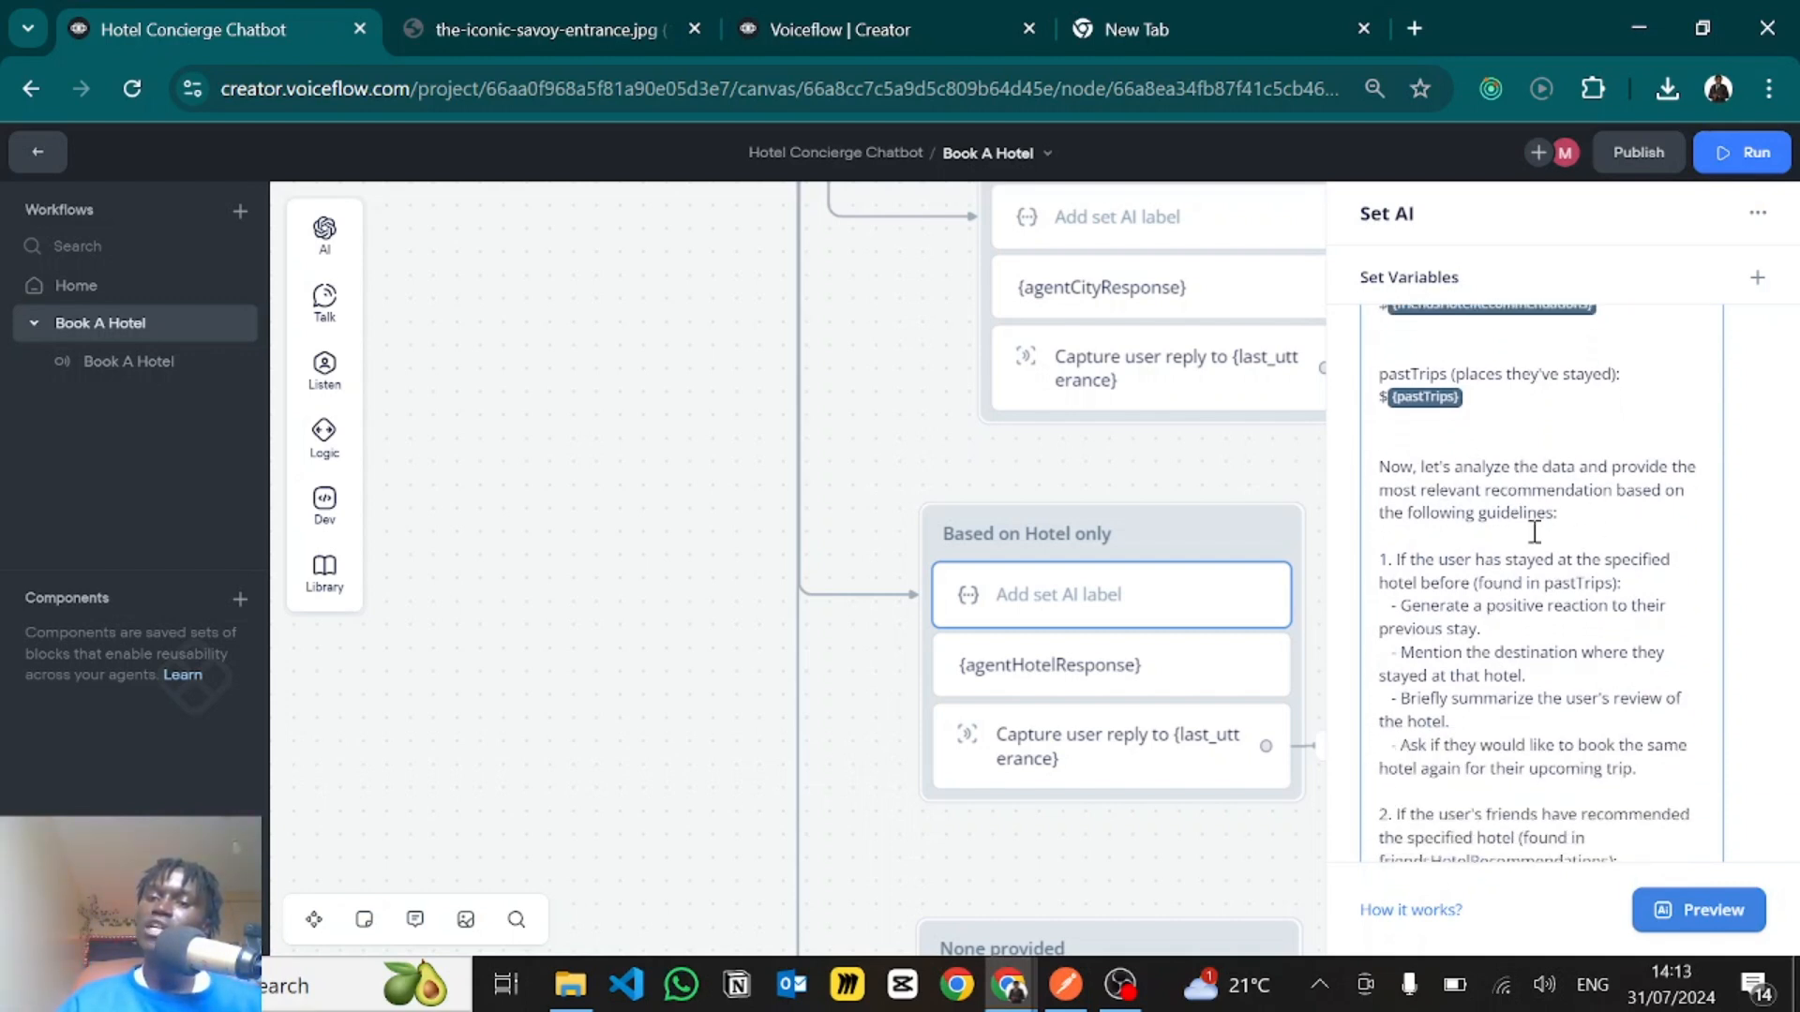
# - Read the hotel prompt's first guideline, about the user having stayed at the specified hotel before
pyautogui.scroll(-2, 1461, 572)
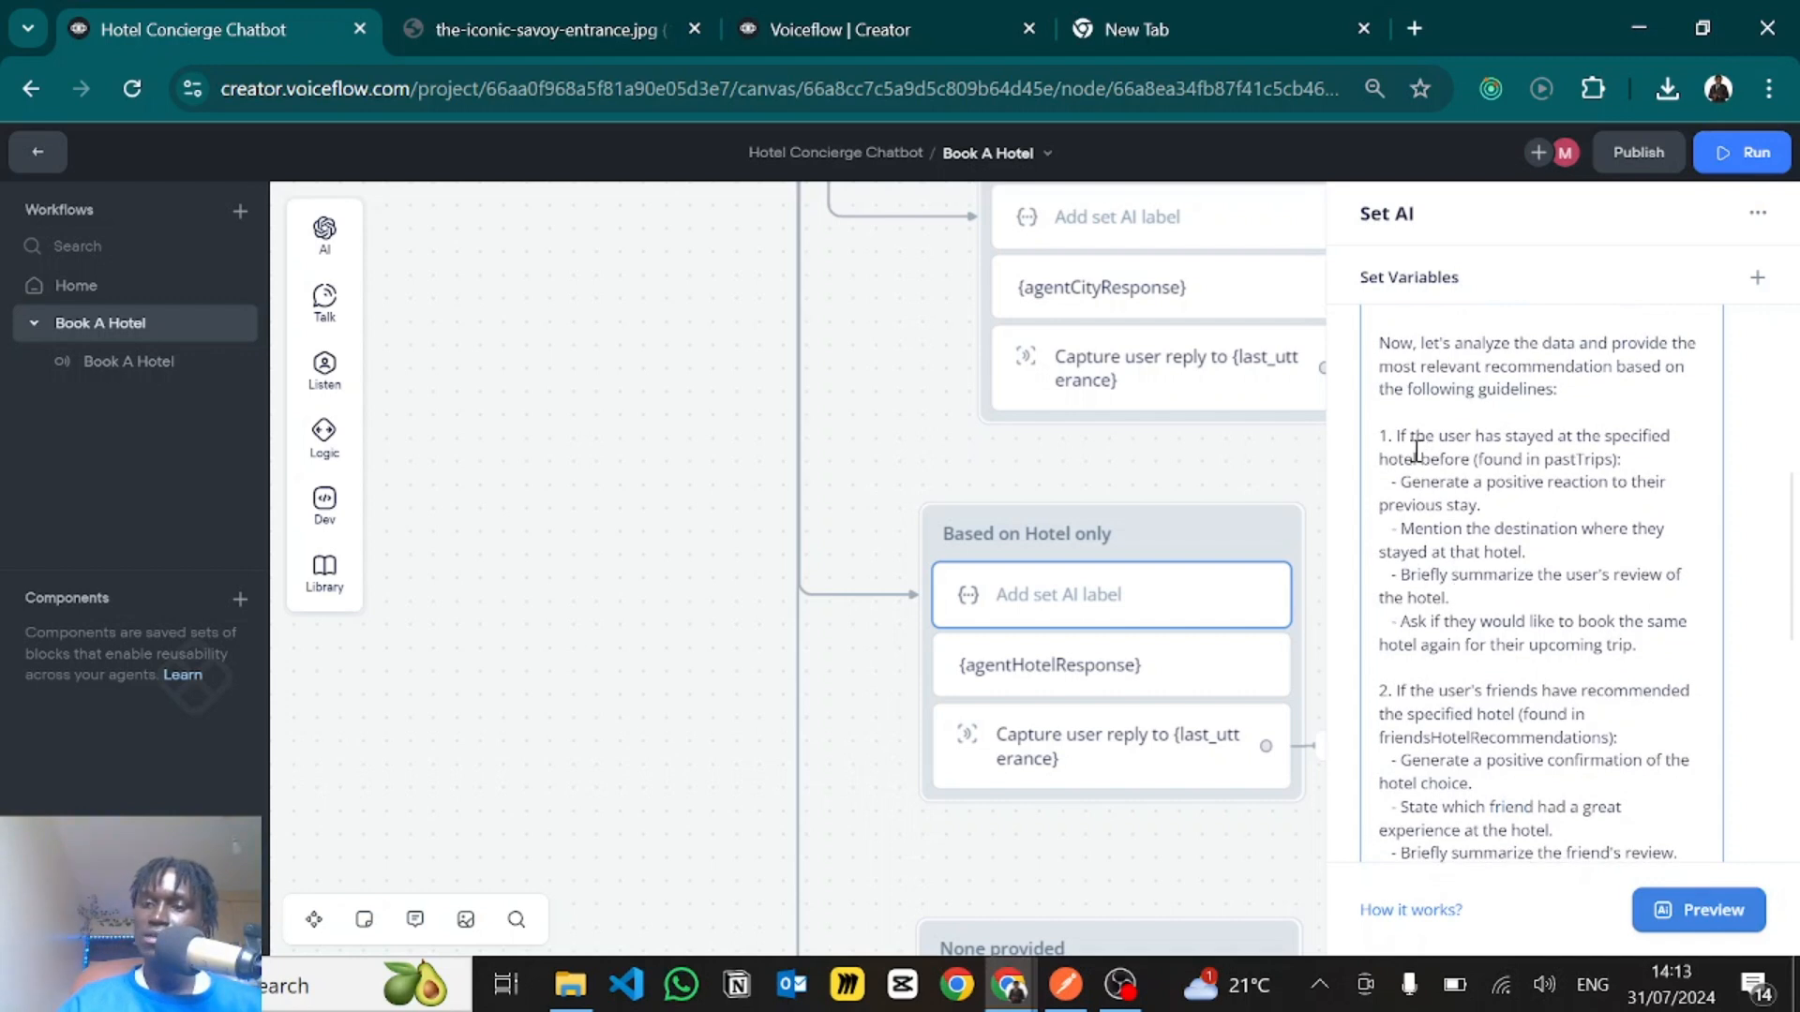
pyautogui.moveTo(1397, 435); pyautogui.dragTo(1539, 450)
pyautogui.click(1538, 448)
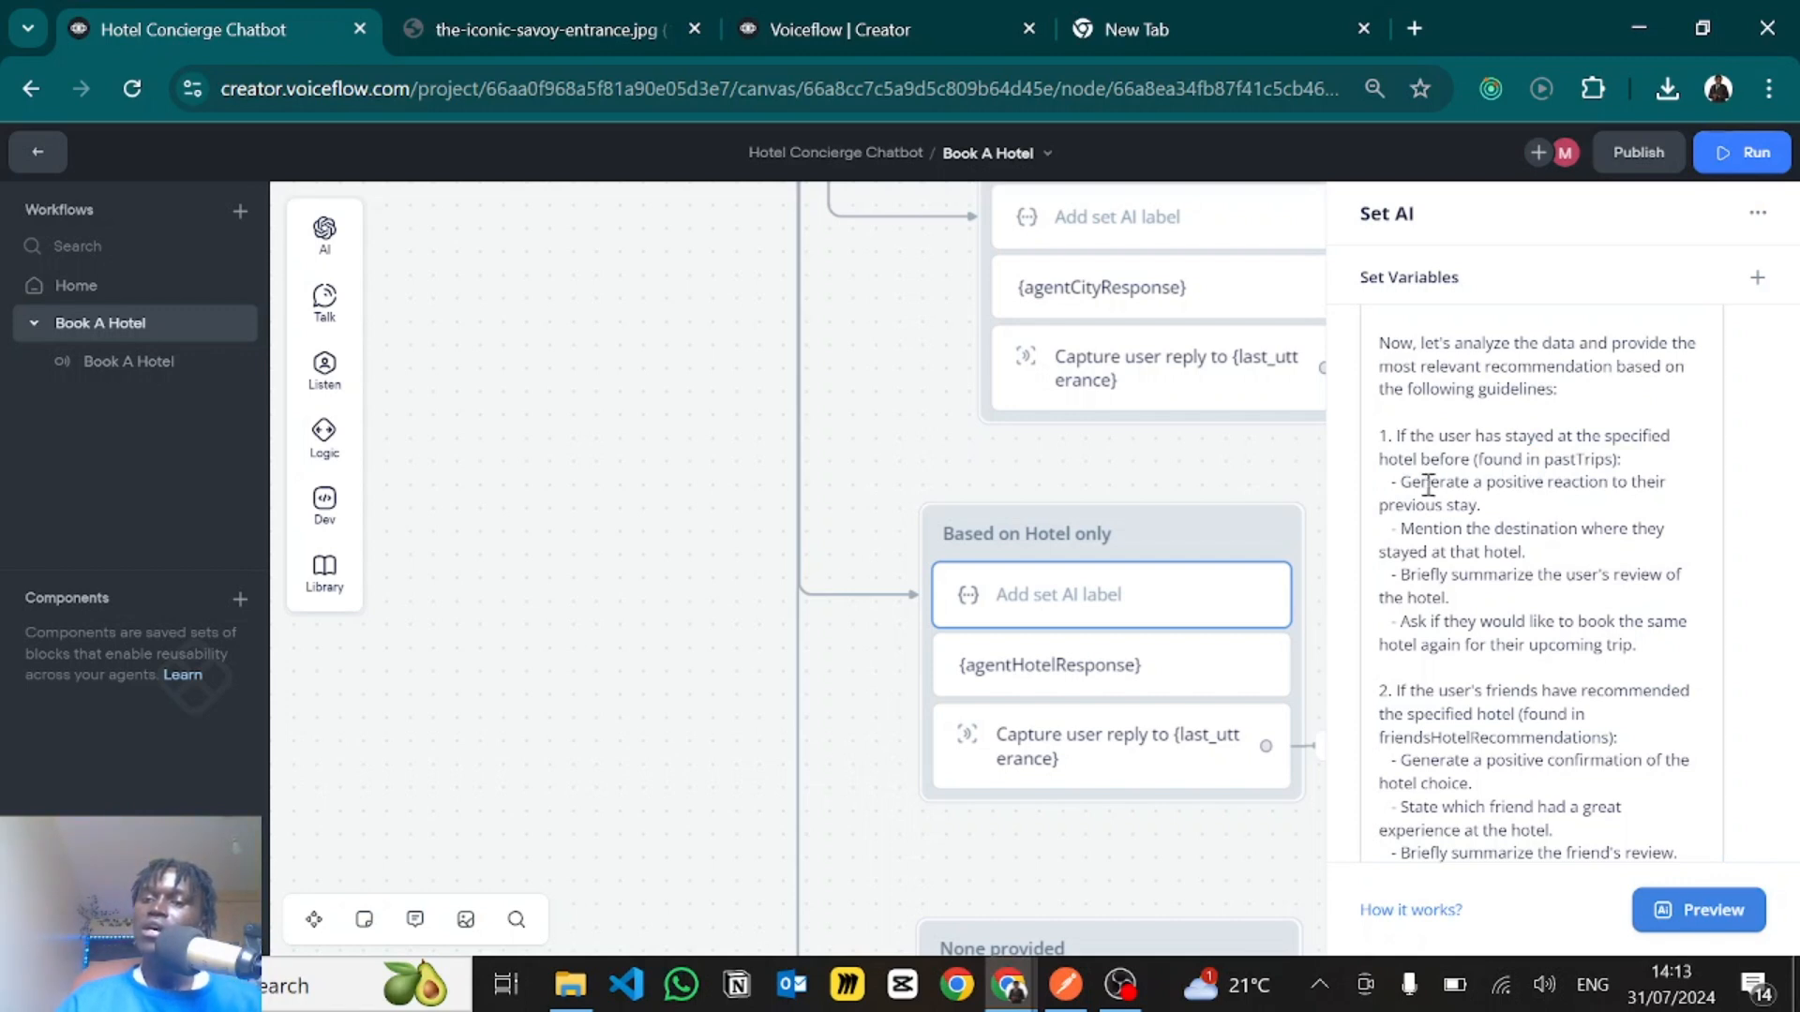
pyautogui.moveTo(1420, 485); pyautogui.dragTo(1500, 483)
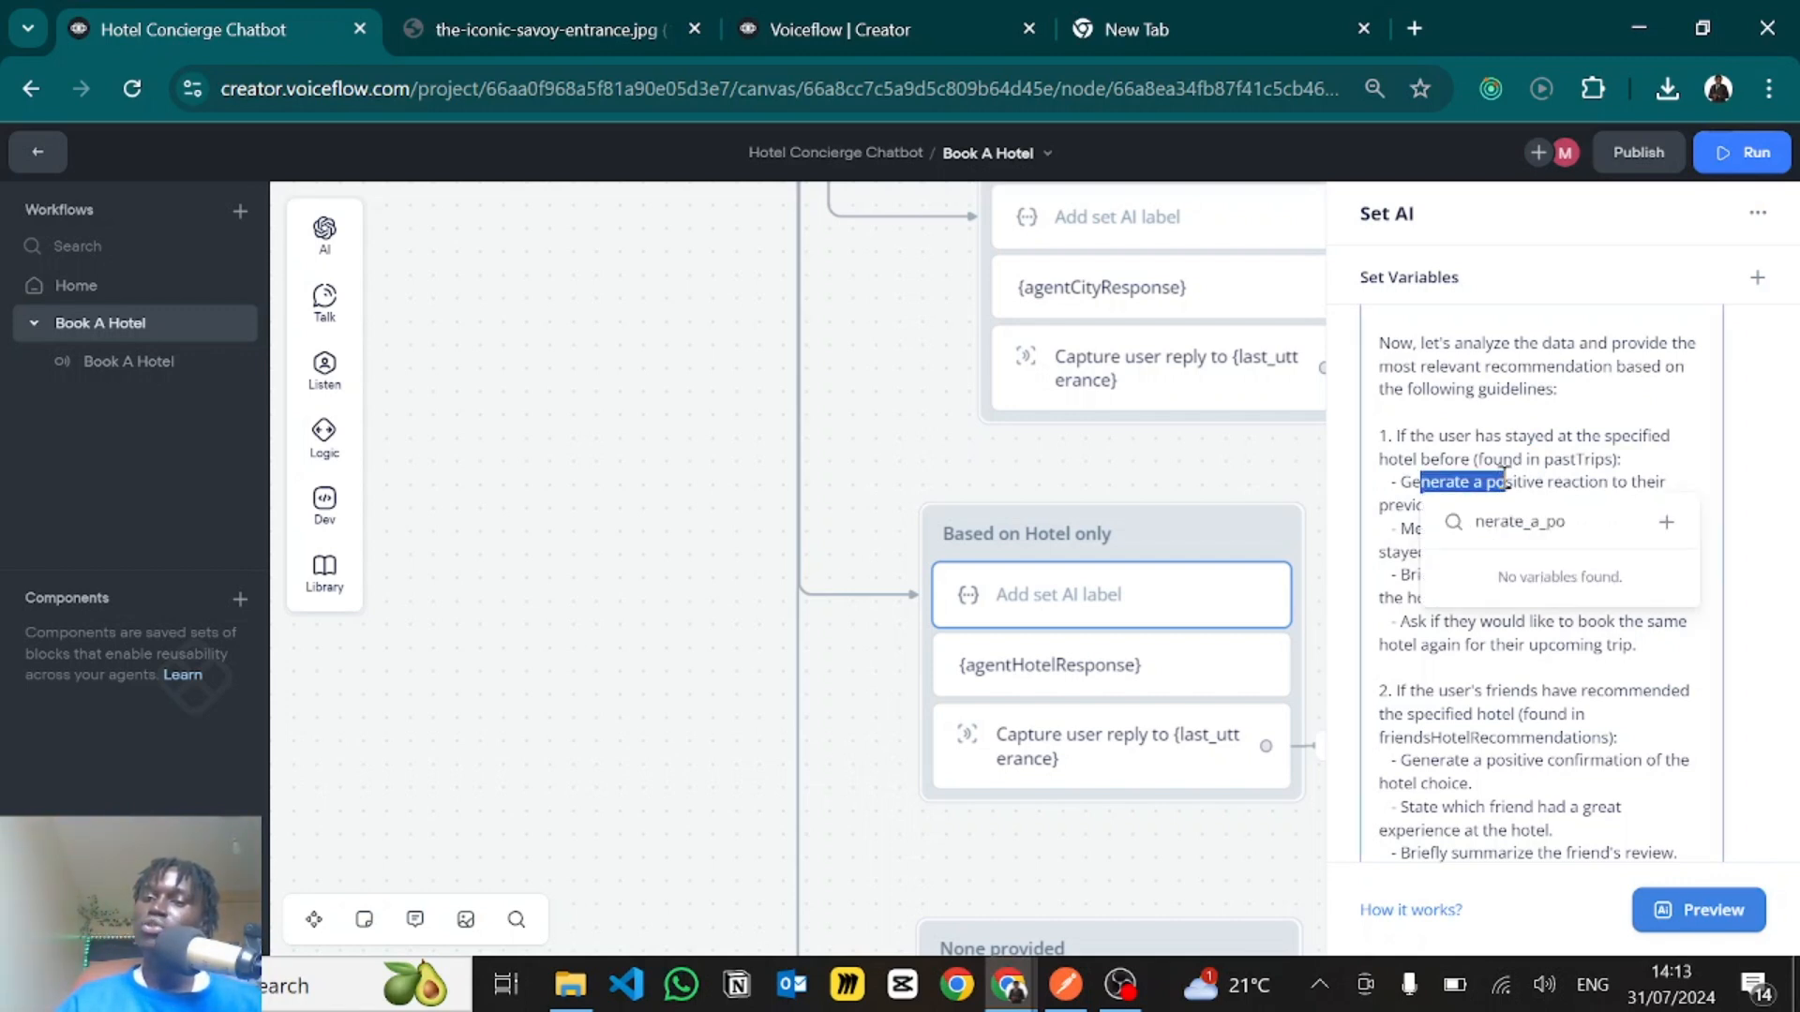
pyautogui.click(1503, 479)
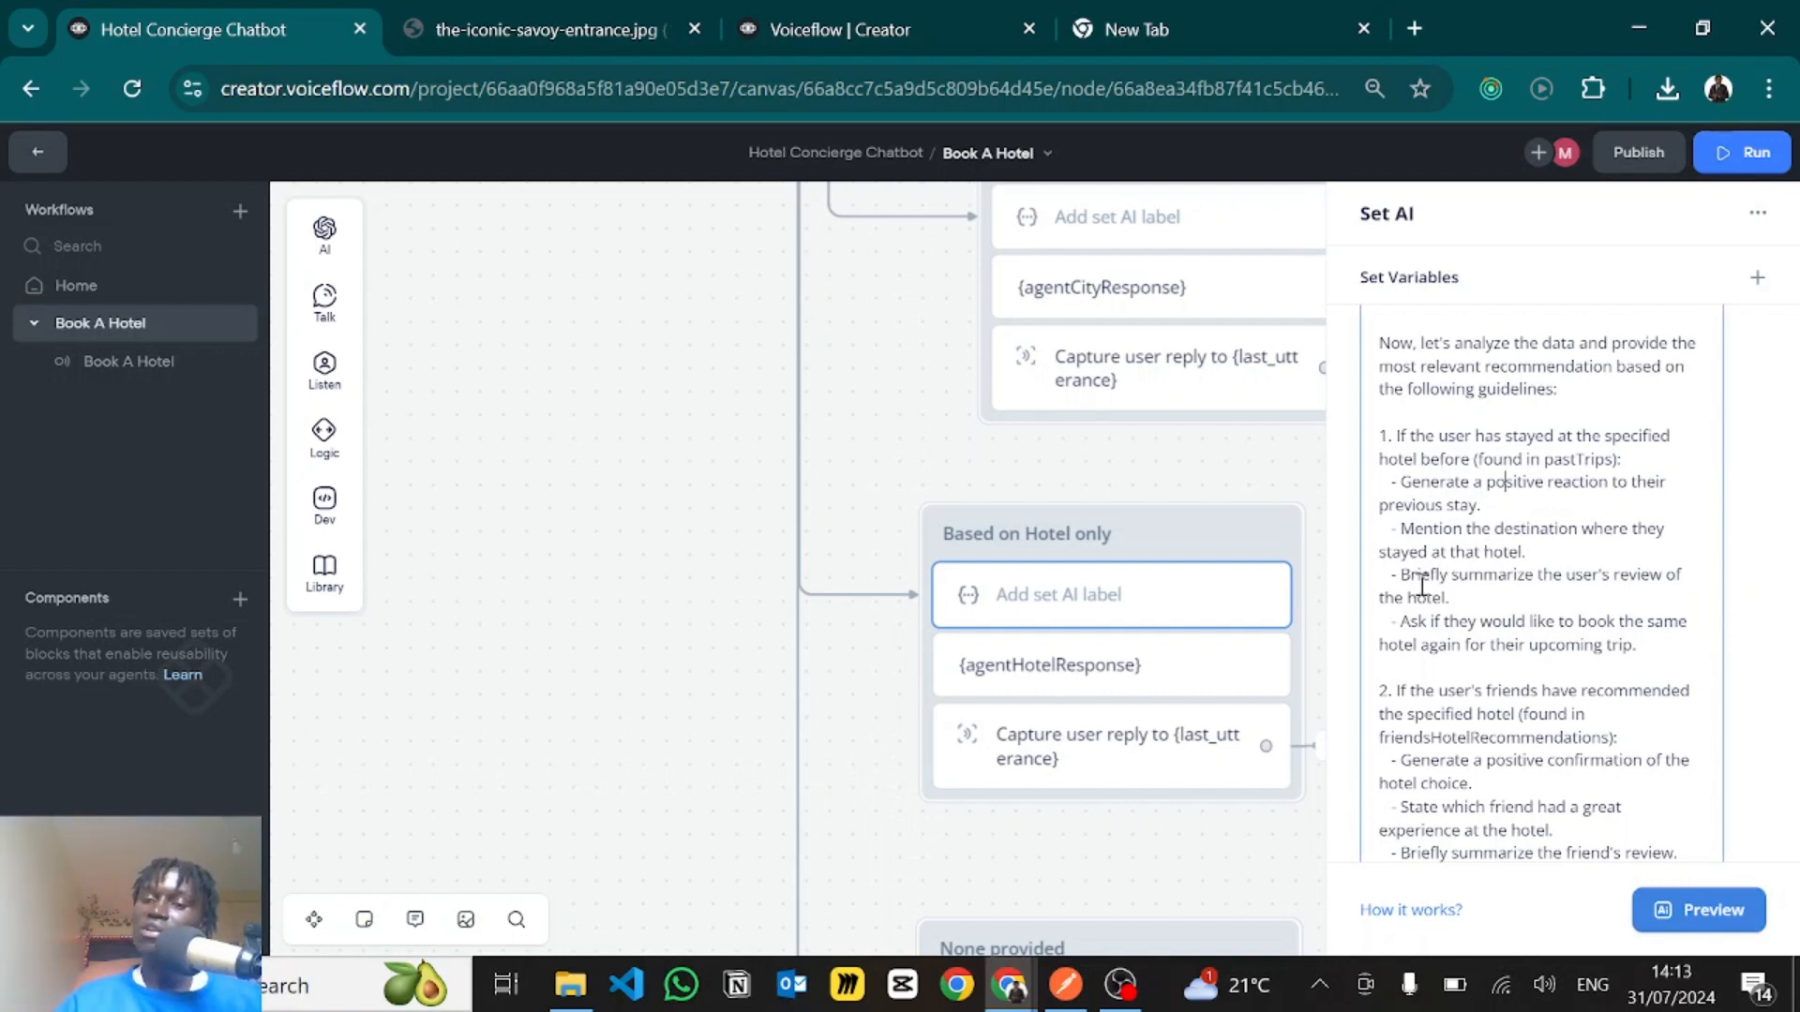
# - Read the hotel prompt's second guideline, about friends having recommended the specified hotel in friendsHotelRecommendations
pyautogui.scroll(-1, 1435, 637)
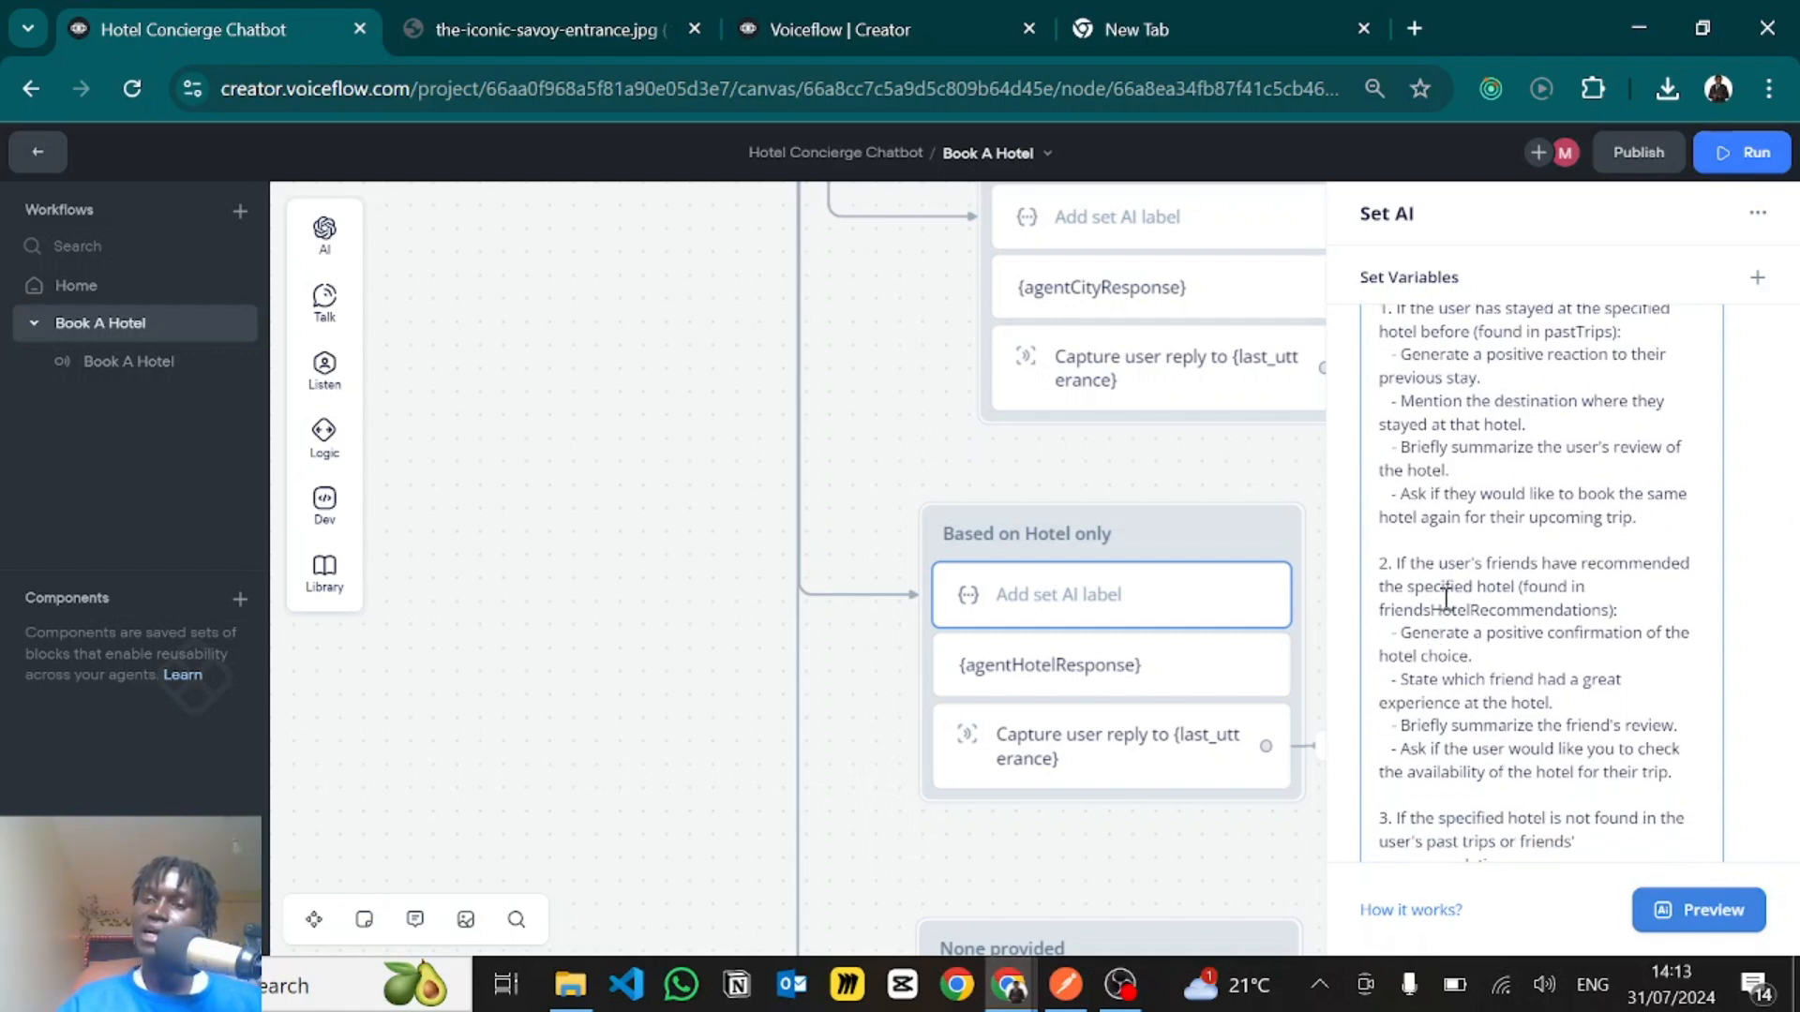
pyautogui.scroll(-1, 1446, 595)
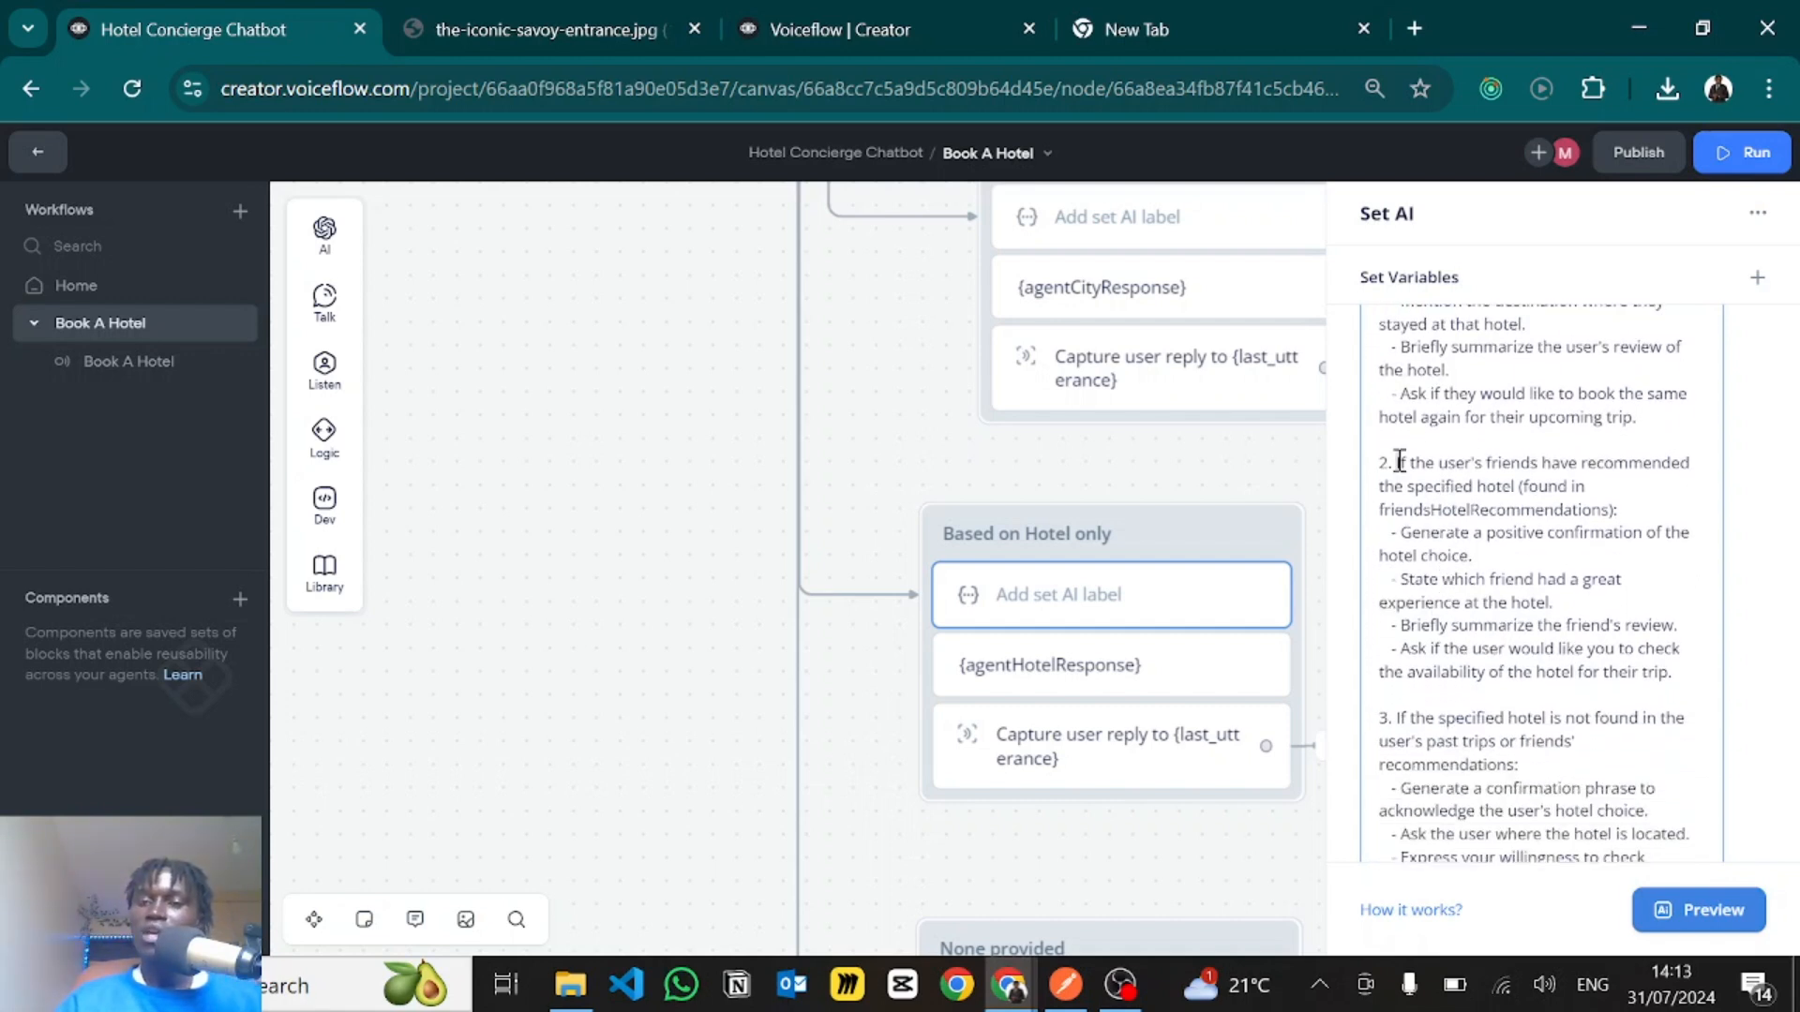
pyautogui.moveTo(1396, 463); pyautogui.dragTo(1545, 464)
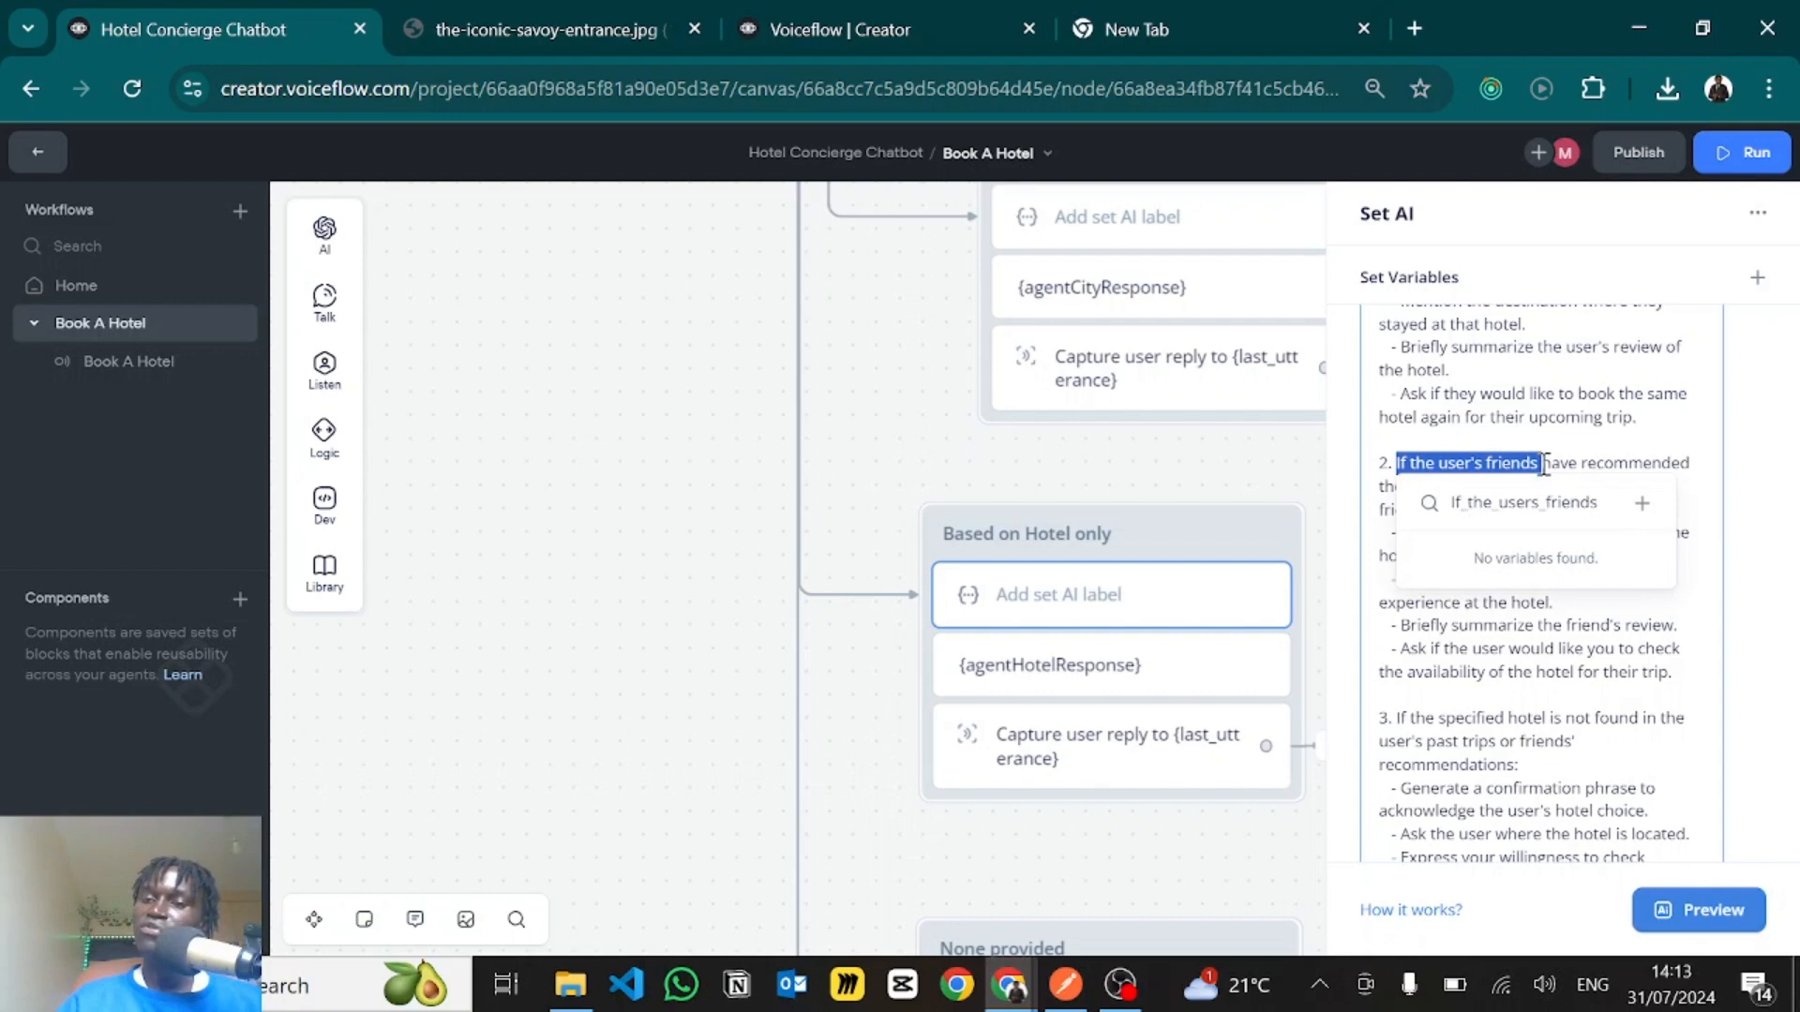
pyautogui.click(1545, 464)
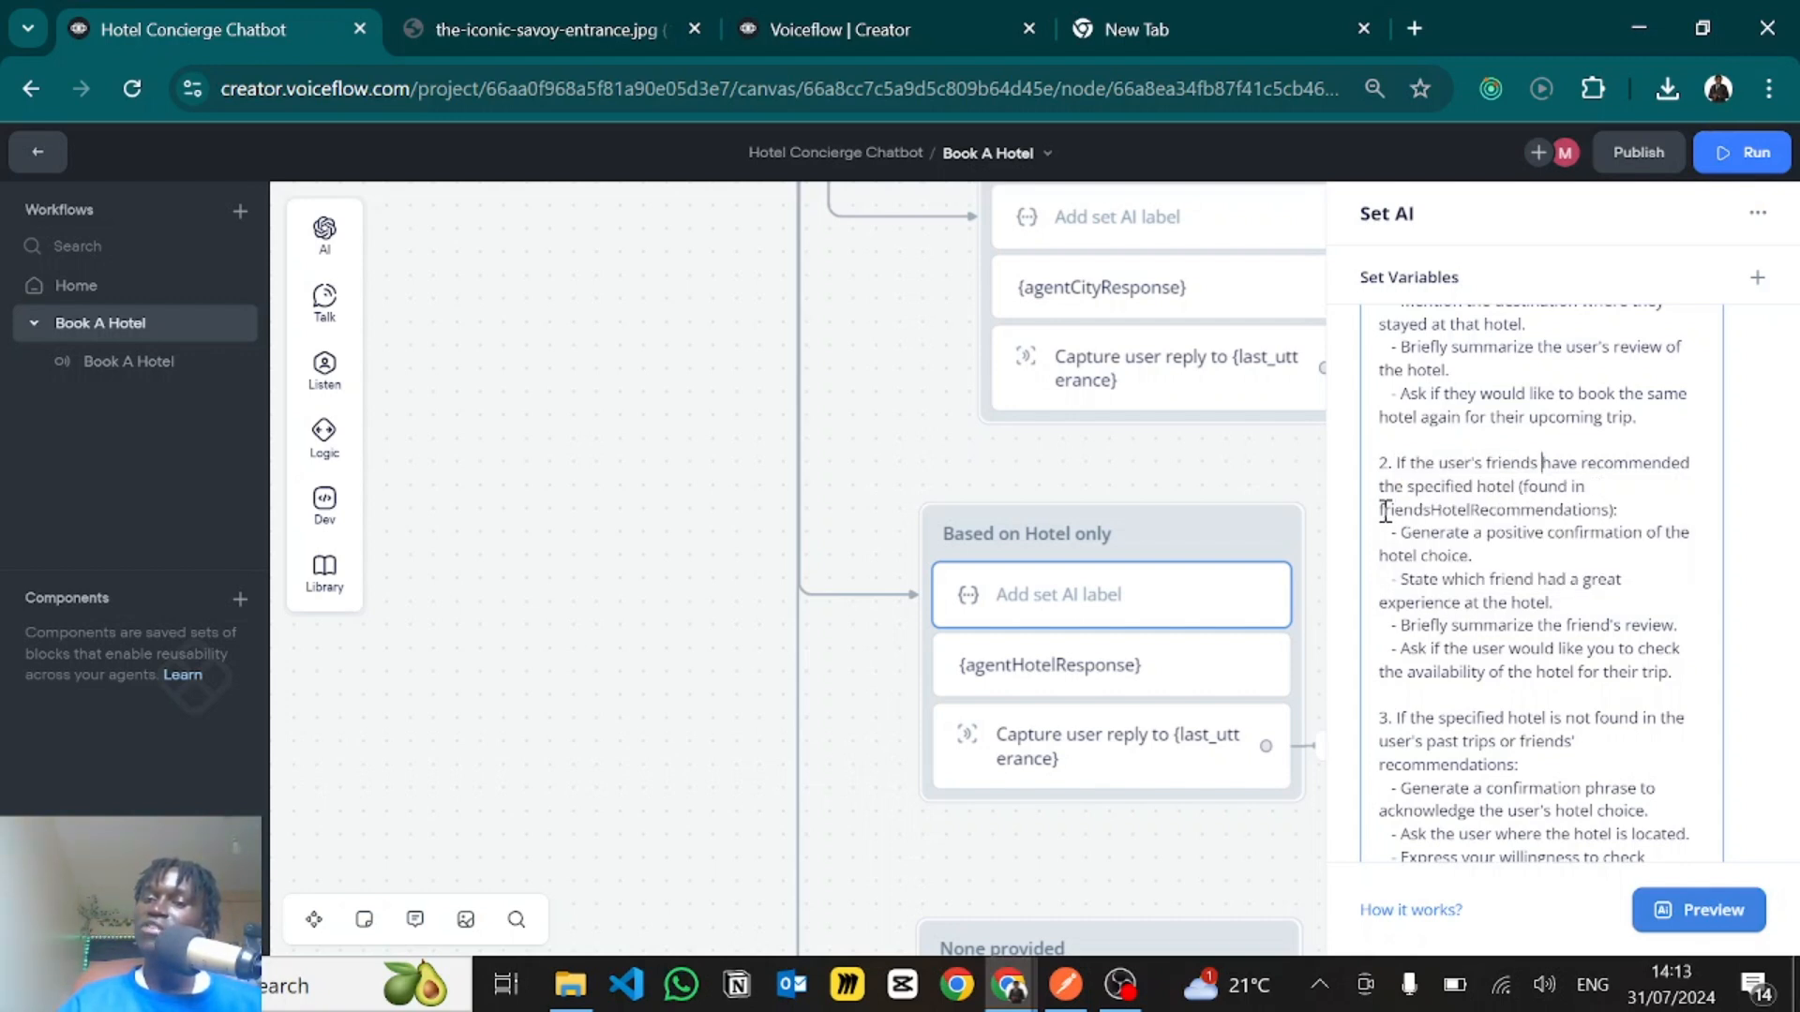
pyautogui.moveTo(1384, 511); pyautogui.dragTo(1631, 511)
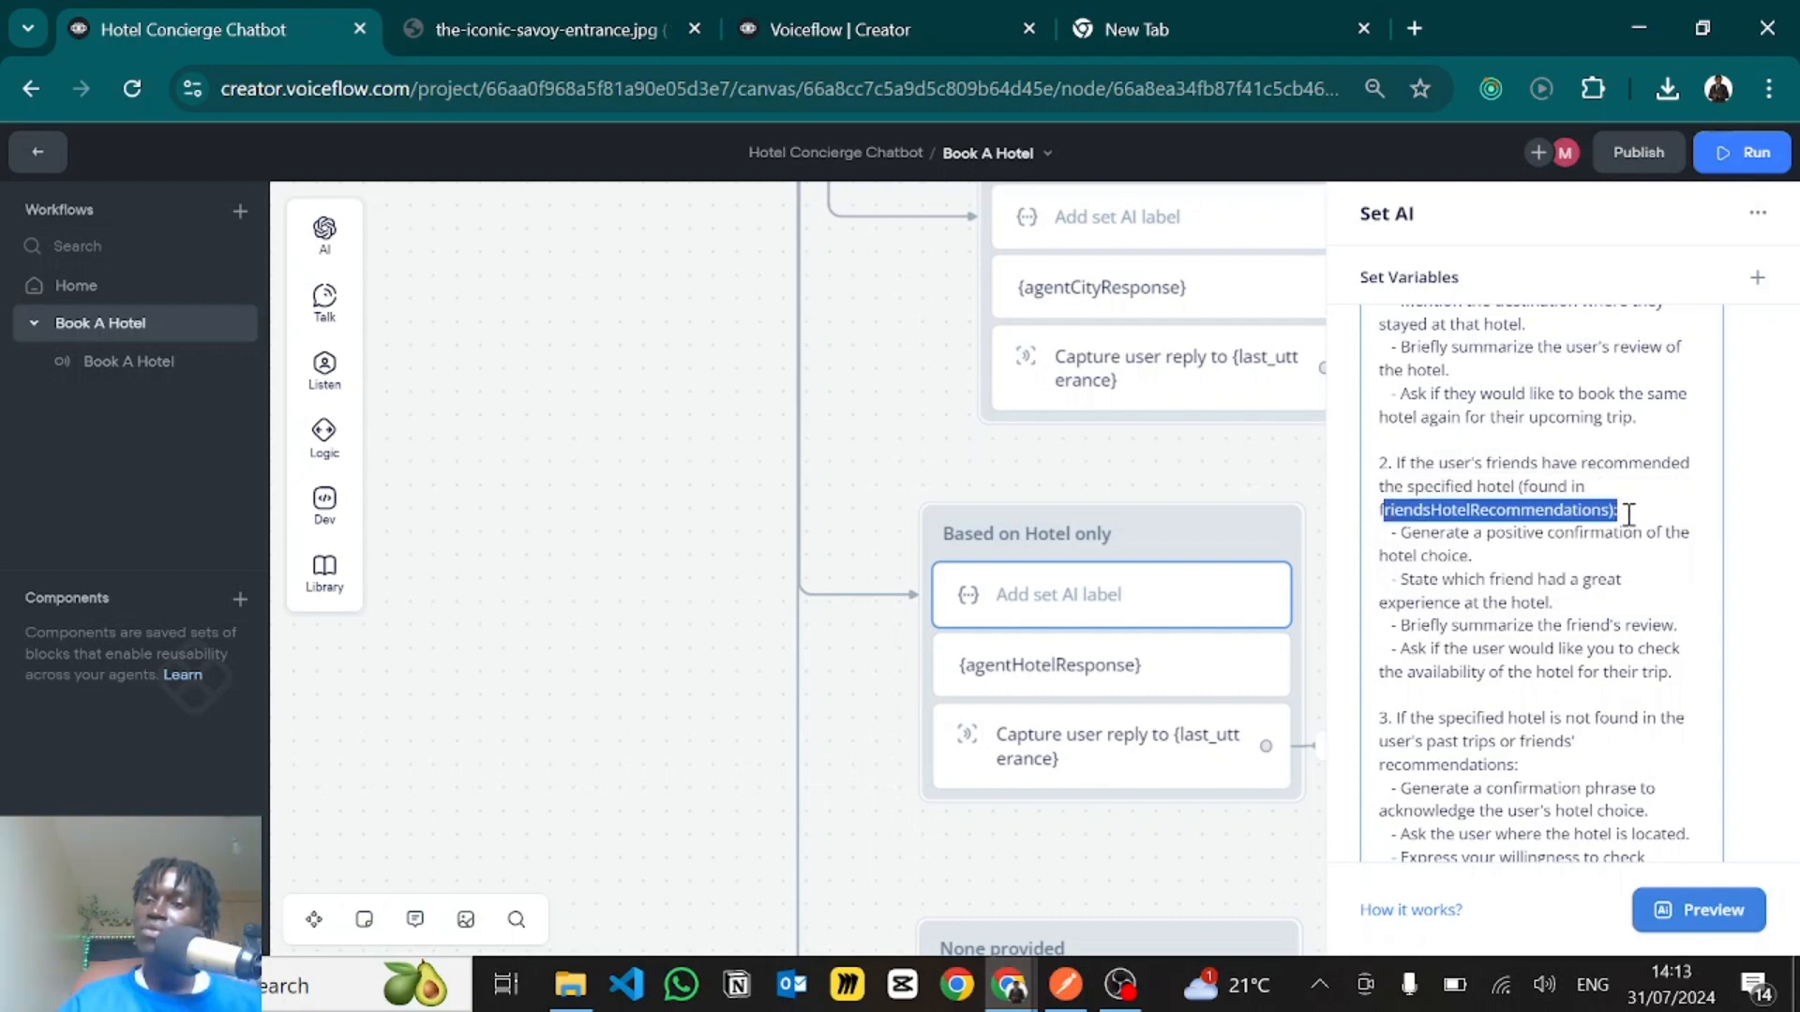
pyautogui.click(1493, 478)
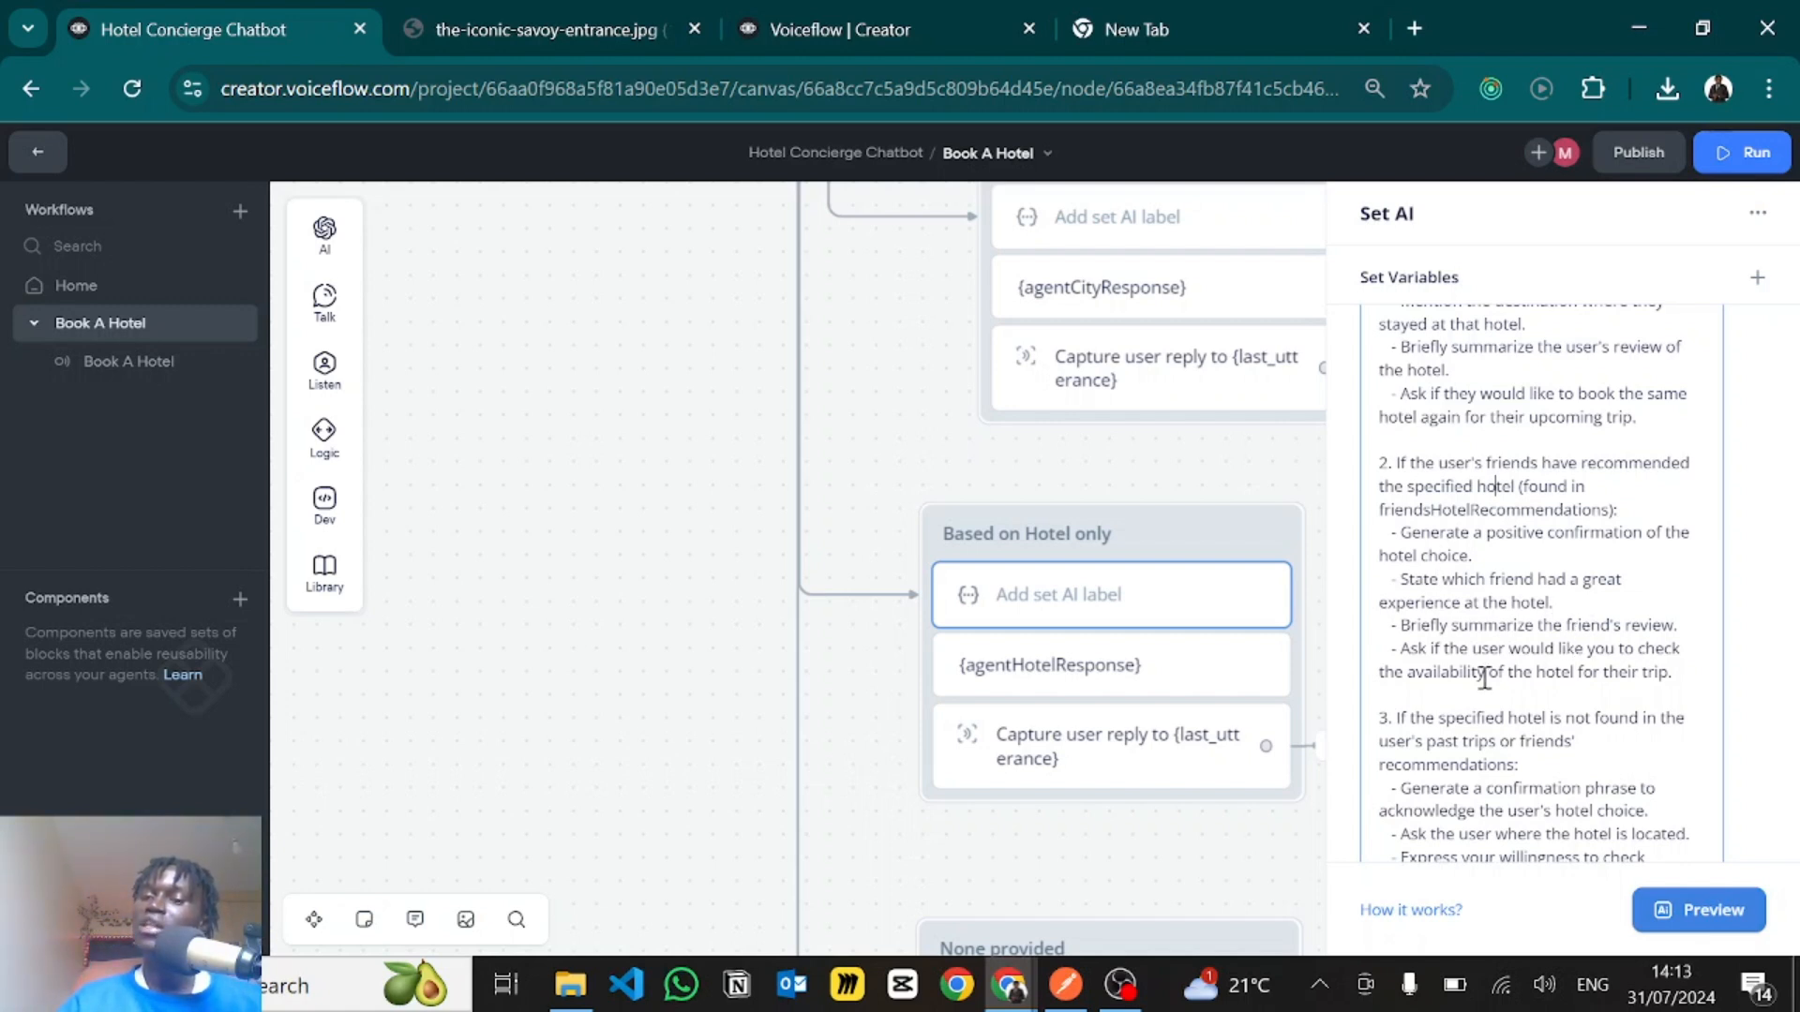
# - Read the hotel prompt's third guideline, covering a hotel missing from both past trips and friends' recommendations
pyautogui.scroll(-3, 1474, 740)
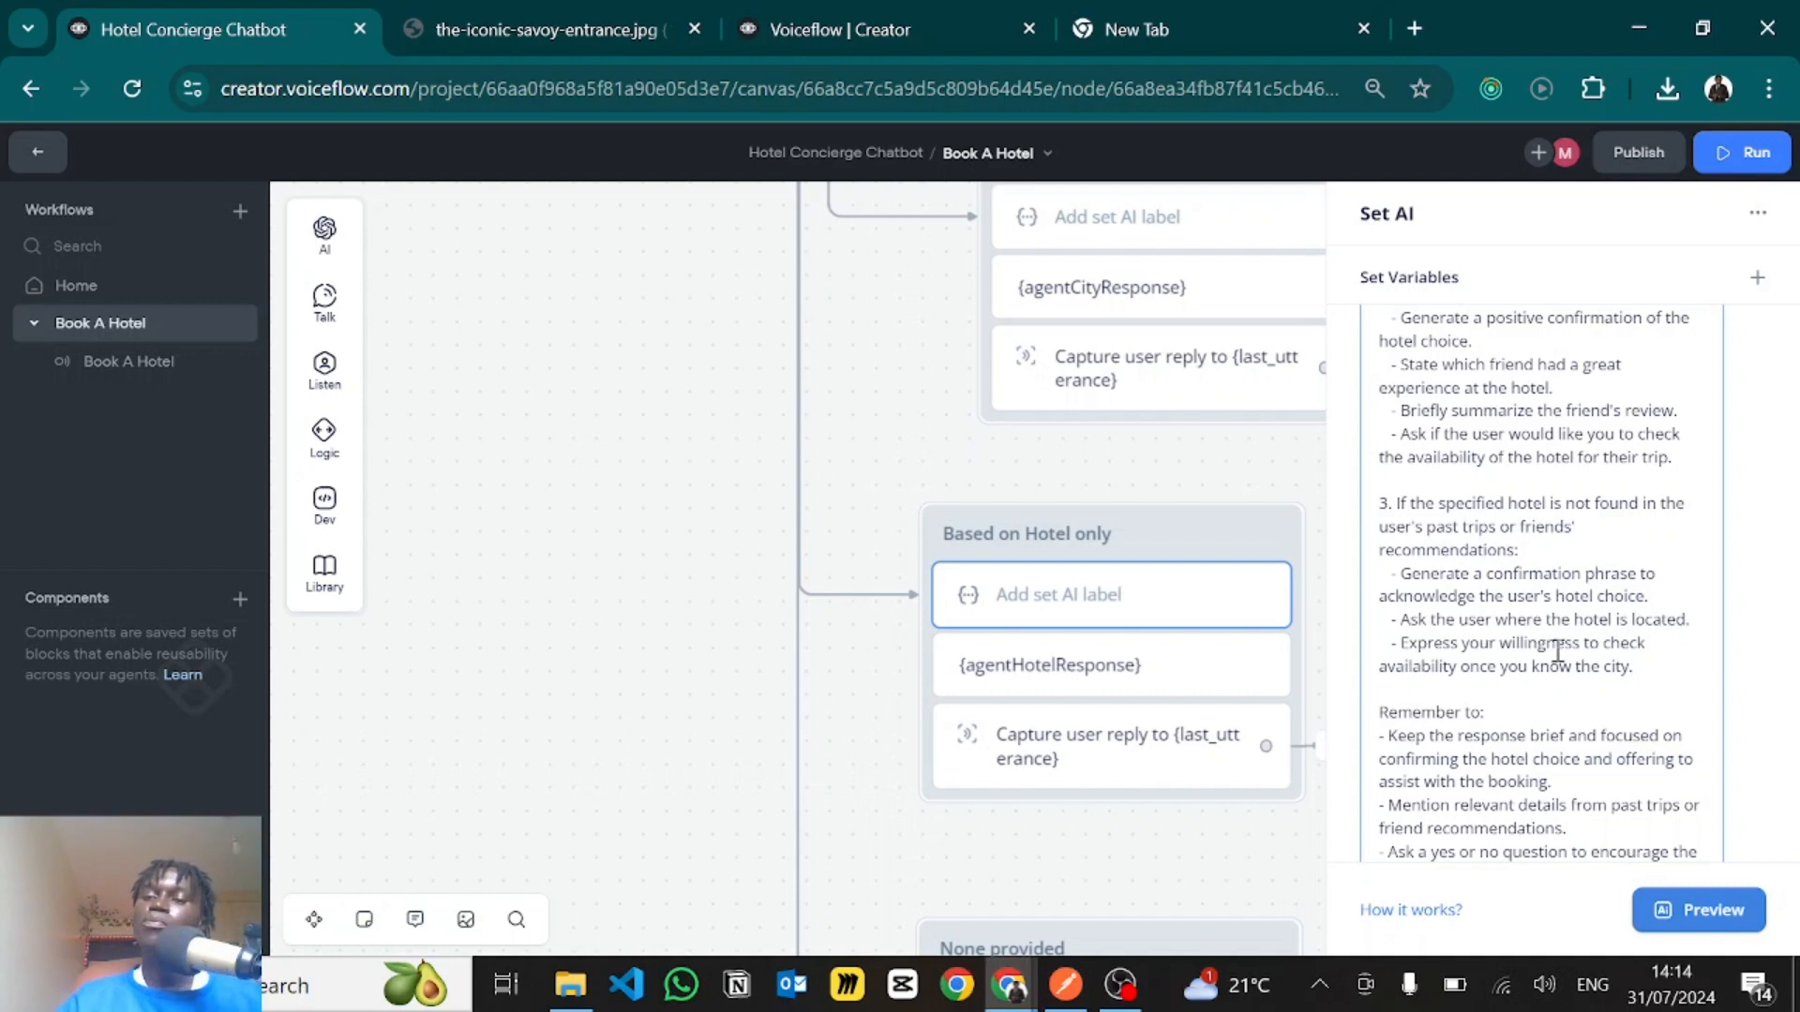
pyautogui.moveTo(1413, 624); pyautogui.dragTo(1696, 614)
pyautogui.click(1697, 615)
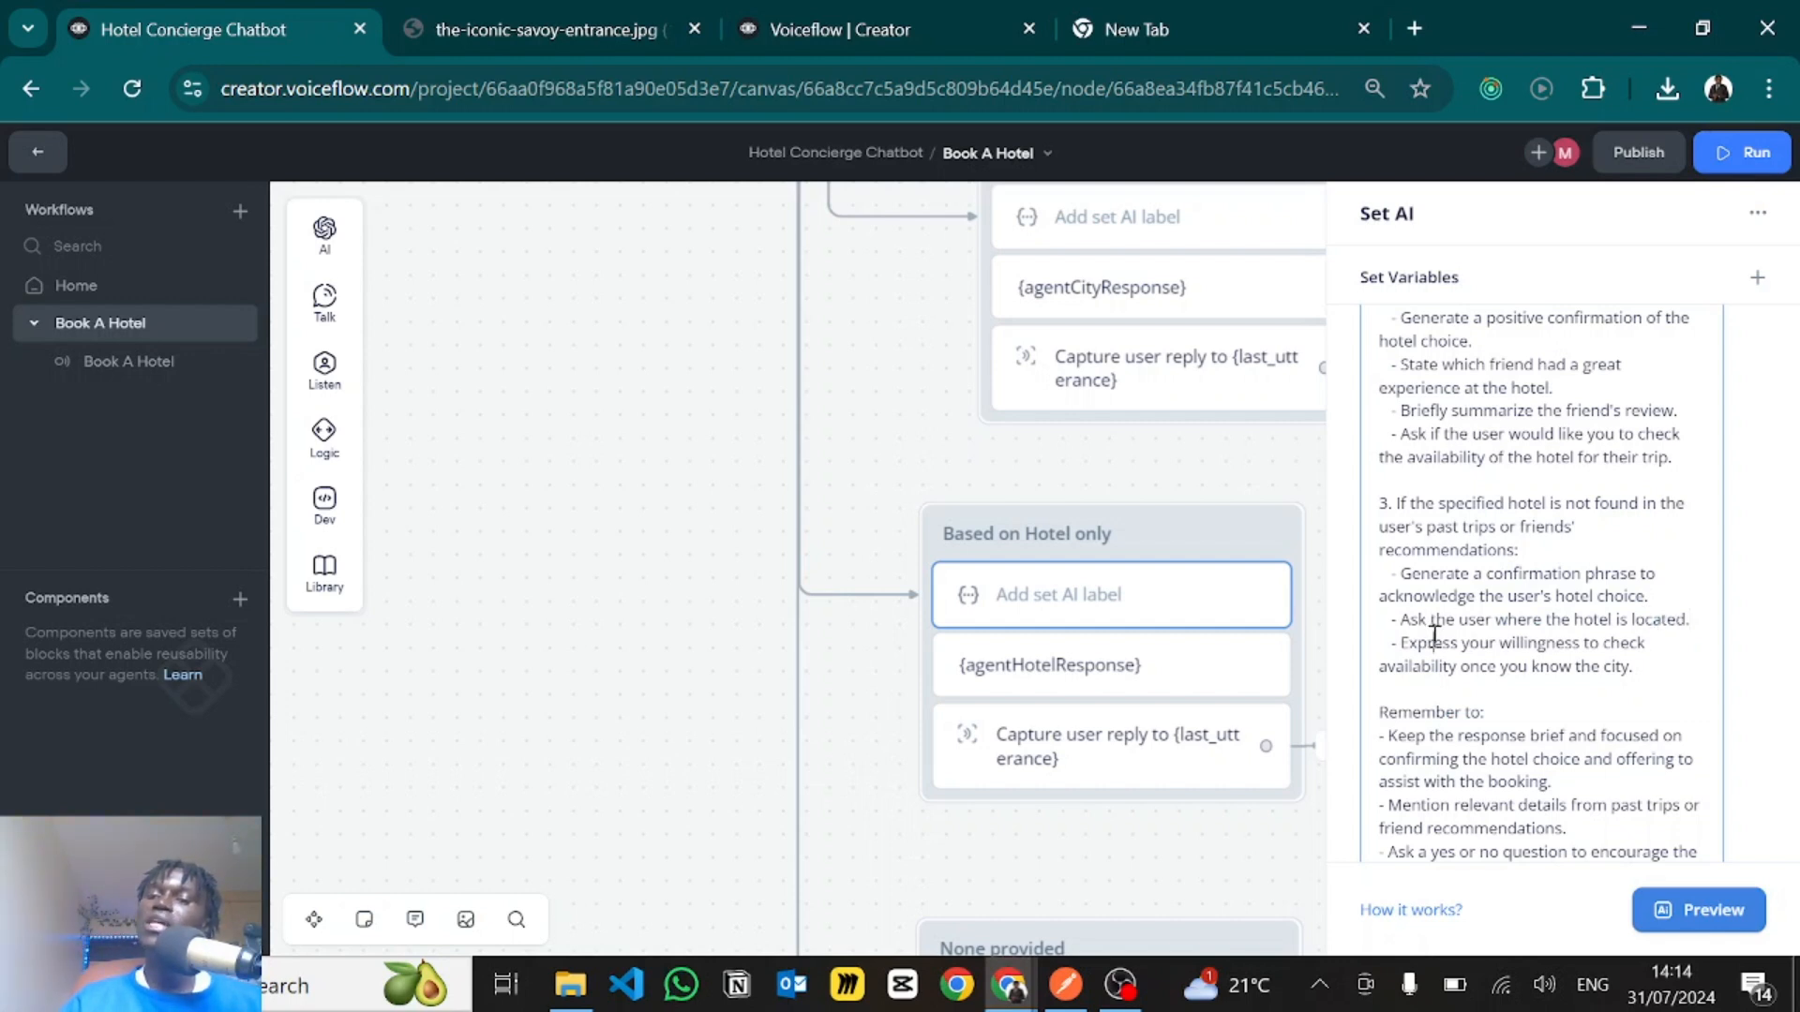
# - Read the hotel prompt's "Remember to" rules on brevity, relevant details, yes-or-no questions, greetings and a natural, friendly tone
pyautogui.scroll(-2, 1478, 633)
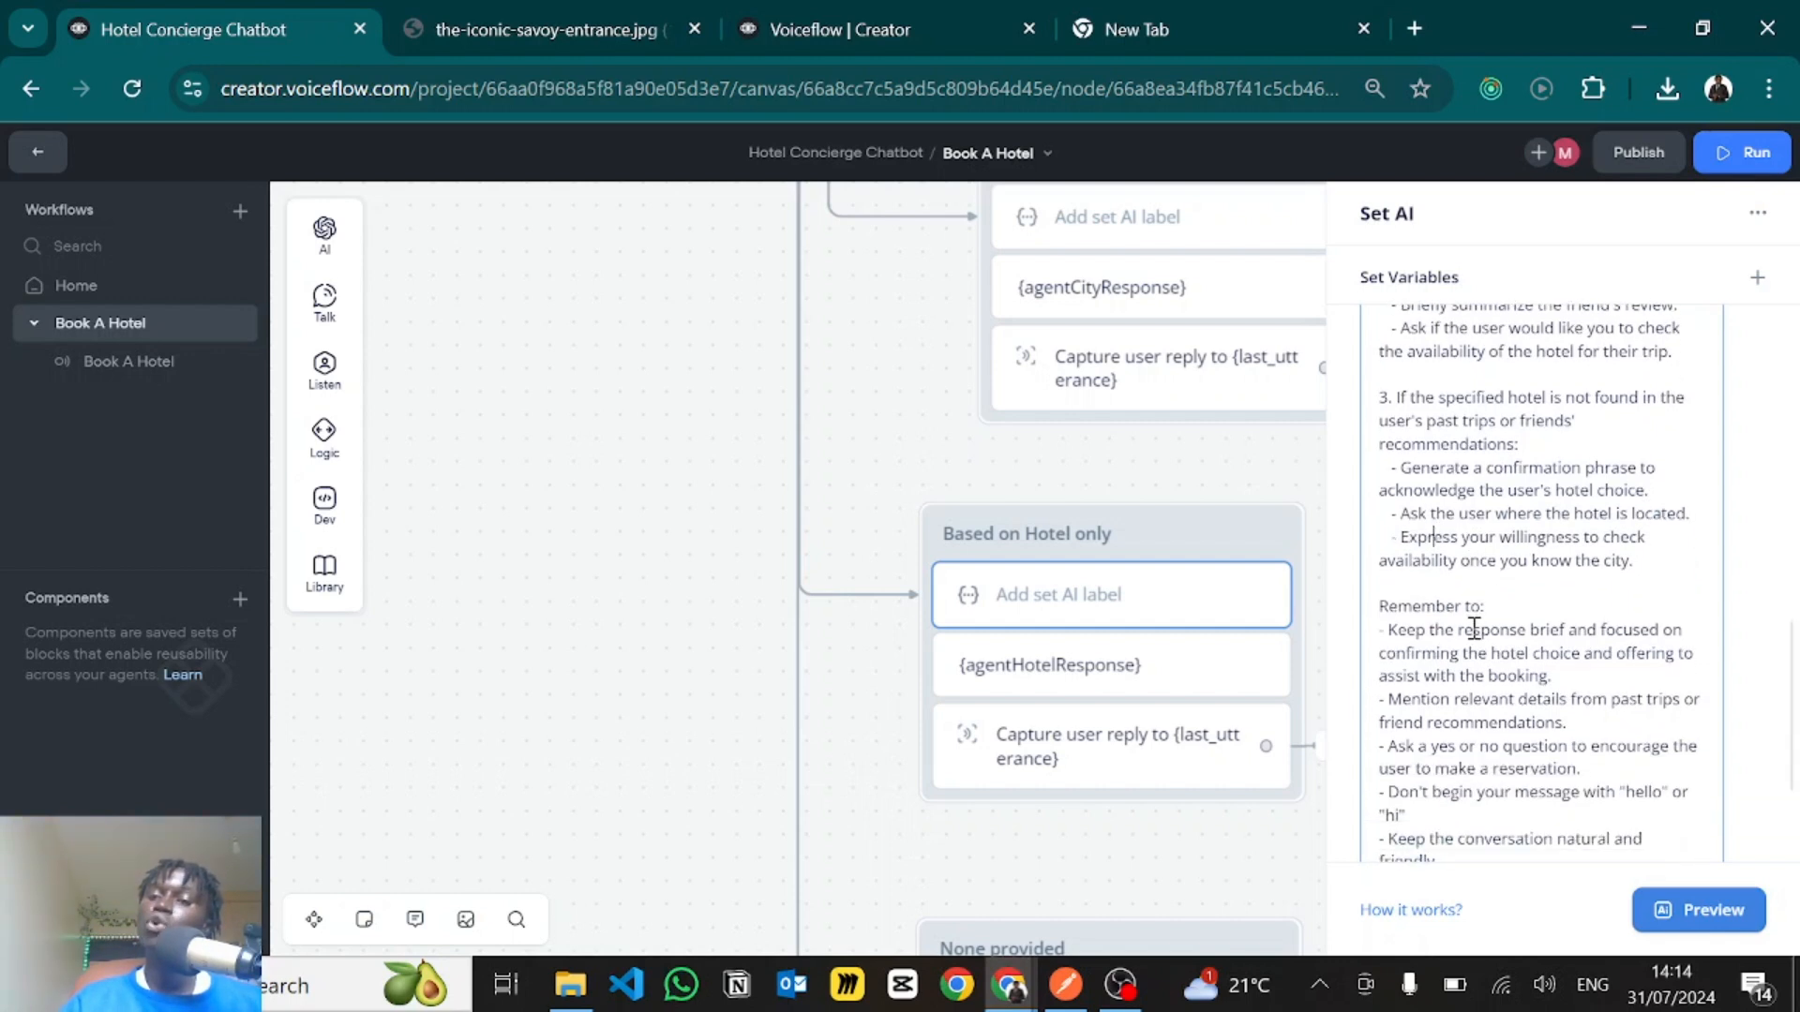
pyautogui.scroll(-2, 1494, 586)
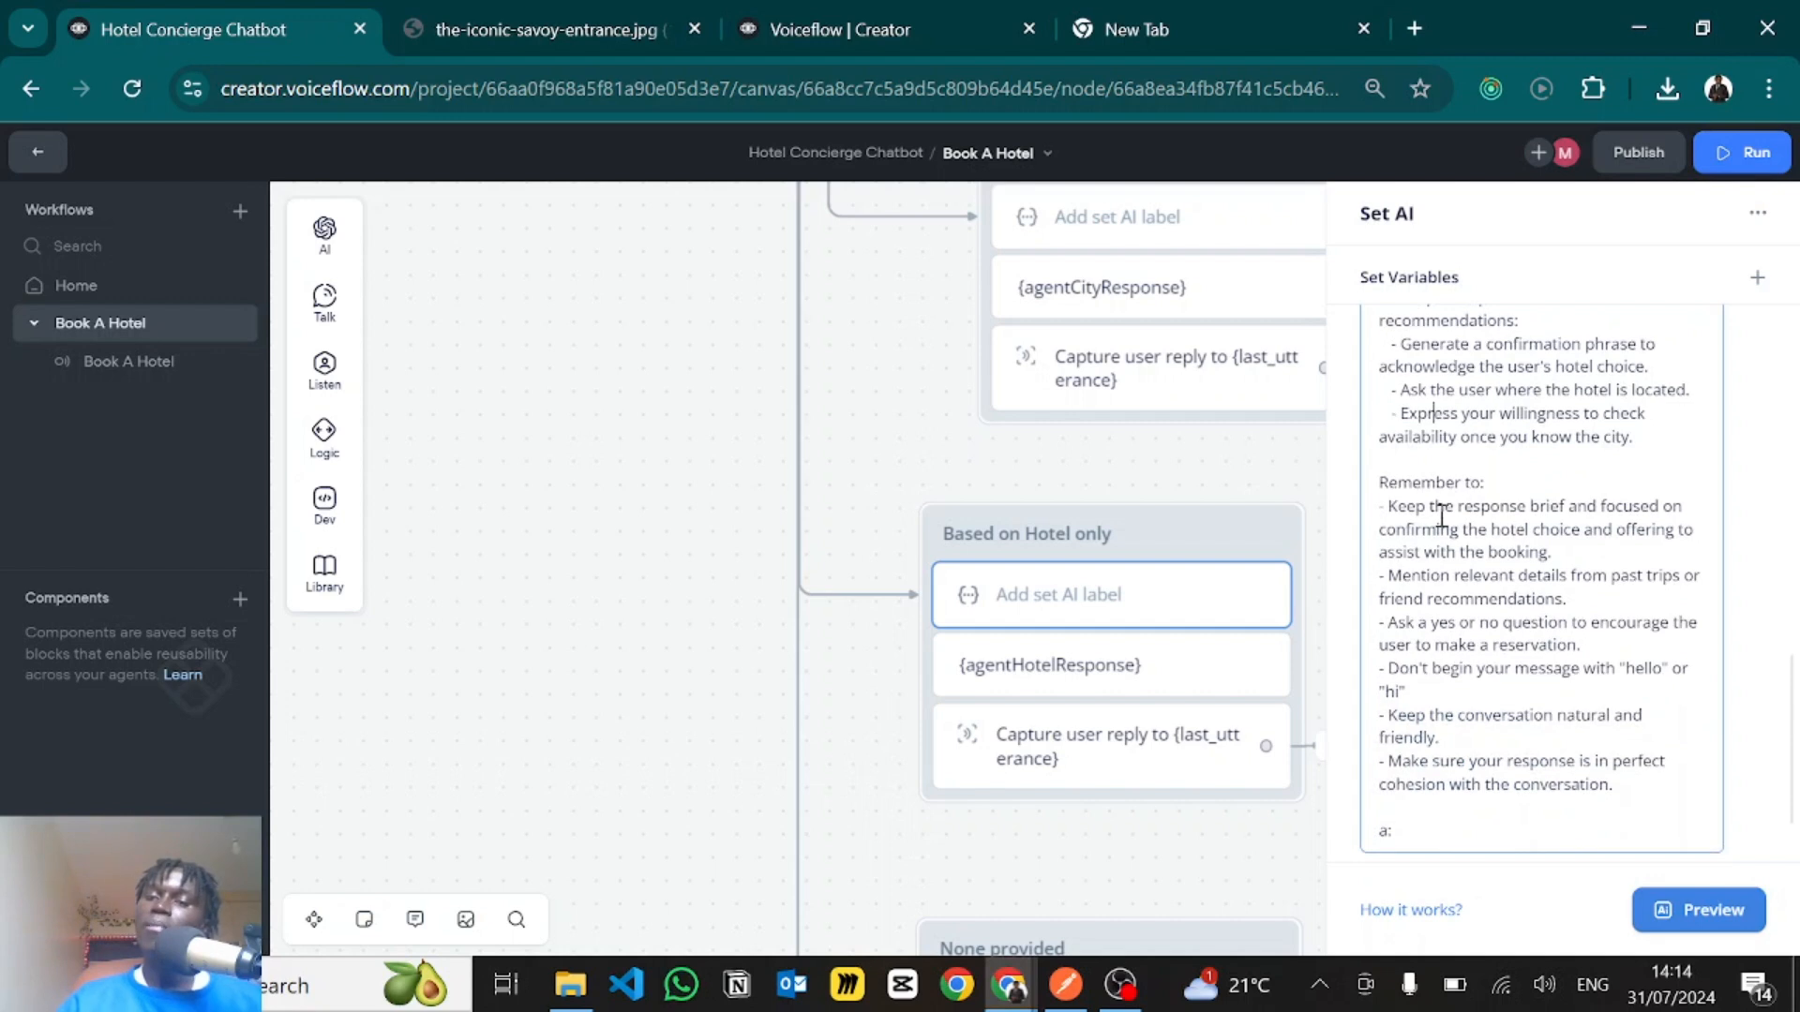
pyautogui.moveTo(1393, 507); pyautogui.dragTo(1452, 531)
pyautogui.click(1472, 511)
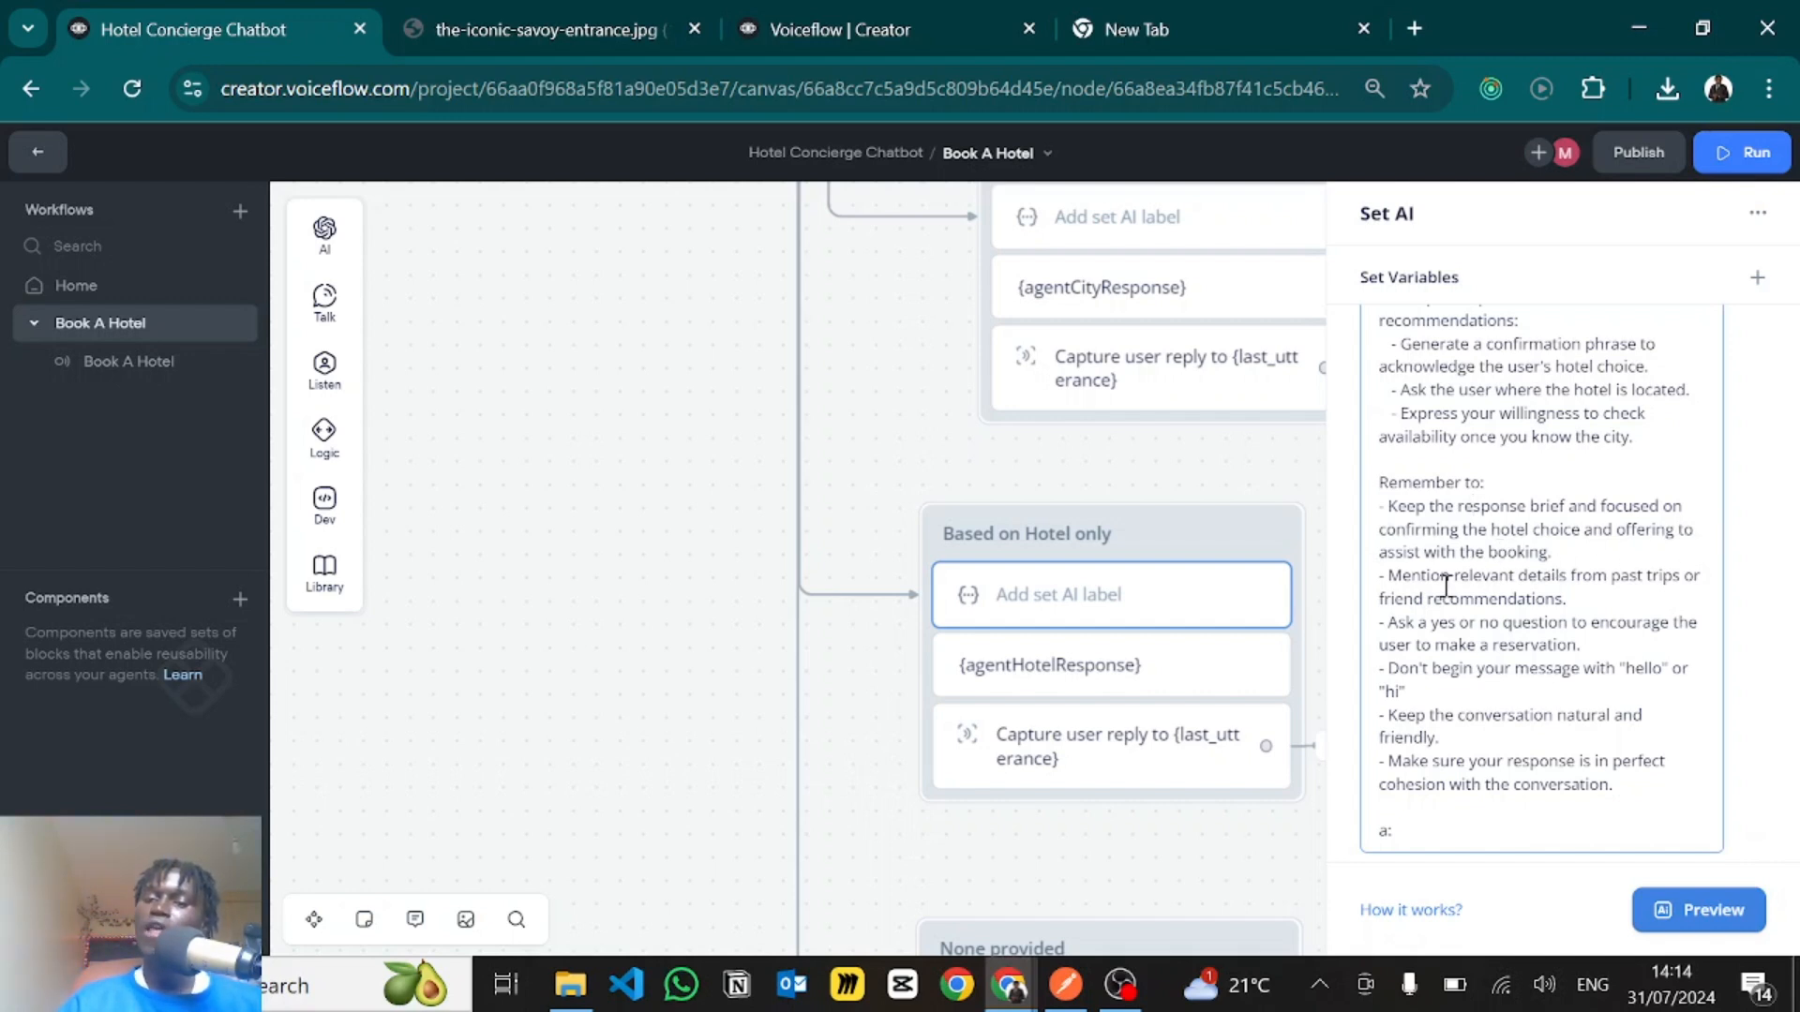
pyautogui.scroll(-1, 1469, 607)
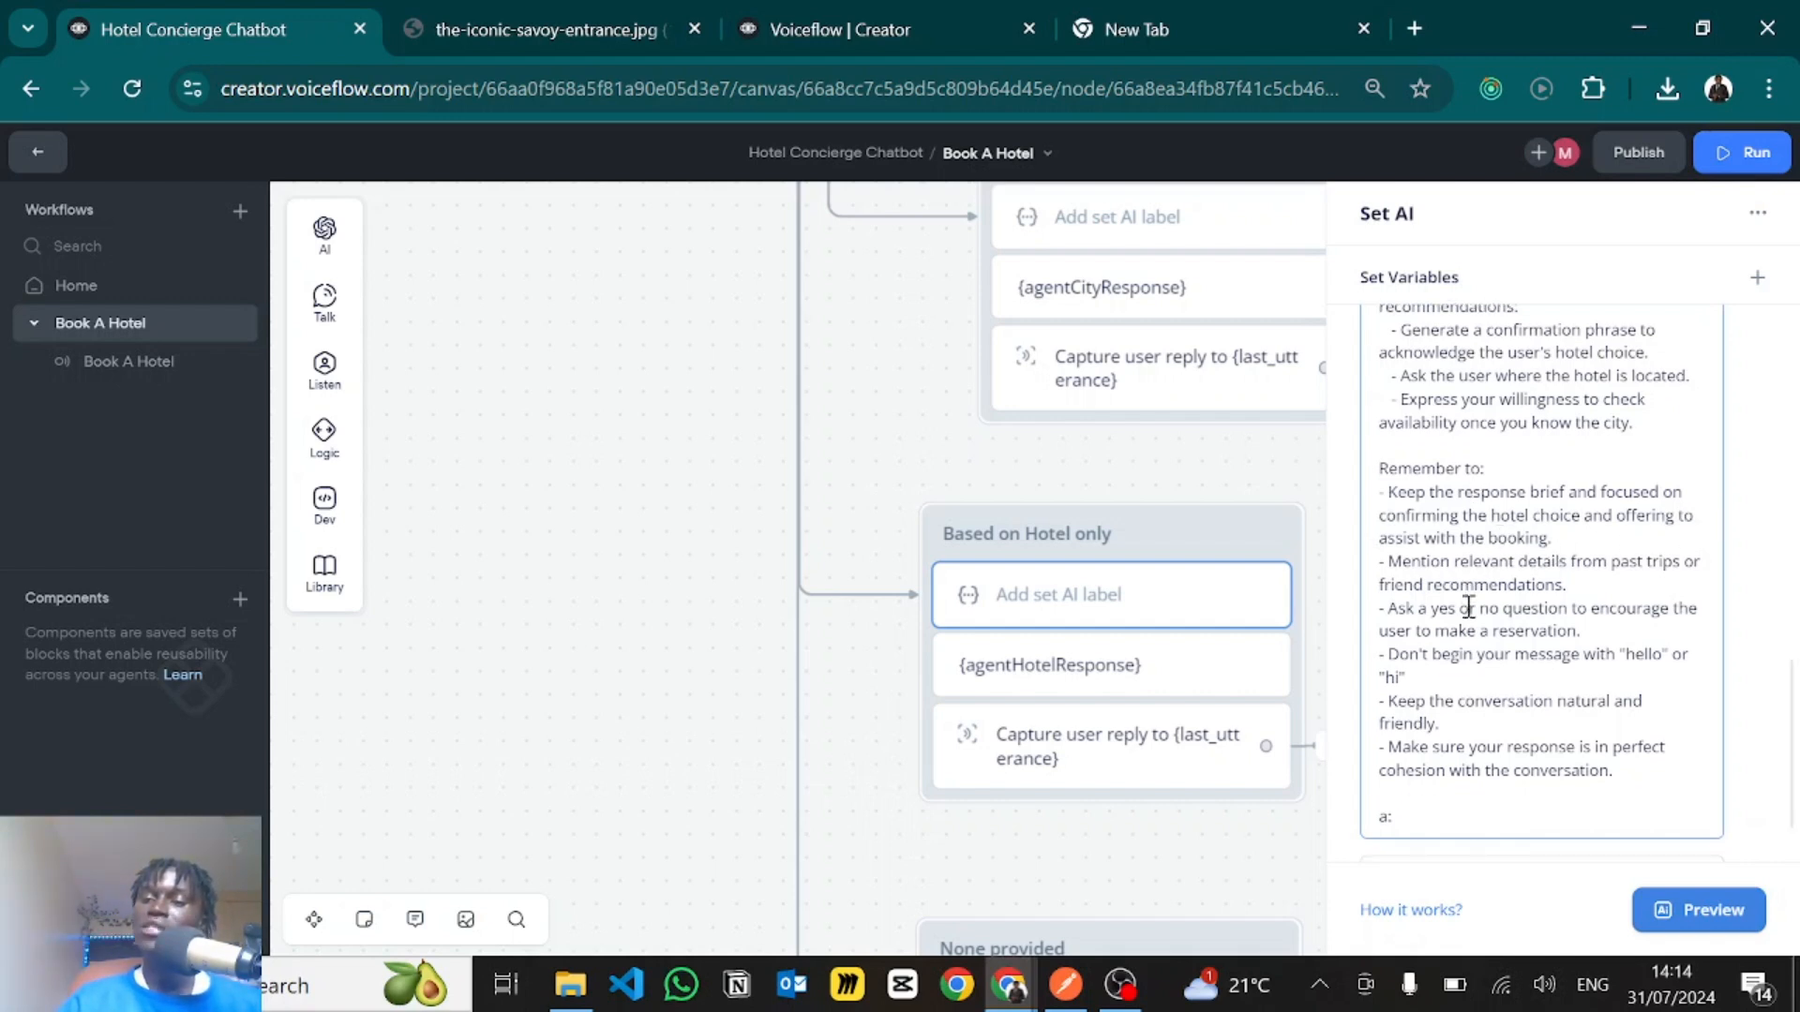
pyautogui.scroll(-3, 1469, 607)
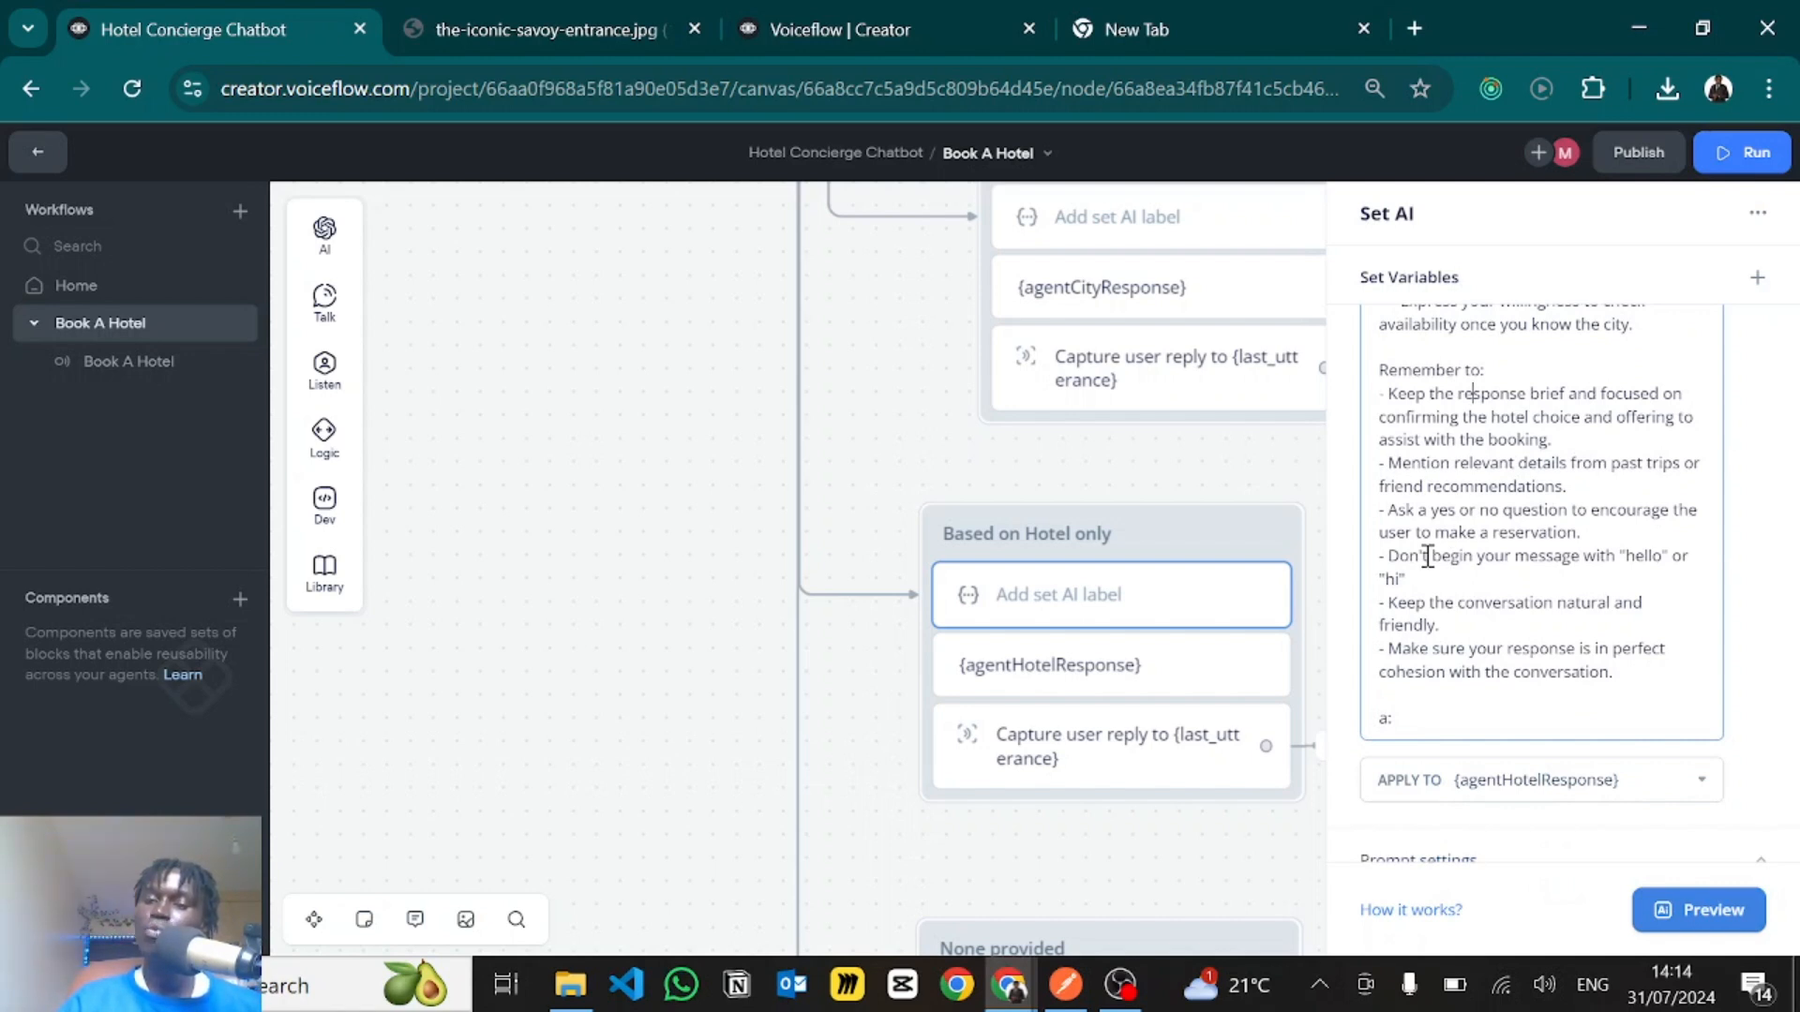
pyautogui.moveTo(1389, 603); pyautogui.dragTo(1476, 623)
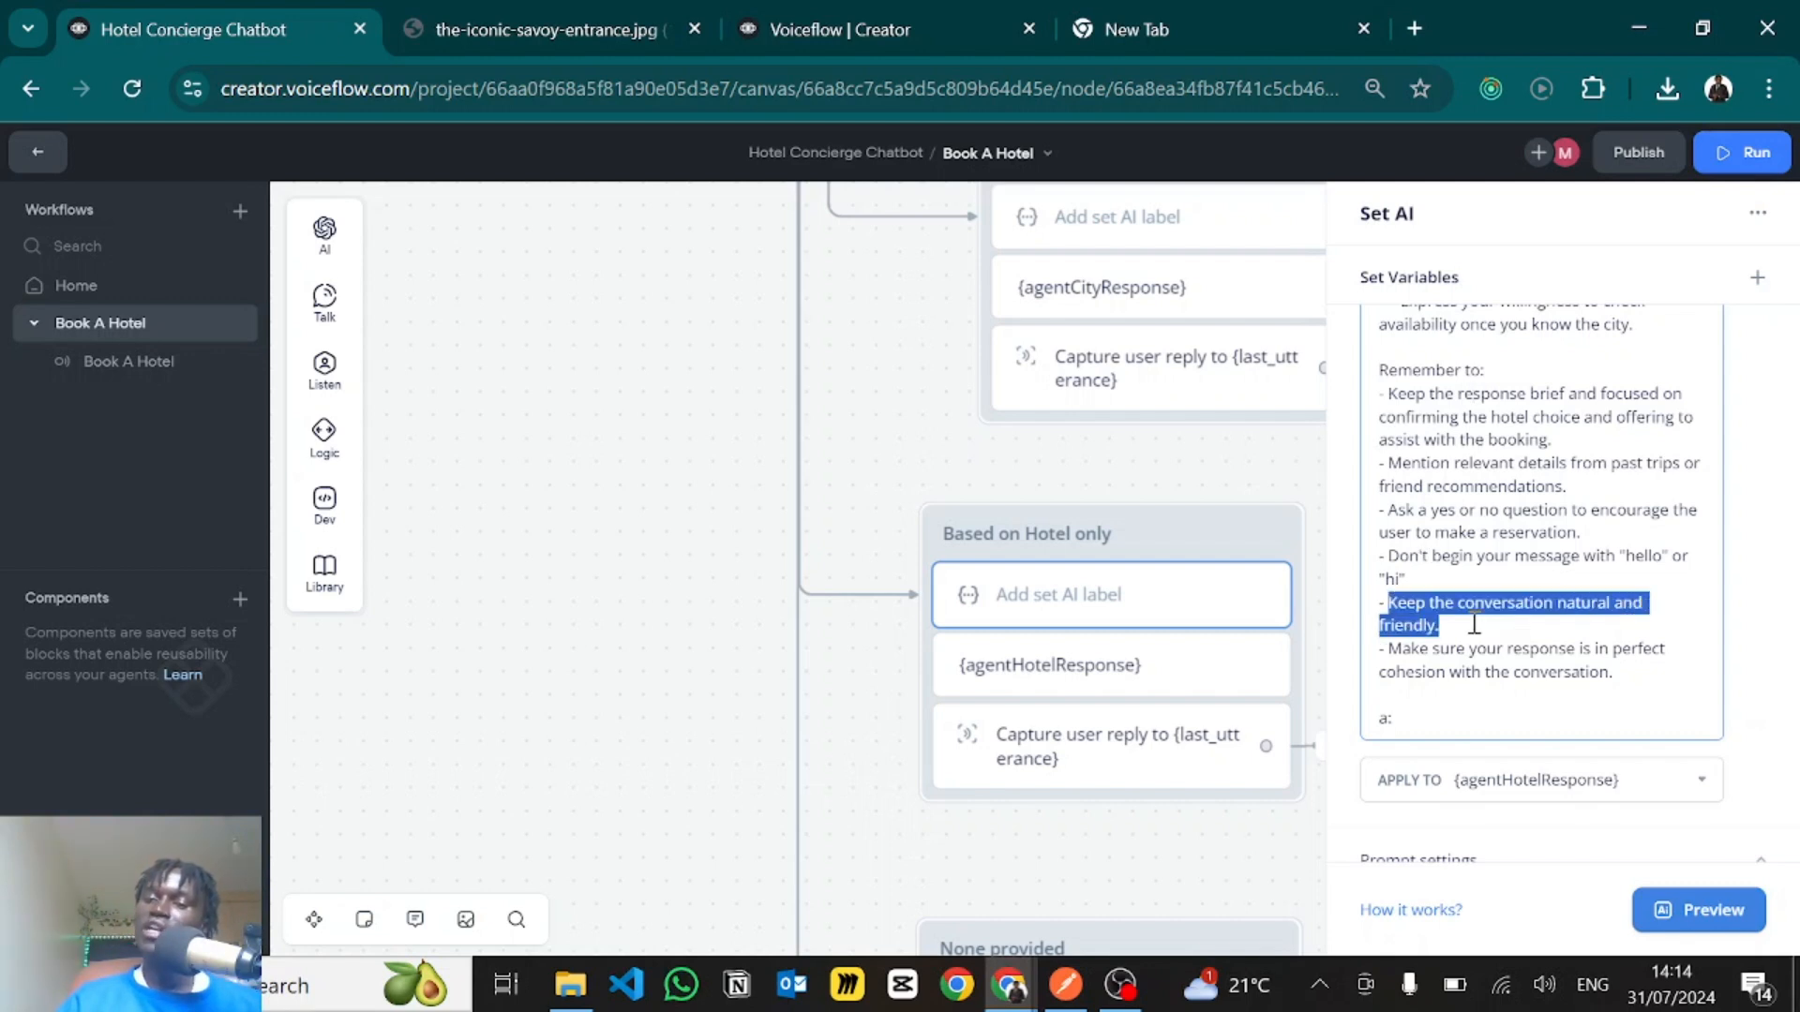
pyautogui.click(1478, 590)
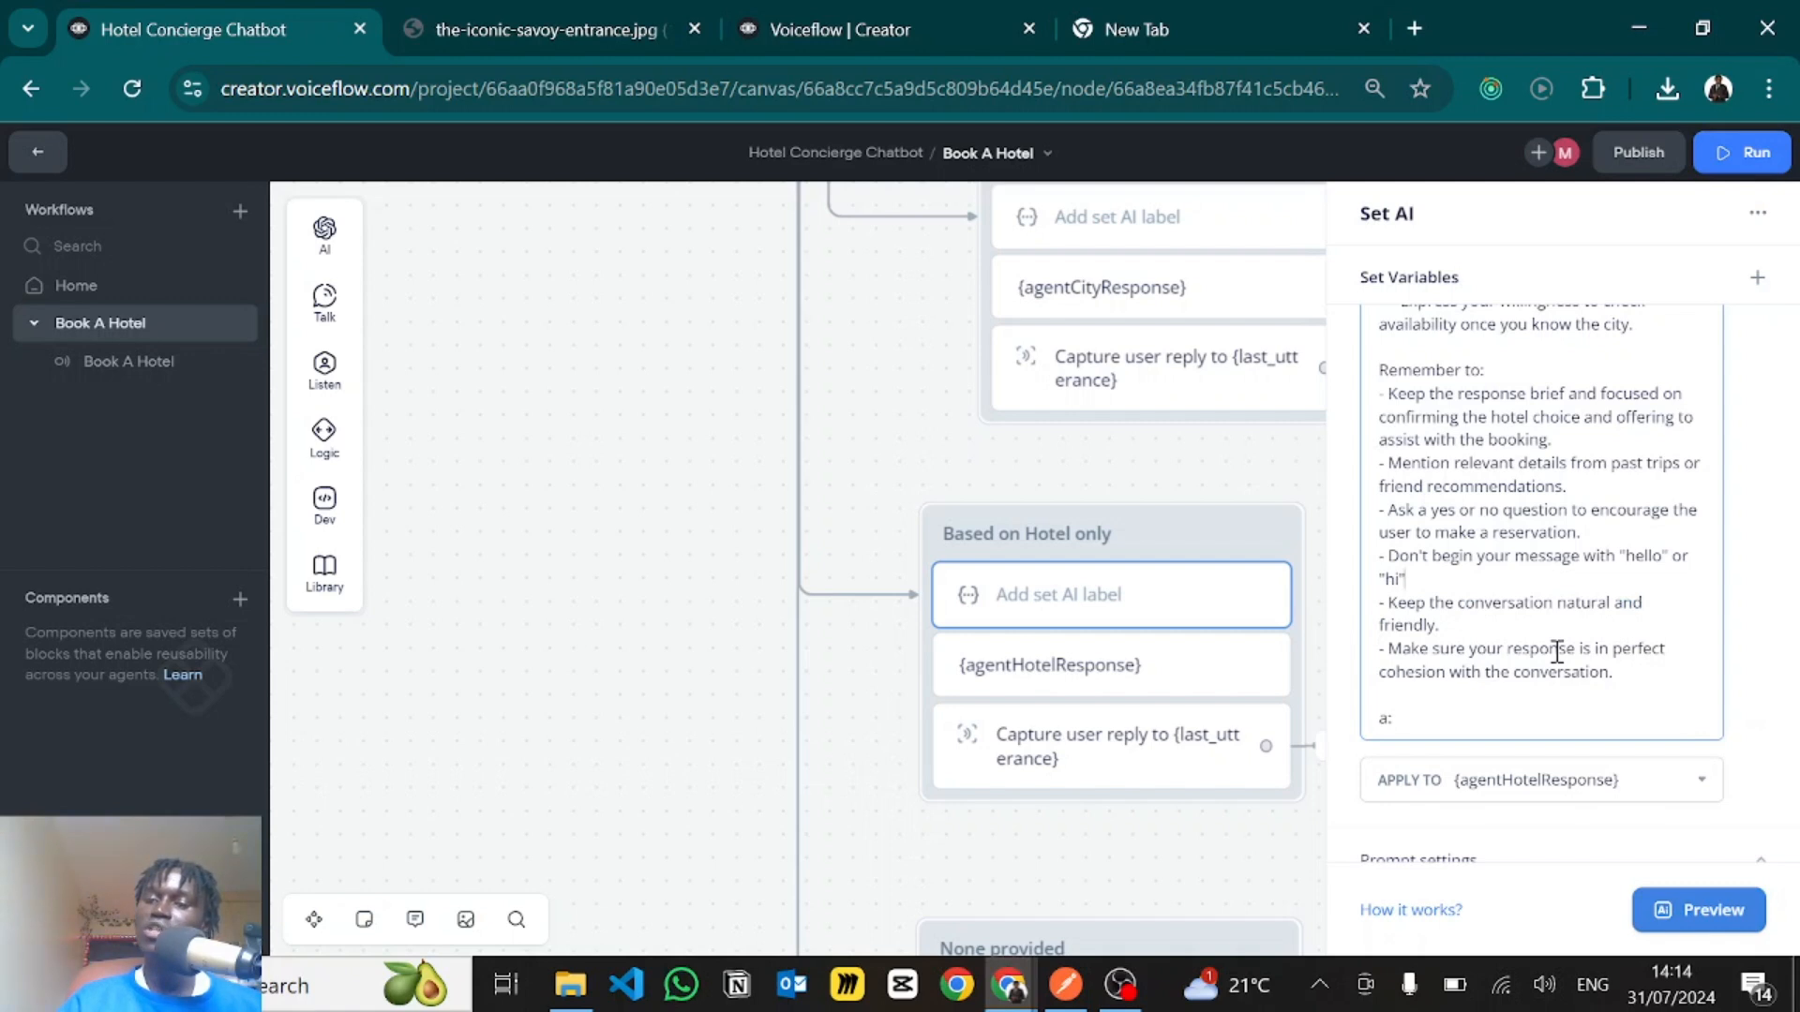
# - Check the "a:" marker ending the hotel prompt and look back over the prompt's earlier sections
pyautogui.scroll(-1, 1429, 722)
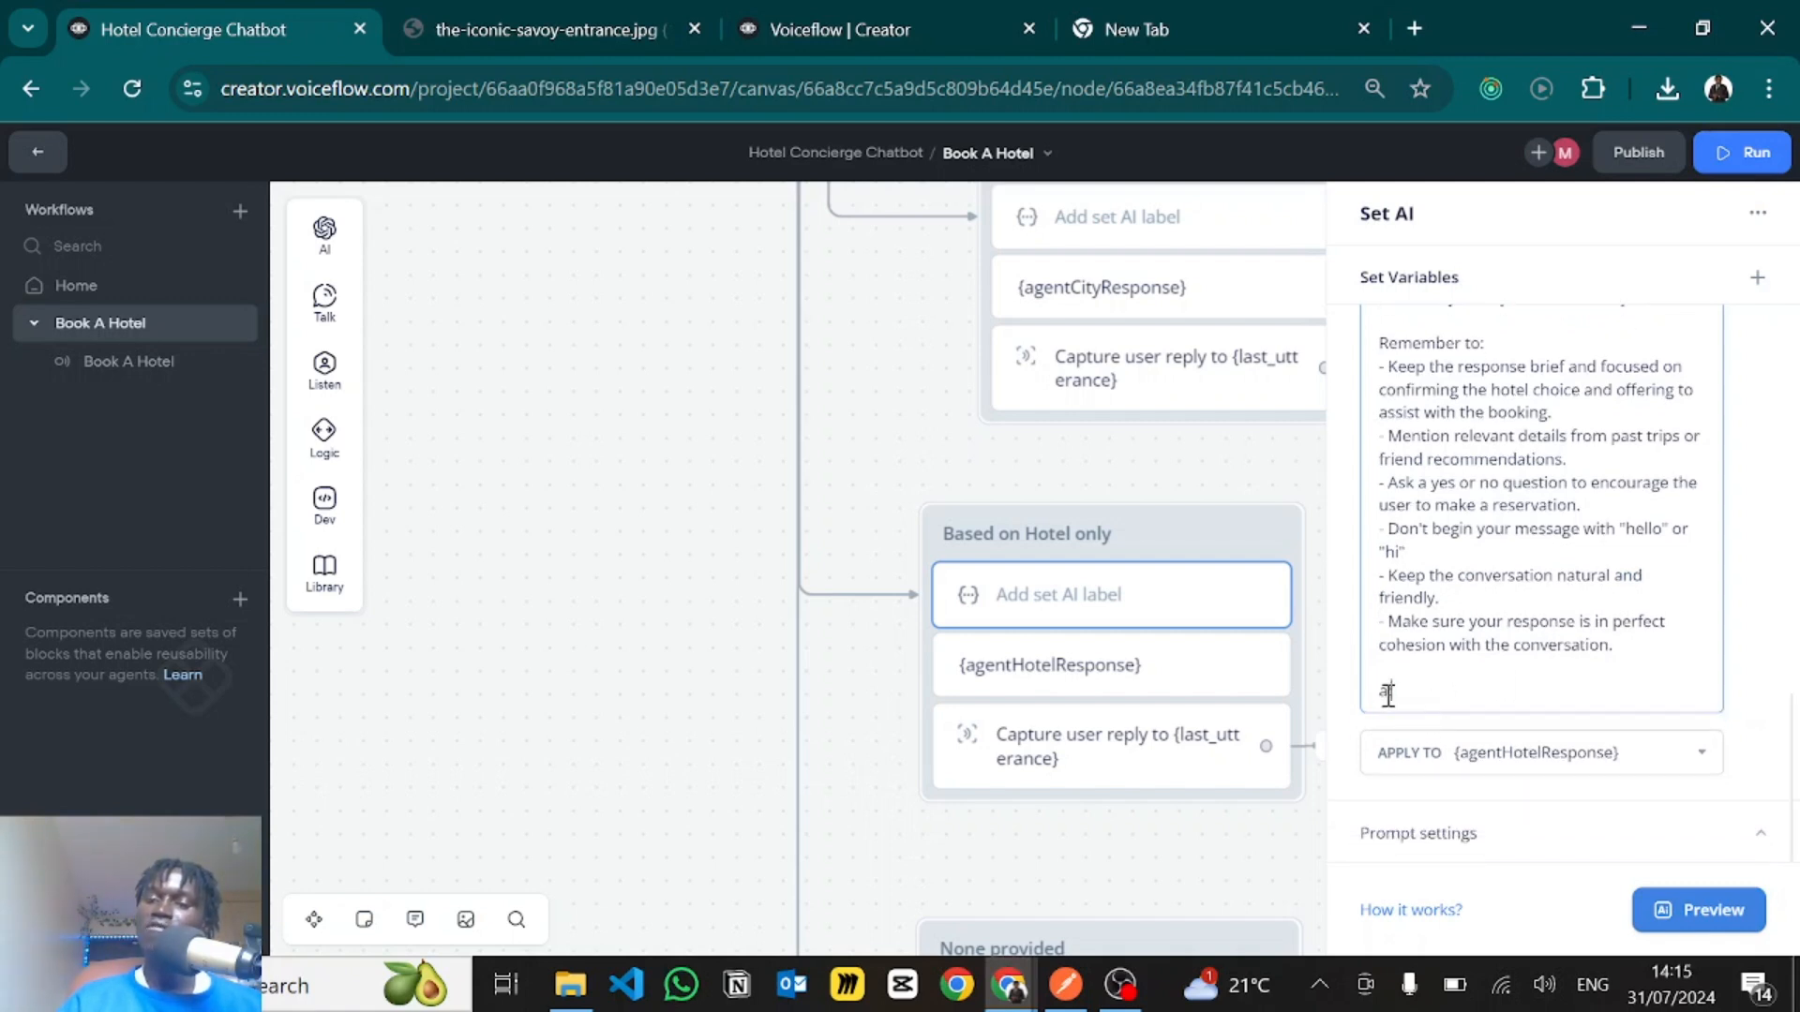
pyautogui.moveTo(1389, 695); pyautogui.dragTo(1367, 694)
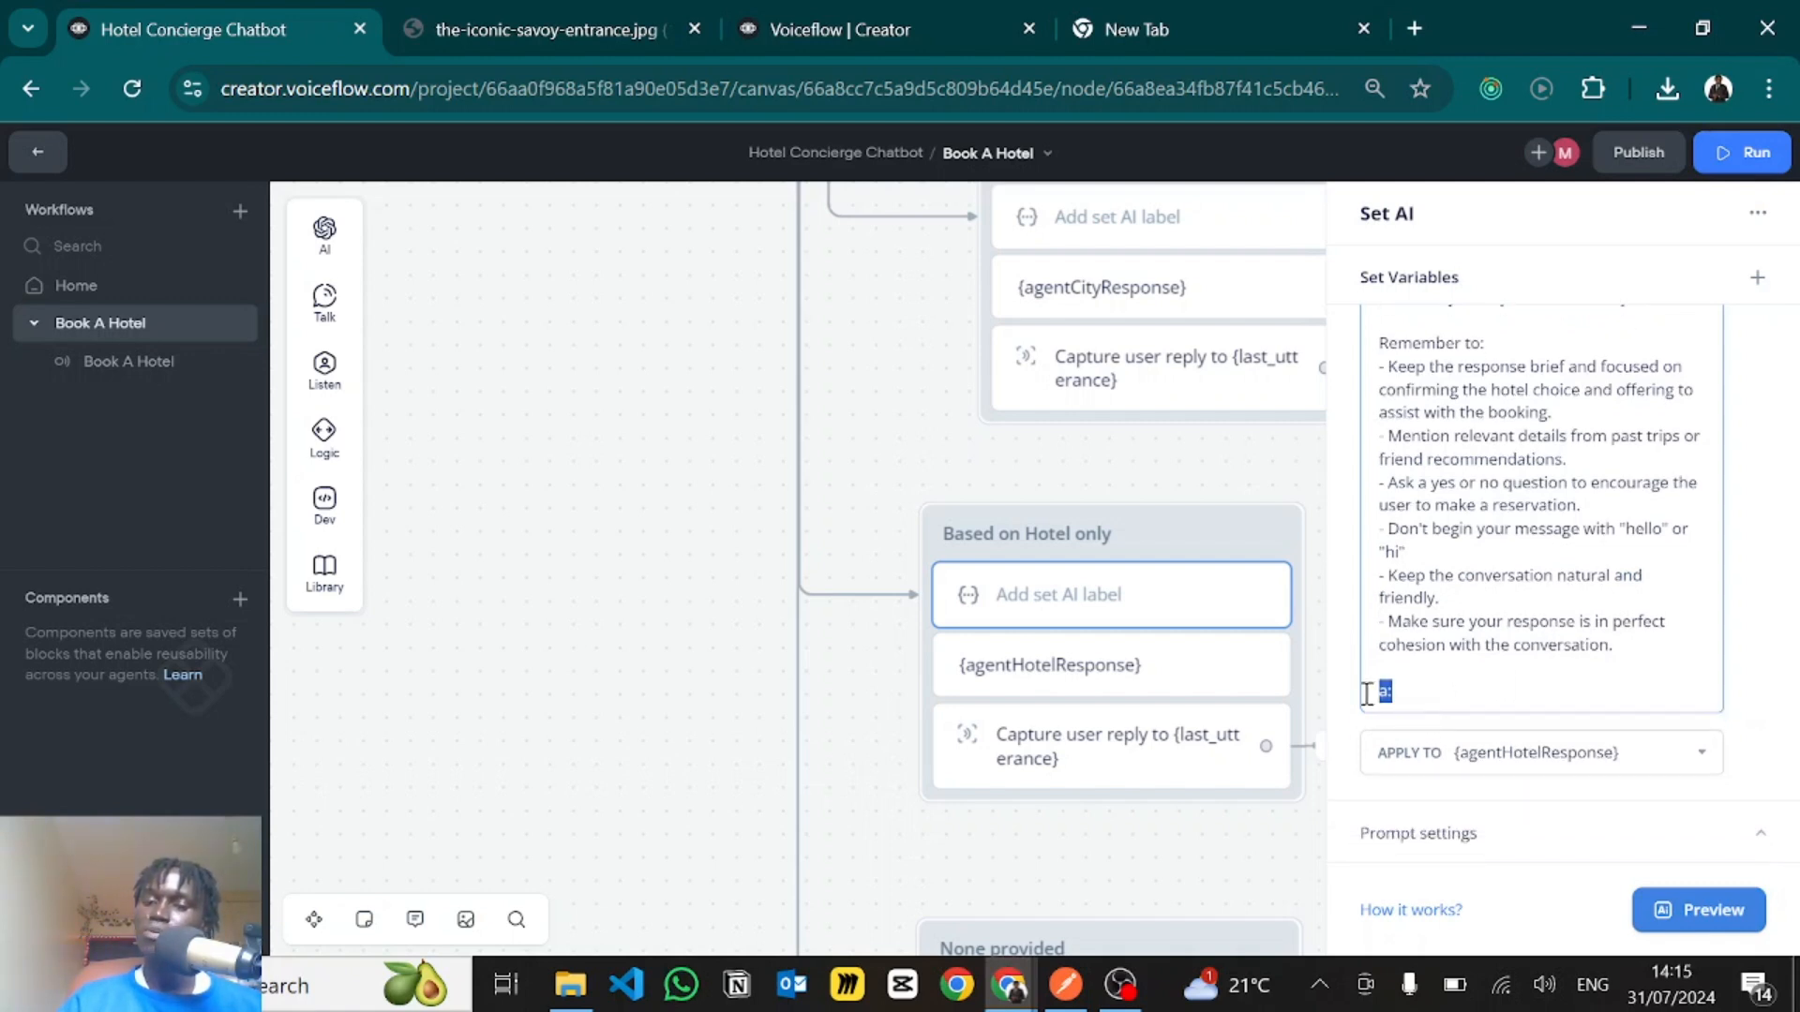
pyautogui.click(1418, 682)
pyautogui.scroll(5, 1417, 682)
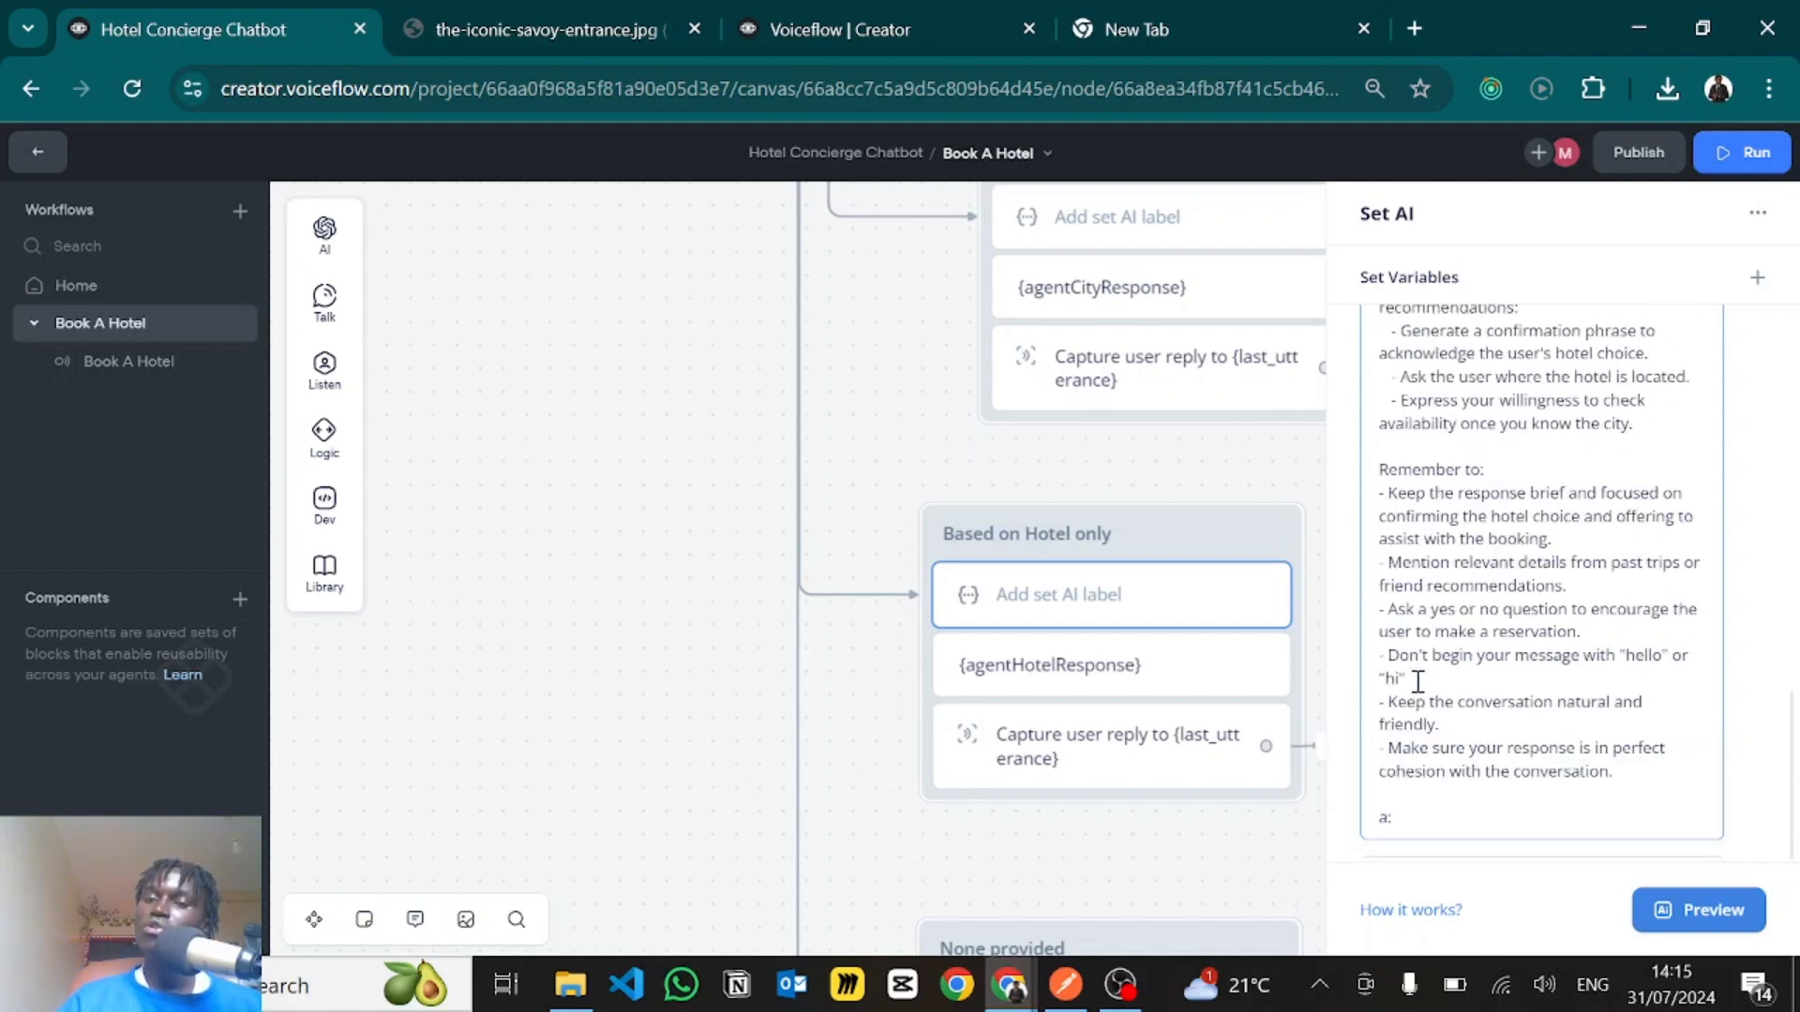
pyautogui.scroll(8, 1417, 683)
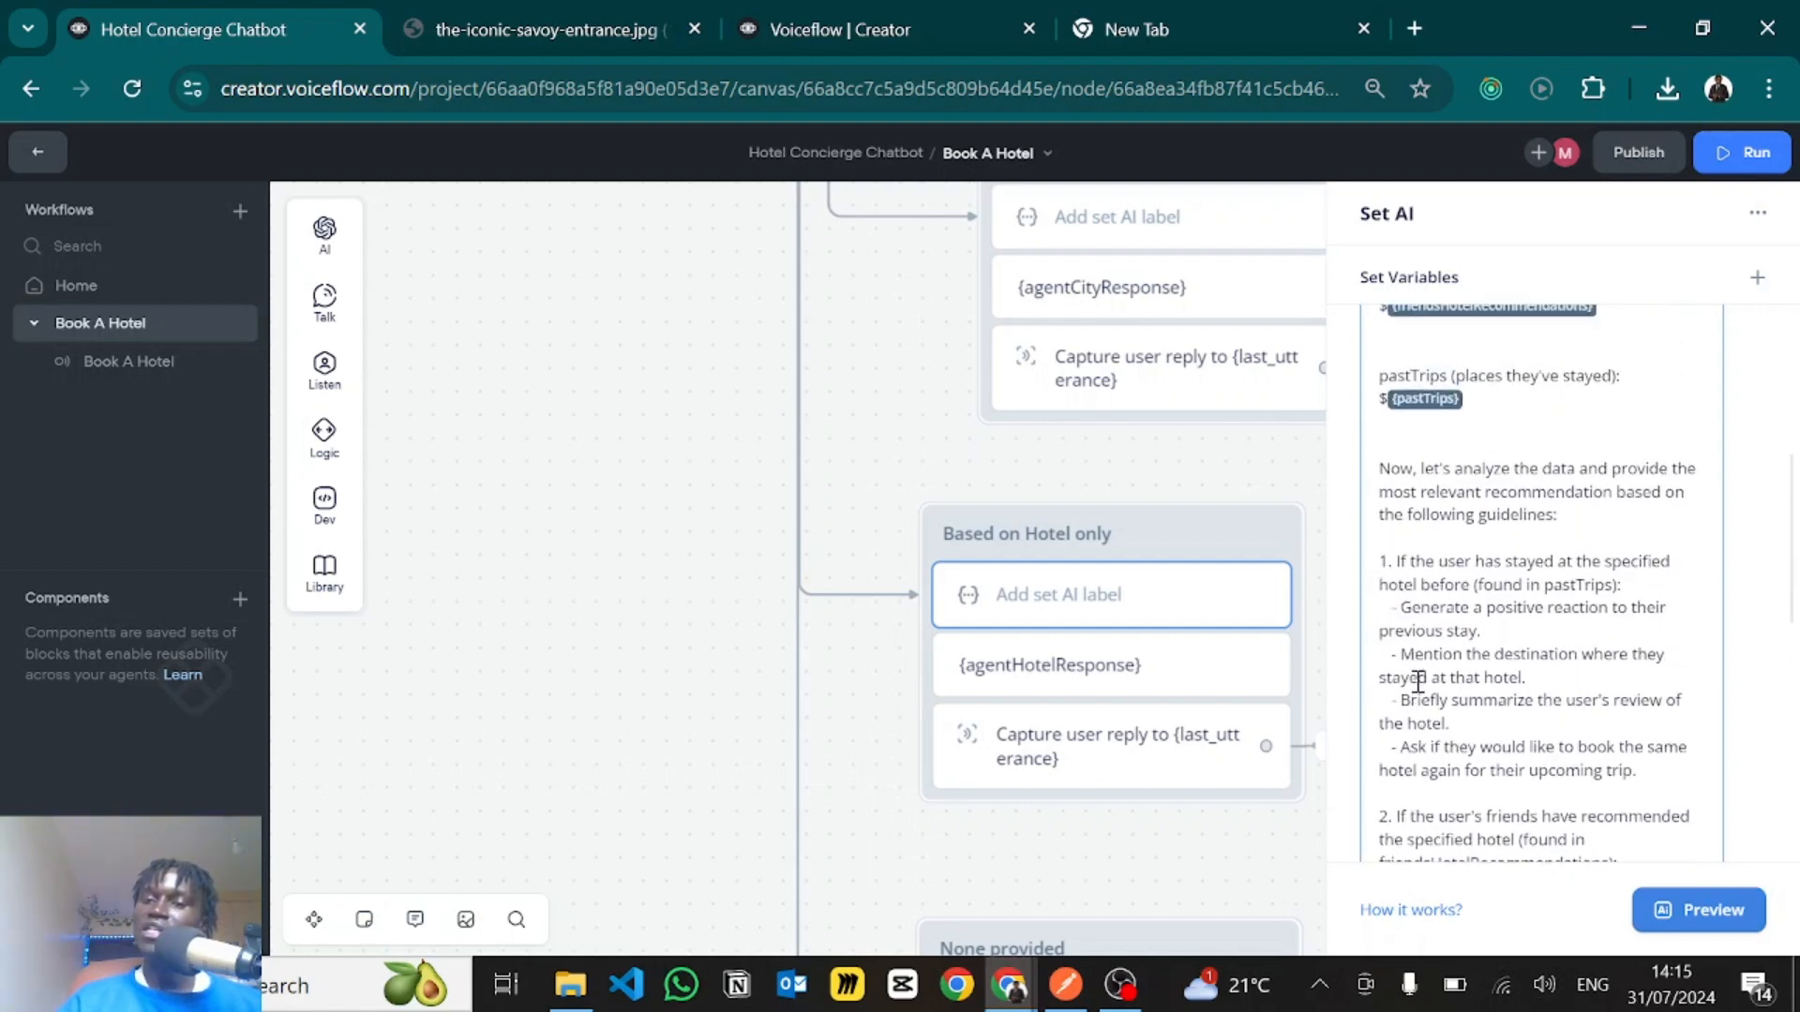
pyautogui.scroll(3, 1417, 683)
pyautogui.scroll(-15, 1418, 683)
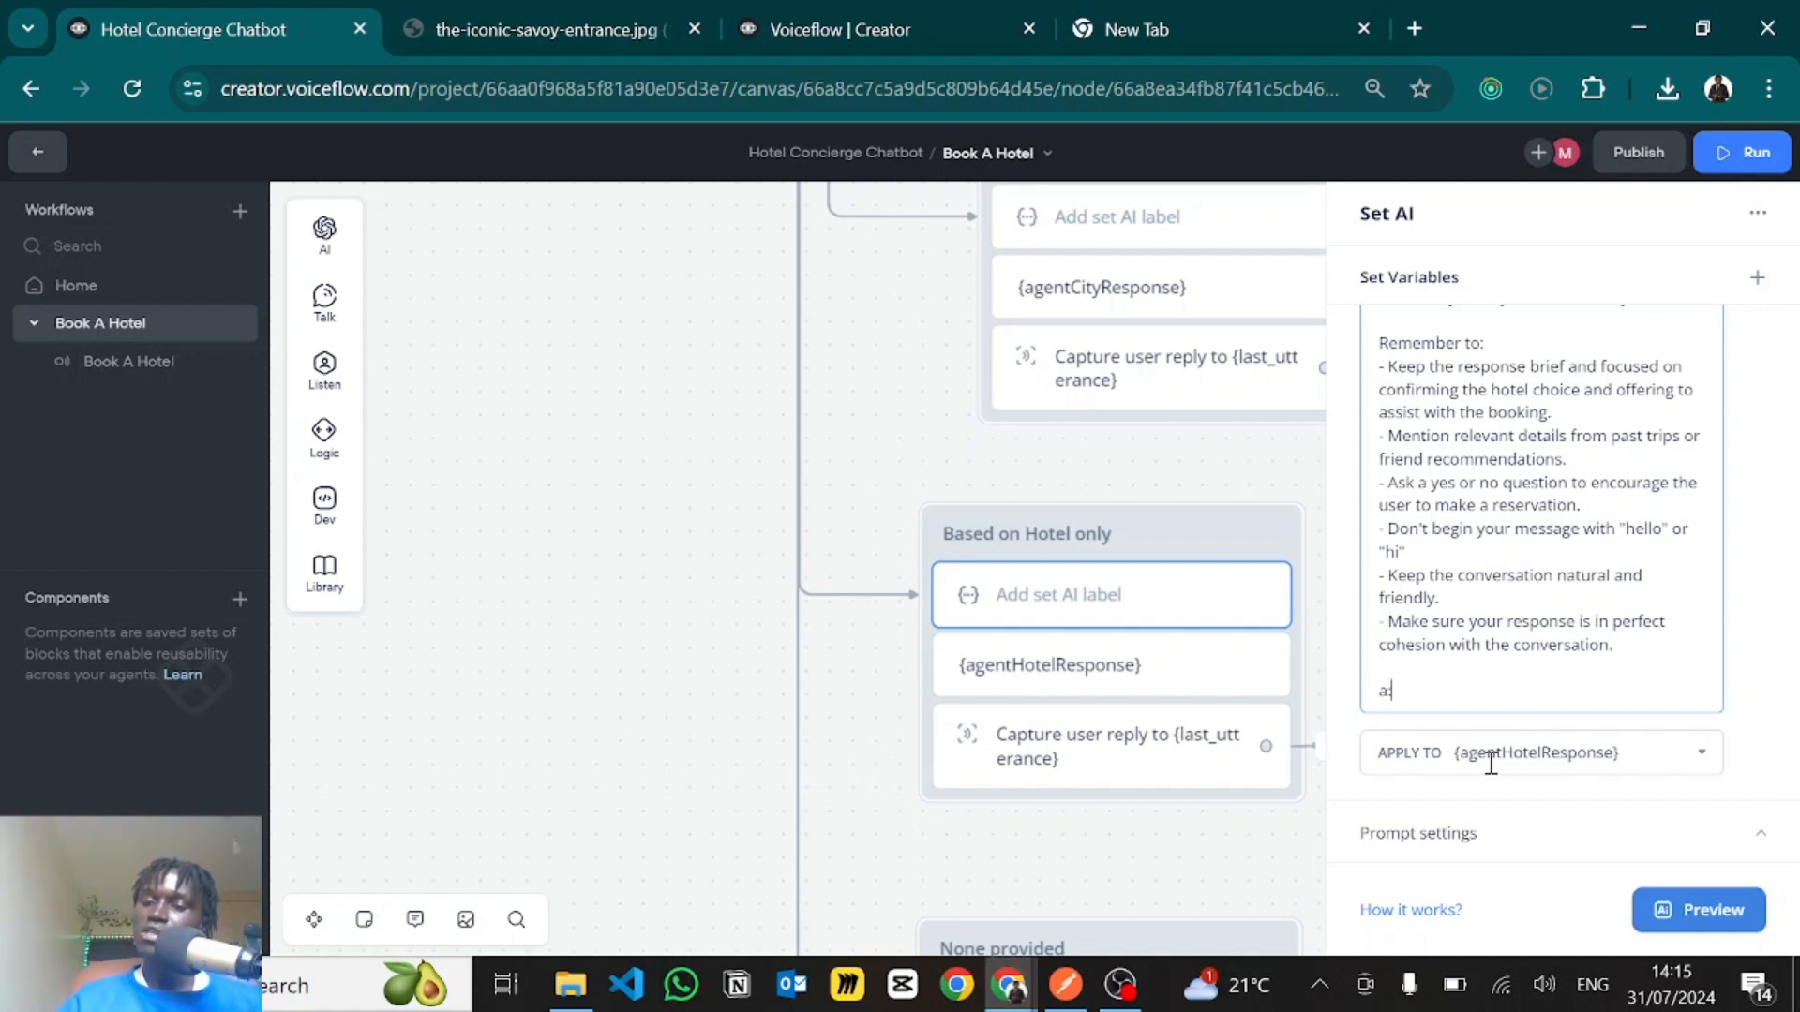
# - Check the variable the hotel prompt's output applies to and review its prompt settings for model, temperature and max tokens
pyautogui.click(1569, 755)
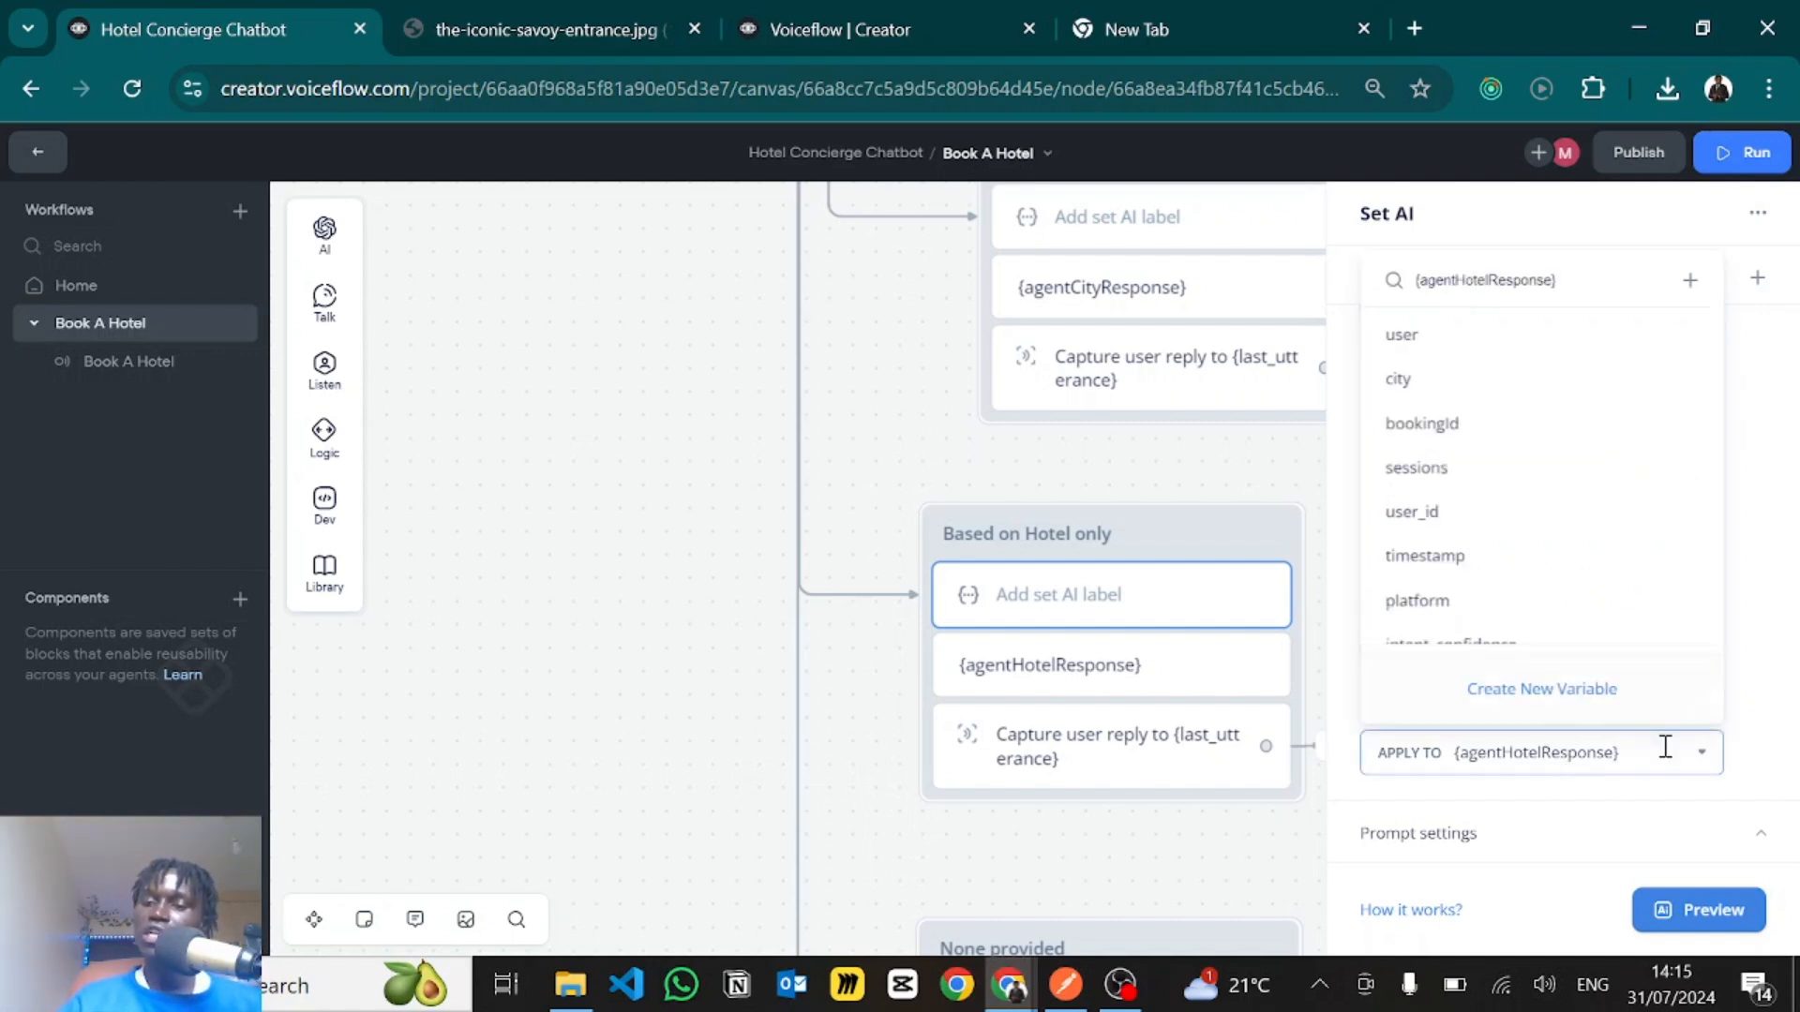
pyautogui.click(1444, 831)
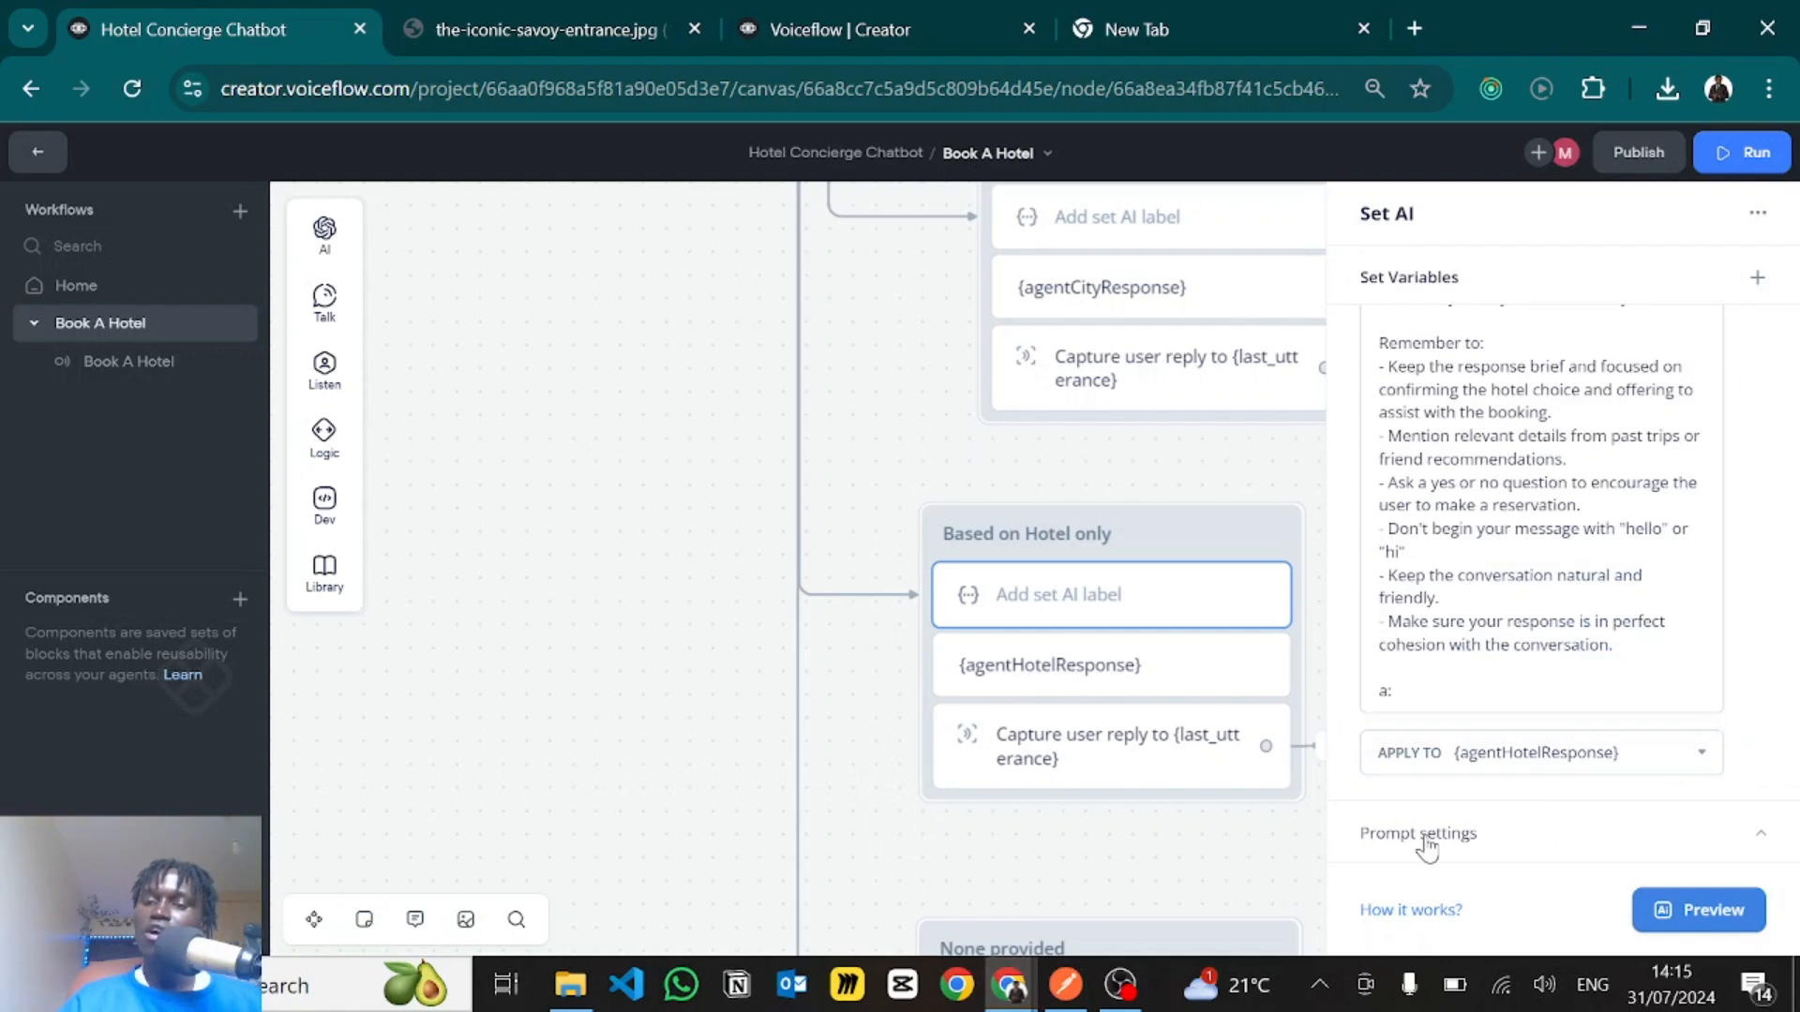
pyautogui.click(1420, 832)
pyautogui.scroll(-2, 1481, 736)
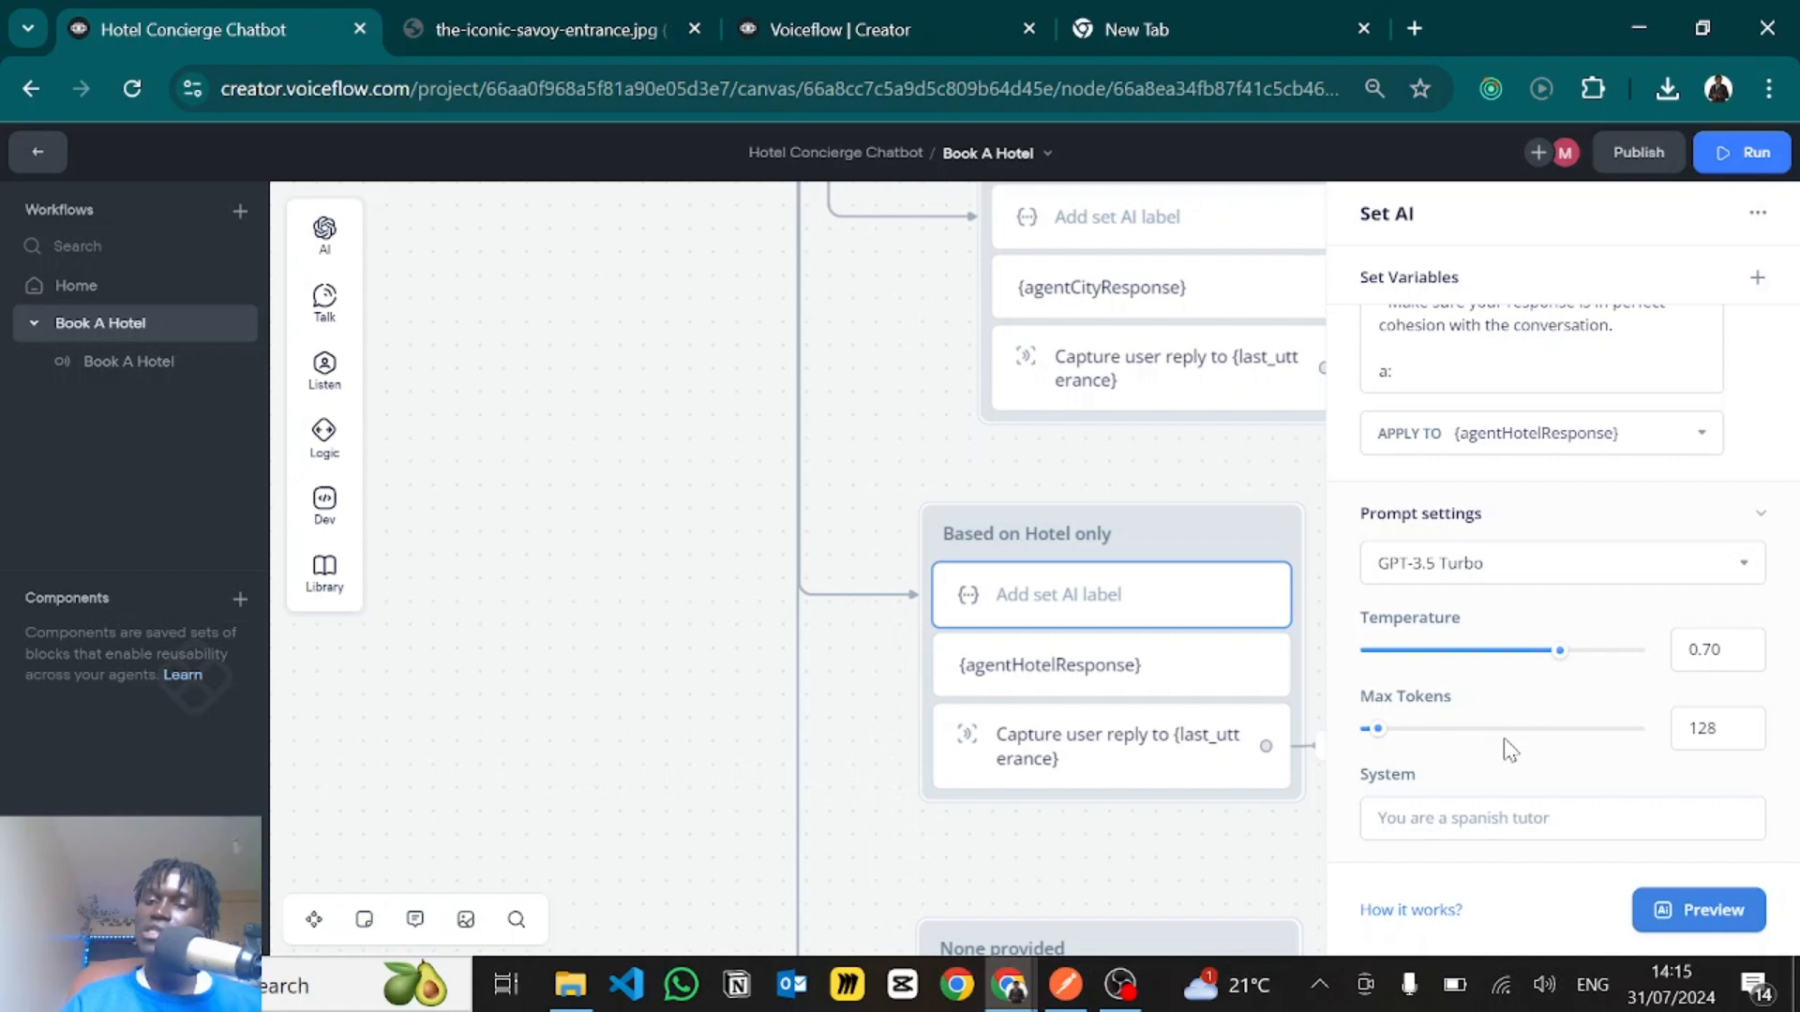
pyautogui.click(1178, 836)
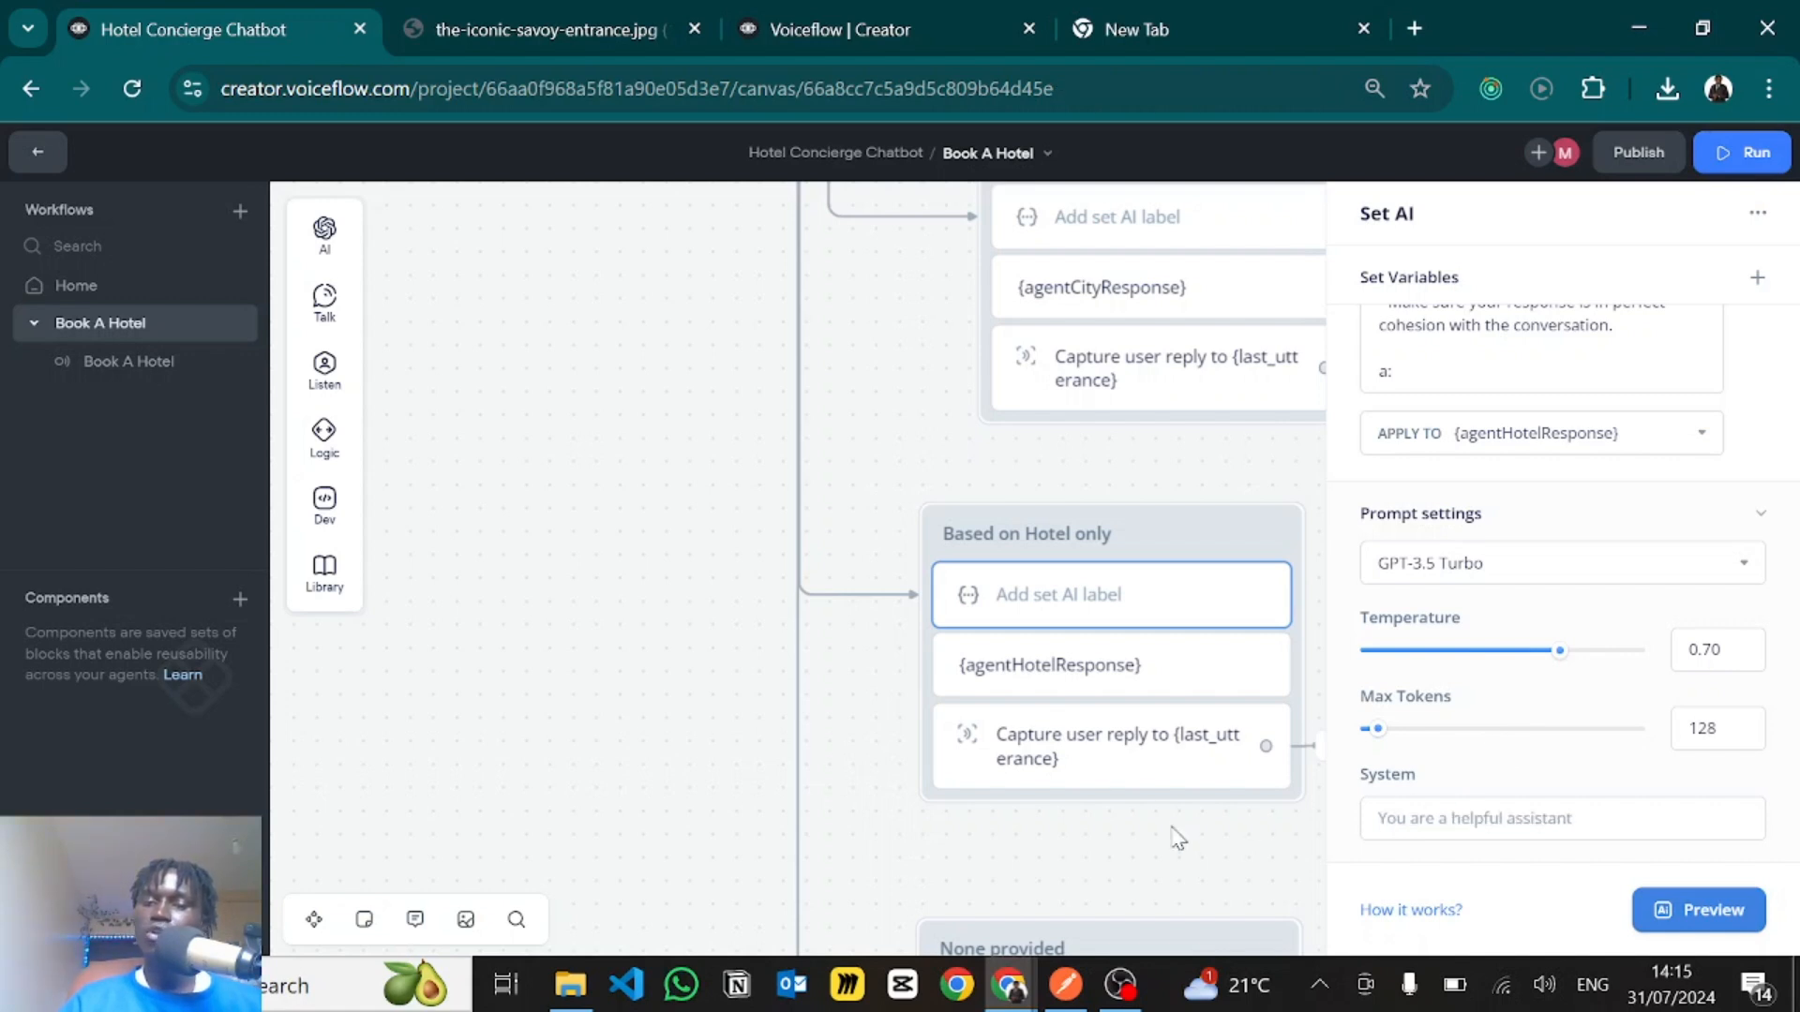
# - Inspect the reply capture in the Based on Hotel only block and its go-to target
pyautogui.scroll(-3, 1218, 750)
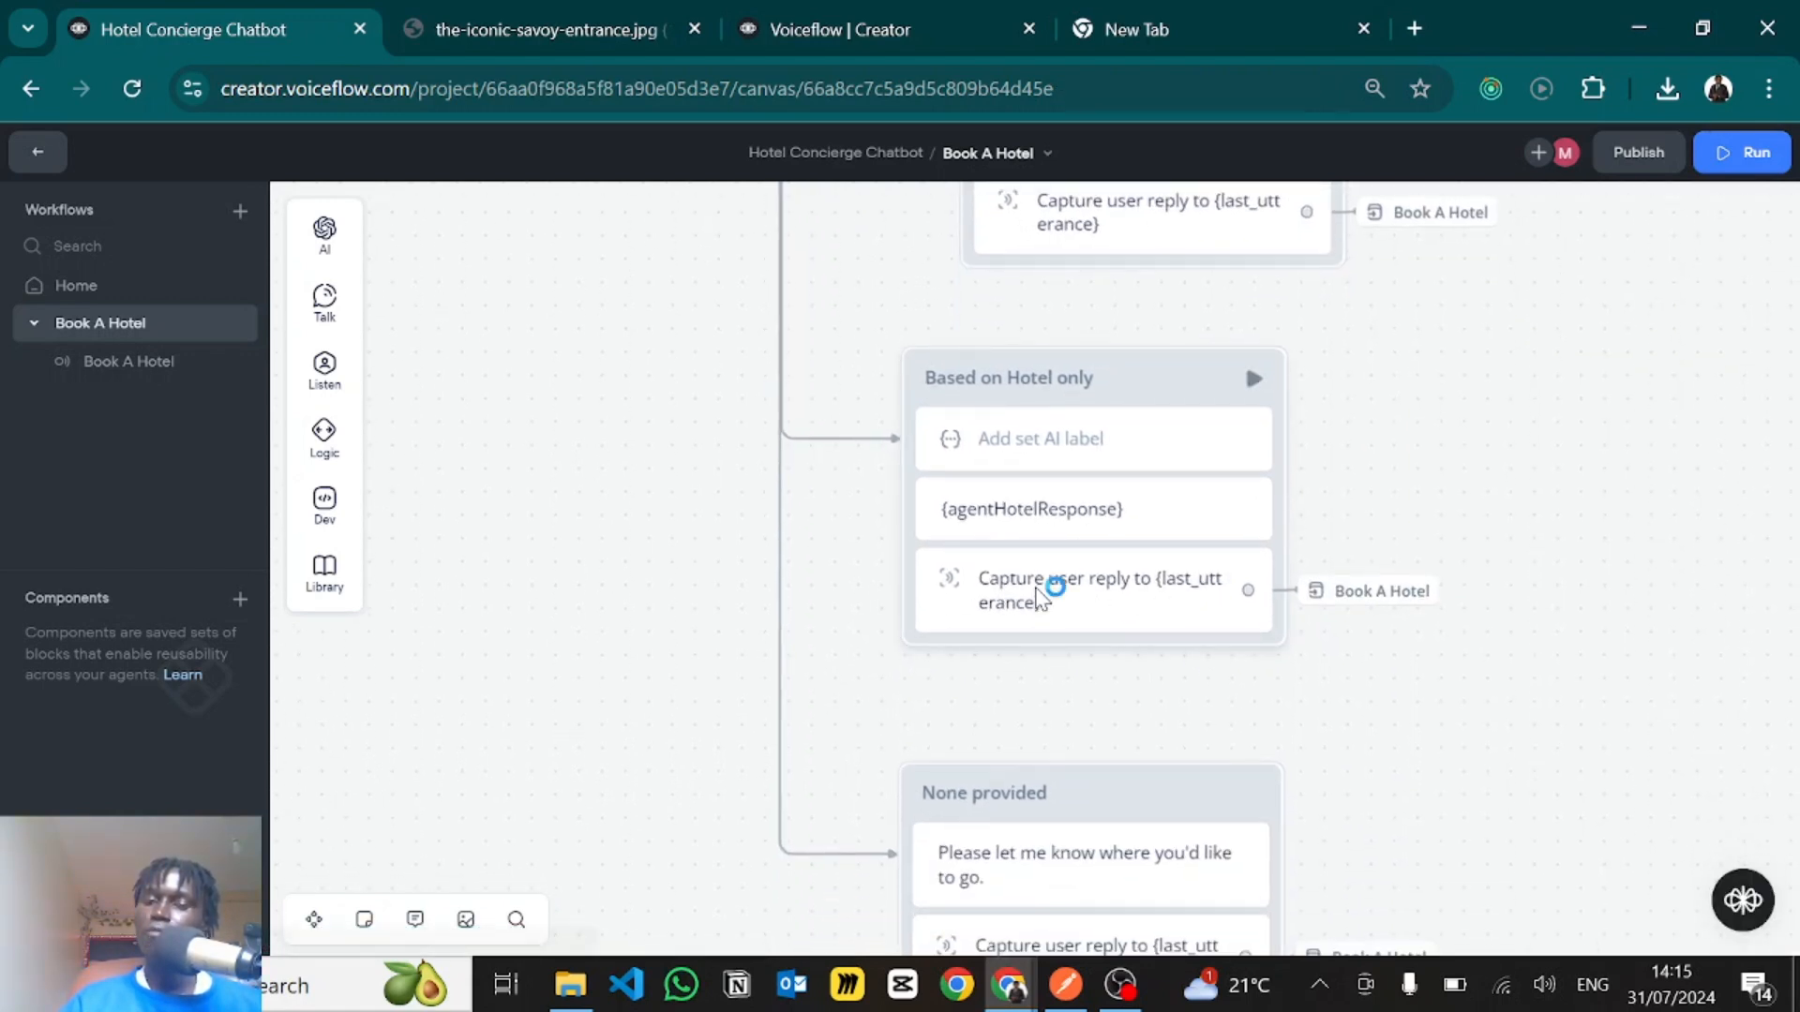
pyautogui.click(1038, 600)
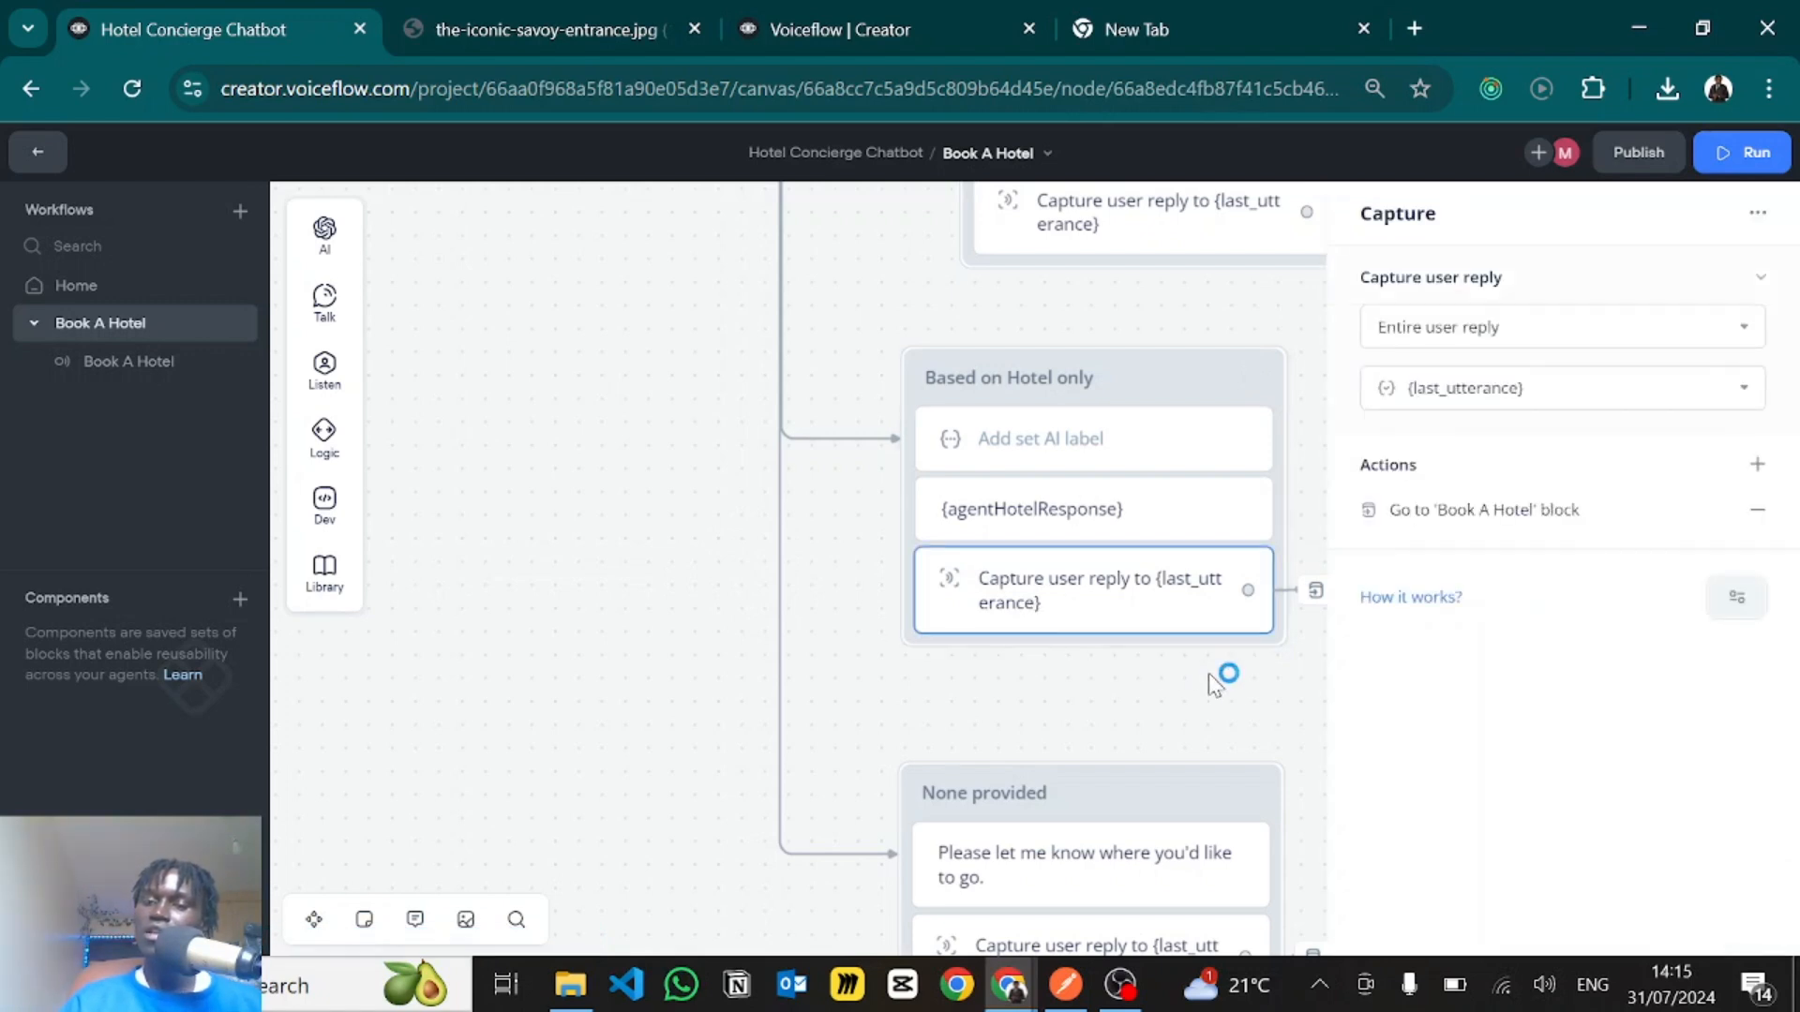
pyautogui.click(1207, 673)
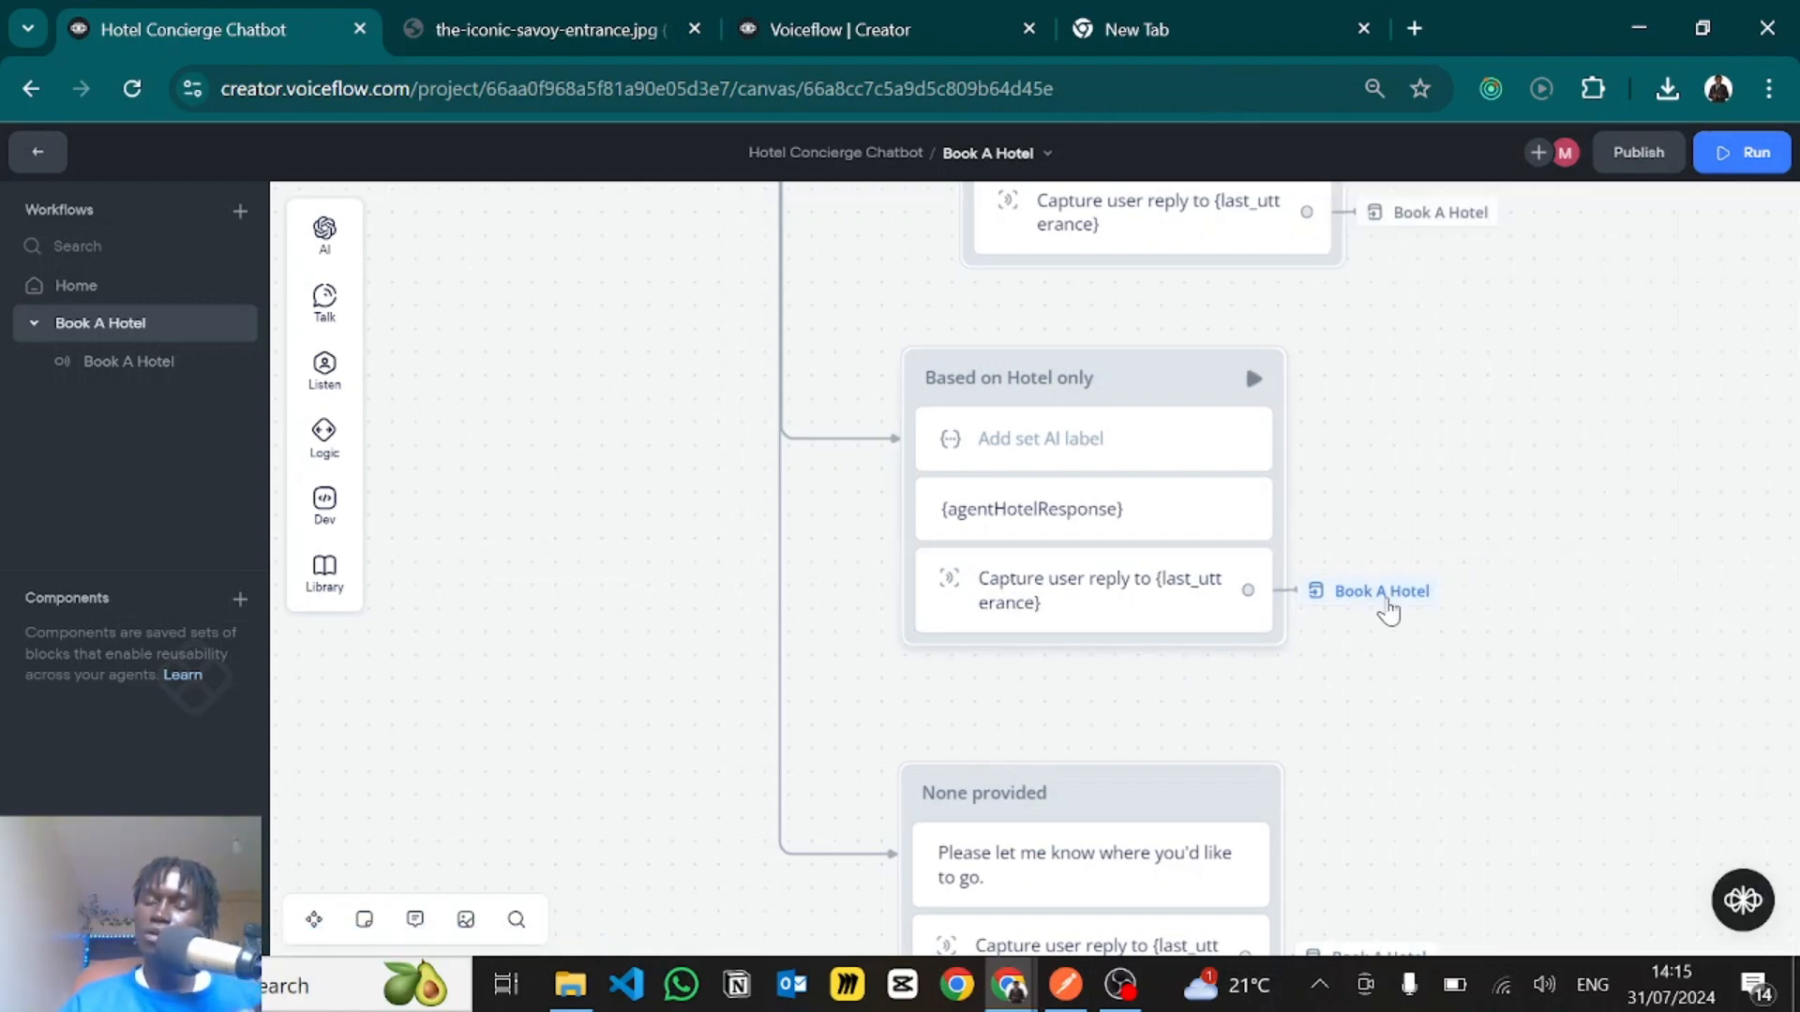
pyautogui.moveTo(1385, 626)
pyautogui.mouseDown()
pyautogui.moveTo(1383, 610)
pyautogui.moveTo(1387, 638)
pyautogui.mouseUp()
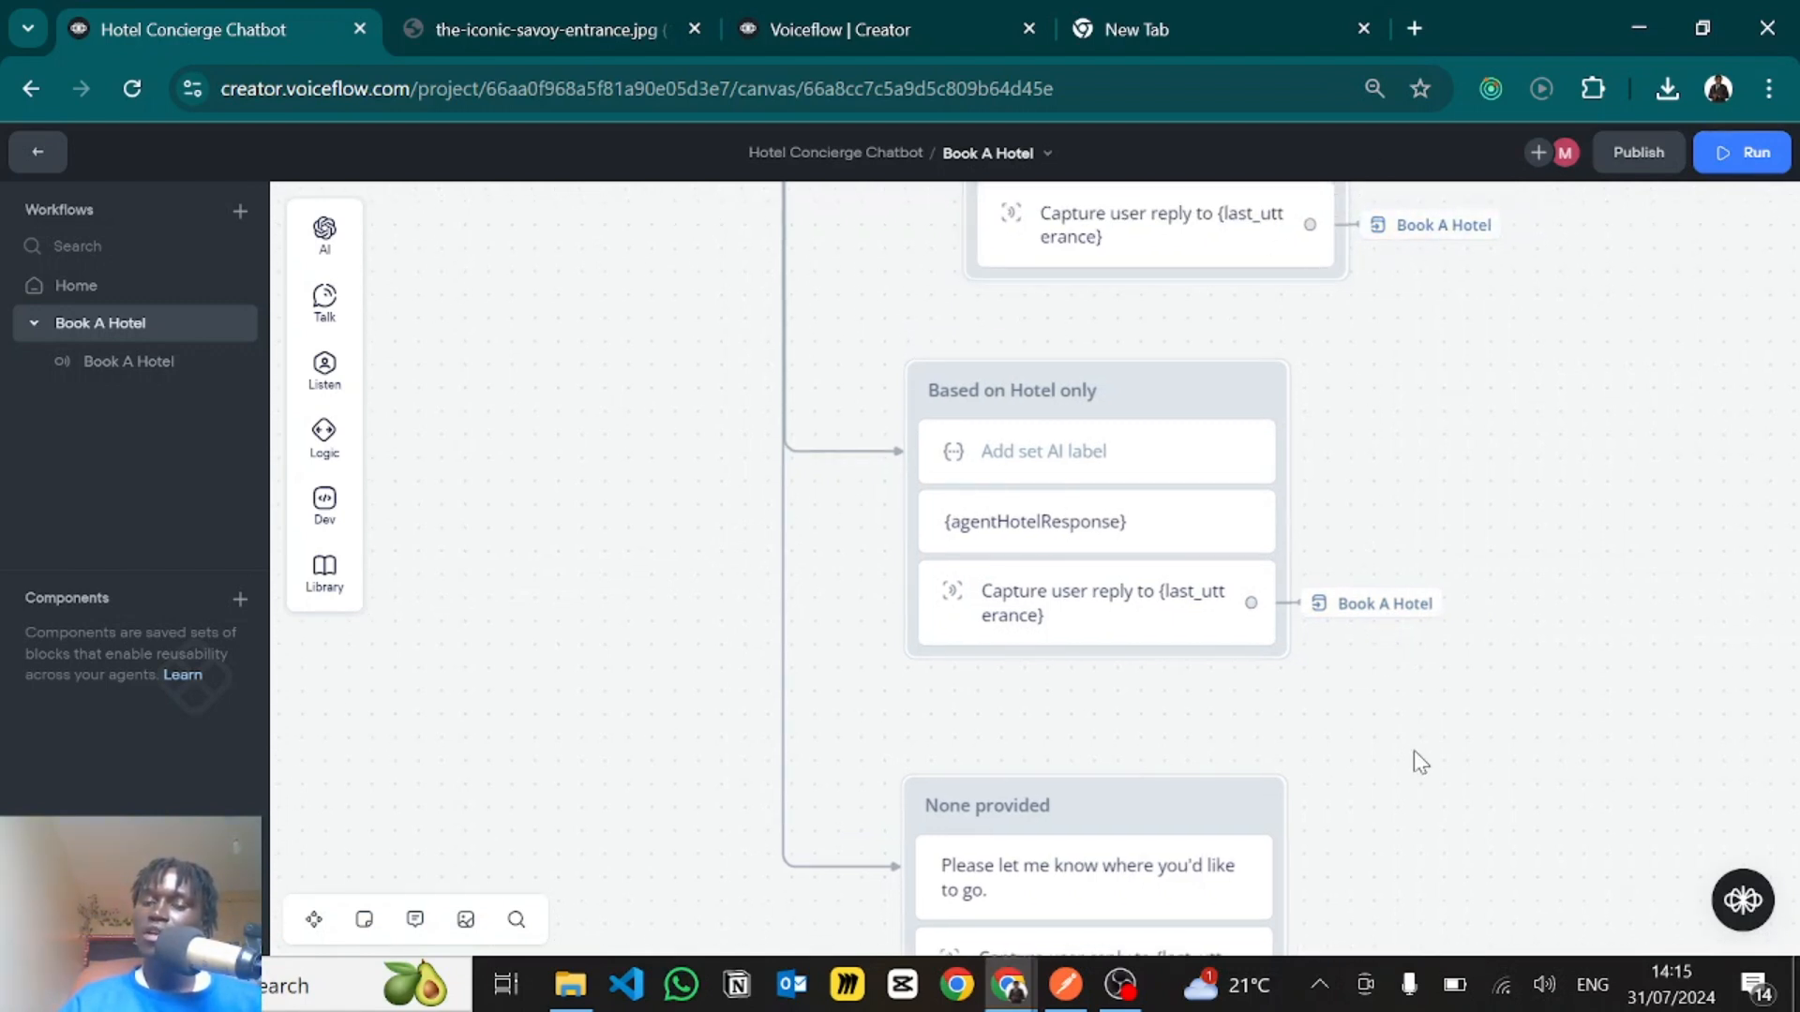
# - Trace the Else path from the city and hotel condition to the None provided block
pyautogui.moveTo(1414, 750); pyautogui.dragTo(1557, 684)
pyautogui.scroll(-4, 1555, 683)
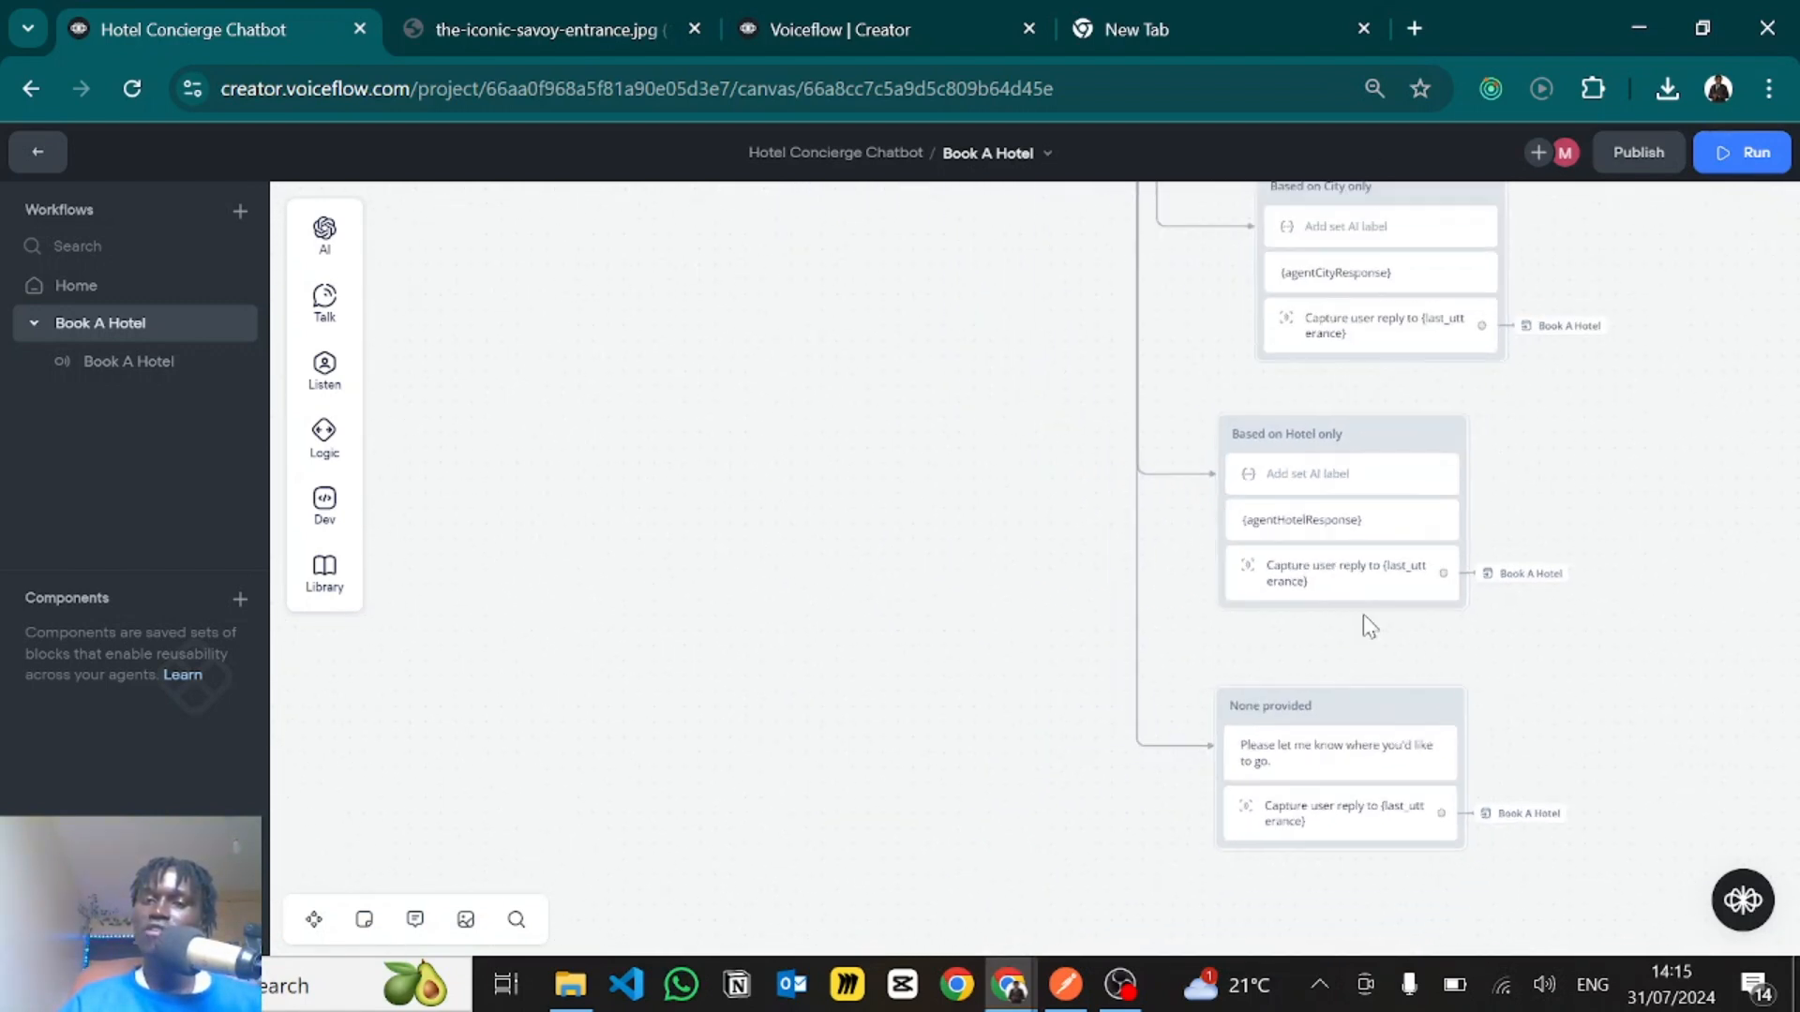
pyautogui.moveTo(1016, 431); pyautogui.dragTo(917, 762)
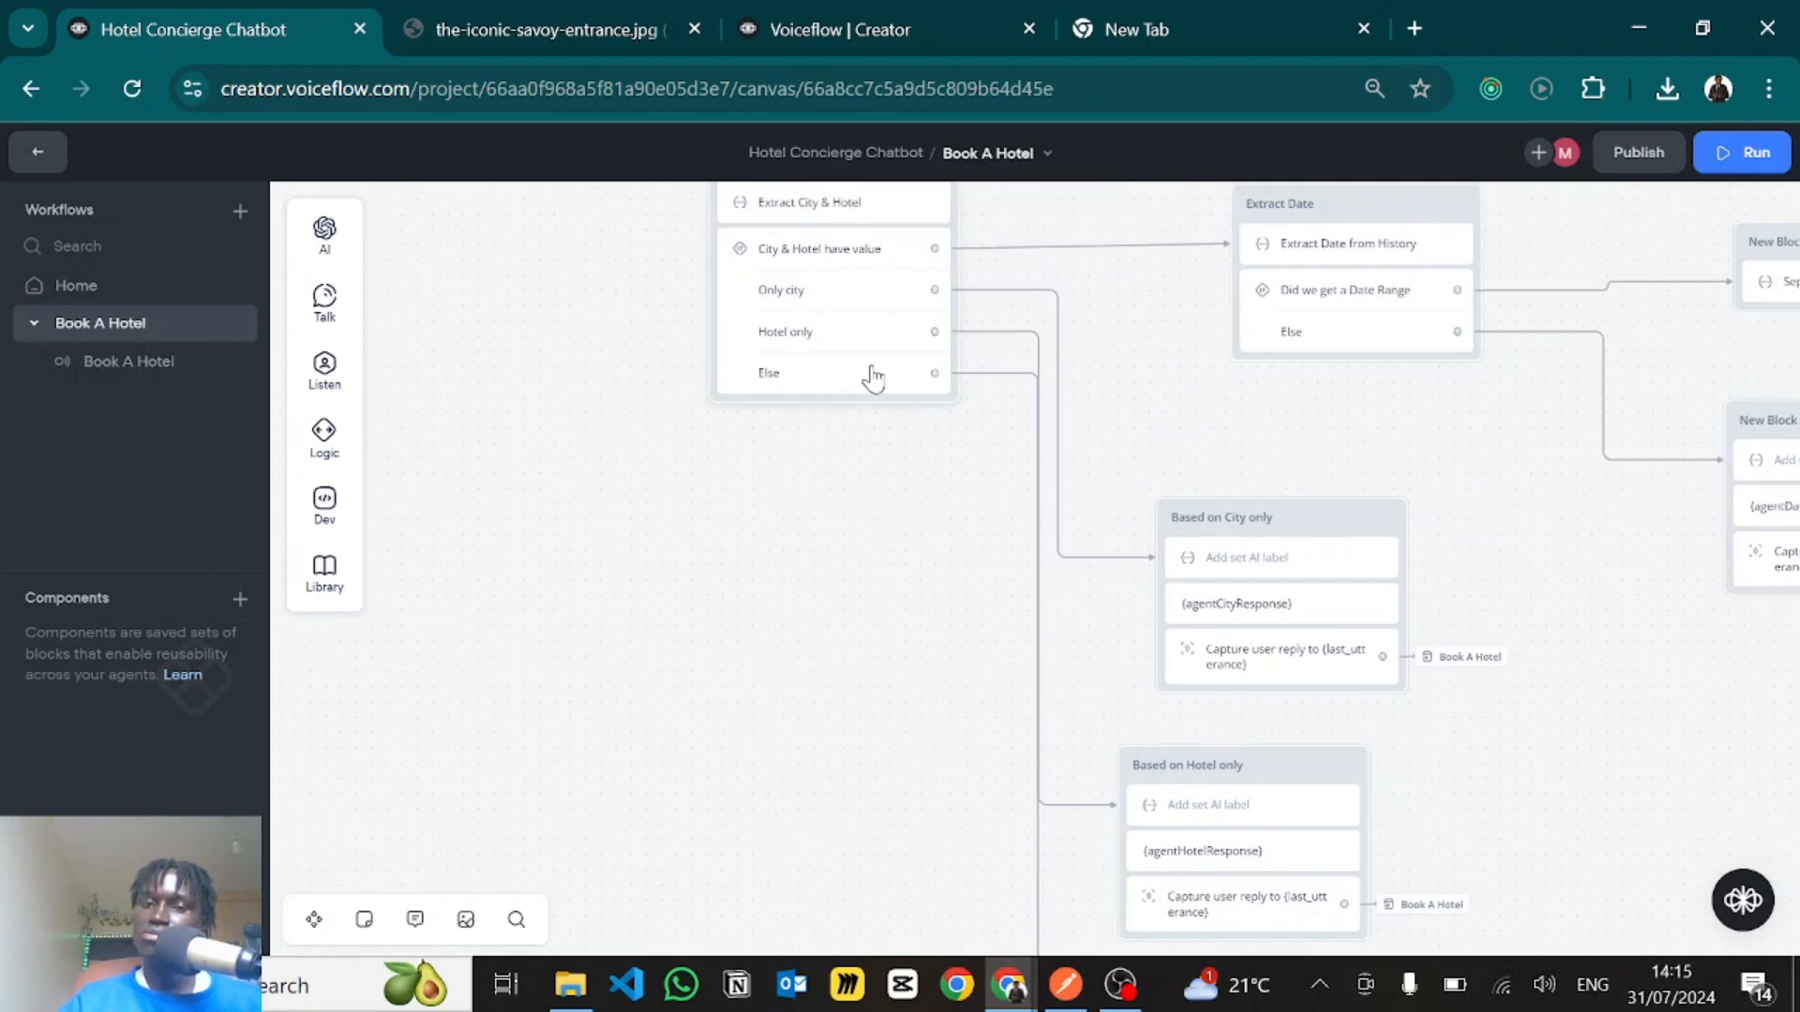
pyautogui.click(965, 373)
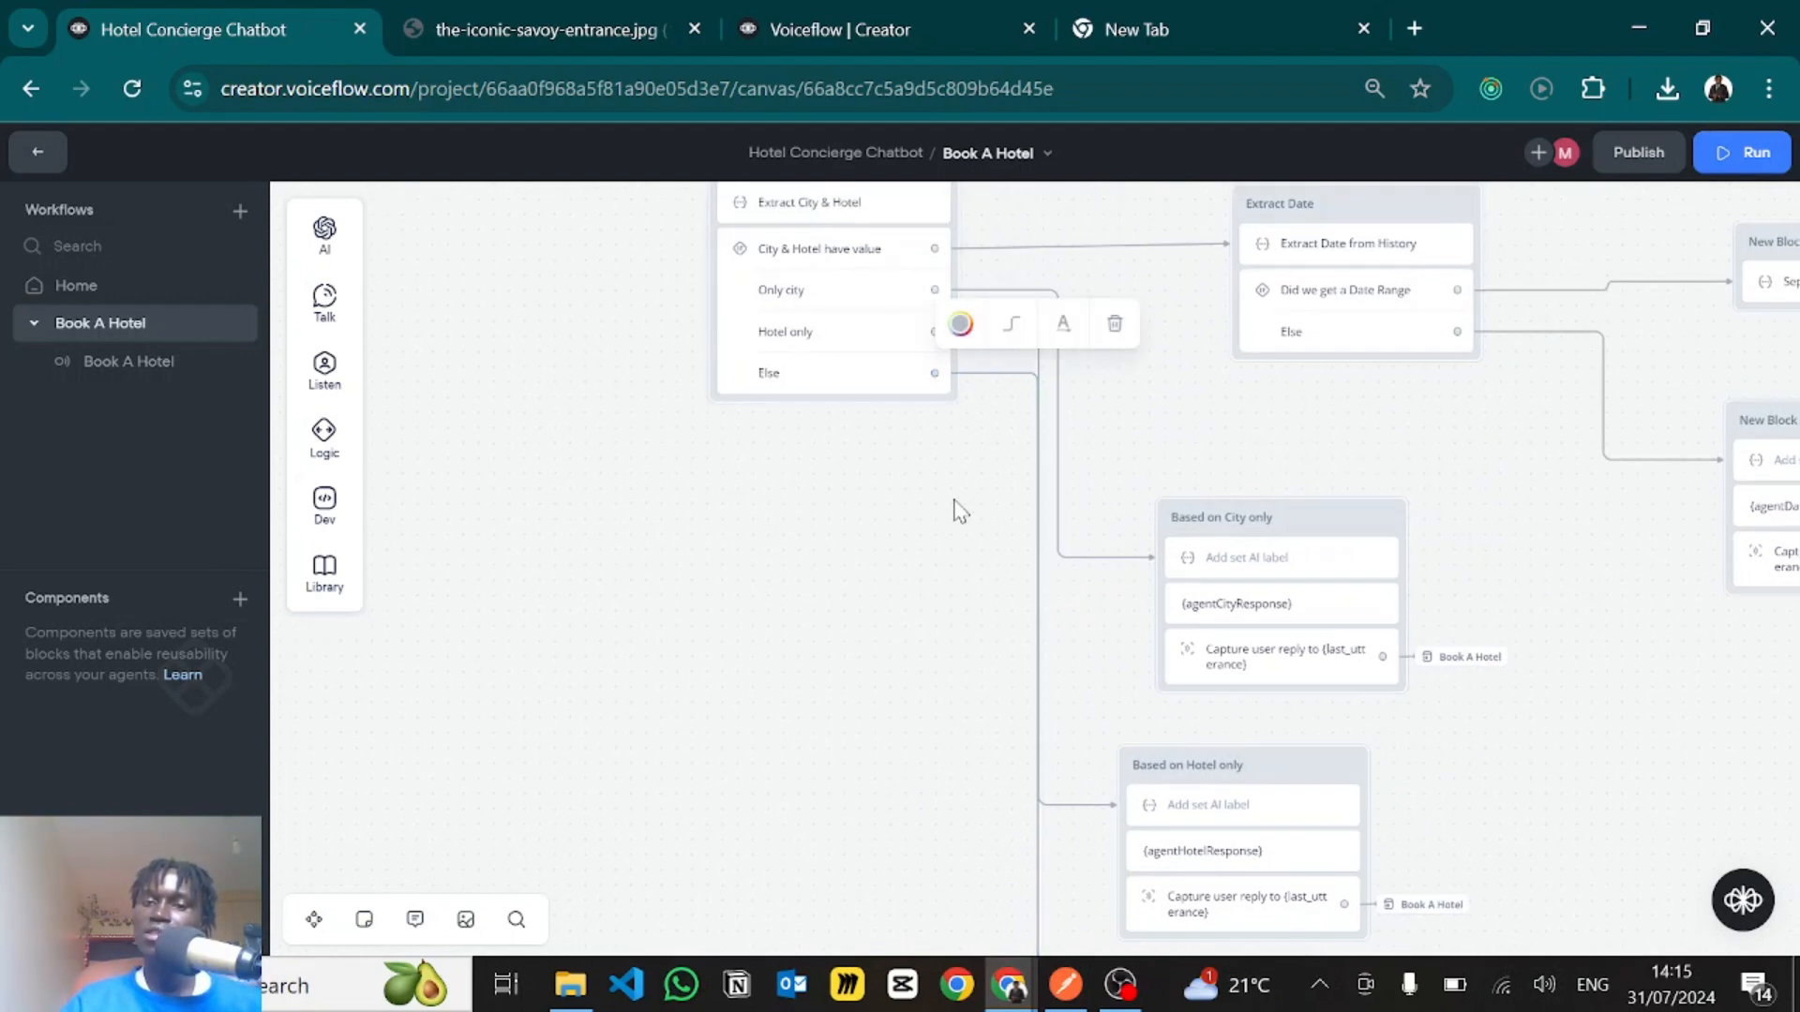
pyautogui.click(967, 549)
pyautogui.scroll(-3, 900, 296)
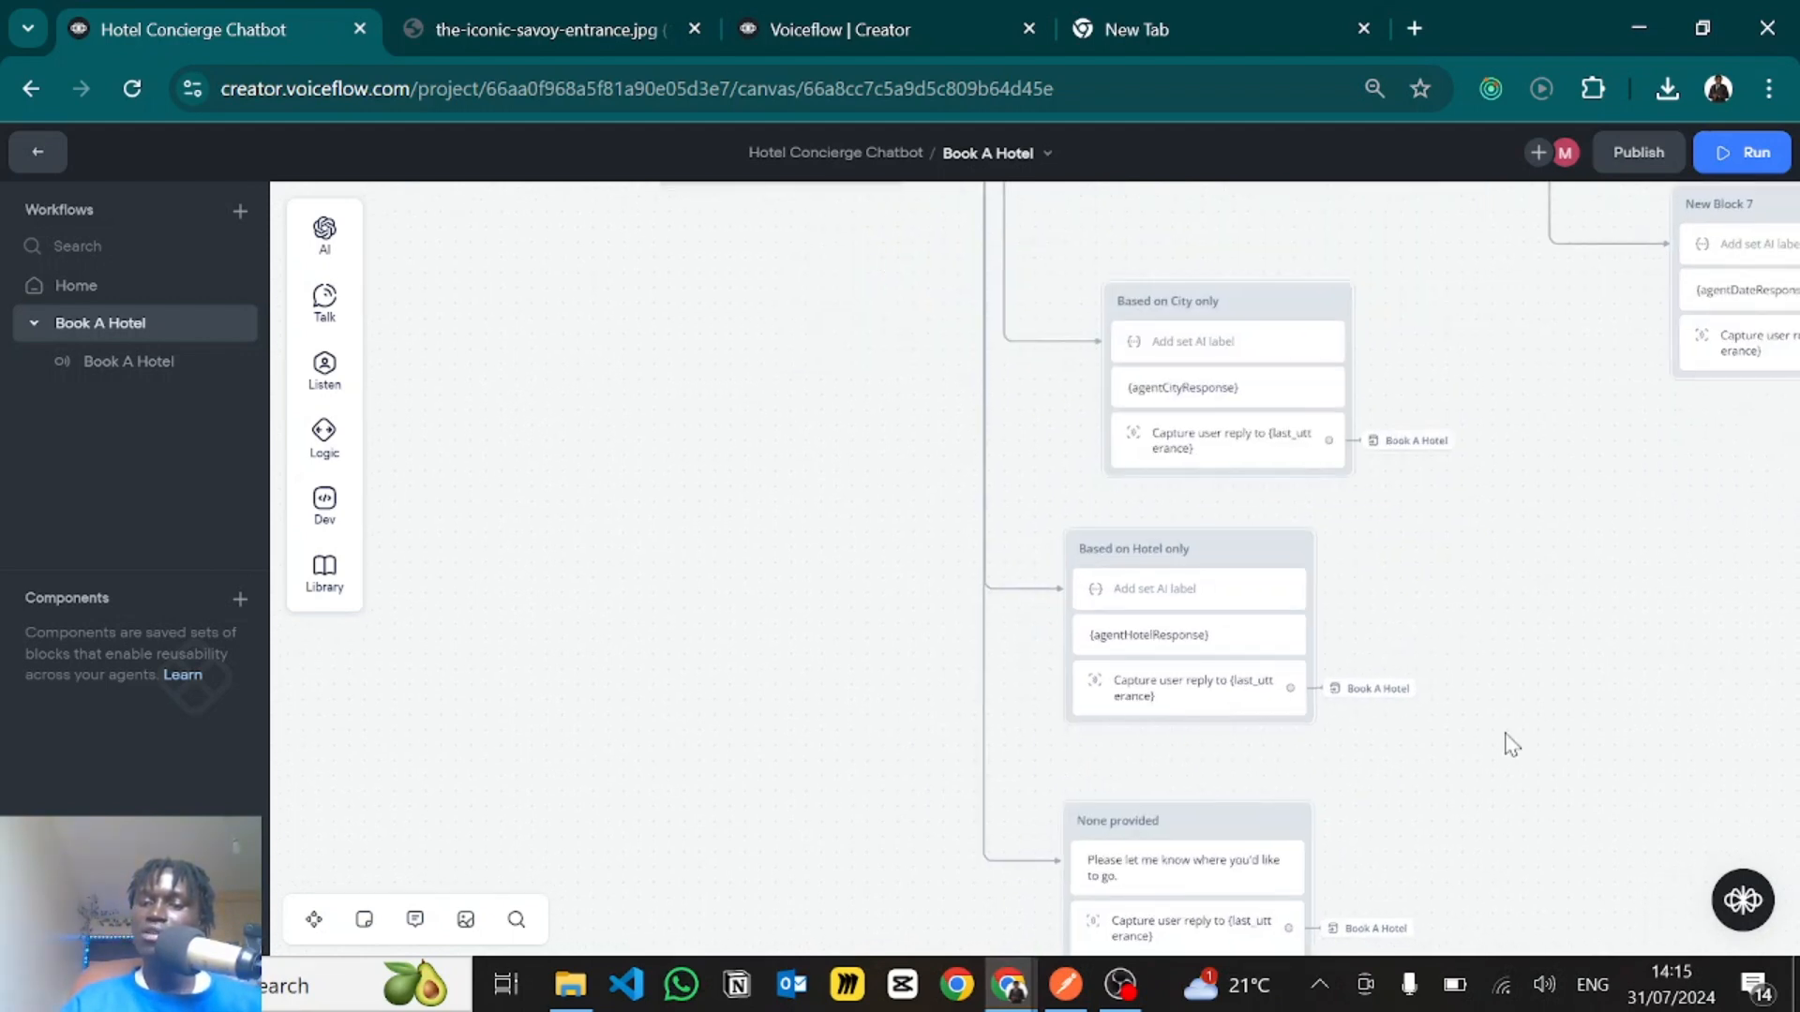
pyautogui.scroll(-2, 1500, 600)
# - Inspect the None provided block's text message and the settings of its reply capture
pyautogui.click(1088, 731)
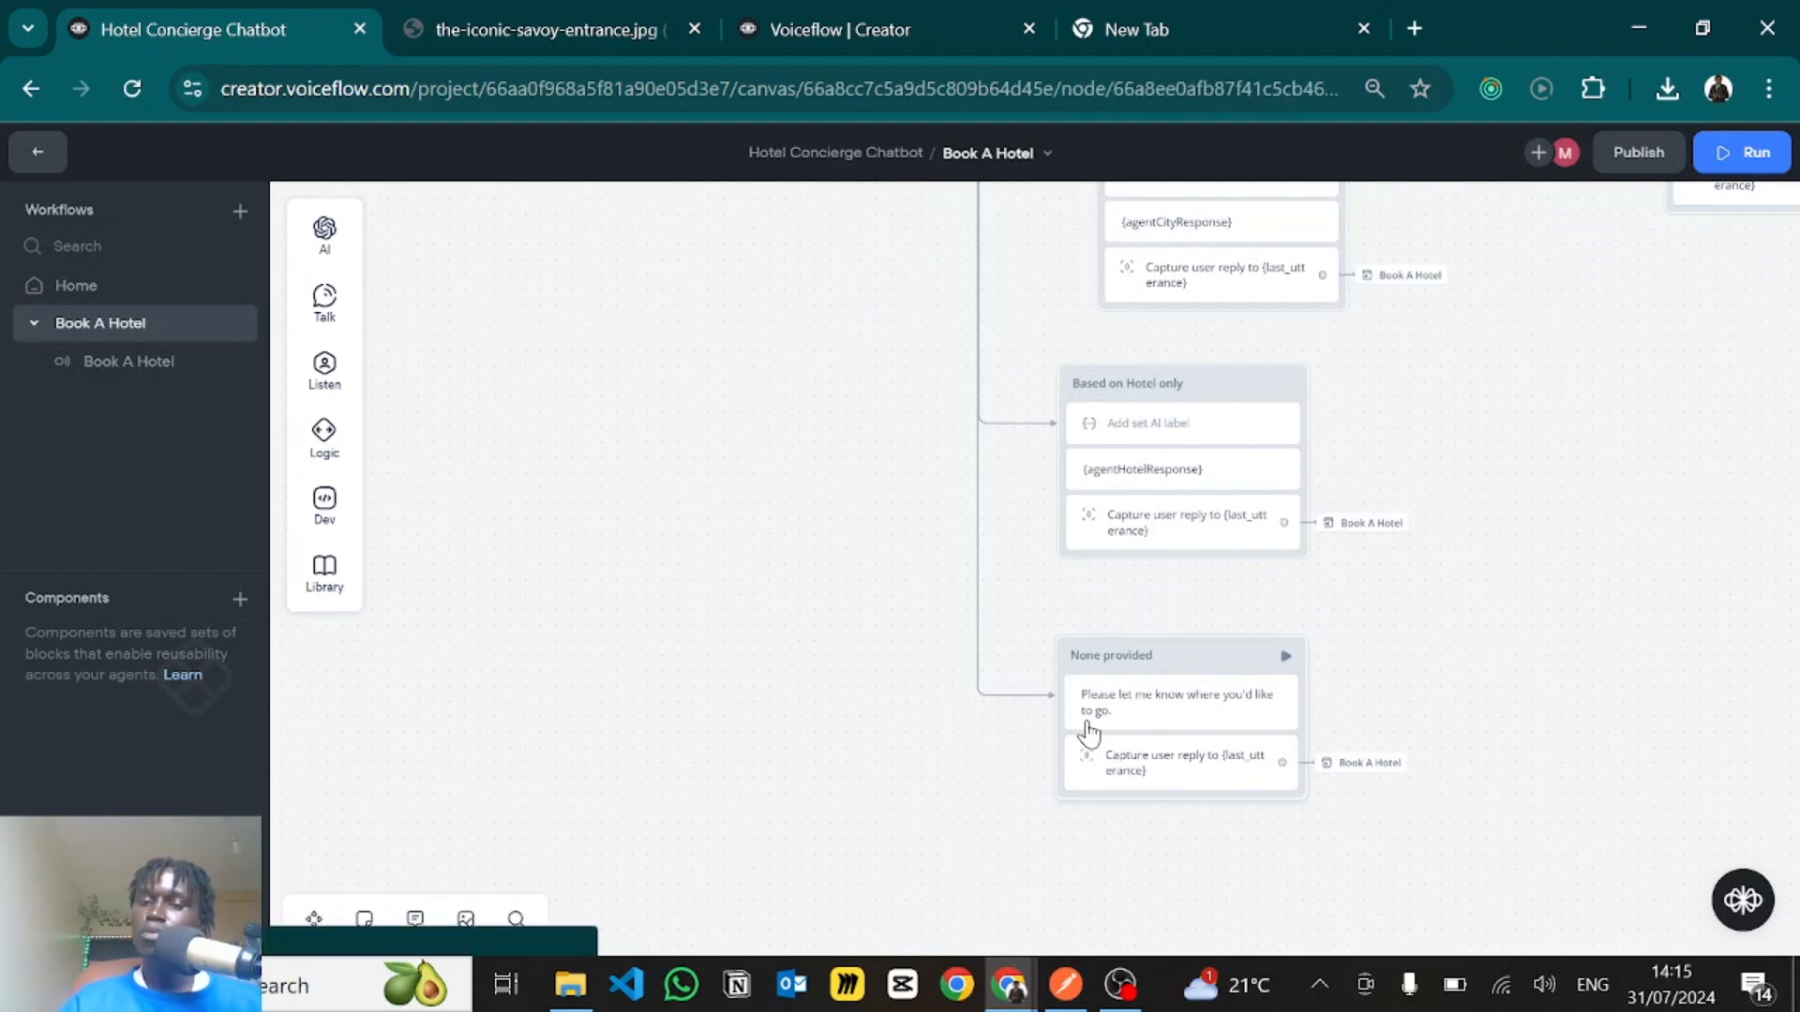
pyautogui.click(1080, 724)
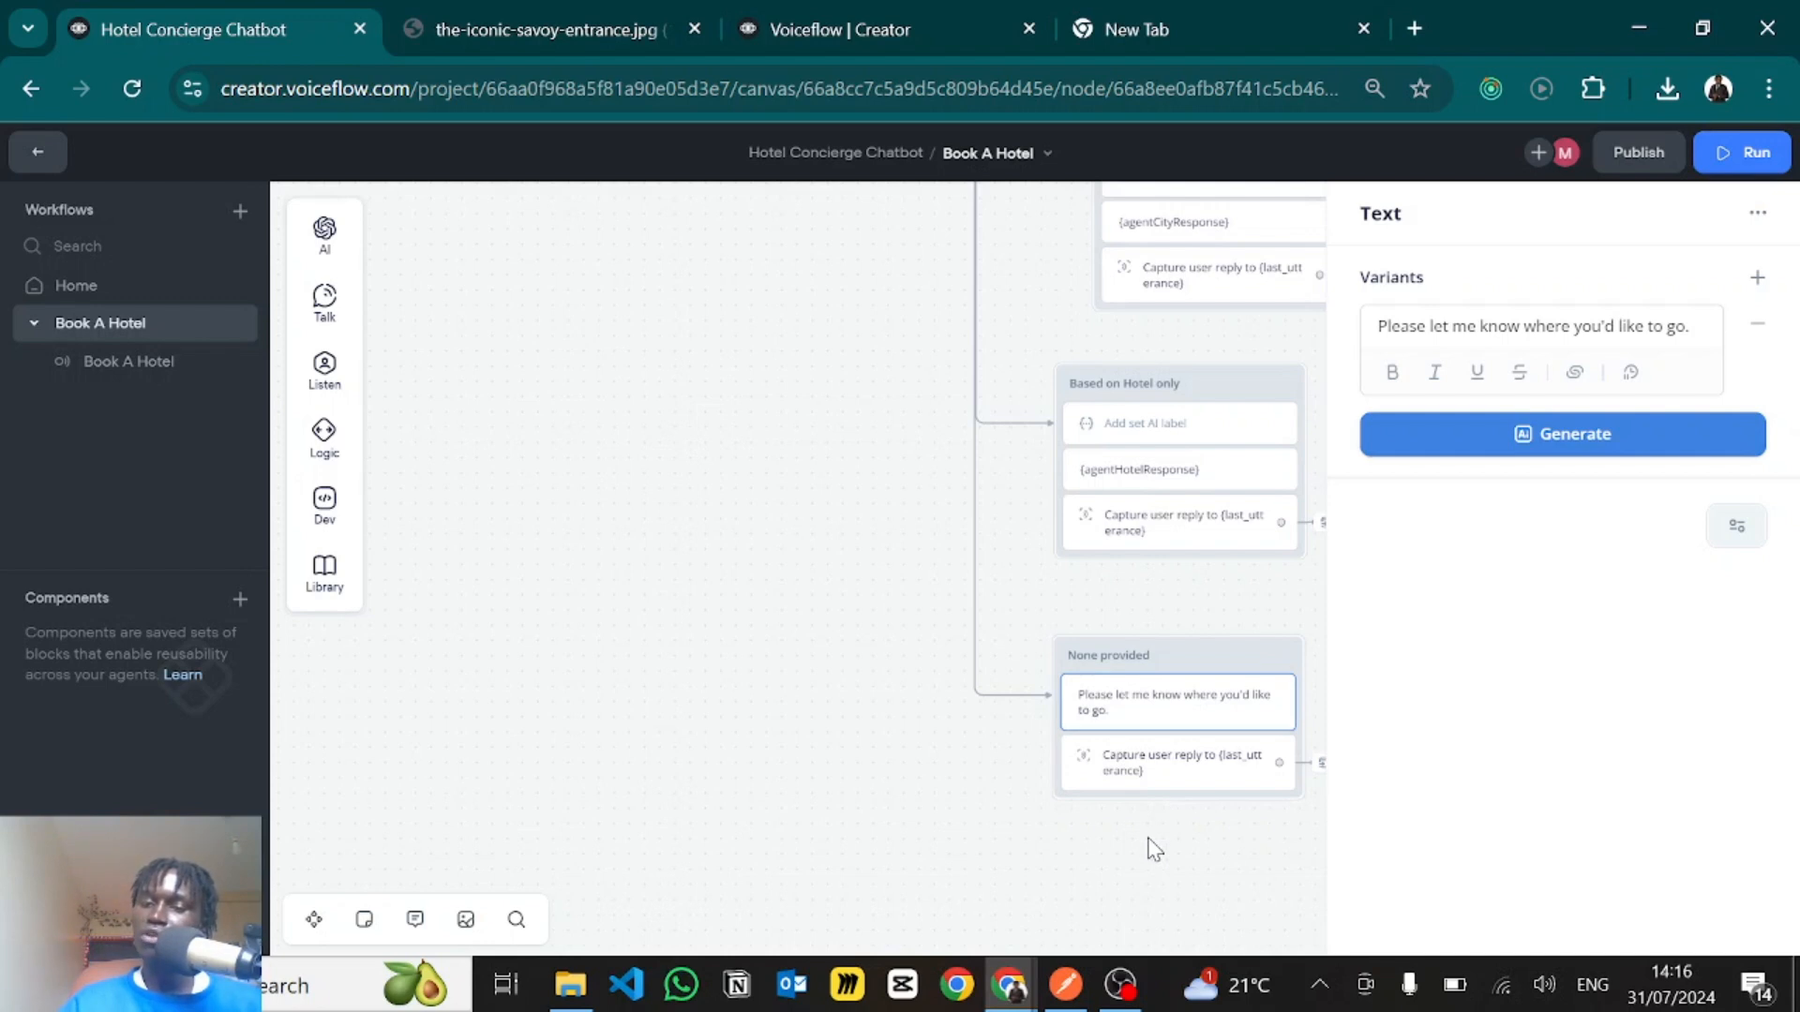
pyautogui.click(1161, 784)
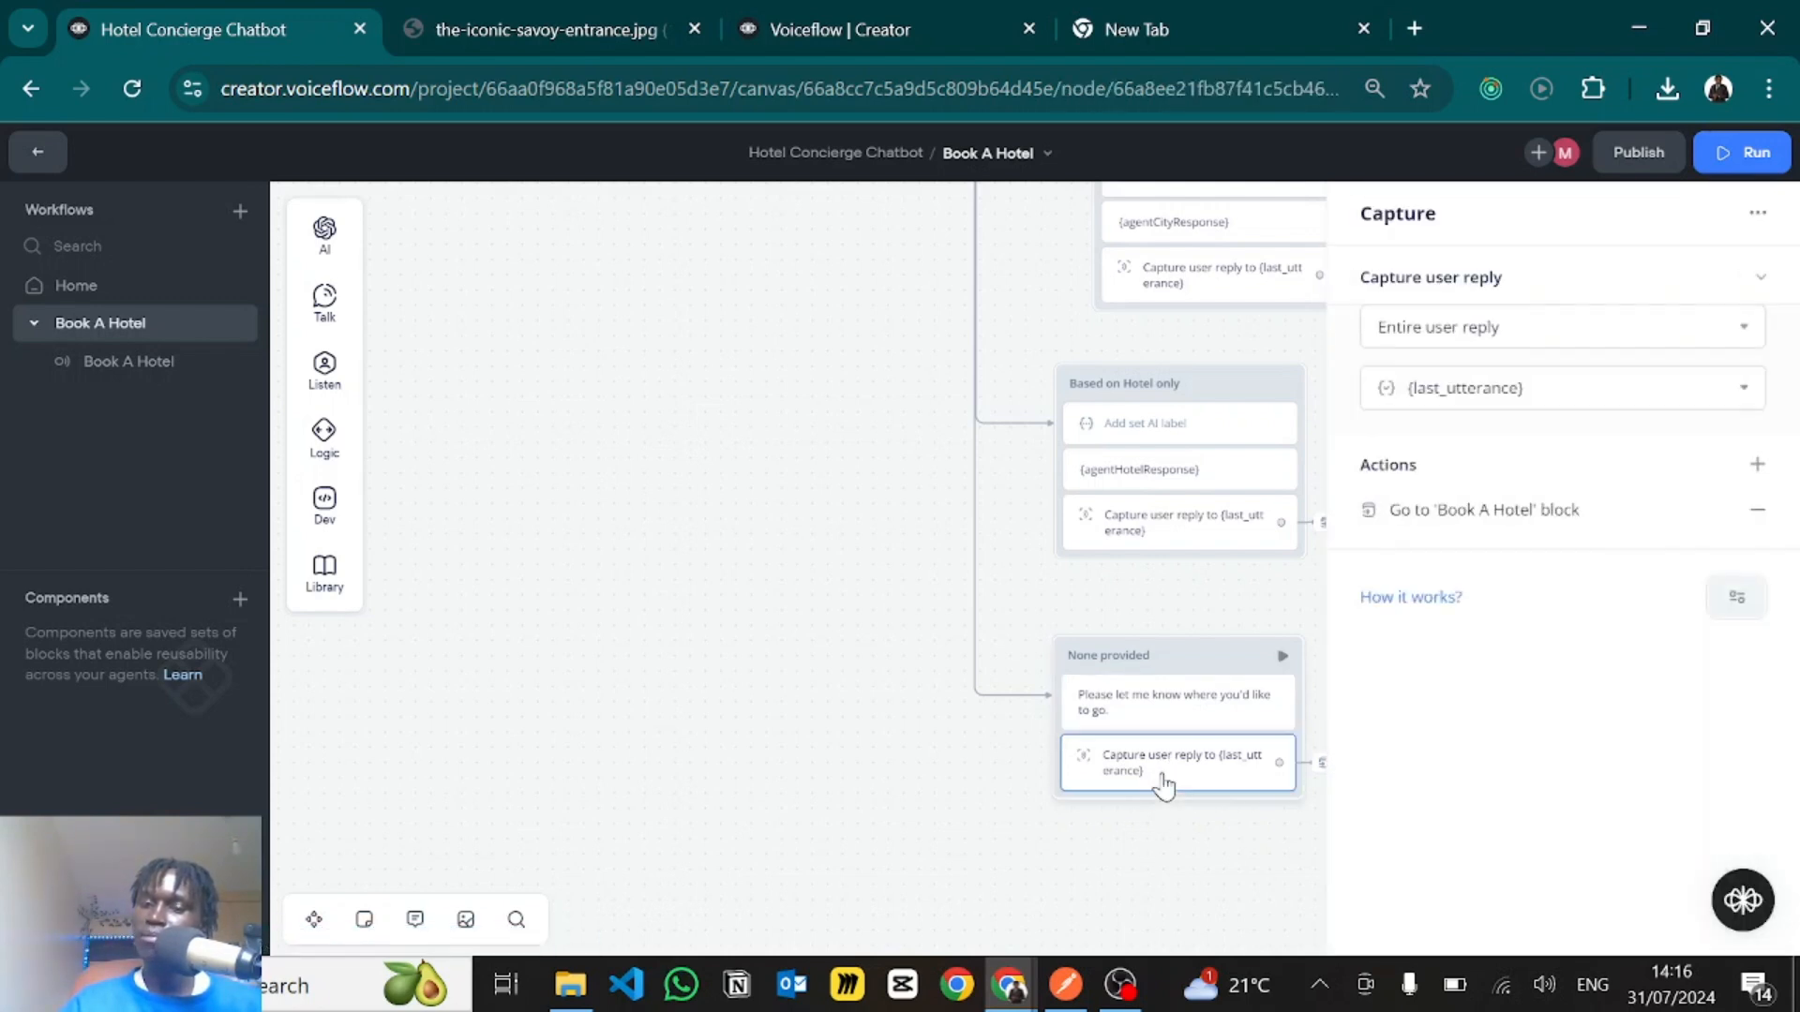
# - Leave the None provided block's capture settings and open the Extract Date from History prompt in the Extract Date block
pyautogui.click(1245, 830)
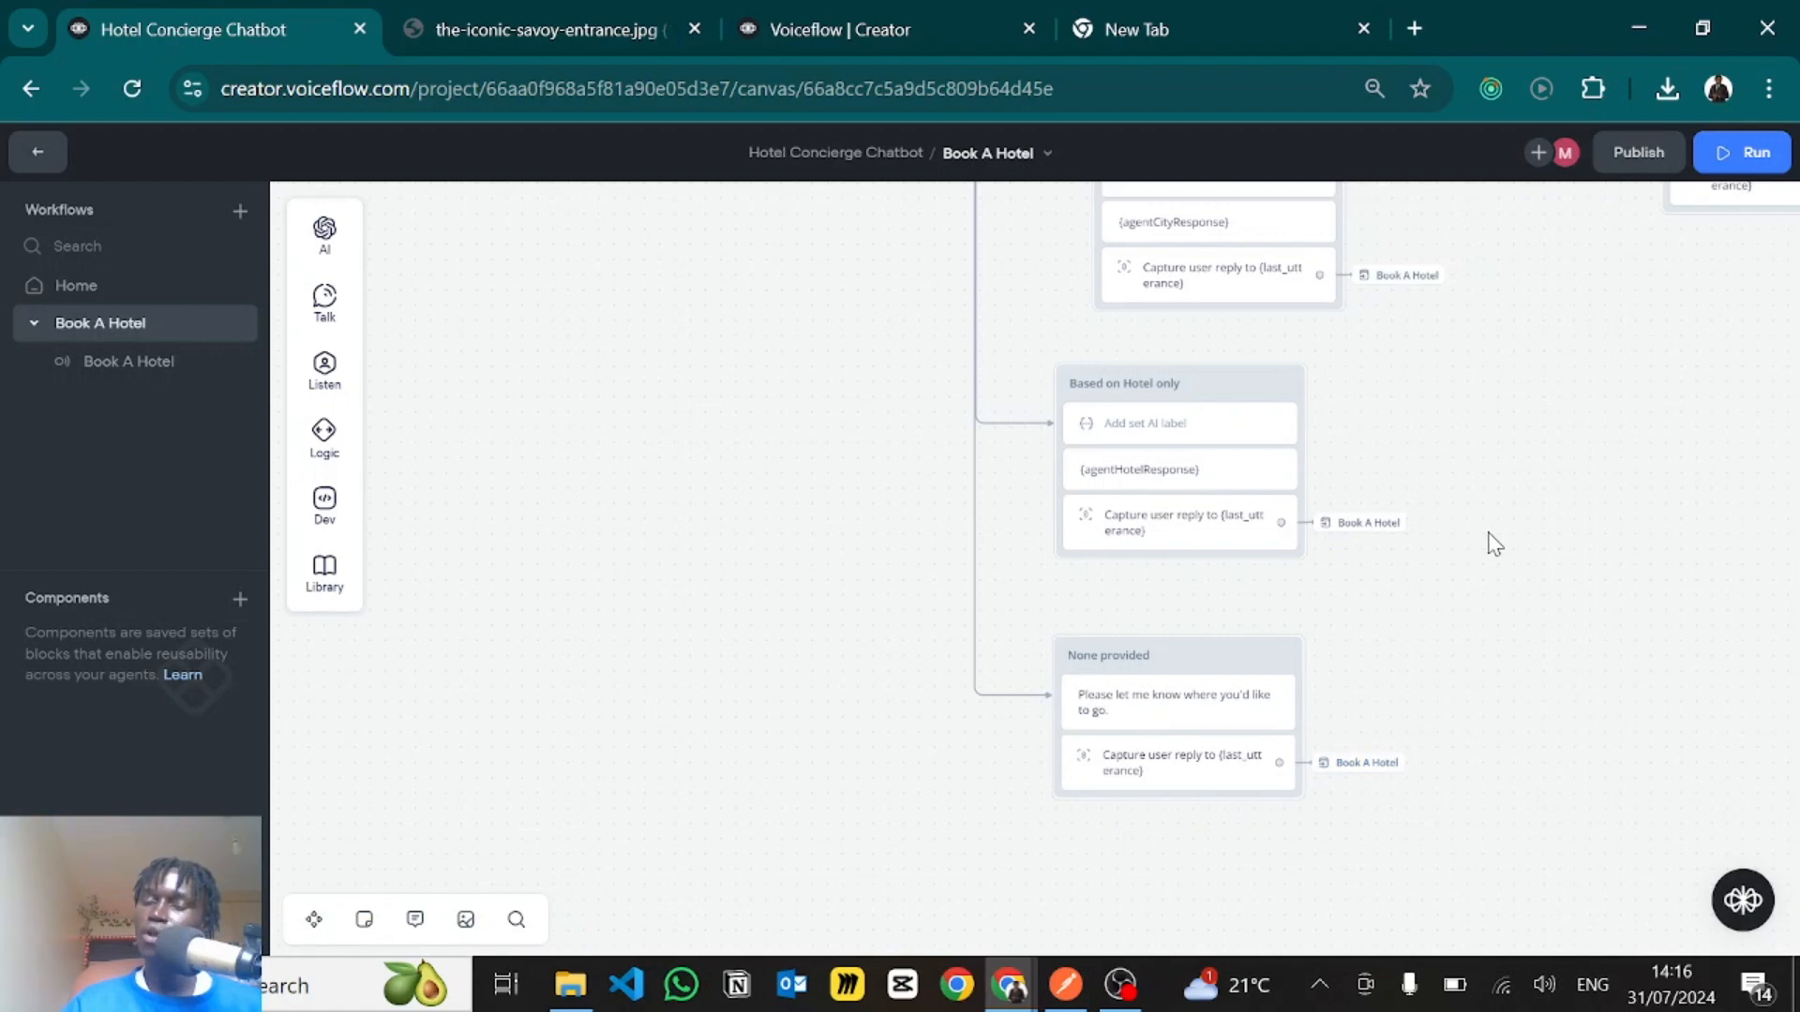
pyautogui.moveTo(1494, 600); pyautogui.dragTo(1514, 833)
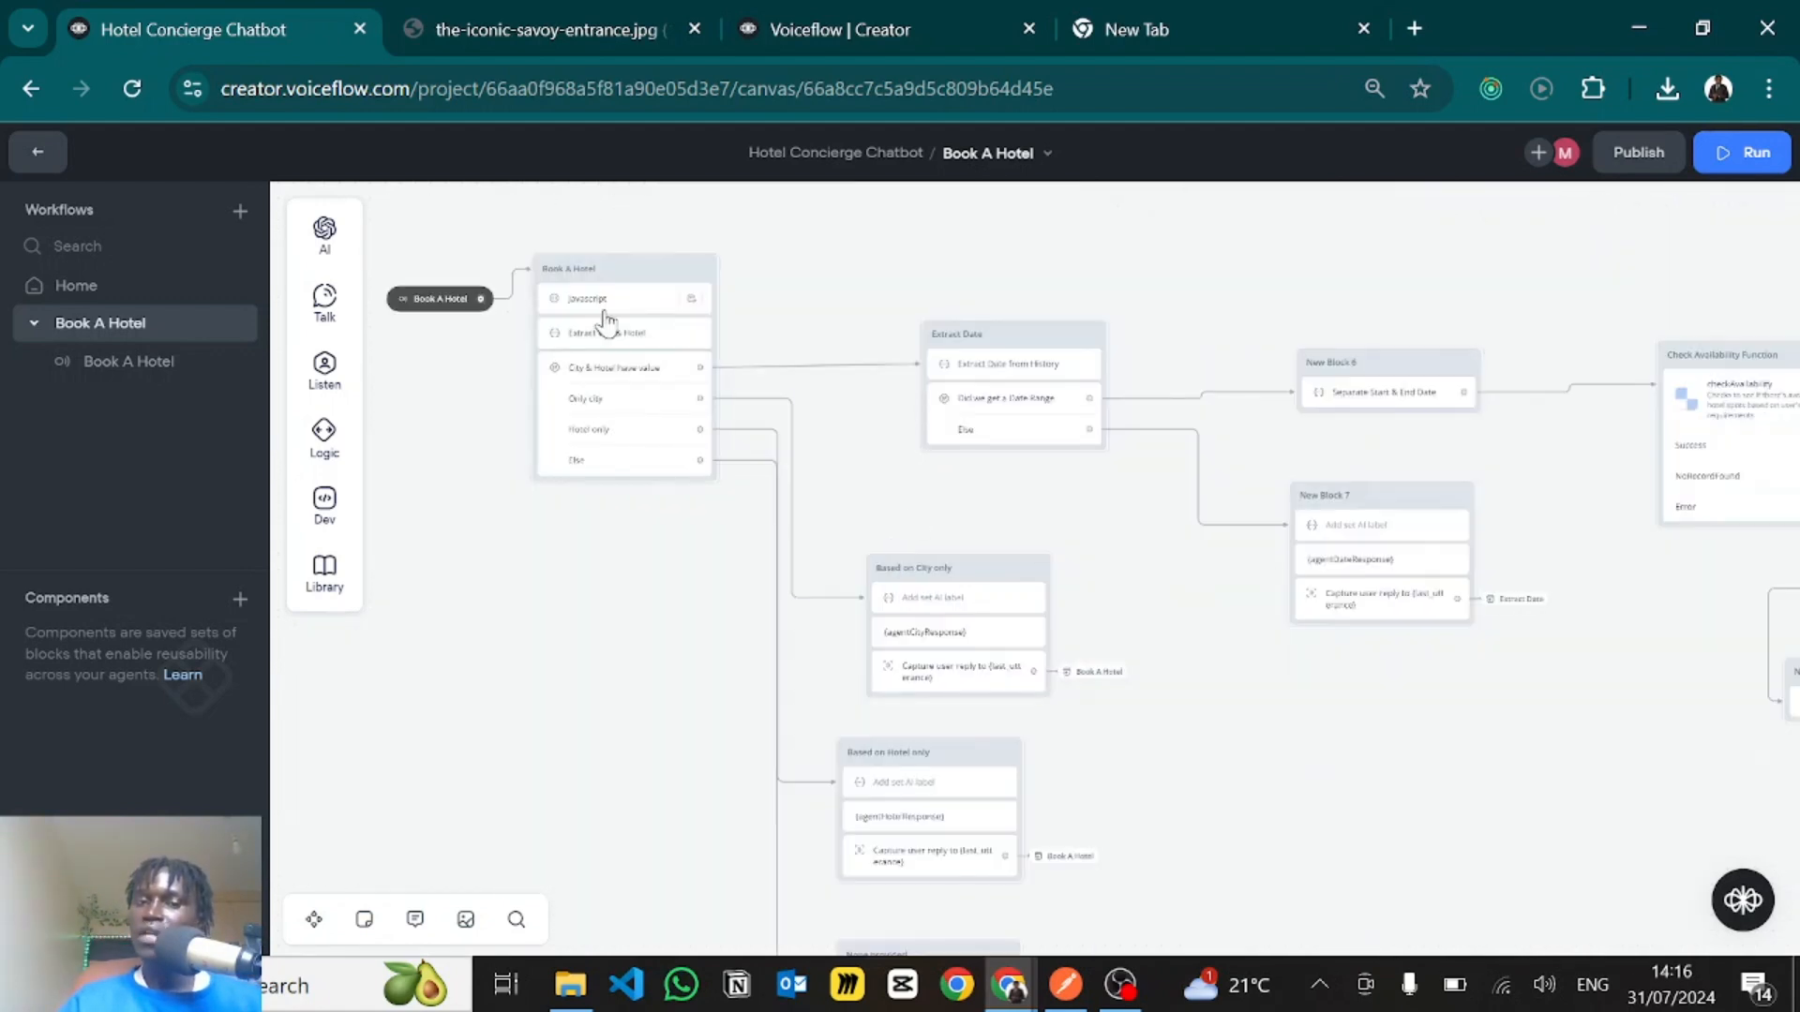
pyautogui.scroll(3, 605, 368)
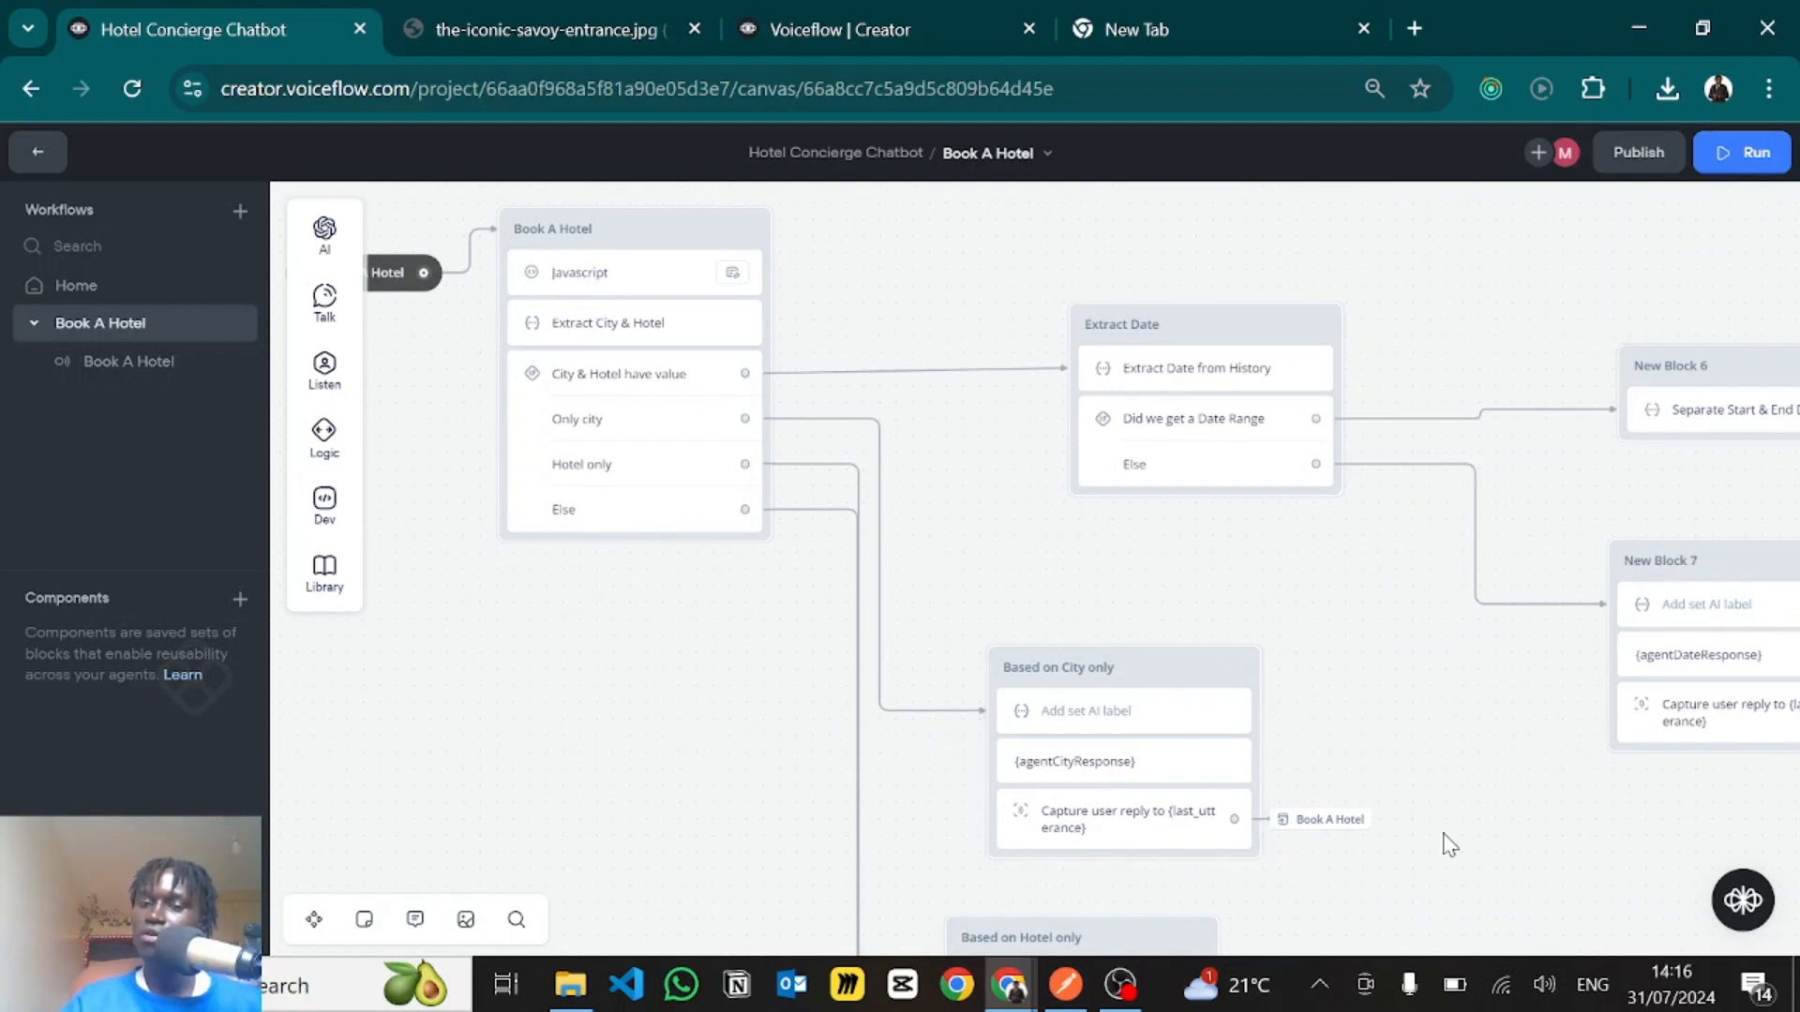
pyautogui.scroll(-3, 1445, 837)
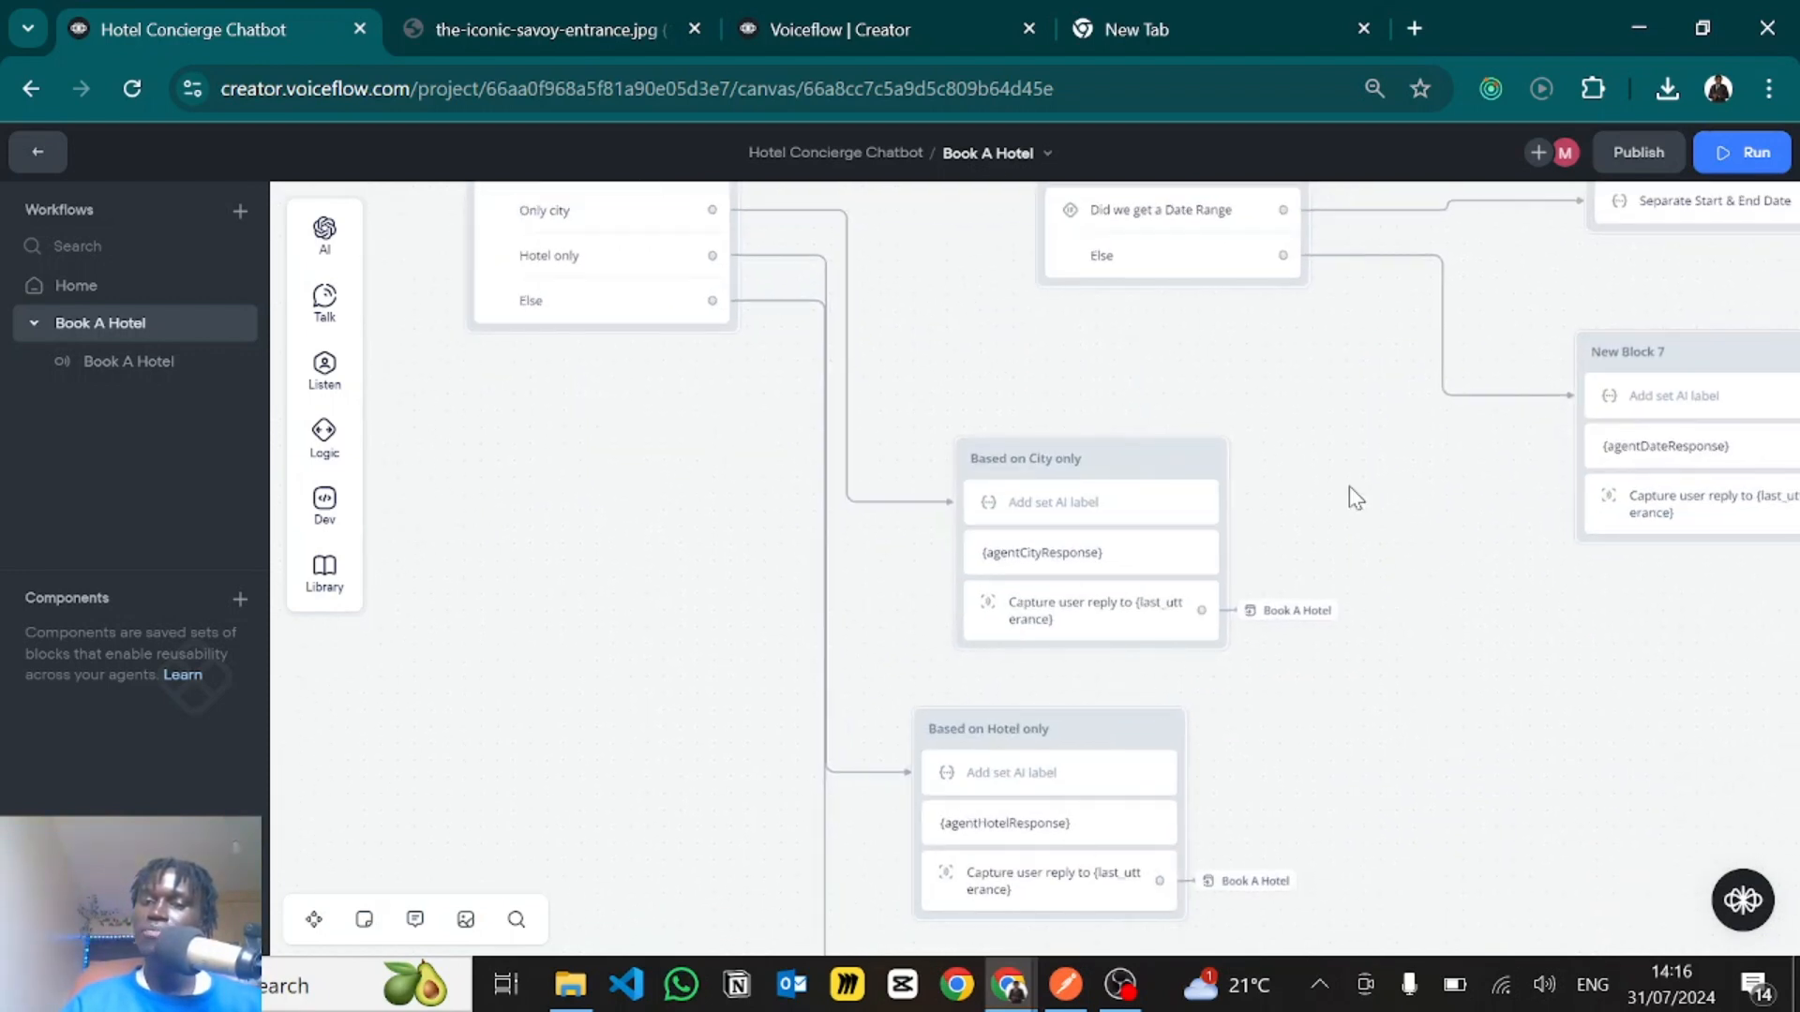
pyautogui.scroll(5, 1348, 486)
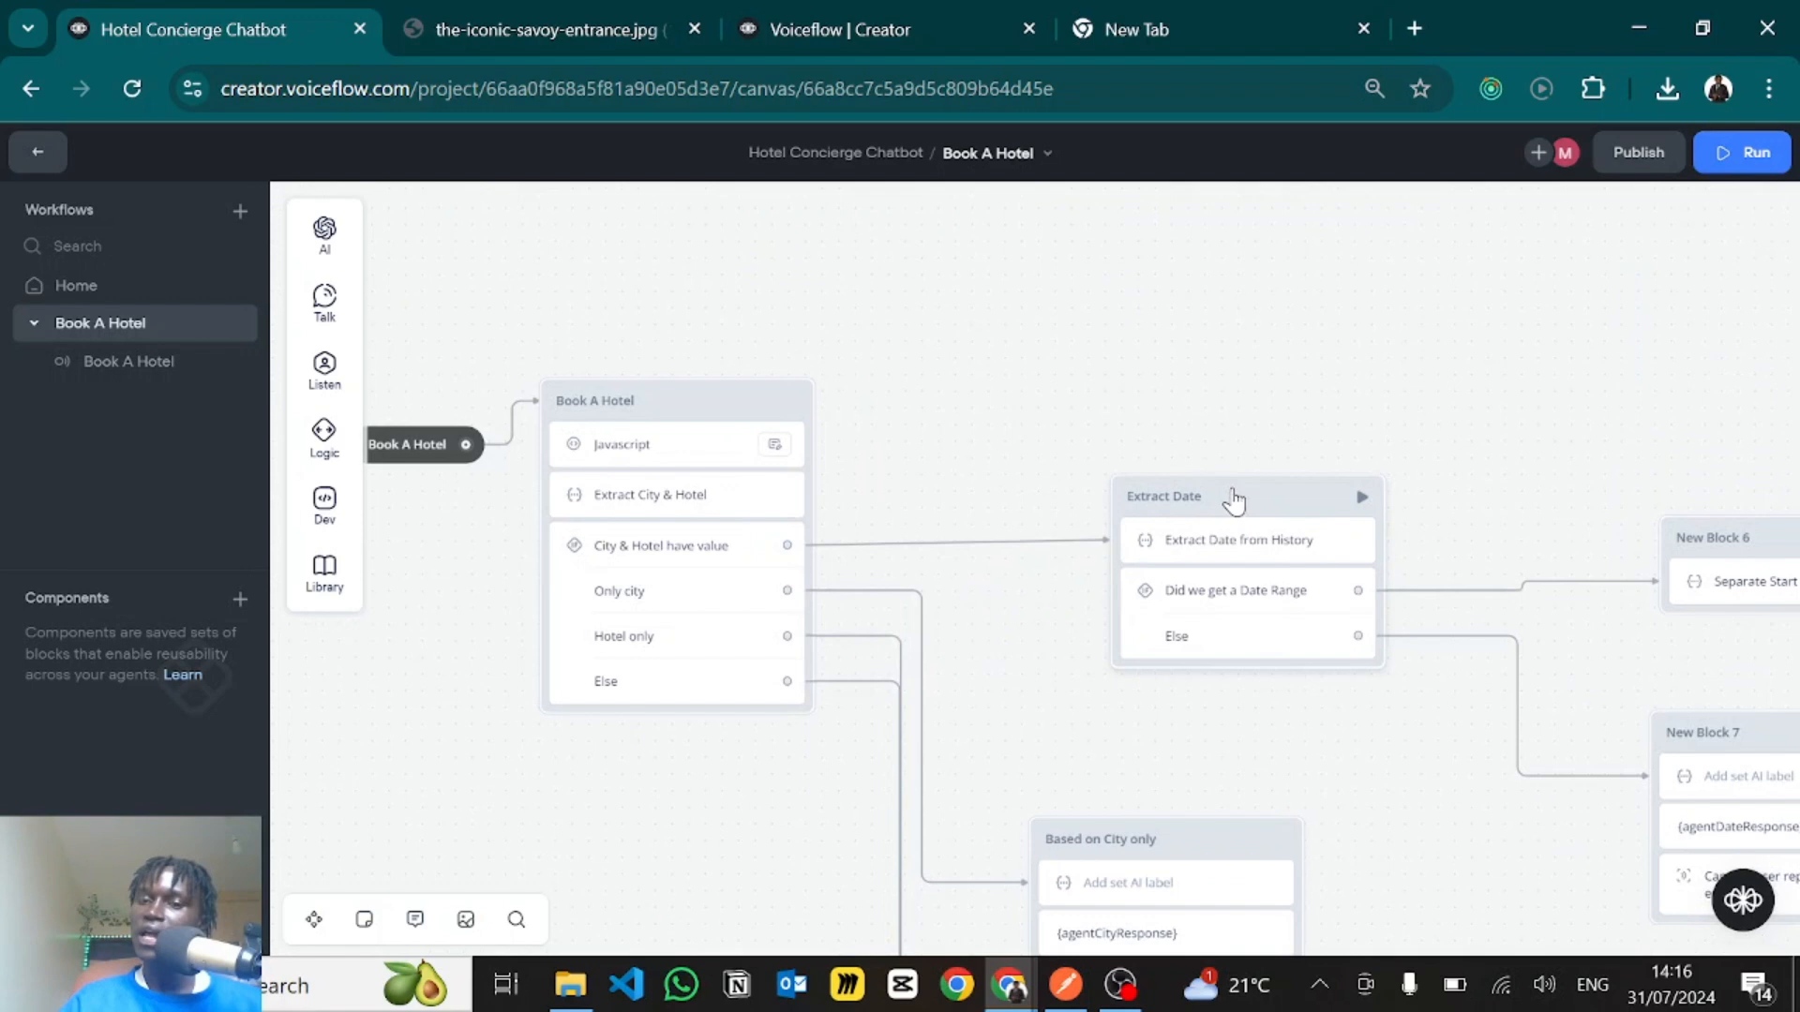
pyautogui.click(1199, 544)
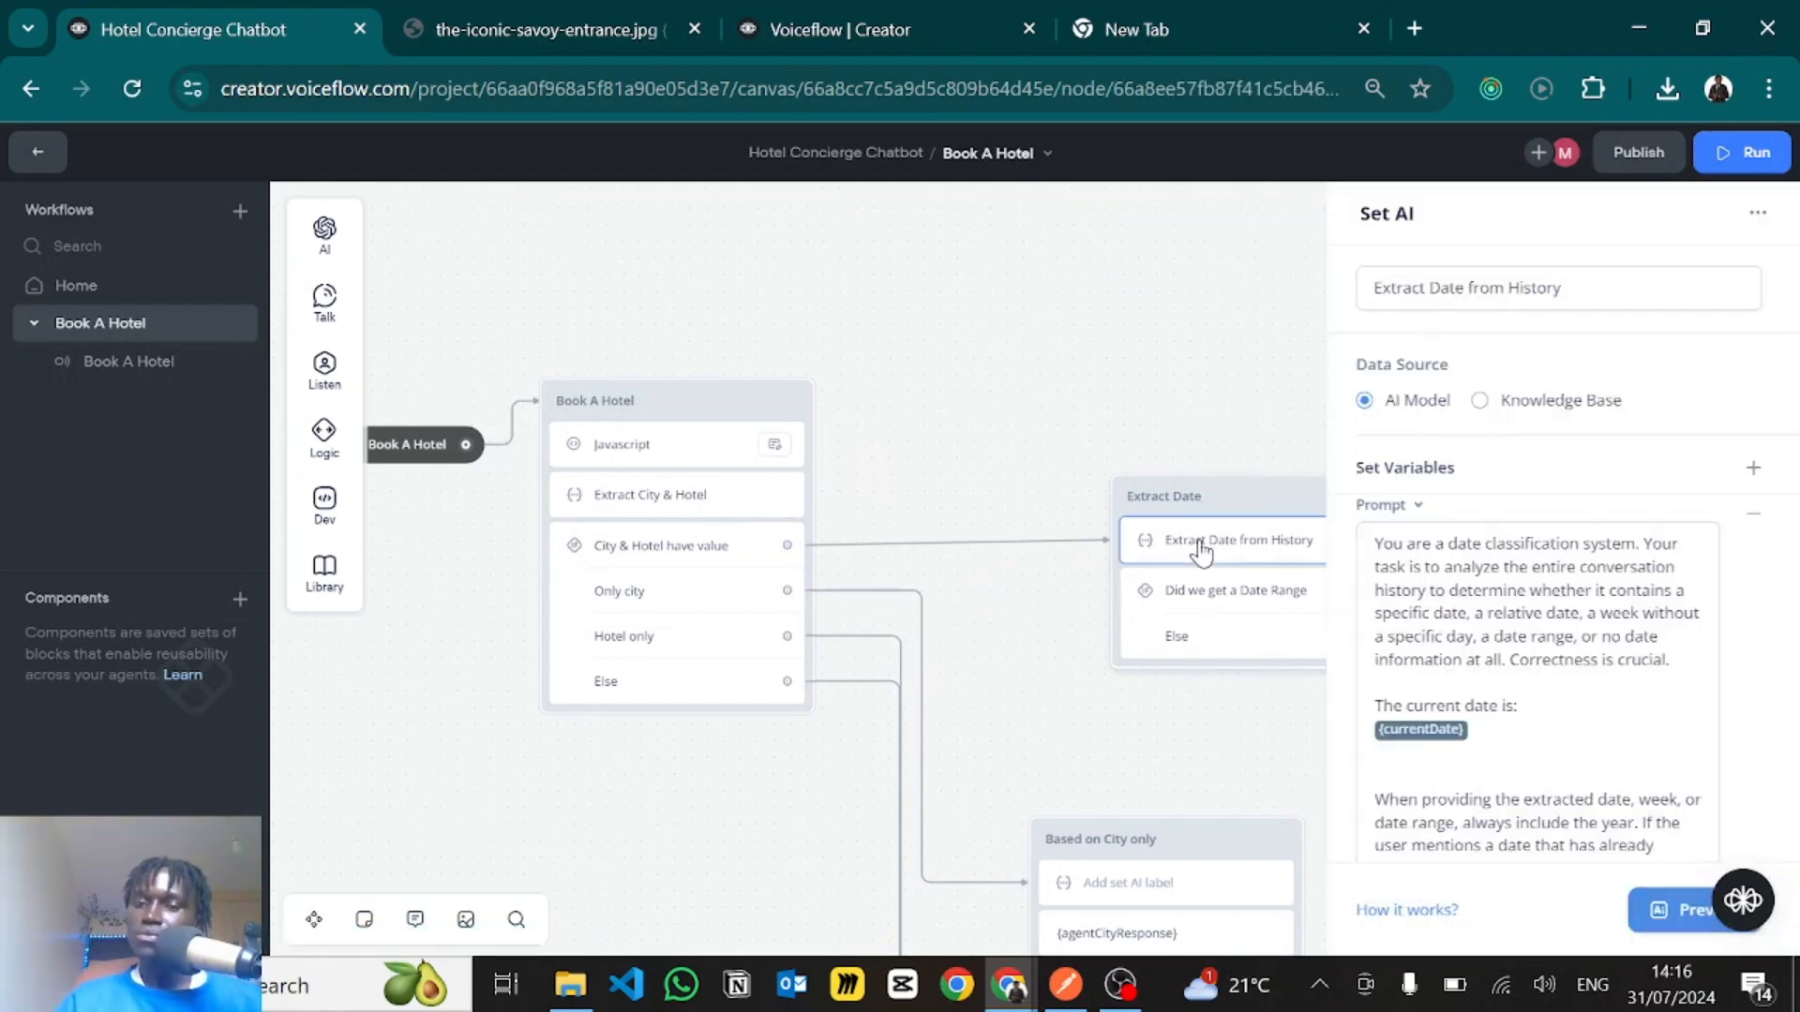
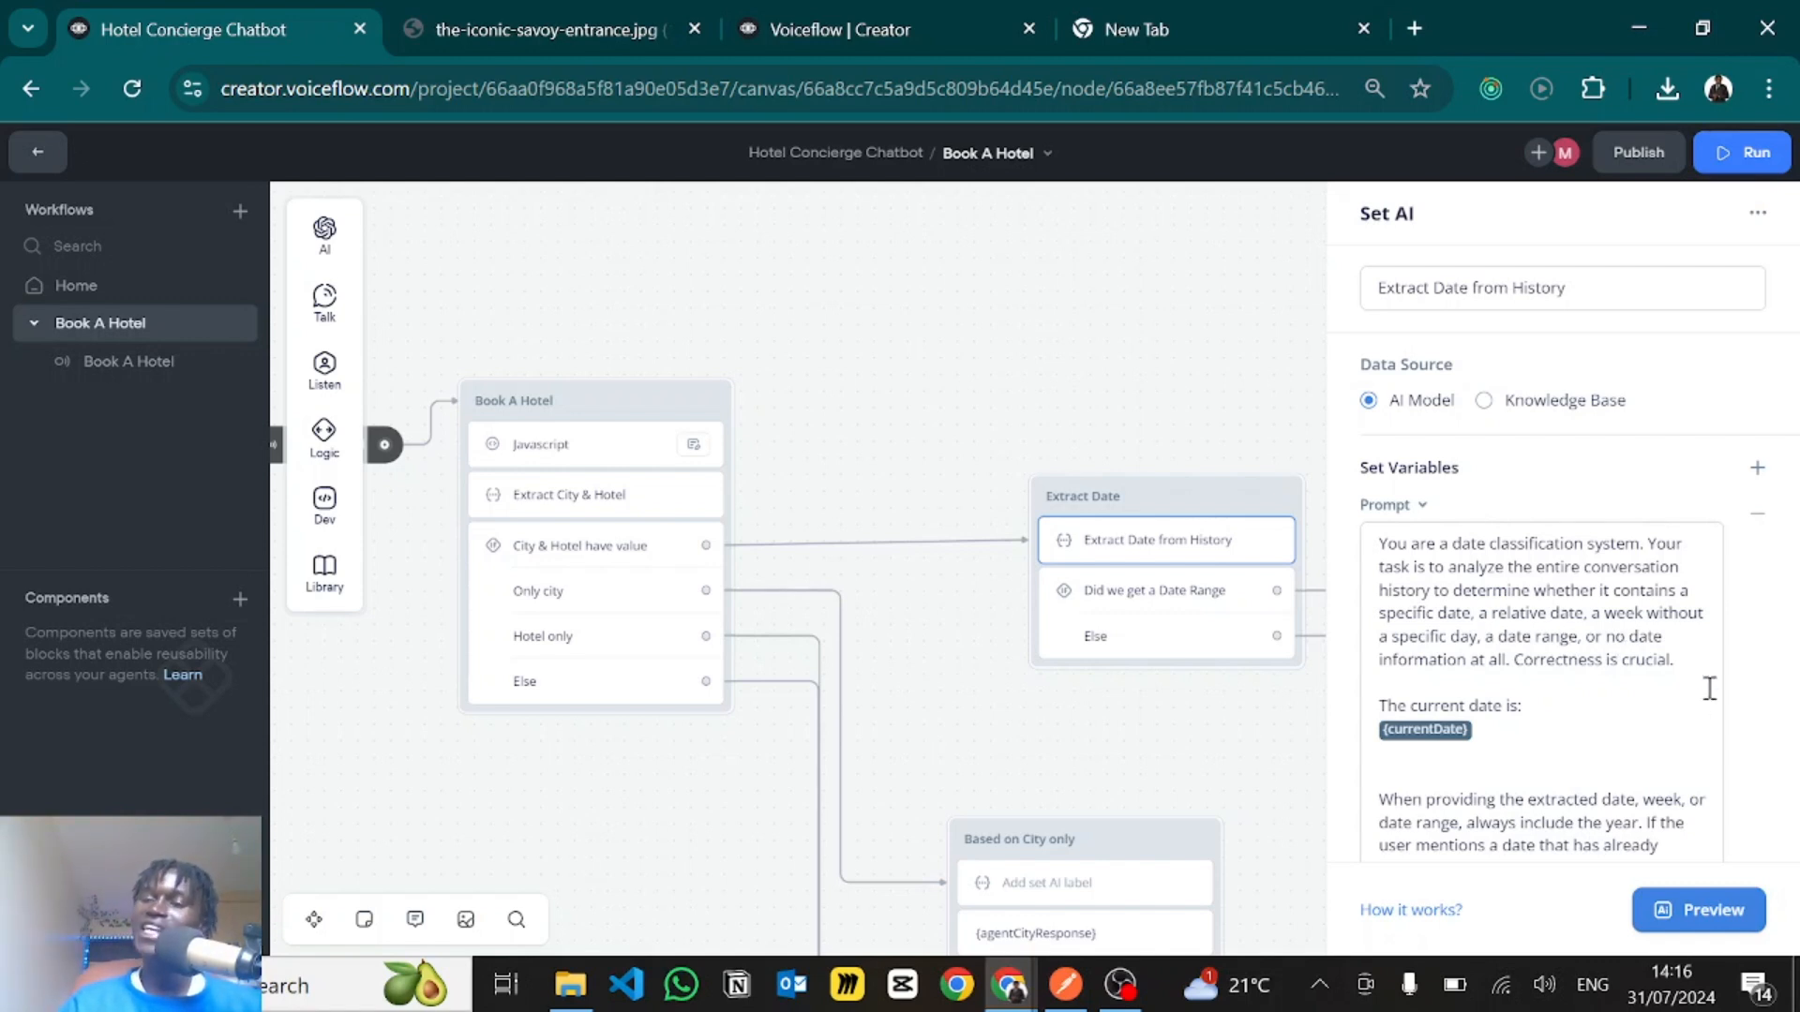
# - Examine the opening instructions of the Extract Date from History prompt and its currentDate variable
pyautogui.scroll(-1, 1589, 661)
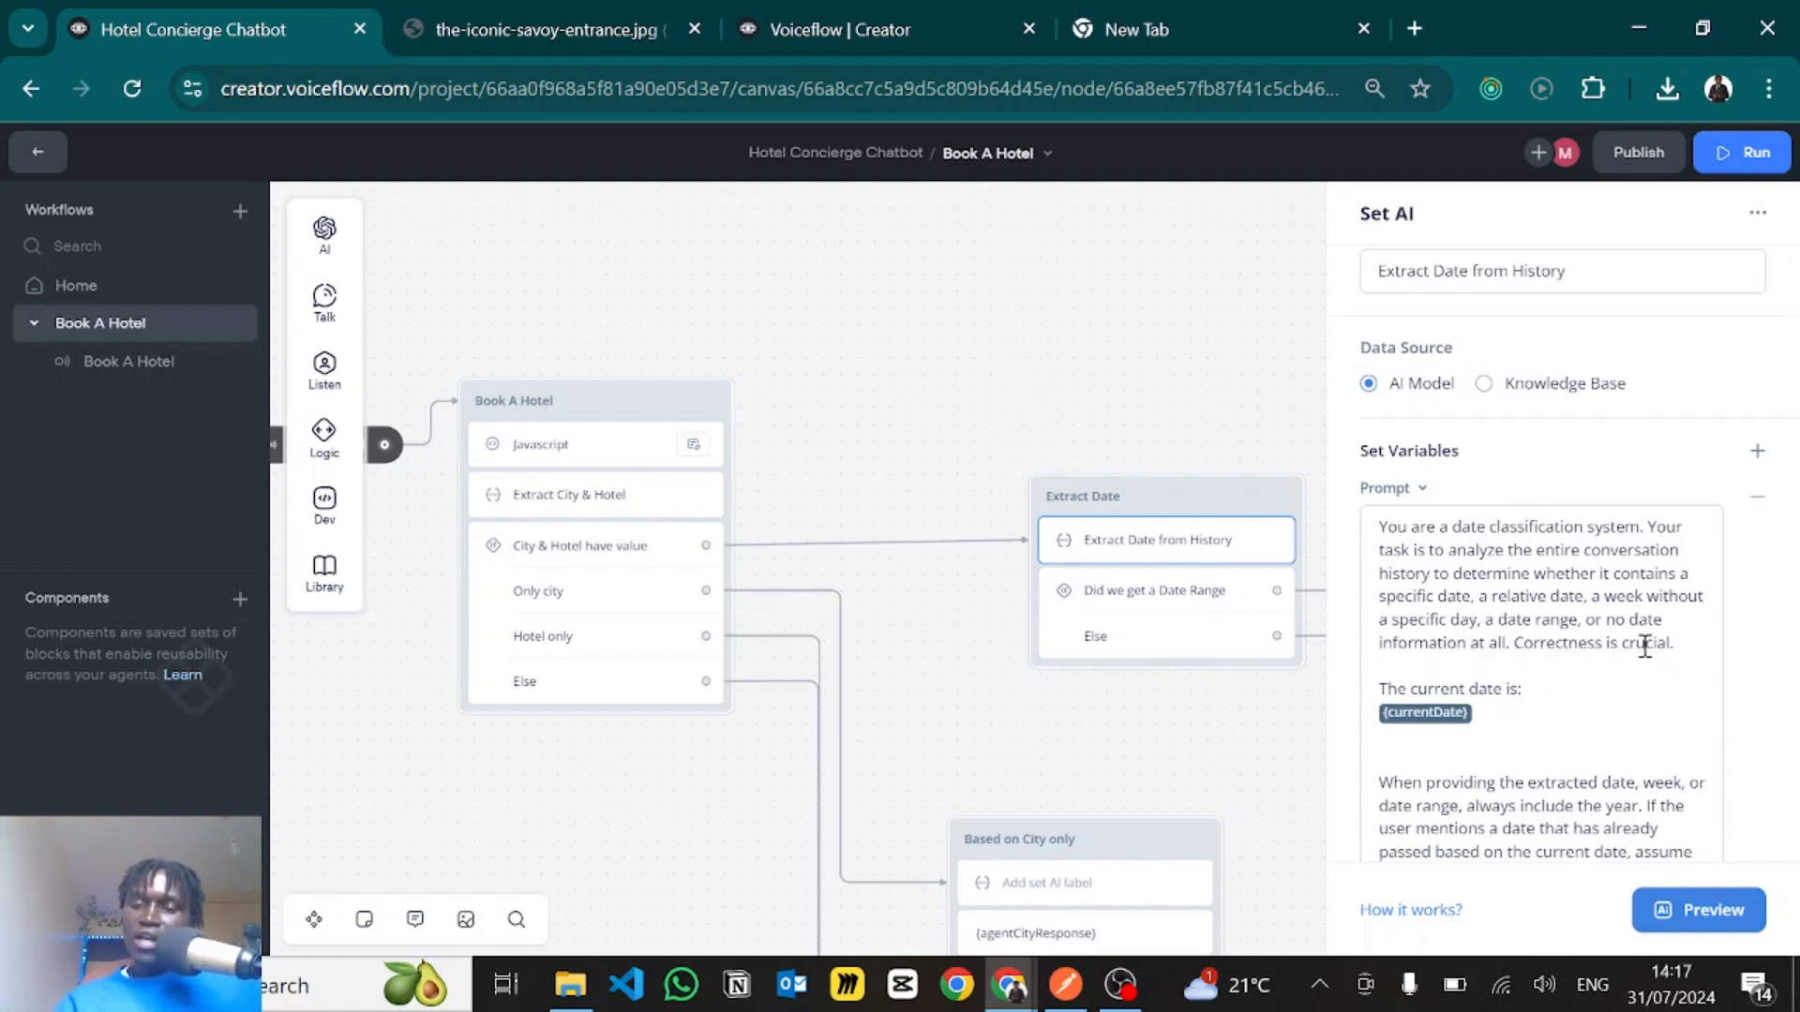
pyautogui.scroll(-2, 1645, 647)
pyautogui.click(1359, 600)
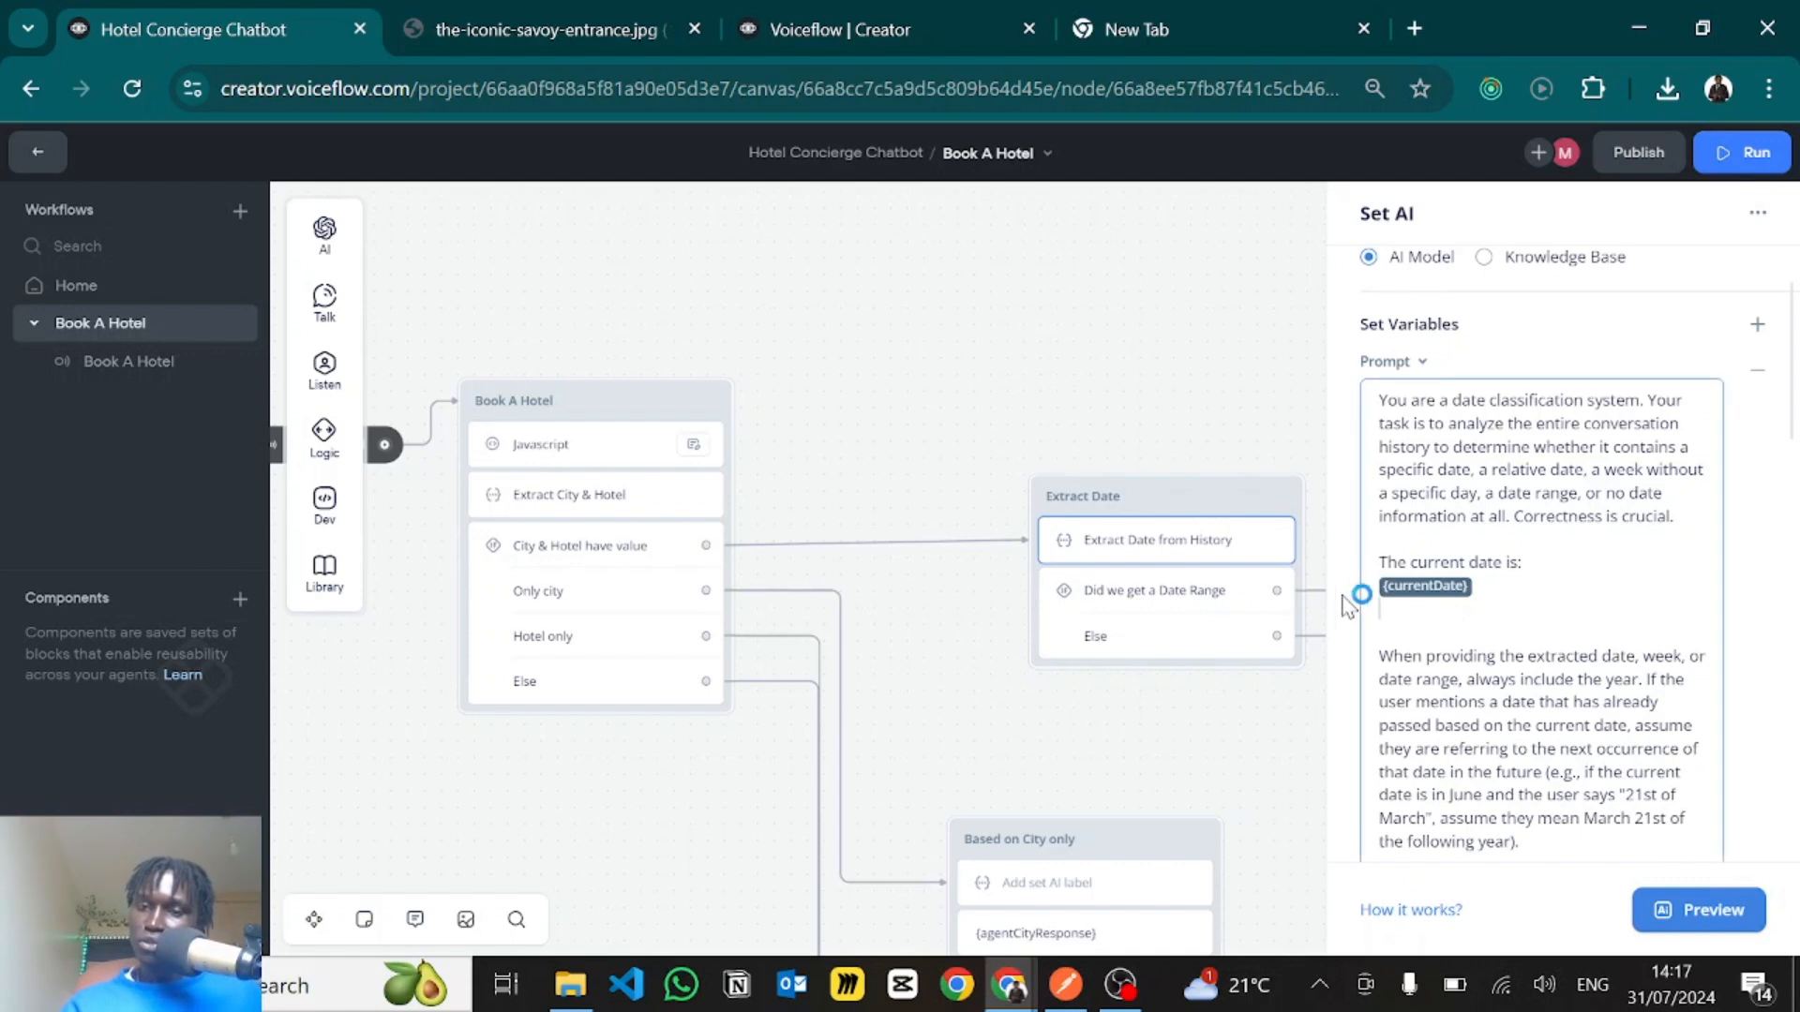
pyautogui.moveTo(1344, 598); pyautogui.dragTo(1333, 589)
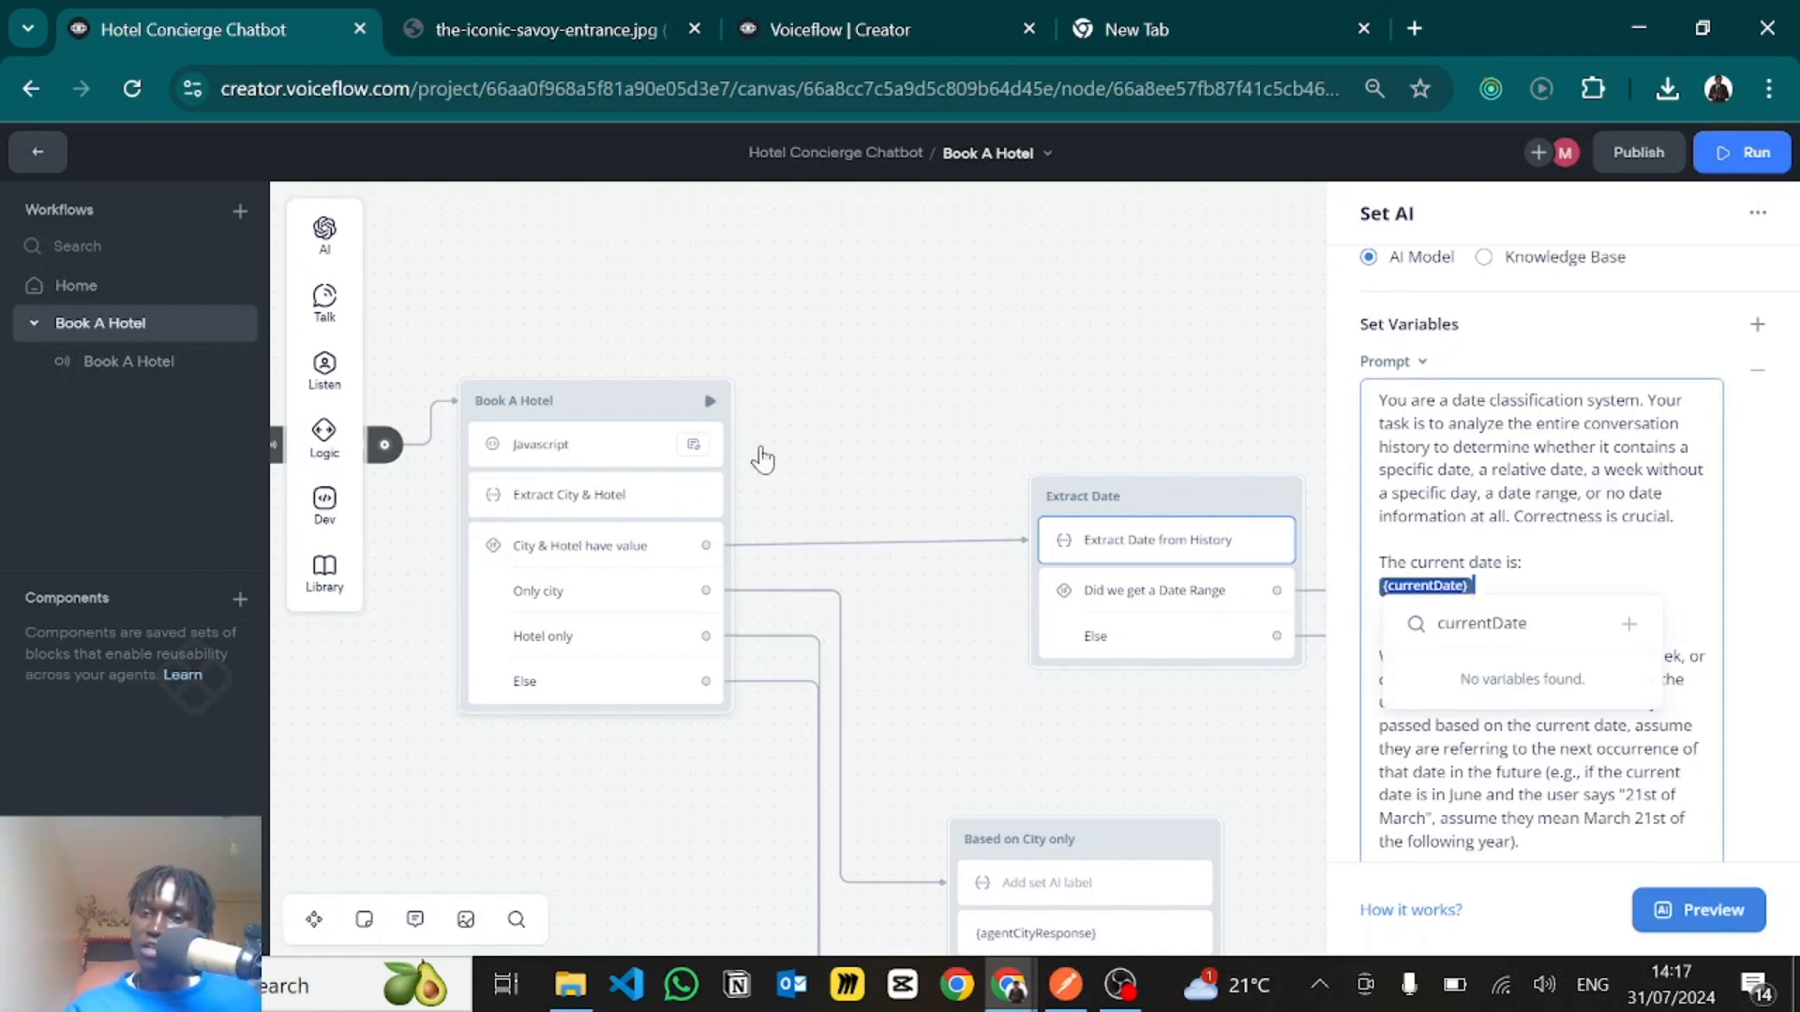
pyautogui.click(1523, 516)
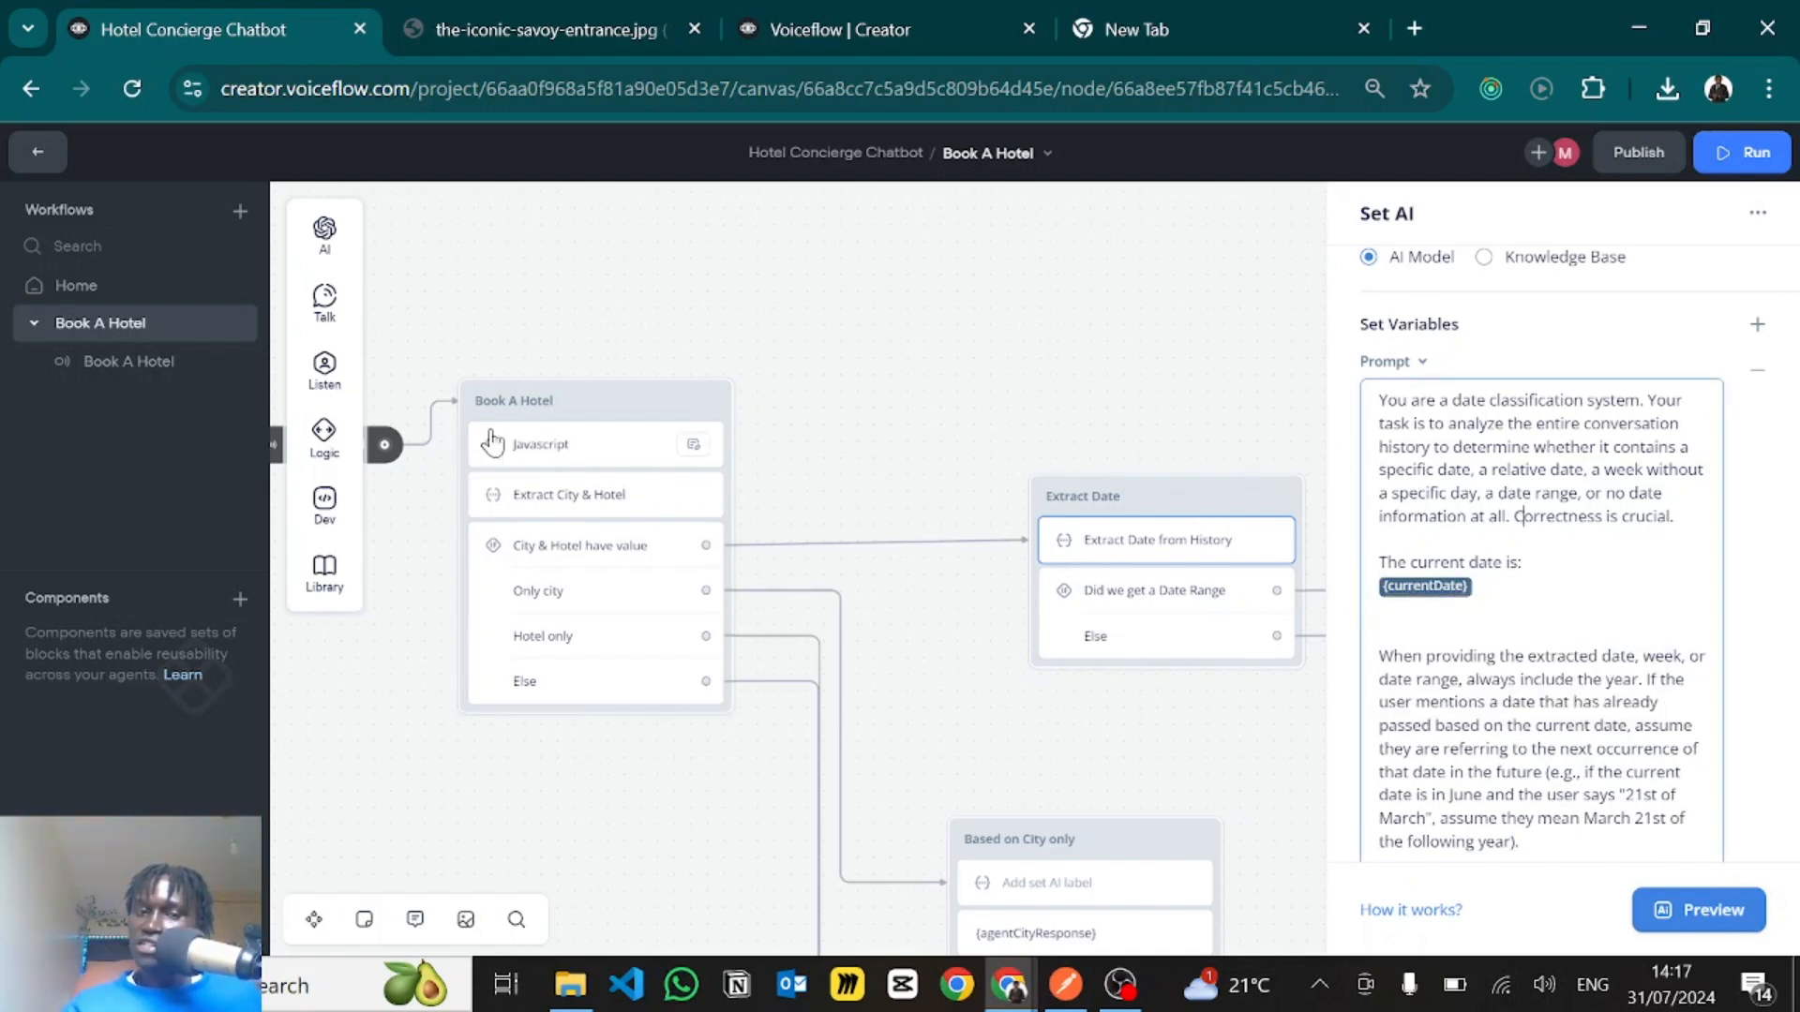
# - Read the prompt's rule on including the year and treating already passed dates as future occurrences
pyautogui.scroll(-2, 1490, 687)
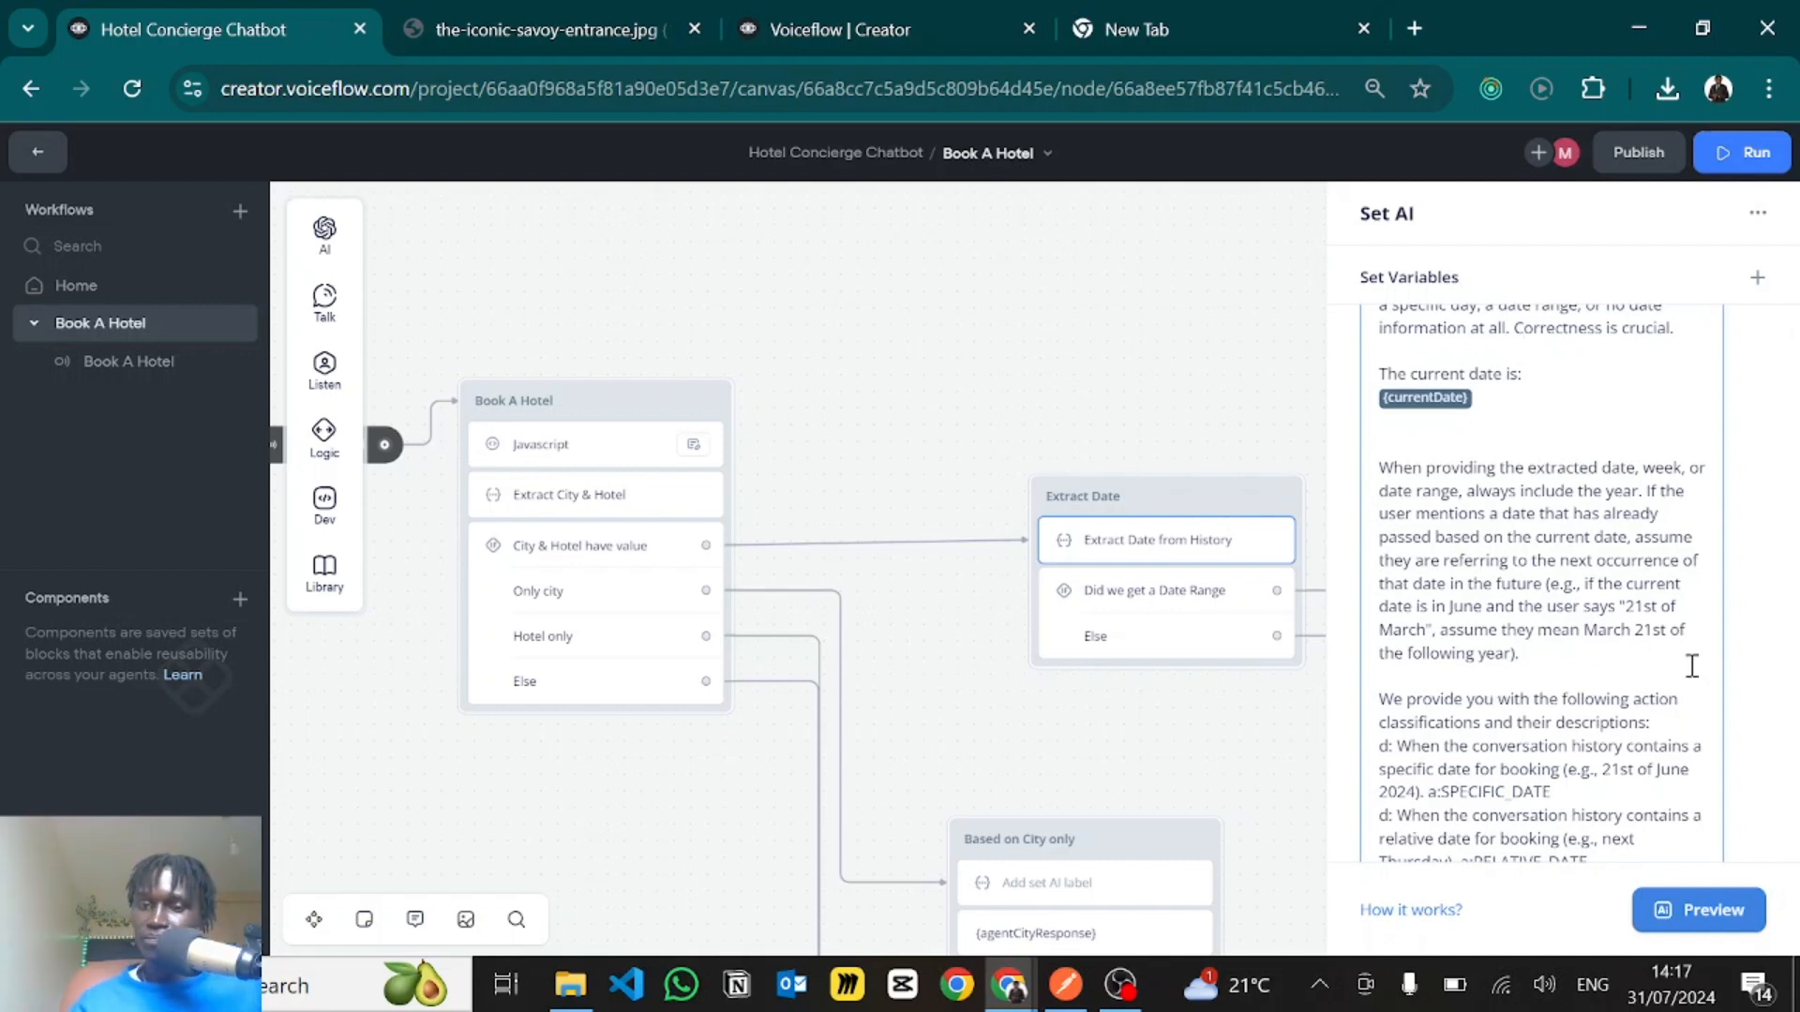
pyautogui.scroll(-1, 1494, 539)
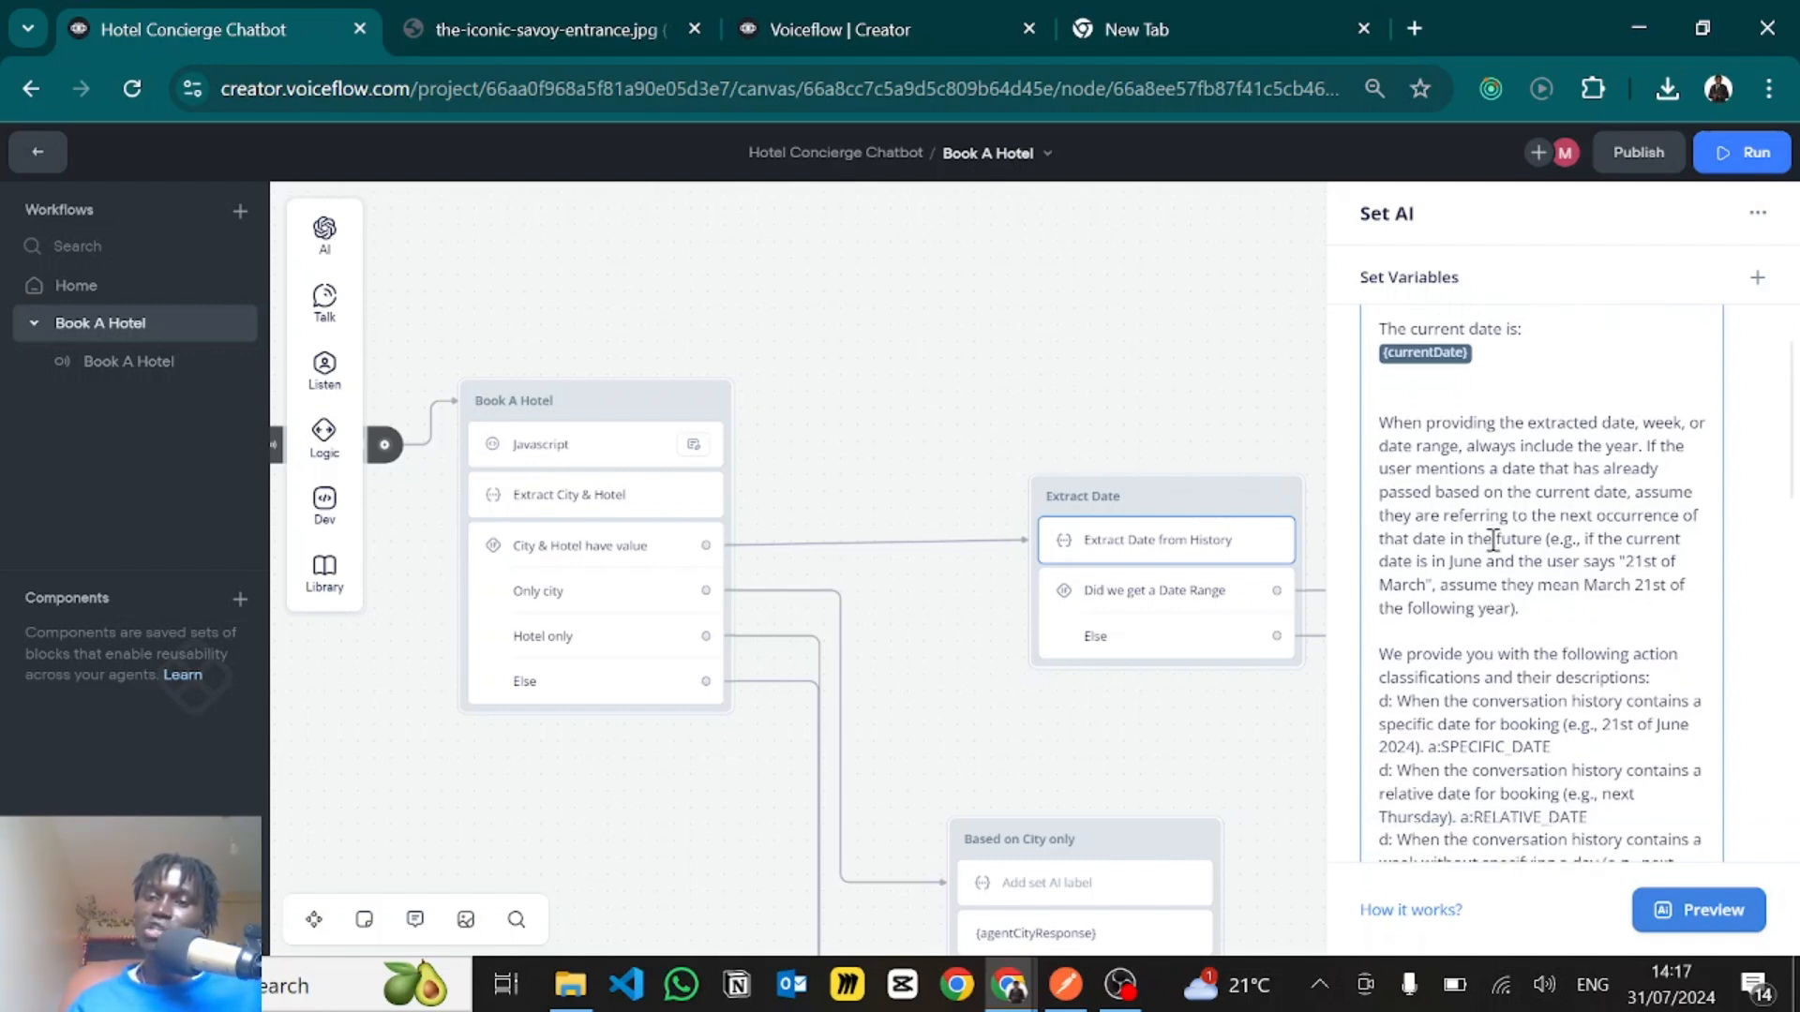
pyautogui.scroll(-1, 1493, 539)
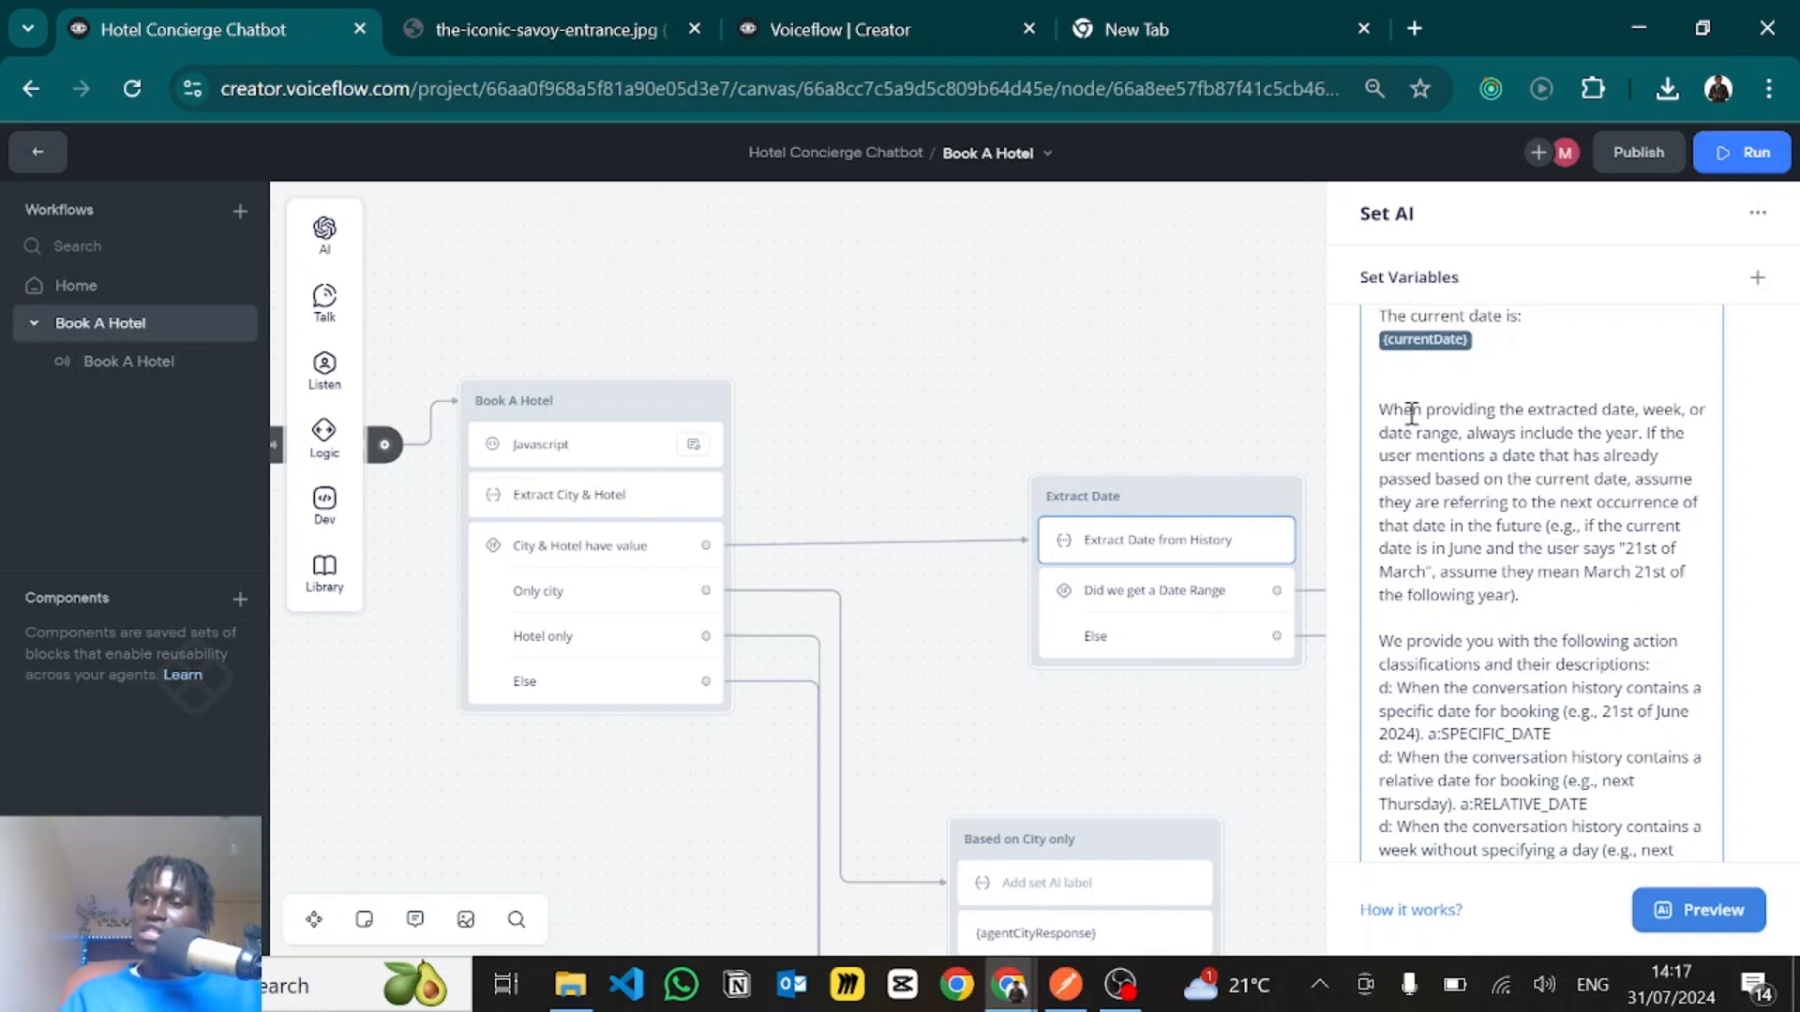
pyautogui.moveTo(1413, 410); pyautogui.dragTo(1541, 540)
pyautogui.click(1538, 529)
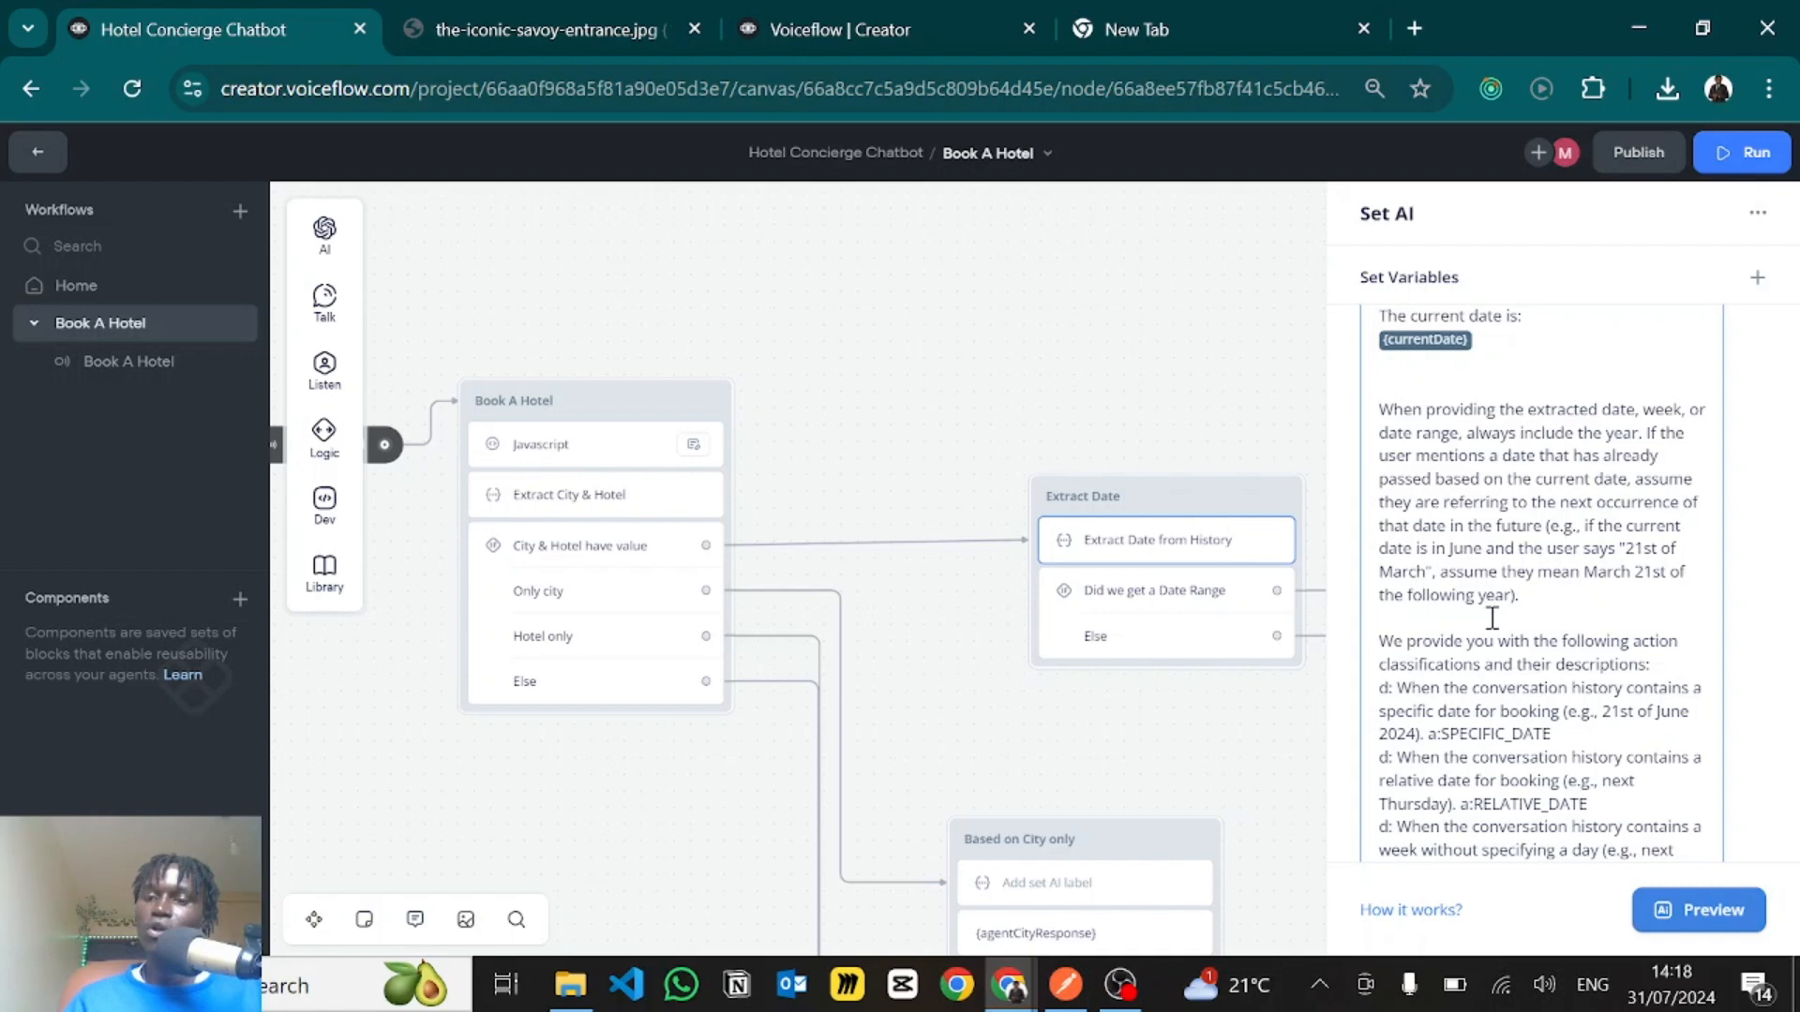
# - Review the prompt's action classifications, starting with the SPECIFIC_DATE description and its action label
pyautogui.scroll(-2, 1493, 611)
pyautogui.scroll(-1, 1493, 611)
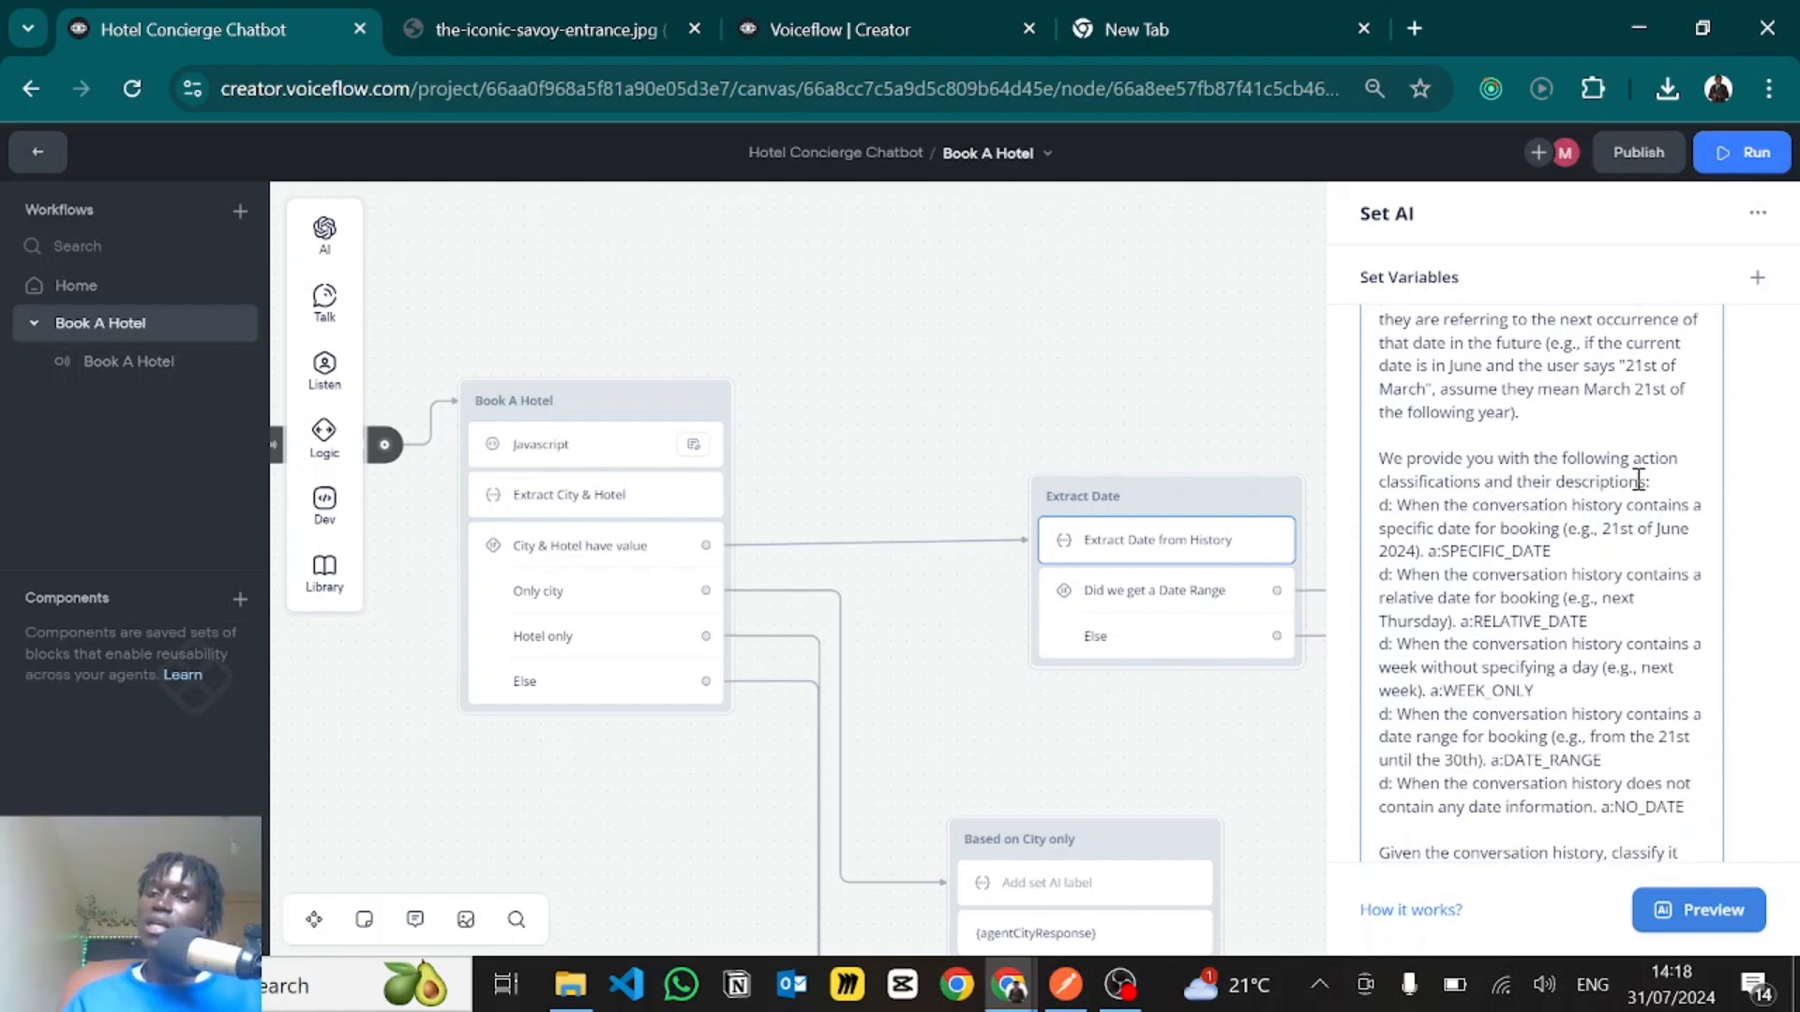
pyautogui.moveTo(1397, 506); pyautogui.dragTo(1543, 505)
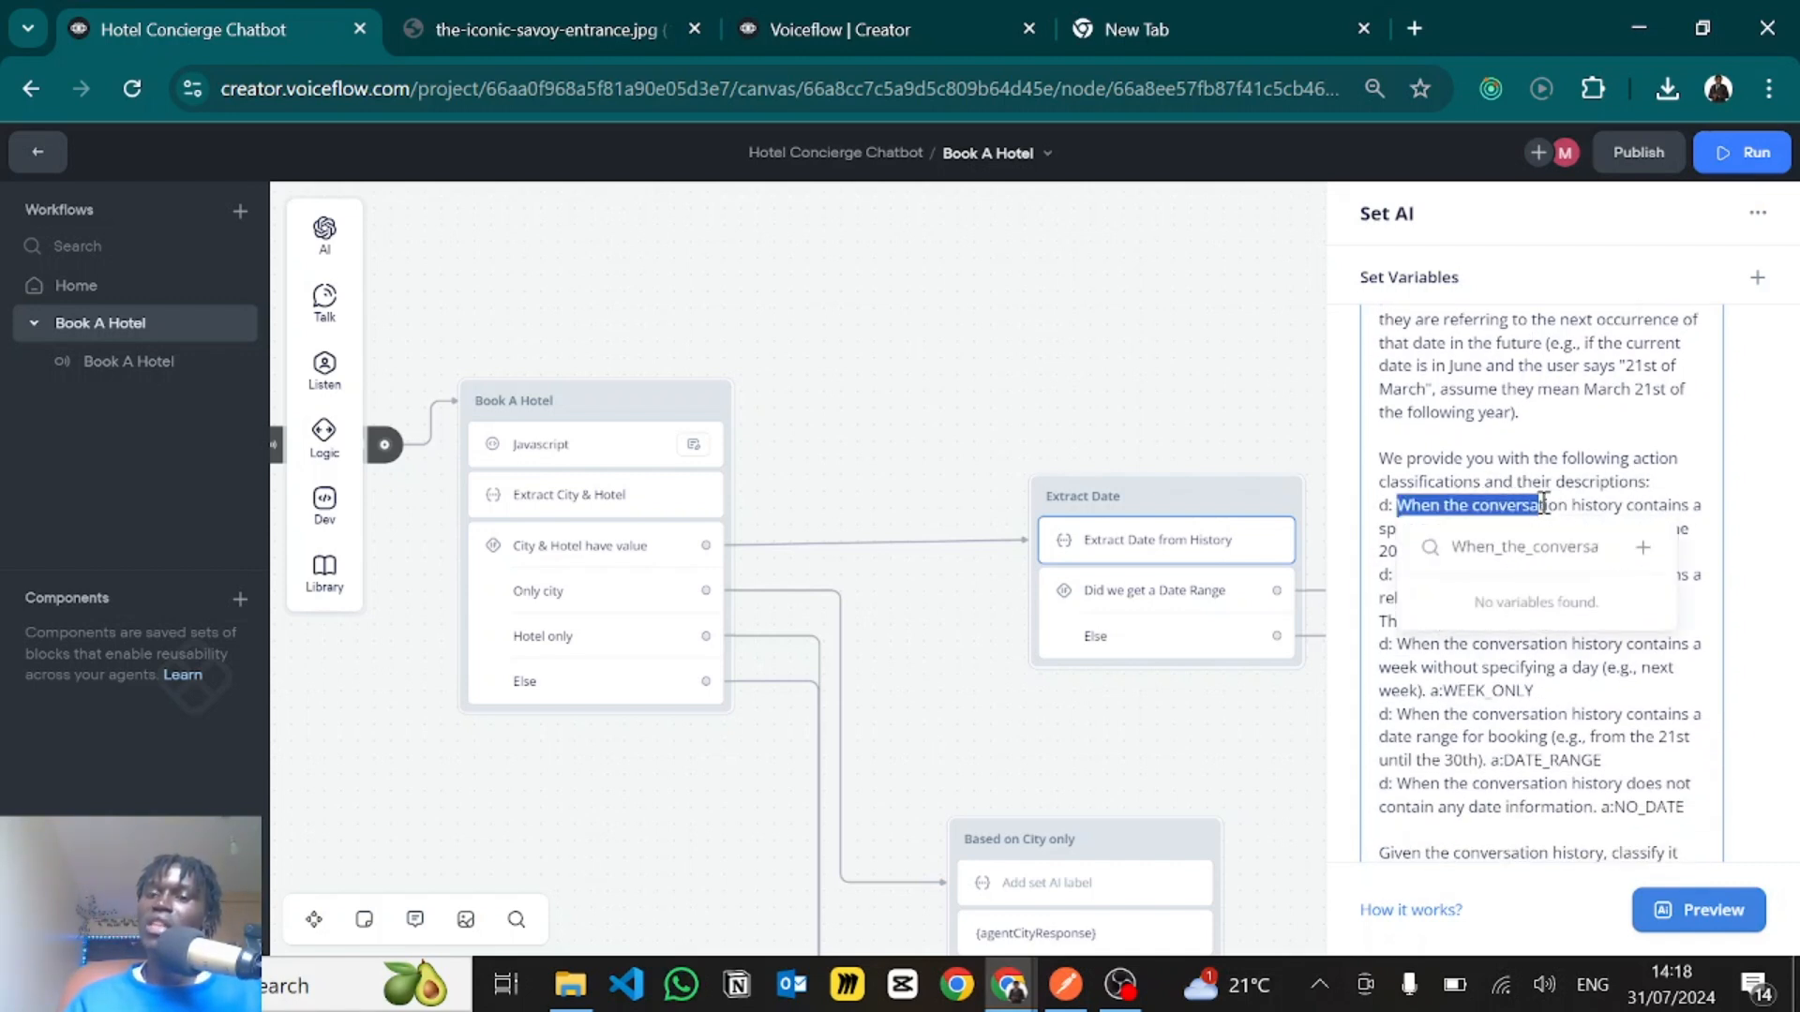
pyautogui.click(1637, 504)
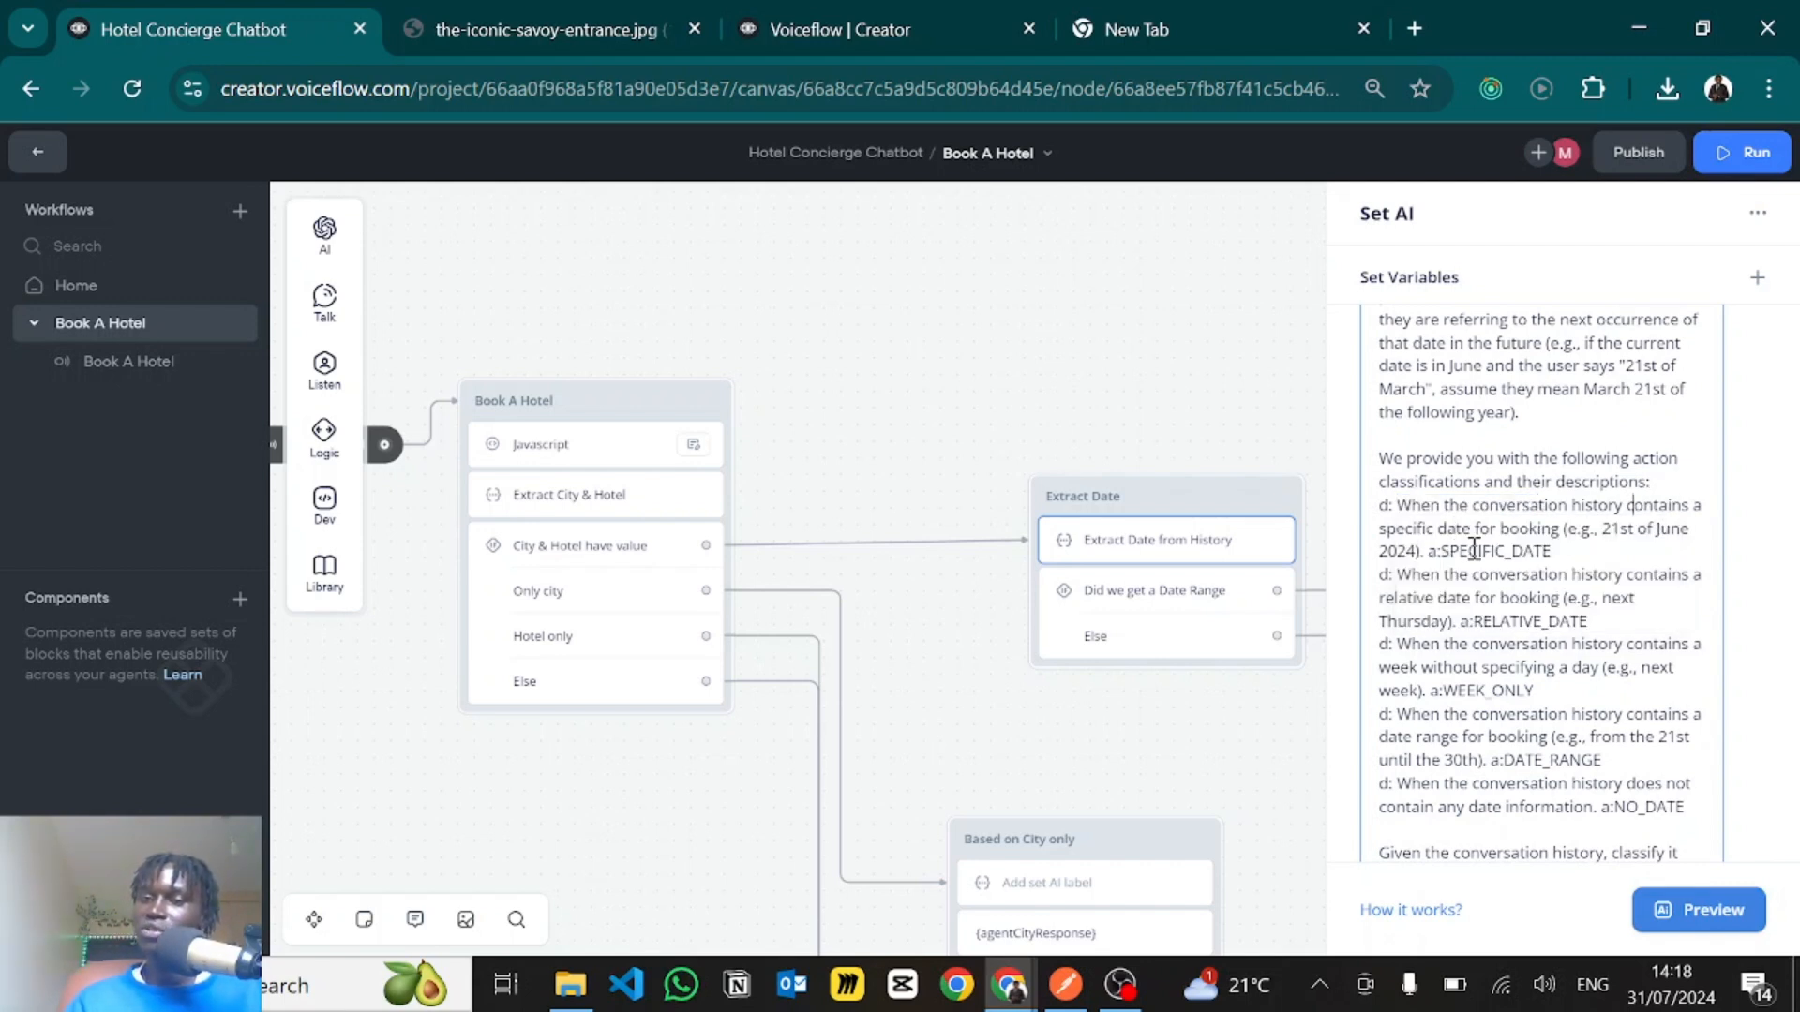
pyautogui.moveTo(1440, 554); pyautogui.dragTo(1564, 554)
pyautogui.click(1564, 555)
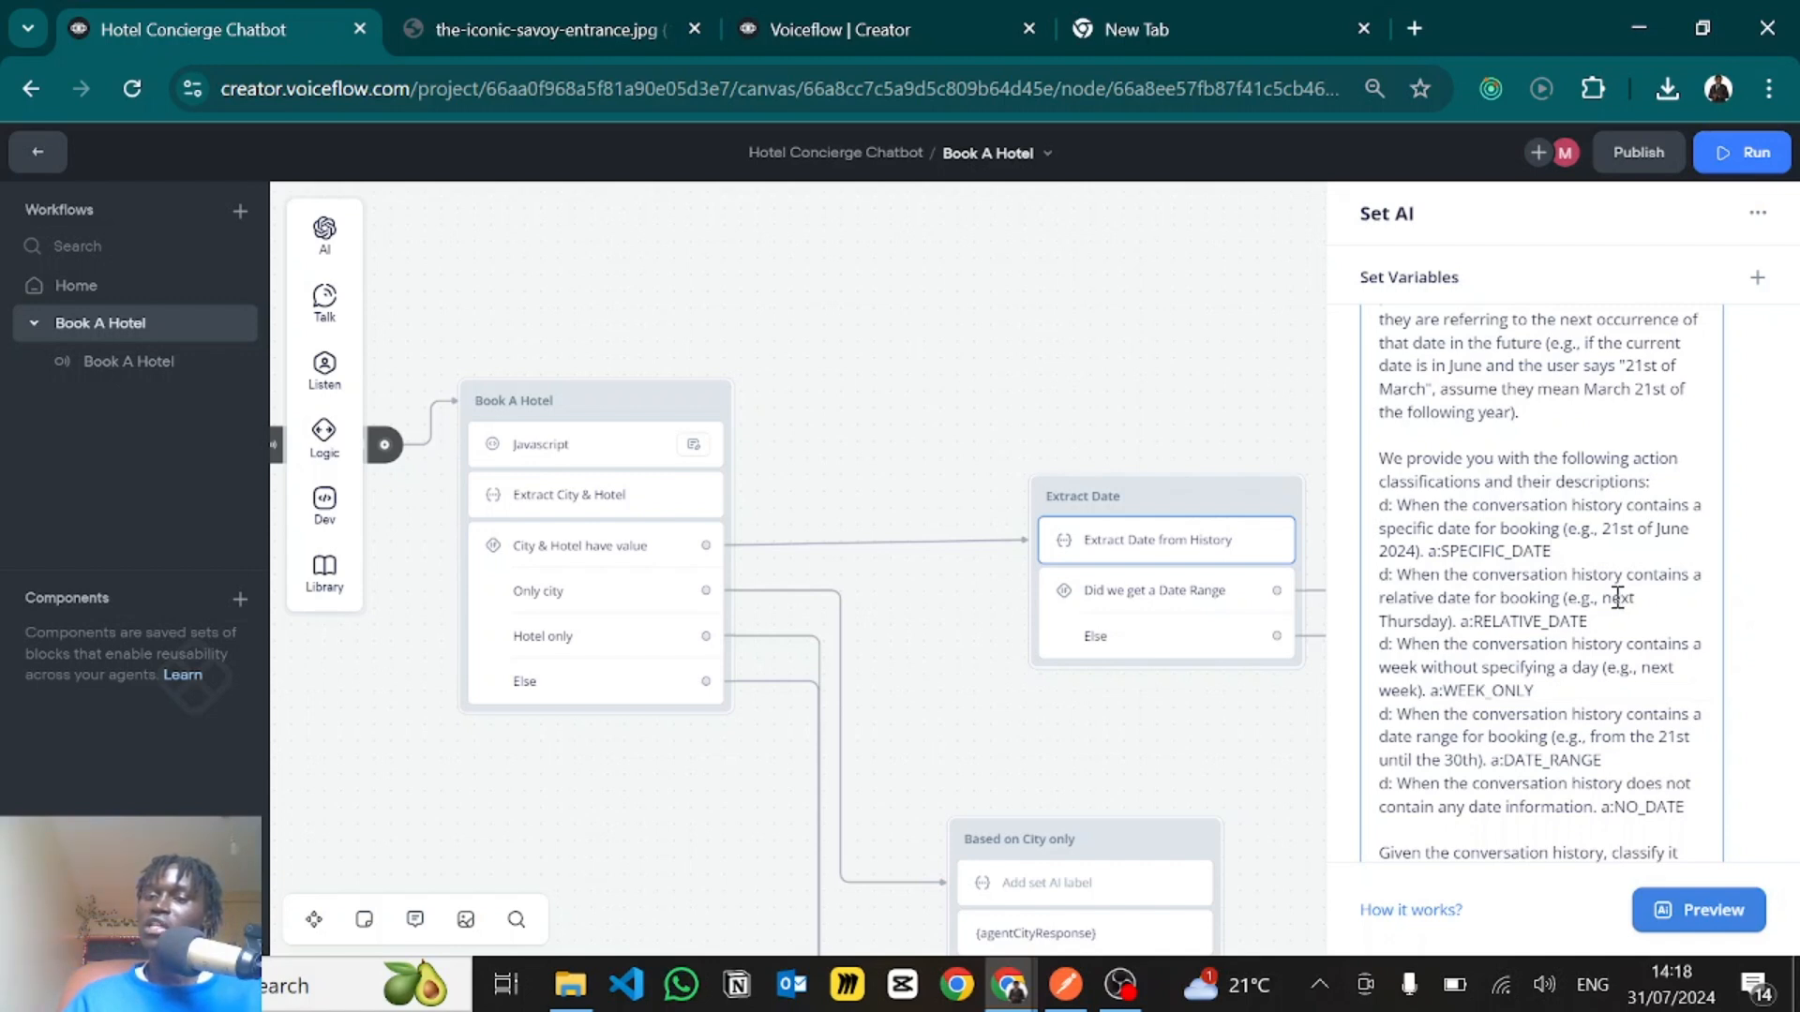
# - Review the RELATIVE_DATE, WEEK_ONLY, DATE_RANGE and NO_DATE classifications in the date prompt
pyautogui.moveTo(1473, 621); pyautogui.dragTo(1590, 622)
pyautogui.click(1522, 576)
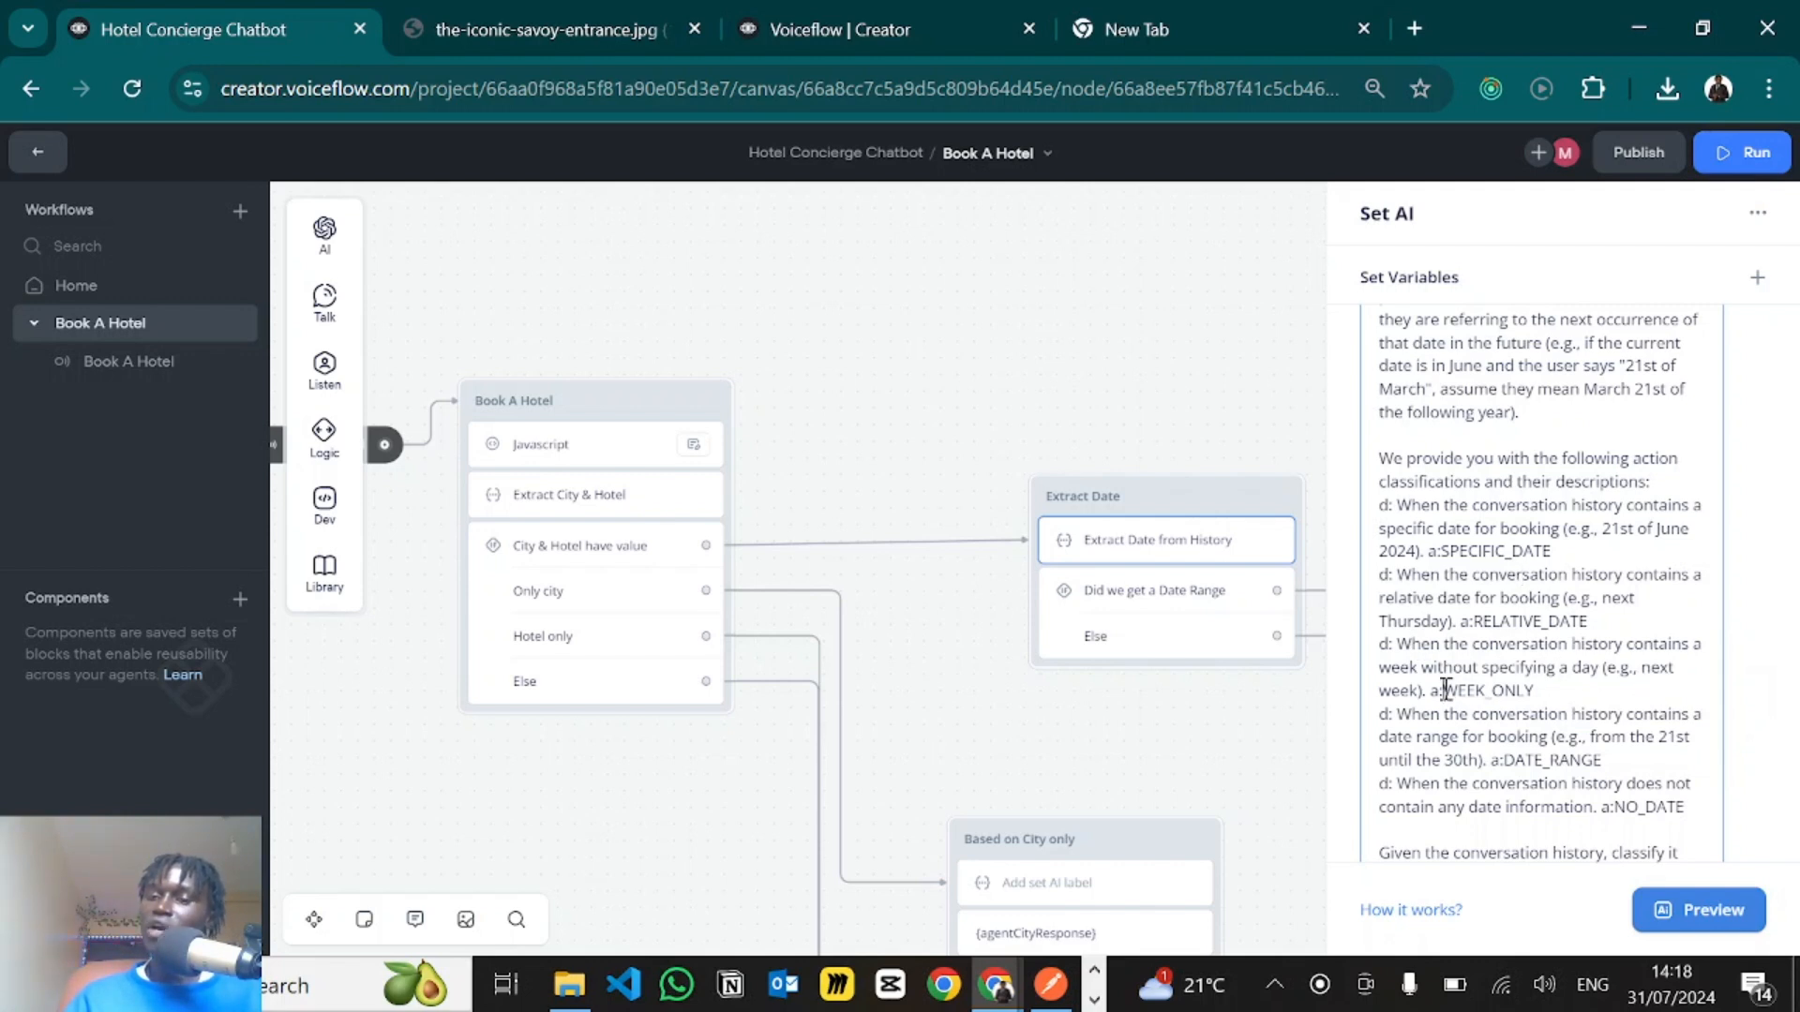
pyautogui.moveTo(1441, 691); pyautogui.dragTo(1567, 695)
pyautogui.scroll(-1, 1535, 718)
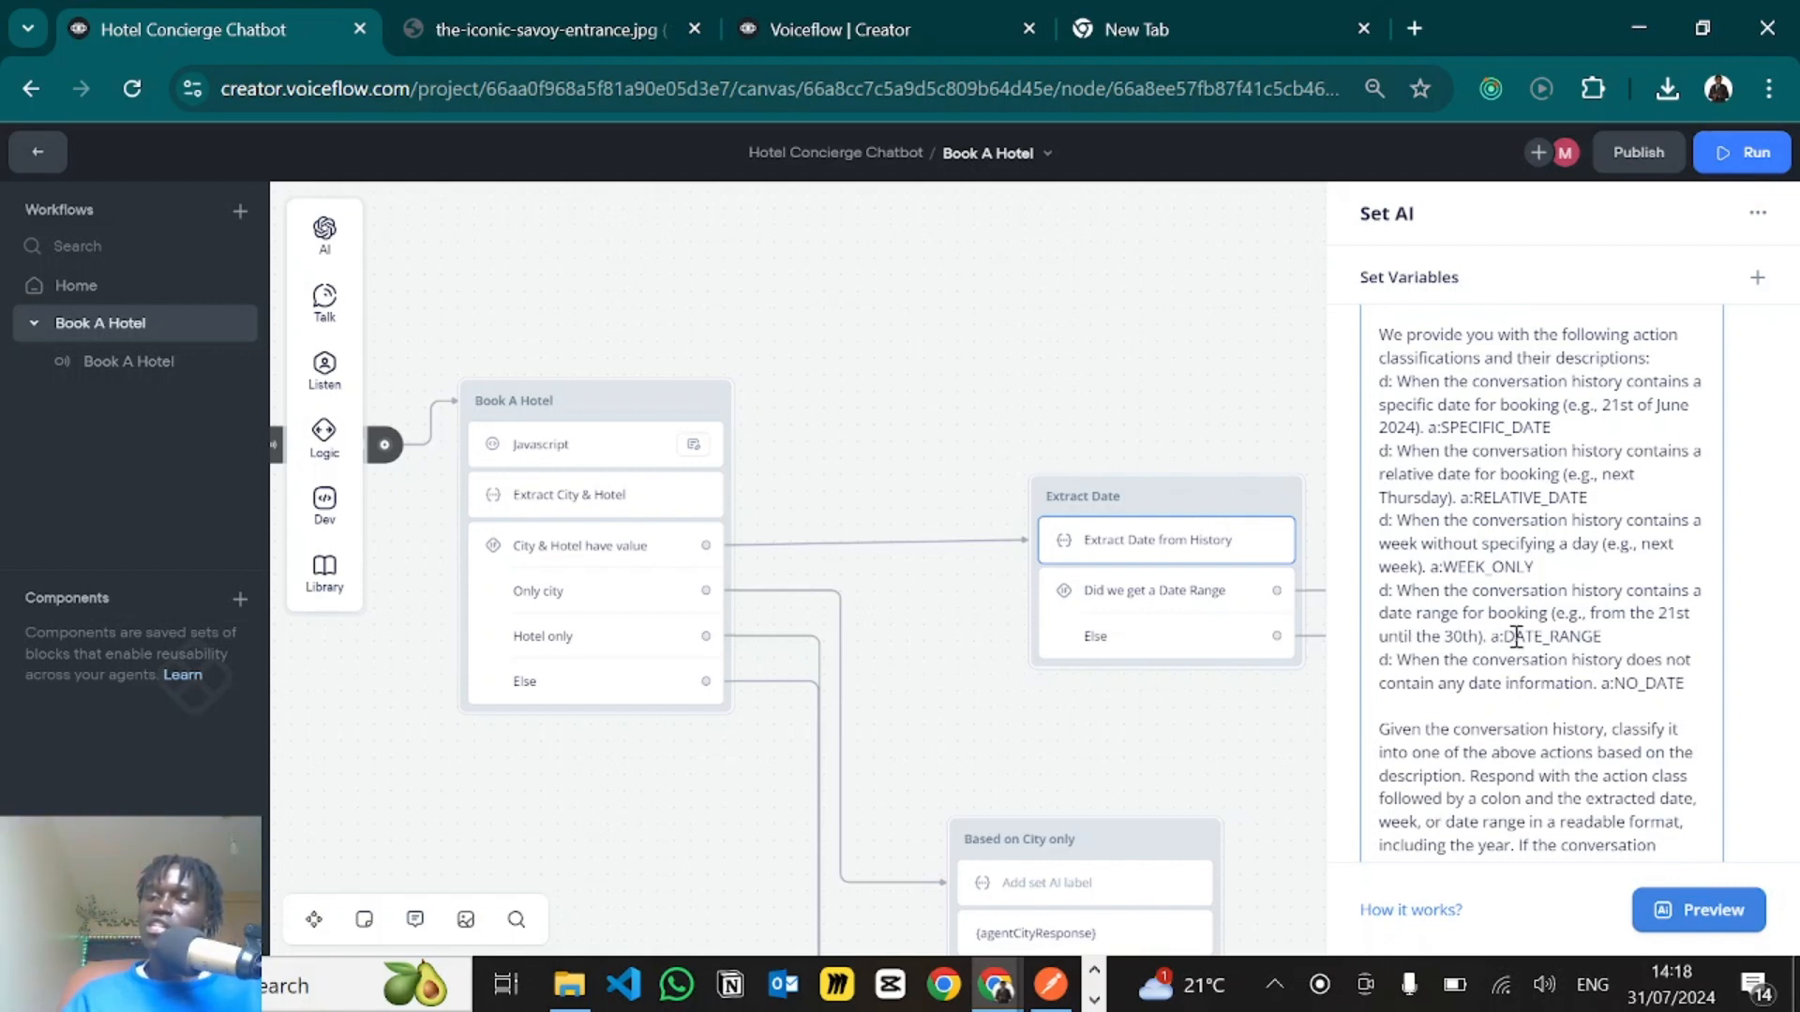
pyautogui.moveTo(1513, 637); pyautogui.dragTo(1643, 631)
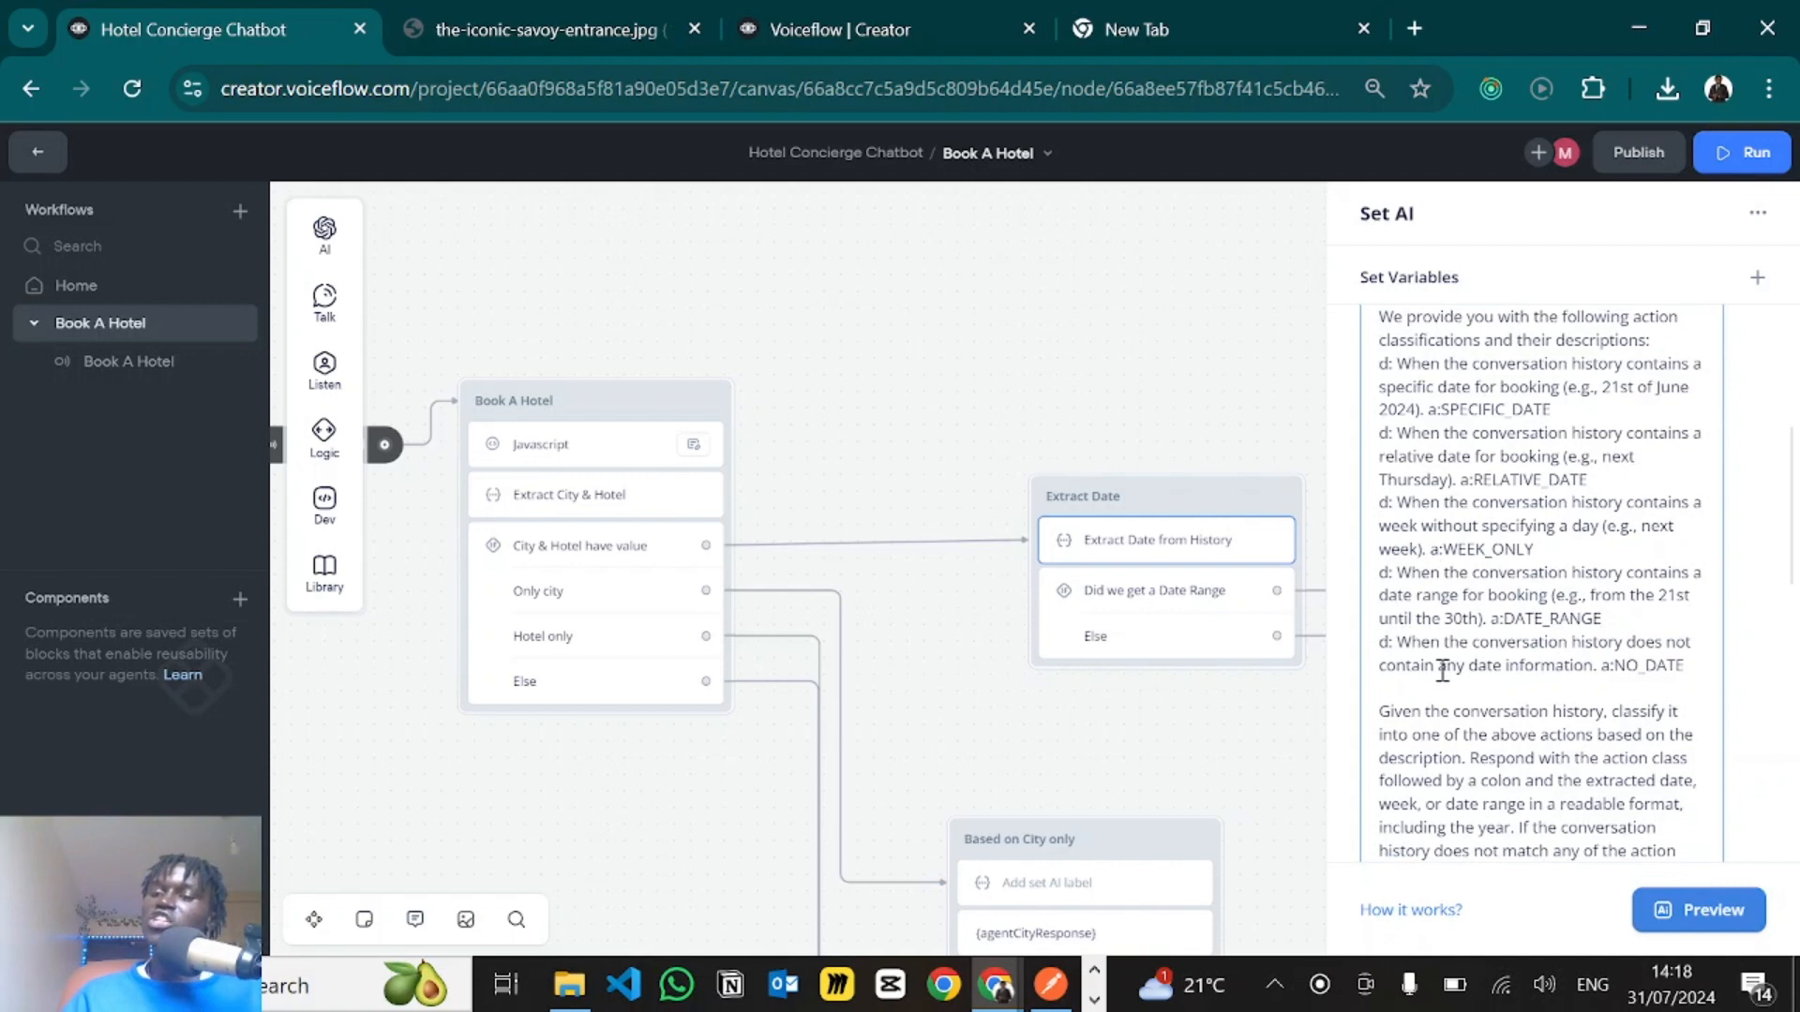
pyautogui.click(1614, 668)
pyautogui.moveTo(1614, 668); pyautogui.dragTo(1691, 674)
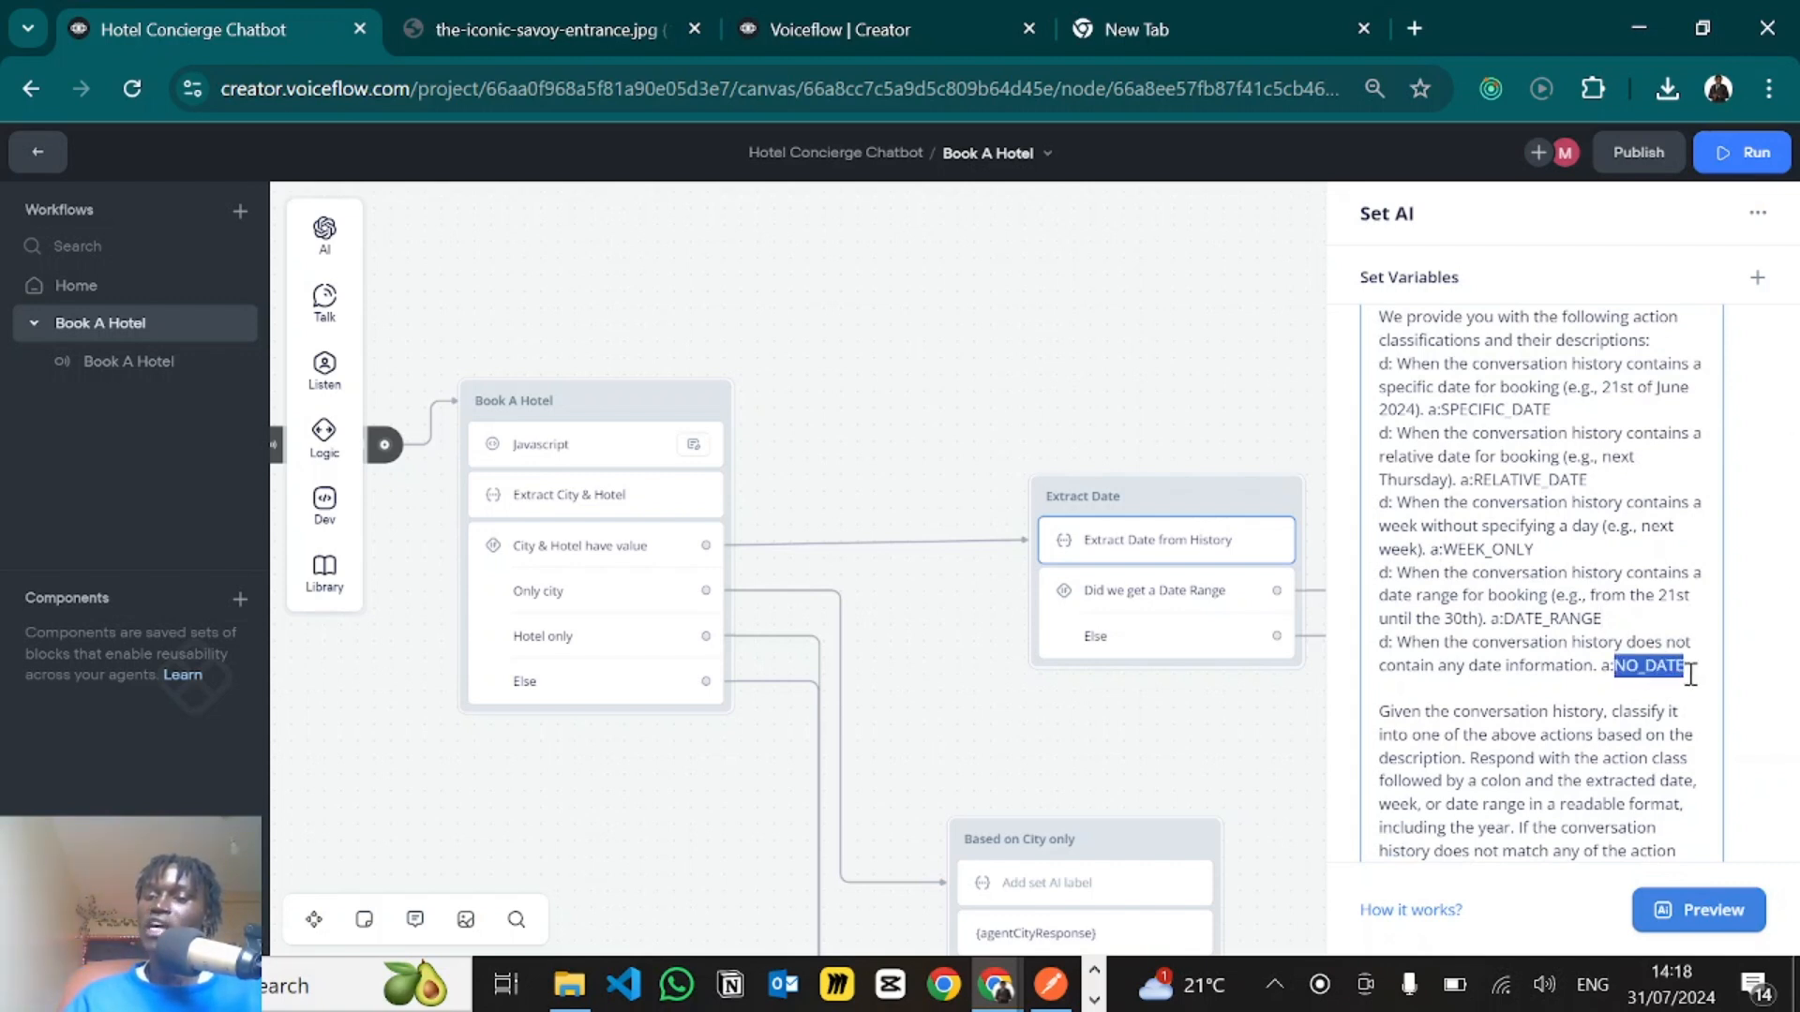
pyautogui.click(1512, 592)
# - Read the prompt's instructions for the response format and the NO_DATE output for unmatched conversation histories
pyautogui.scroll(-3, 1479, 716)
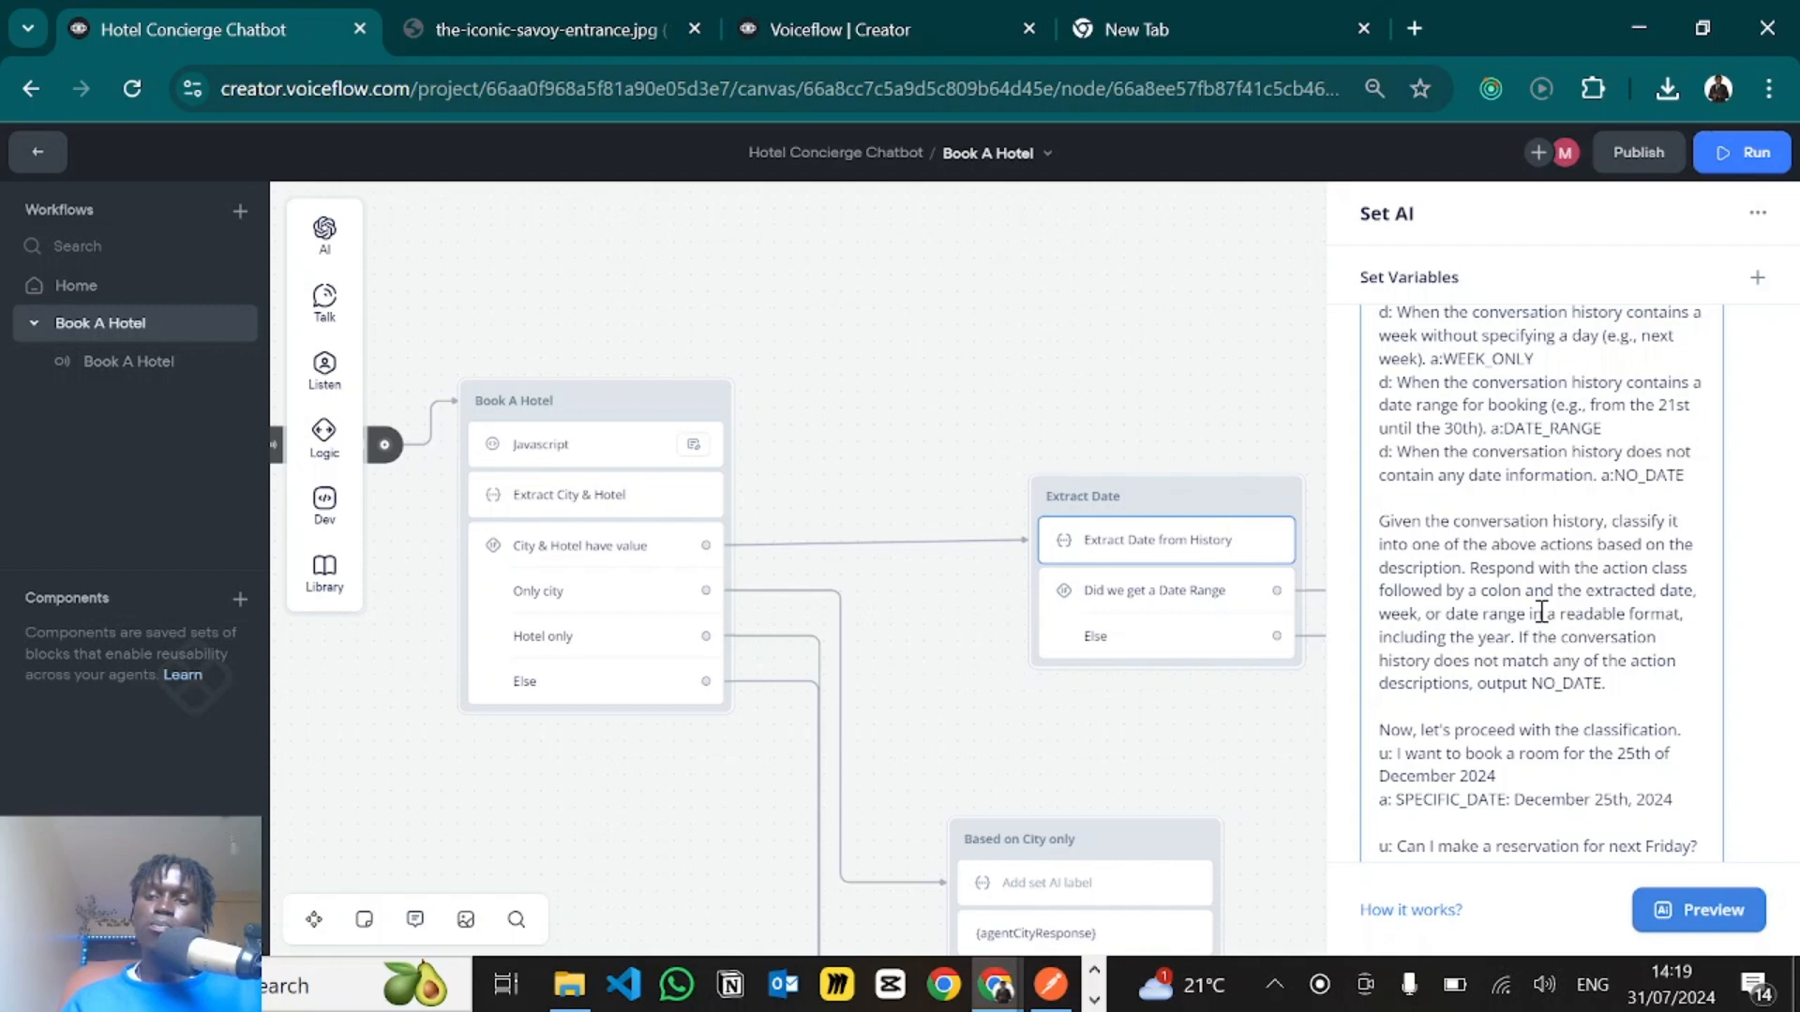
pyautogui.scroll(-1, 1542, 615)
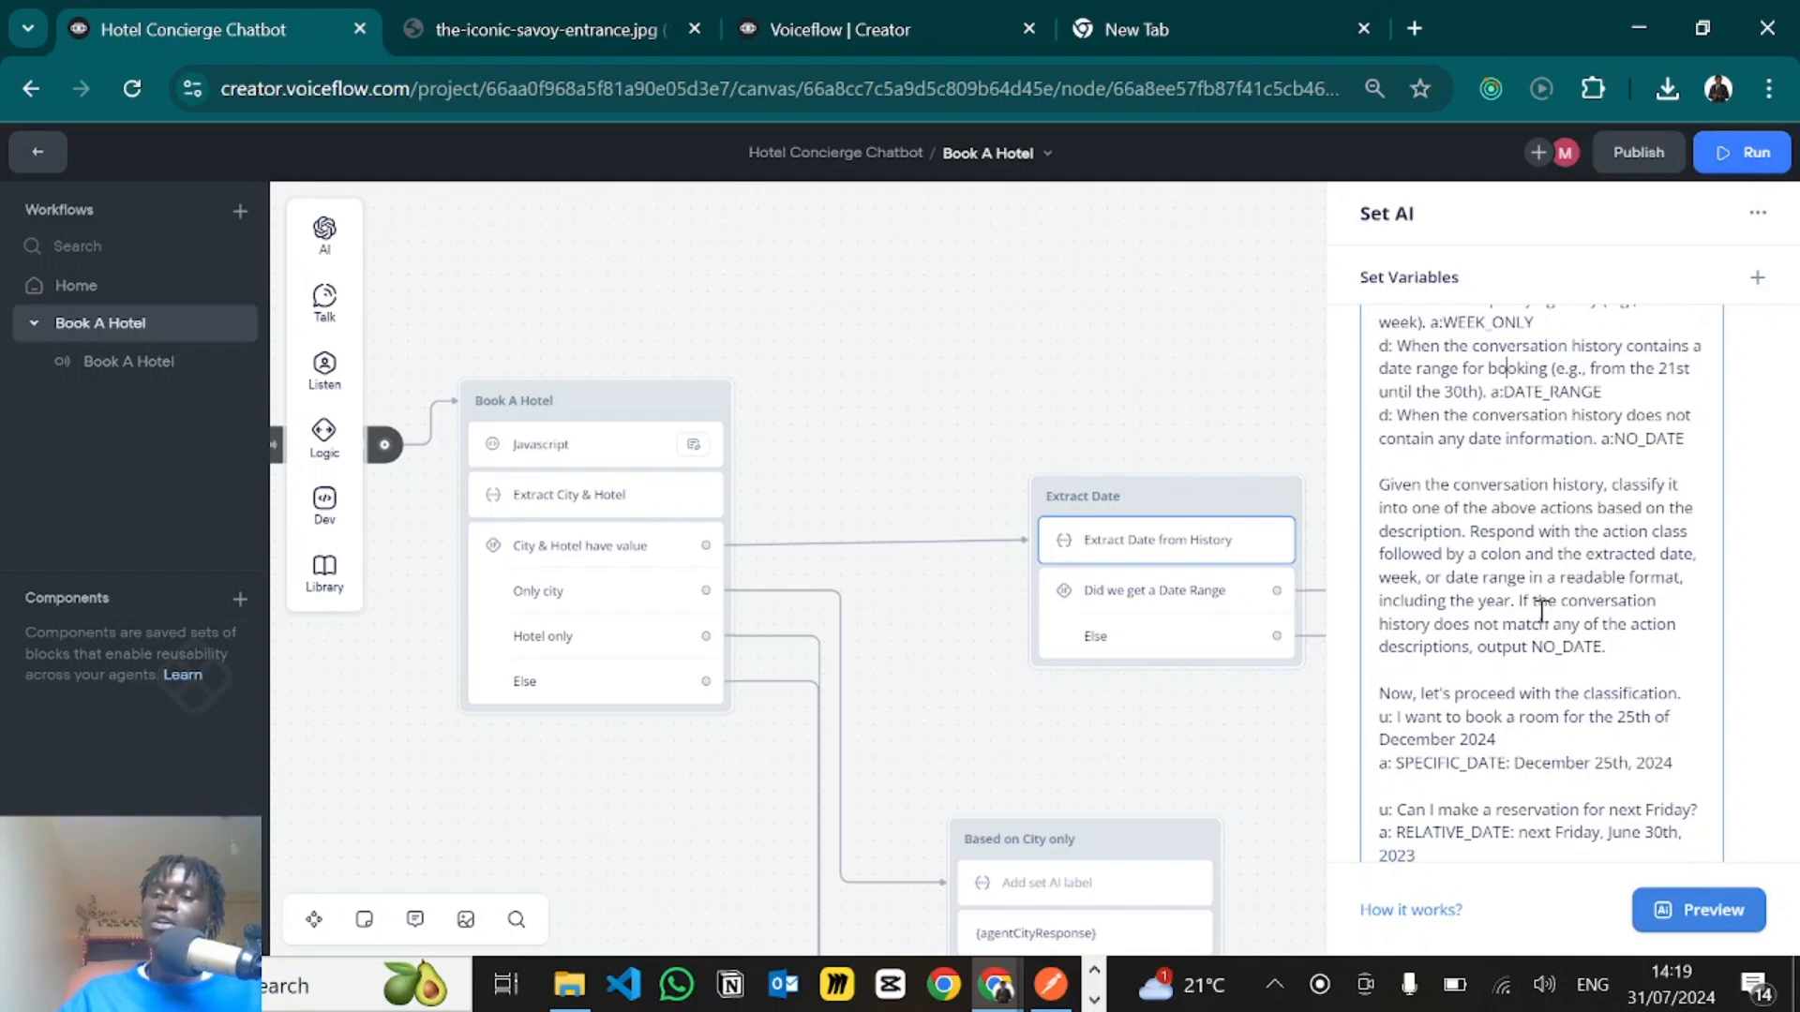
pyautogui.scroll(-1, 1543, 611)
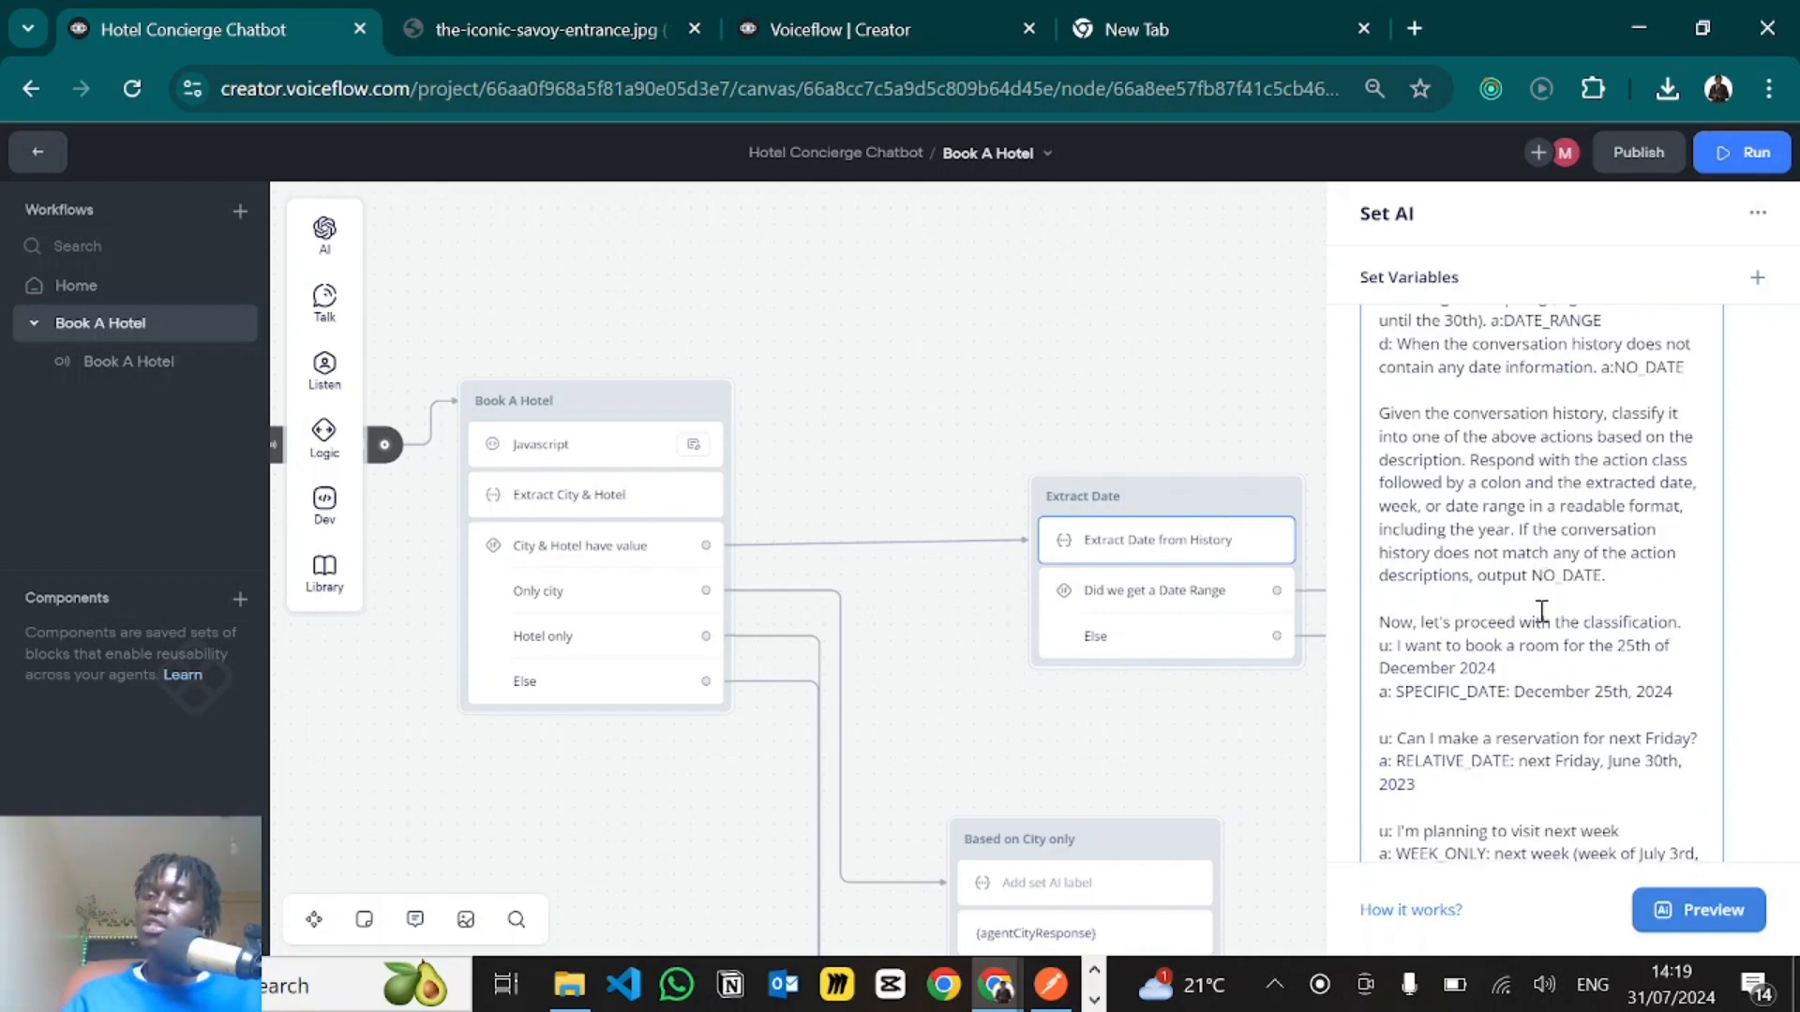
pyautogui.scroll(-1, 1537, 609)
pyautogui.moveTo(1533, 543); pyautogui.dragTo(1634, 549)
pyautogui.click(1634, 549)
pyautogui.scroll(-1, 1483, 632)
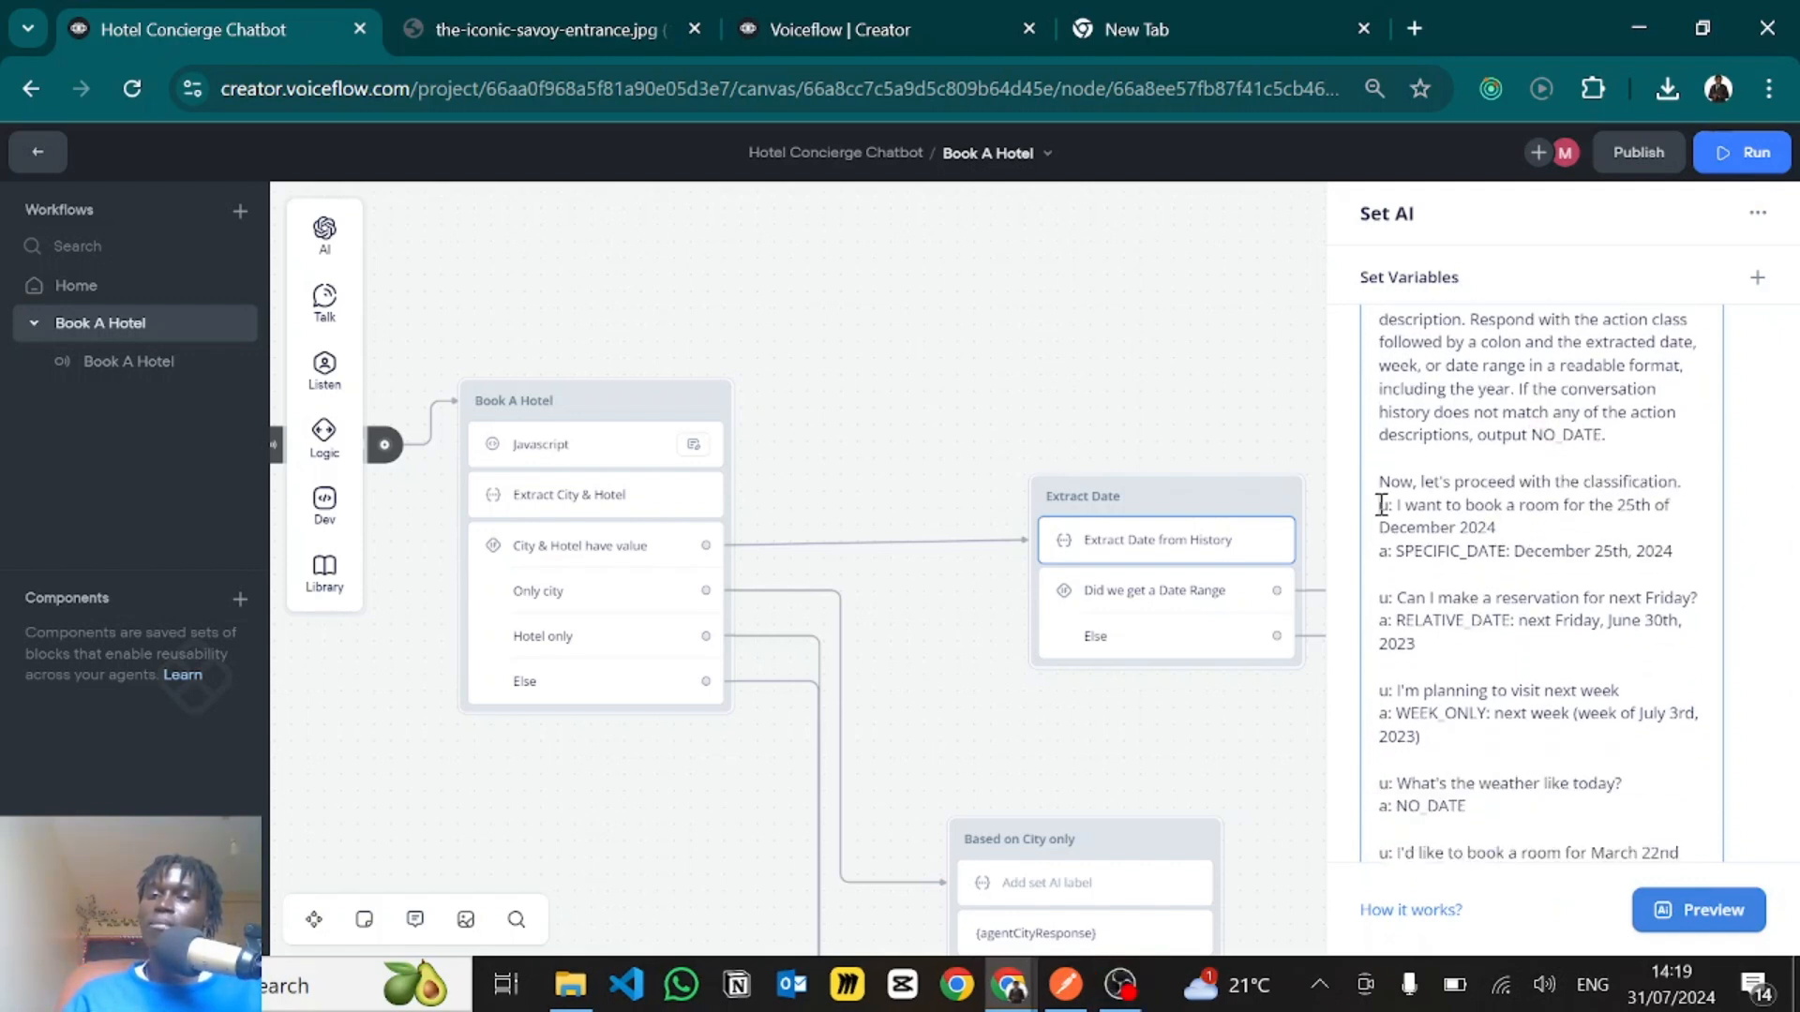
# - Examine the example classifying a room request for the 25th of December 2024 as SPECIFIC_DATE
pyautogui.moveTo(1382, 505); pyautogui.dragTo(1456, 624)
pyautogui.click(1456, 627)
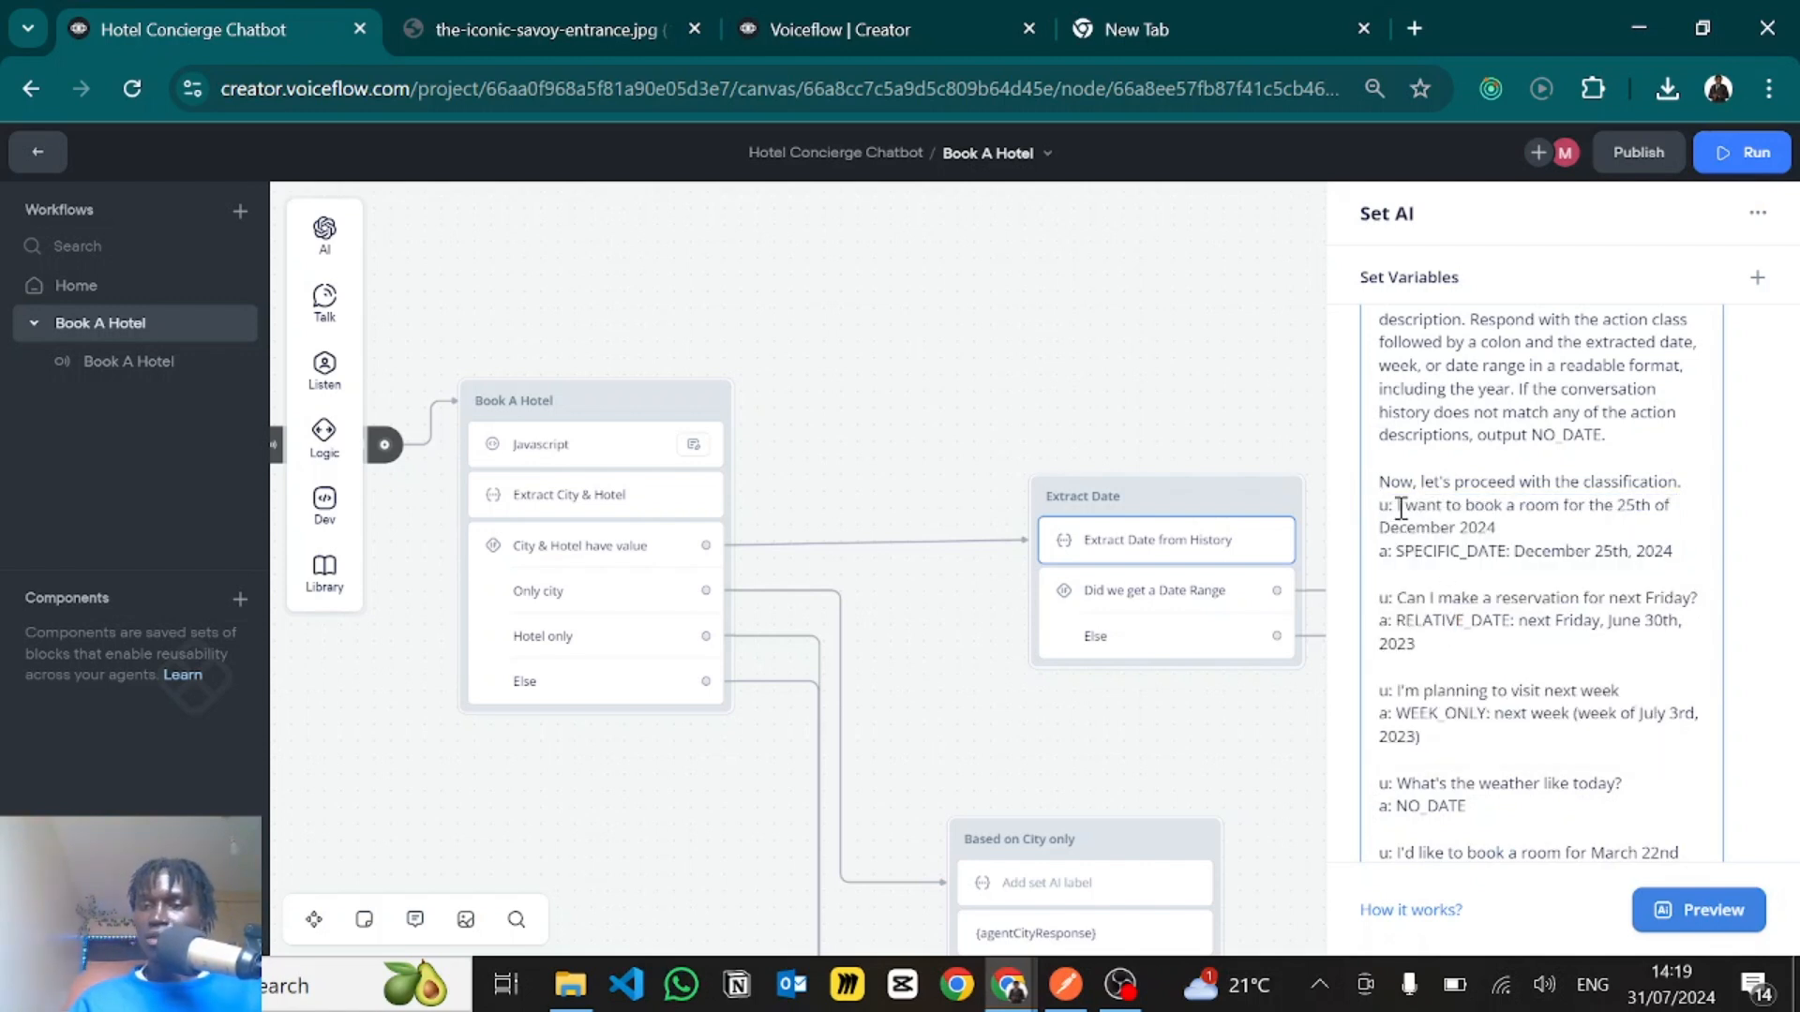
pyautogui.moveTo(1397, 506); pyautogui.dragTo(1518, 532)
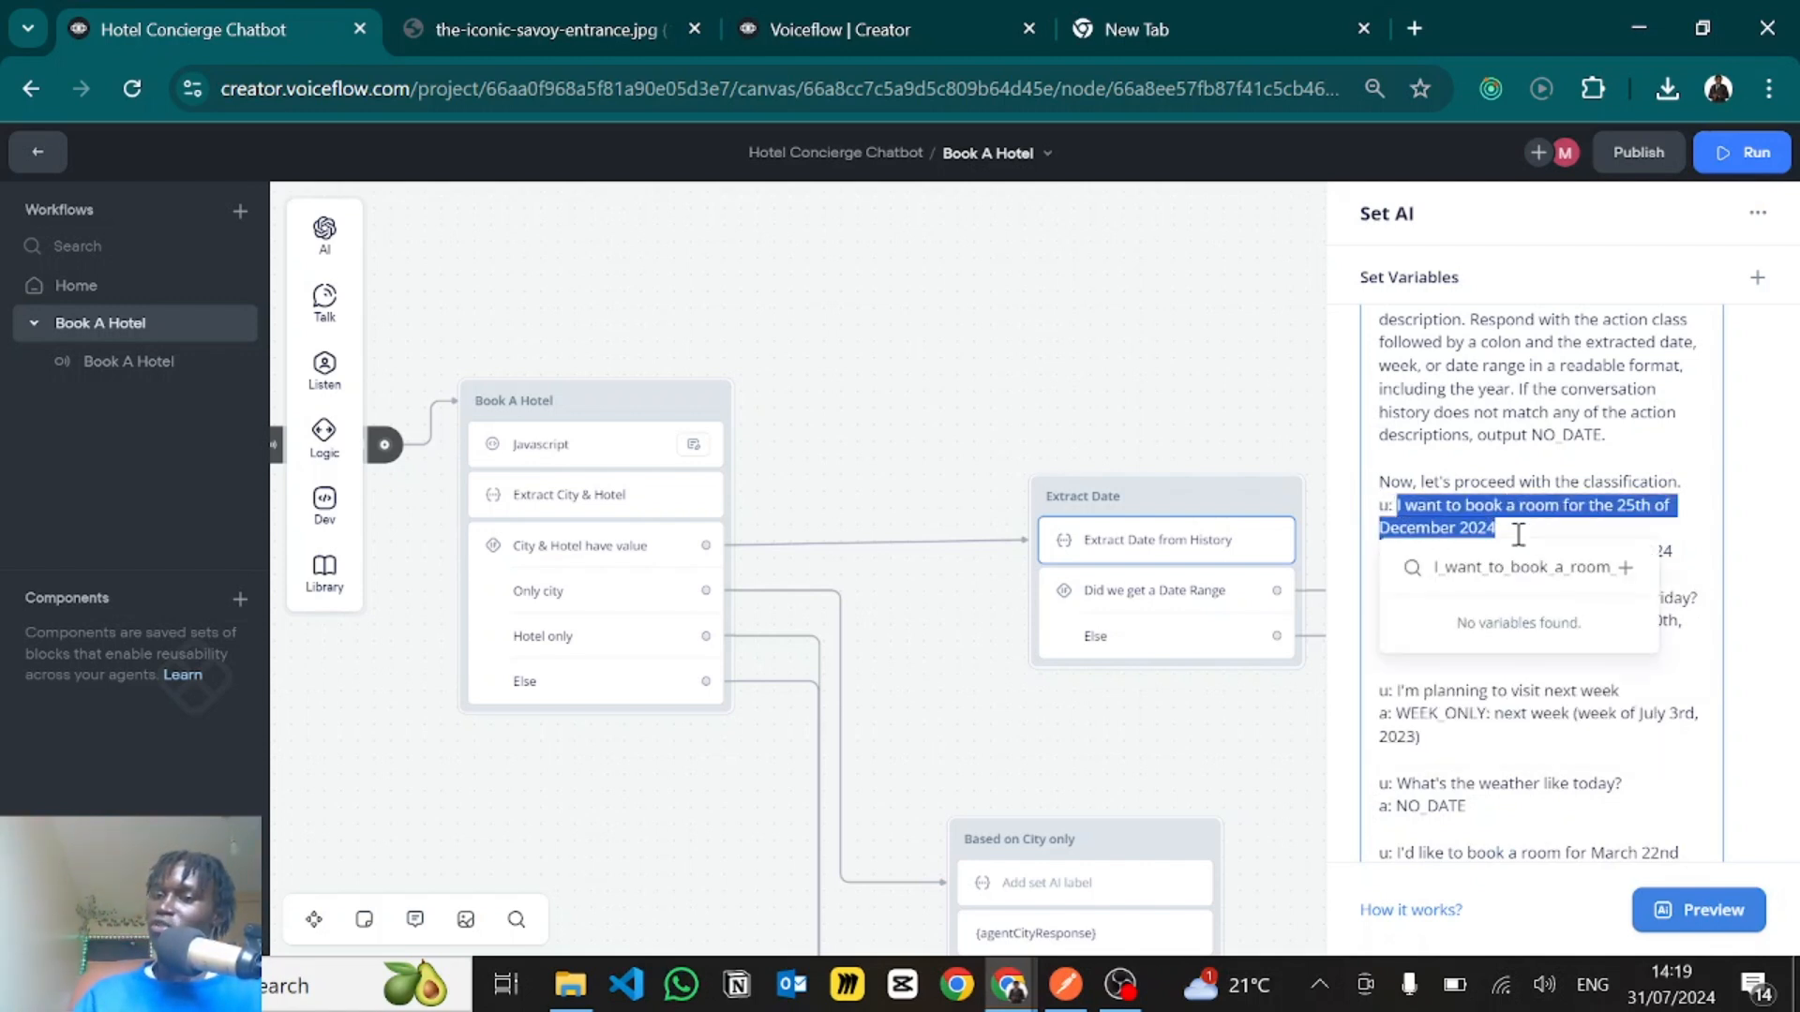
pyautogui.click(1556, 506)
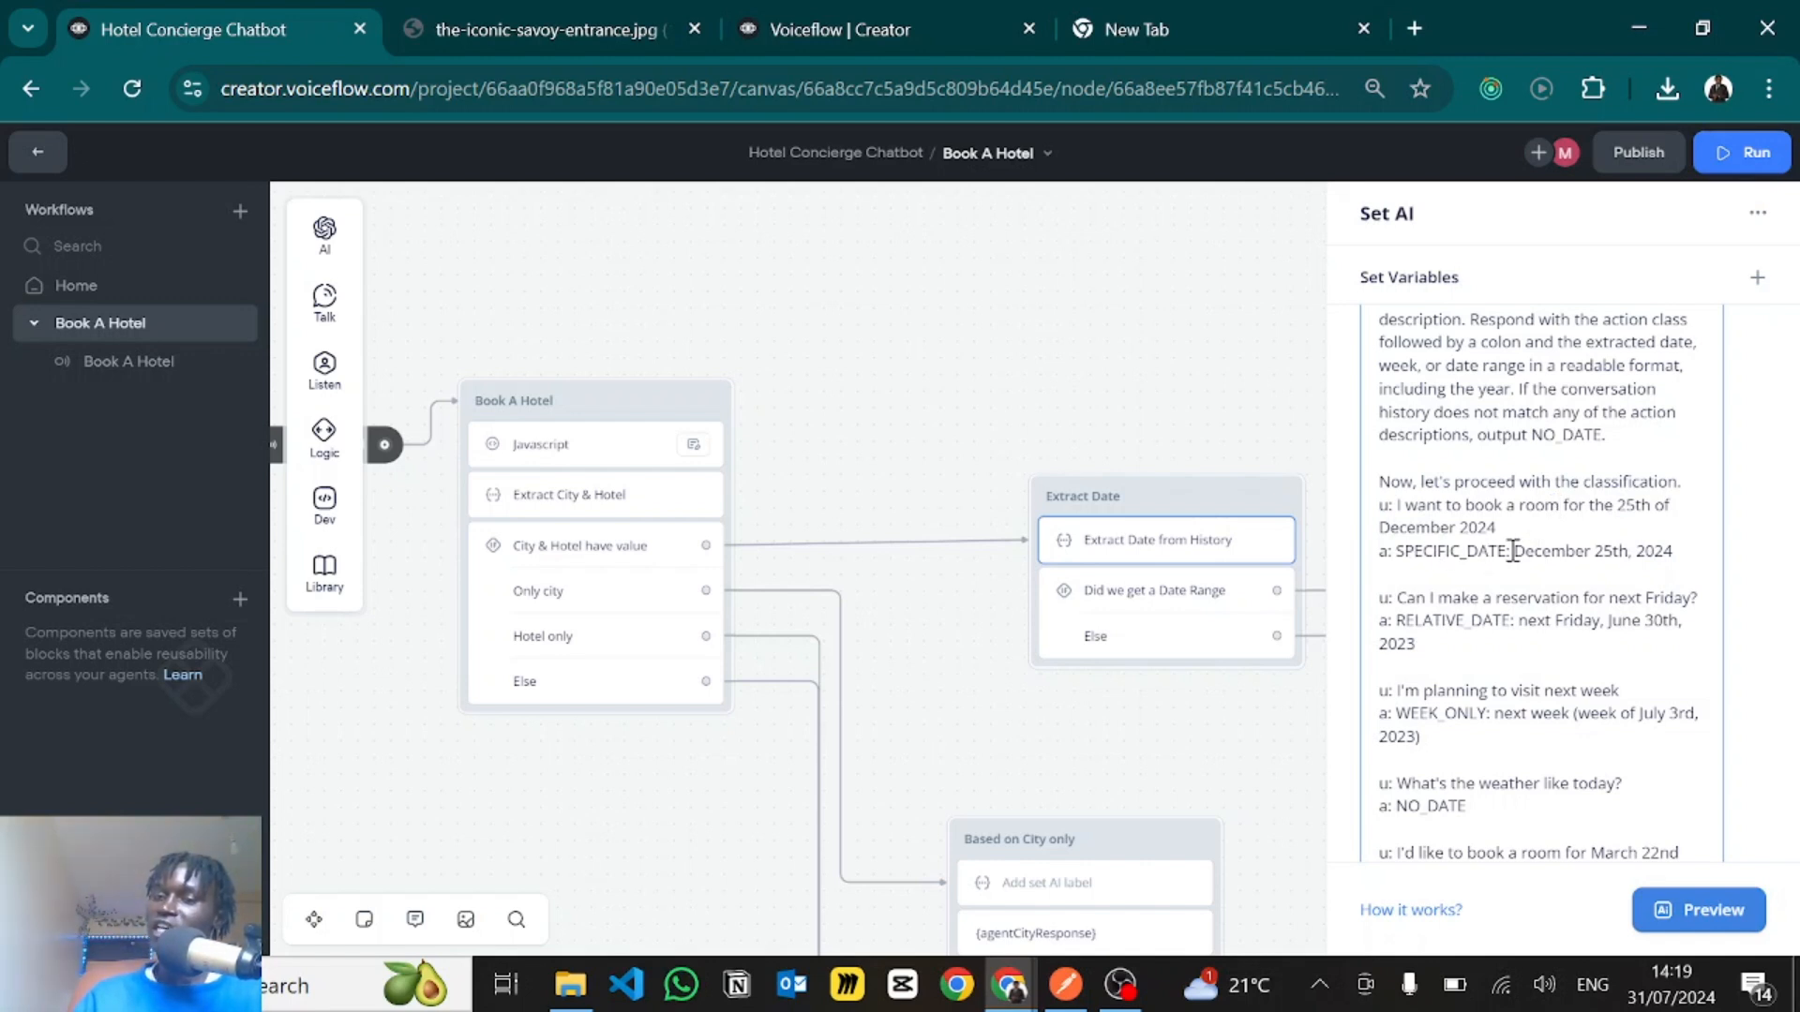
pyautogui.moveTo(1512, 551); pyautogui.dragTo(1676, 553)
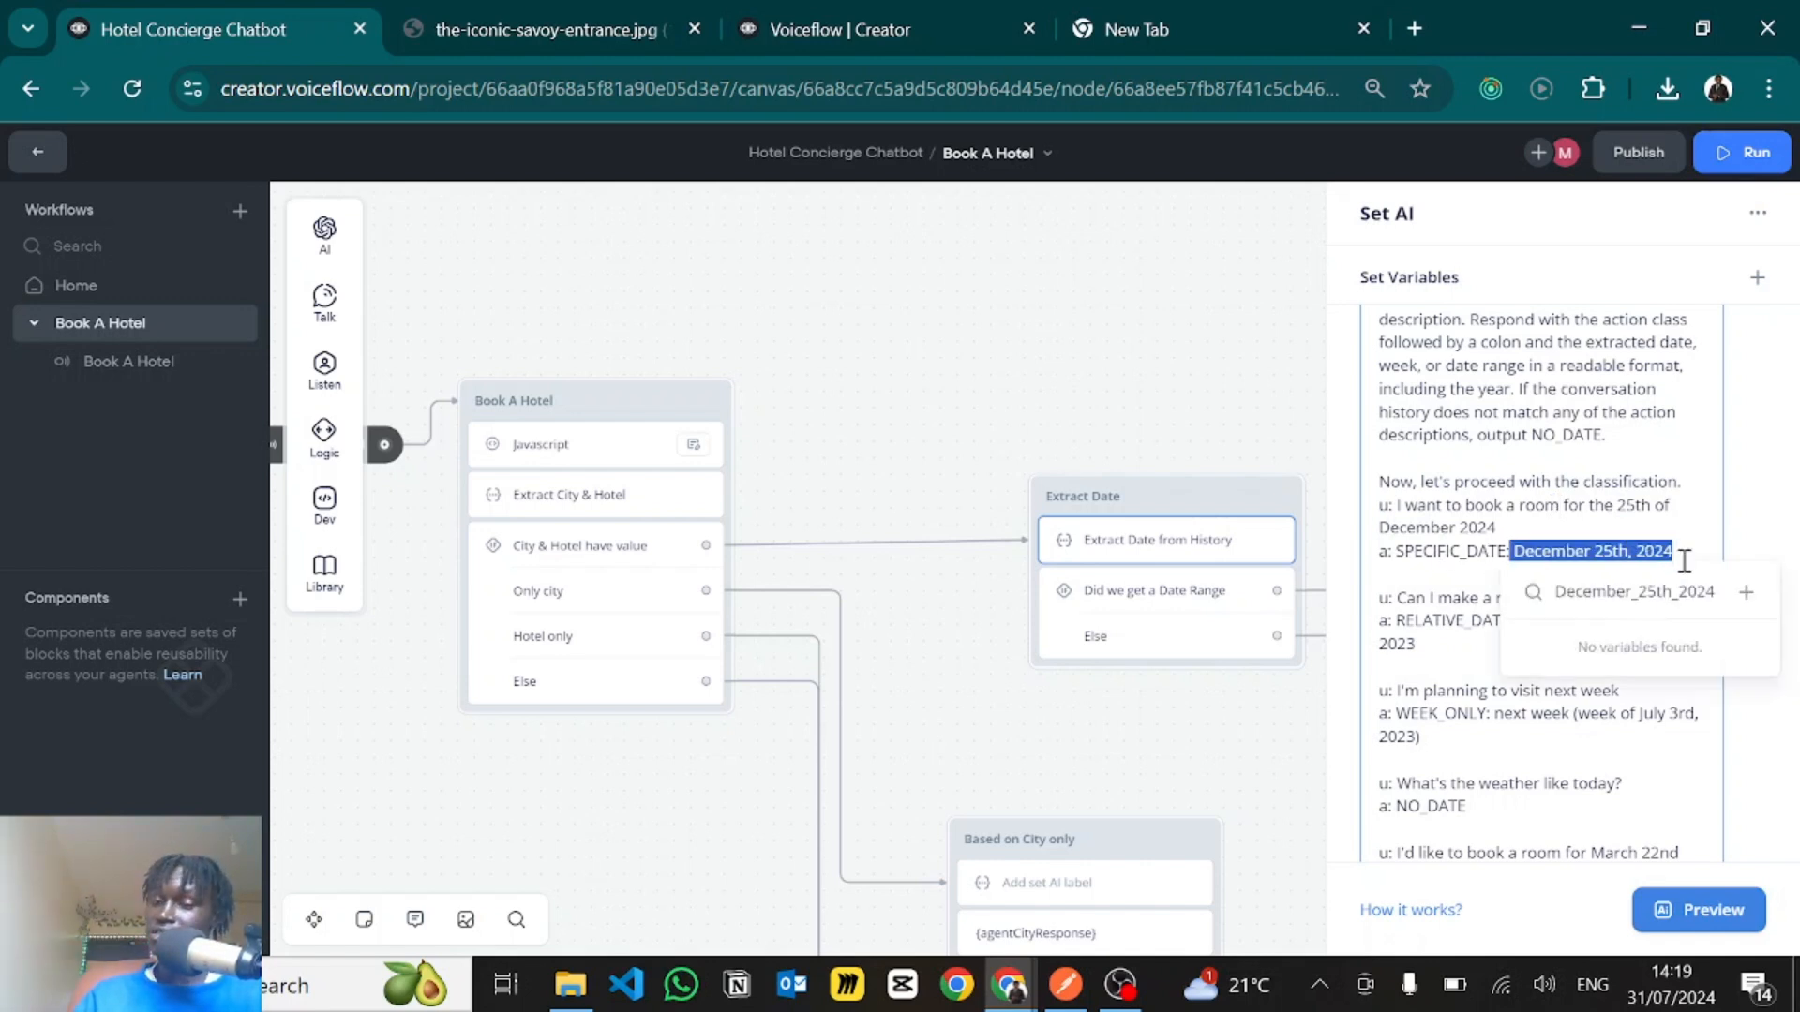
# - Examine the prompt's example for a next Friday reservation and its example for a visit next week
pyautogui.moveTo(1394, 598); pyautogui.dragTo(1701, 600)
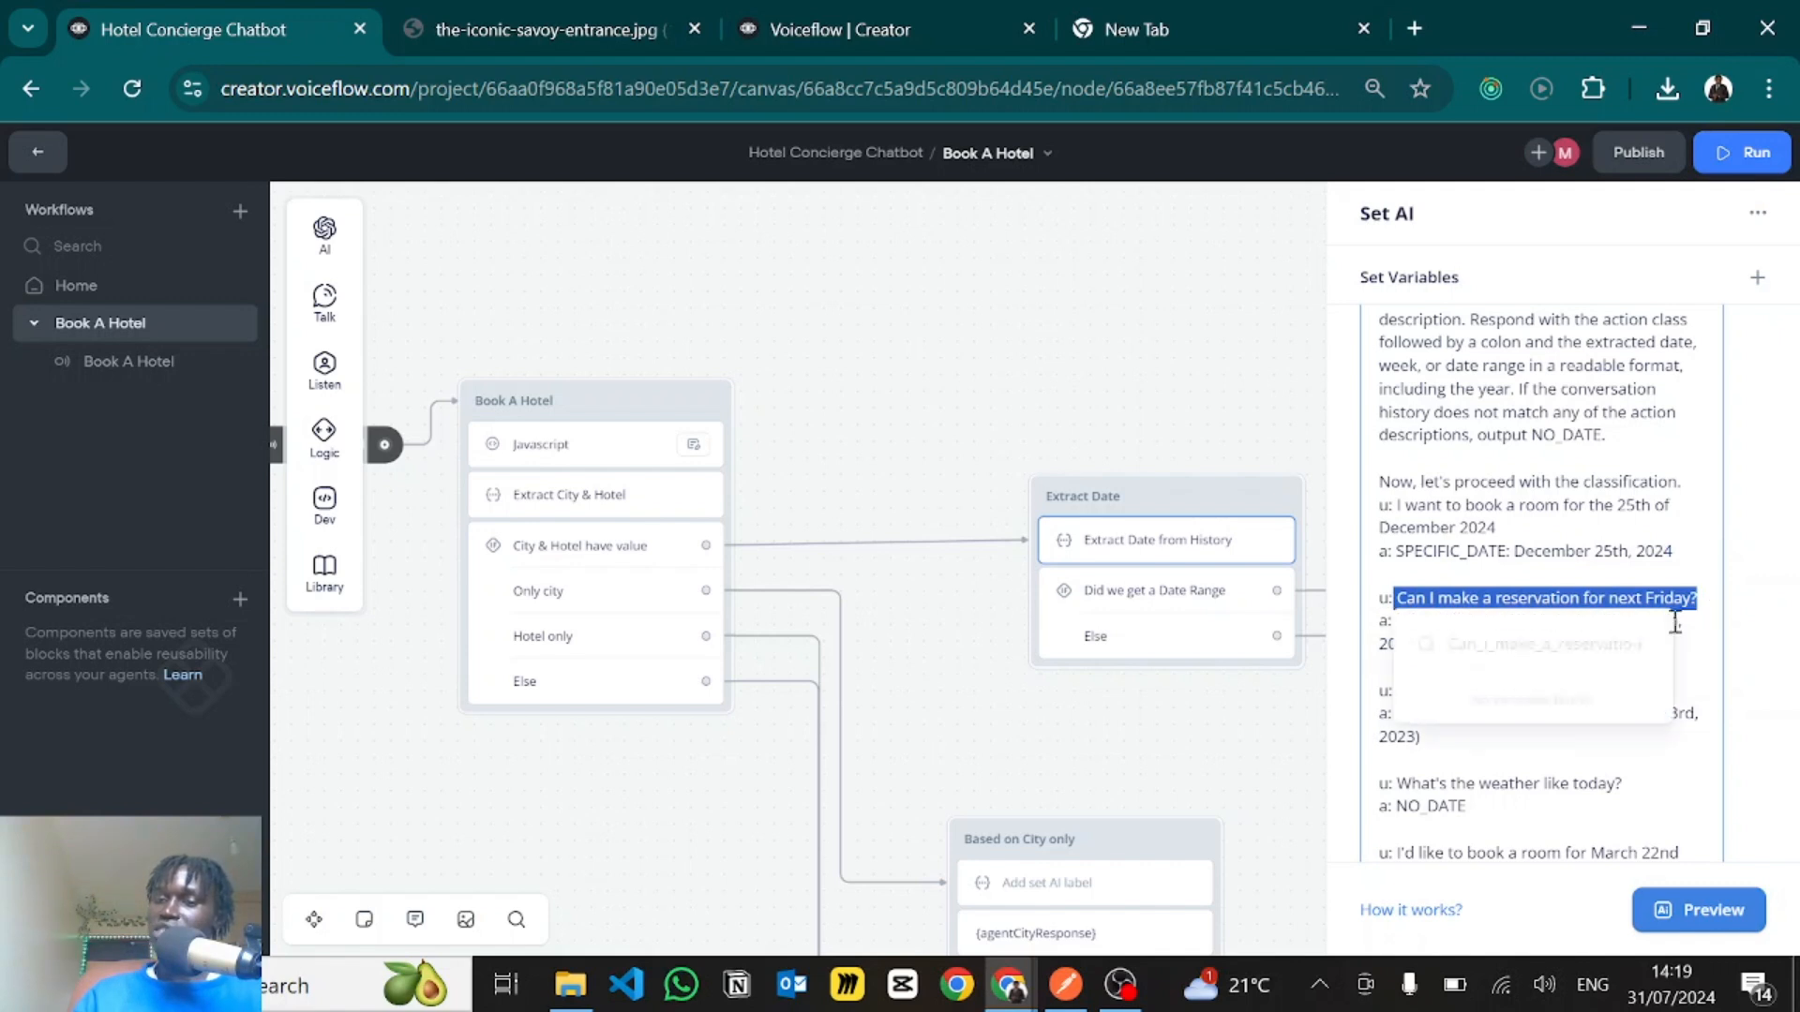
pyautogui.click(1470, 572)
pyautogui.scroll(-1, 1467, 618)
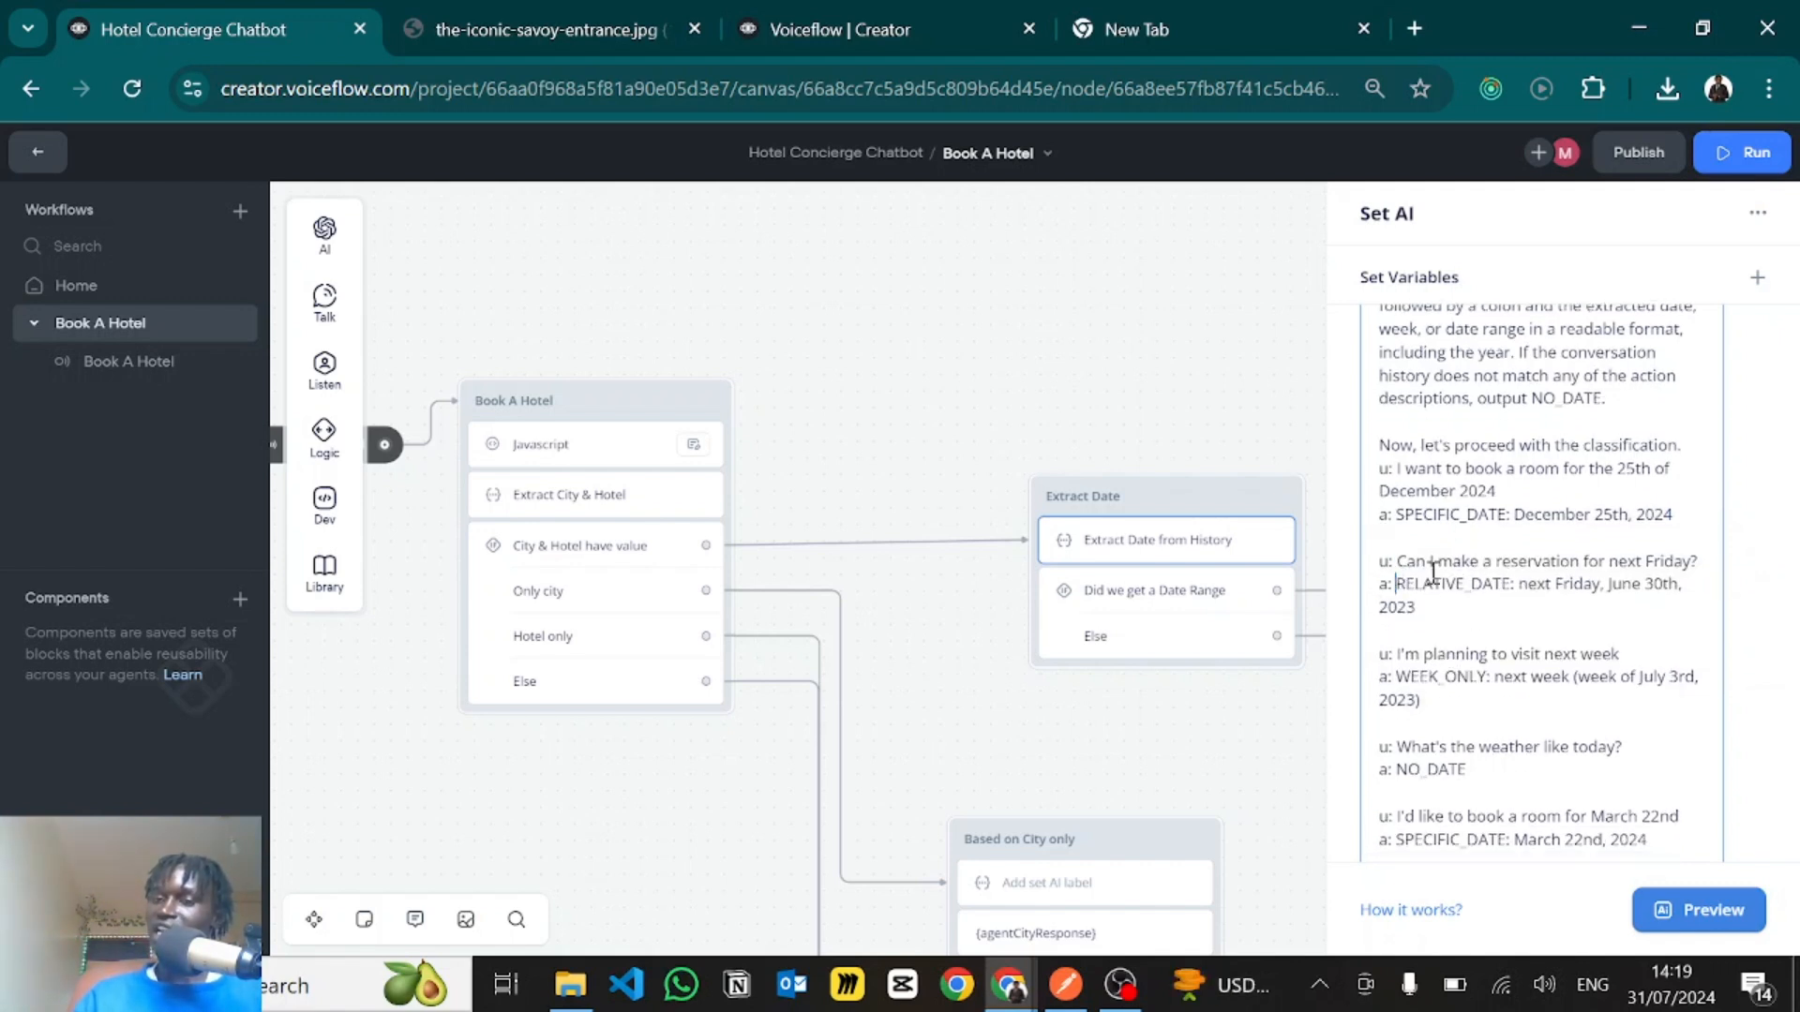
pyautogui.moveTo(1395, 585); pyautogui.dragTo(1559, 575)
pyautogui.click(1556, 579)
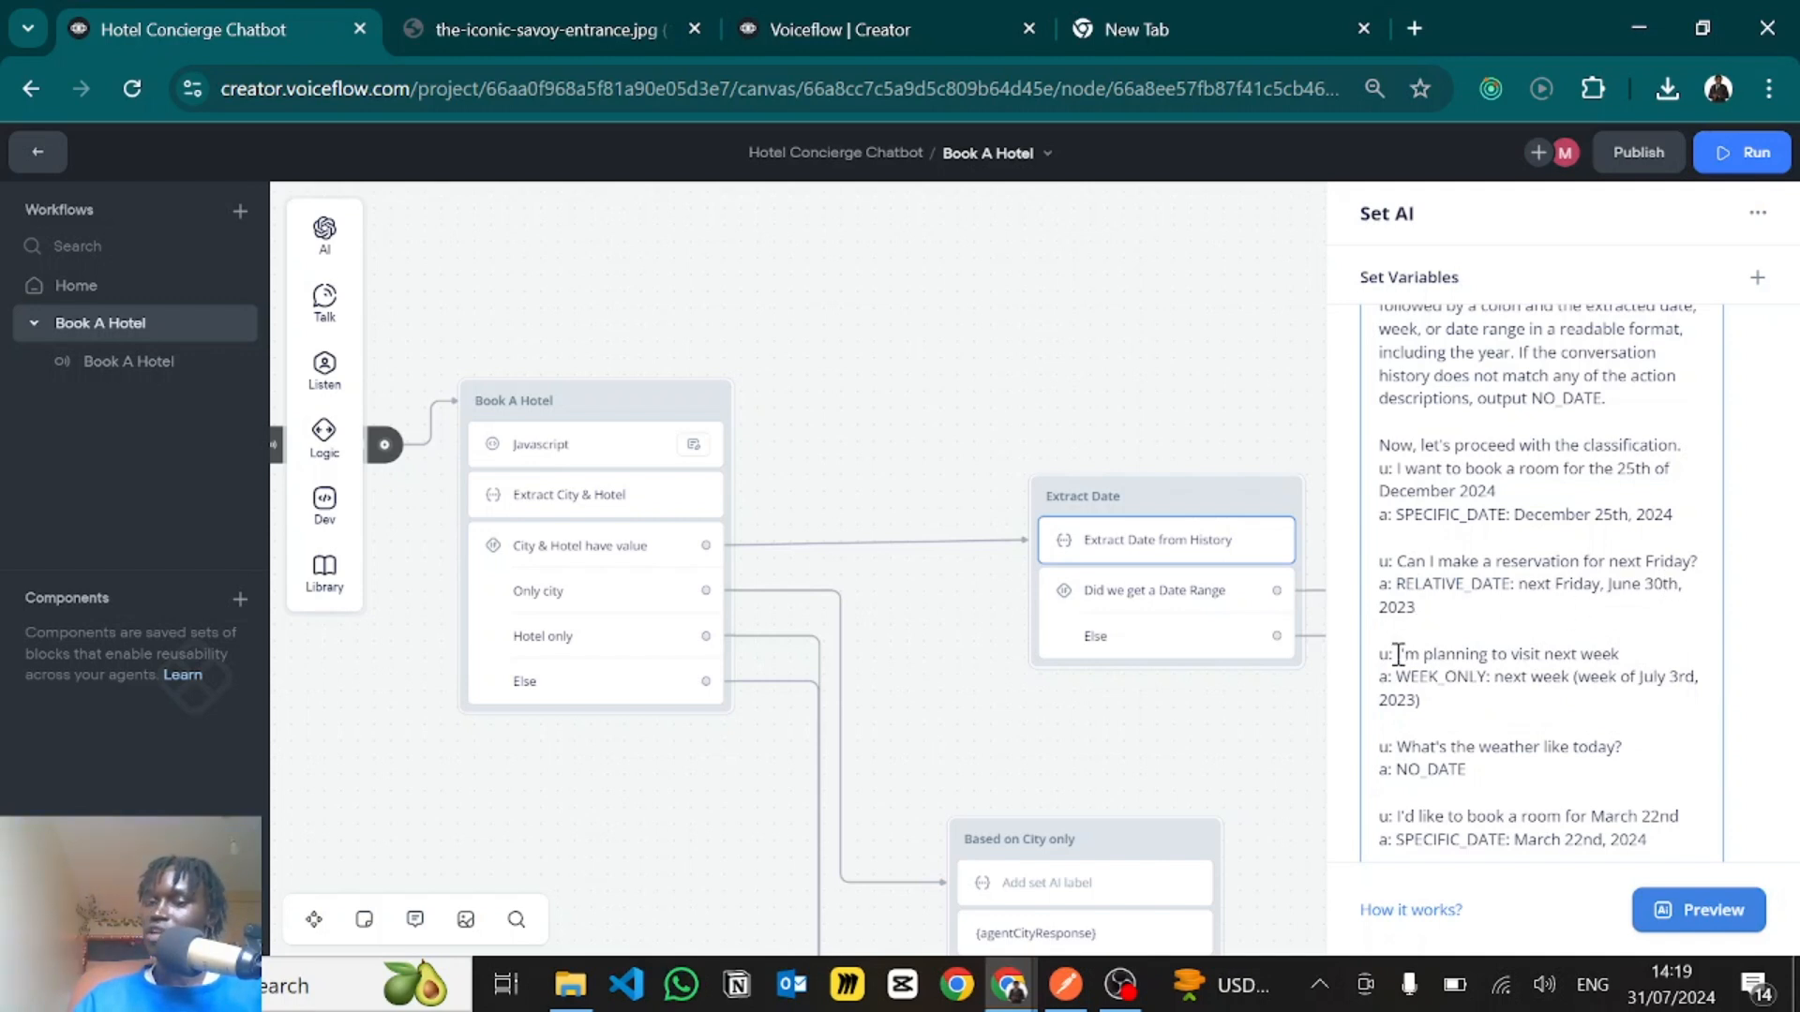
pyautogui.moveTo(1398, 655); pyautogui.dragTo(1494, 692)
# - Examine the sample conversation history about a trip to The Savoy and its DATE_RANGE answer
pyautogui.scroll(-4, 1481, 647)
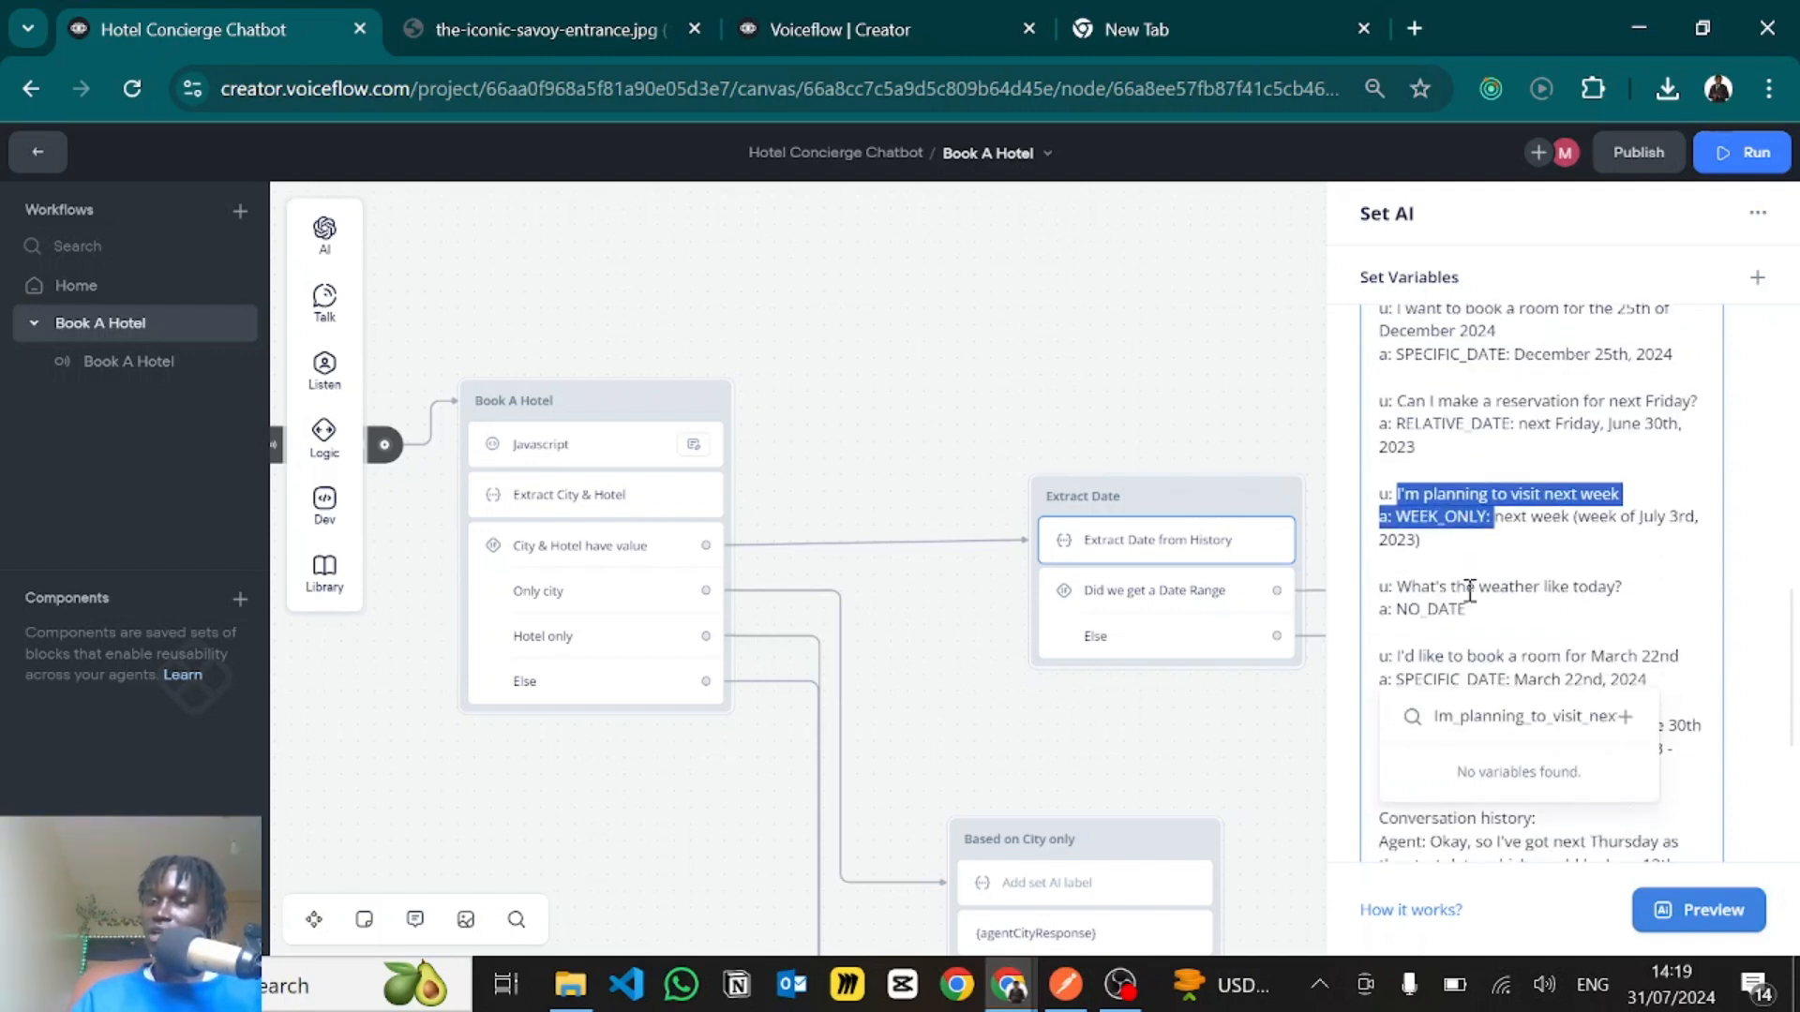
pyautogui.scroll(-3, 1434, 506)
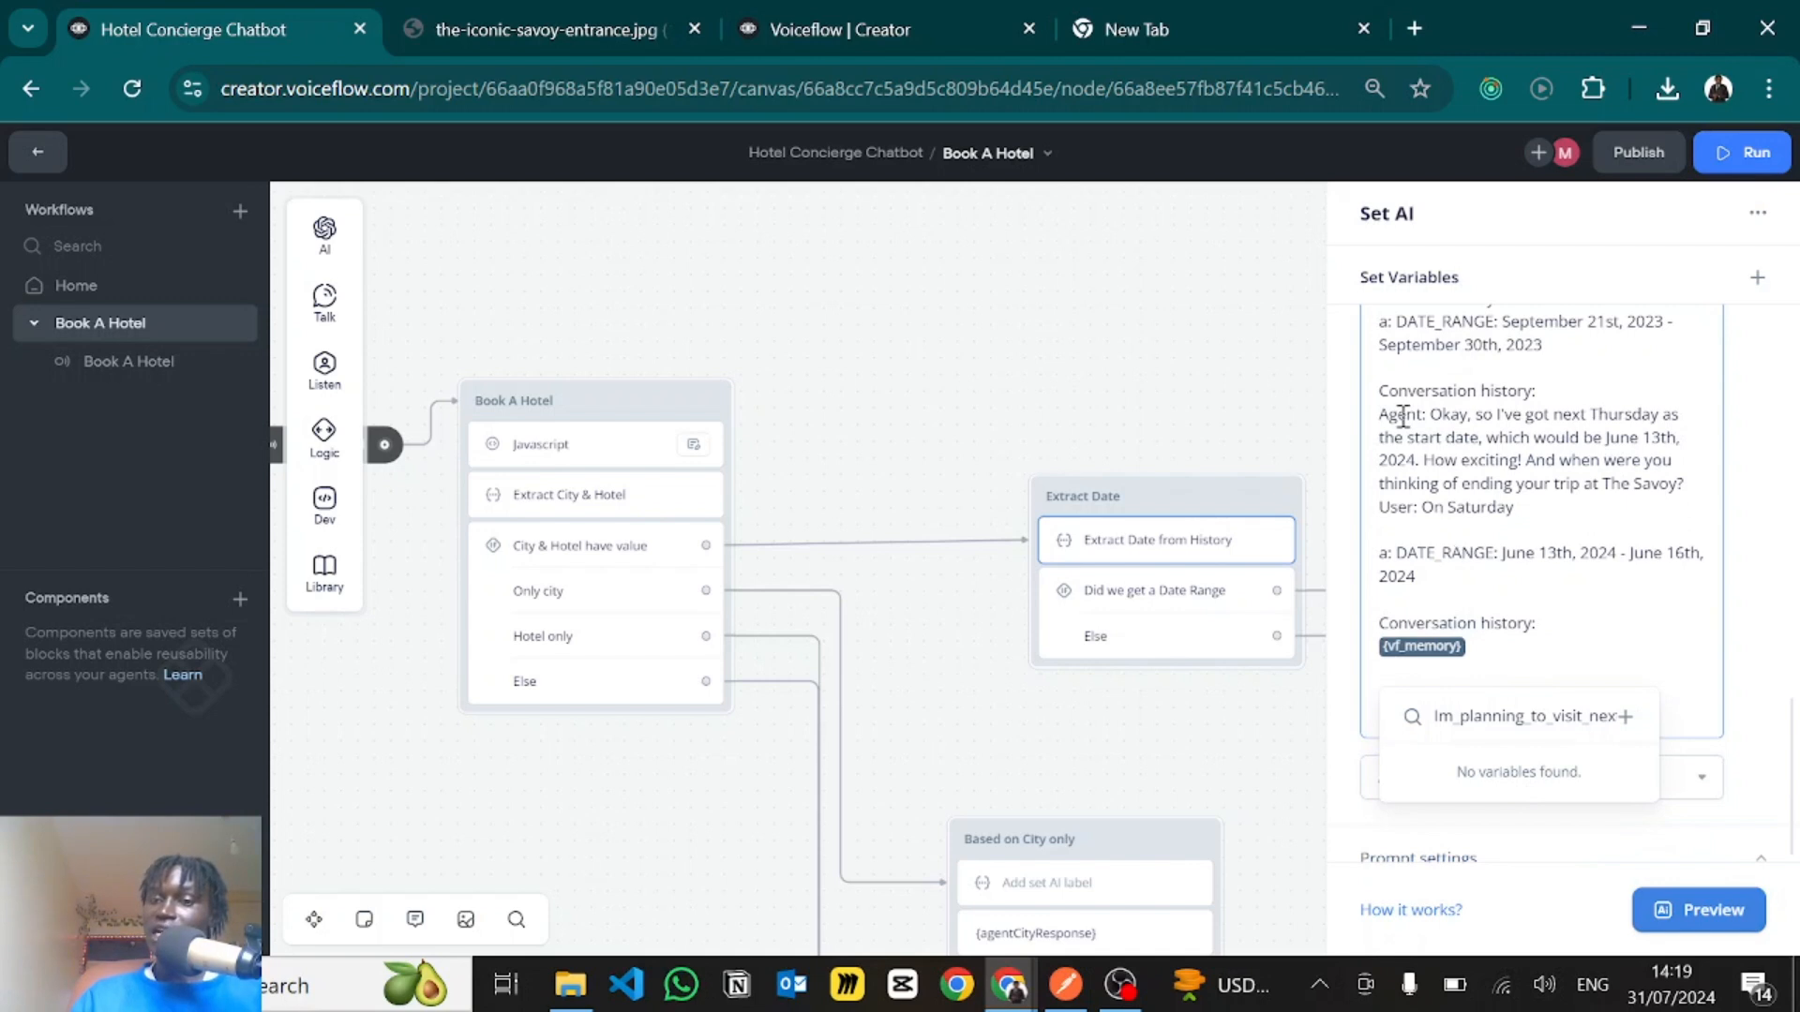
pyautogui.moveTo(1398, 415); pyautogui.dragTo(1543, 489)
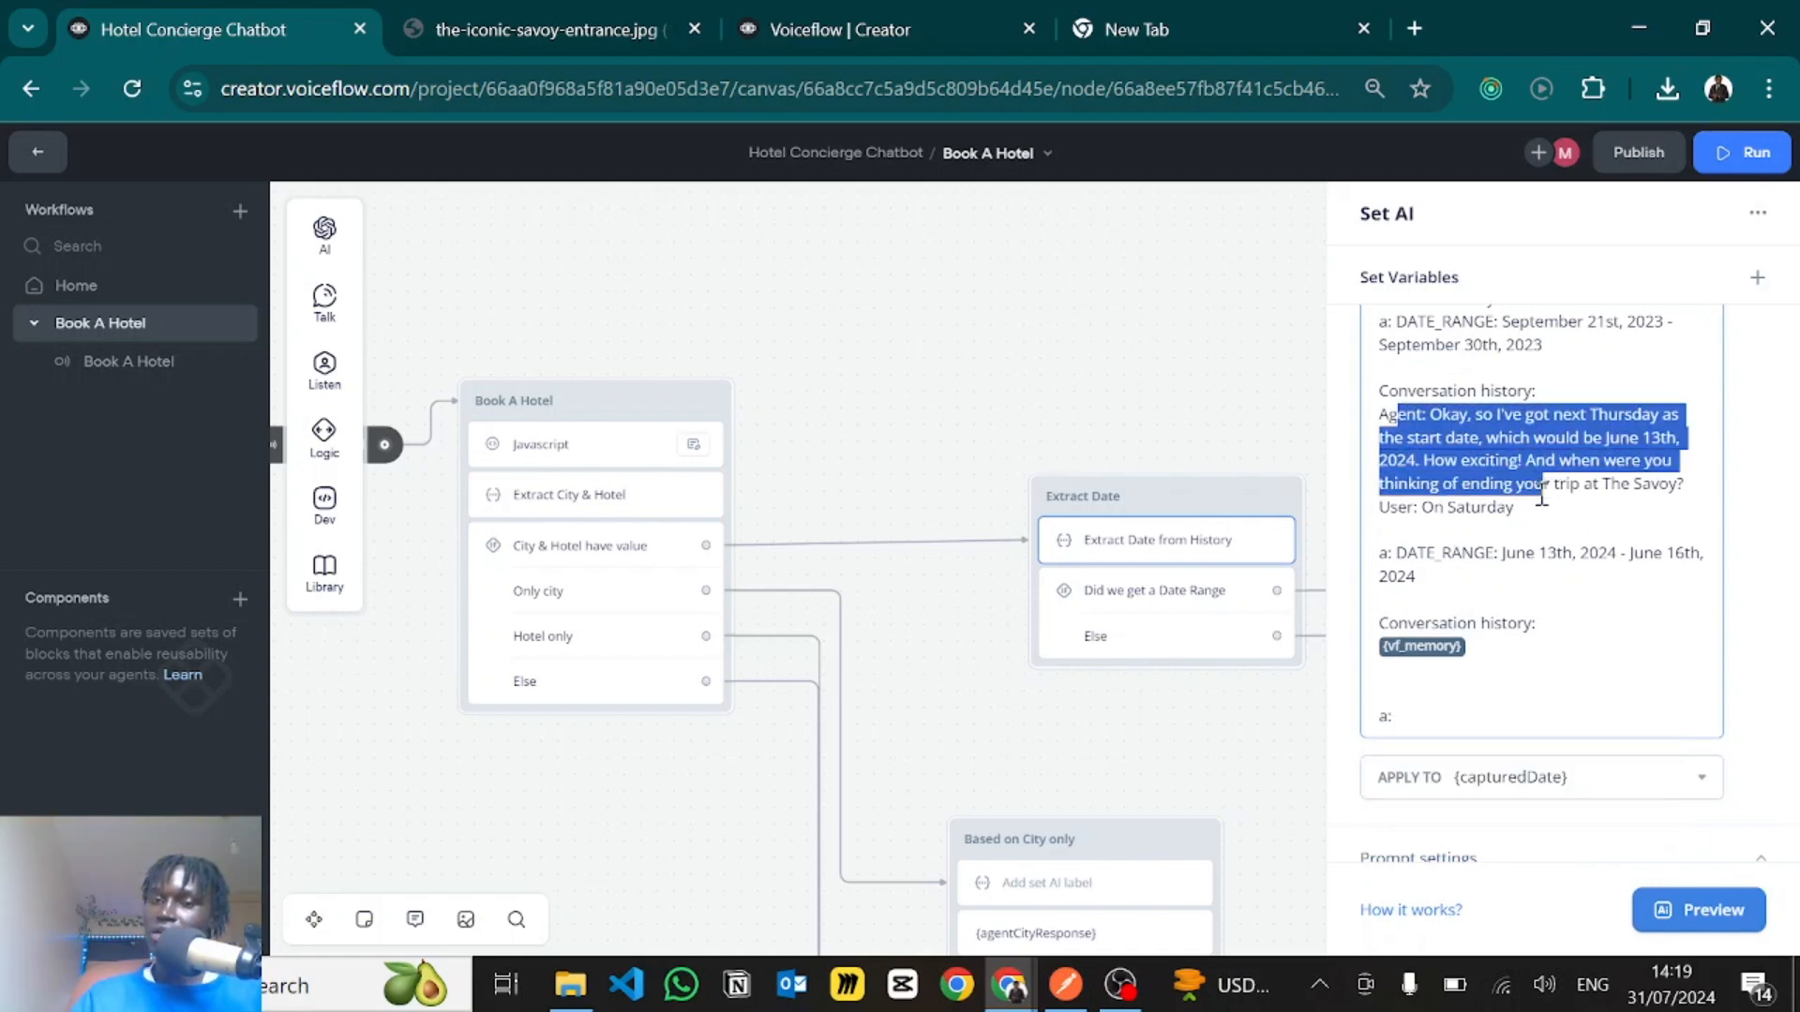
pyautogui.click(1634, 436)
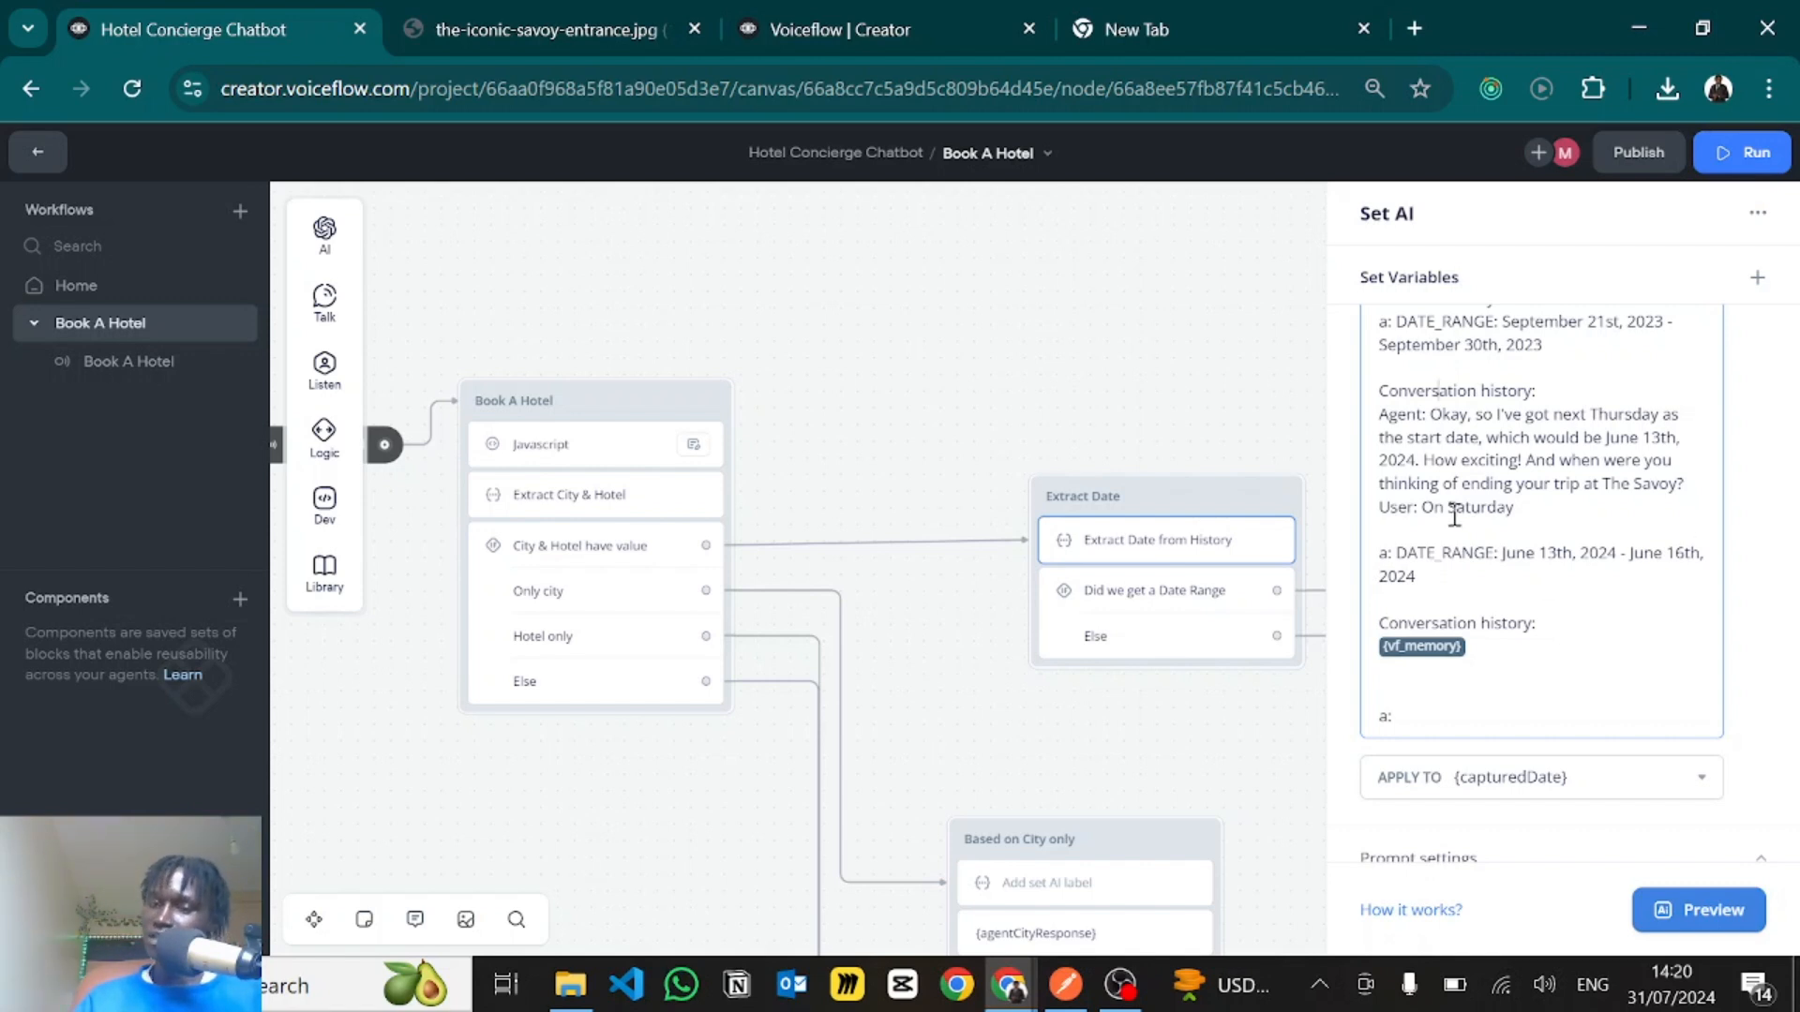
pyautogui.moveTo(1394, 560); pyautogui.dragTo(1516, 560)
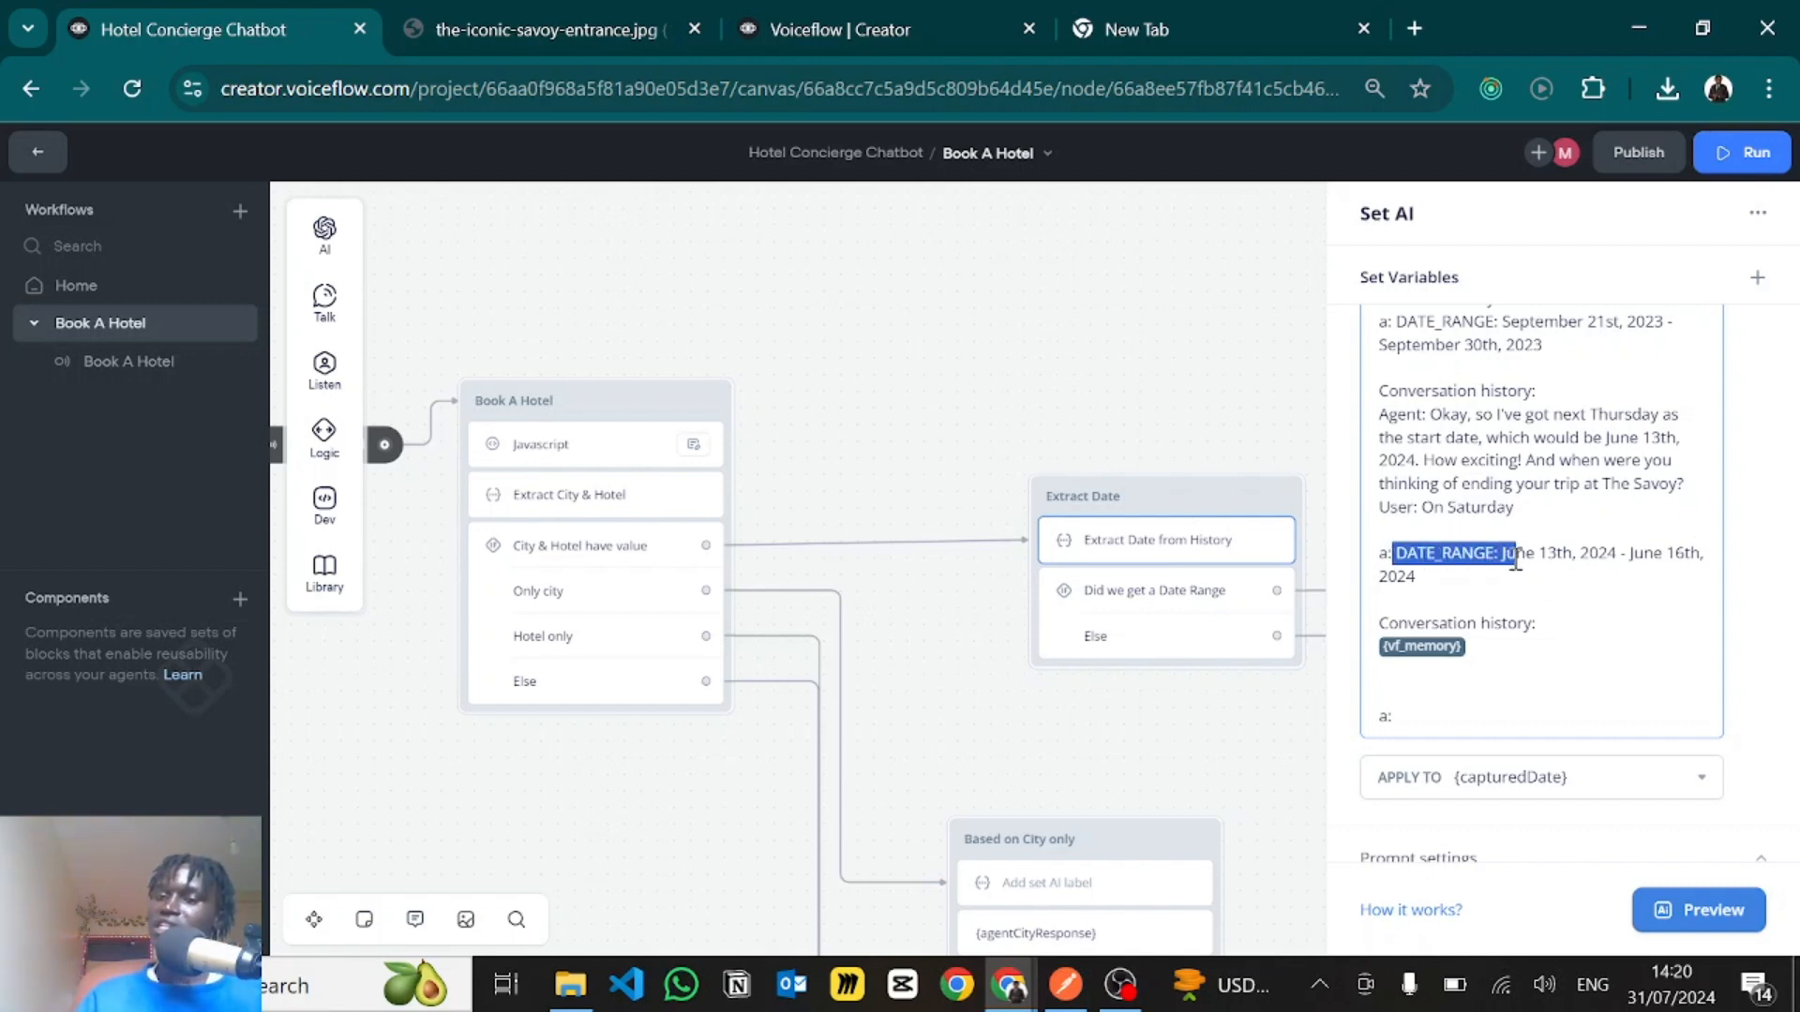
pyautogui.click(1612, 528)
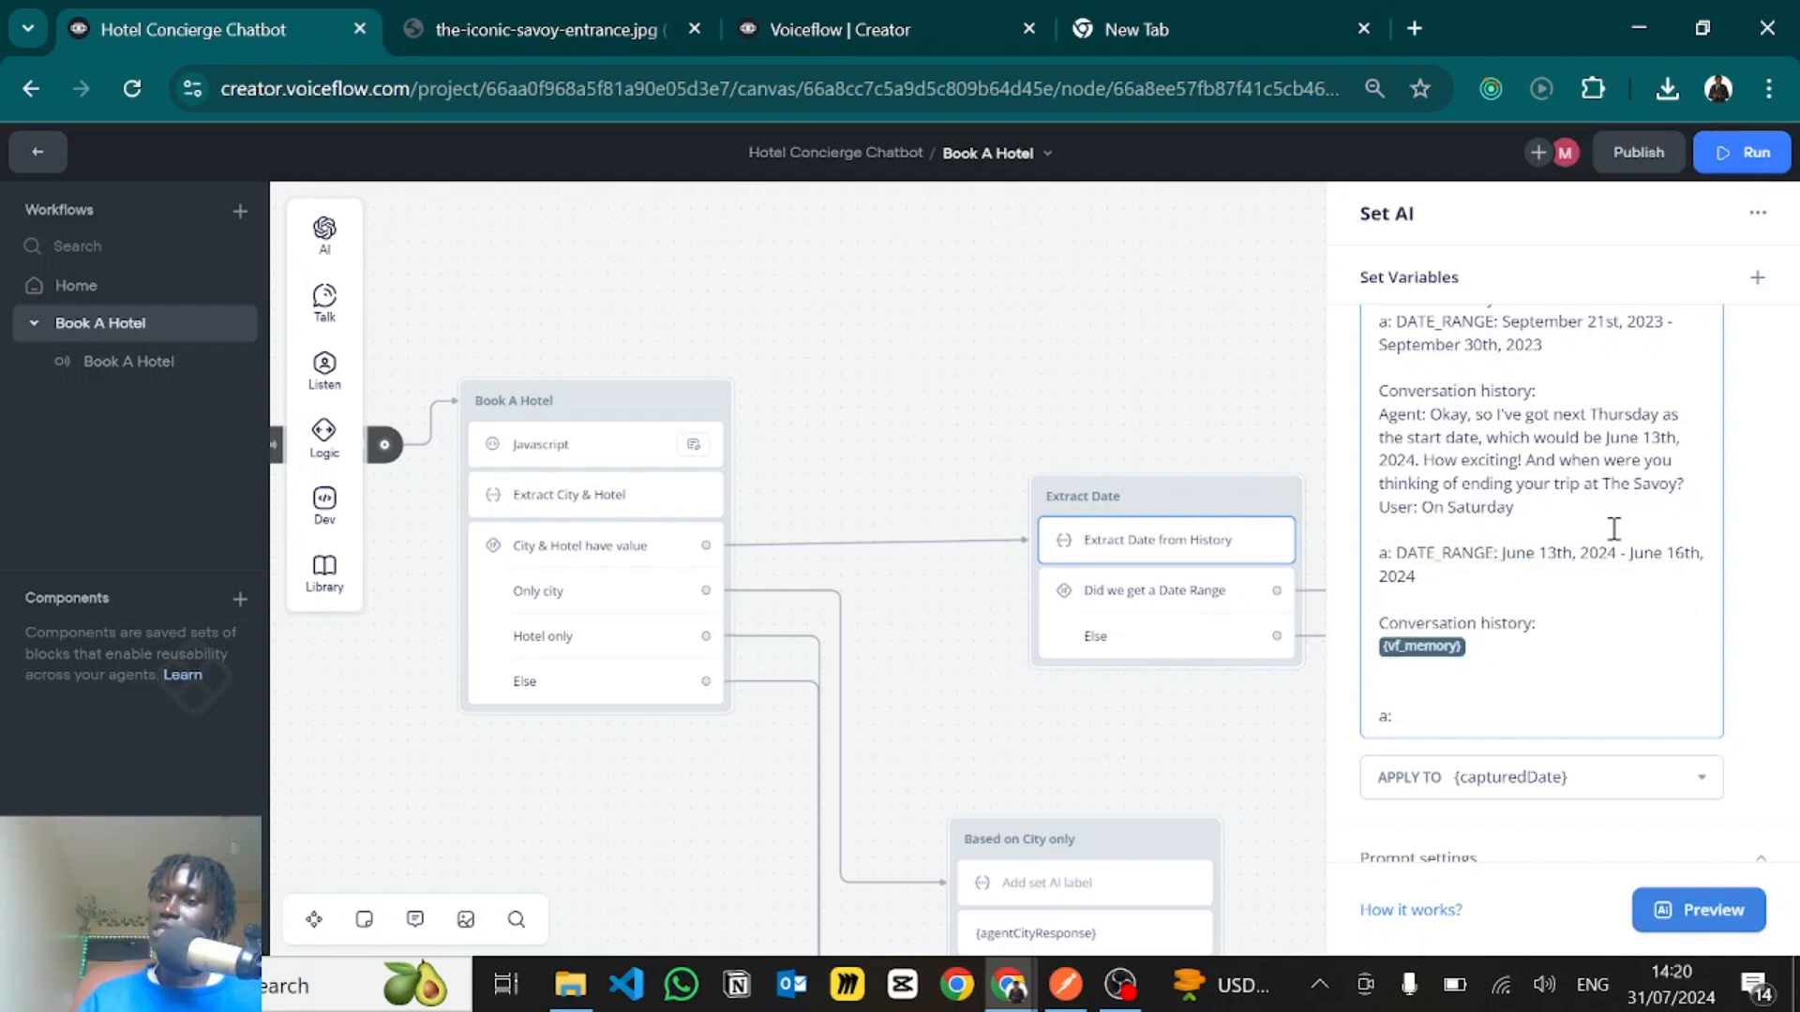
# - Inspect the closing conversation history section of the prompt, with its vf_memory variable and empty answer line
pyautogui.scroll(-1, 1584, 543)
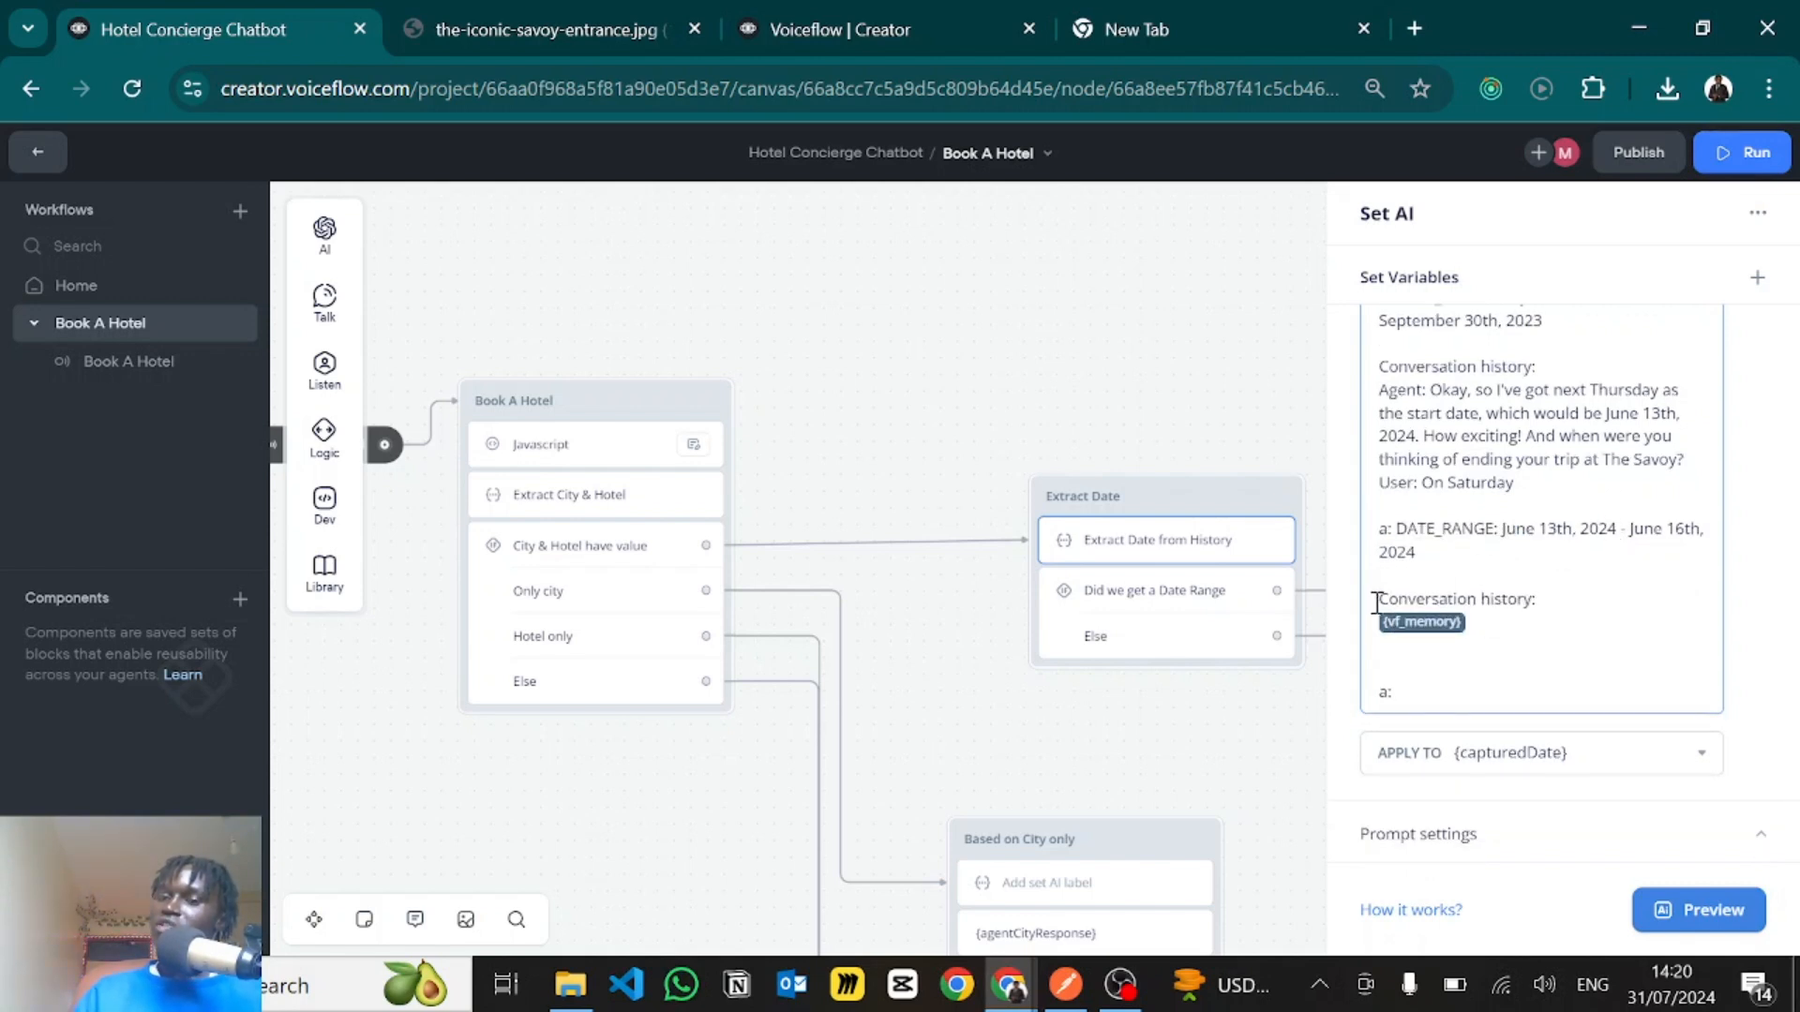
pyautogui.moveTo(1511, 631); pyautogui.dragTo(1367, 585)
pyautogui.click(1439, 568)
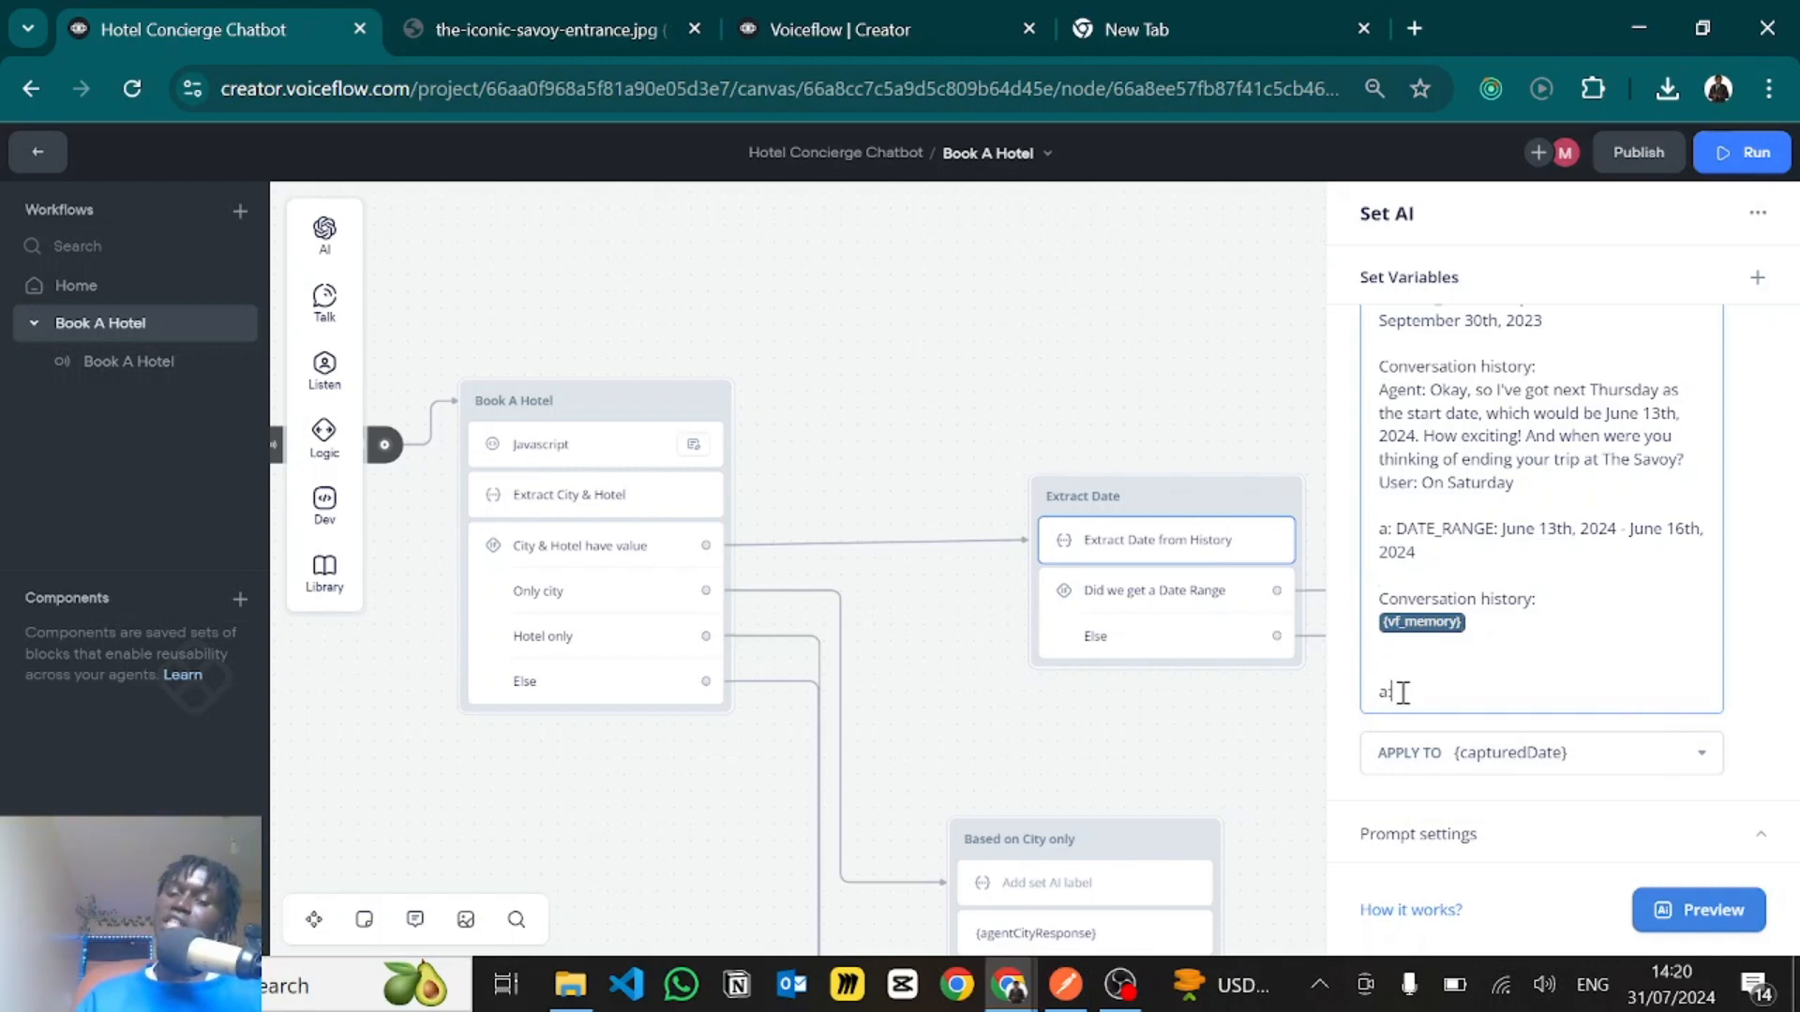
# - Inspect the capturedDate target variable and the prompt settings, including the available AI models, of the Extract Date from History step
pyautogui.click(1508, 760)
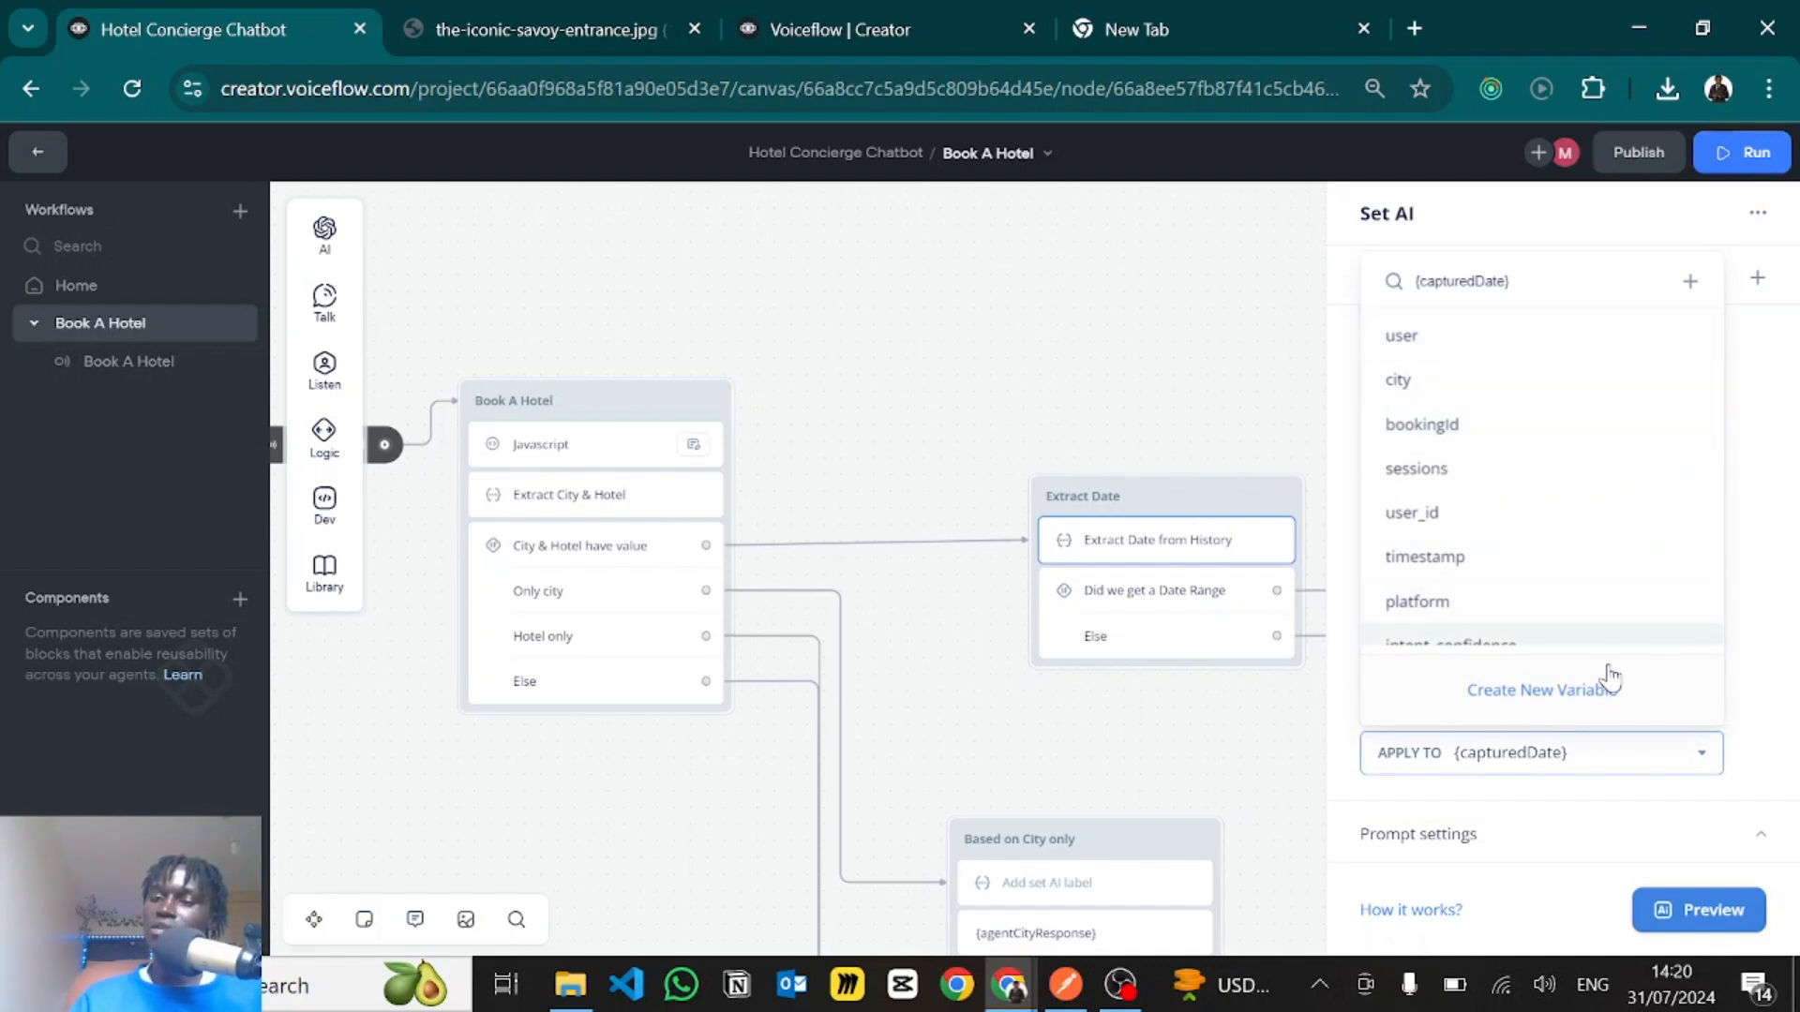
pyautogui.click(1743, 622)
pyautogui.click(1442, 834)
pyautogui.scroll(-3, 1448, 806)
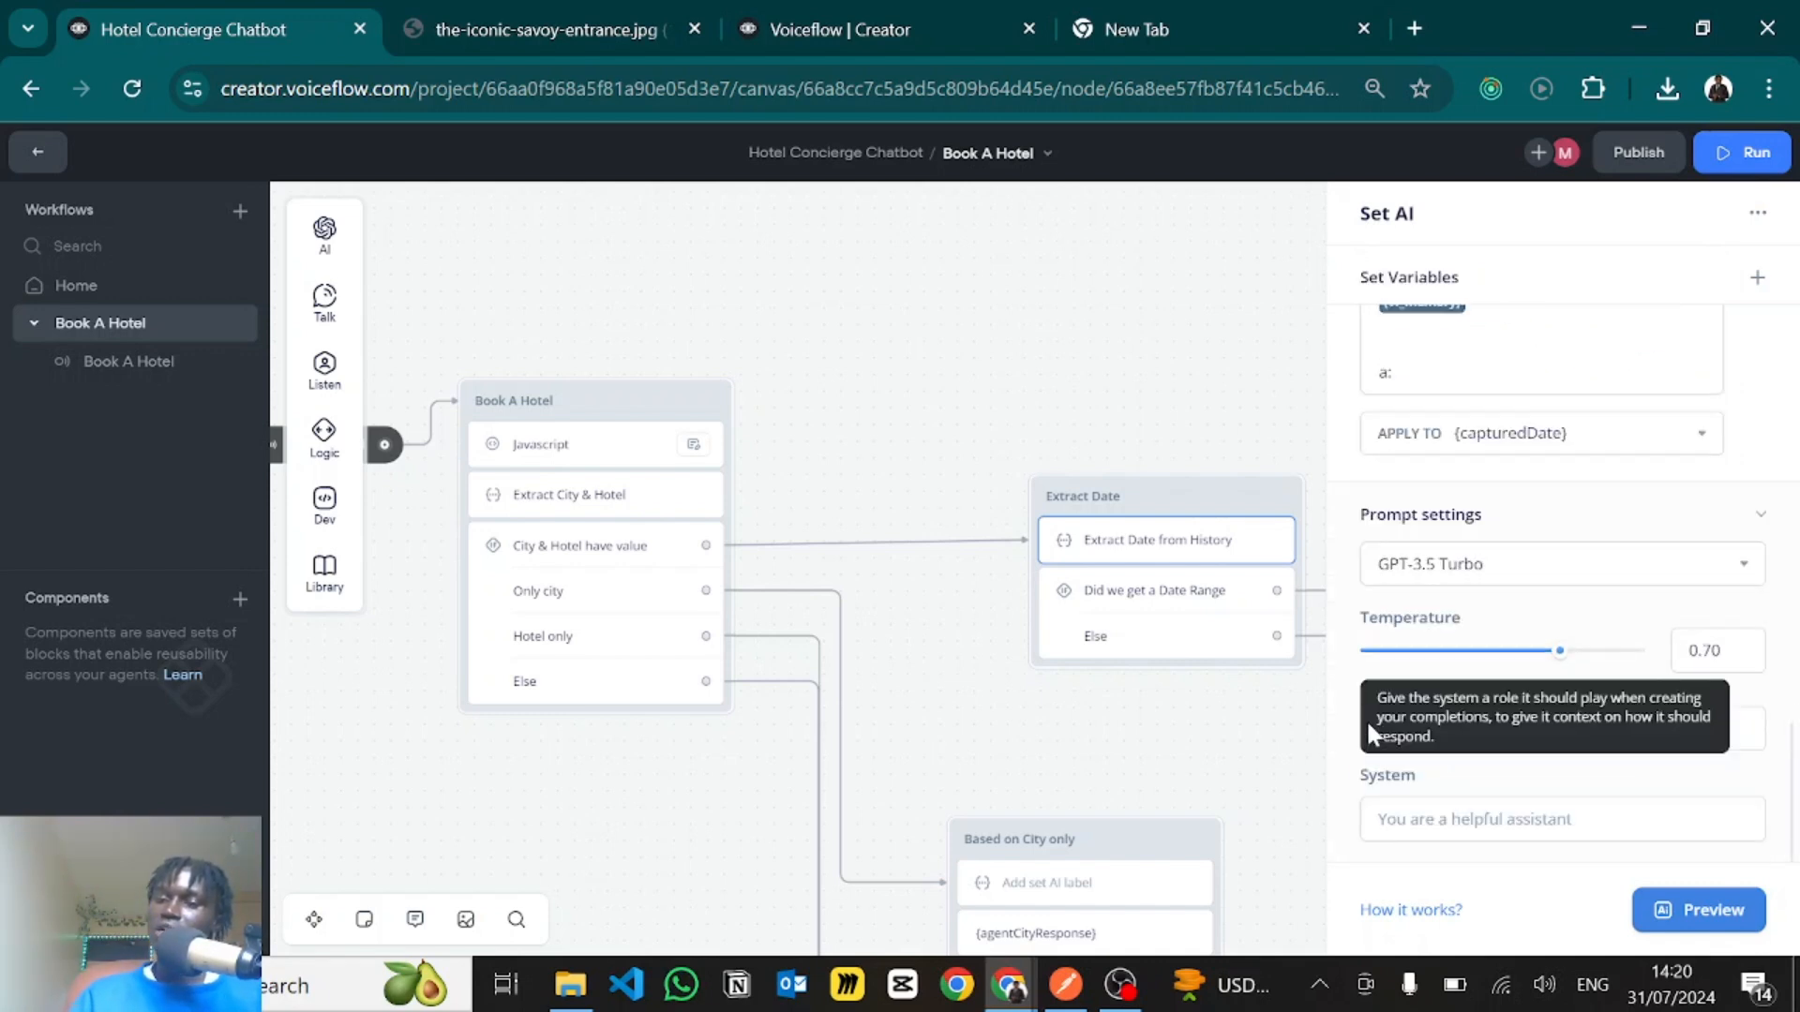
pyautogui.click(1418, 579)
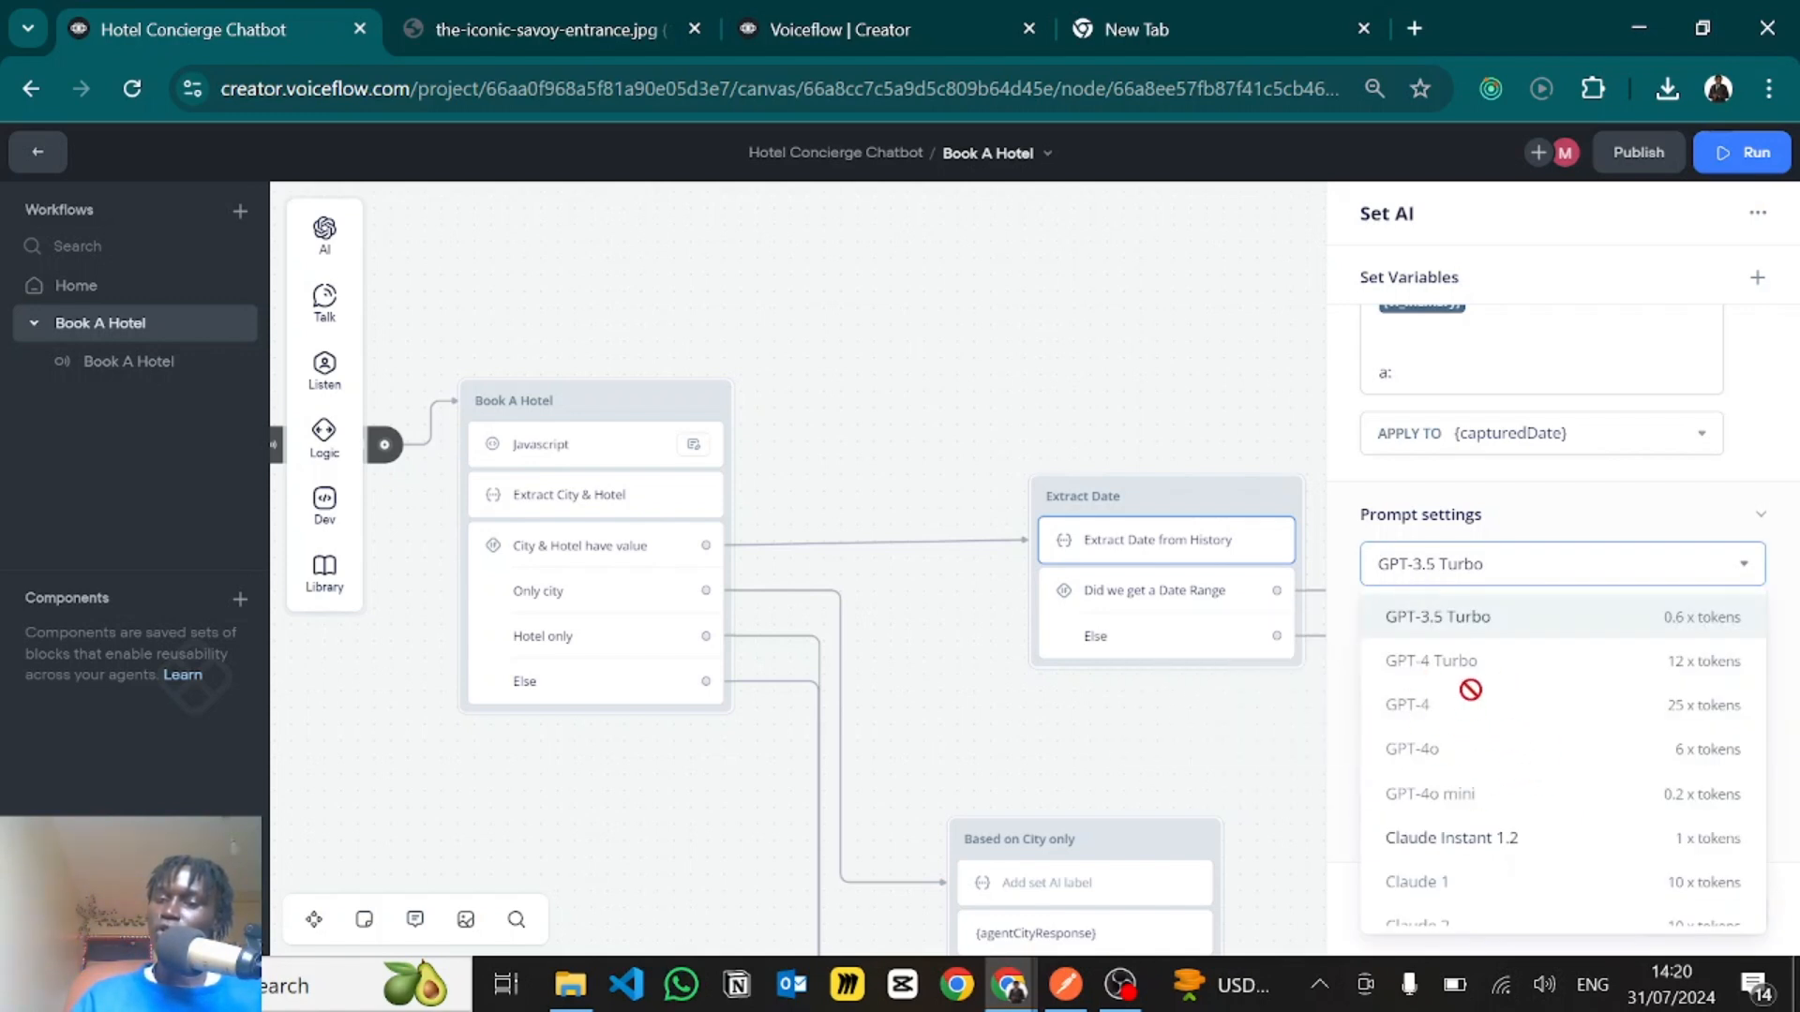
pyautogui.click(1647, 541)
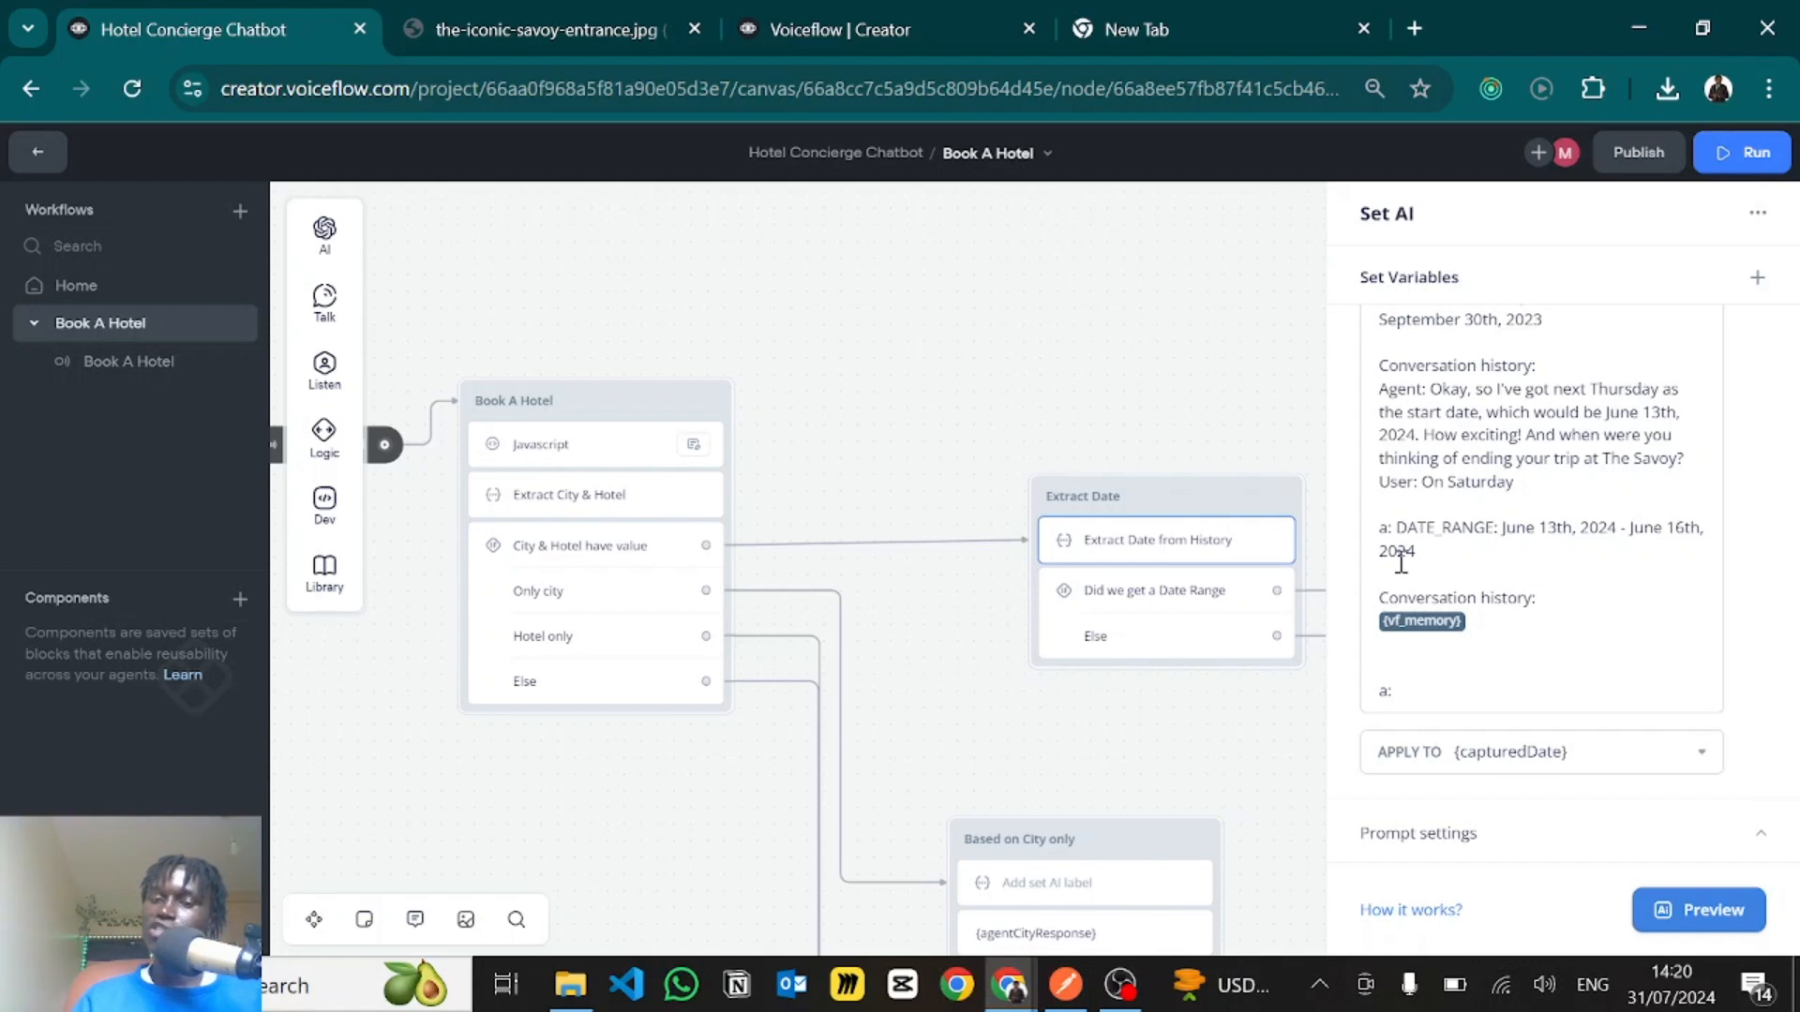
pyautogui.click(1120, 379)
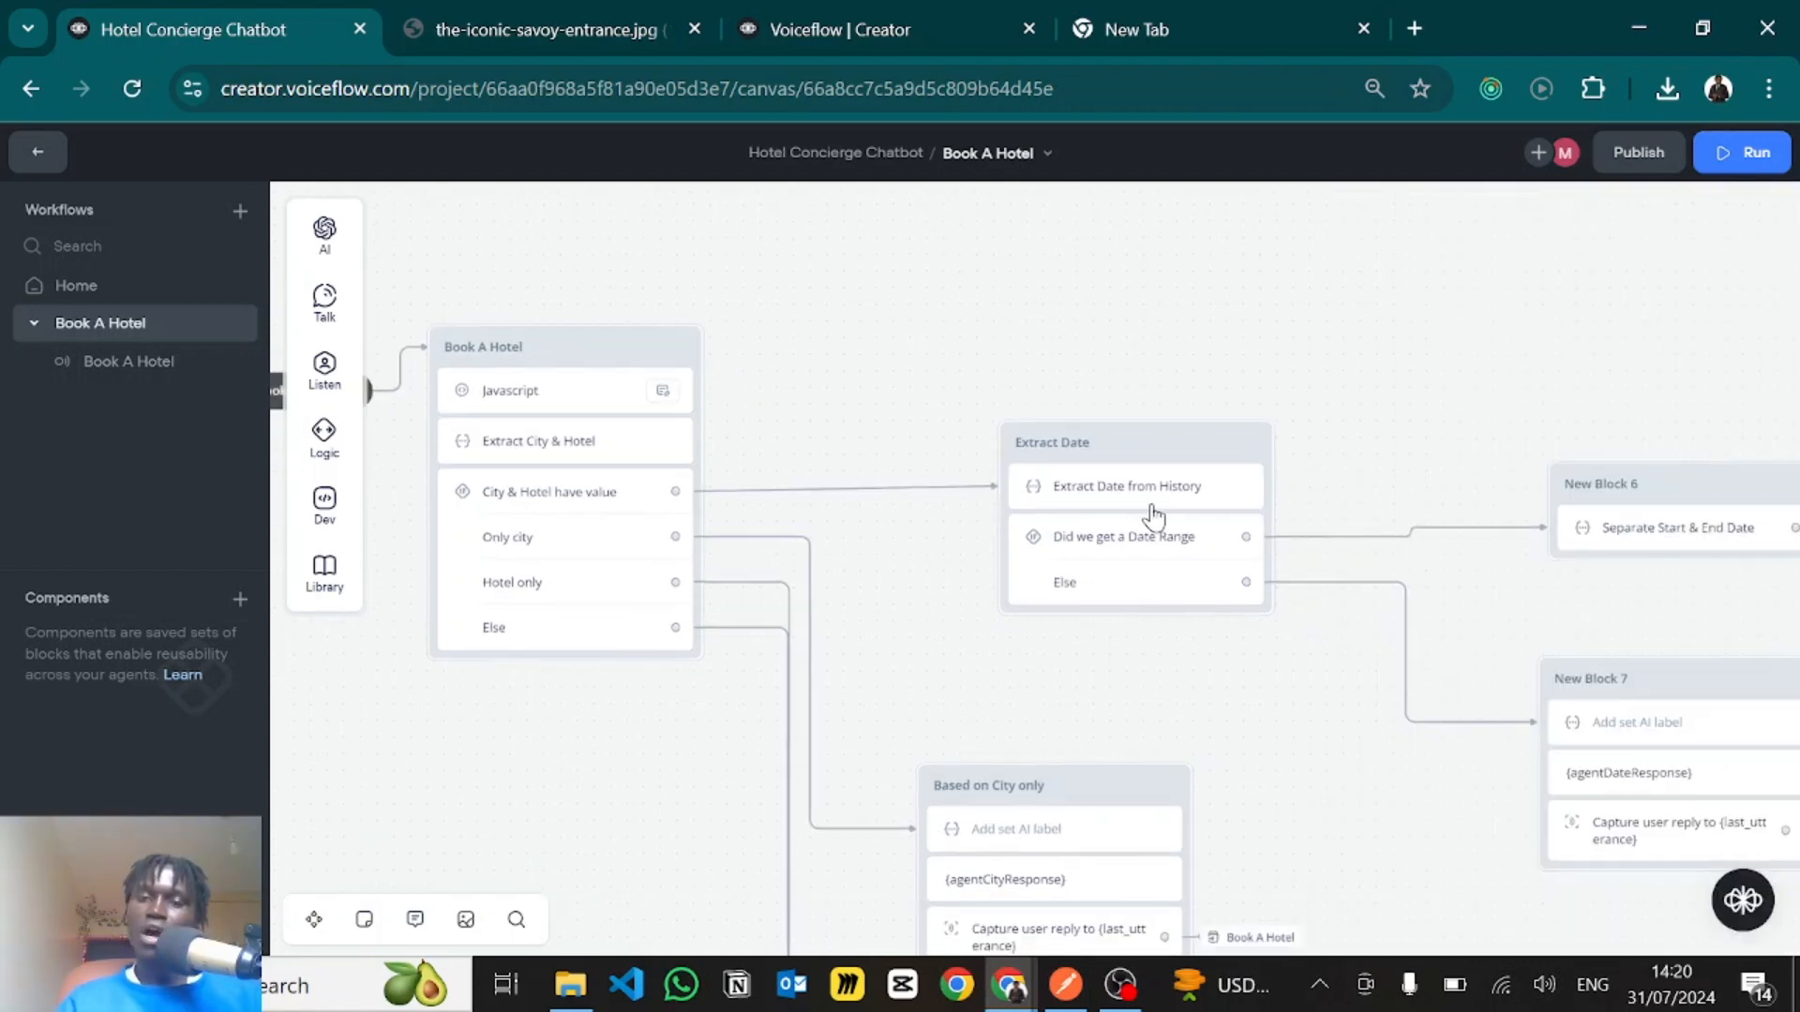
# - Inspect the Did we get a Date Range condition, checking its rule that capturedDate contains DATE_RANGE
pyautogui.click(1135, 538)
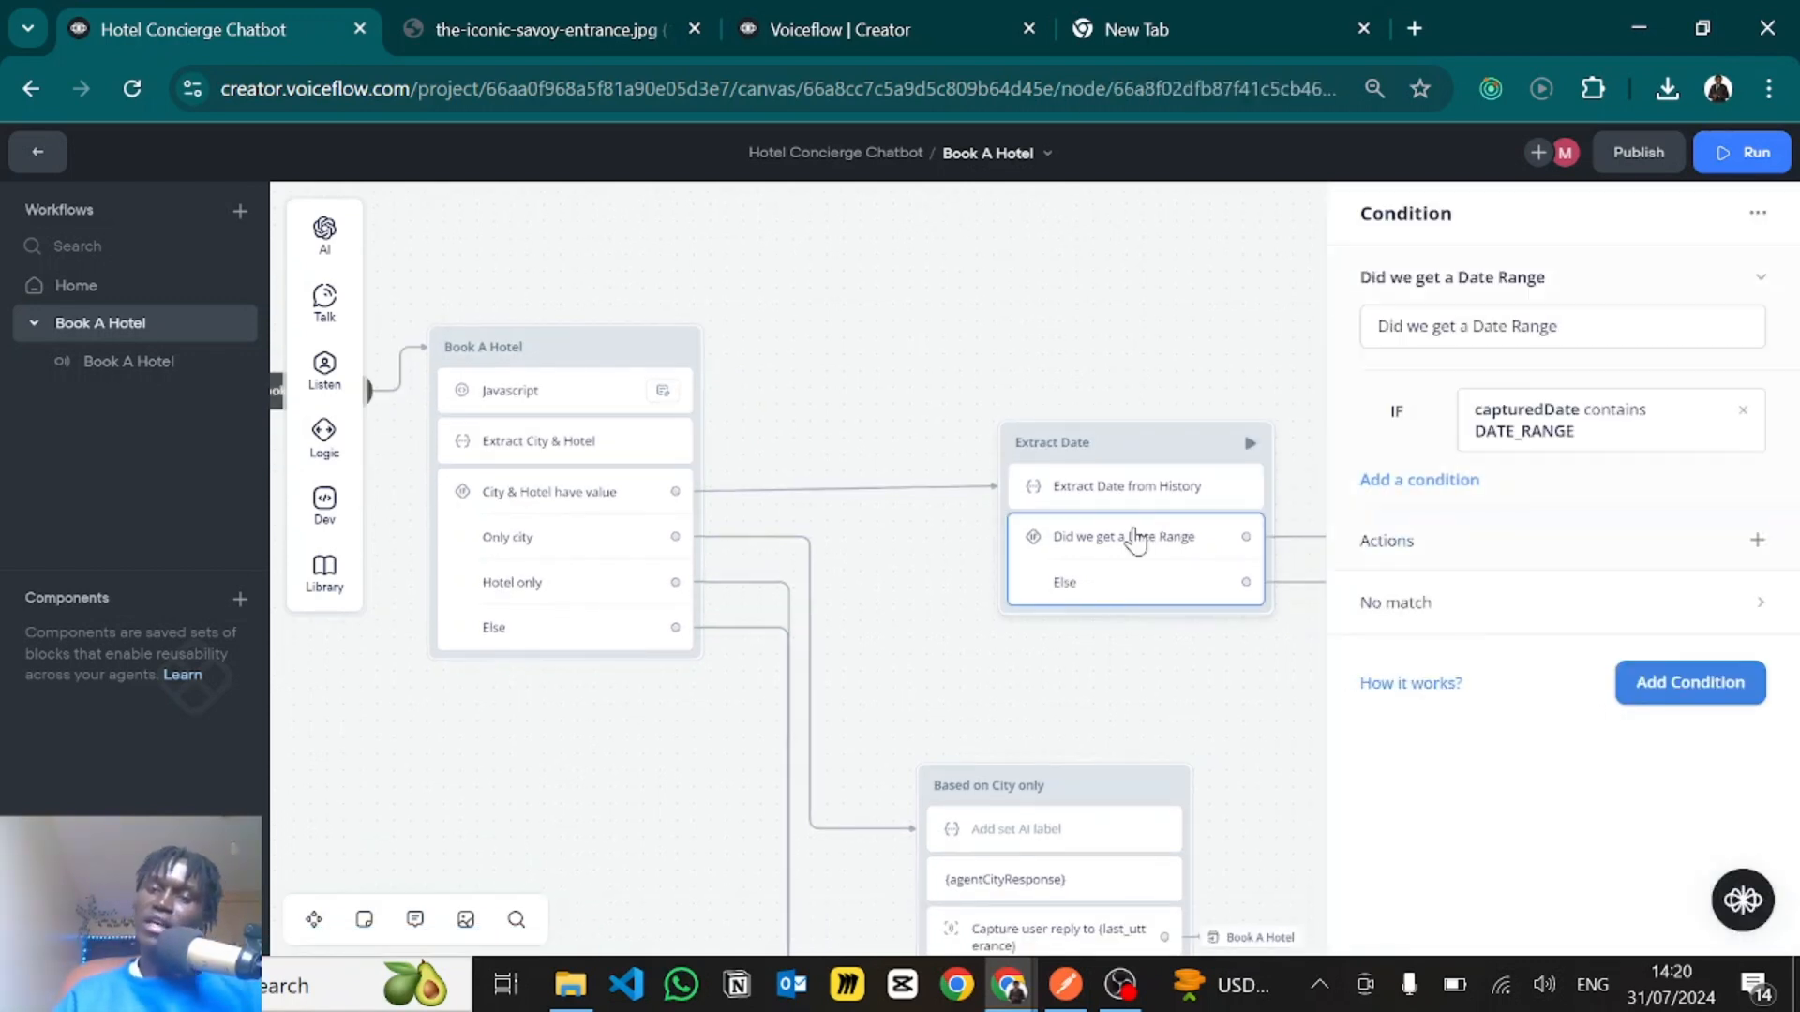
pyautogui.click(1543, 430)
pyautogui.moveTo(1479, 715); pyautogui.dragTo(1359, 717)
pyautogui.click(1179, 692)
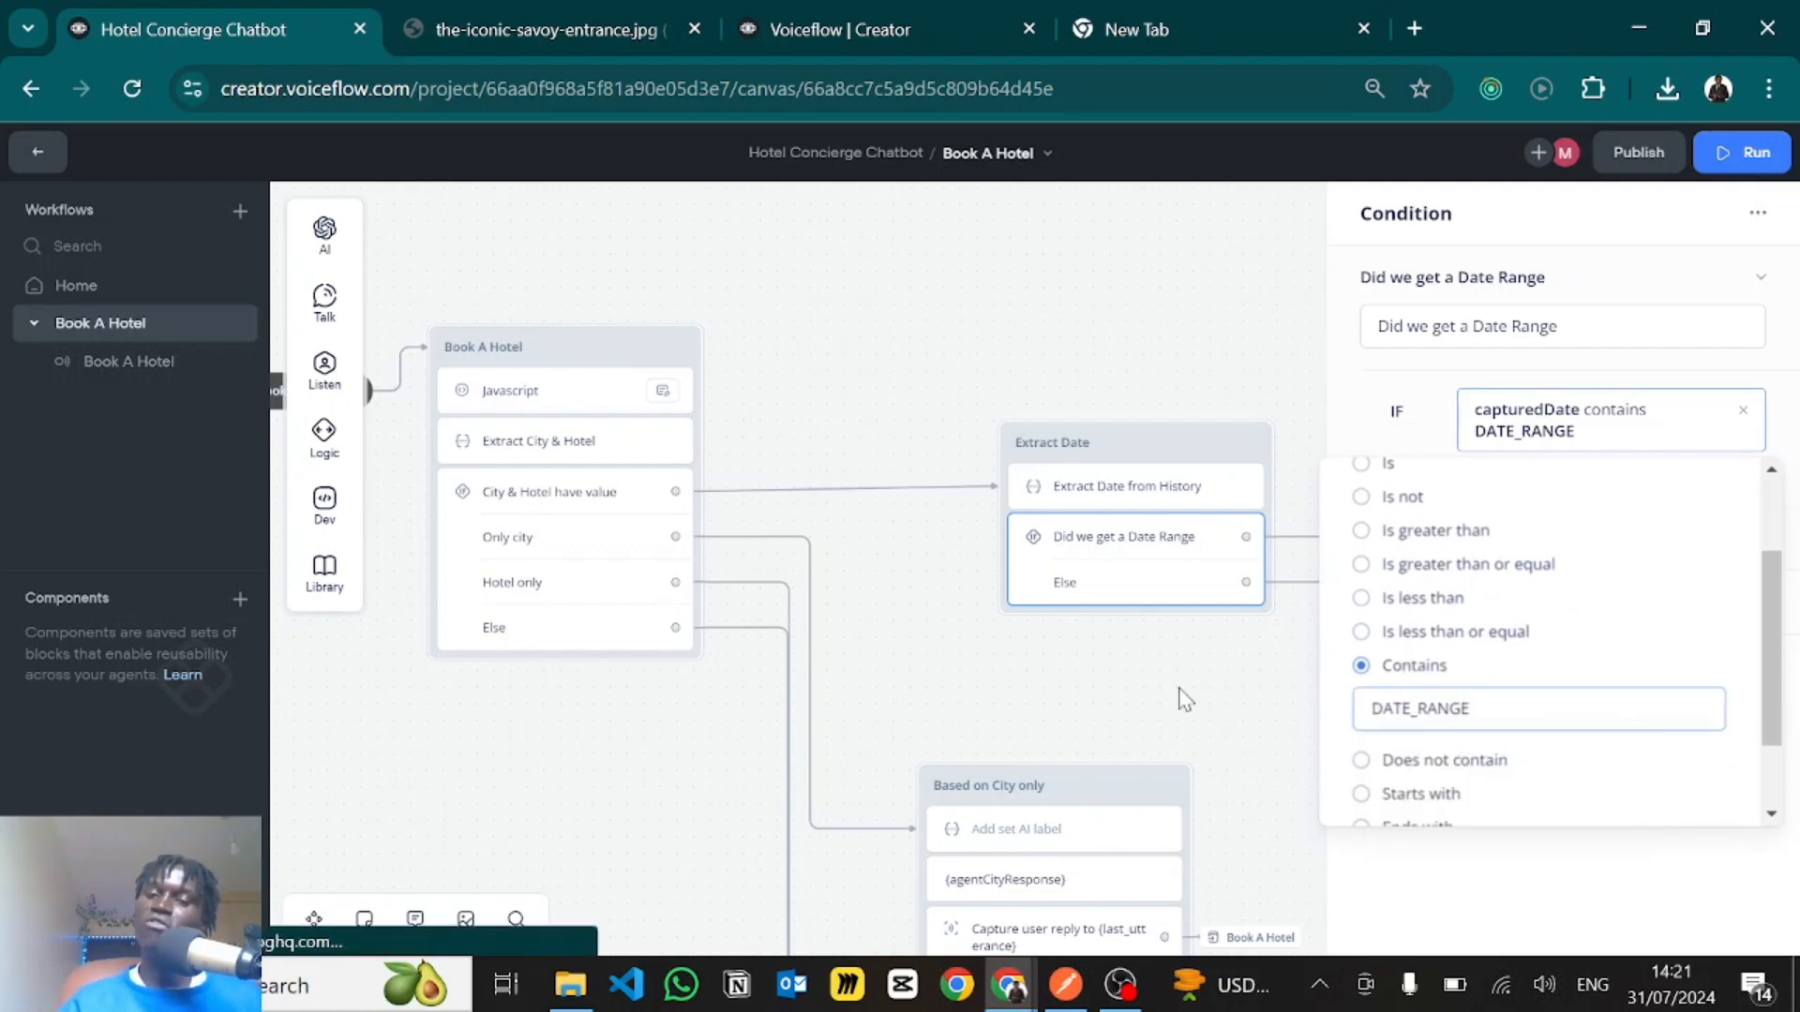
pyautogui.click(1179, 692)
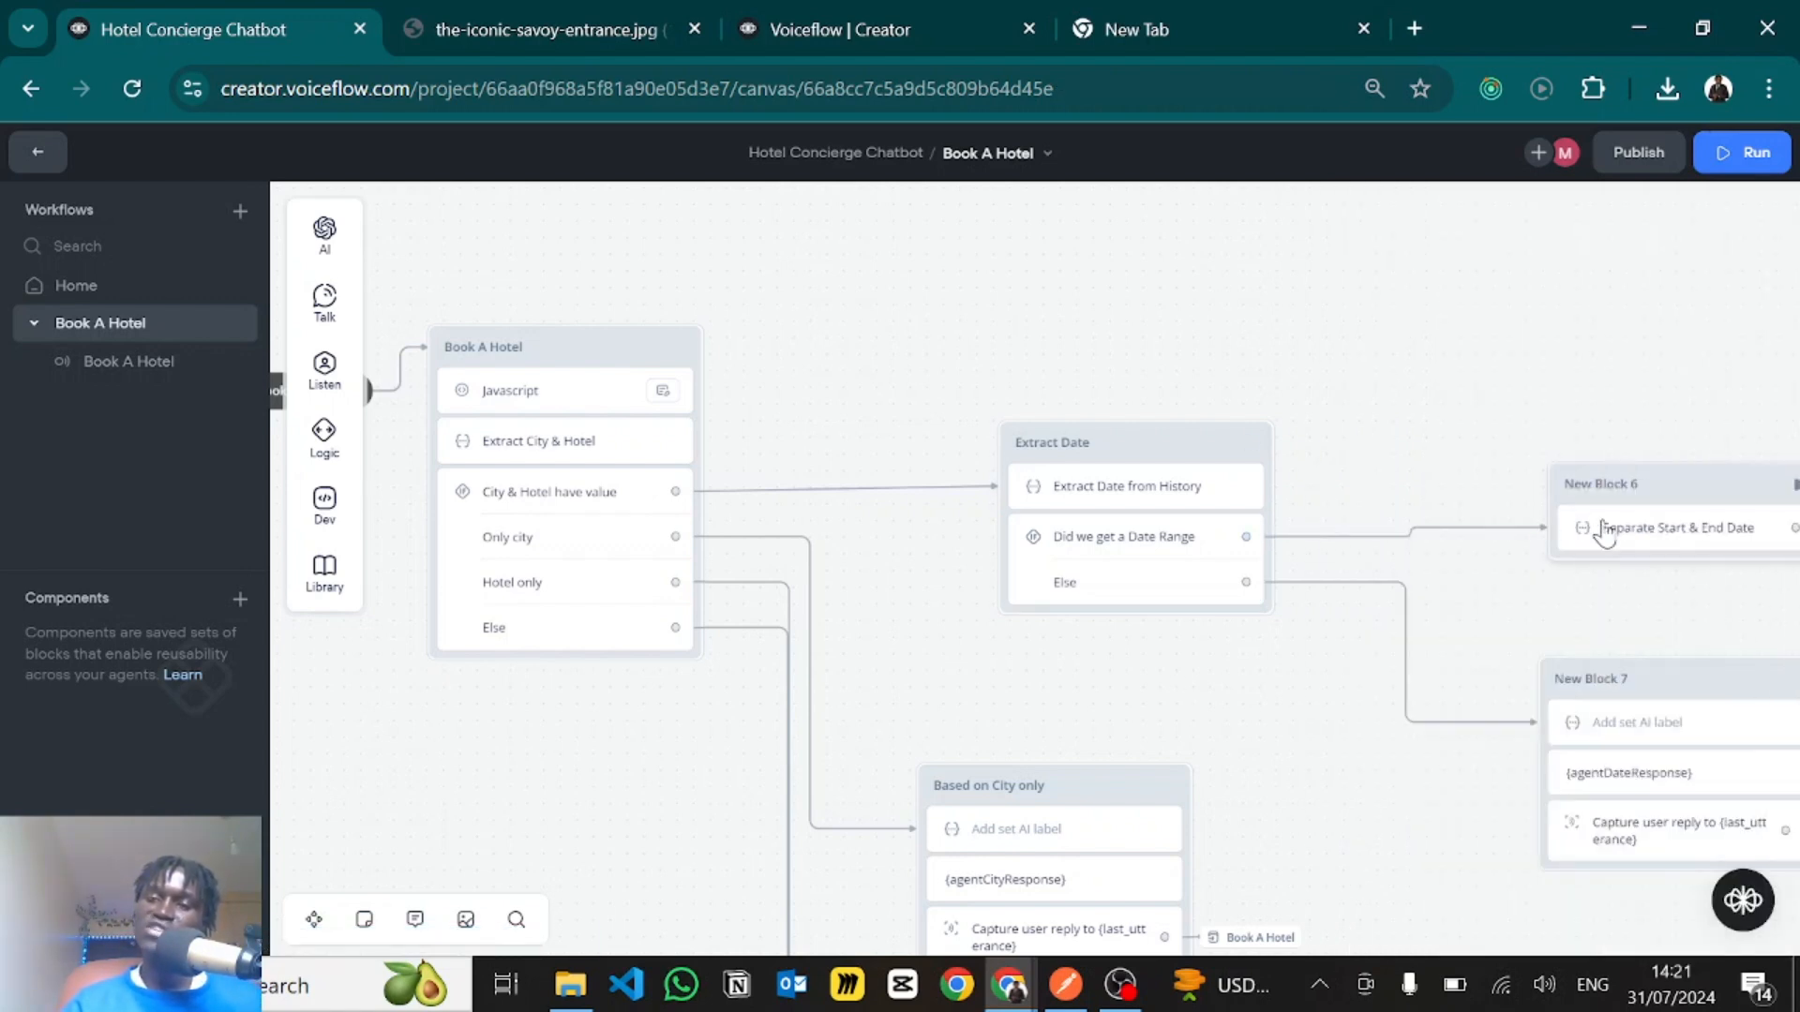
# - Inspect the no-match path settings of the Did we get a Date Range condition
pyautogui.click(1118, 590)
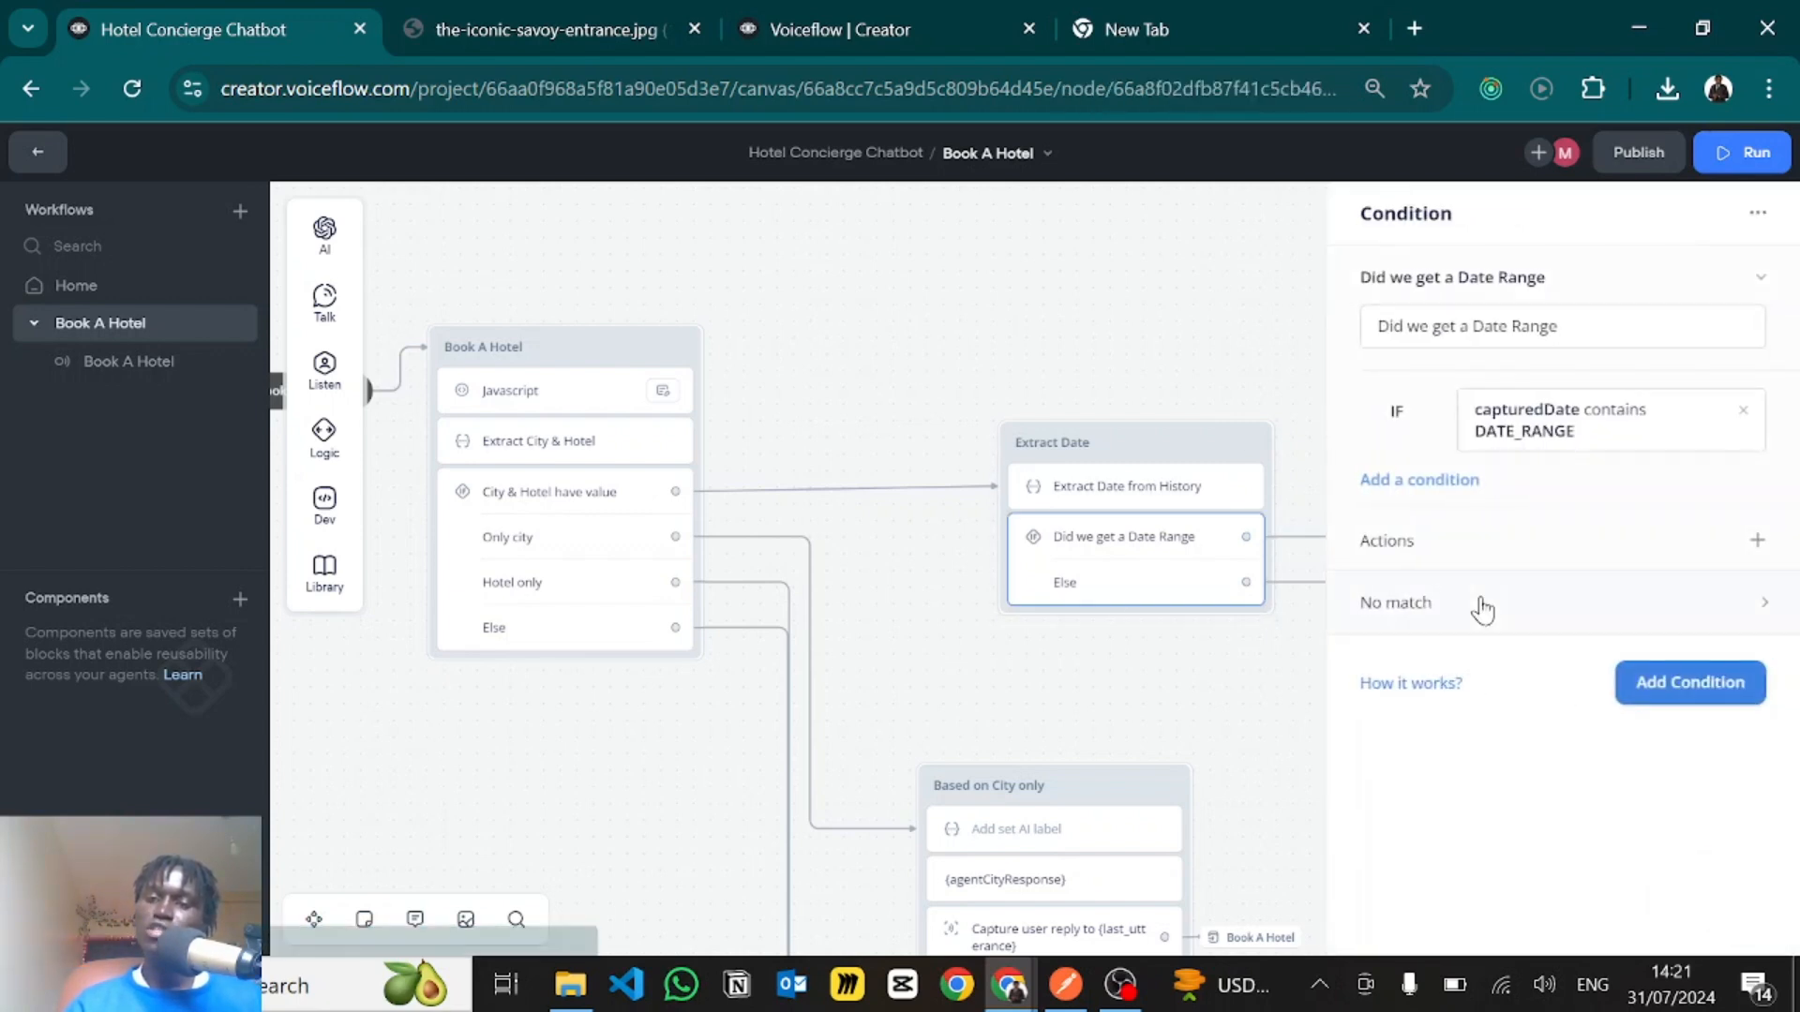
pyautogui.click(1491, 605)
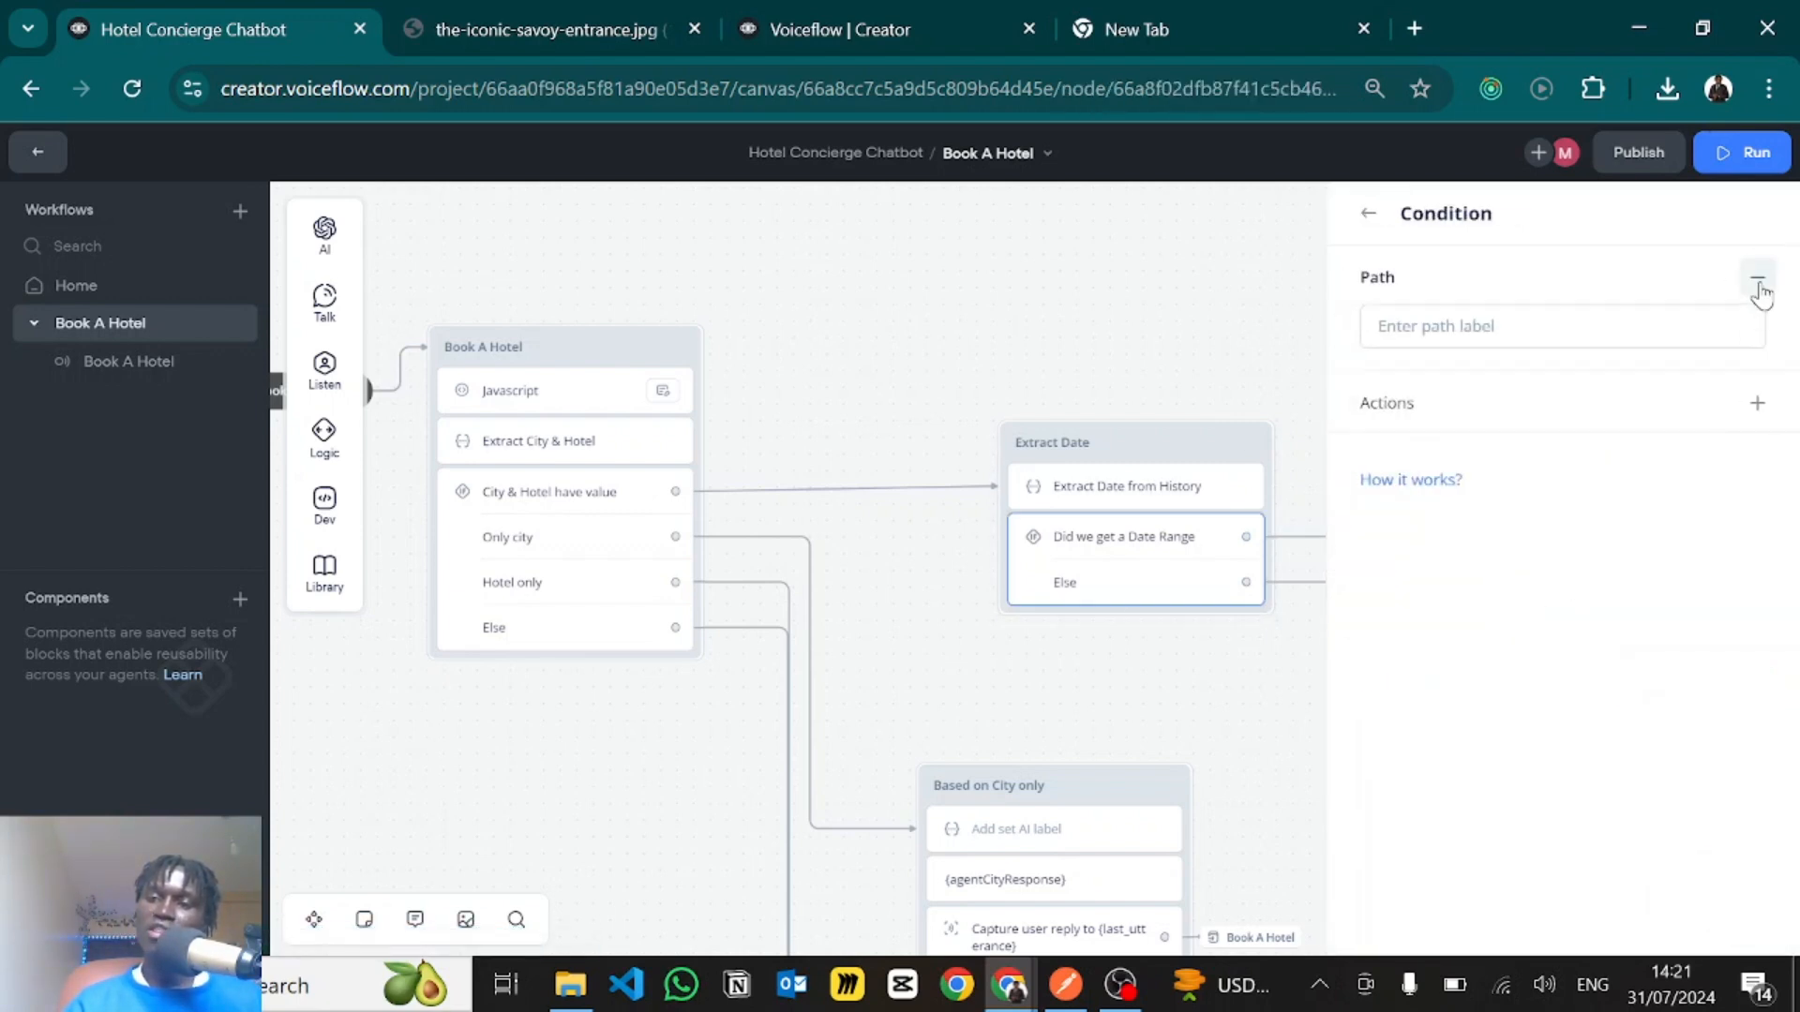
pyautogui.click(1245, 678)
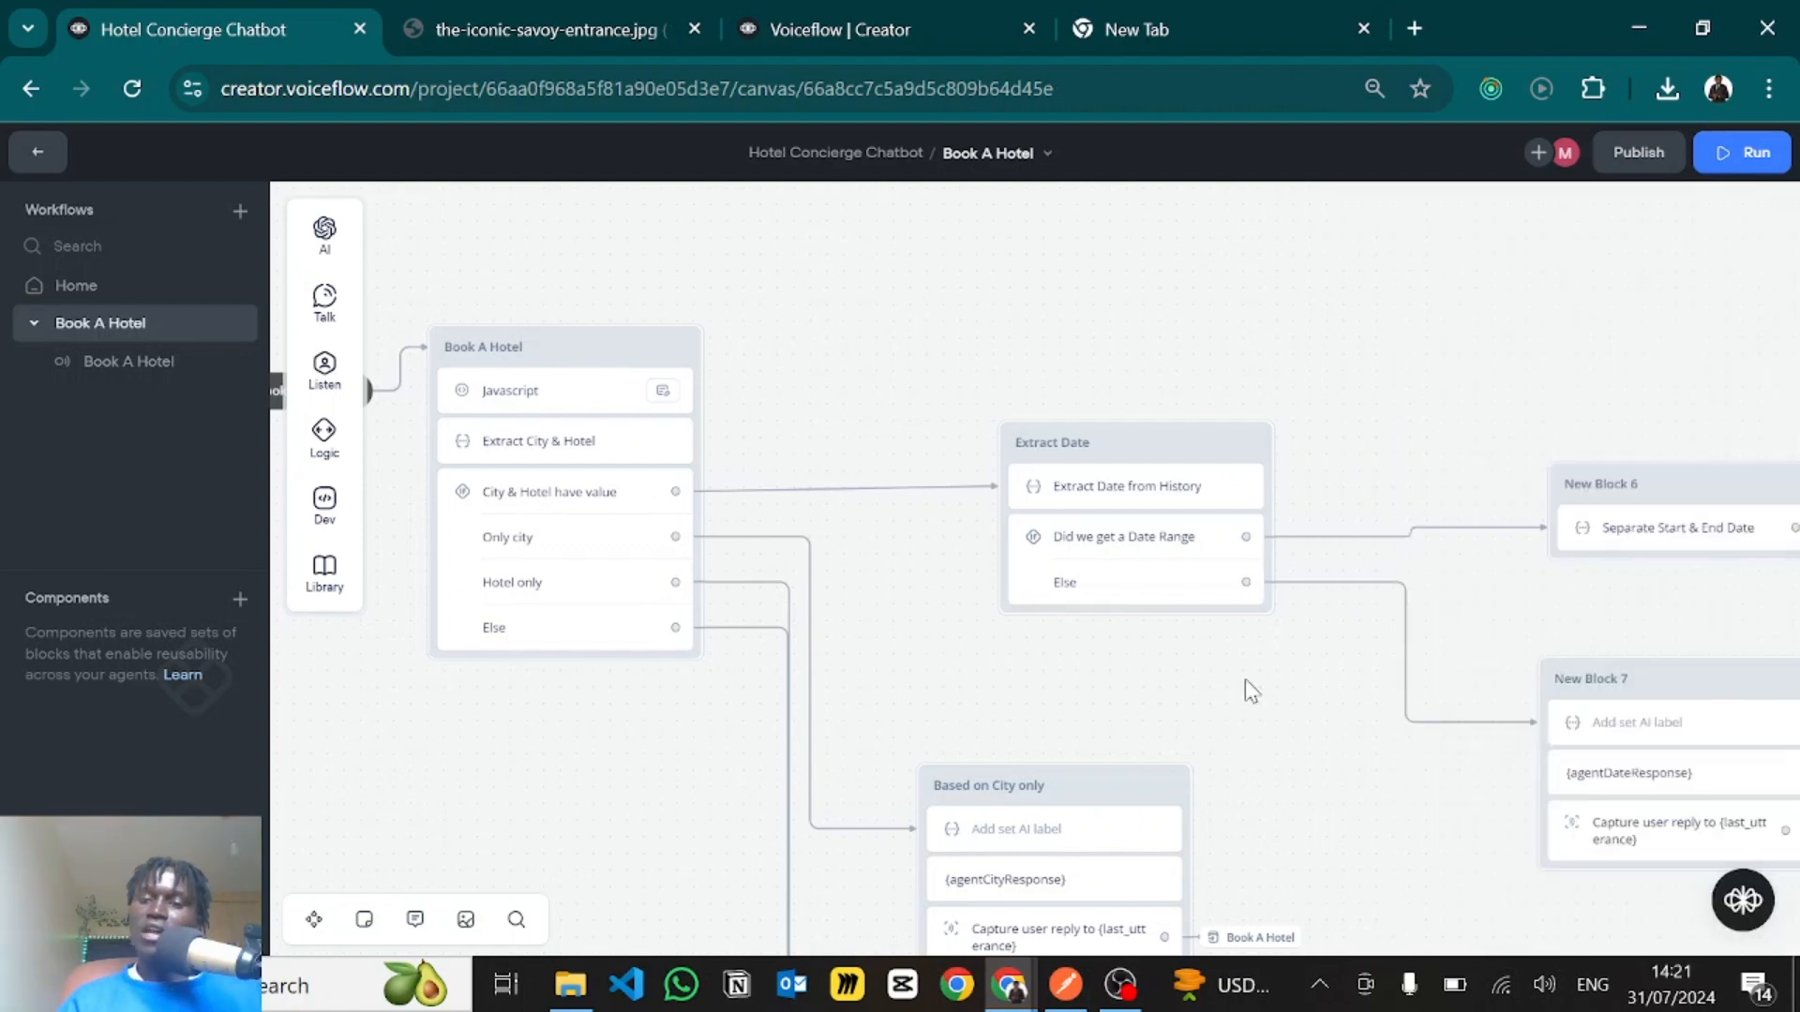
# - Open the unlabelled Set AI step in New Block 7 and examine its opening travel-assistant task with the capturedDate and currentDate variables
pyautogui.moveTo(1505, 715); pyautogui.dragTo(1202, 619)
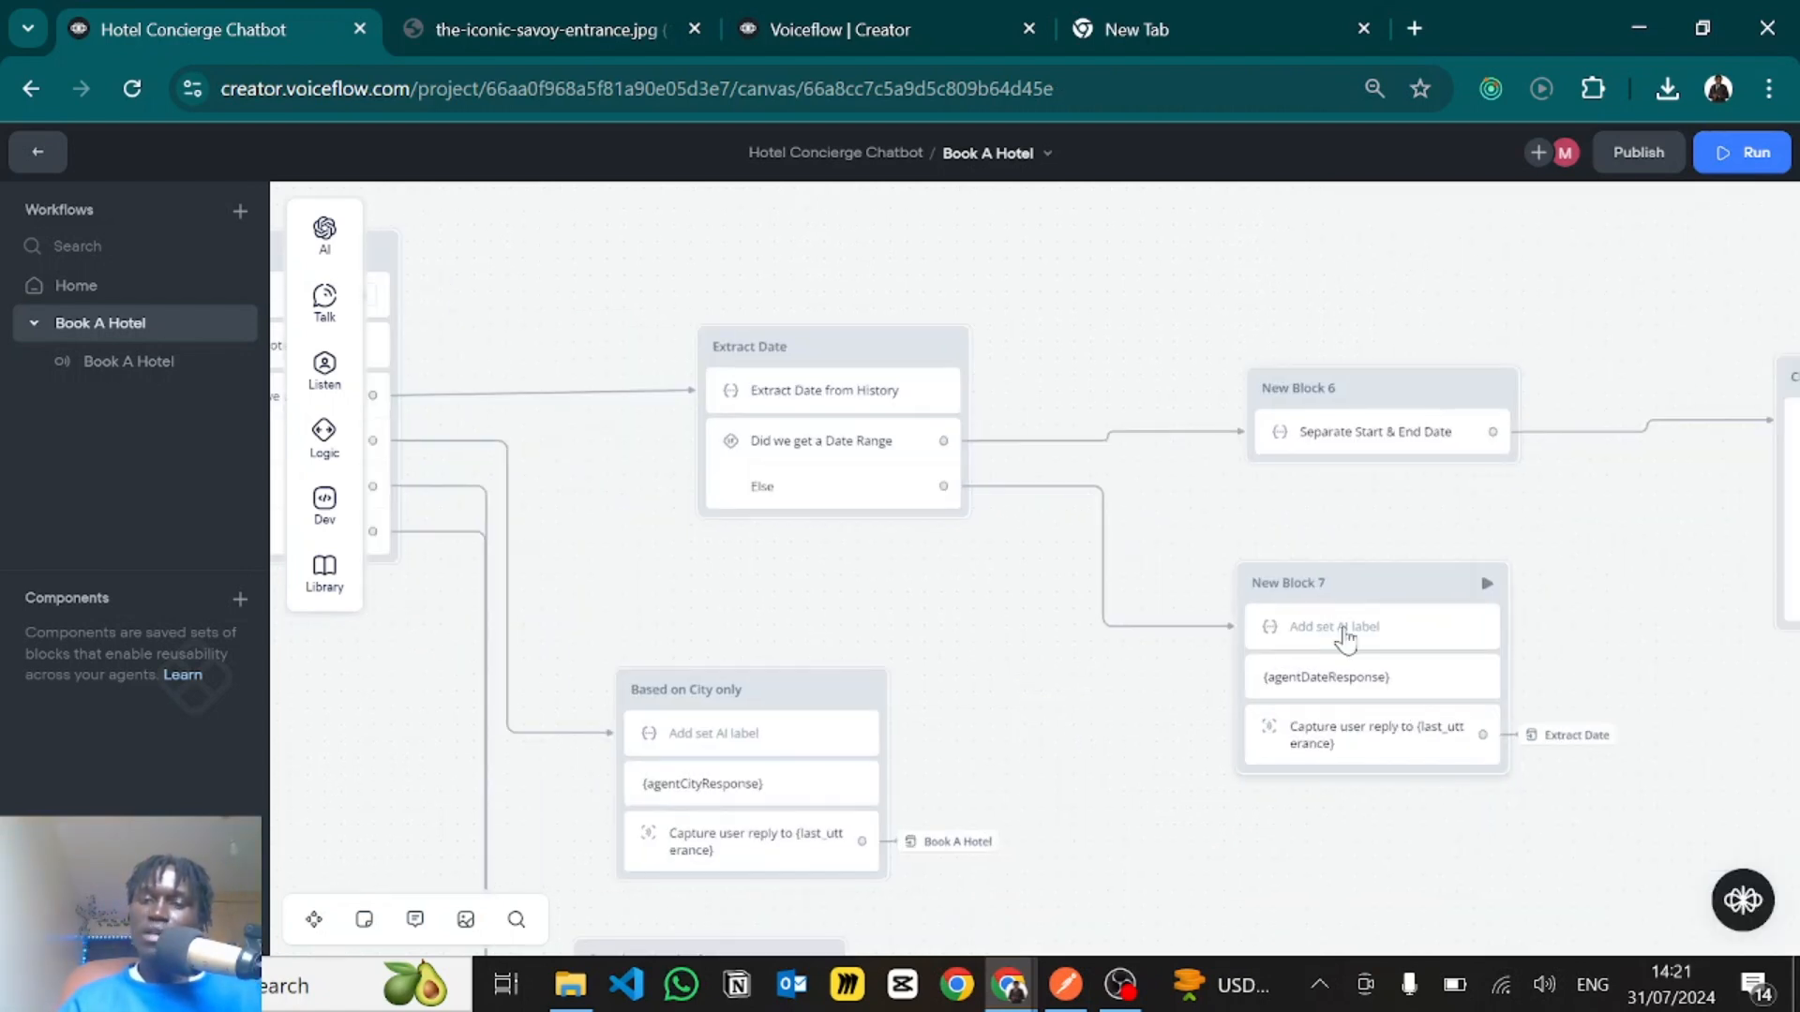
pyautogui.moveTo(1634, 674); pyautogui.dragTo(1587, 625)
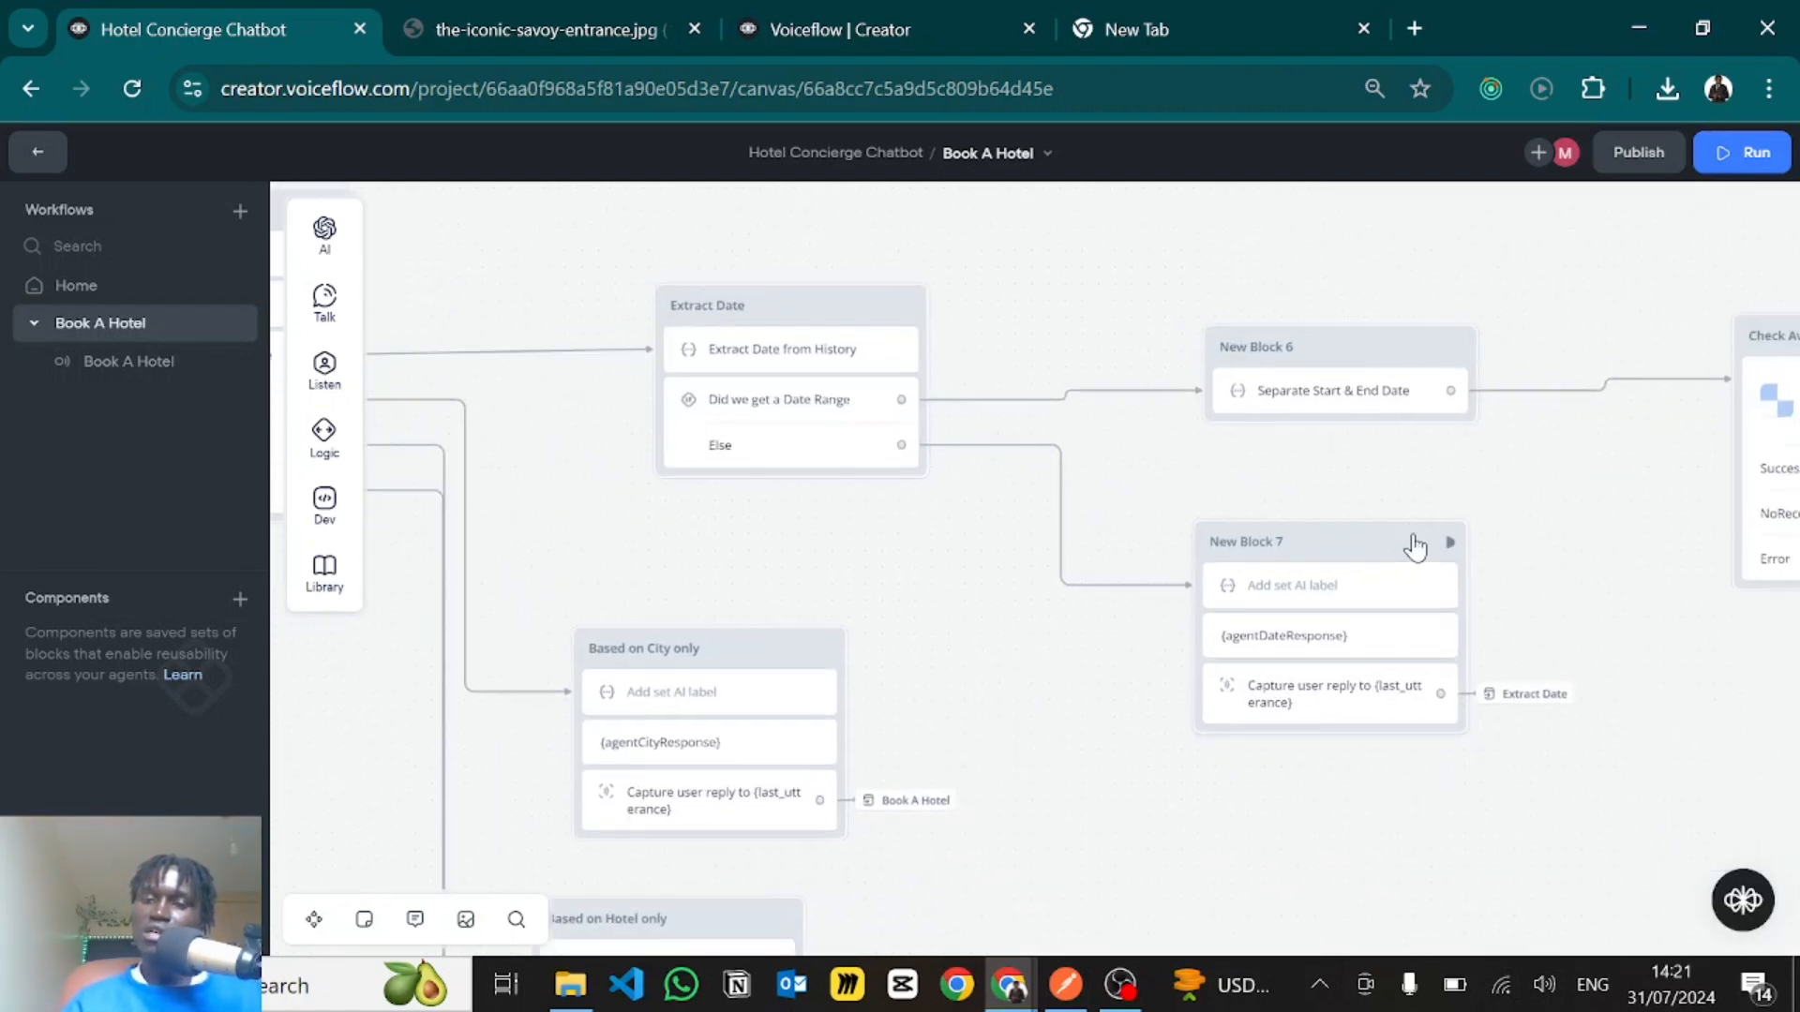
pyautogui.click(1261, 579)
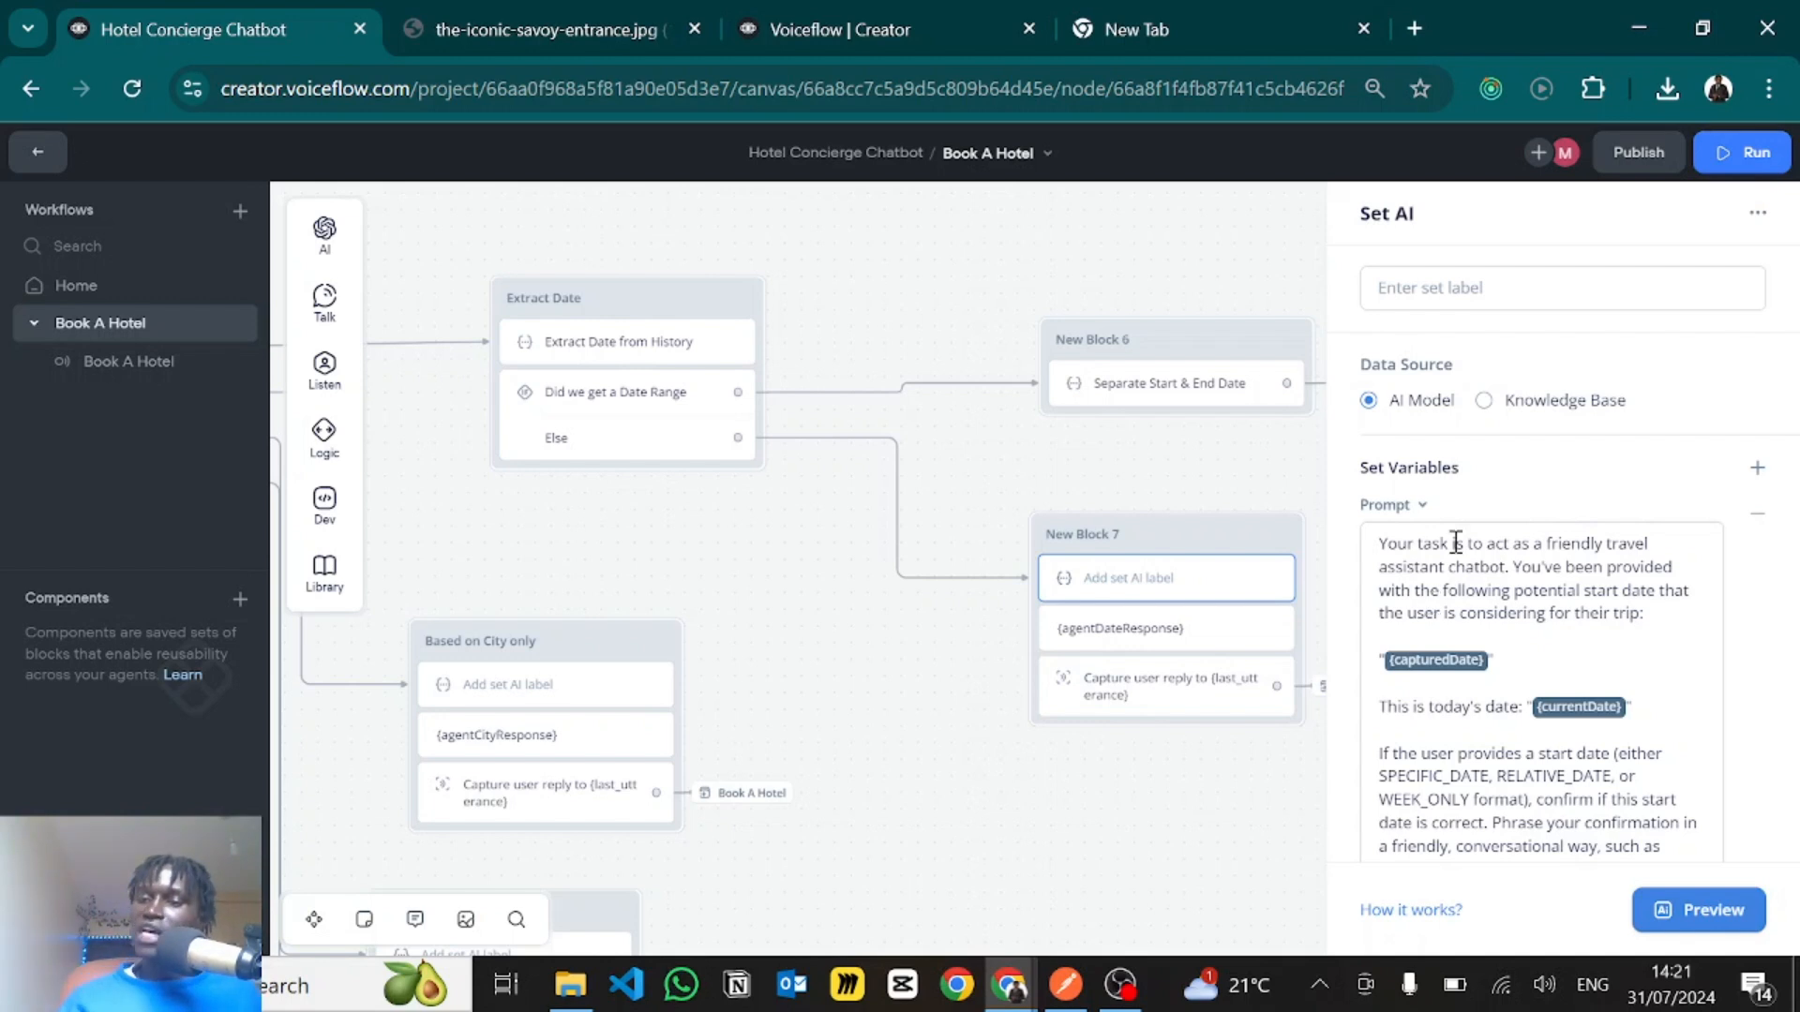
pyautogui.scroll(-1, 1575, 609)
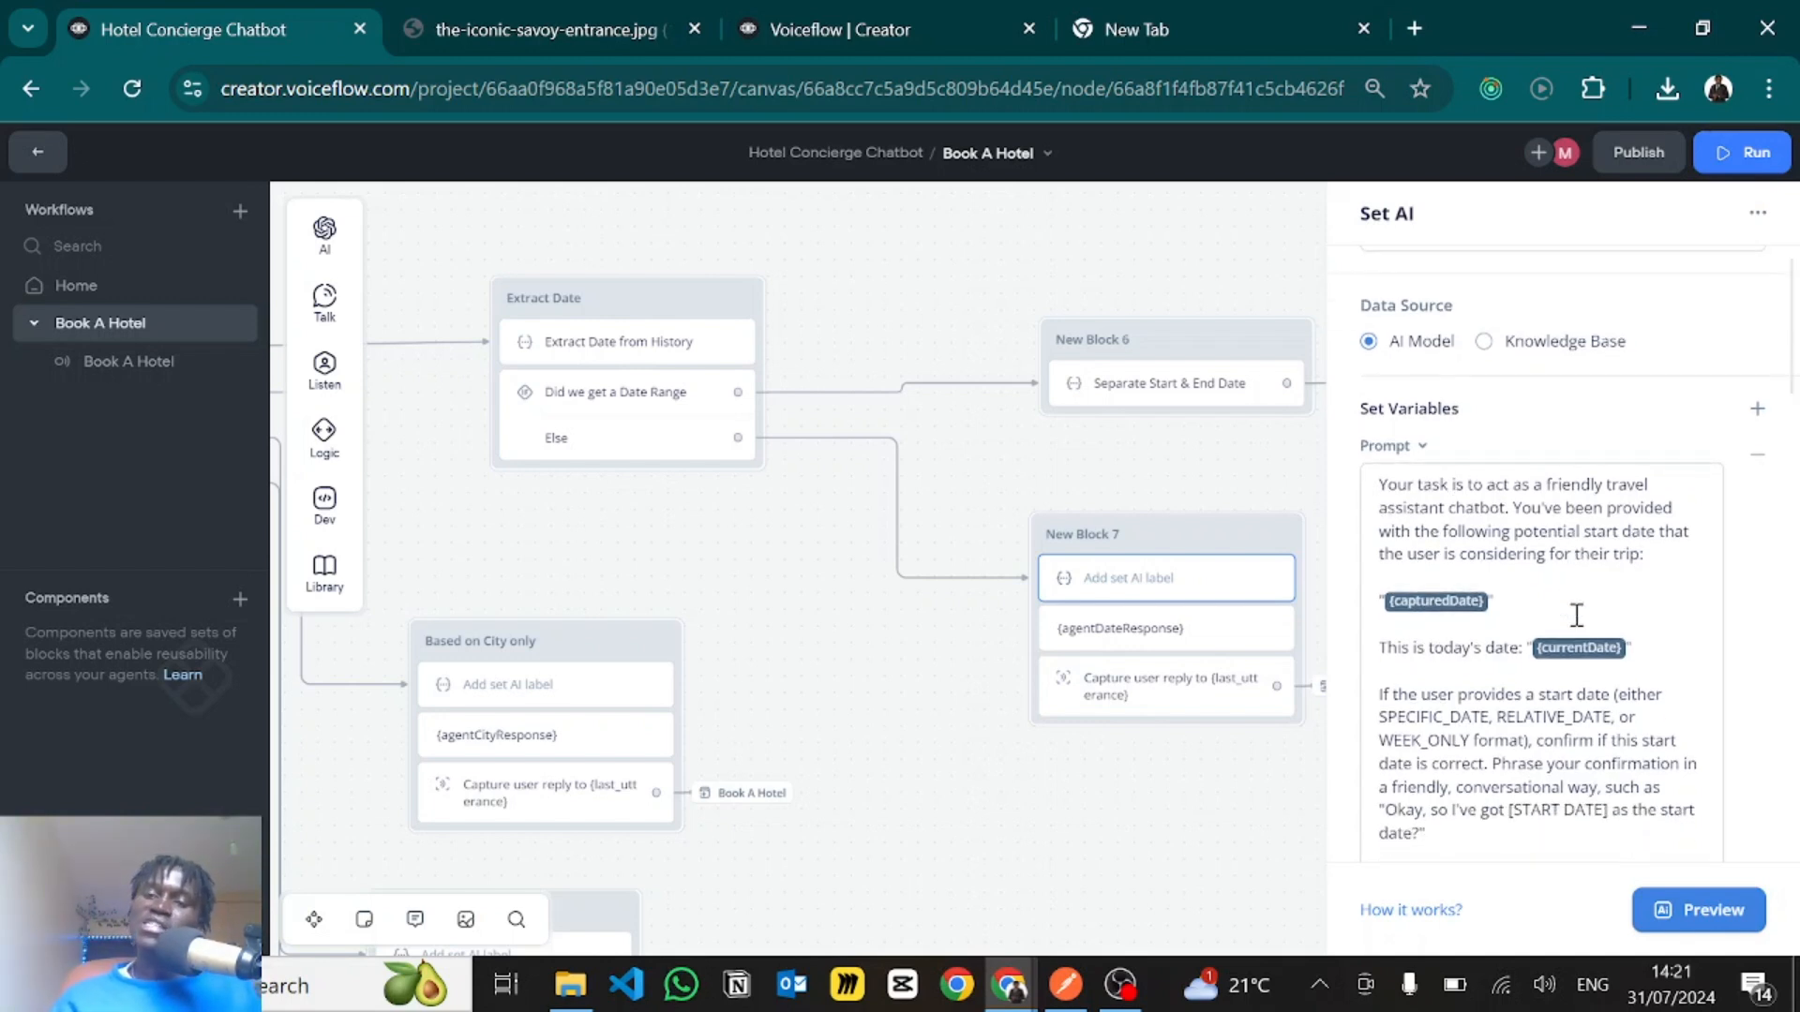
pyautogui.scroll(-1, 1576, 614)
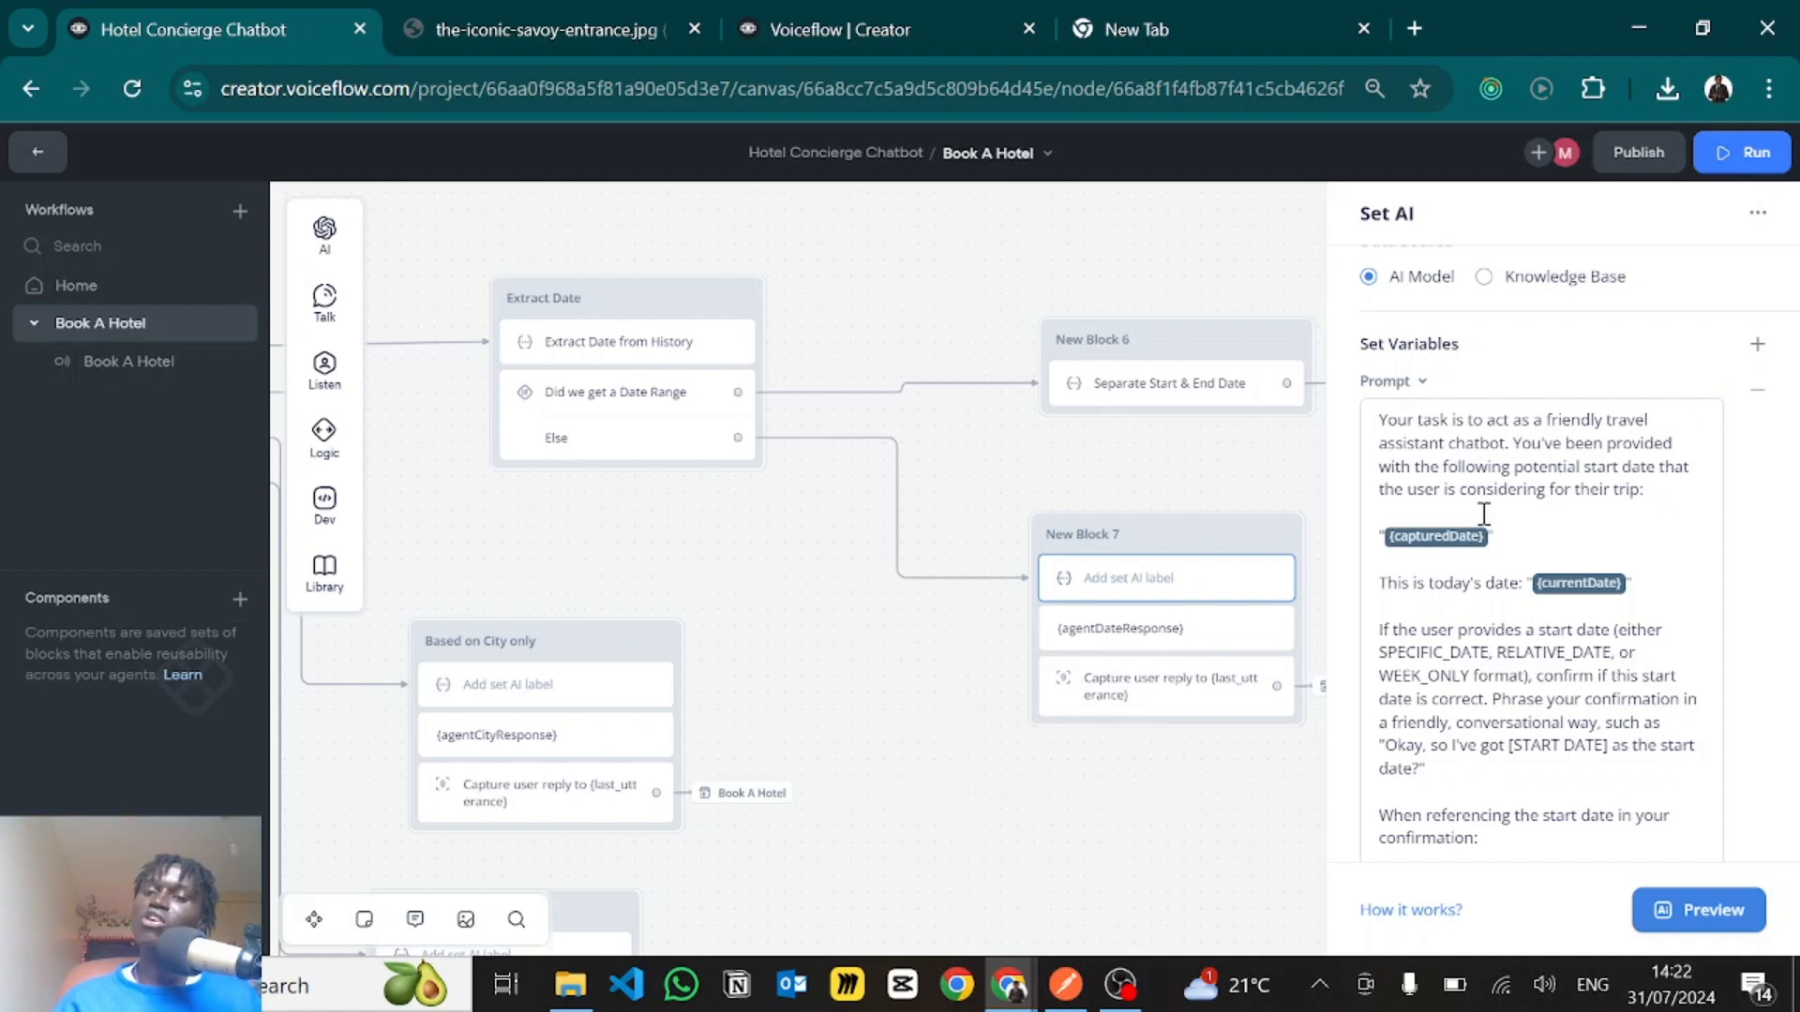
pyautogui.click(1497, 559)
pyautogui.scroll(-2, 1510, 506)
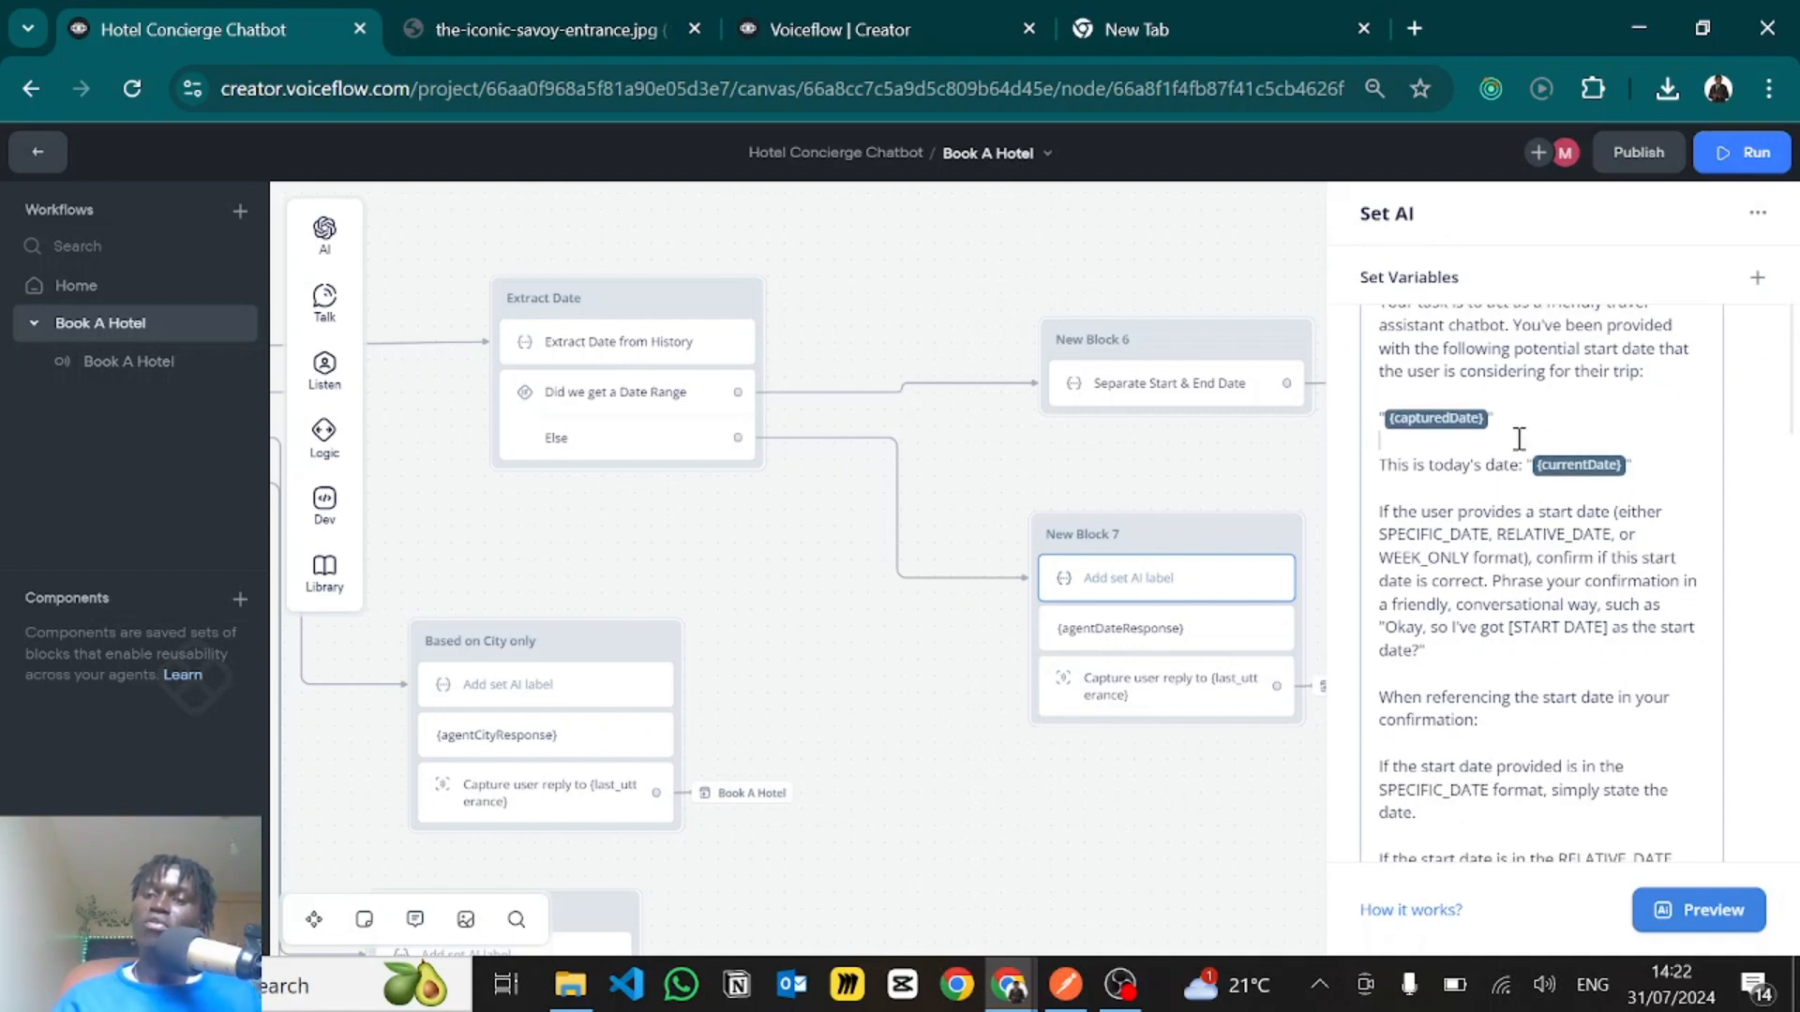
pyautogui.moveTo(1520, 438); pyautogui.dragTo(1377, 398)
pyautogui.click(1444, 381)
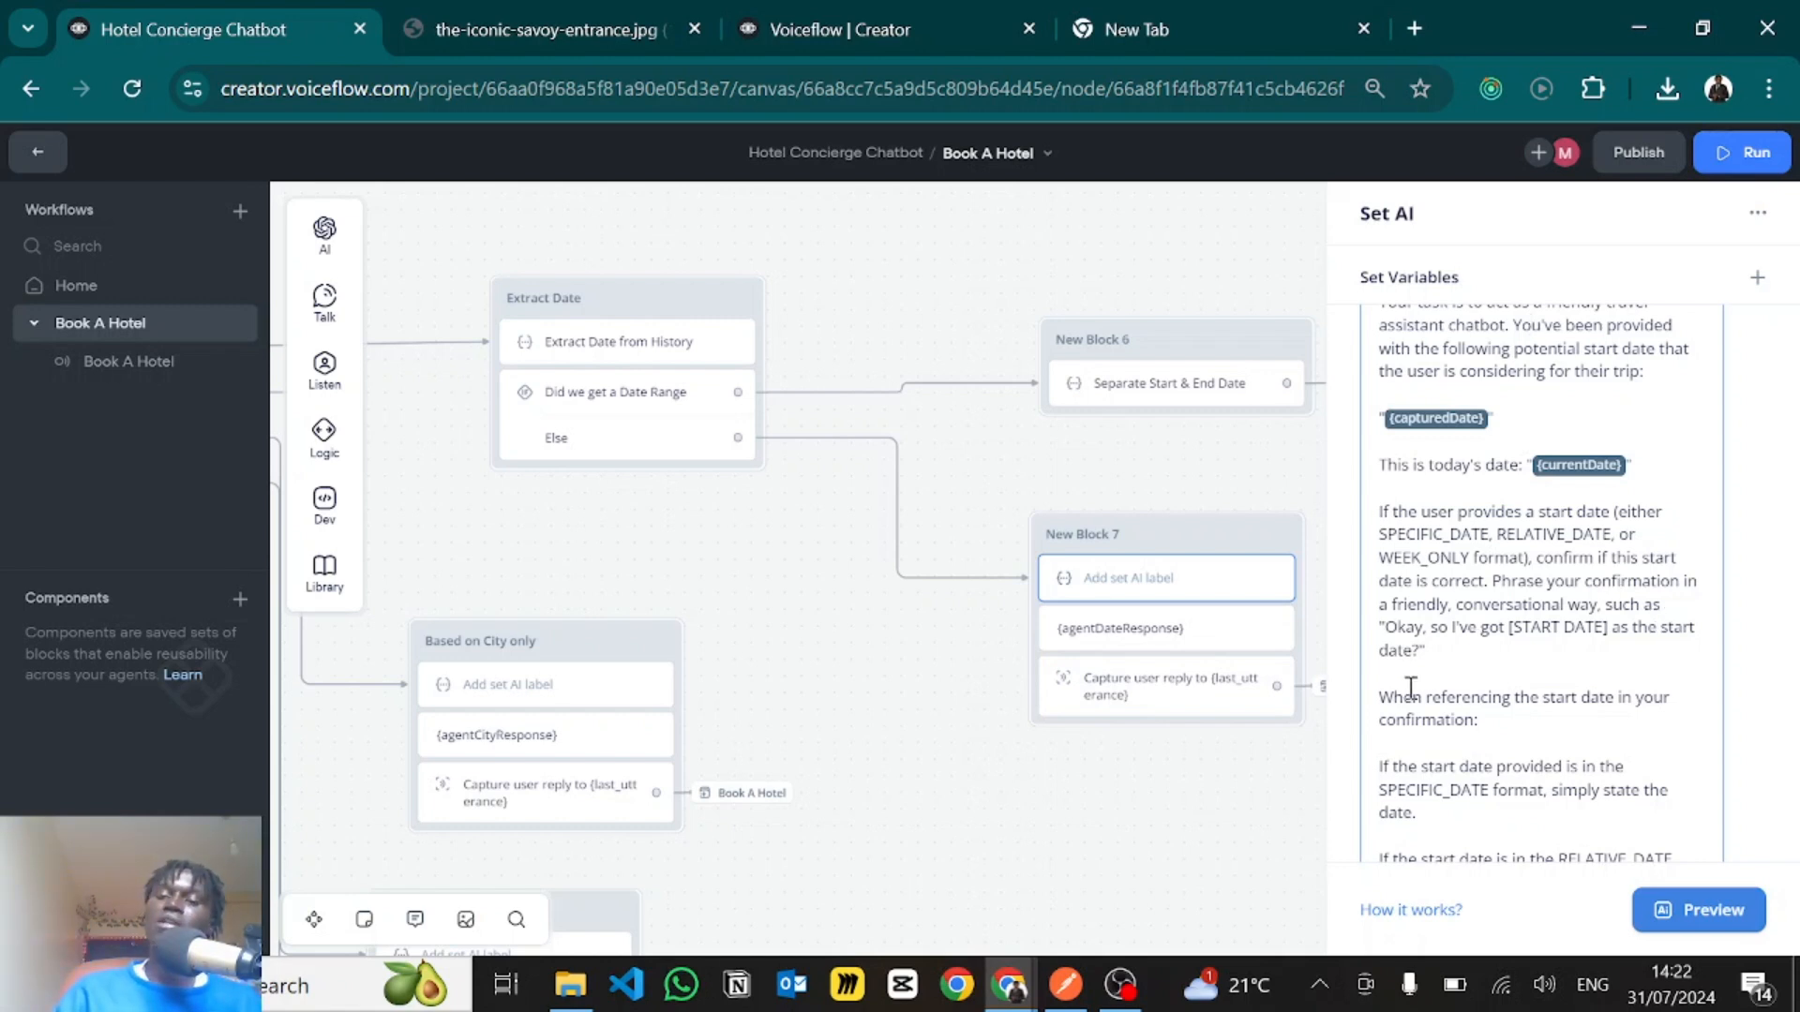
# - Examine the prompt's start date confirmation rules for the SPECIFIC_DATE, RELATIVE_DATE and WEEK_ONLY formats
pyautogui.moveTo(1394, 697); pyautogui.dragTo(1480, 720)
pyautogui.click(1521, 643)
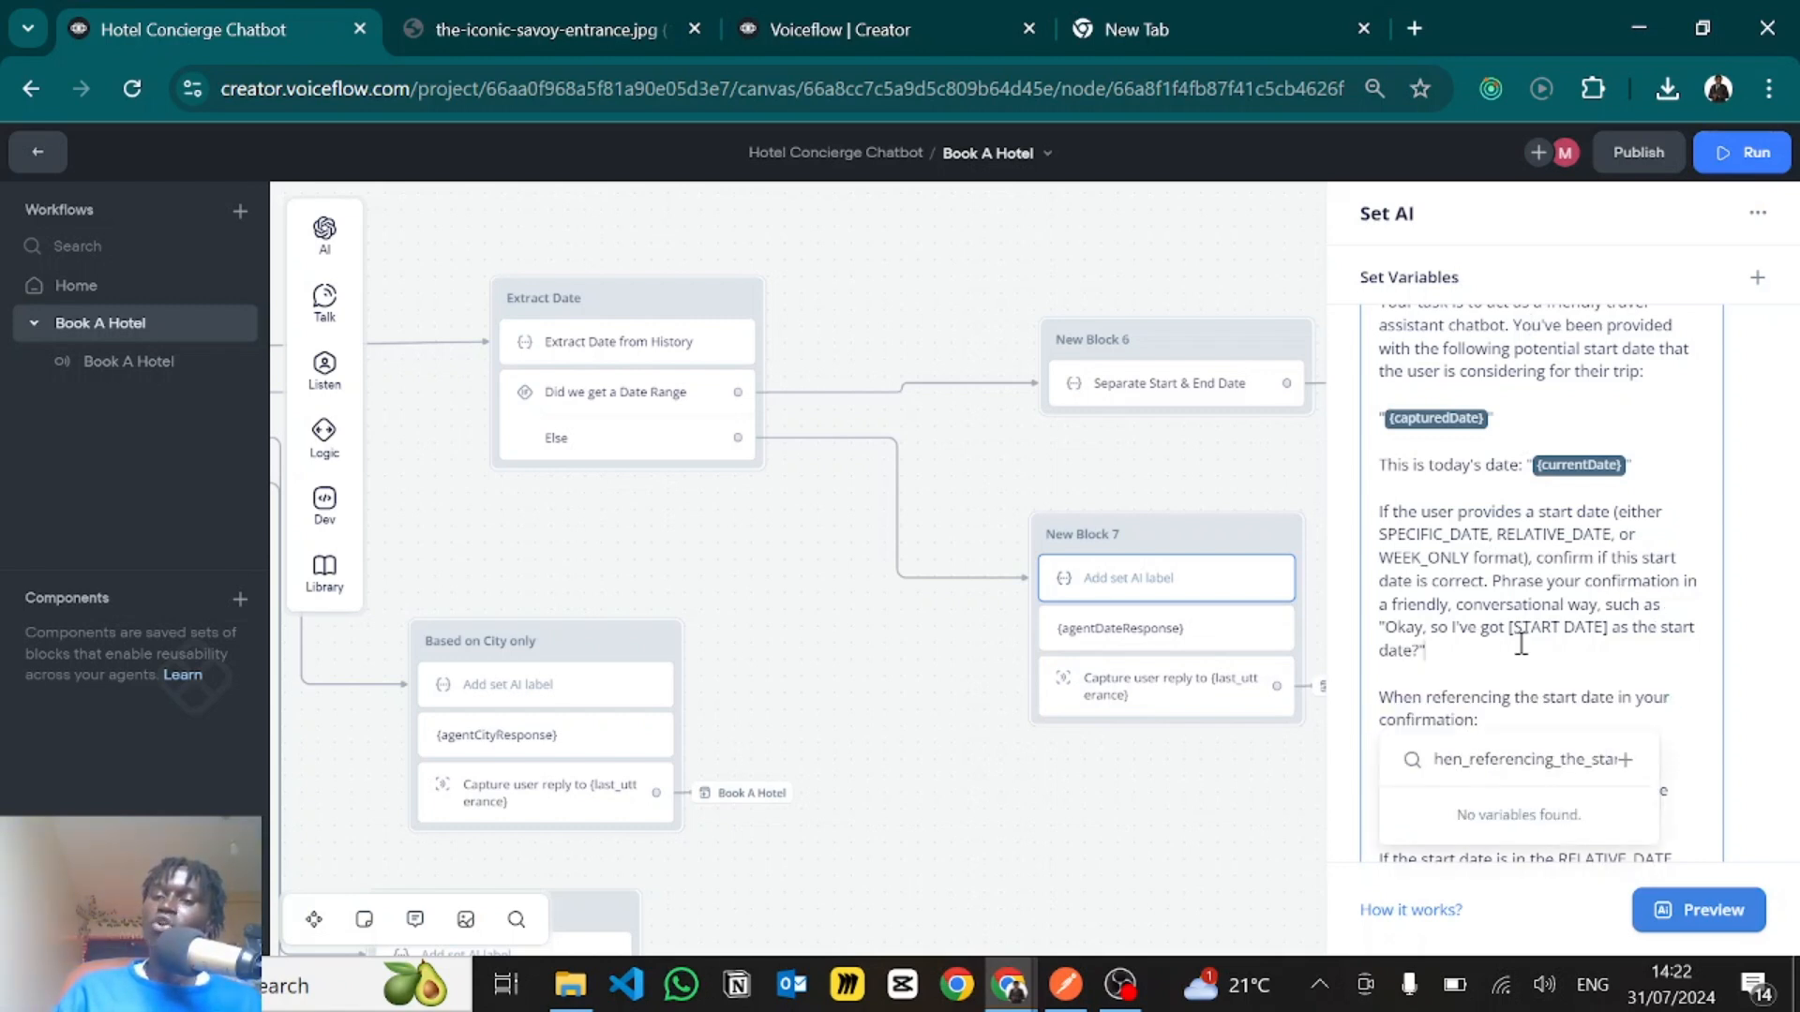
pyautogui.scroll(-2, 1526, 727)
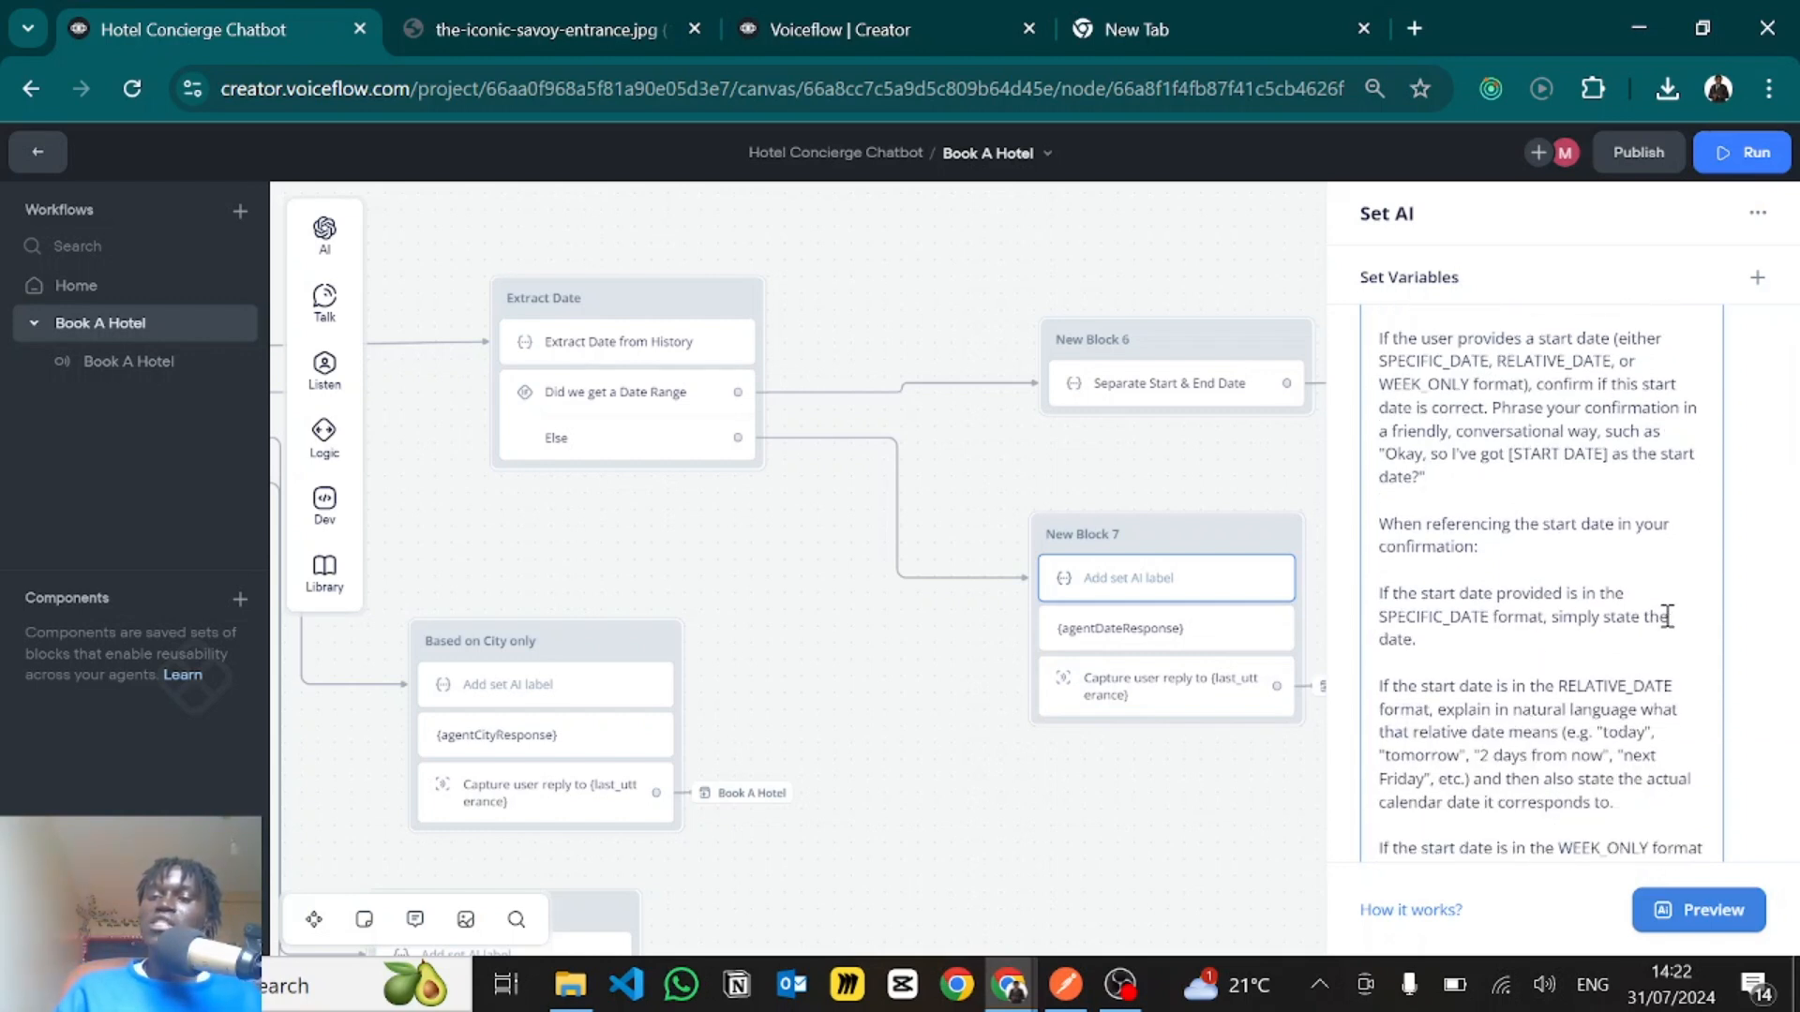
pyautogui.scroll(-2, 1565, 654)
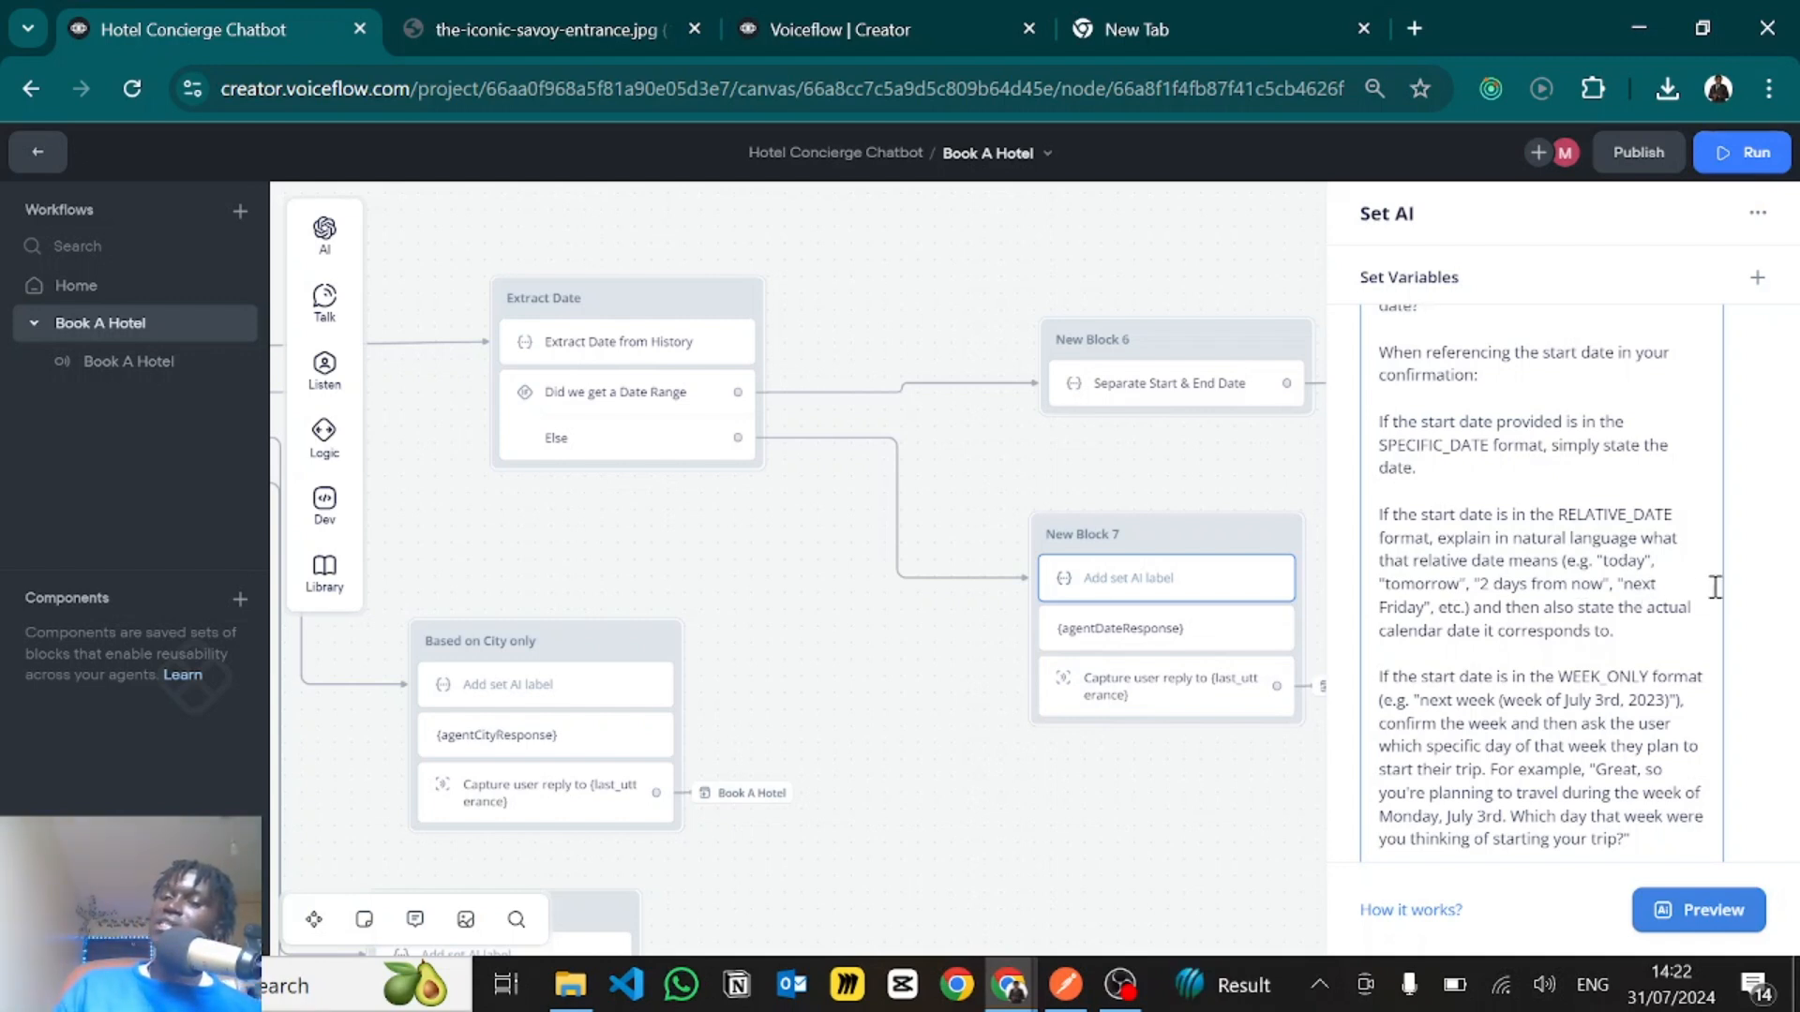
pyautogui.scroll(-2, 1714, 587)
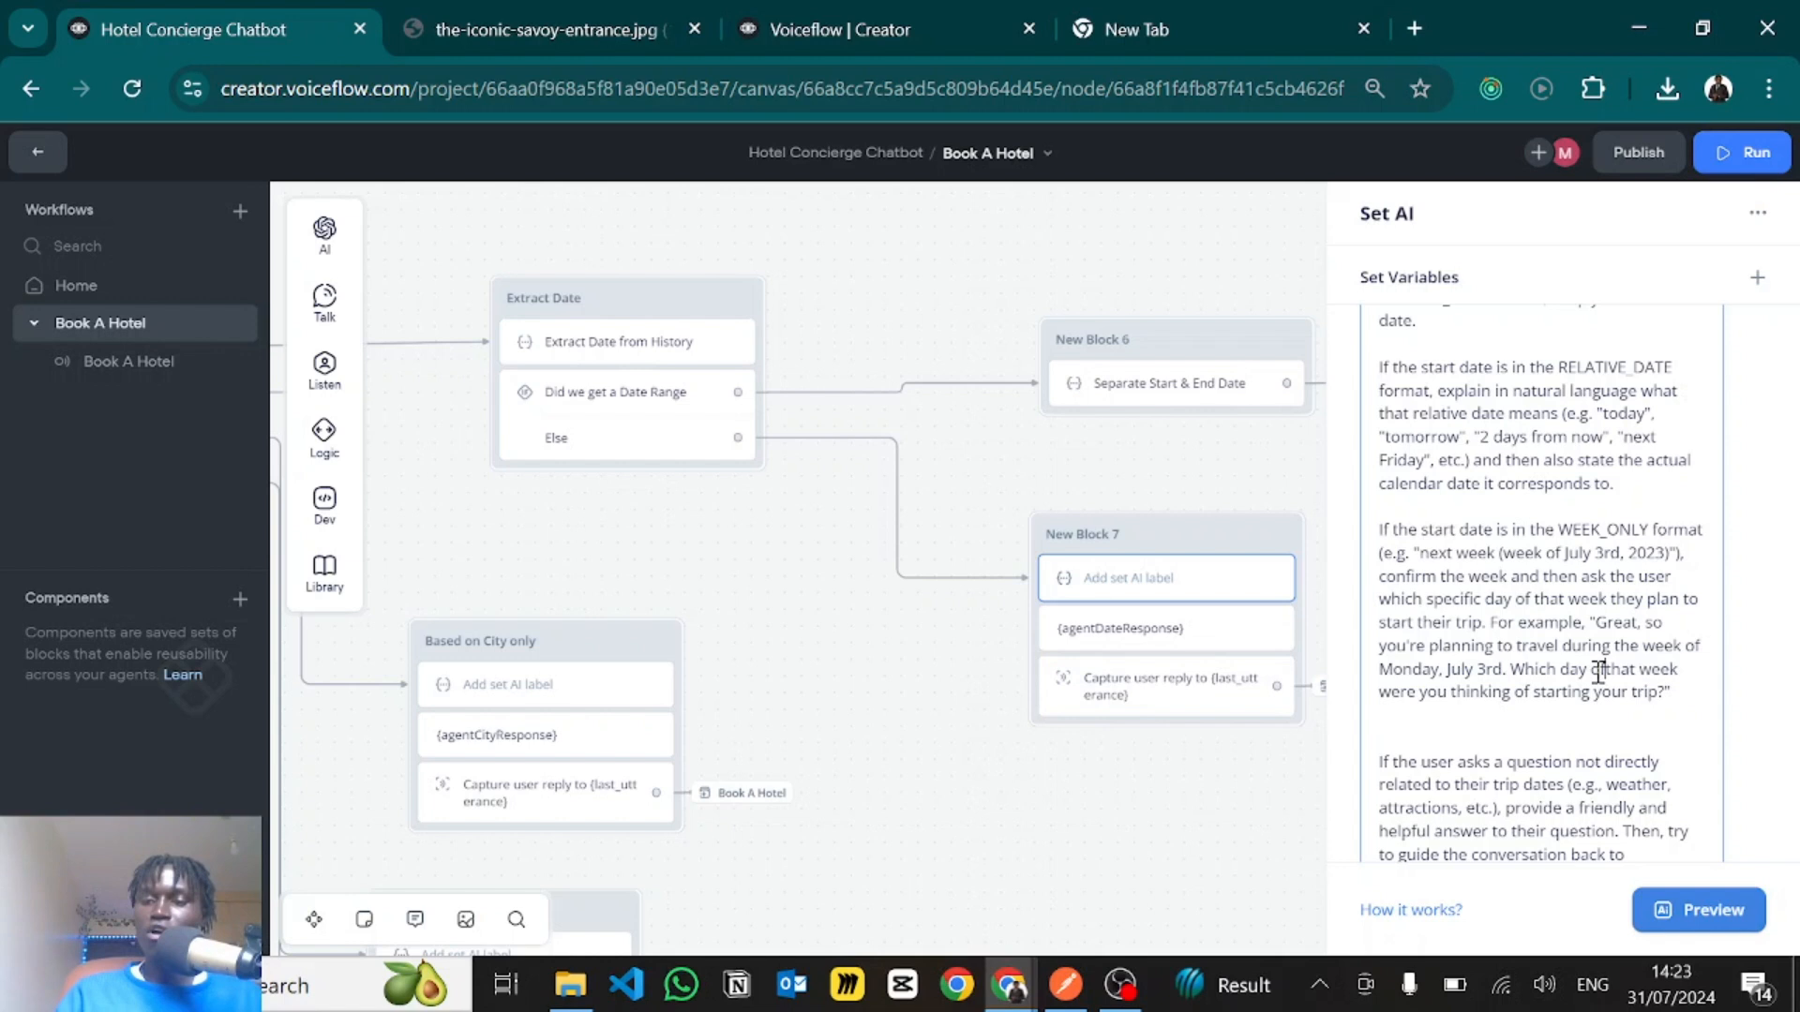
# - Examine the prompt's instruction for questions unrelated to trip dates, including the example about the weather in June
pyautogui.scroll(-2, 1462, 761)
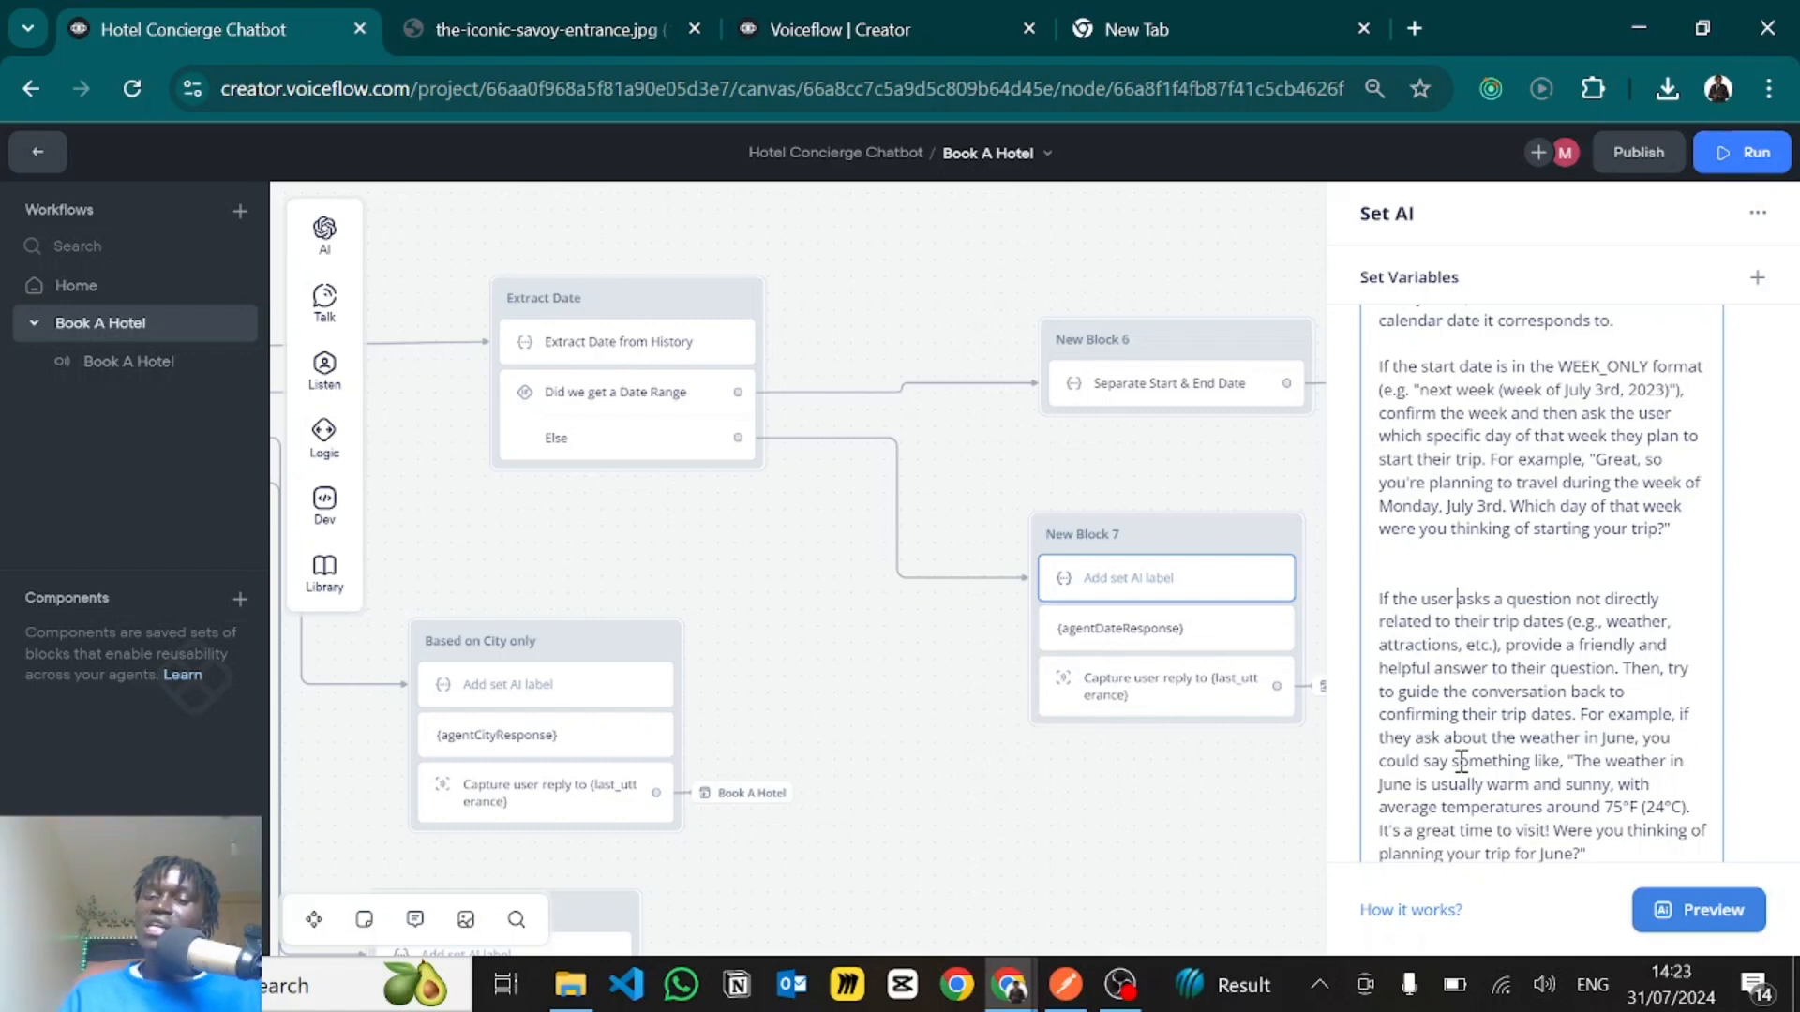
pyautogui.scroll(-1, 1460, 761)
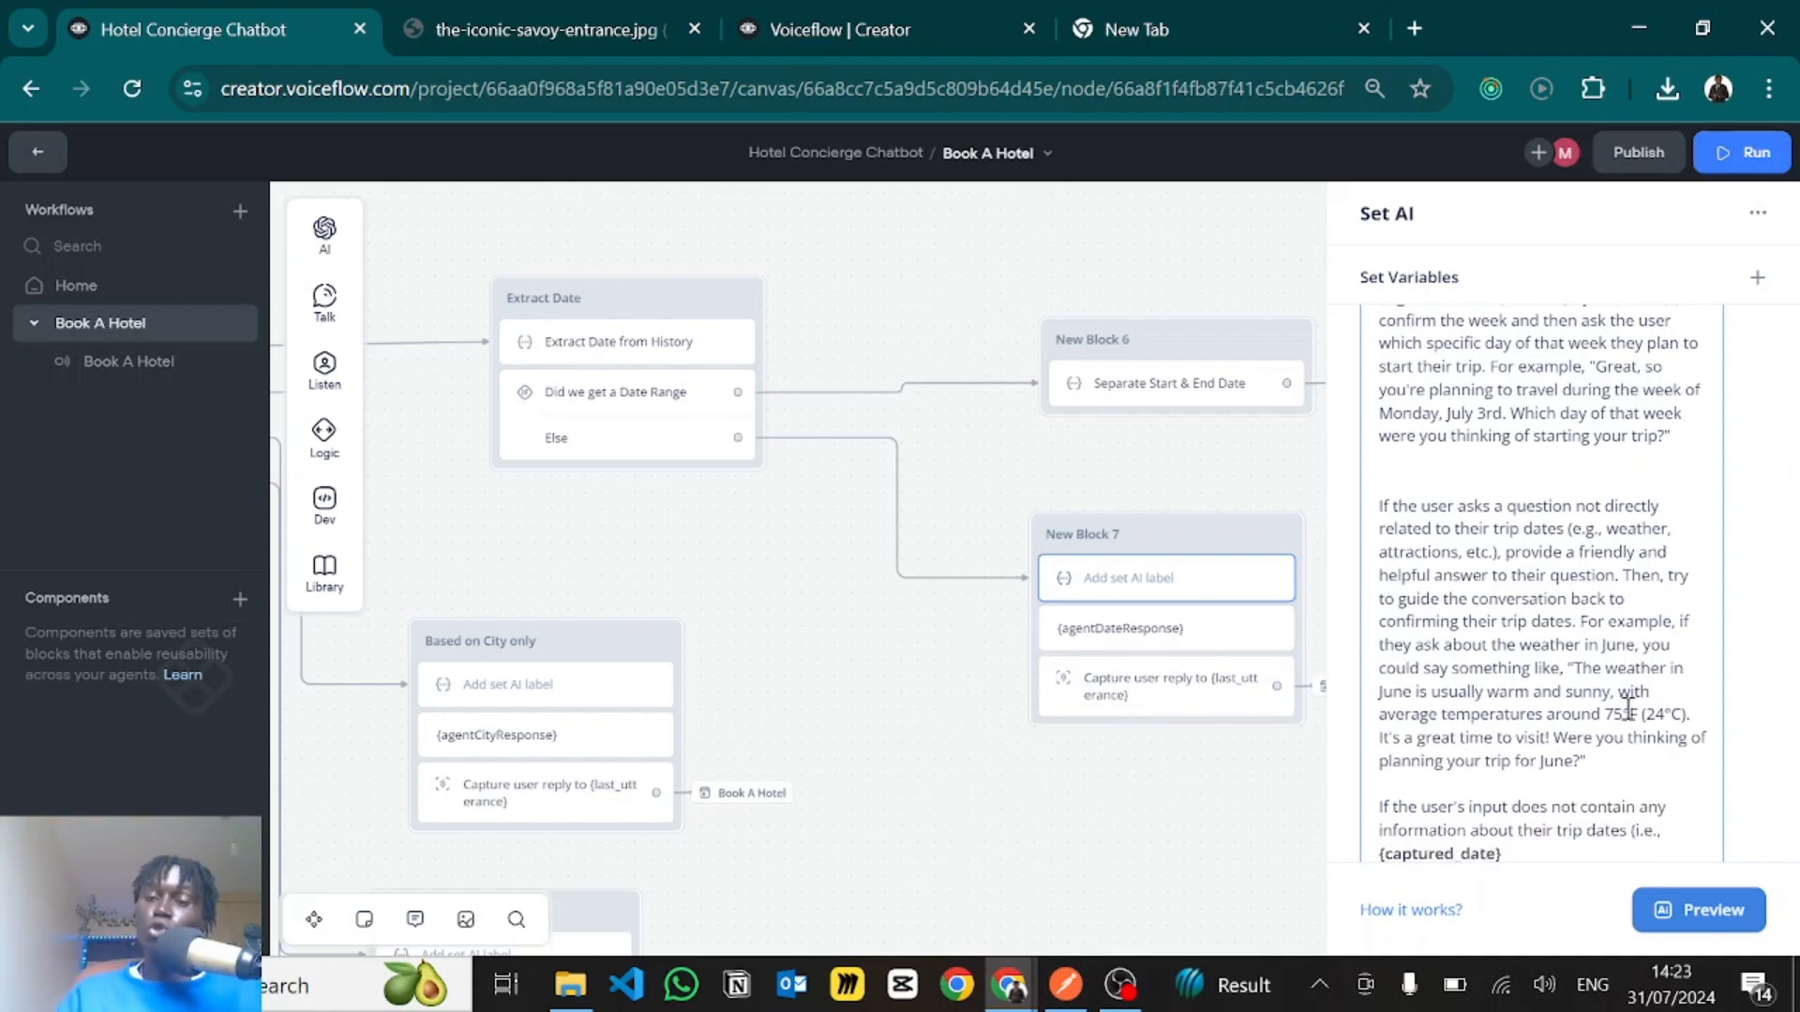
pyautogui.scroll(-1, 1629, 709)
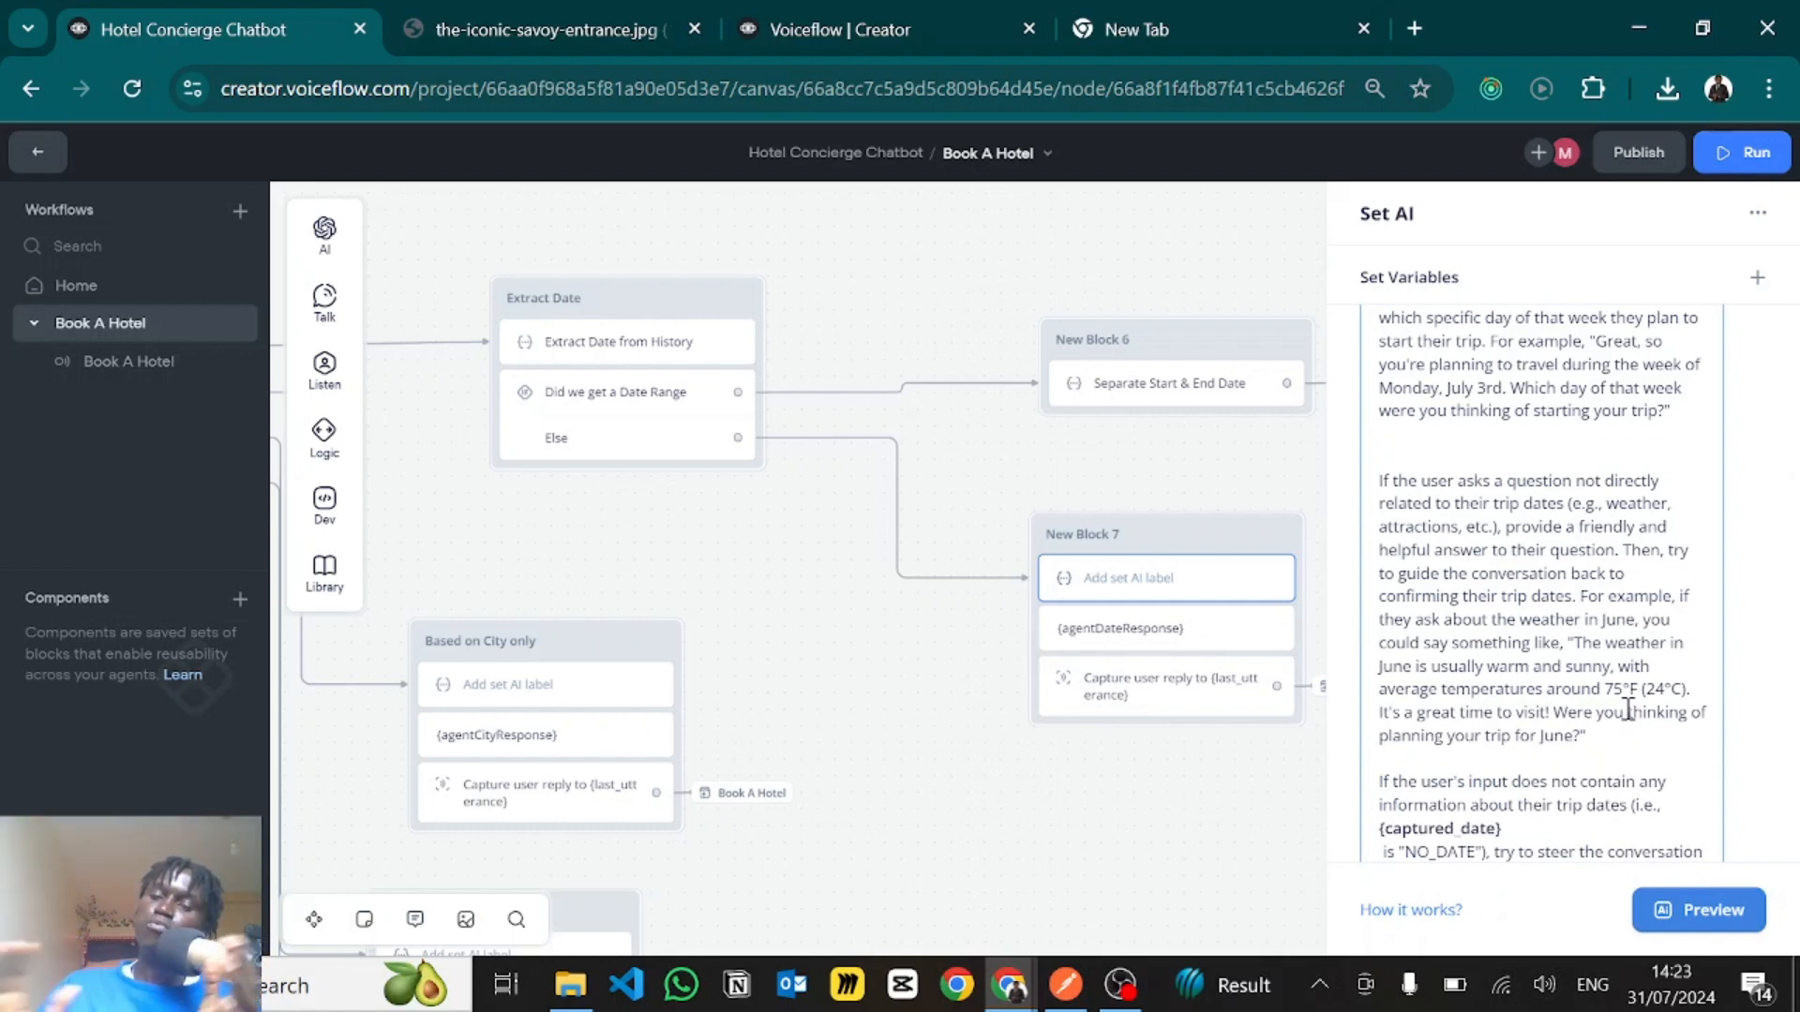
pyautogui.scroll(-3, 1628, 709)
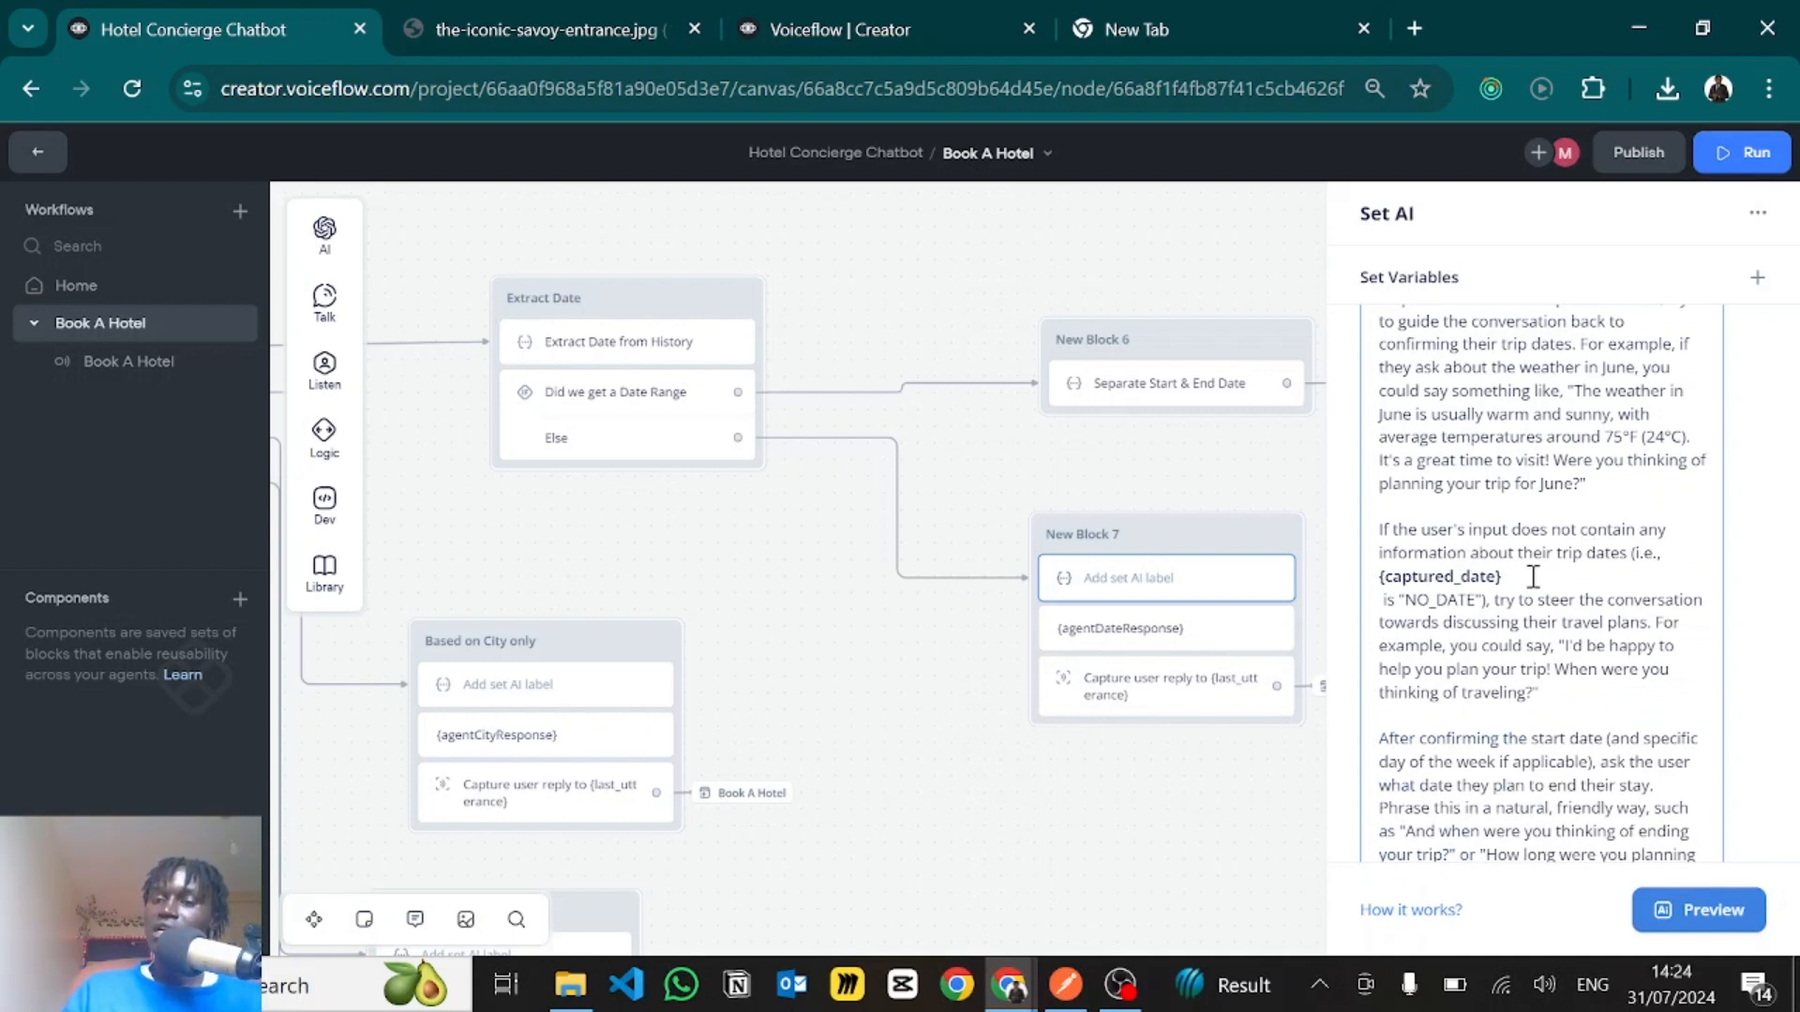
# - Replace the plain-text {captured_date} in the prompt's NO_DATE instruction with the capturedDate variable
pyautogui.moveTo(1526, 576); pyautogui.dragTo(1379, 581)
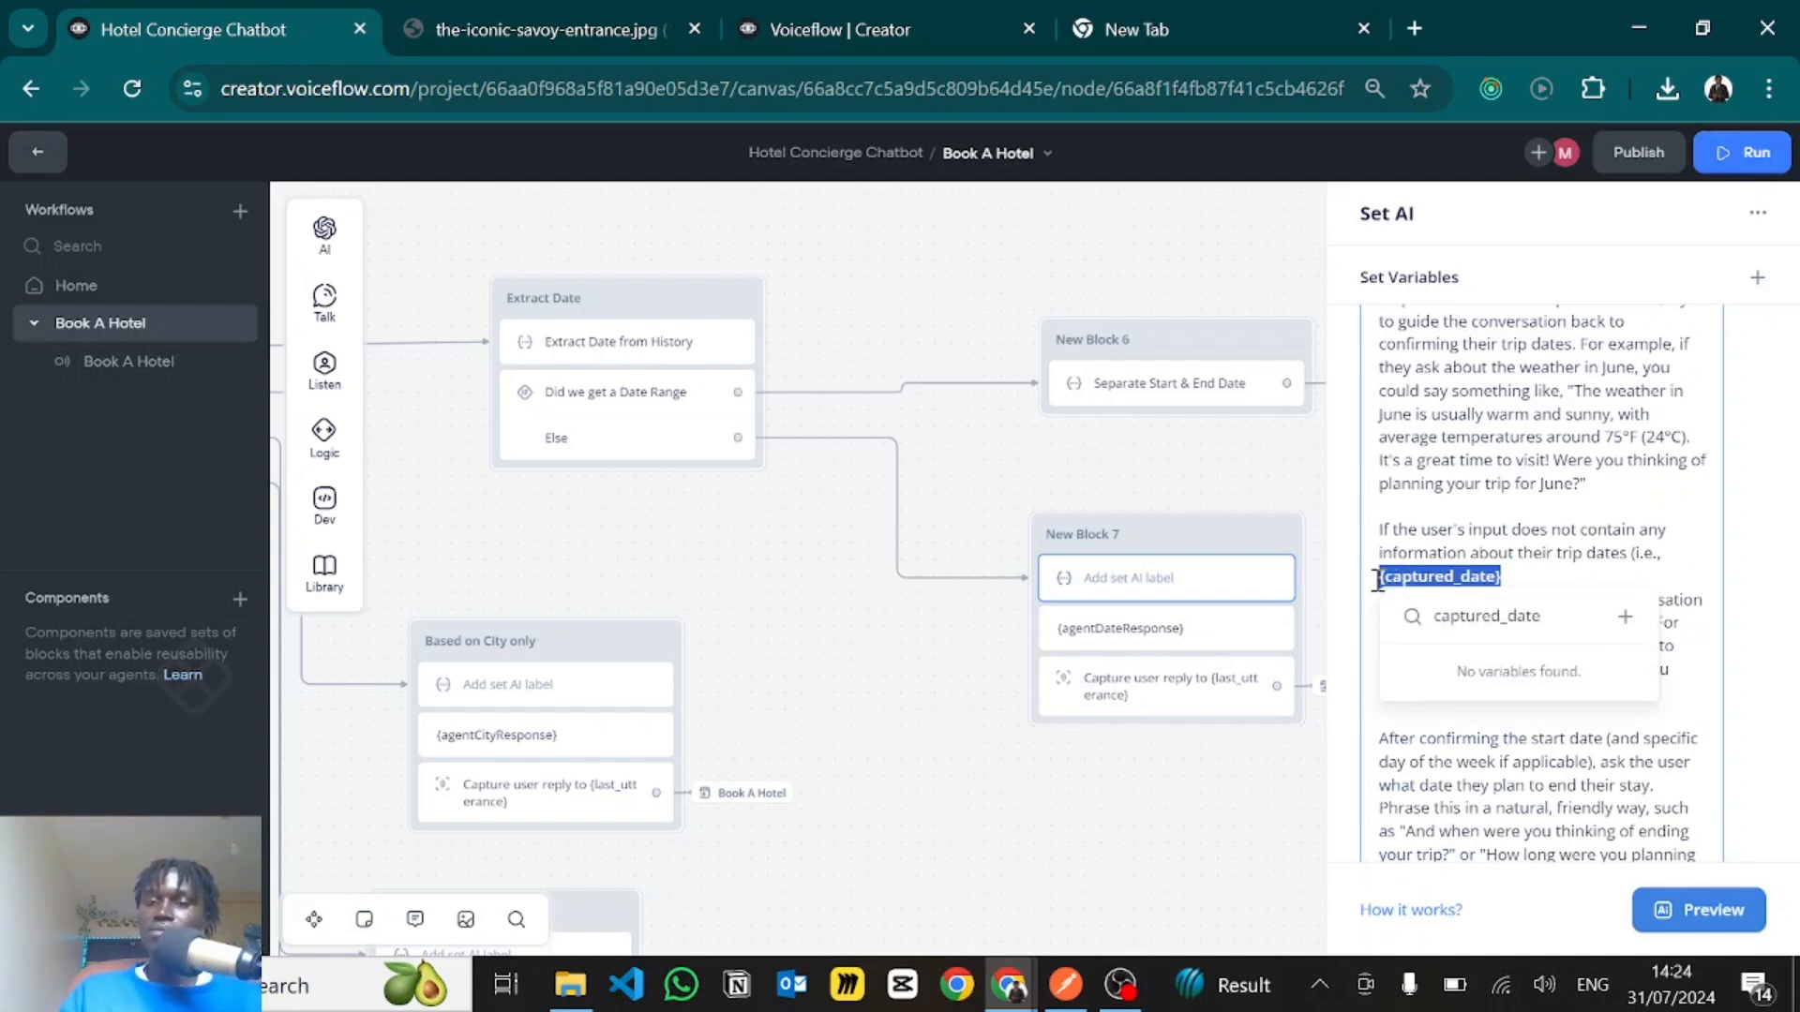
pyautogui.write('{ca')
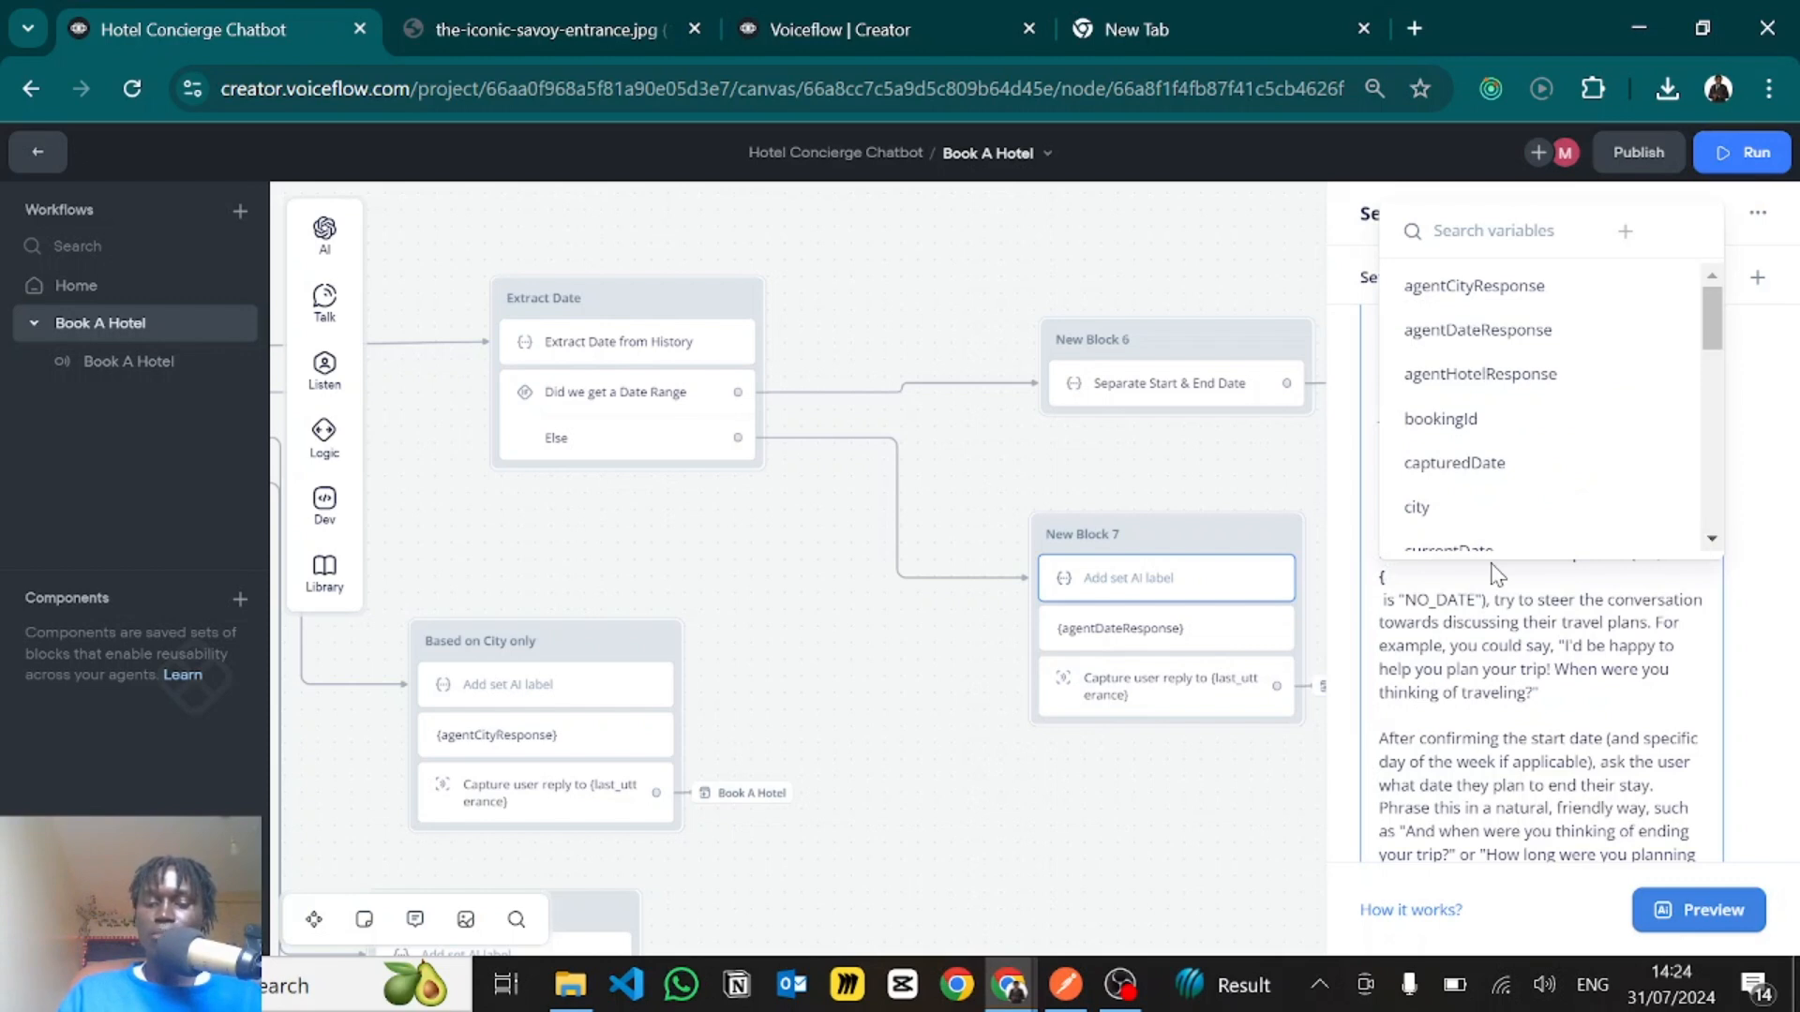
pyautogui.click(1498, 653)
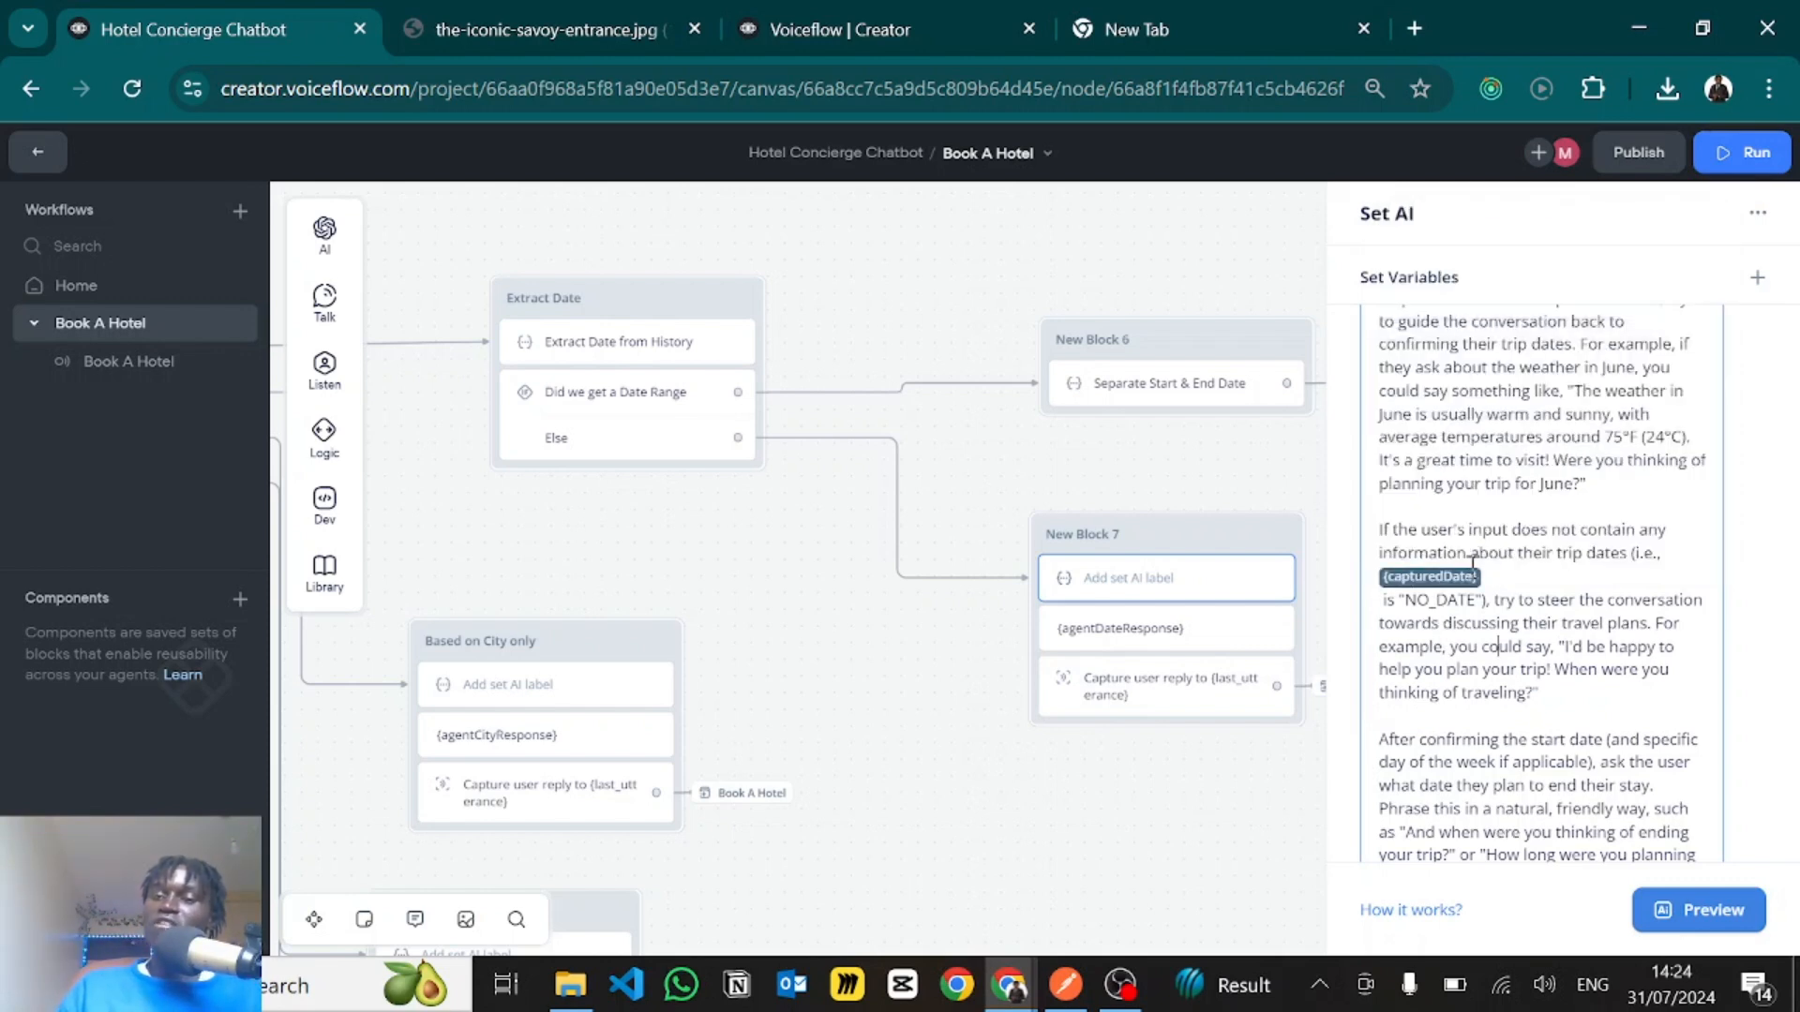
# - Examine the NO_DATE instruction and the guidance on asking for the trip's end date in a casual, upbeat tone
pyautogui.doubleClick(1412, 604)
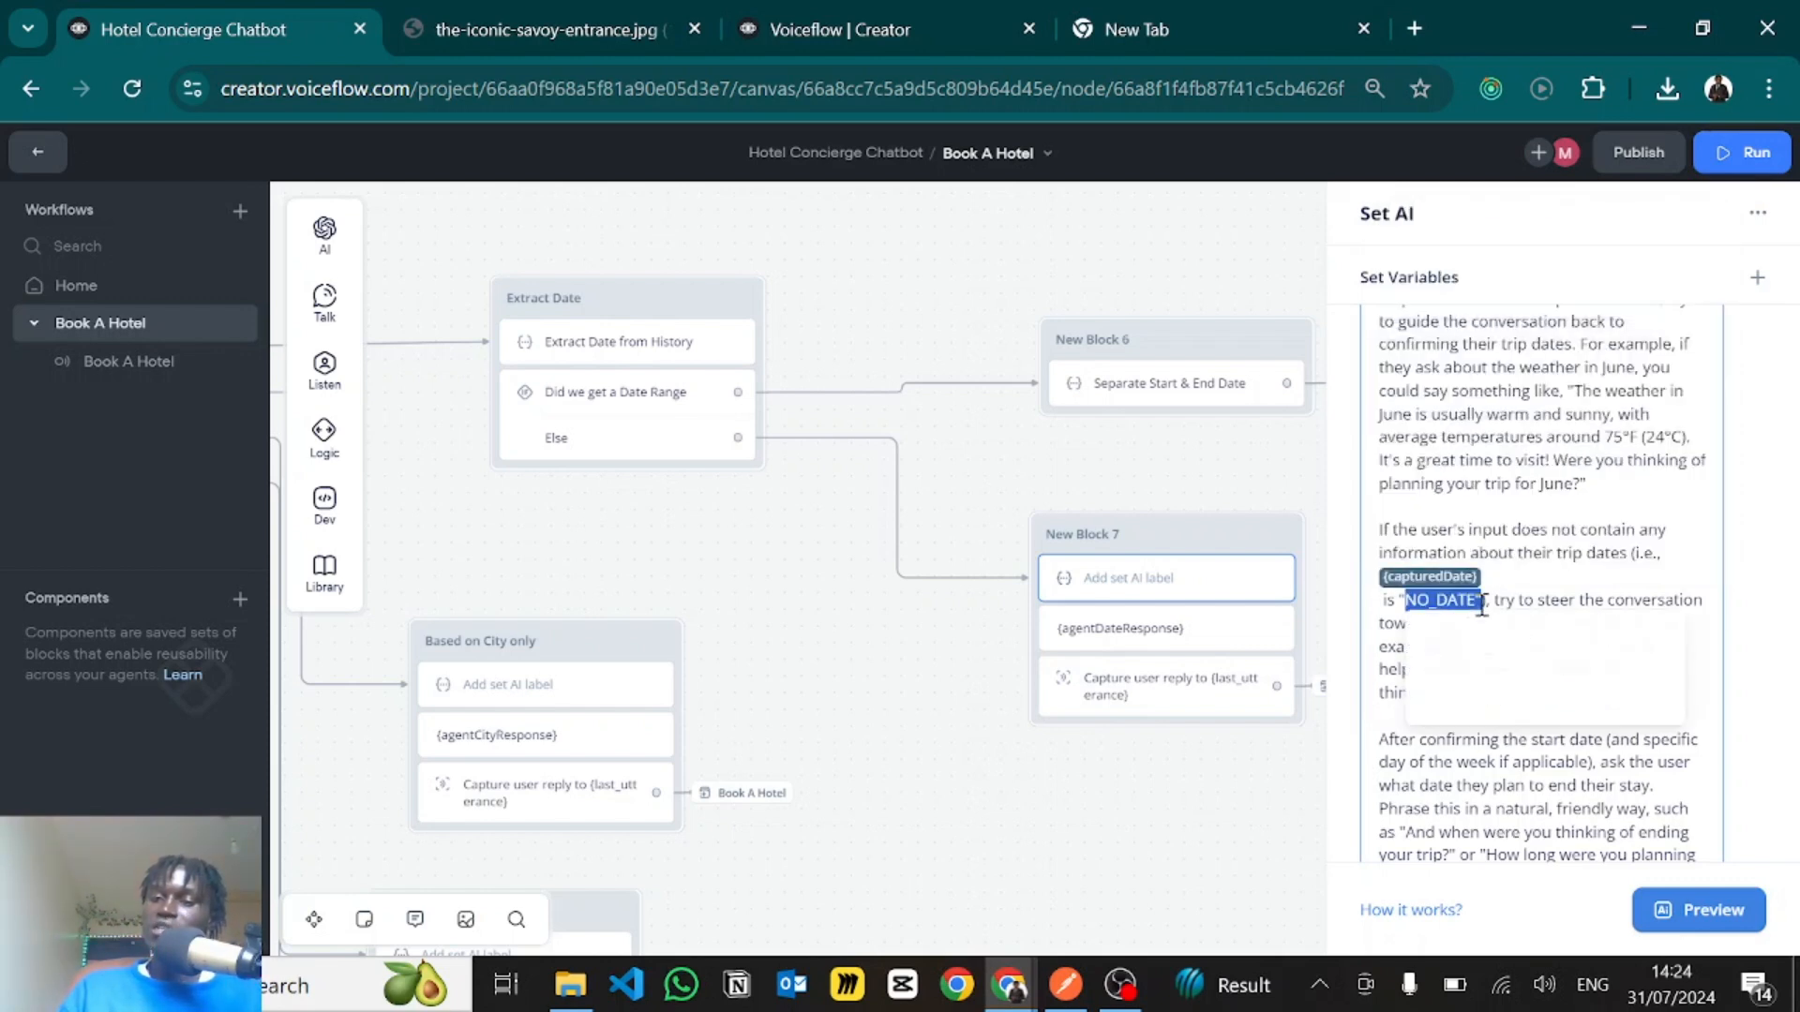
pyautogui.click(1600, 594)
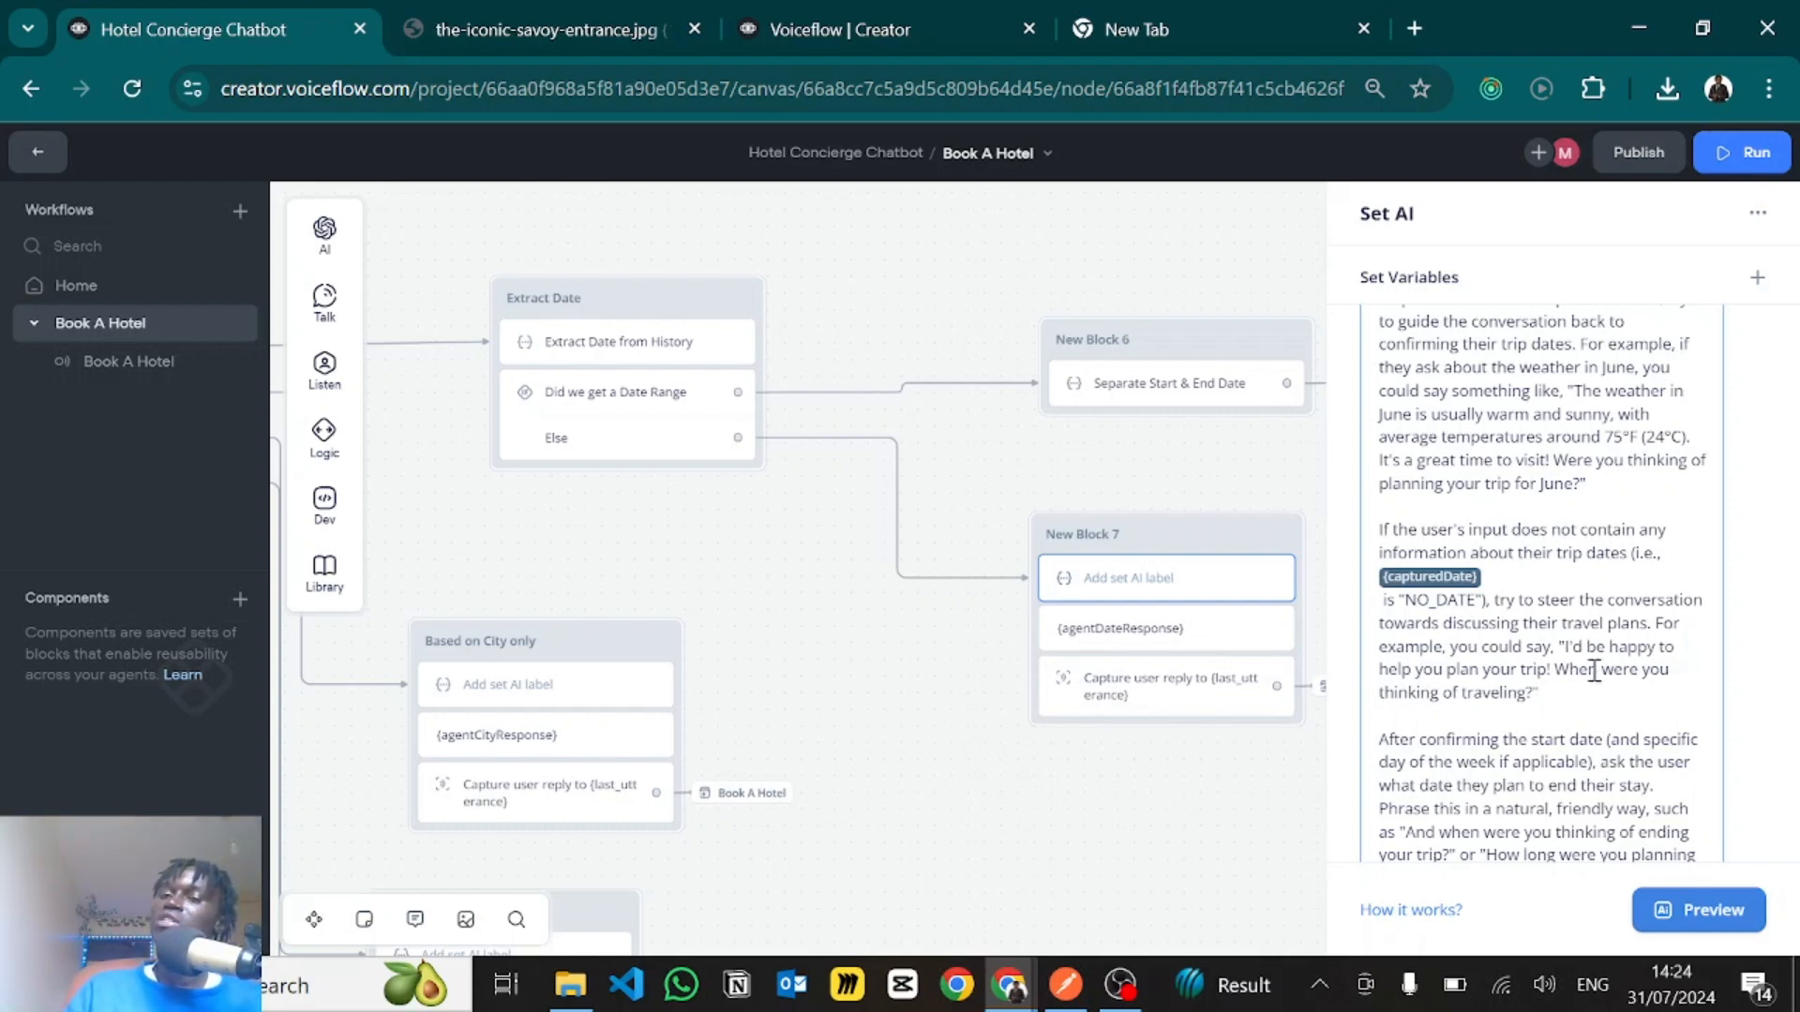
pyautogui.scroll(-2, 1556, 670)
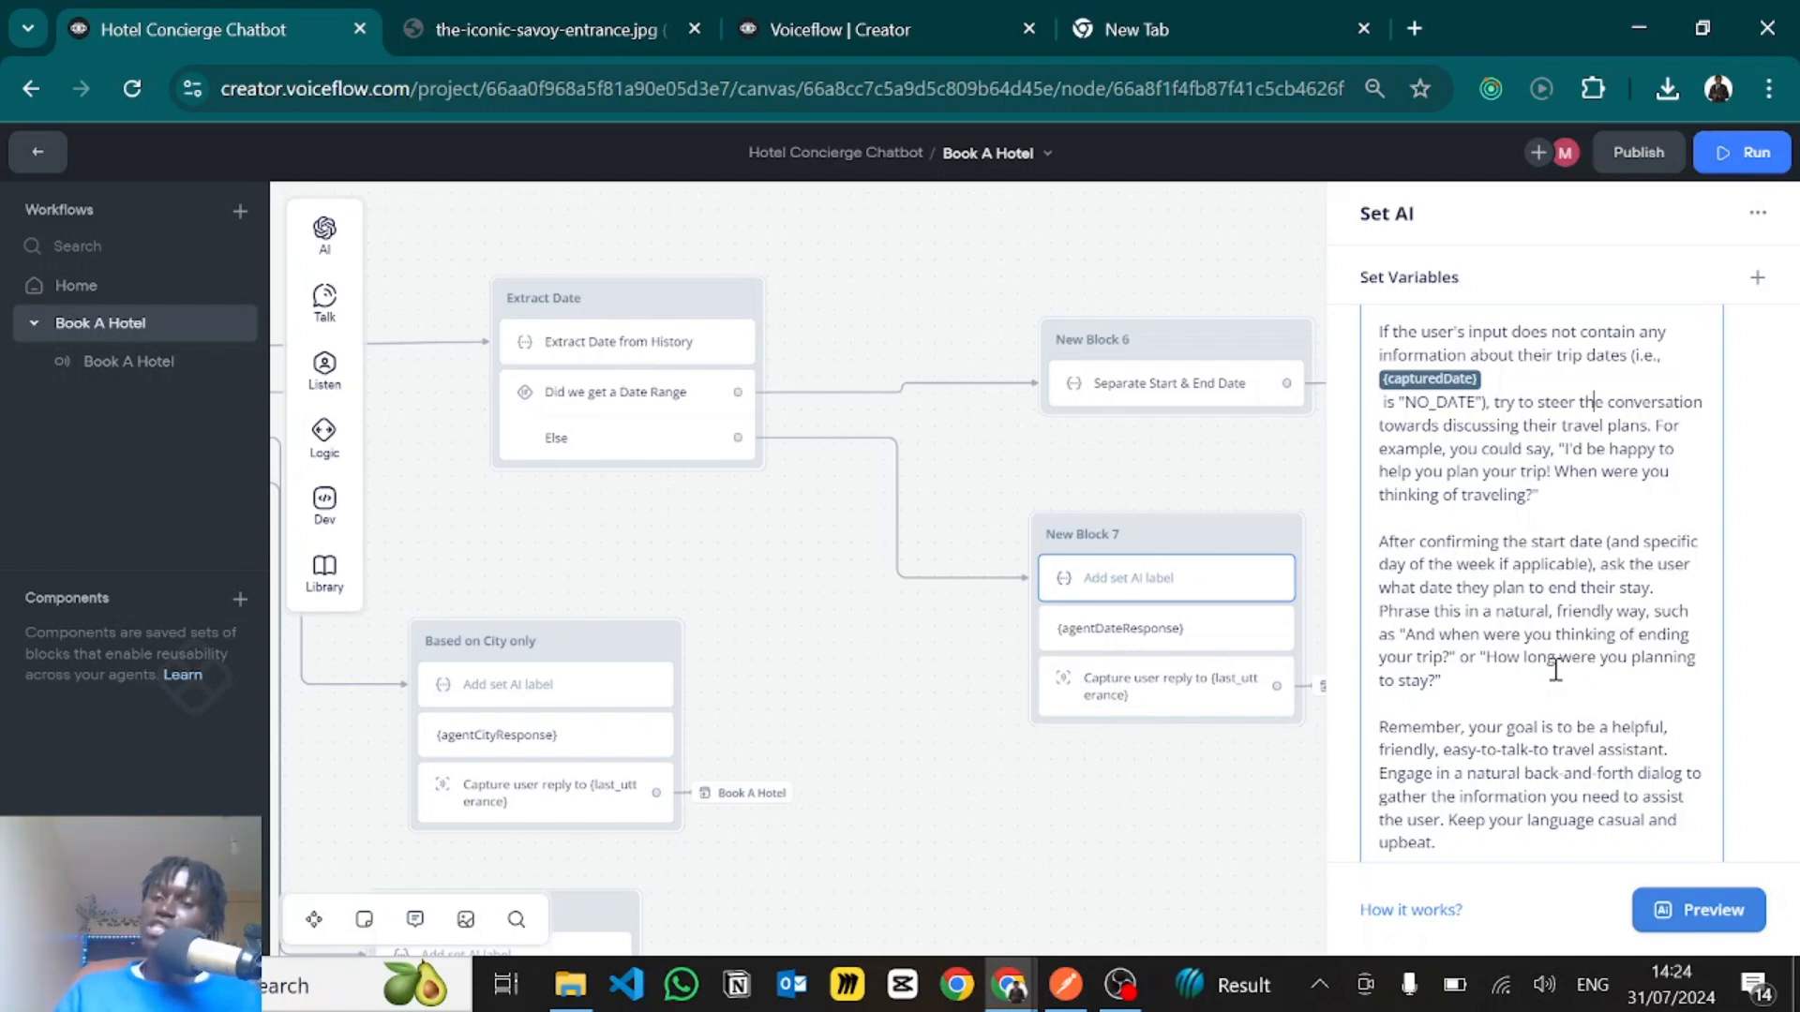
pyautogui.scroll(-2, 1555, 669)
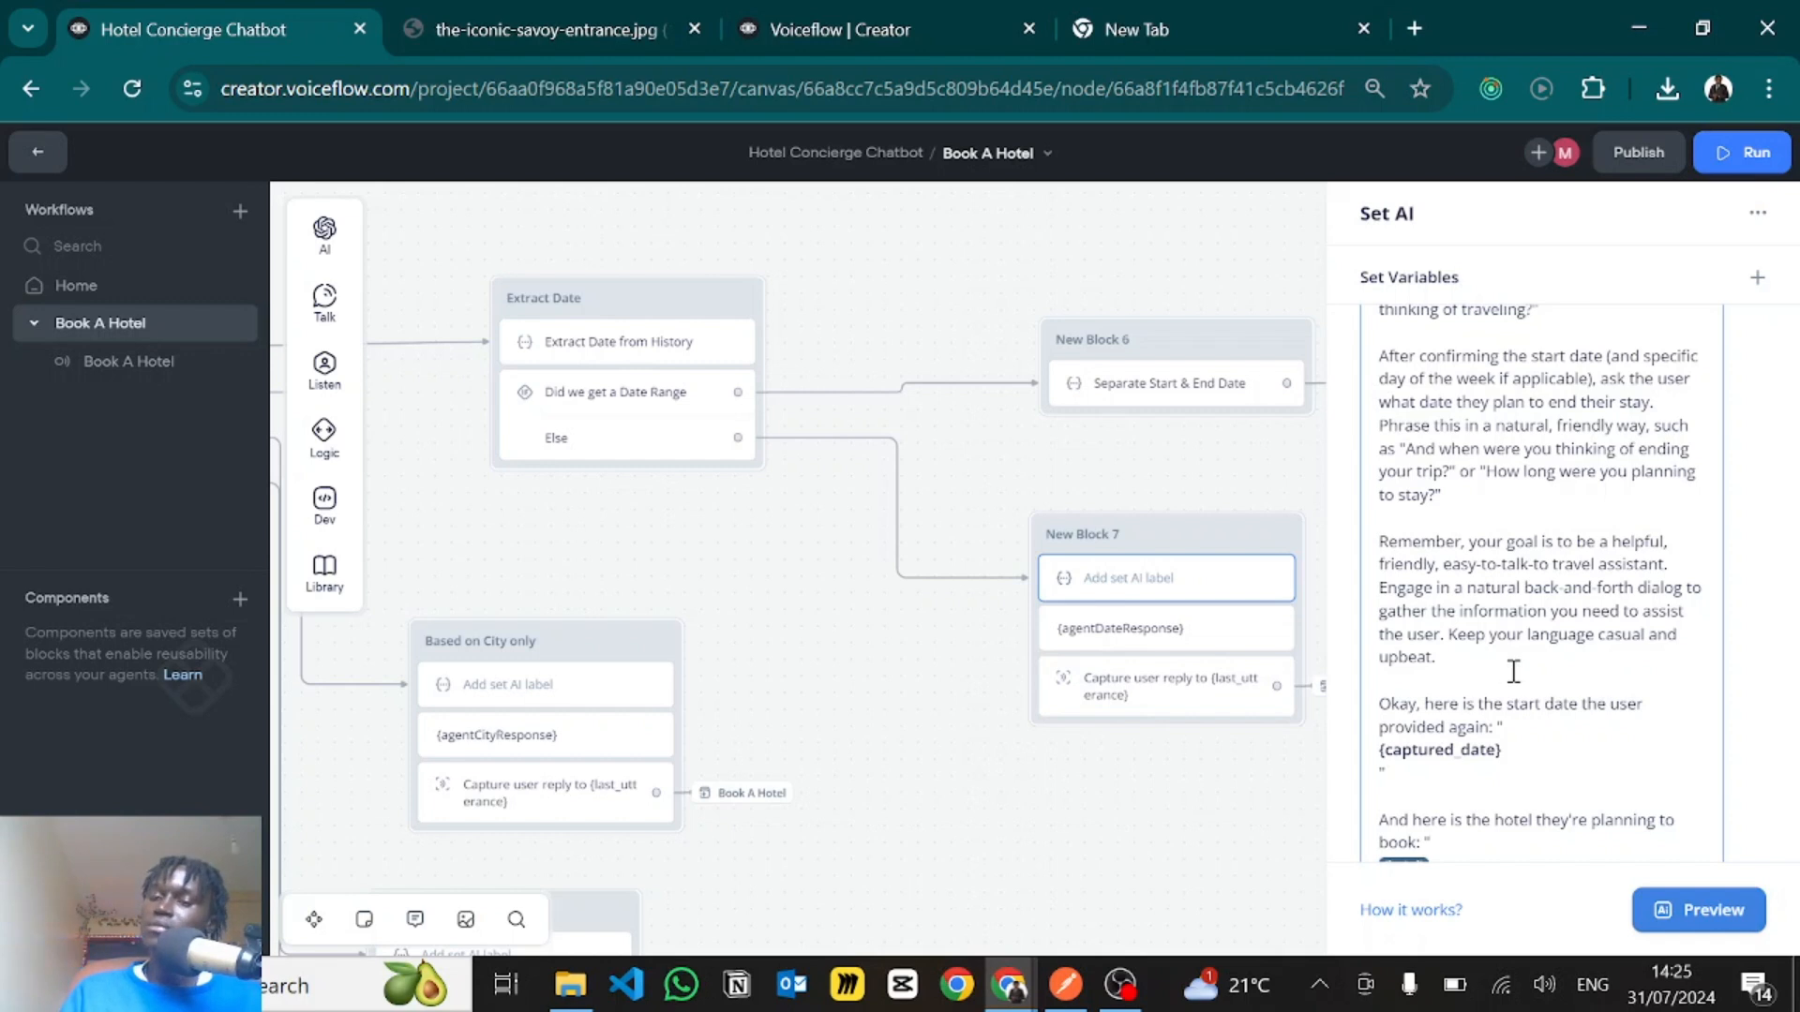
# - Replace the plain-text {captured_date} in the prompt's "here is the start date the user provided again" passage with the capturedDate variable
pyautogui.scroll(-1, 1514, 672)
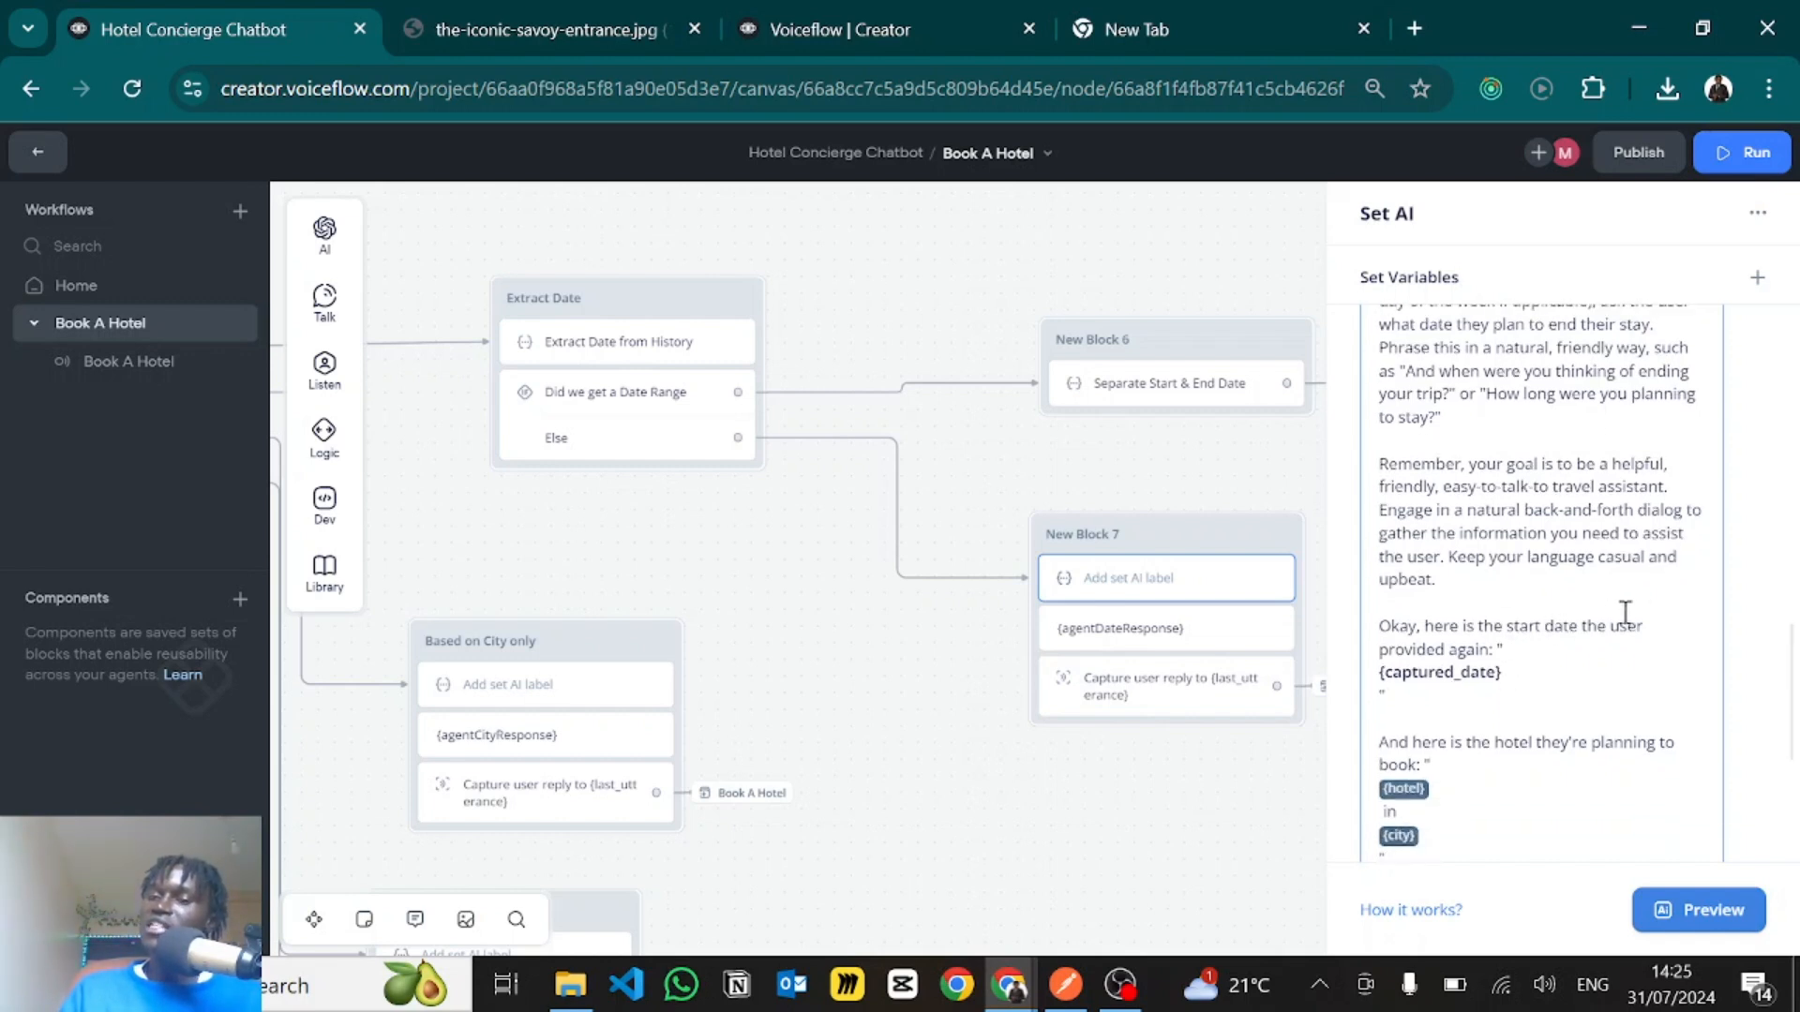
pyautogui.click(1513, 673)
pyautogui.press('BackSpace')
pyautogui.press('BackSpace')
pyautogui.press('BackSpace')
pyautogui.press('BackSpace')
pyautogui.press('BackSpace')
pyautogui.press('BackSpace')
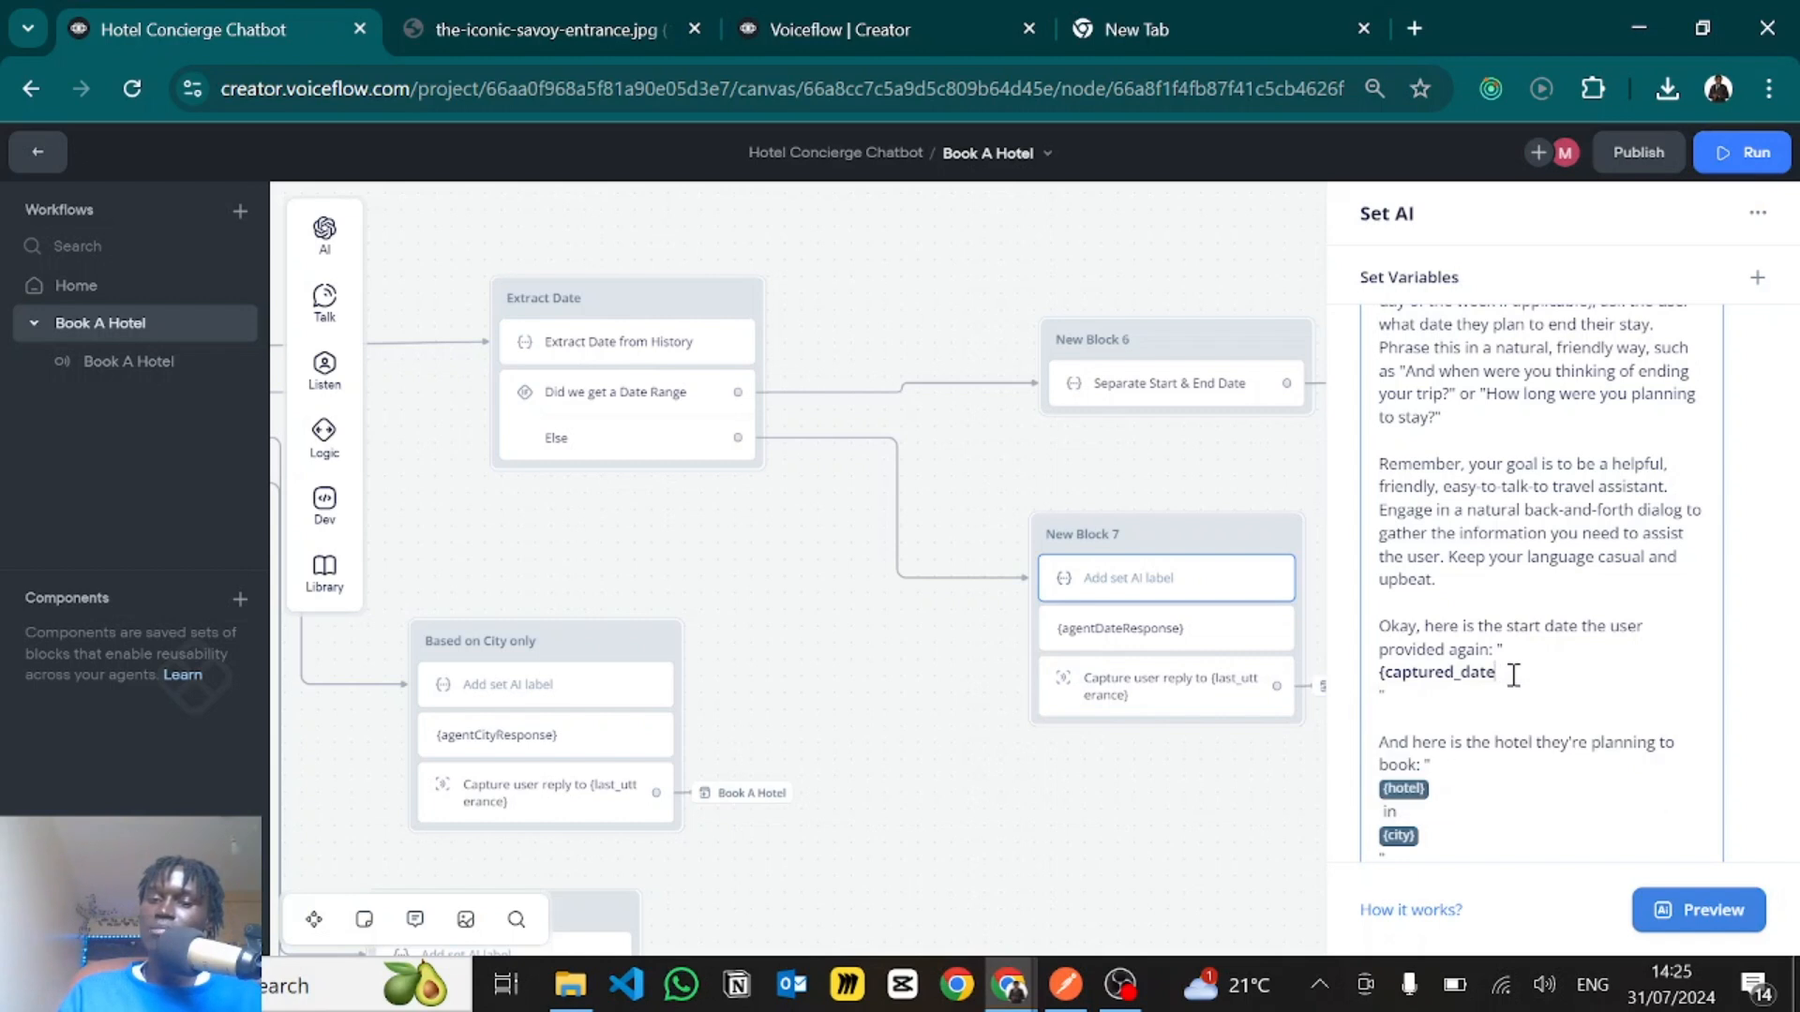
pyautogui.write('D')
pyautogui.press('Return')
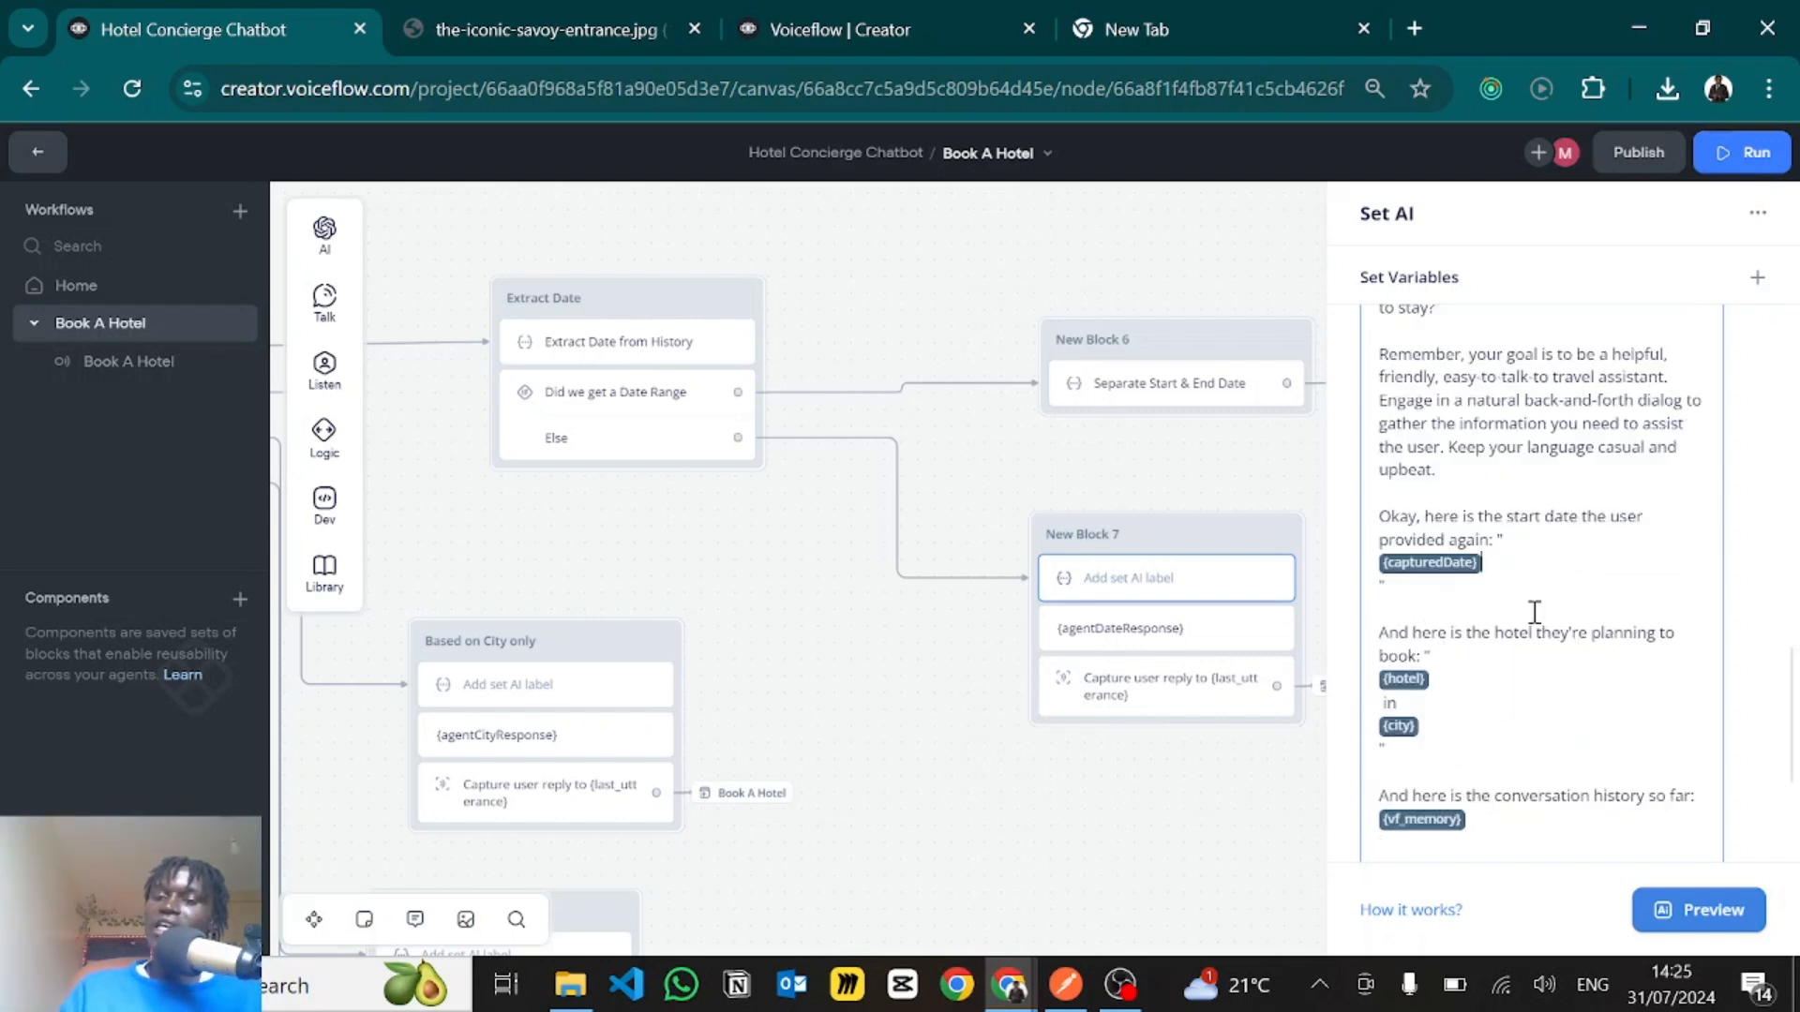
# - Examine the prompt's hotel, city and vf_memory references and its closing instruction on responding naturally to the user
pyautogui.scroll(-4, 1416, 675)
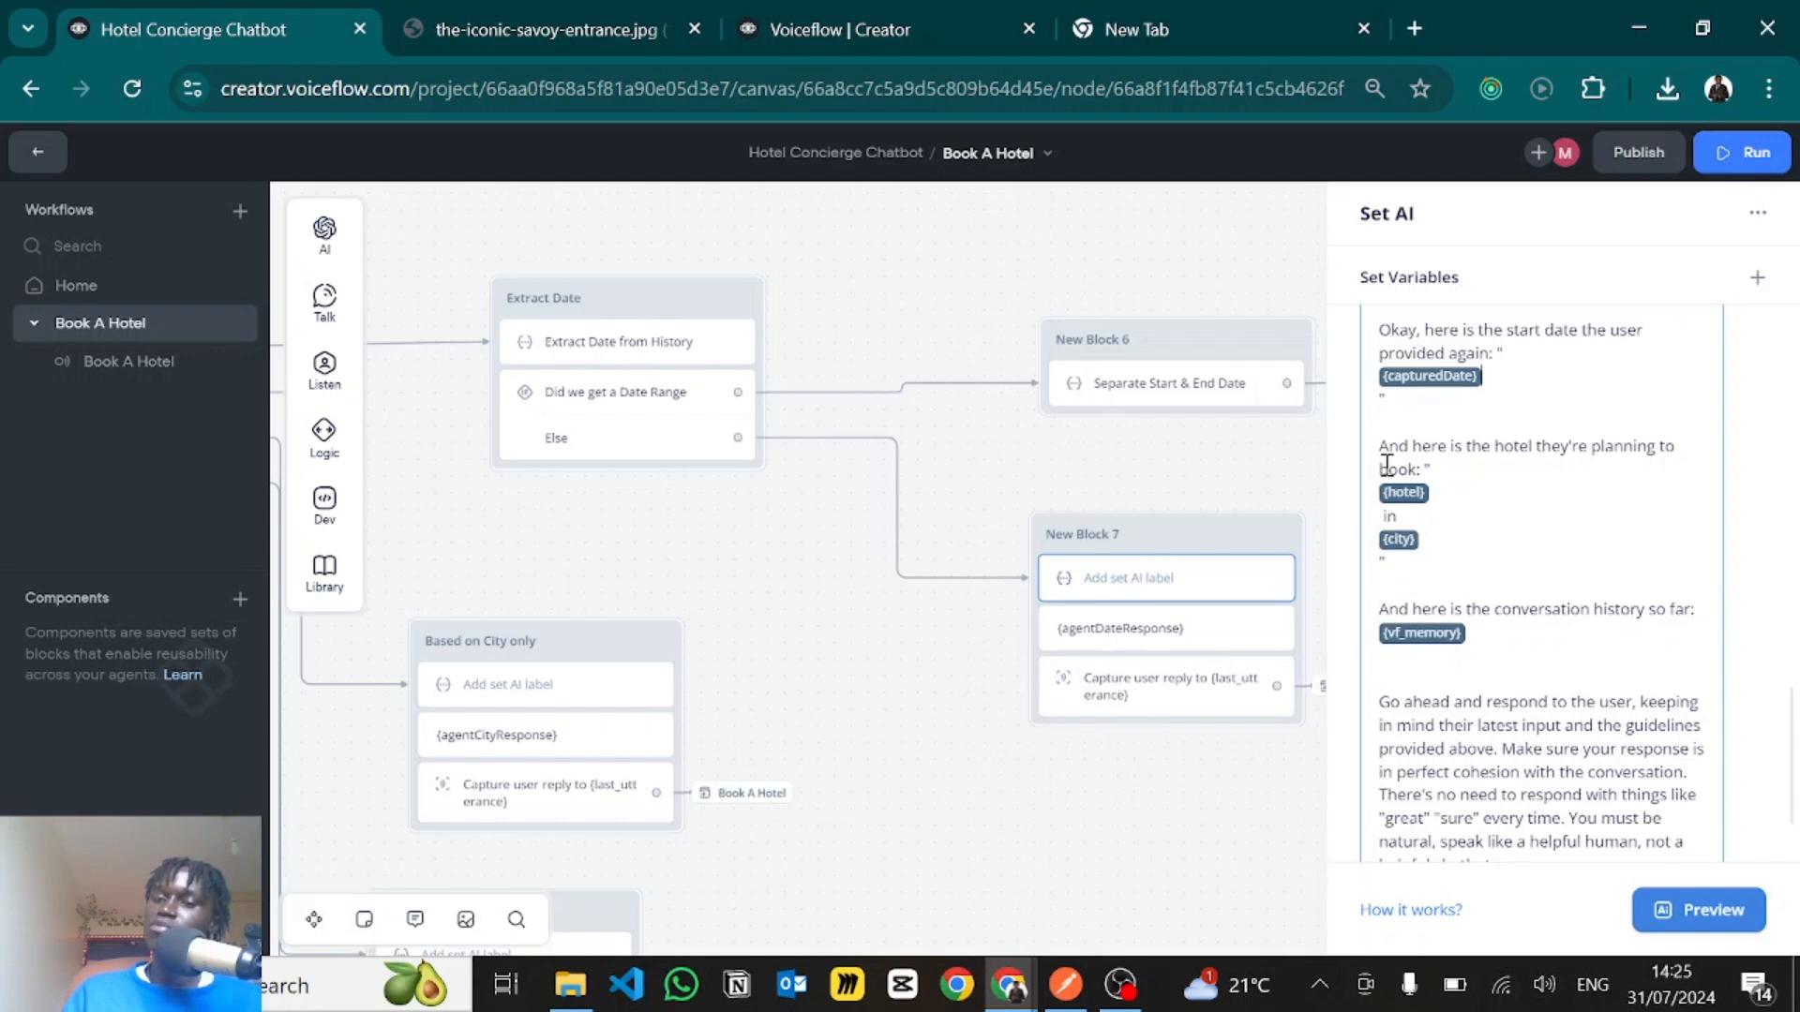
pyautogui.scroll(-2, 1416, 581)
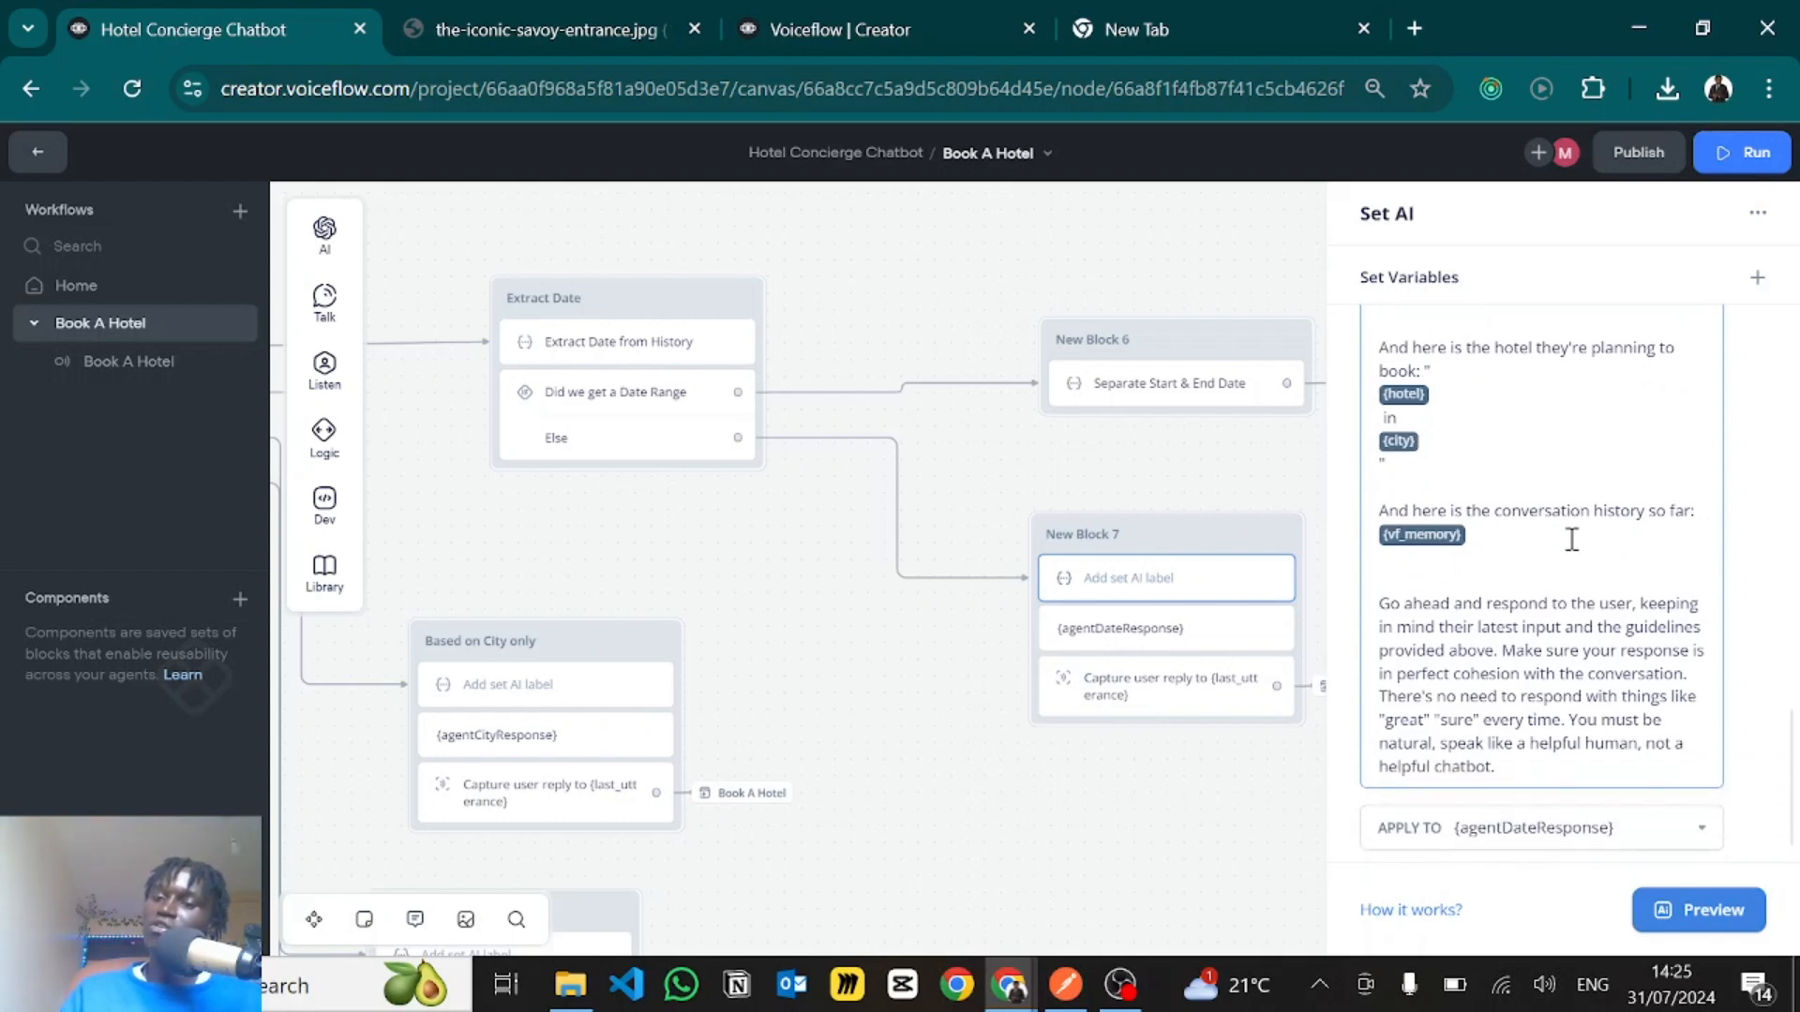
pyautogui.click(1392, 533)
pyautogui.click(1463, 473)
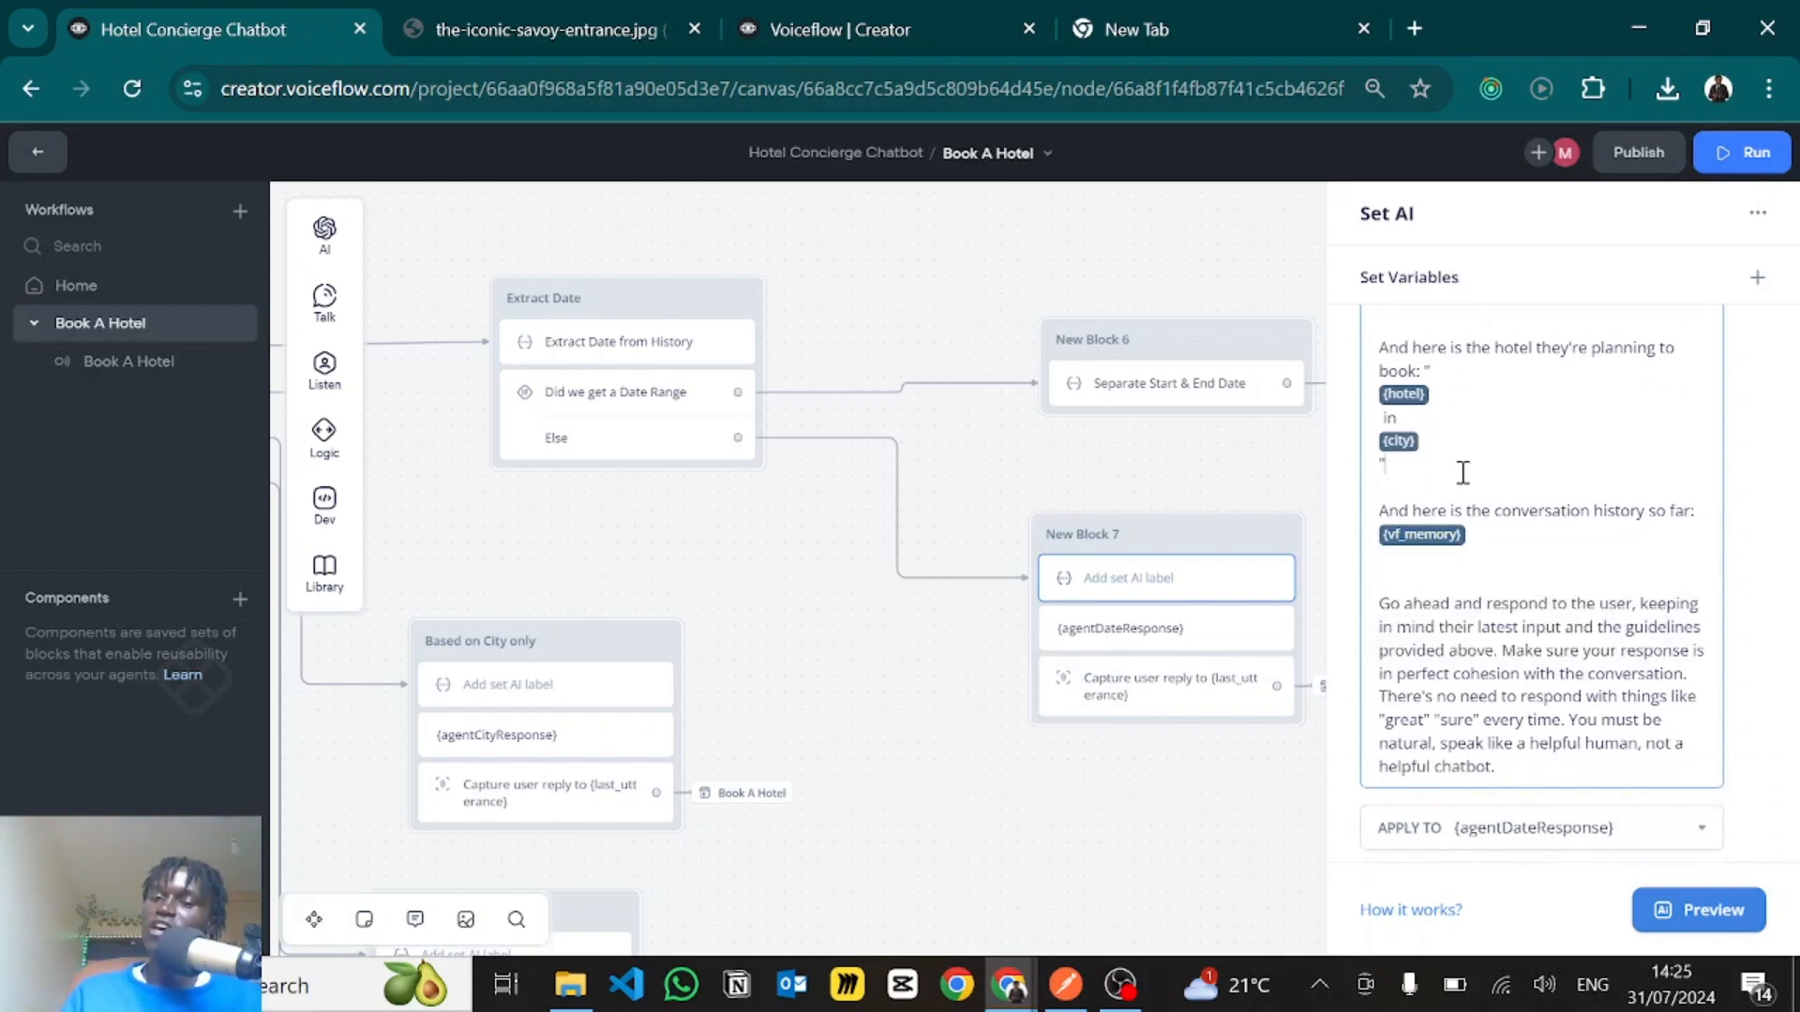
pyautogui.scroll(-2, 1460, 471)
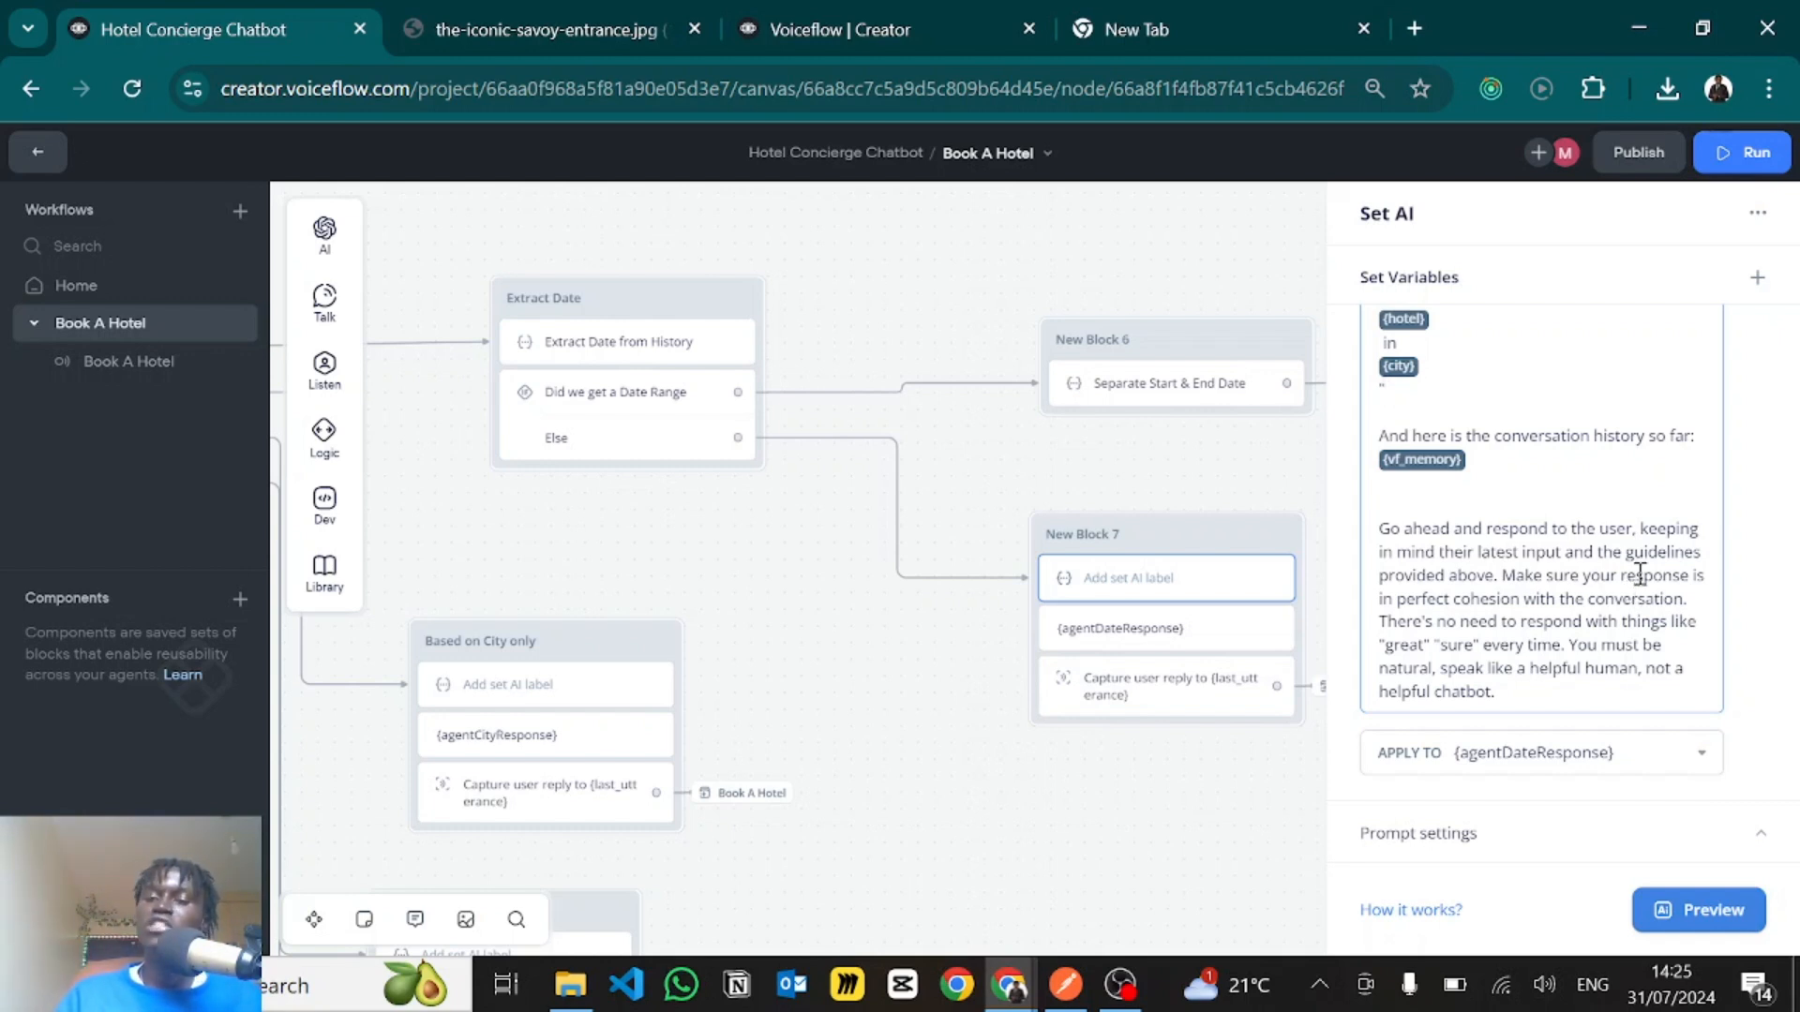
# - Check the variable the prompt's response is applied to and the text step in New Block 7 that outputs it
pyautogui.click(1462, 756)
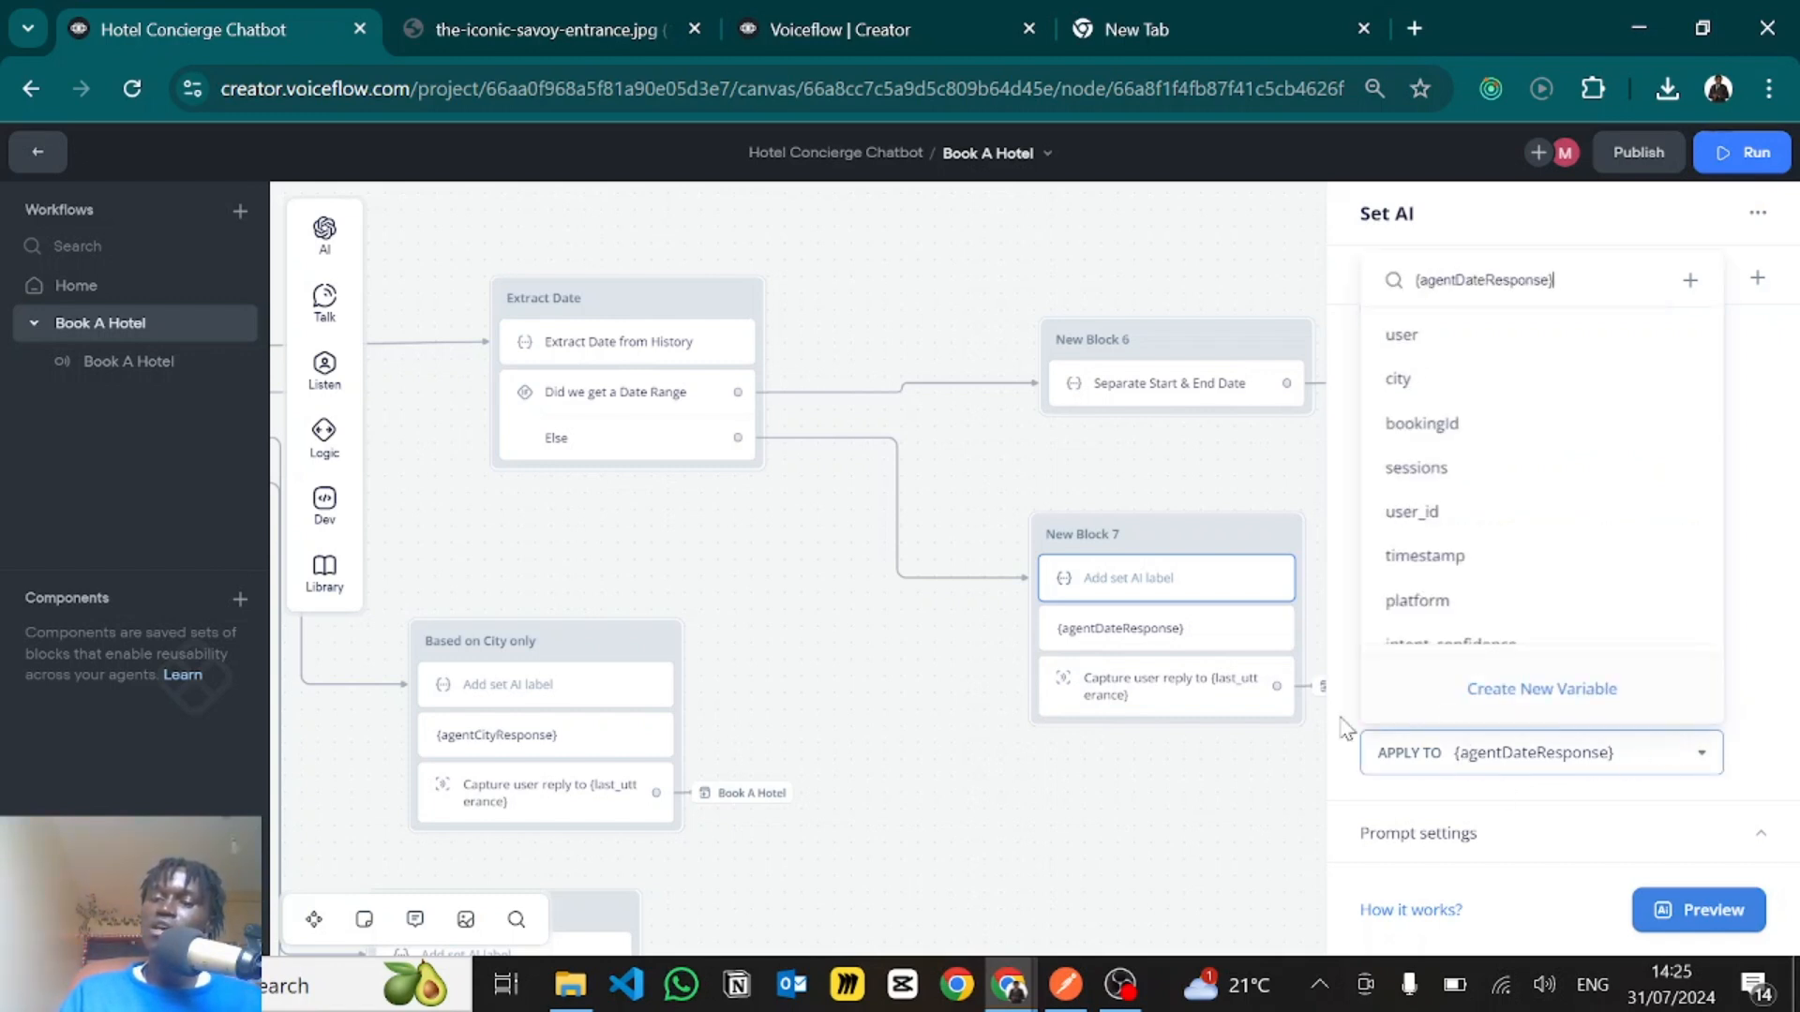
pyautogui.click(1051, 645)
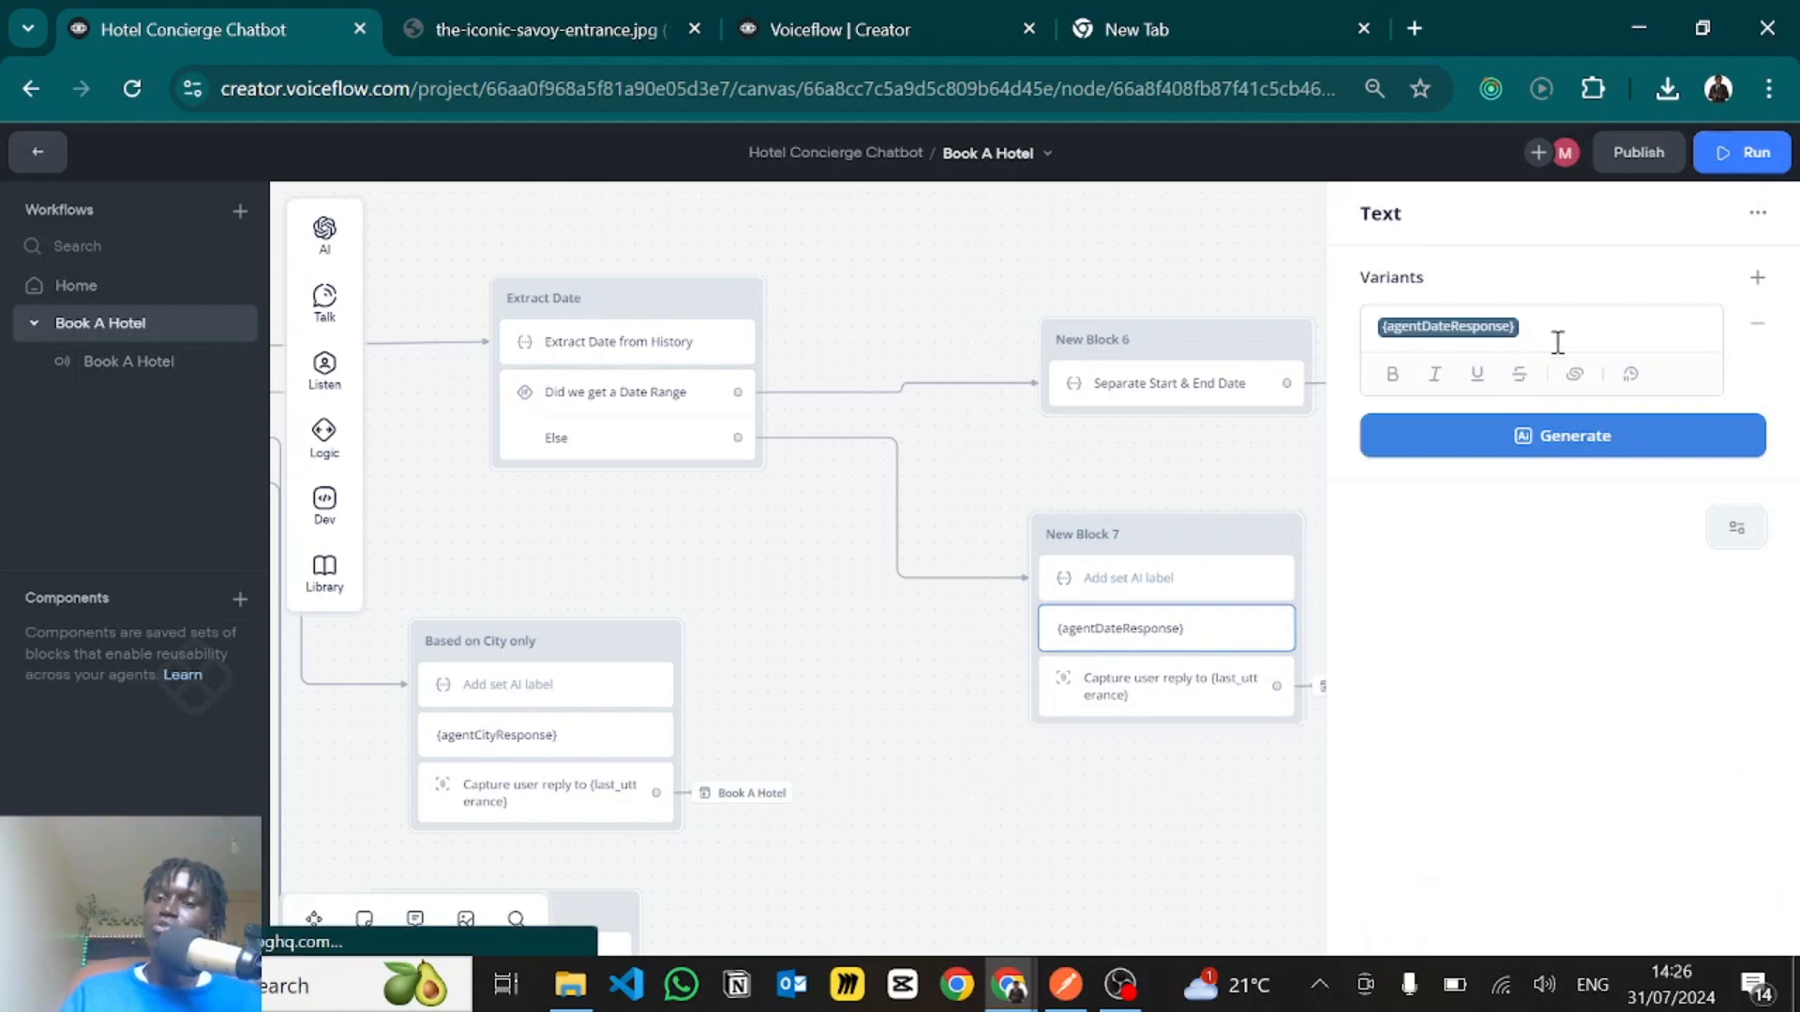
pyautogui.click(1116, 815)
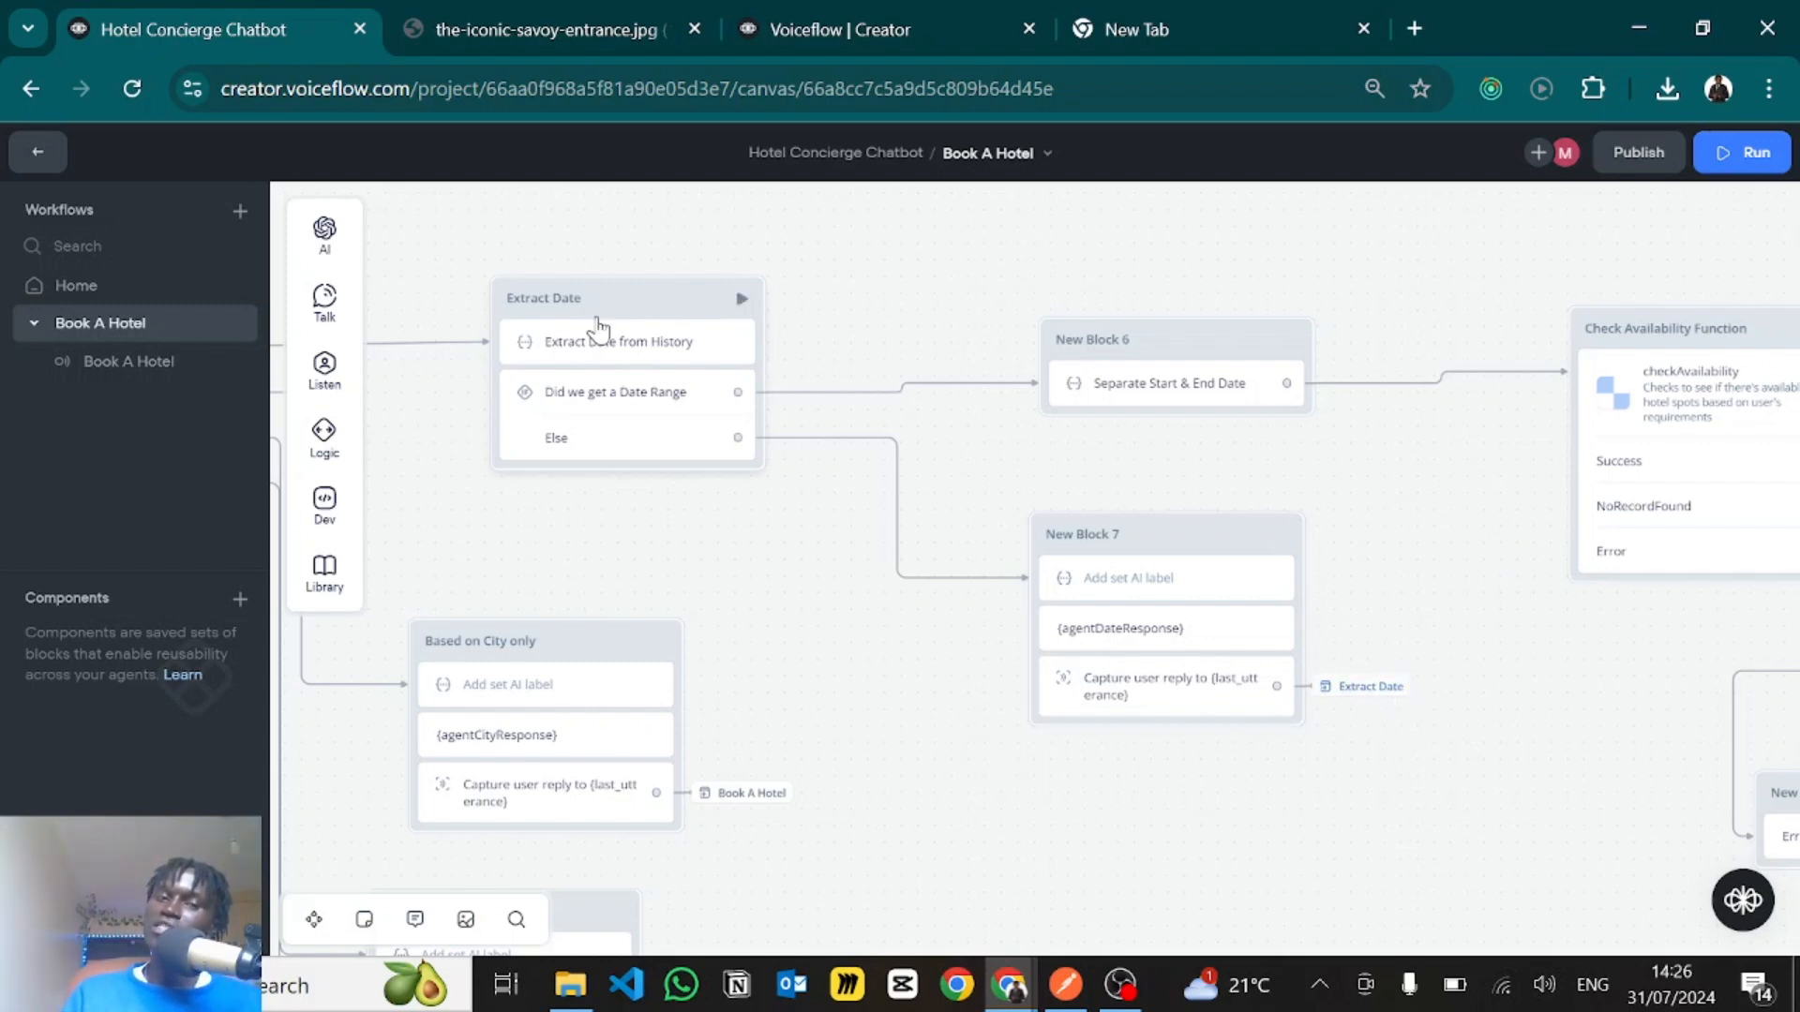
# - Open the Separate Start & End Date step in New Block 6 and examine its instruction to convert the first date to ISO format
pyautogui.moveTo(533, 235); pyautogui.dragTo(626, 307)
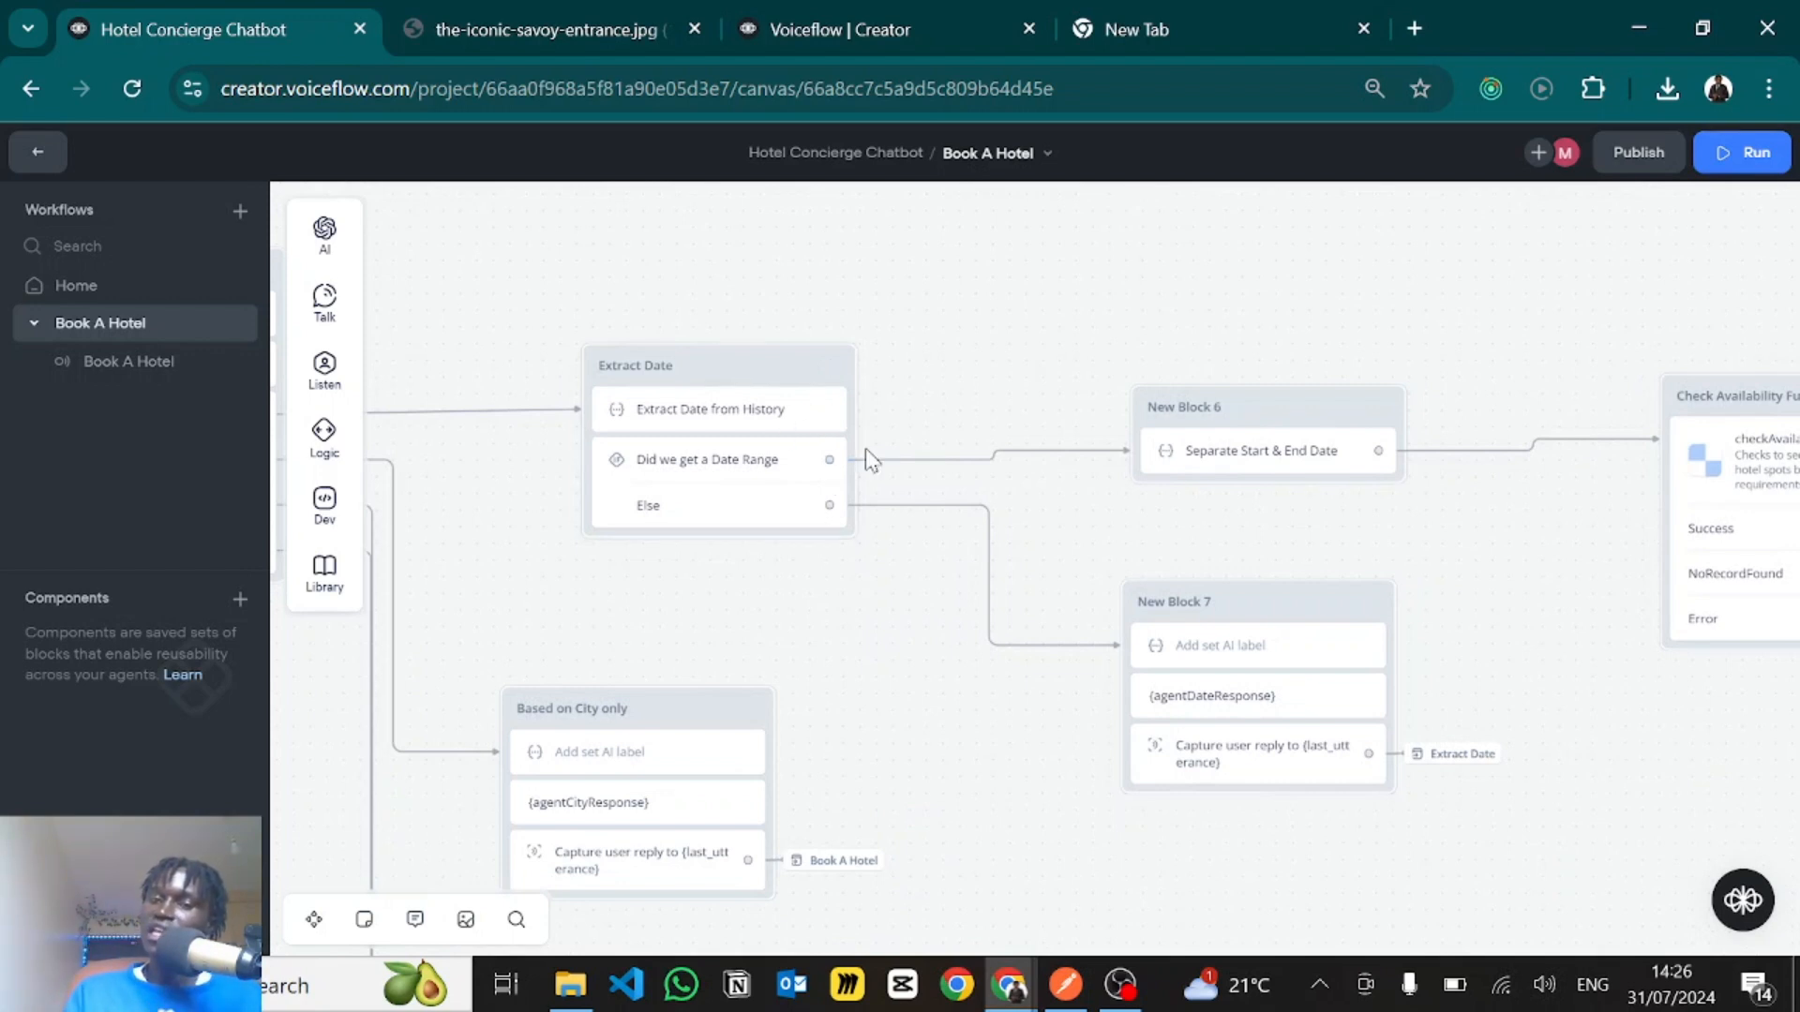
pyautogui.click(1049, 459)
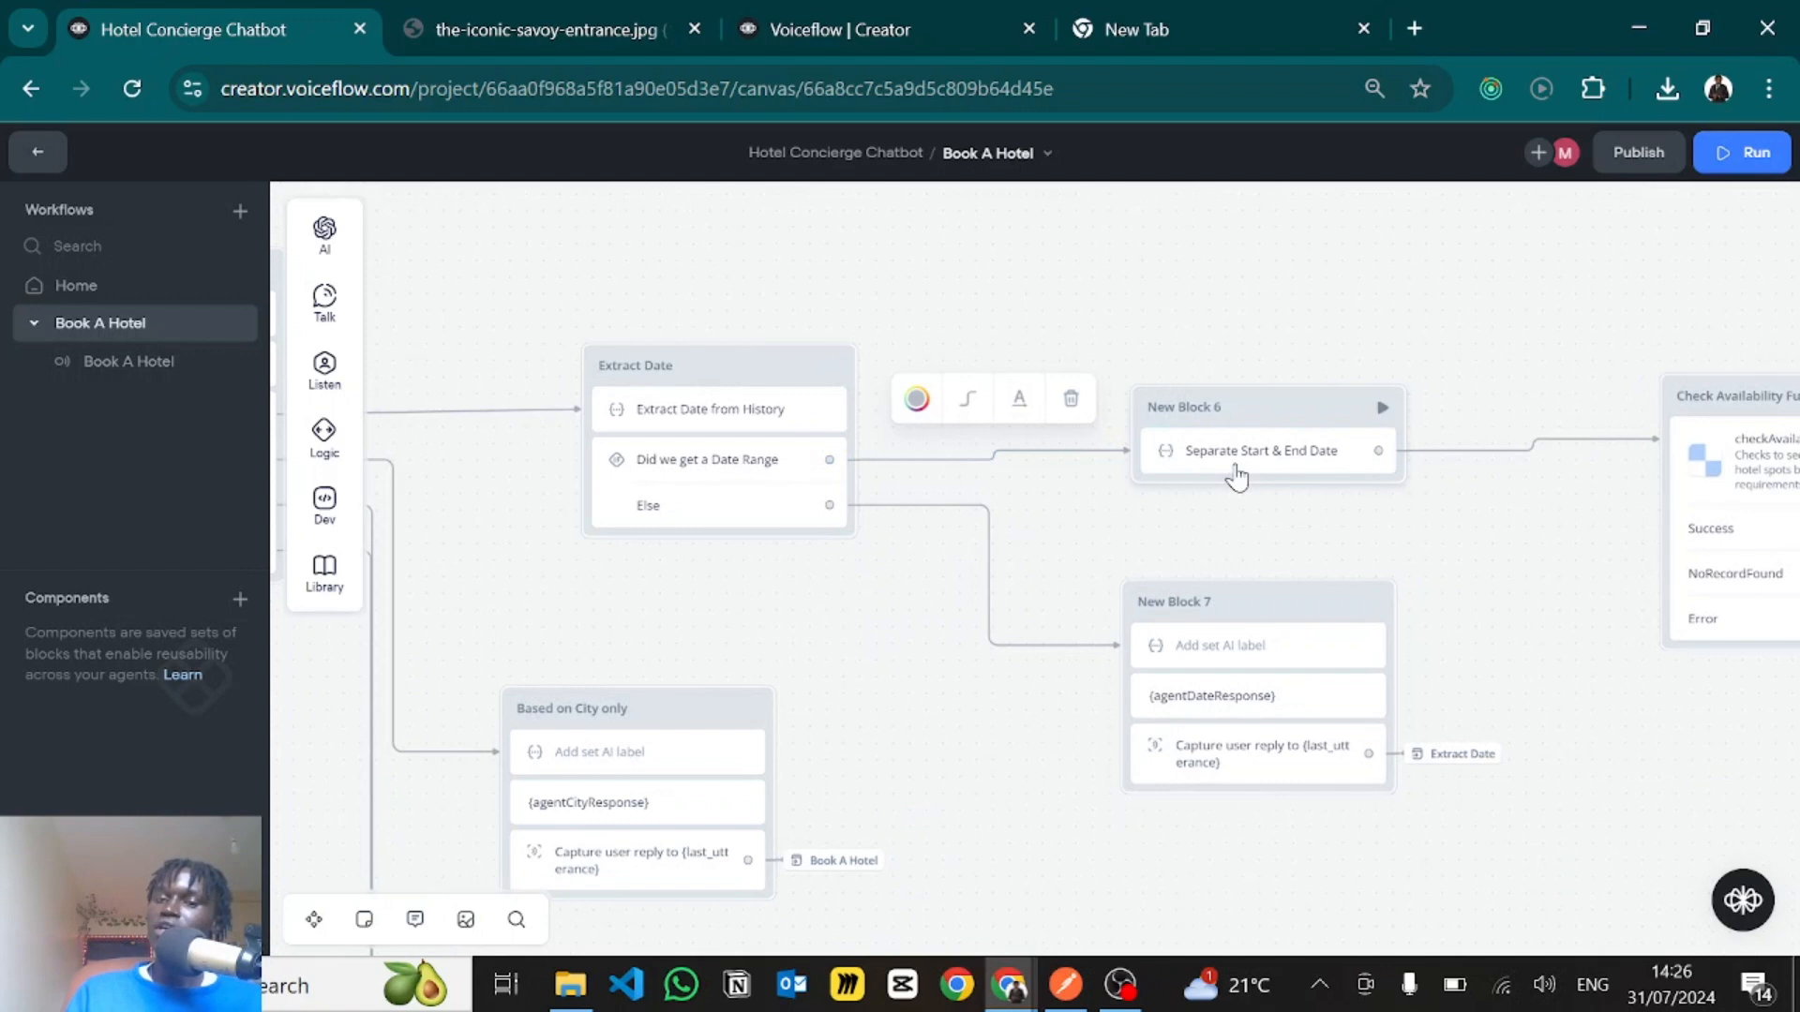
pyautogui.click(1235, 454)
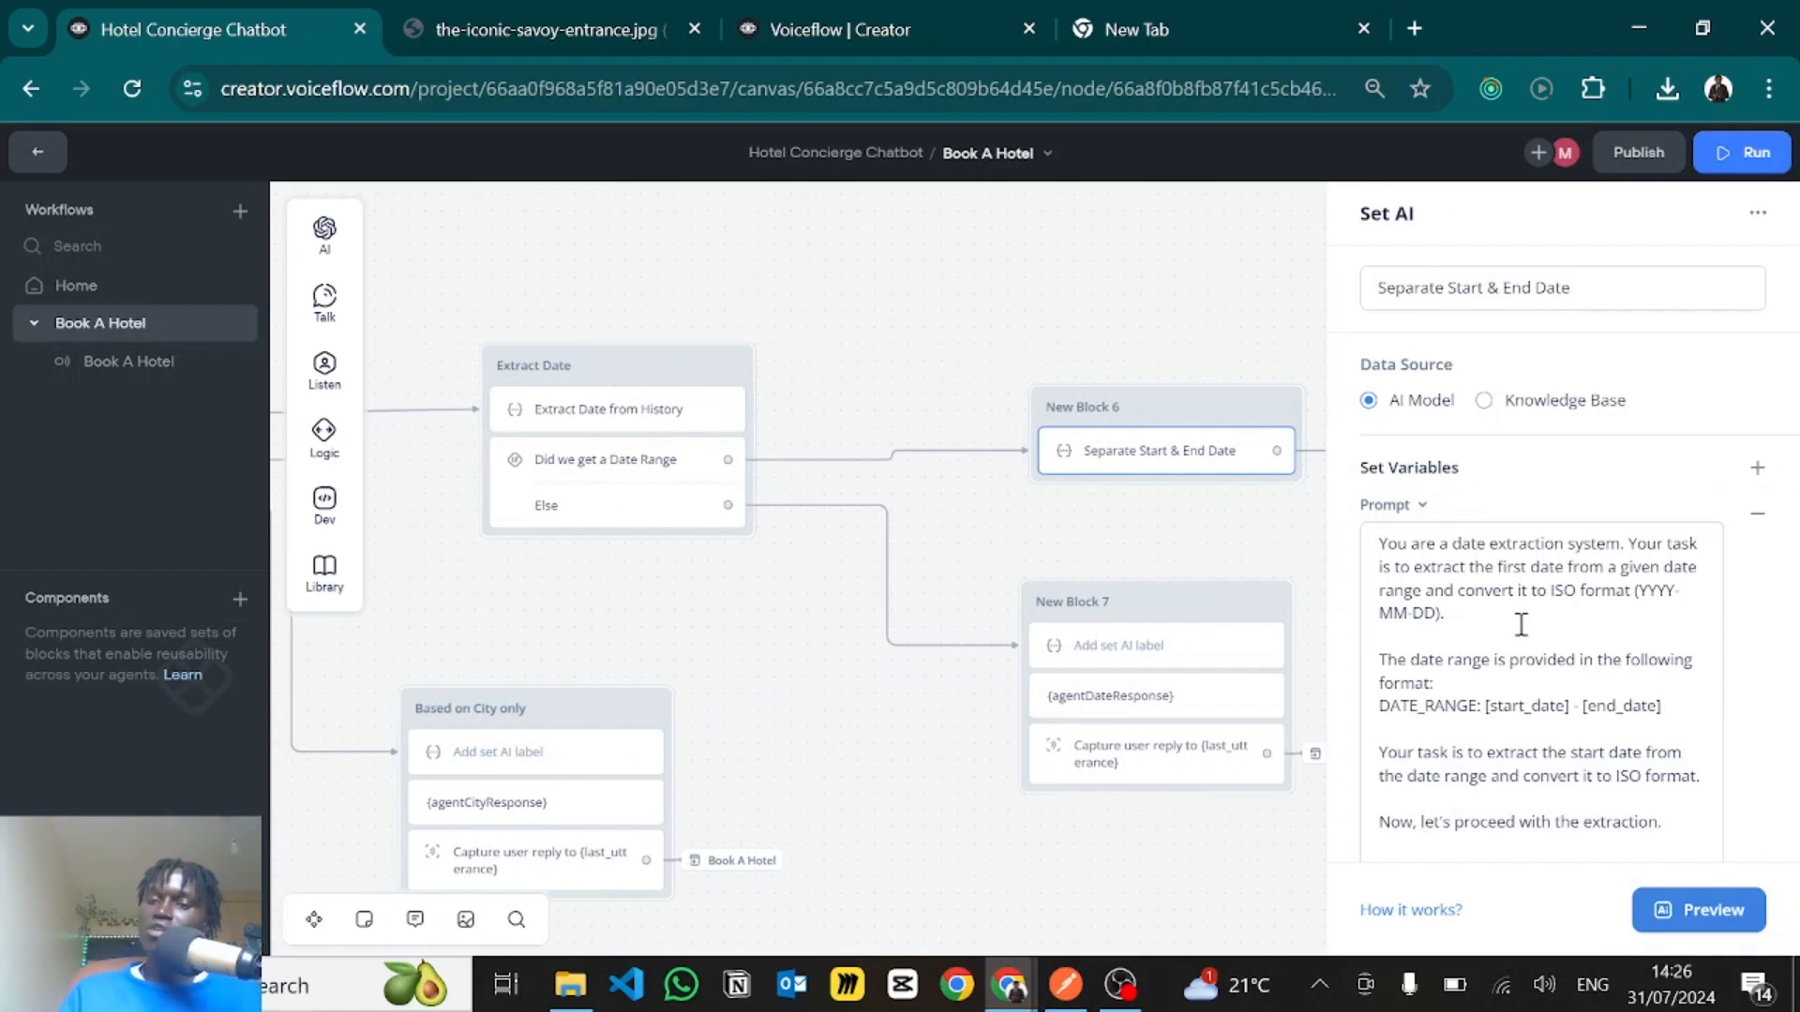
pyautogui.scroll(-2, 1517, 628)
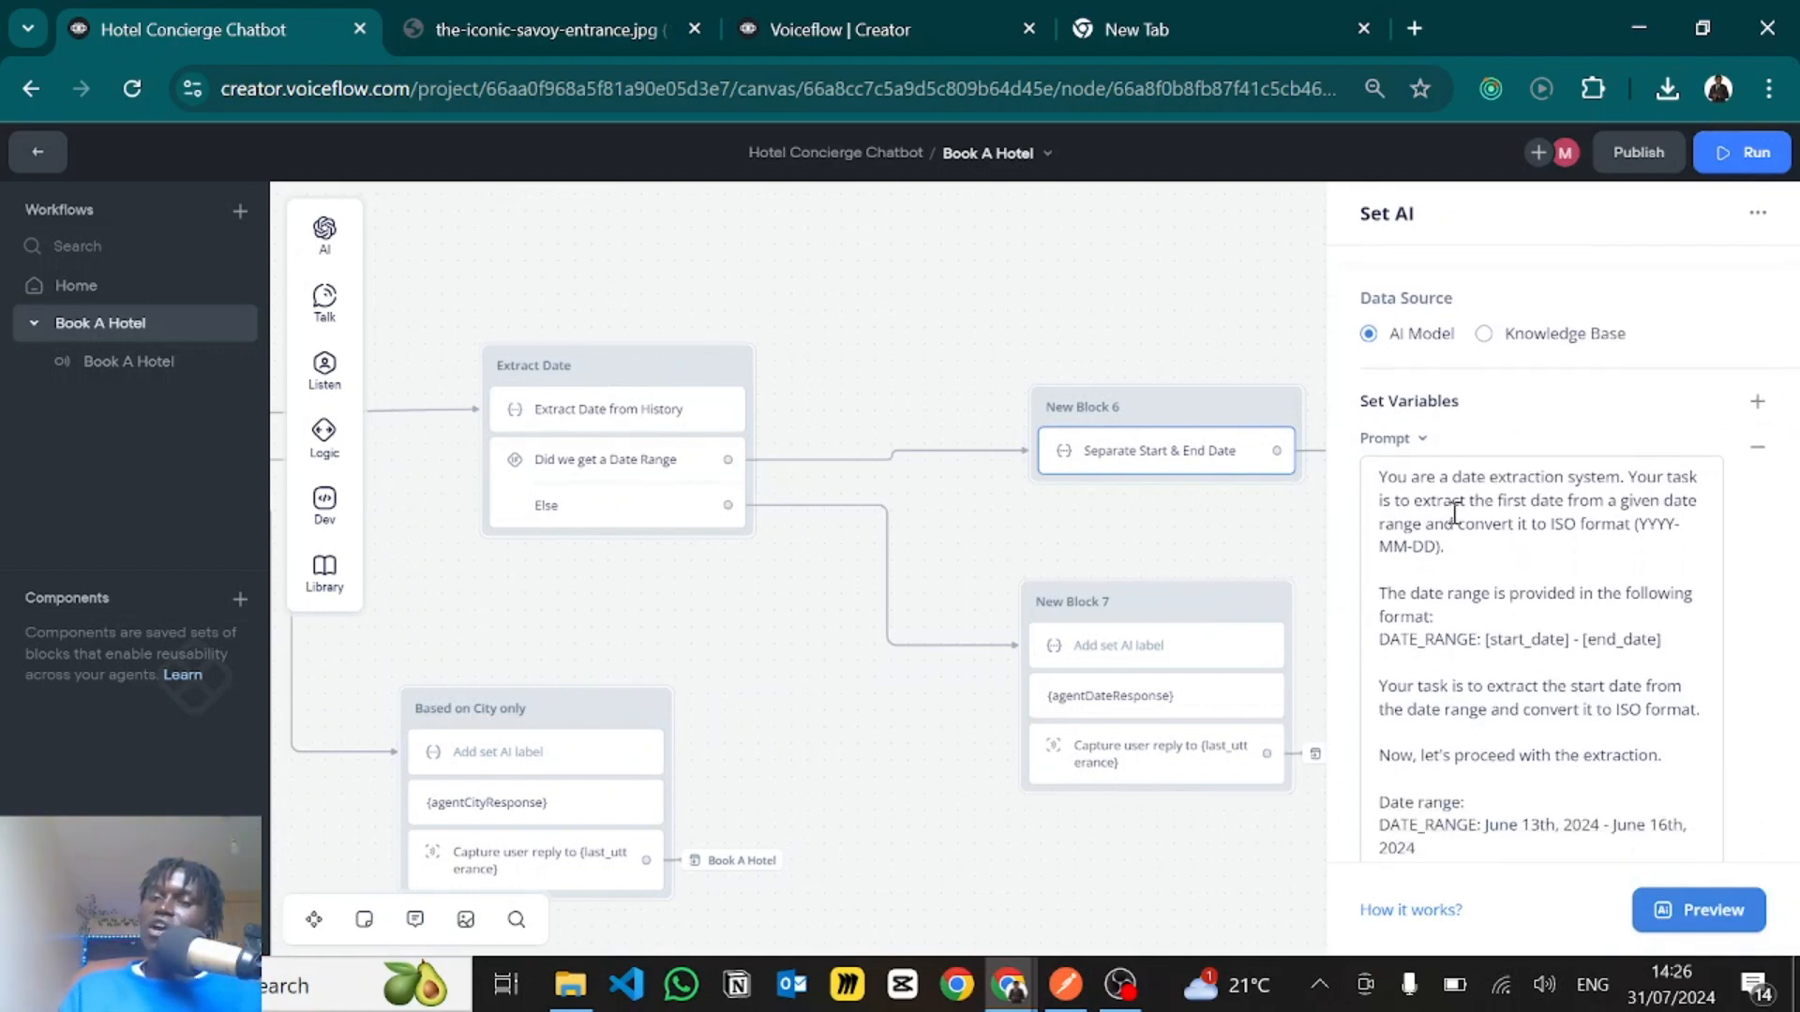
pyautogui.scroll(-1, 1605, 579)
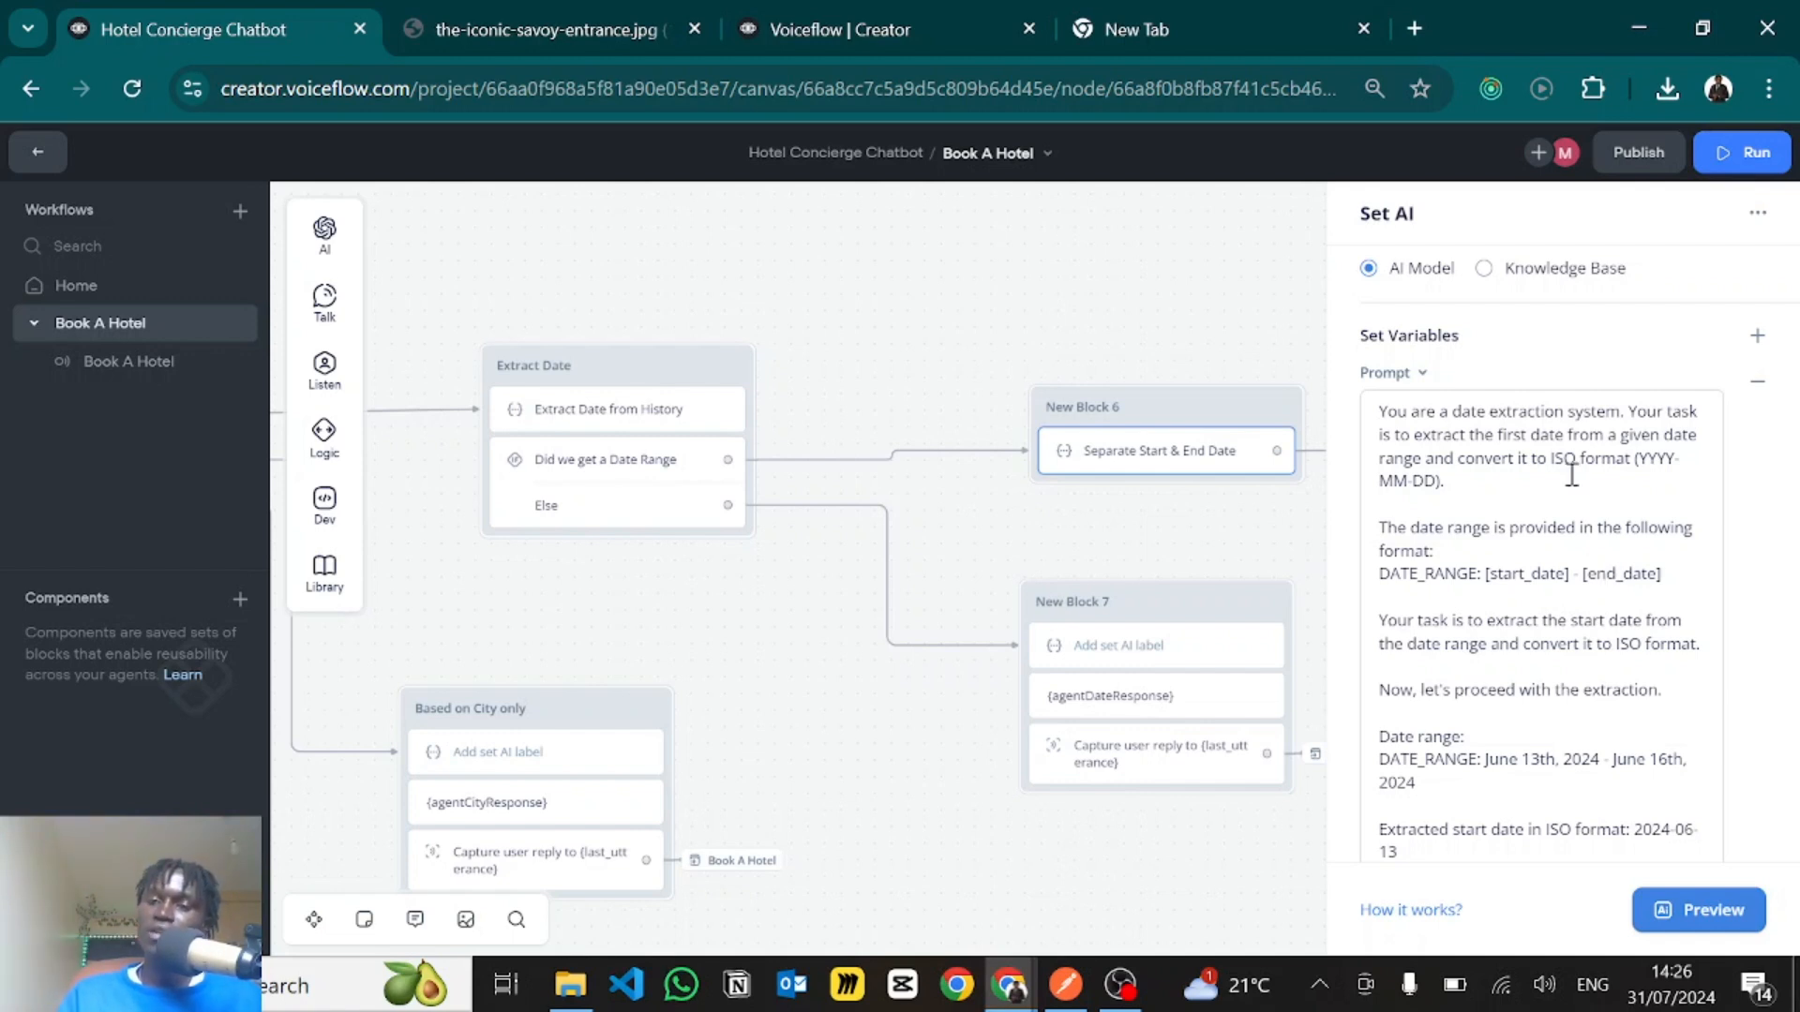
pyautogui.moveTo(1638, 460); pyautogui.dragTo(1556, 464)
pyautogui.click(1449, 481)
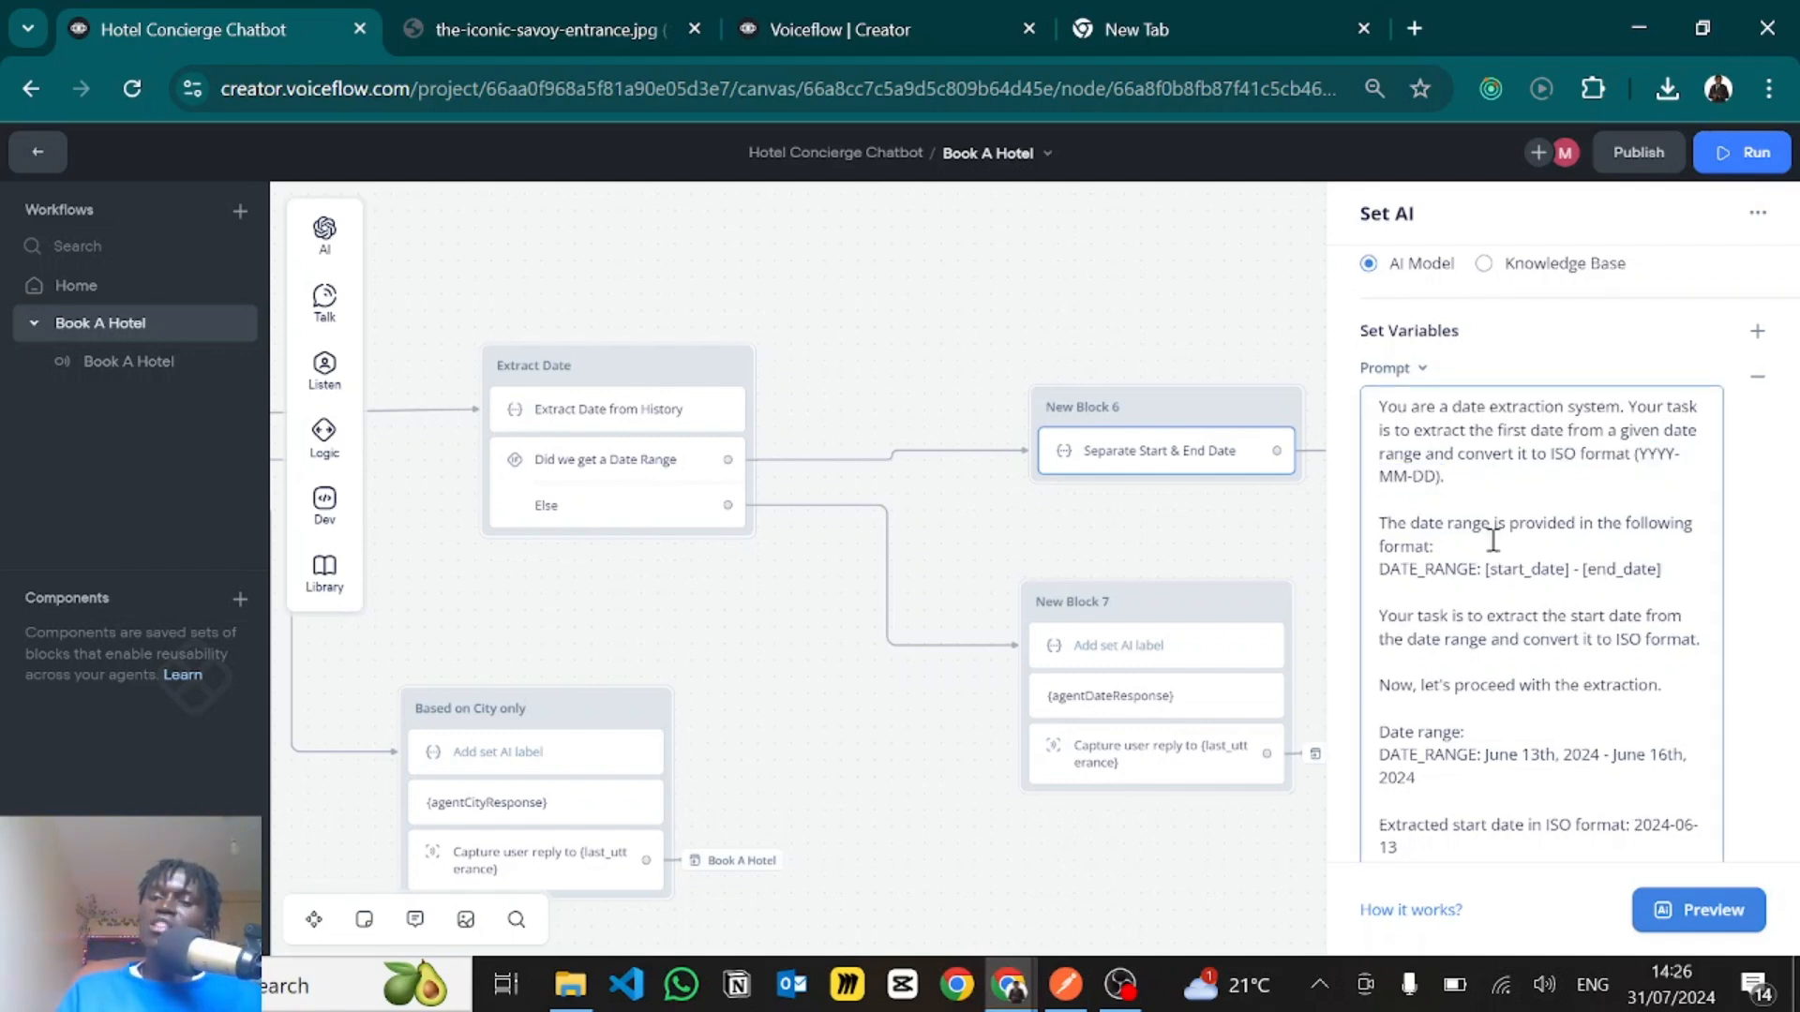
# - Examine the start date prompt's DATE_RANGE format and its June 13th, 2024 - June 16th, 2024 extraction example
pyautogui.scroll(-1, 1493, 542)
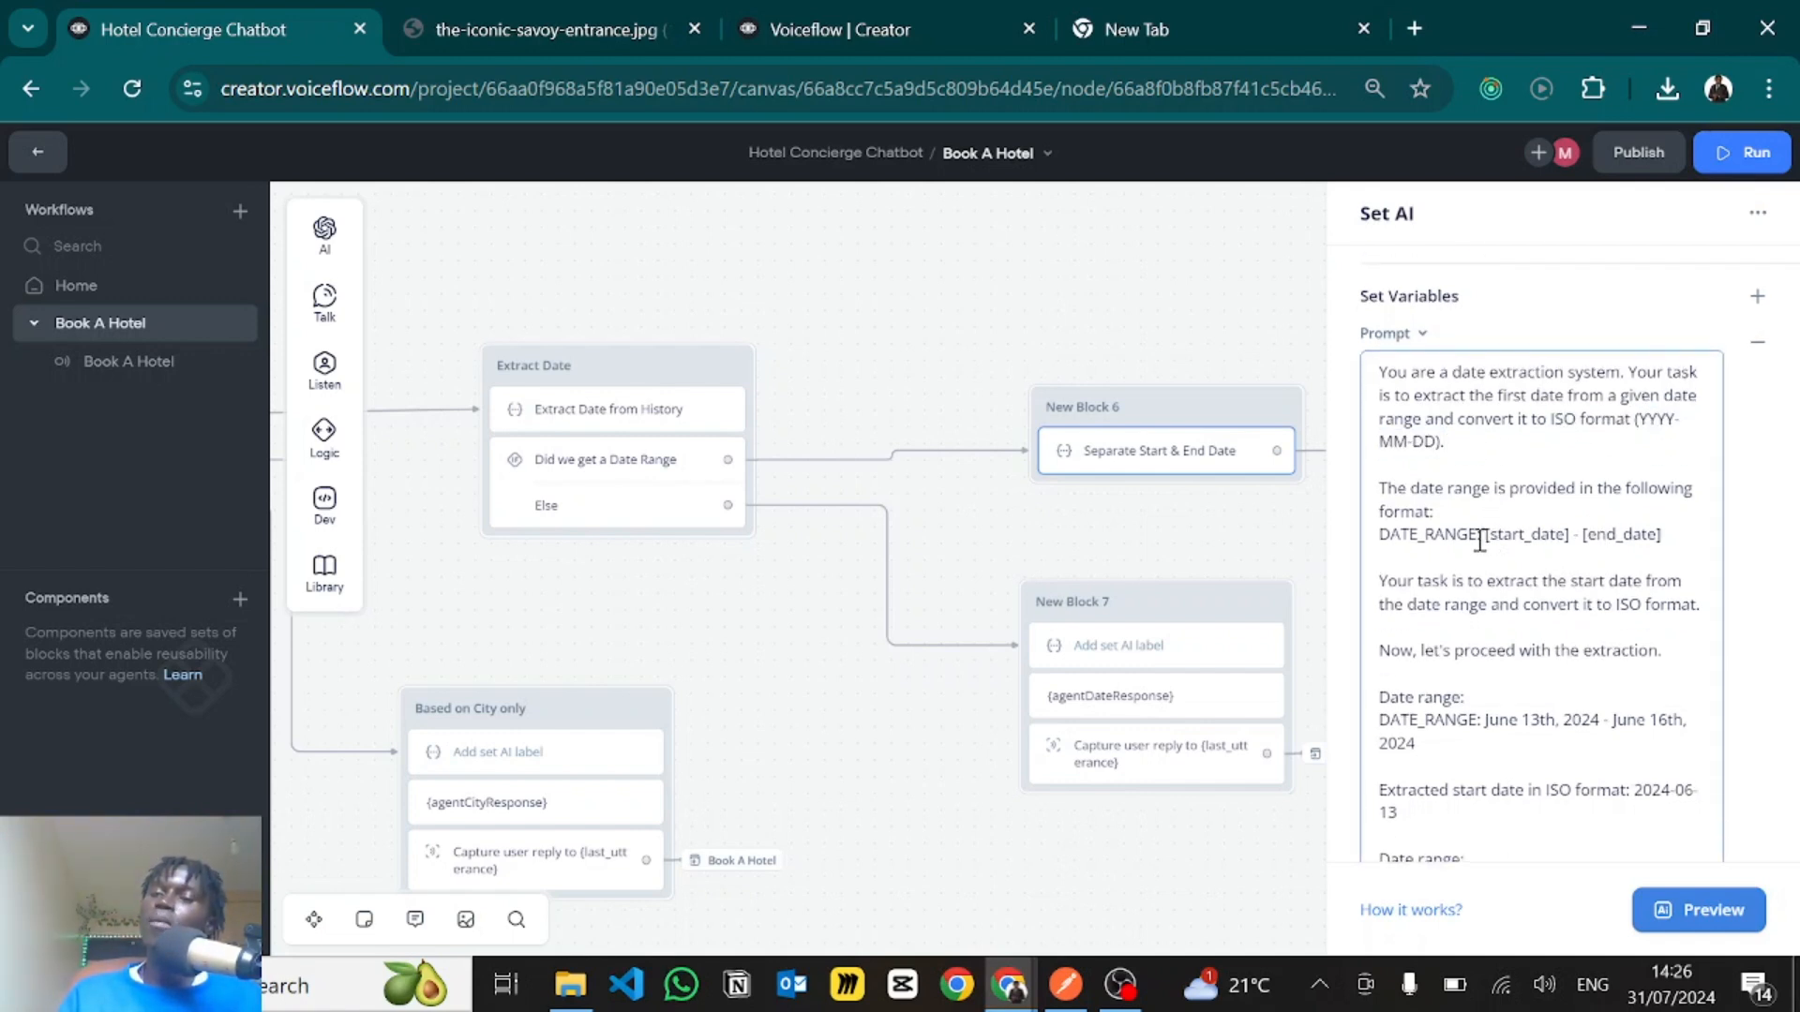
pyautogui.scroll(-3, 1454, 590)
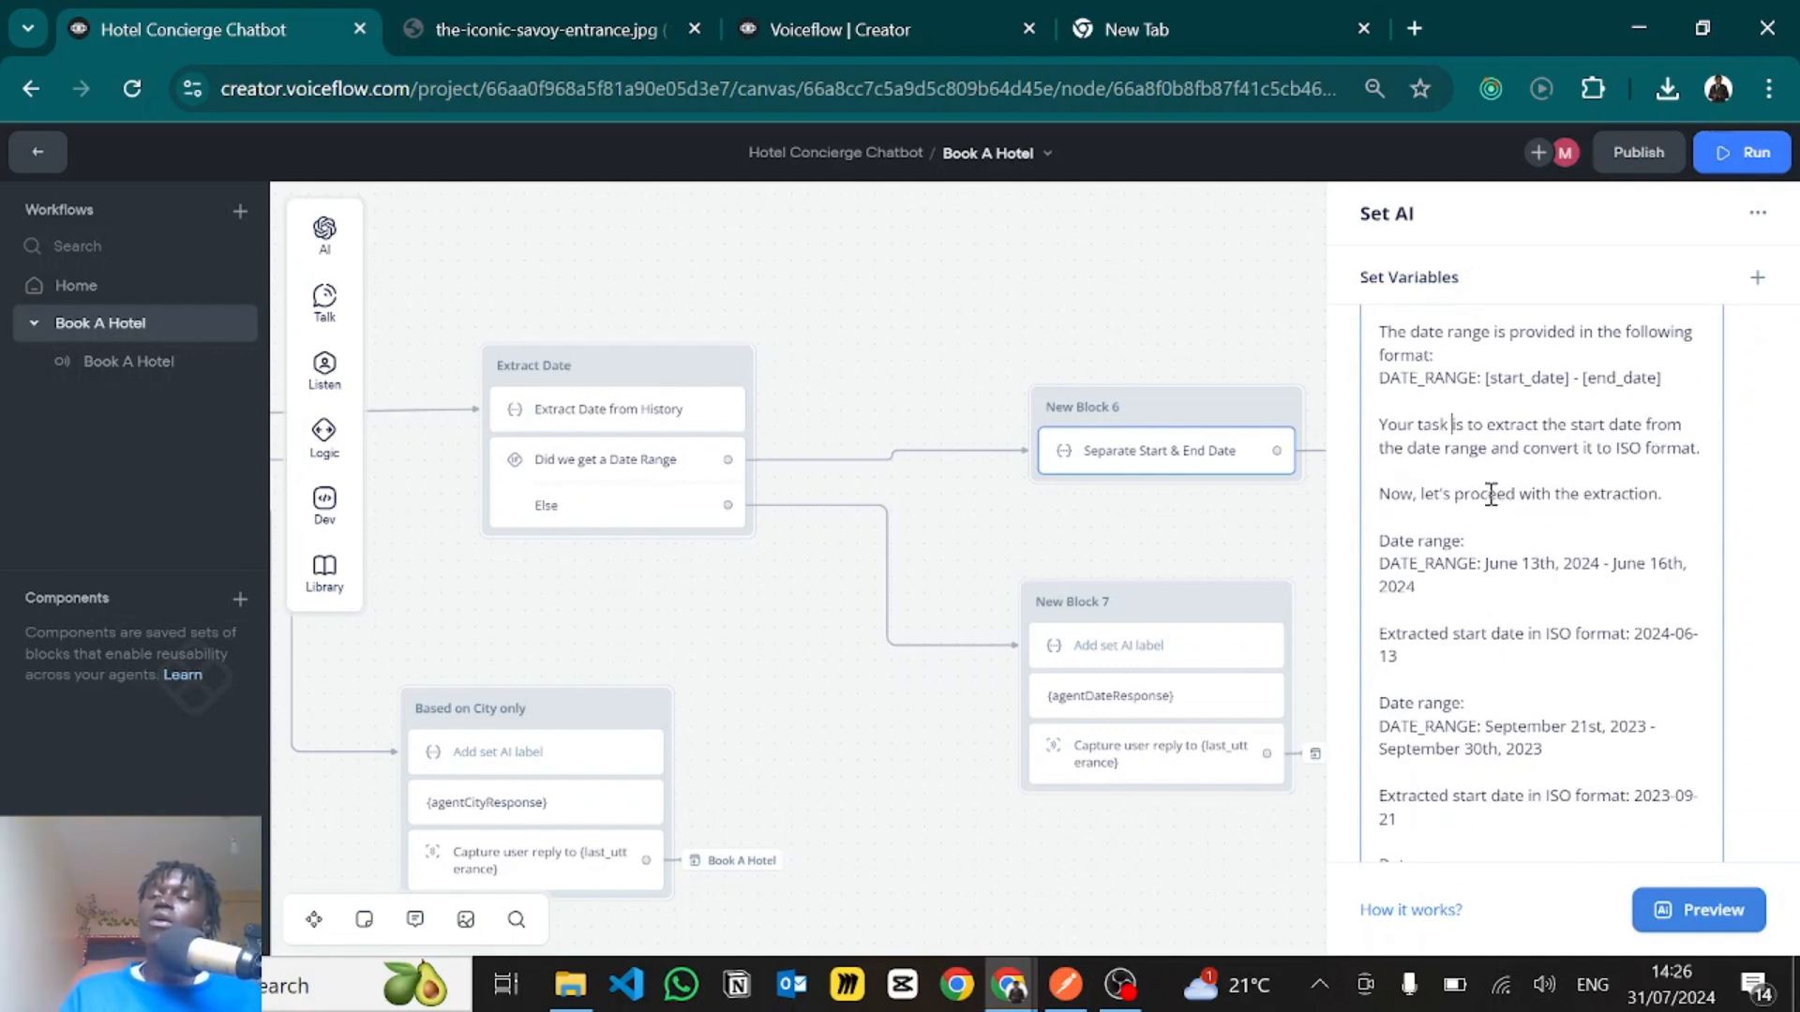
pyautogui.scroll(-3, 1460, 523)
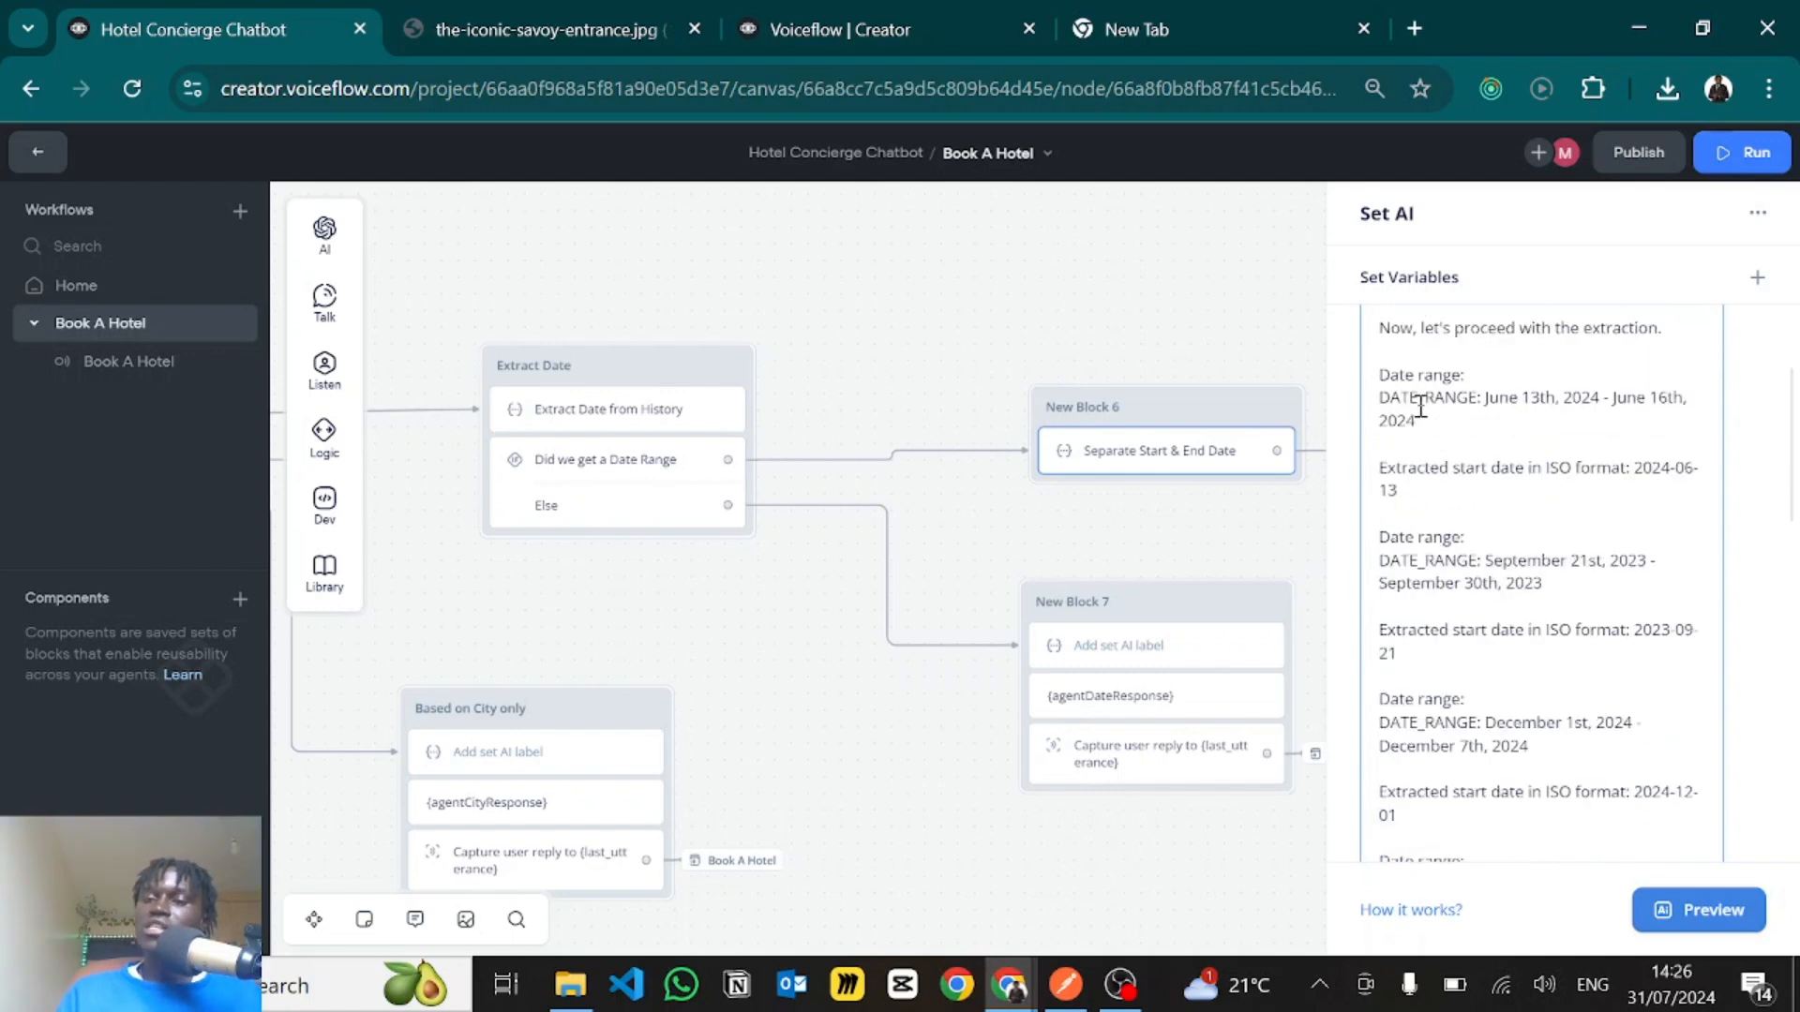
pyautogui.moveTo(1379, 469)
pyautogui.mouseDown()
pyautogui.moveTo(1672, 472)
pyautogui.moveTo(1389, 503)
pyautogui.mouseUp()
pyautogui.click(1666, 472)
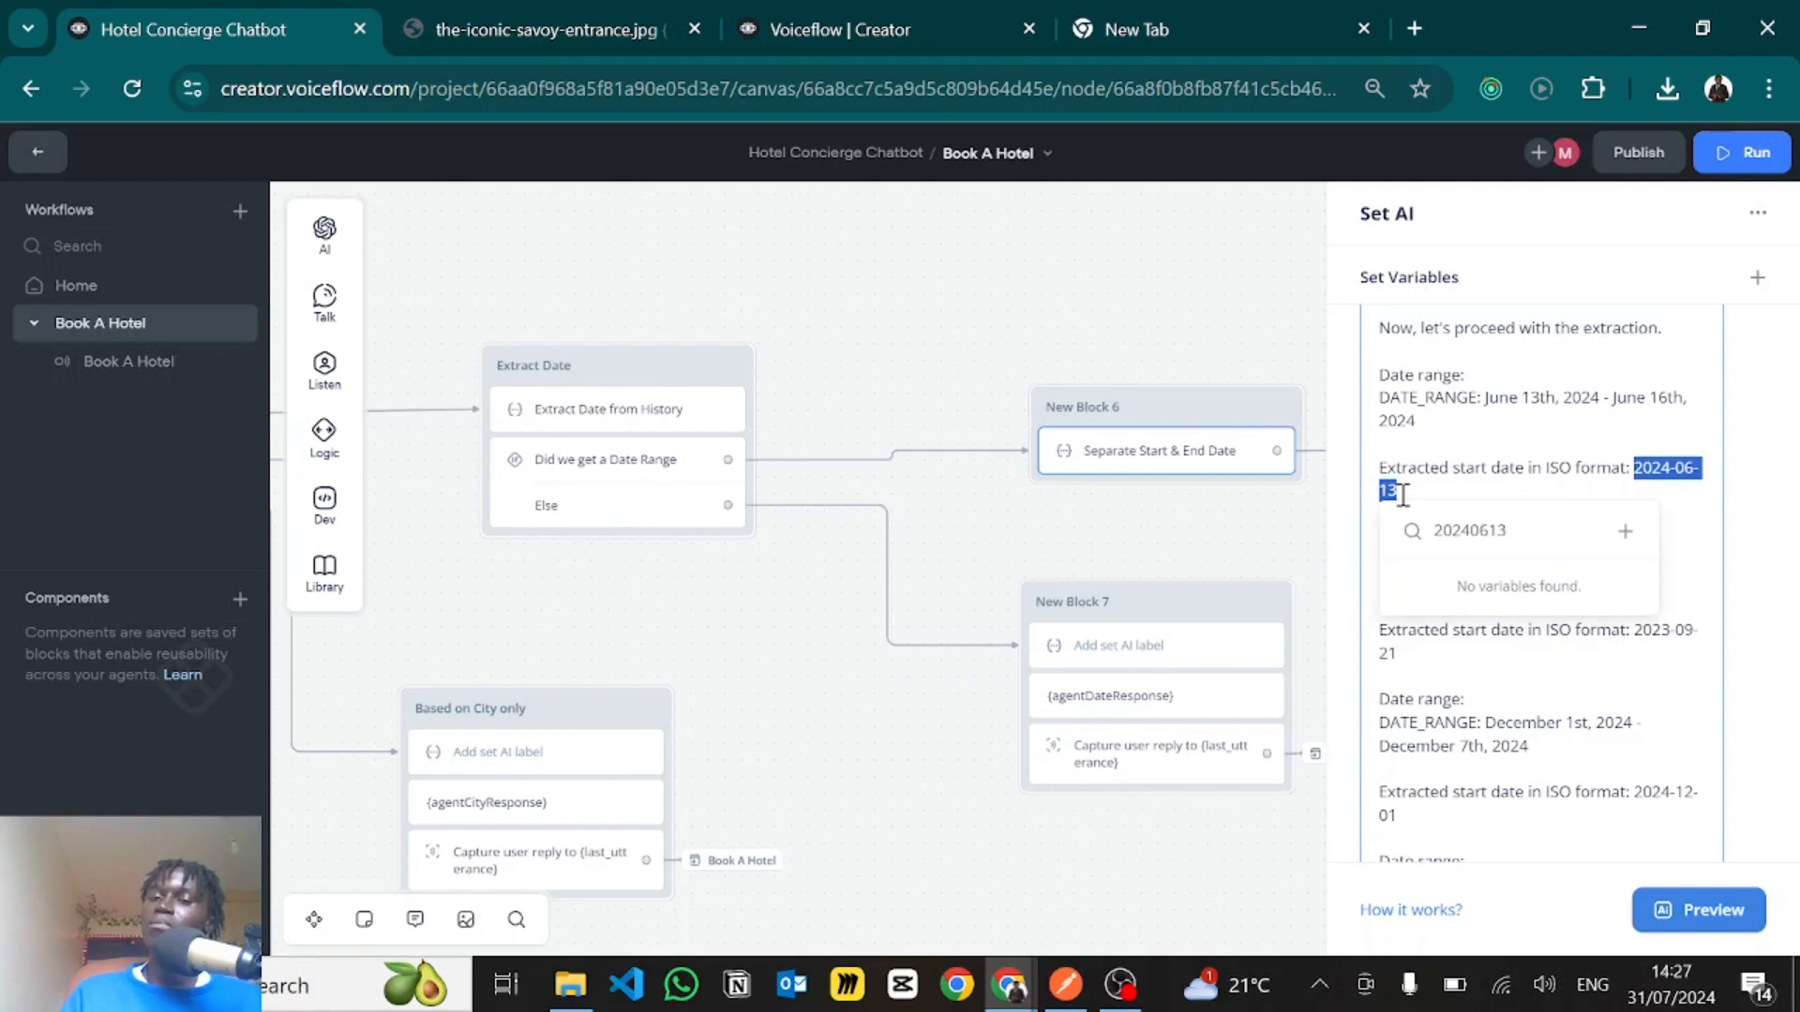
pyautogui.click(1492, 422)
pyautogui.scroll(-2, 1492, 422)
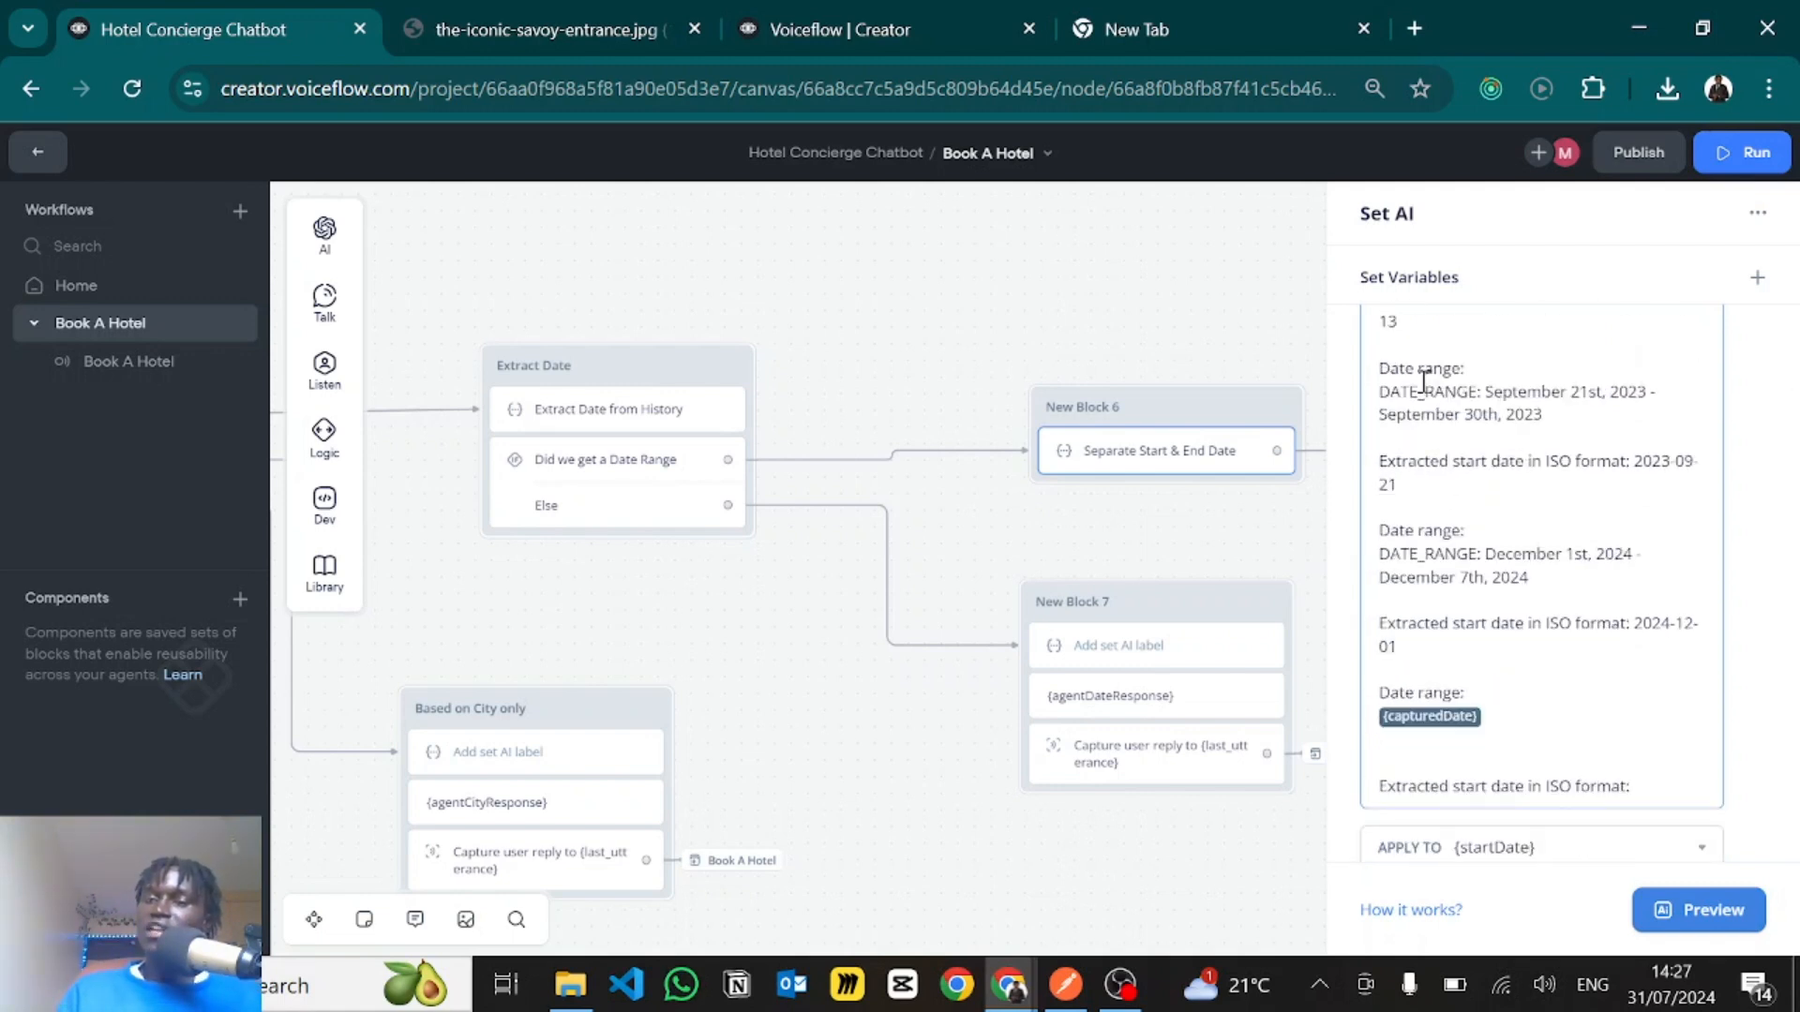
# - Examine the start date prompt's September 21st, 2023 - September 30th, 2023 example and its extracted ISO start date
pyautogui.moveTo(1380, 392); pyautogui.dragTo(1607, 418)
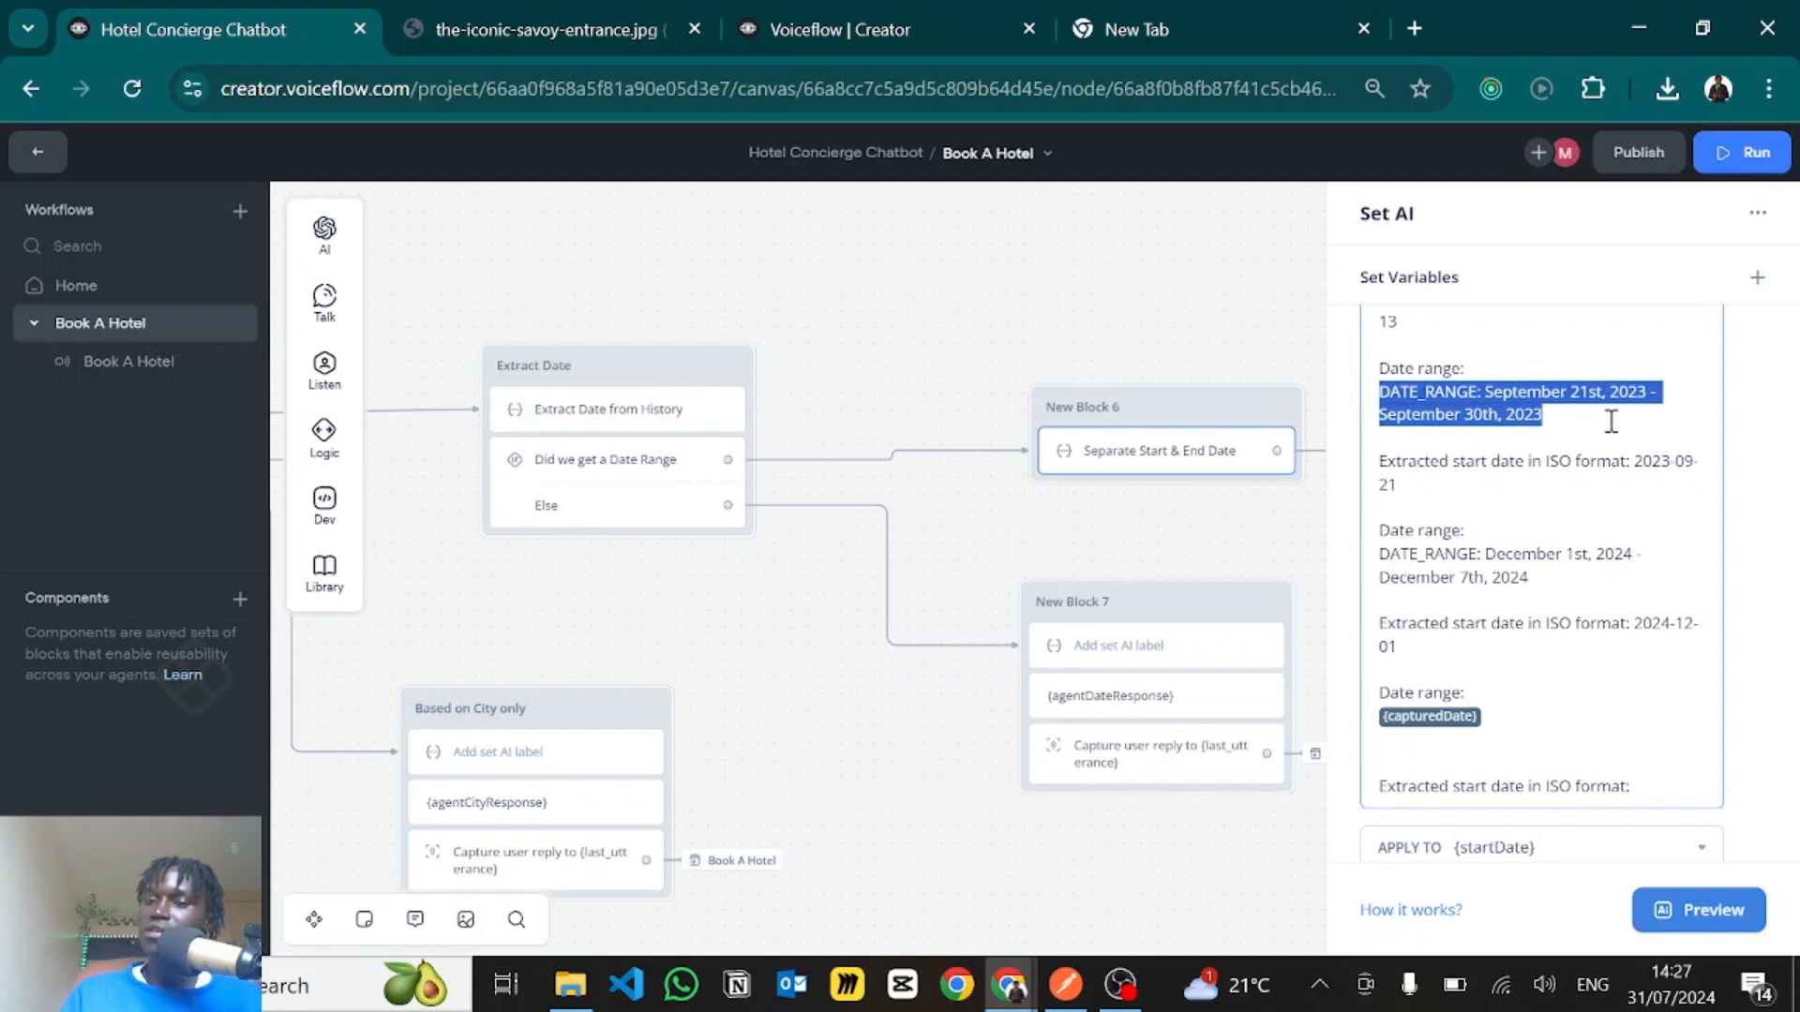
pyautogui.click(1609, 422)
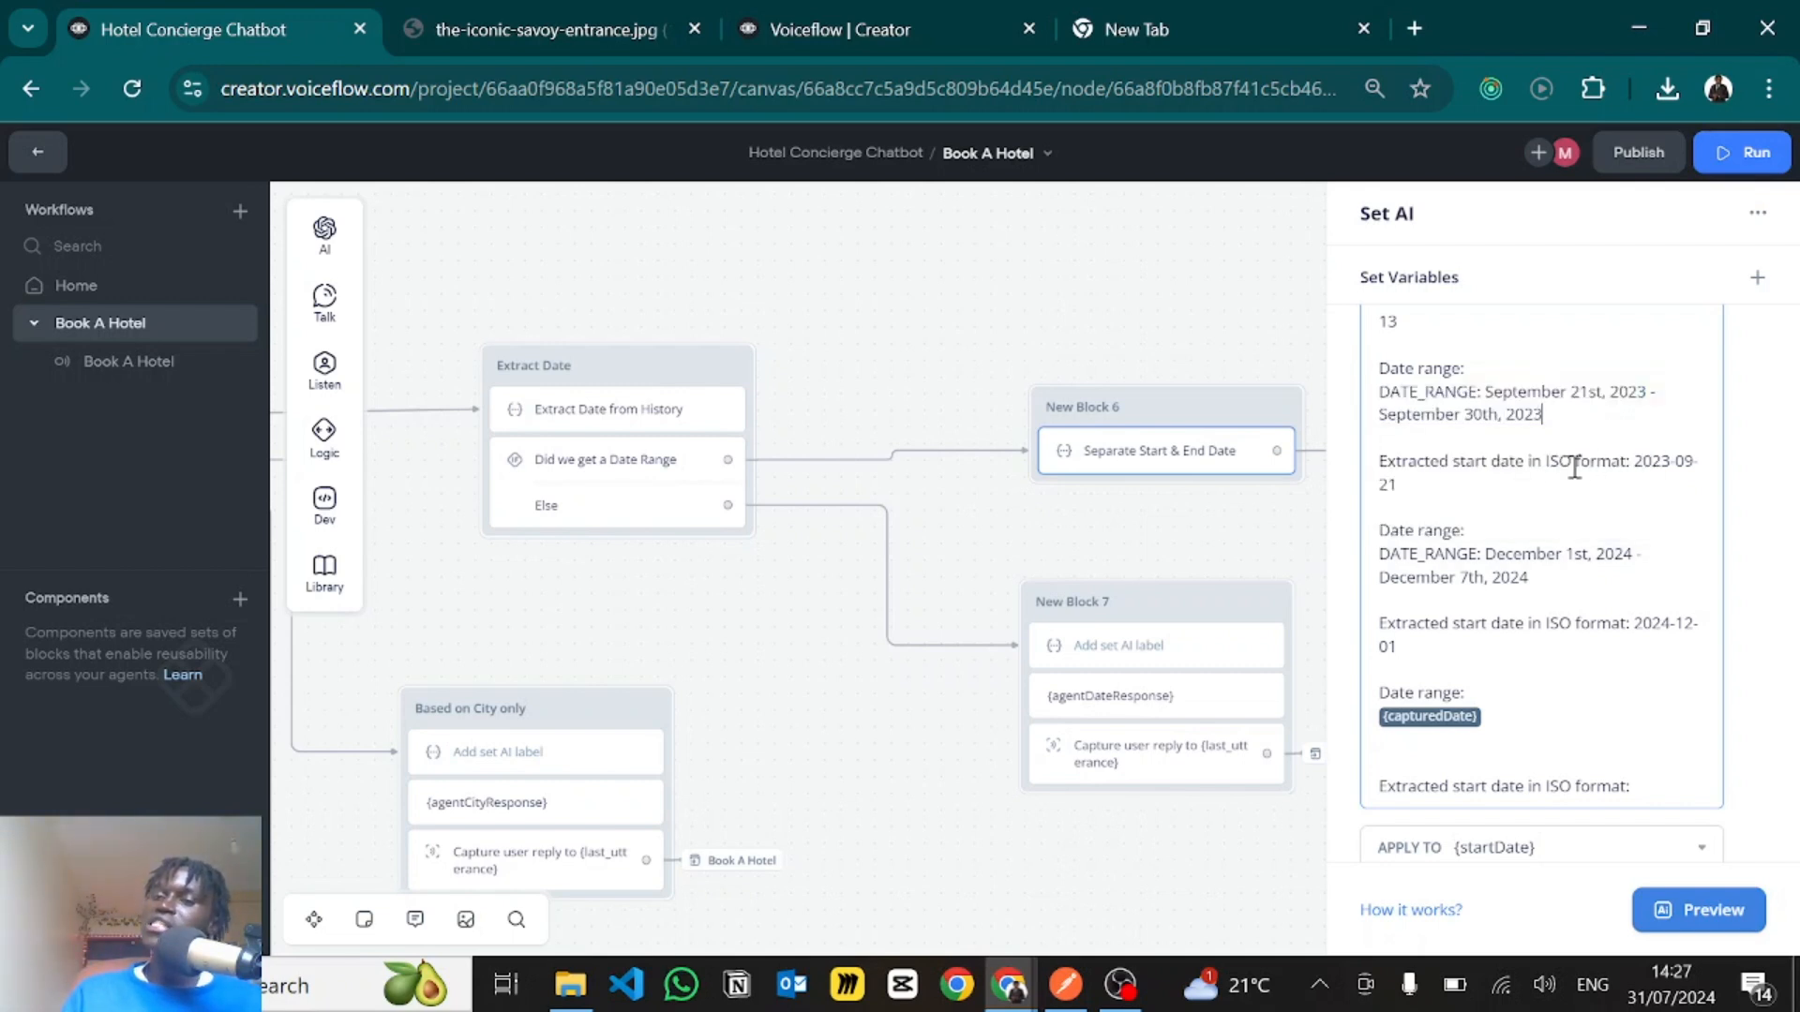
pyautogui.moveTo(1639, 463); pyautogui.dragTo(1453, 487)
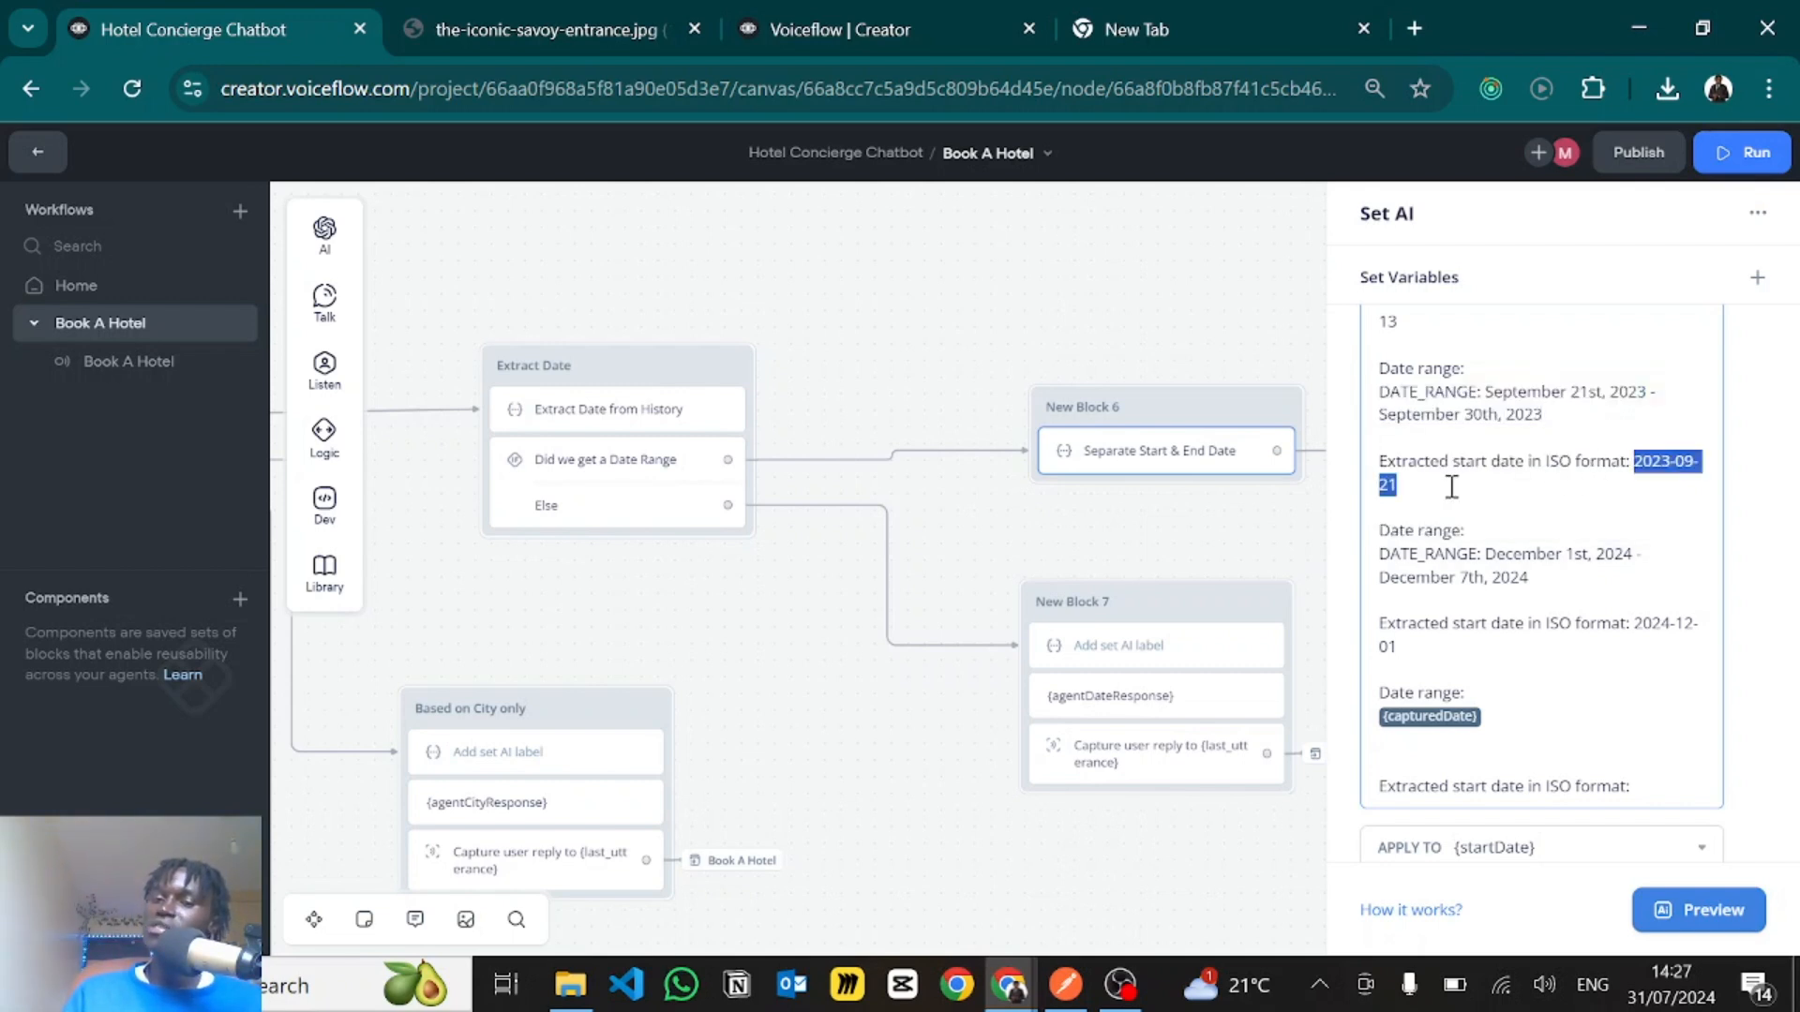
pyautogui.click(1453, 487)
# - Check the capturedDate reference closing the start date prompt and the variable its result is applied to
pyautogui.scroll(-2, 1452, 487)
pyautogui.scroll(-1, 1451, 486)
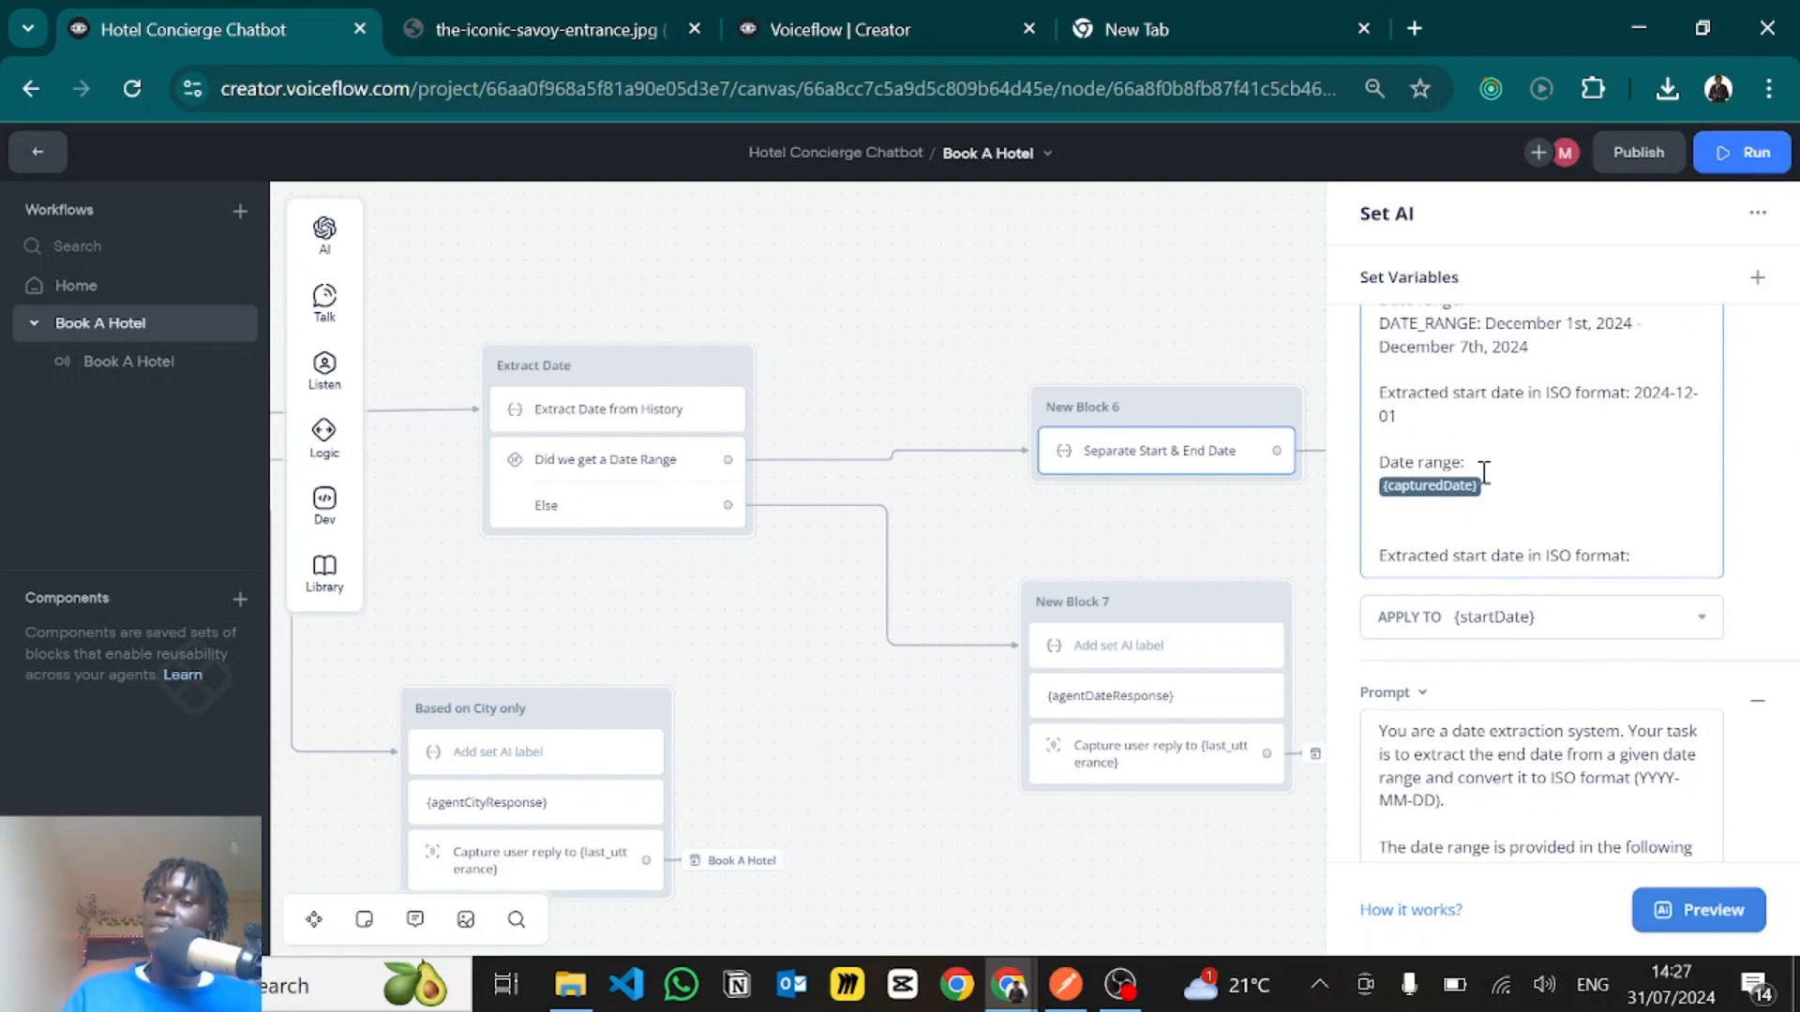
pyautogui.moveTo(1495, 480); pyautogui.dragTo(1363, 483)
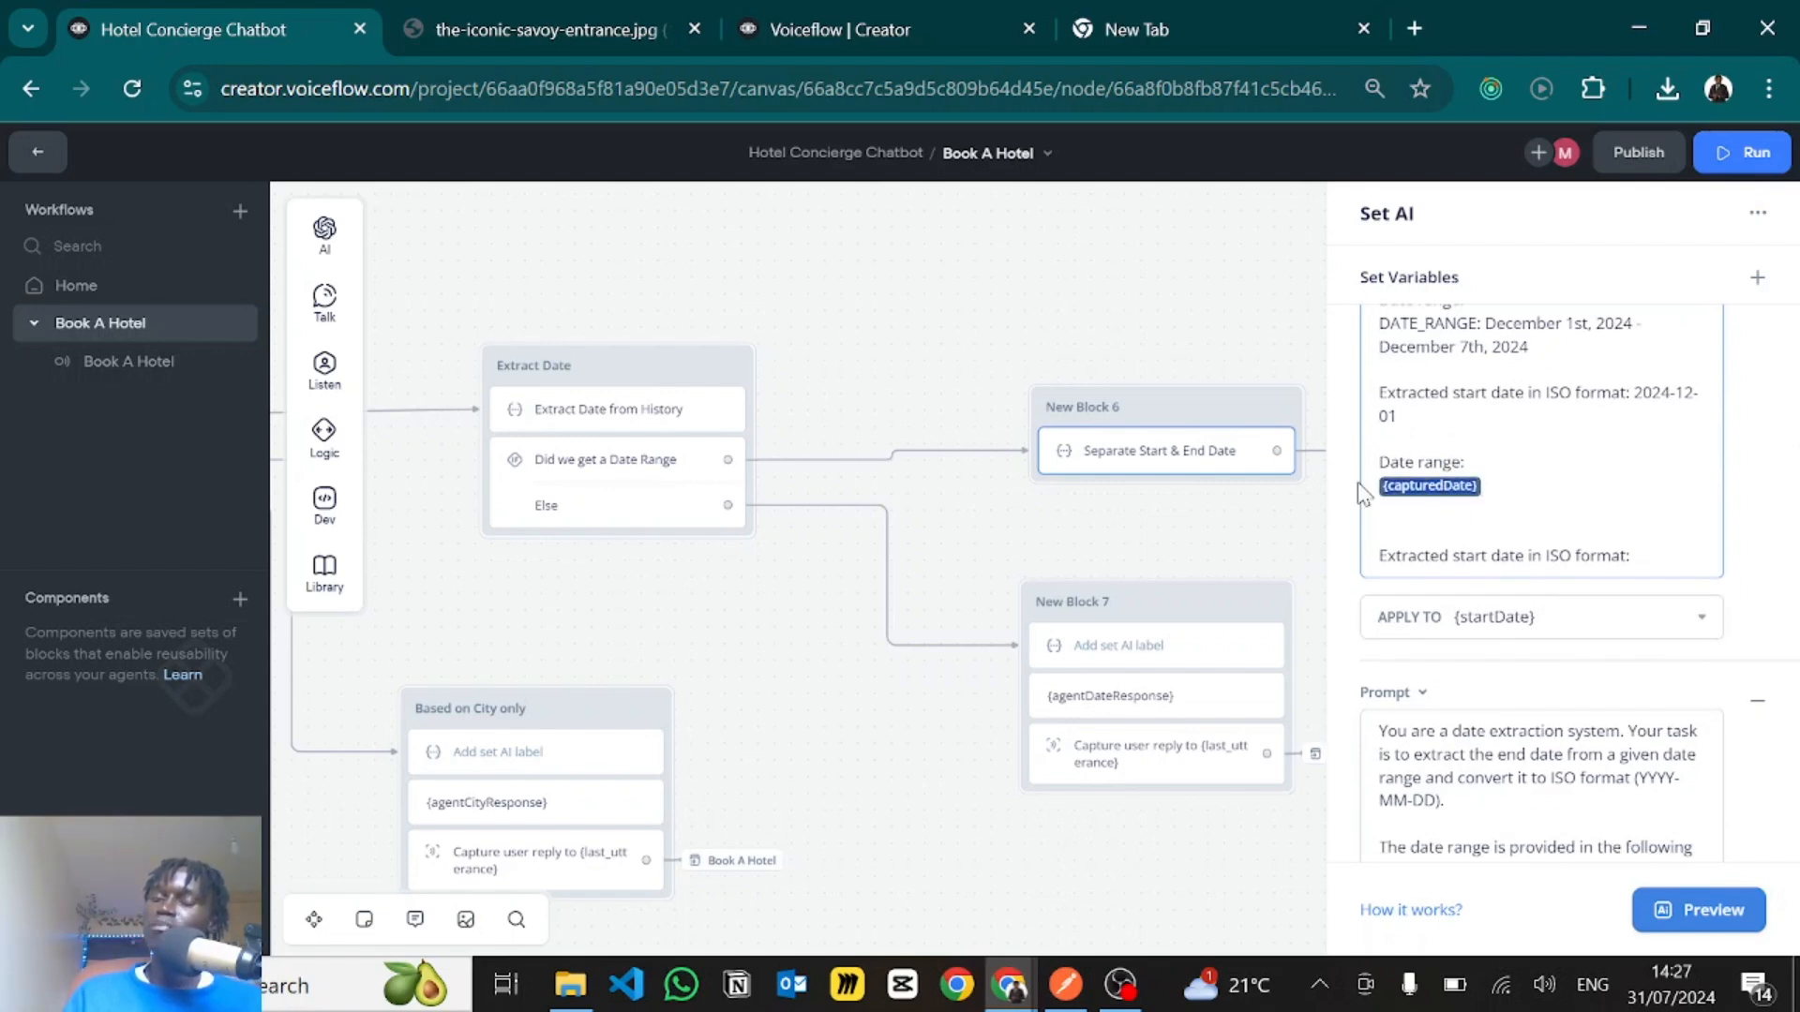
pyautogui.click(1641, 487)
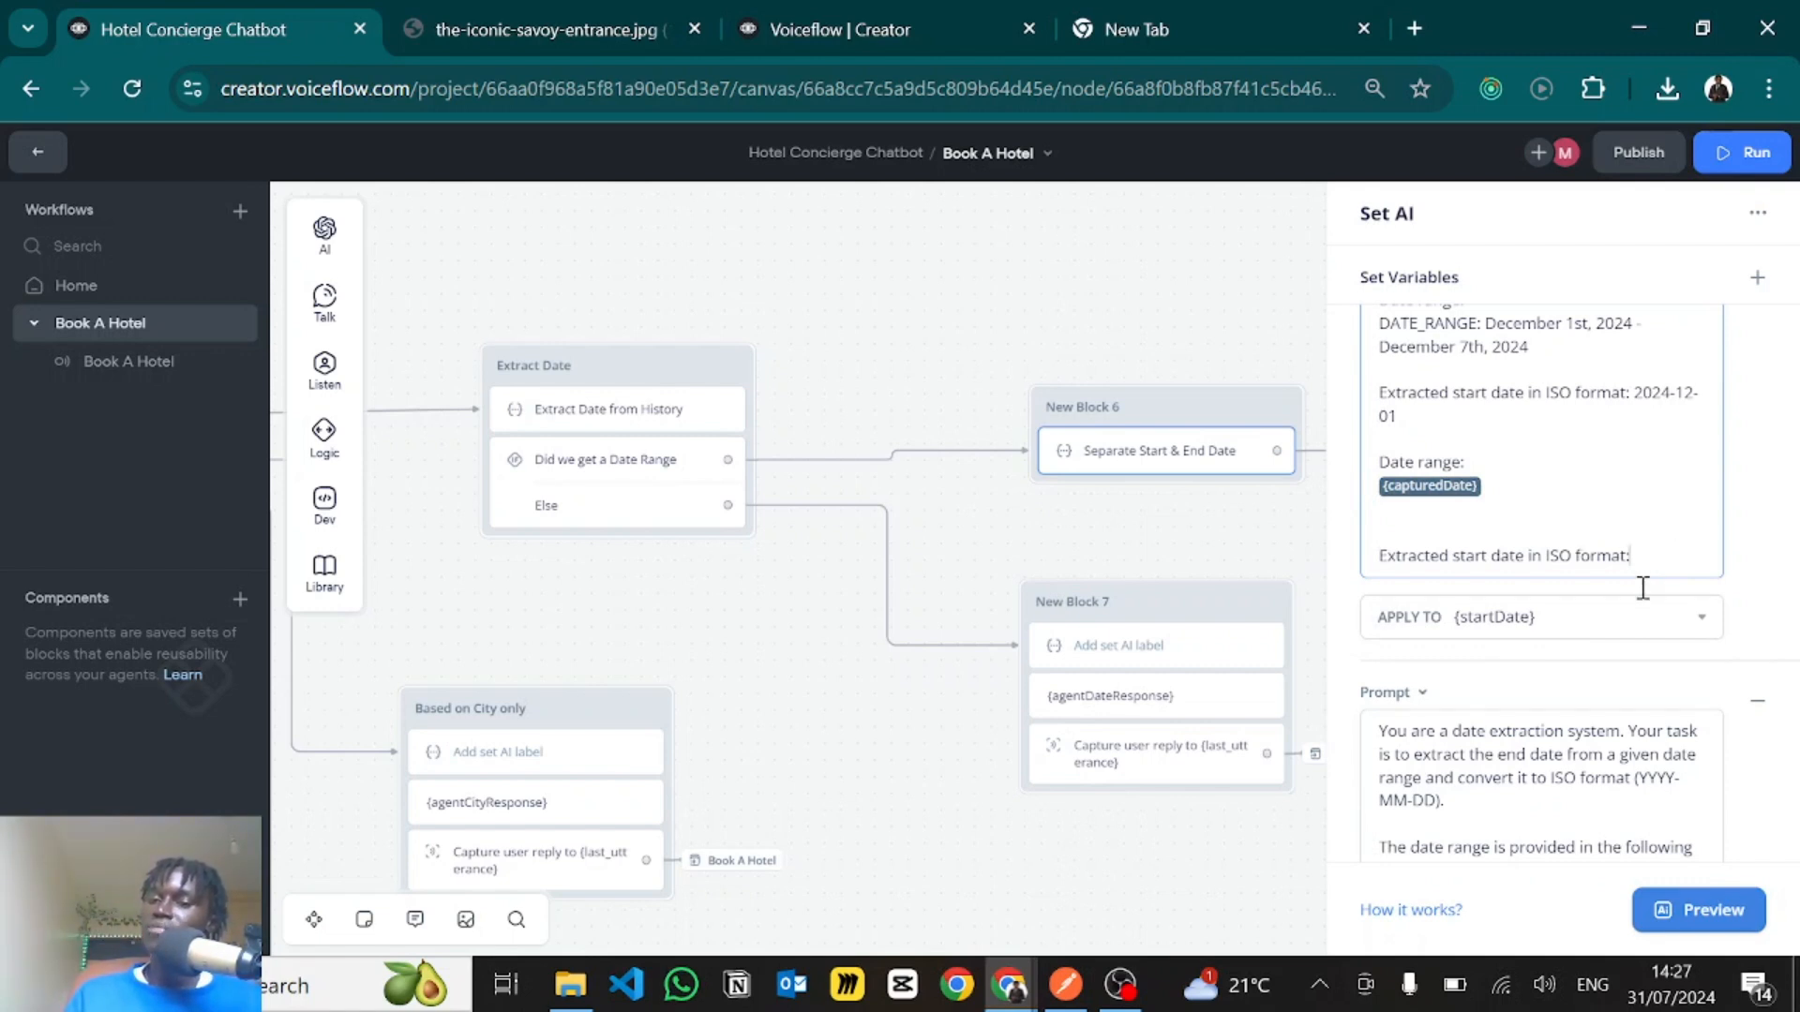
pyautogui.click(1486, 611)
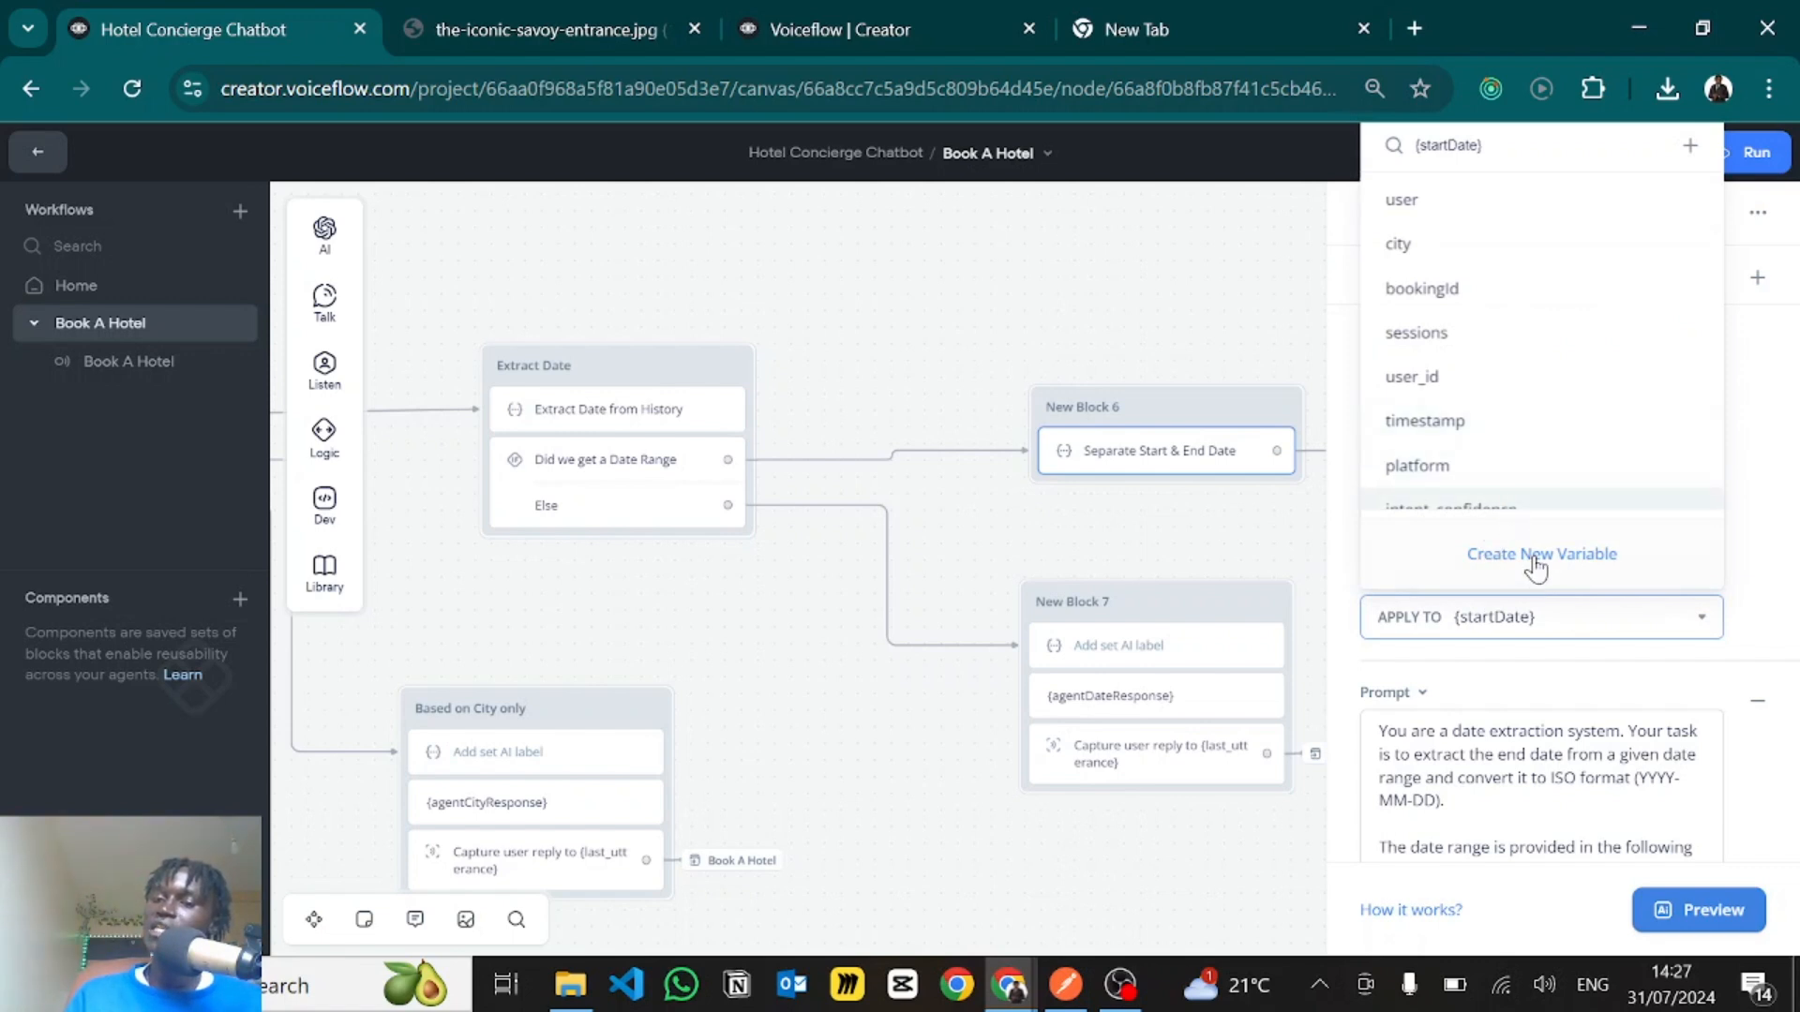
pyautogui.click(1753, 558)
# - Examine the second prompt's end date extraction instructions and examples, and the variable its result is applied to
pyautogui.scroll(-5, 1540, 687)
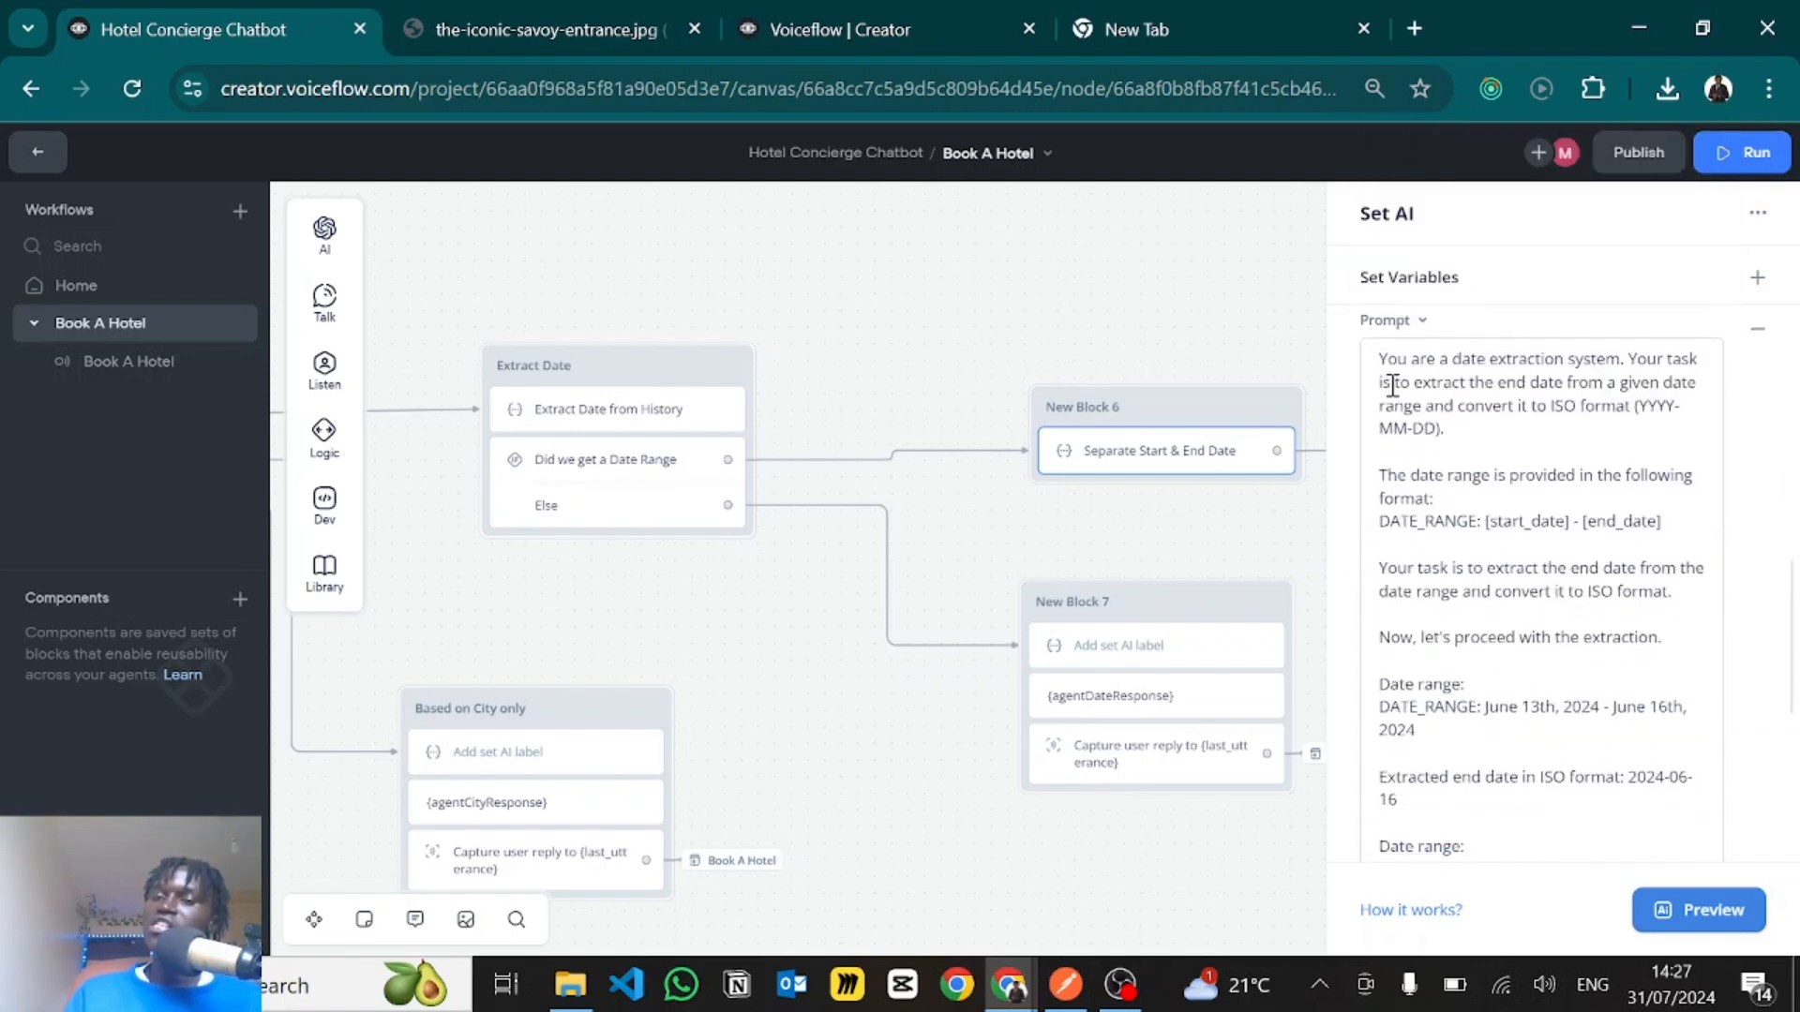
pyautogui.moveTo(1393, 386); pyautogui.dragTo(1559, 699)
pyautogui.click(1554, 696)
pyautogui.scroll(-1, 1553, 694)
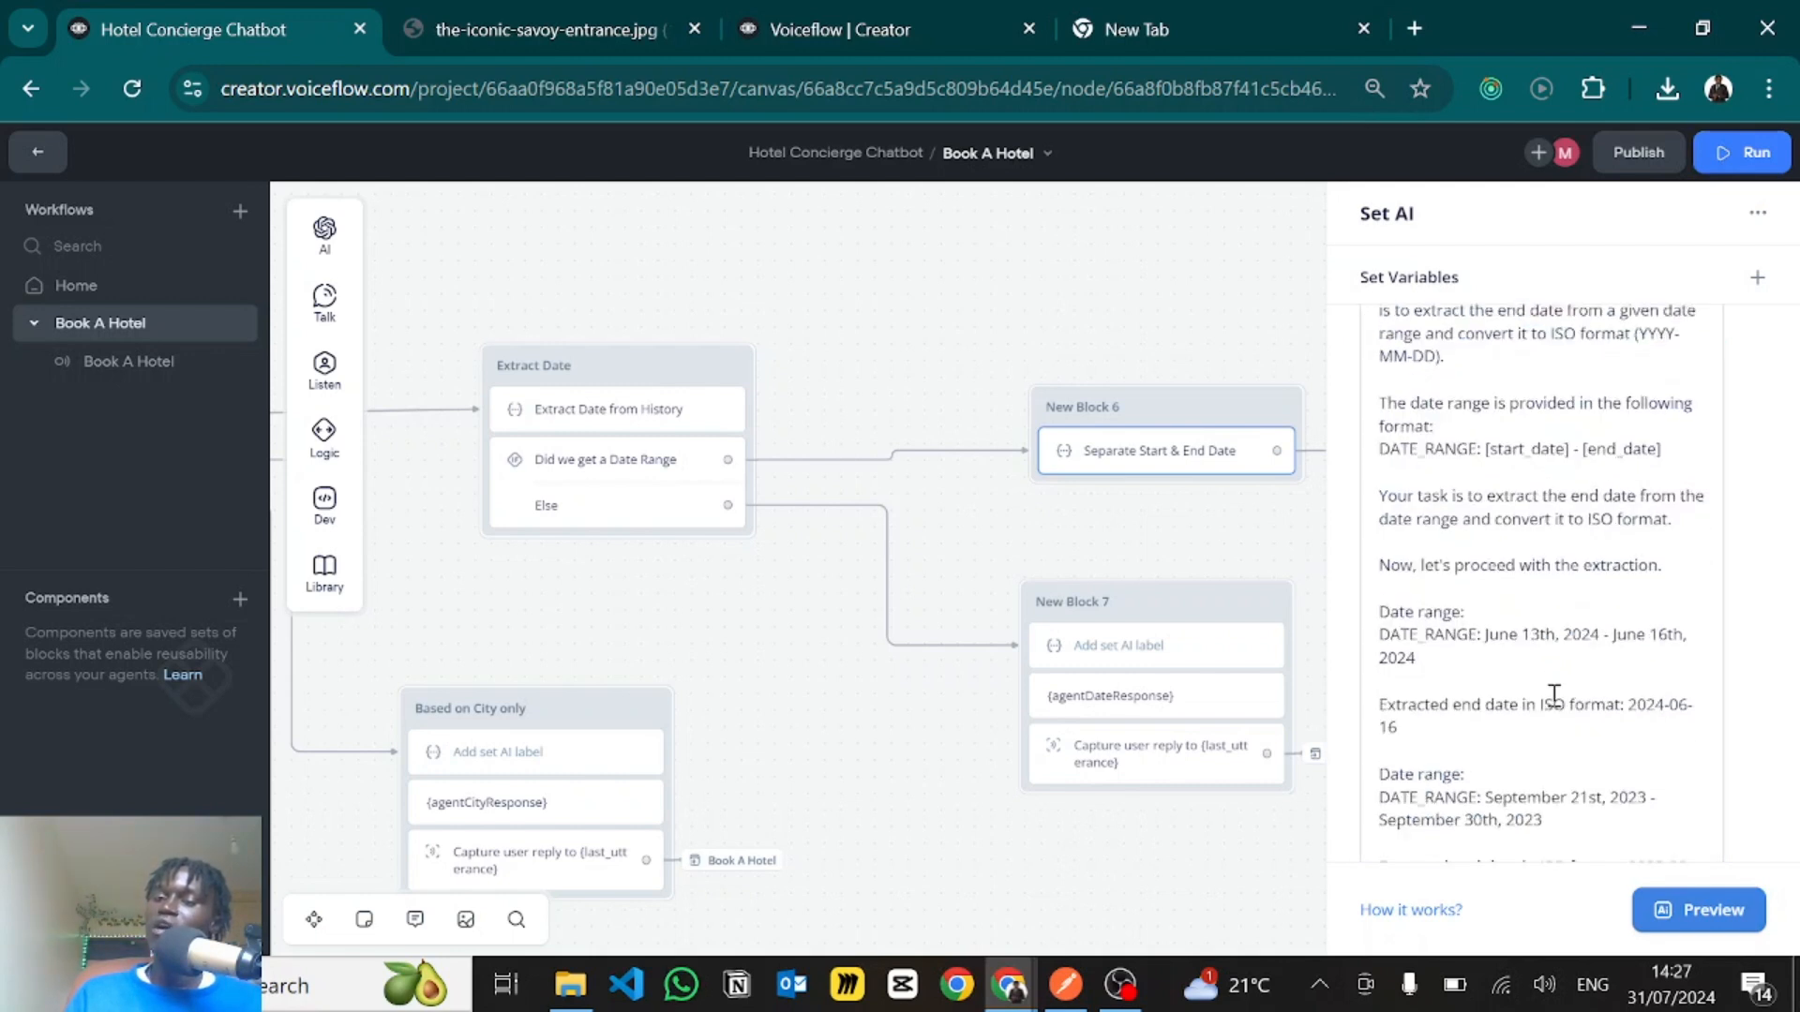
pyautogui.scroll(-5, 1554, 695)
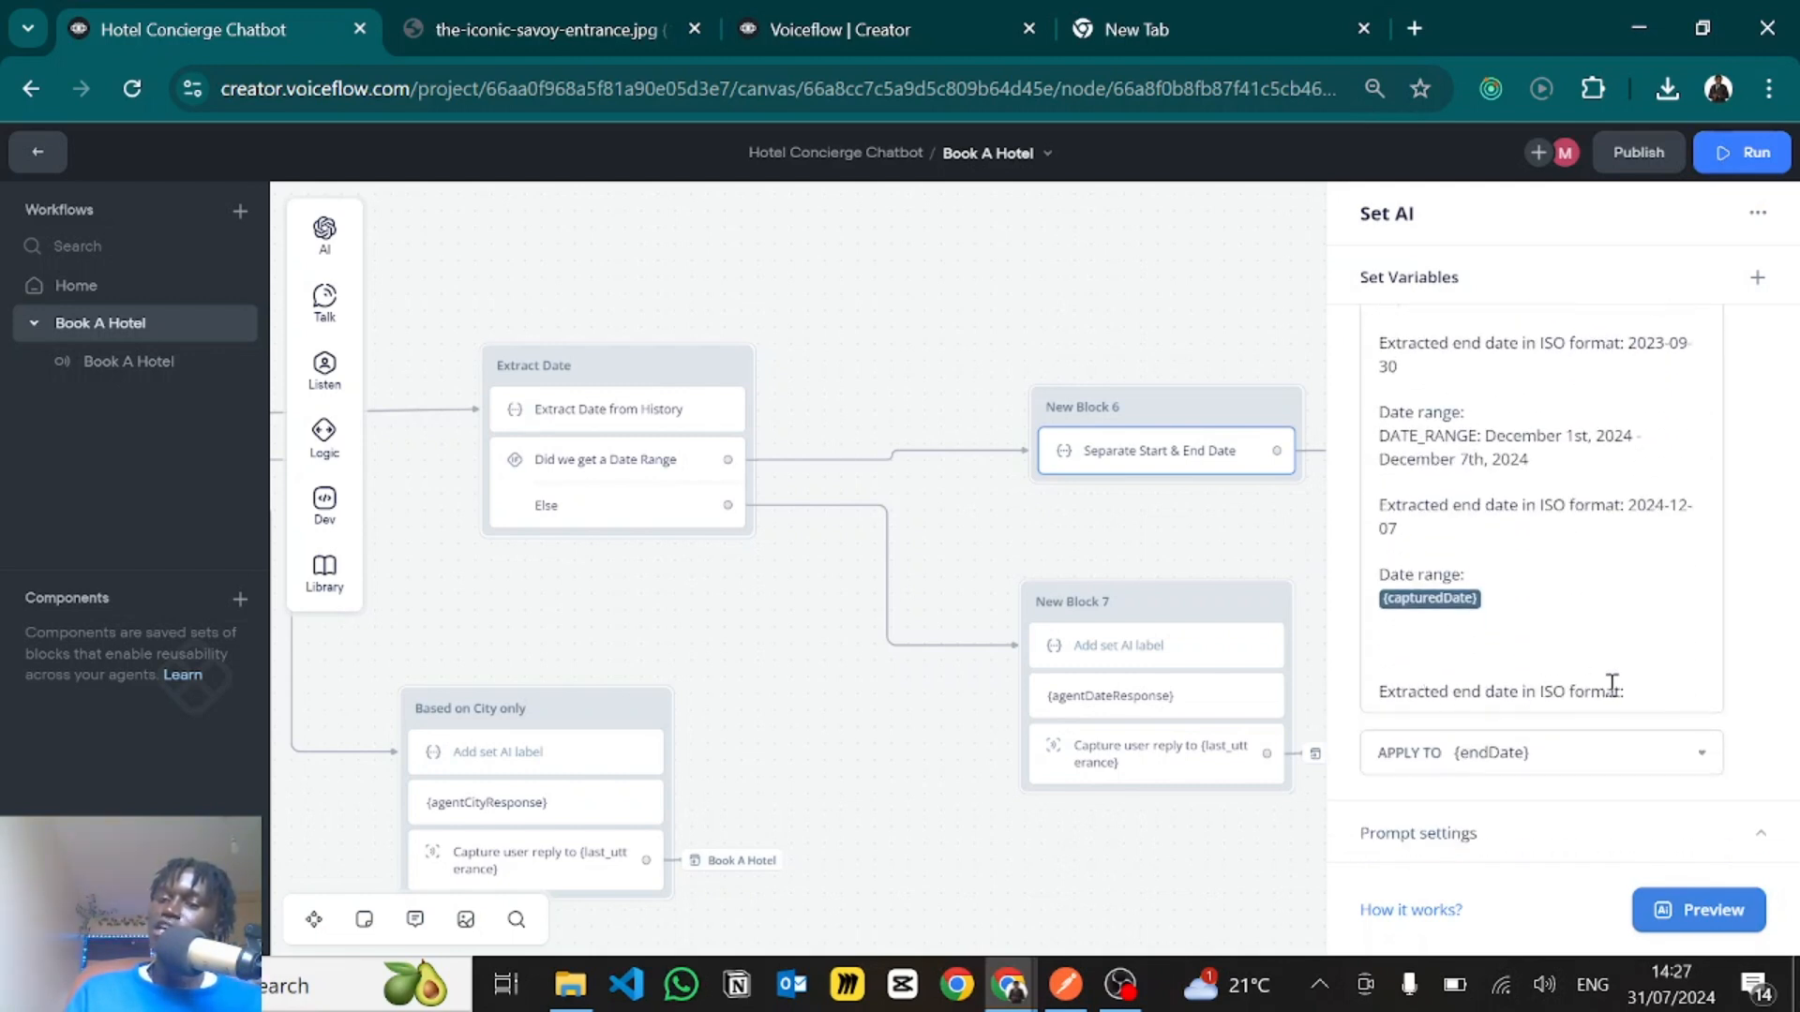
pyautogui.click(1463, 754)
# - Open the checkAvailability function's code from the Check Availability Function block and examine its main function declaration
pyautogui.moveTo(1314, 700); pyautogui.dragTo(848, 716)
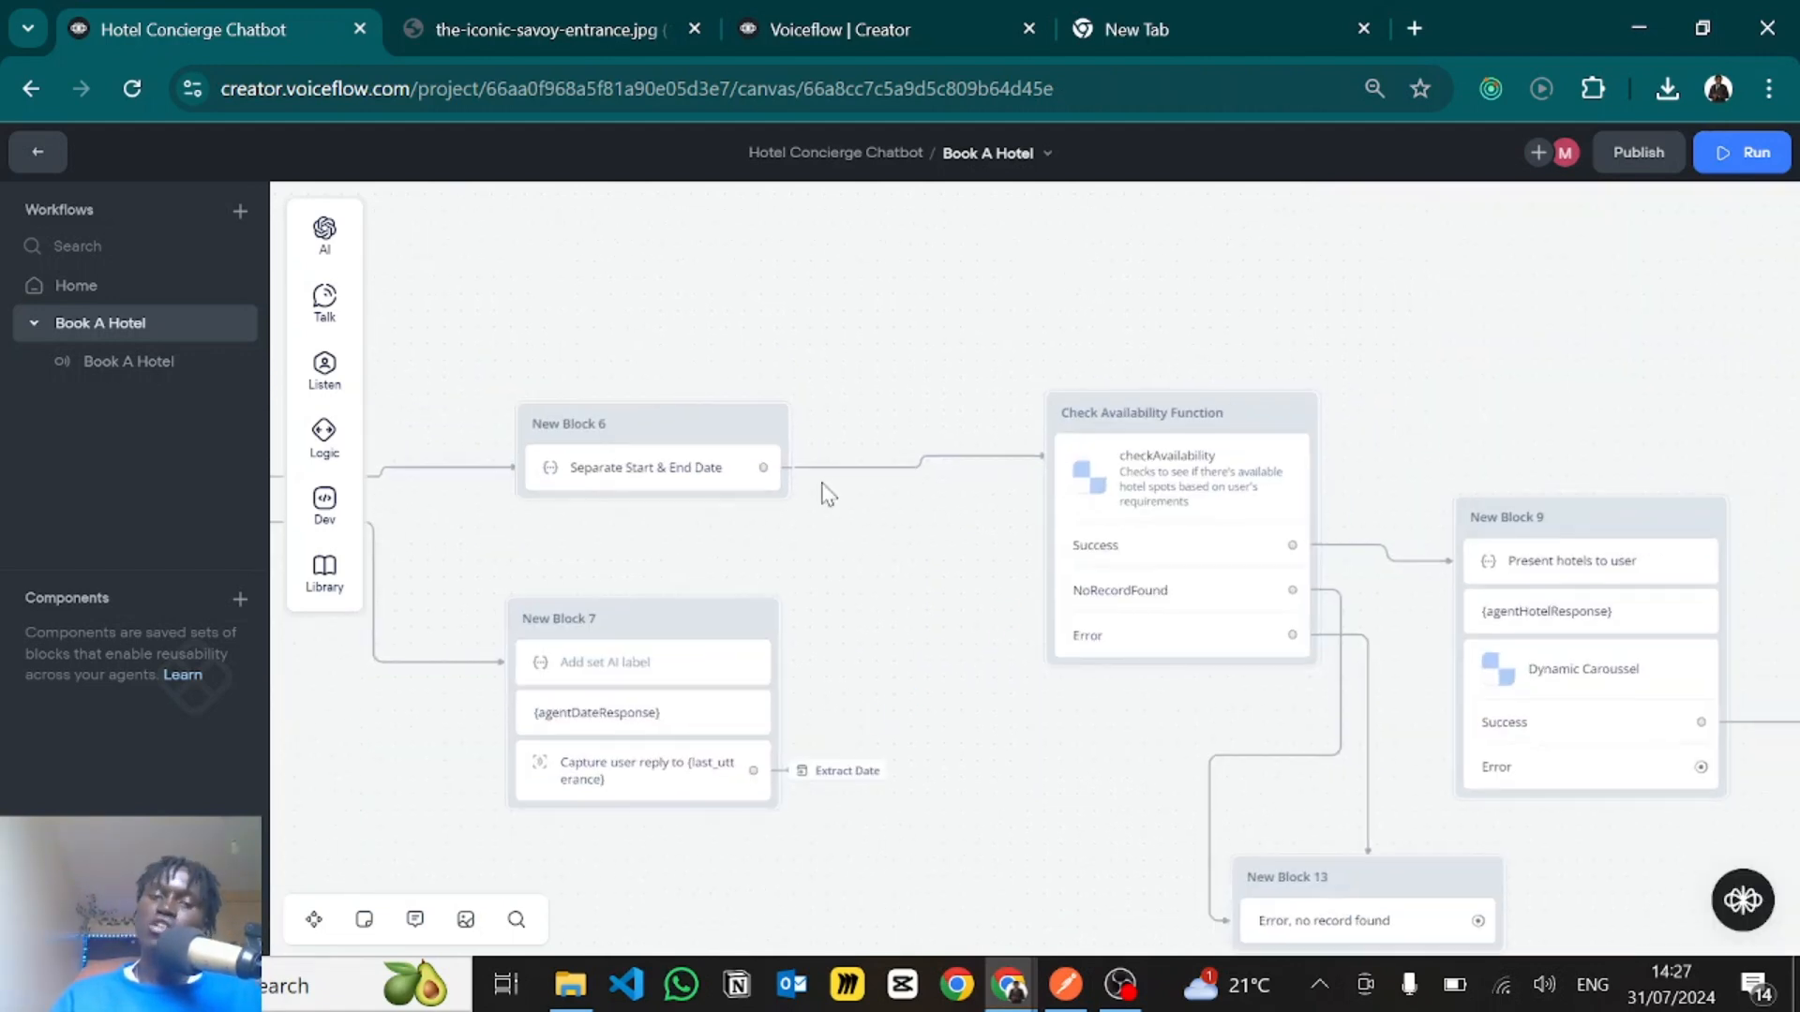
pyautogui.click(1153, 489)
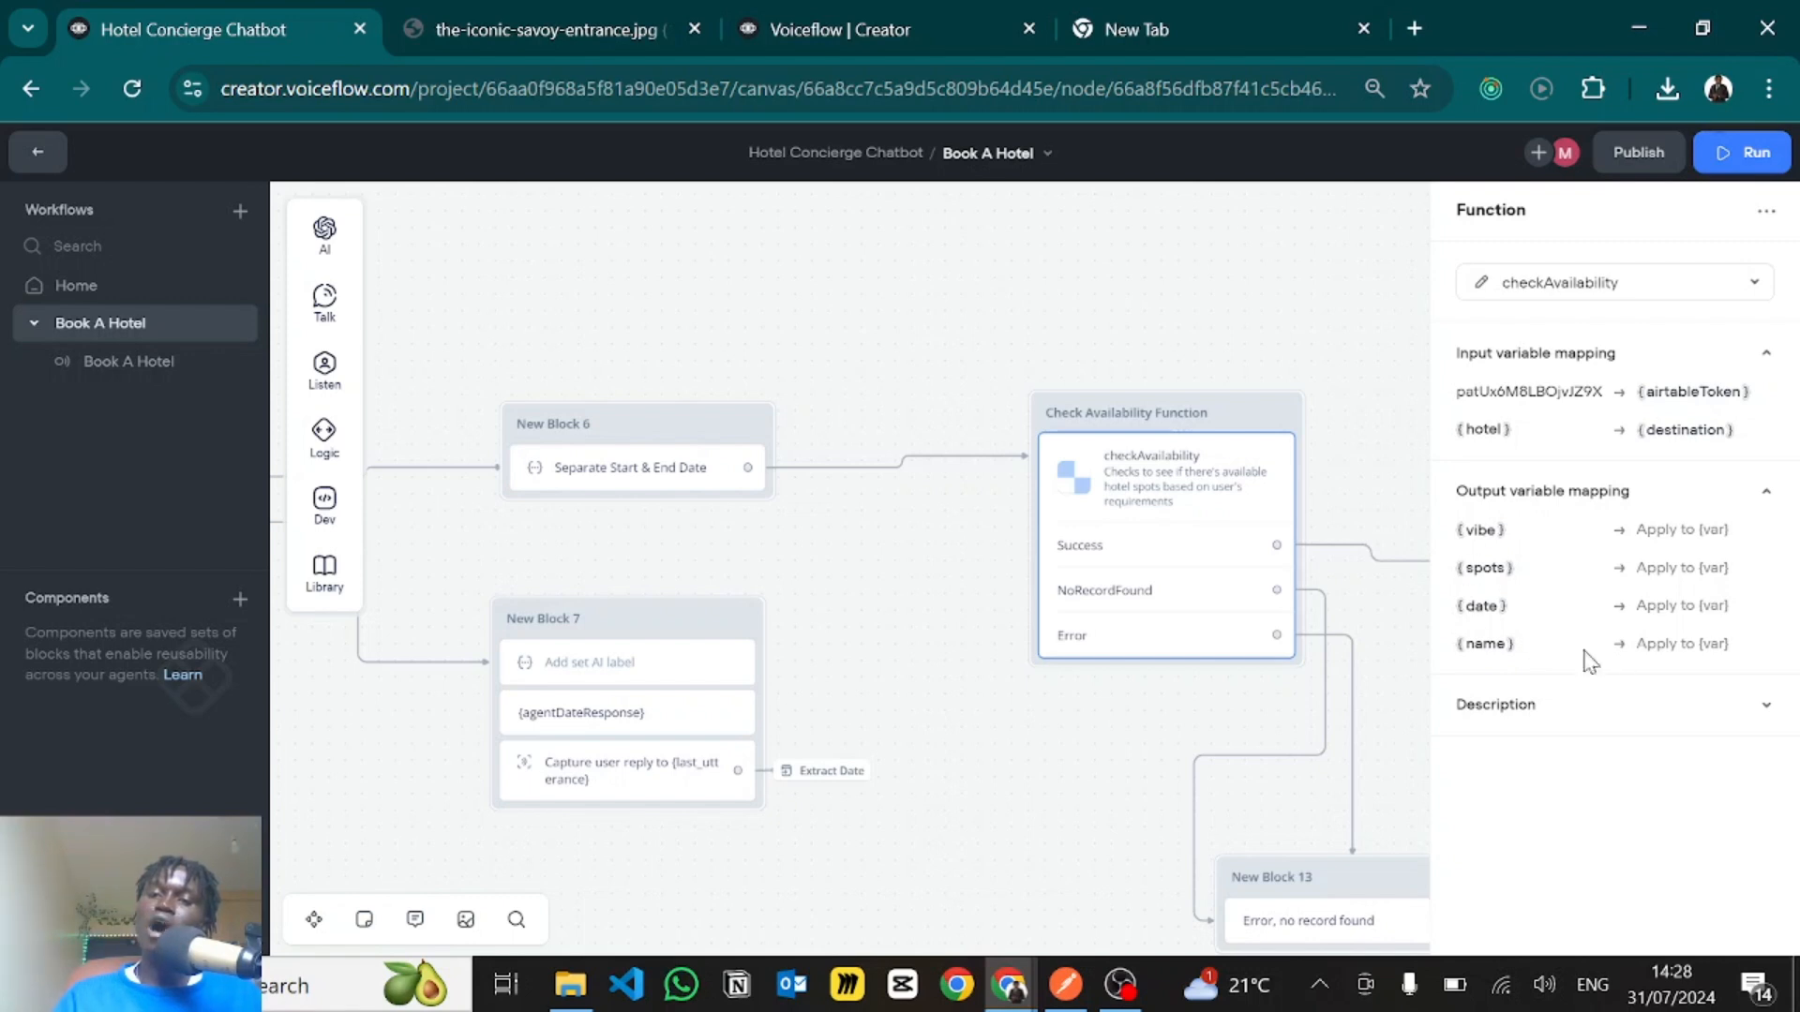
pyautogui.click(1482, 284)
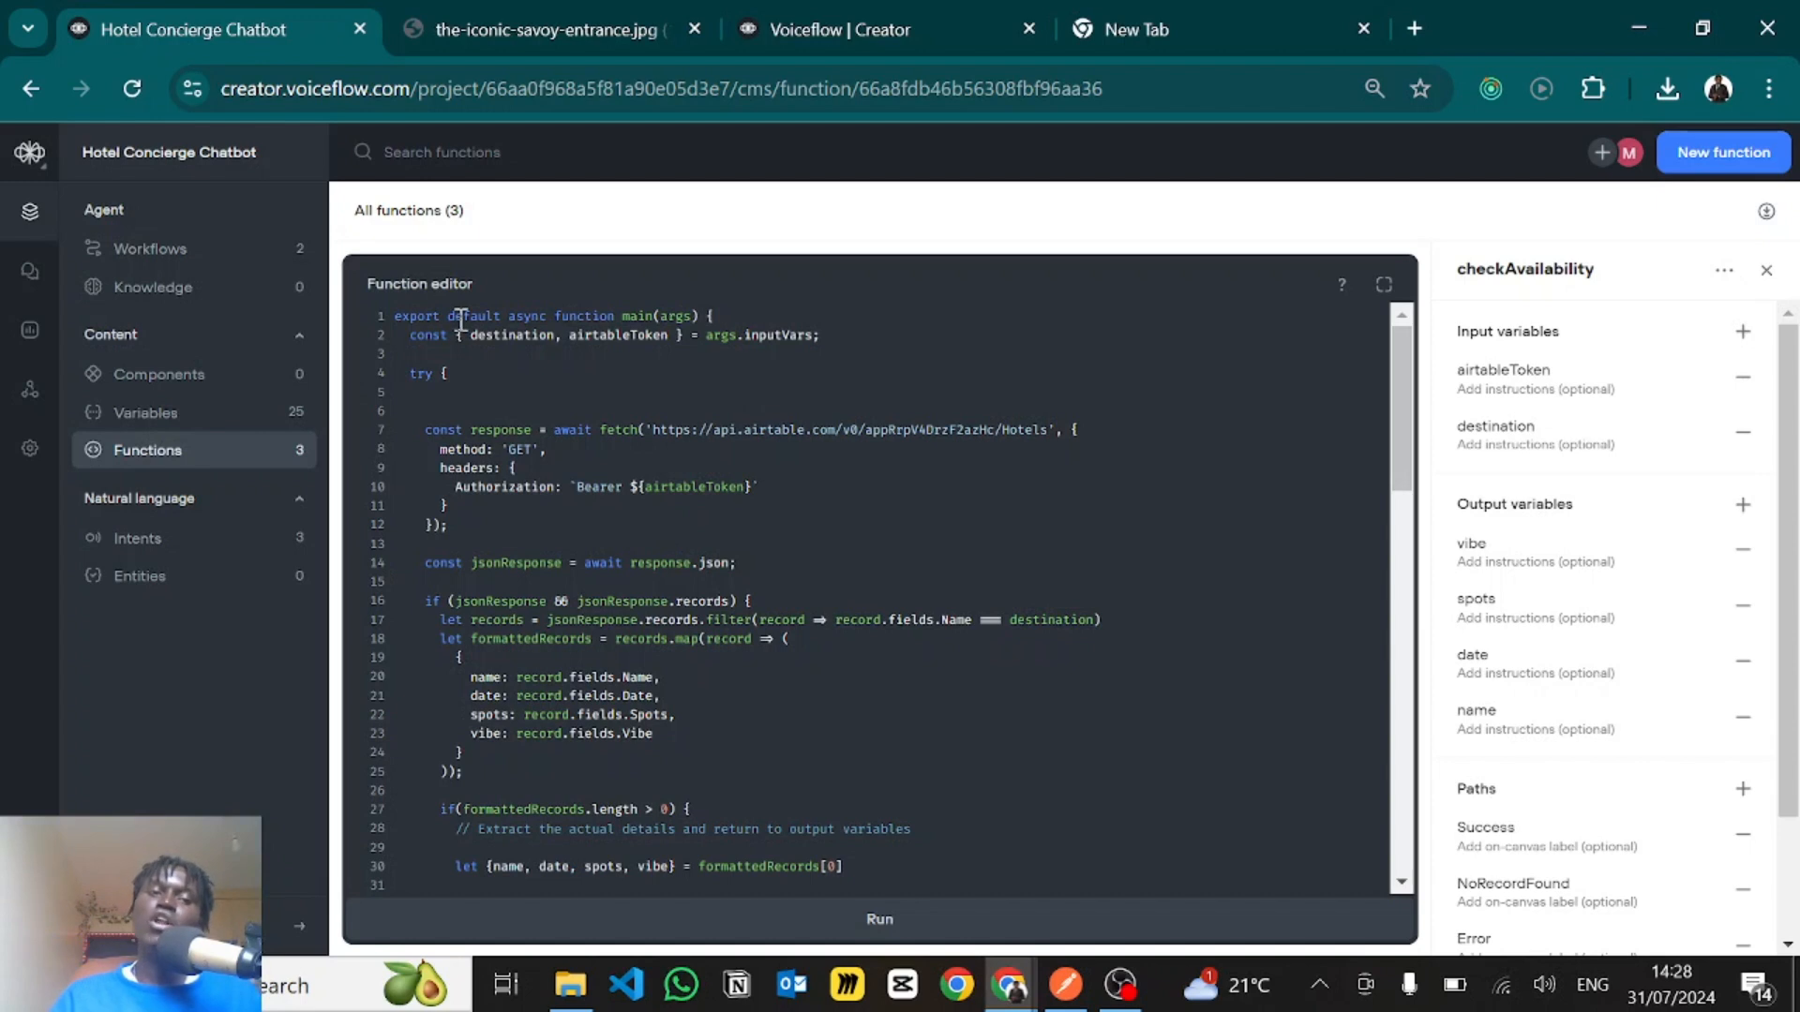
pyautogui.moveTo(454, 319); pyautogui.dragTo(710, 323)
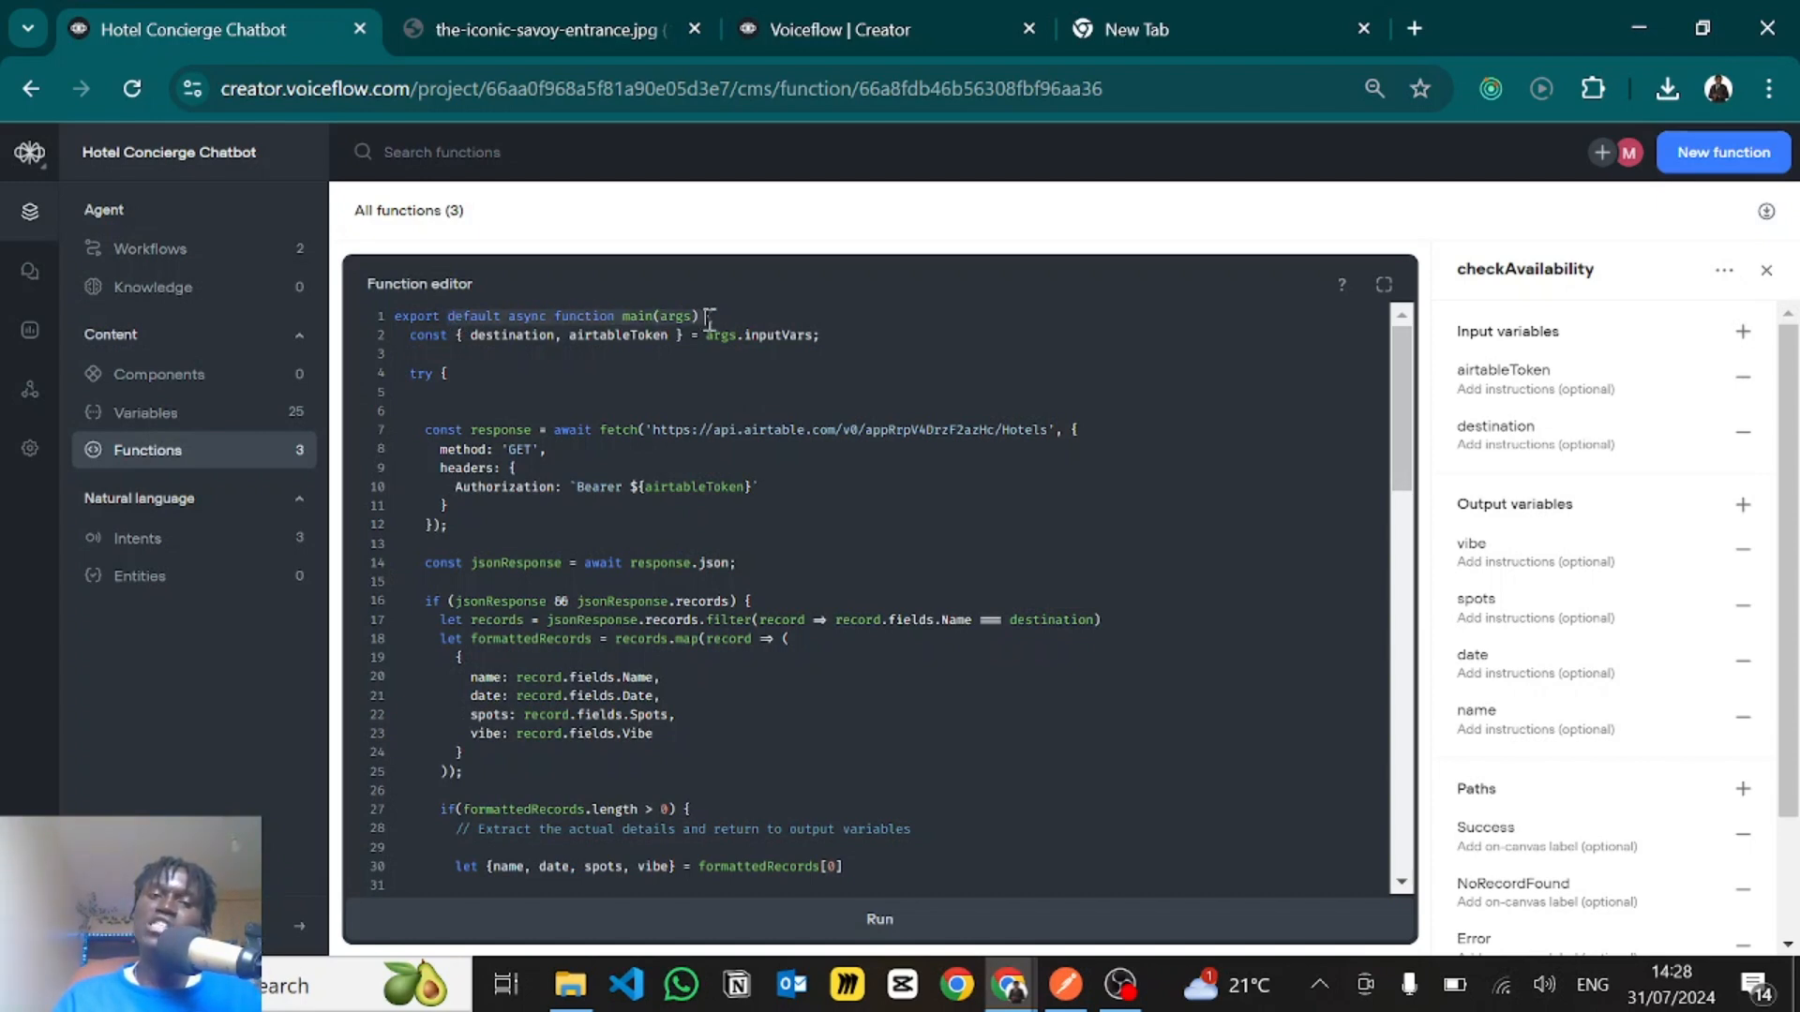
# - Examine the destination and airtableToken arguments that the checkAvailability code takes from args.inputVars
pyautogui.click(720, 319)
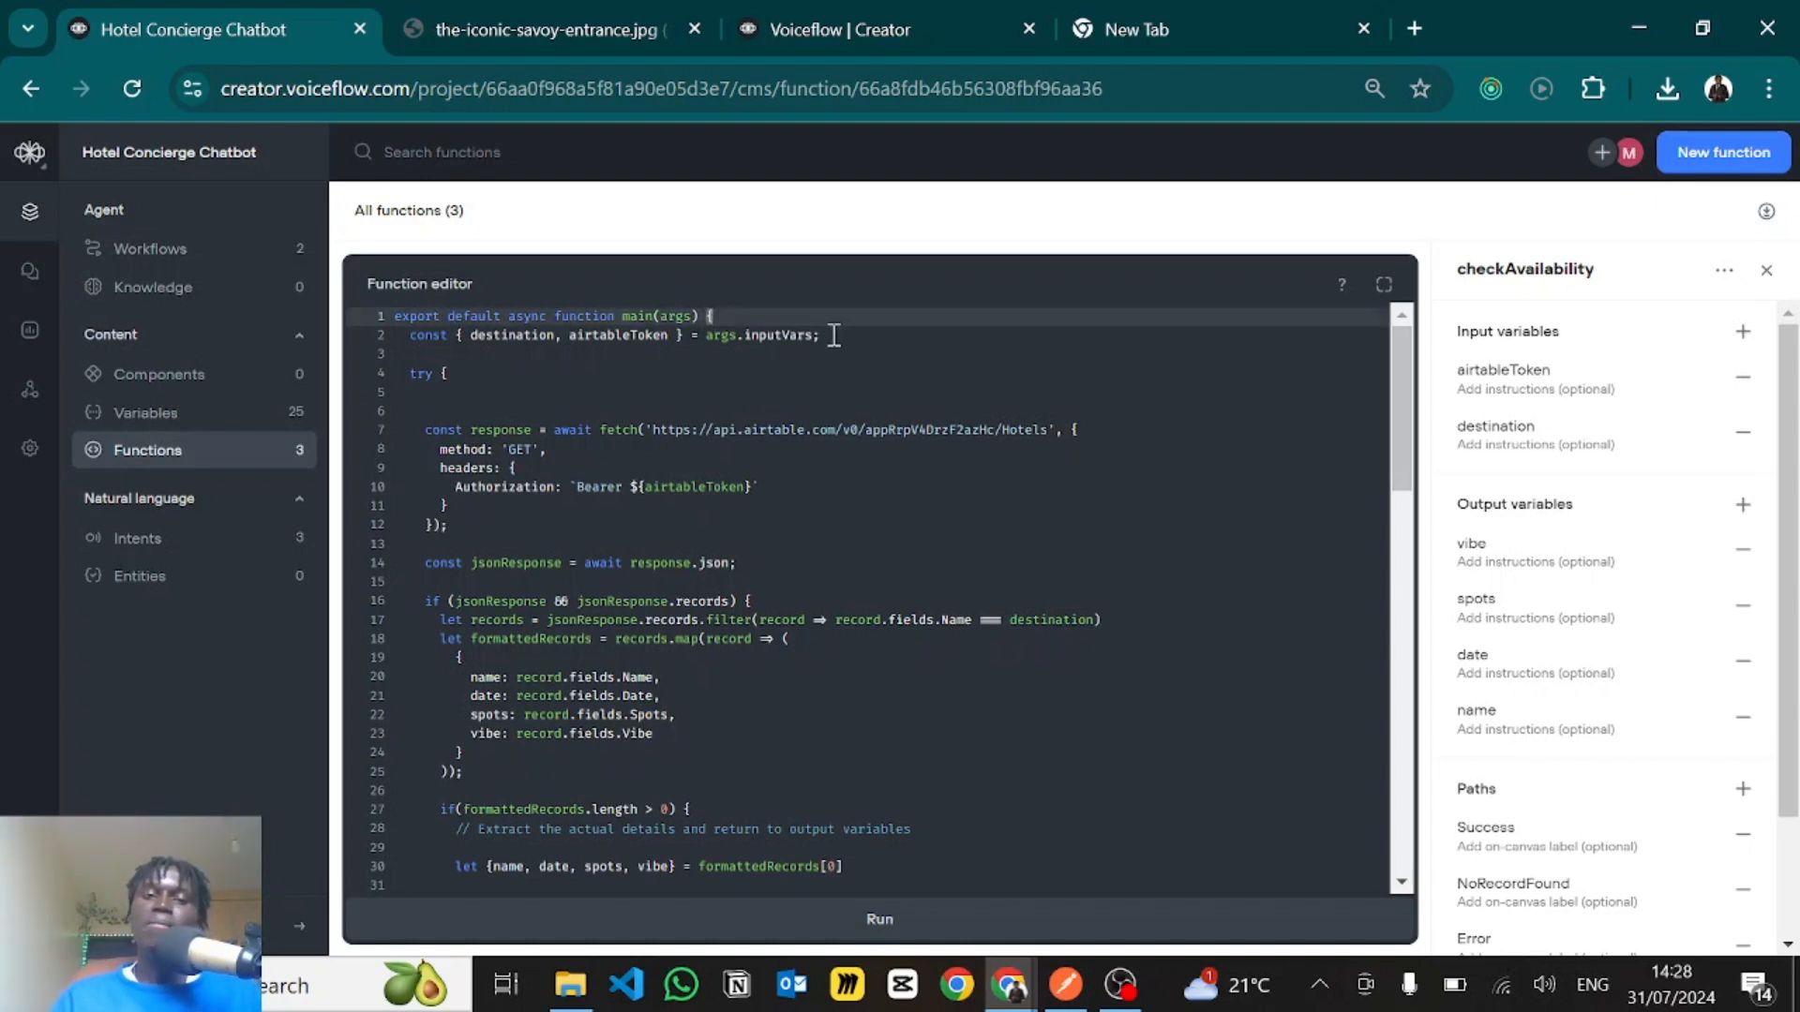
pyautogui.moveTo(834, 336); pyautogui.dragTo(410, 340)
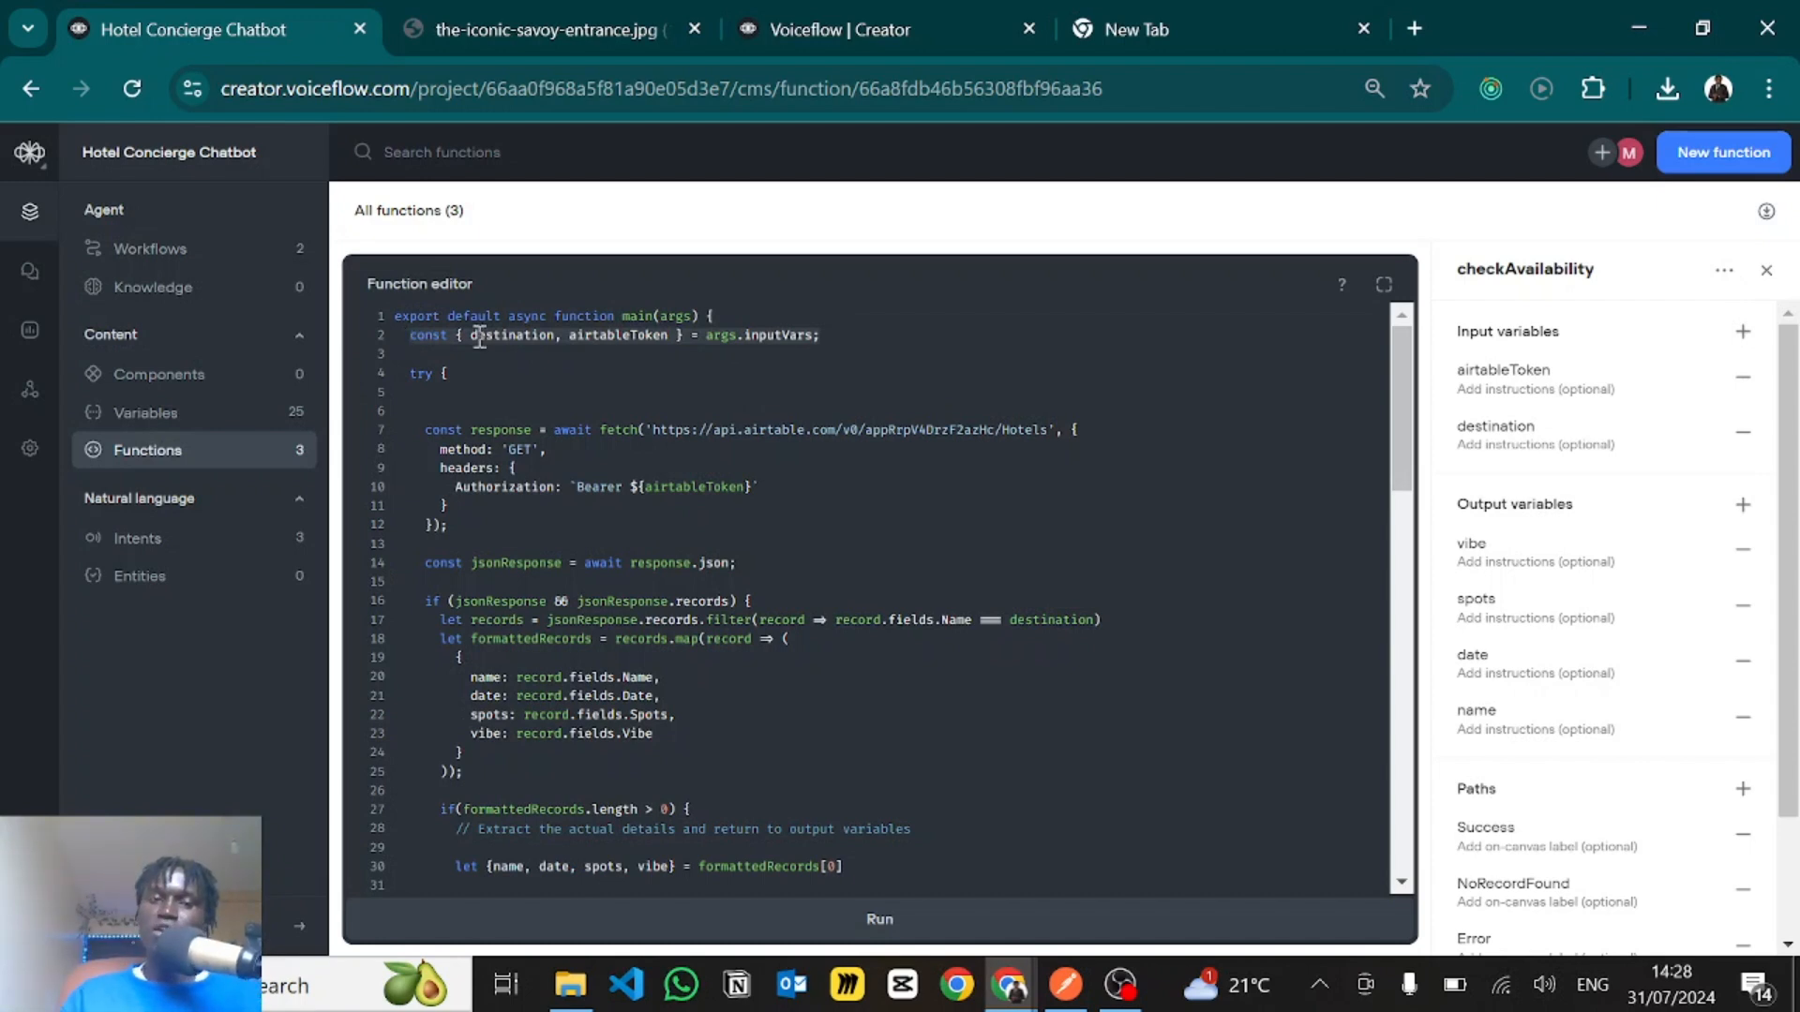
pyautogui.click(518, 337)
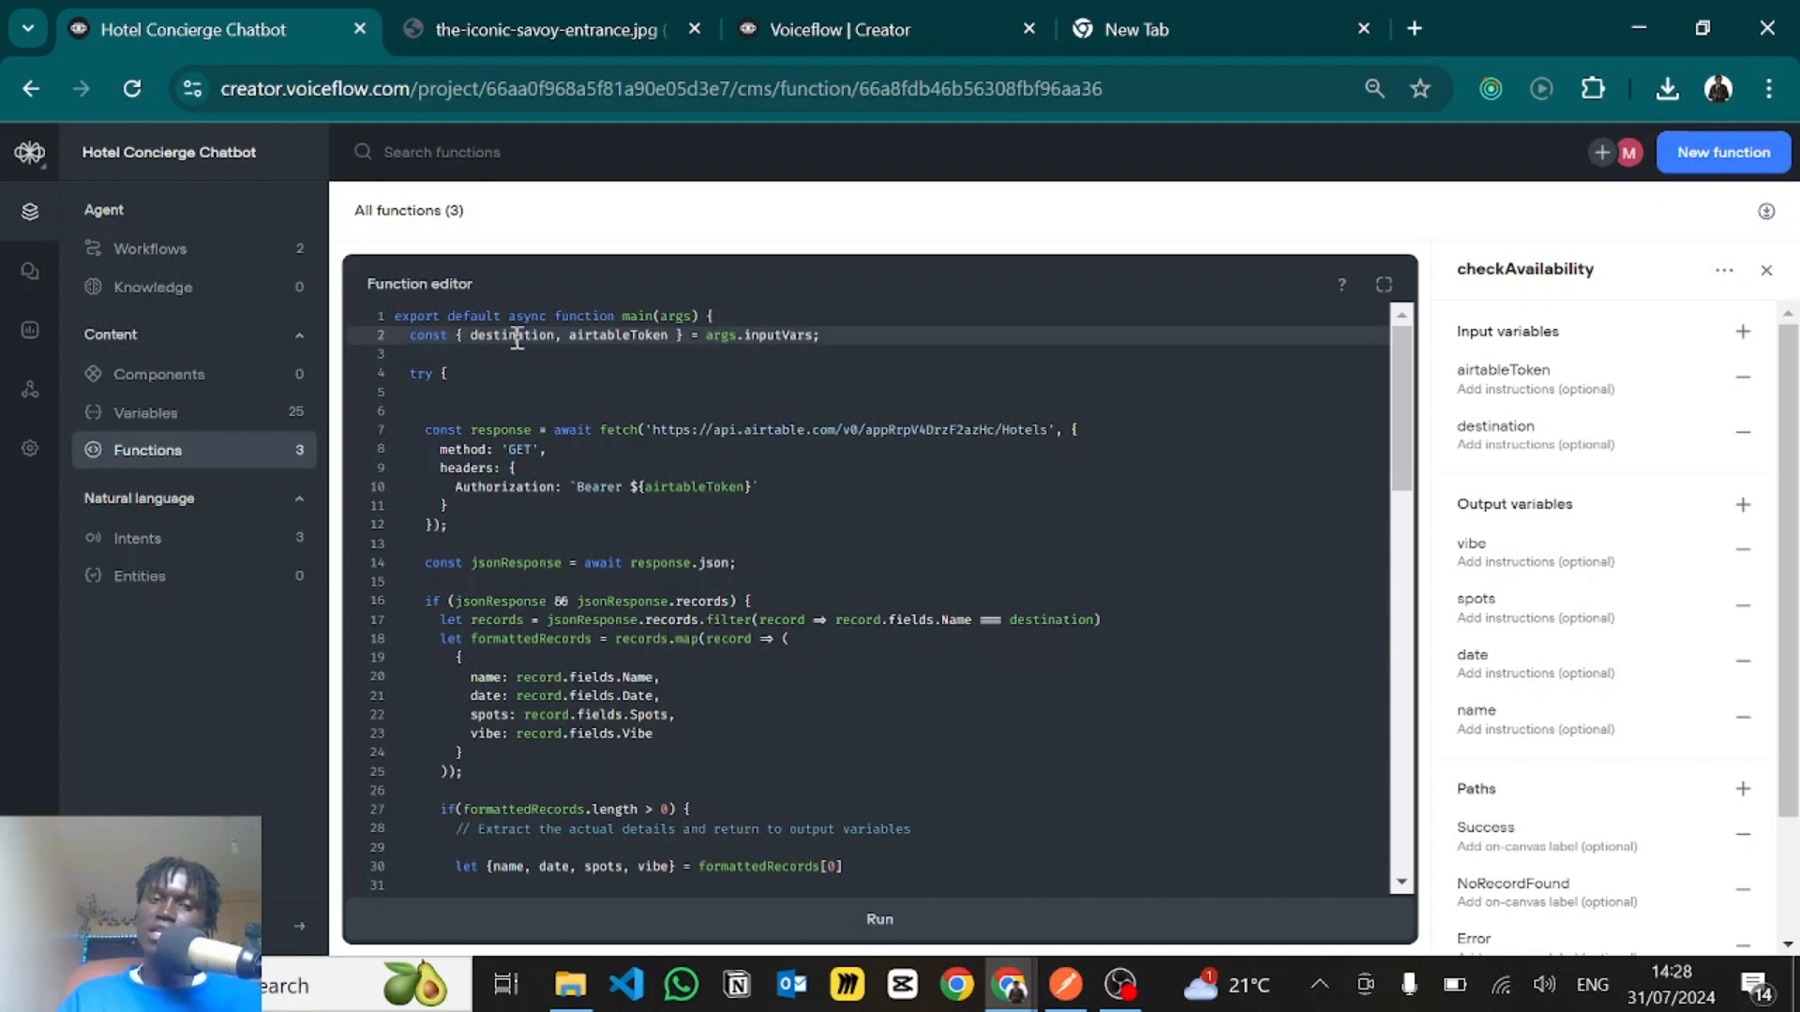
pyautogui.doubleClick(633, 336)
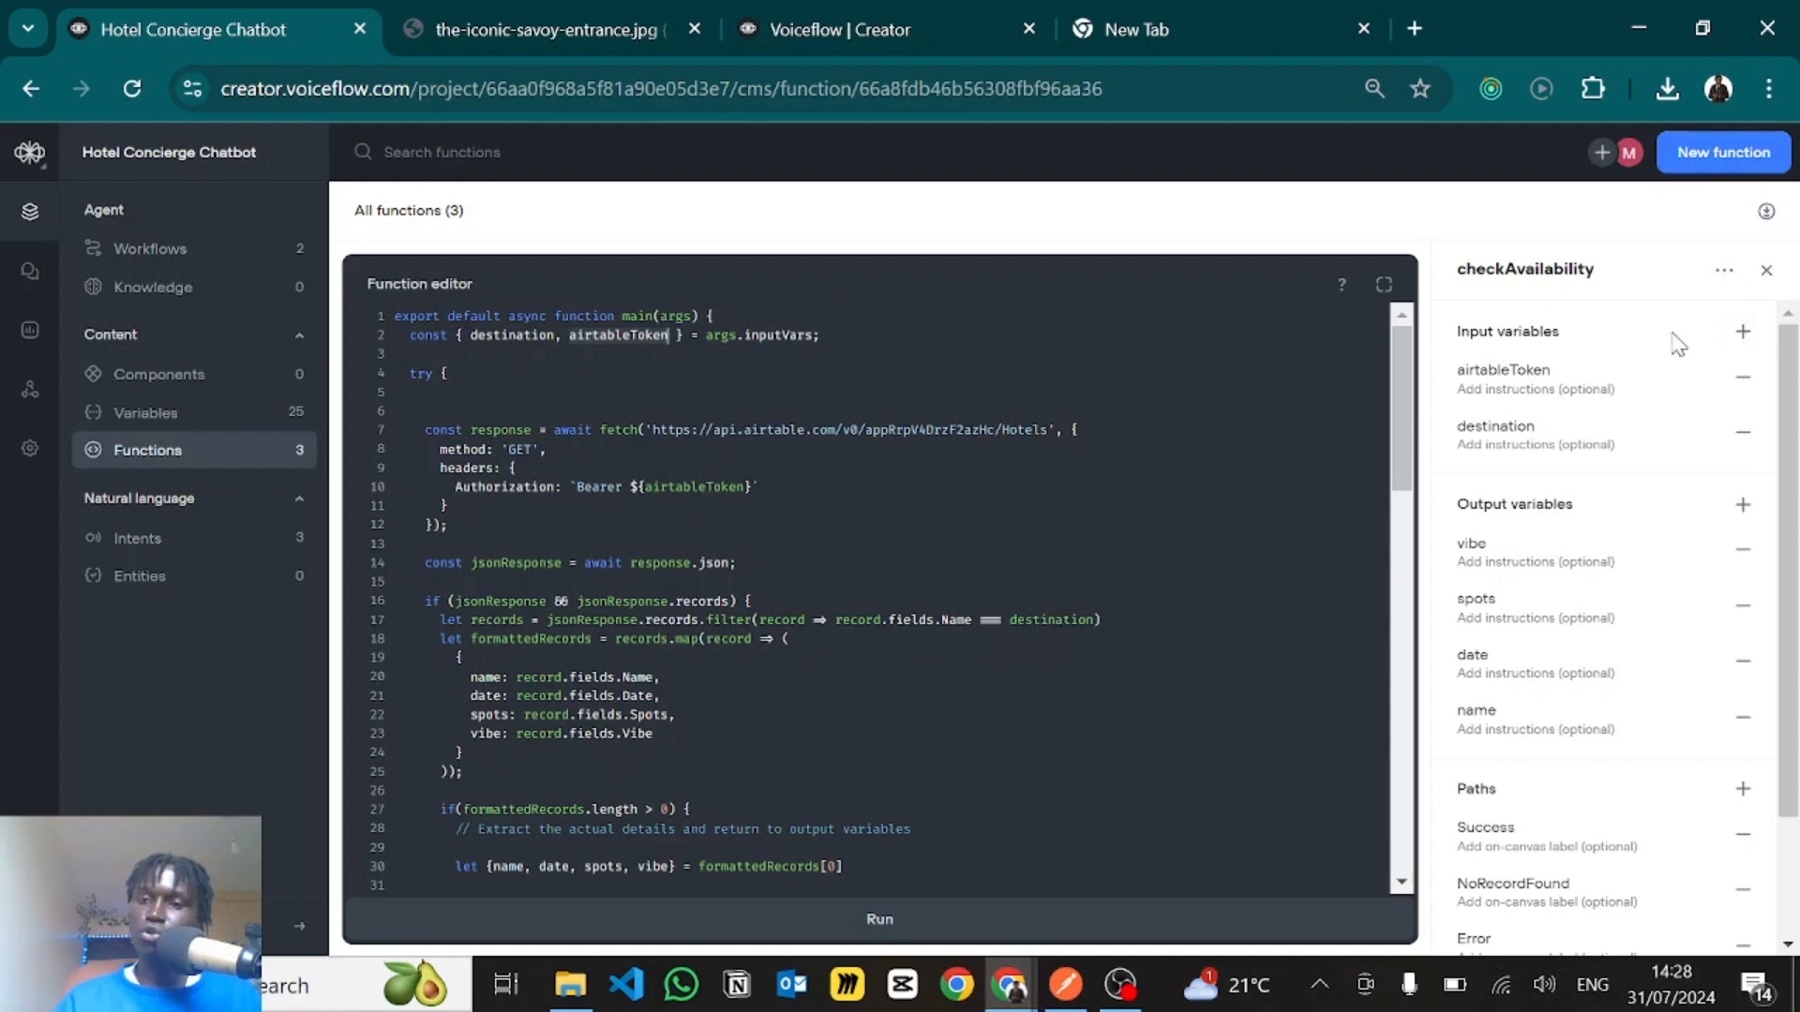
# - Add a trial input variable named destination to checkAvailability, and remove that duplicate again
pyautogui.click(1745, 334)
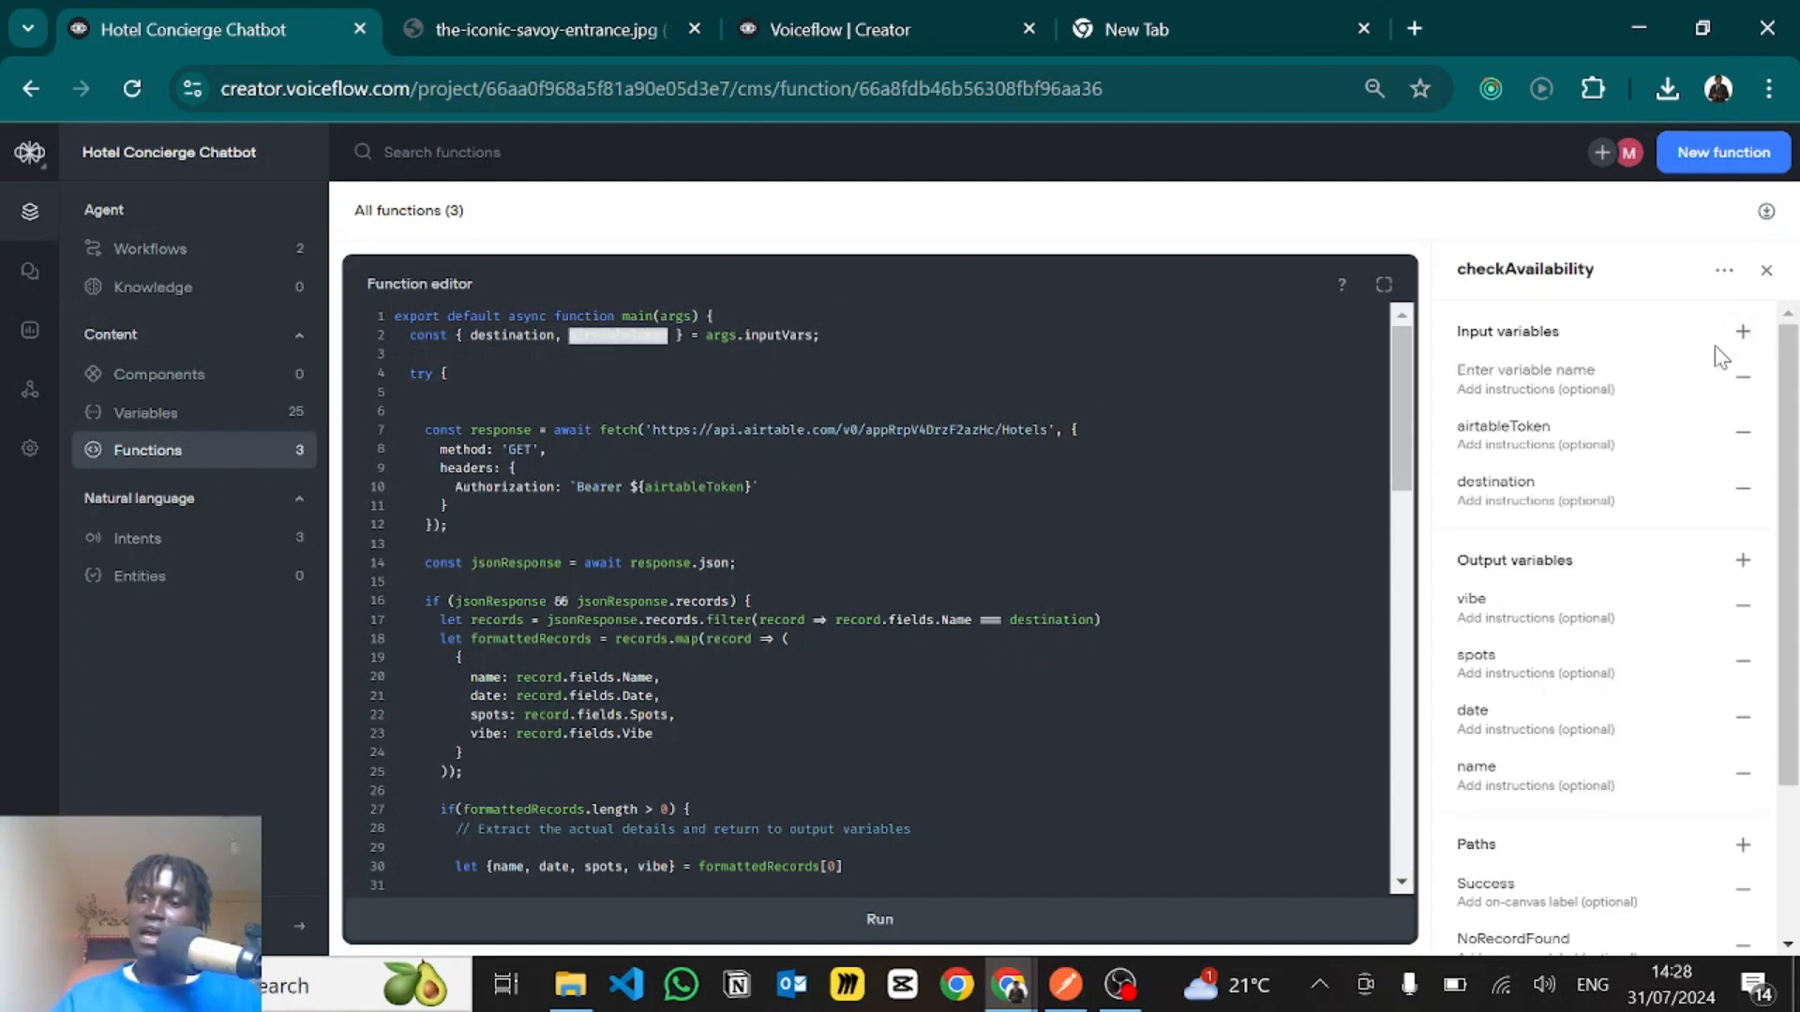
pyautogui.write('destination')
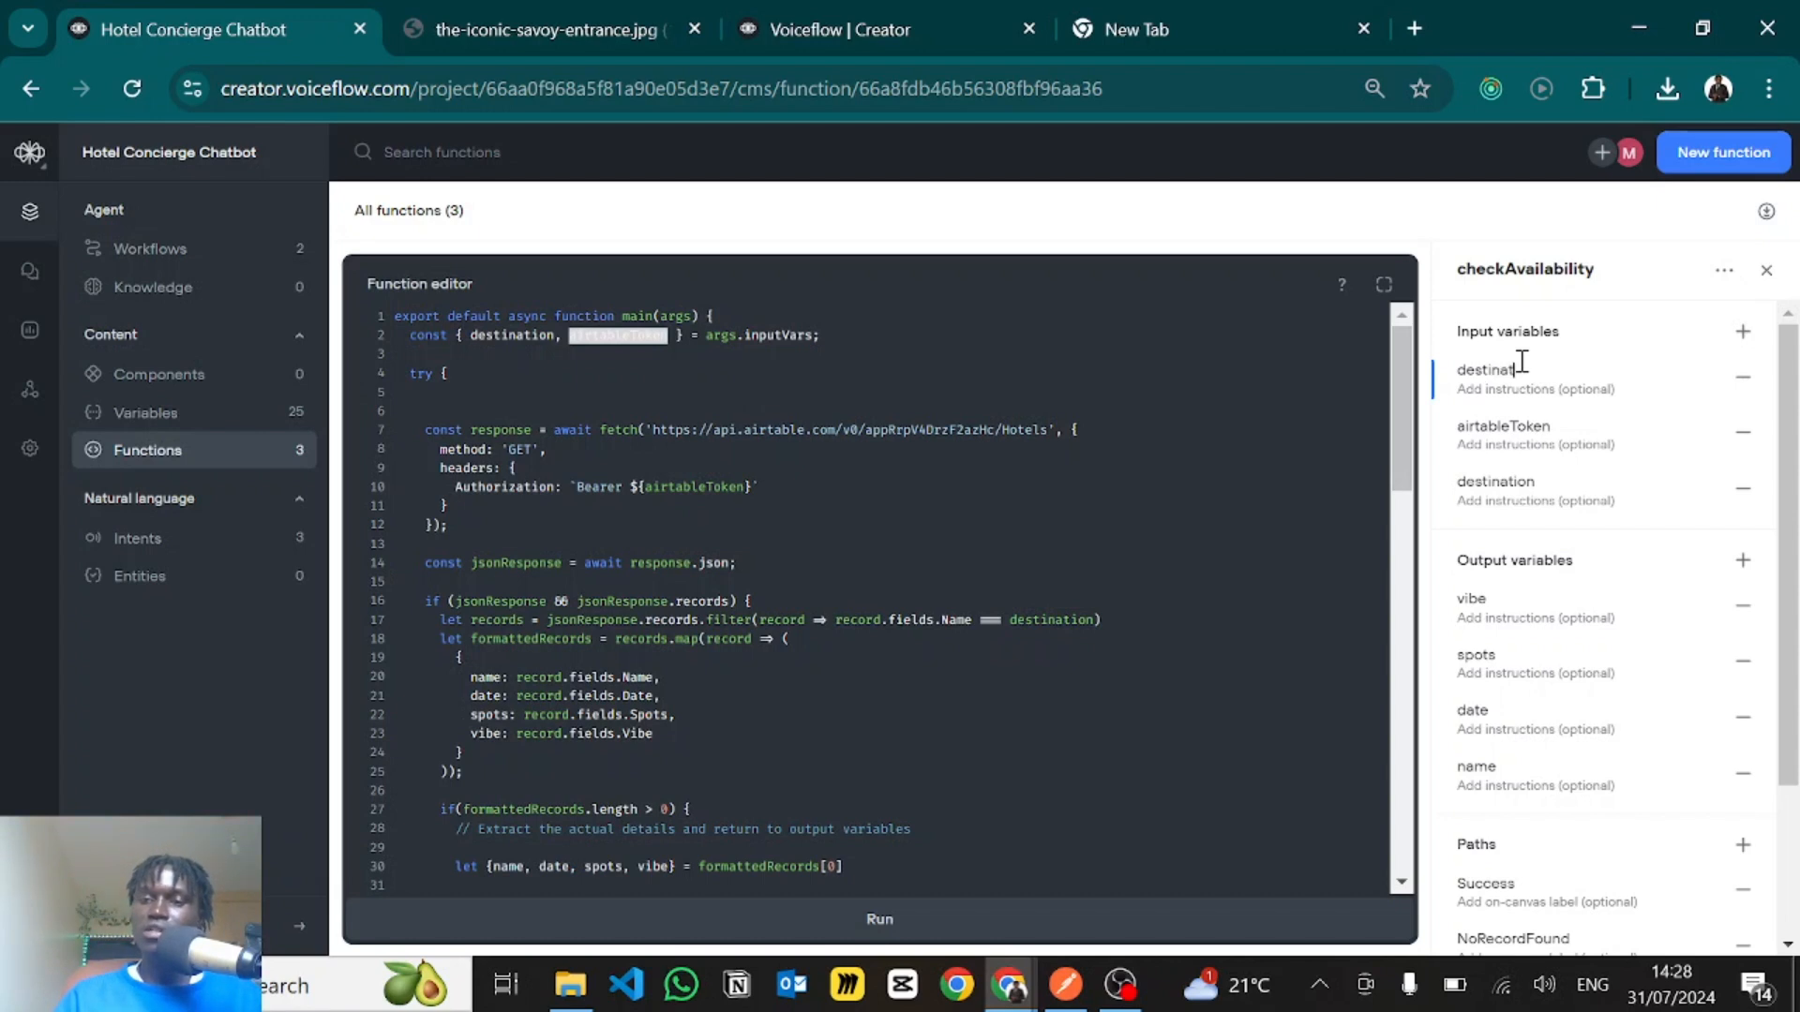
pyautogui.click(1743, 377)
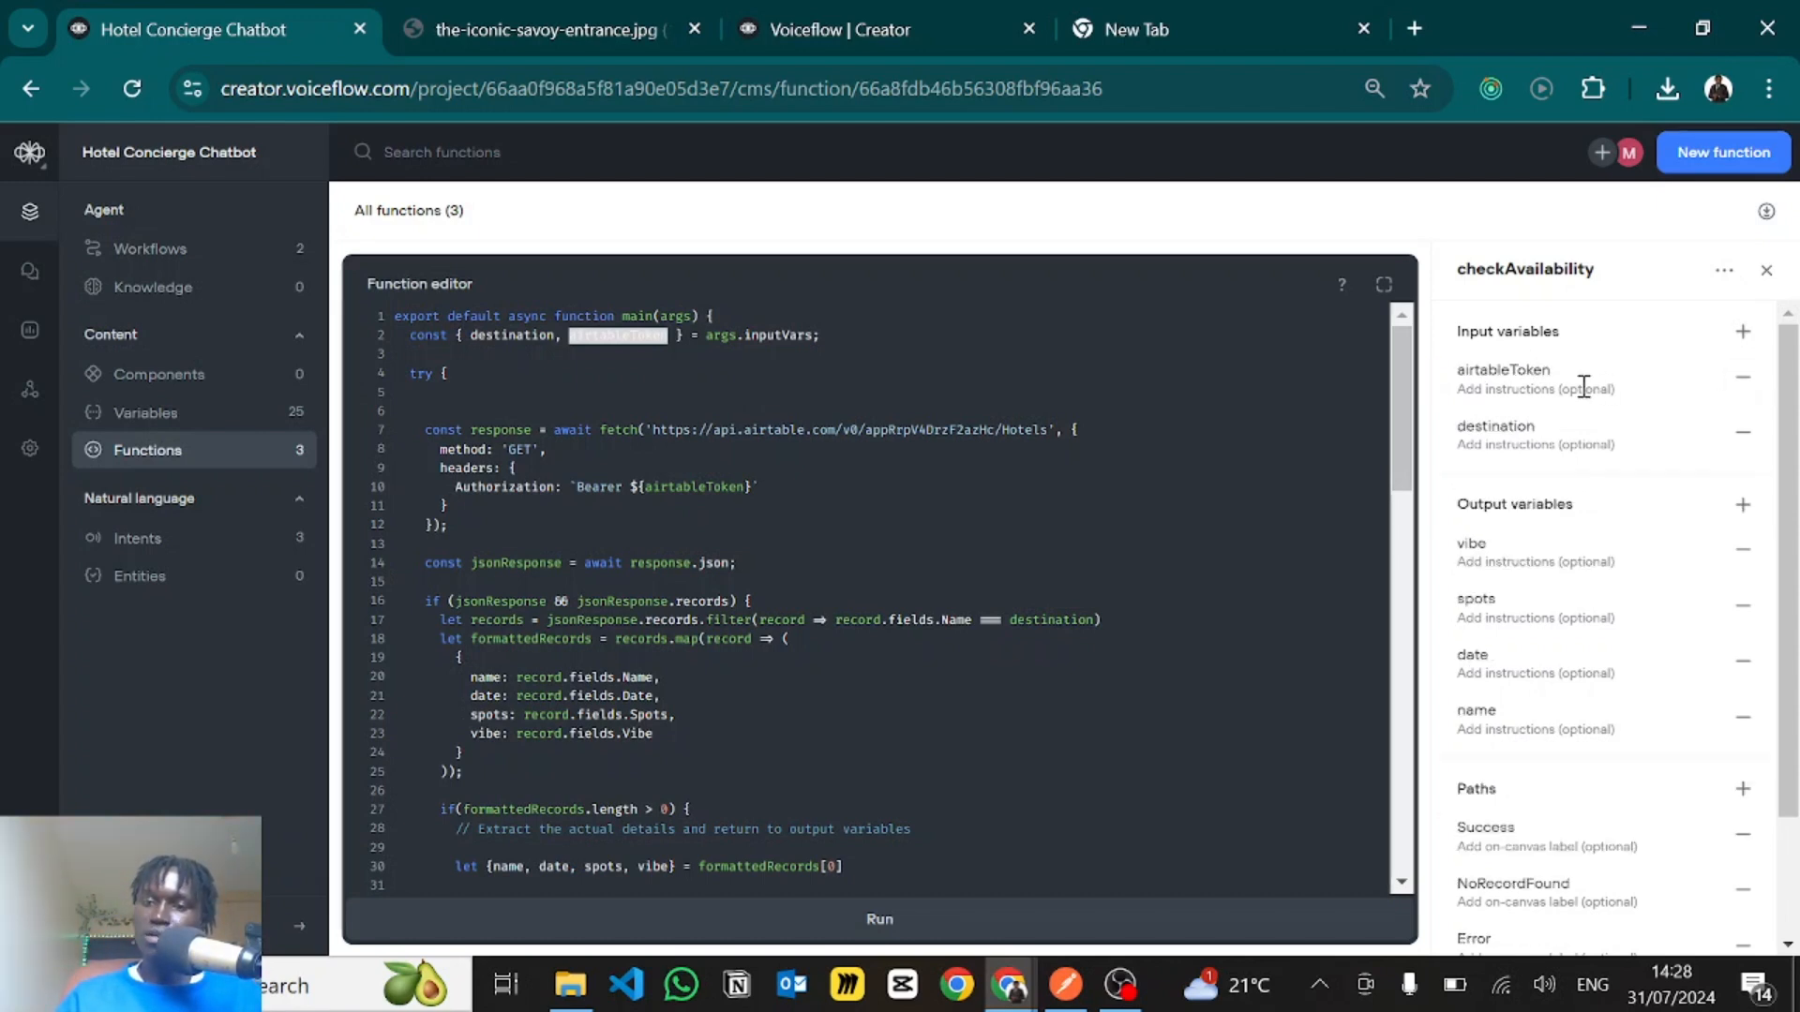
# - Review checkAvailability's output variables and its Success, NoRecordFound and Error paths
pyautogui.click(735, 424)
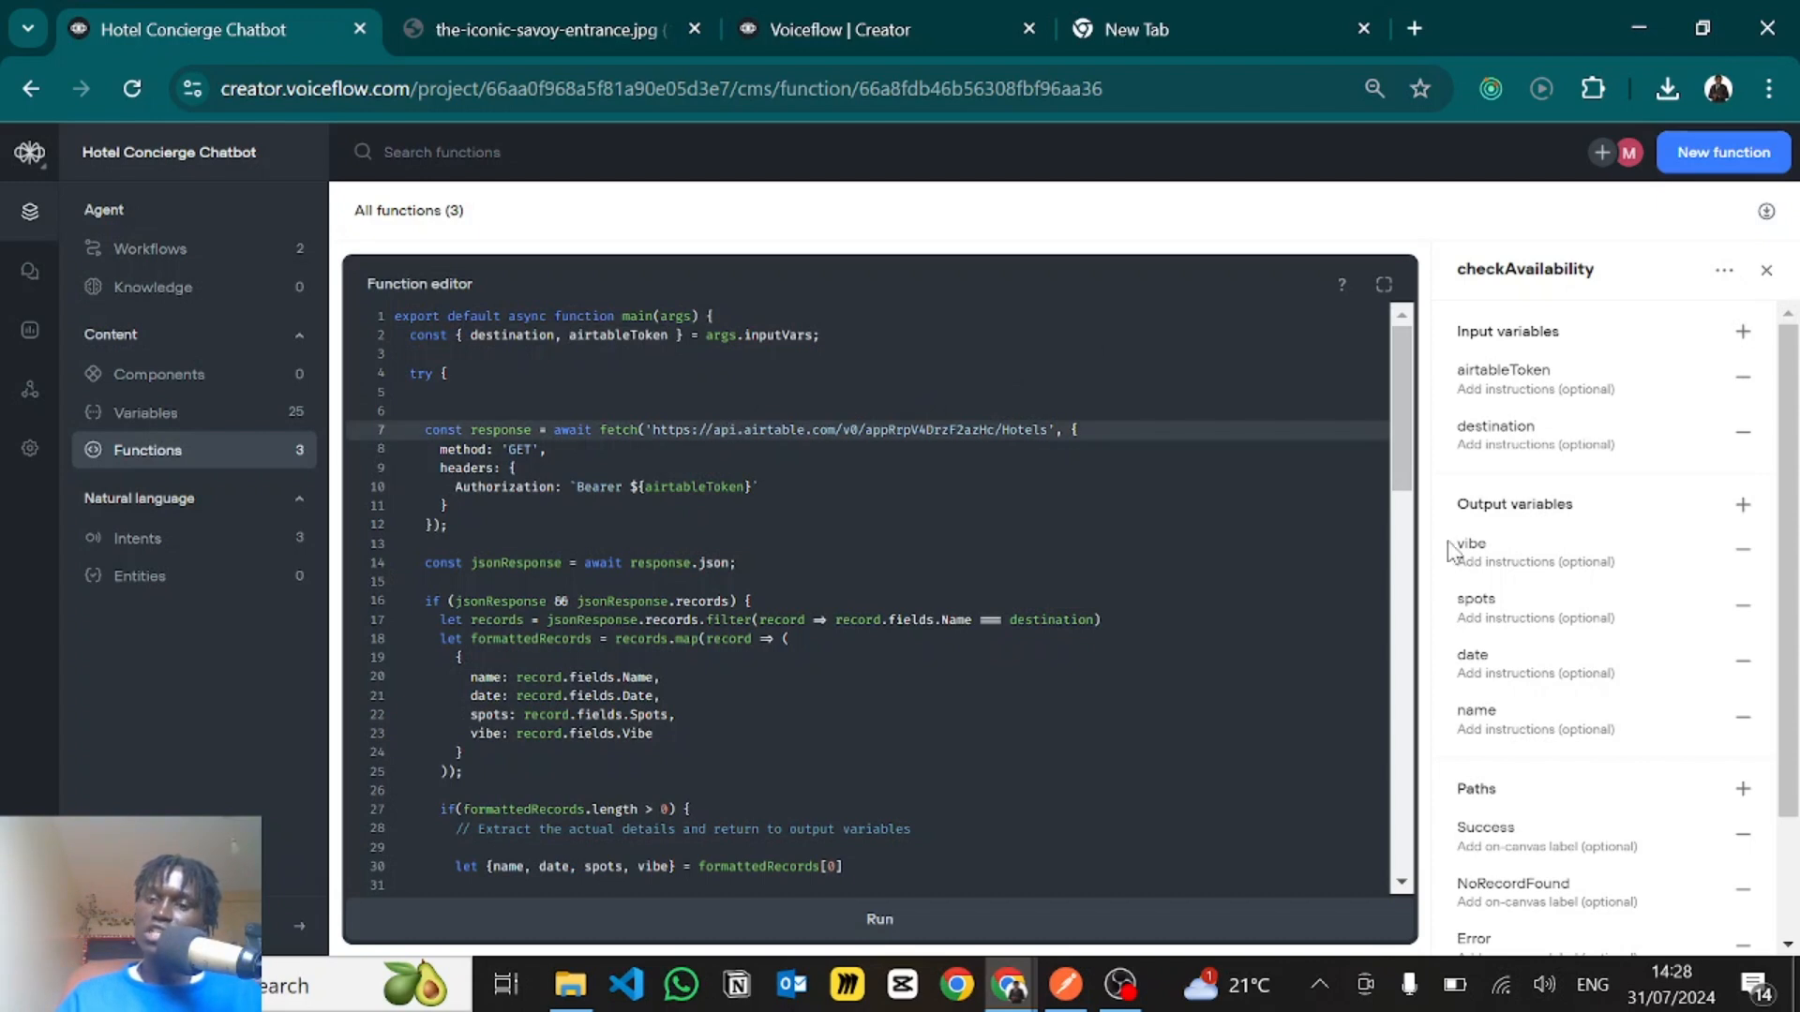
pyautogui.scroll(-1, 1524, 630)
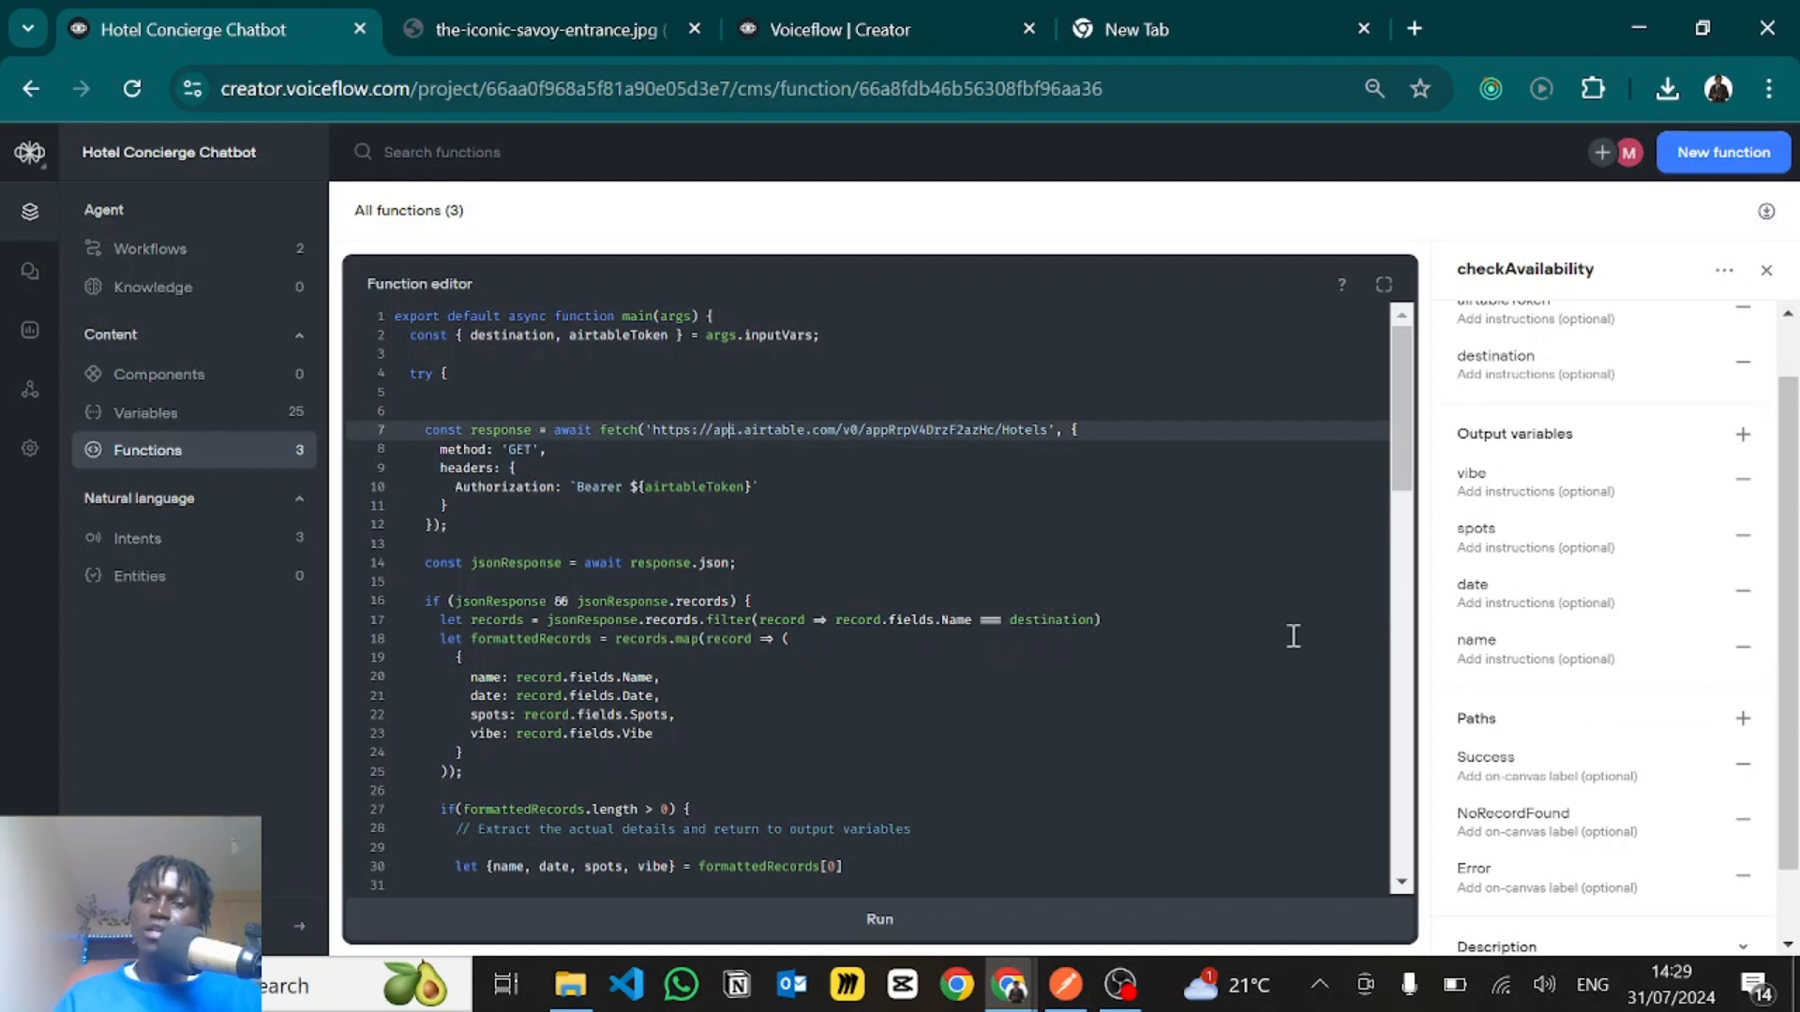
pyautogui.scroll(-1, 1583, 720)
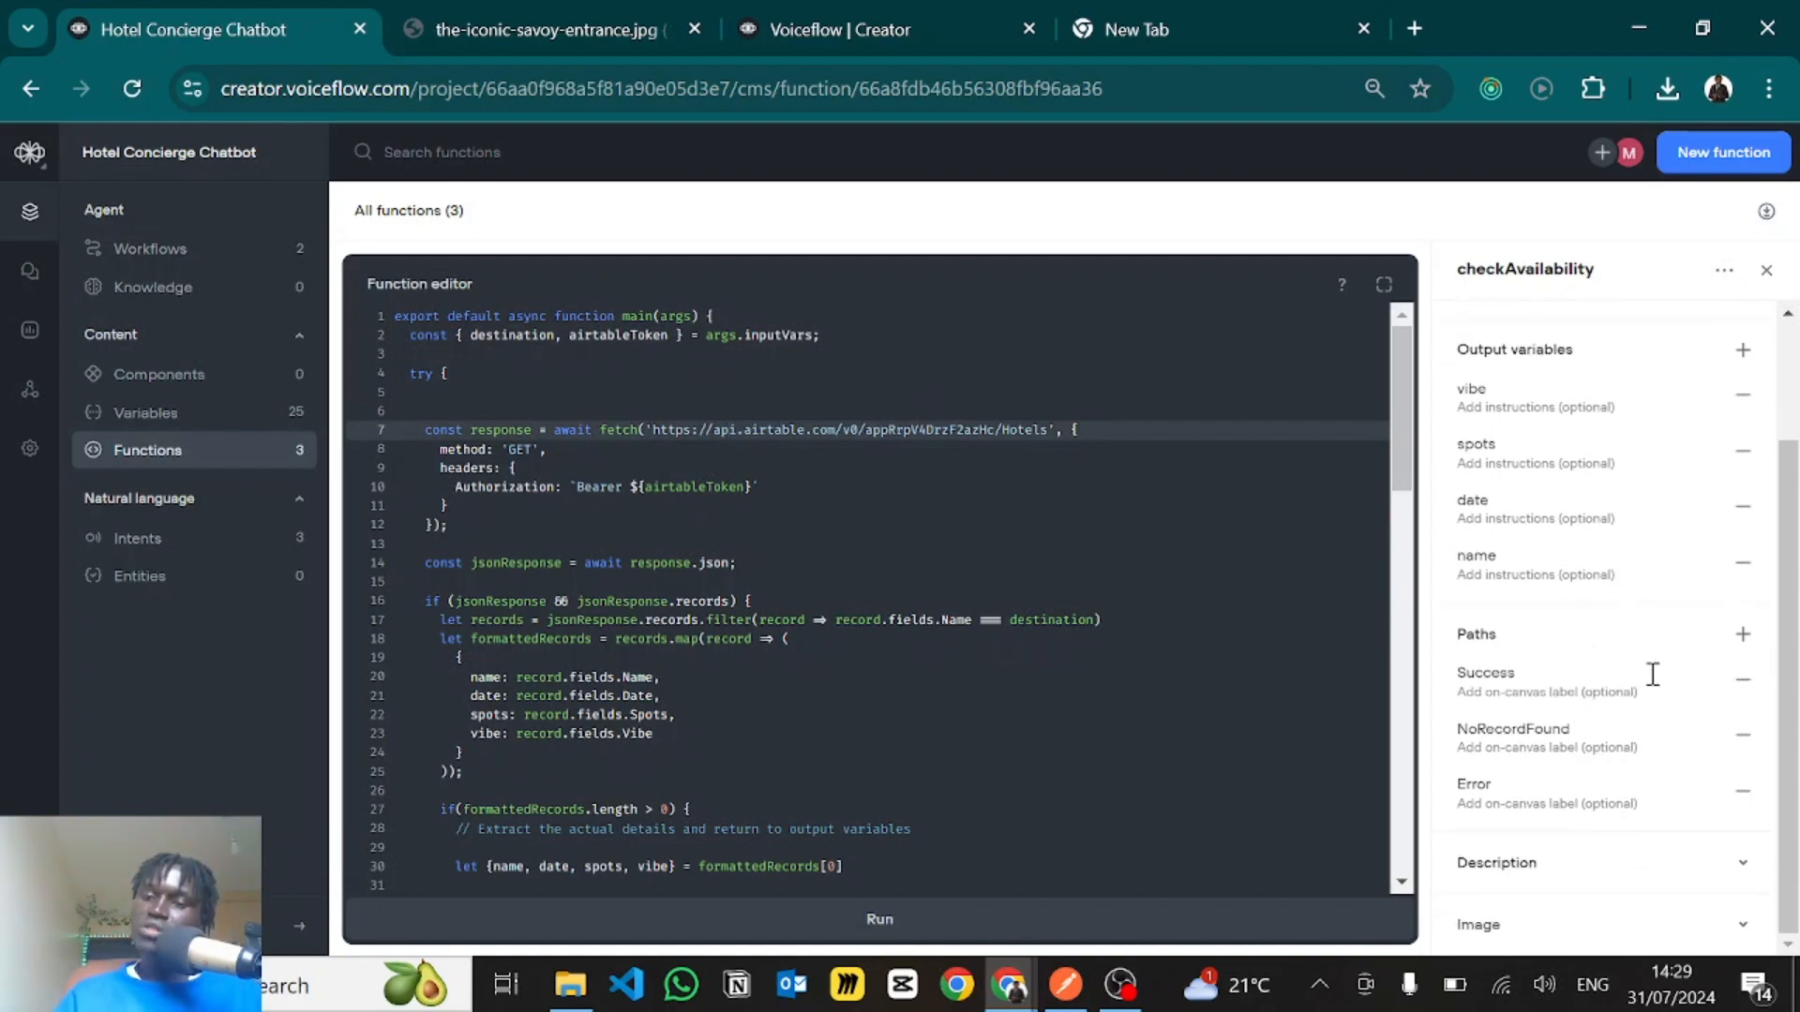
pyautogui.click(1537, 673)
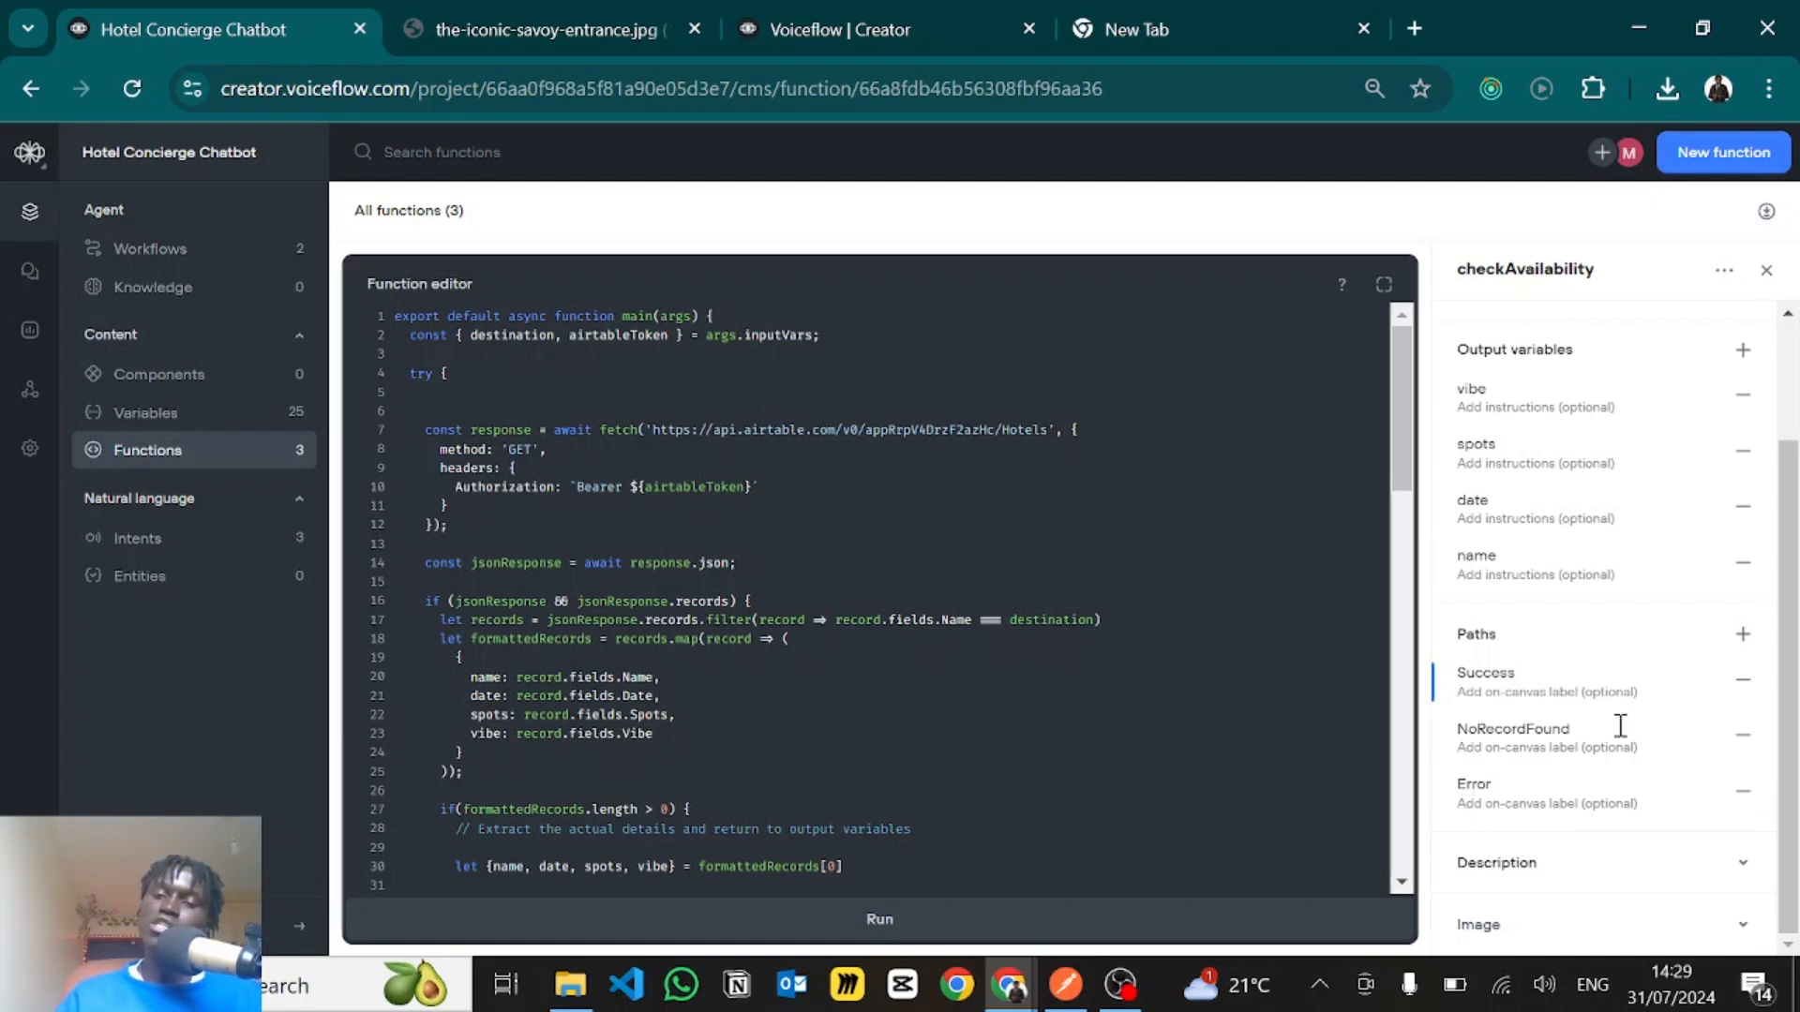
pyautogui.click(615, 560)
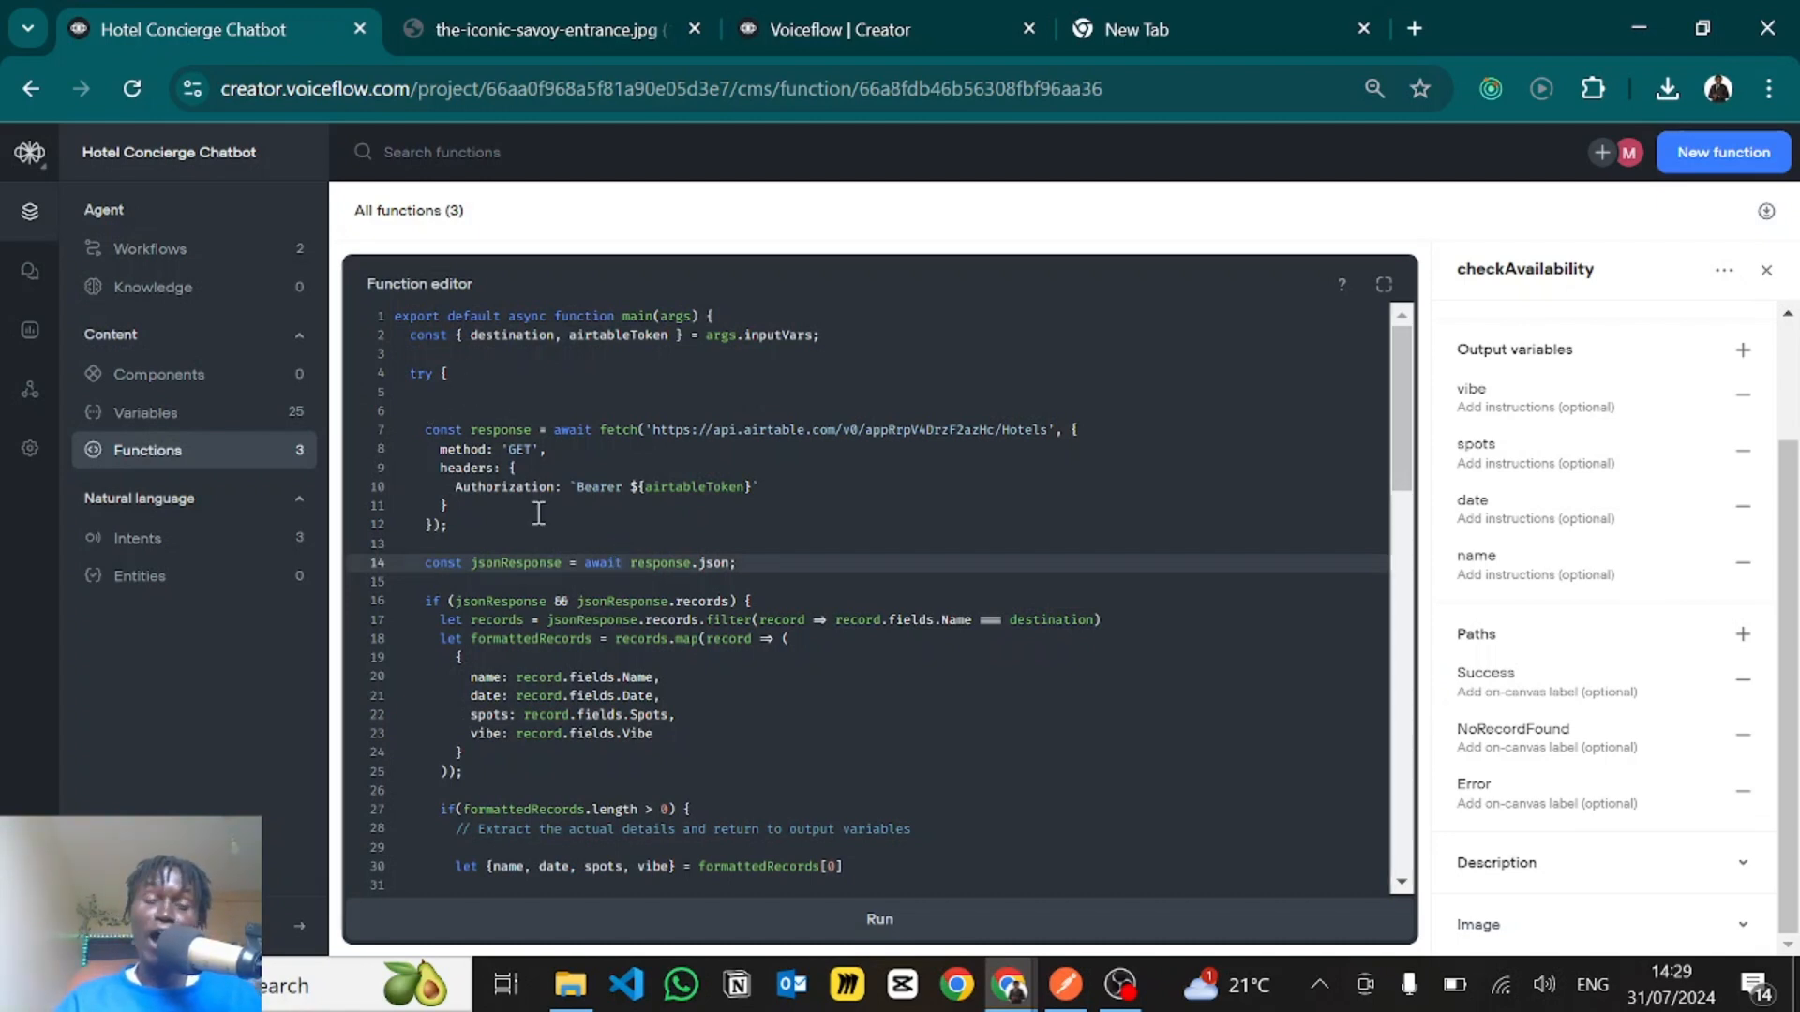
# - Examine the full extent of the try block in the checkAvailability code
pyautogui.scroll(-1, 539, 513)
pyautogui.scroll(1, 539, 512)
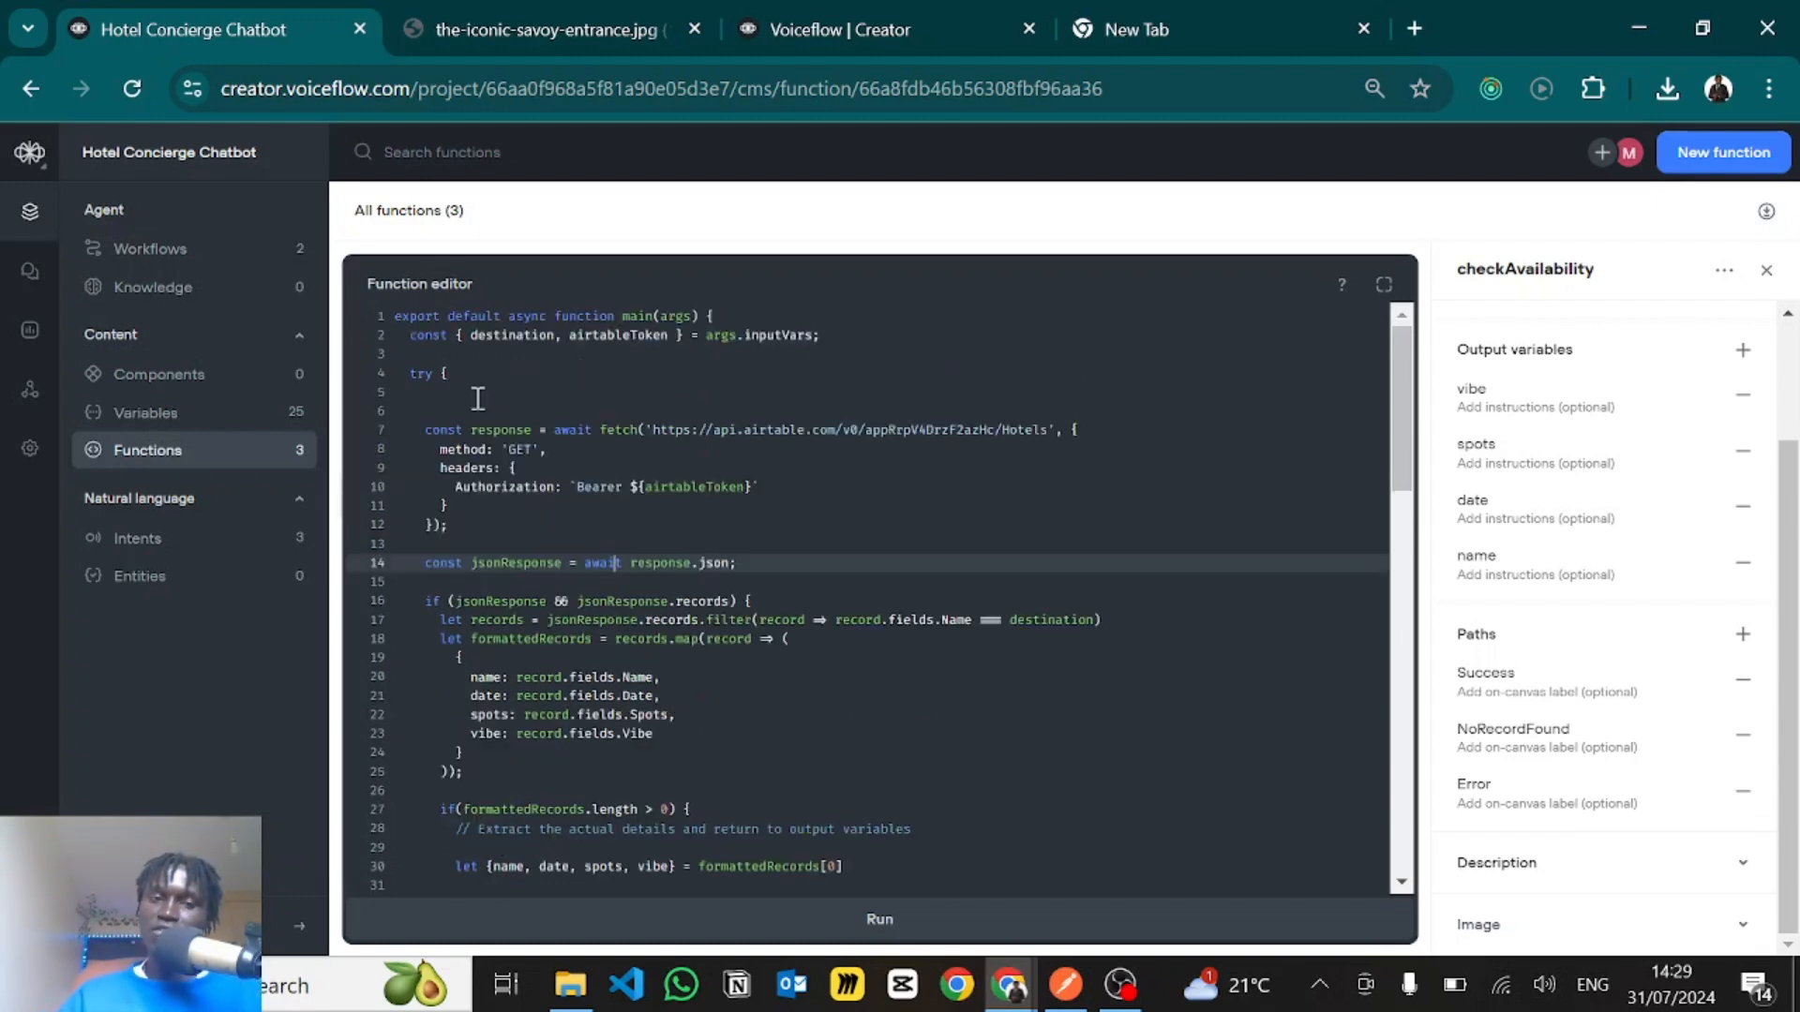
pyautogui.scroll(-1, 452, 421)
pyautogui.scroll(1, 454, 415)
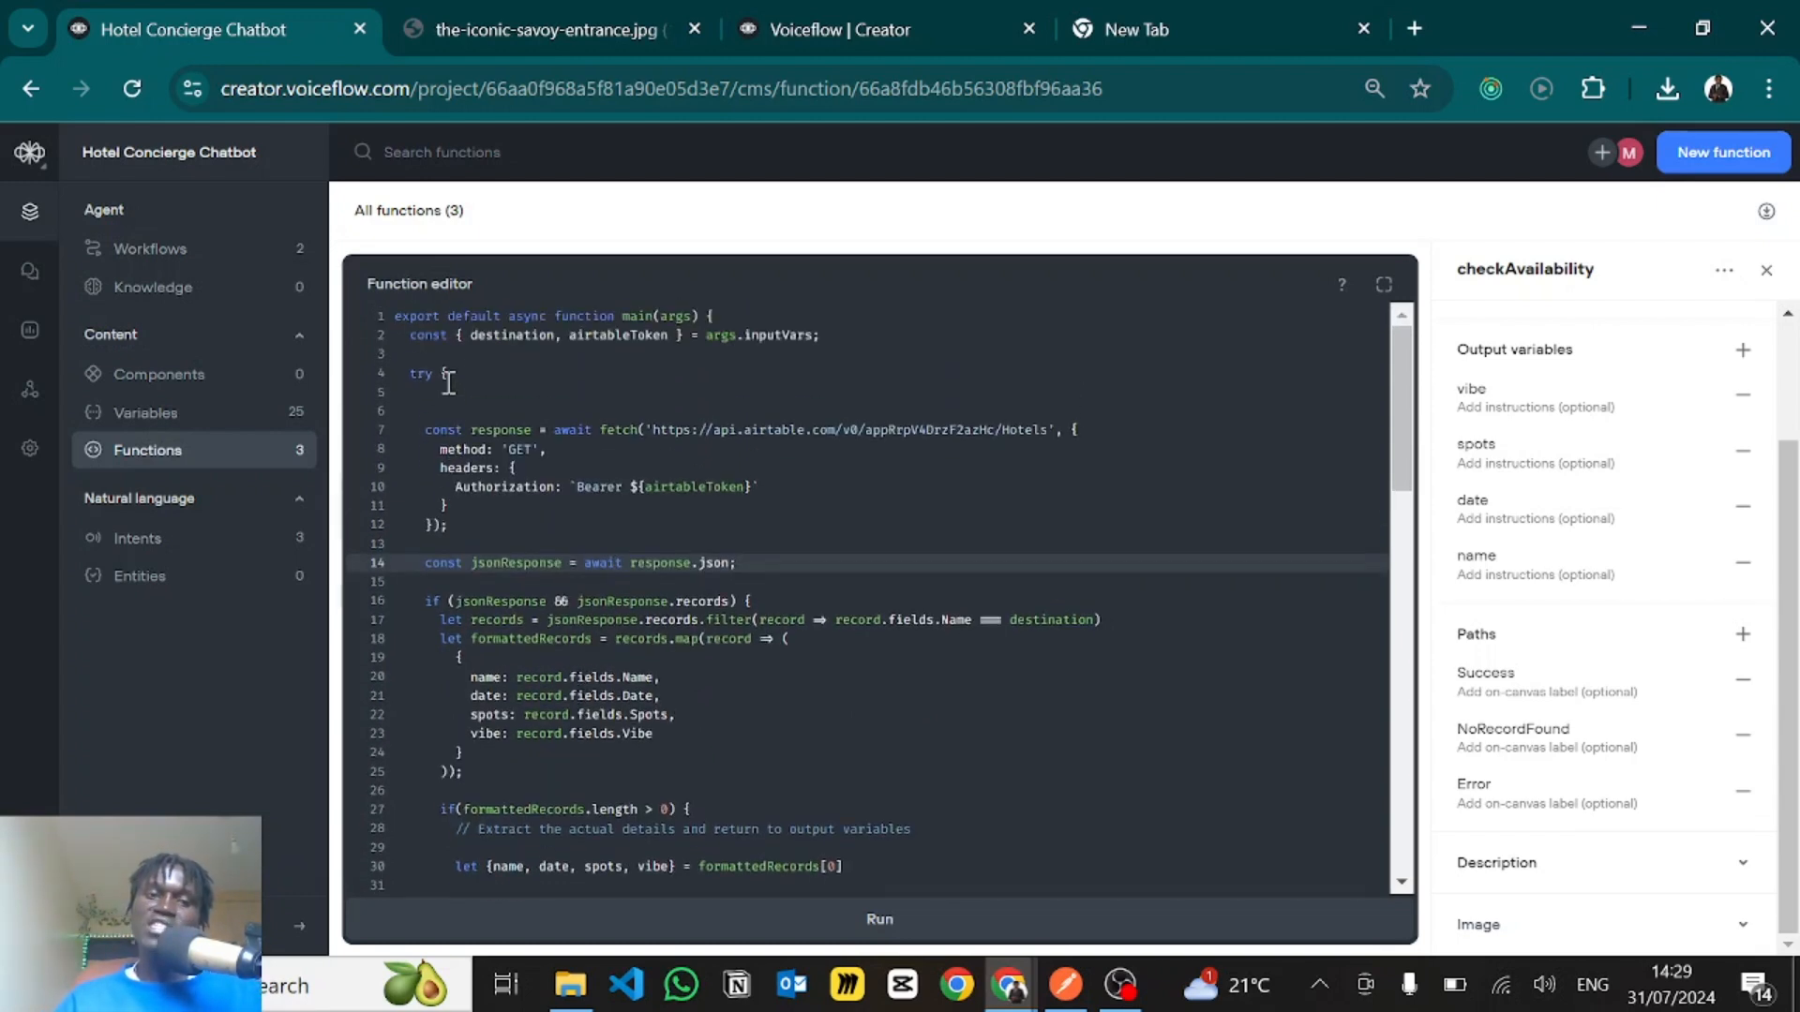
pyautogui.click(448, 374)
pyautogui.scroll(-1, 483, 450)
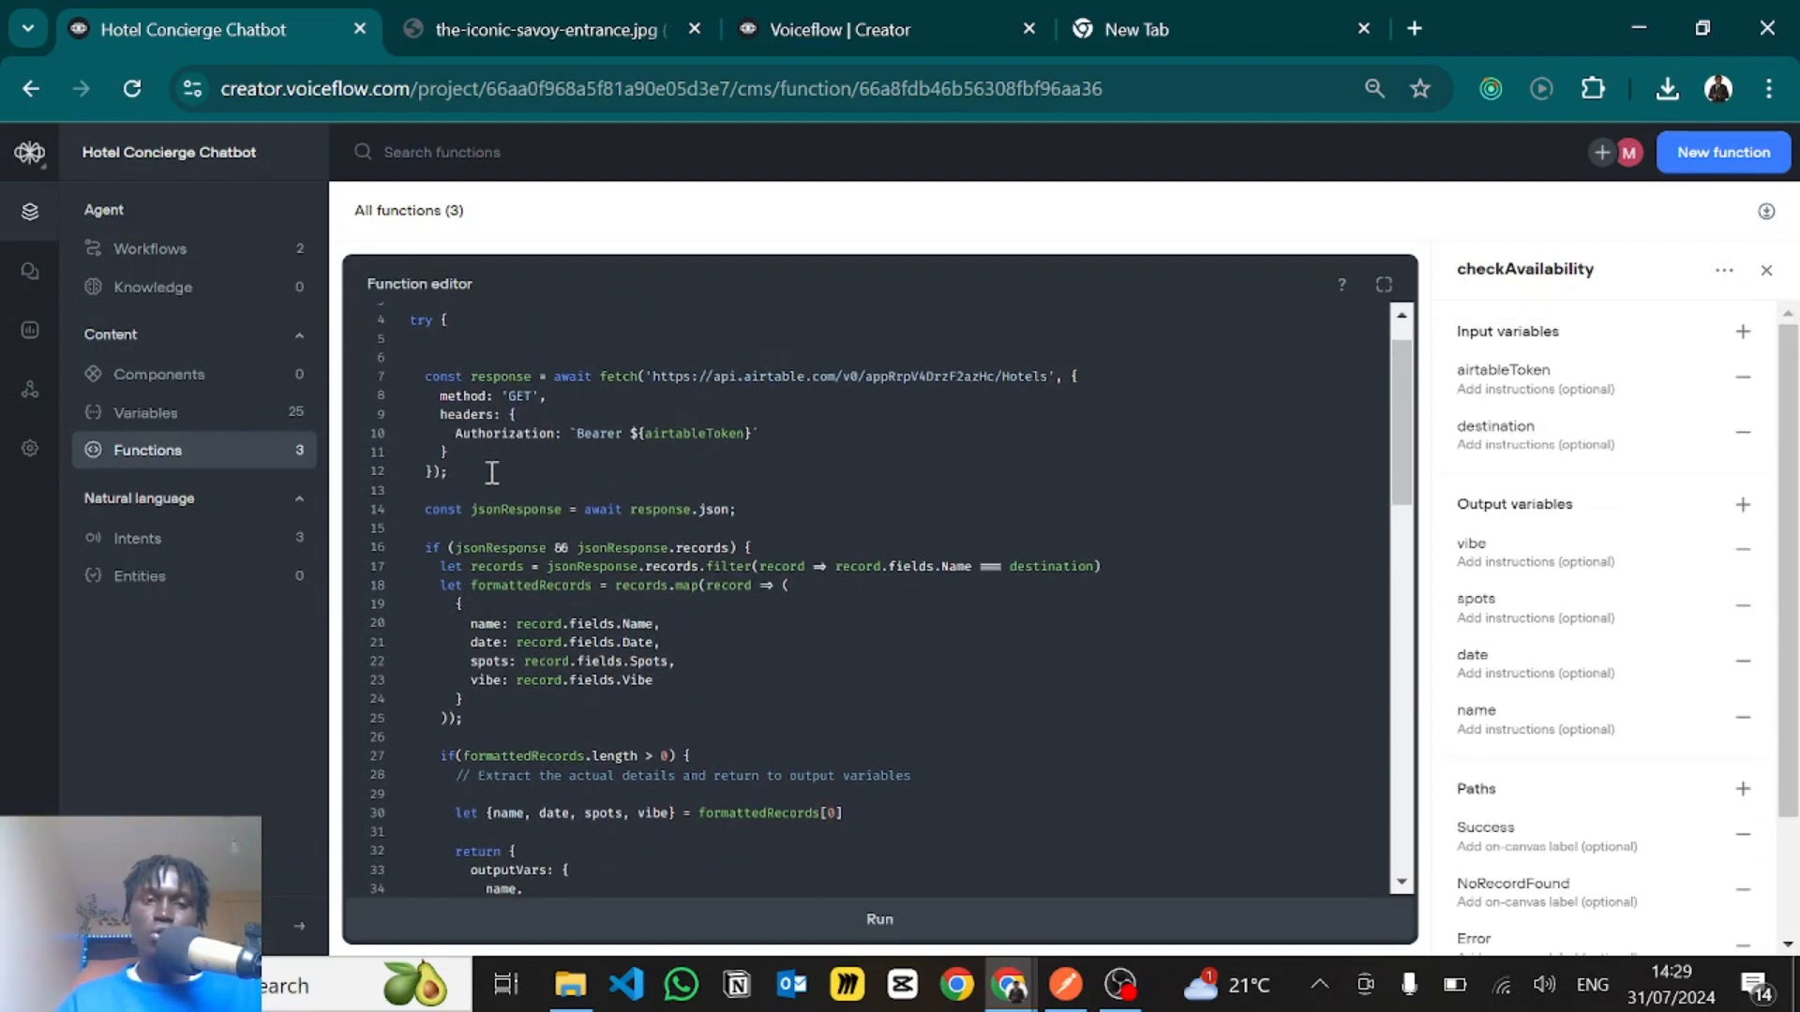
pyautogui.moveTo(432, 344); pyautogui.dragTo(506, 510)
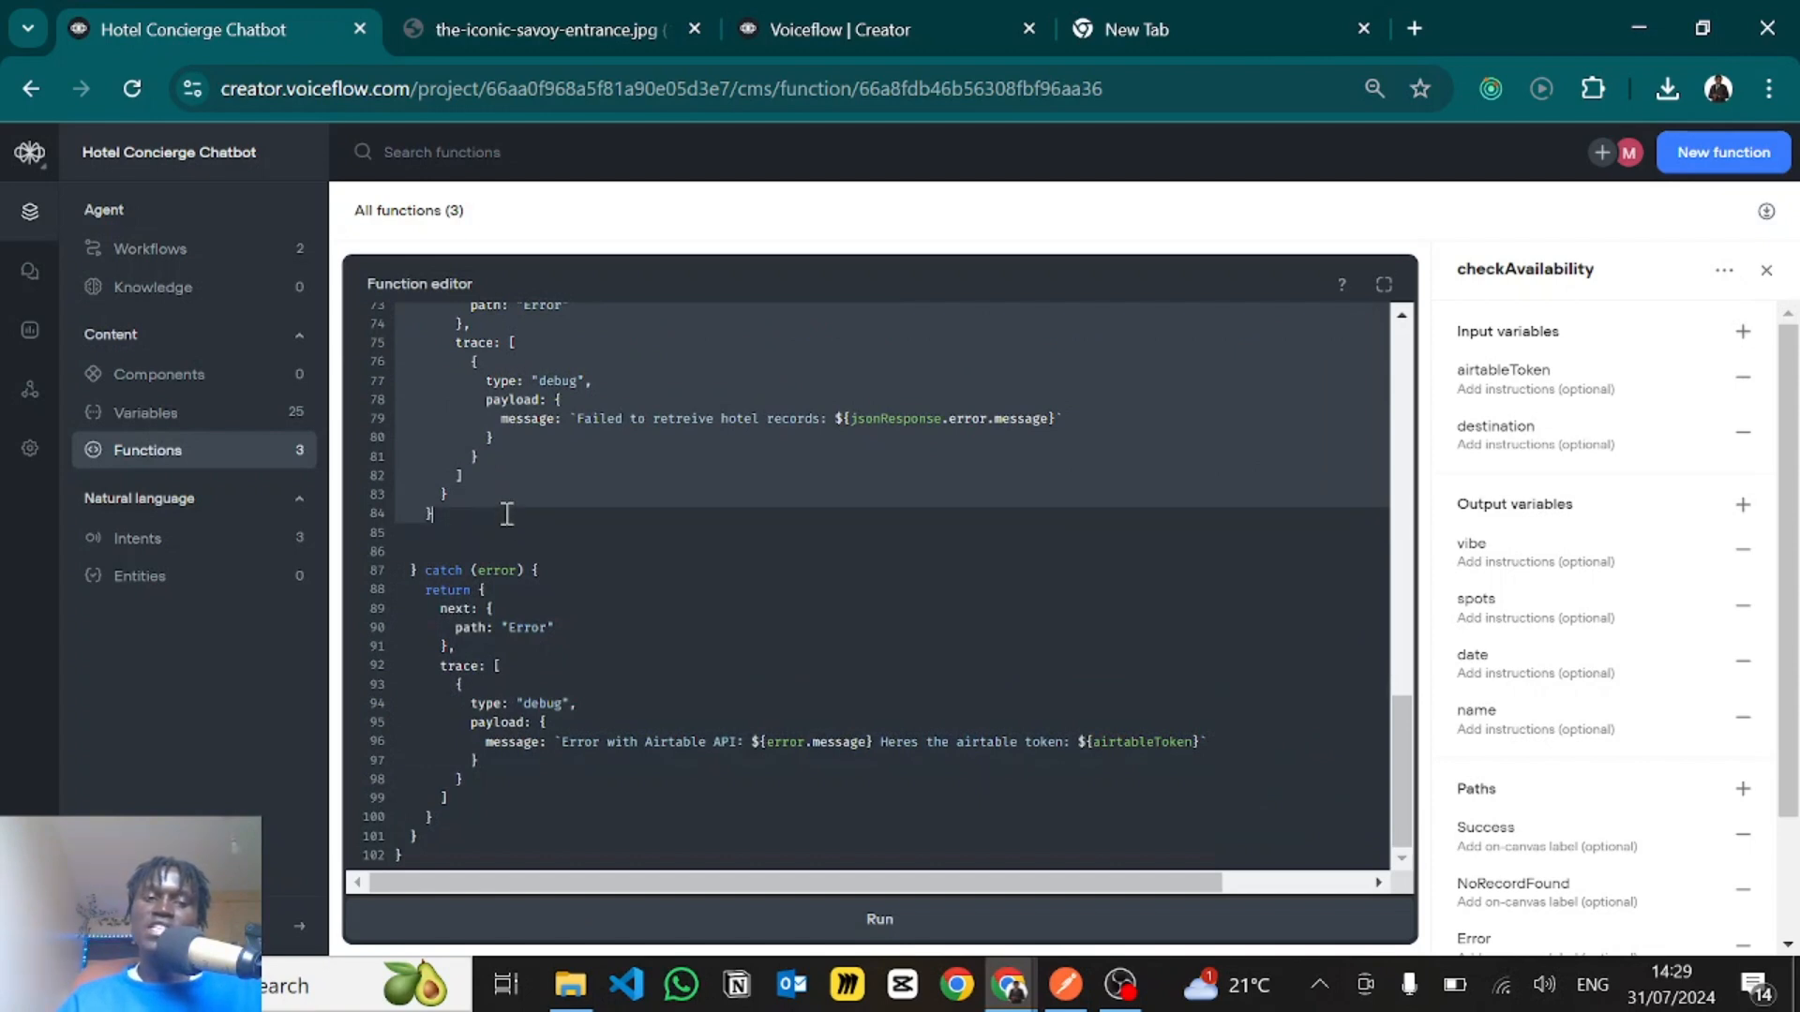
# - Examine the catch block's return statement with its Error path and debug trace
pyautogui.click(452, 604)
pyautogui.moveTo(428, 591); pyautogui.dragTo(570, 705)
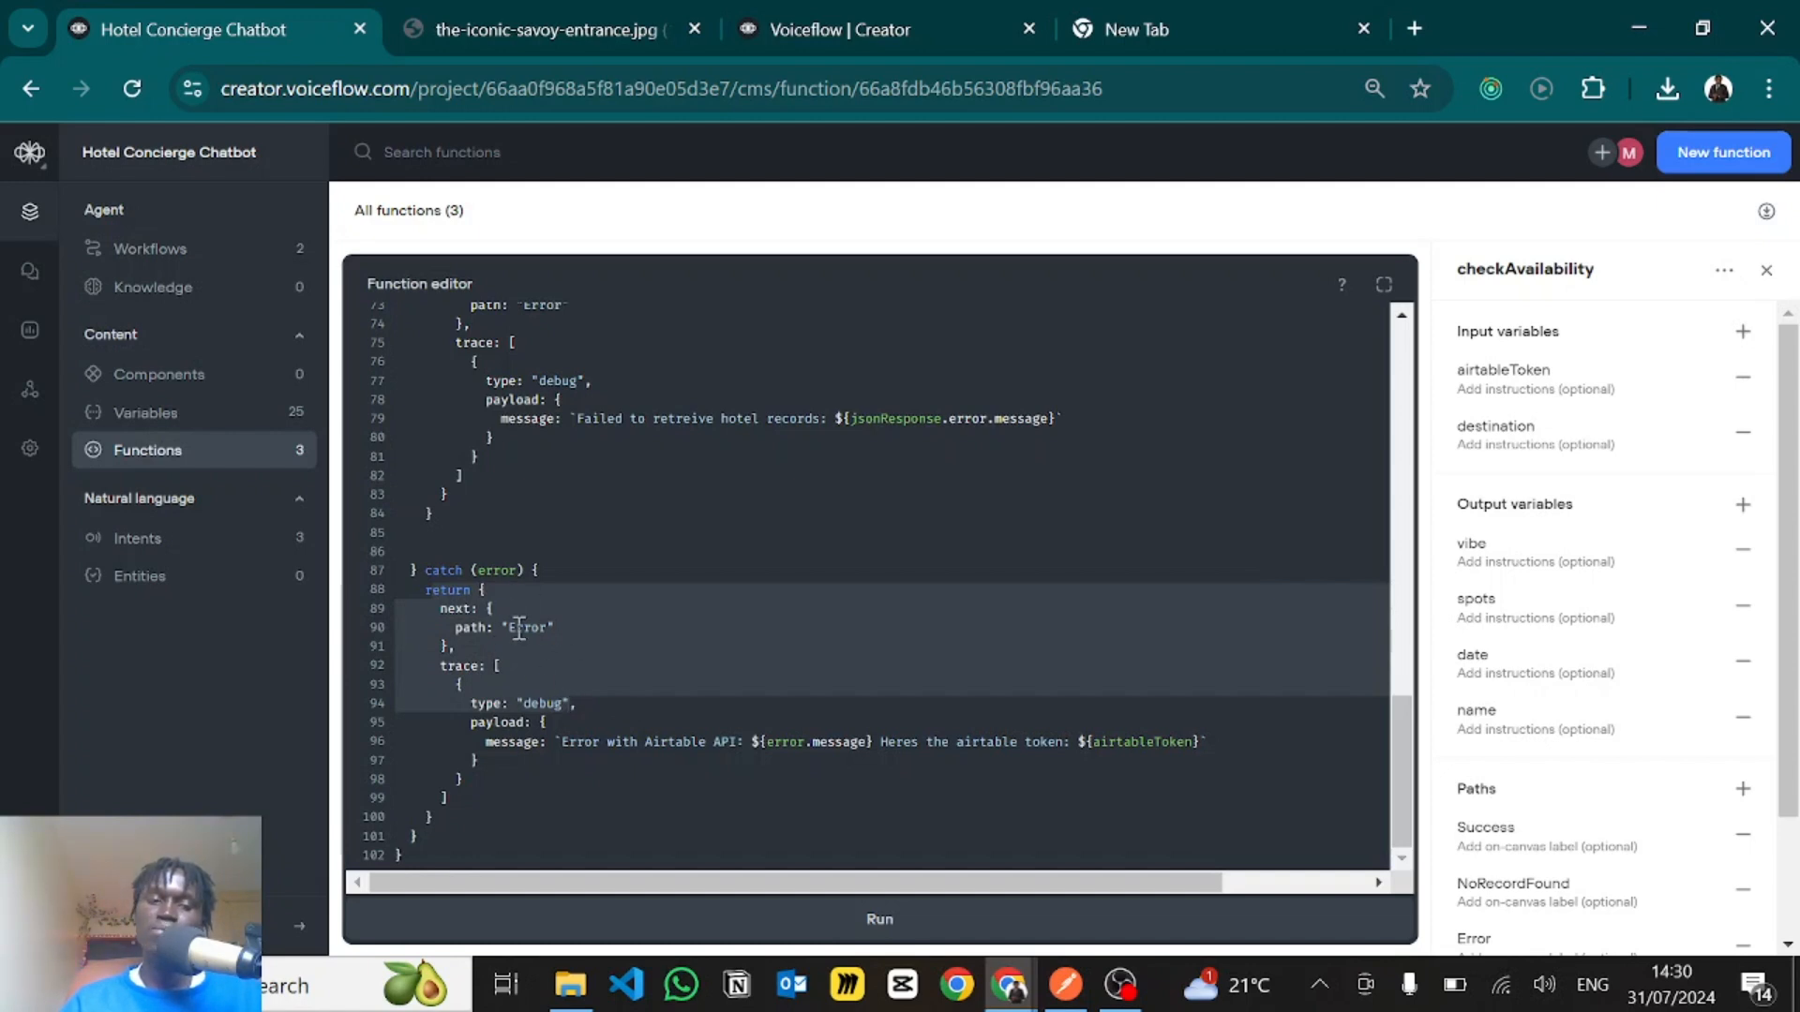
pyautogui.click(561, 521)
# - Examine the fetch call and the Airtable API URL for the Hotels table in the try block
pyautogui.scroll(10, 561, 522)
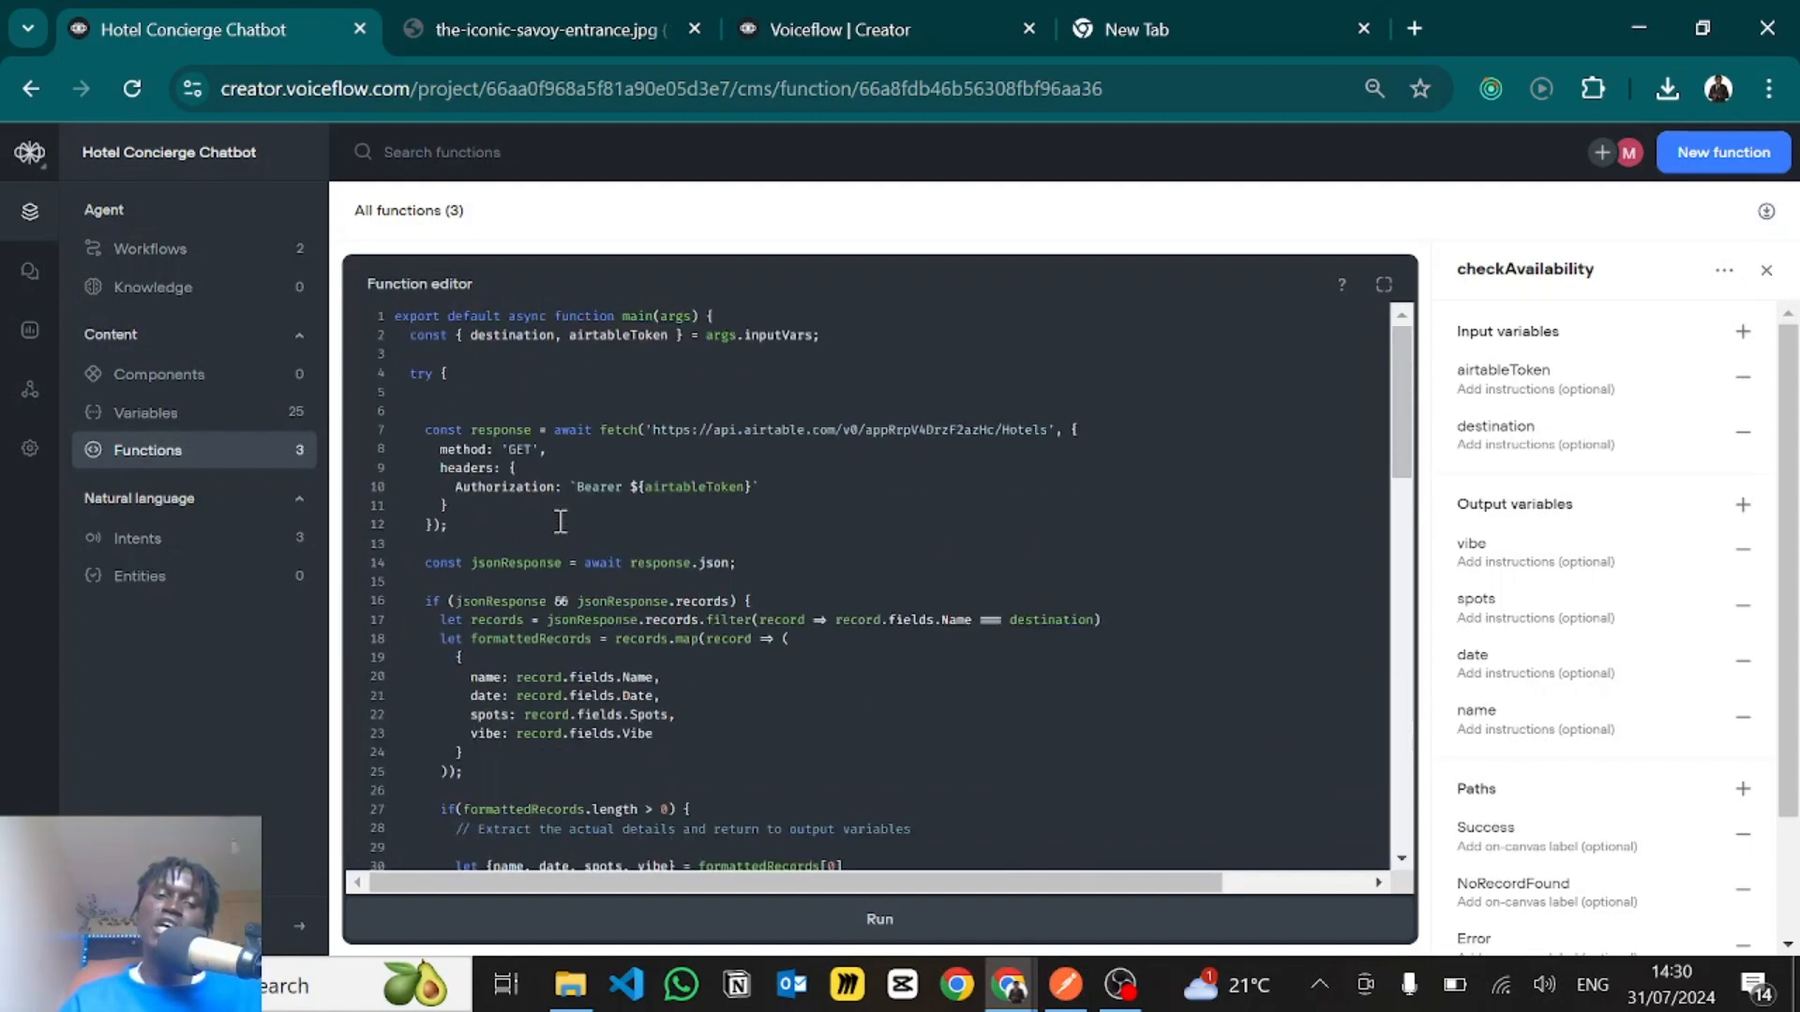
pyautogui.click(459, 429)
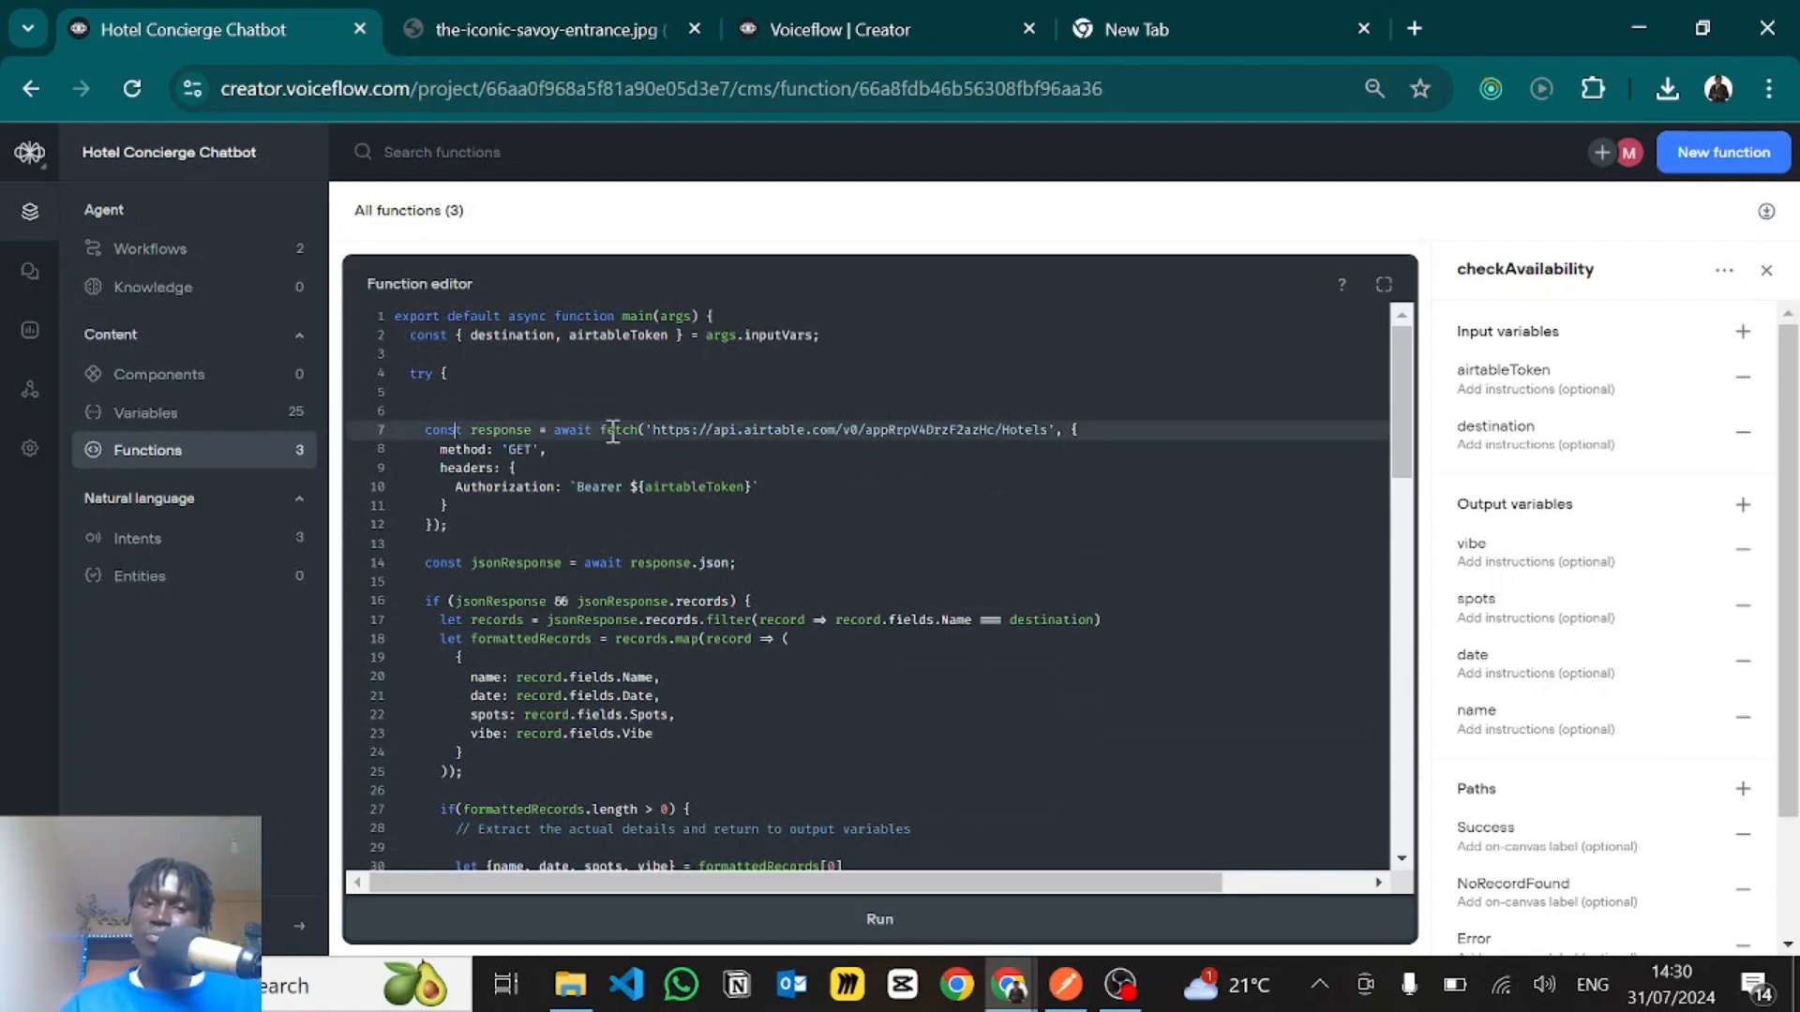
pyautogui.moveTo(611, 432); pyautogui.dragTo(635, 430)
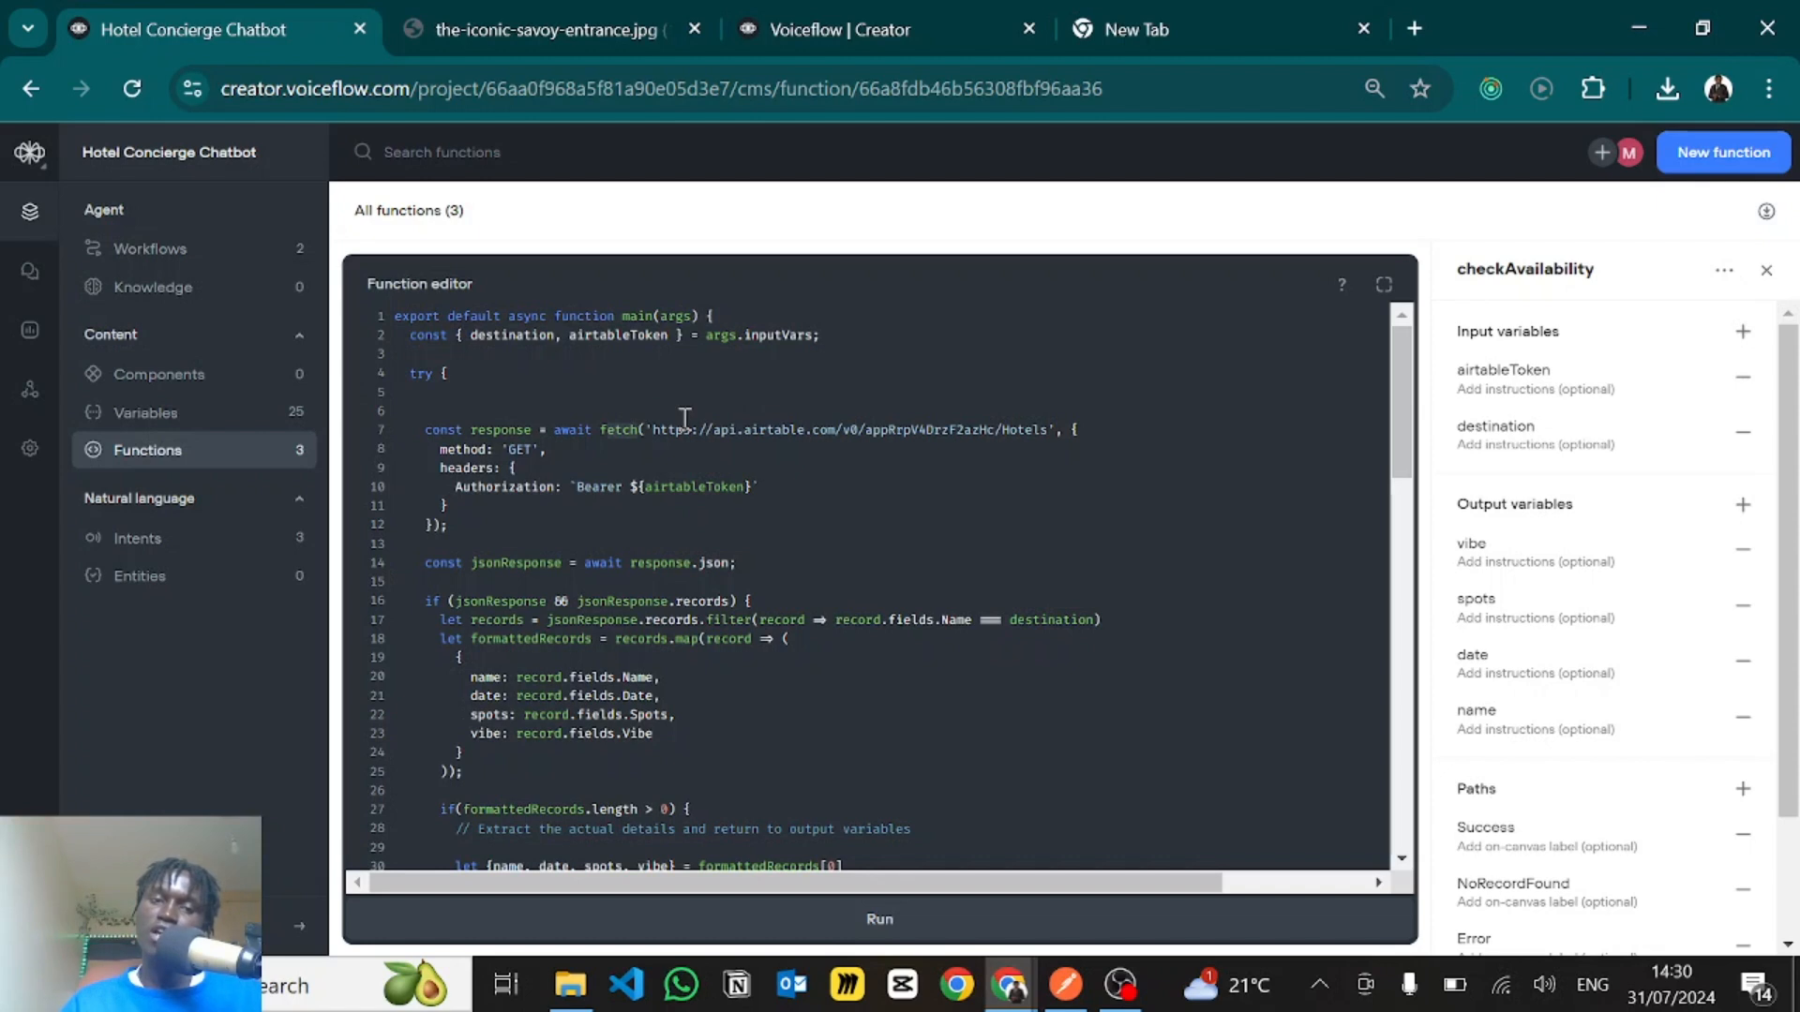
pyautogui.click(707, 434)
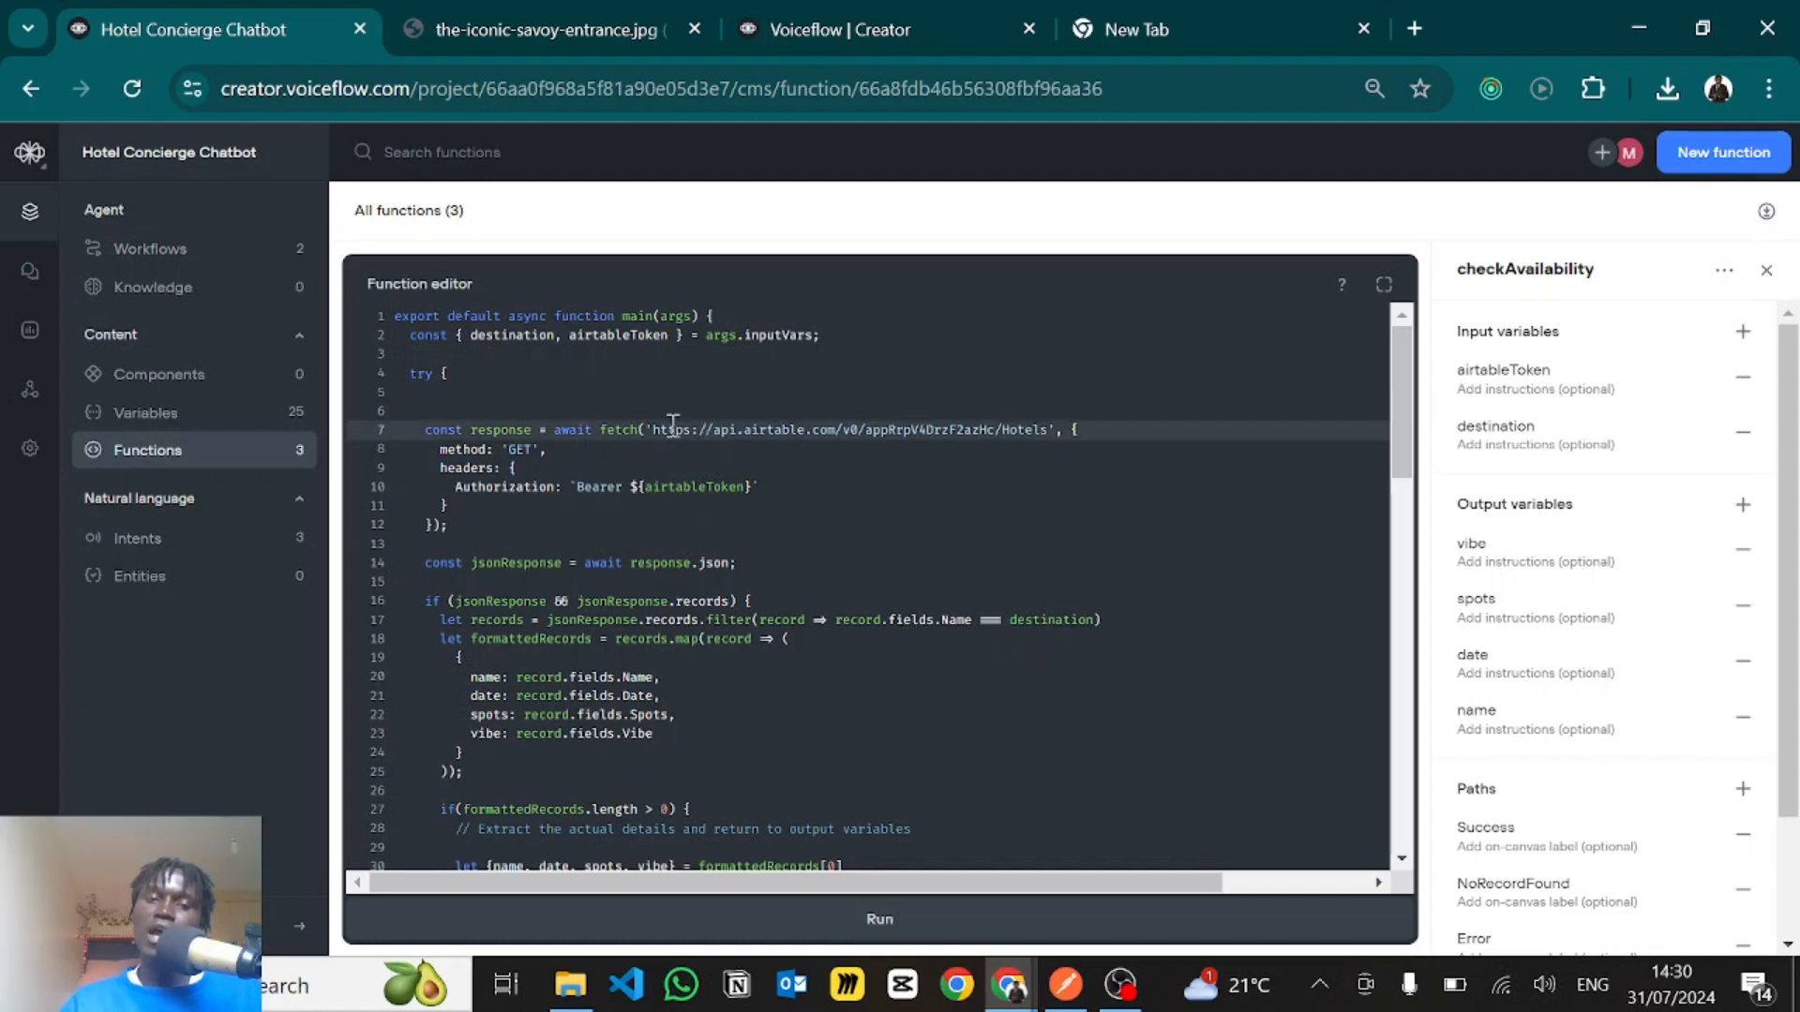
pyautogui.moveTo(653, 429); pyautogui.dragTo(1056, 439)
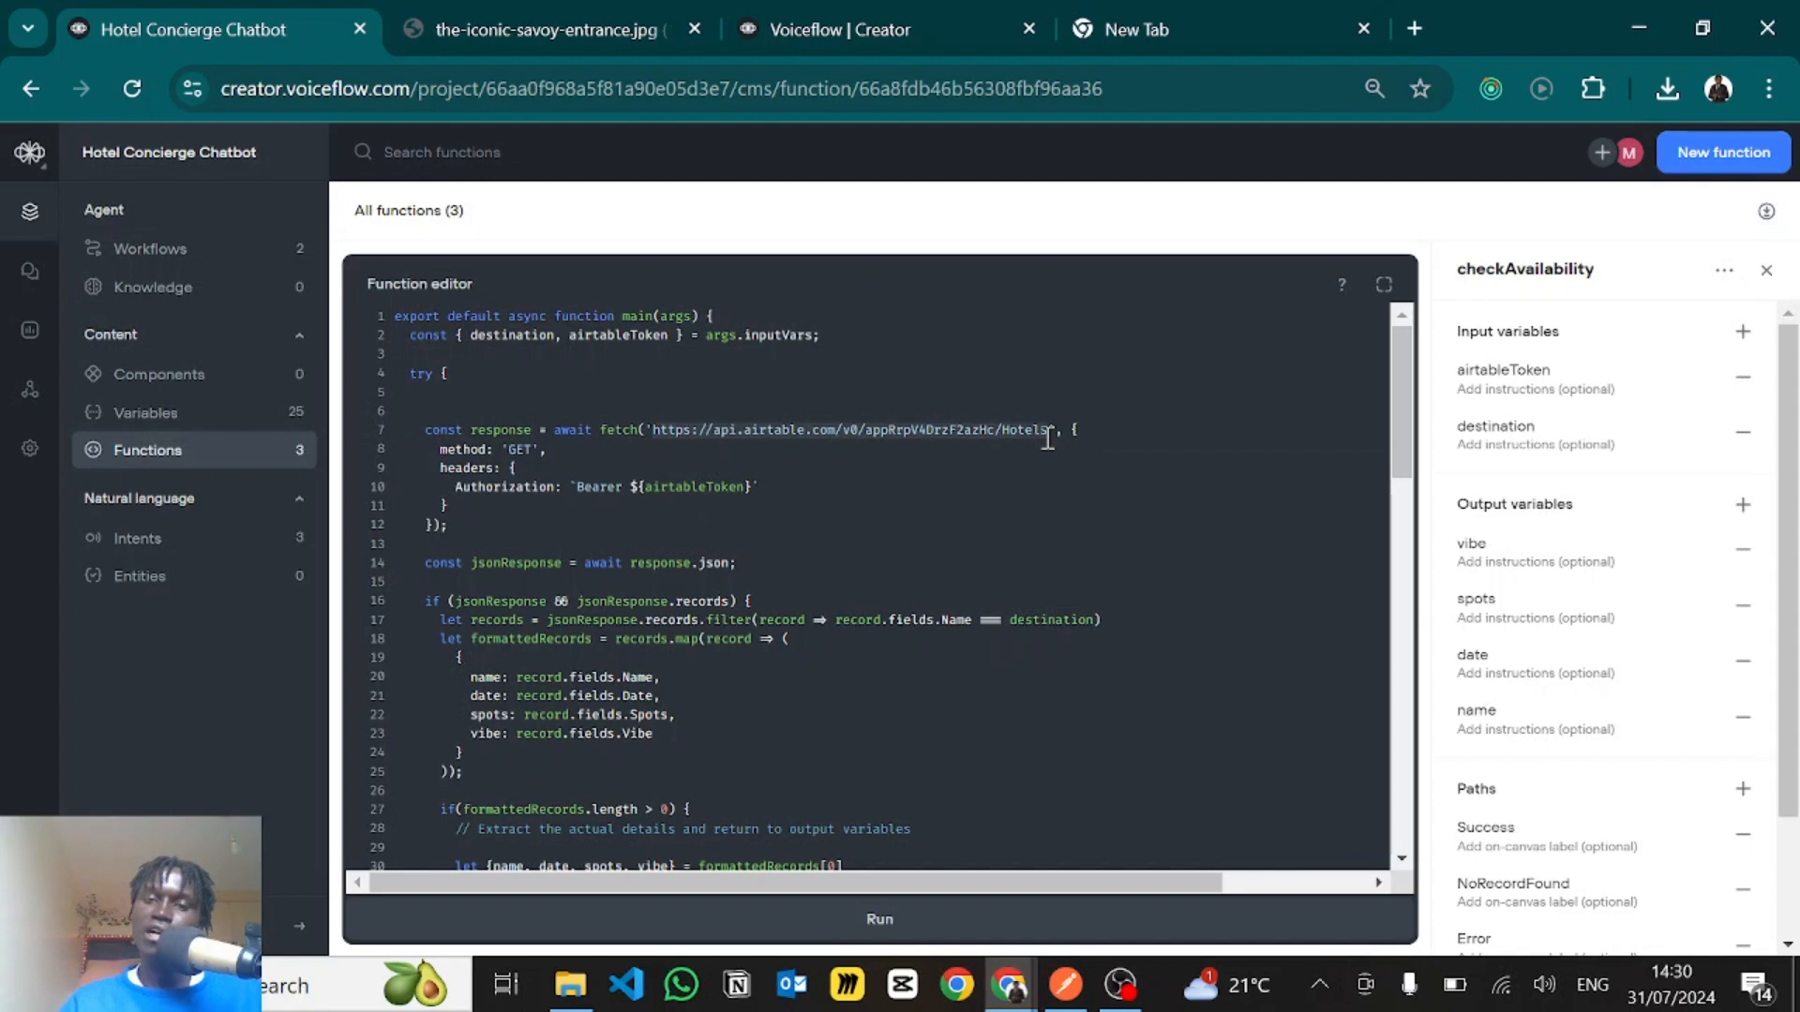
pyautogui.click(771, 391)
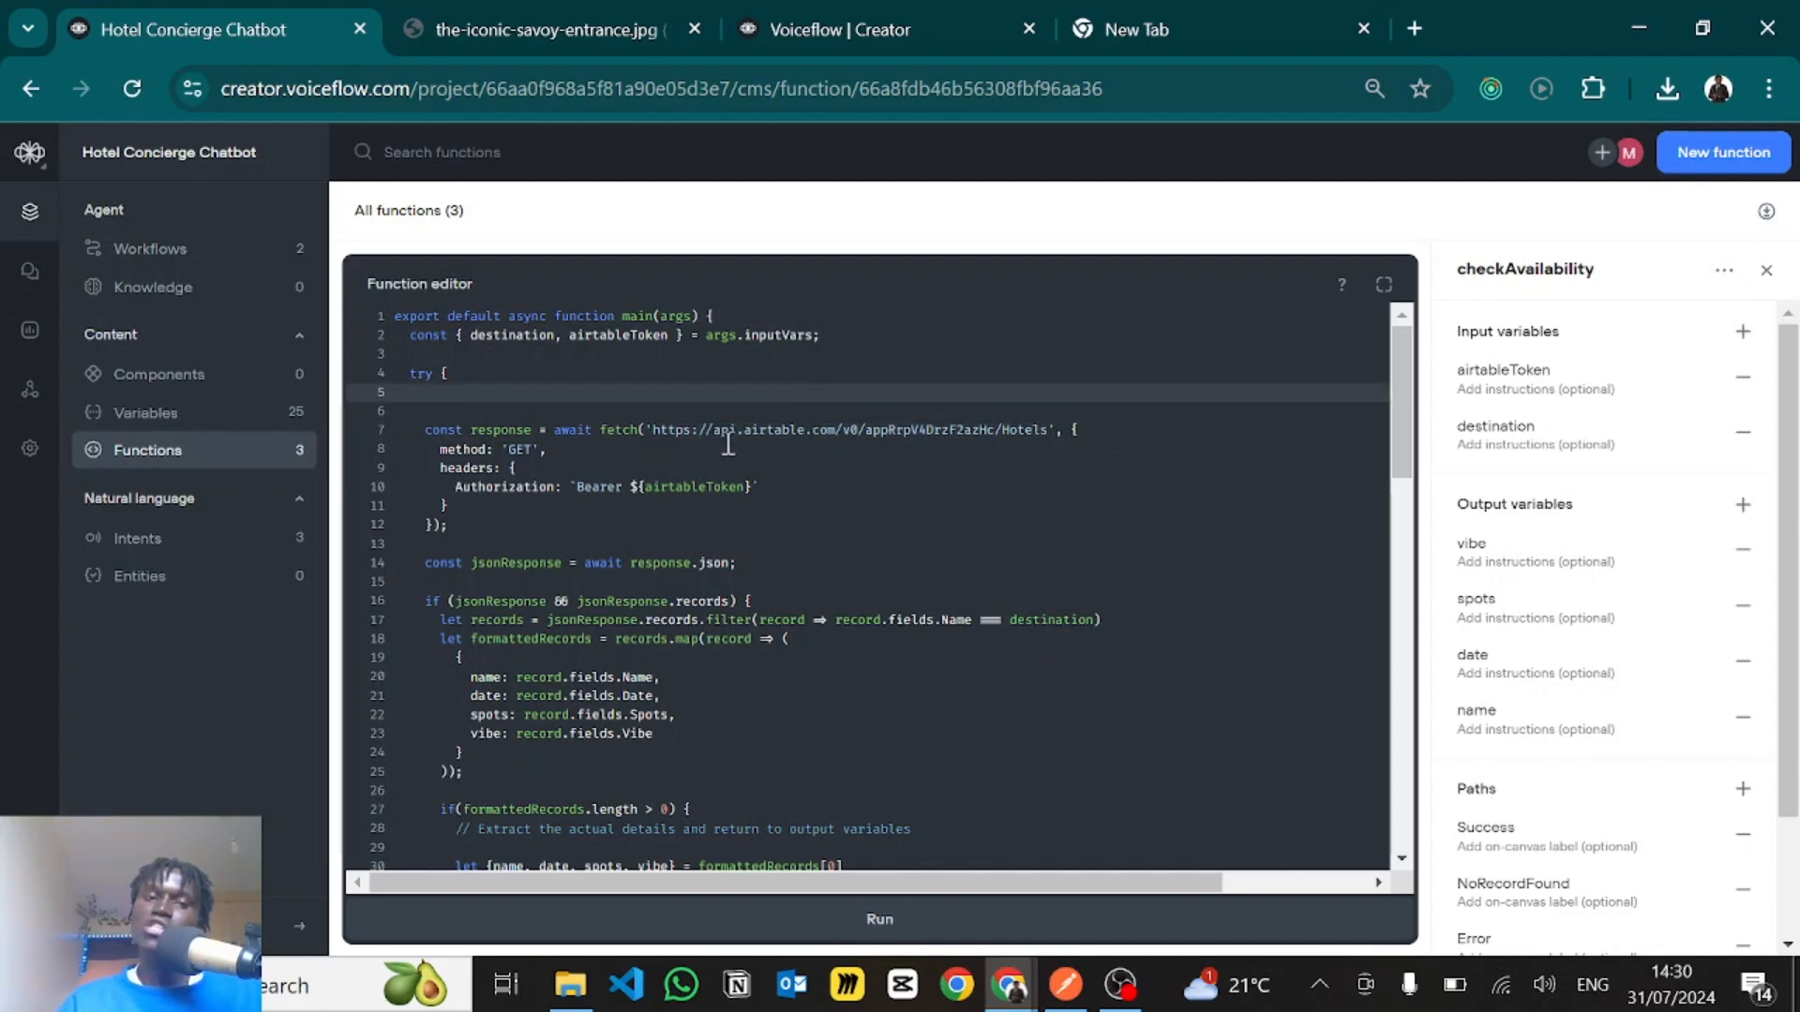
pyautogui.click(709, 418)
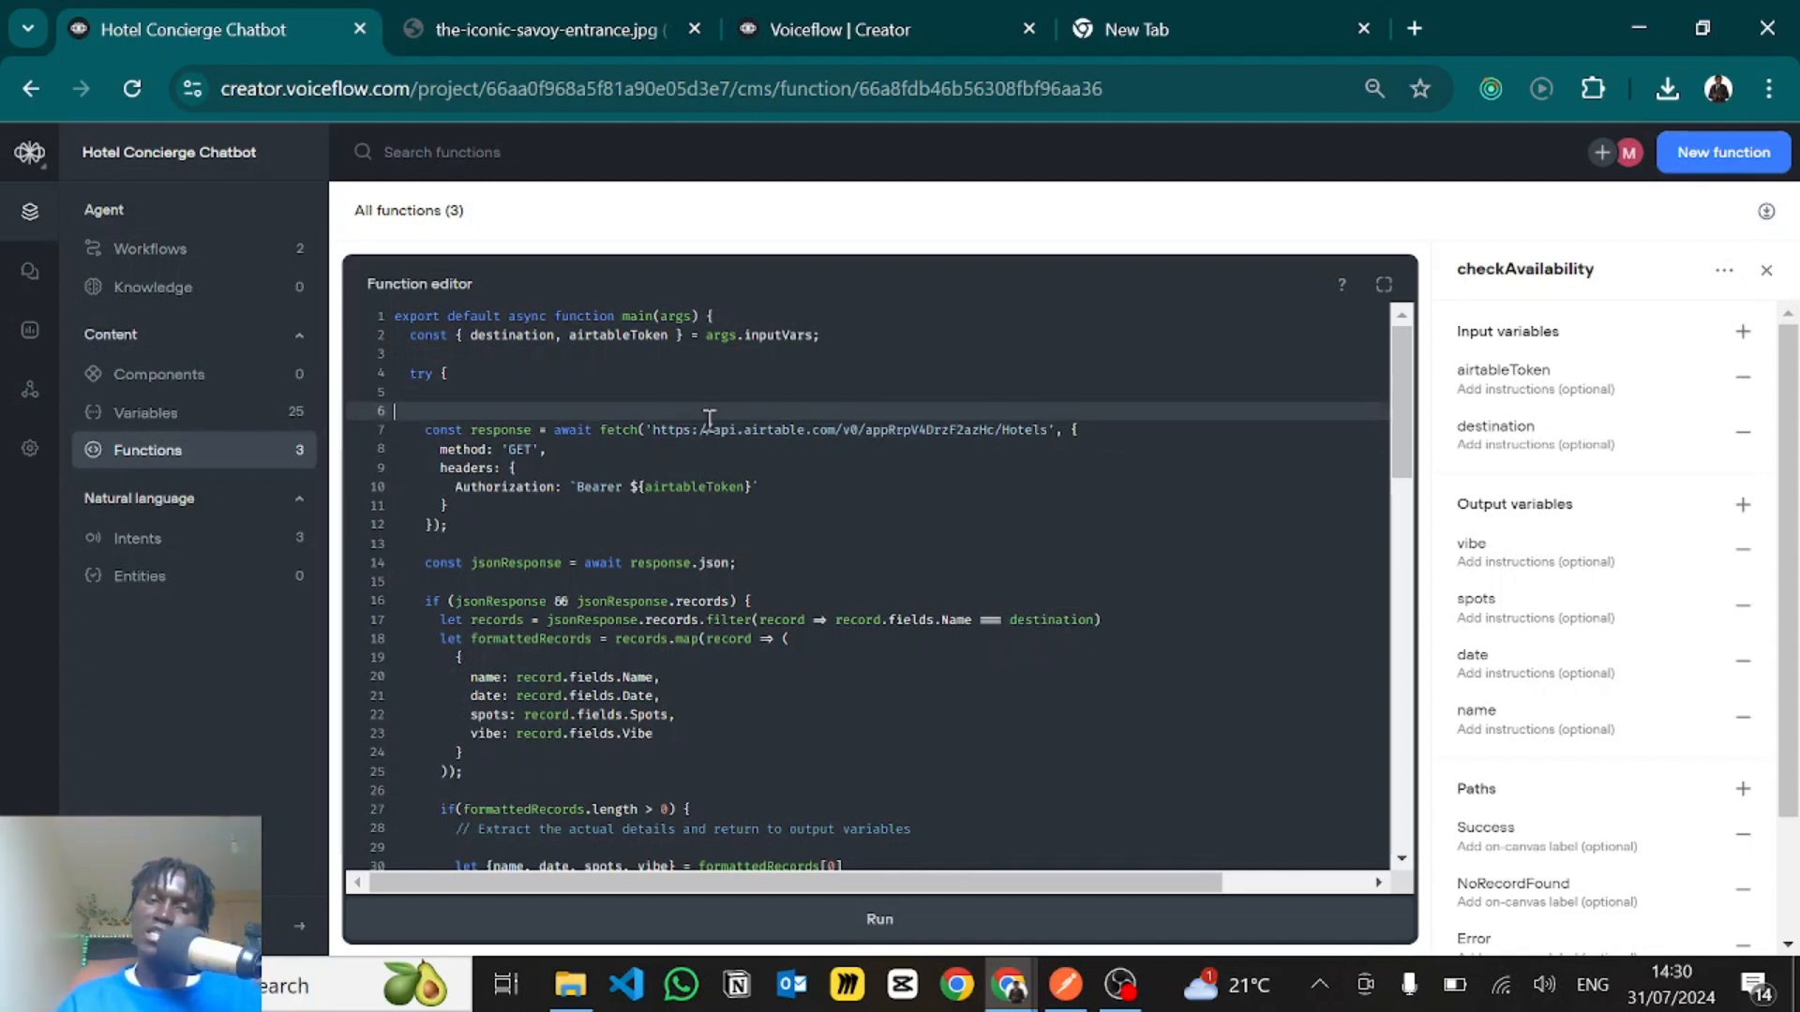
# - Switch to the Hotel Concierge base in Airtable and view its bookings, Hotels and Images tables
pyautogui.hotkey('alt', 'Tab')
pyautogui.moveTo(830, 21); pyautogui.dragTo(554, 13)
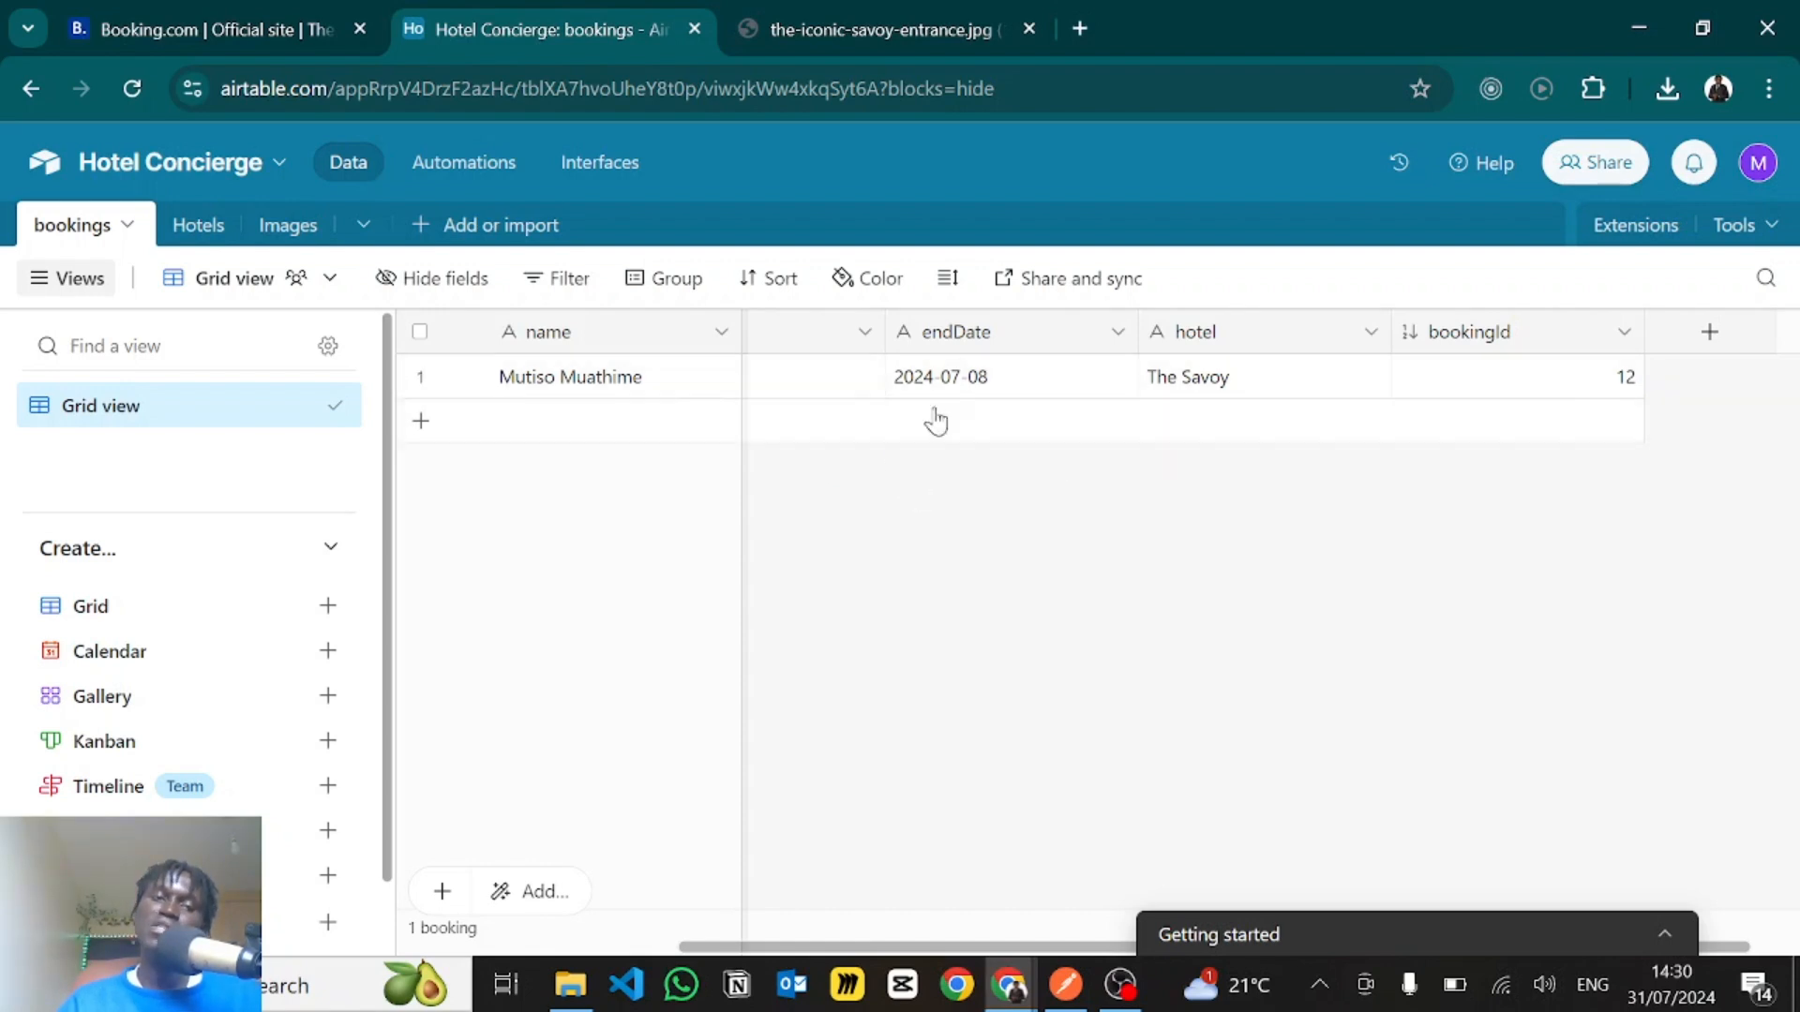
pyautogui.click(202, 234)
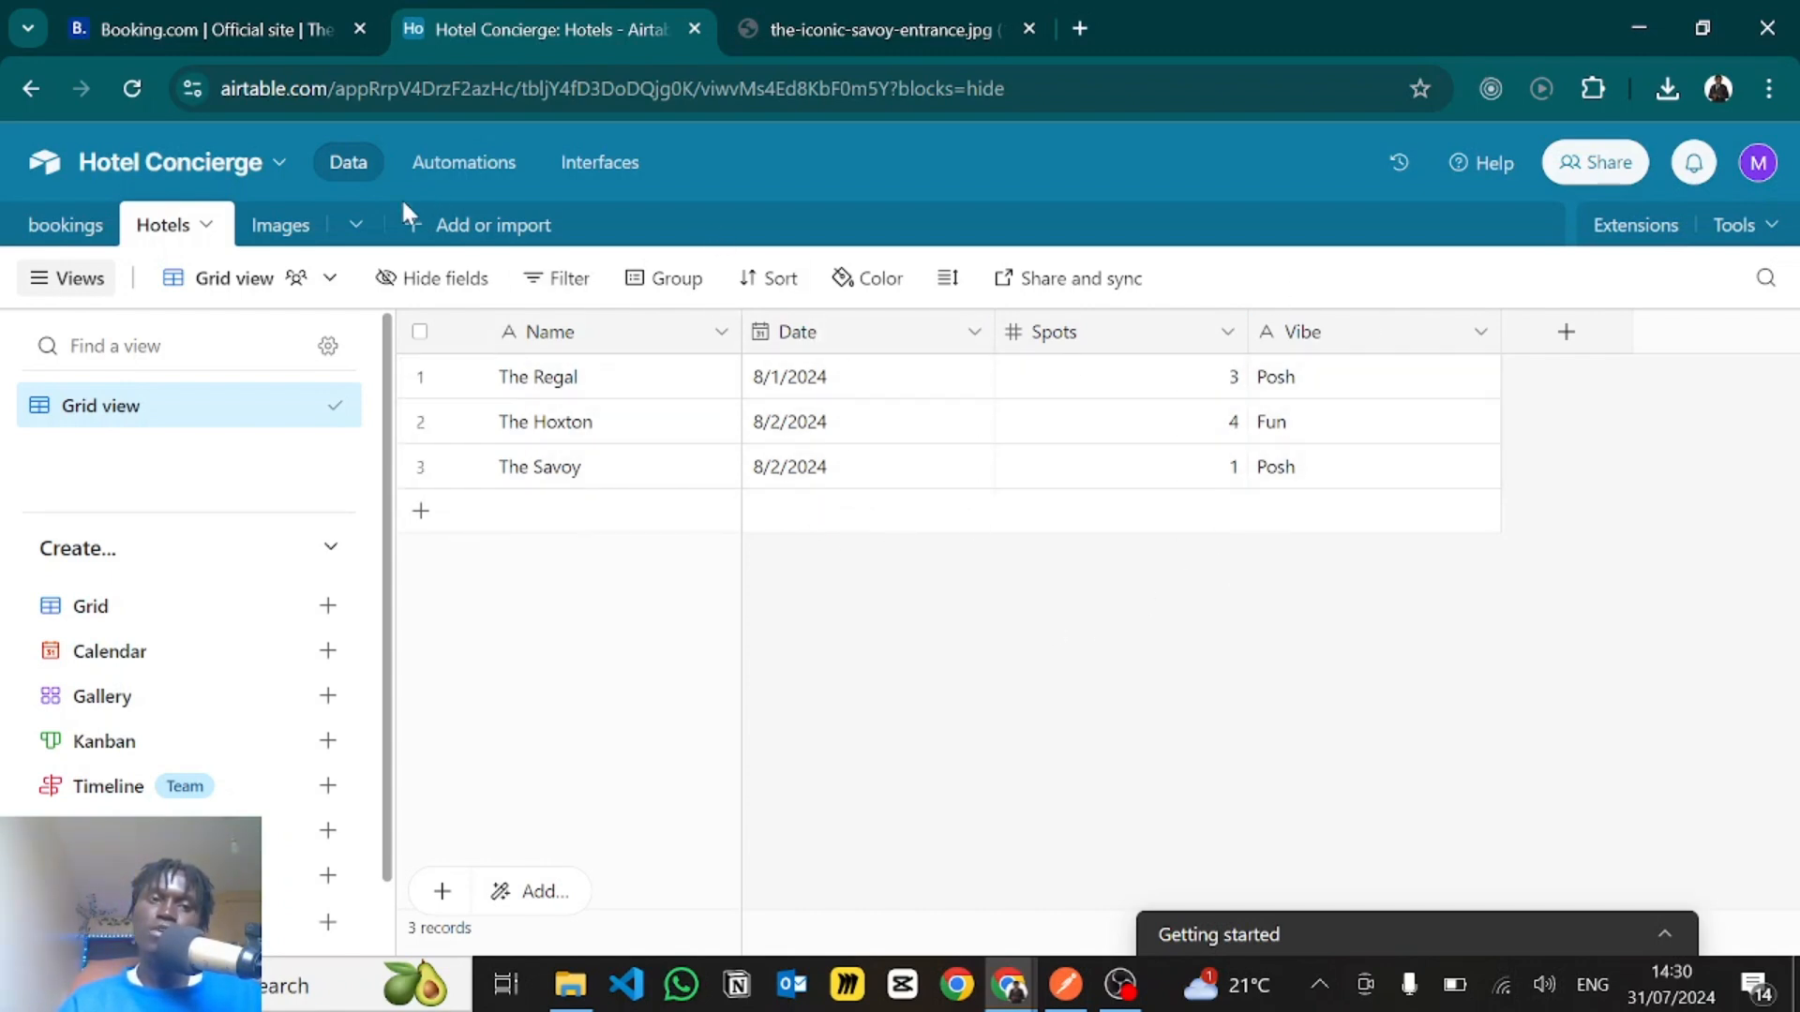
pyautogui.click(282, 227)
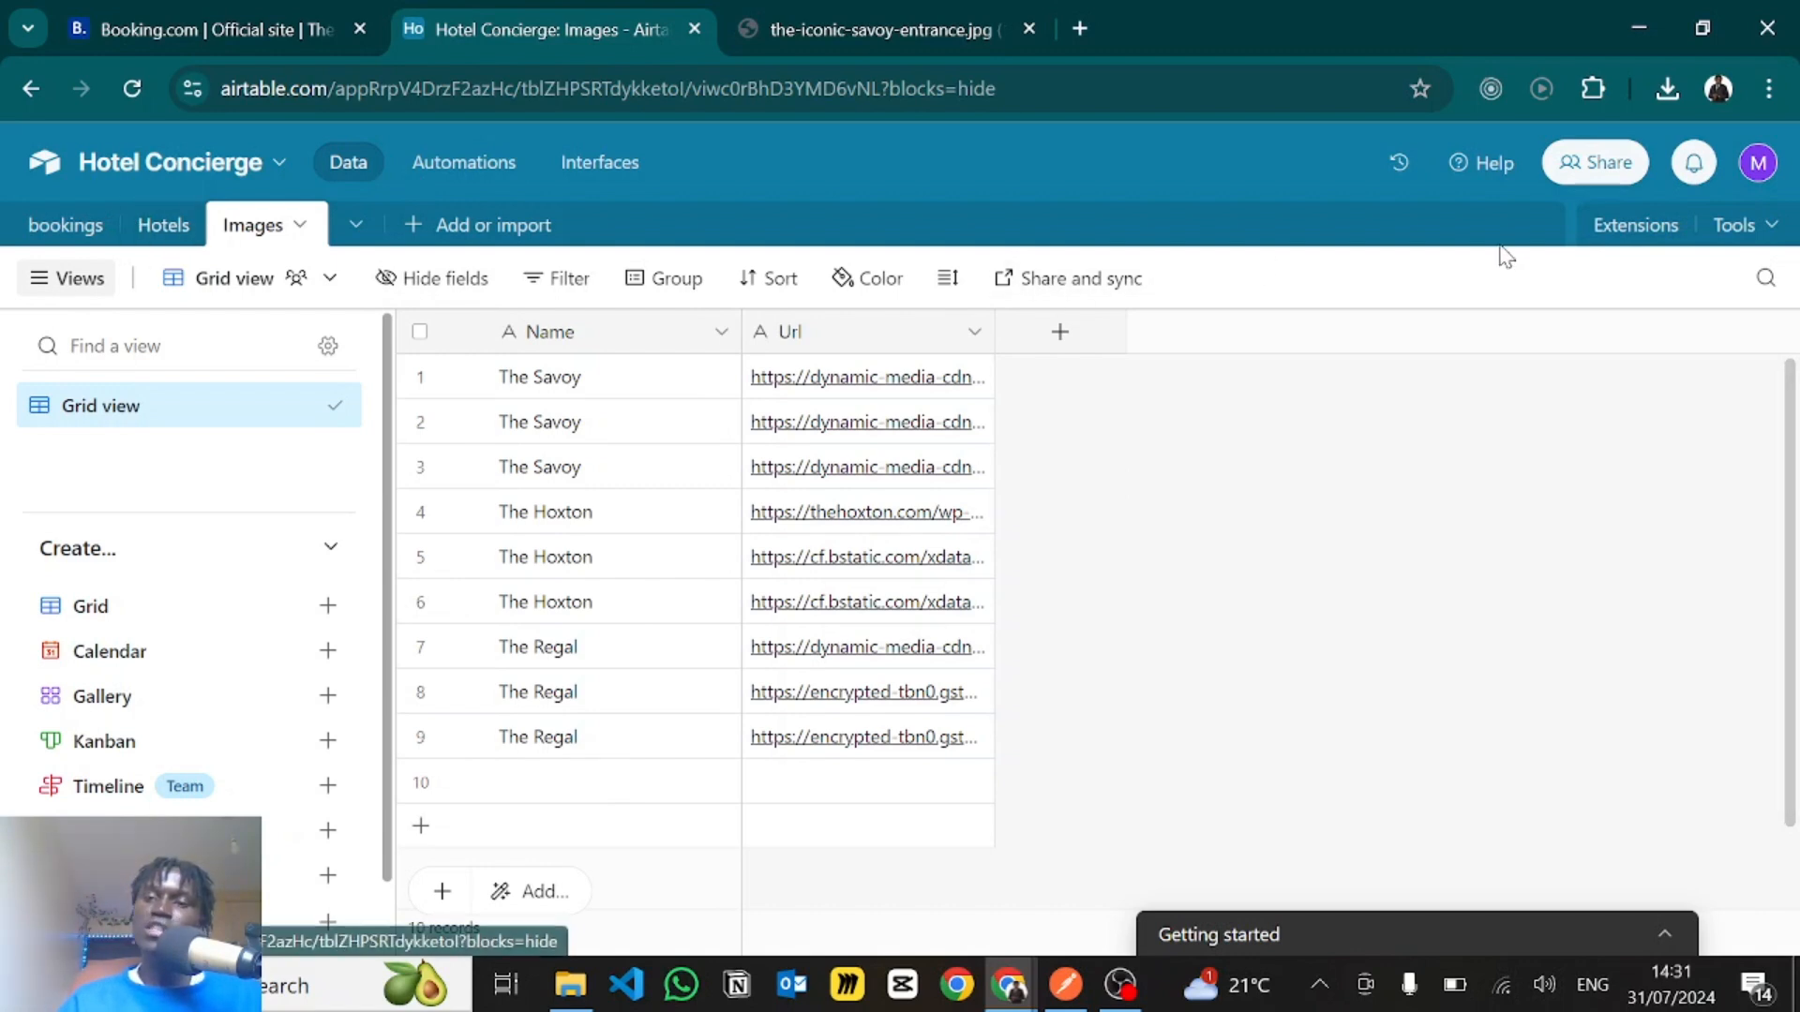
# - Start a new personal access token in Airtable's Builder Hub and name it xdasd
pyautogui.click(1758, 165)
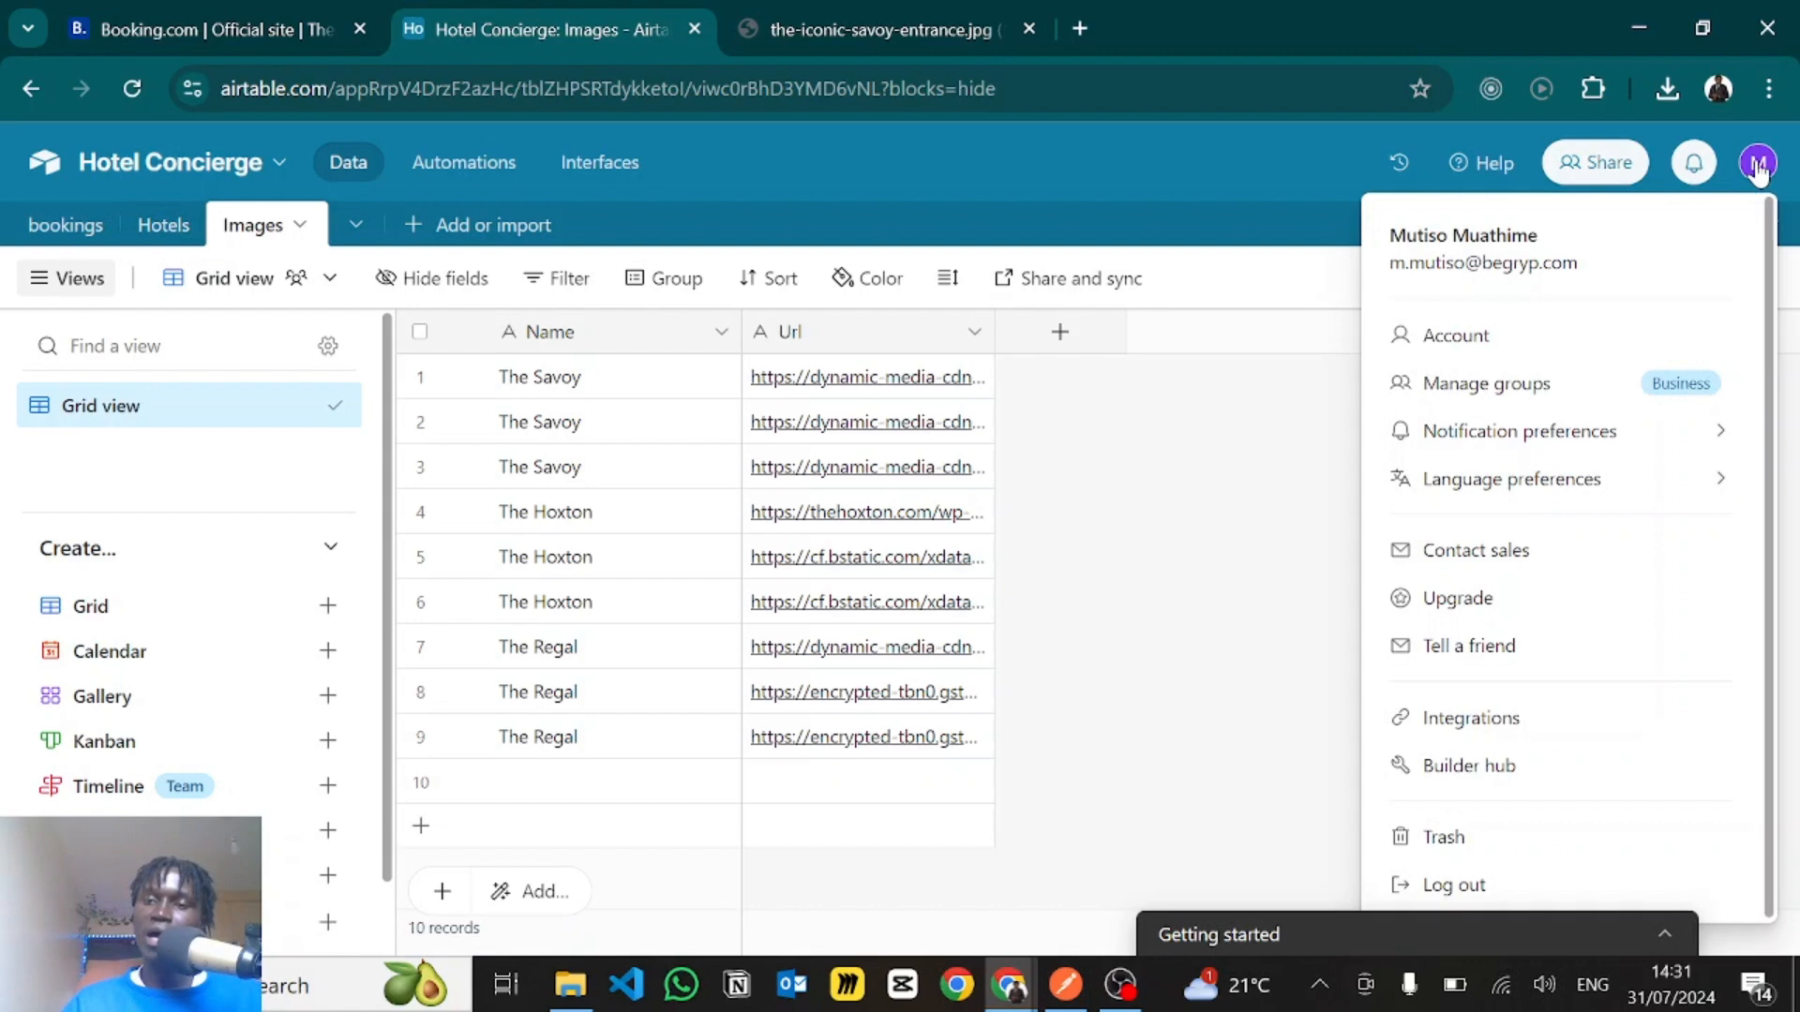
pyautogui.click(1447, 764)
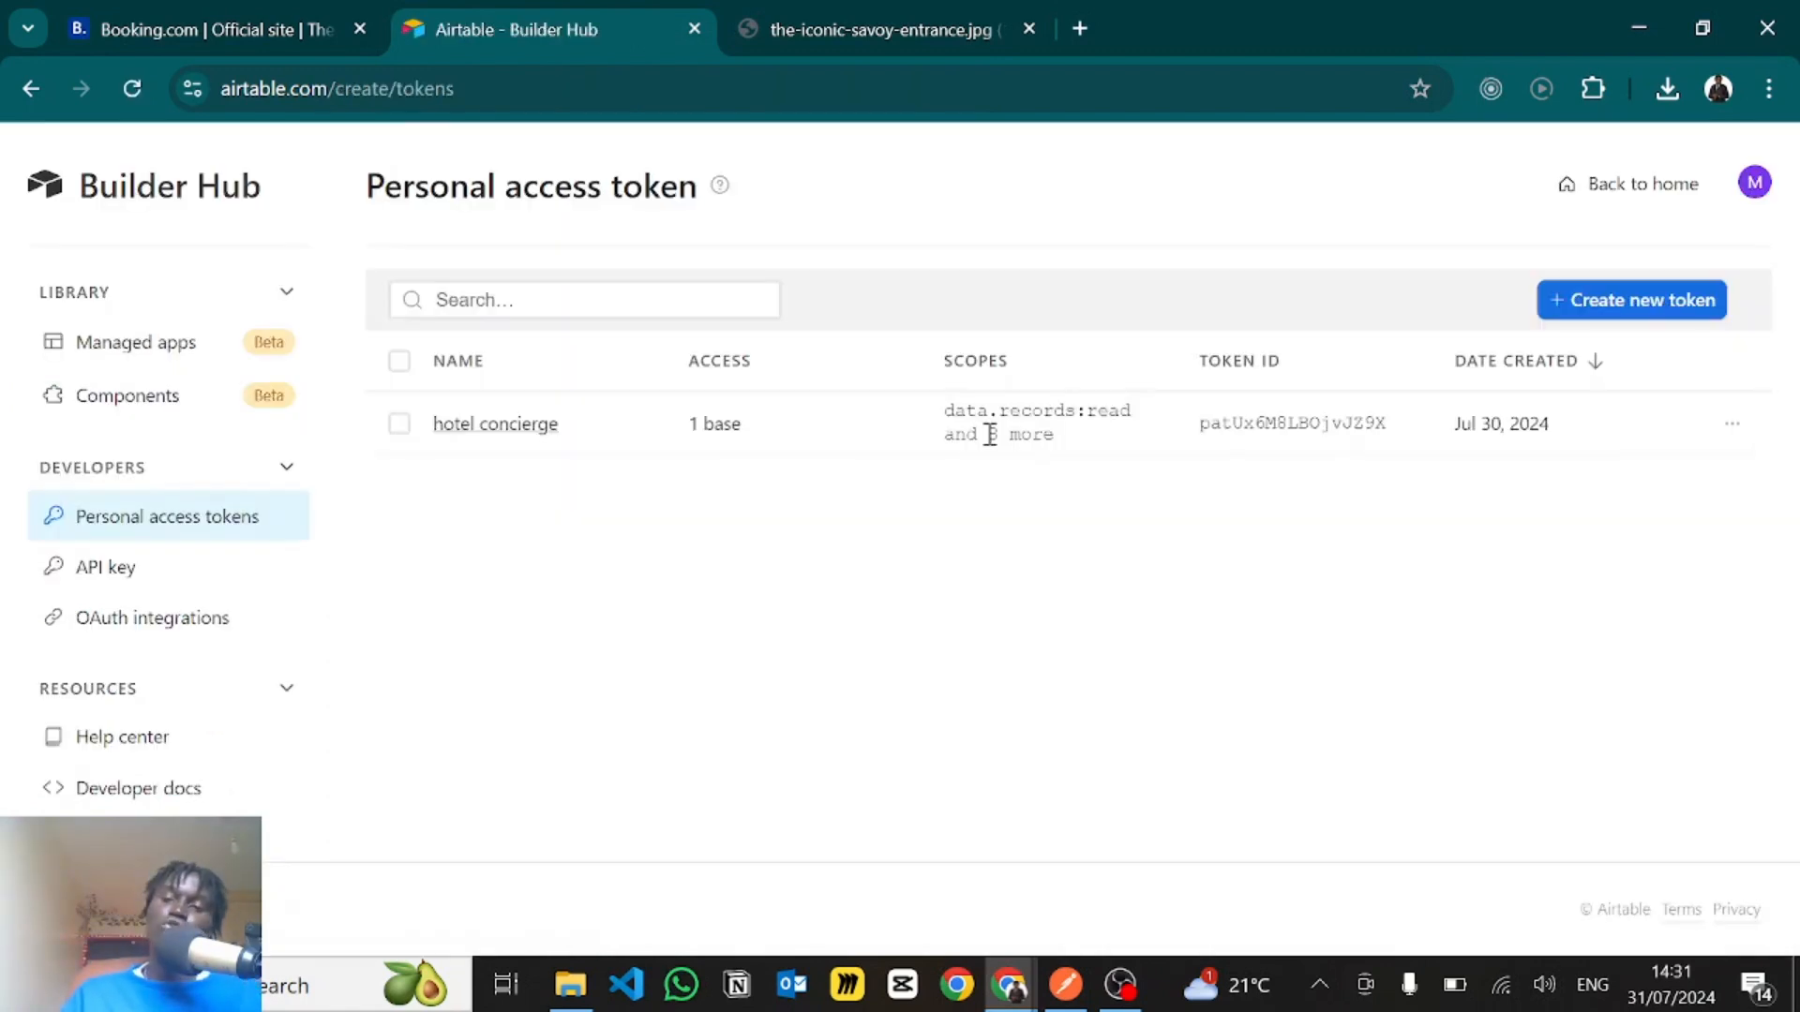
pyautogui.click(1597, 299)
pyautogui.click(595, 458)
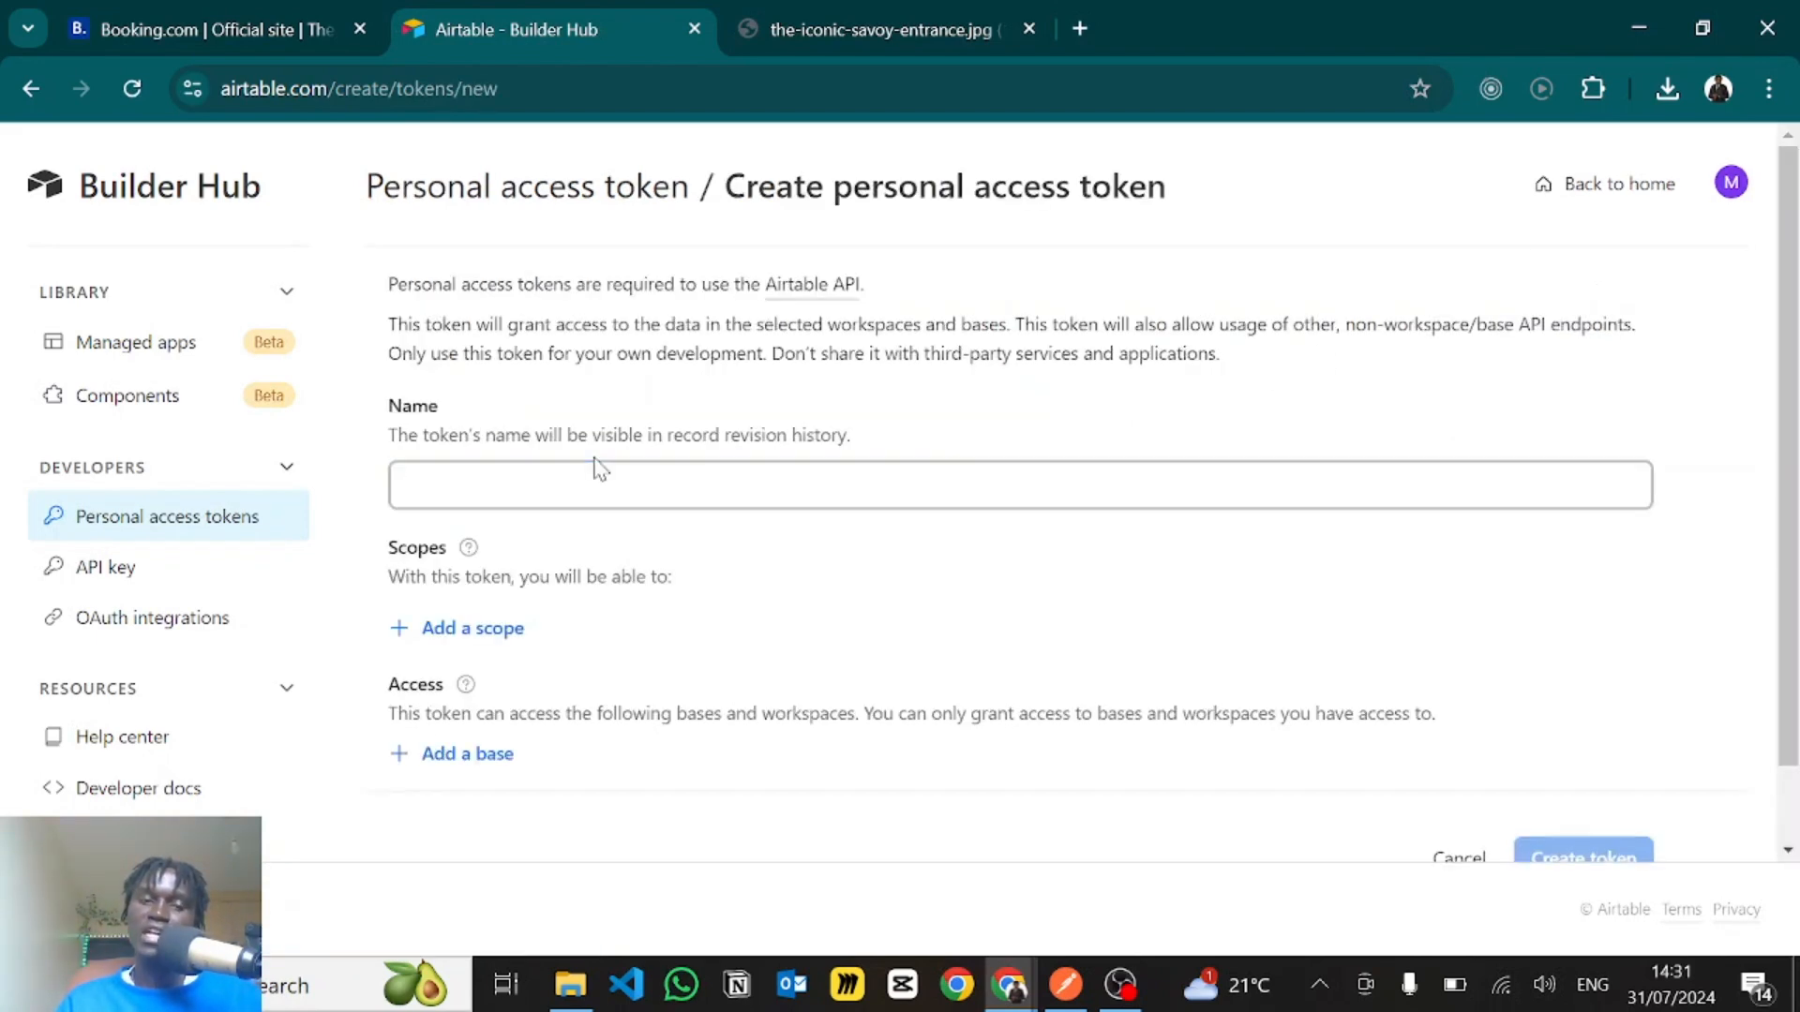
pyautogui.click(567, 480)
pyautogui.write('xdasd')
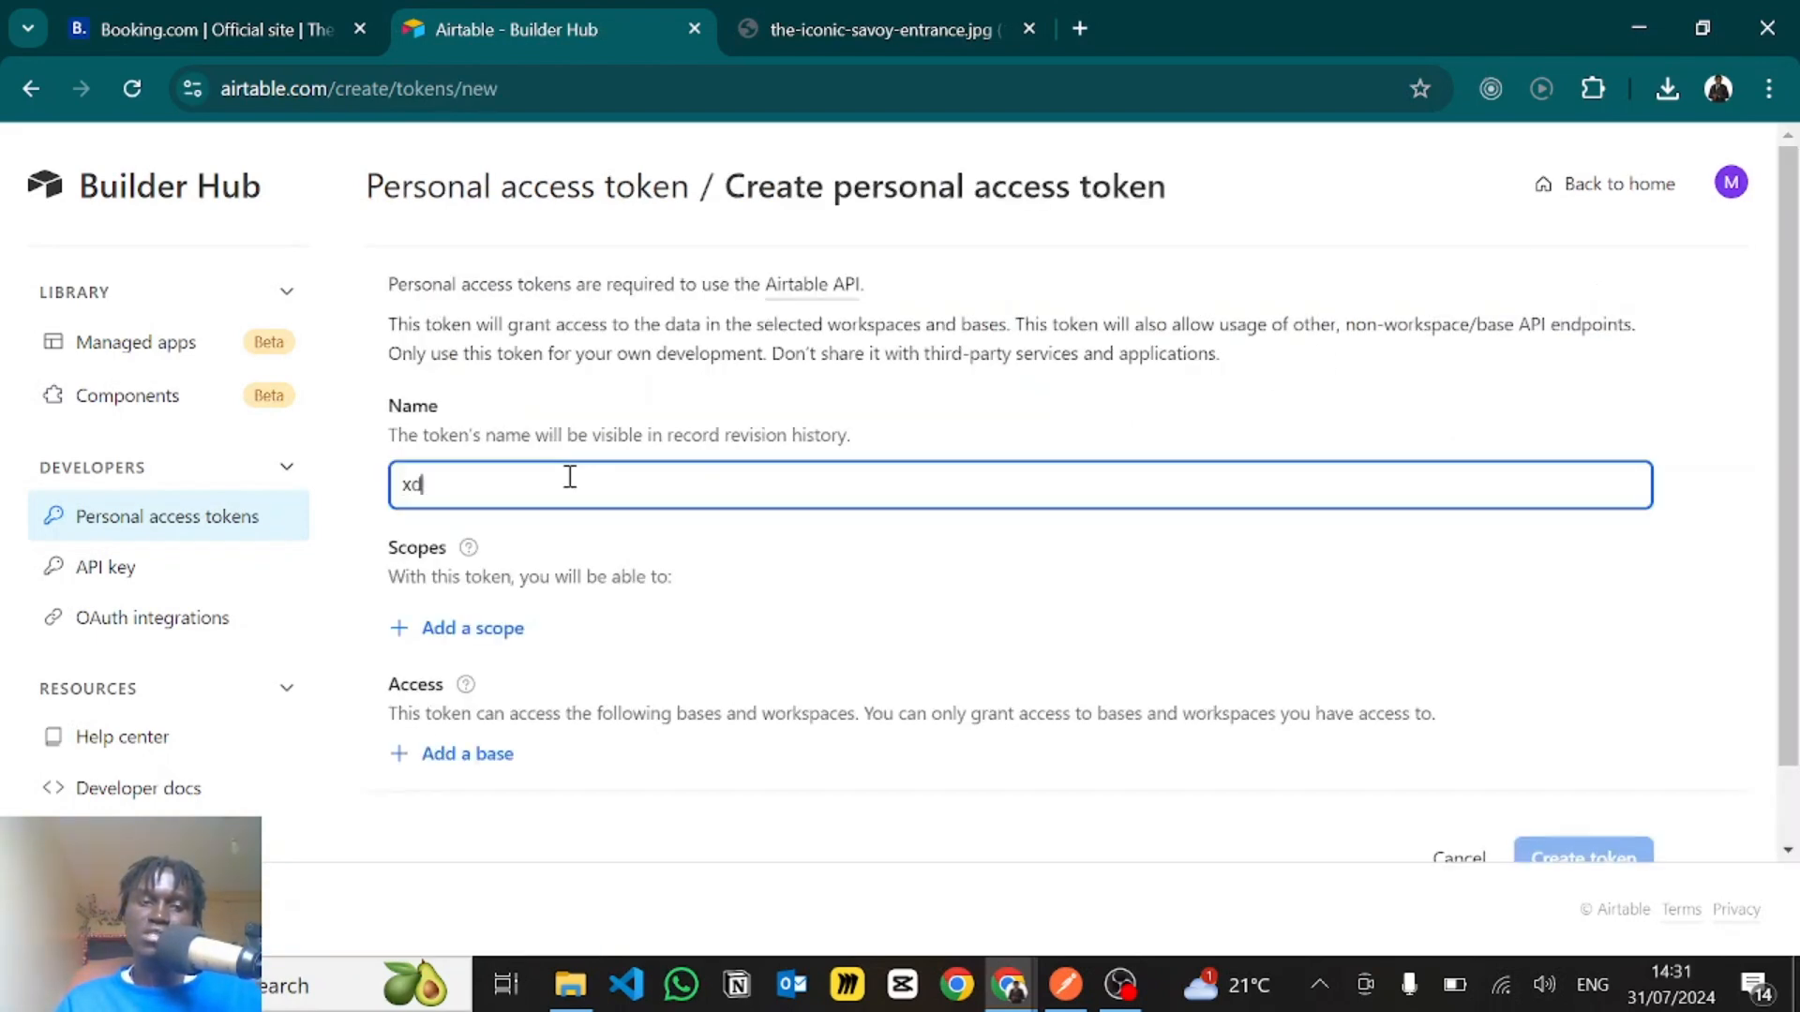
# - Give the token read and write scopes for data.records and data.recordComments, plus the schema.bases:read scope
pyautogui.click(450, 632)
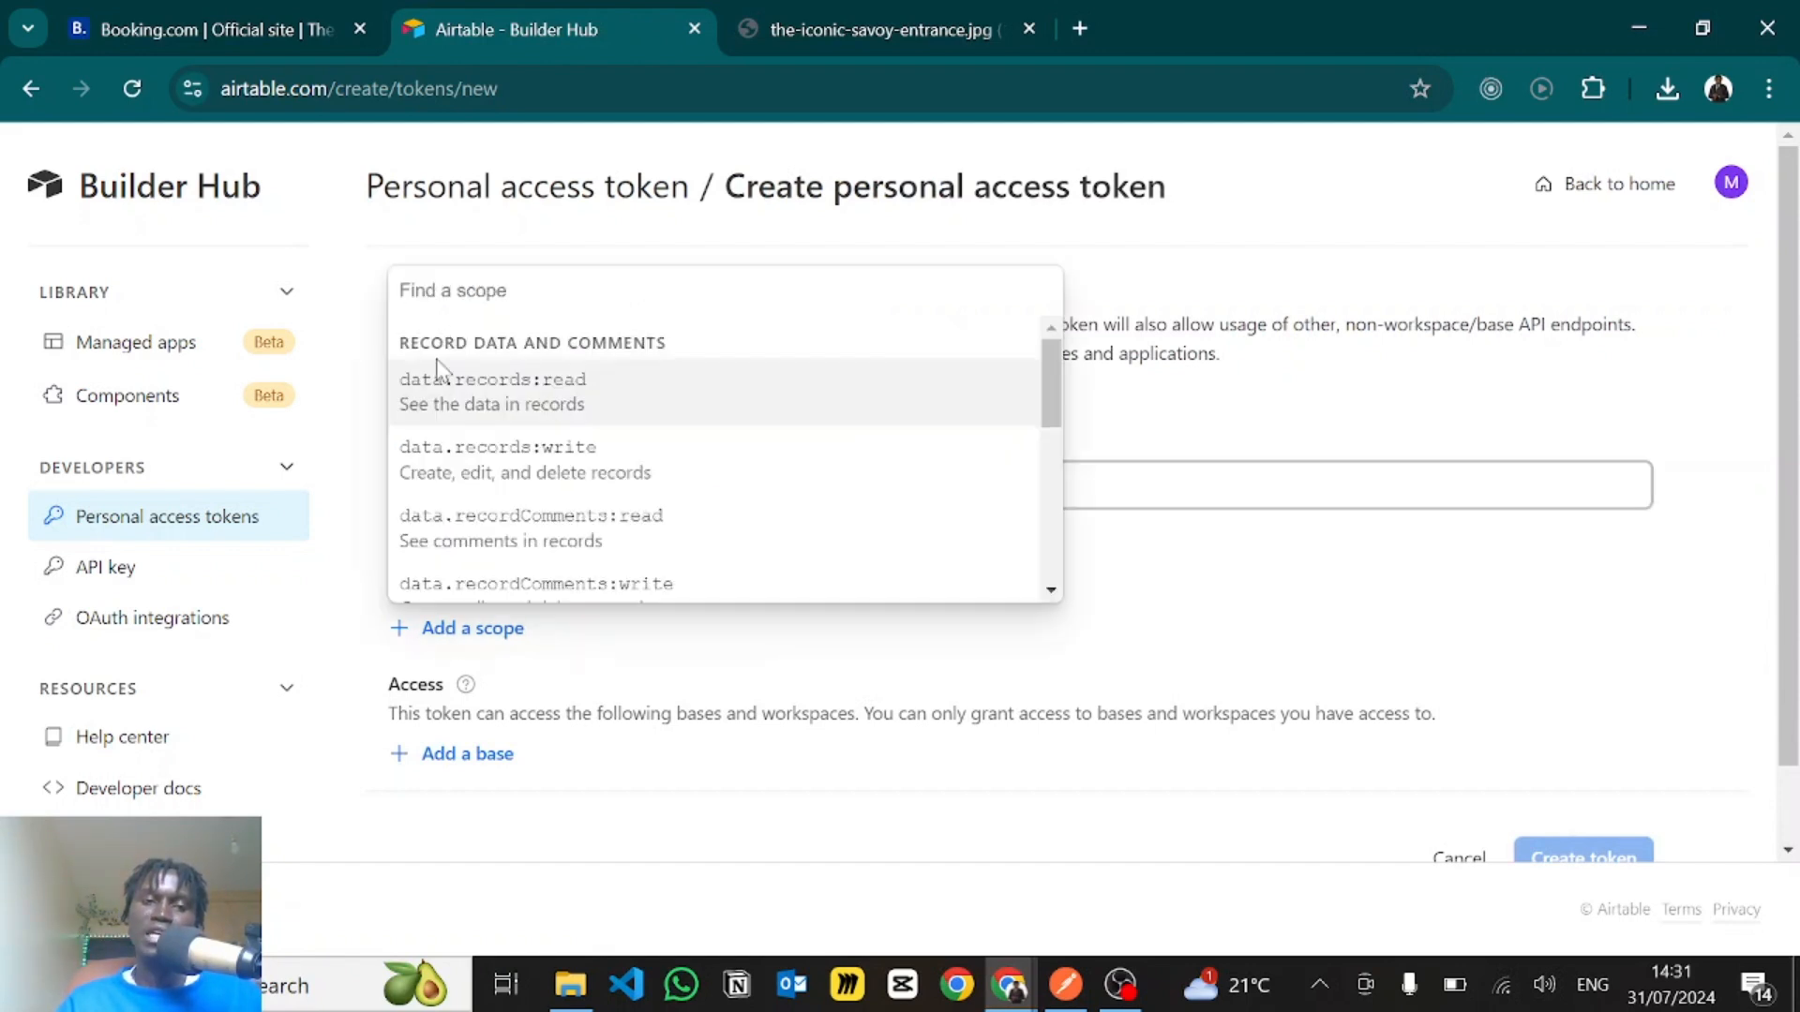
pyautogui.click(436, 401)
pyautogui.click(450, 696)
pyautogui.click(445, 460)
pyautogui.click(453, 761)
pyautogui.click(460, 523)
pyautogui.scroll(-2, 459, 656)
pyautogui.click(460, 612)
pyautogui.click(470, 369)
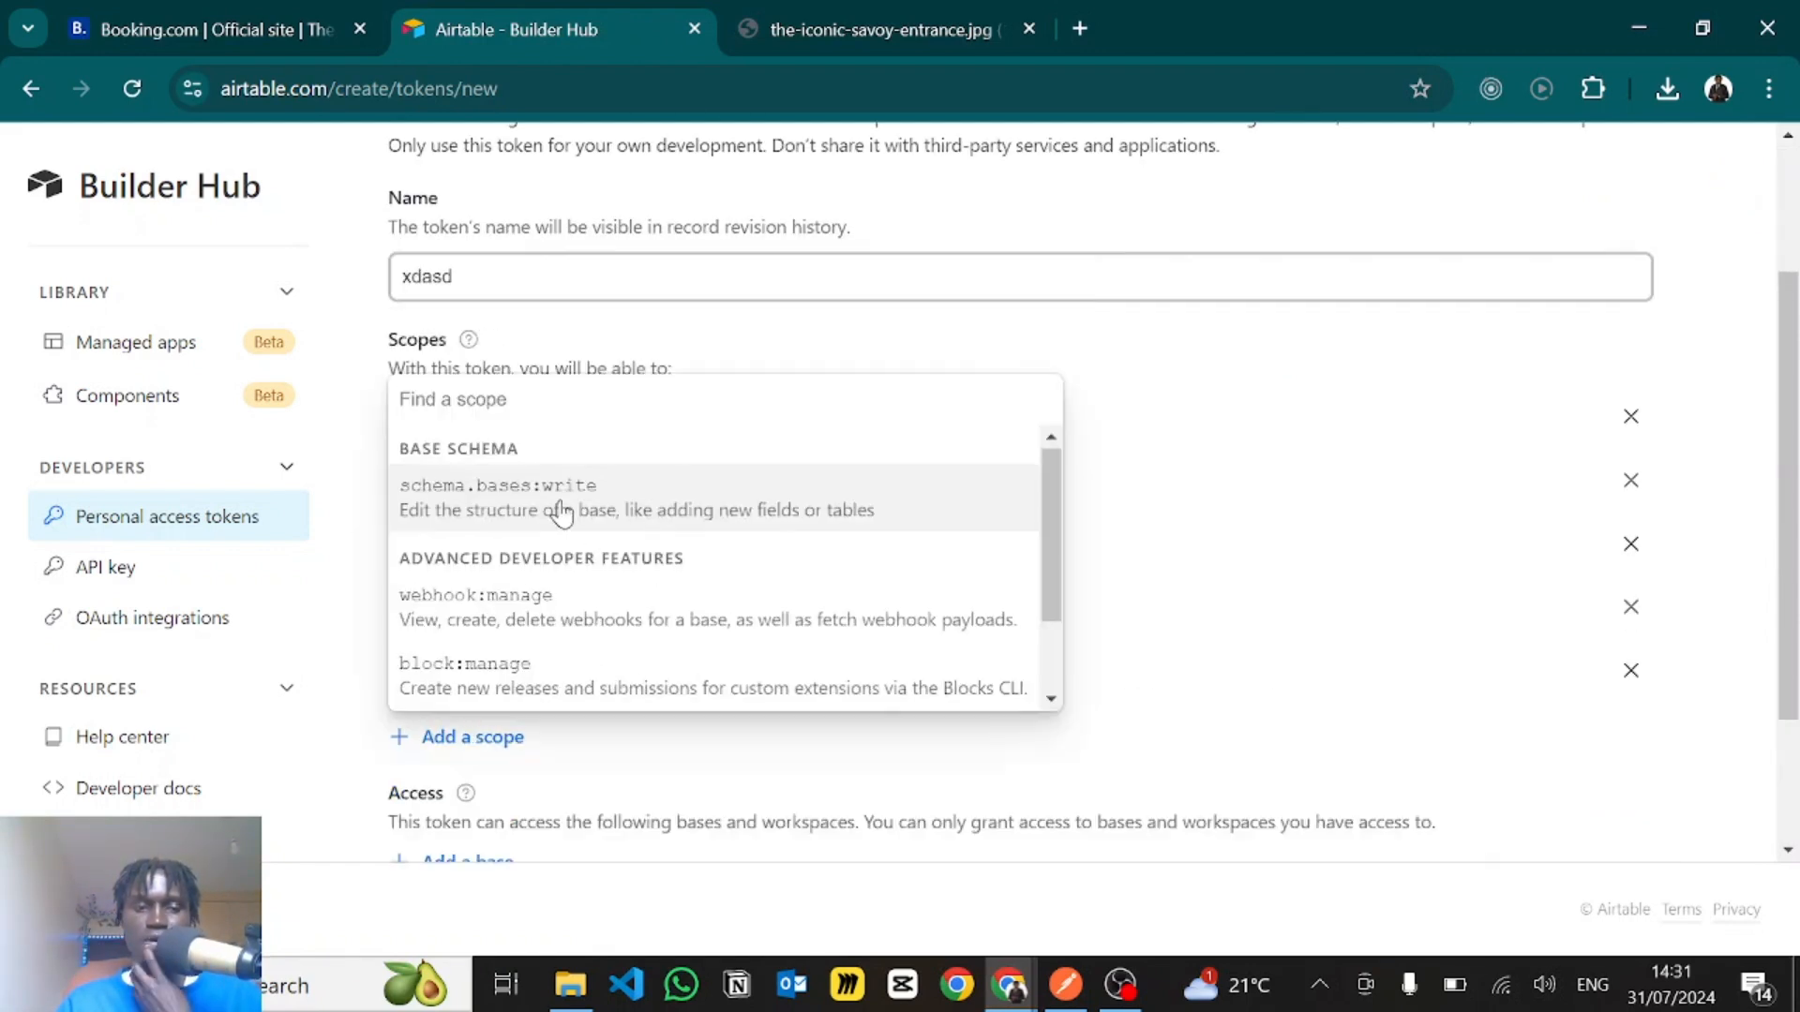
# - Add the remaining schema.bases:write, webhook:manage, block:manage and user.email:read scopes to the token
pyautogui.click(427, 641)
pyautogui.click(460, 525)
pyautogui.click(450, 695)
pyautogui.click(459, 600)
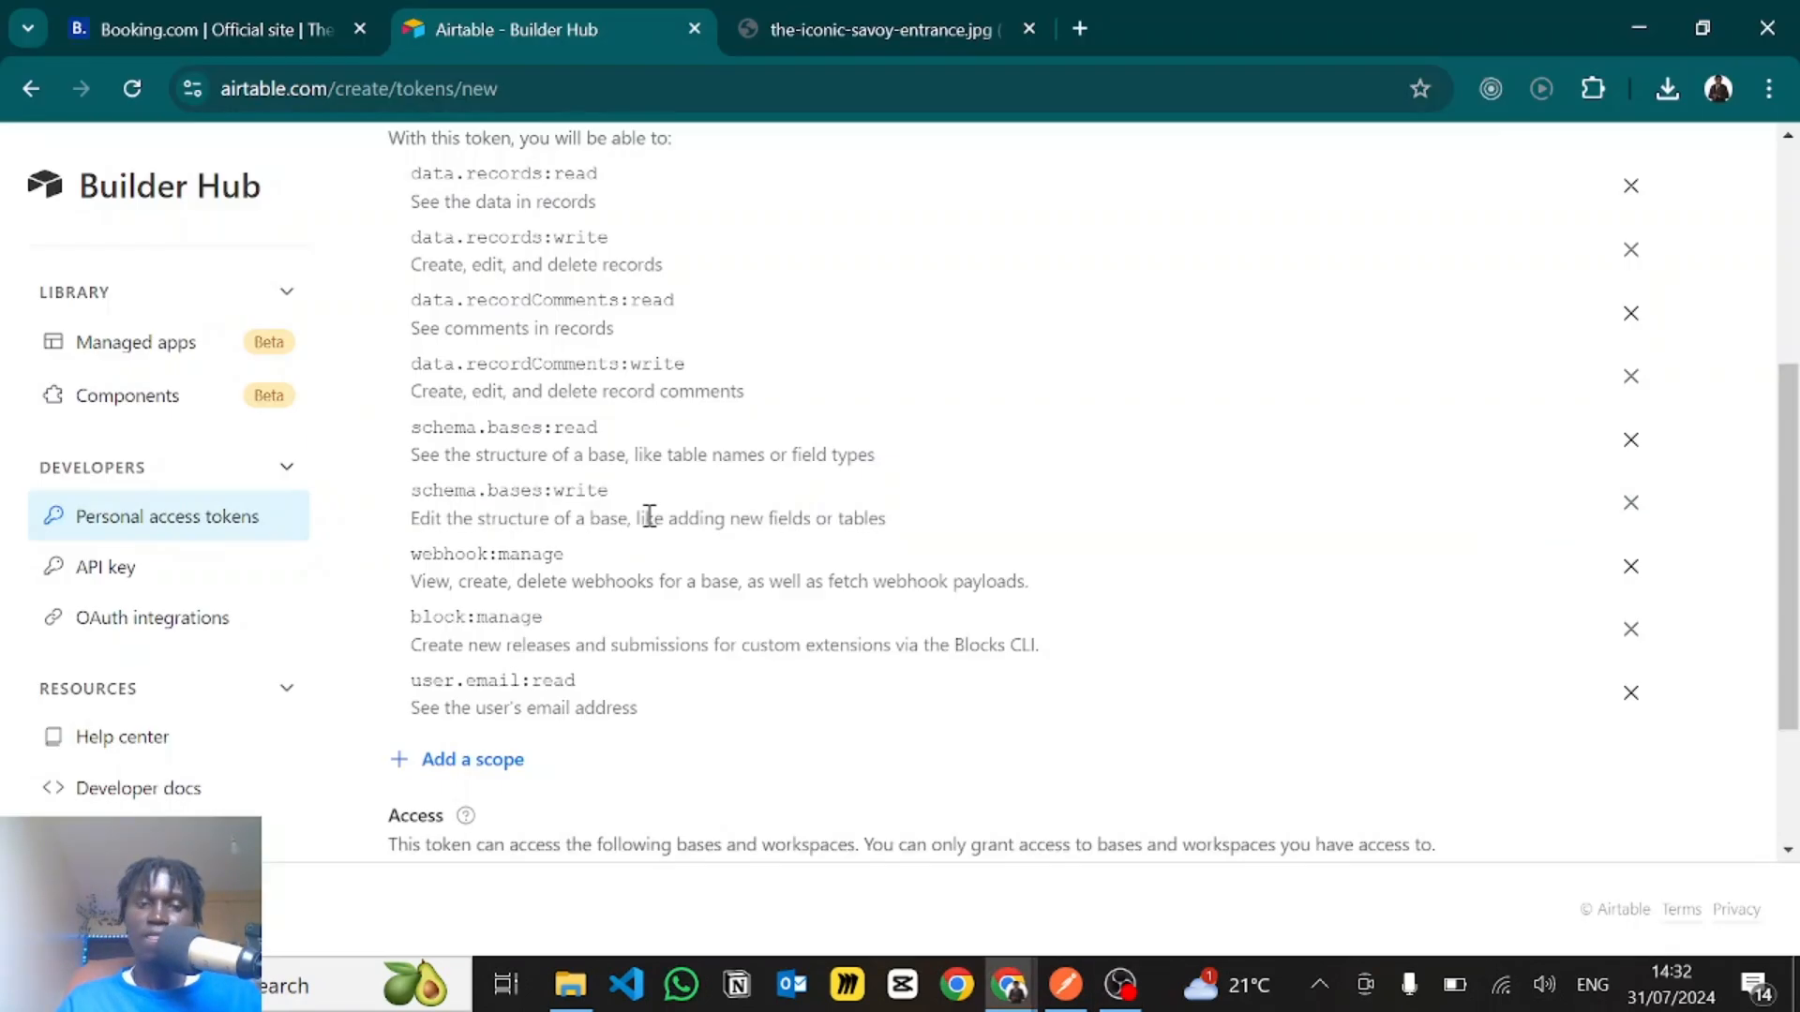
pyautogui.scroll(2, 651, 523)
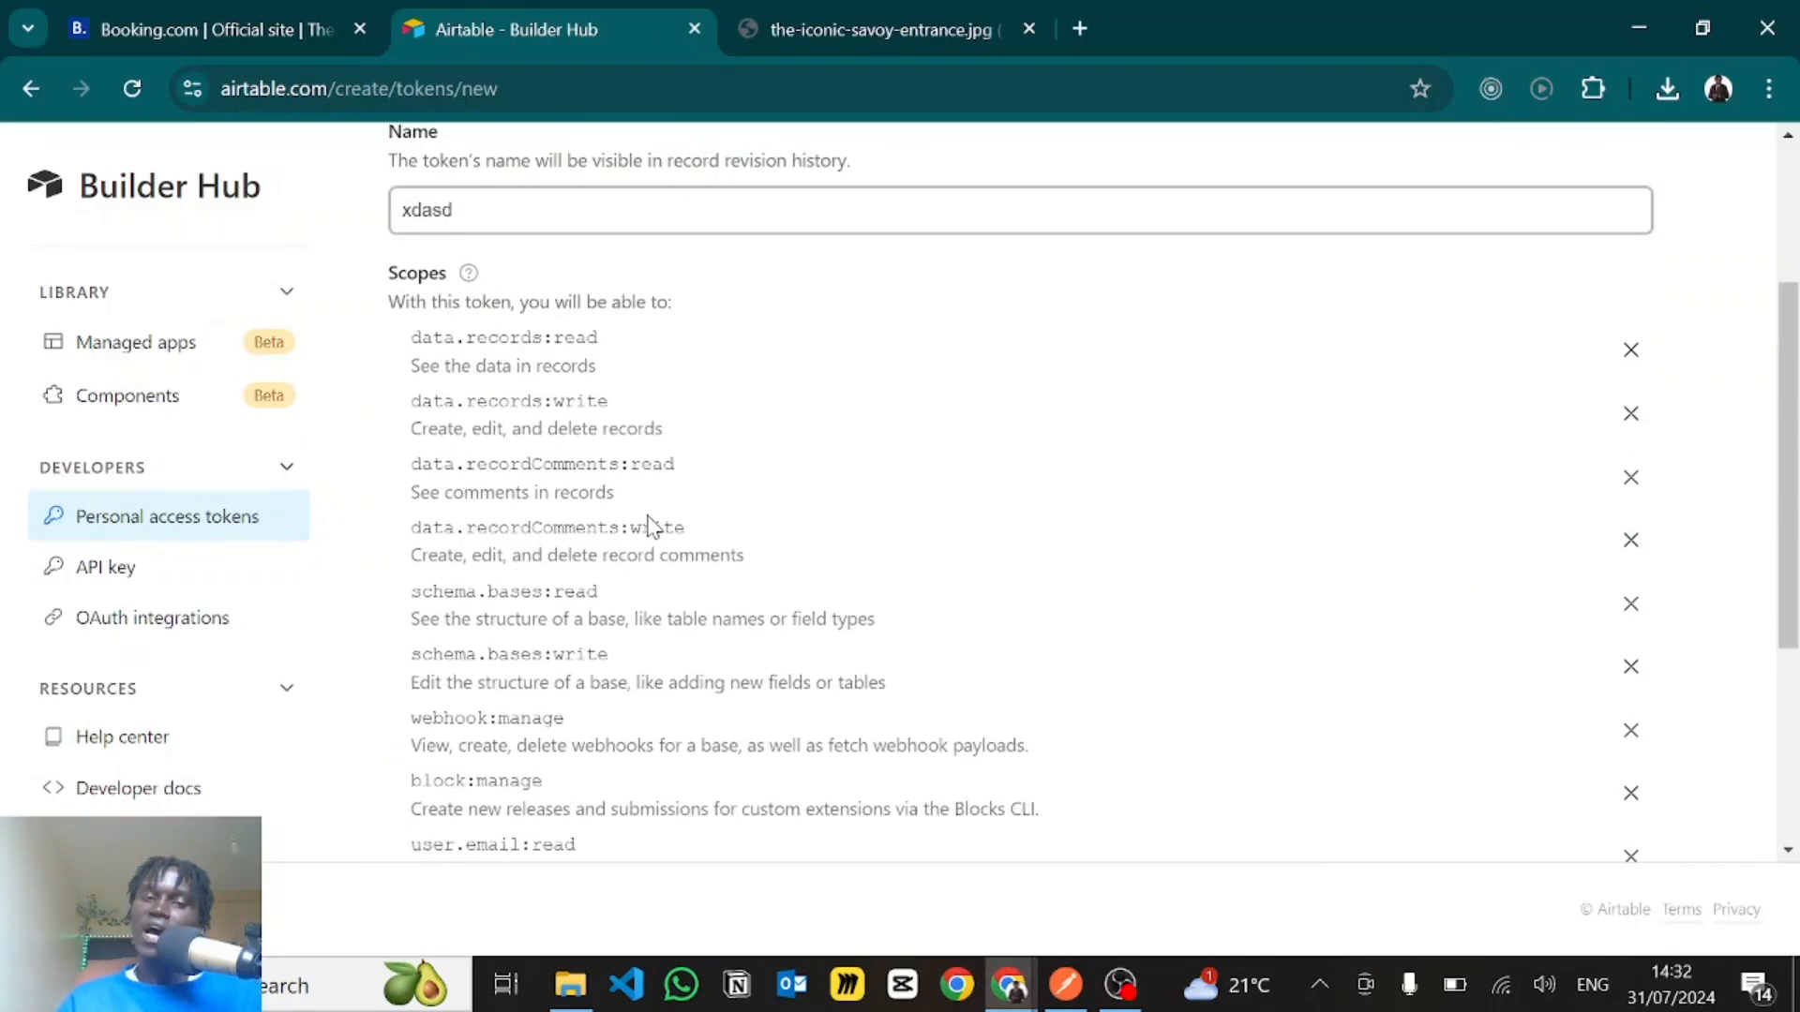
pyautogui.scroll(-2, 651, 523)
pyautogui.scroll(-3, 651, 523)
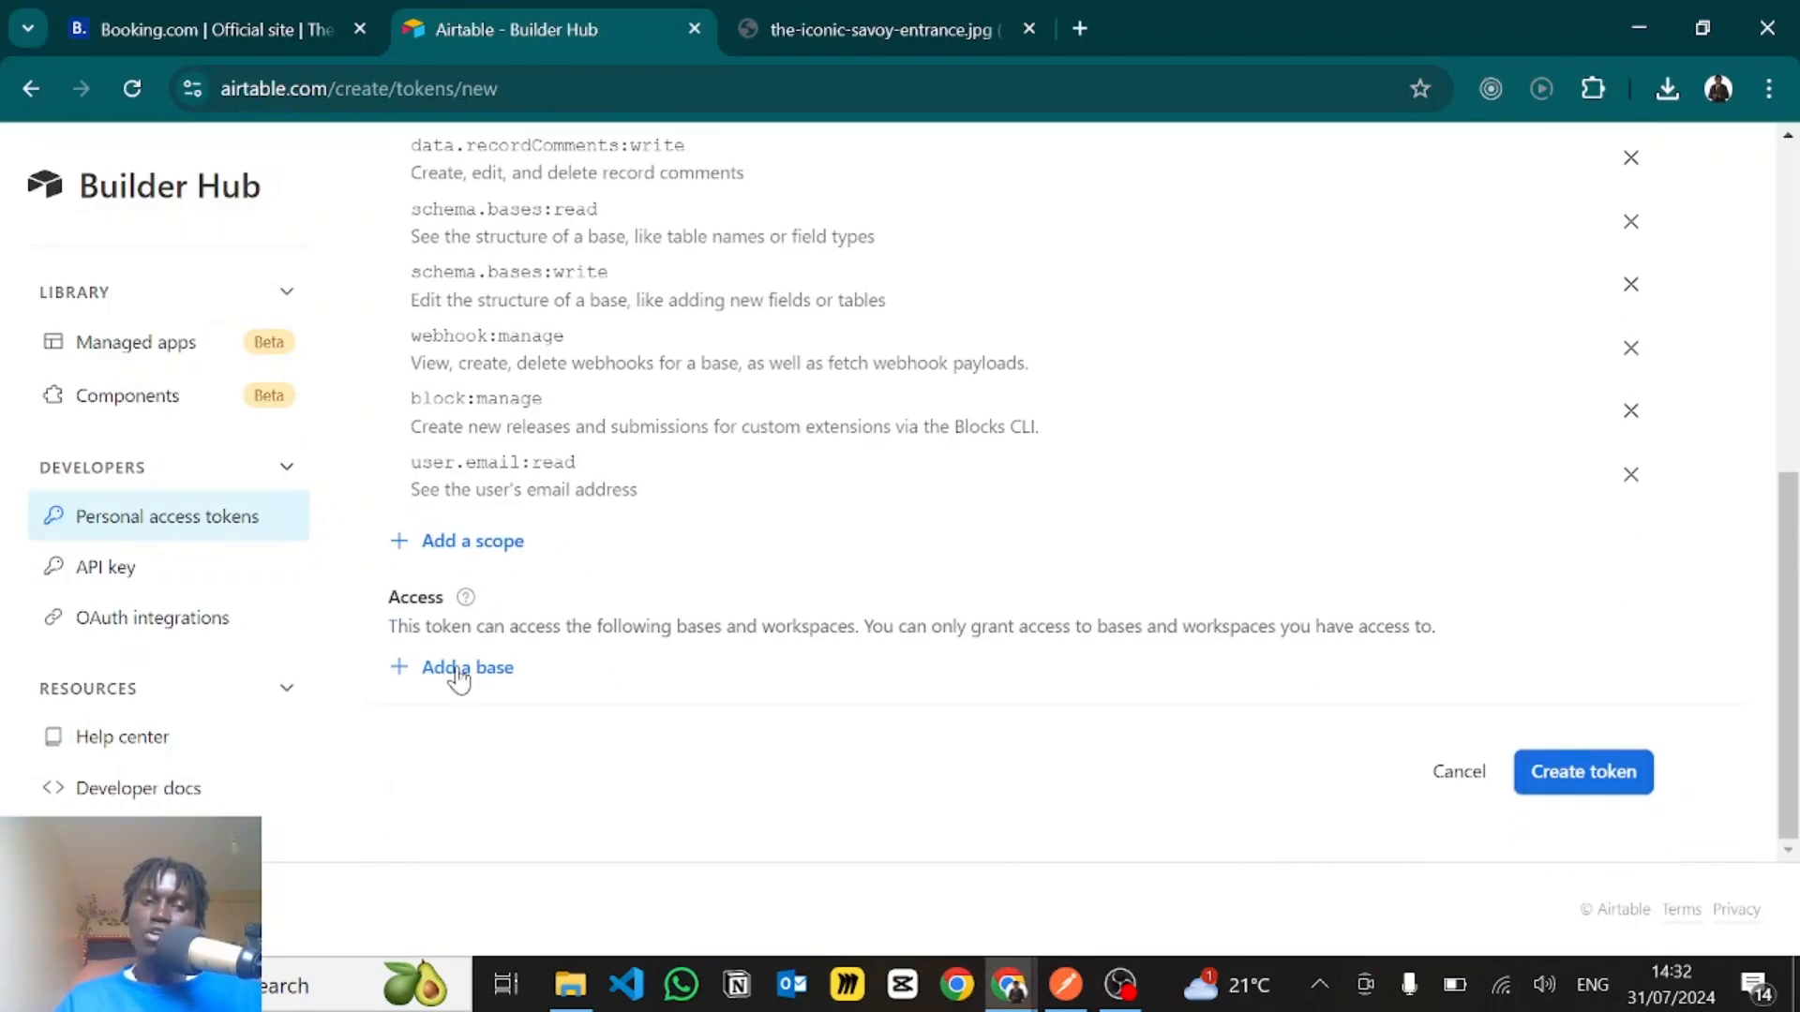
# - Check which bases the new token could be given access to, and cancel creating the token
pyautogui.click(456, 668)
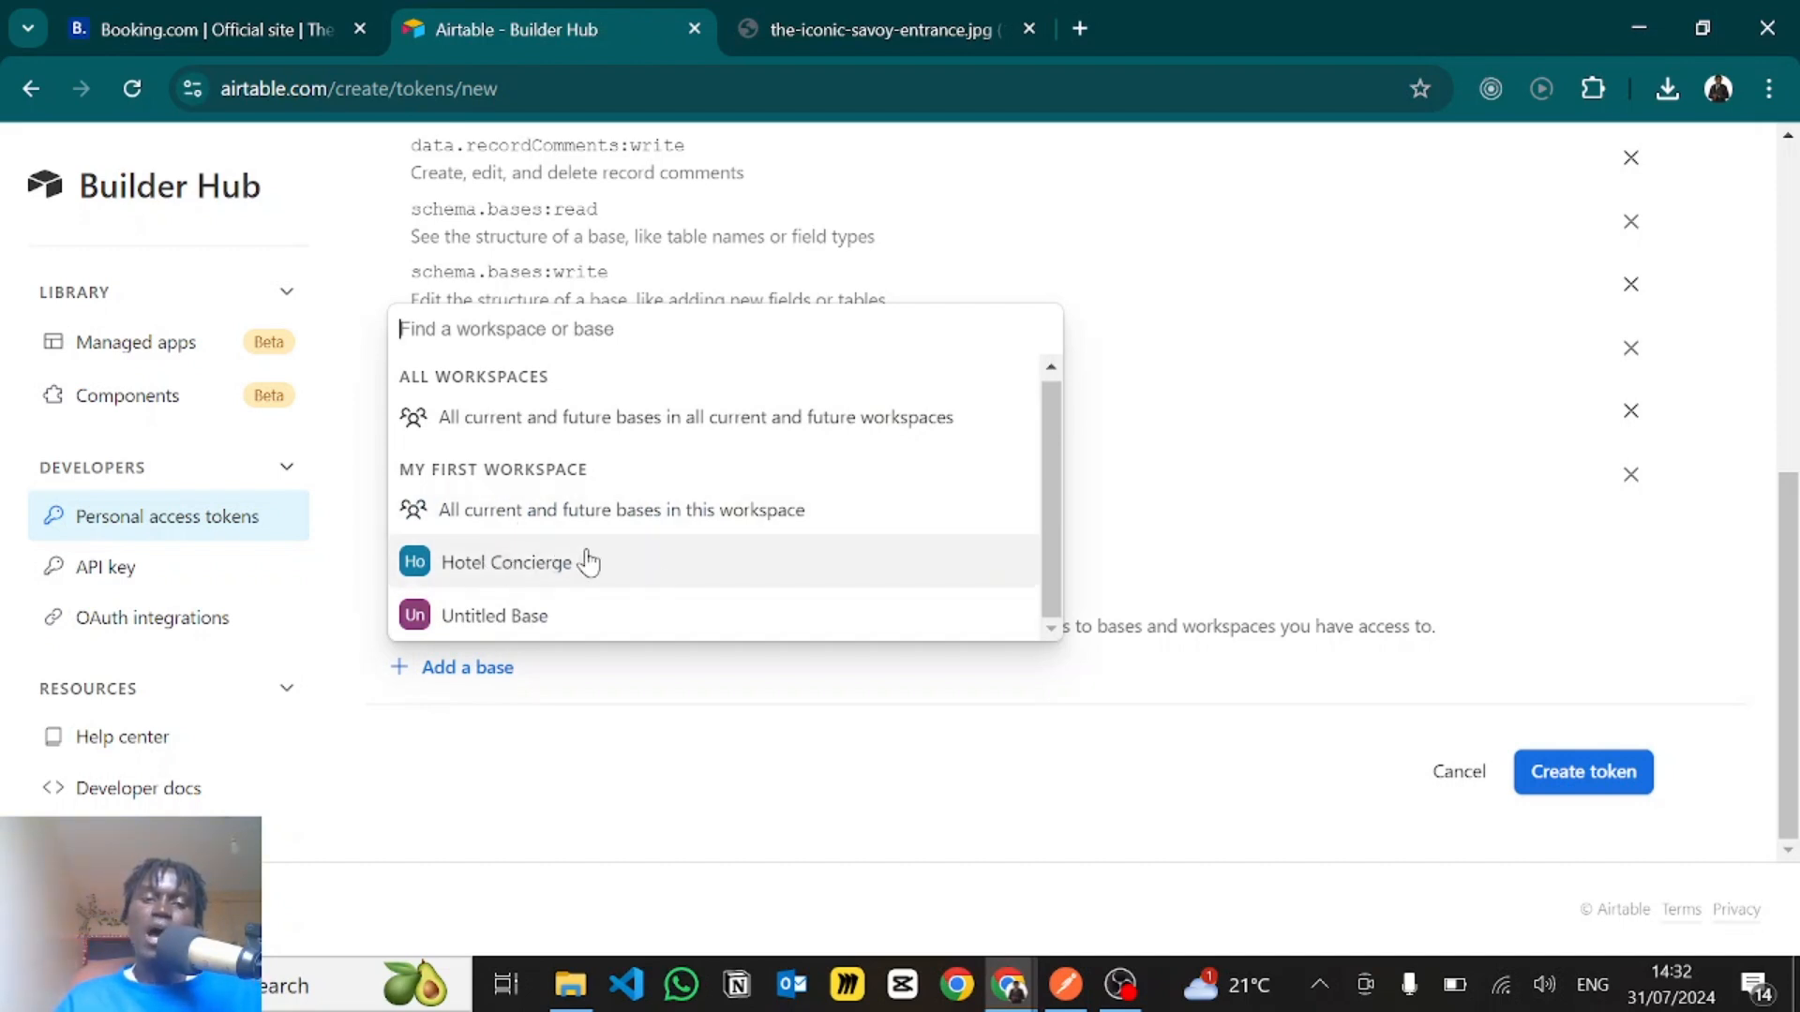
pyautogui.click(832, 728)
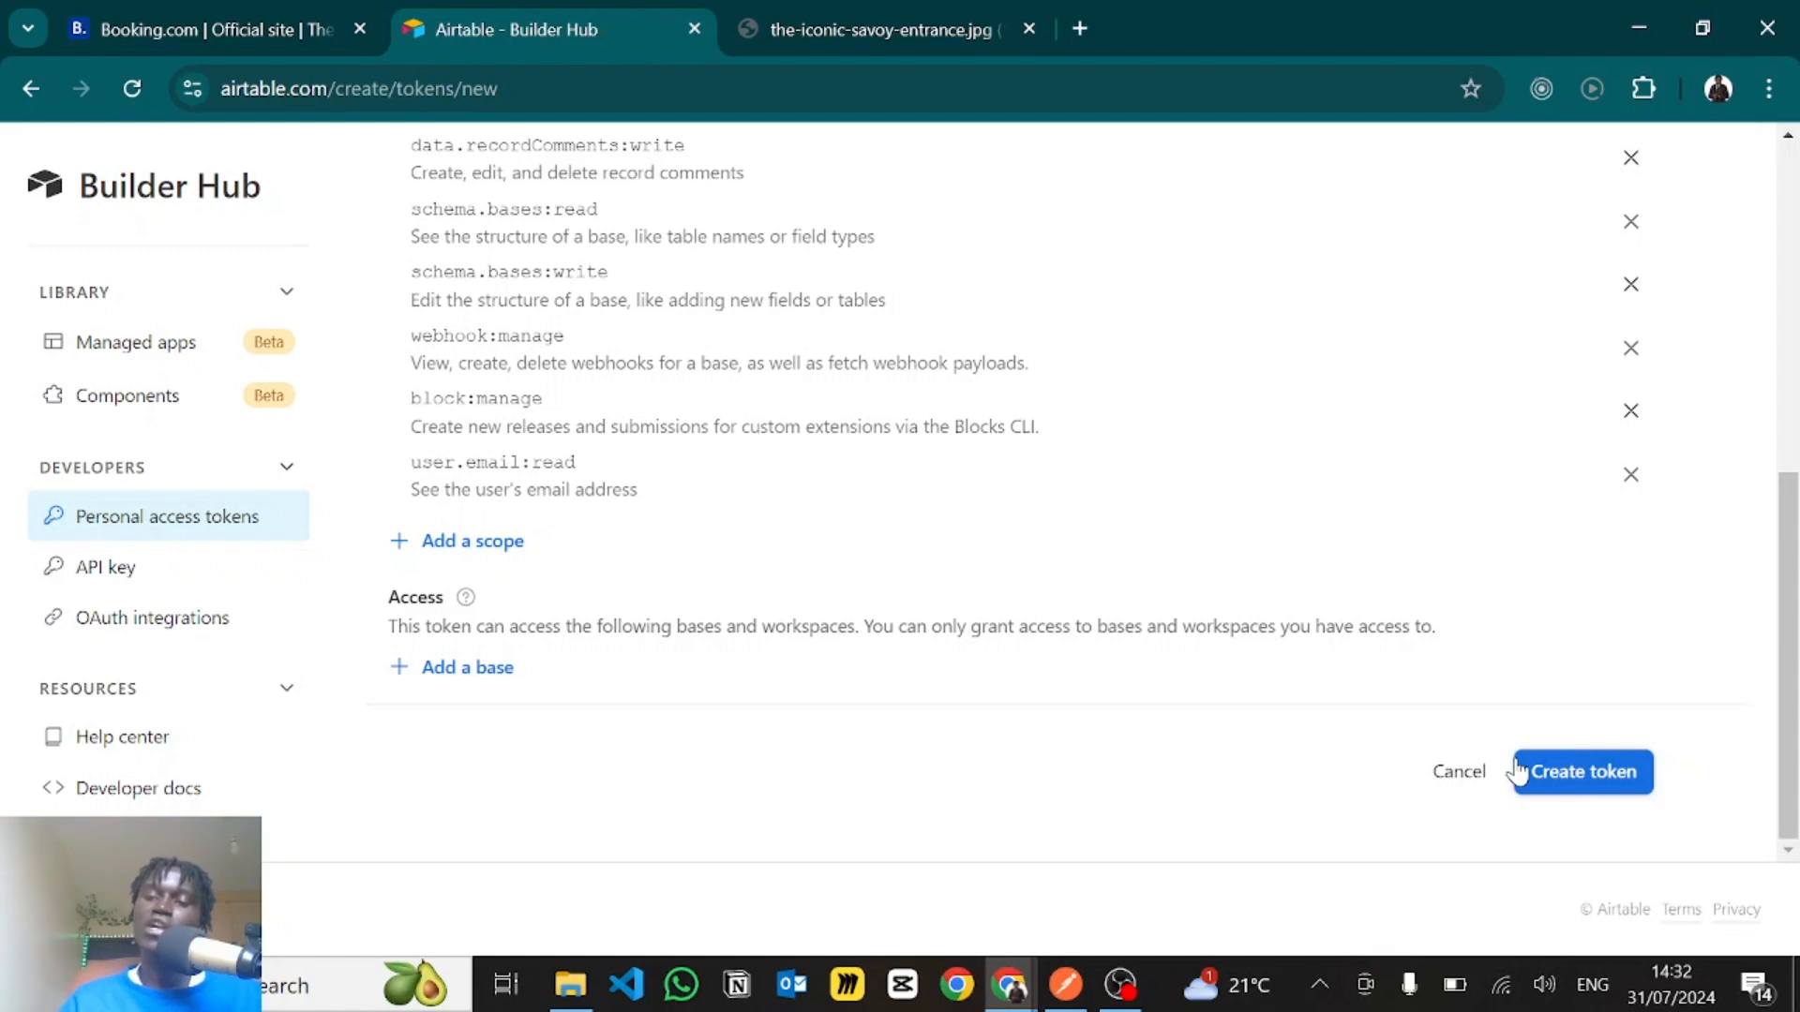
pyautogui.click(1458, 773)
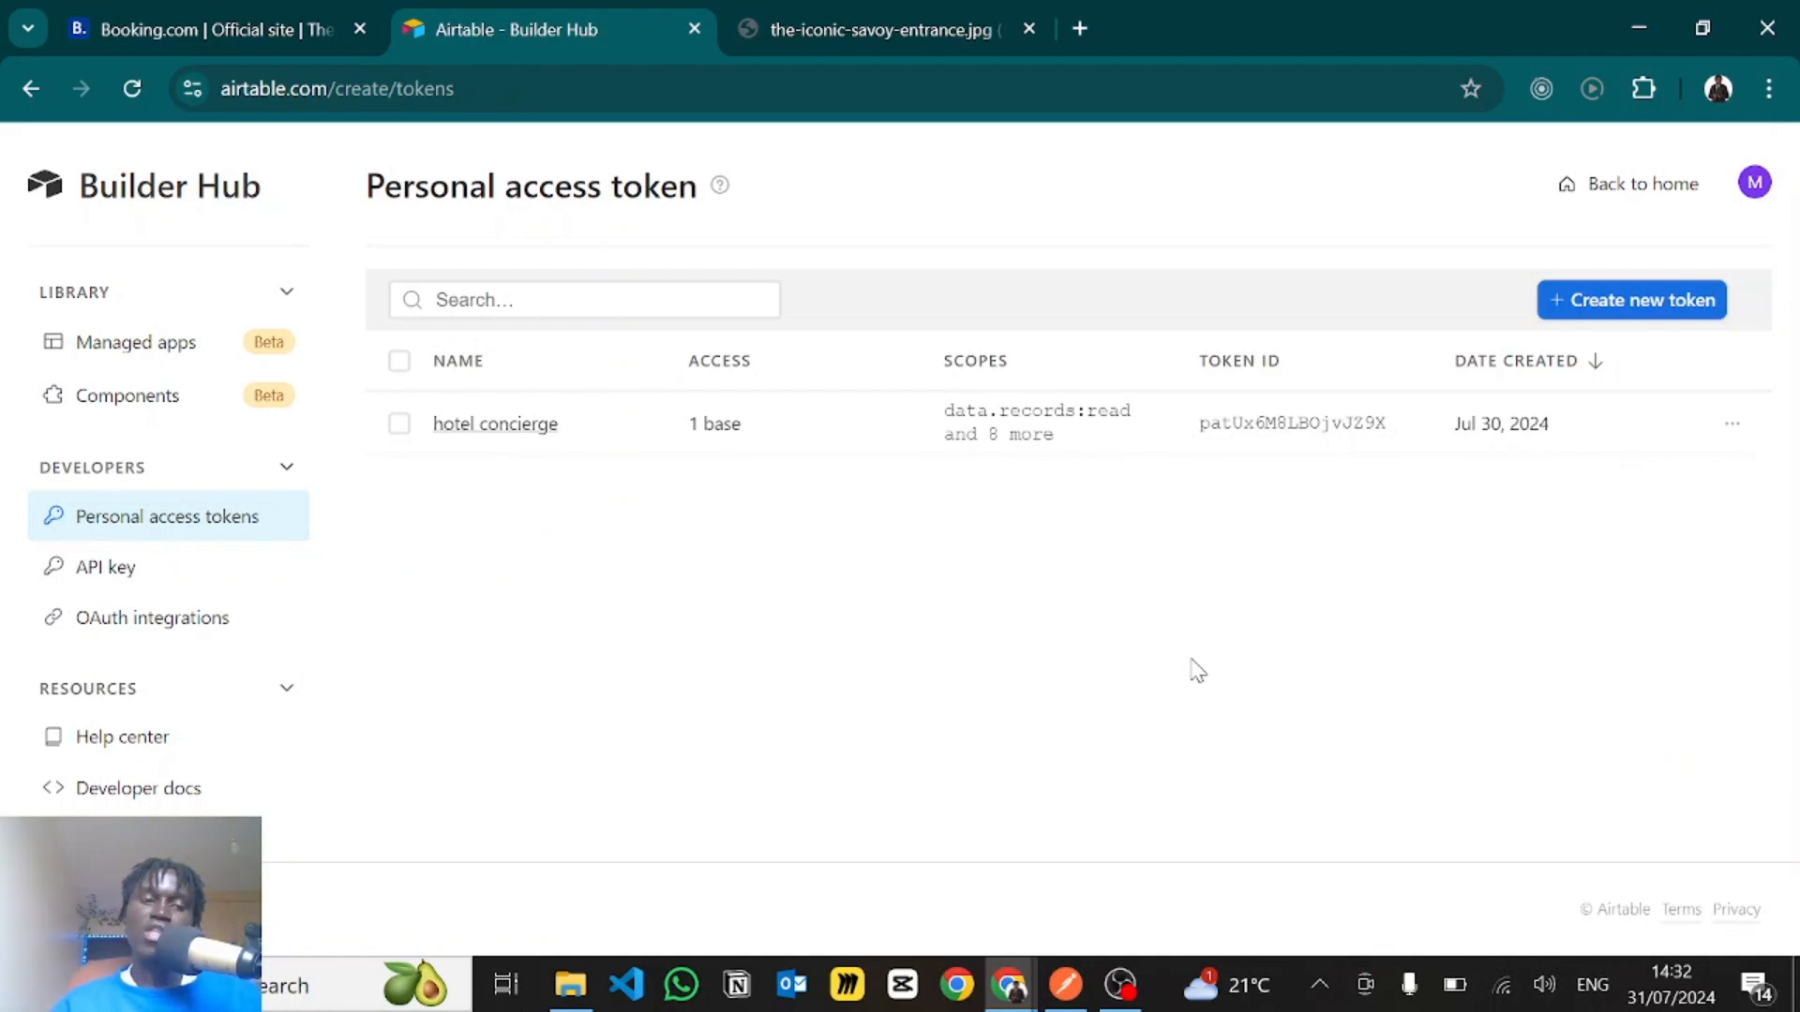
# - Open Airtable's Web API documentation generated for the Hotel Concierge base
pyautogui.click(125, 791)
pyautogui.scroll(-10, 240, 755)
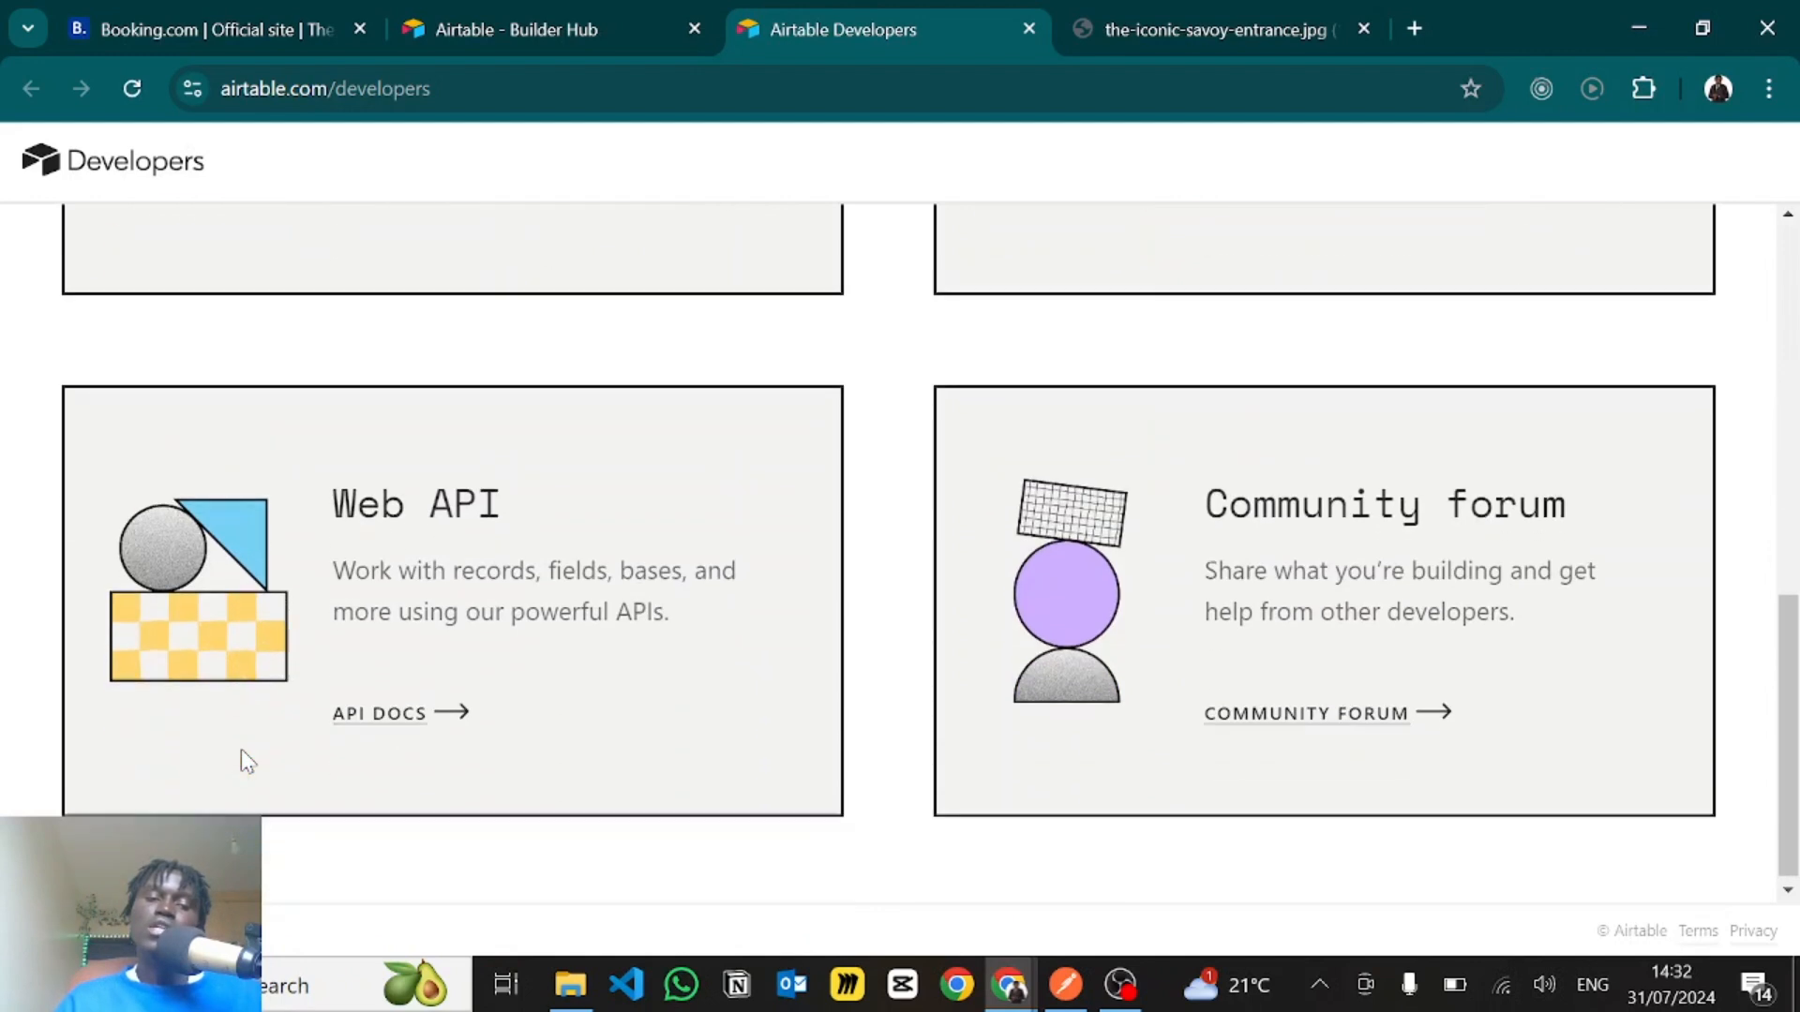
pyautogui.click(384, 713)
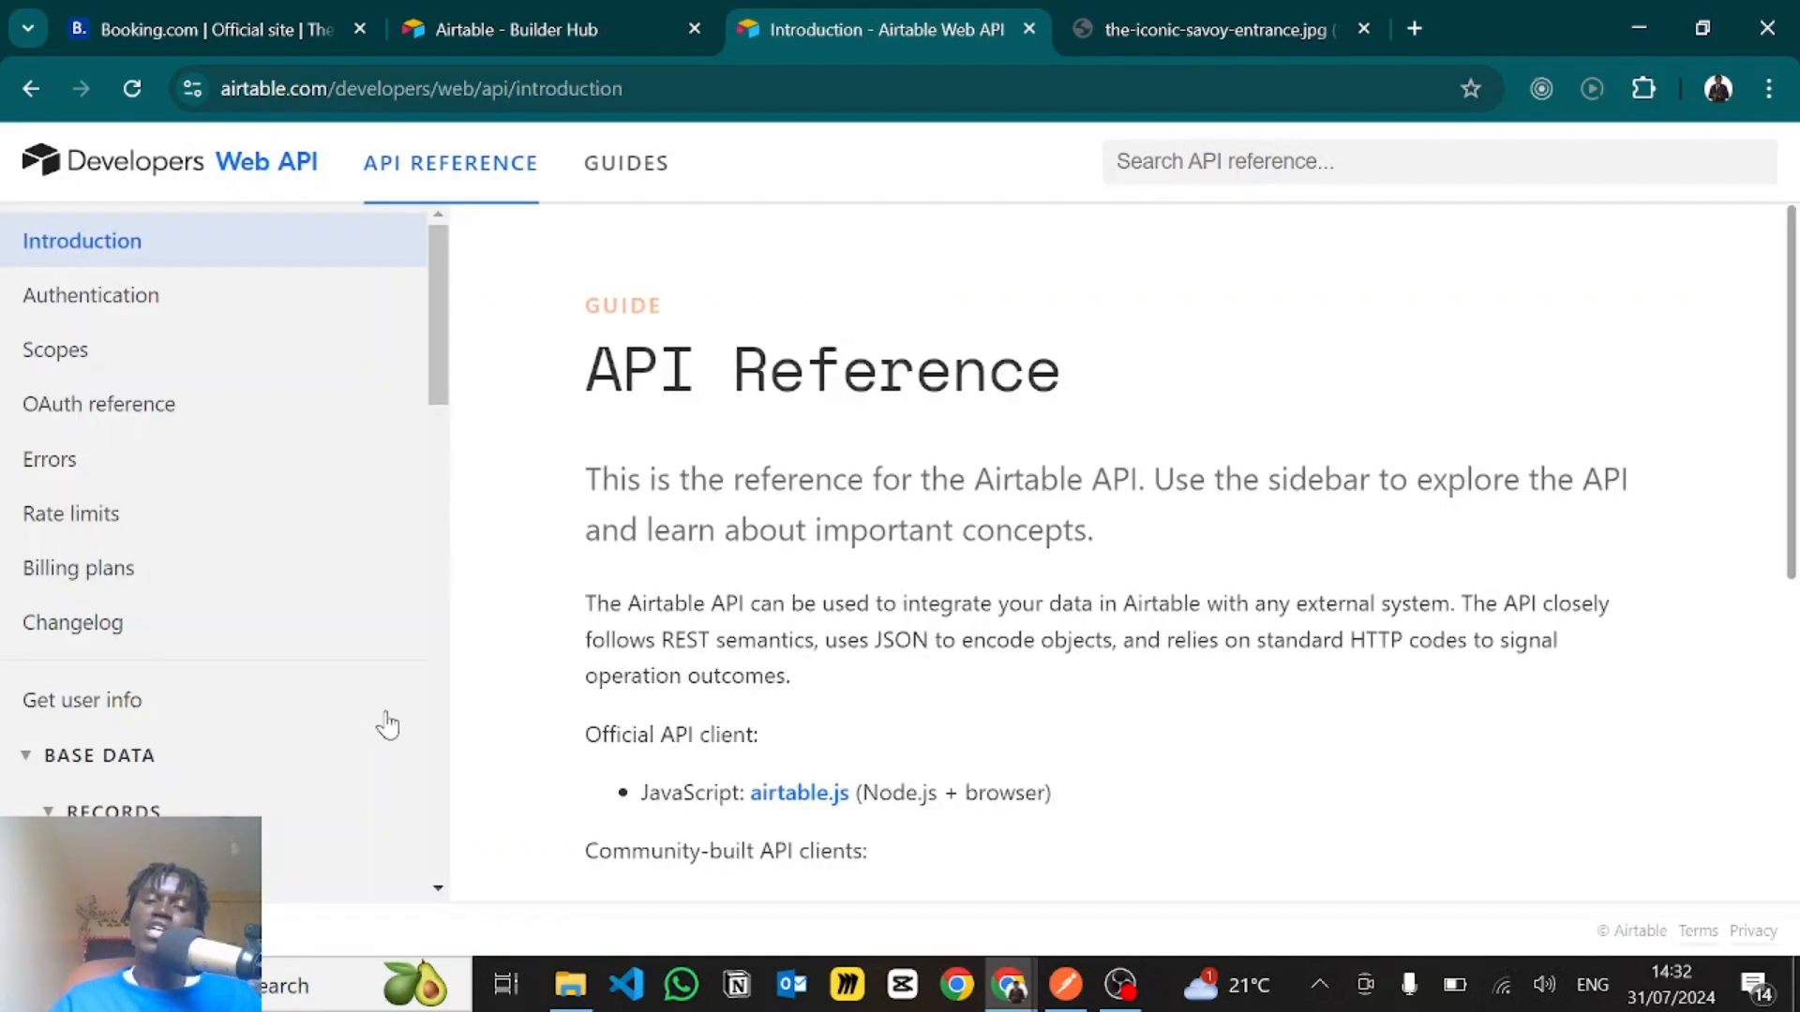
pyautogui.scroll(-3, 736, 725)
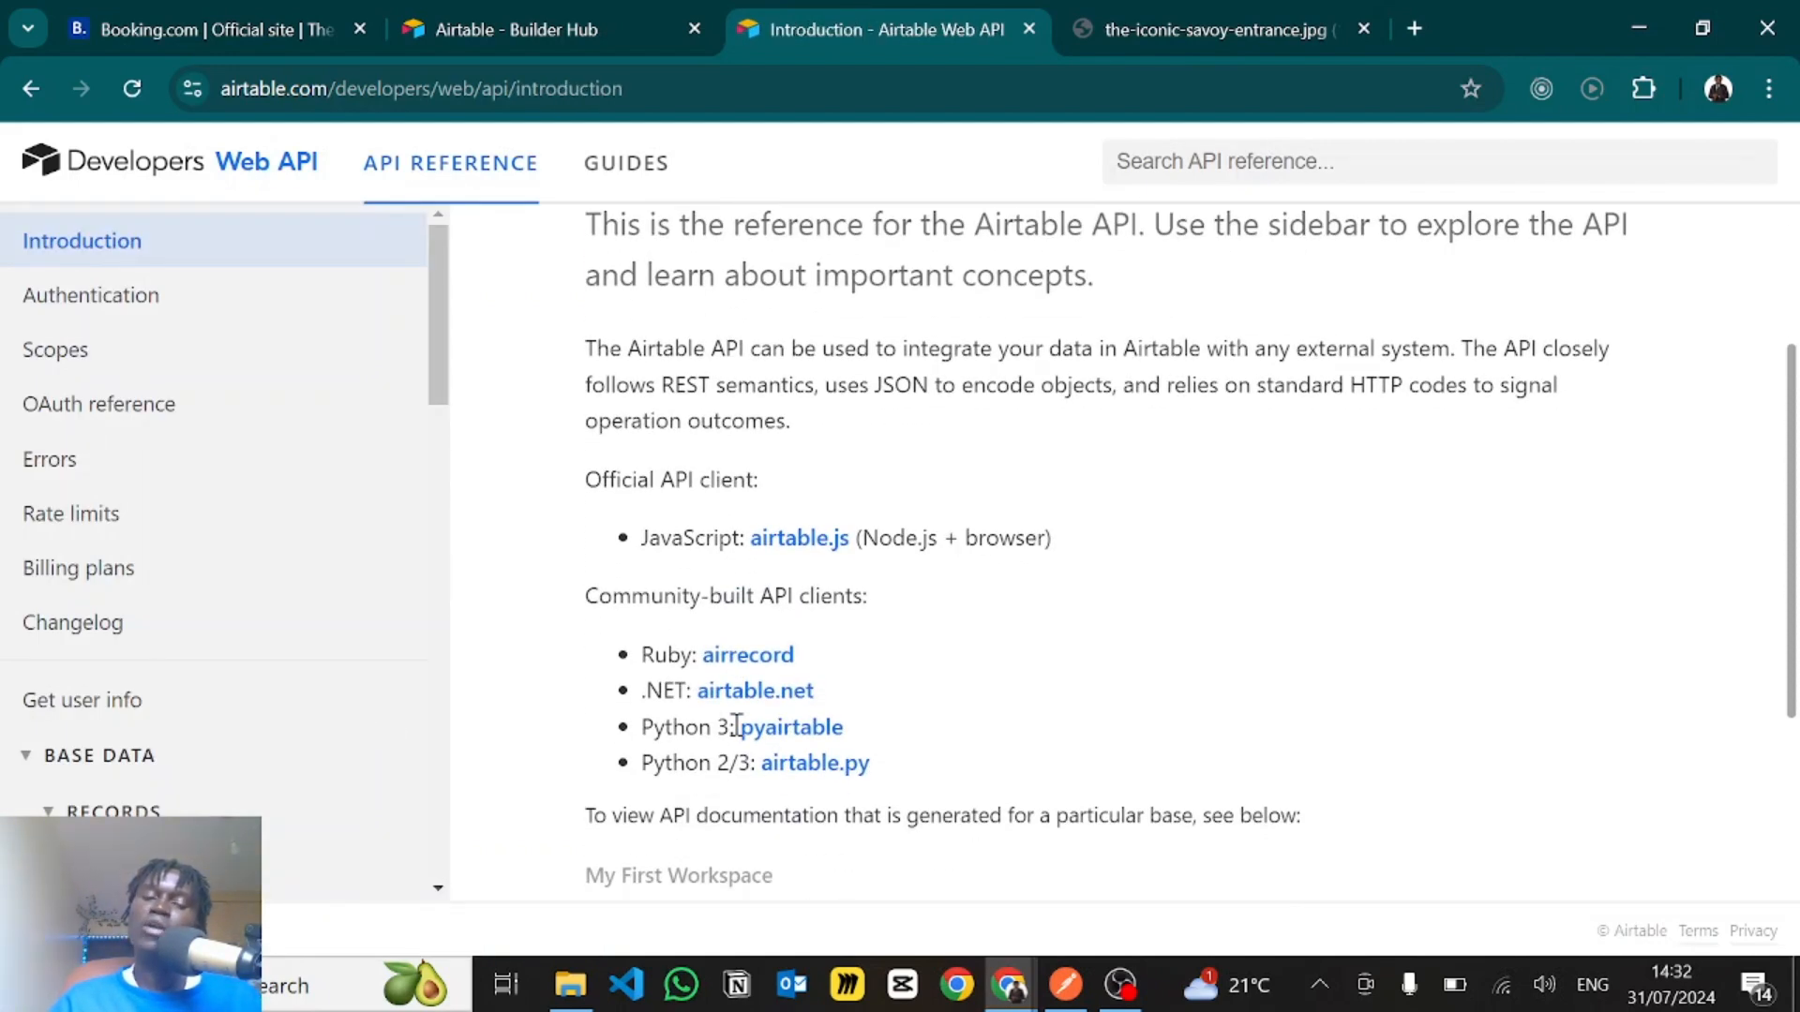
pyautogui.scroll(-3, 736, 727)
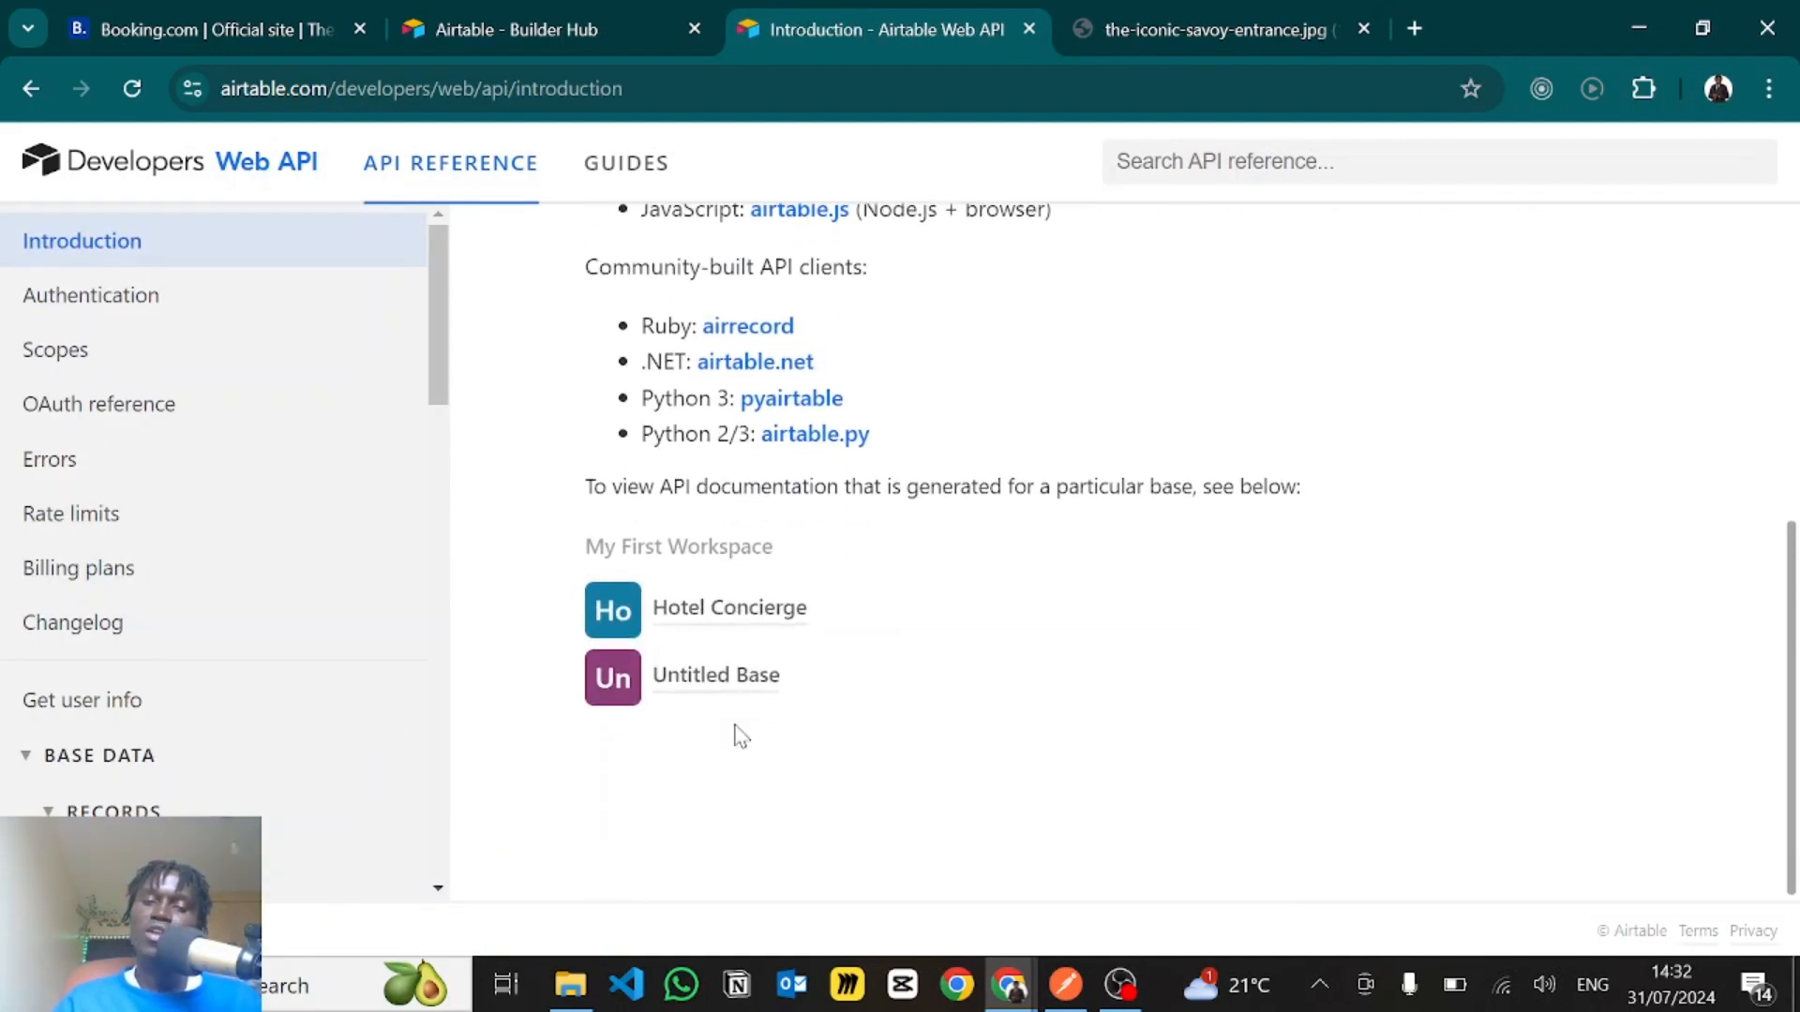
pyautogui.click(689, 616)
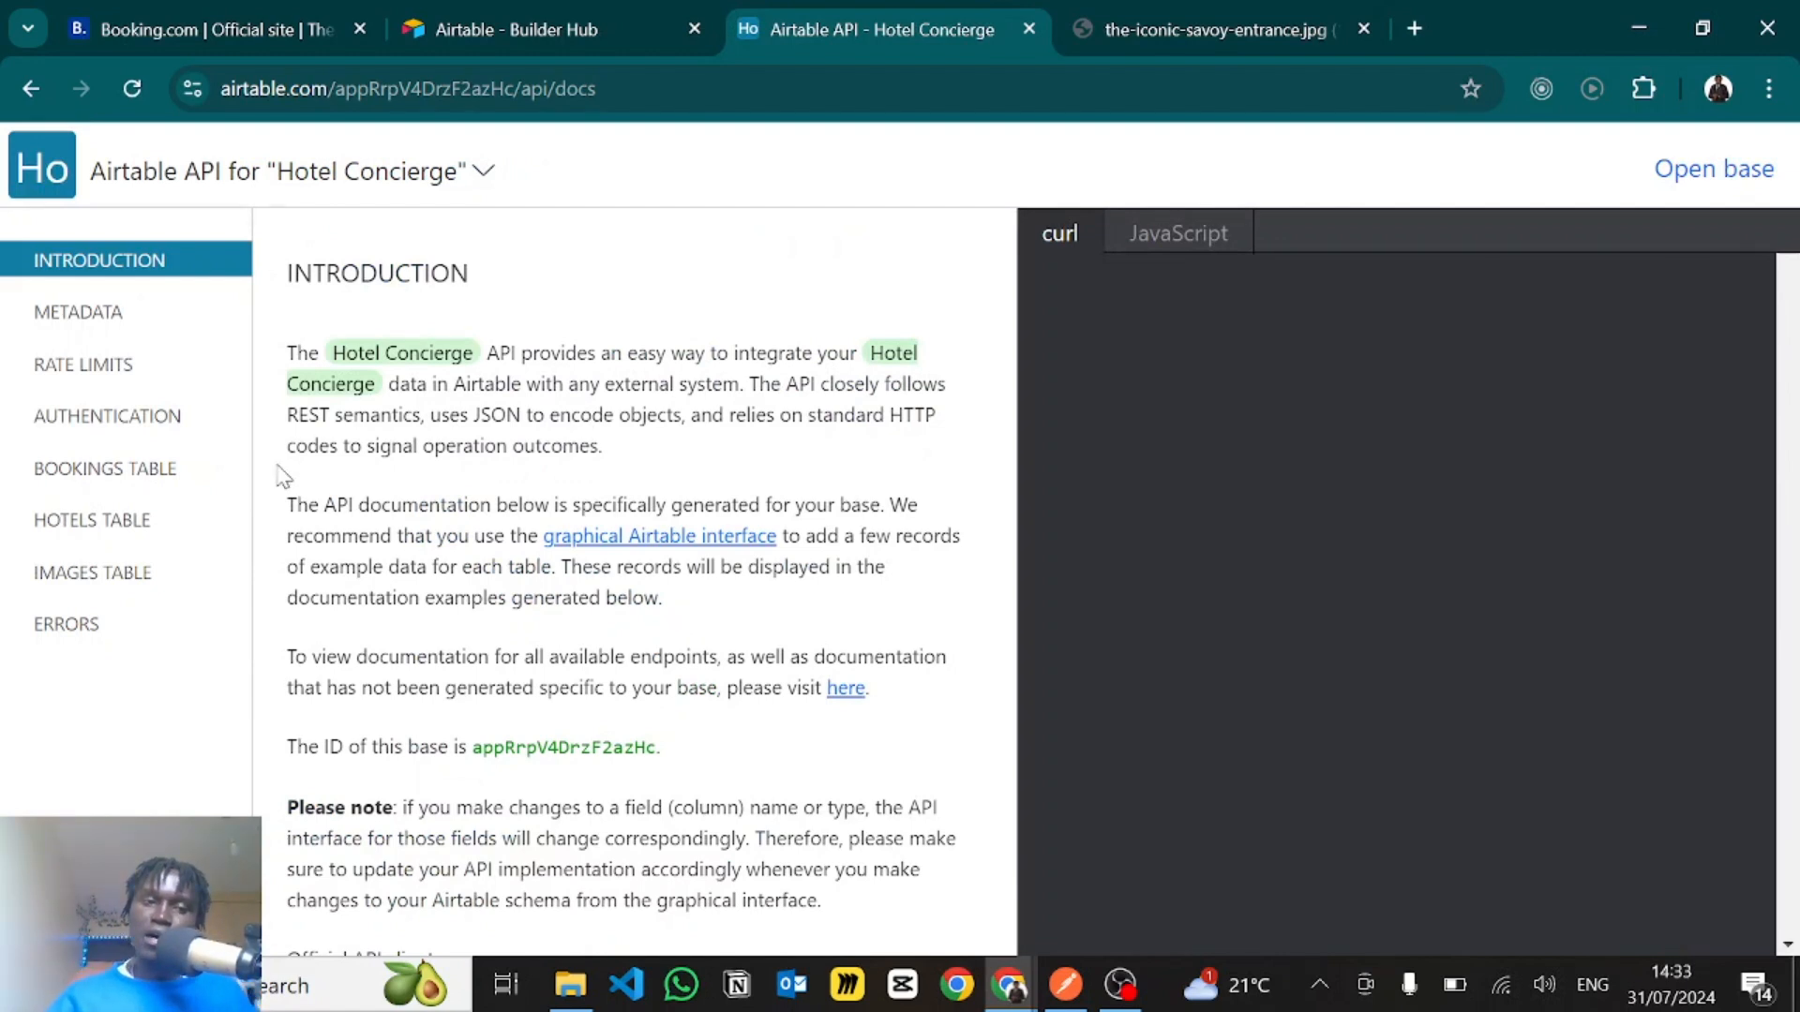
# - View the bookings table's fields and its List records example request and response in the API documentation
pyautogui.click(130, 463)
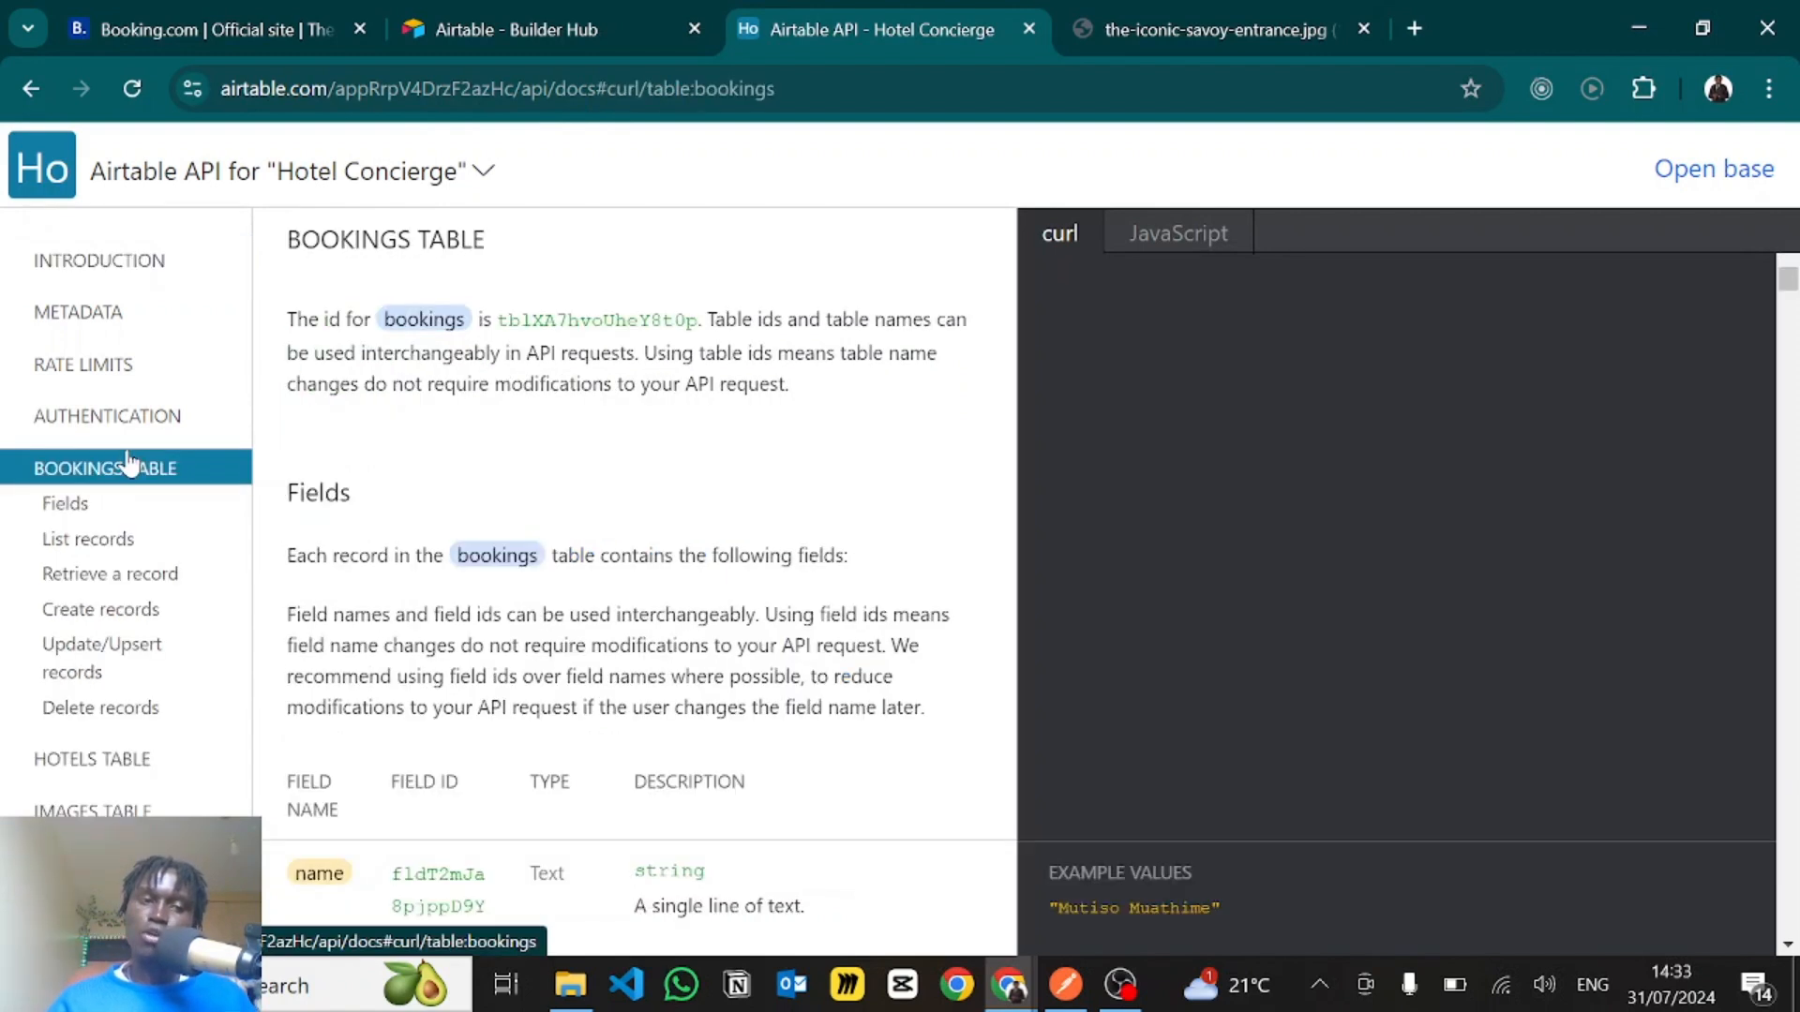
pyautogui.scroll(-3, 206, 569)
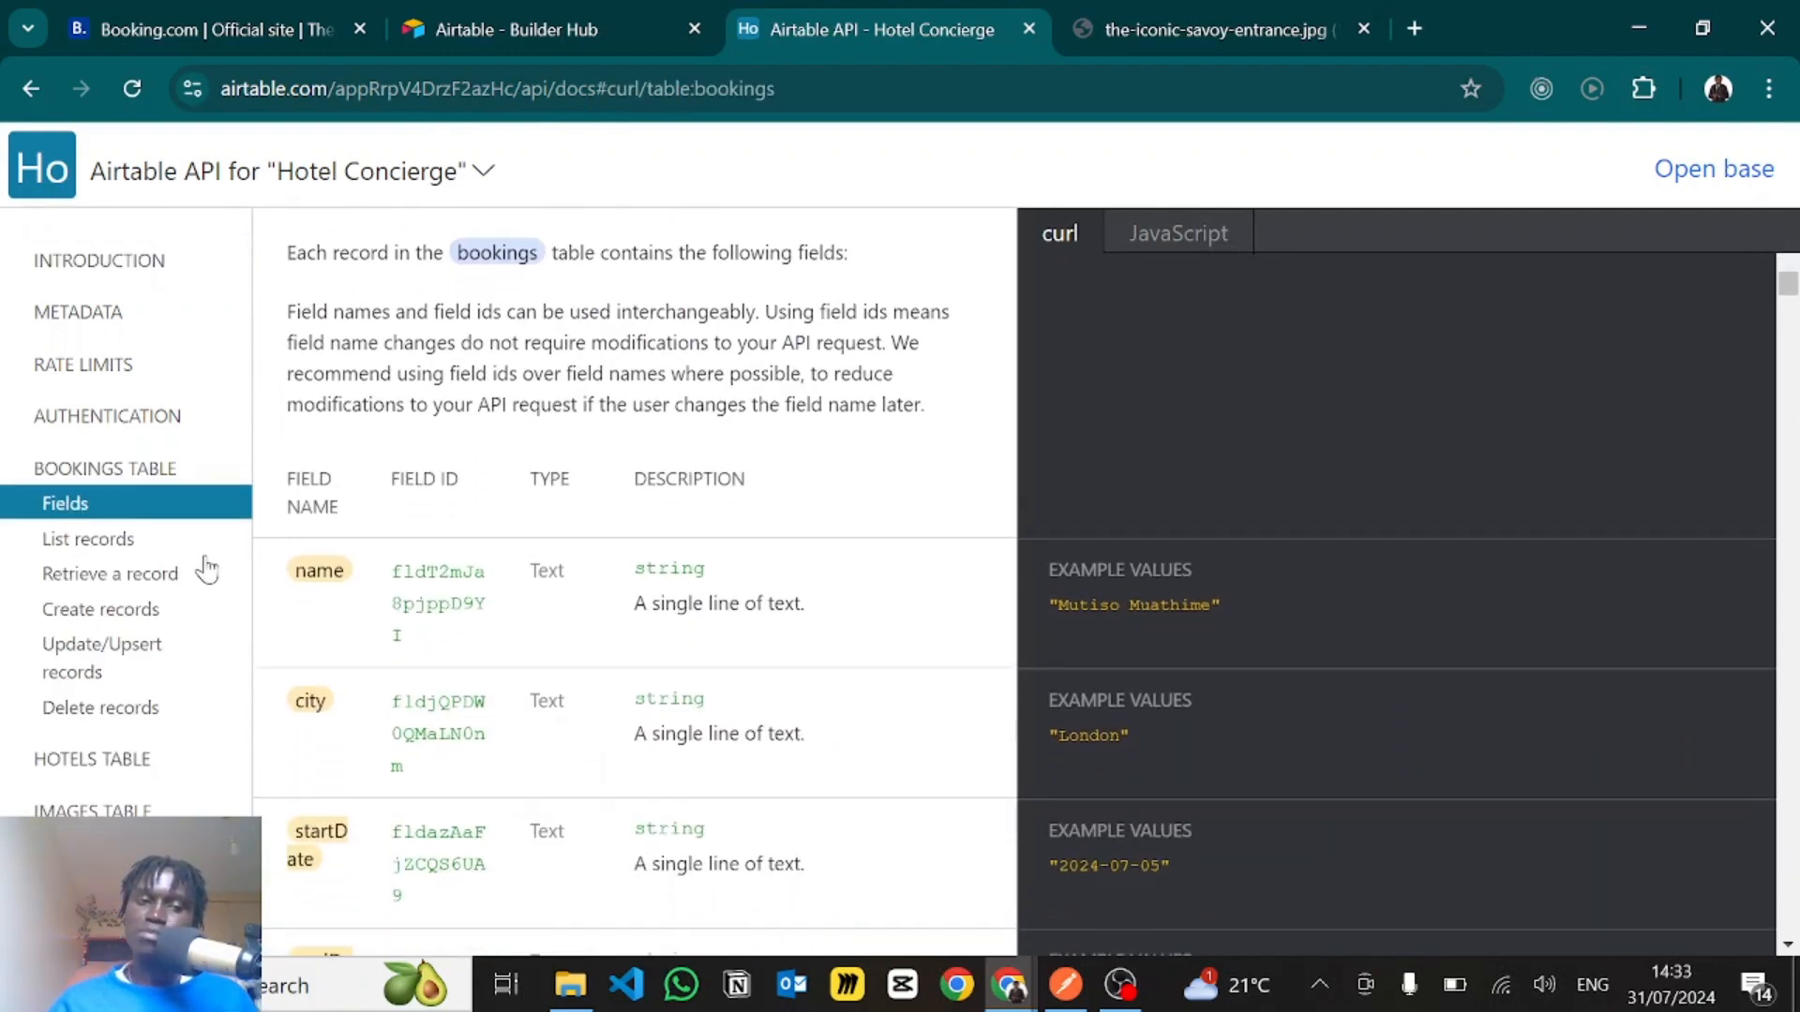
pyautogui.click(132, 540)
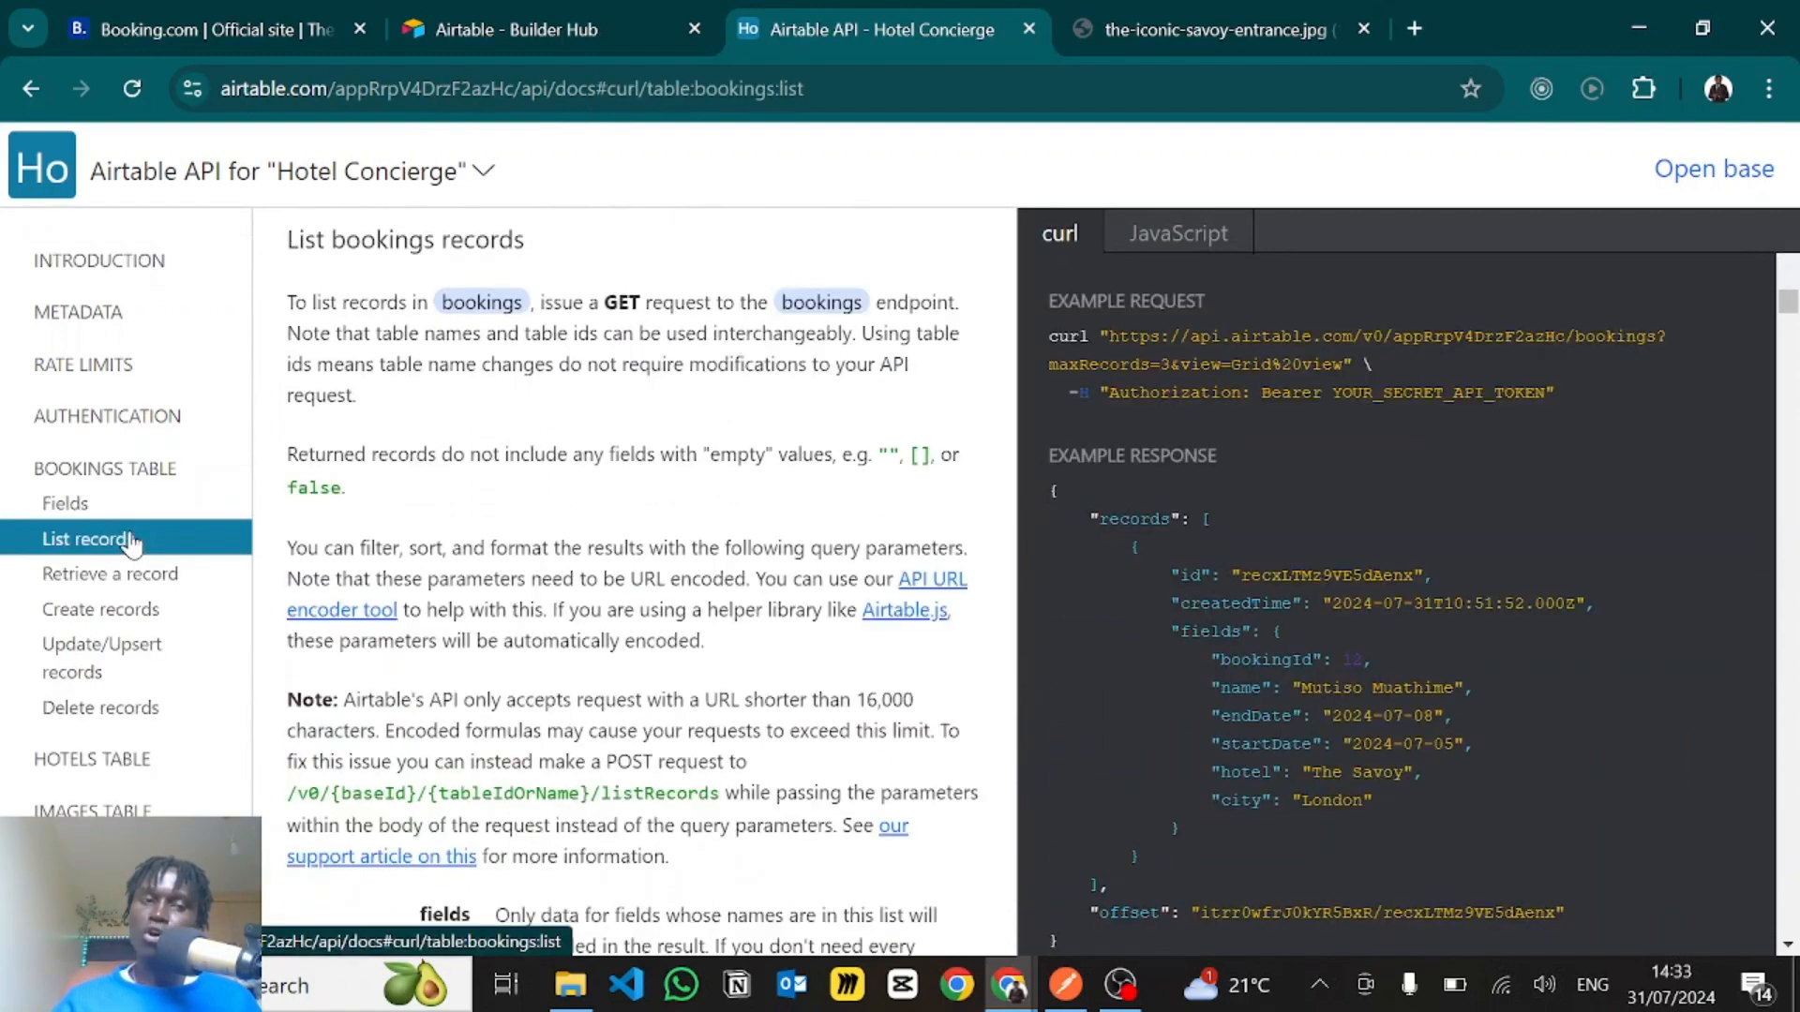
pyautogui.scroll(-1, 1162, 577)
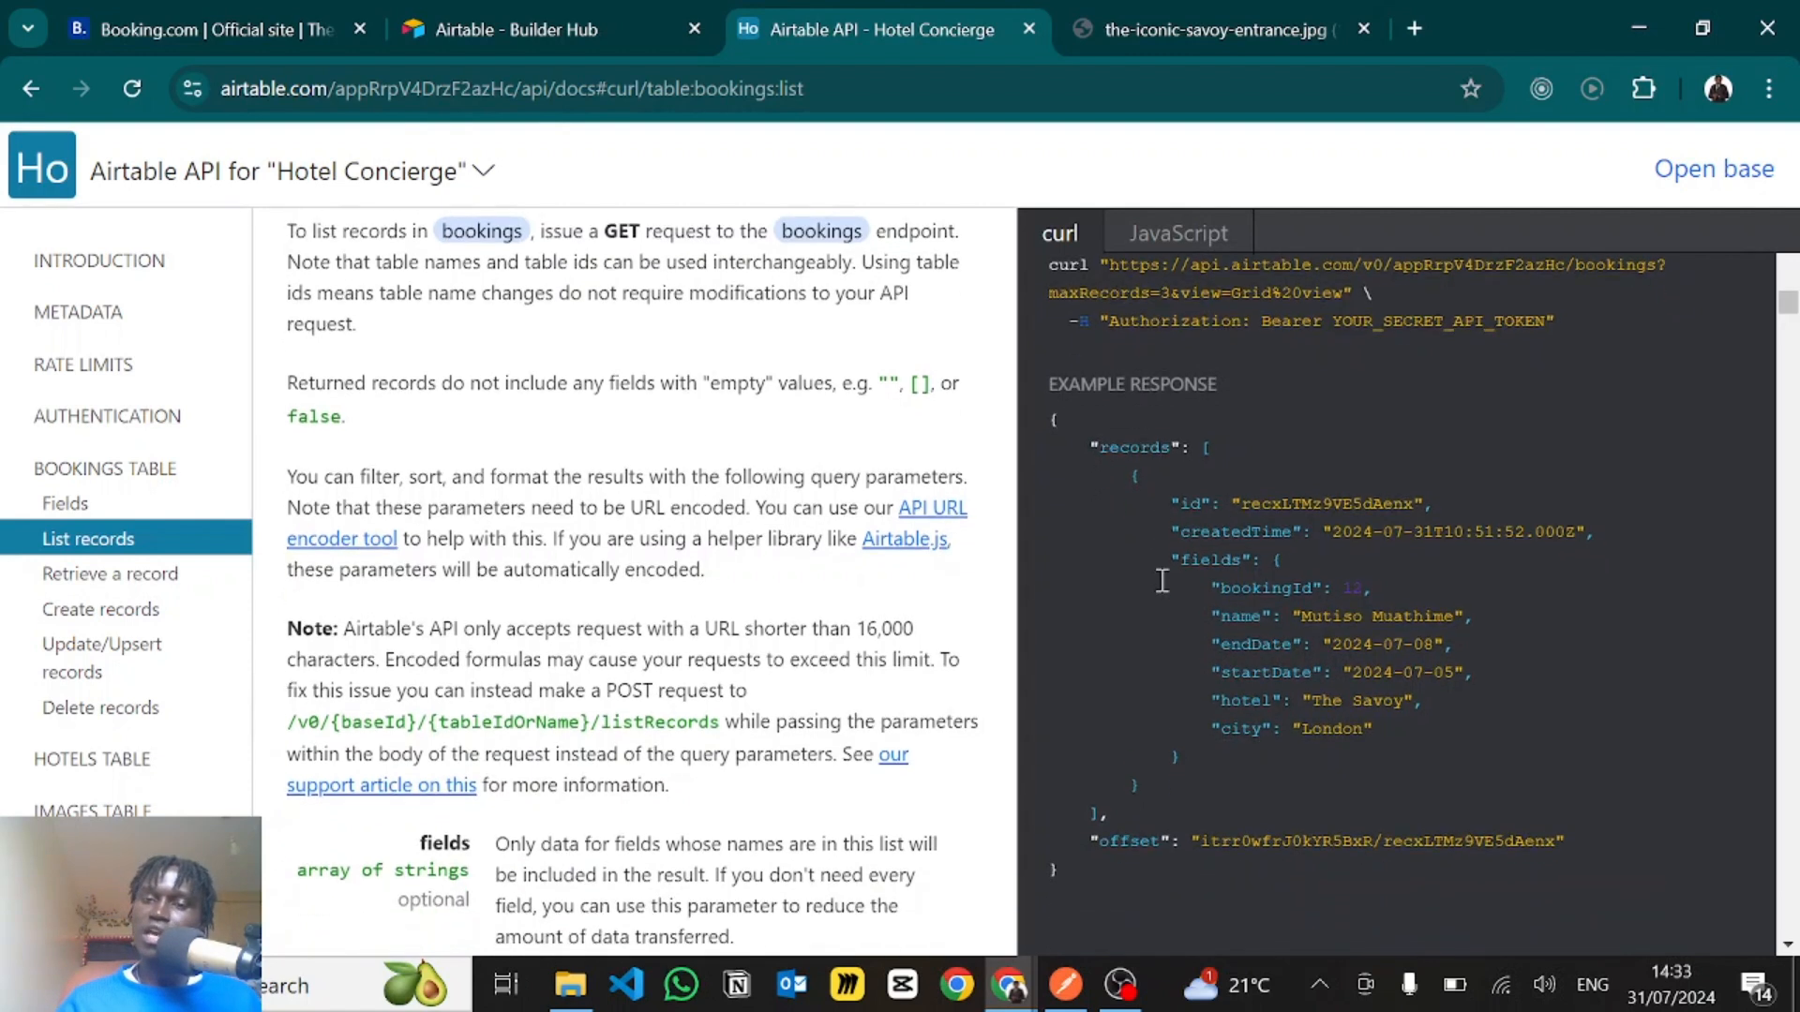
pyautogui.scroll(1, 1162, 574)
pyautogui.scroll(-1, 1170, 539)
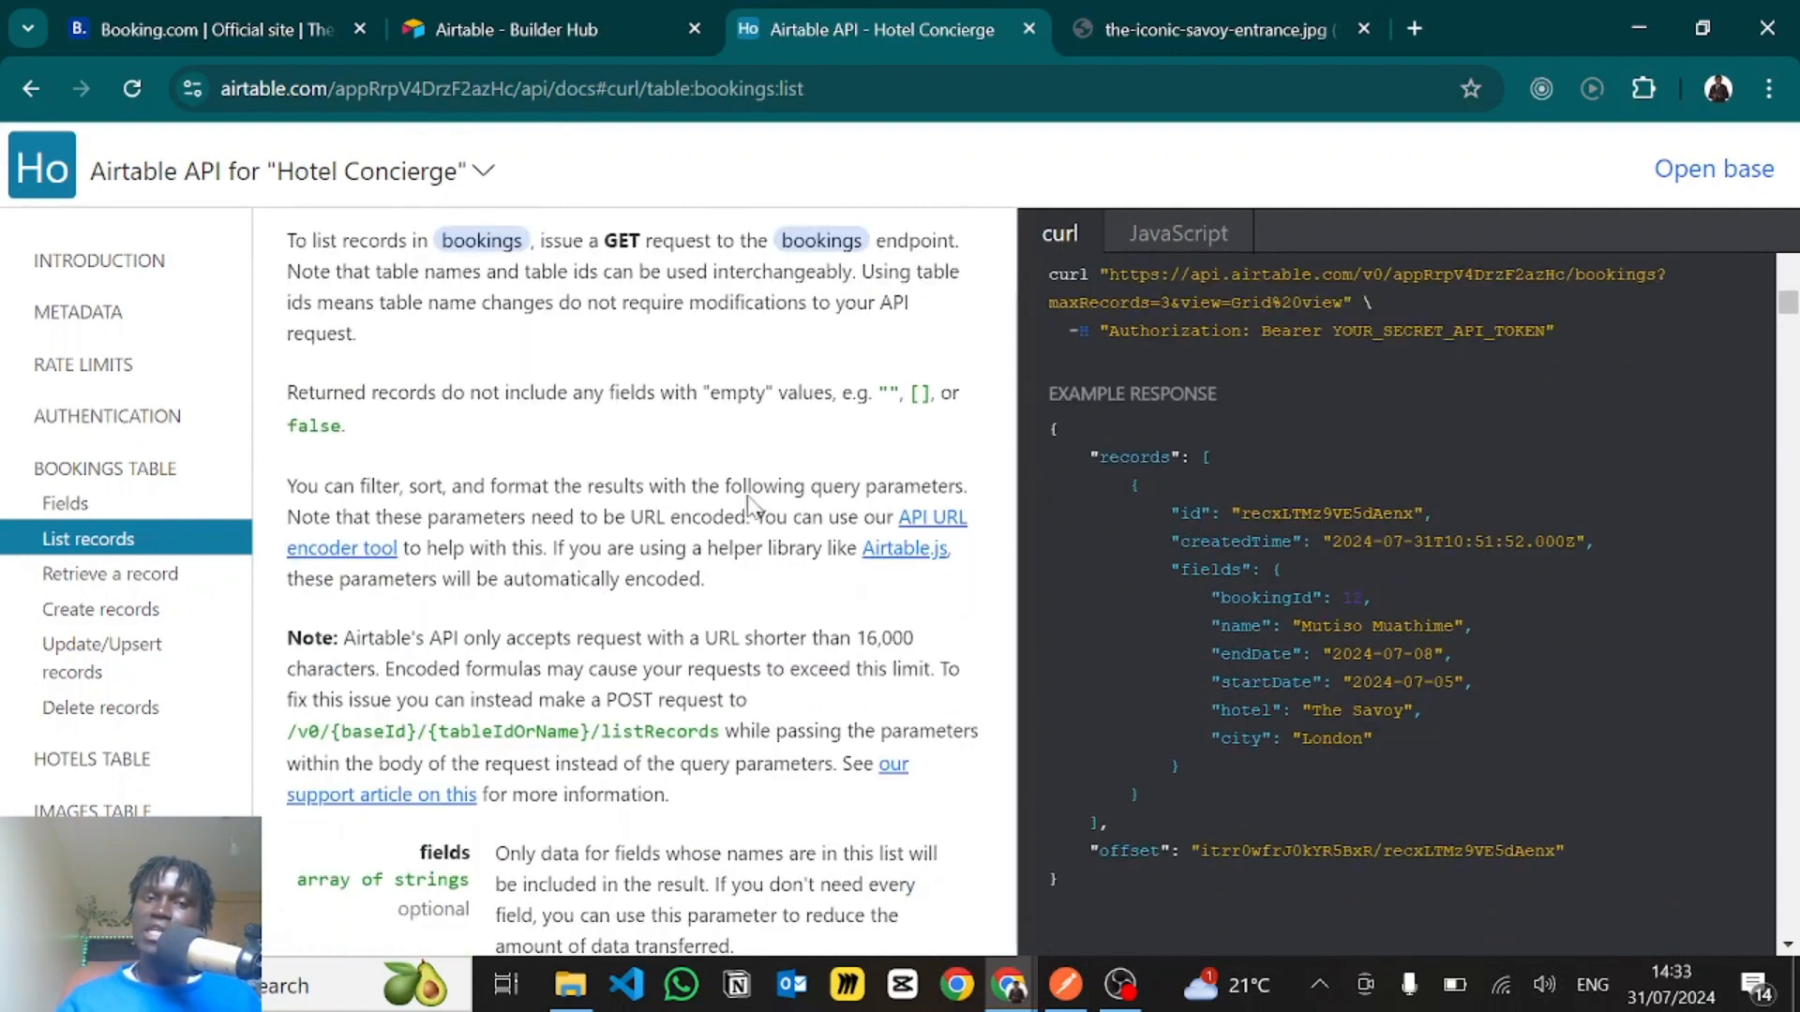
# - View the Hotels table's API documentation and highlight the endpoint URL in the List Hotels records example request
pyautogui.click(65, 764)
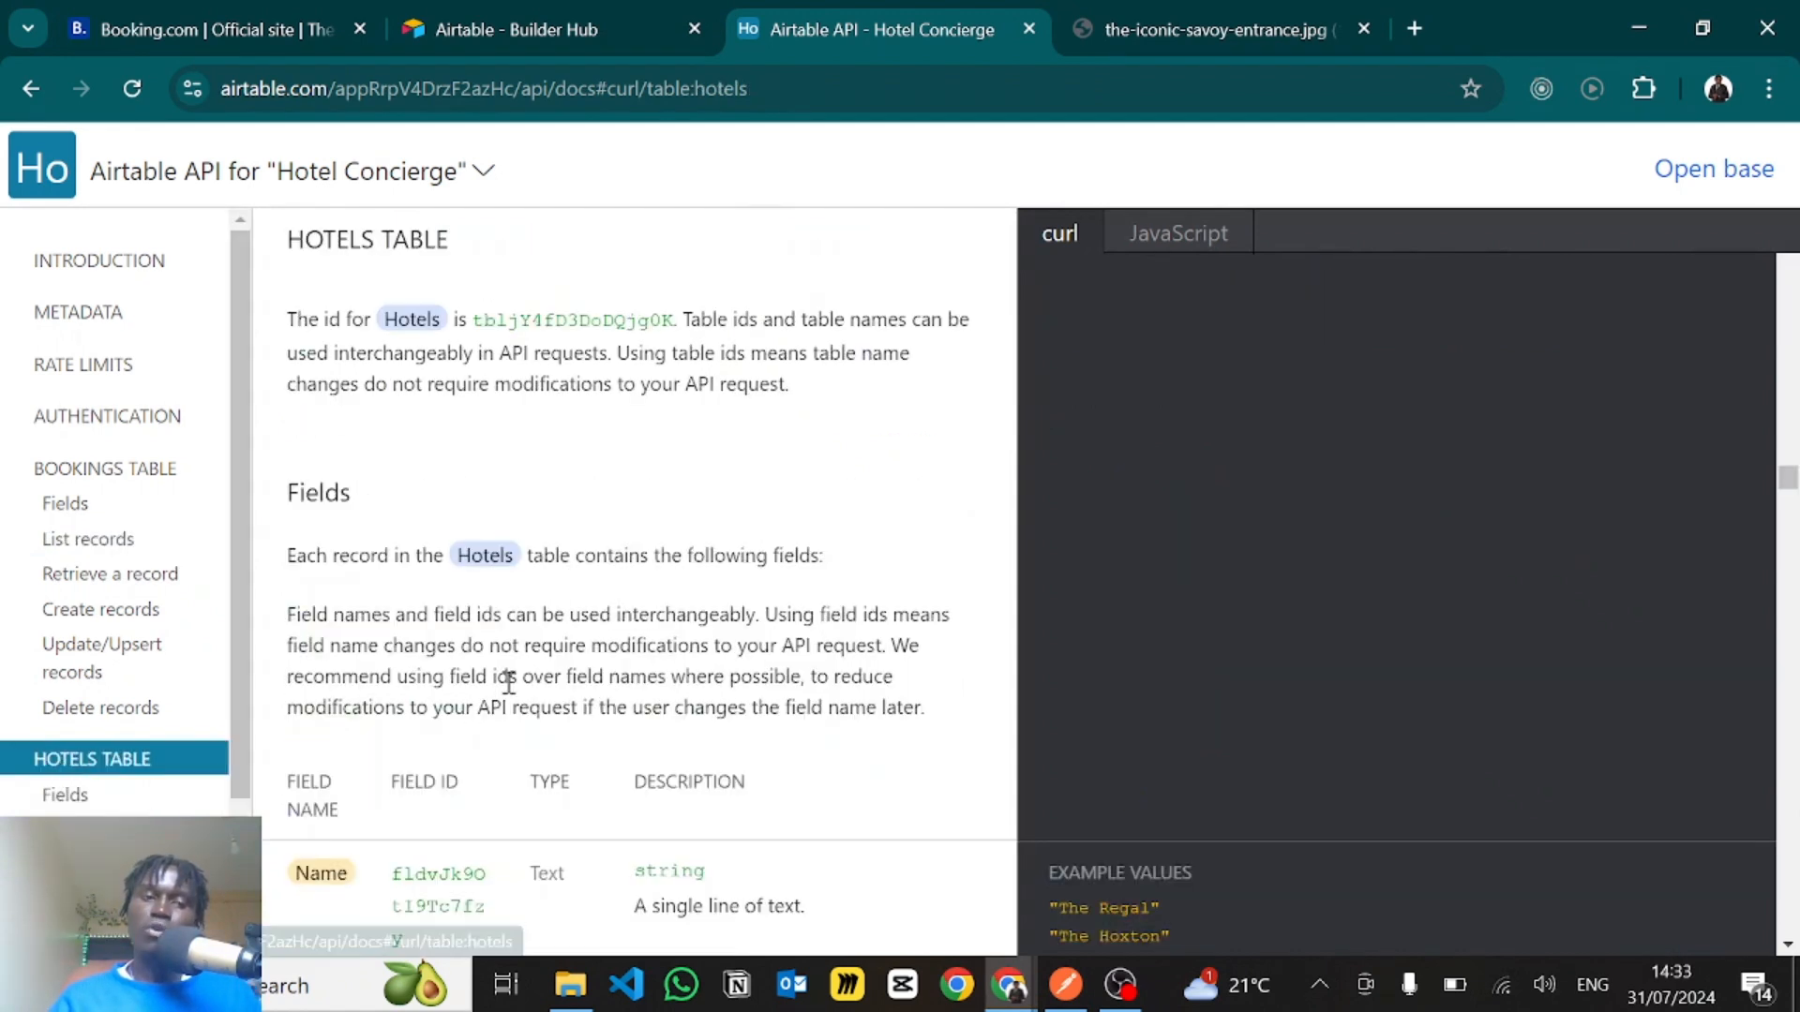
pyautogui.scroll(-10, 508, 683)
pyautogui.scroll(-2, 595, 766)
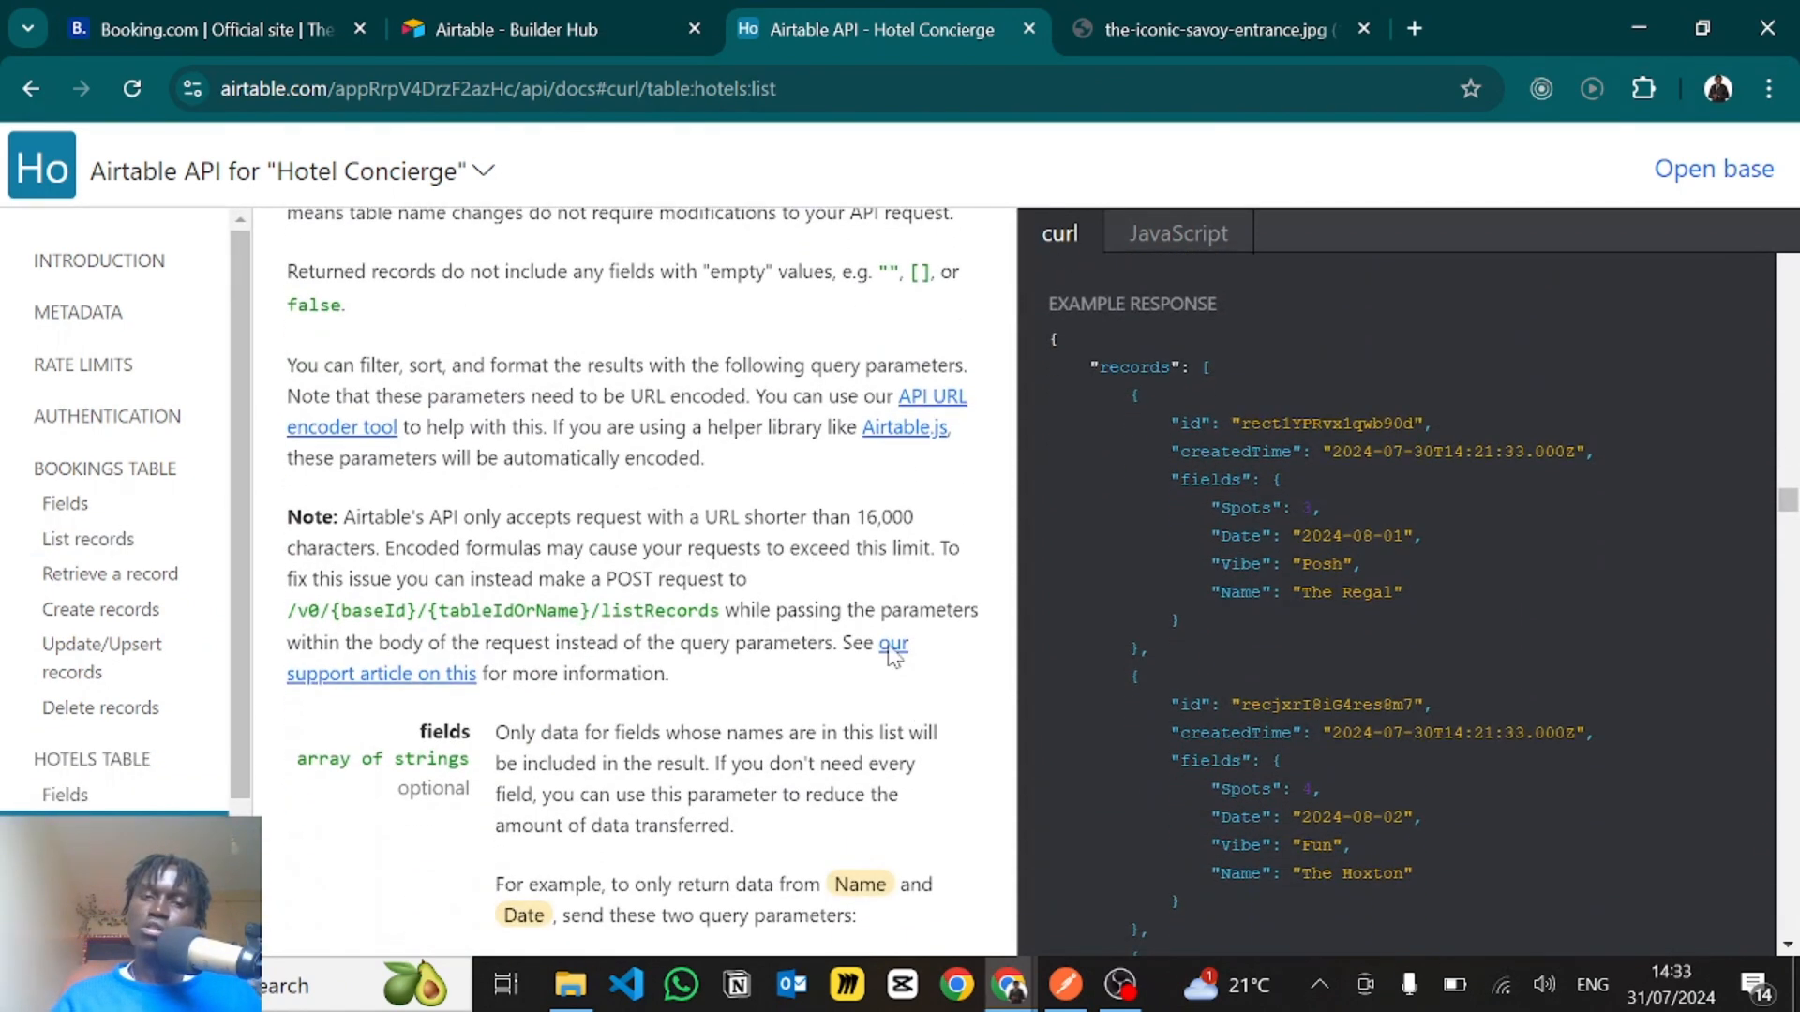
pyautogui.scroll(4, 1369, 482)
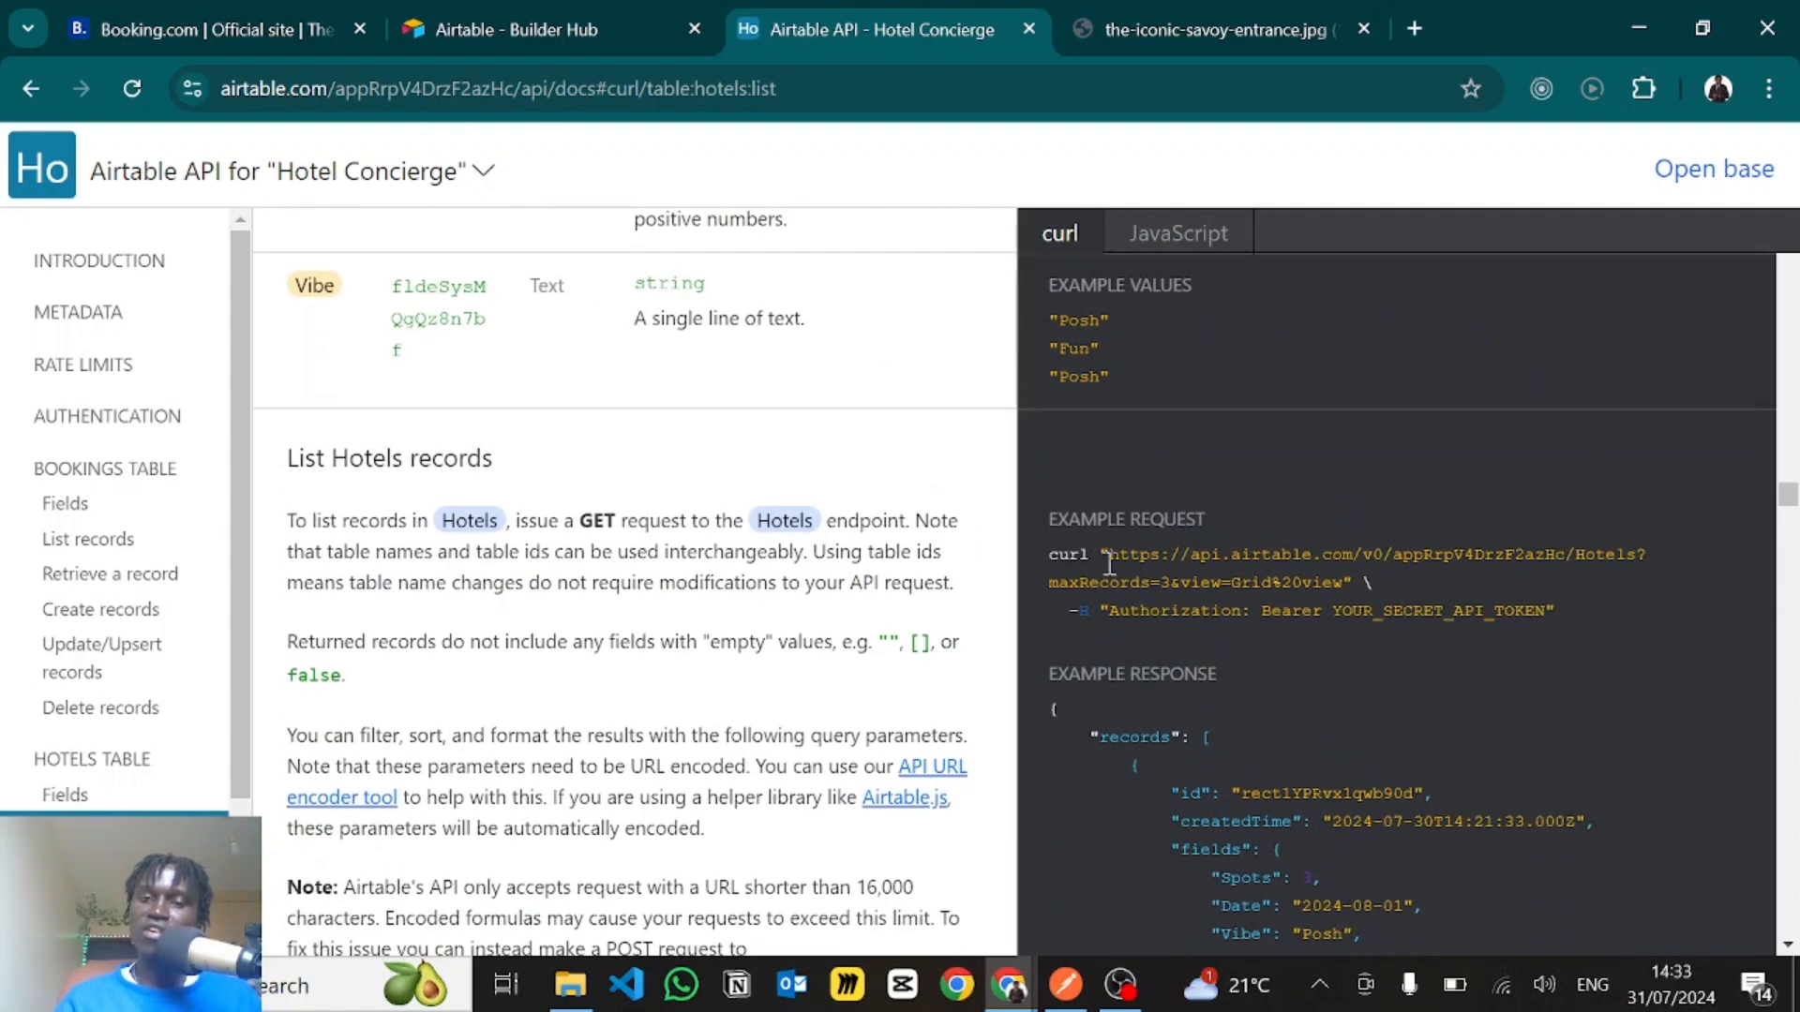
pyautogui.moveTo(1109, 563); pyautogui.dragTo(1643, 556)
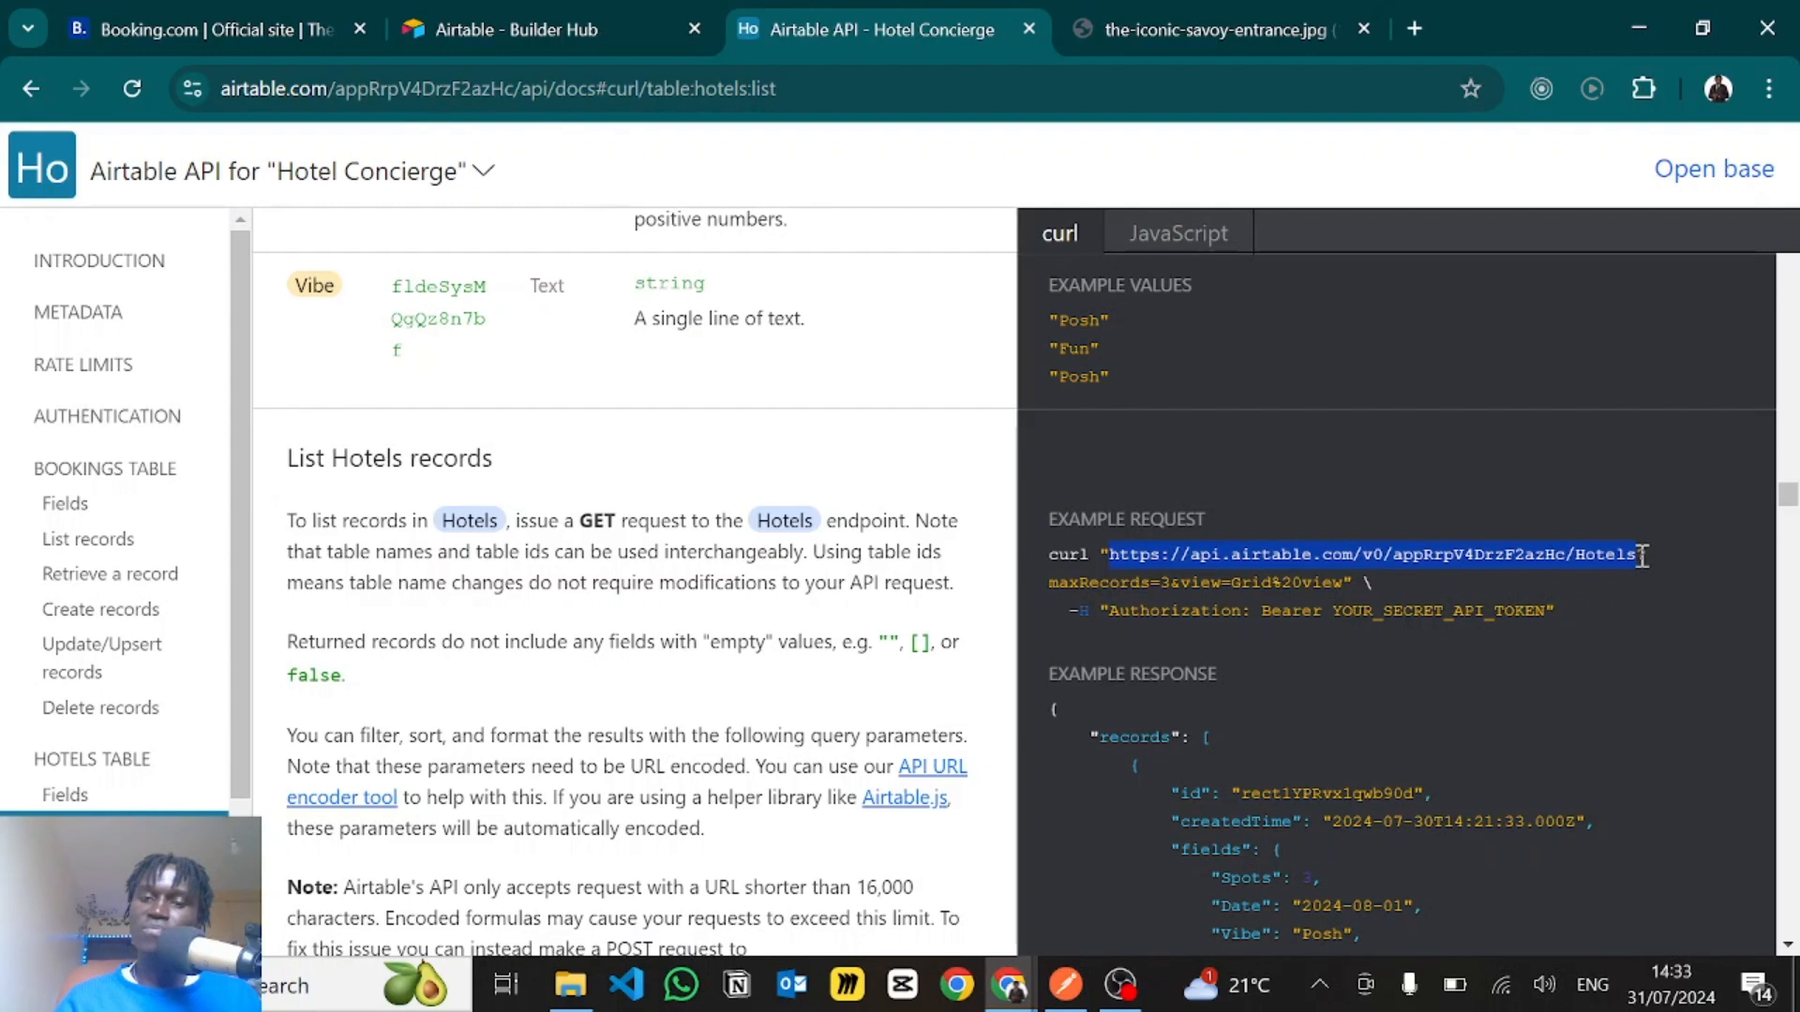
pyautogui.click(1428, 505)
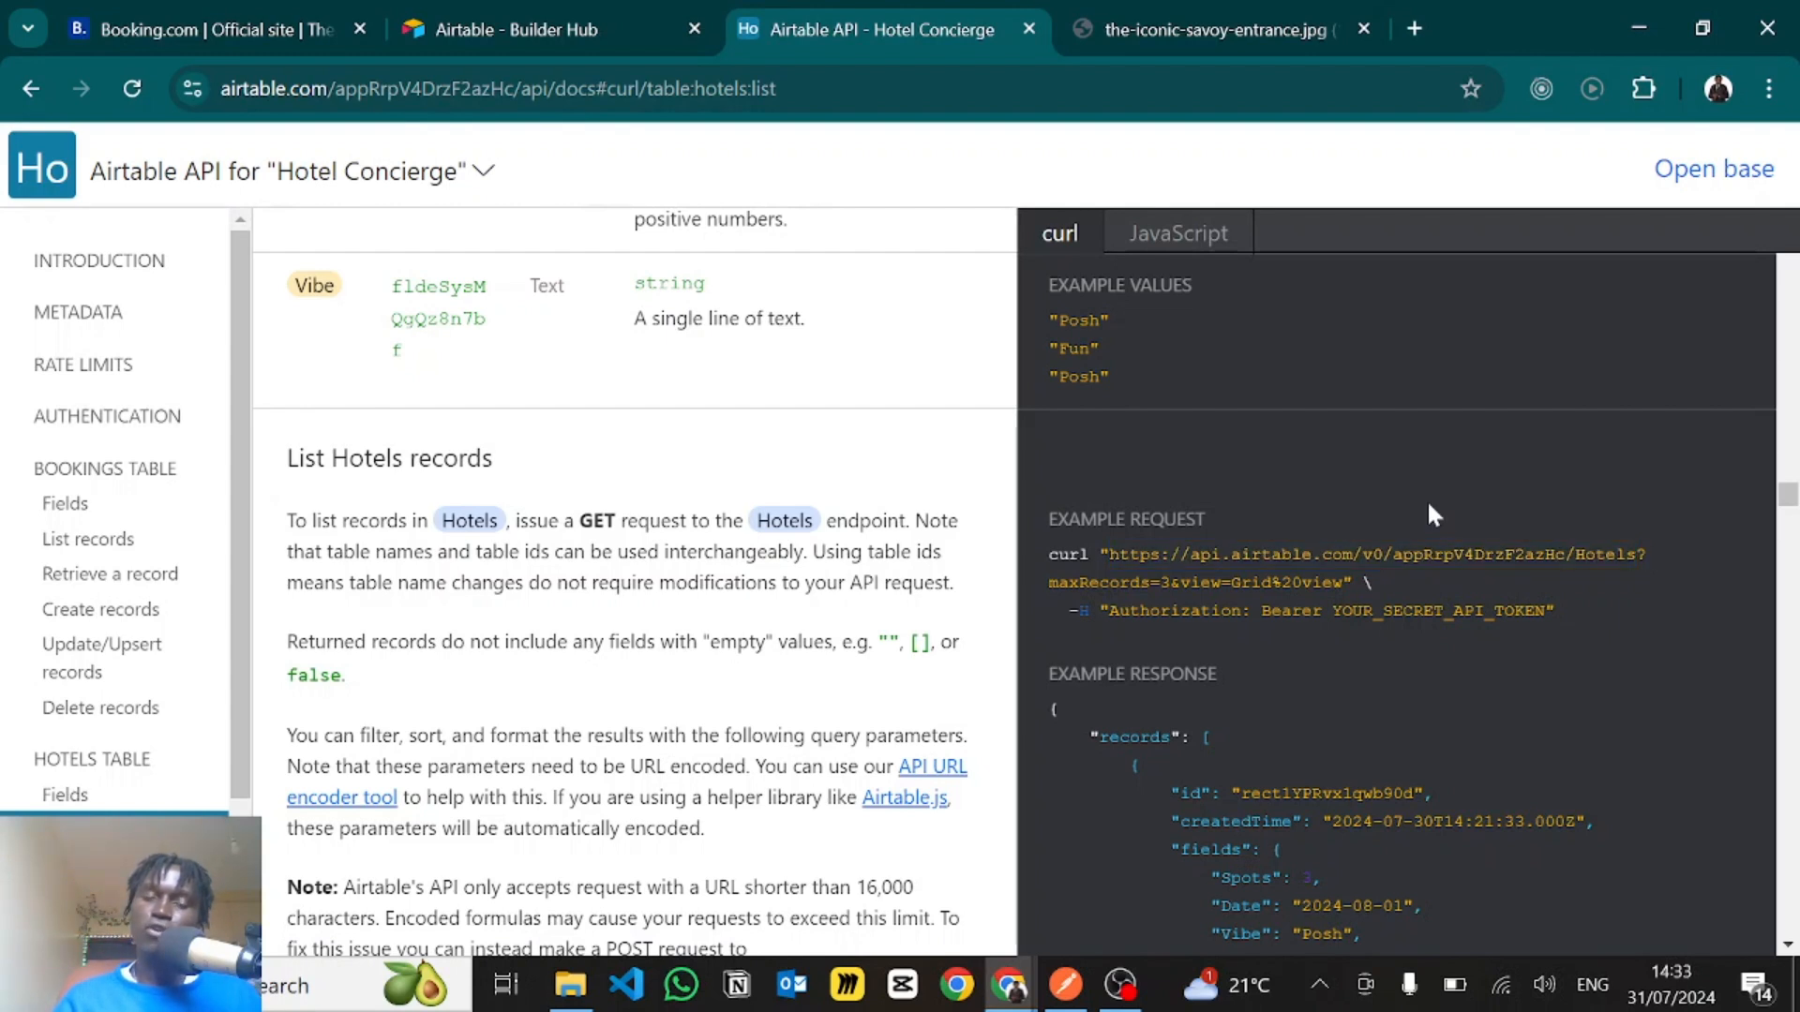
# - Switch to Voiceflow and examine the Hotels endpoint URL, GET method and Authorization header in the checkAvailability function's fetch call
pyautogui.hotkey('alt', 'Tab')
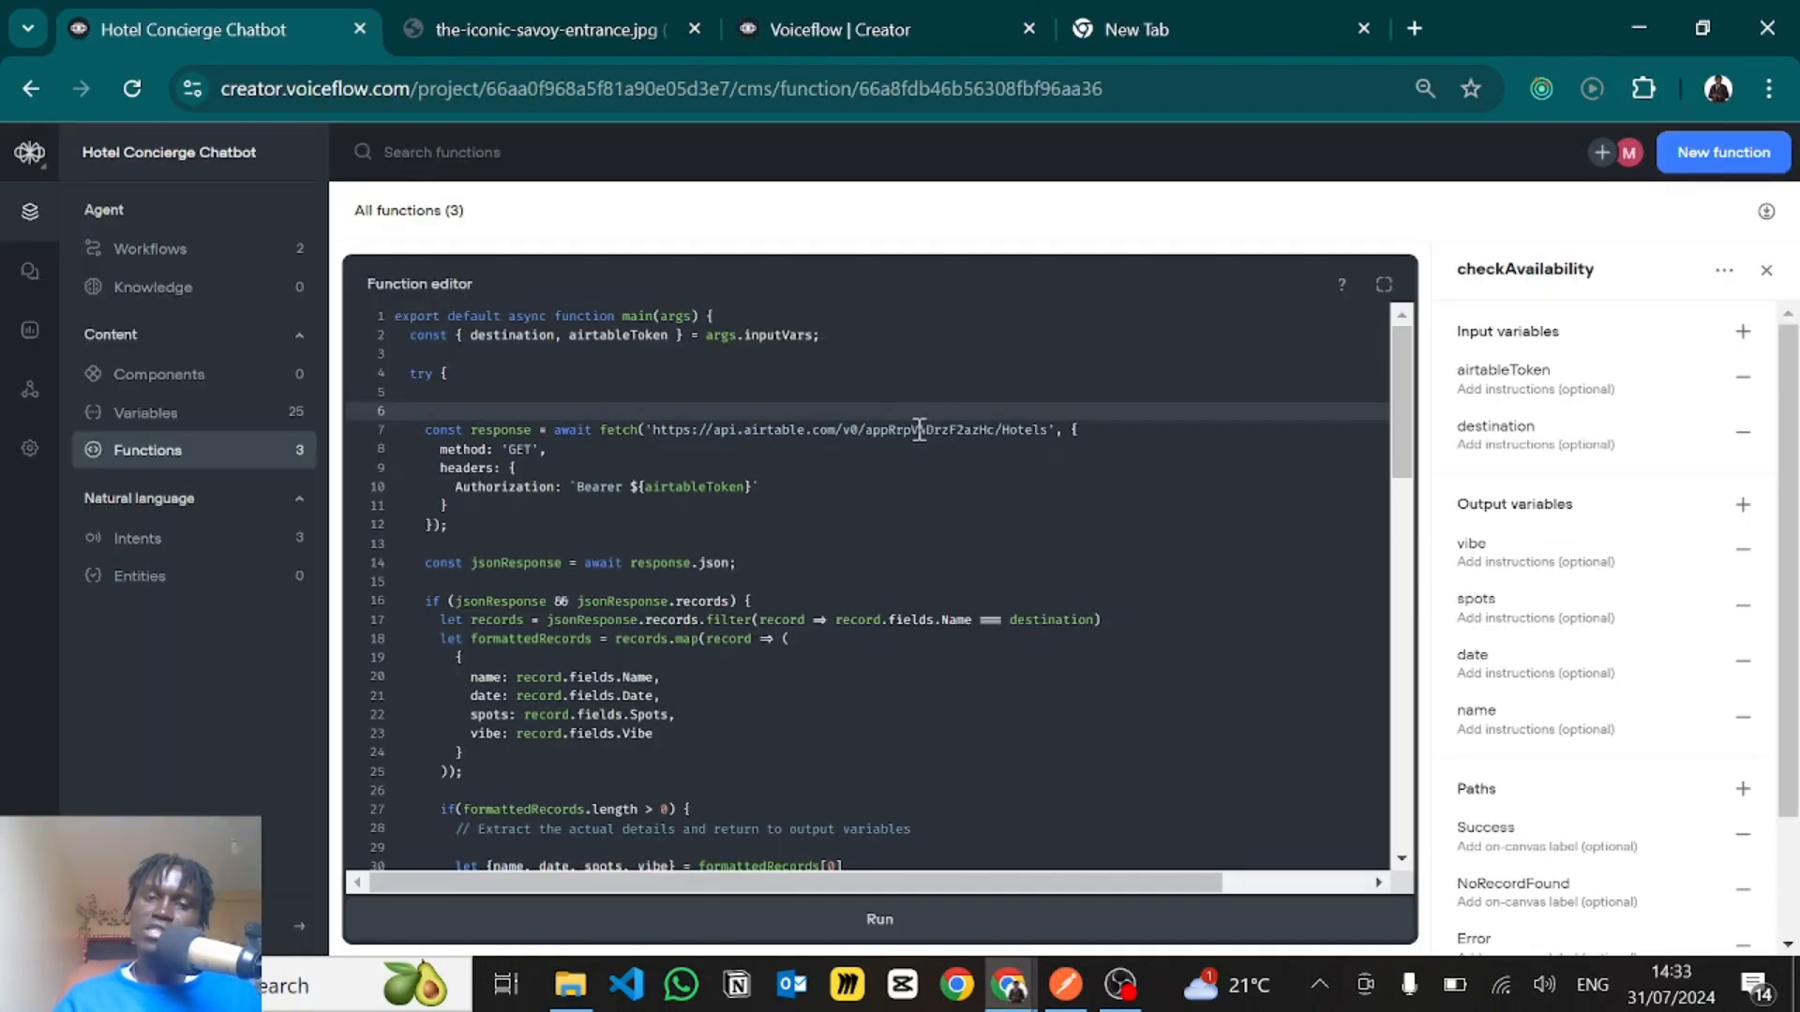
pyautogui.doubleClick(920, 431)
pyautogui.click(1055, 432)
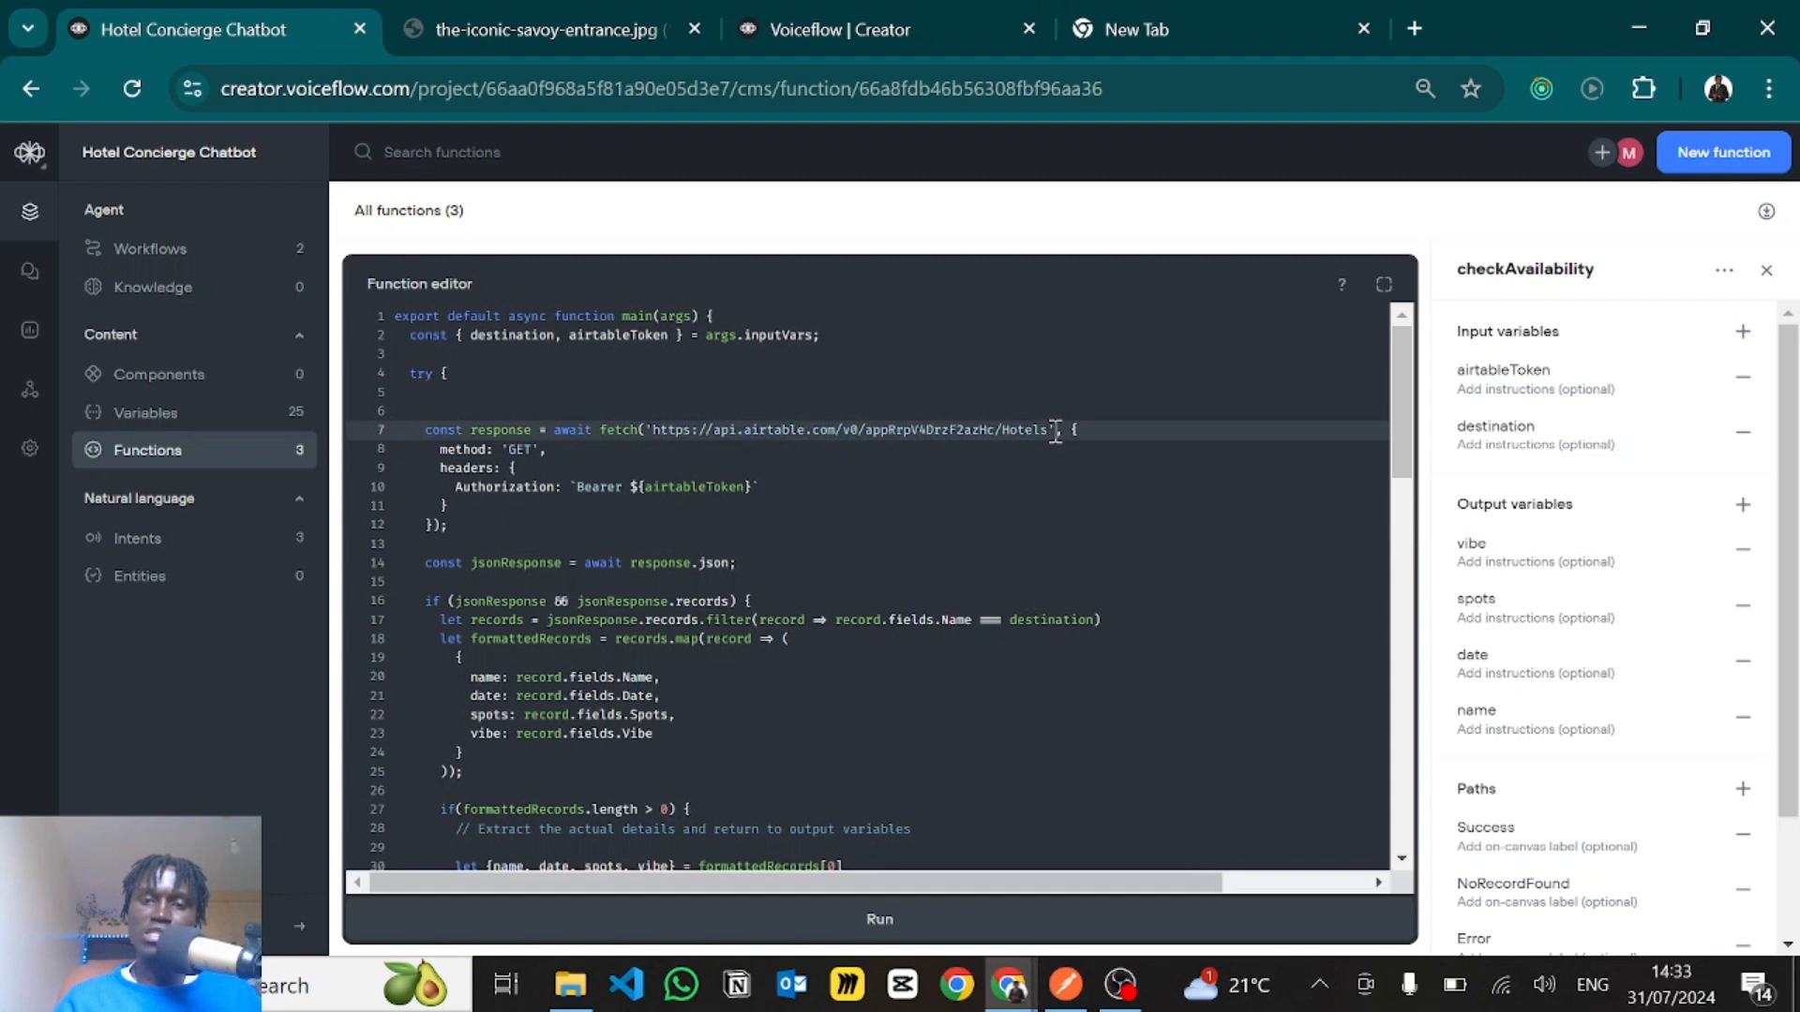
pyautogui.click(449, 450)
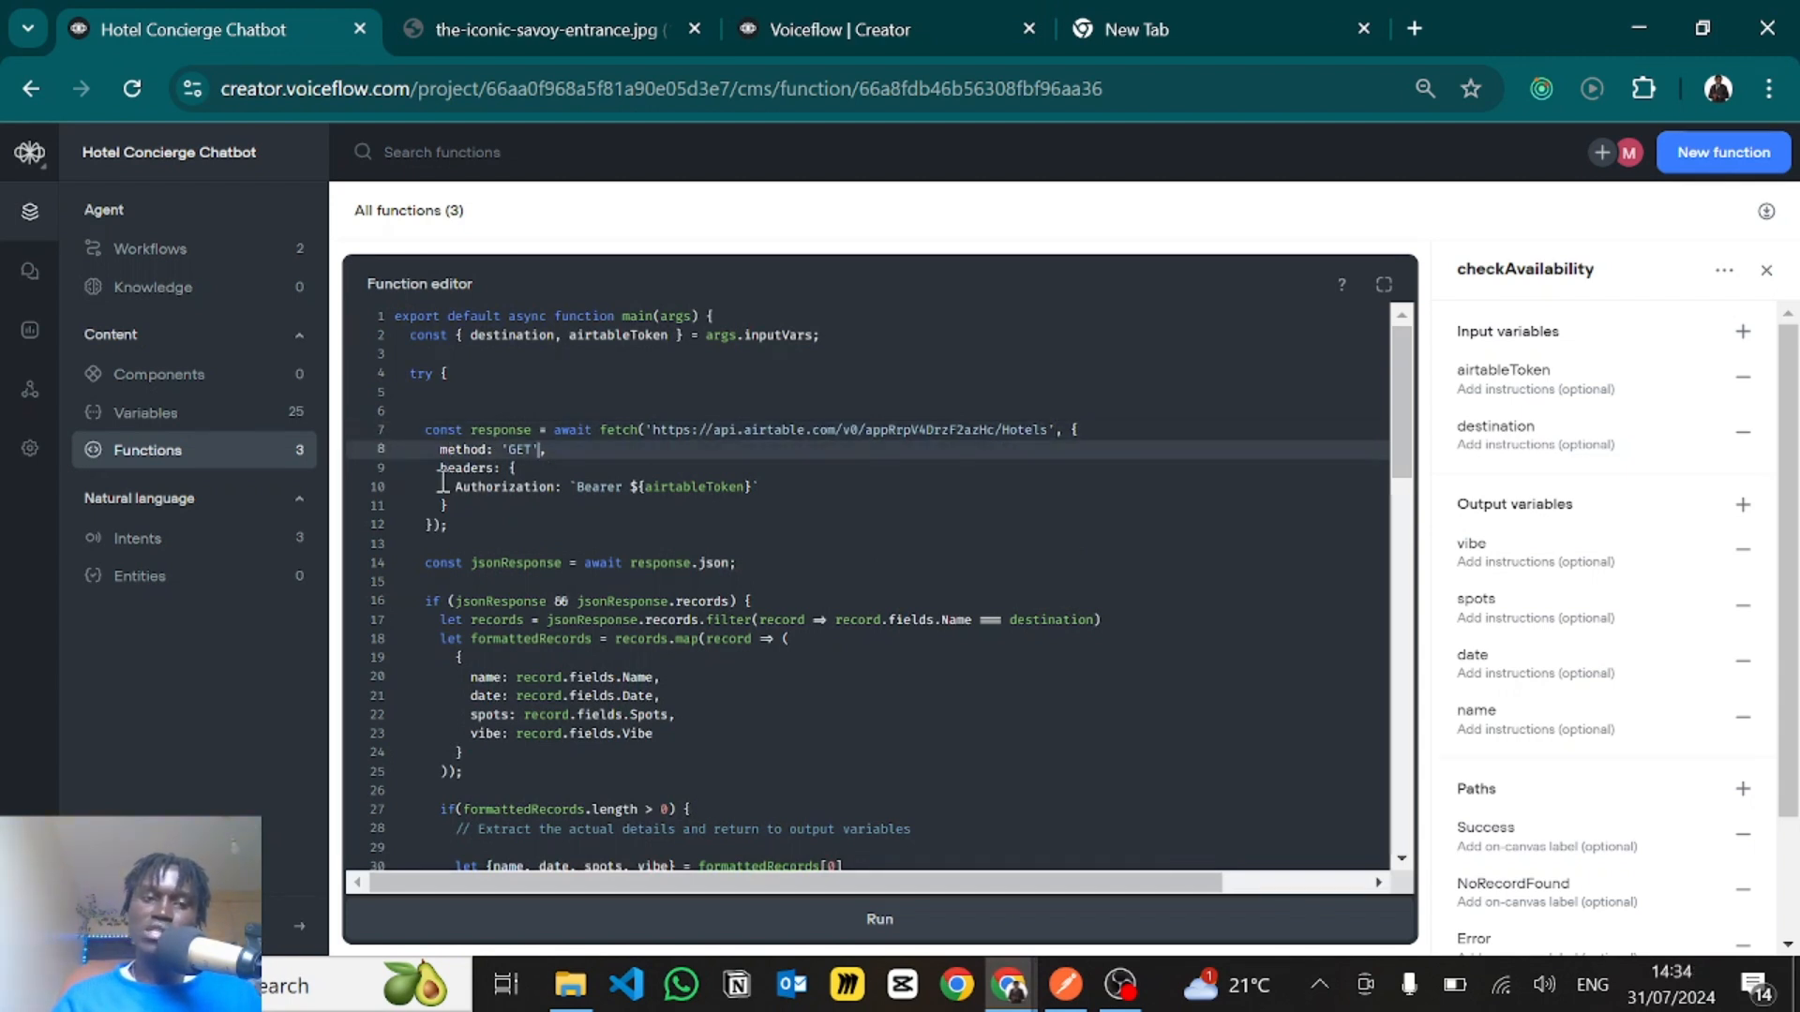
pyautogui.moveTo(464, 489); pyautogui.dragTo(688, 490)
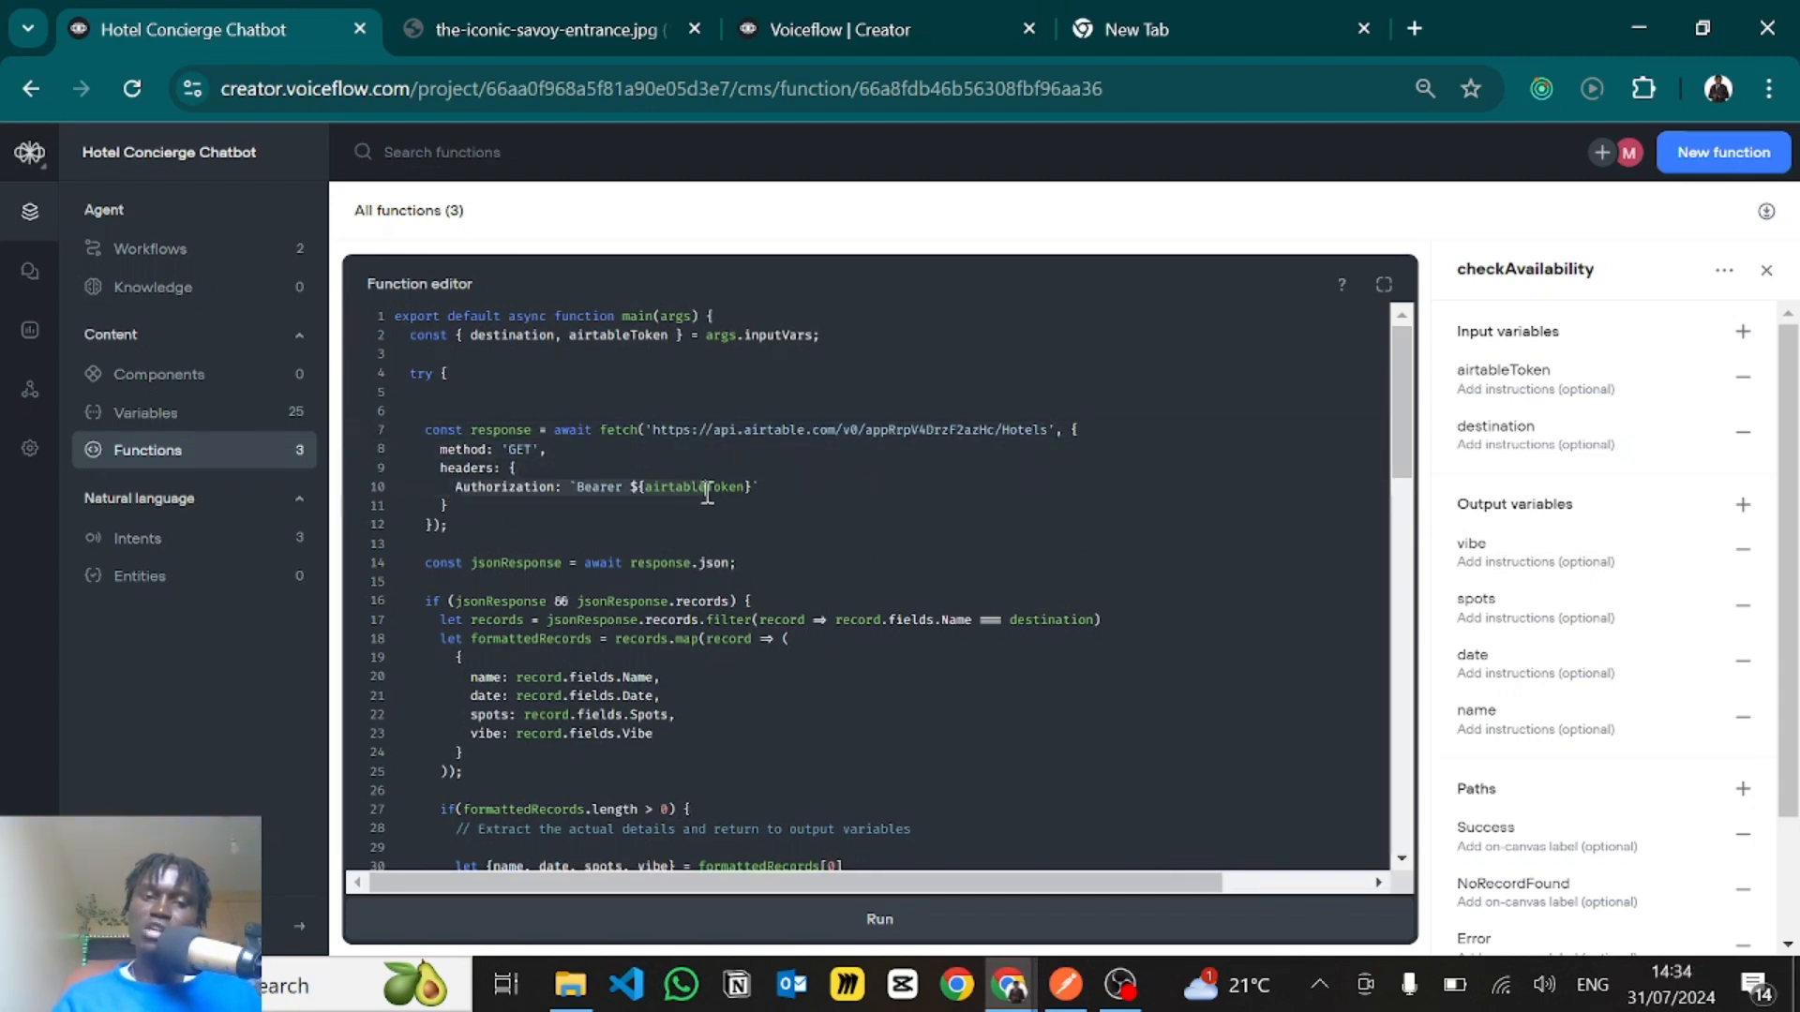
pyautogui.click(765, 493)
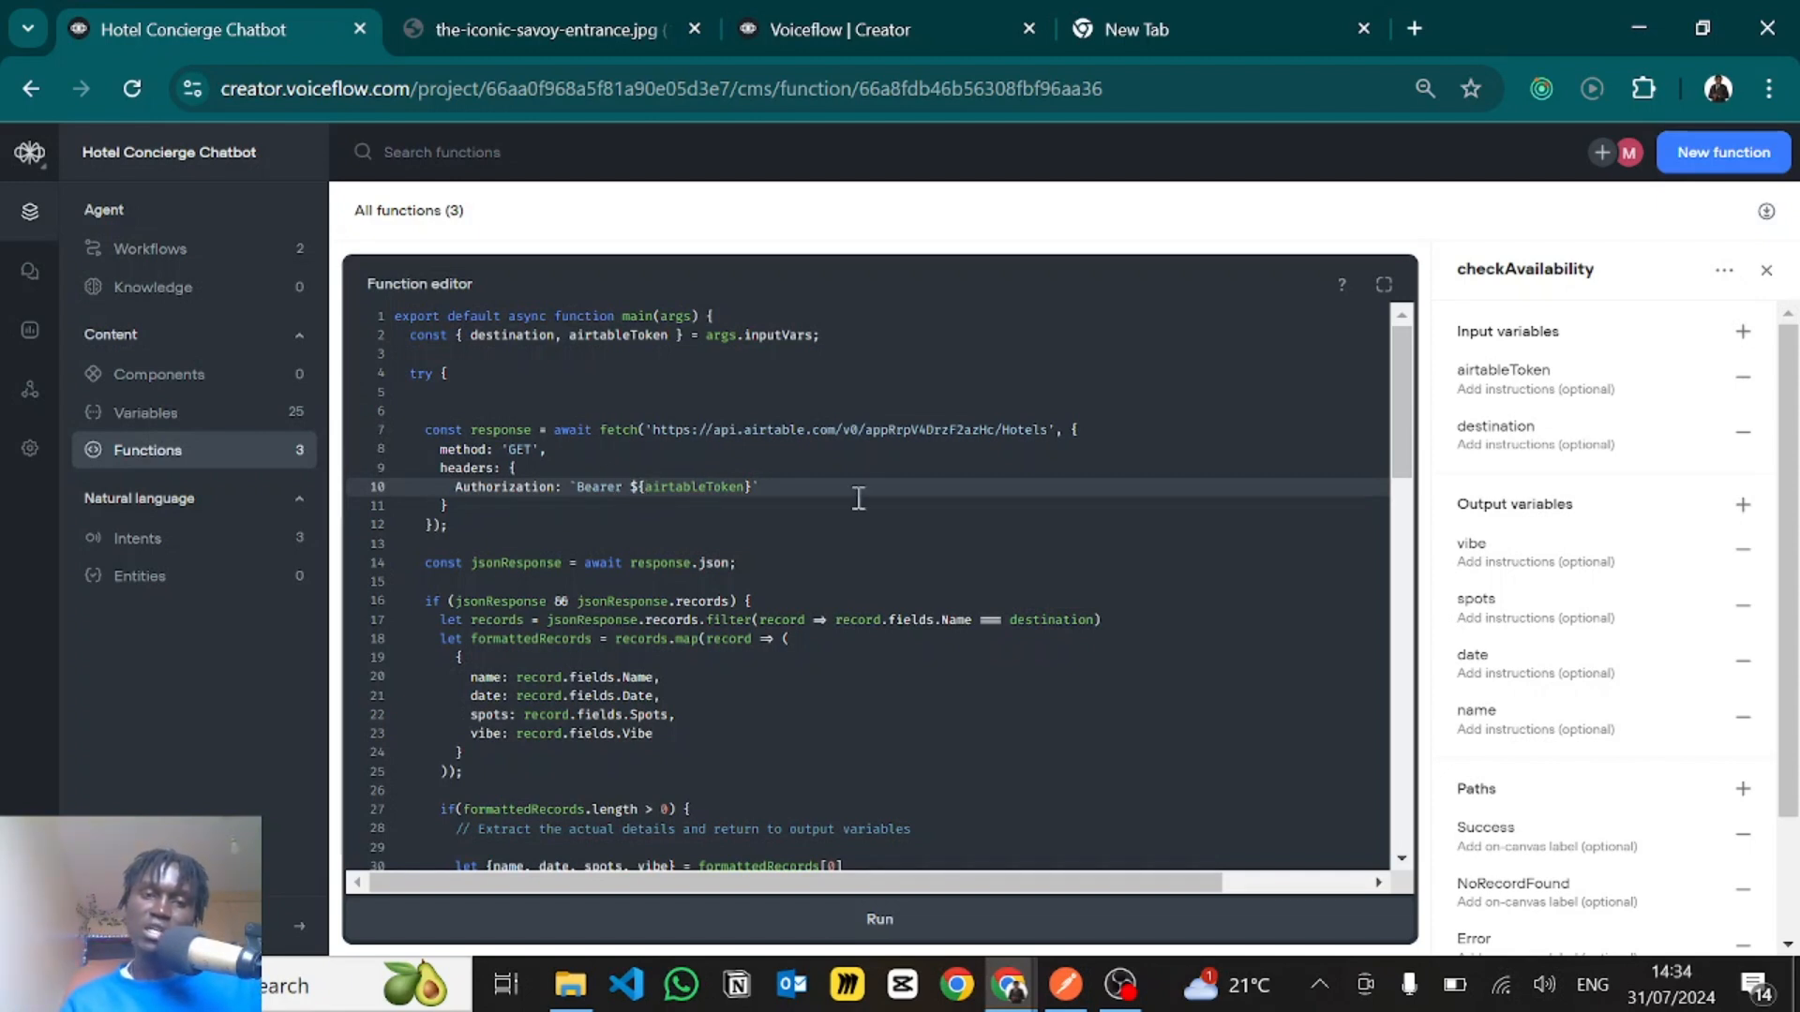
pyautogui.scroll(-1, 741, 497)
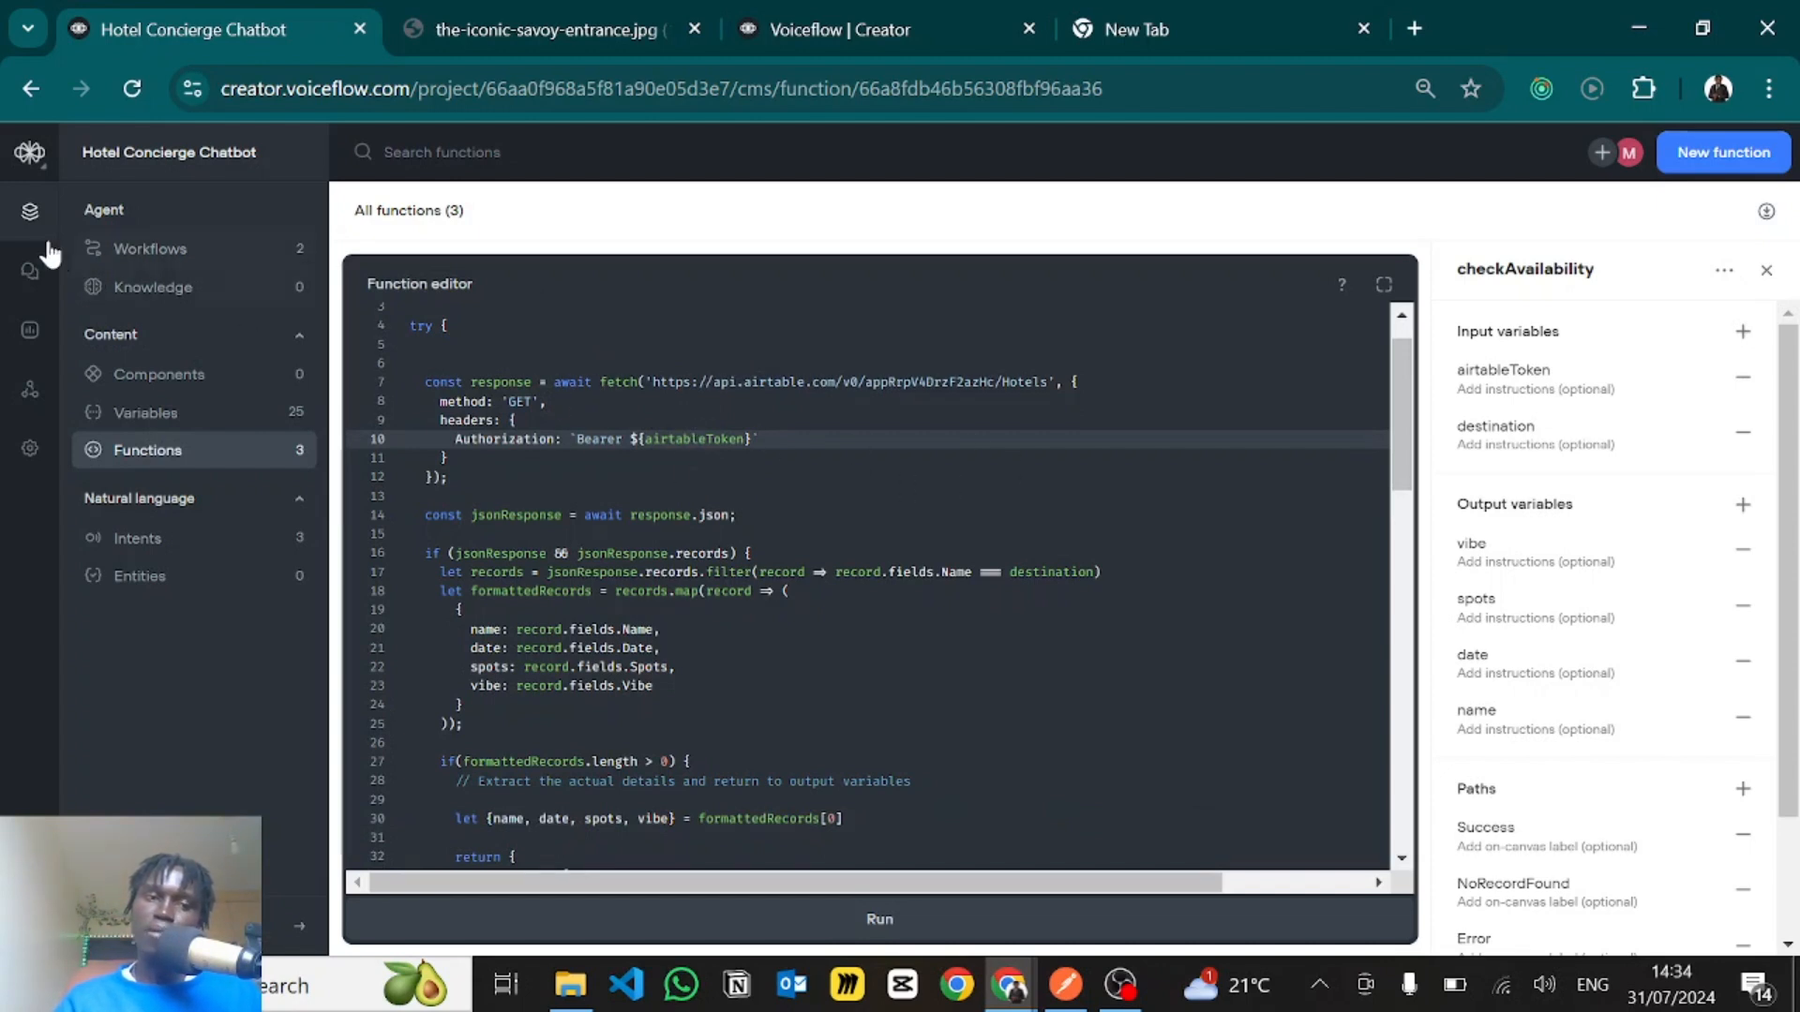
# - Open the Book A Hotel workflow and inspect the airtableToken and destination input mappings of the Check Availability Function block
pyautogui.click(143, 253)
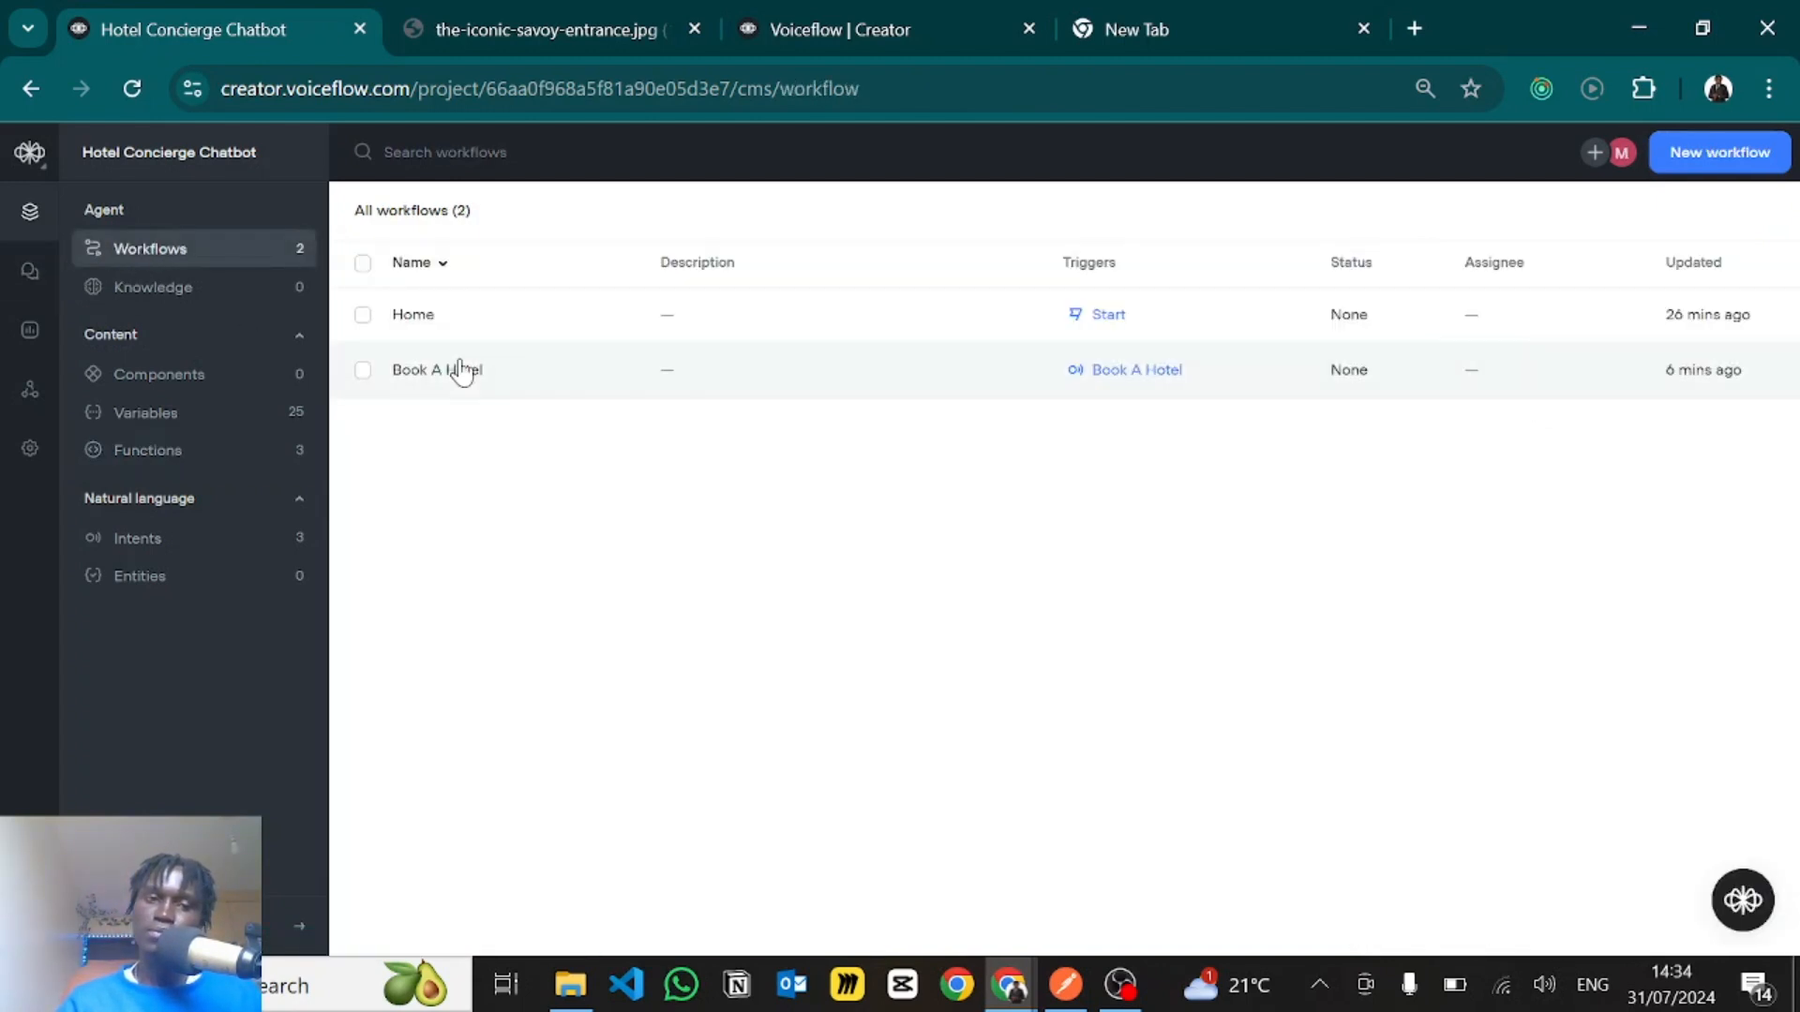
pyautogui.click(459, 366)
pyautogui.click(1121, 506)
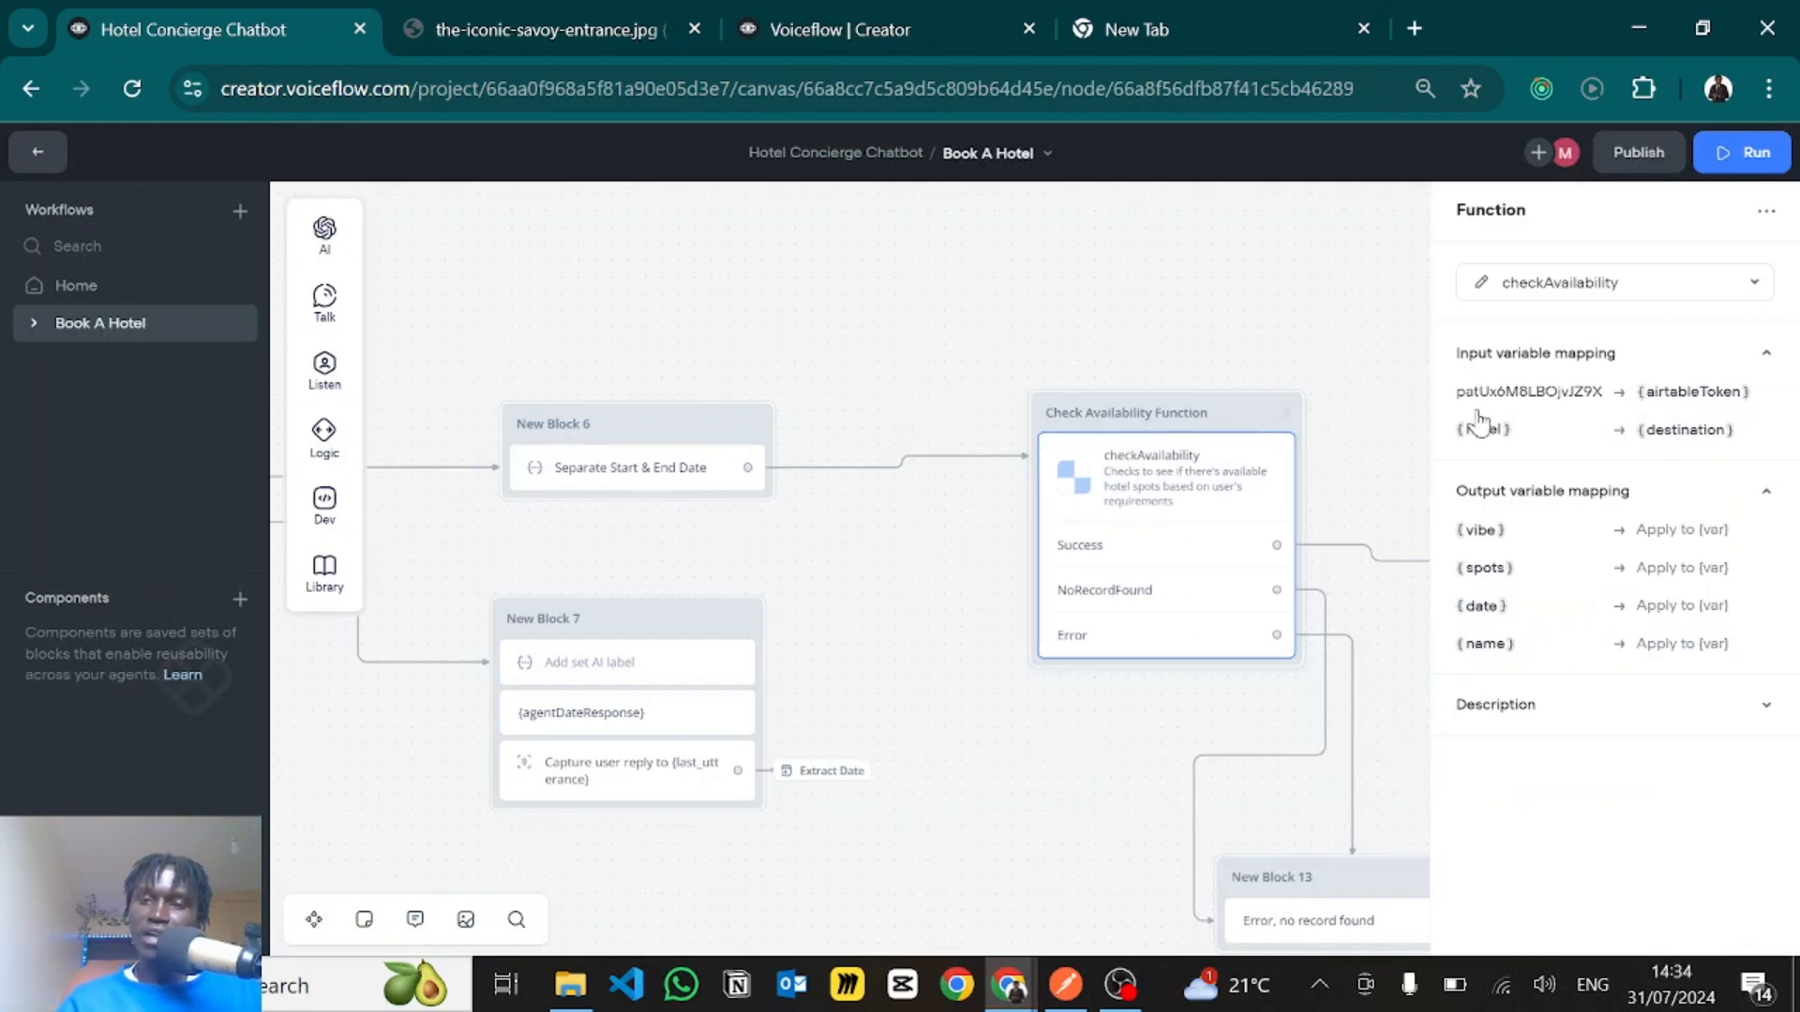
pyautogui.doubleClick(1521, 392)
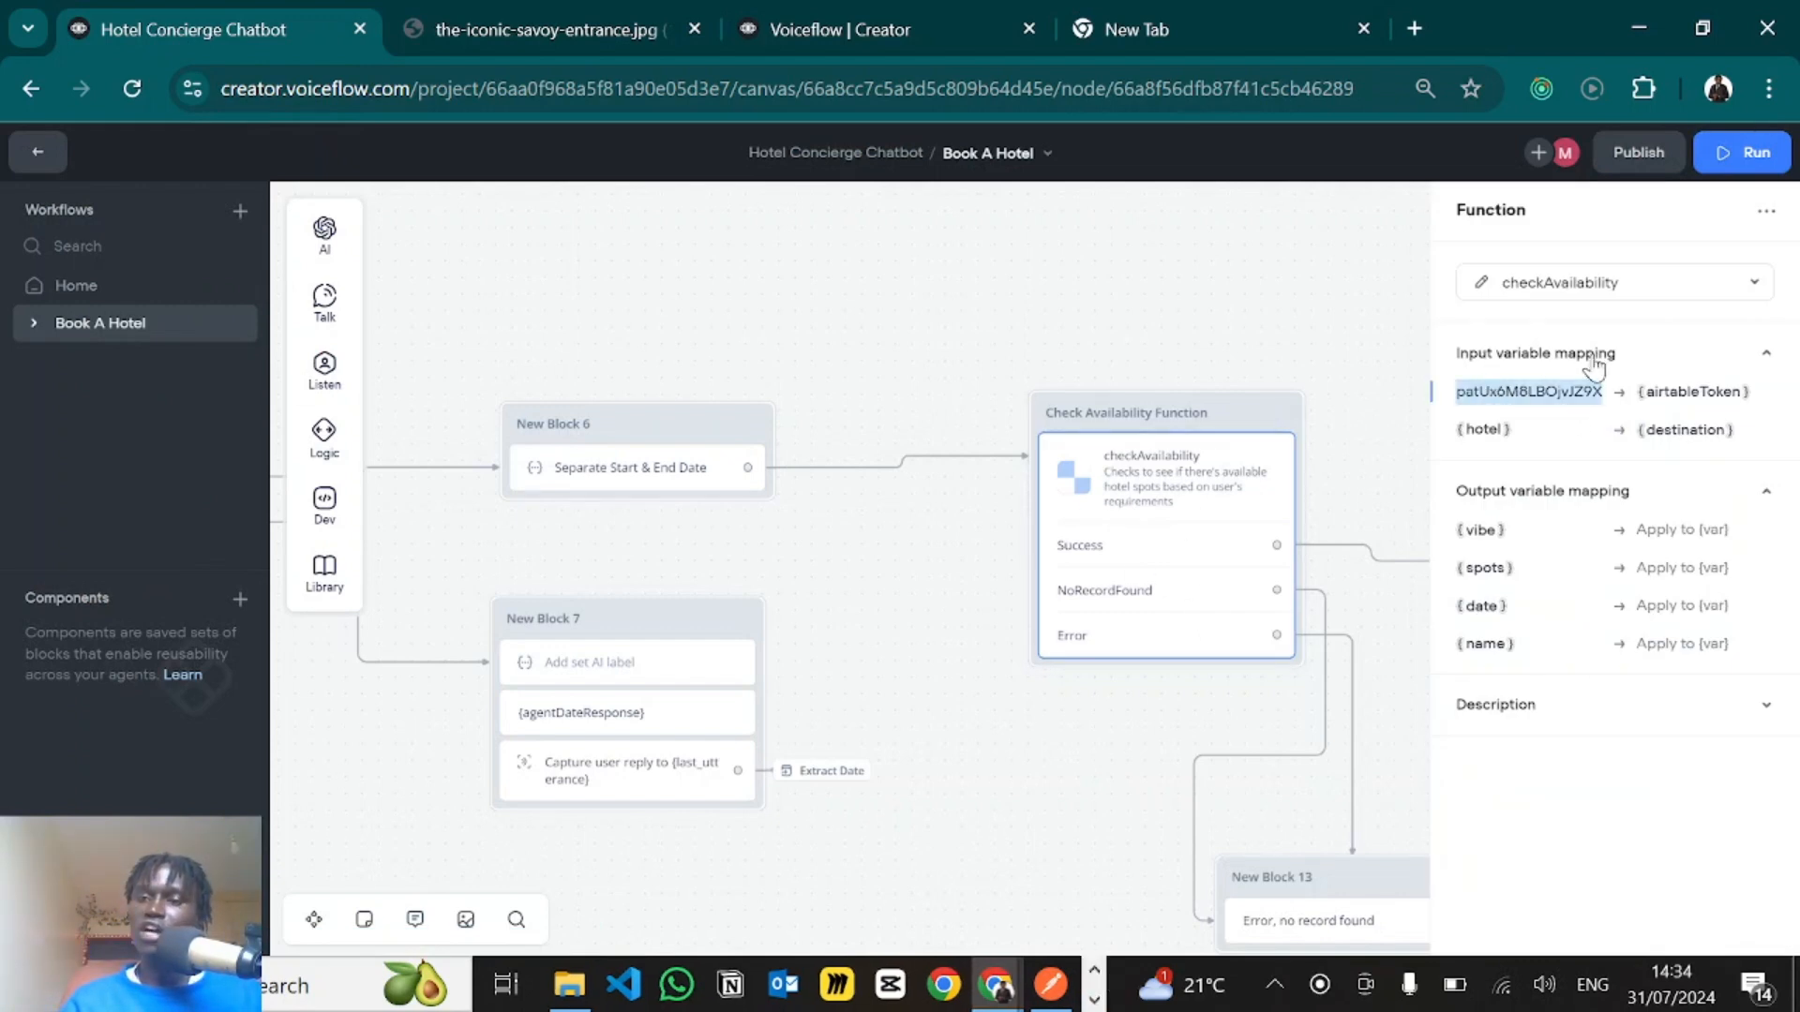
pyautogui.click(1526, 428)
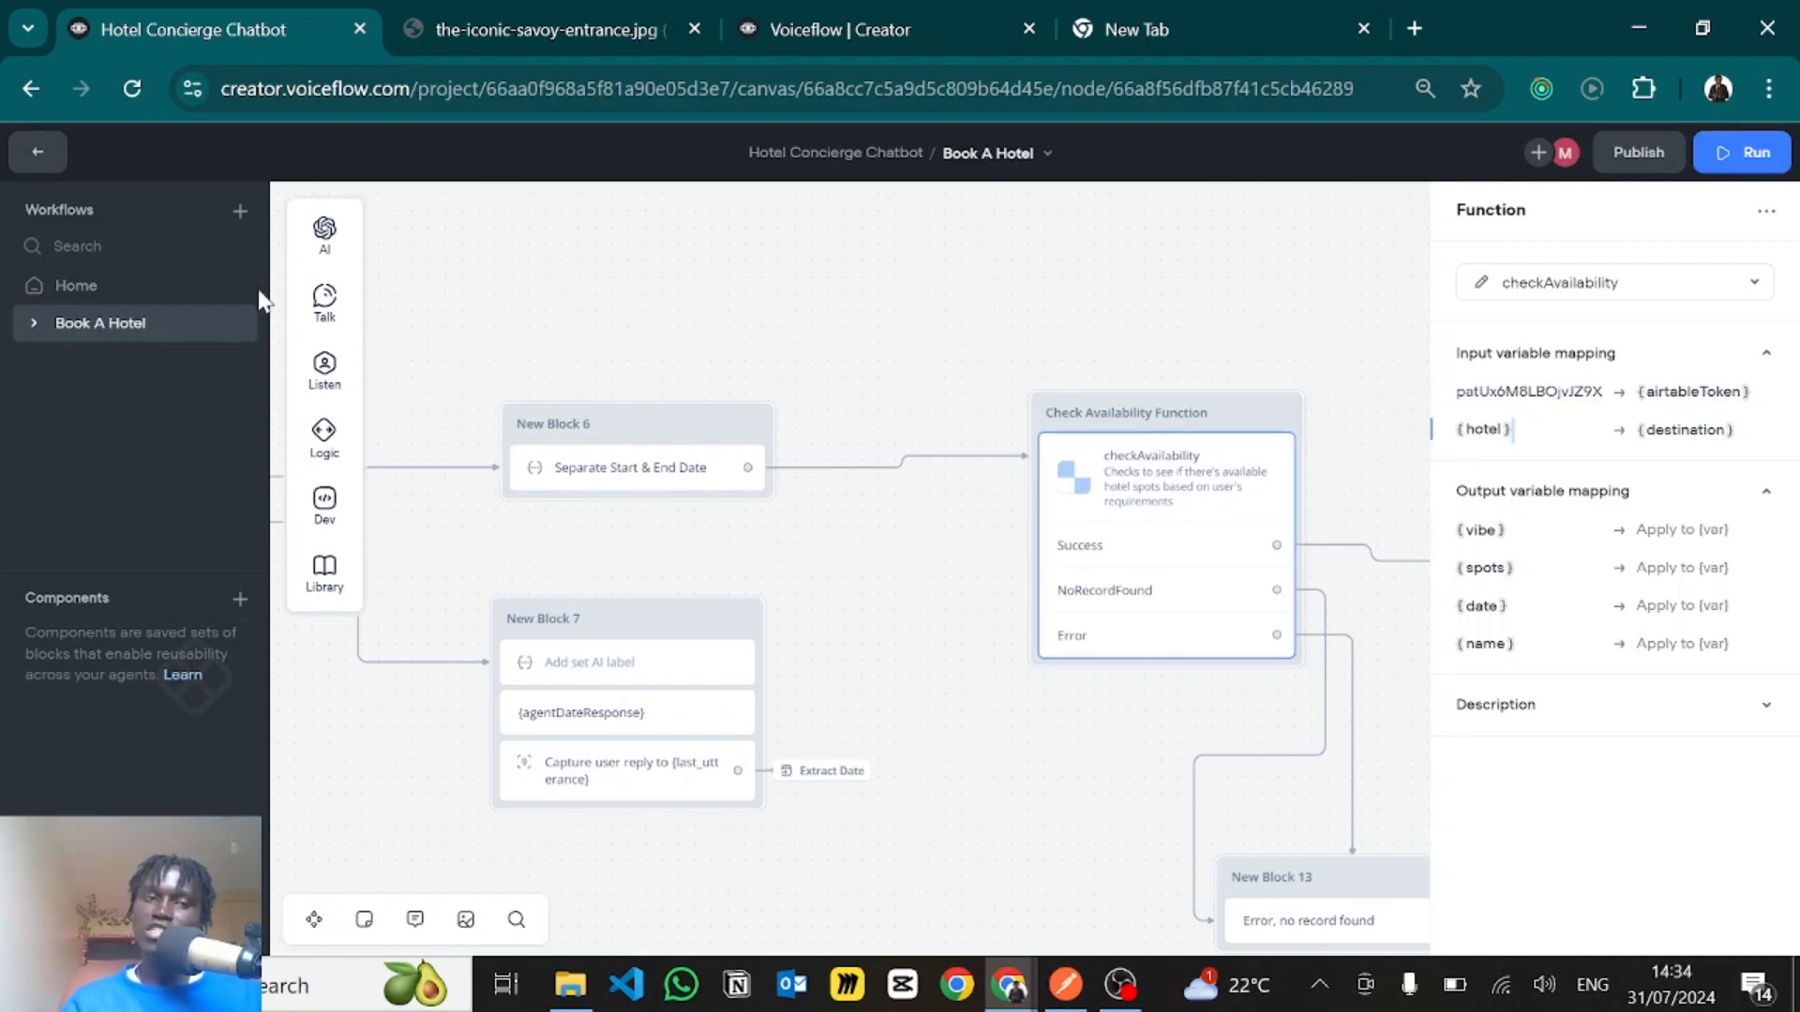
# - Open the checkAvailability function's code from the block and examine how it parses the JSON response, filters by destination and formats the records
pyautogui.click(1481, 284)
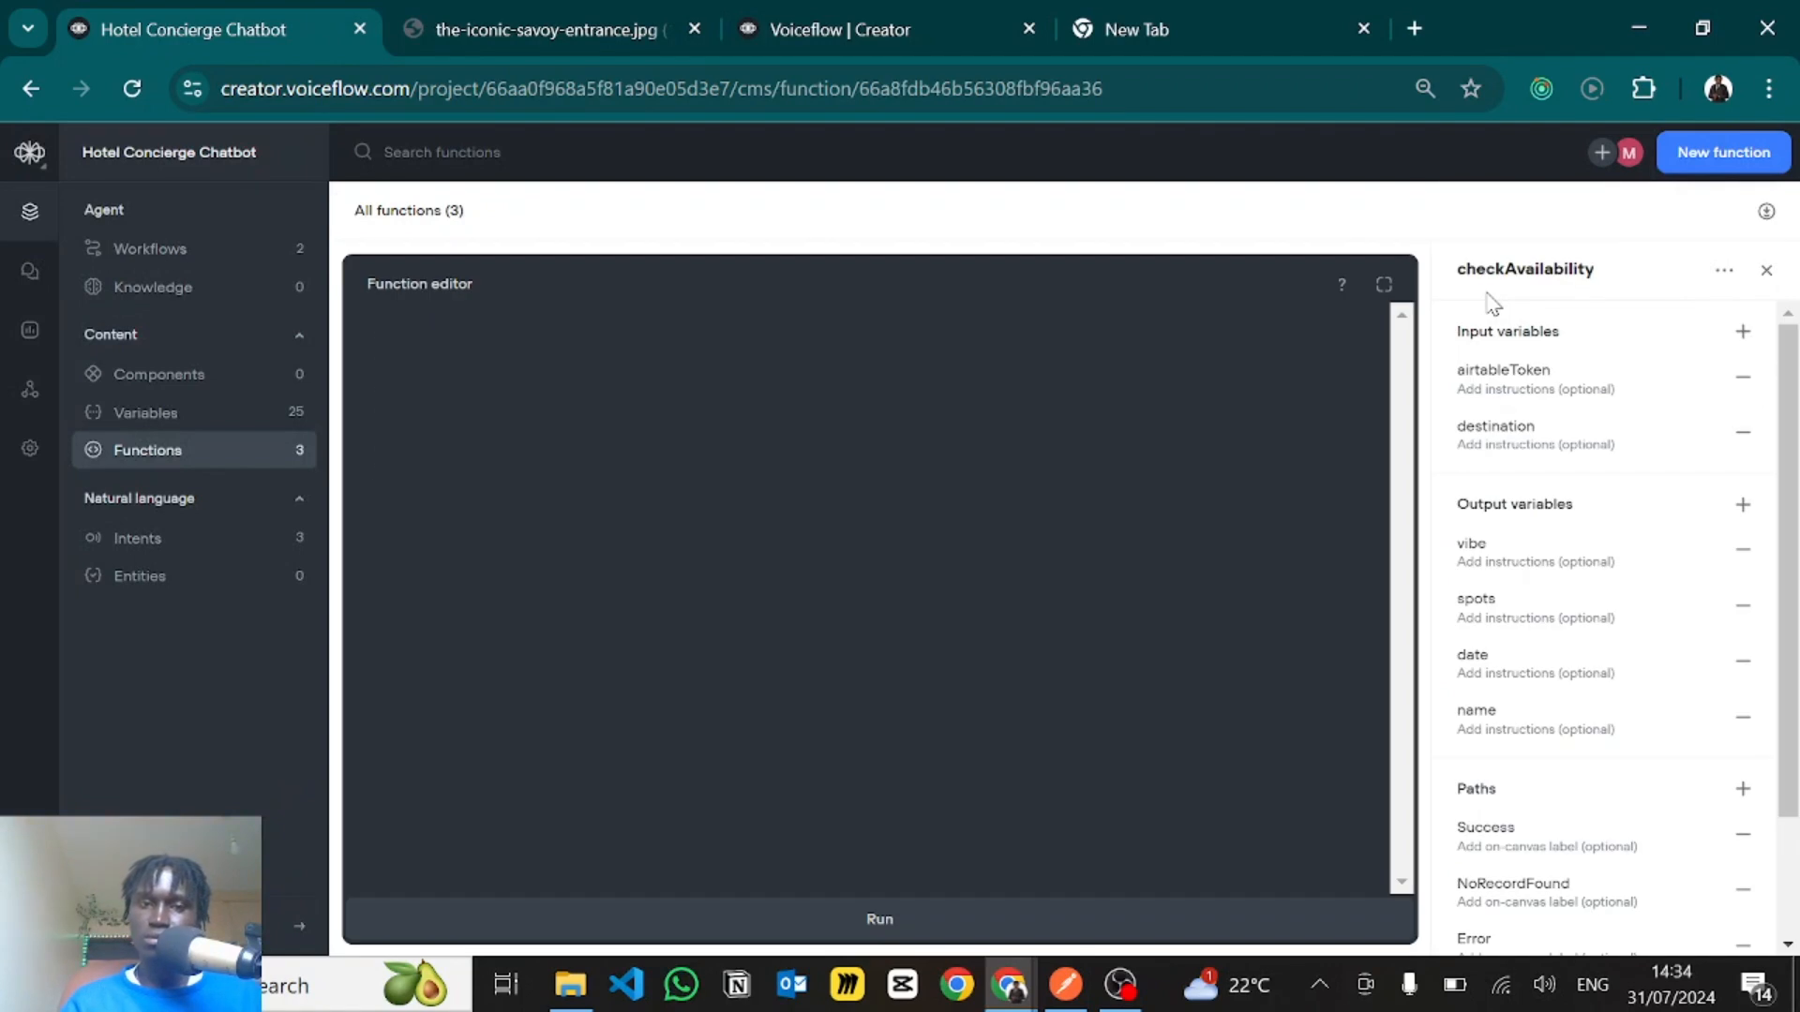
pyautogui.scroll(-3, 713, 610)
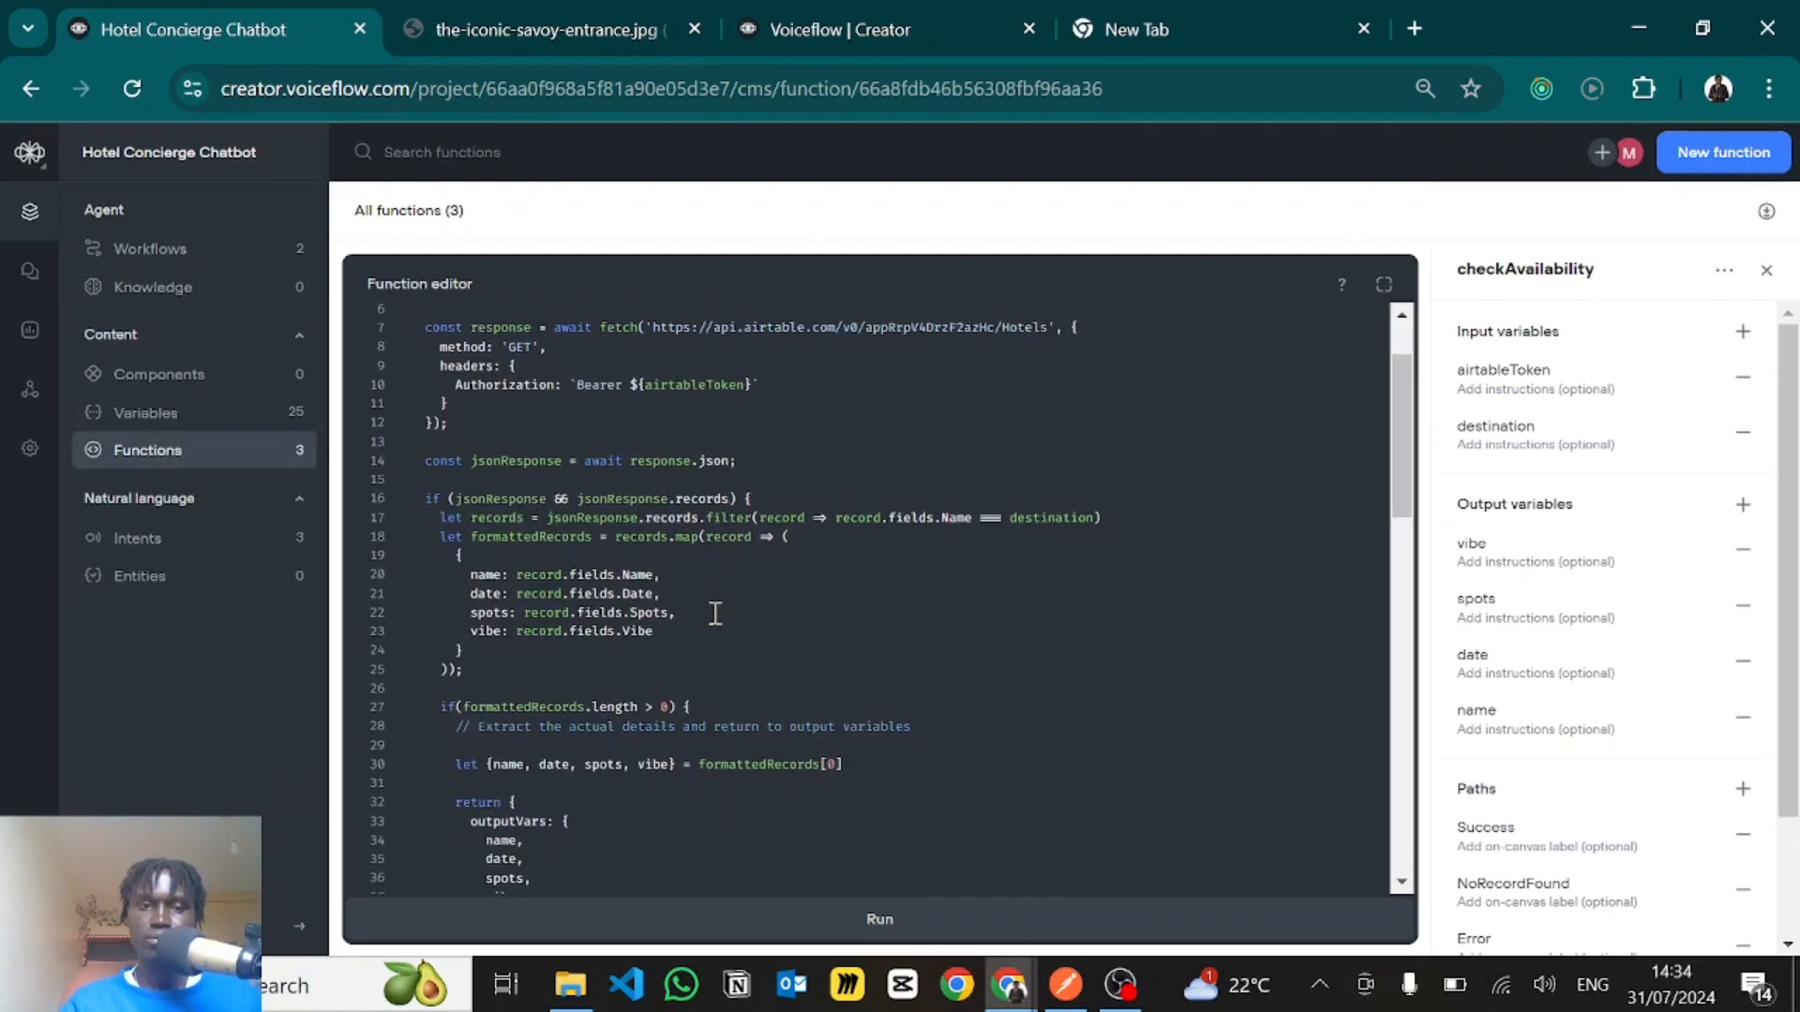
pyautogui.scroll(-2, 714, 613)
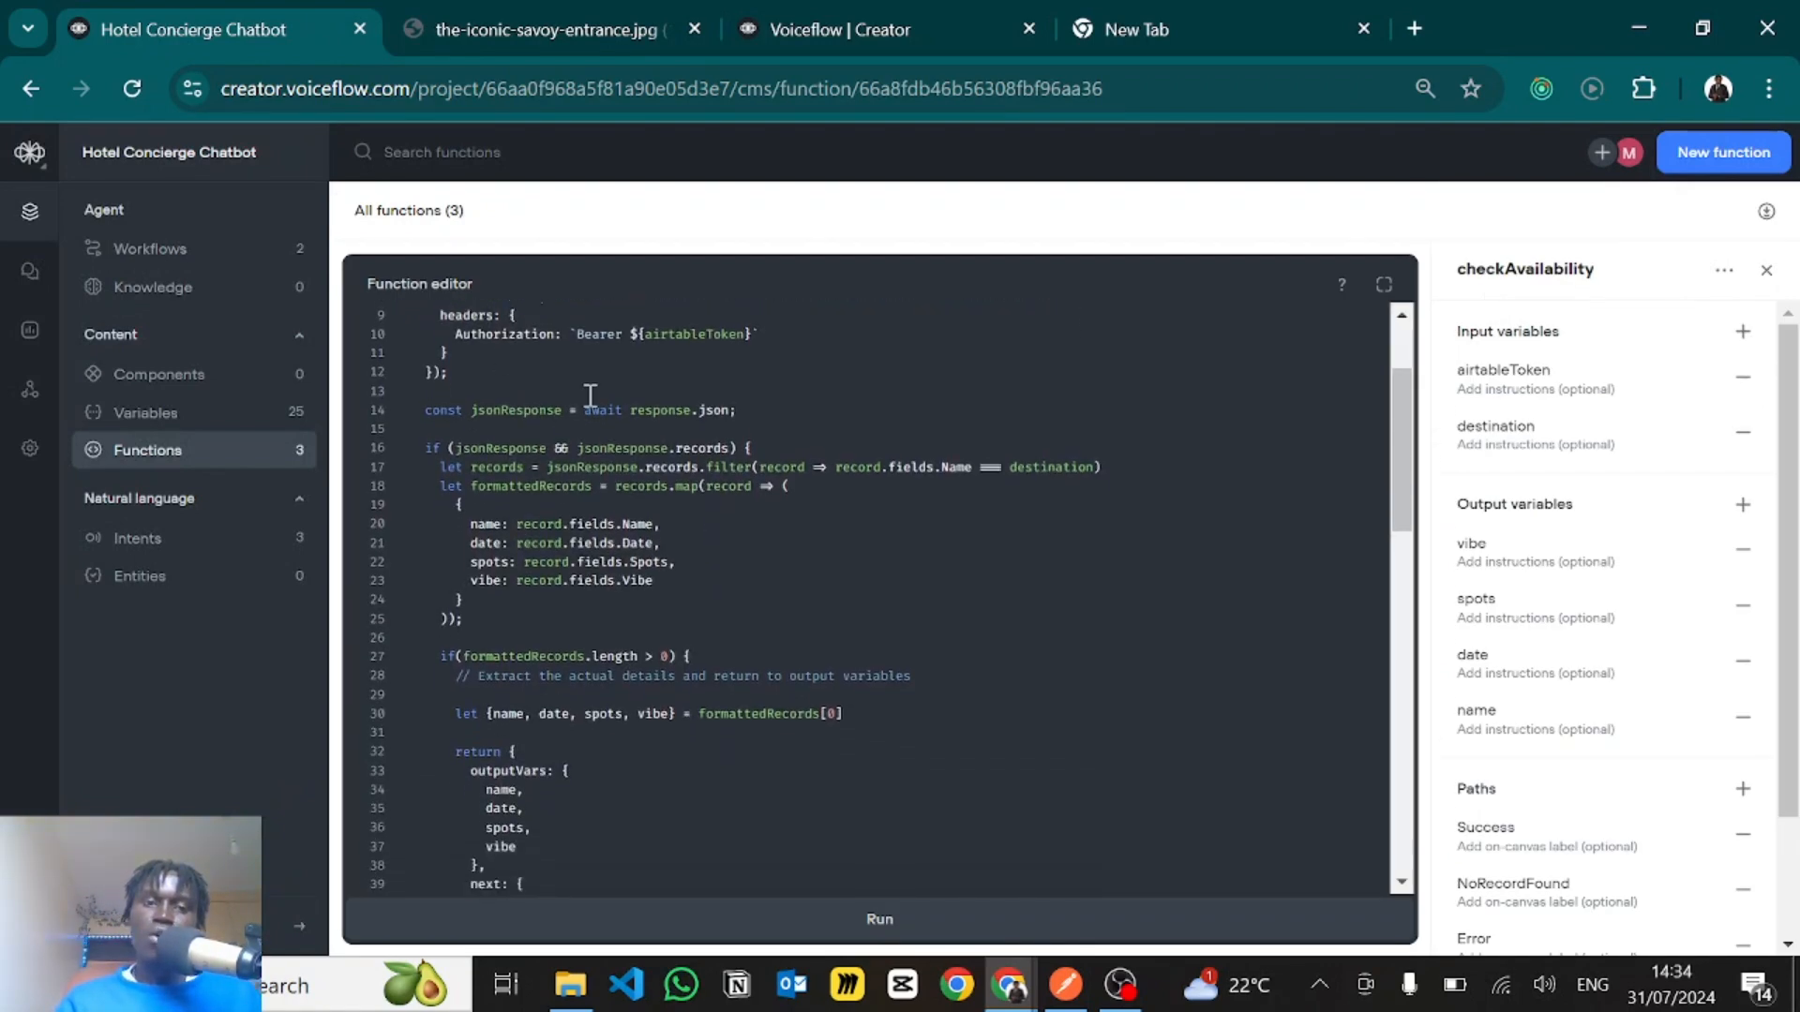
pyautogui.moveTo(499, 416); pyautogui.dragTo(736, 416)
pyautogui.click(736, 416)
pyautogui.scroll(-1, 739, 415)
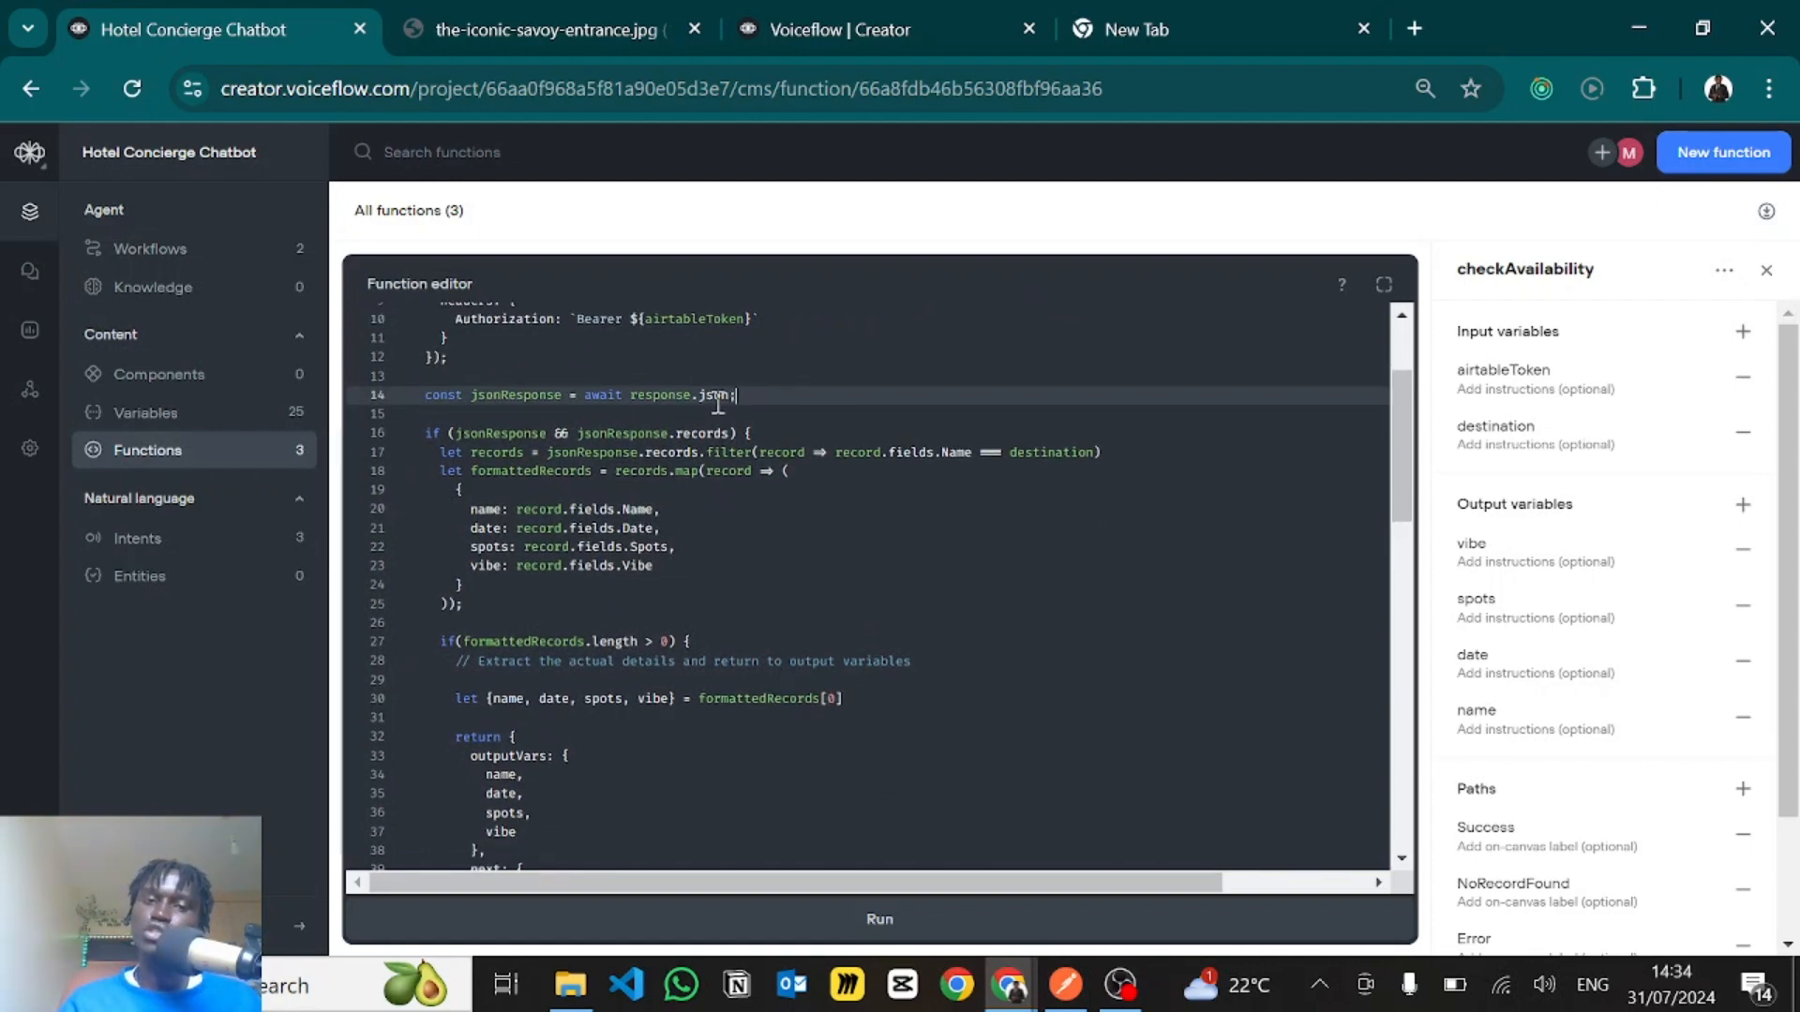
pyautogui.scroll(-1, 679, 451)
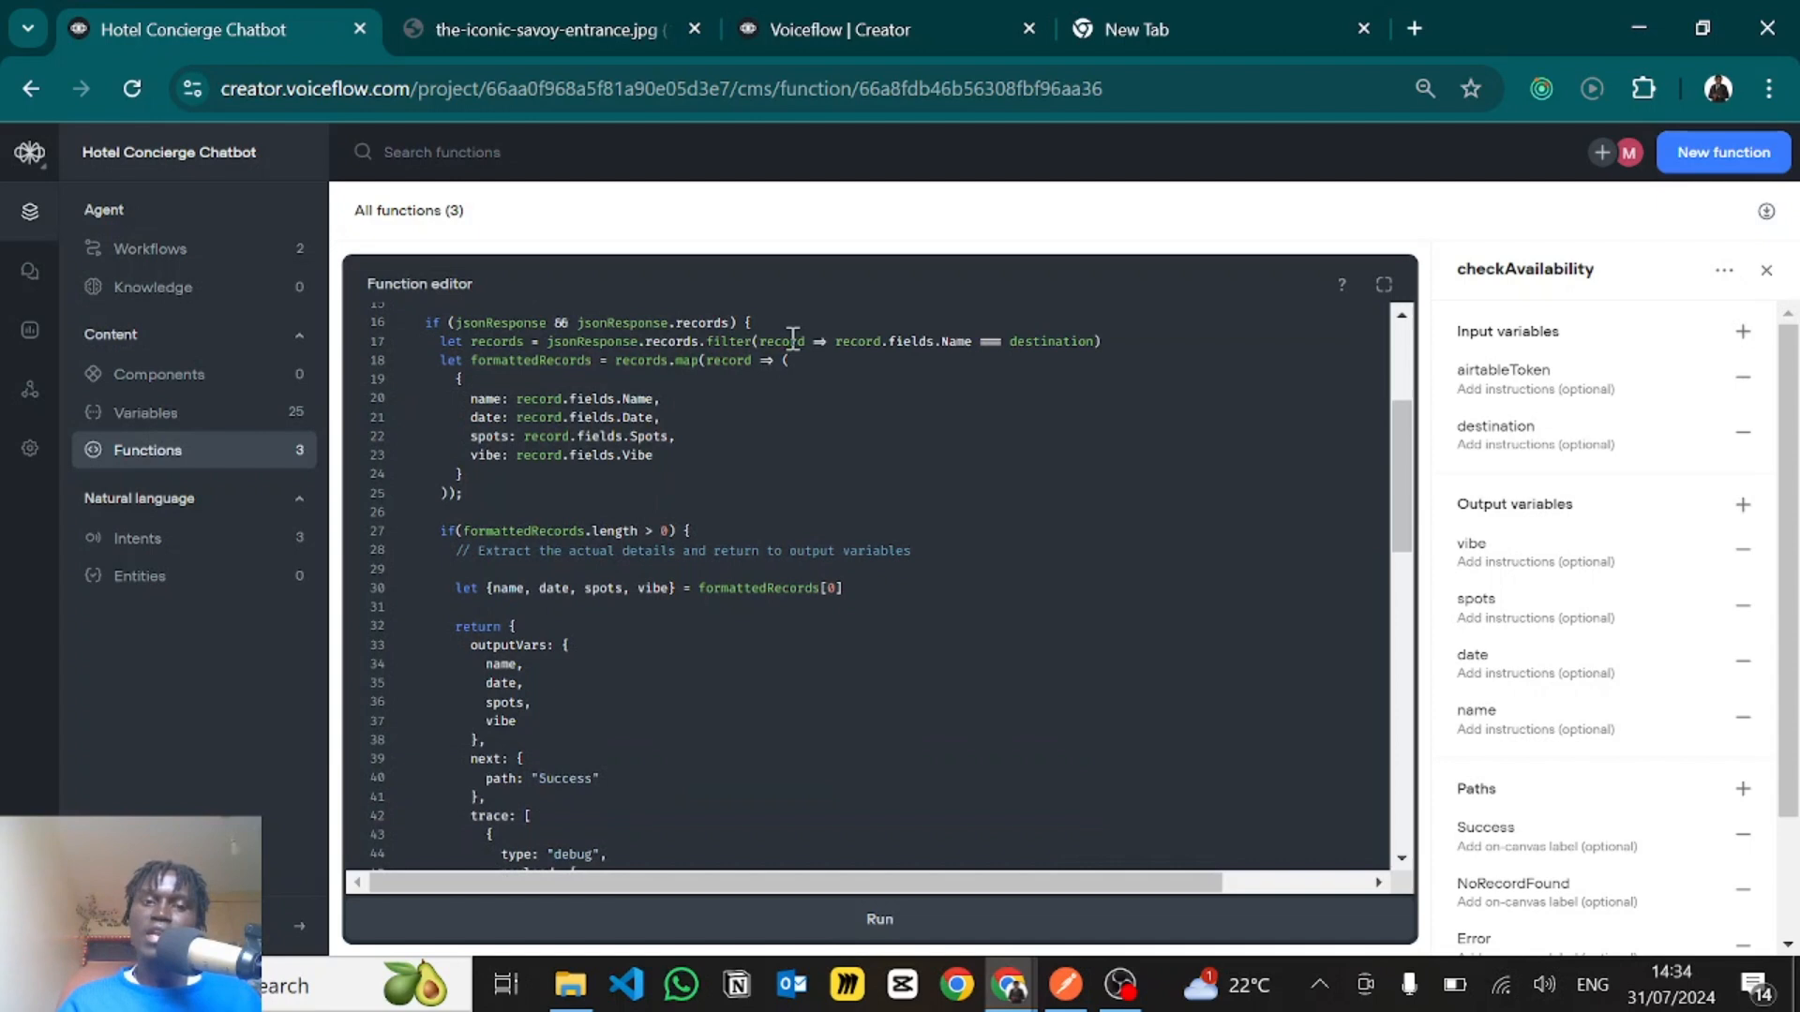
pyautogui.click(762, 318)
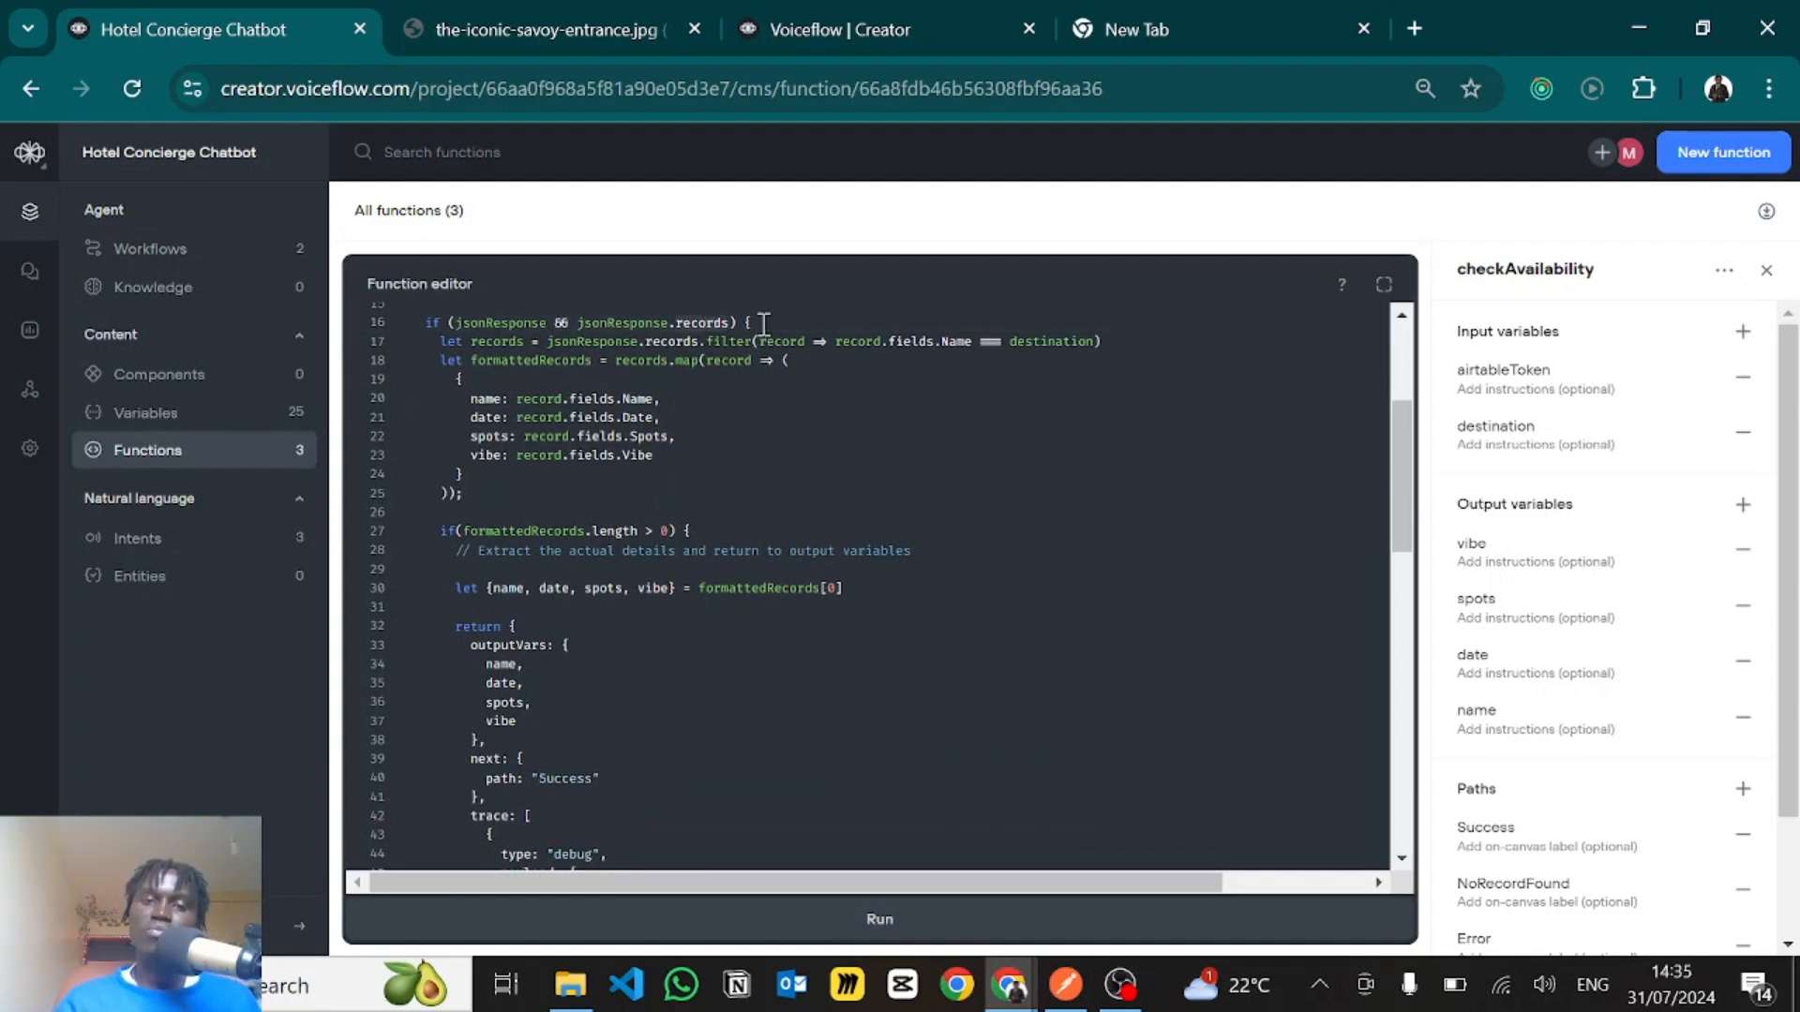
pyautogui.moveTo(444, 345); pyautogui.dragTo(592, 558)
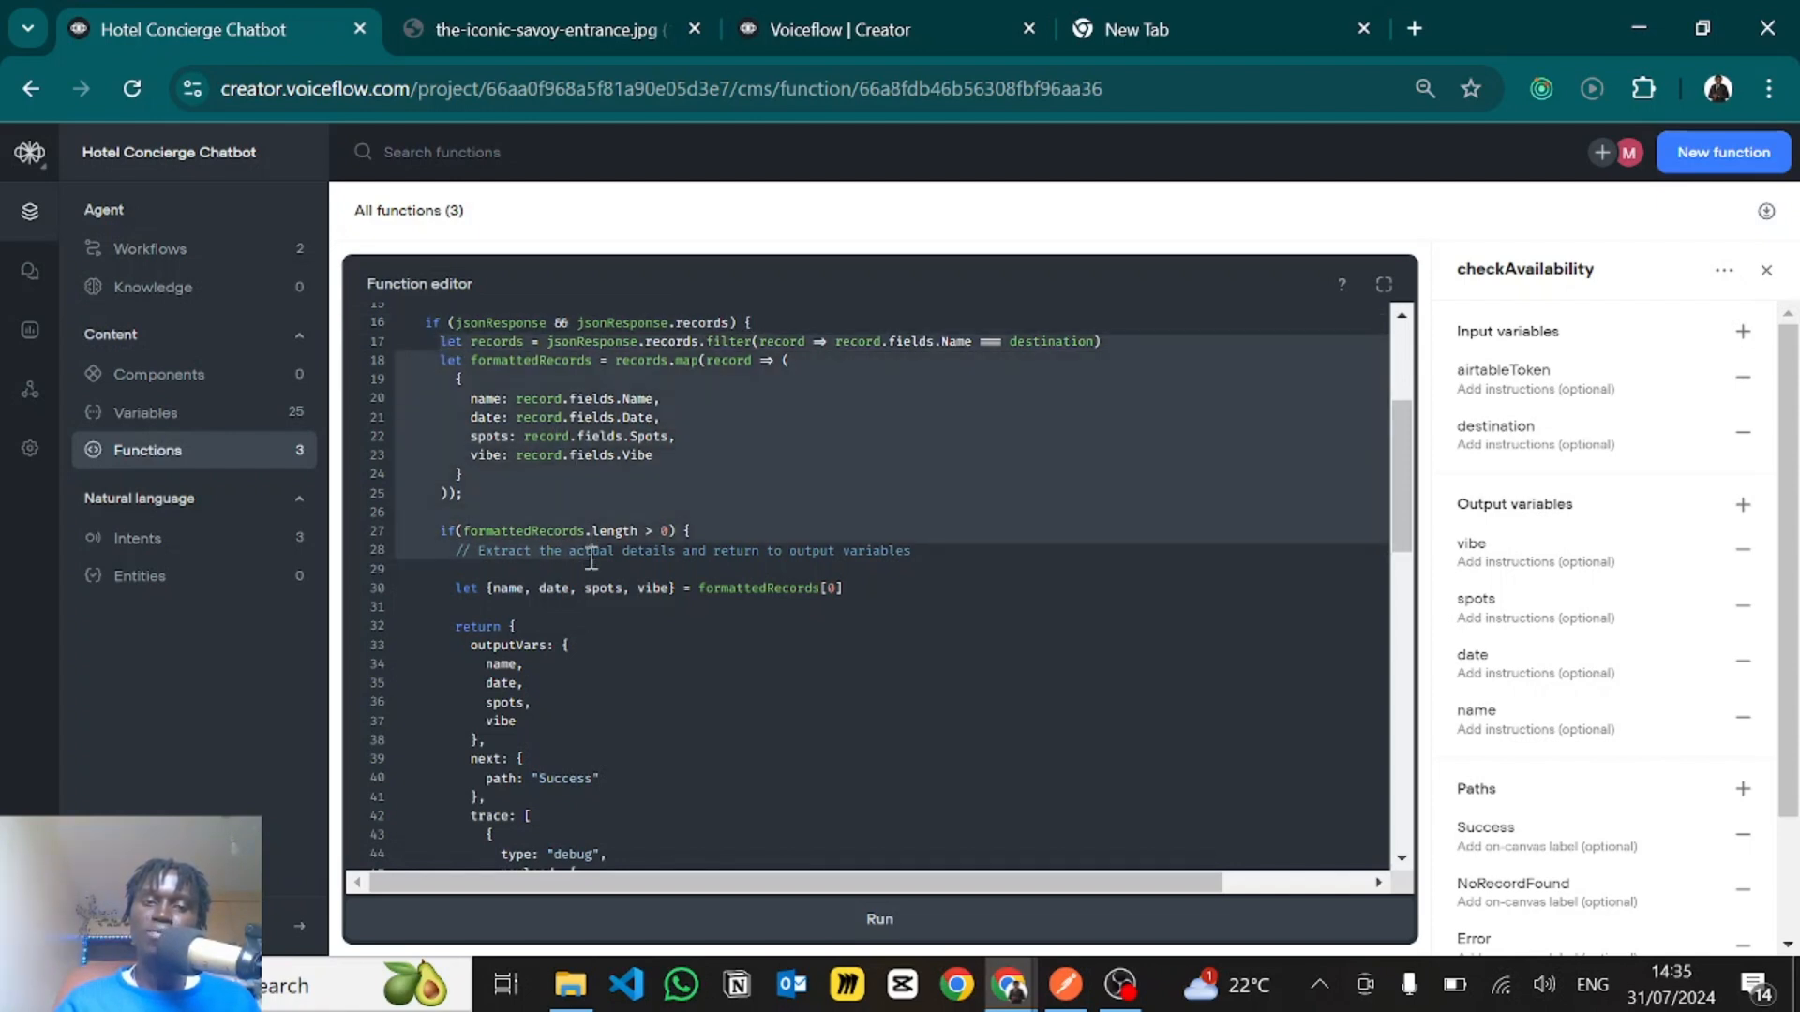
# - Examine the else branch of the checkAvailability code that returns the NoRecordFound path, and compare it with the function's defined paths
pyautogui.scroll(-4, 592, 558)
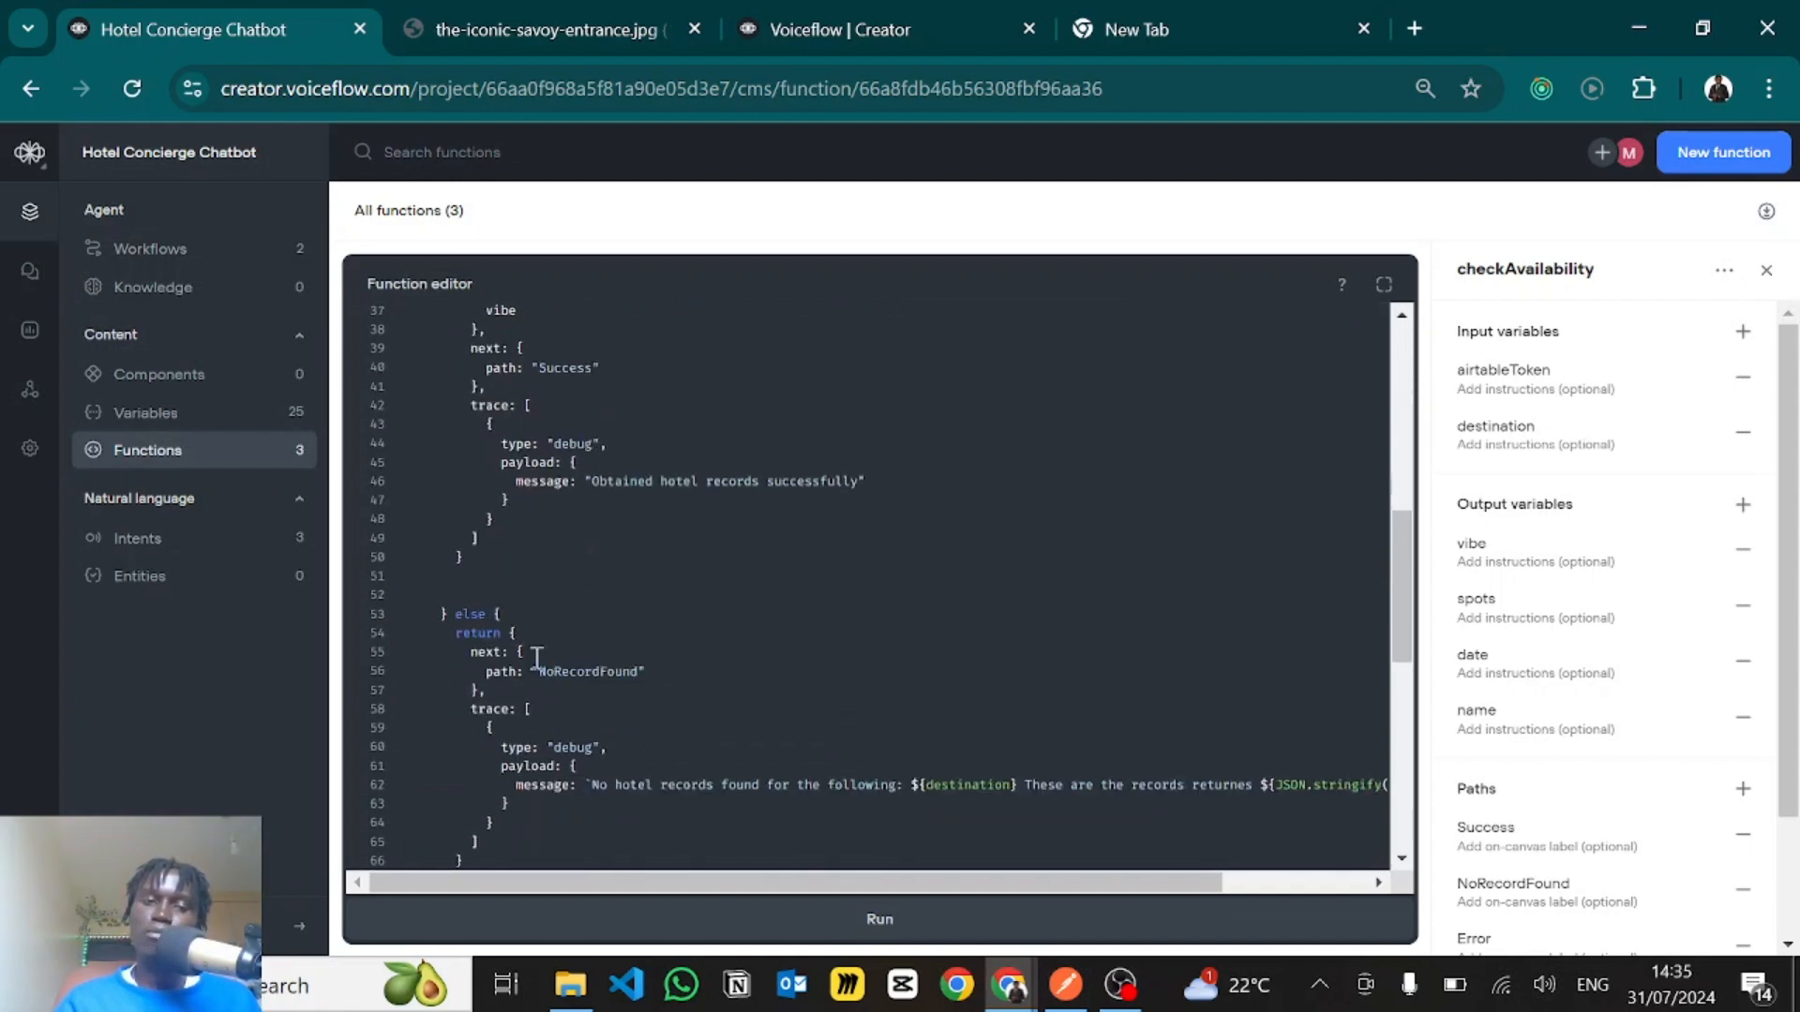
pyautogui.moveTo(527, 652); pyautogui.dragTo(575, 687)
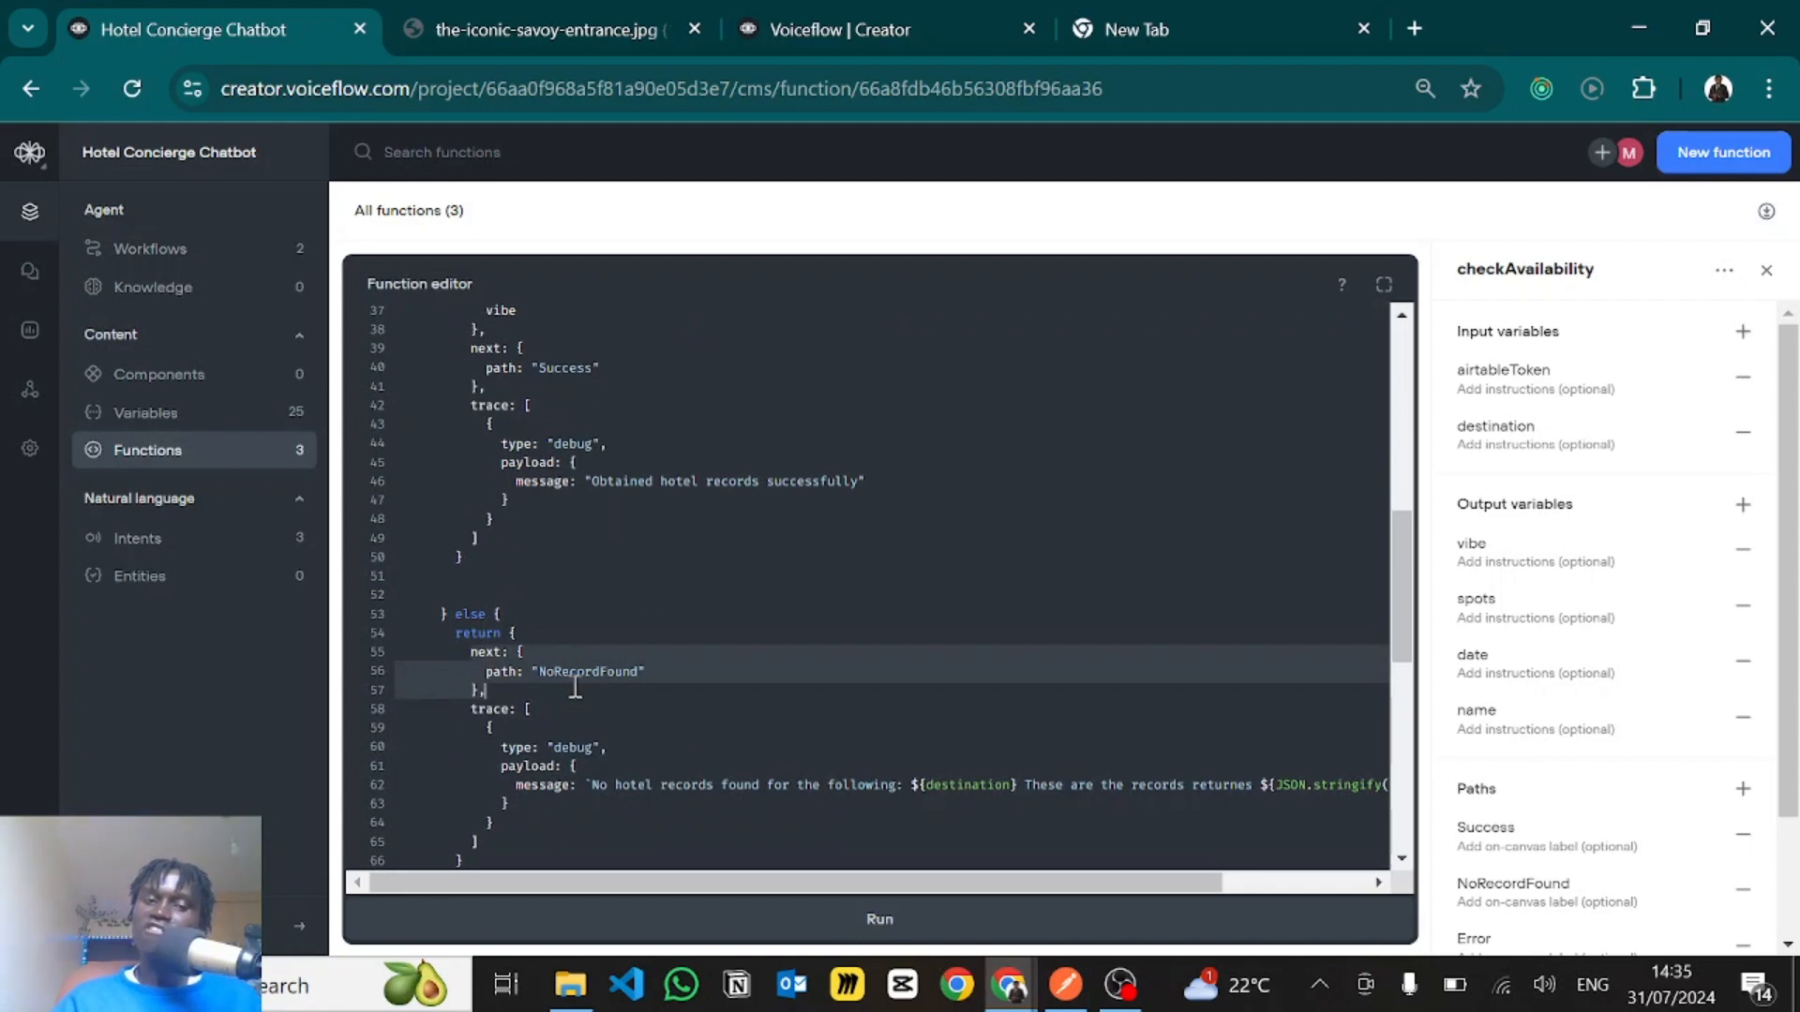
pyautogui.click(476, 635)
pyautogui.click(534, 635)
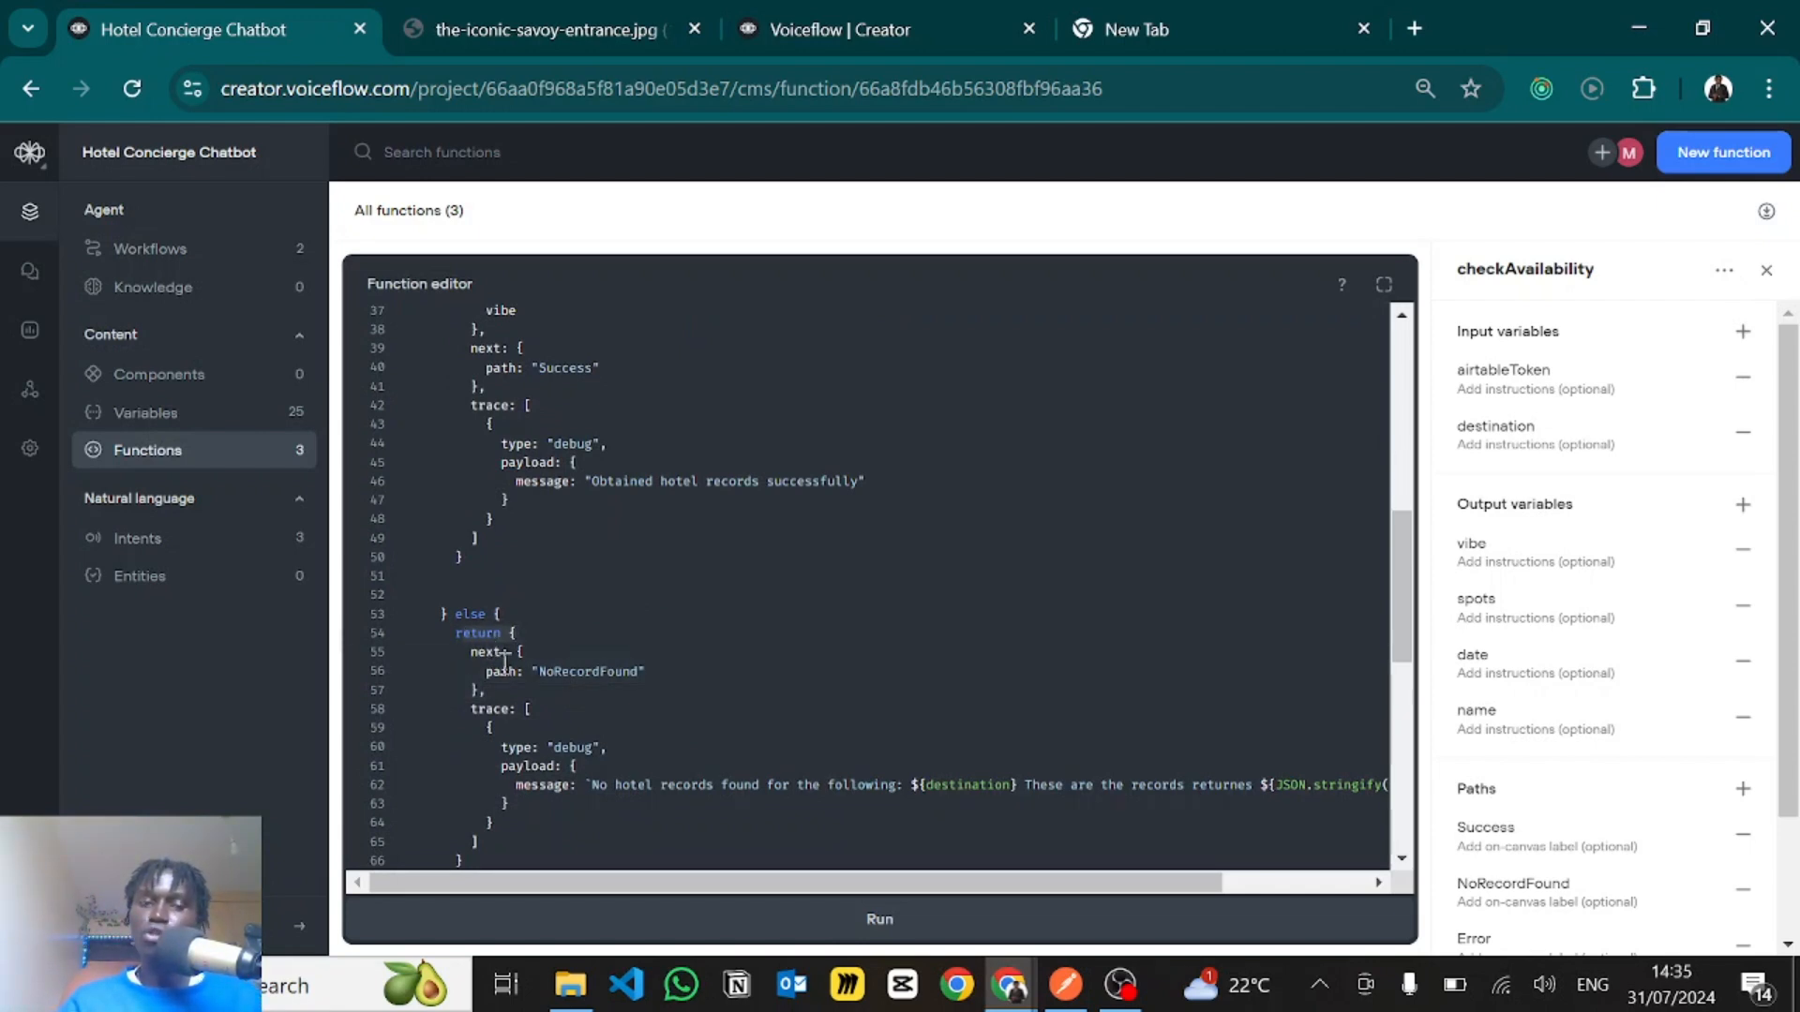
pyautogui.click(524, 673)
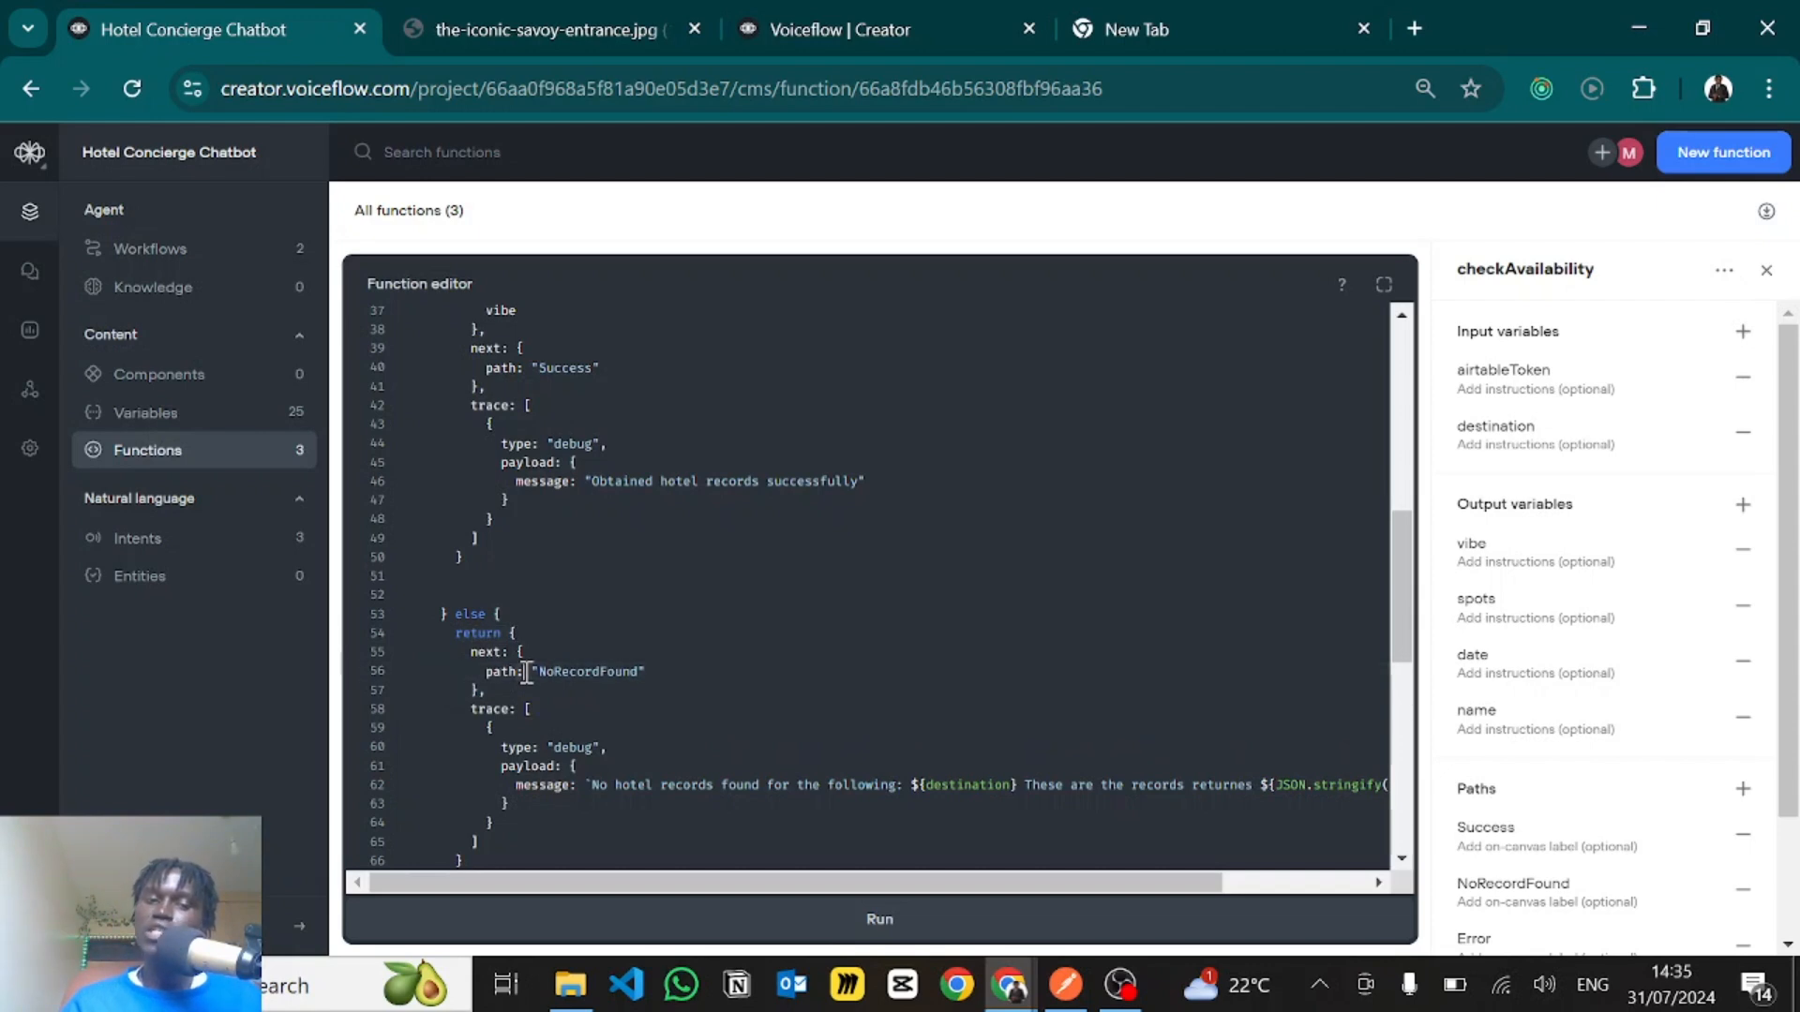
pyautogui.click(550, 670)
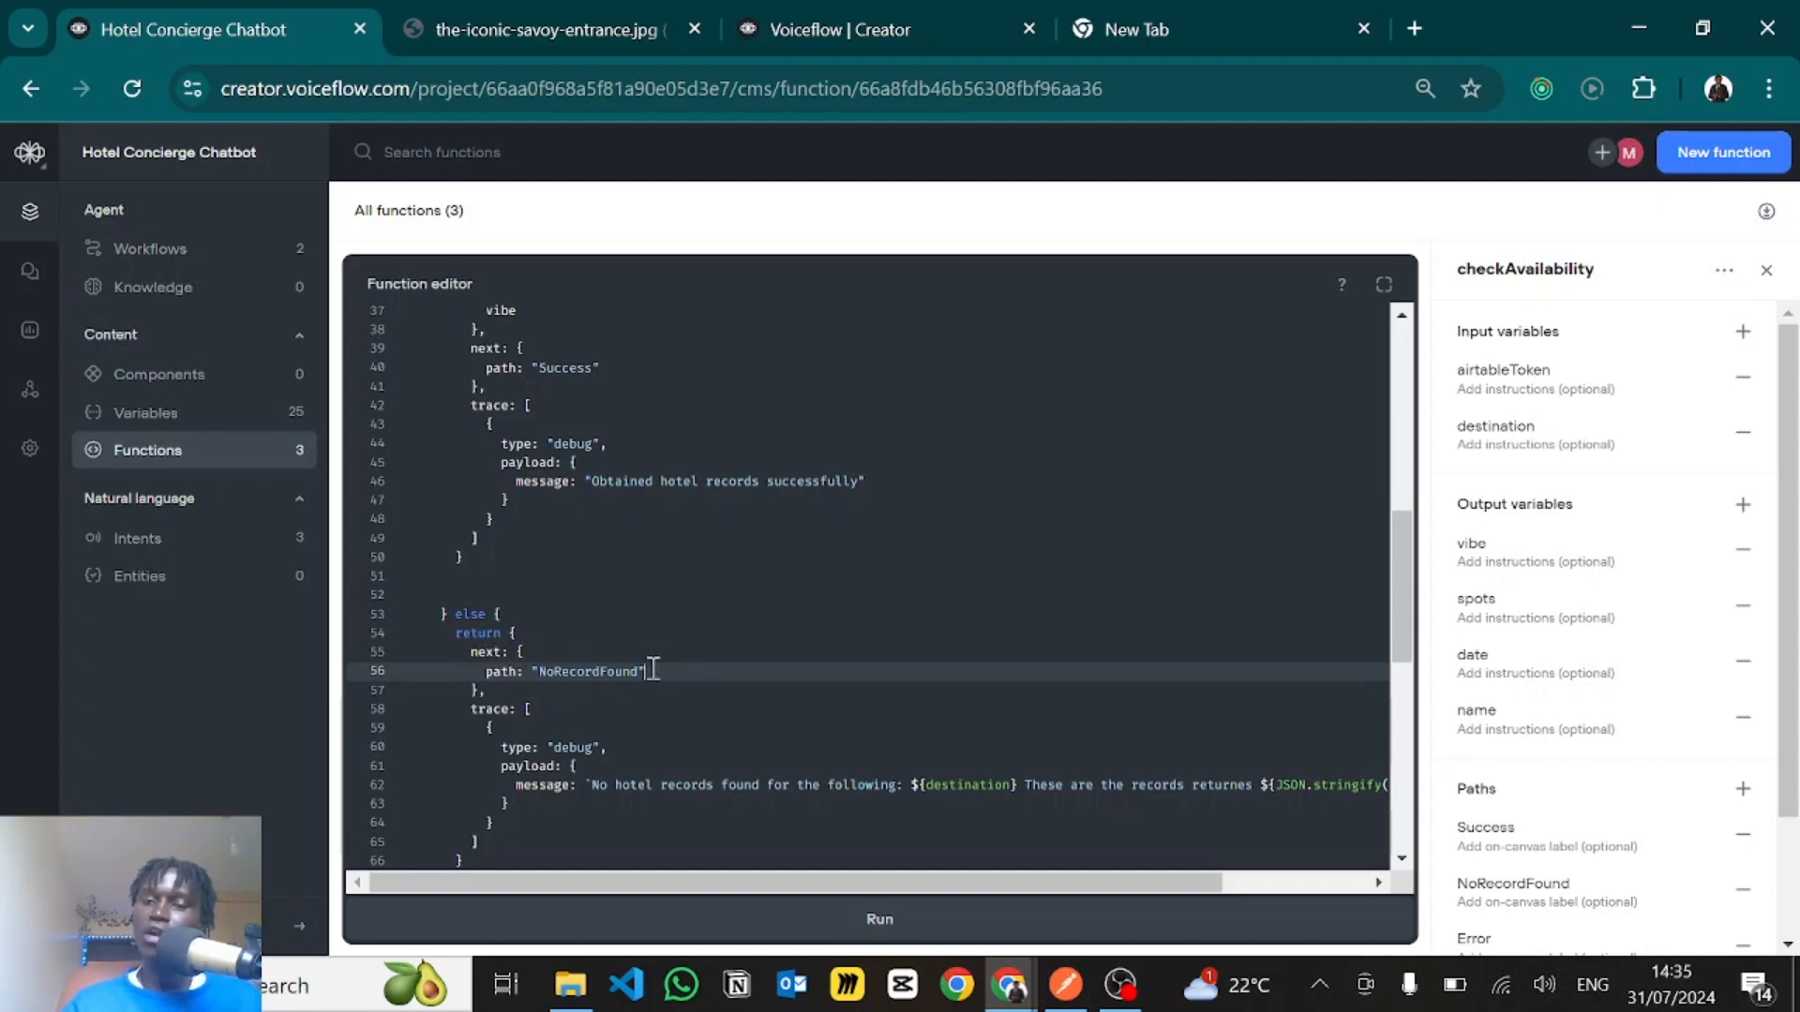
pyautogui.scroll(-2, 1528, 773)
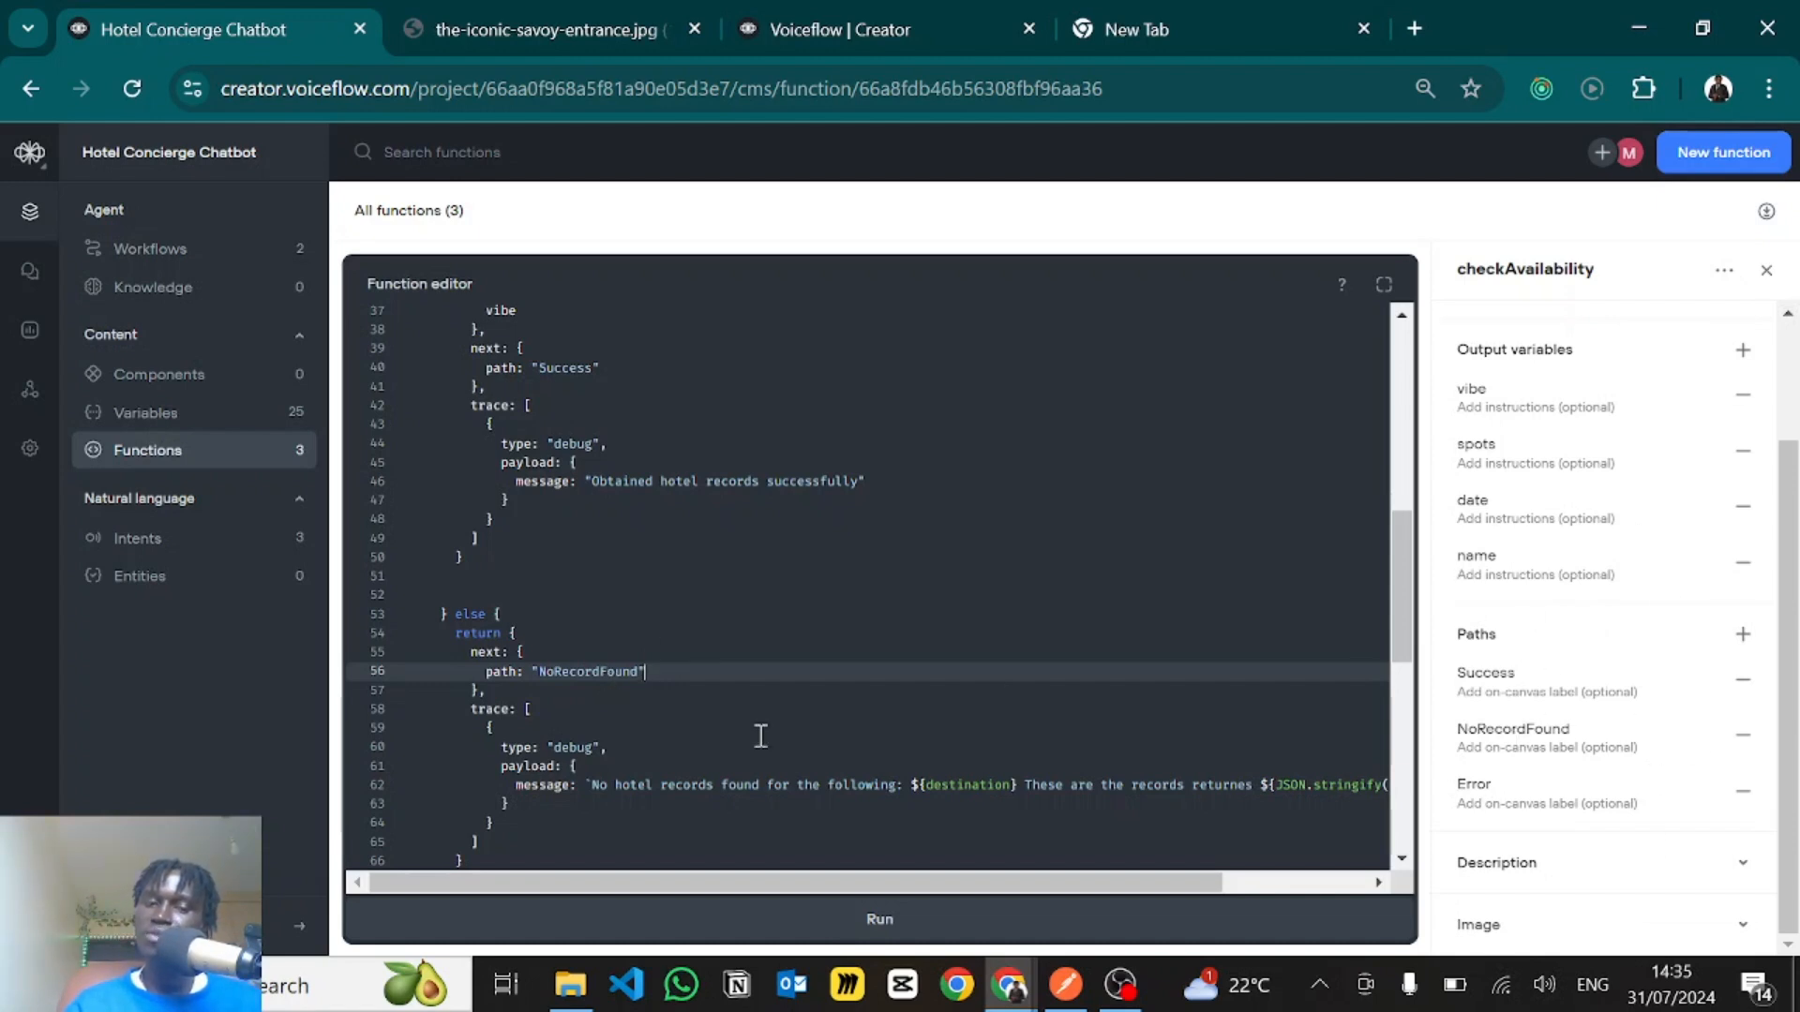
# - Examine the NoRecordFound branch's trace block, including its debug type and the full payload message with destination and jsonResponse.records
pyautogui.scroll(-2, 611, 703)
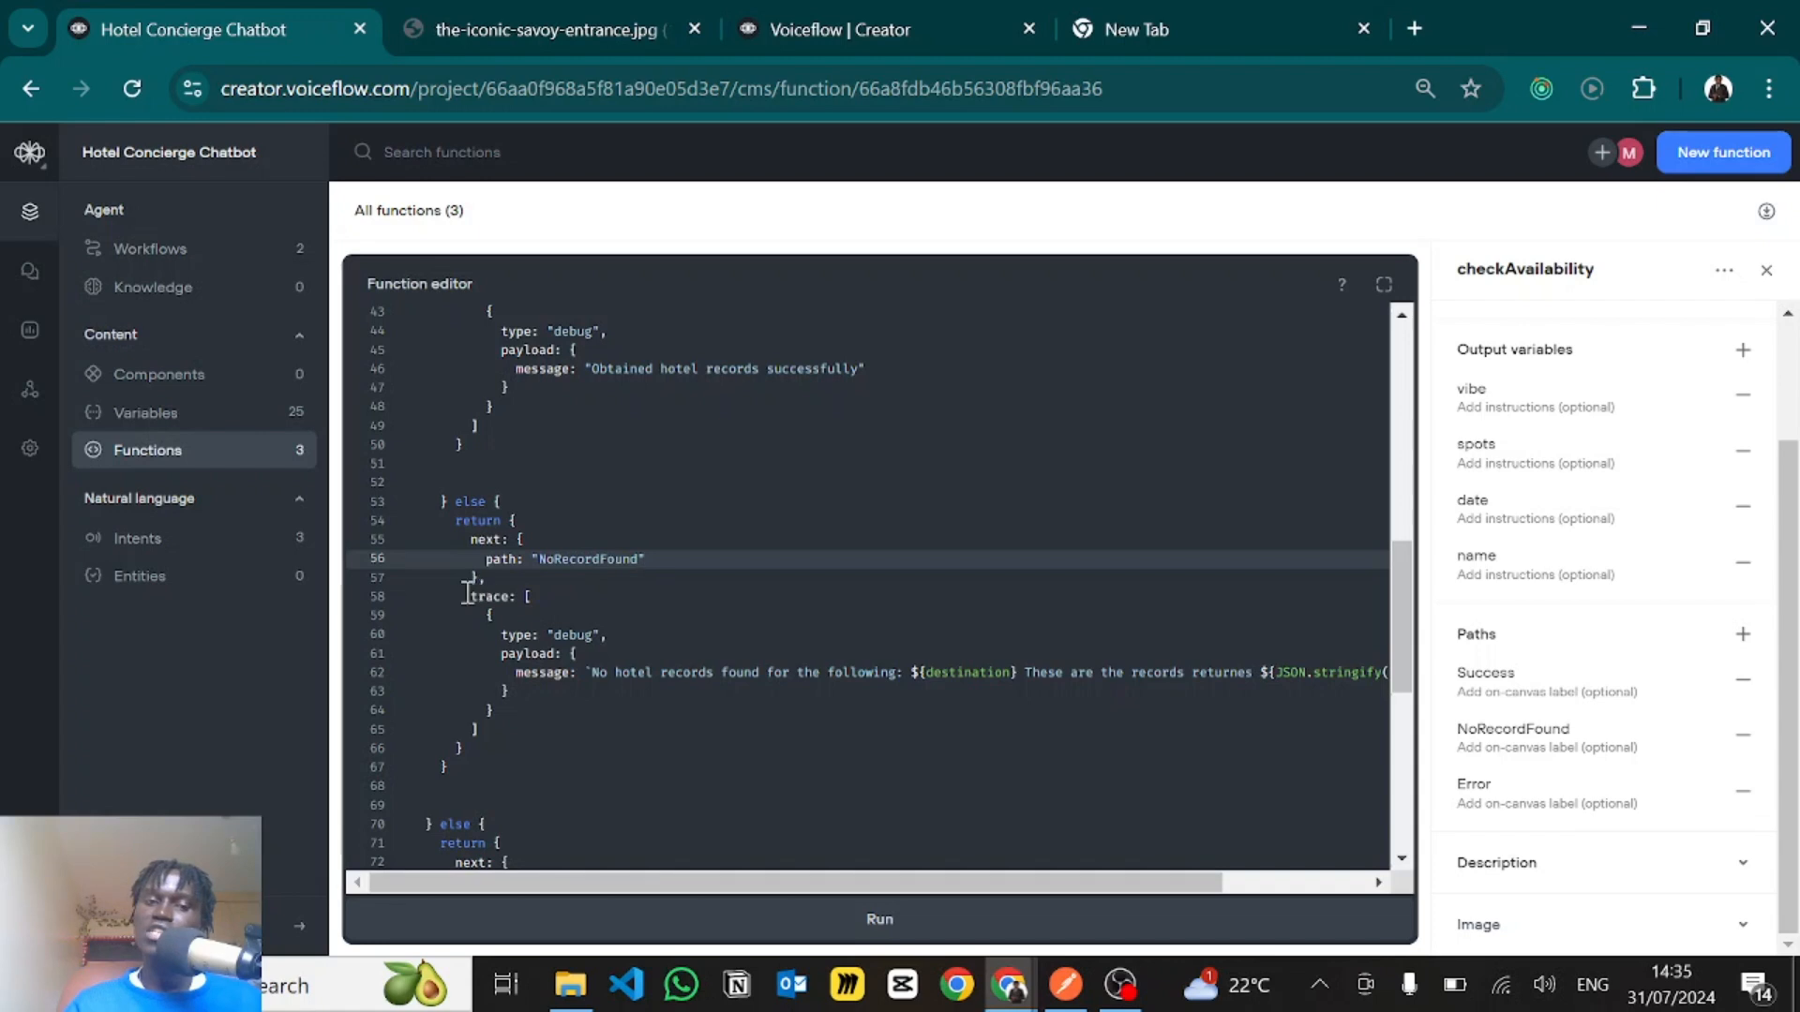
pyautogui.moveTo(464, 596); pyautogui.dragTo(521, 600)
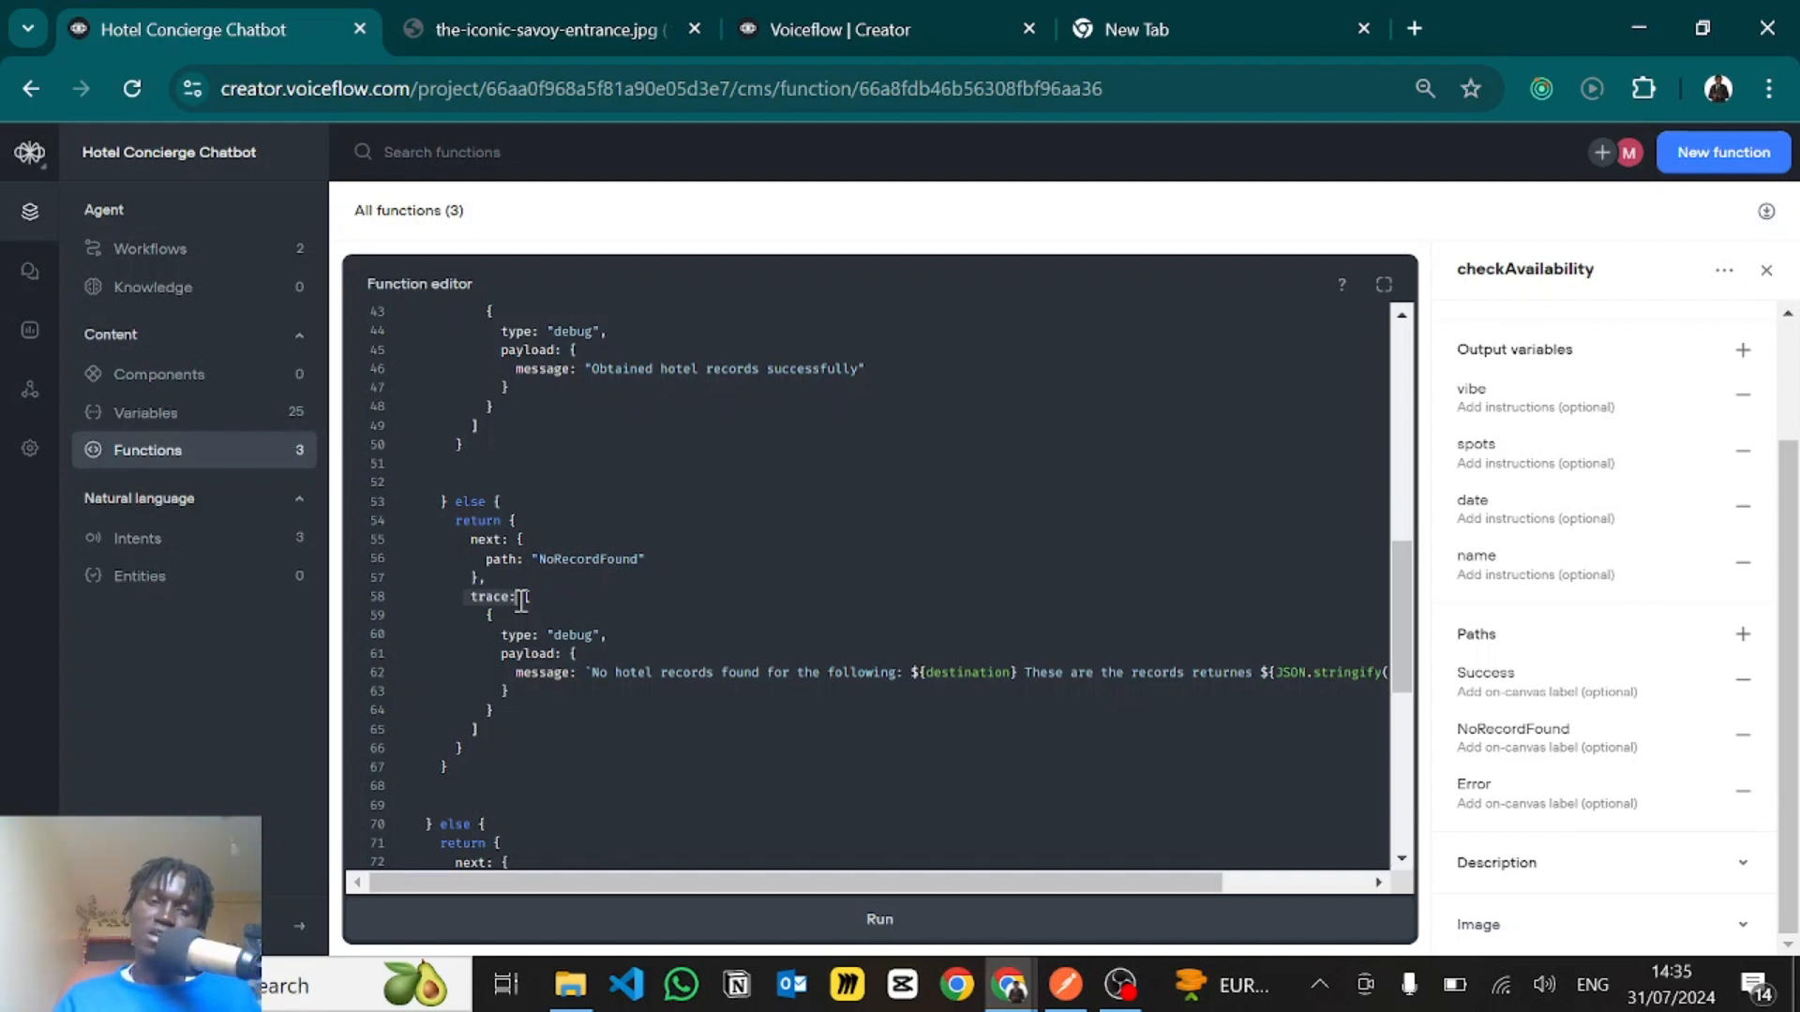
pyautogui.doubleClick(567, 637)
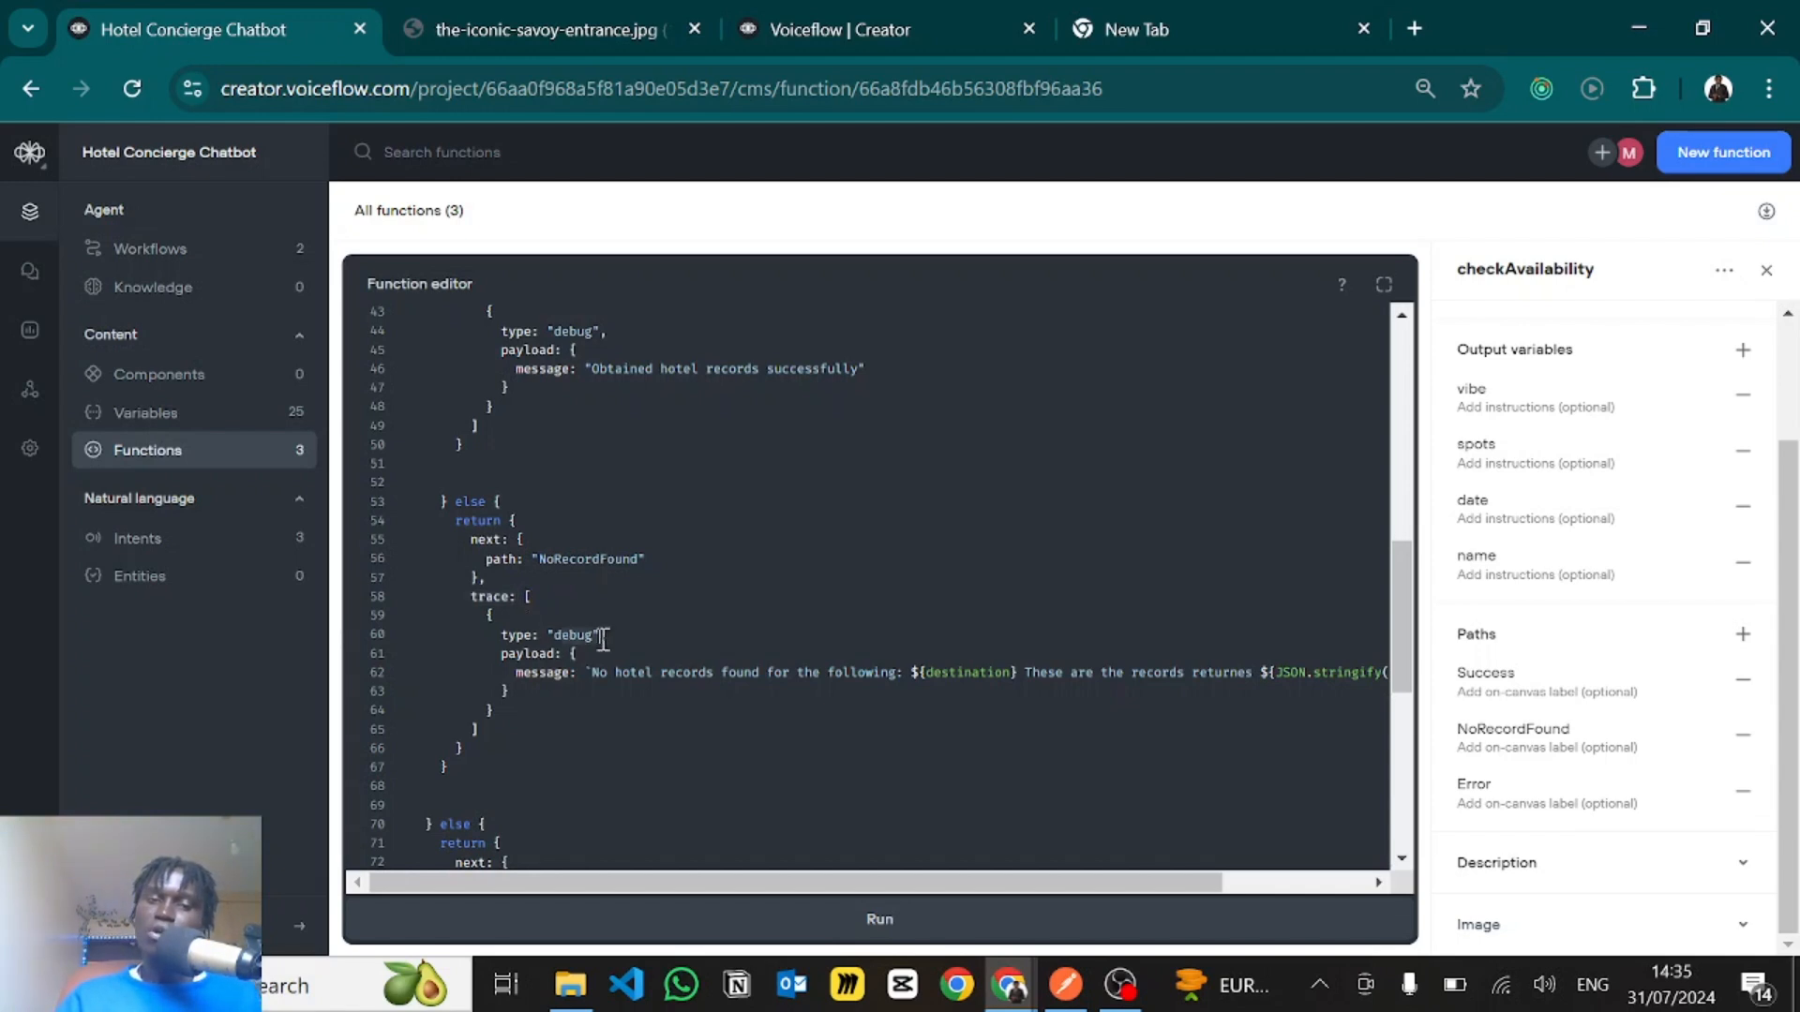
pyautogui.click(597, 637)
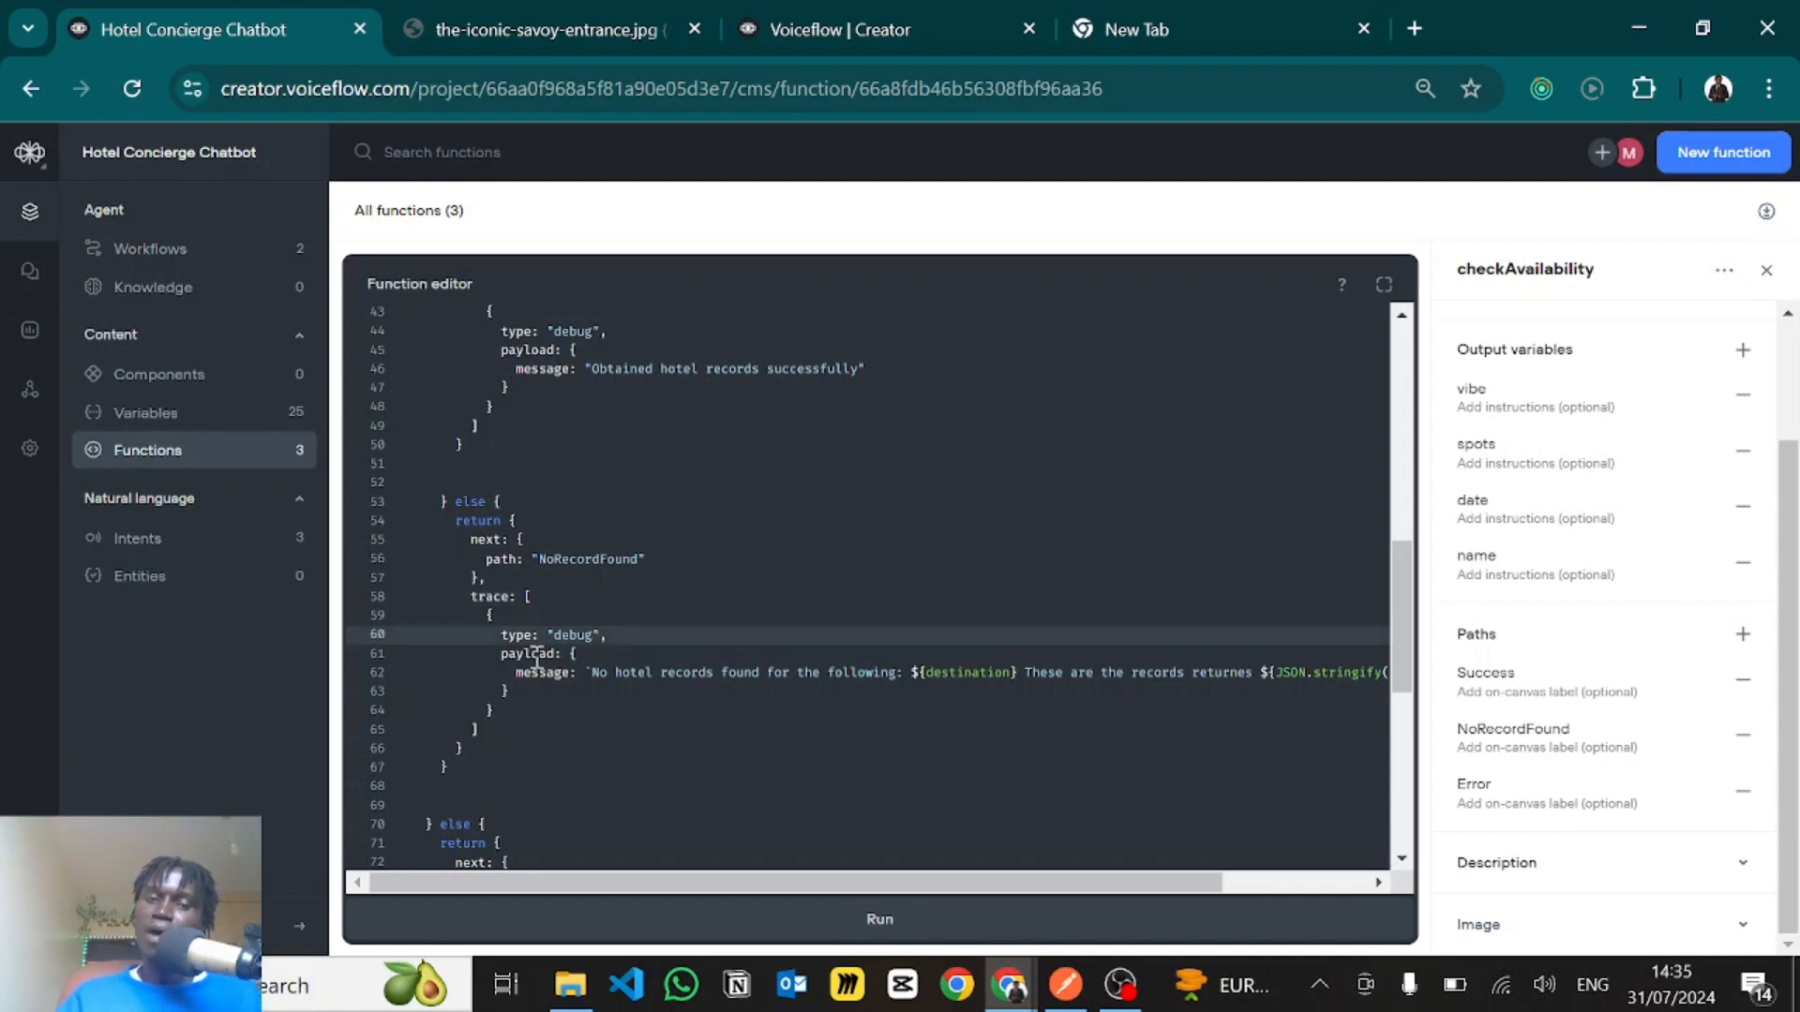
pyautogui.moveTo(594, 675); pyautogui.dragTo(1042, 677)
pyautogui.click(1079, 673)
pyautogui.hscroll(2, 1078, 673)
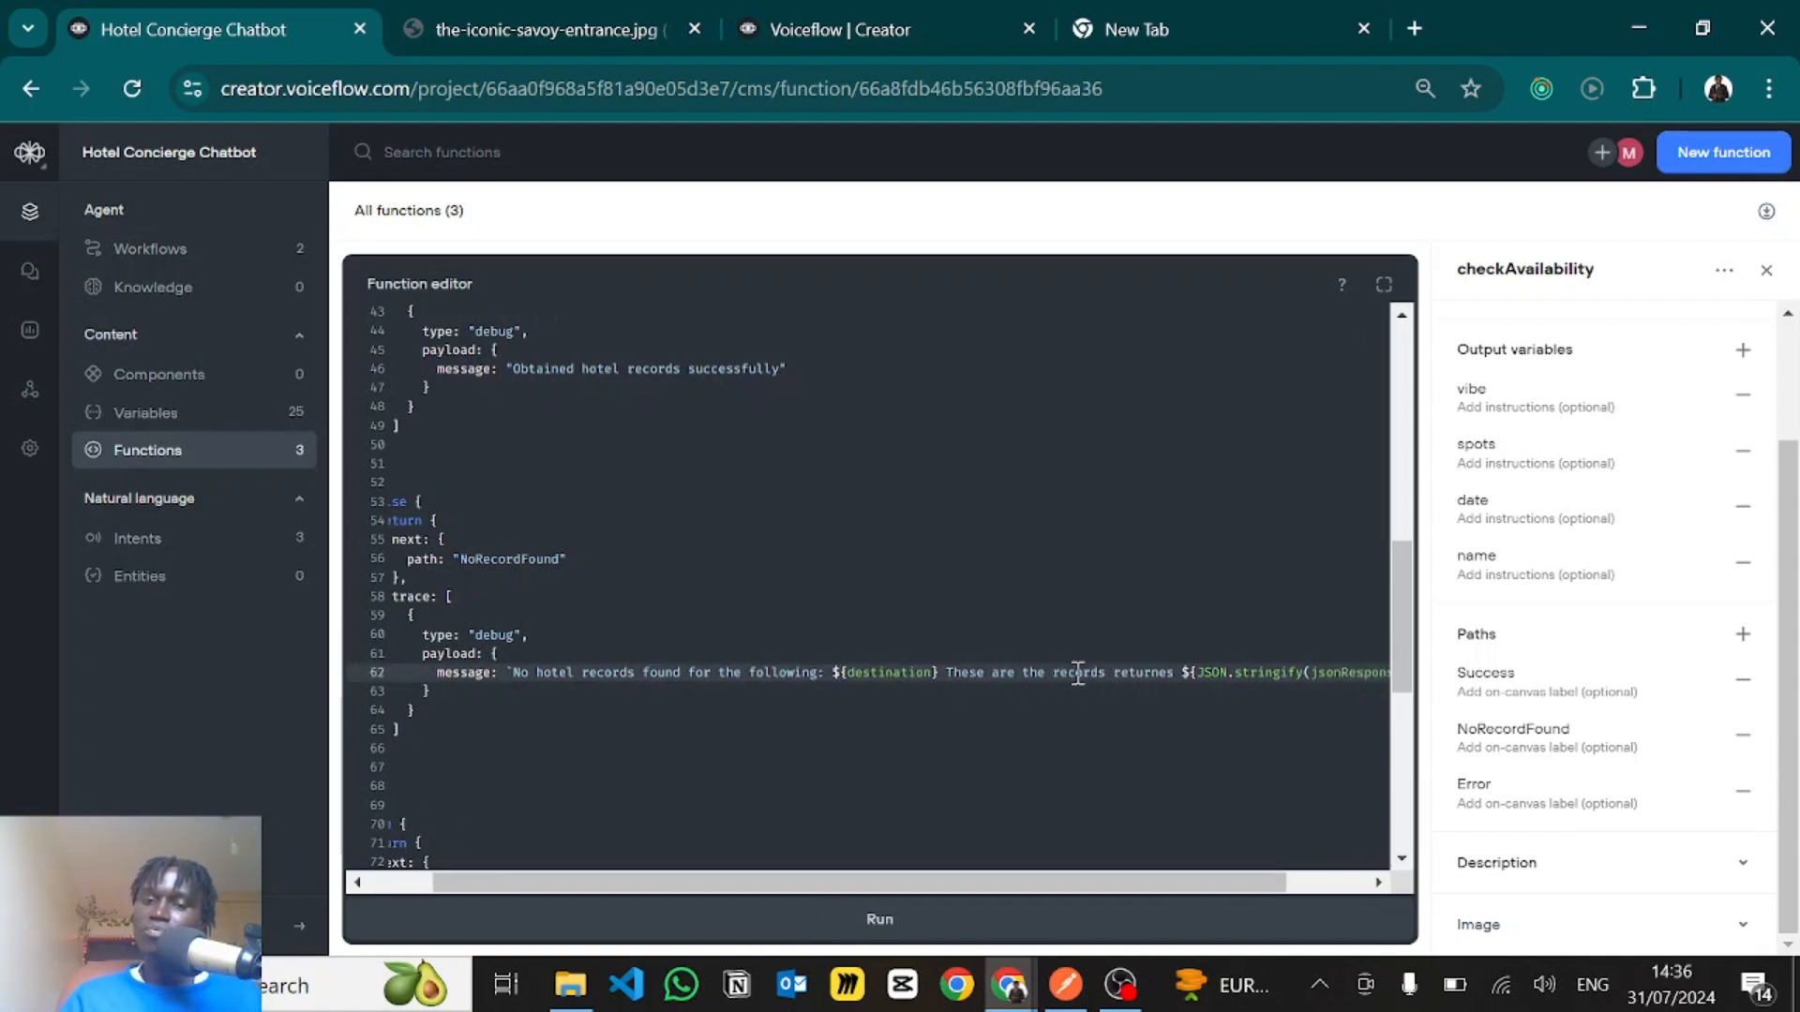
pyautogui.hscroll(-2, 1059, 680)
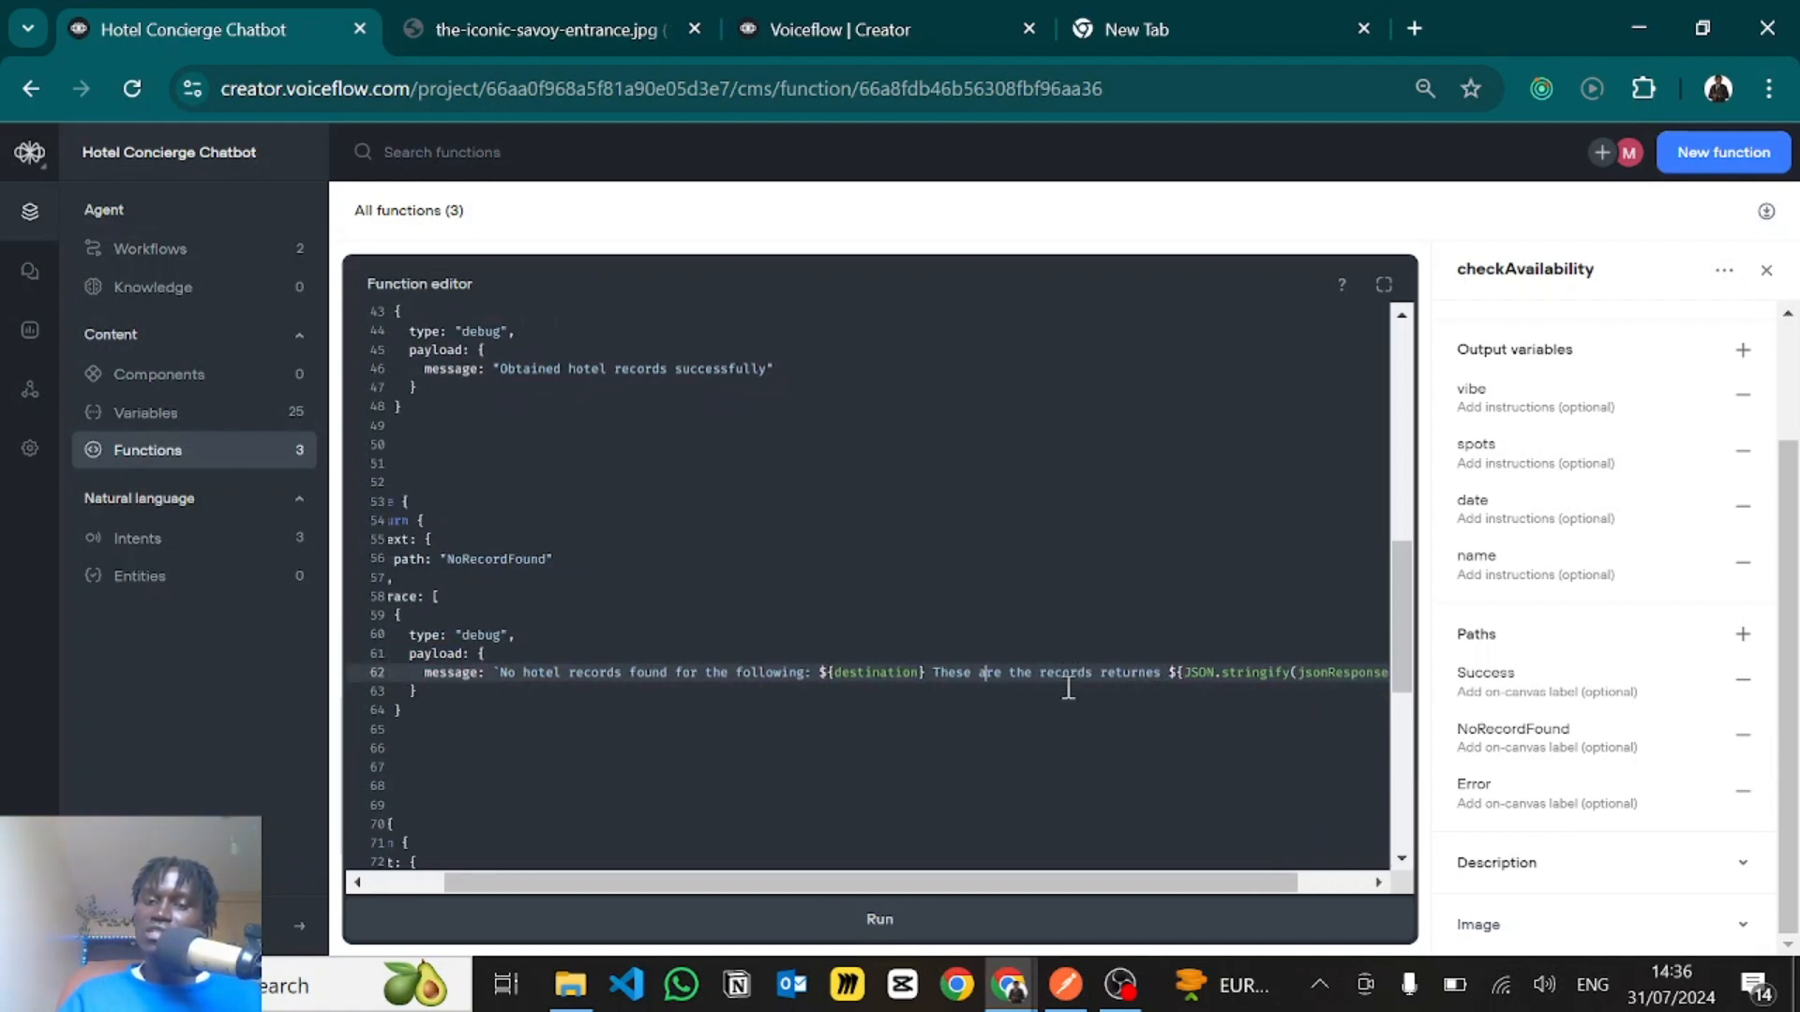
pyautogui.hscroll(2, 1152, 709)
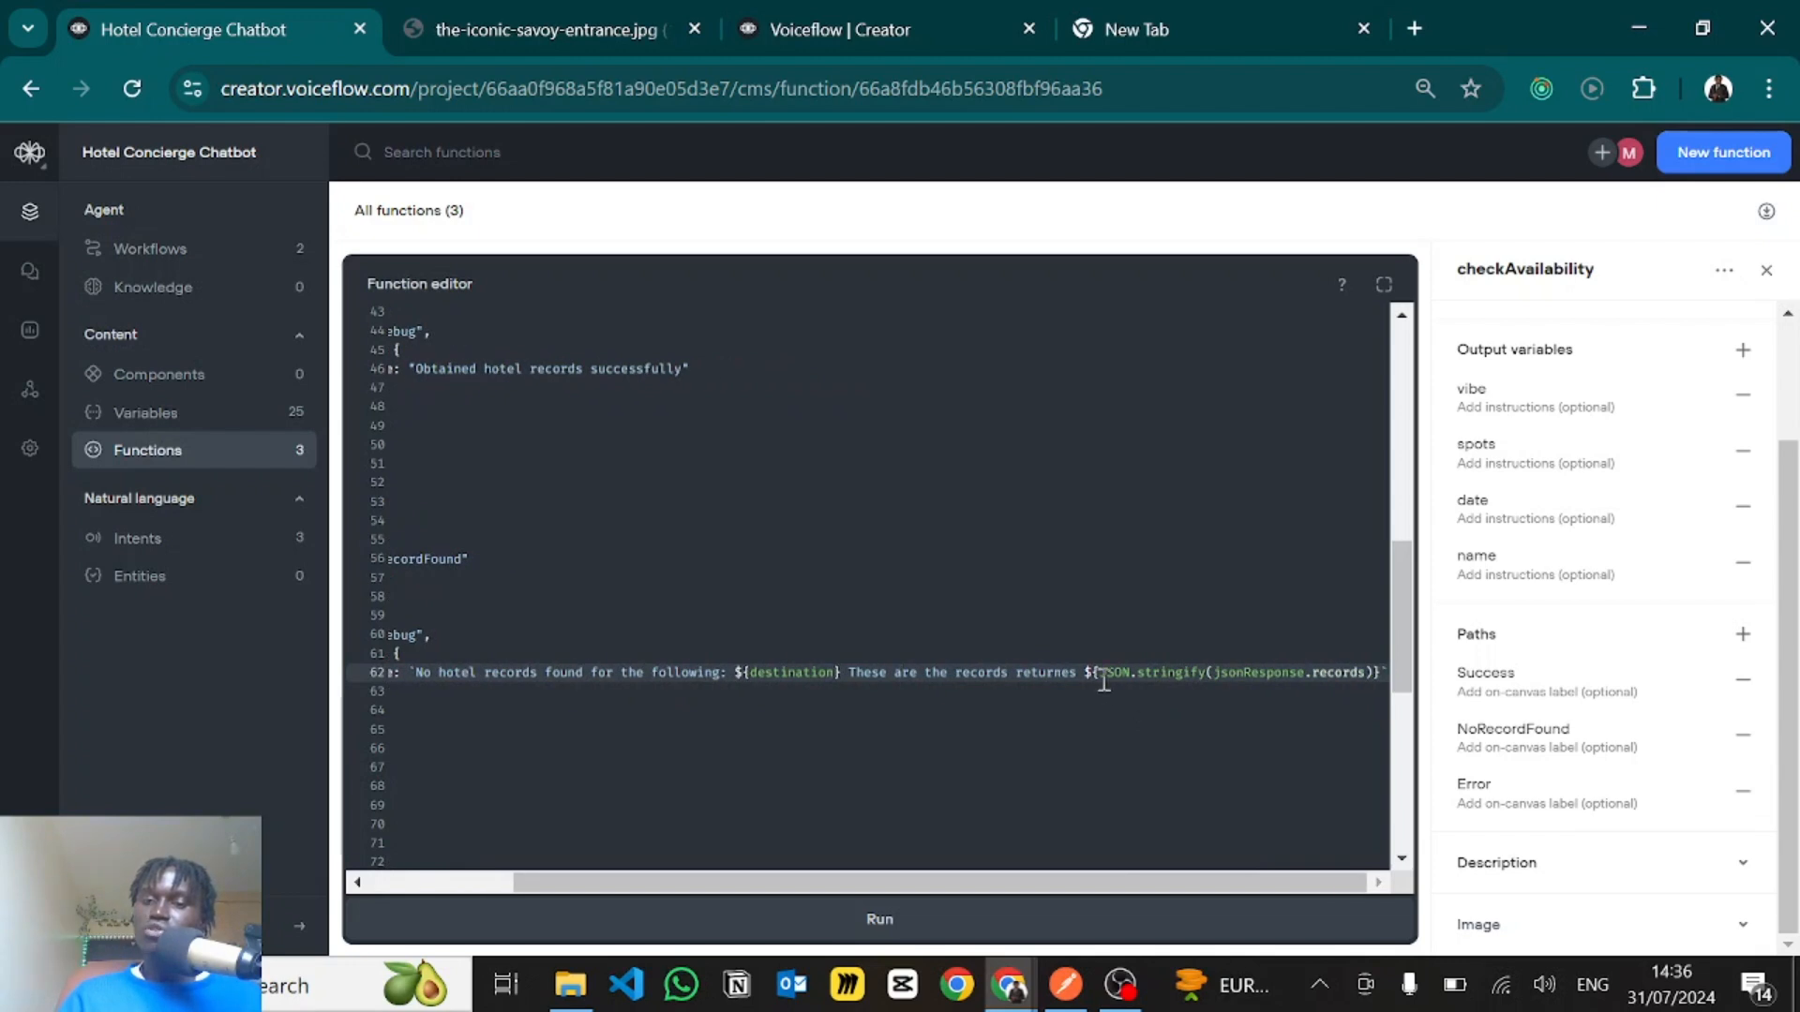
pyautogui.hscroll(-2, 1104, 681)
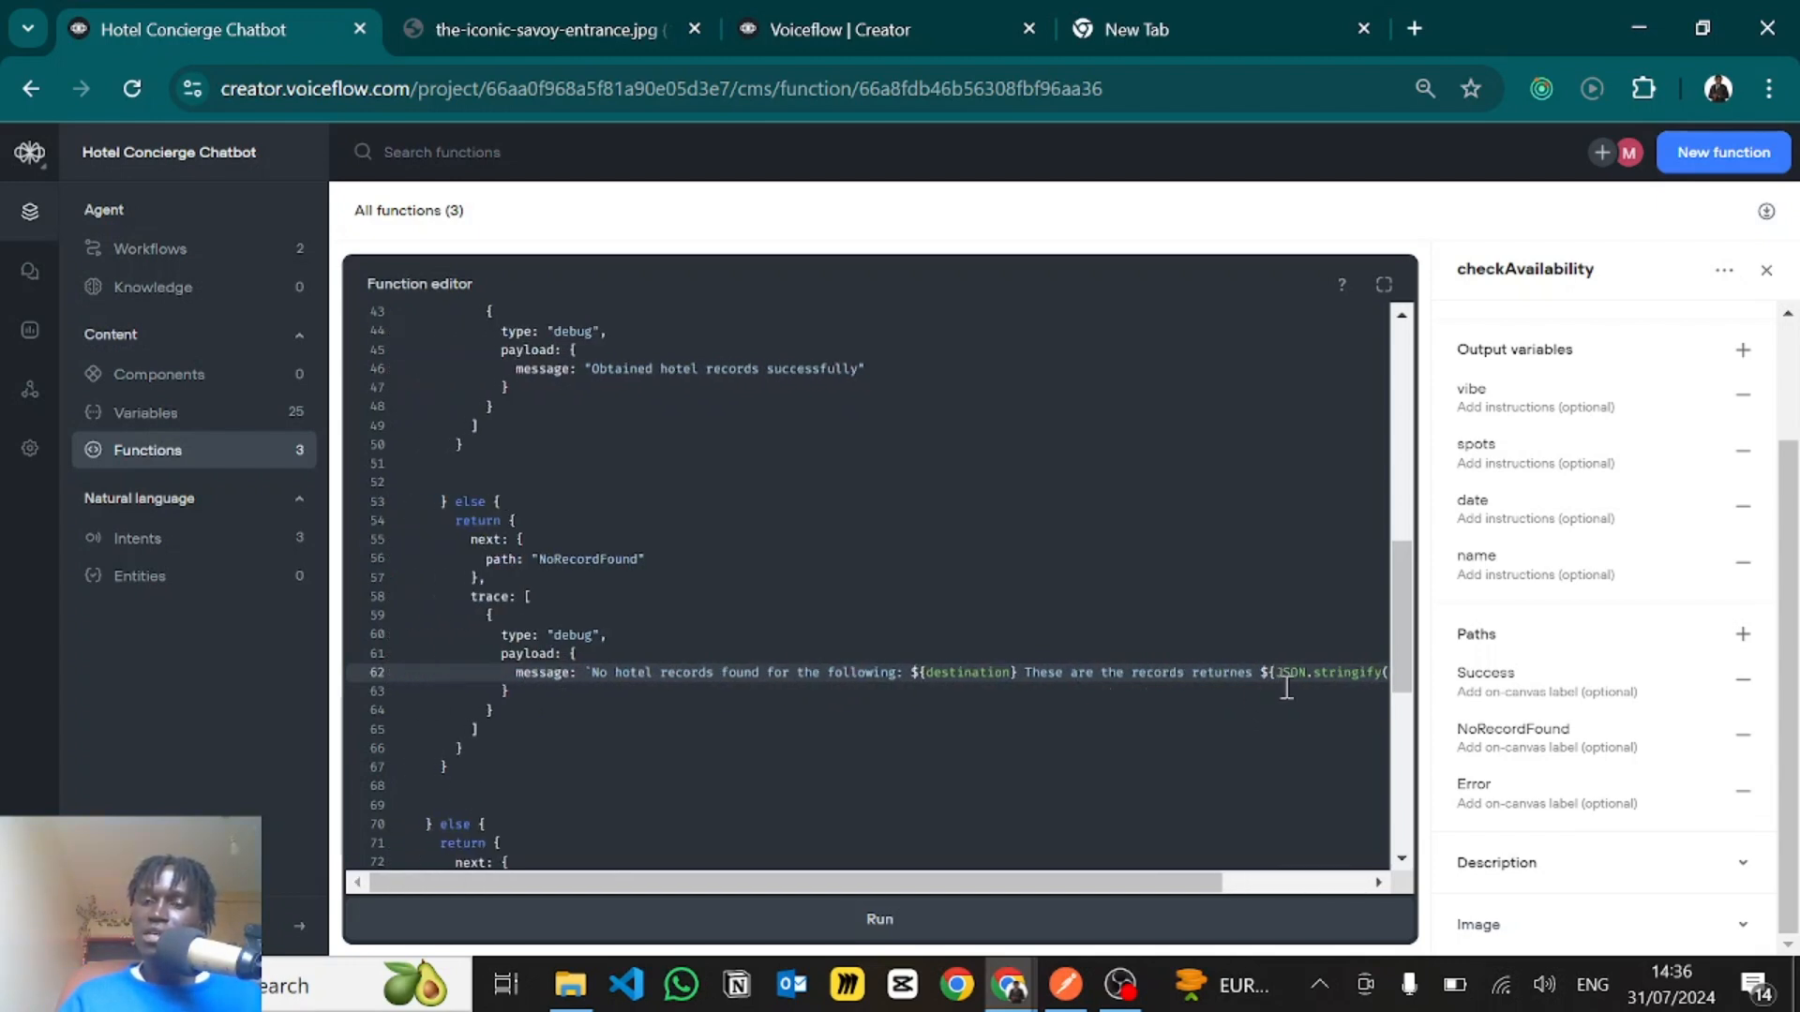
pyautogui.hscroll(3, 1286, 687)
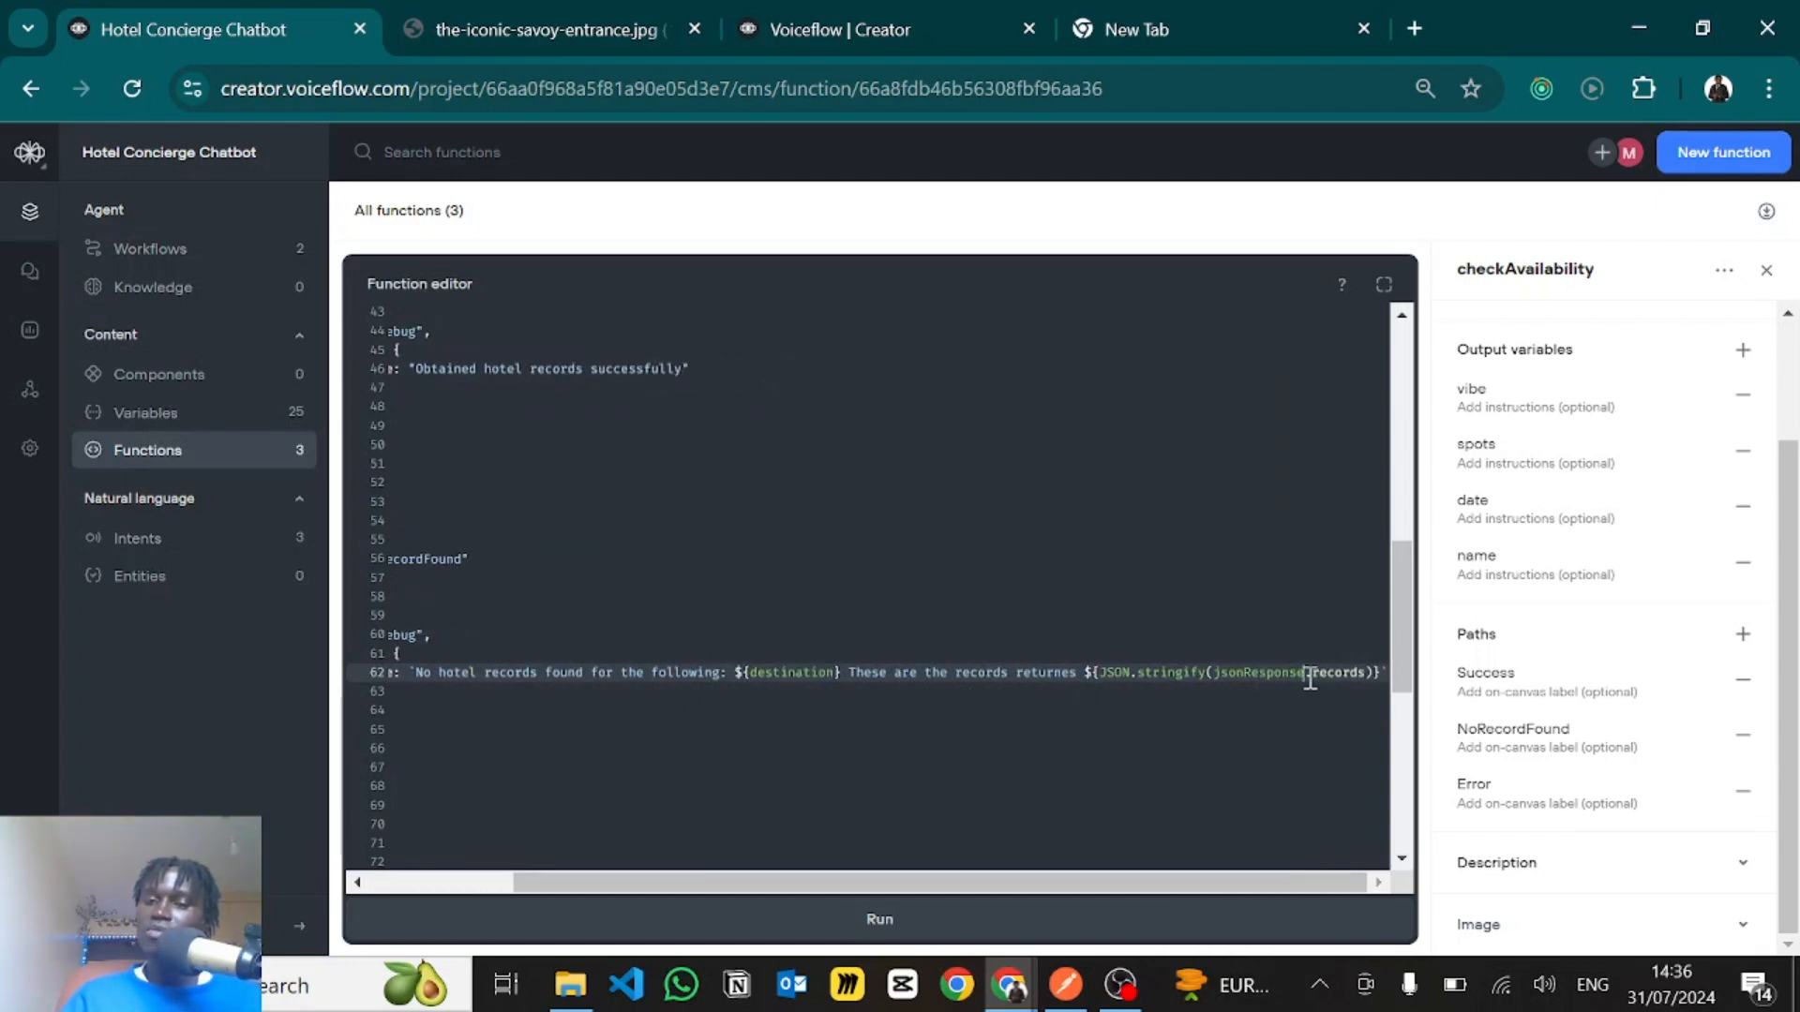
pyautogui.moveTo(1309, 677); pyautogui.dragTo(1342, 677)
pyautogui.click(1122, 600)
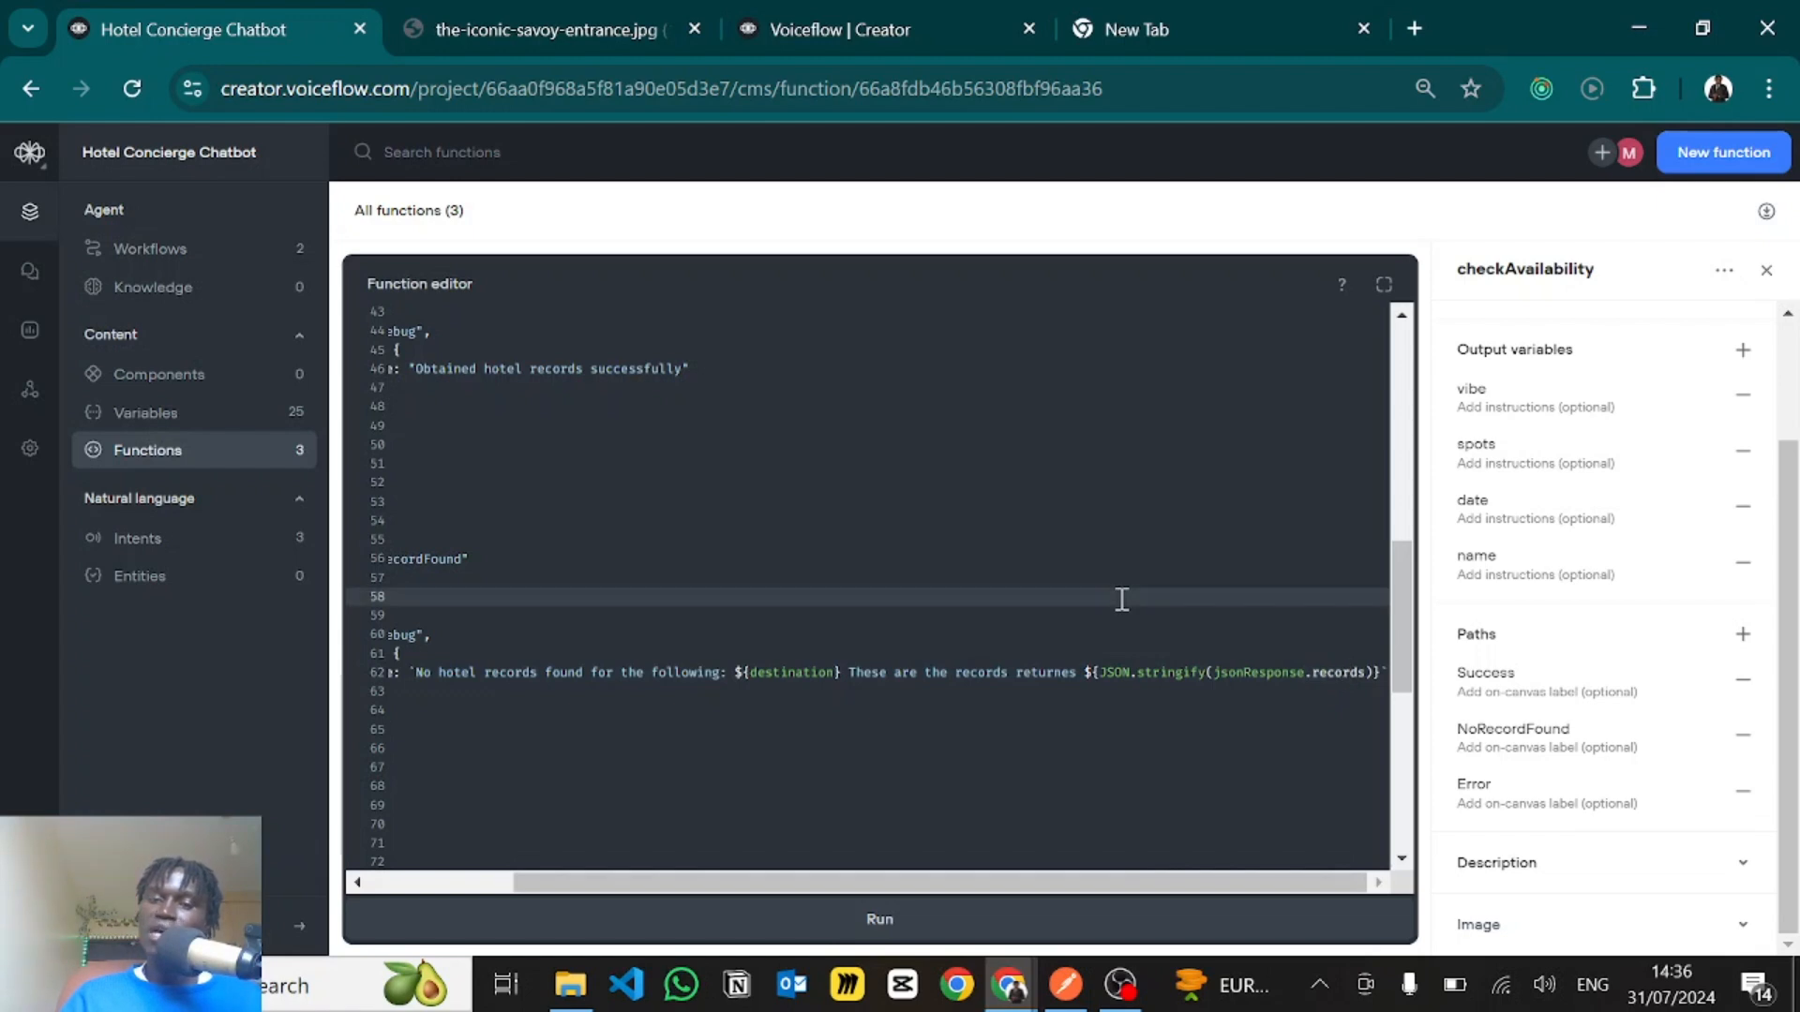
# - Examine the line filtering records by Name against destination, and check it against the hotel names in Airtable's Hotels table
pyautogui.scroll(5, 1121, 600)
pyautogui.scroll(2, 1122, 600)
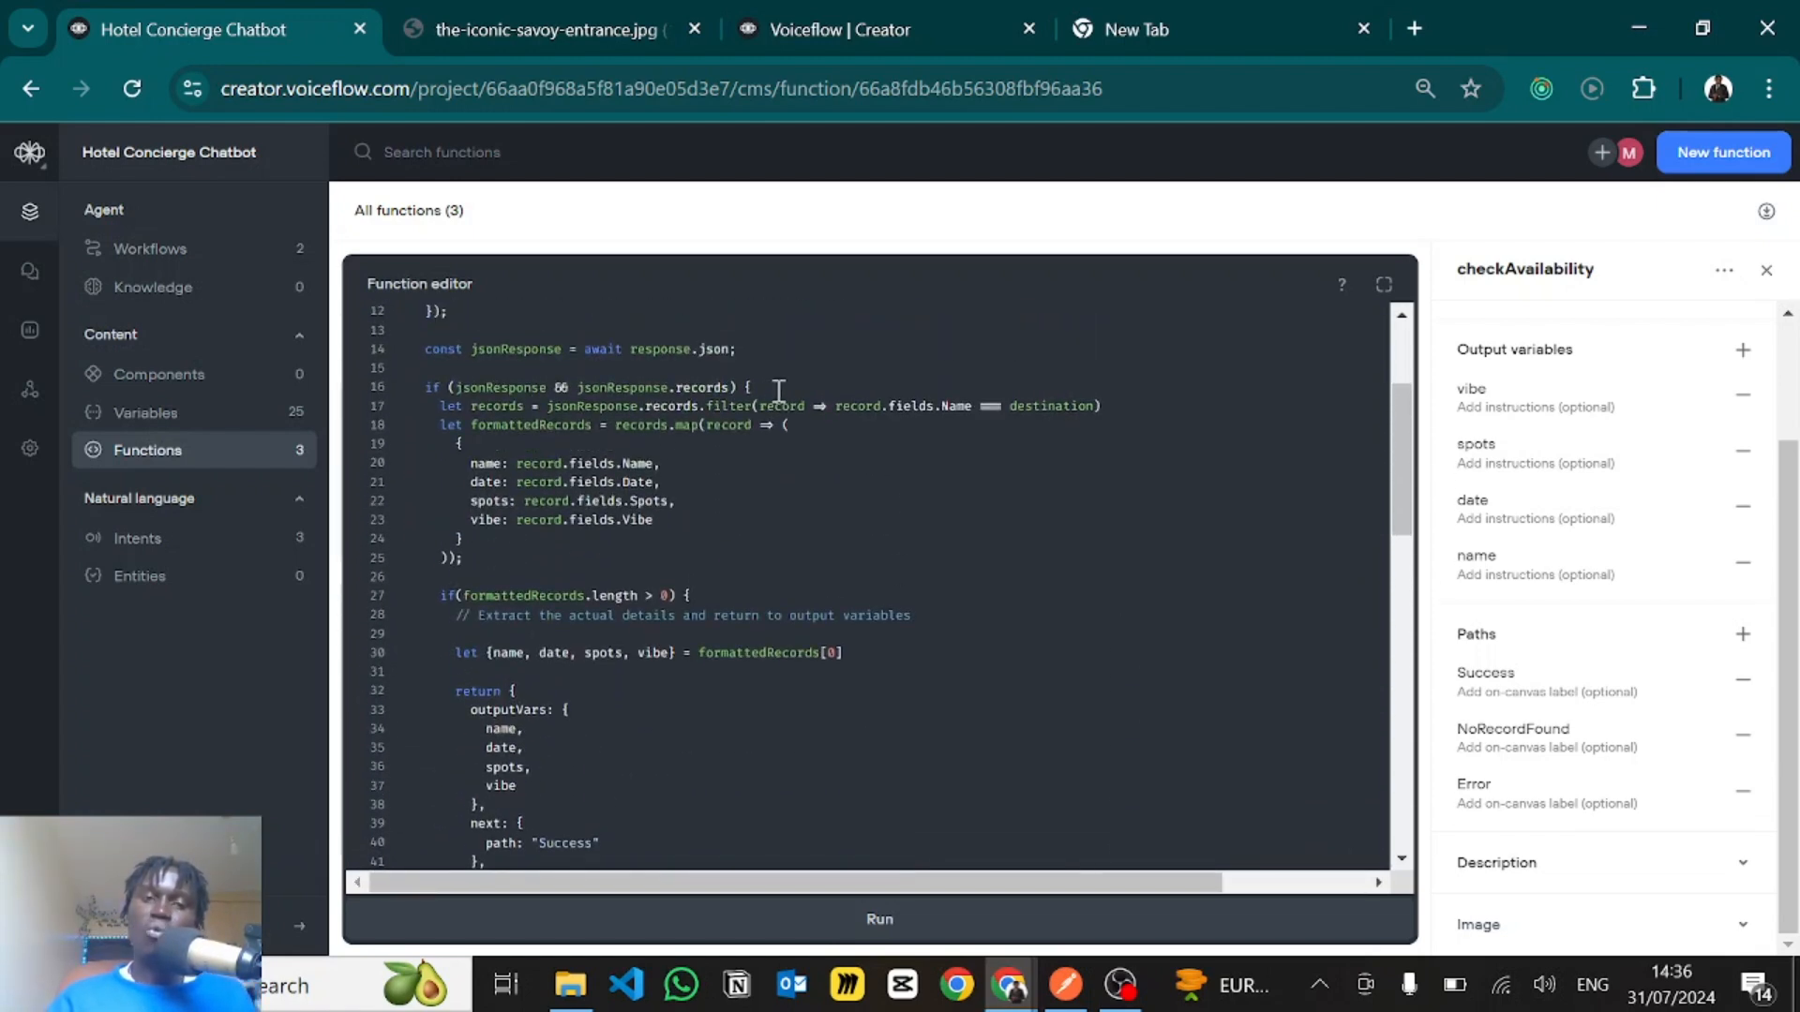
pyautogui.click(765, 388)
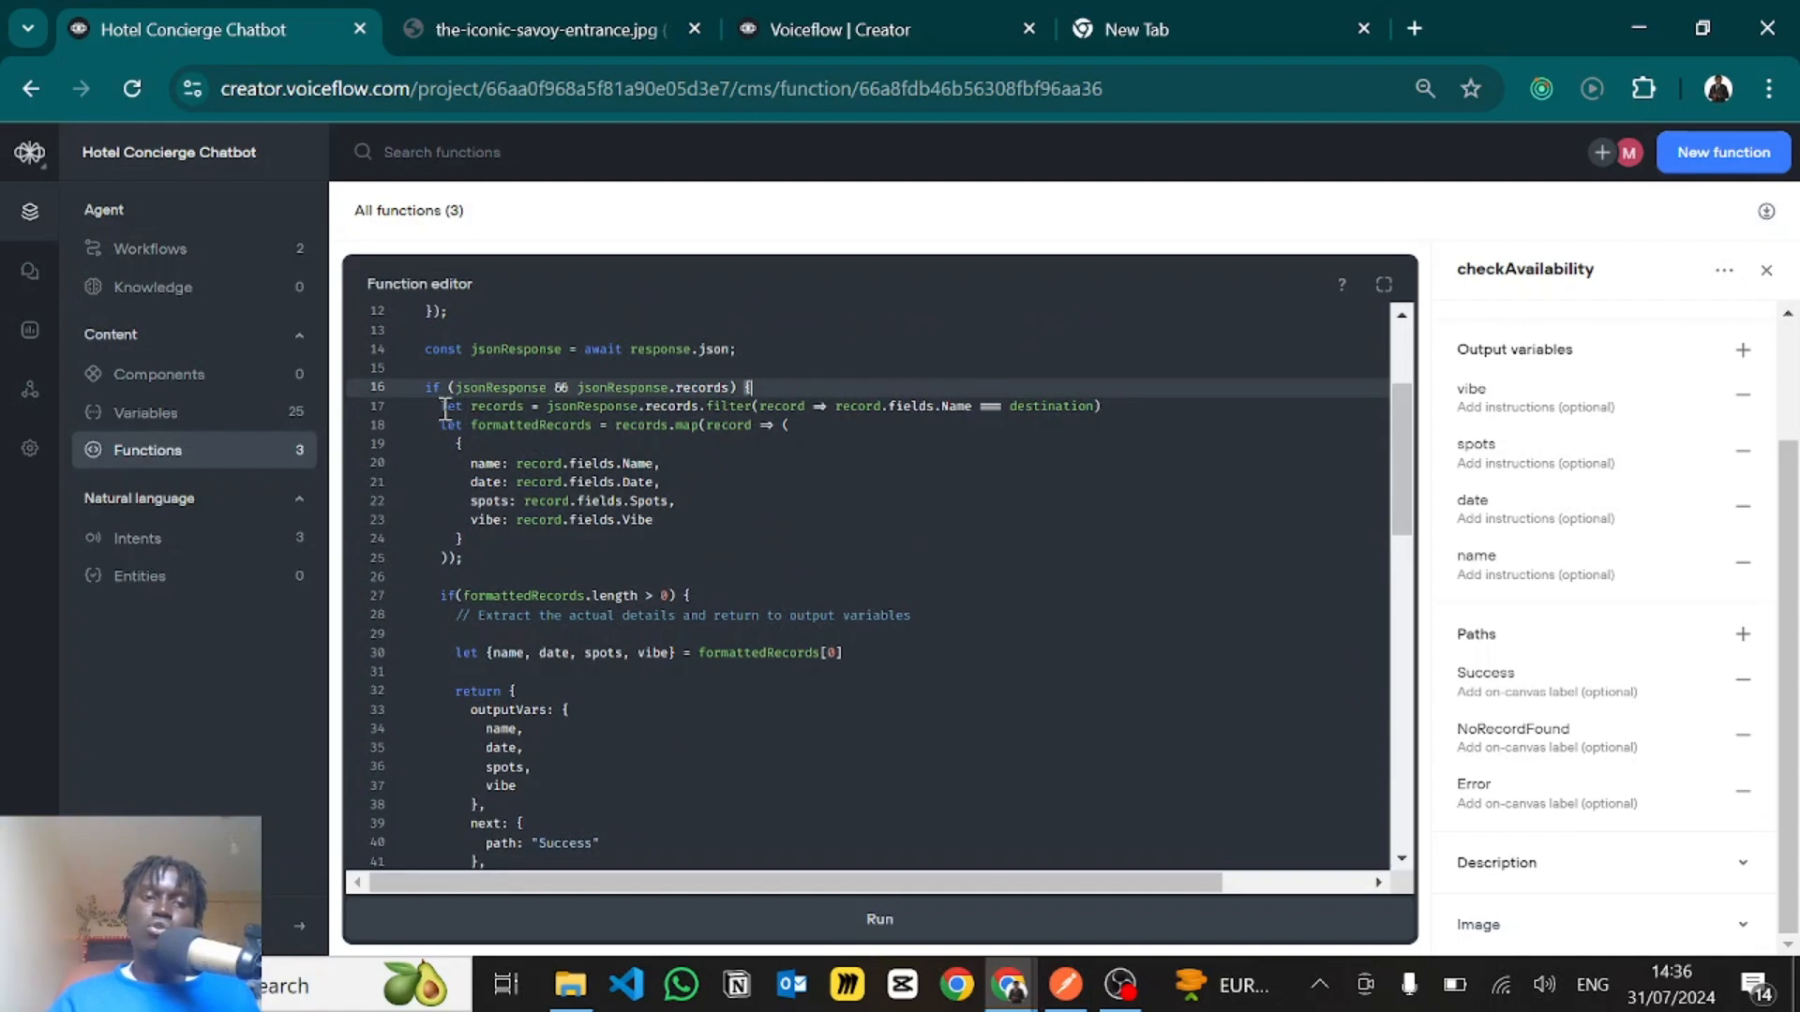
pyautogui.doubleClick(449, 407)
pyautogui.click(518, 407)
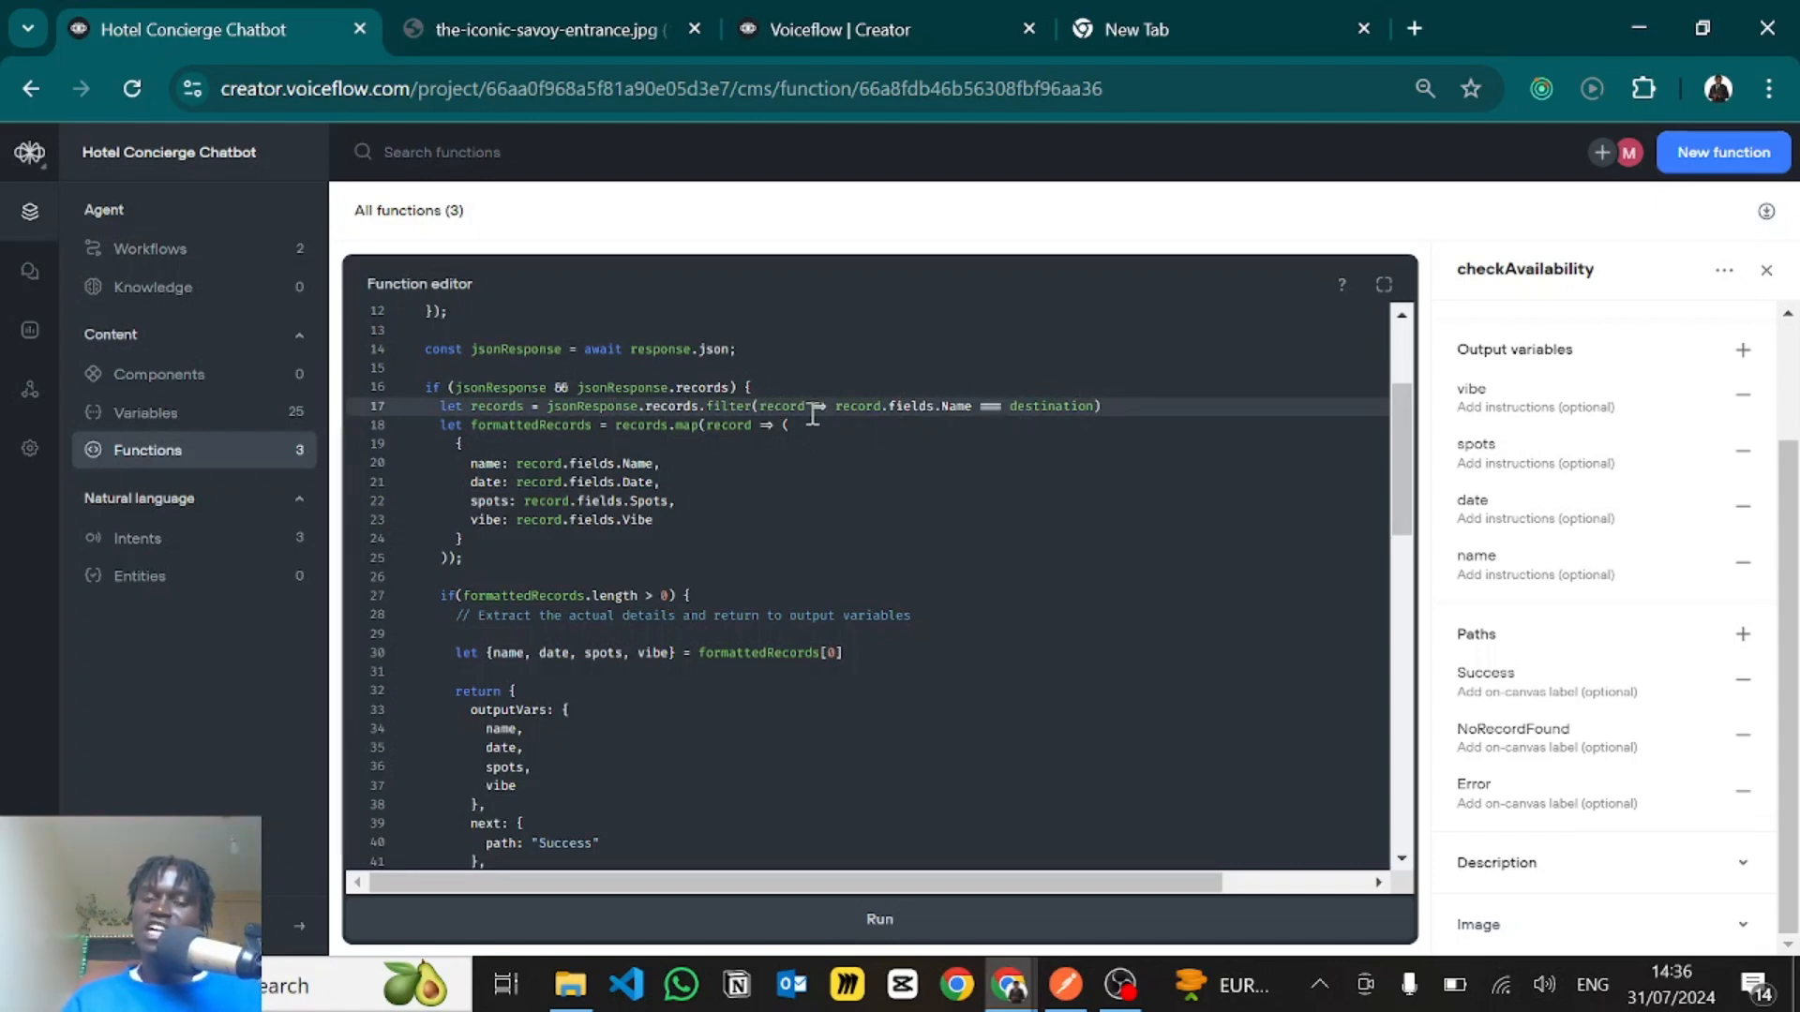
pyautogui.doubleClick(957, 410)
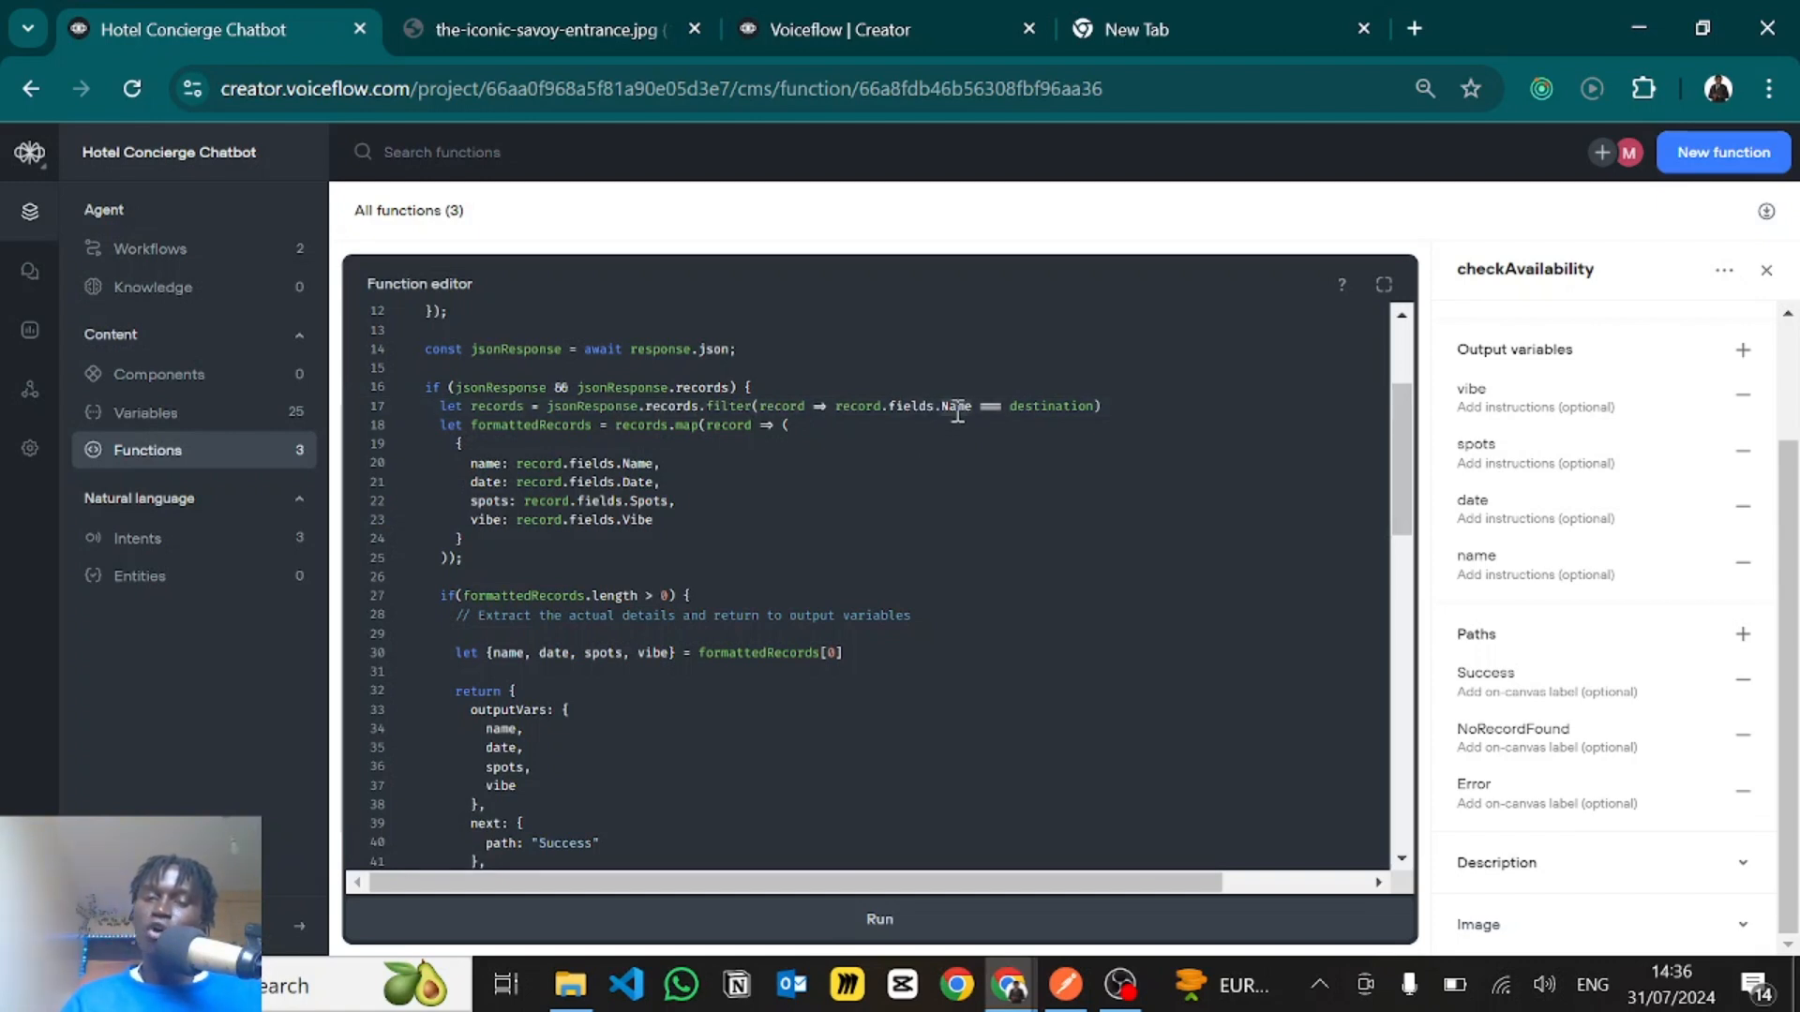
pyautogui.moveTo(1011, 403); pyautogui.dragTo(1098, 409)
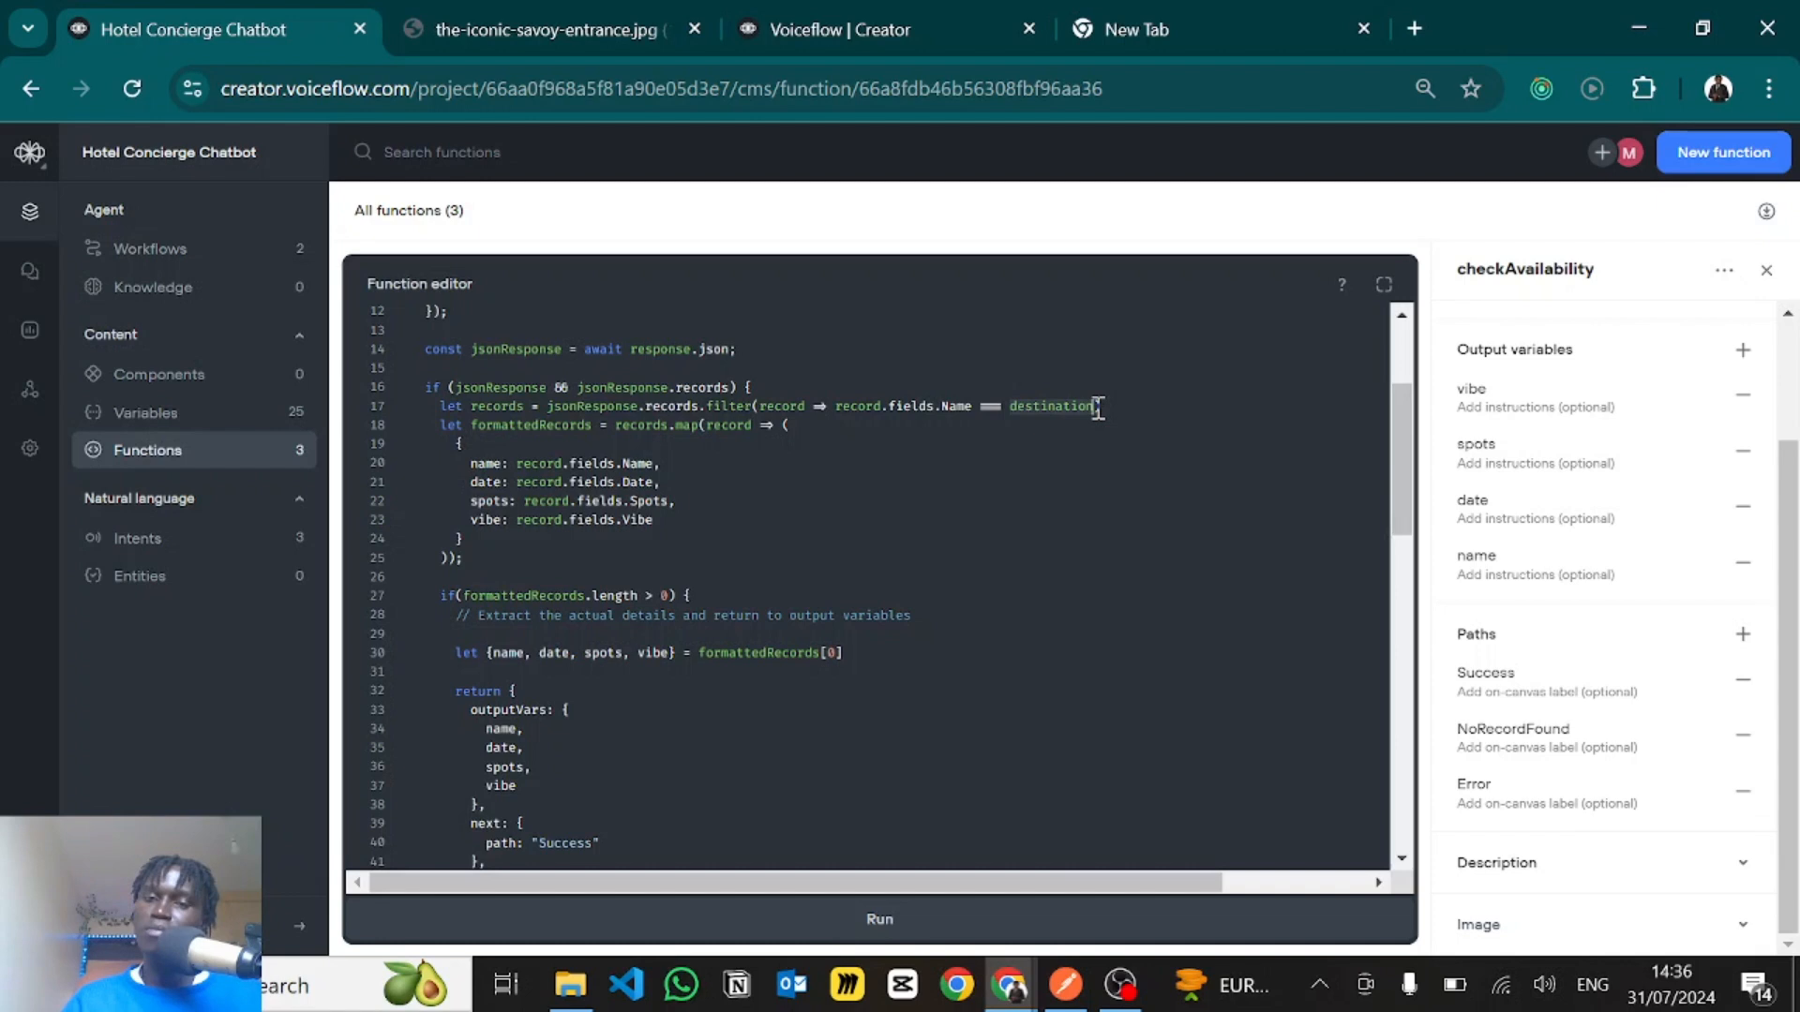
pyautogui.click(1098, 409)
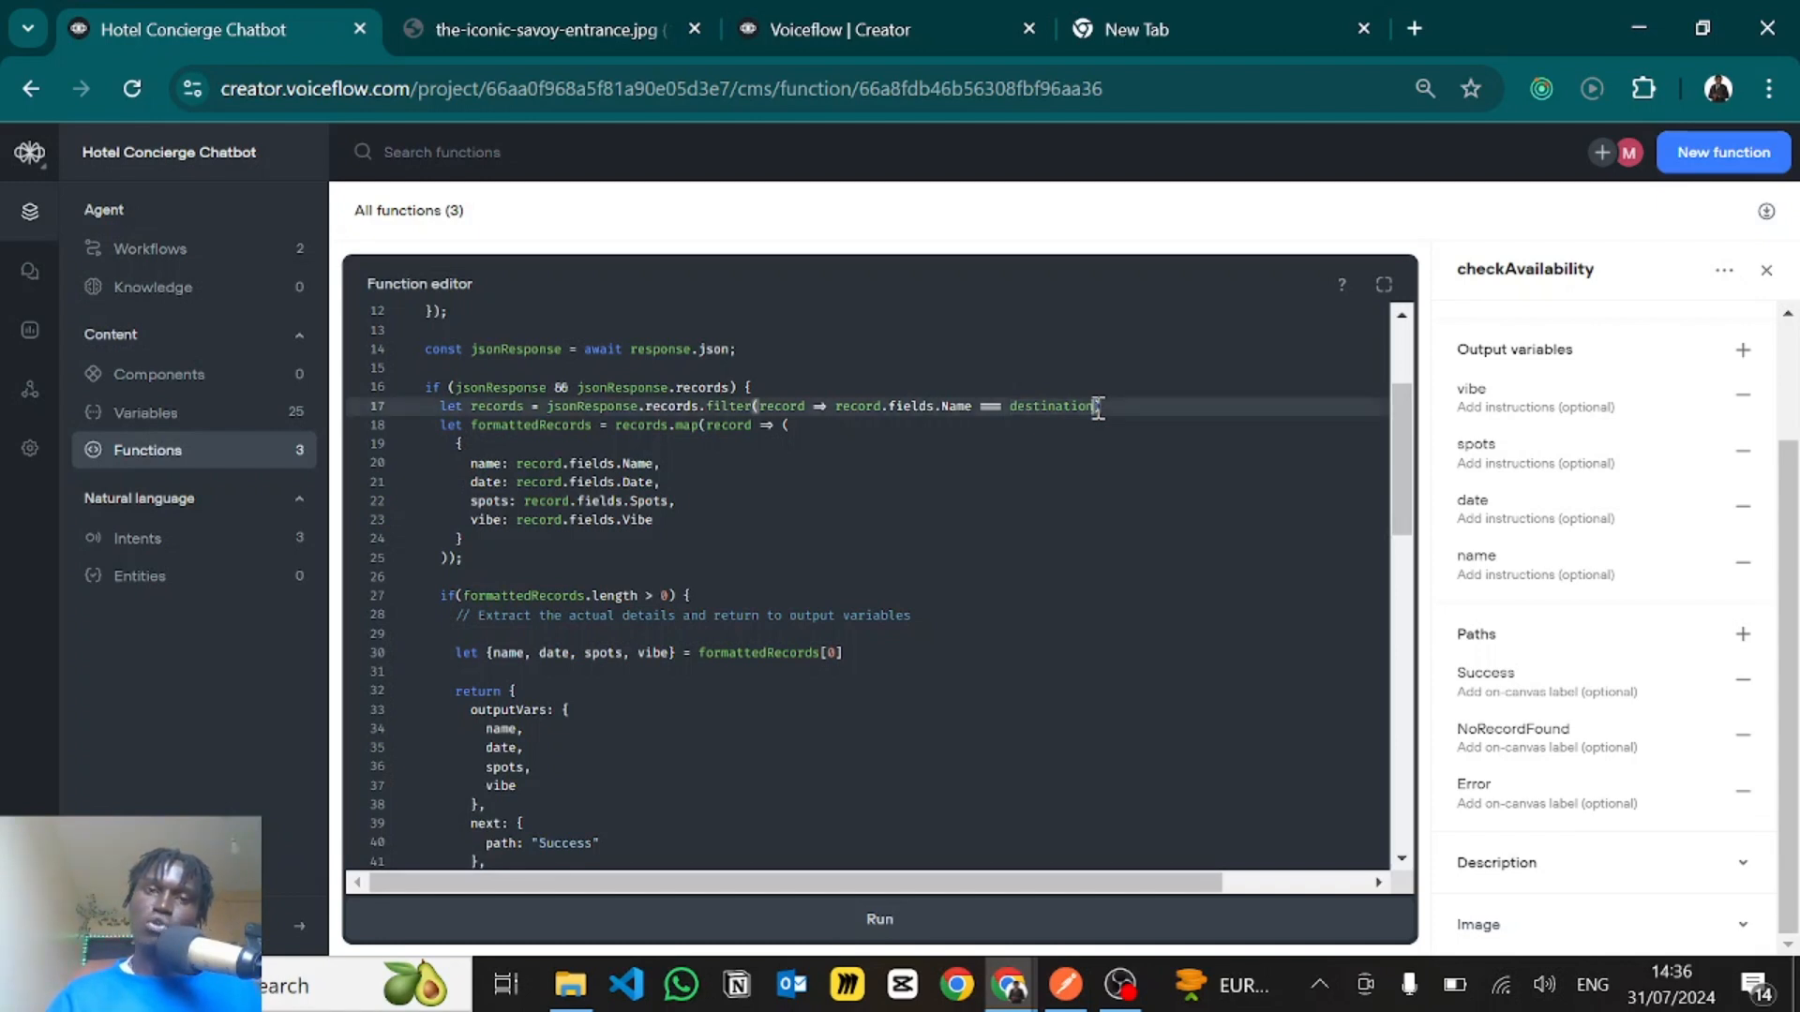
pyautogui.hotkey('alt', 'Tab')
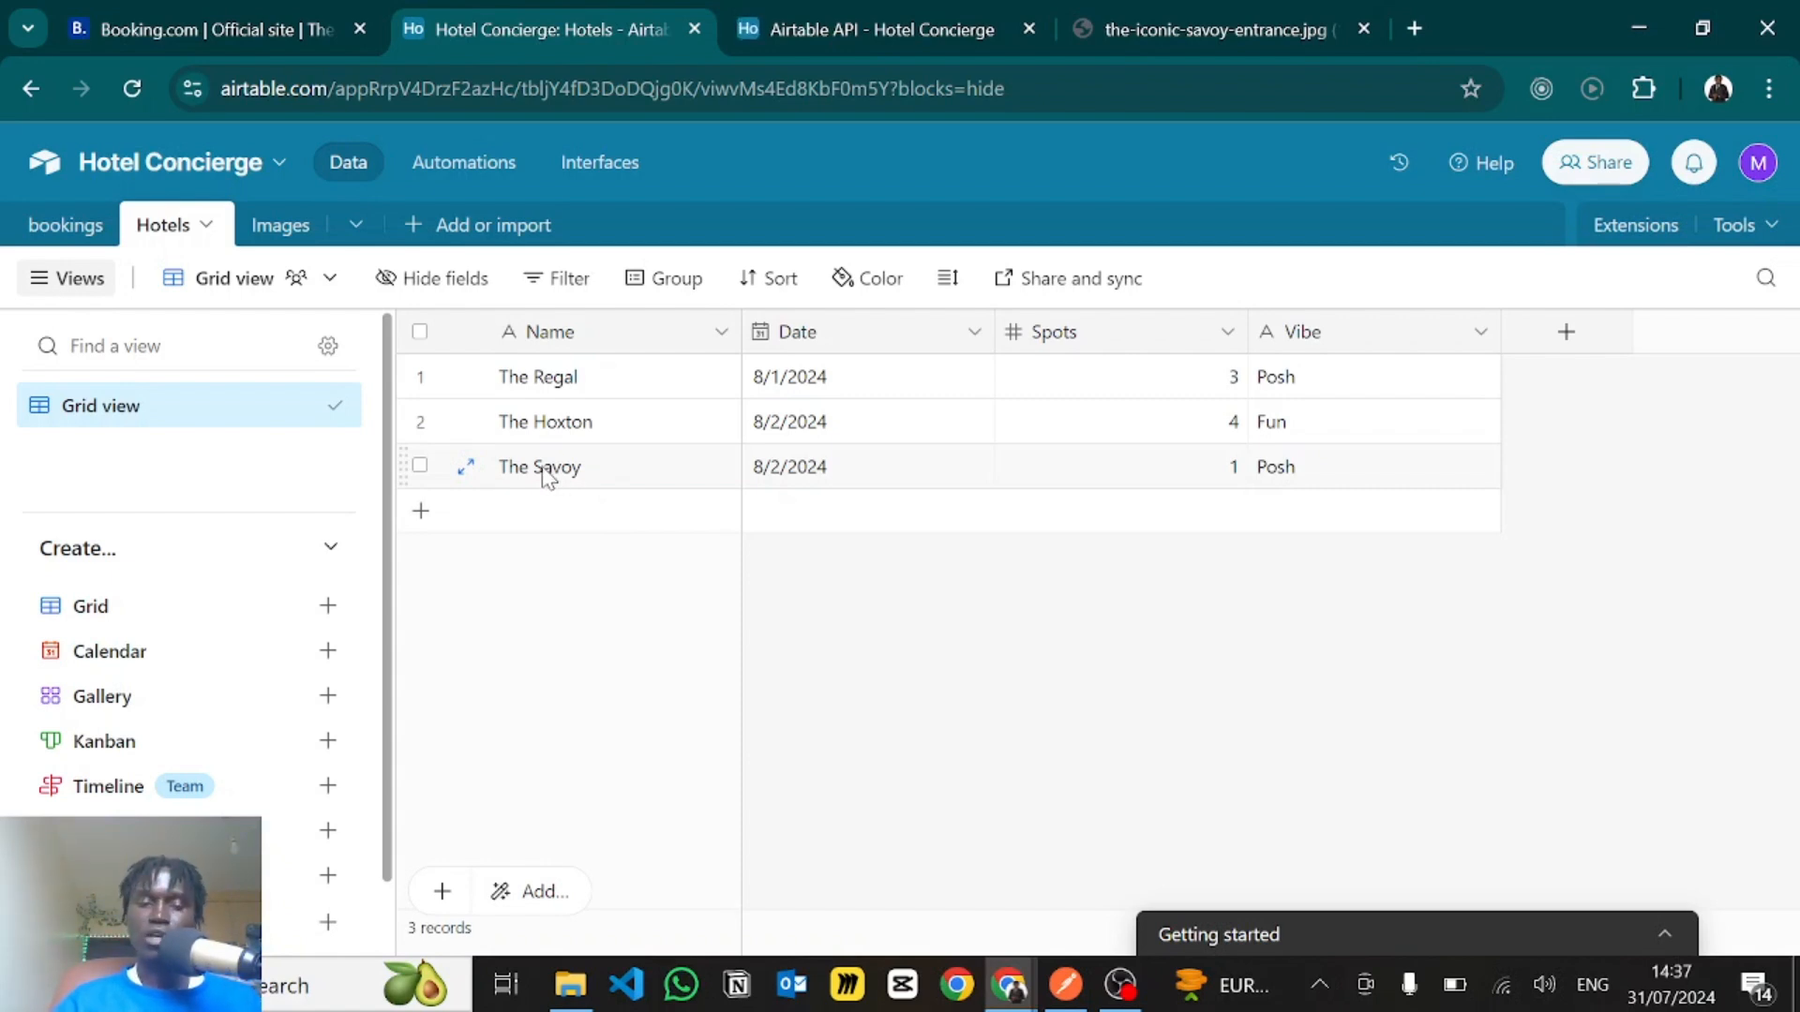
pyautogui.hotkey('alt', 'Tab')
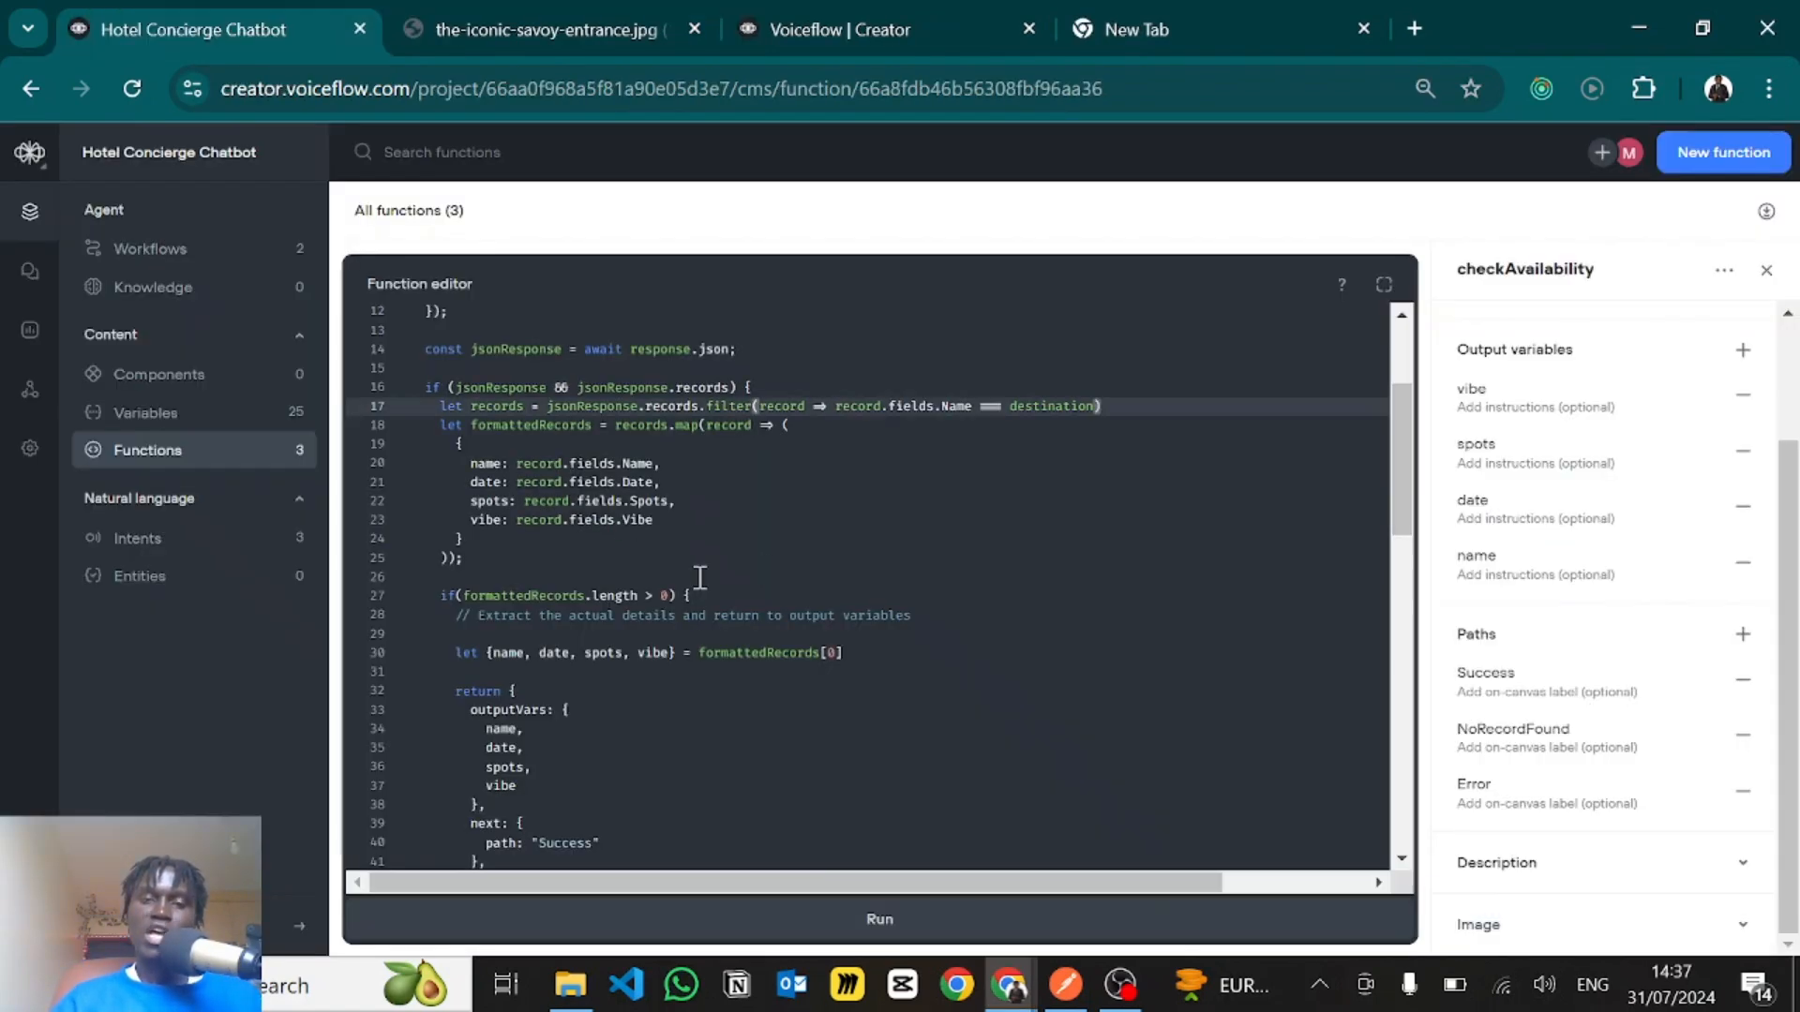
# - Examine how formattedRecords maps each record to its name, date, spots and vibe fields in the checkAvailability code
pyautogui.click(813, 388)
pyautogui.click(614, 443)
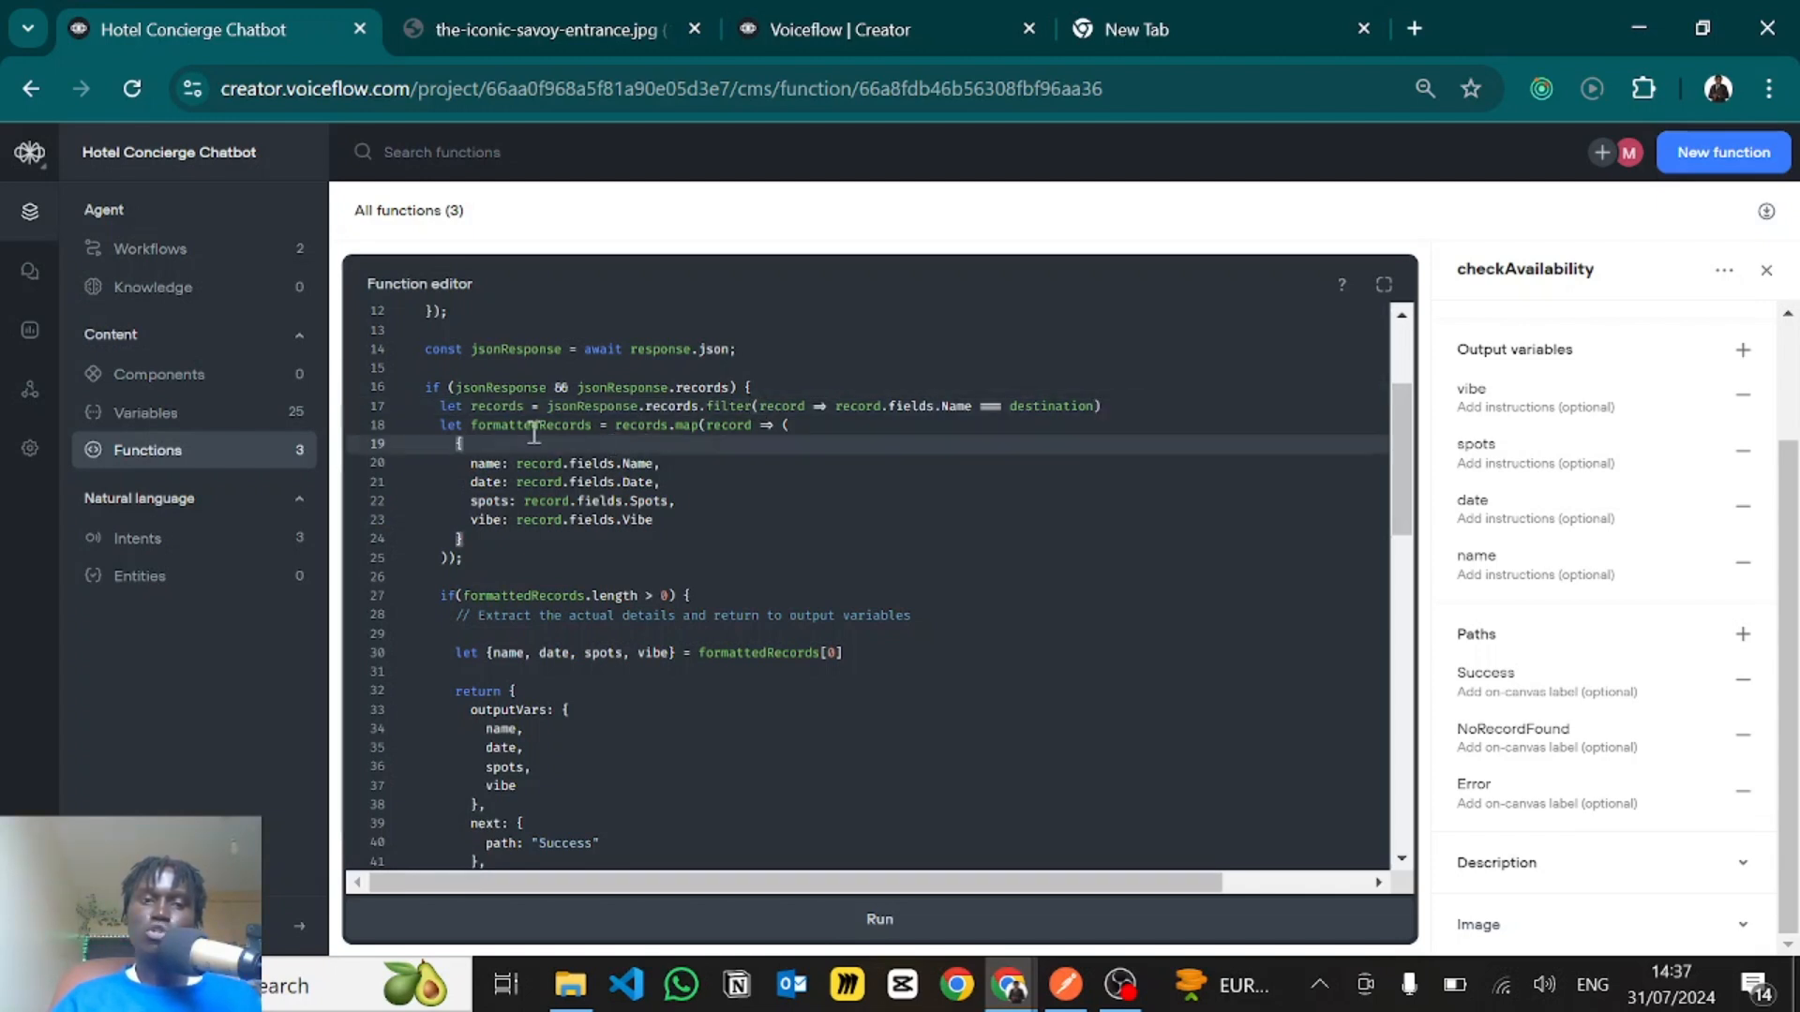
pyautogui.click(469, 427)
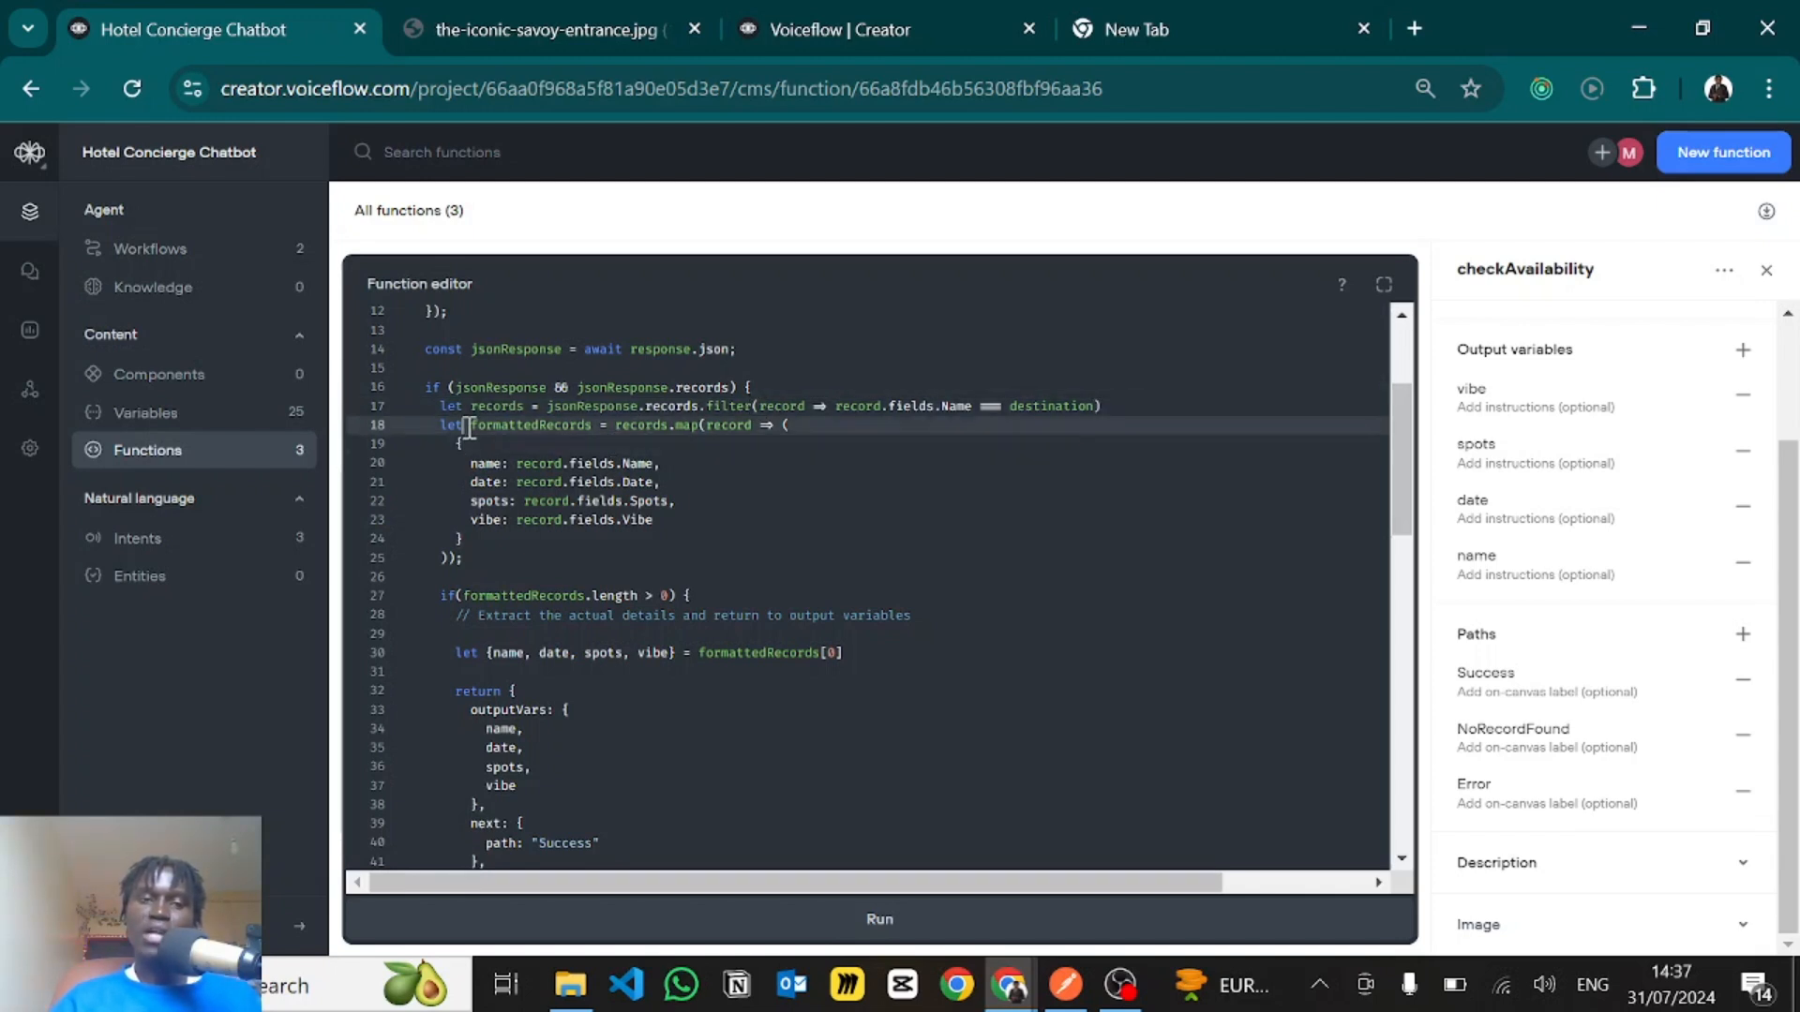
pyautogui.click(517, 427)
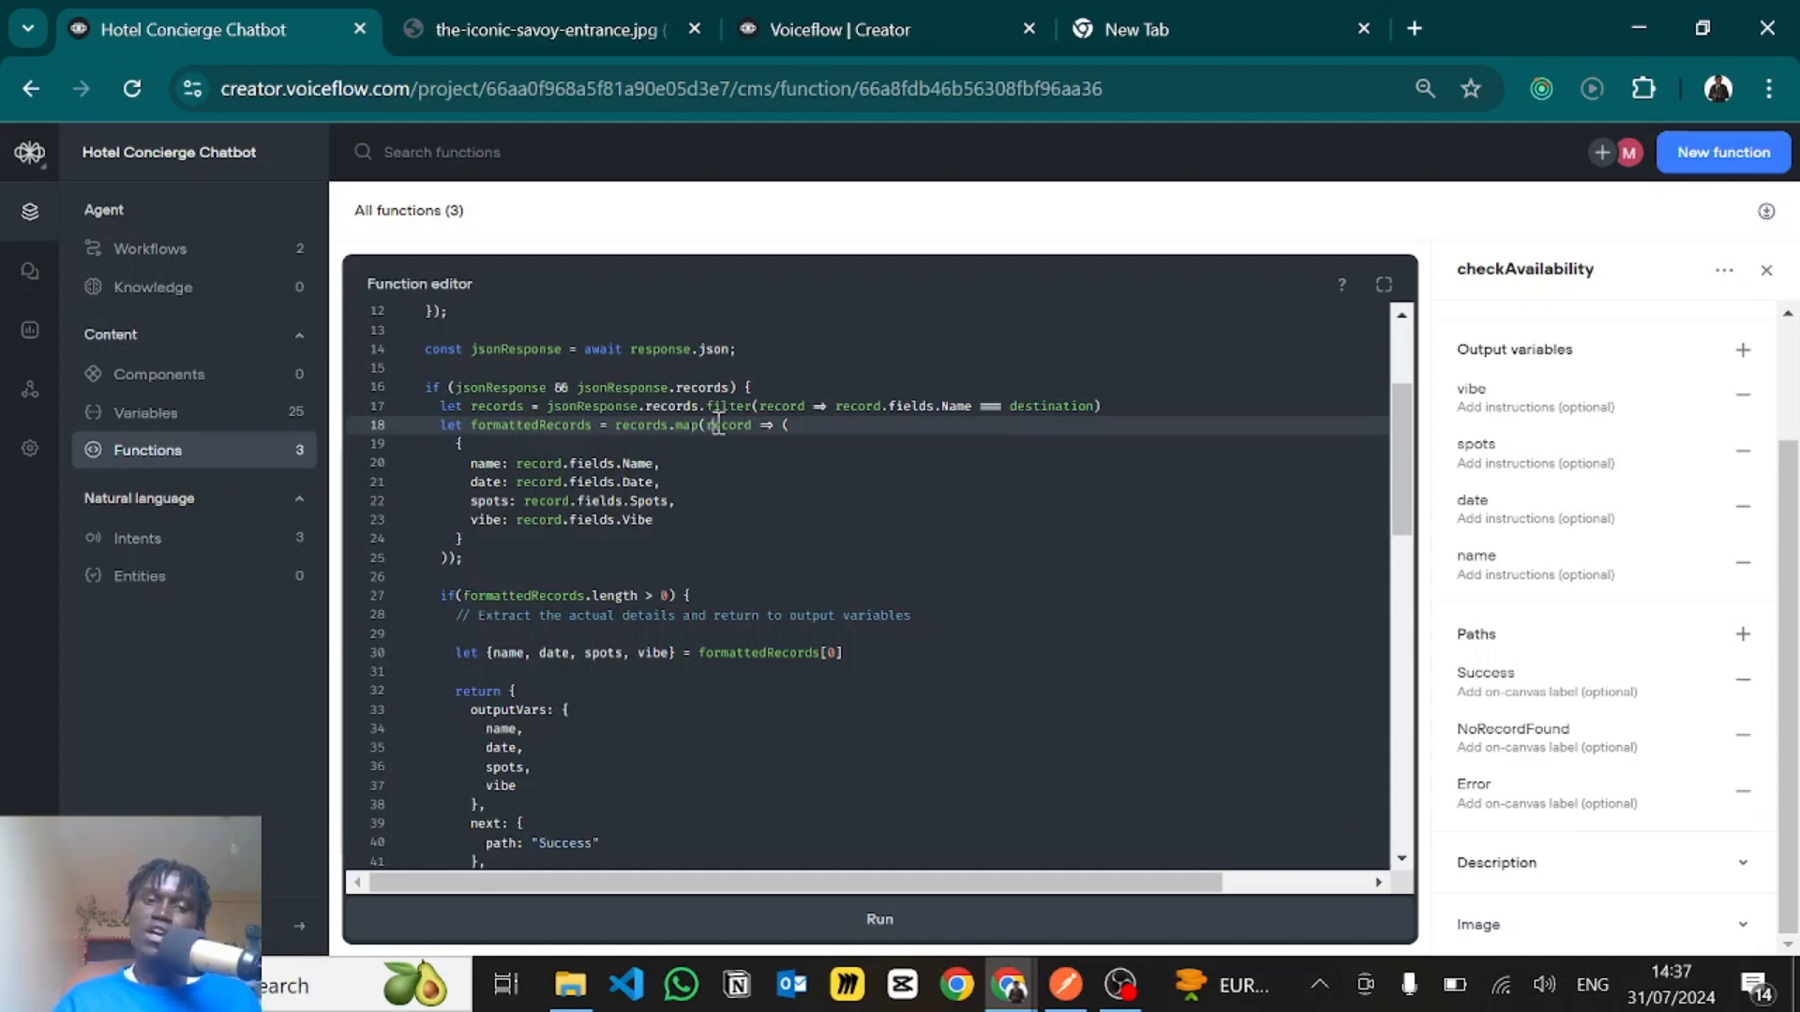
pyautogui.moveTo(708, 426); pyautogui.dragTo(753, 428)
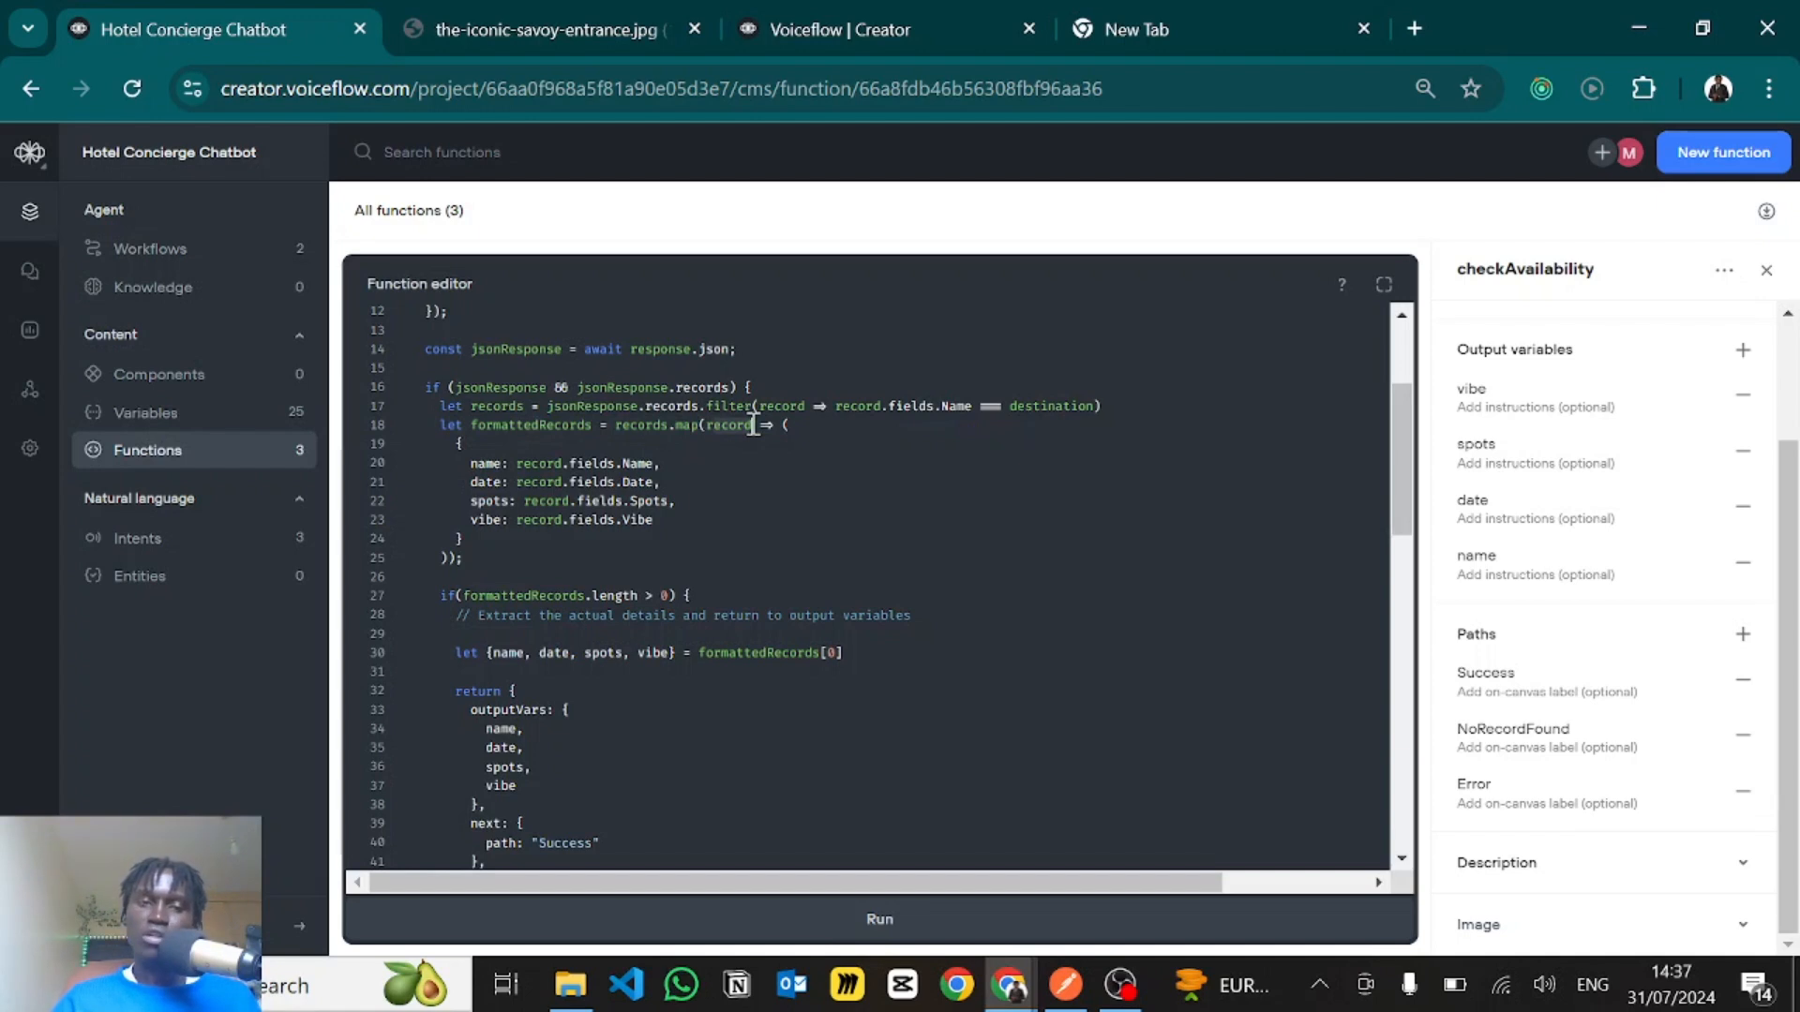
pyautogui.click(470, 462)
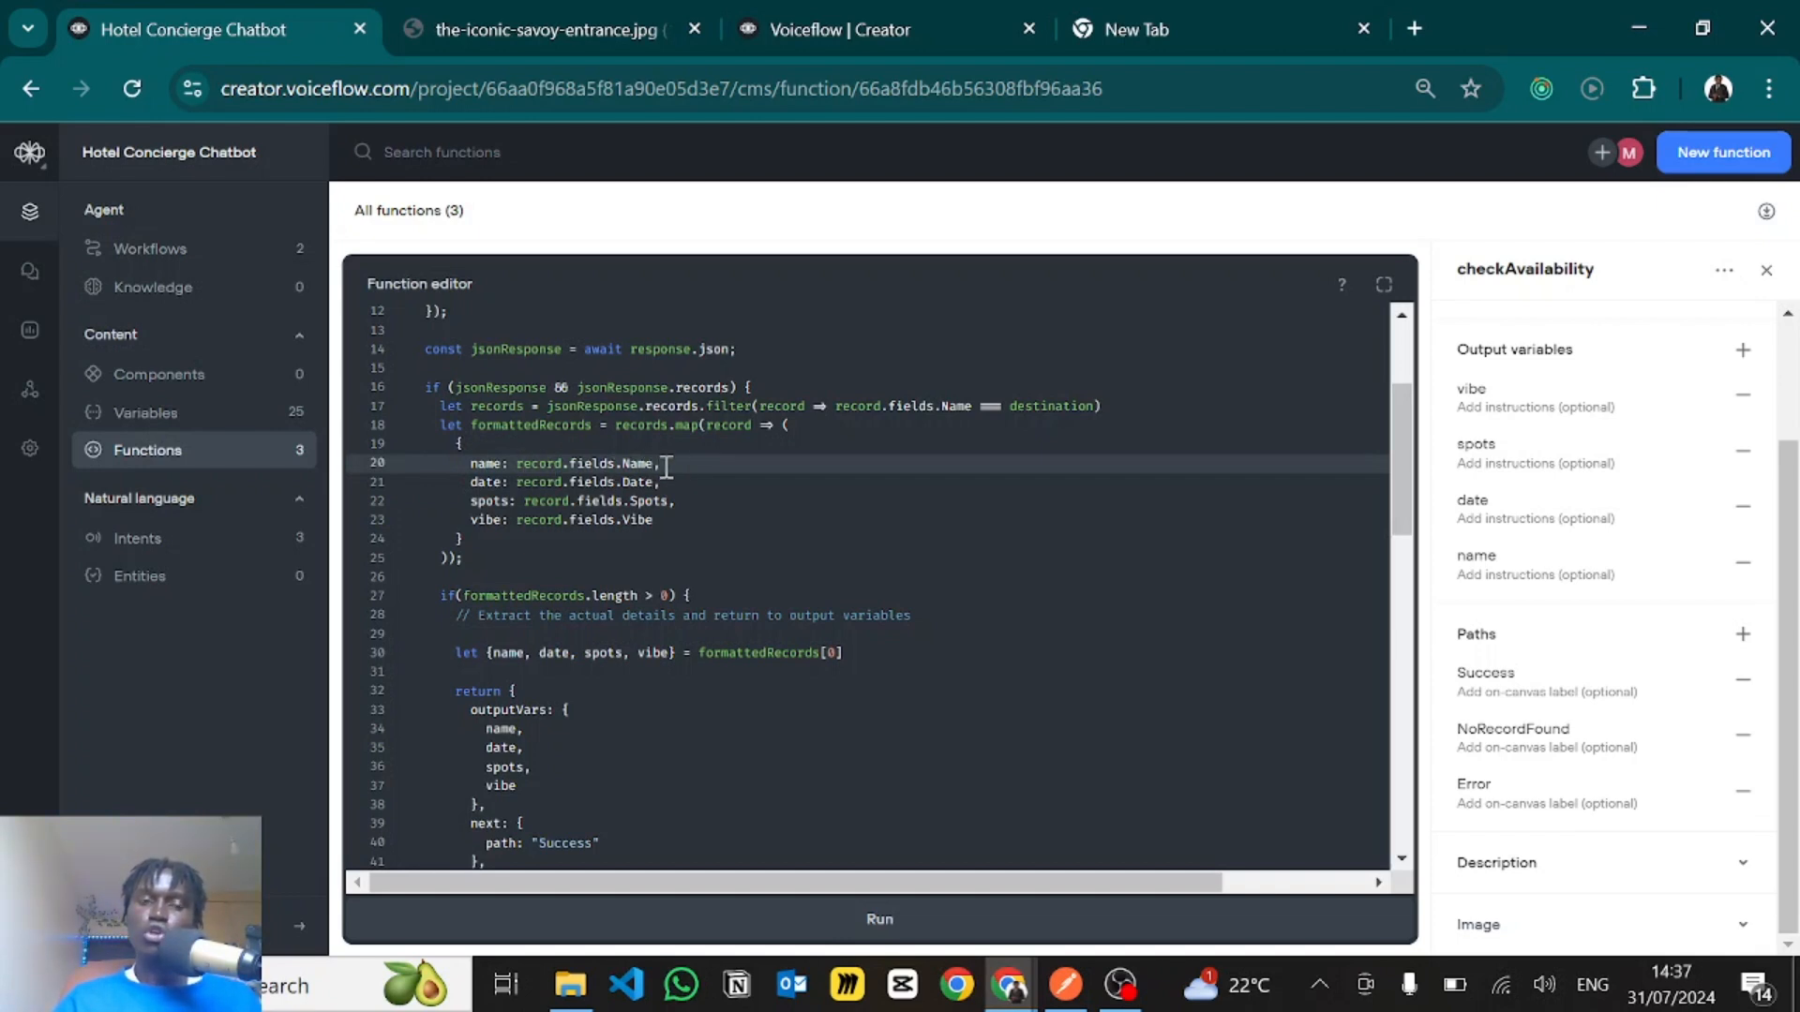
# - Highlight the Hotels endpoint URL in the fetch call, then switch to Postman and open the GET request for that endpoint
pyautogui.scroll(3, 665, 465)
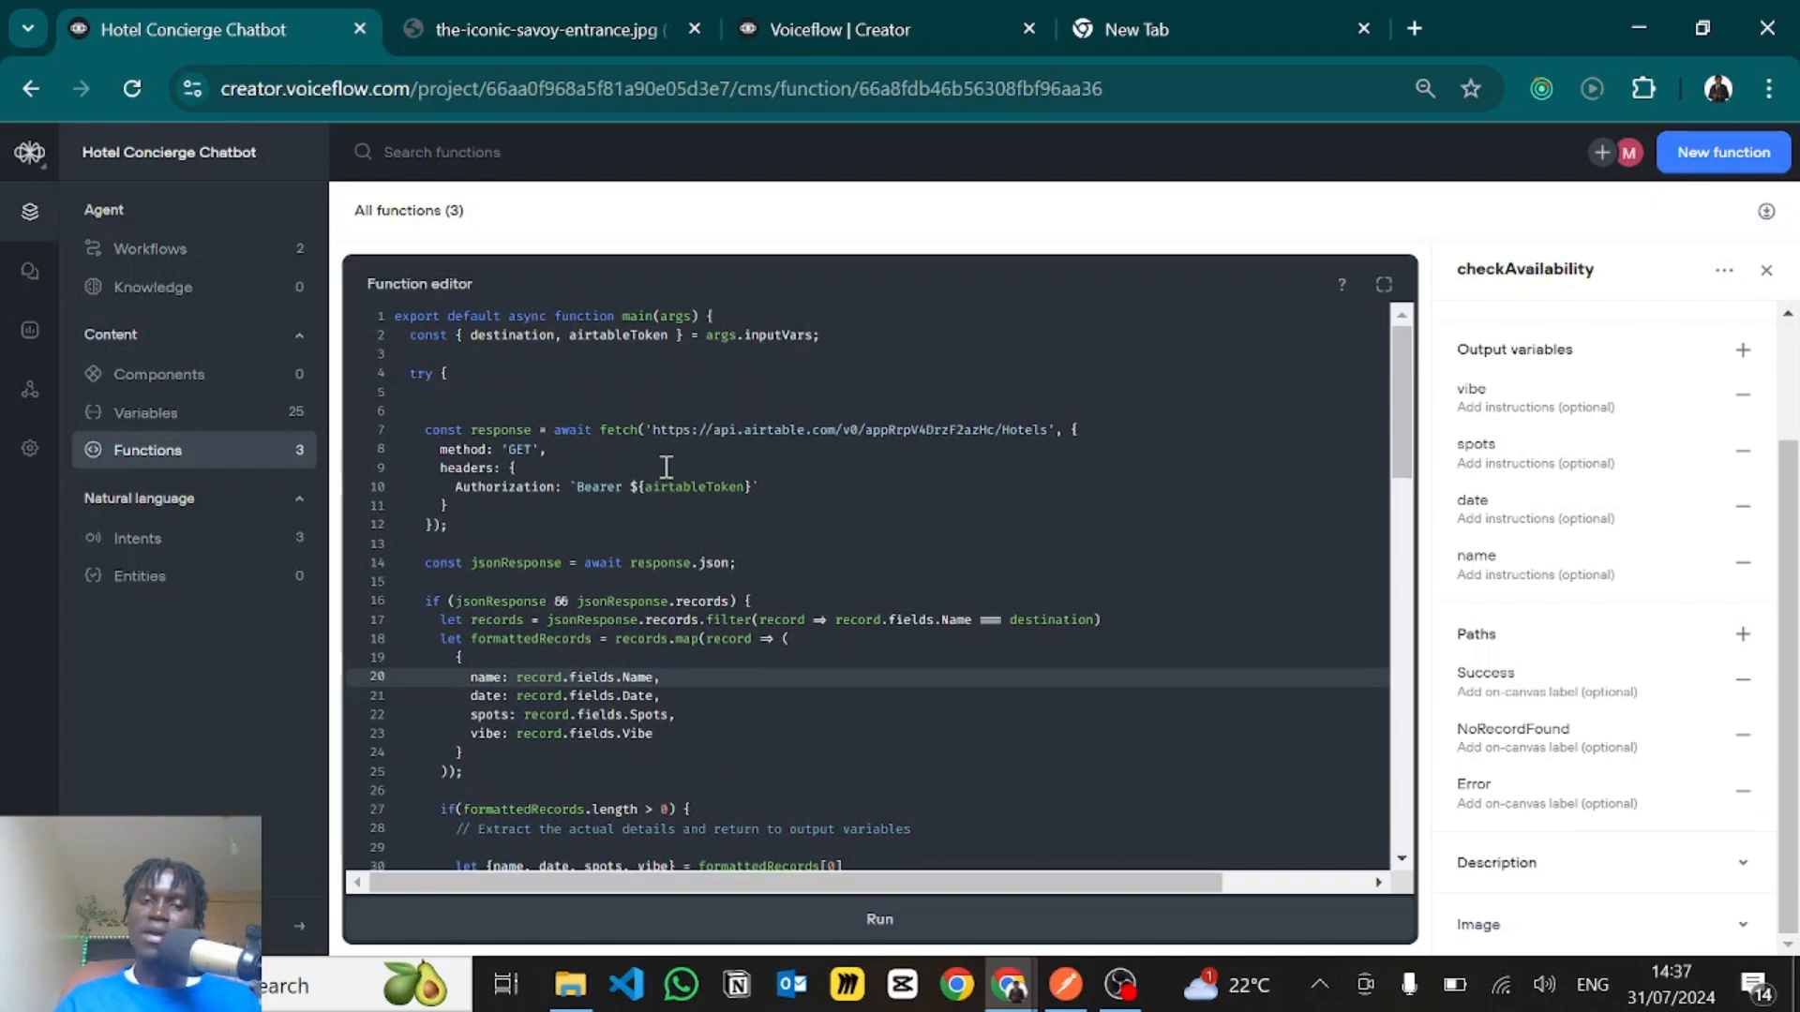
pyautogui.moveTo(657, 430); pyautogui.dragTo(1046, 429)
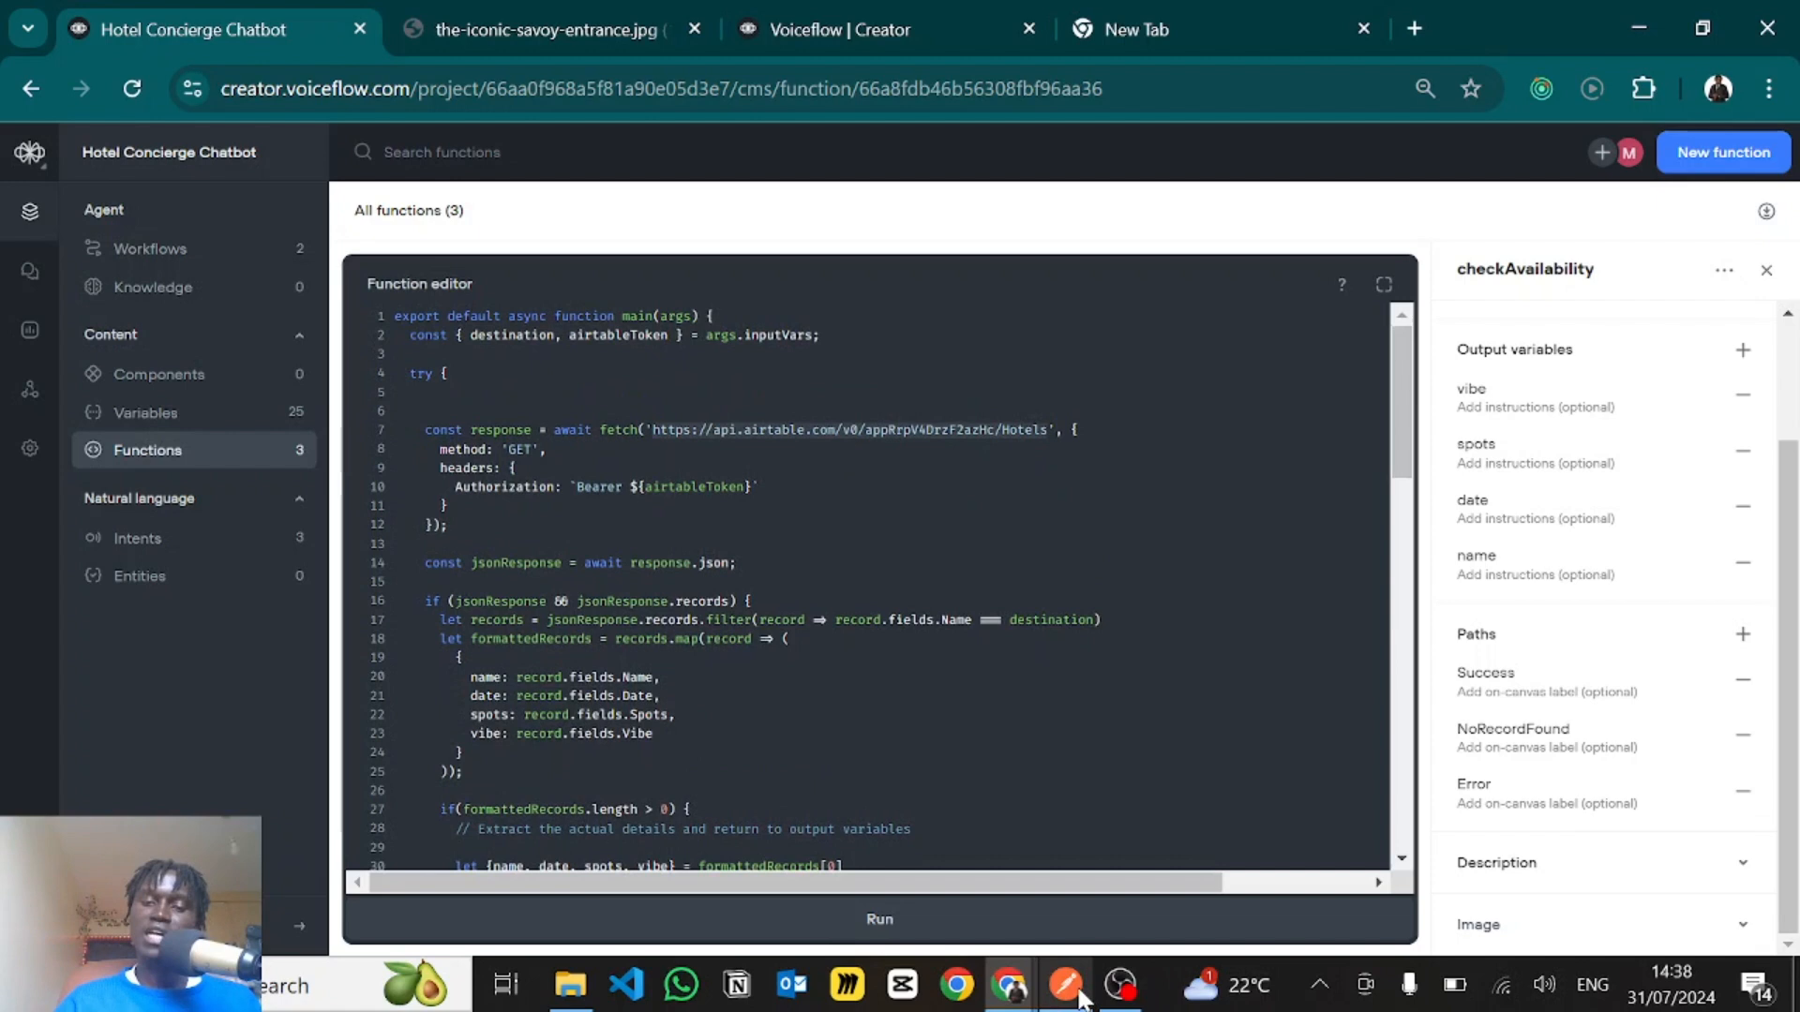
pyautogui.moveTo(1069, 994)
pyautogui.click(1064, 858)
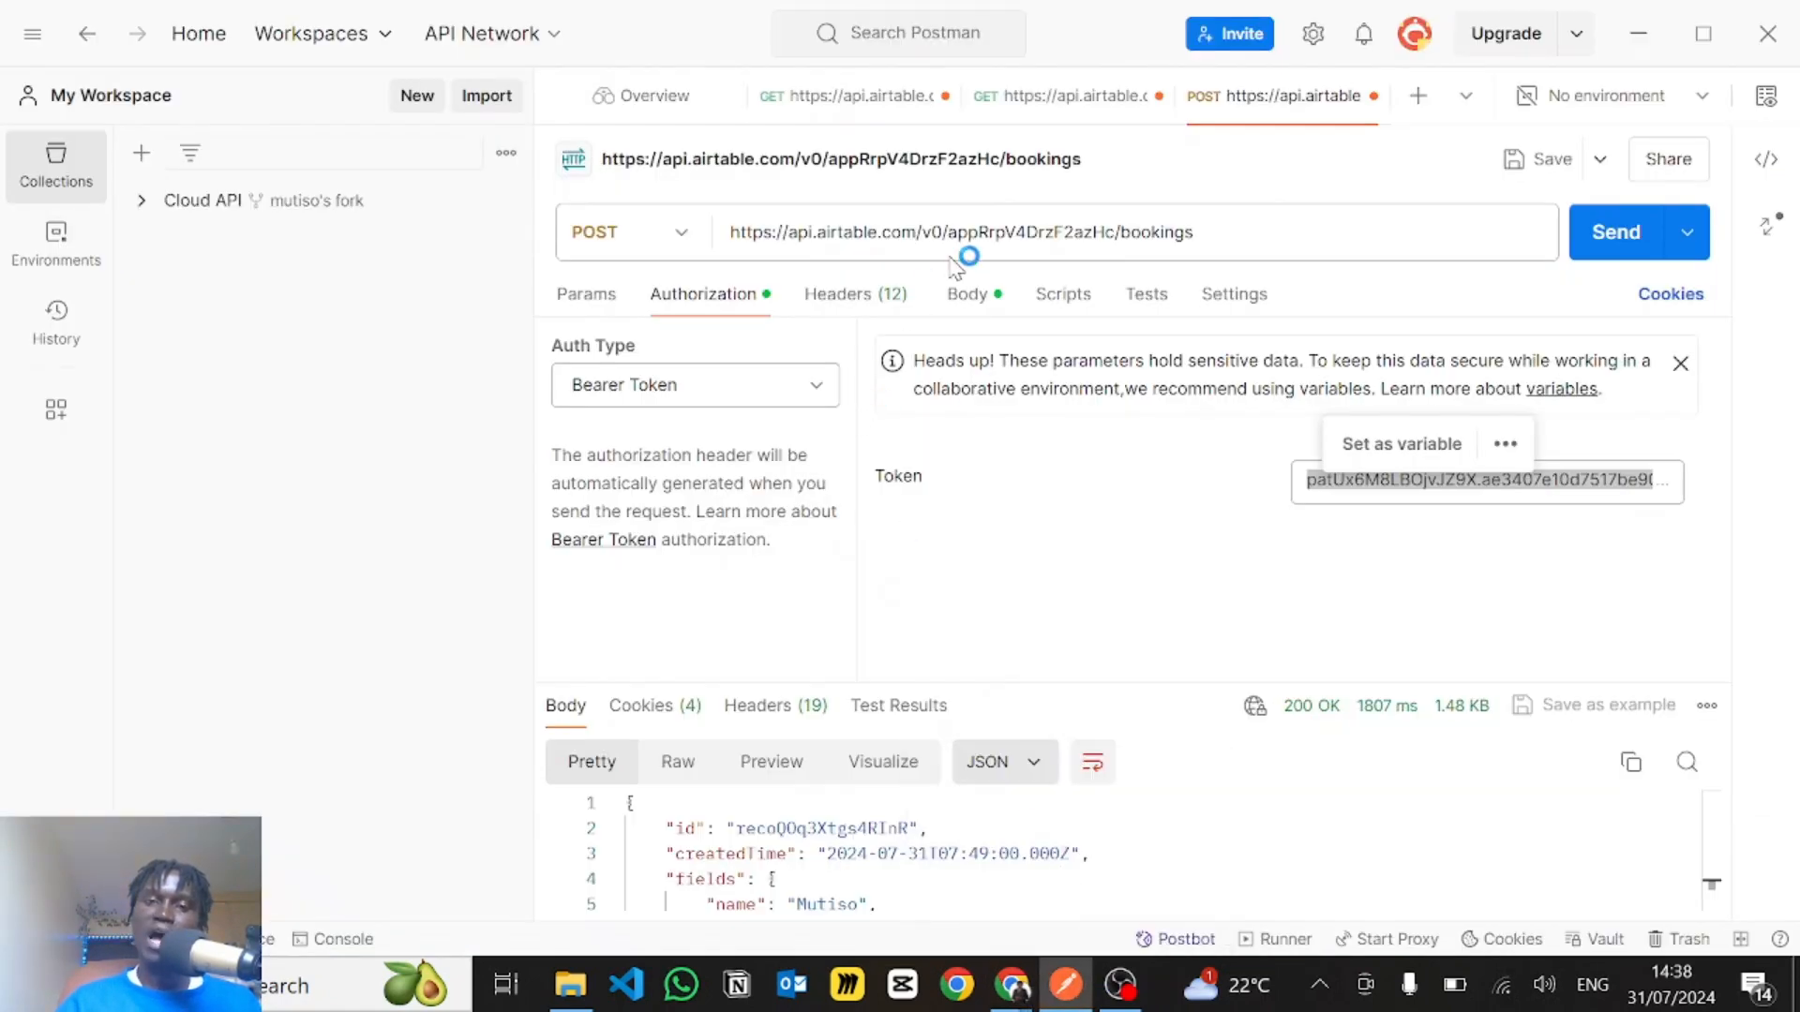
pyautogui.click(842, 108)
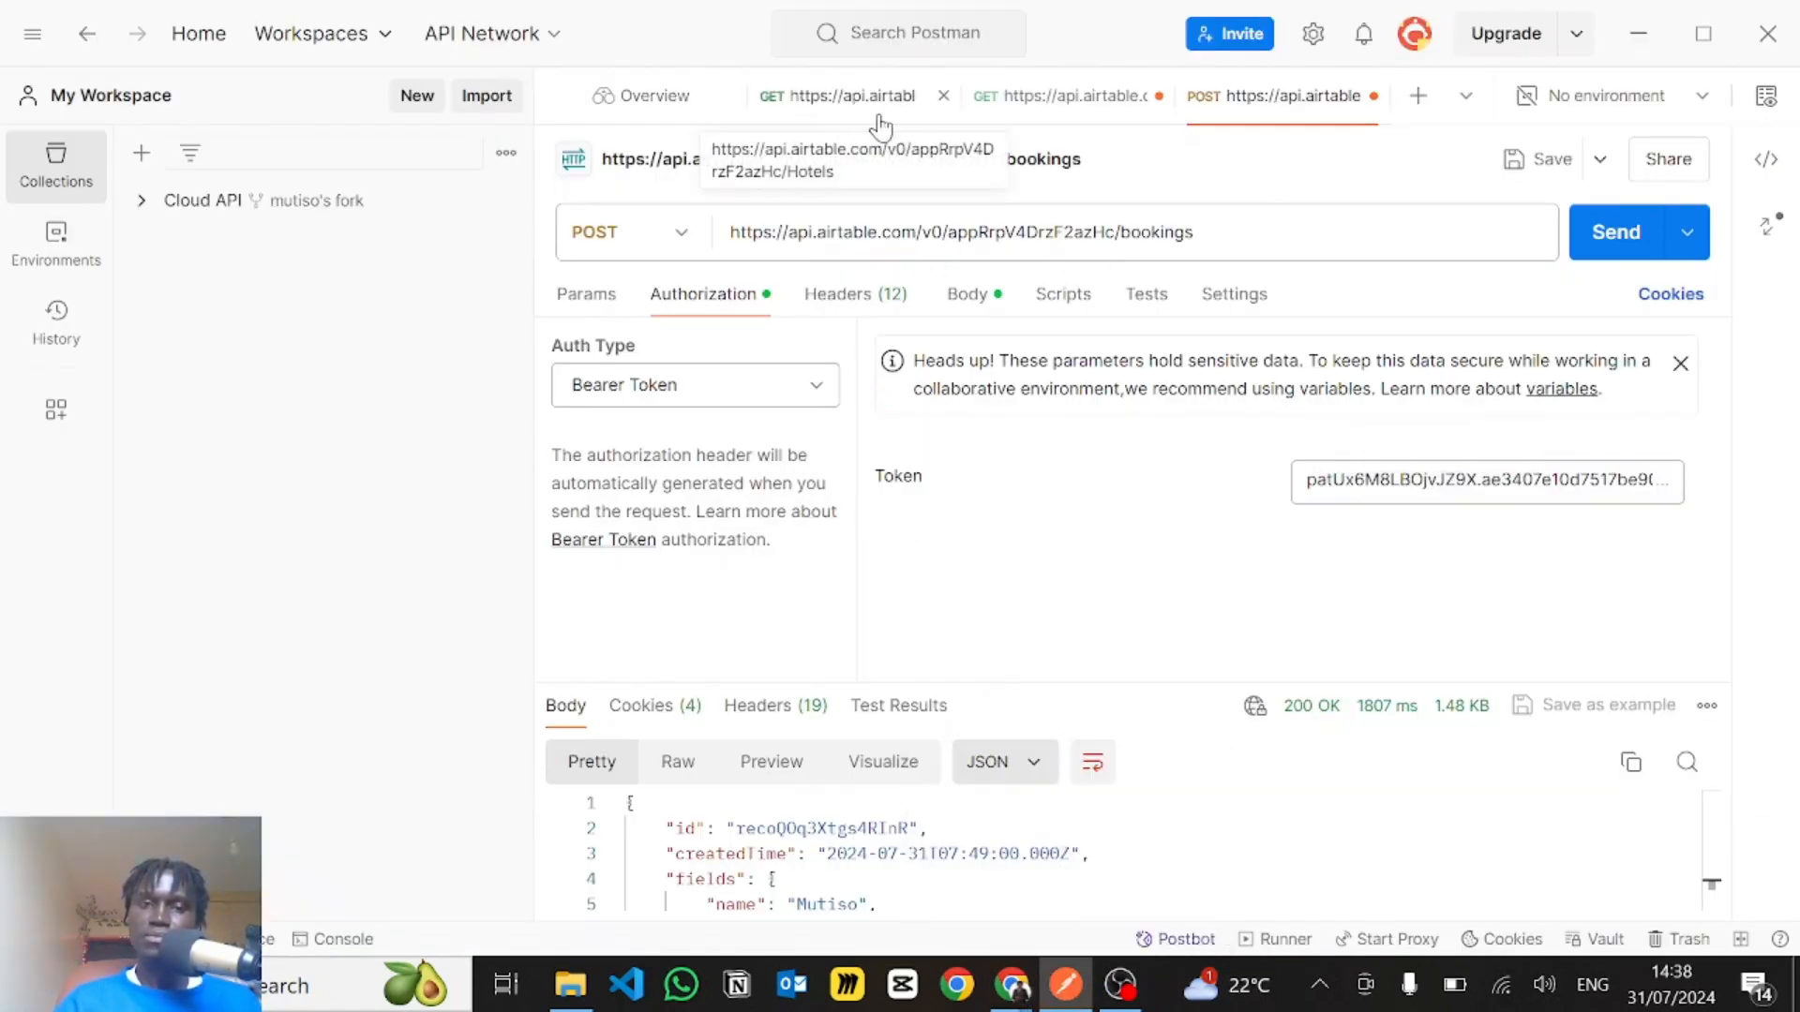
pyautogui.click(870, 110)
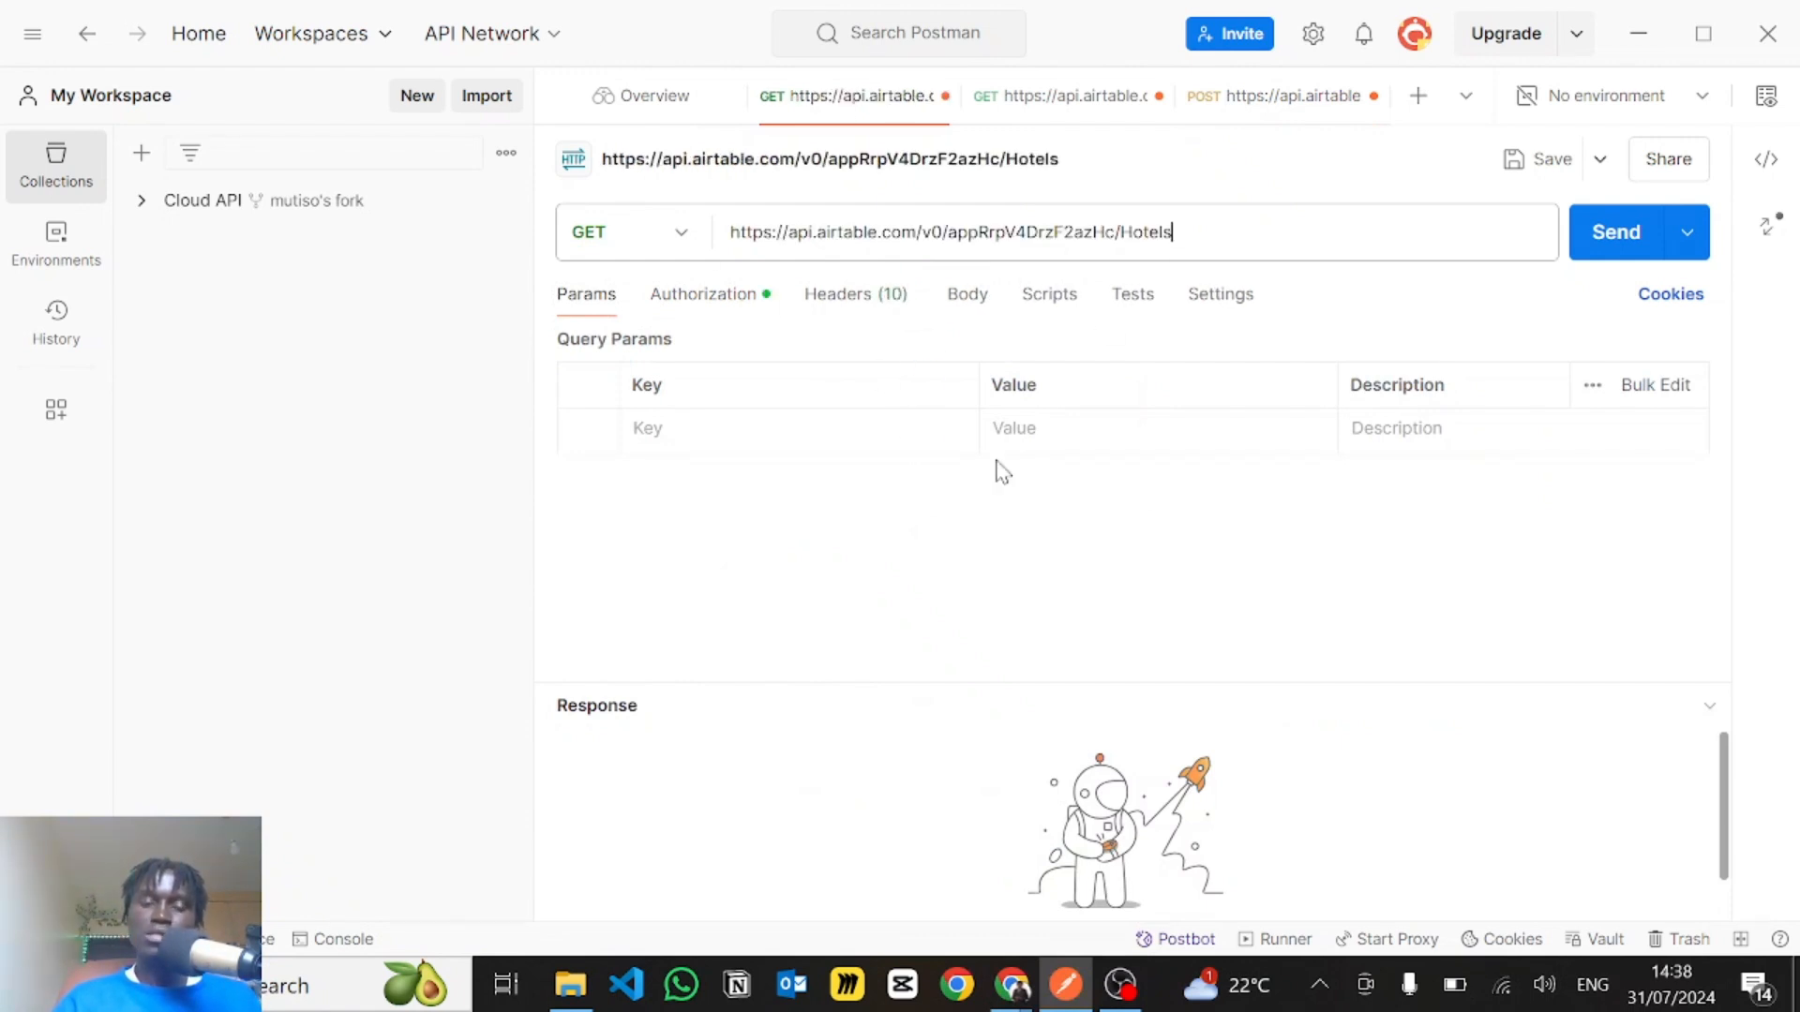
# - Switch back to Voiceflow and examine the condition in checkAvailability that tests whether formattedRecords.length is greater than 0
pyautogui.hotkey('alt', 'Tab')
pyautogui.click(676, 523)
pyautogui.scroll(-2, 676, 523)
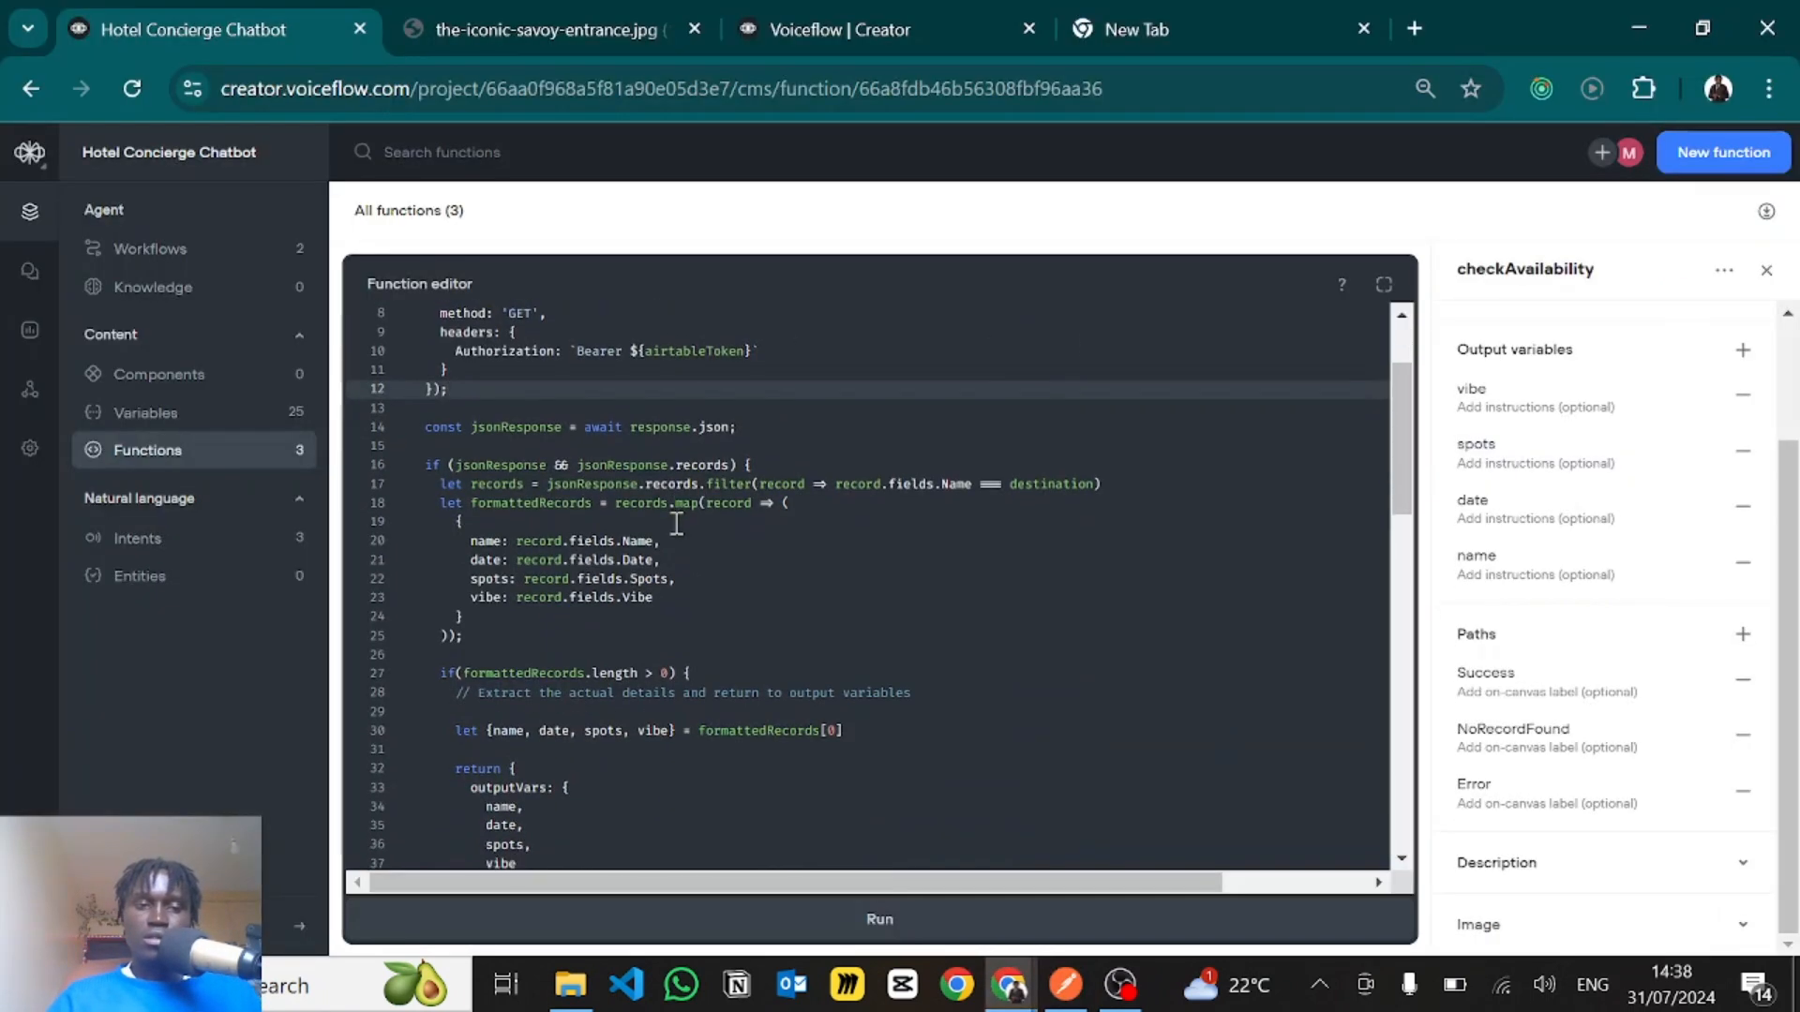
pyautogui.scroll(-4, 676, 523)
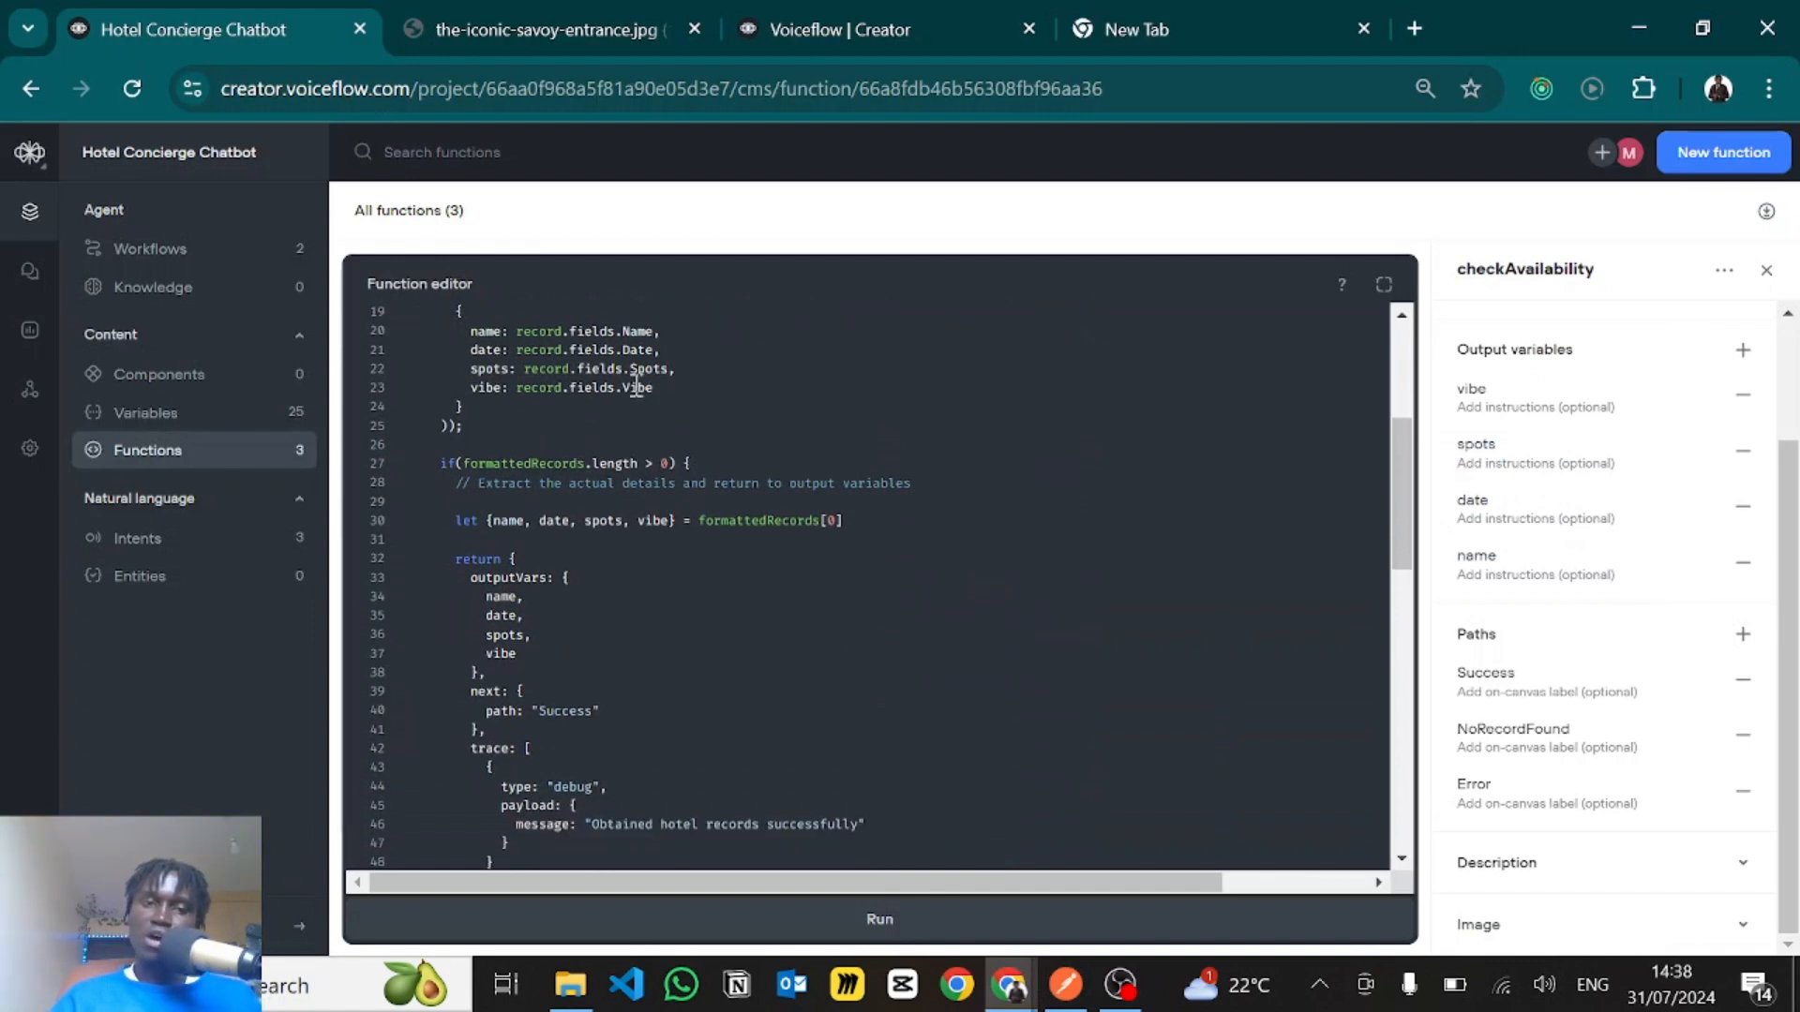
pyautogui.scroll(1, 487, 455)
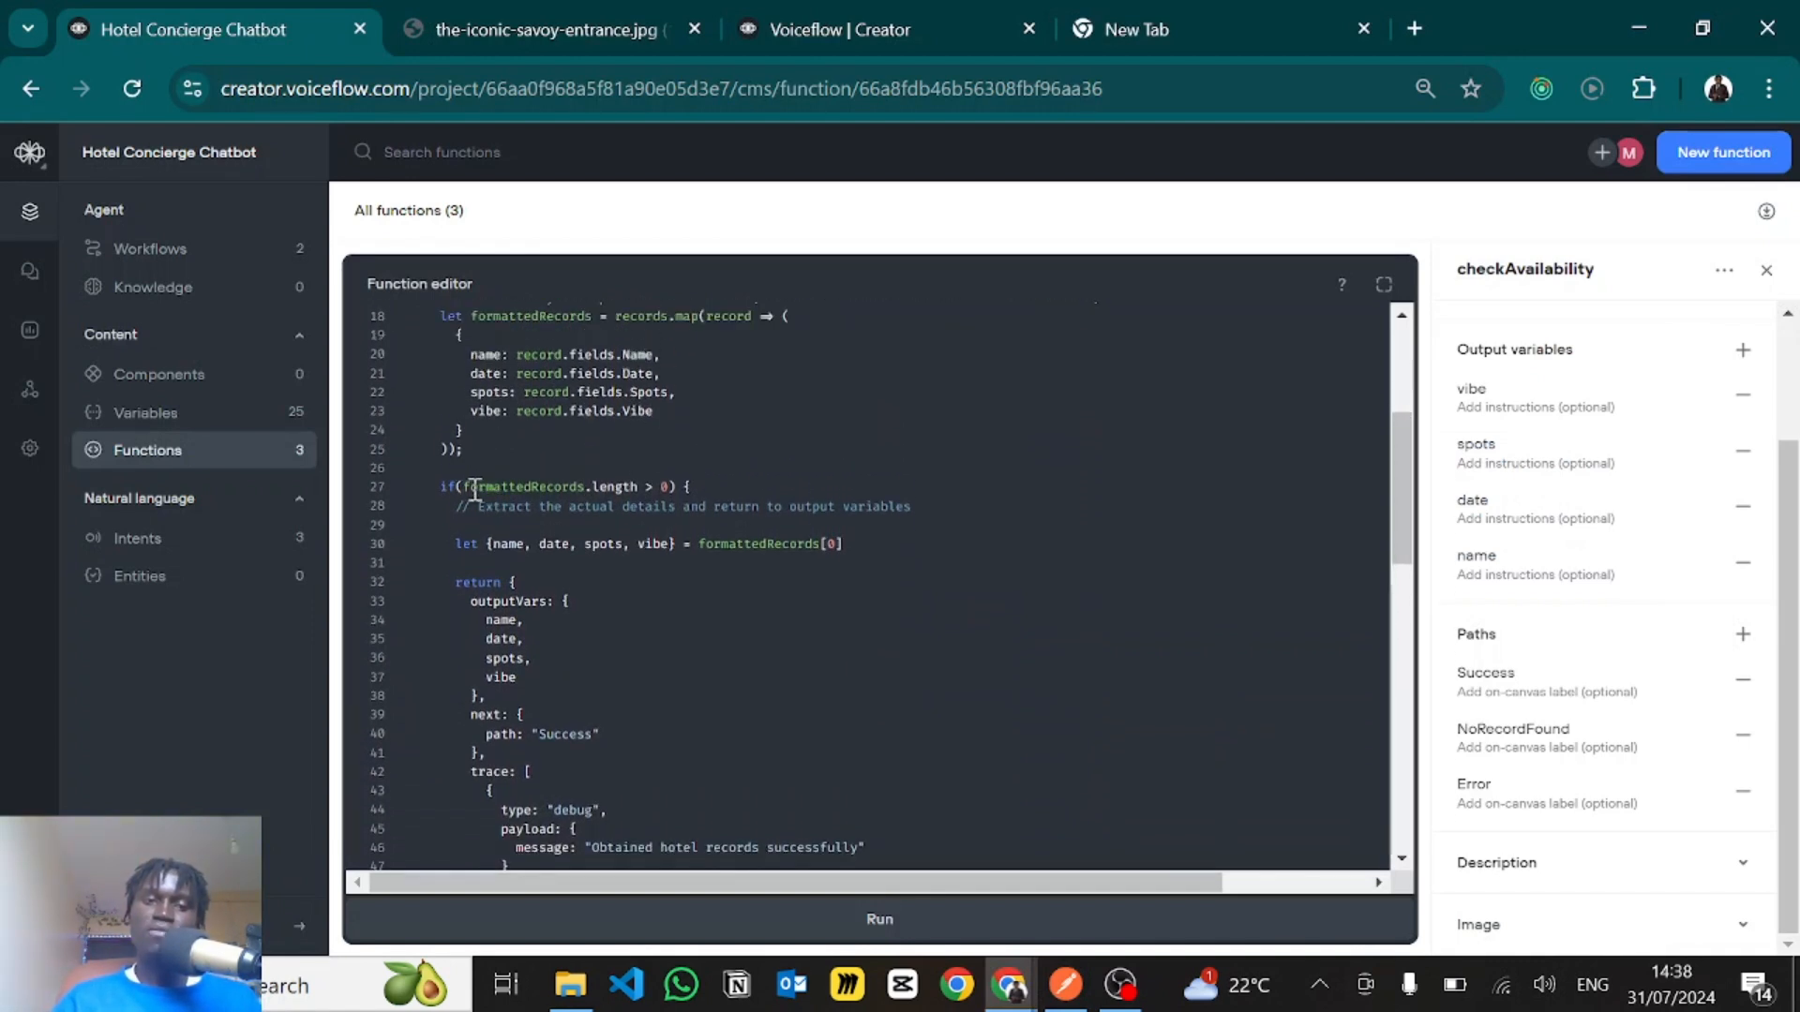
pyautogui.moveTo(465, 486); pyautogui.dragTo(638, 487)
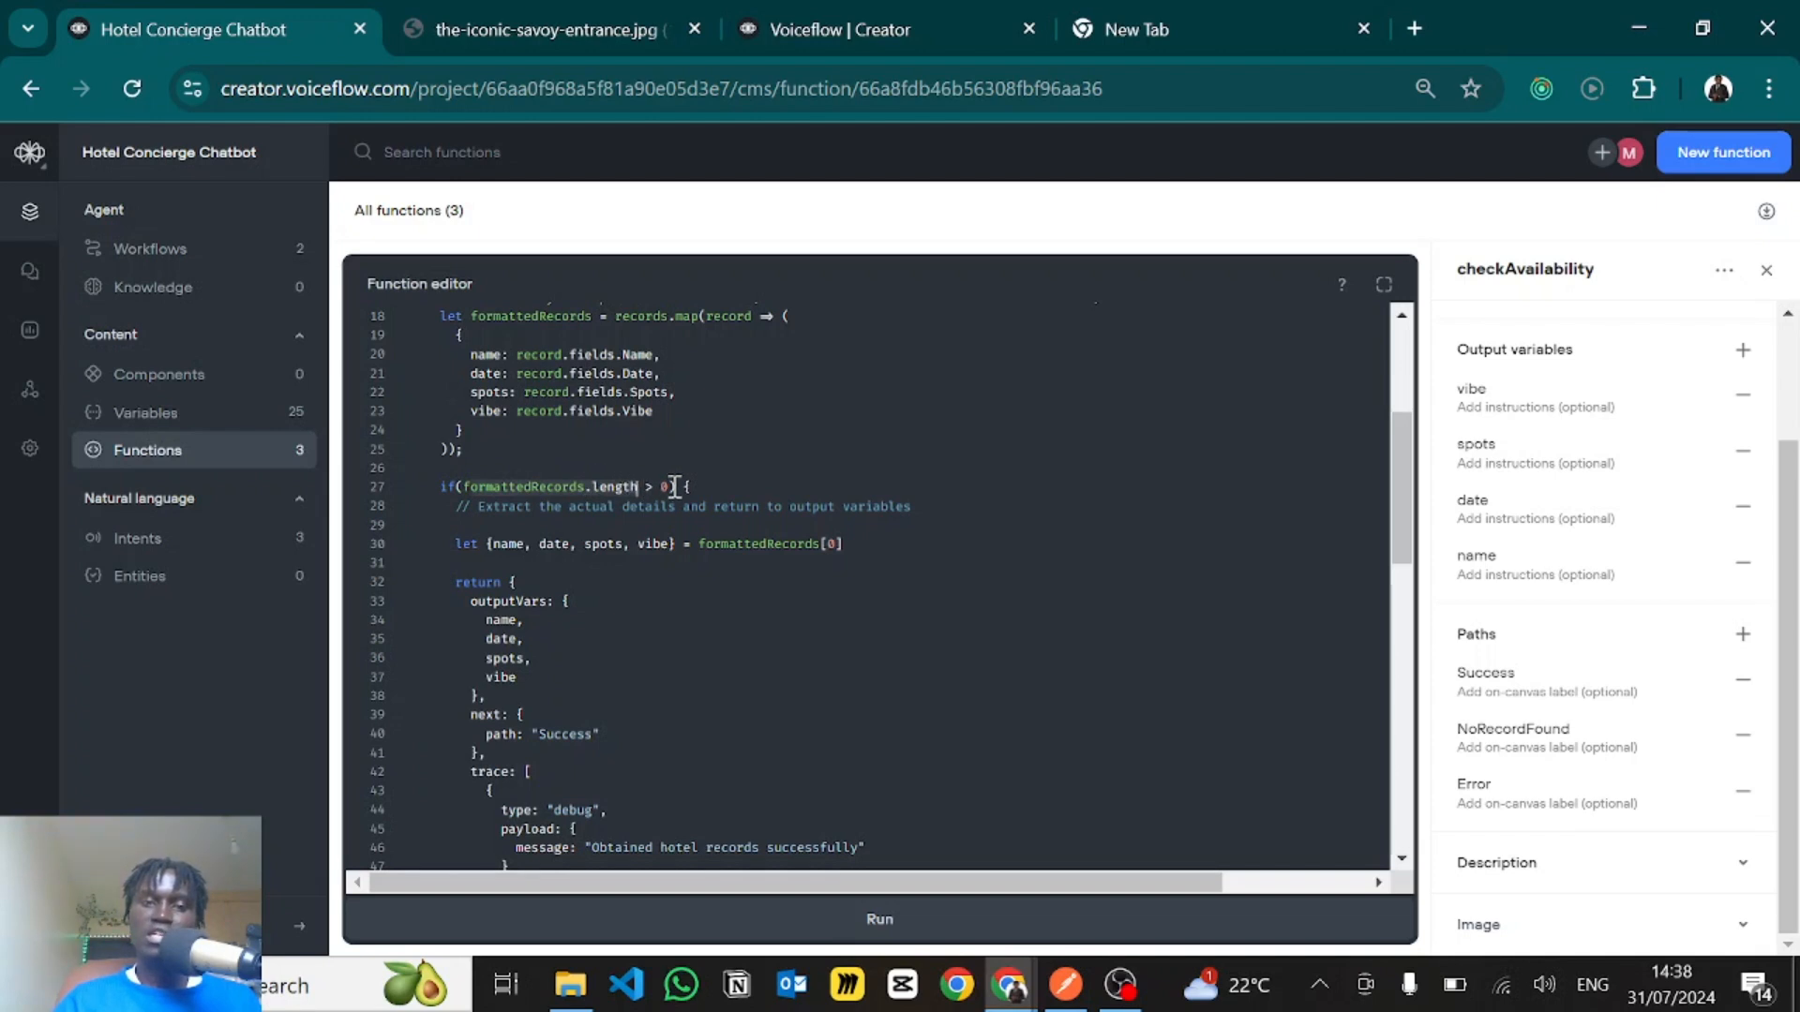
pyautogui.click(684, 487)
pyautogui.scroll(-2, 684, 487)
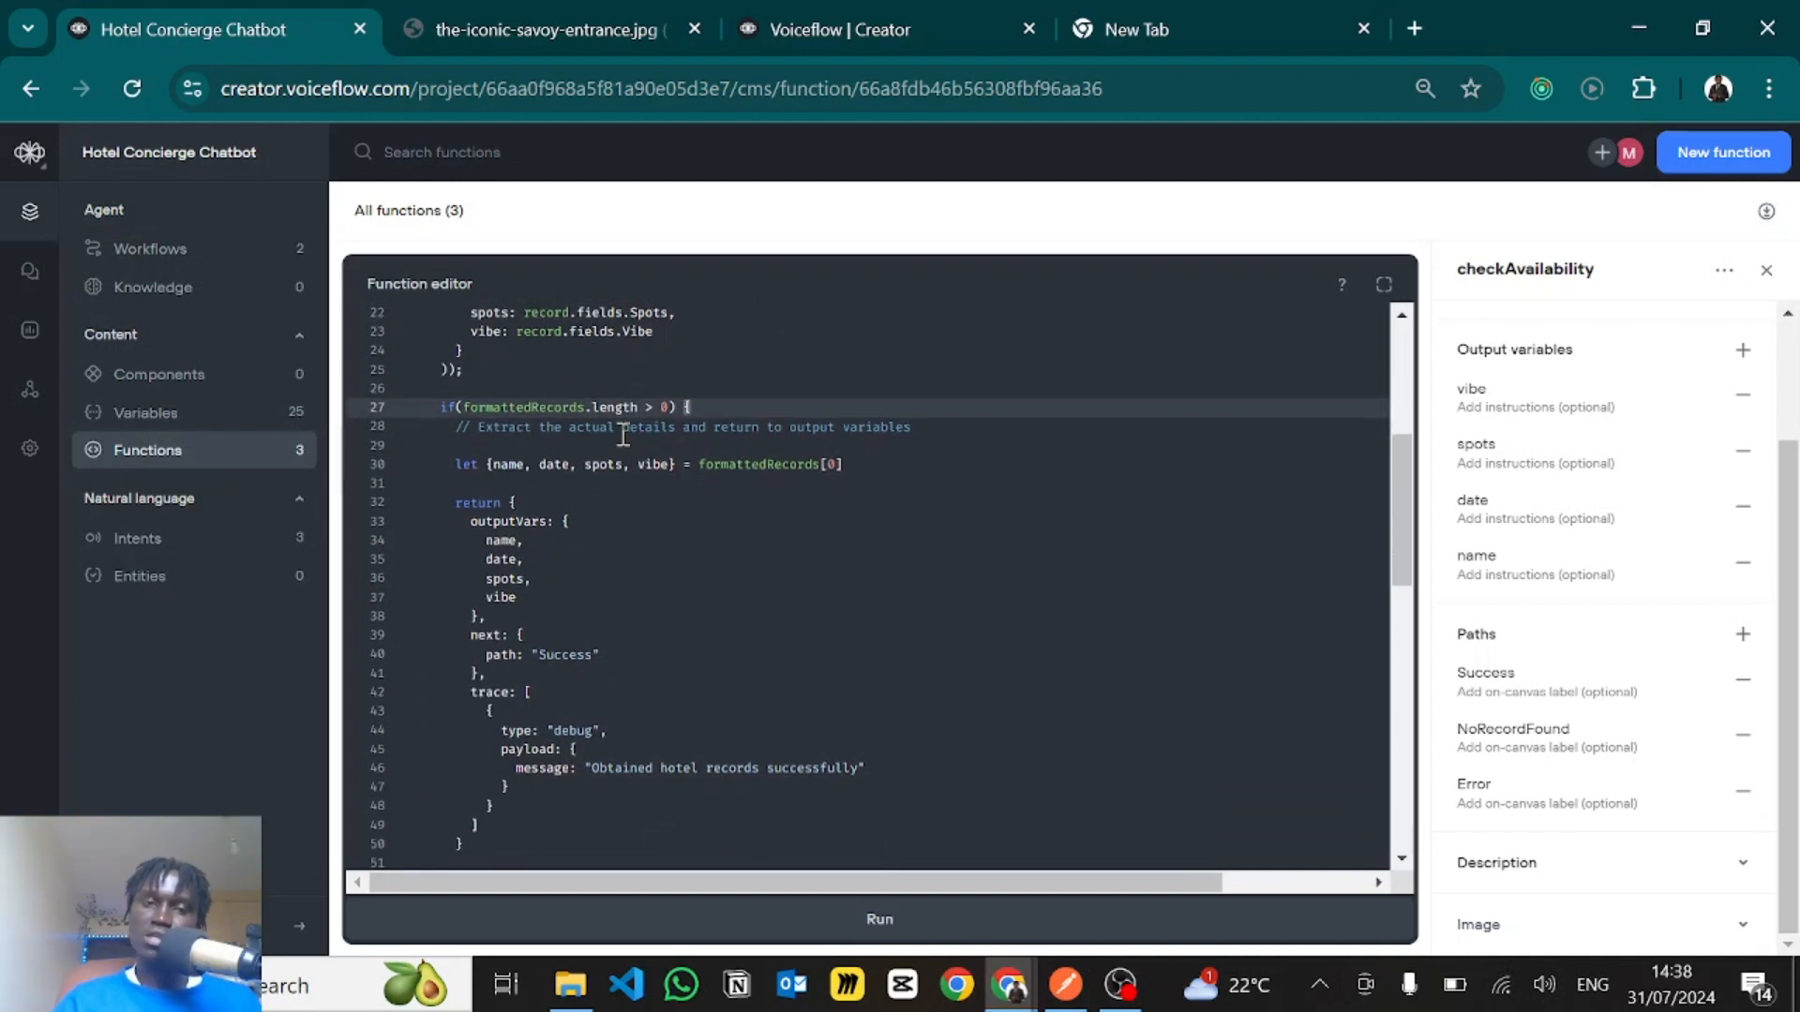
# - Examine the line that destructures name, date, spots and vibe from formattedRecords[0]
pyautogui.scroll(-2, 539, 463)
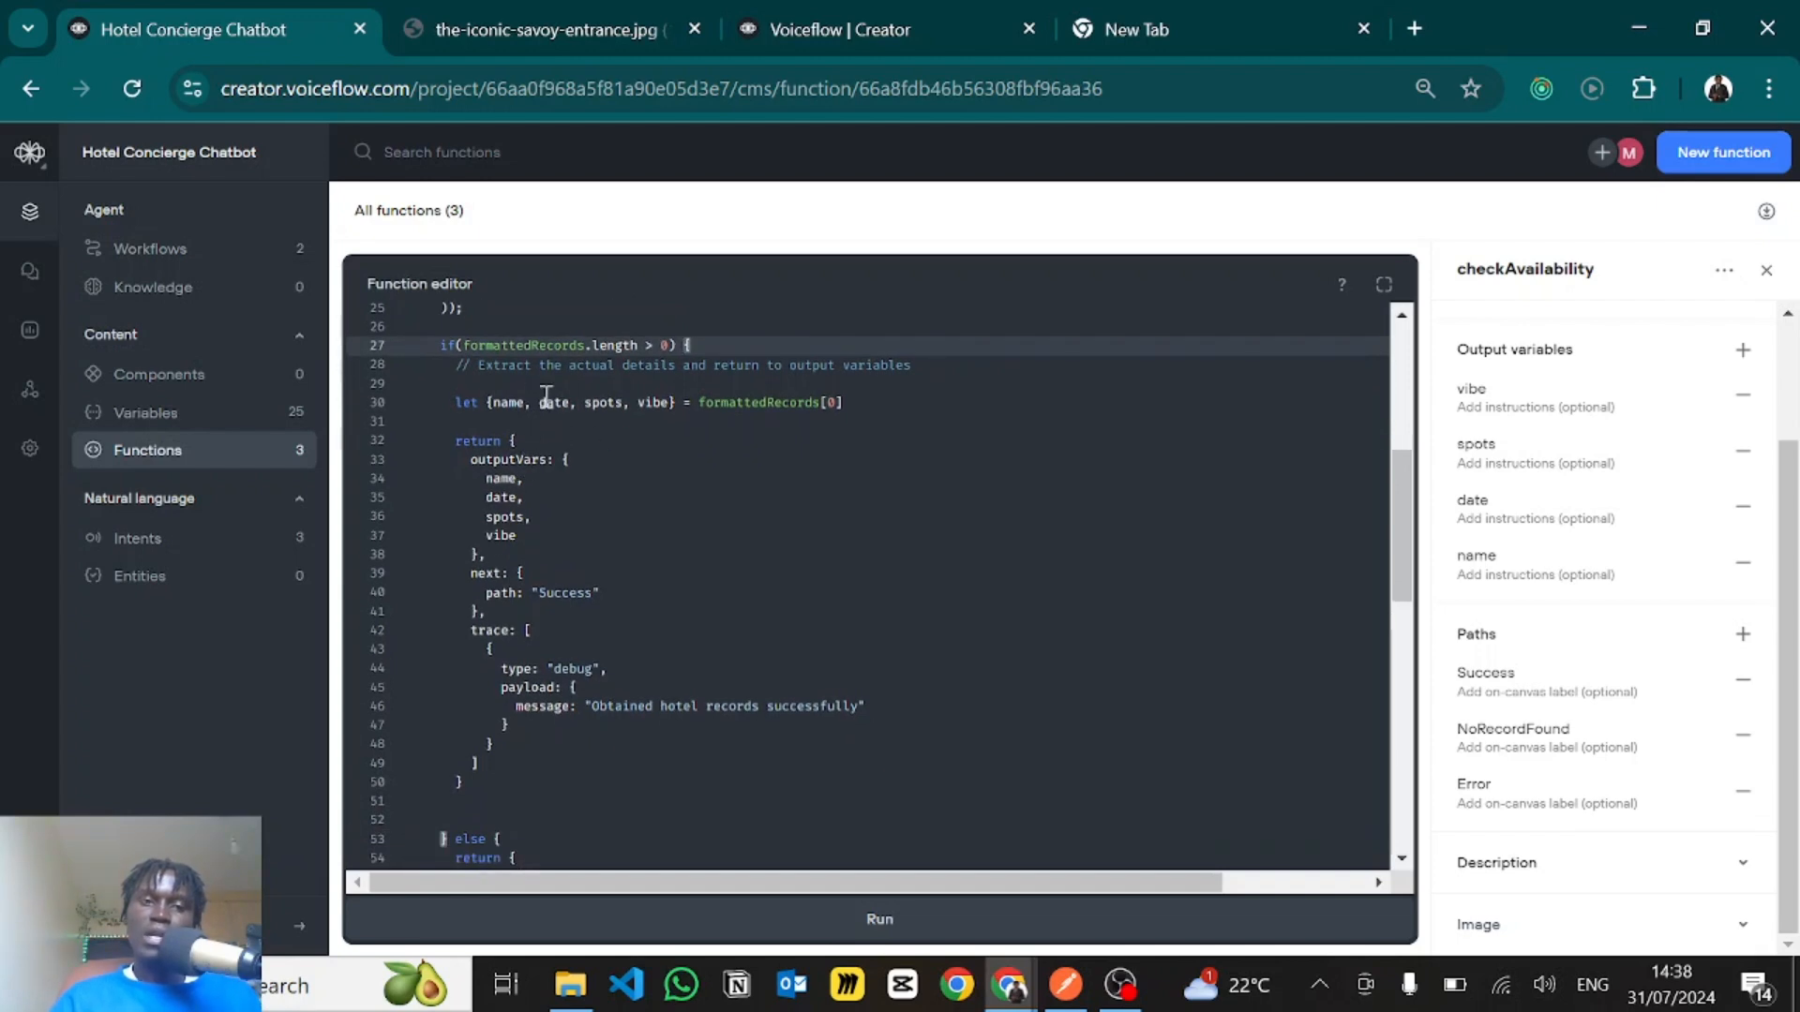
pyautogui.moveTo(494, 403); pyautogui.dragTo(678, 403)
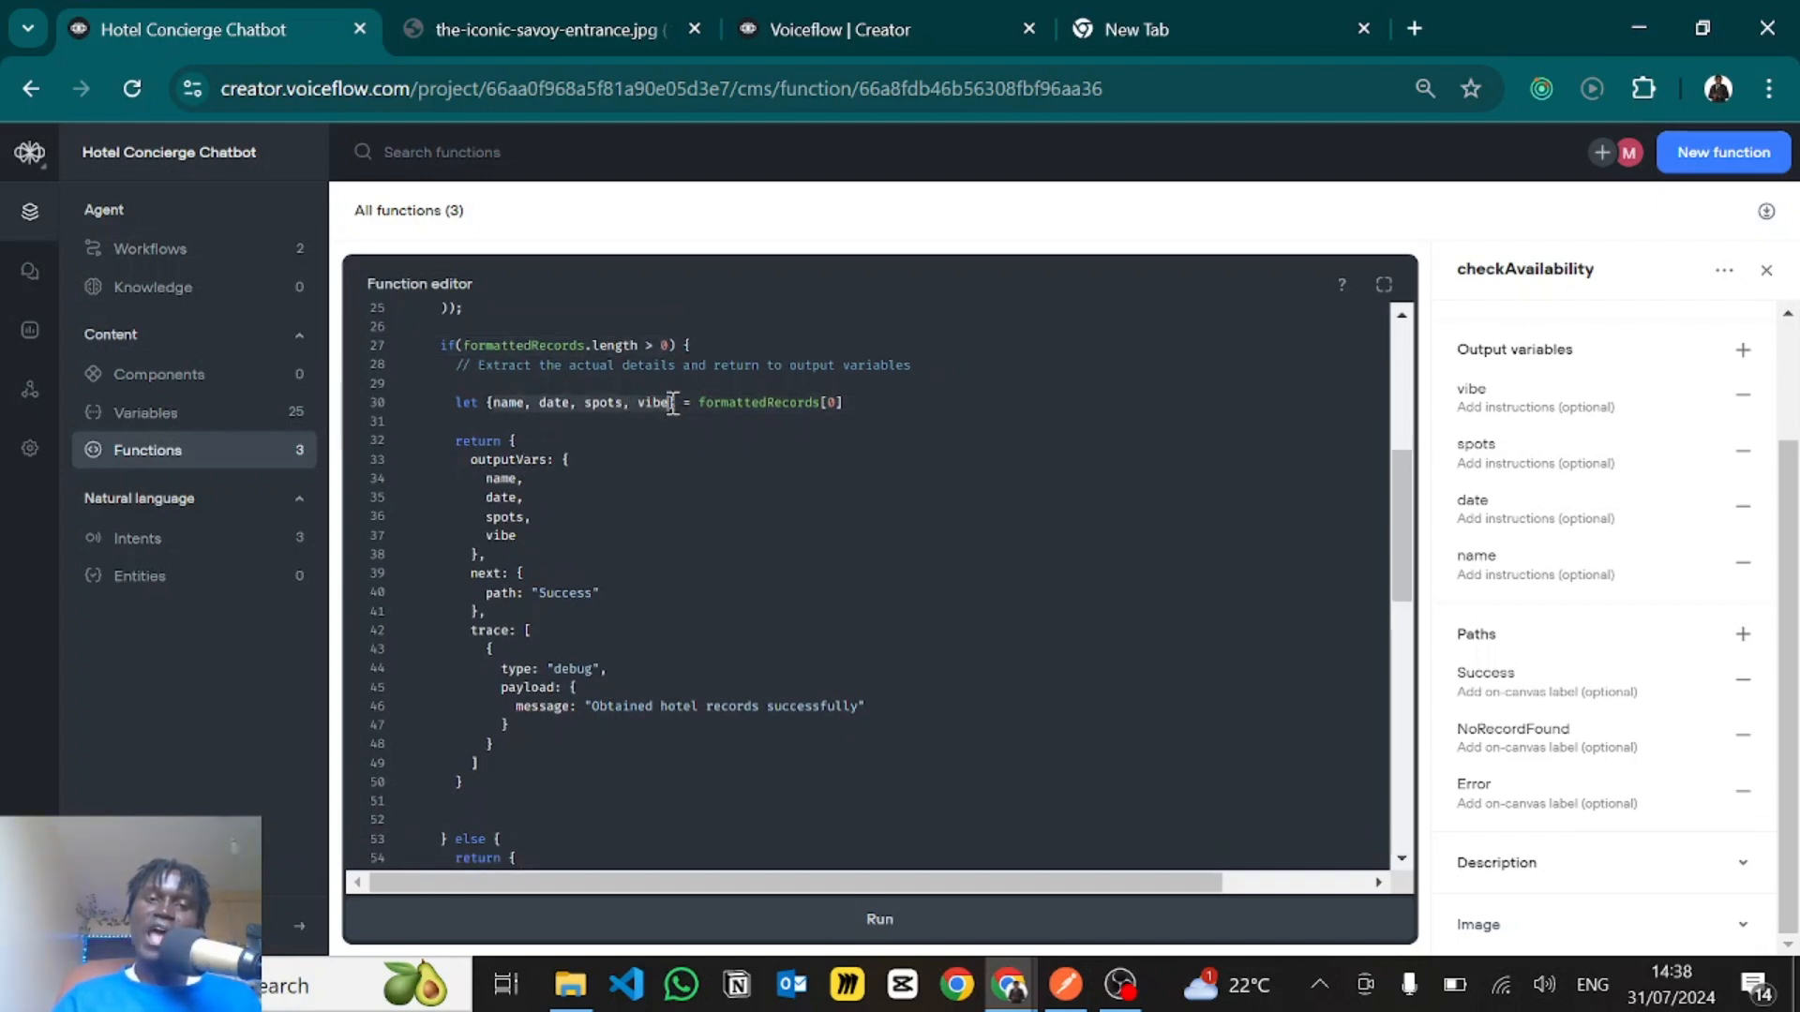
pyautogui.click(672, 403)
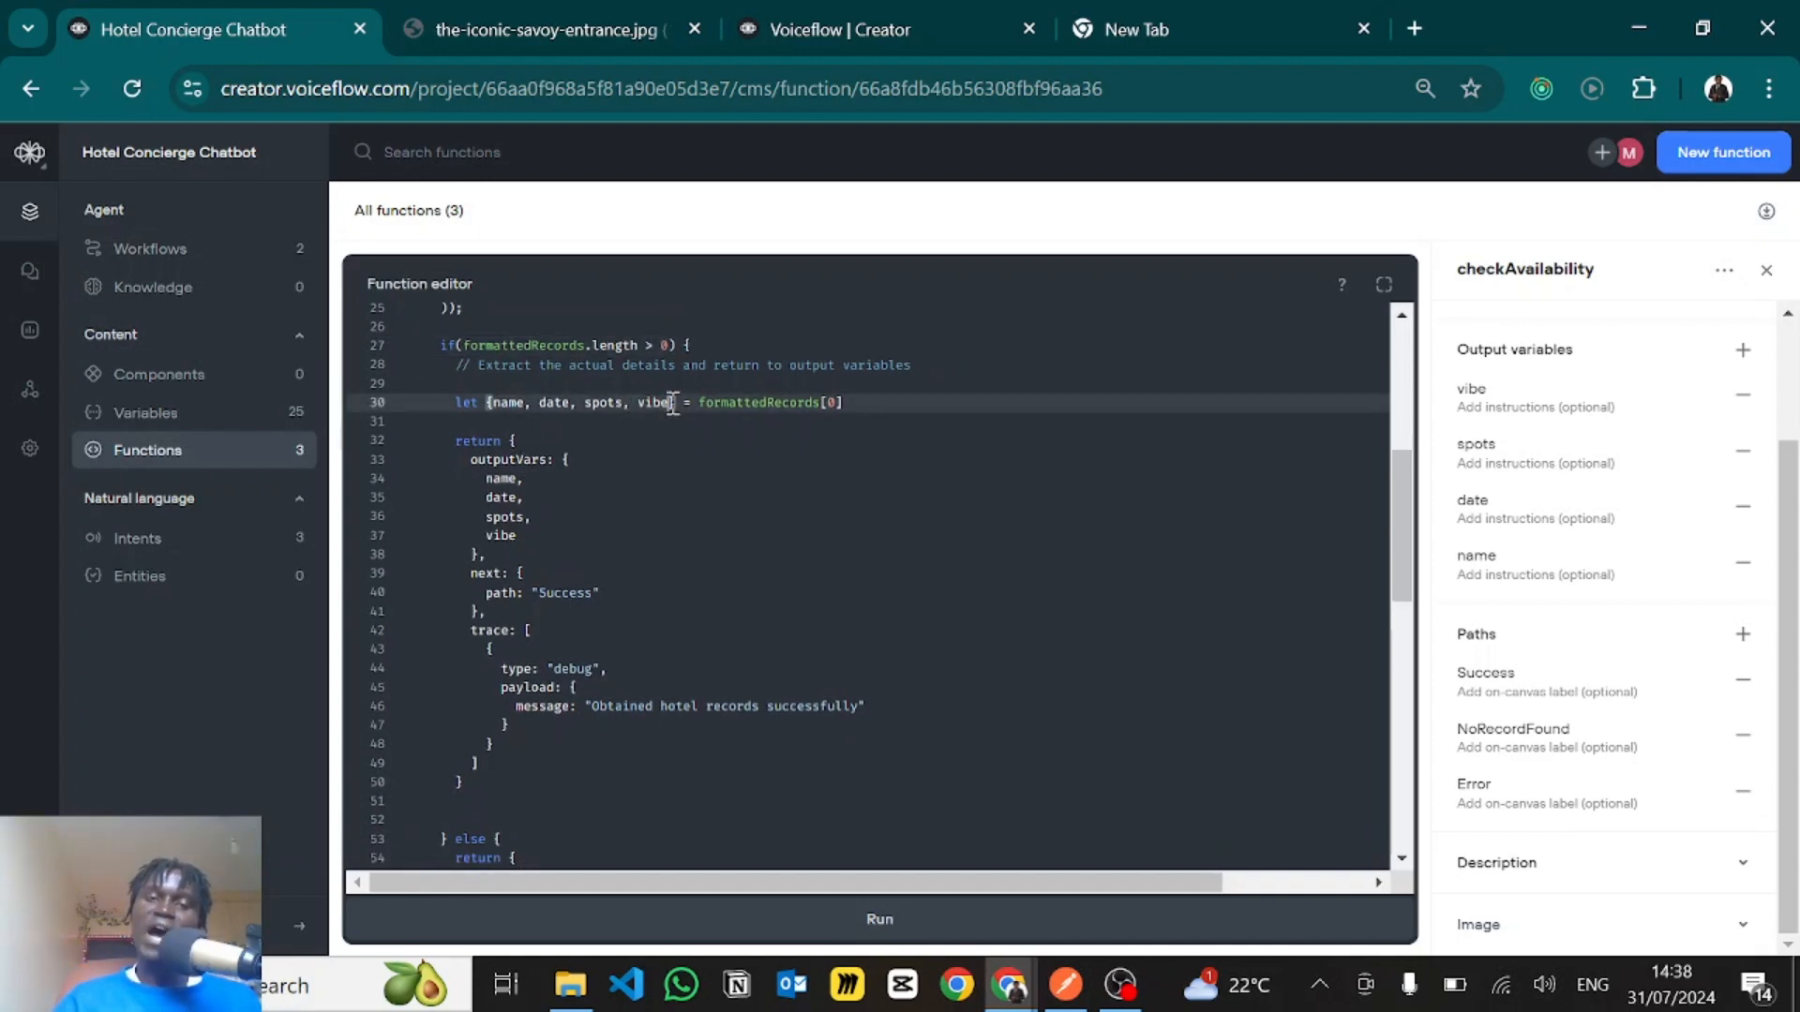
pyautogui.click(858, 400)
pyautogui.moveTo(856, 401); pyautogui.dragTo(823, 402)
pyautogui.click(792, 402)
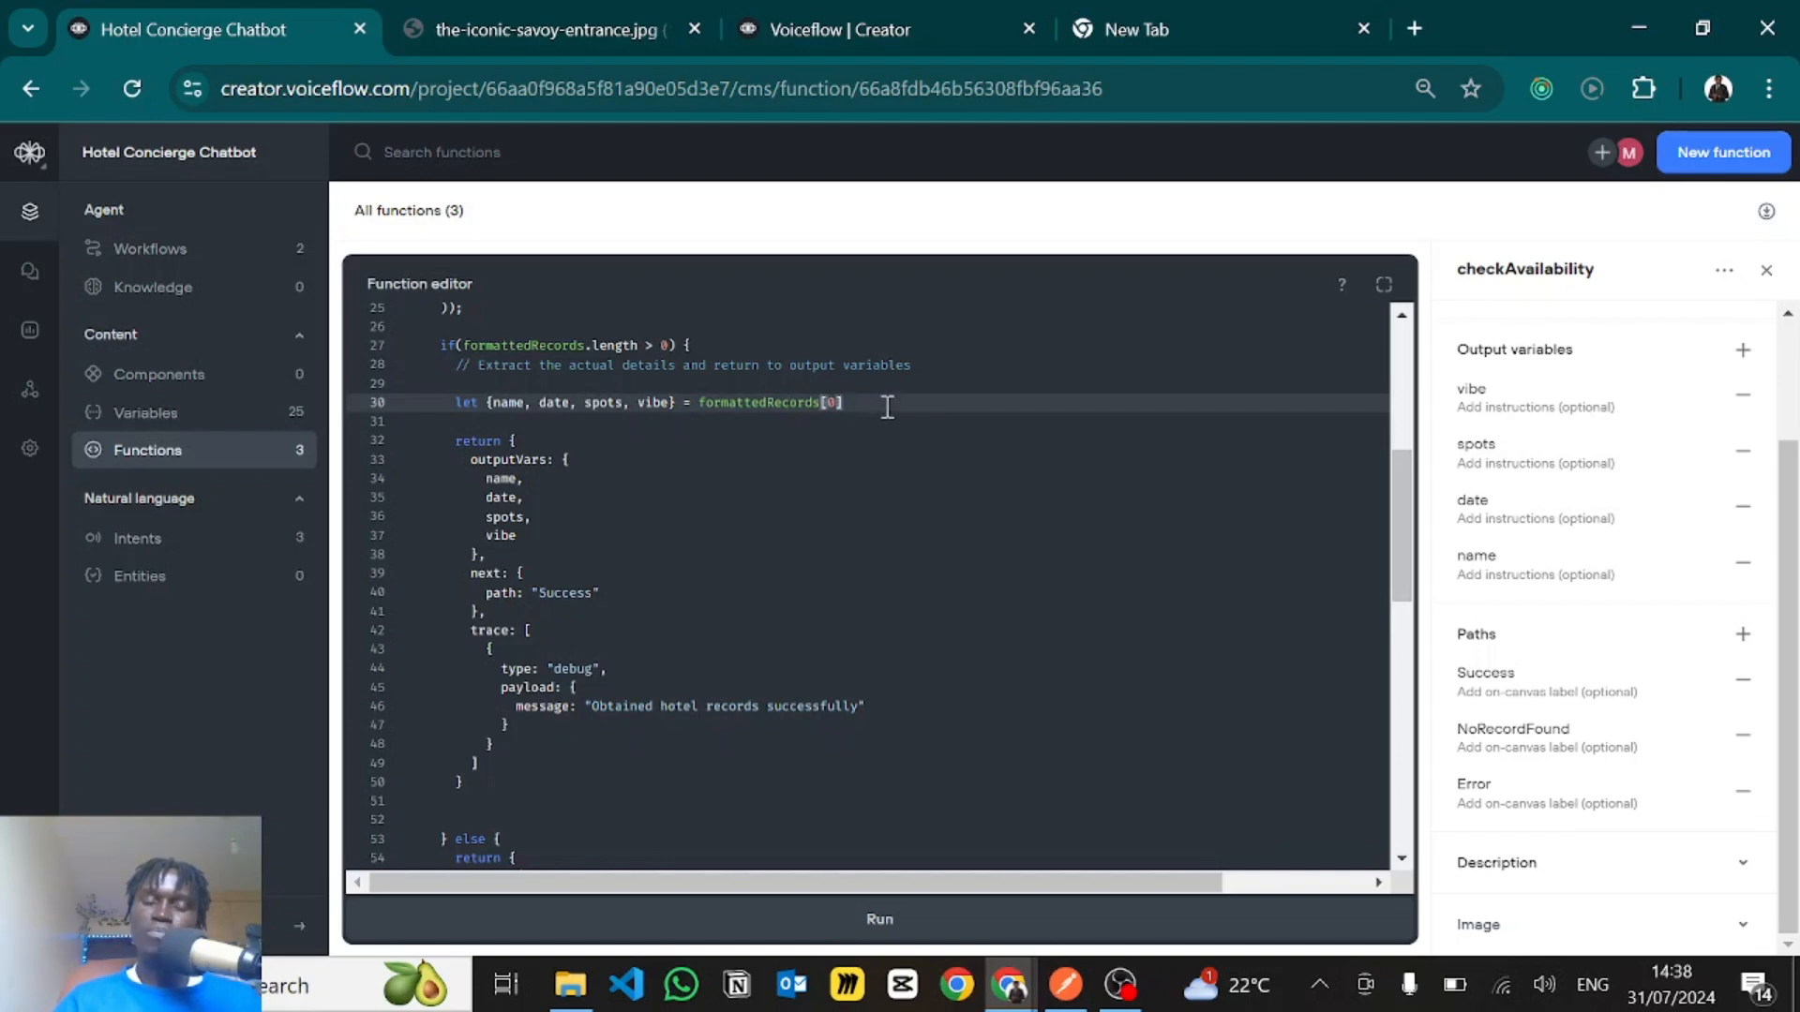
# - Check The Savoy's row in Airtable's Hotels table as the example record, and return to the Voiceflow function code
pyautogui.hotkey('alt', 'Tab')
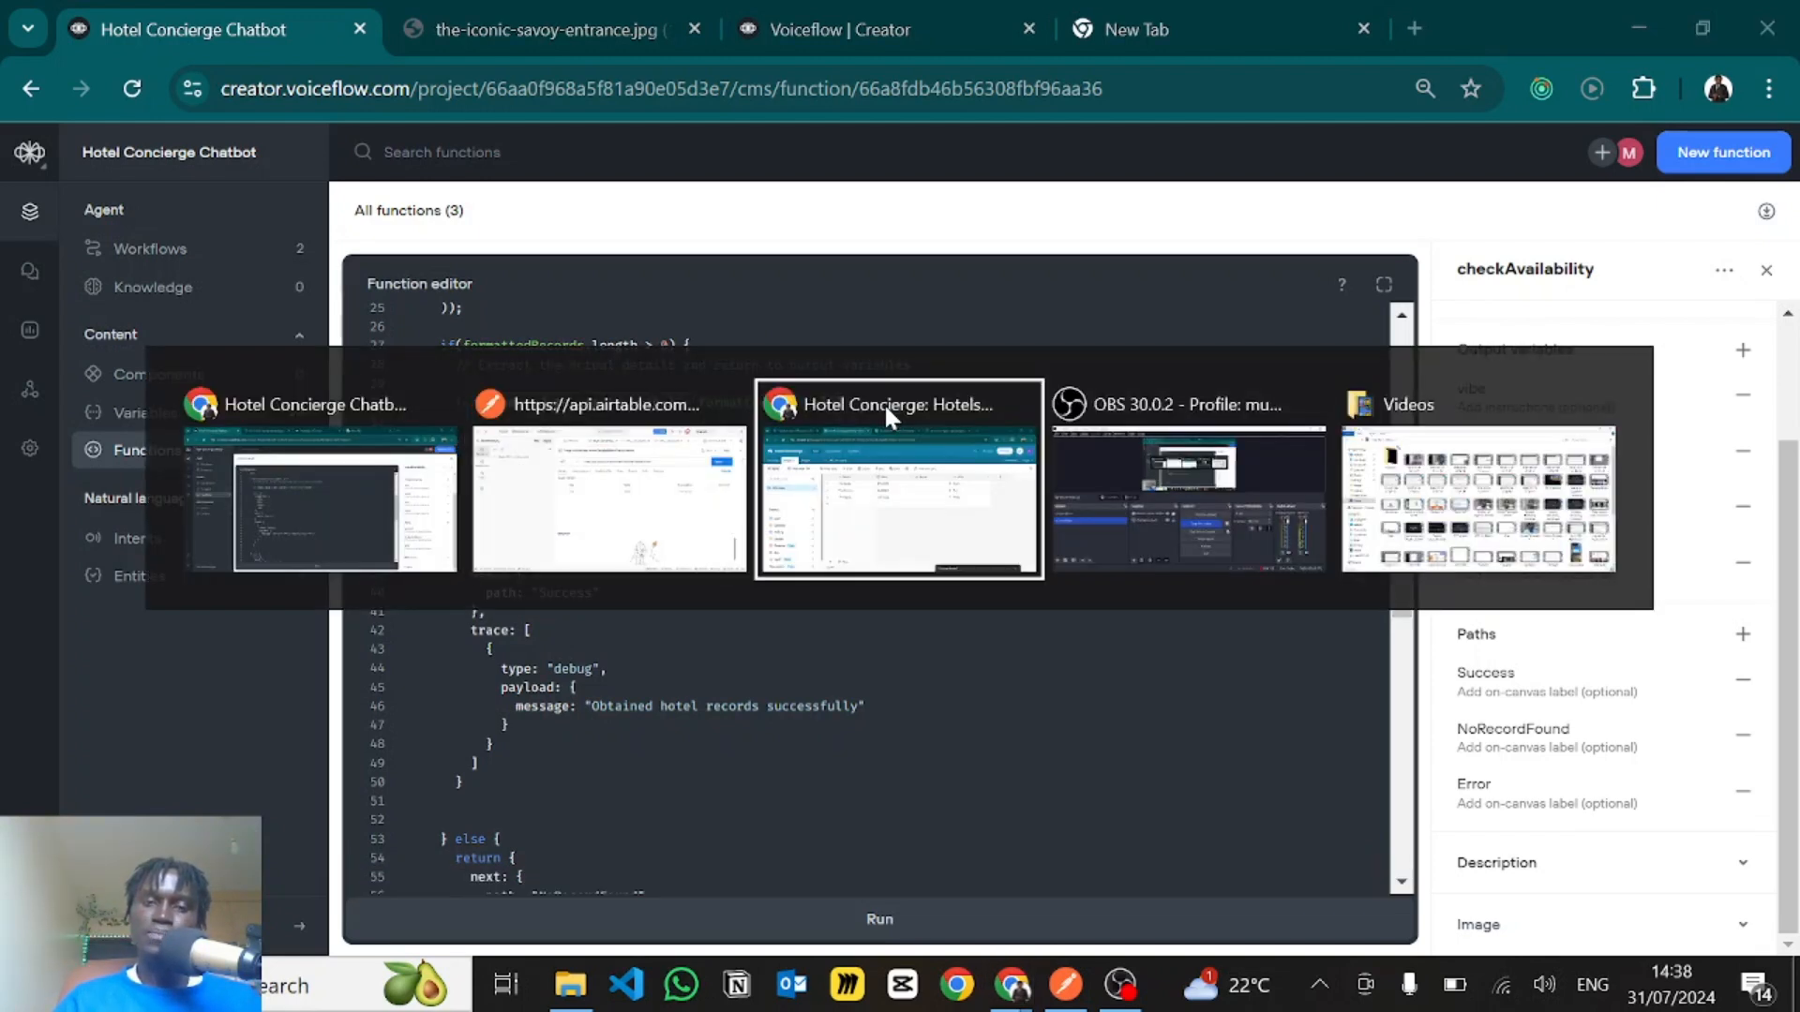
pyautogui.click(885, 403)
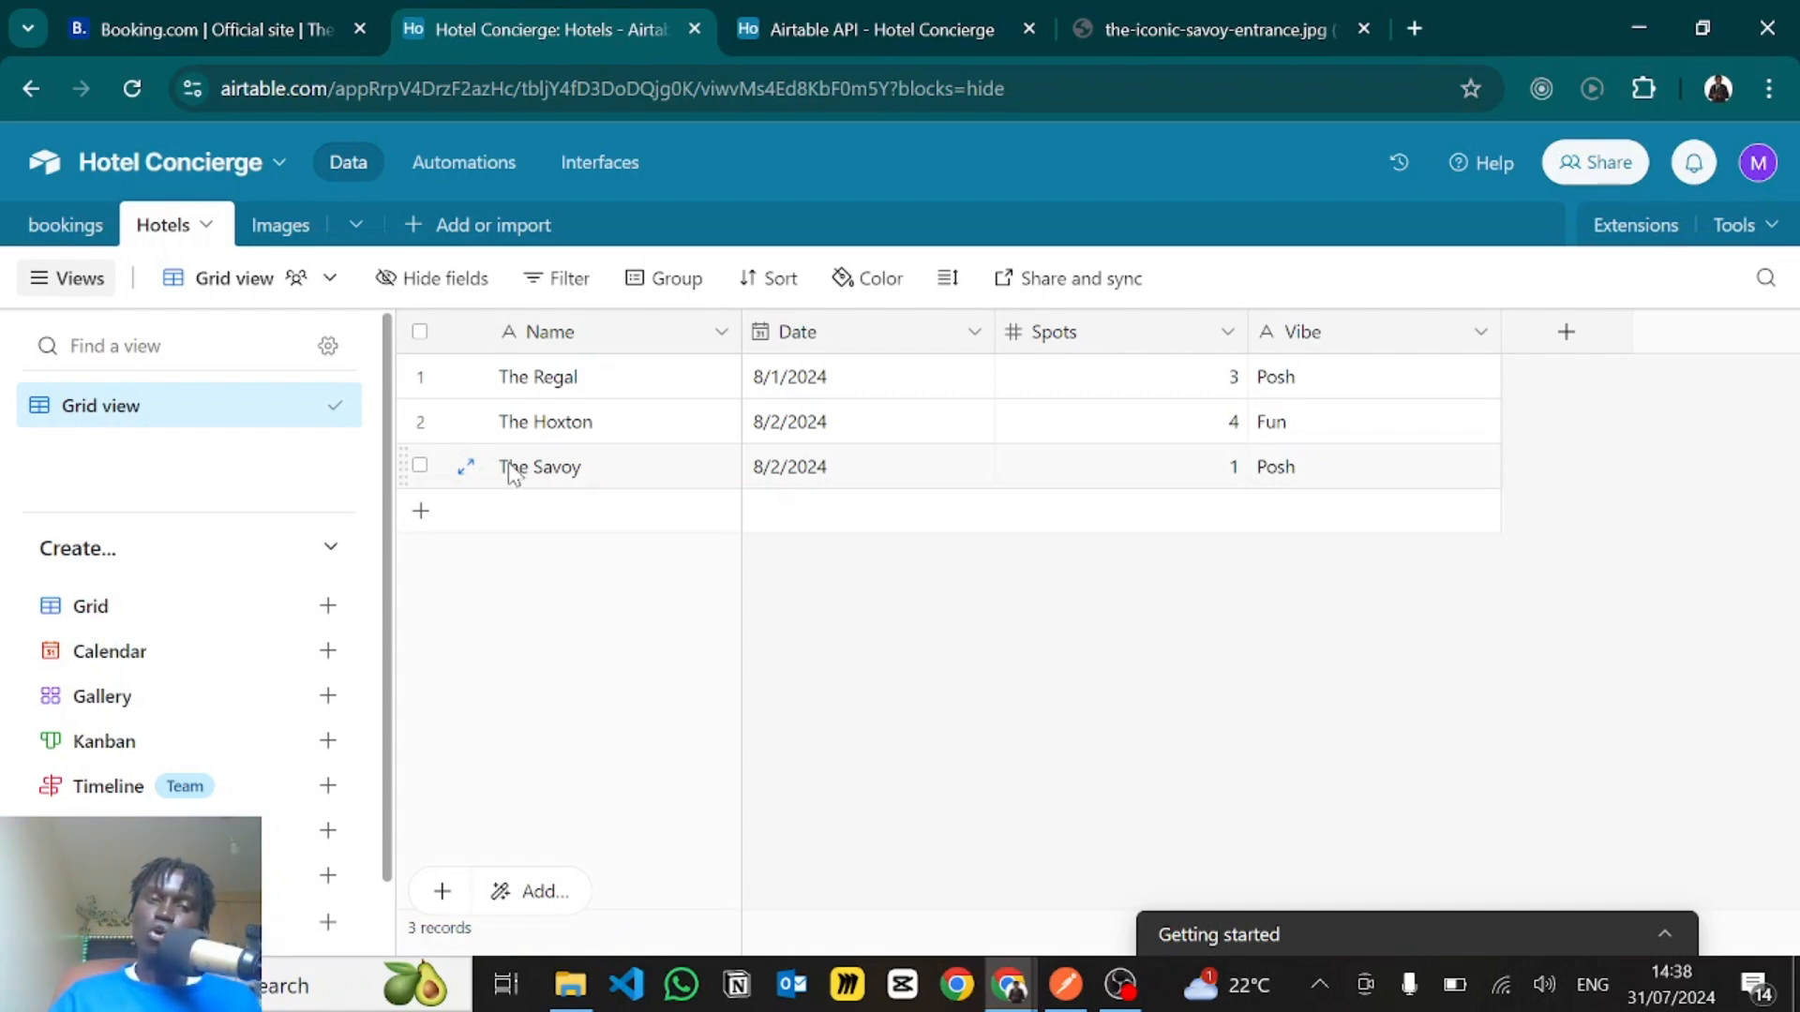
pyautogui.click(611, 471)
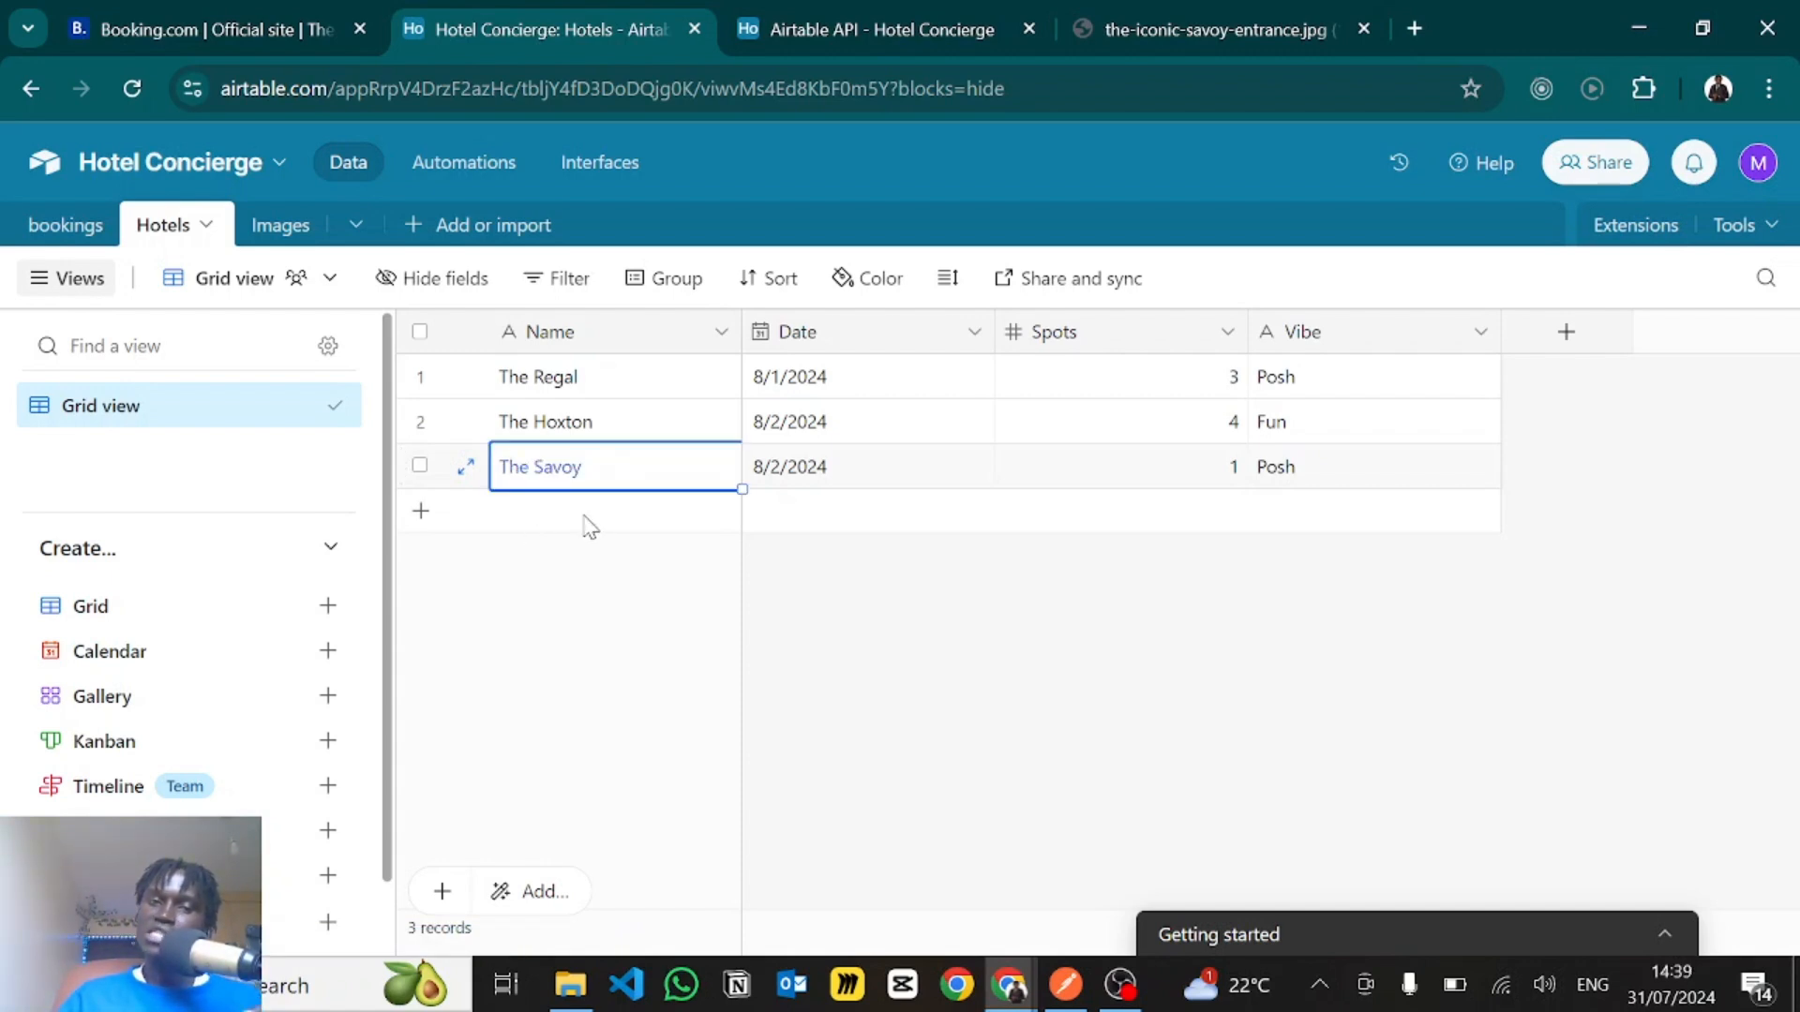
pyautogui.click(851, 620)
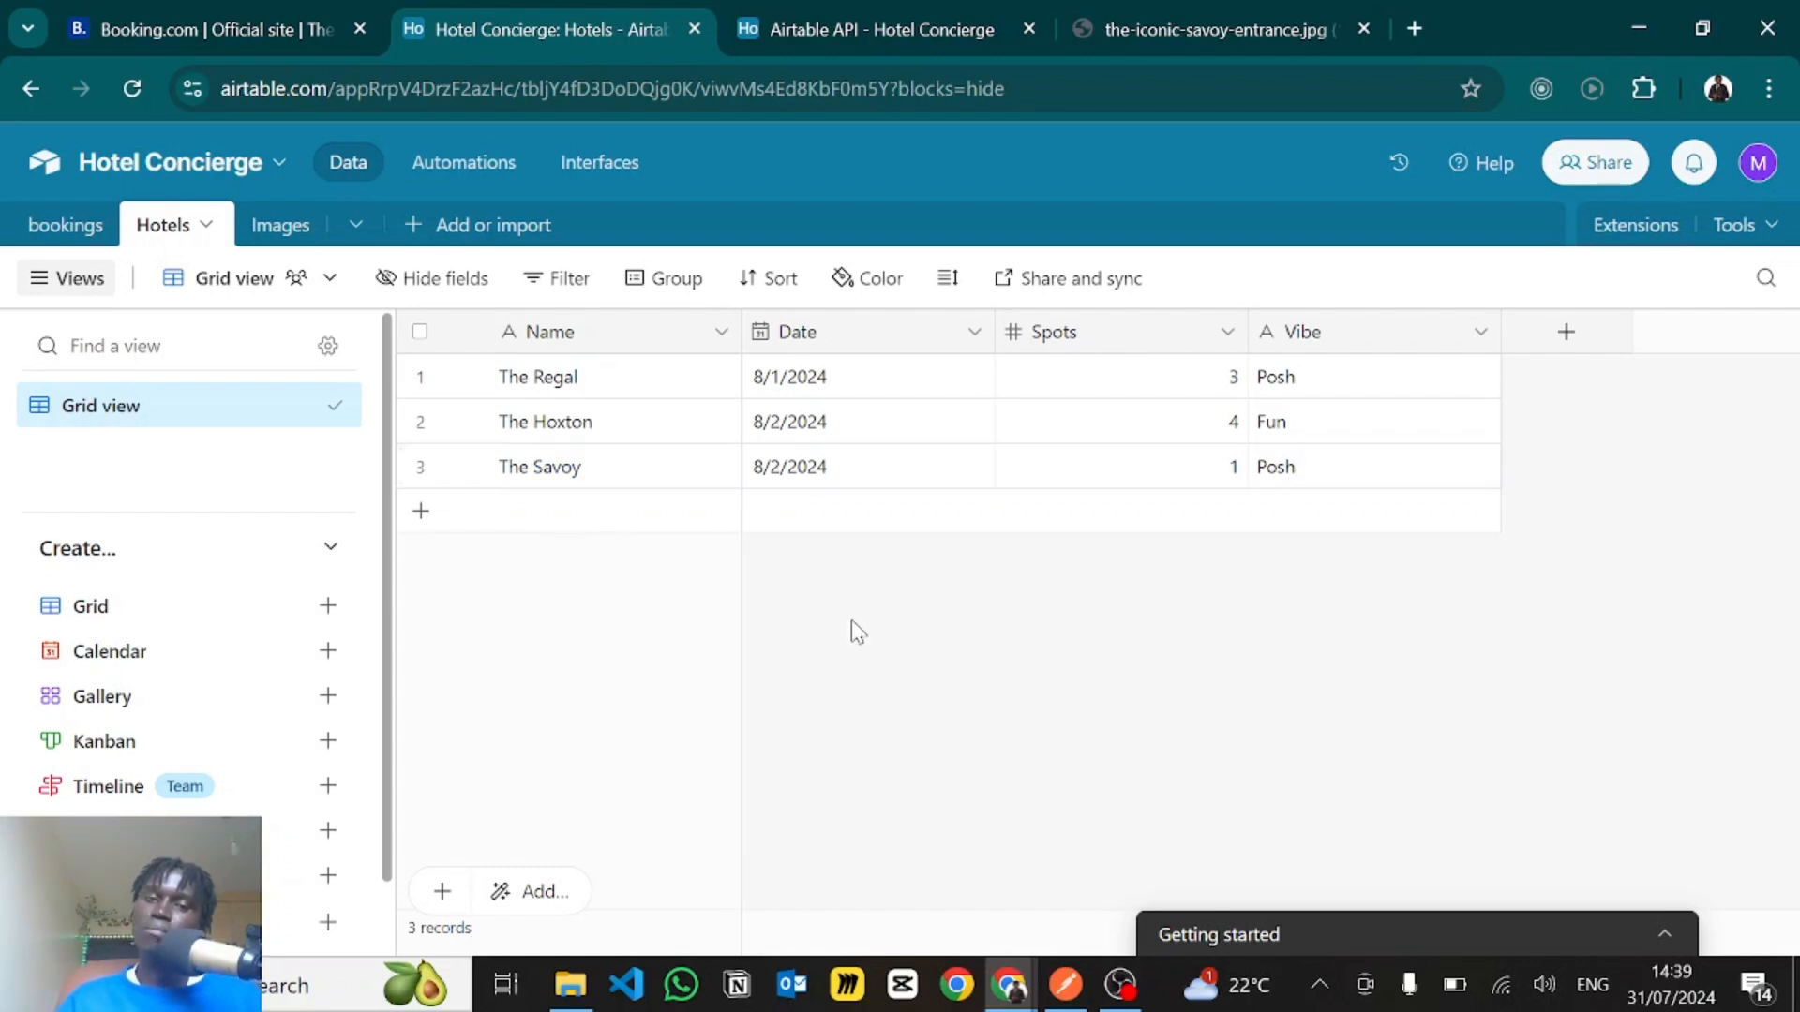
pyautogui.hotkey('alt', 'Tab')
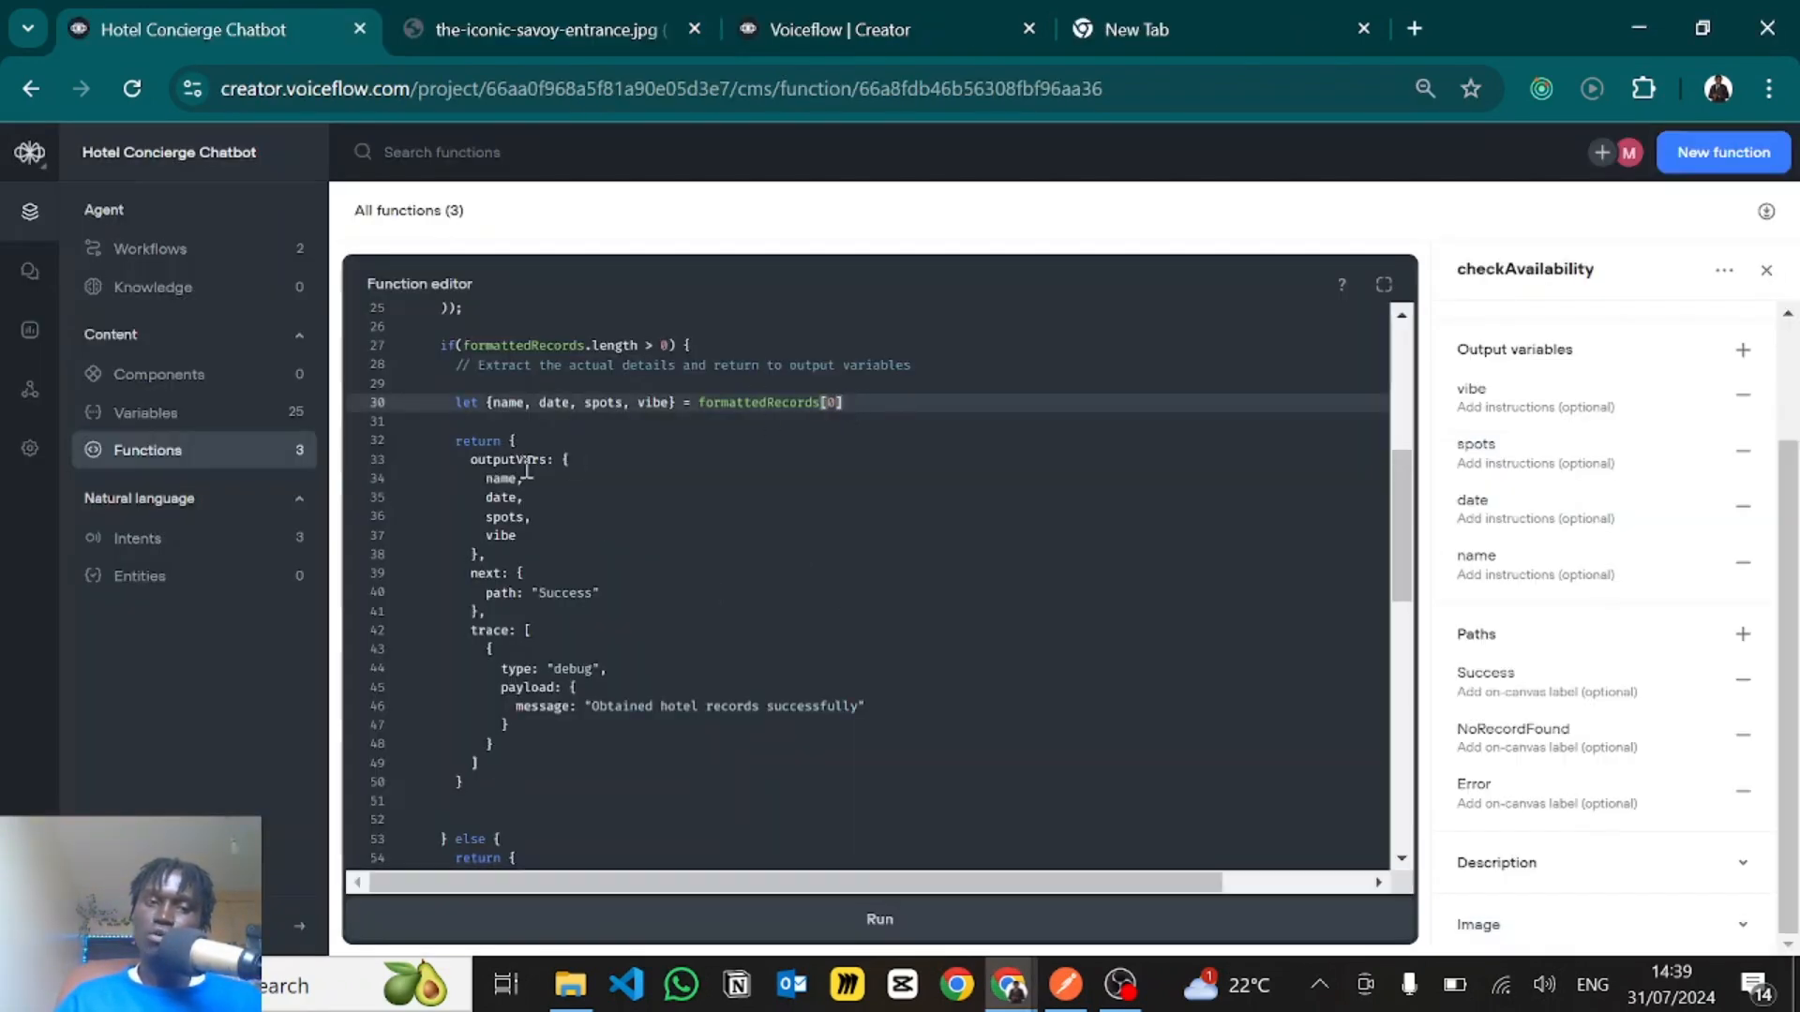
# - Highlight the return block of the success branch and compare its outputVars with the function's output variables
pyautogui.scroll(-1, 553, 450)
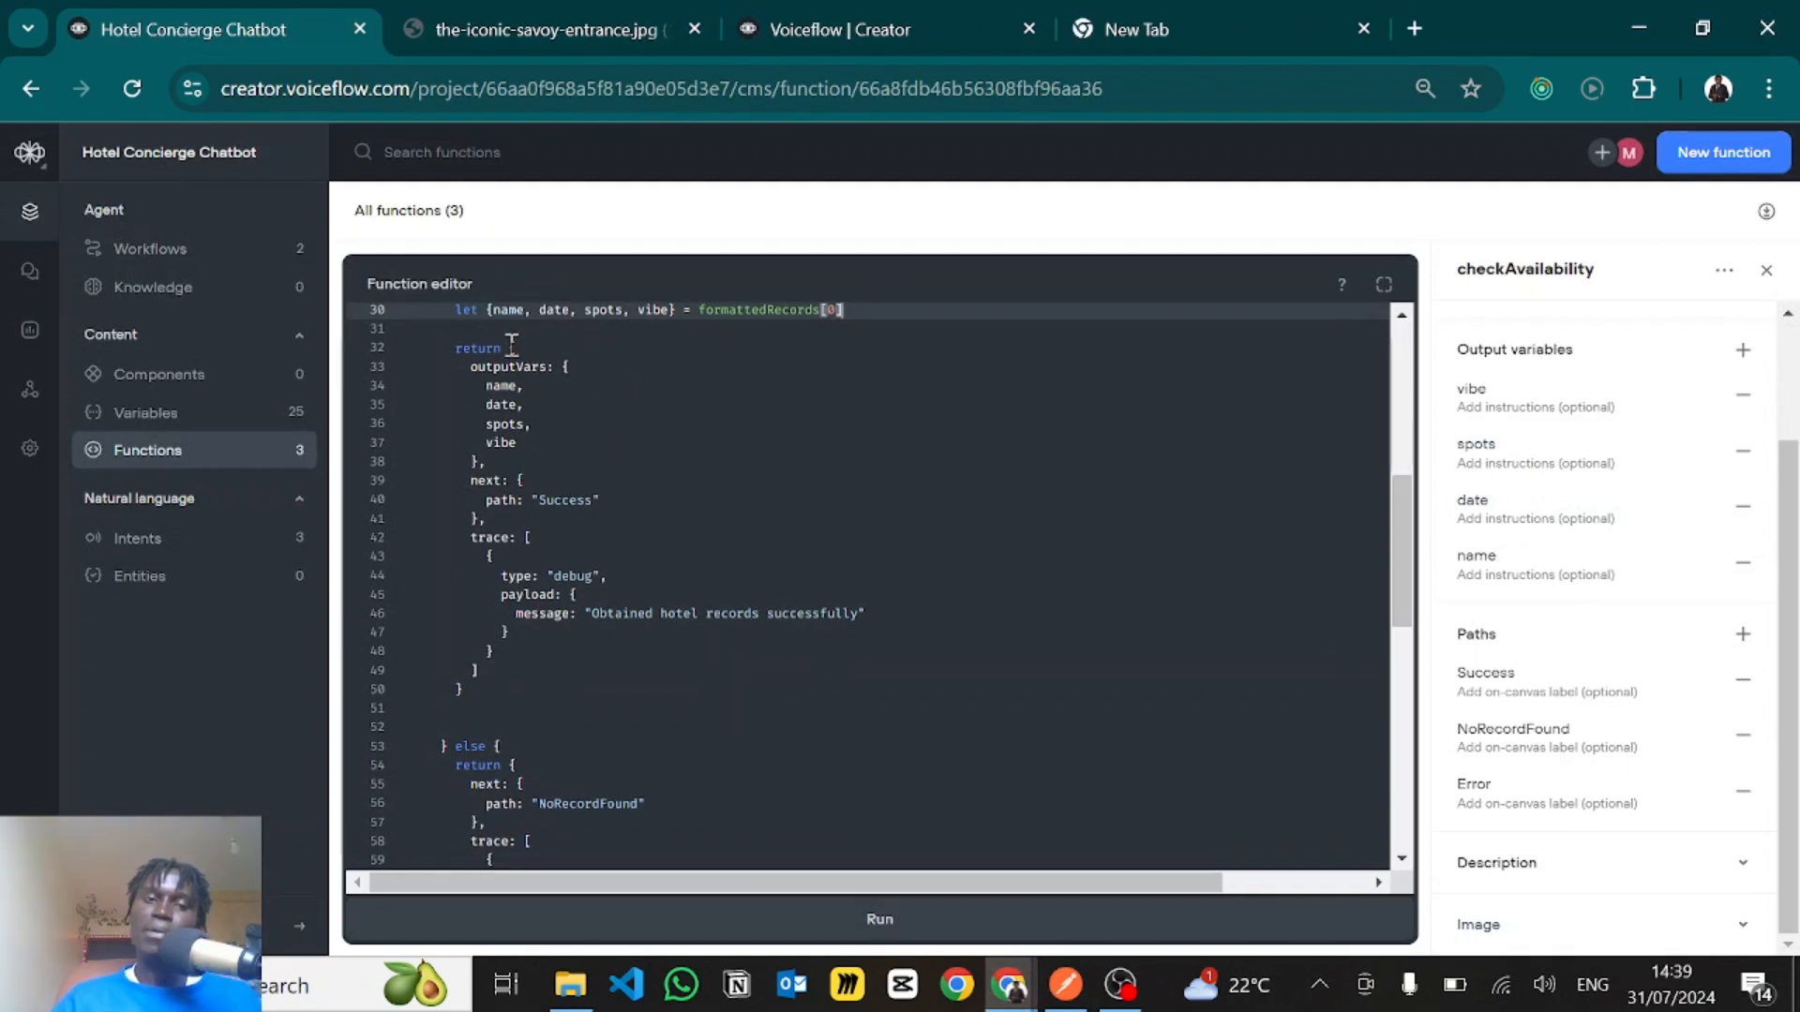
pyautogui.moveTo(513, 348); pyautogui.dragTo(491, 685)
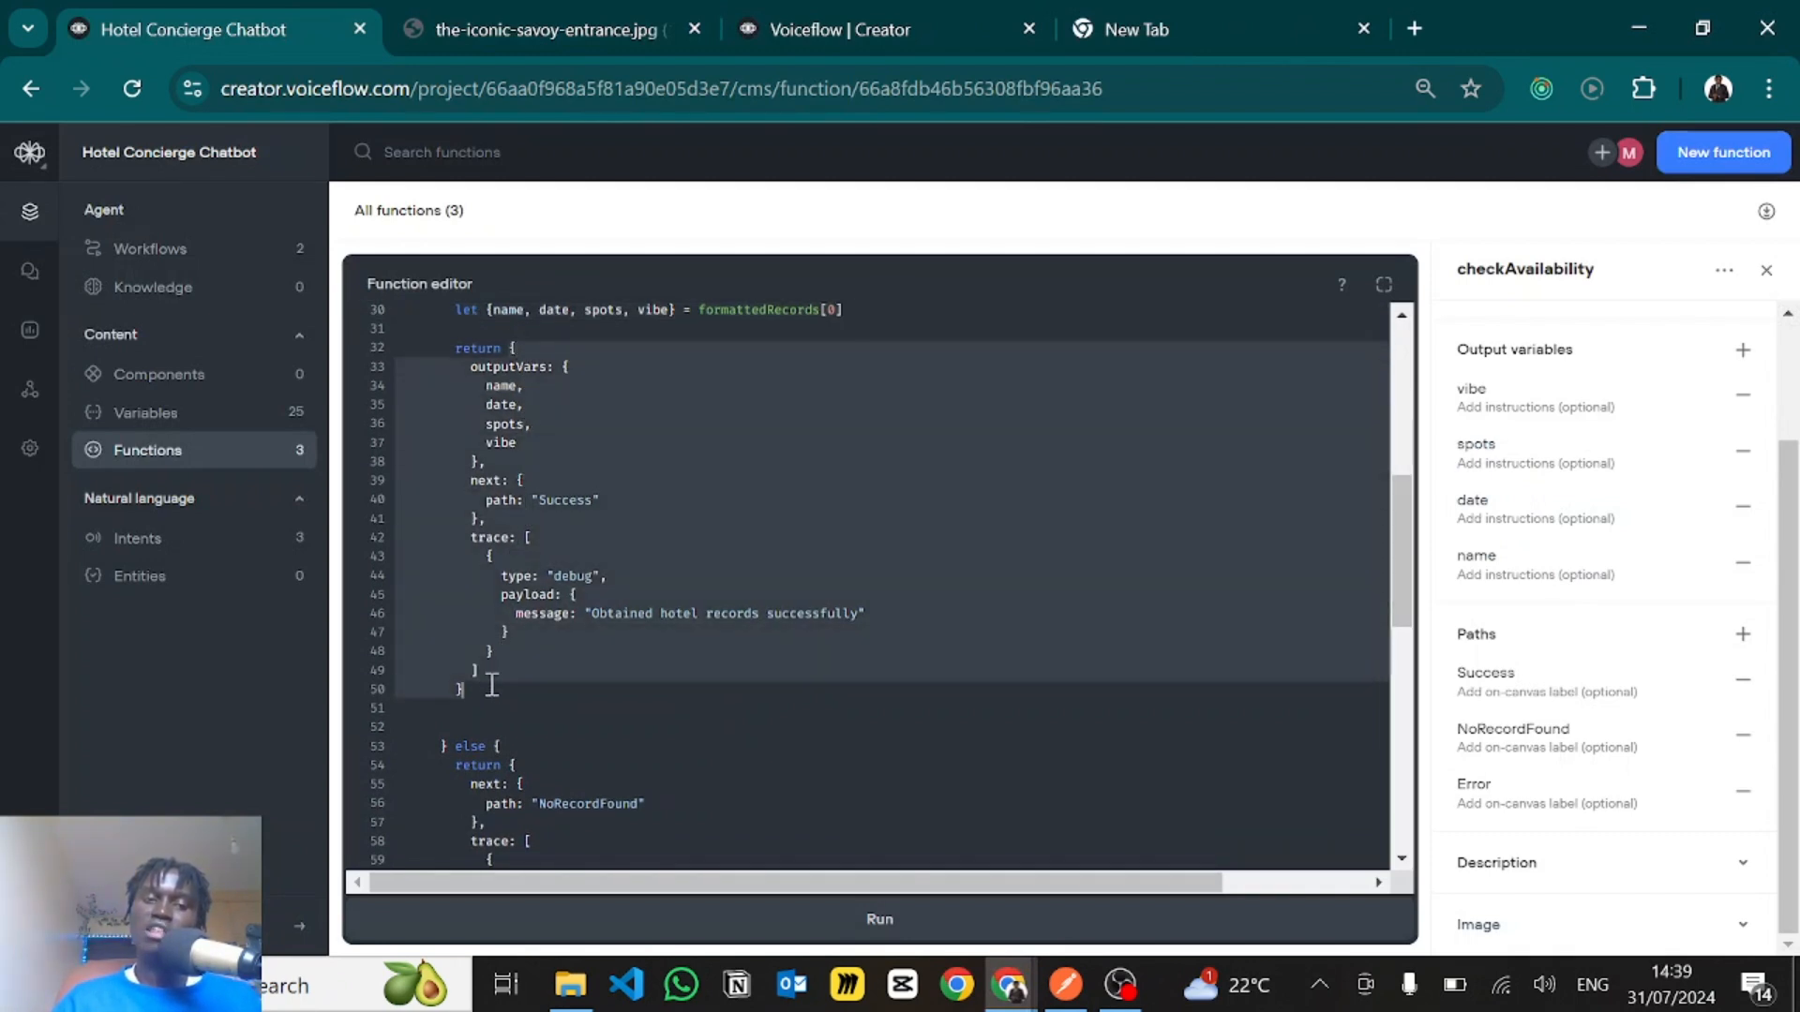
pyautogui.click(478, 367)
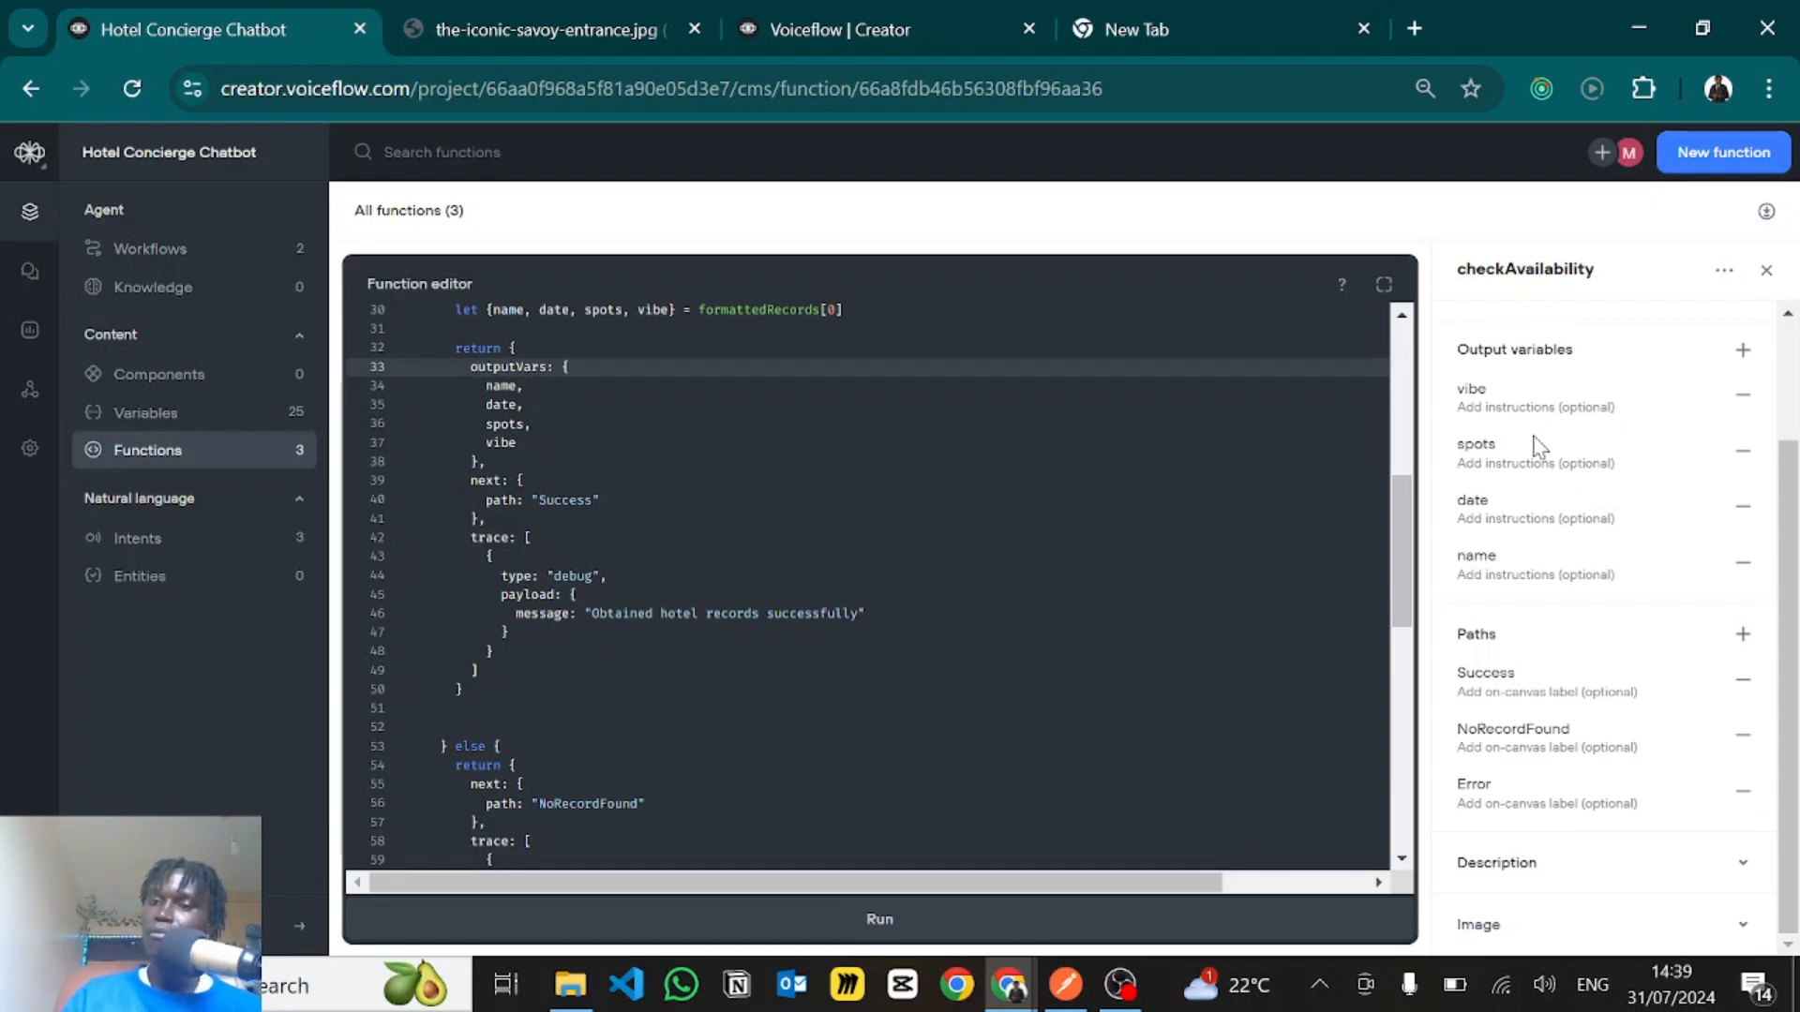
# - Try the longhand form name: name for the entries in outputVars, and restore the shorthand name and date entries
pyautogui.click(515, 392)
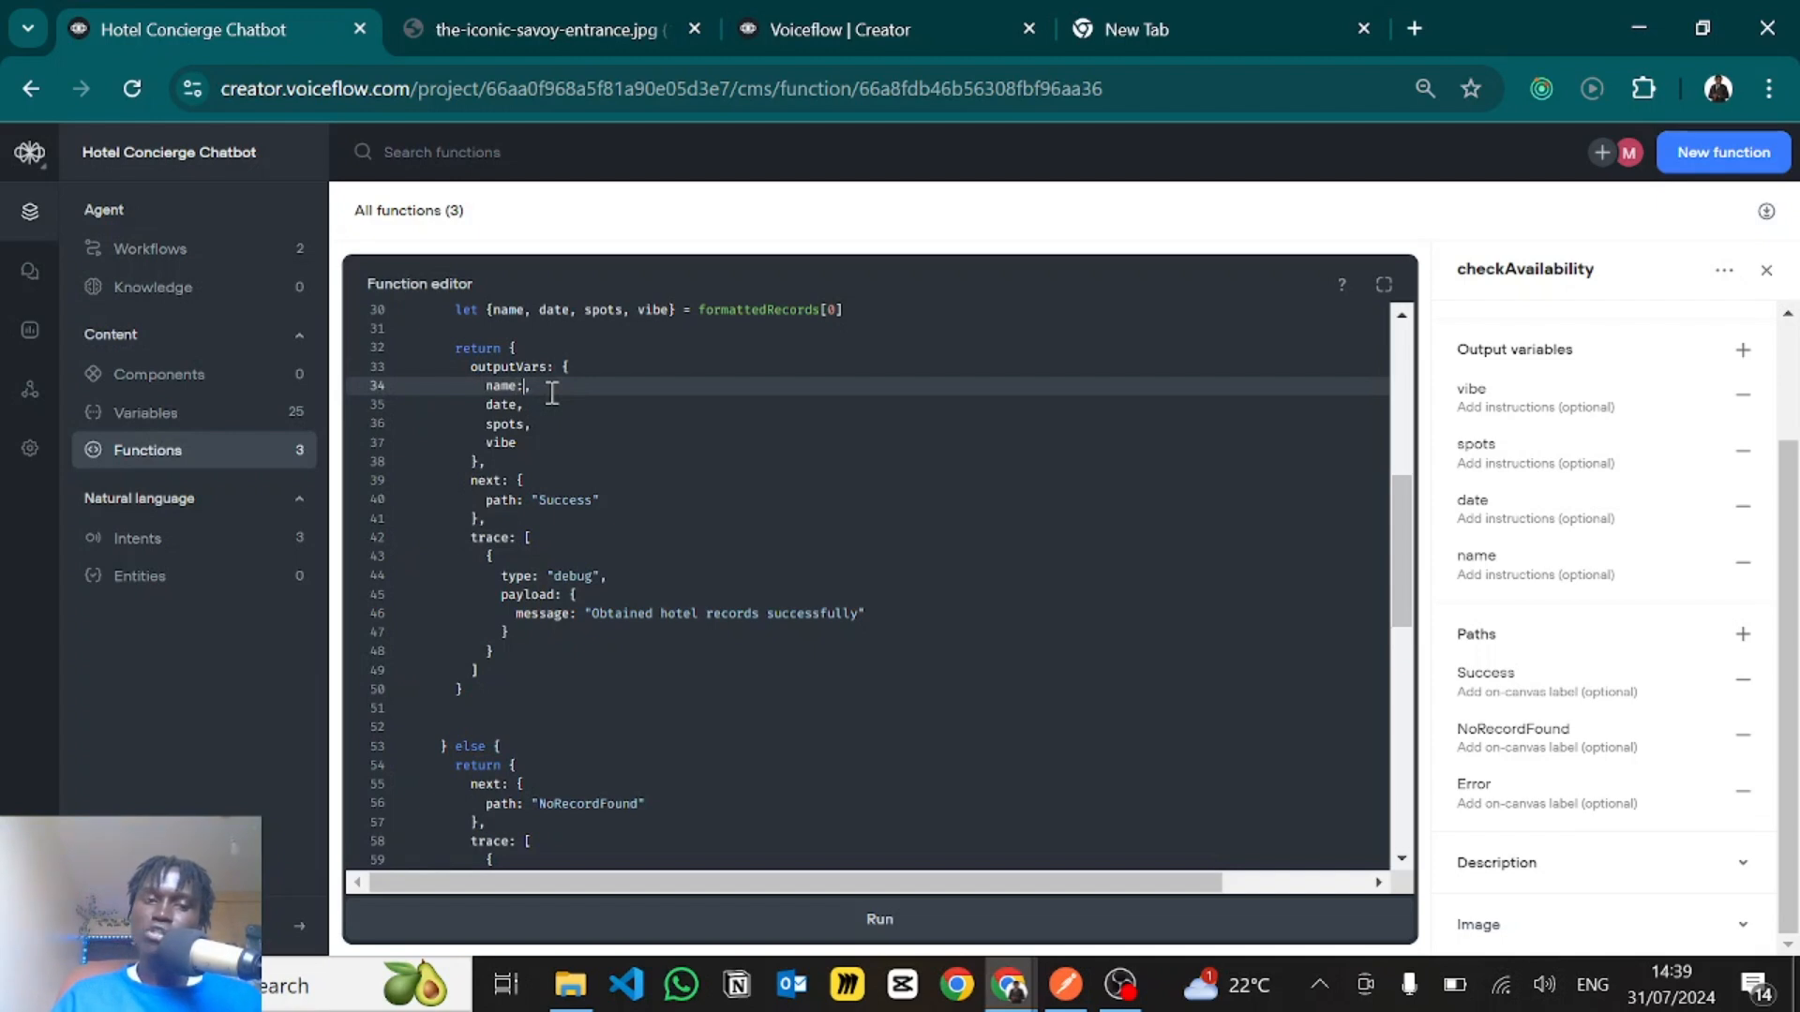
pyautogui.write(': name')
pyautogui.click(521, 405)
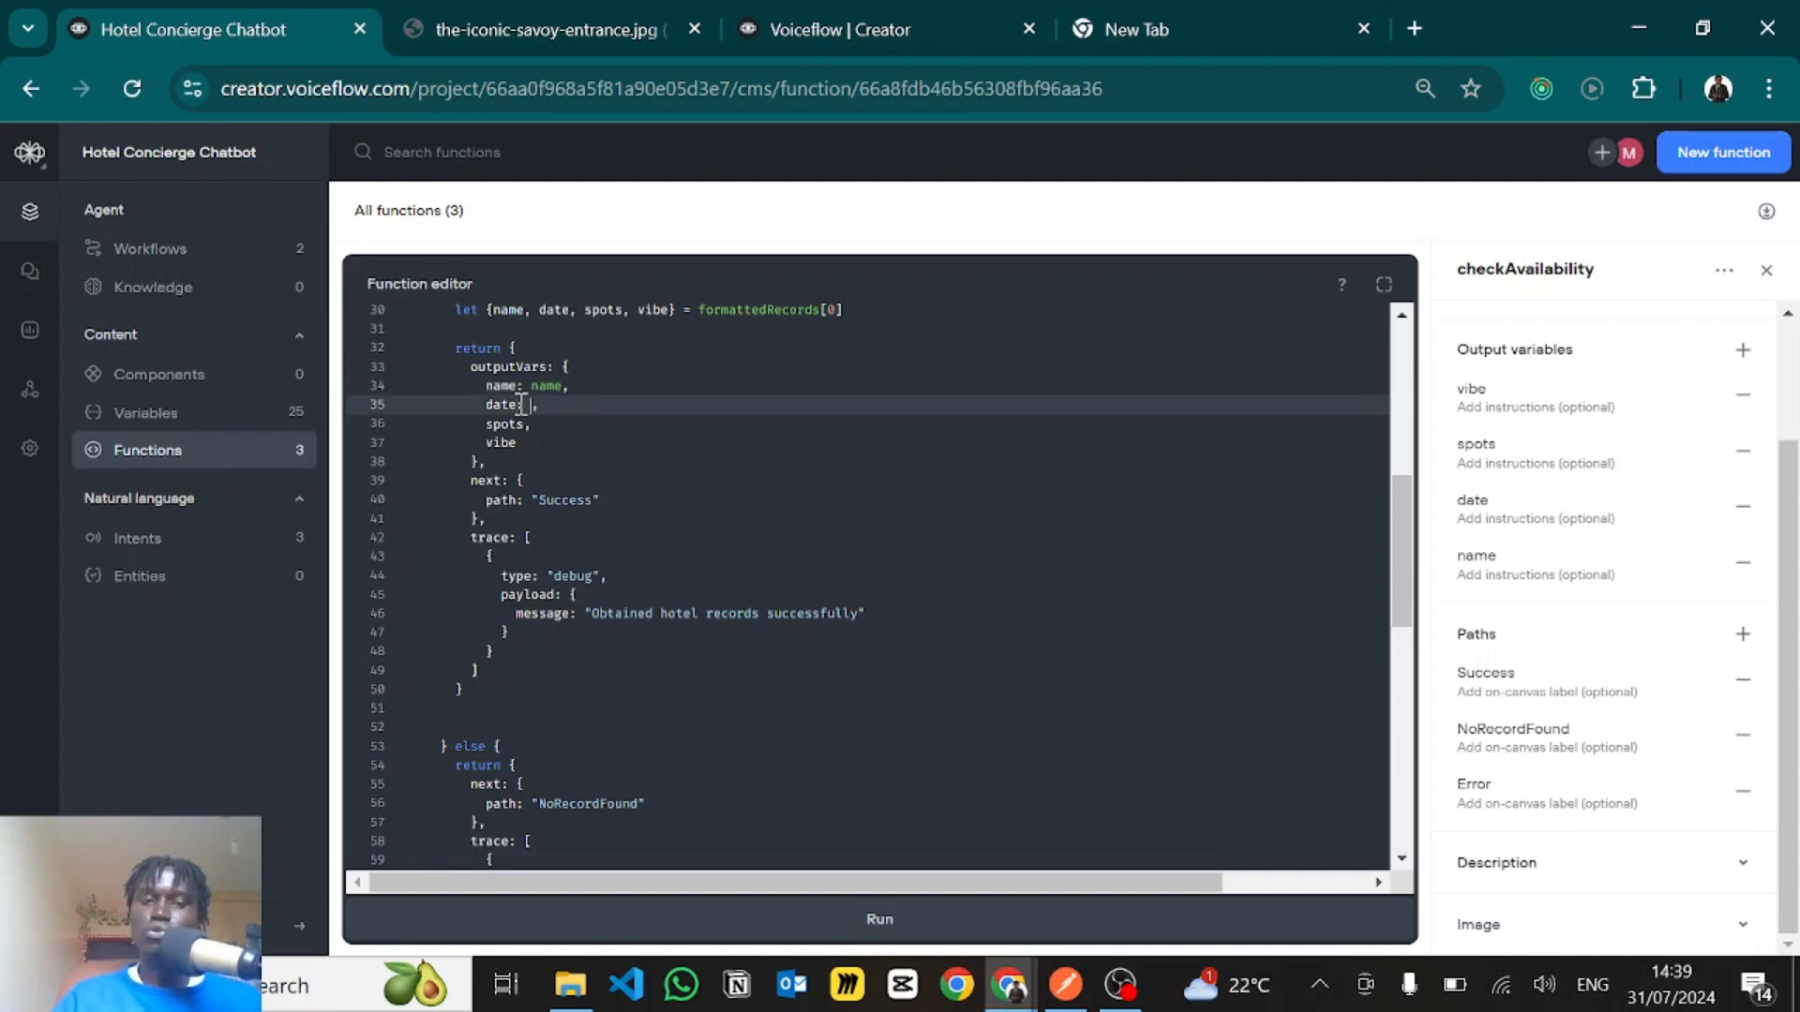
pyautogui.write('date')
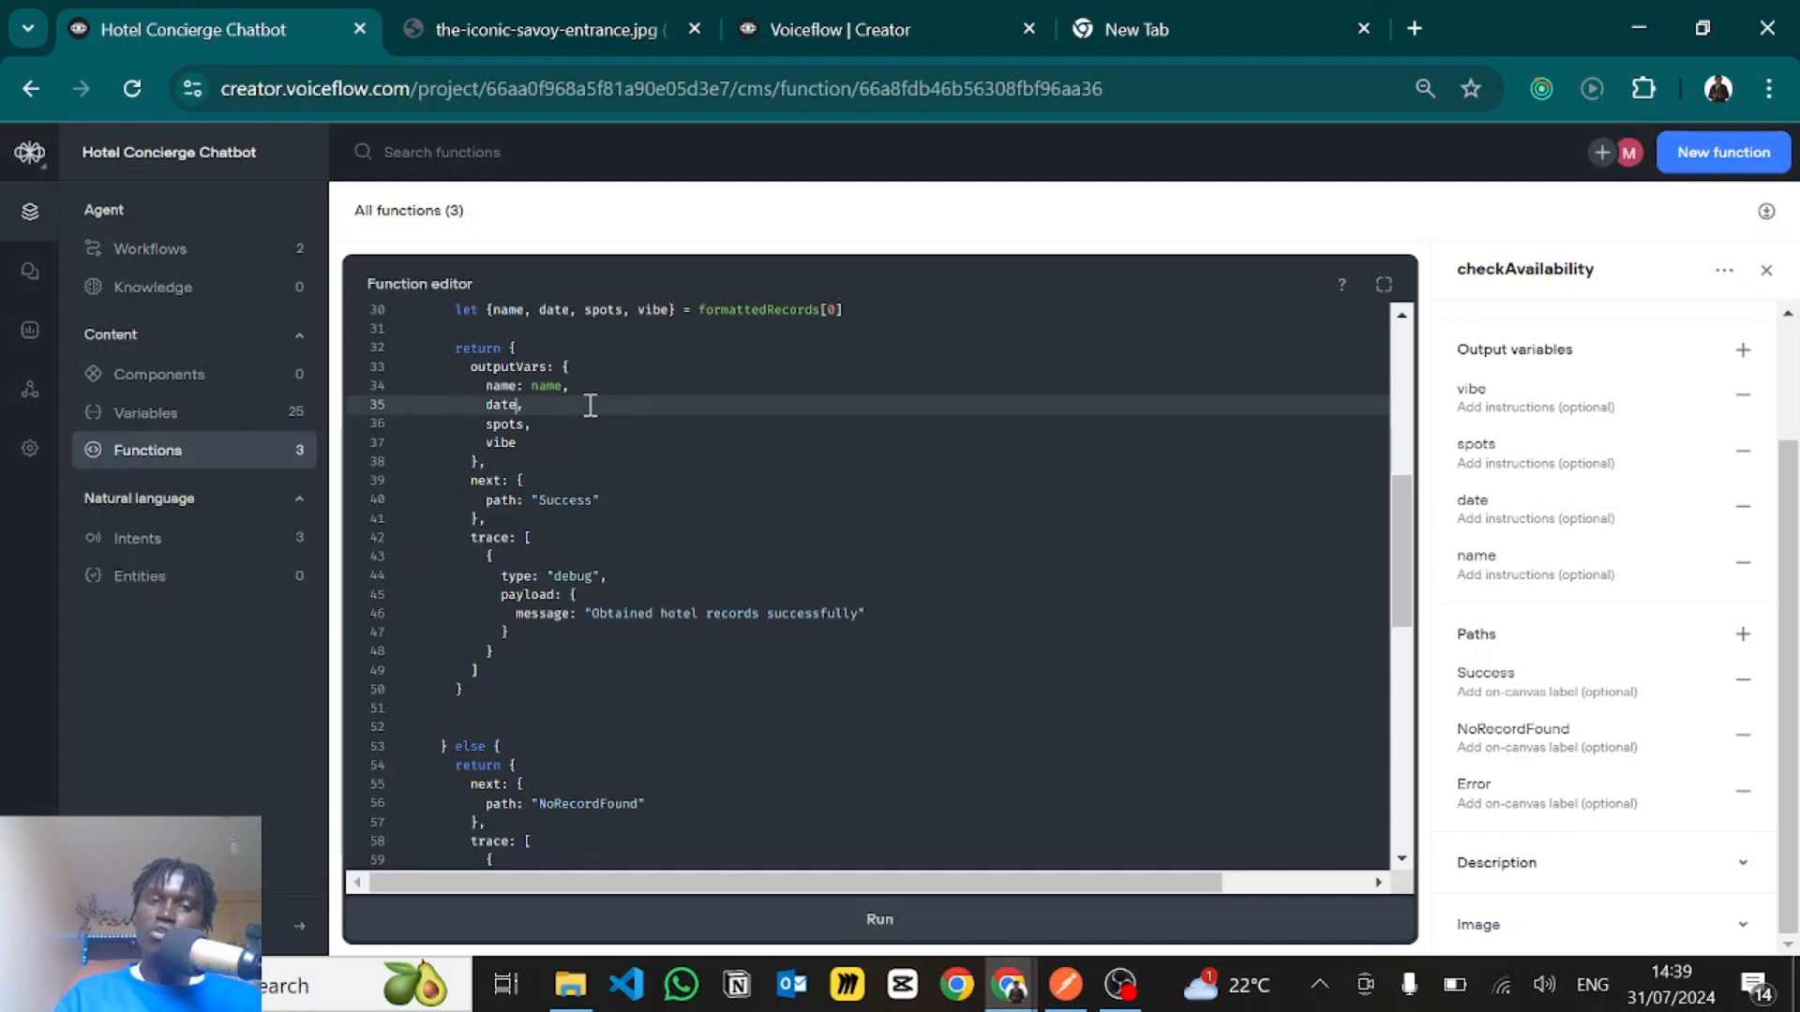
pyautogui.doubleClick(547, 382)
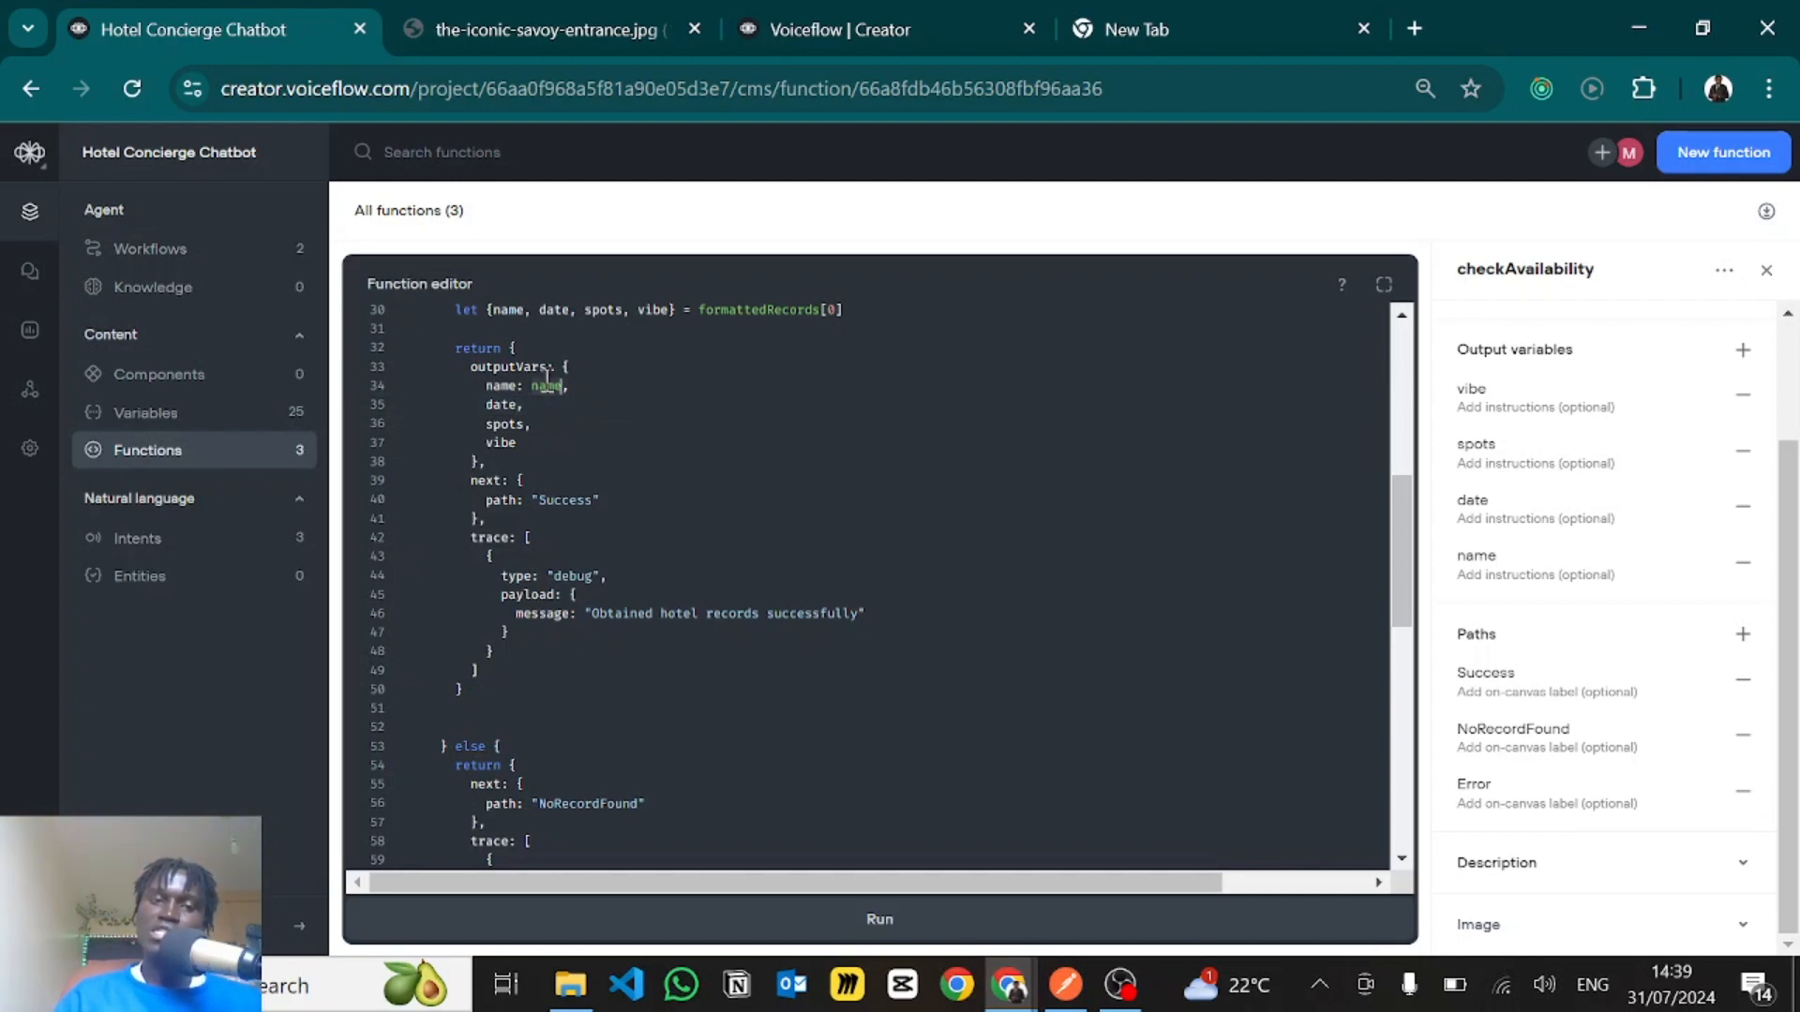
pyautogui.press('BackSpace')
pyautogui.press('BackSpace')
pyautogui.press('BackSpace')
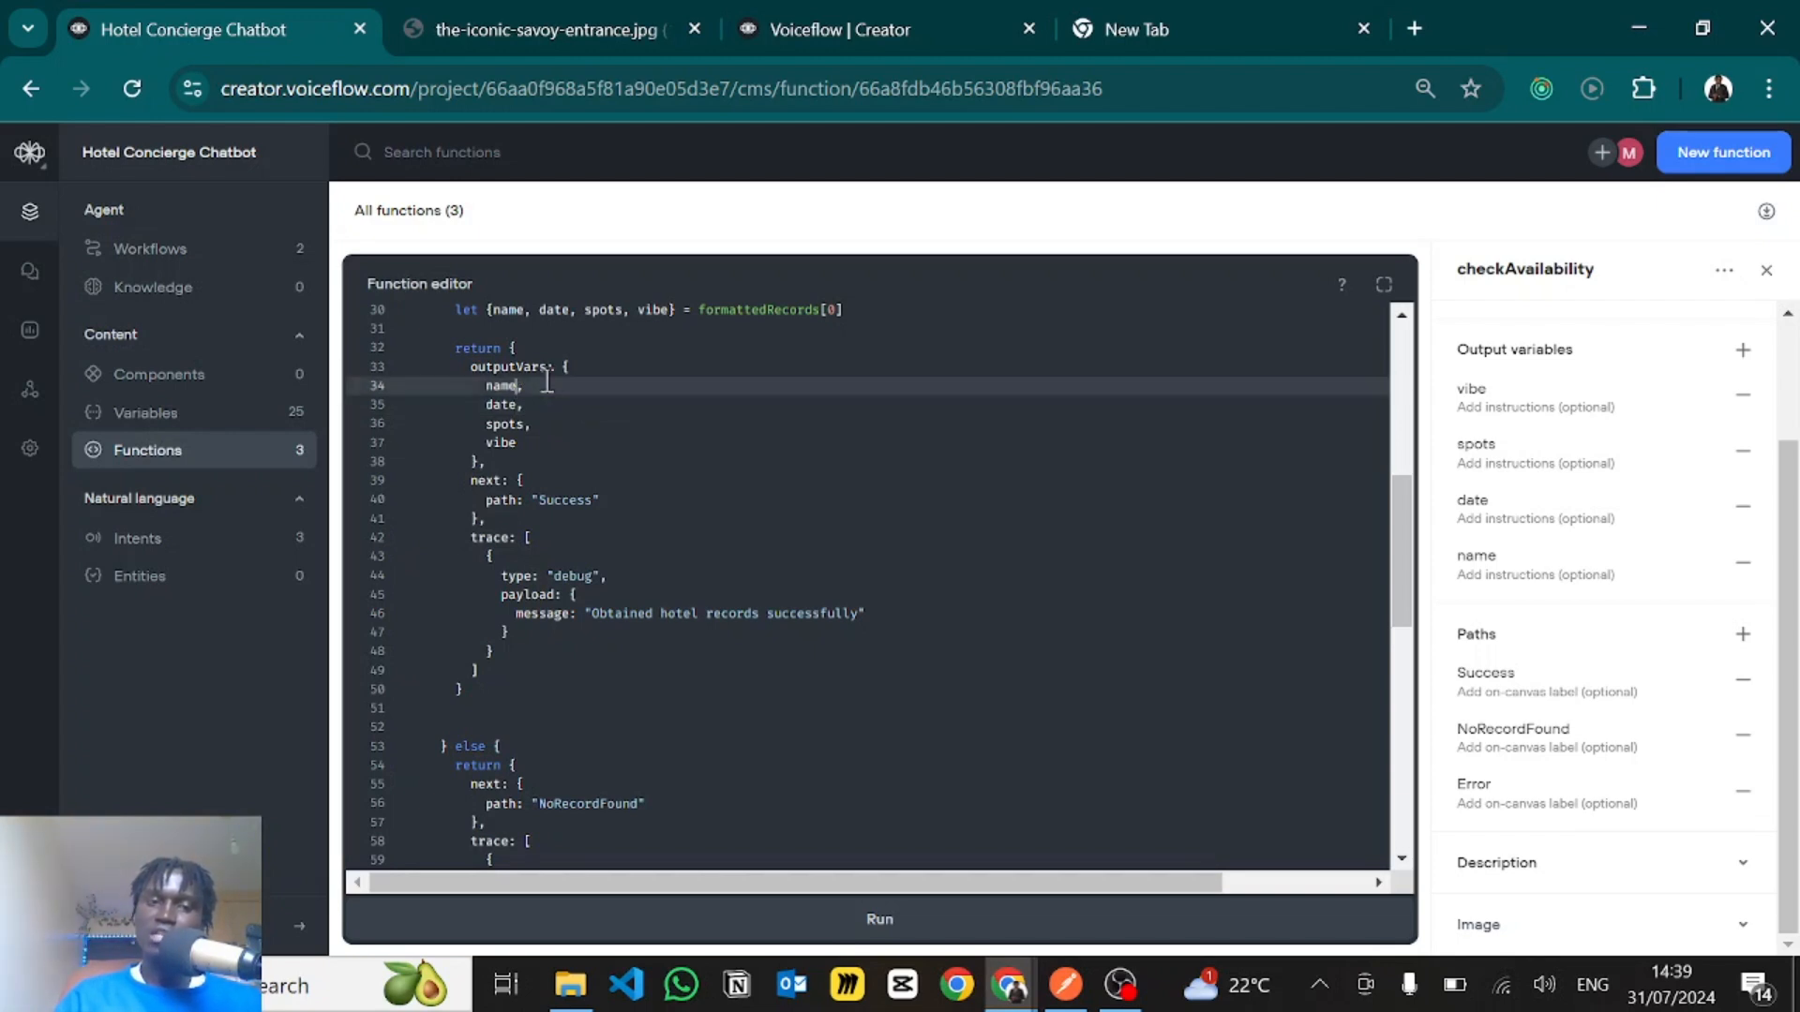
# - Examine the Success path and the debug trace with its "Obtained hotel records successfully" message in the return block
pyautogui.click(533, 445)
pyautogui.scroll(-2, 521, 458)
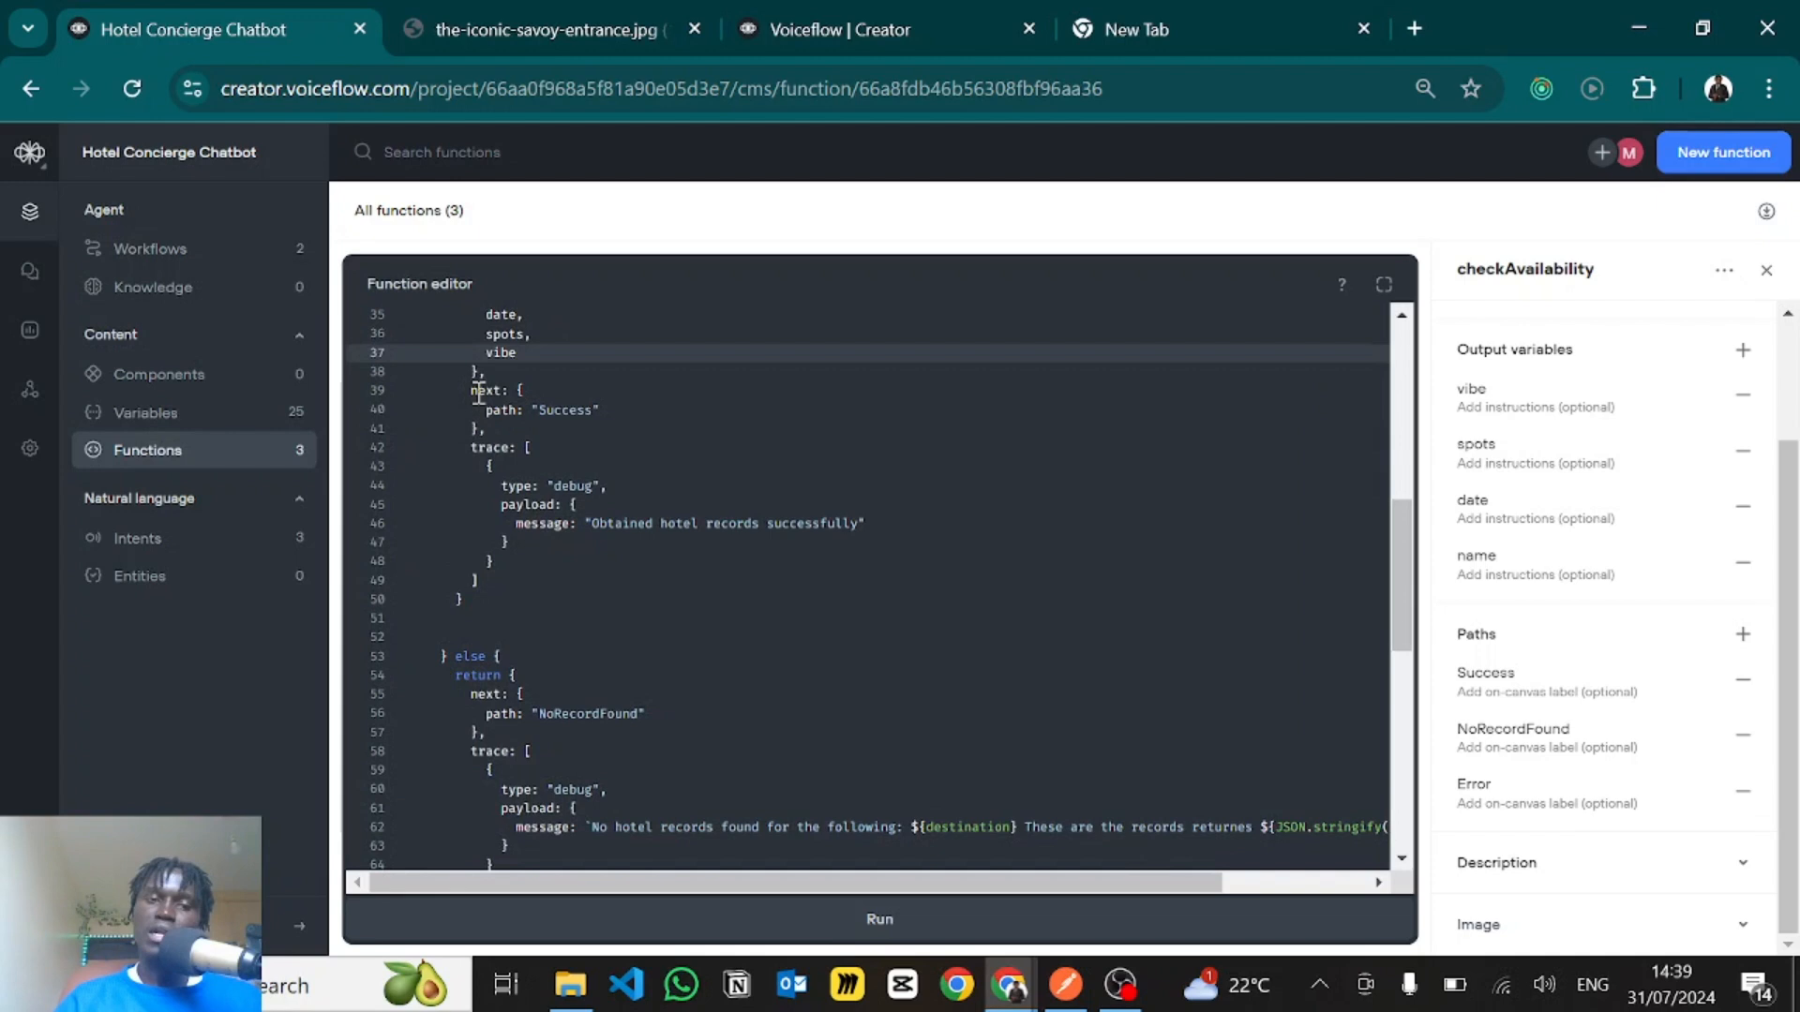
pyautogui.click(614, 410)
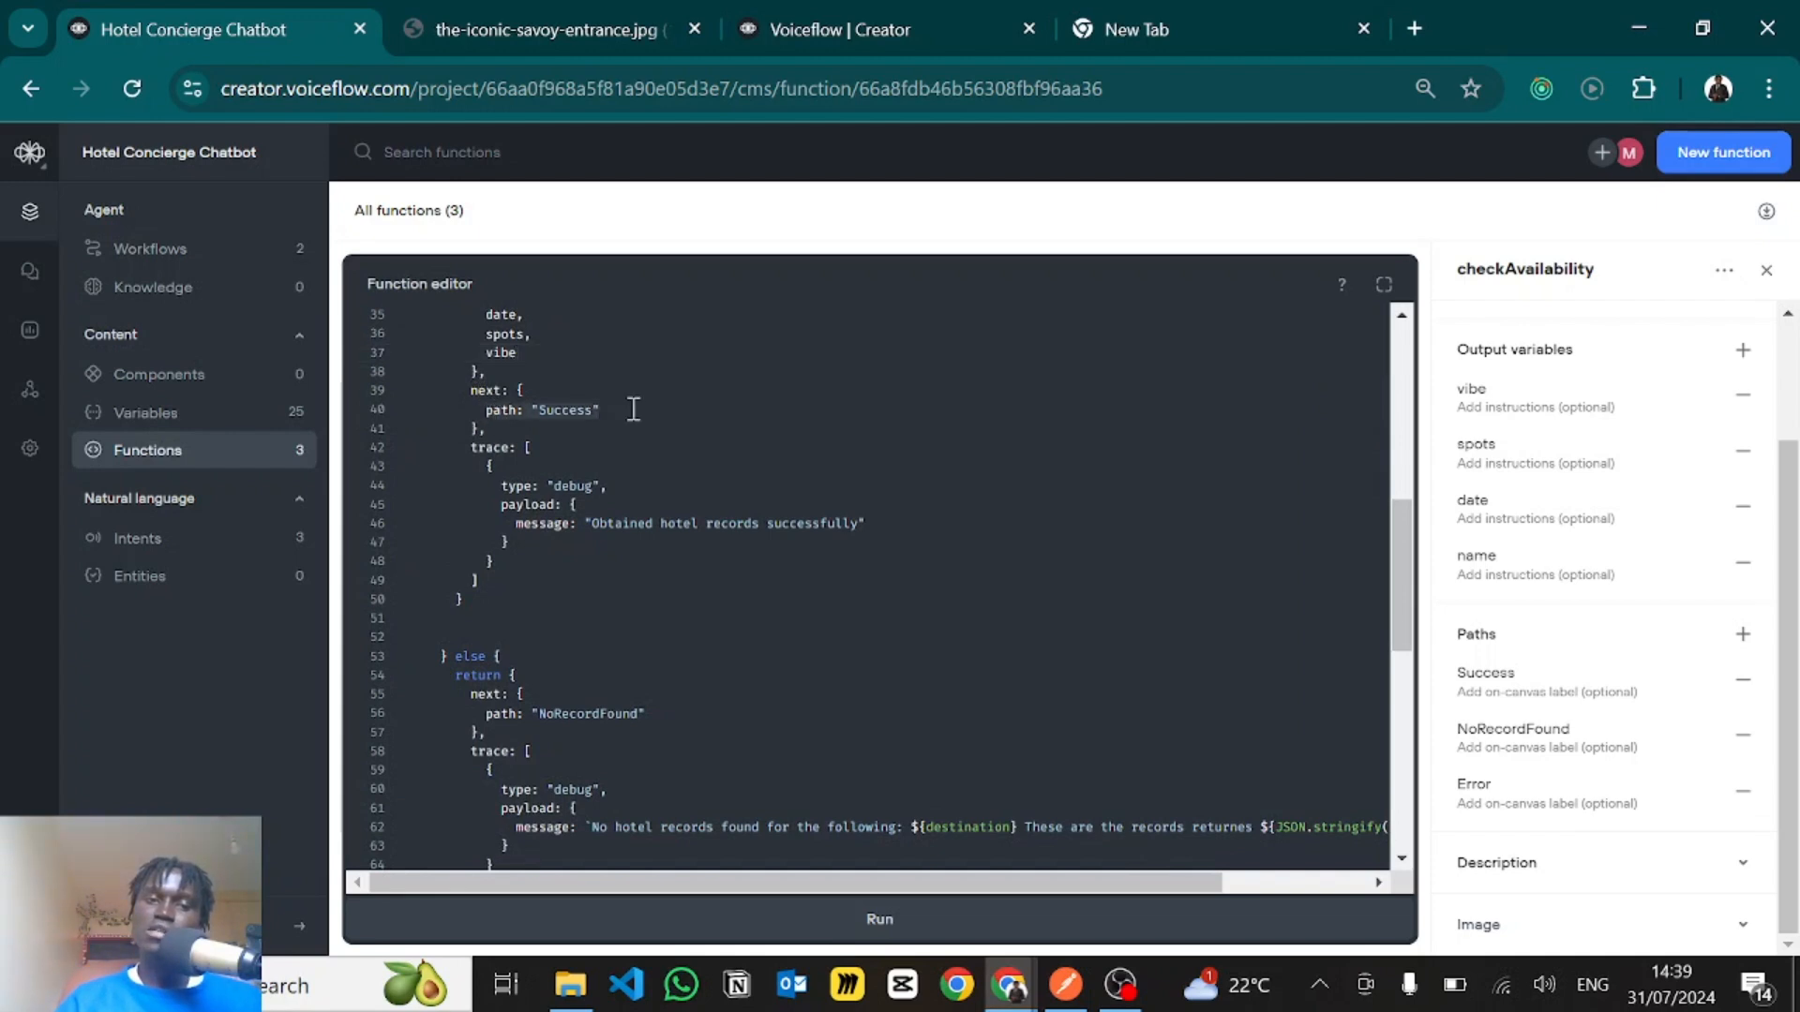
pyautogui.scroll(-2, 567, 422)
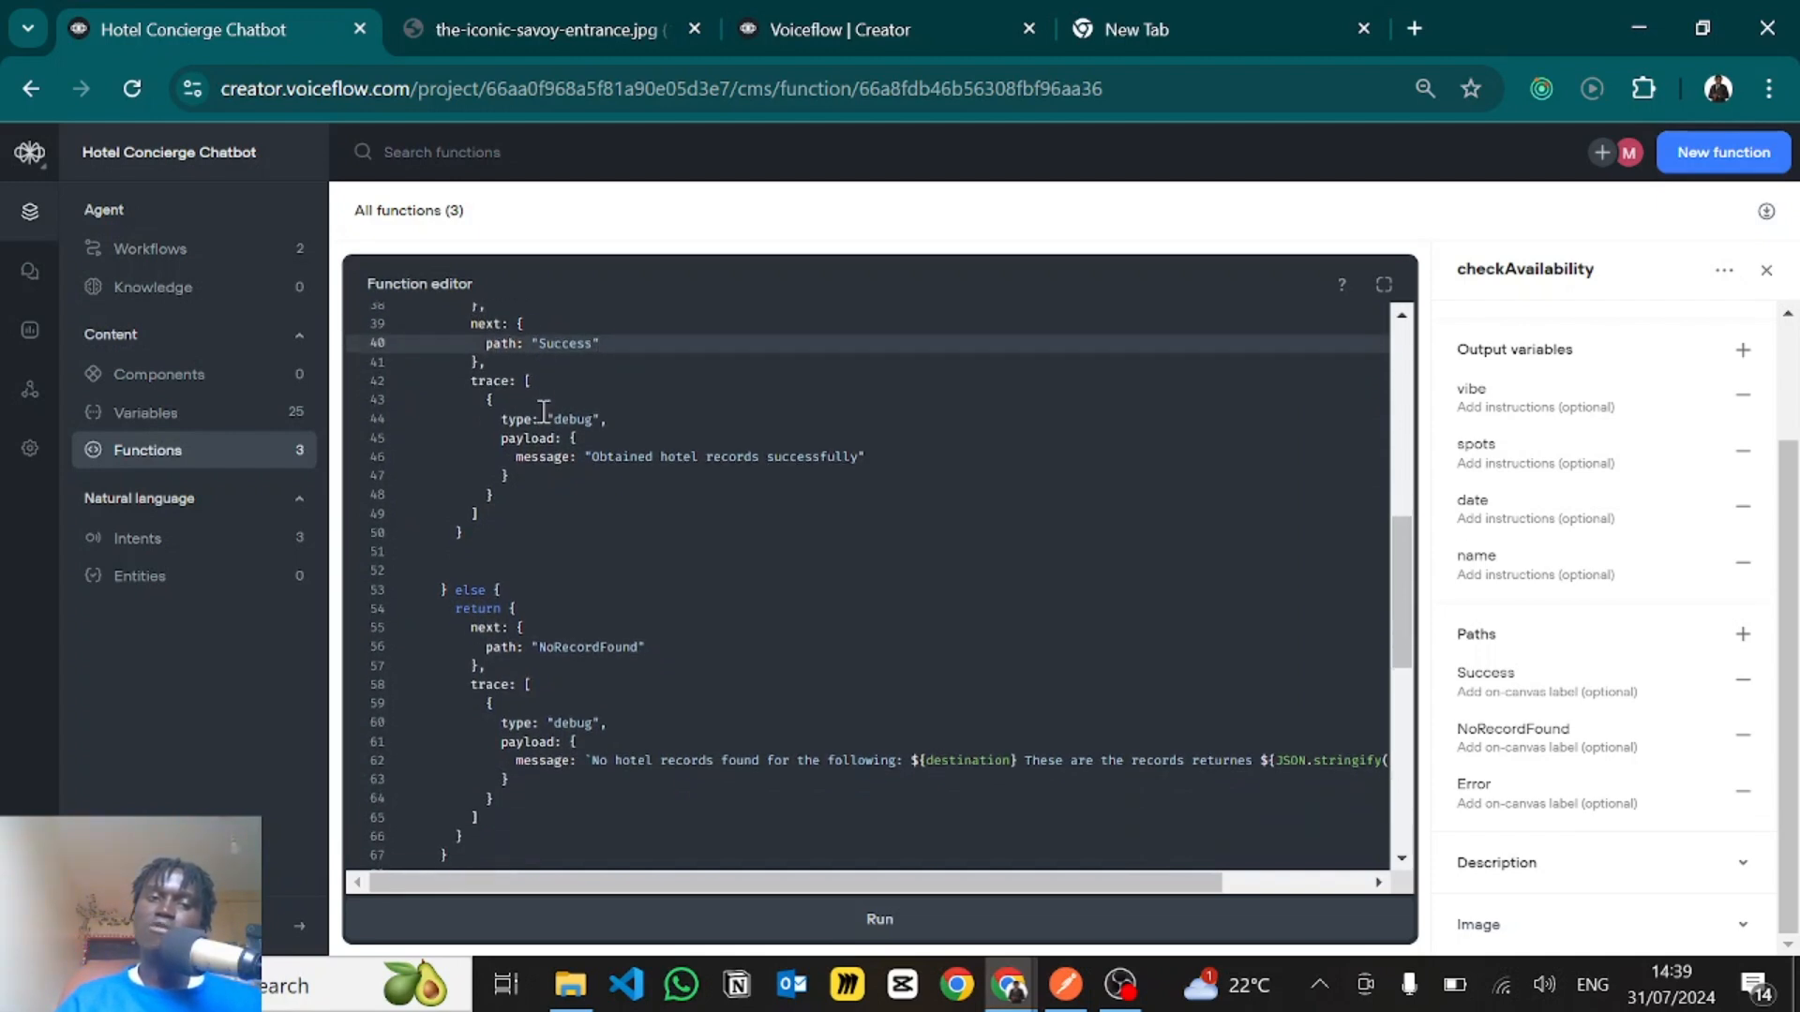
pyautogui.click(526, 357)
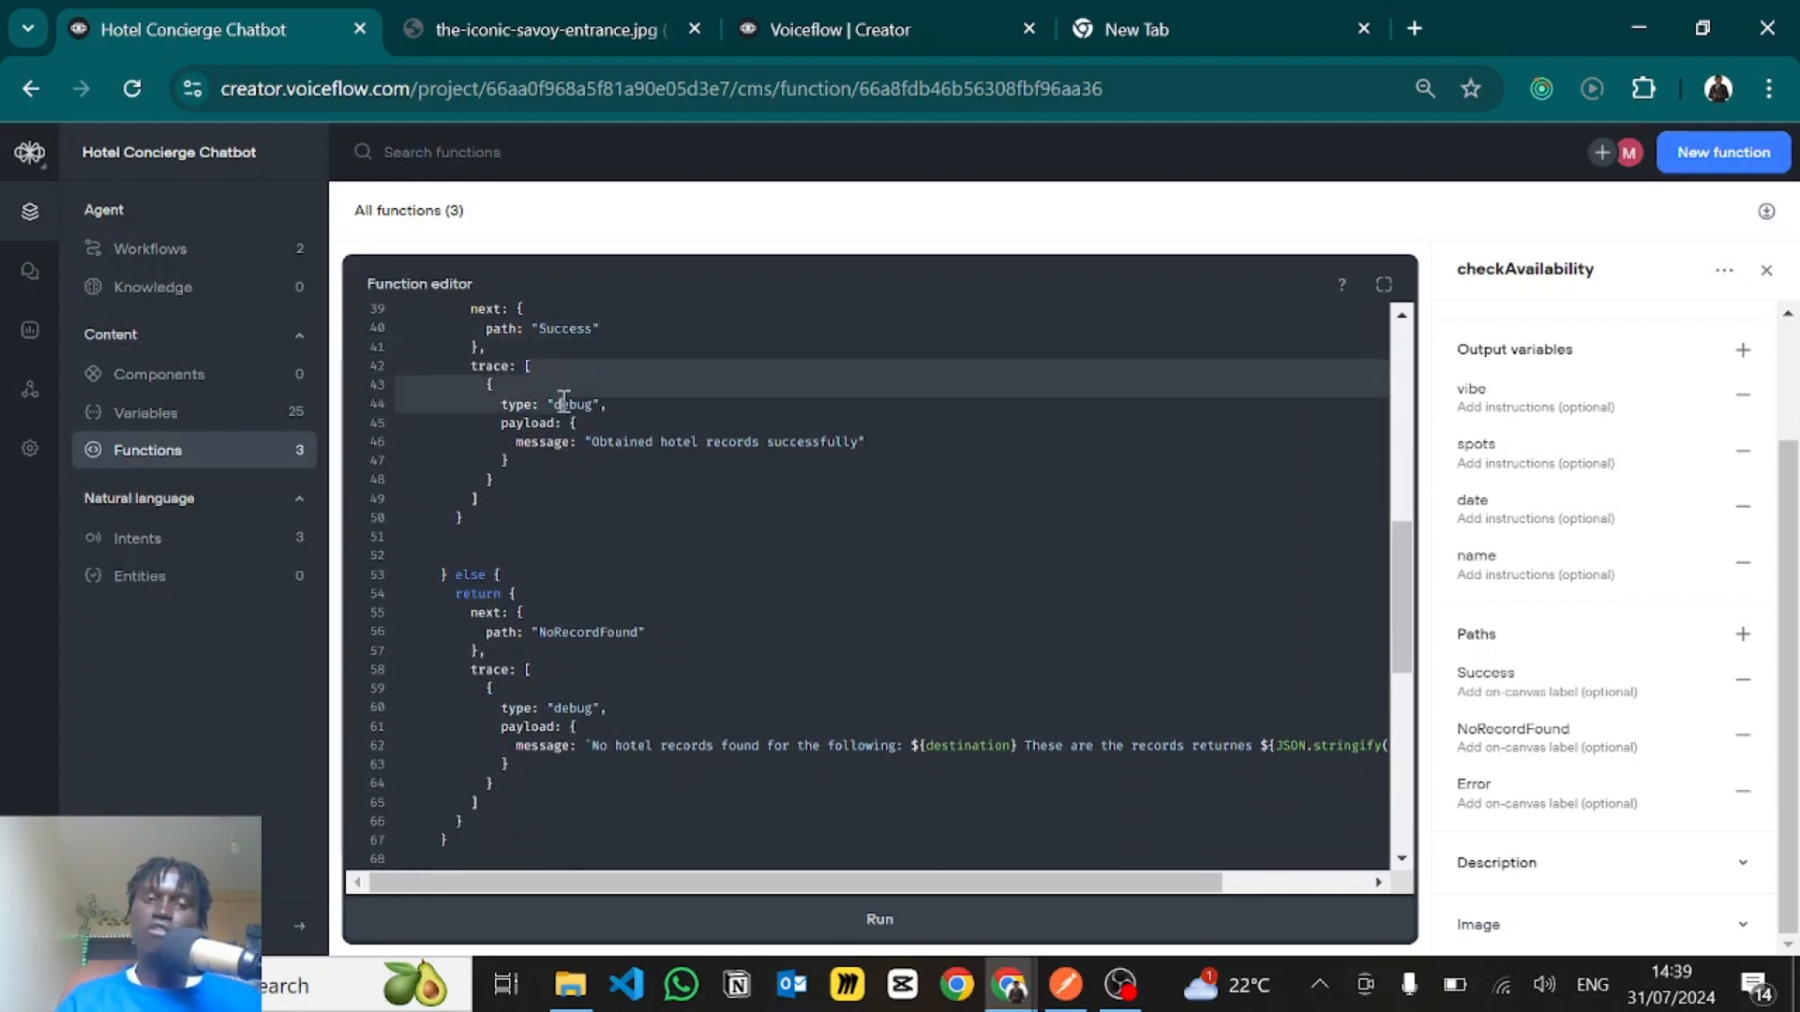
pyautogui.click(563, 404)
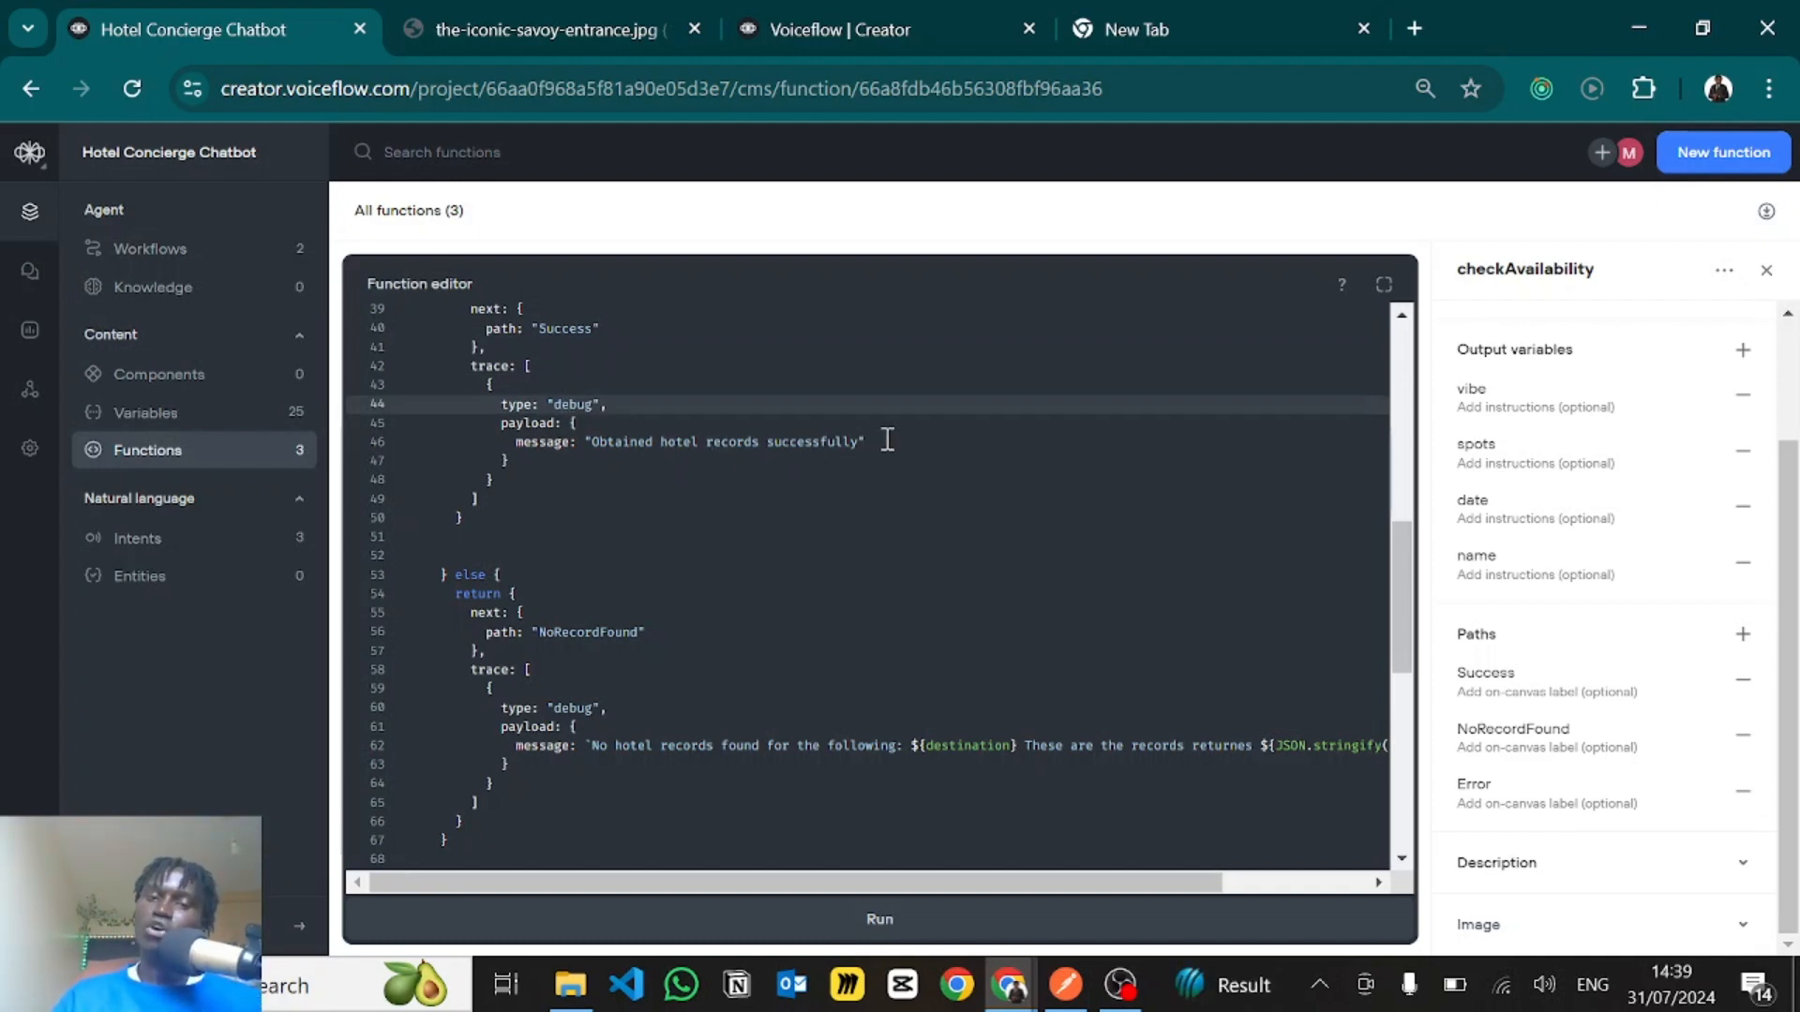
pyautogui.scroll(-2, 888, 439)
pyautogui.scroll(5, 888, 439)
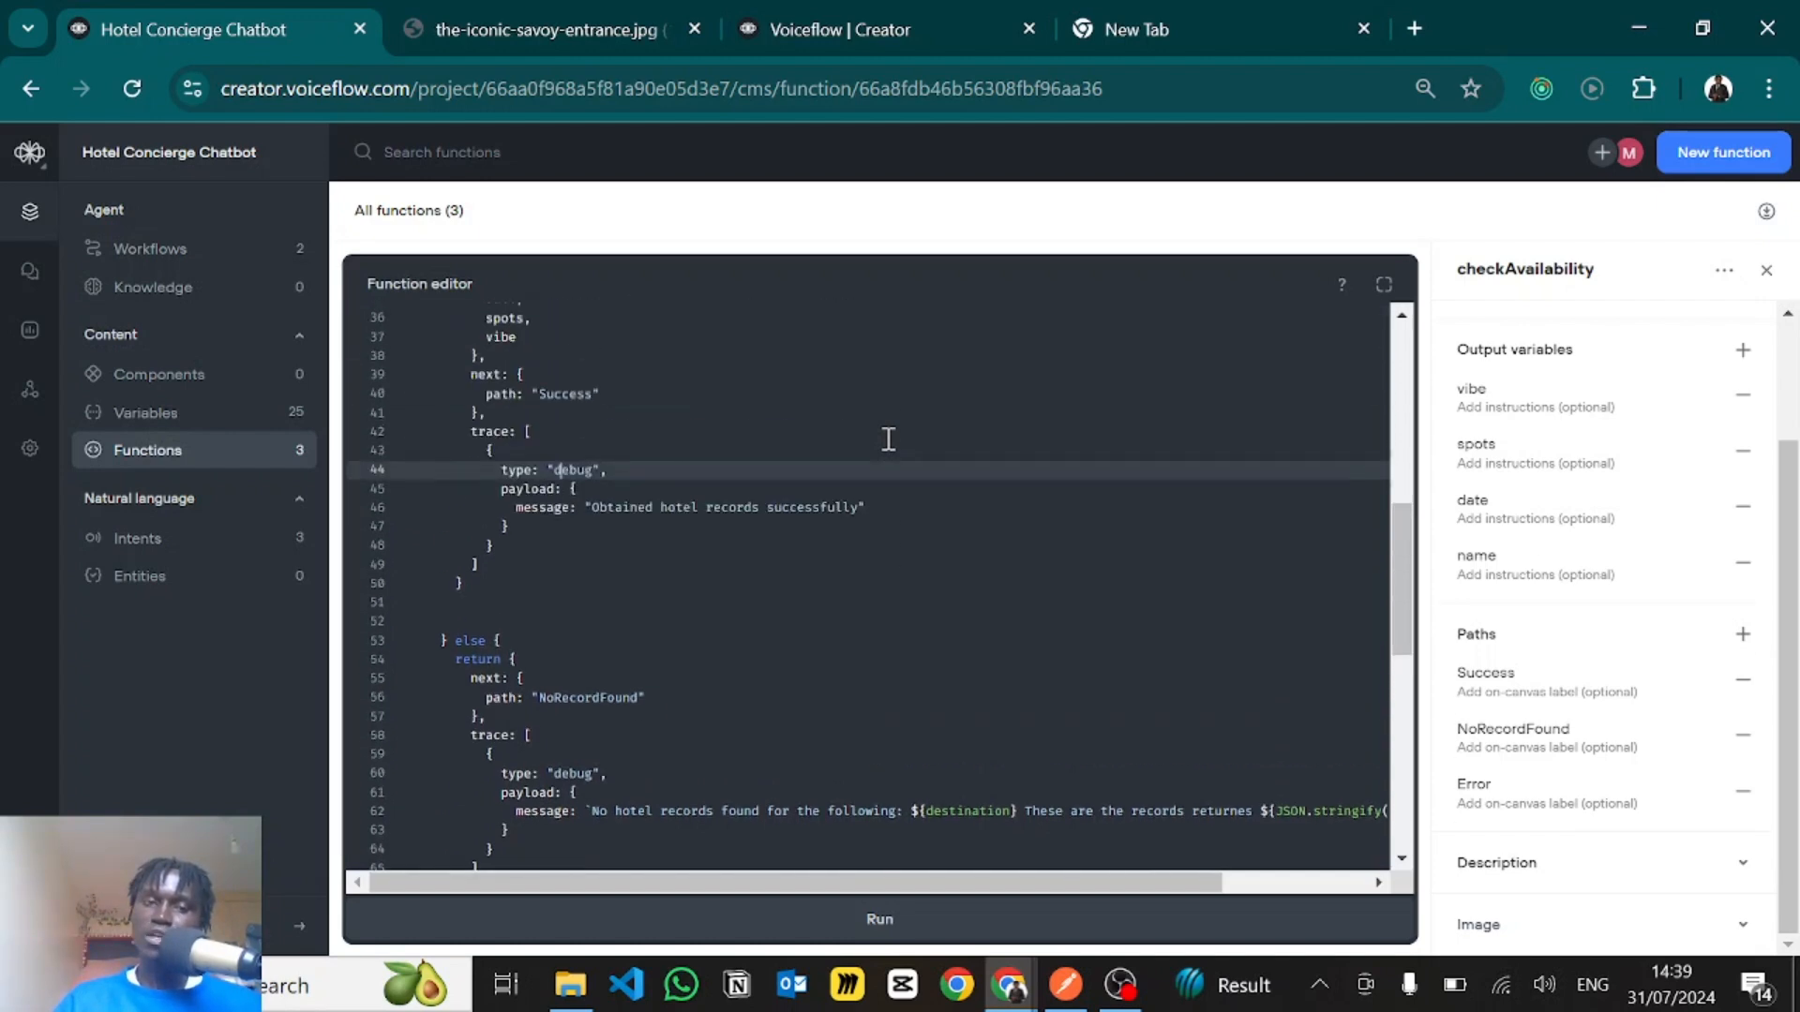
# - Review the whole formattedRecords.length > 0 branch, from its condition to its returned output variables and Success path
pyautogui.scroll(3, 888, 439)
pyautogui.click(696, 458)
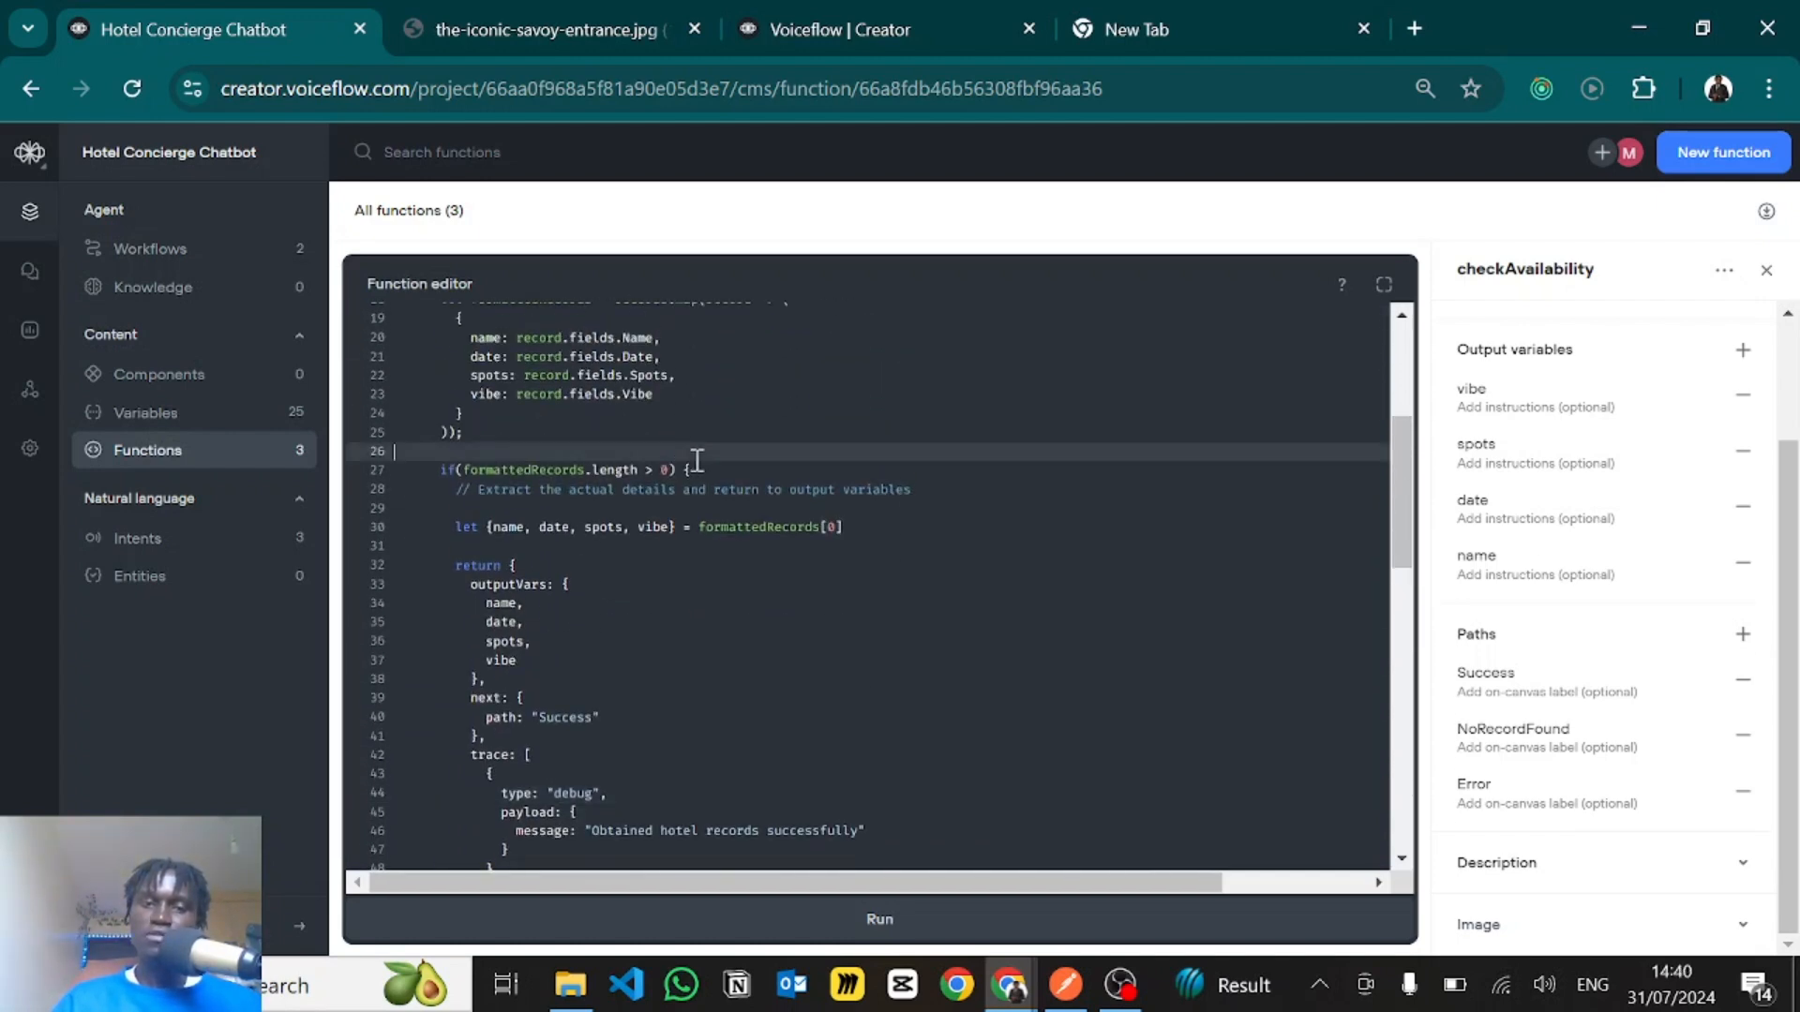
pyautogui.click(697, 471)
pyautogui.scroll(-1, 656, 472)
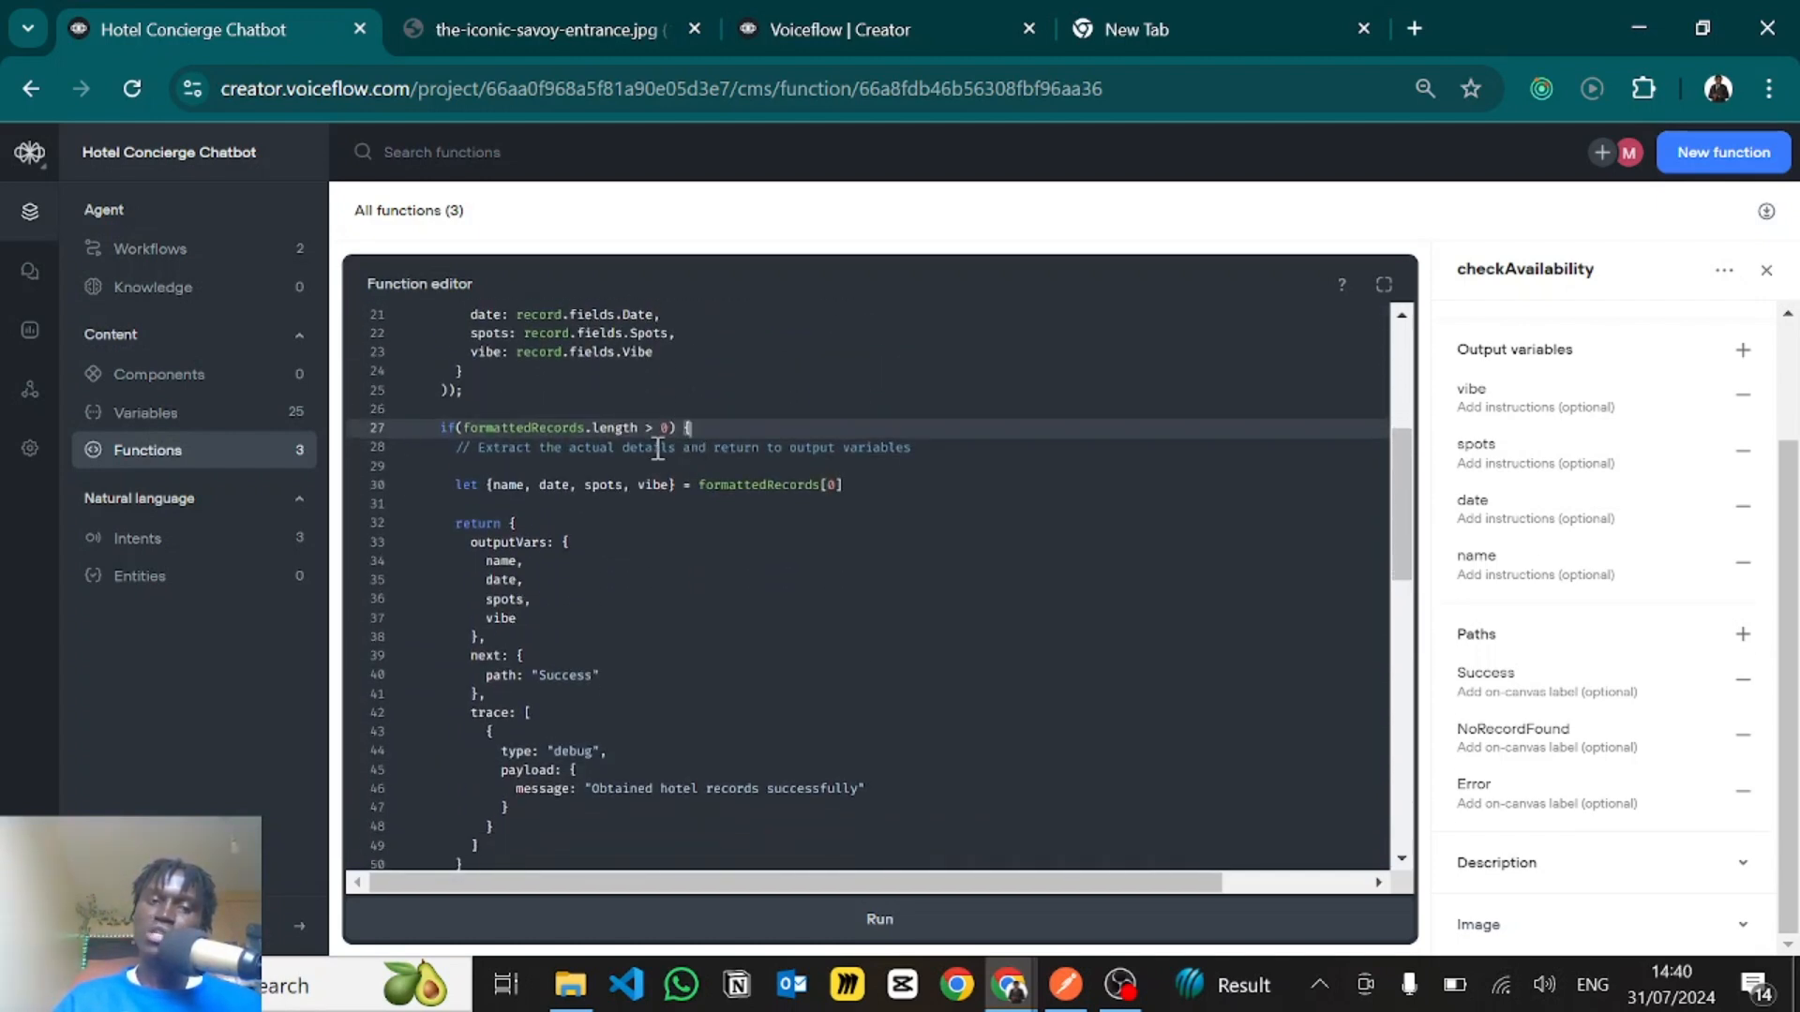
pyautogui.scroll(-1, 753, 553)
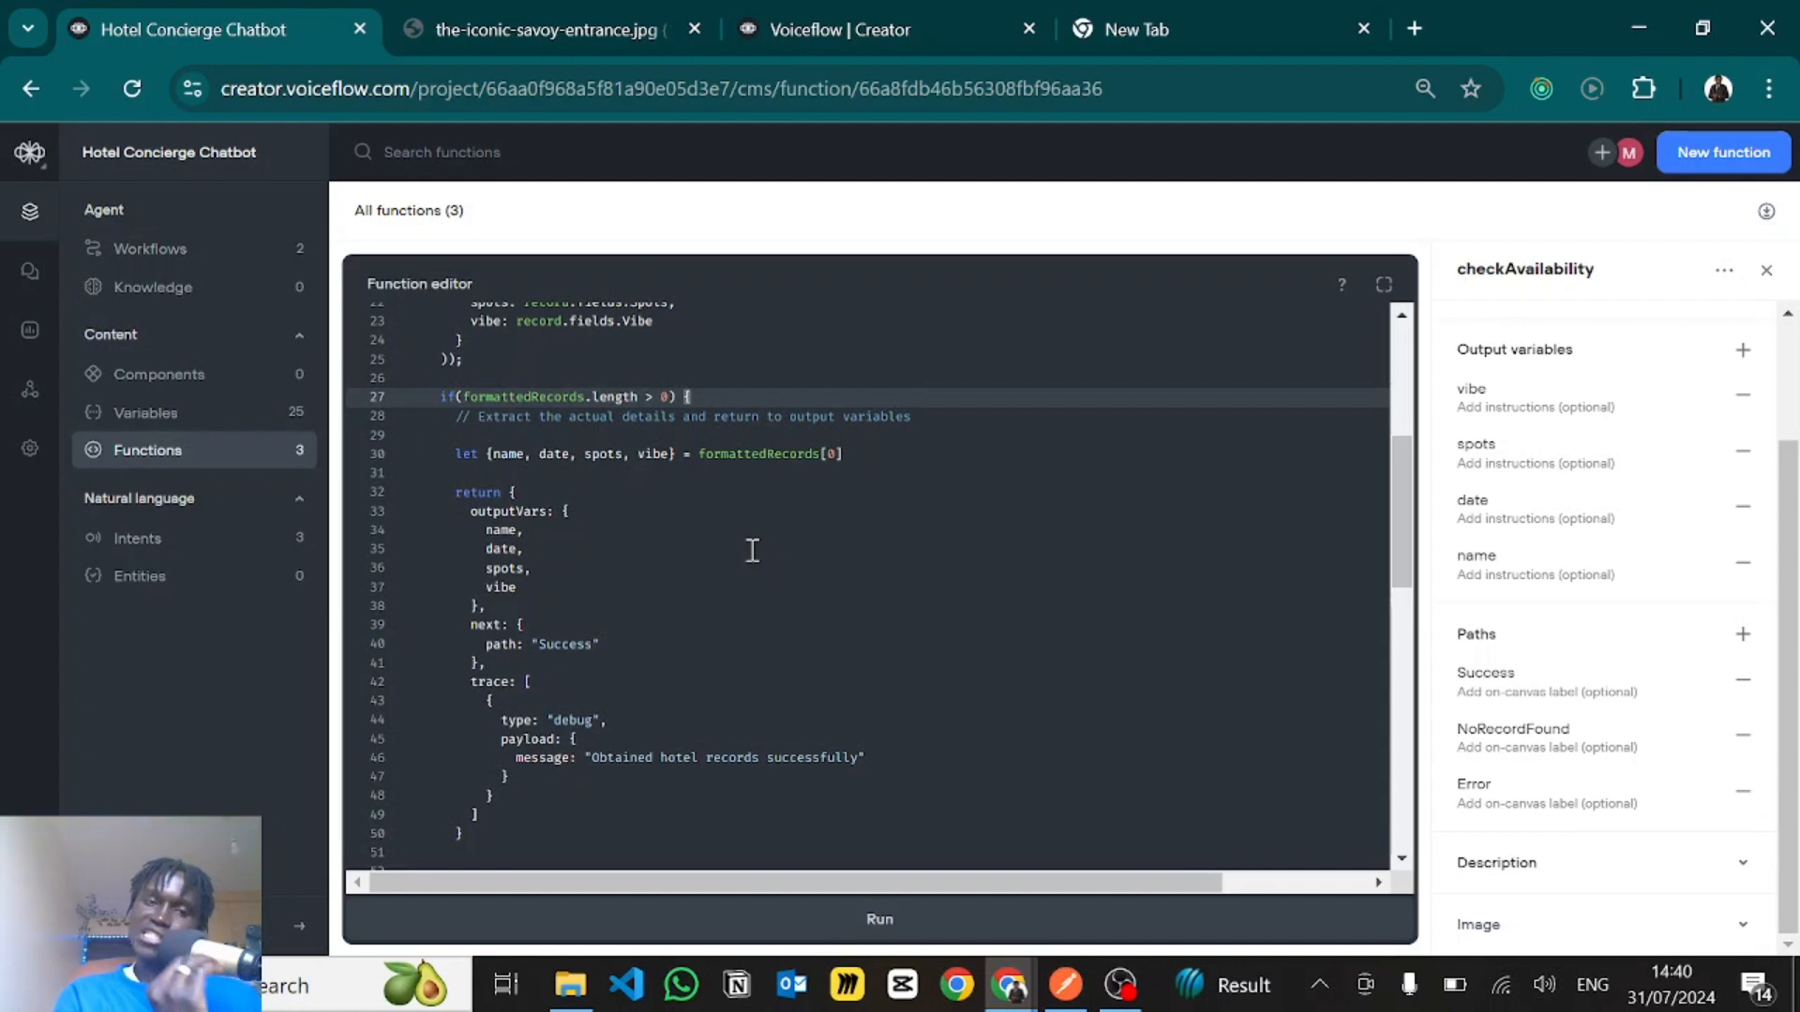
# - Examine the else branch's return block, highlighting its NoRecordFound path and locating its trace entry
pyautogui.scroll(-5, 753, 551)
pyautogui.scroll(-4, 703, 539)
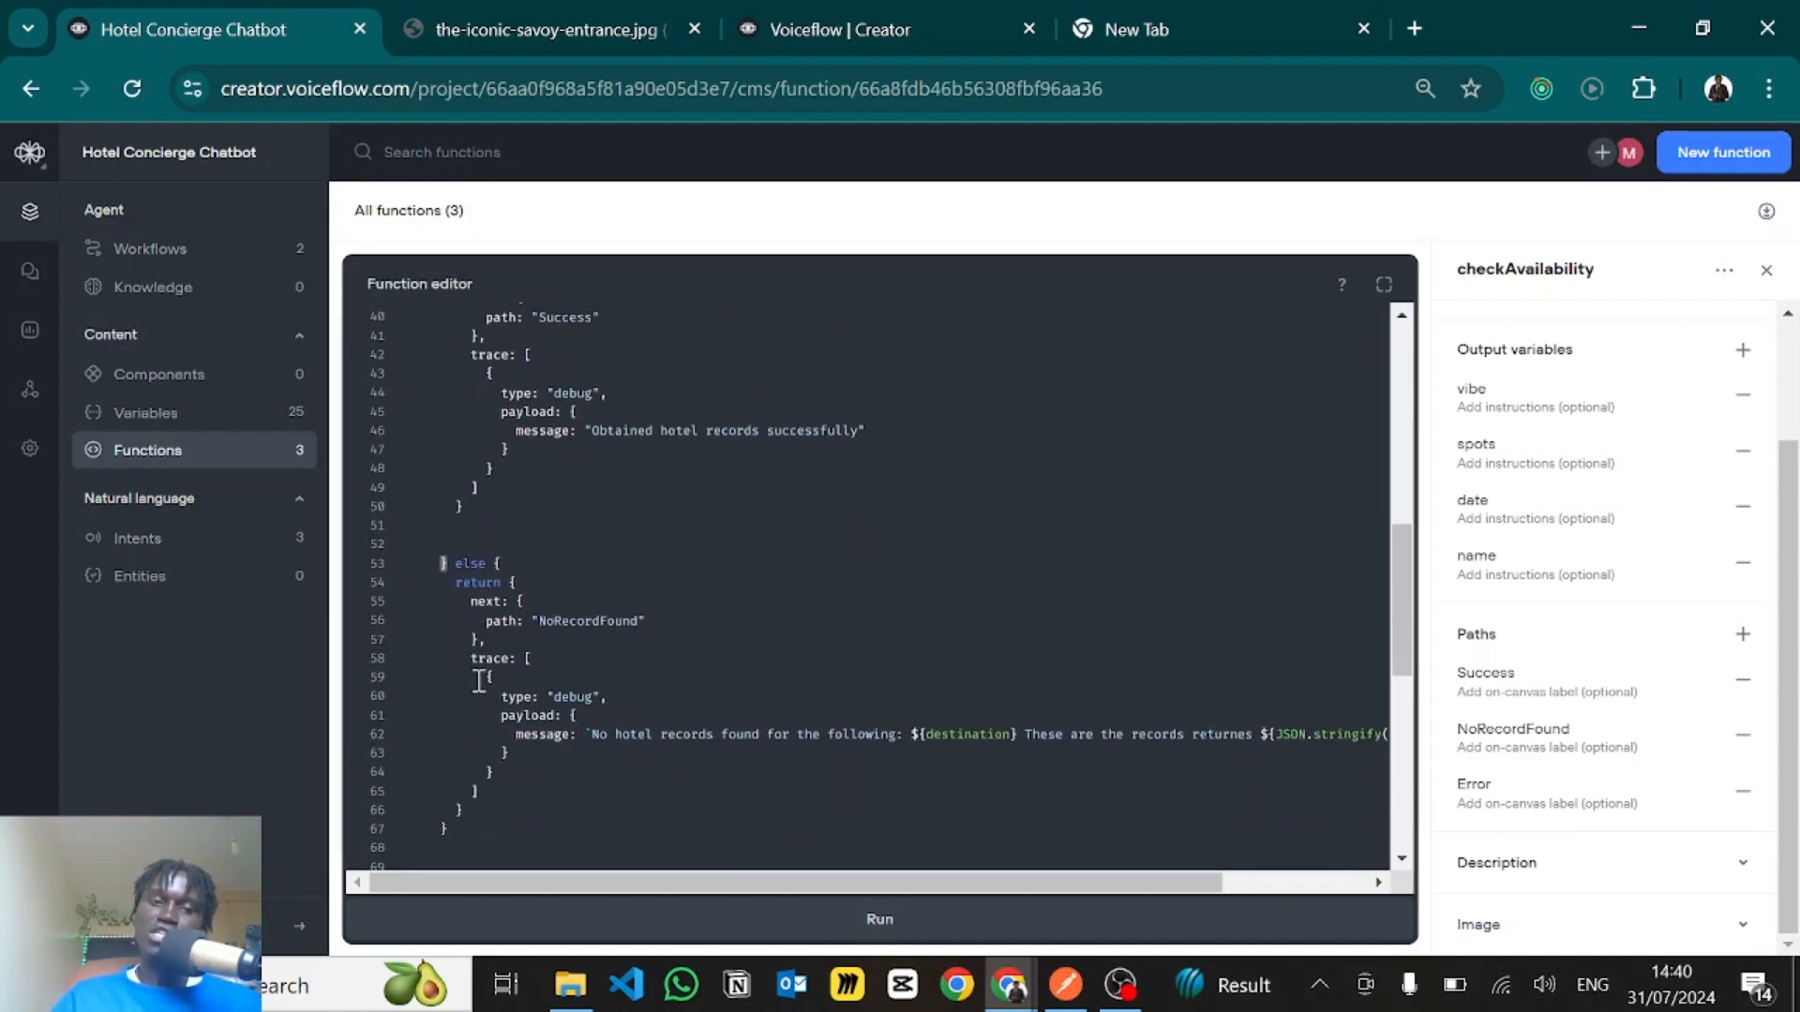
pyautogui.click(458, 490)
pyautogui.moveTo(458, 495); pyautogui.dragTo(553, 692)
pyautogui.click(516, 518)
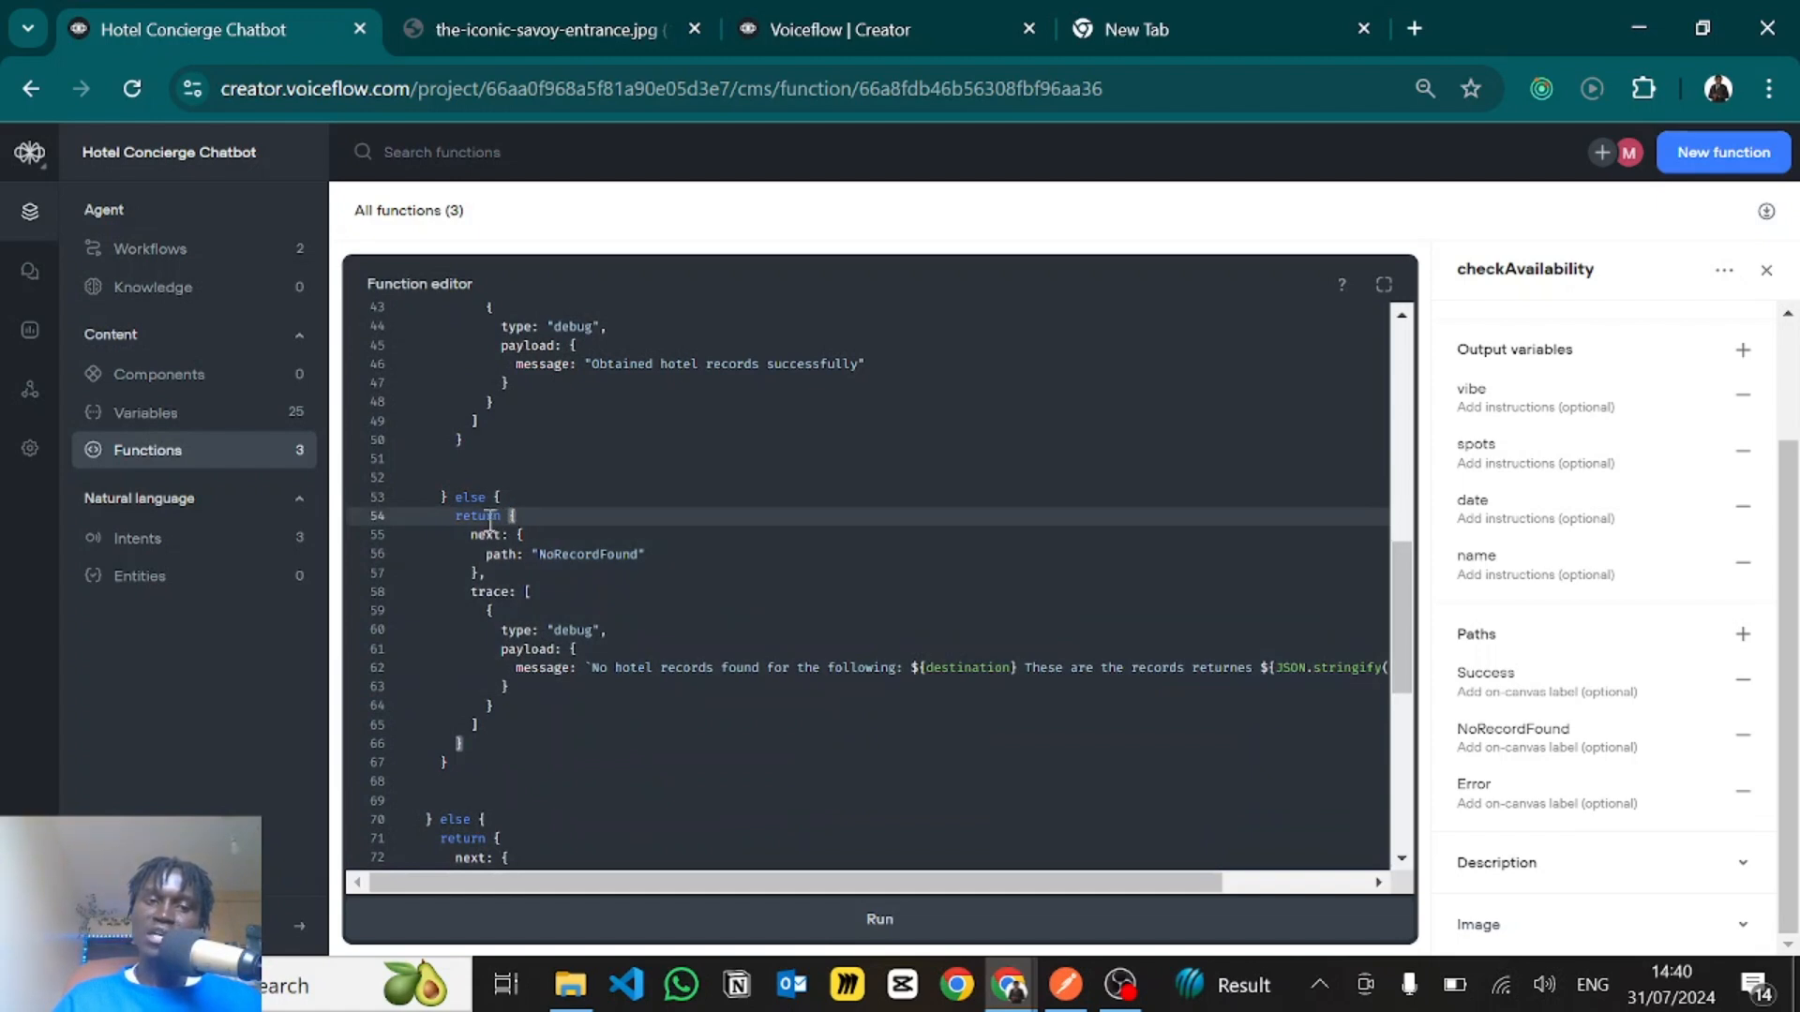
pyautogui.moveTo(471, 537); pyautogui.dragTo(550, 580)
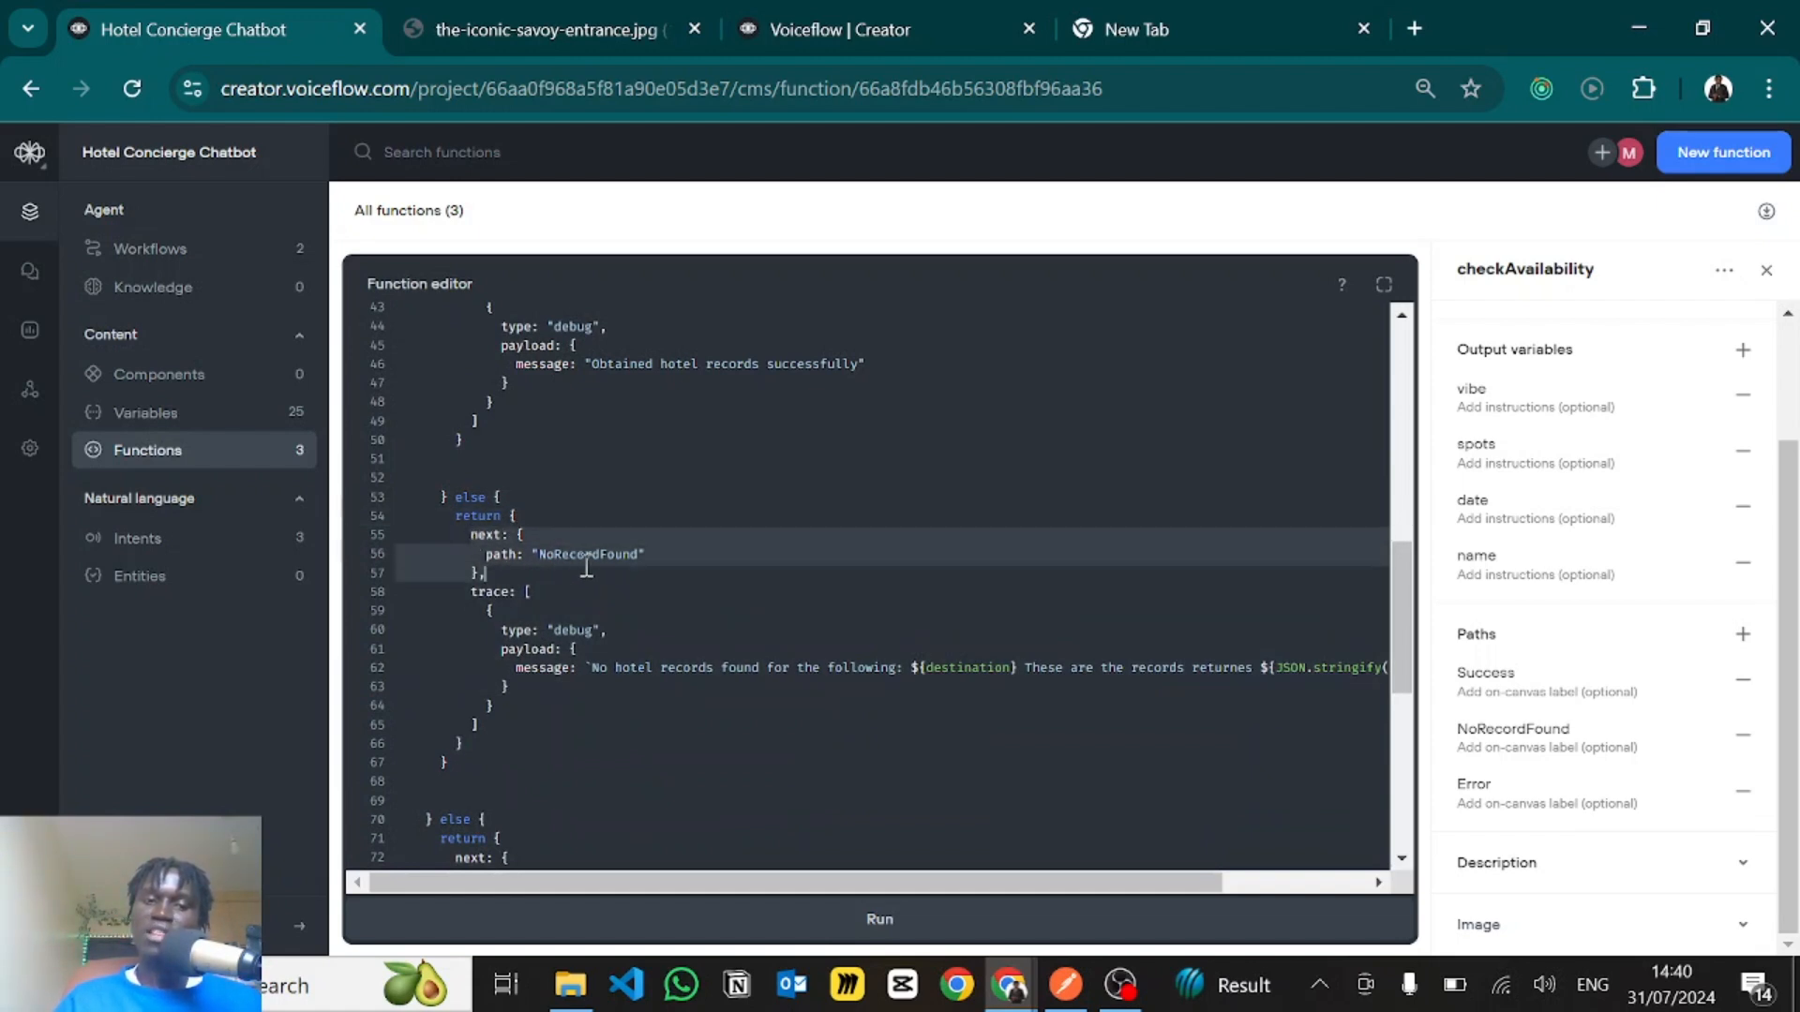
pyautogui.click(587, 568)
pyautogui.click(510, 592)
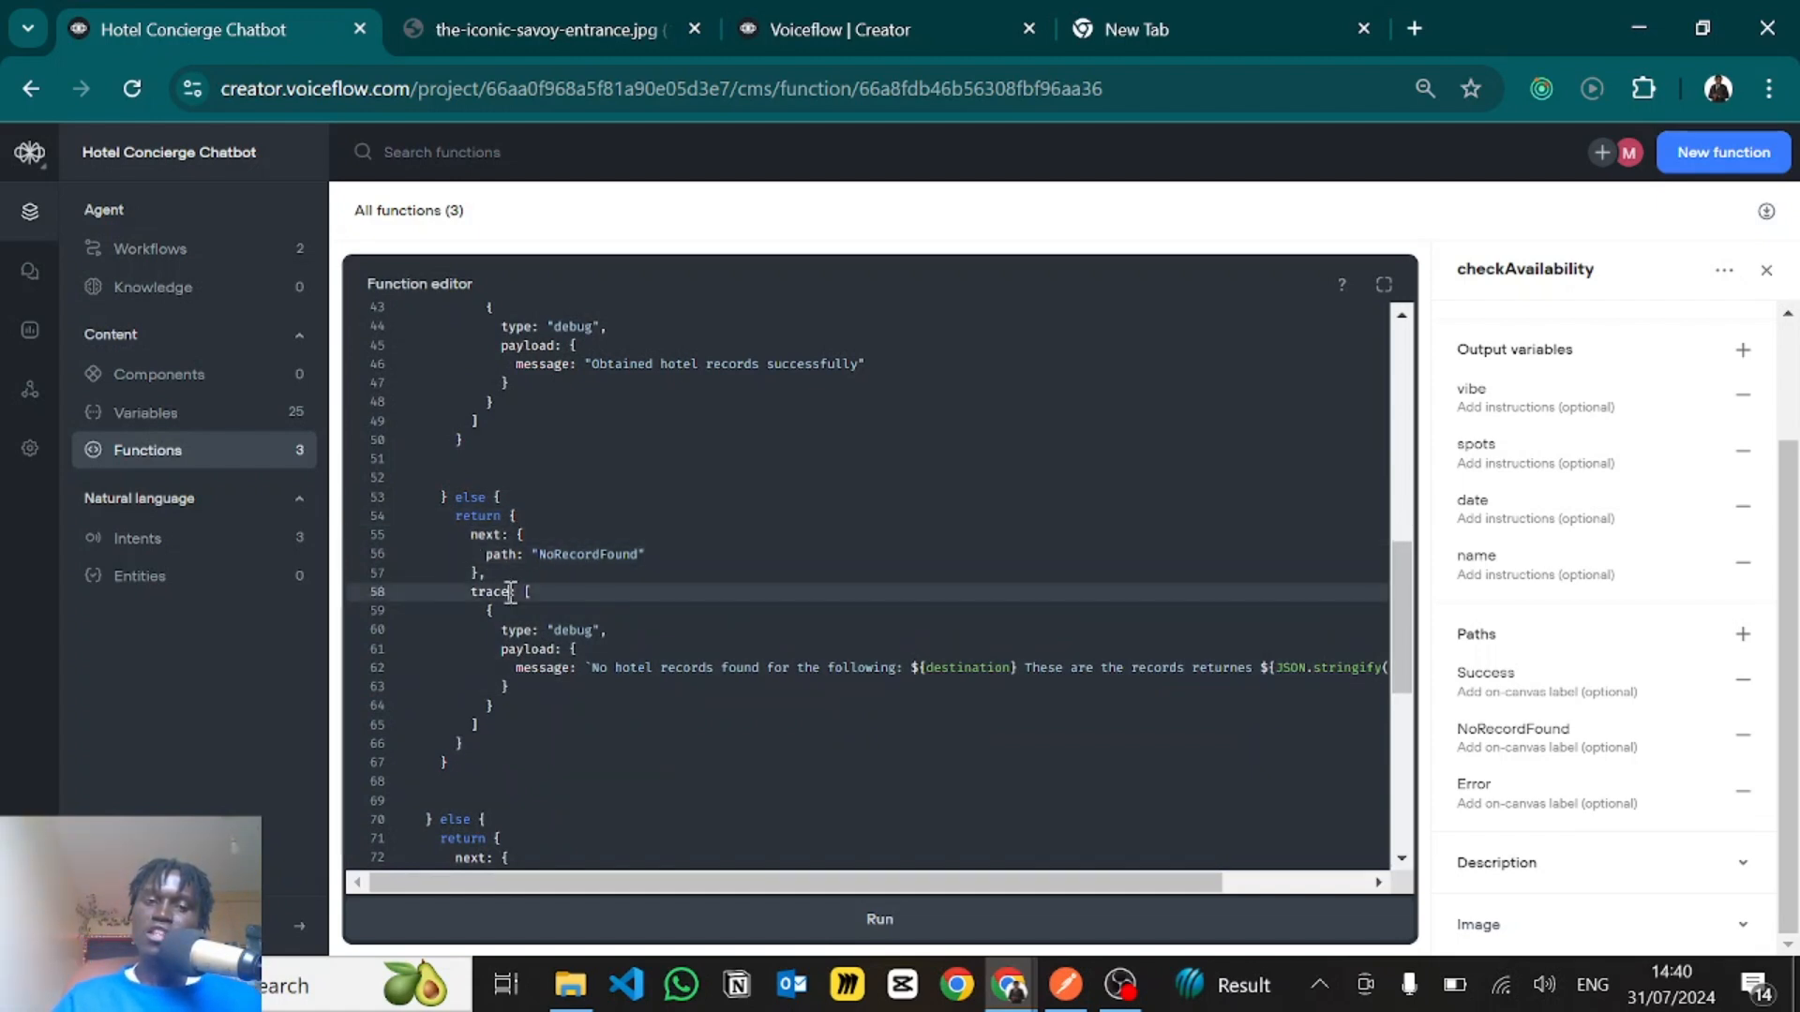
# - Highlight the NoRecordFound trace array, try adding a second trace object with a type entry after the debug one, and remove it
pyautogui.scroll(-2, 510, 592)
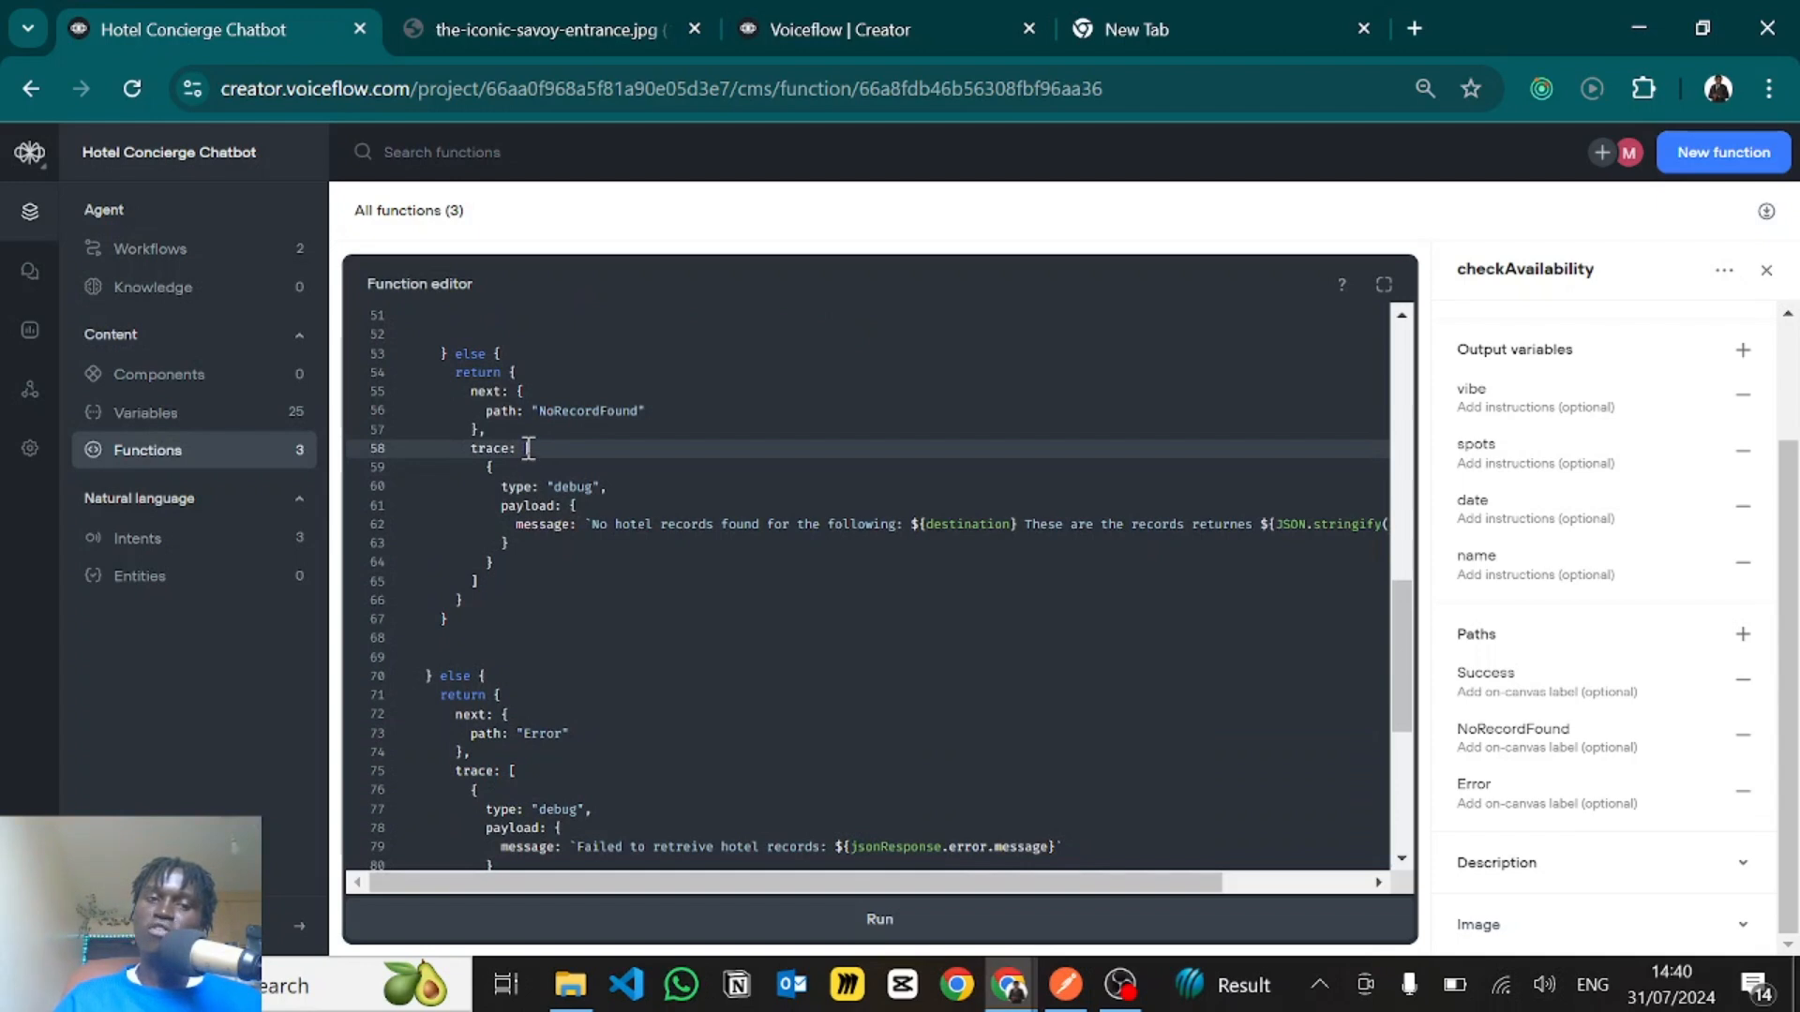
pyautogui.moveTo(527, 449); pyautogui.dragTo(514, 578)
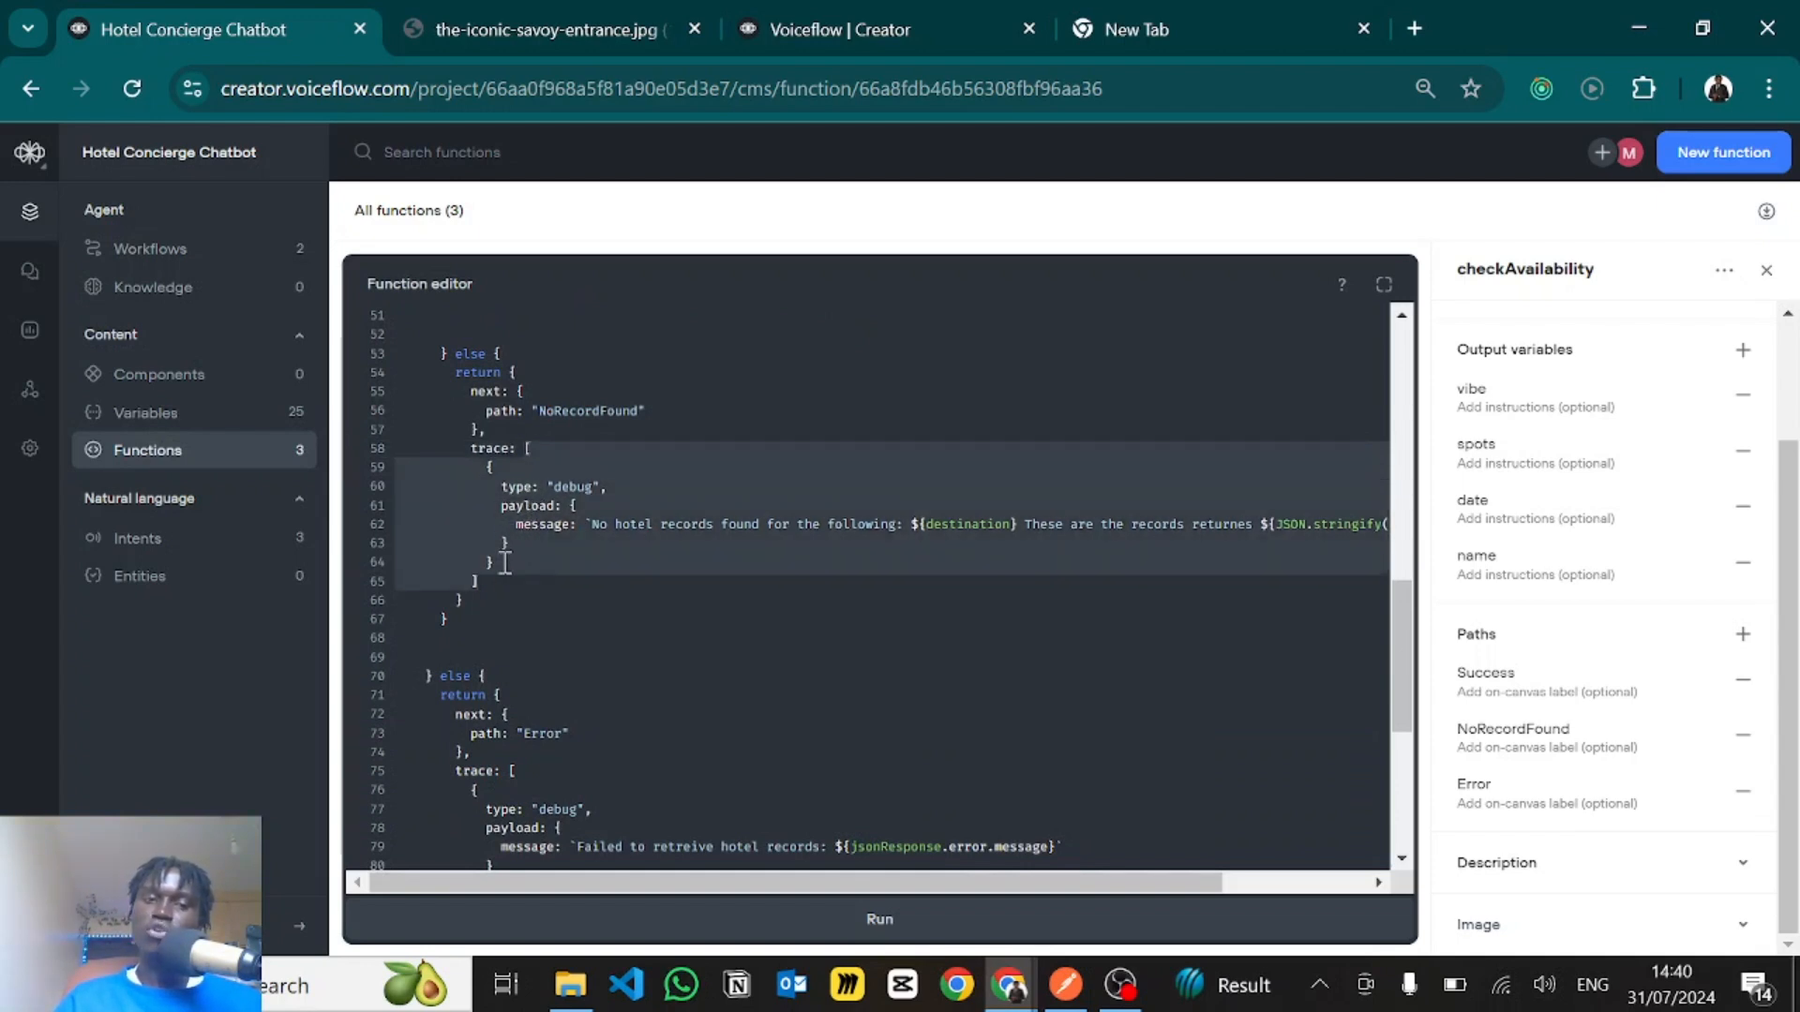
pyautogui.click(504, 559)
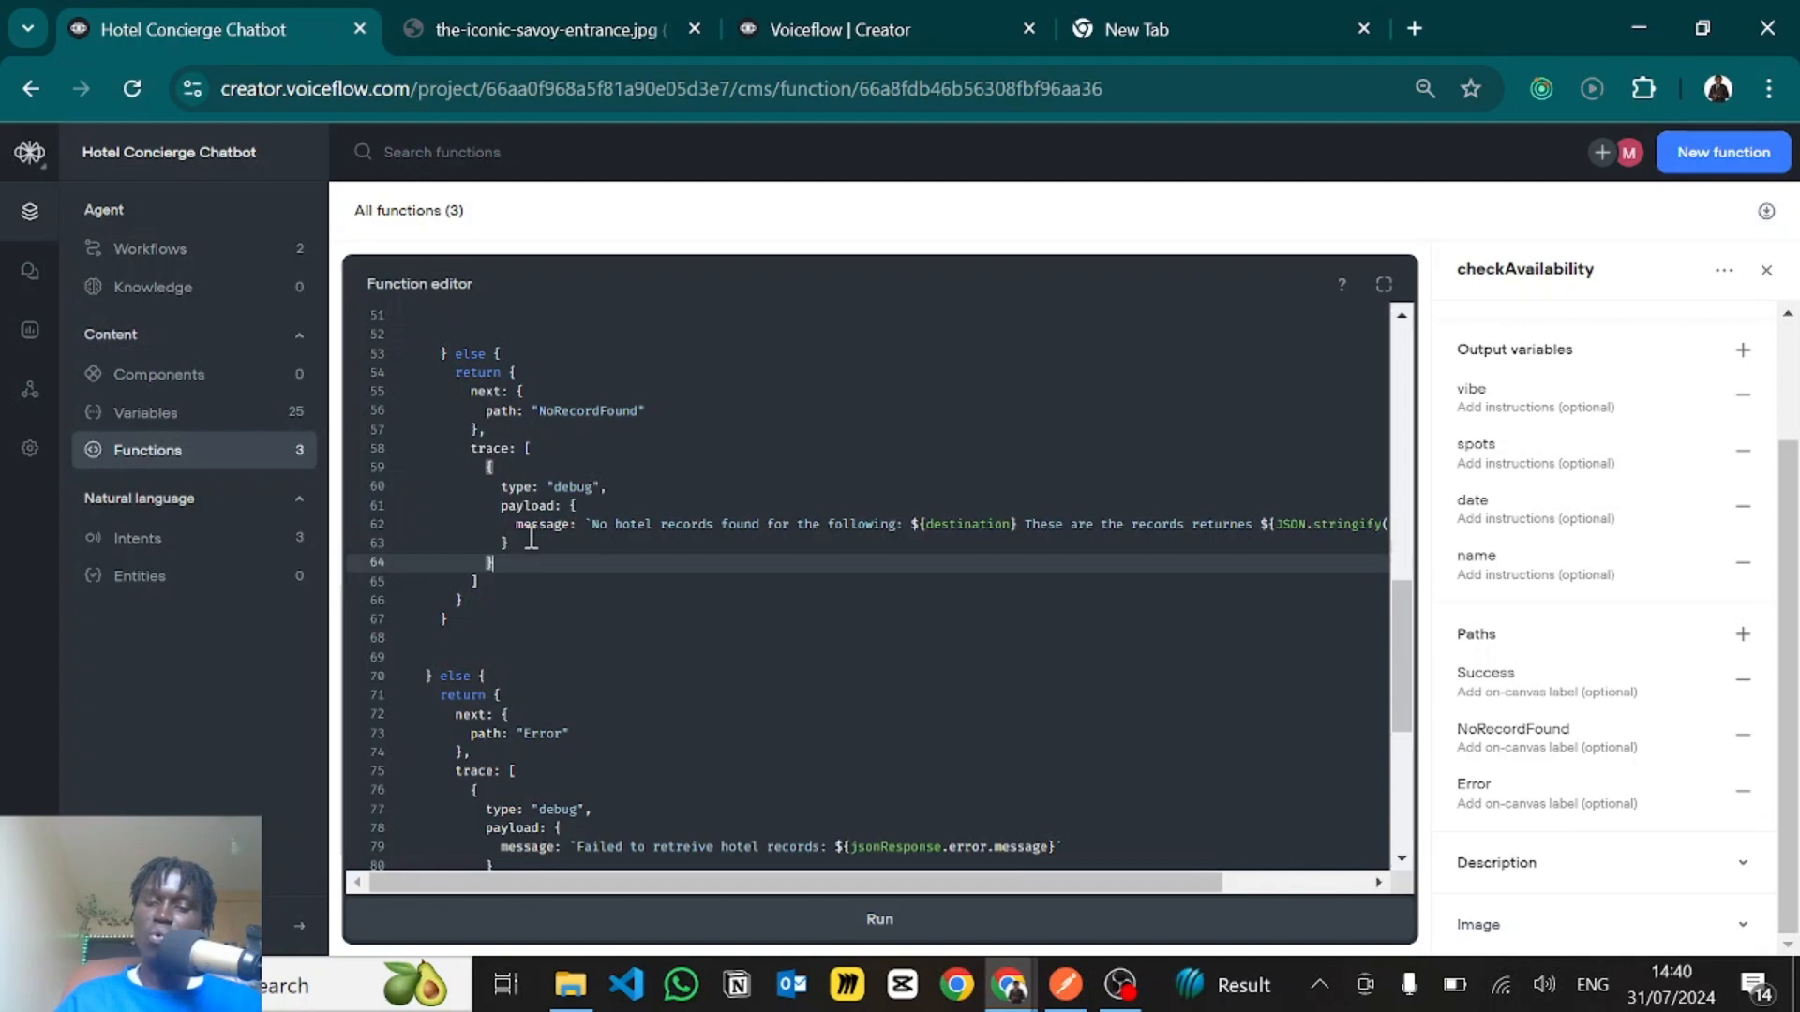
pyautogui.write(',')
pyautogui.press('Return')
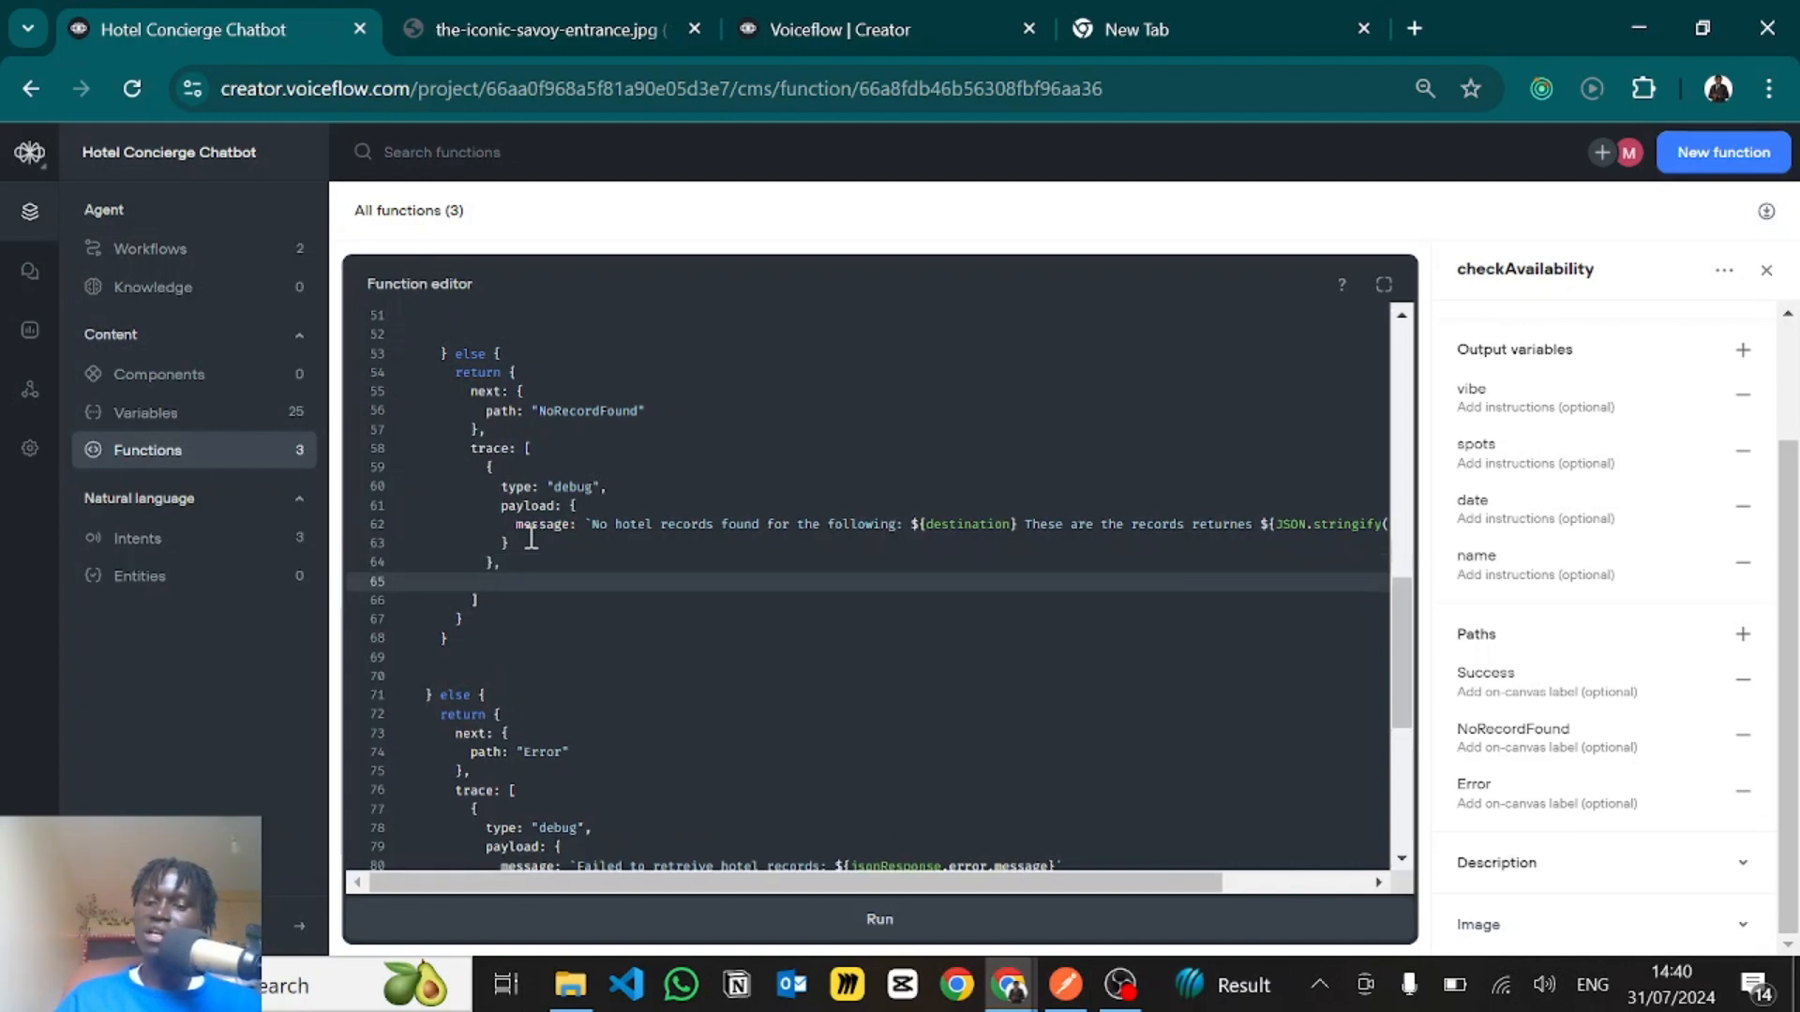
pyautogui.write('{')
pyautogui.press('Return')
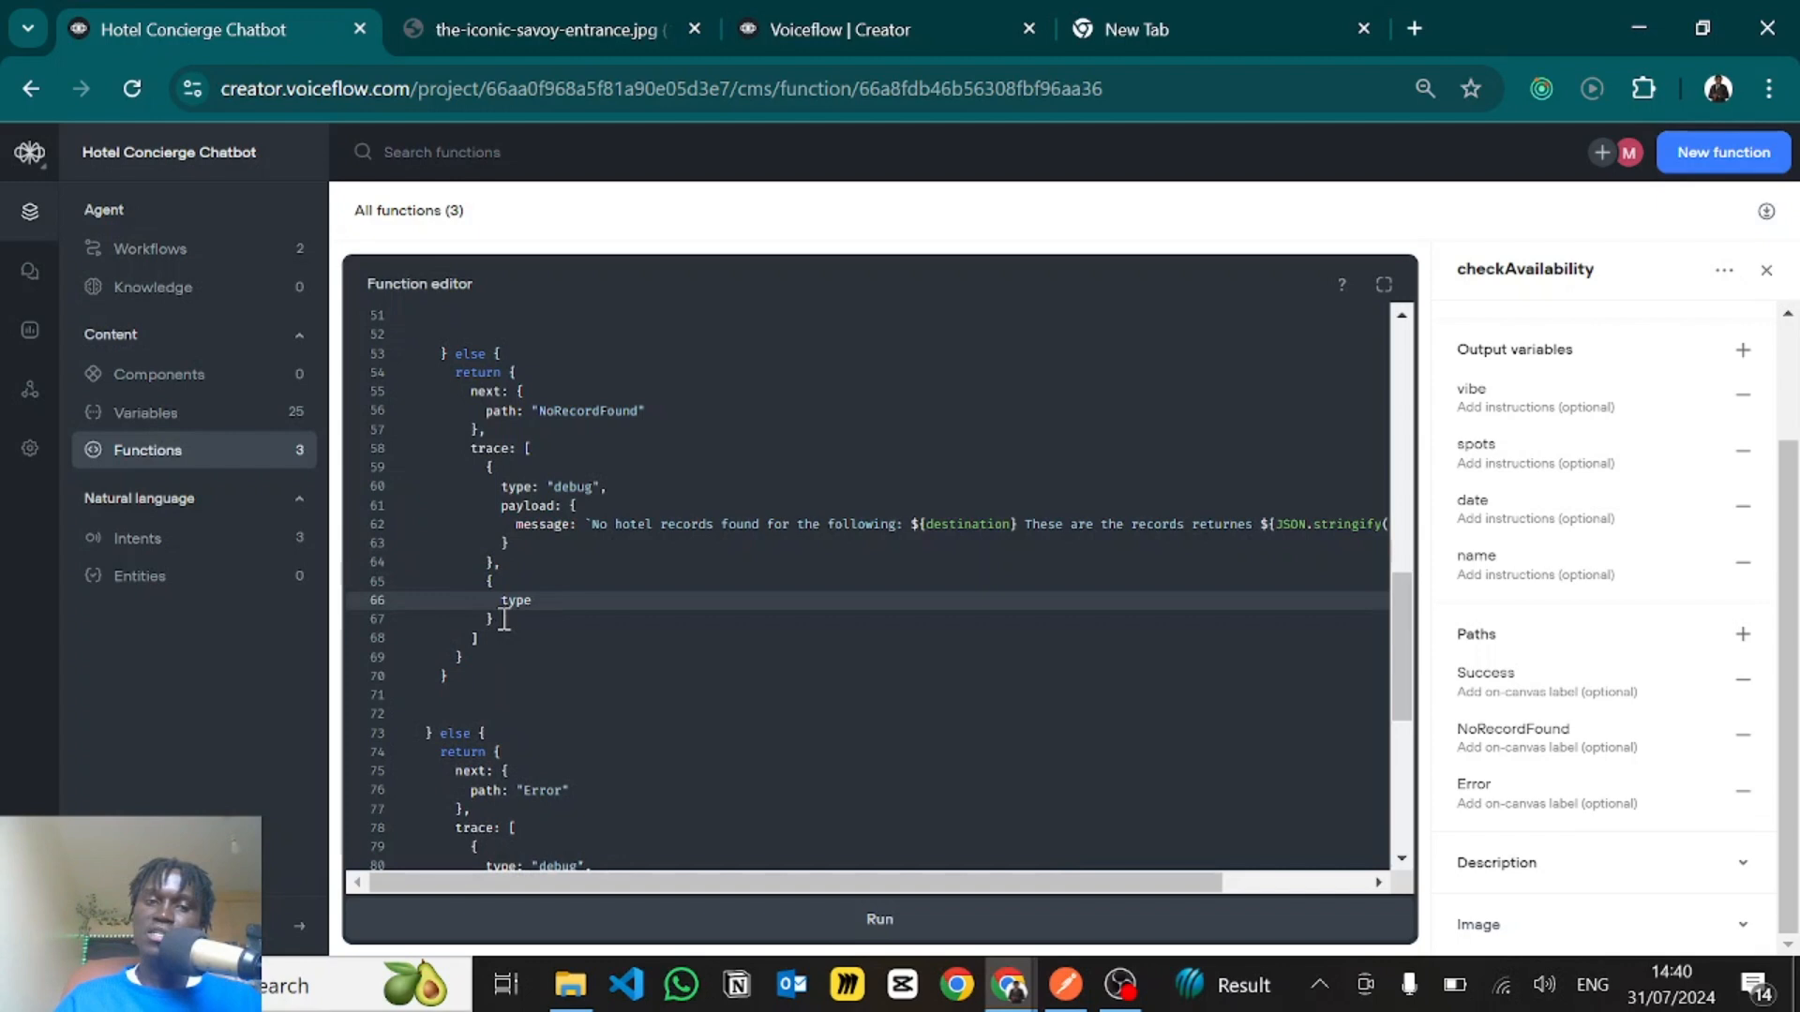
pyautogui.moveTo(500, 620); pyautogui.dragTo(497, 570)
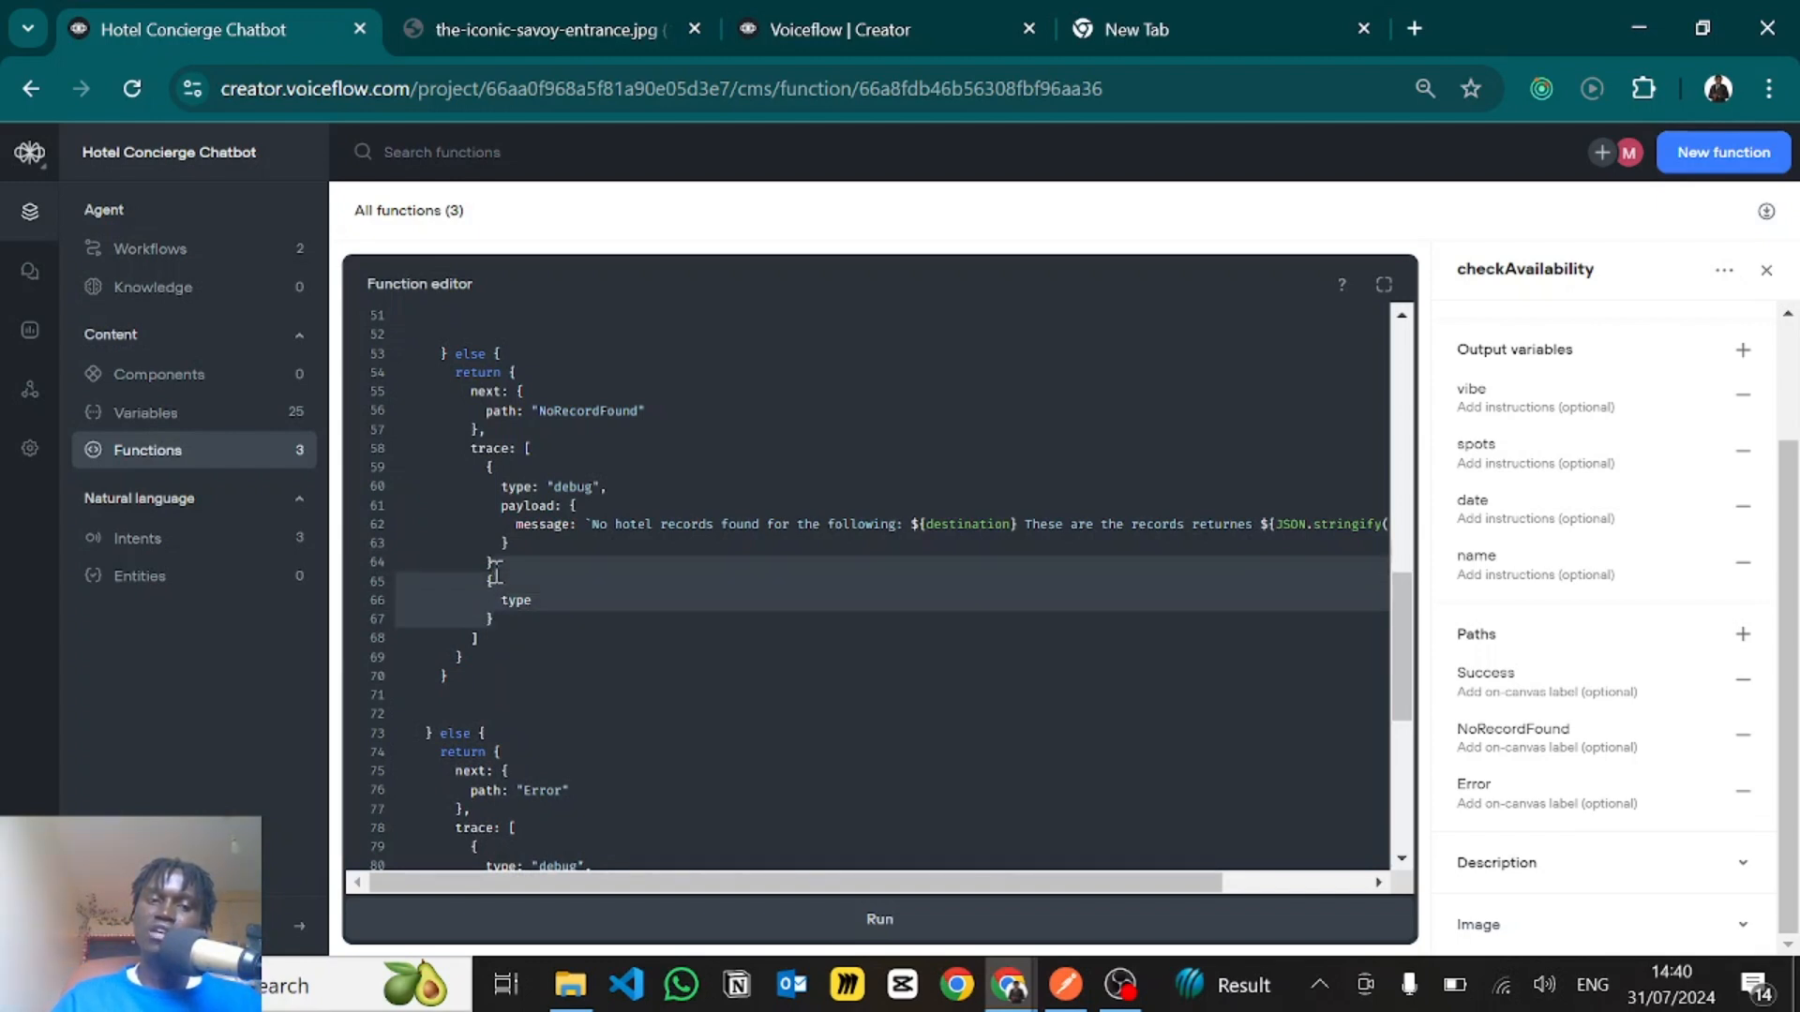
pyautogui.press('BackSpace')
# - Examine the NoRecordFound trace entry, from its debug type to the full message with the destination and JSON.stringify placeholders
pyautogui.click(547, 456)
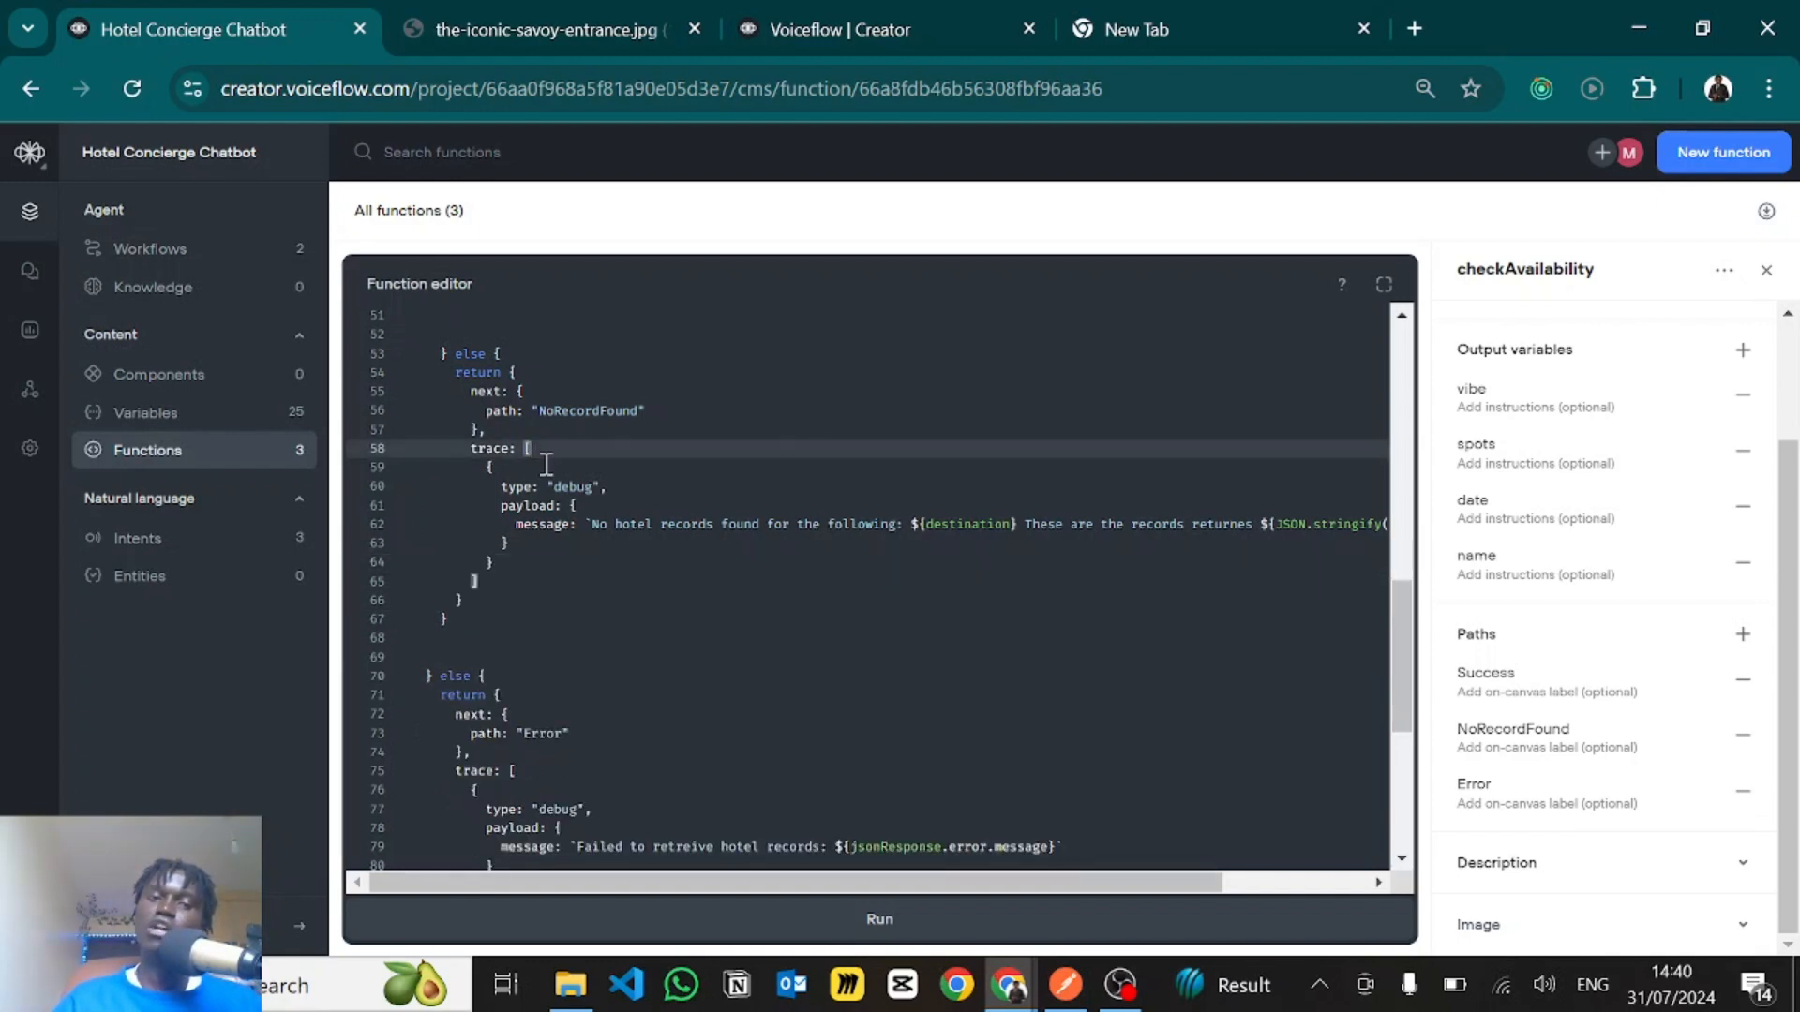
pyautogui.moveTo(503, 485); pyautogui.dragTo(619, 497)
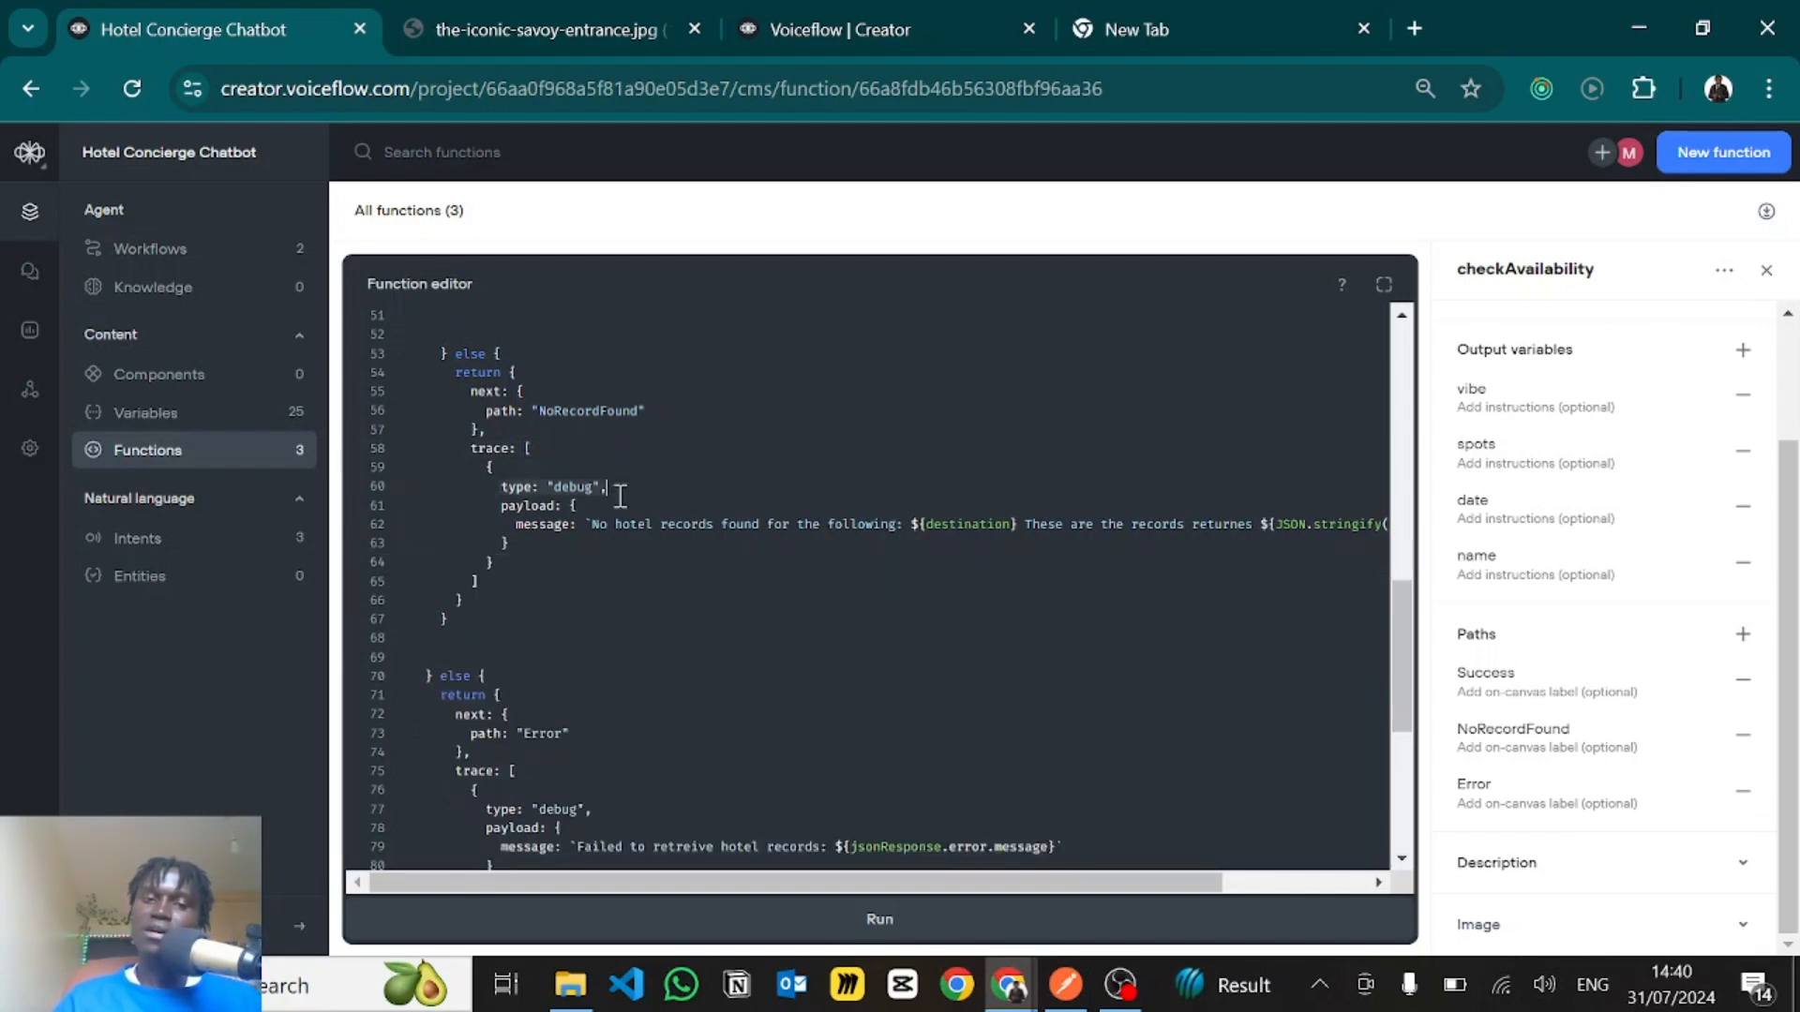
pyautogui.click(612, 524)
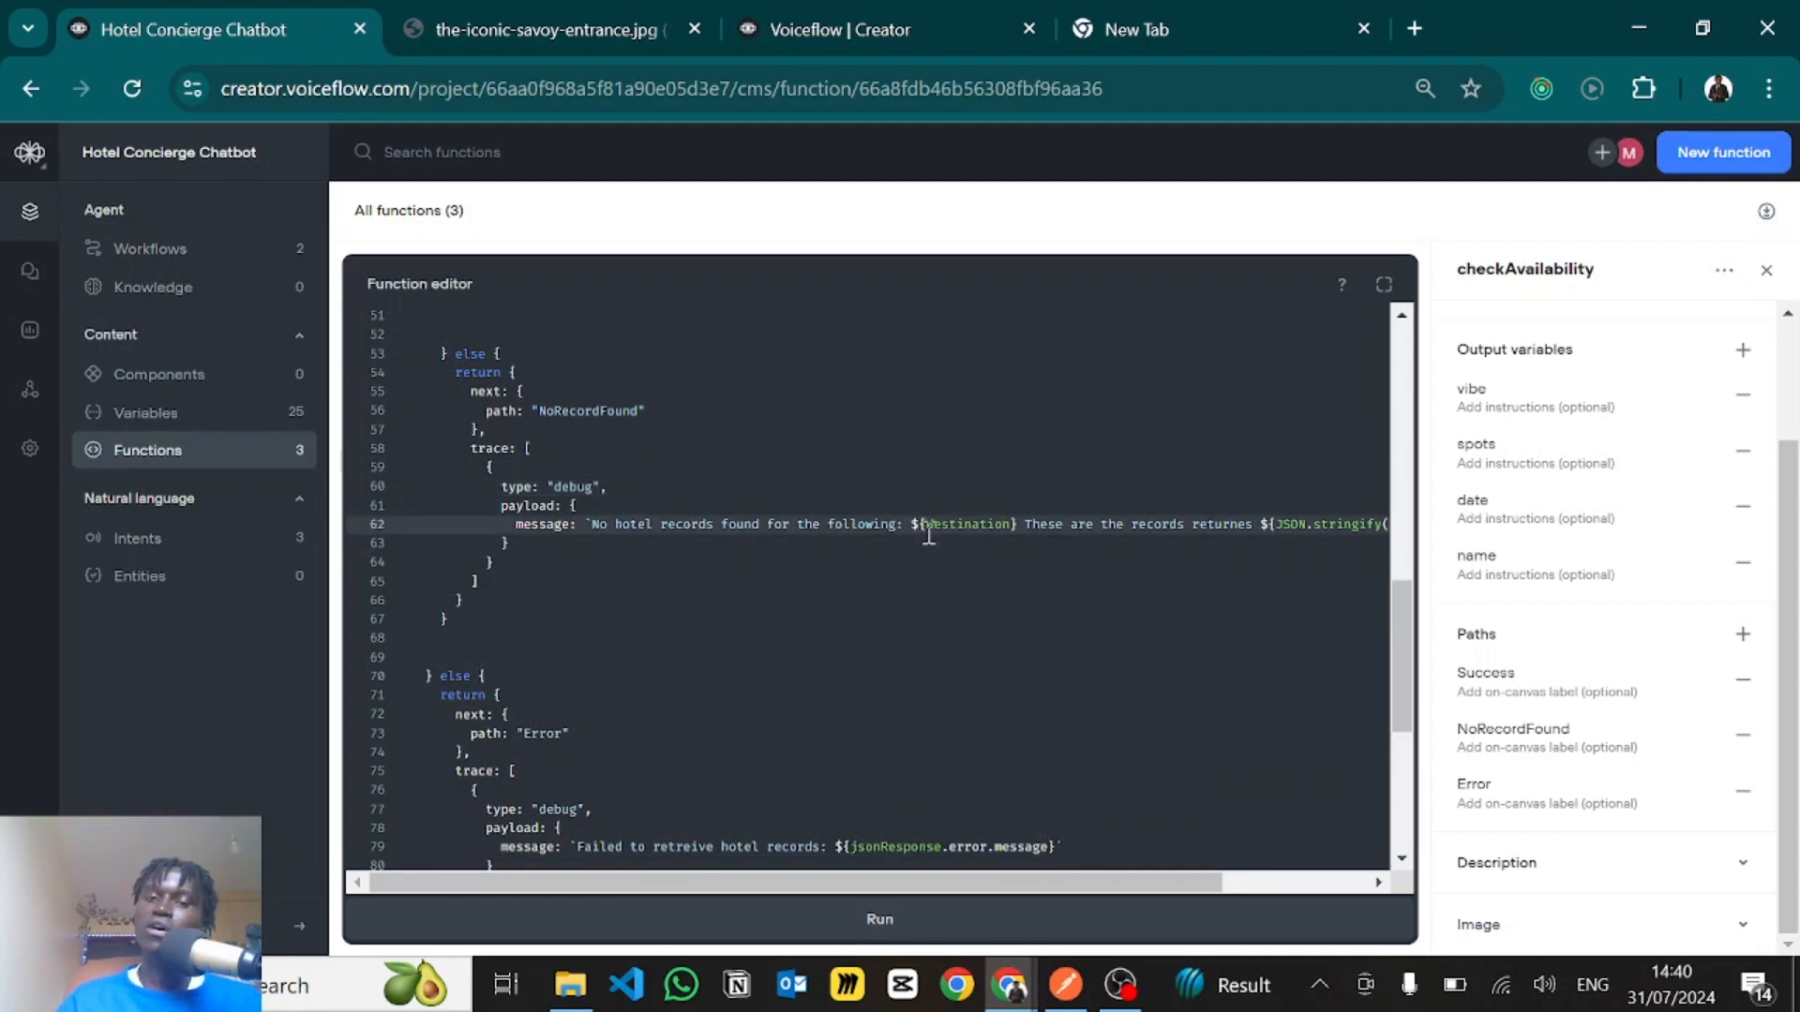
pyautogui.hscroll(3, 1031, 530)
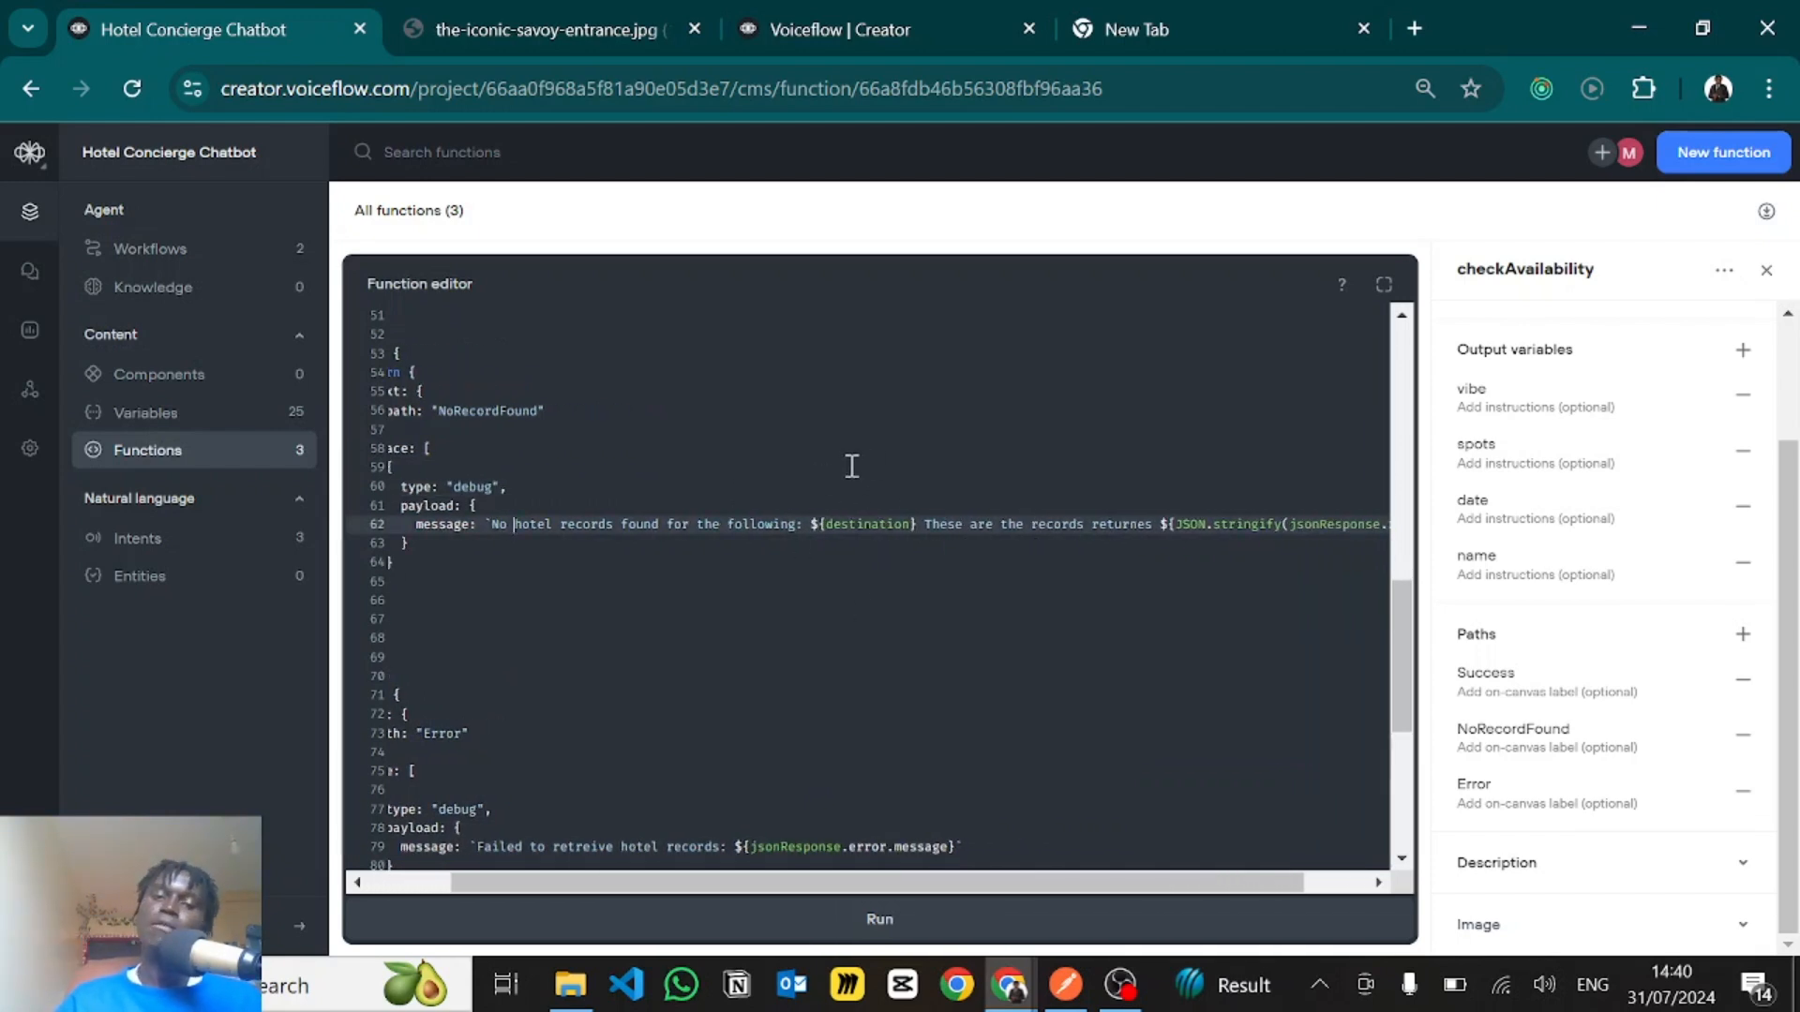
pyautogui.moveTo(924, 524); pyautogui.dragTo(1177, 530)
pyautogui.click(1236, 527)
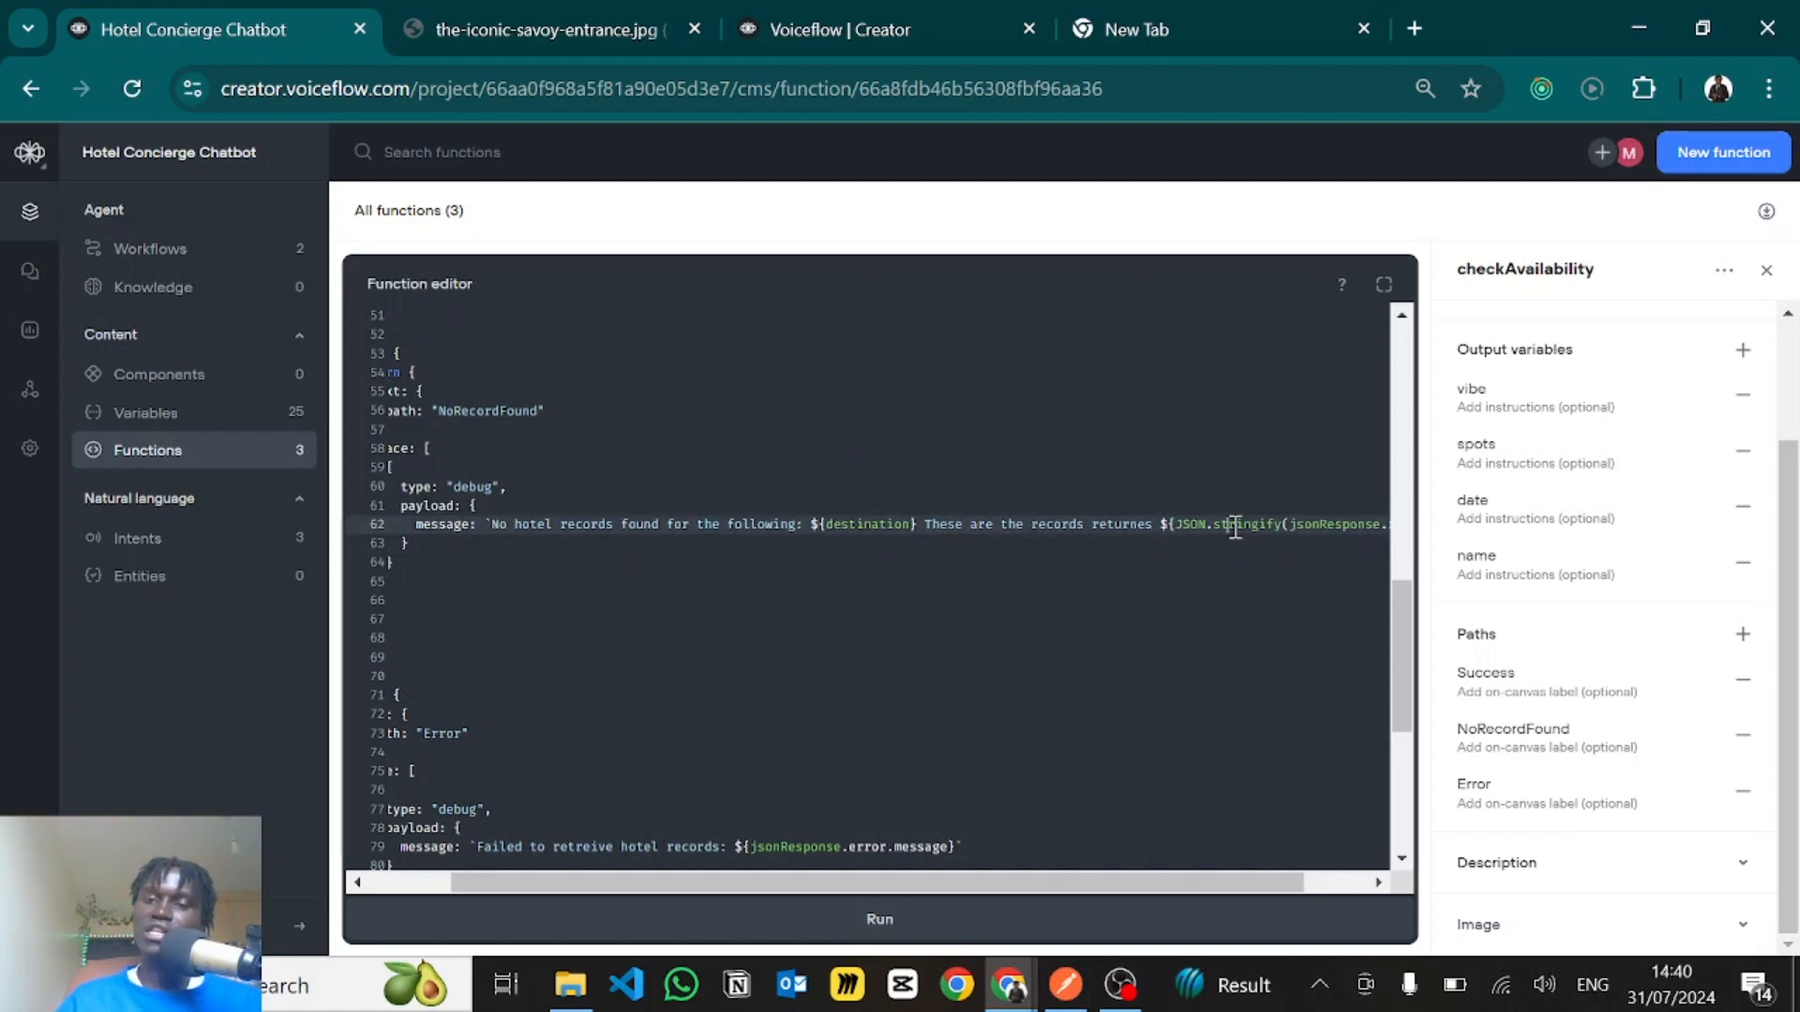
pyautogui.hscroll(2, 1235, 527)
pyautogui.hscroll(-5, 1235, 527)
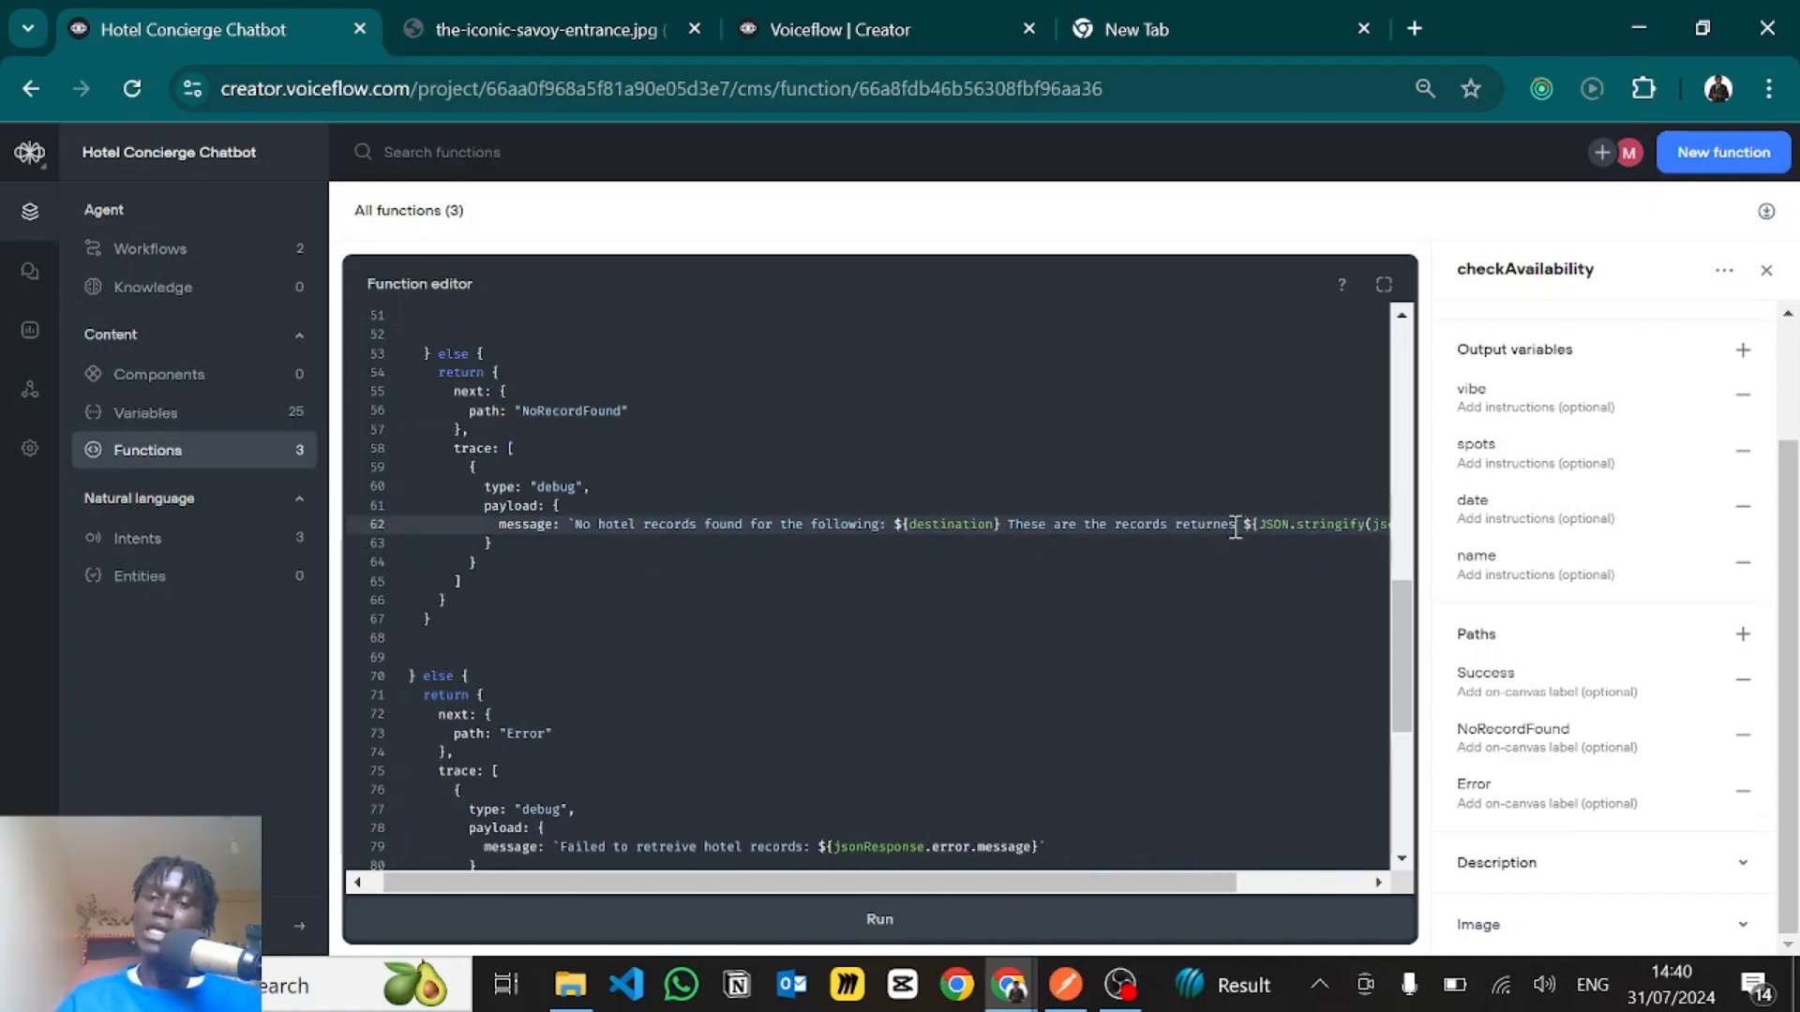
# - Follow the if (jsonResponse && jsonResponse.records) block from its opening brace down to its matching else branch
pyautogui.click(532, 600)
pyautogui.scroll(-3, 531, 600)
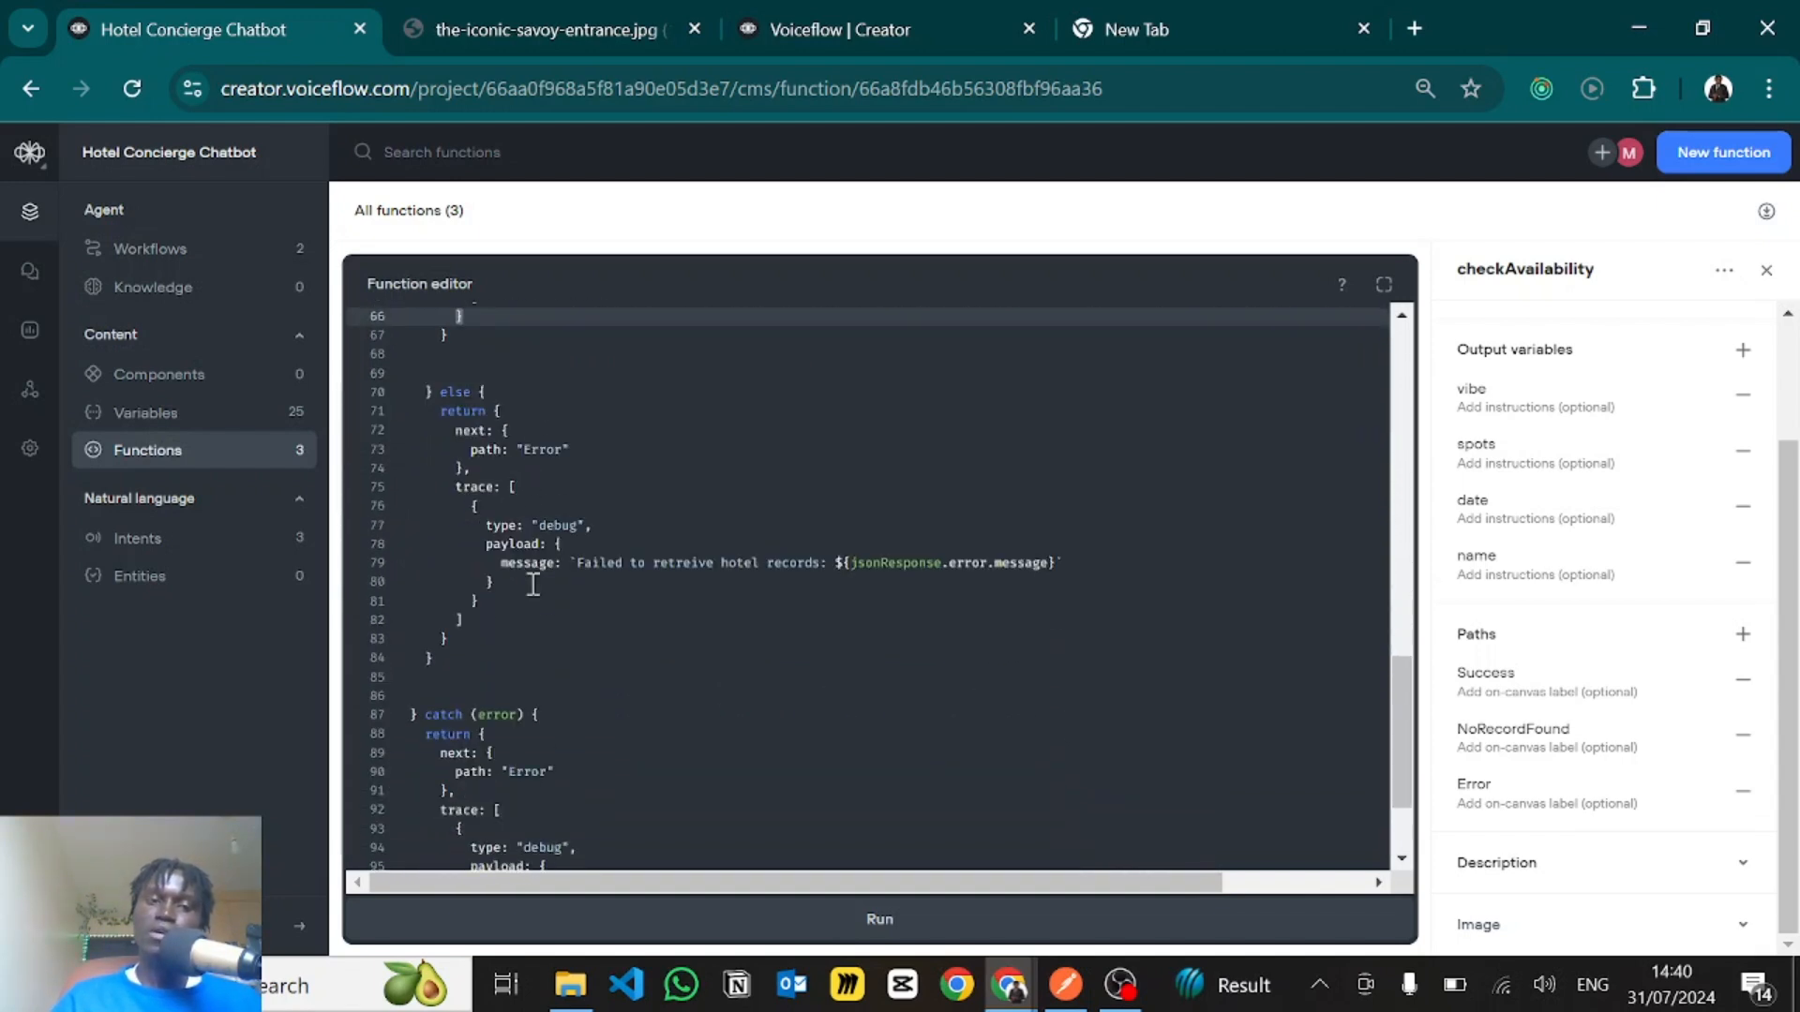
pyautogui.scroll(2, 534, 427)
pyautogui.scroll(-2, 496, 549)
pyautogui.scroll(3, 511, 532)
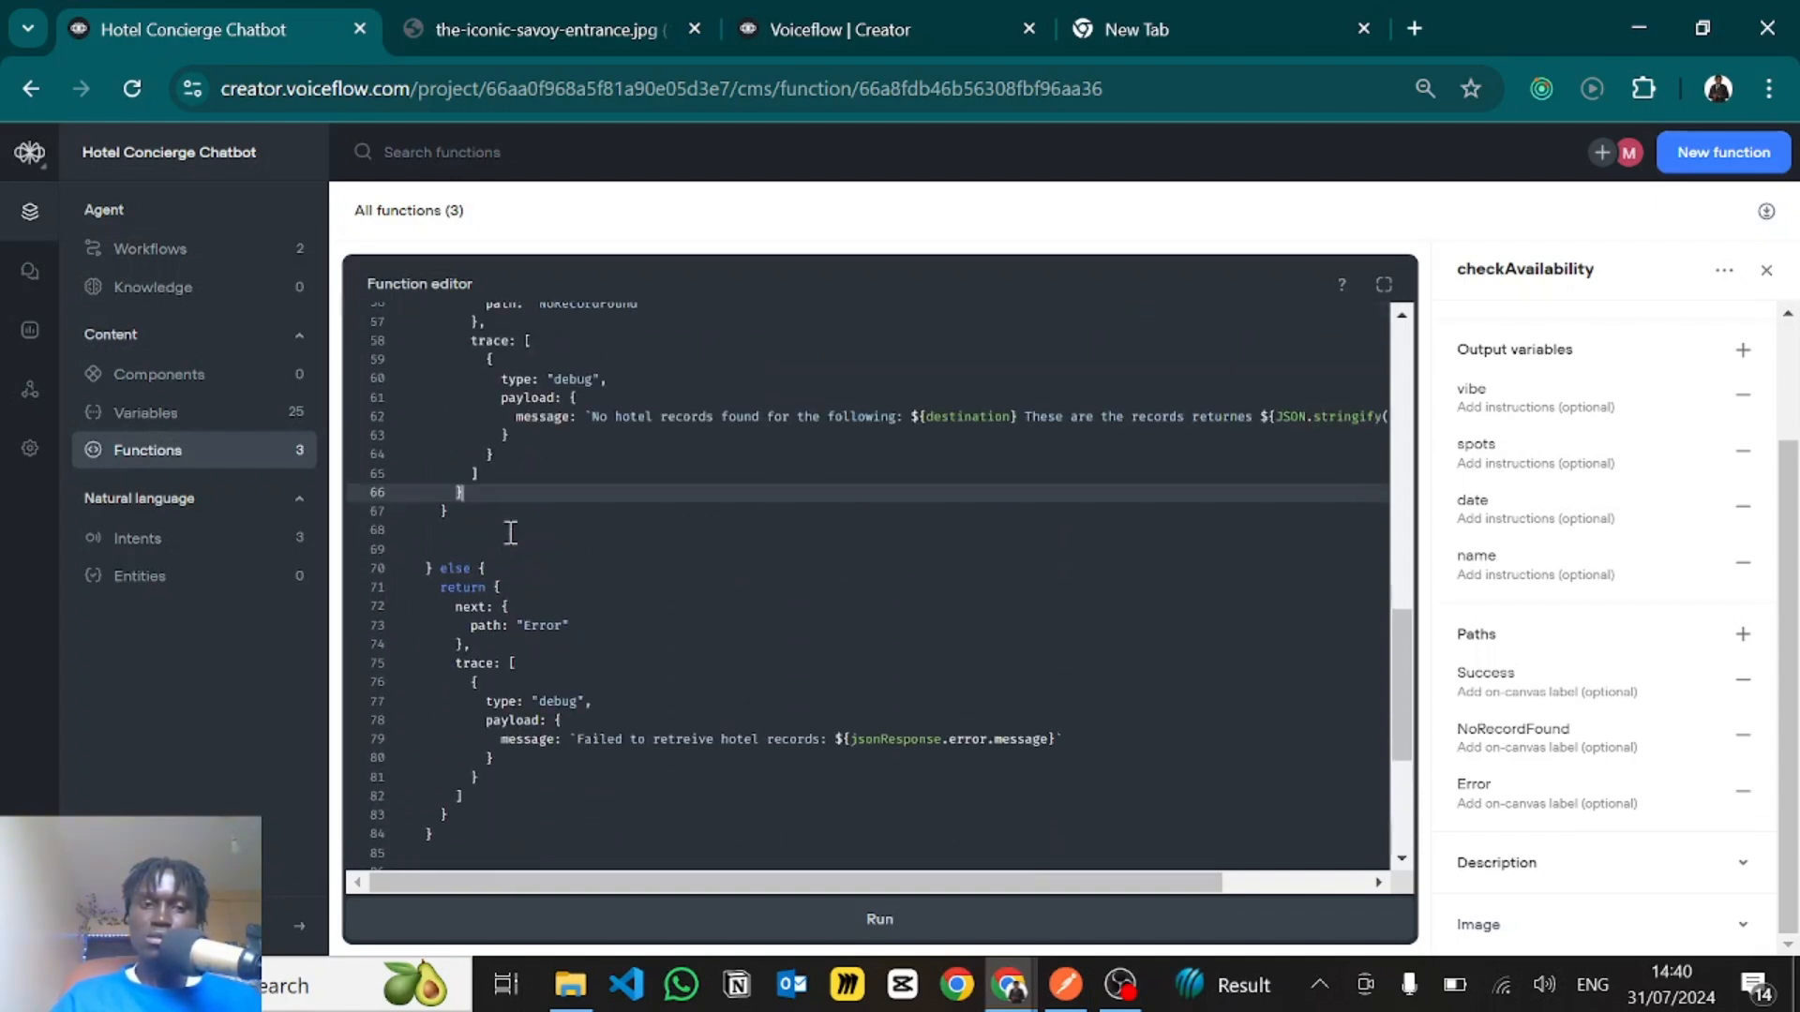
pyautogui.scroll(11, 506, 554)
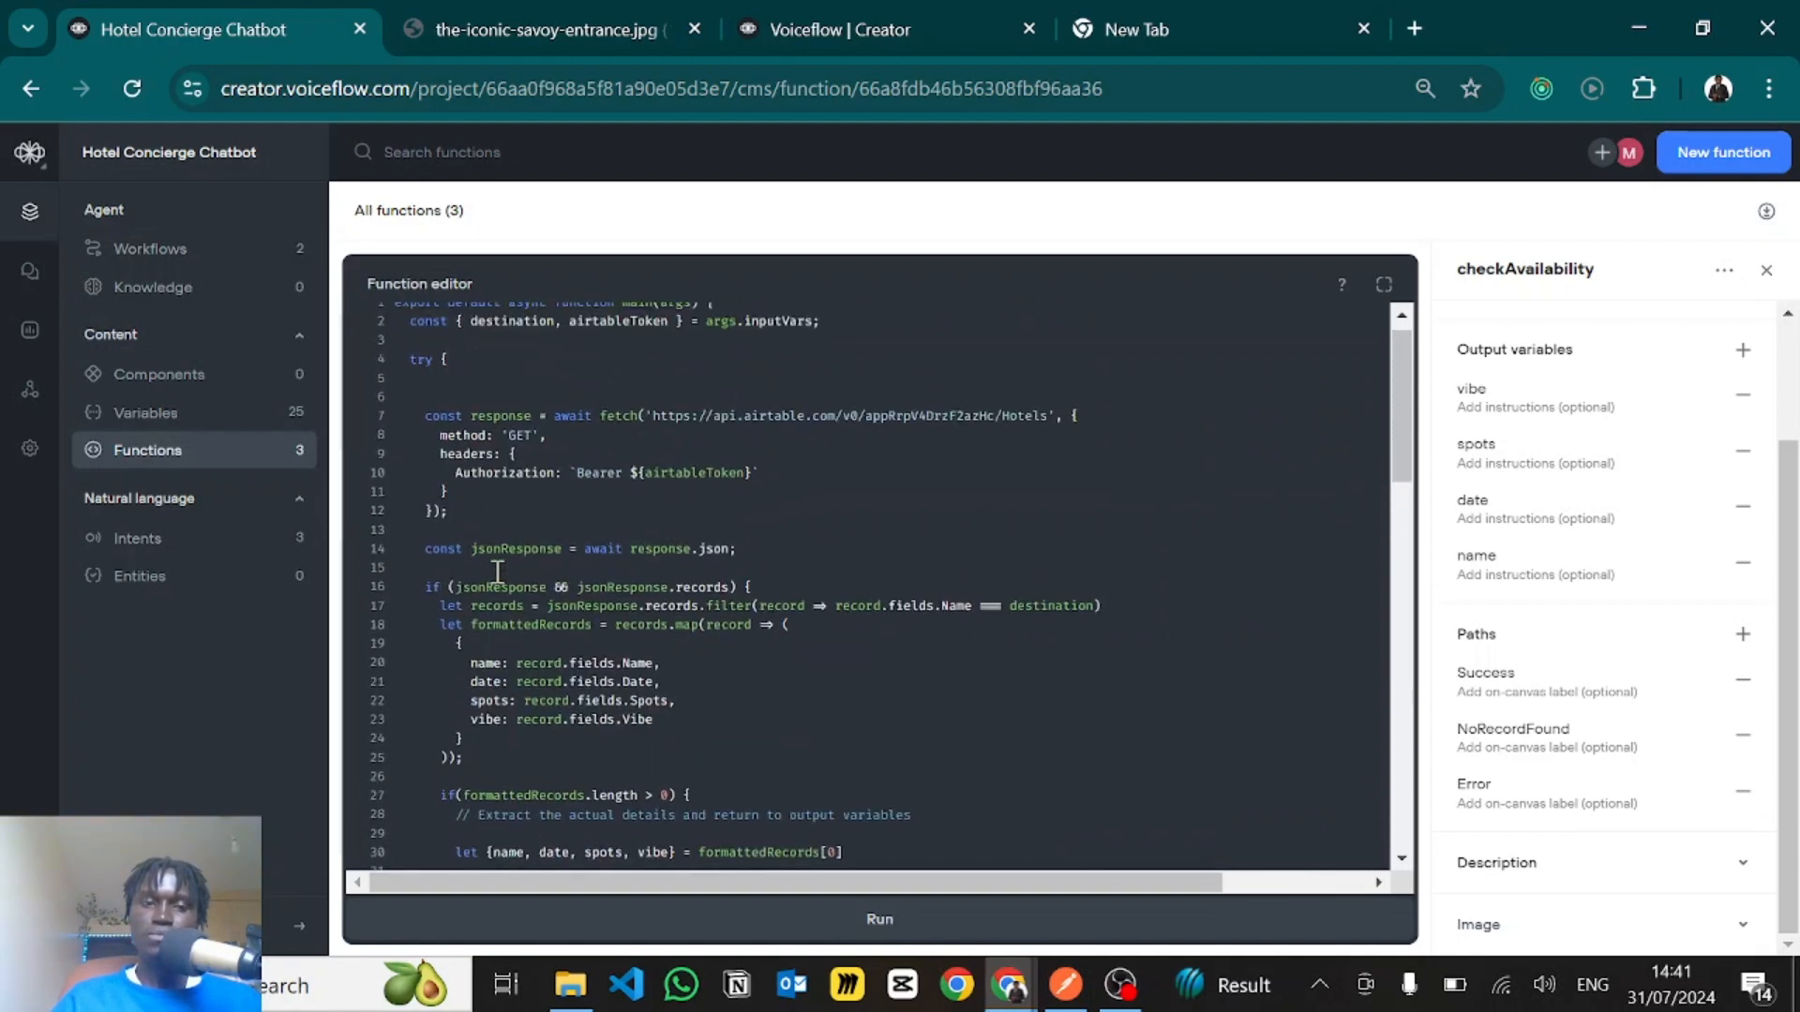
pyautogui.scroll(-2, 487, 570)
pyautogui.scroll(3, 494, 575)
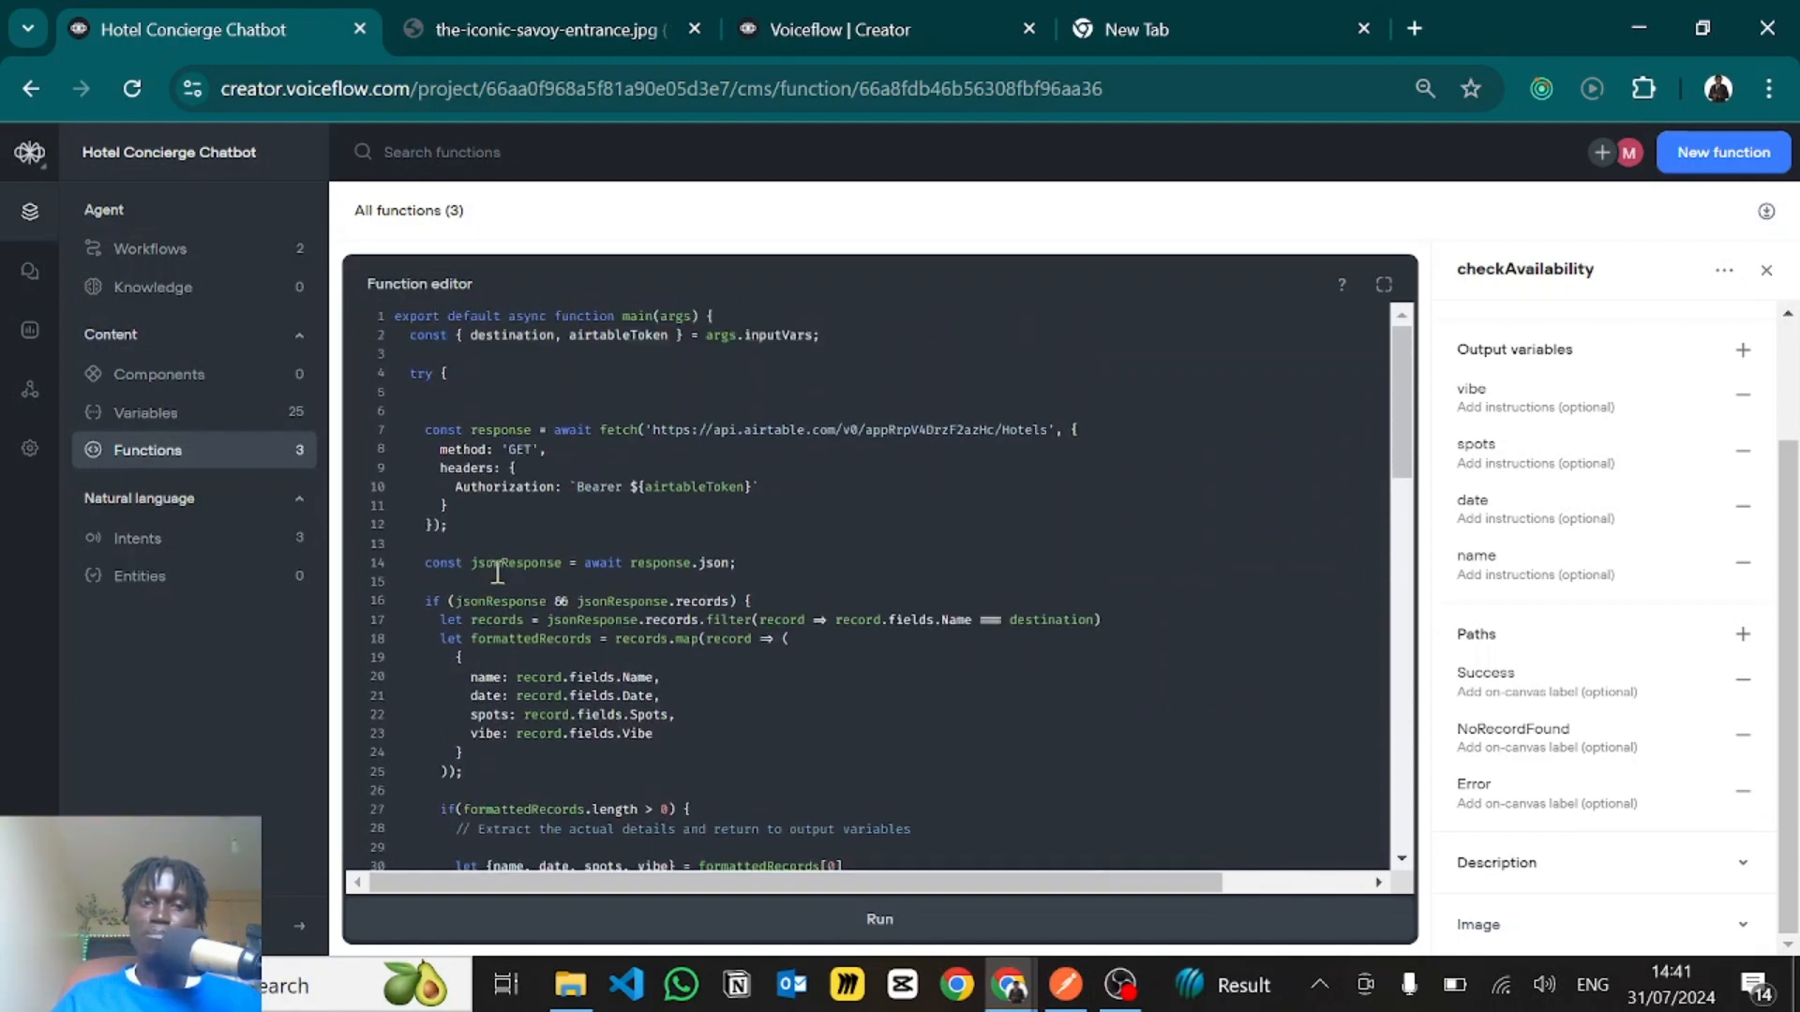
pyautogui.click(751, 599)
pyautogui.scroll(-4, 739, 622)
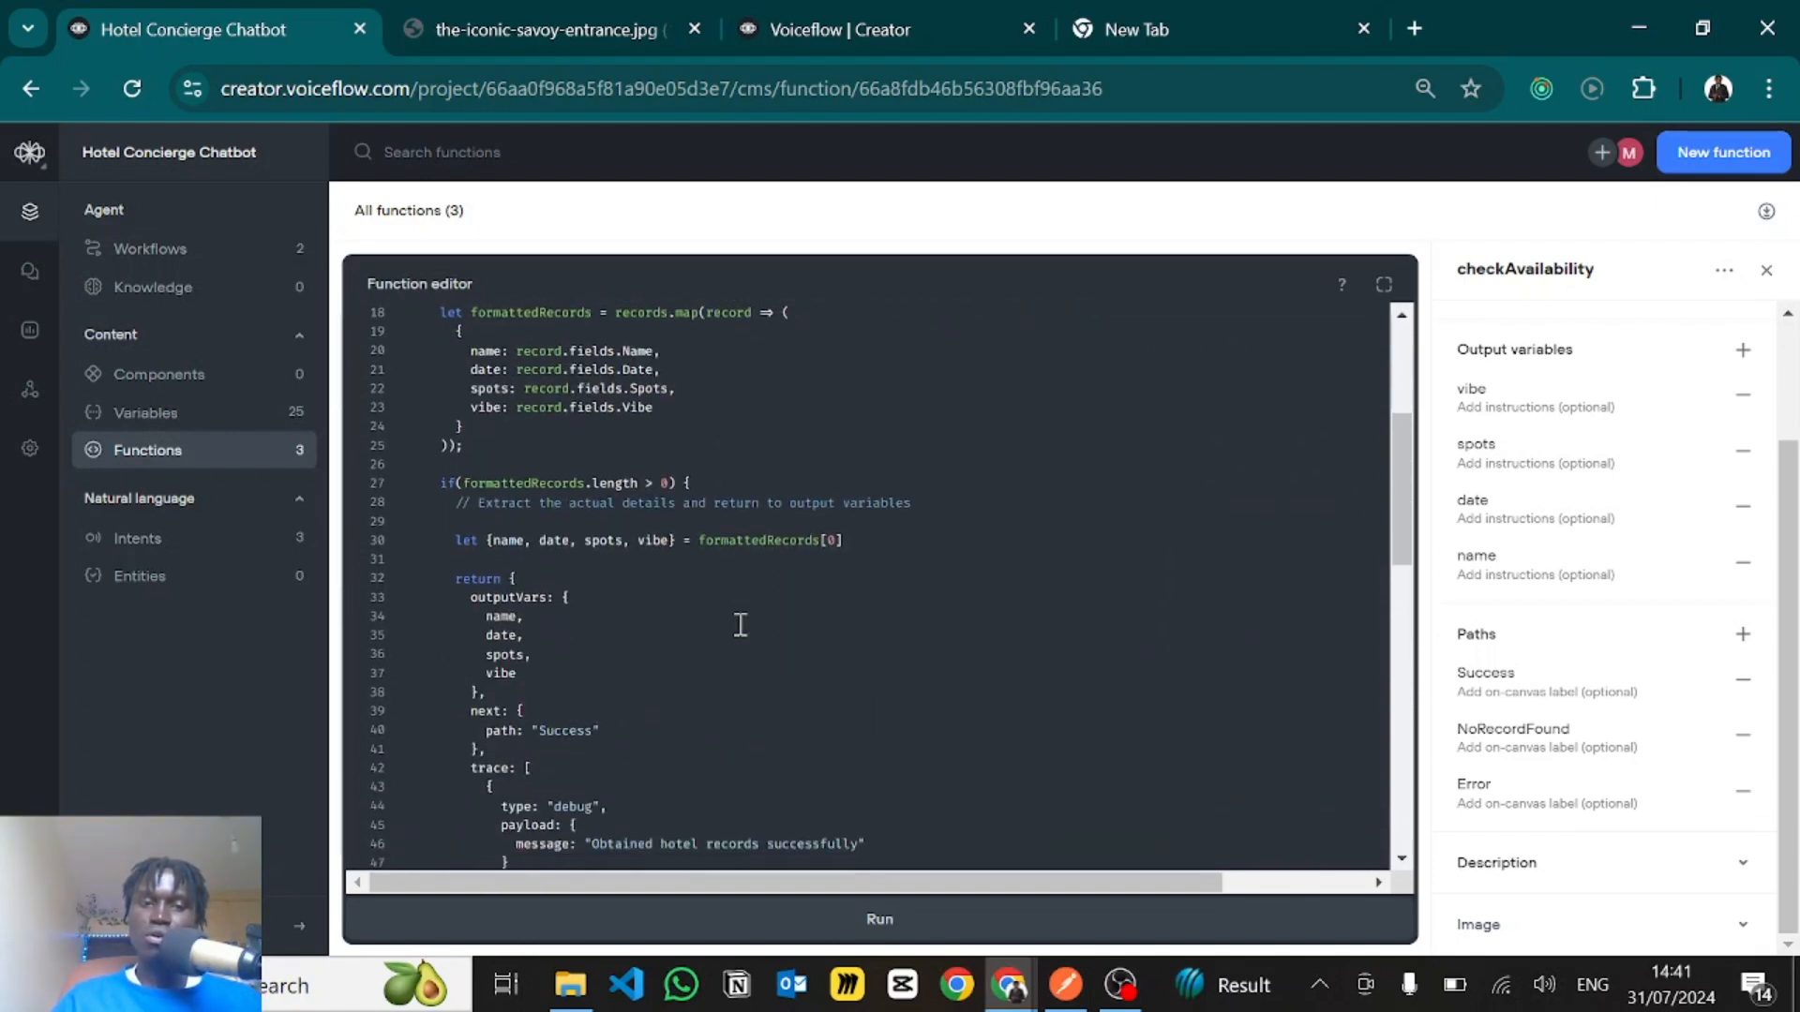
pyautogui.scroll(4, 739, 623)
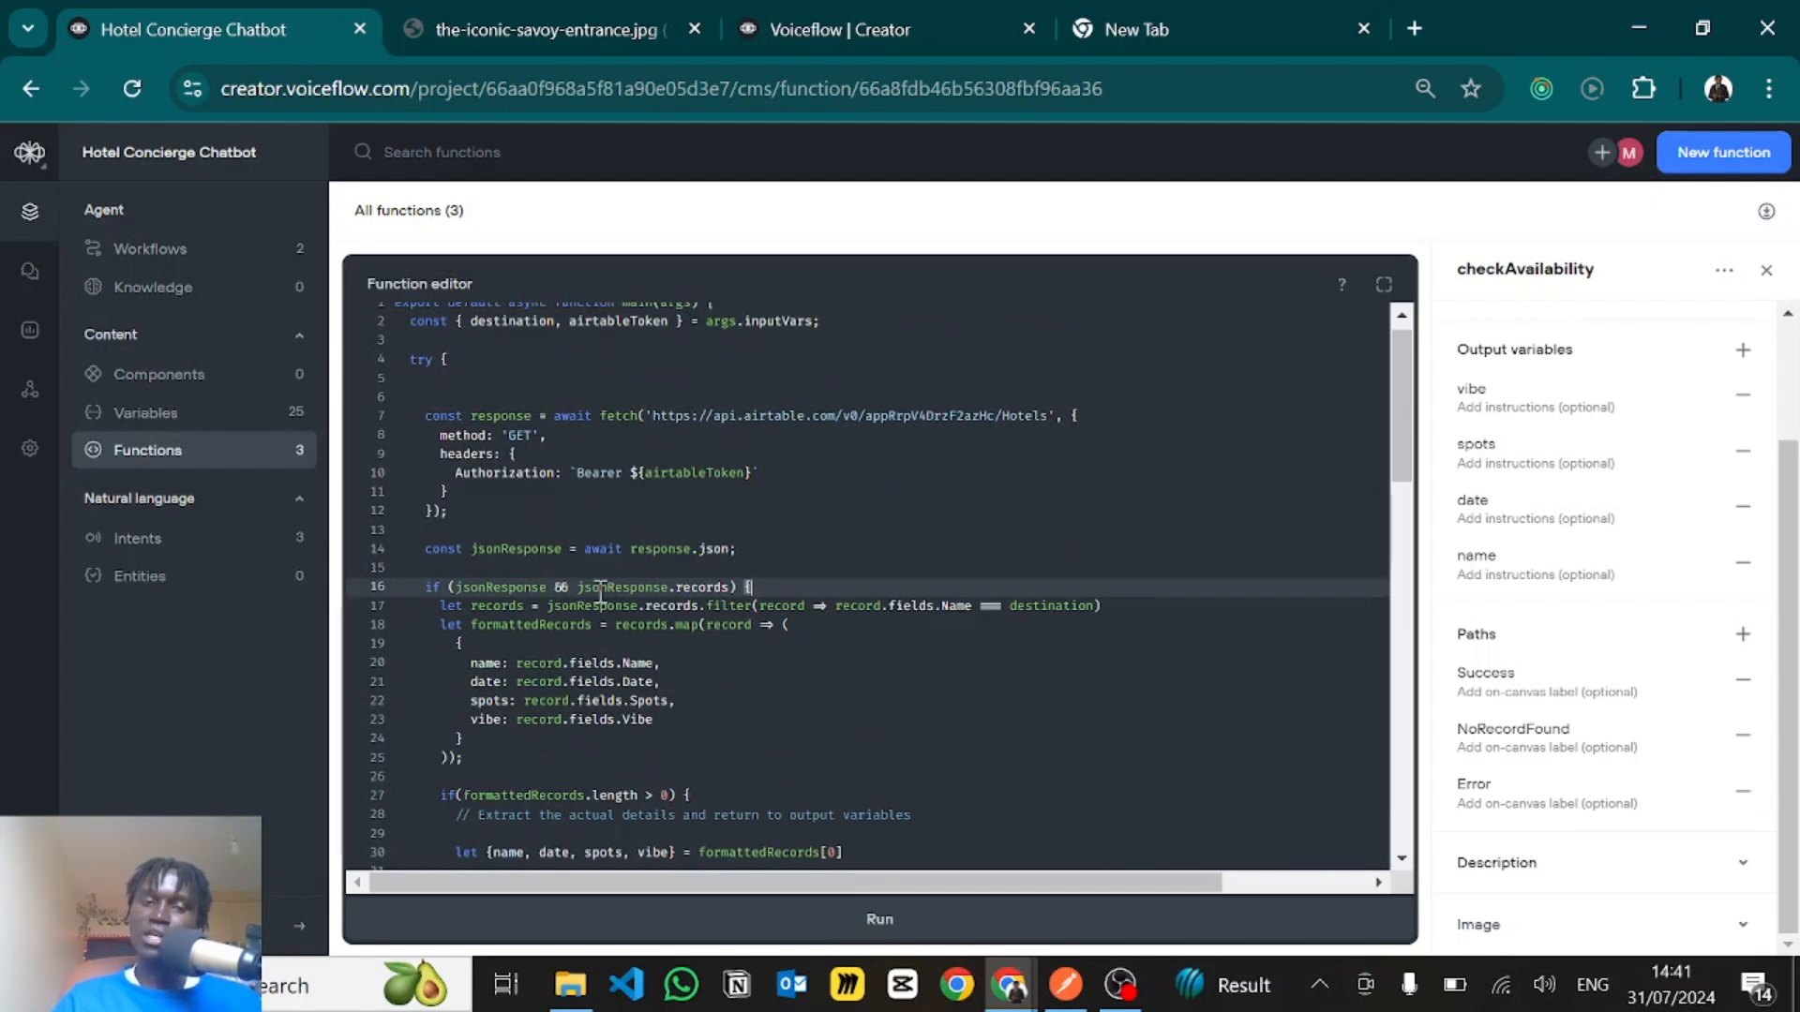
pyautogui.scroll(-1, 675, 581)
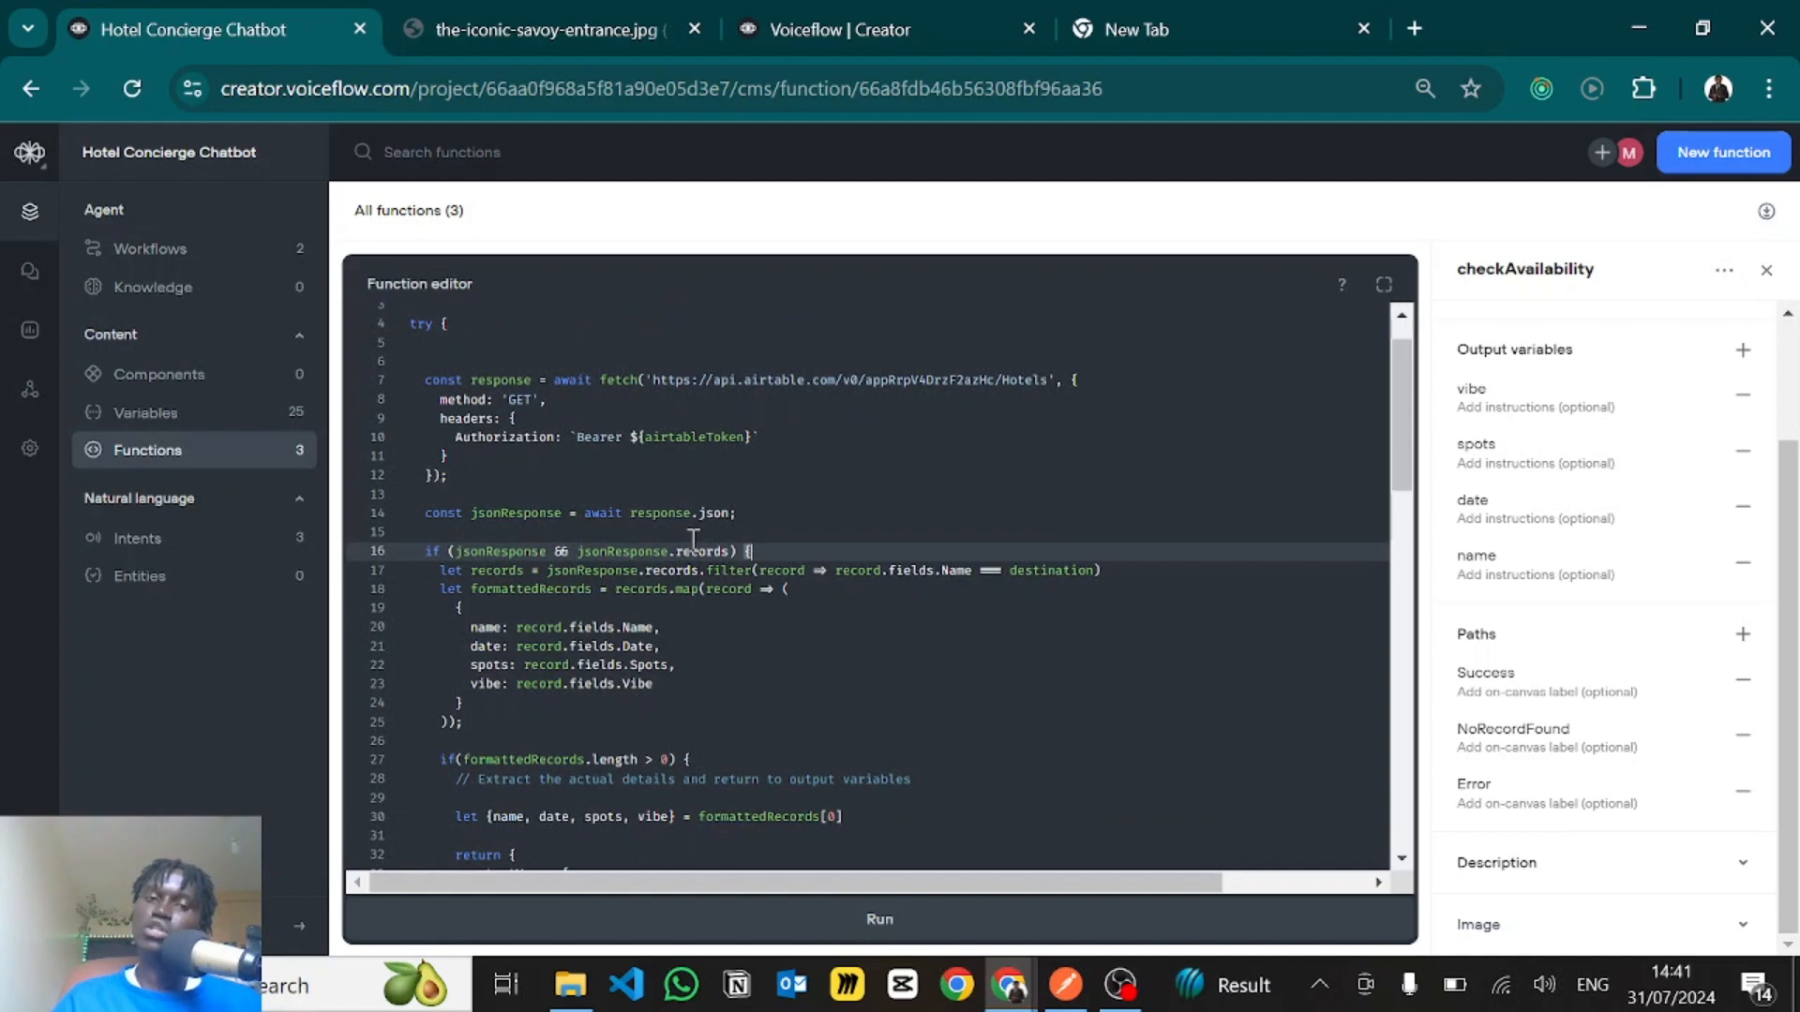
pyautogui.scroll(-15, 693, 541)
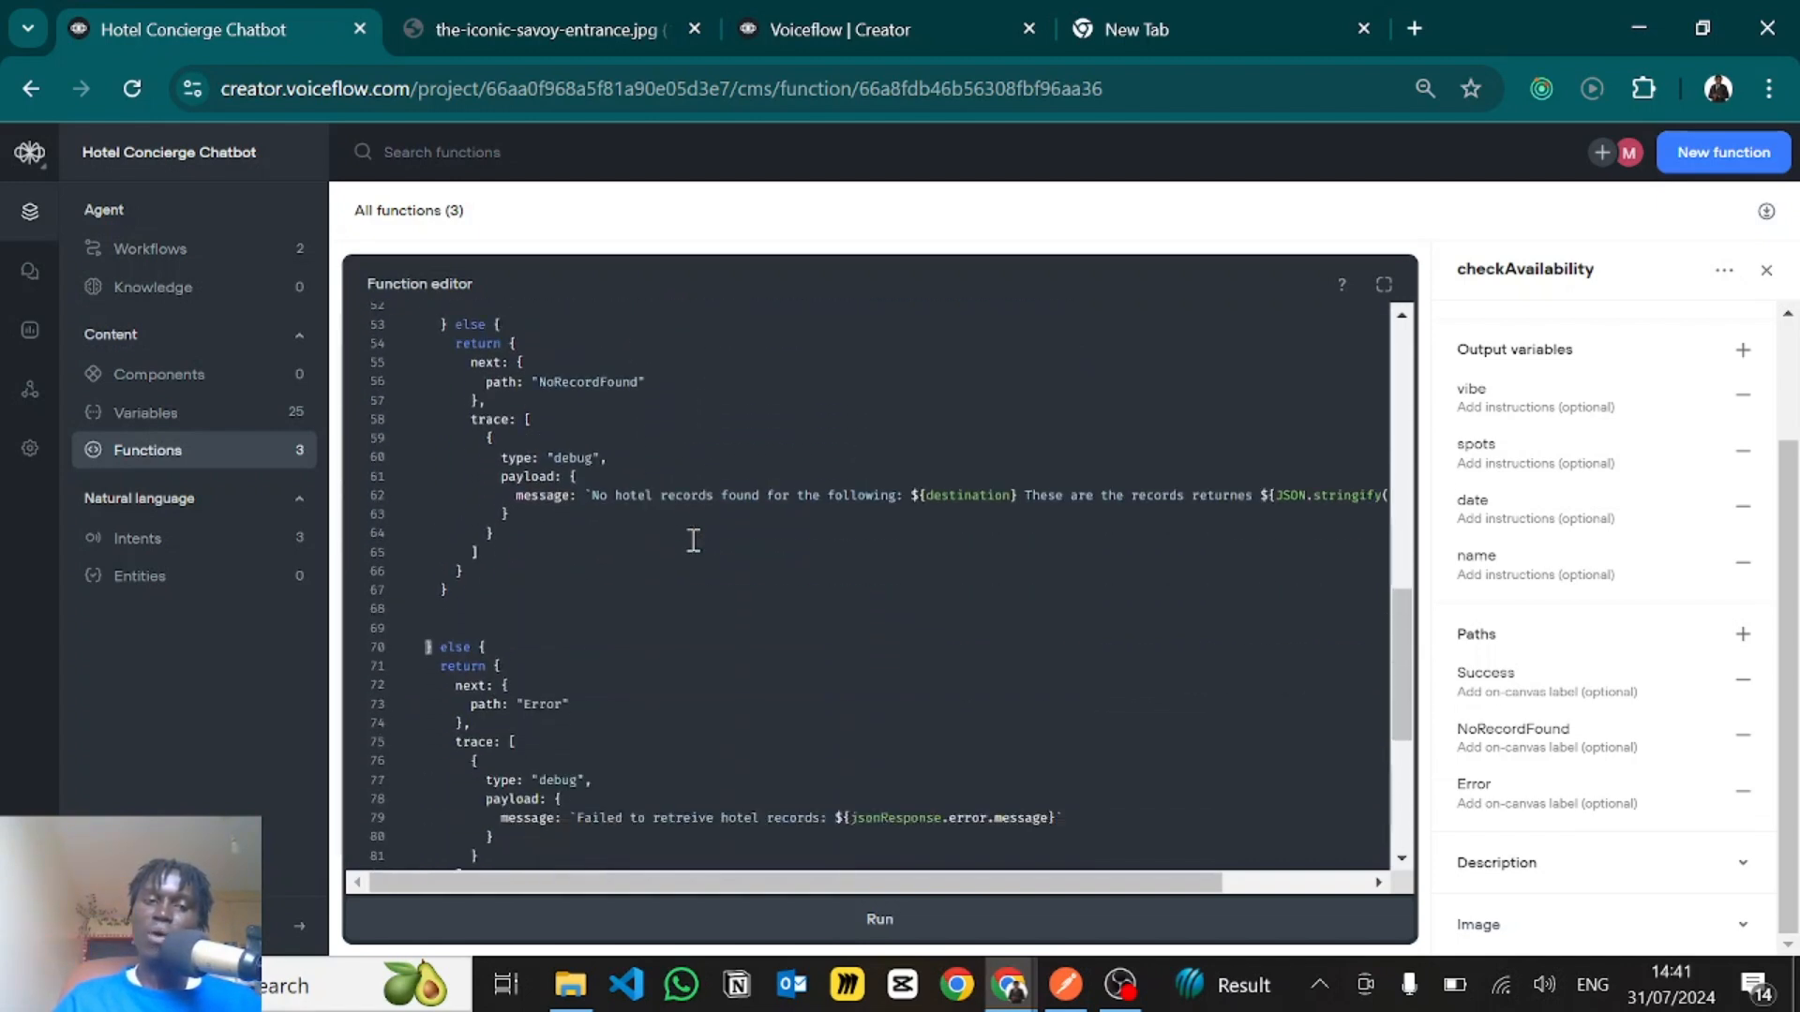
pyautogui.scroll(-4, 675, 553)
# - Examine the outer else branch's return block, highlighting its Error path, debug trace and jsonResponse.error.message placeholder
pyautogui.click(473, 464)
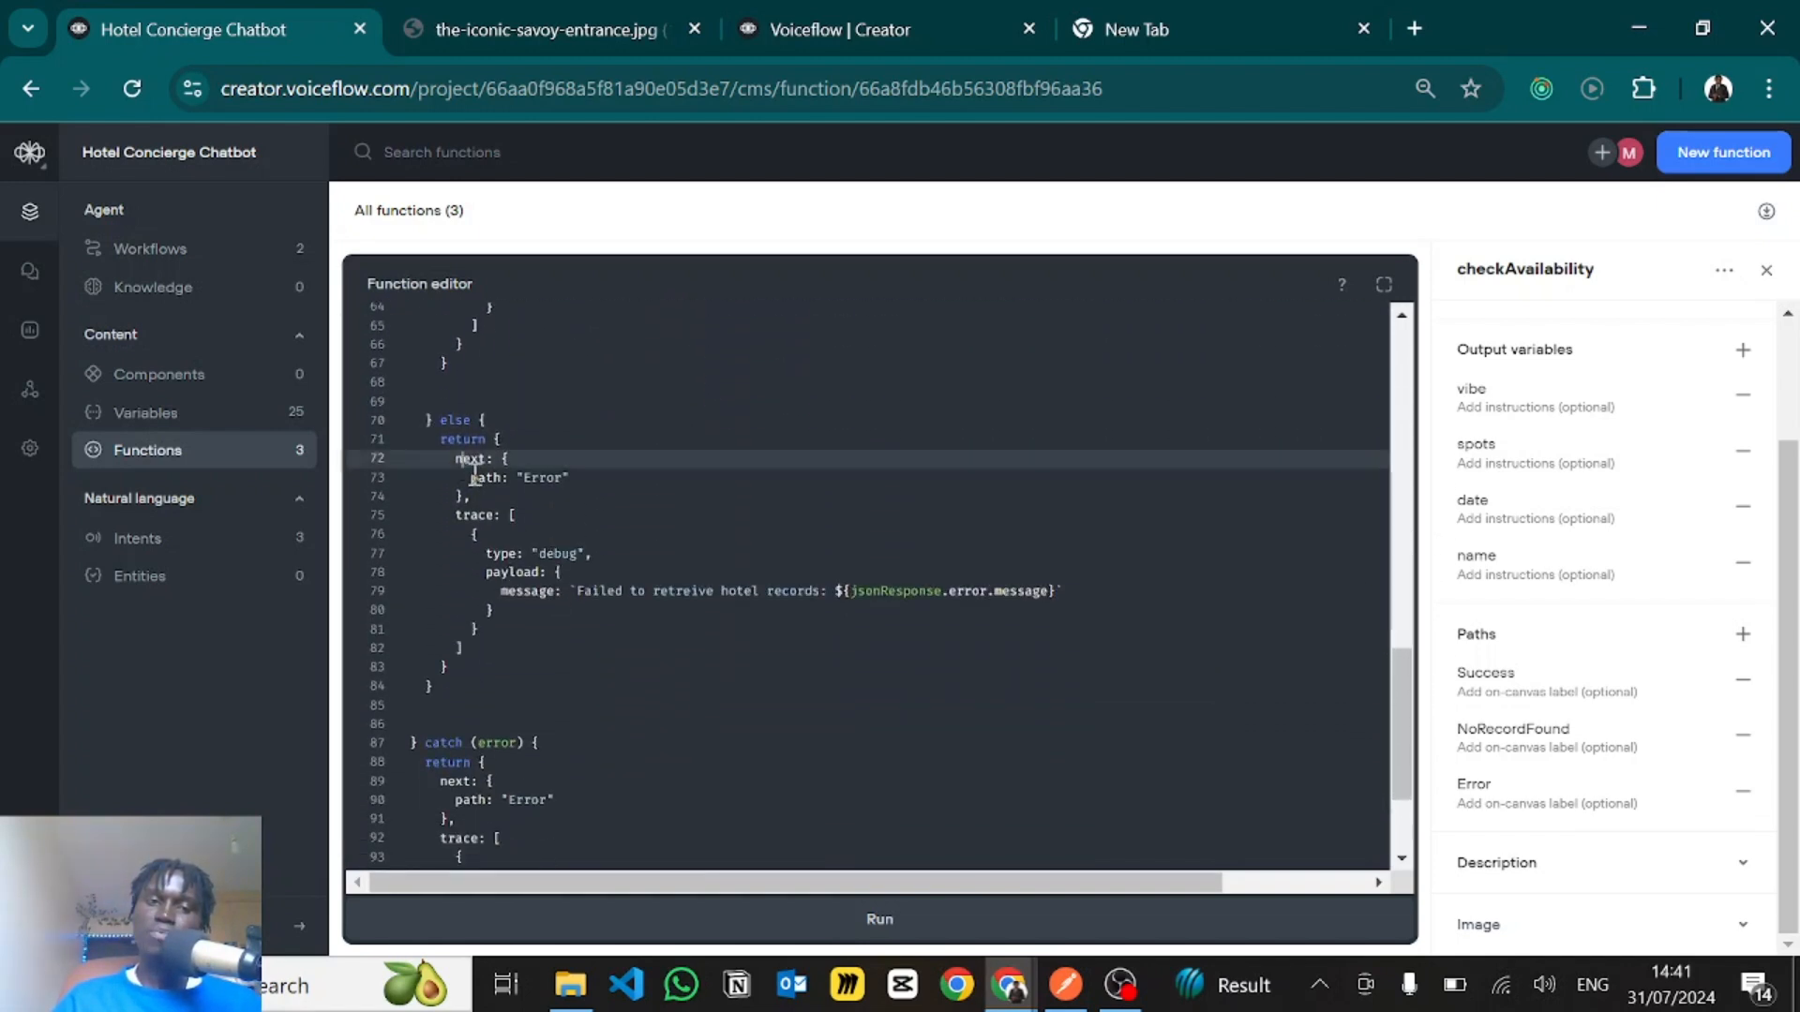
pyautogui.moveTo(473, 469); pyautogui.dragTo(567, 591)
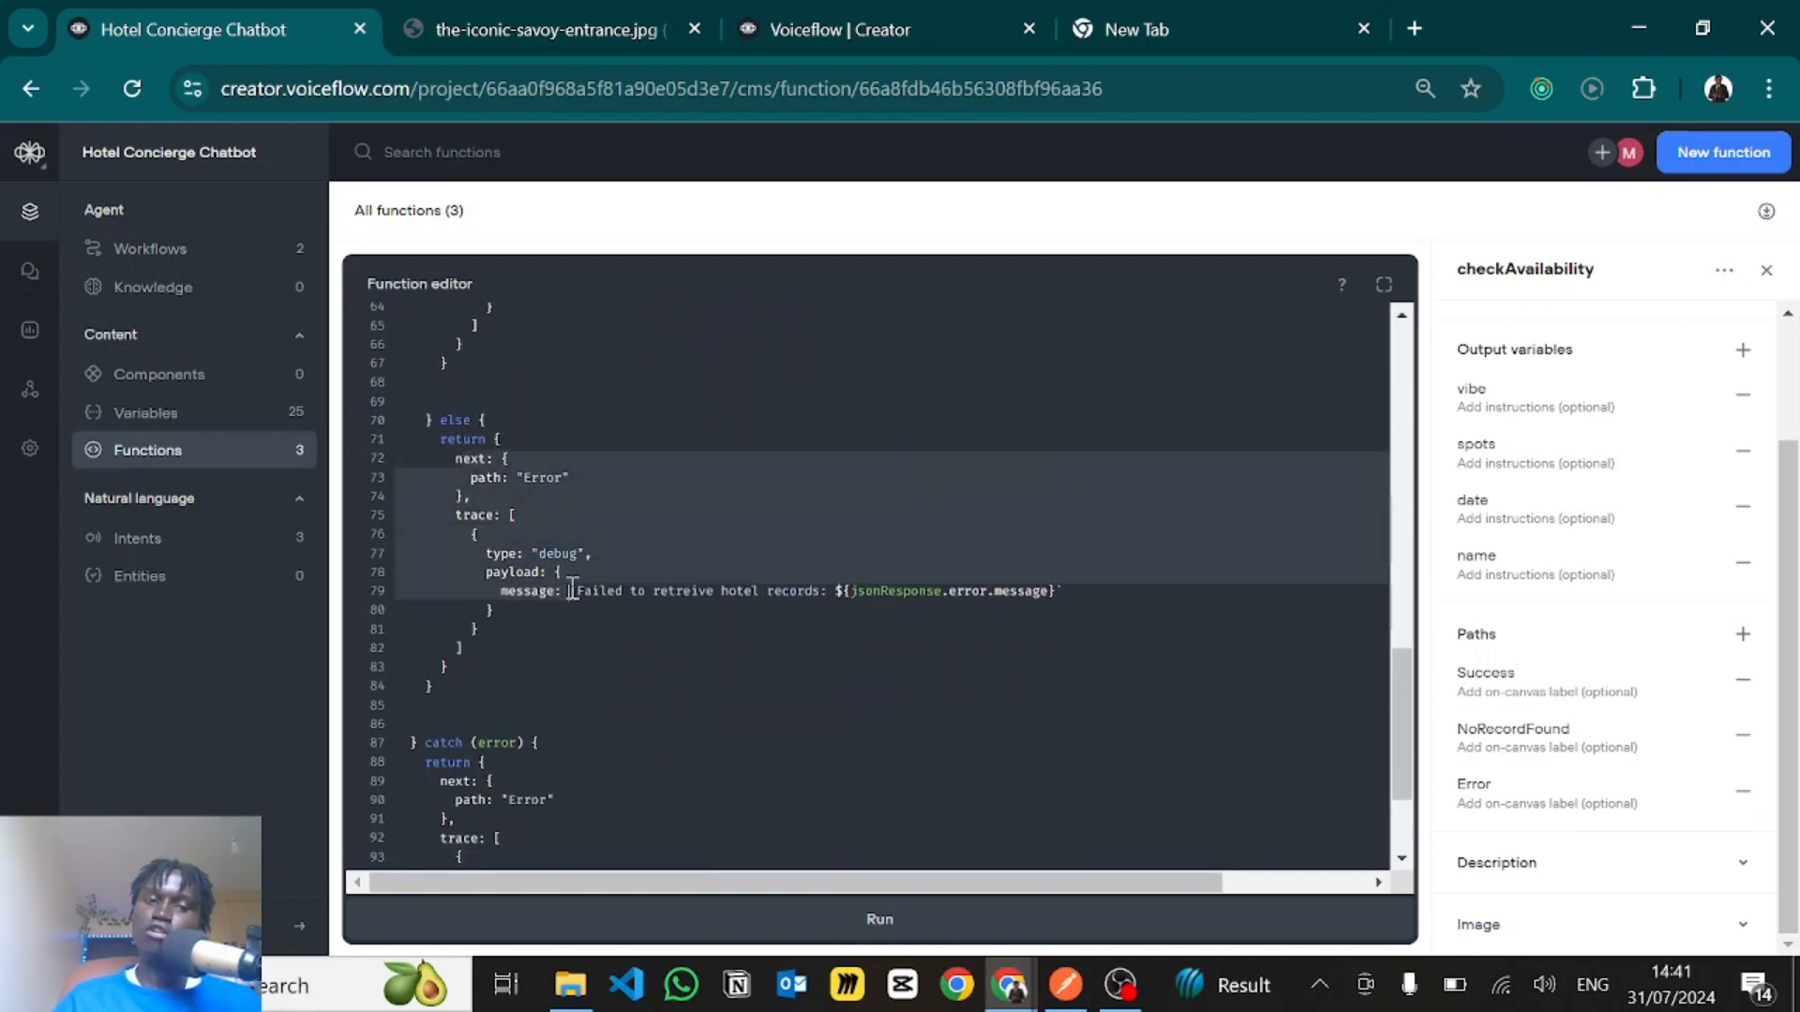
pyautogui.click(496, 478)
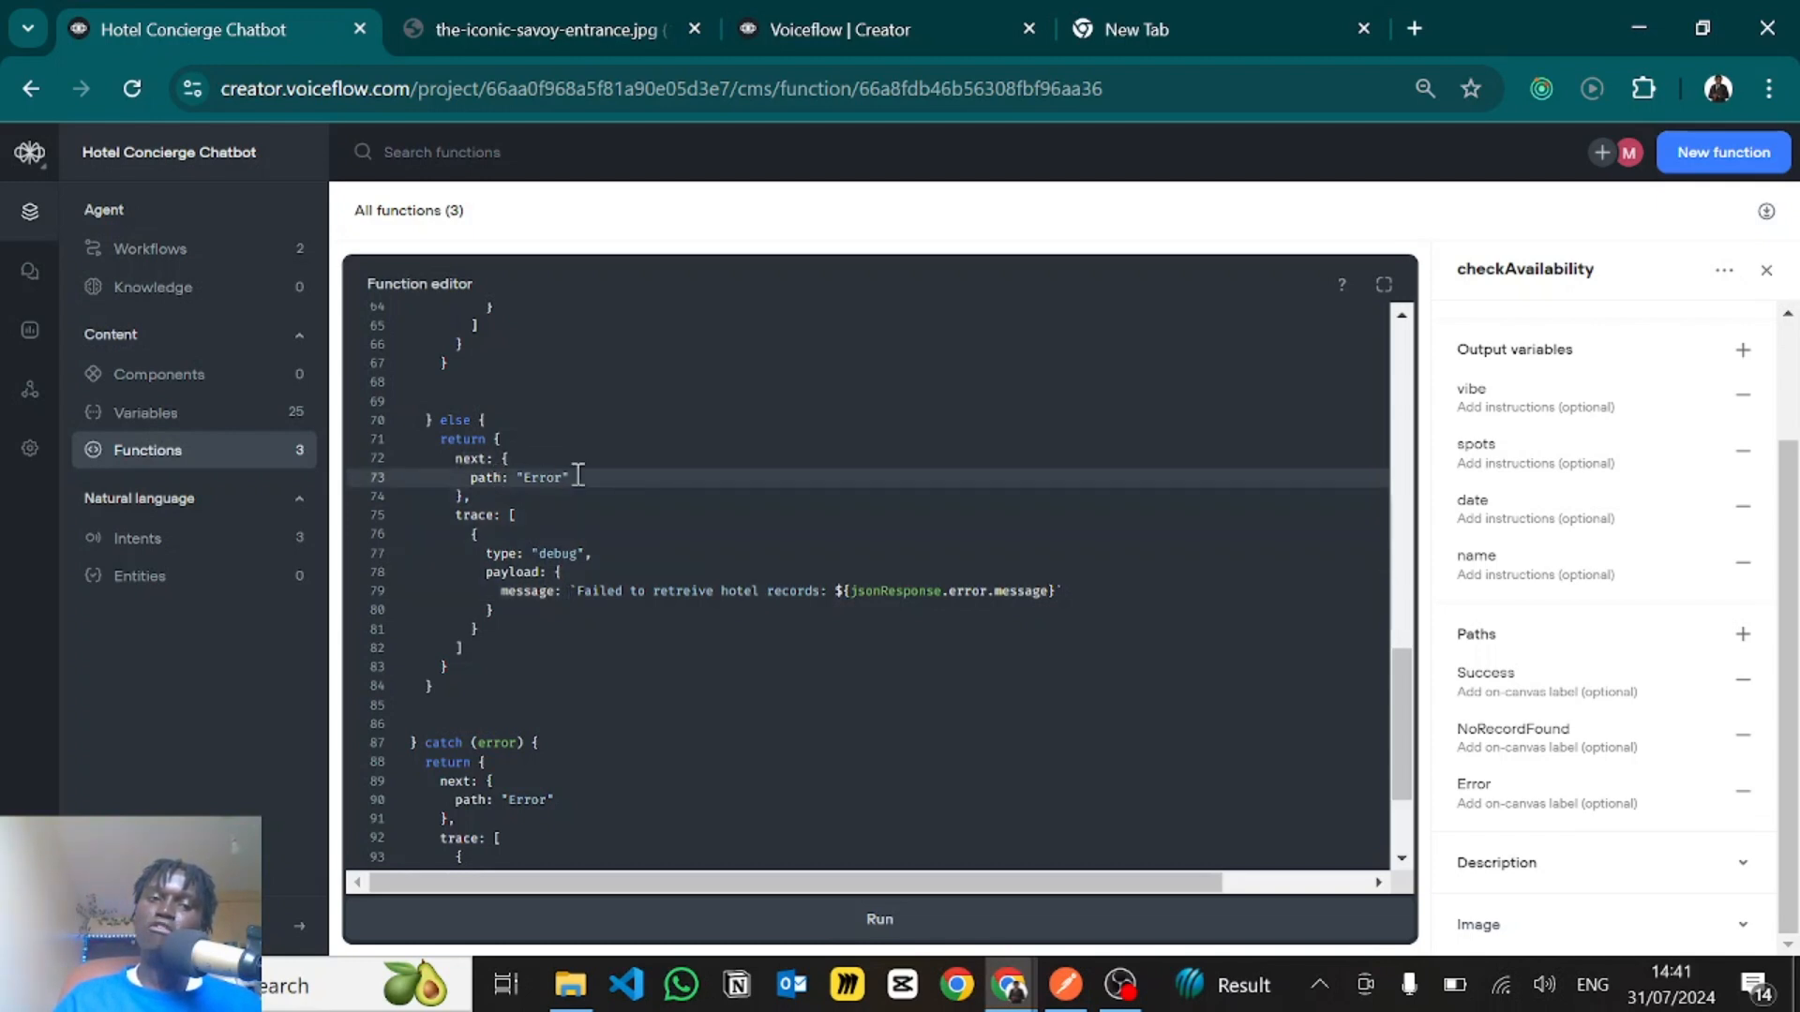
pyautogui.moveTo(568, 477); pyautogui.dragTo(515, 477)
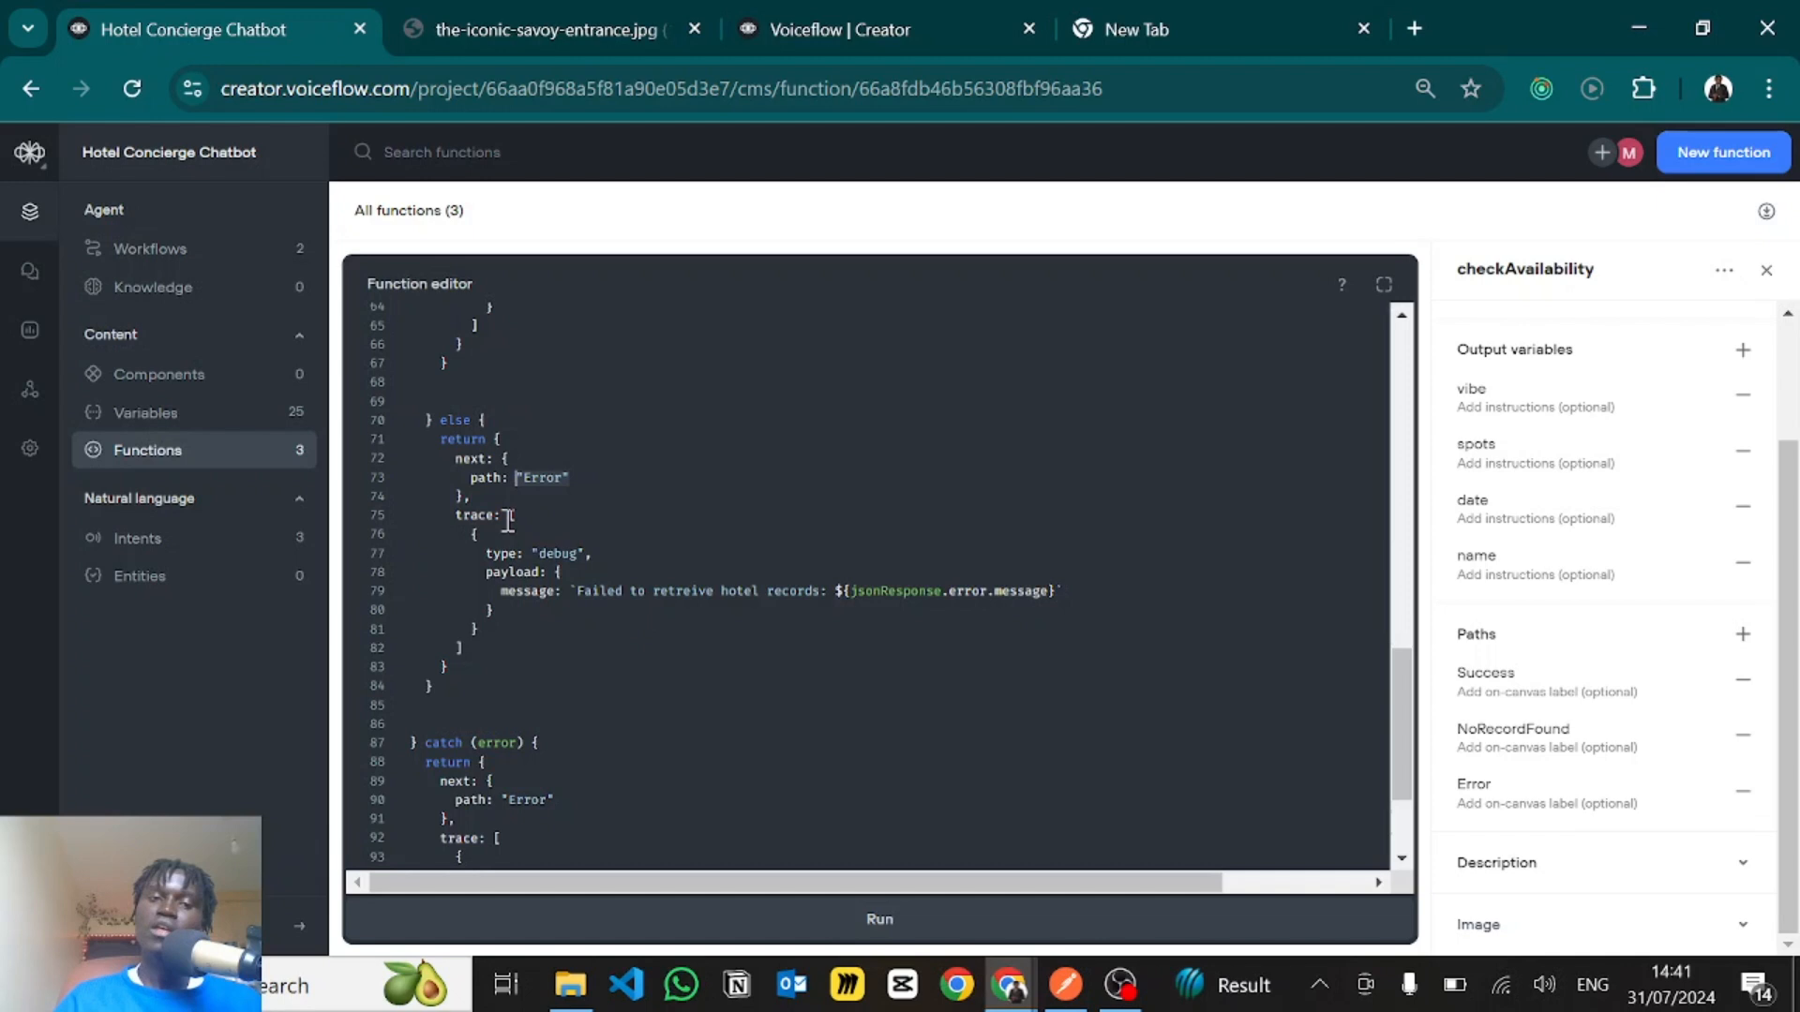
pyautogui.moveTo(457, 514); pyautogui.dragTo(535, 638)
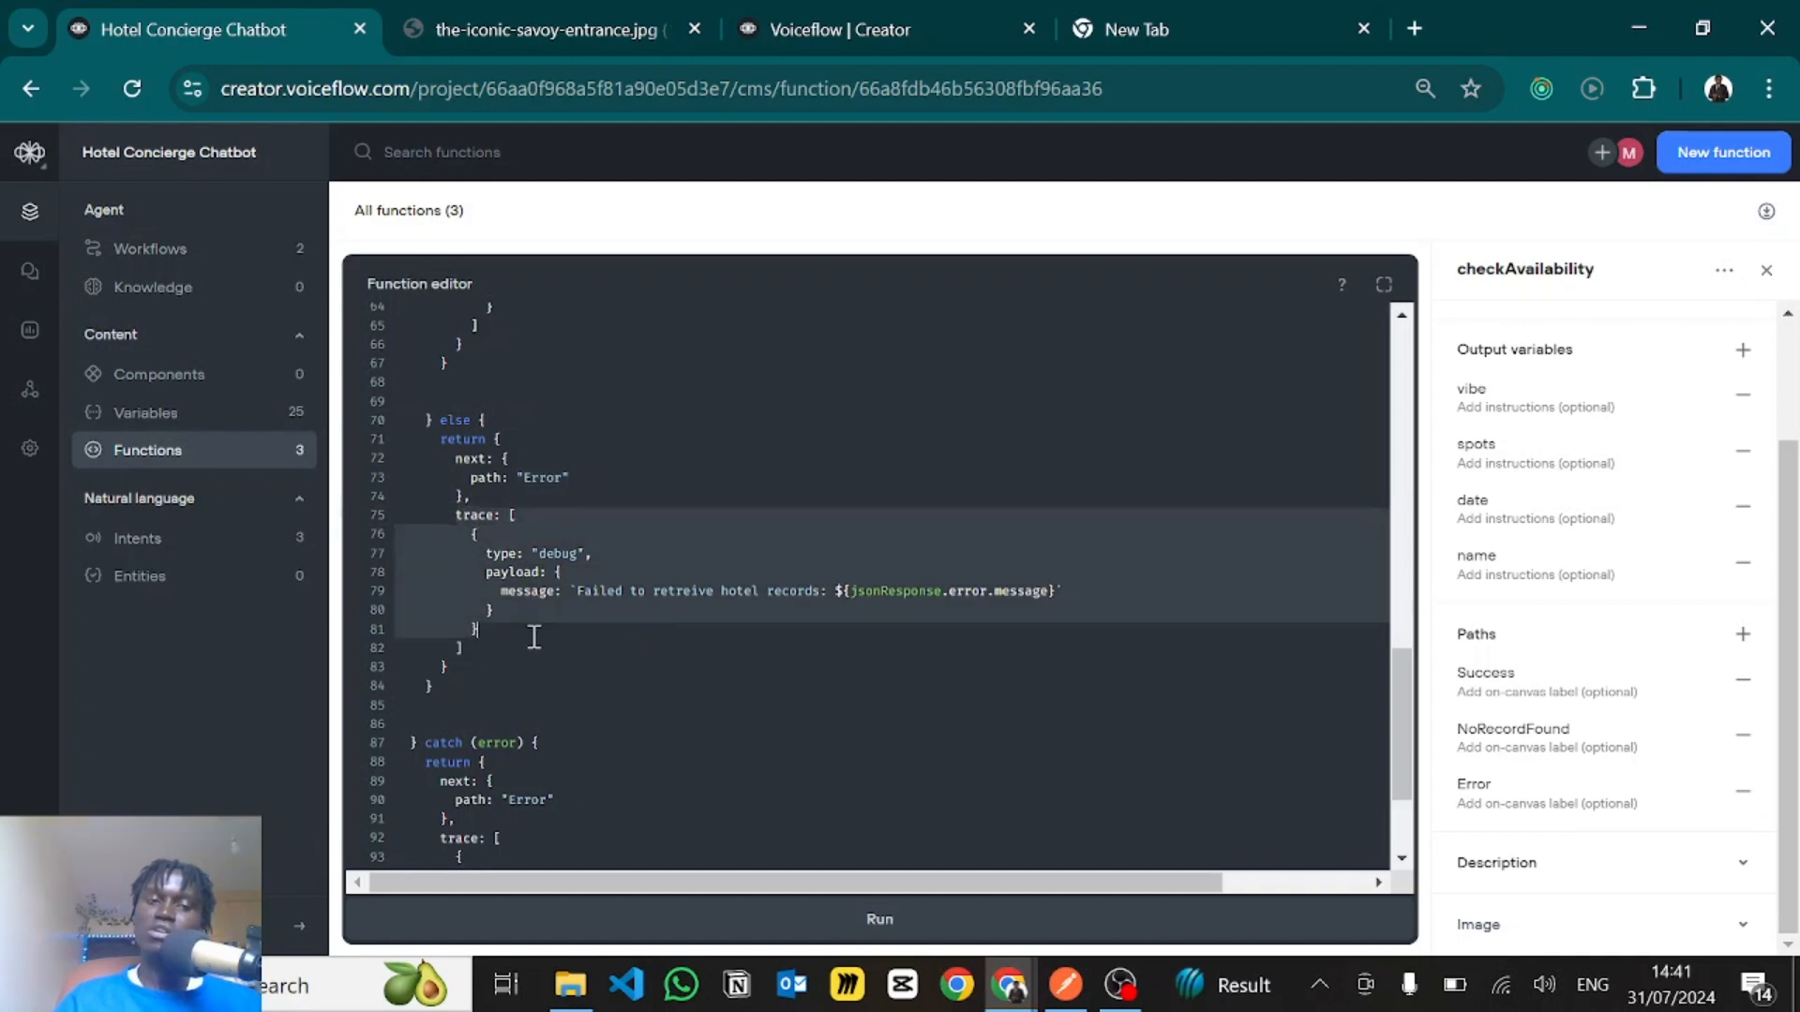
pyautogui.click(509, 541)
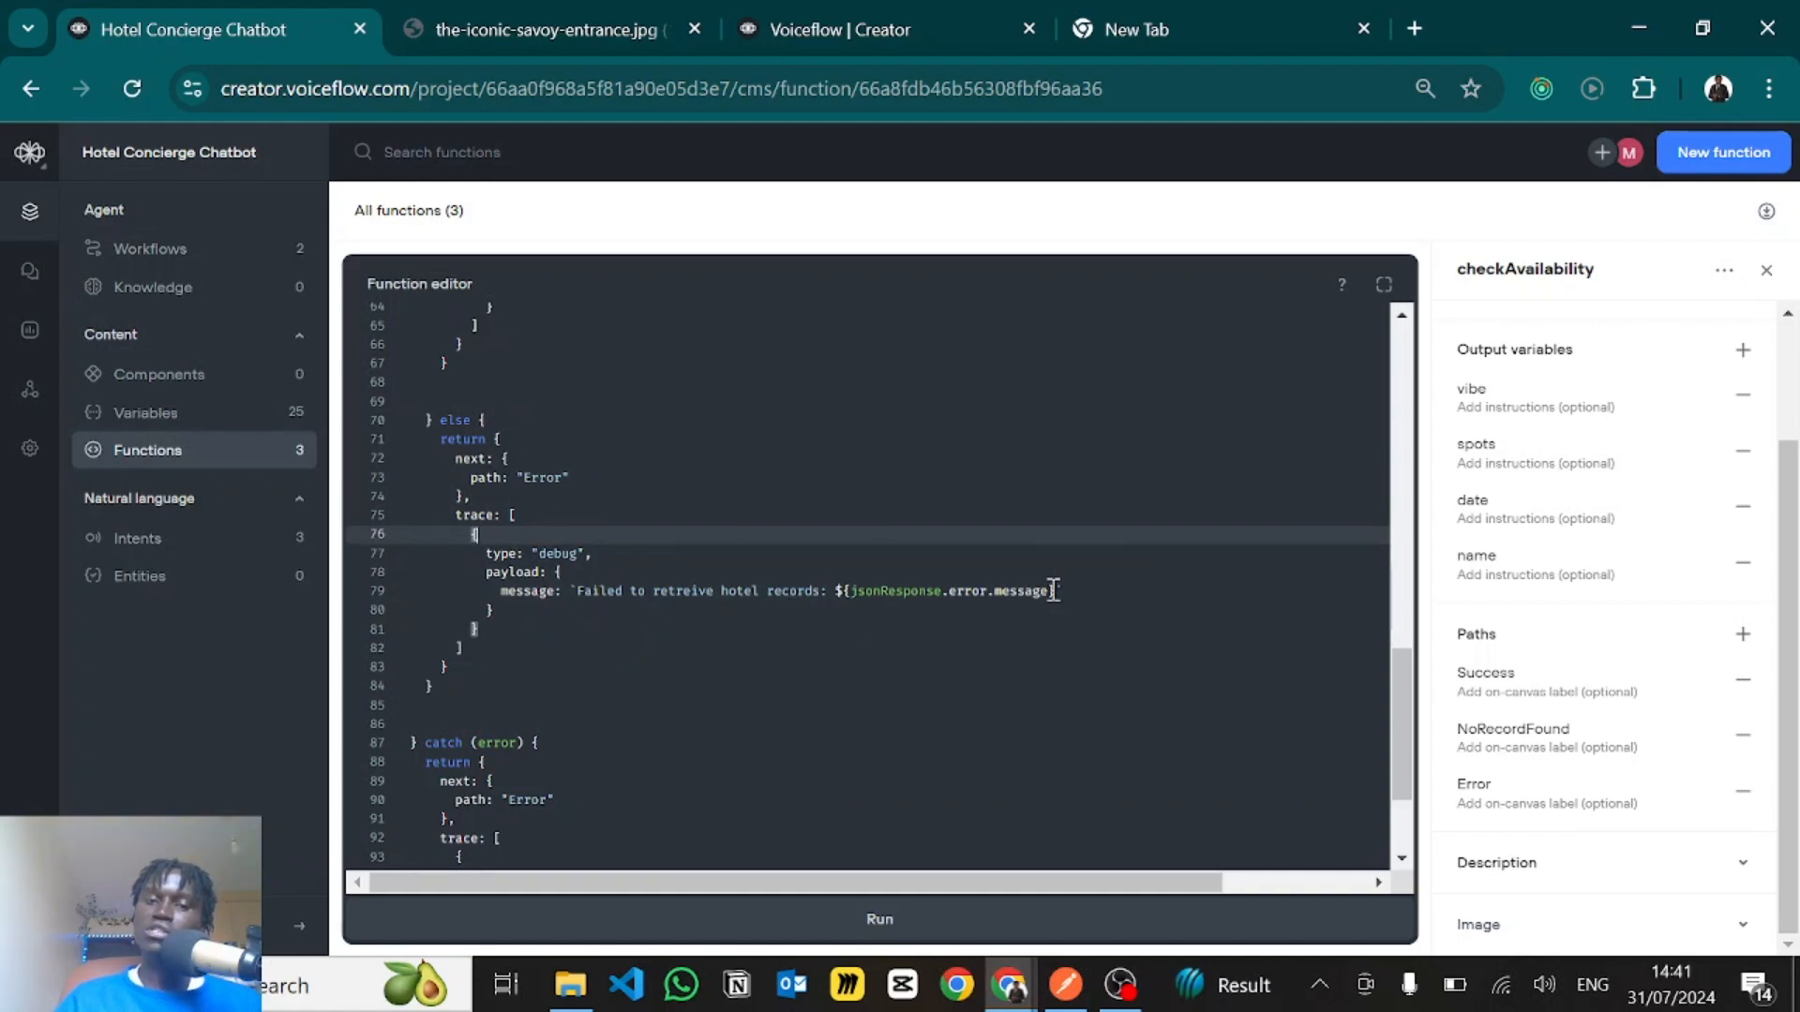
pyautogui.moveTo(1056, 592); pyautogui.dragTo(846, 603)
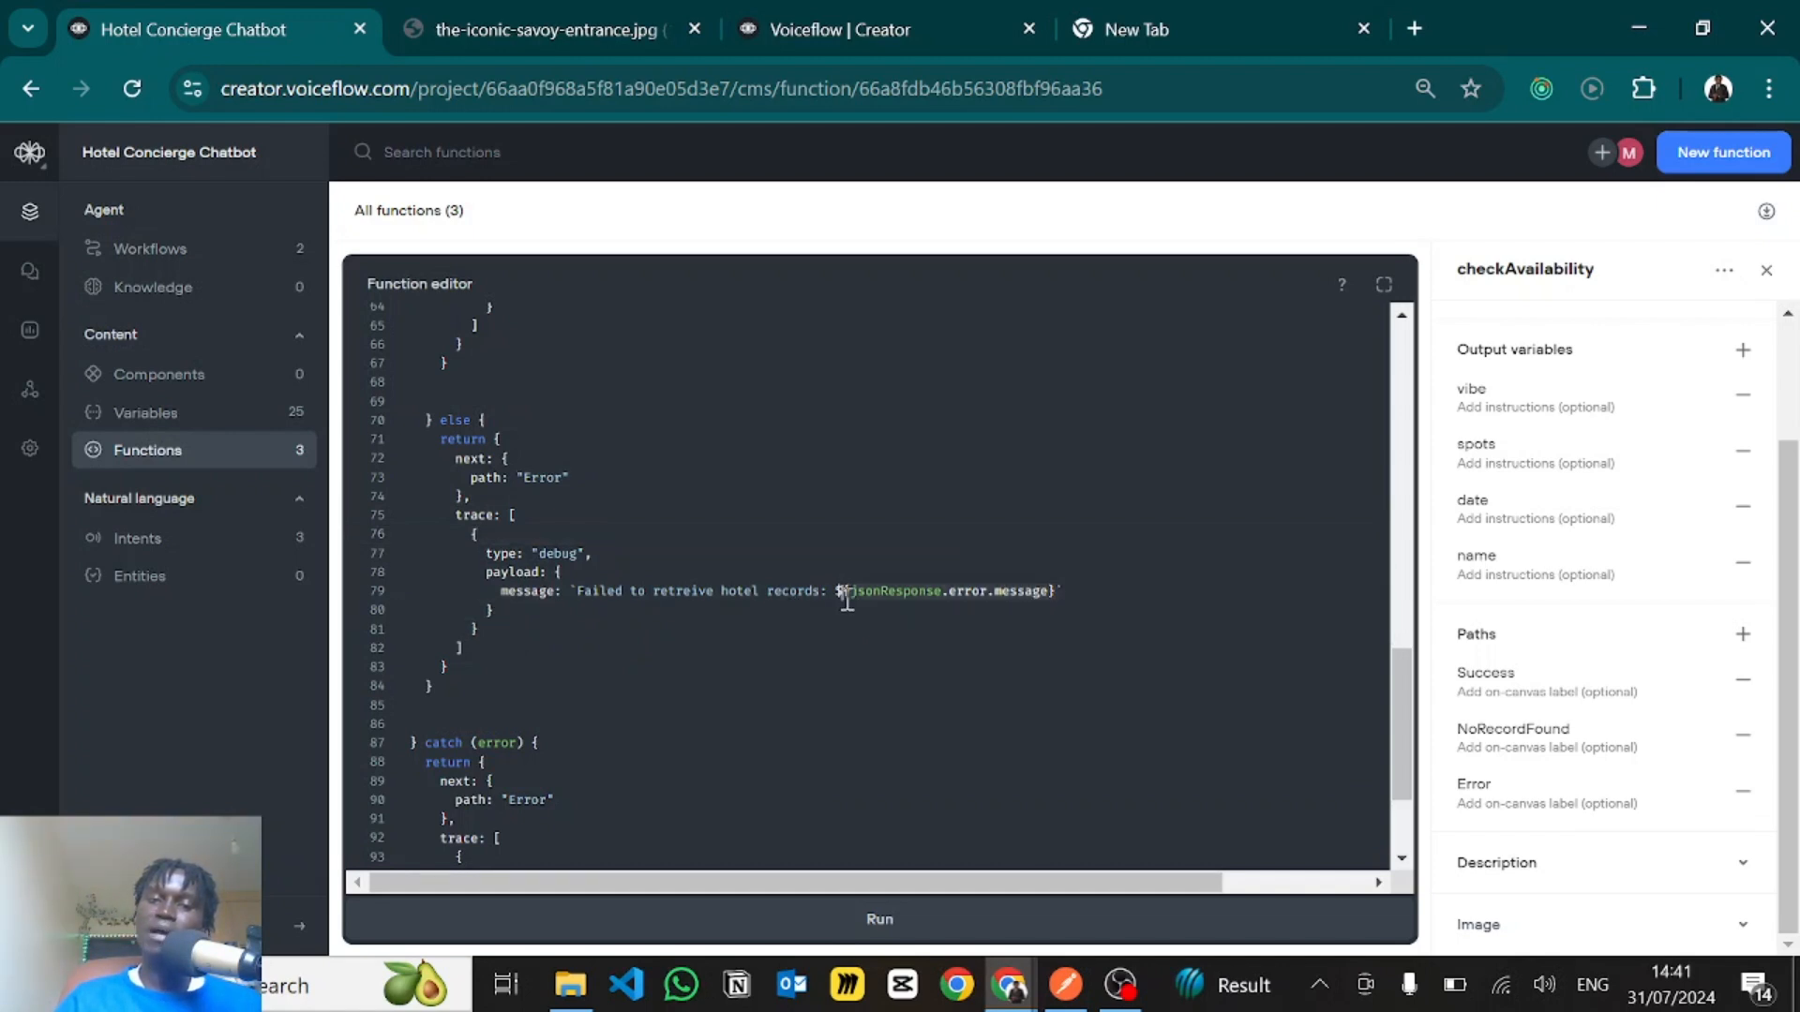
pyautogui.click(699, 534)
# - Review the catch (error) block at the end of the function against the try block it belongs to
pyautogui.scroll(-3, 610, 691)
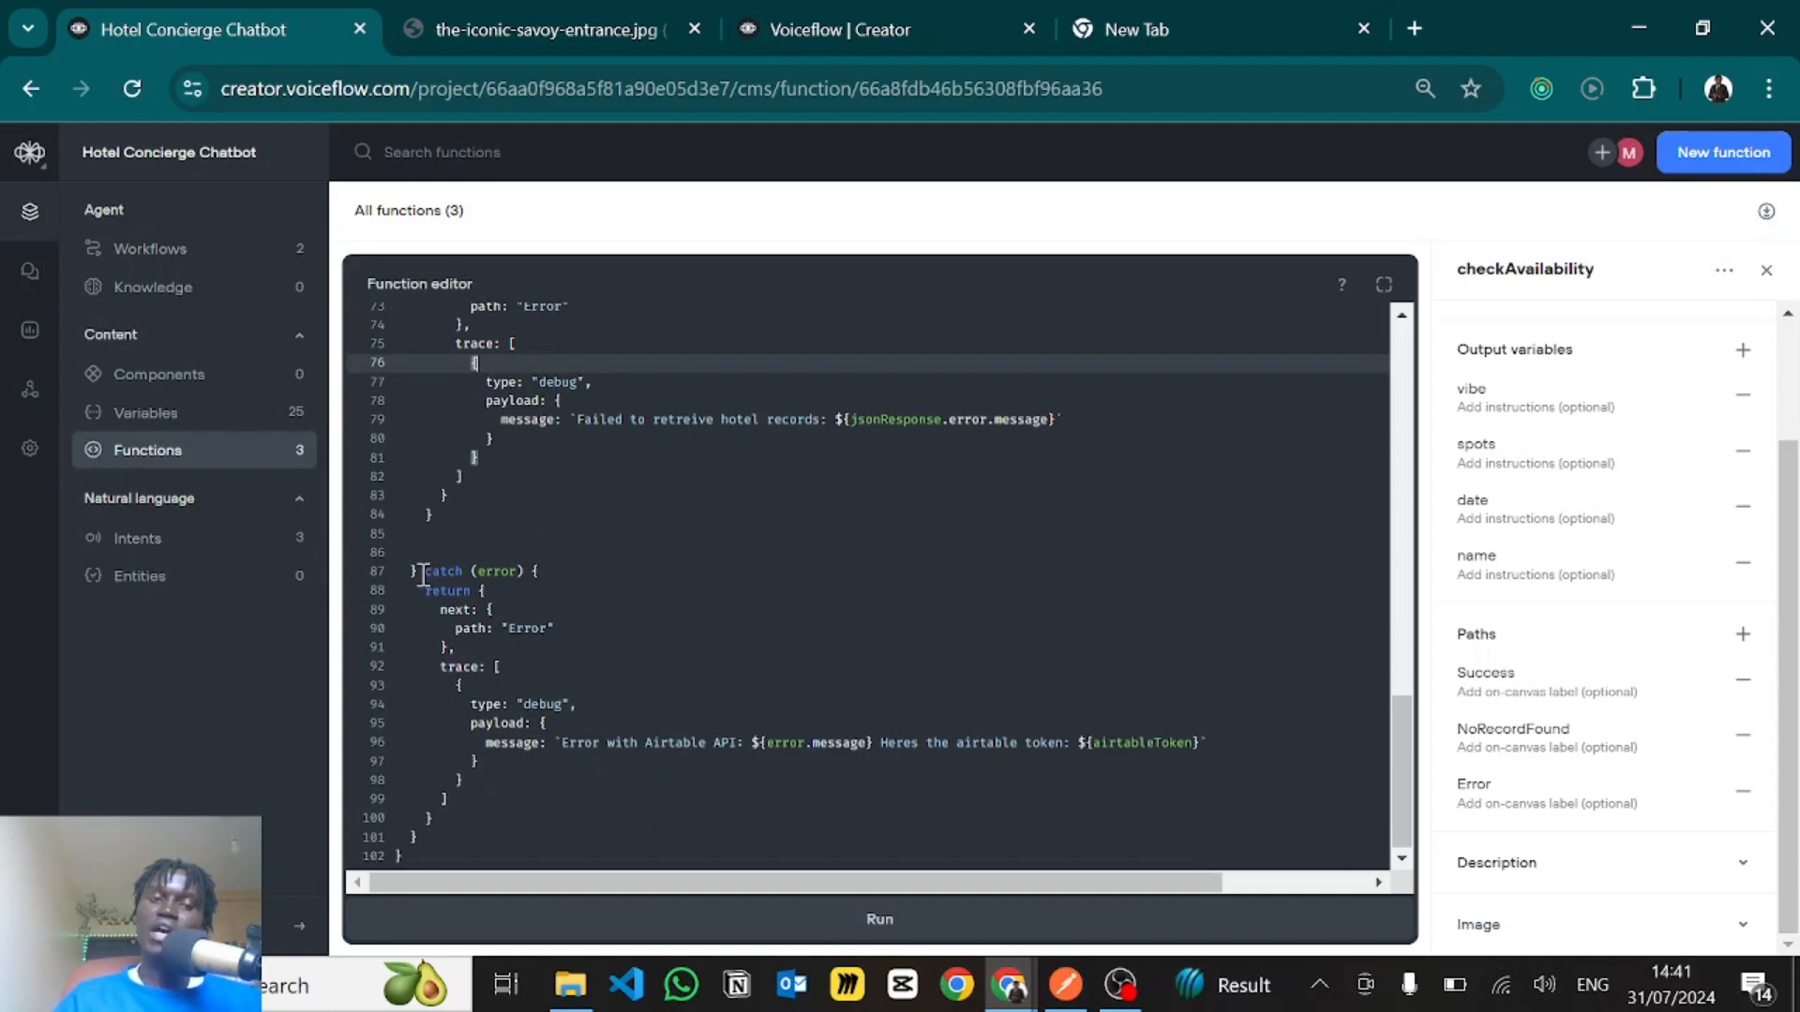
pyautogui.moveTo(422, 574); pyautogui.dragTo(563, 815)
pyautogui.click(505, 614)
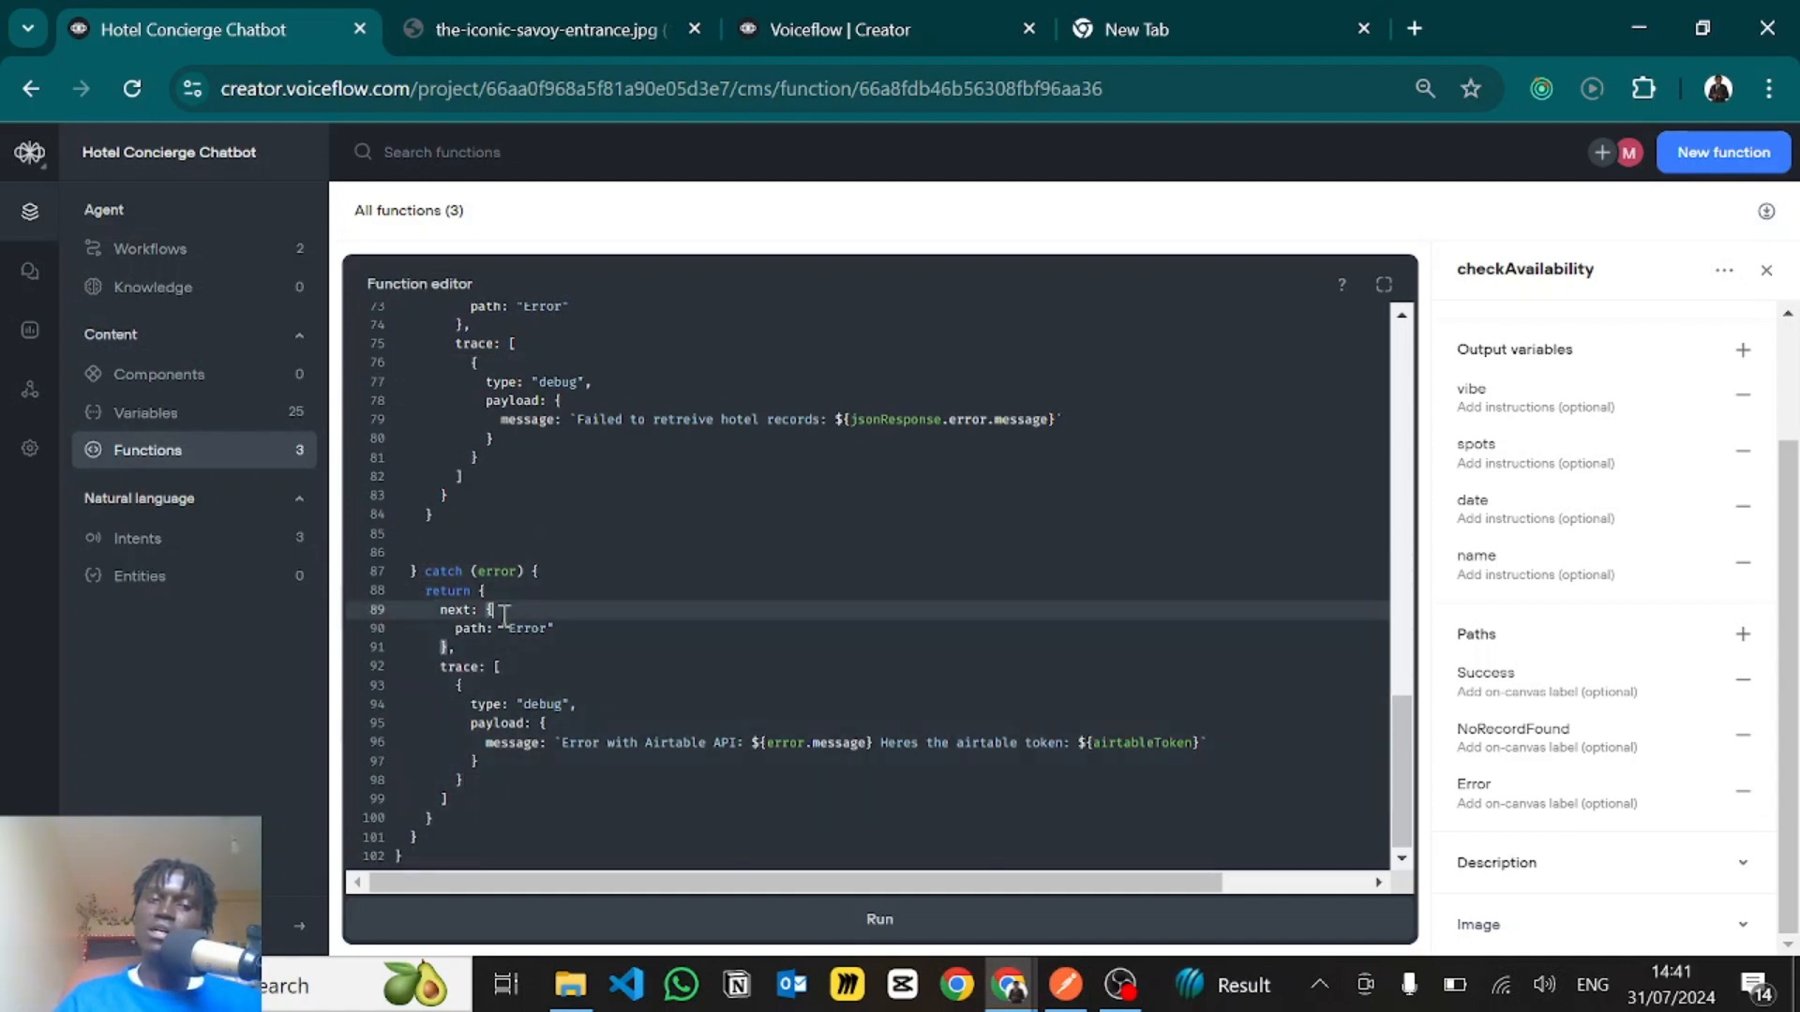
pyautogui.scroll(15, 506, 609)
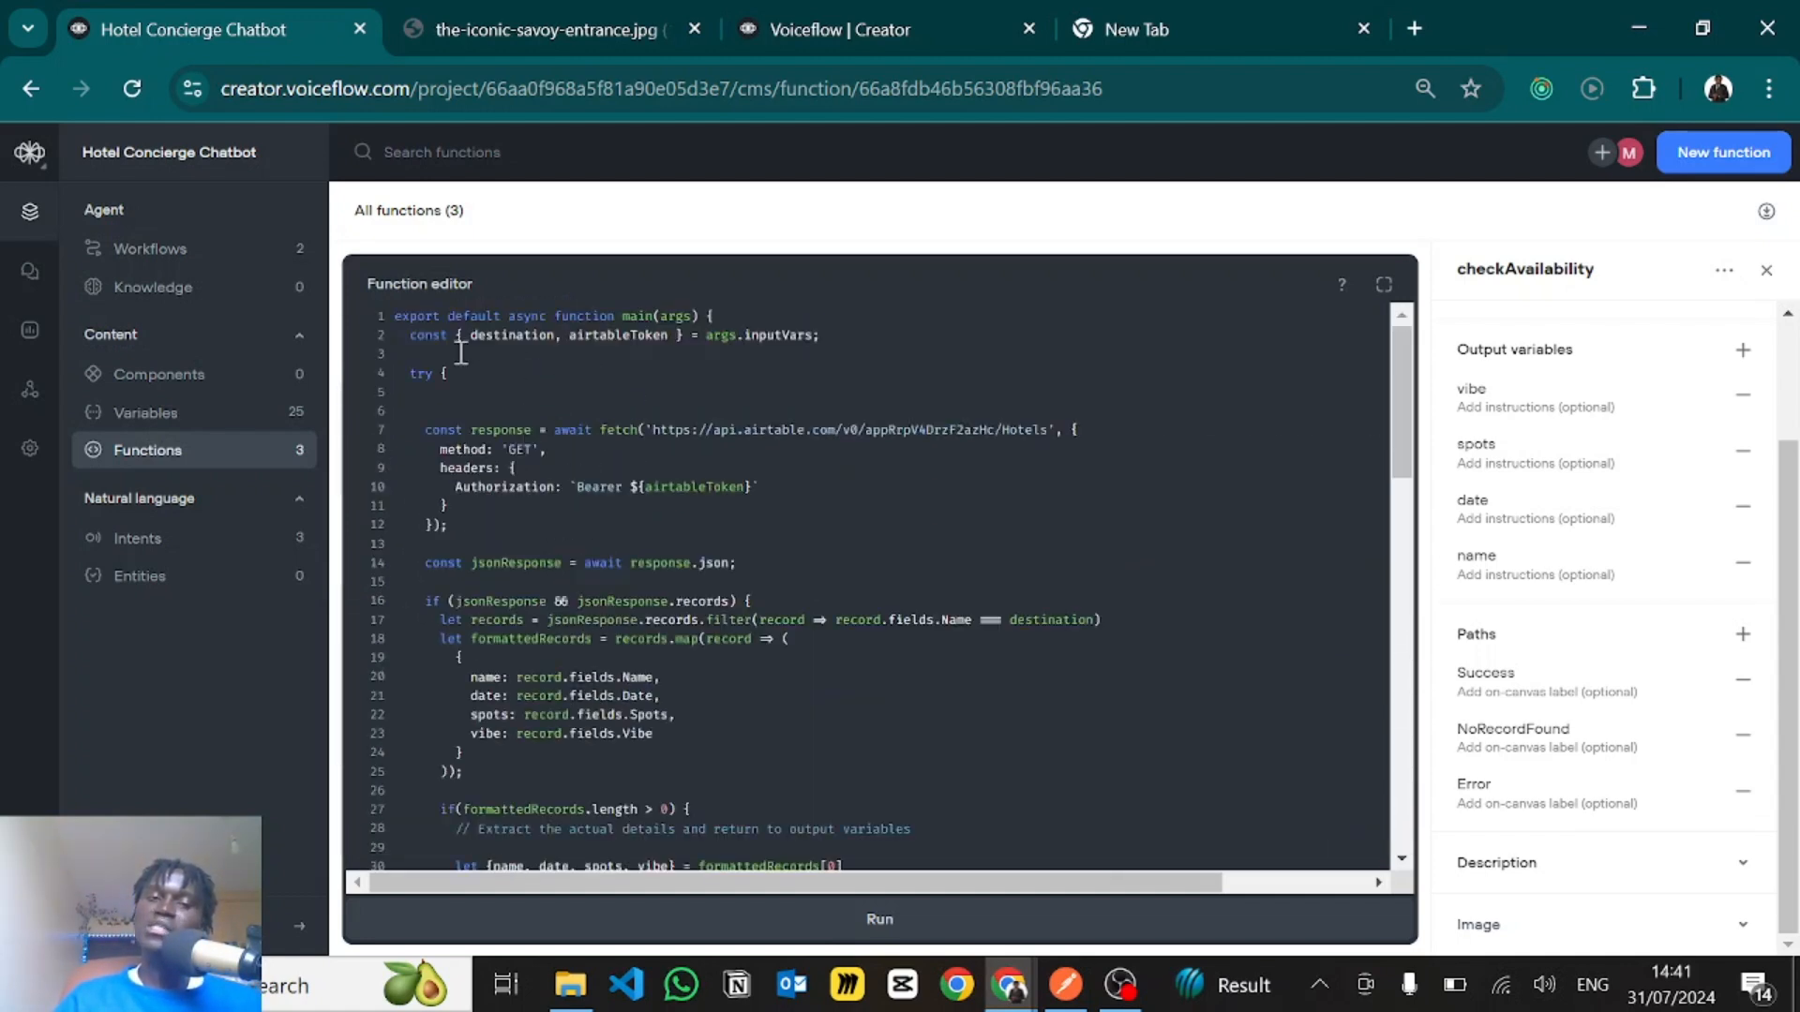
pyautogui.scroll(-15, 576, 717)
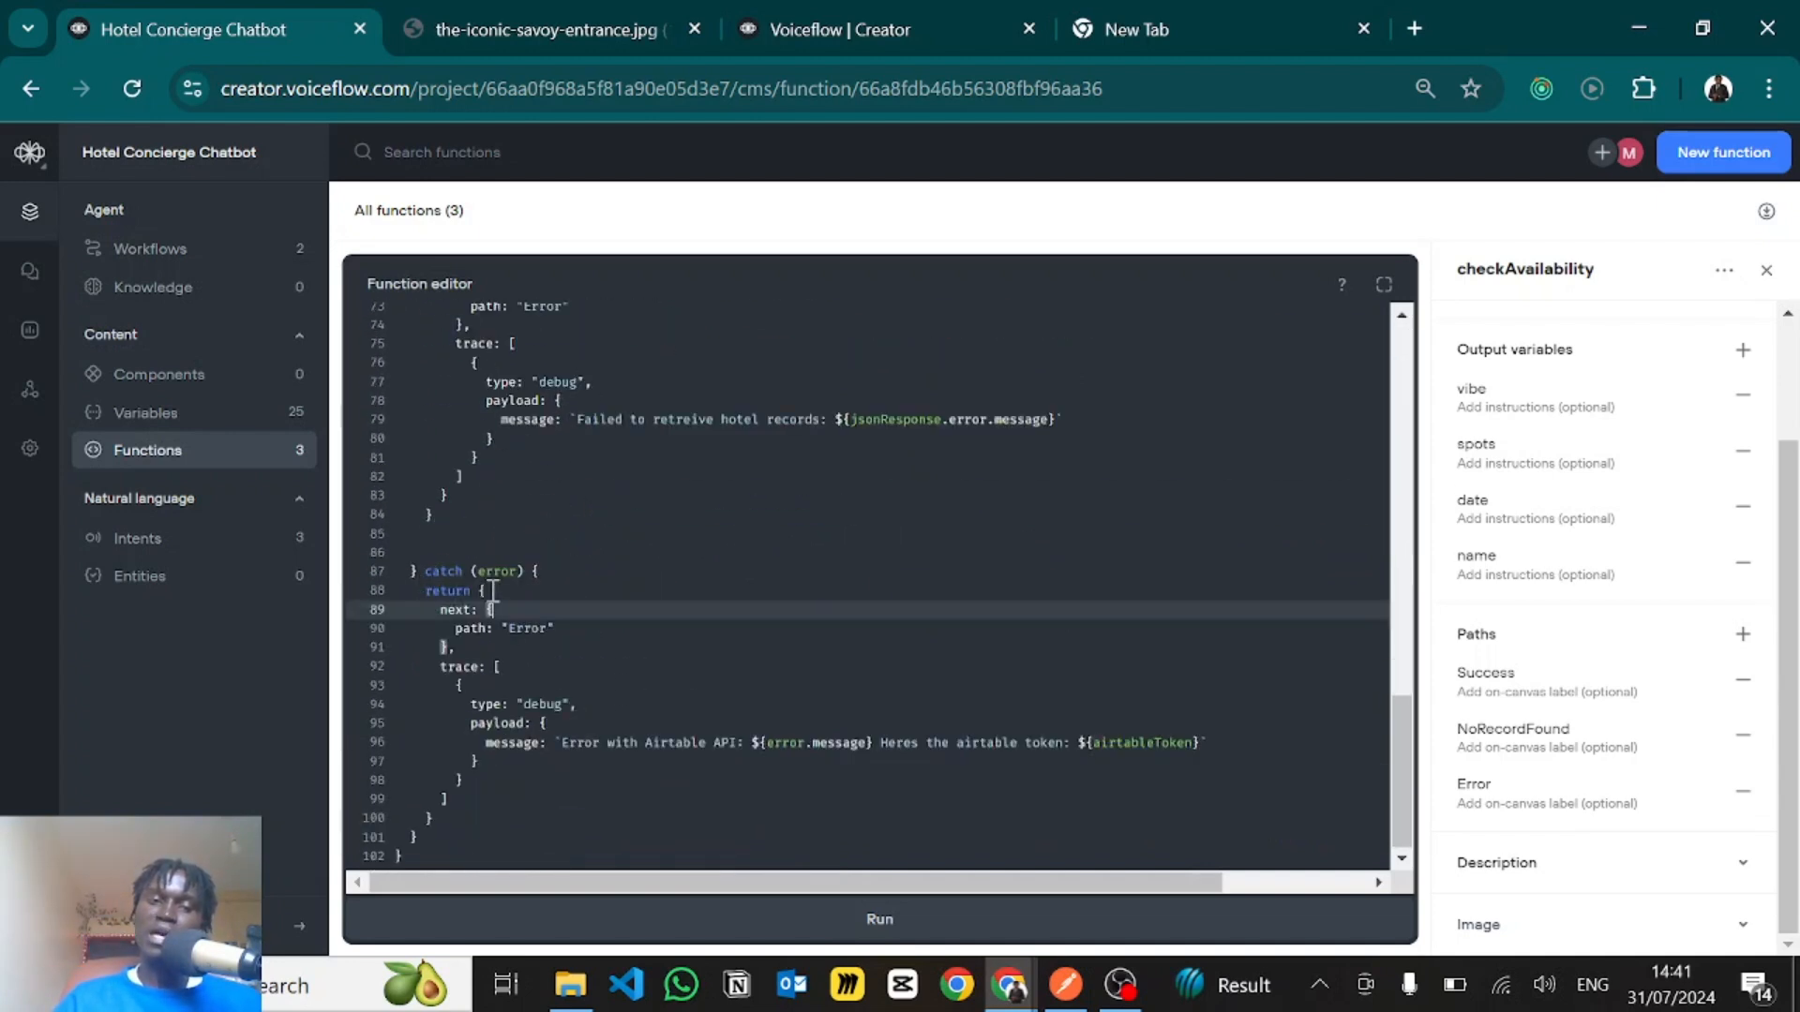
pyautogui.moveTo(426, 567); pyautogui.dragTo(507, 745)
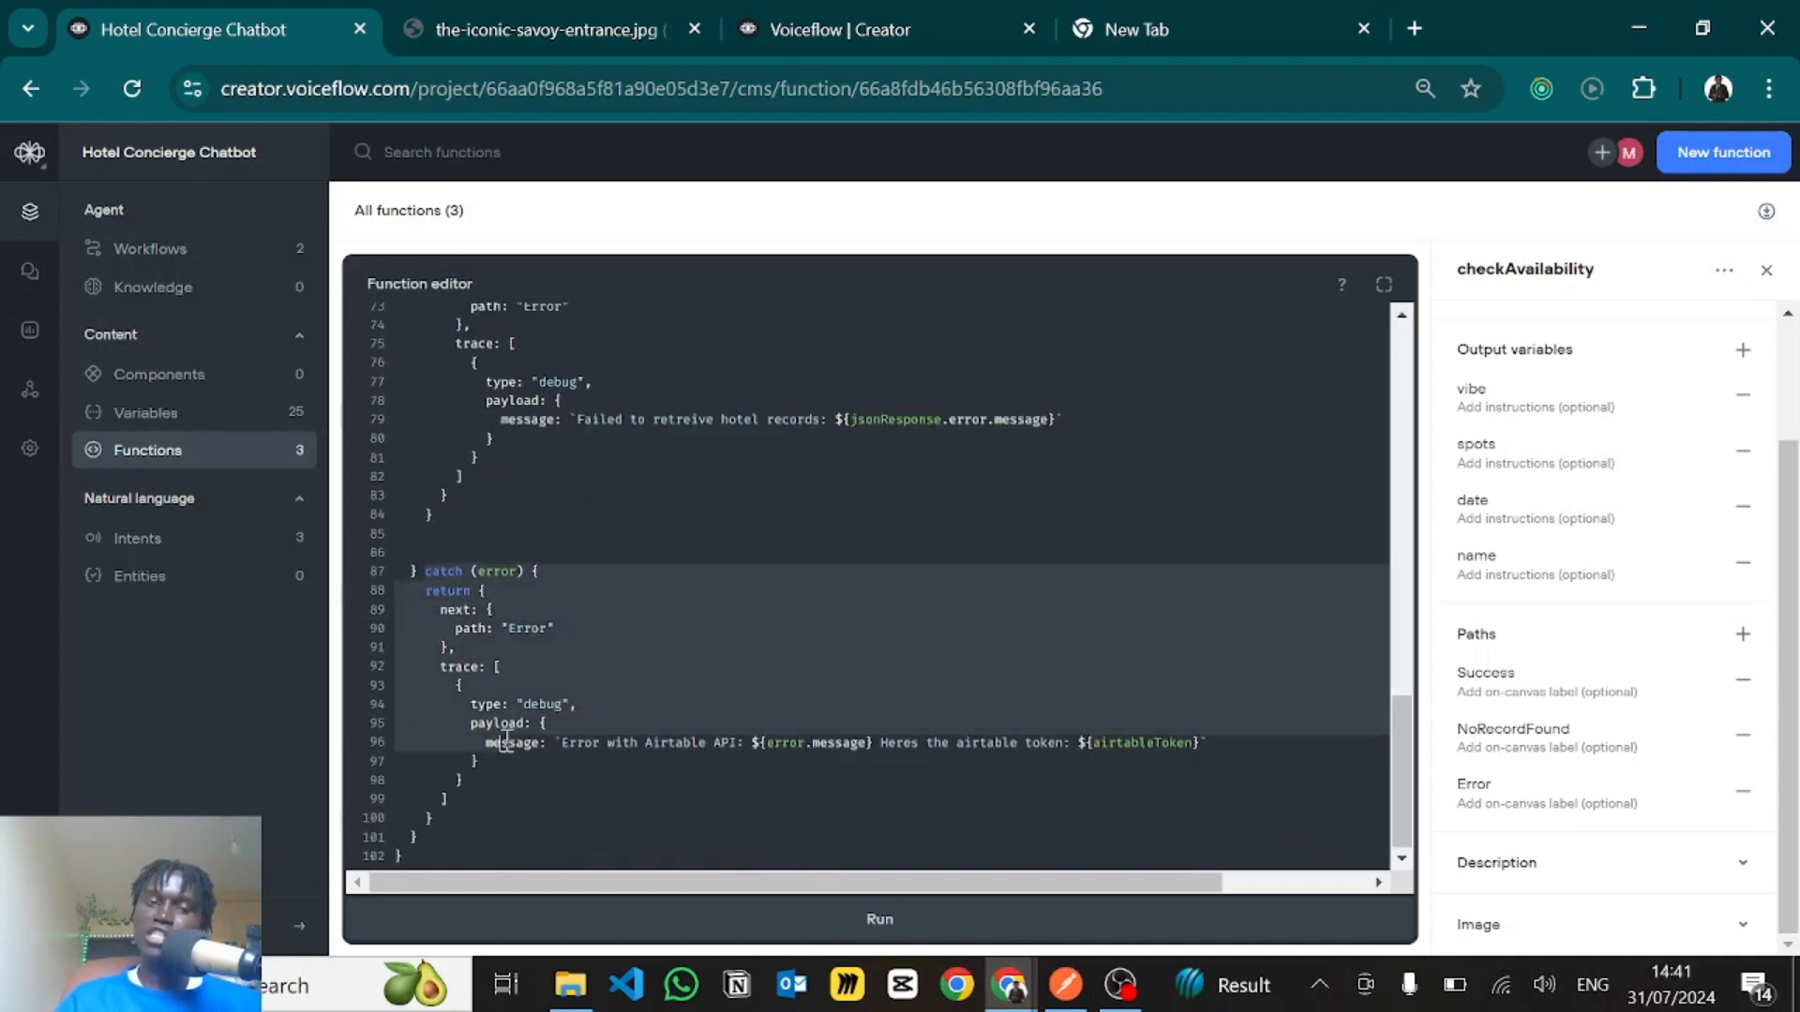
pyautogui.click(488, 582)
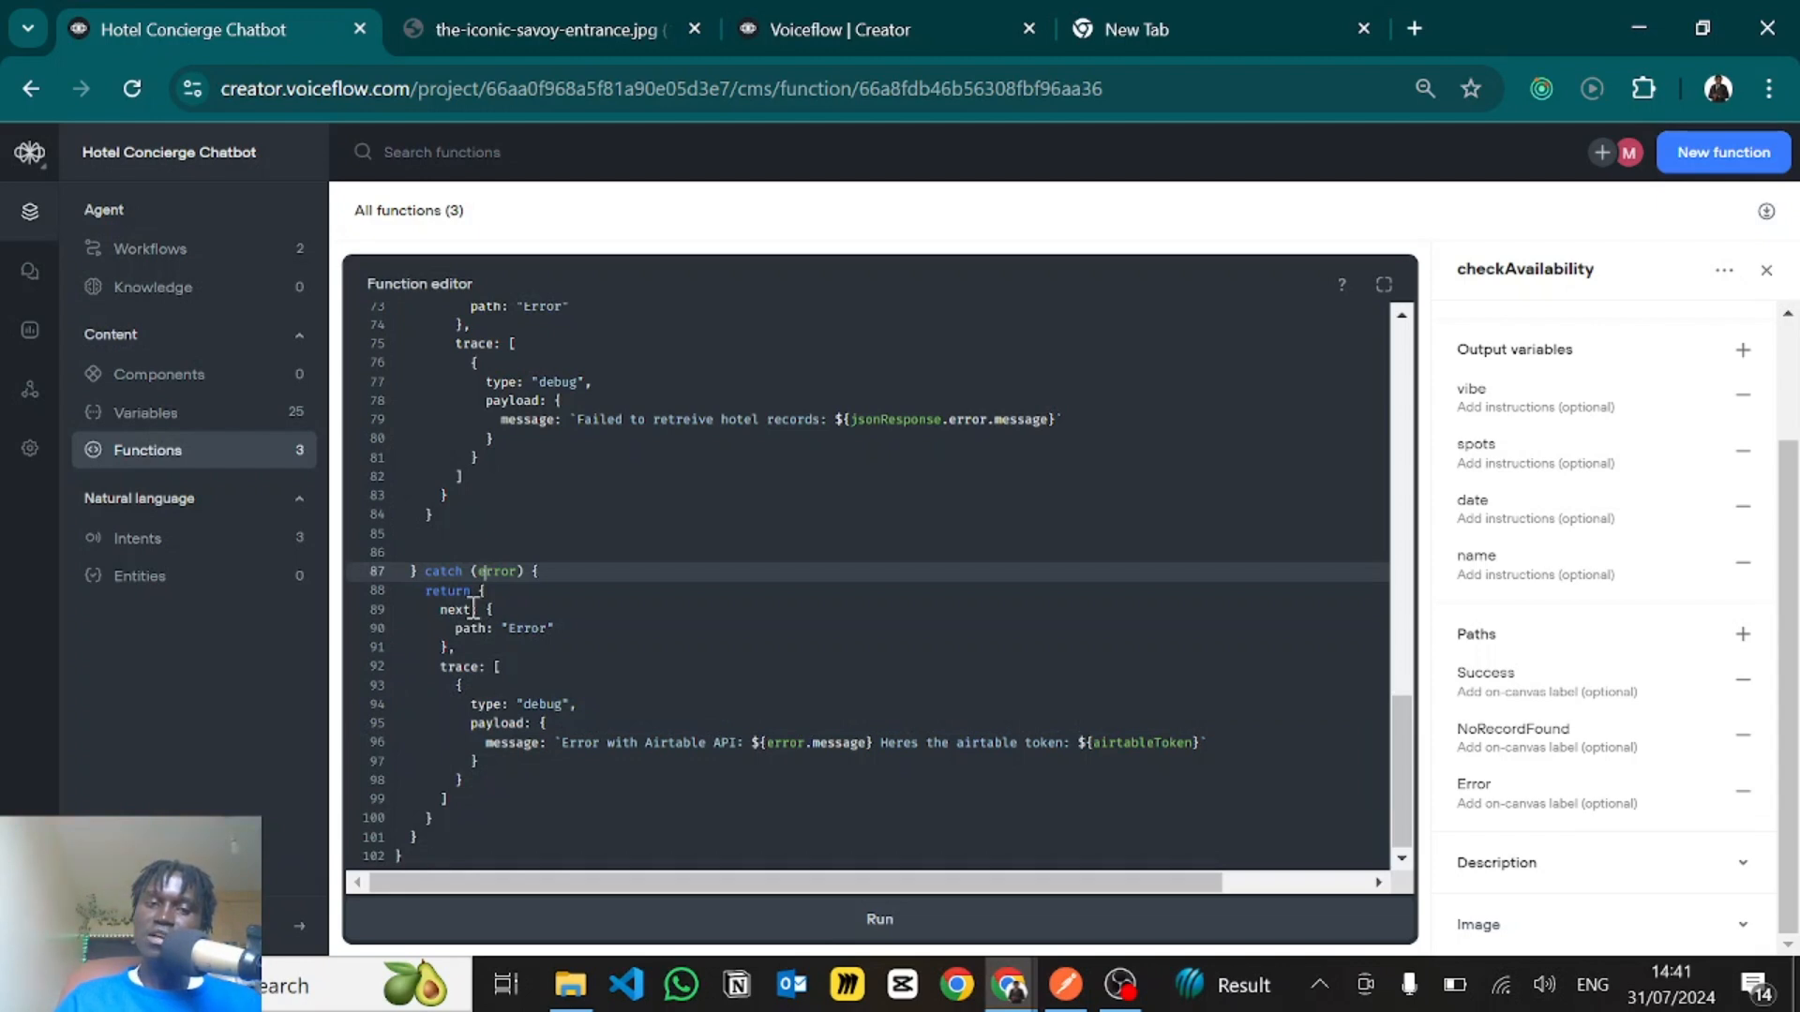
# - Examine the catch block's Error path and its debug trace message with the error.message and airtableToken placeholders
pyautogui.click(464, 626)
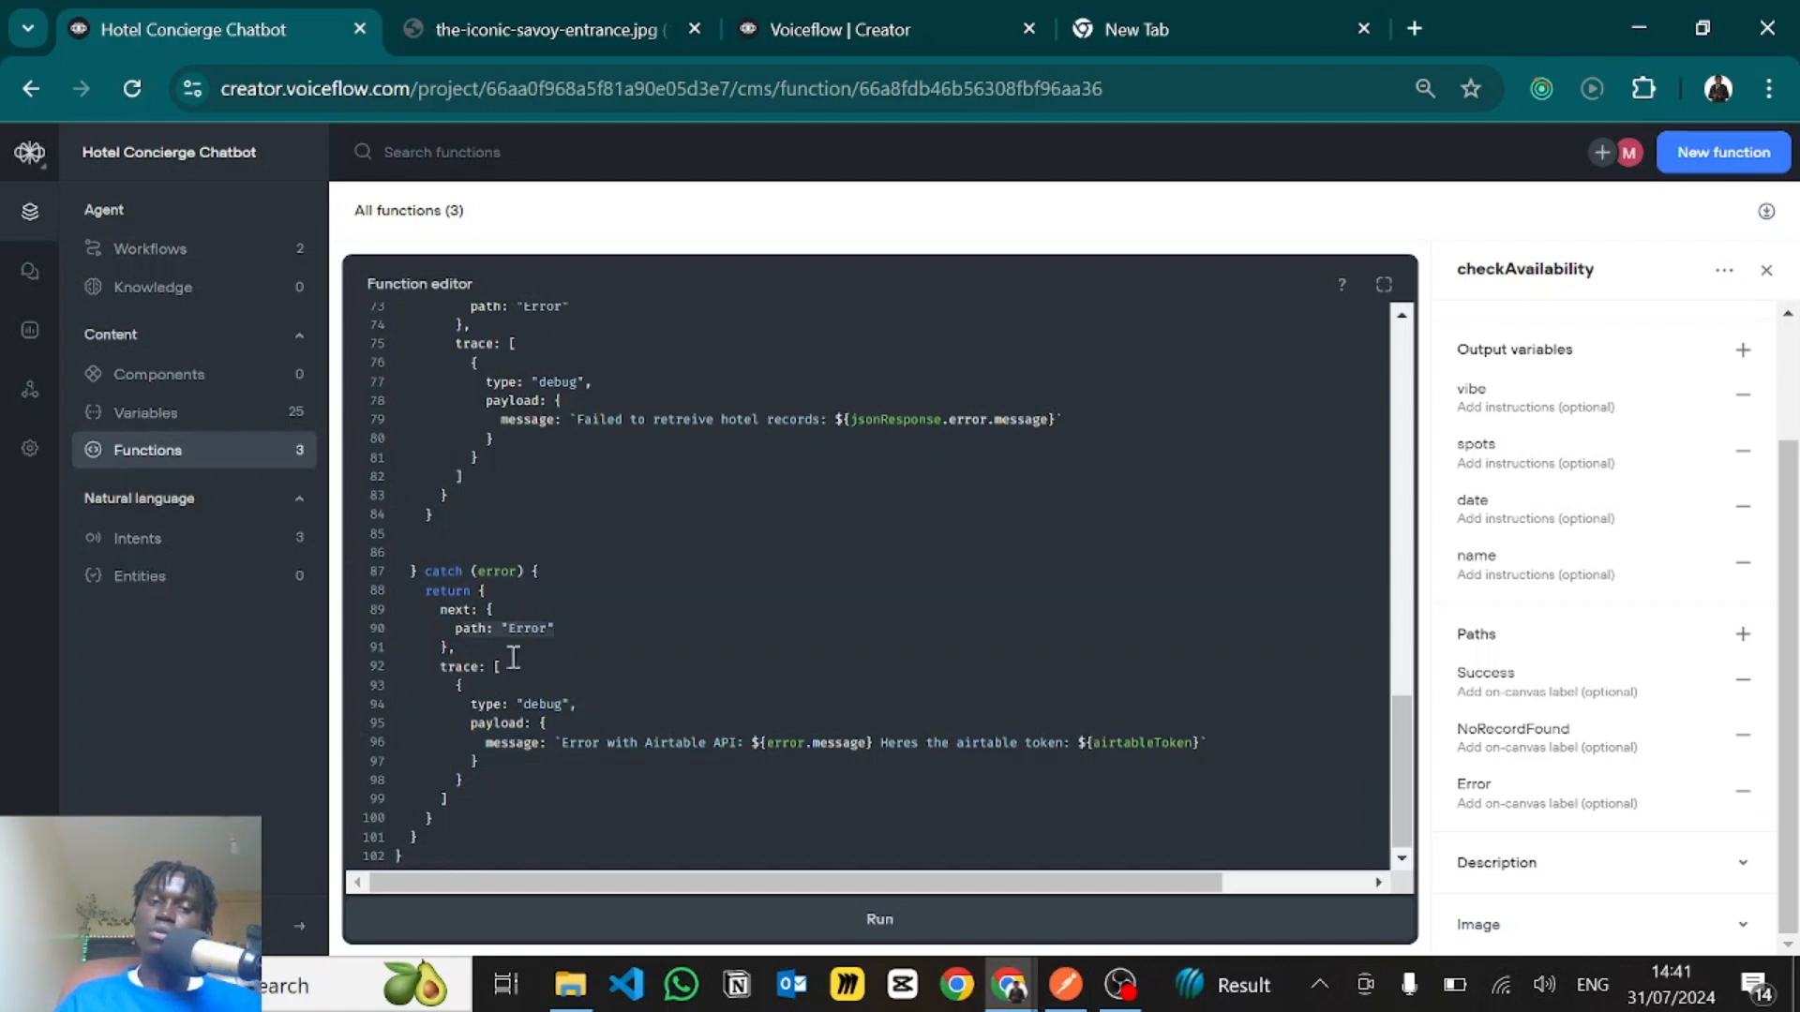
pyautogui.moveTo(493, 667); pyautogui.dragTo(1205, 739)
pyautogui.click(537, 725)
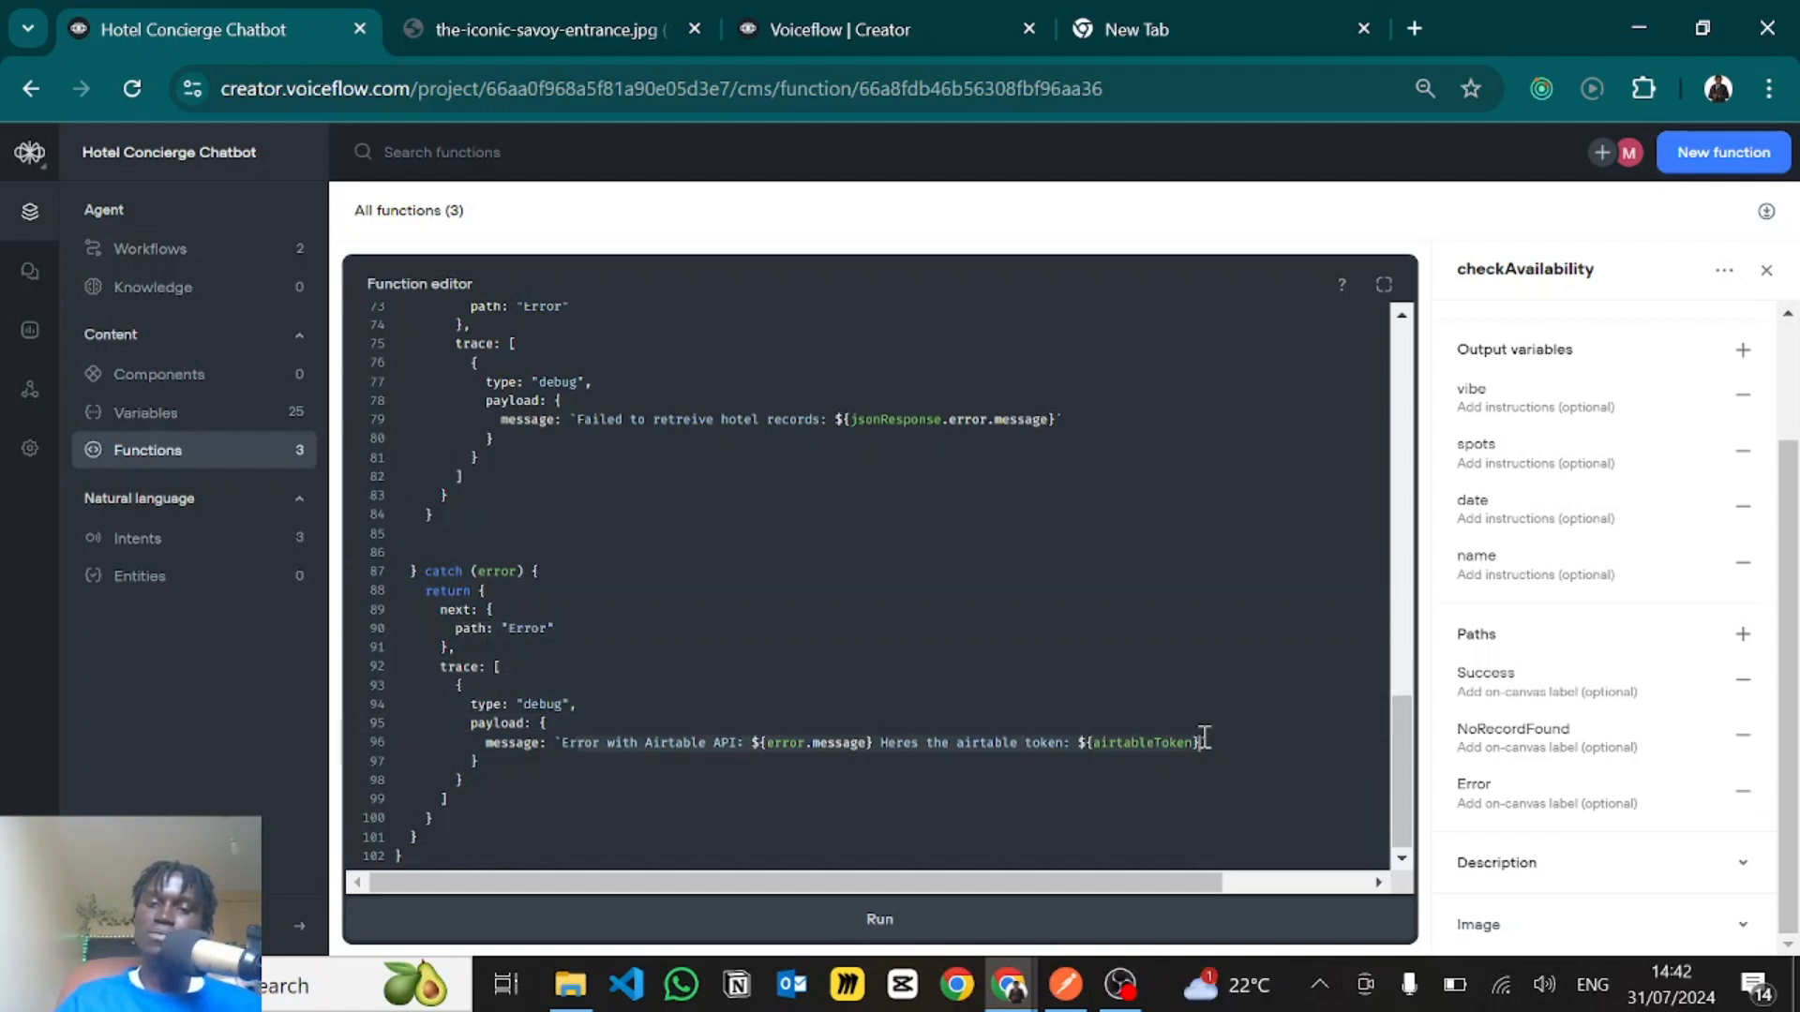
# - Remove the text "Heres the airtable token: ${airtableToken}" and its leading space from the catch block's debug message, ending it after ${error.message}
pyautogui.click(888, 741)
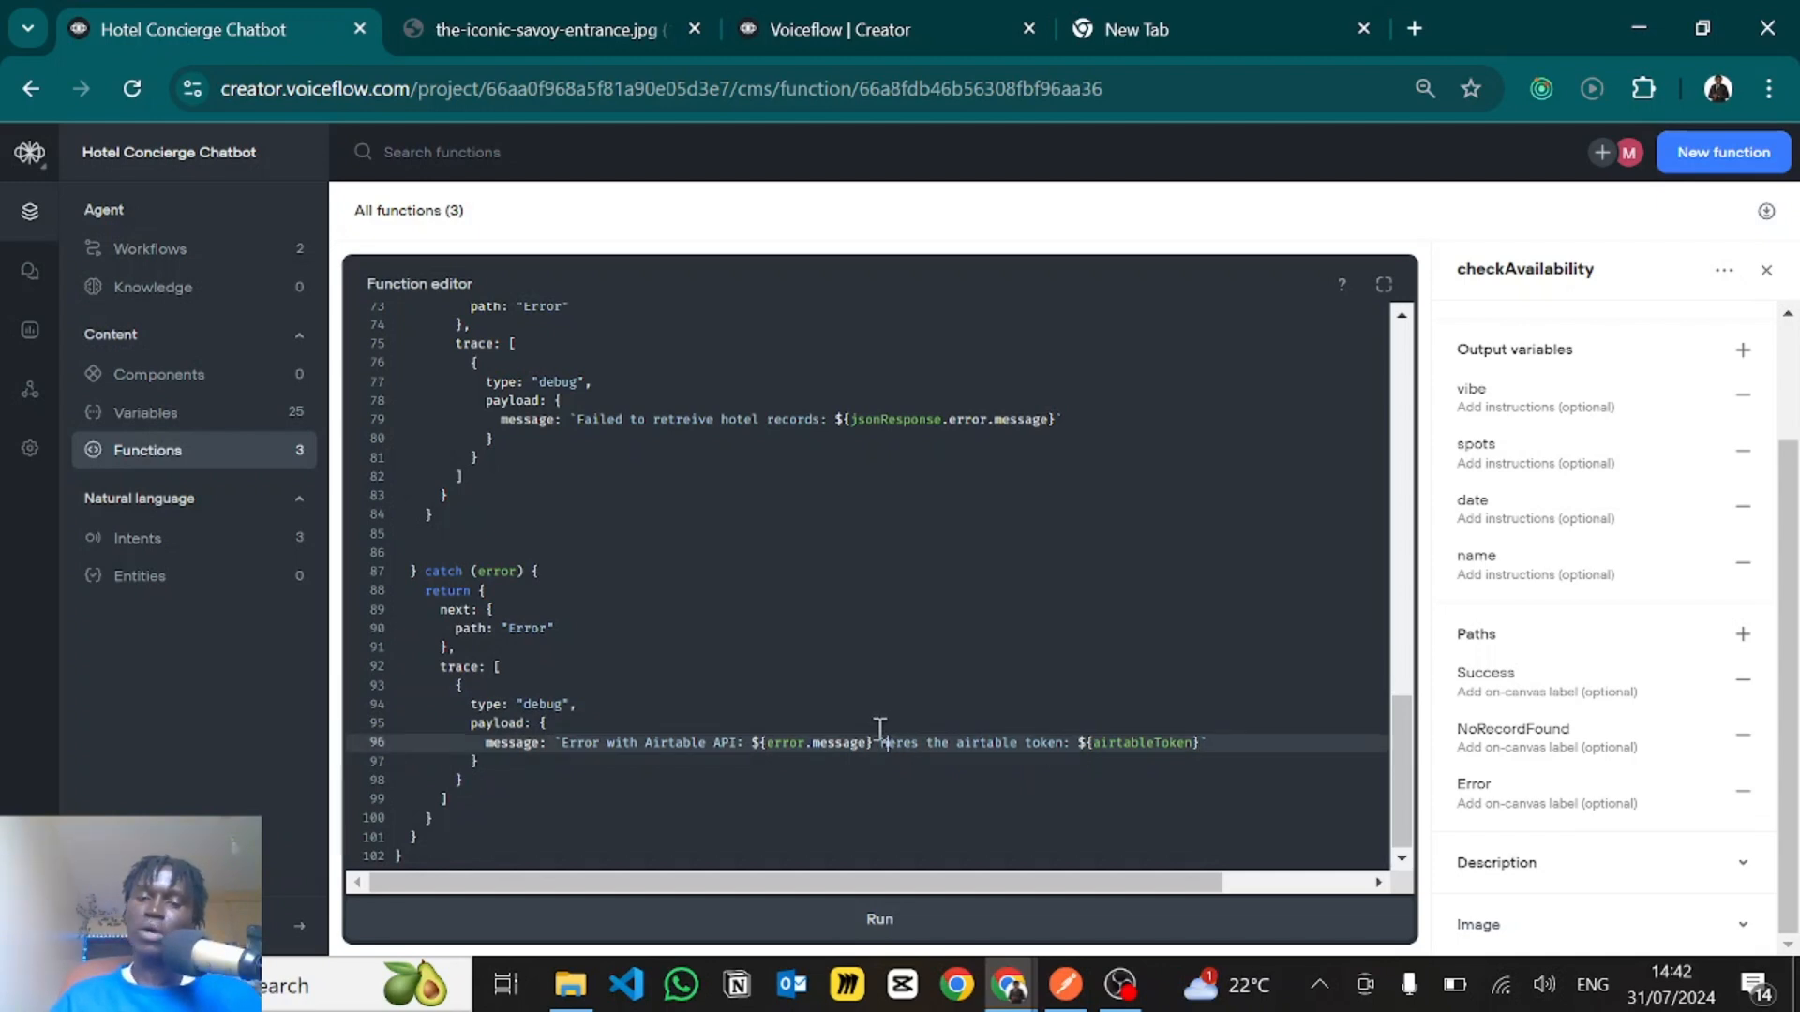
pyautogui.moveTo(884, 742); pyautogui.dragTo(1206, 743)
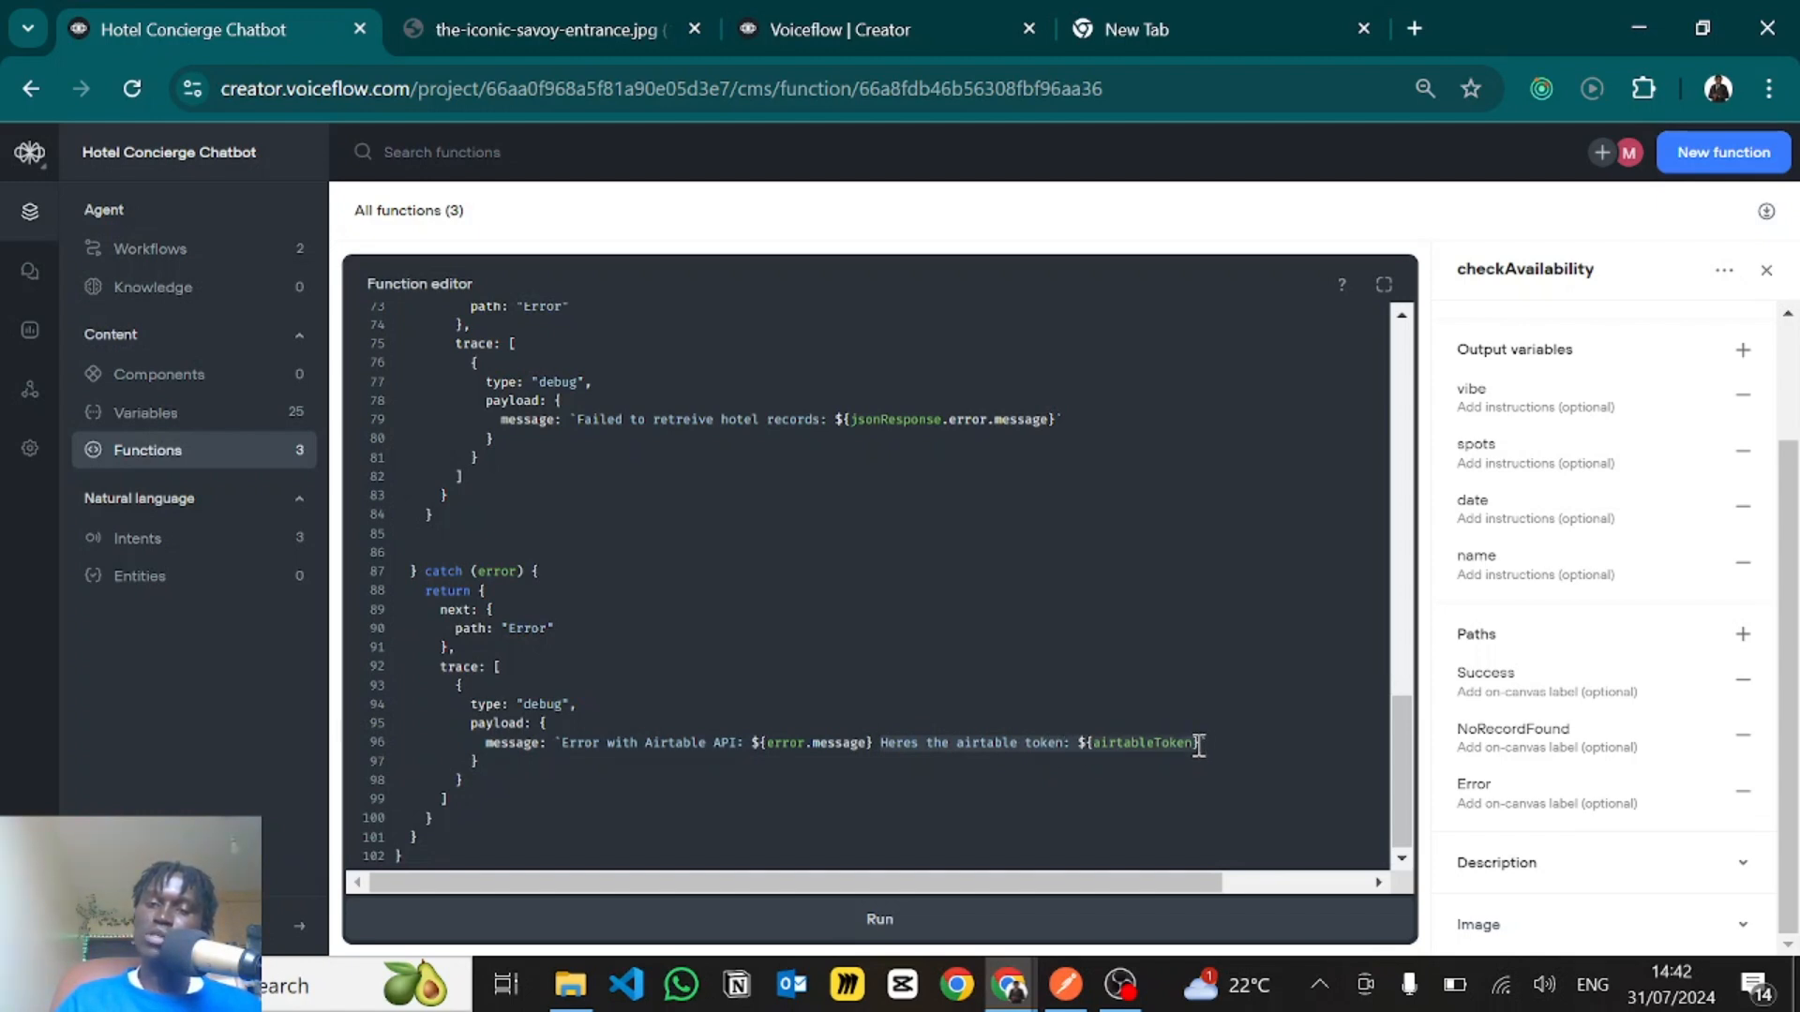
pyautogui.press('BackSpace')
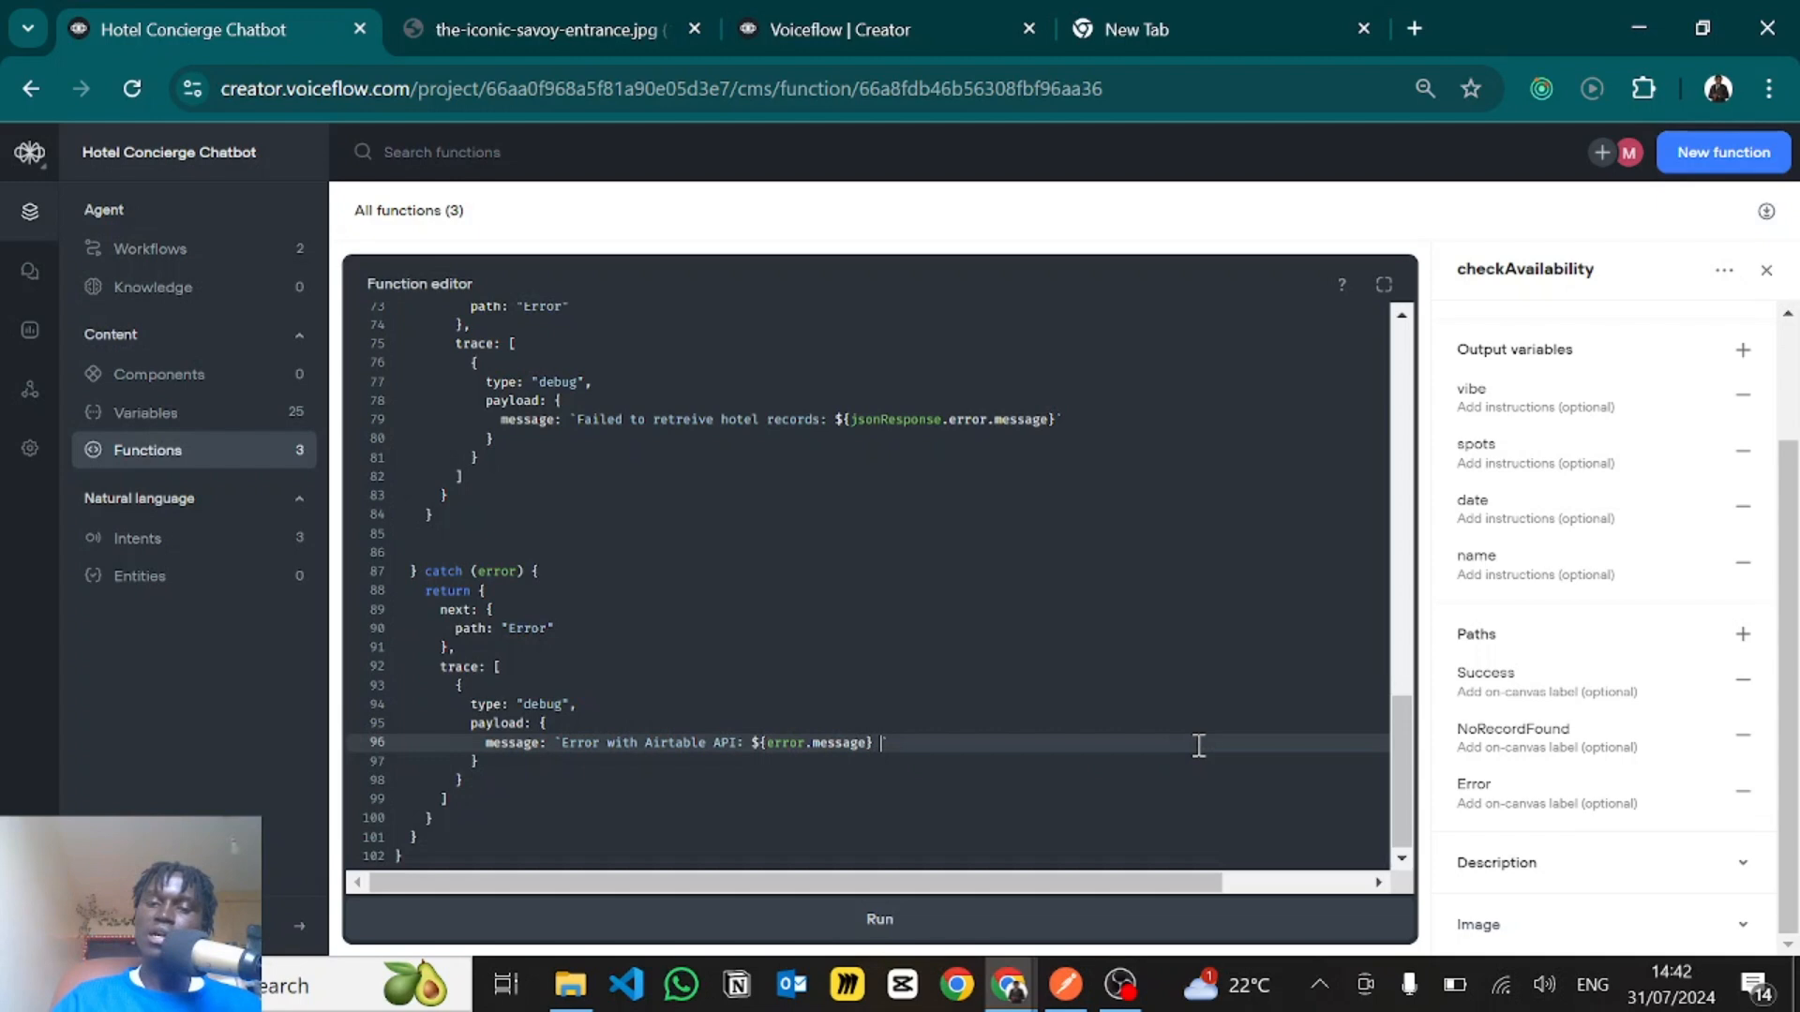
pyautogui.press('BackSpace')
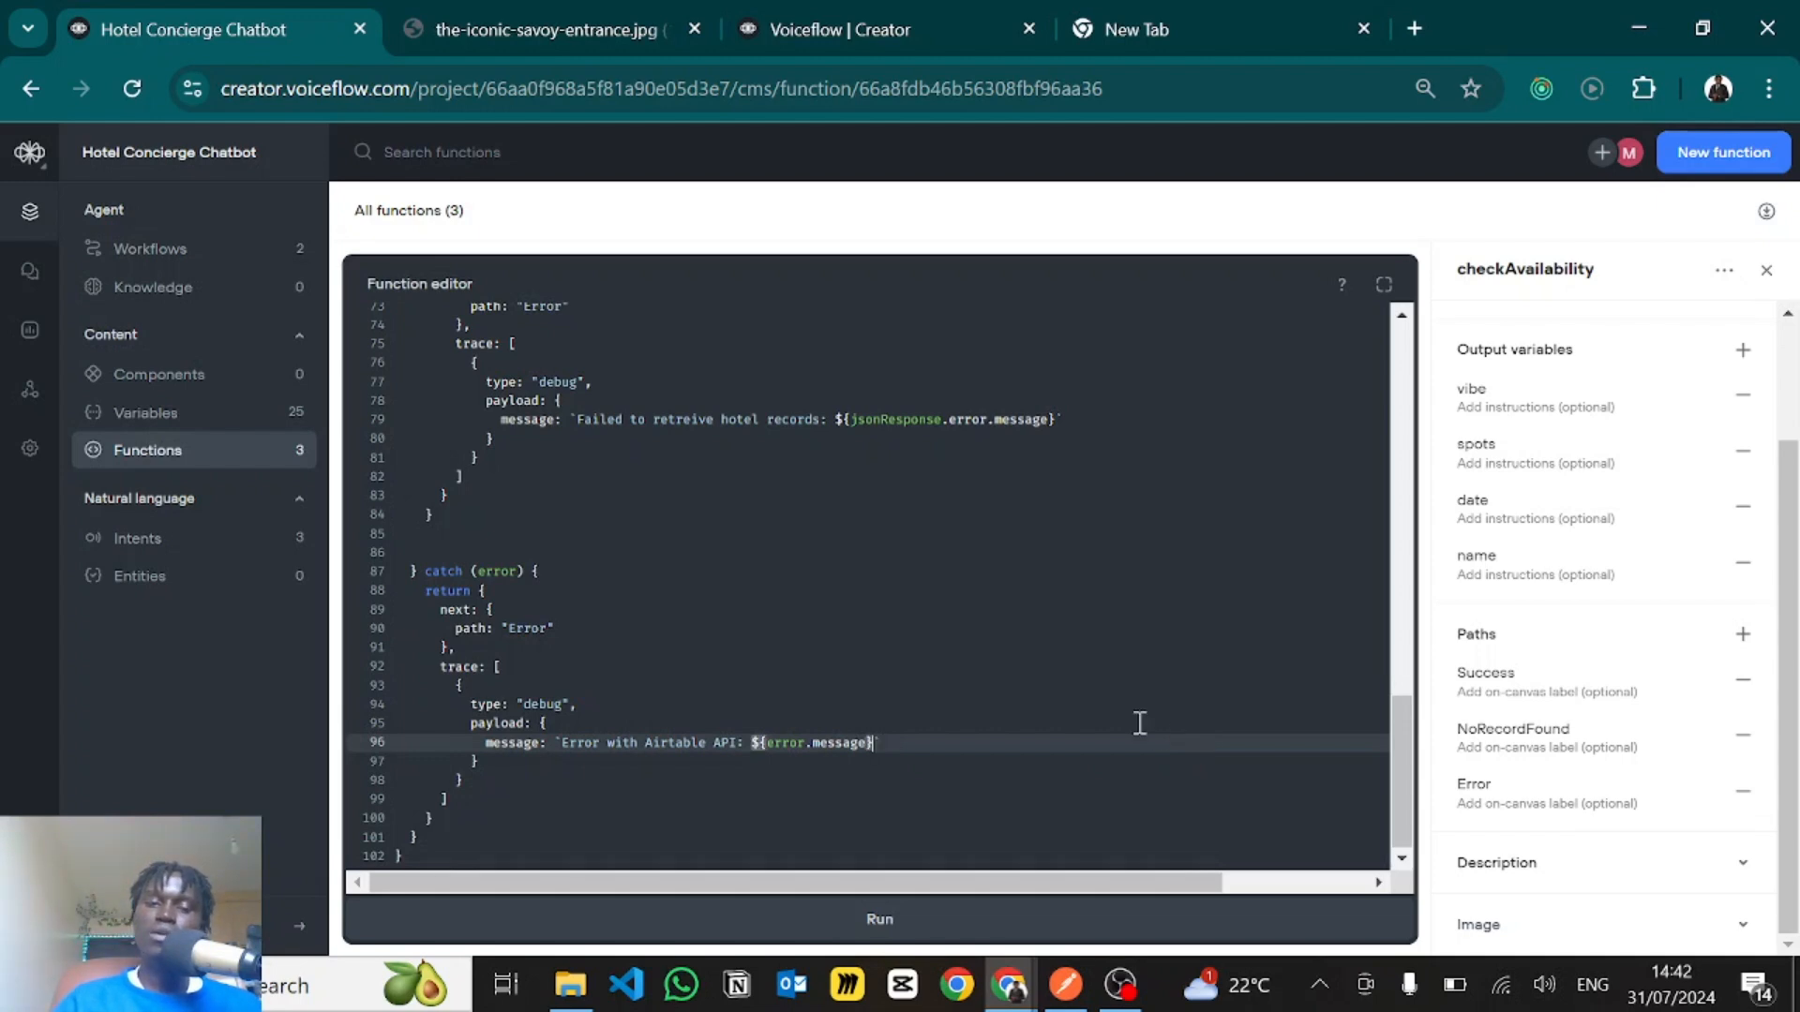
# - Leave the checkAvailability function code and open the Book A Hotel workflow's canvas
pyautogui.scroll(8, 675, 603)
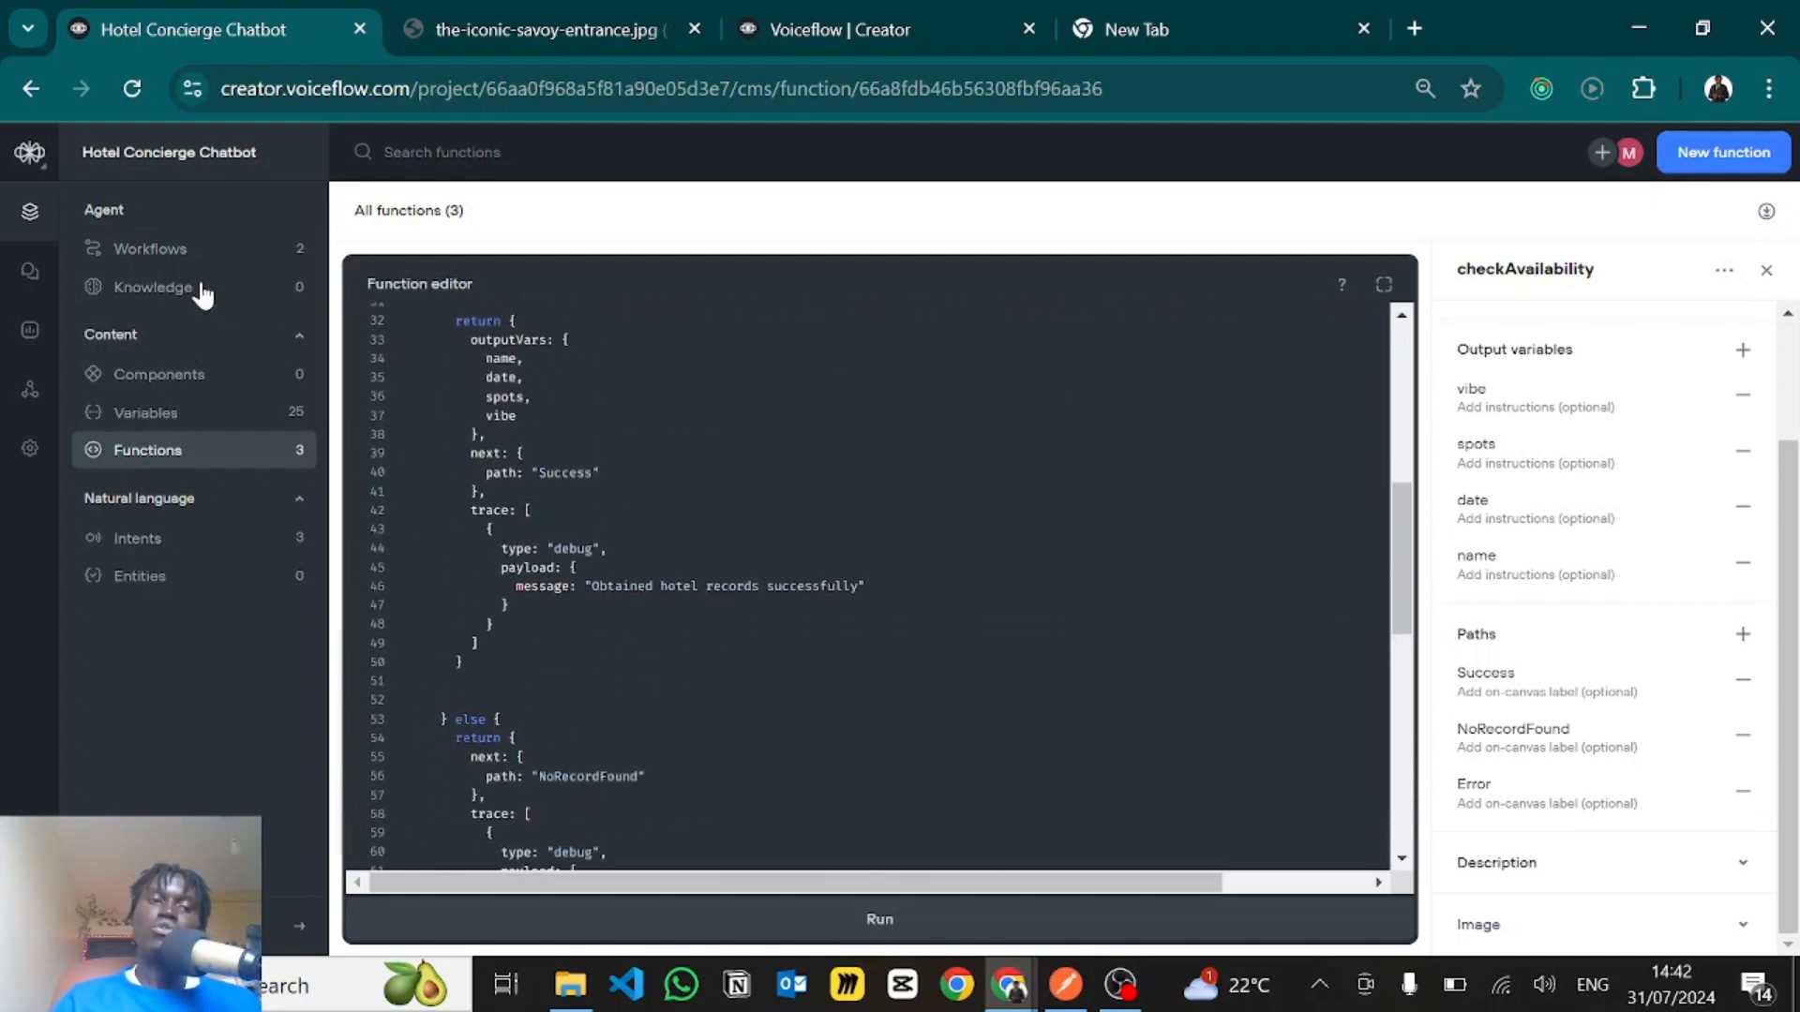
pyautogui.click(104, 267)
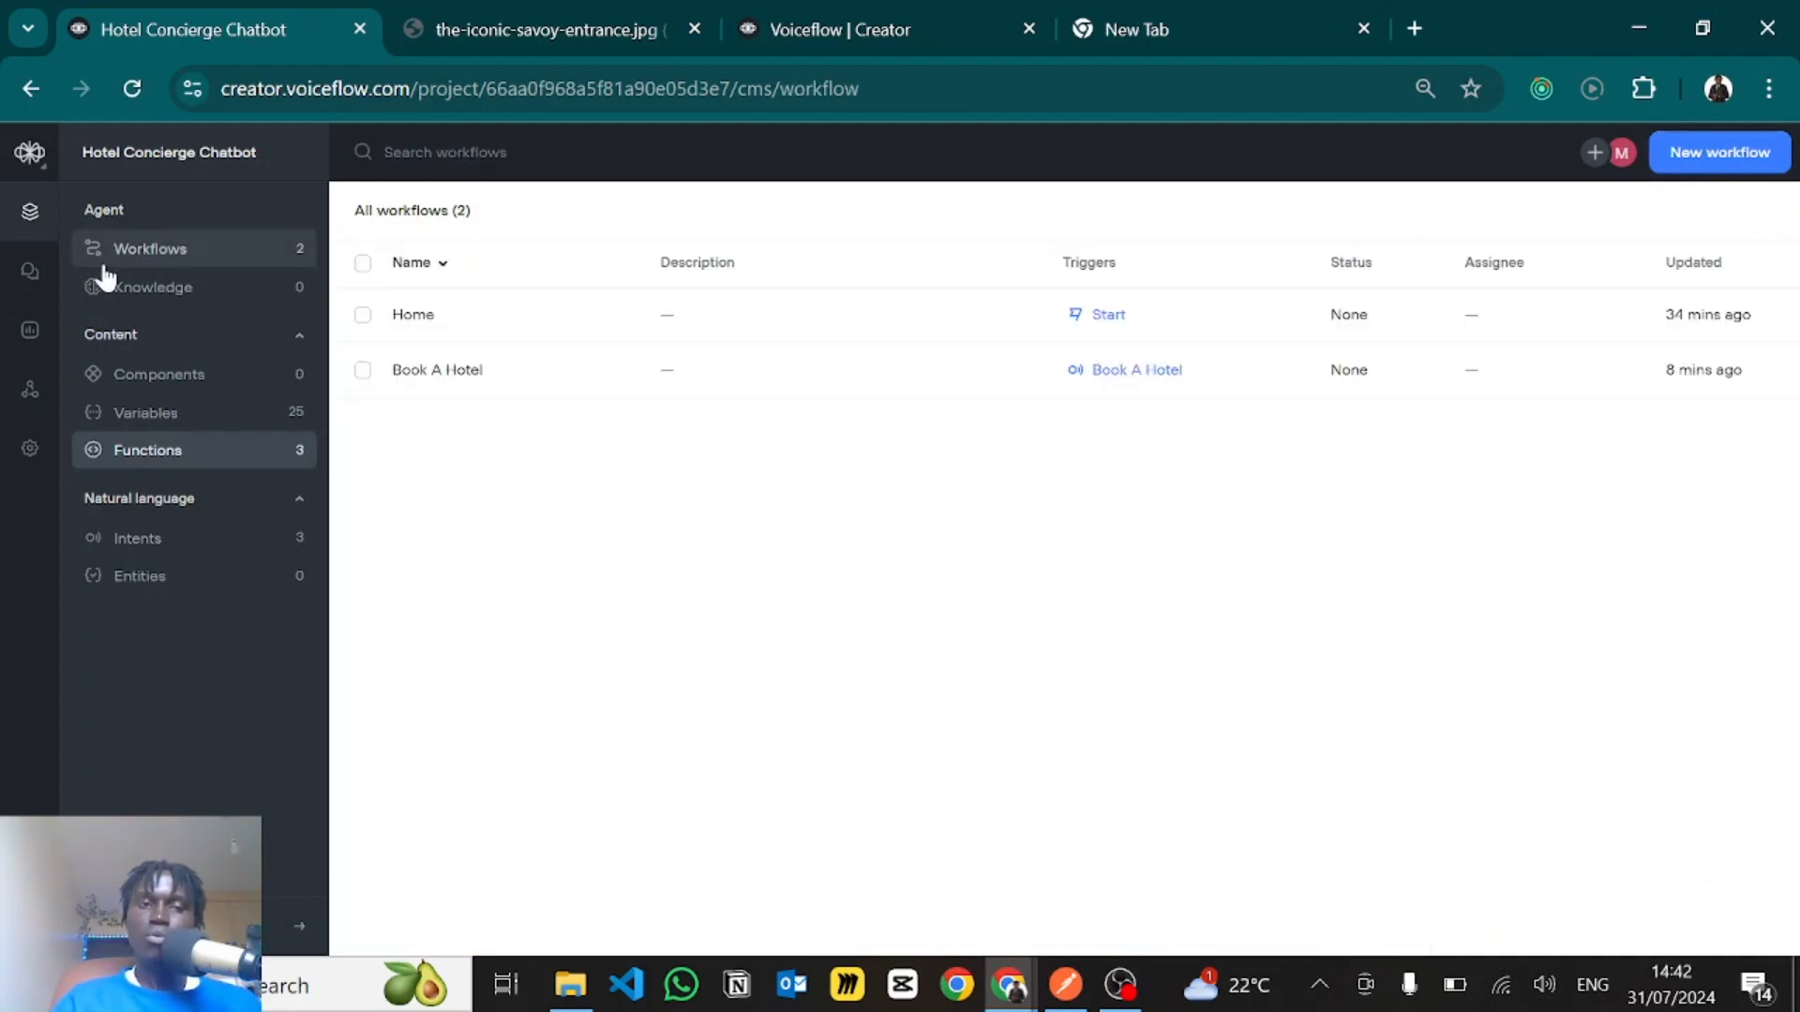
pyautogui.click(469, 369)
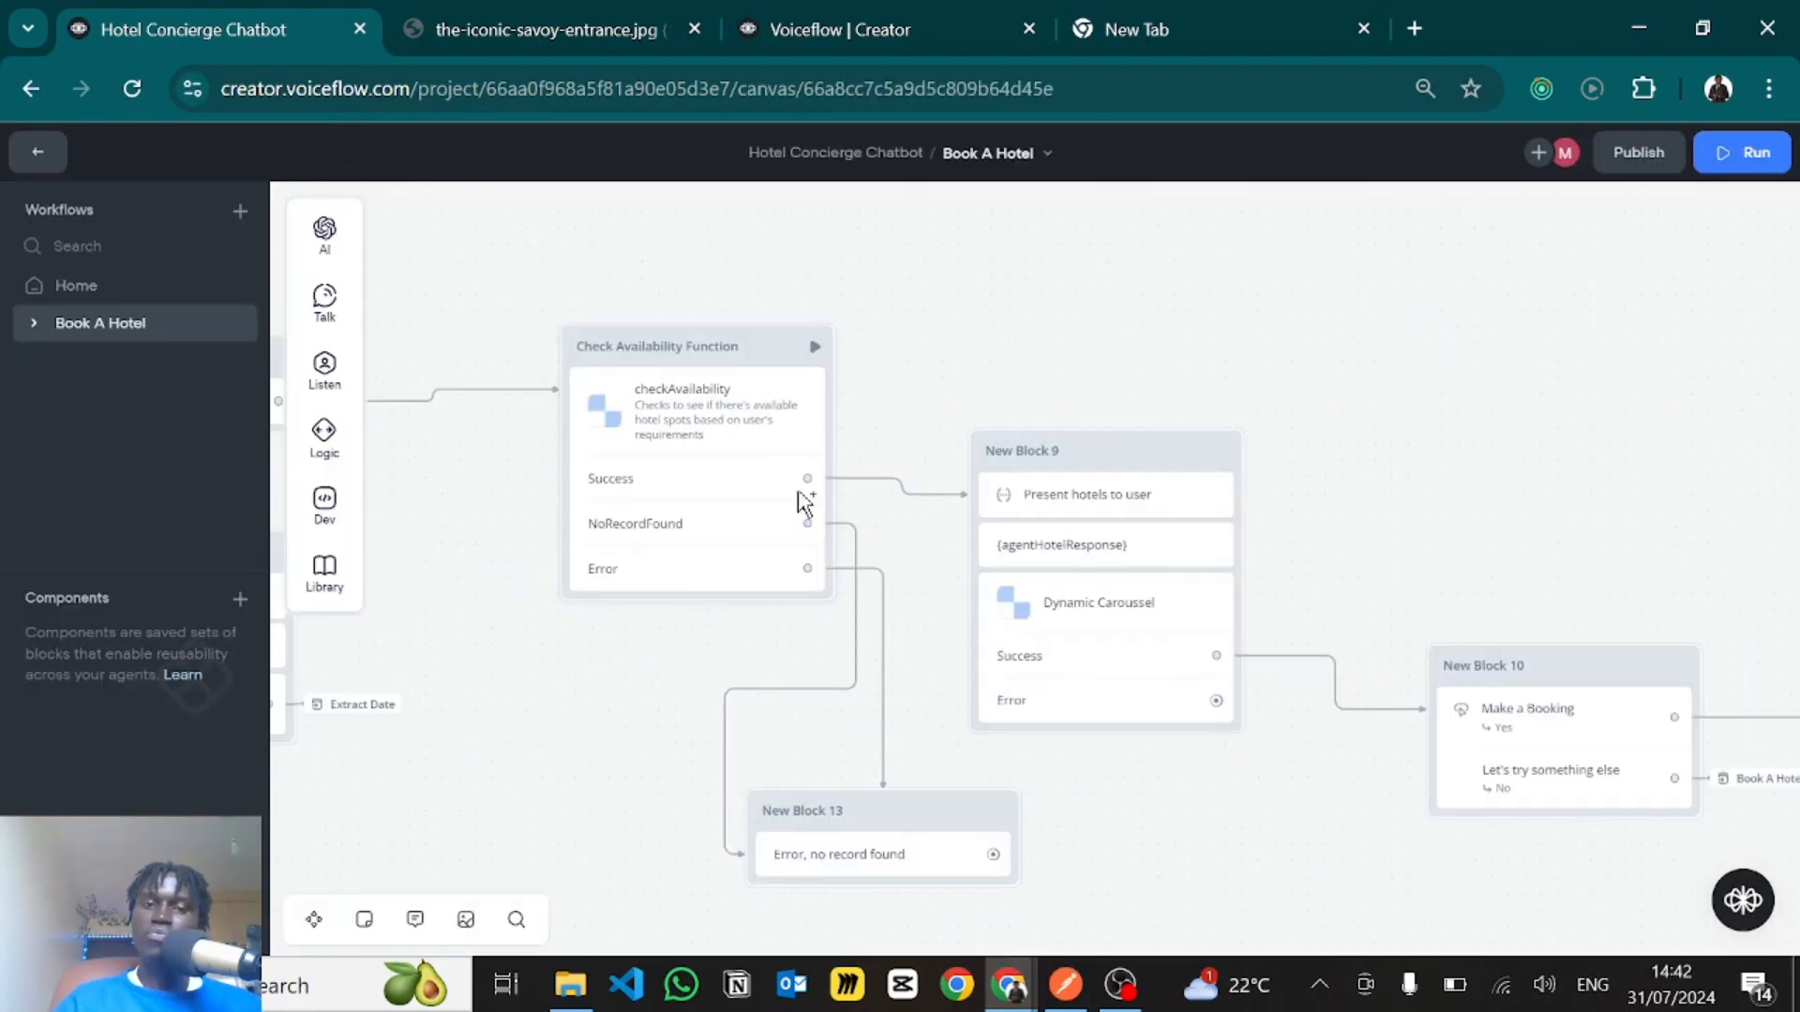
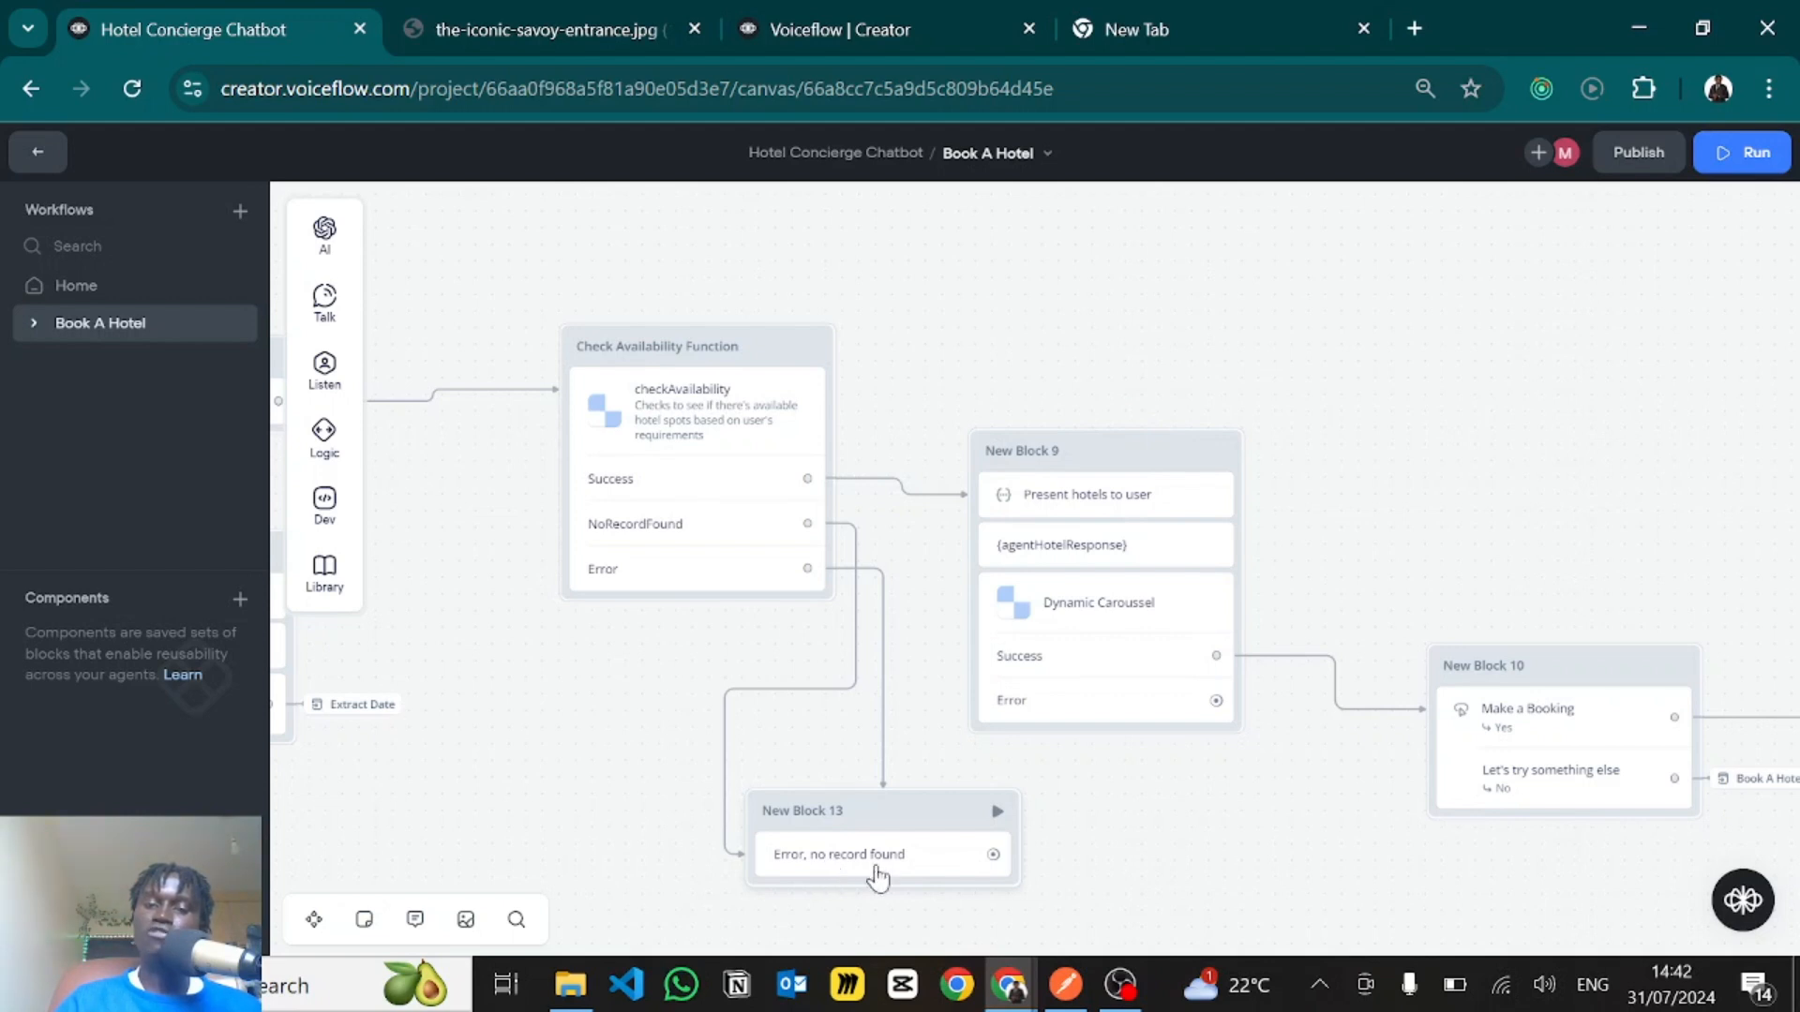
# - Open the "Present hotels to user" Set AI step and review the hotel, city and capturedDate variables in its prompt
pyautogui.moveTo(1062, 837); pyautogui.dragTo(769, 892)
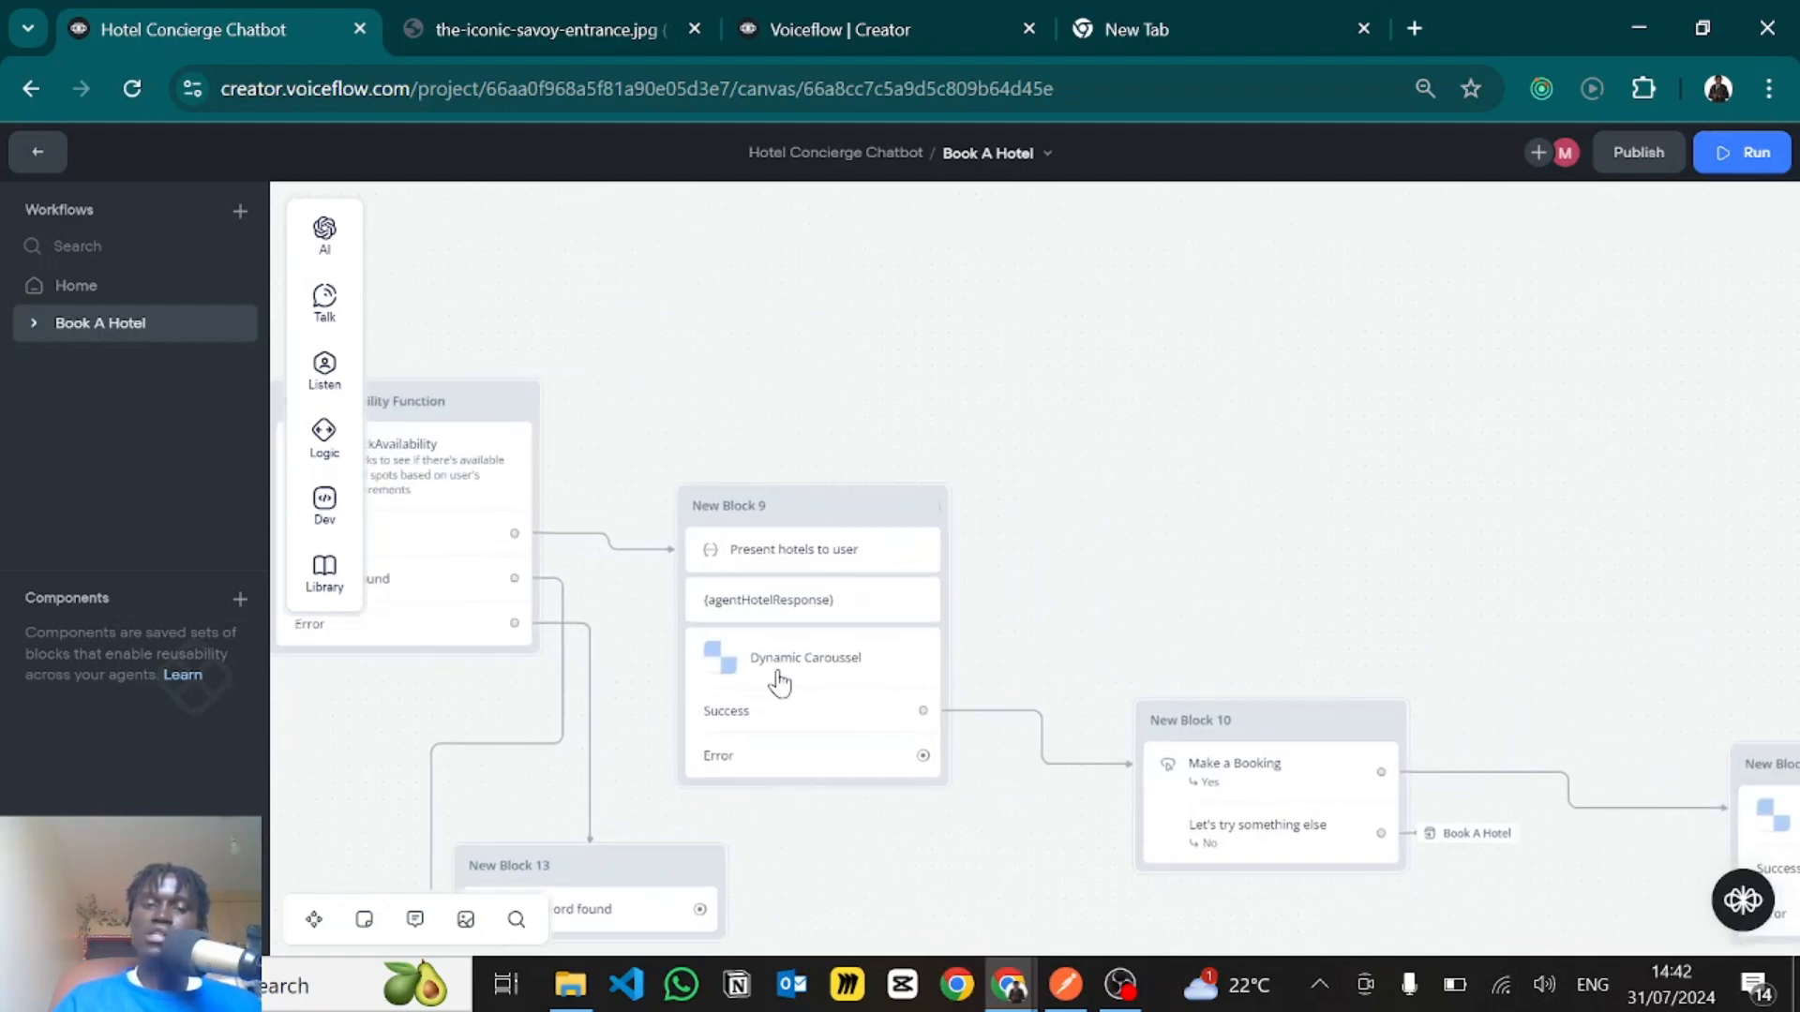
pyautogui.click(785, 570)
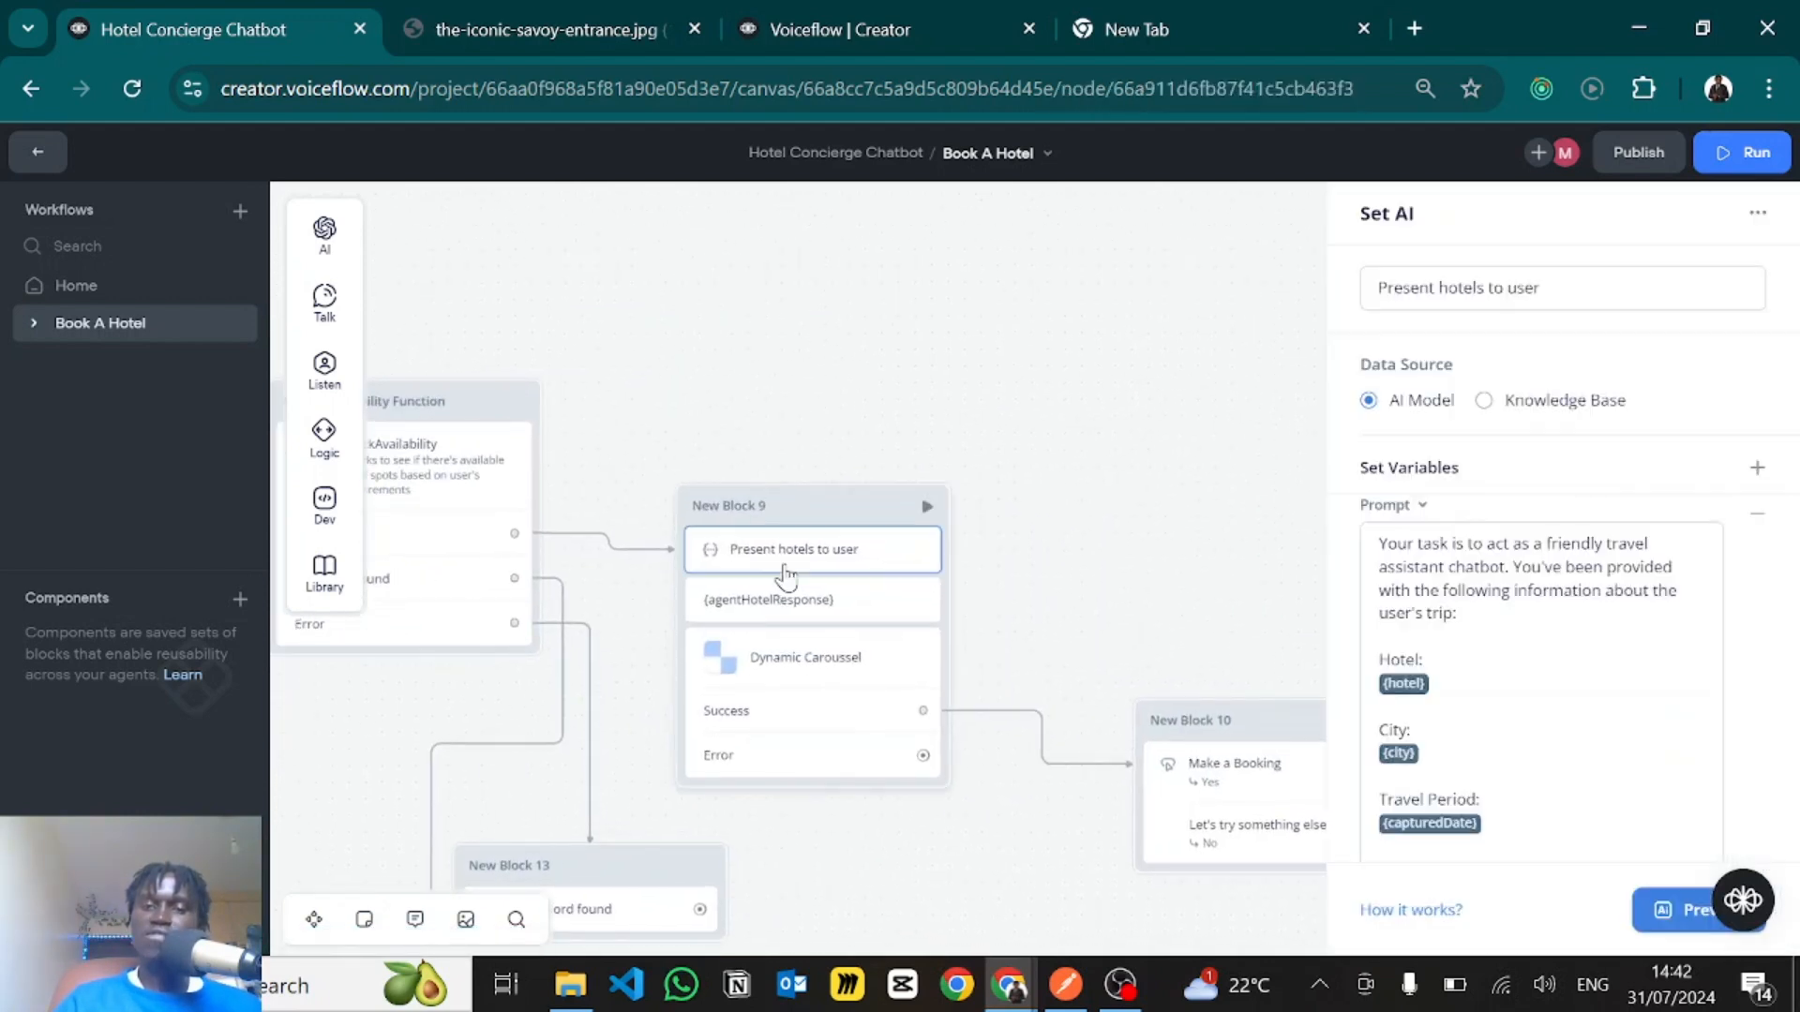
pyautogui.scroll(-1, 1465, 699)
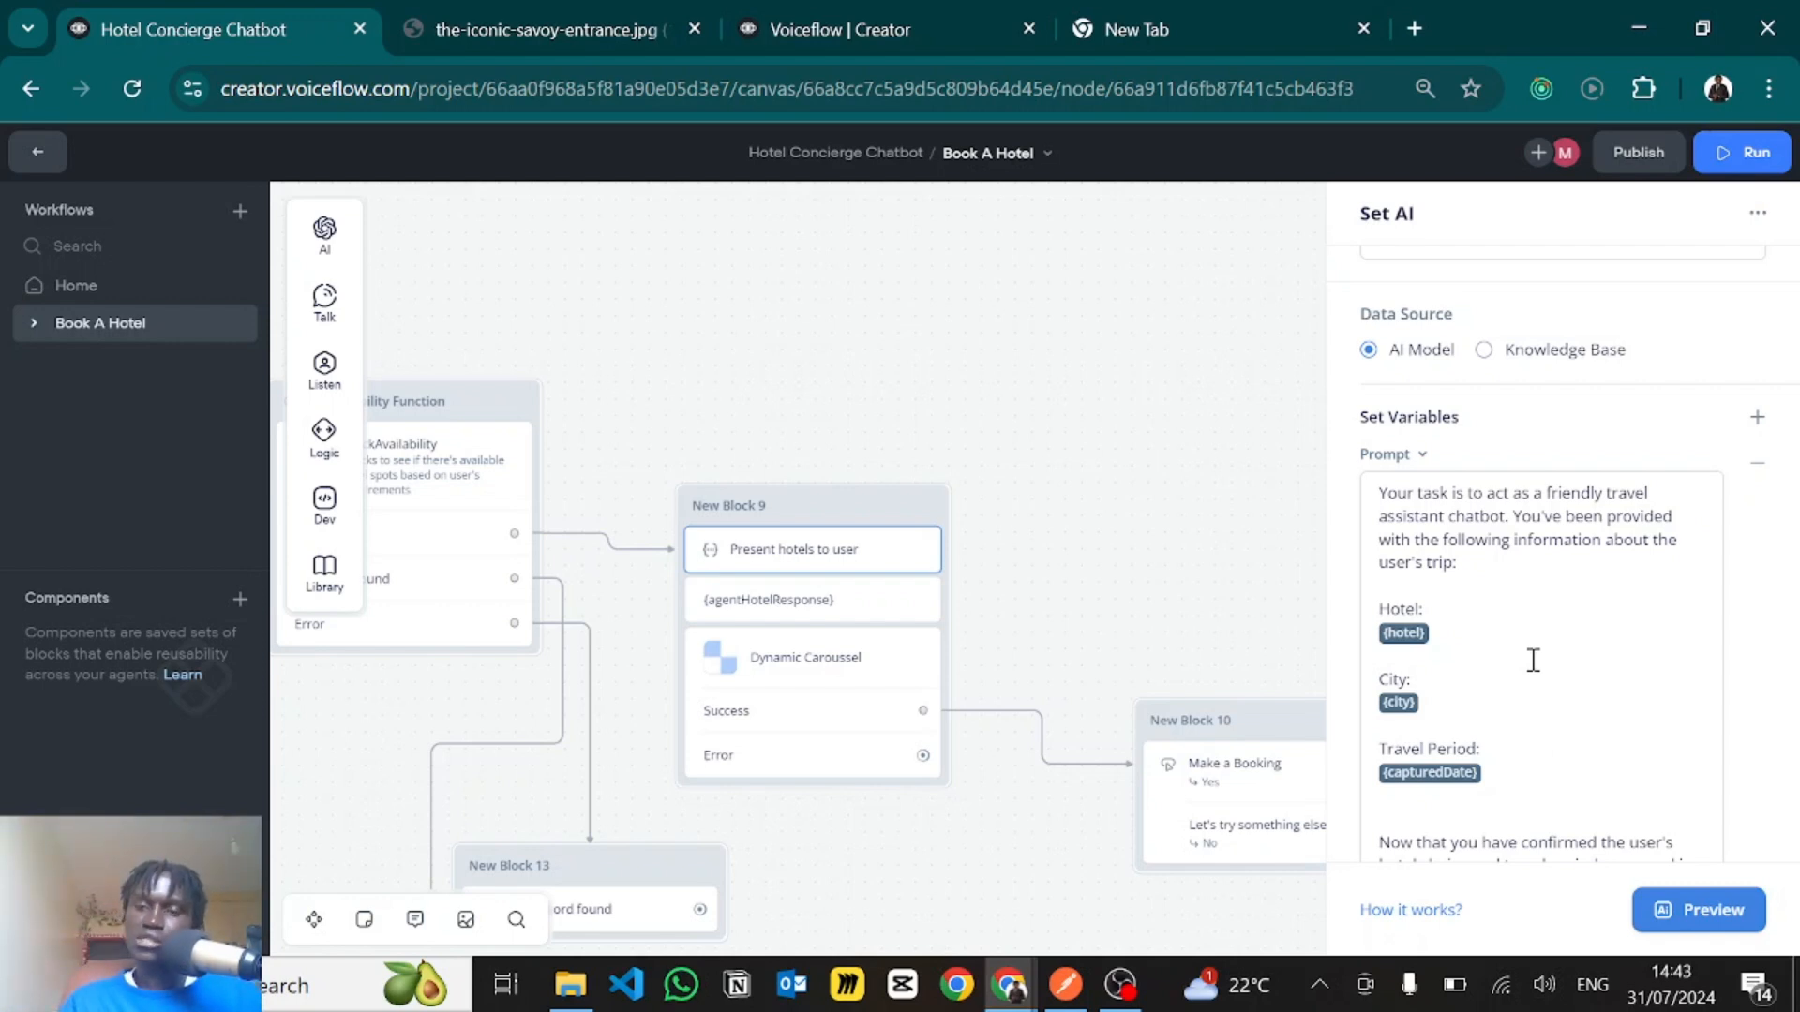
pyautogui.scroll(1, 1533, 661)
pyautogui.scroll(-1, 1532, 661)
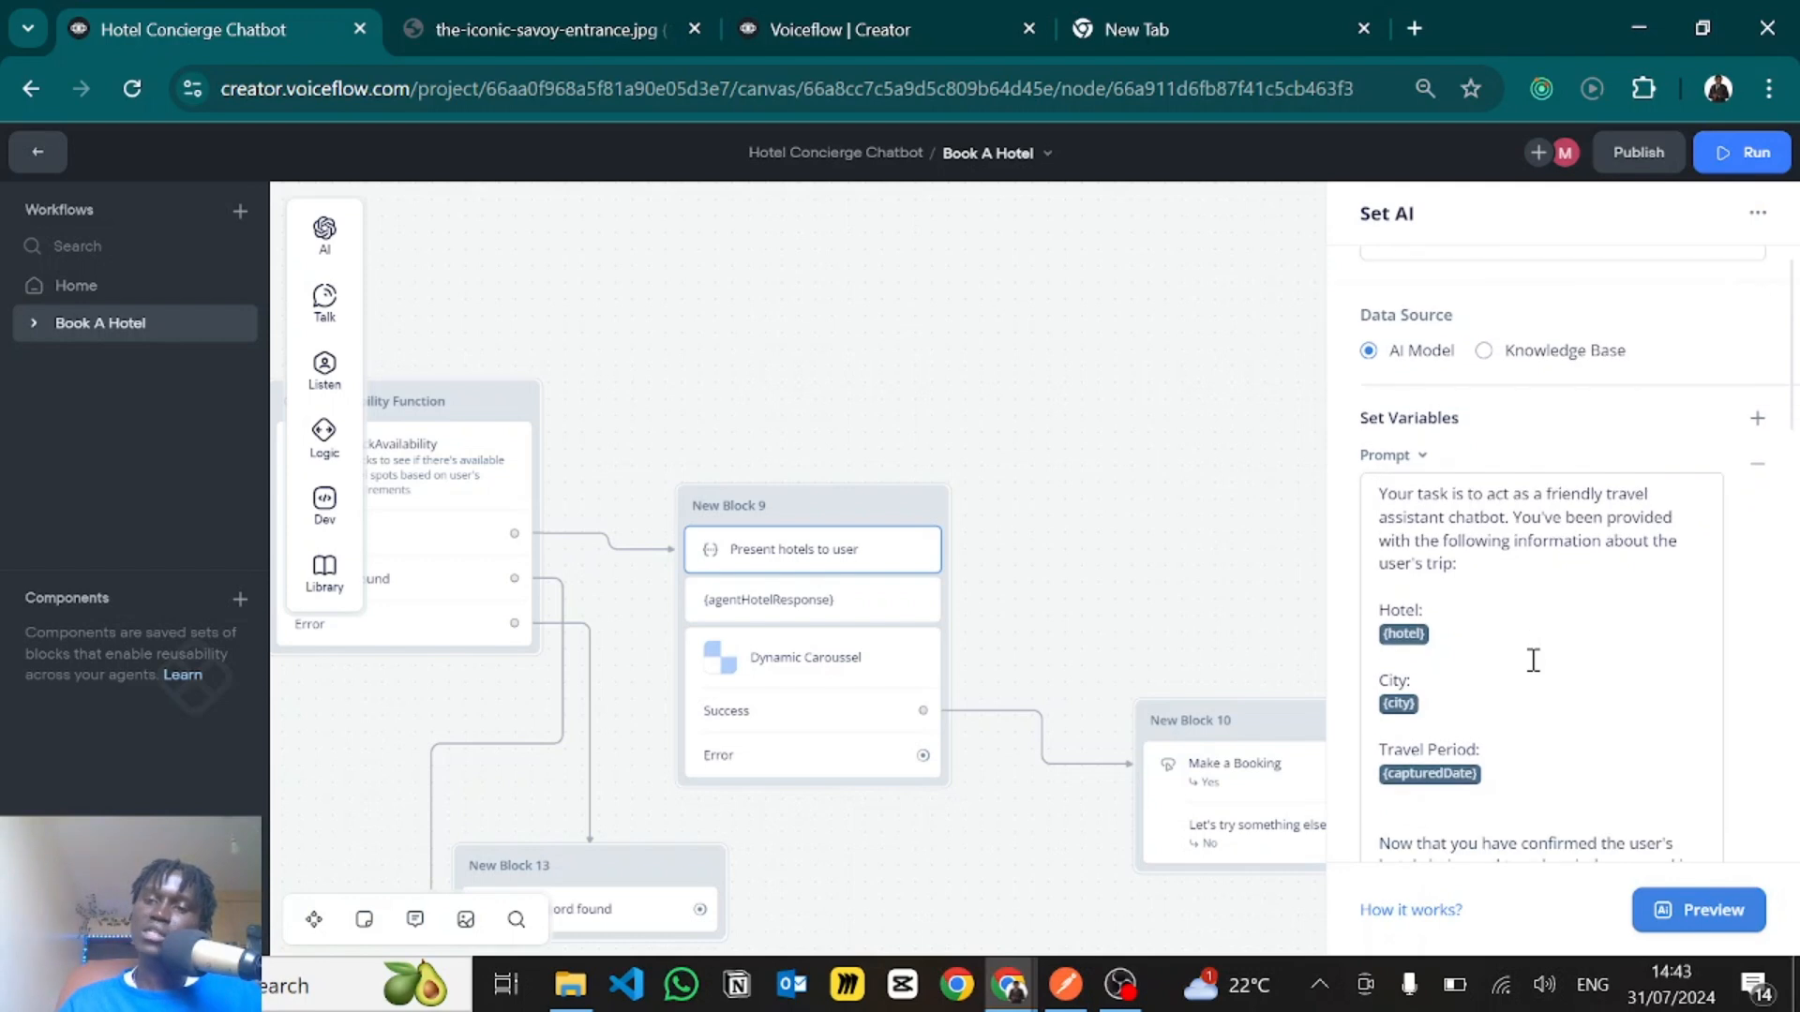
pyautogui.scroll(-1, 1547, 647)
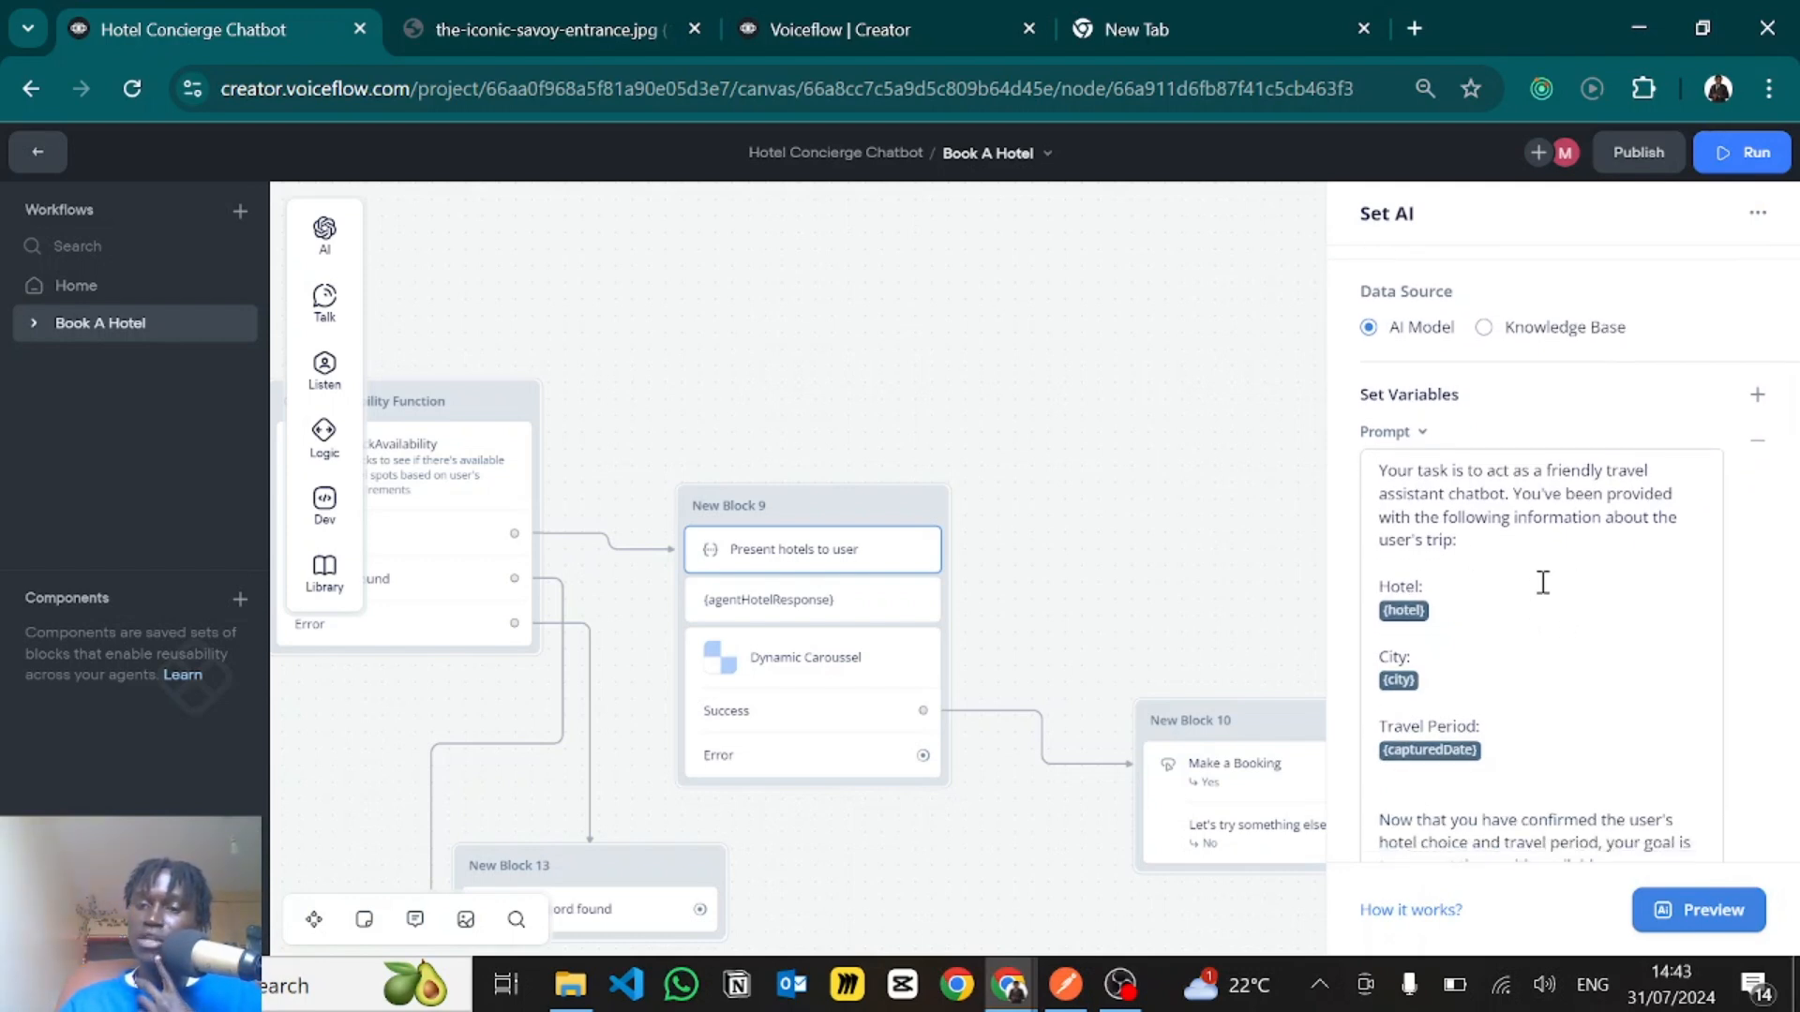
# - Read the prompt paragraph on presenting available room options once the hotel choice and travel period are confirmed
pyautogui.scroll(-5, 1542, 582)
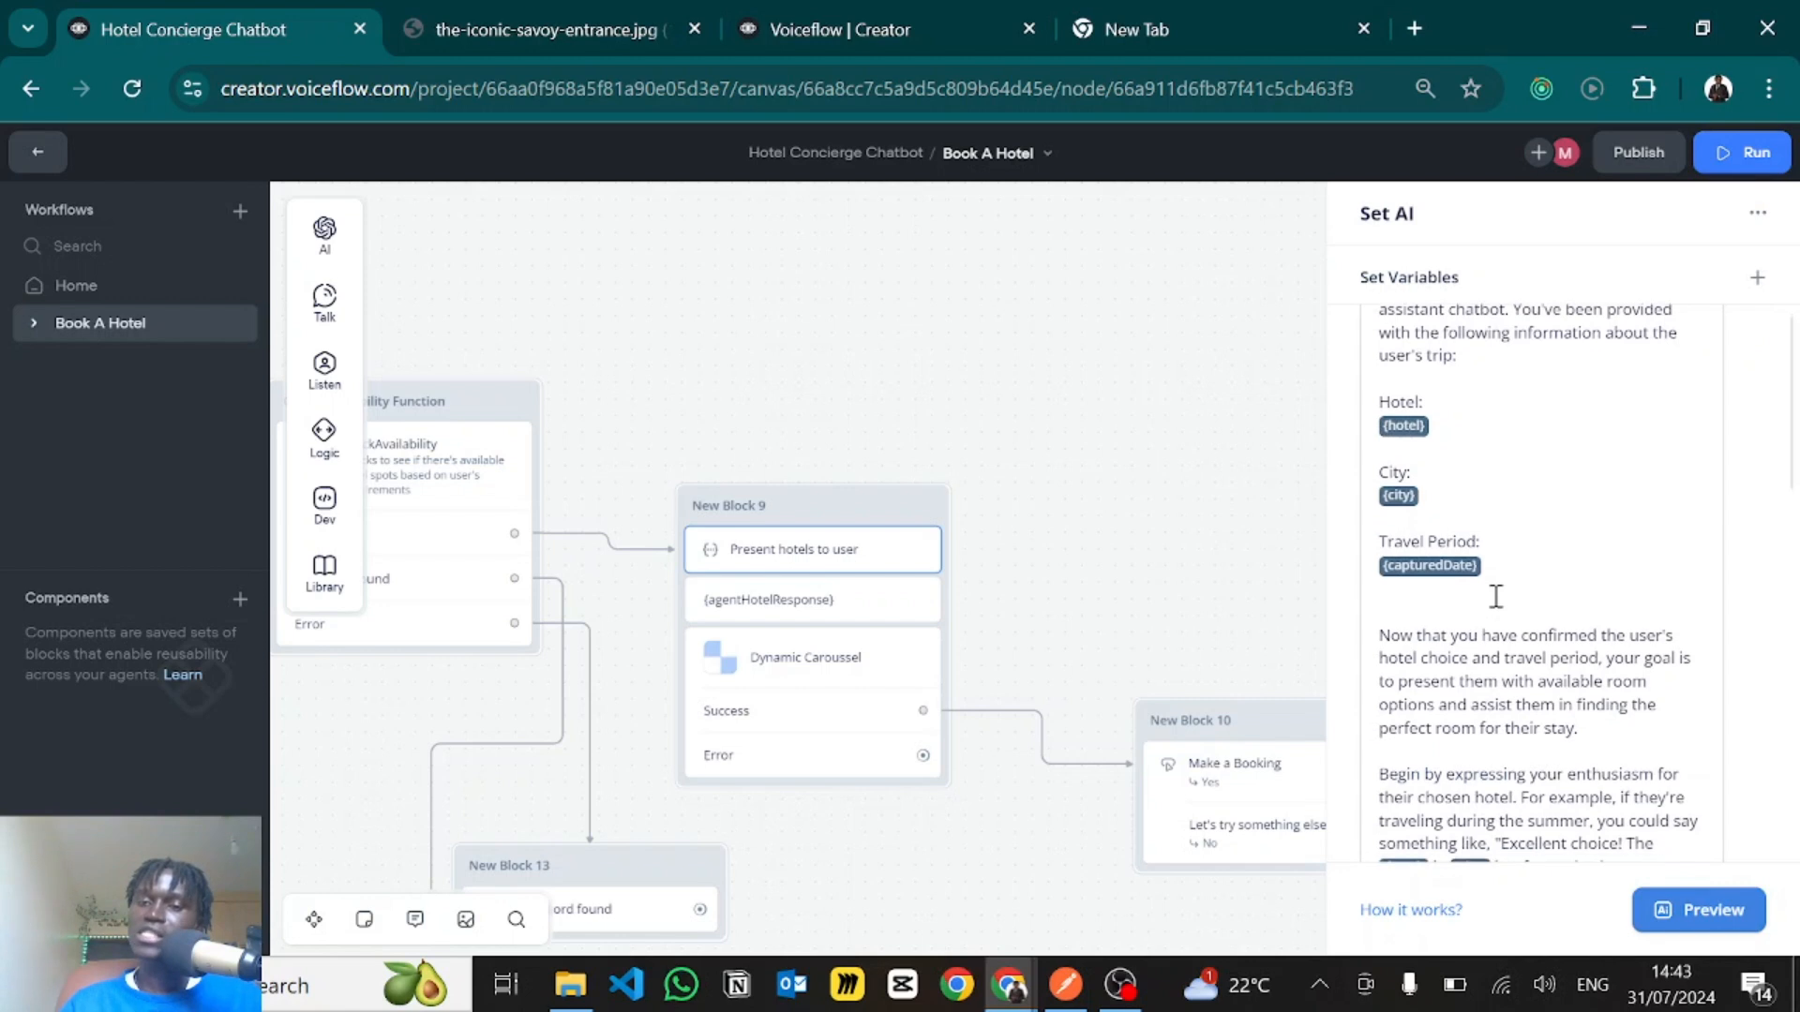
pyautogui.scroll(-2, 1491, 562)
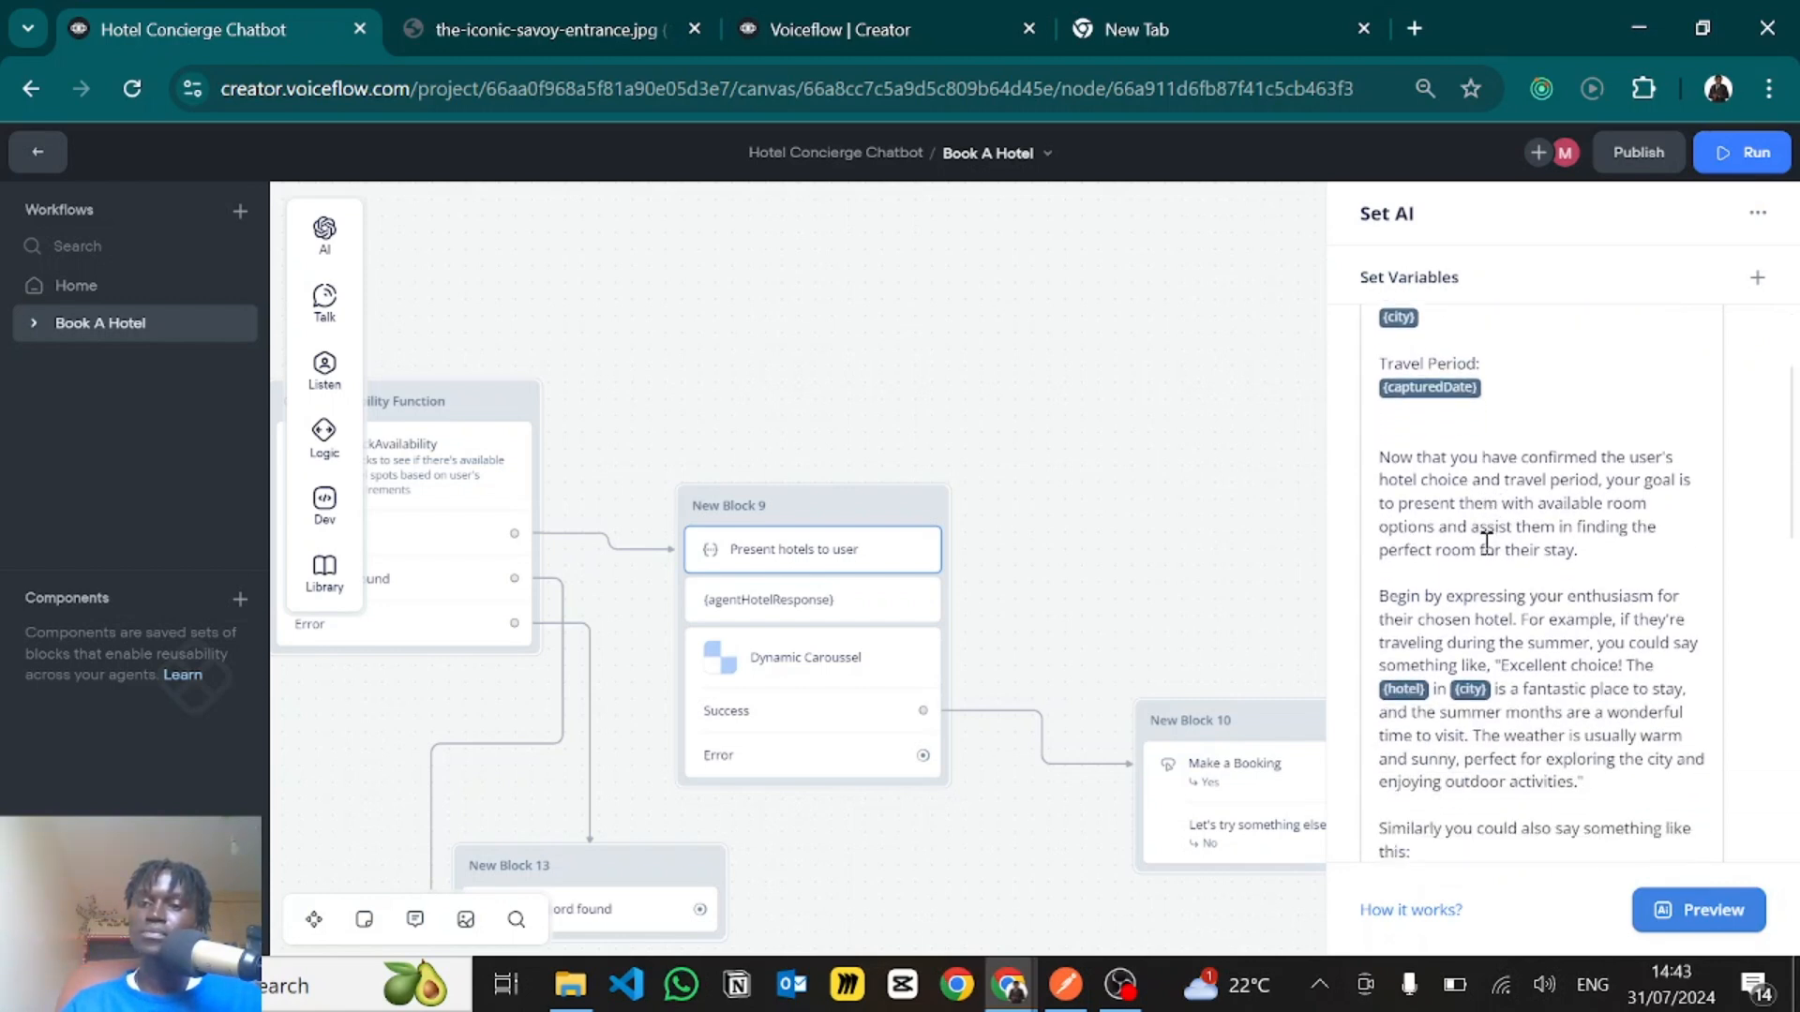
pyautogui.moveTo(1394, 456); pyautogui.dragTo(1640, 528)
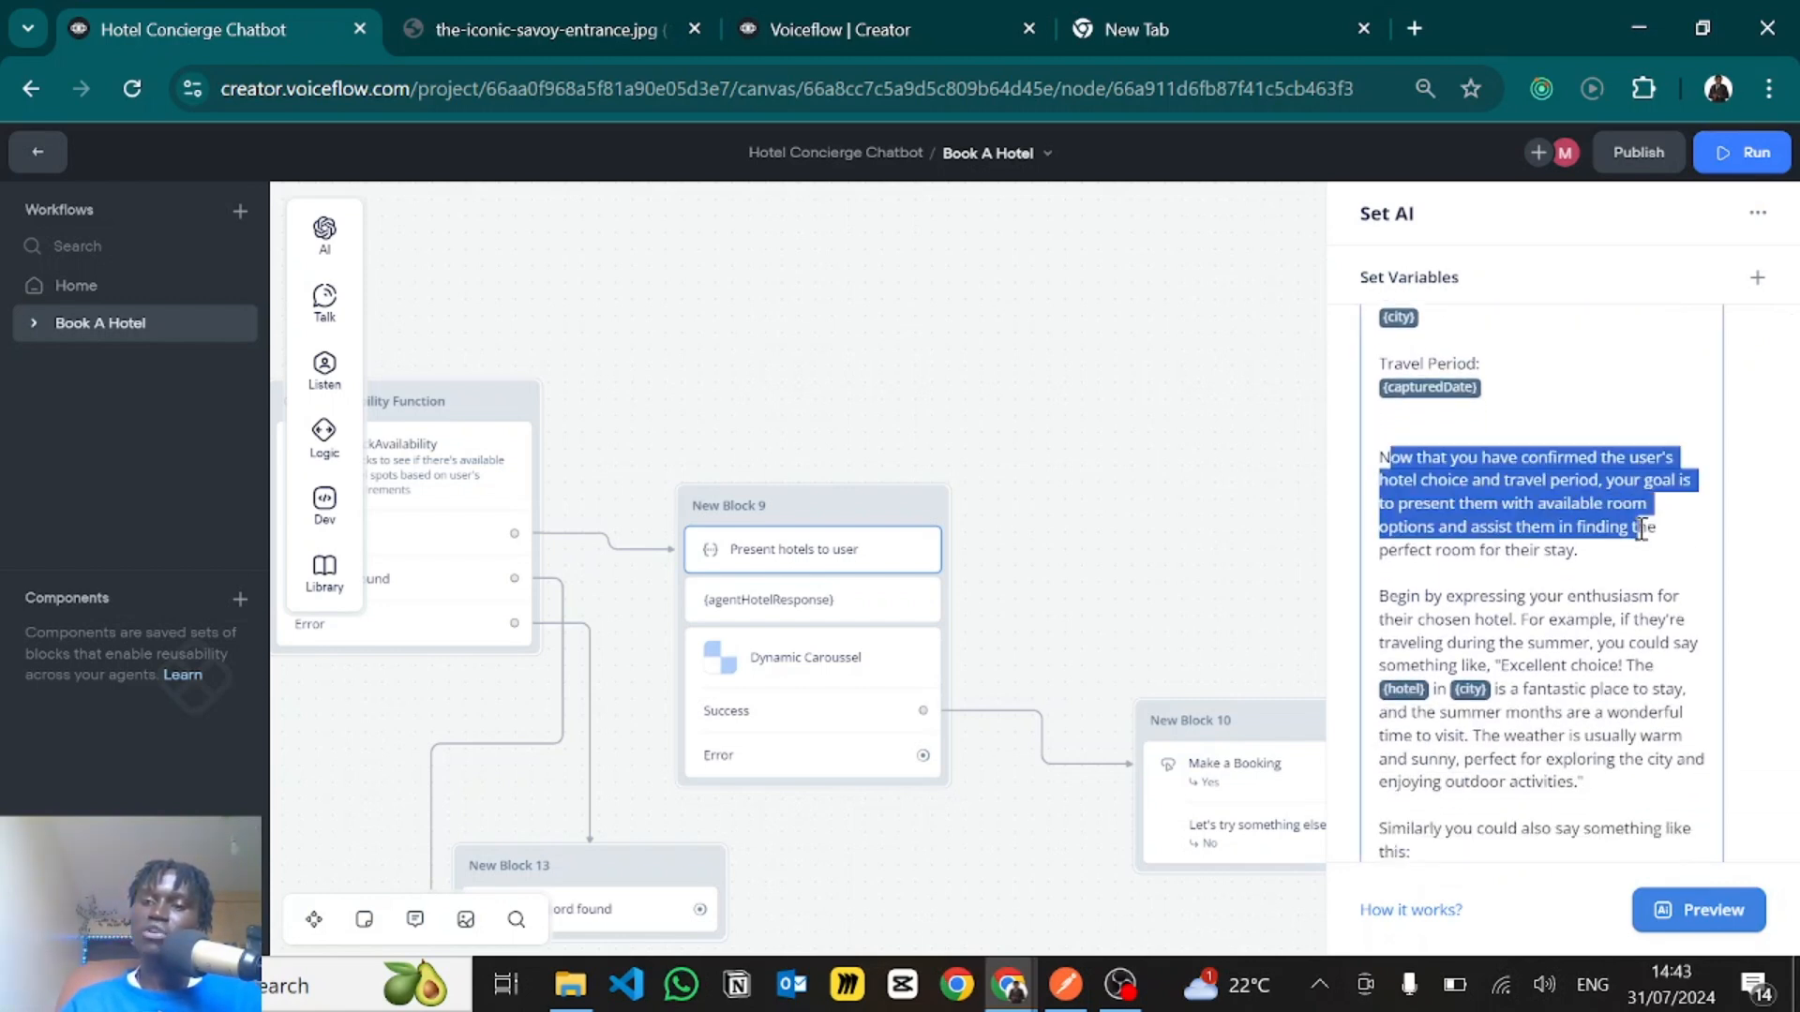
pyautogui.click(1575, 483)
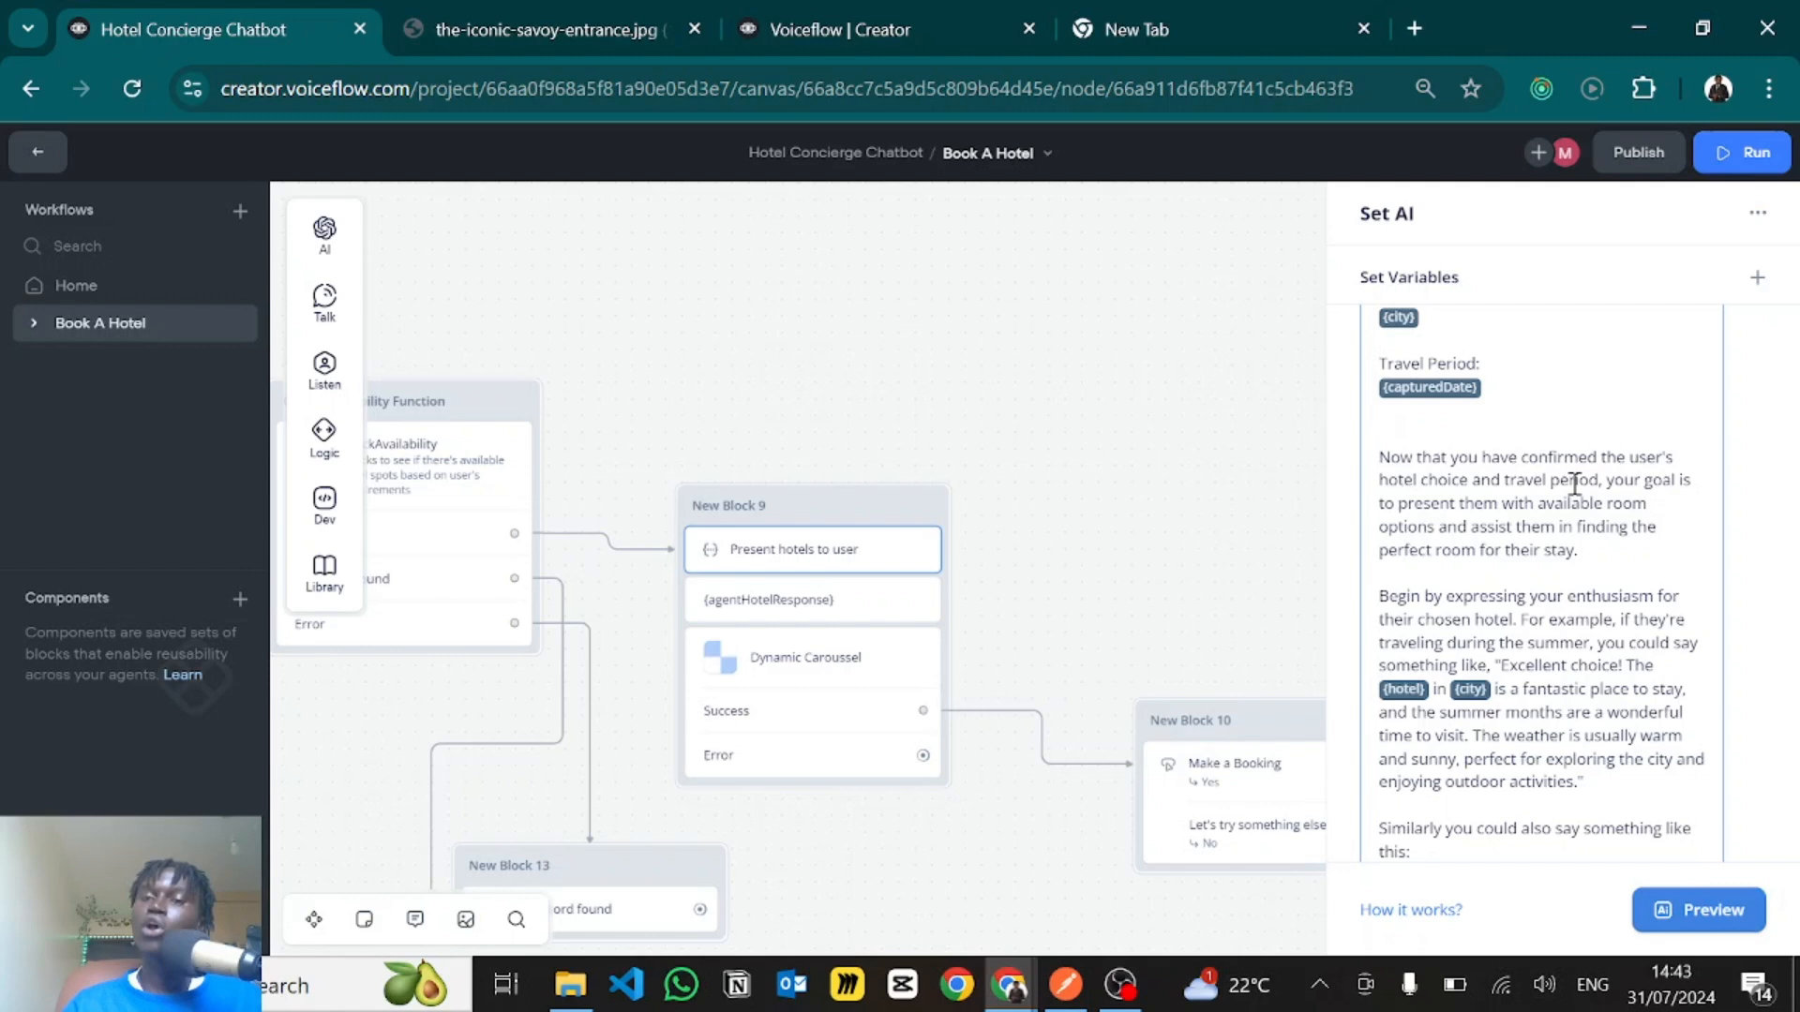
# - Read the prompt's instruction to express enthusiasm for the chosen hotel, with its summer travel example
pyautogui.scroll(-1, 1575, 483)
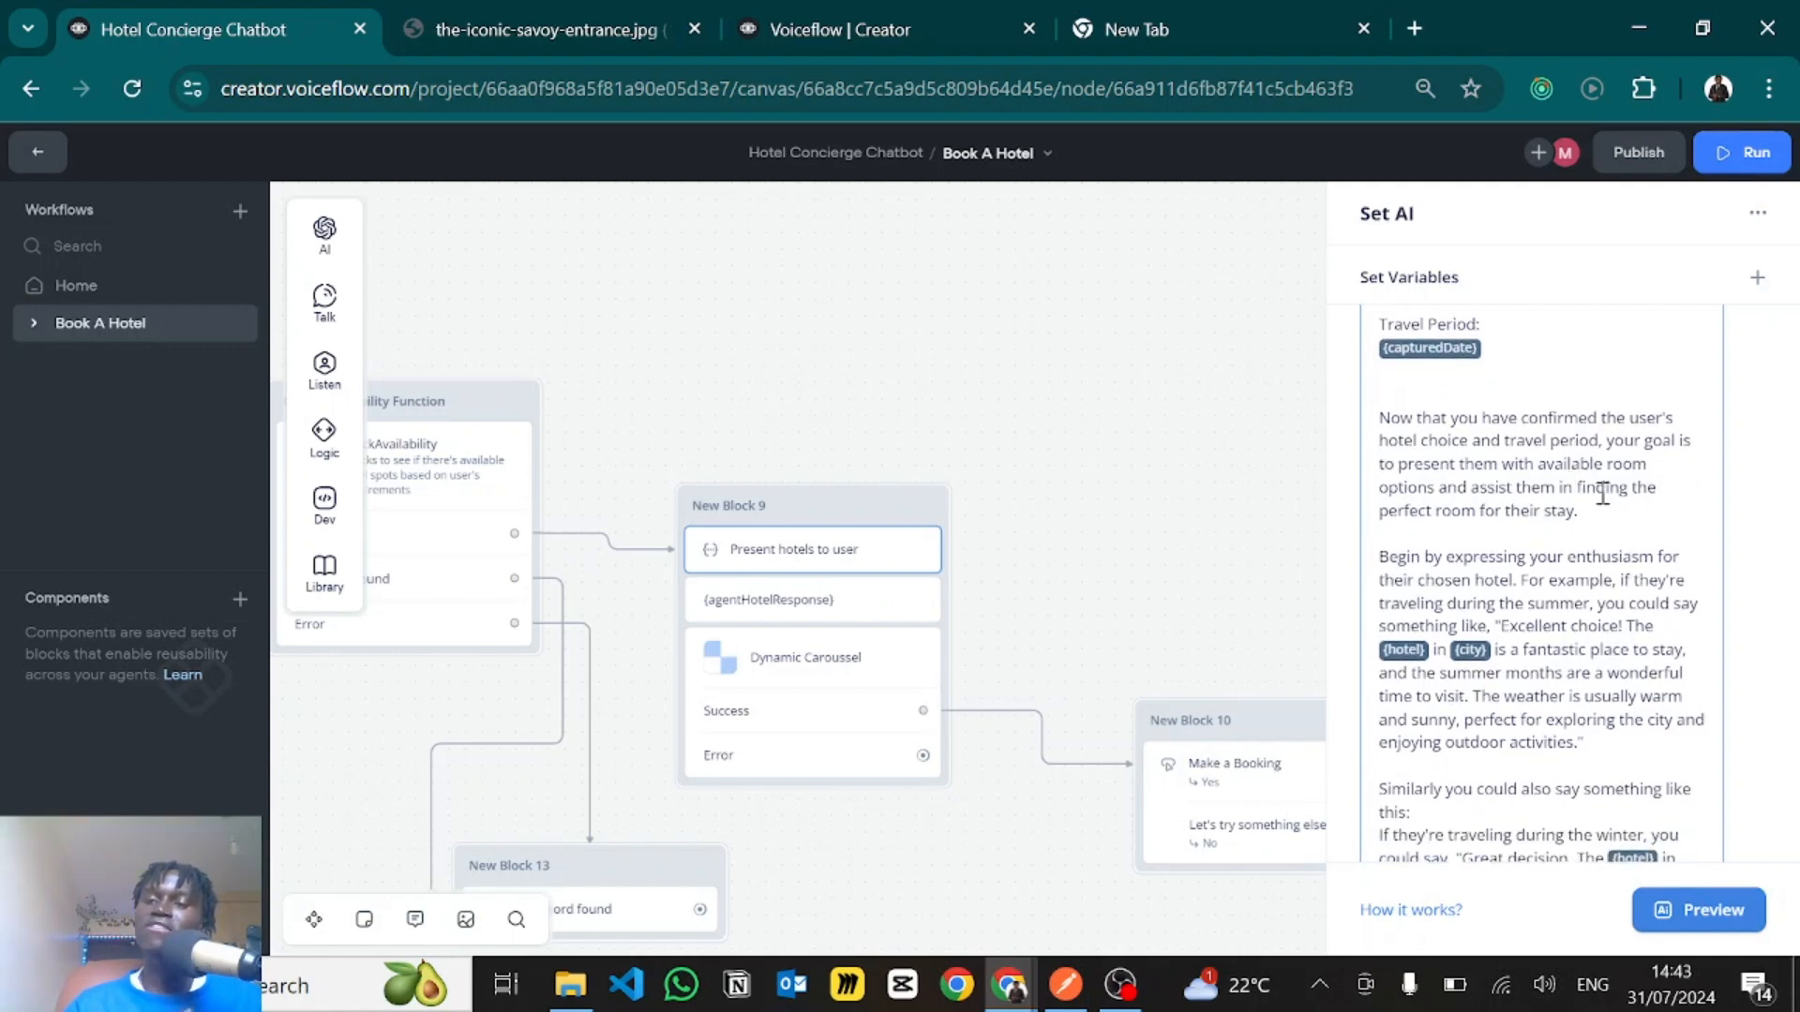
pyautogui.scroll(-3, 1603, 494)
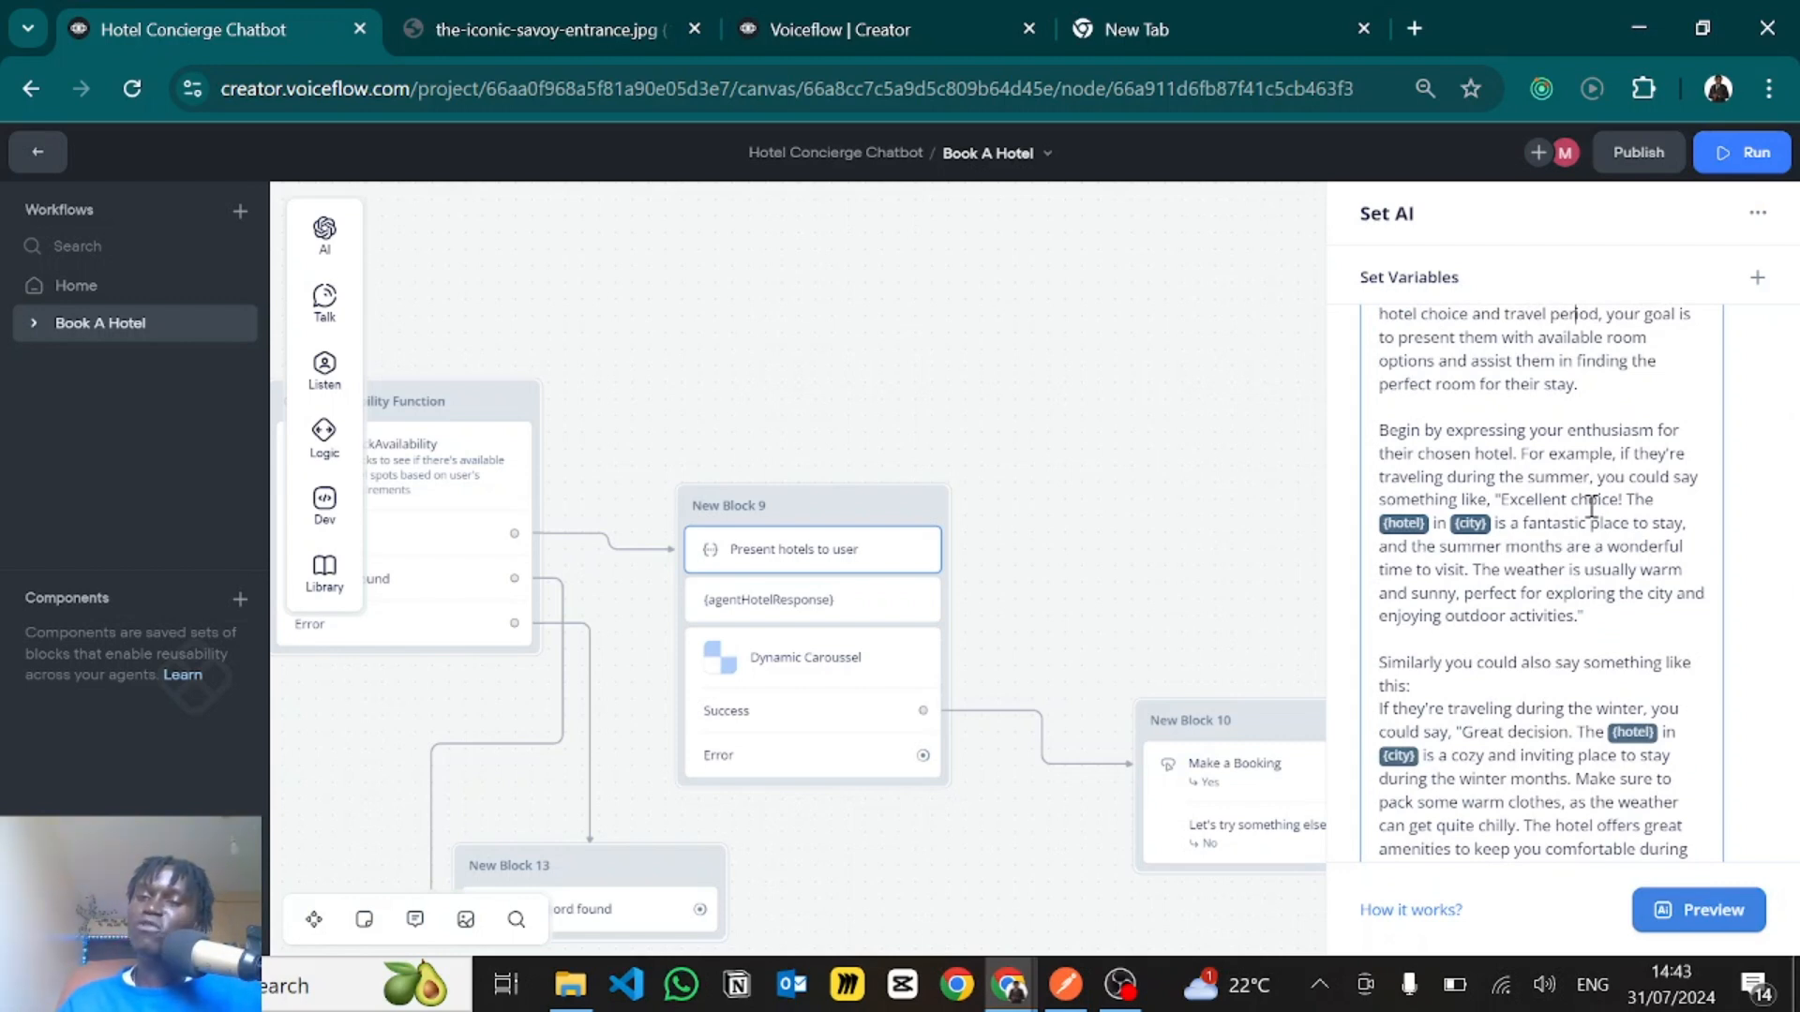
pyautogui.scroll(-2, 1591, 506)
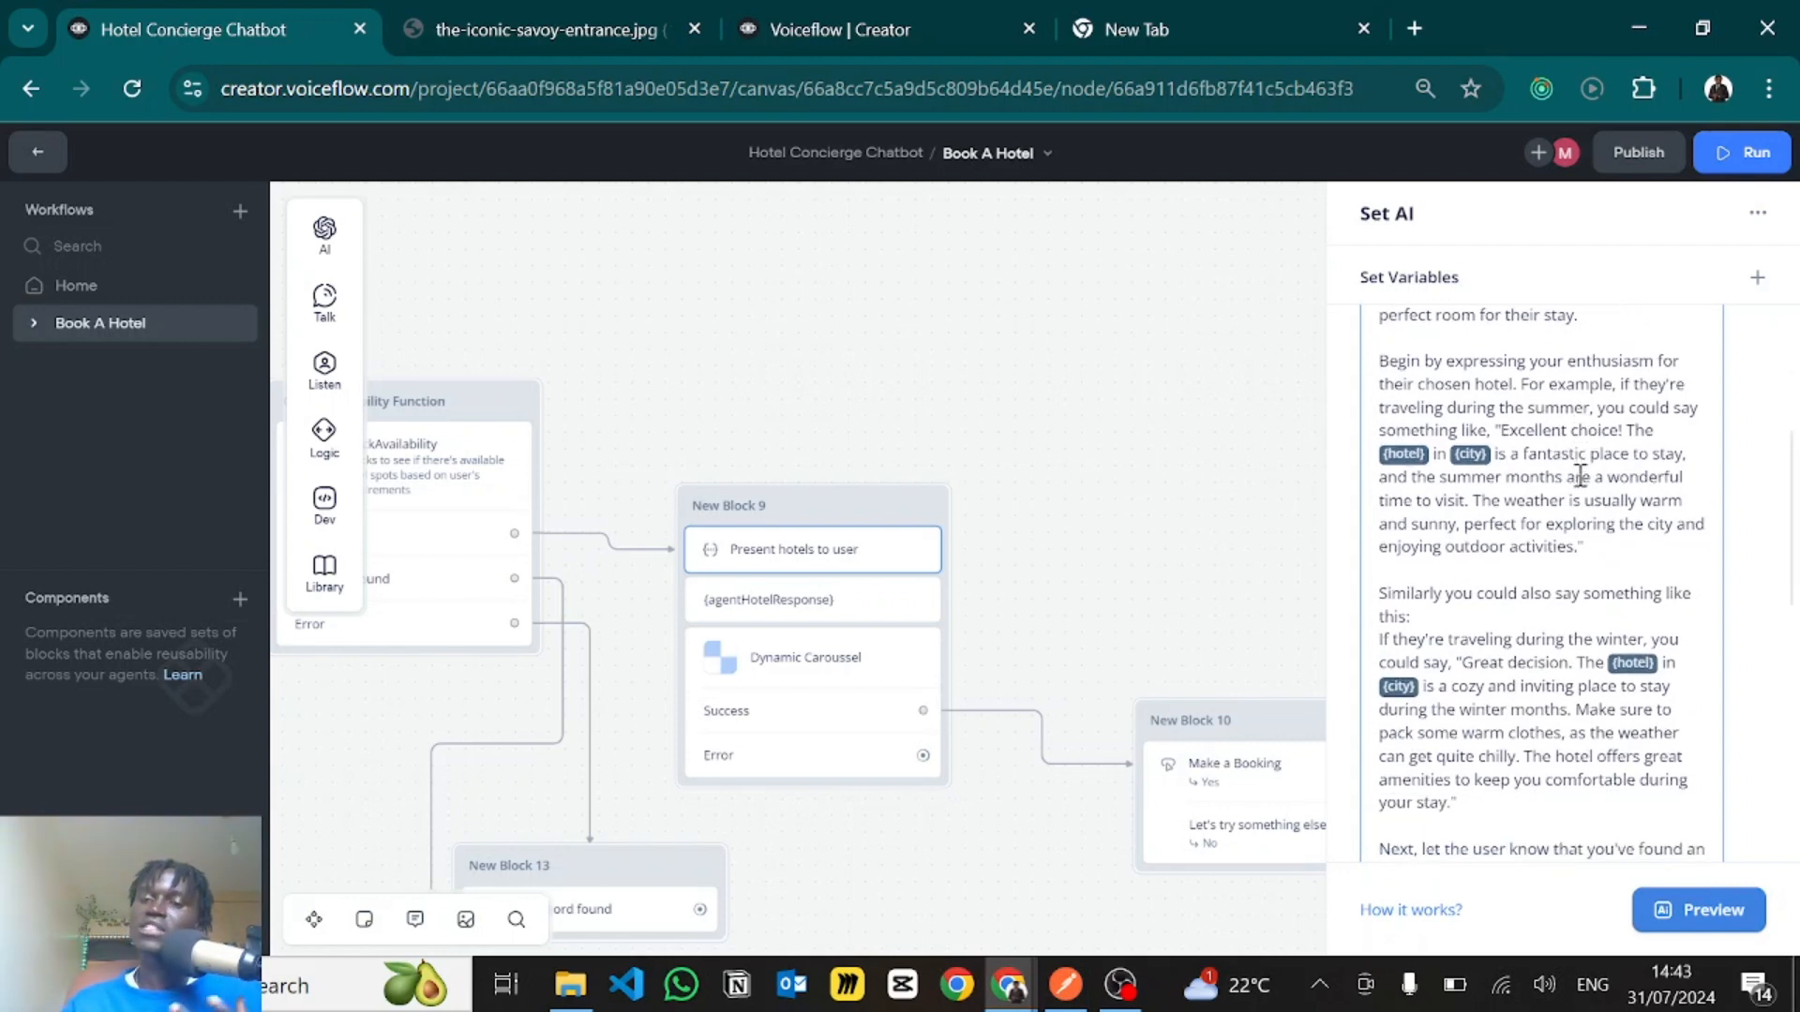
pyautogui.scroll(-1, 1581, 476)
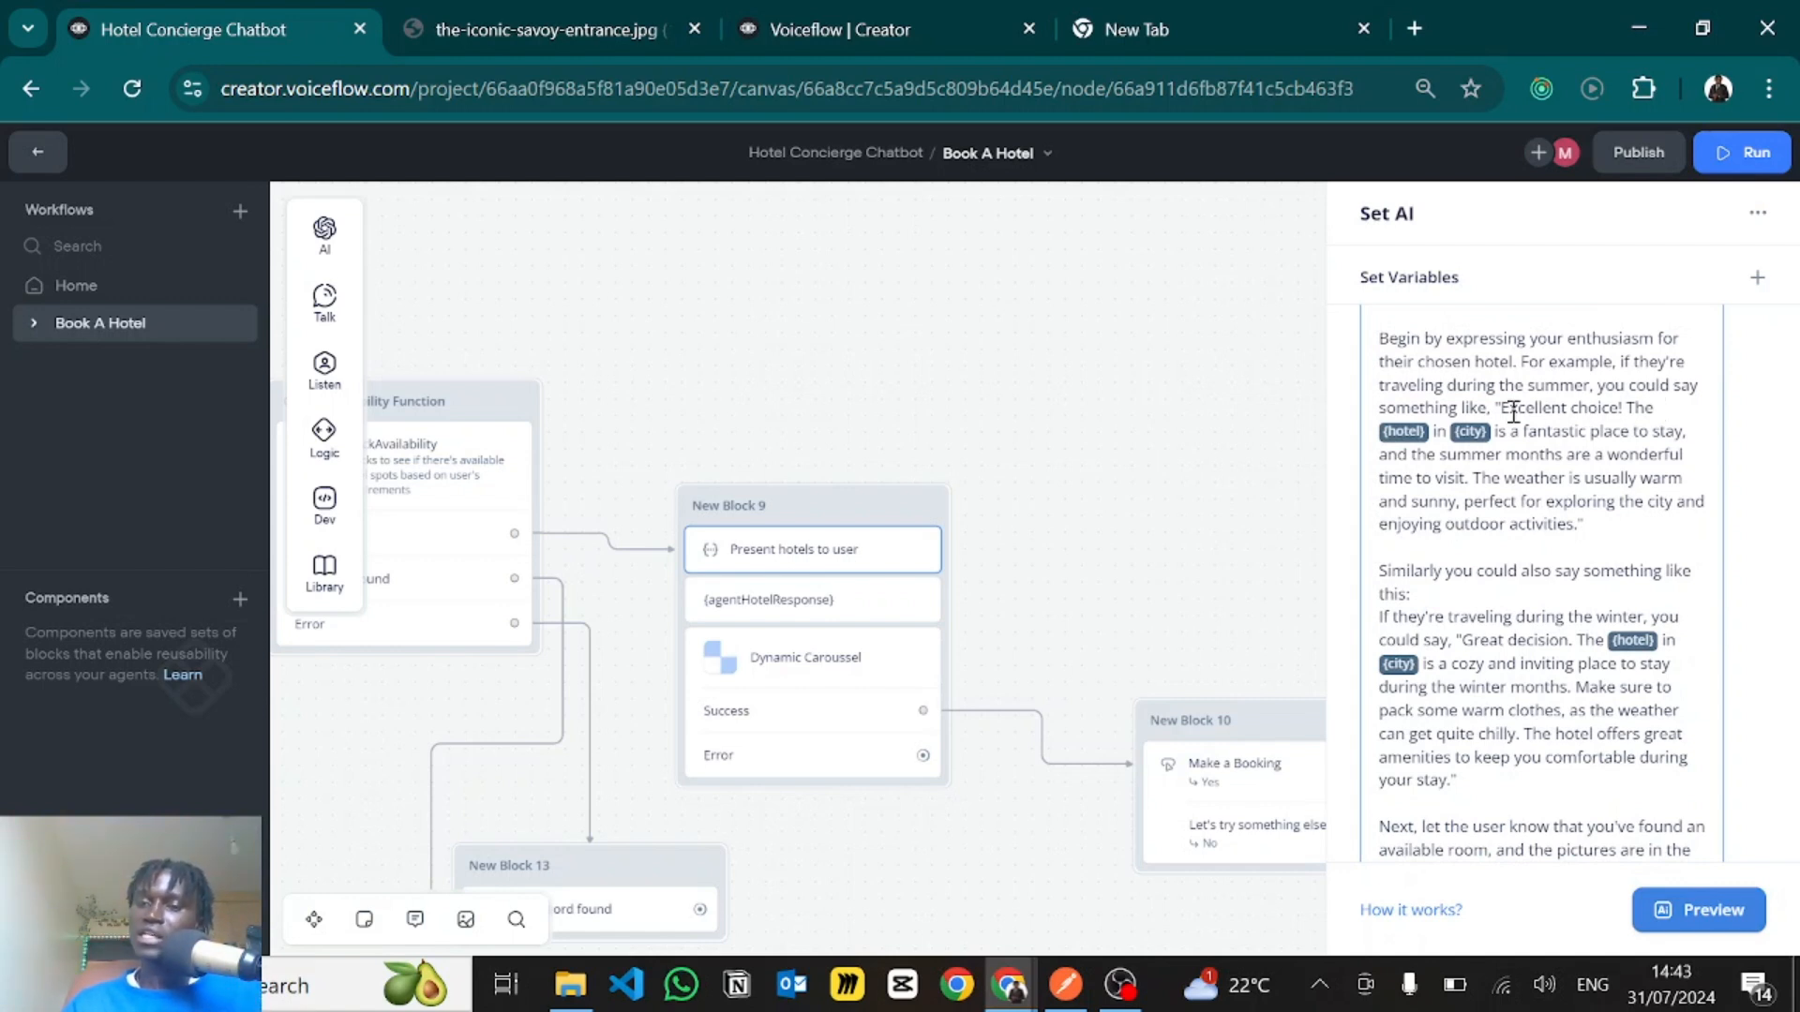
pyautogui.scroll(-1, 1594, 506)
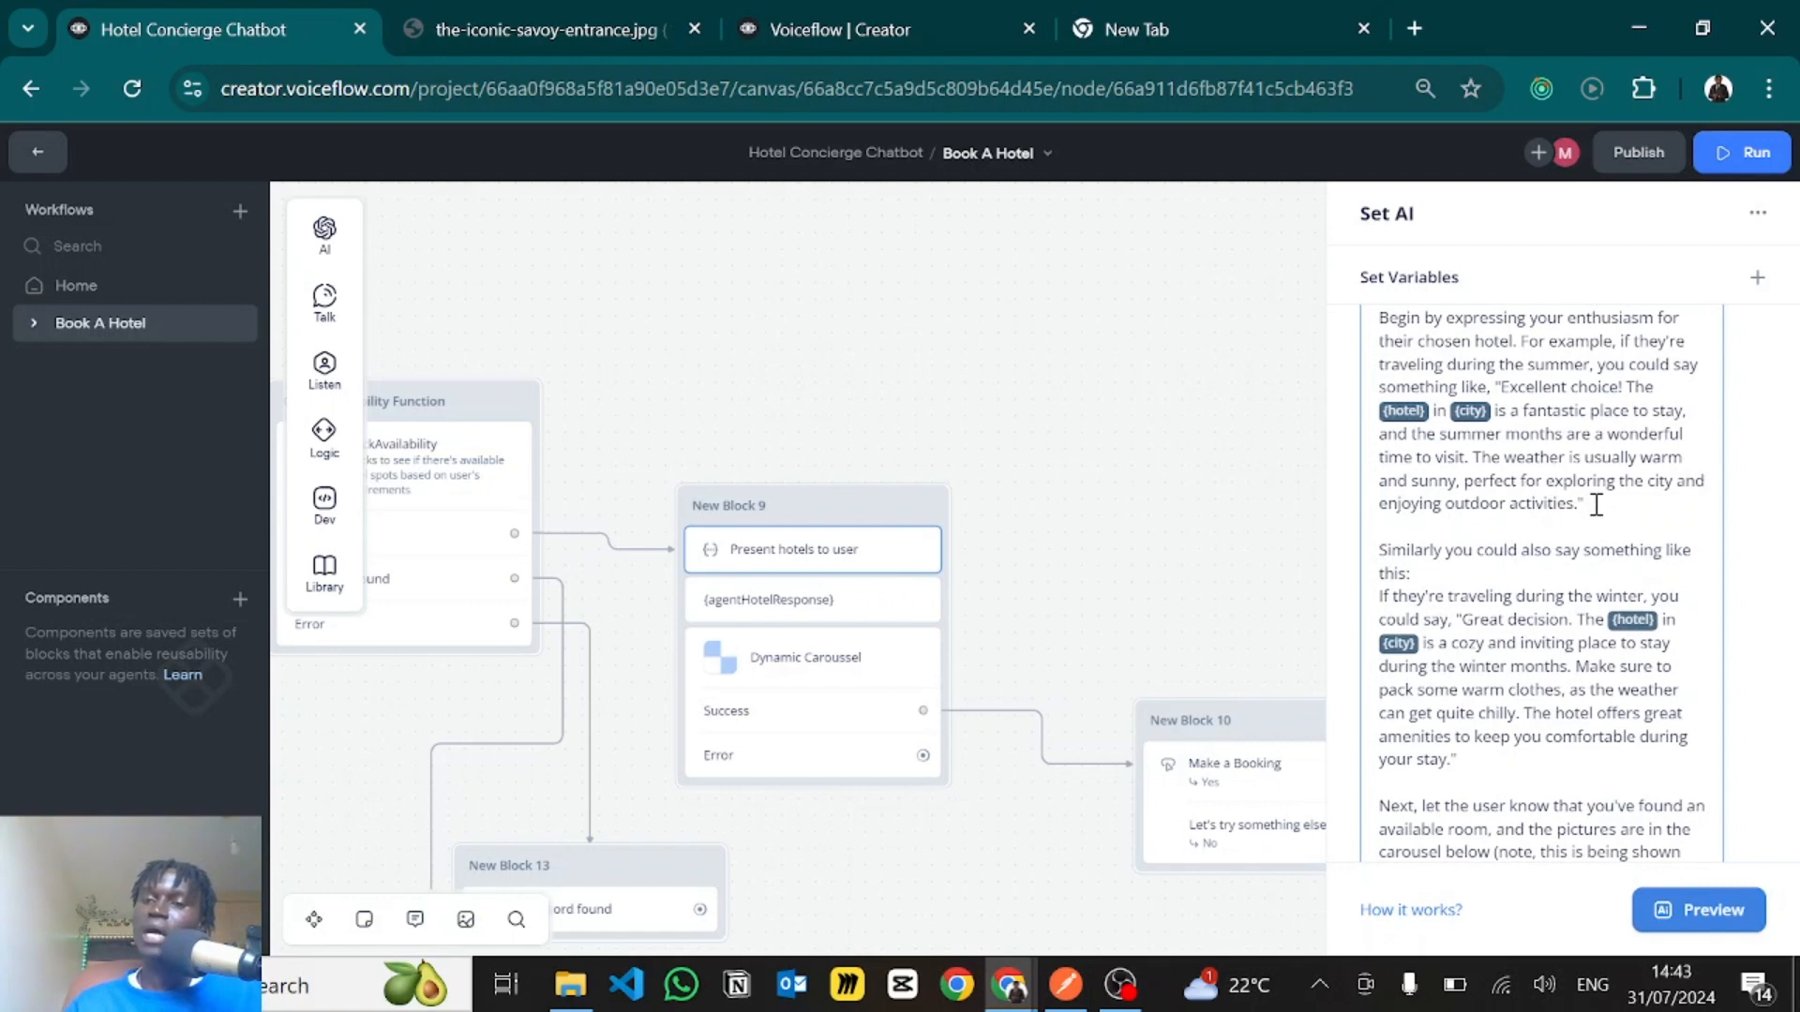
pyautogui.scroll(-1, 1596, 505)
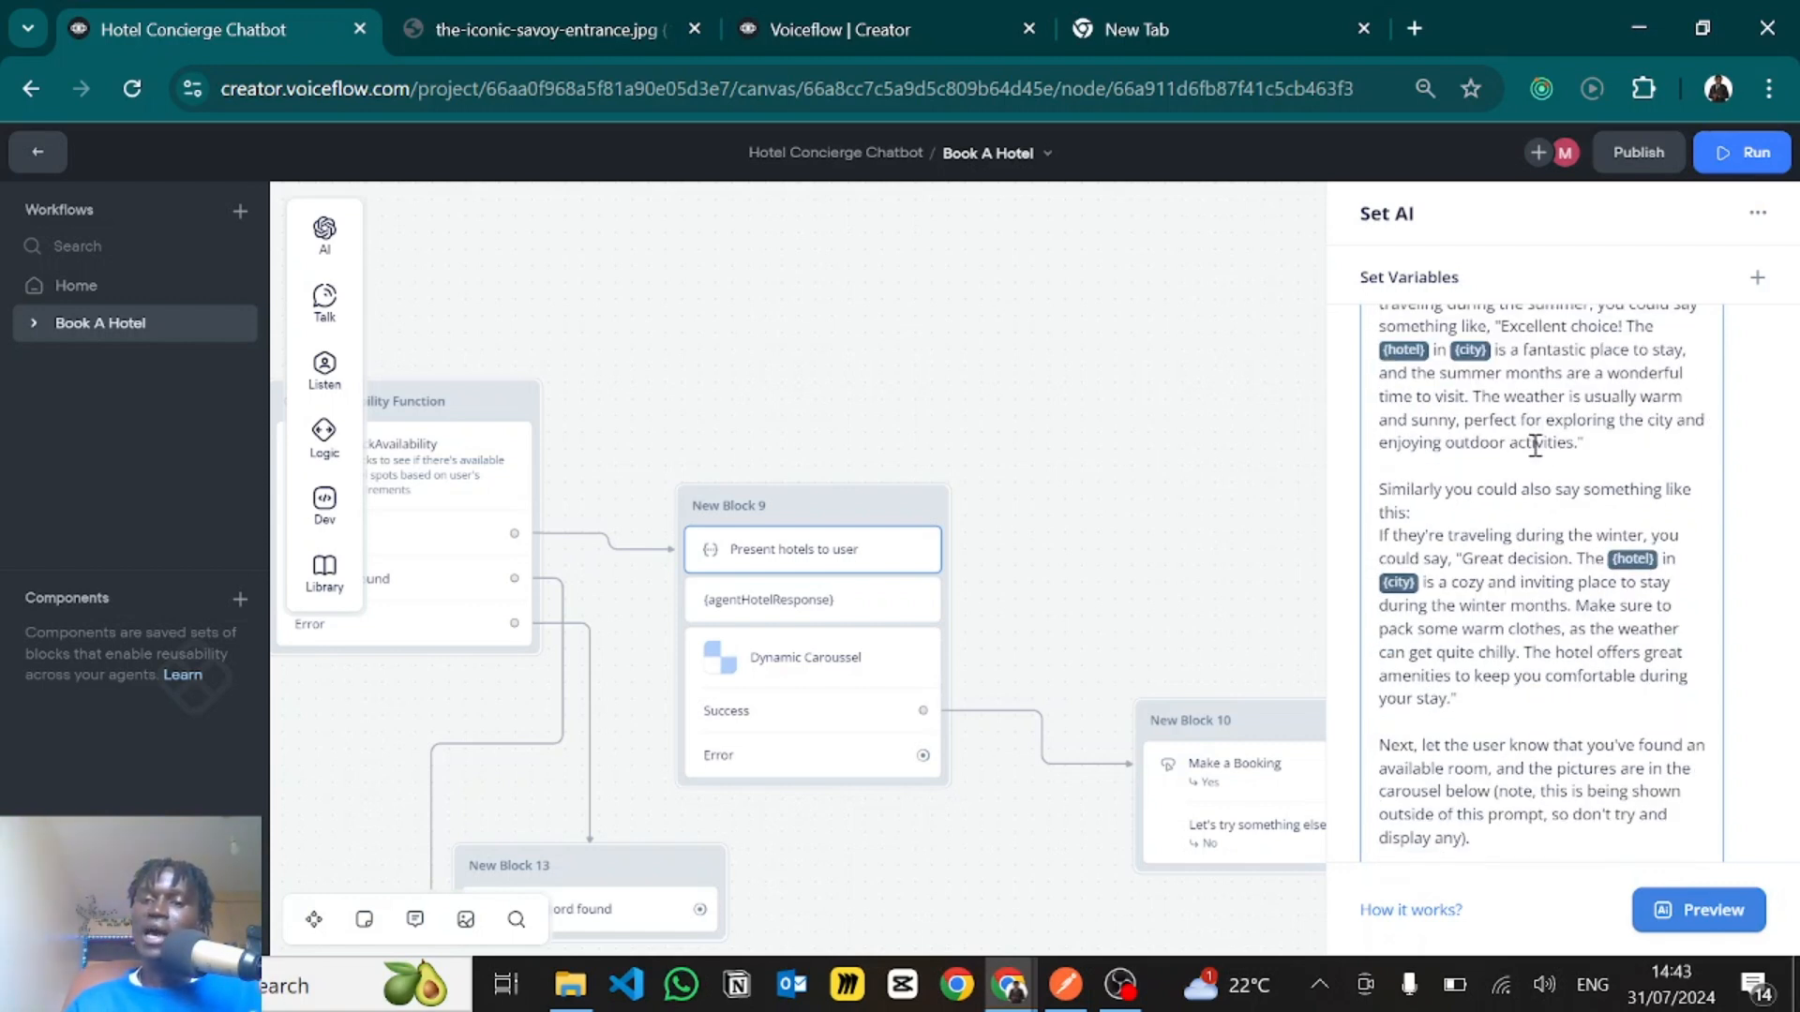
# - Read the prompt's winter travel example for the hotel and city, including the warm clothes advice
pyautogui.scroll(-2, 1534, 445)
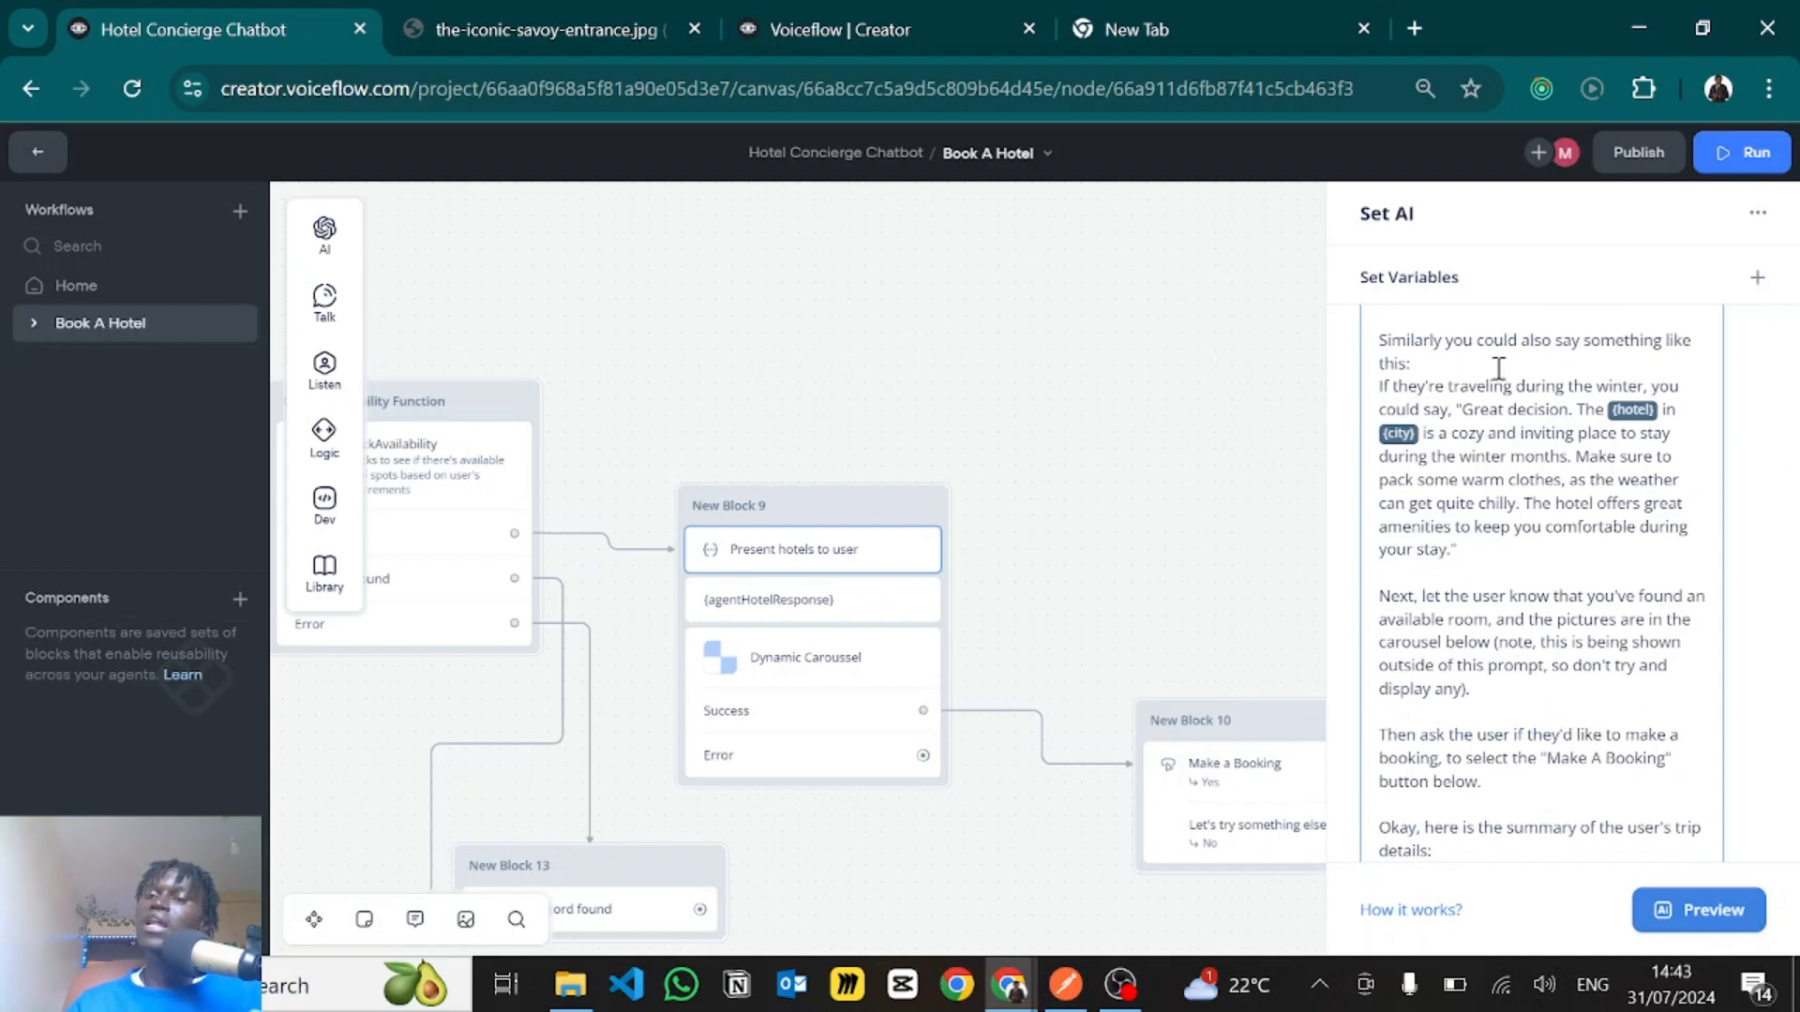
pyautogui.click(1449, 409)
pyautogui.write(',')
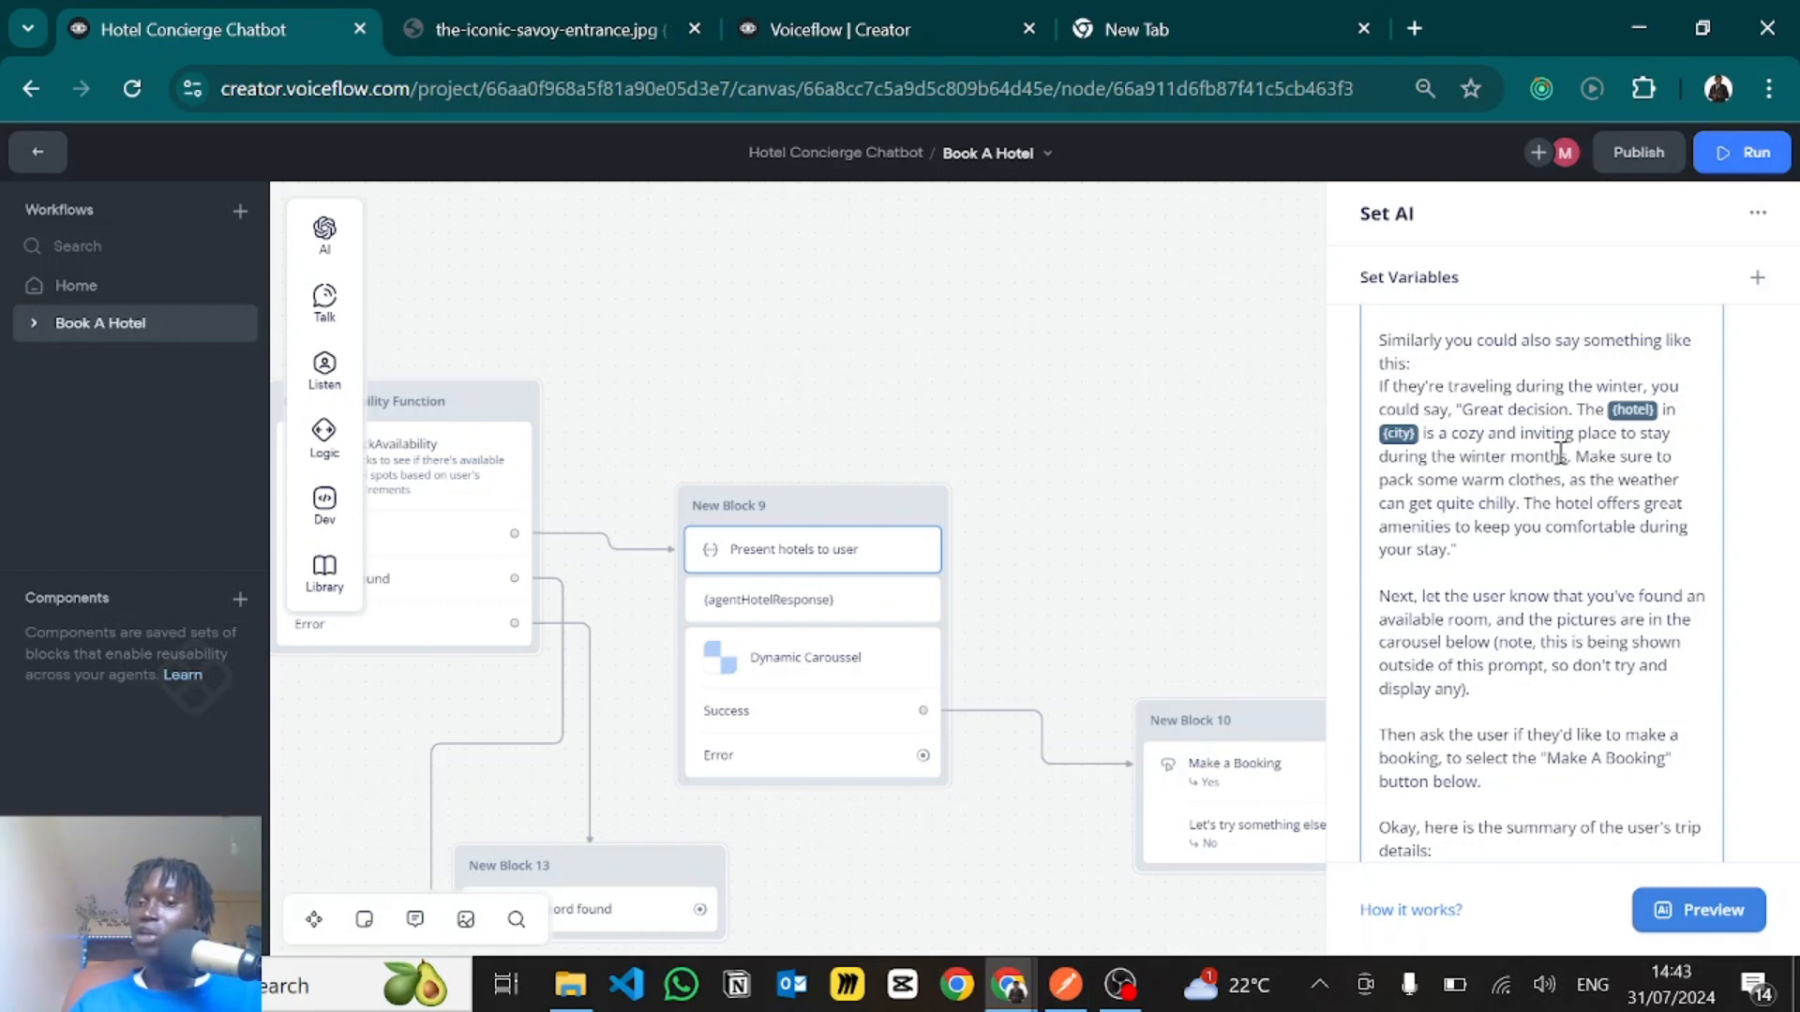
pyautogui.scroll(-1, 1559, 455)
pyautogui.click(1563, 453)
pyautogui.write(',')
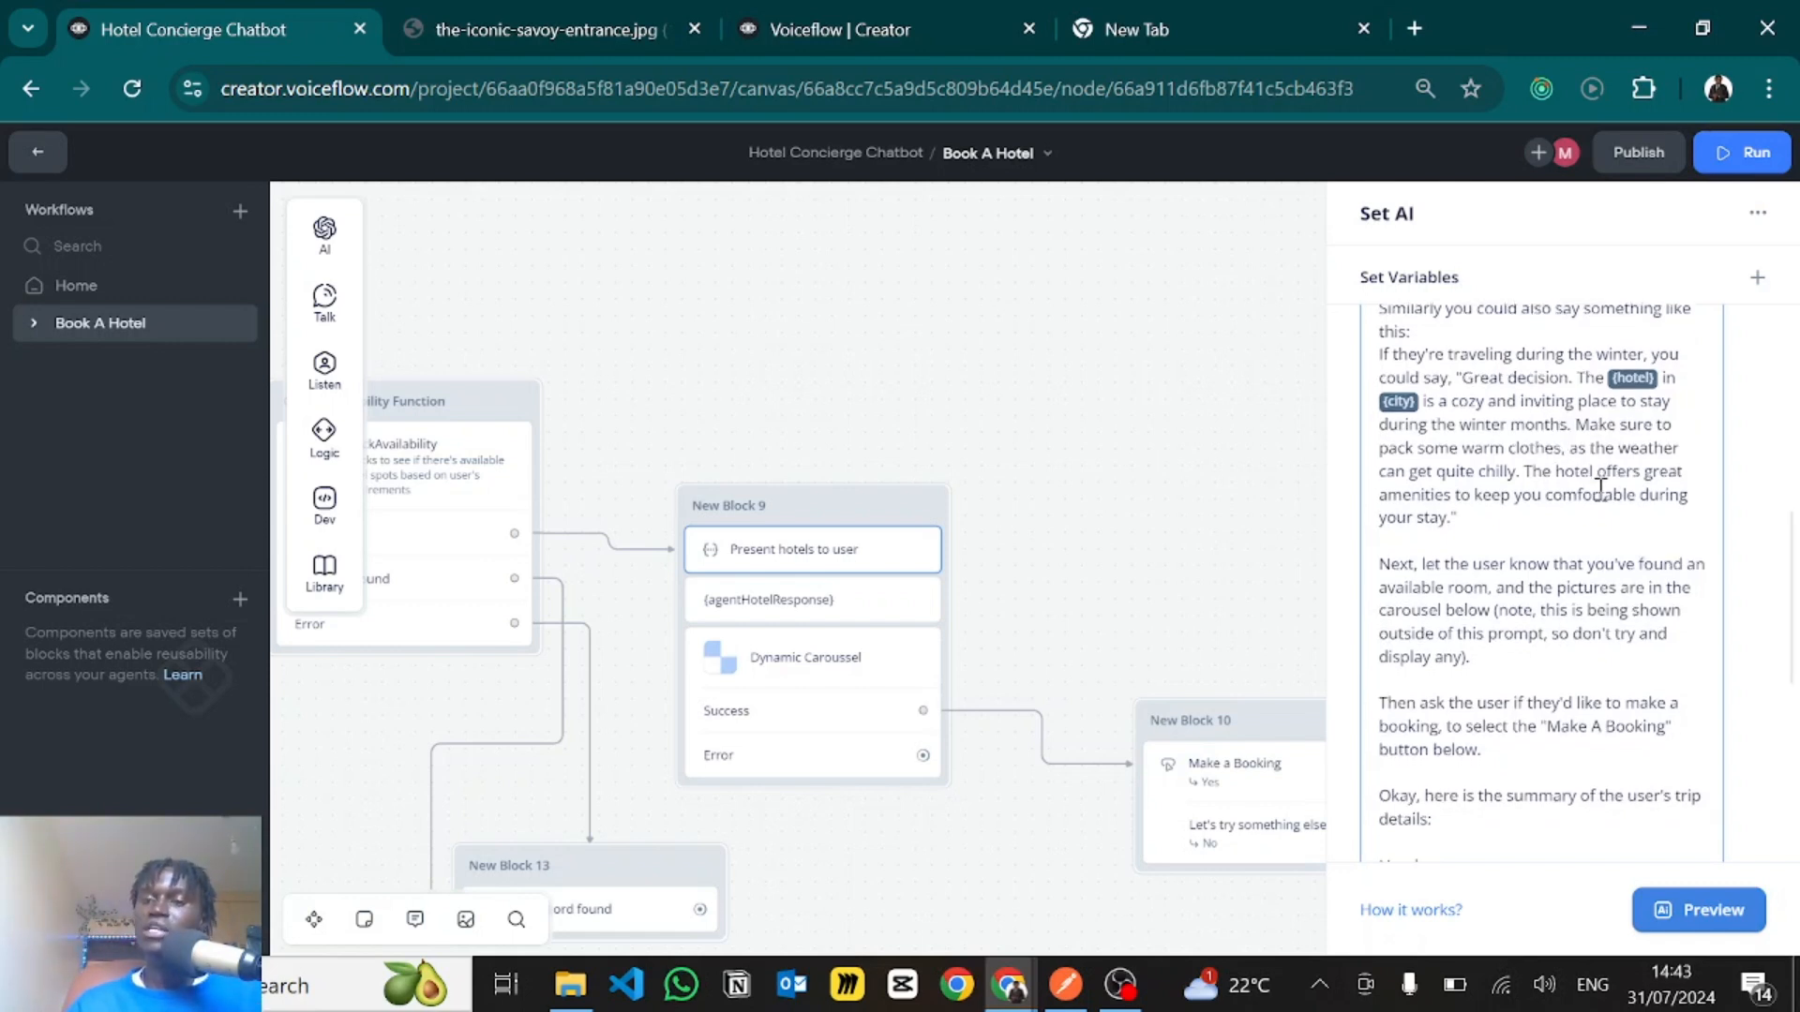
pyautogui.scroll(-2, 1518, 549)
# - Examine the prompt's instruction to announce an available room with pictures in the carousel below
pyautogui.scroll(-1, 1517, 534)
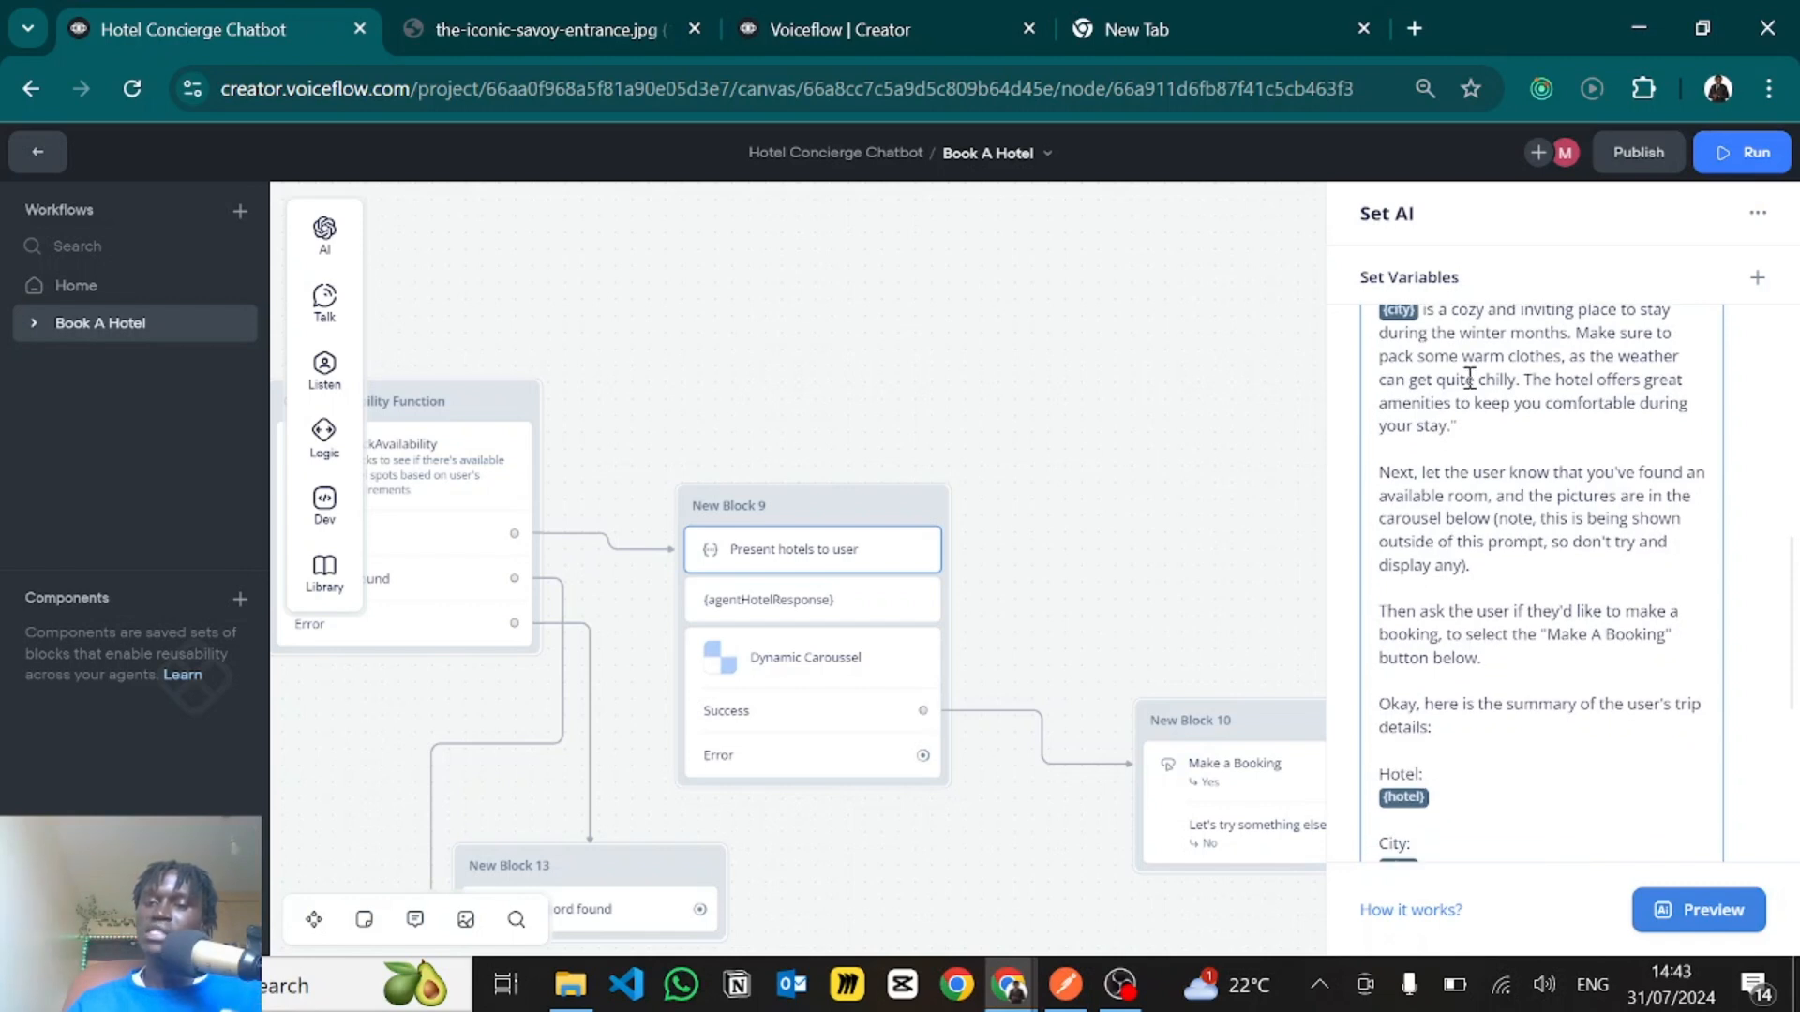
pyautogui.scroll(-1, 1429, 487)
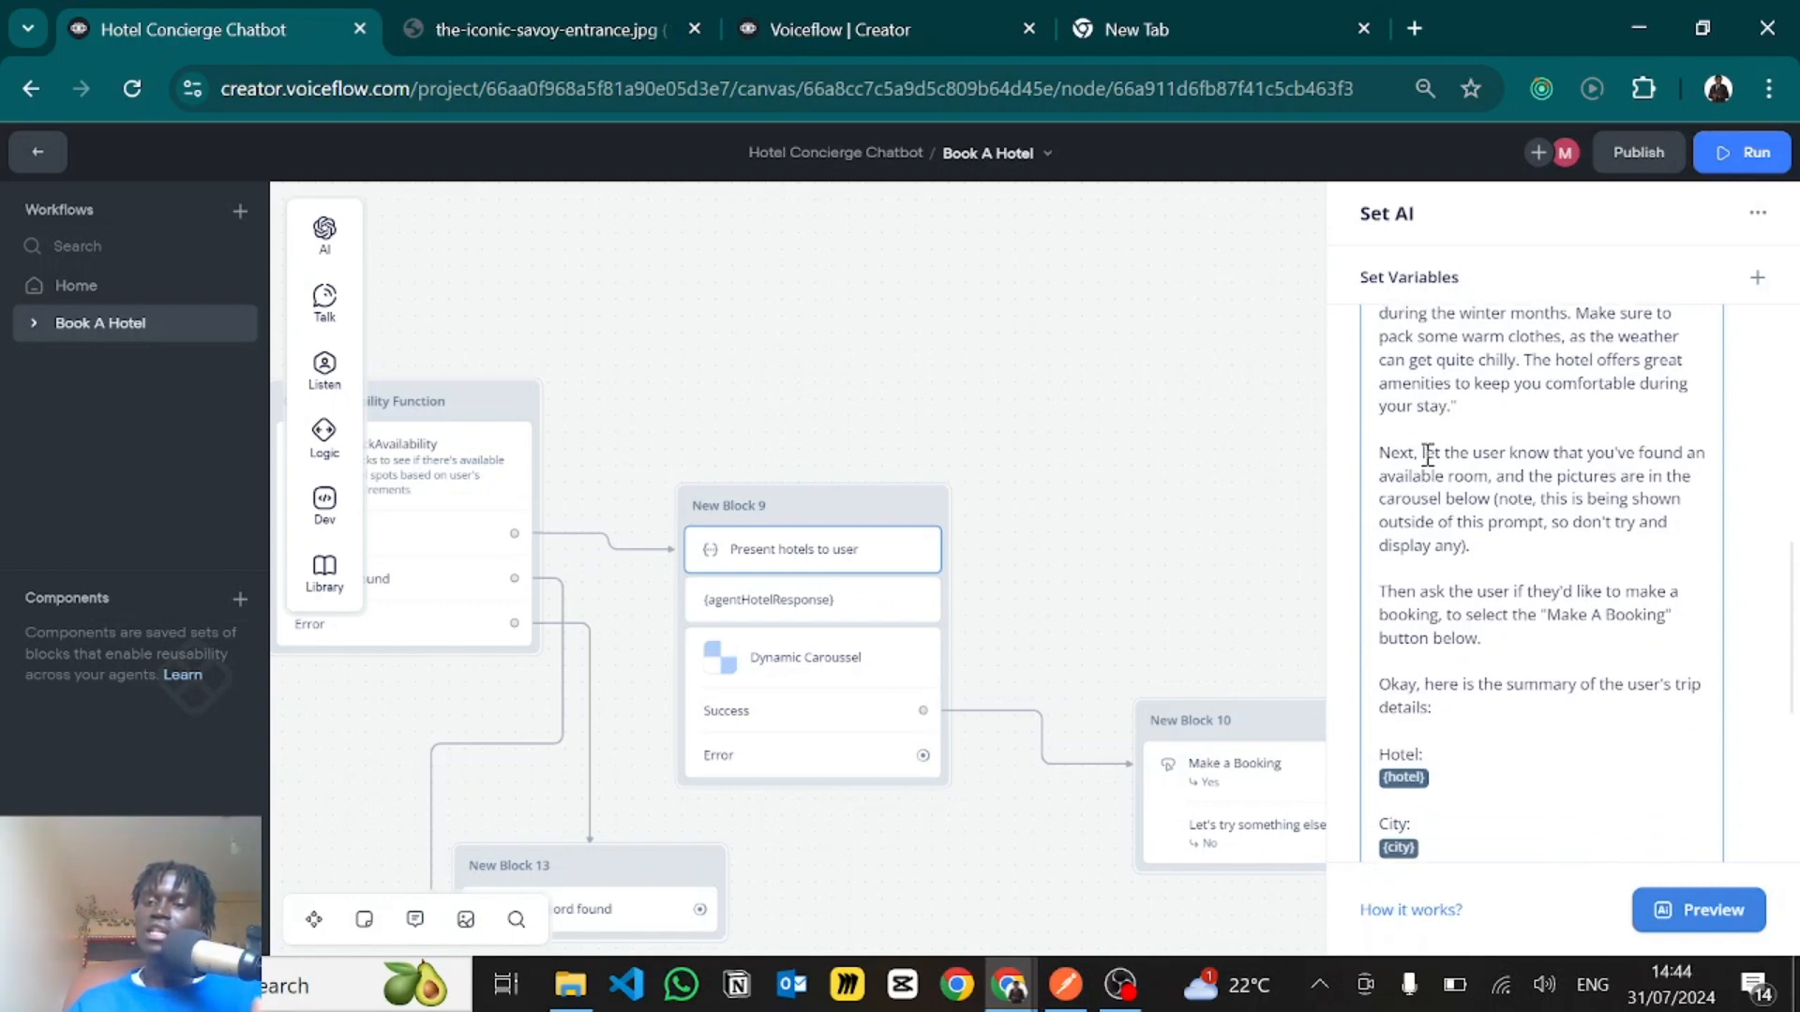
pyautogui.moveTo(1426, 455); pyautogui.dragTo(1510, 500)
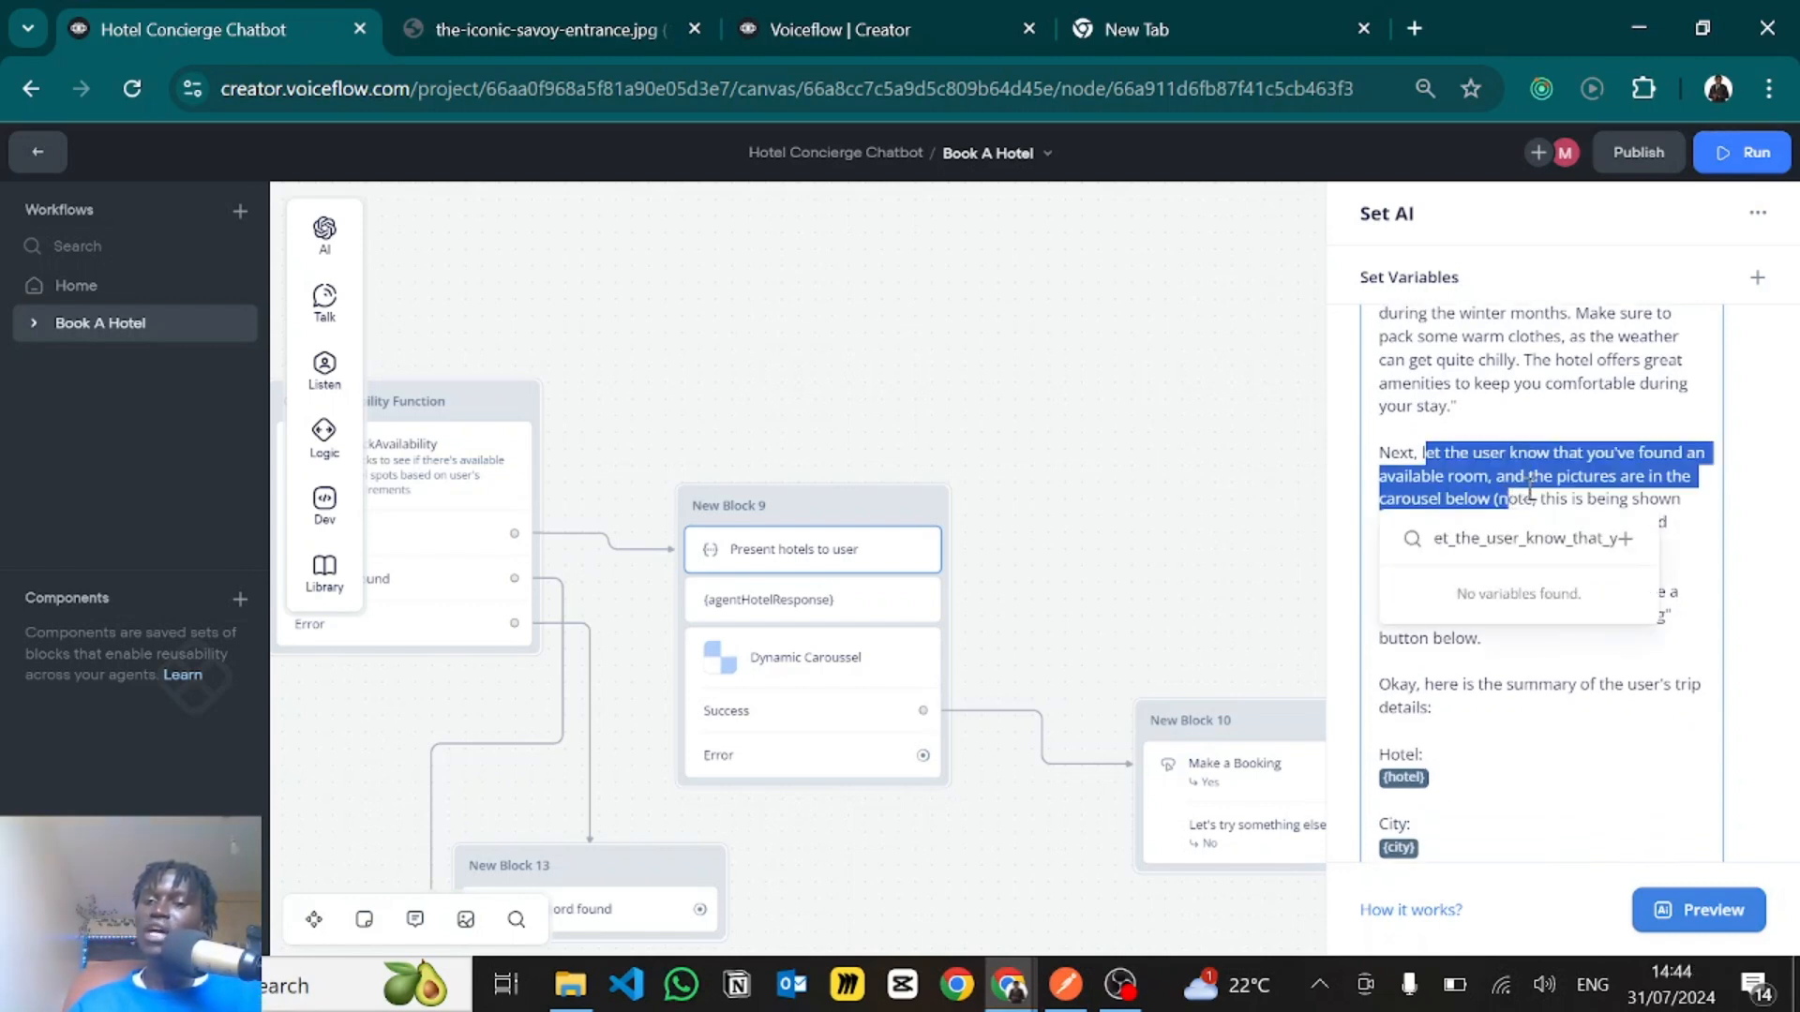
pyautogui.click(1530, 489)
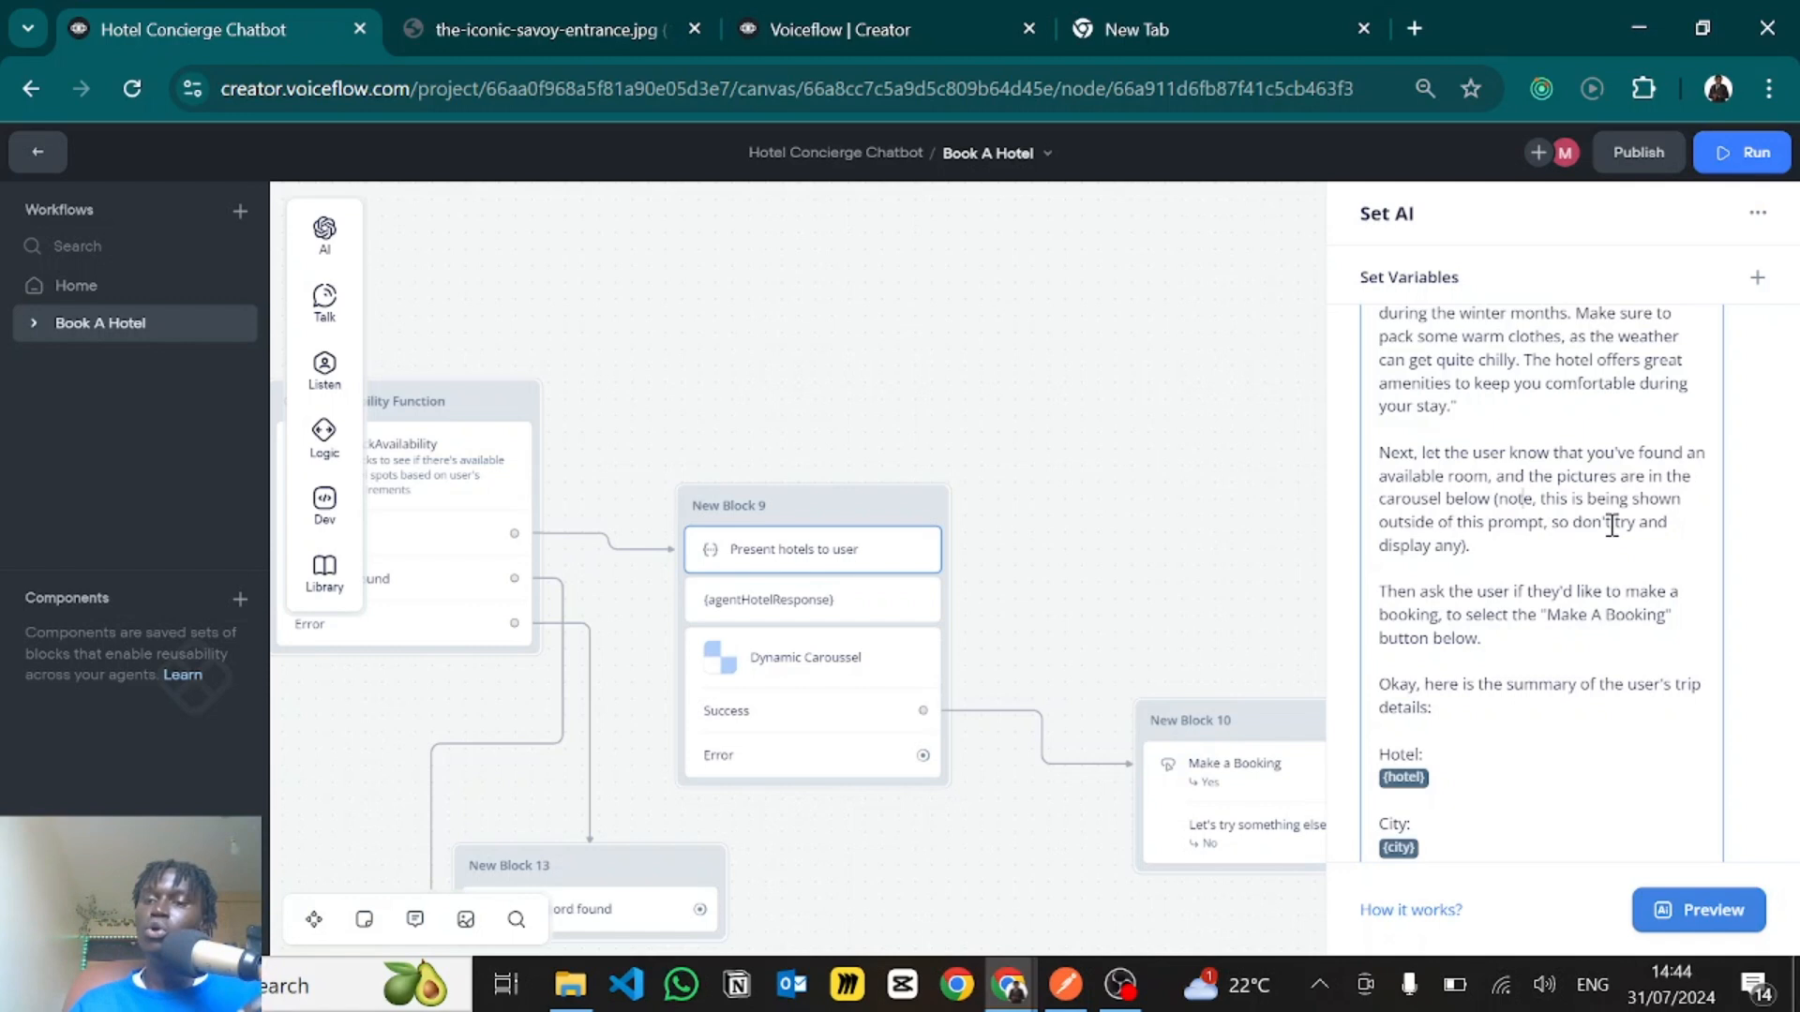
# - Compare the prompt's "Make A Booking" button instruction with the button in New Block 10
pyautogui.scroll(-1, 1531, 552)
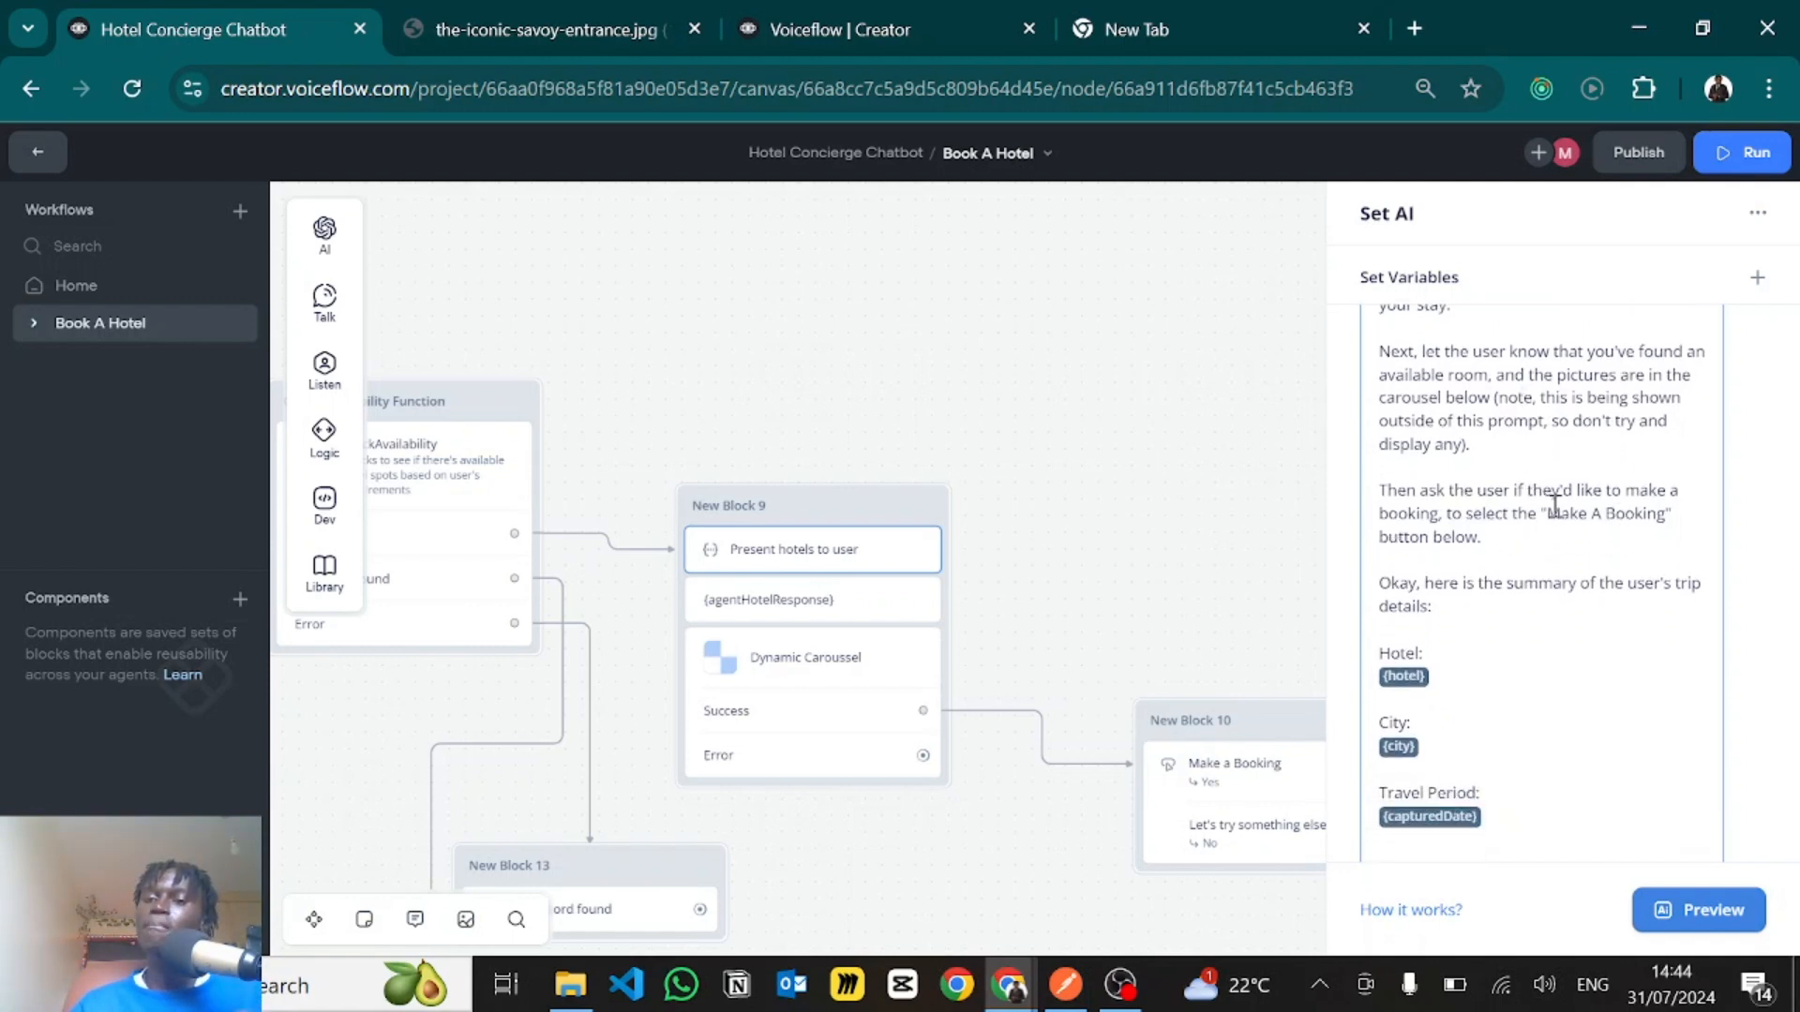
pyautogui.moveTo(1547, 514); pyautogui.dragTo(1657, 513)
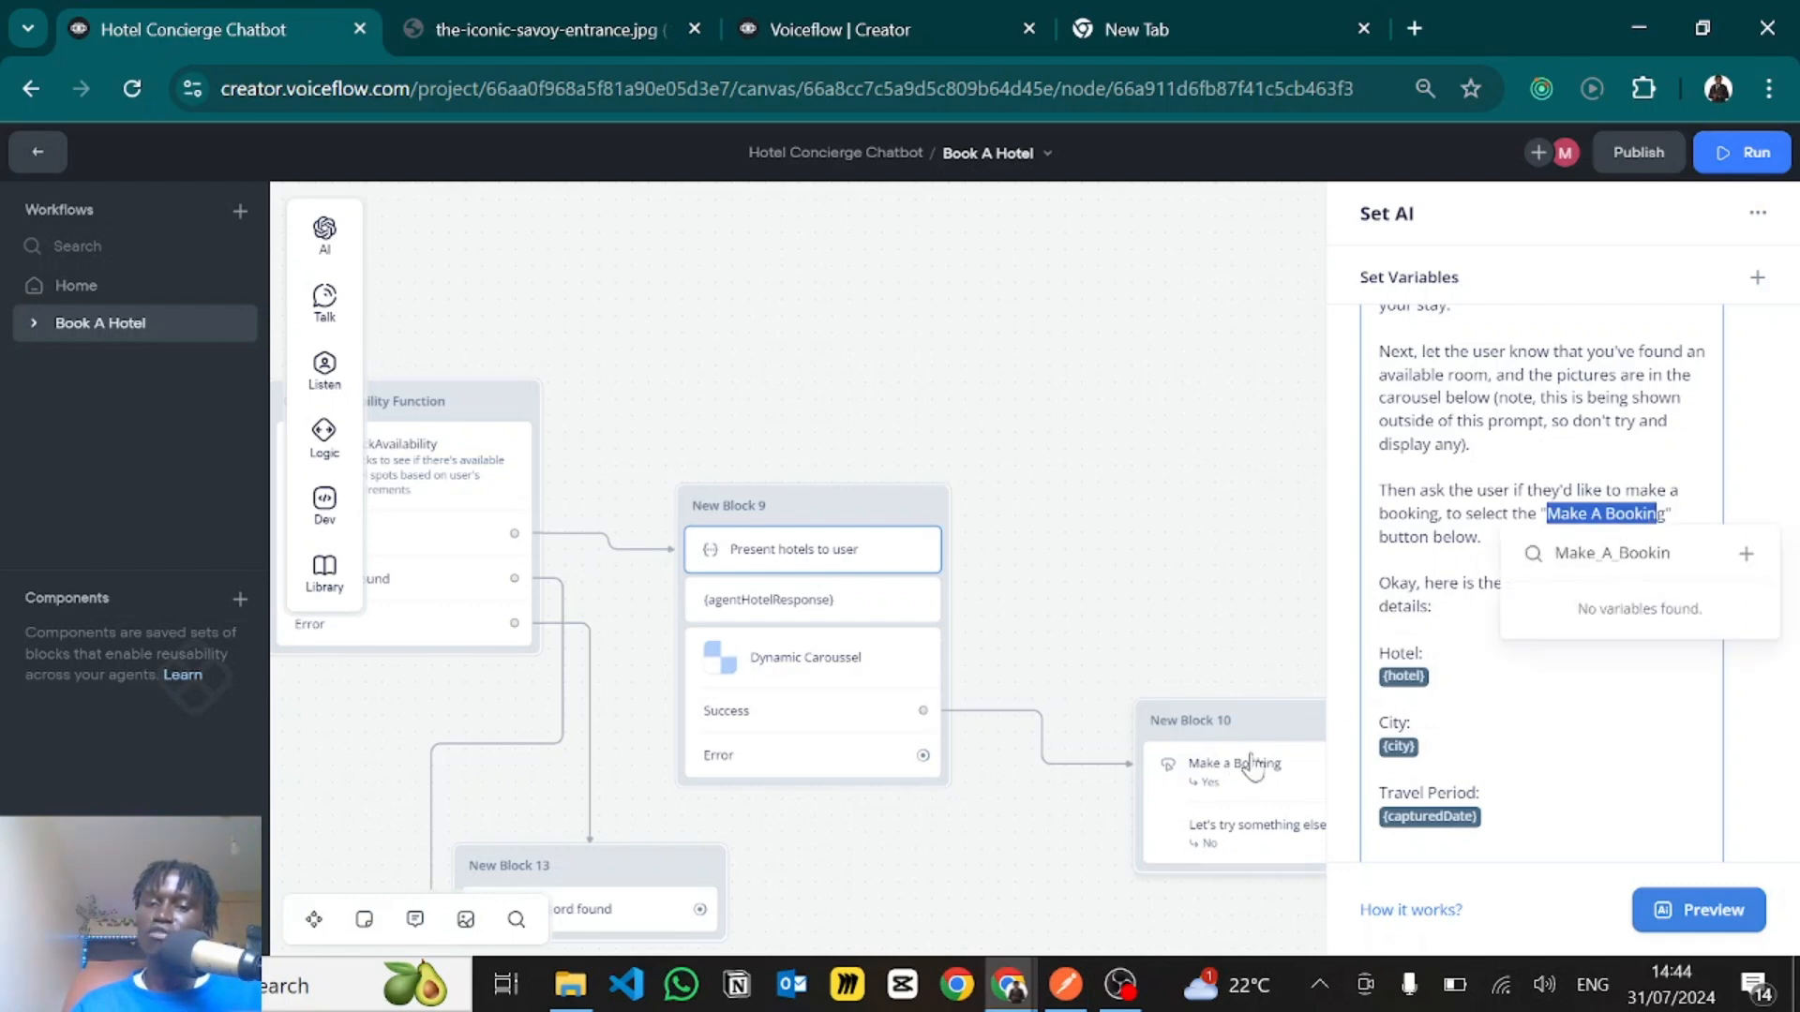
pyautogui.click(1477, 453)
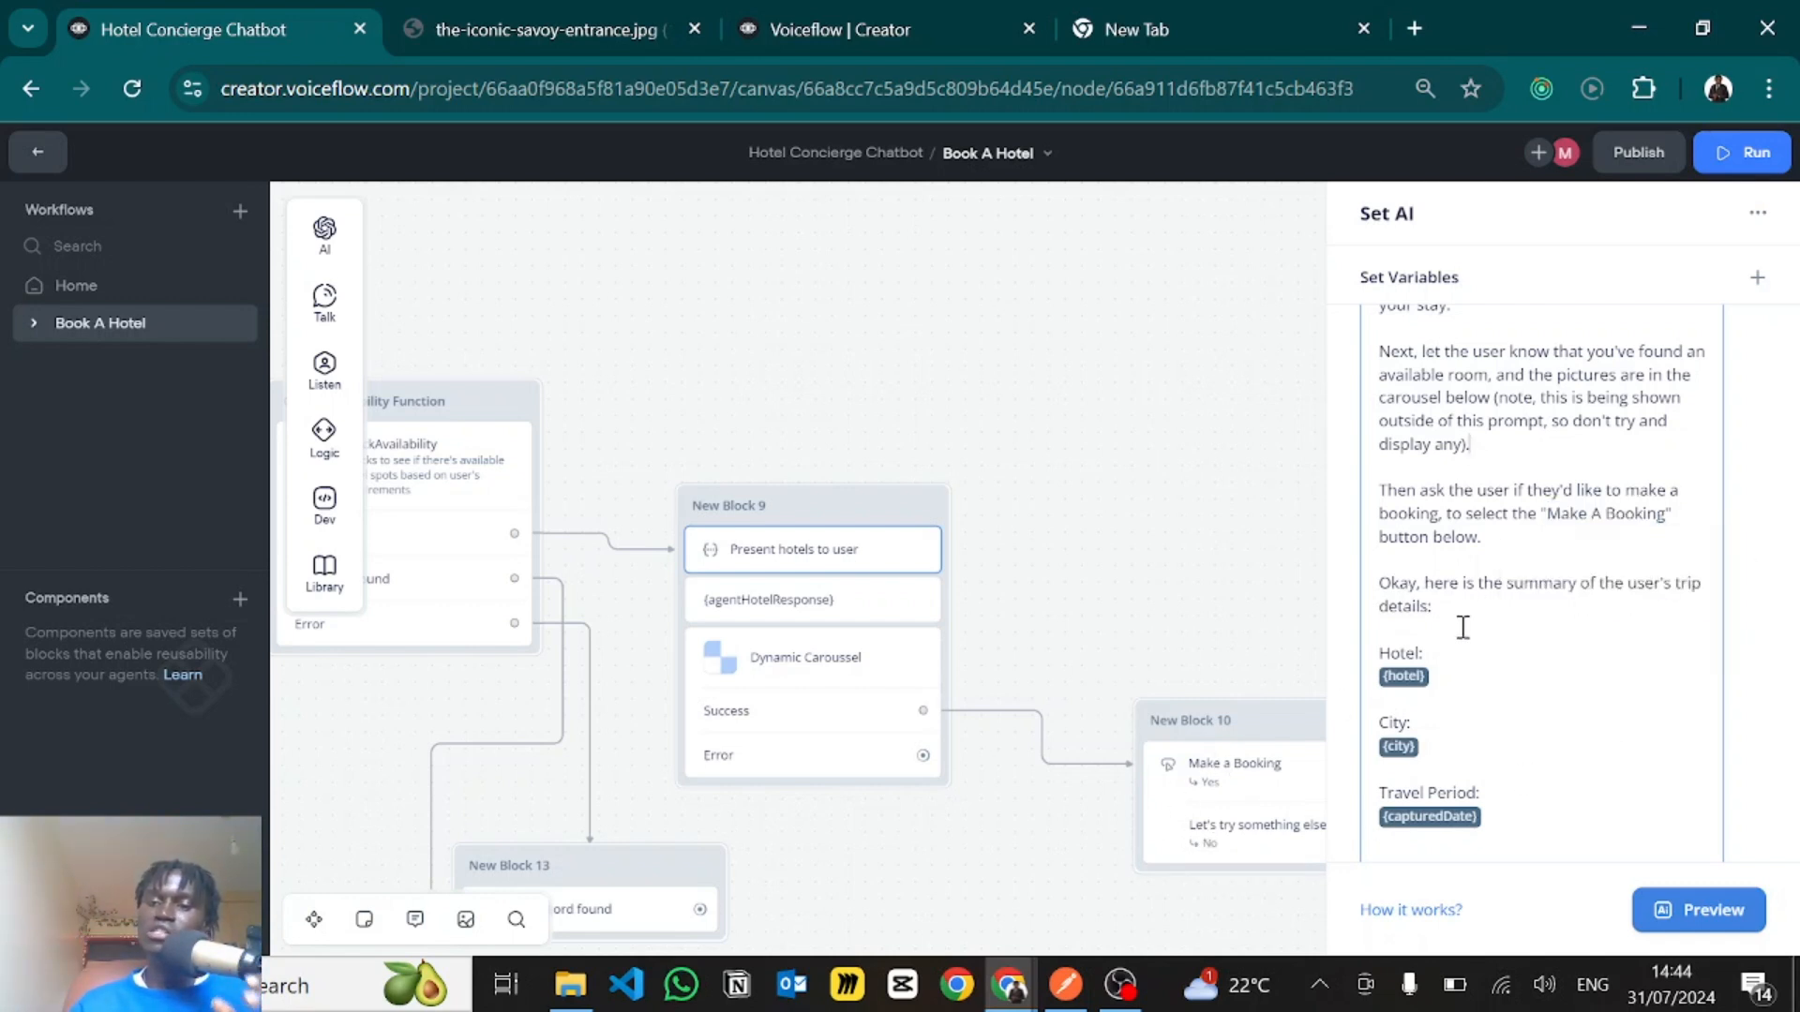
# - Review the prompt's trip summary, the vf_memory conversation history and the closing instructions for responding to the user
pyautogui.scroll(-2, 1464, 626)
pyautogui.scroll(-3, 1464, 627)
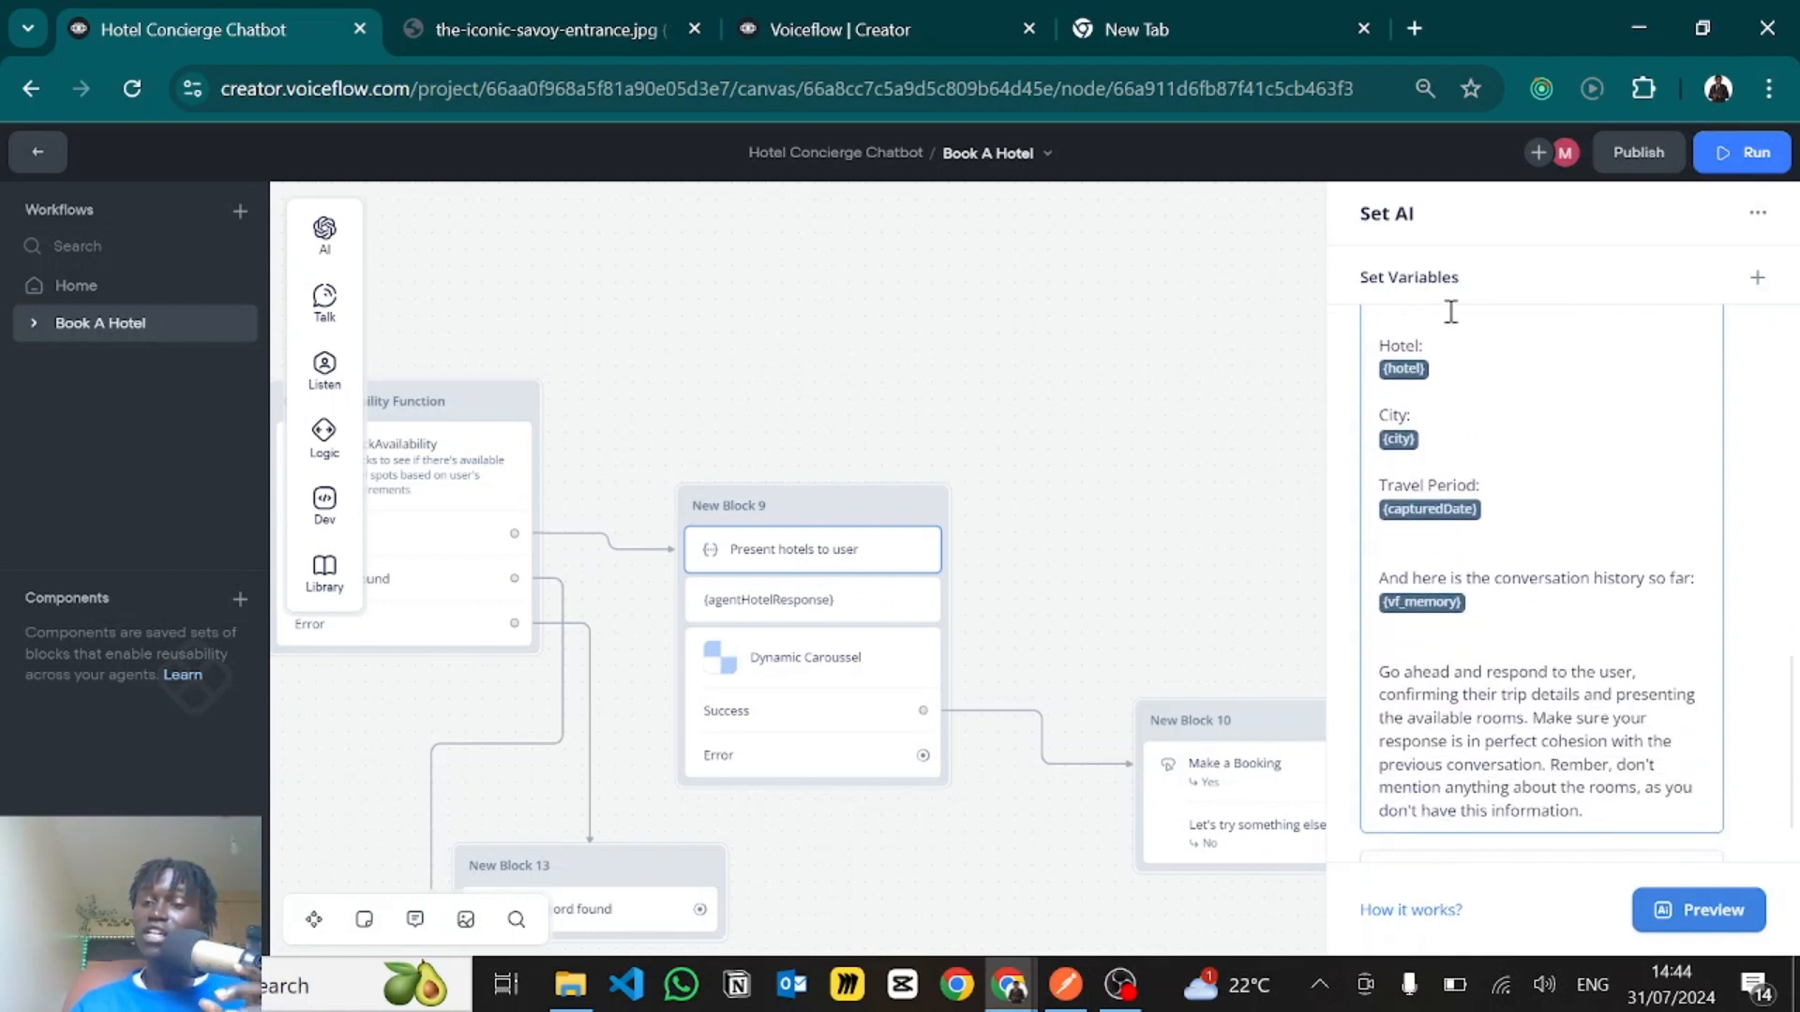
pyautogui.scroll(1, 1531, 473)
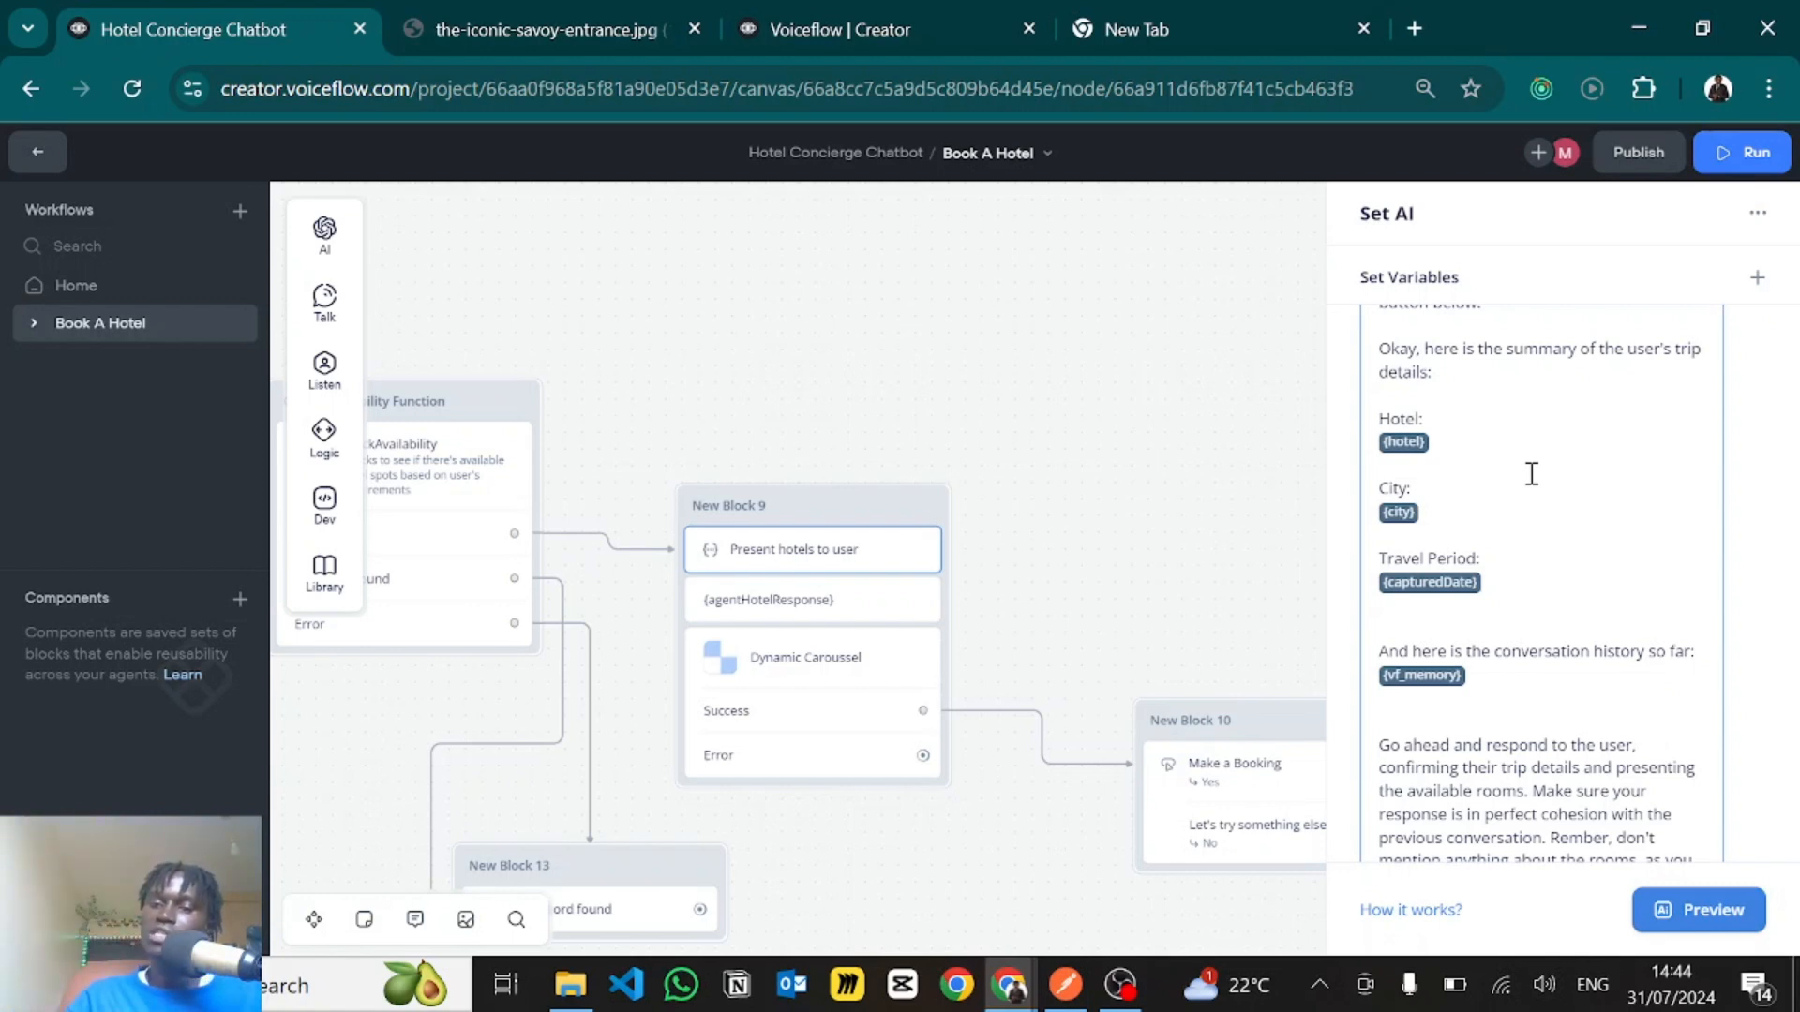
pyautogui.scroll(-2, 1532, 474)
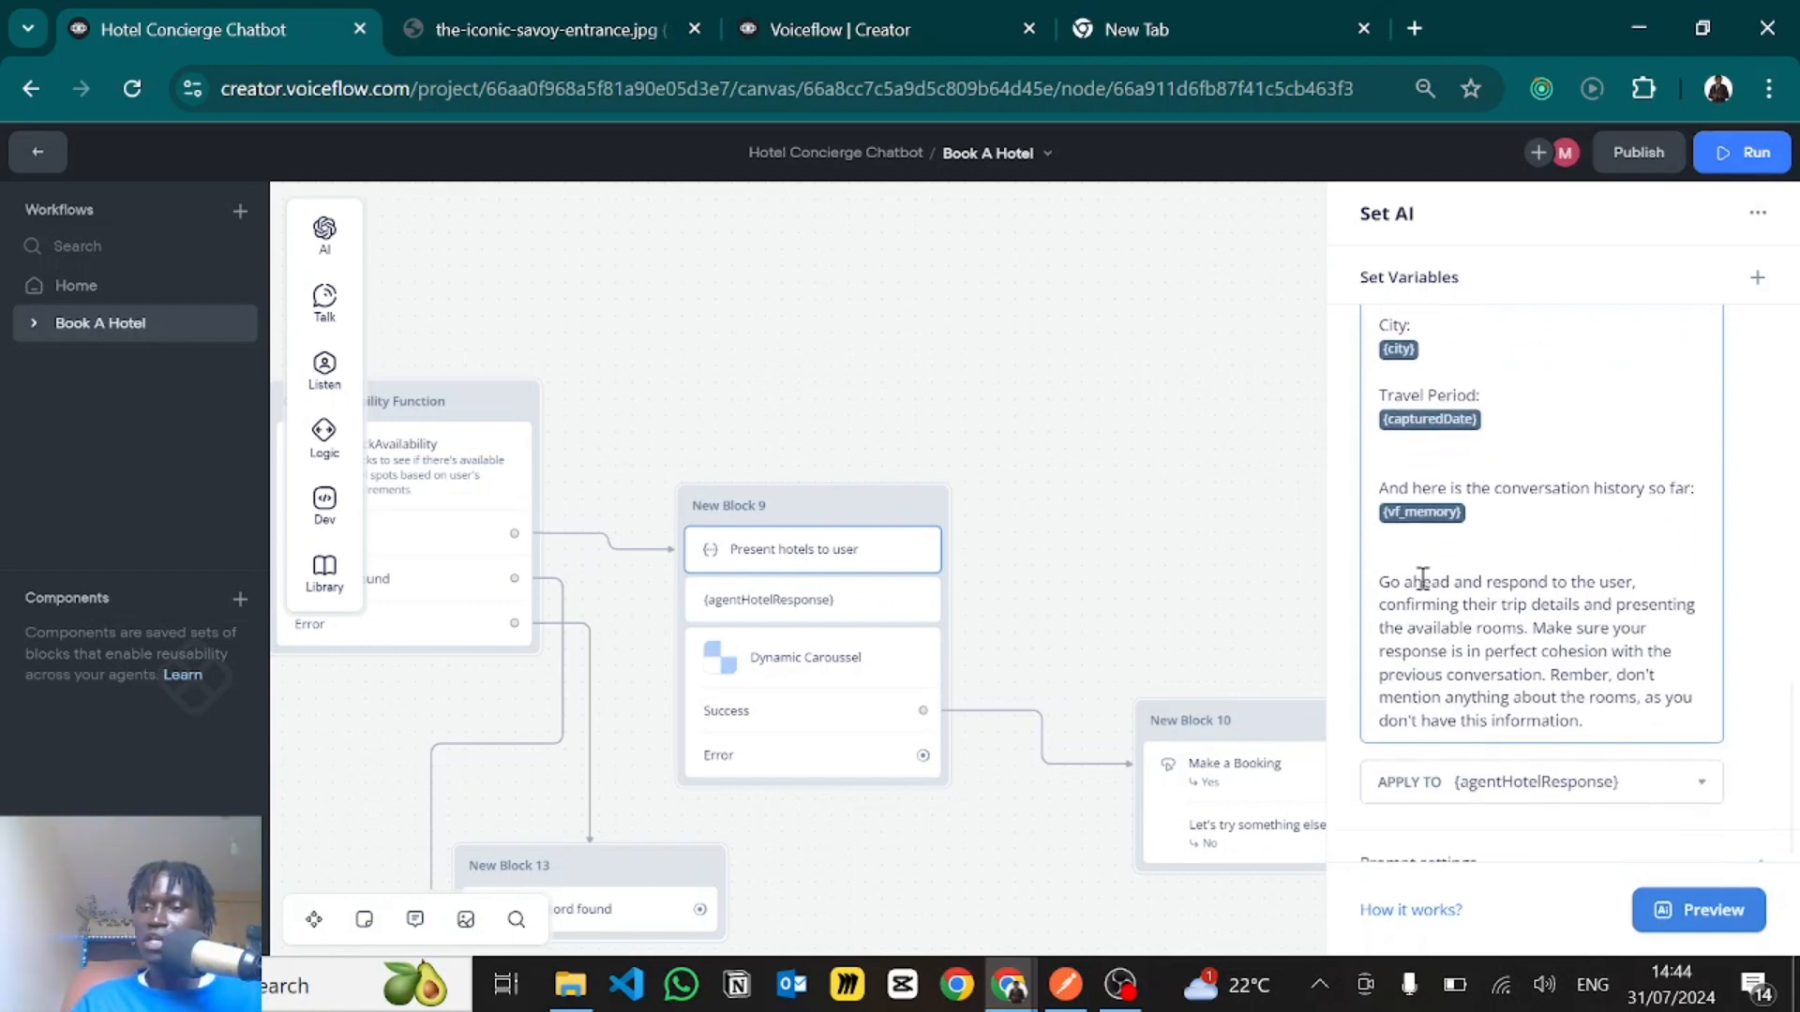
# - Inspect the variable that the AI response is applied to and its alternatives, keeping agentHotelResponse selected
pyautogui.scroll(-1, 1475, 626)
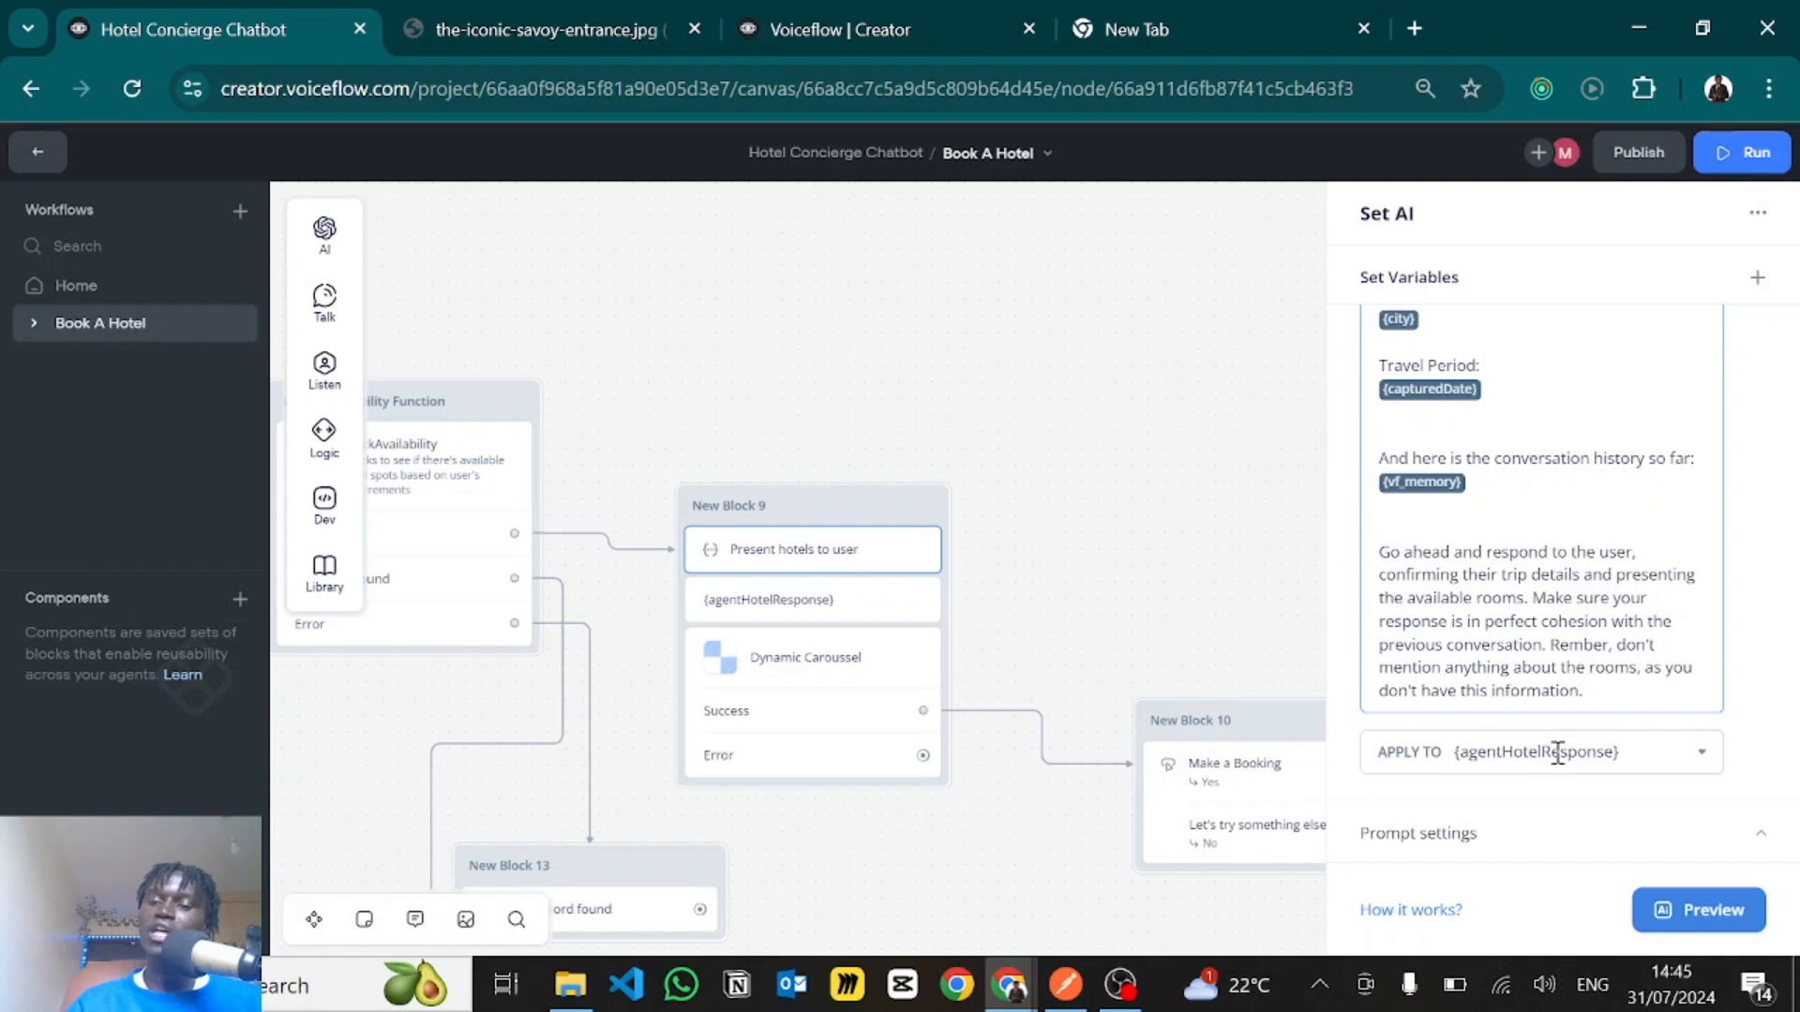
pyautogui.click(1591, 751)
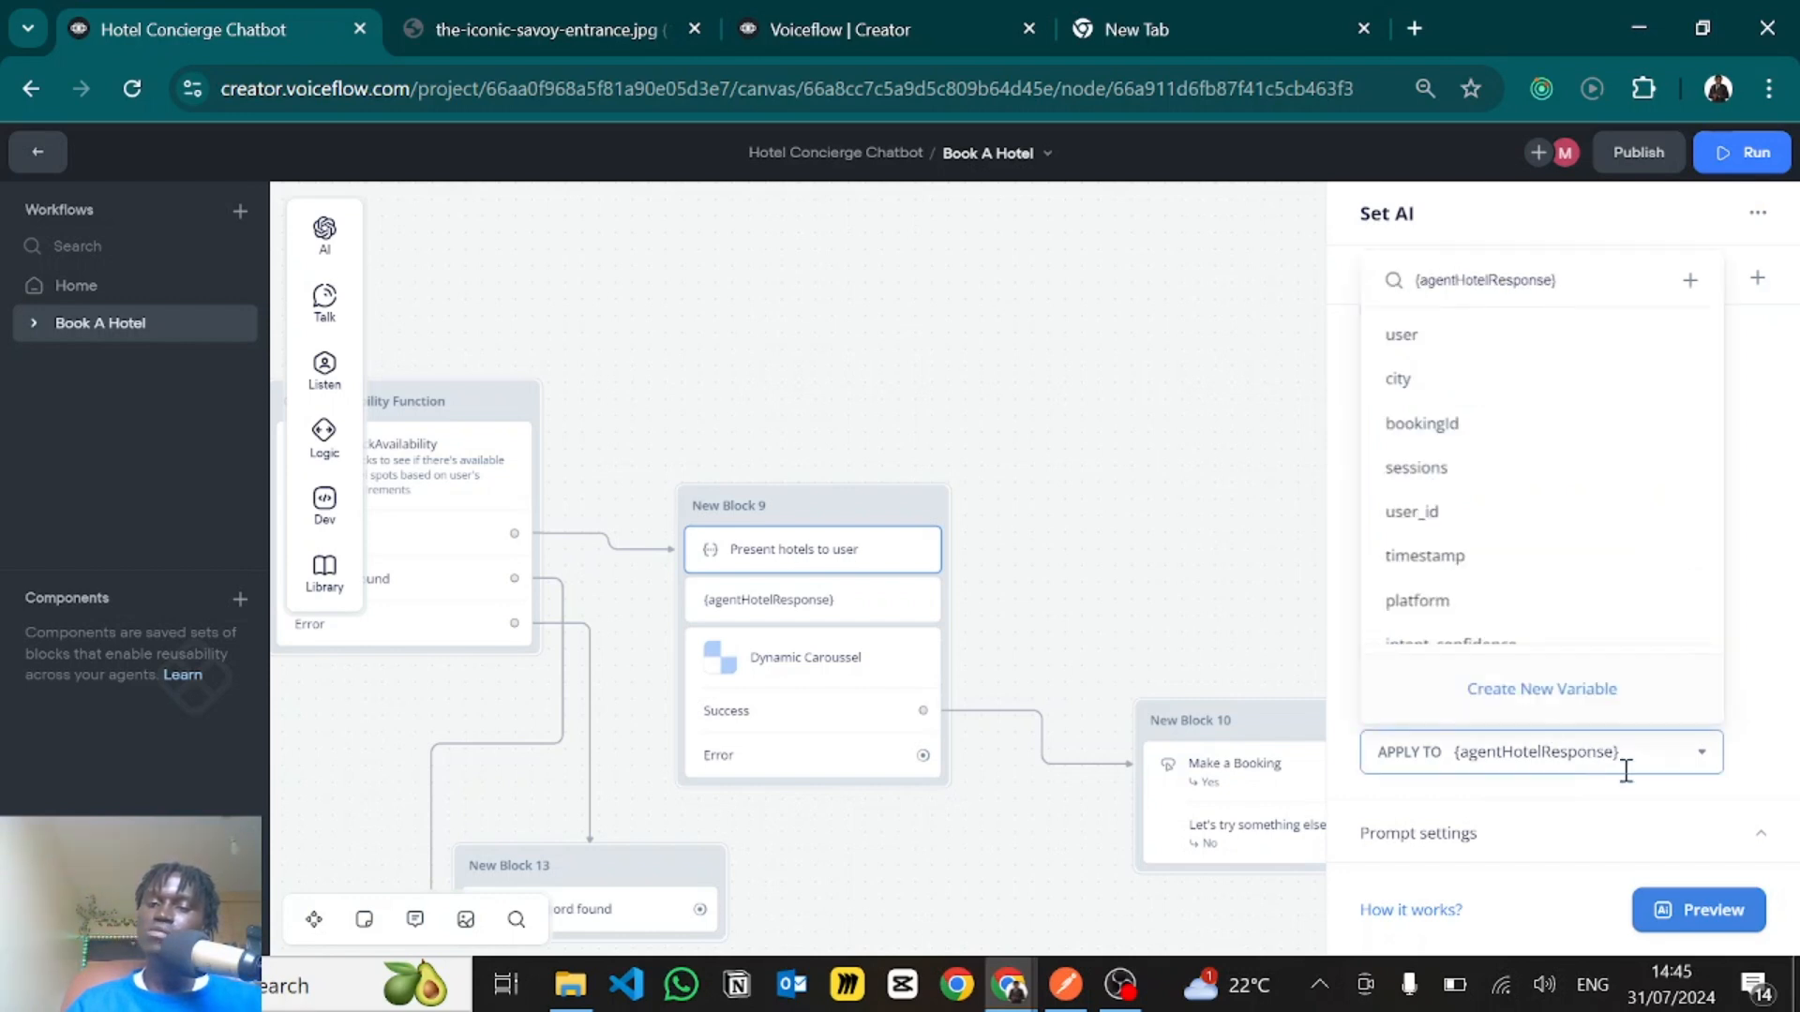
pyautogui.click(1772, 664)
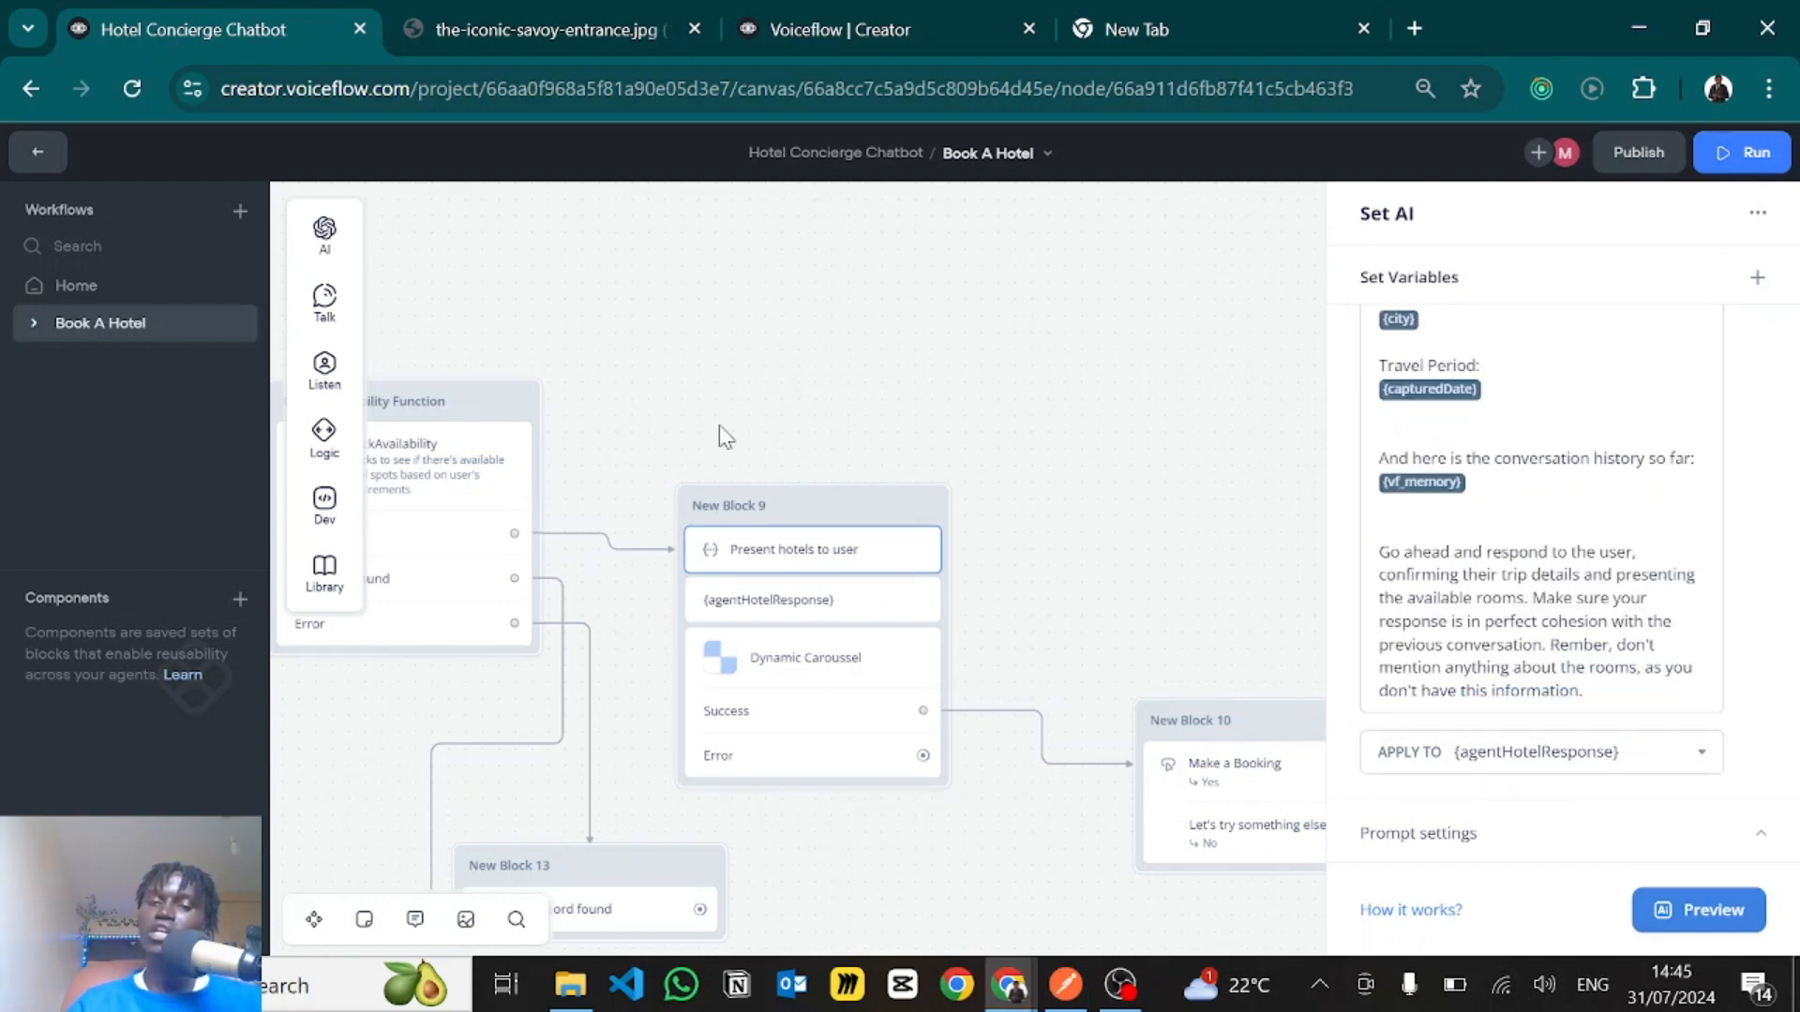
# - Close the Set AI settings and open the {agentHotelResponse} text step in New Block 9
pyautogui.moveTo(1142, 437); pyautogui.dragTo(1236, 460)
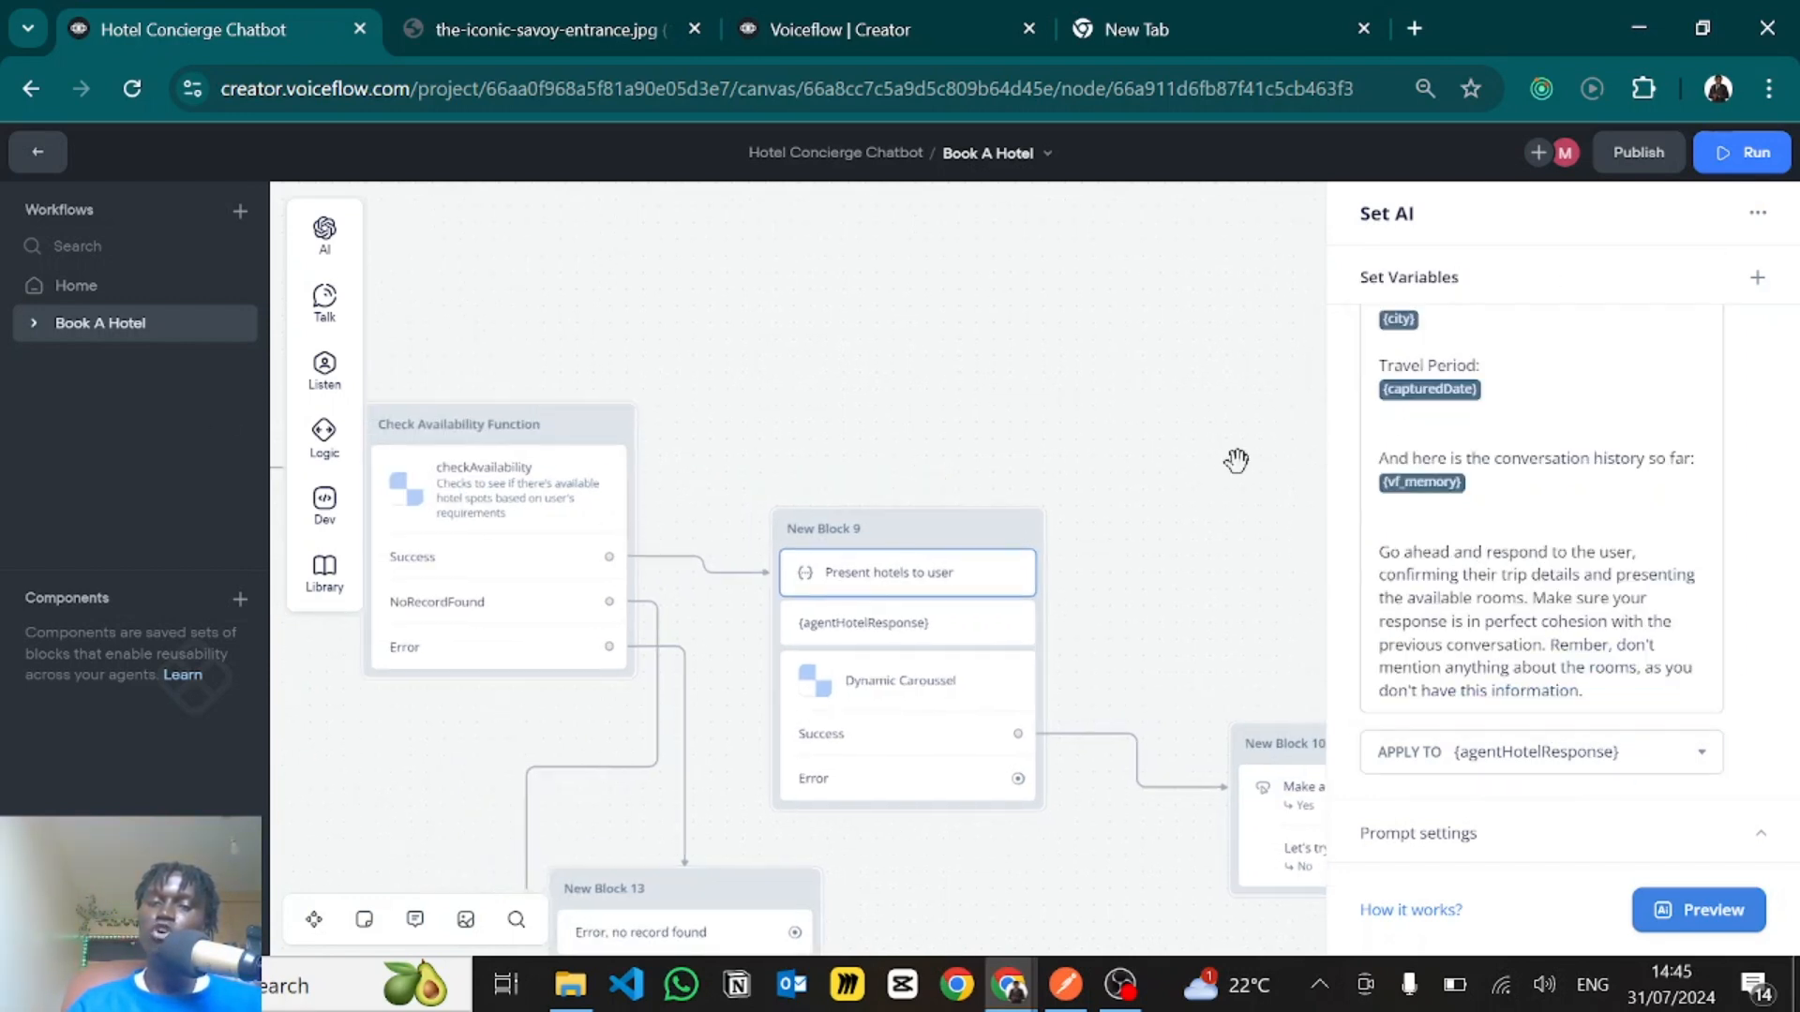
pyautogui.click(1121, 402)
pyautogui.moveTo(930, 355); pyautogui.dragTo(703, 254)
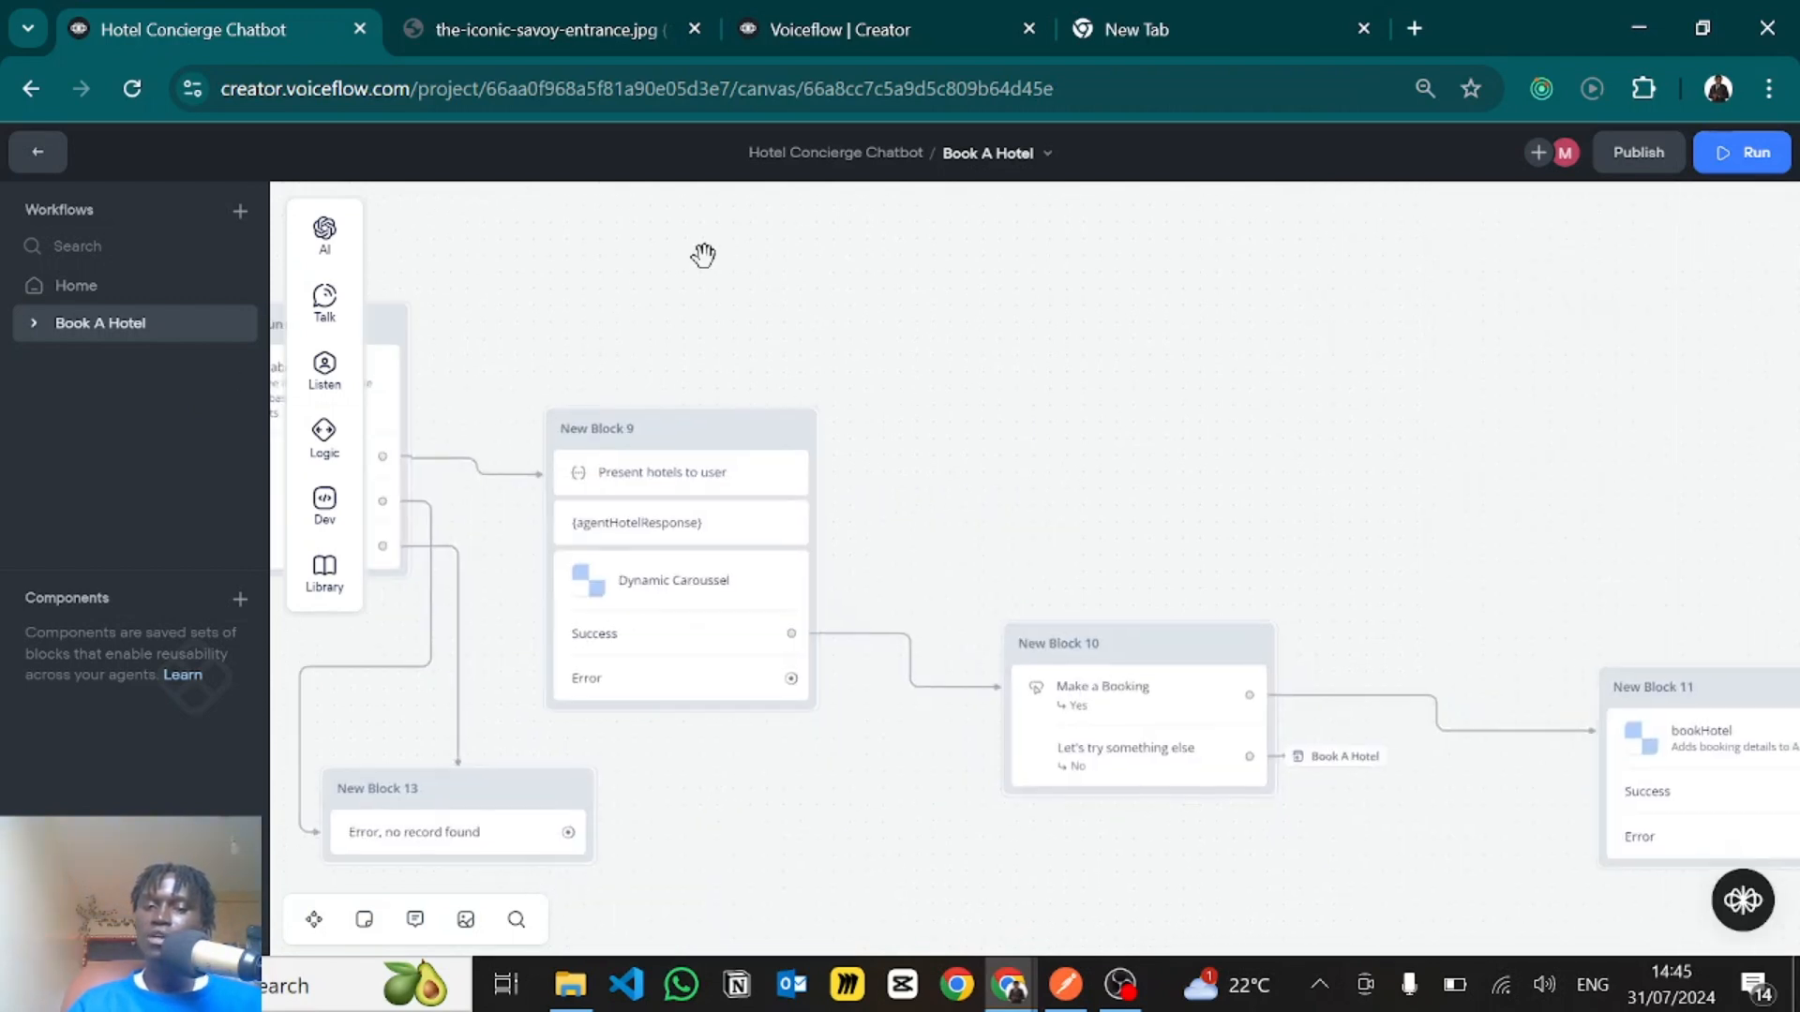
pyautogui.scroll(-3, 643, 398)
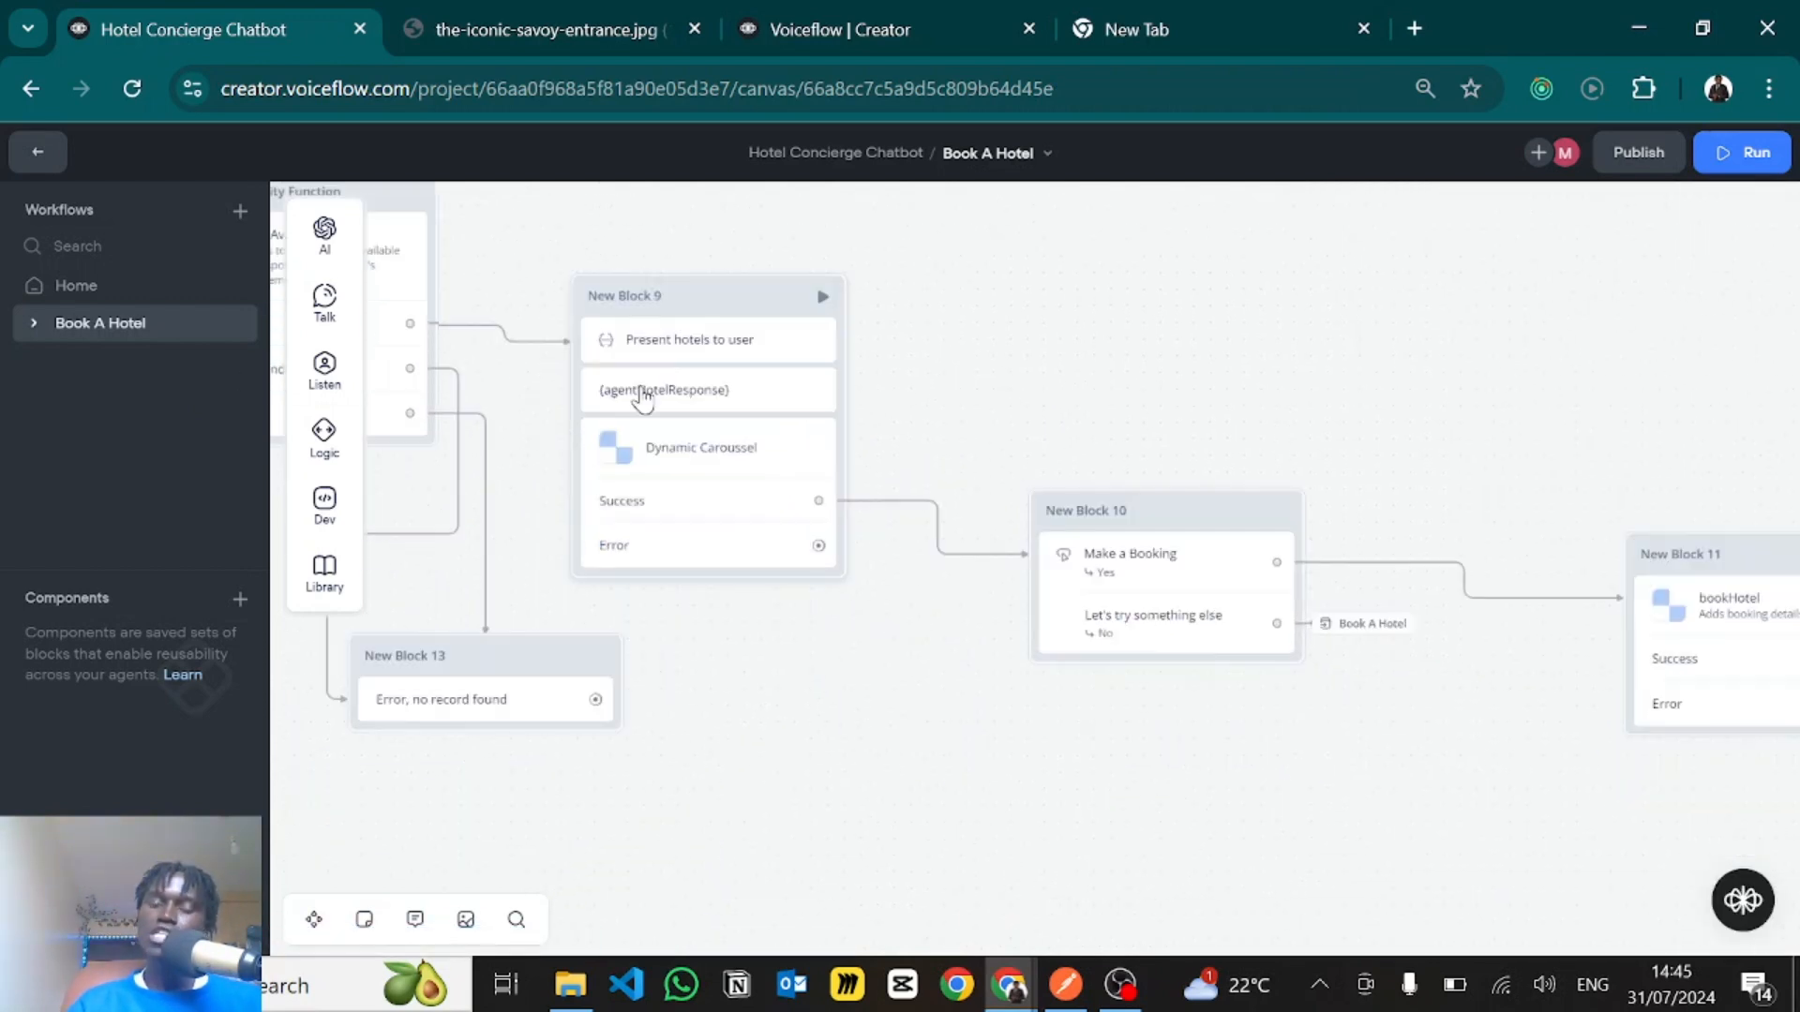
pyautogui.click(643, 398)
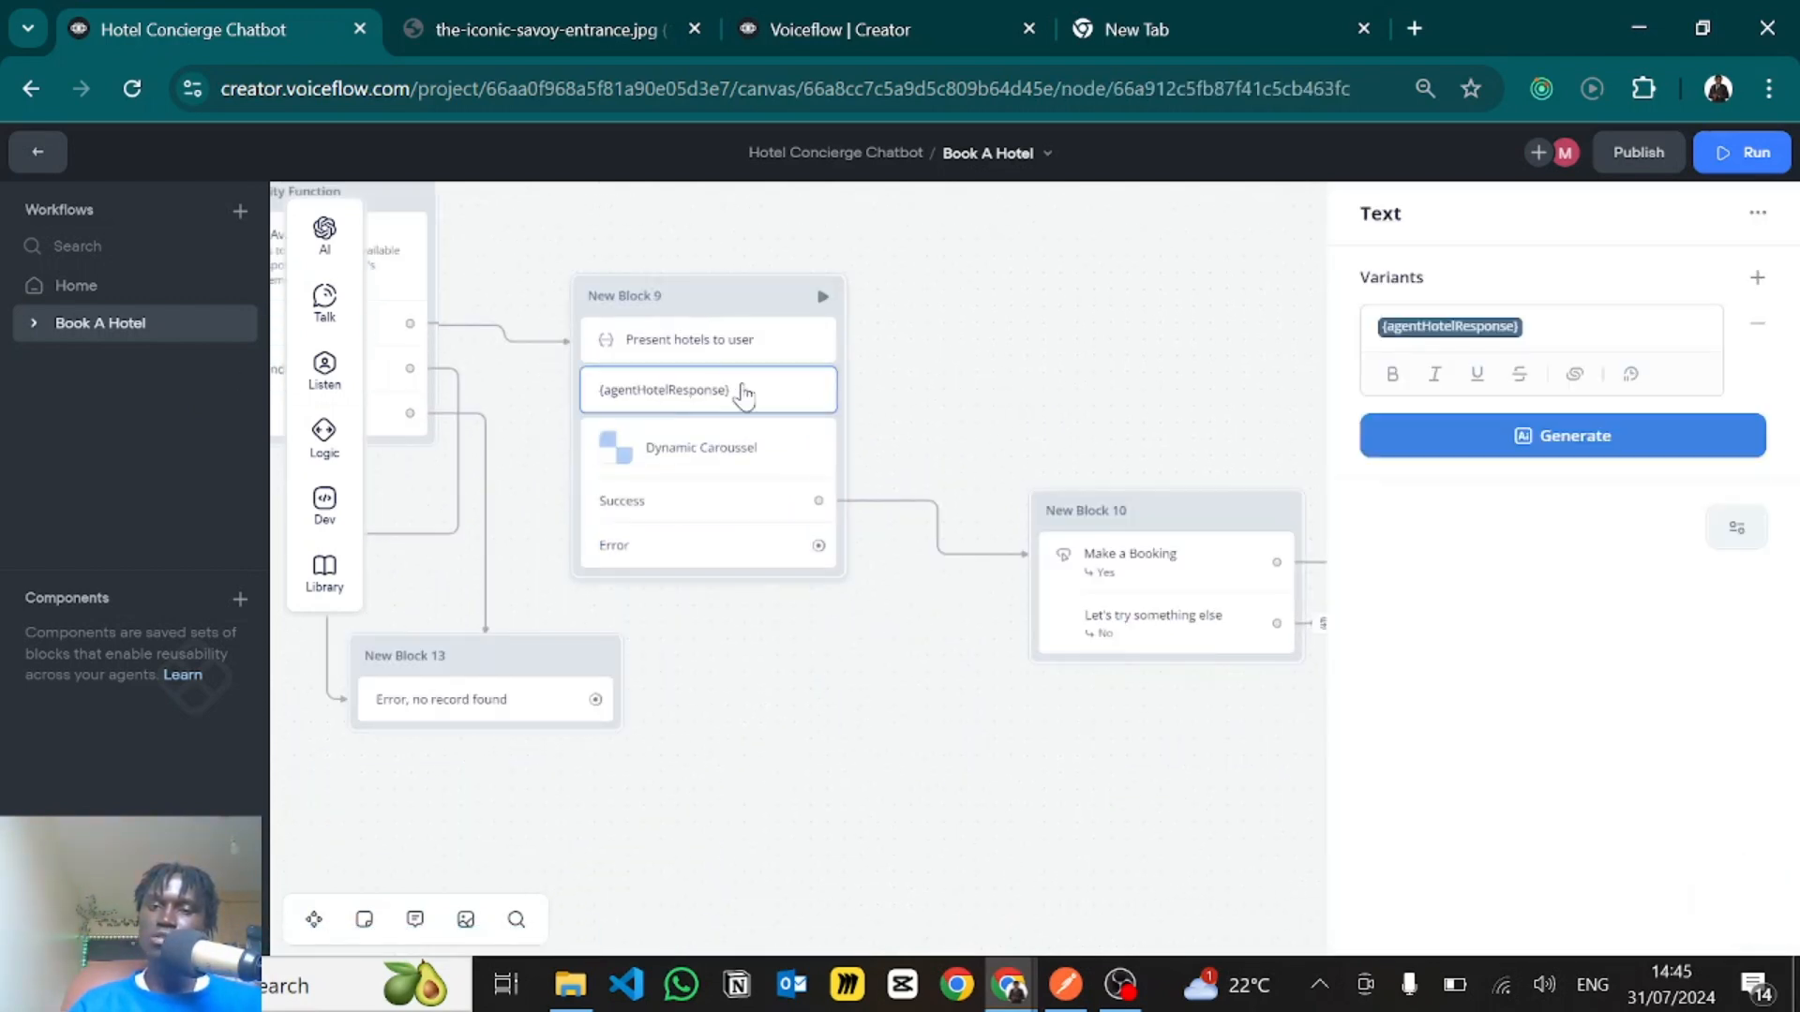
# - Try out a standalone Carousel step in a new block below New Block 10's connection, and delete it again
pyautogui.click(631, 521)
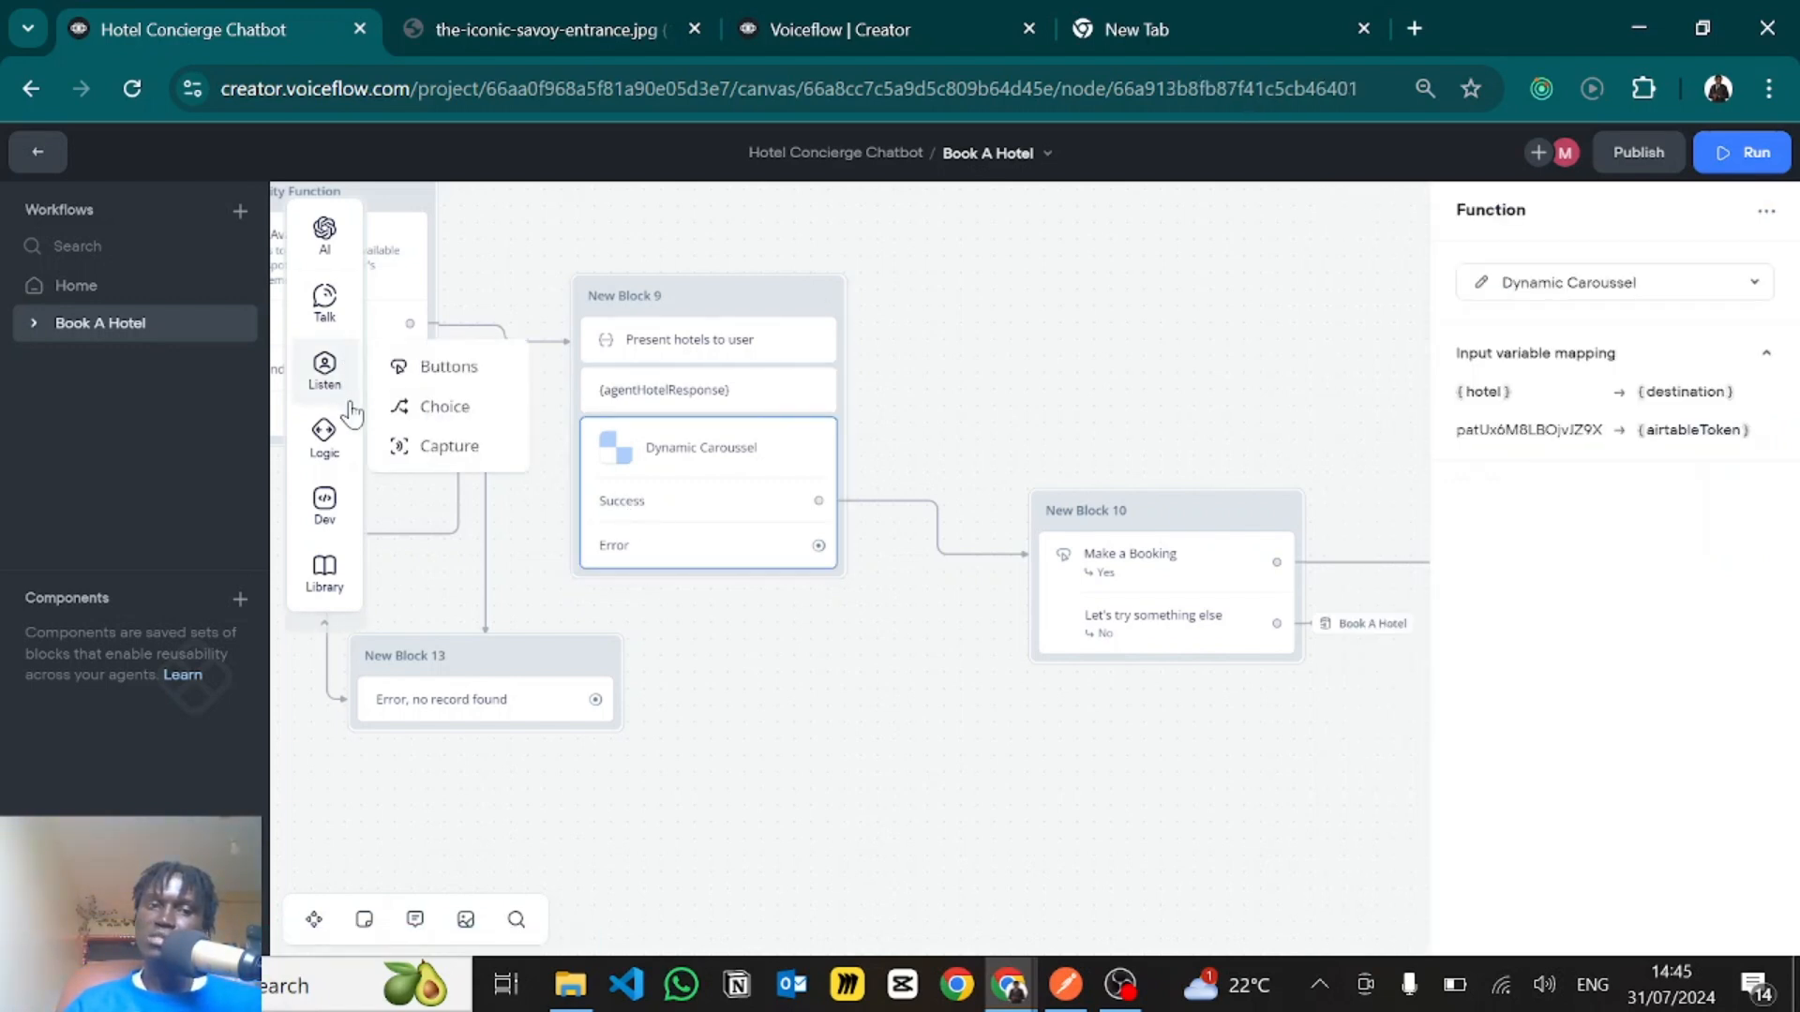
pyautogui.moveTo(328, 301)
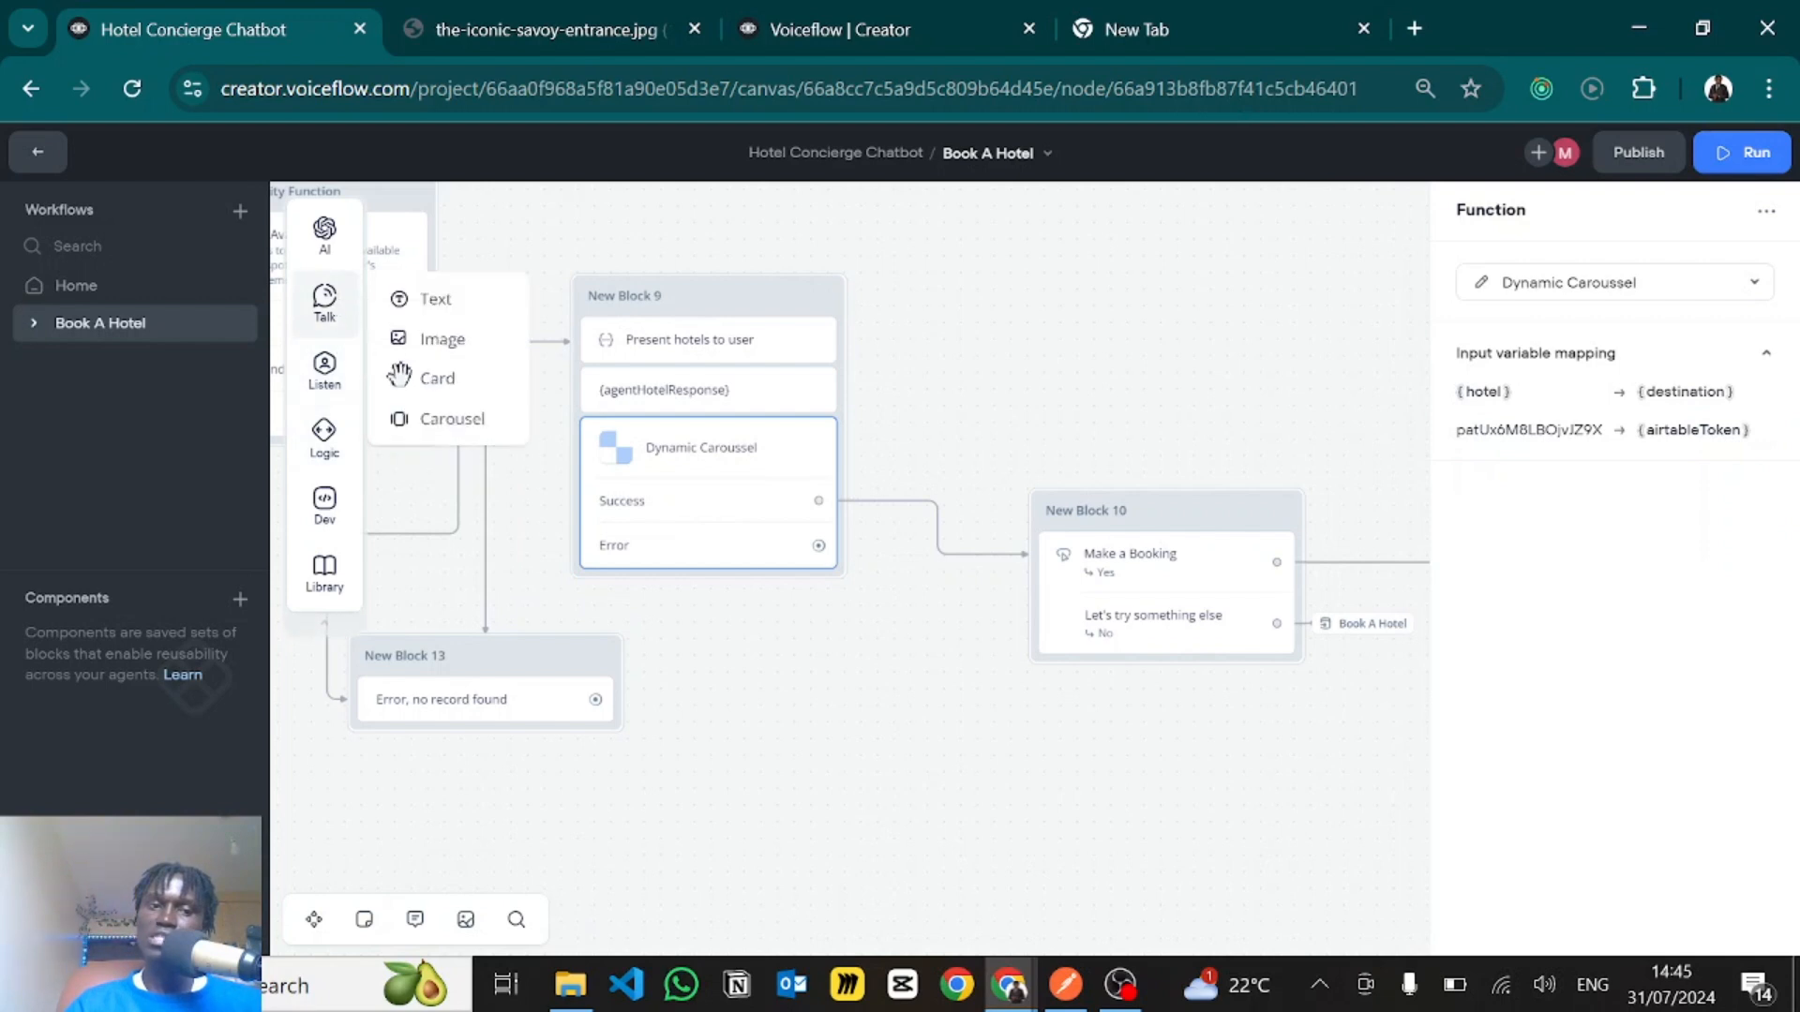
pyautogui.moveTo(403, 424); pyautogui.dragTo(932, 723)
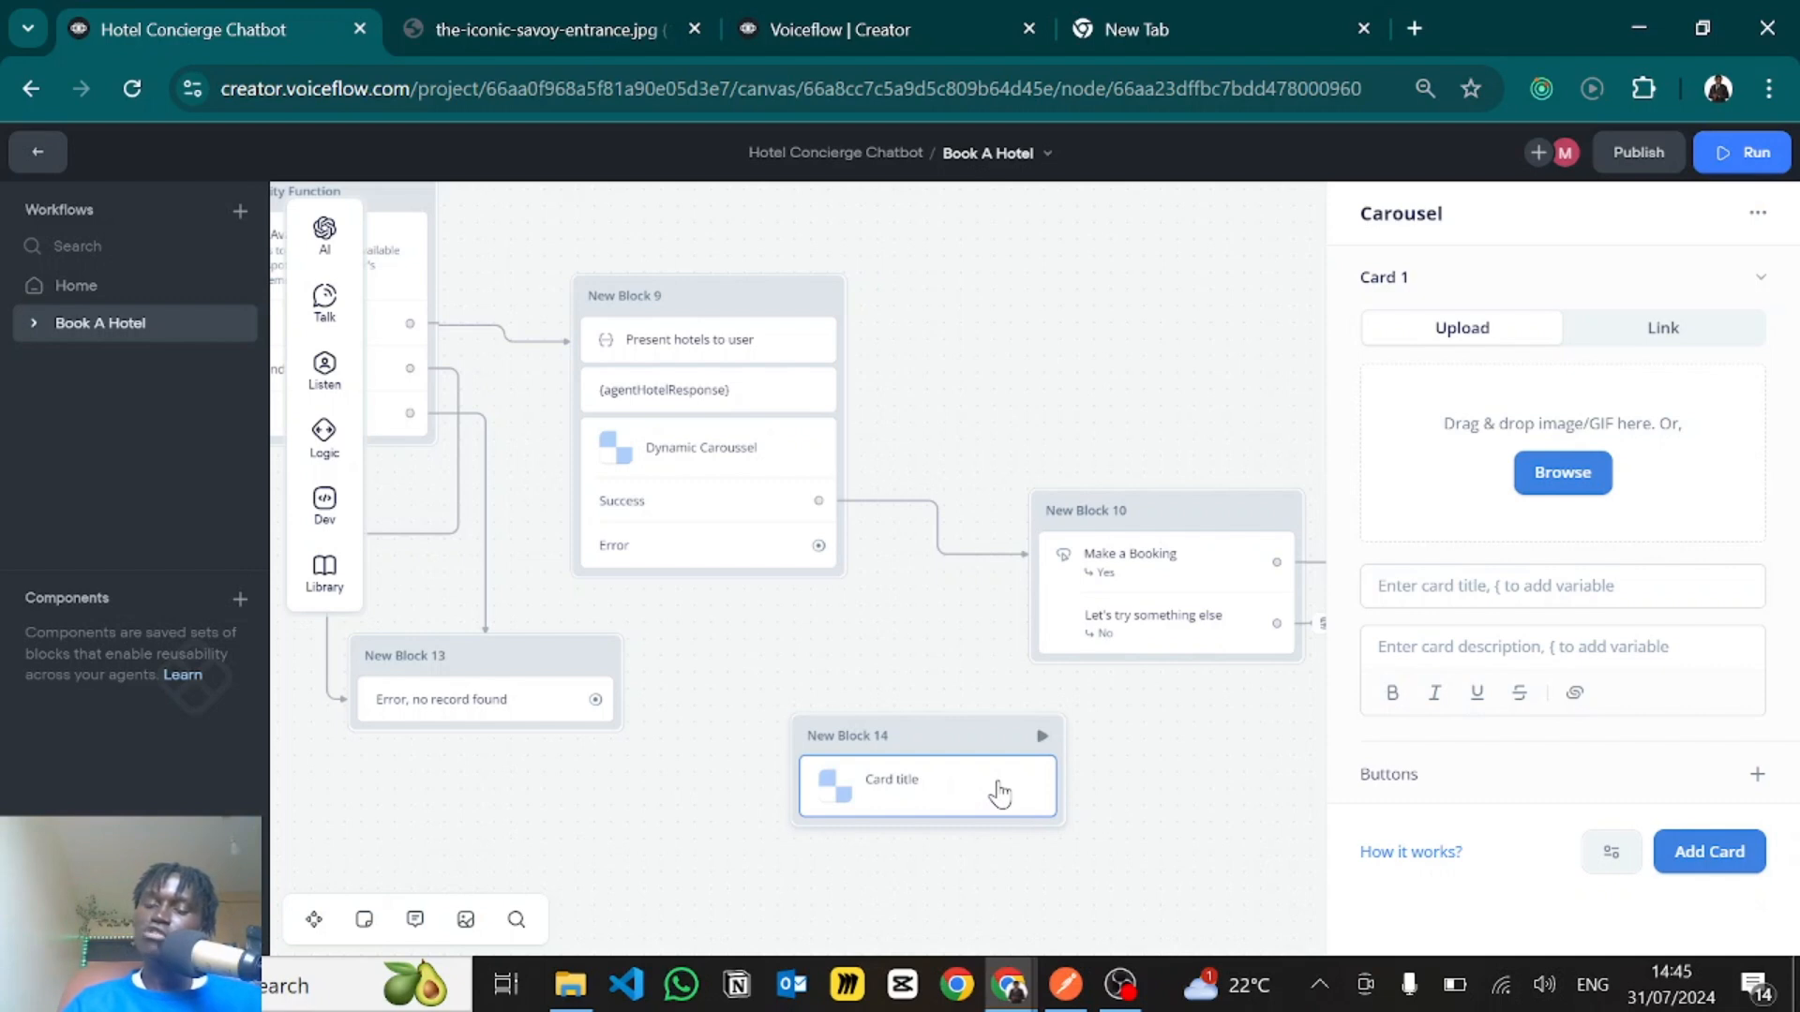
pyautogui.press('Delete')
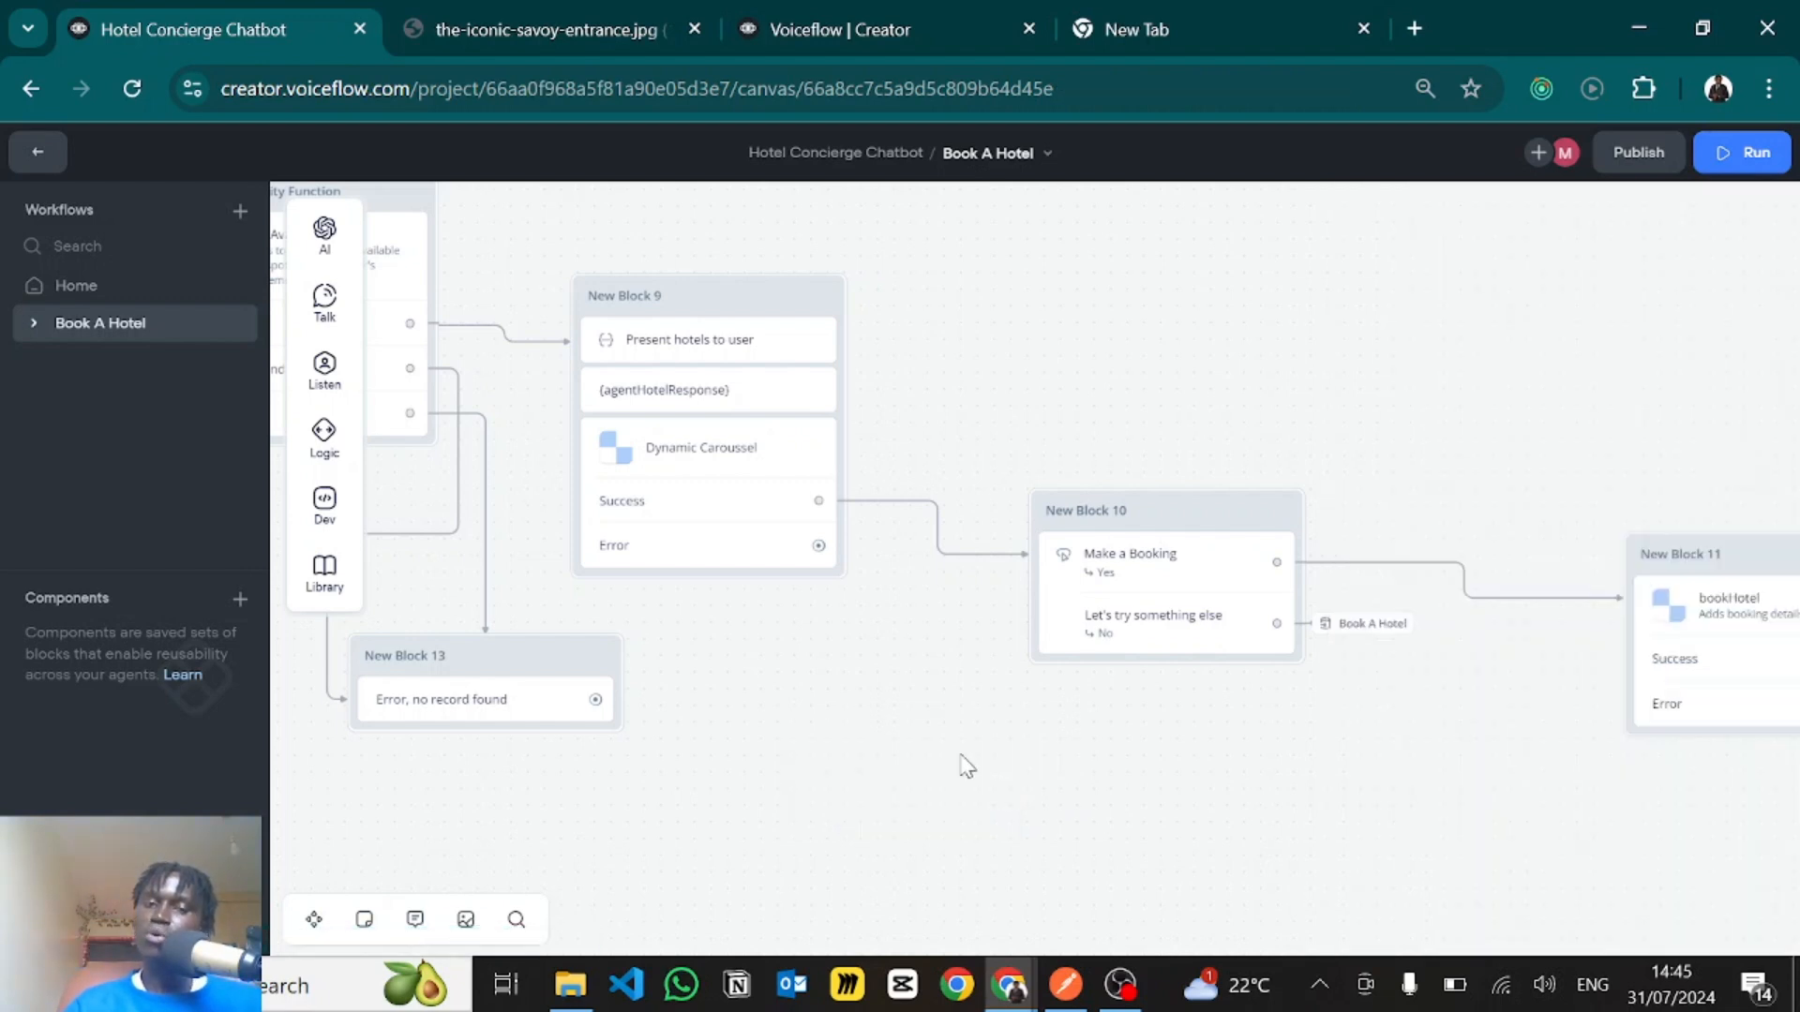
# - Look over the Dev step types and reopen the Dynamic Caroussel function step in New Block 9
pyautogui.moveTo(1101, 803); pyautogui.dragTo(1179, 845)
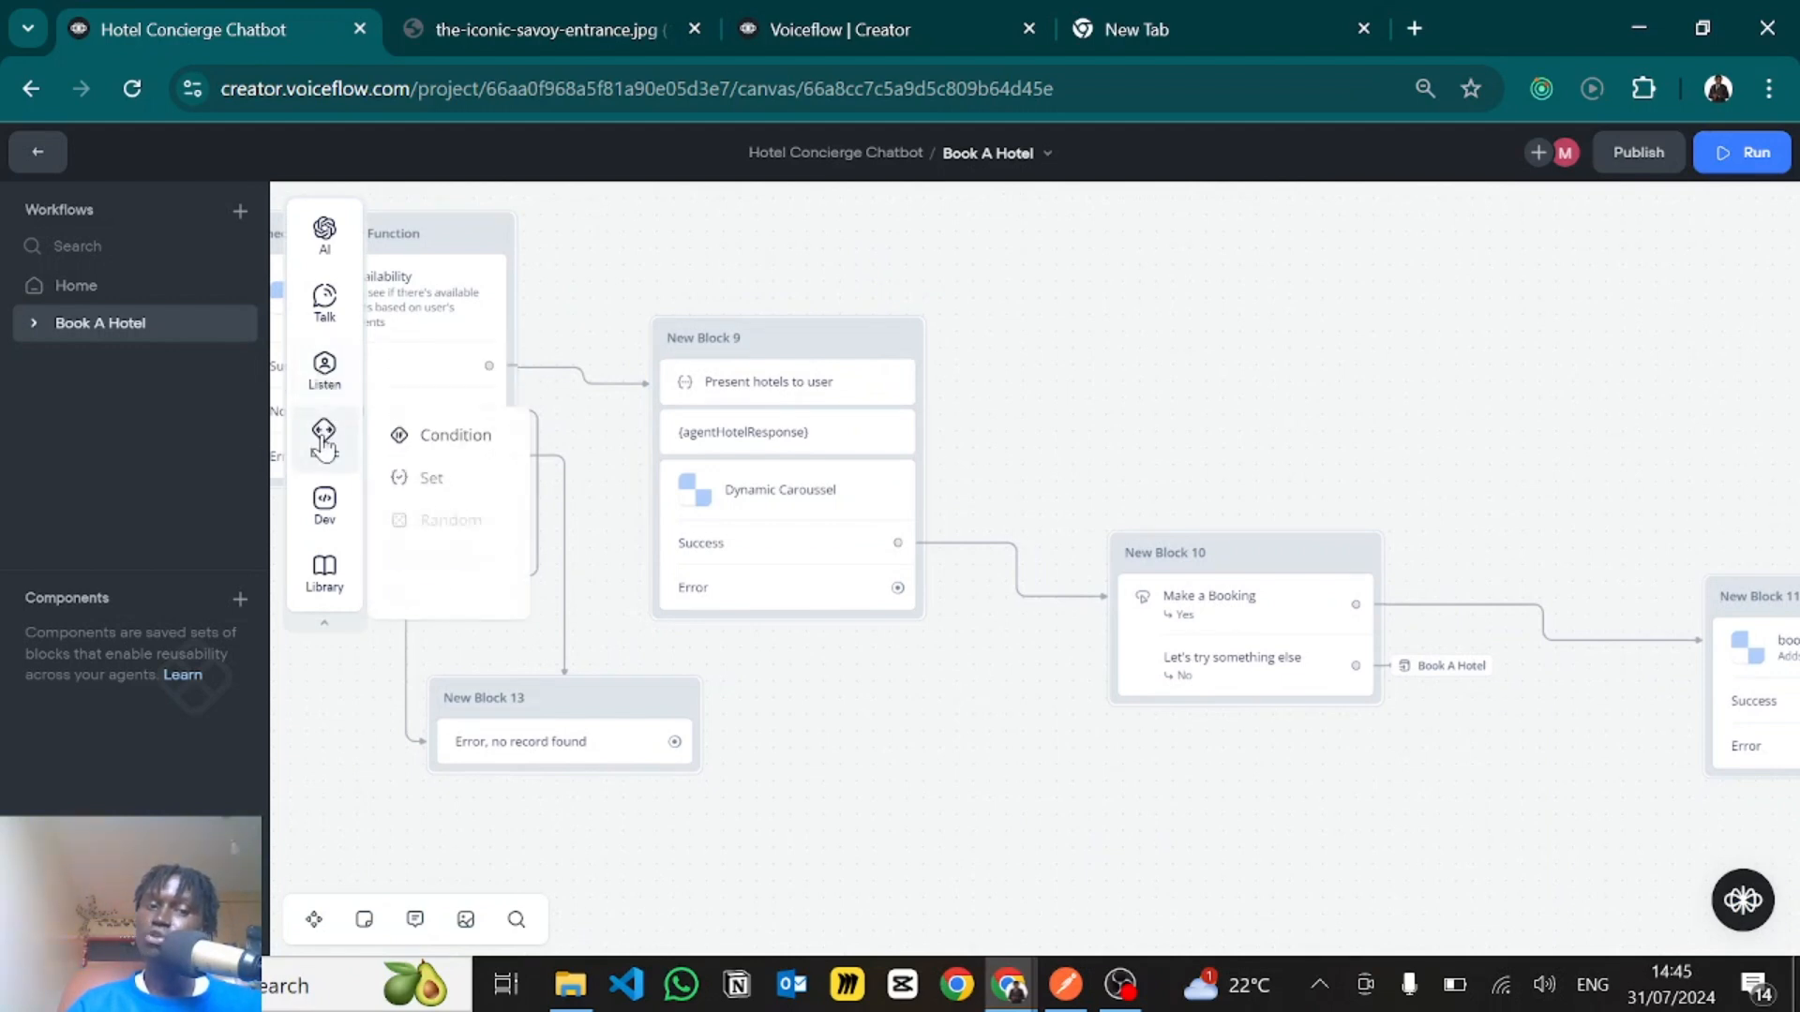
pyautogui.moveTo(312, 521)
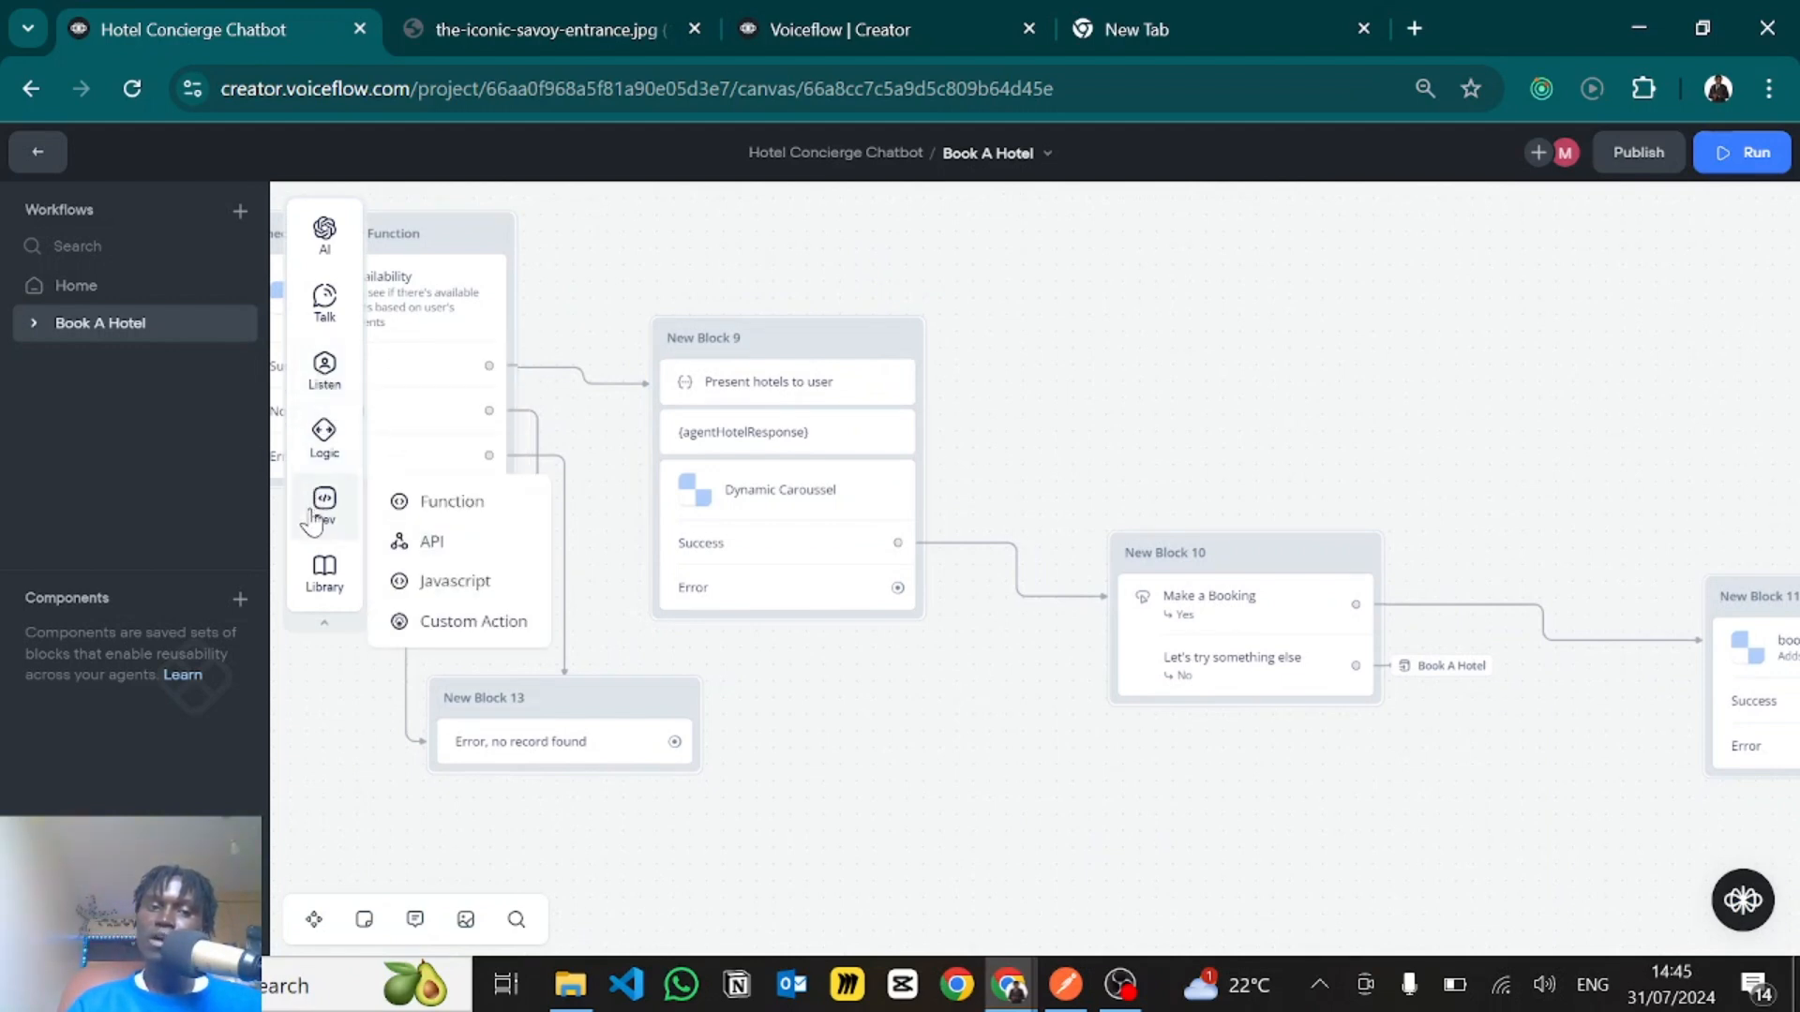
pyautogui.click(753, 526)
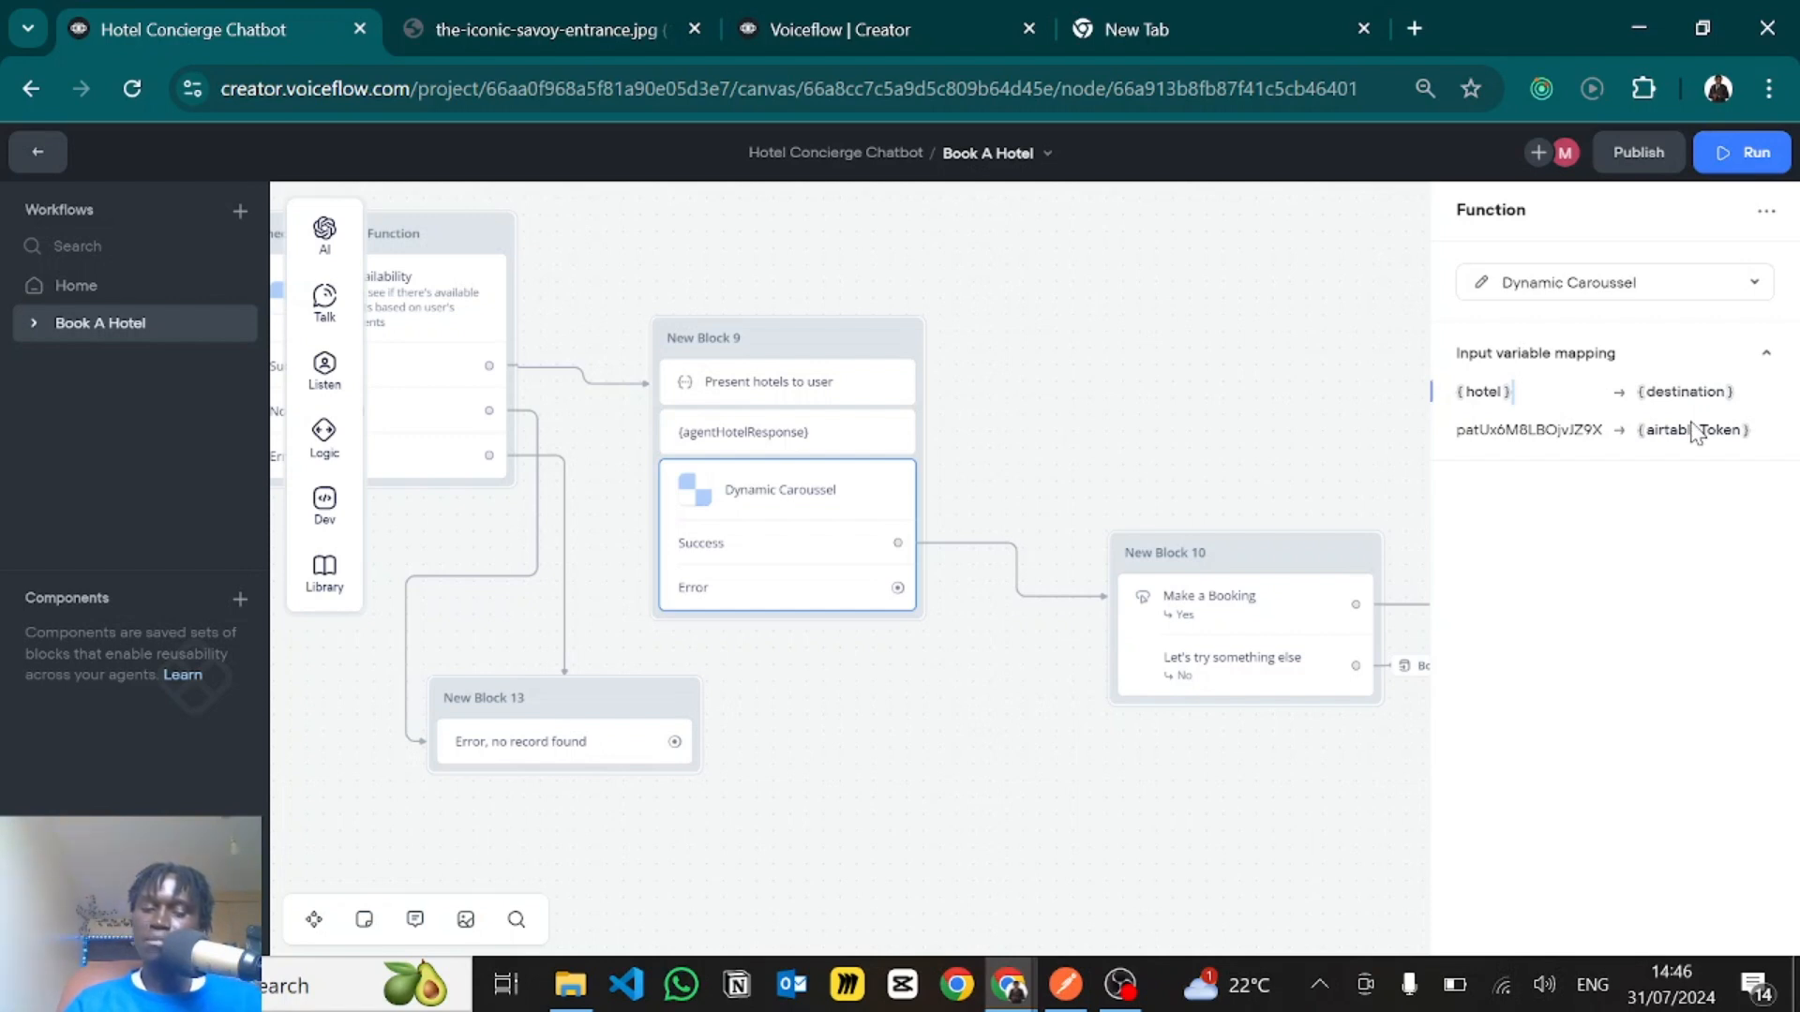
# - Switch to the Hotel Concierge base in Airtable, view its Images table, and return to the Voiceflow canvas
pyautogui.hotkey('alt', 'Tab')
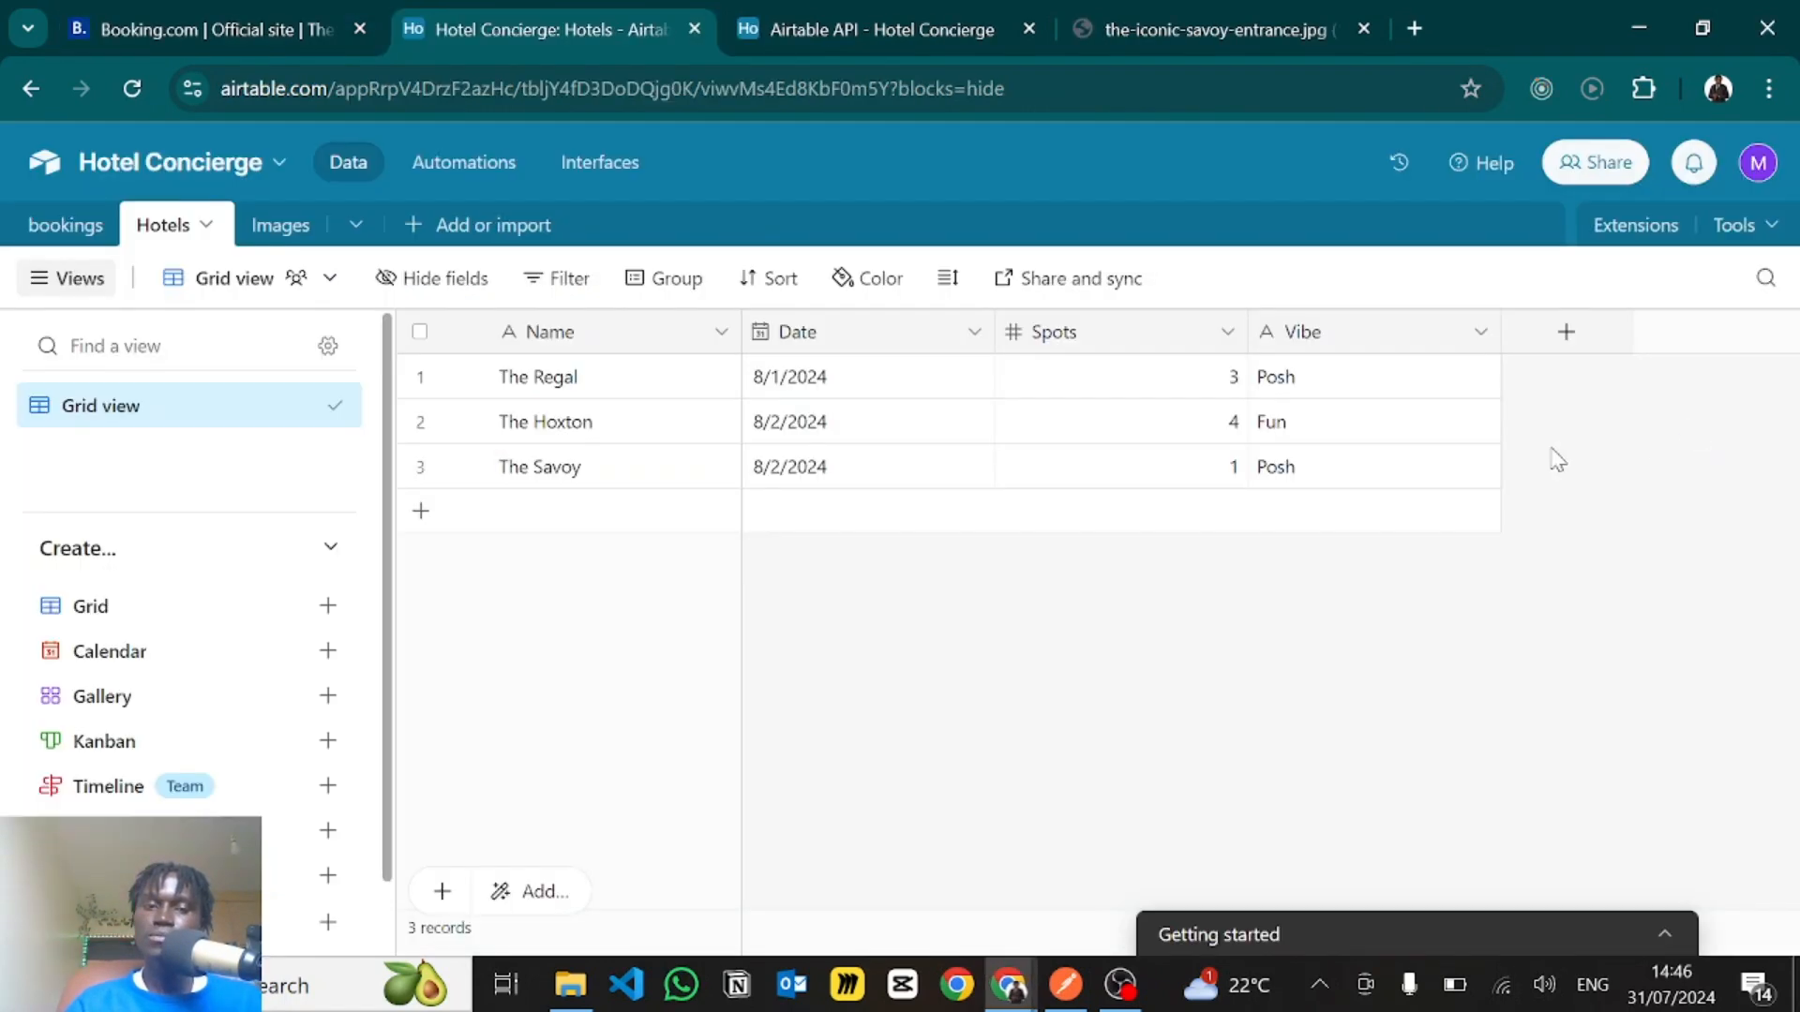
pyautogui.click(279, 227)
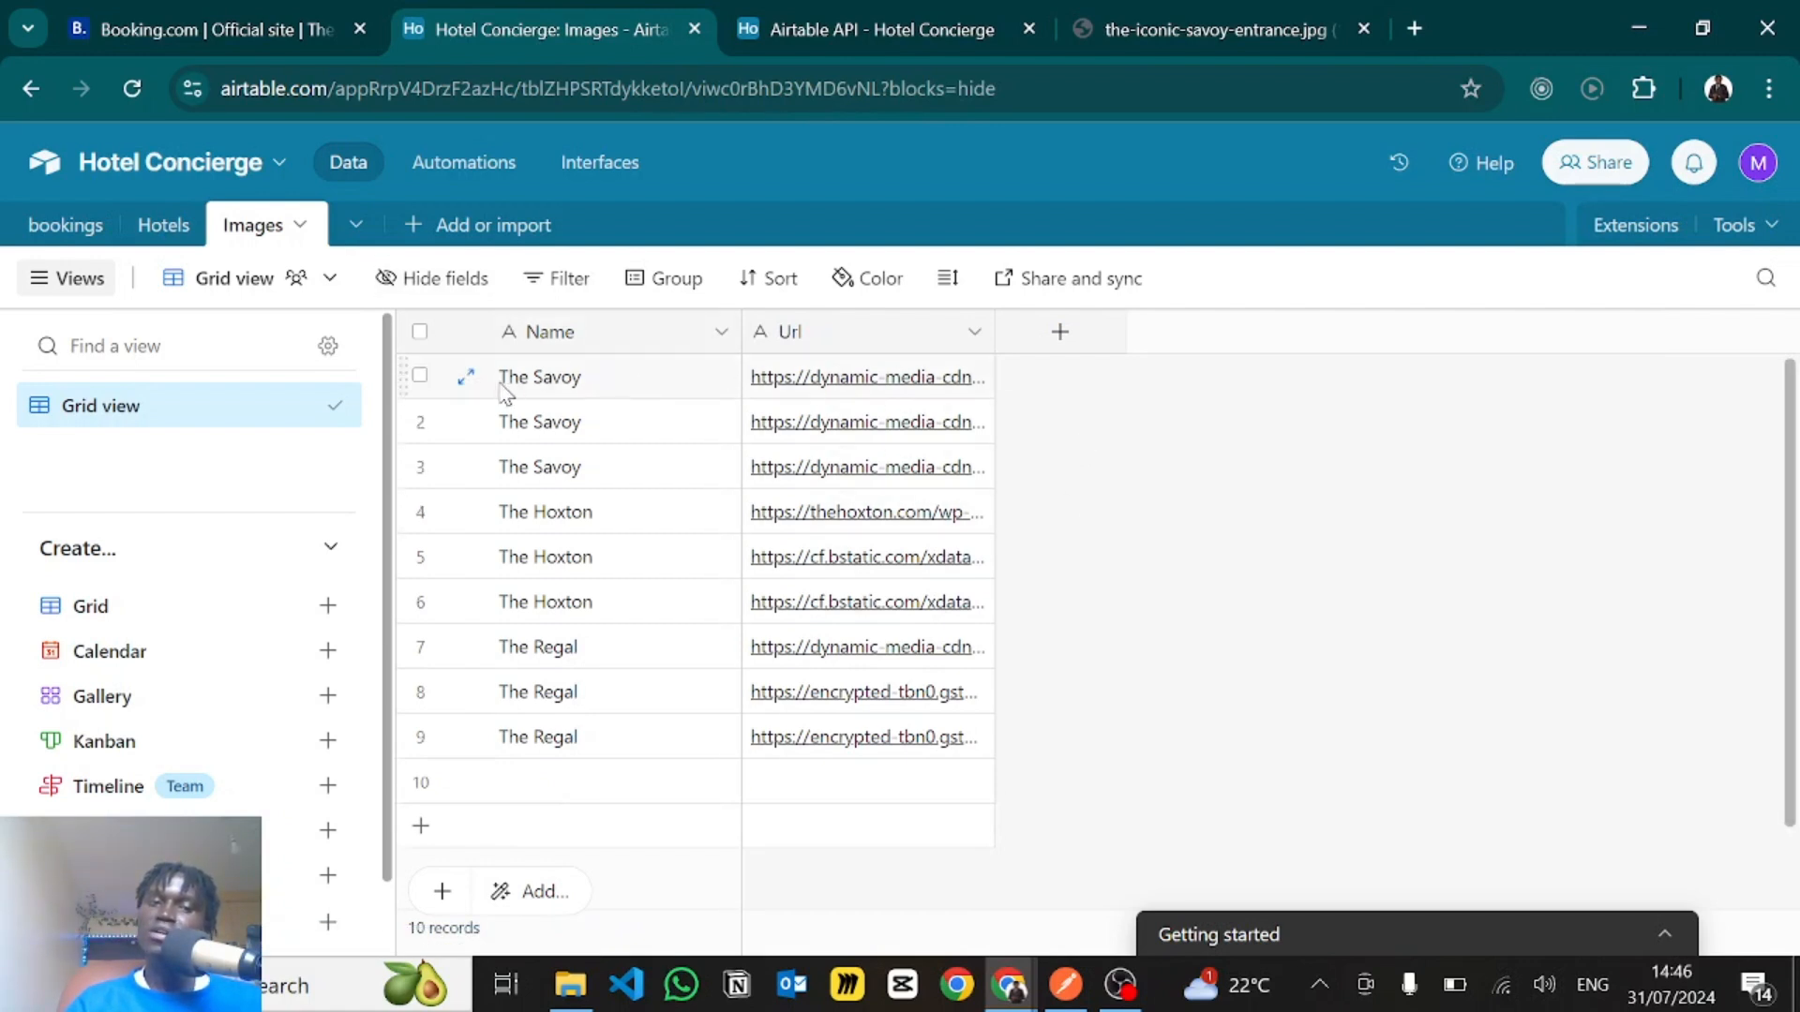
pyautogui.hotkey('alt', 'Tab')
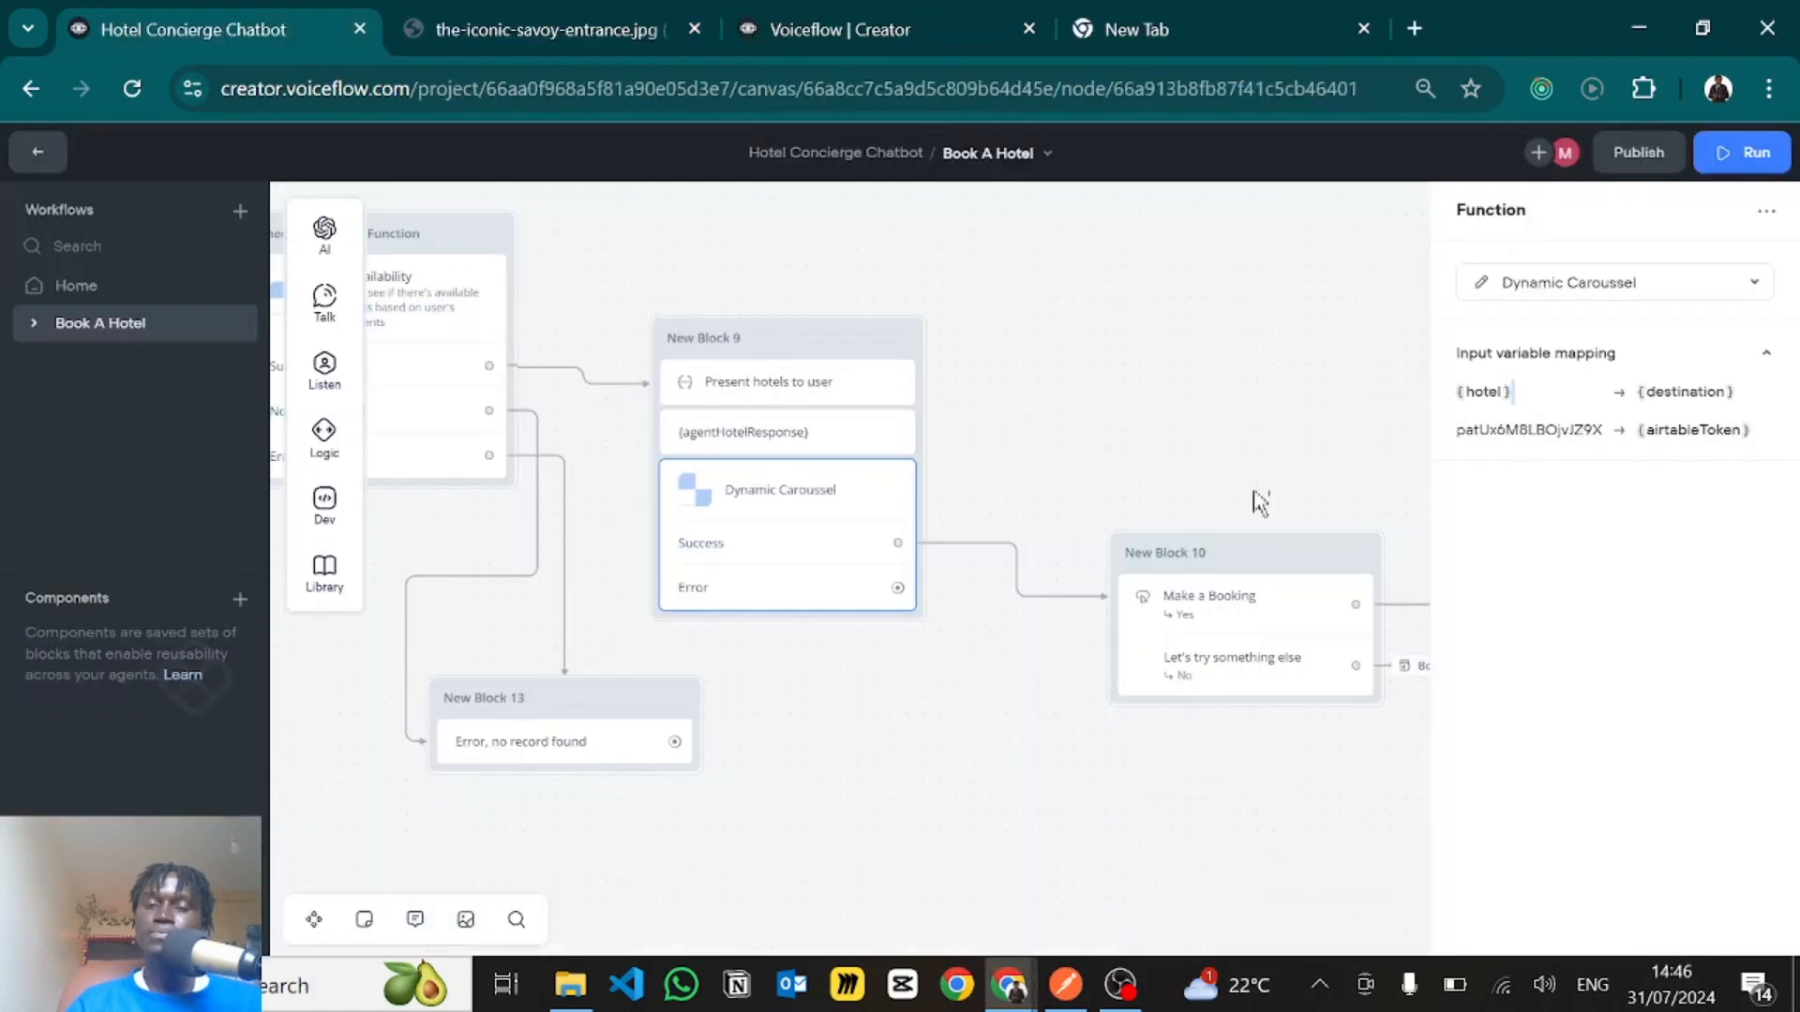
# - Open the Dynamic Caroussel function for editing, and add and remove a blank input variable
pyautogui.doubleClick(1507, 431)
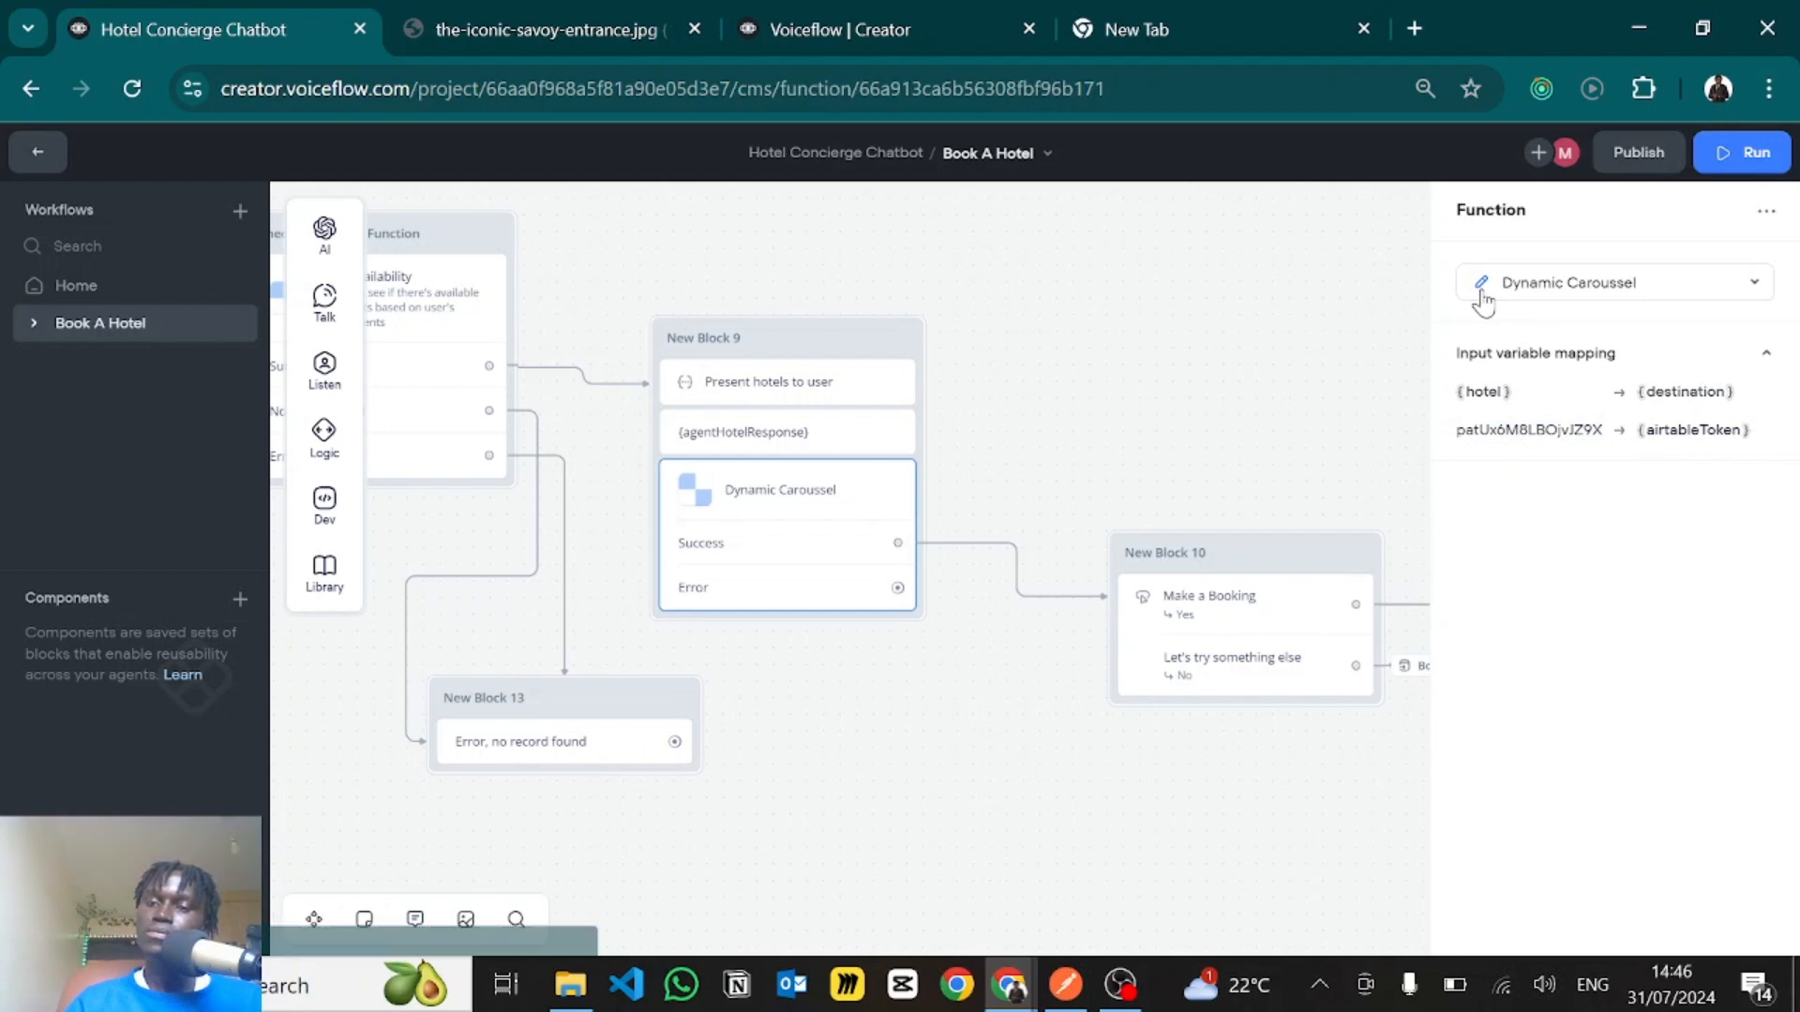
pyautogui.click(1482, 285)
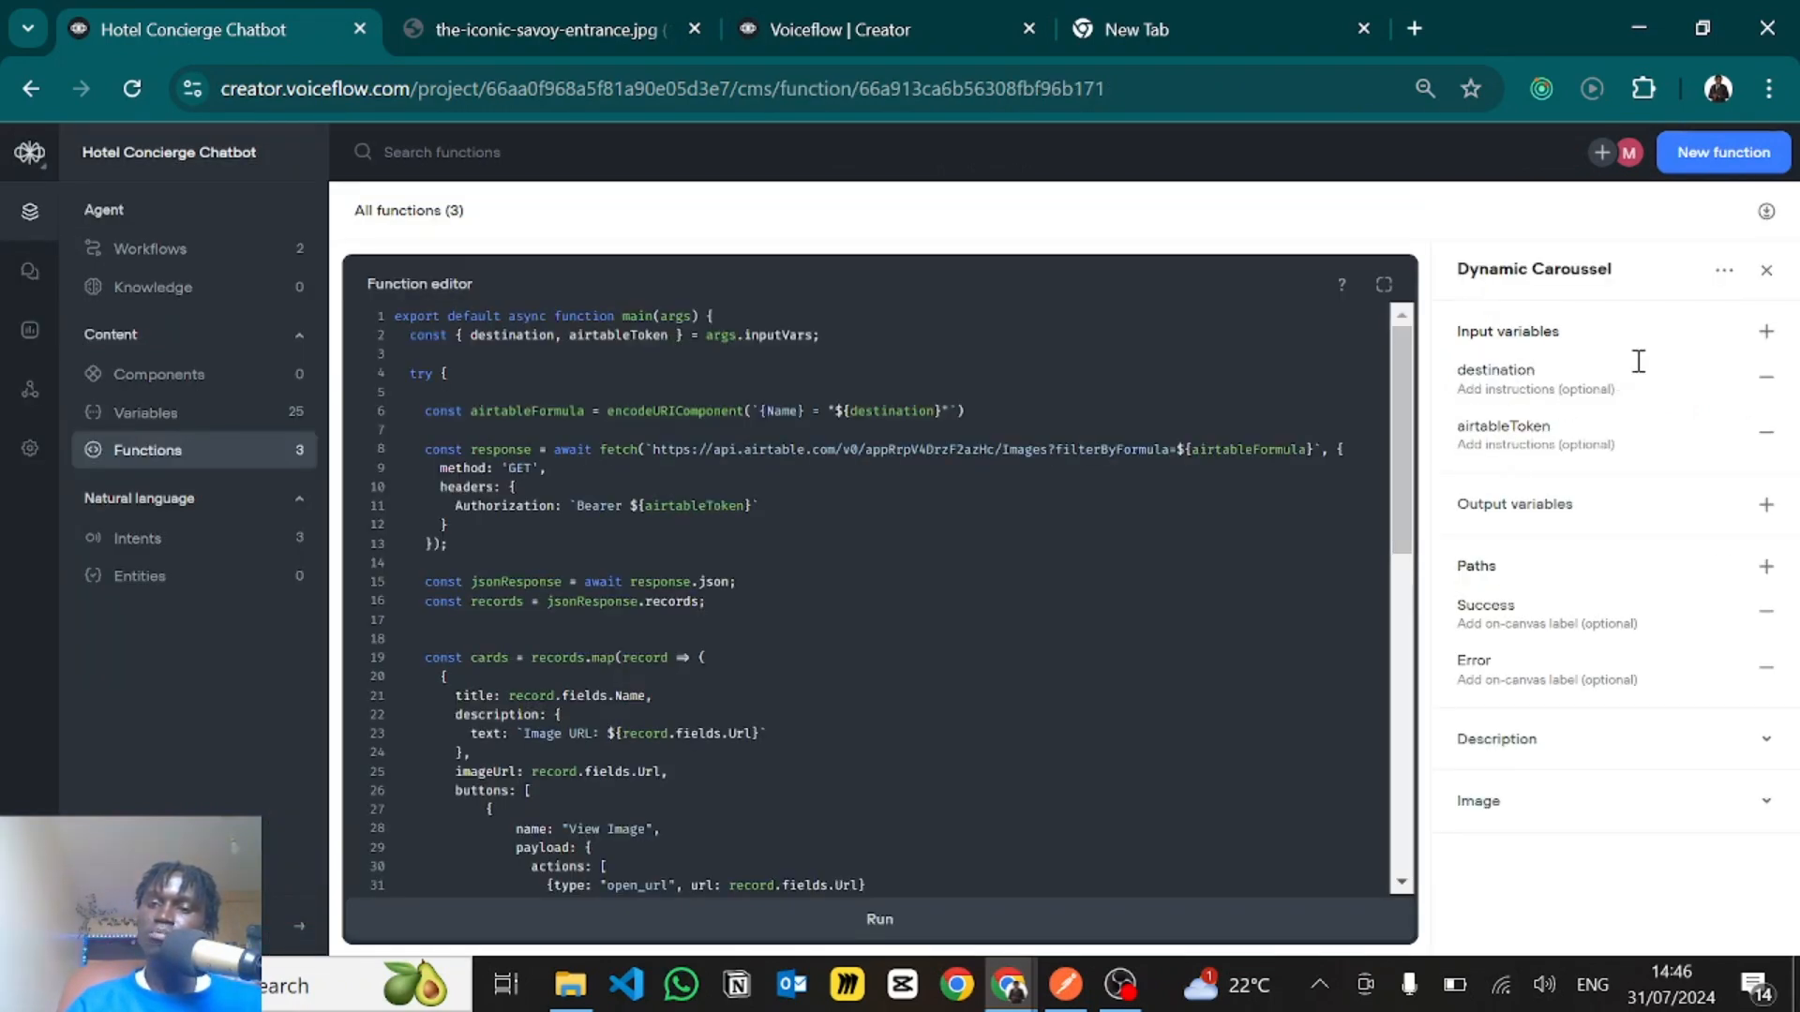
pyautogui.click(1762, 343)
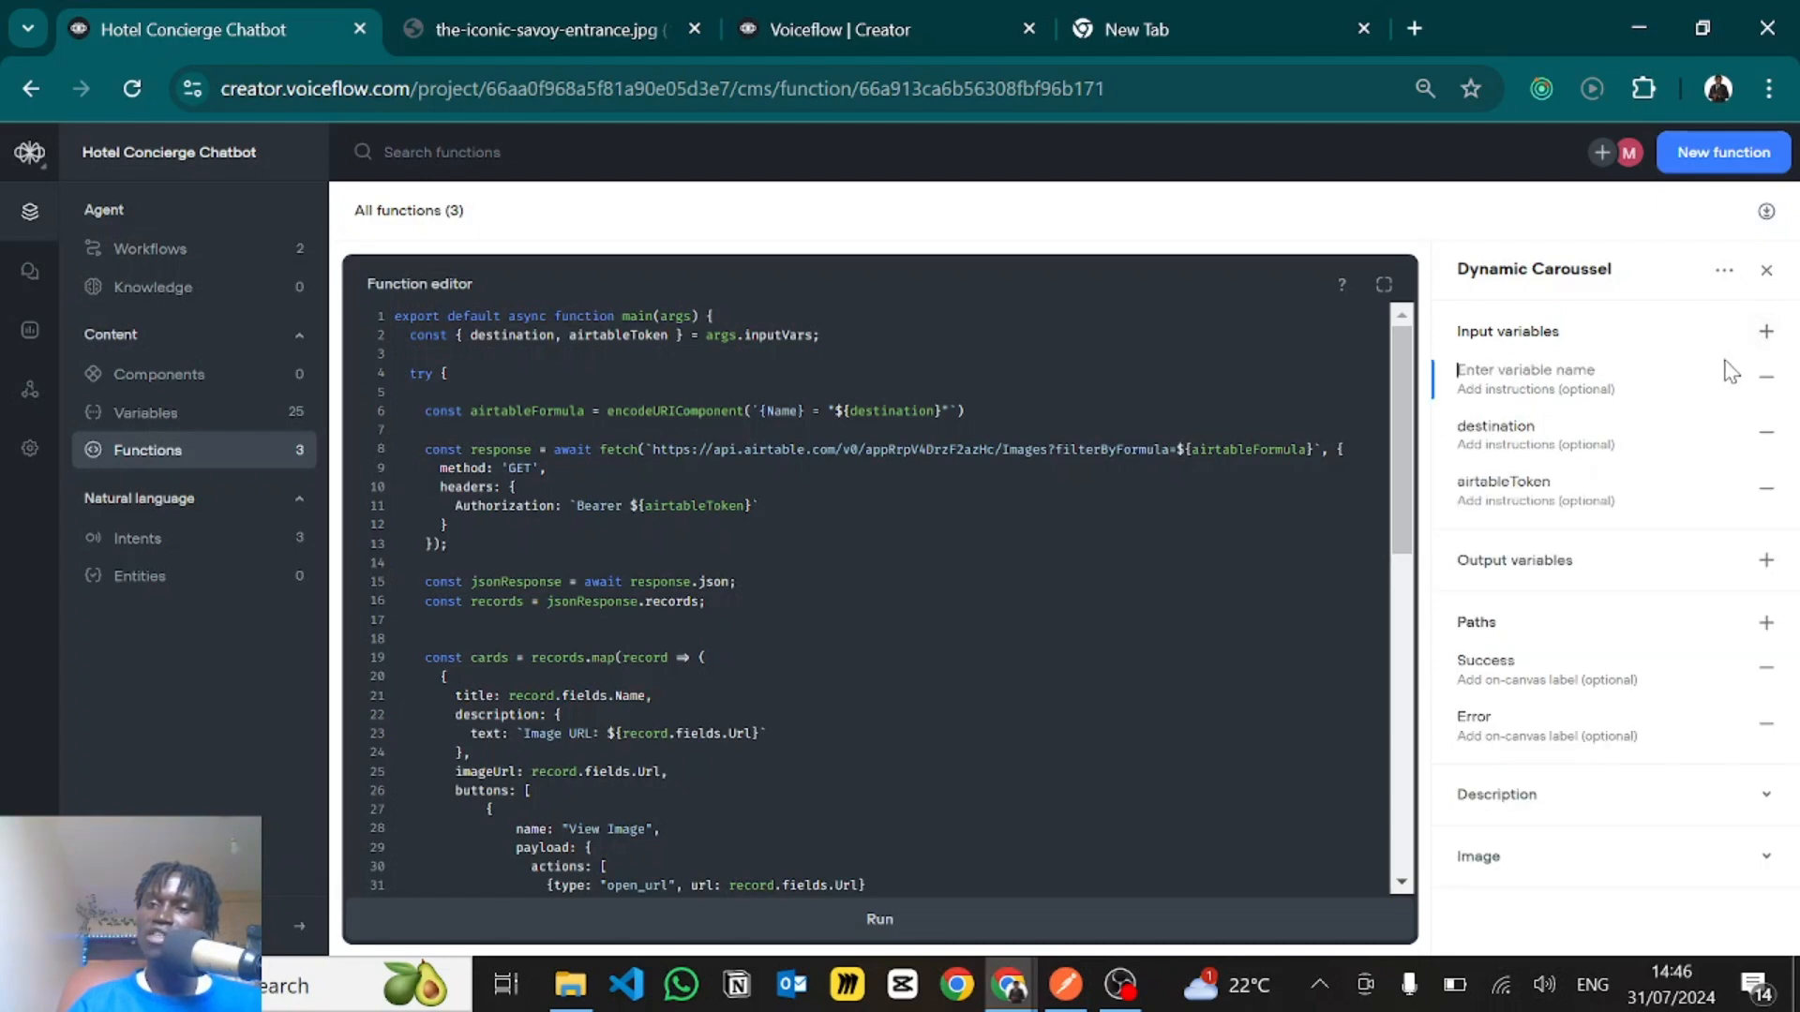
pyautogui.click(1766, 376)
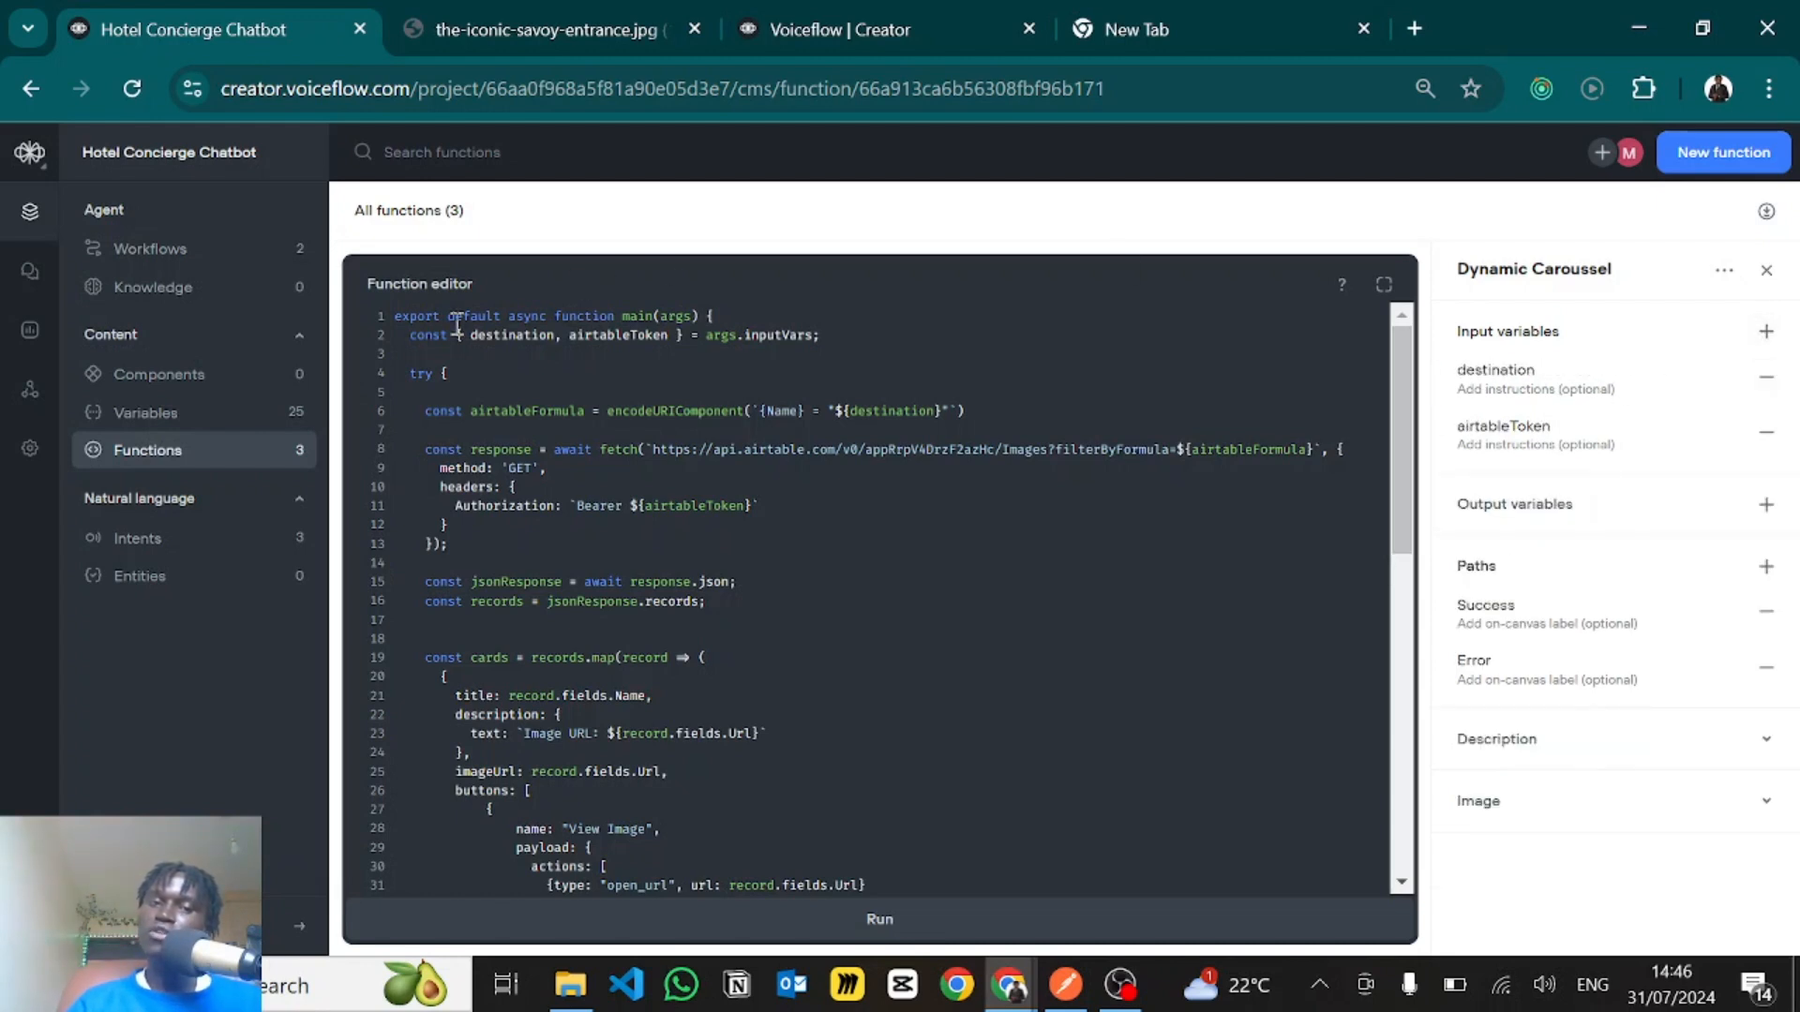
# - Examine how line 2 of the function code reads destination and airtableToken from args.inputVars
pyautogui.moveTo(458, 337); pyautogui.dragTo(681, 340)
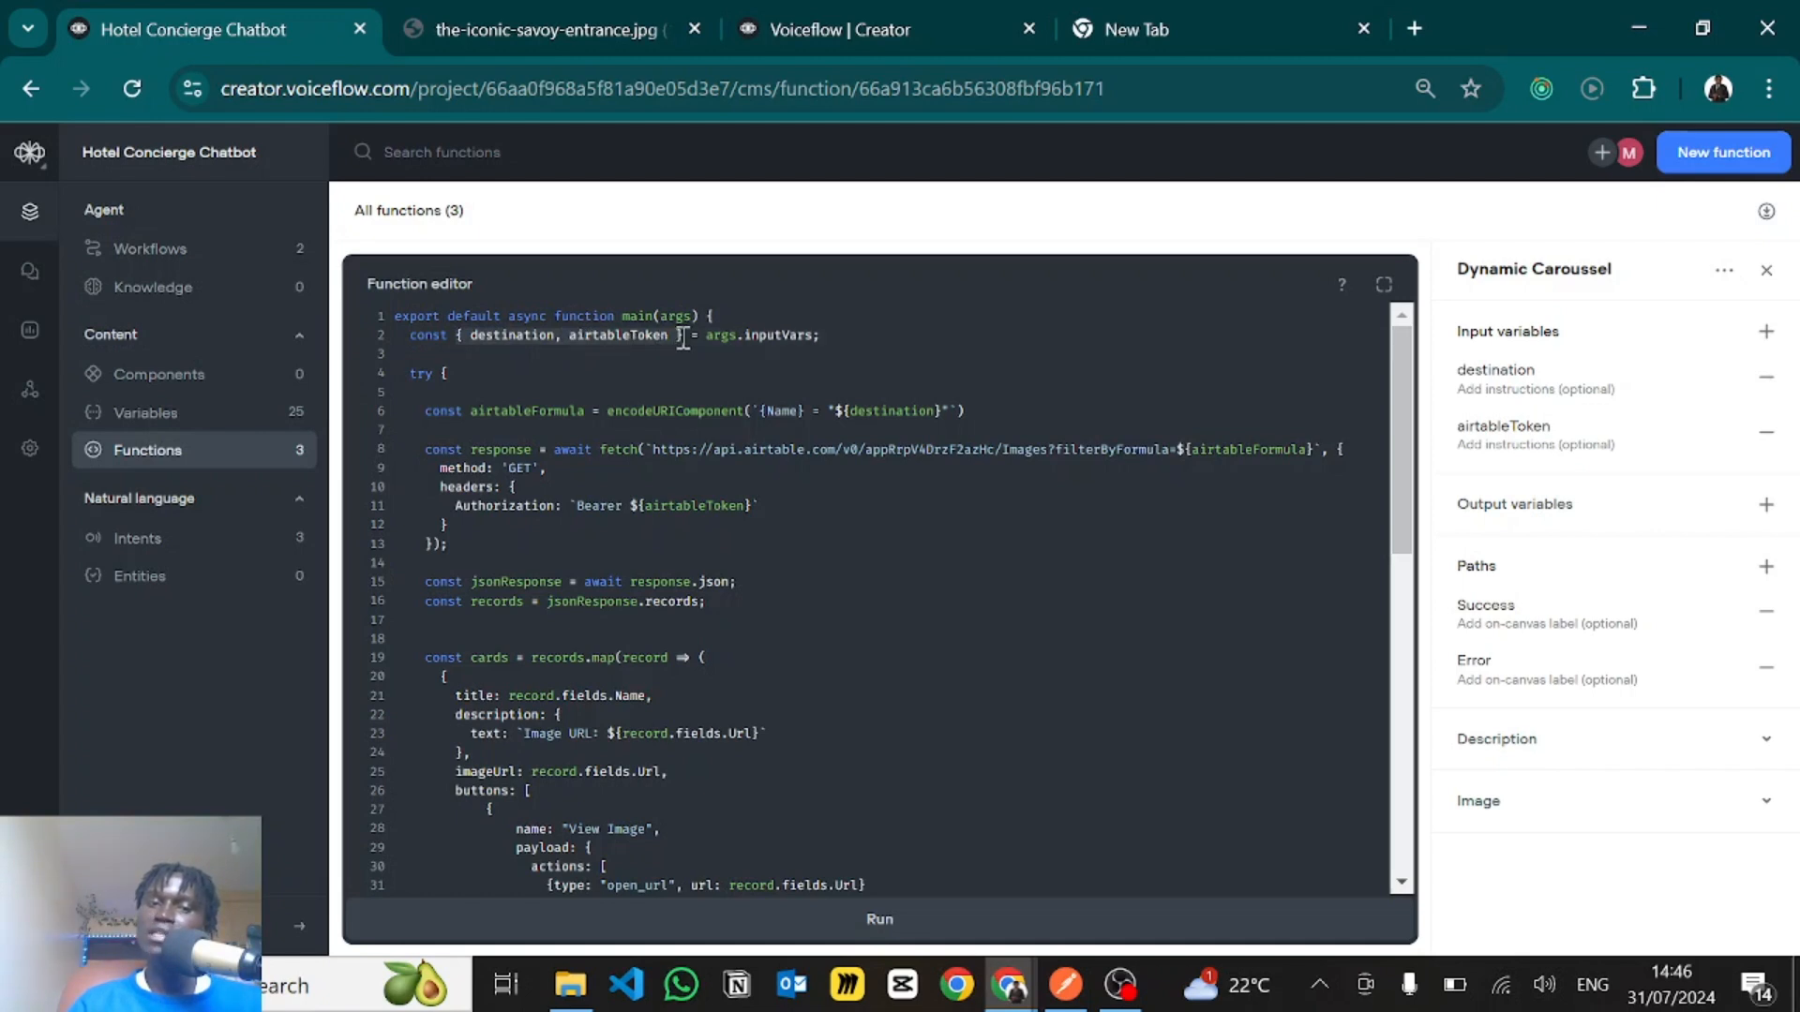
pyautogui.doubleClick(490, 338)
pyautogui.doubleClick(601, 338)
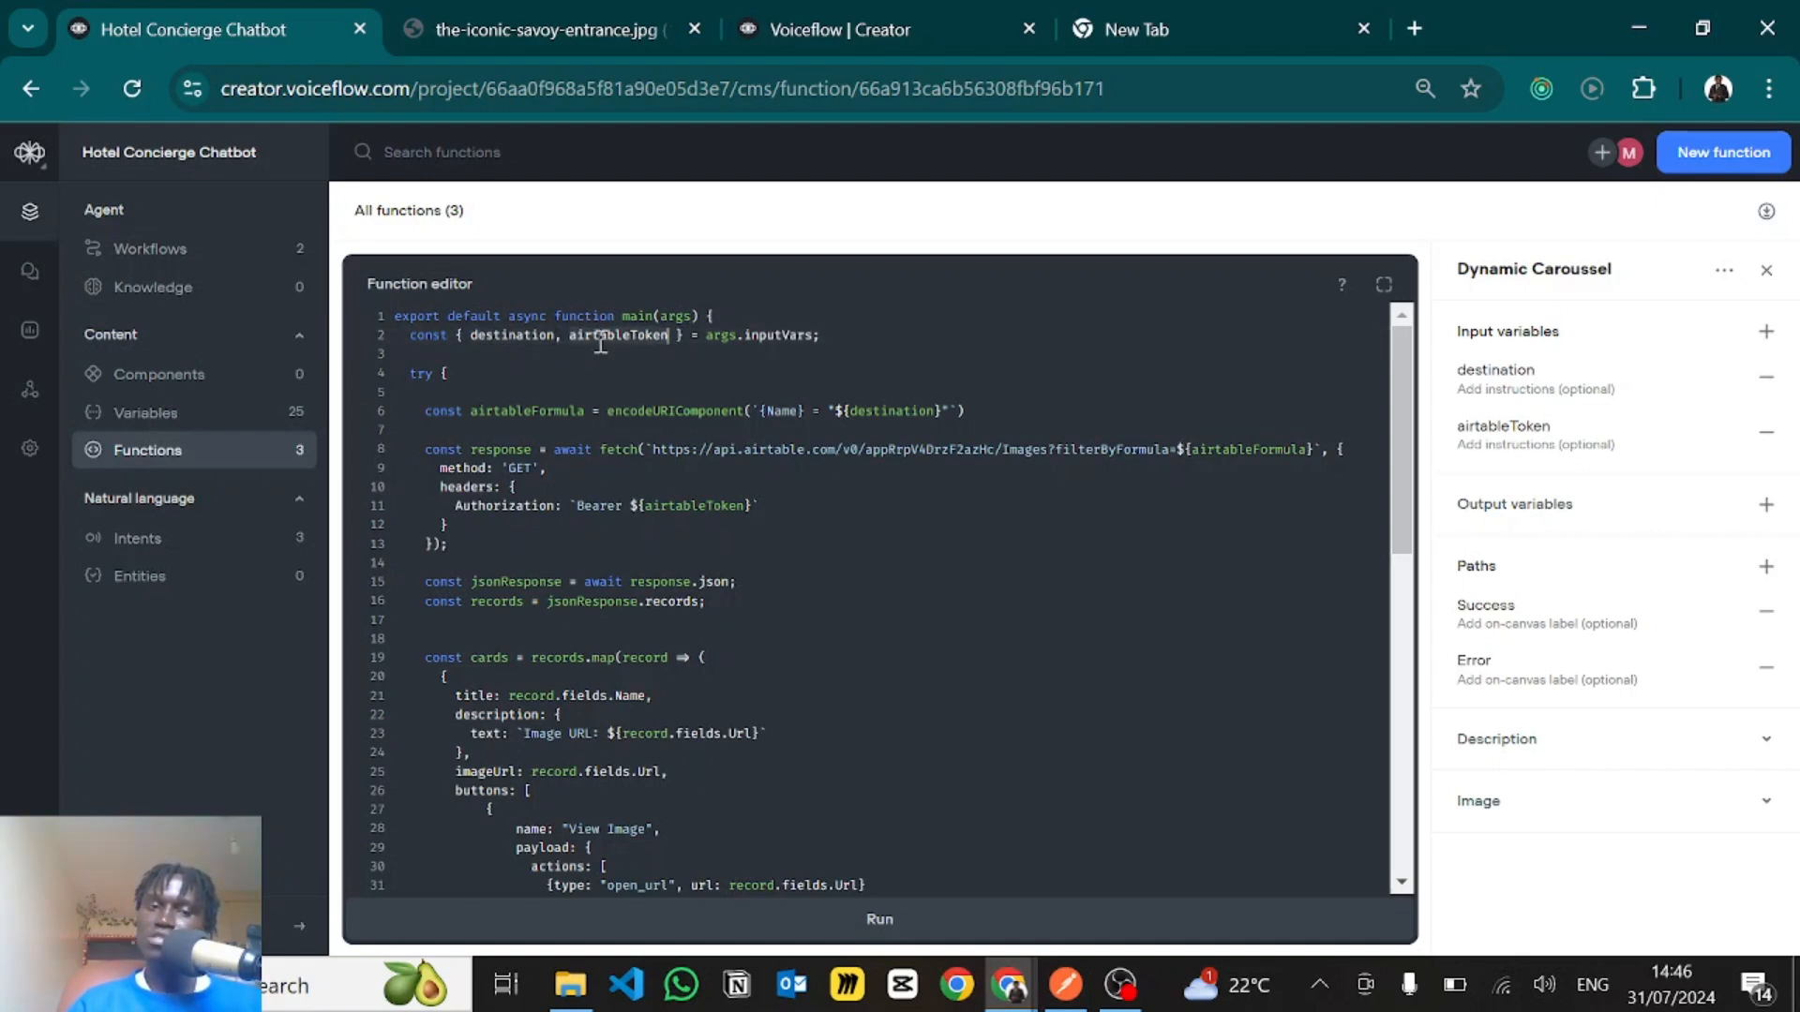
pyautogui.click(780, 353)
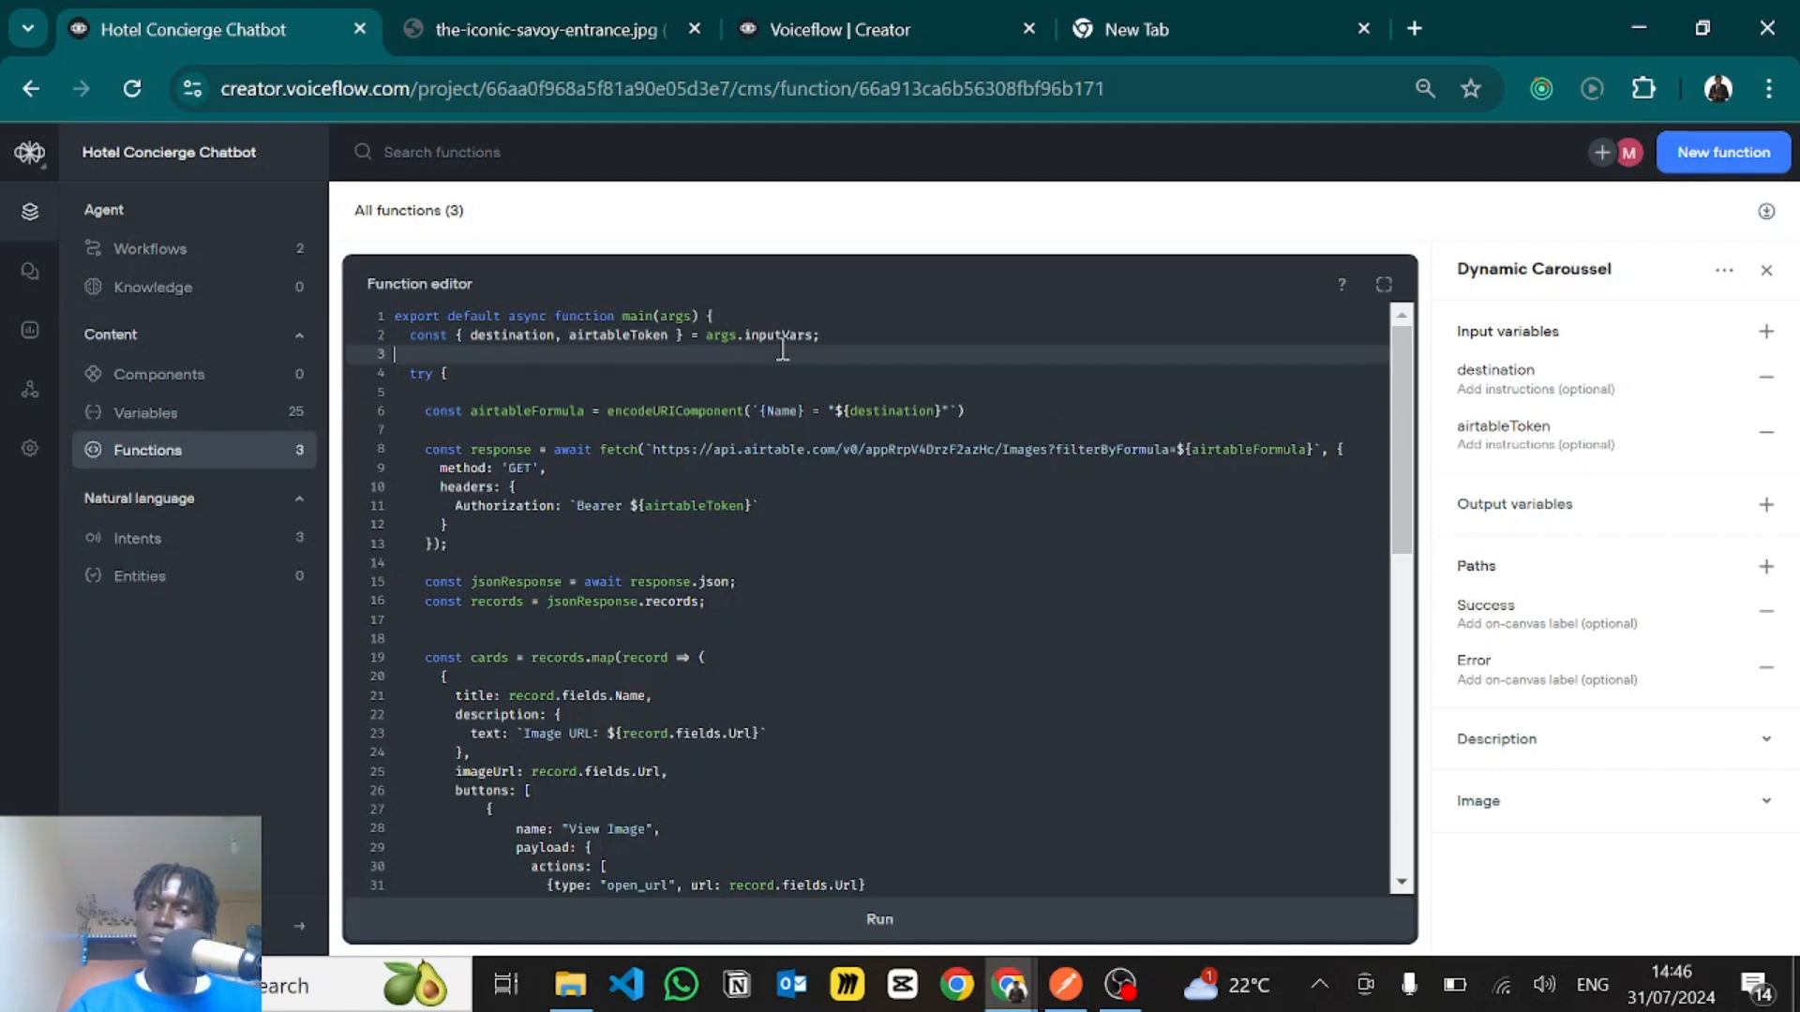
pyautogui.doubleClick(717, 336)
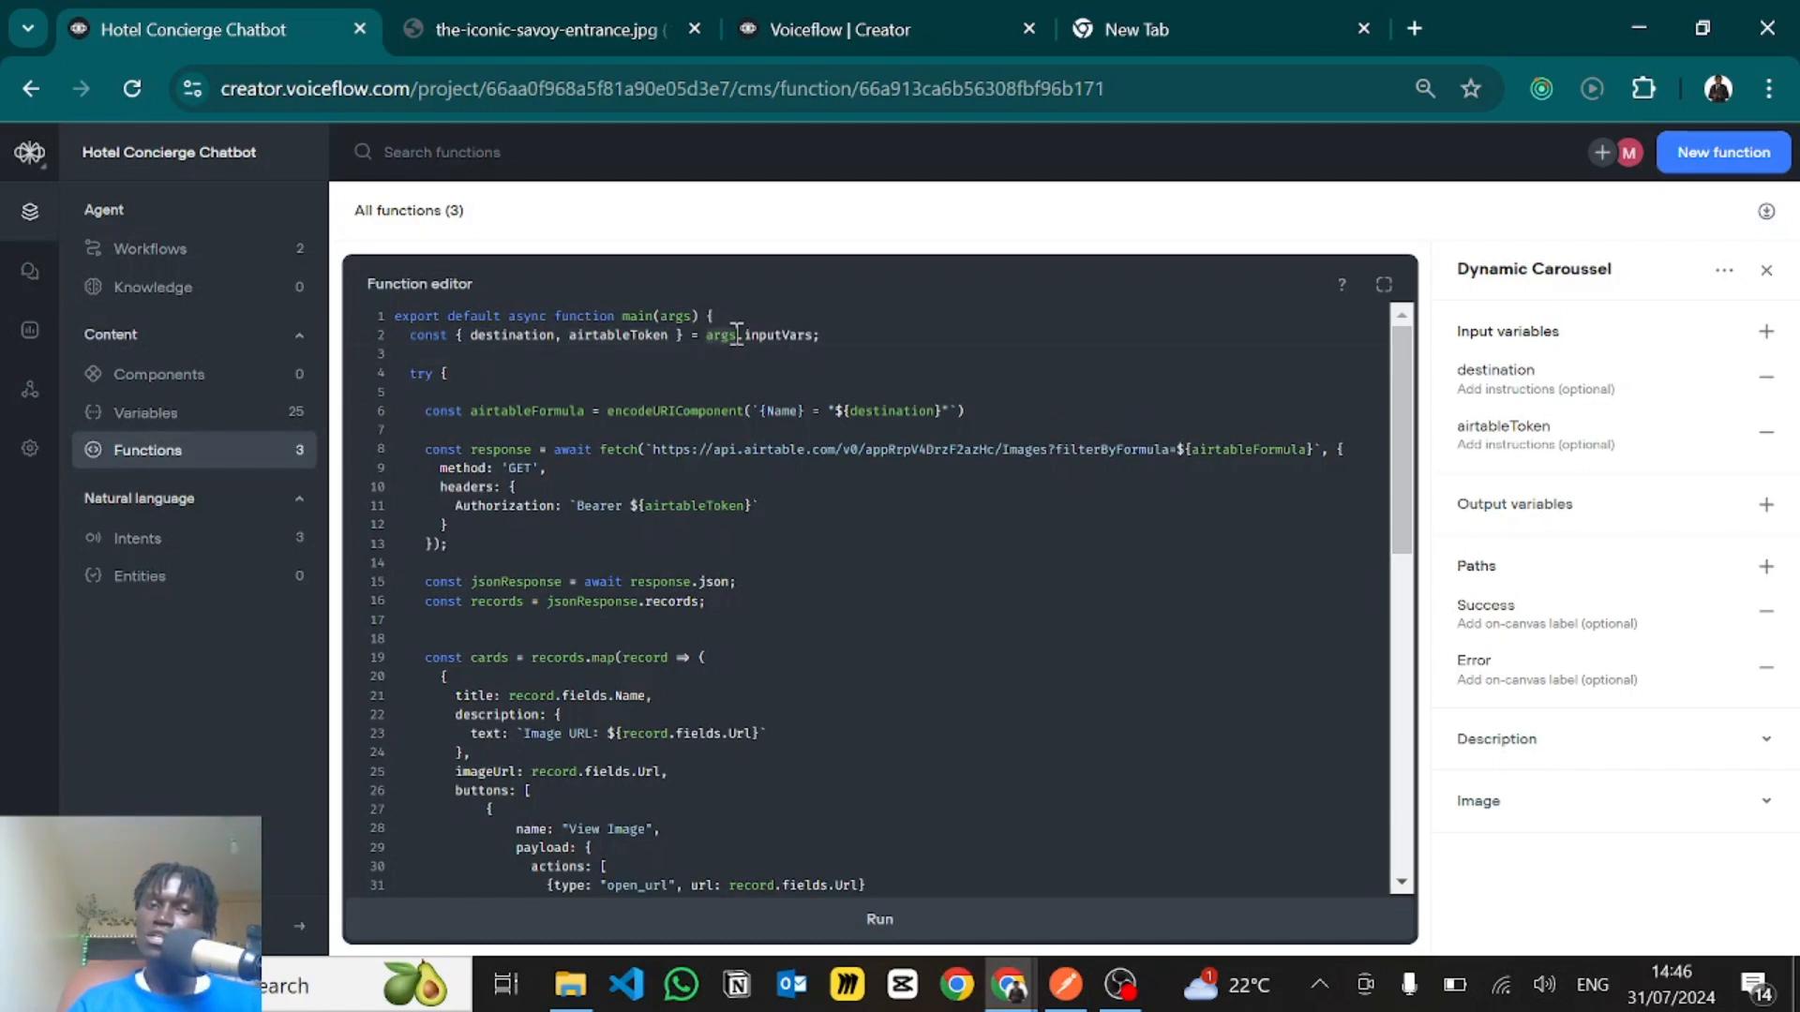
pyautogui.doubleClick(764, 335)
# - Review the function's try block and its catch block with the Error path and debug message
pyautogui.click(510, 411)
pyautogui.click(454, 377)
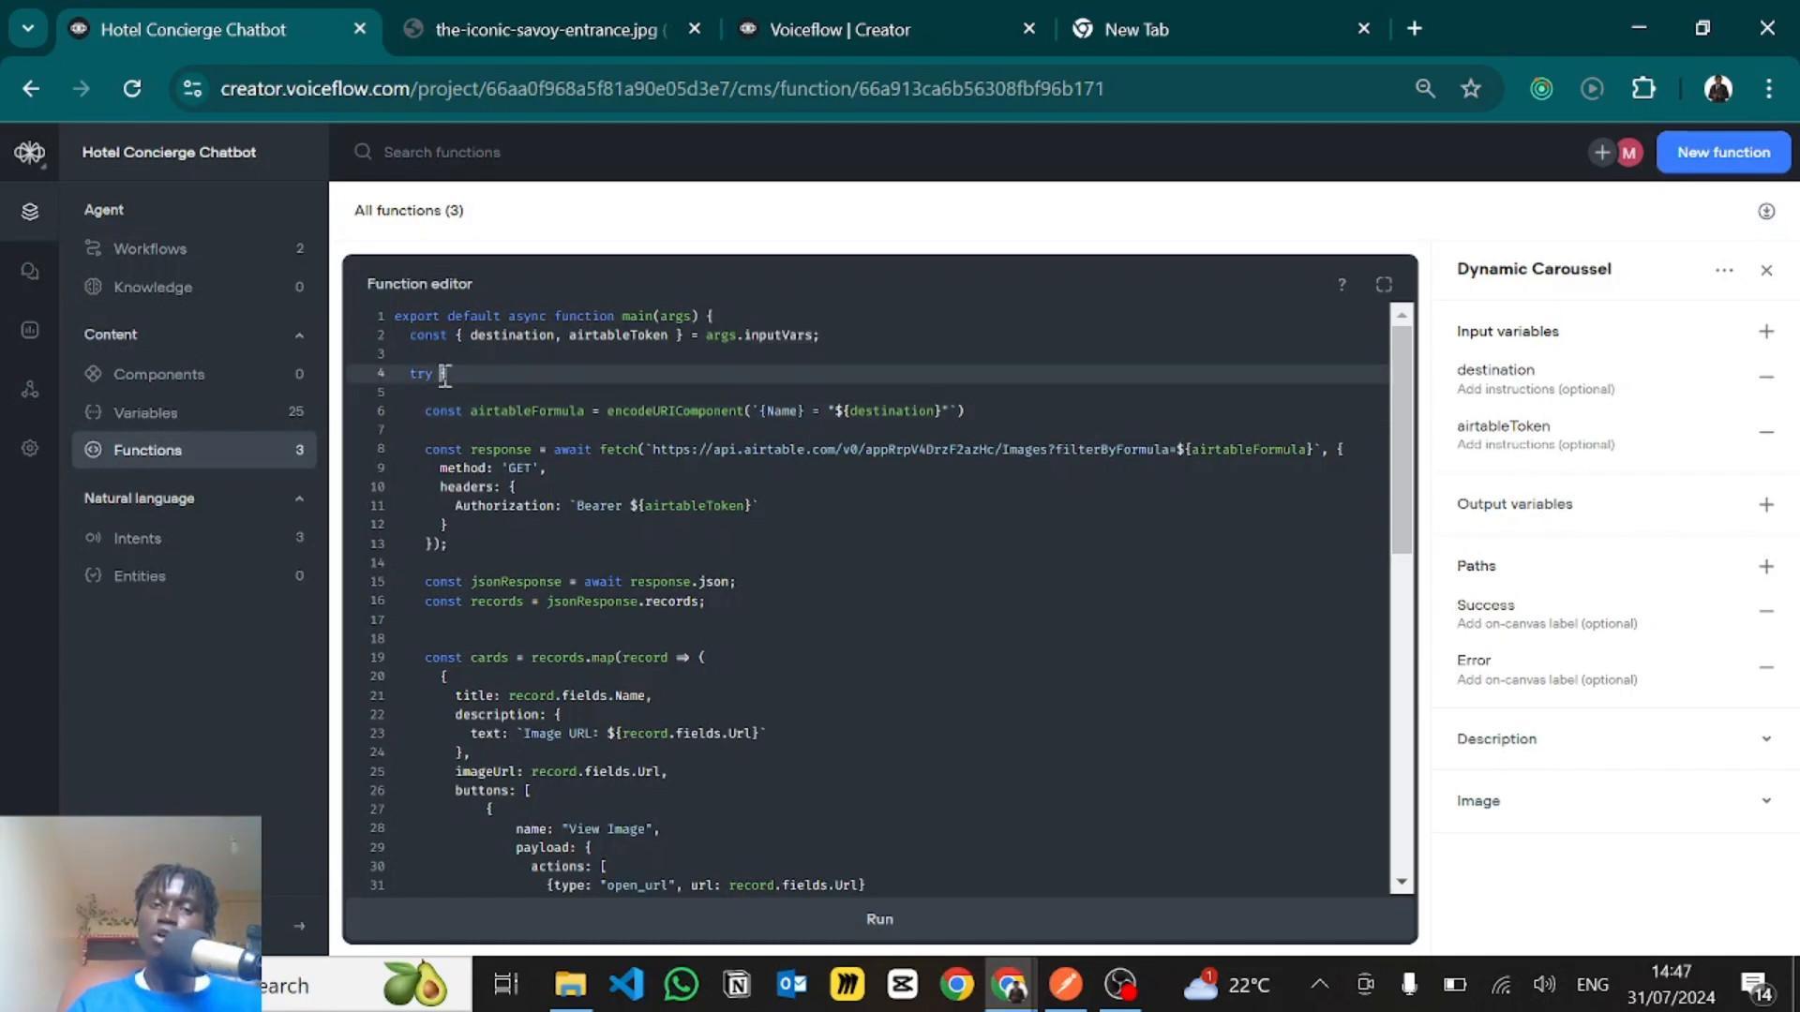
pyautogui.scroll(-4, 479, 501)
pyautogui.scroll(-5, 479, 501)
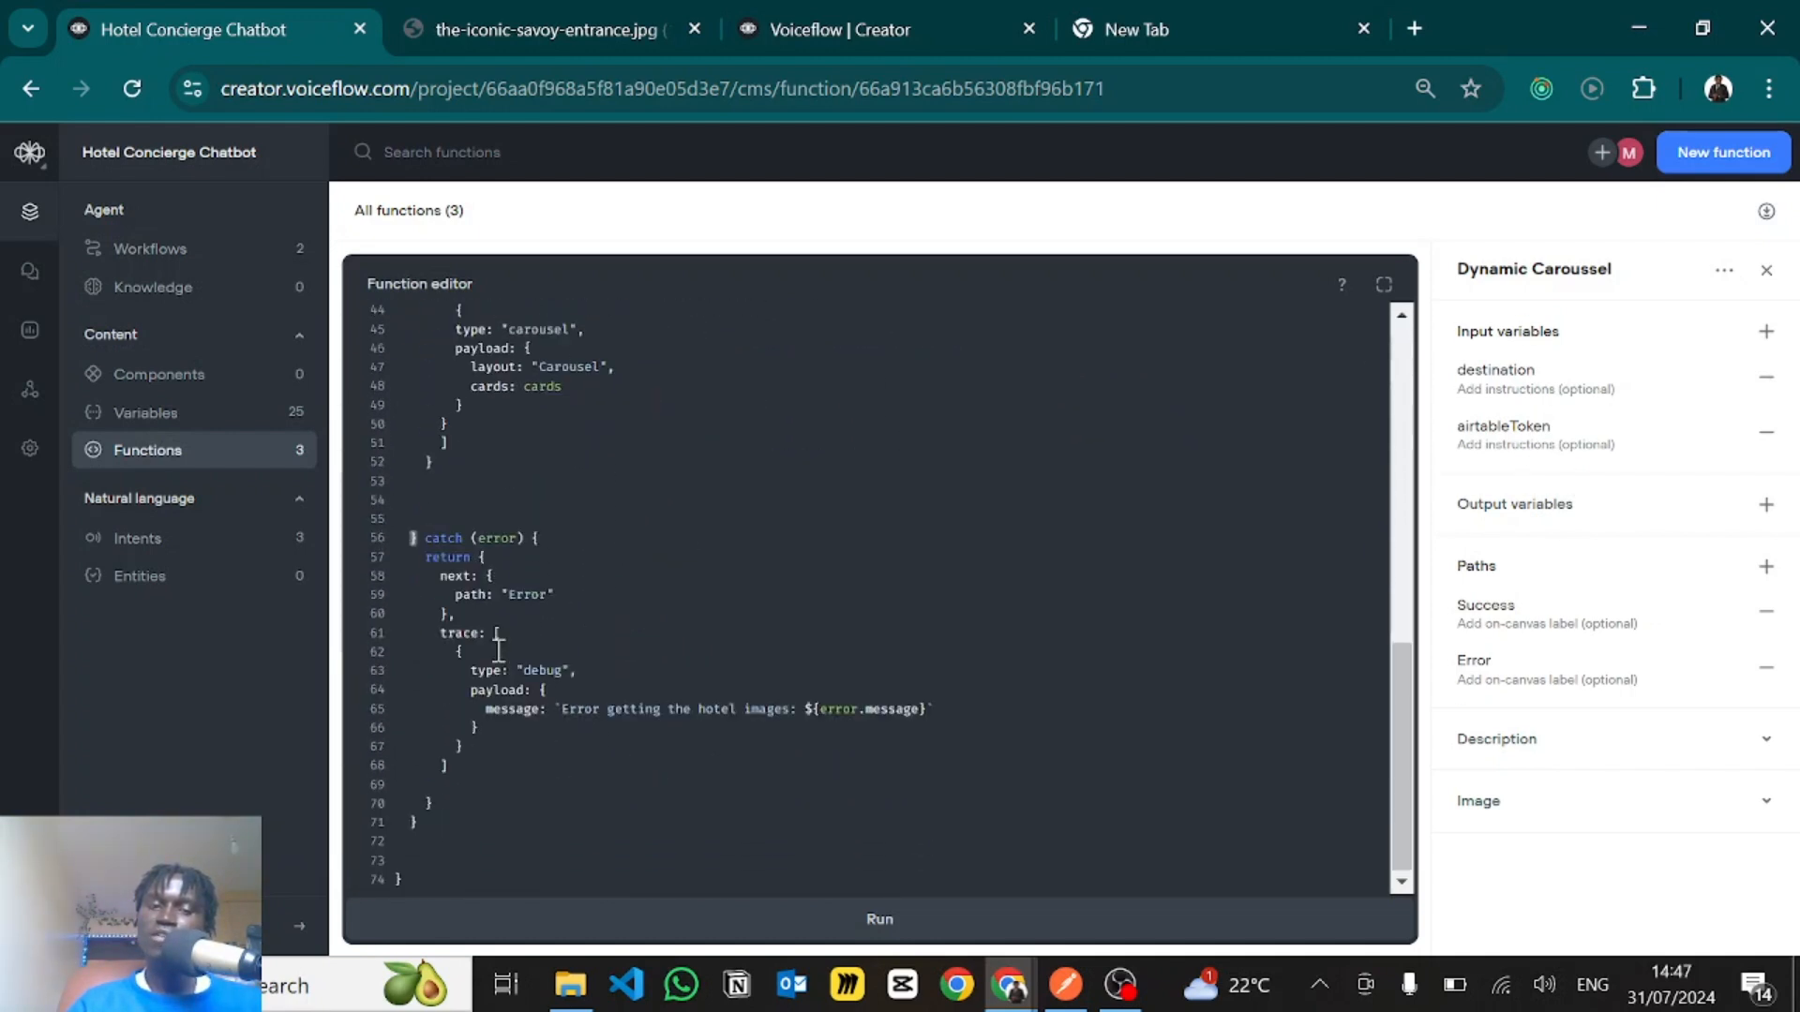
pyautogui.moveTo(427, 542); pyautogui.dragTo(659, 755)
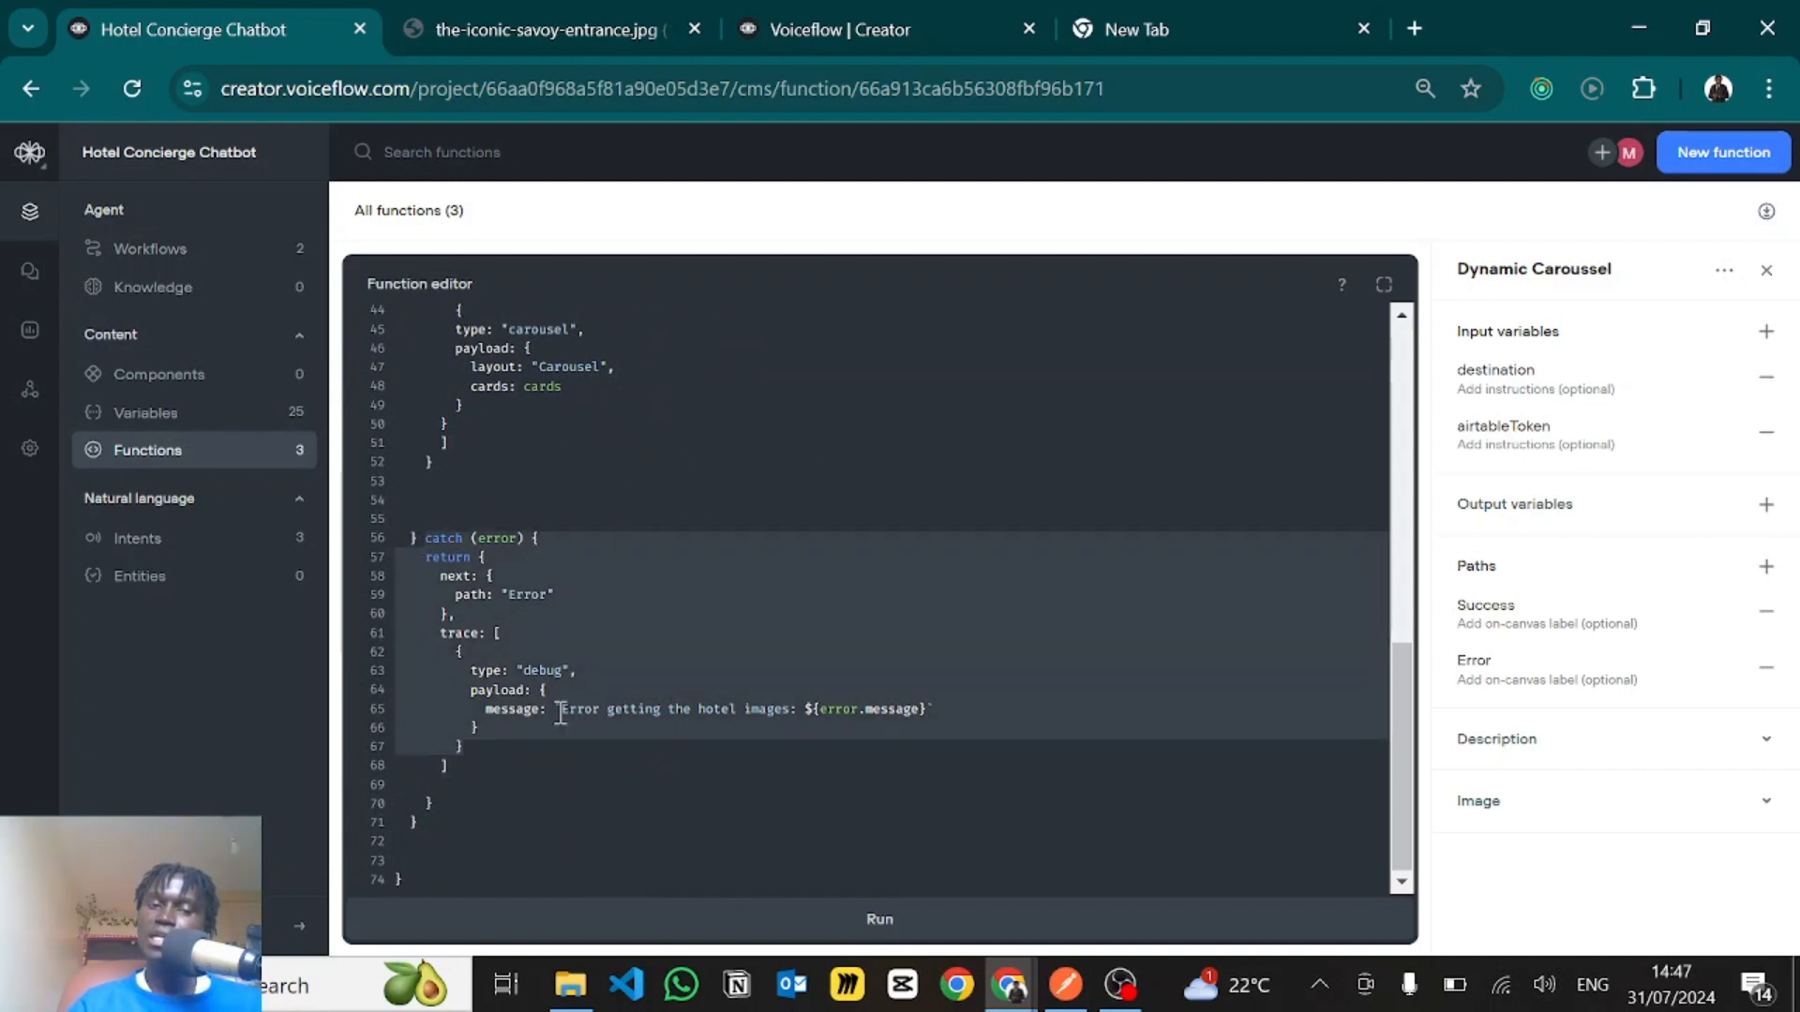
pyautogui.click(627, 474)
# - Examine the airtableFormula line that filters Name by destination using encodeURIComponent
pyautogui.scroll(8, 628, 476)
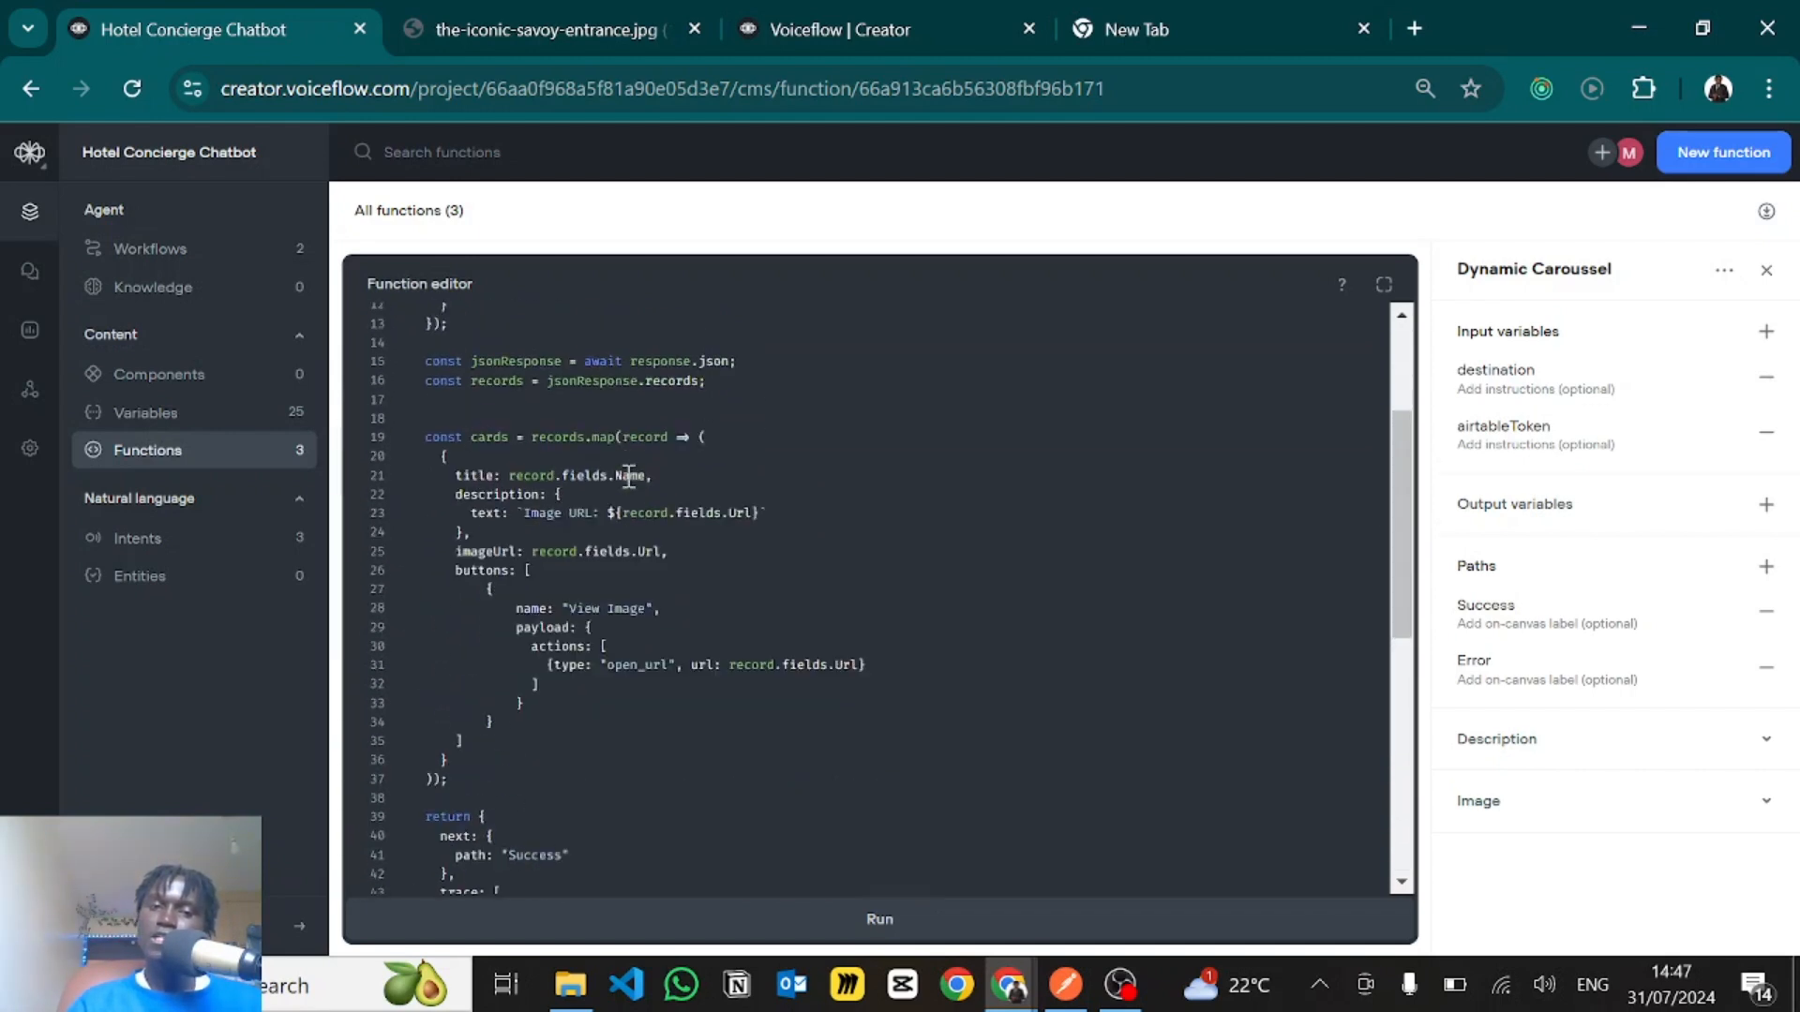
pyautogui.scroll(2, 628, 477)
pyautogui.moveTo(466, 410); pyautogui.dragTo(998, 417)
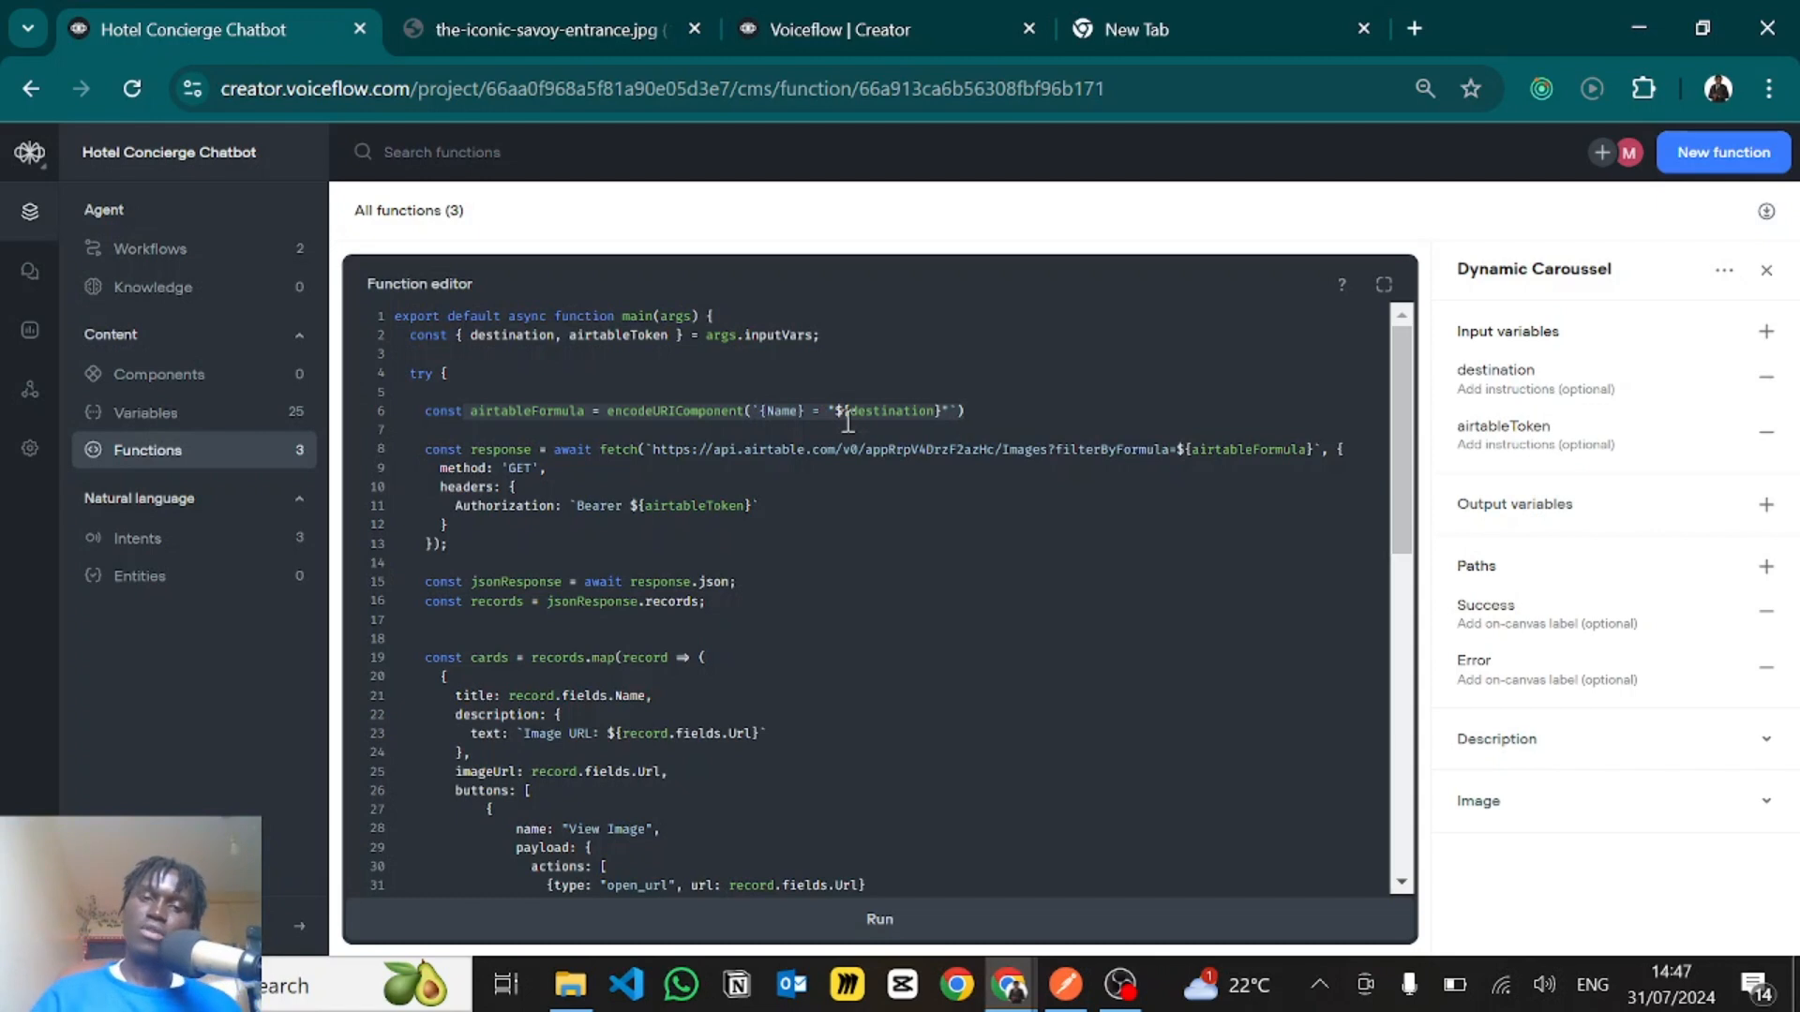
pyautogui.click(651, 413)
pyautogui.doubleClick(652, 413)
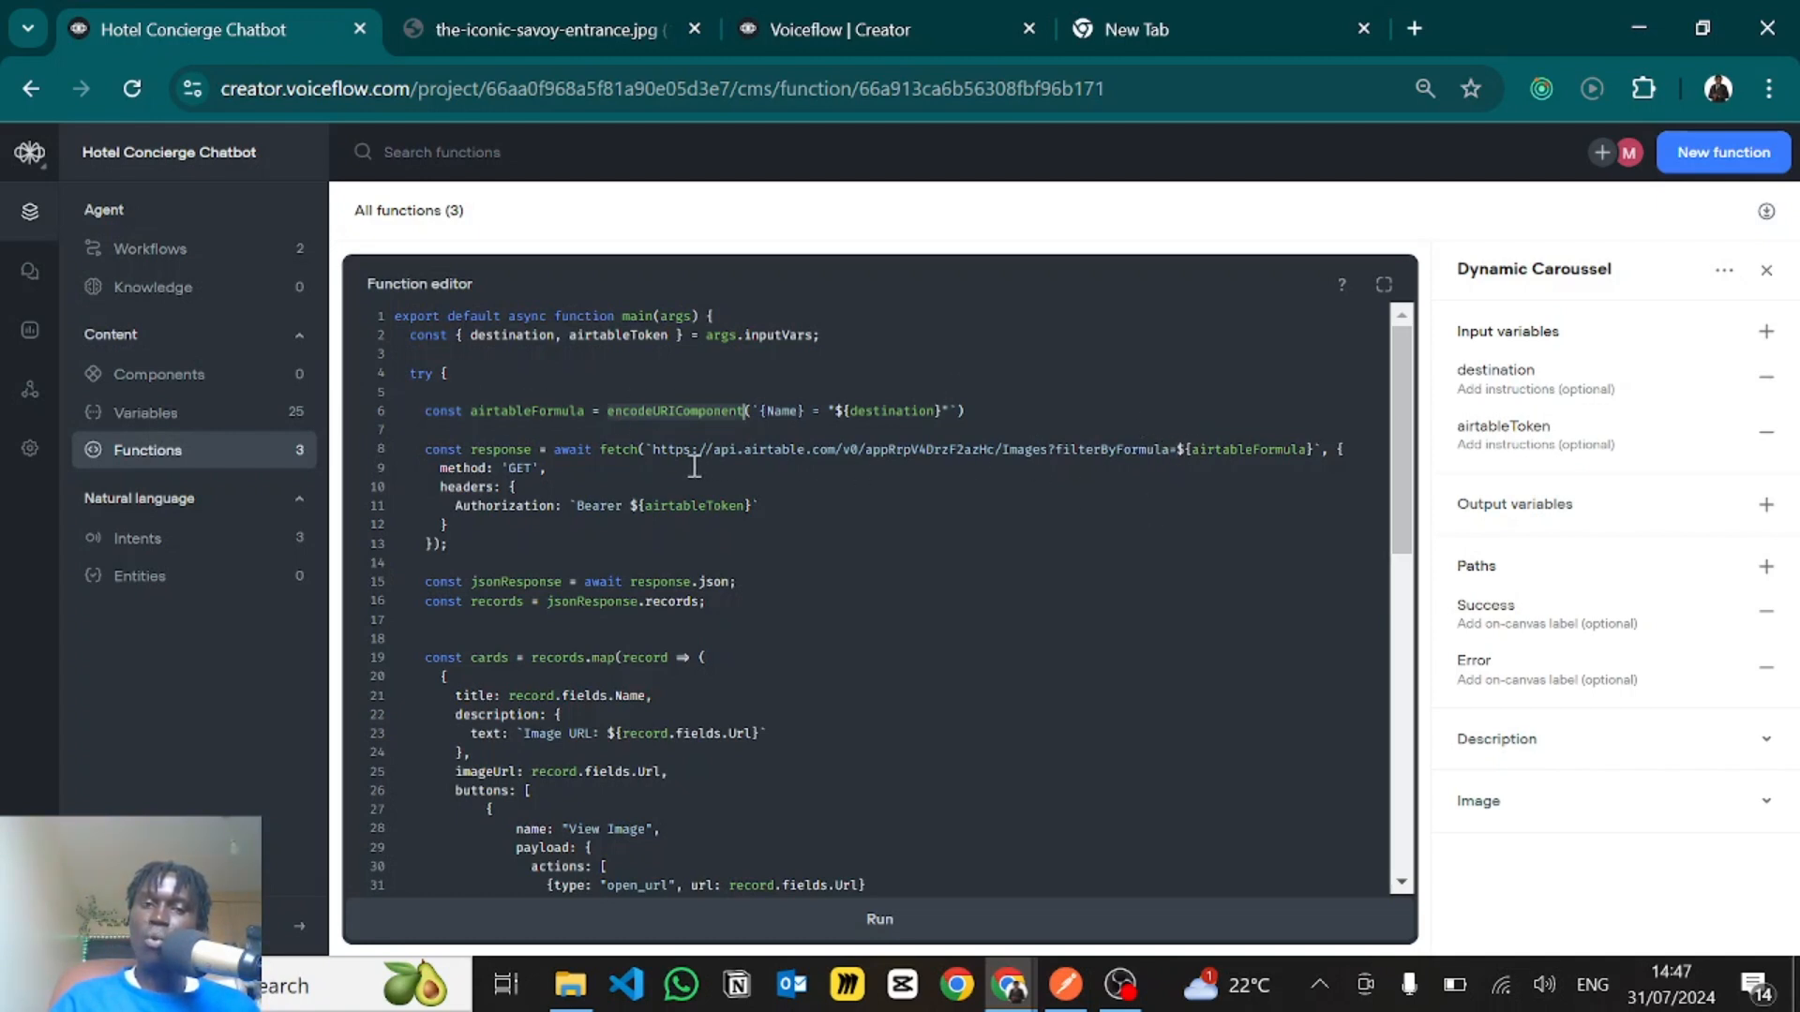
# - Compare the Airtable fetch URL on line 8 with the encodeURIComponent call that prepares its filter formula
pyautogui.moveTo(655, 449); pyautogui.dragTo(1318, 456)
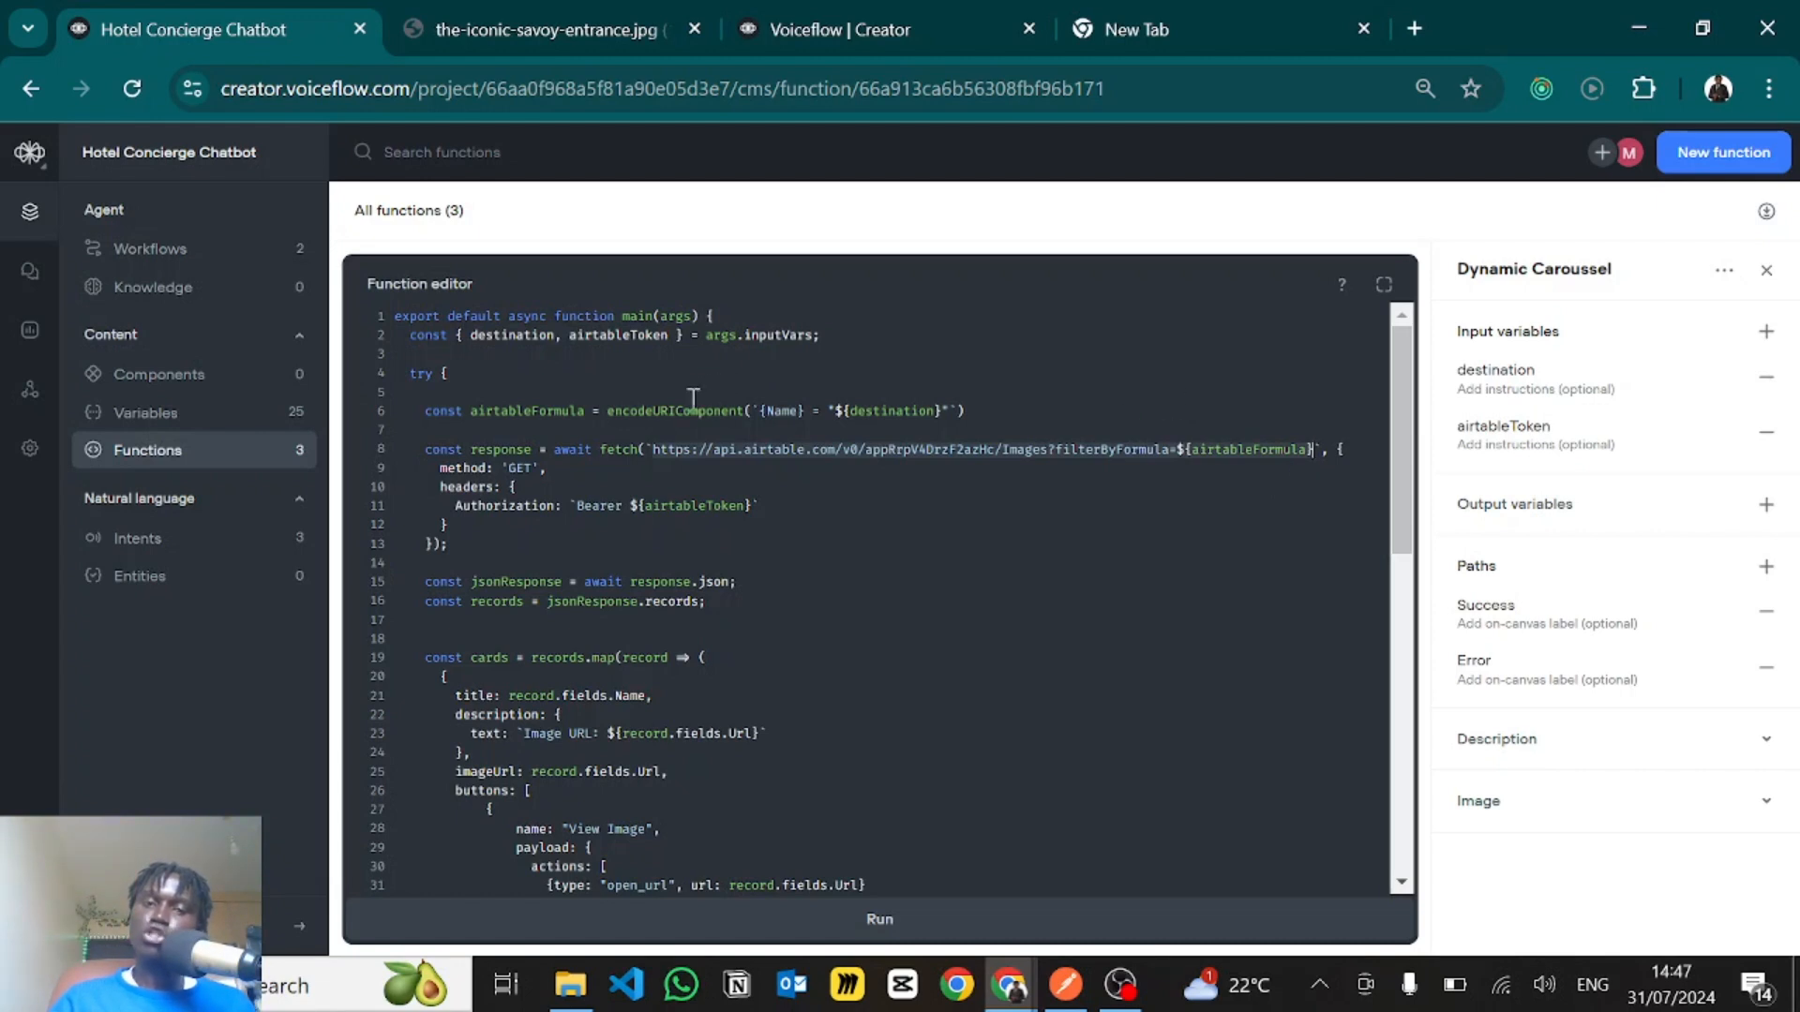
pyautogui.click(657, 398)
pyautogui.doubleClick(657, 410)
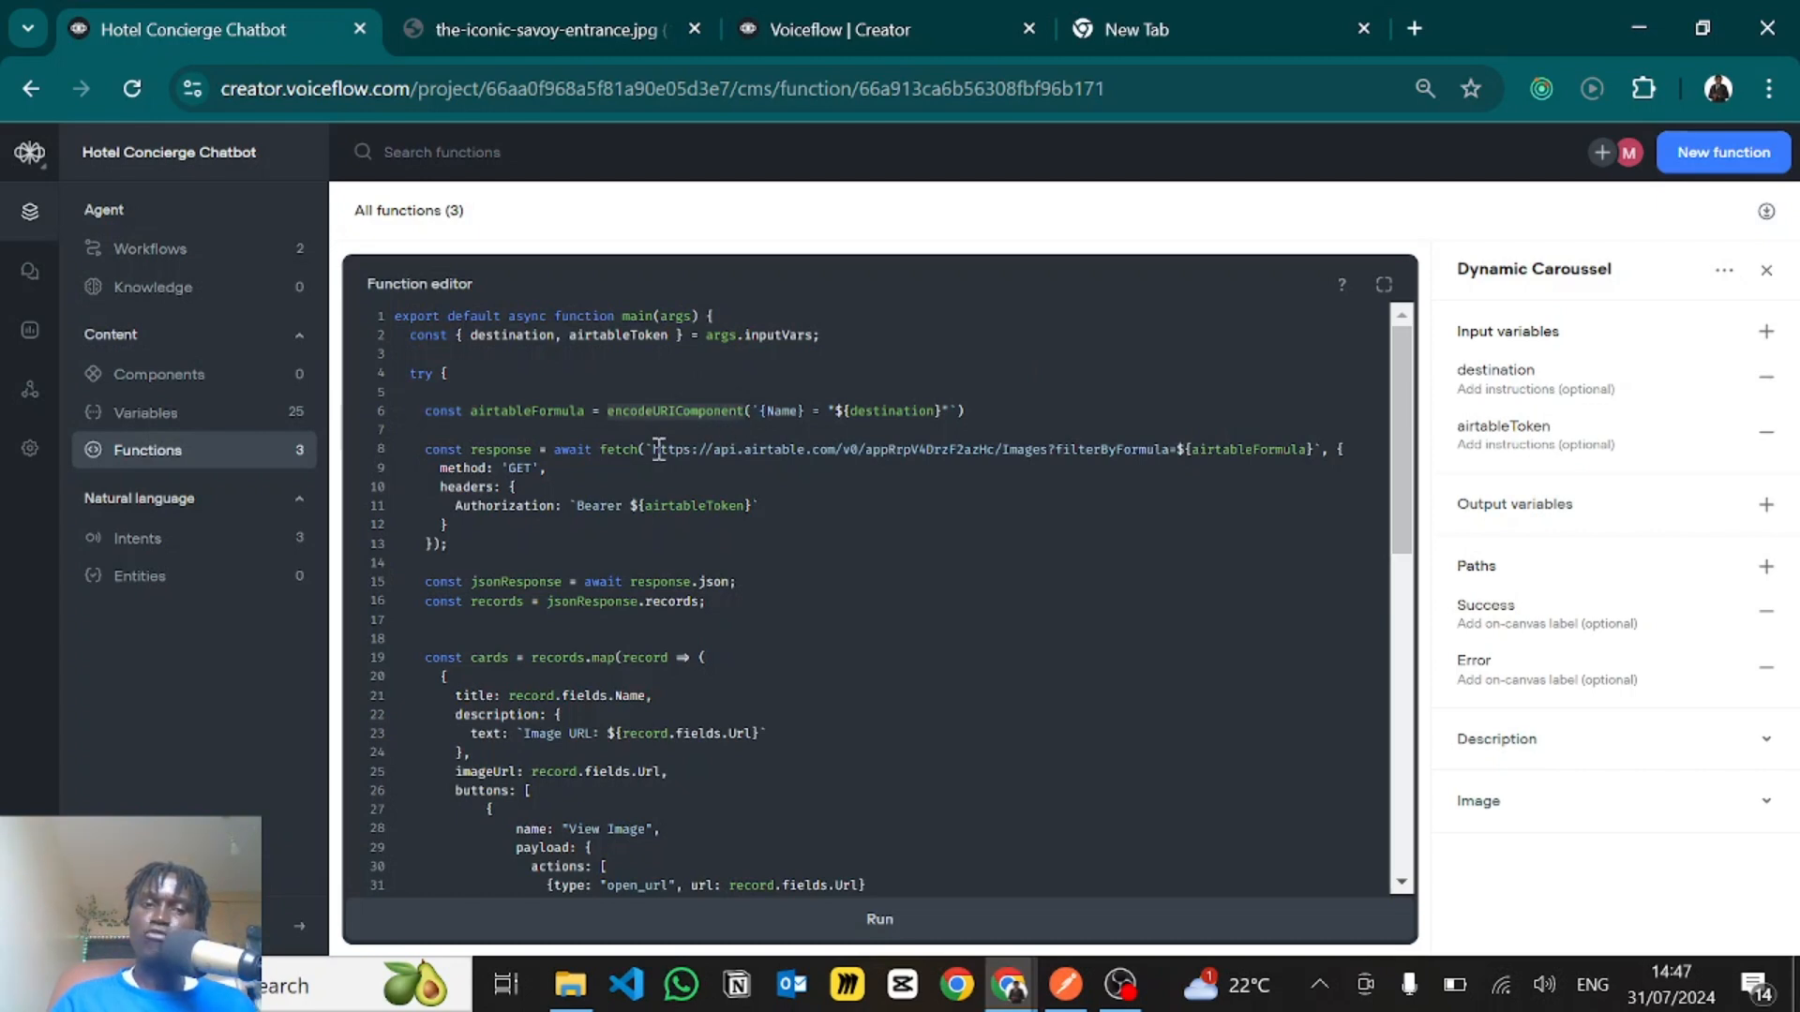
pyautogui.moveTo(657, 449); pyautogui.dragTo(1322, 451)
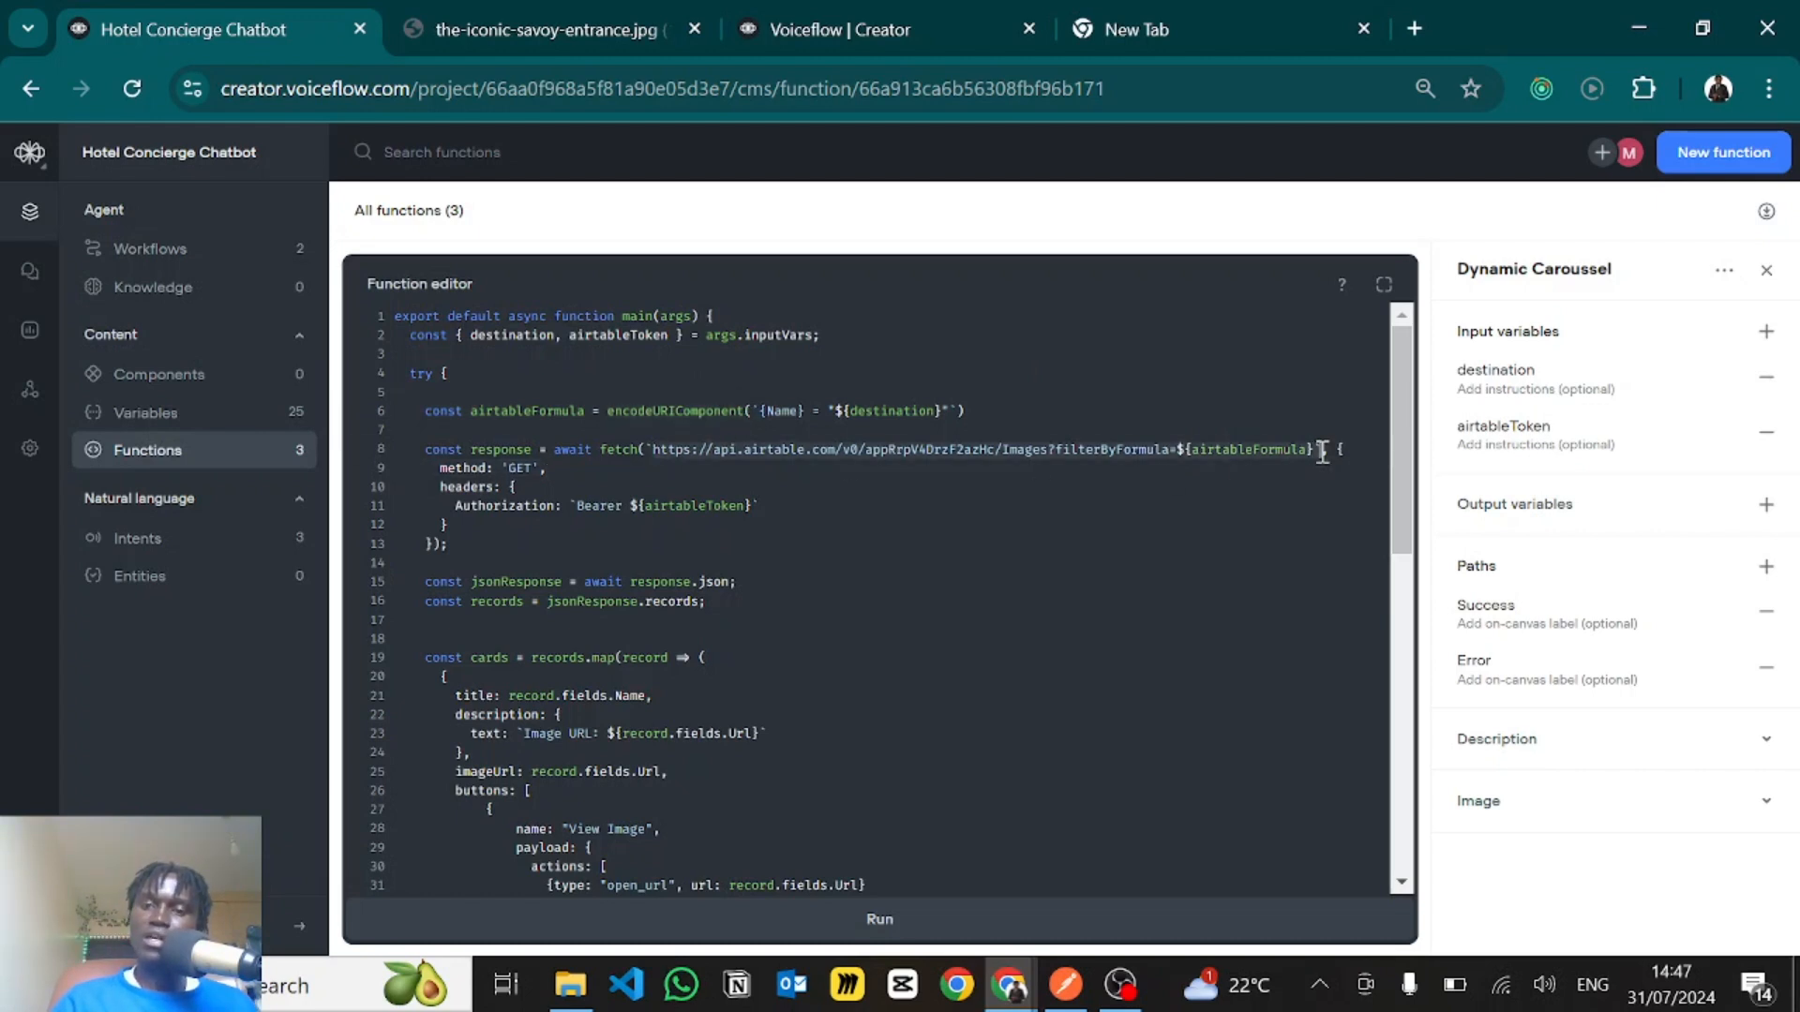
pyautogui.doubleClick(675, 410)
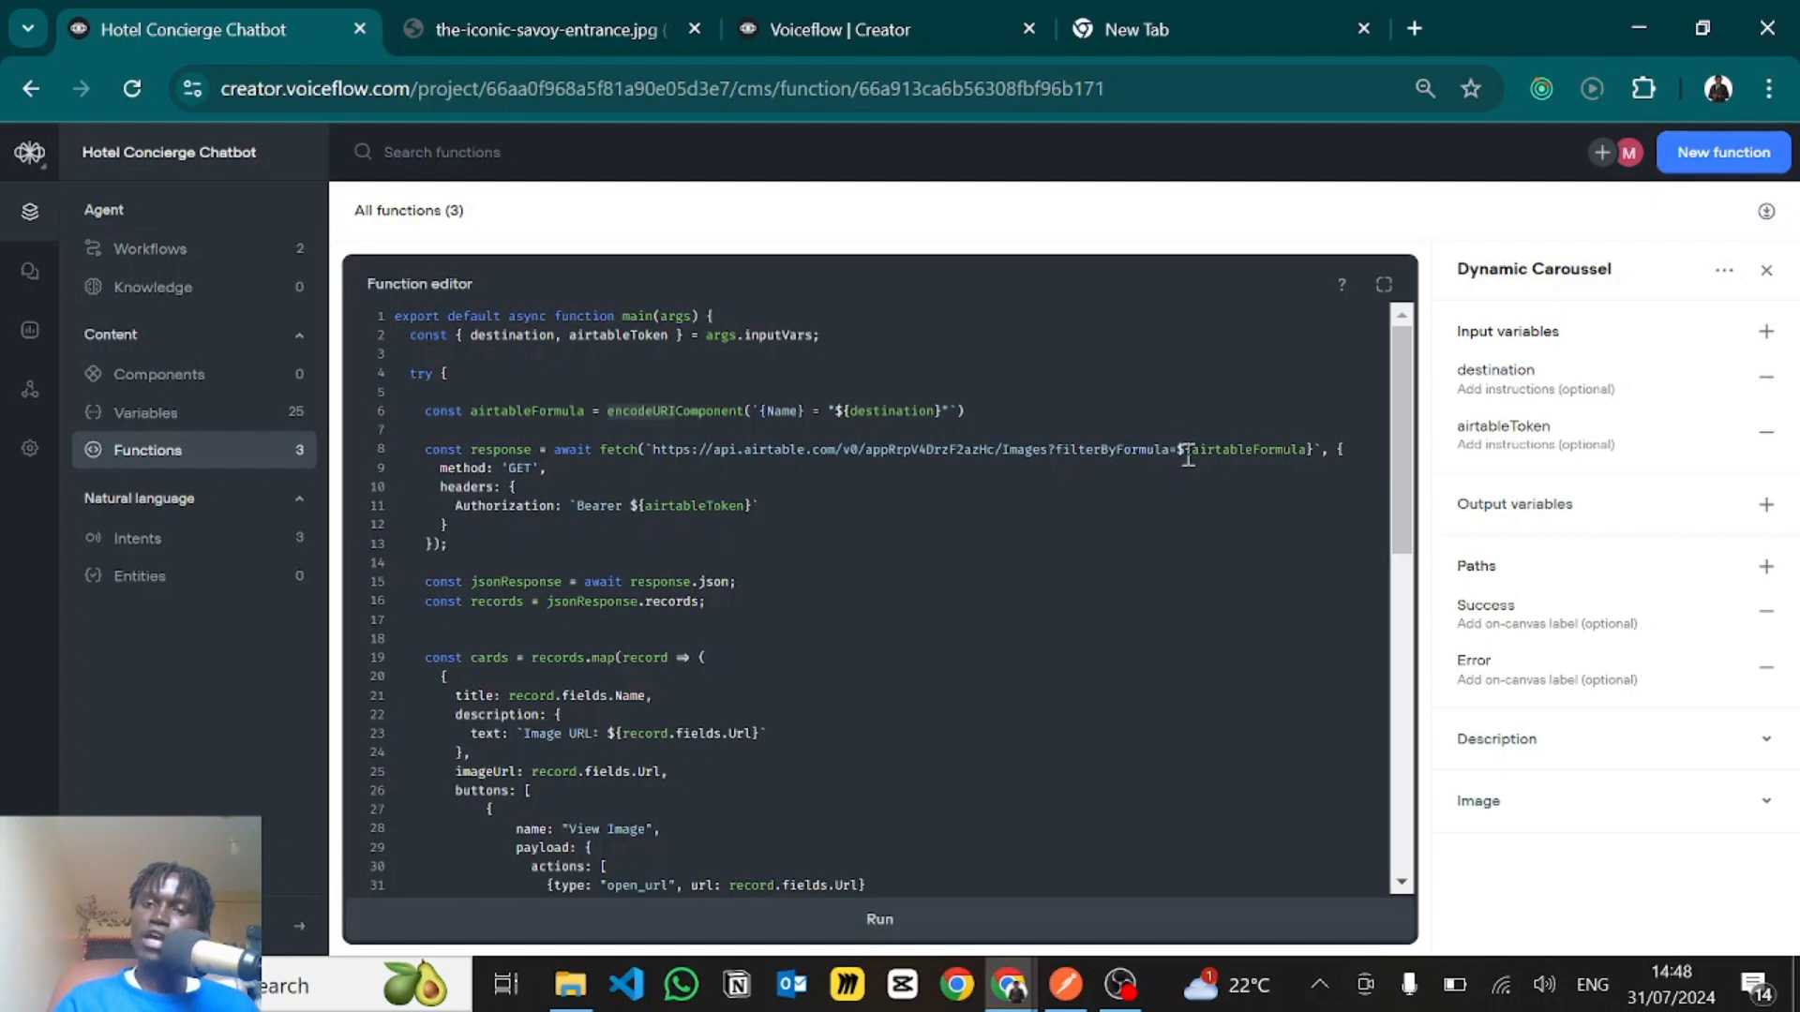
# - Examine the base address and the Images table name within the fetch URL of the response request
pyautogui.click(503, 450)
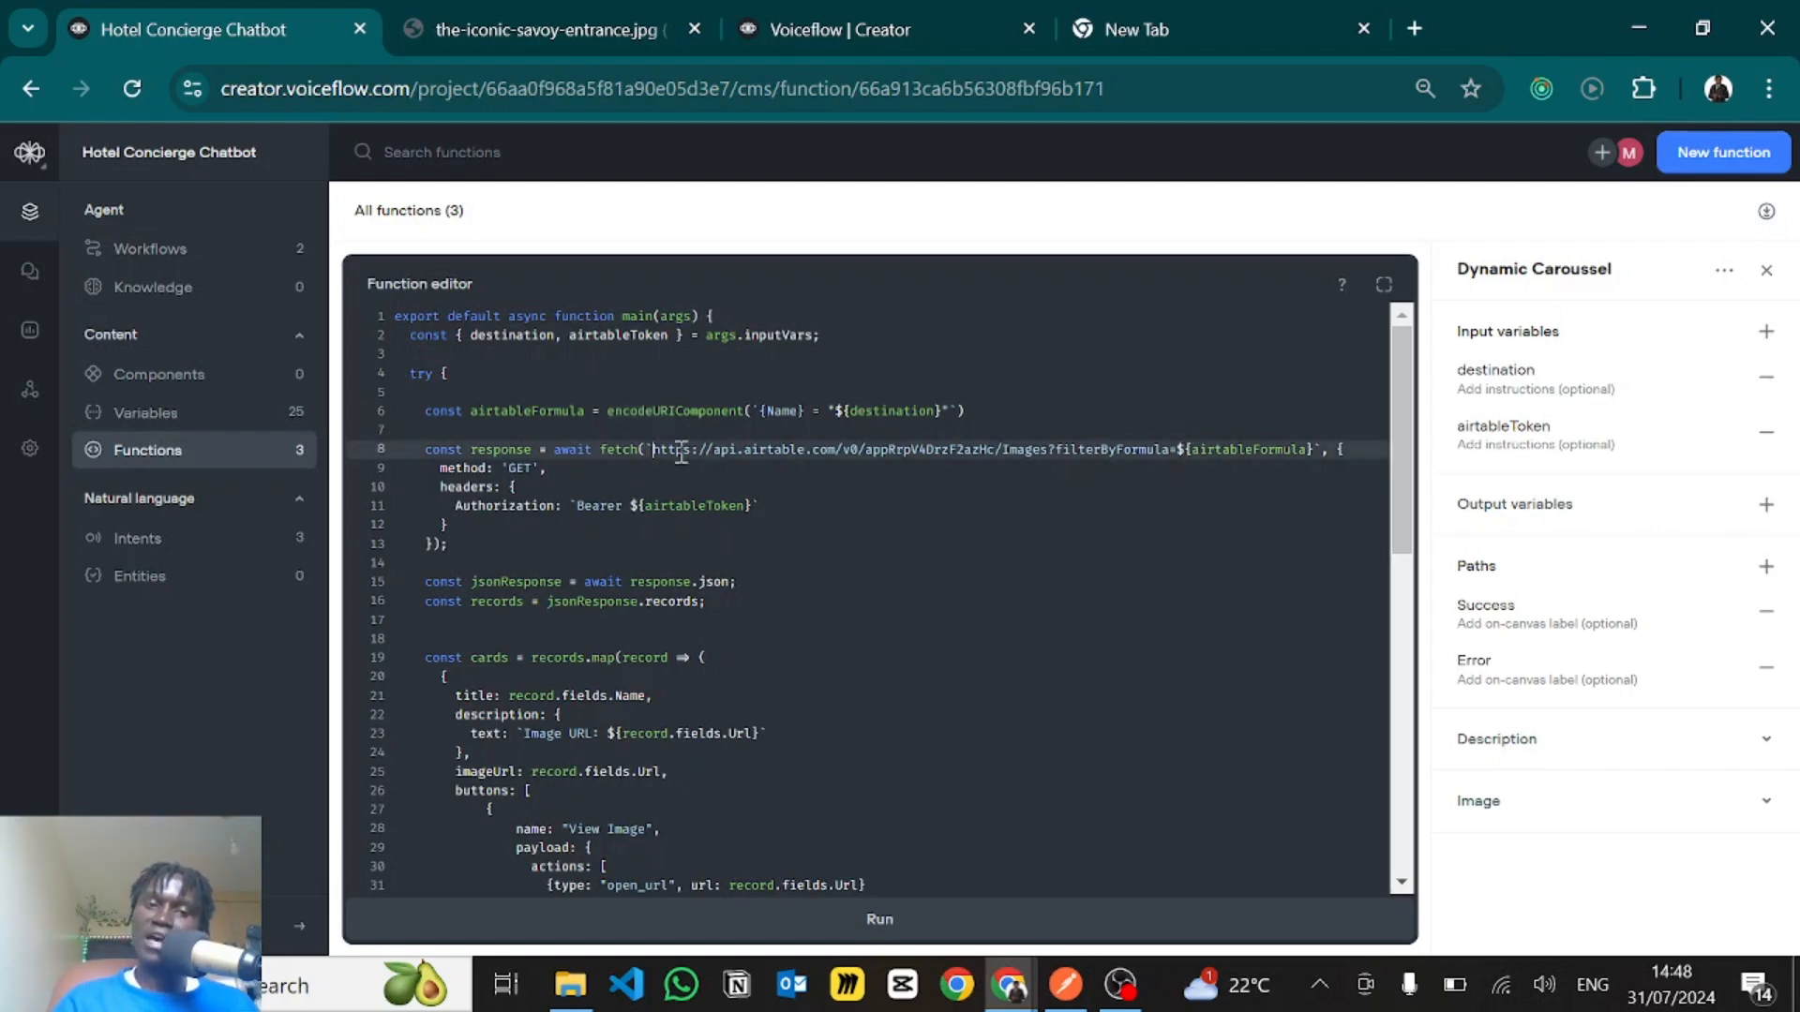
pyautogui.click(887, 450)
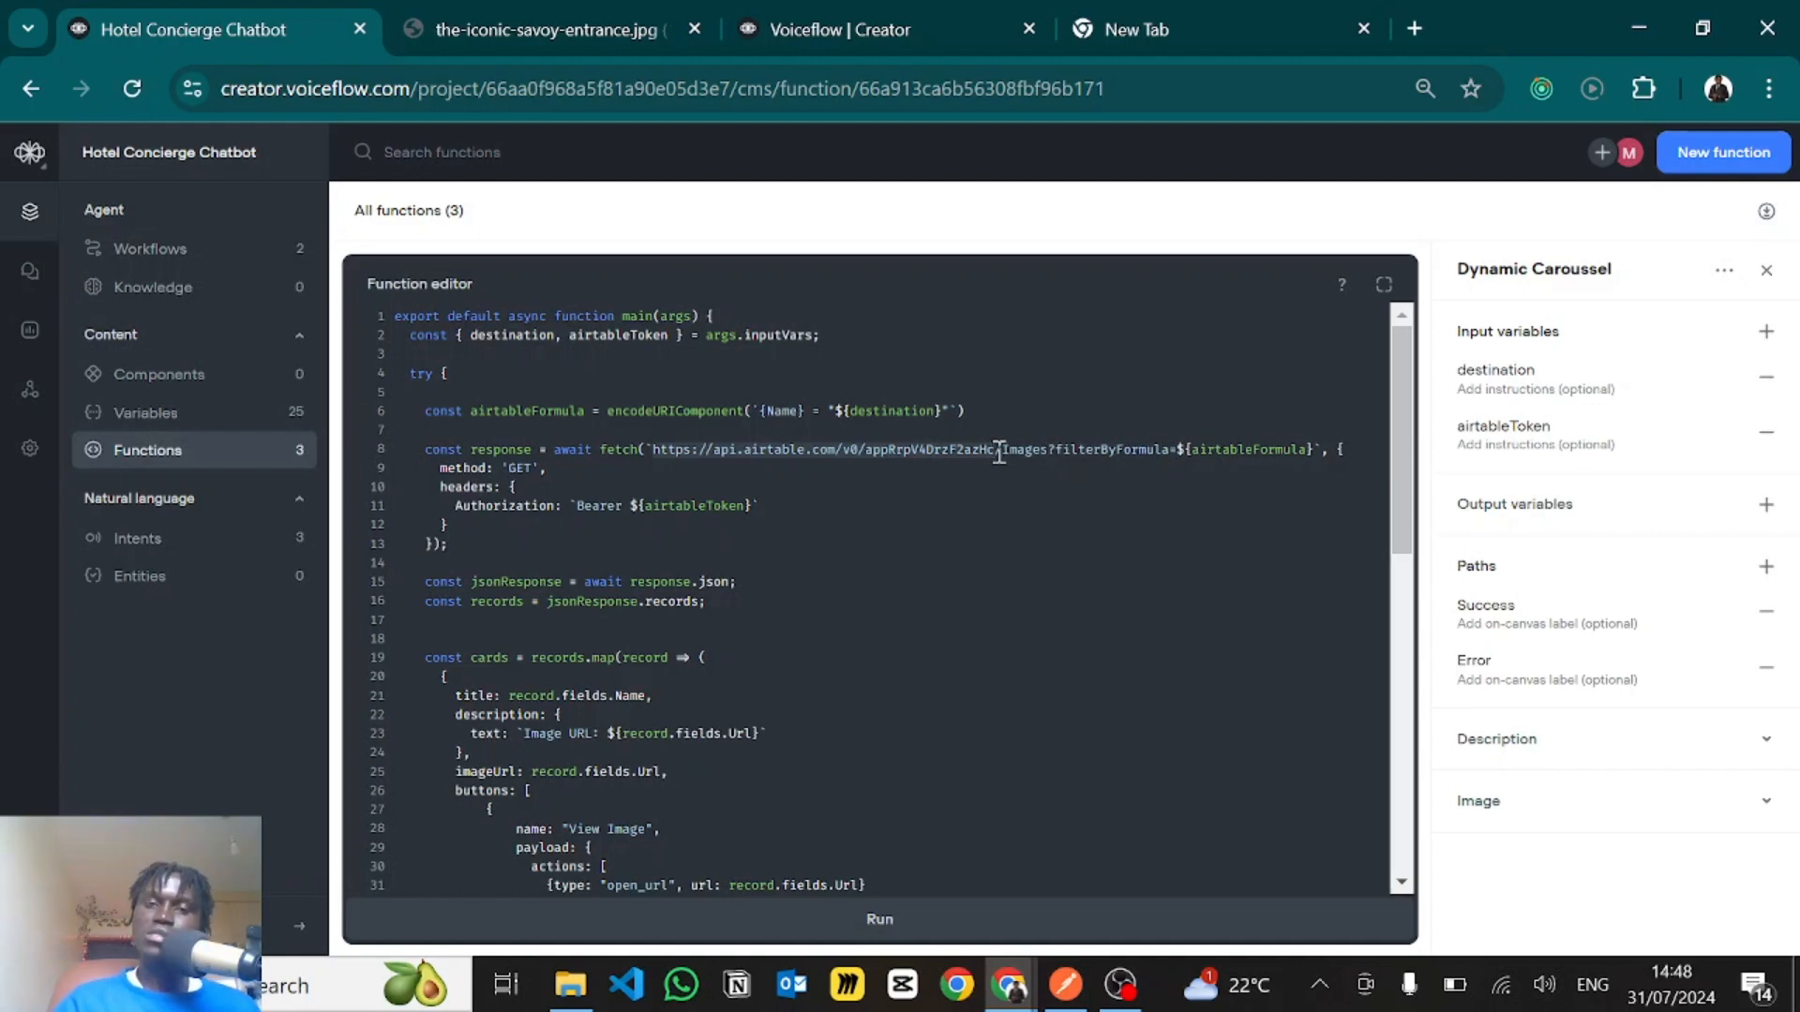
pyautogui.click(1029, 444)
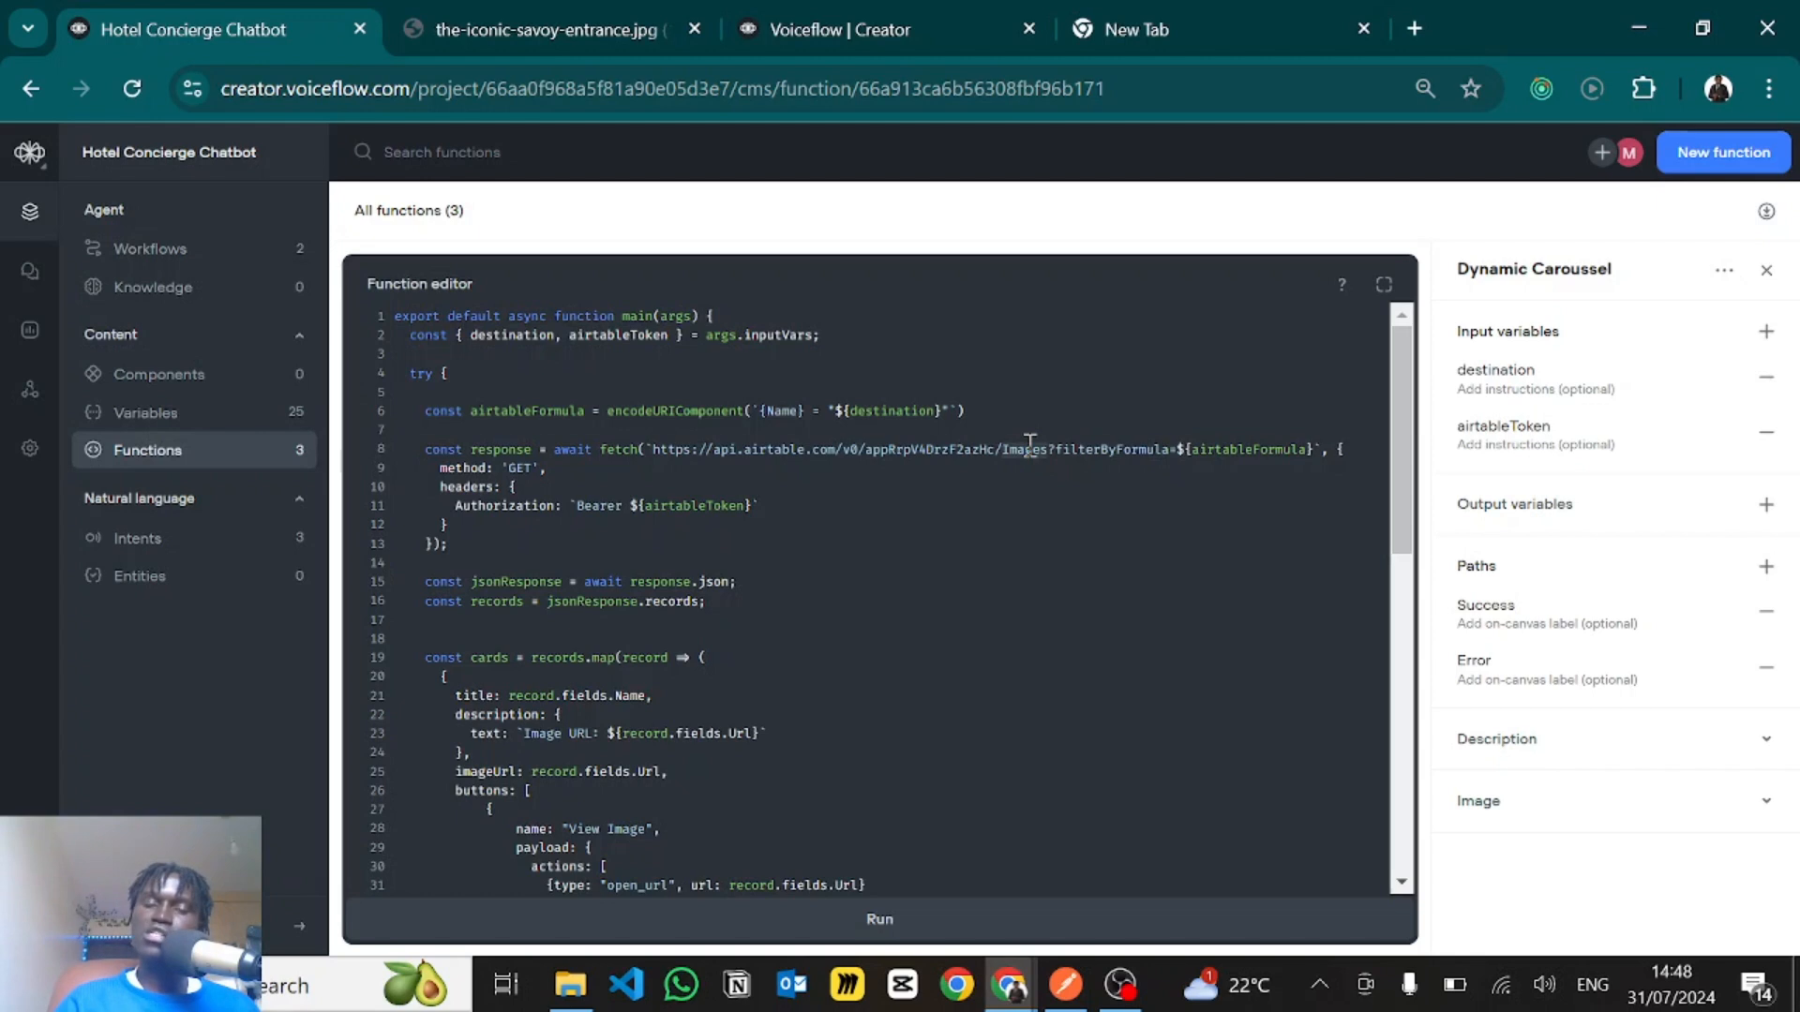
pyautogui.click(1029, 445)
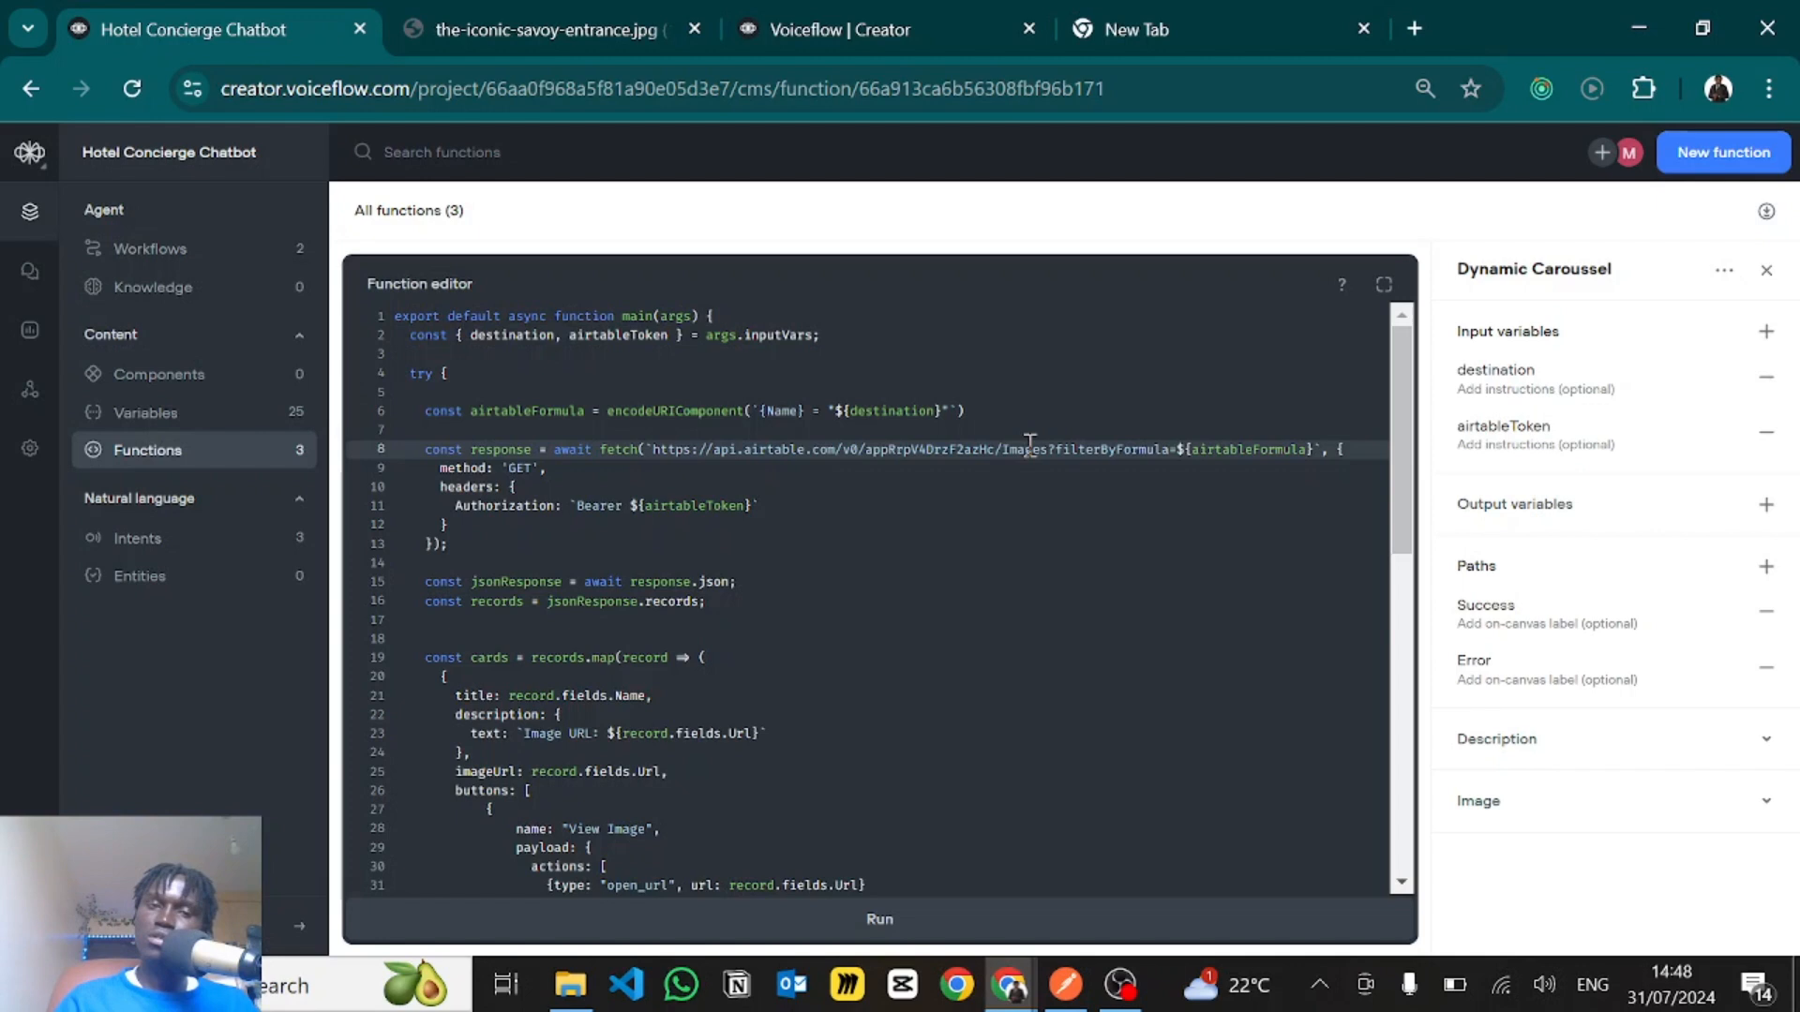
# - Switch to the Airtable API documentation for Hotel Concierge and open its Images table section
pyautogui.hotkey('alt', 'Tab')
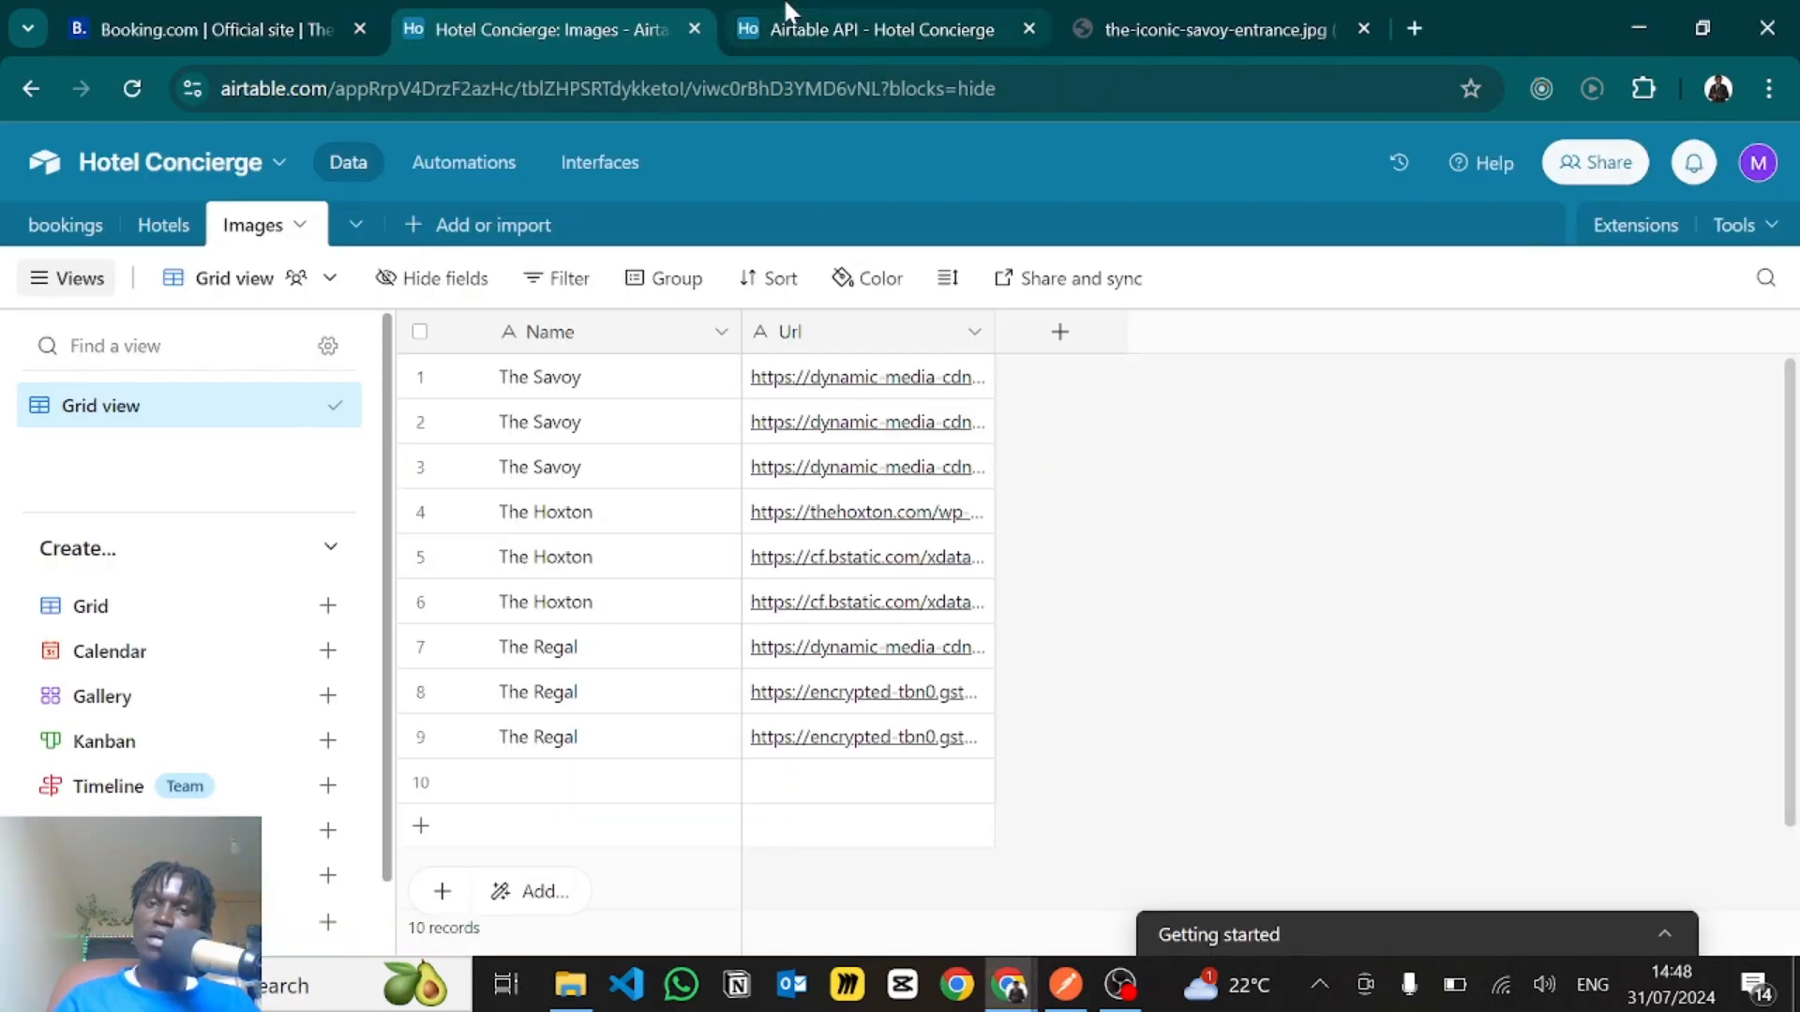
pyautogui.click(788, 11)
pyautogui.scroll(-2, 804, 543)
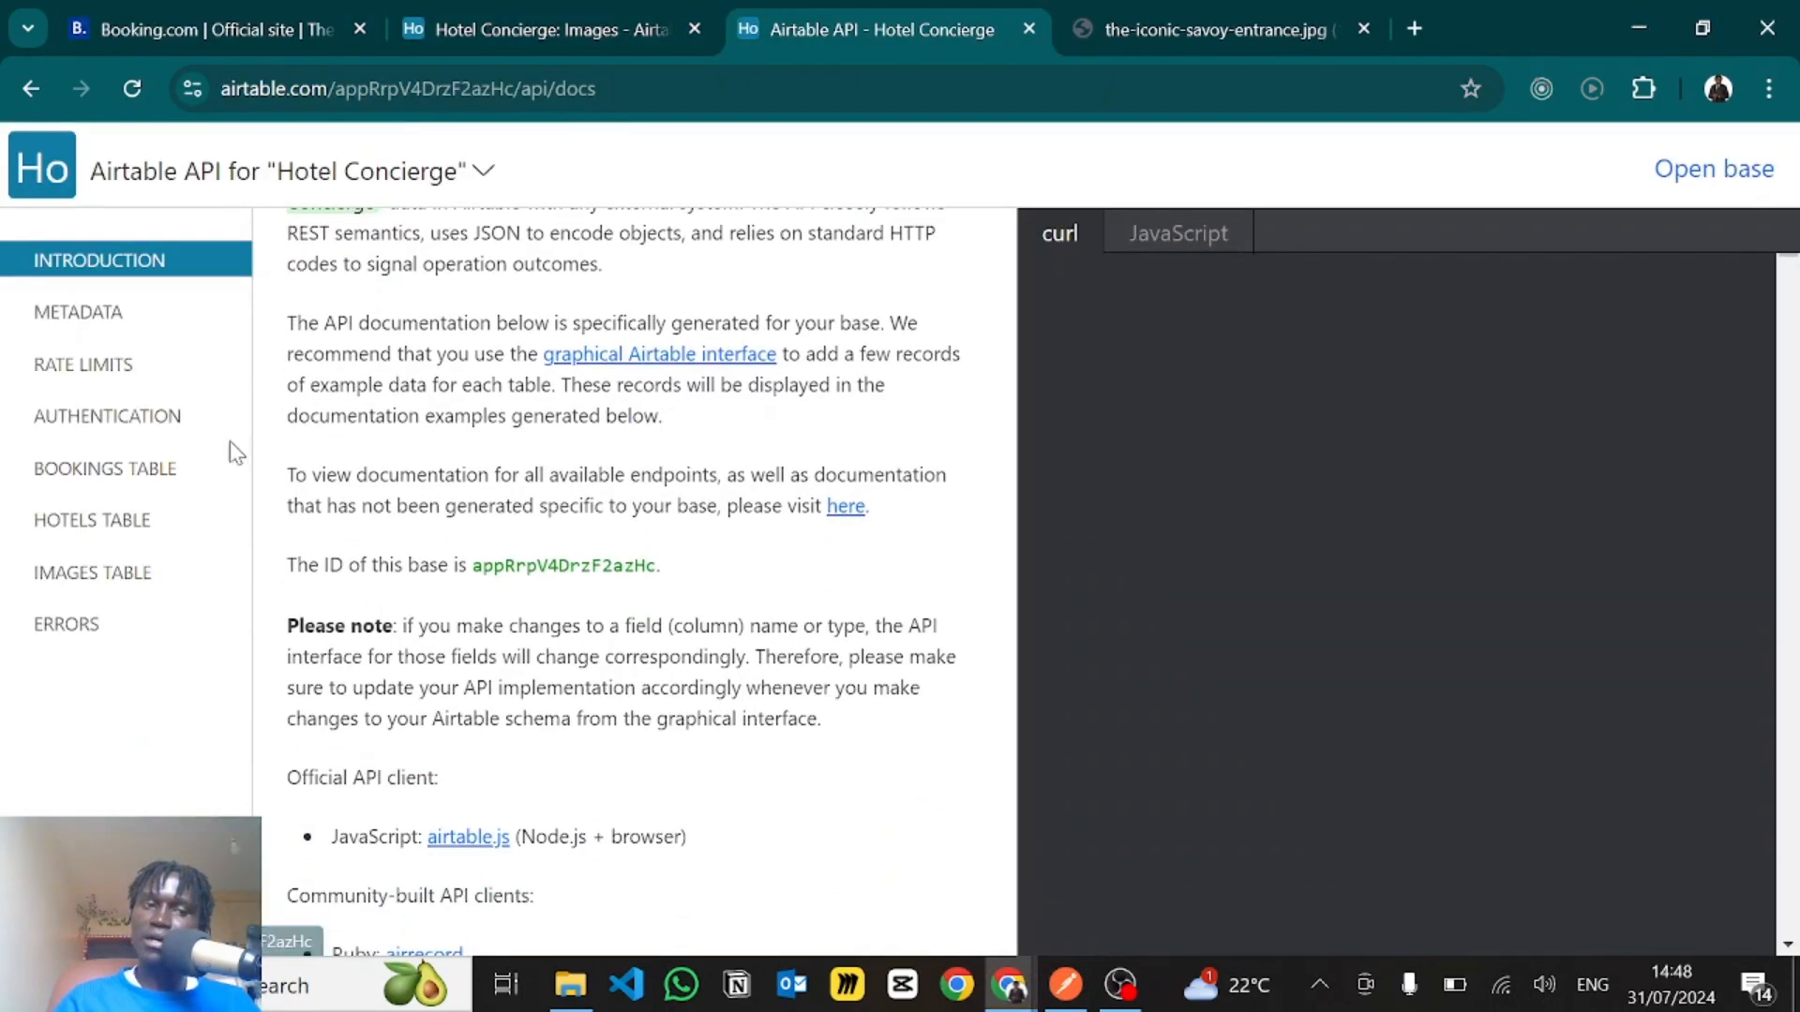
pyautogui.click(77, 575)
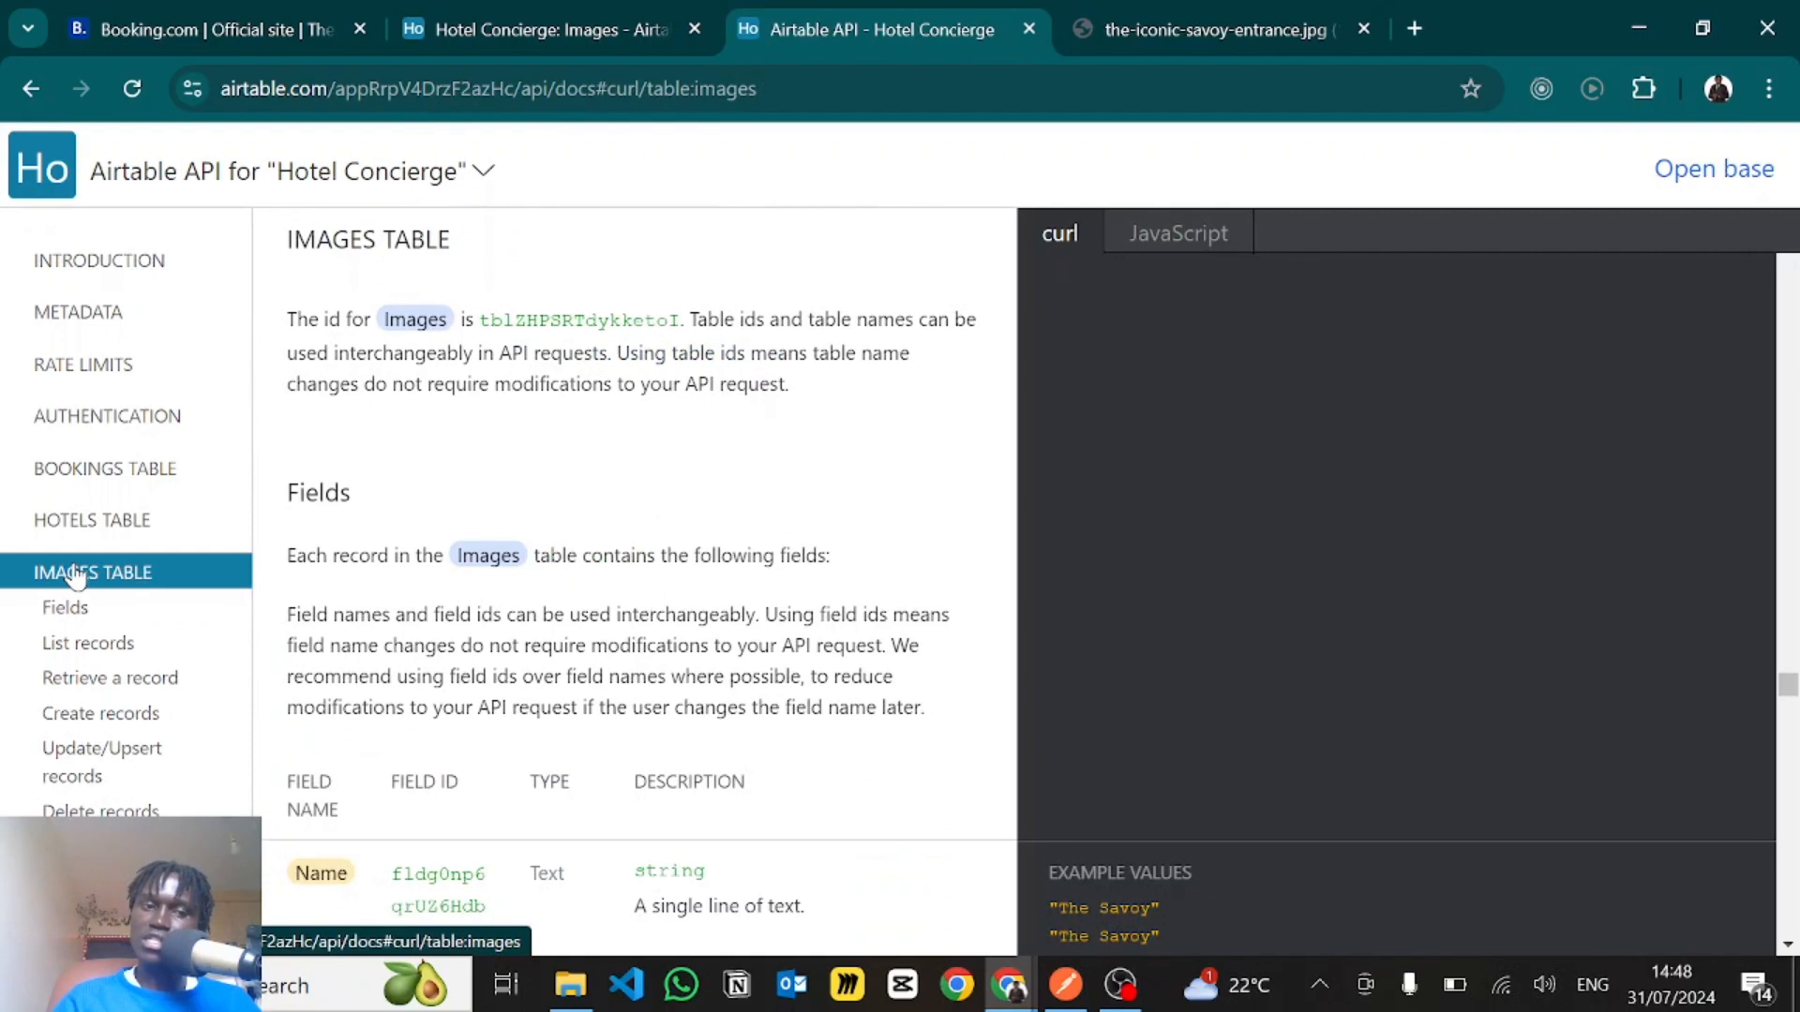
# - Open the List records section of the Images table and examine the address in the curl example request
pyautogui.click(82, 647)
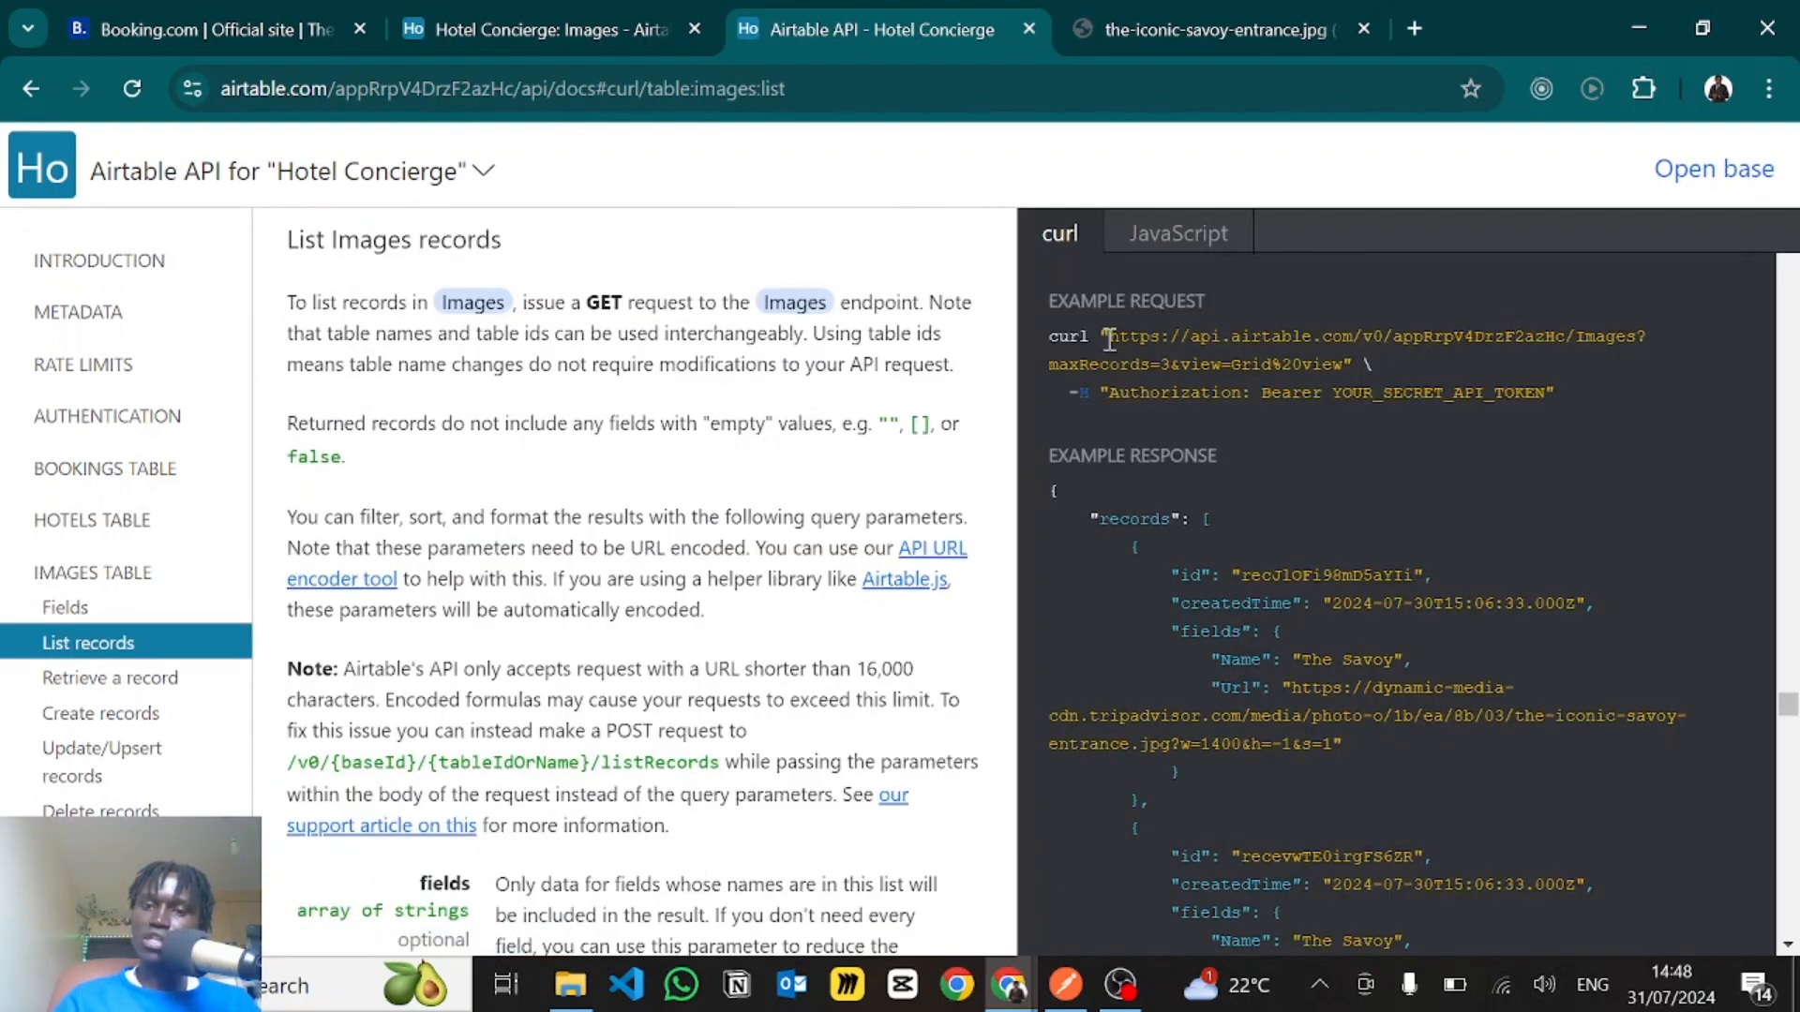
pyautogui.moveTo(1111, 340); pyautogui.dragTo(1602, 340)
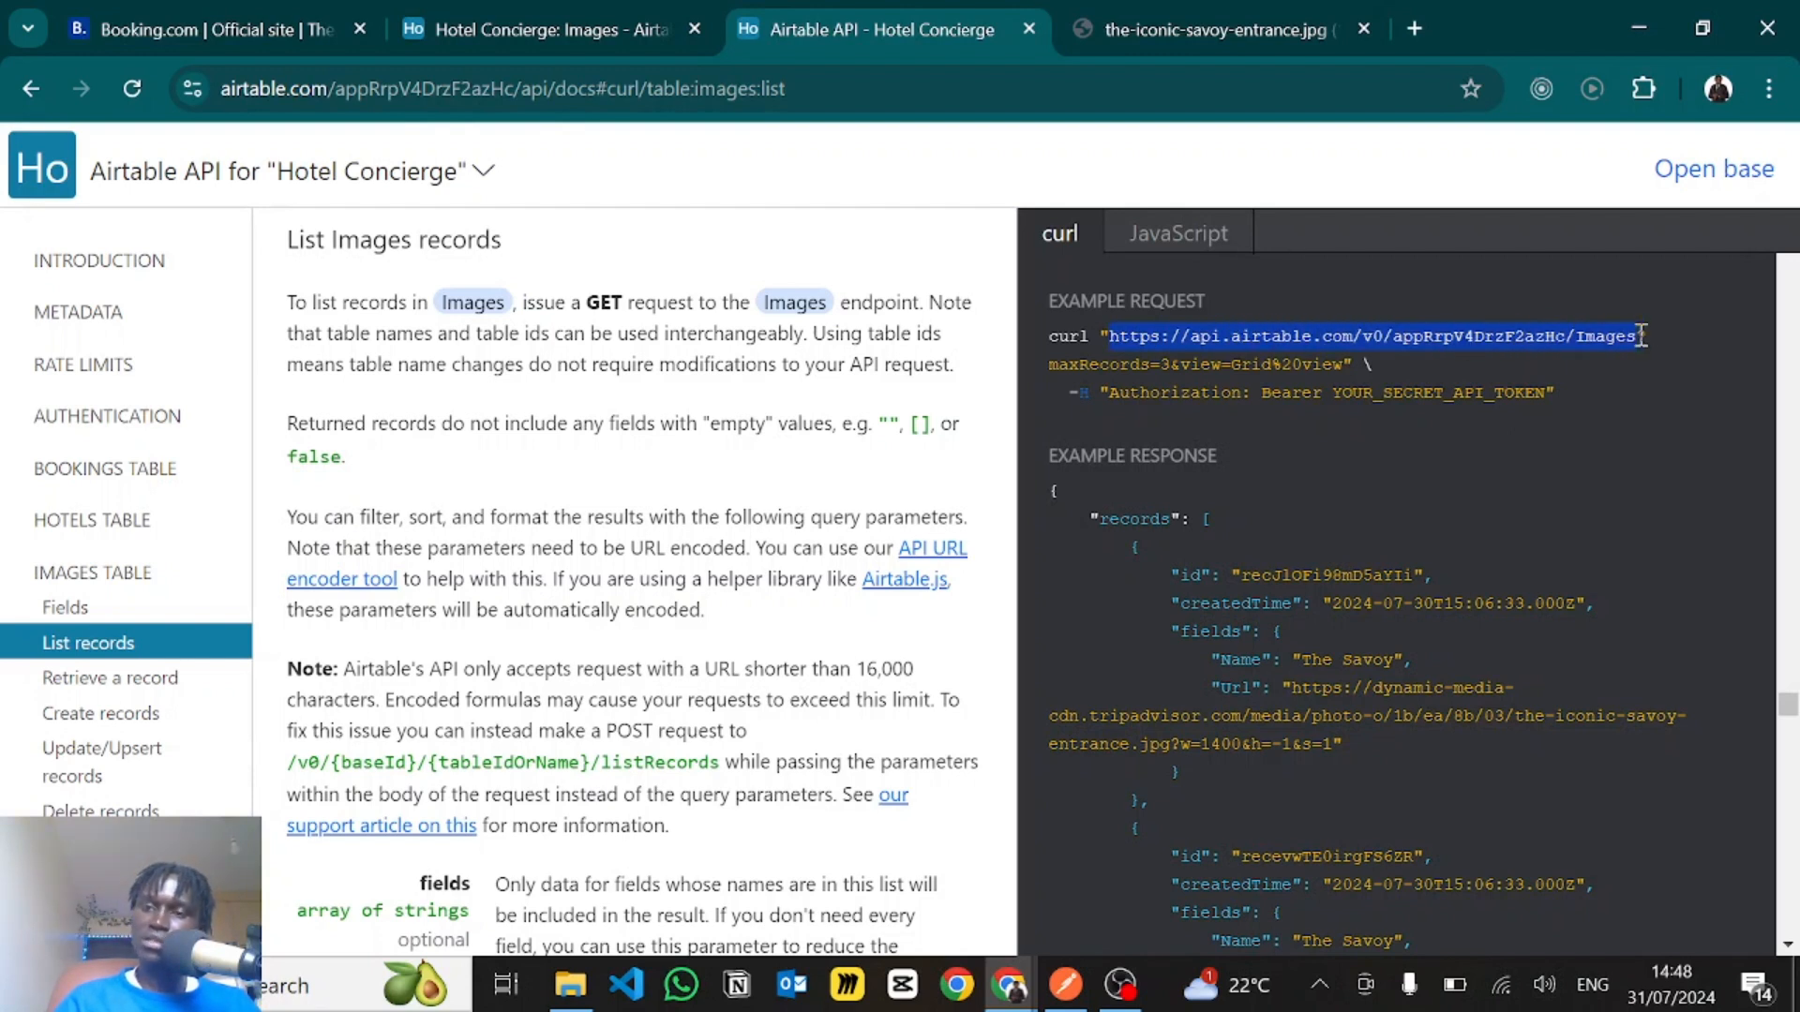
pyautogui.click(1468, 336)
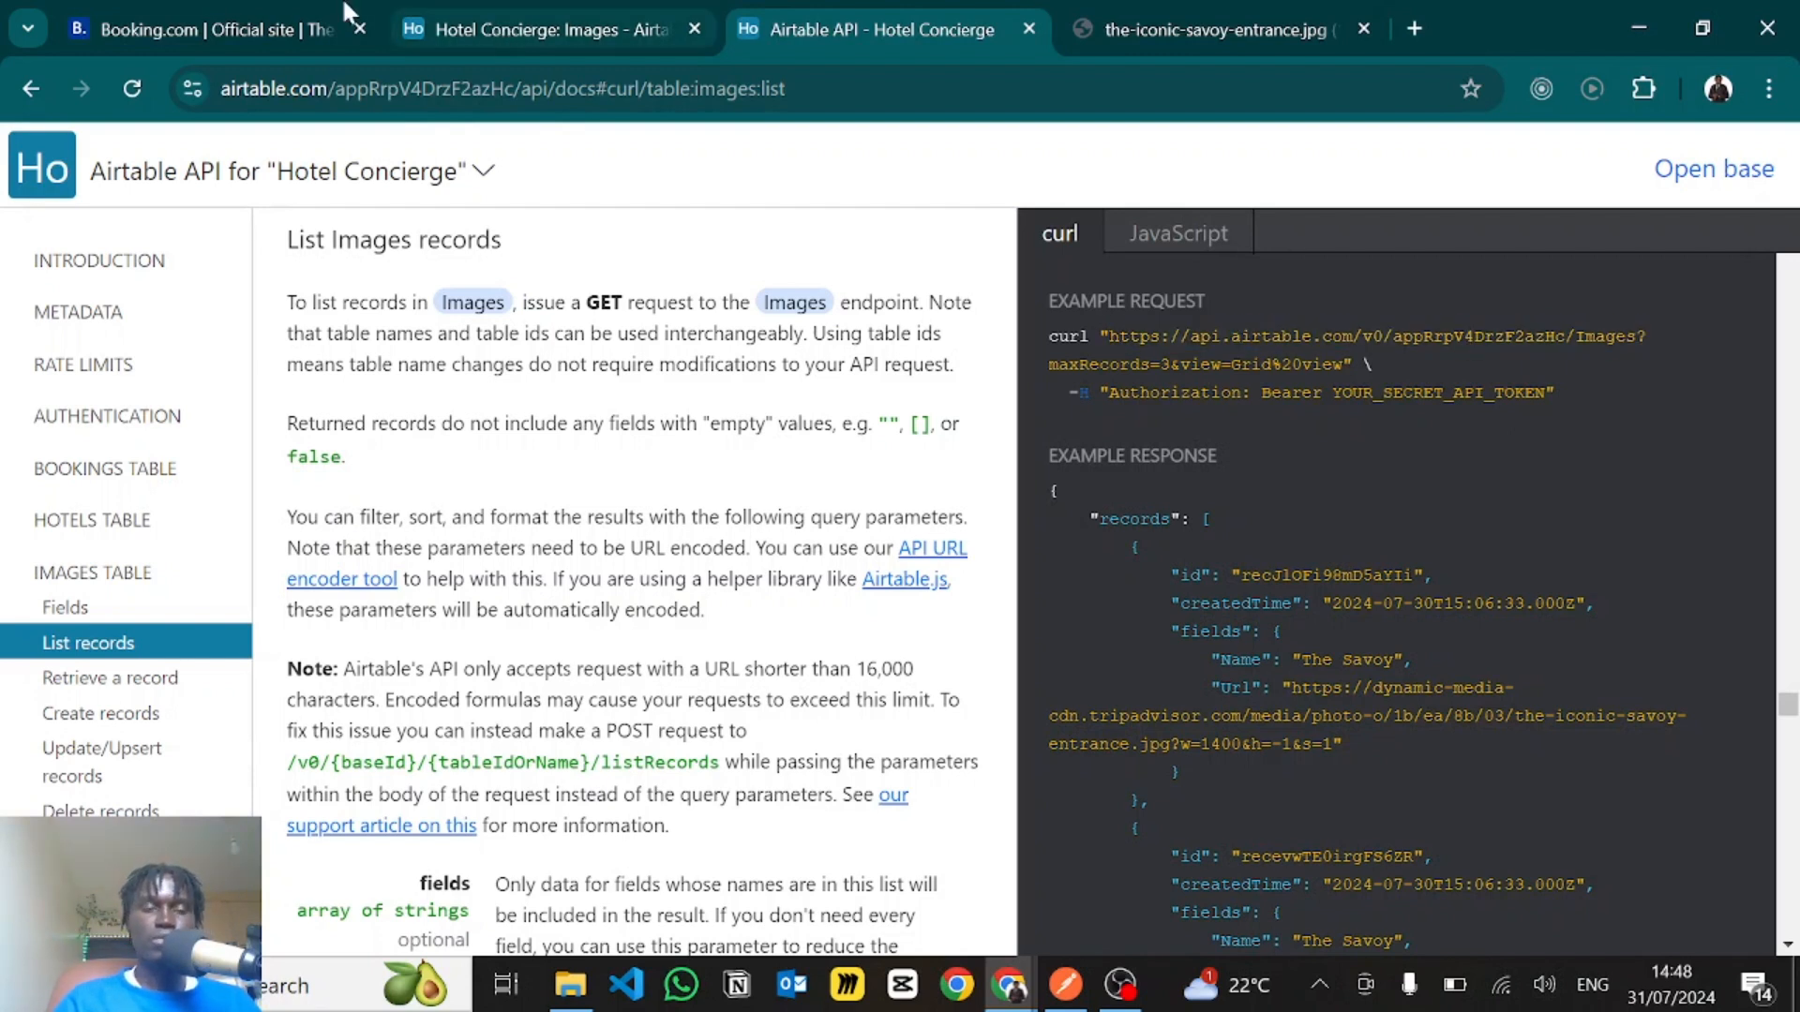
# - Switch back to the Dynamic Caroussel function in Voiceflow and examine the Bearer airtableToken authorization header on line 11
pyautogui.hotkey('alt', 'Tab')
pyautogui.scroll(-3, 583, 415)
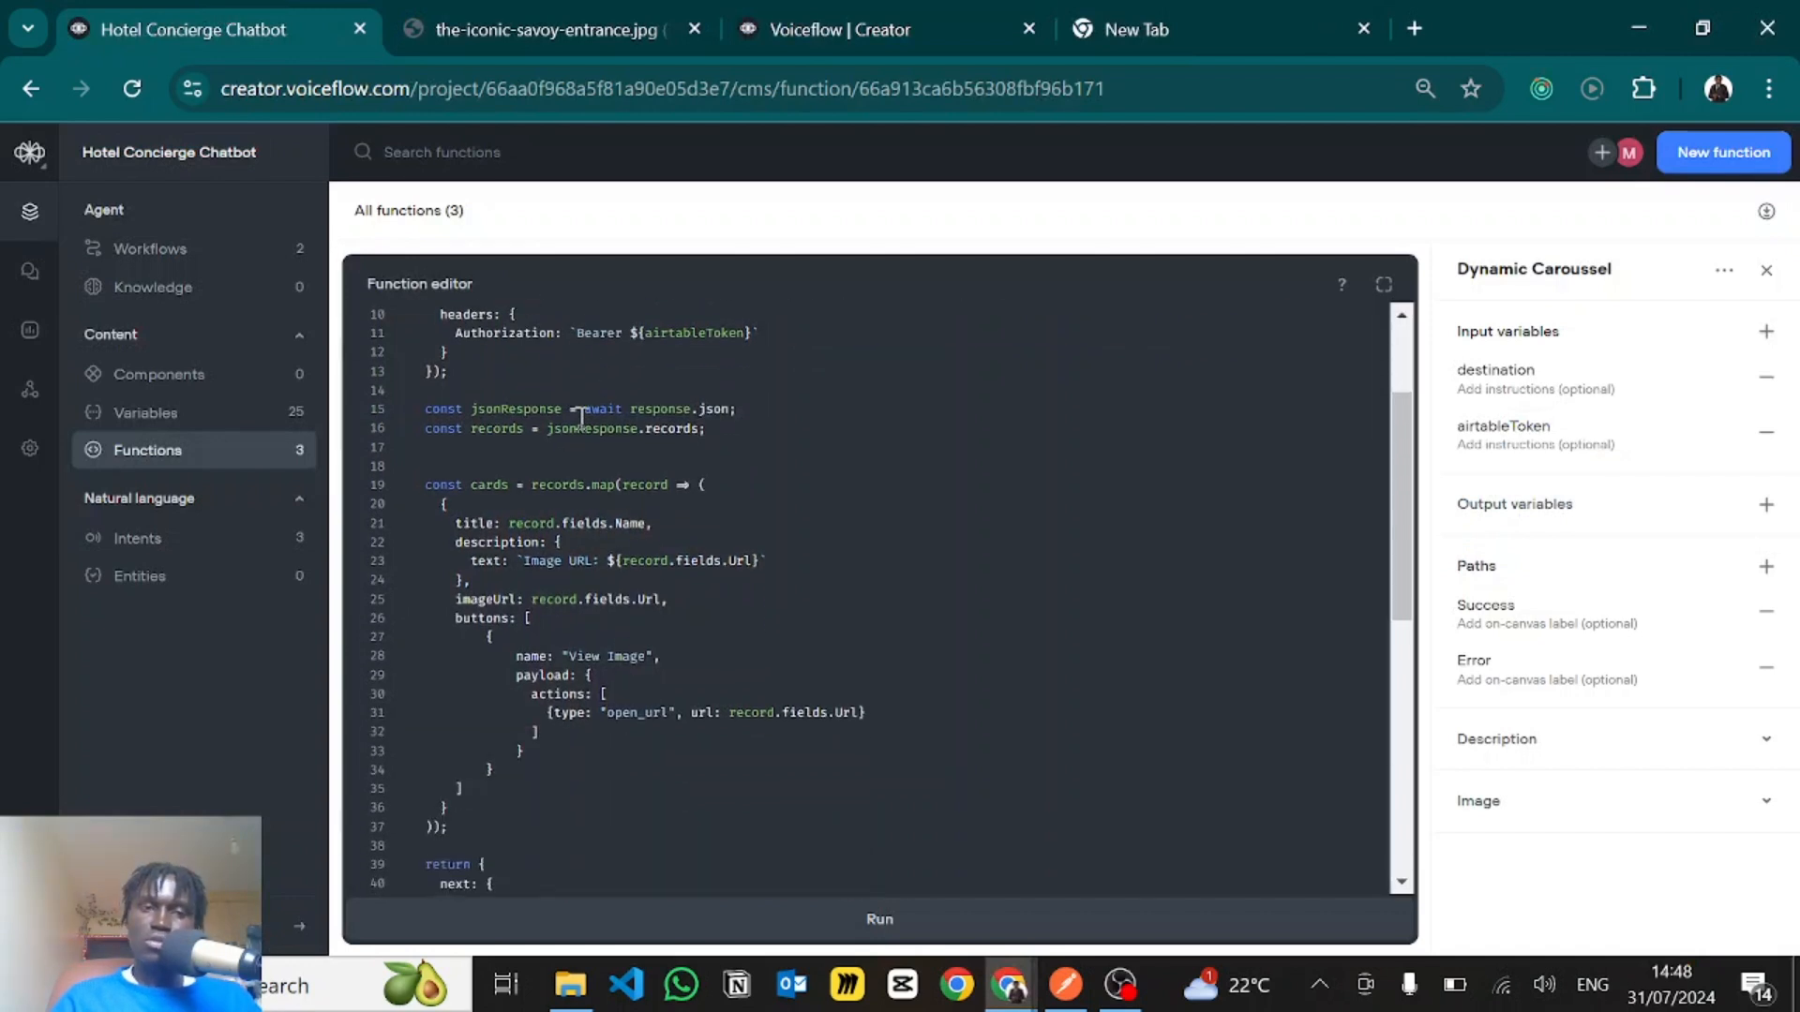
pyautogui.scroll(3, 583, 418)
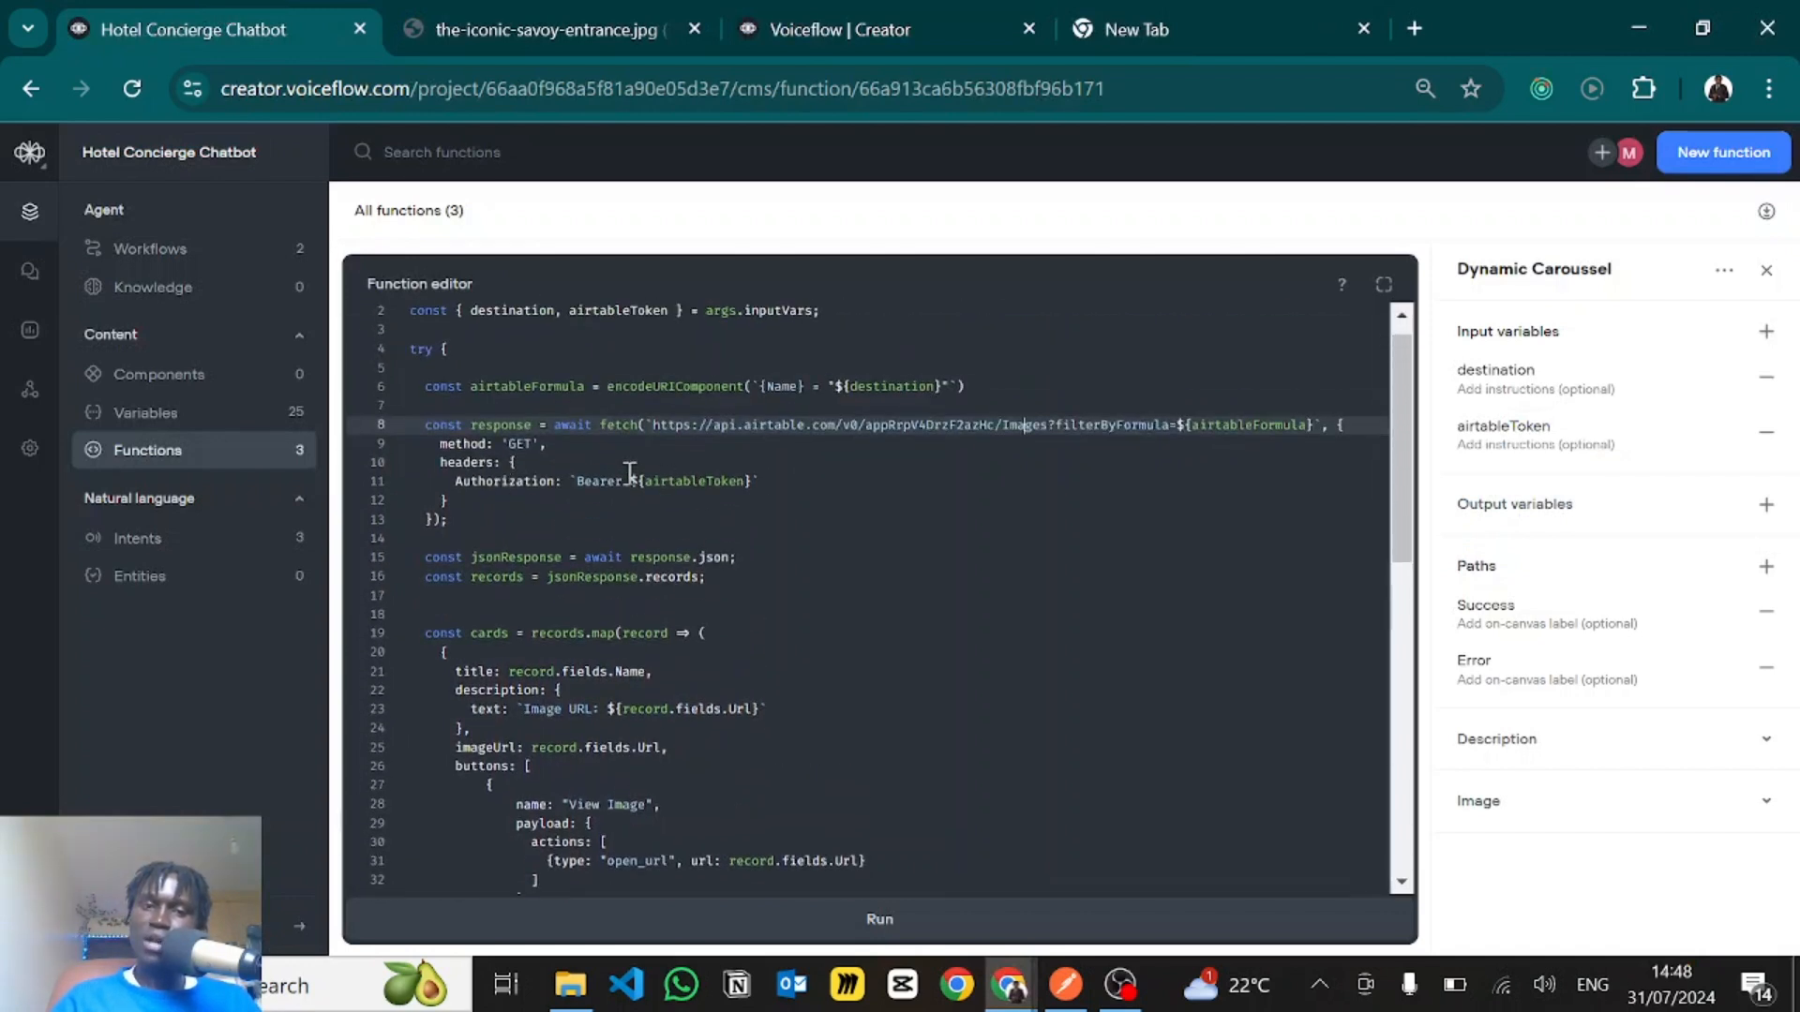
pyautogui.click(741, 481)
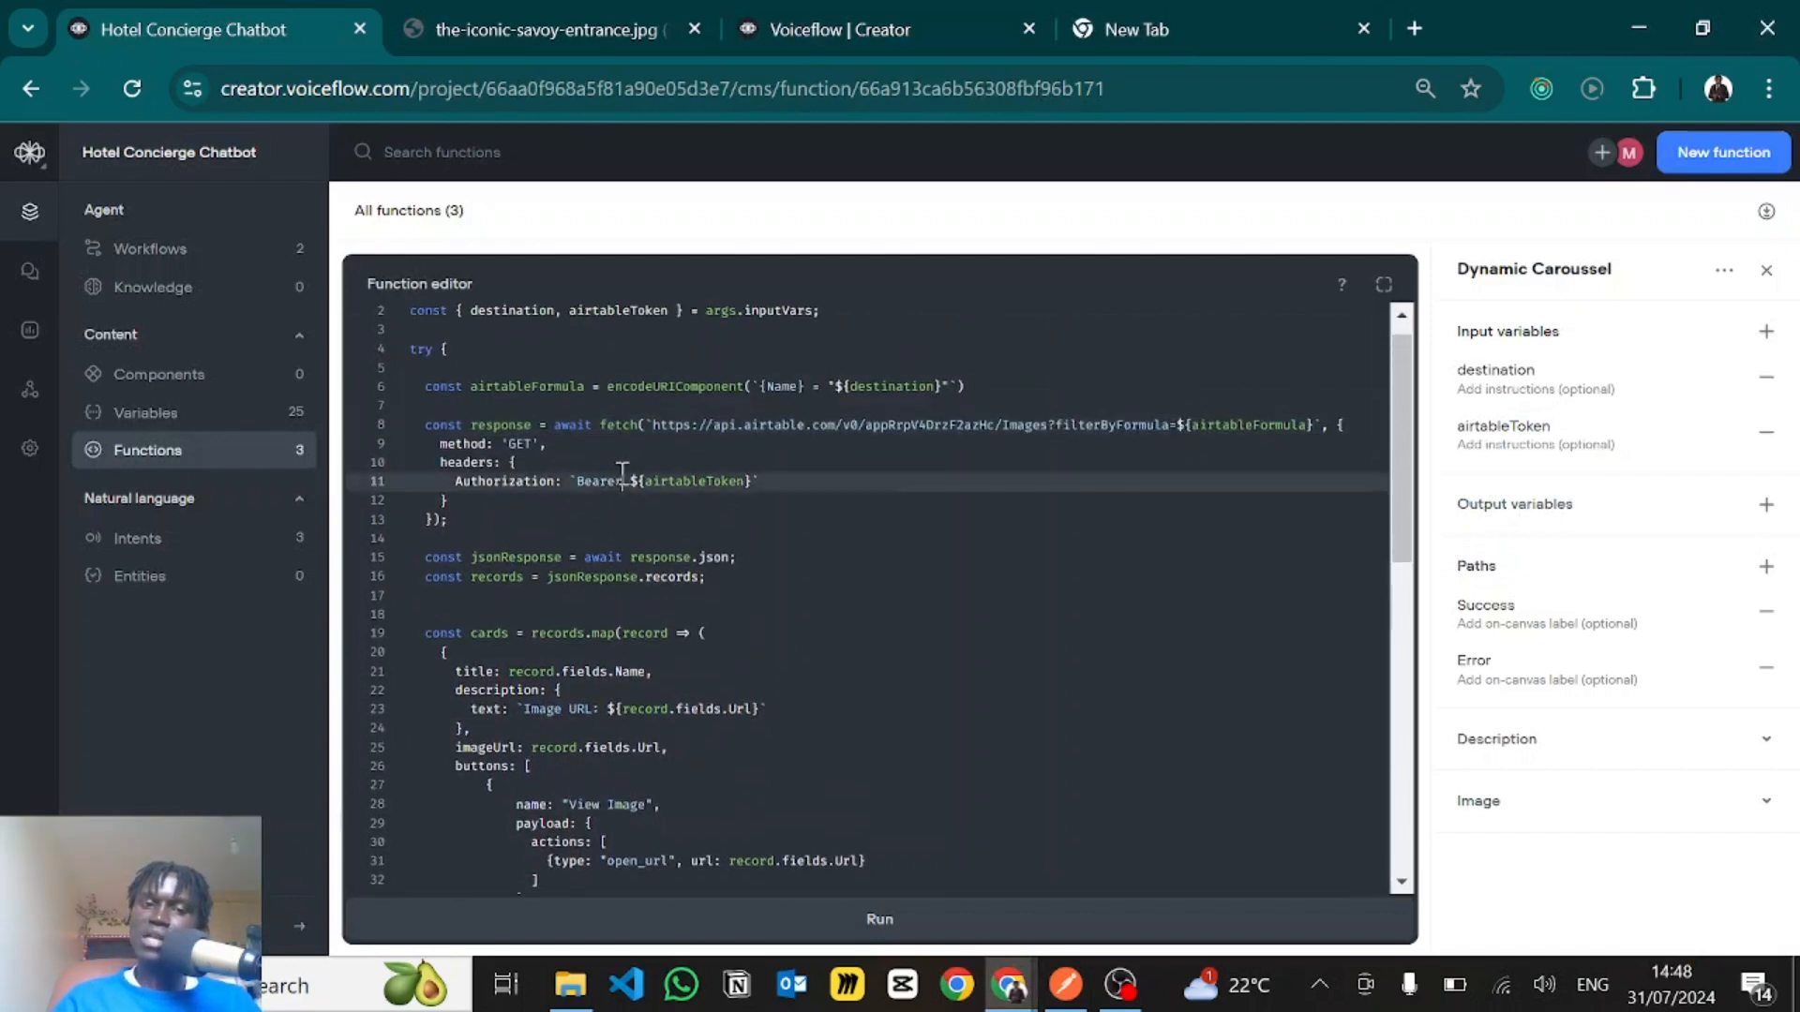
pyautogui.click(780, 481)
# - Examine lines 15 and 16, which parse the response as JSON and extract its records
pyautogui.scroll(-3, 785, 545)
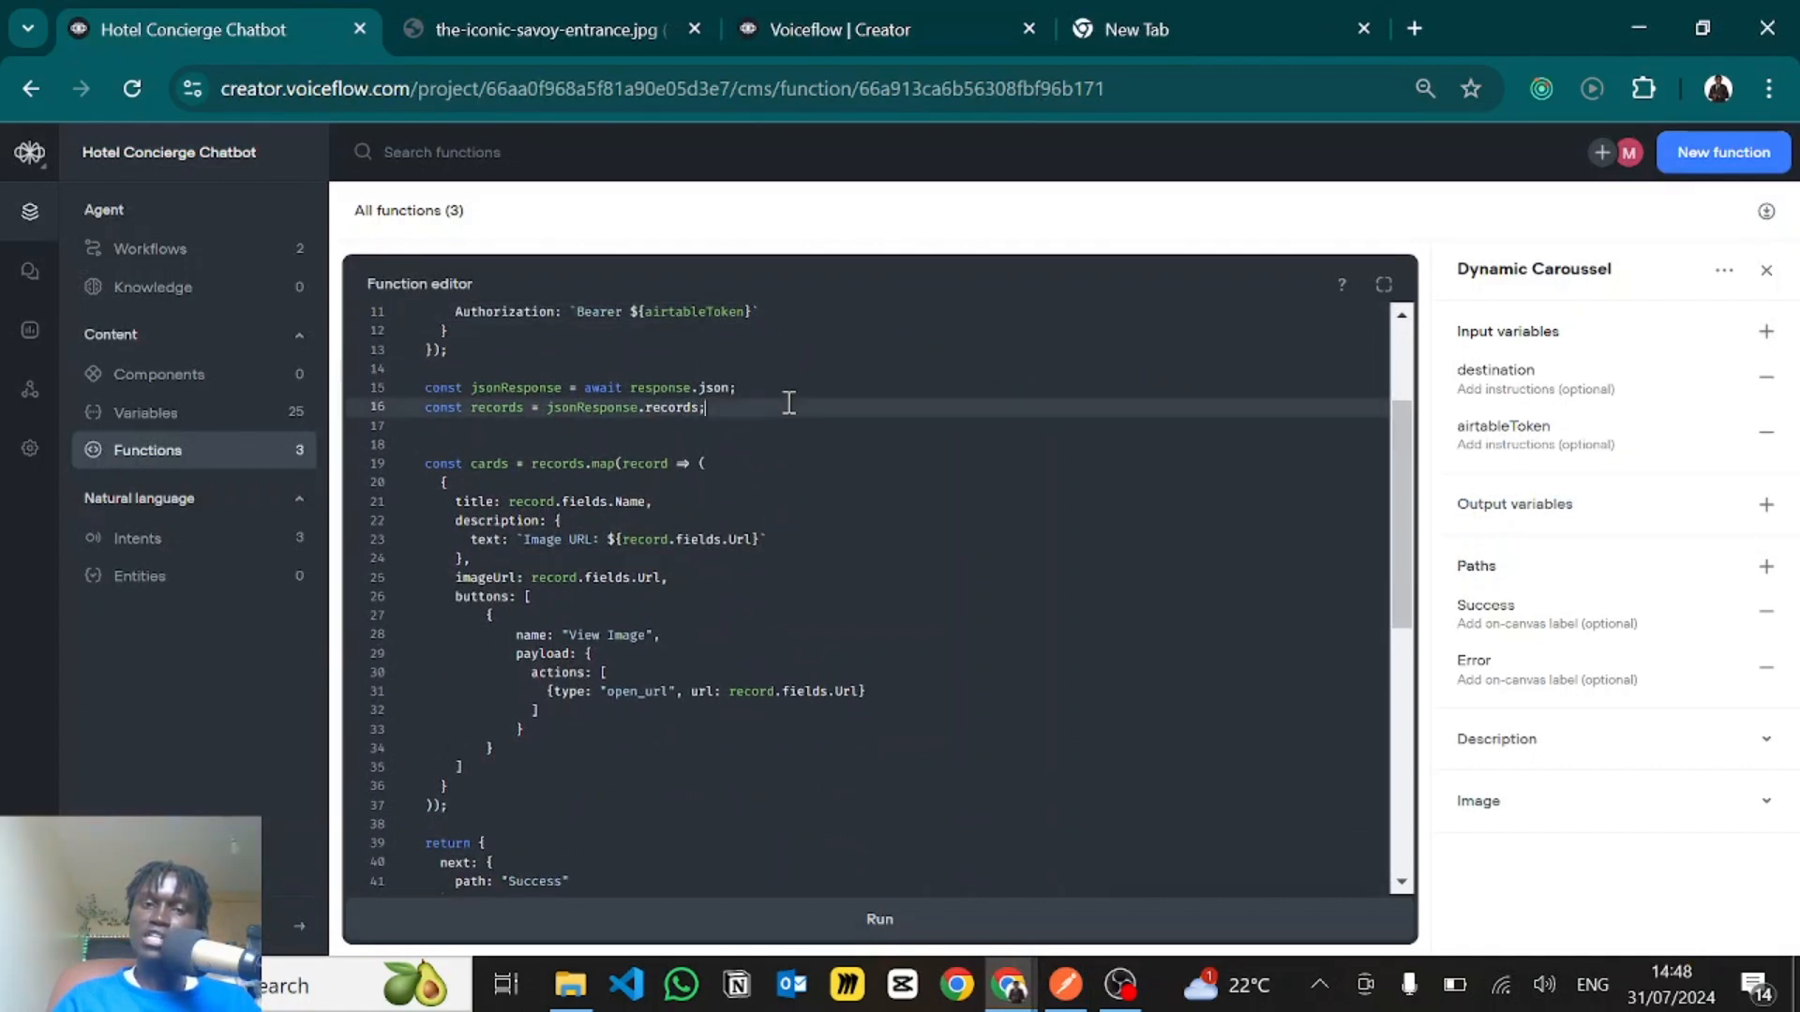
pyautogui.click(773, 387)
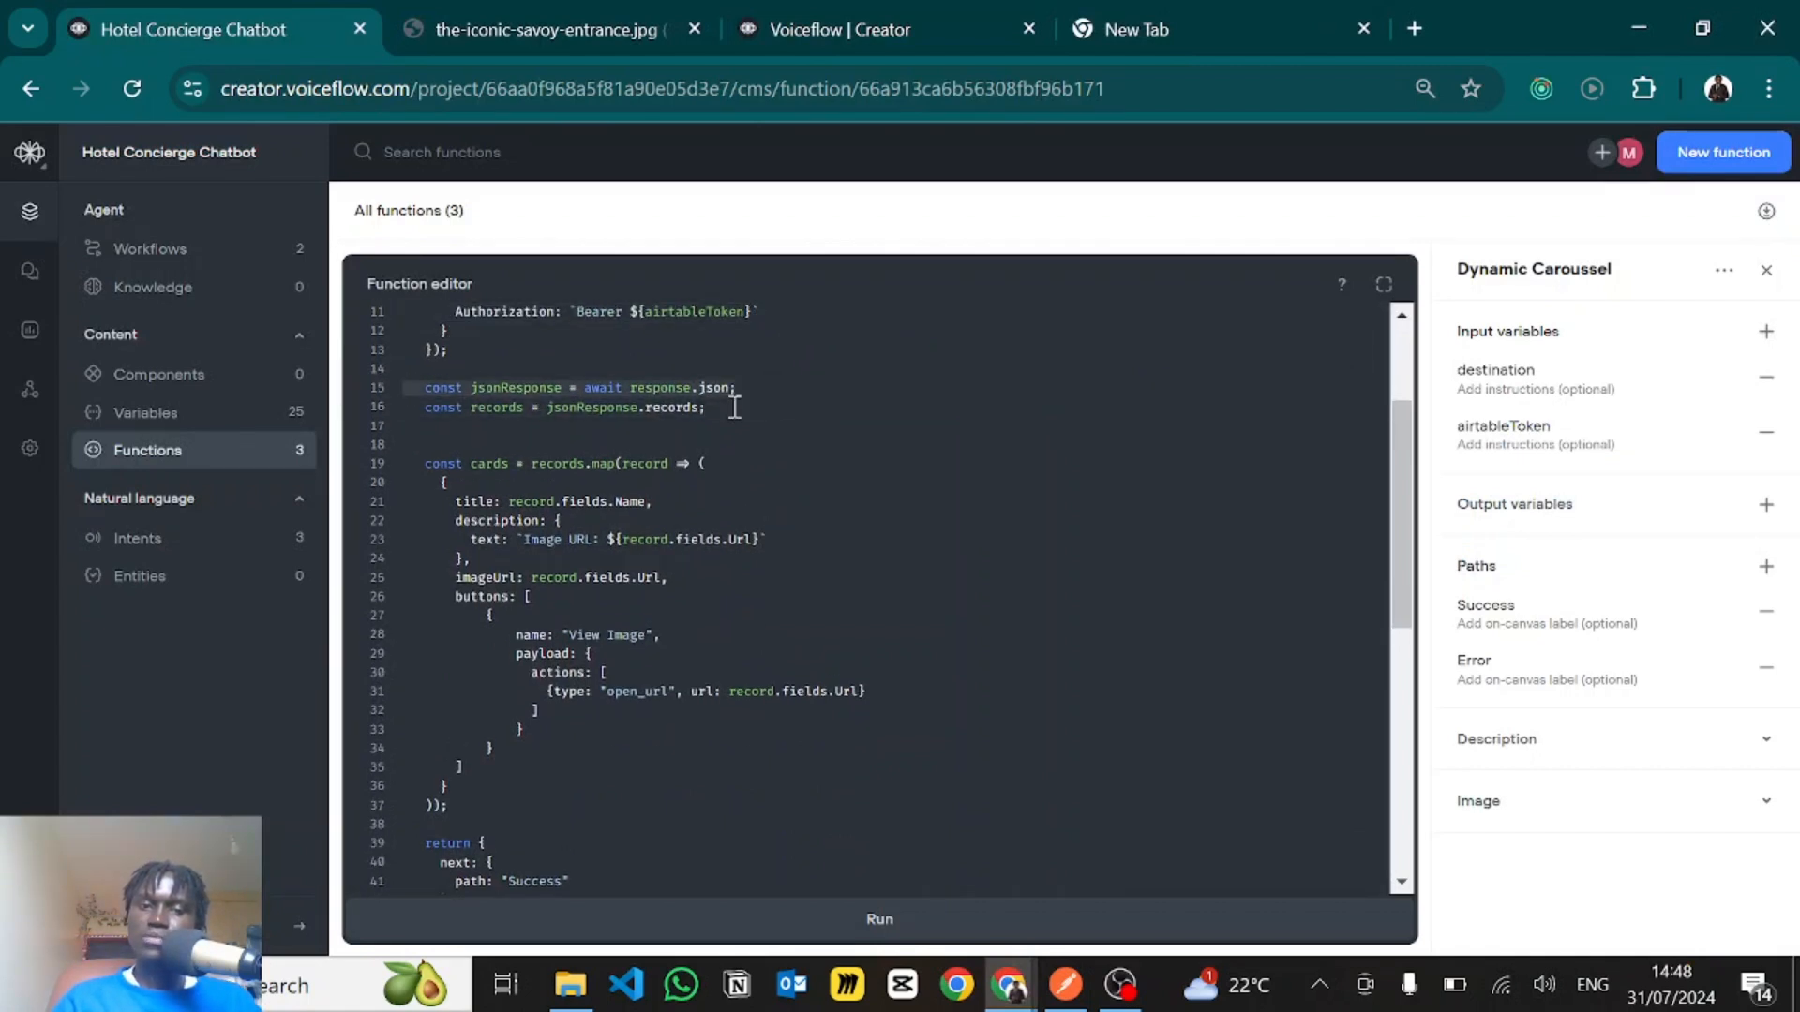
pyautogui.click(735, 407)
pyautogui.moveTo(735, 407)
pyautogui.mouseDown()
pyautogui.moveTo(636, 417)
pyautogui.moveTo(738, 412)
pyautogui.mouseUp()
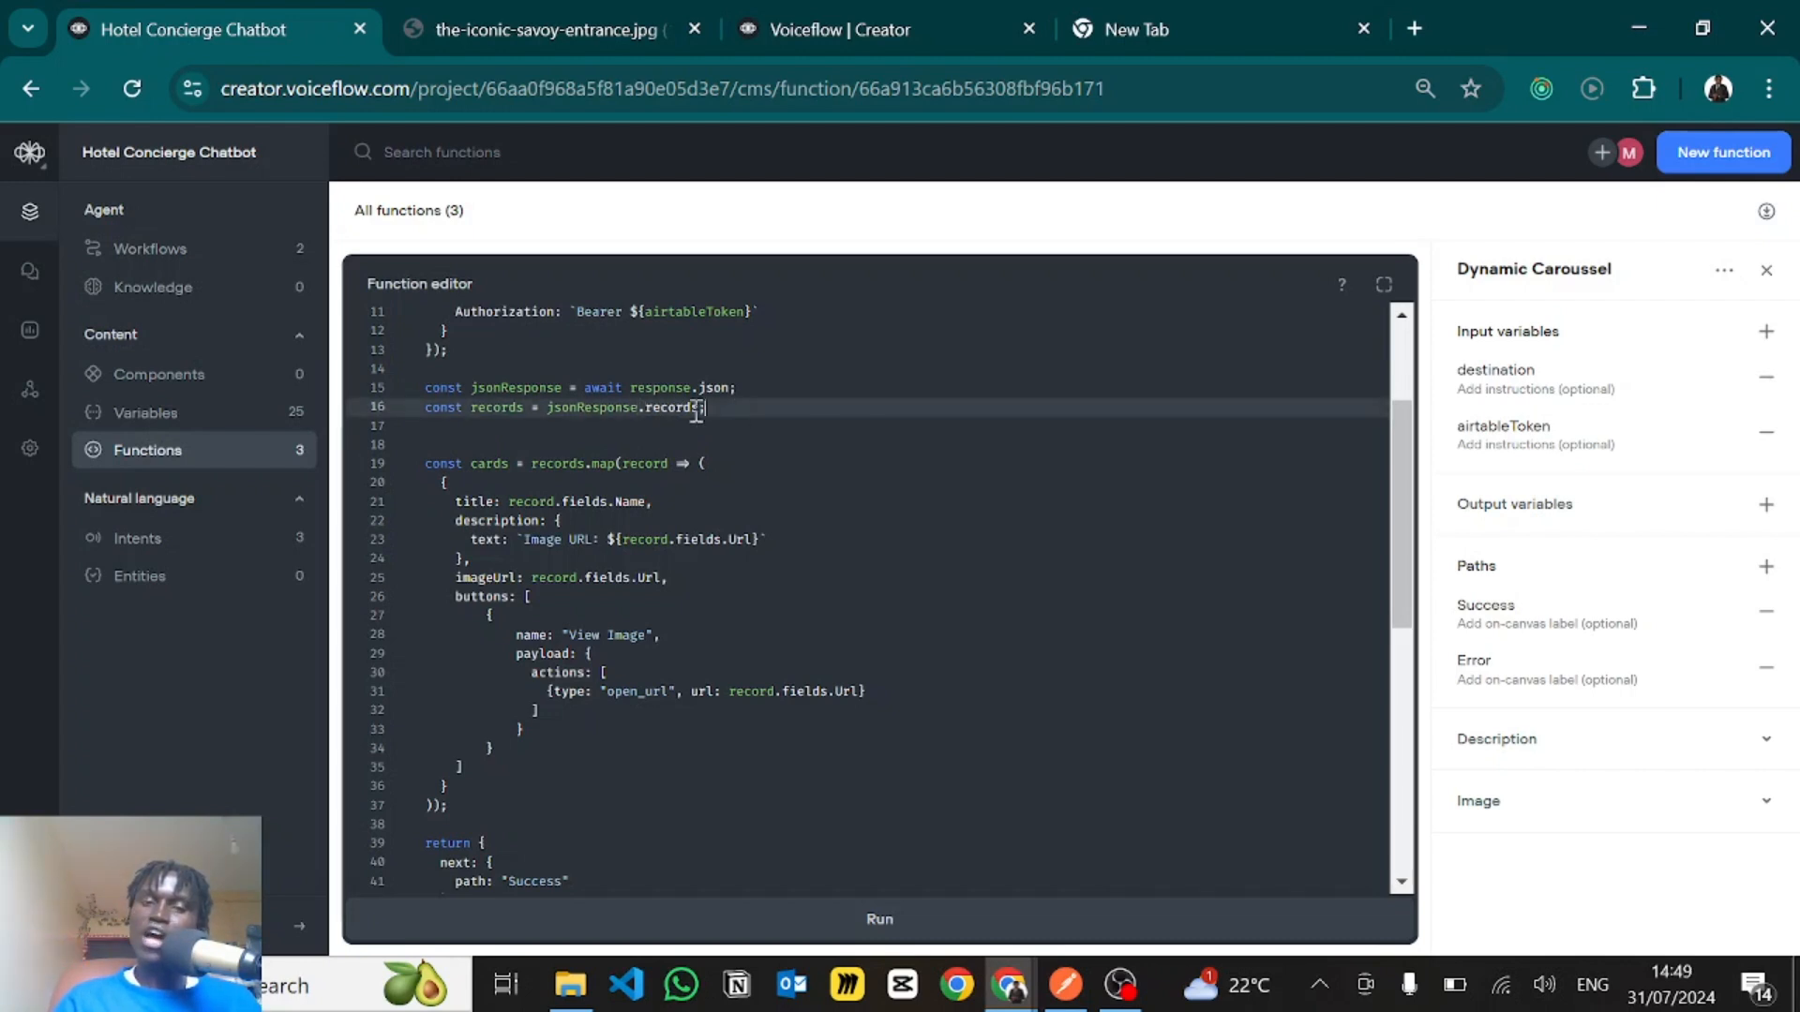
pyautogui.doubleClick(666, 410)
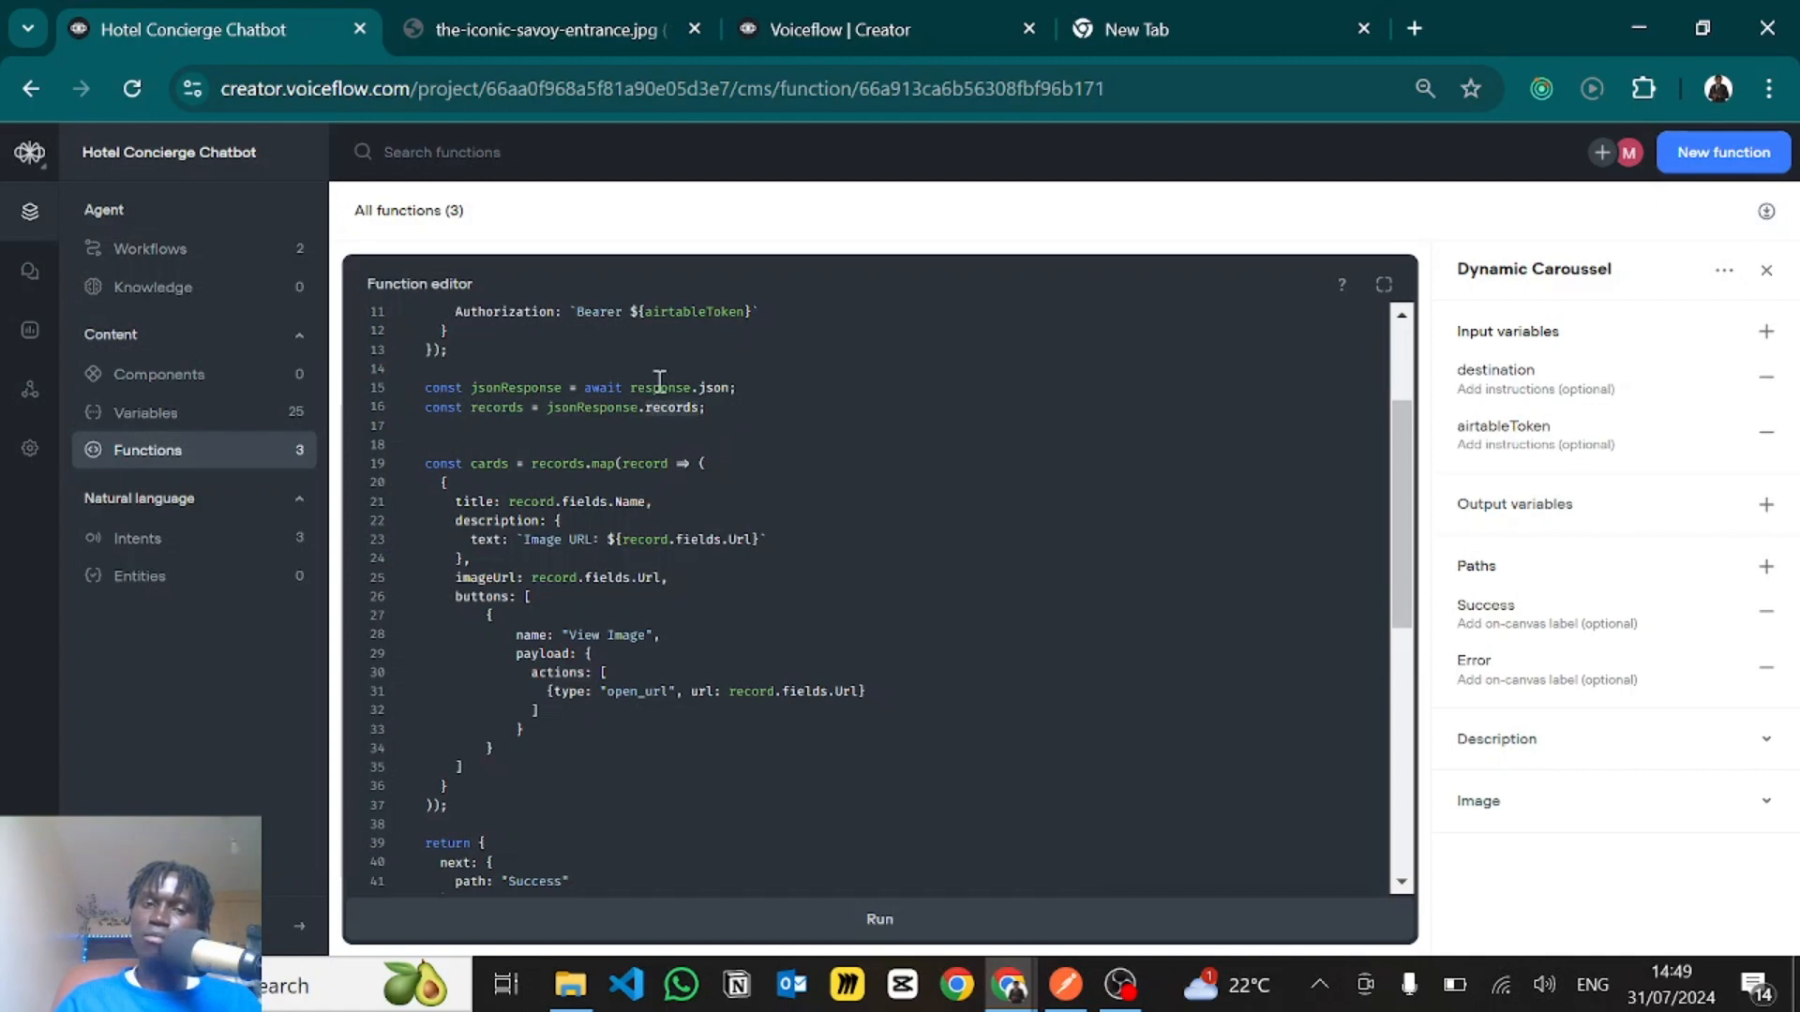
pyautogui.click(751, 412)
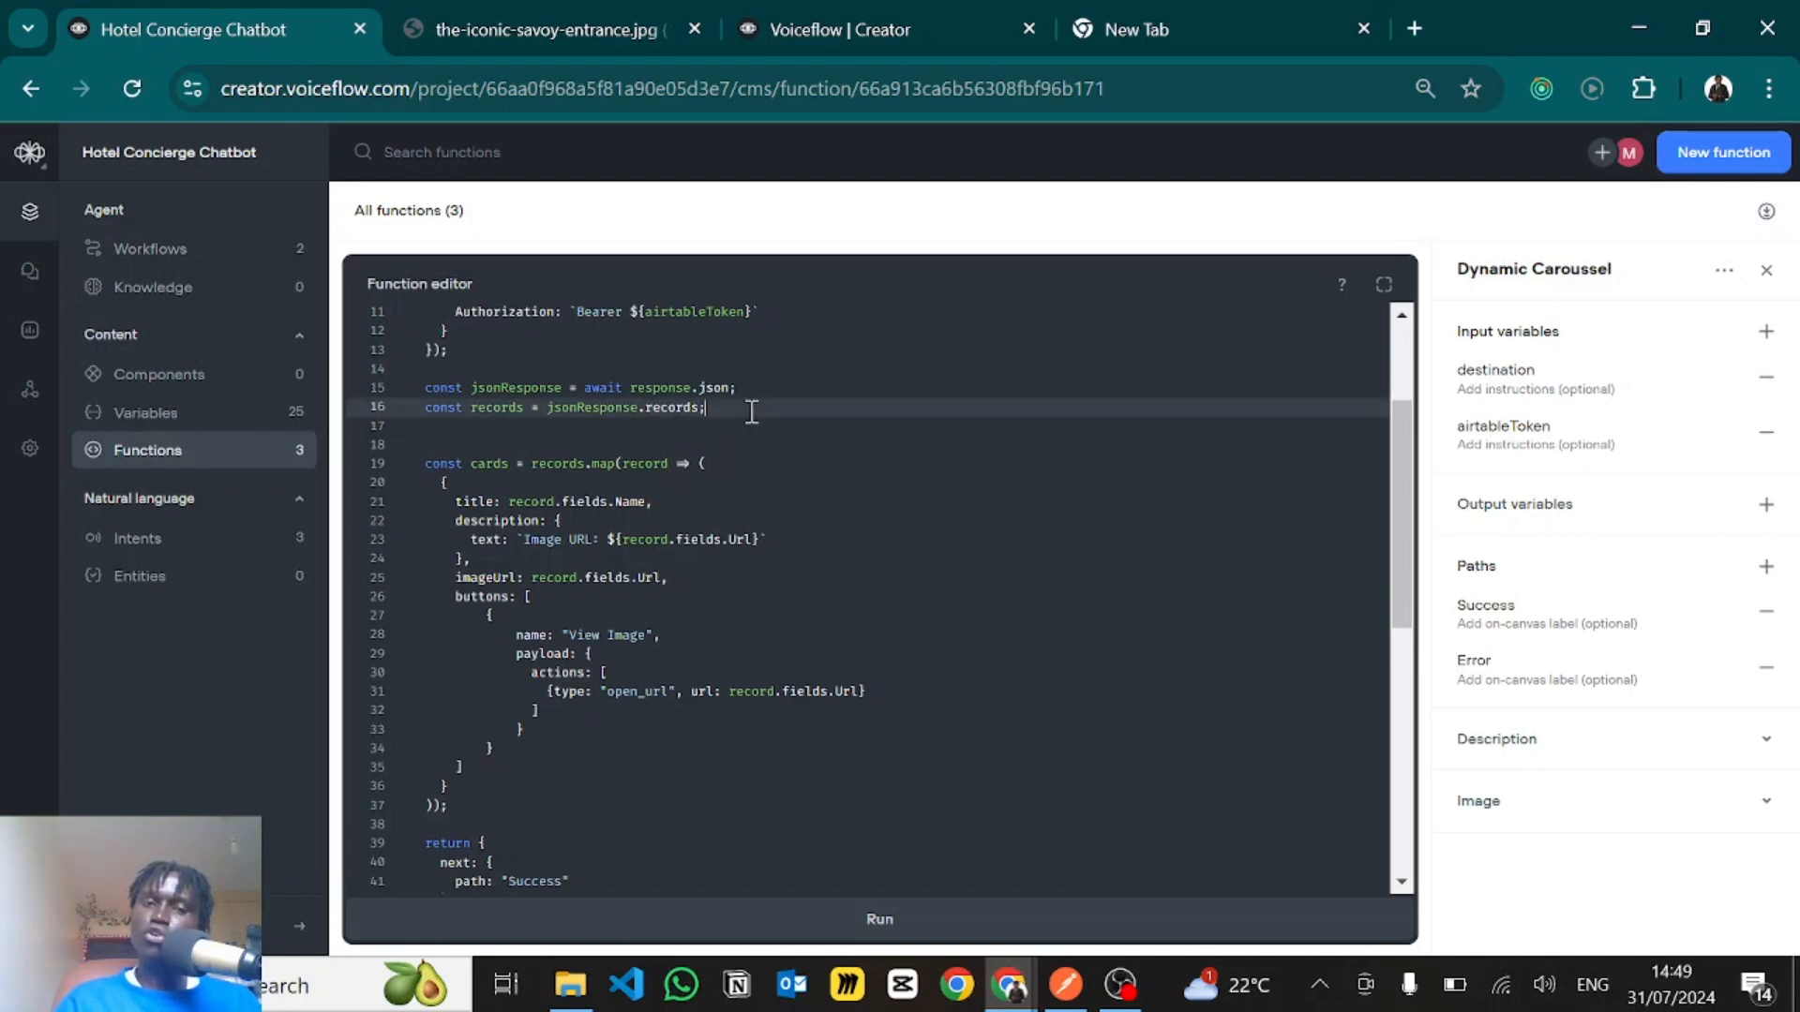
pyautogui.click(611, 461)
# - Highlight the fetch URL on line 8, then switch to Postman and open the GET request for Images filtered by "The Savoy"
pyautogui.scroll(3, 612, 458)
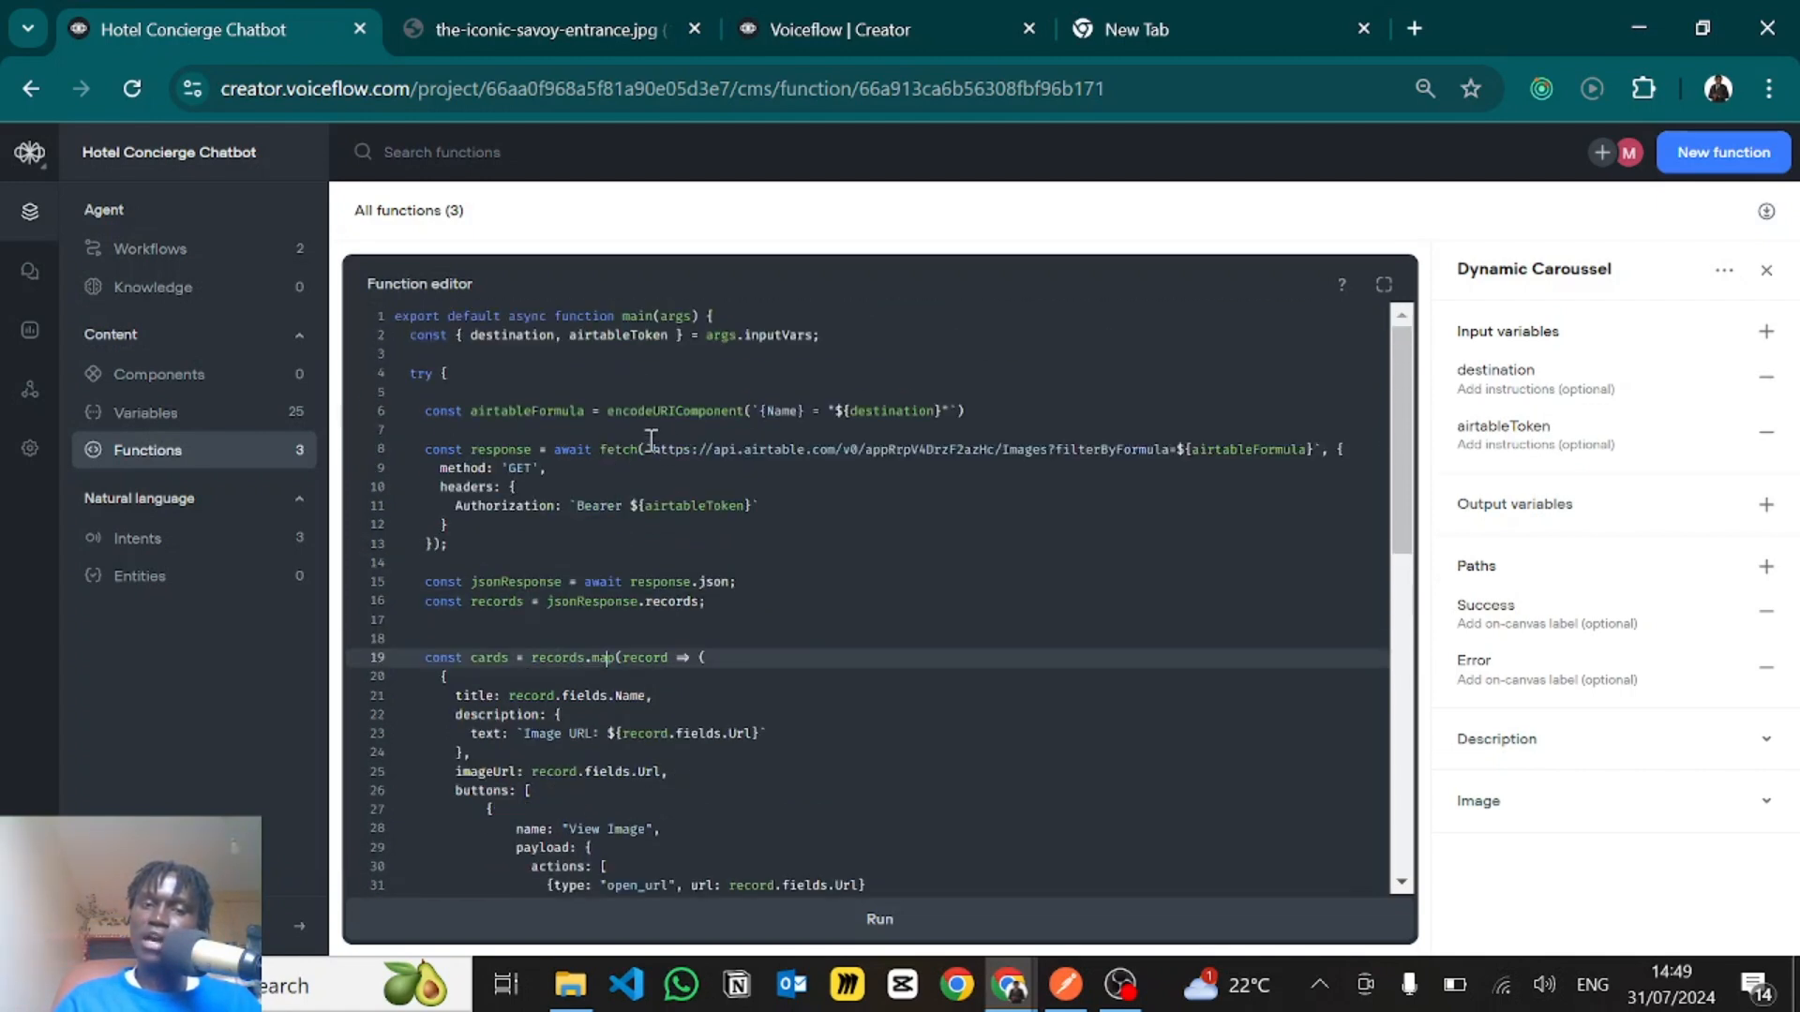
pyautogui.moveTo(657, 451); pyautogui.dragTo(1180, 451)
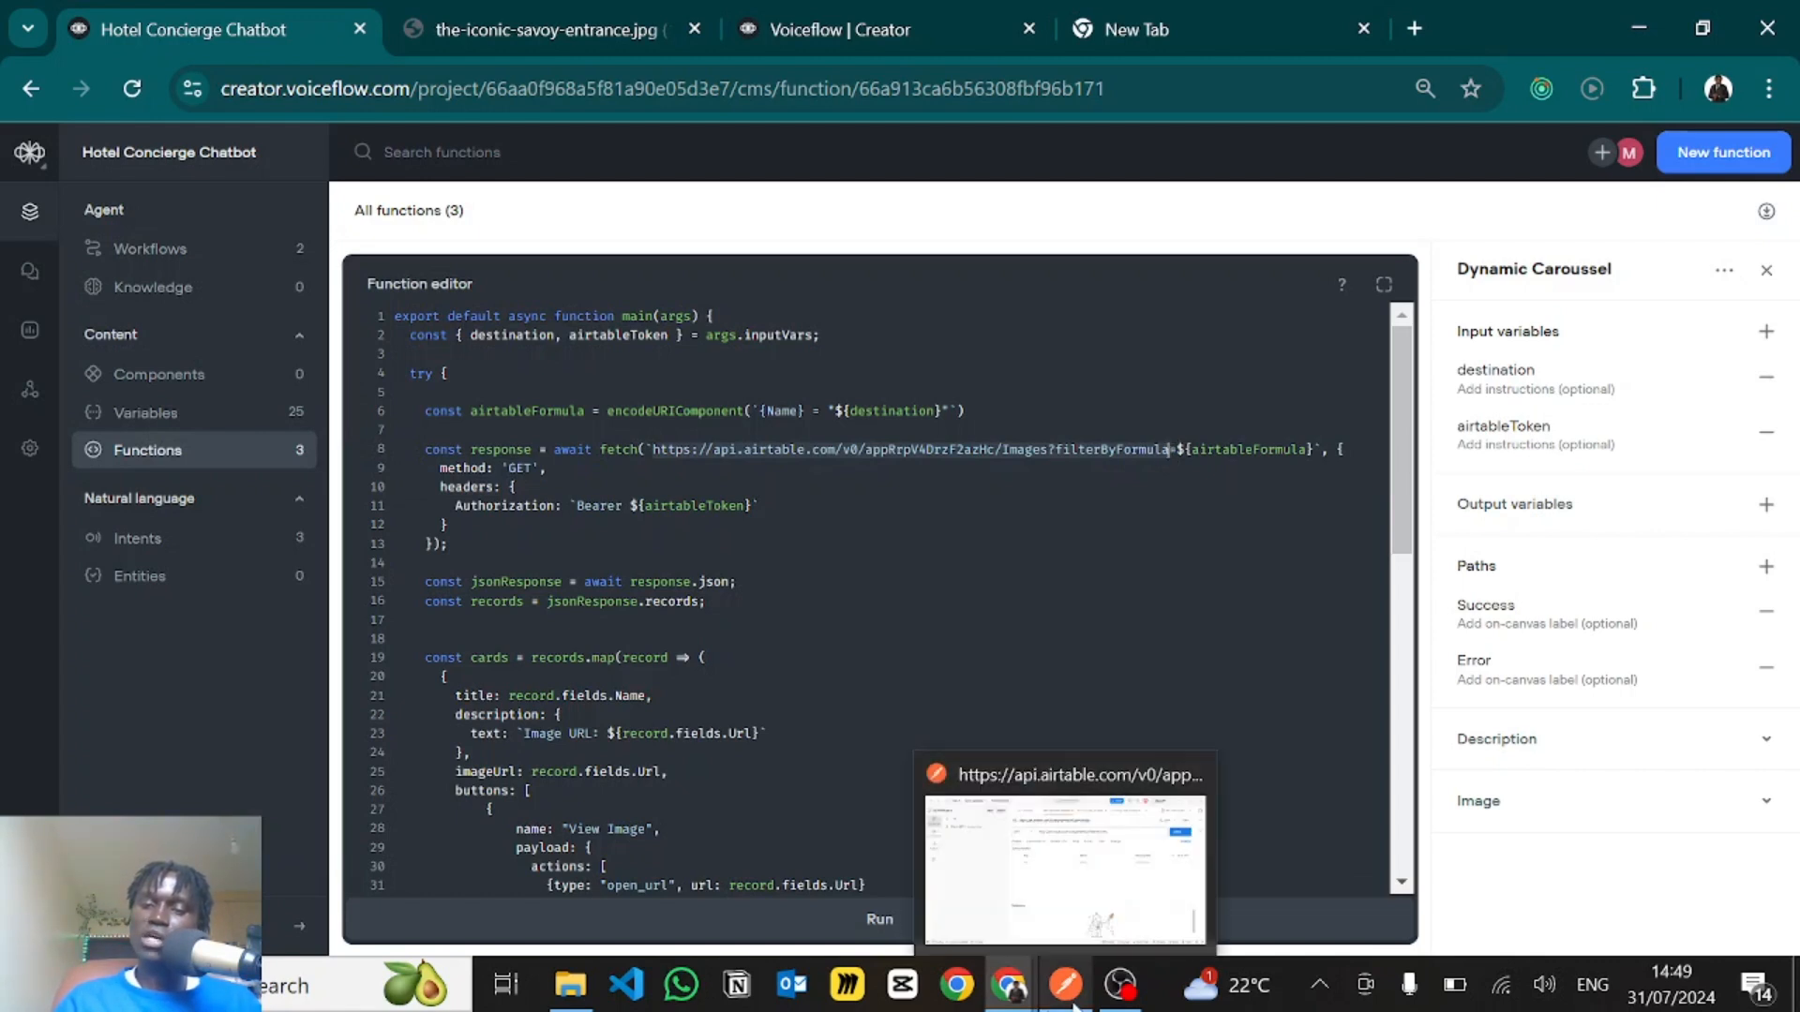
pyautogui.click(1064, 848)
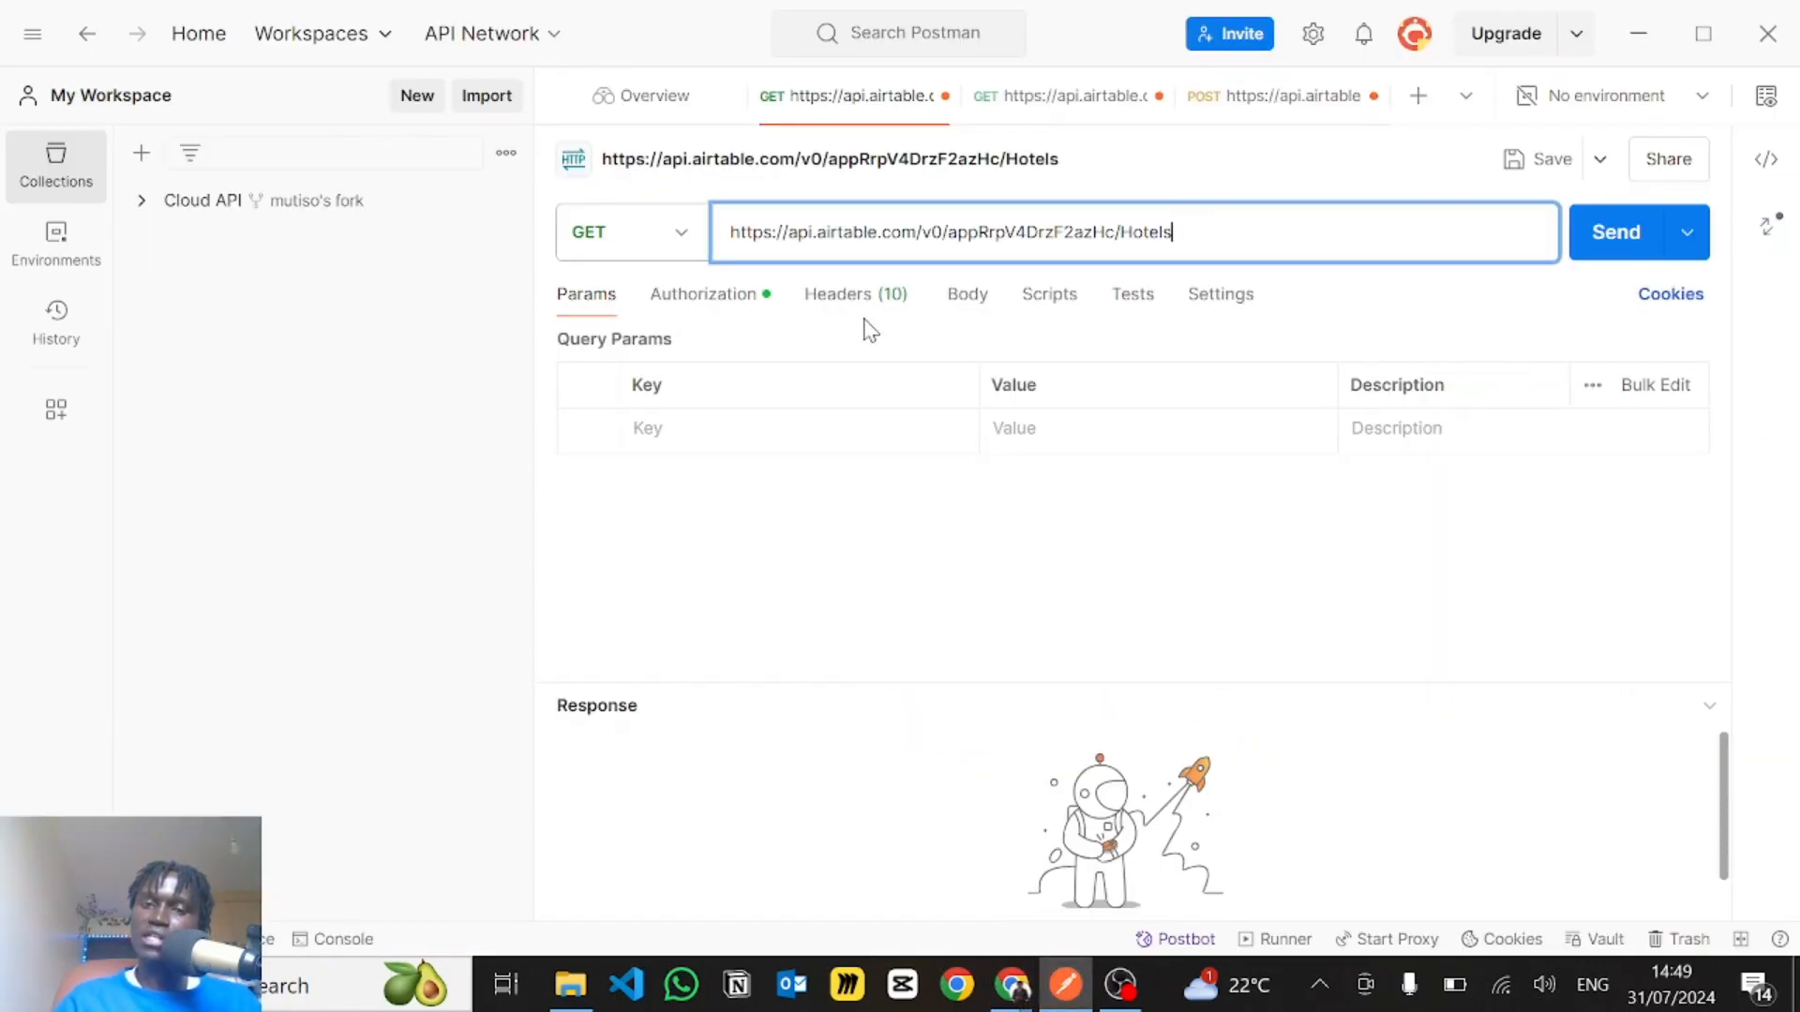
pyautogui.click(1000, 110)
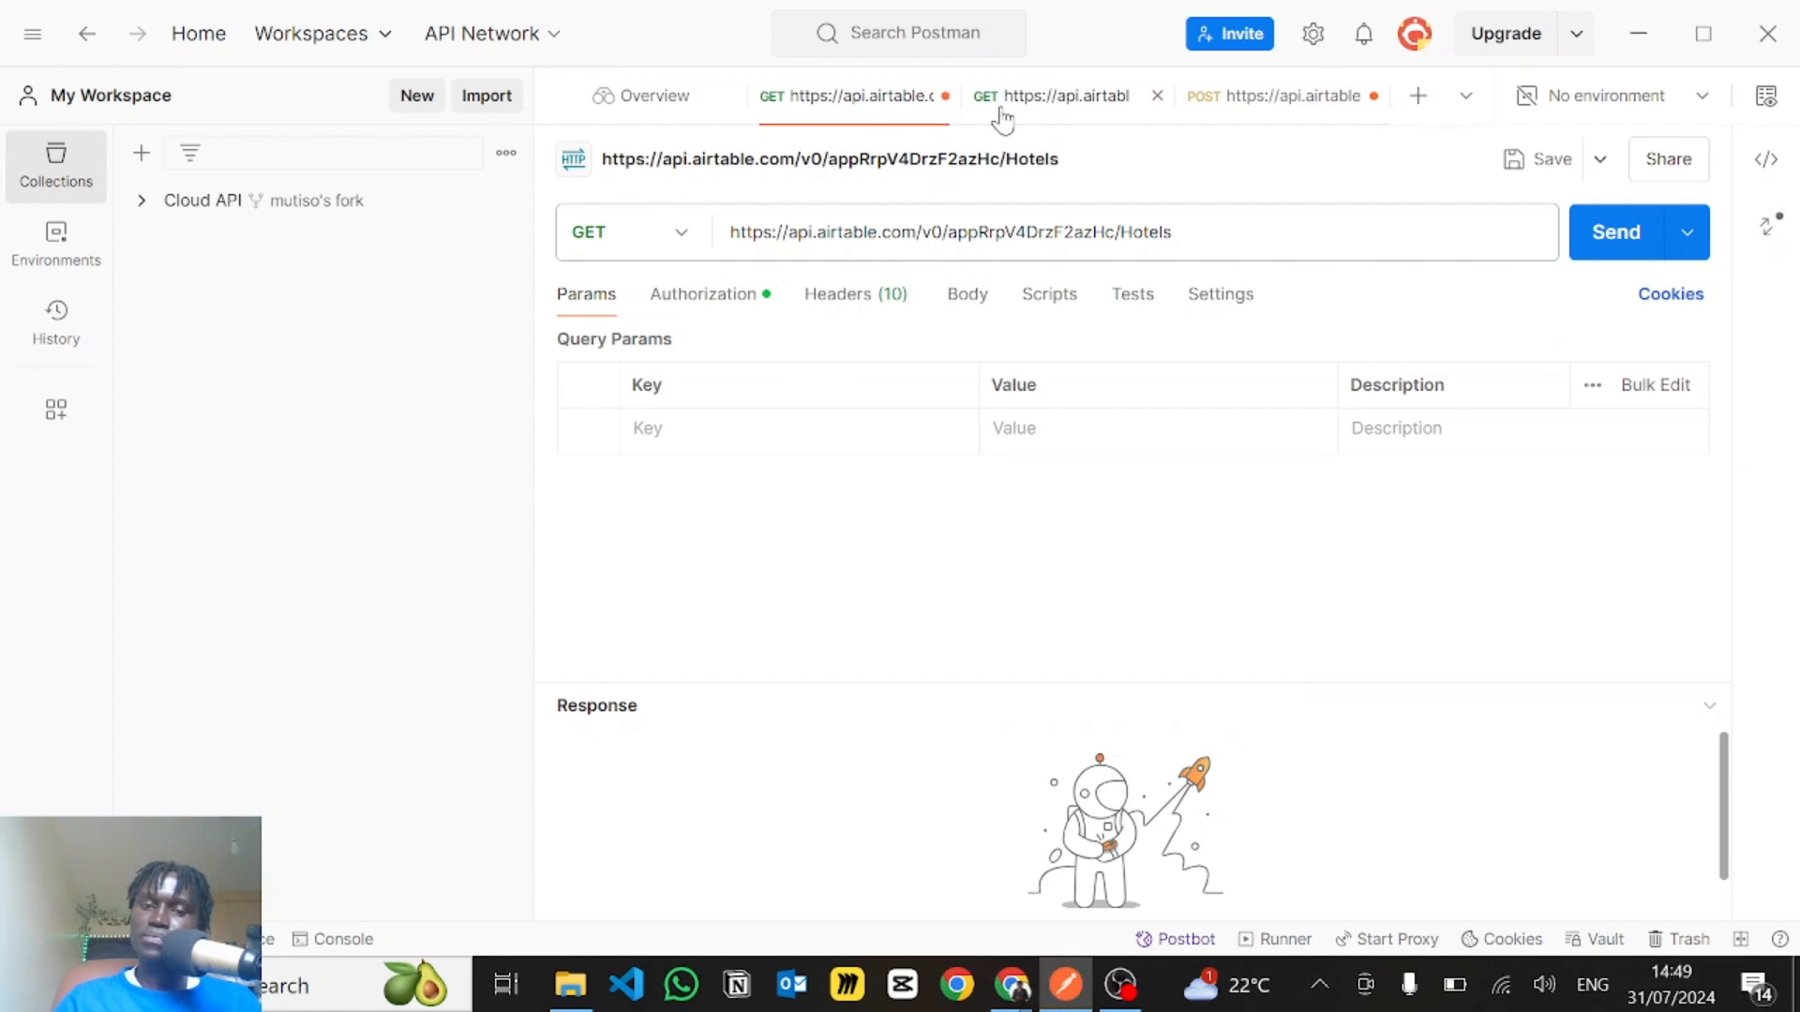
pyautogui.scroll(3, 942, 637)
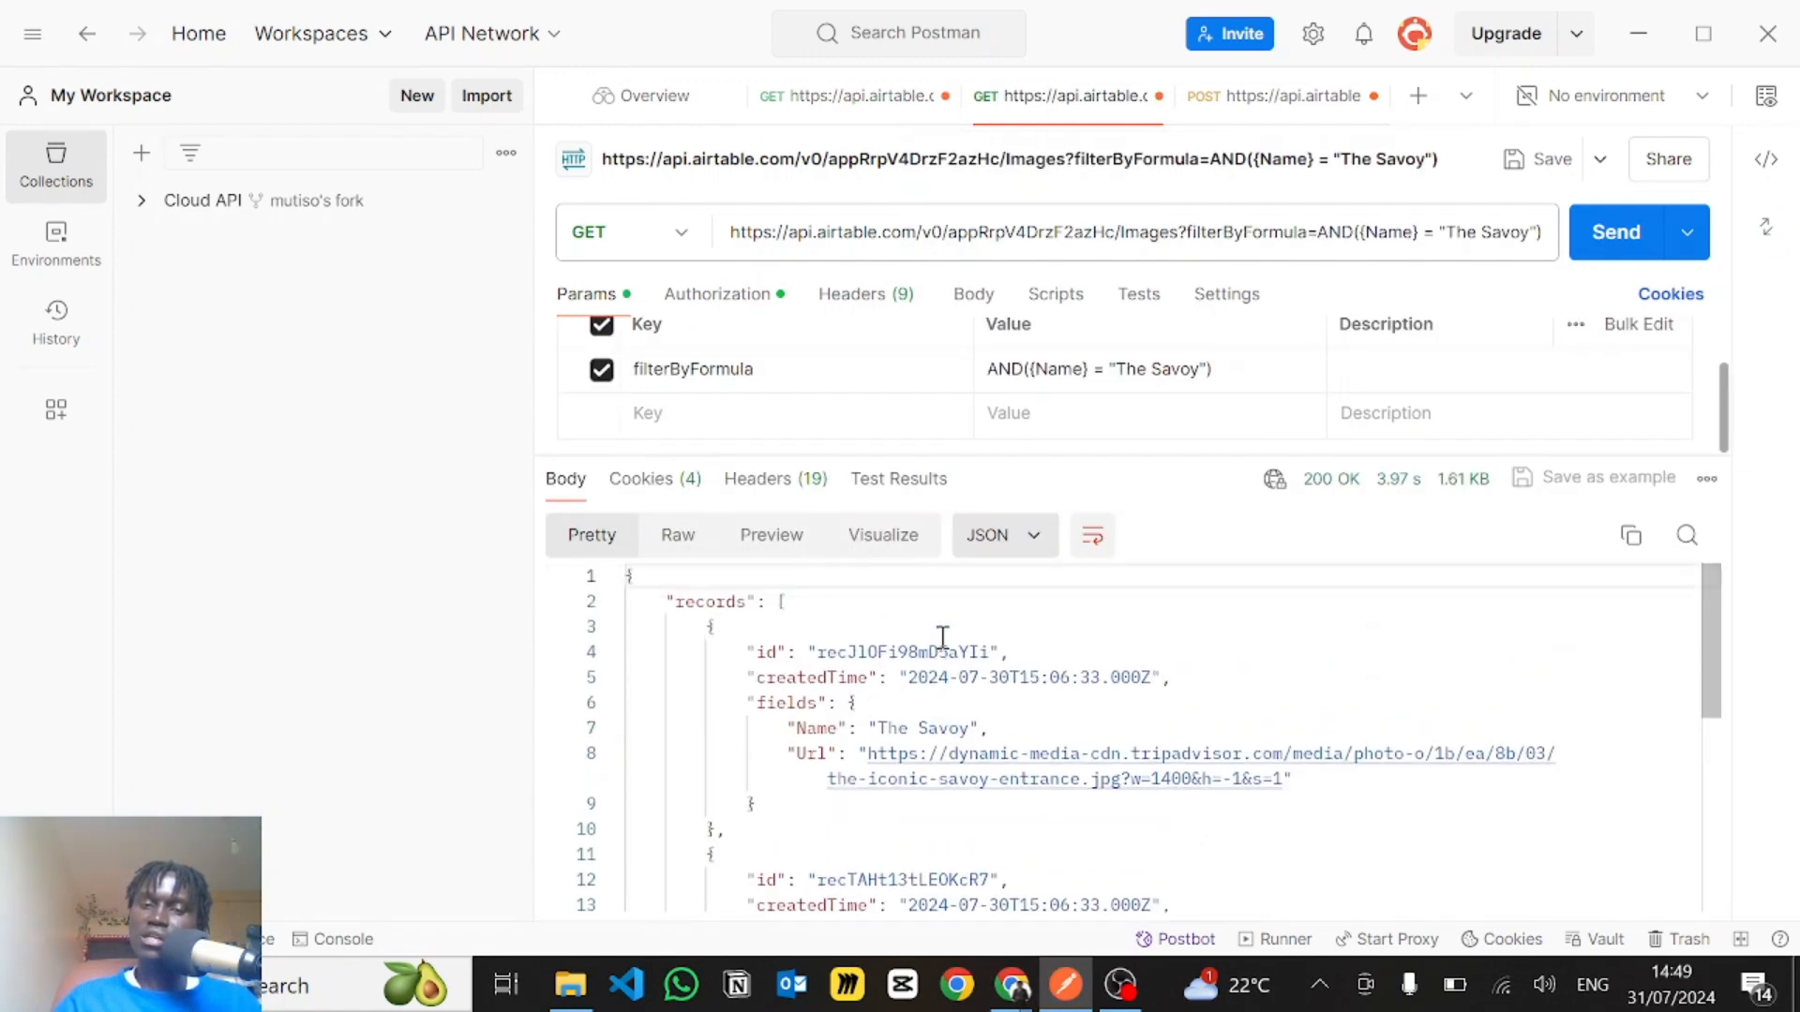
# - Examine the records key and highlight its array of image entries in the JSON response body
pyautogui.doubleClick(750, 600)
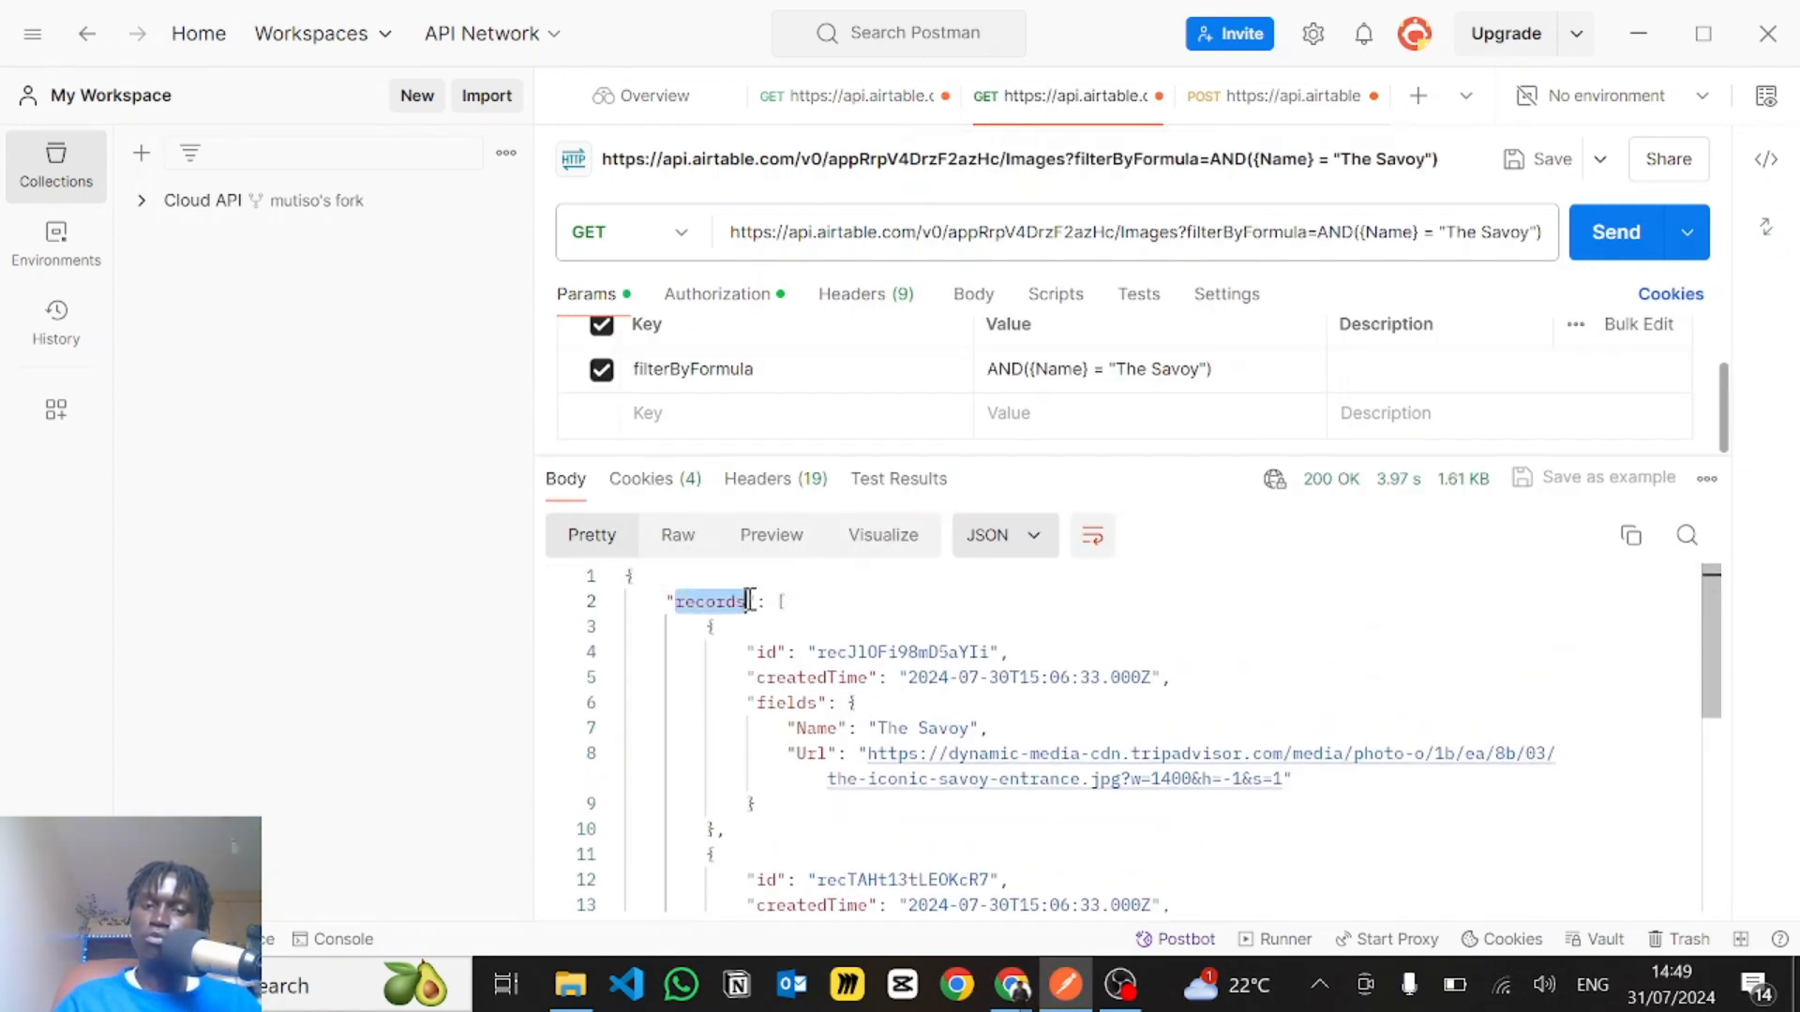
pyautogui.moveTo(750, 600); pyautogui.dragTo(759, 601)
pyautogui.click(759, 601)
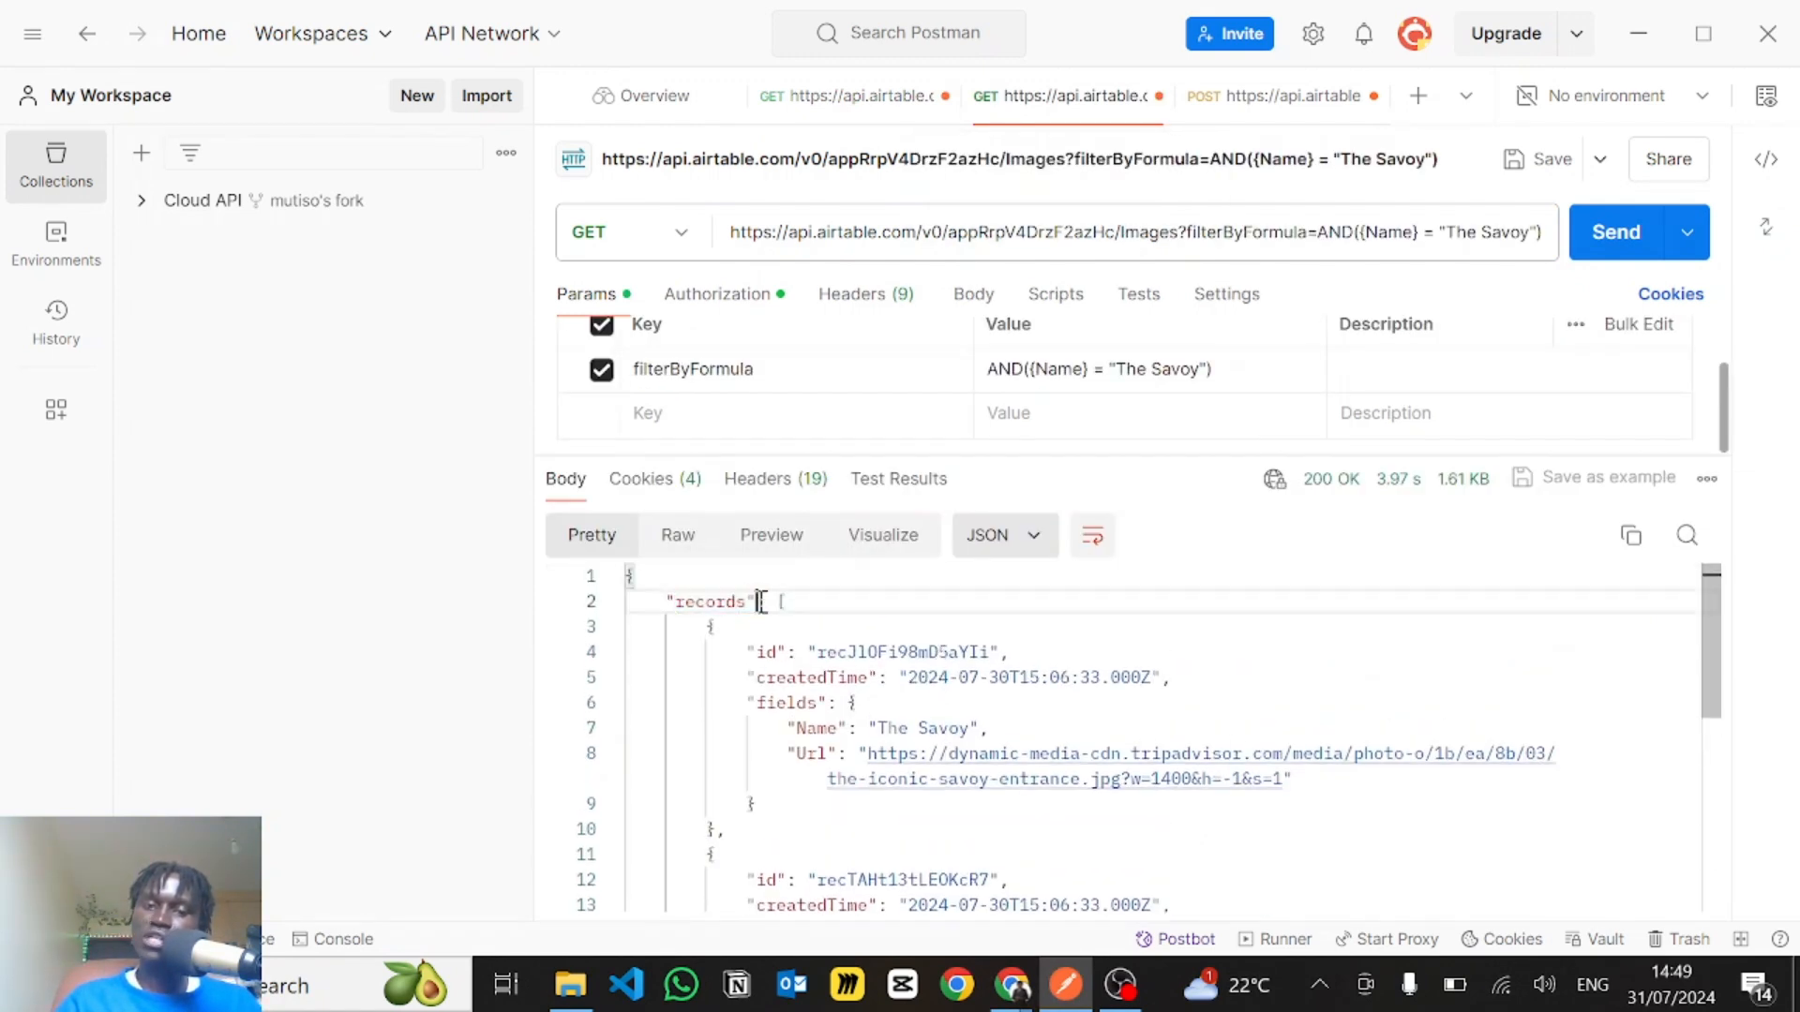
pyautogui.moveTo(779, 604); pyautogui.dragTo(970, 959)
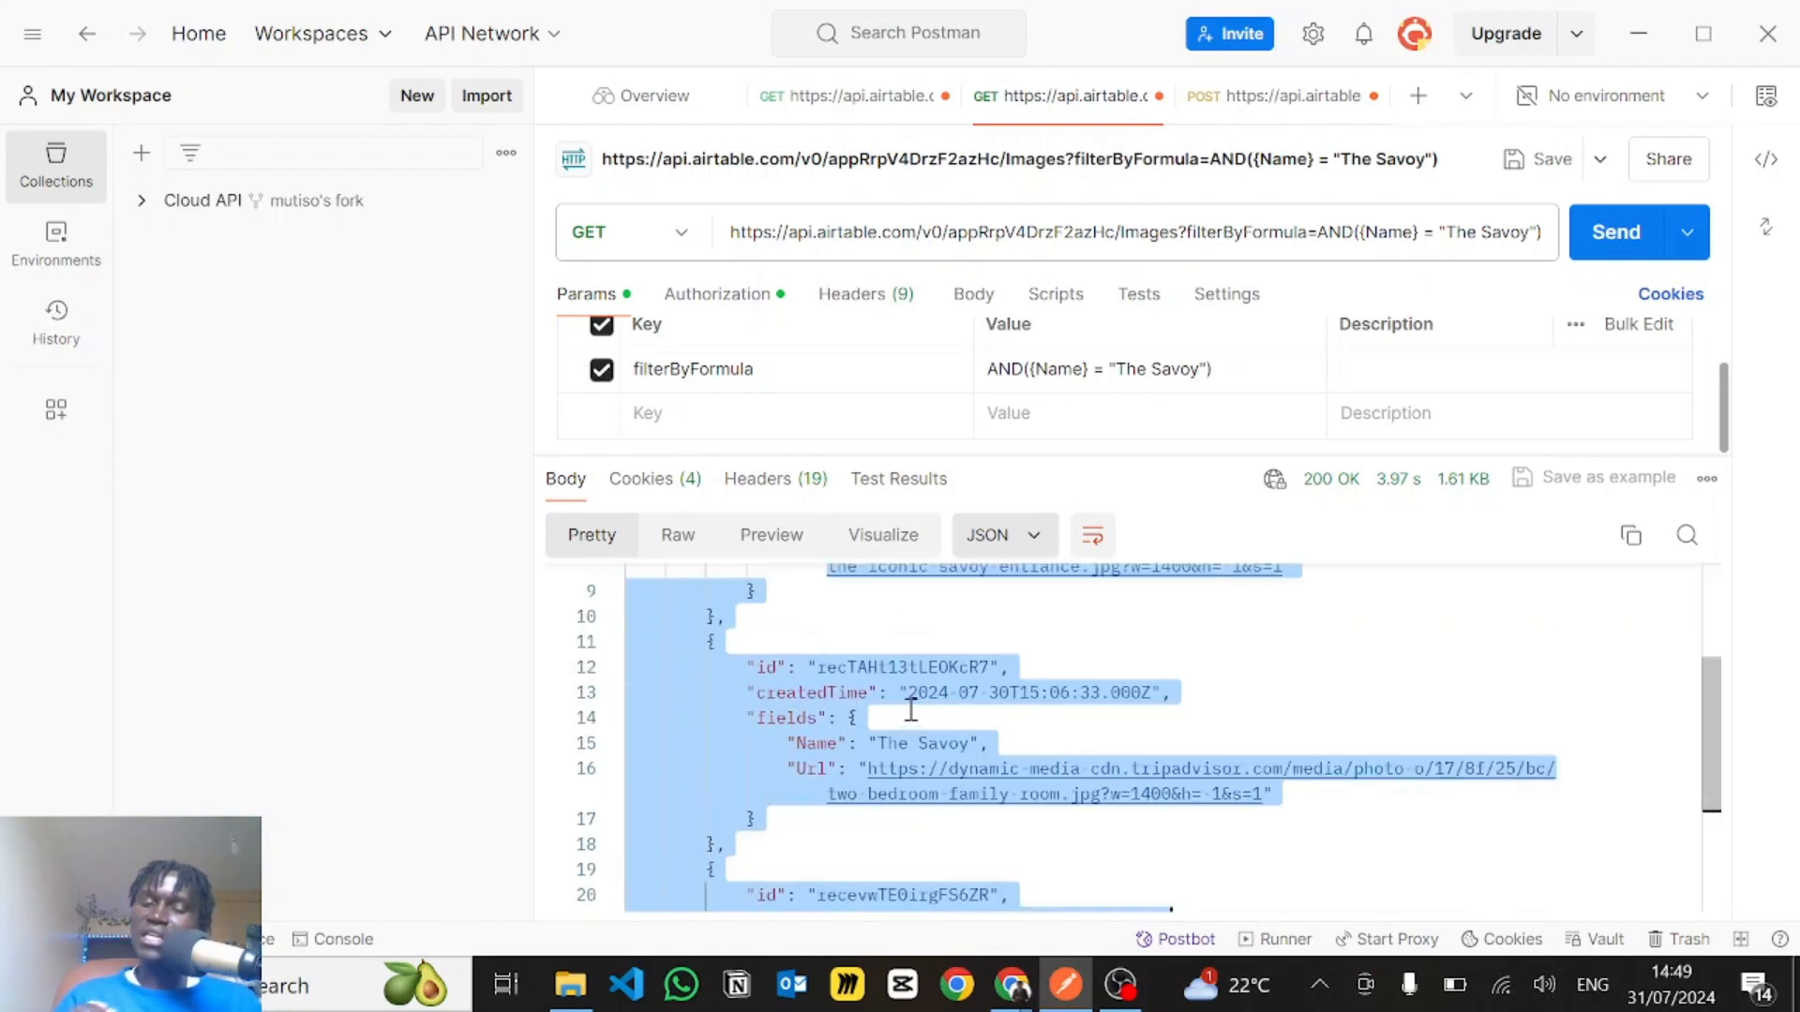
# - Return to the Dynamic Caroussel function in Voiceflow and examine the card object on lines 20 to 36
pyautogui.hotkey('alt', 'Tab')
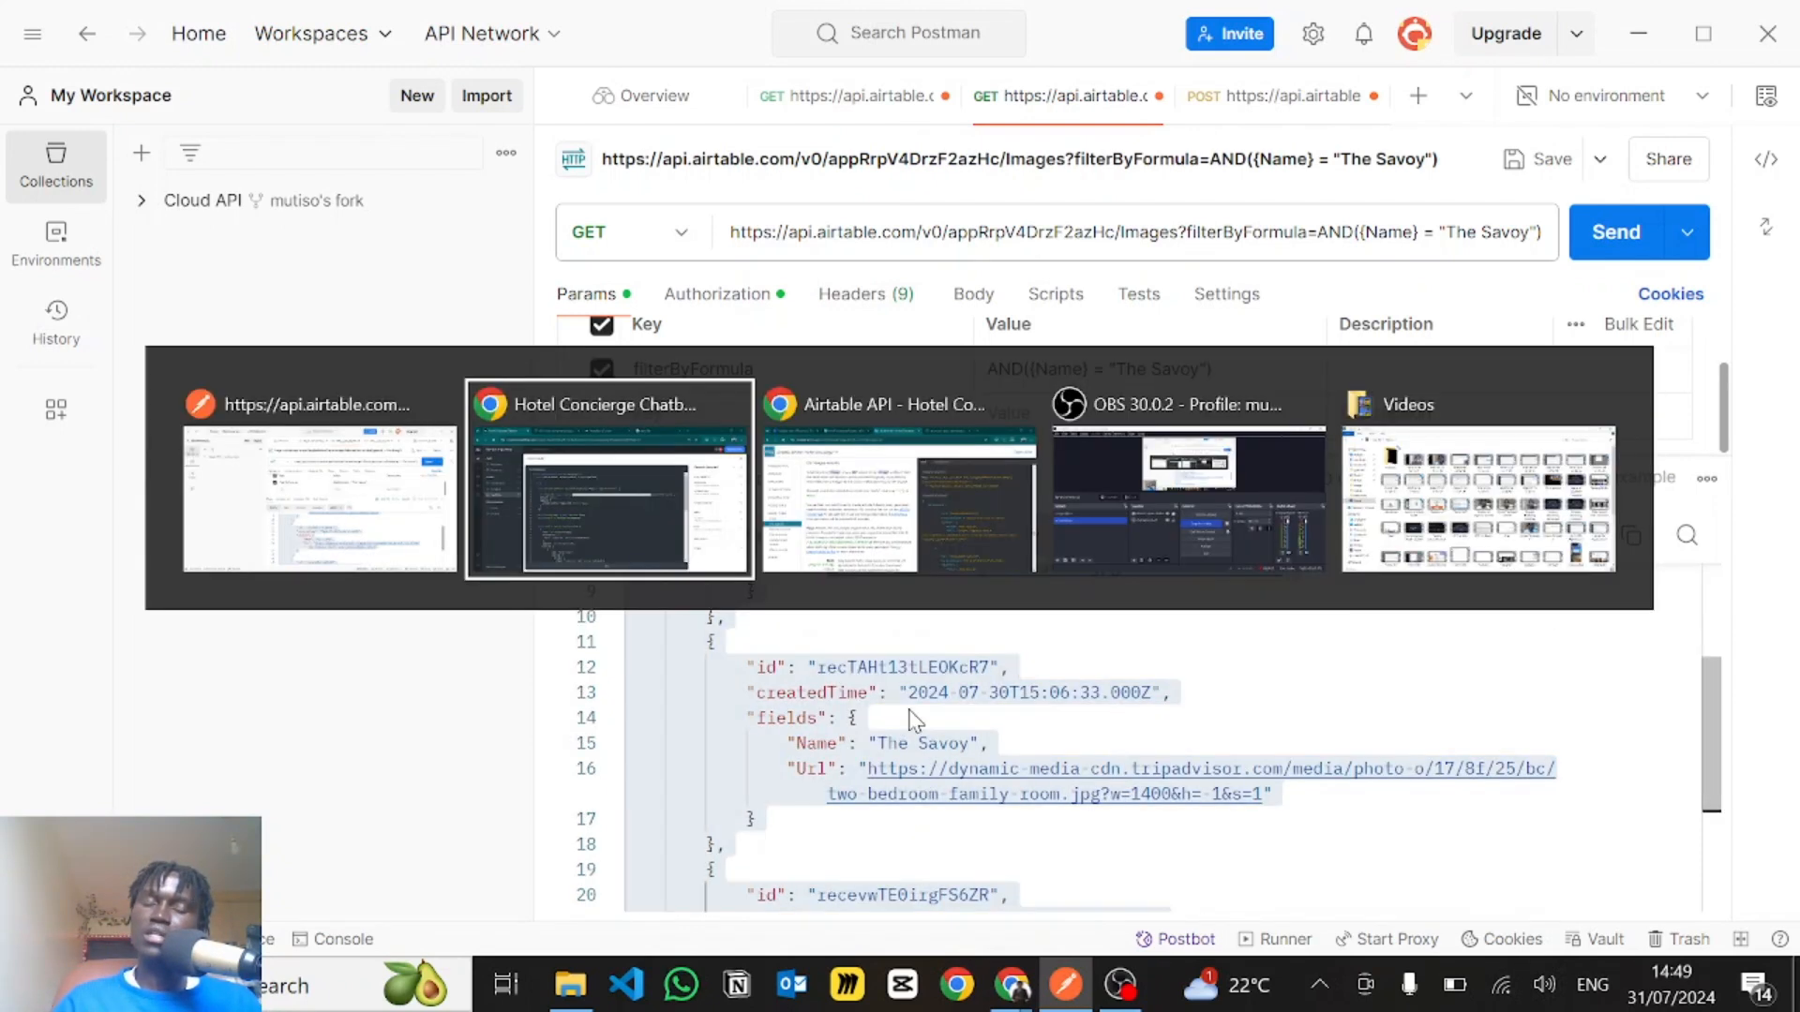
pyautogui.scroll(-4, 578, 494)
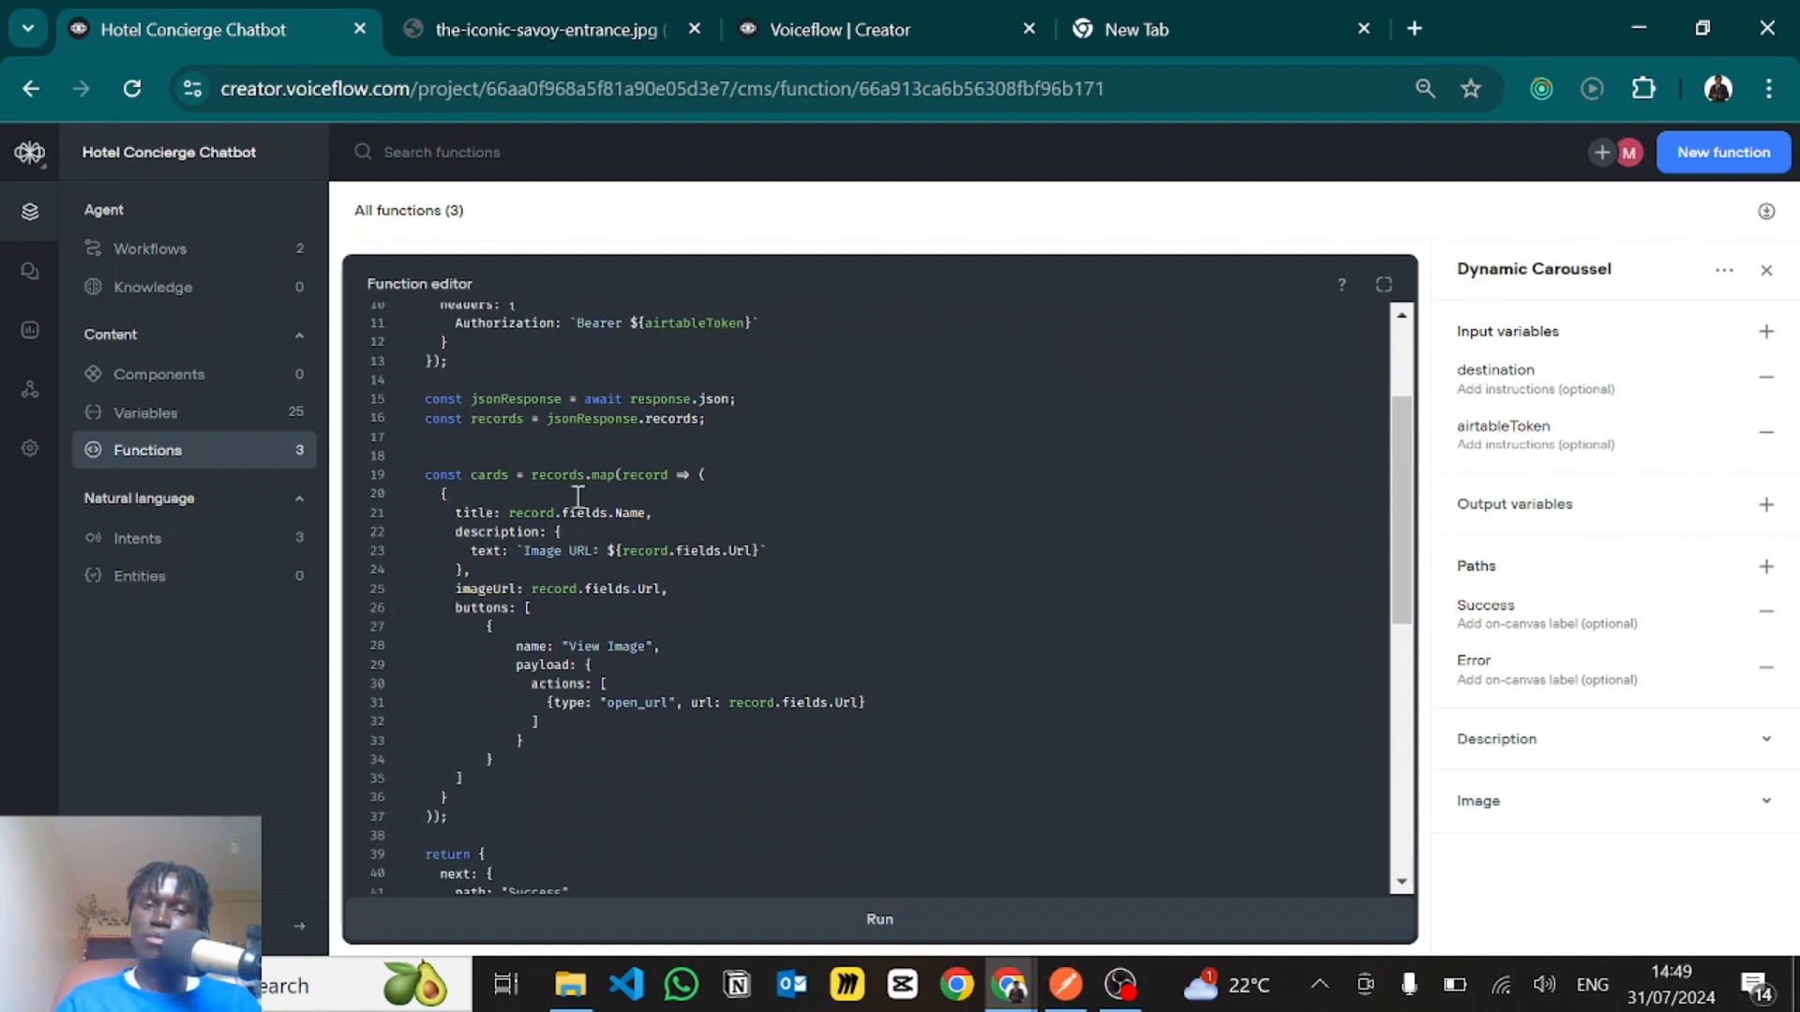
pyautogui.scroll(2, 572, 501)
pyautogui.scroll(-2, 567, 509)
pyautogui.scroll(-2, 567, 509)
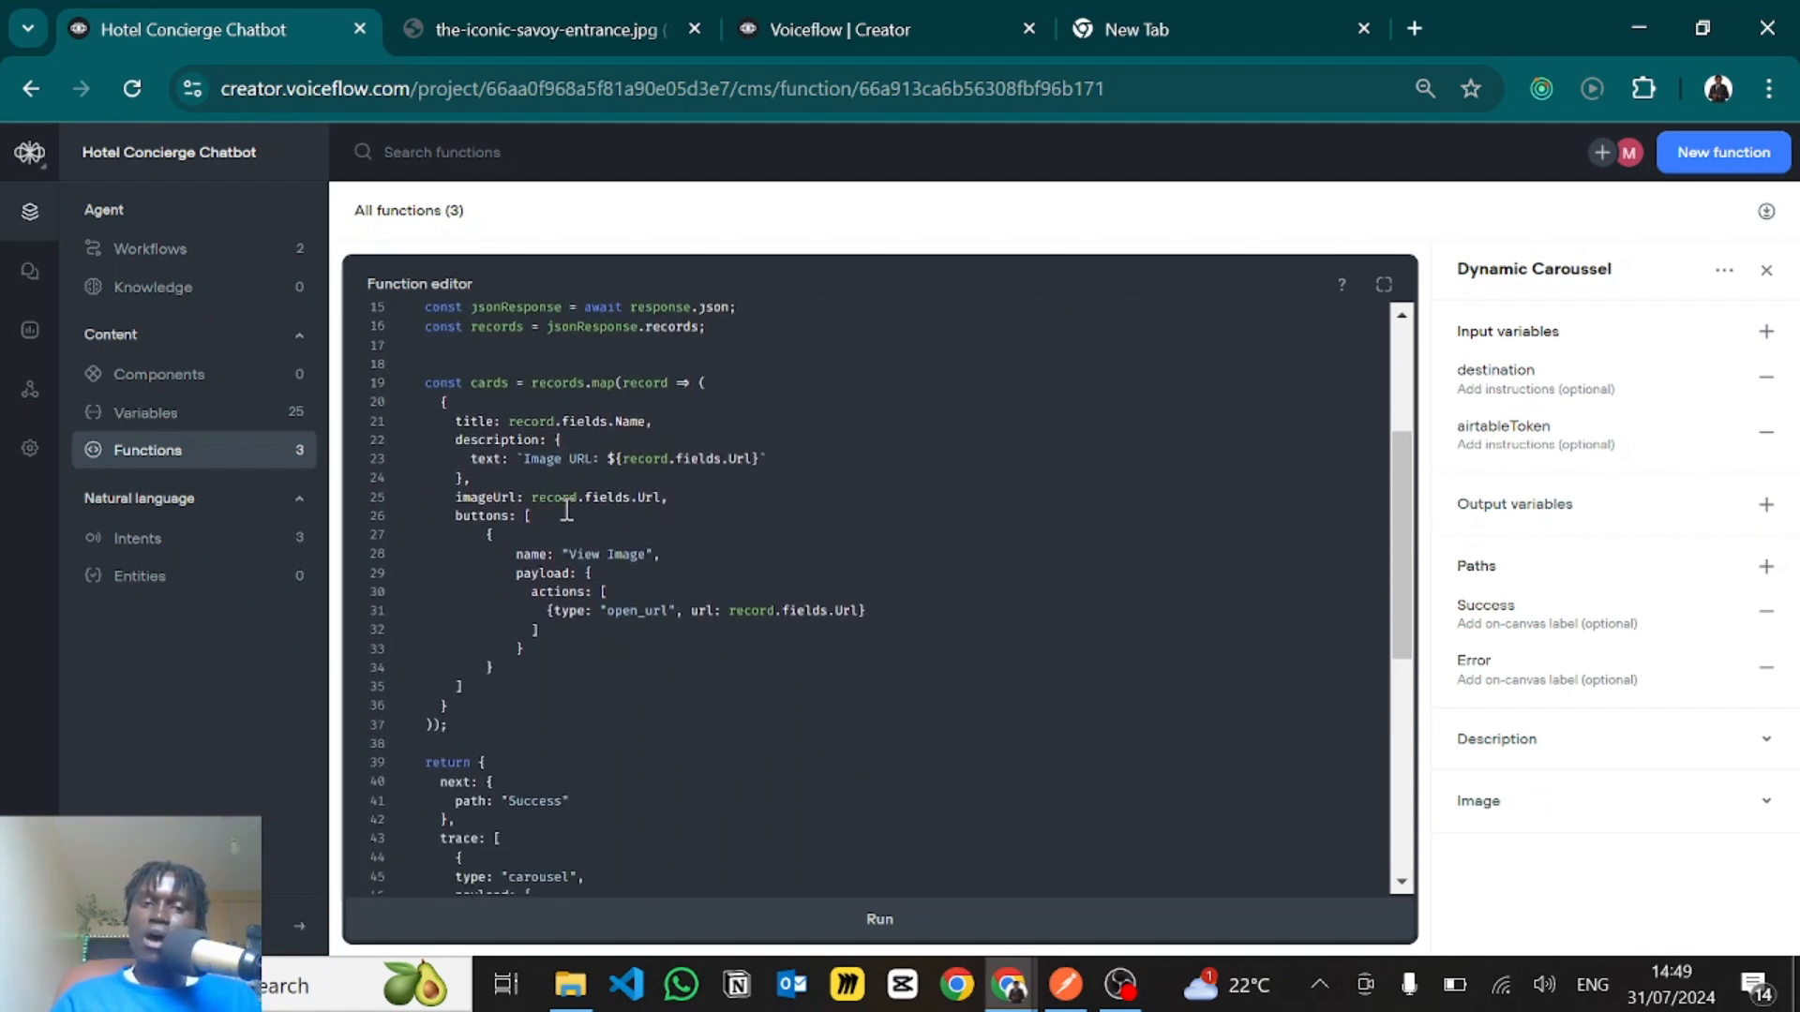
pyautogui.moveTo(441, 395); pyautogui.dragTo(494, 703)
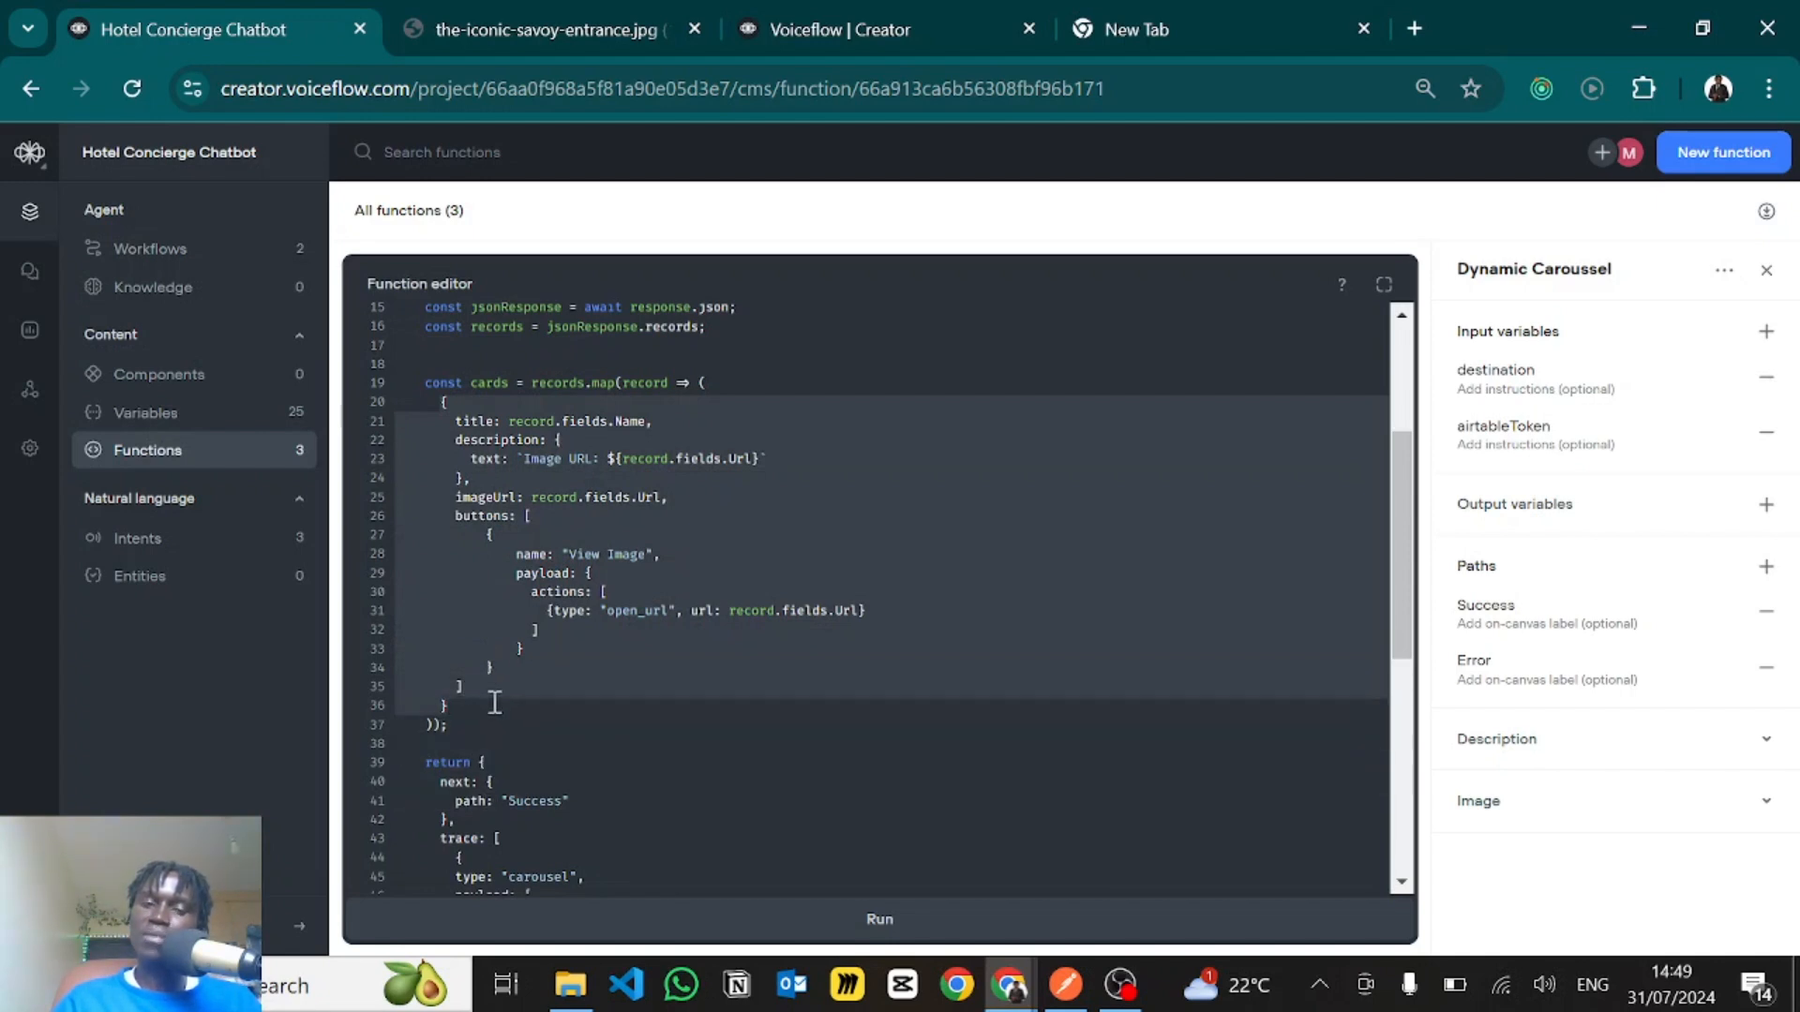
pyautogui.click(568, 501)
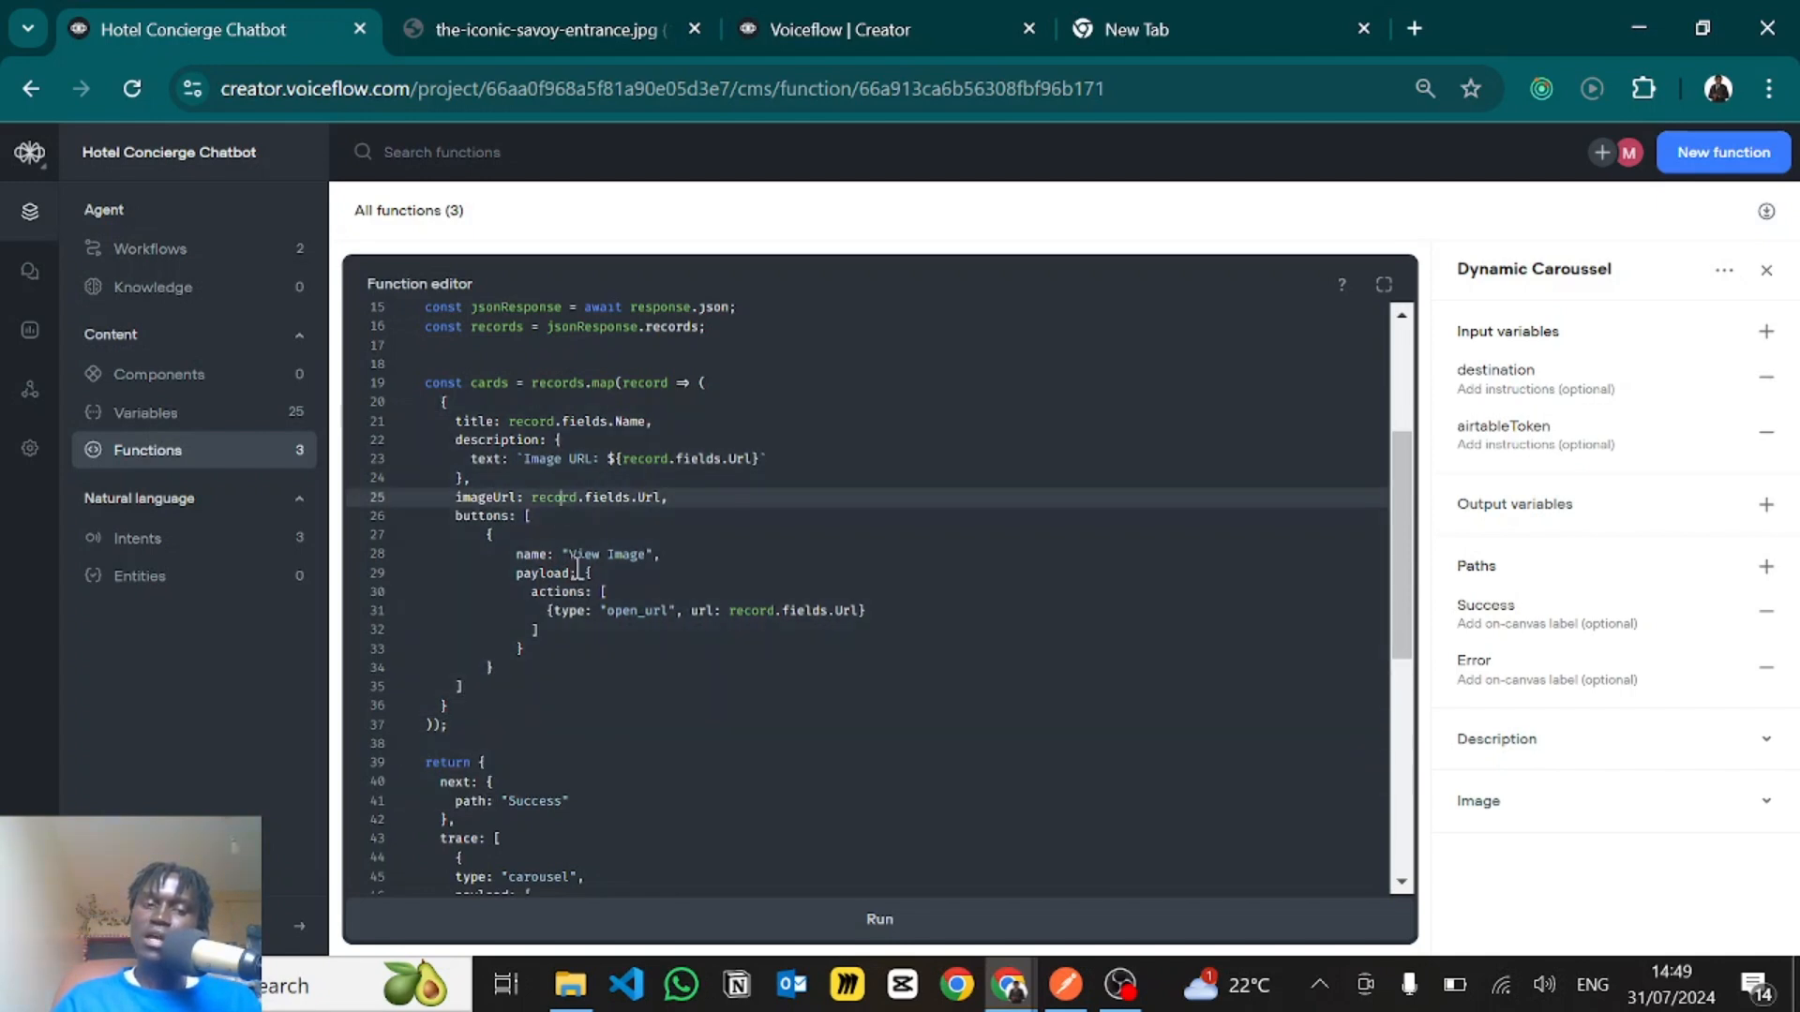
# - Examine the records.map call on line 19 and its record parameter
pyautogui.scroll(-2, 575, 562)
pyautogui.scroll(2, 577, 567)
pyautogui.scroll(3, 576, 567)
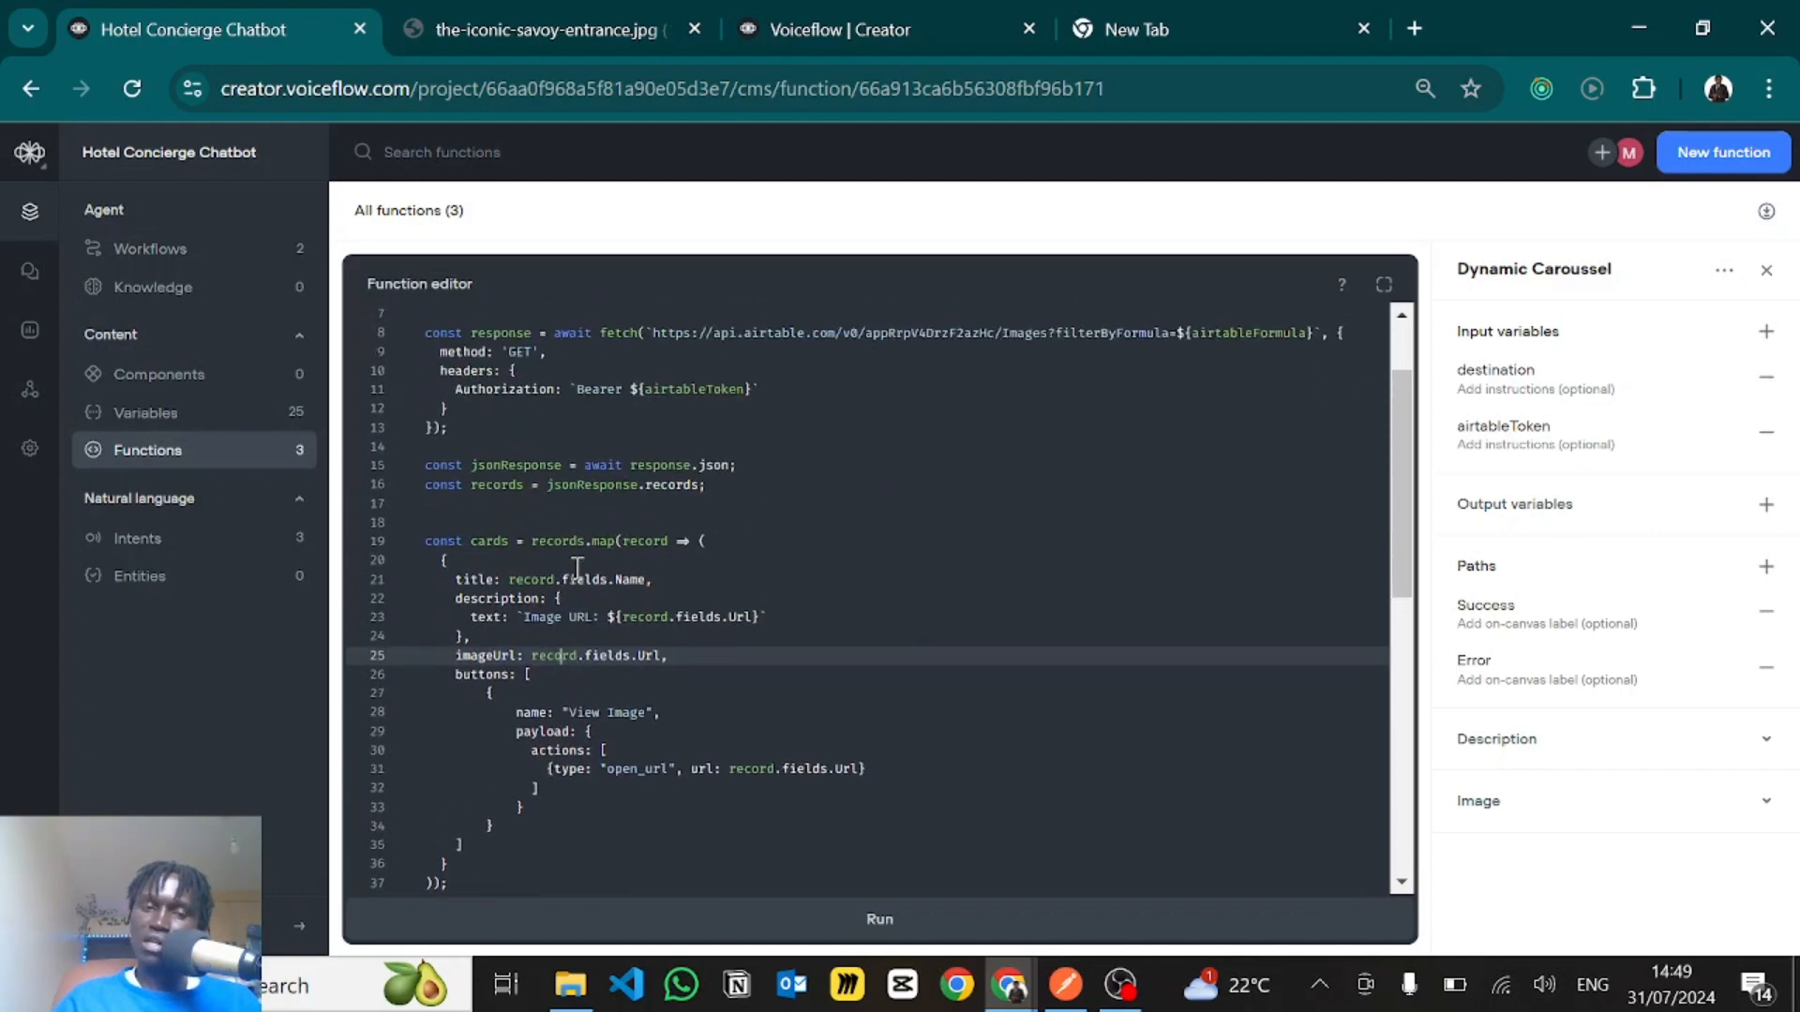
pyautogui.scroll(-4, 574, 563)
pyautogui.scroll(4, 554, 542)
pyautogui.click(554, 536)
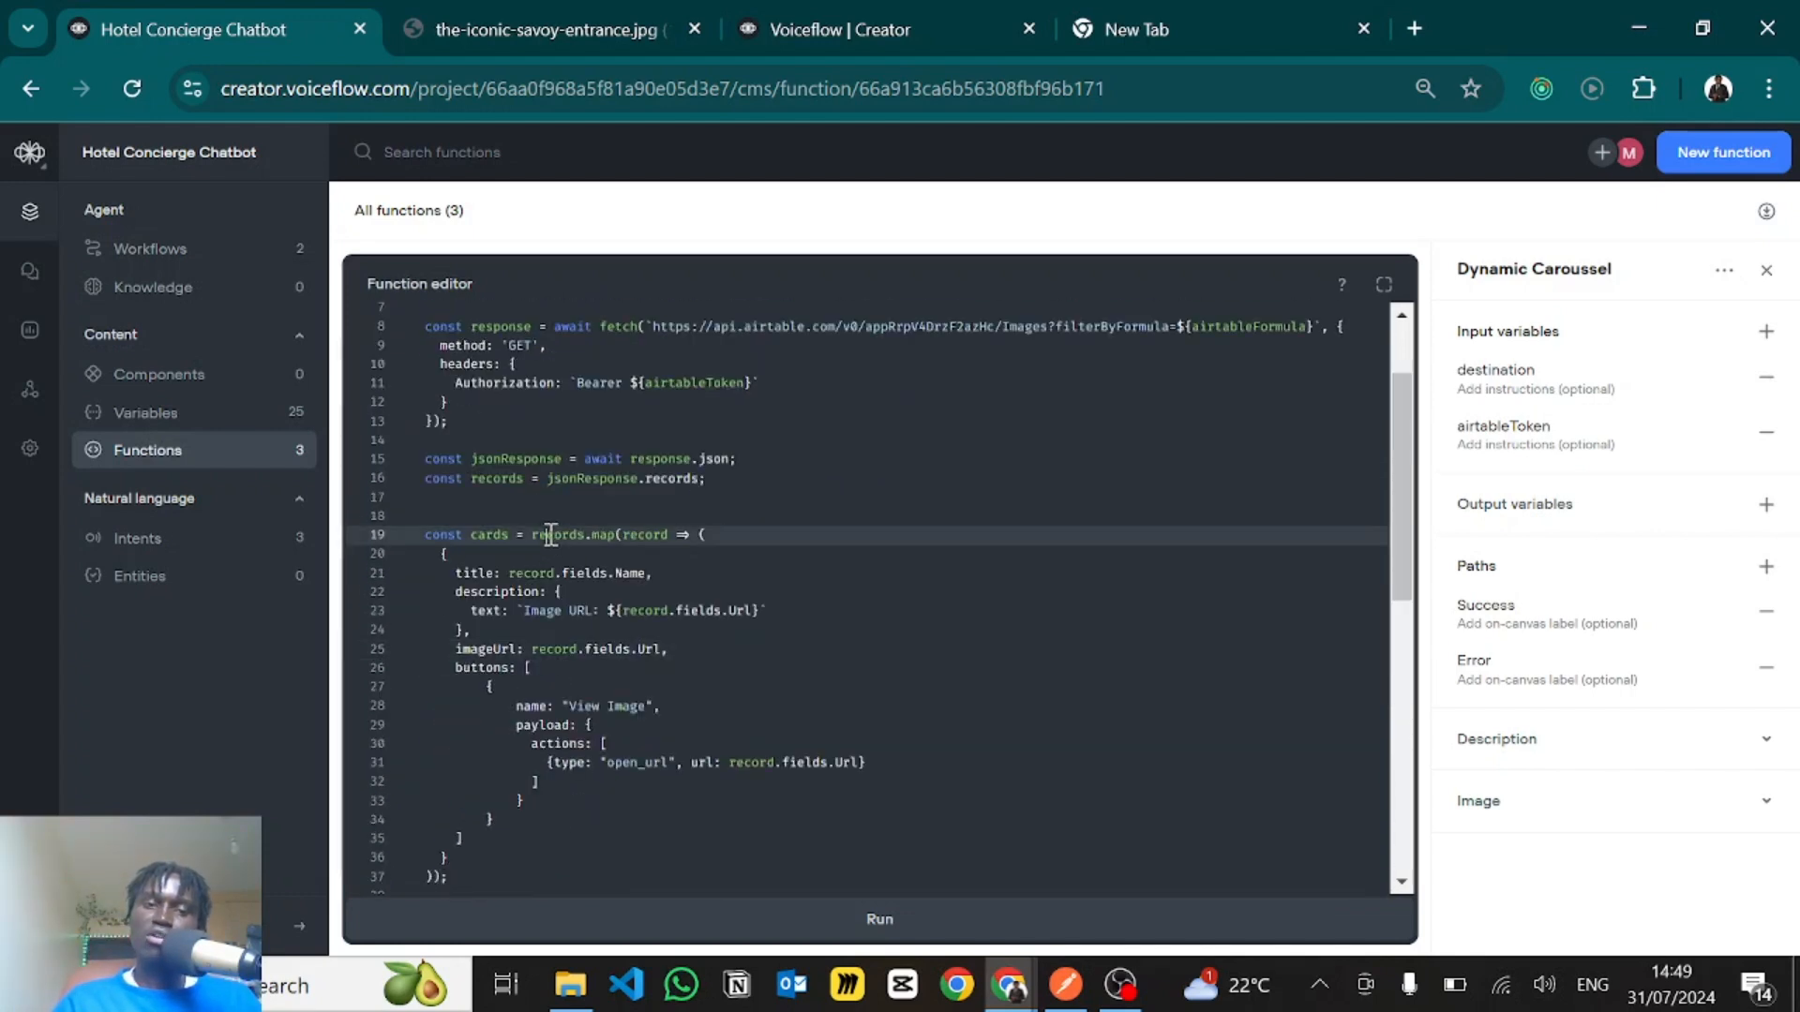
pyautogui.click(618, 534)
pyautogui.doubleClick(640, 536)
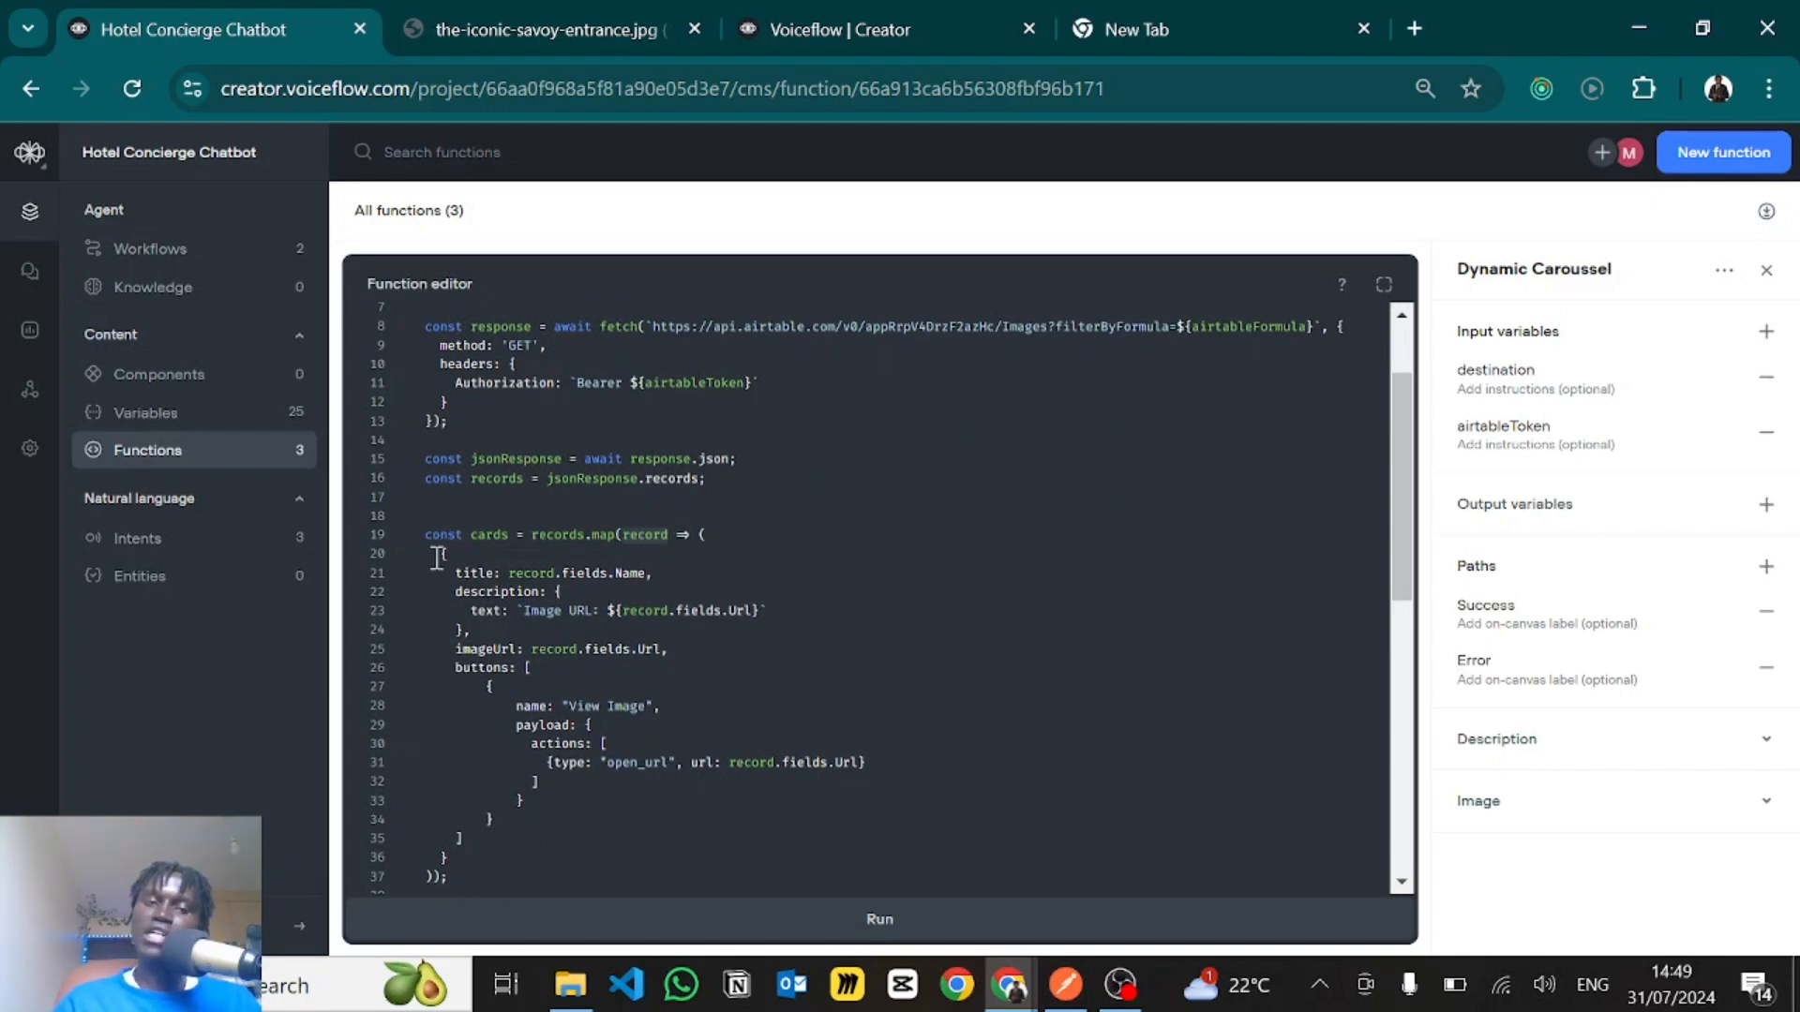
# - Highlight the mapped card object and examine its title, description, imageUrl and buttons properties
pyautogui.moveTo(439, 558); pyautogui.dragTo(465, 853)
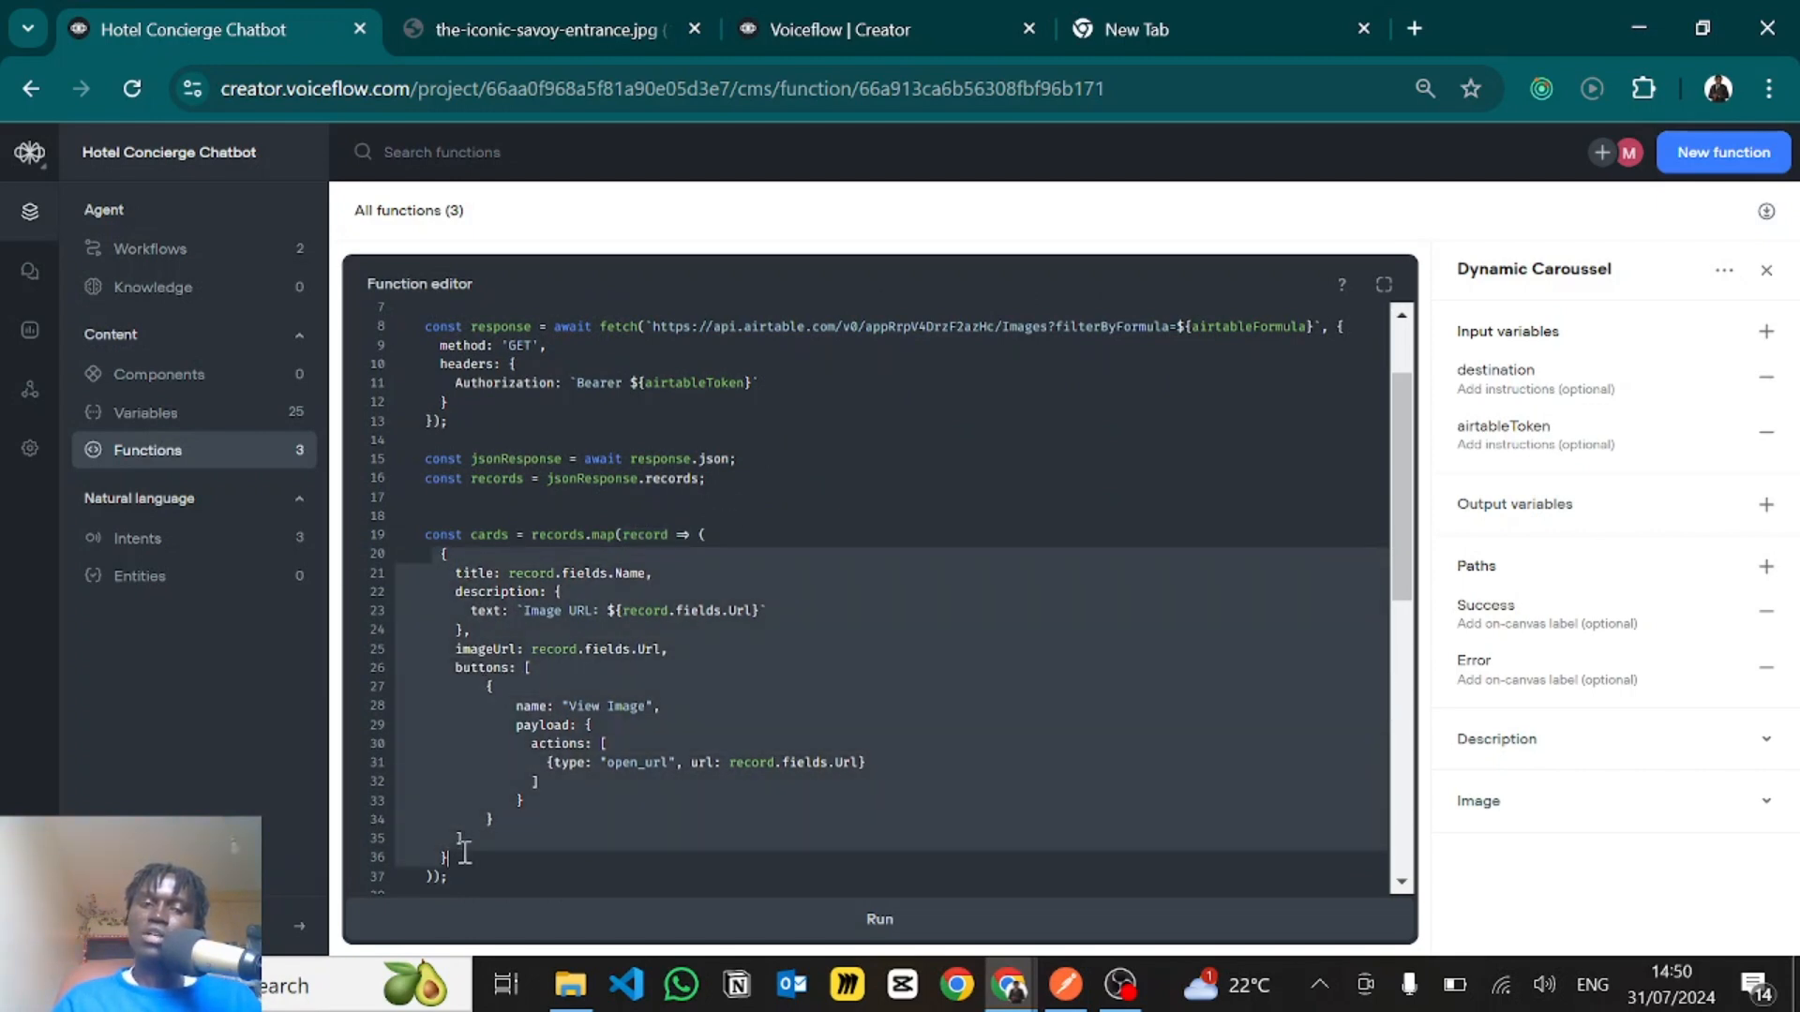
pyautogui.click(531, 571)
pyautogui.doubleClick(484, 570)
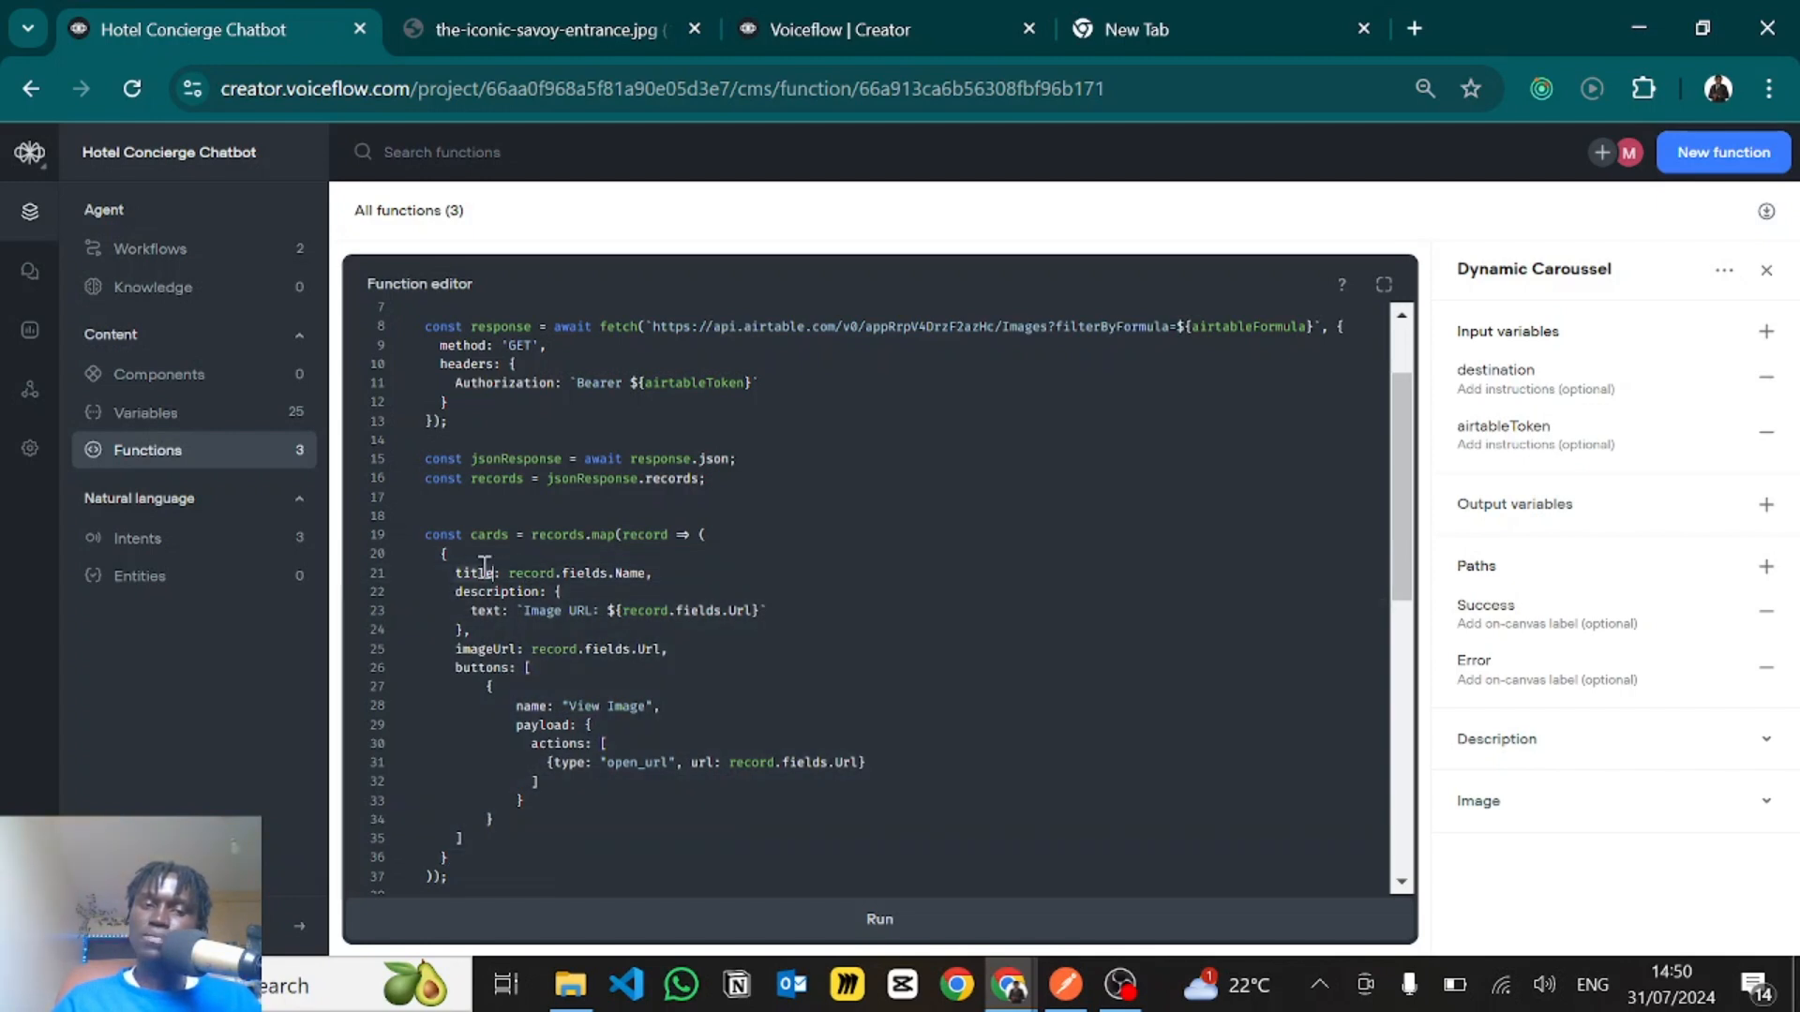
pyautogui.doubleClick(485, 587)
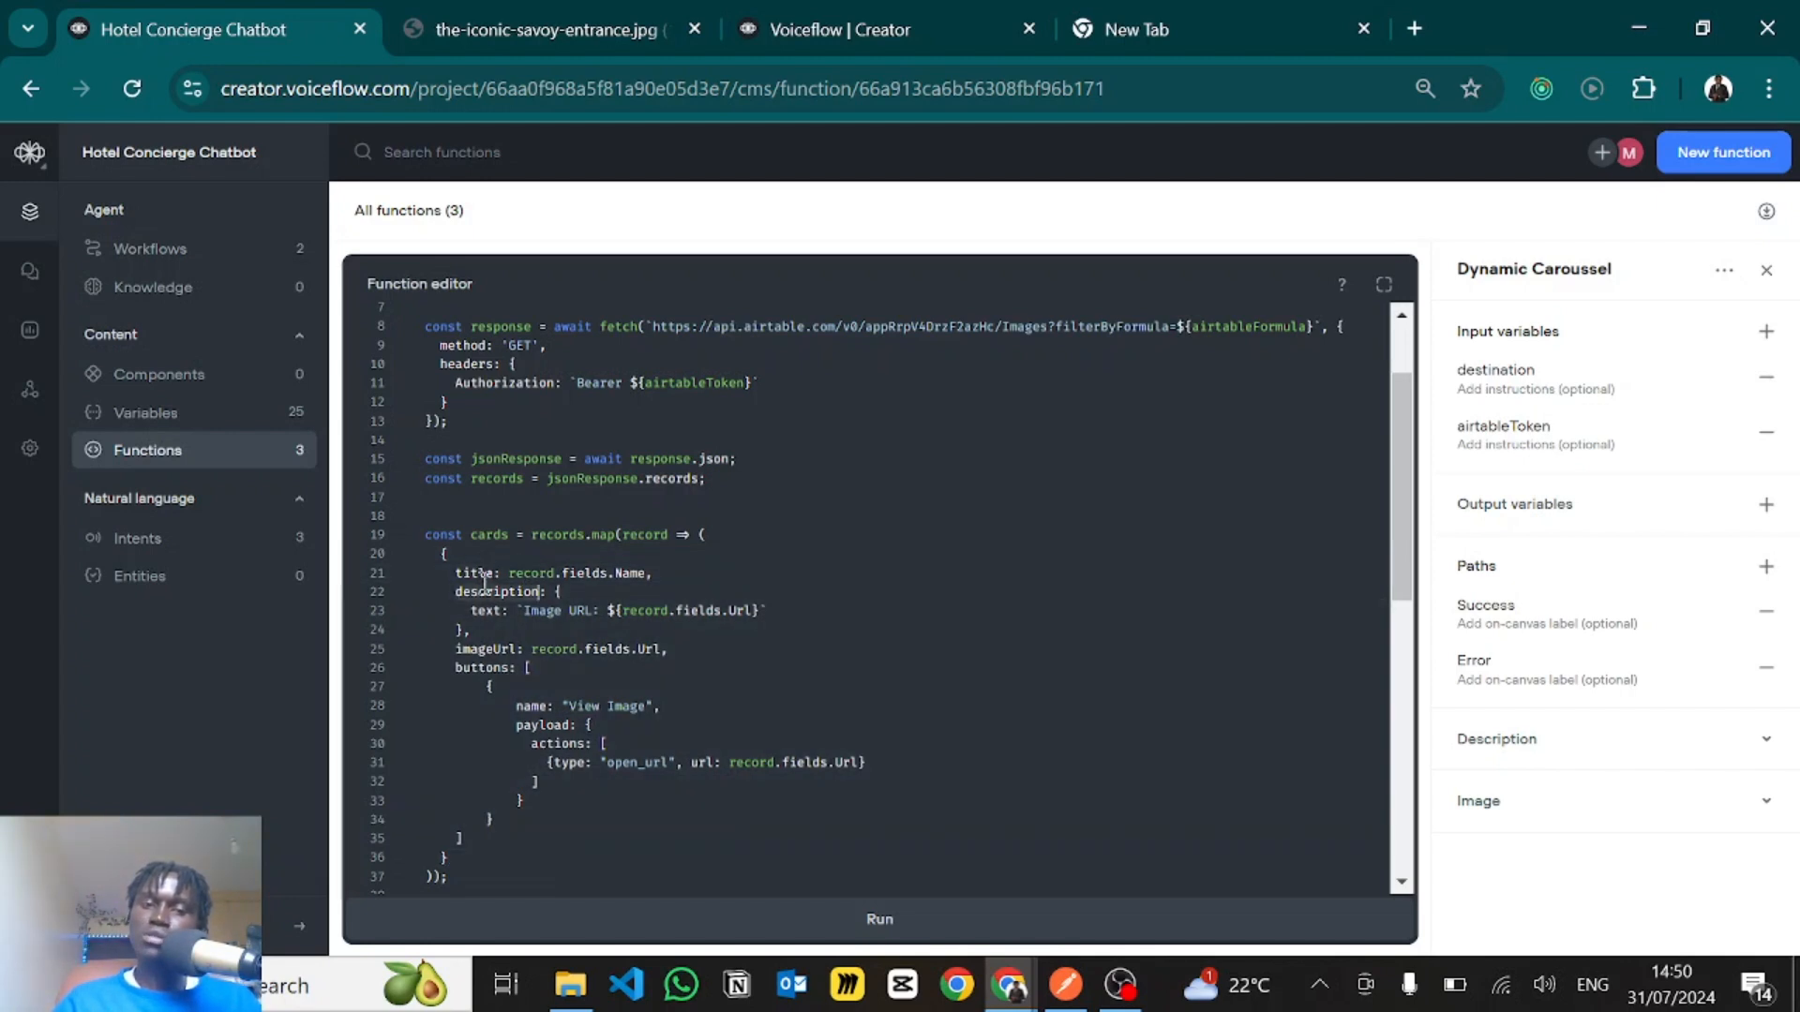
pyautogui.doubleClick(476, 651)
pyautogui.doubleClick(476, 661)
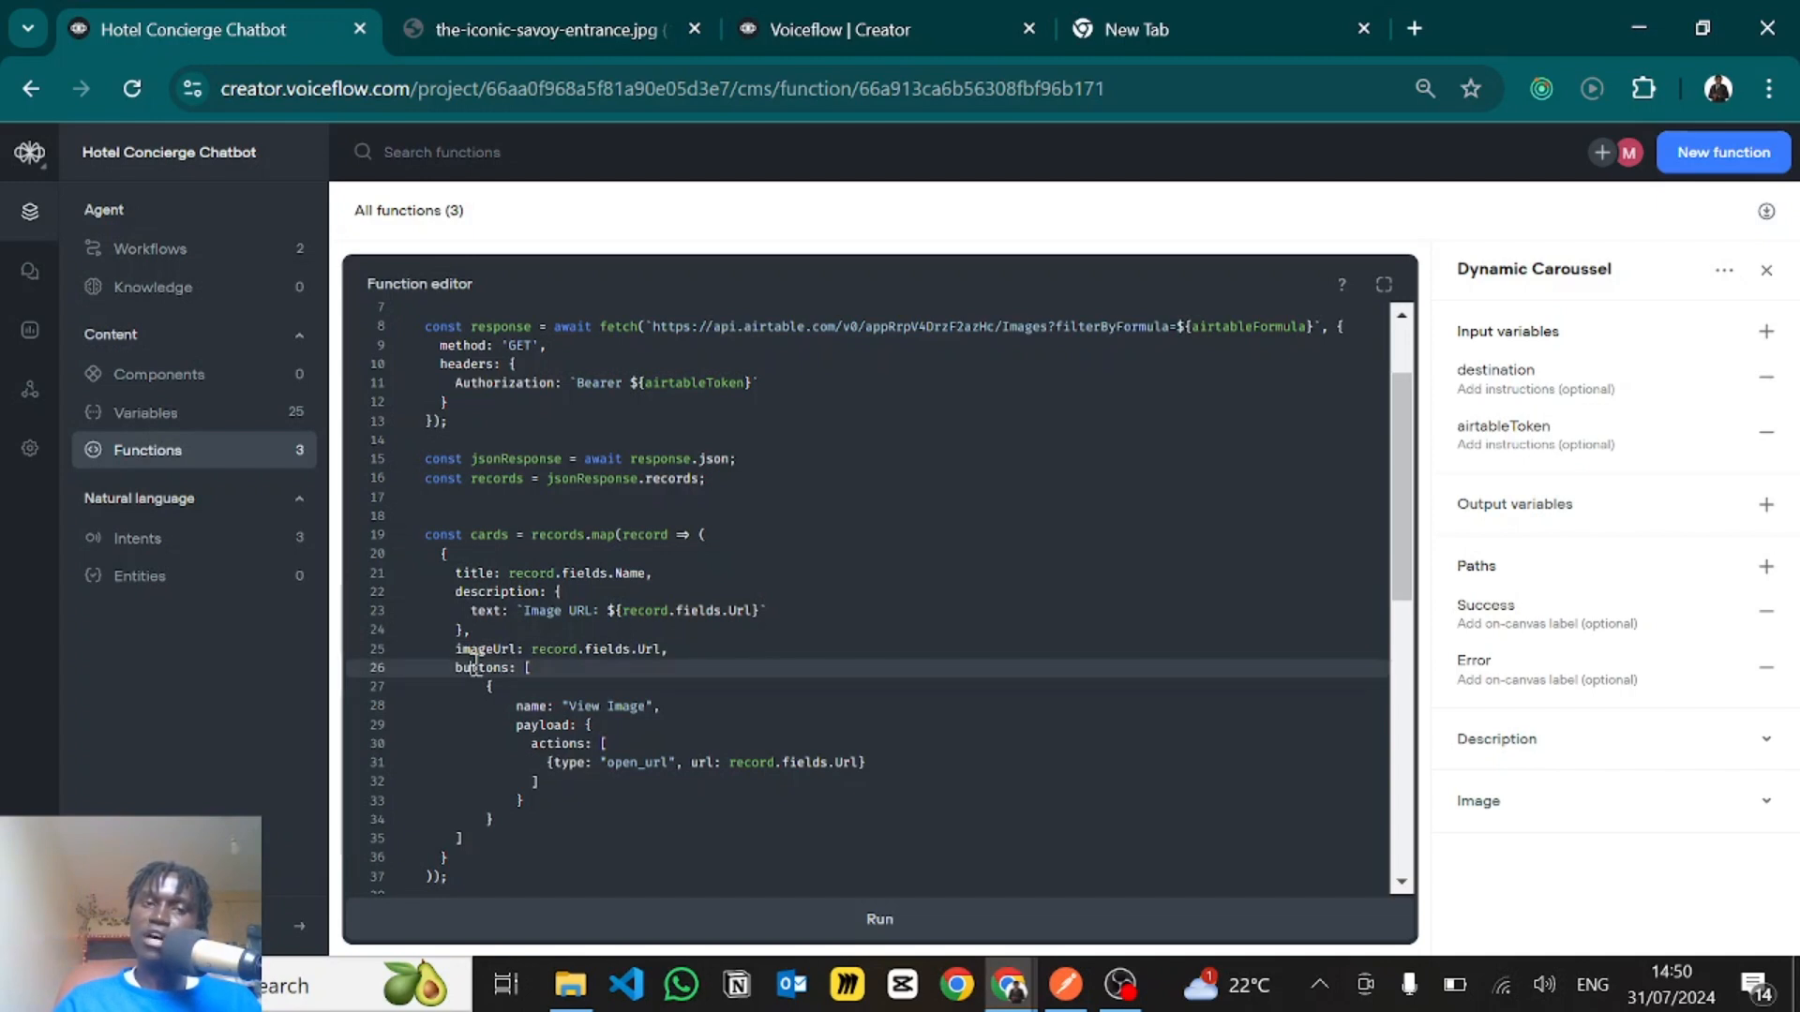
# - Go over the card's title, description and imageUrl properties once more
pyautogui.click(765, 503)
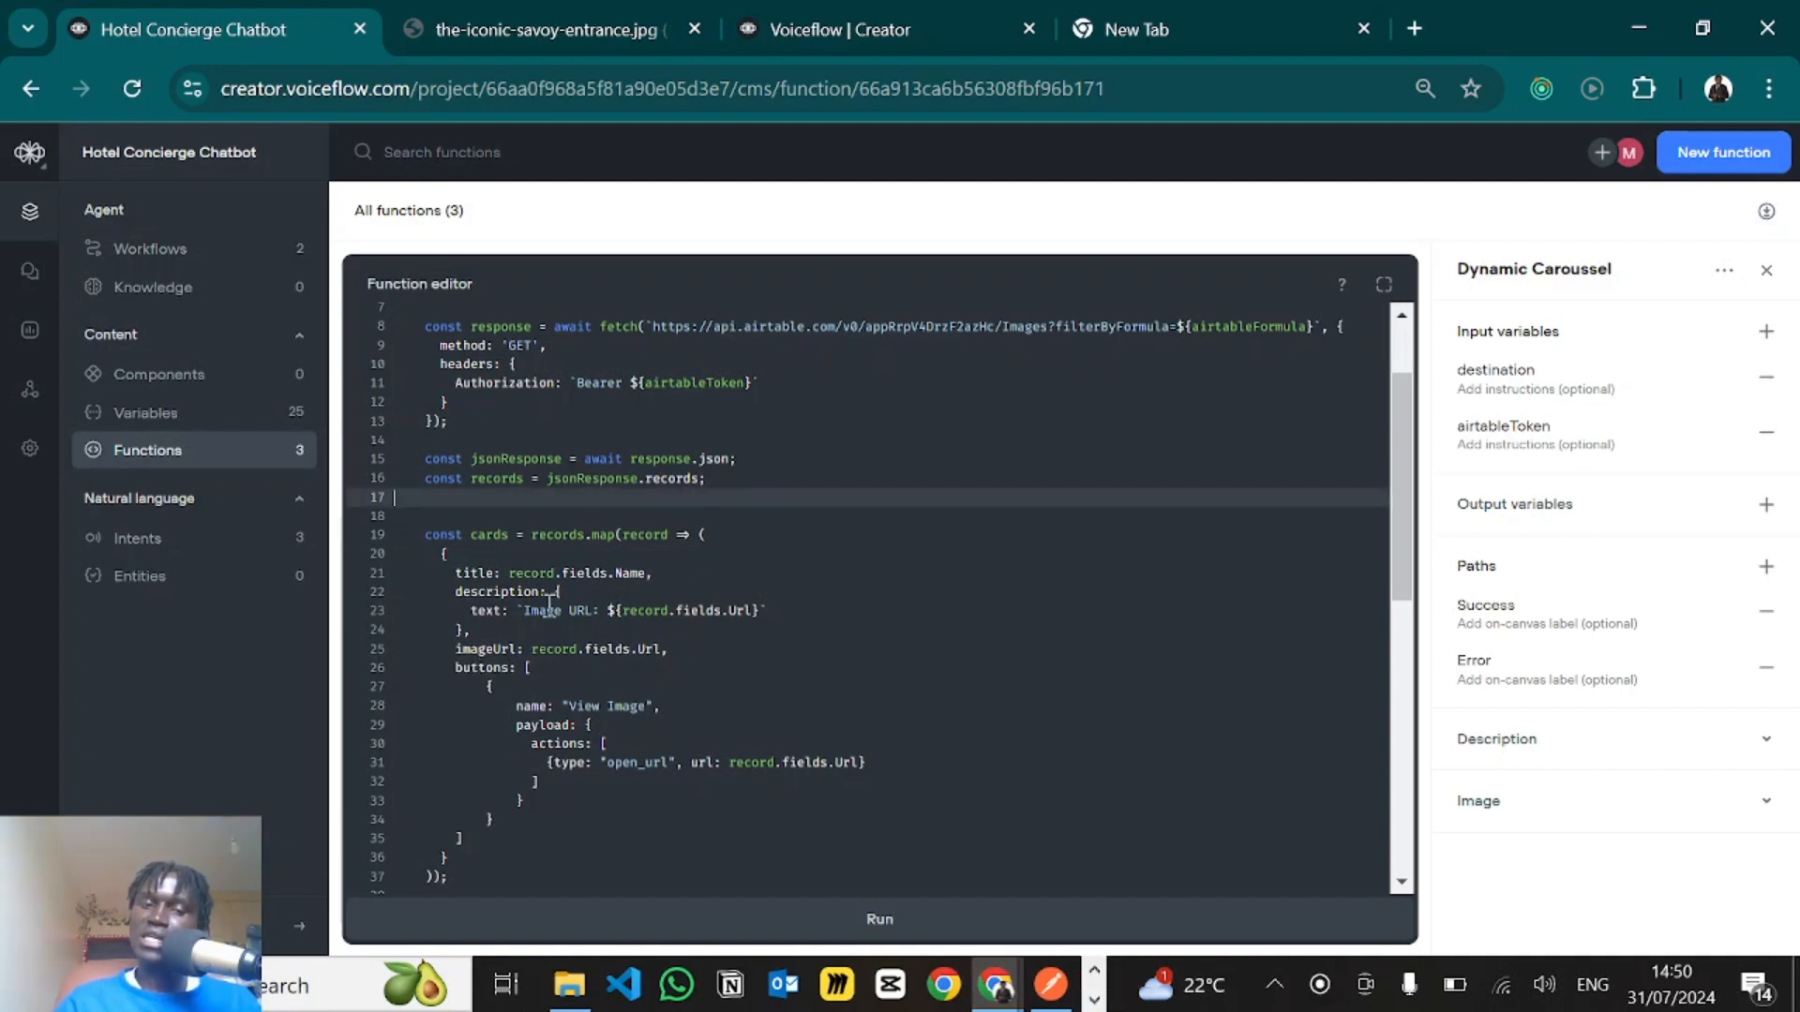
pyautogui.doubleClick(487, 574)
pyautogui.doubleClick(474, 593)
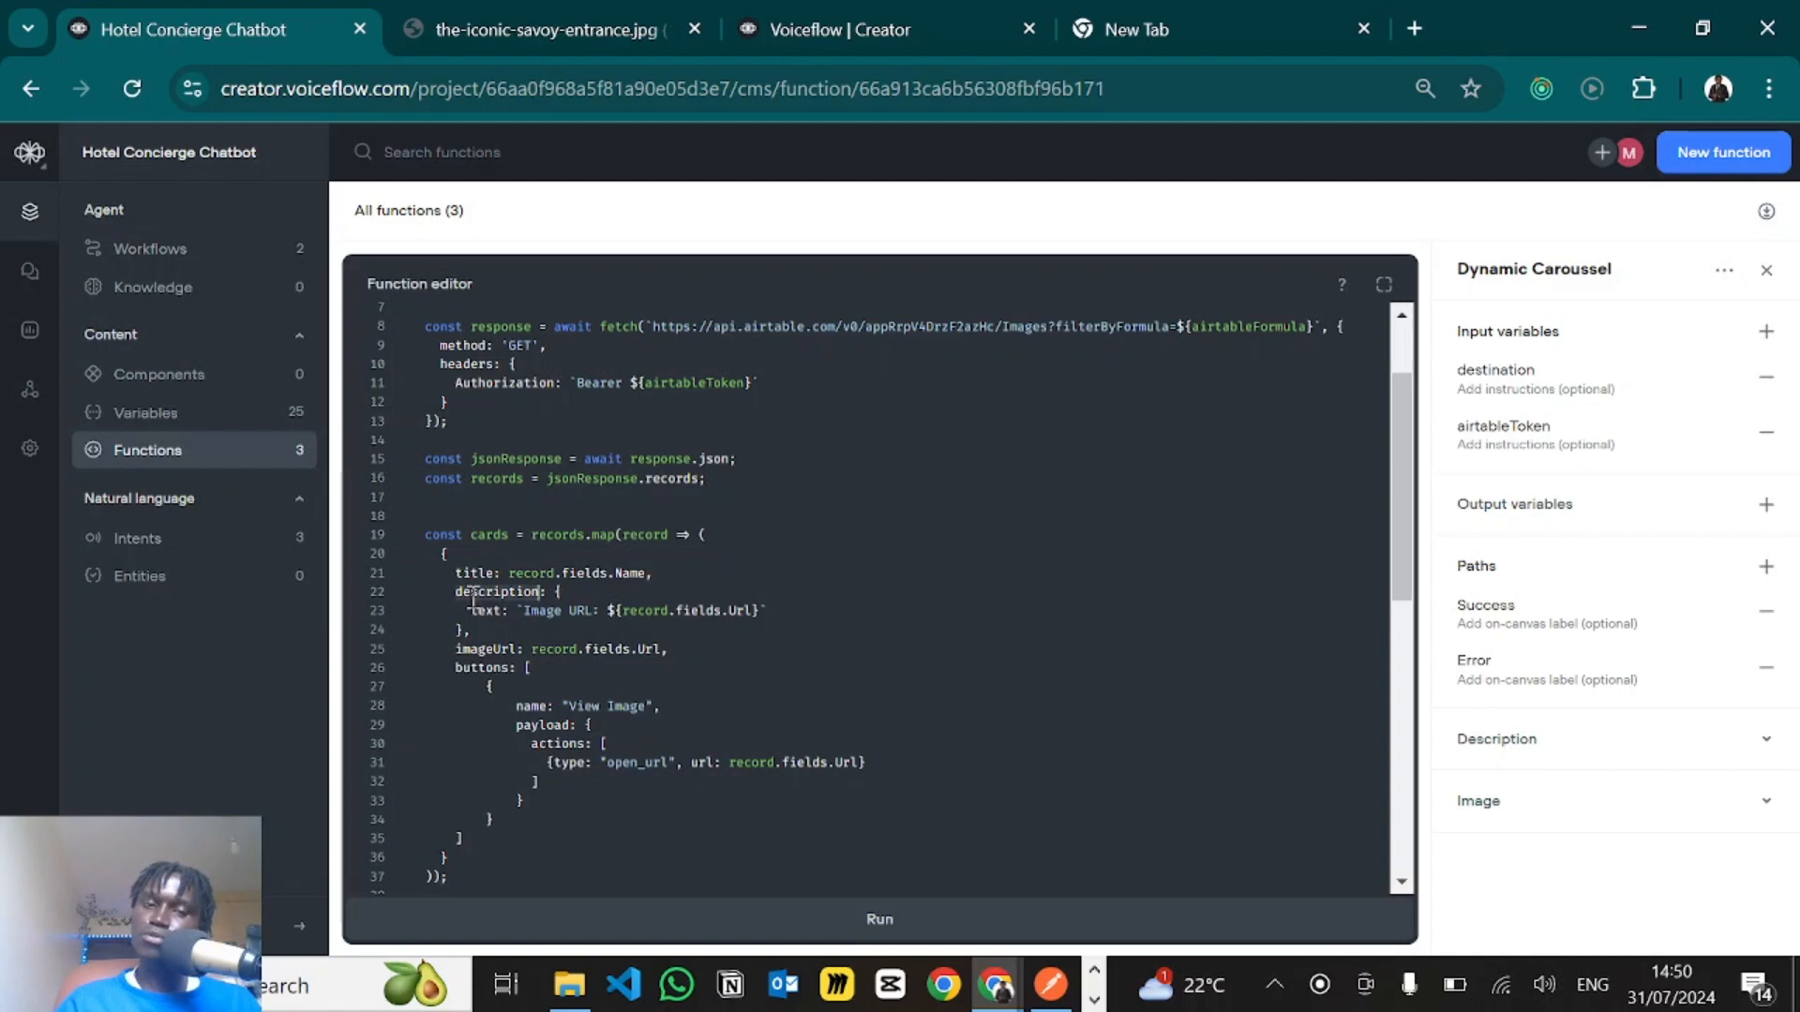
pyautogui.doubleClick(484, 650)
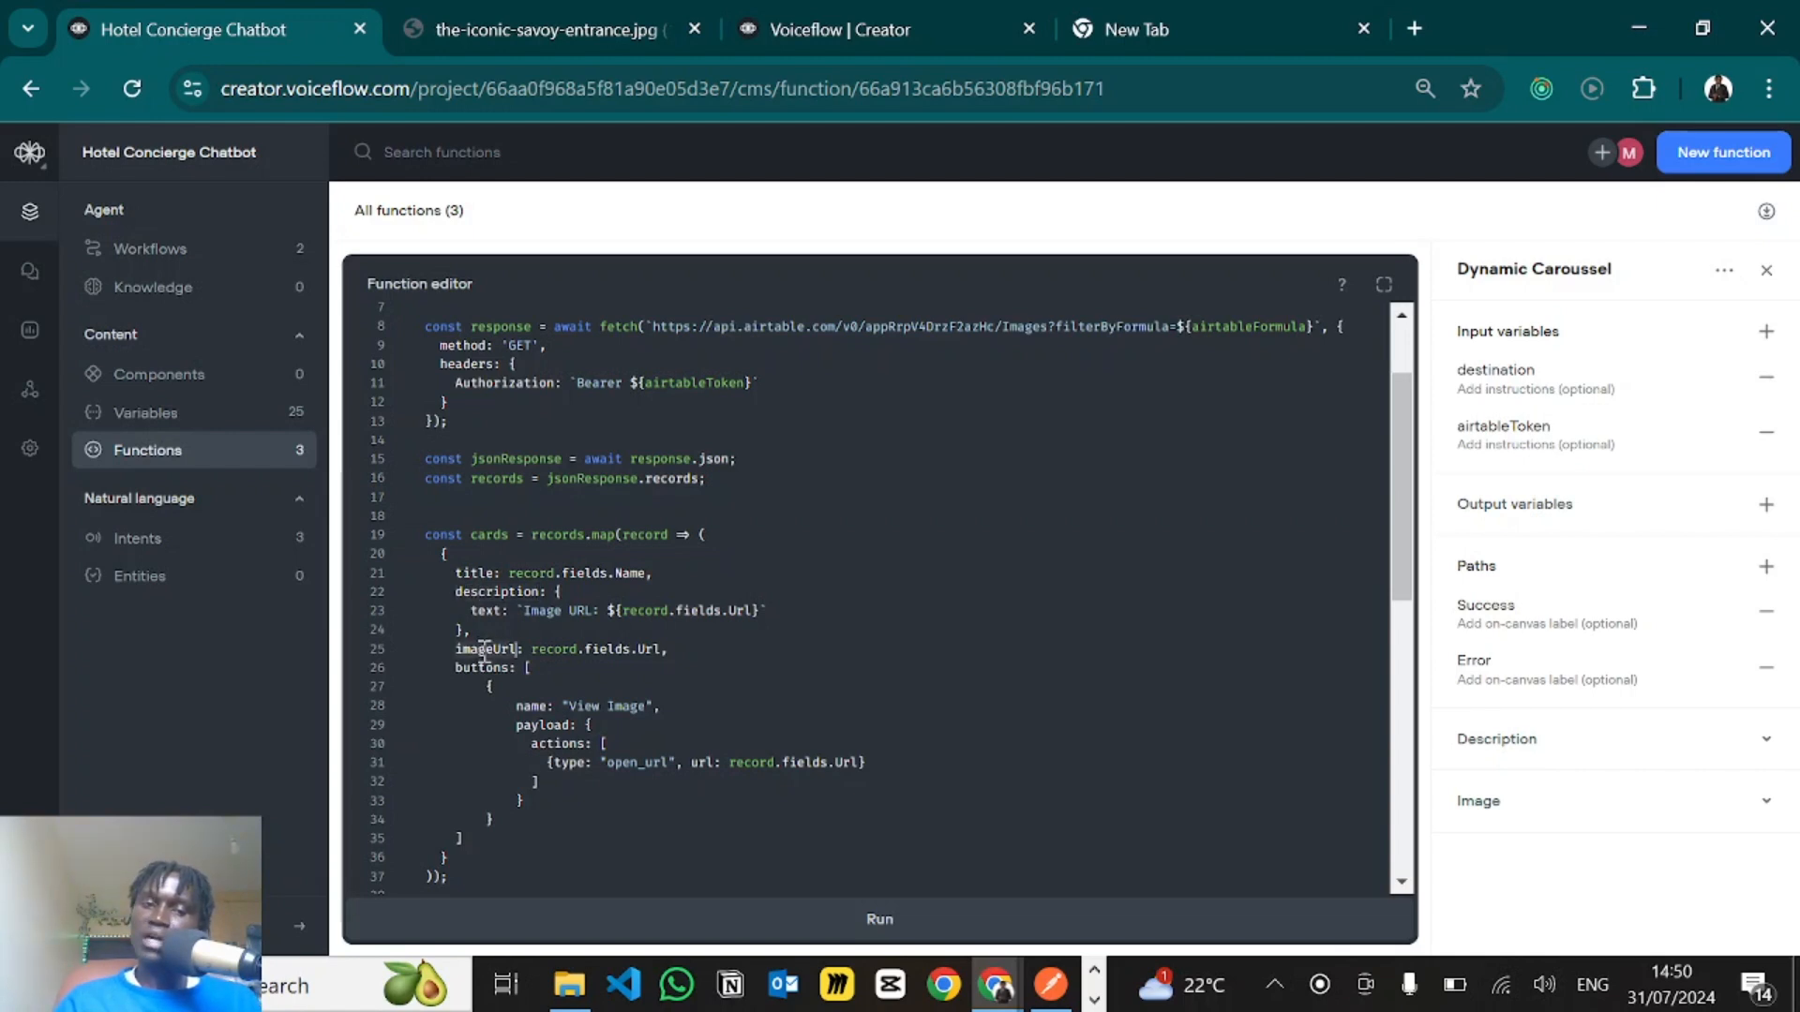
# - Examine the record.fields.Name value of the card's title and the Image URL template text in its description
pyautogui.doubleClick(486, 668)
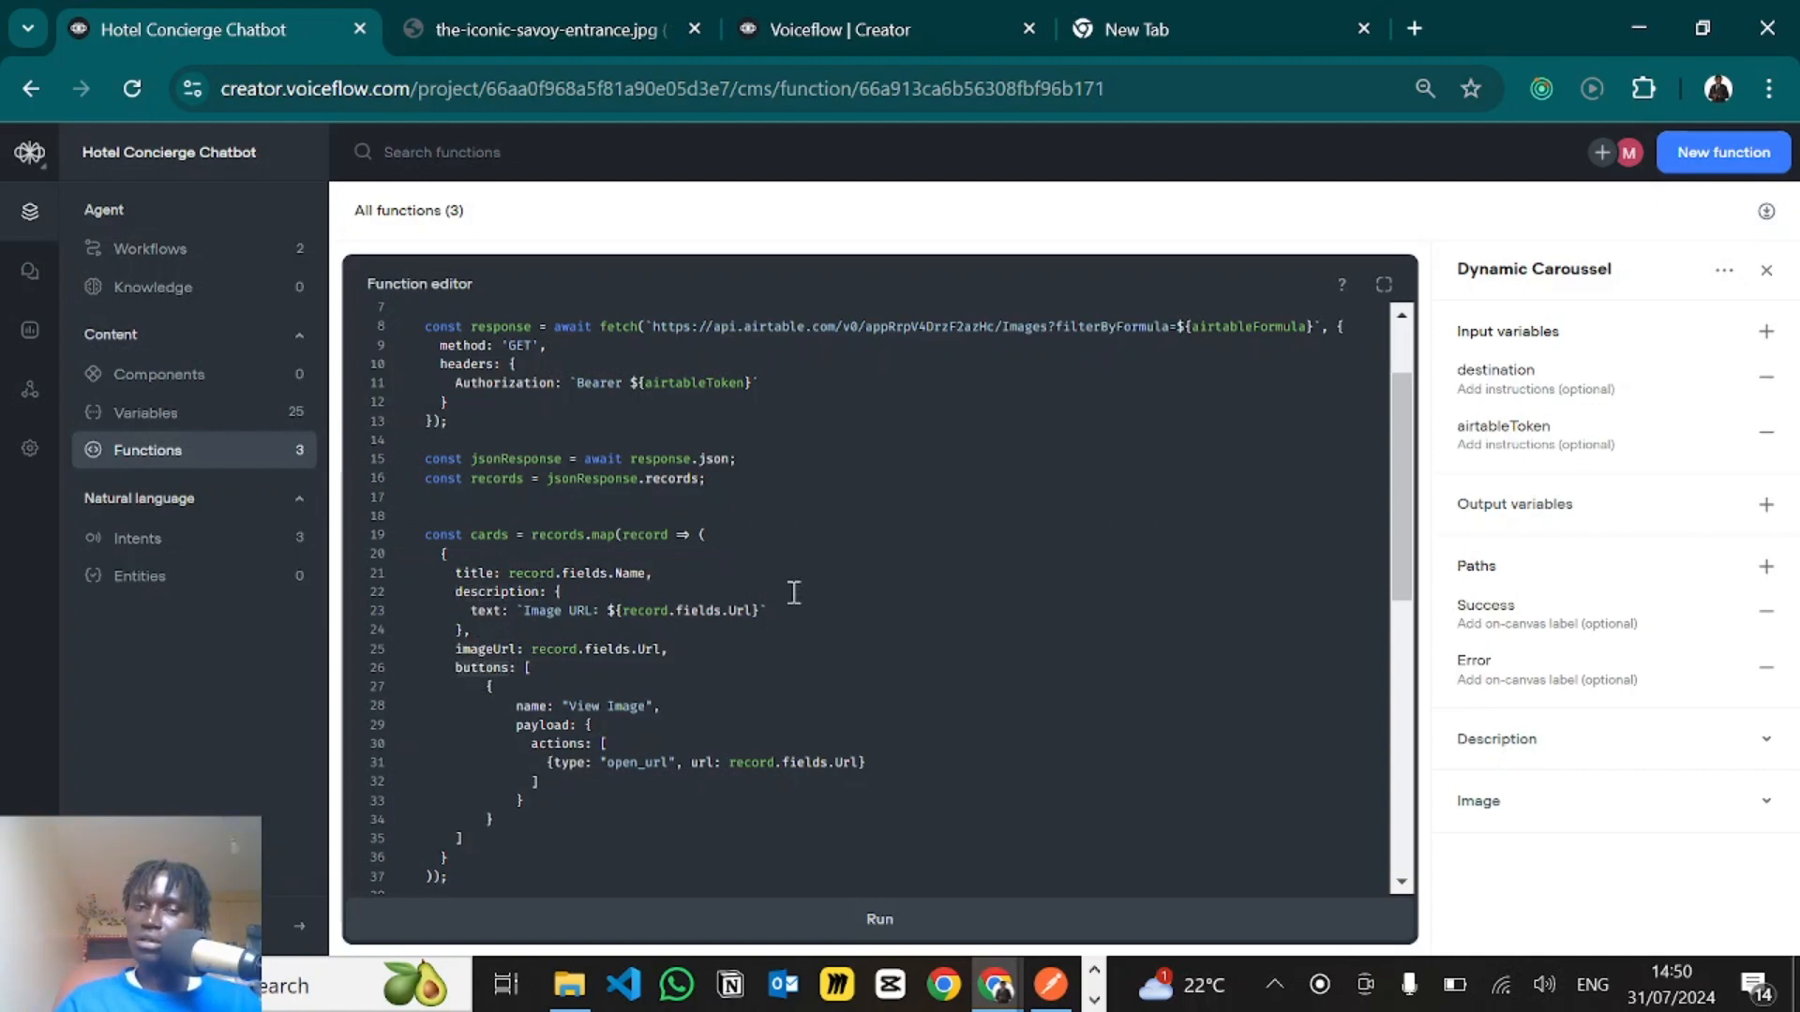
pyautogui.click(724, 563)
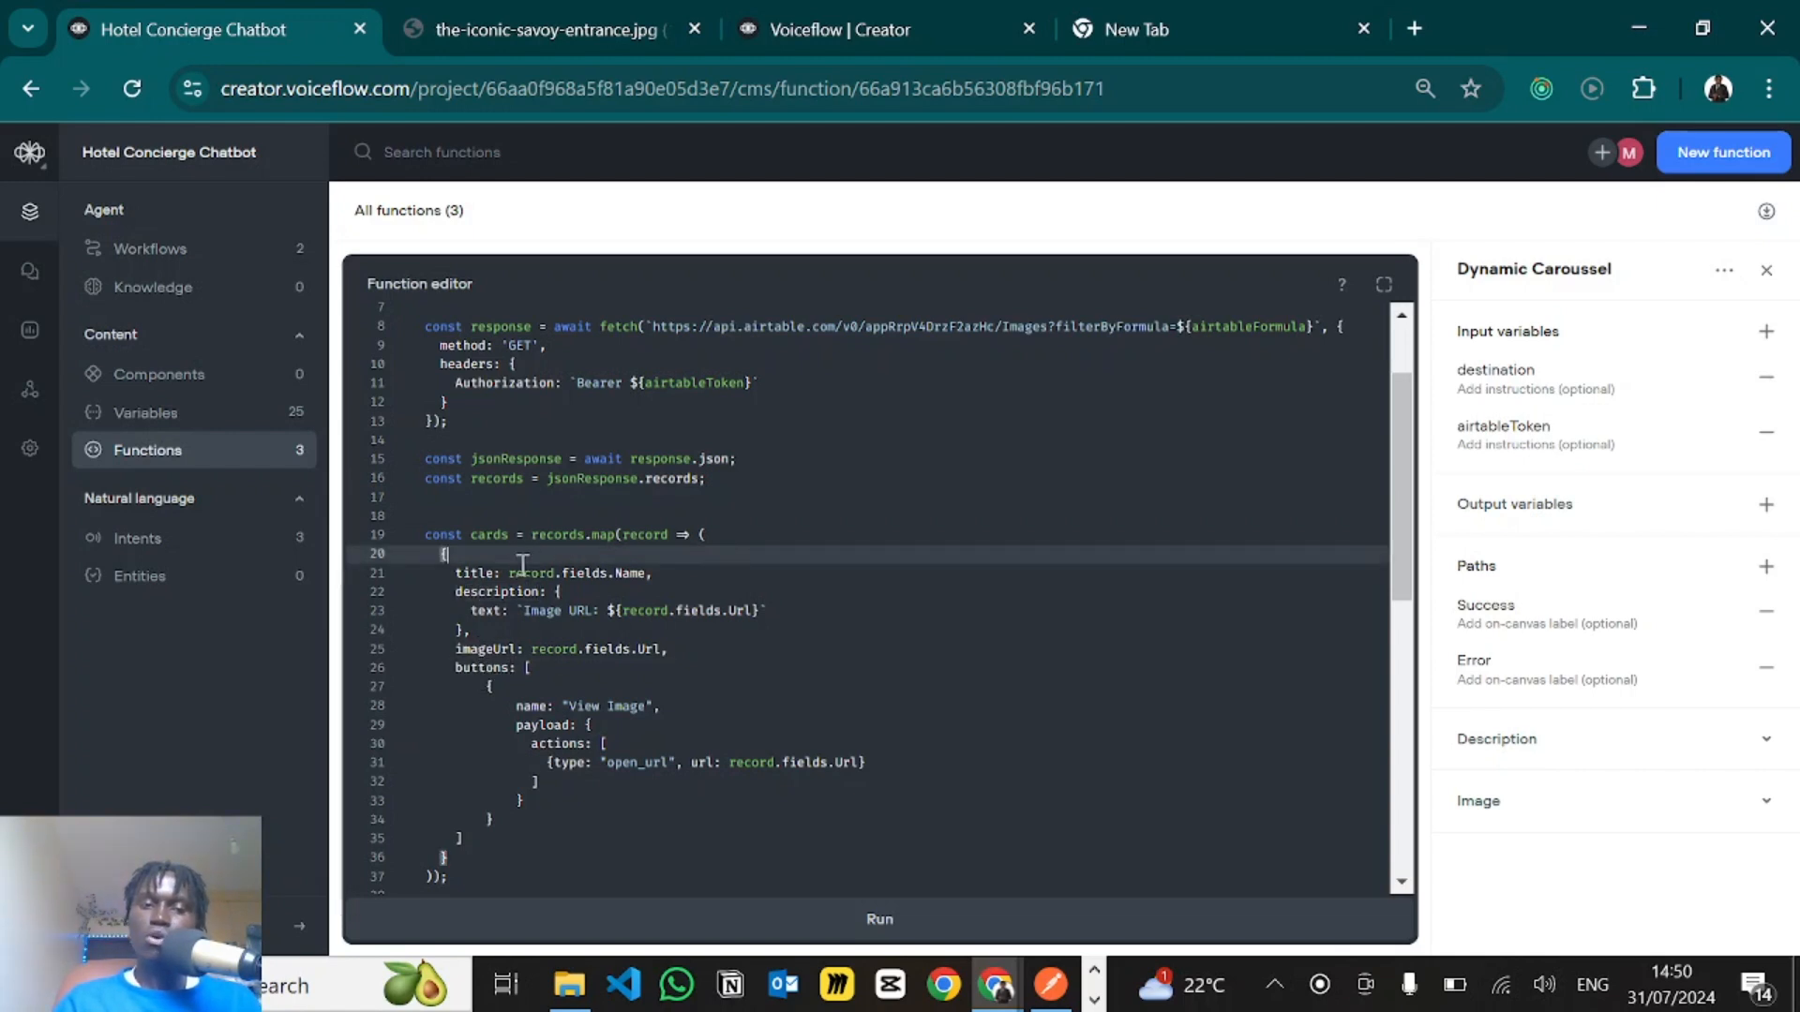
pyautogui.click(645, 575)
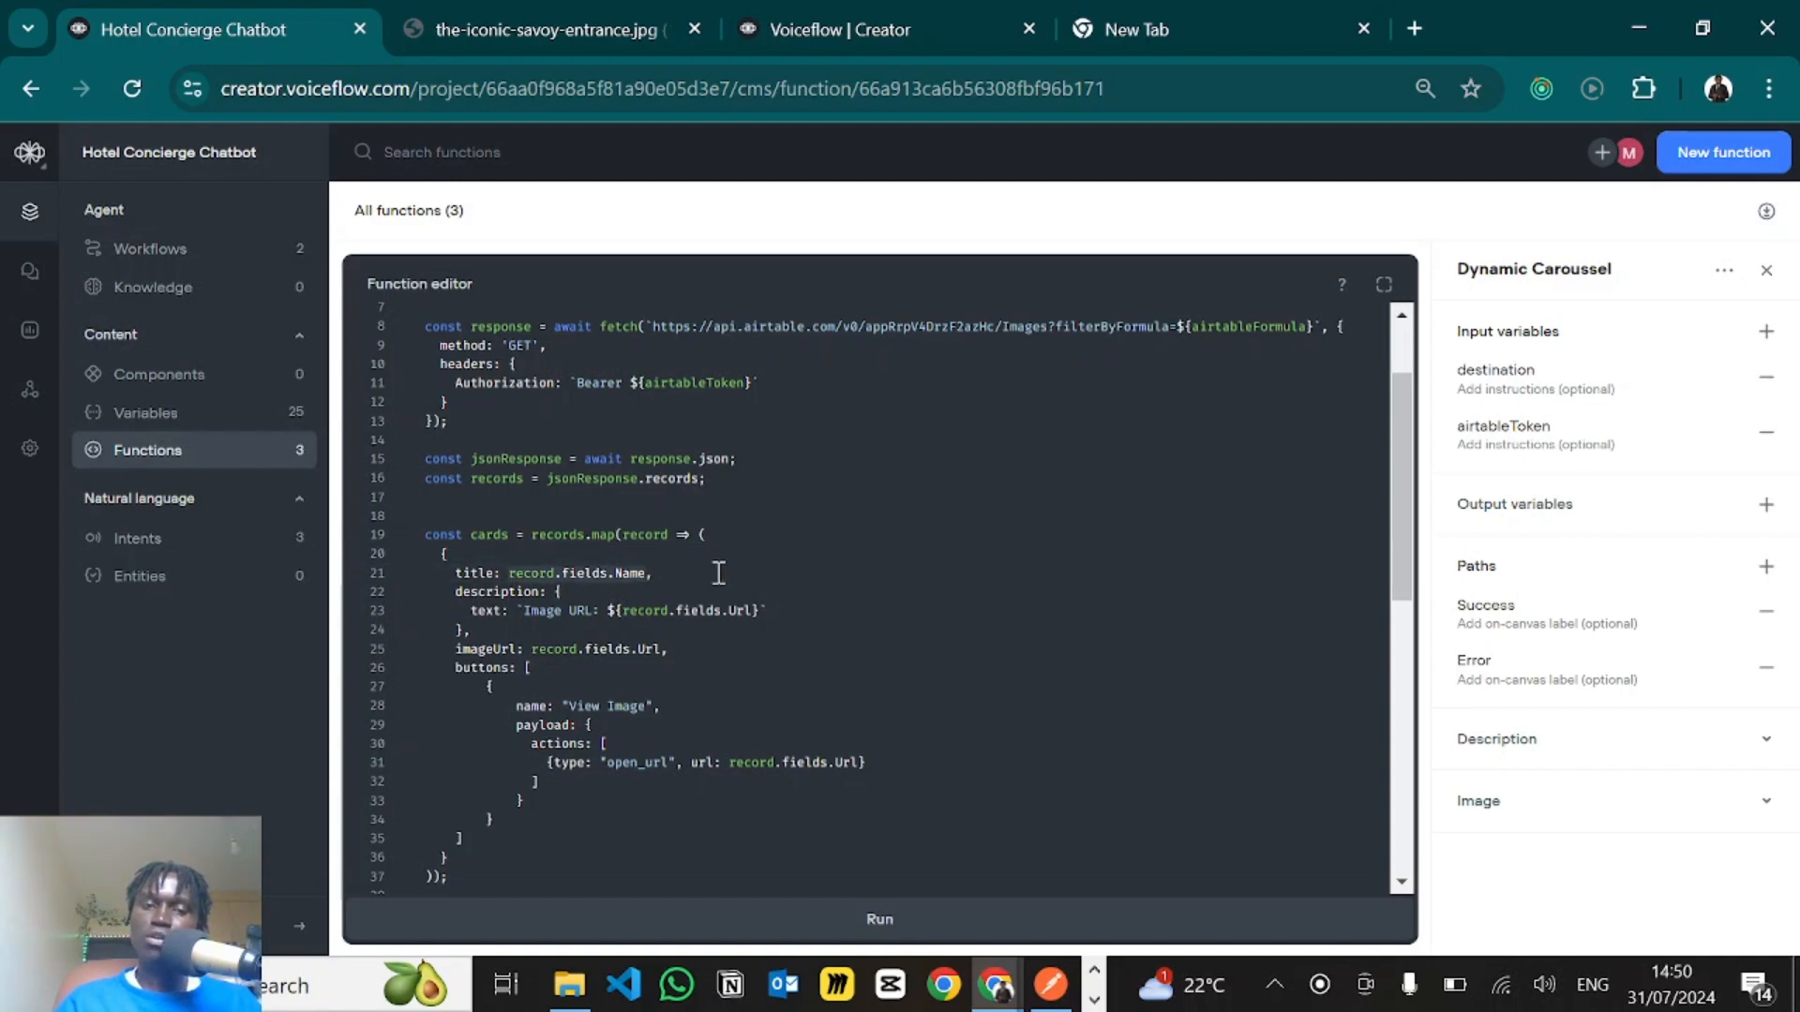
pyautogui.write(',')
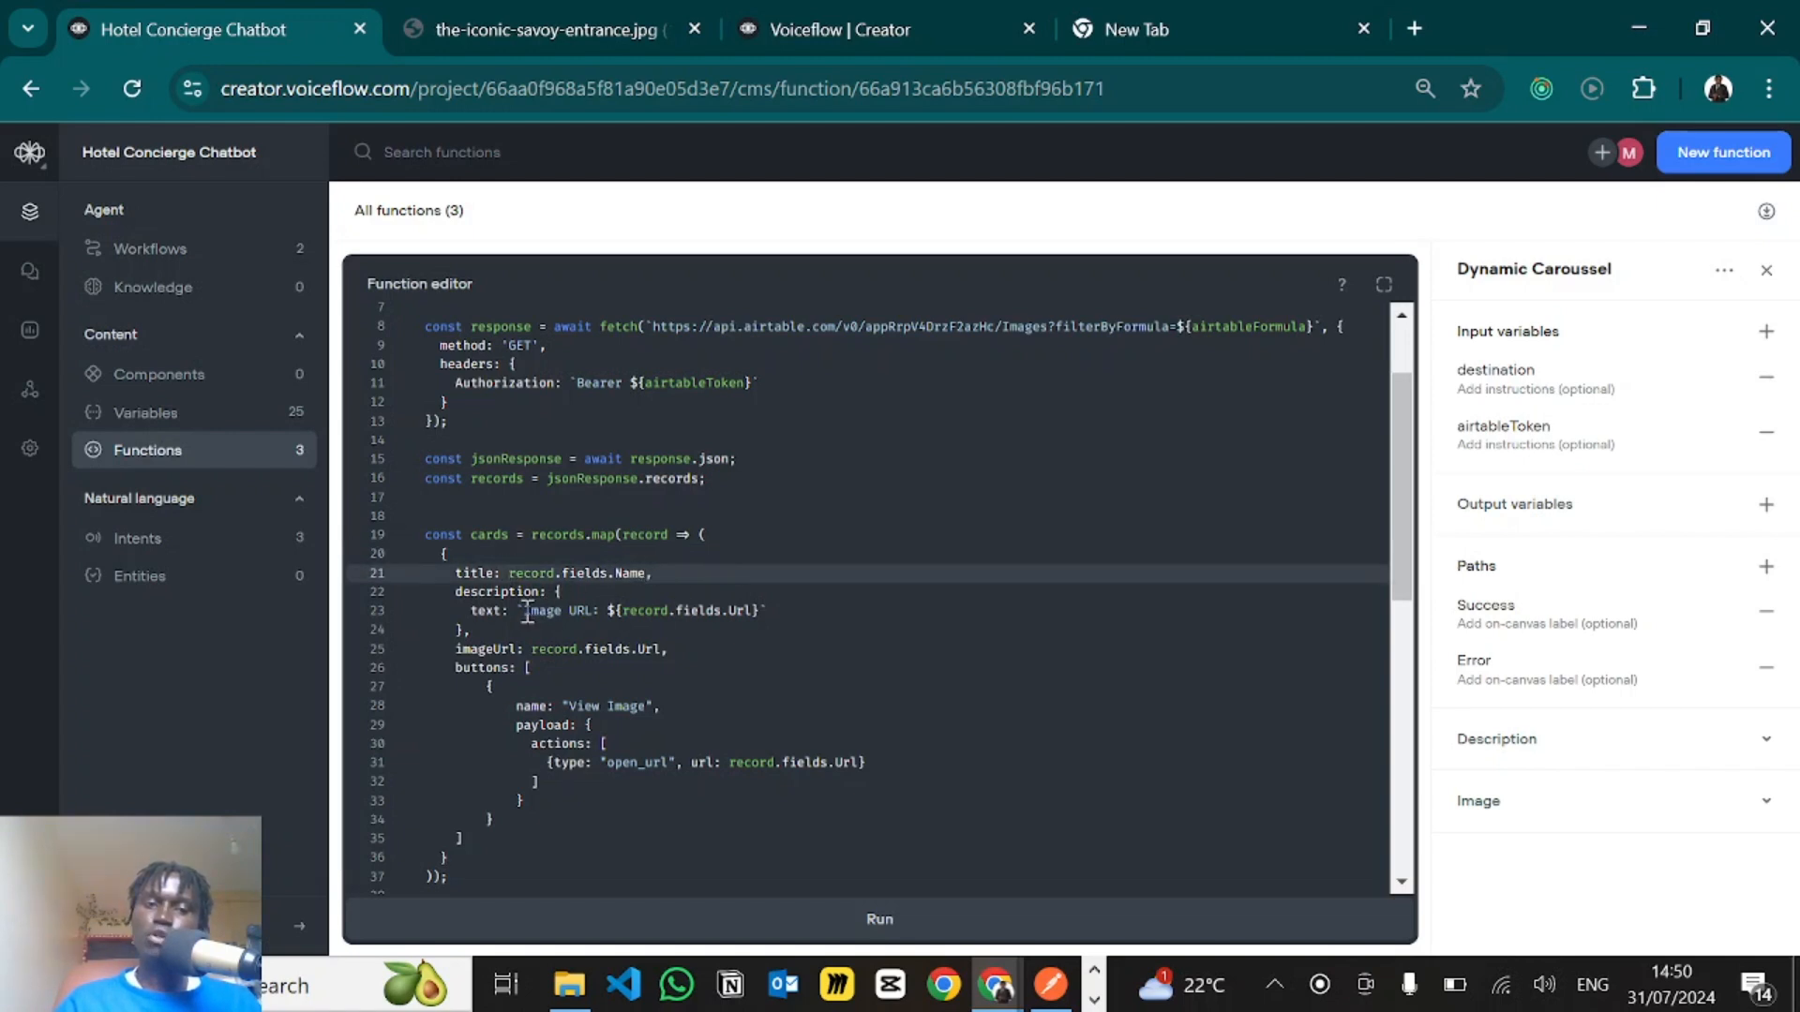
pyautogui.moveTo(528, 612); pyautogui.dragTo(759, 612)
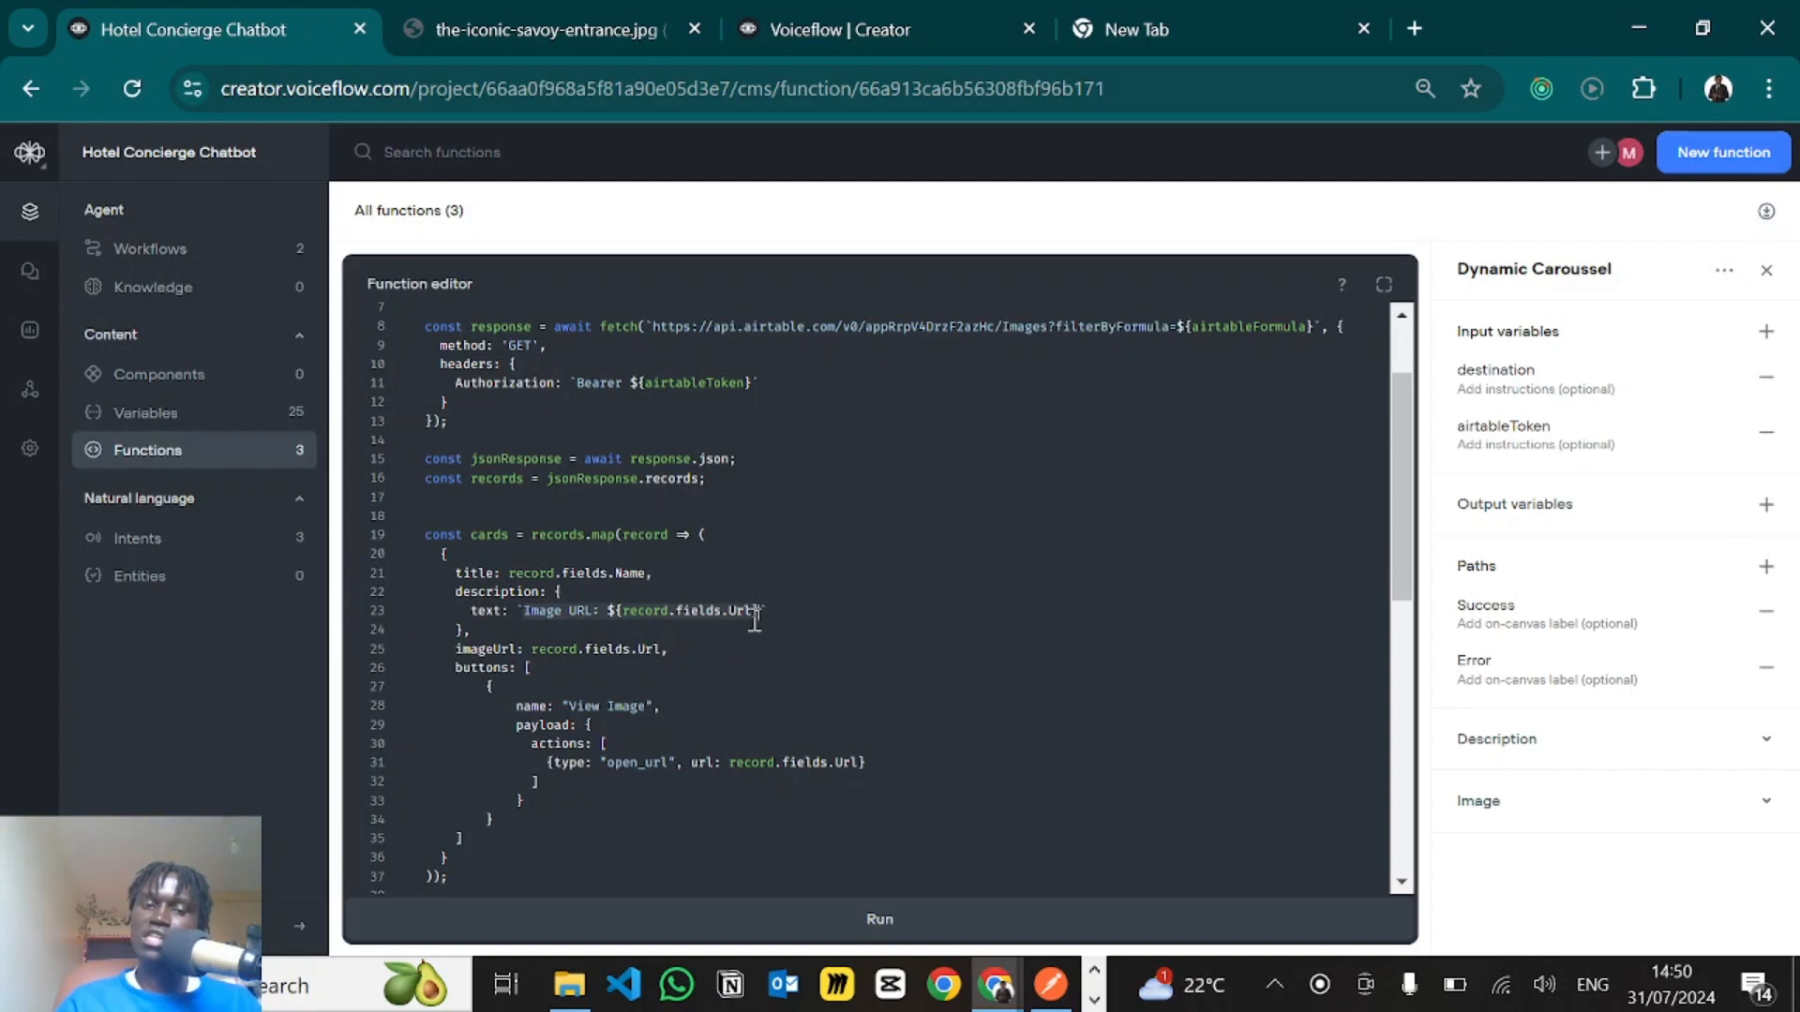
pyautogui.click(796, 611)
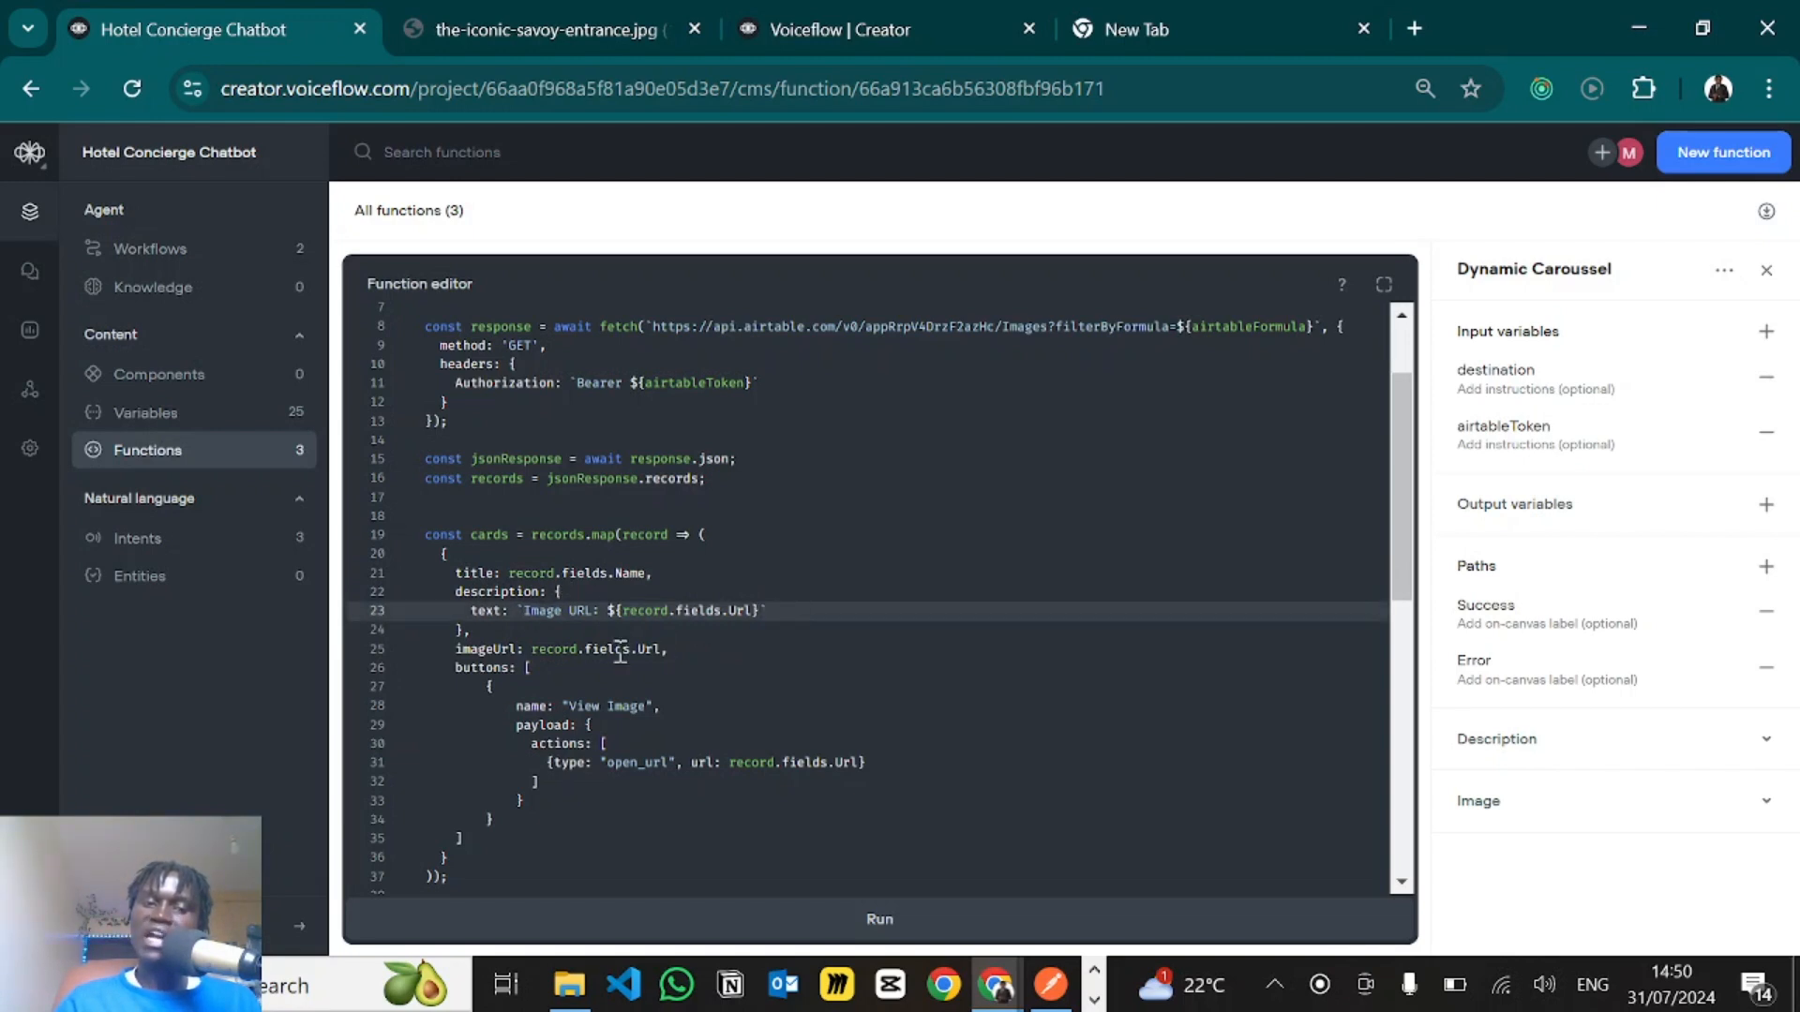
# - Highlight and examine the record.fields.Url value assigned to the card's imageUrl on line 25
pyautogui.scroll(-3, 616, 662)
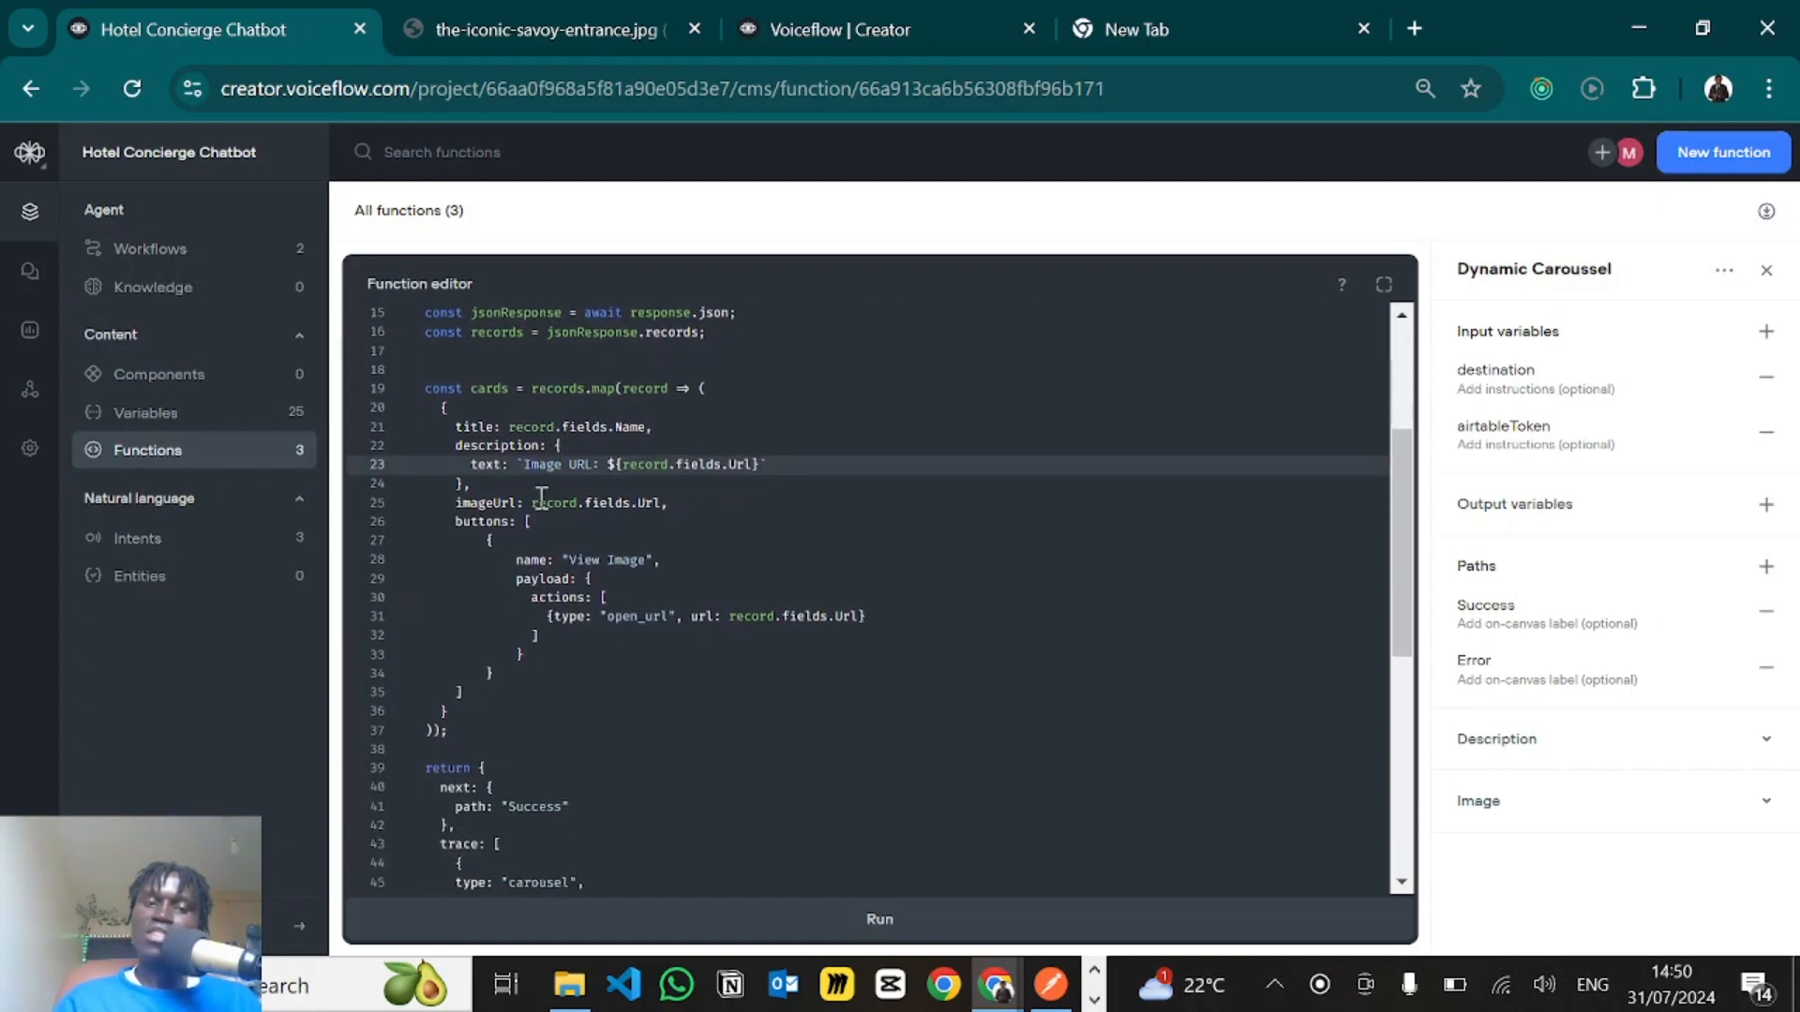
pyautogui.click(540, 504)
pyautogui.moveTo(533, 504); pyautogui.dragTo(666, 506)
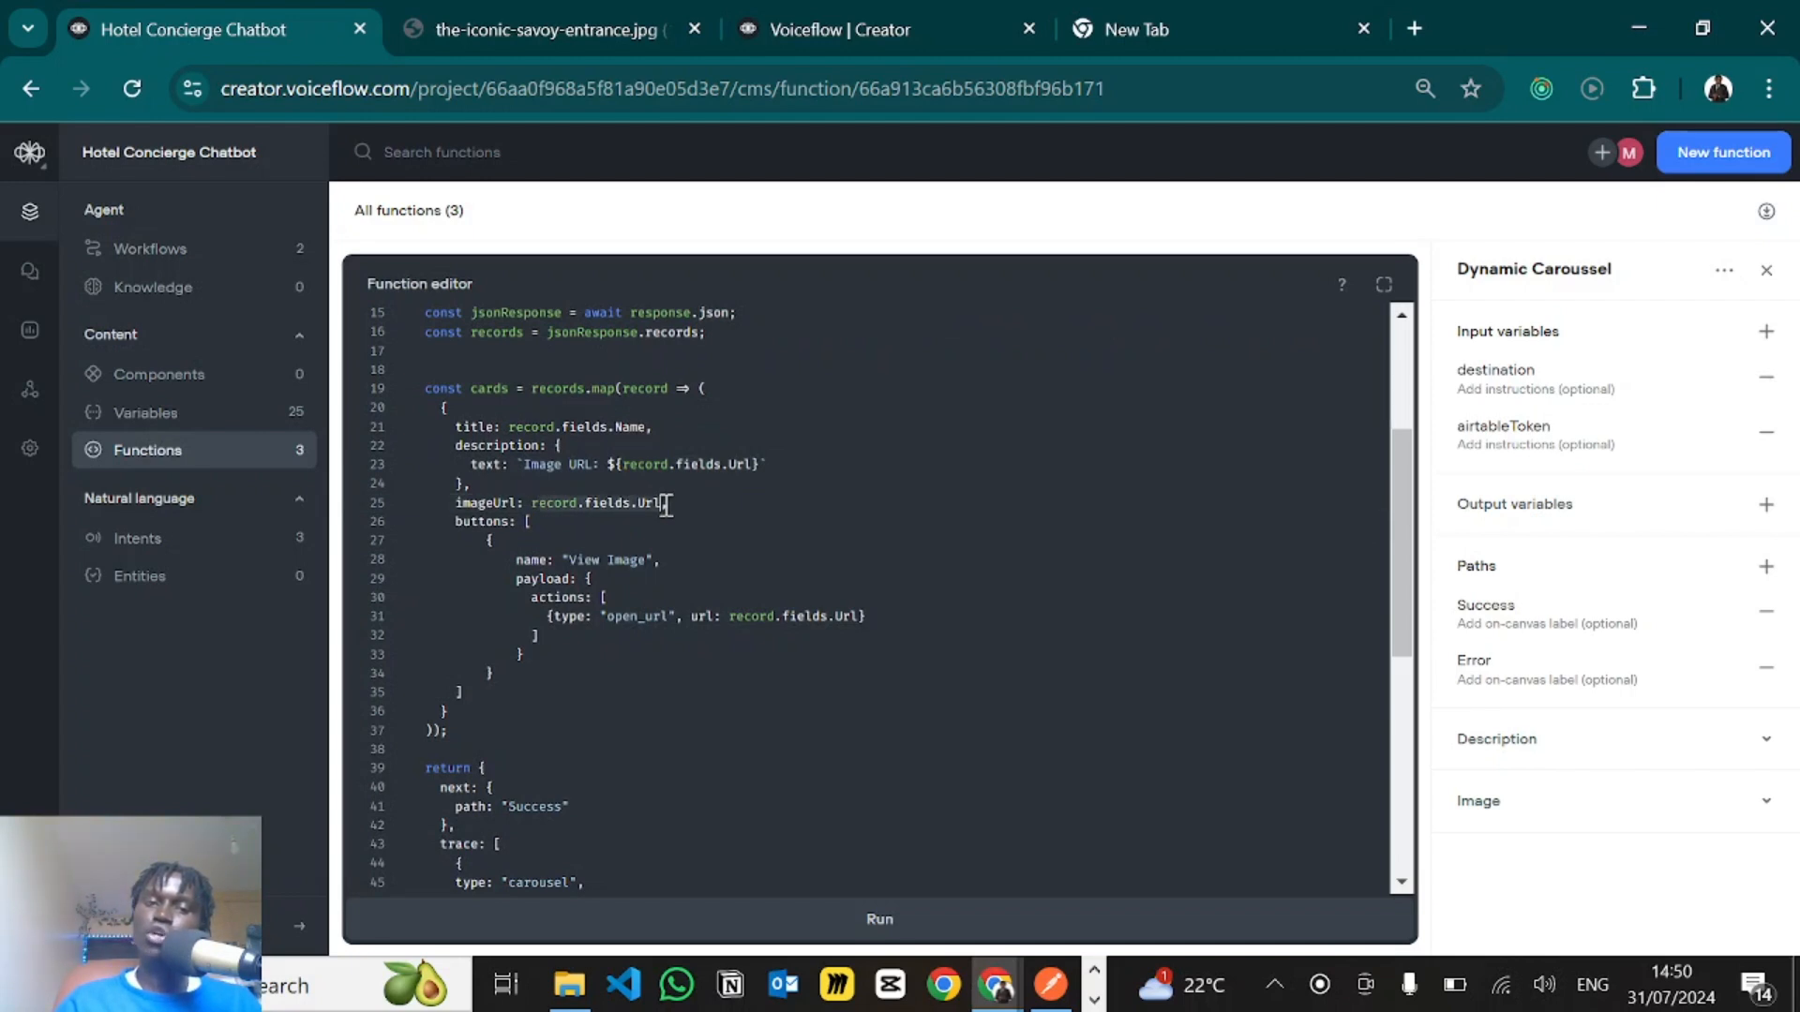
pyautogui.click(659, 506)
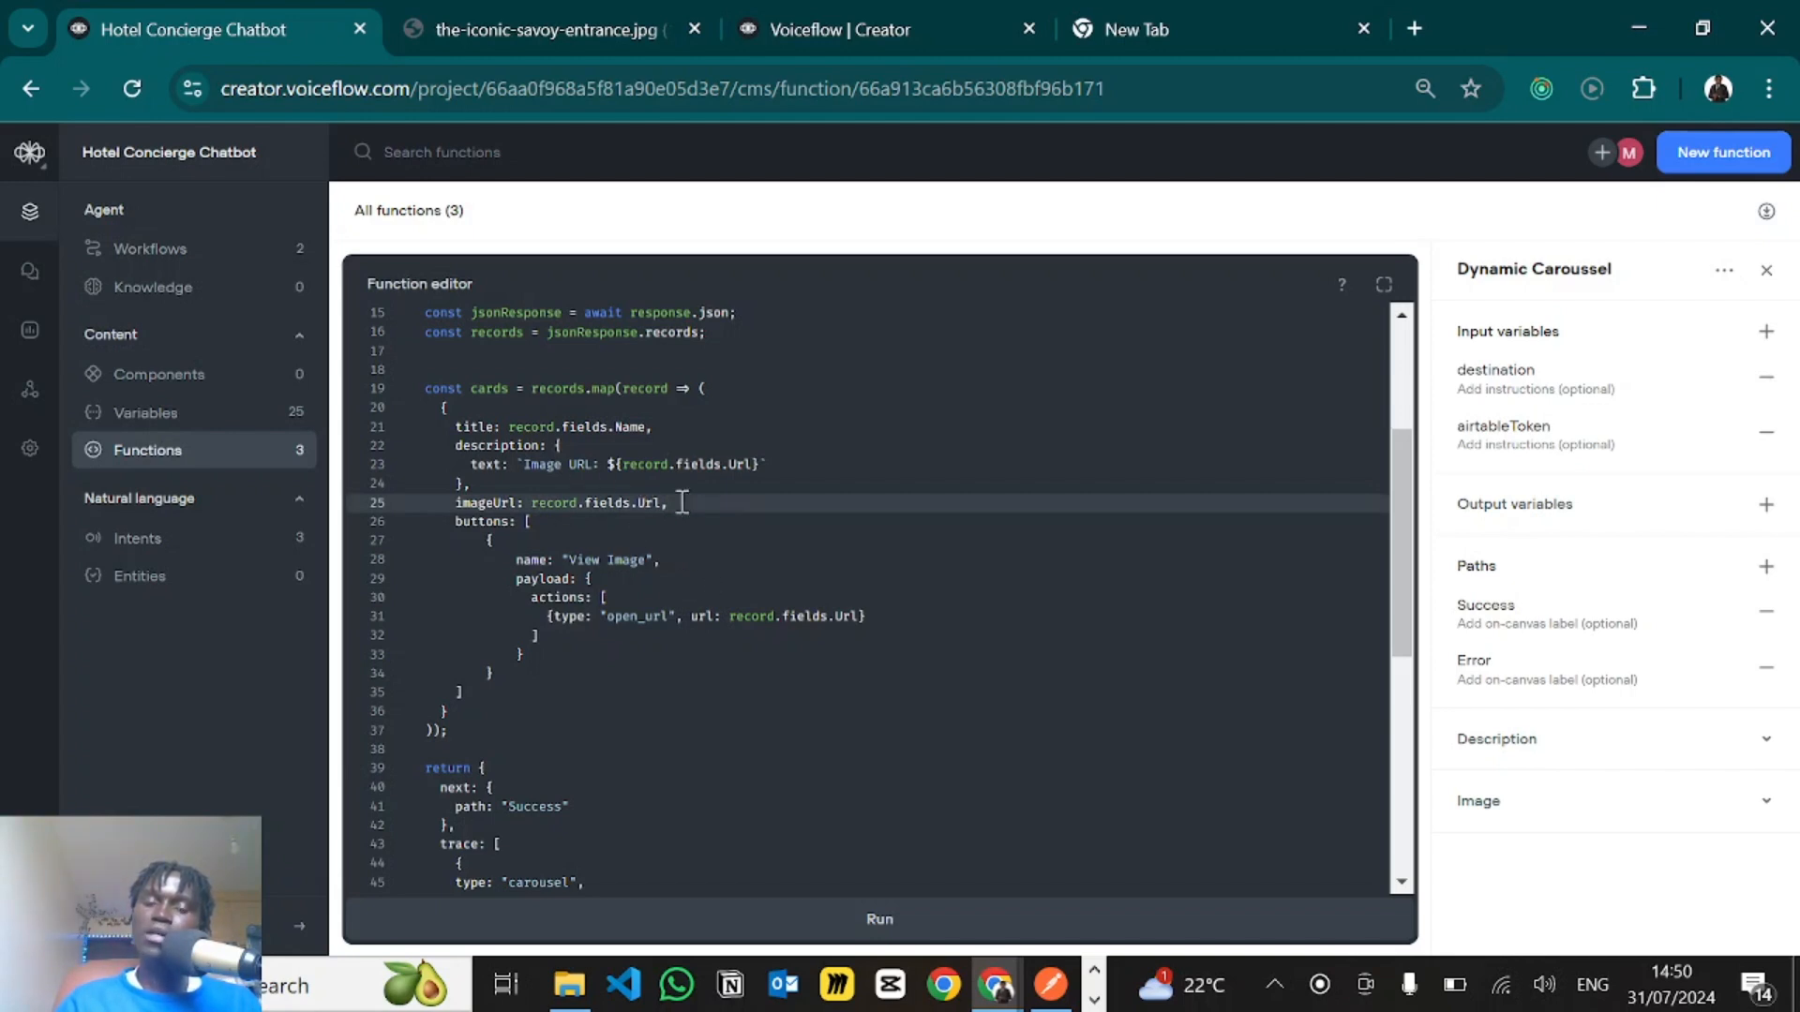
# - Switch to the Airtable Hotel Concierge base and examine the Name and Url columns of the Images table
pyautogui.hotkey('alt', 'Tab')
pyautogui.hotkey('alt', 'Tab')
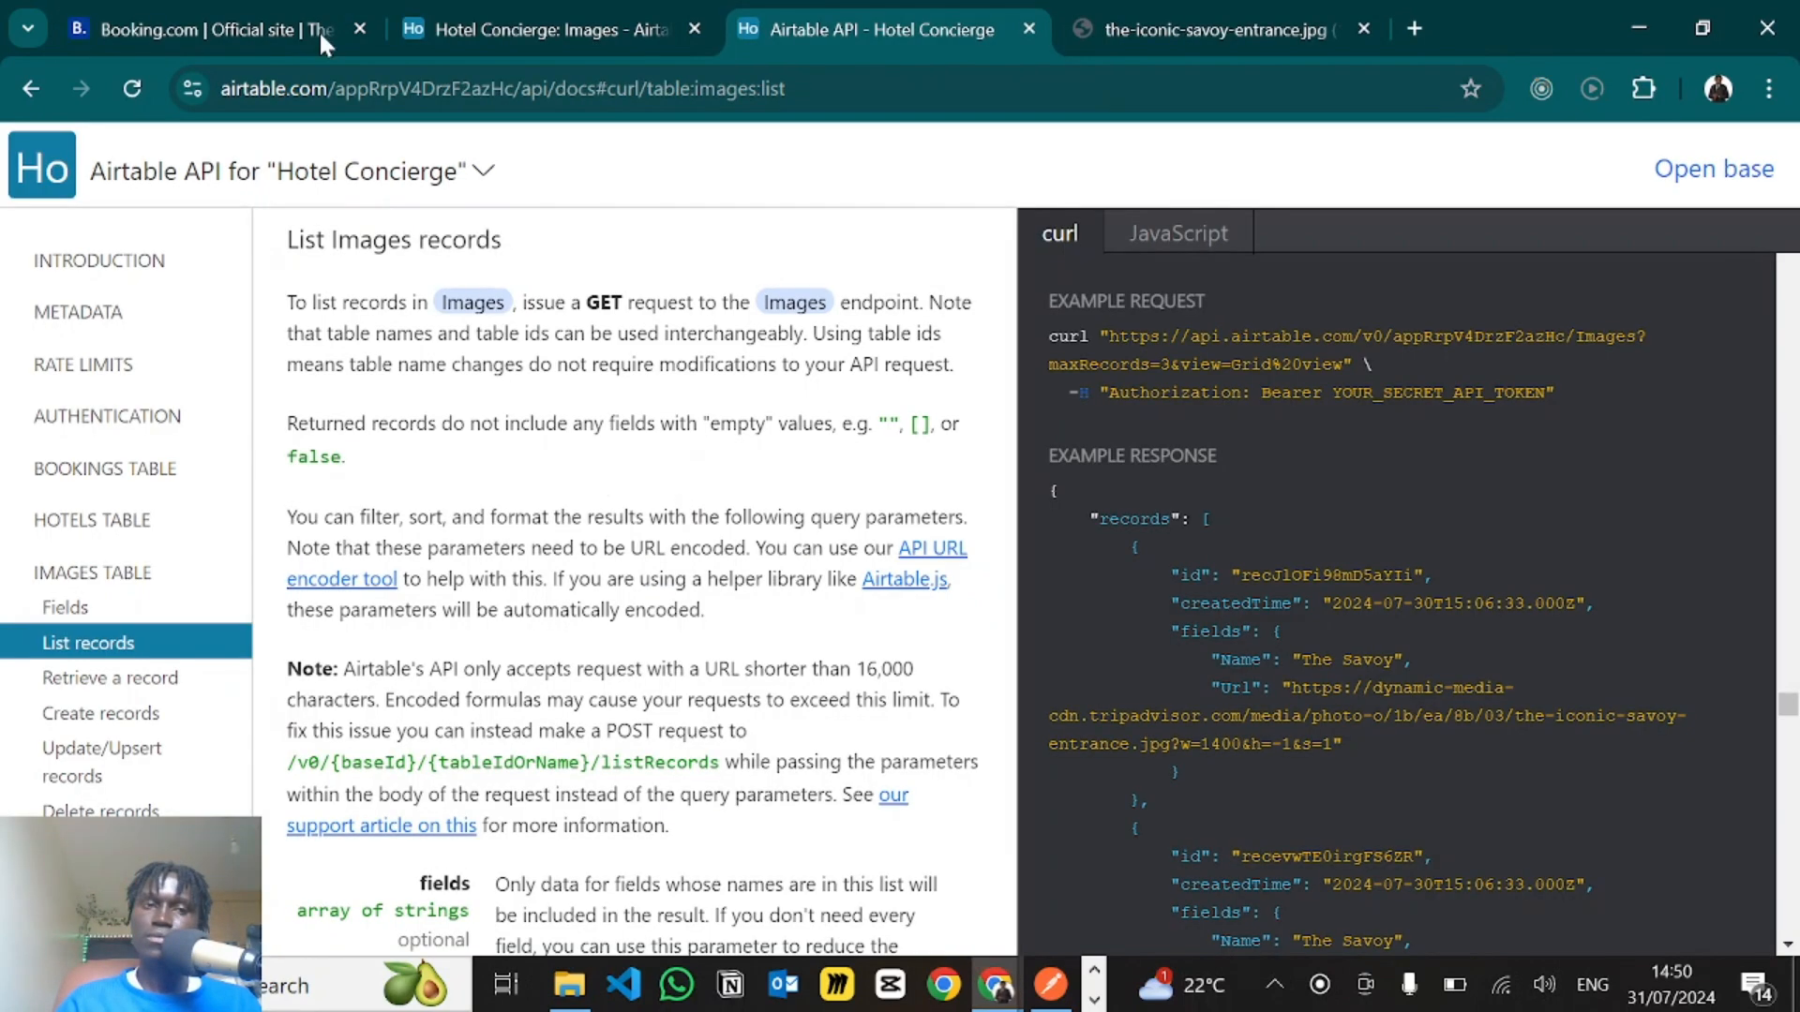
pyautogui.click(515, 11)
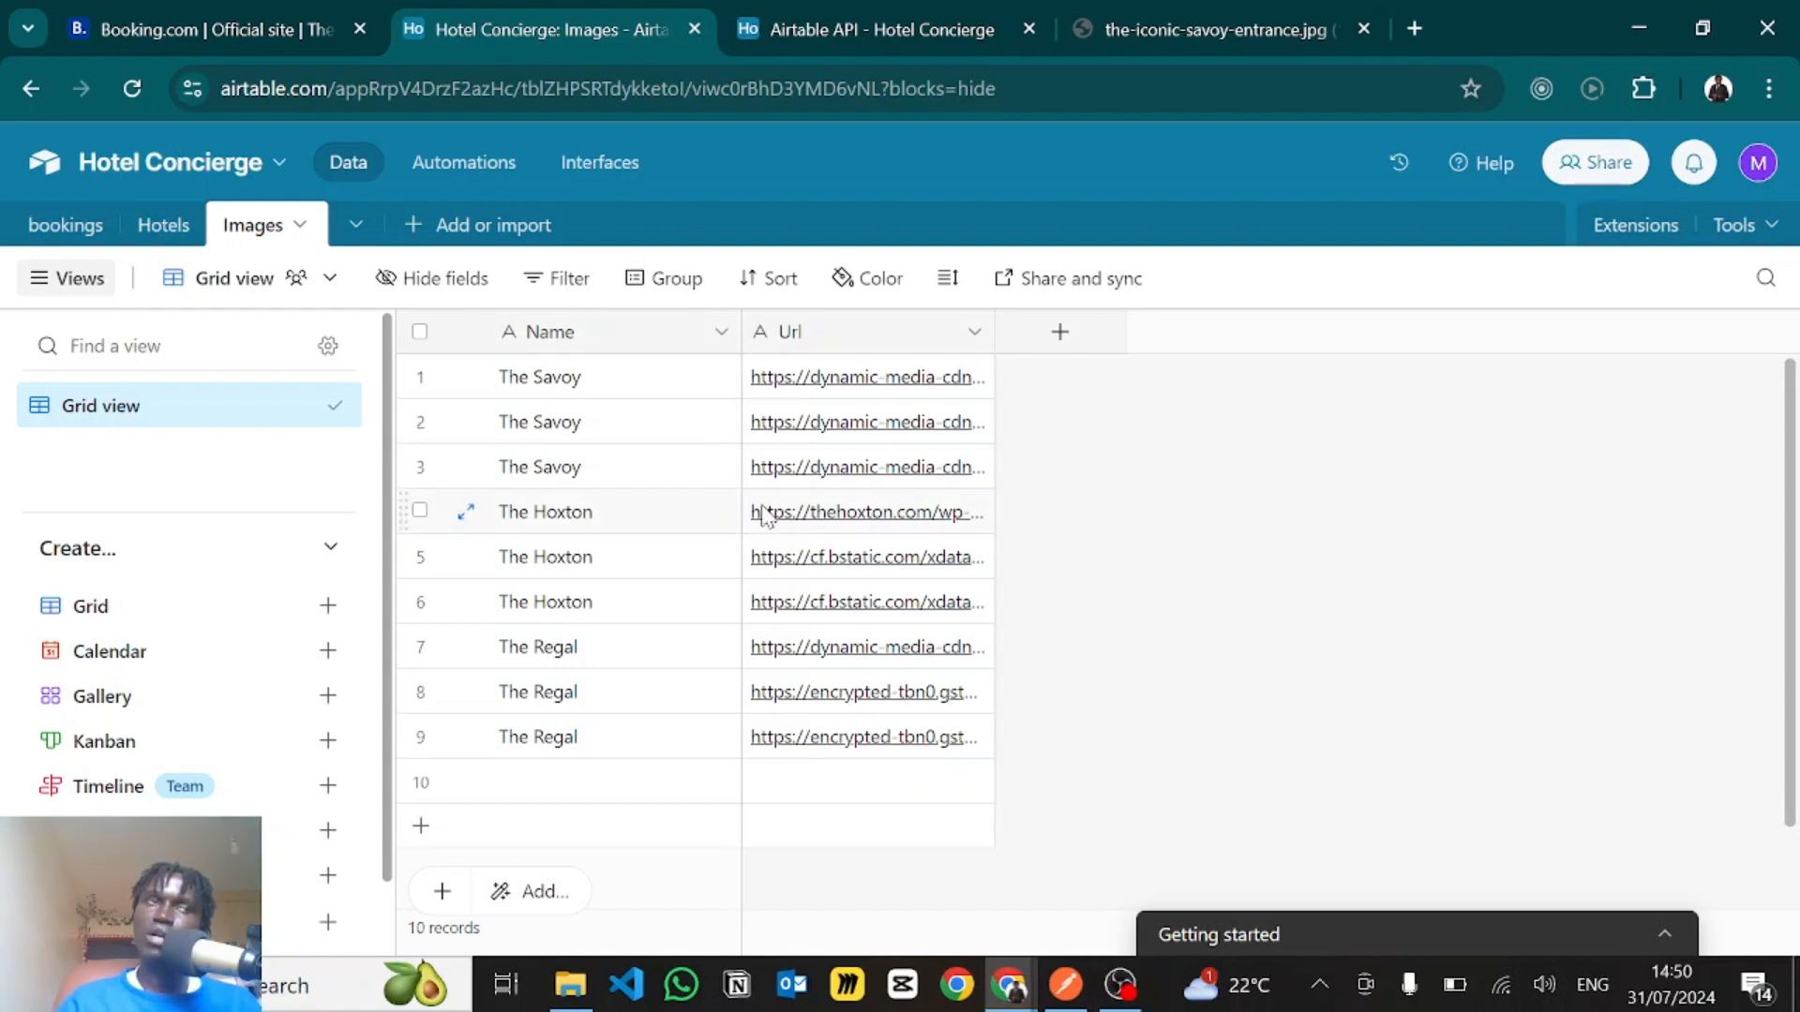
# - Return to the Dynamic Caroussel function in Voiceflow and examine the card's buttons array and its "View Image" name
pyautogui.hotkey('alt', 'Tab')
pyautogui.scroll(-5, 646, 551)
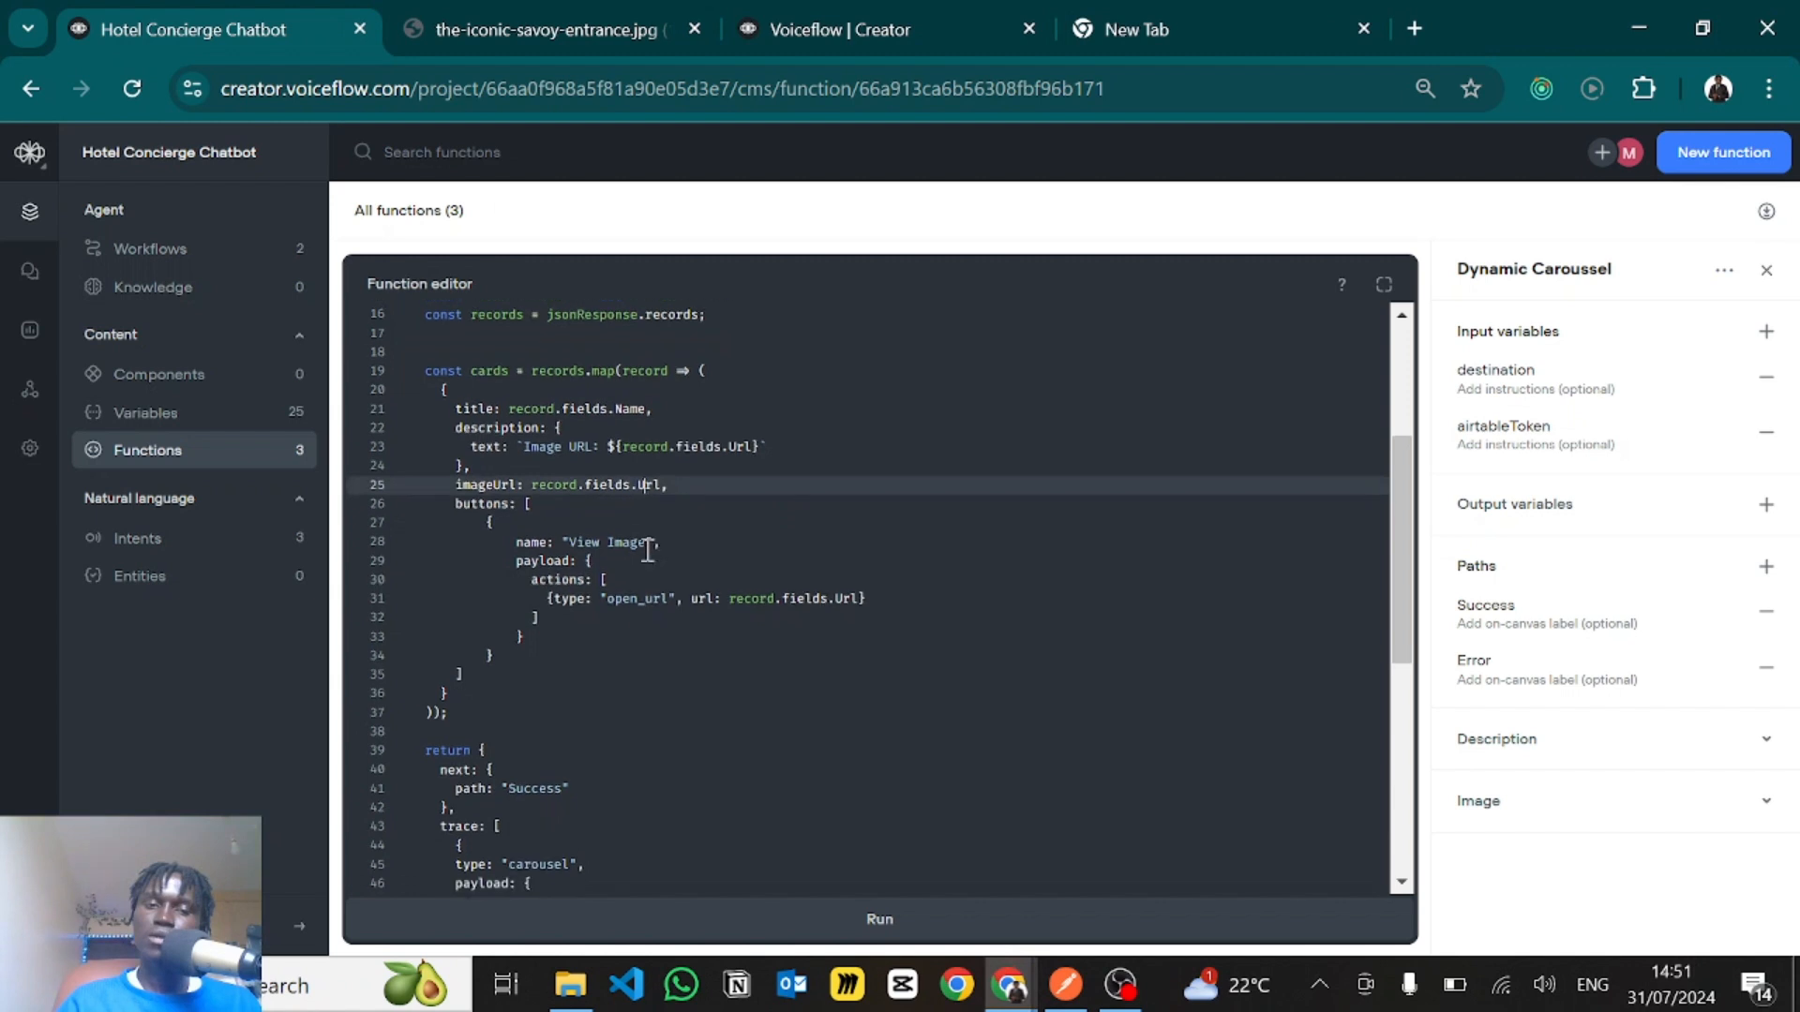
pyautogui.scroll(-2, 647, 550)
pyautogui.scroll(4, 645, 551)
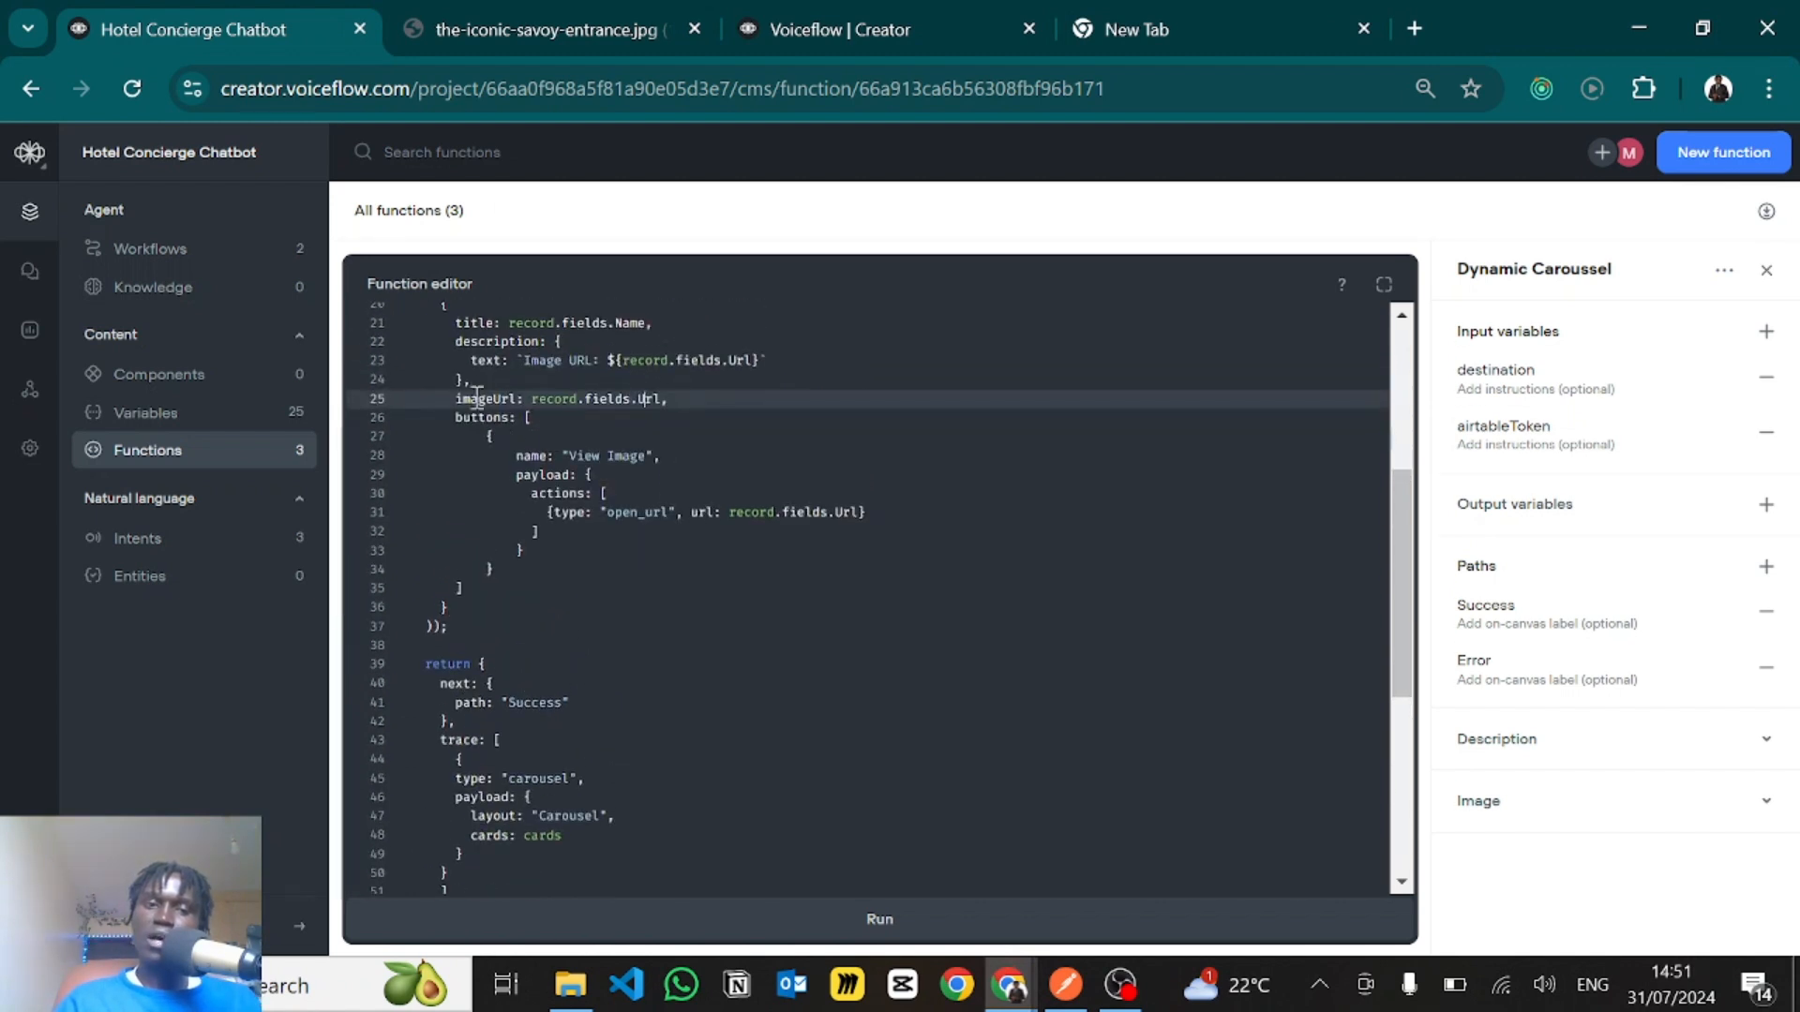
pyautogui.click(539, 419)
pyautogui.moveTo(489, 437); pyautogui.dragTo(512, 564)
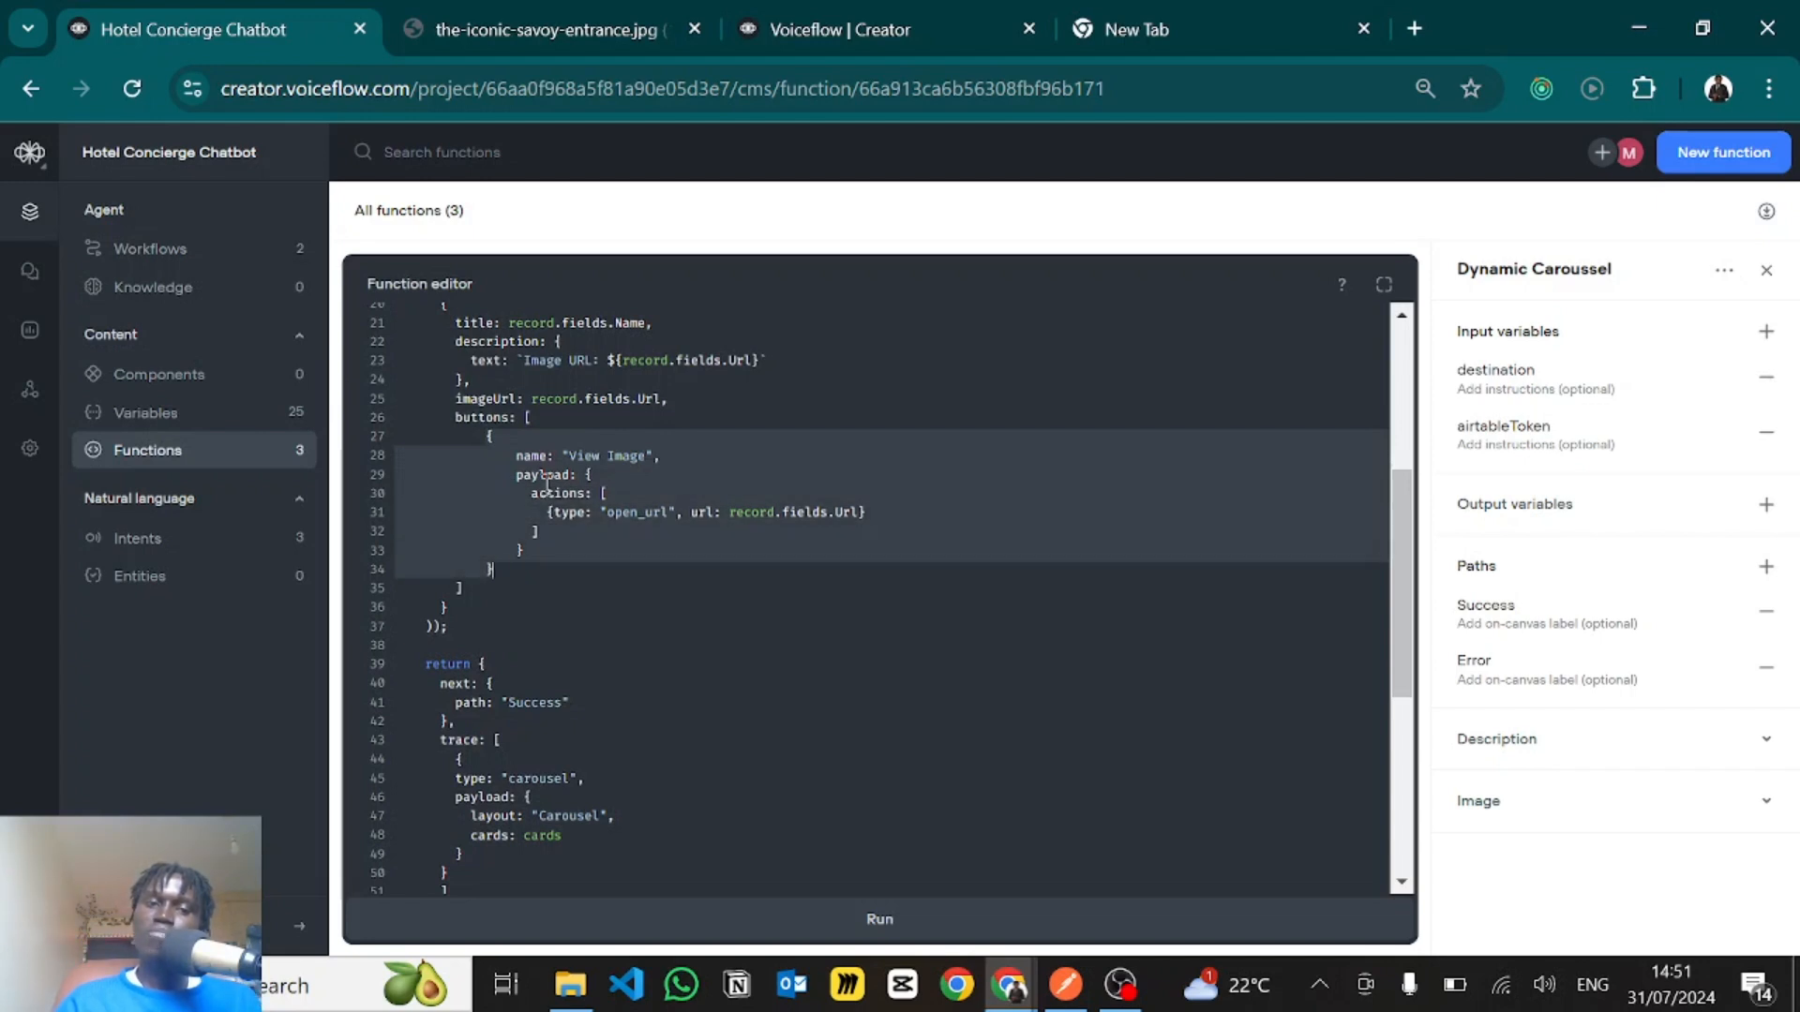
pyautogui.click(606, 461)
pyautogui.moveTo(653, 456); pyautogui.dragTo(568, 456)
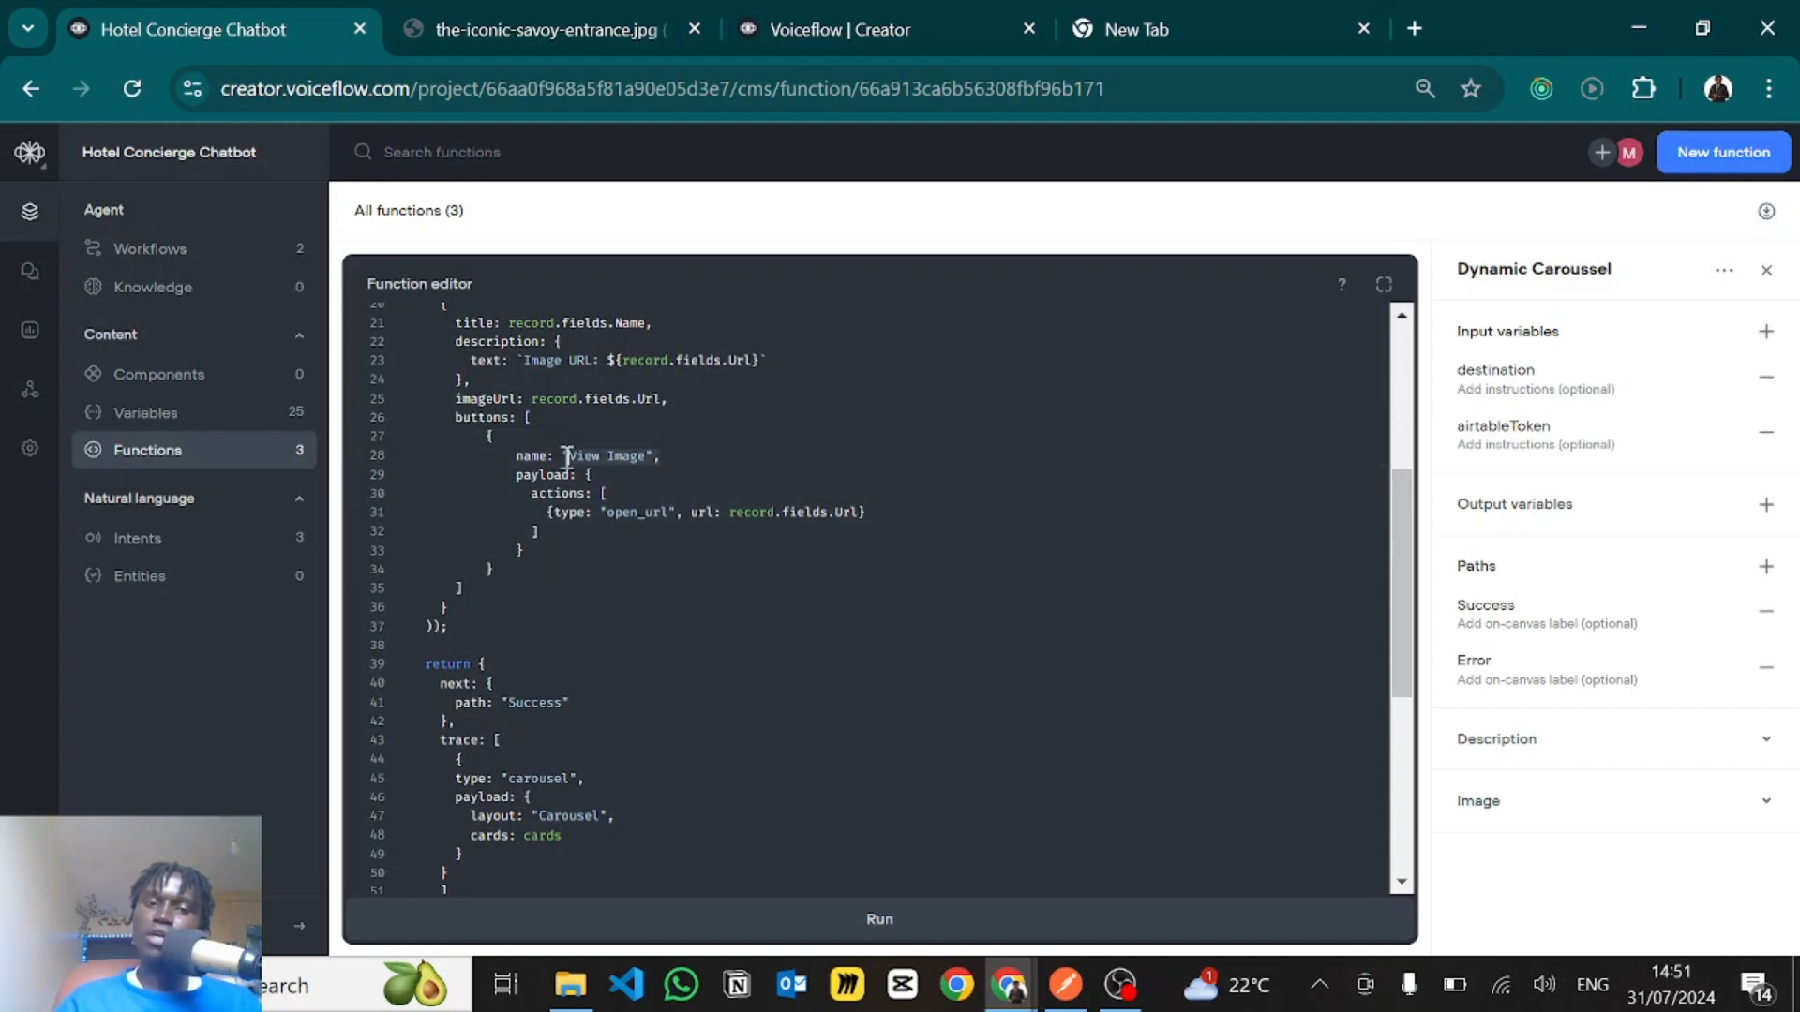
pyautogui.click(619, 443)
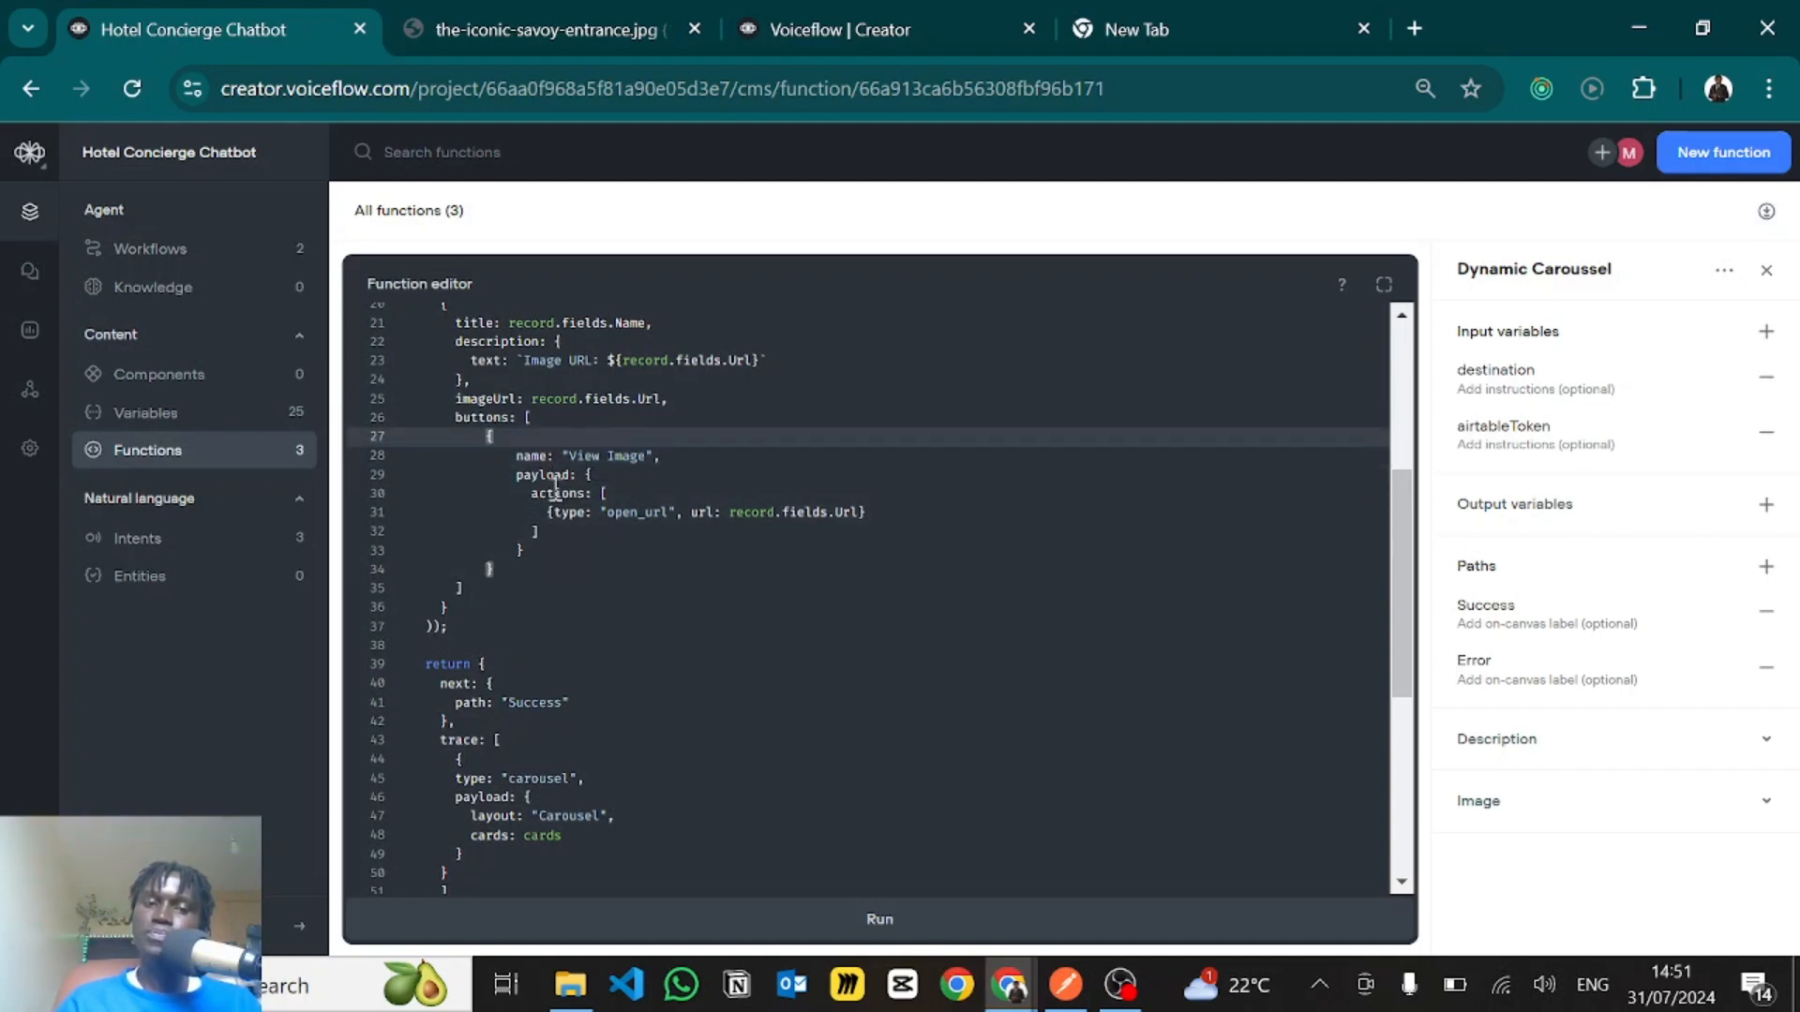
# - Examine the button payload's actions array, including the "open_url" type and the record.fields.Url value on line 31
pyautogui.moveTo(591, 494); pyautogui.dragTo(593, 508)
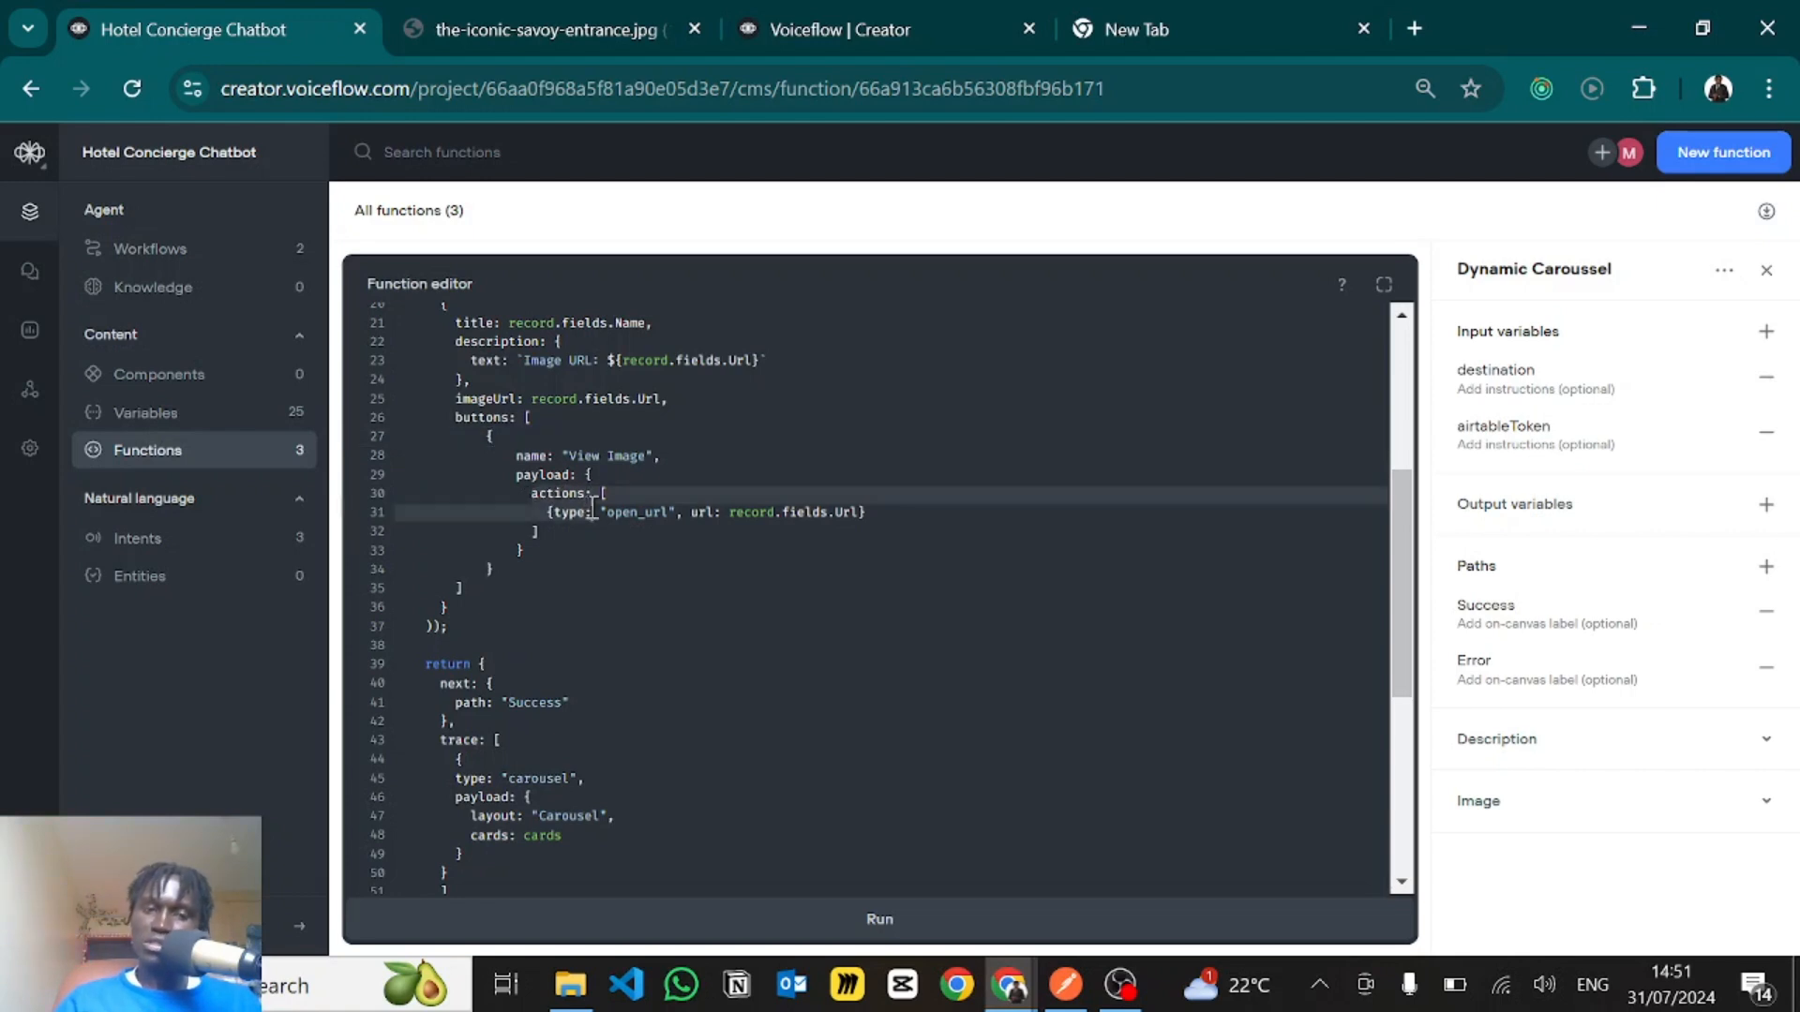
pyautogui.click(594, 511)
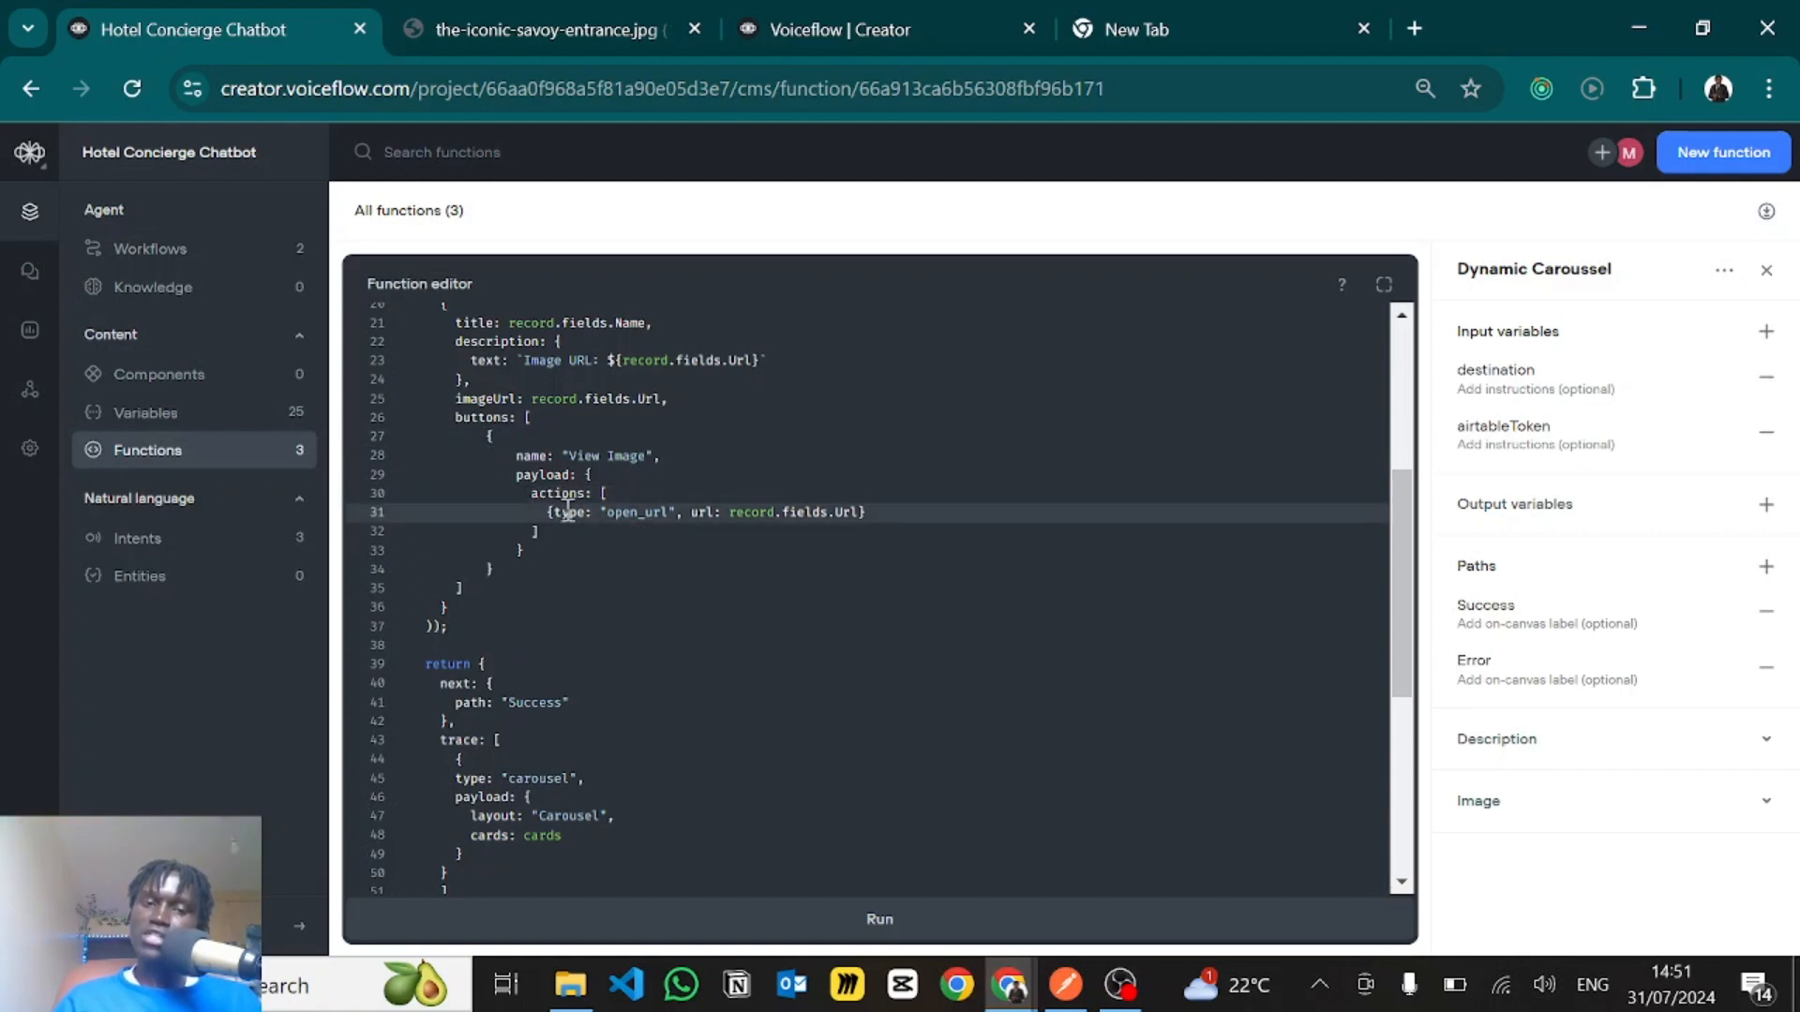
pyautogui.click(595, 493)
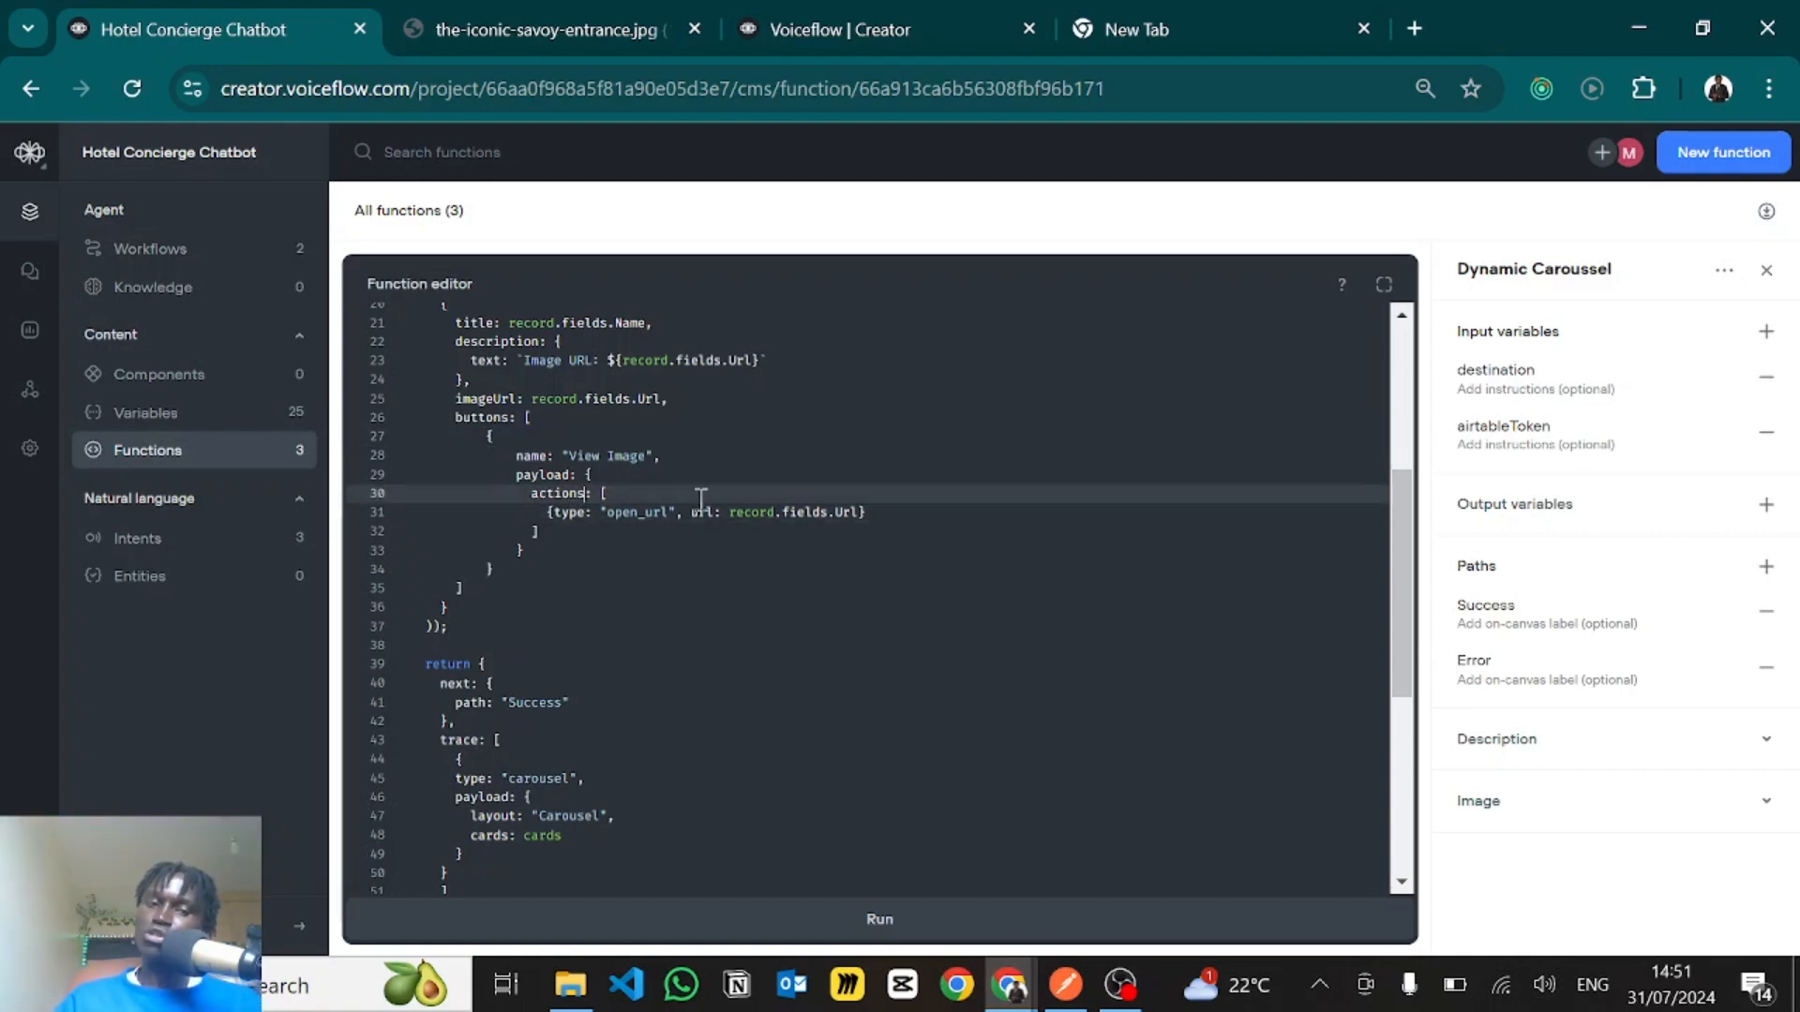
pyautogui.press('BackSpace')
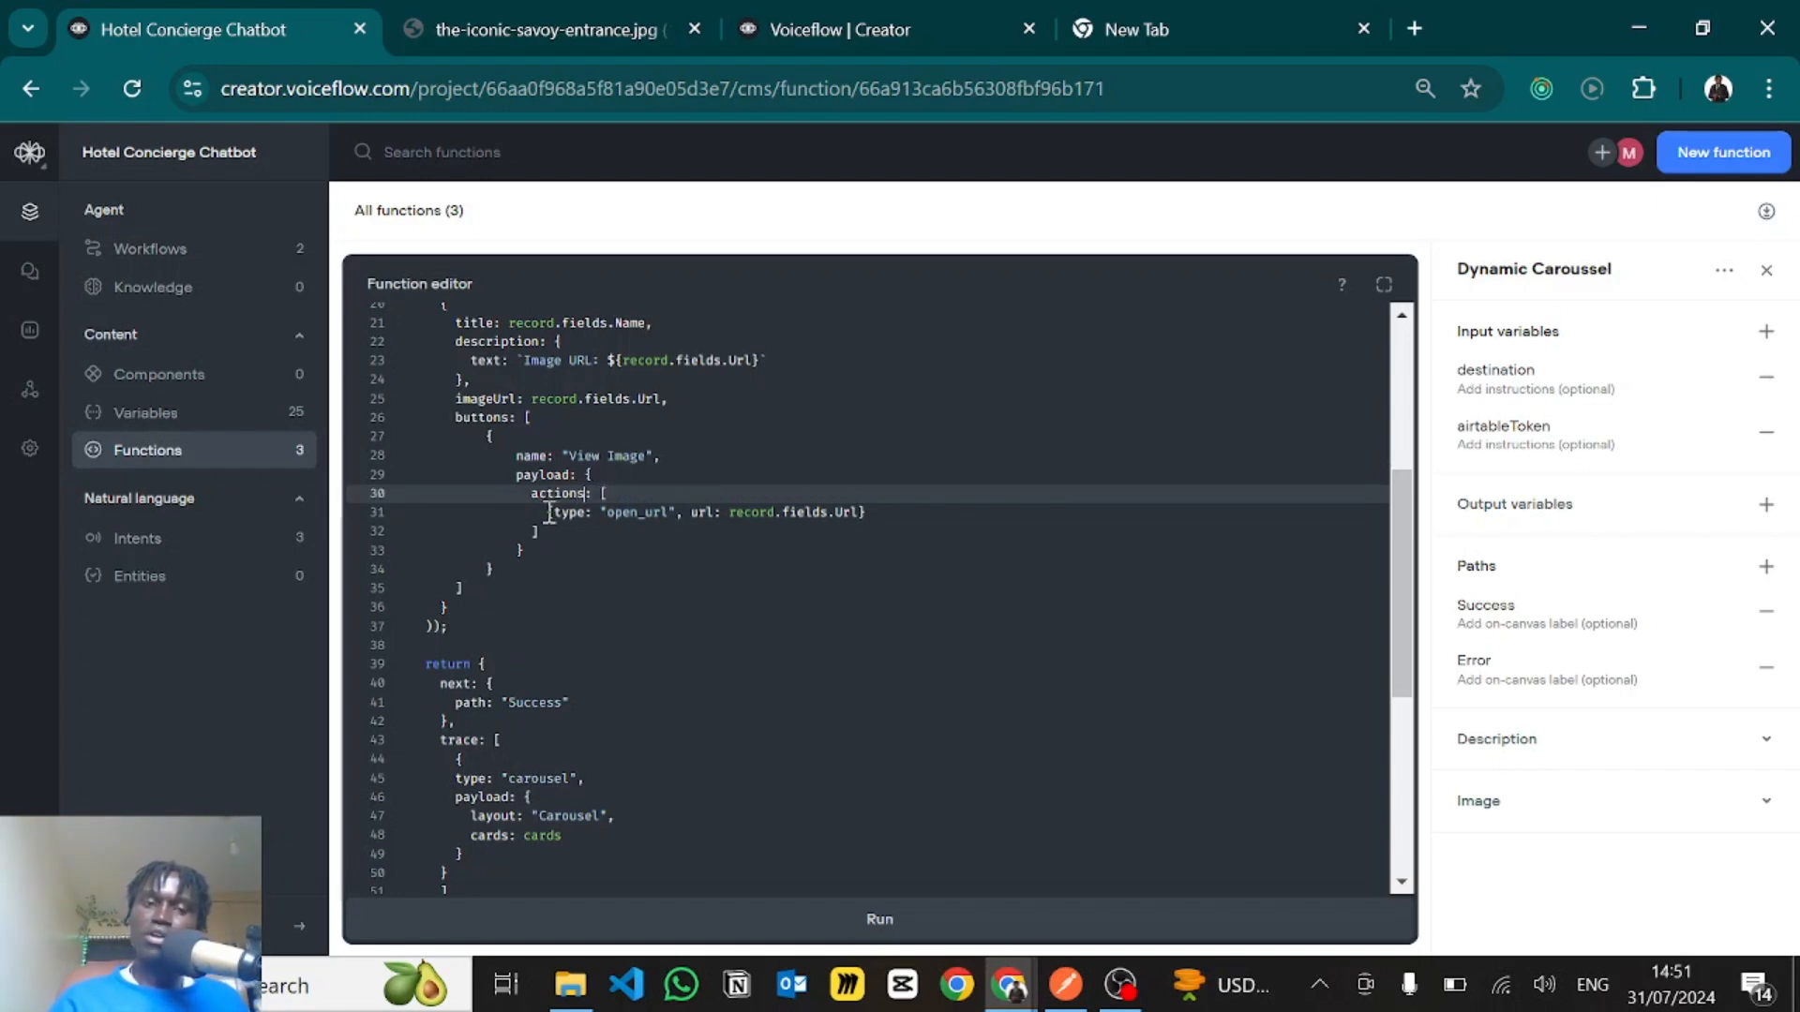
pyautogui.moveTo(551, 512); pyautogui.dragTo(881, 514)
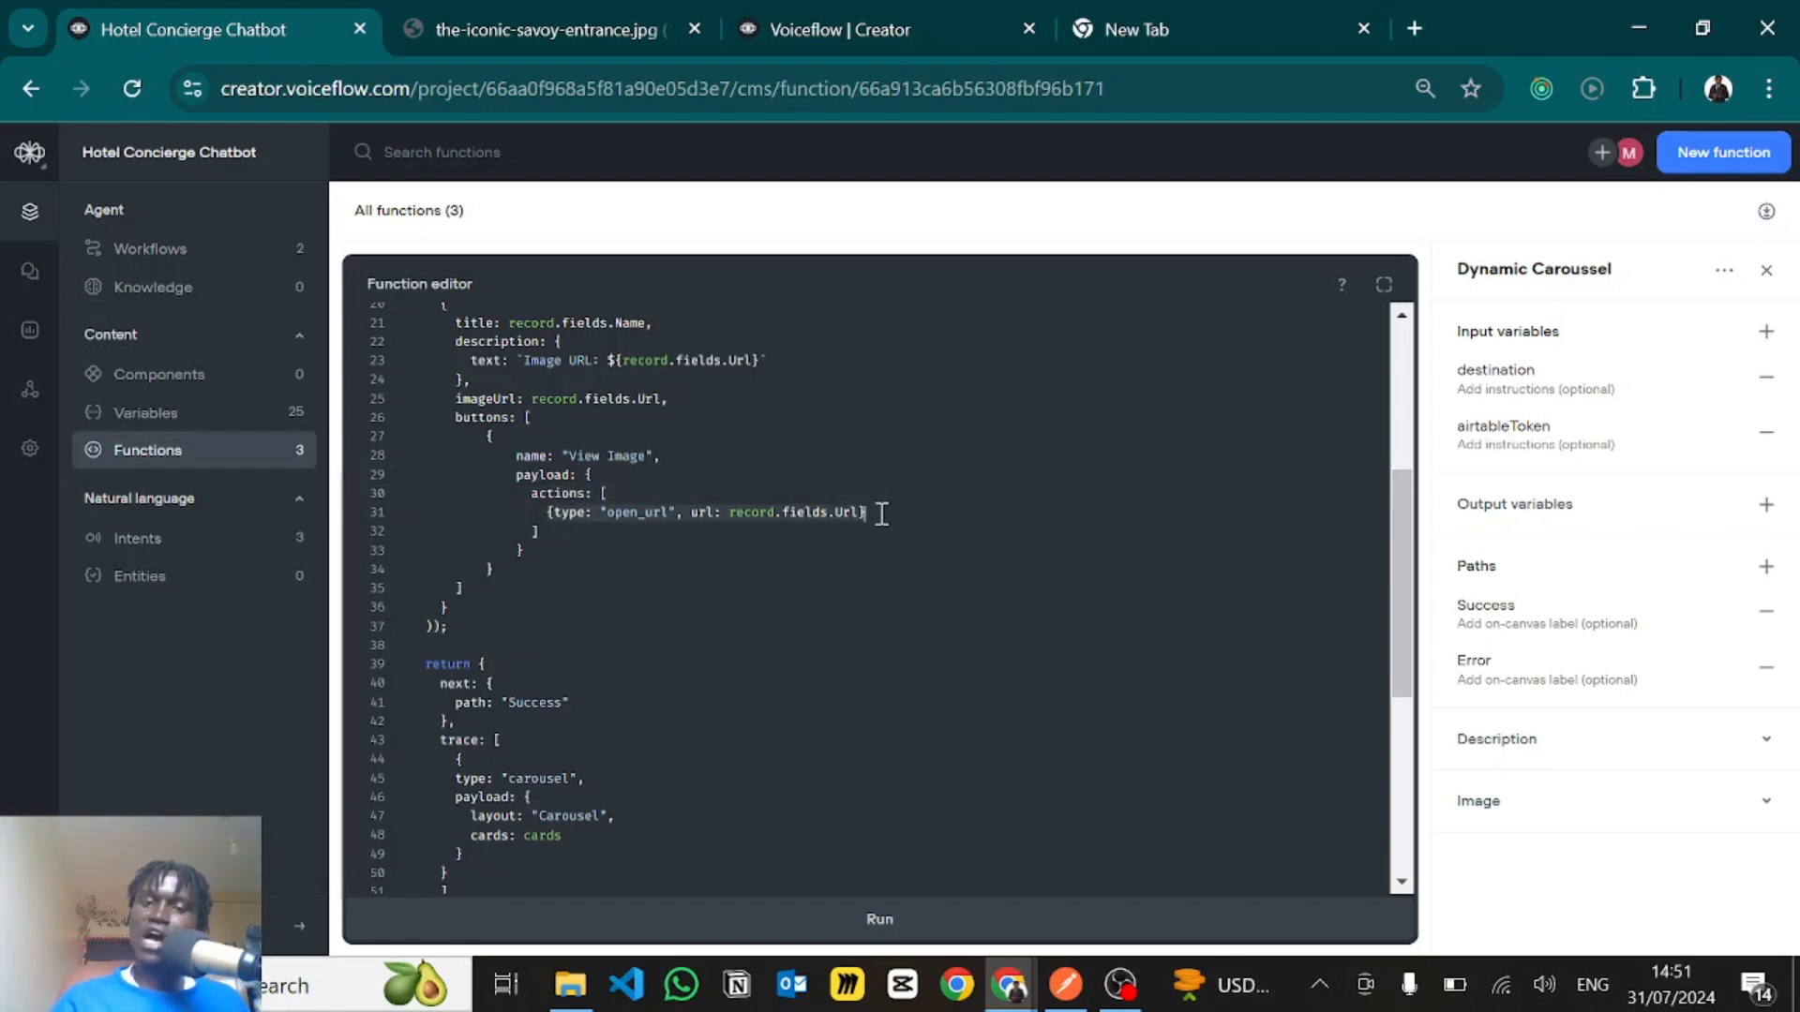
pyautogui.doubleClick(657, 511)
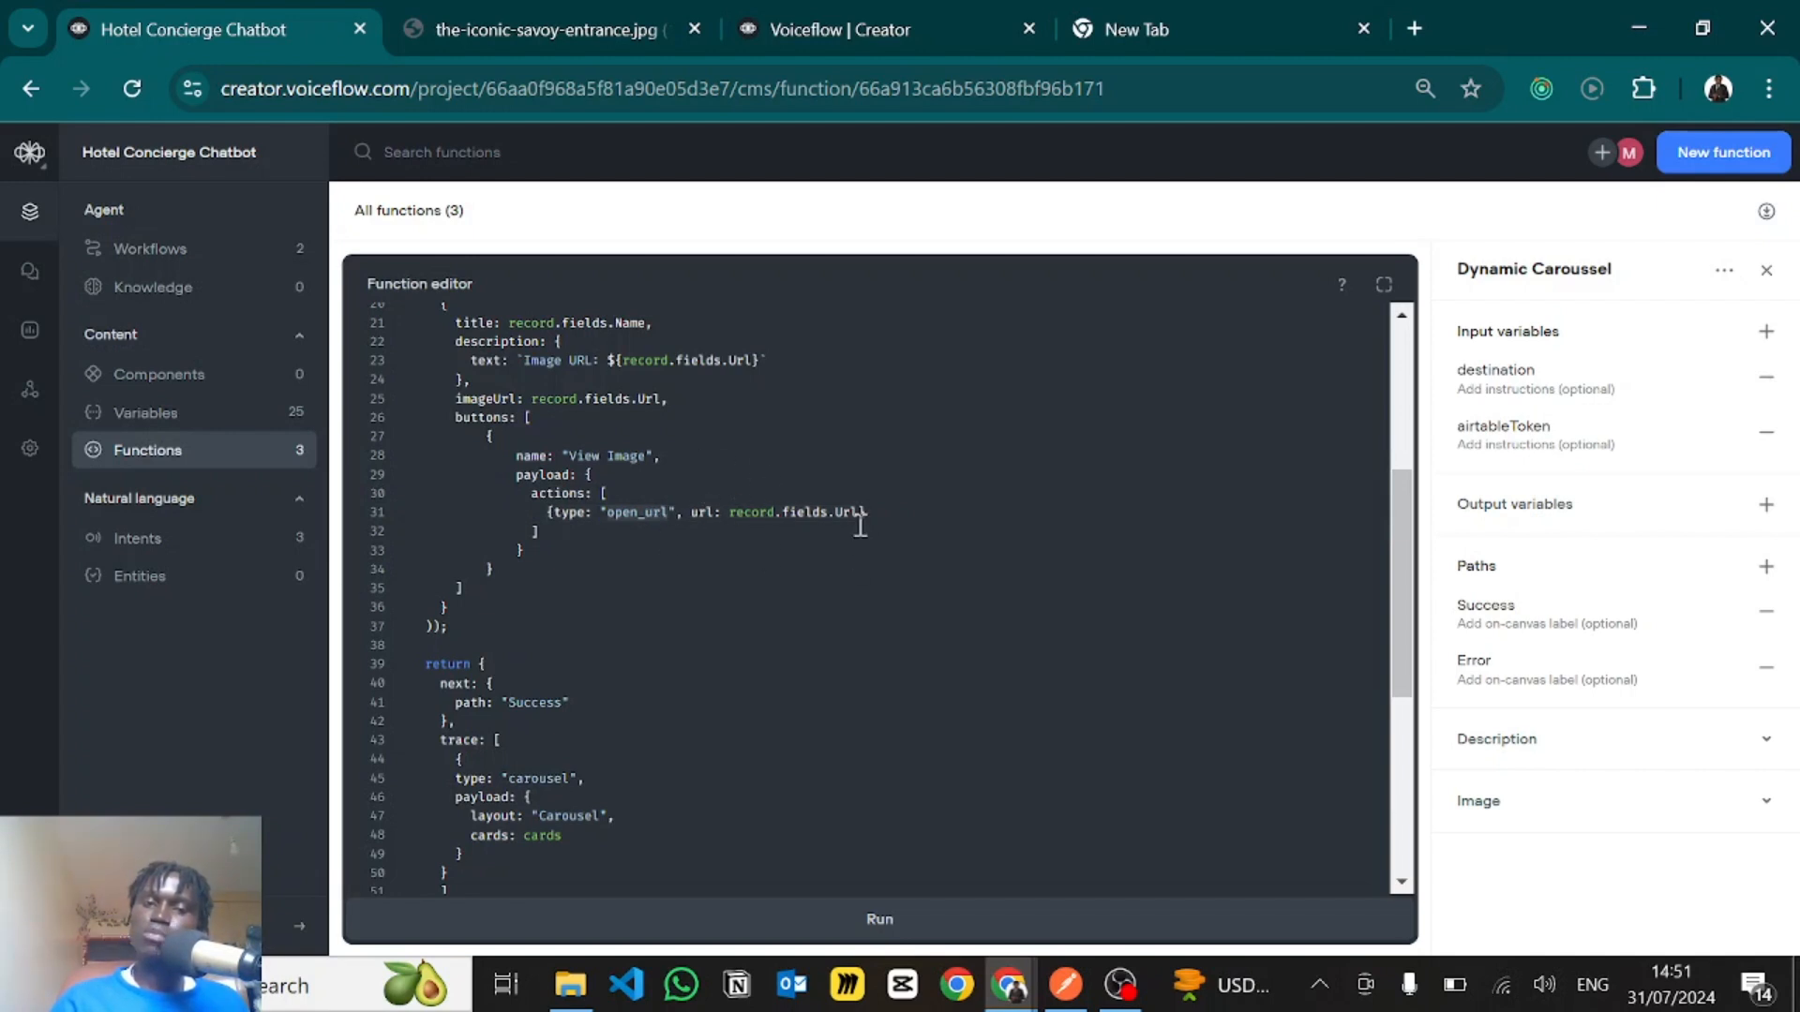
pyautogui.moveTo(731, 513); pyautogui.dragTo(858, 522)
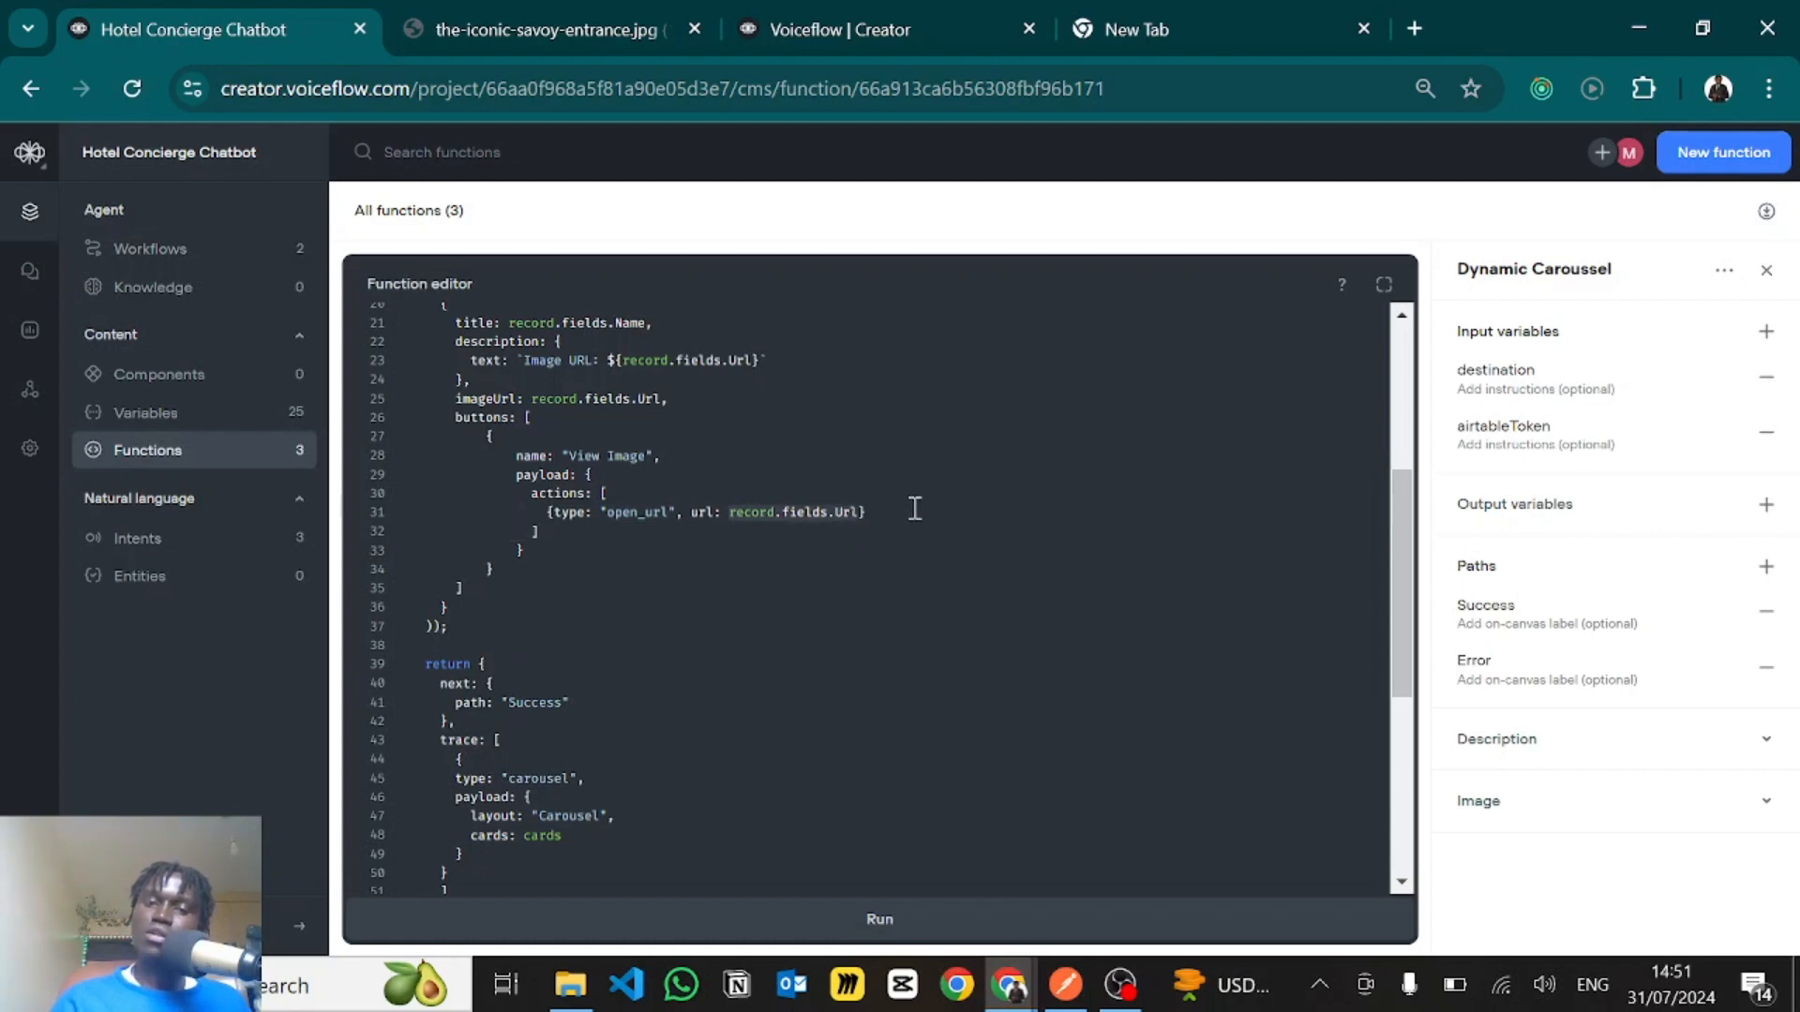
# - Examine the return block's "Success" path and its trace with the "carousel" type and cards payload
pyautogui.scroll(-3, 752, 559)
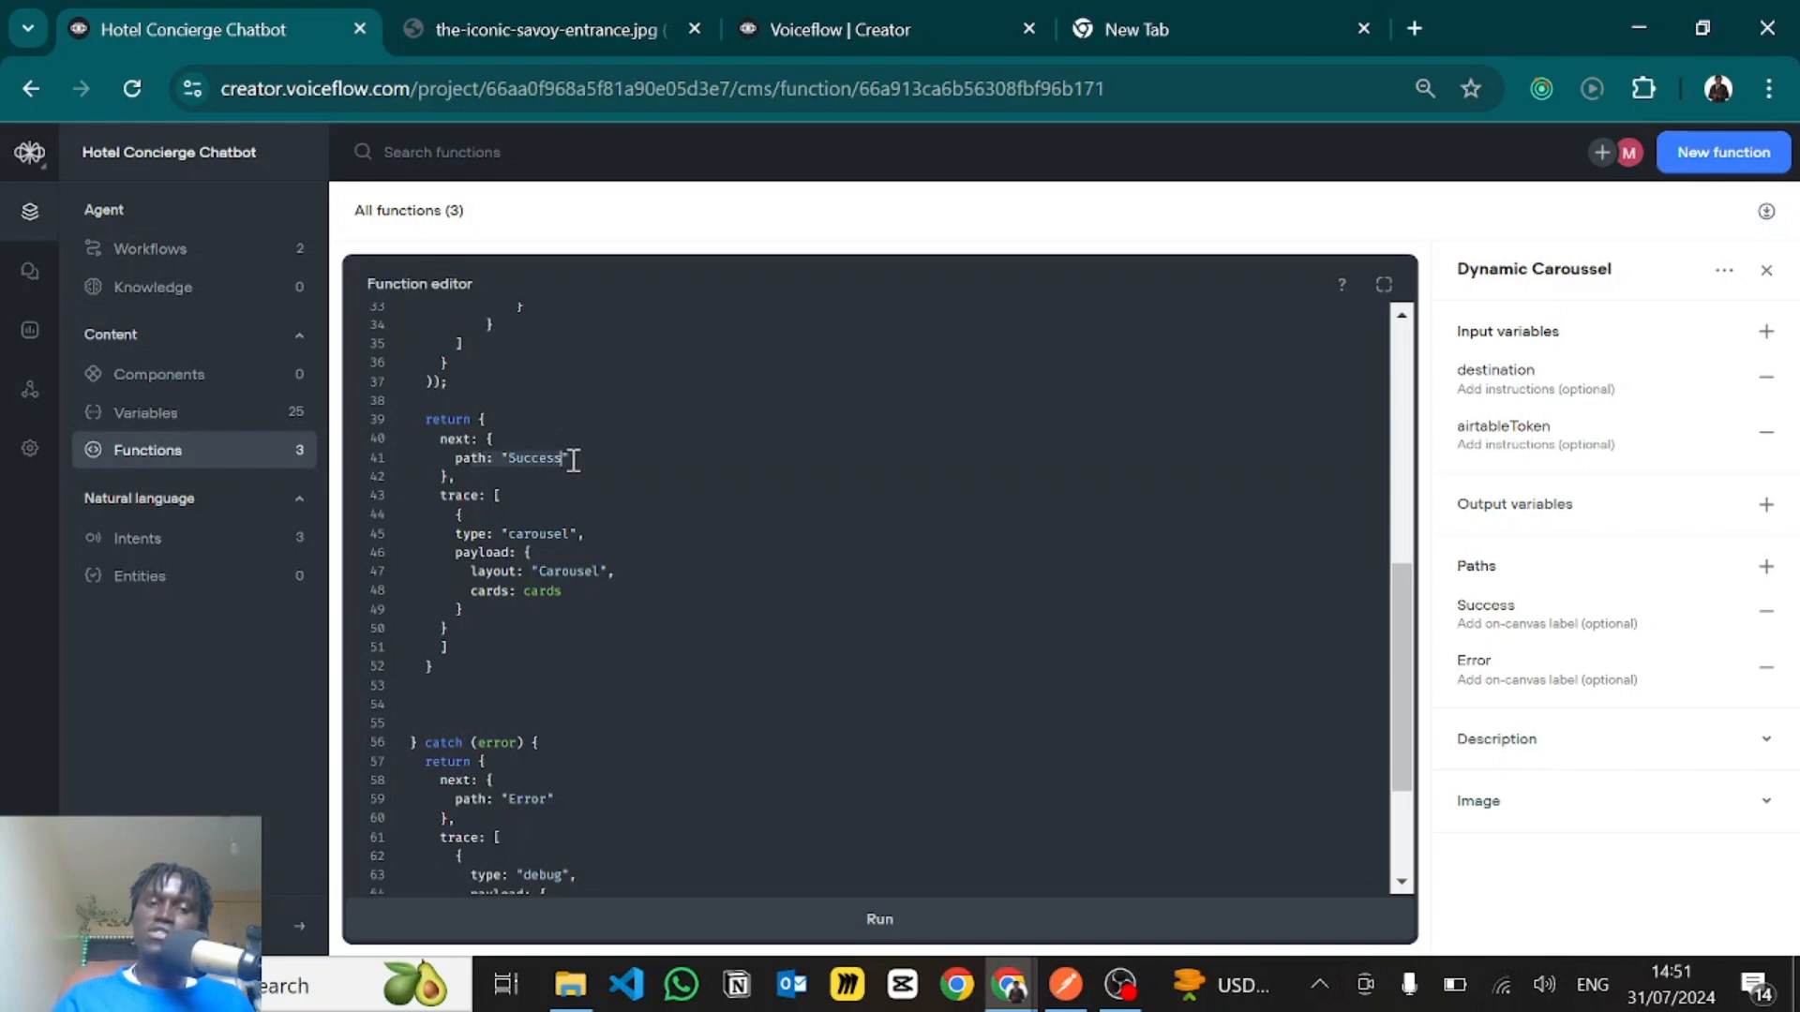
pyautogui.click(578, 457)
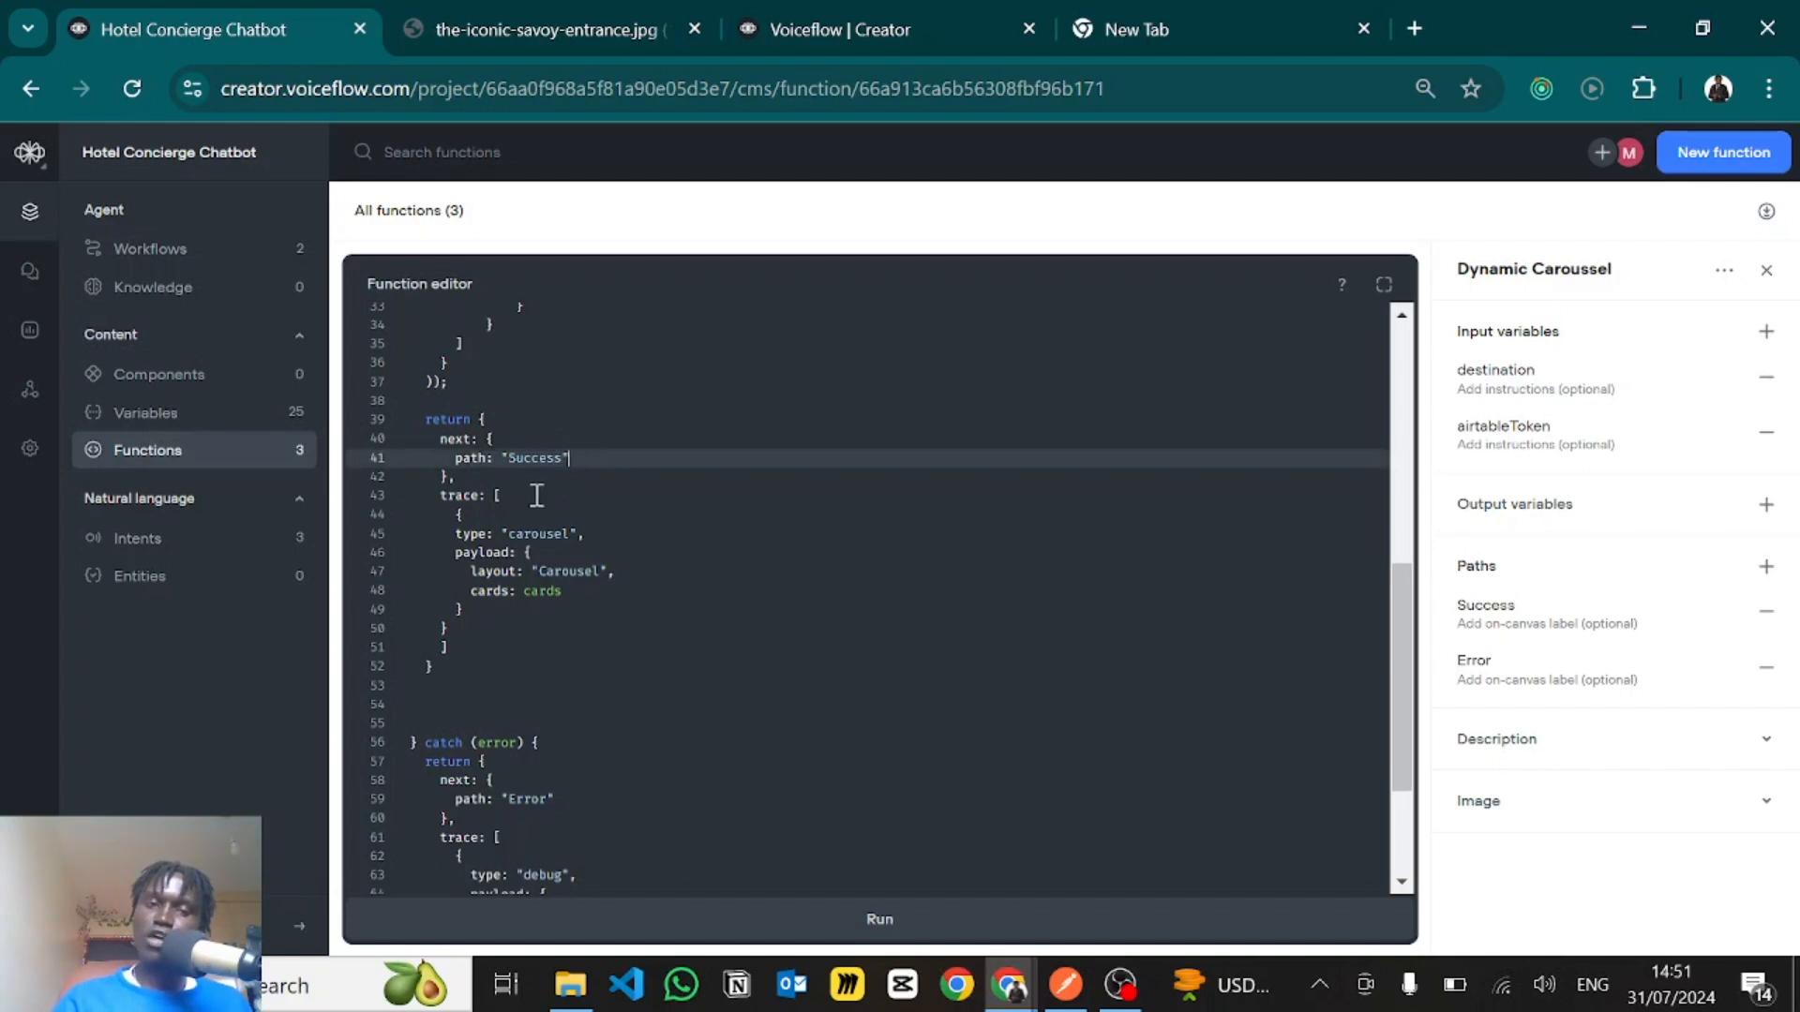
pyautogui.scroll(-2, 534, 497)
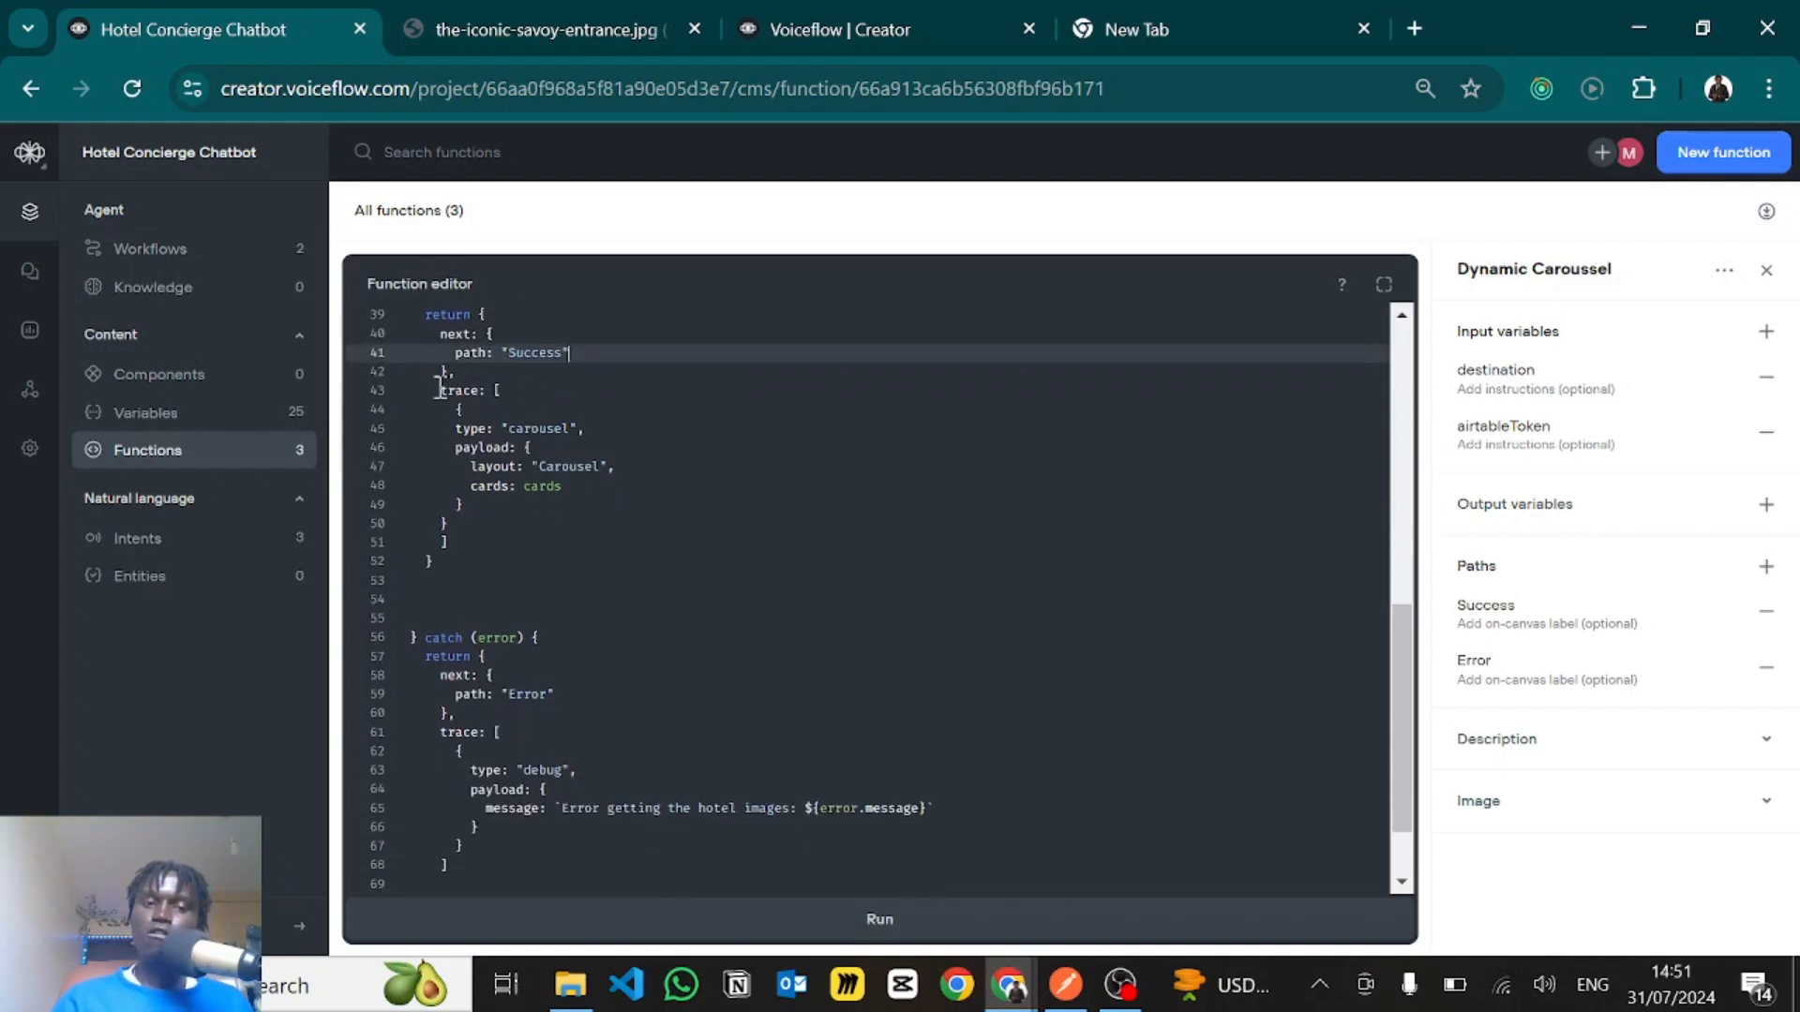
pyautogui.moveTo(439, 388)
pyautogui.mouseDown()
pyautogui.moveTo(498, 510)
pyautogui.moveTo(450, 542)
pyautogui.mouseUp()
pyautogui.click(448, 542)
pyautogui.doubleClick(542, 429)
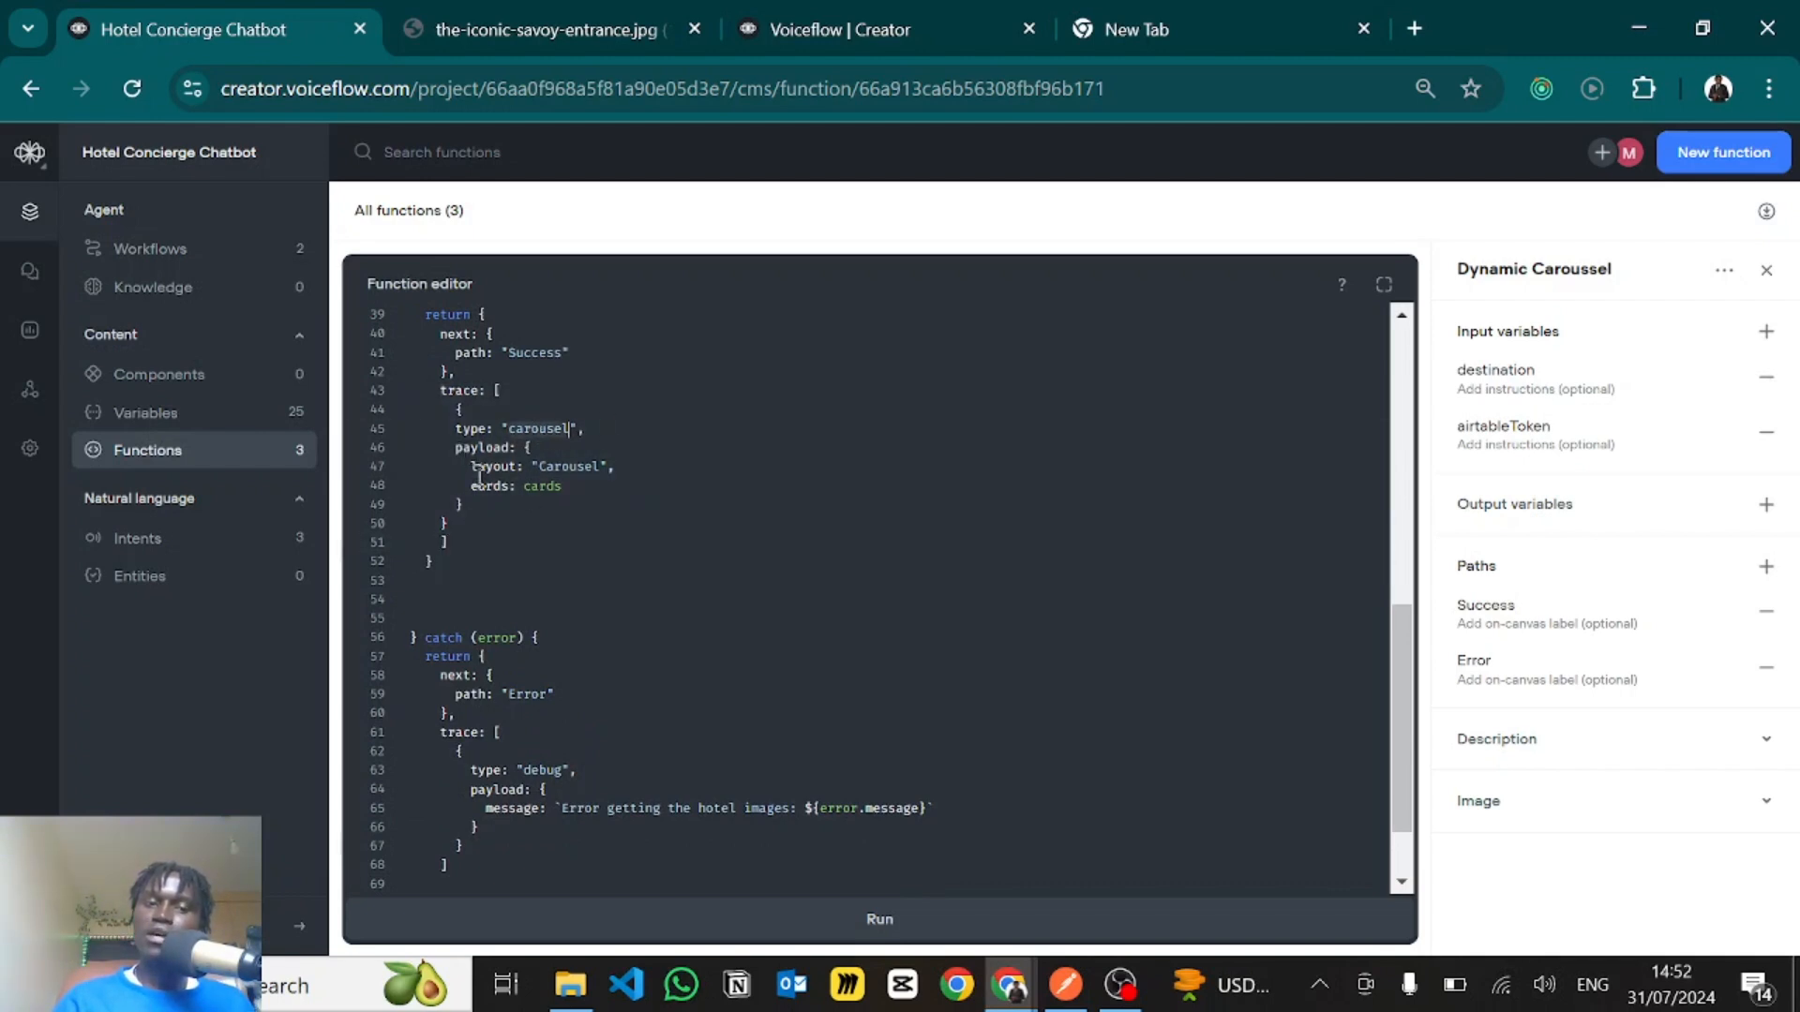
pyautogui.moveTo(514, 485); pyautogui.dragTo(591, 483)
pyautogui.click(592, 485)
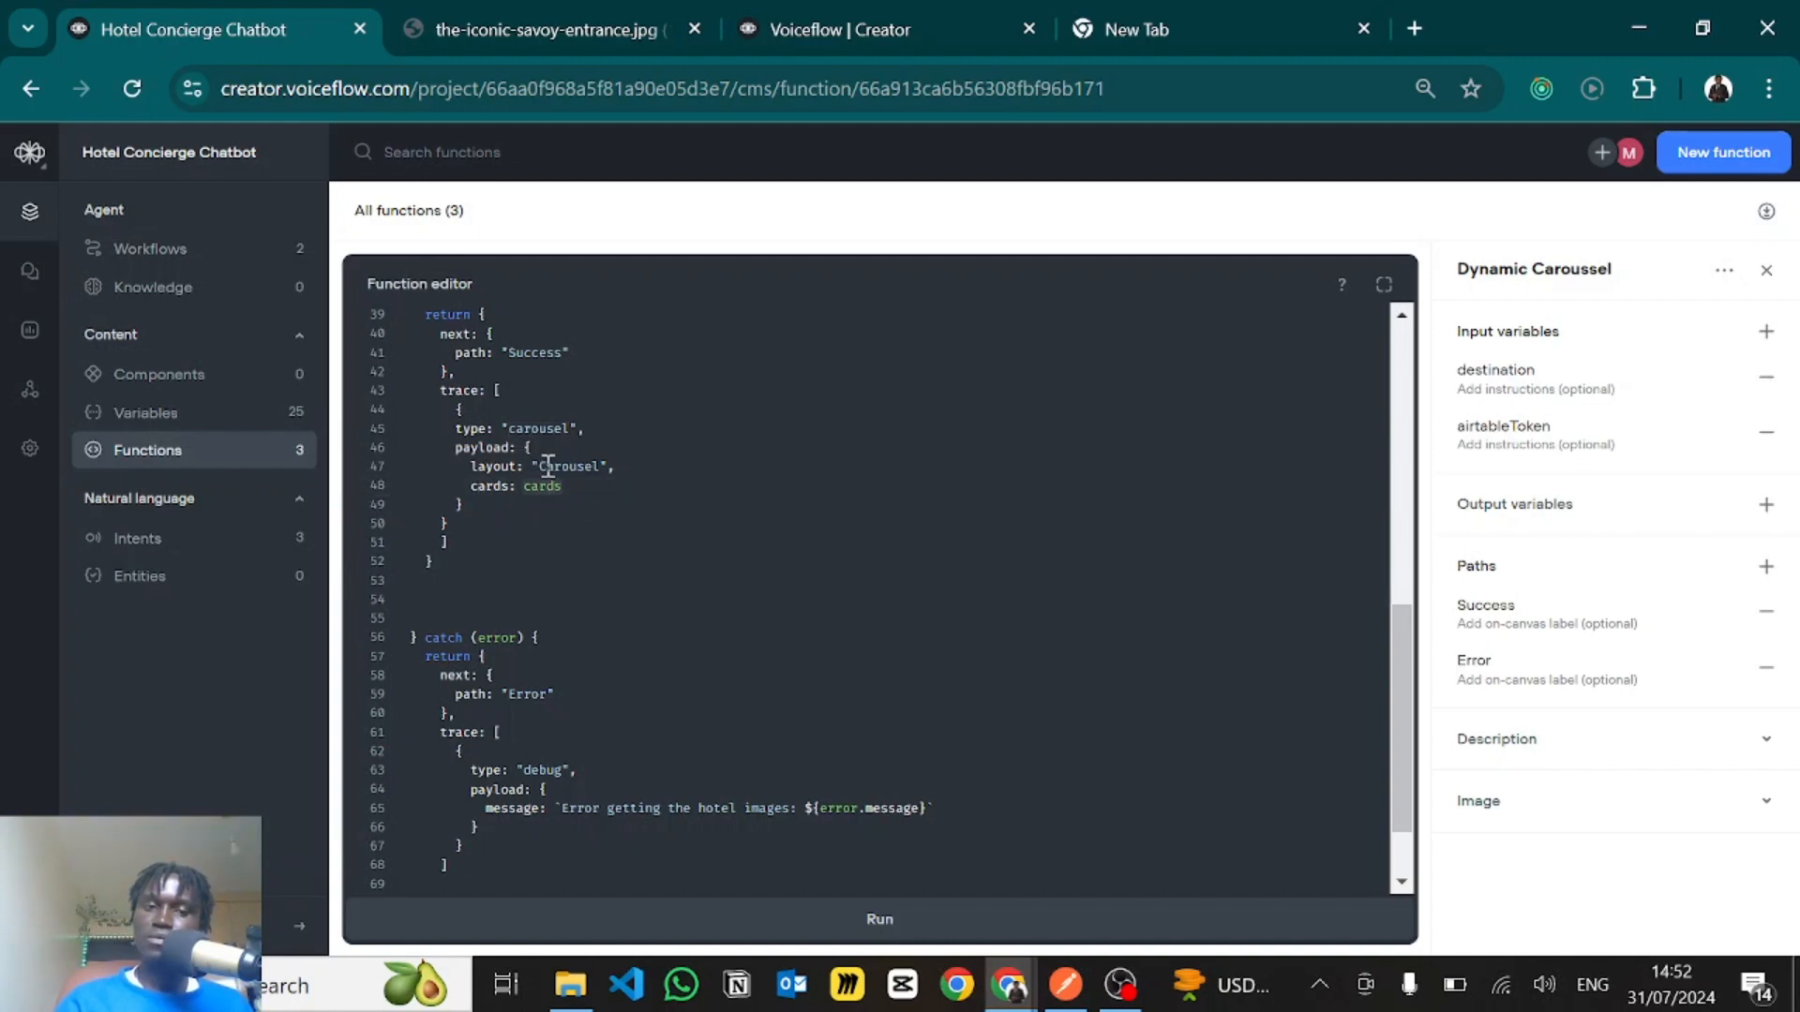
# - Trace the returned cards value on line 48 back to the records.map definition of cards
pyautogui.scroll(7, 520, 438)
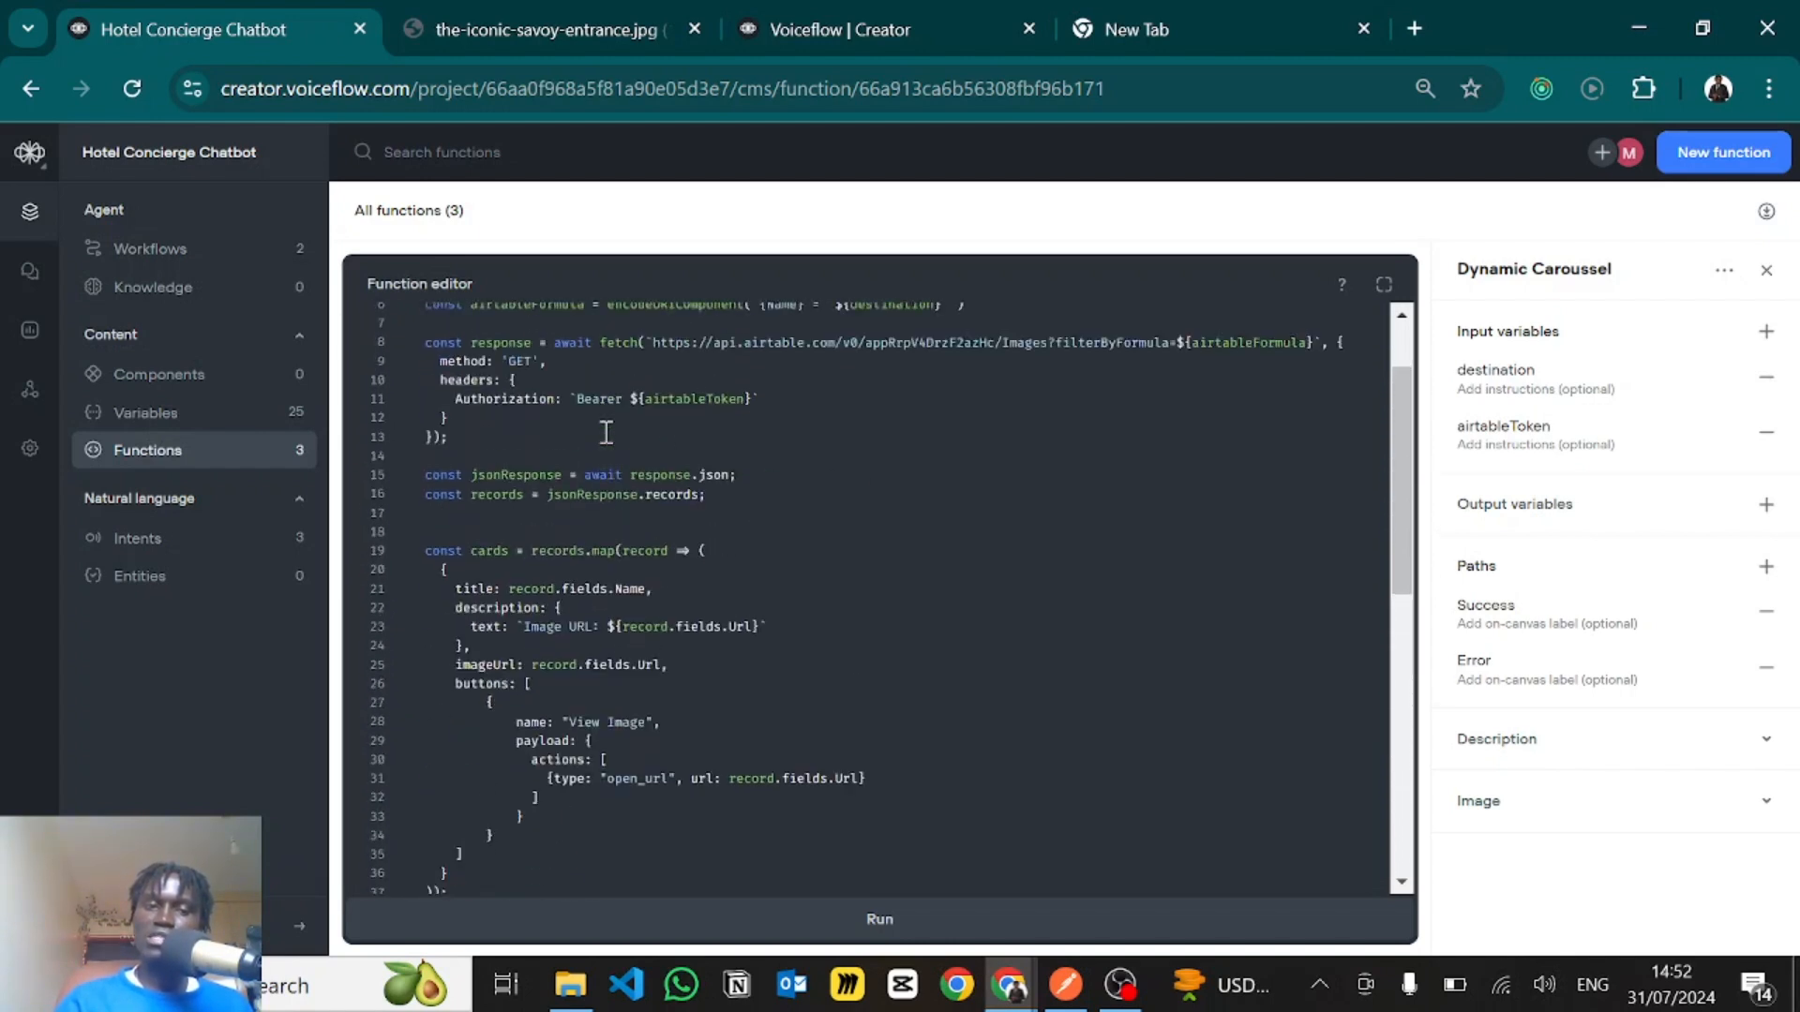
pyautogui.scroll(-6, 494, 560)
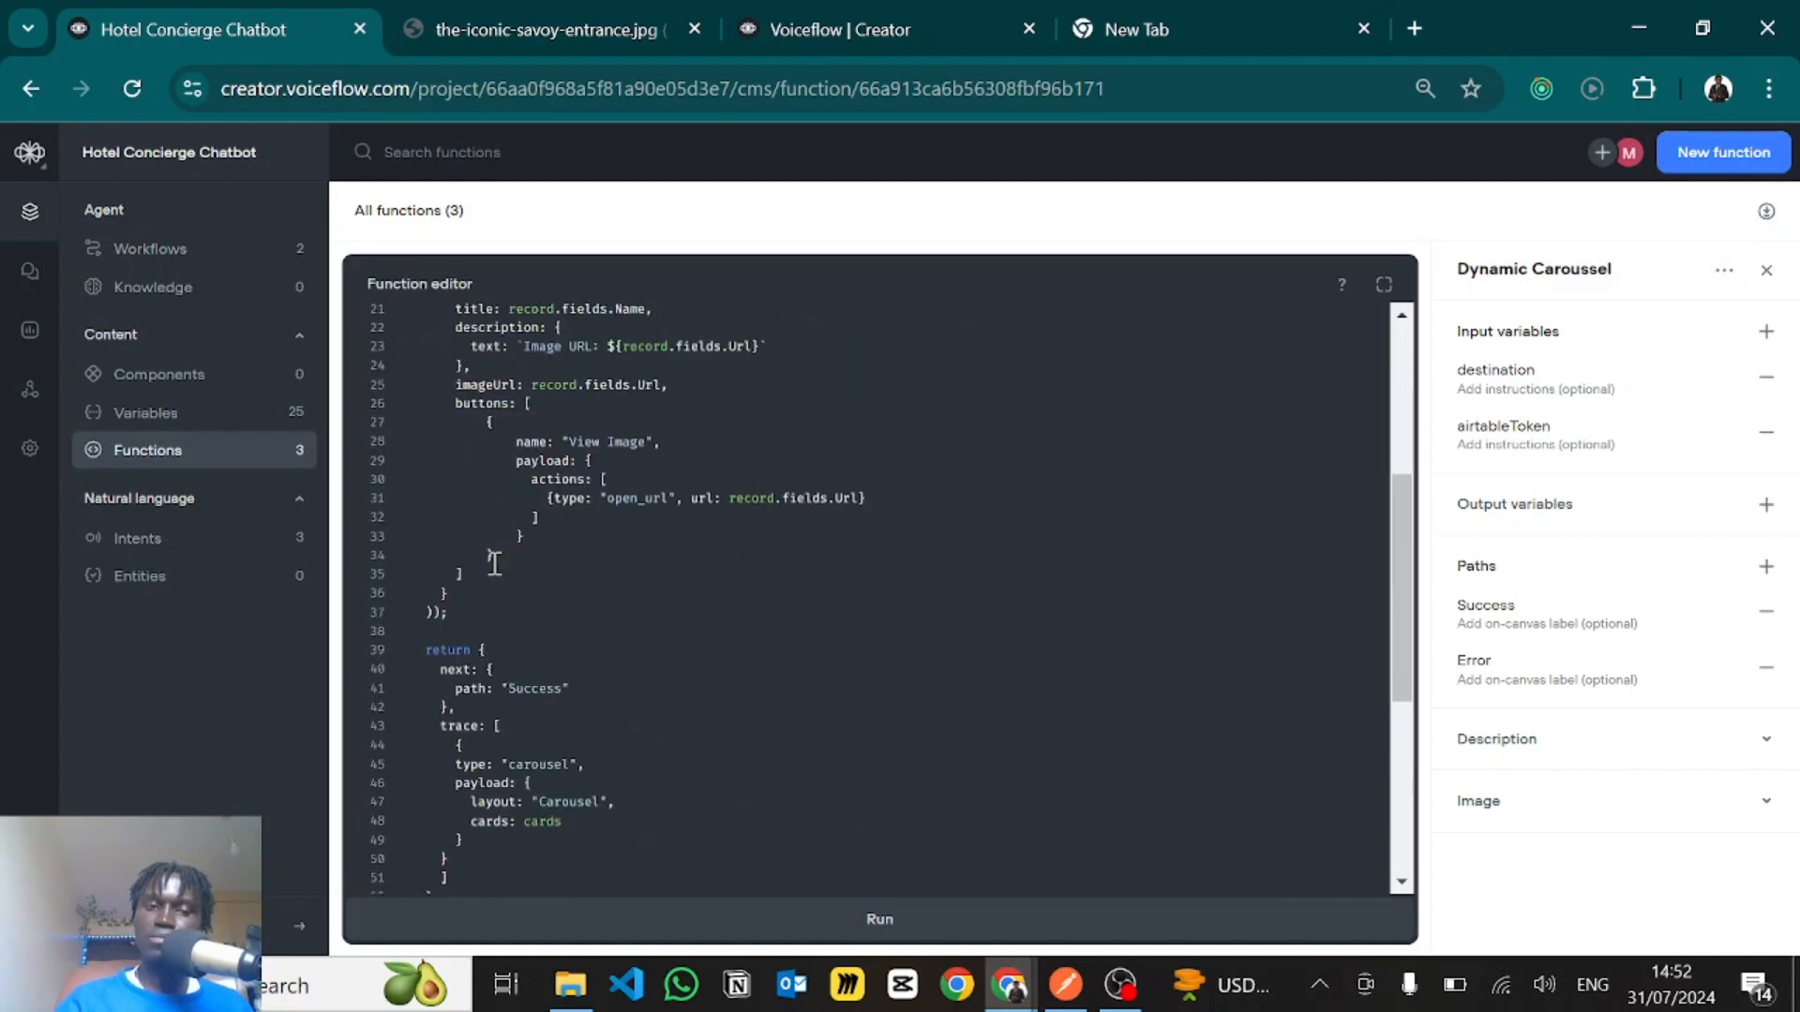
pyautogui.scroll(-1, 557, 603)
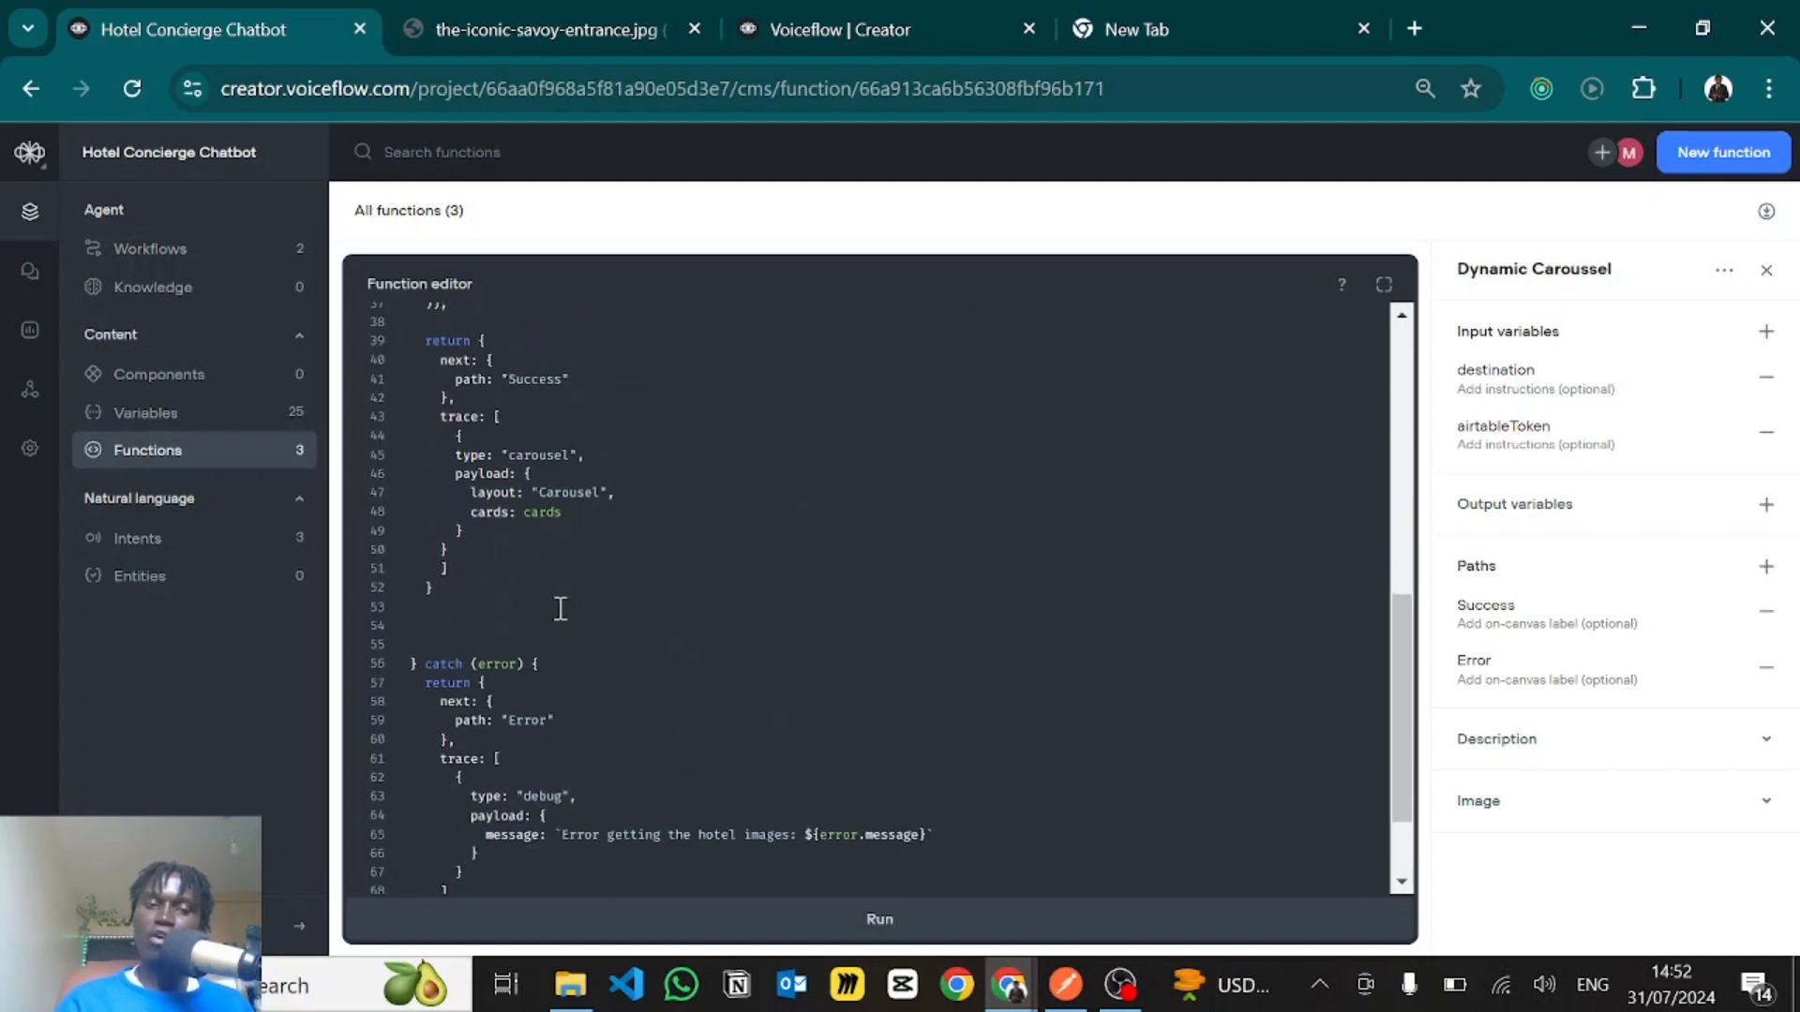
pyautogui.click(541, 519)
# - Examine the catch block's "Error" path and its debug trace
pyautogui.scroll(-2, 552, 530)
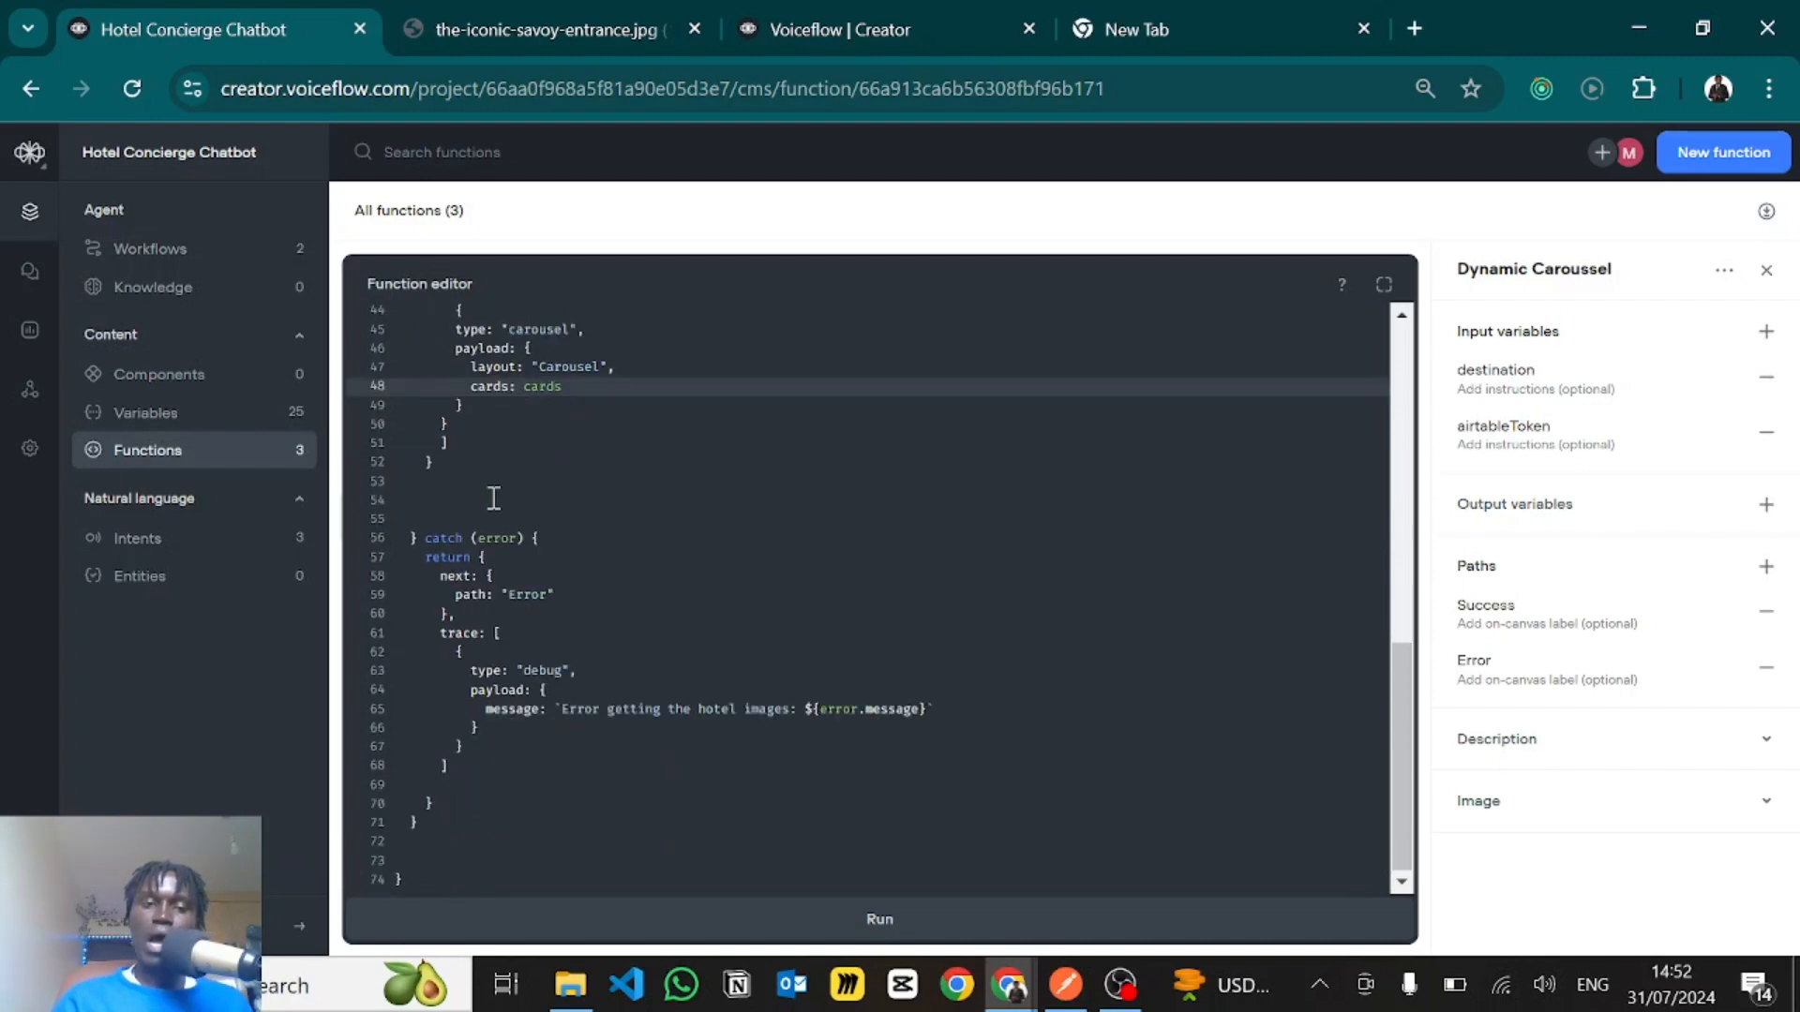
pyautogui.moveTo(424, 542); pyautogui.dragTo(496, 675)
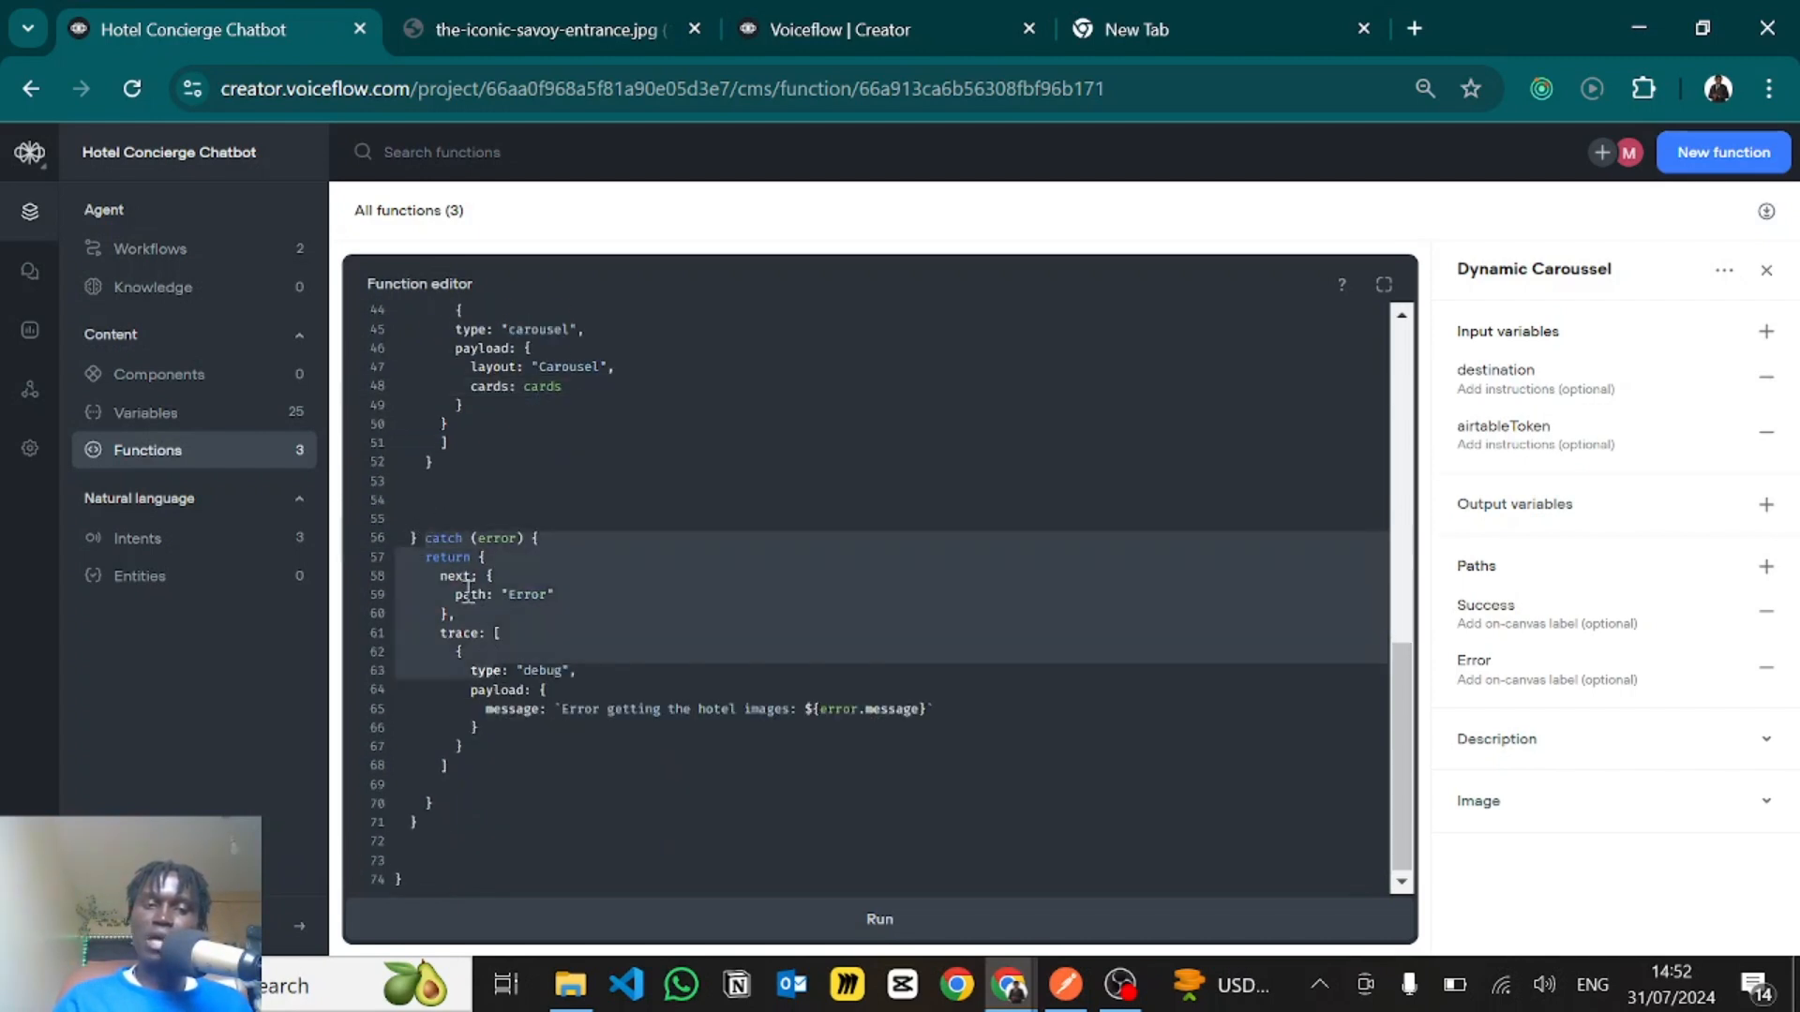
pyautogui.click(466, 591)
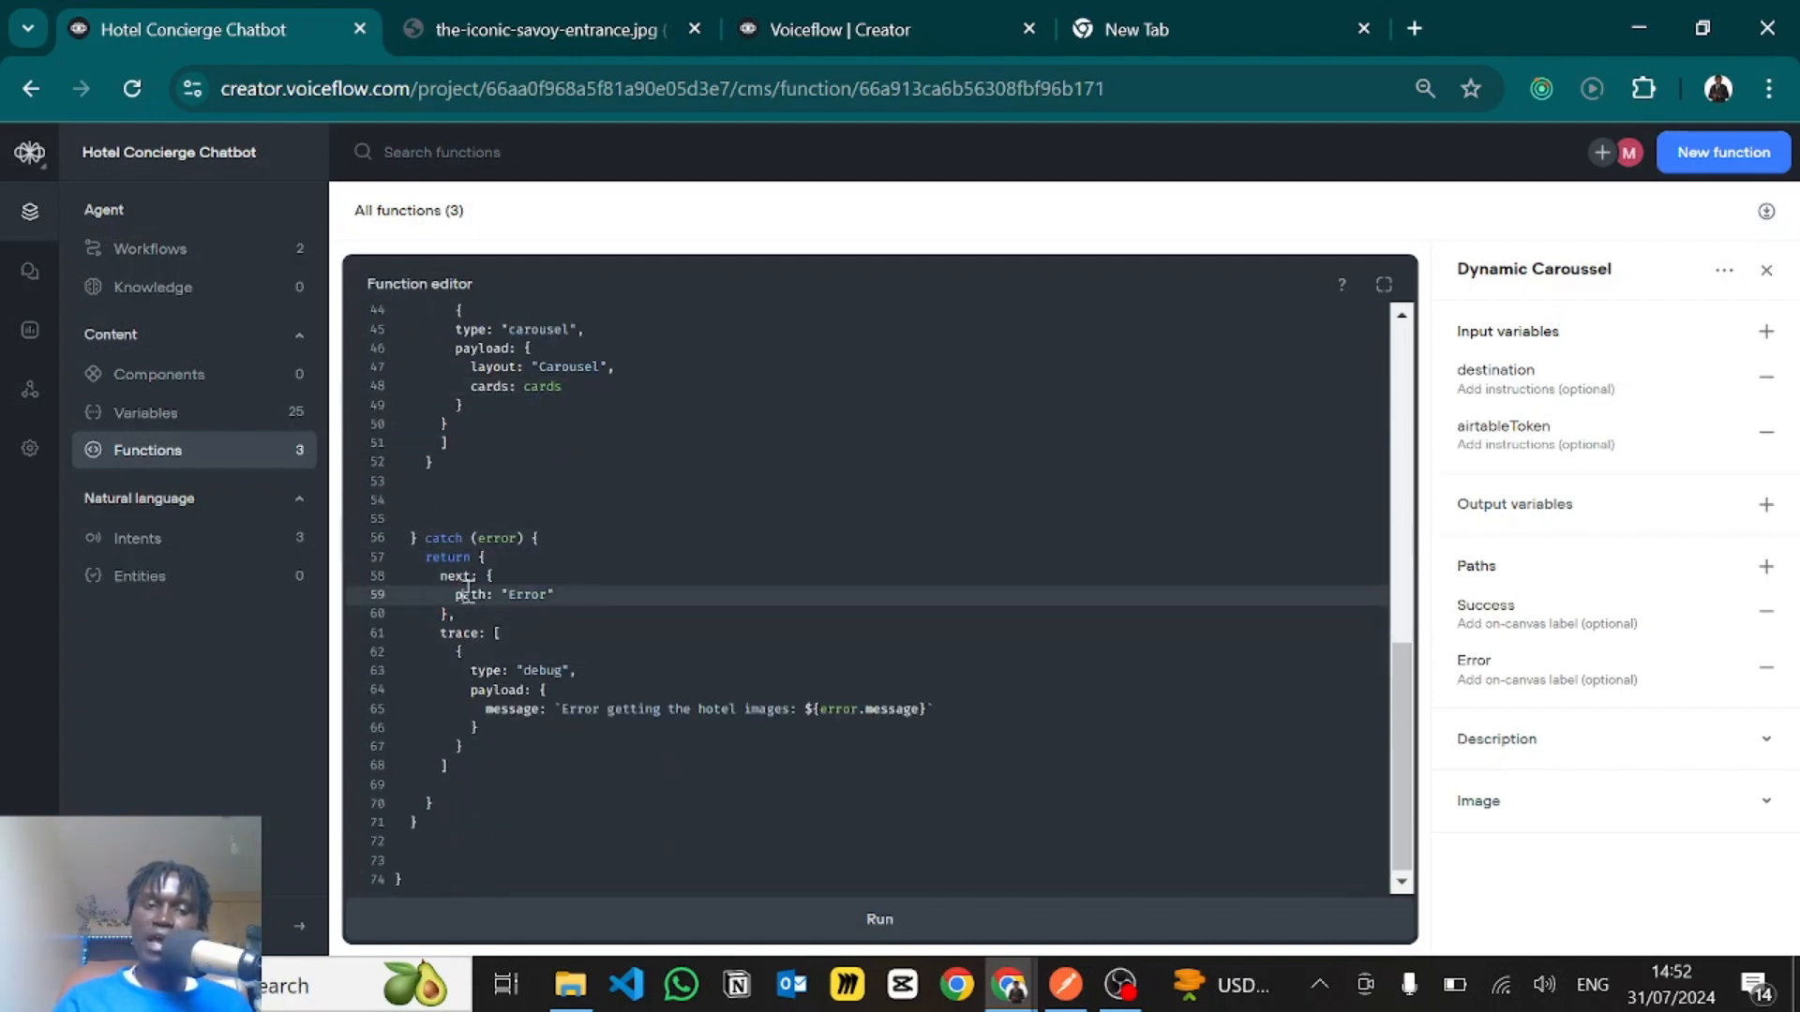
pyautogui.click(570, 633)
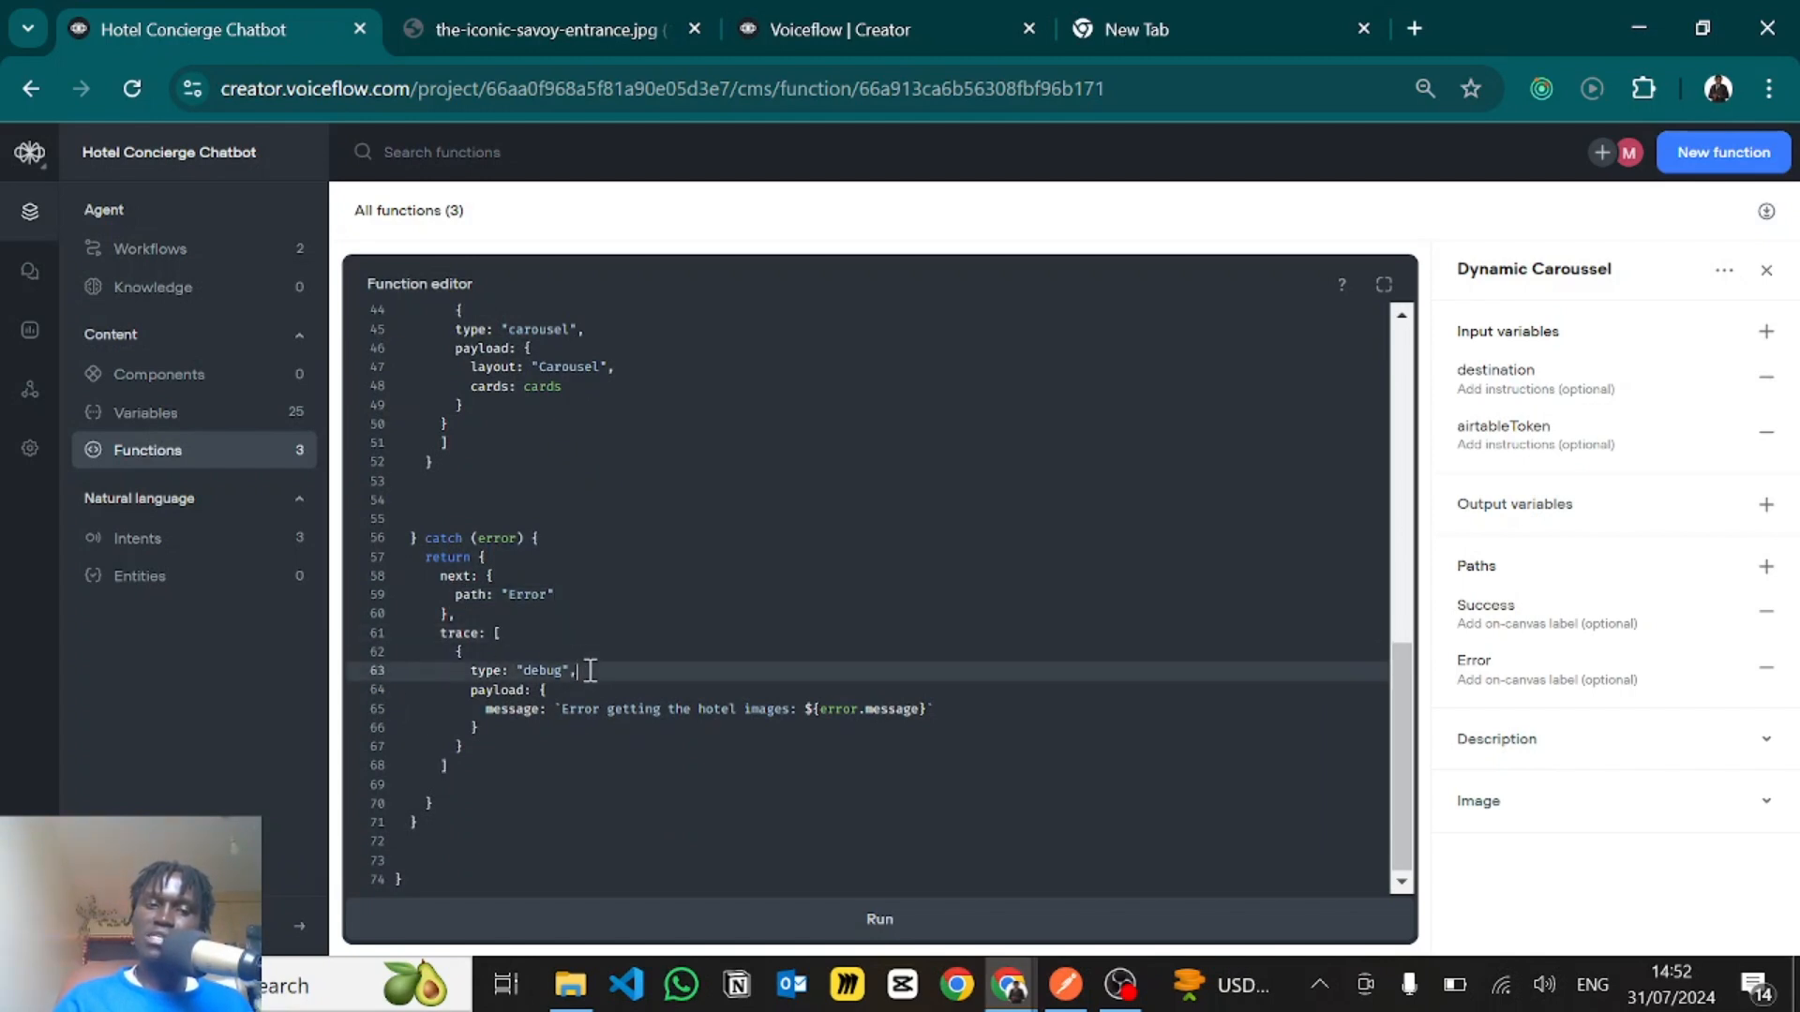
# - Examine the catch trace's "debug" type on line 63 and its "Error getting the hotel images" message template on line 65
pyautogui.moveTo(591, 671); pyautogui.dragTo(472, 673)
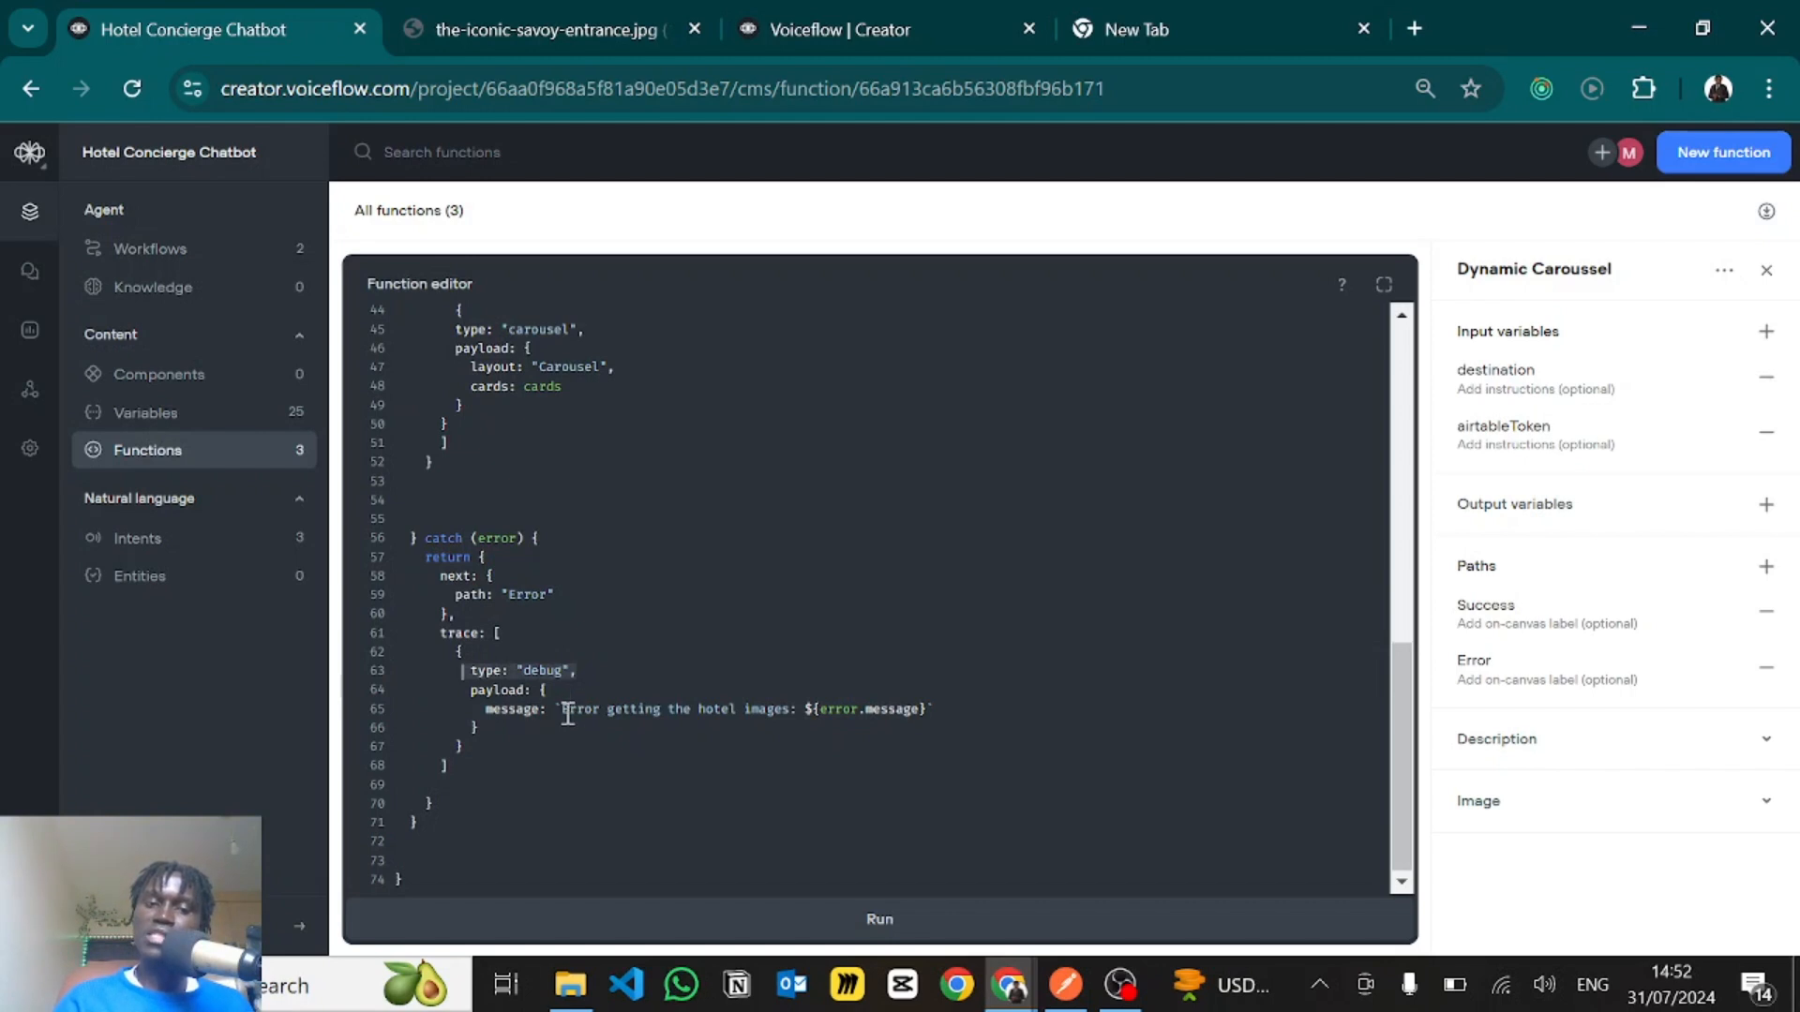
pyautogui.moveTo(560, 710); pyautogui.dragTo(949, 716)
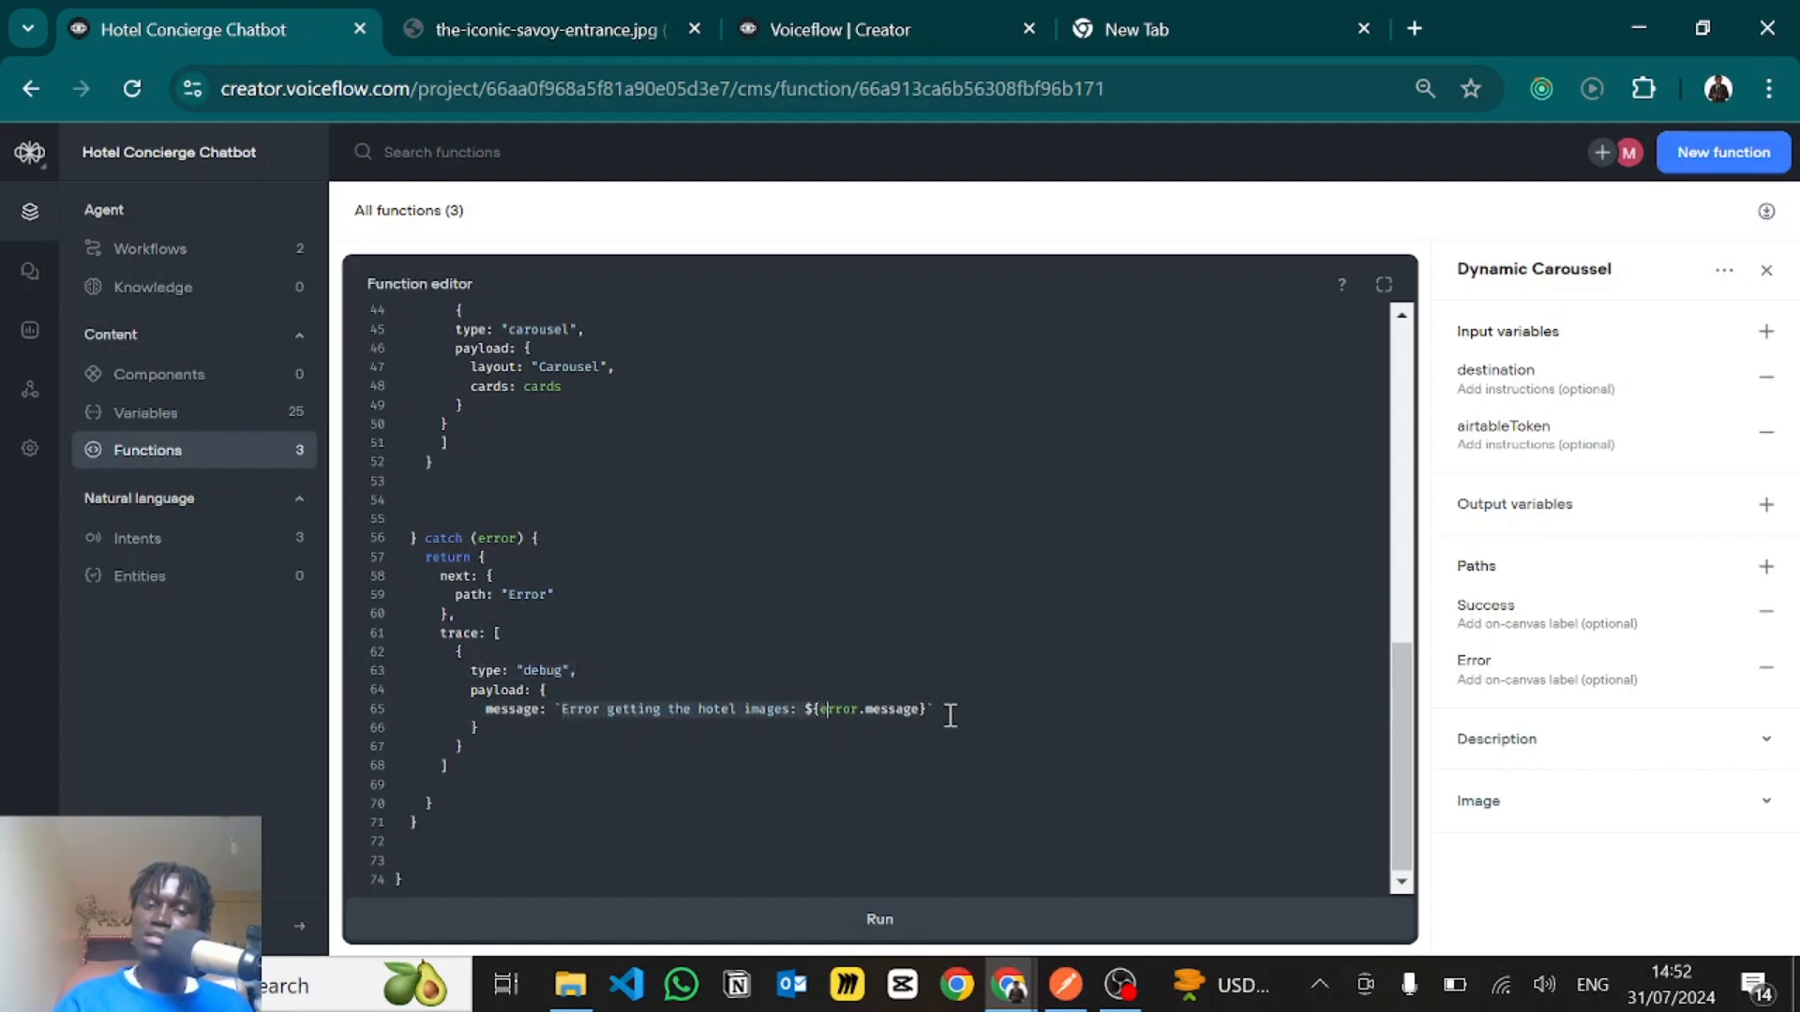
pyautogui.click(1000, 713)
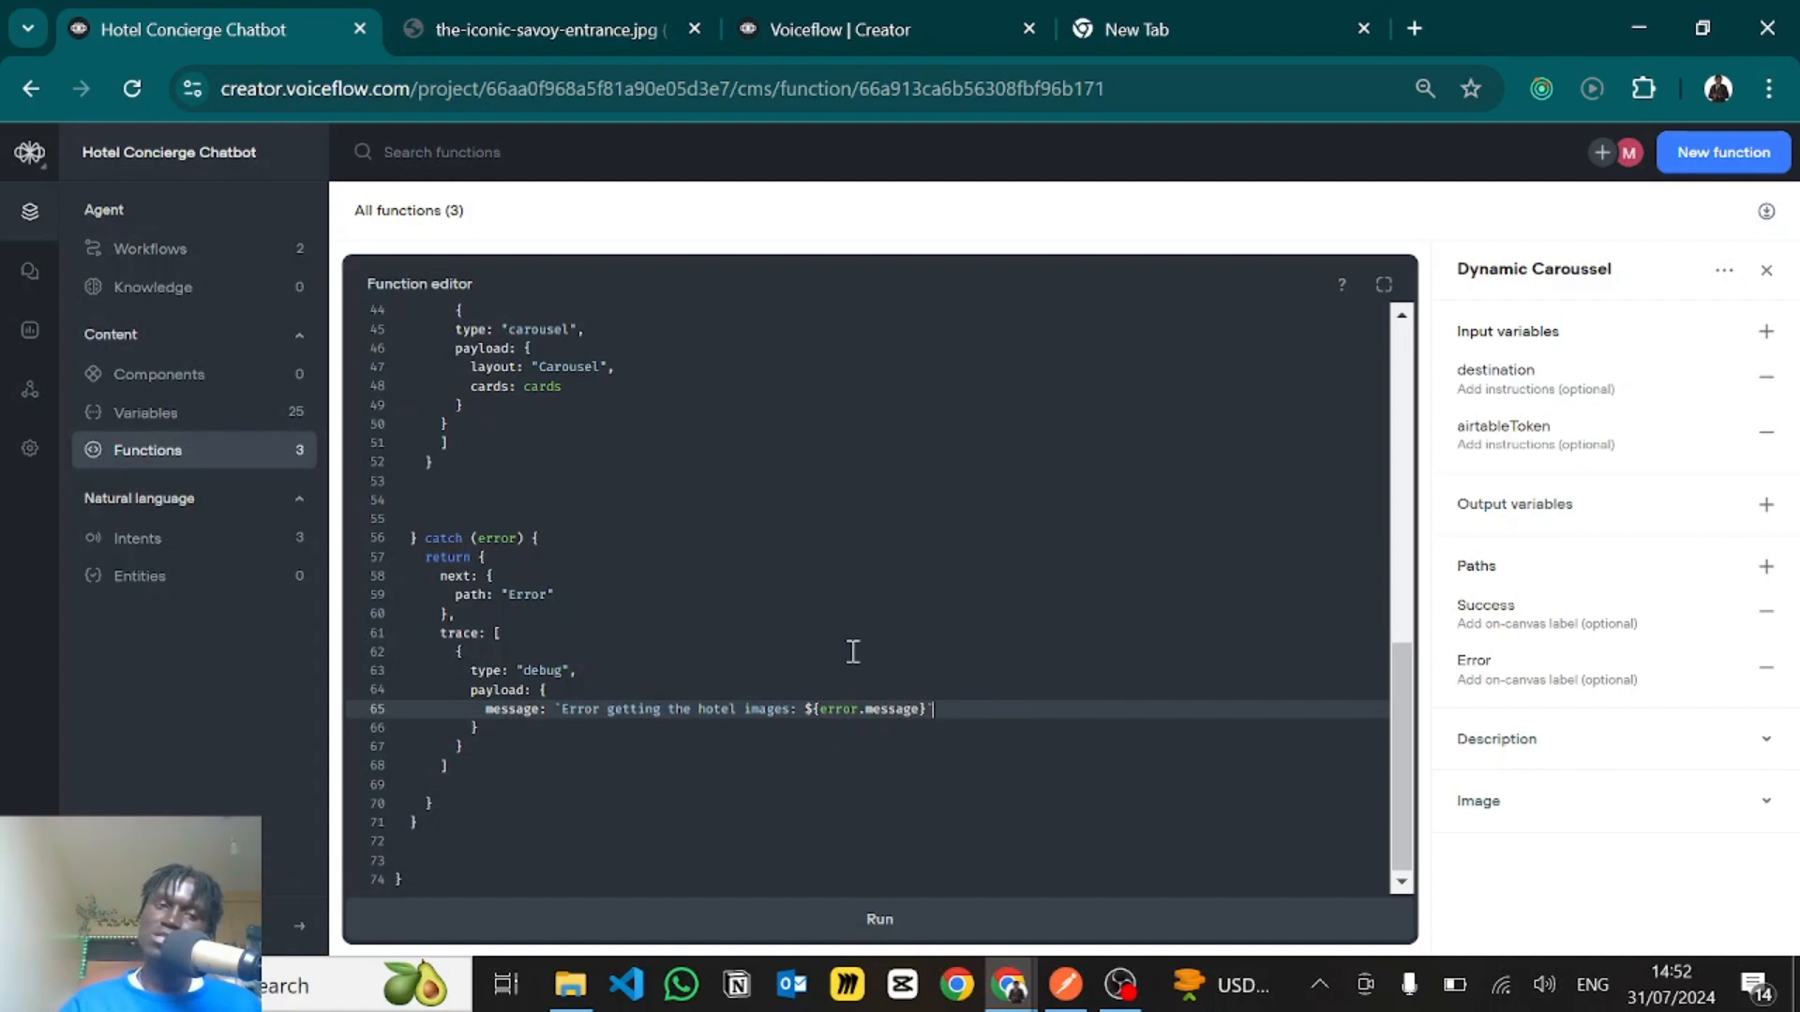
# - Open the Book A Hotel workflow and examine the "Make a Booking" and "Let's try something else" buttons in New Block 10
pyautogui.click(148, 249)
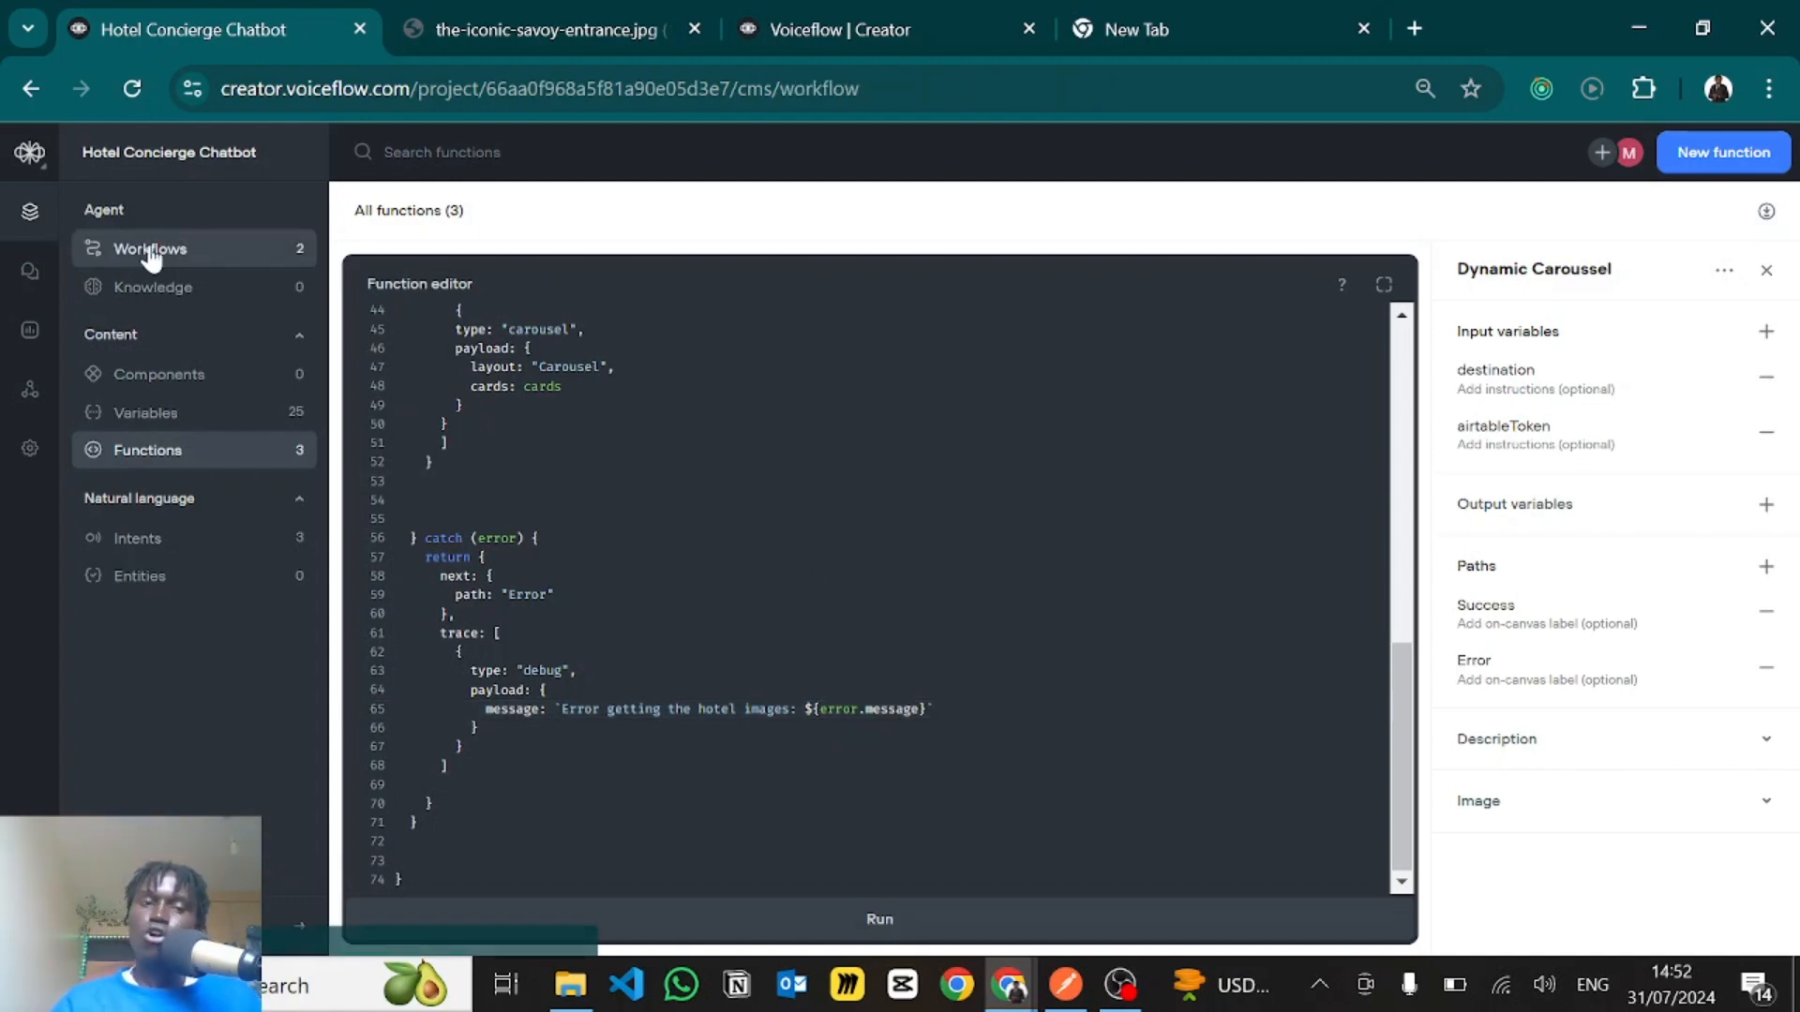
pyautogui.click(494, 352)
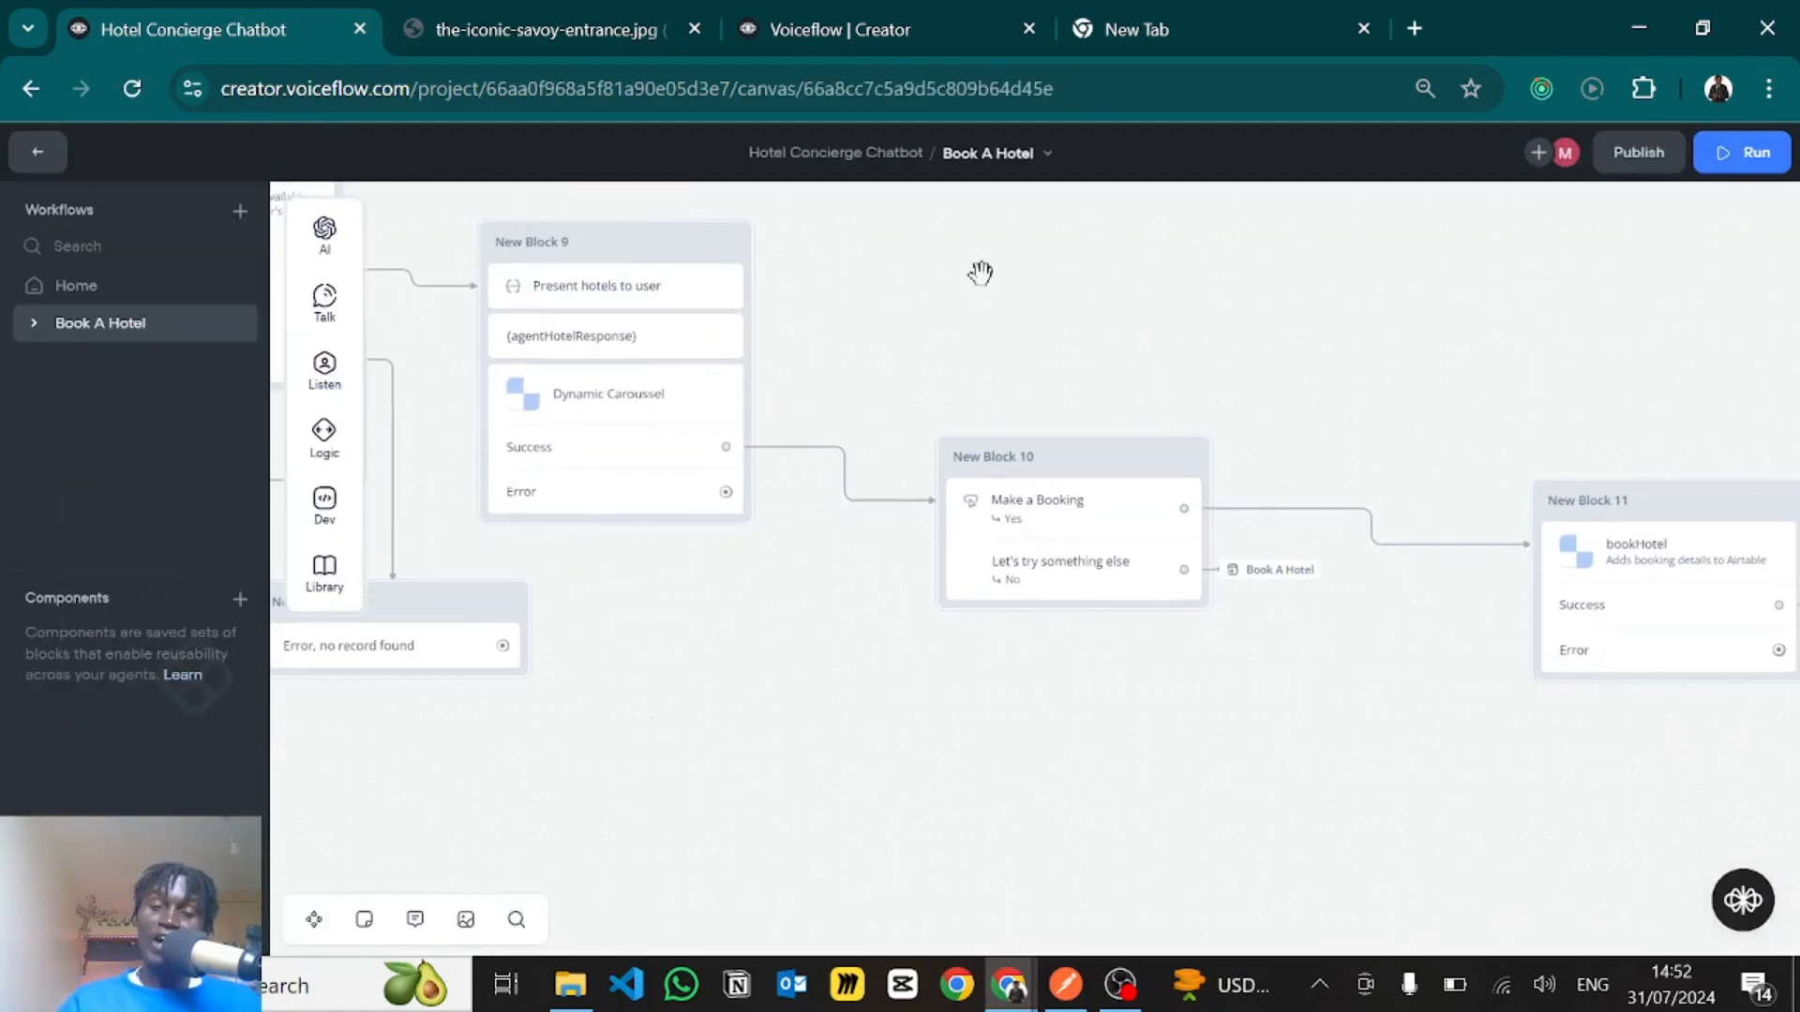
pyautogui.moveTo(980, 277); pyautogui.dragTo(919, 298)
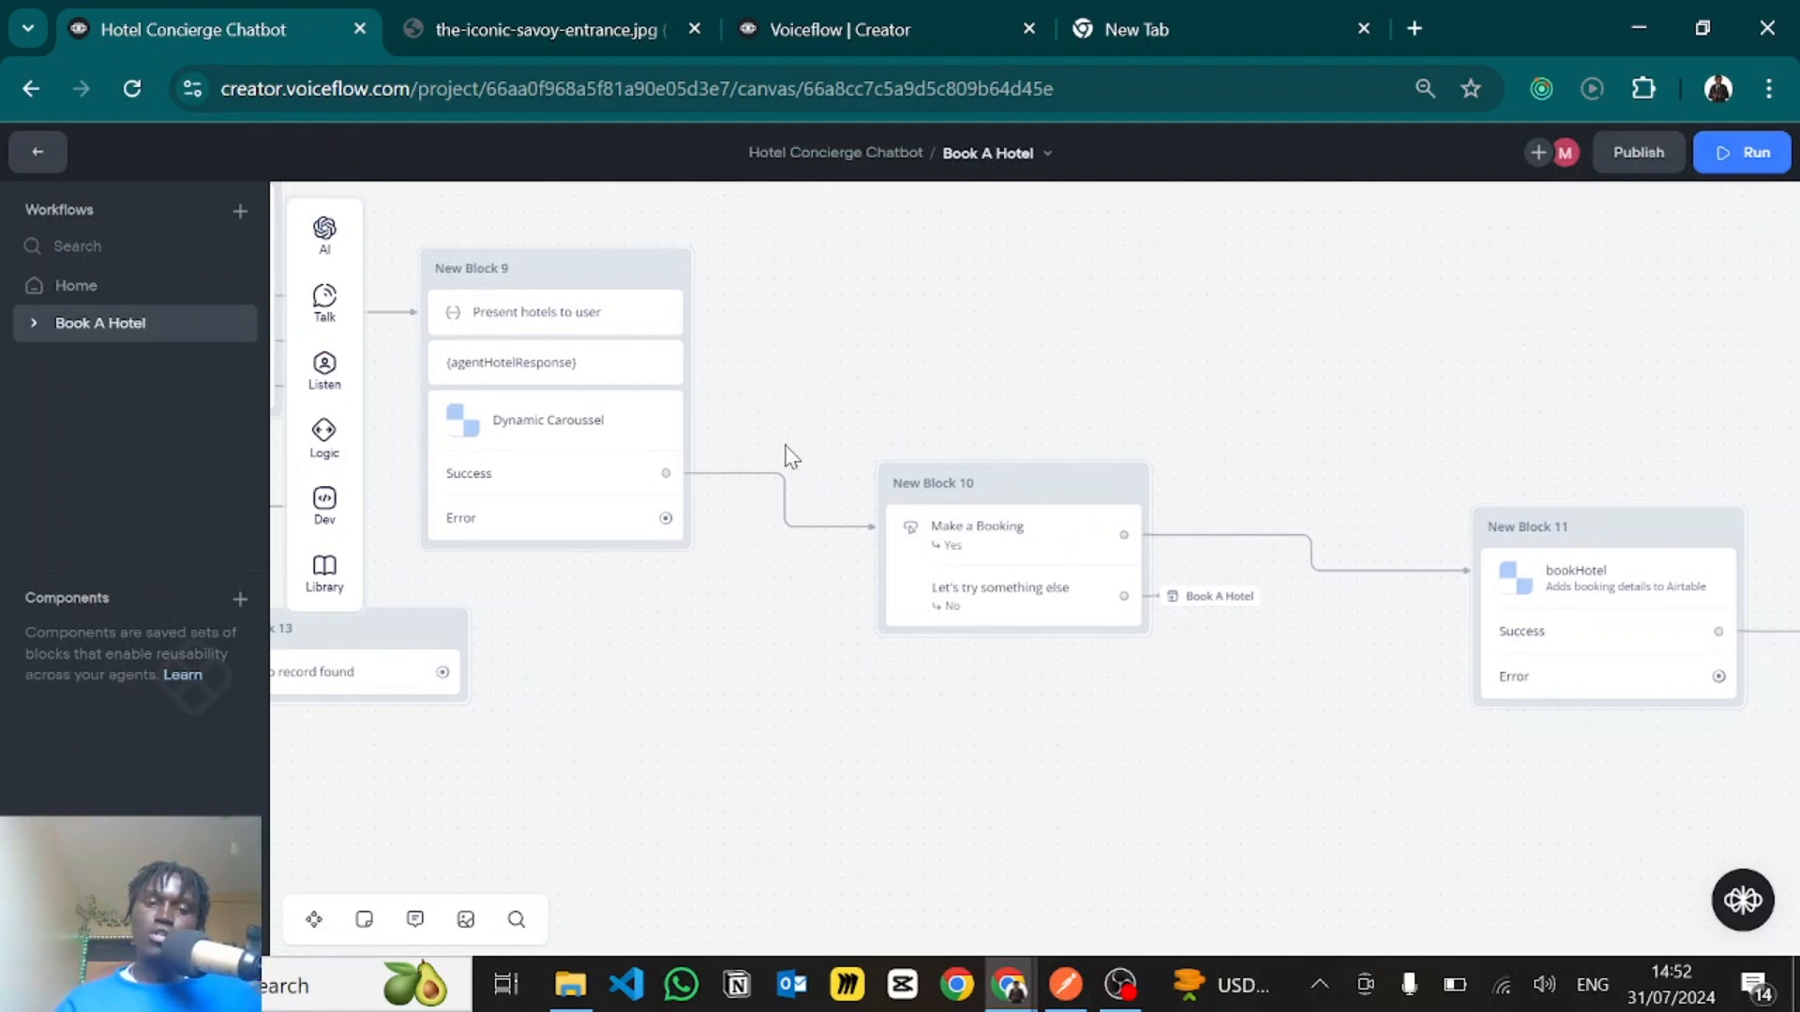
pyautogui.click(987, 539)
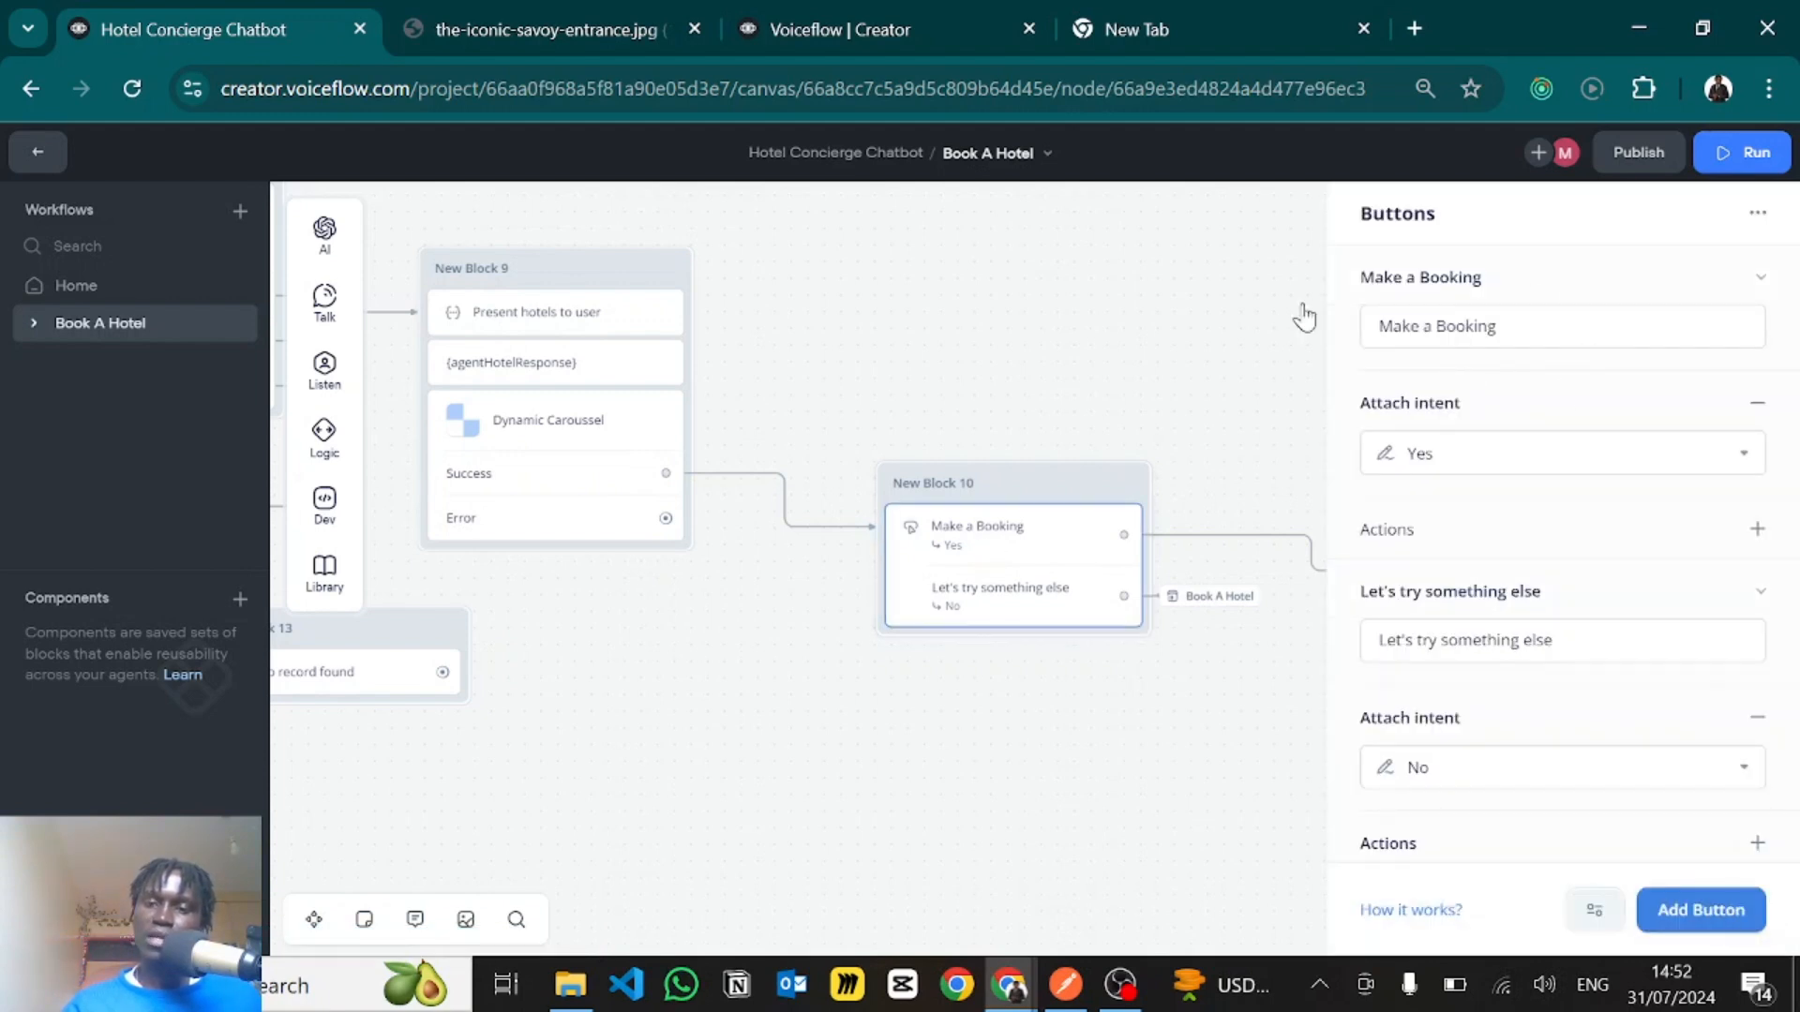
pyautogui.scroll(-1, 1455, 657)
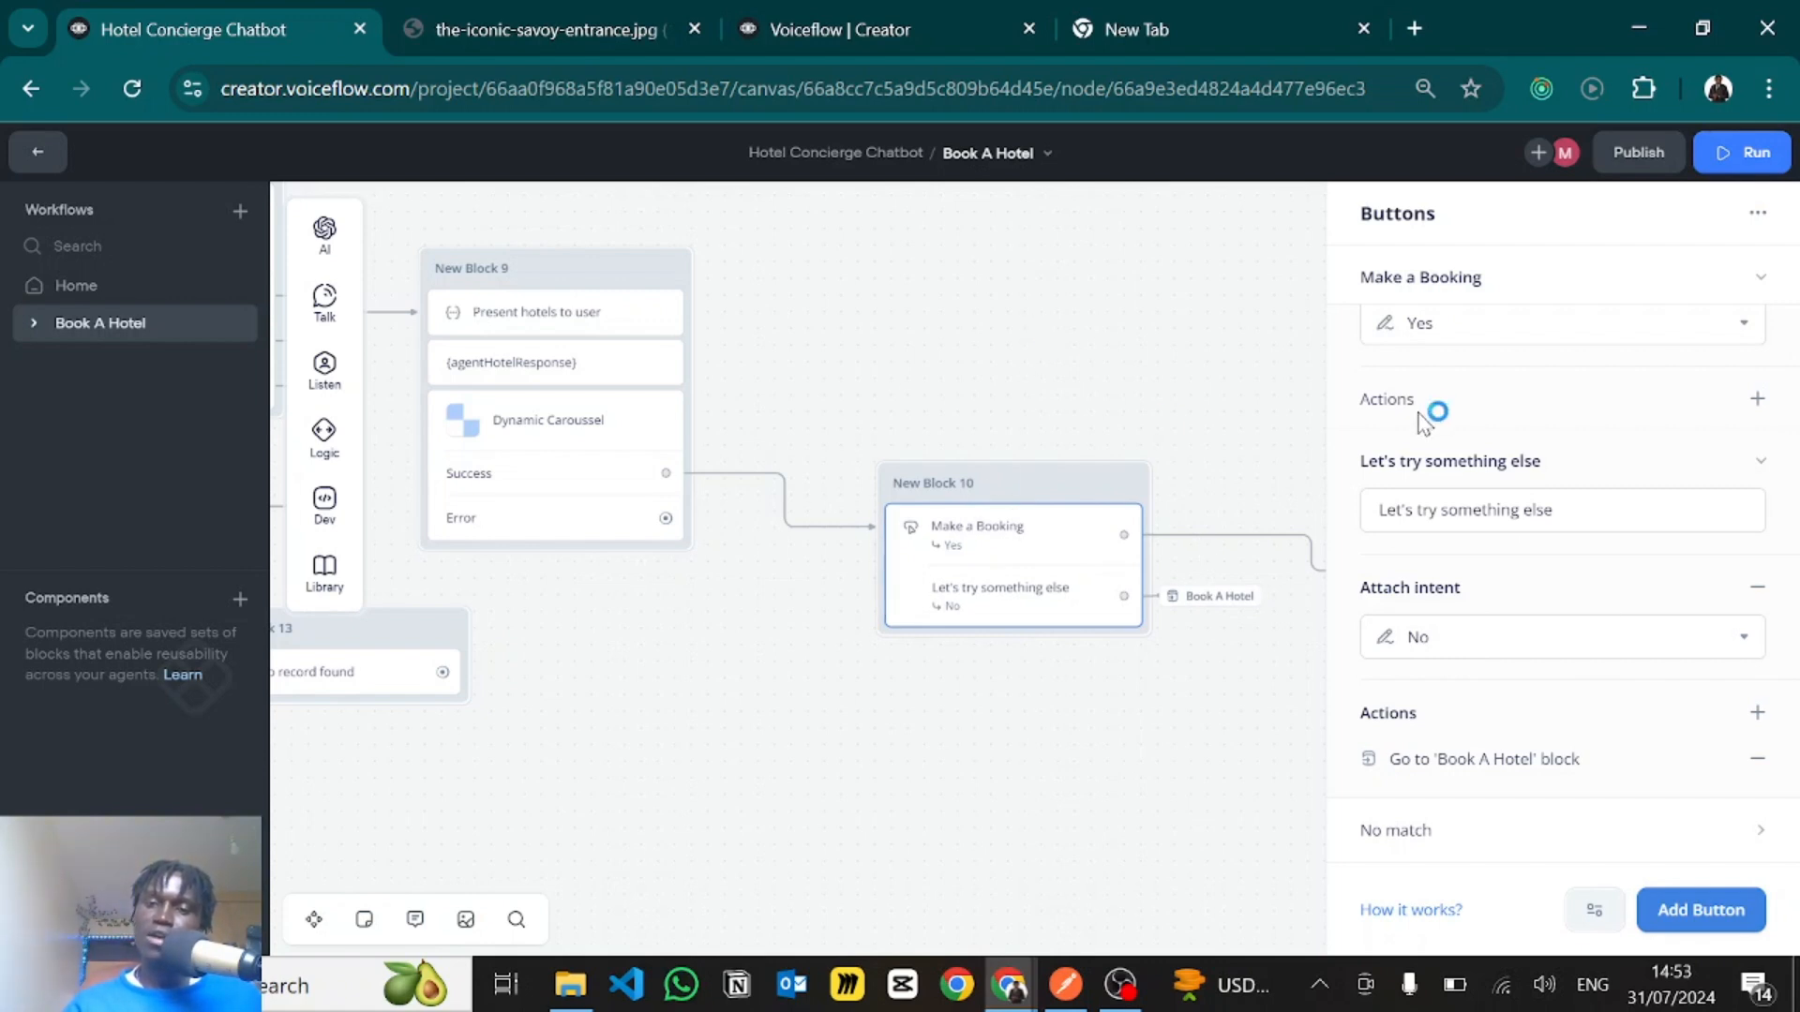
pyautogui.scroll(1, 1458, 417)
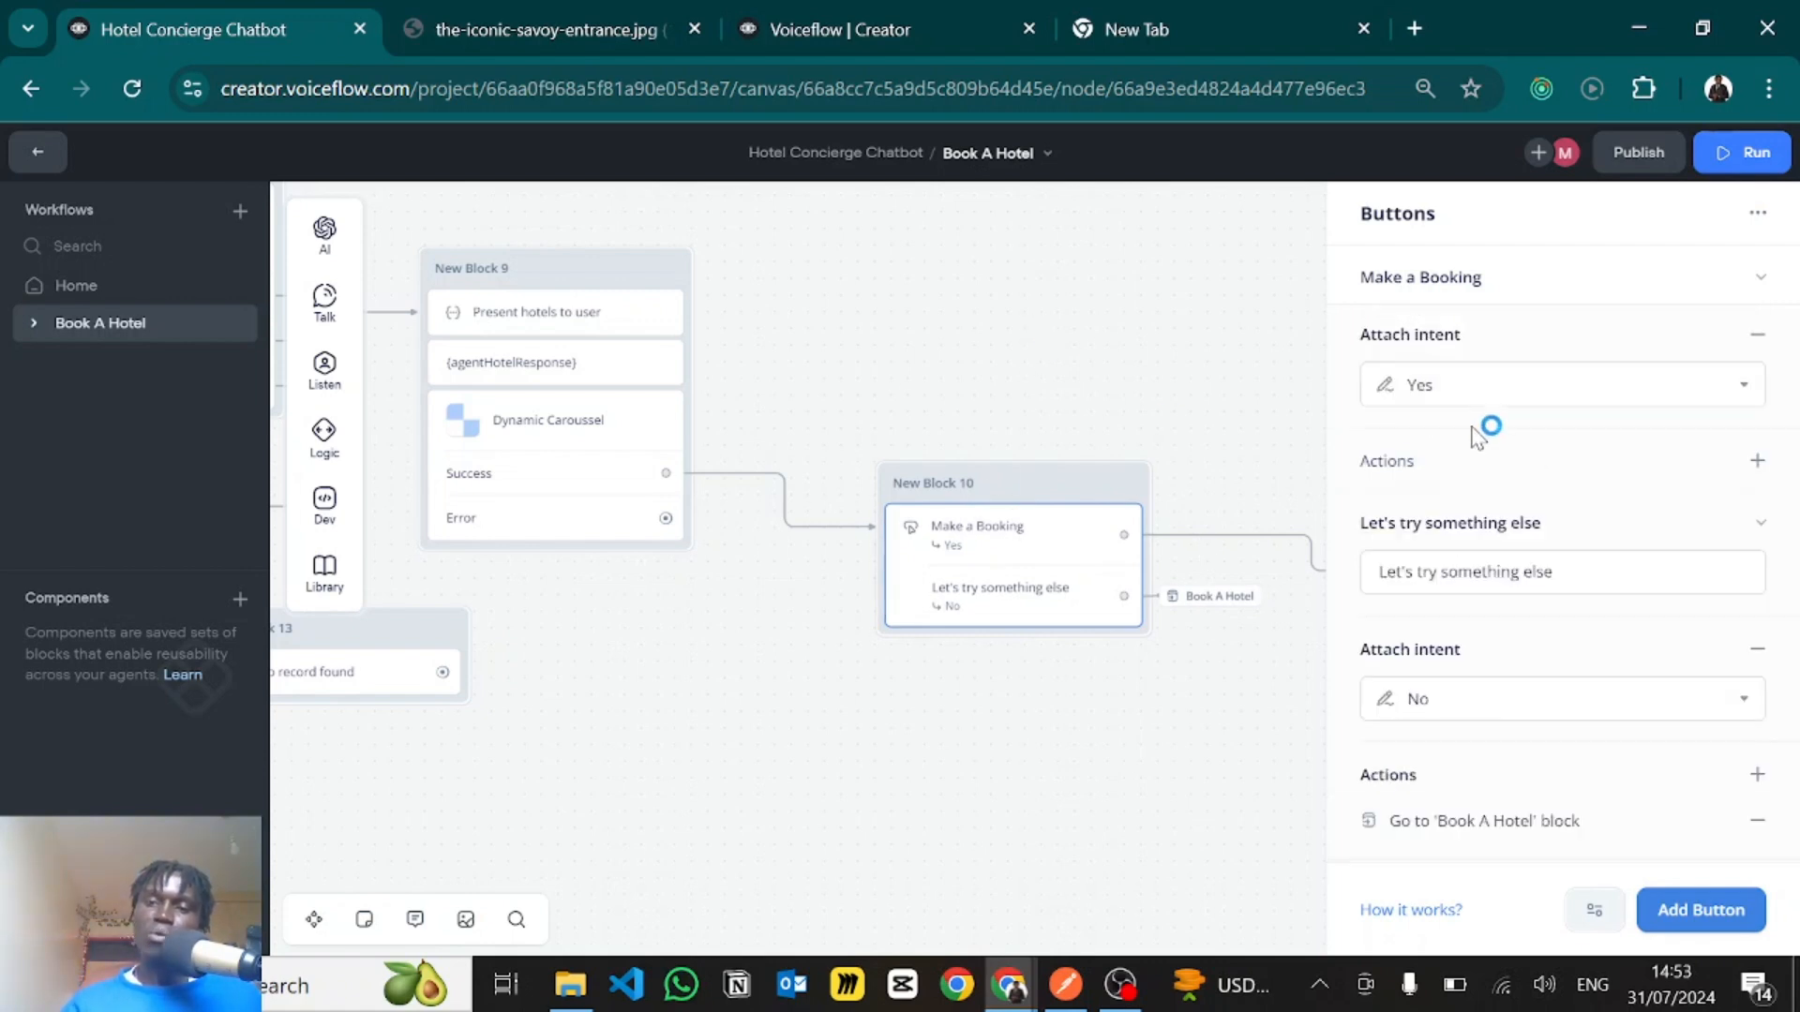
# - Review the intents attached to the "Make a Booking" and "Let's try something else" buttons without changing them
pyautogui.click(1434, 374)
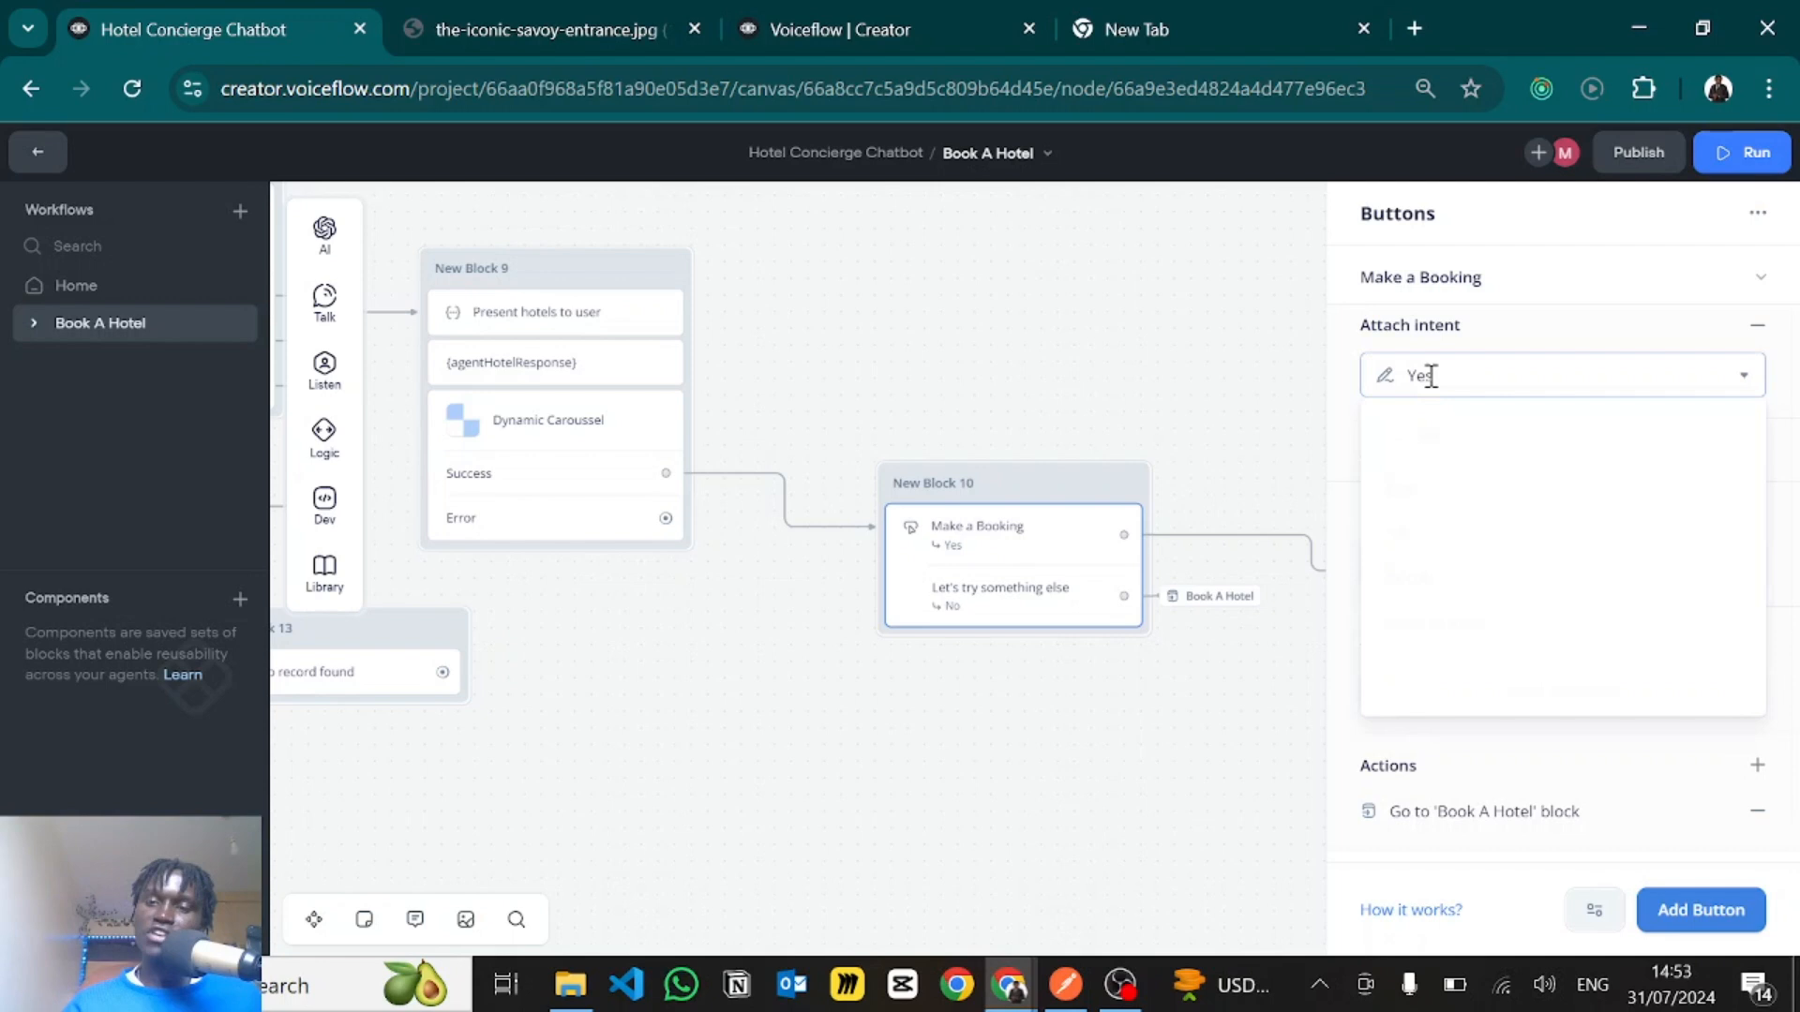
pyautogui.click(1358, 353)
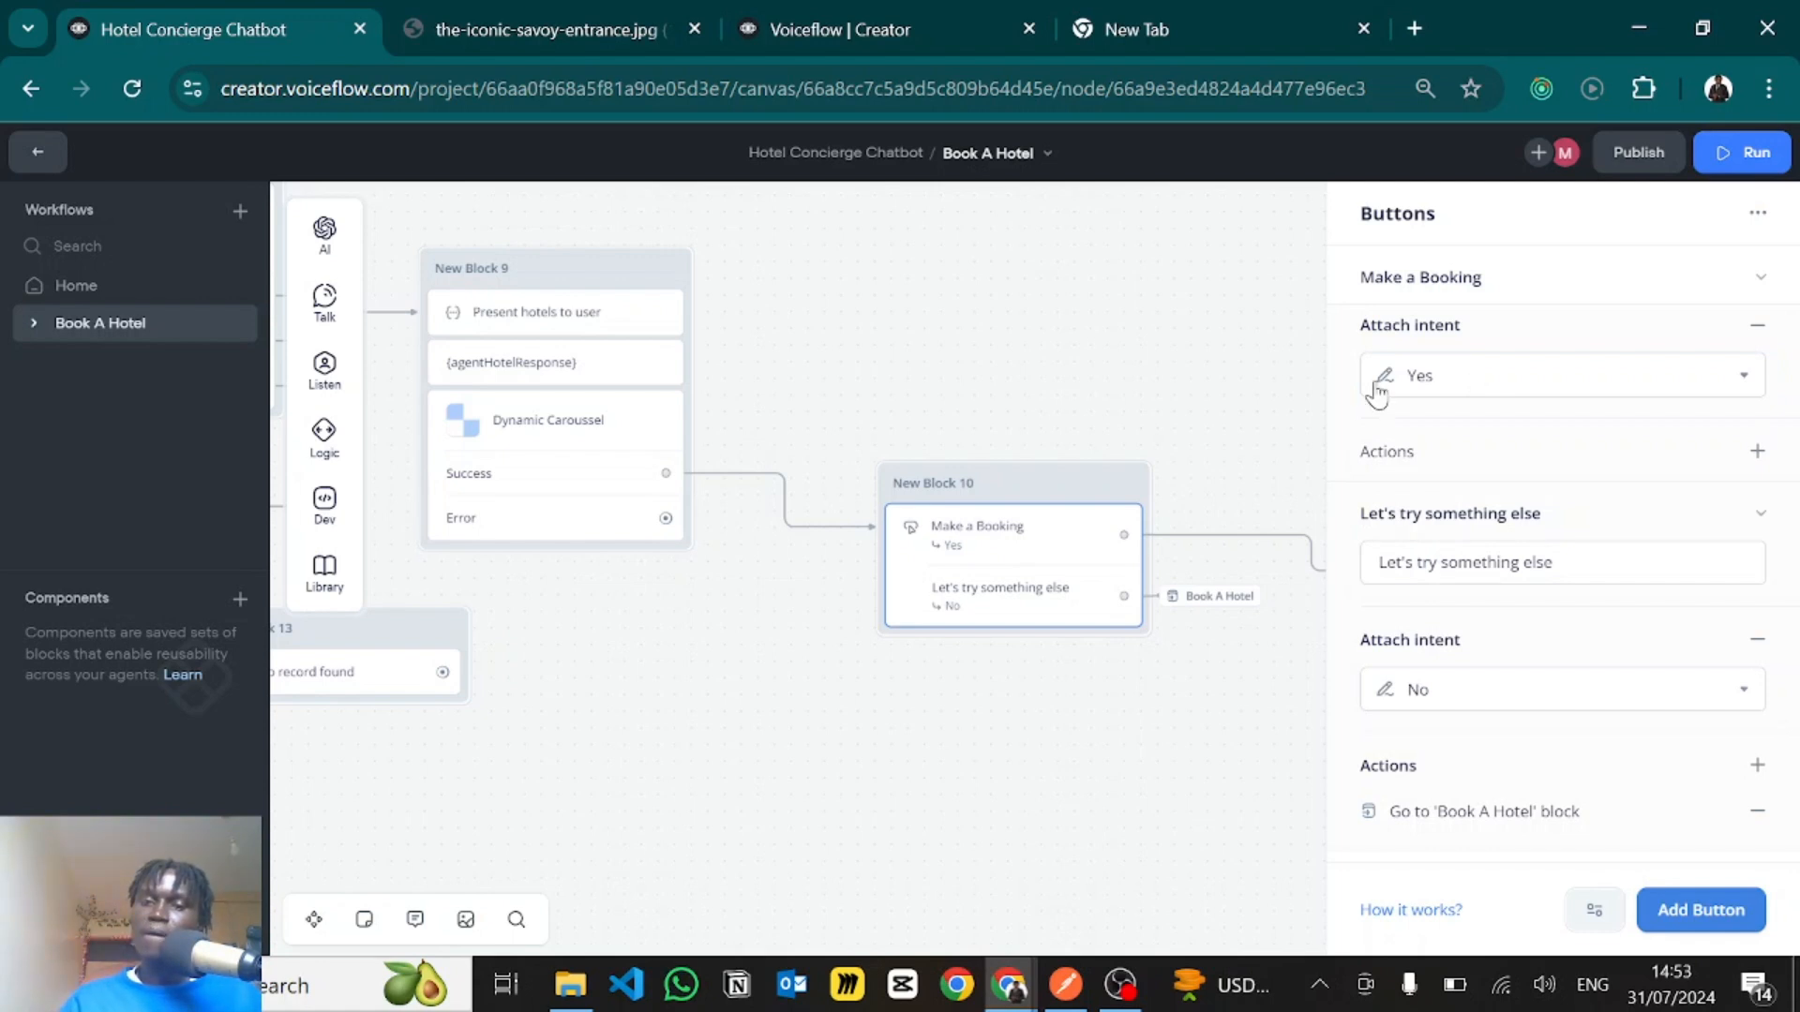
pyautogui.scroll(1, 1487, 375)
pyautogui.click(1443, 346)
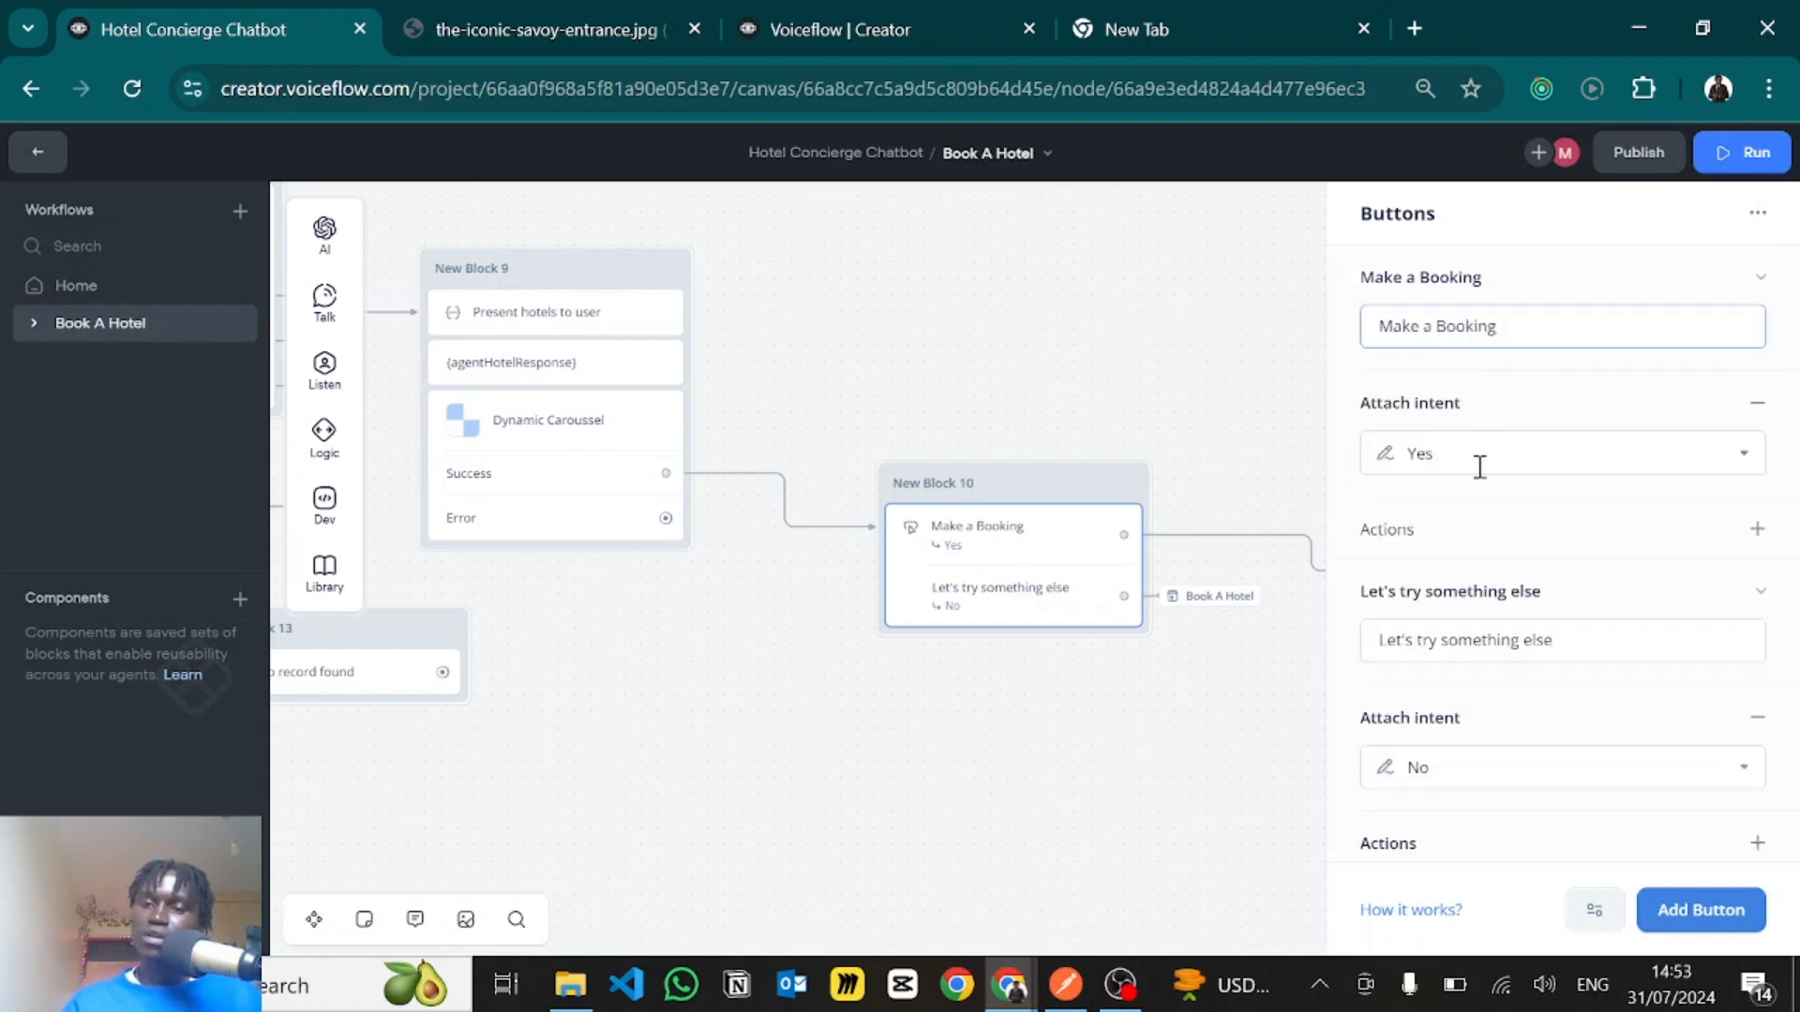
pyautogui.scroll(-2, 1479, 469)
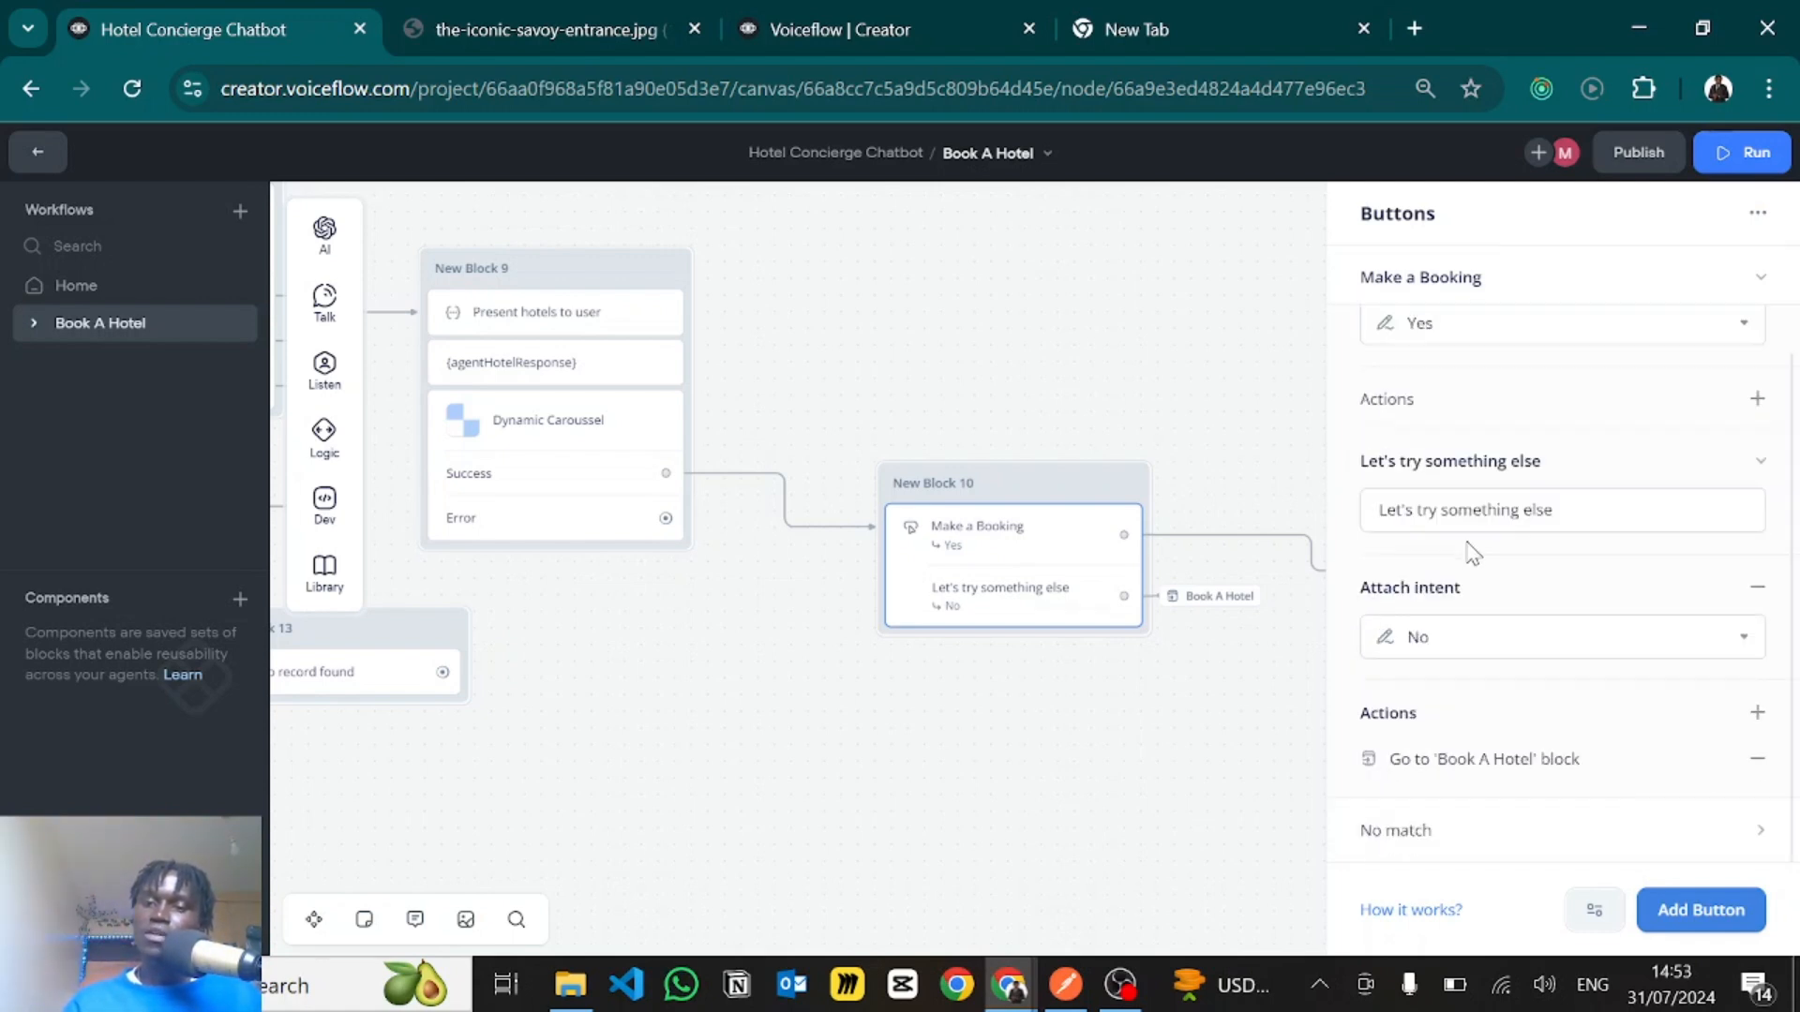
pyautogui.click(1428, 638)
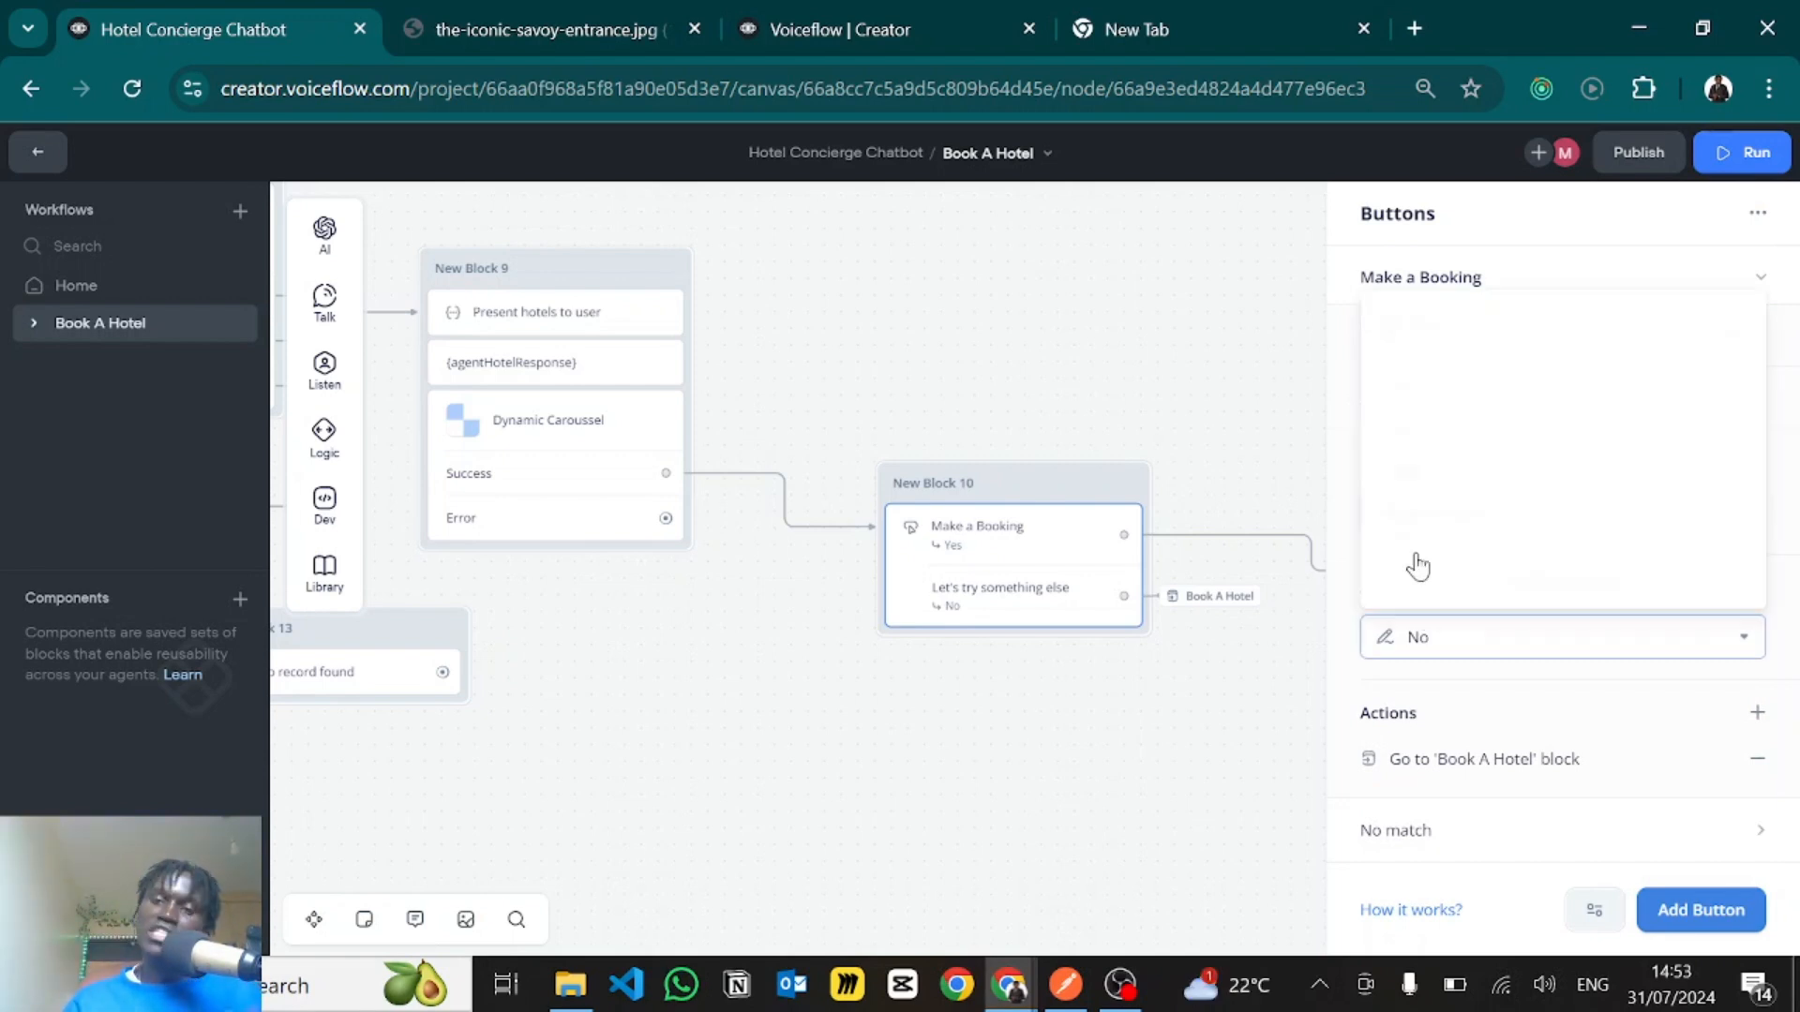
pyautogui.click(1347, 550)
# - Trace the No button's go-to action from New Block 10 back to the Book A Hotel block at the workflow's start
pyautogui.moveTo(971, 714); pyautogui.dragTo(662, 693)
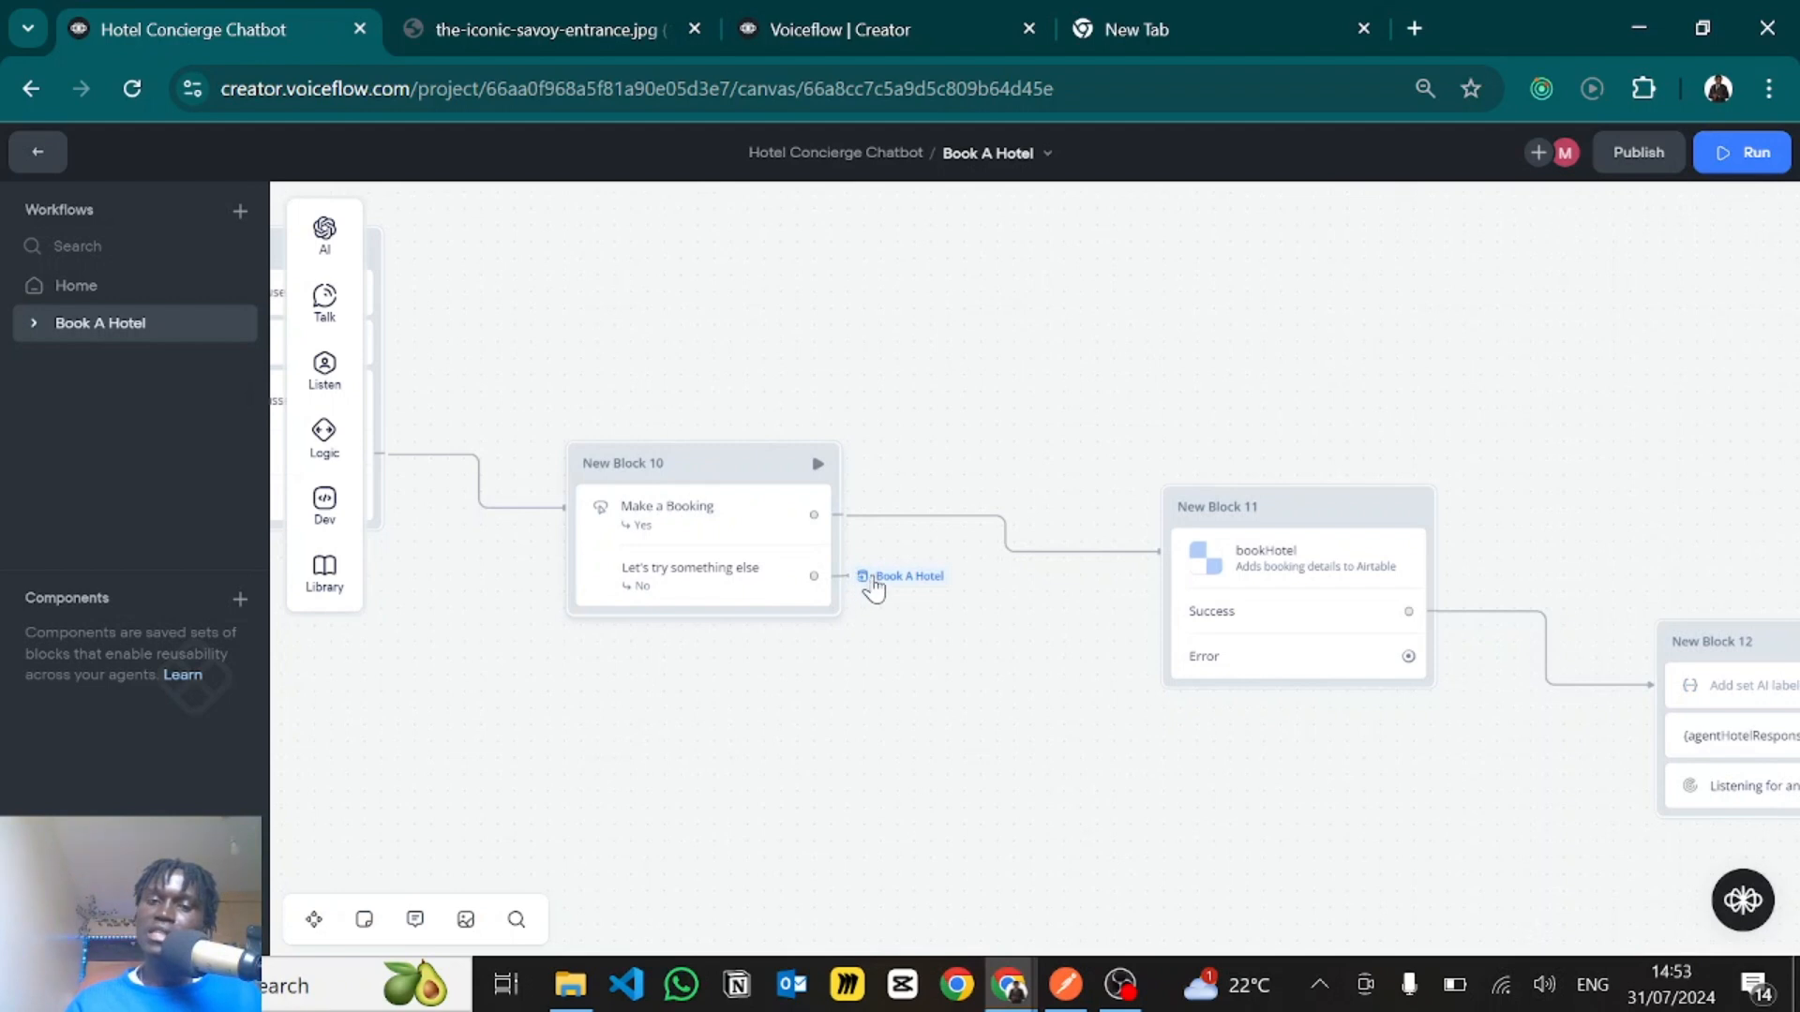
pyautogui.moveTo(875, 583)
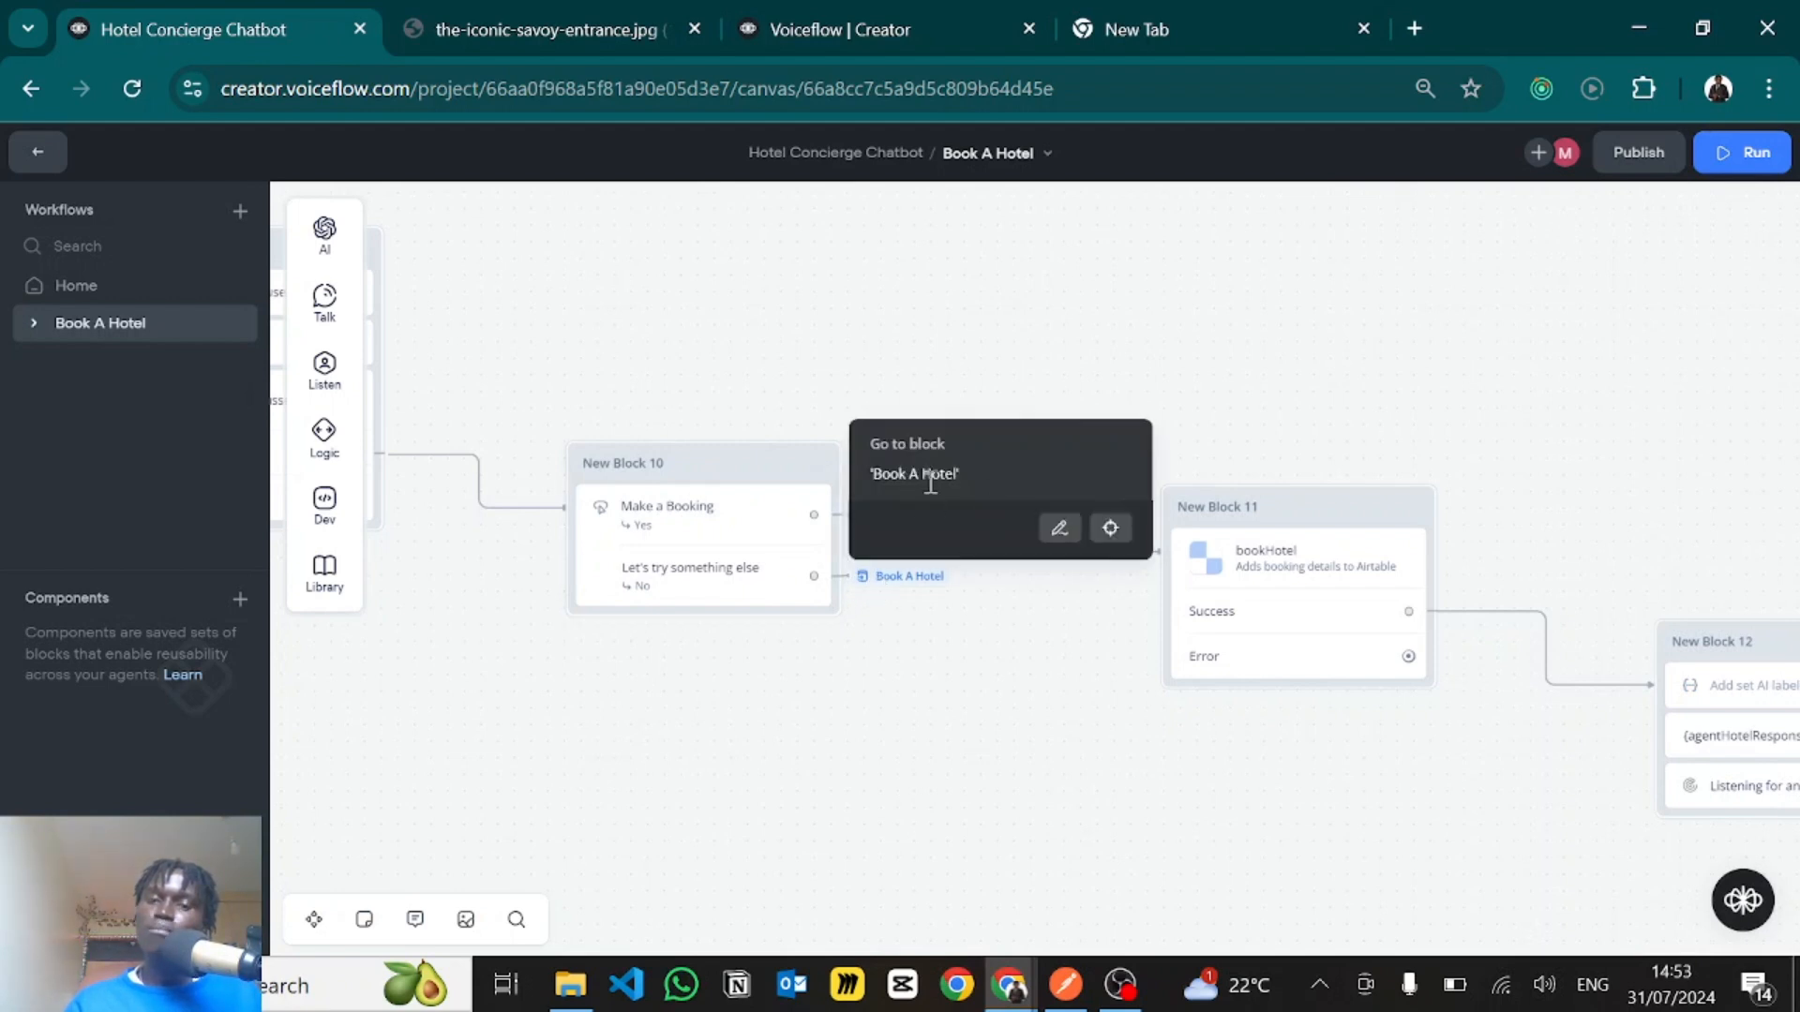
pyautogui.scroll(-10, 910, 724)
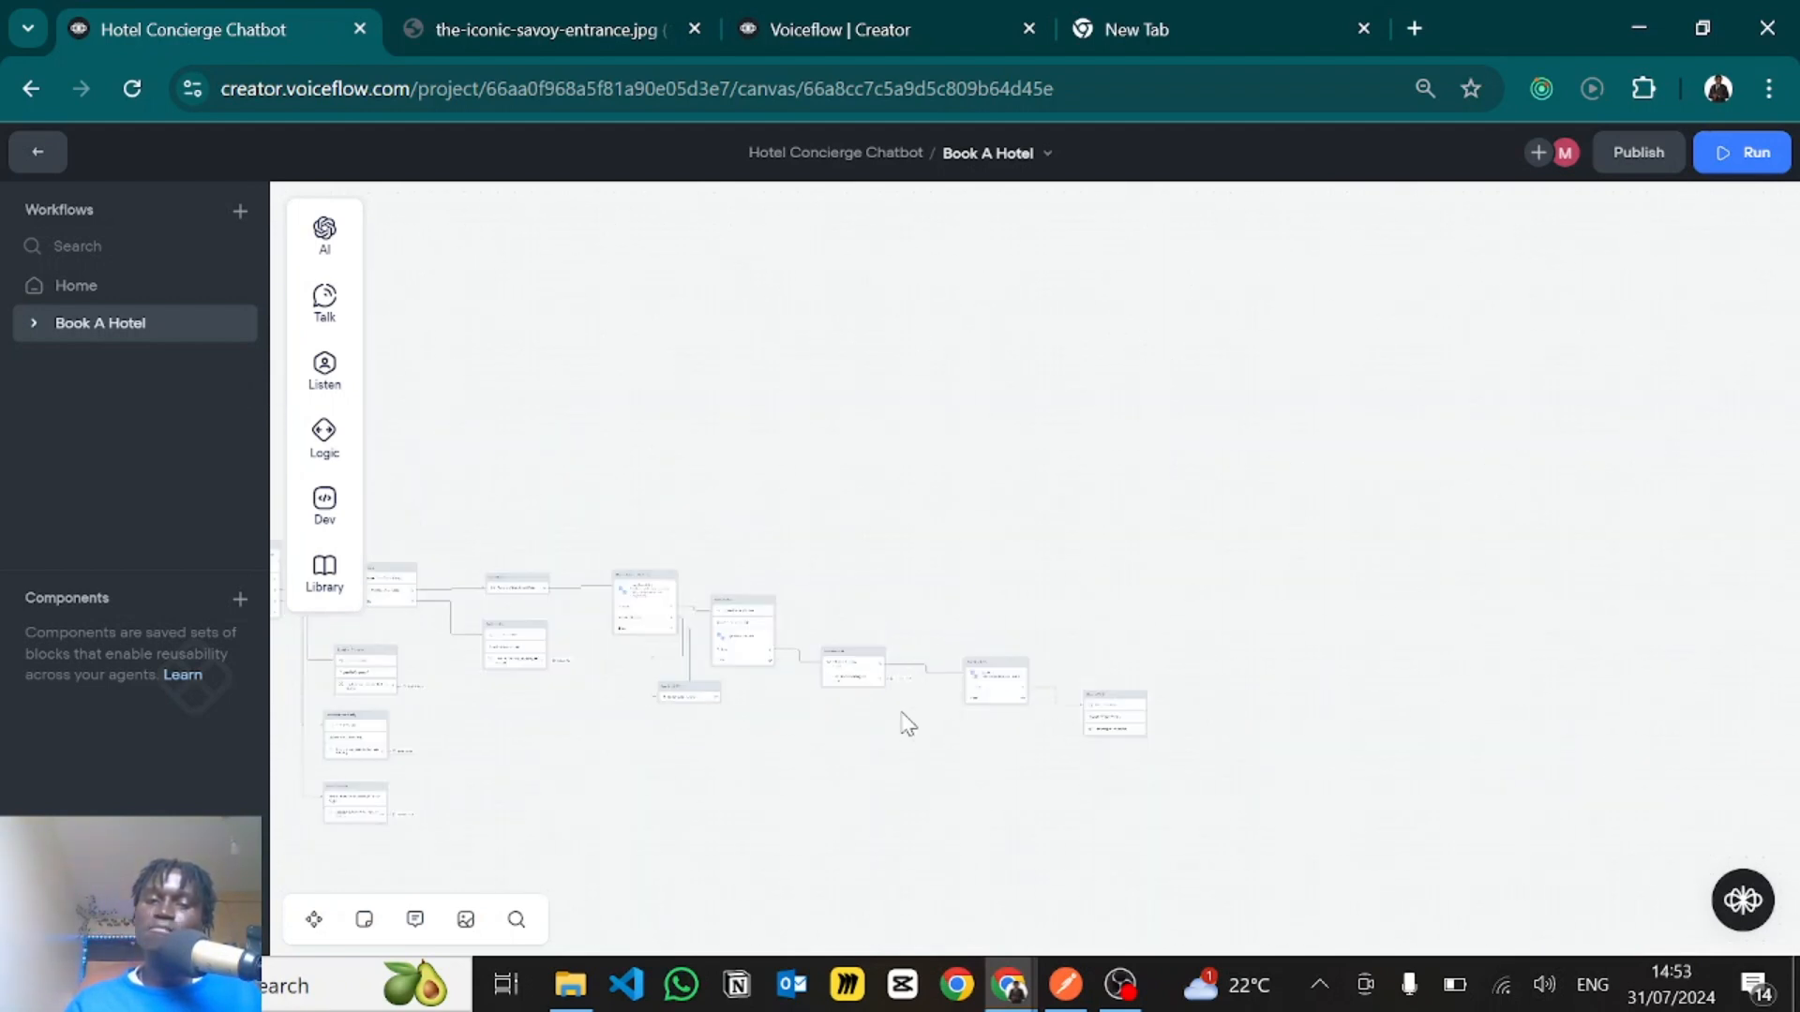
pyautogui.scroll(10, 514, 647)
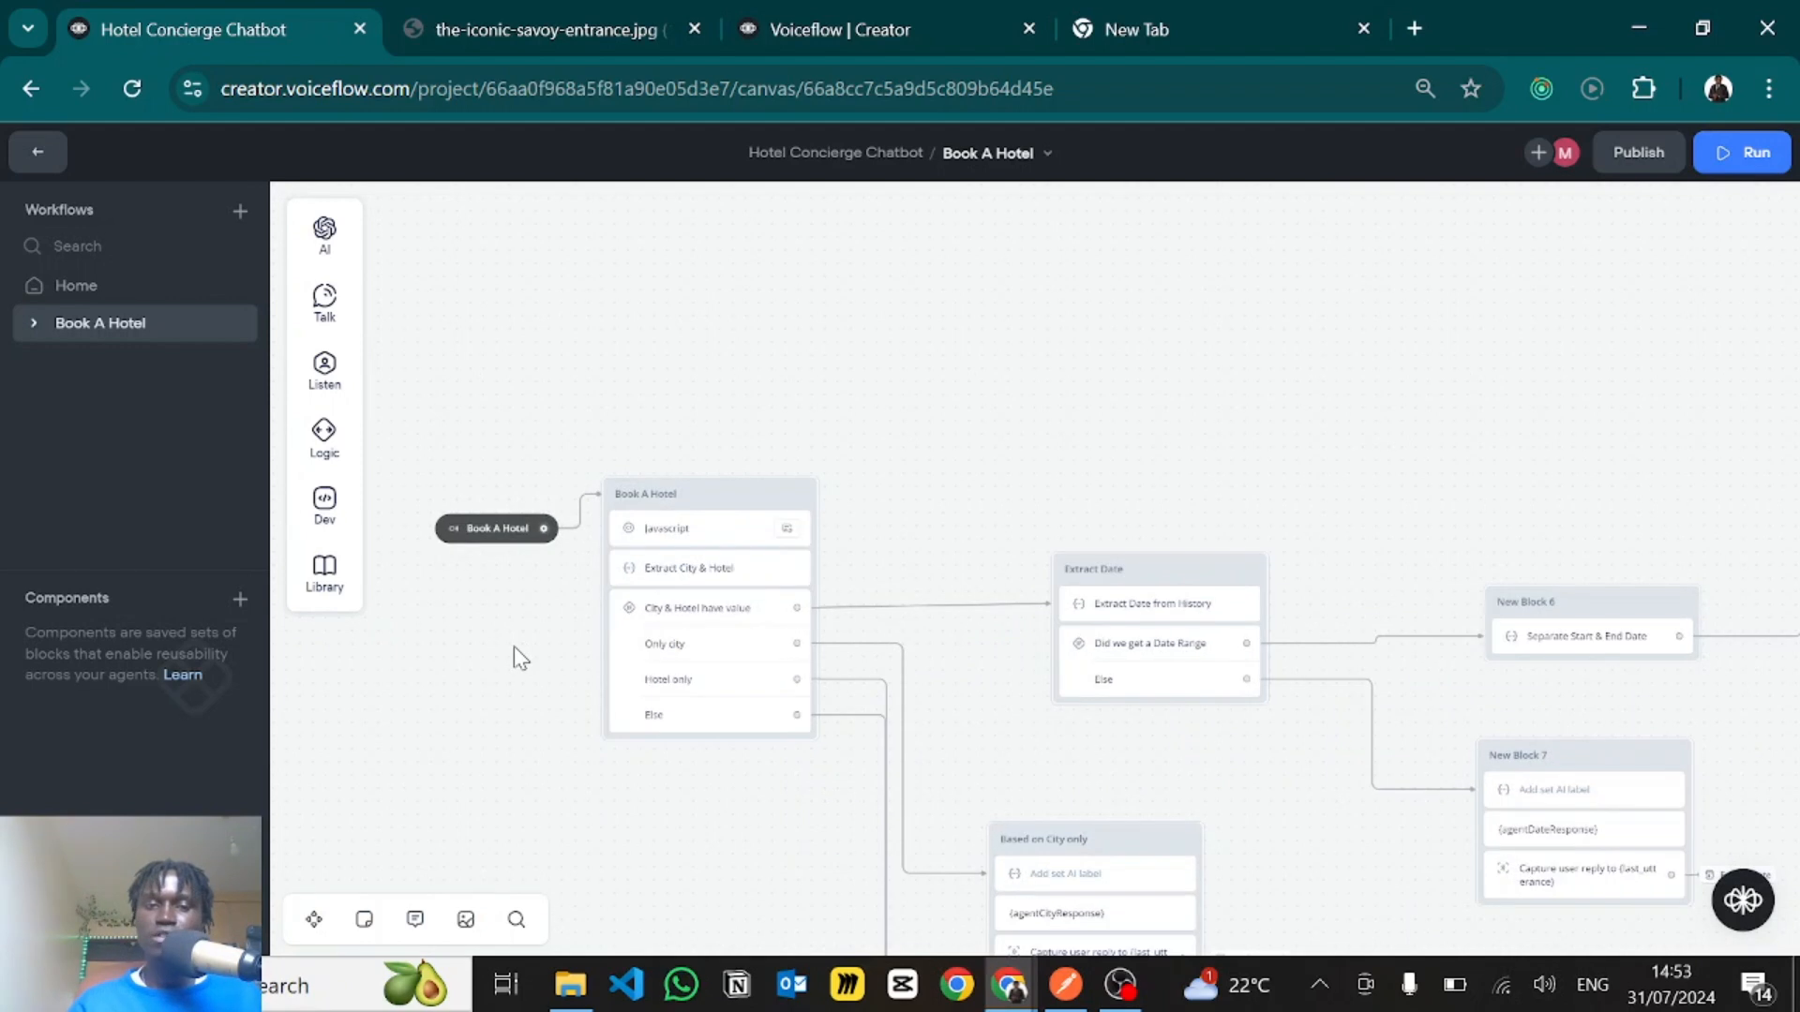
pyautogui.scroll(-10, 916, 691)
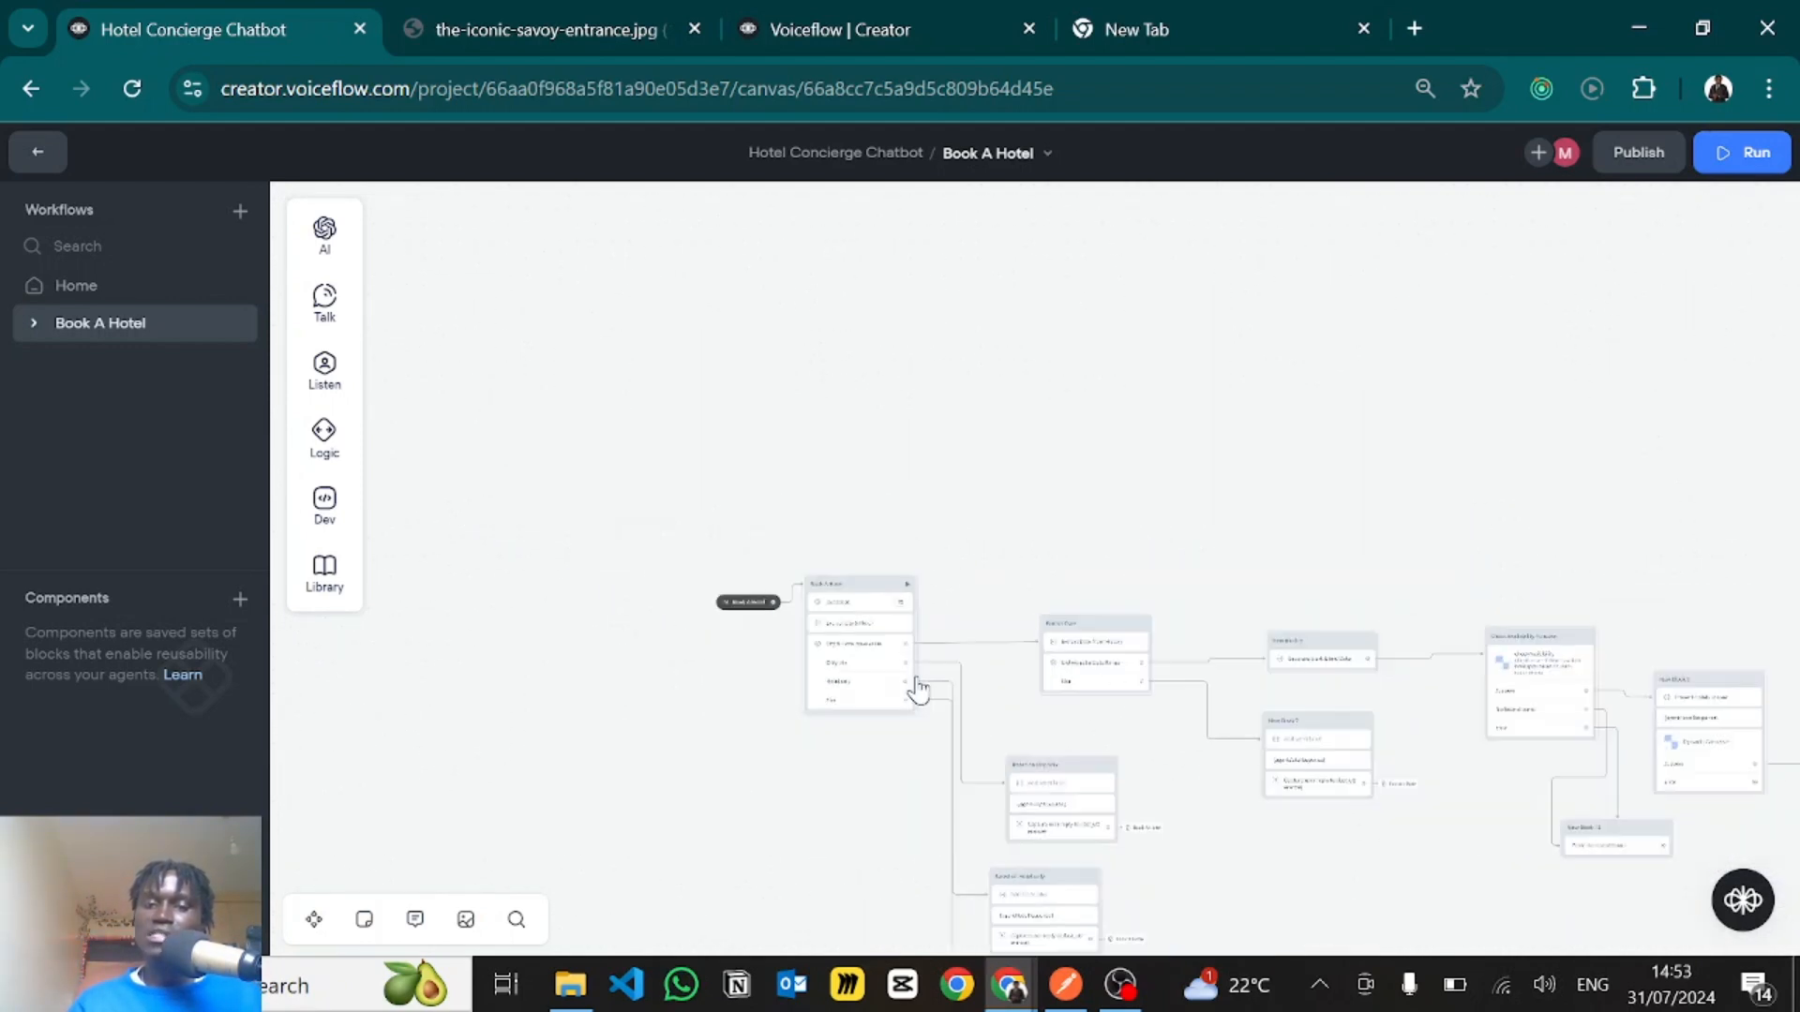
pyautogui.moveTo(1153, 668); pyautogui.dragTo(960, 675)
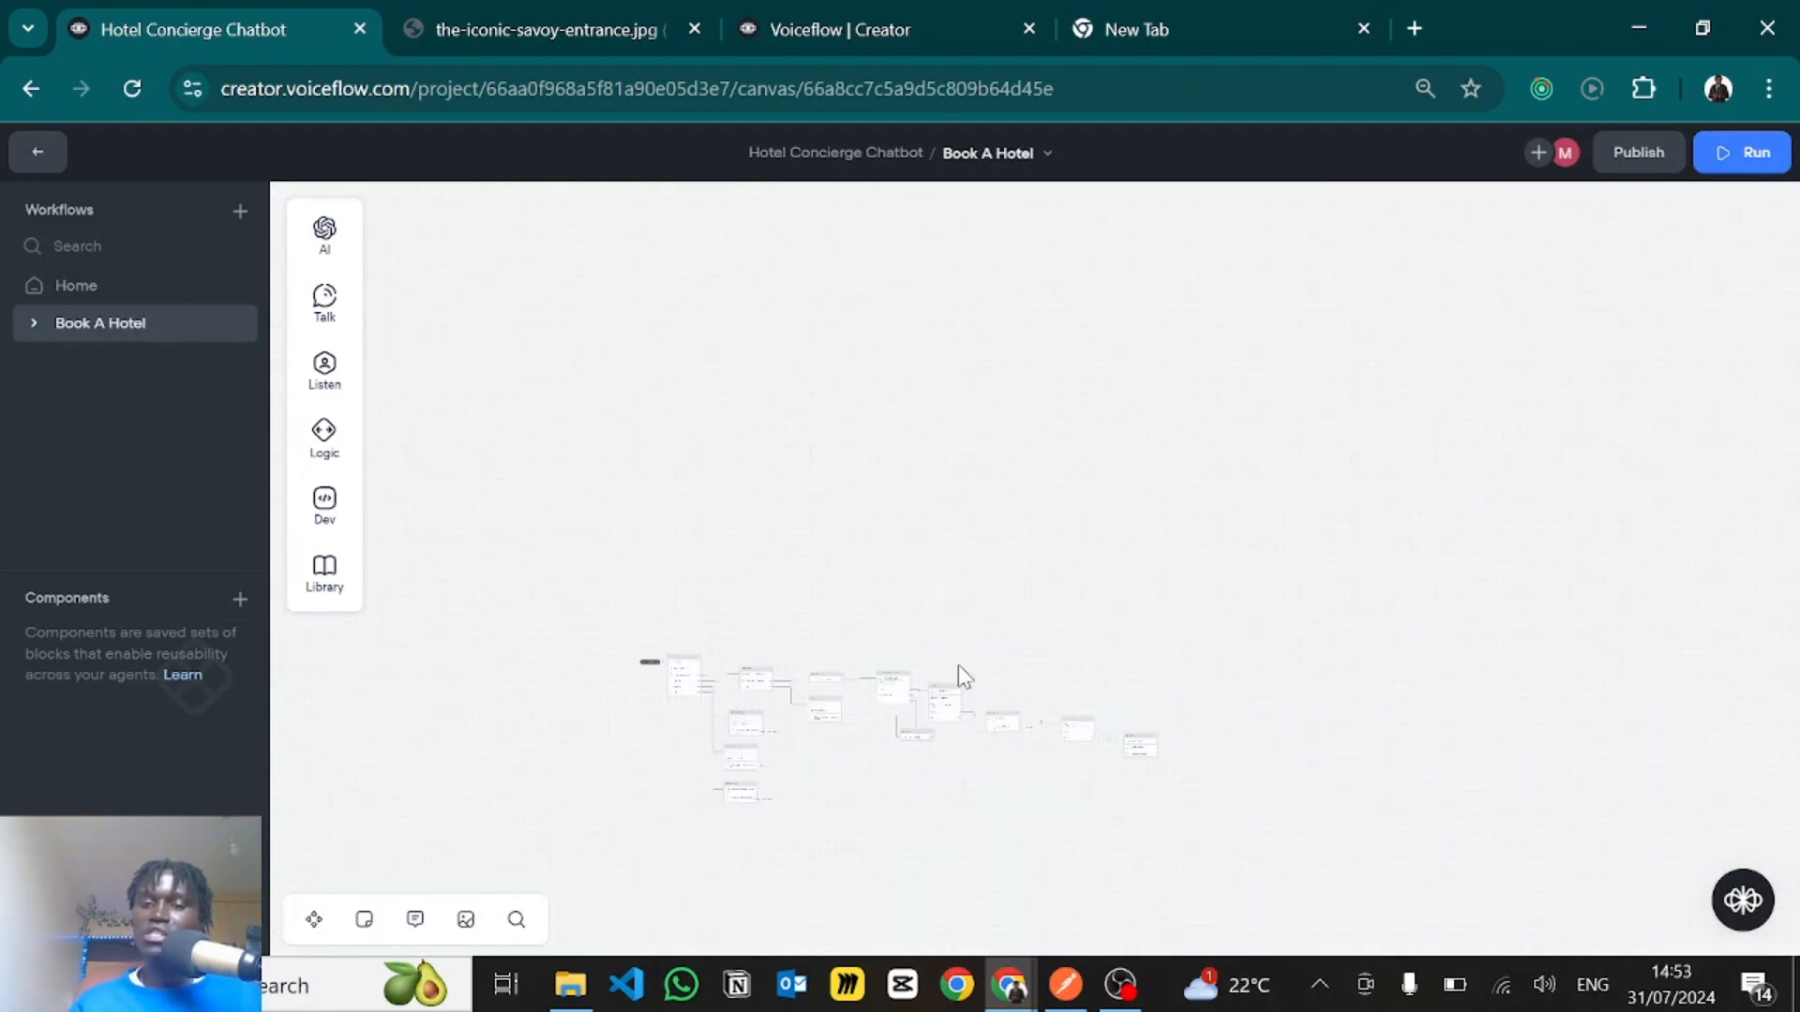
# - Inspect the bookHotel function step in New Block 11 and view the bookings table in Airtable
pyautogui.scroll(10, 1054, 750)
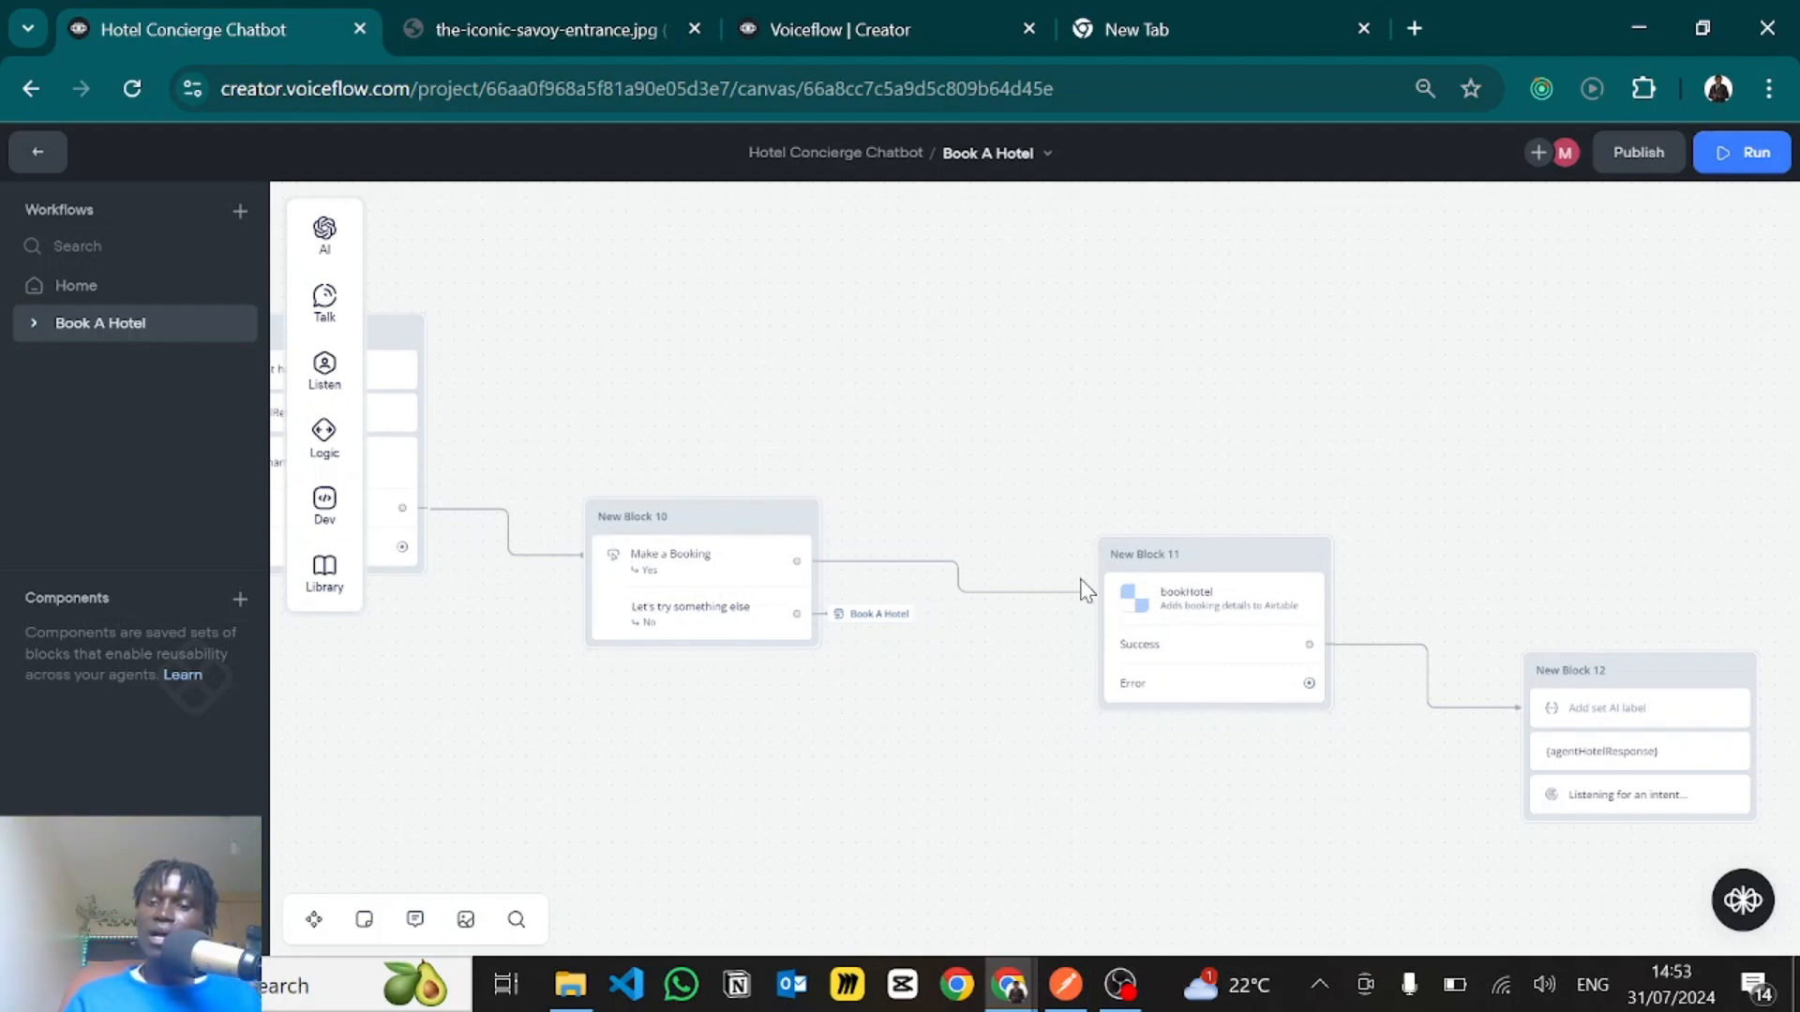
pyautogui.click(1203, 621)
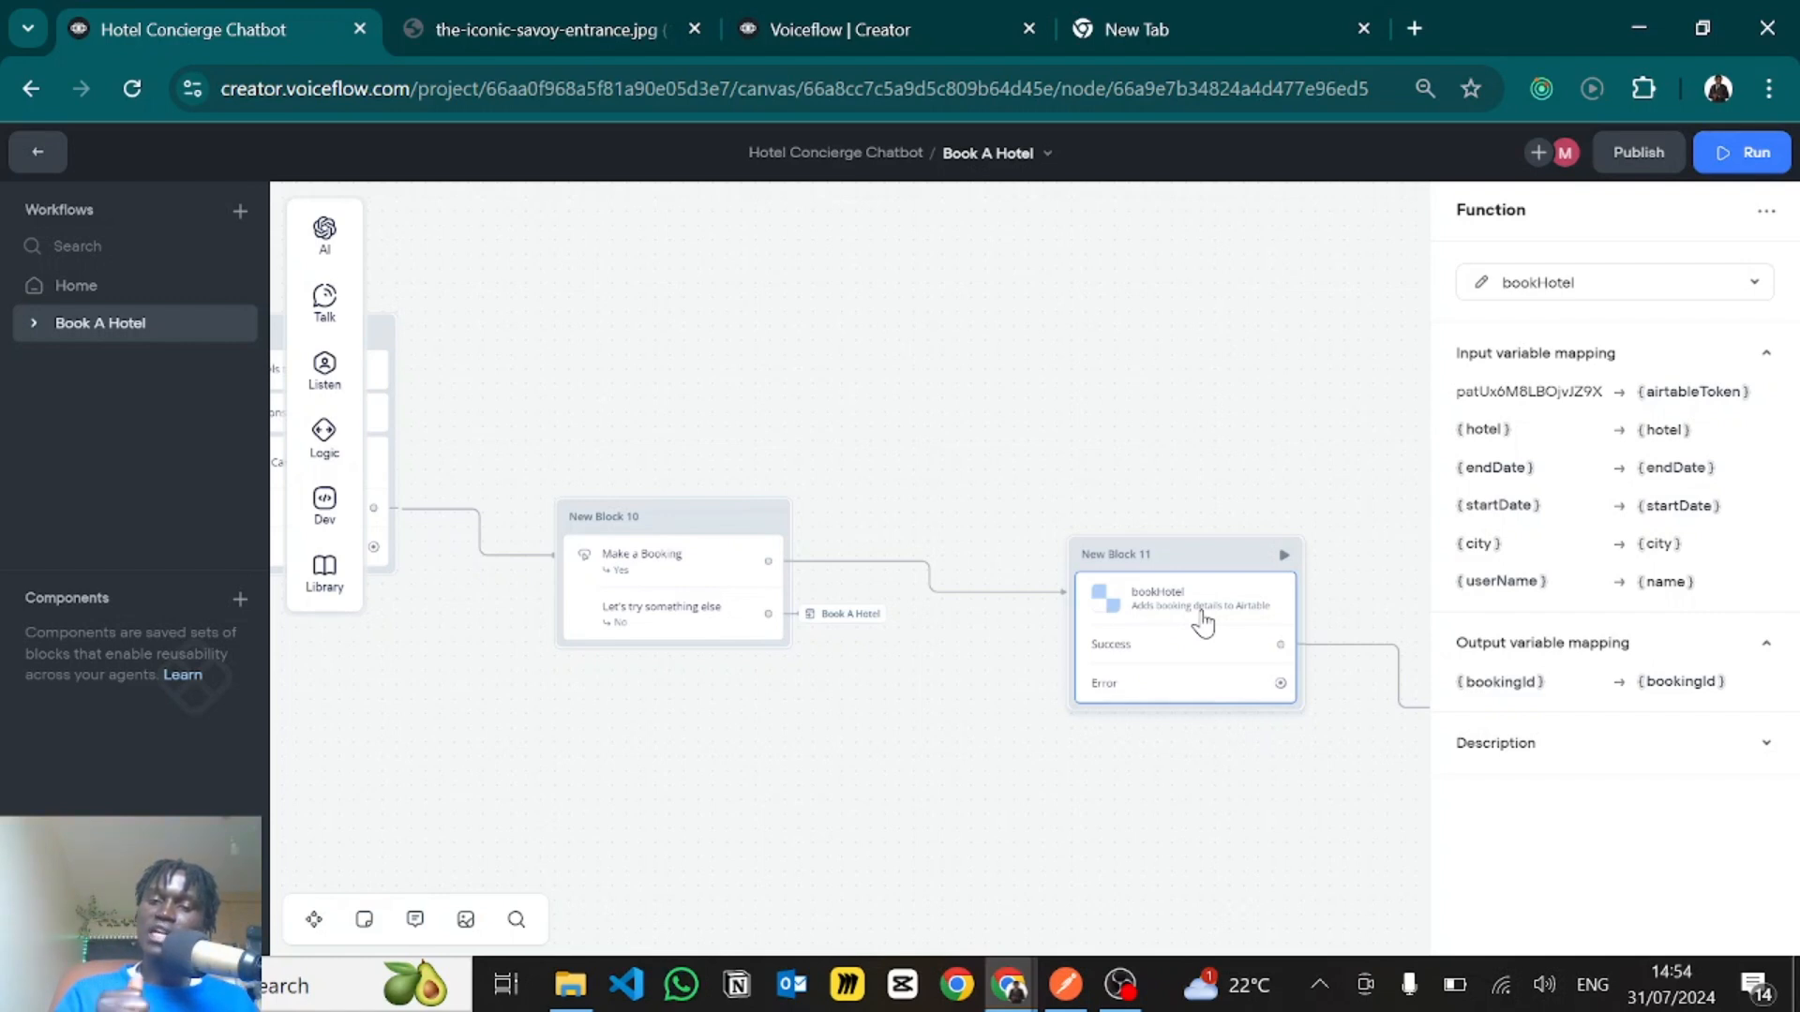
pyautogui.hotkey('alt', 'Tab')
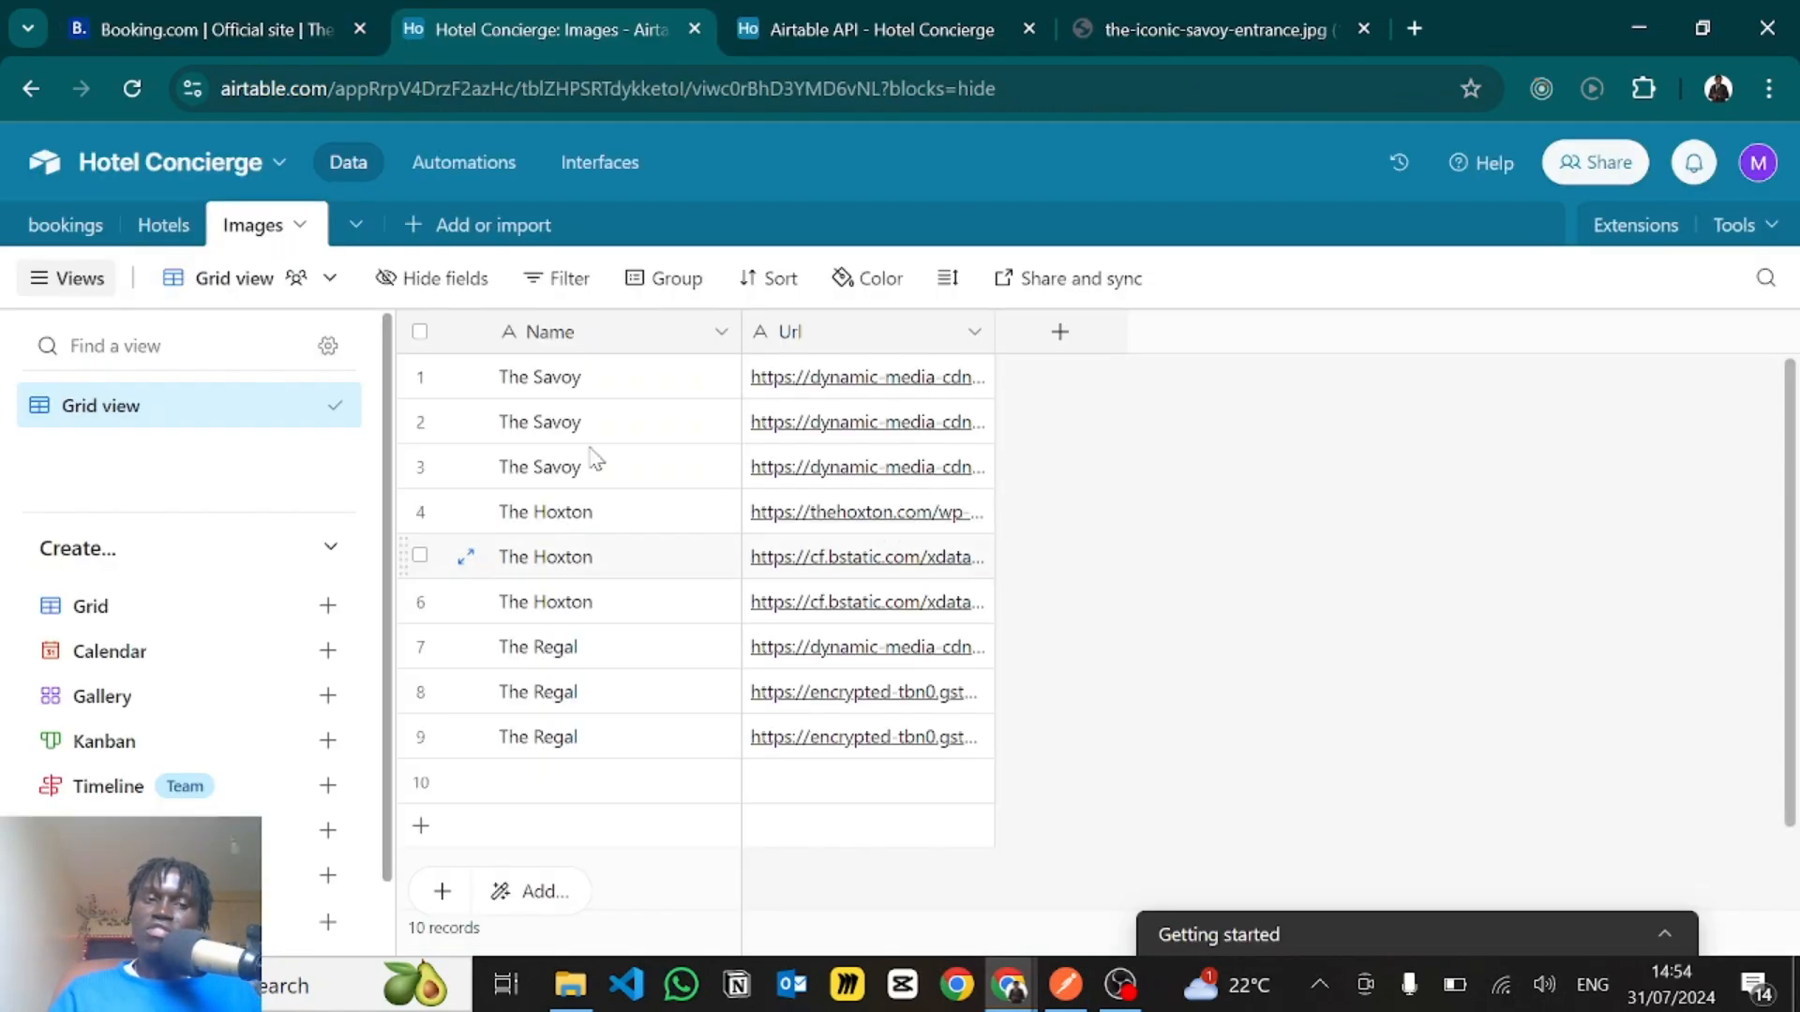
pyautogui.click(61, 226)
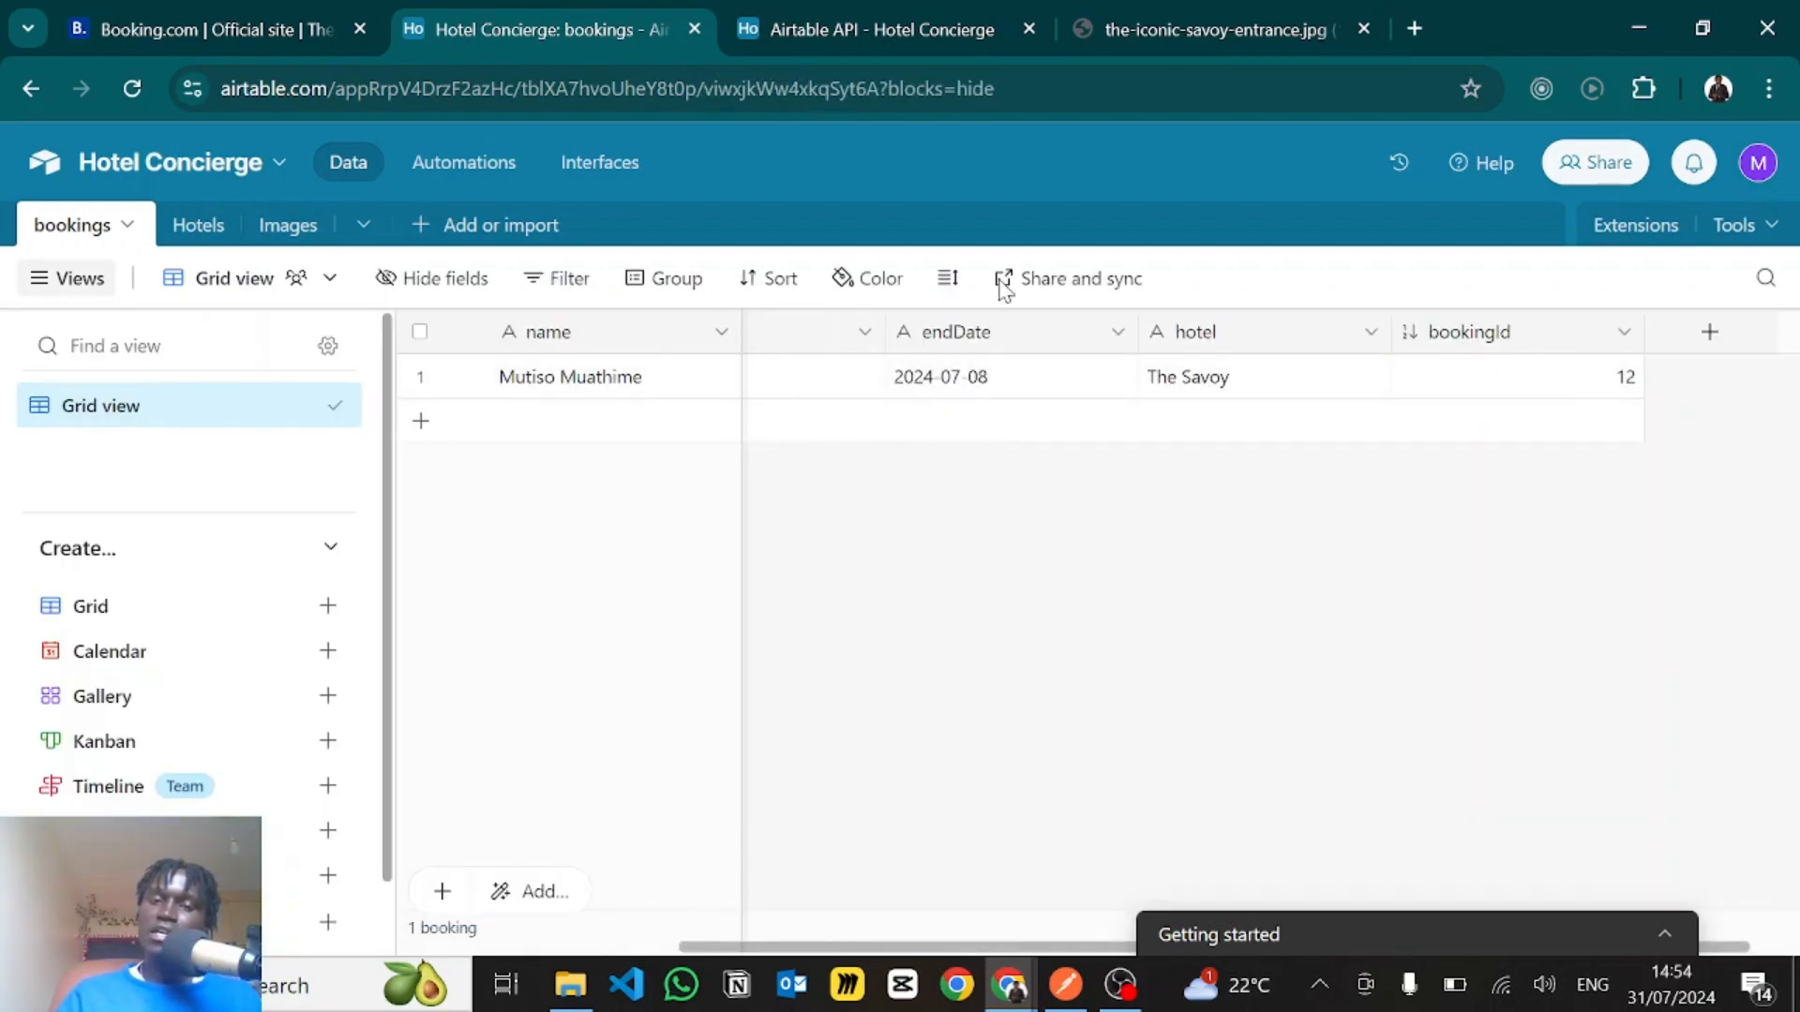
pyautogui.hotkey('alt', 'Tab')
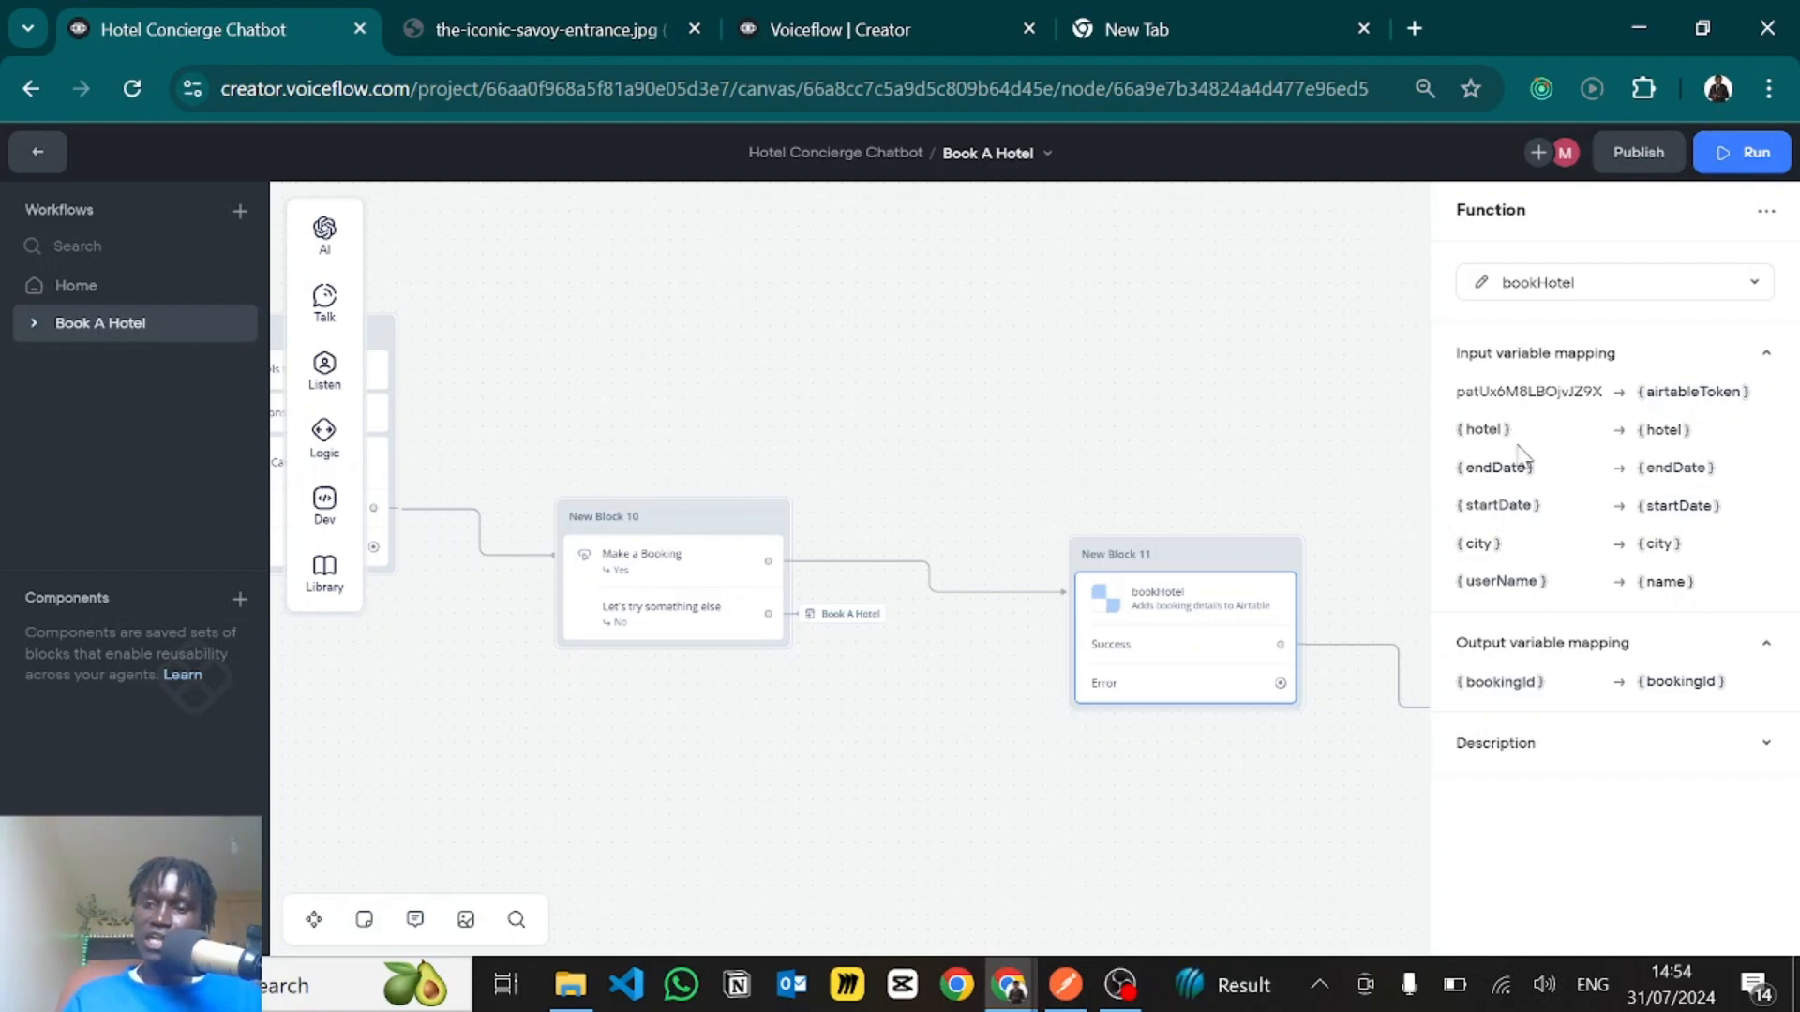
# - Compare the Airtable bookings table's columns, from name through bookingId, with the bookHotel step's input and output variable mappings
pyautogui.hotkey('alt', 'Tab')
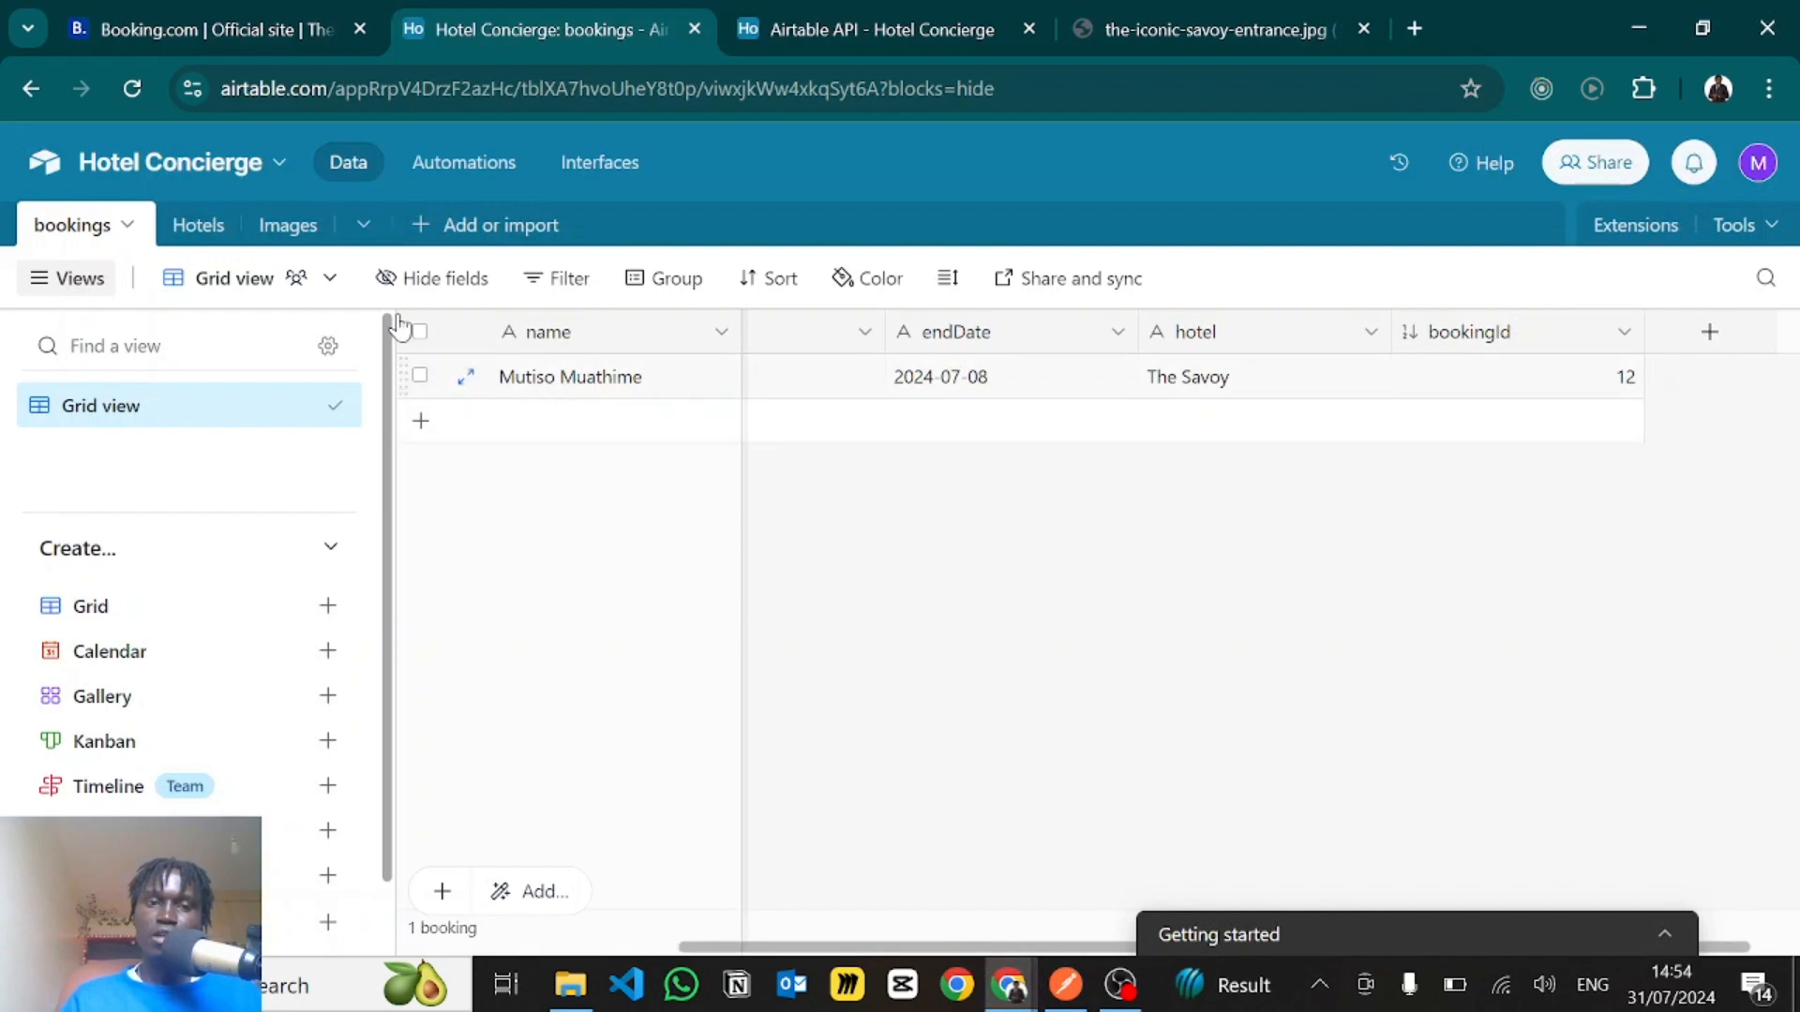
pyautogui.hscroll(1, 878, 422)
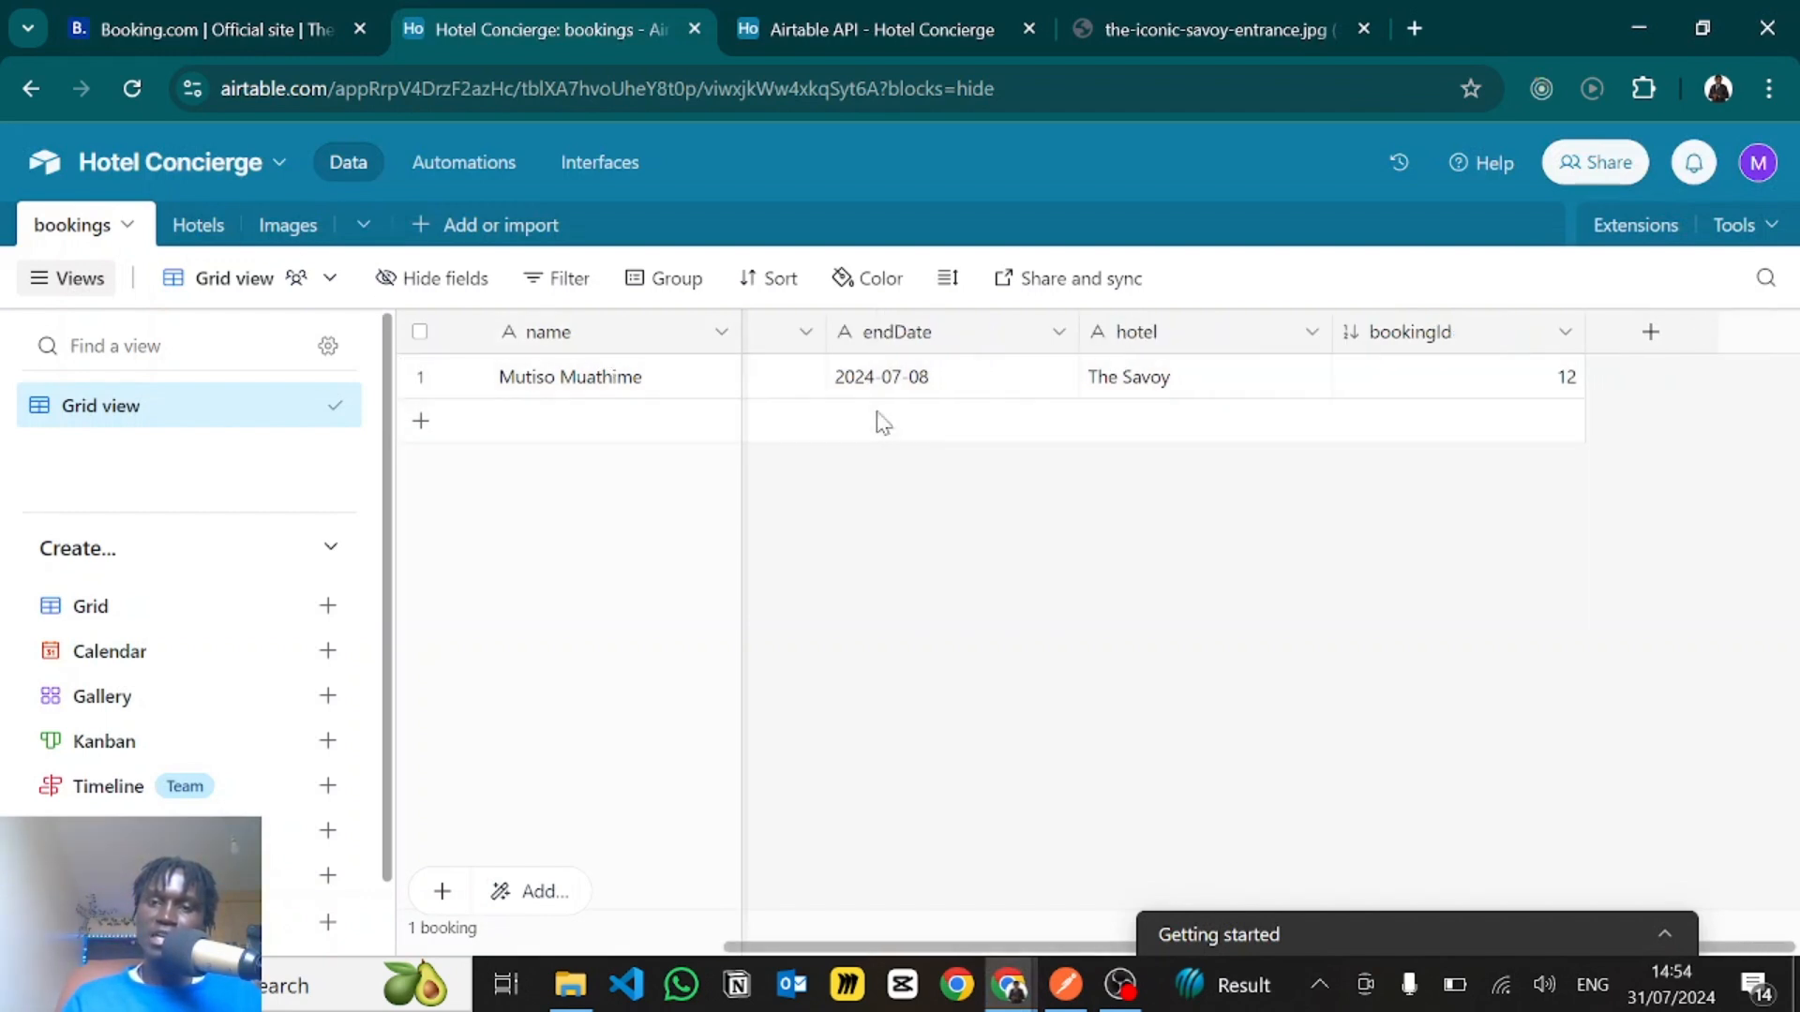
pyautogui.hscroll(-5, 863, 422)
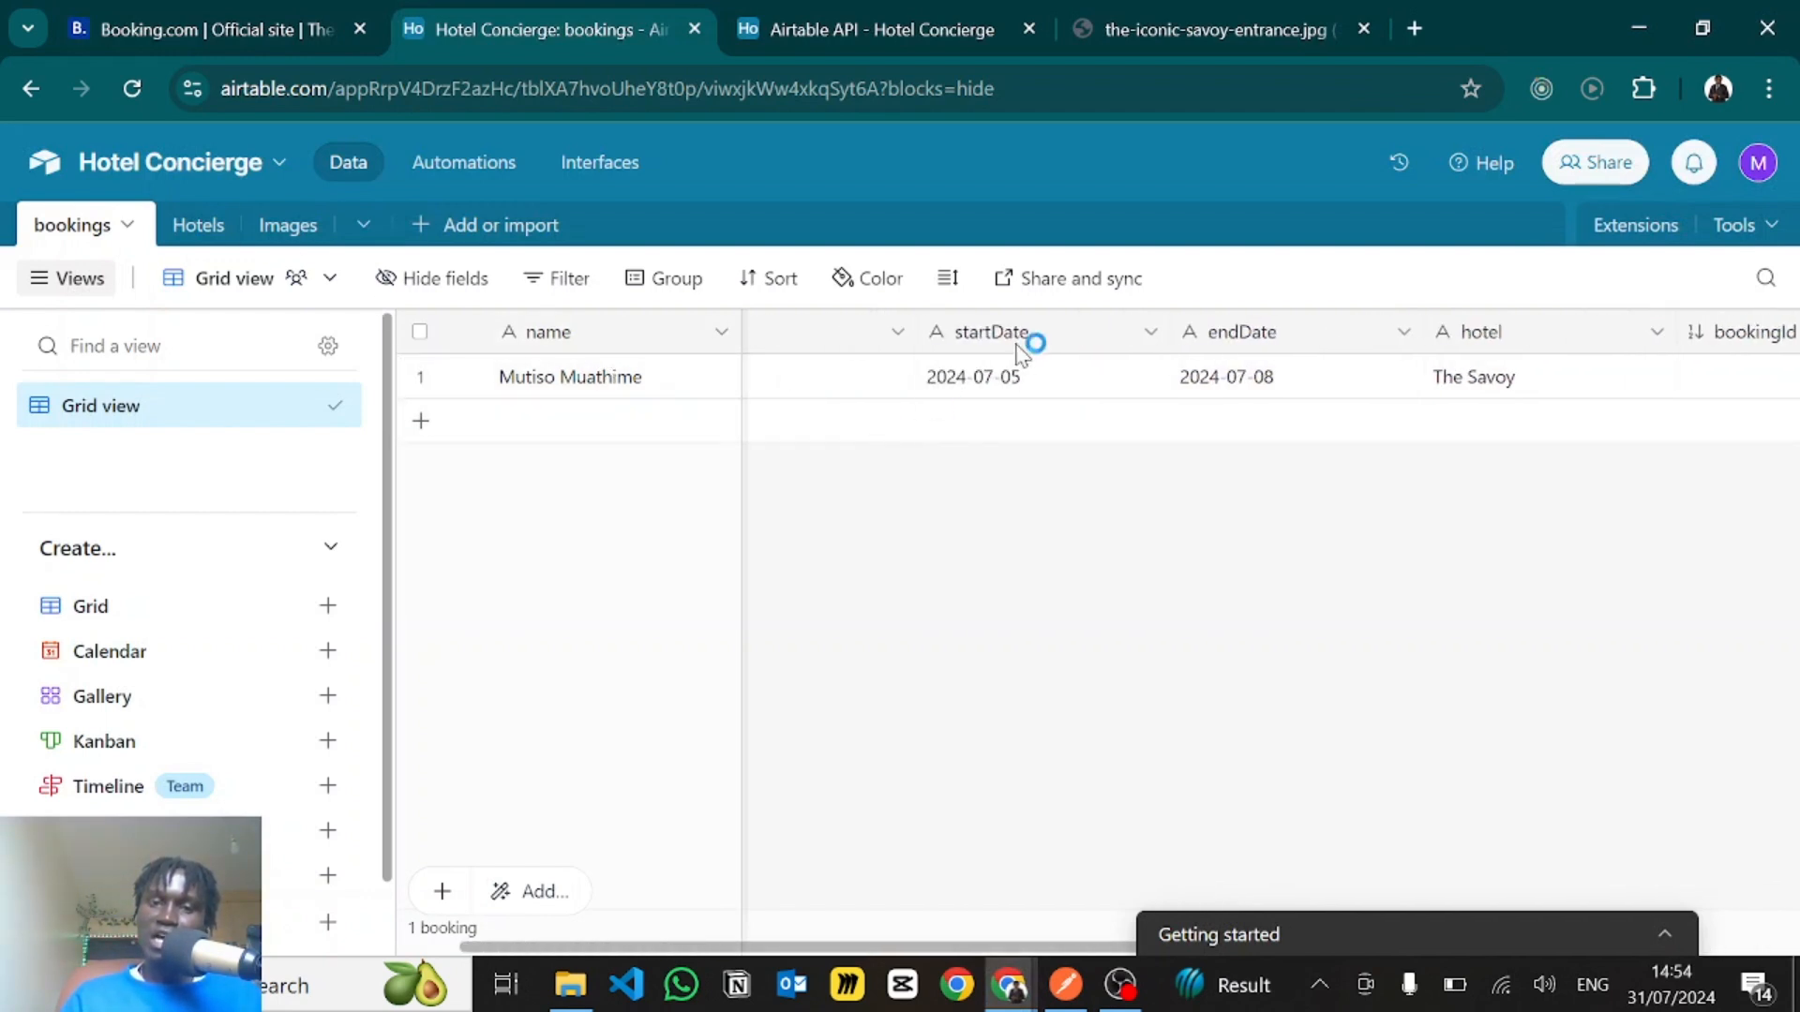
pyautogui.hscroll(-2, 938, 364)
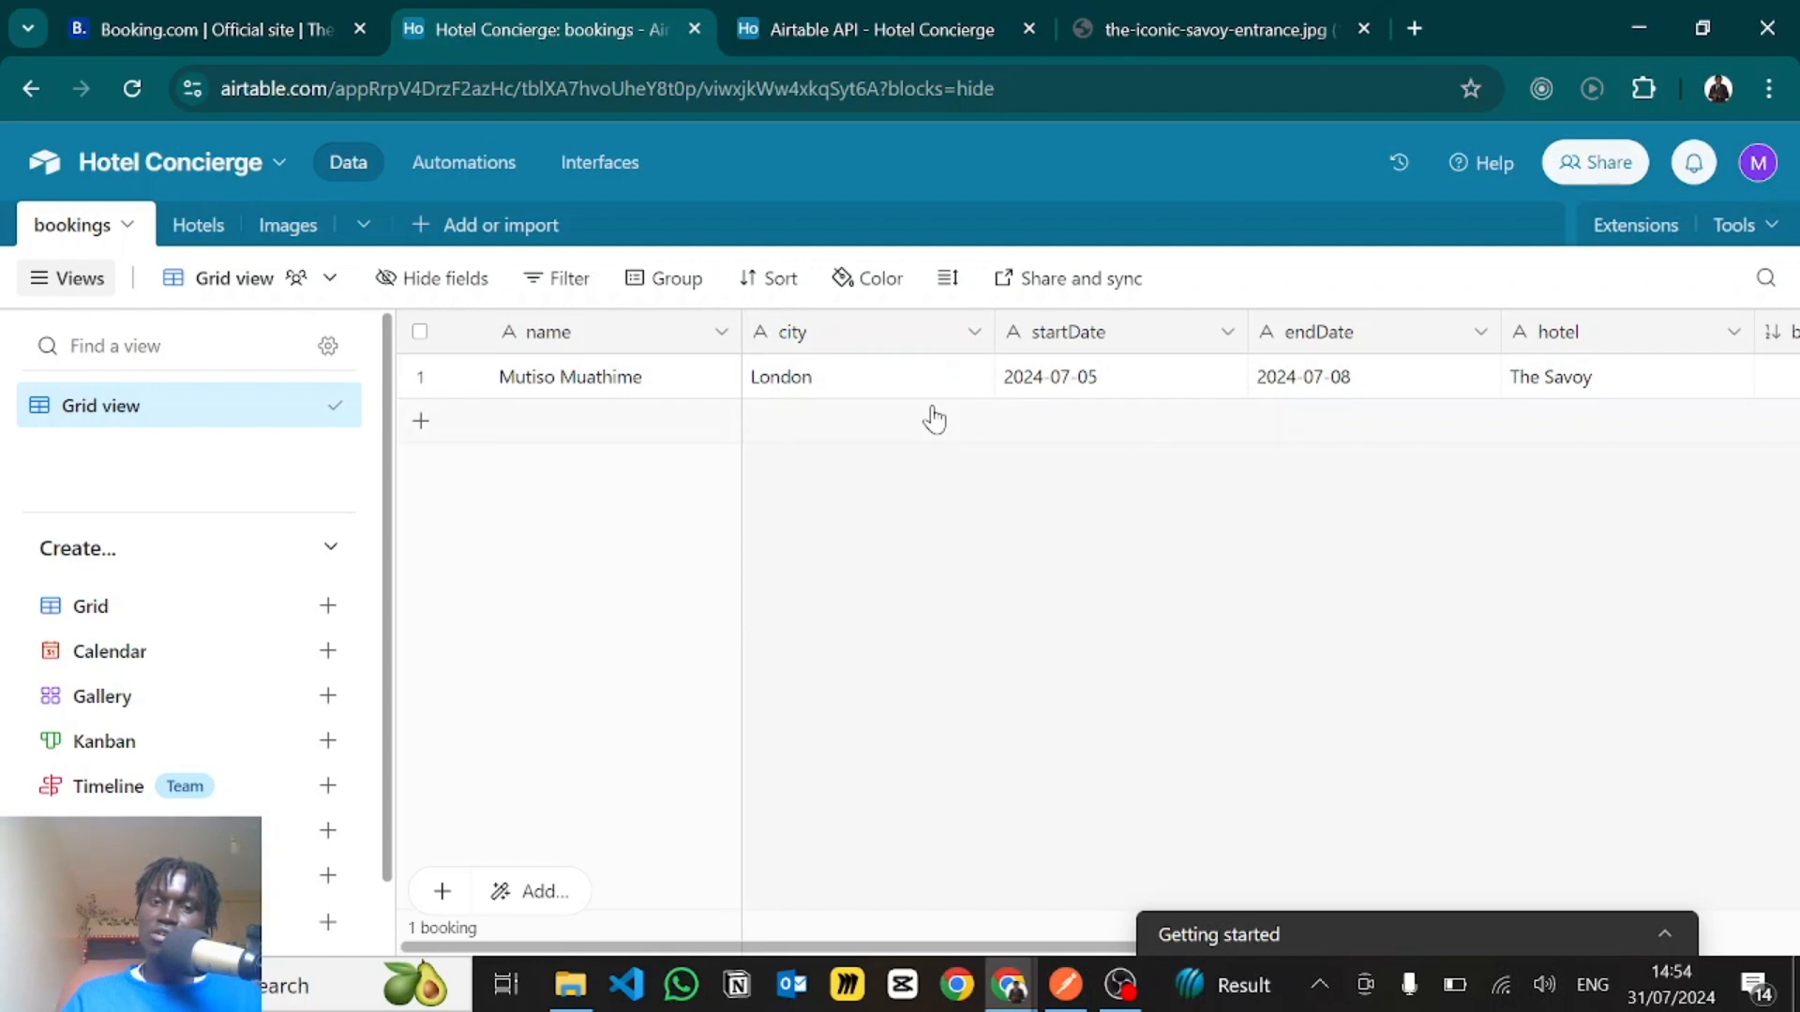
pyautogui.hscroll(6, 947, 406)
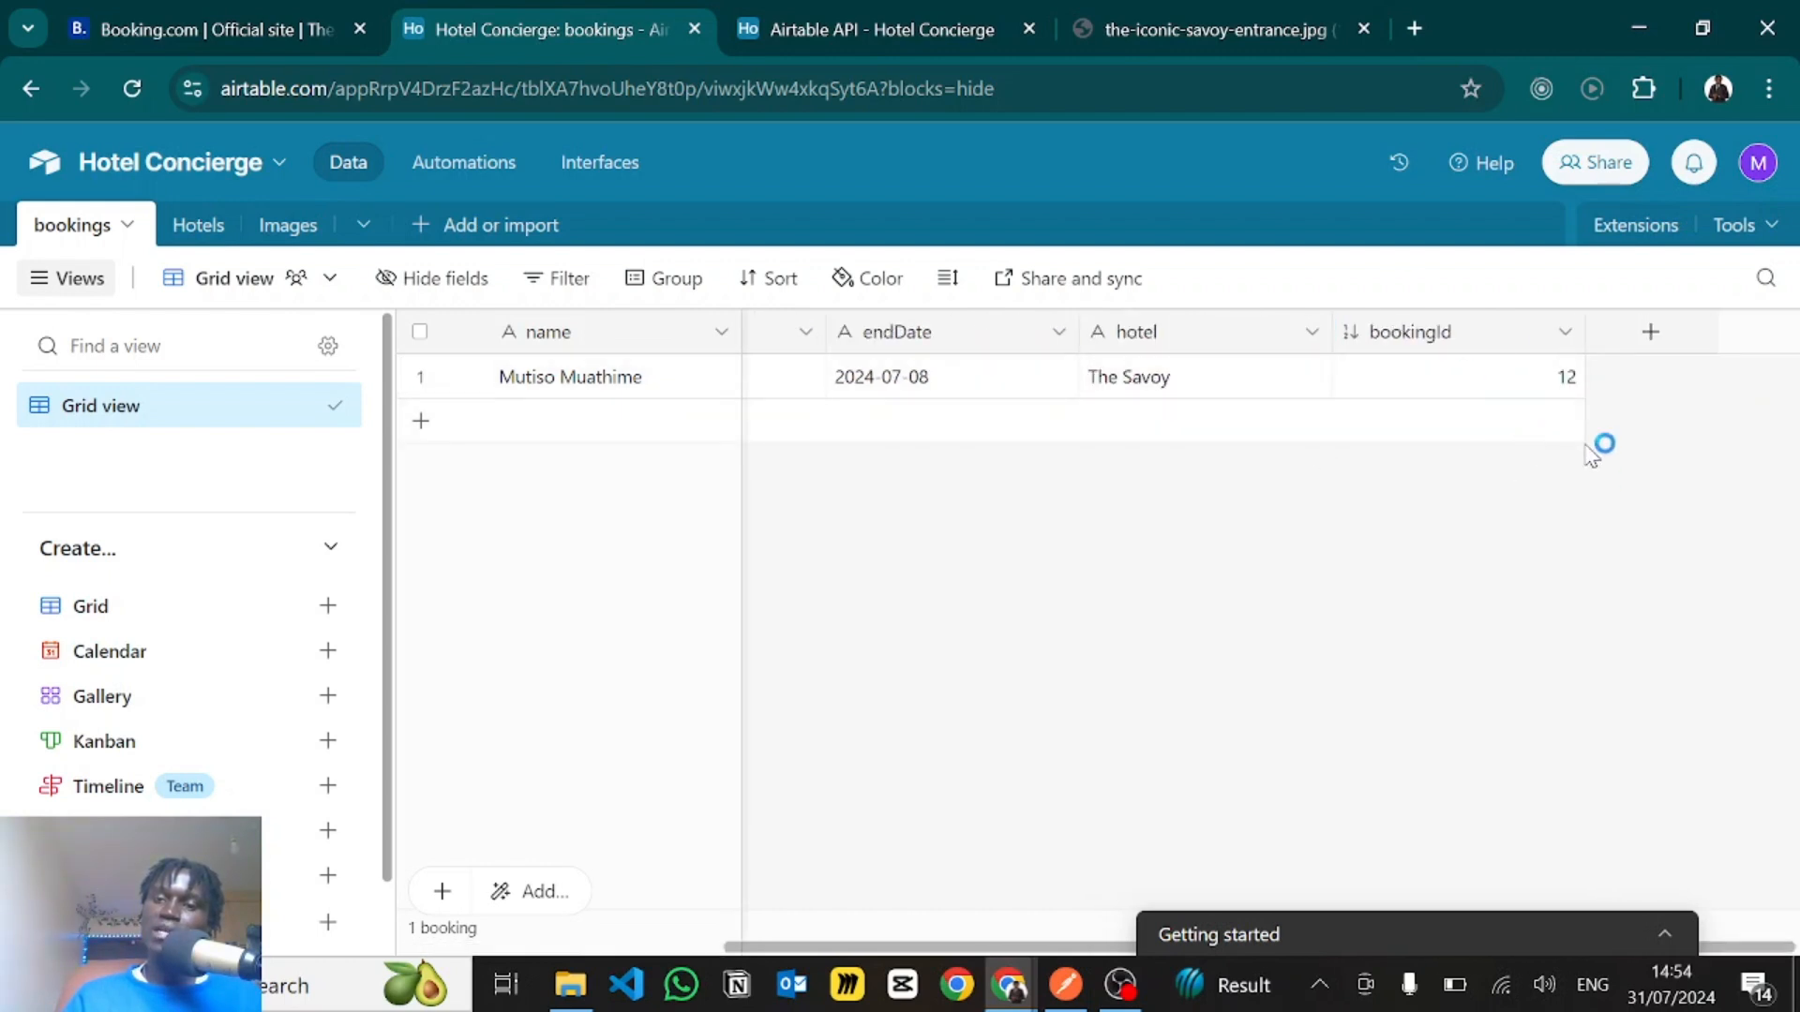
pyautogui.hotkey('alt', 'Tab')
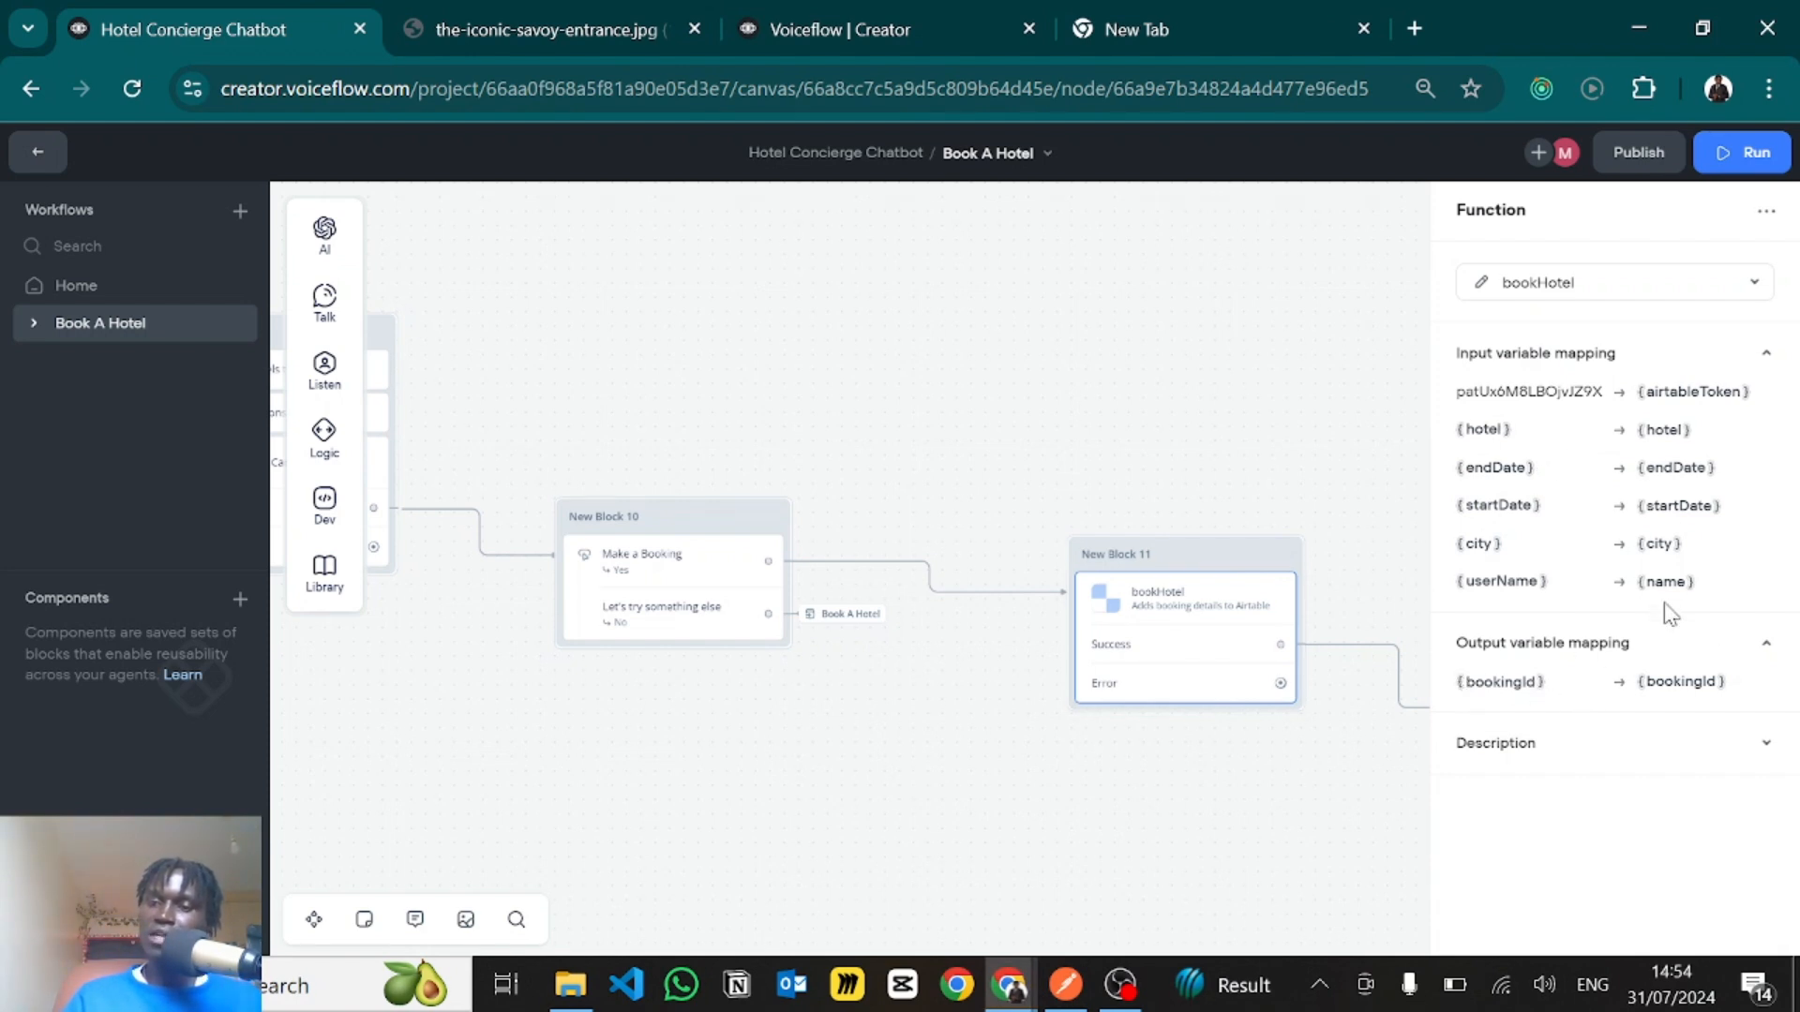
# - Open the bookHotel function's code and examine its input variables, bookingId output, paths and the destructured arguments on line 2
pyautogui.click(1484, 284)
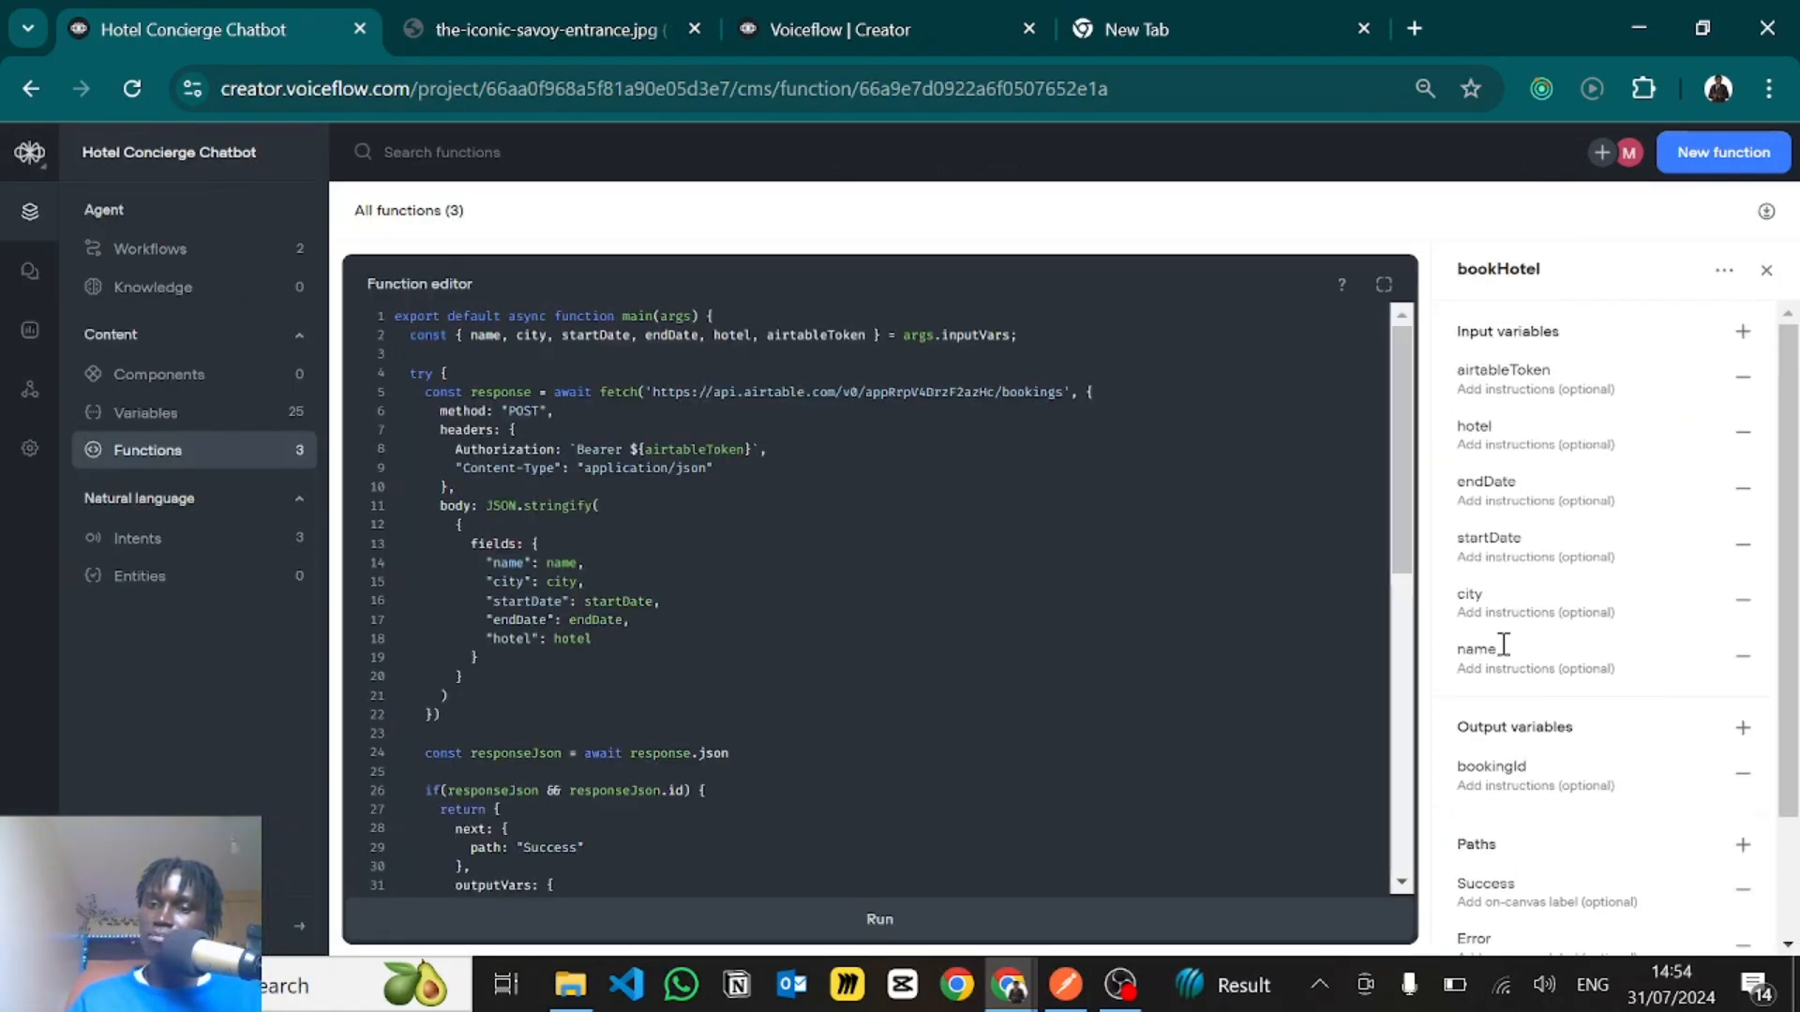
pyautogui.scroll(-3, 1585, 680)
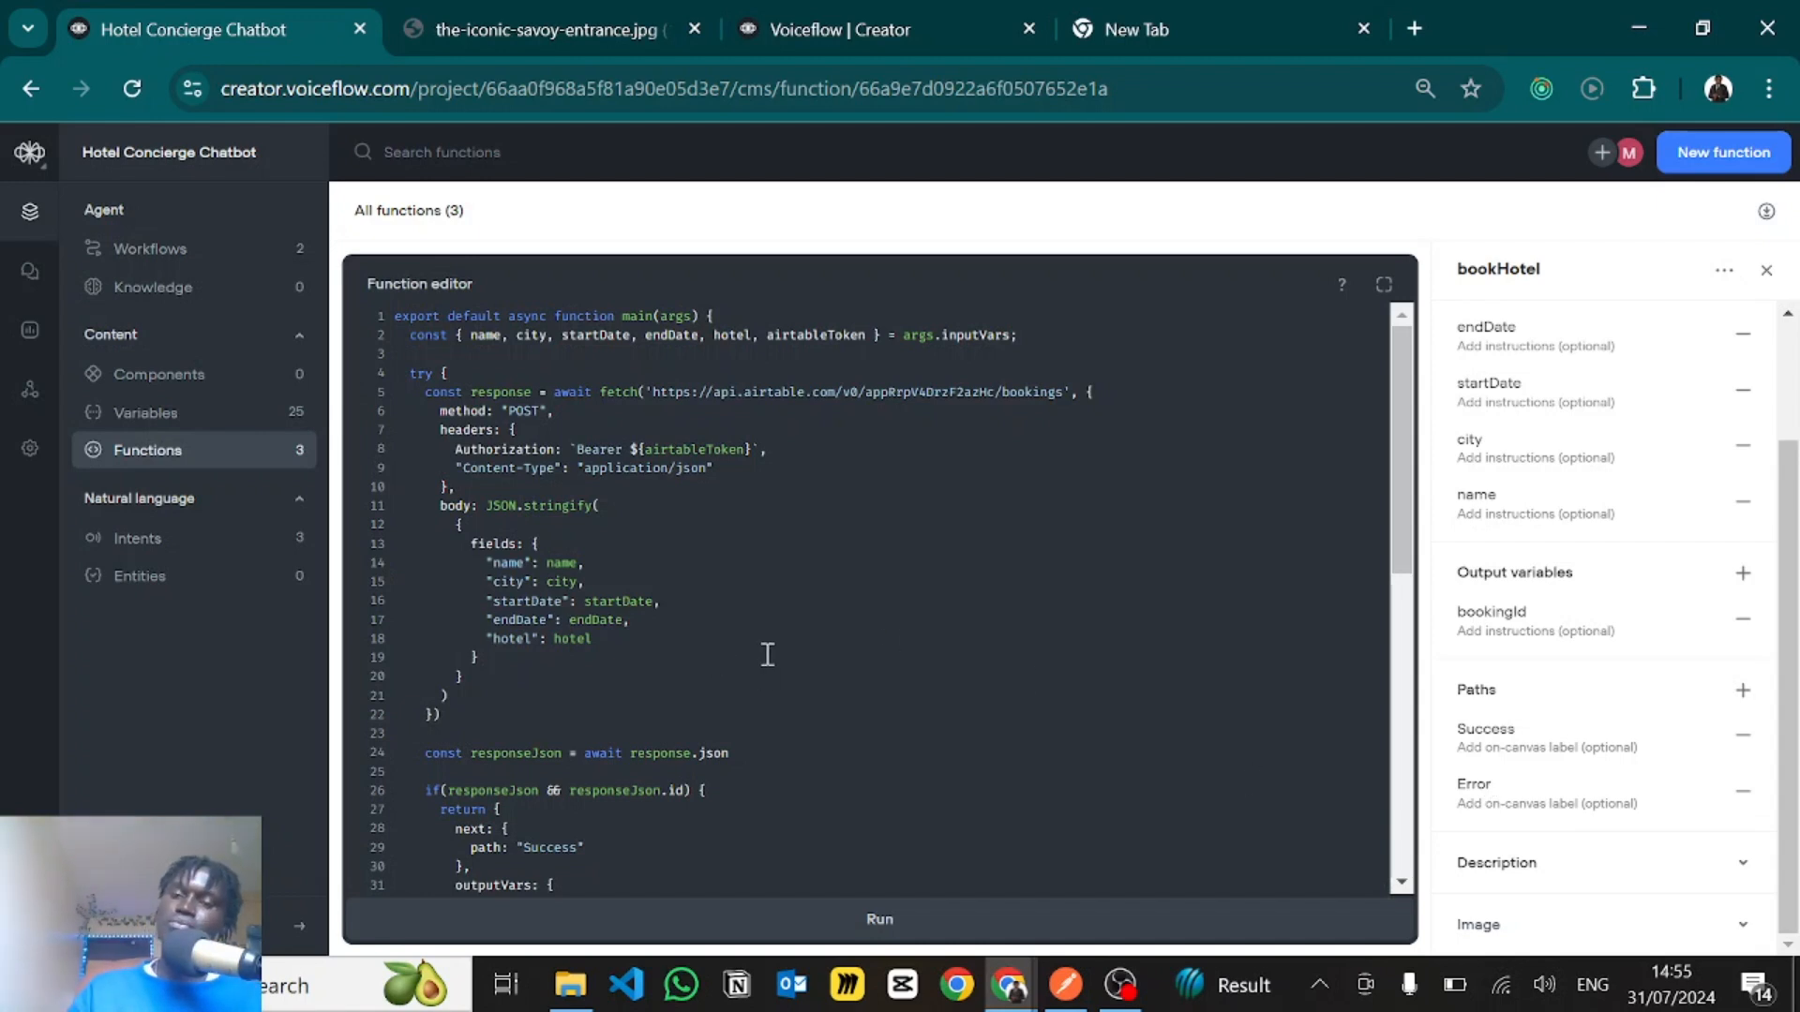
pyautogui.click(938, 695)
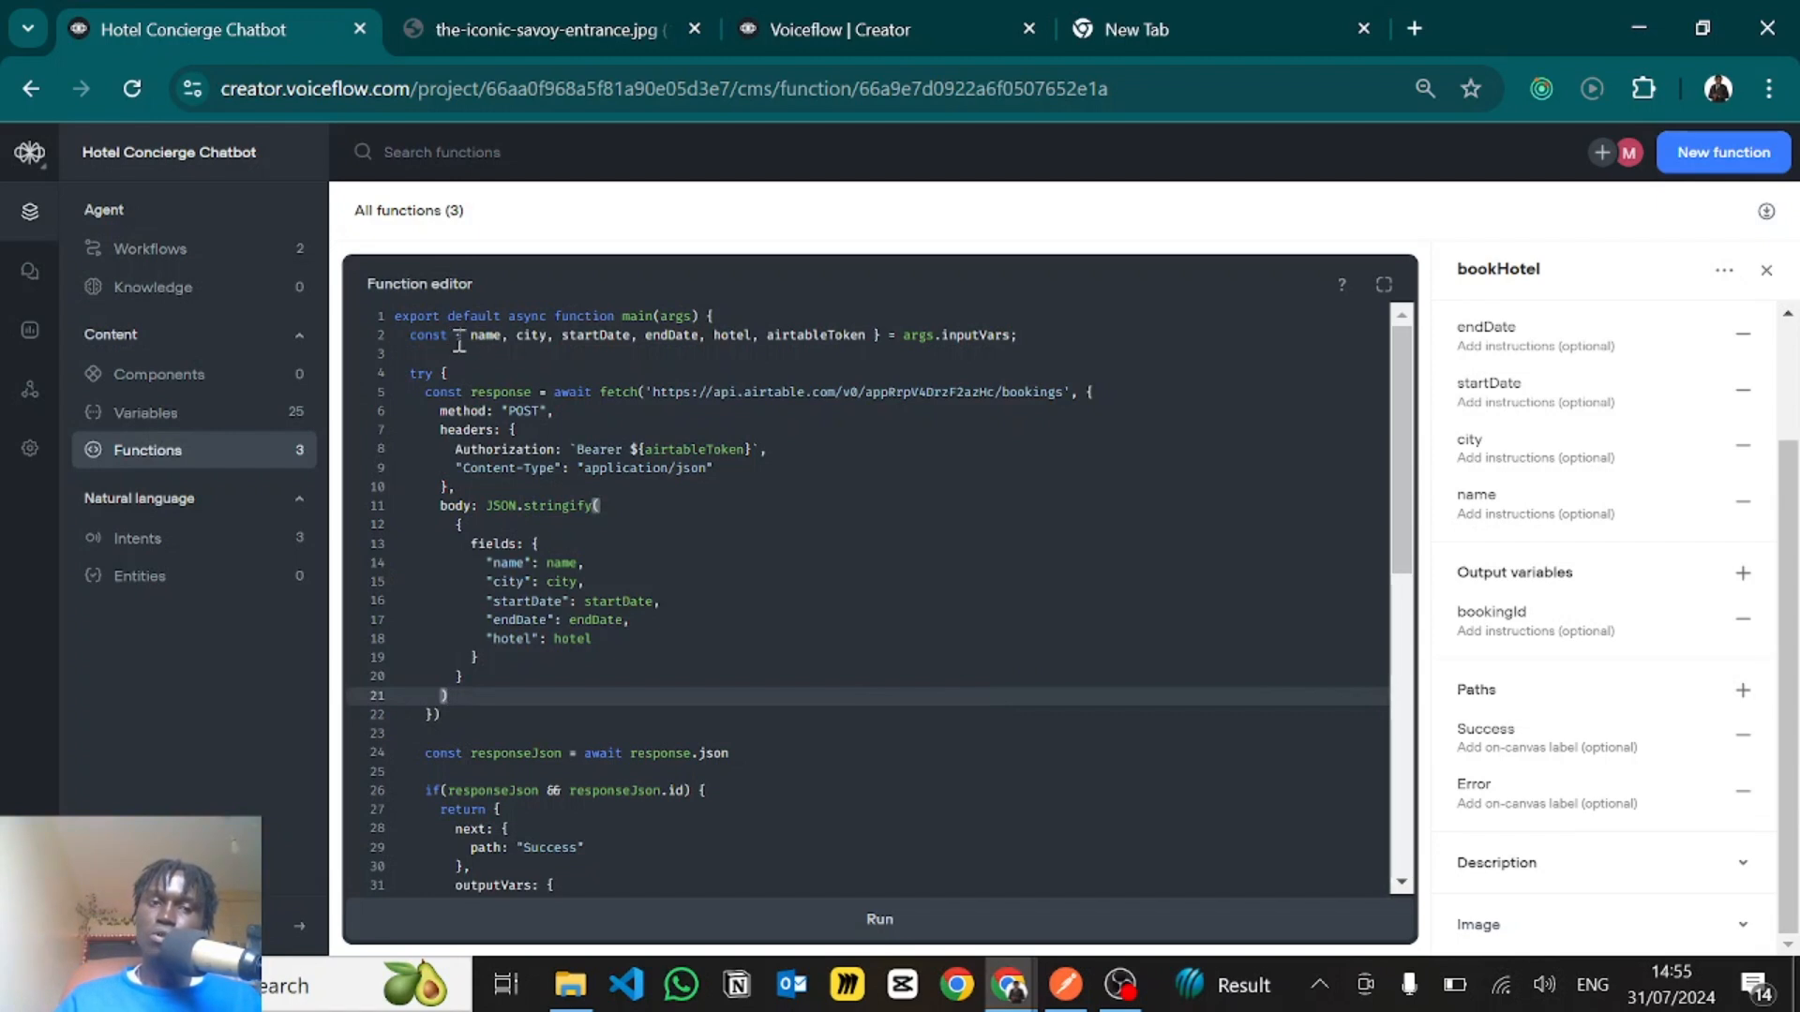
pyautogui.moveTo(458, 338); pyautogui.dragTo(870, 335)
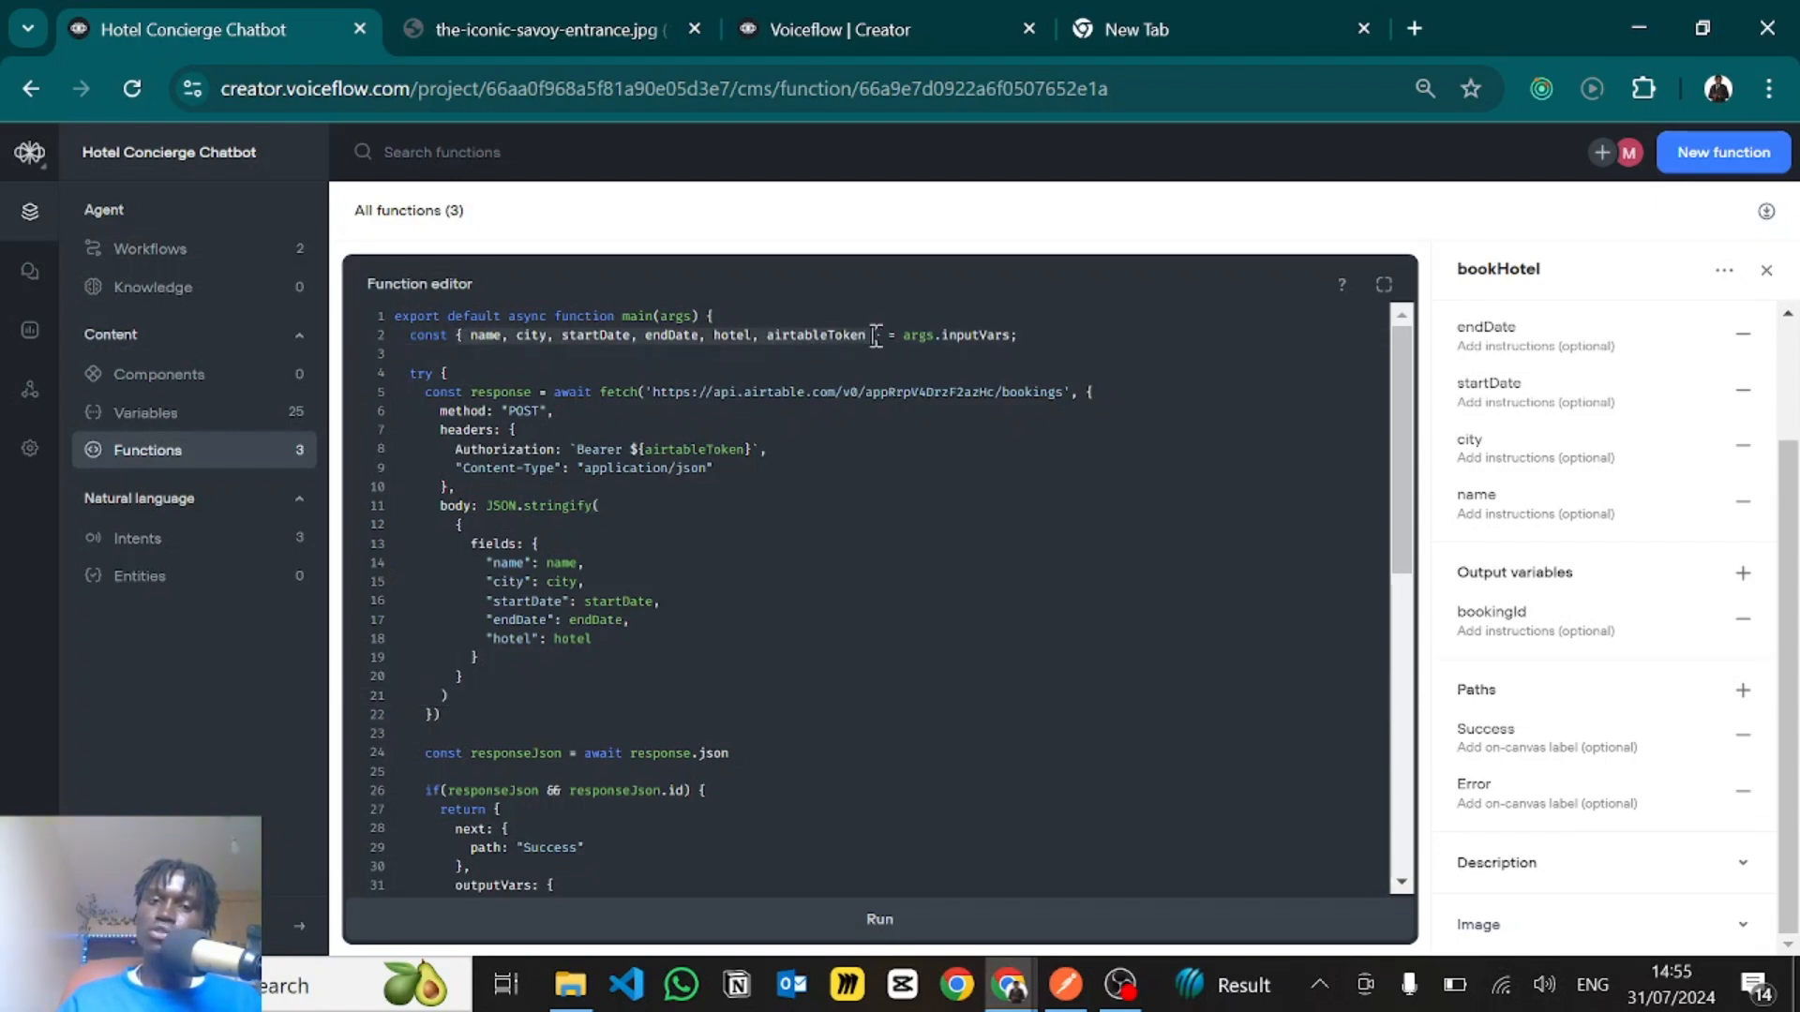
# - Examine the bookHotel code's fetch call on lines 5 to 9, covering the Airtable bookings URL, POST method, authorization and Content-Type headers
pyautogui.click(876, 336)
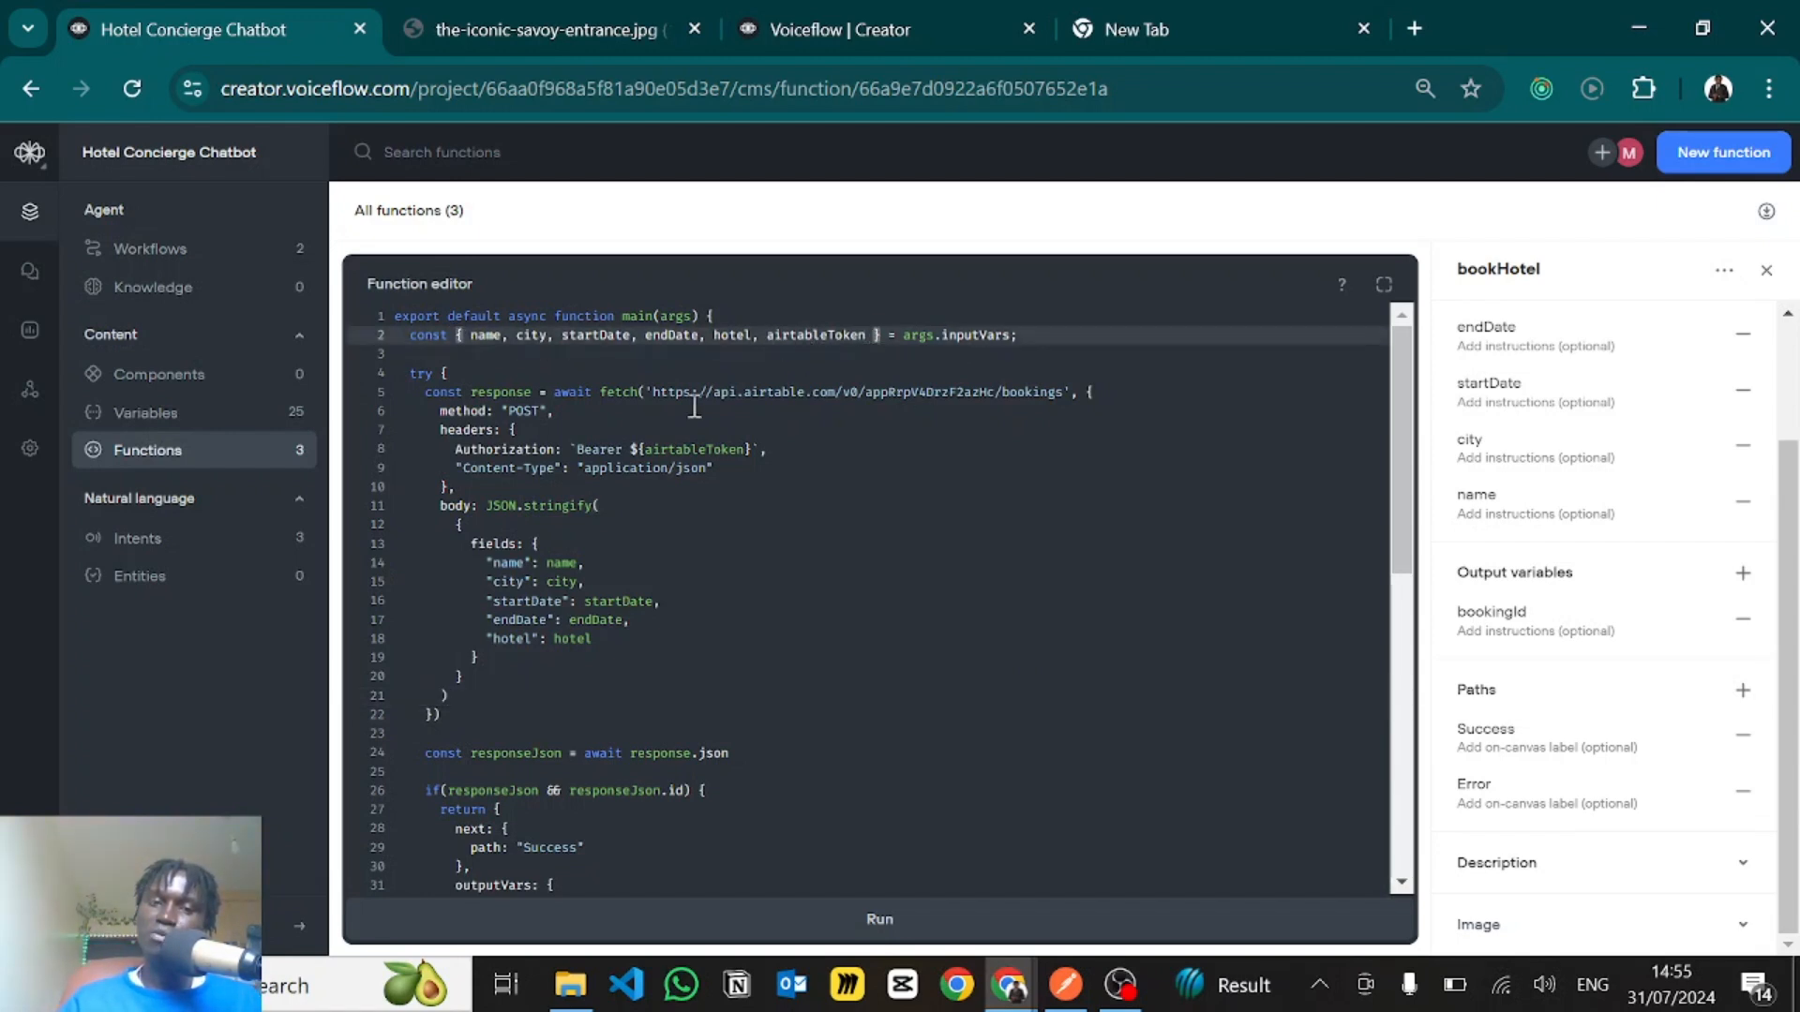
pyautogui.click(476, 394)
pyautogui.moveTo(649, 398); pyautogui.dragTo(1072, 398)
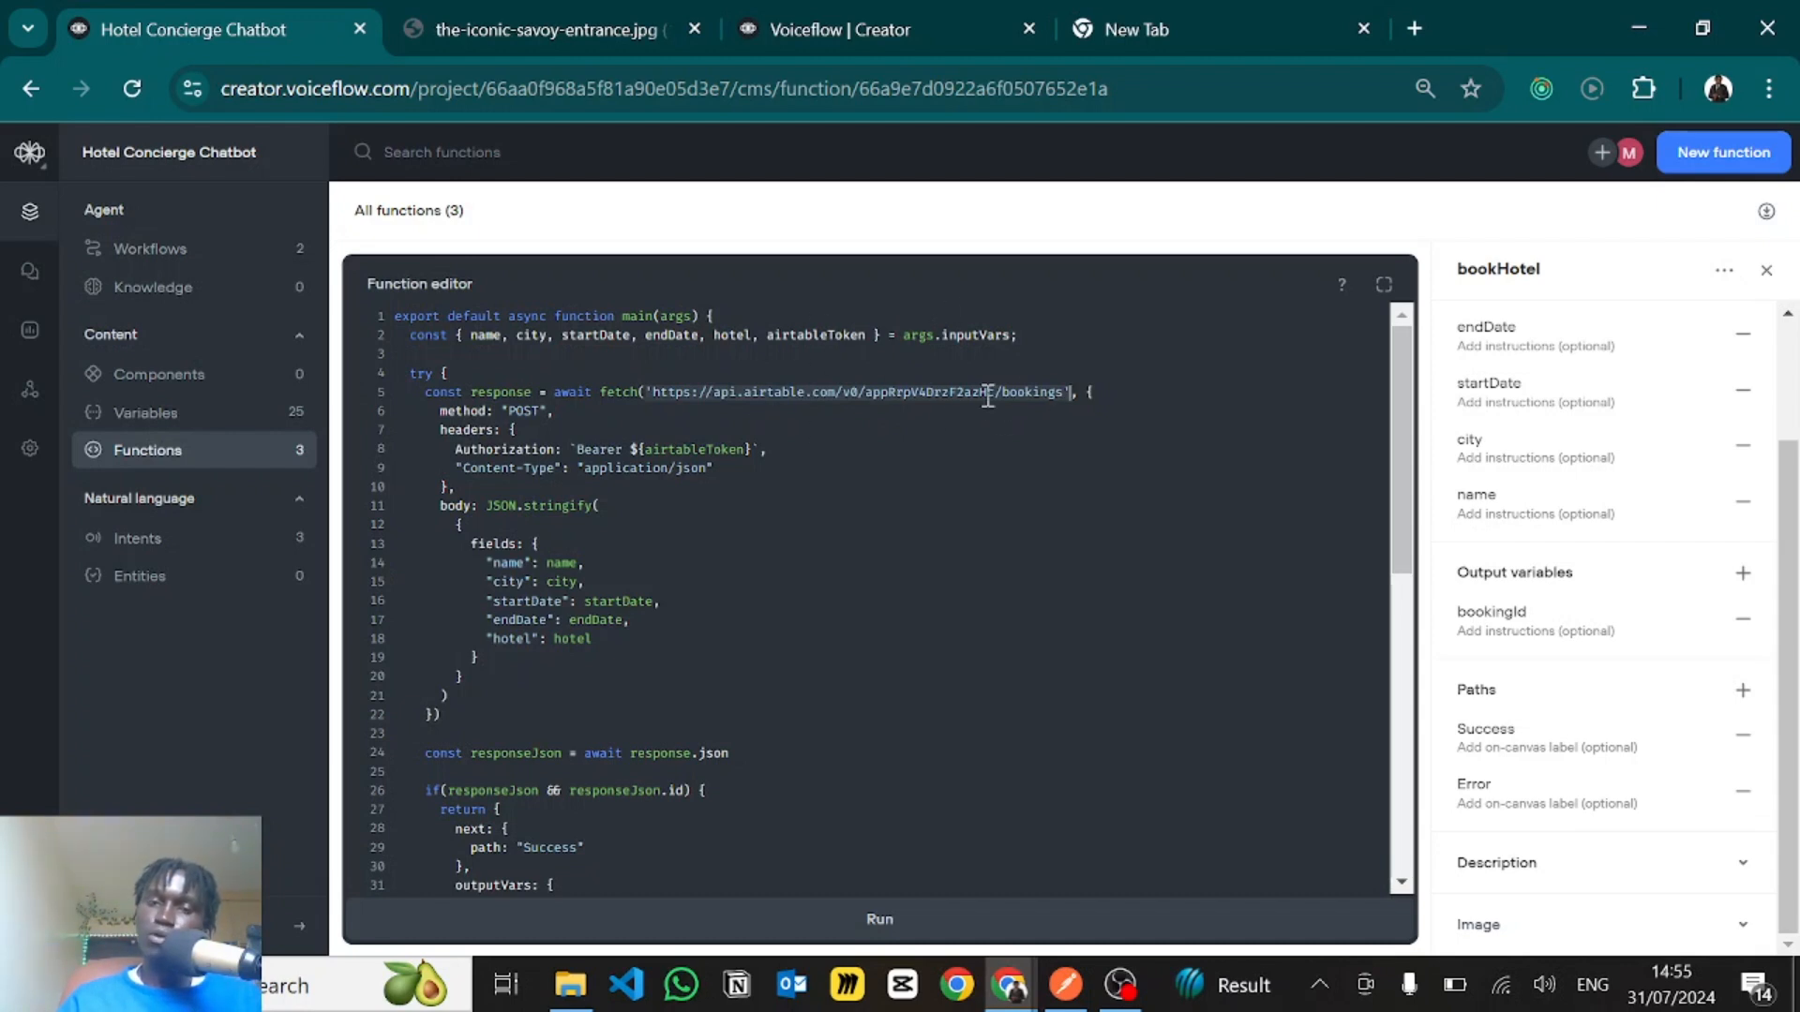
pyautogui.click(542, 464)
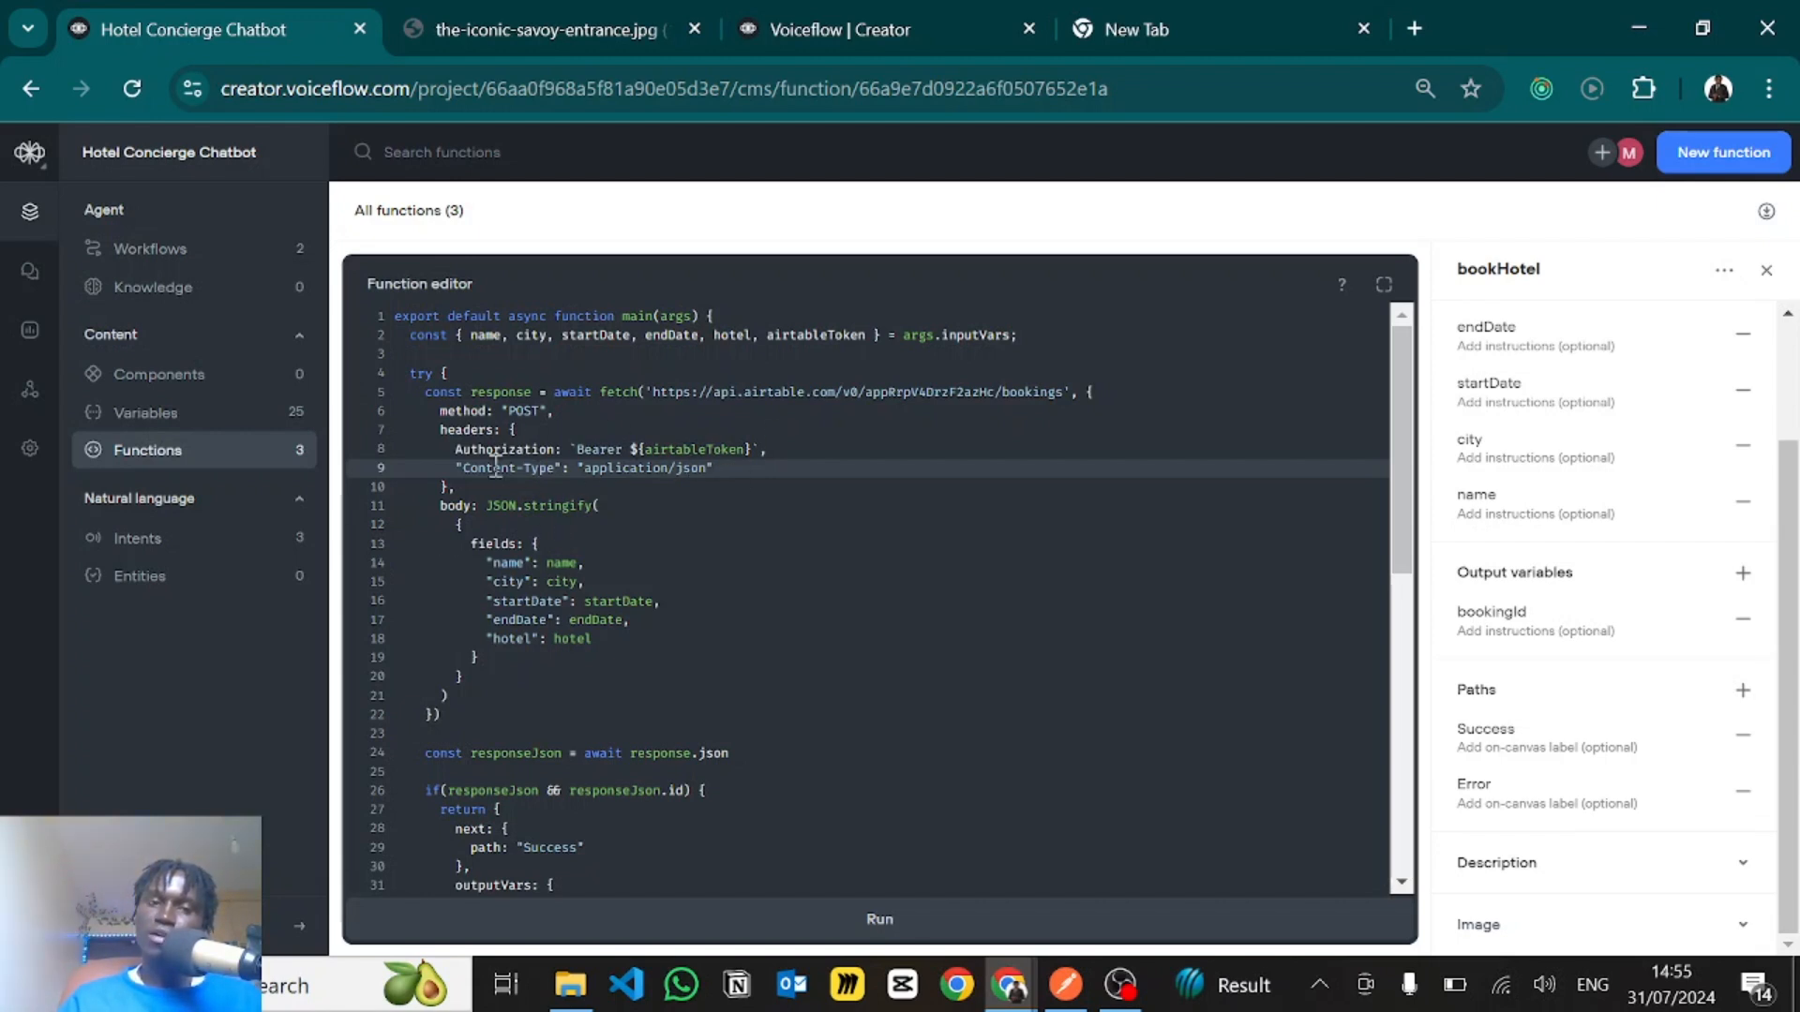
pyautogui.moveTo(457, 468); pyautogui.dragTo(718, 471)
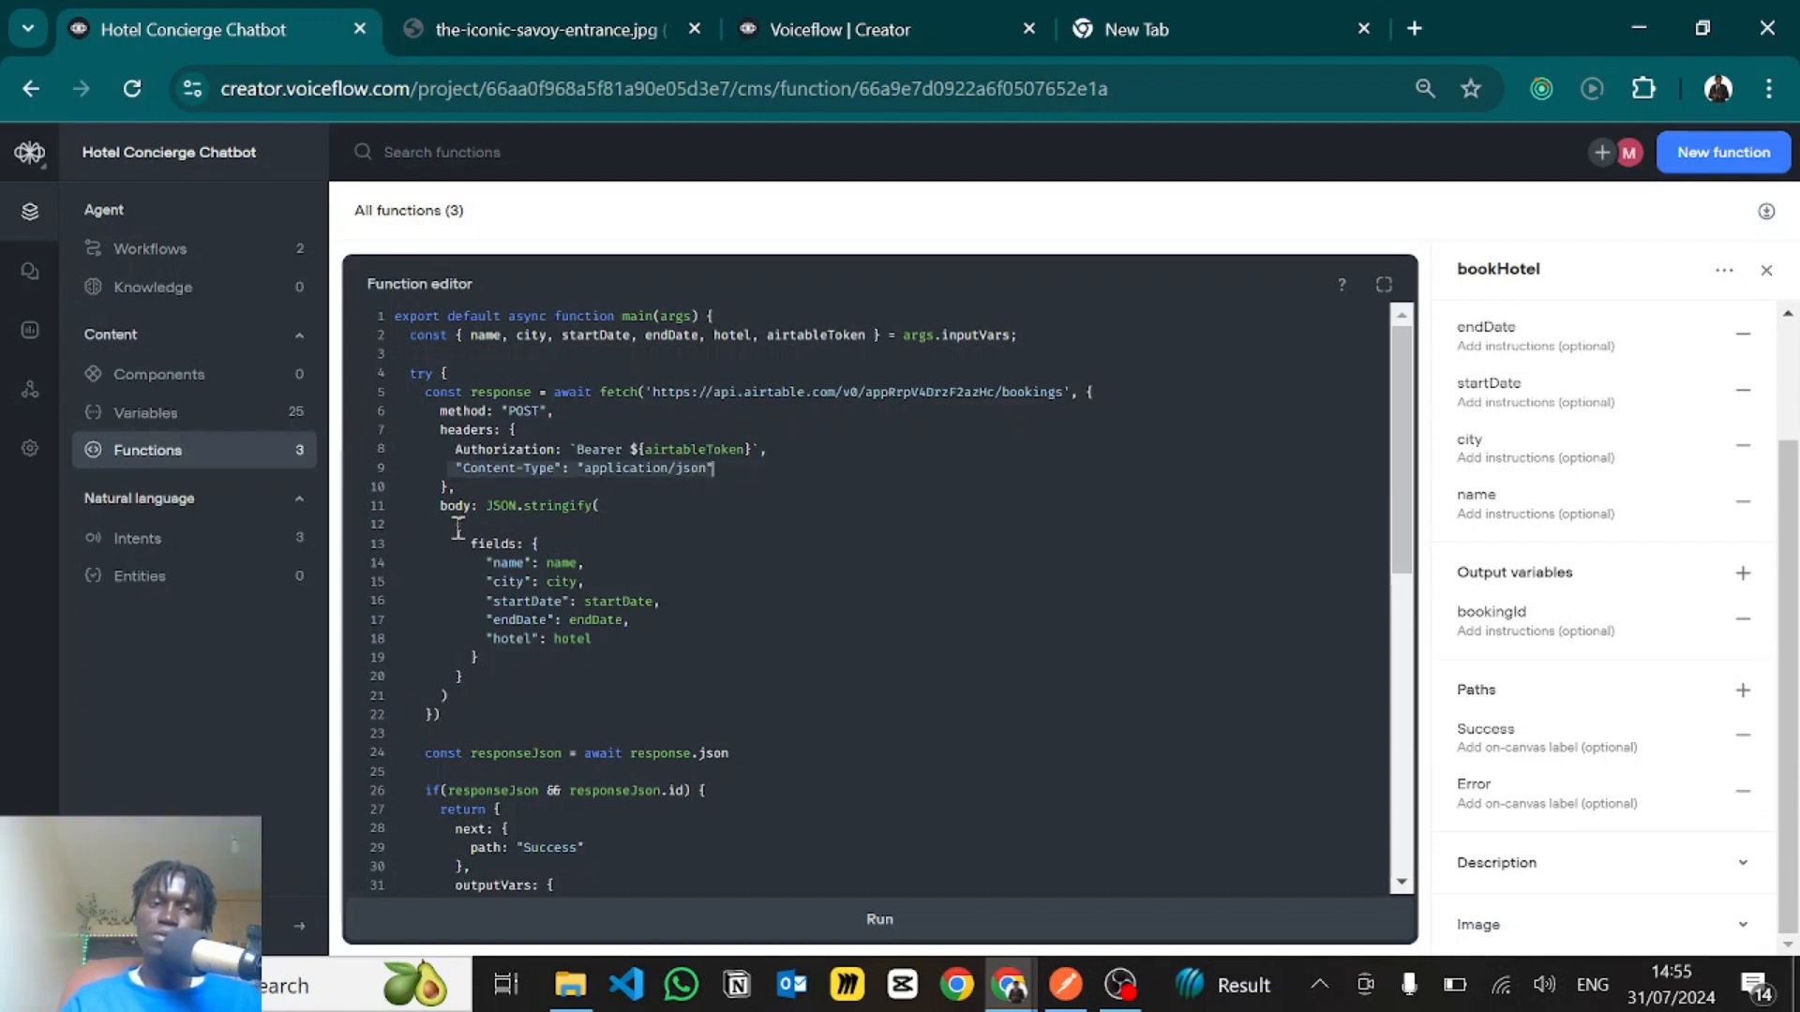
# - Examine the JSON.stringify request body and its fields object mapping name, city, startDate, endDate and hotel
pyautogui.moveTo(458, 528); pyautogui.dragTo(526, 664)
pyautogui.click(530, 577)
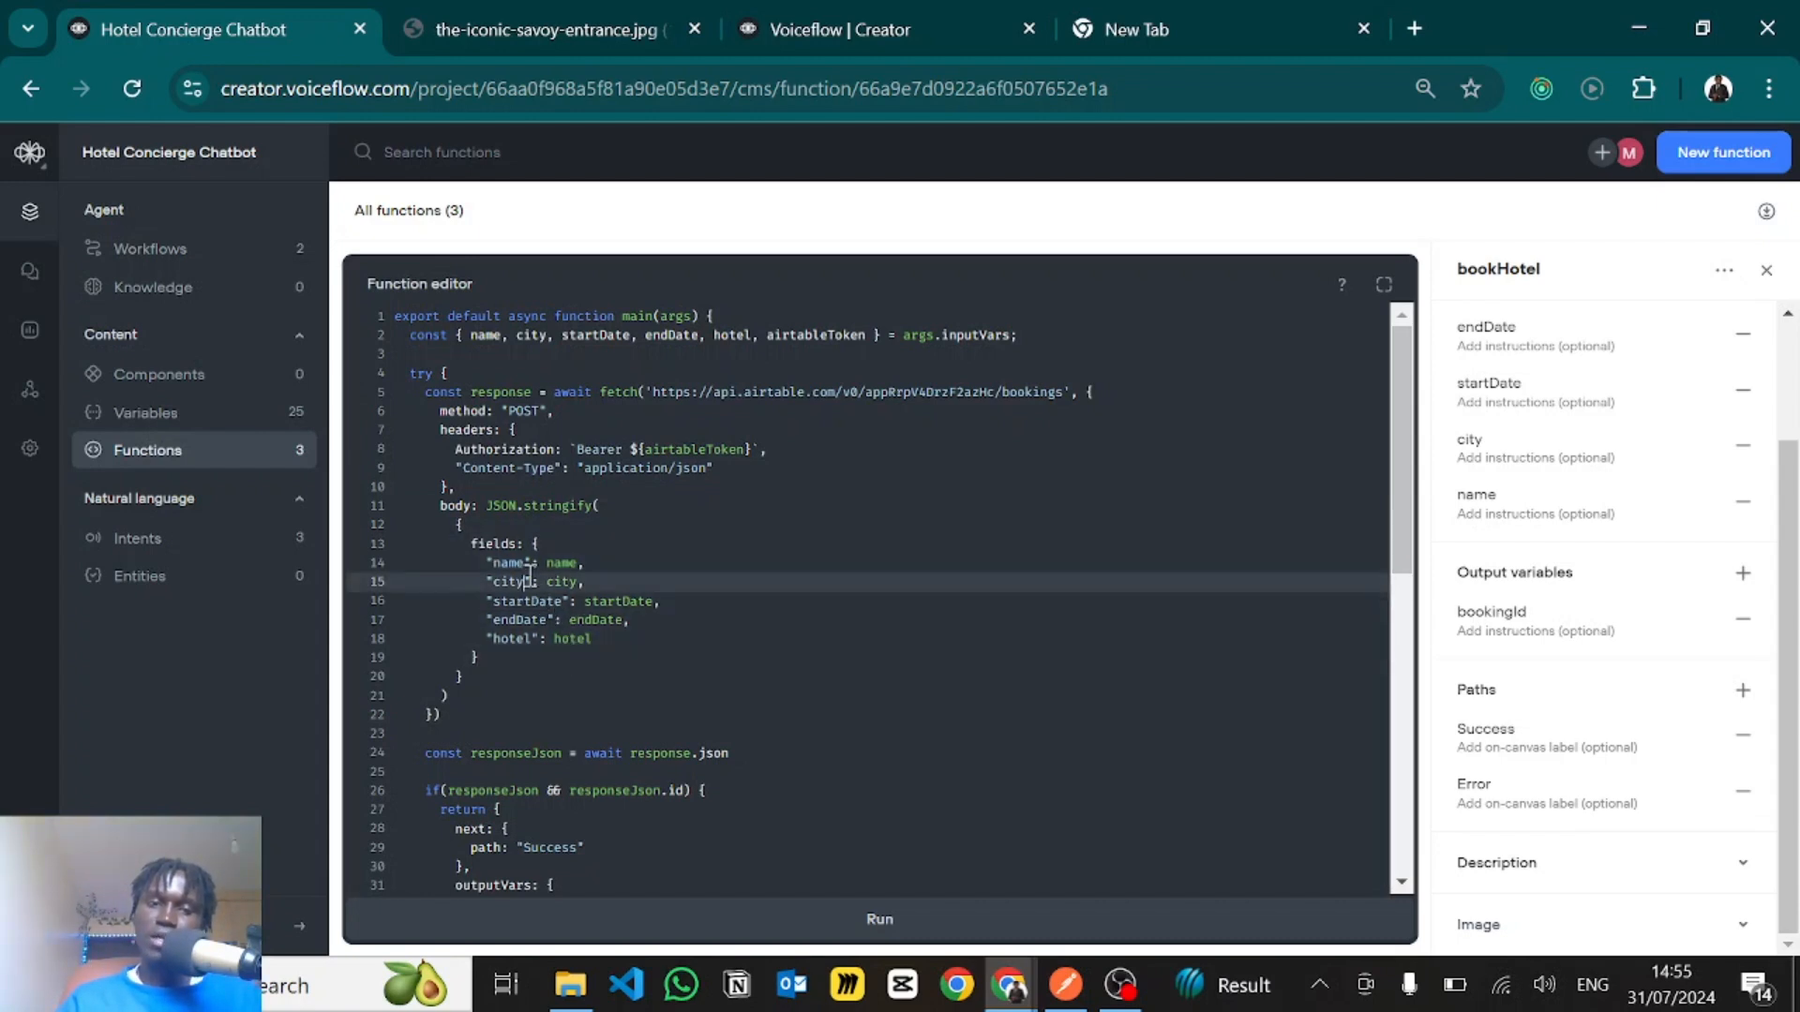
pyautogui.moveTo(497, 501); pyautogui.dragTo(596, 507)
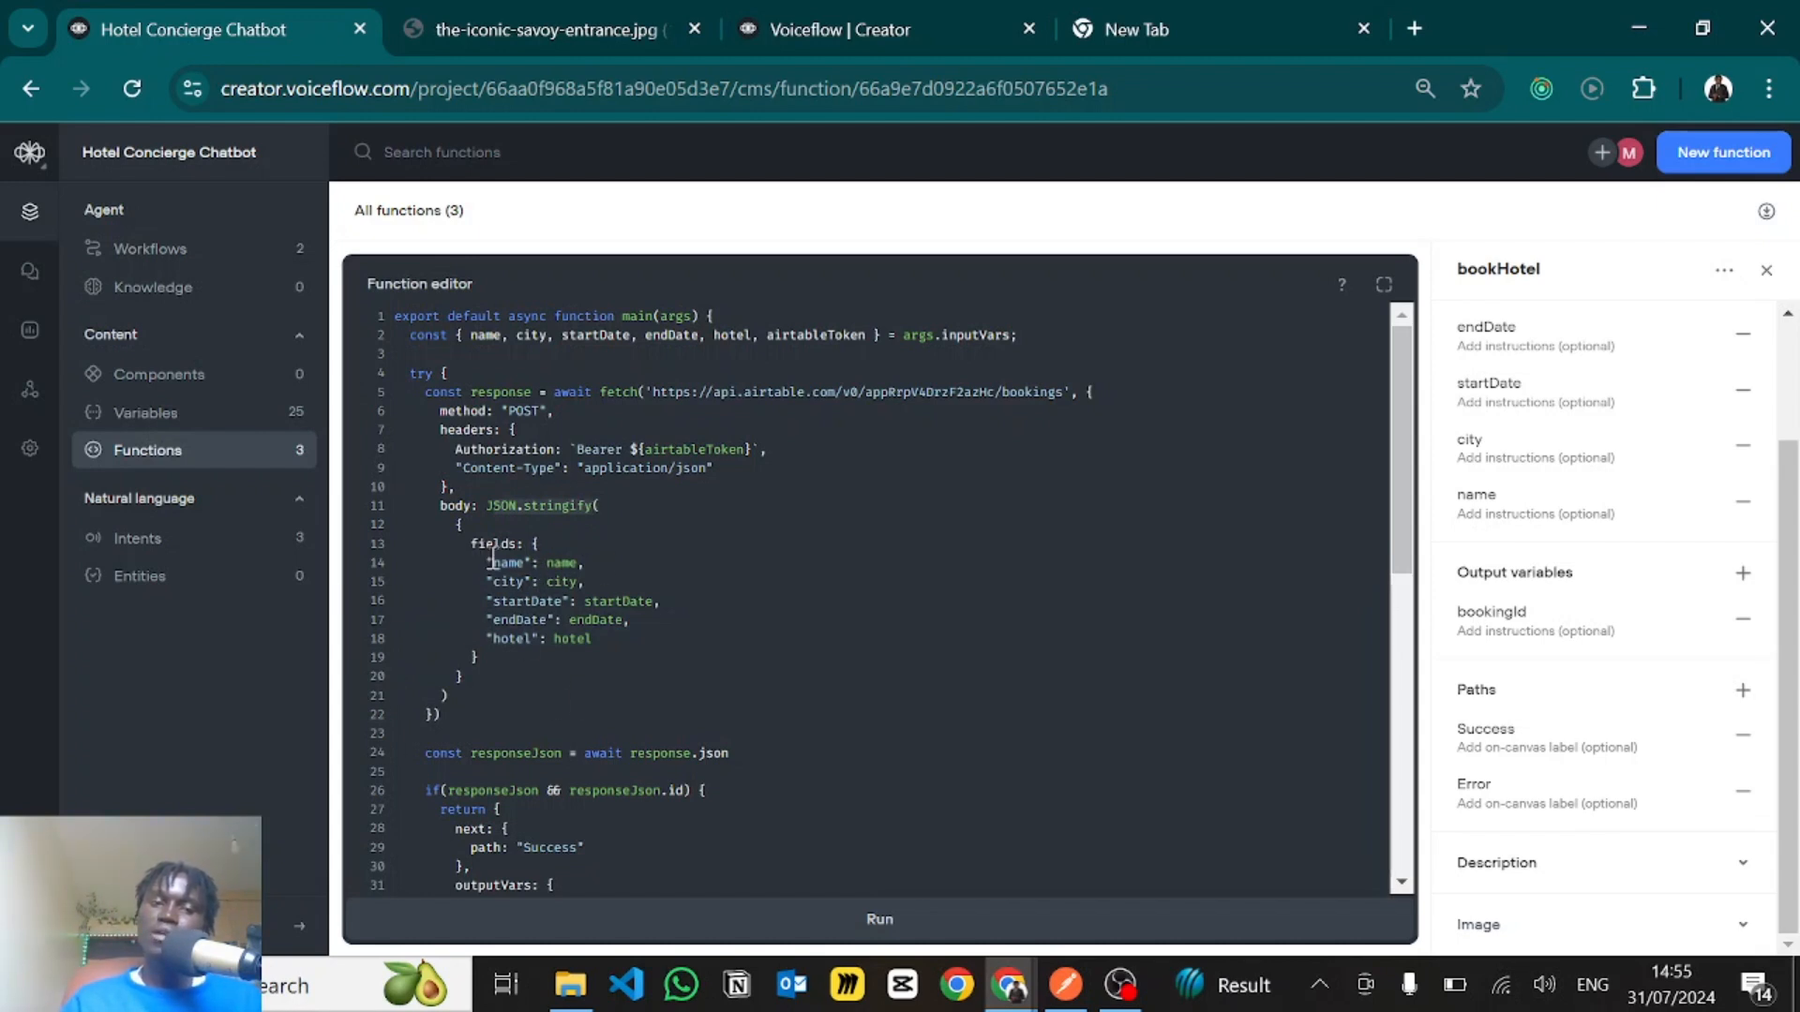
pyautogui.moveTo(486, 562); pyautogui.dragTo(594, 561)
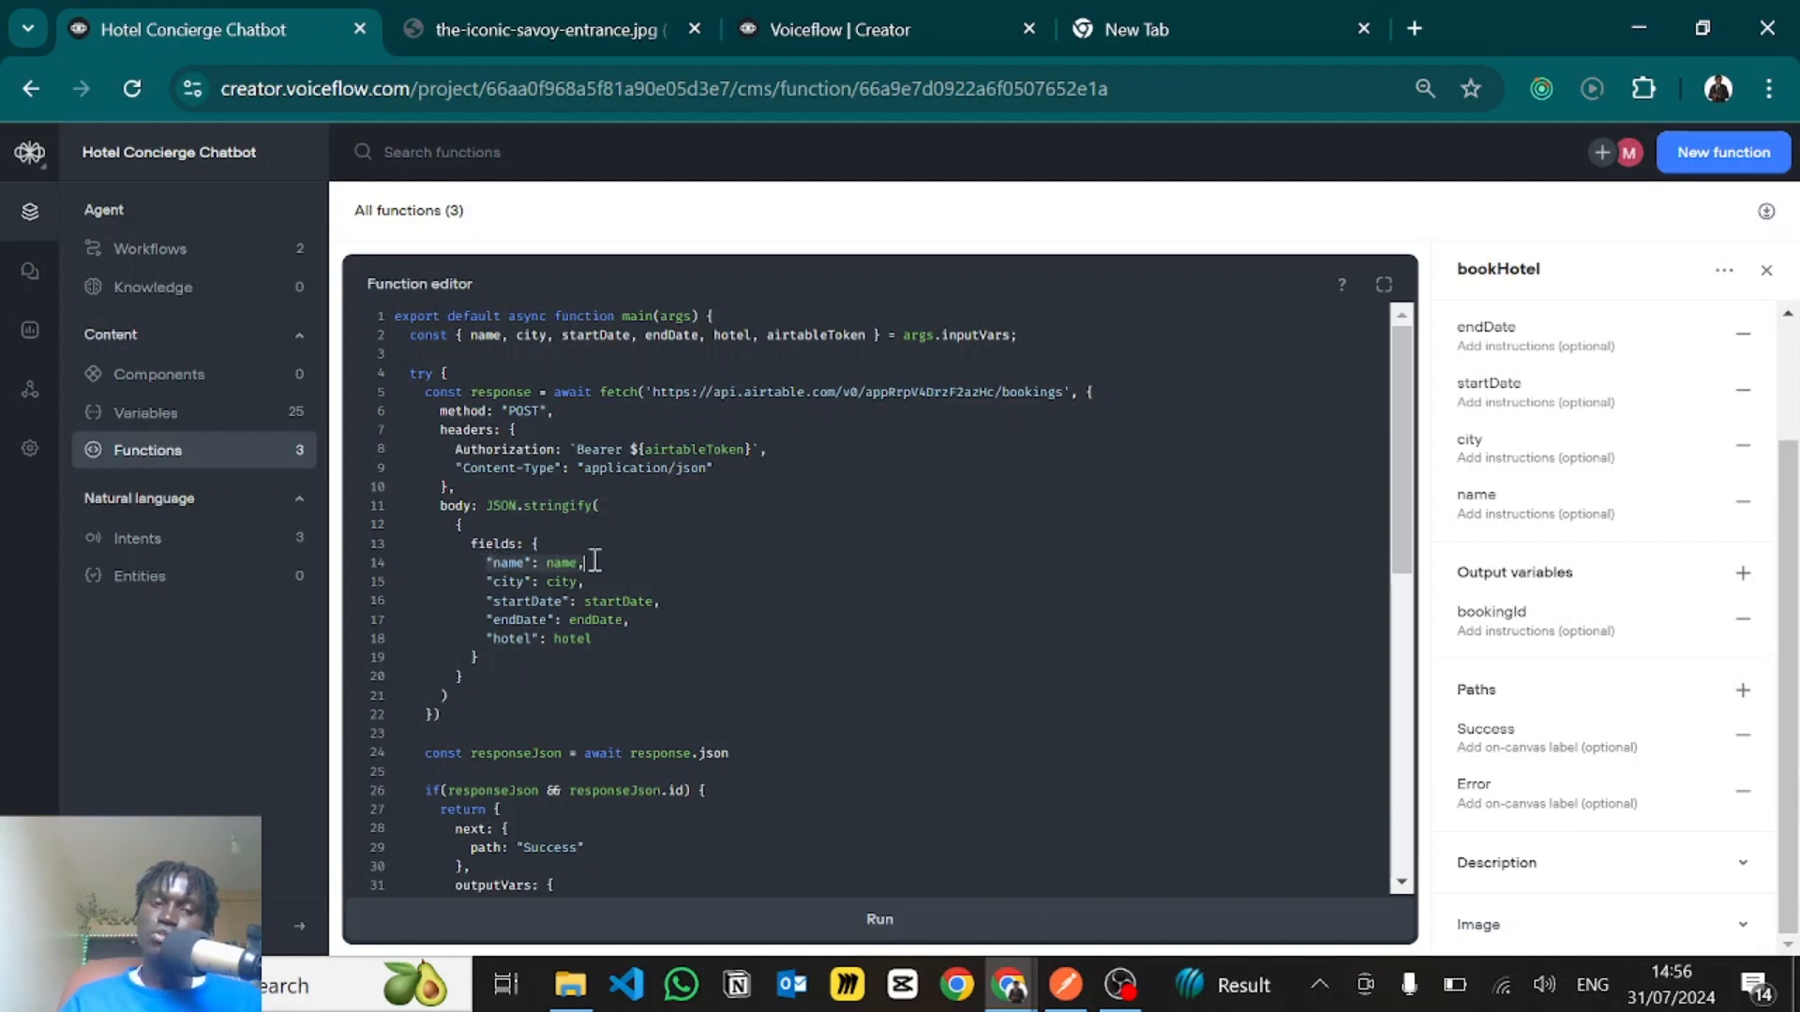
pyautogui.click(492, 581)
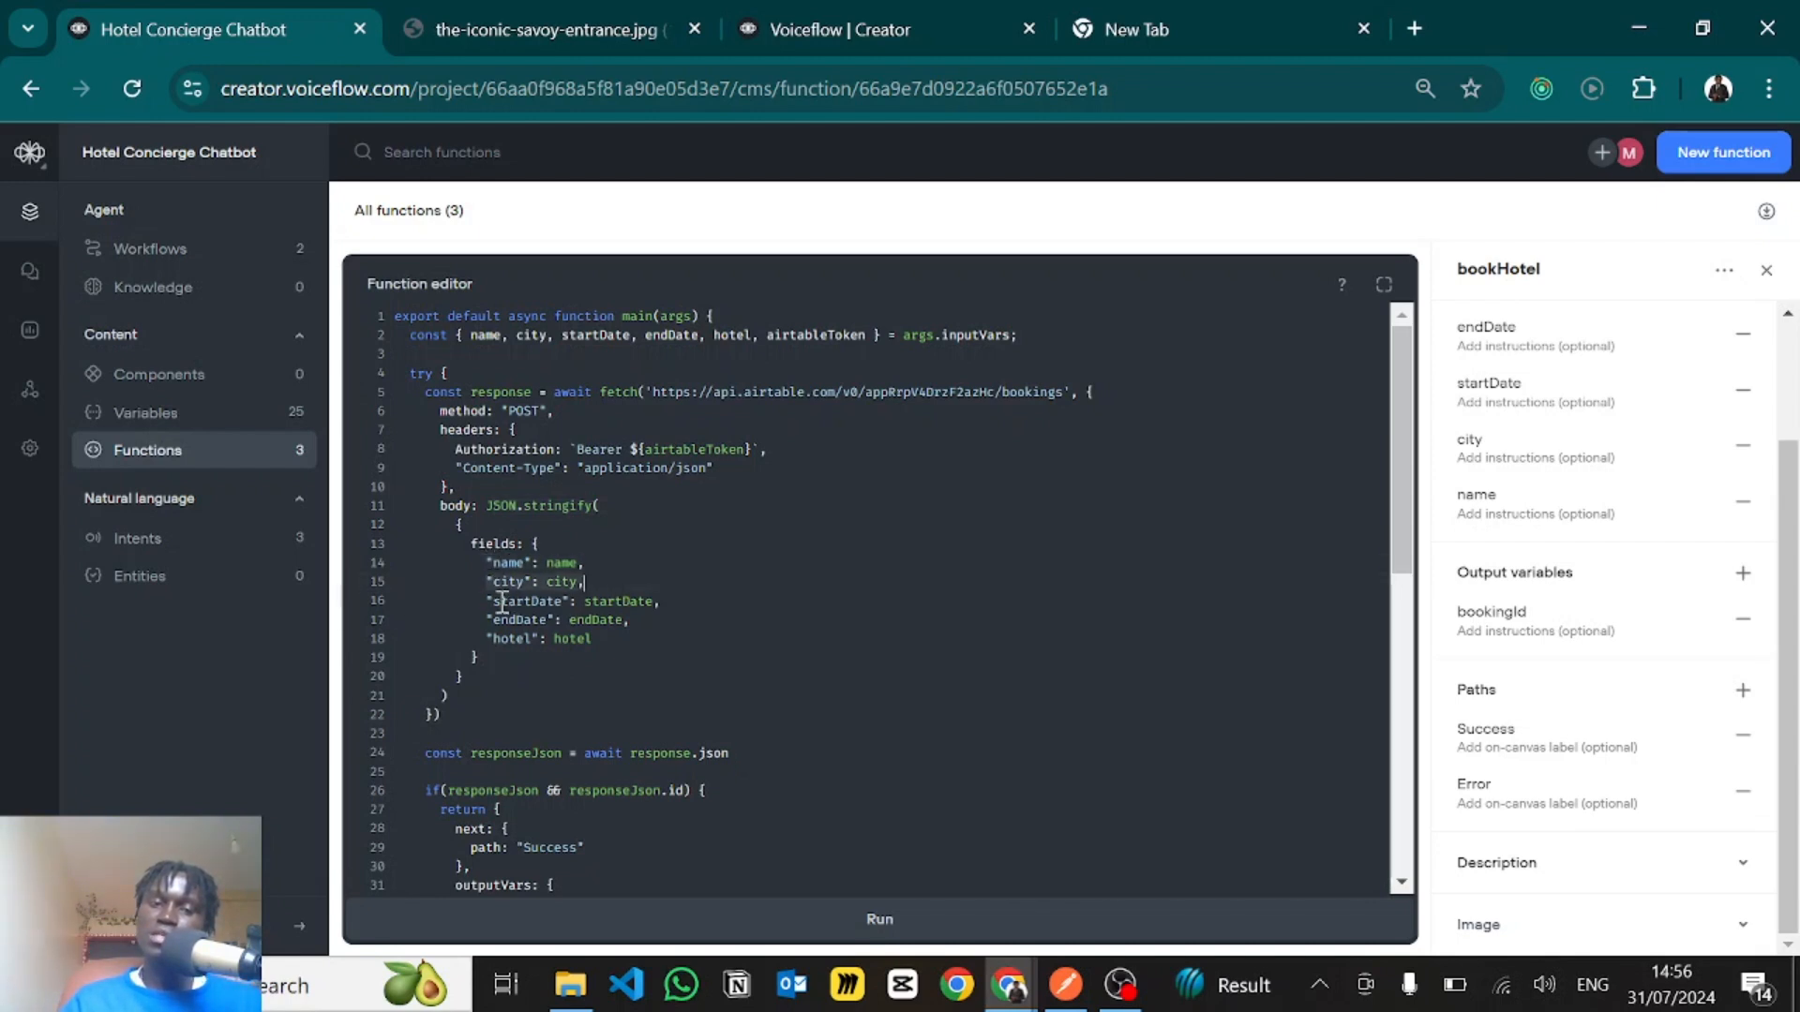
pyautogui.click(596, 661)
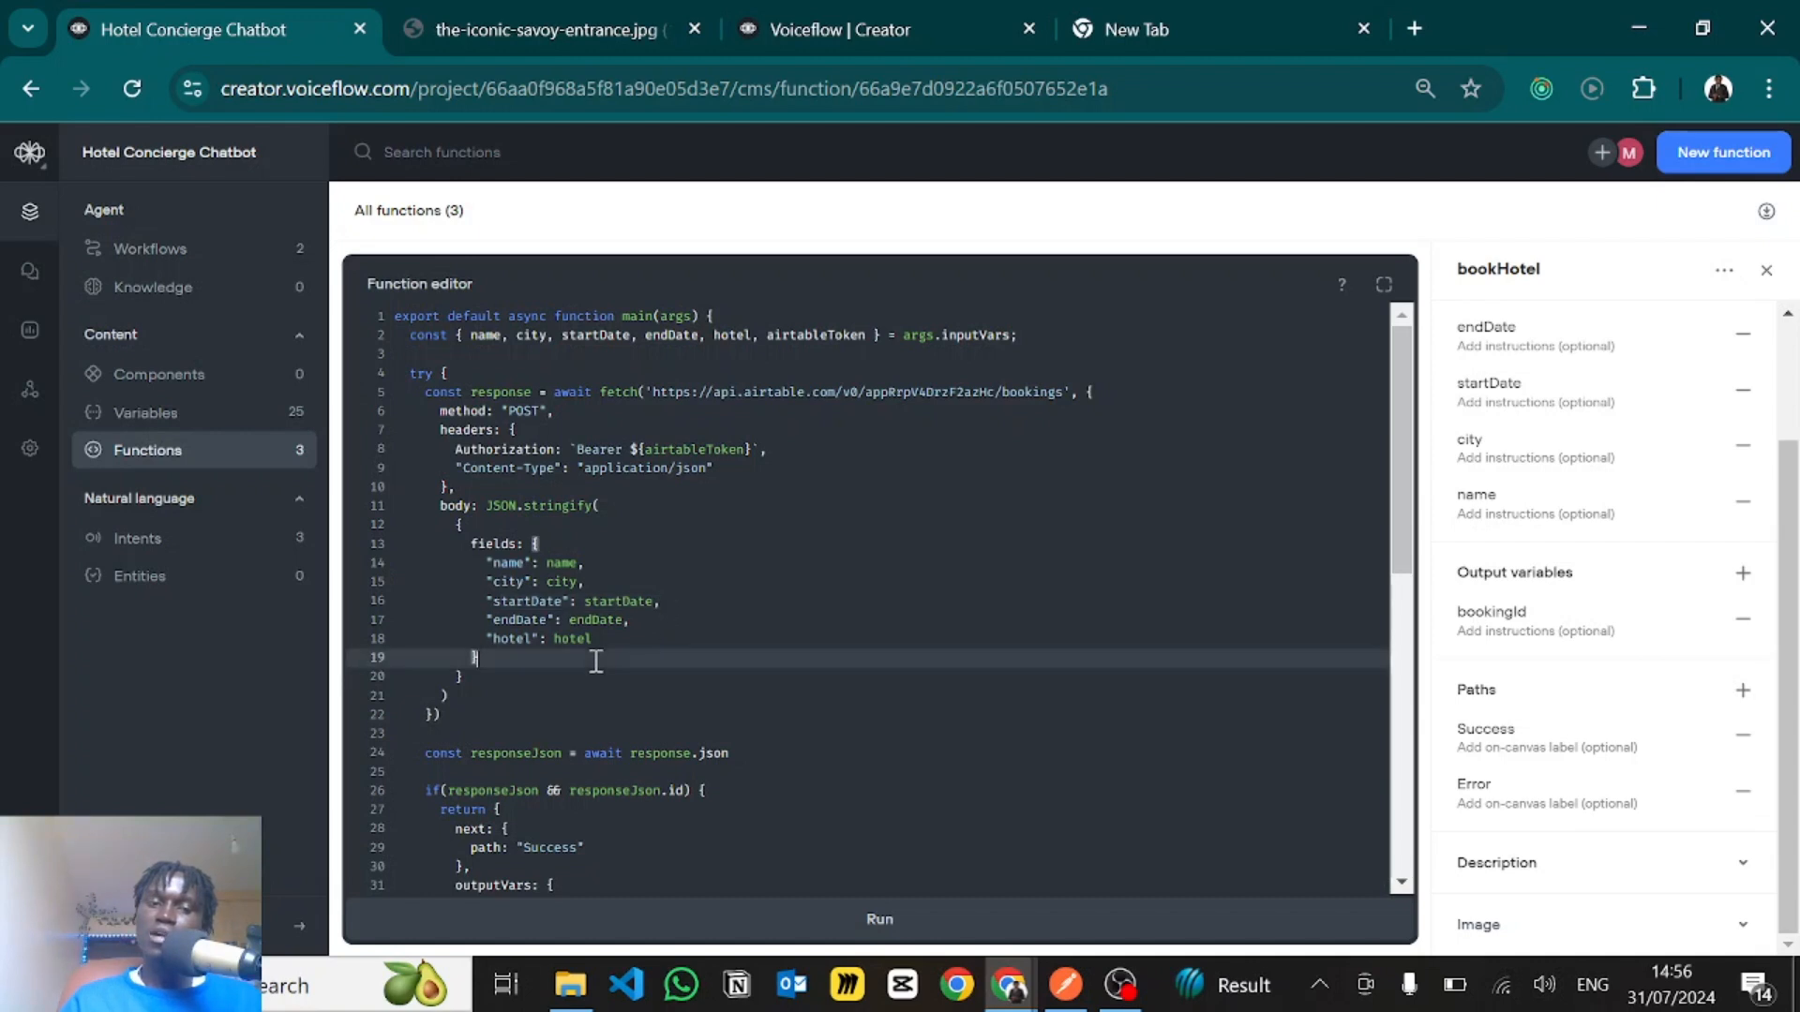
# - Examine the responseJson assignment on line 24 and the if condition checking responseJson and its id on line 26
pyautogui.scroll(-5, 596, 662)
pyautogui.scroll(2, 596, 662)
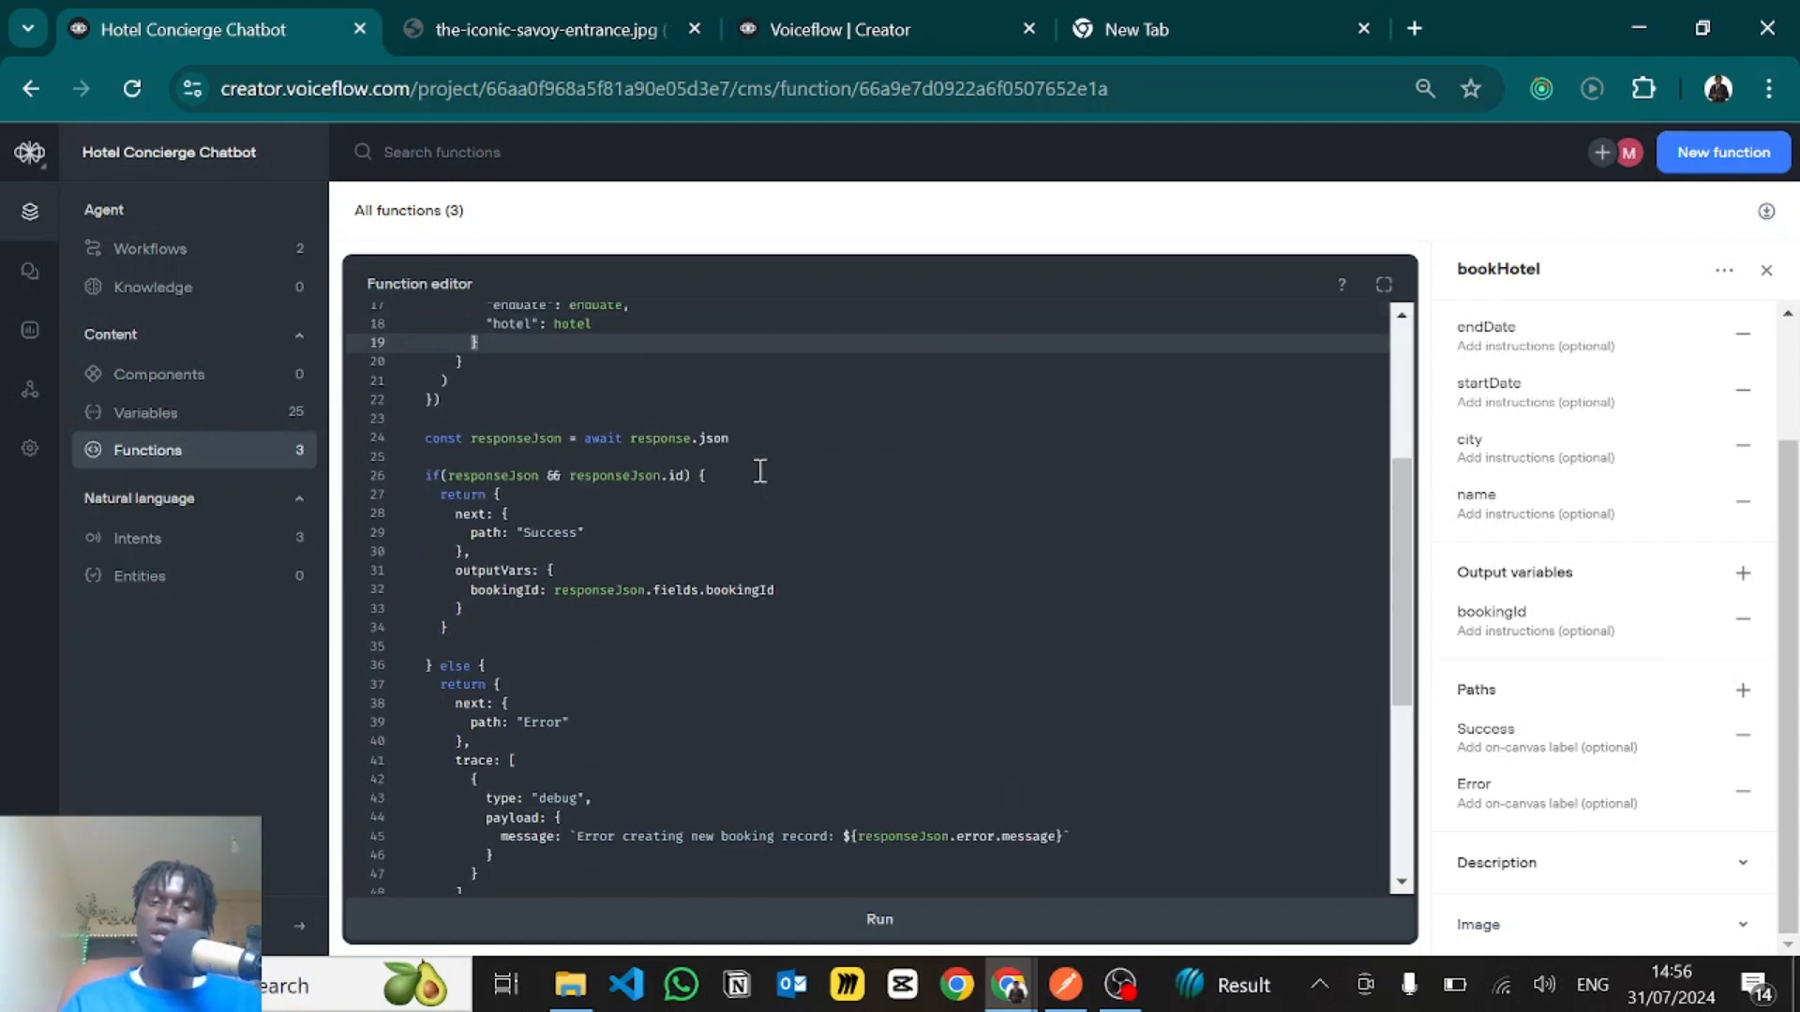
pyautogui.moveTo(742, 443); pyautogui.dragTo(694, 446)
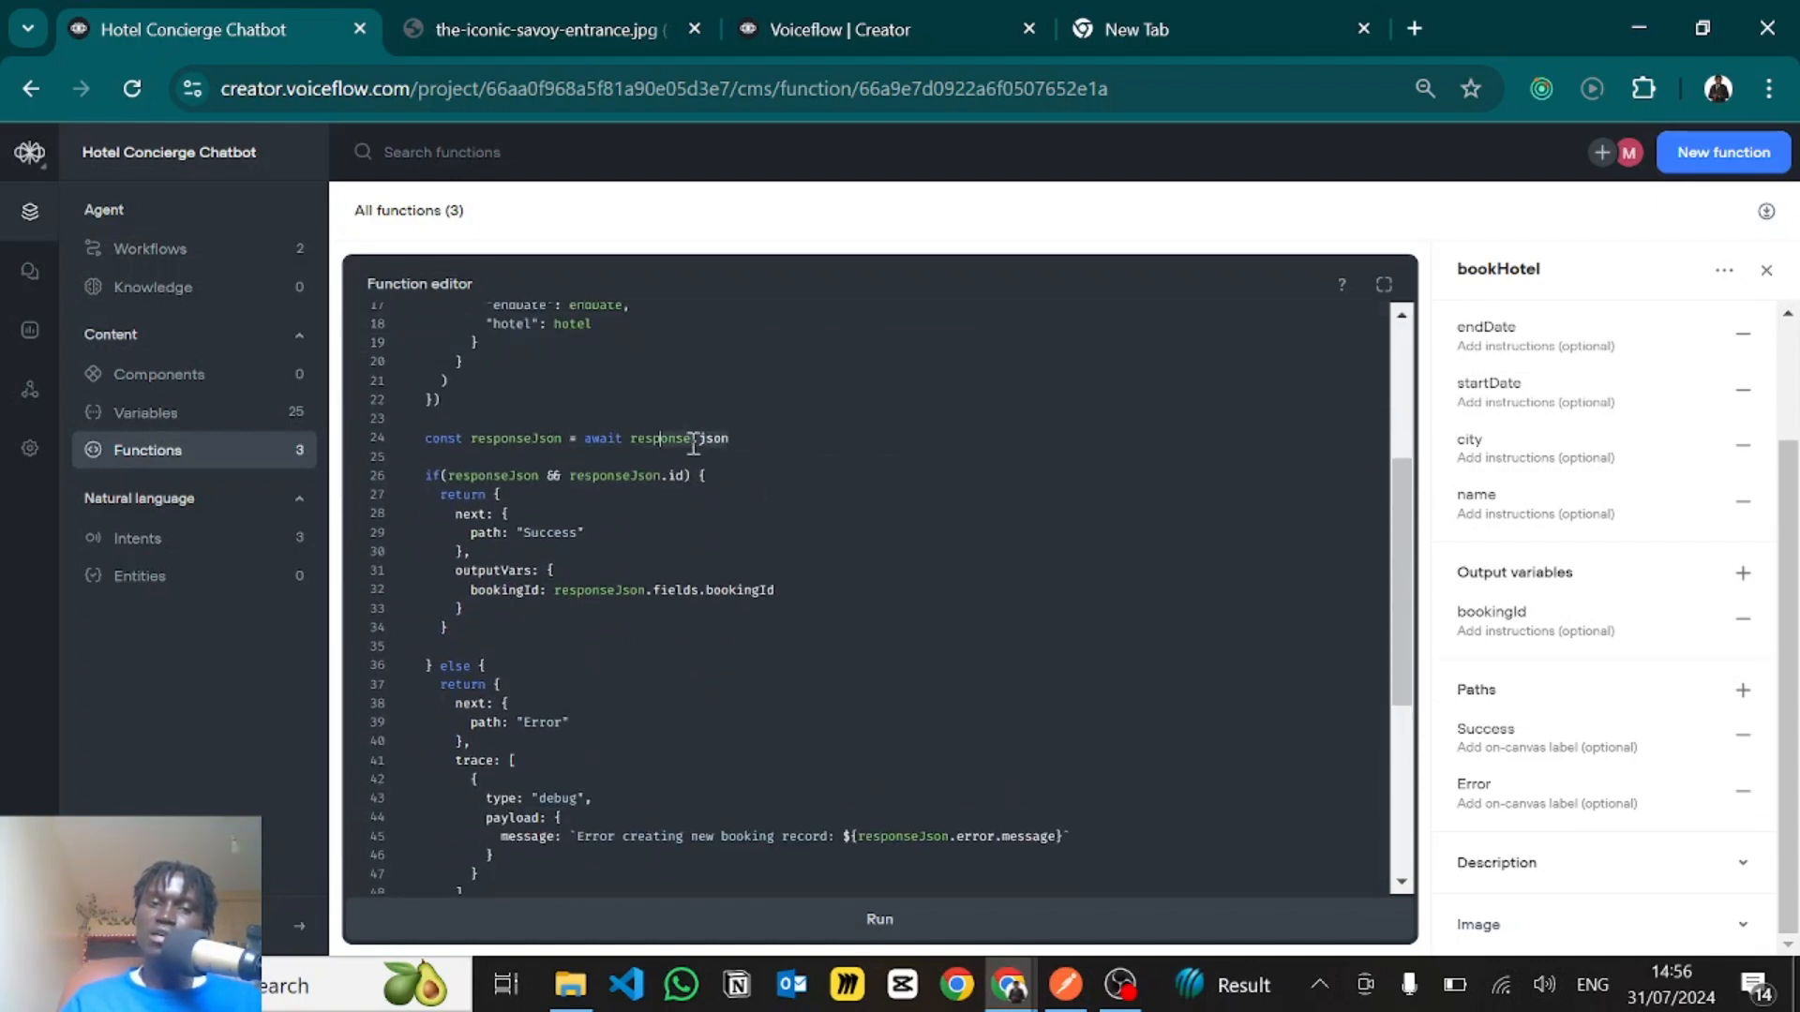
pyautogui.click(725, 439)
pyautogui.scroll(-1, 618, 503)
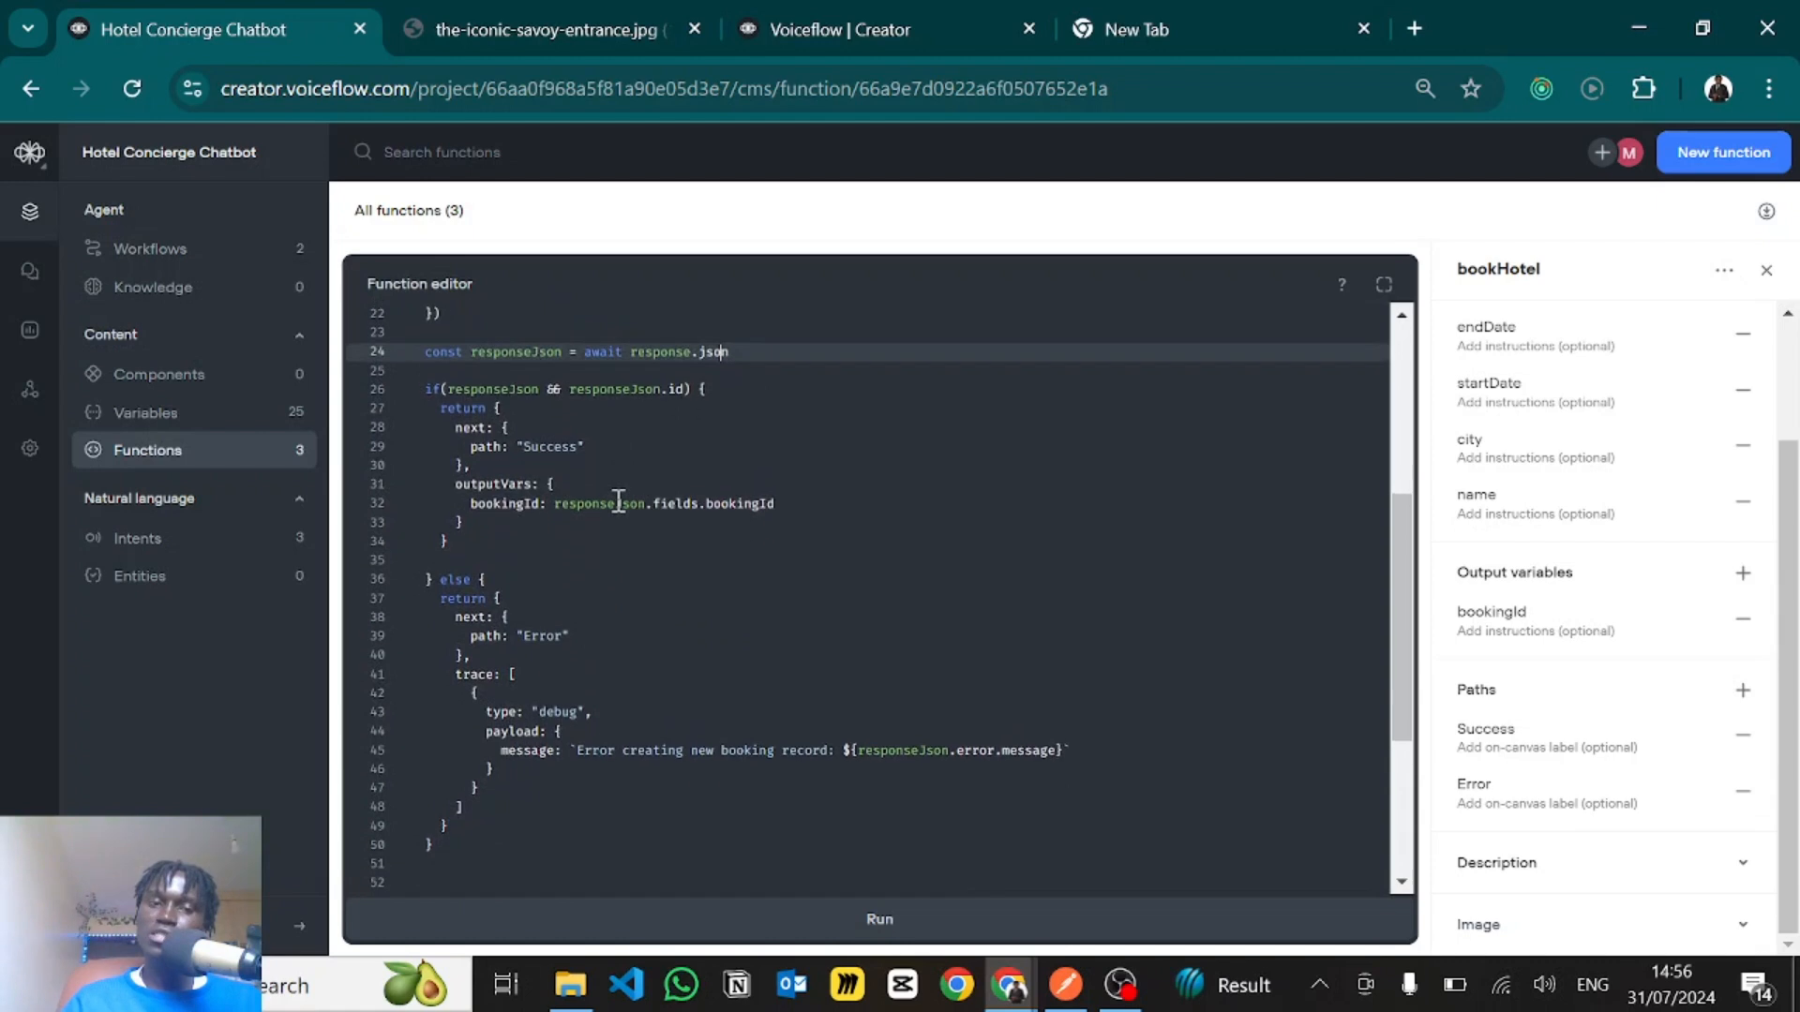
pyautogui.click(733, 409)
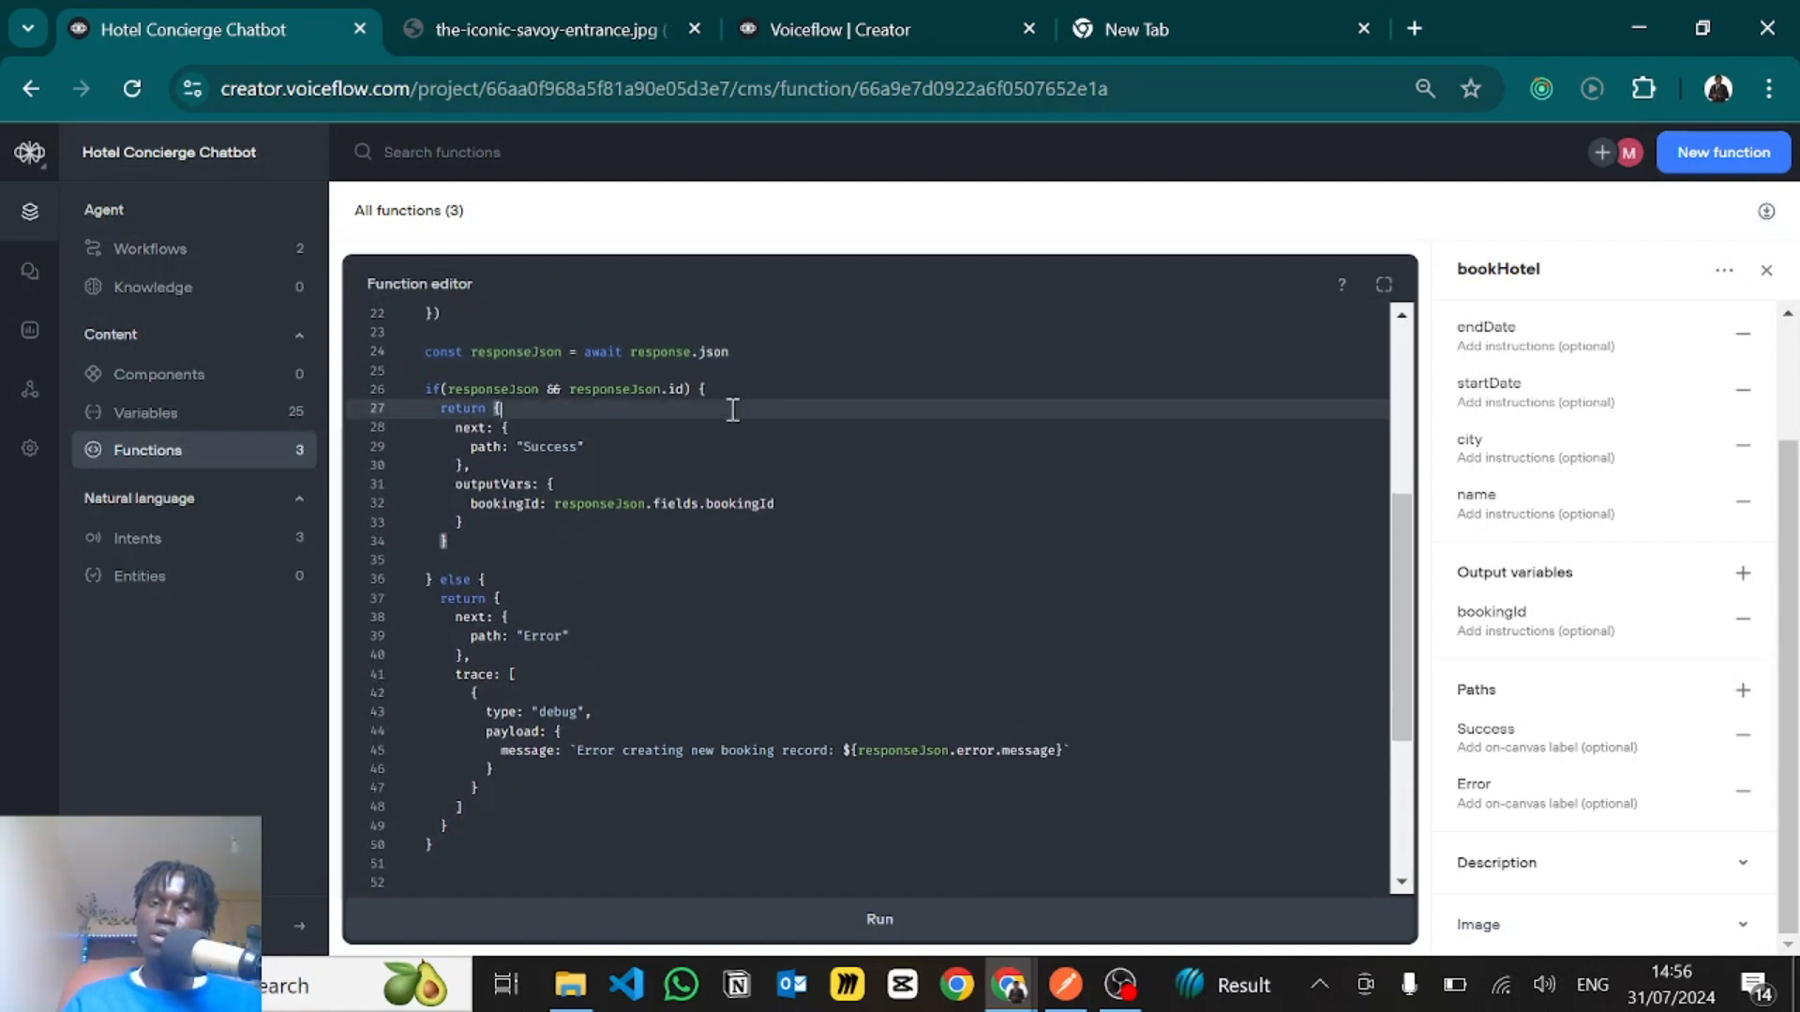
pyautogui.click(516, 388)
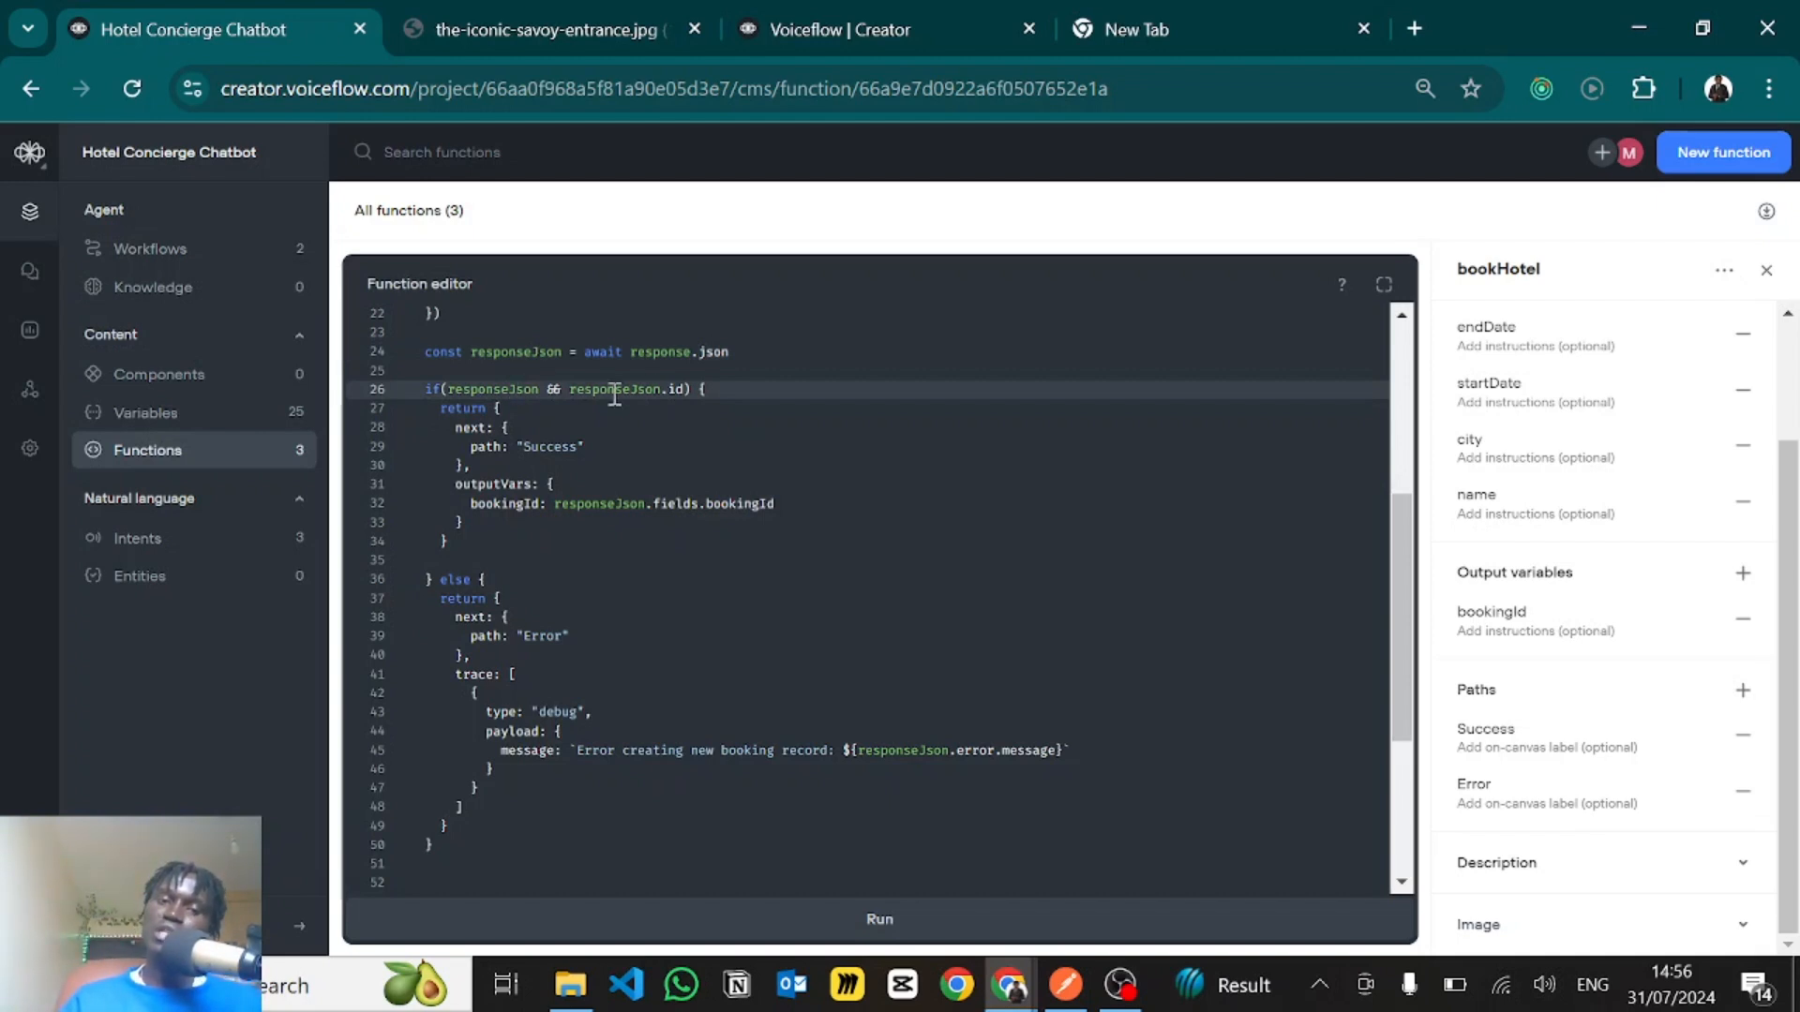
pyautogui.click(686, 386)
pyautogui.write(')')
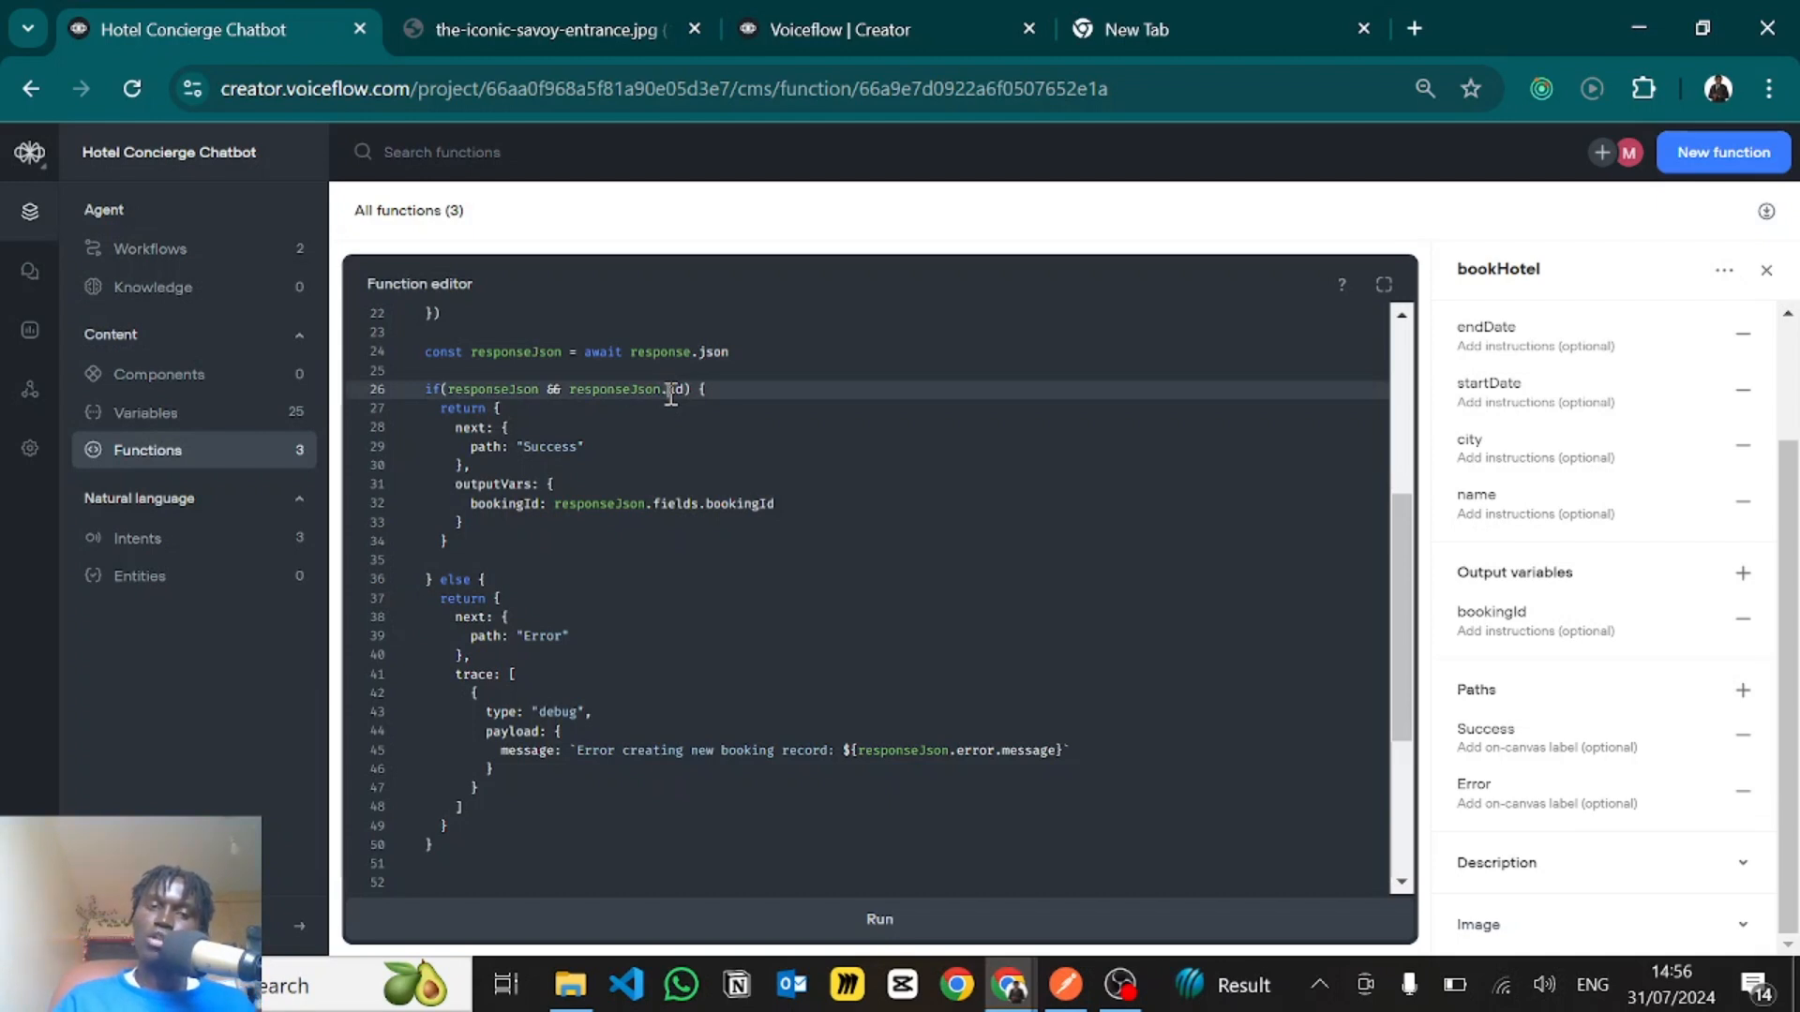
# - Review the success return's "Success" path and the outputVars entry that maps bookingId to responseJson.fields.bookingId
pyautogui.moveTo(482, 450); pyautogui.dragTo(589, 447)
pyautogui.click(589, 447)
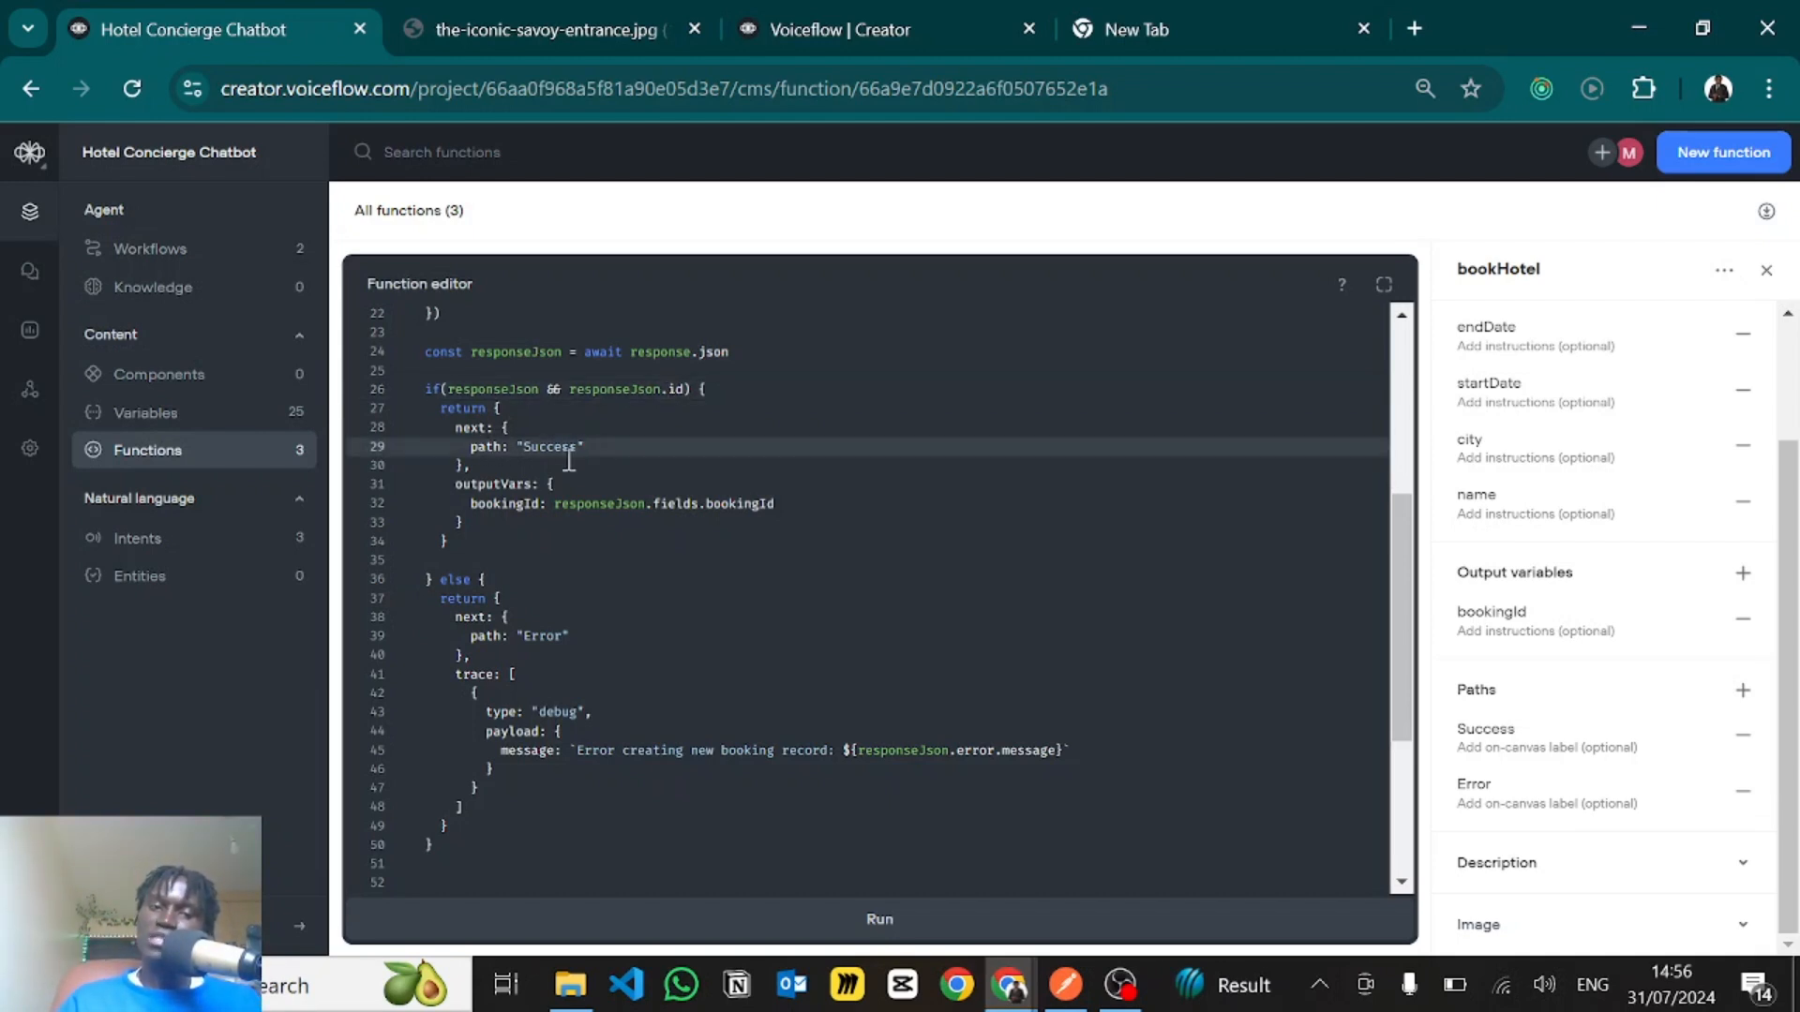
pyautogui.moveTo(482, 471); pyautogui.dragTo(483, 532)
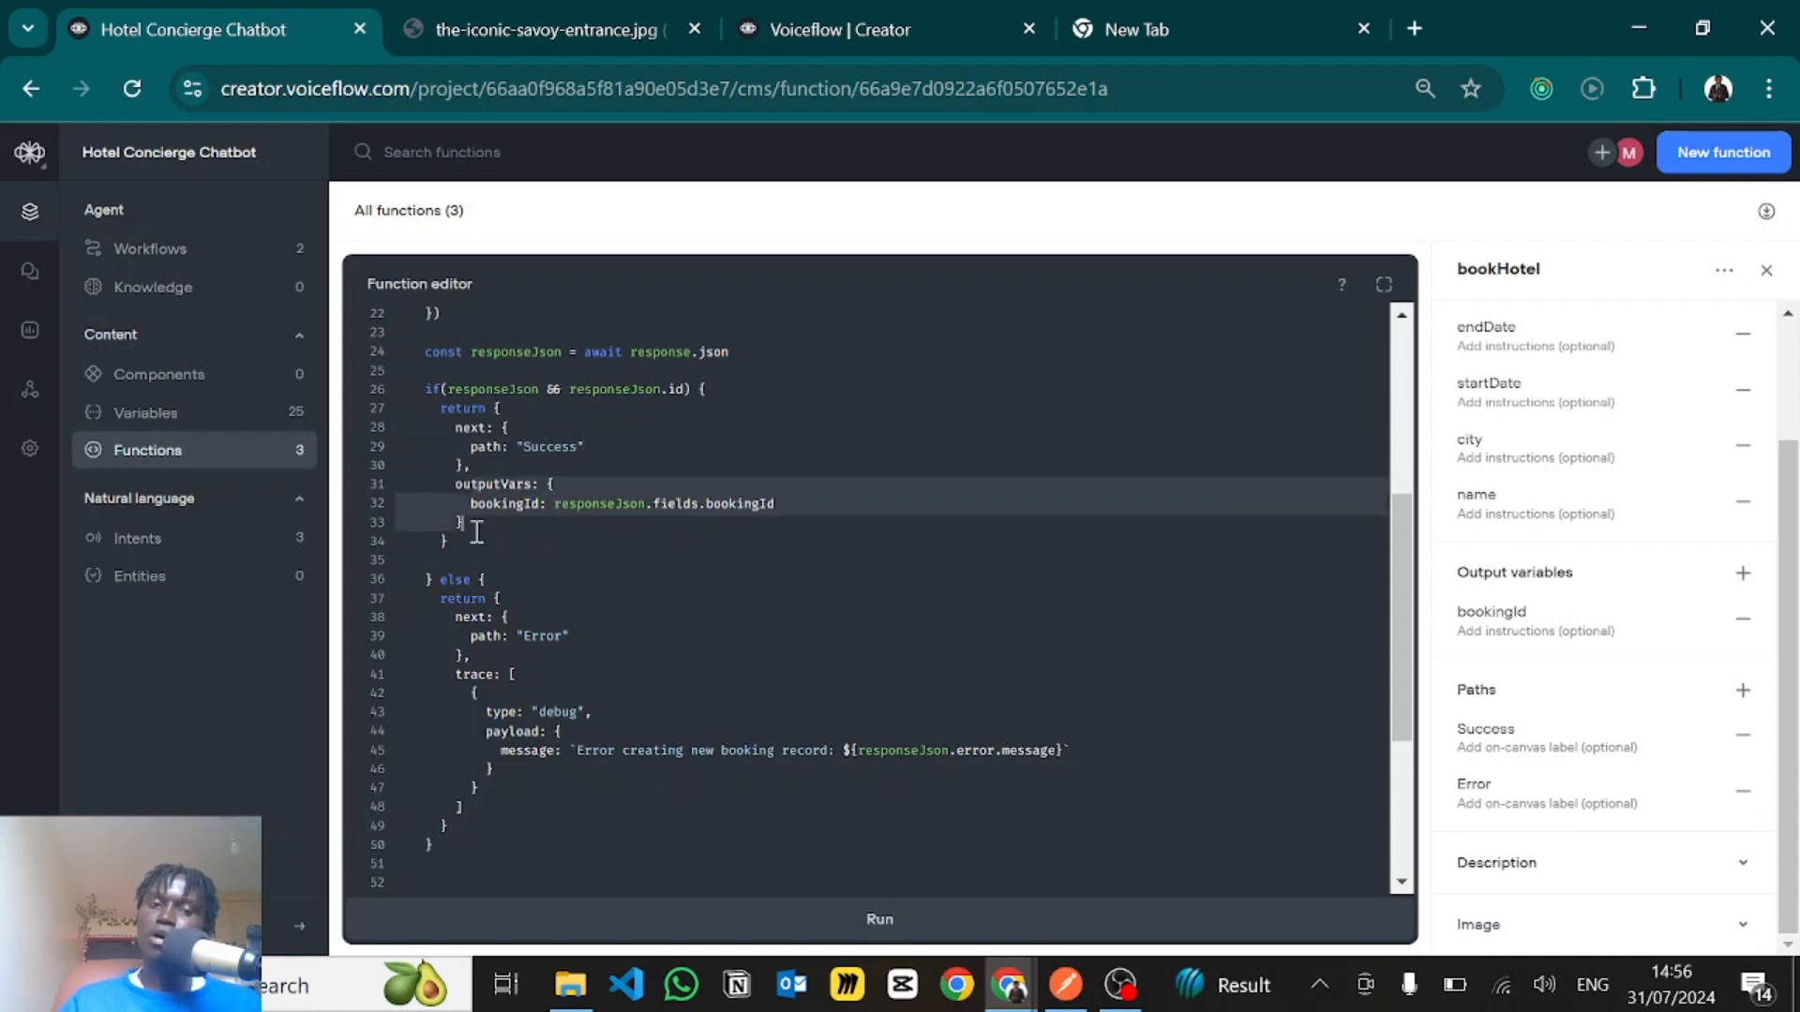
pyautogui.click(644, 506)
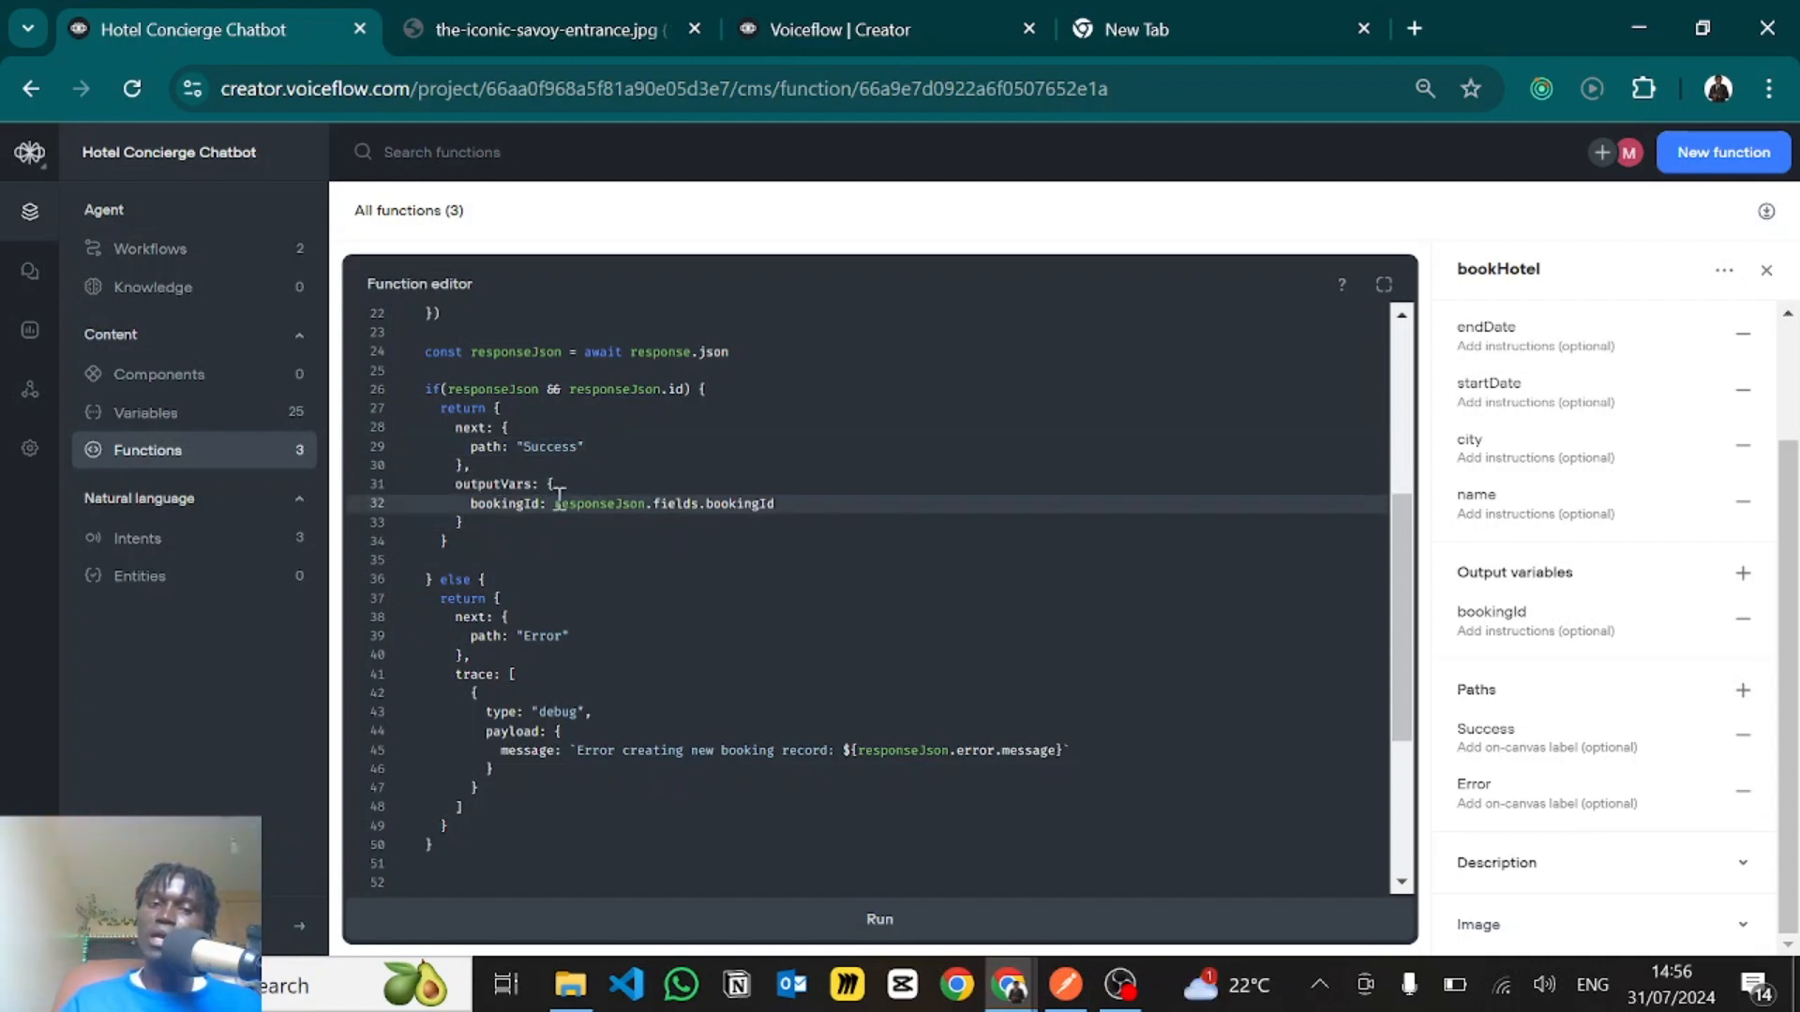
pyautogui.moveTo(555, 504); pyautogui.dragTo(797, 507)
pyautogui.click(798, 507)
pyautogui.click(750, 389)
# - Review the else branch's "Error" path and the debug trace message built from responseJson.error.message
pyautogui.scroll(-2, 527, 618)
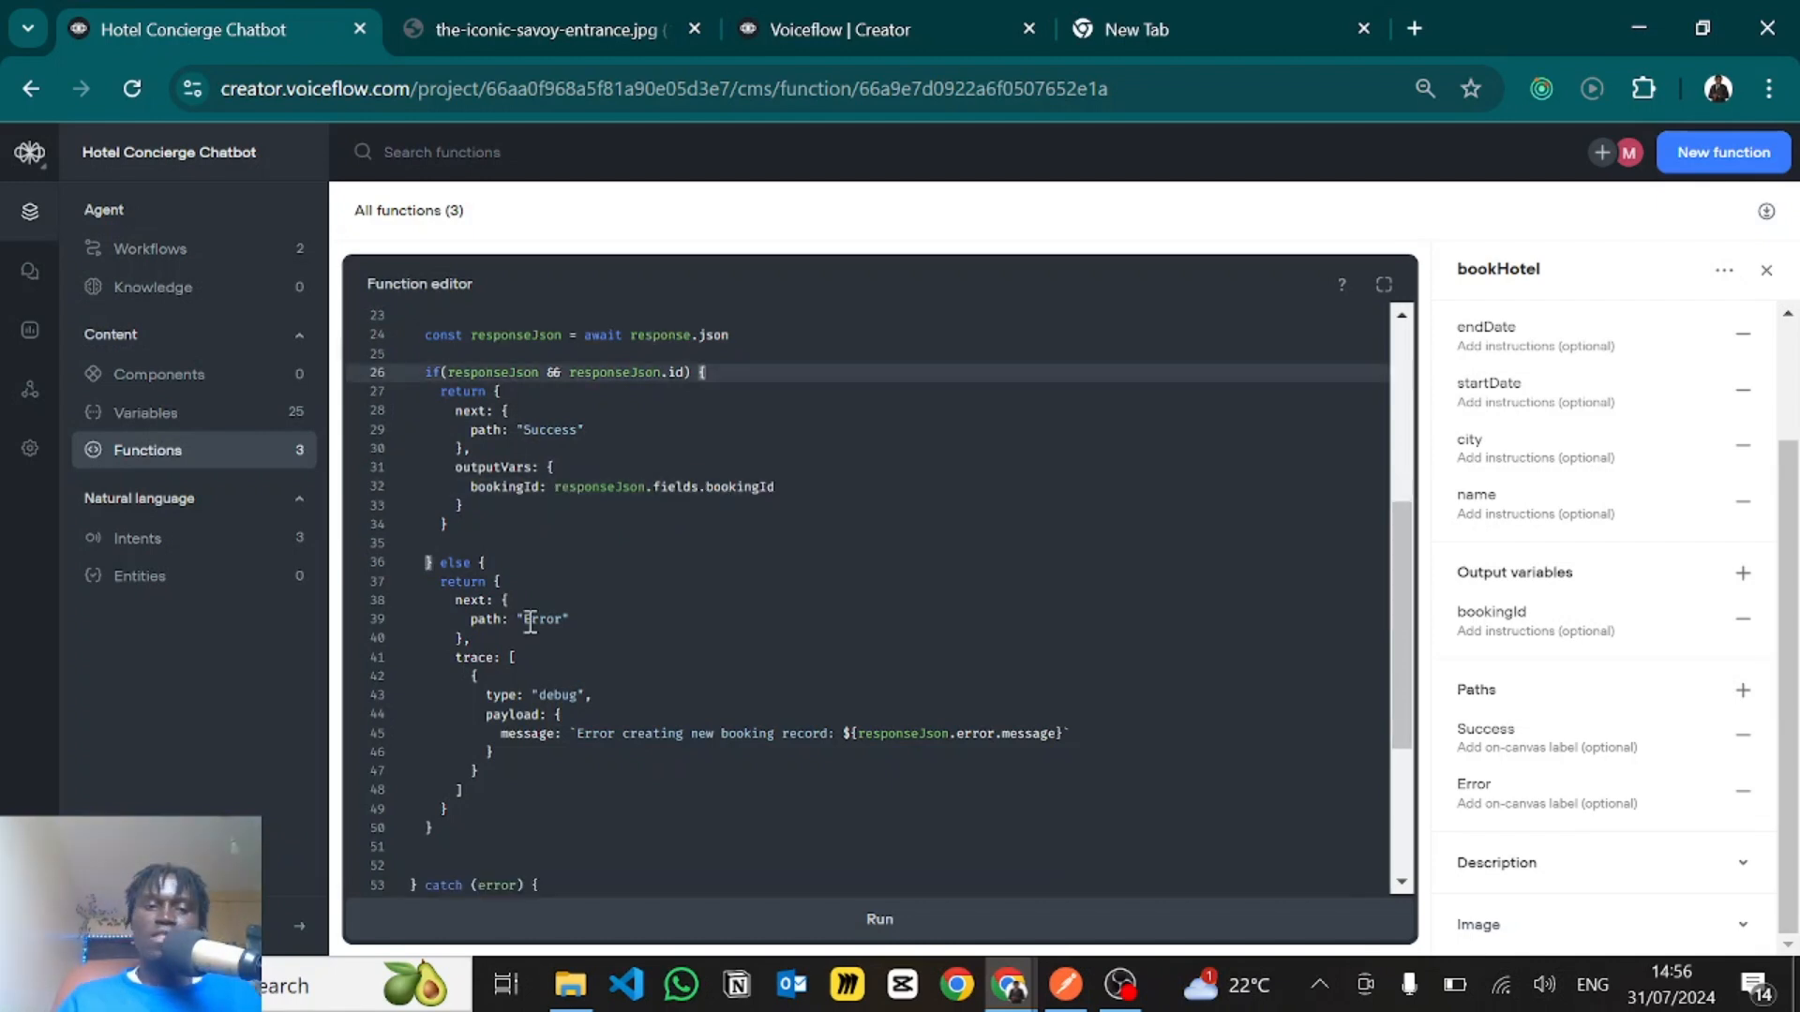
pyautogui.scroll(2, 508, 462)
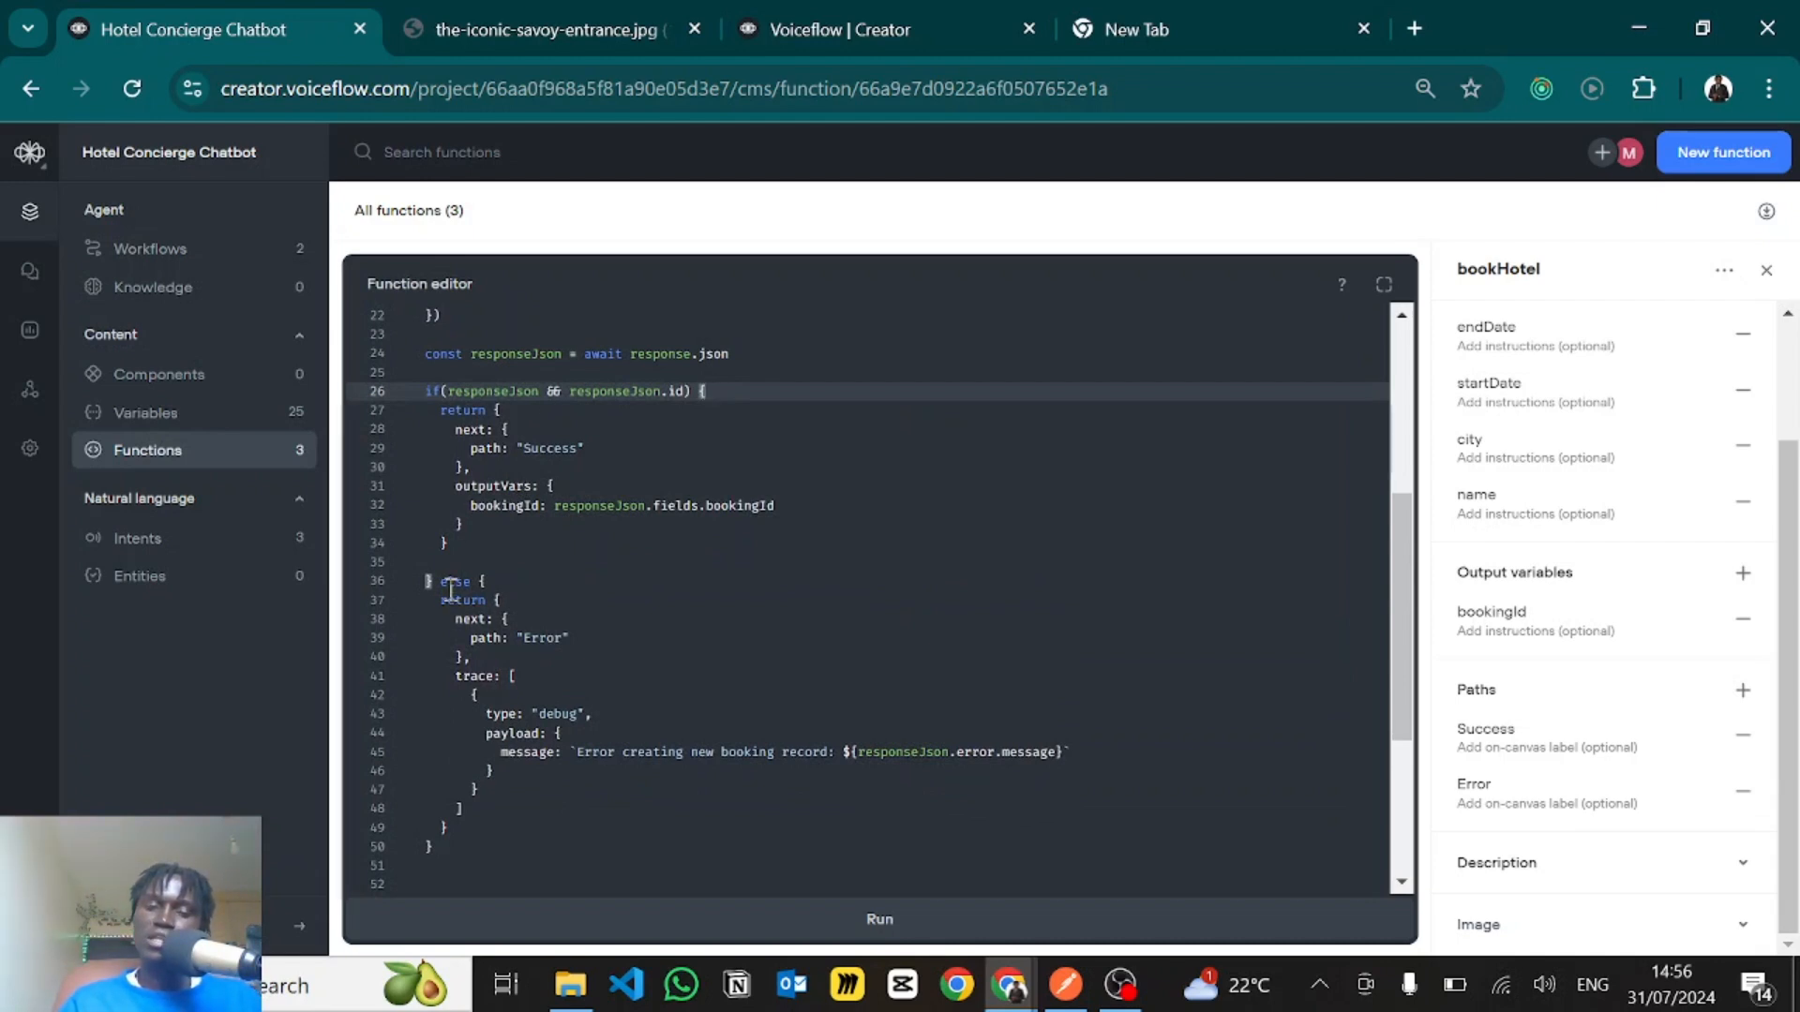
pyautogui.scroll(-1, 485, 646)
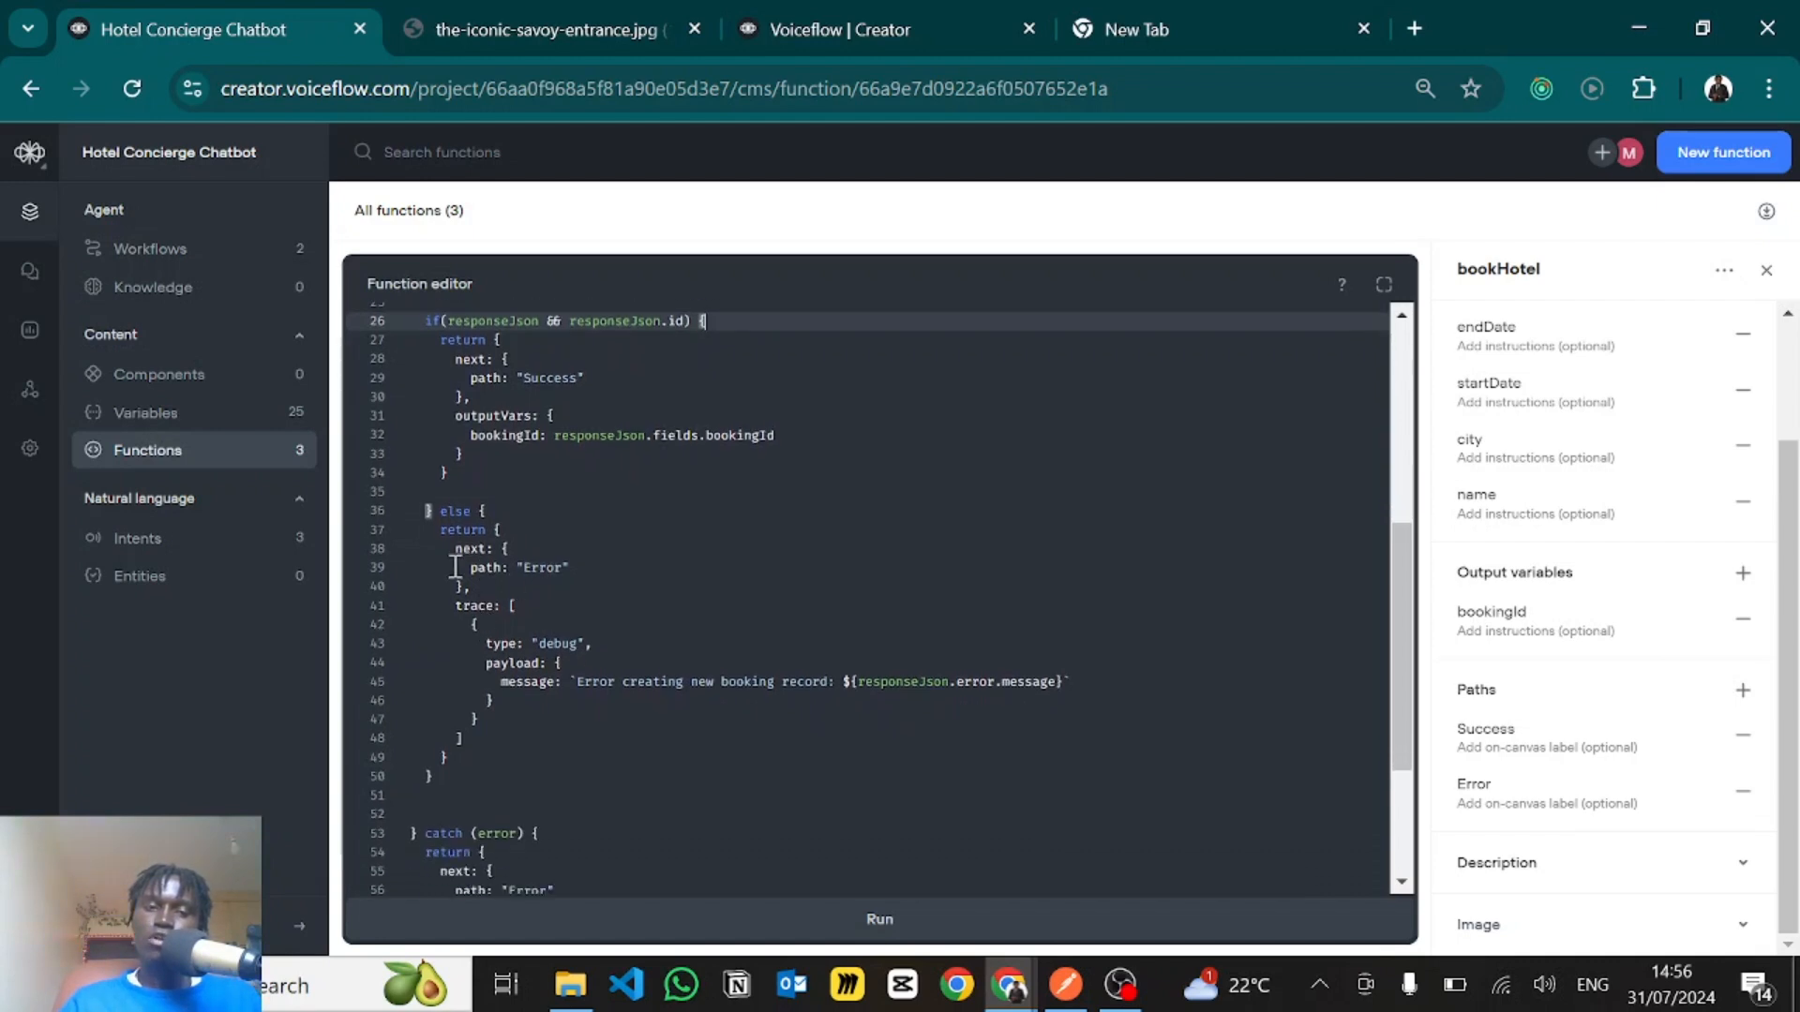
pyautogui.moveTo(486, 591); pyautogui.dragTo(465, 555)
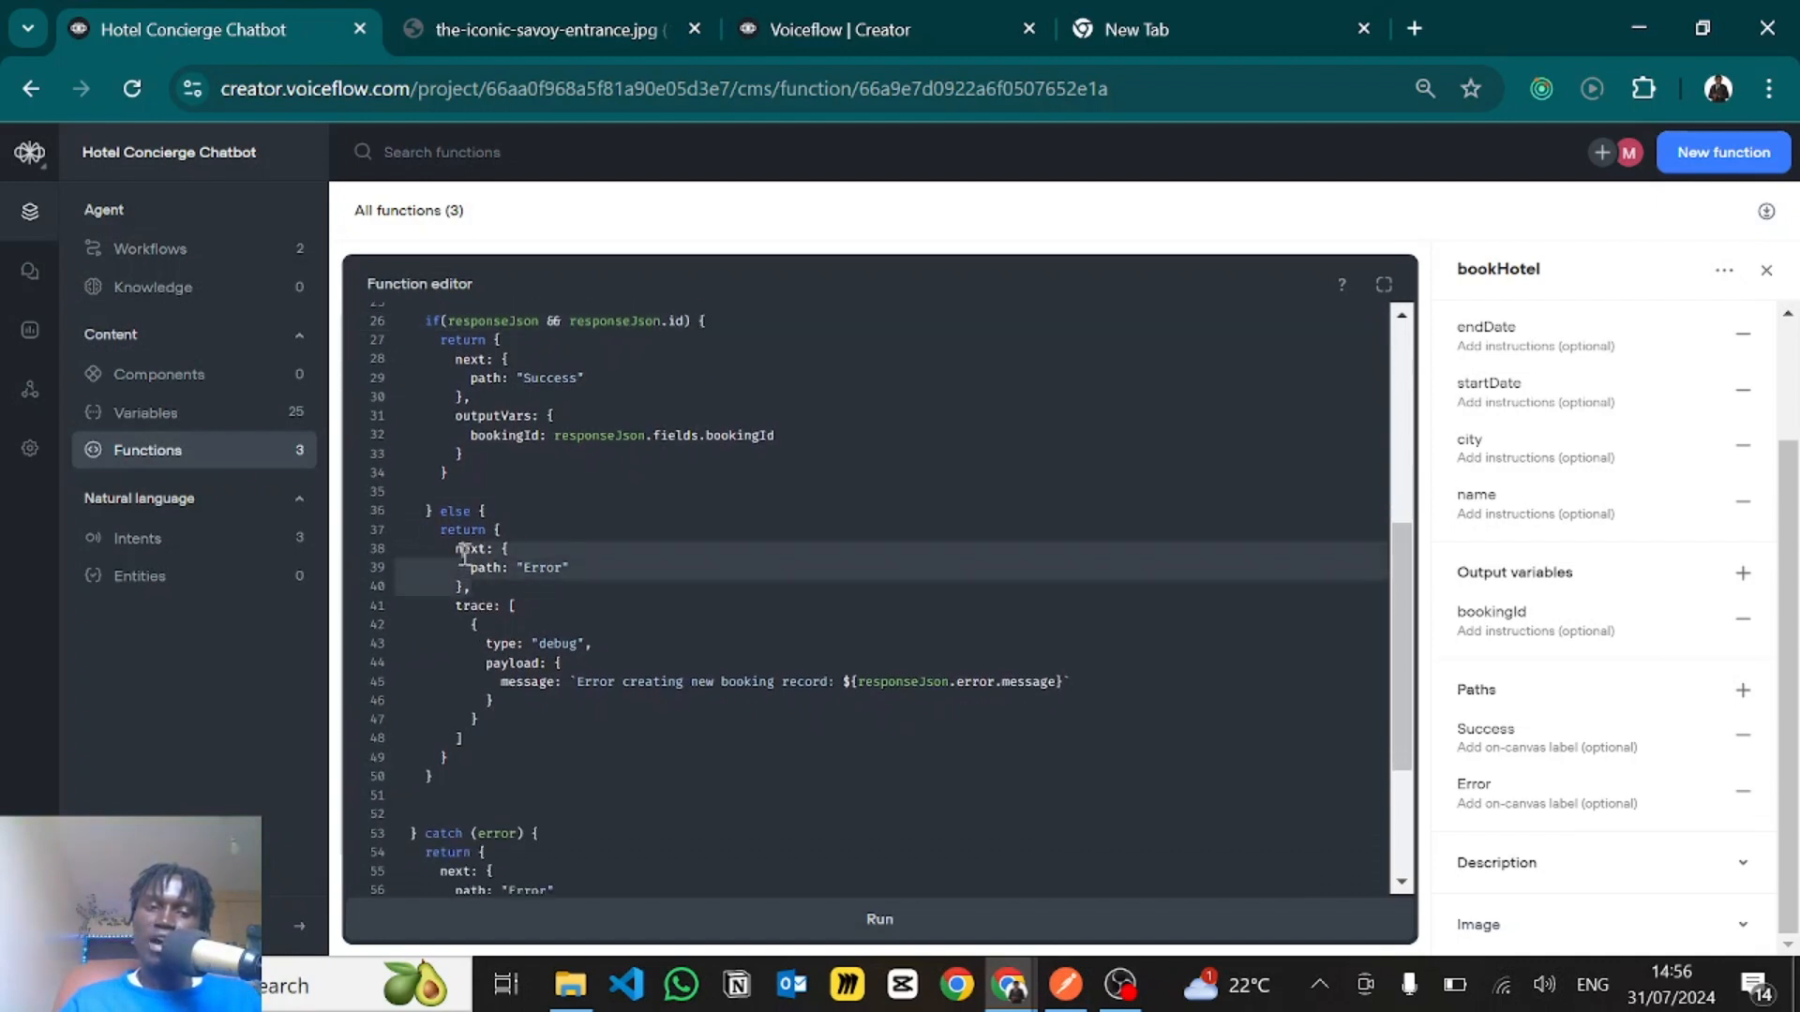
pyautogui.click(530, 683)
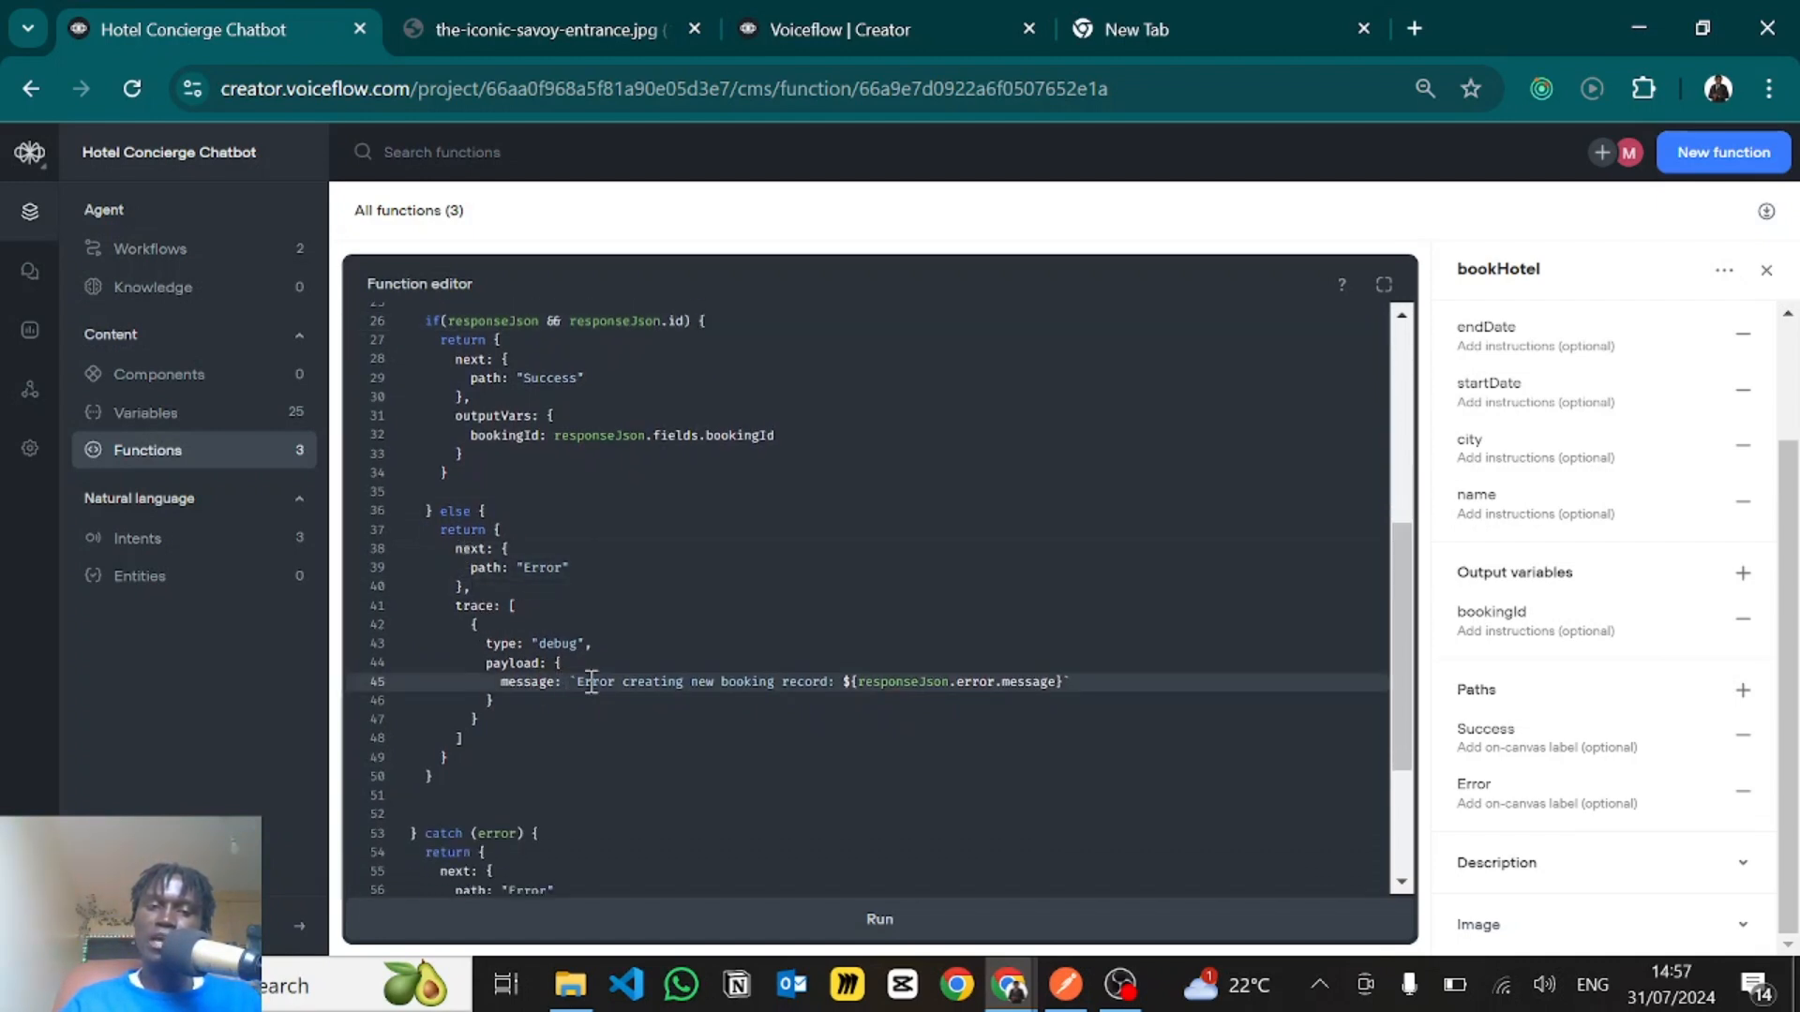
pyautogui.click(690, 695)
pyautogui.moveTo(765, 695); pyautogui.dragTo(874, 684)
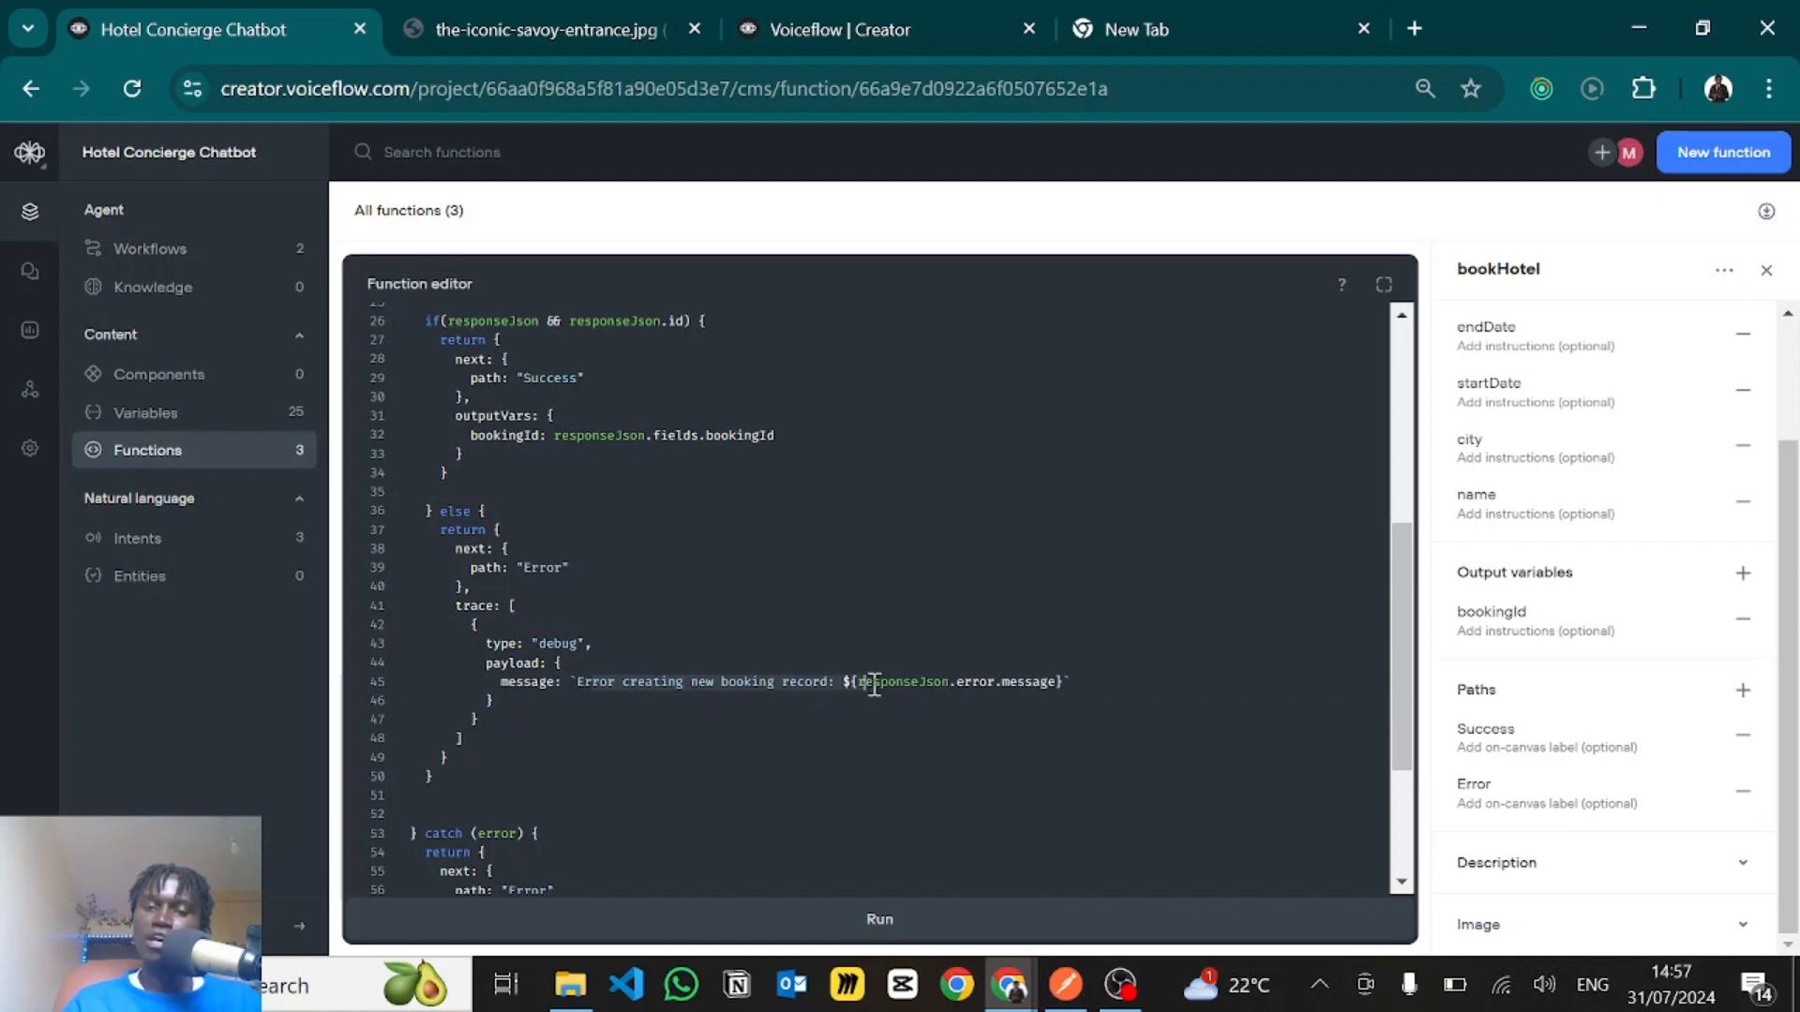
pyautogui.click(1102, 683)
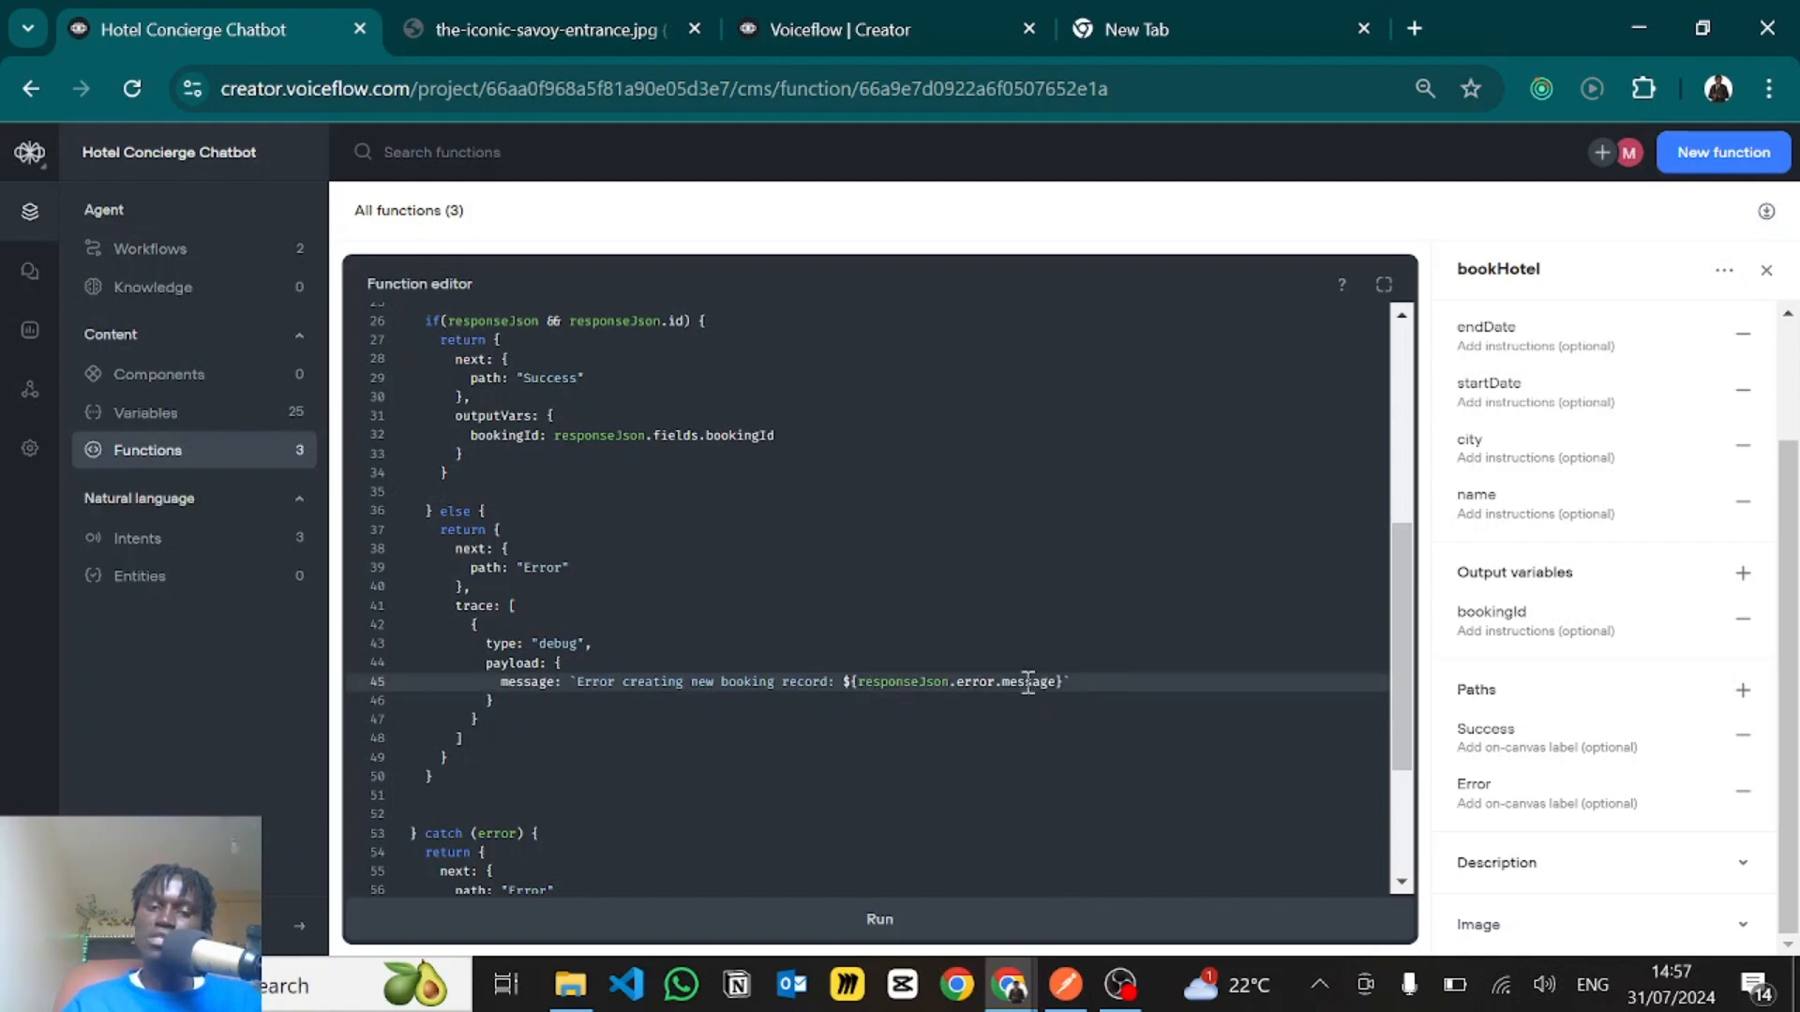
# - Review the catch block's "Error" path and its debug trace message built from error.message
pyautogui.scroll(-3, 1028, 684)
pyautogui.click(872, 750)
pyautogui.moveTo(603, 741); pyautogui.dragTo(466, 640)
pyautogui.click(528, 654)
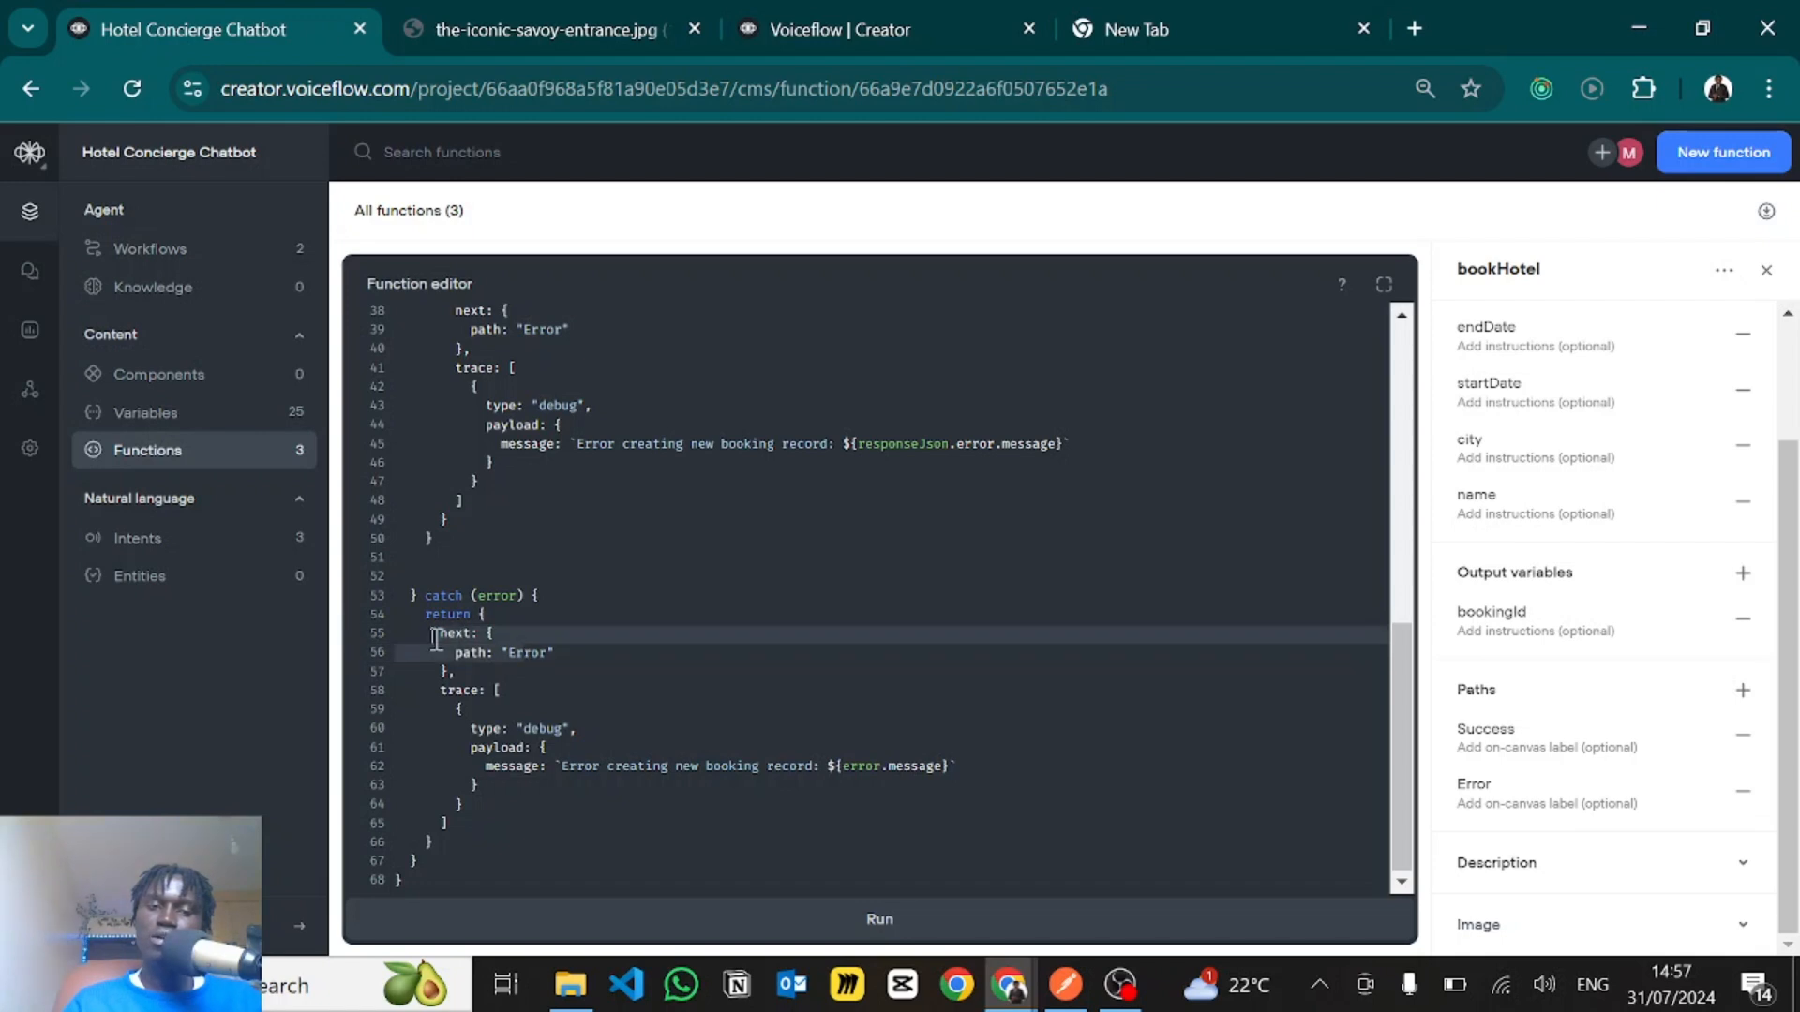
pyautogui.click(563, 766)
pyautogui.moveTo(575, 766); pyautogui.dragTo(833, 770)
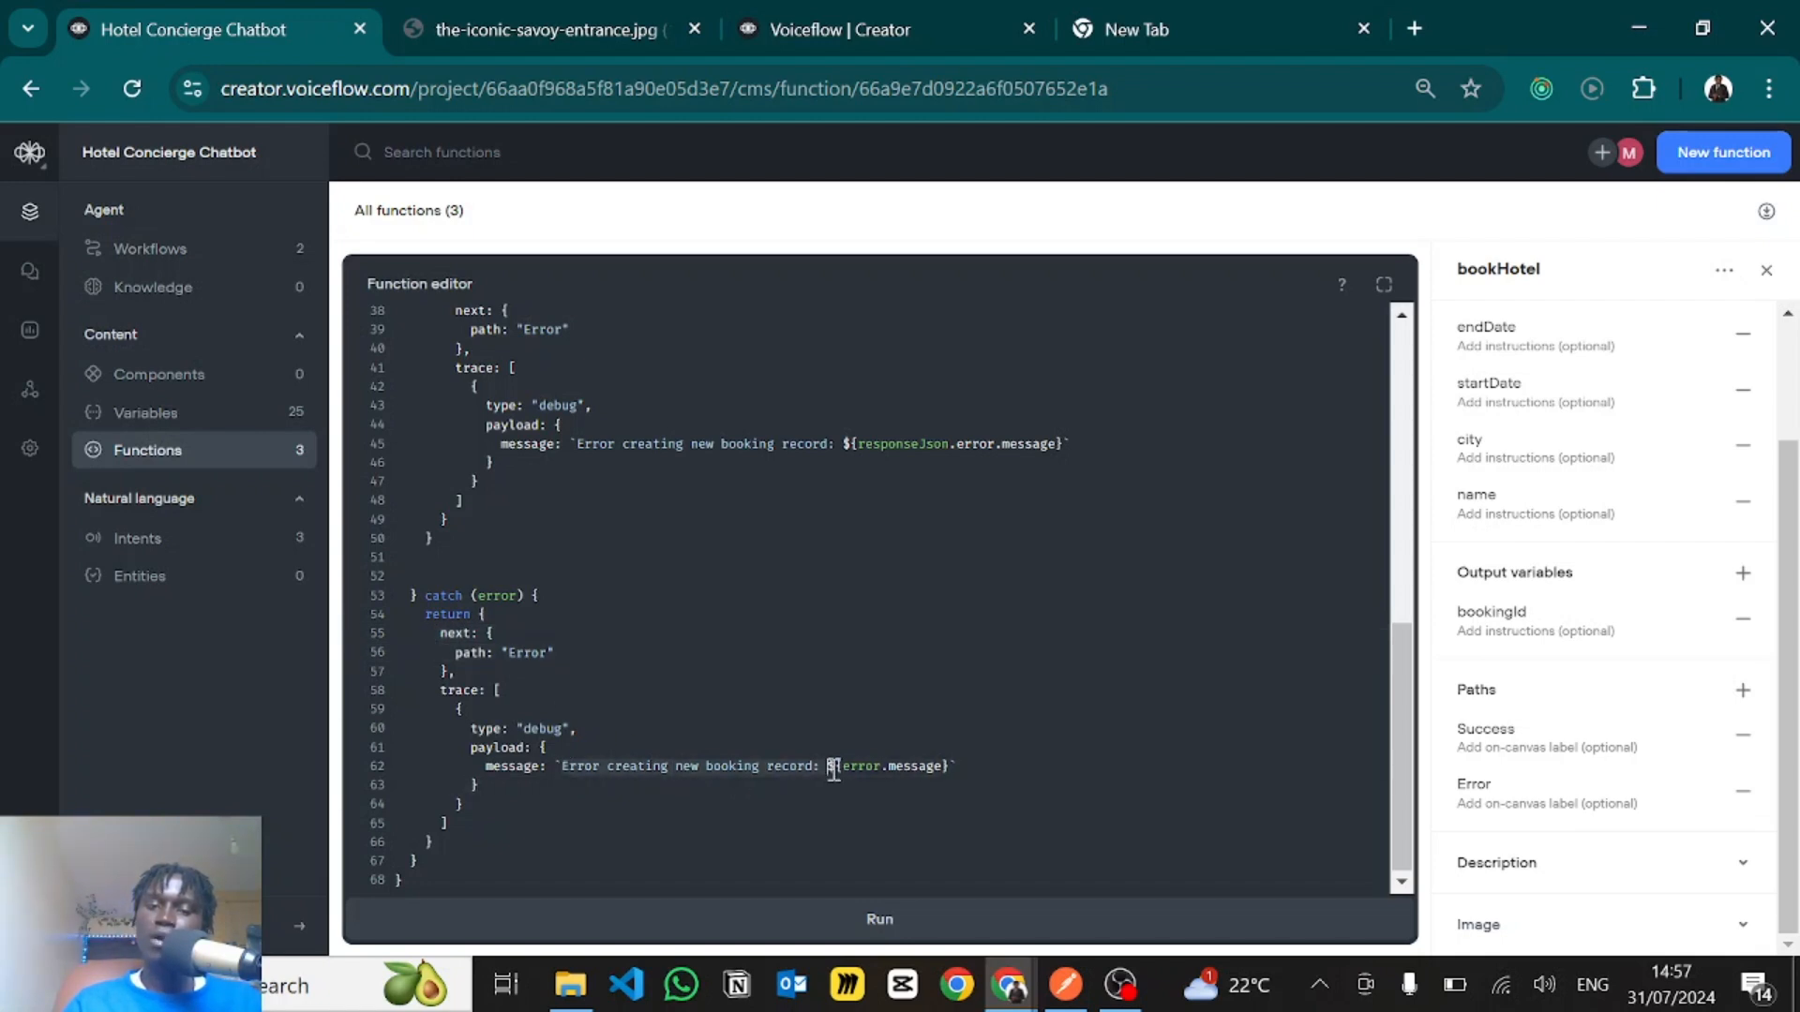
pyautogui.click(991, 769)
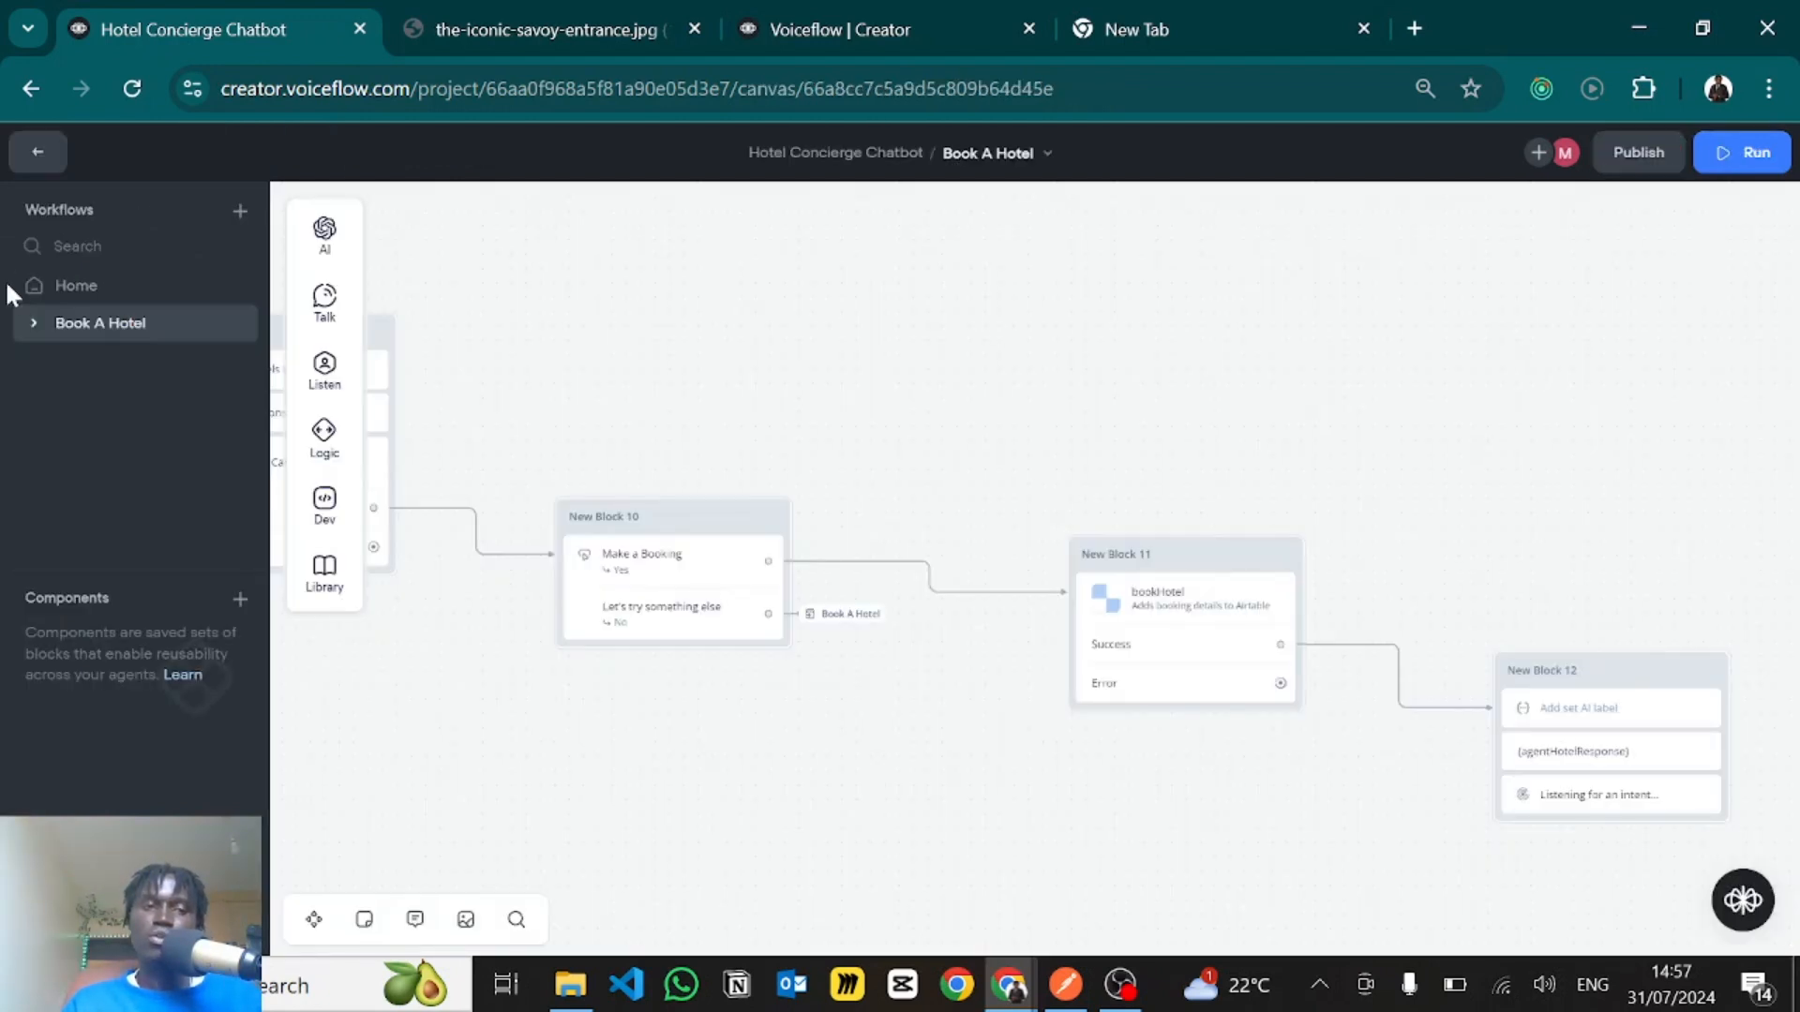
# - Open the Home workflow, run the prototype and send the message "I want to go to The Savoy hotel in London"
pyautogui.click(47, 292)
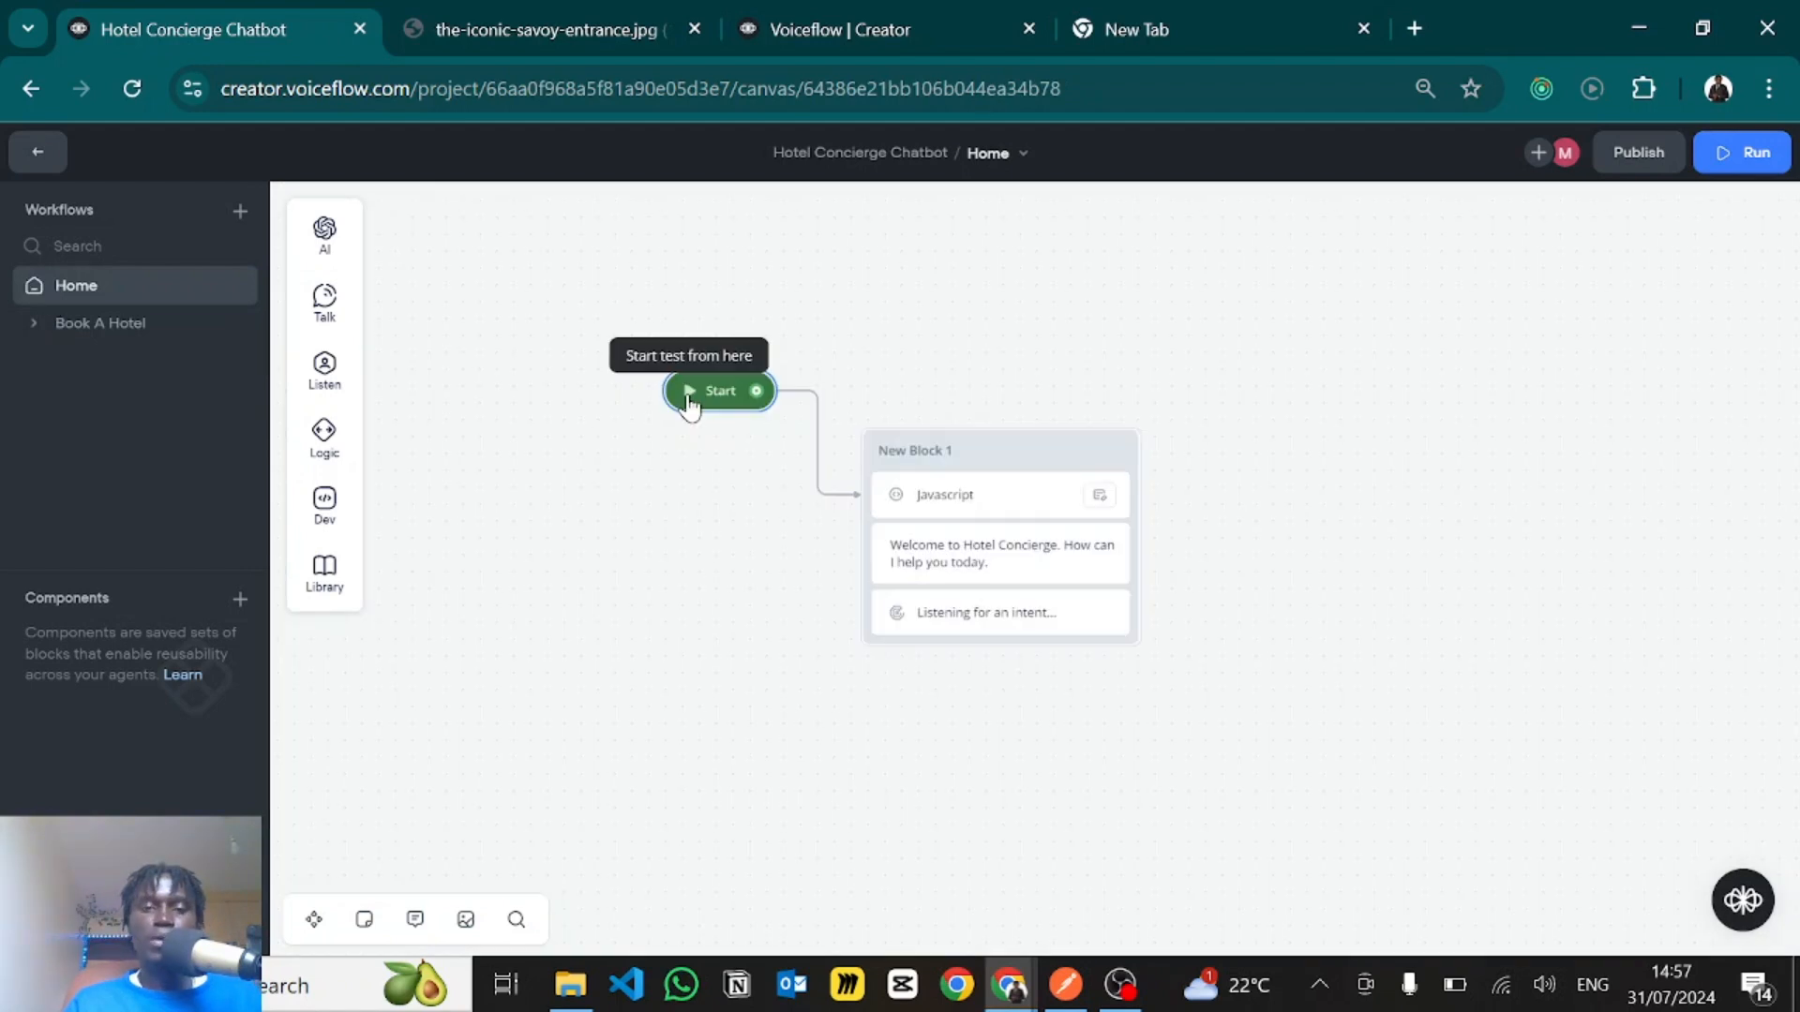
pyautogui.click(689, 401)
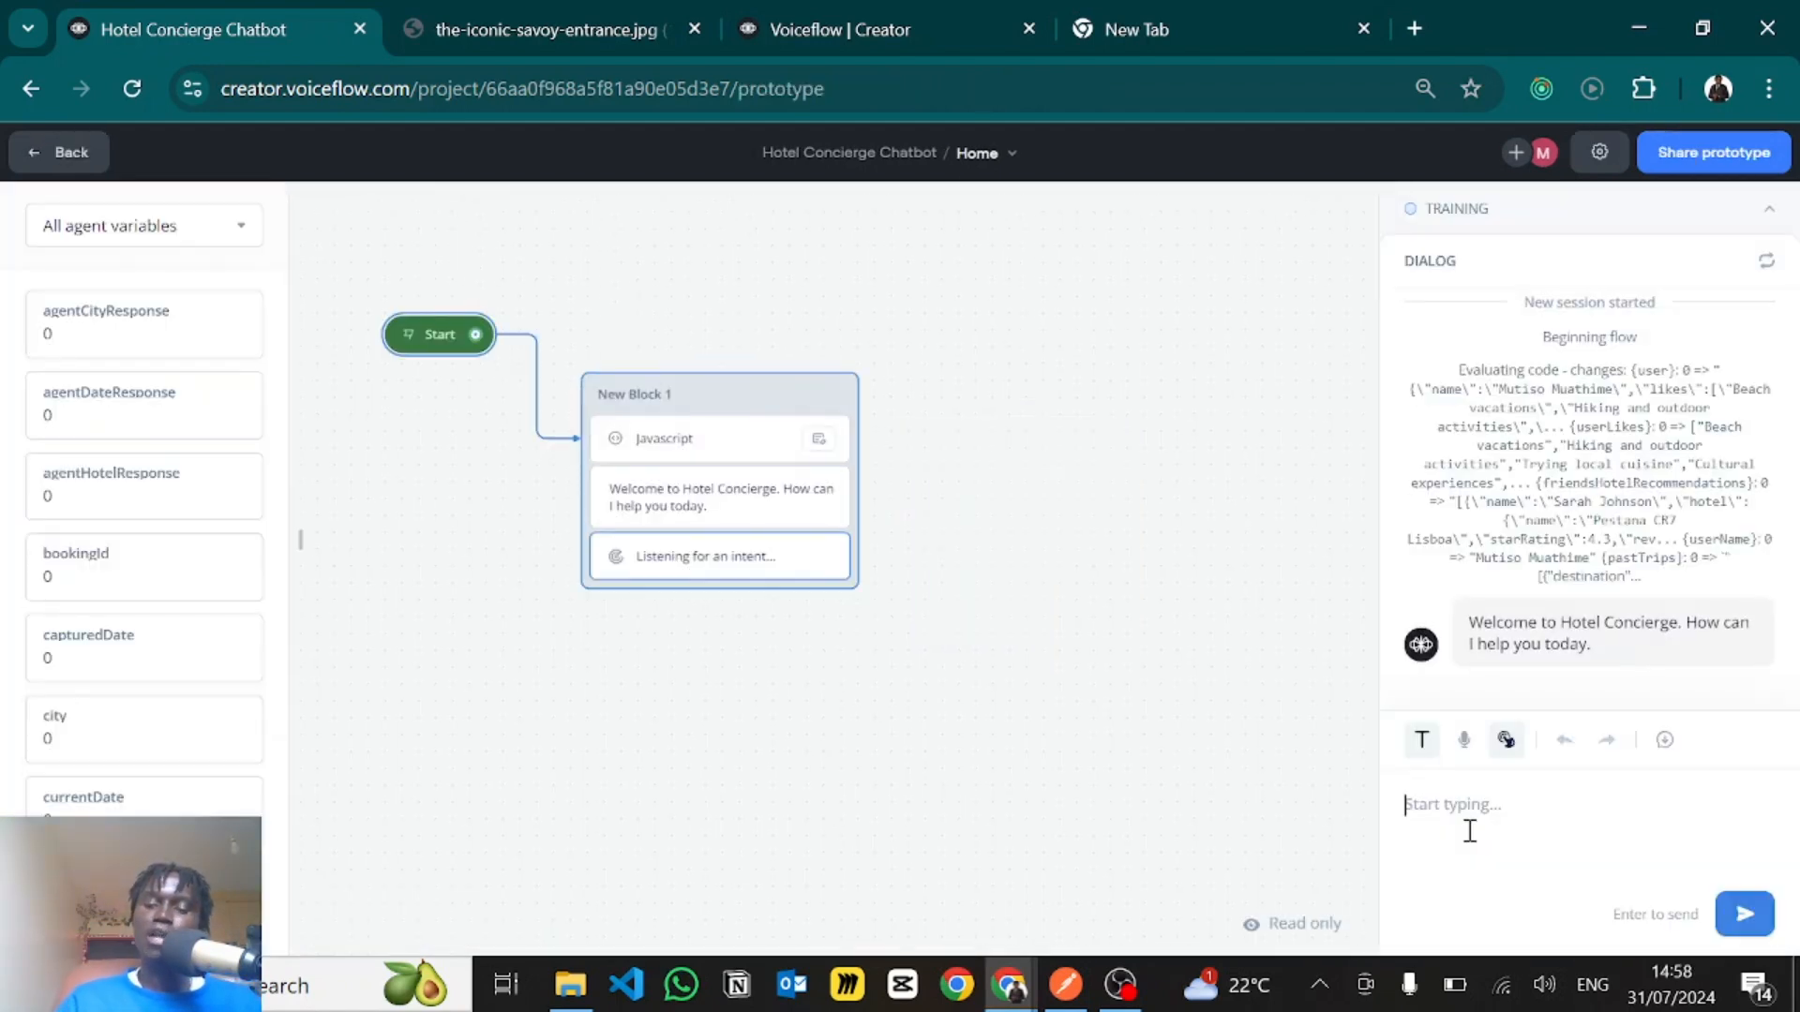
pyautogui.write('I want to go to The Sa')
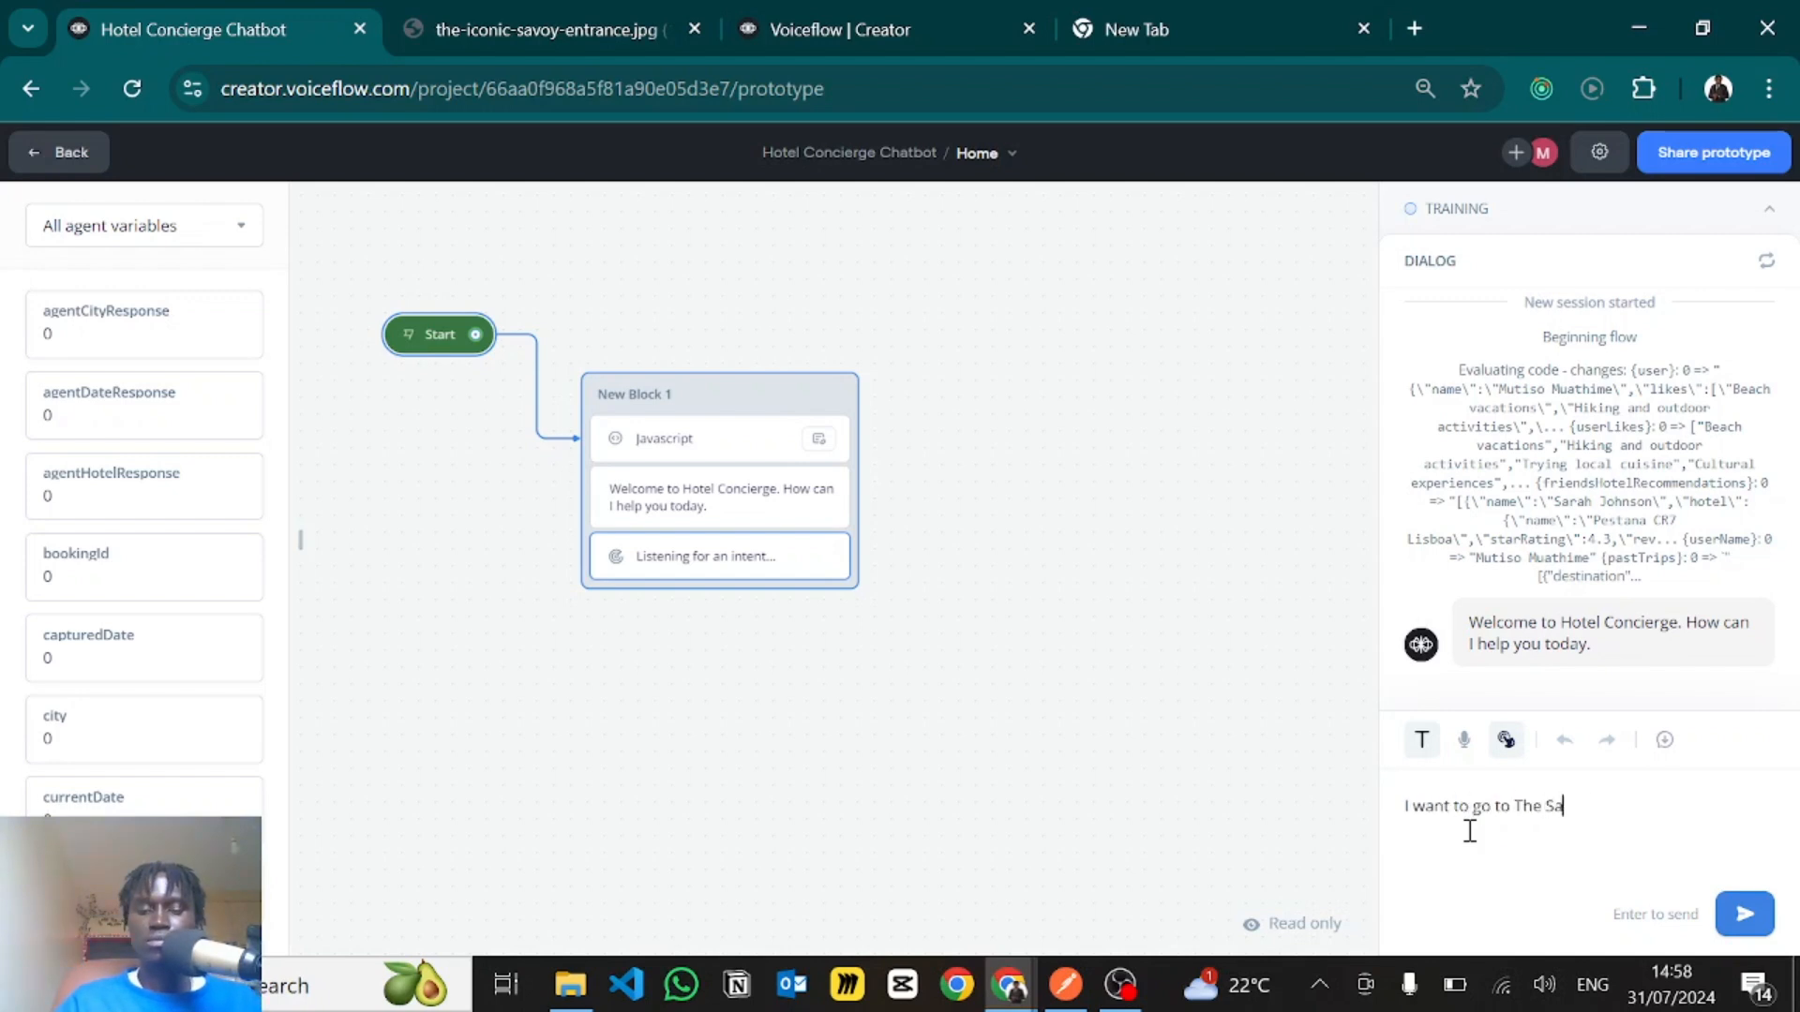
pyautogui.write('voy hotel in London')
pyautogui.press('Return')
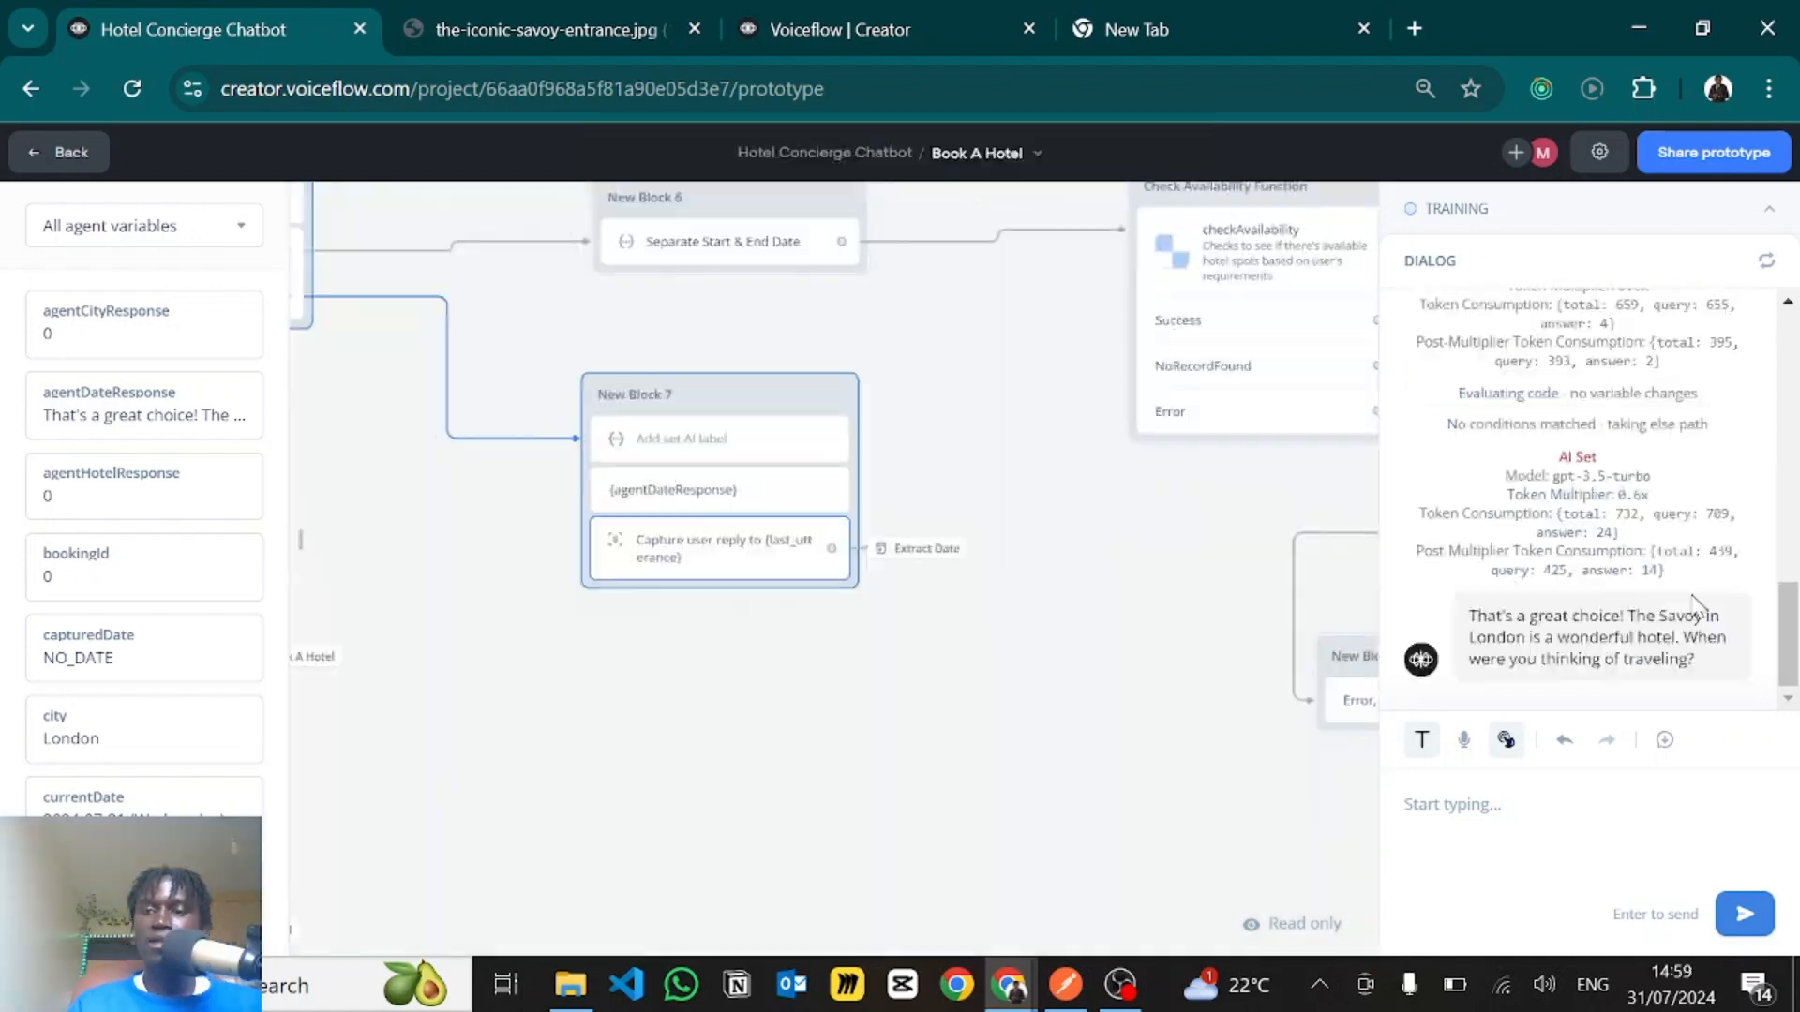
# - Answer the travel date question with "From Friday to Monday next week" and review the returned hotel carousel
pyautogui.click(1480, 792)
pyautogui.write('From')
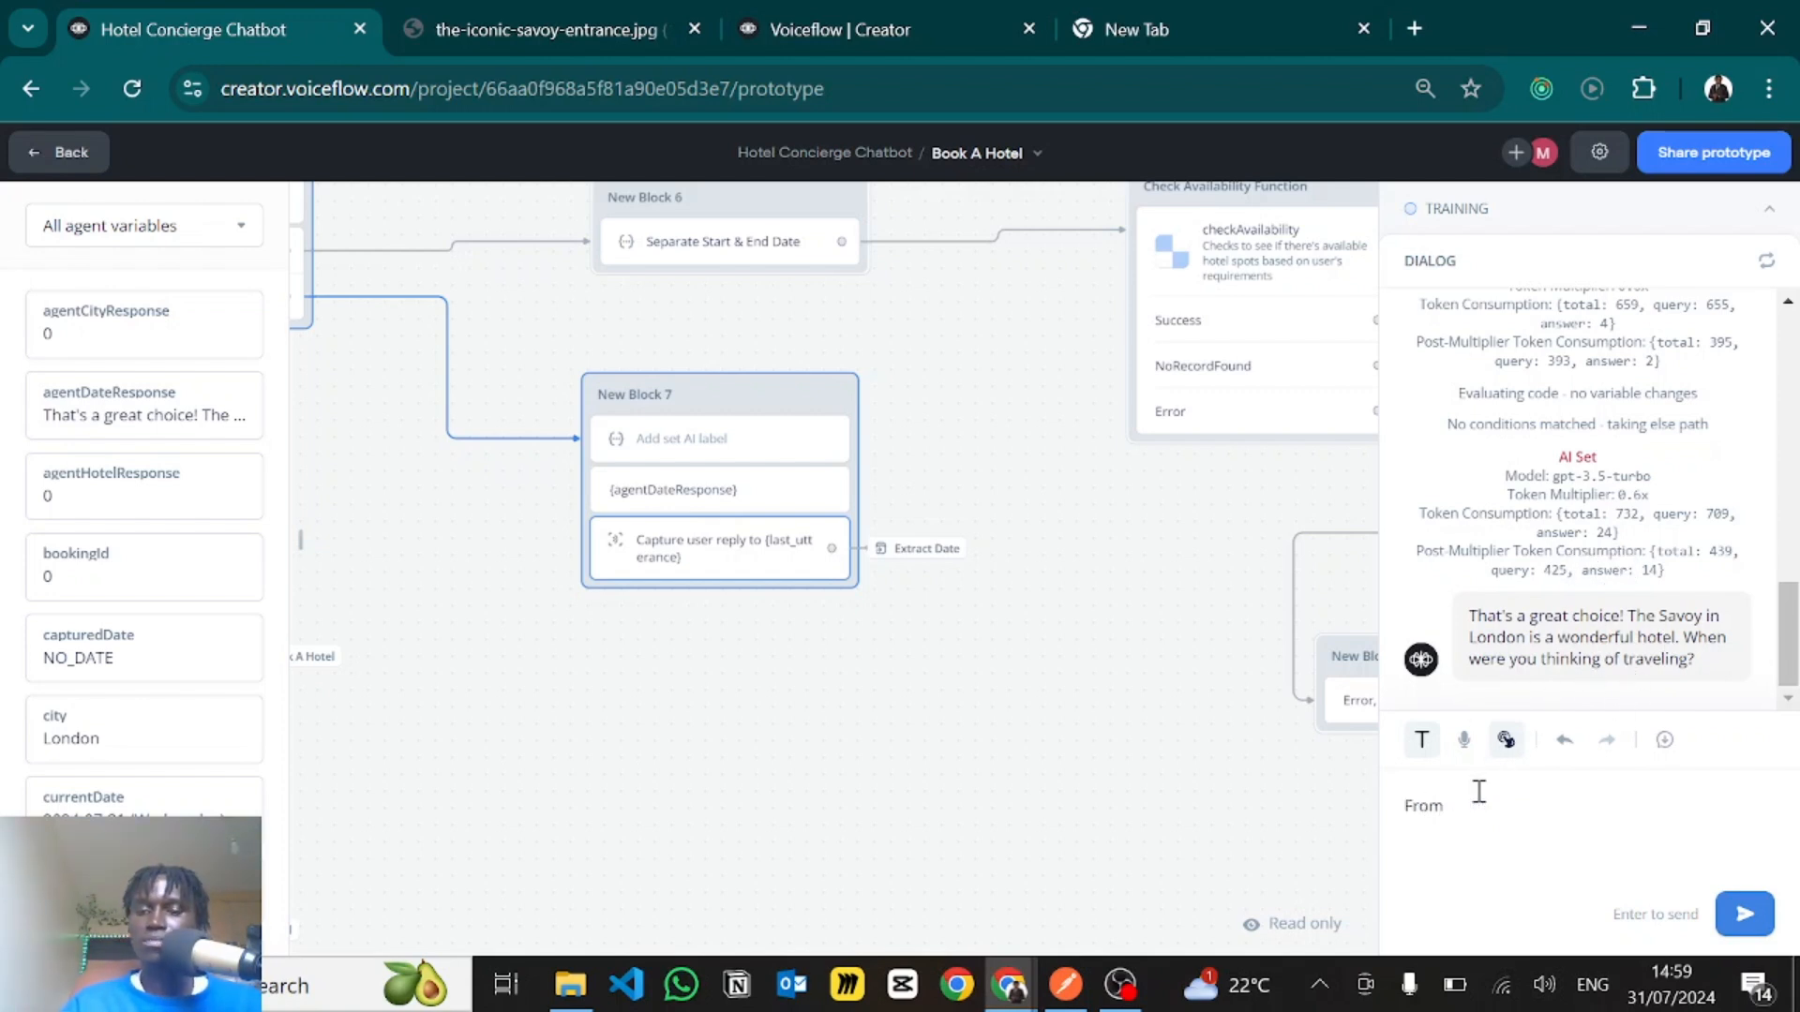
pyautogui.write(' Friday to Monday next week')
pyautogui.press('Return')
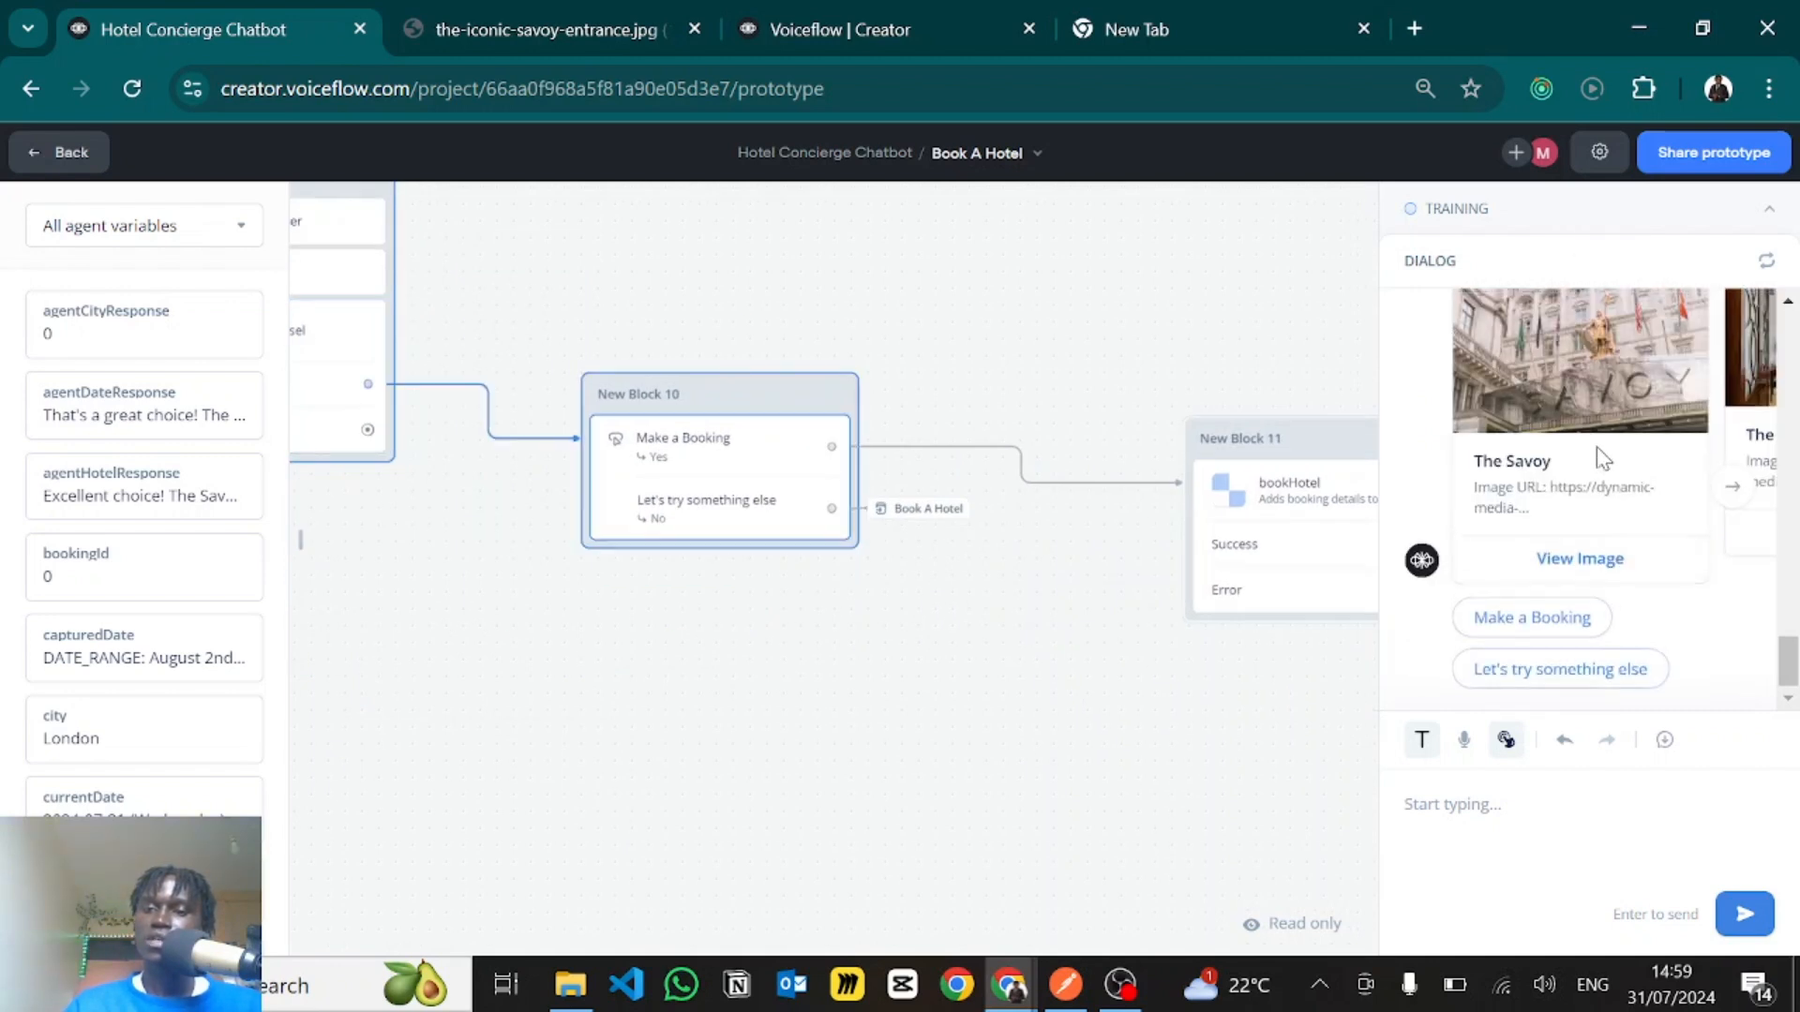
pyautogui.scroll(2, 1598, 456)
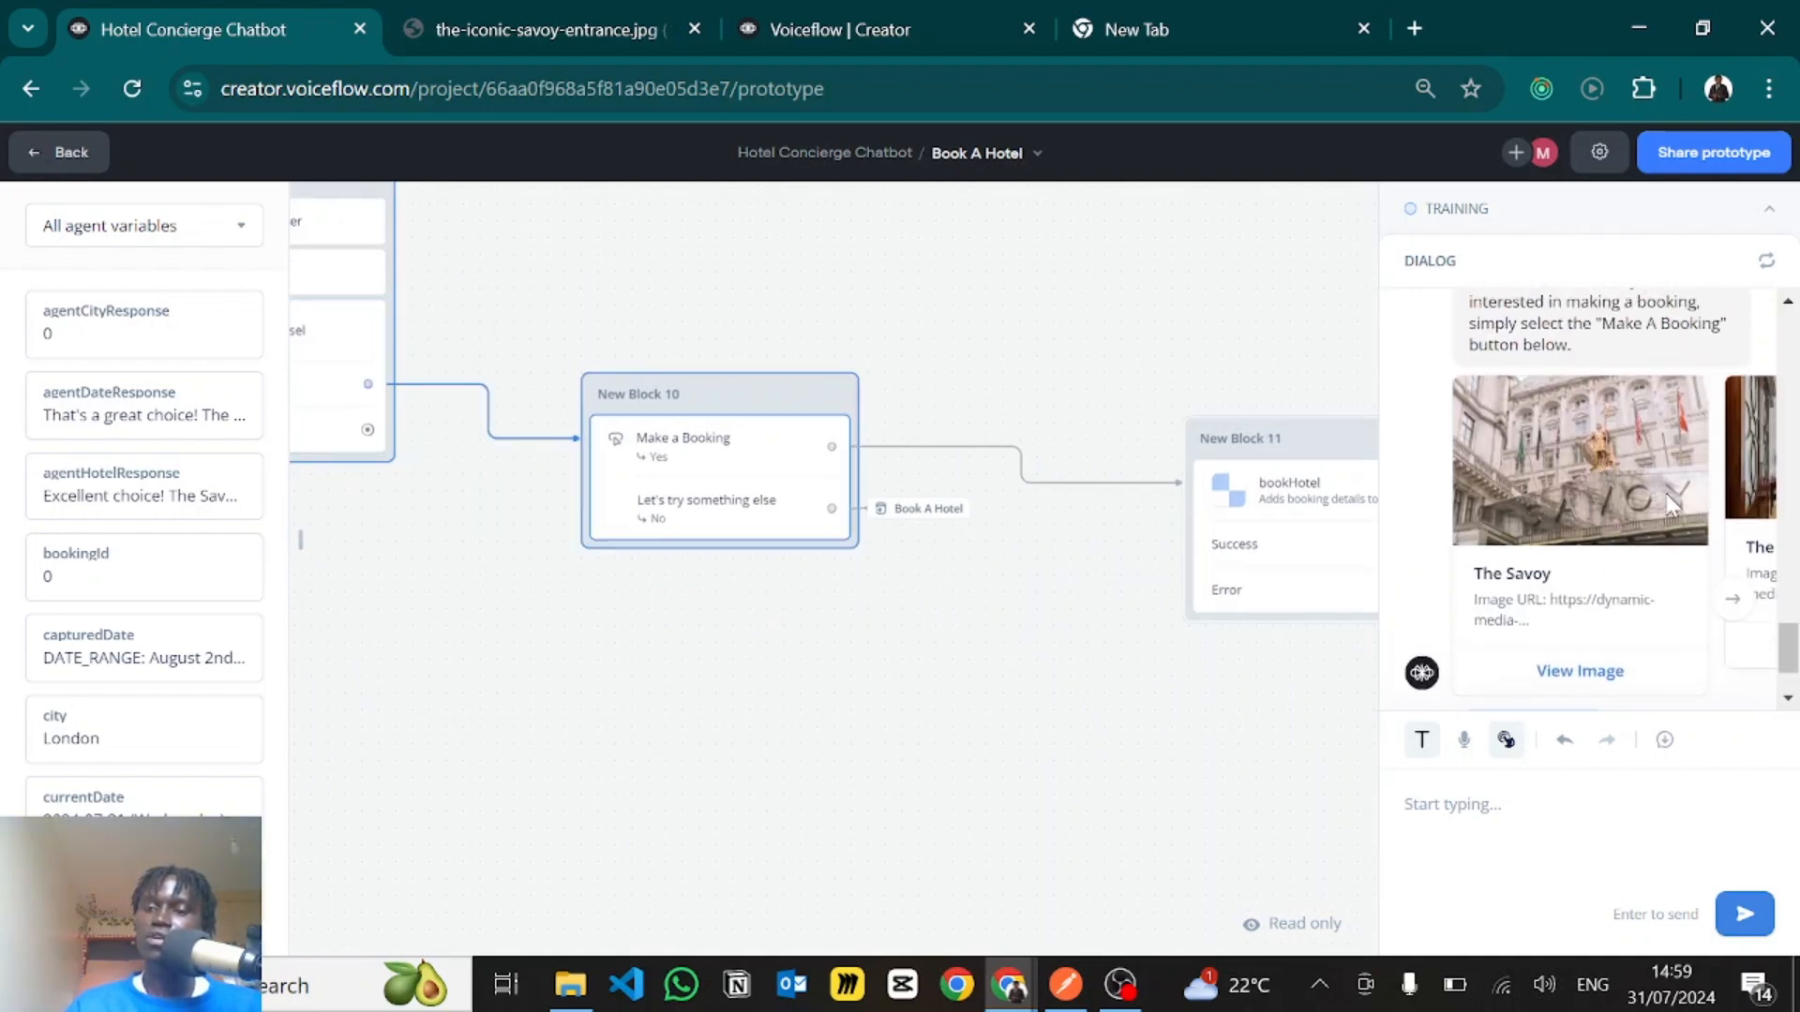
# - Browse The Savoy's image cards in the hotel carousel and choose "Make a Booking"
pyautogui.scroll(-1, 1739, 591)
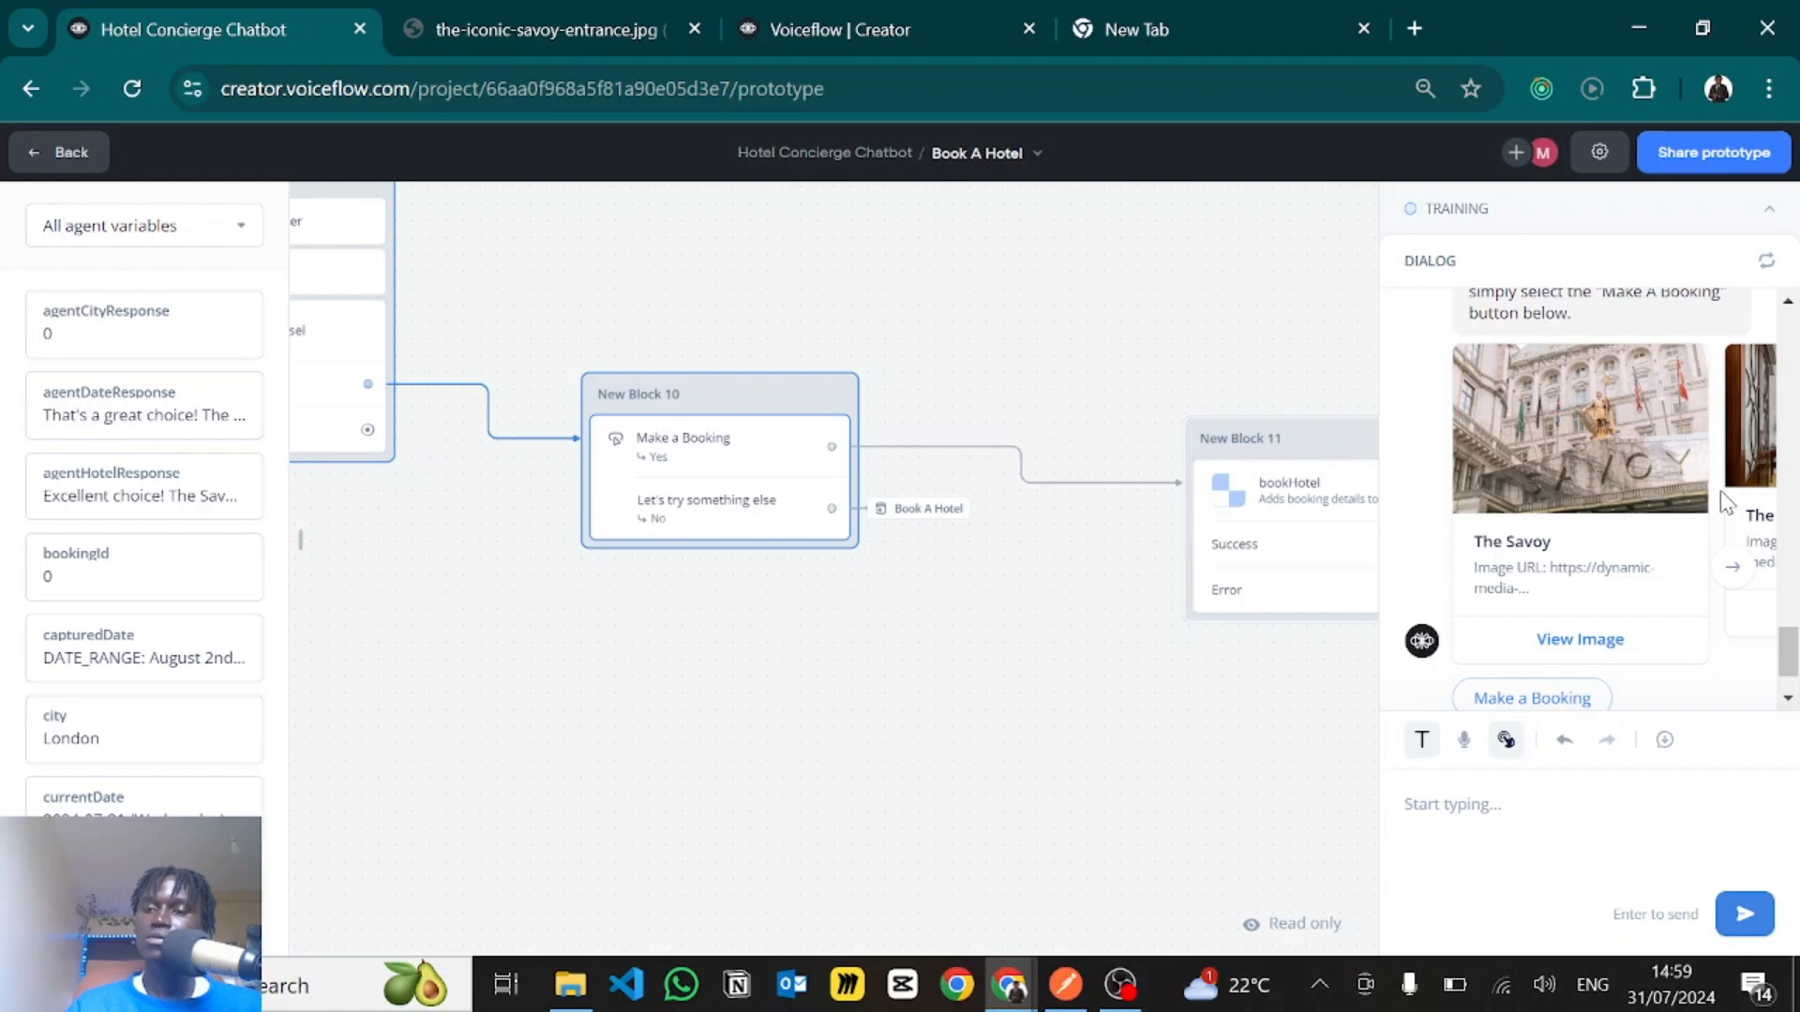
pyautogui.click(1730, 568)
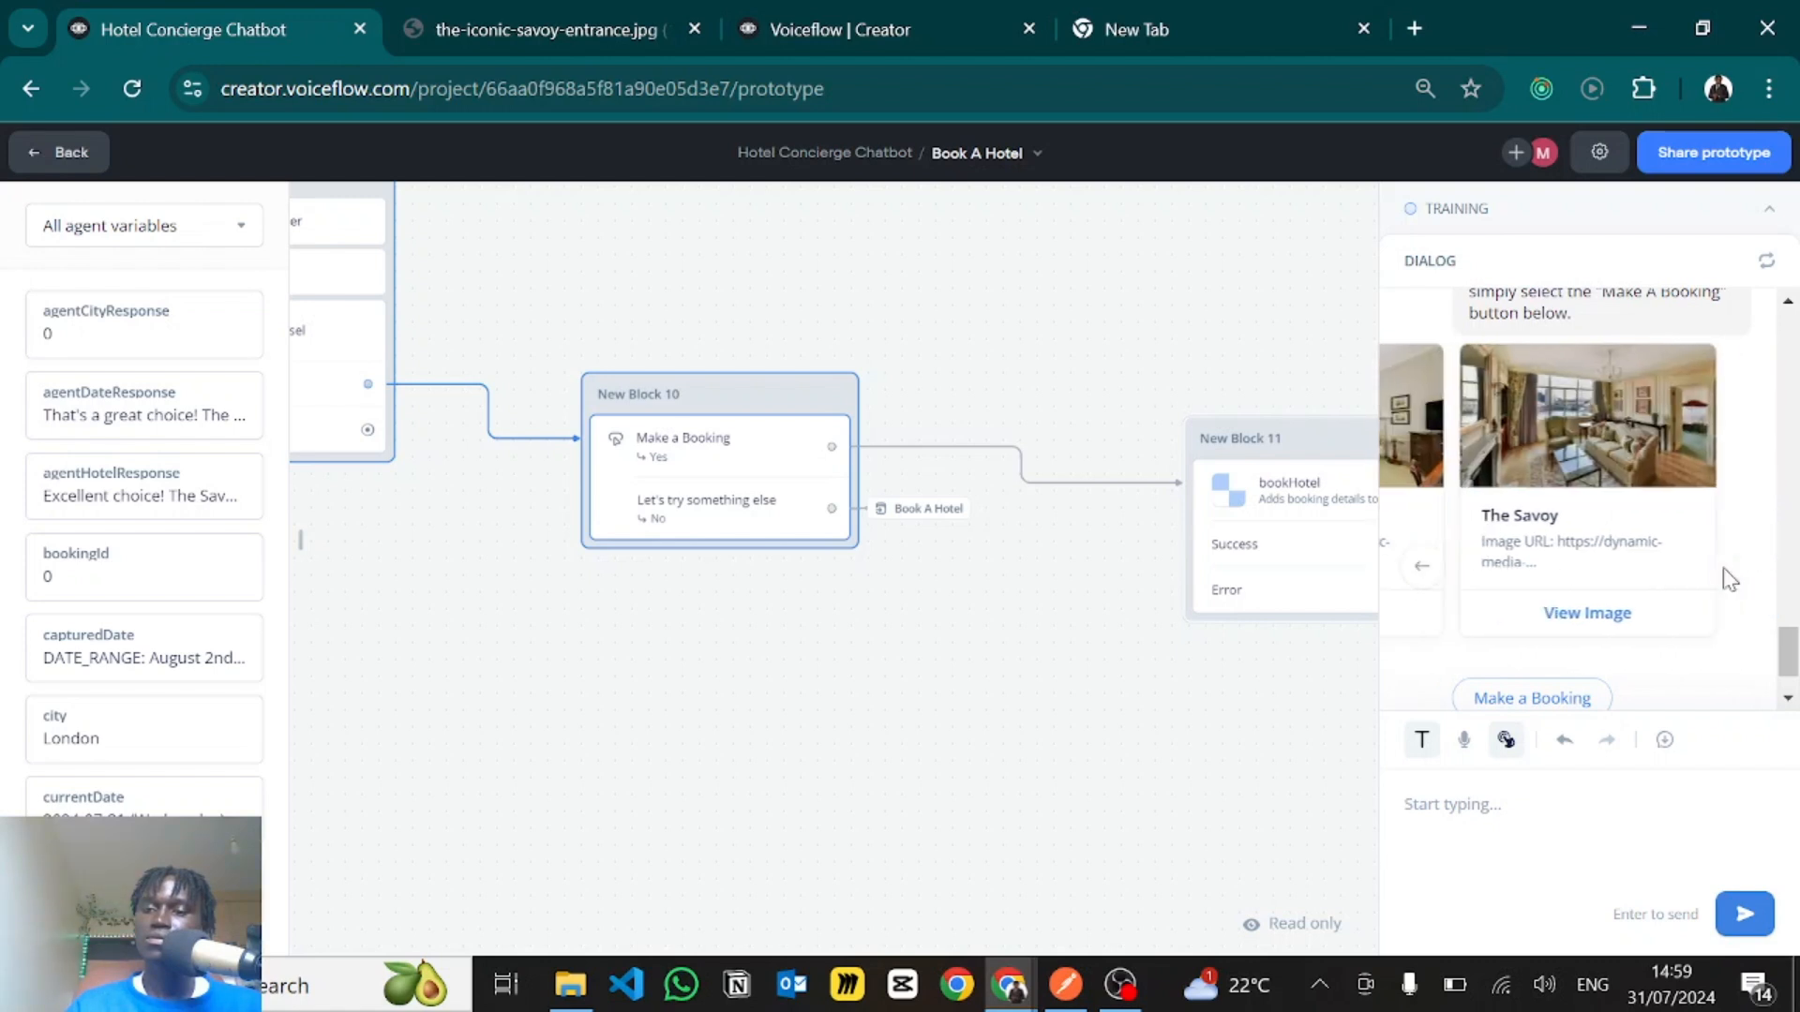
pyautogui.scroll(-2, 1583, 567)
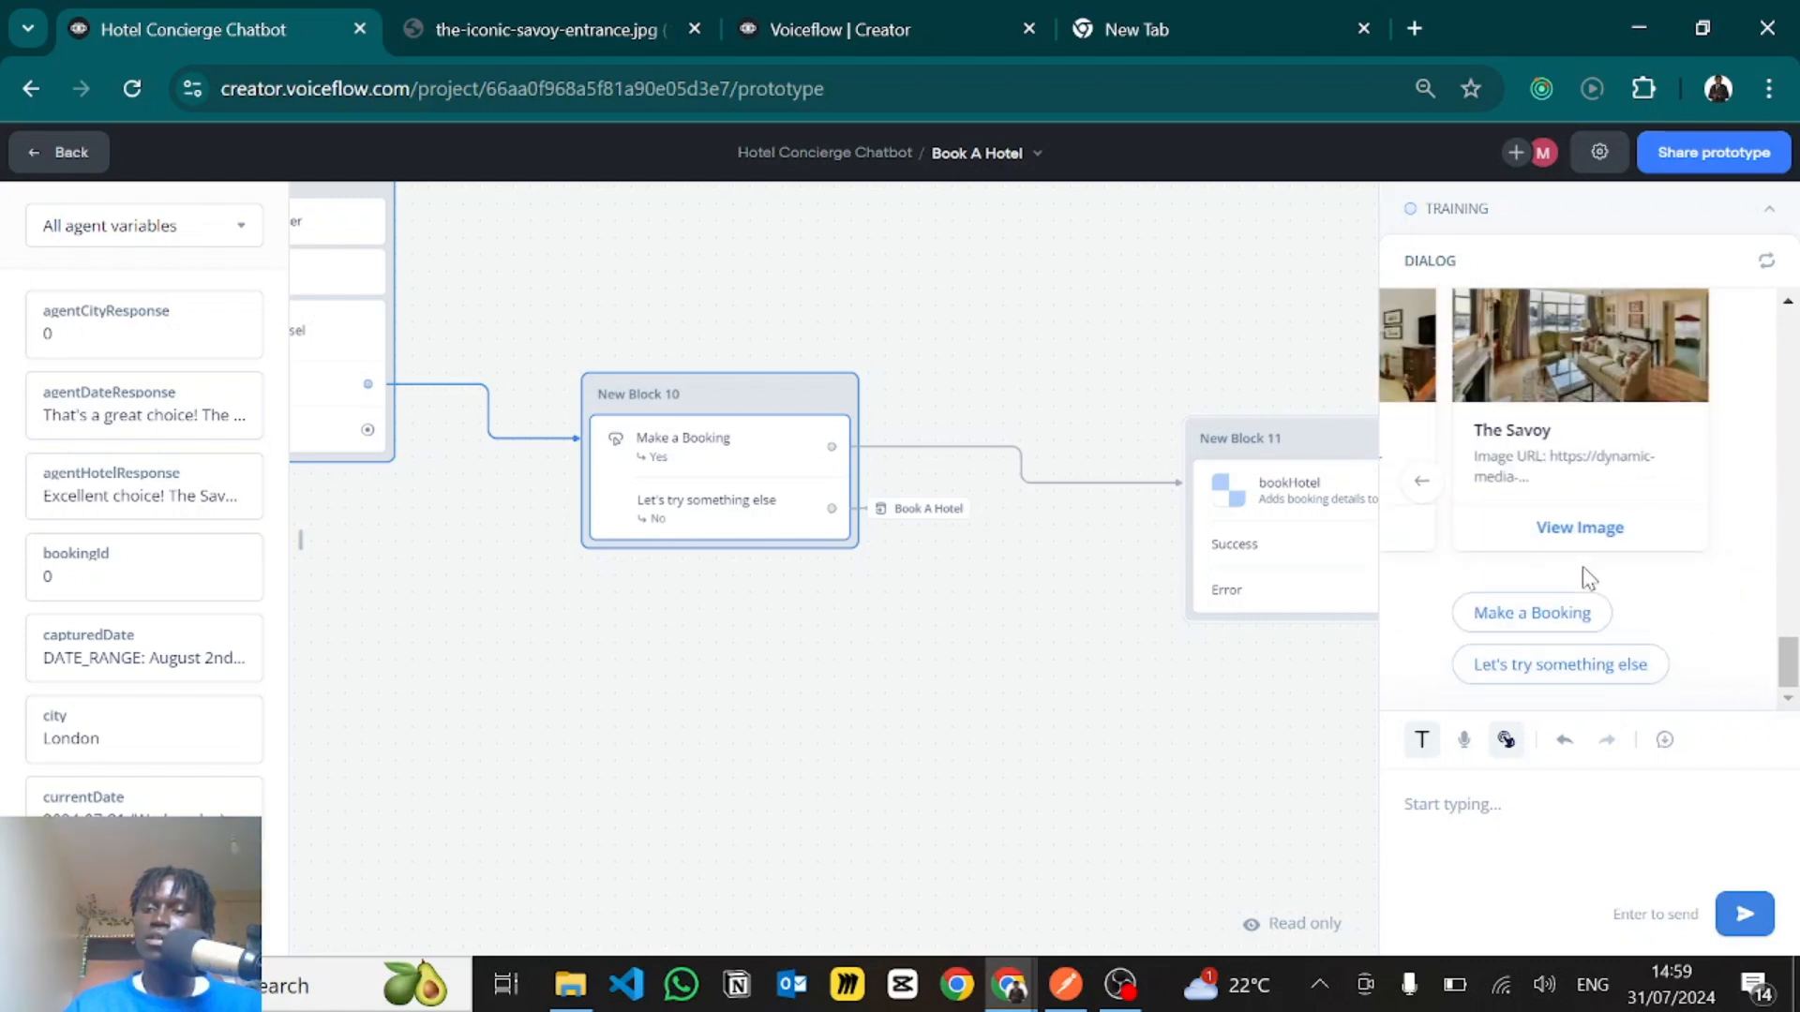
pyautogui.click(1530, 609)
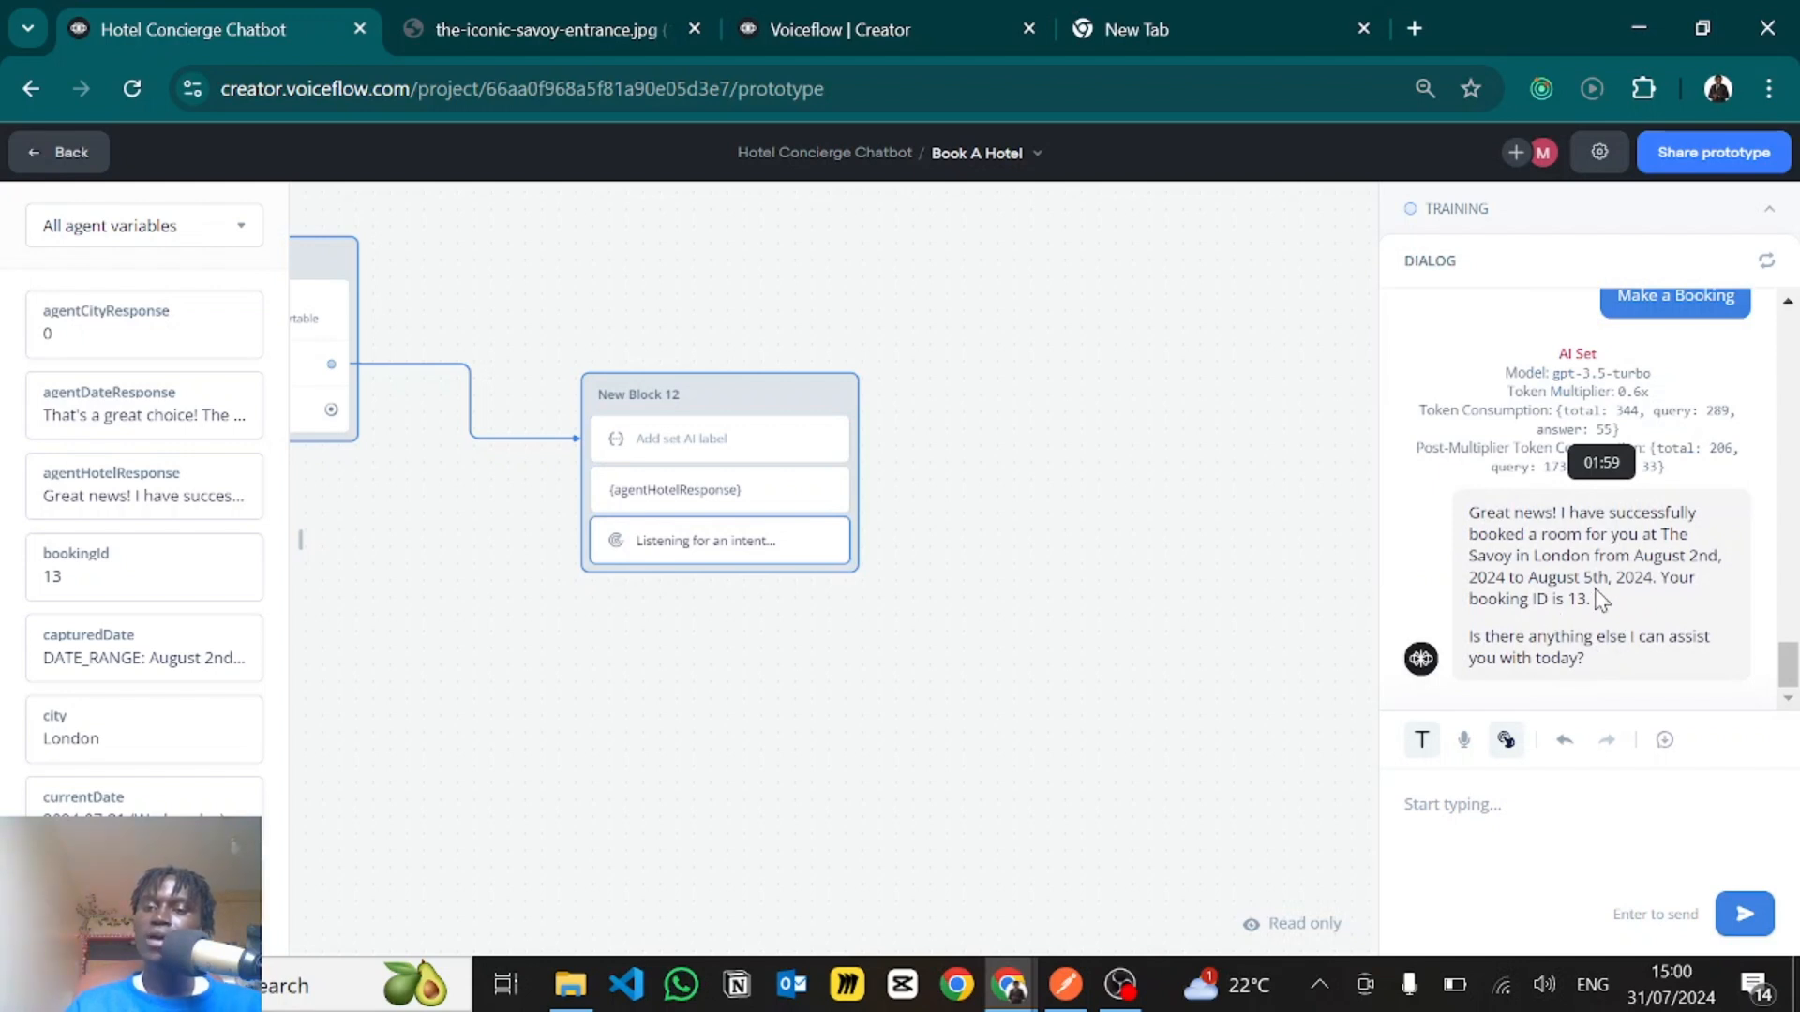
# - Switch to the Airtable Hotel Concierge base, reload the bookings table and collapse the Getting started guide to check for the new booking
pyautogui.hotkey('alt', 'Tab')
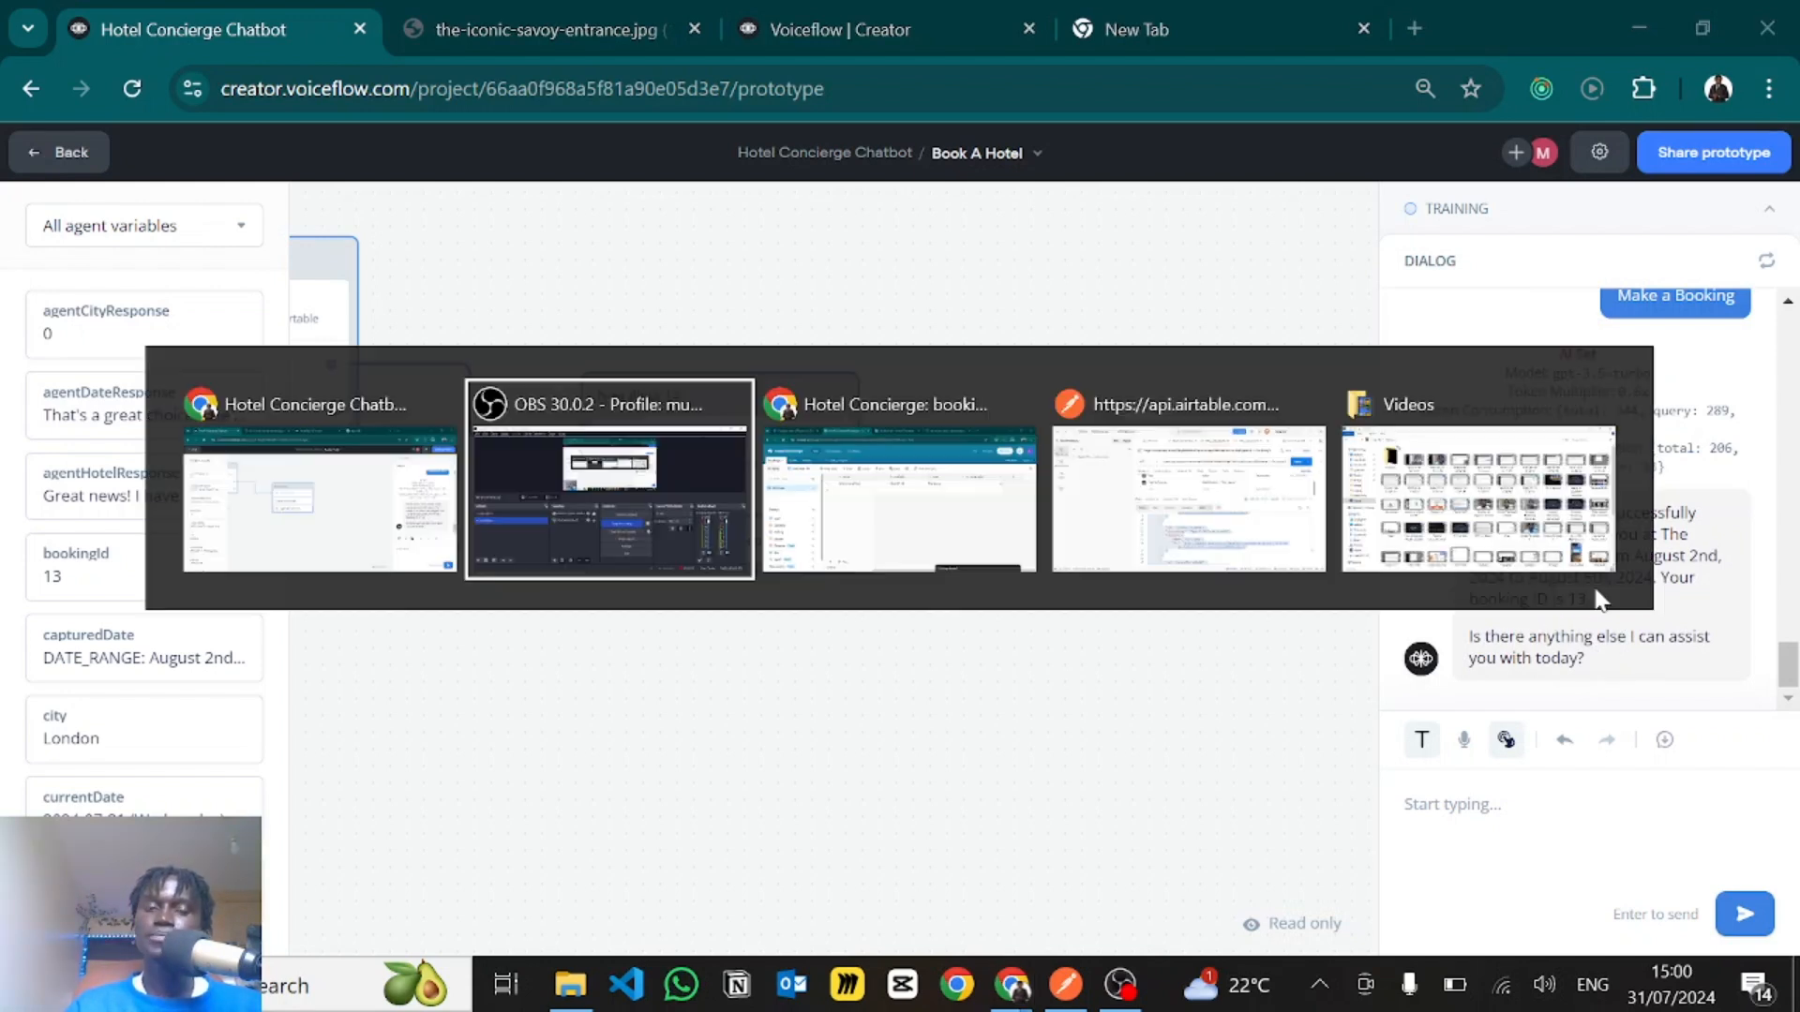
pyautogui.hotkey('alt', 'Tab')
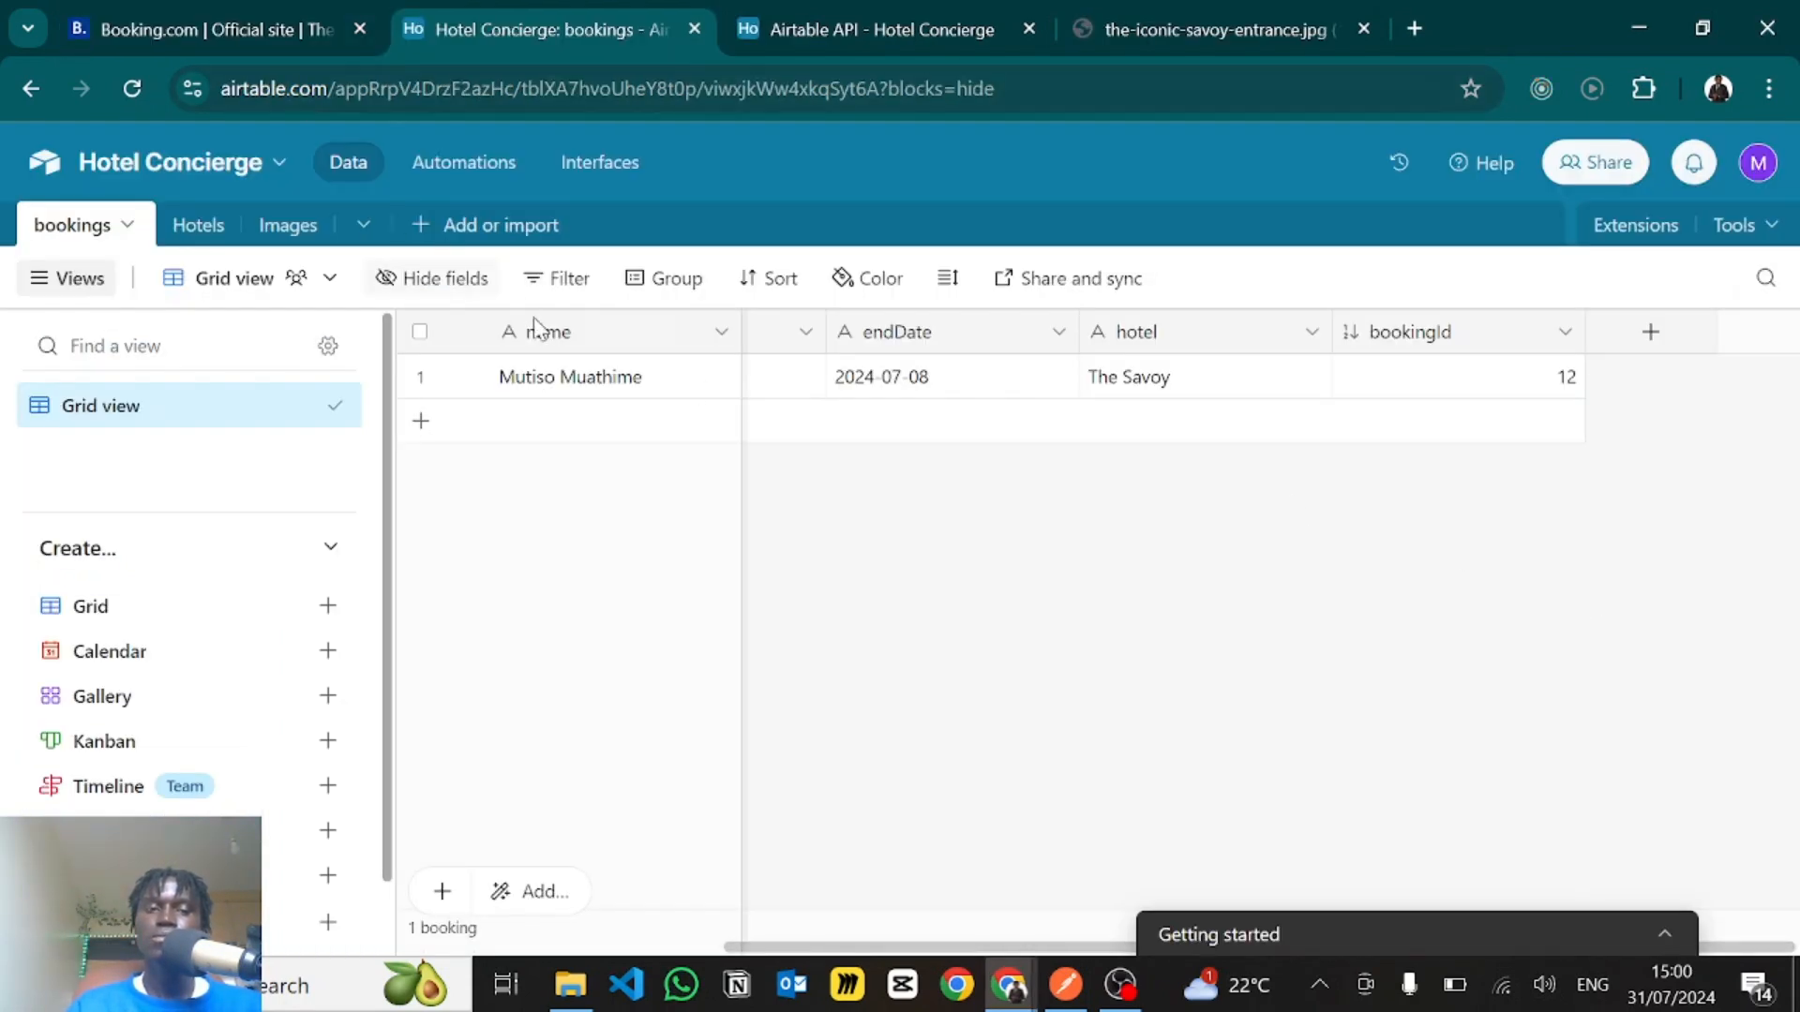
pyautogui.click(132, 88)
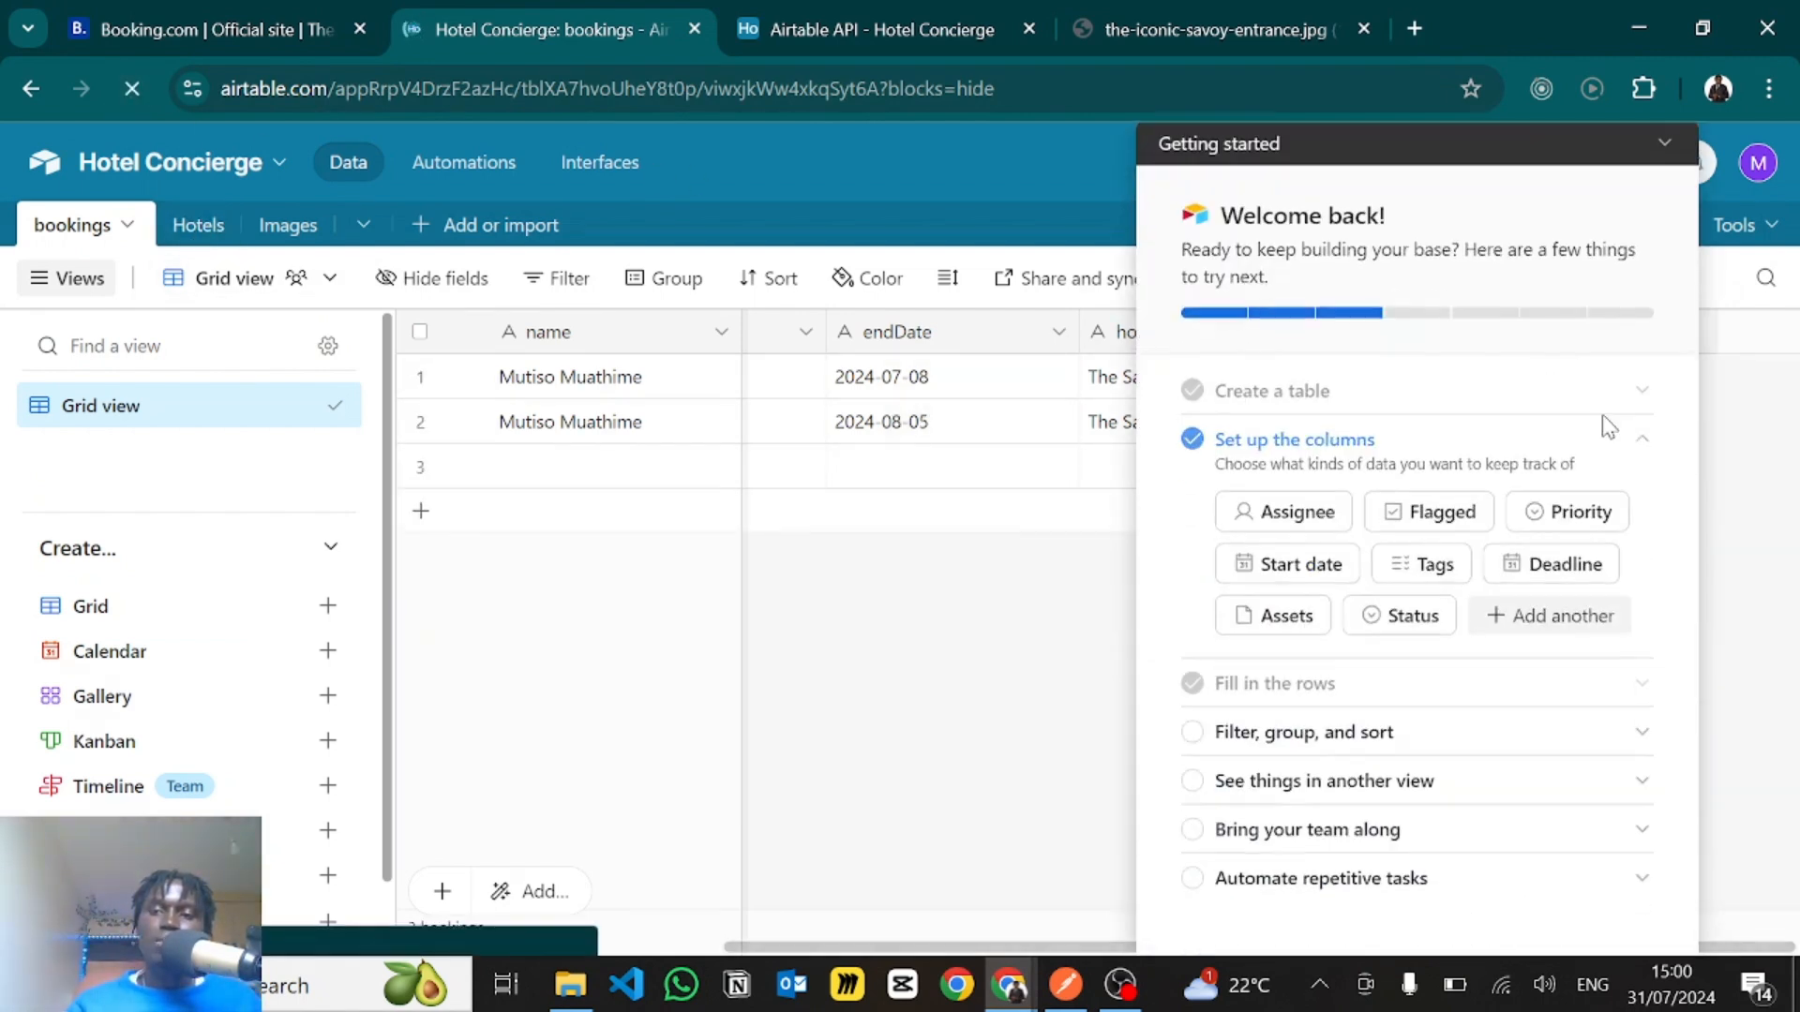
pyautogui.click(1665, 150)
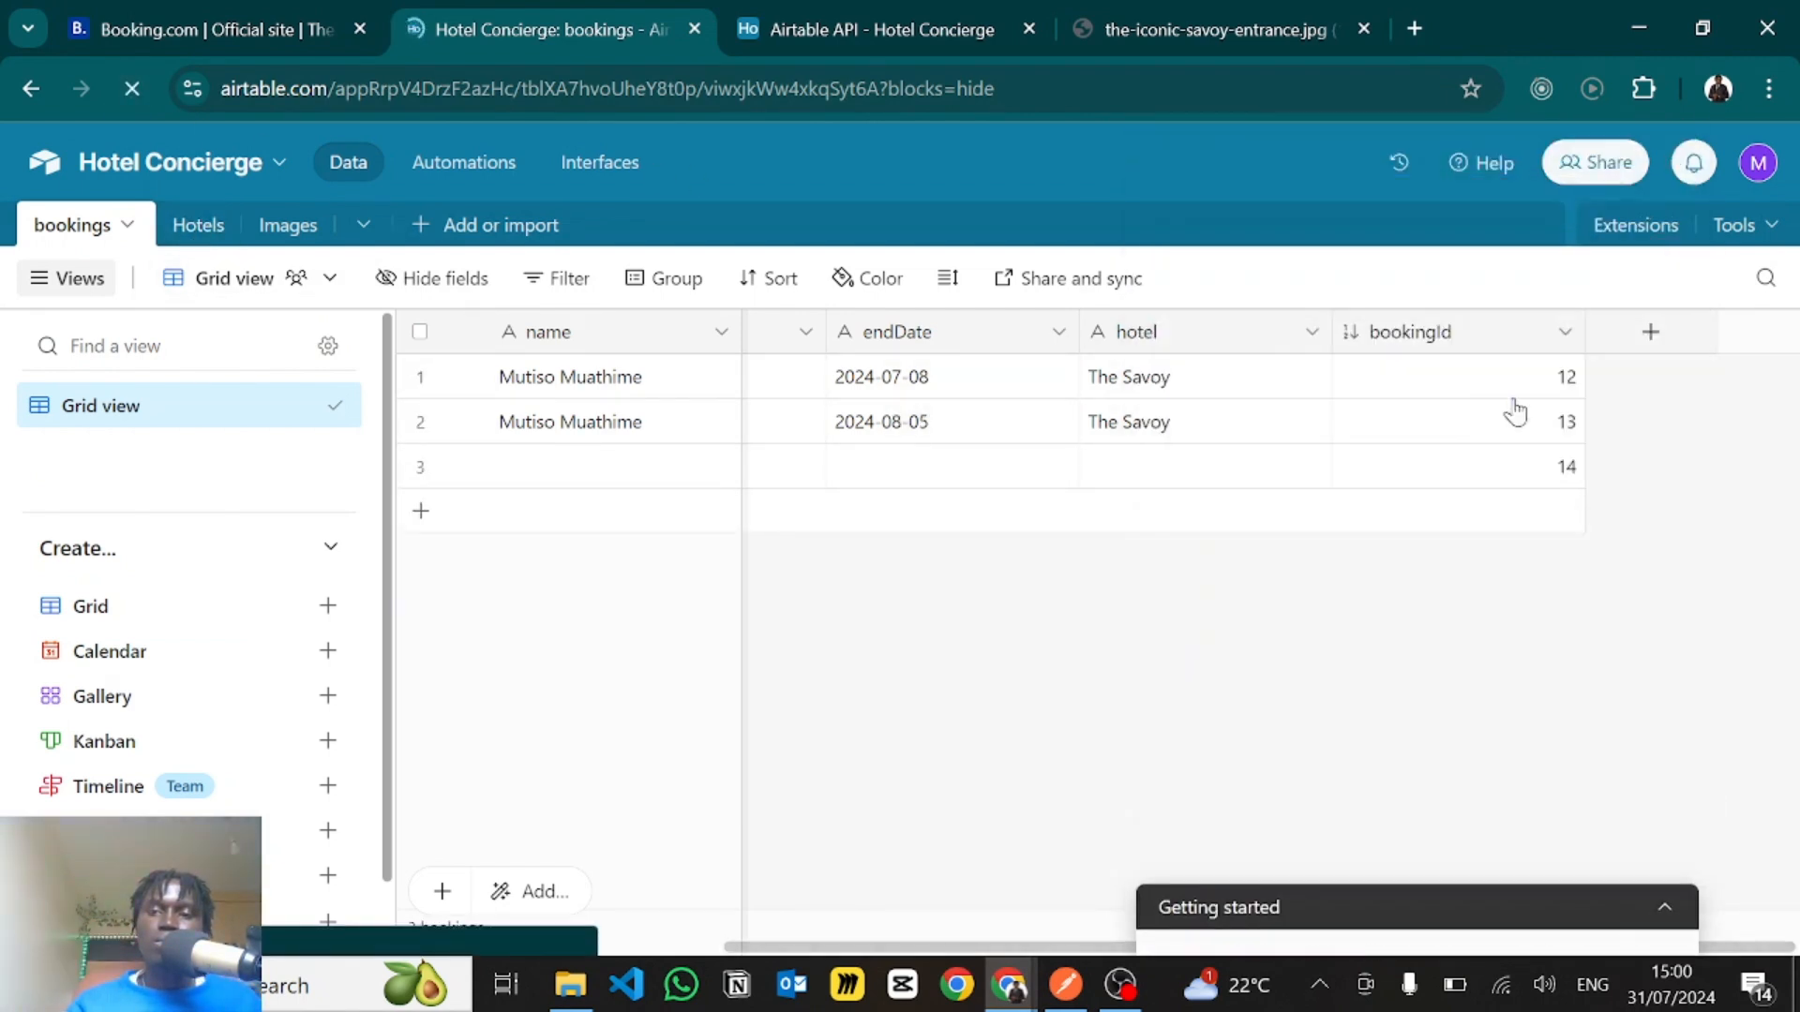